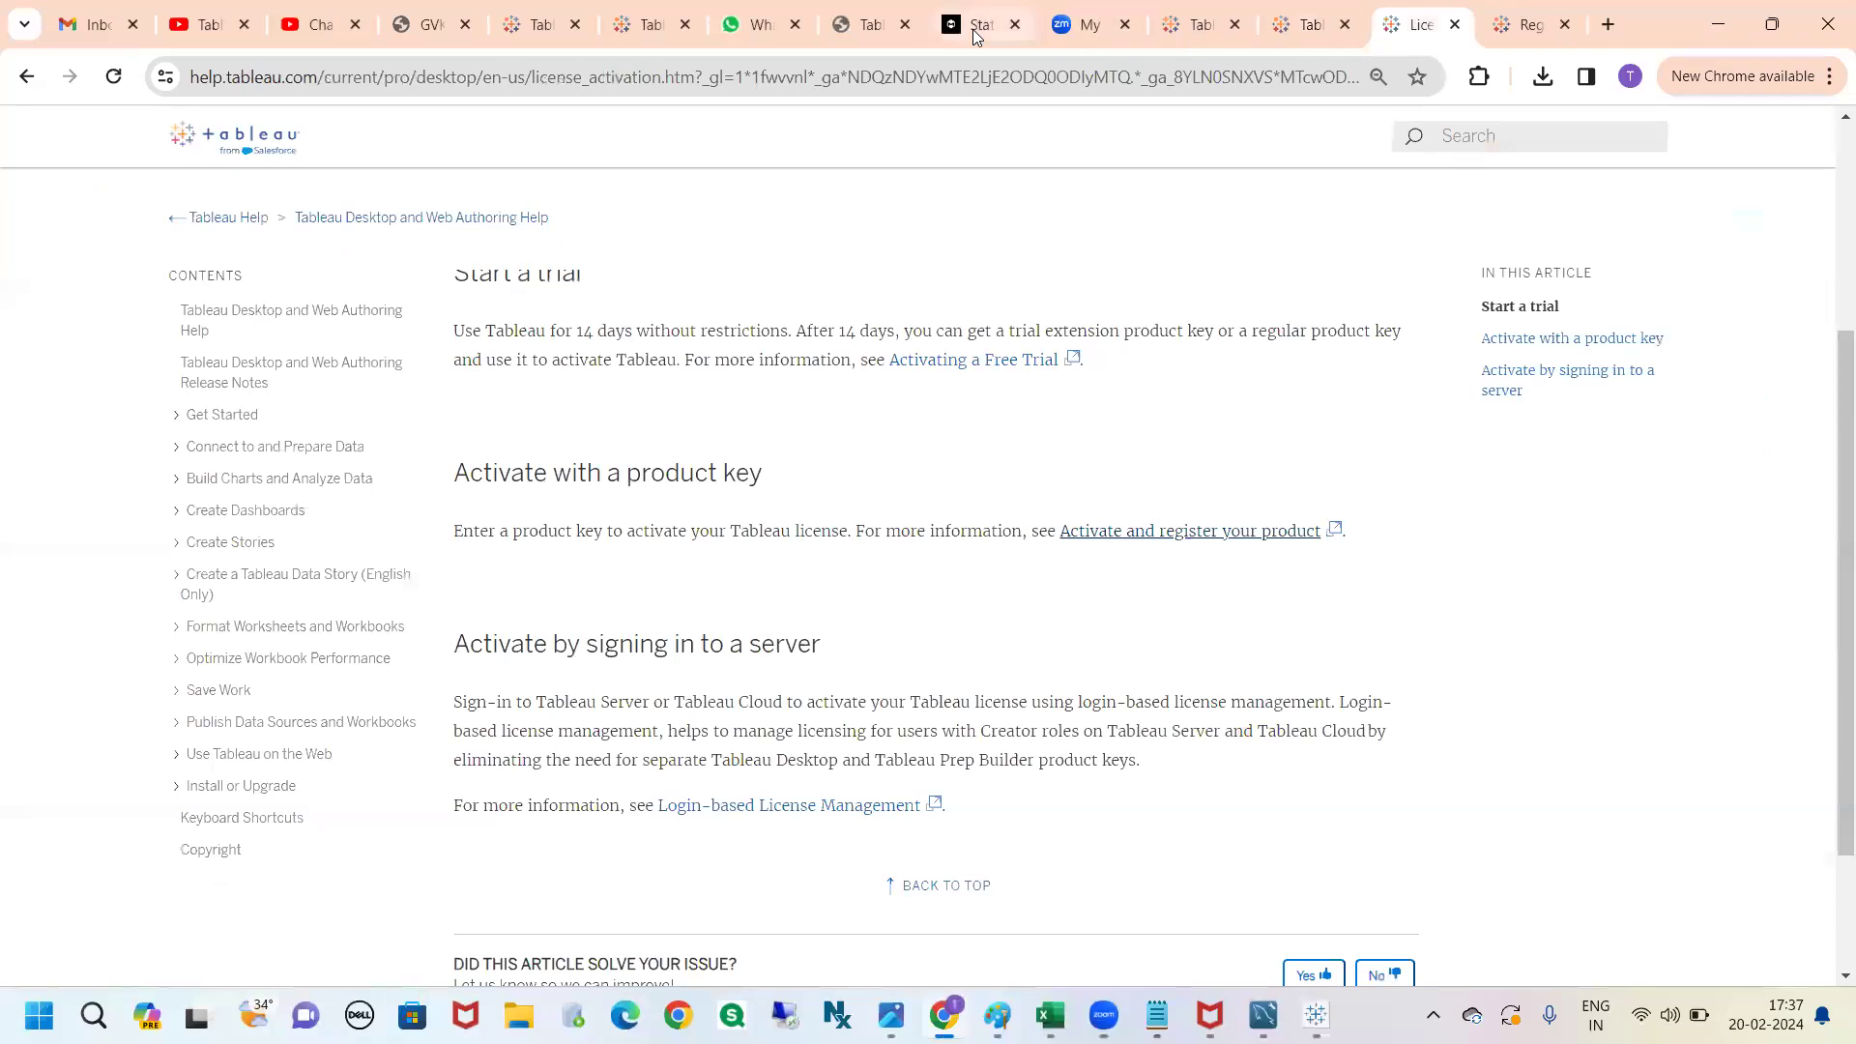
# Go to the Tableau notes page in the browser and expand its Syllabus Plan section.
pyautogui.click(972, 29)
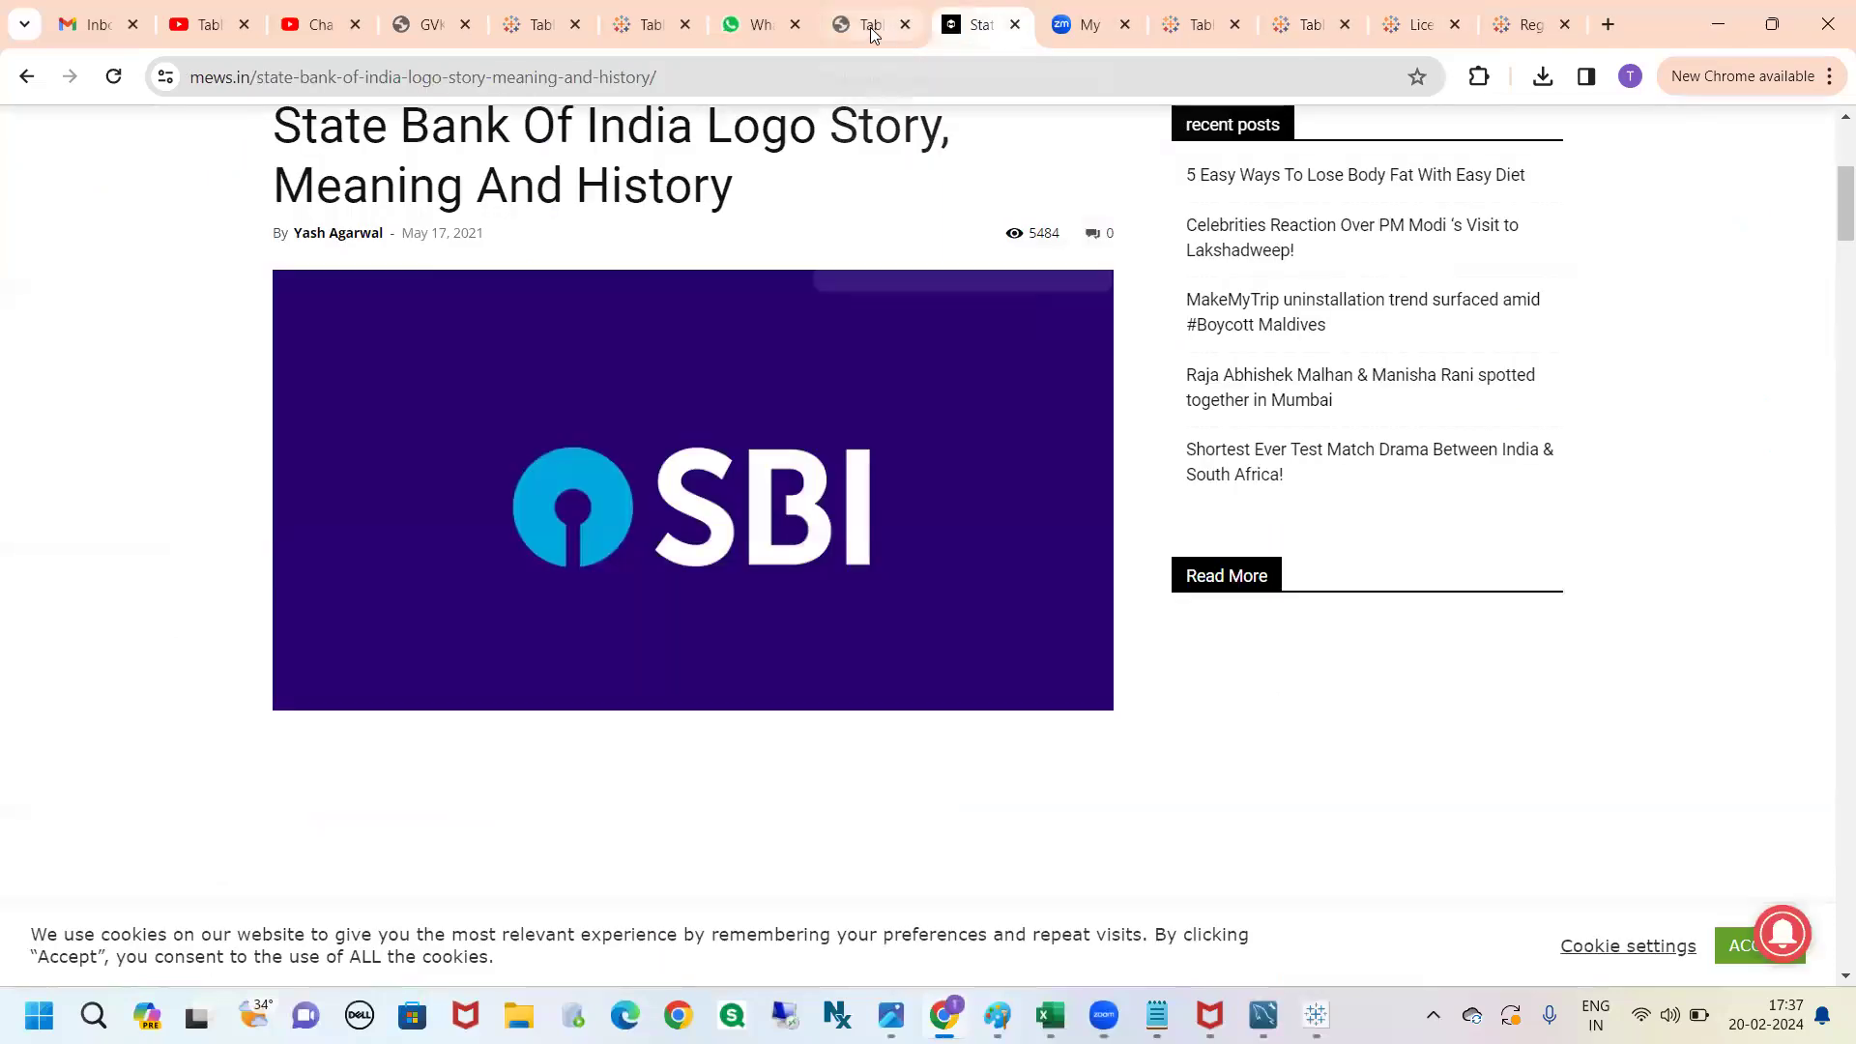
pyautogui.click(872, 29)
pyautogui.scroll(3, 186, 344)
pyautogui.click(104, 372)
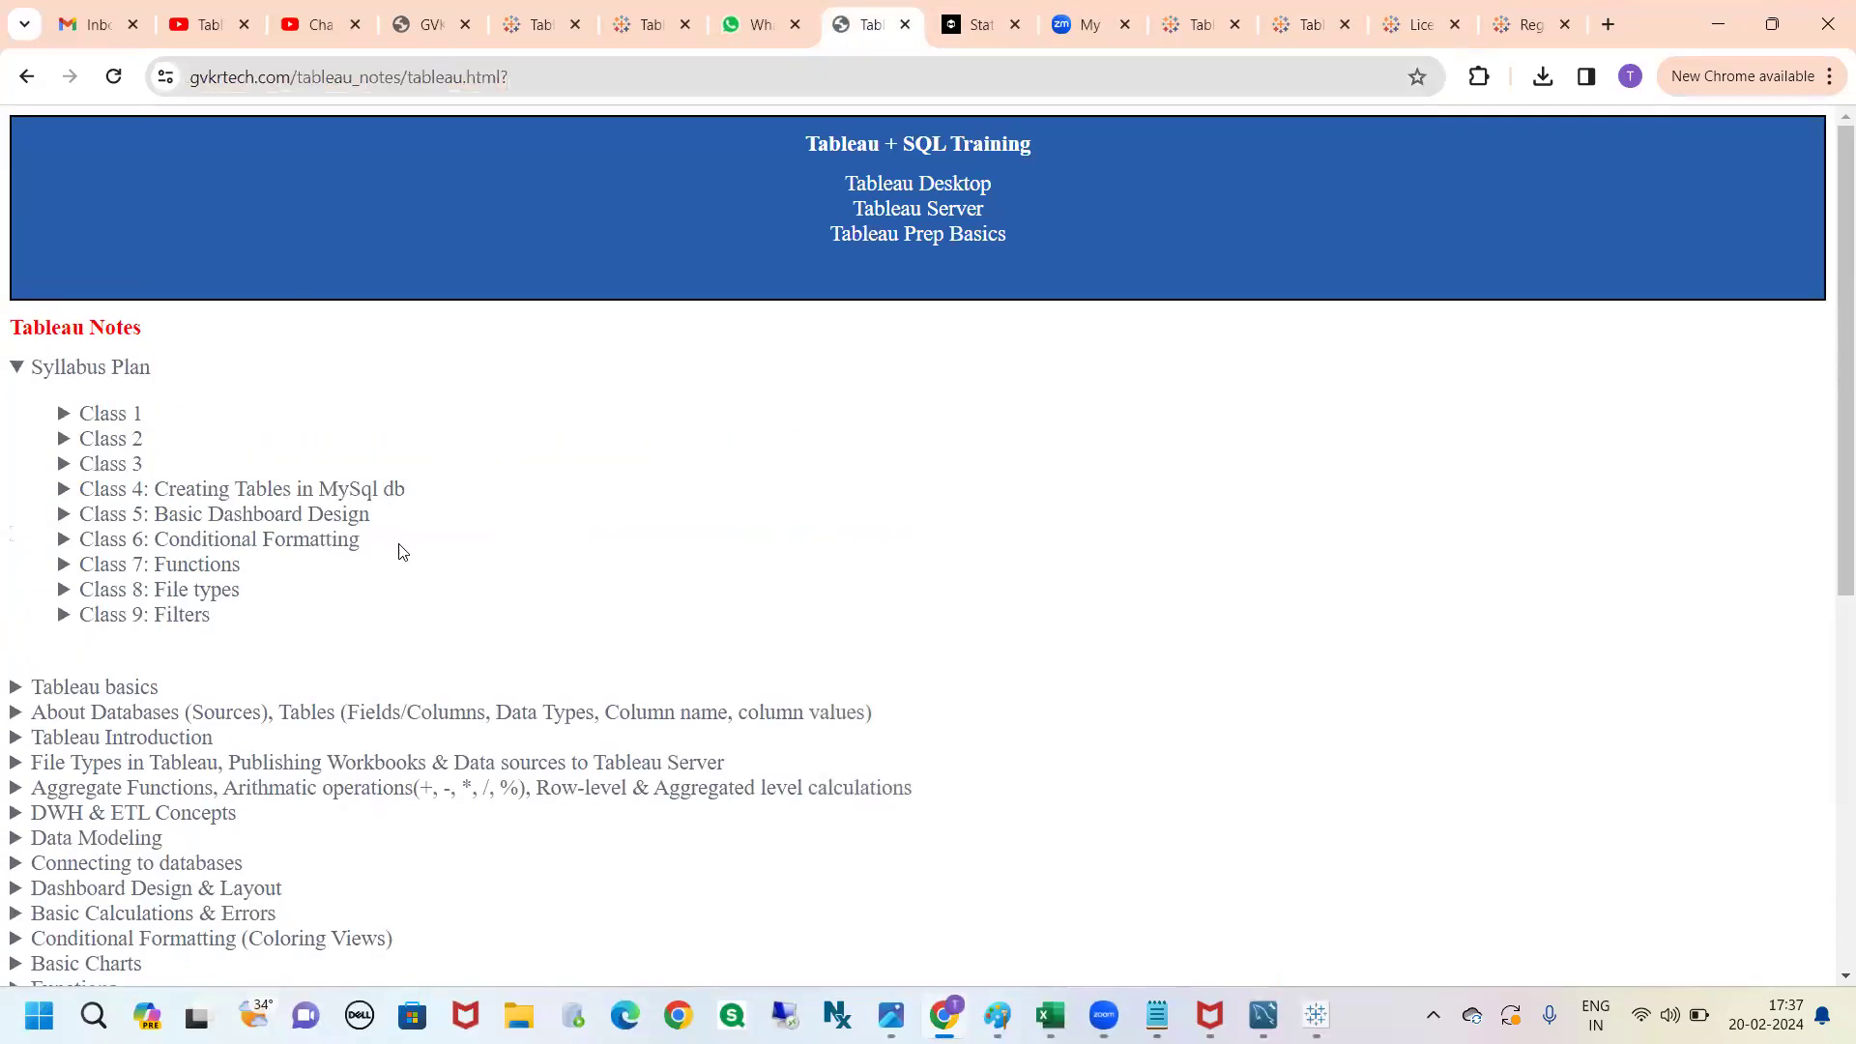
pyautogui.scroll(-1, 402, 551)
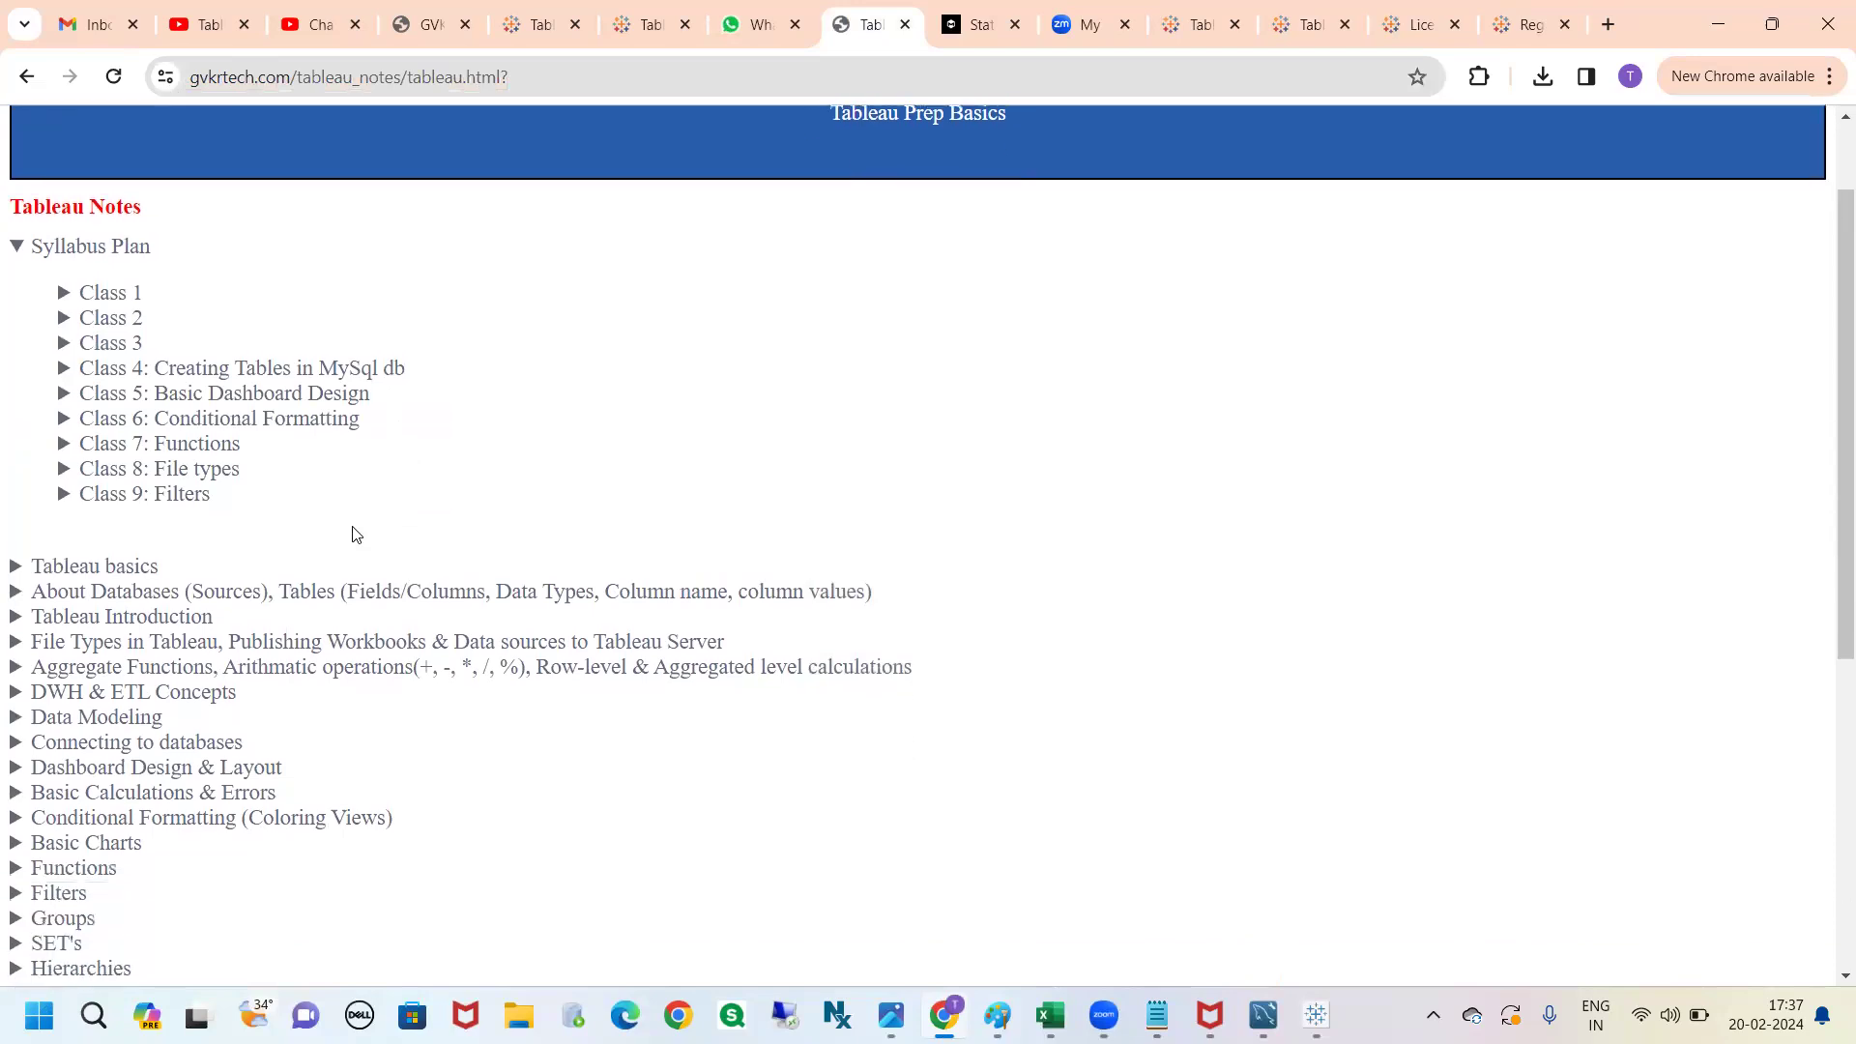
# Expand the Class 6: Conditional Formatting entry in the syllabus plan to review its topics.
pyautogui.click(241, 420)
pyautogui.moveTo(361, 426); pyautogui.dragTo(156, 425)
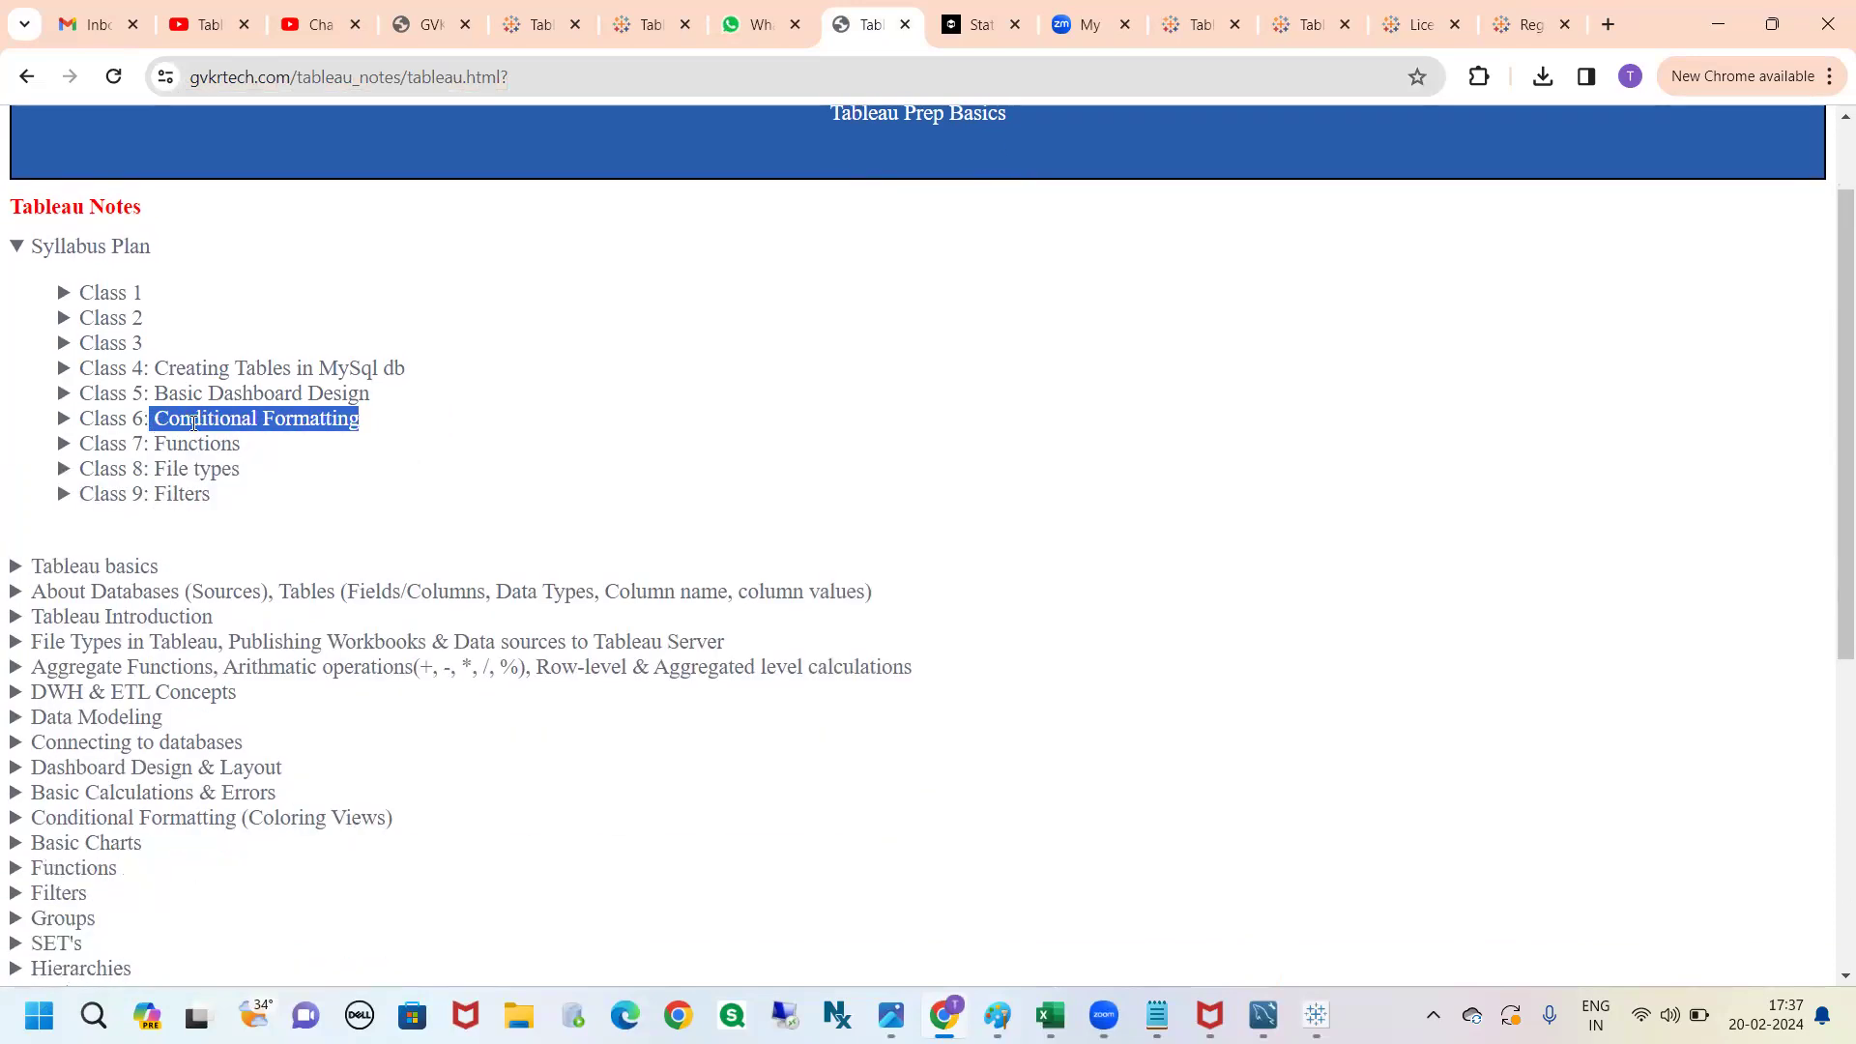
pyautogui.click(193, 422)
pyautogui.scroll(-1, 194, 422)
pyautogui.moveTo(363, 301); pyautogui.dragTo(164, 302)
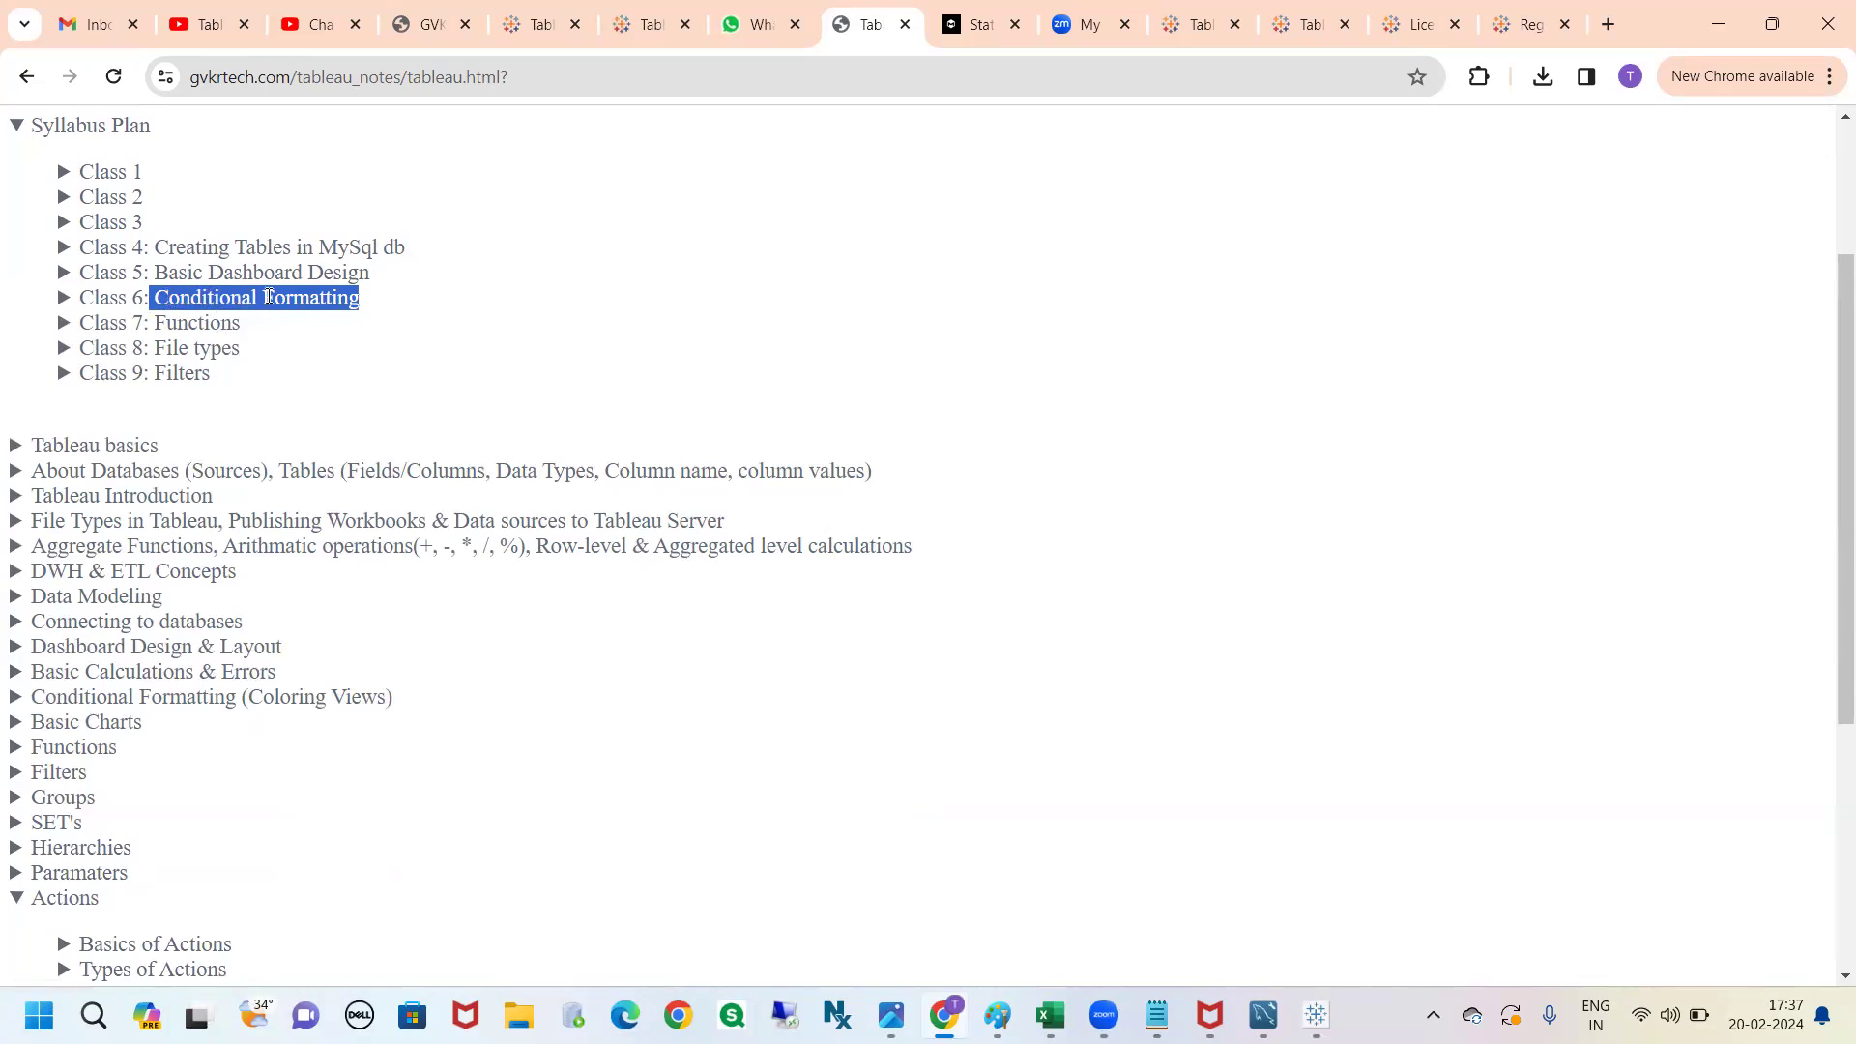
pyautogui.click(278, 297)
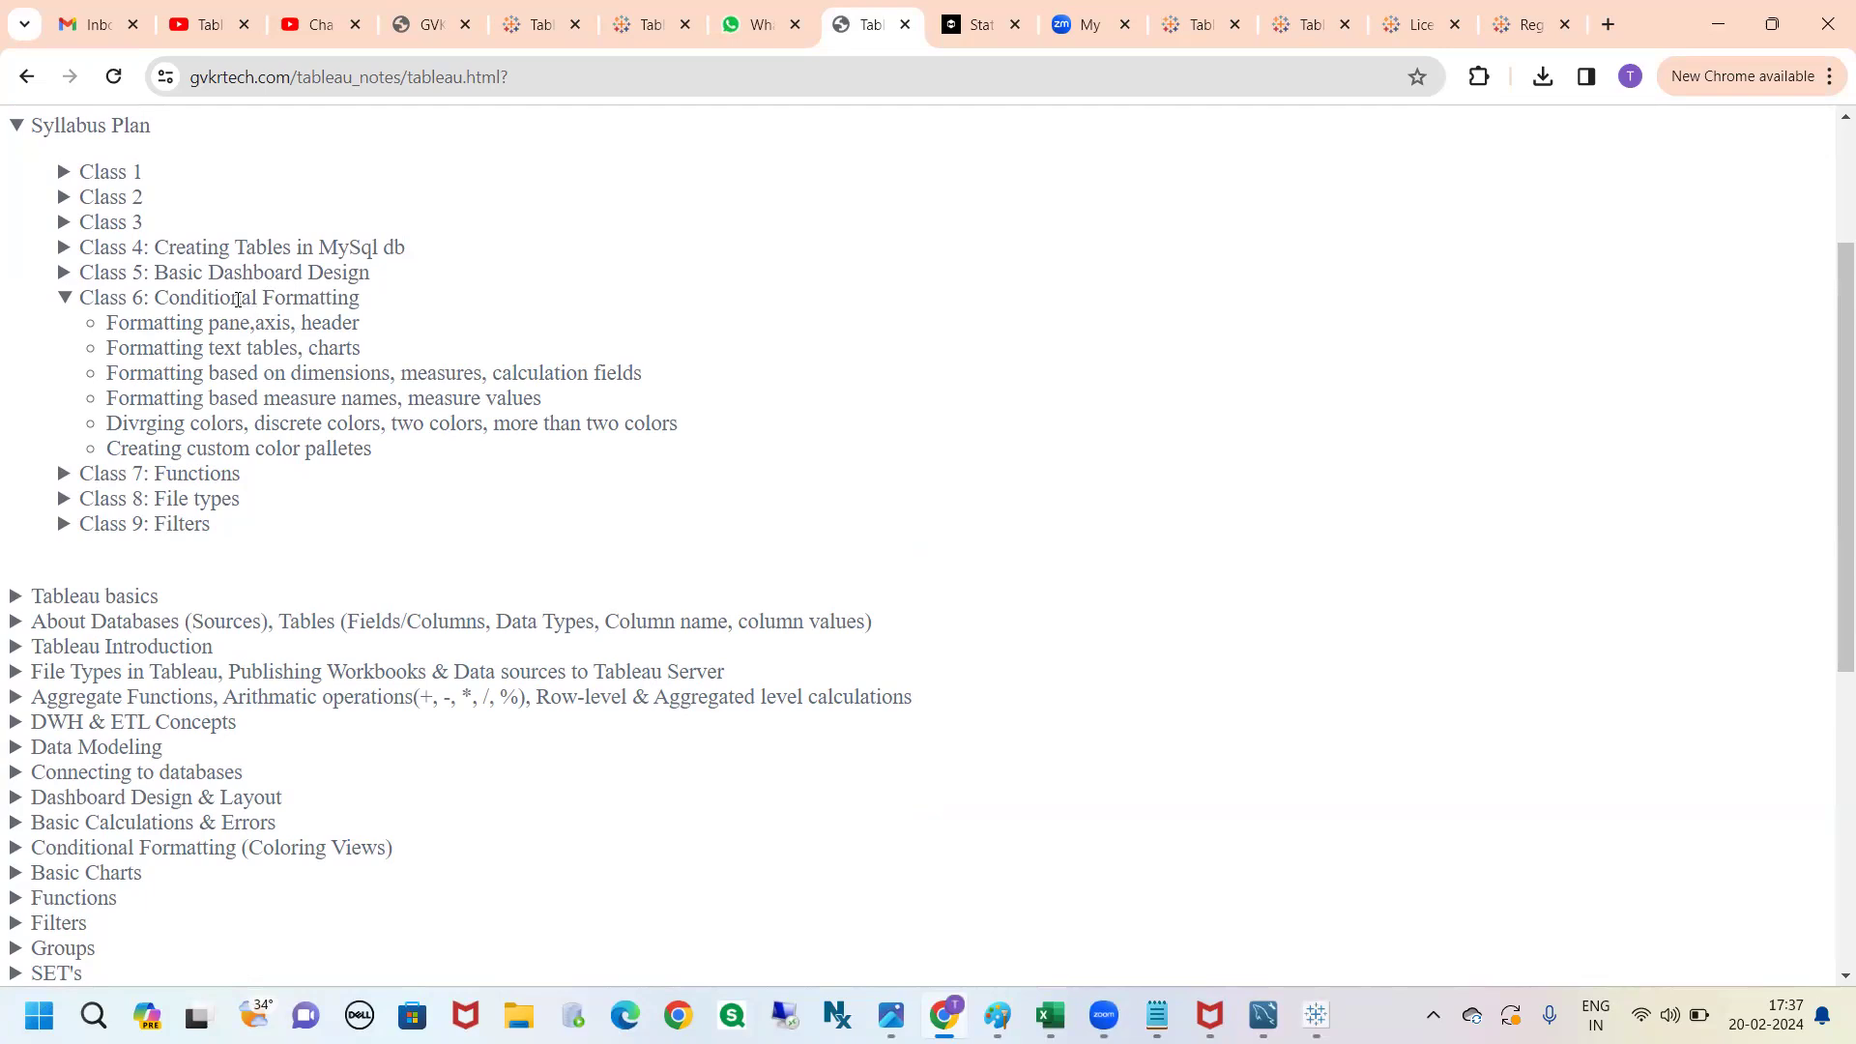
pyautogui.moveTo(158, 299); pyautogui.dragTo(359, 305)
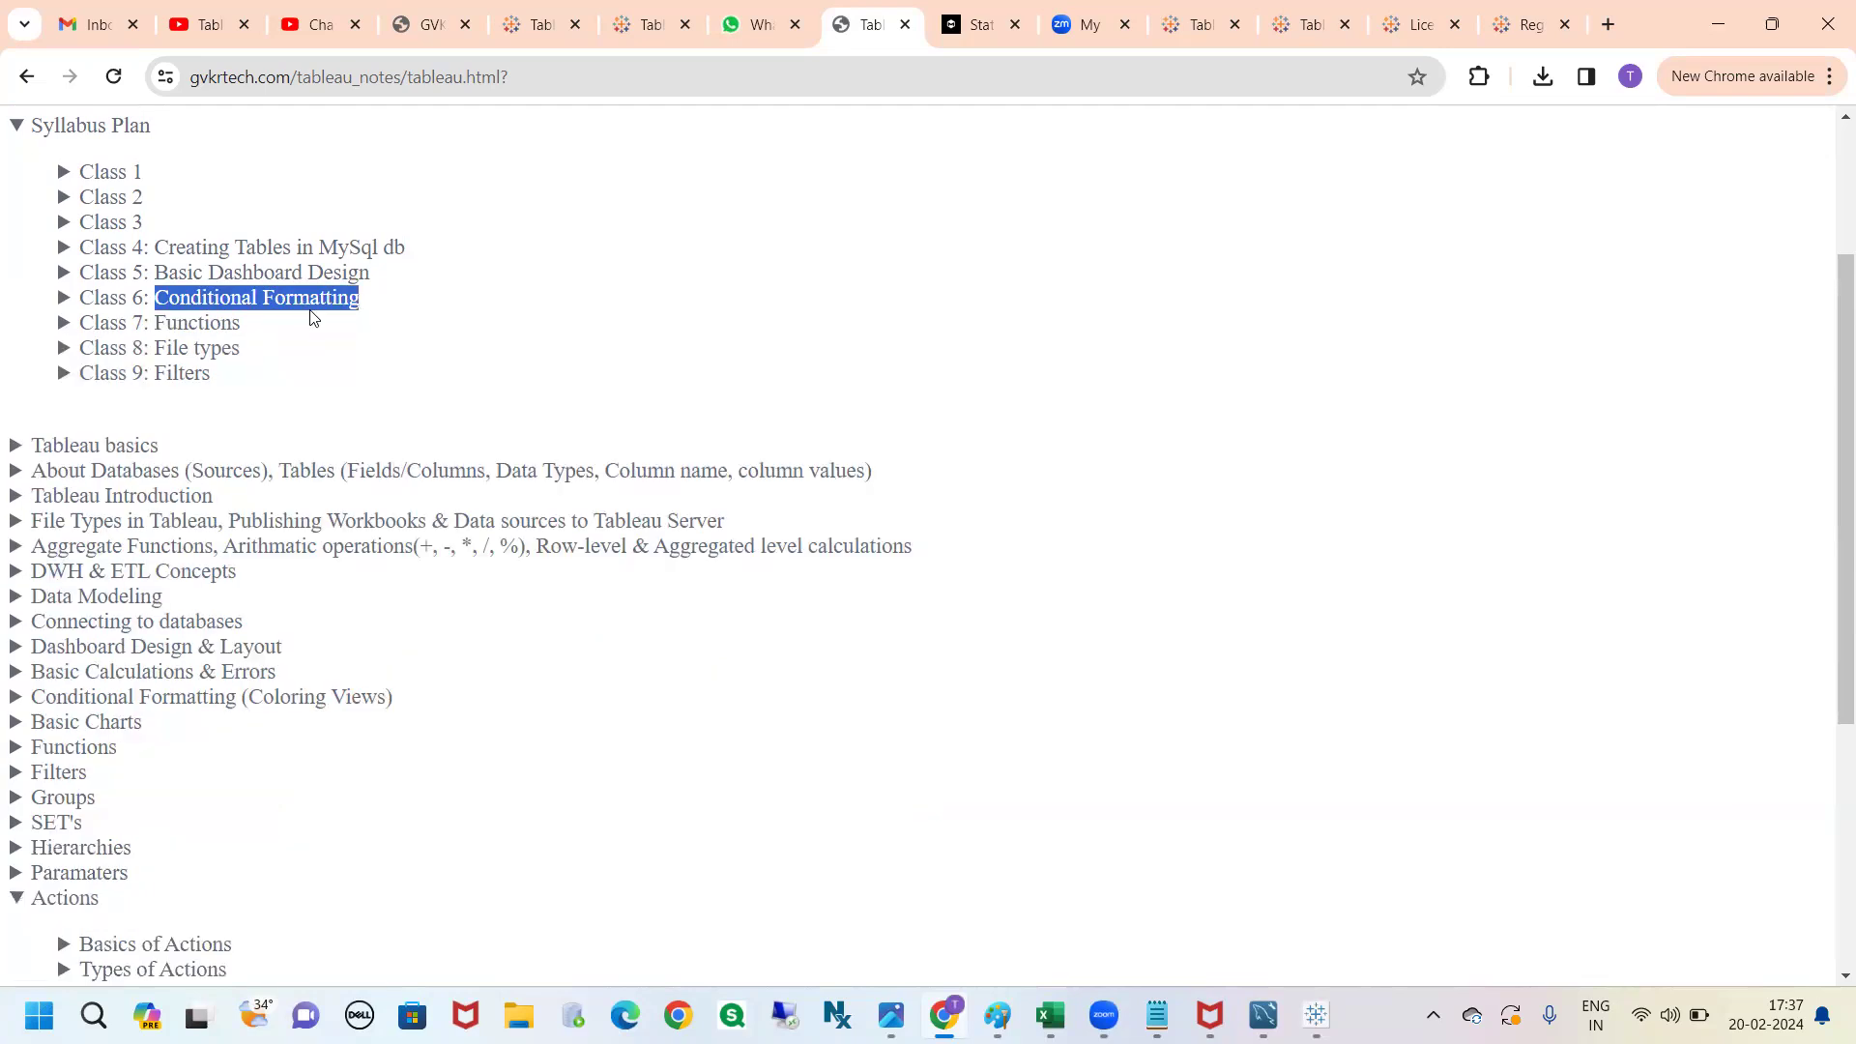
pyautogui.click(280, 304)
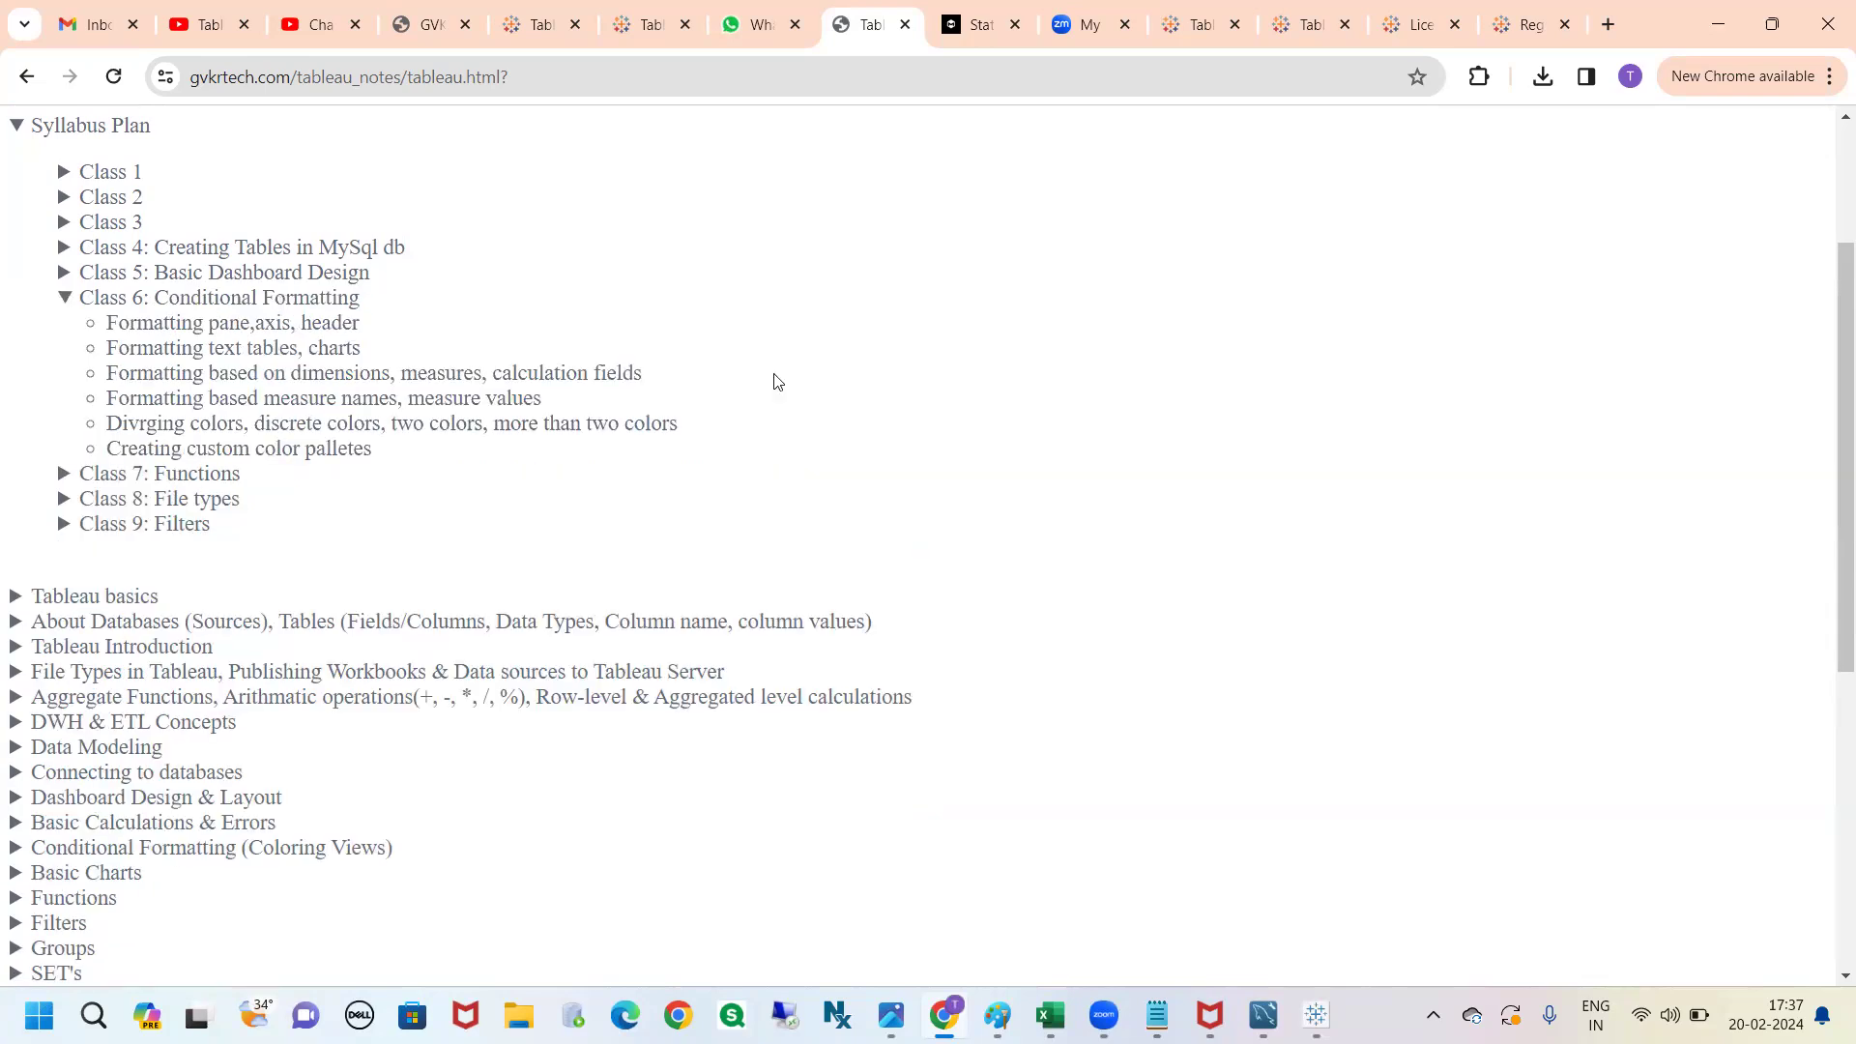
# Switch to Tableau, connect to the saved Sample - Superstore data source, and hide the Show Me chart gallery.
pyautogui.click(1315, 1015)
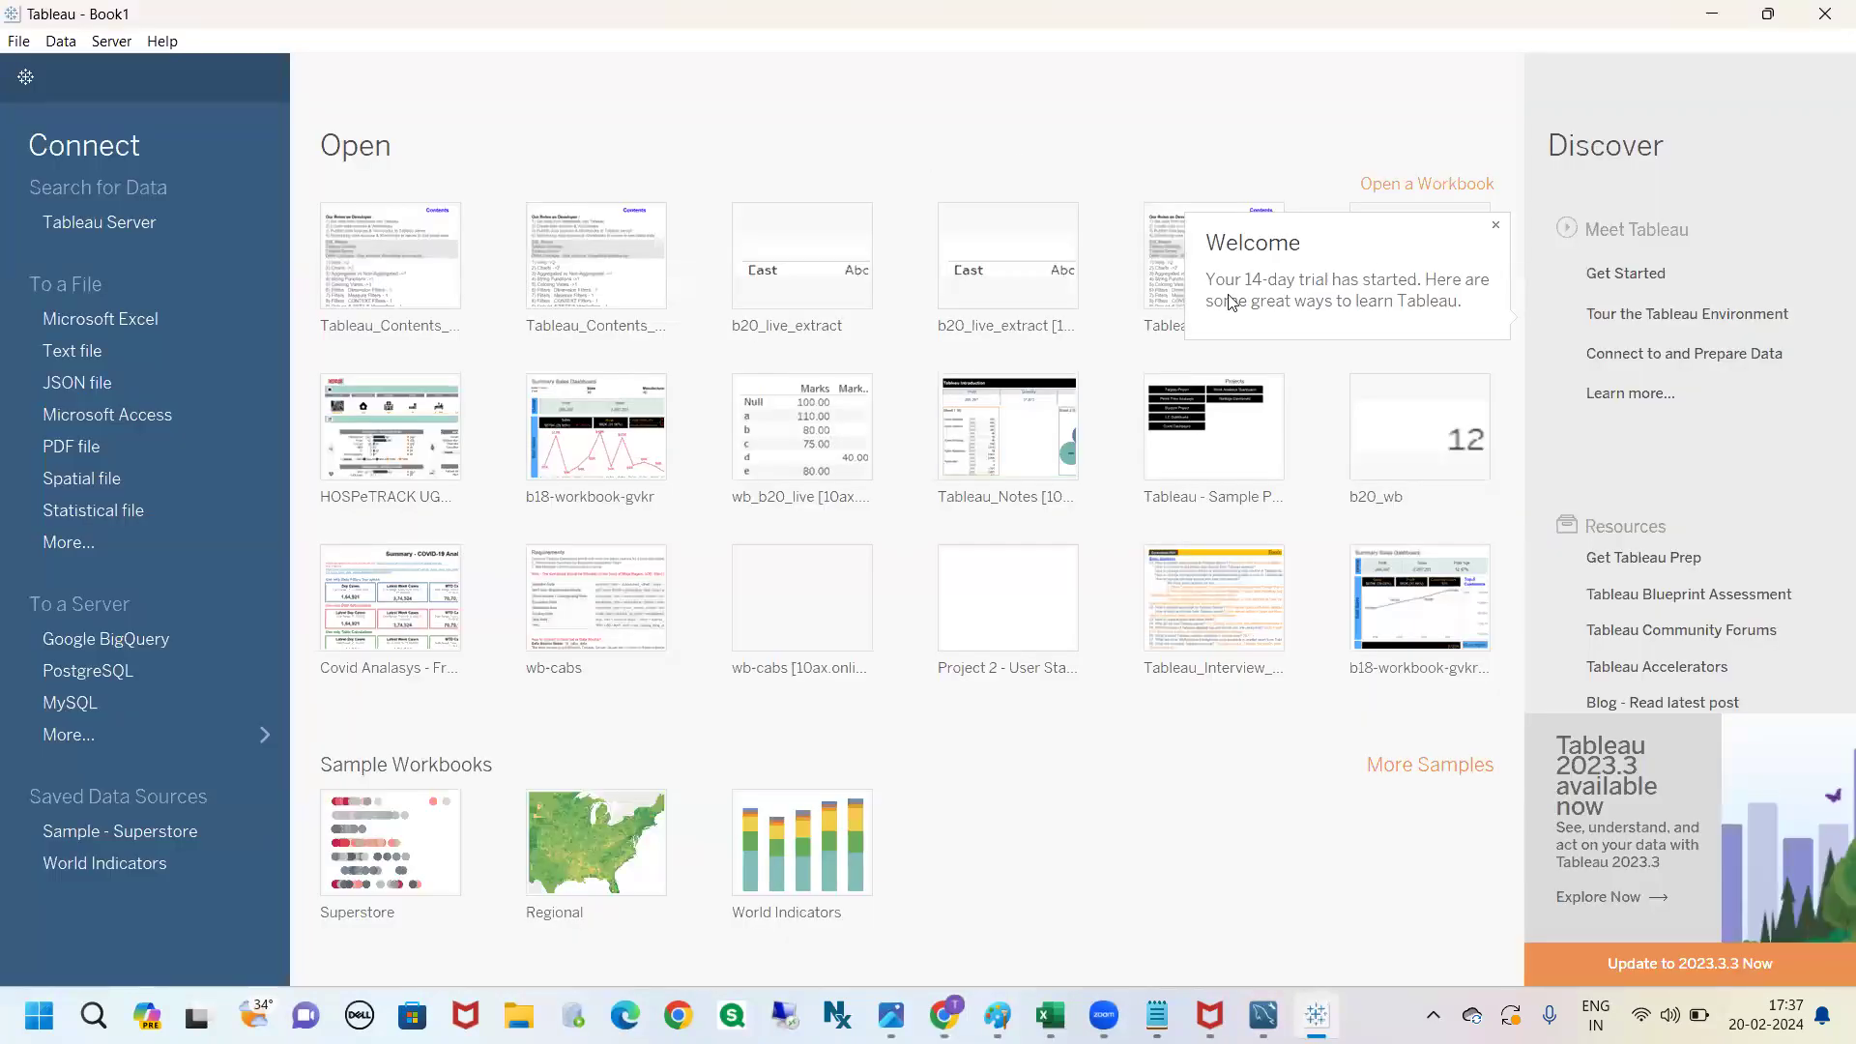
pyautogui.click(1496, 224)
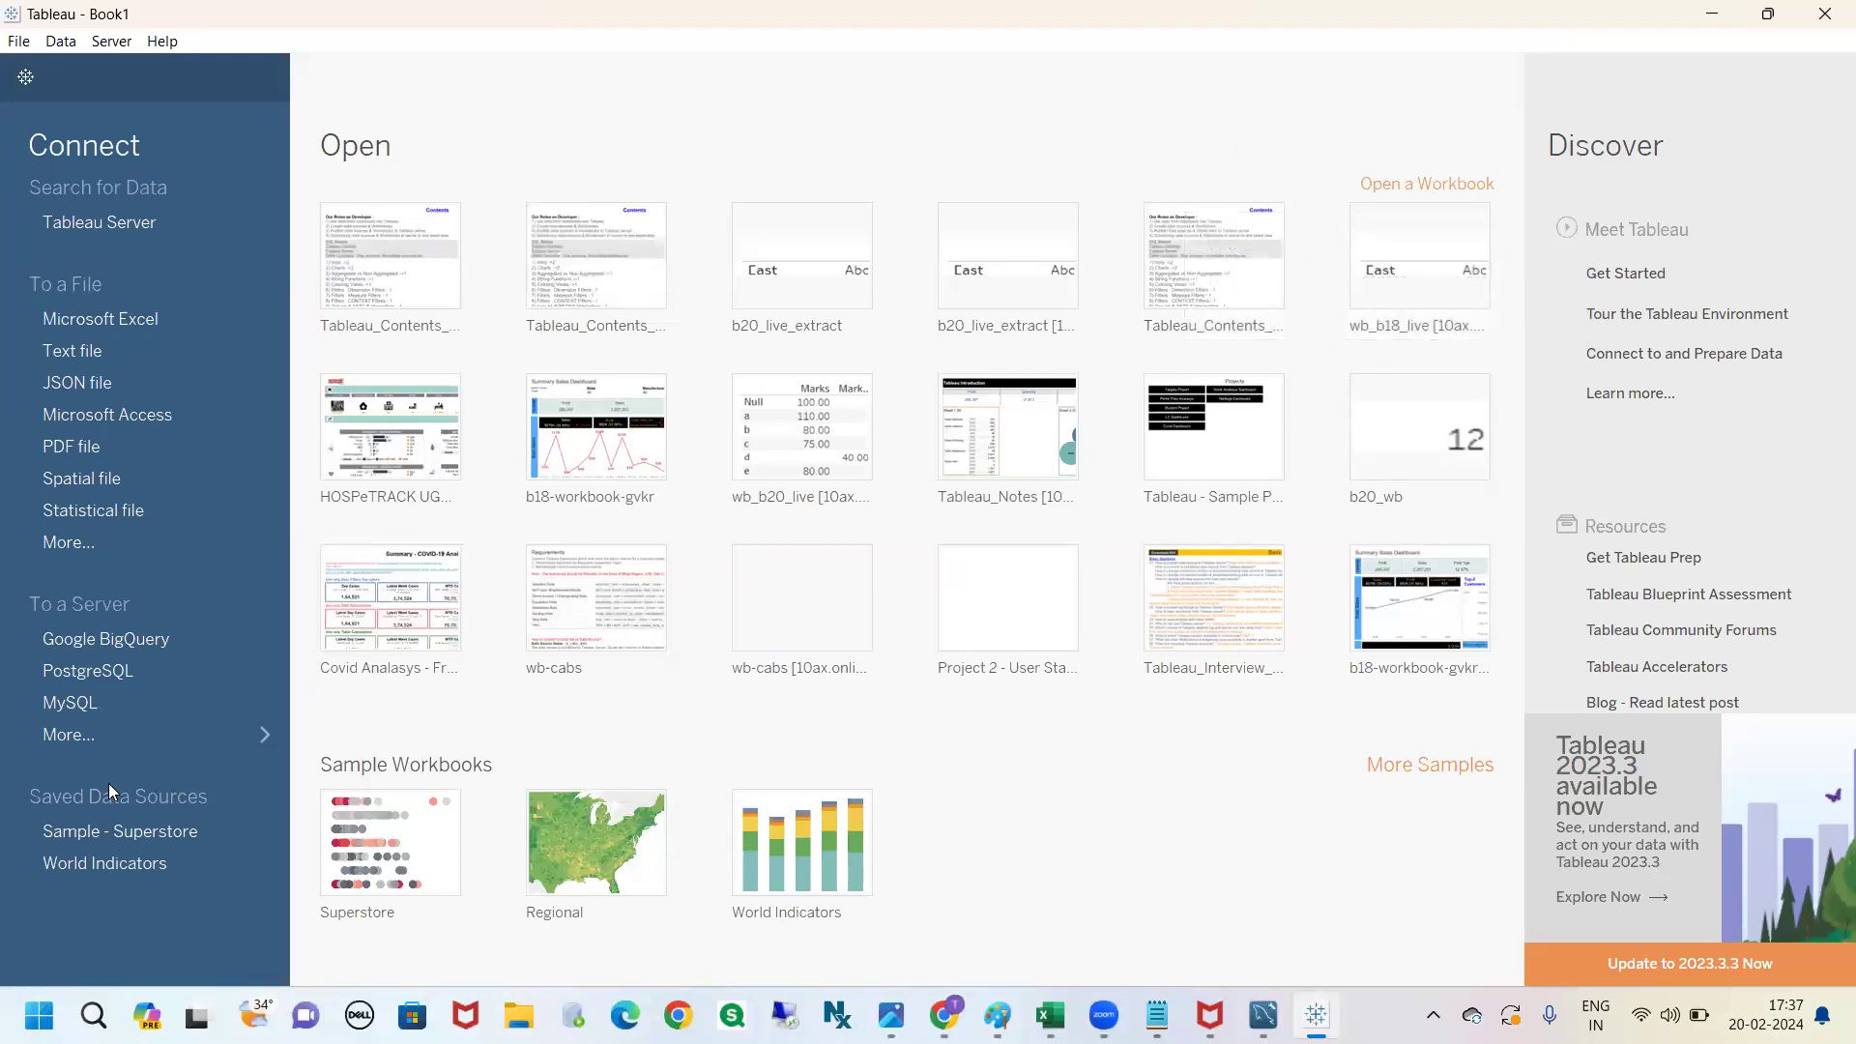
pyautogui.click(152, 836)
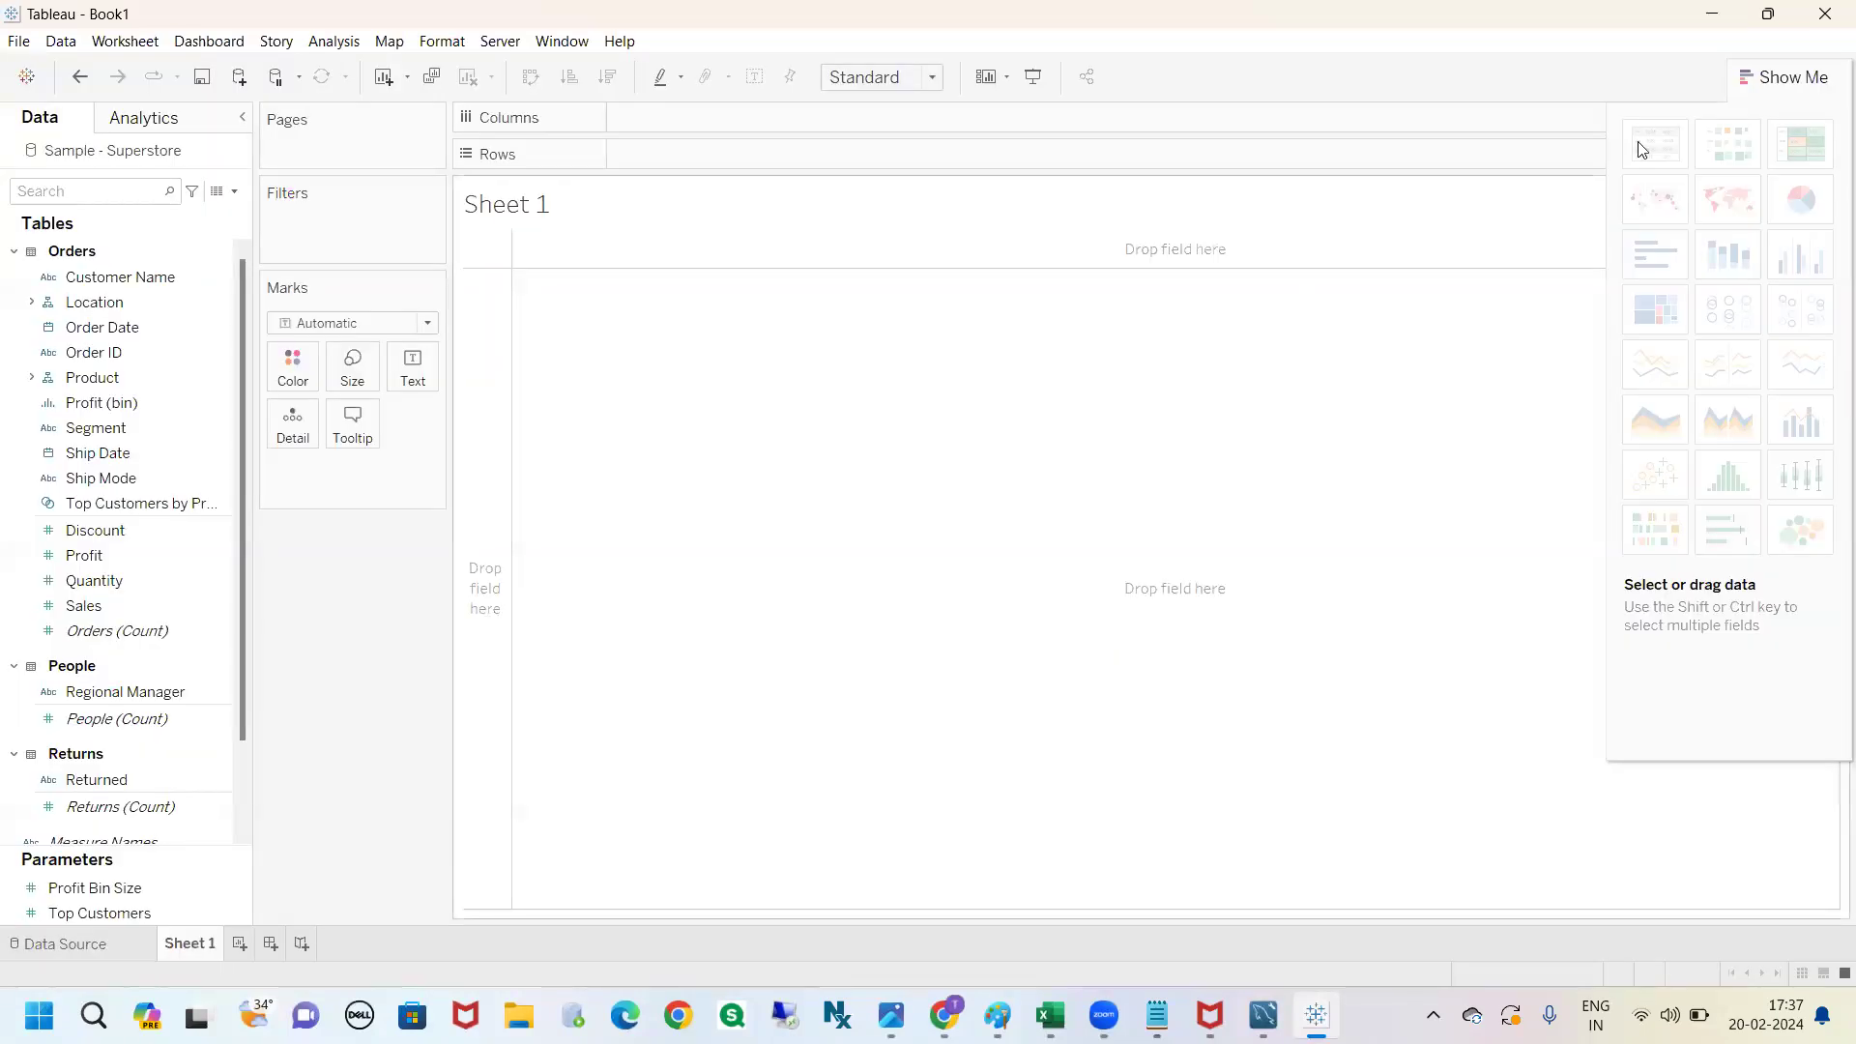
pyautogui.click(1790, 81)
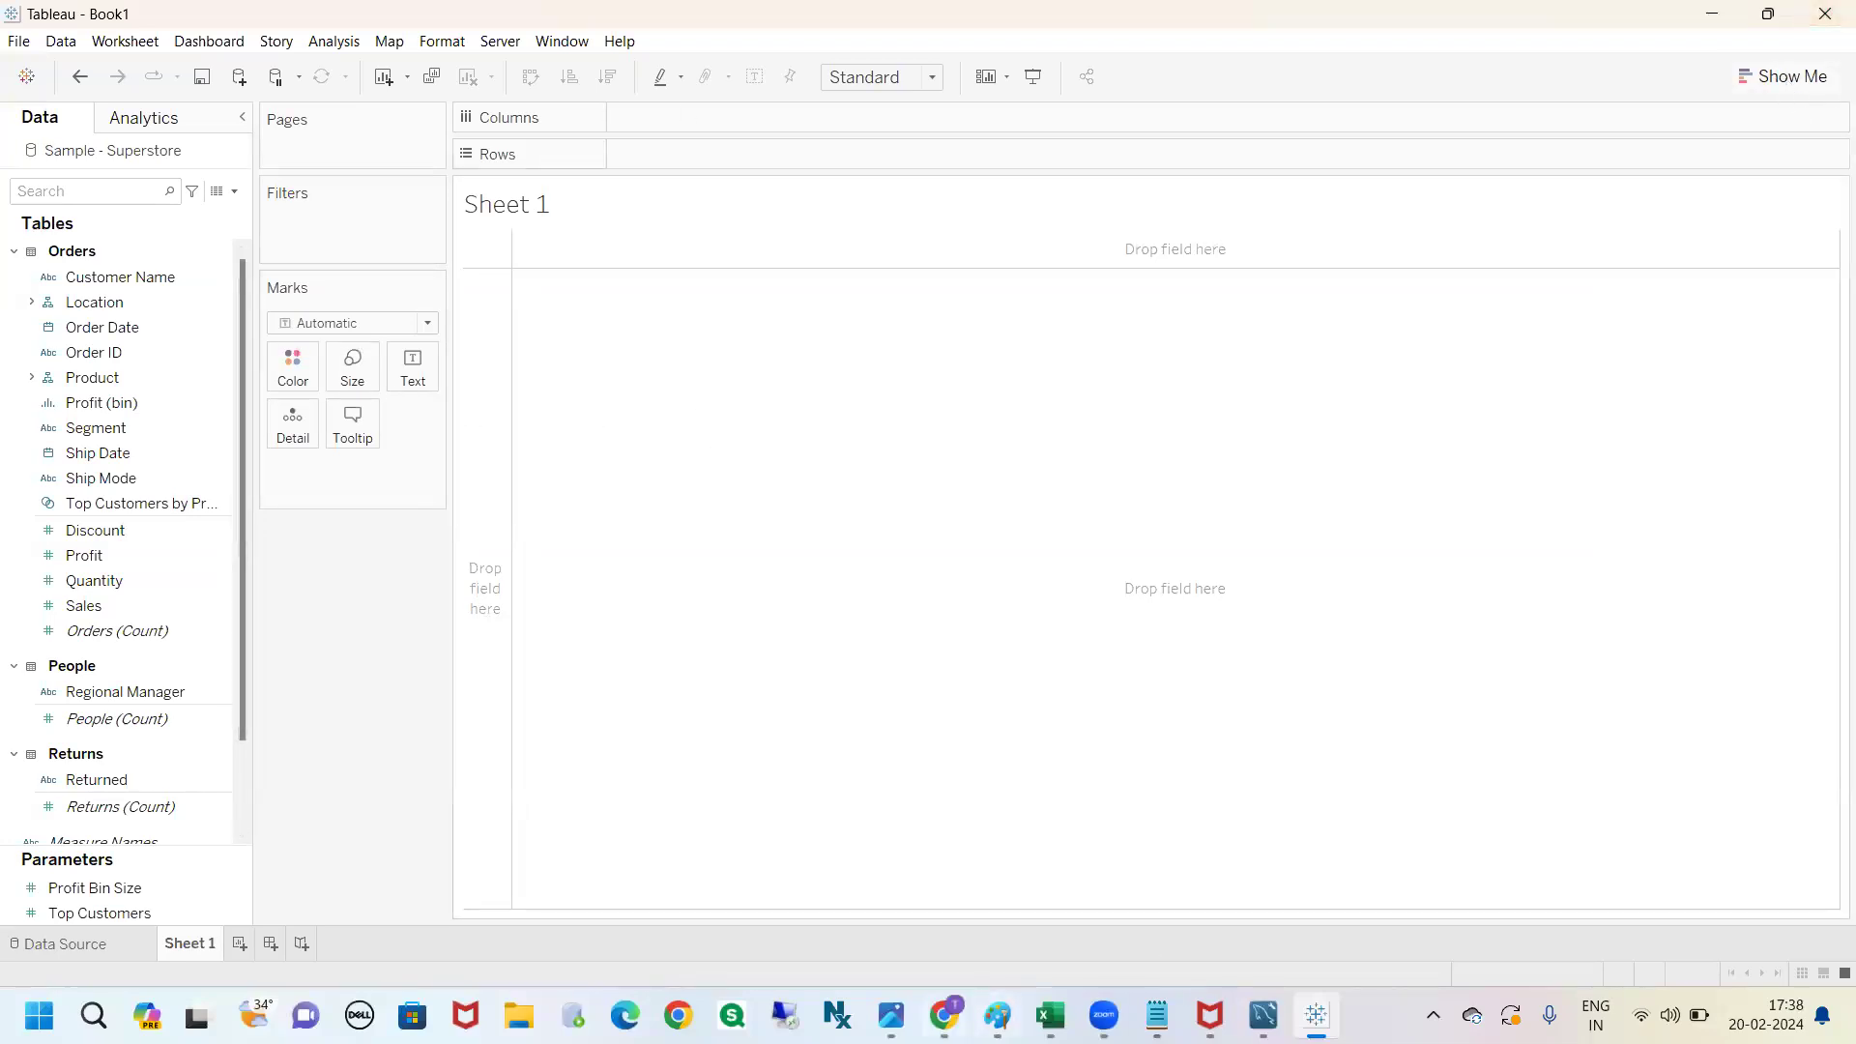
# Switch to the browser notes and review the topic on formatting pane, axis and header.
pyautogui.click(945, 1015)
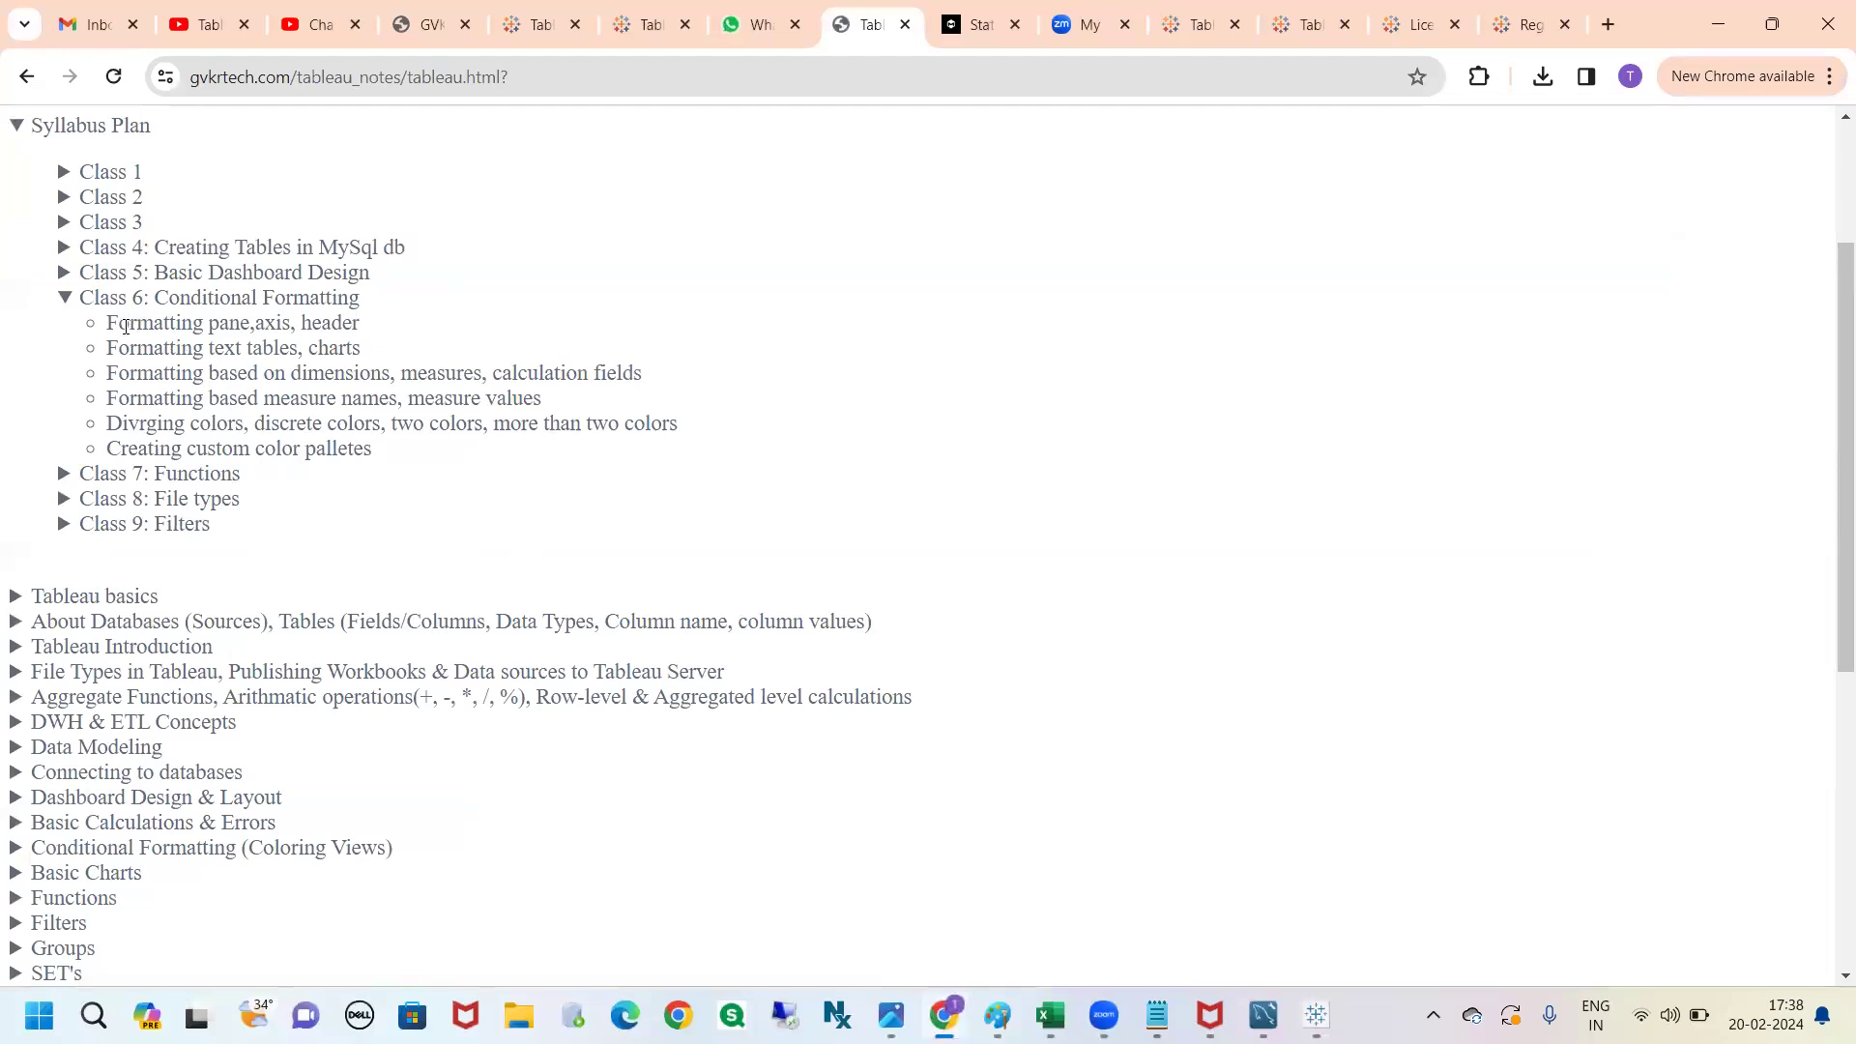
pyautogui.moveTo(118, 326); pyautogui.dragTo(357, 331)
pyautogui.hotkey('alt', 'Tab')
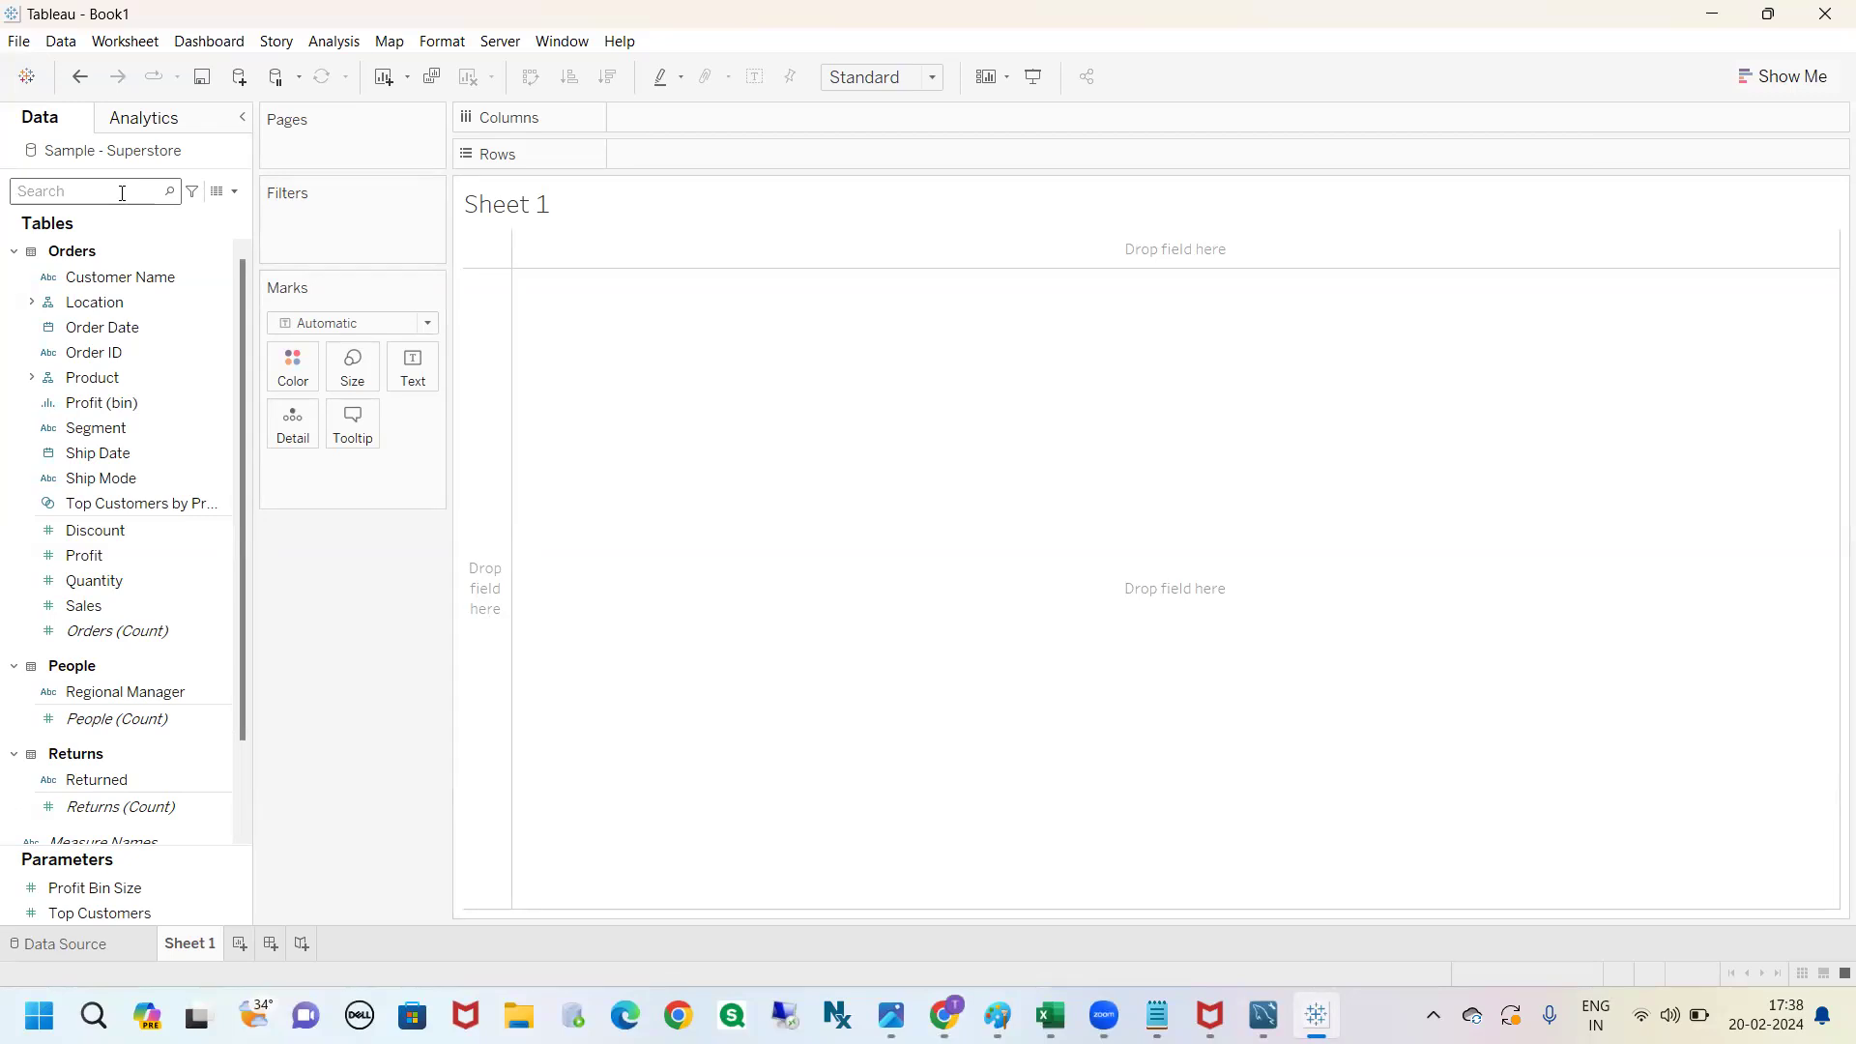
pyautogui.hotkey('alt', 'Tab')
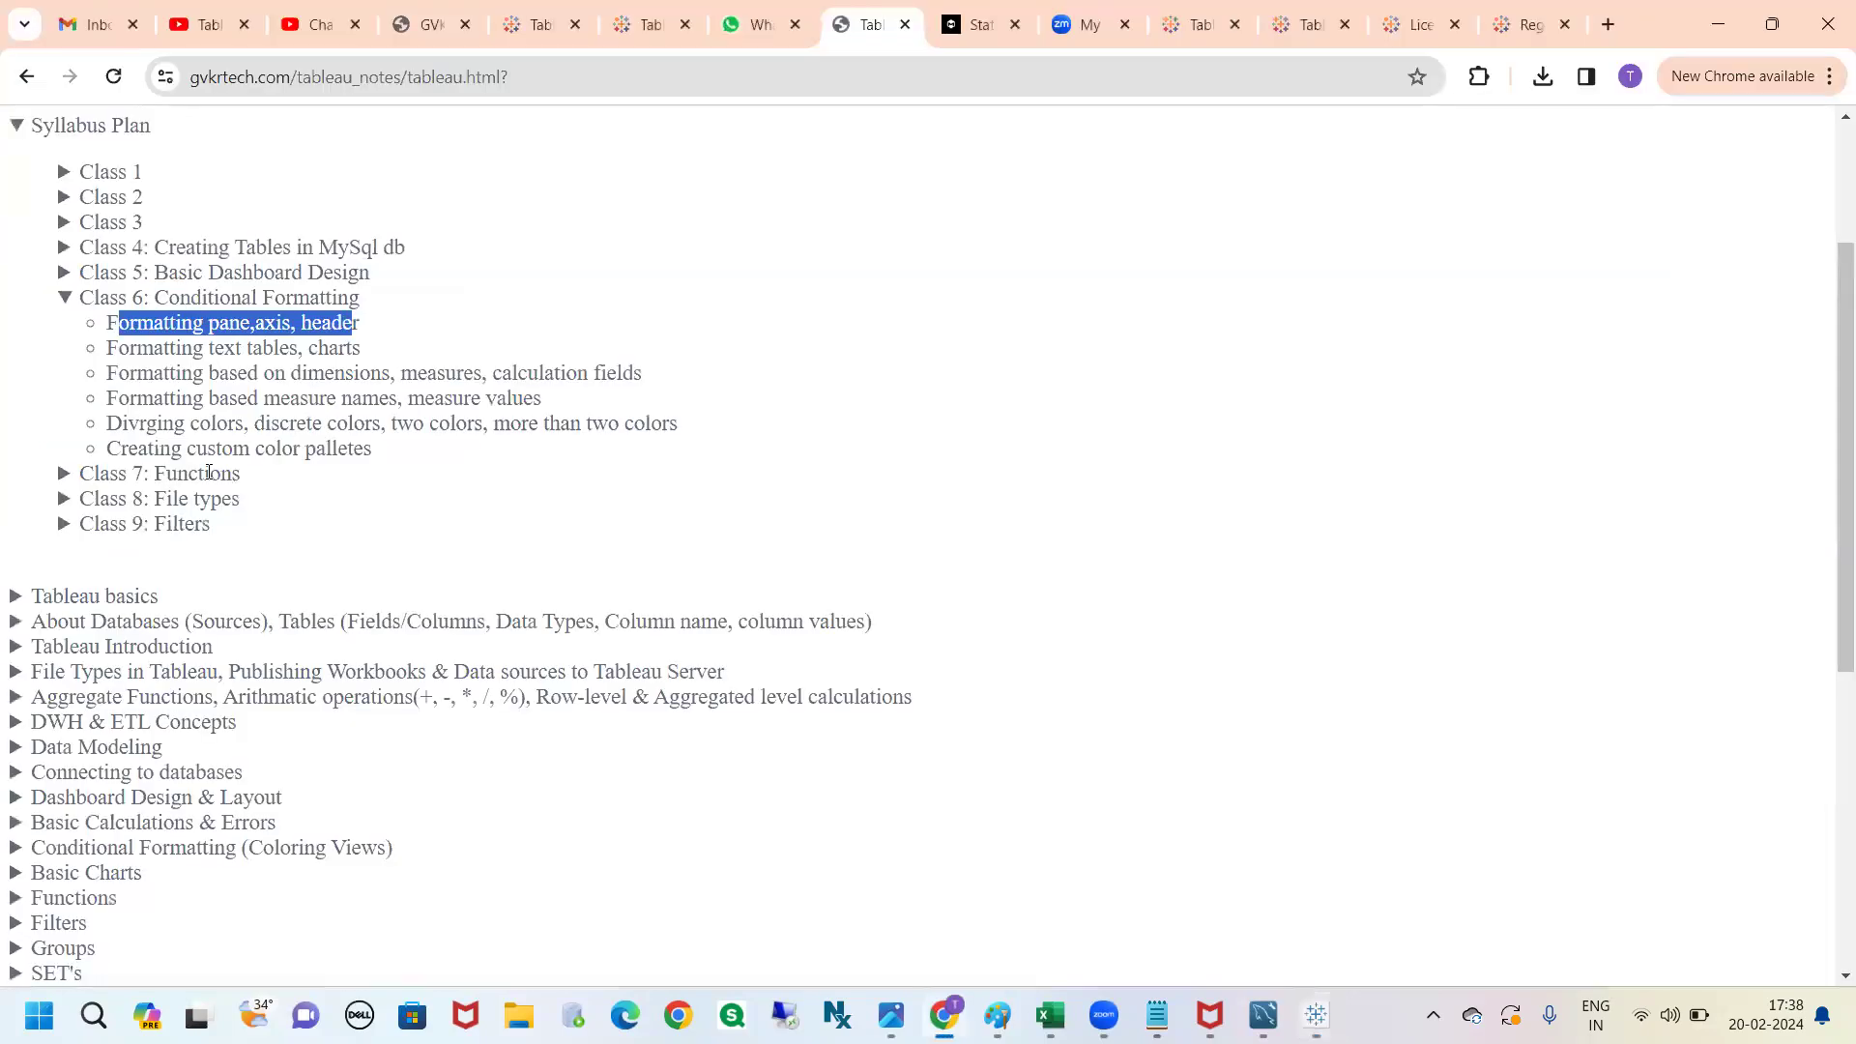
pyautogui.click(303, 322)
pyautogui.moveTo(296, 322); pyautogui.dragTo(262, 323)
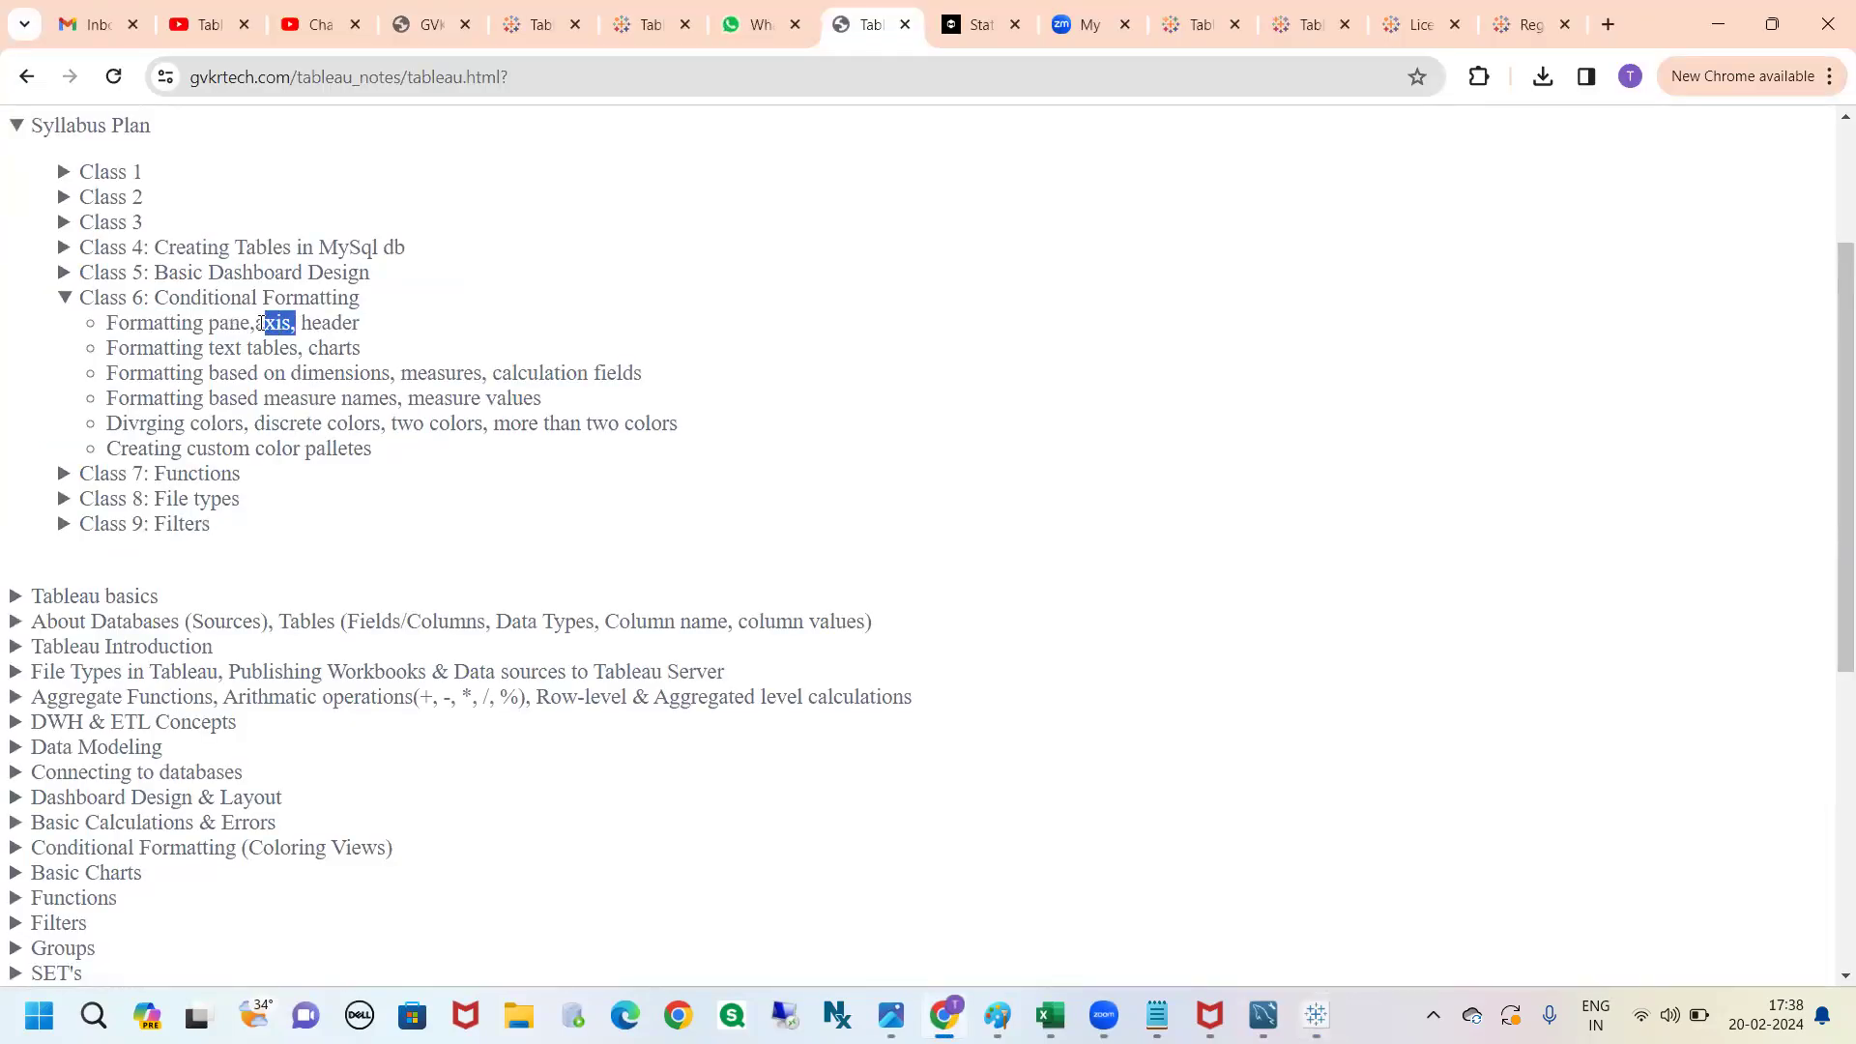
# Switch to Tableau, find the Sales field in the Orders table, and place it on Rows.
pyautogui.hotkey('alt', 'Tab')
pyautogui.write('sal')
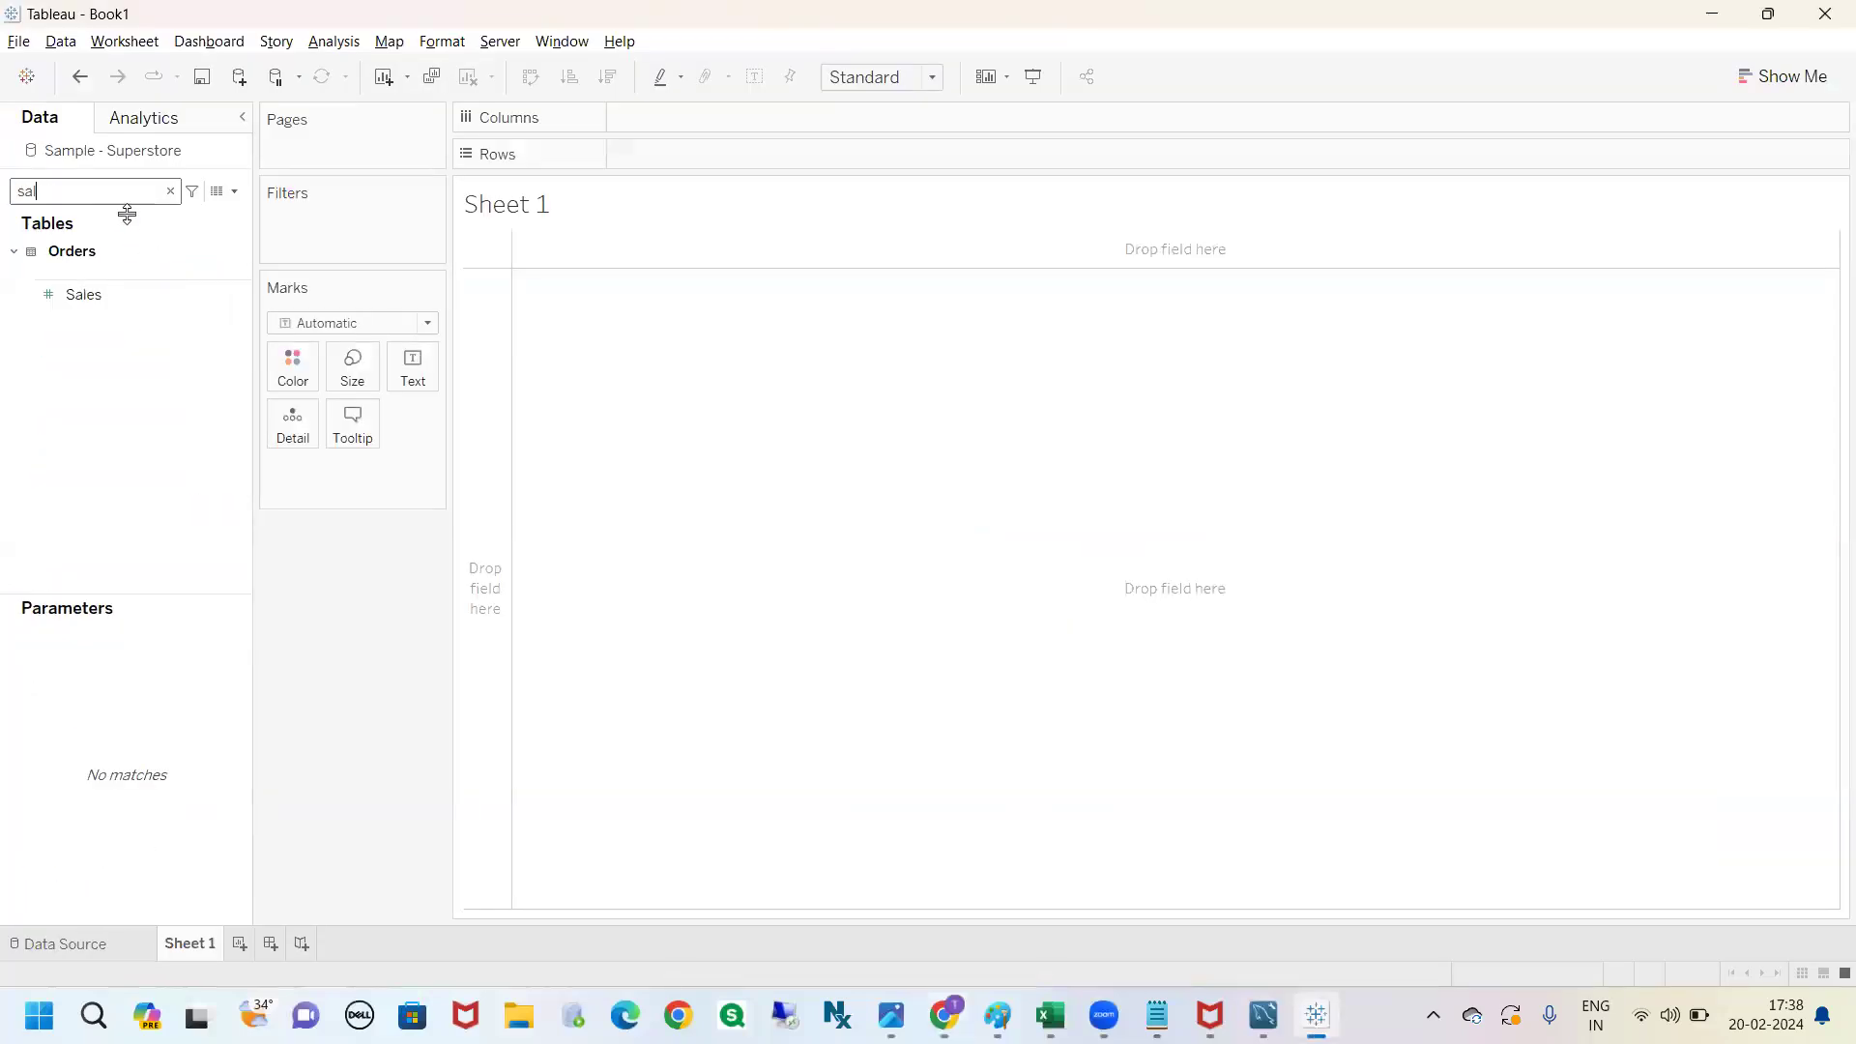
pyautogui.click(99, 301)
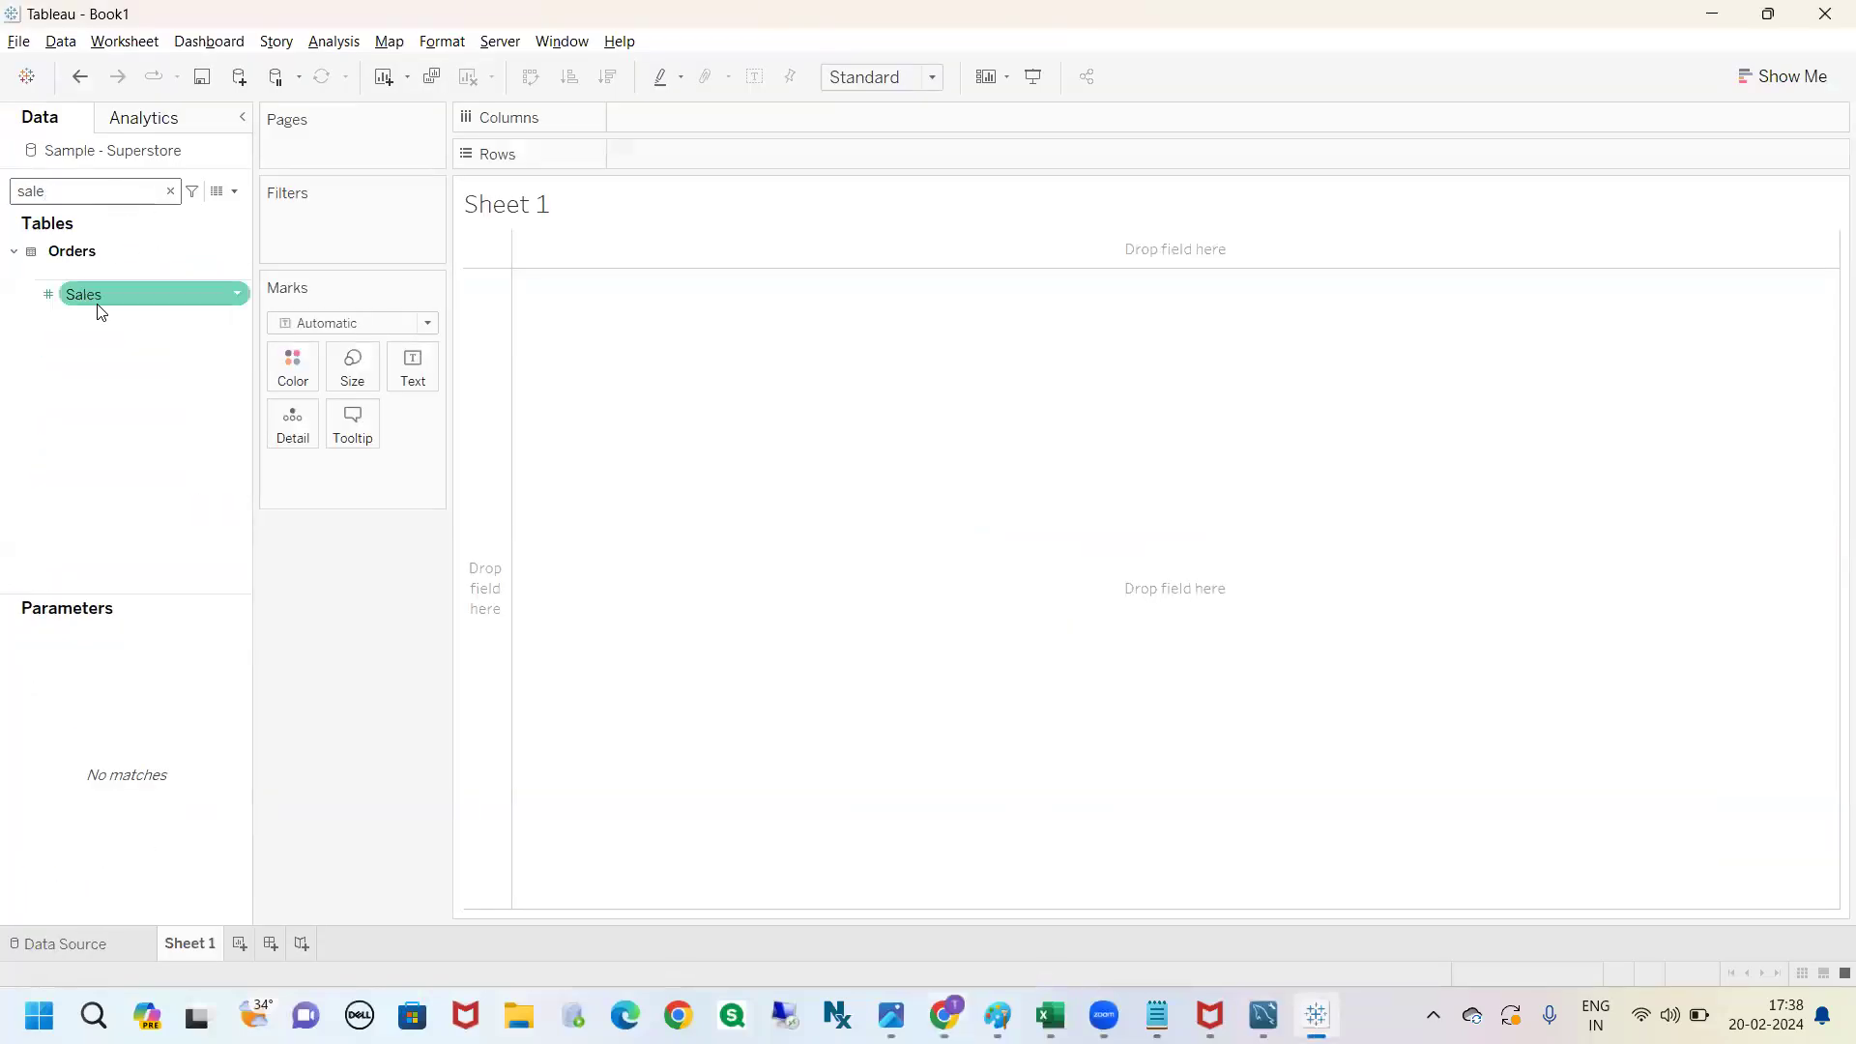
pyautogui.moveTo(99, 305); pyautogui.dragTo(666, 170)
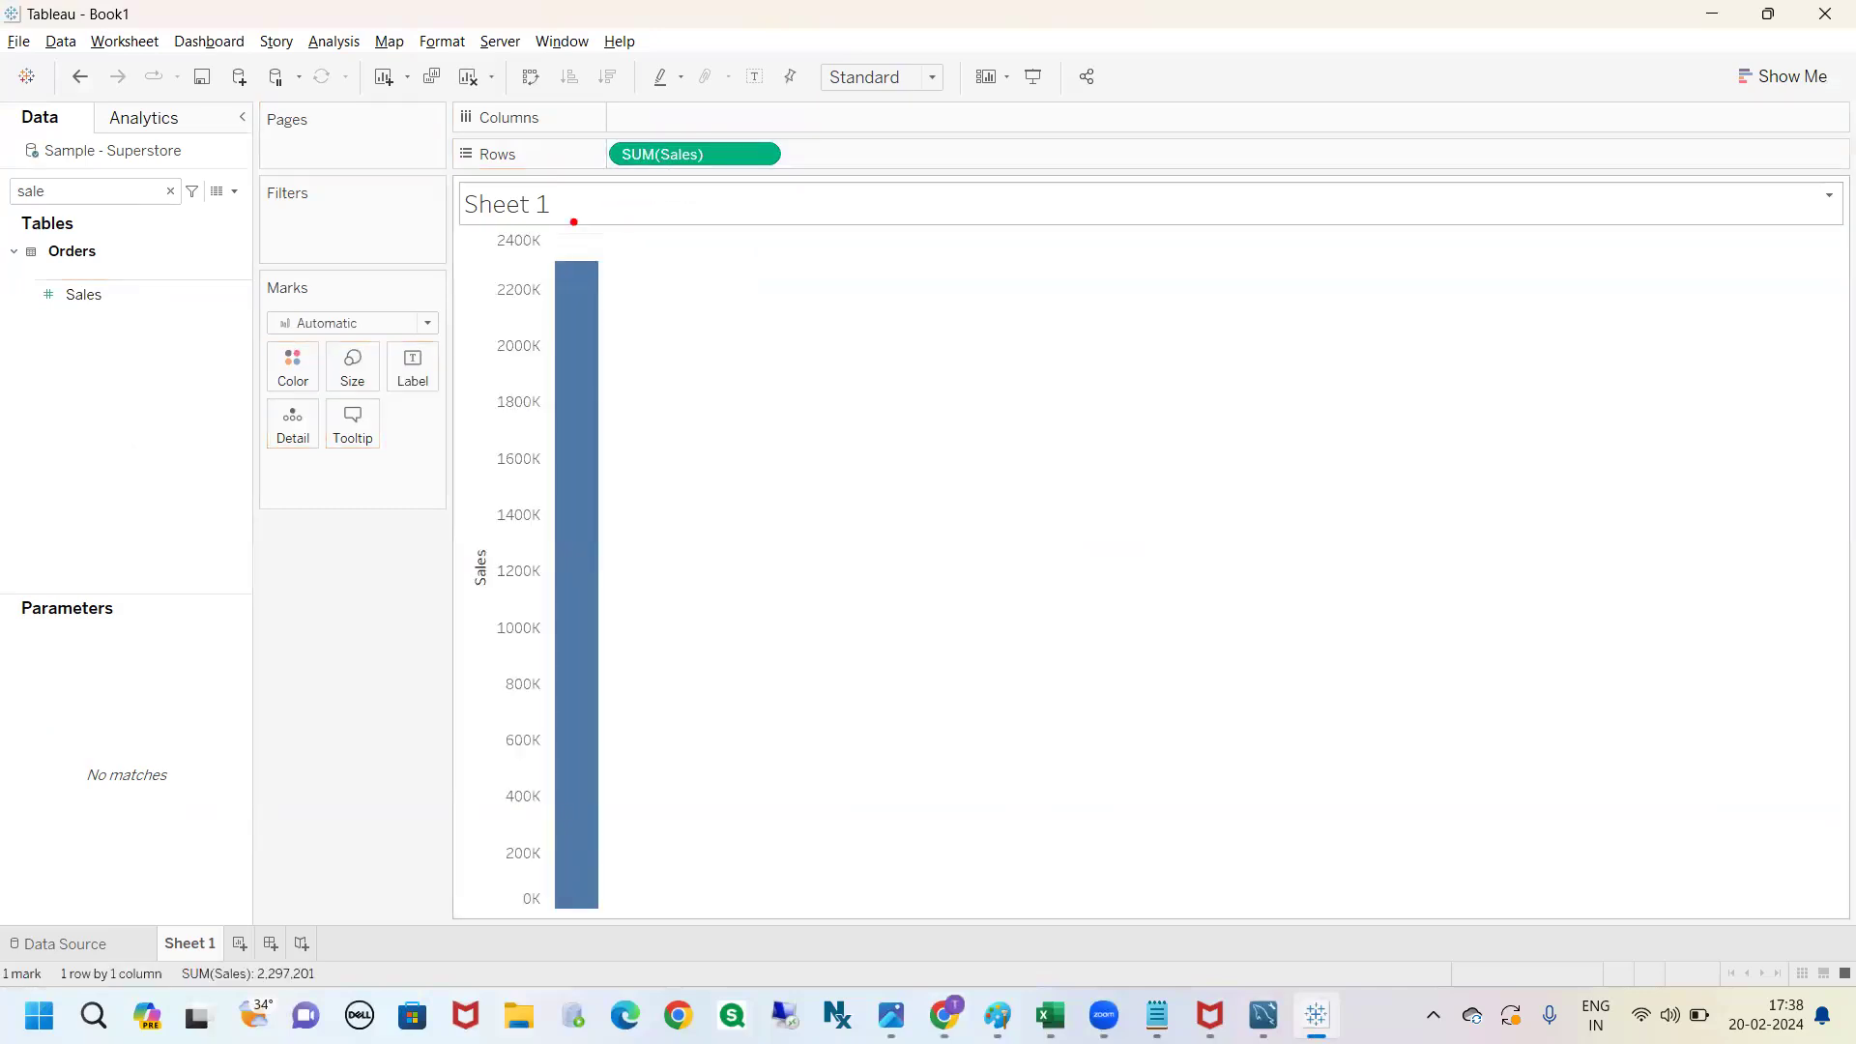
pyautogui.moveTo(485, 247)
pyautogui.mouseDown()
pyautogui.moveTo(433, 507)
pyautogui.moveTo(513, 930)
pyautogui.moveTo(622, 398)
pyautogui.moveTo(474, 199)
pyautogui.mouseUp()
pyautogui.press('Escape')
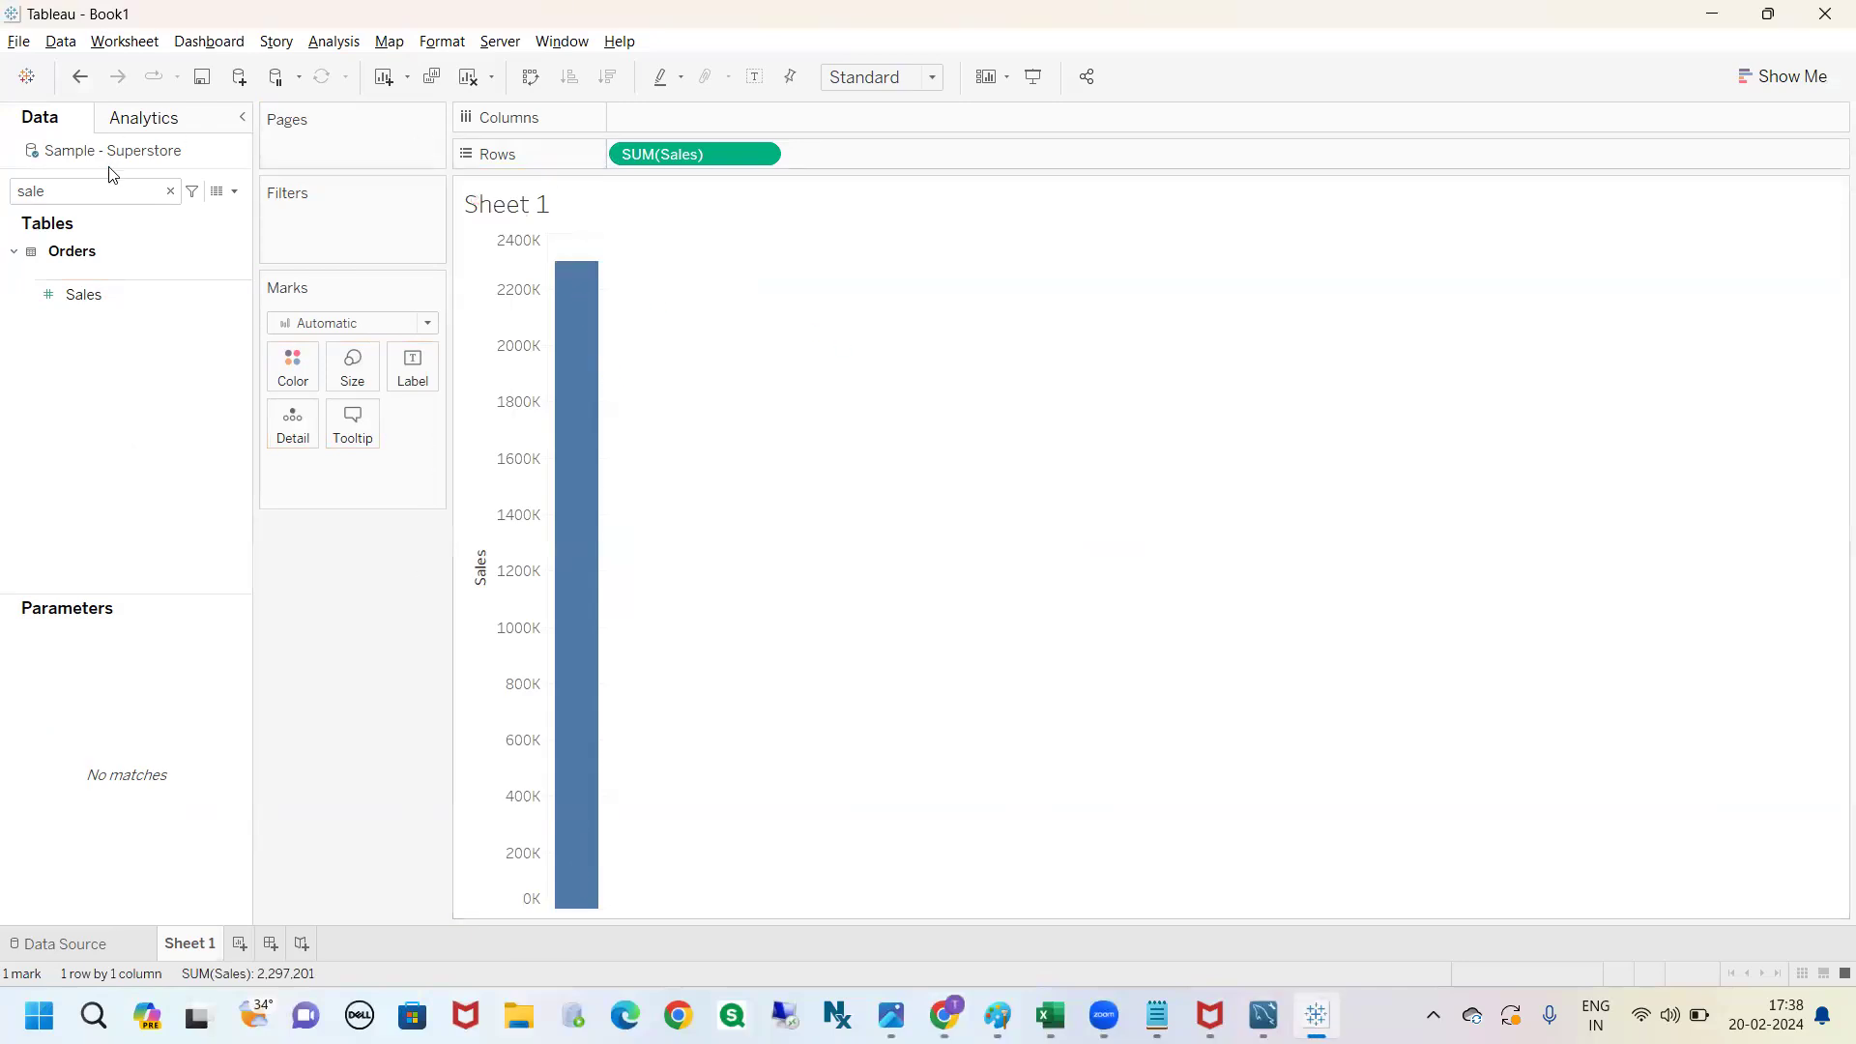
# Find the Region field in the data source and place it on Columns to split sales by region.
pyautogui.click(171, 190)
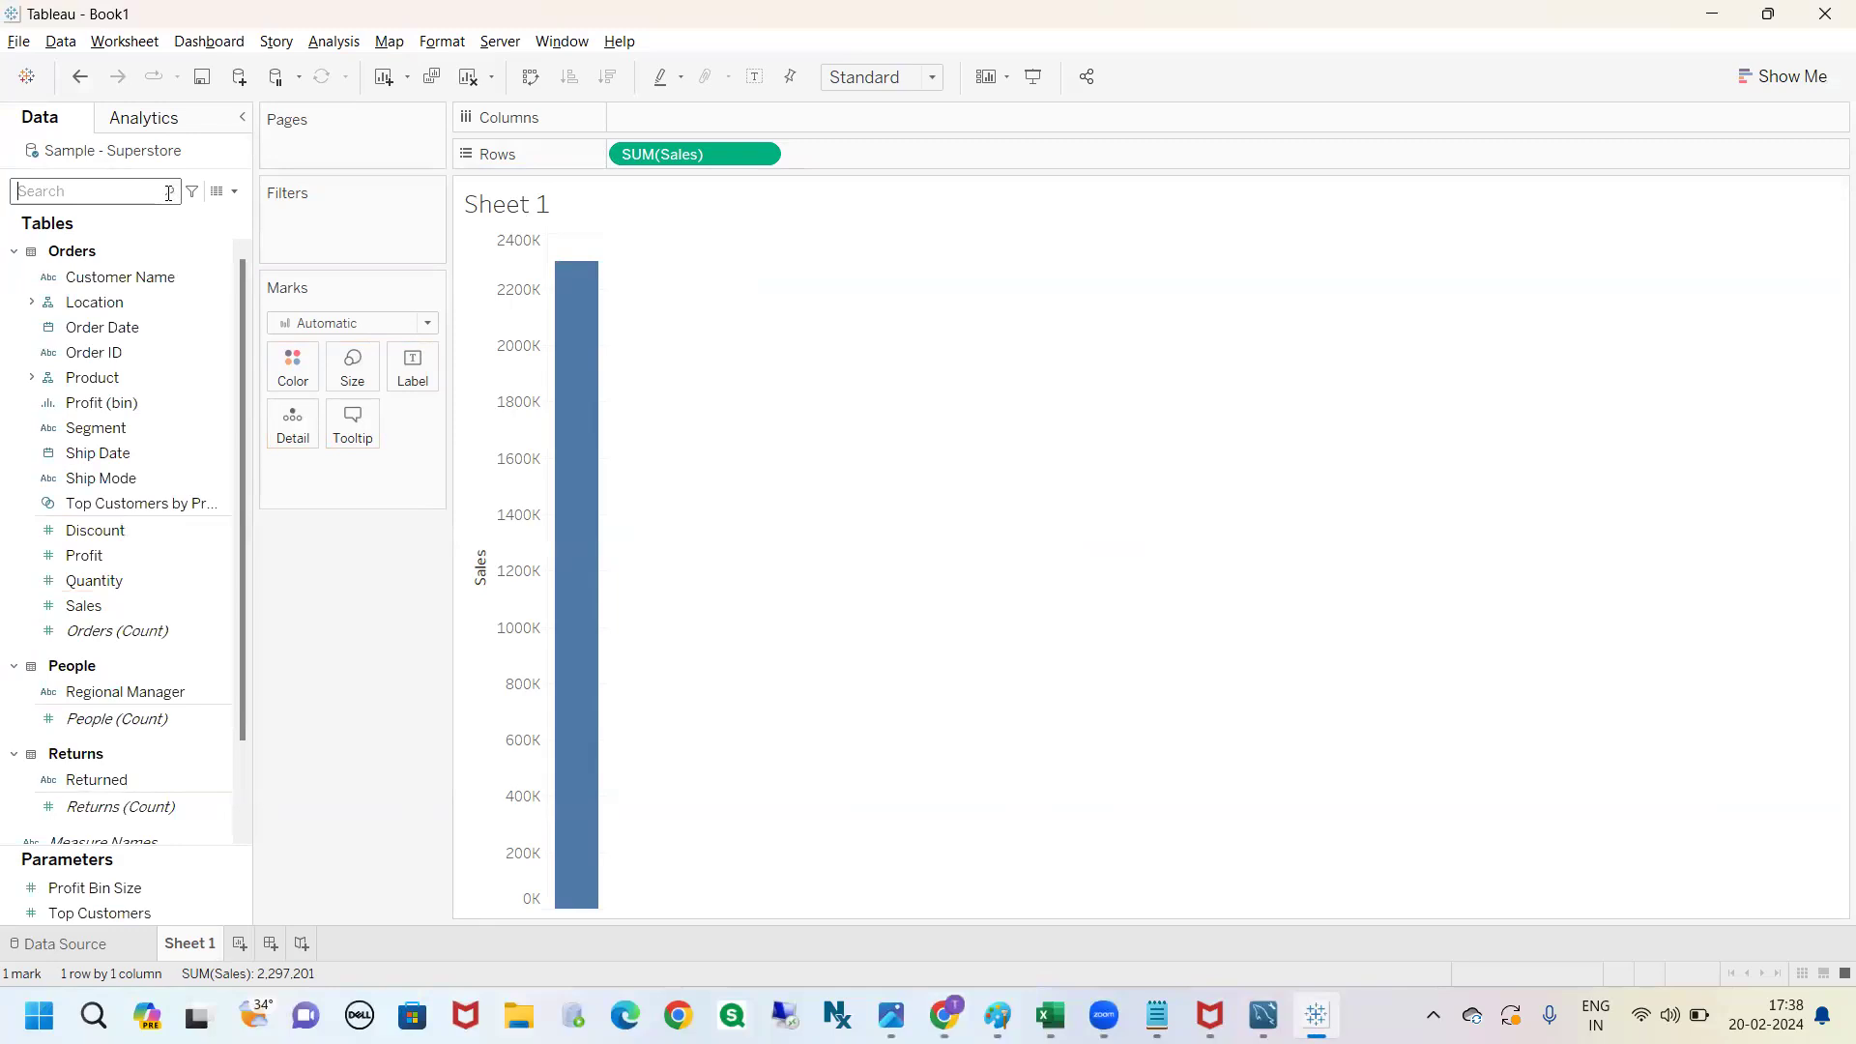
pyautogui.write('regi')
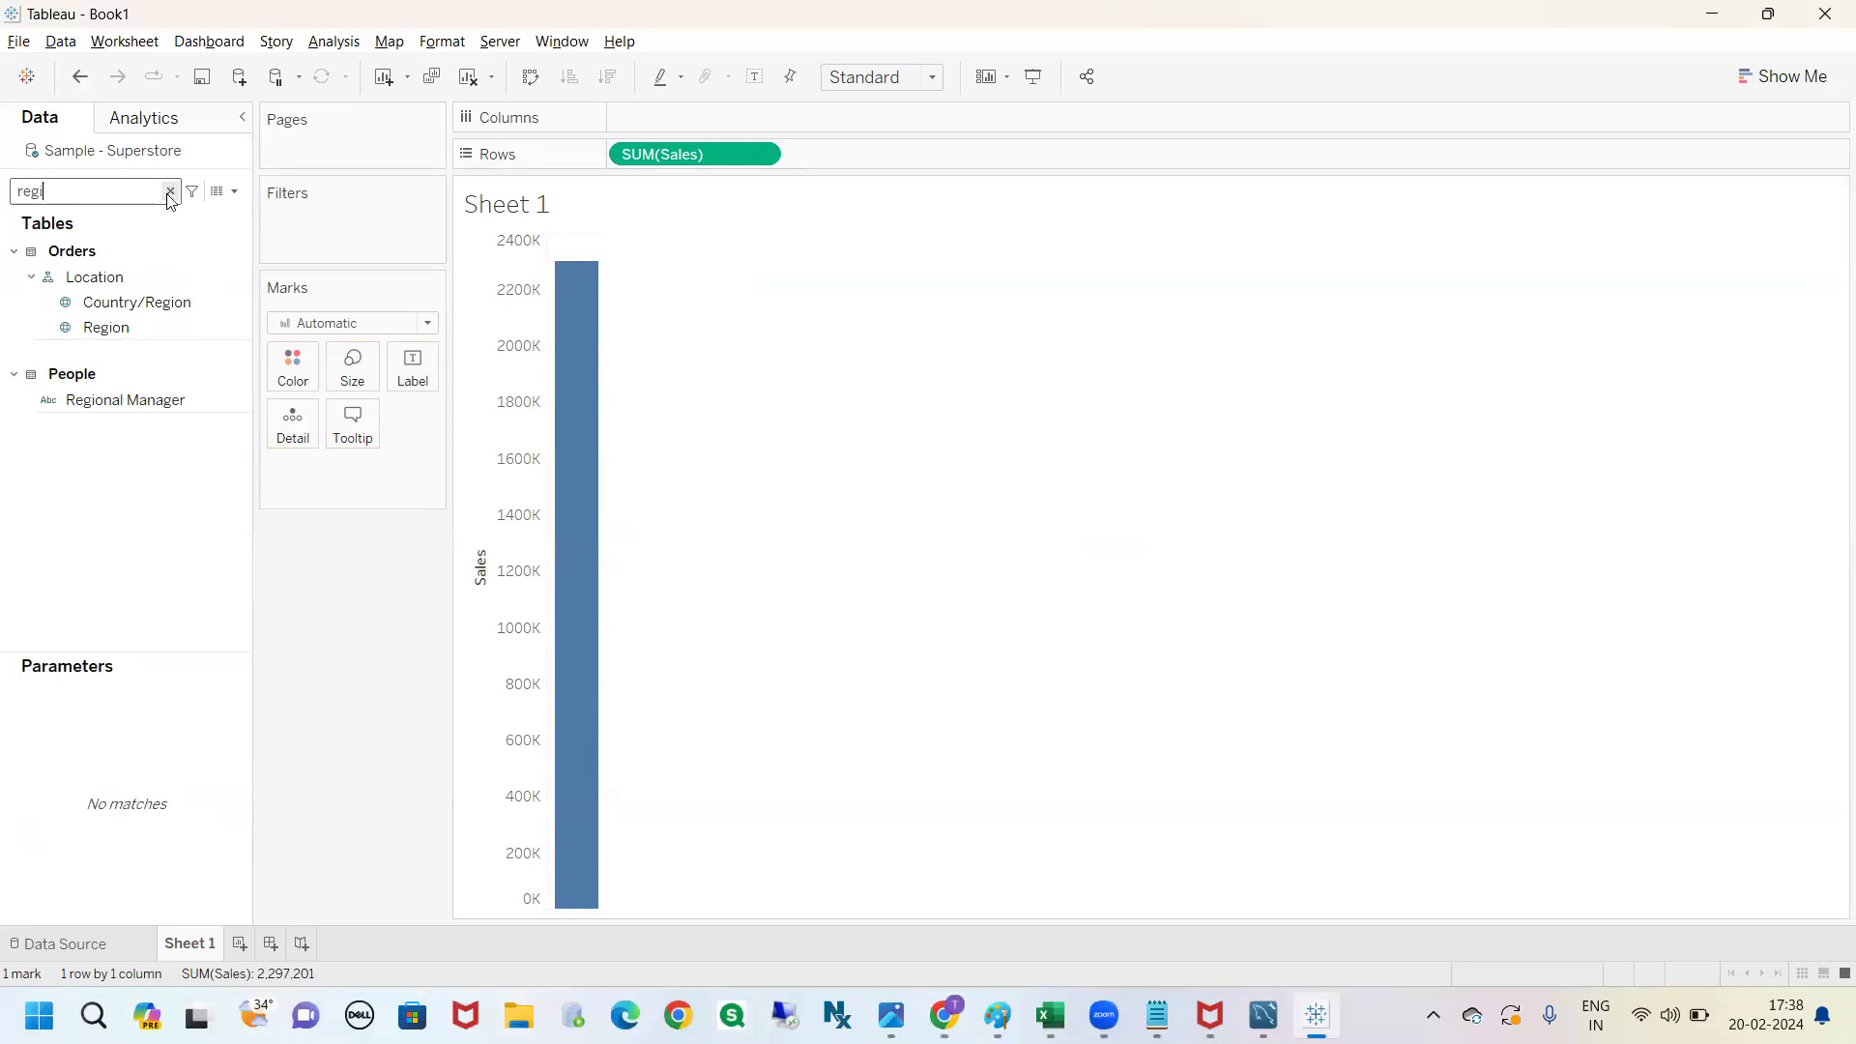
pyautogui.moveTo(127, 320); pyautogui.dragTo(687, 122)
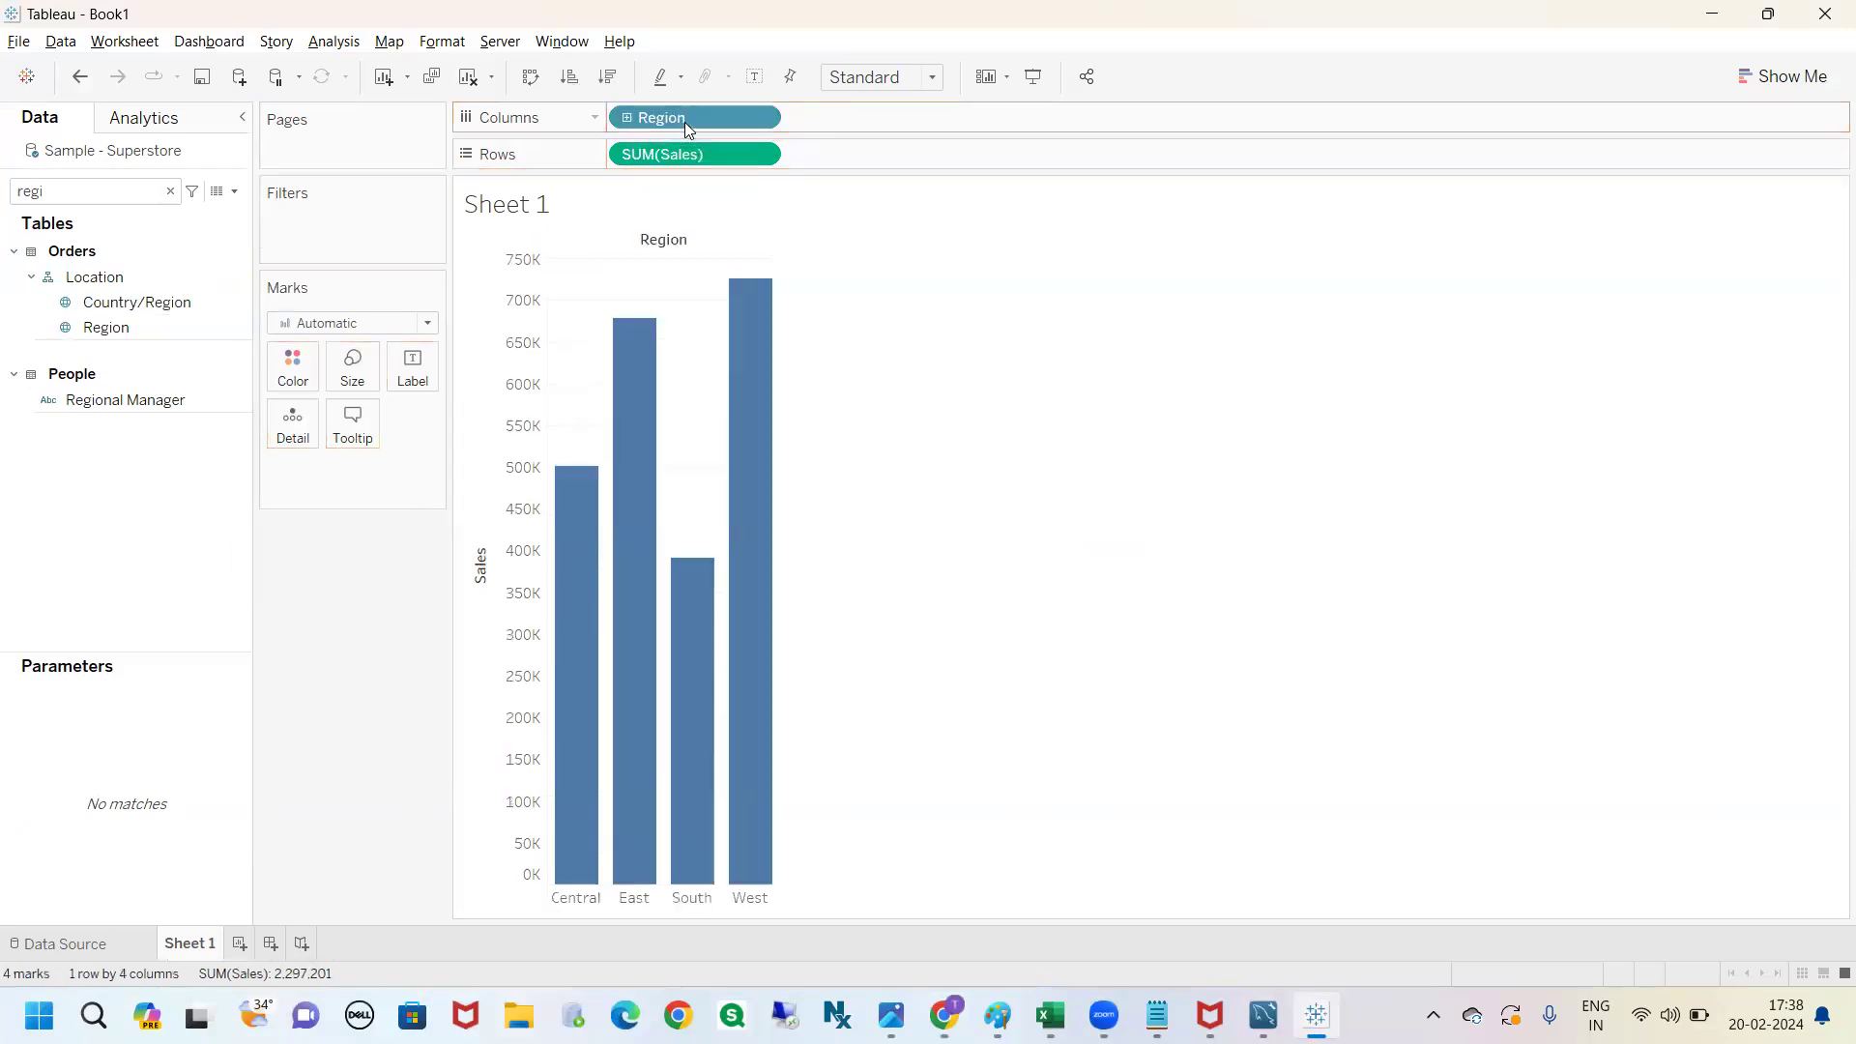
pyautogui.moveTo(573, 866)
pyautogui.mouseDown()
pyautogui.moveTo(508, 906)
pyautogui.moveTo(874, 879)
pyautogui.moveTo(495, 875)
pyautogui.mouseUp()
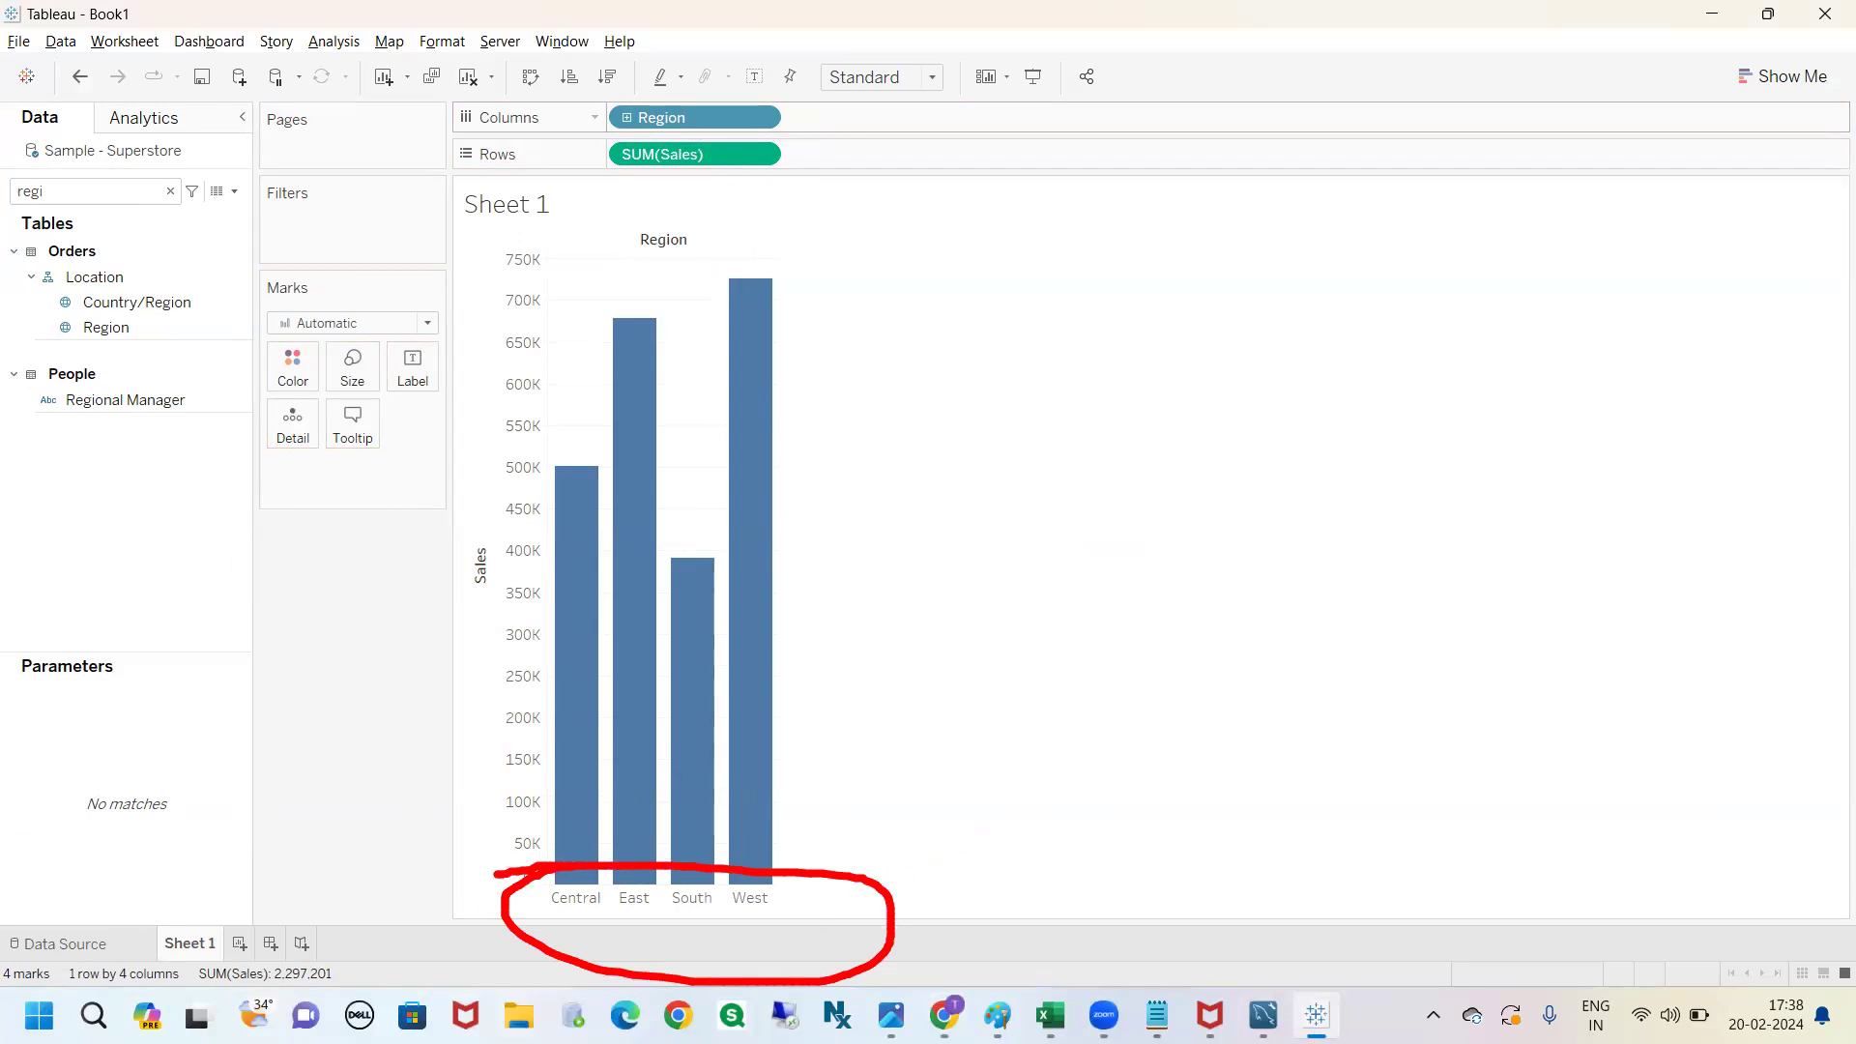
pyautogui.press('Escape')
pyautogui.moveTo(672, 619)
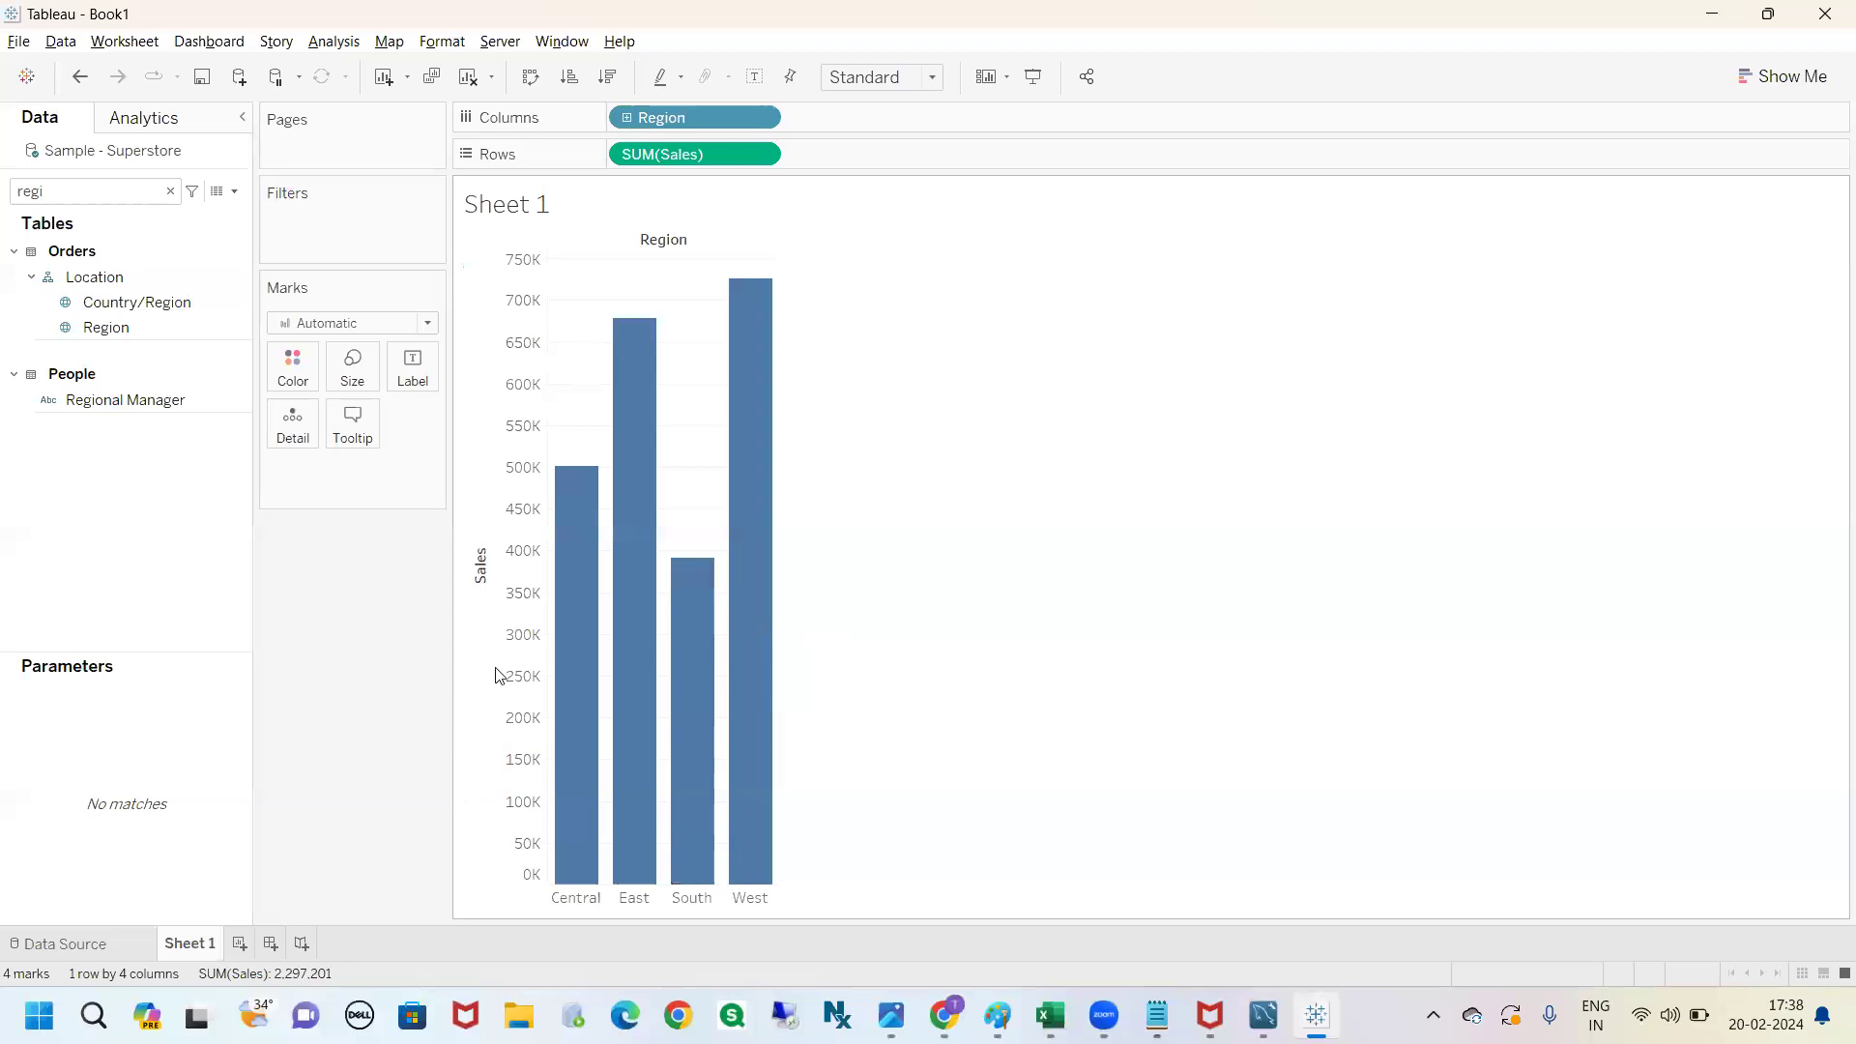
pyautogui.click(512, 473)
pyautogui.moveTo(638, 828)
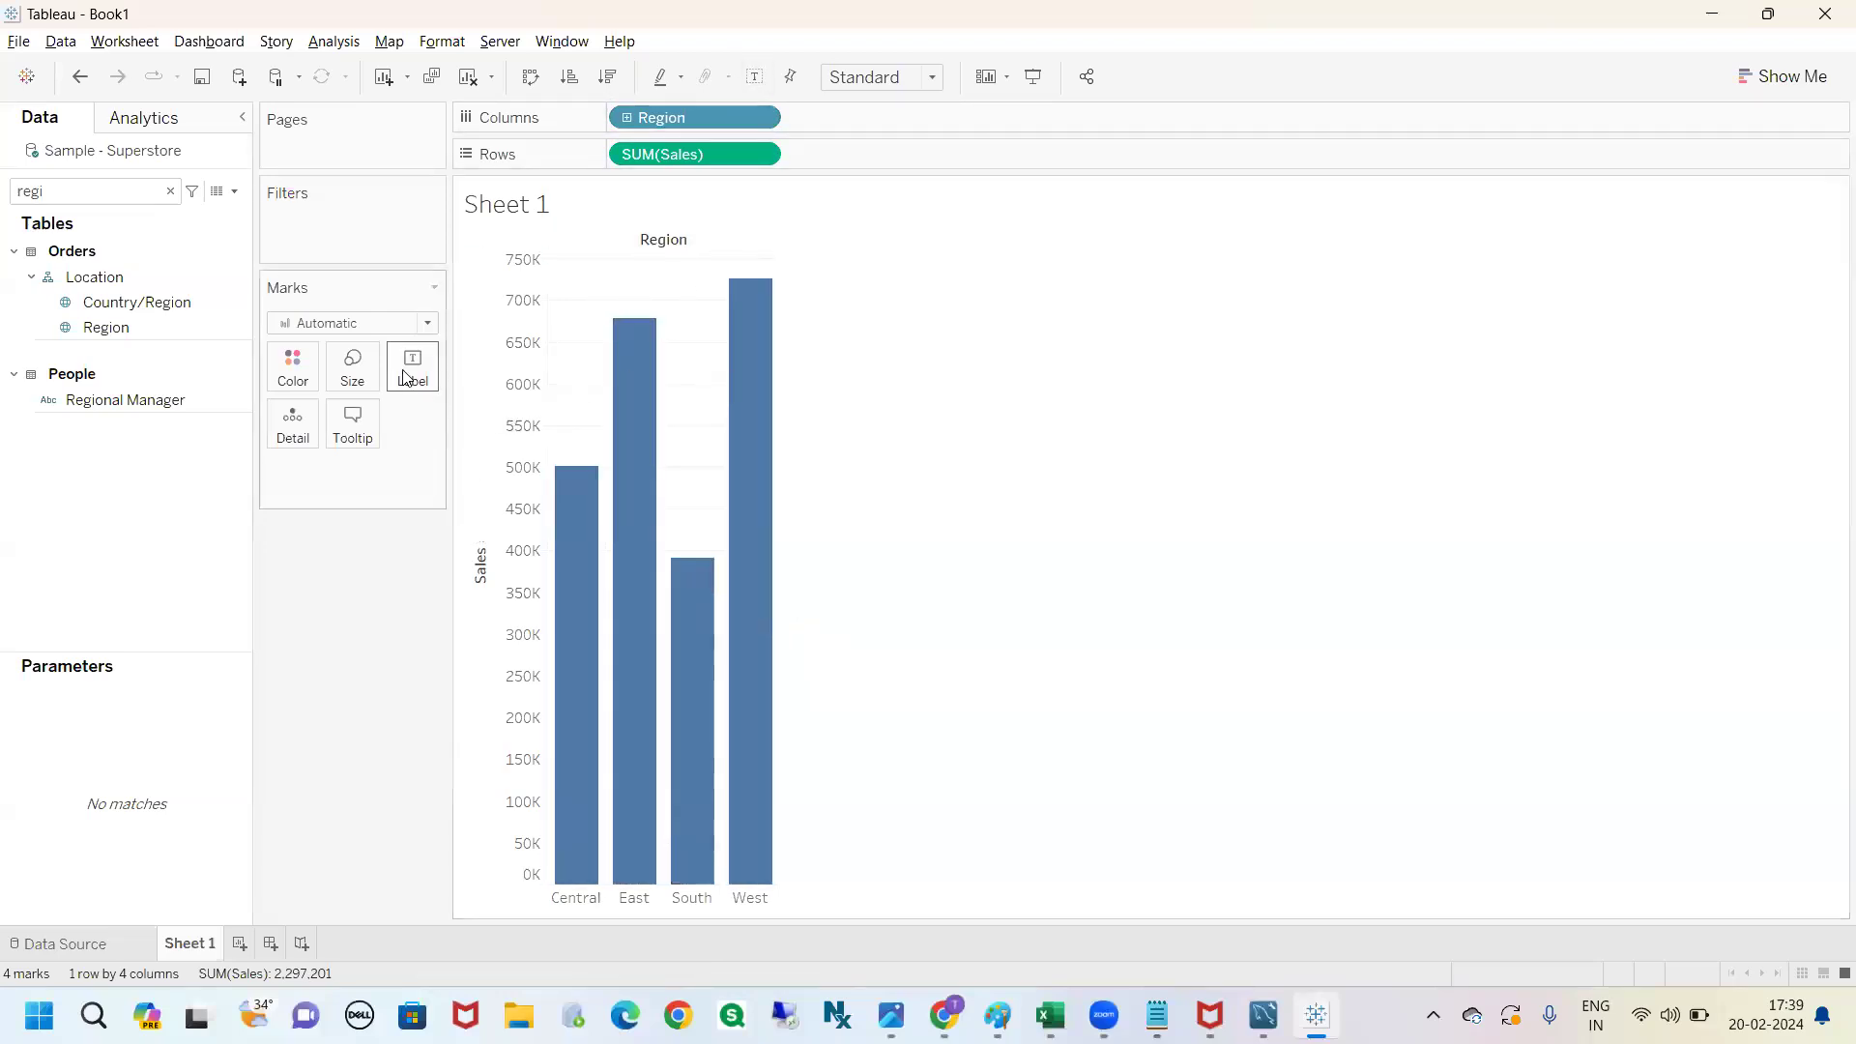
# Show mark labels on the sales bars and fit the chart to Entire View.
pyautogui.click(753, 83)
pyautogui.click(876, 79)
pyautogui.click(866, 166)
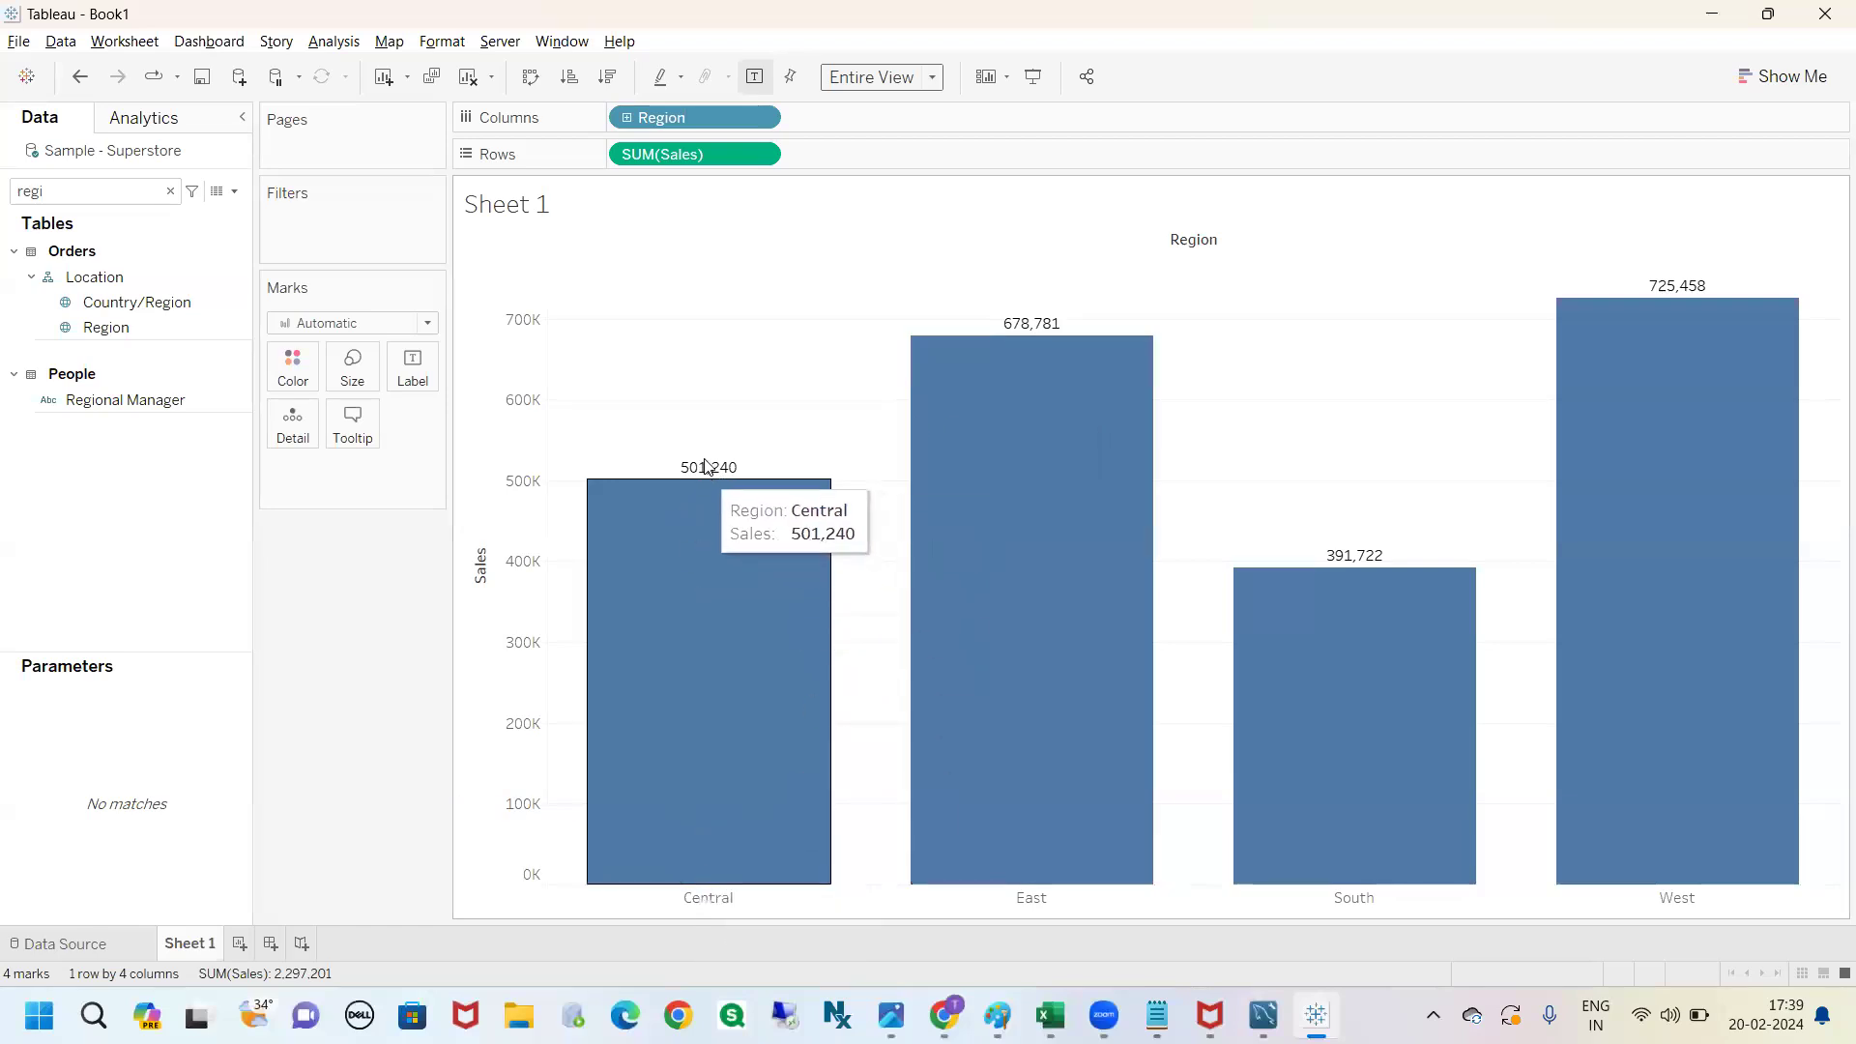
pyautogui.moveTo(674, 453)
pyautogui.mouseDown()
pyautogui.moveTo(719, 503)
pyautogui.moveTo(759, 440)
pyautogui.moveTo(675, 455)
pyautogui.mouseUp()
pyautogui.moveTo(720, 425)
pyautogui.mouseDown()
pyautogui.moveTo(752, 346)
pyautogui.moveTo(803, 404)
pyautogui.moveTo(831, 305)
pyautogui.moveTo(814, 328)
pyautogui.moveTo(975, 260)
pyautogui.moveTo(1023, 295)
pyautogui.mouseUp()
pyautogui.moveTo(599, 156)
pyautogui.mouseDown()
pyautogui.moveTo(752, 179)
pyautogui.moveTo(638, 133)
pyautogui.moveTo(593, 142)
pyautogui.mouseUp()
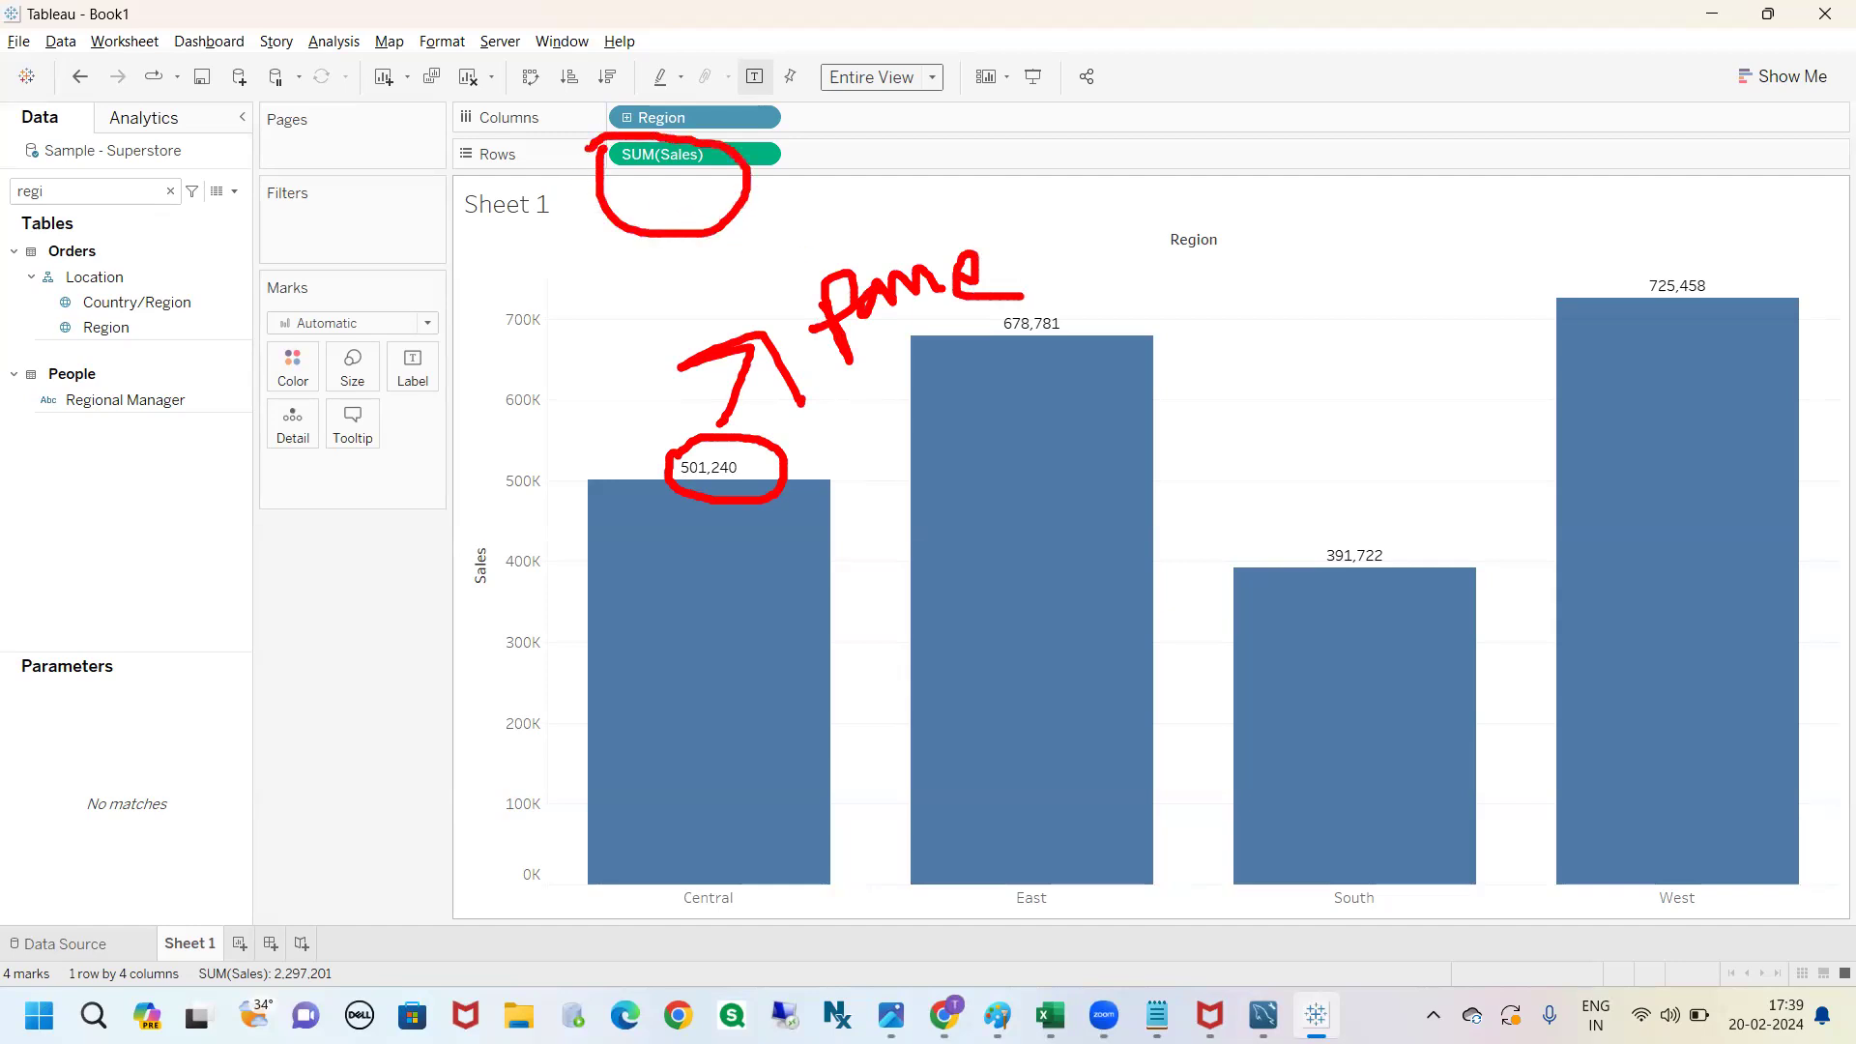
pyautogui.moveTo(599, 214)
pyautogui.mouseDown()
pyautogui.moveTo(560, 263)
pyautogui.moveTo(398, 764)
pyautogui.moveTo(628, 498)
pyautogui.moveTo(553, 273)
pyautogui.mouseUp()
pyautogui.moveTo(749, 209); pyautogui.dragTo(826, 267)
pyautogui.moveTo(845, 228); pyautogui.dragTo(847, 270)
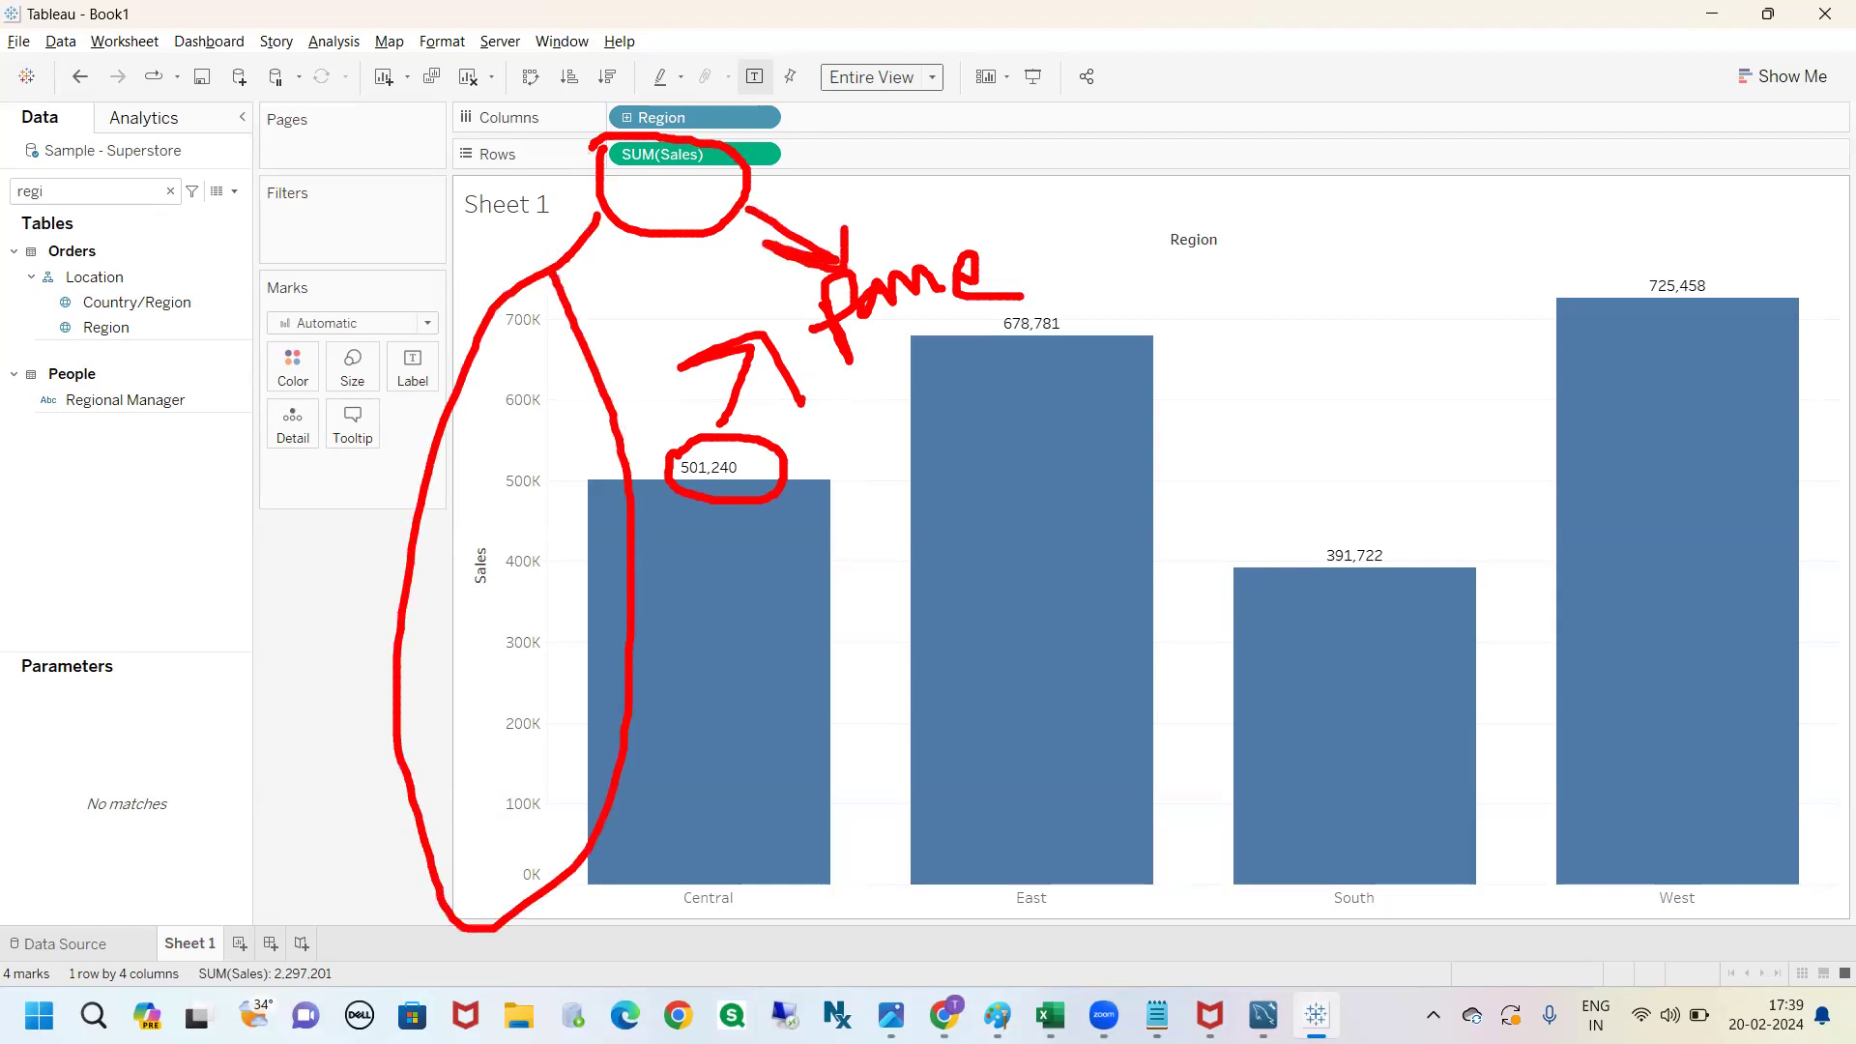
pyautogui.press('Escape')
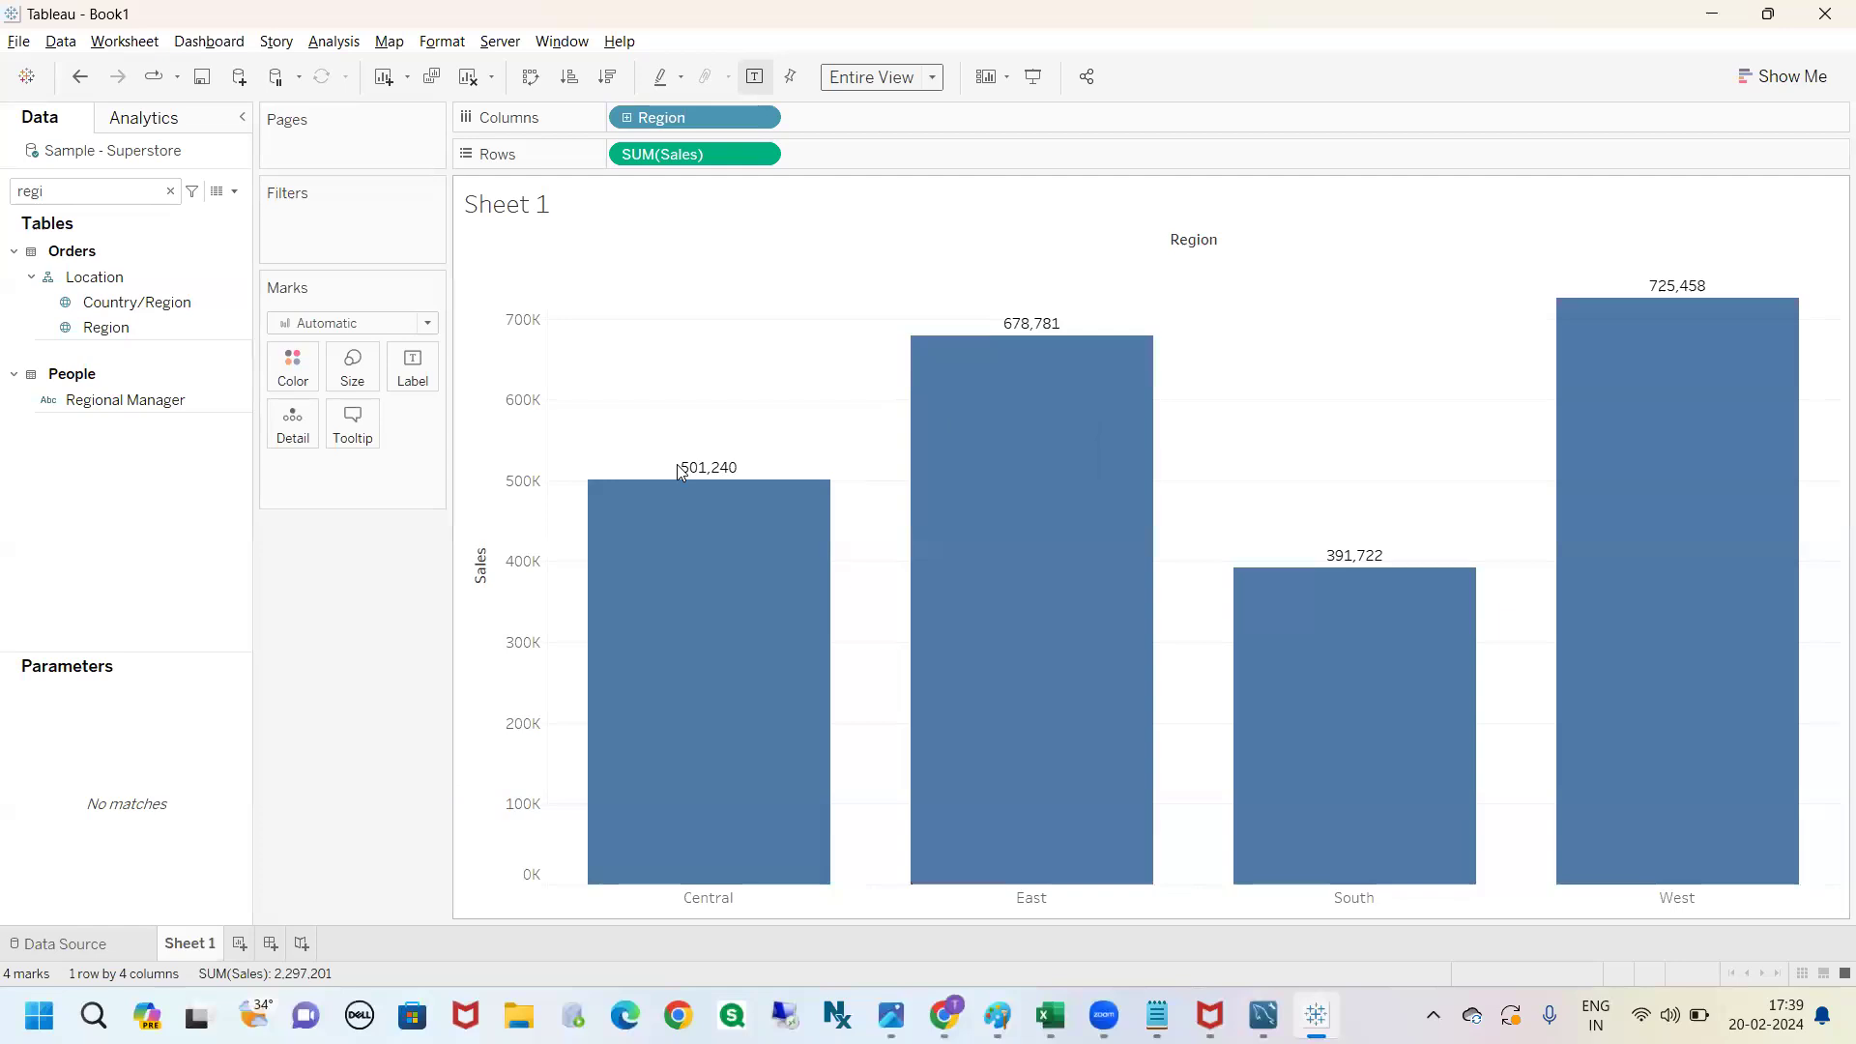
pyautogui.click(492, 417)
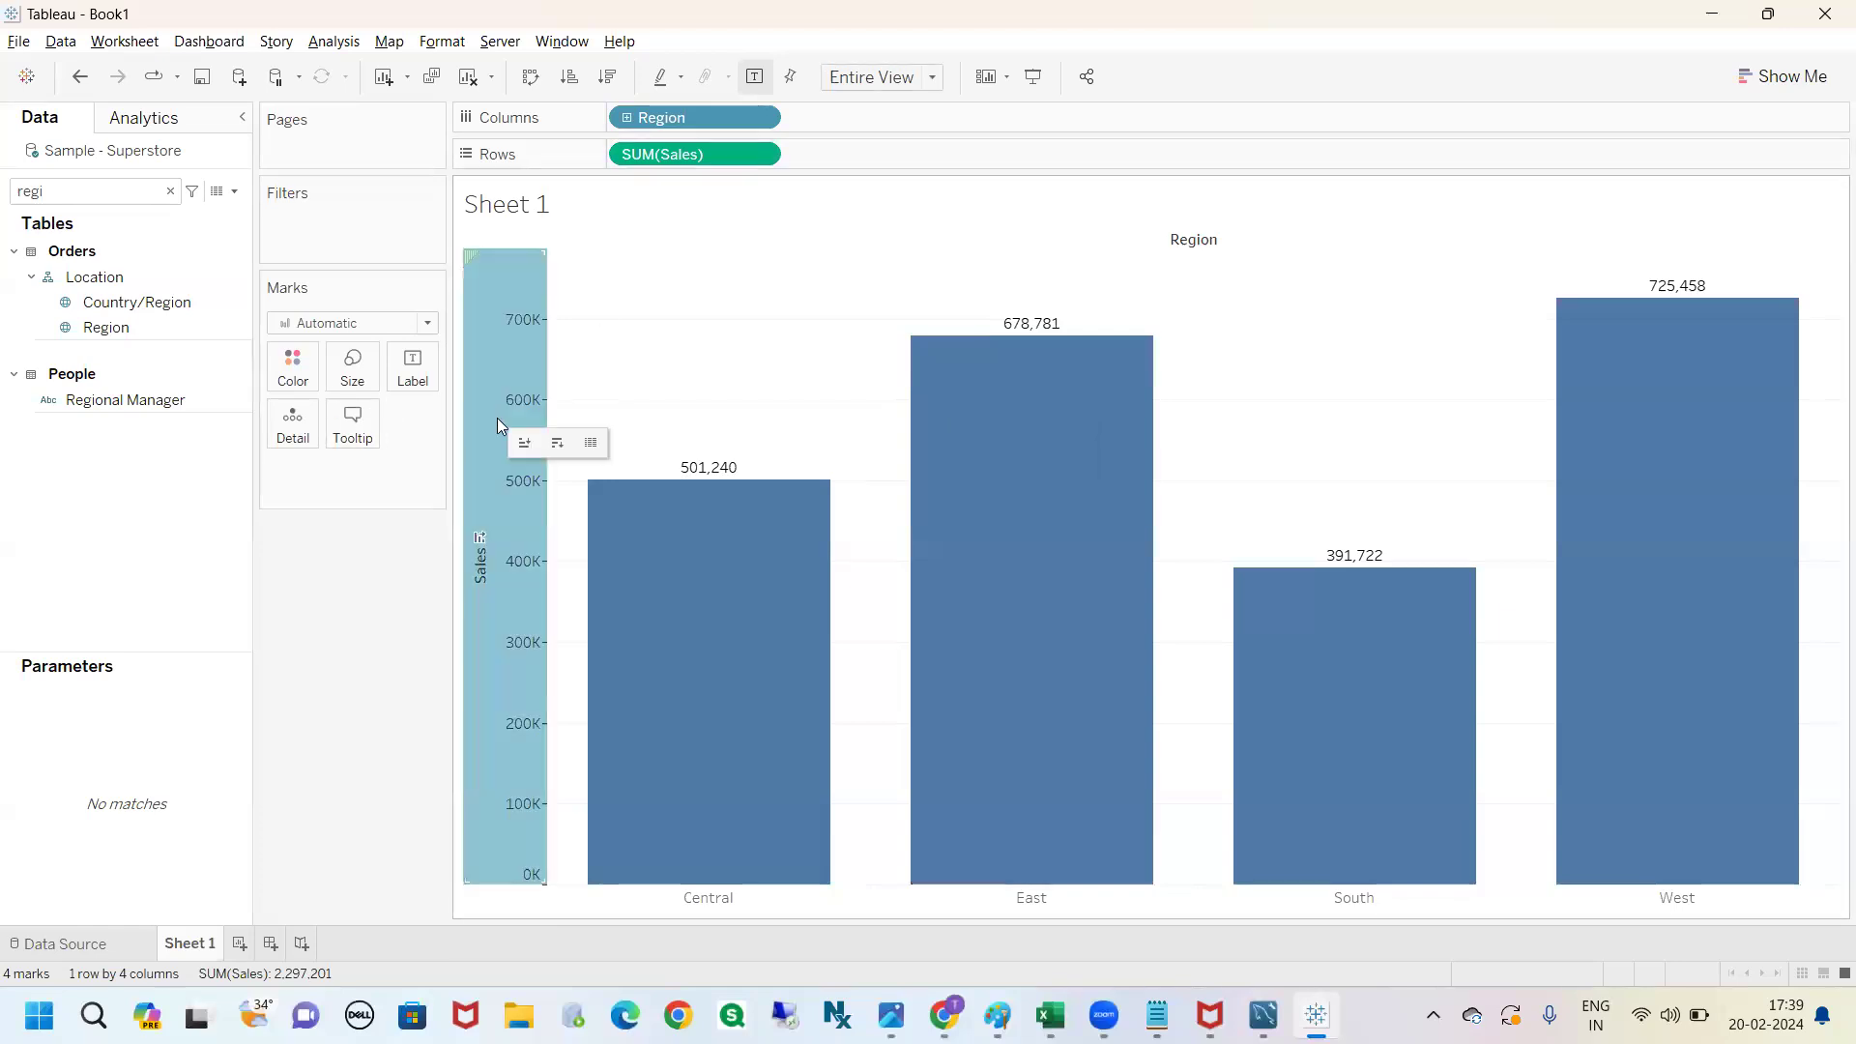
pyautogui.click(700, 367)
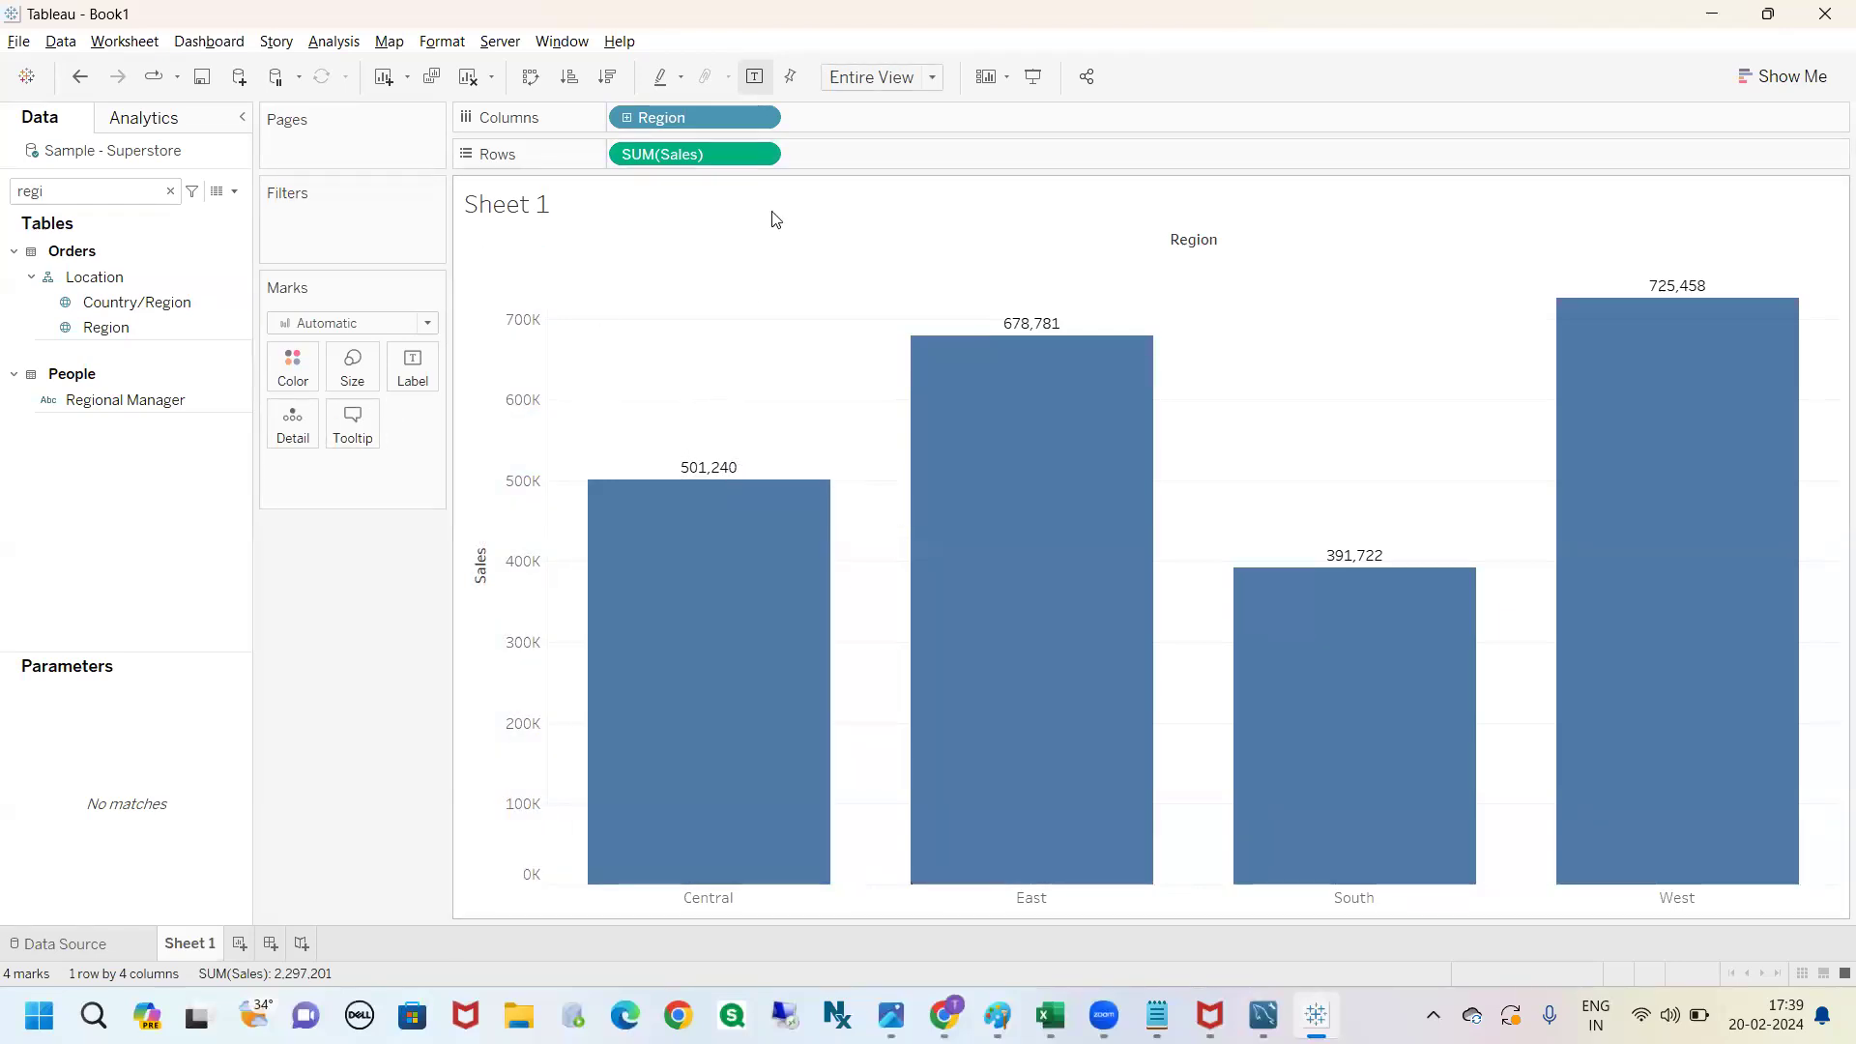
# Open the format settings for SUM(Sales) and widen the pane so its axis options are fully readable.
pyautogui.click(760, 156)
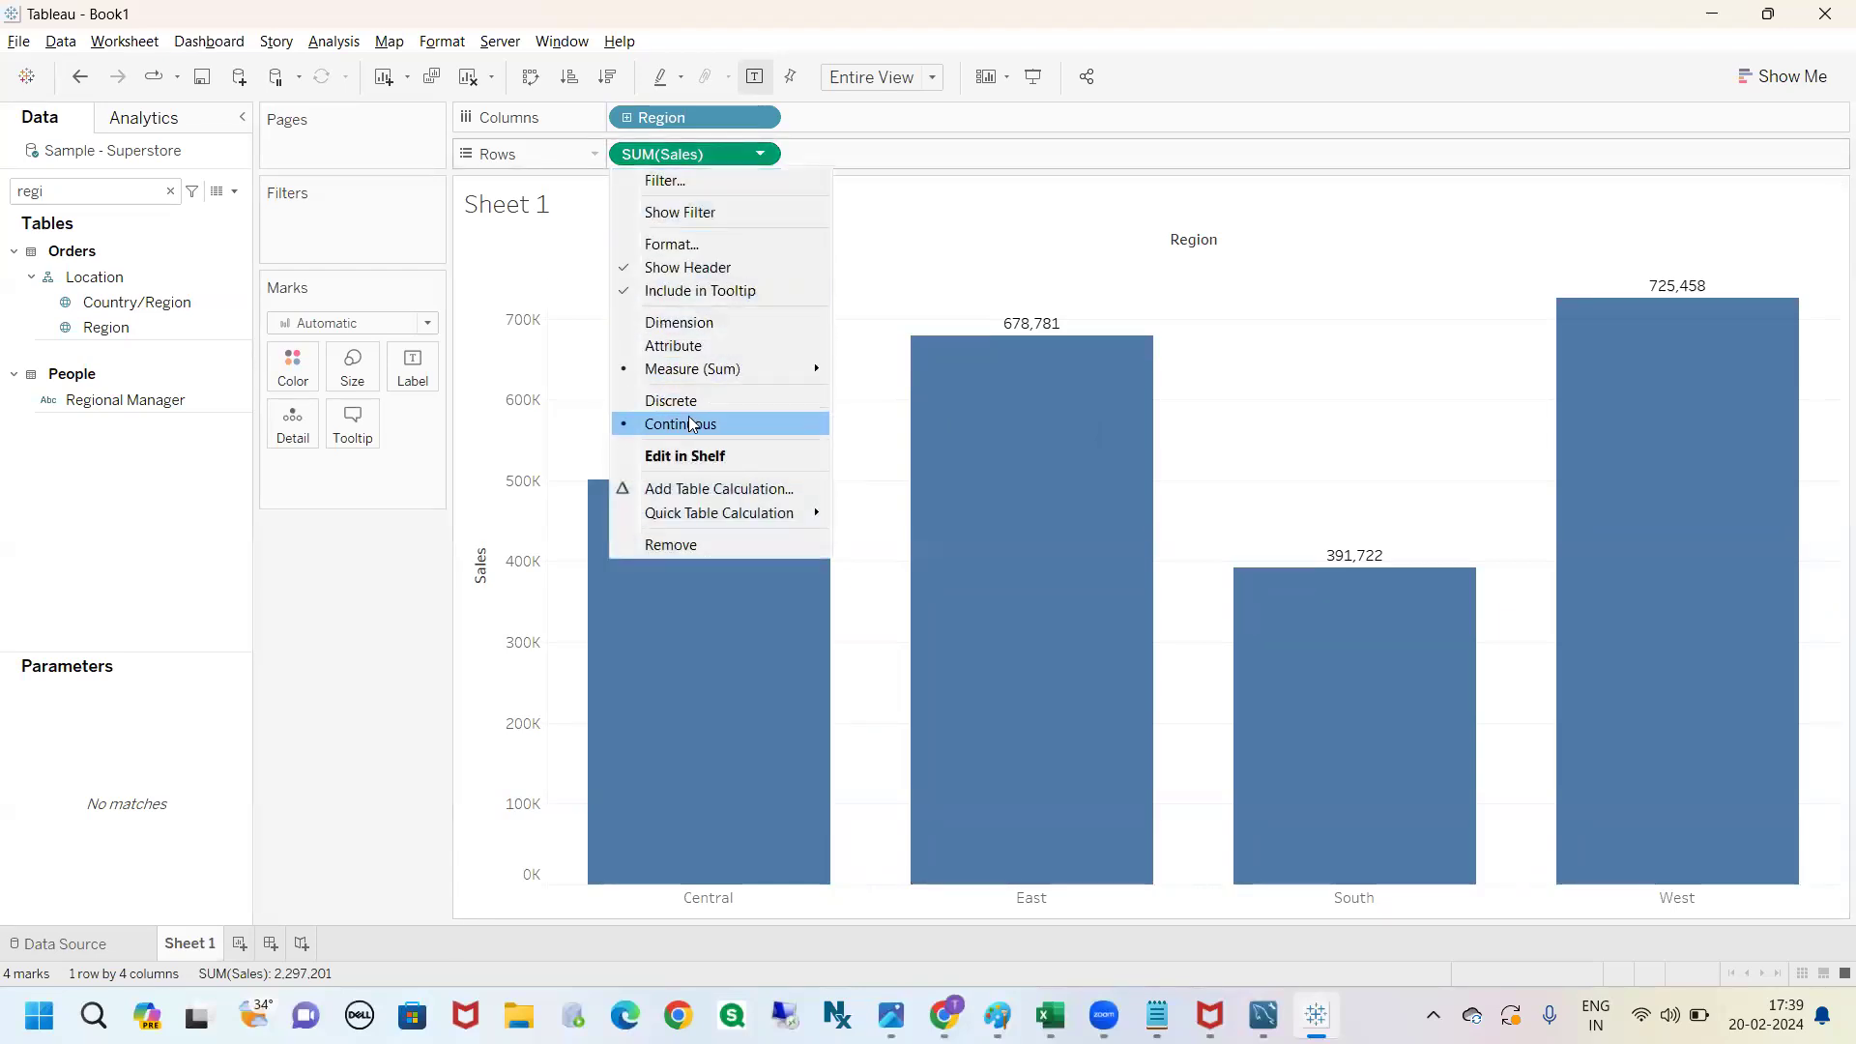
pyautogui.click(695, 248)
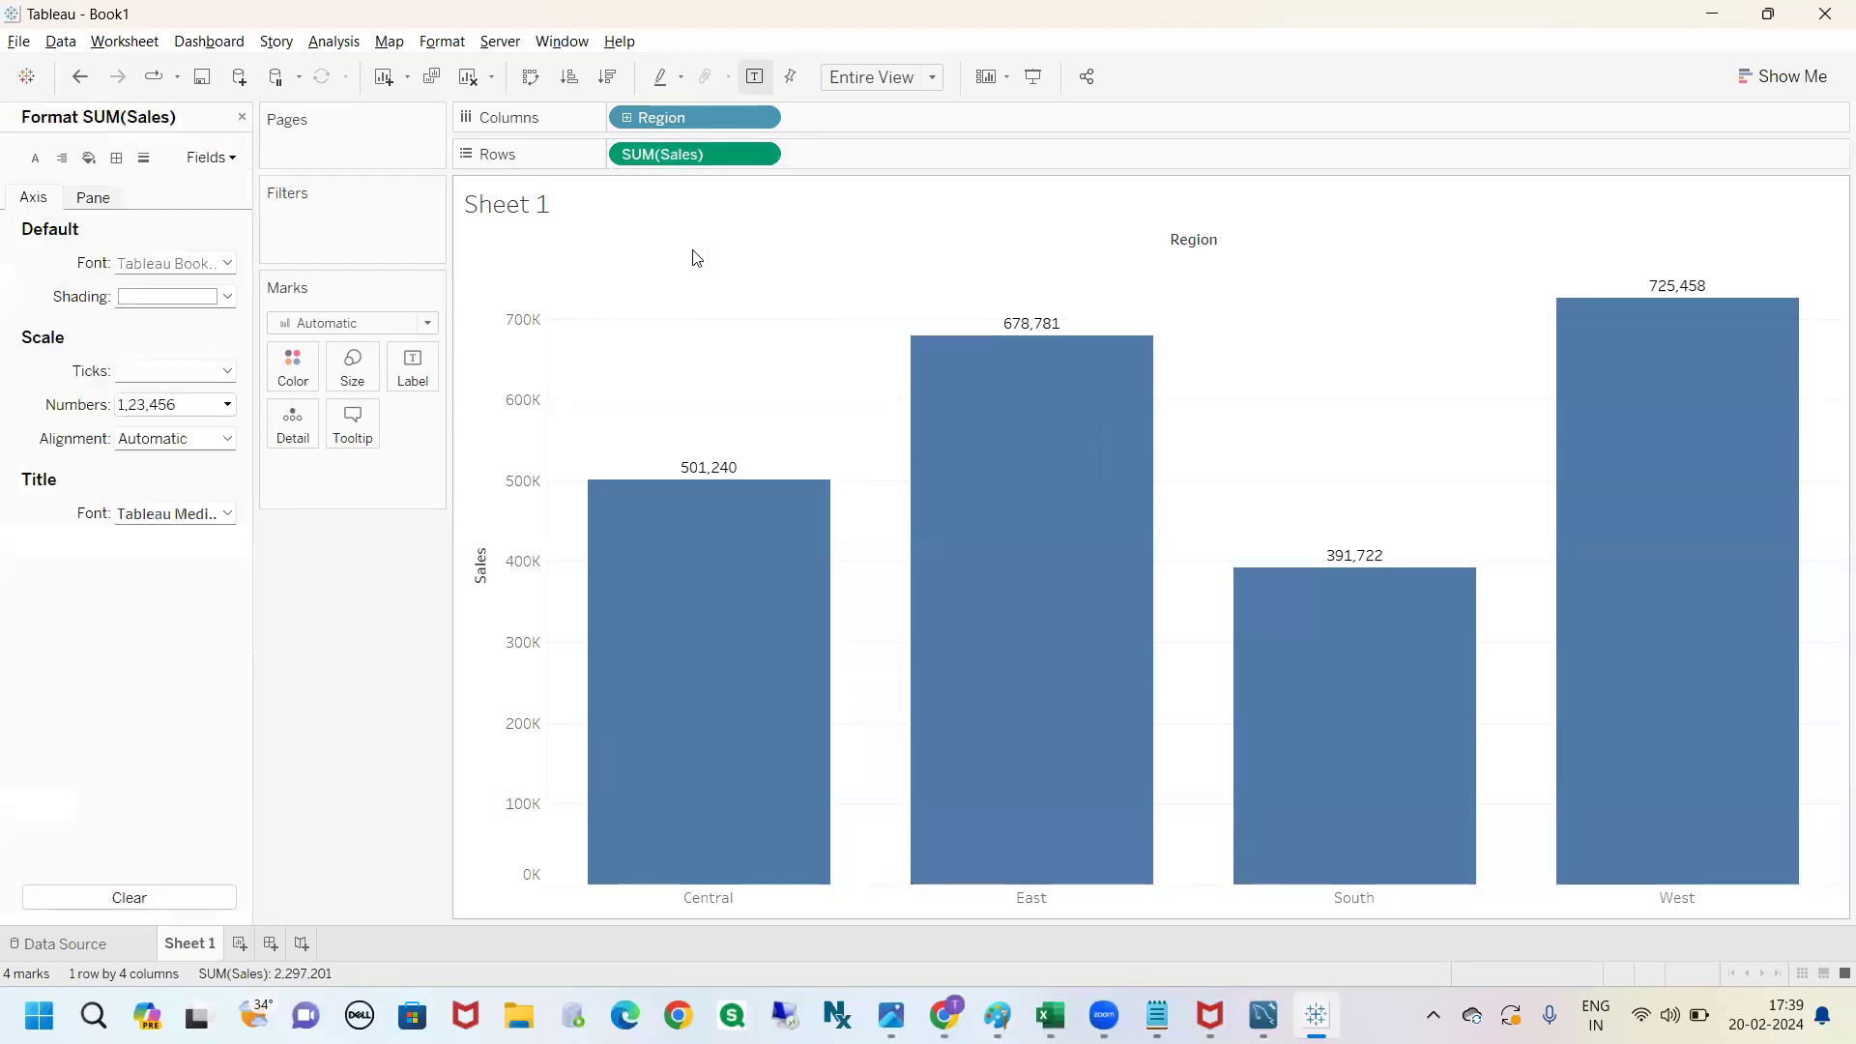
pyautogui.moveTo(257, 292); pyautogui.dragTo(295, 295)
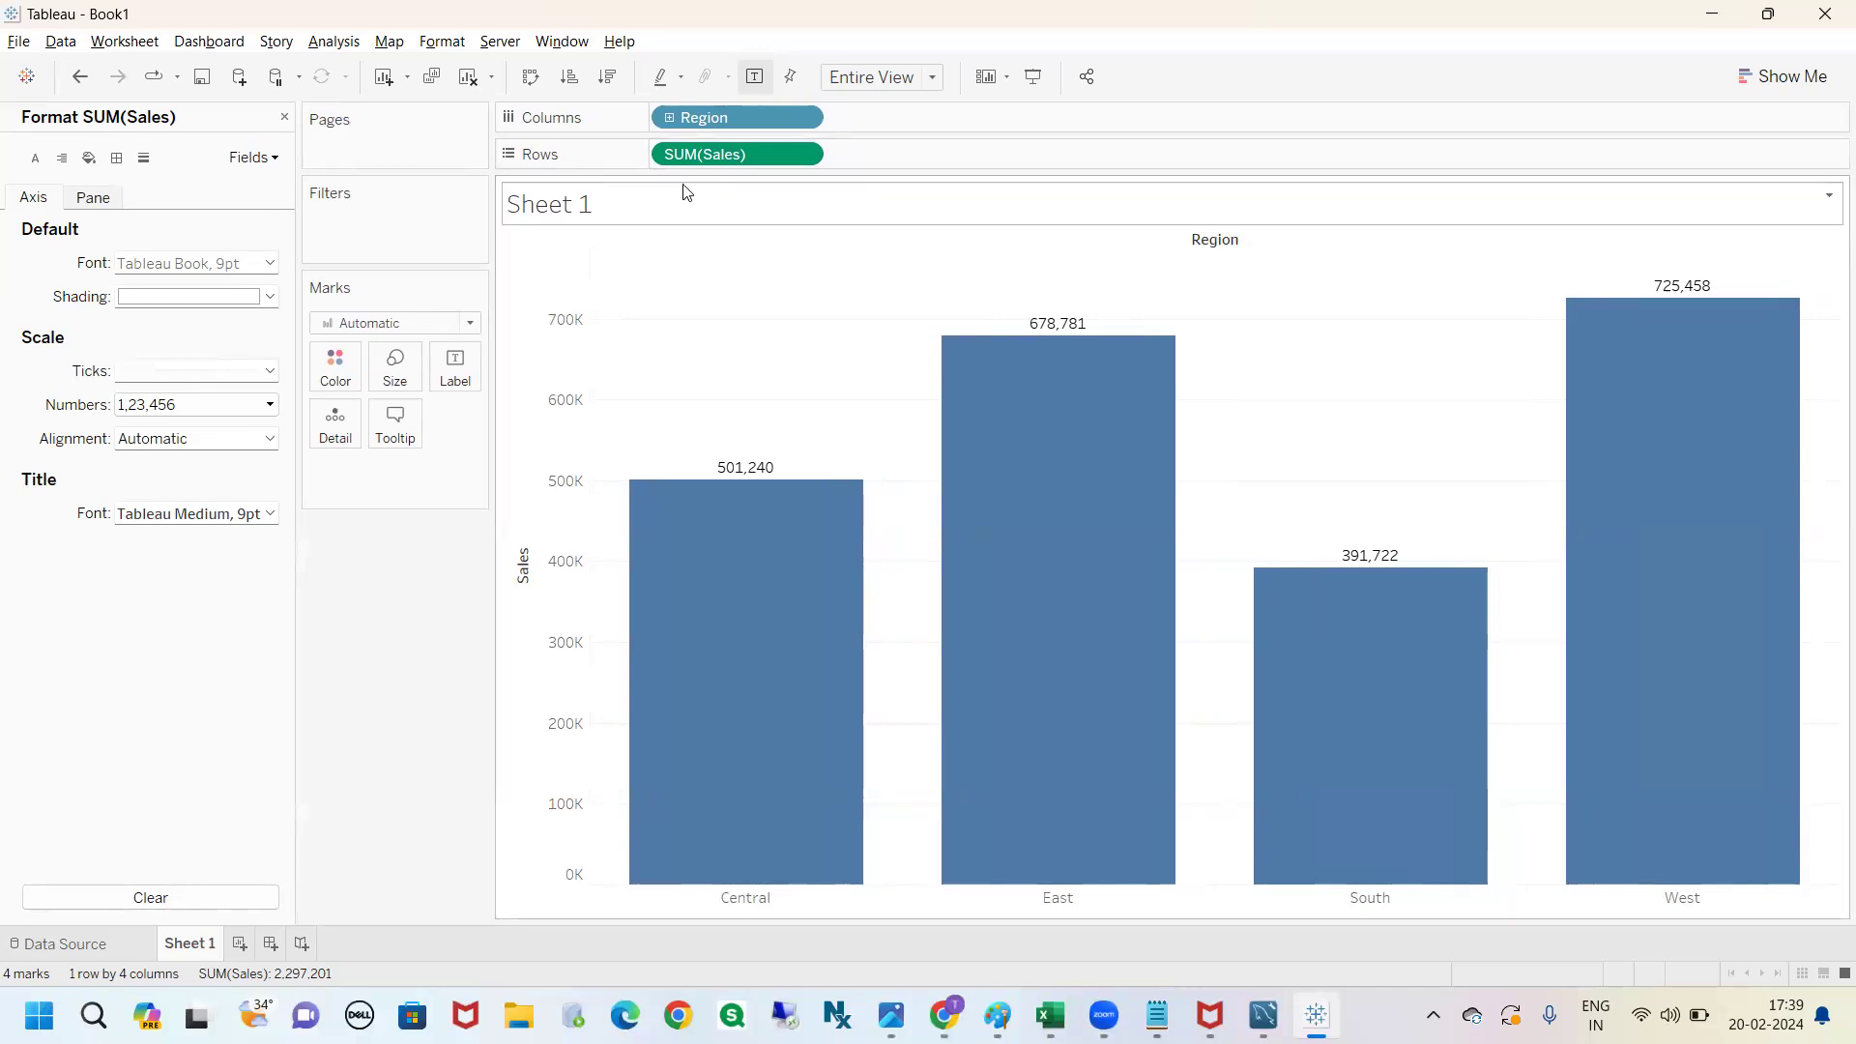
# Close the current format settings and open the format options for the Sales axis directly from the chart's axis.
pyautogui.click(285, 118)
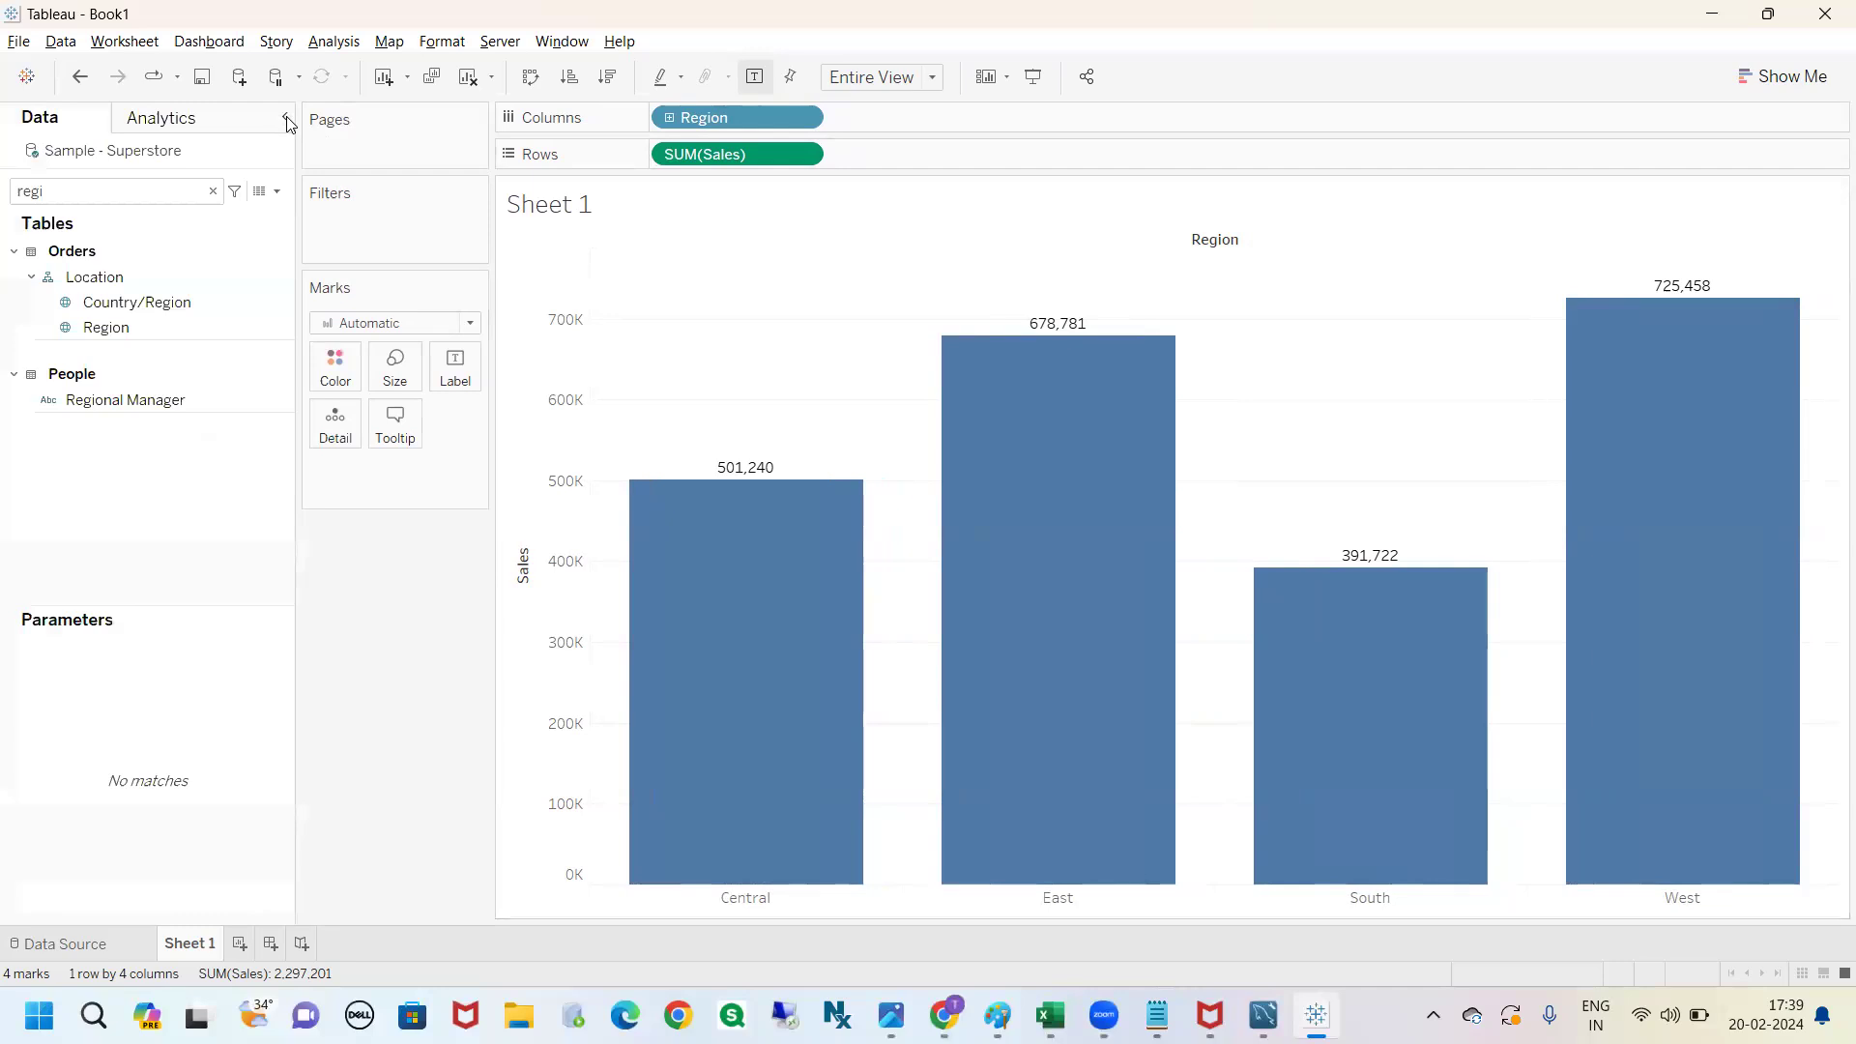
pyautogui.rightClick(552, 382)
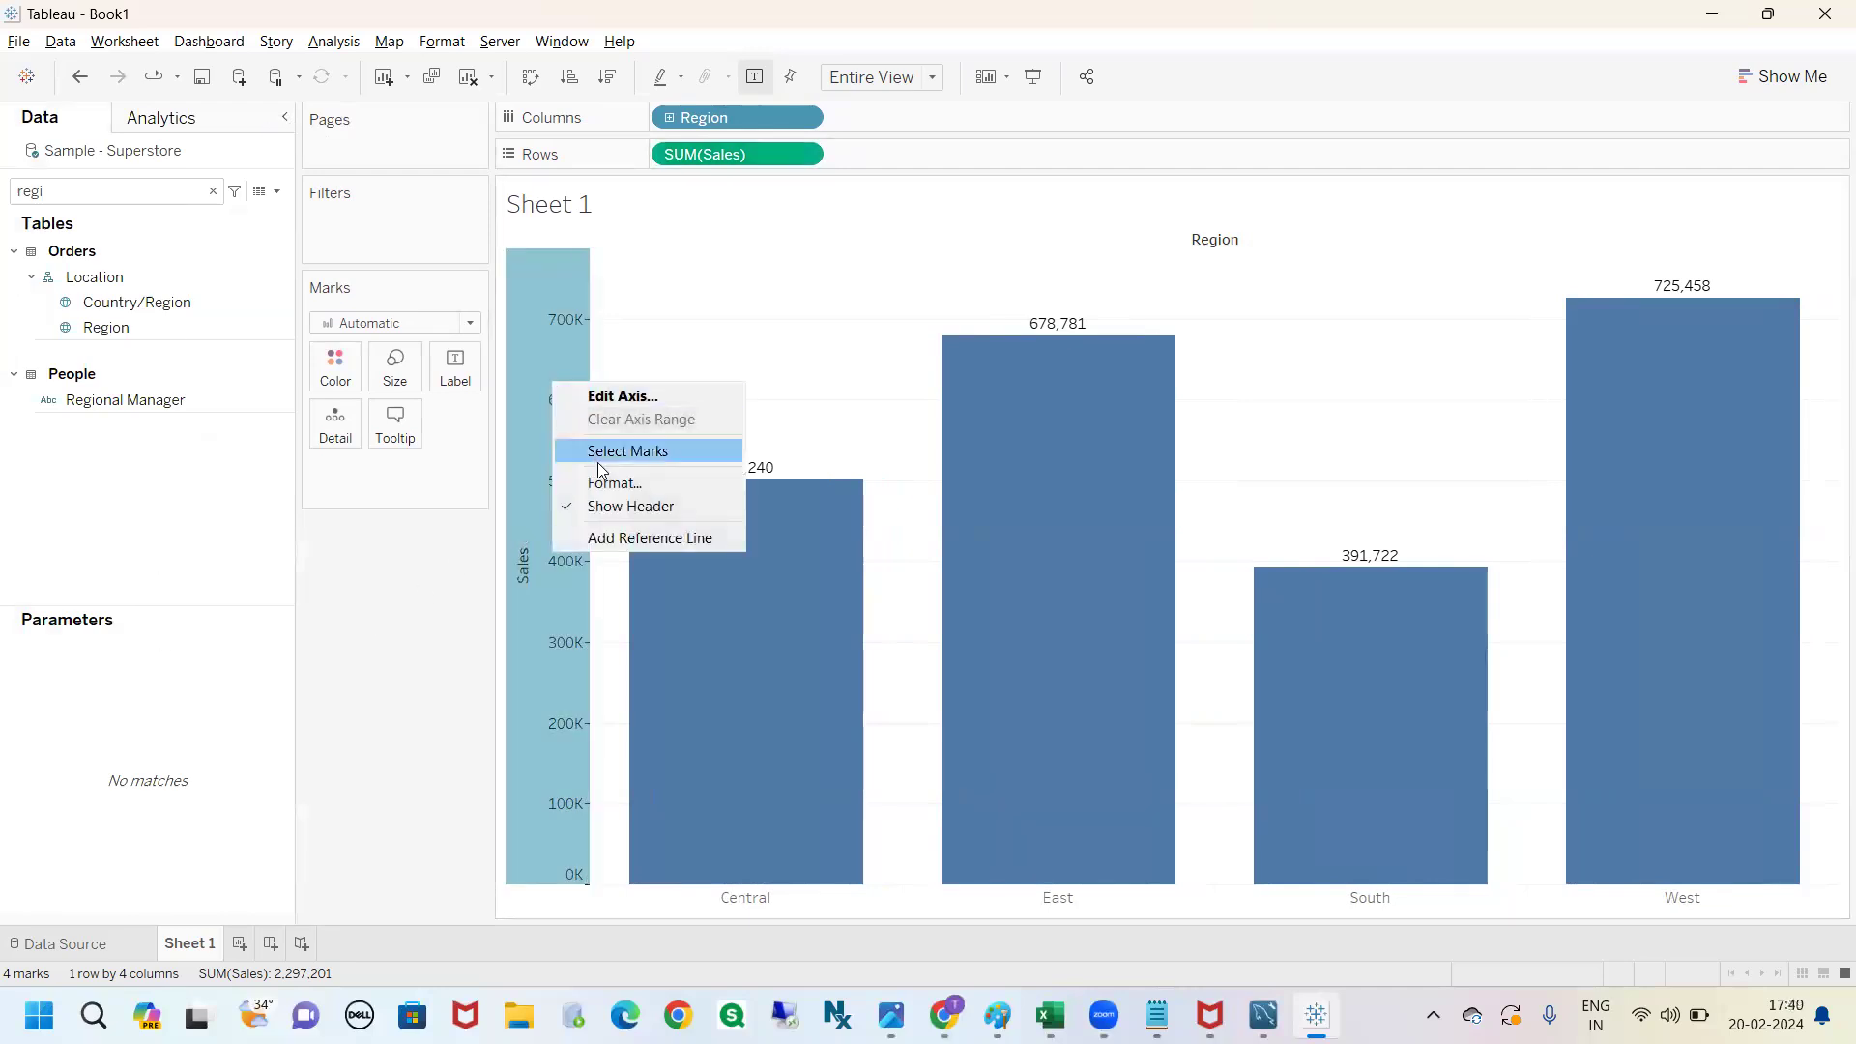
pyautogui.click(613, 482)
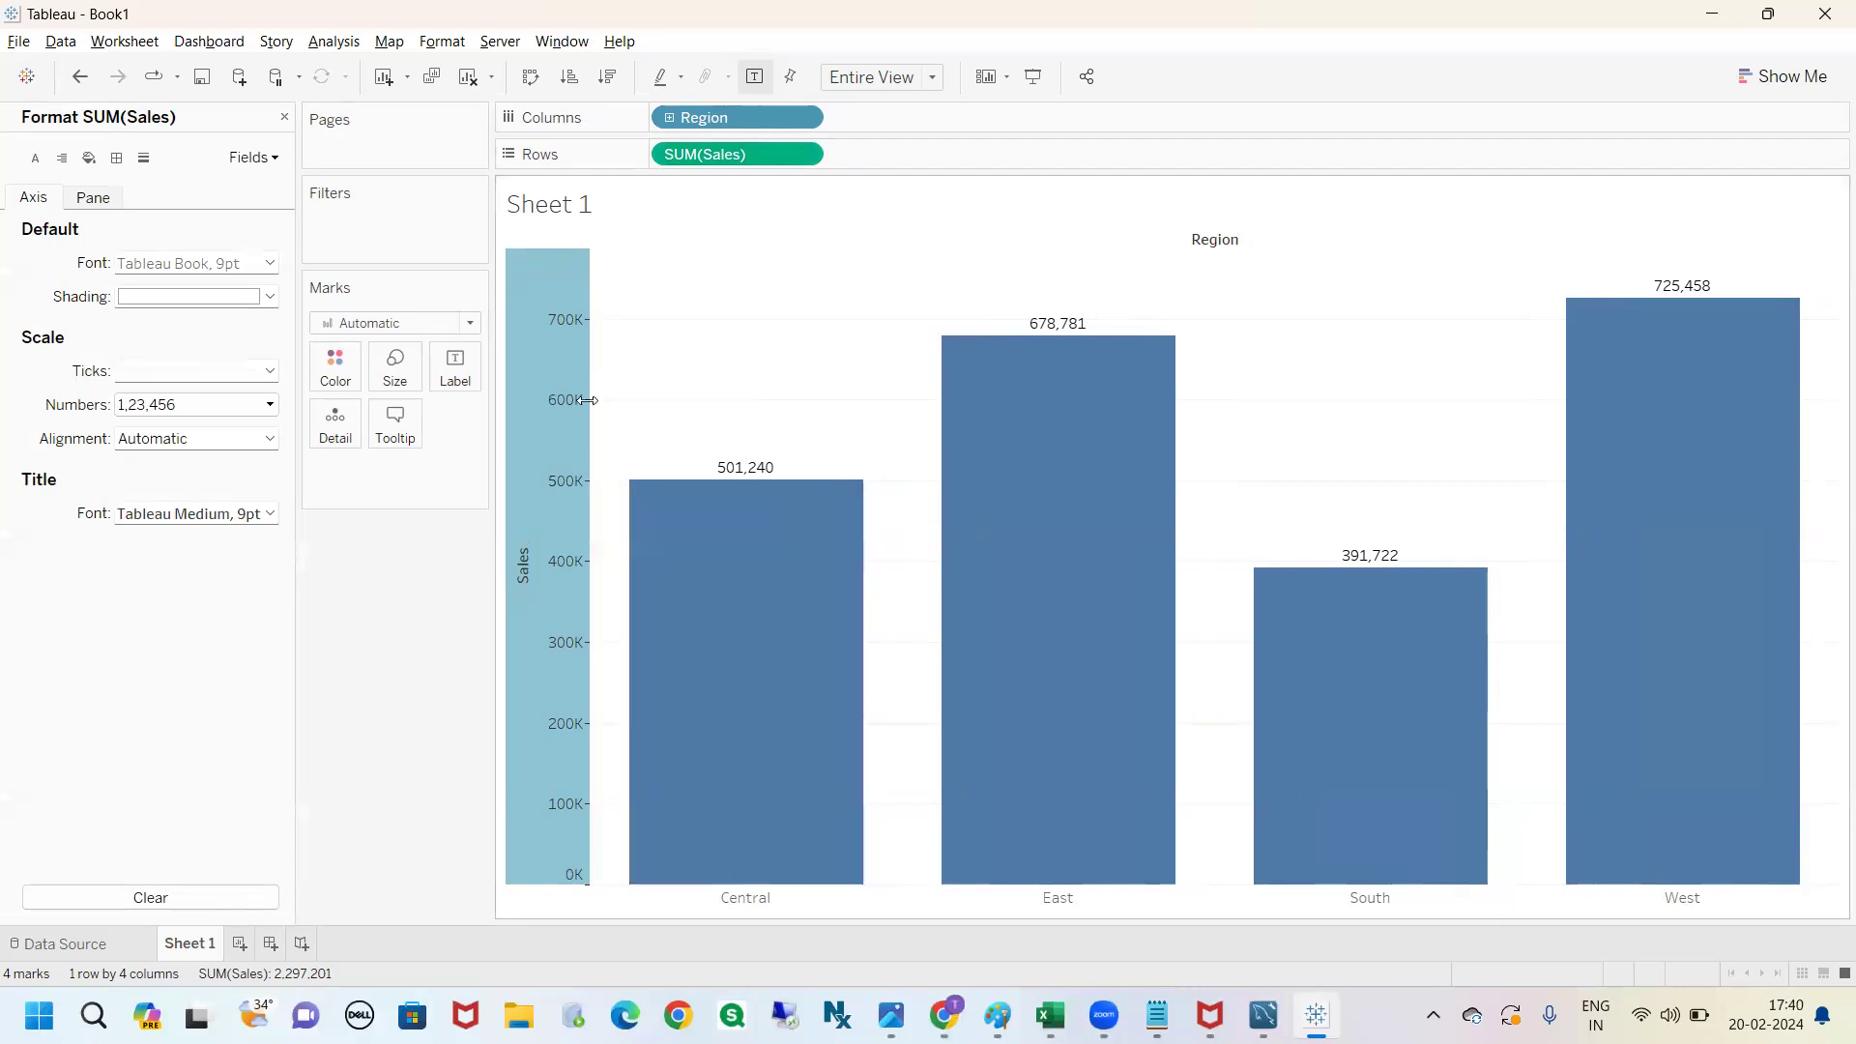
pyautogui.click(572, 361)
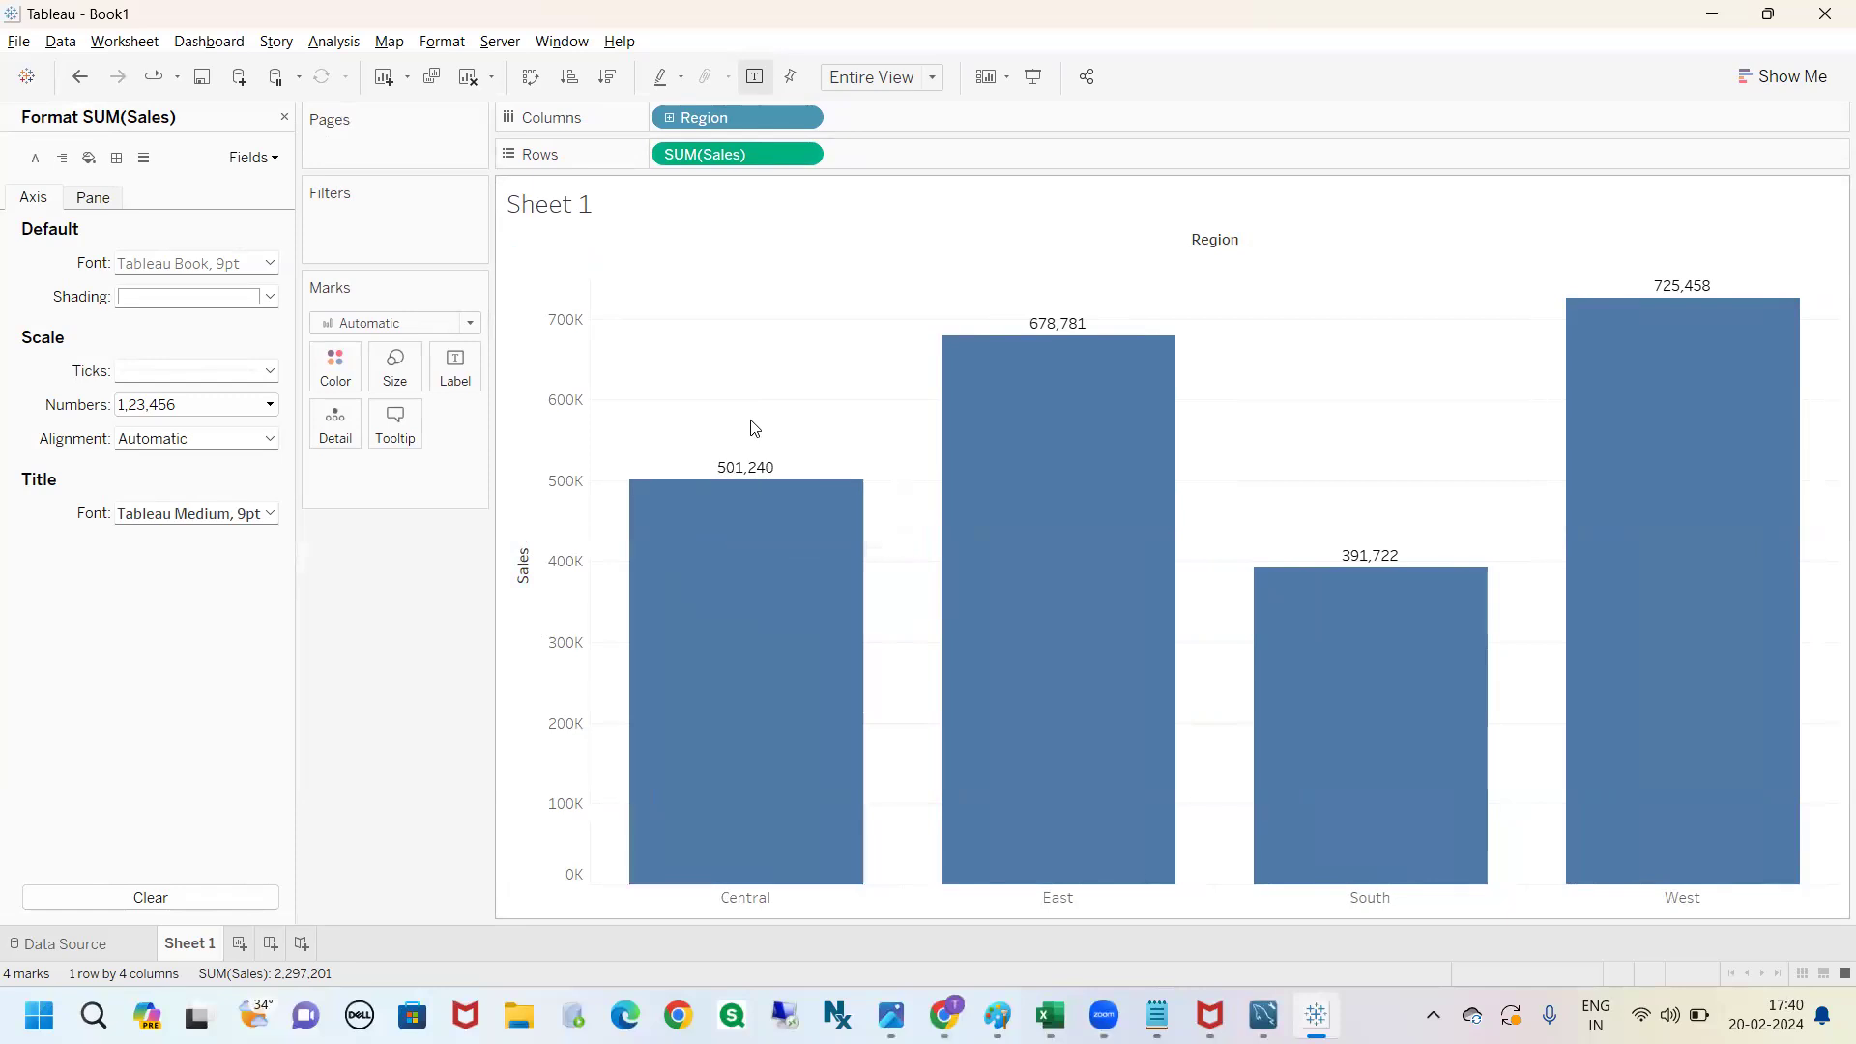
# Open the font format settings from the Central bar and review the worksheet, total and grand total options.
pyautogui.rightClick(735, 469)
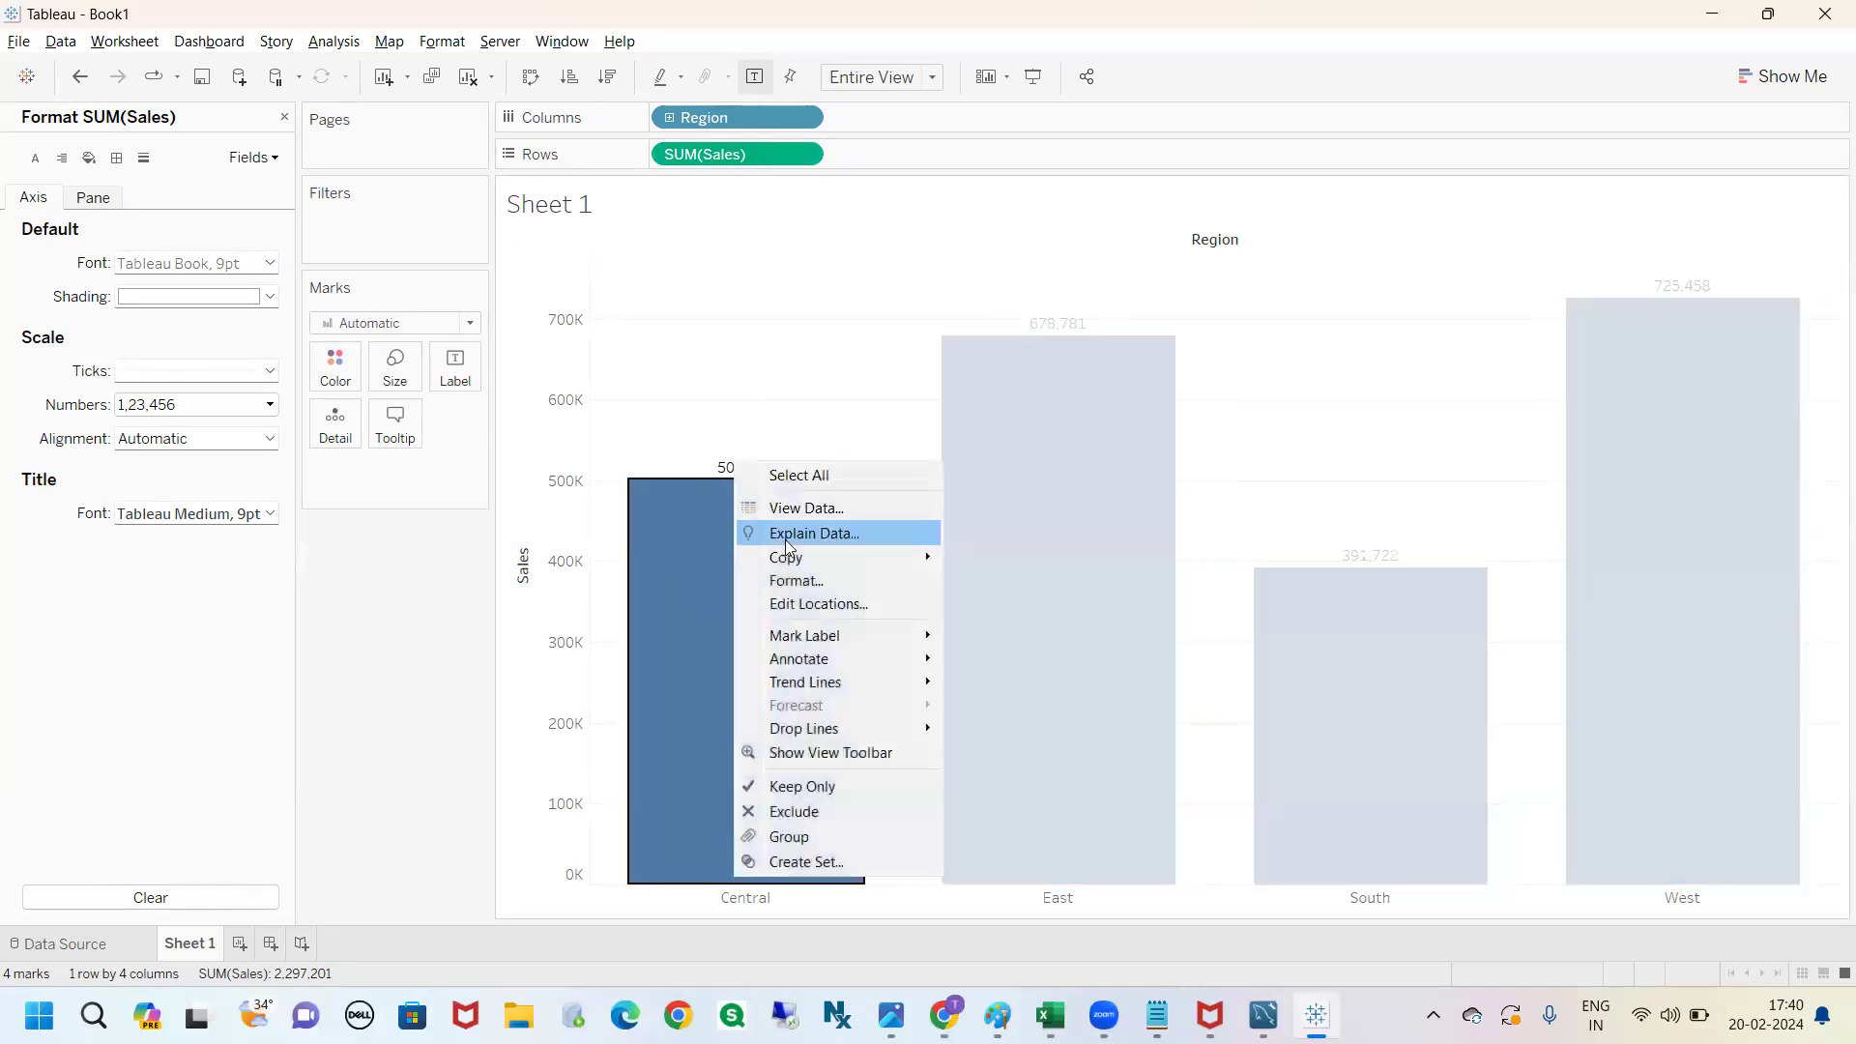
pyautogui.click(800, 580)
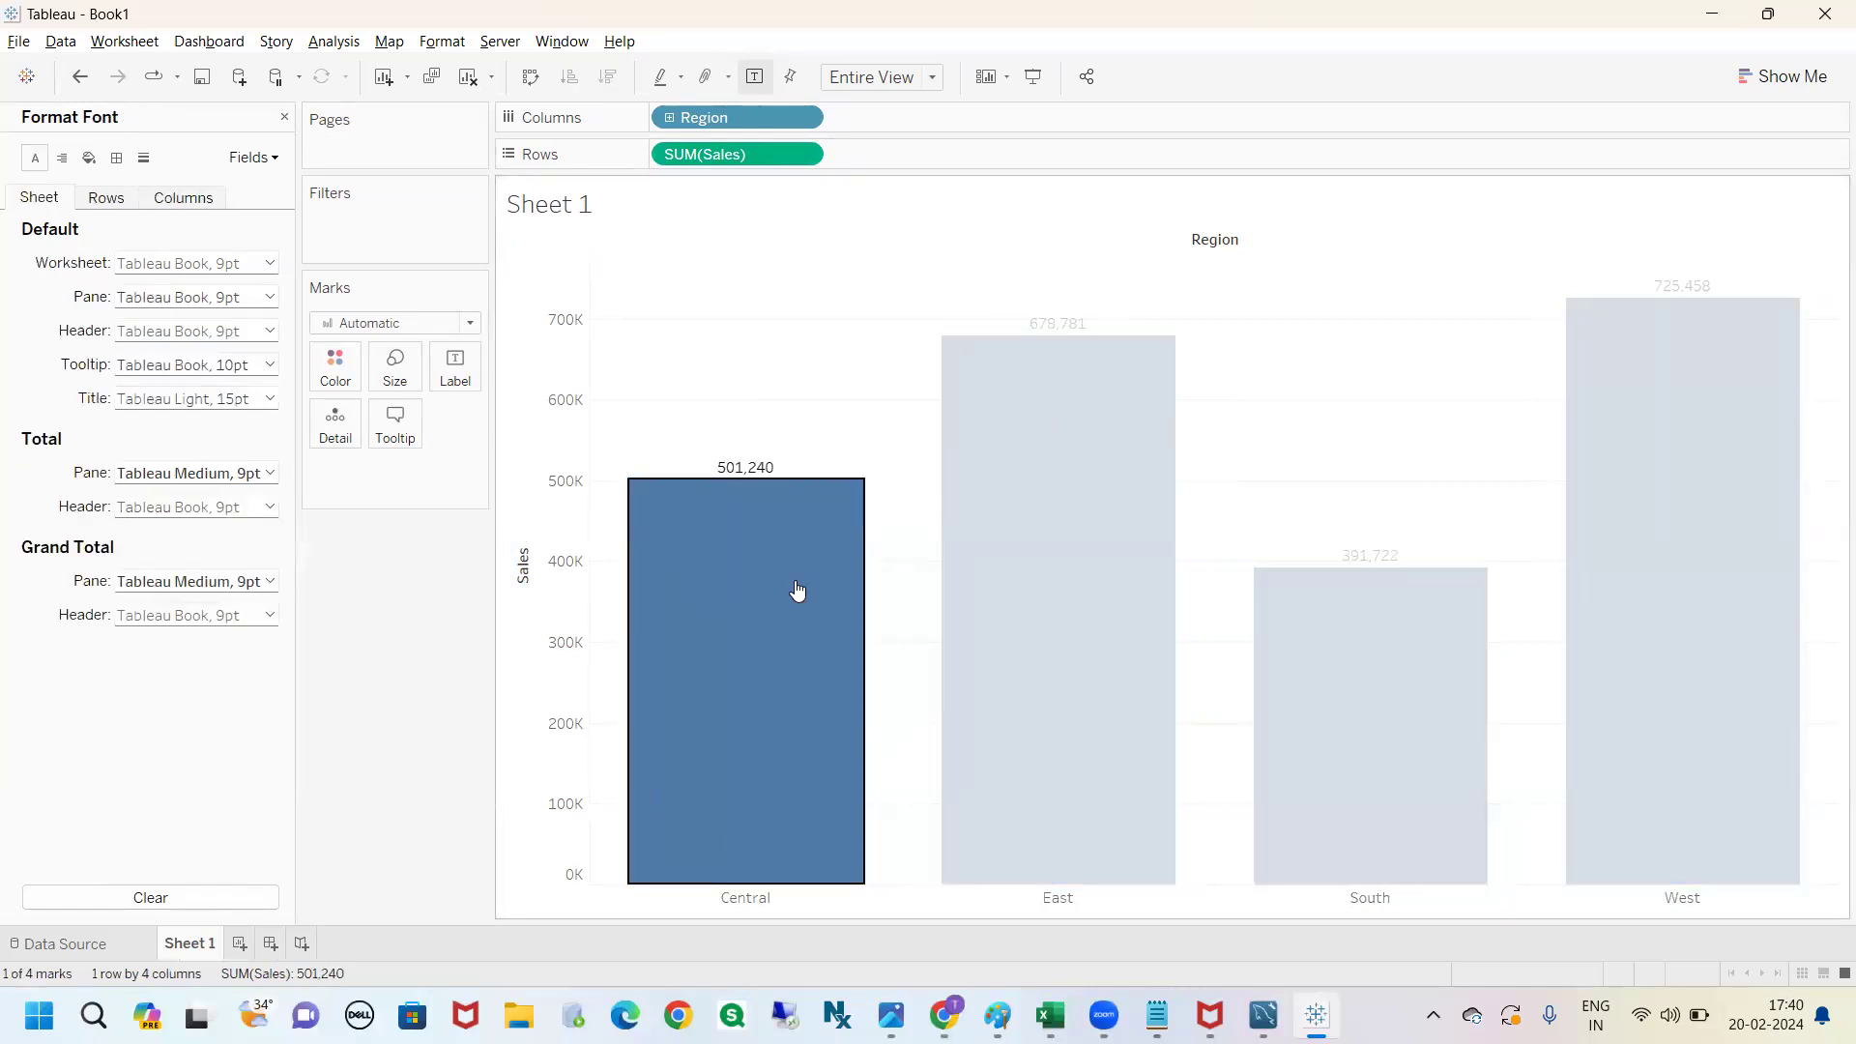
pyautogui.moveTo(17, 108)
pyautogui.mouseDown()
pyautogui.moveTo(6, 372)
pyautogui.moveTo(329, 788)
pyautogui.moveTo(333, 256)
pyautogui.moveTo(8, 104)
pyautogui.mouseUp()
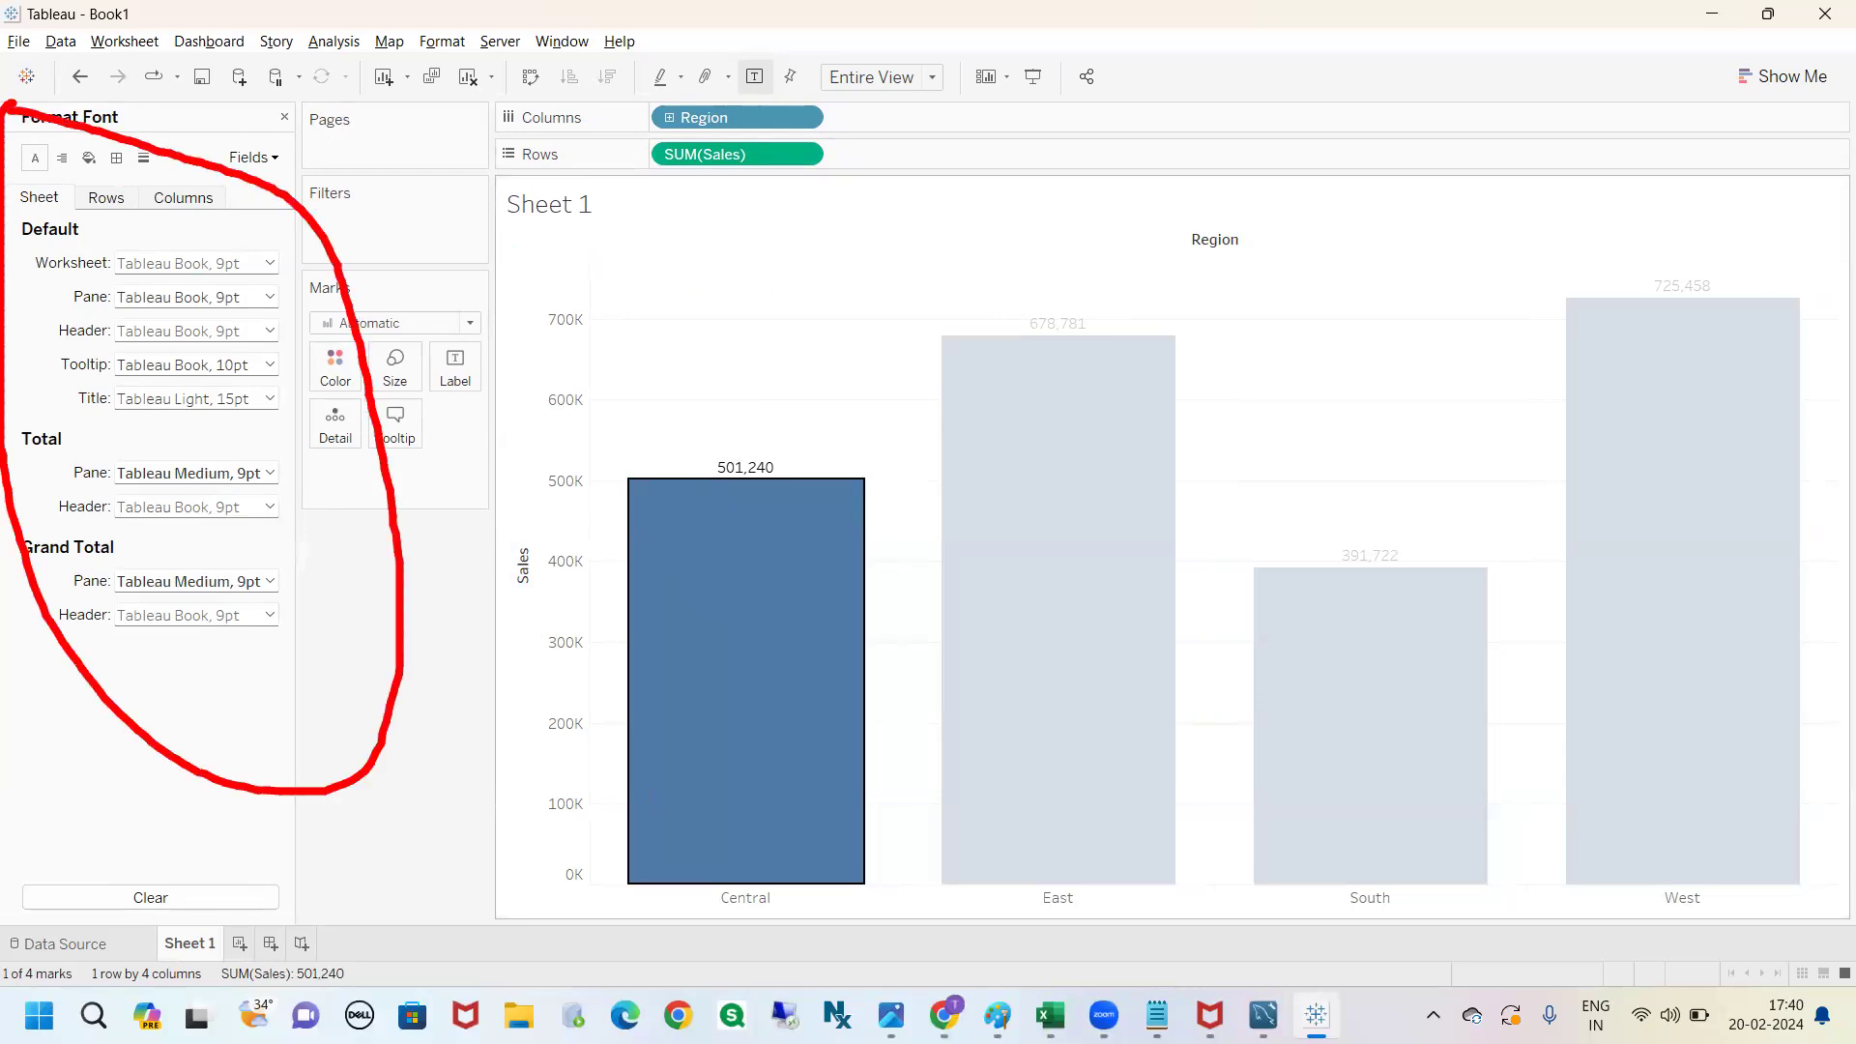
pyautogui.press('Escape')
pyautogui.click(753, 435)
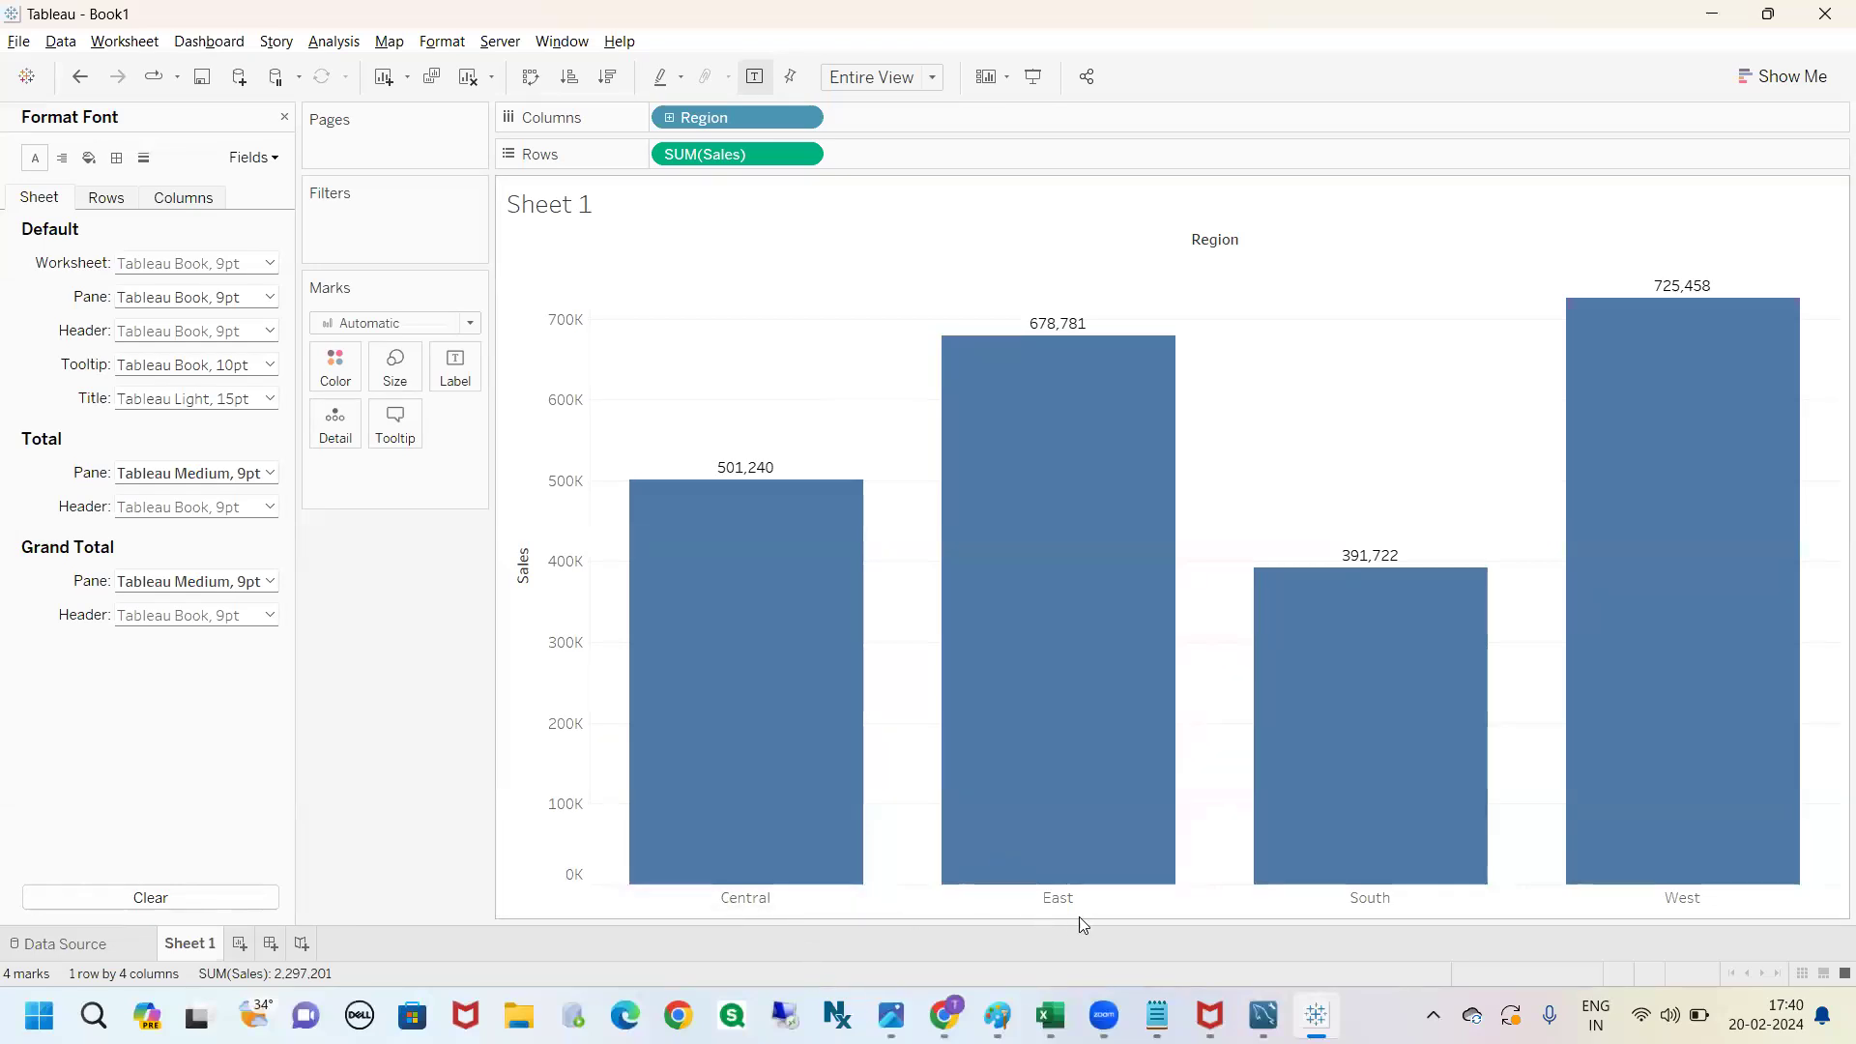
# Open the format settings for the Region headers from the Central label and review the header options.
pyautogui.click(756, 895)
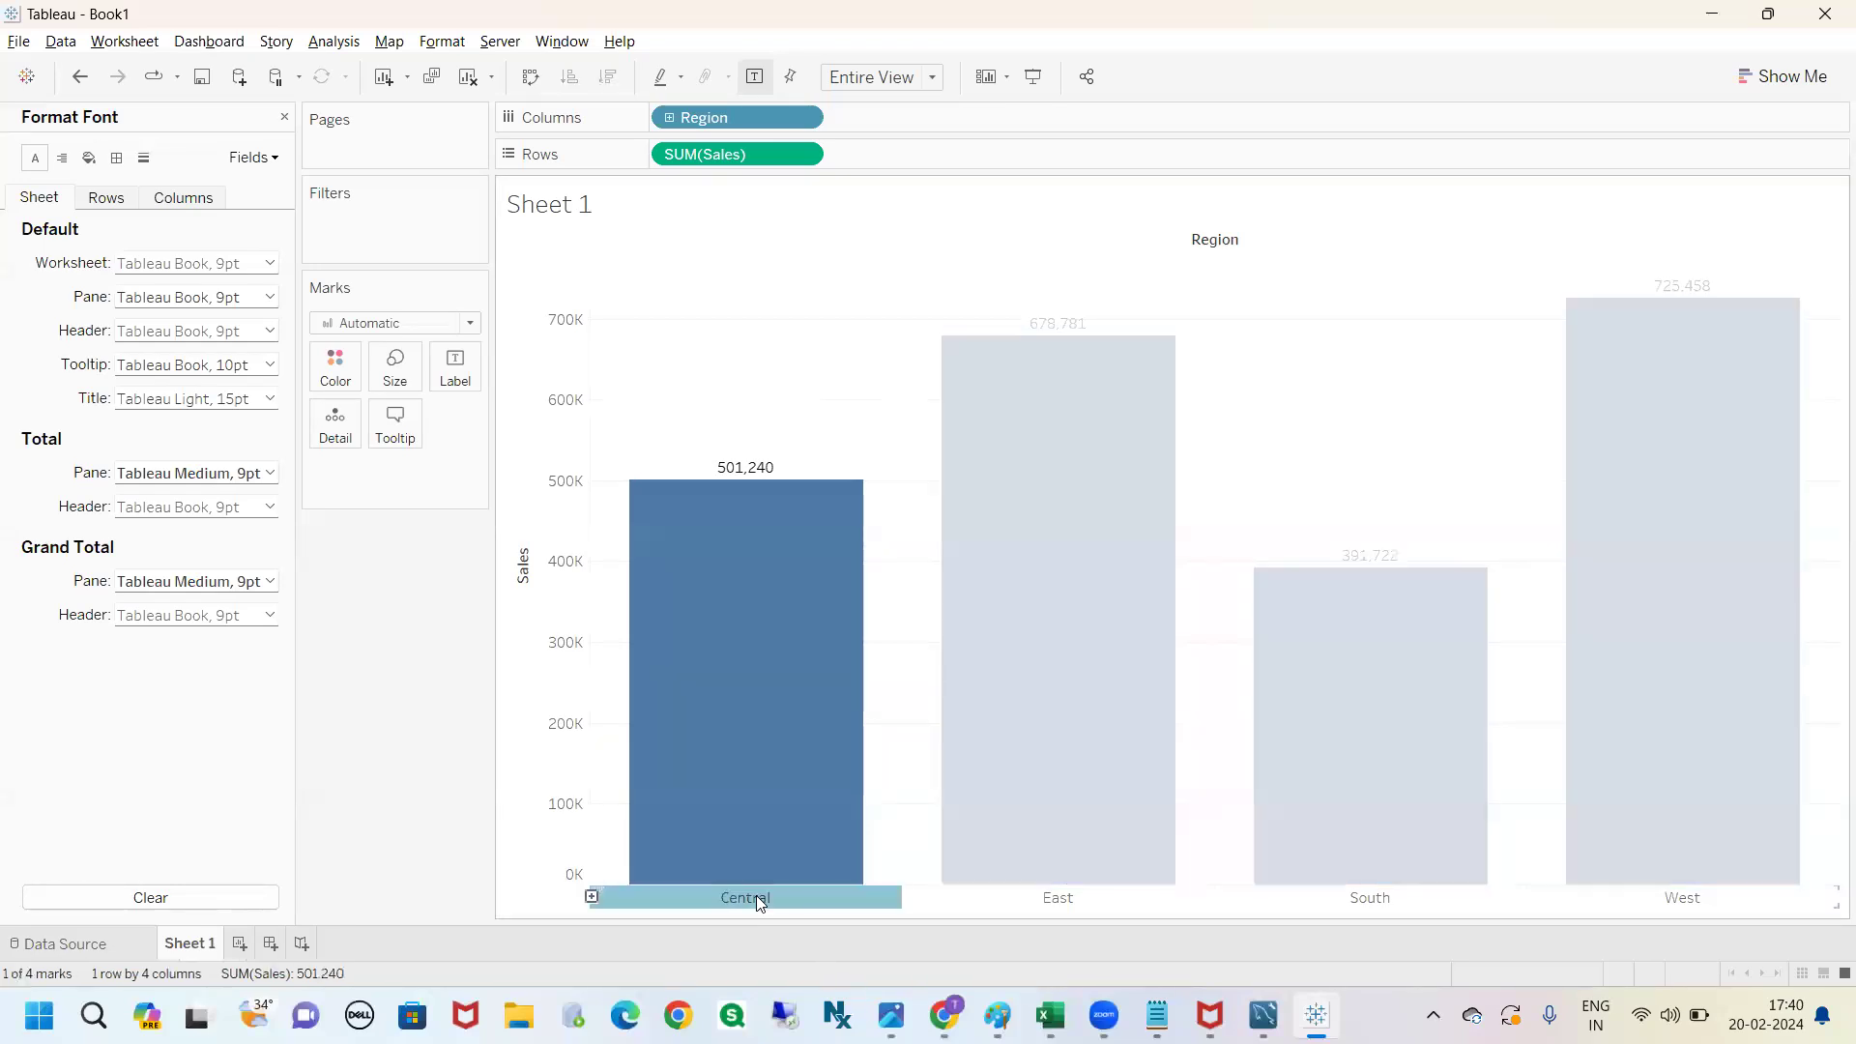
pyautogui.rightClick(756, 895)
pyautogui.click(816, 785)
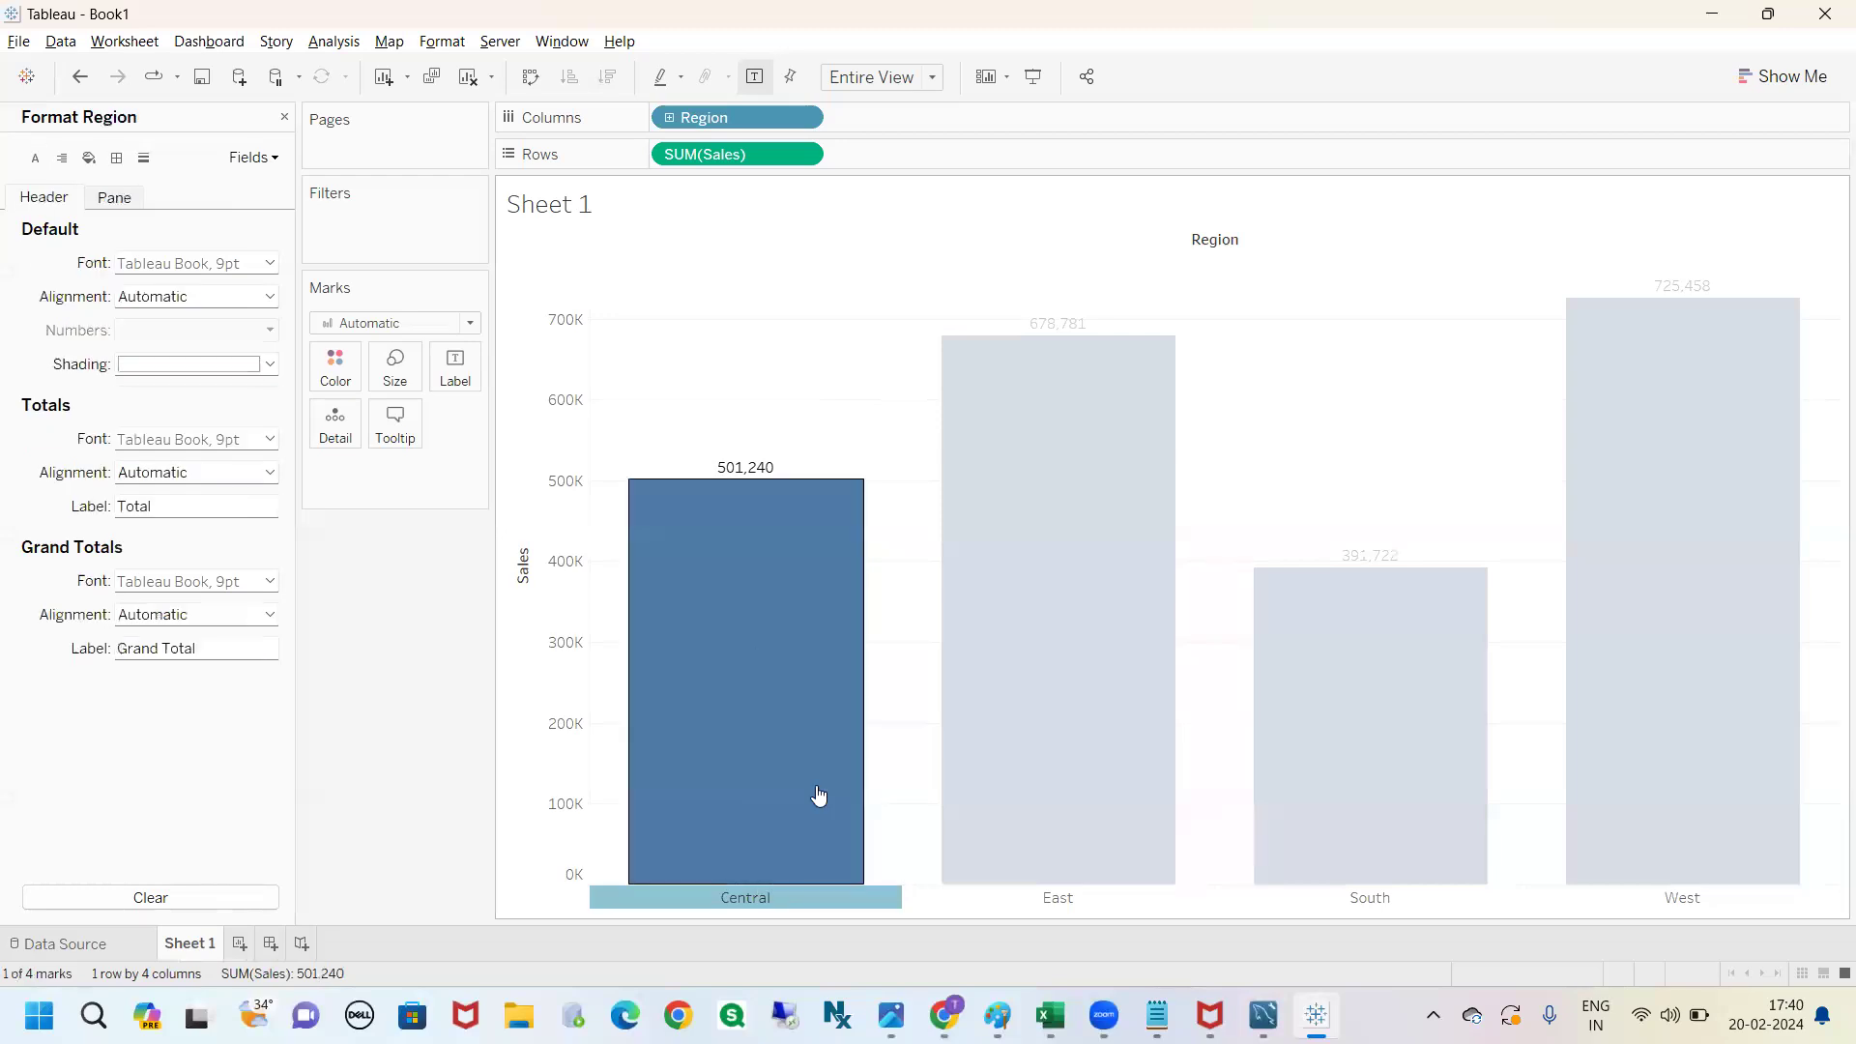
pyautogui.click(816, 905)
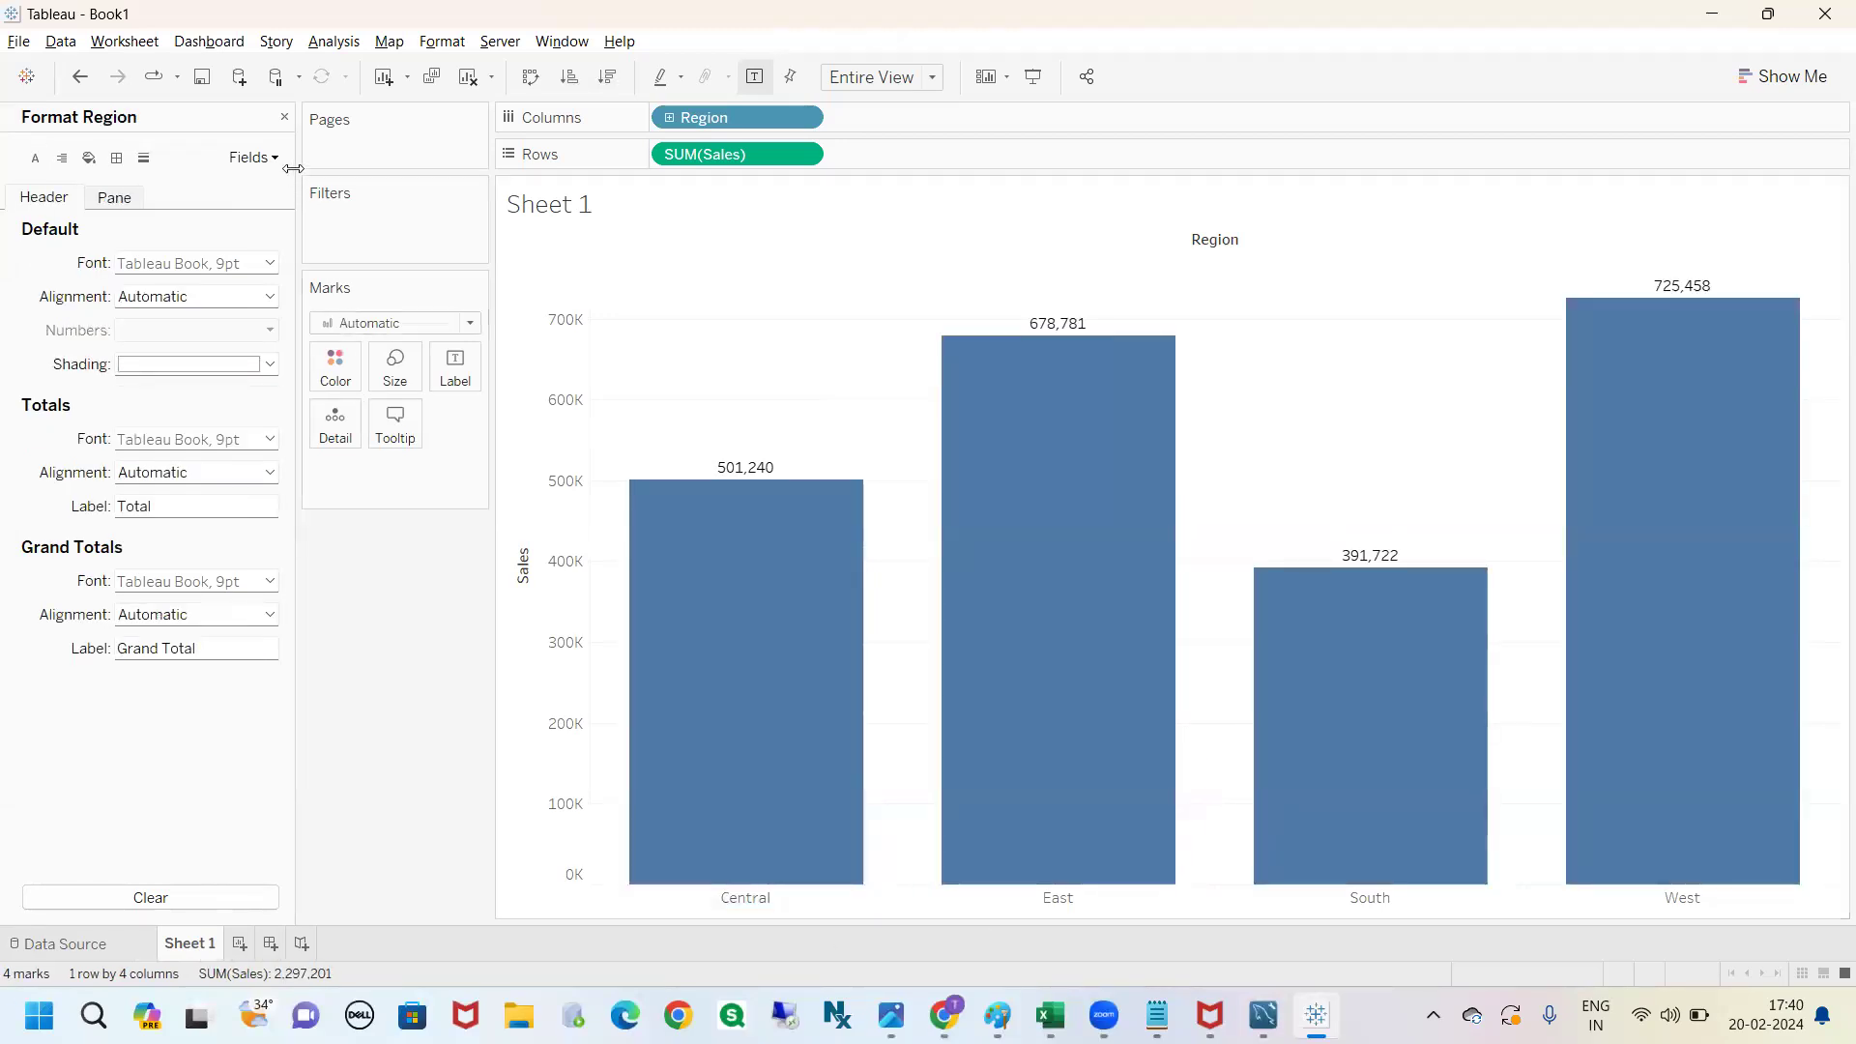
# Clear the field search in the data source and open the format settings for SUM(Sales) on Rows.
pyautogui.click(284, 118)
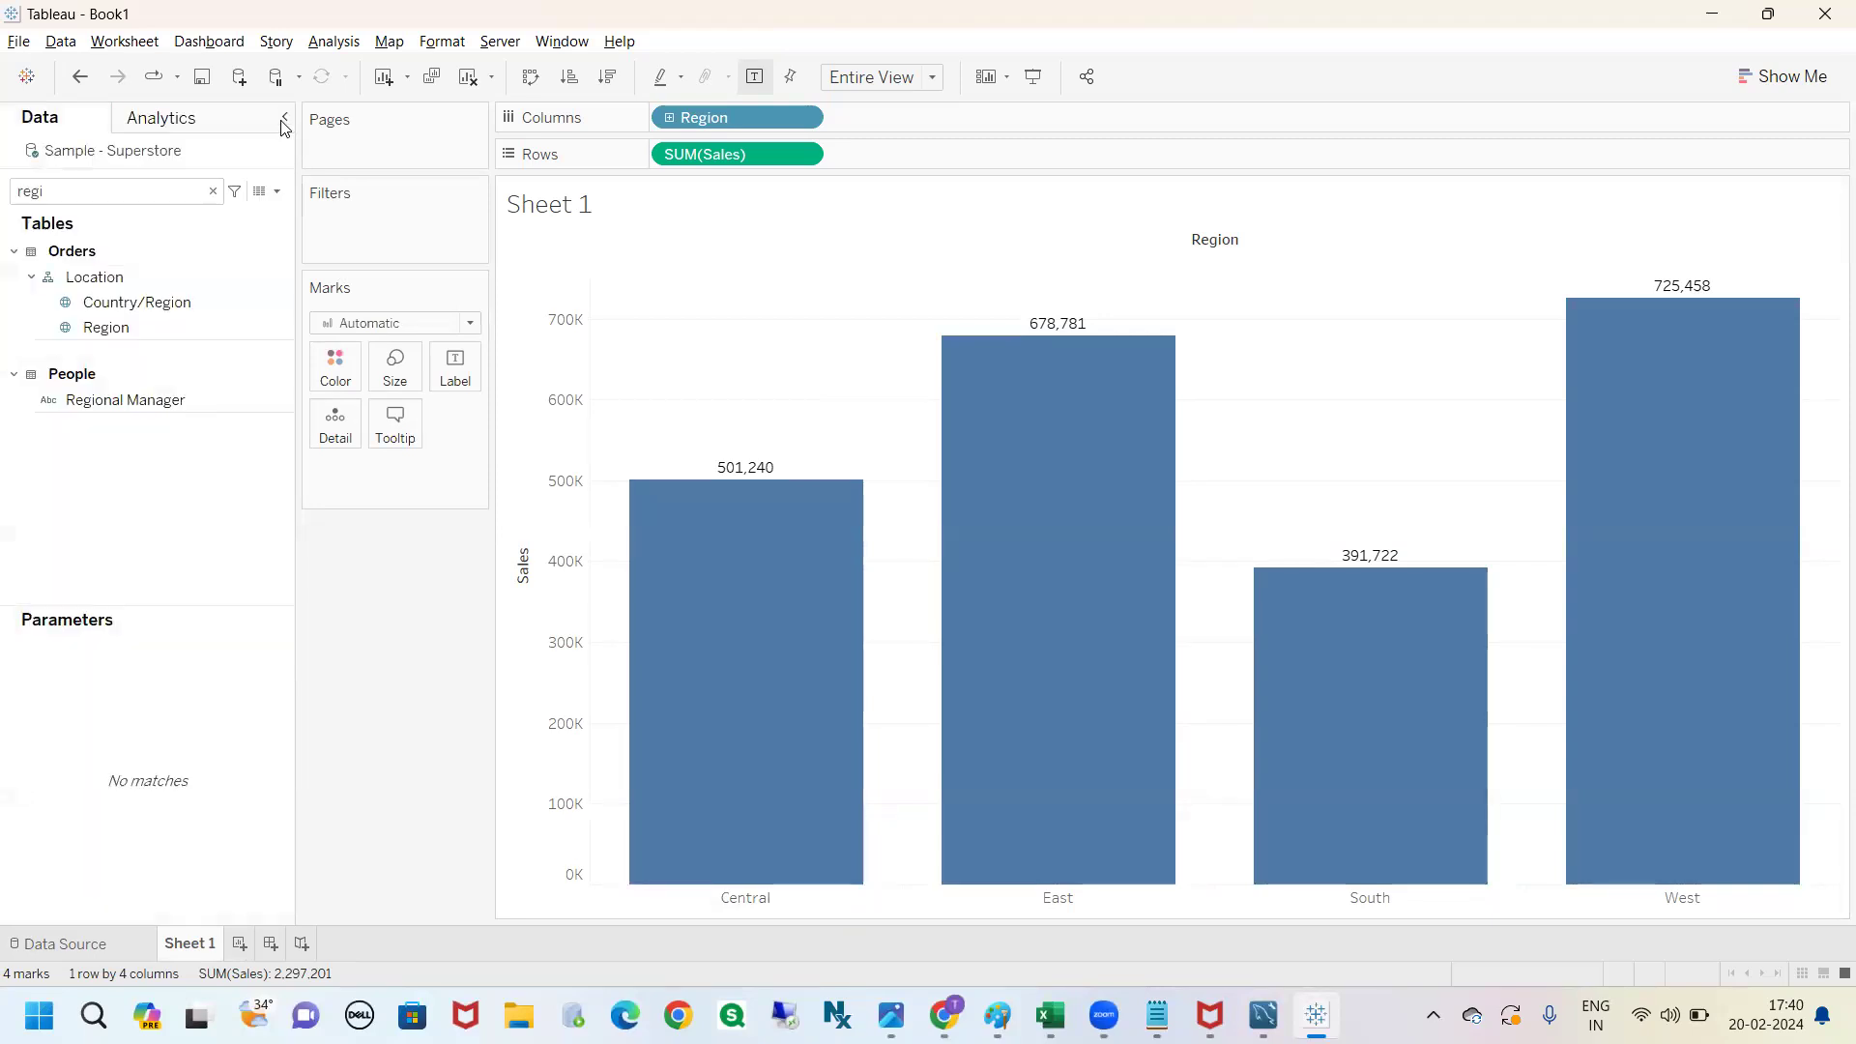
pyautogui.click(212, 190)
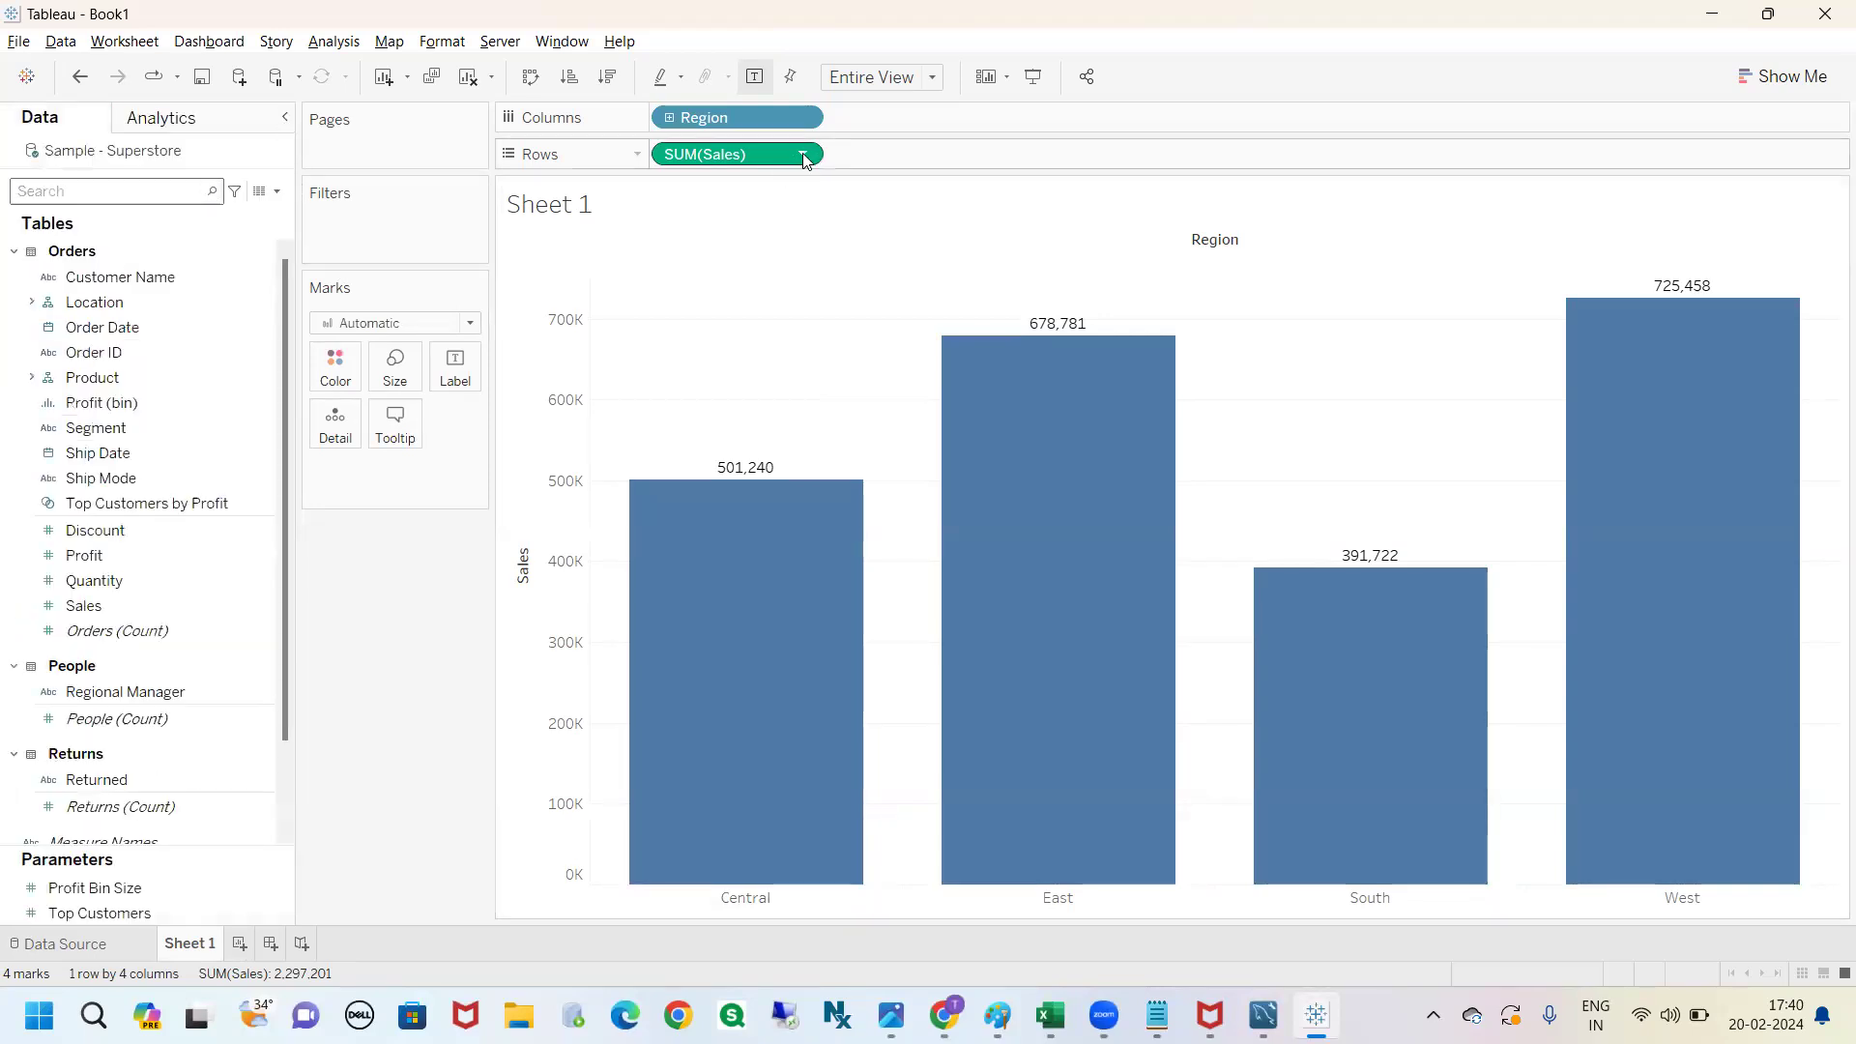
pyautogui.click(801, 155)
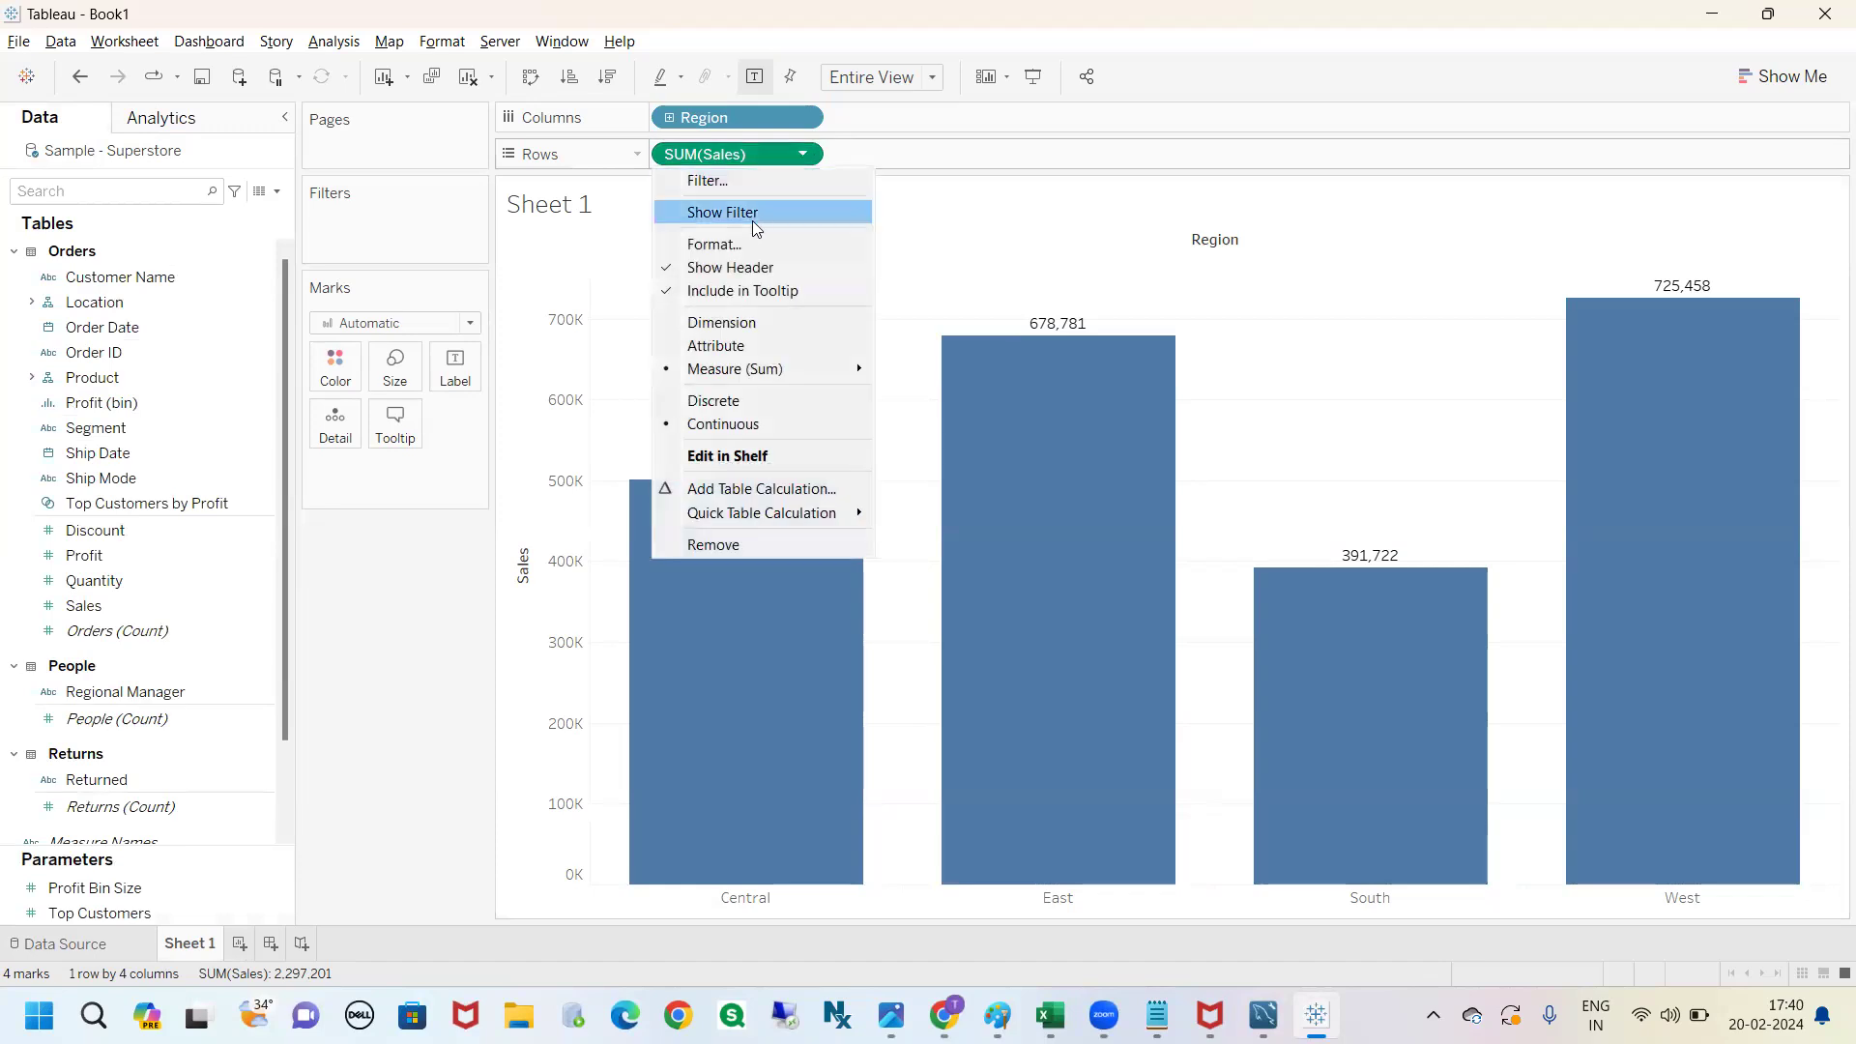
pyautogui.click(743, 242)
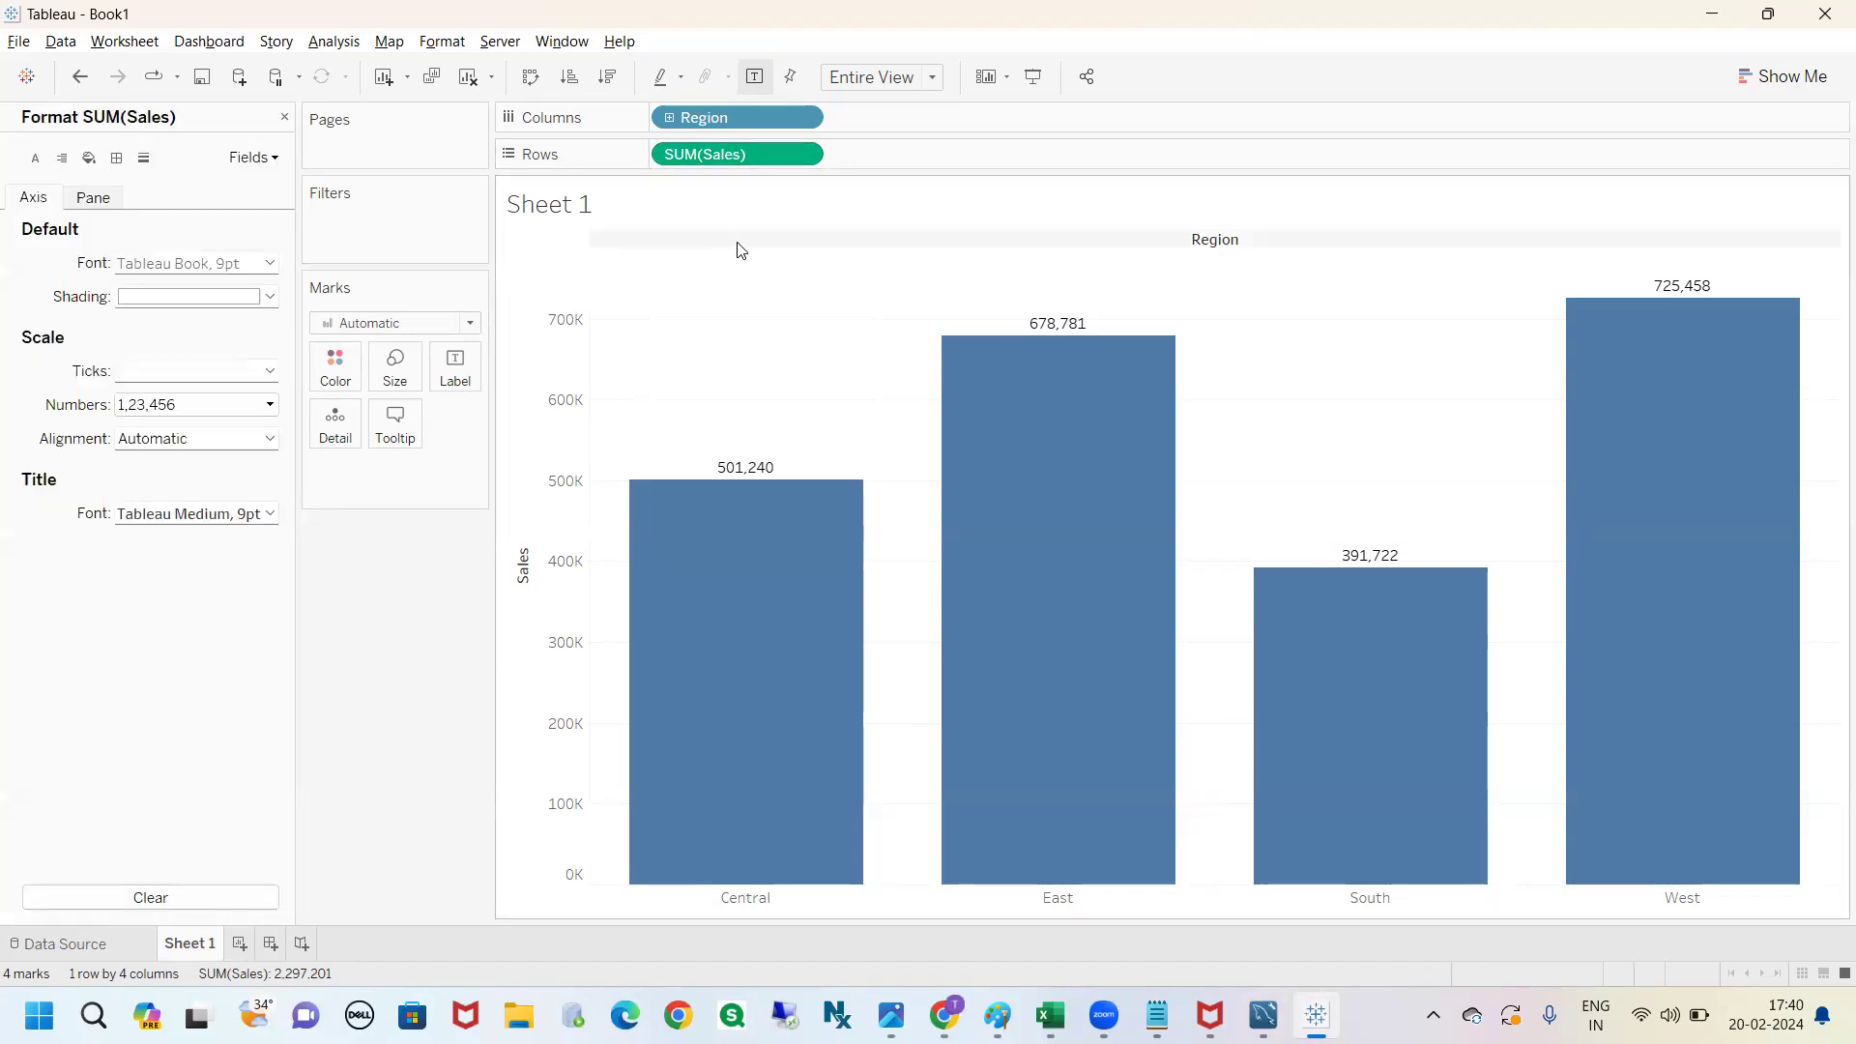
pyautogui.moveTo(660, 174)
pyautogui.mouseDown()
pyautogui.moveTo(64, 199)
pyautogui.moveTo(26, 172)
pyautogui.moveTo(15, 217)
pyautogui.moveTo(53, 192)
pyautogui.mouseUp()
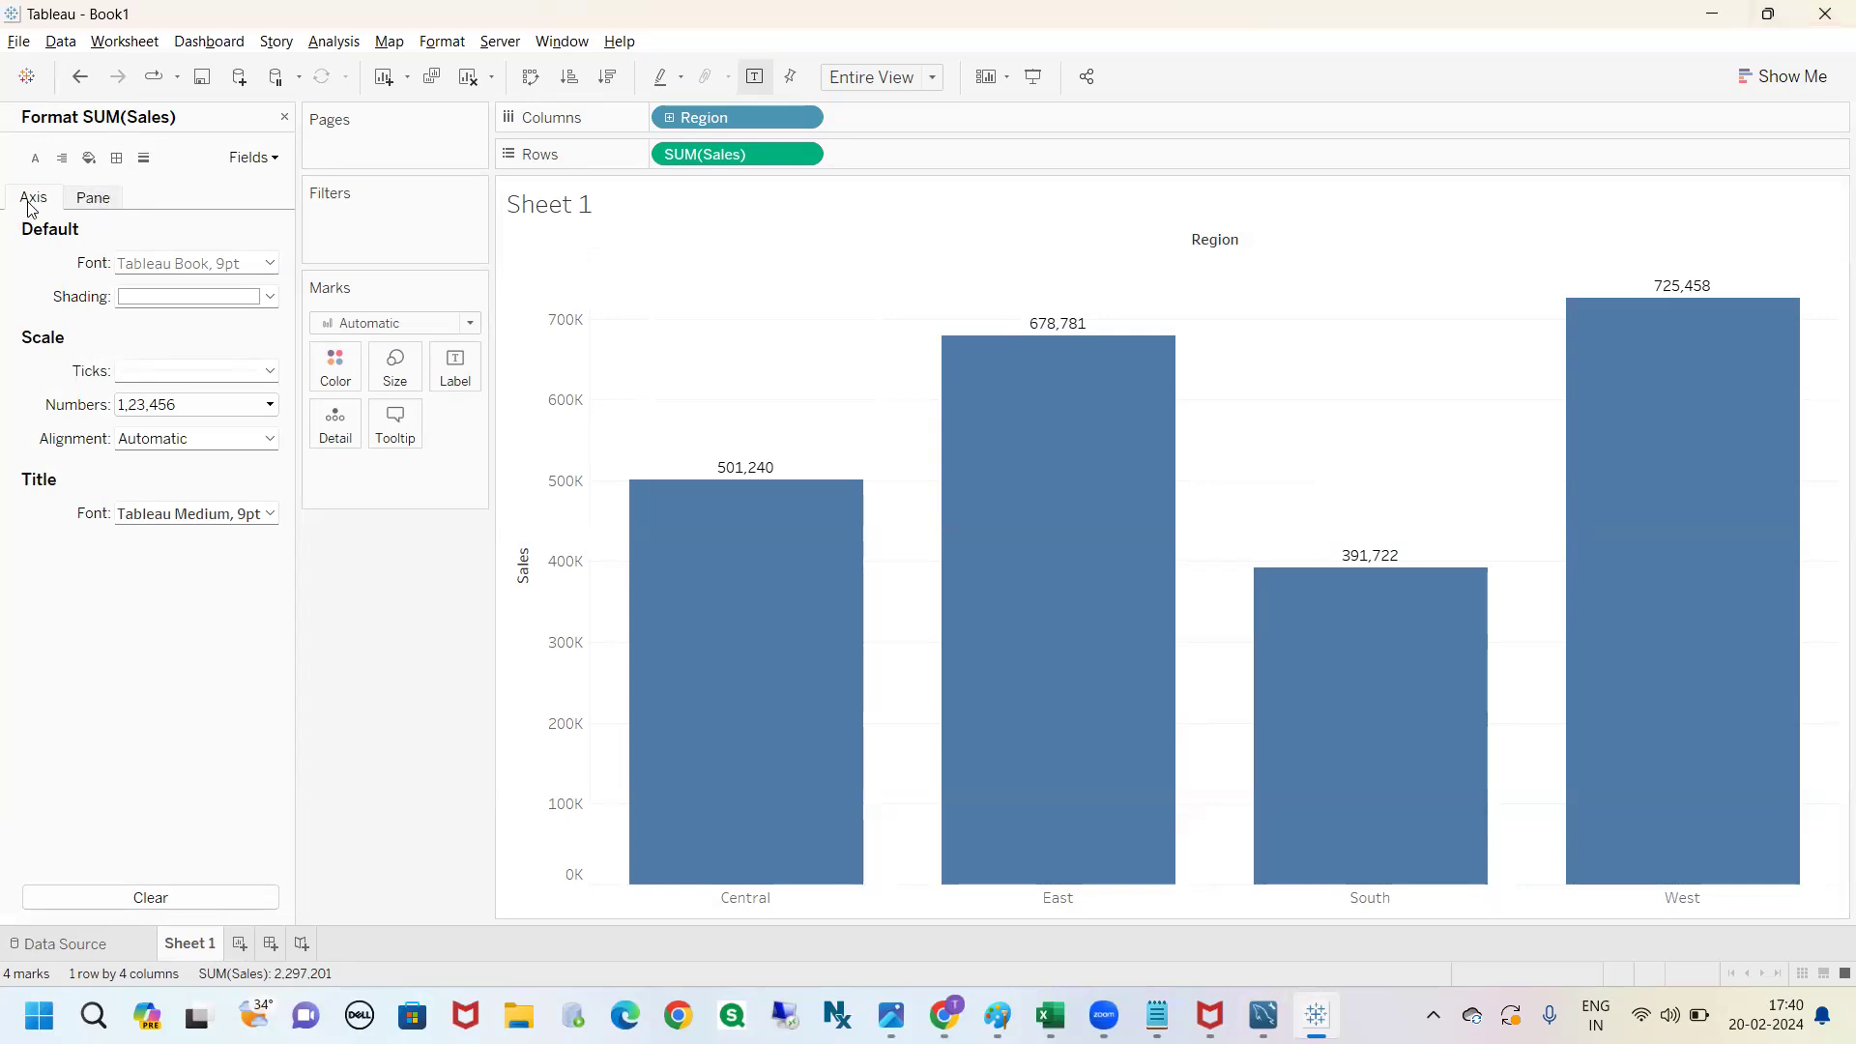
# Set the Sales axis default font to size 16 and colour it green.
pyautogui.click(270, 263)
pyautogui.click(172, 328)
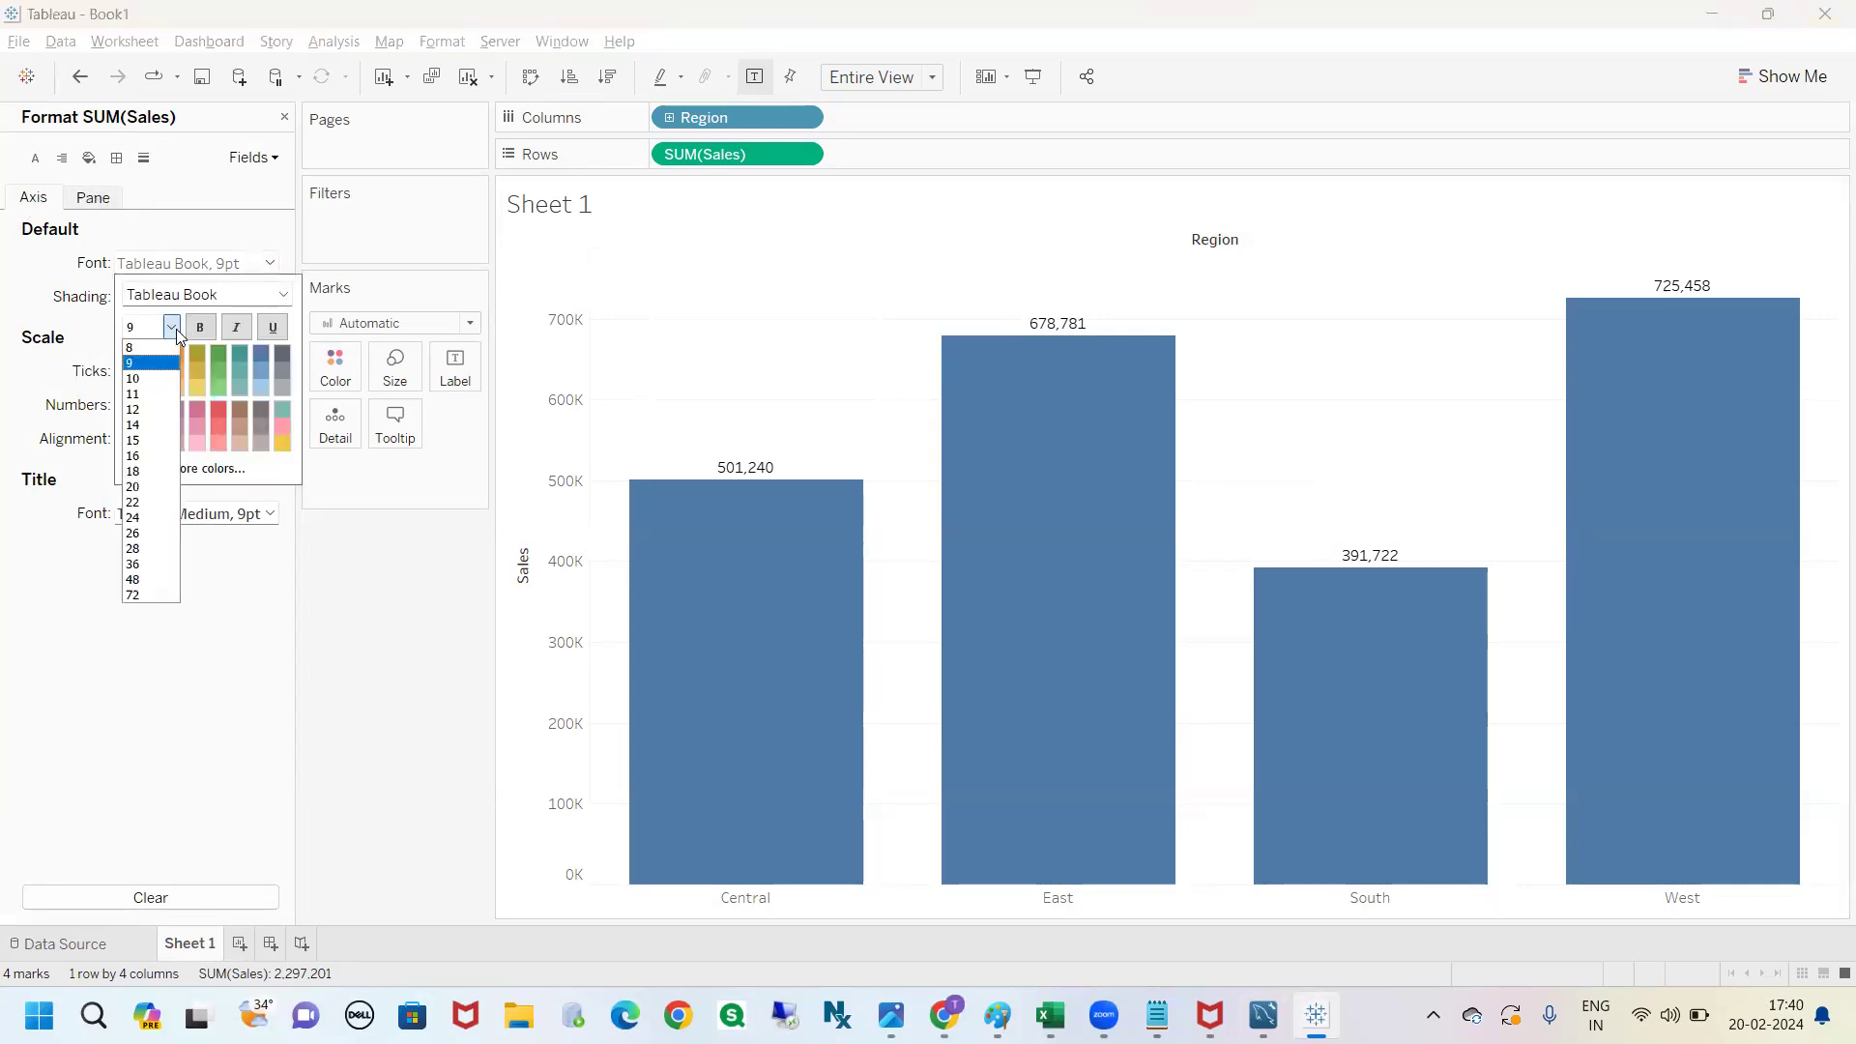
pyautogui.click(132, 456)
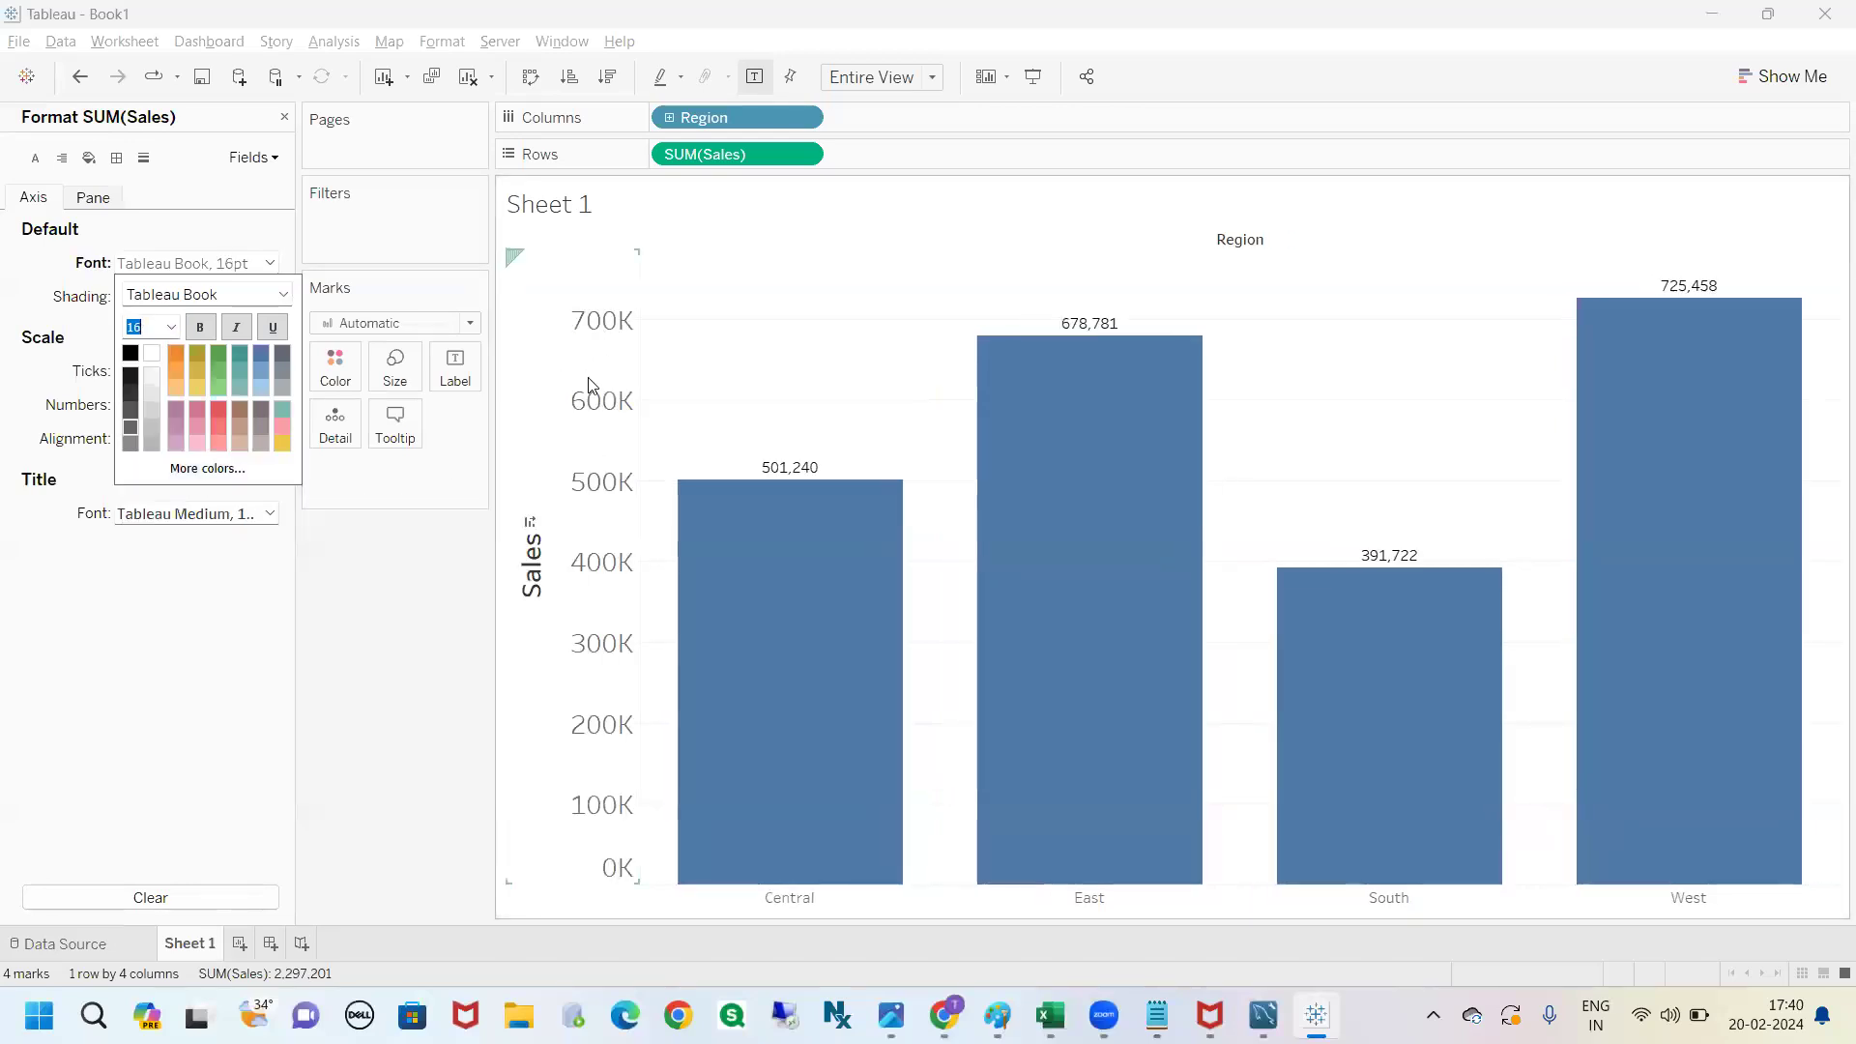
pyautogui.click(214, 355)
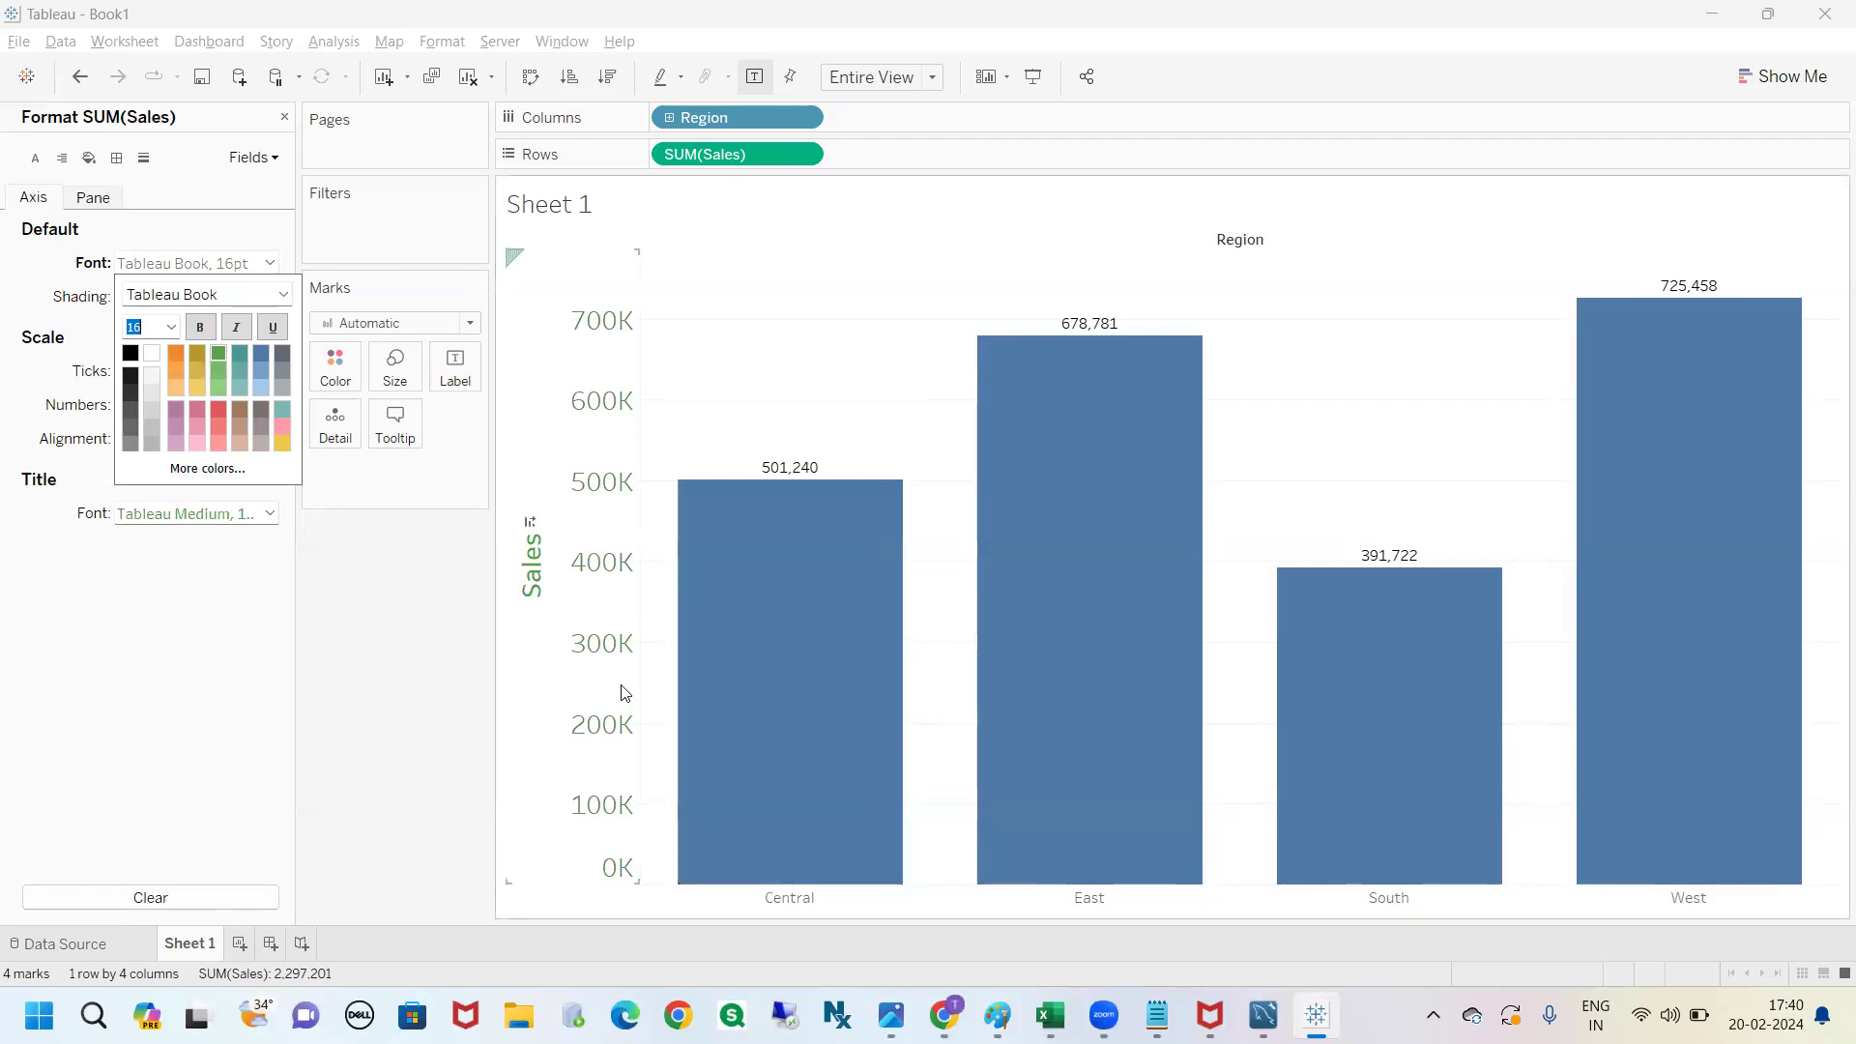
pyautogui.click(23, 292)
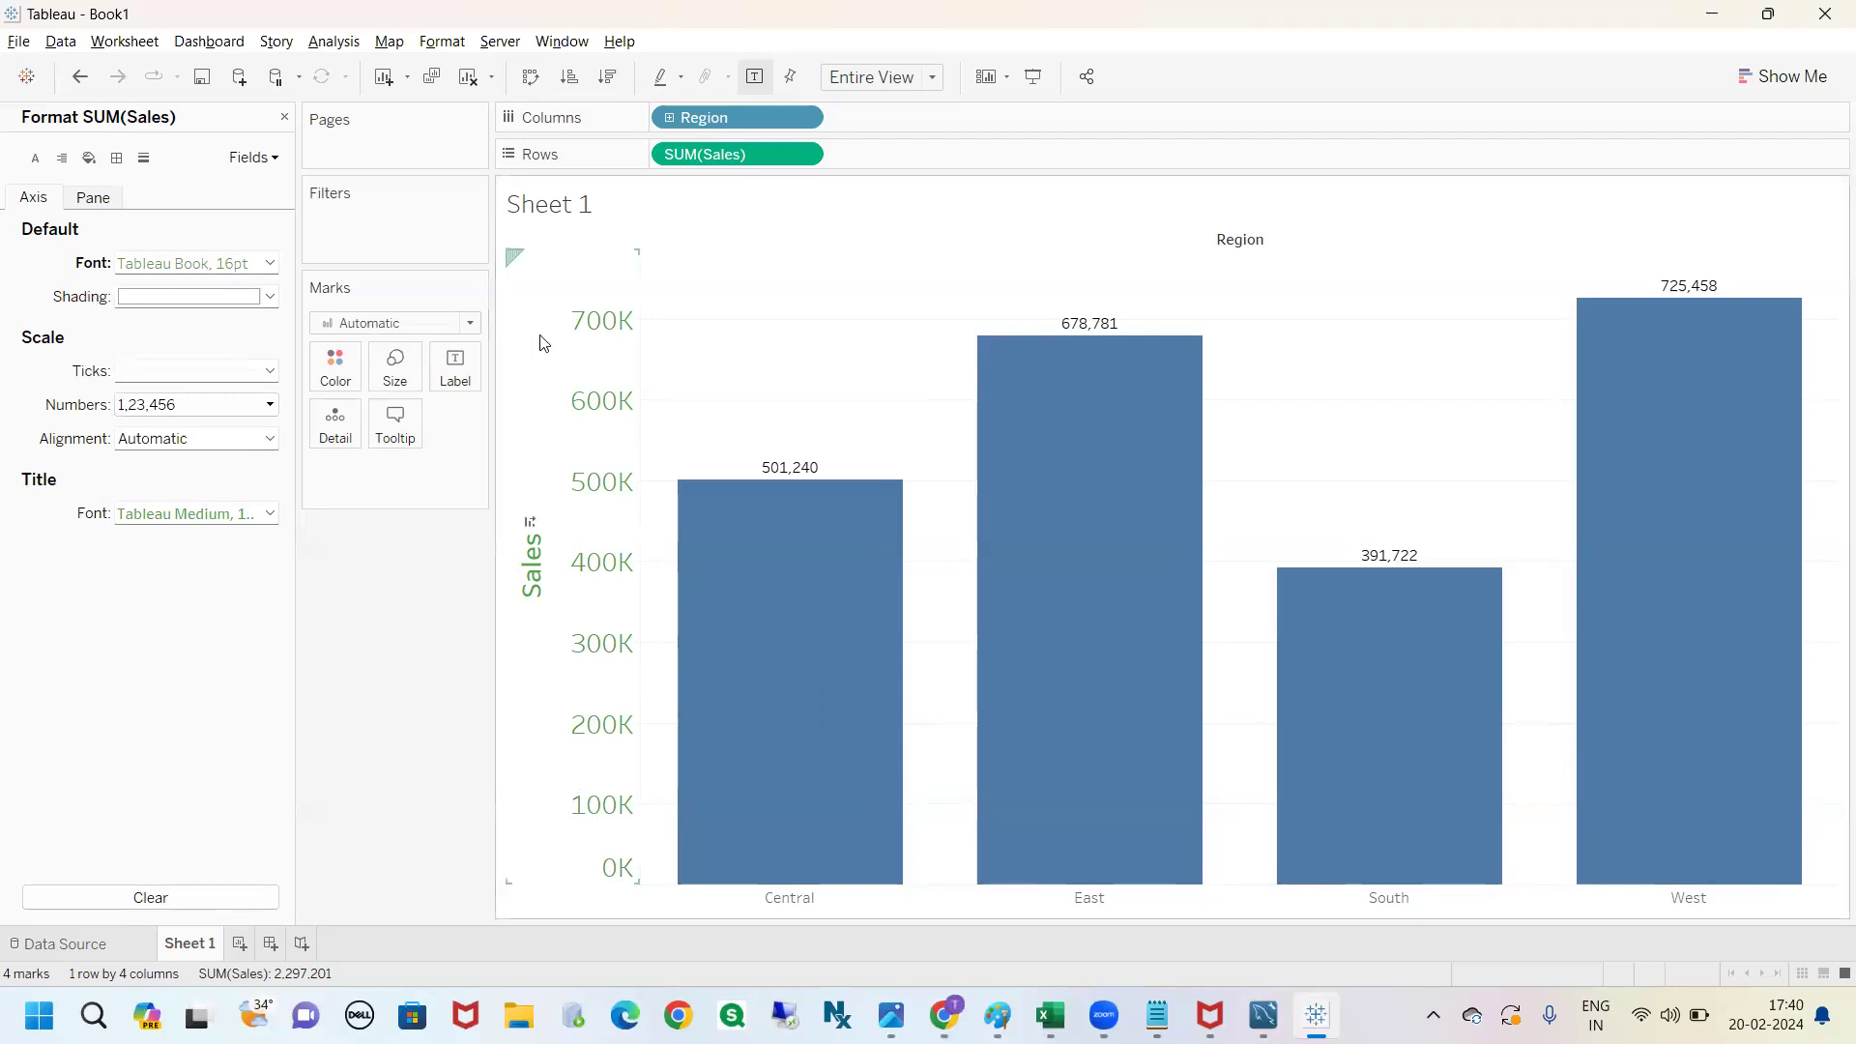
# Set the Sales axis default shading to black.
pyautogui.click(235, 297)
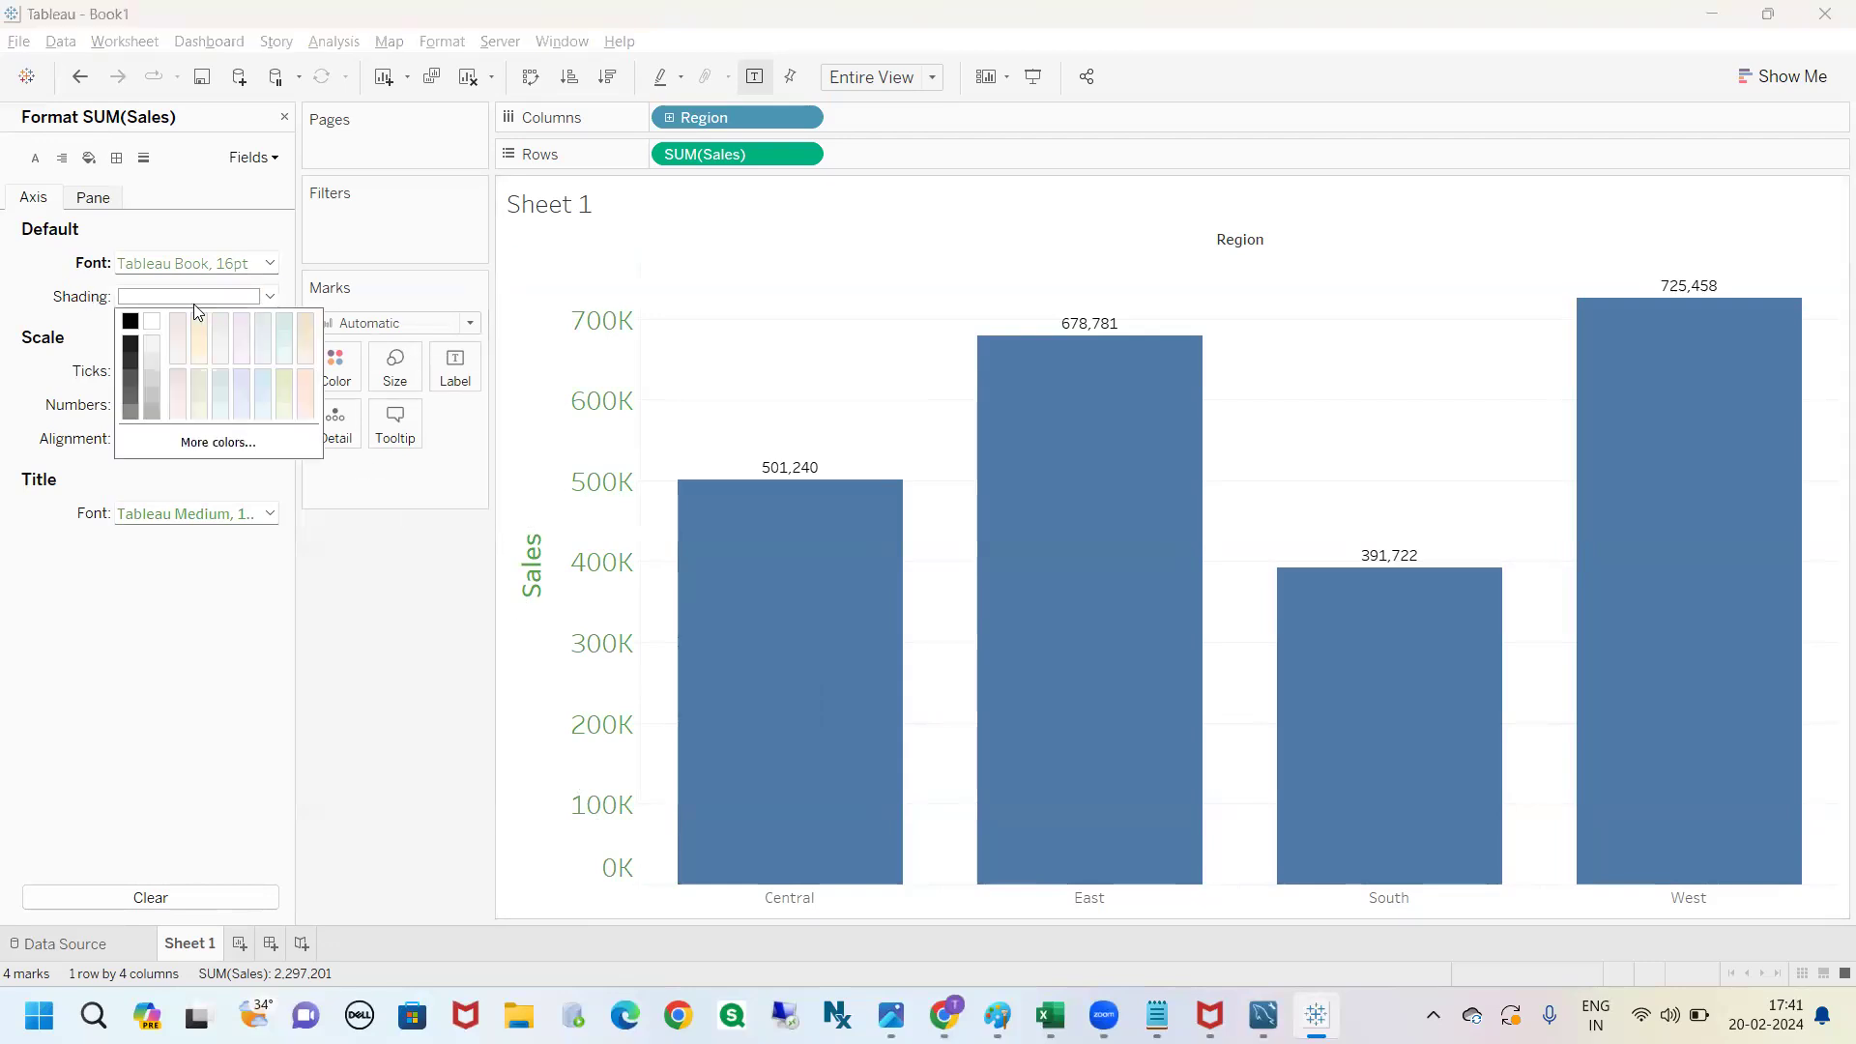
pyautogui.click(131, 323)
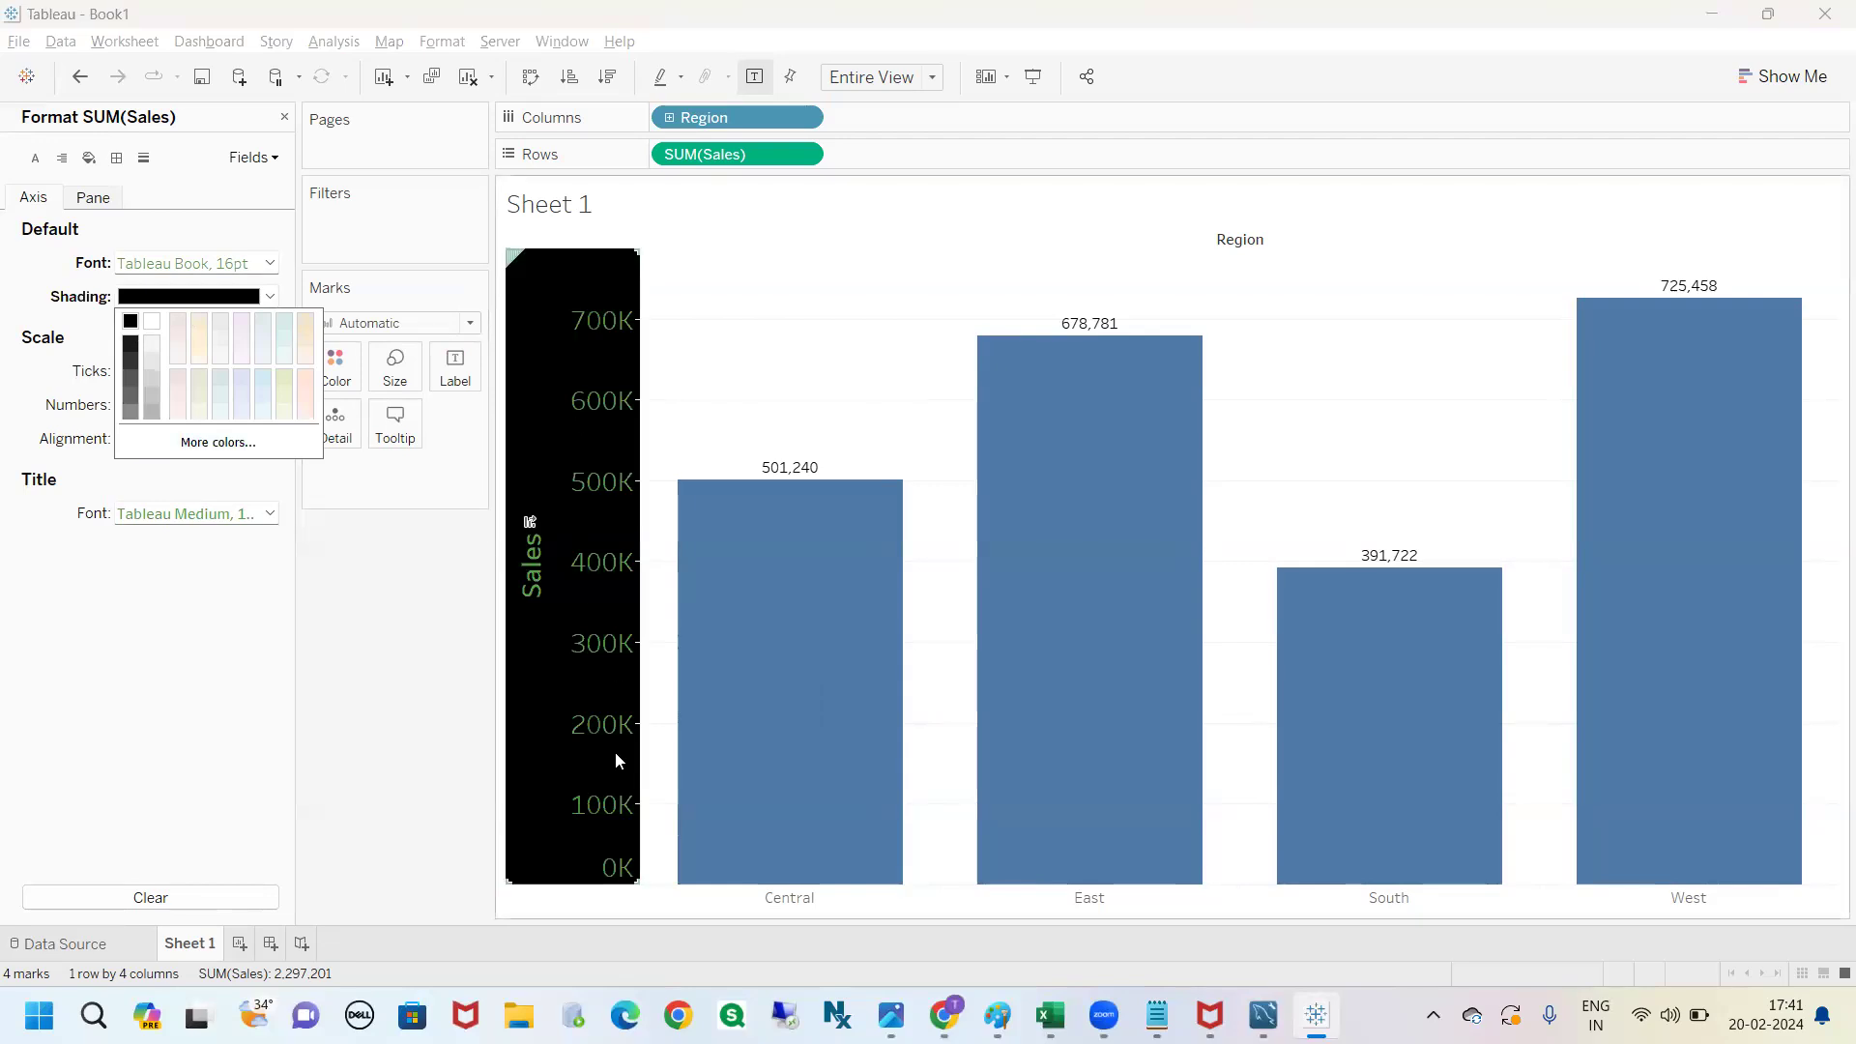
pyautogui.click(404, 620)
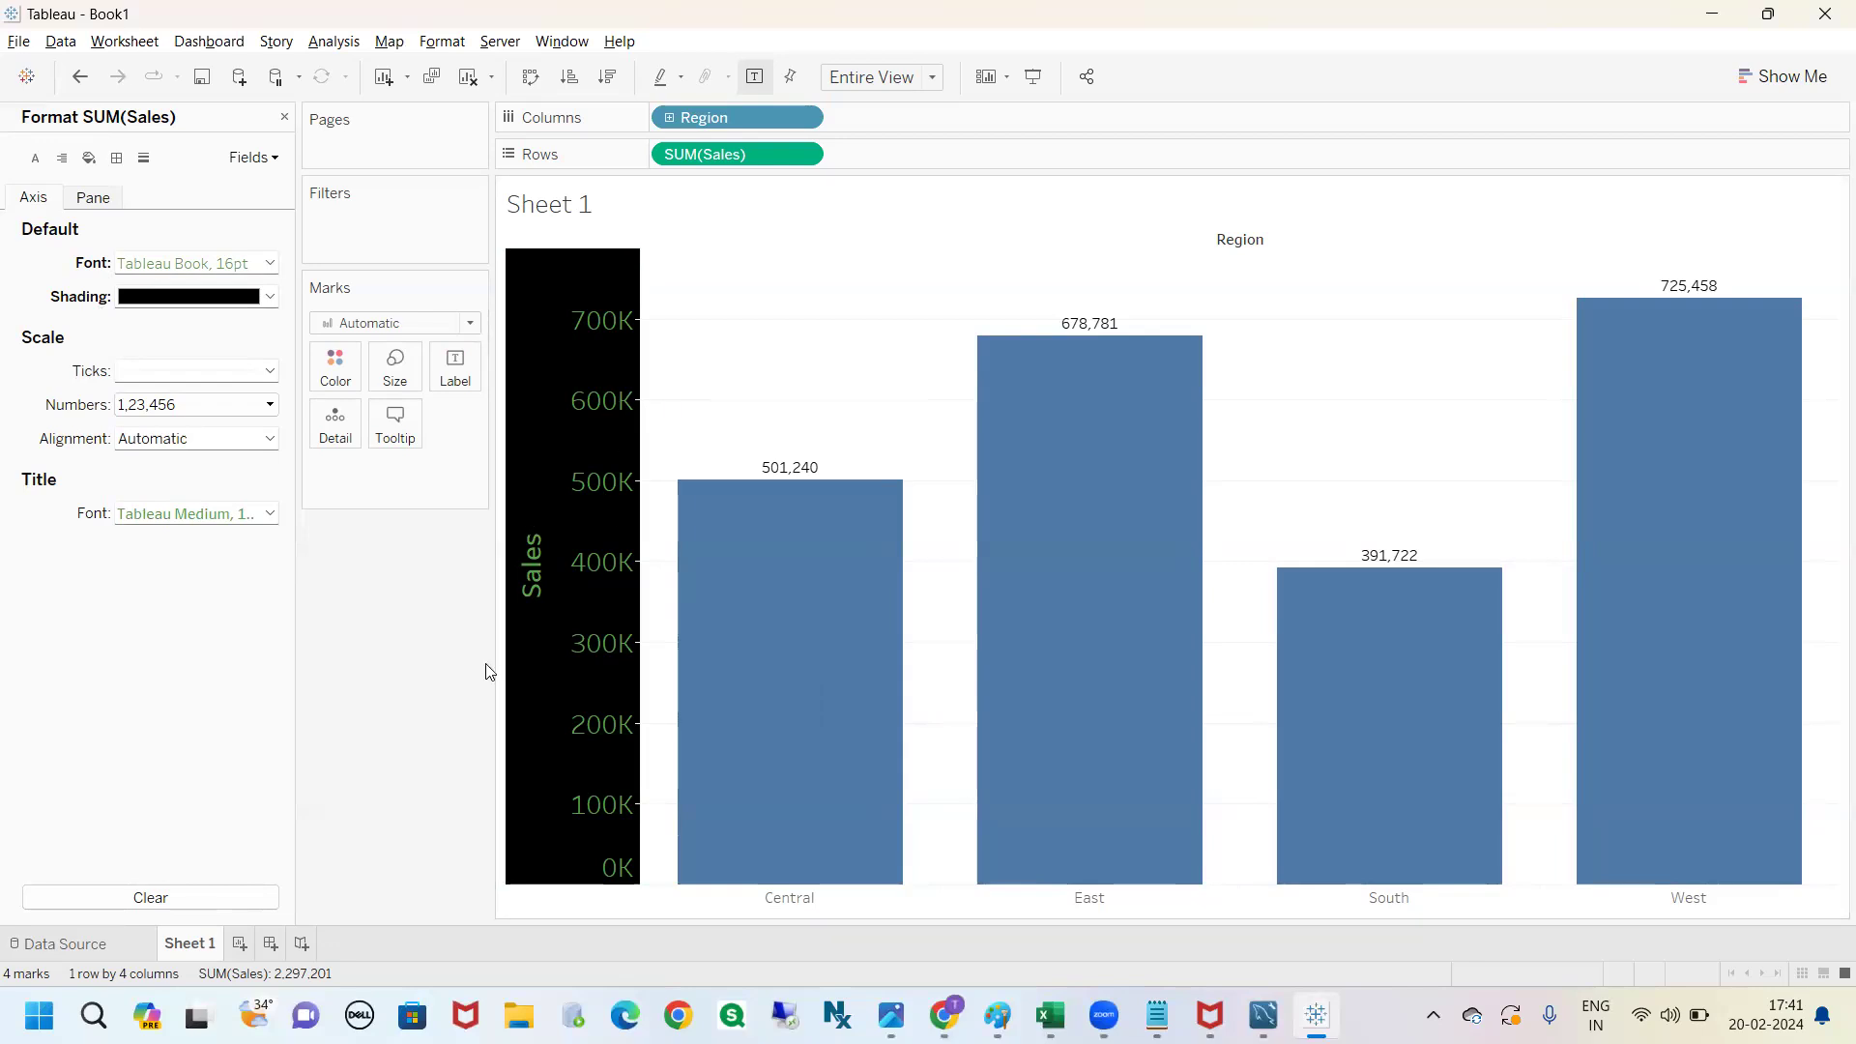
# Set the Sales axis scale ticks to None to remove the tick marks.
pyautogui.moveTo(59, 361)
pyautogui.mouseDown()
pyautogui.moveTo(143, 385)
pyautogui.moveTo(140, 359)
pyautogui.moveTo(646, 292)
pyautogui.moveTo(655, 346)
pyautogui.mouseUp()
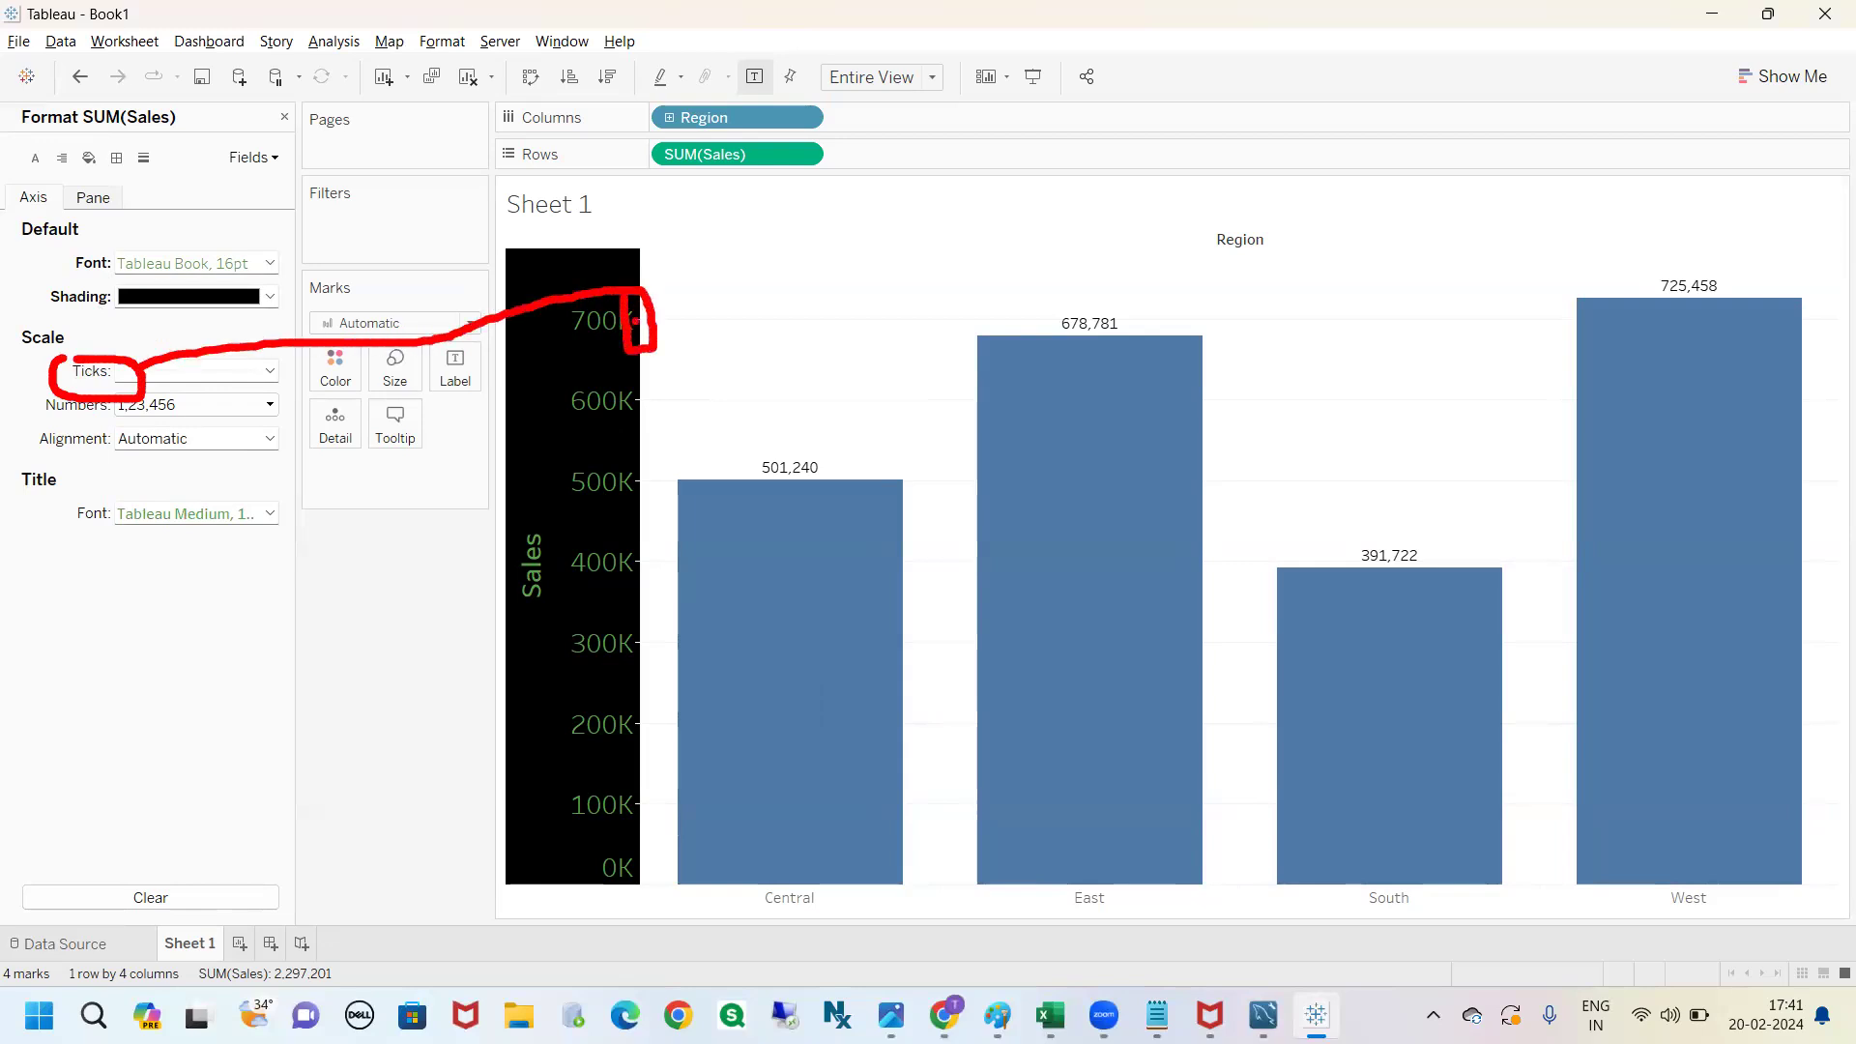
pyautogui.press('Escape')
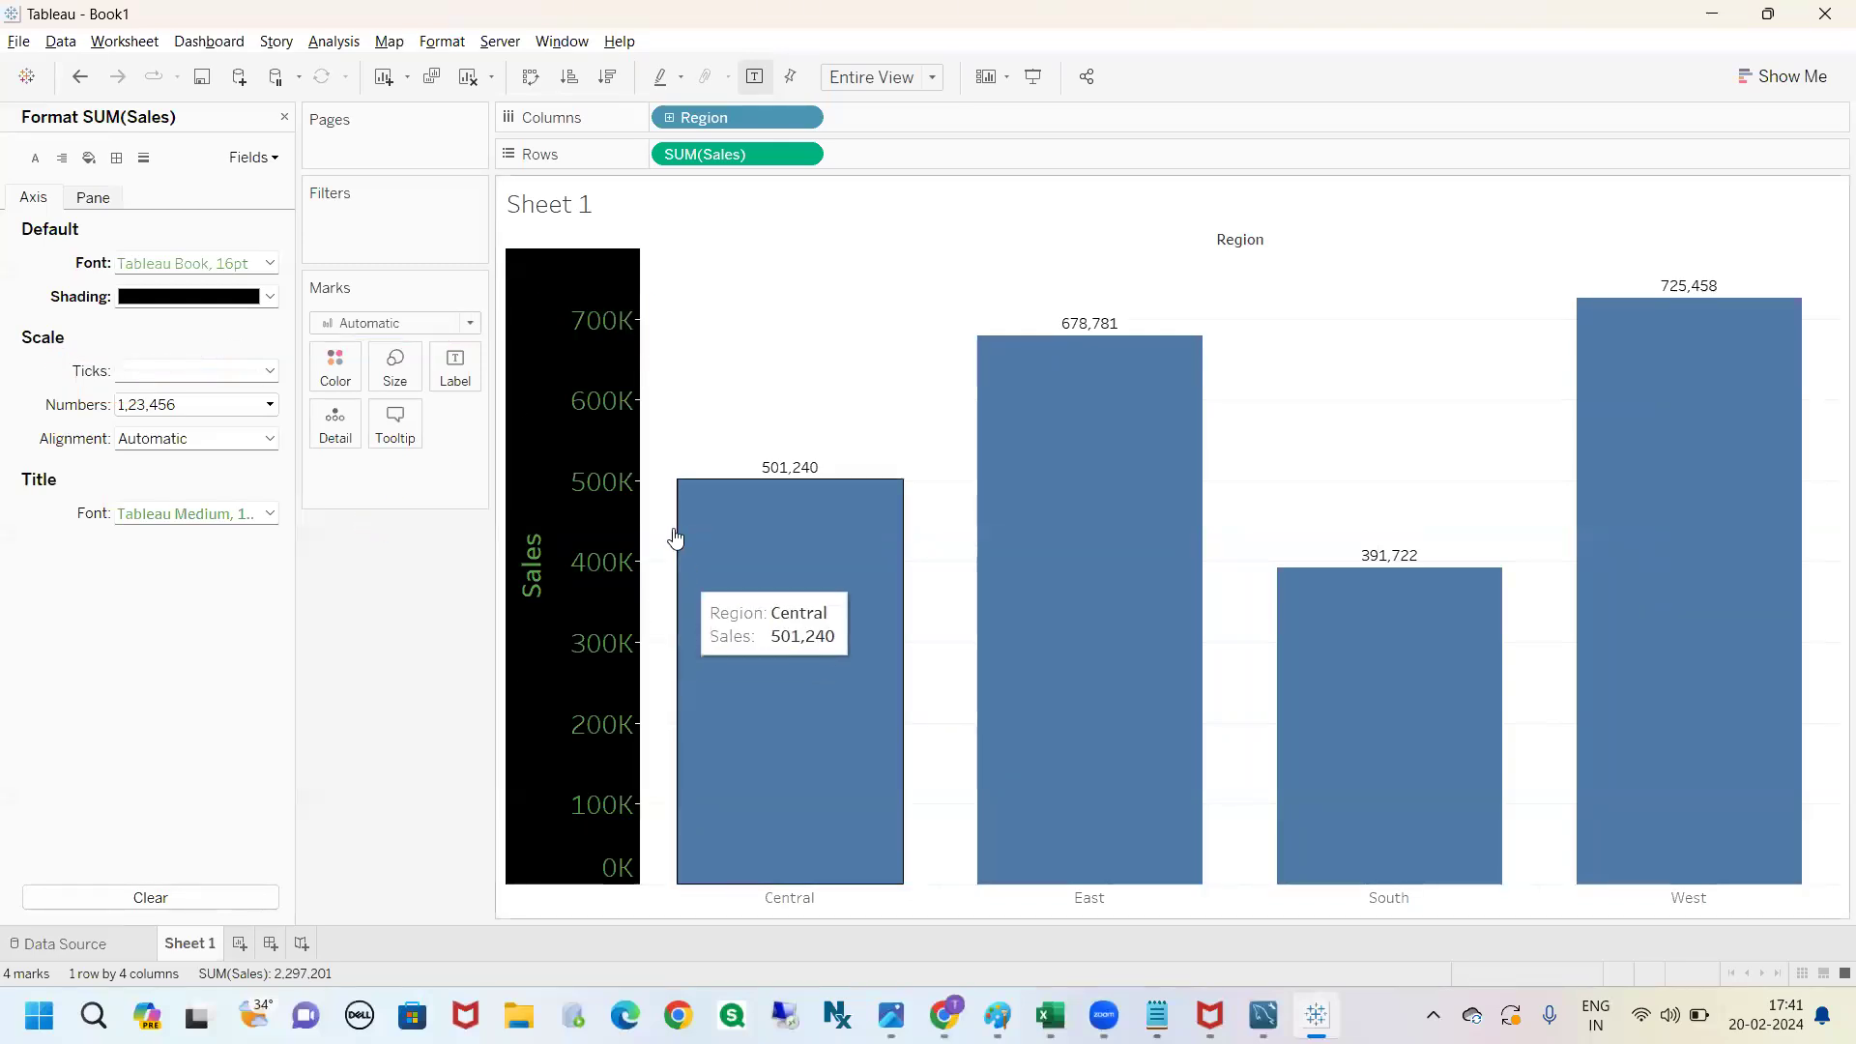
pyautogui.click(271, 371)
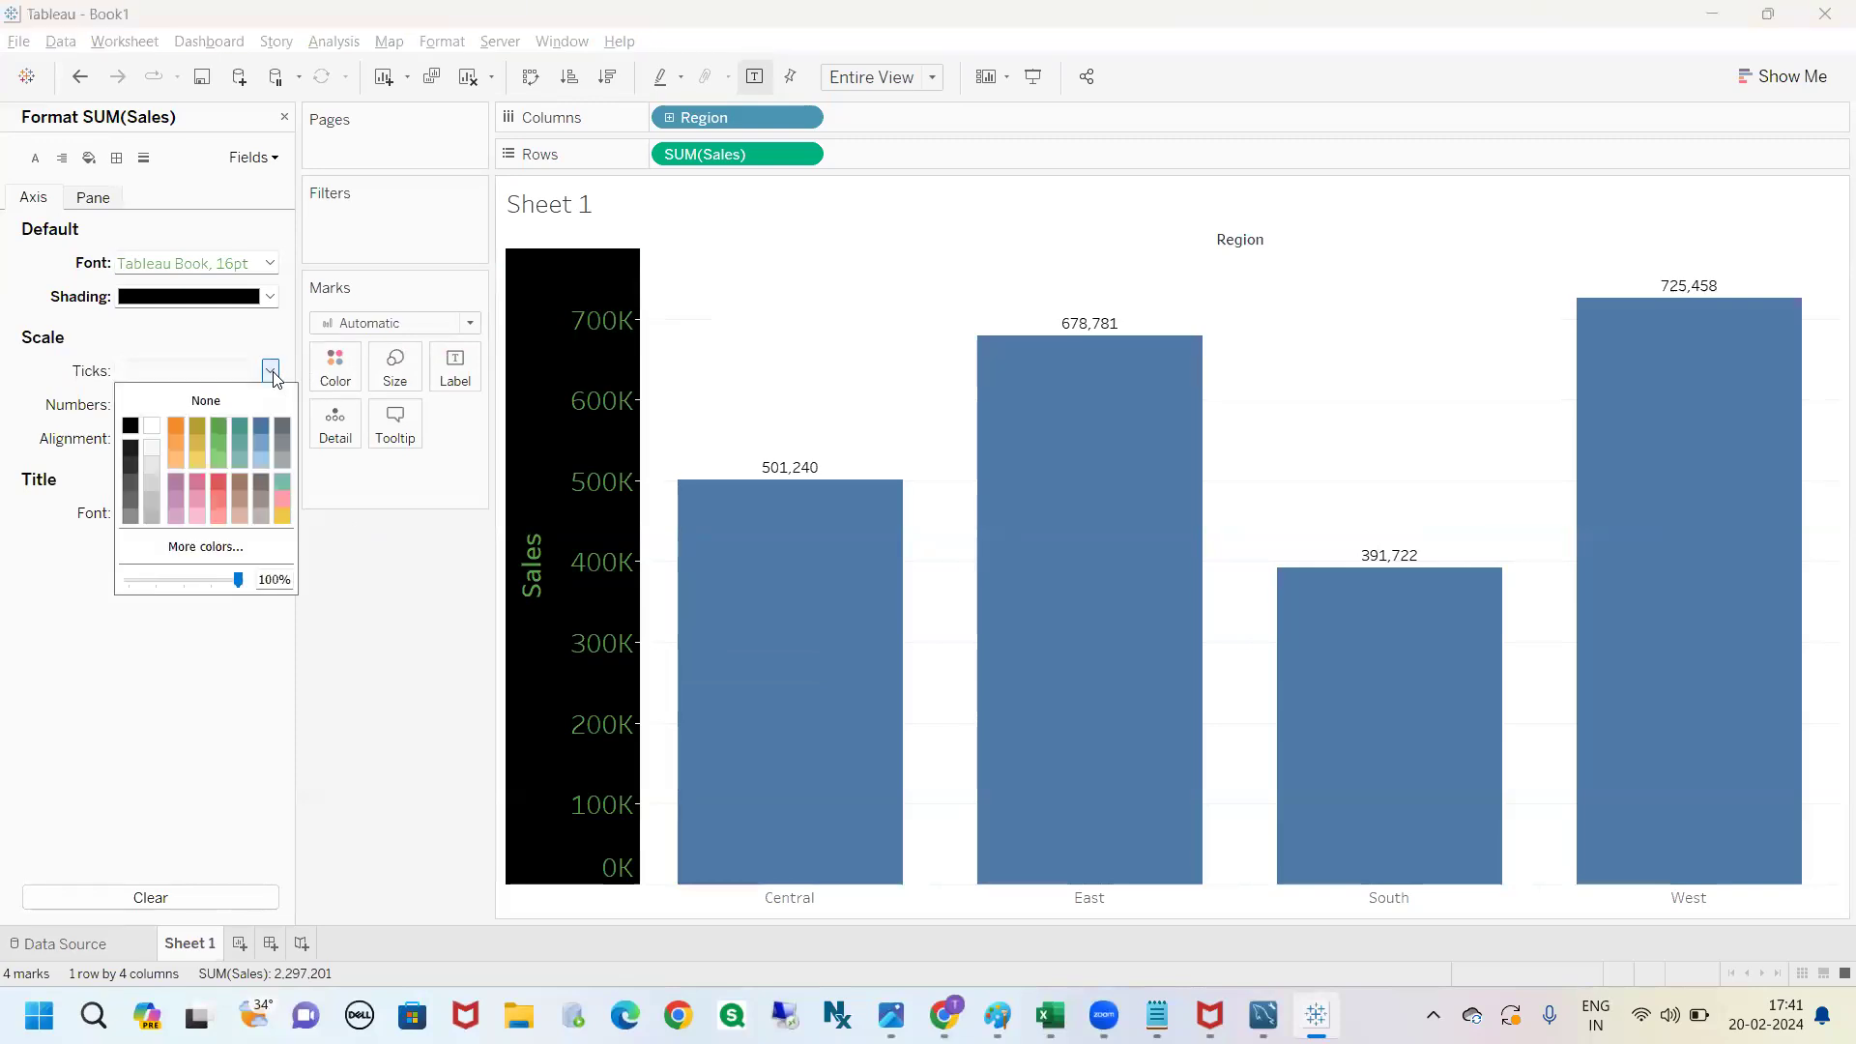
pyautogui.click(239, 404)
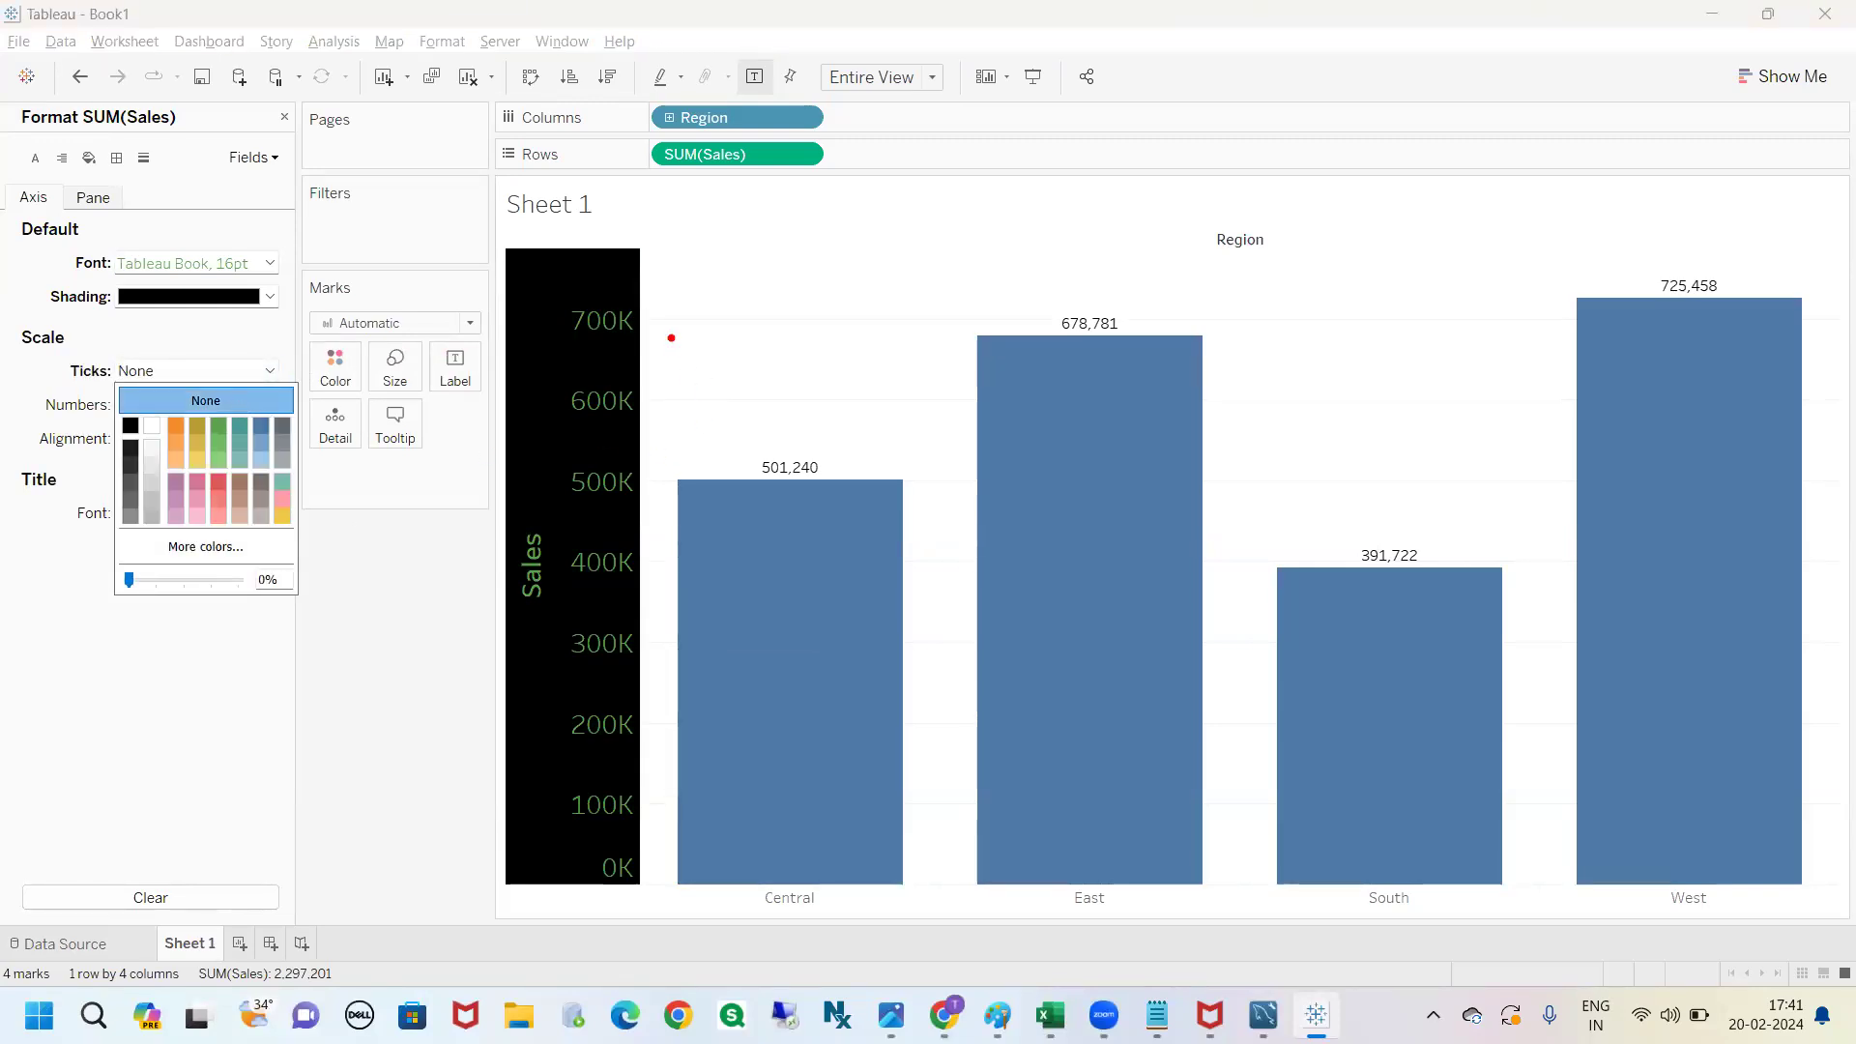
pyautogui.moveTo(635, 305)
pyautogui.mouseDown()
pyautogui.moveTo(611, 359)
pyautogui.moveTo(655, 322)
pyautogui.mouseUp()
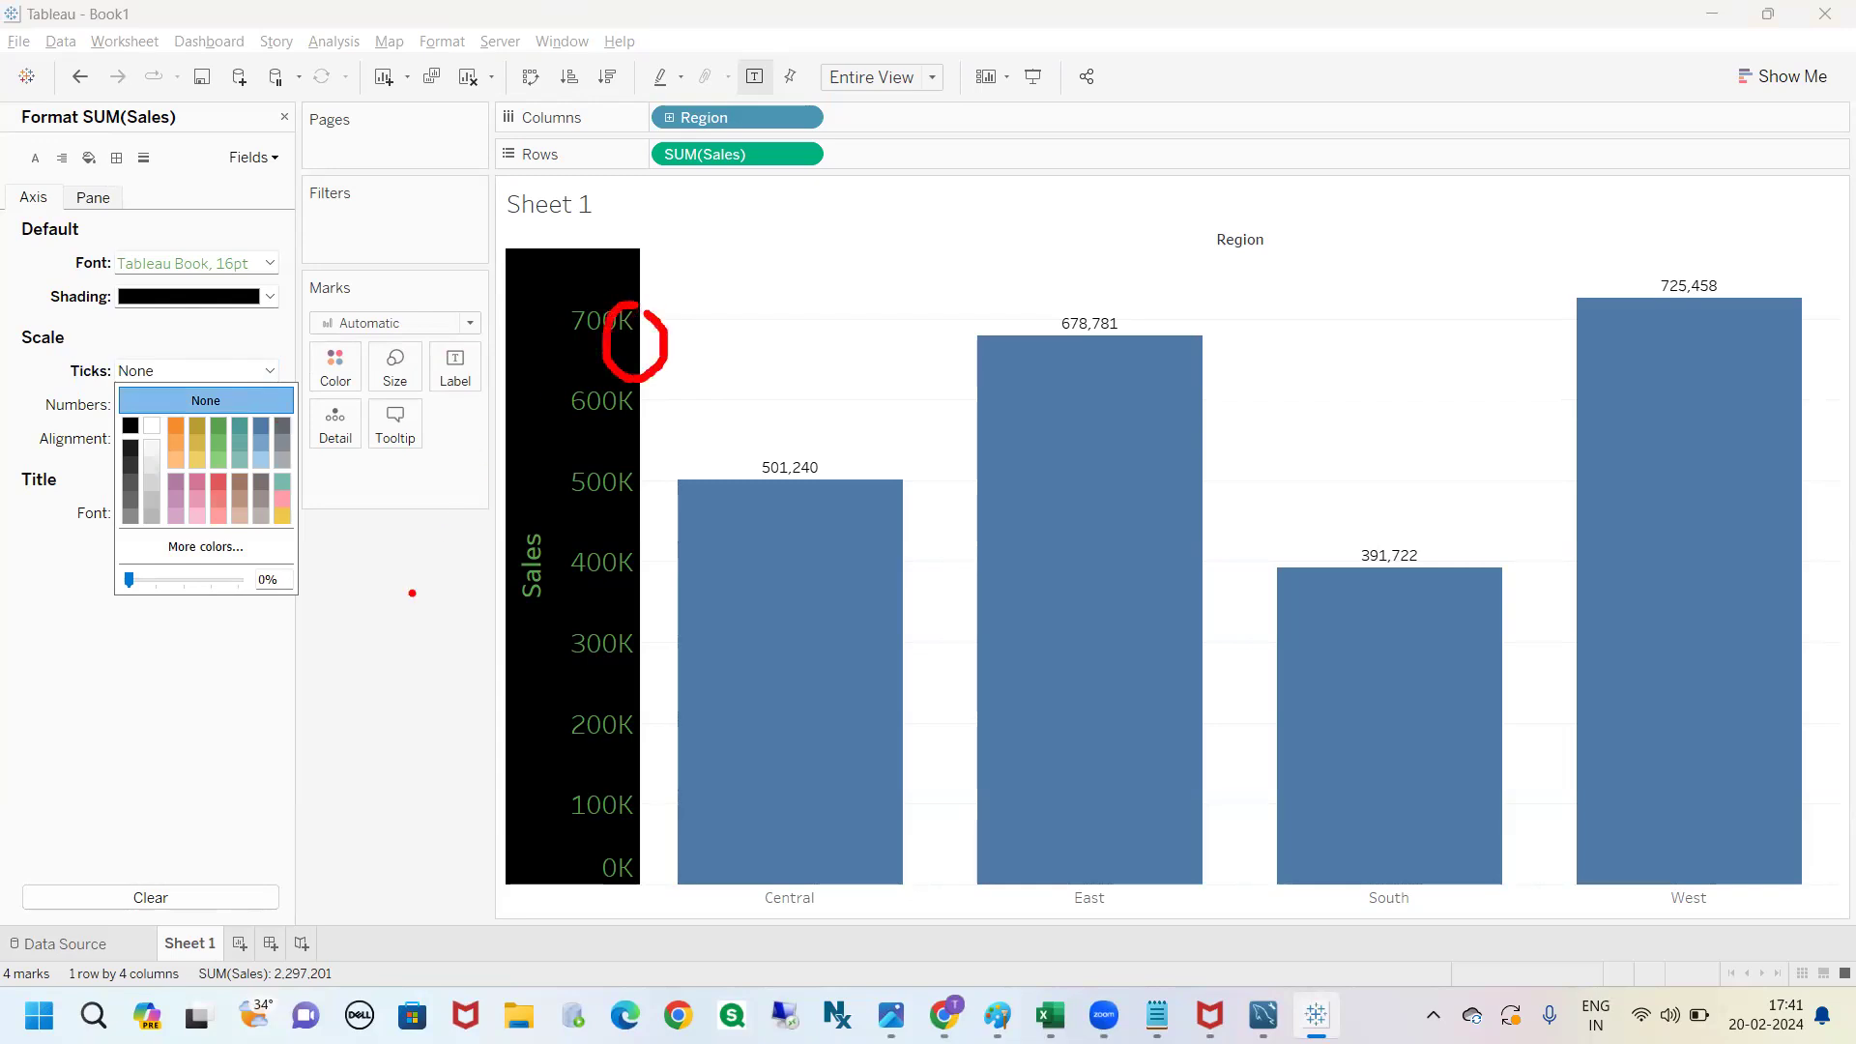
pyautogui.press('Escape')
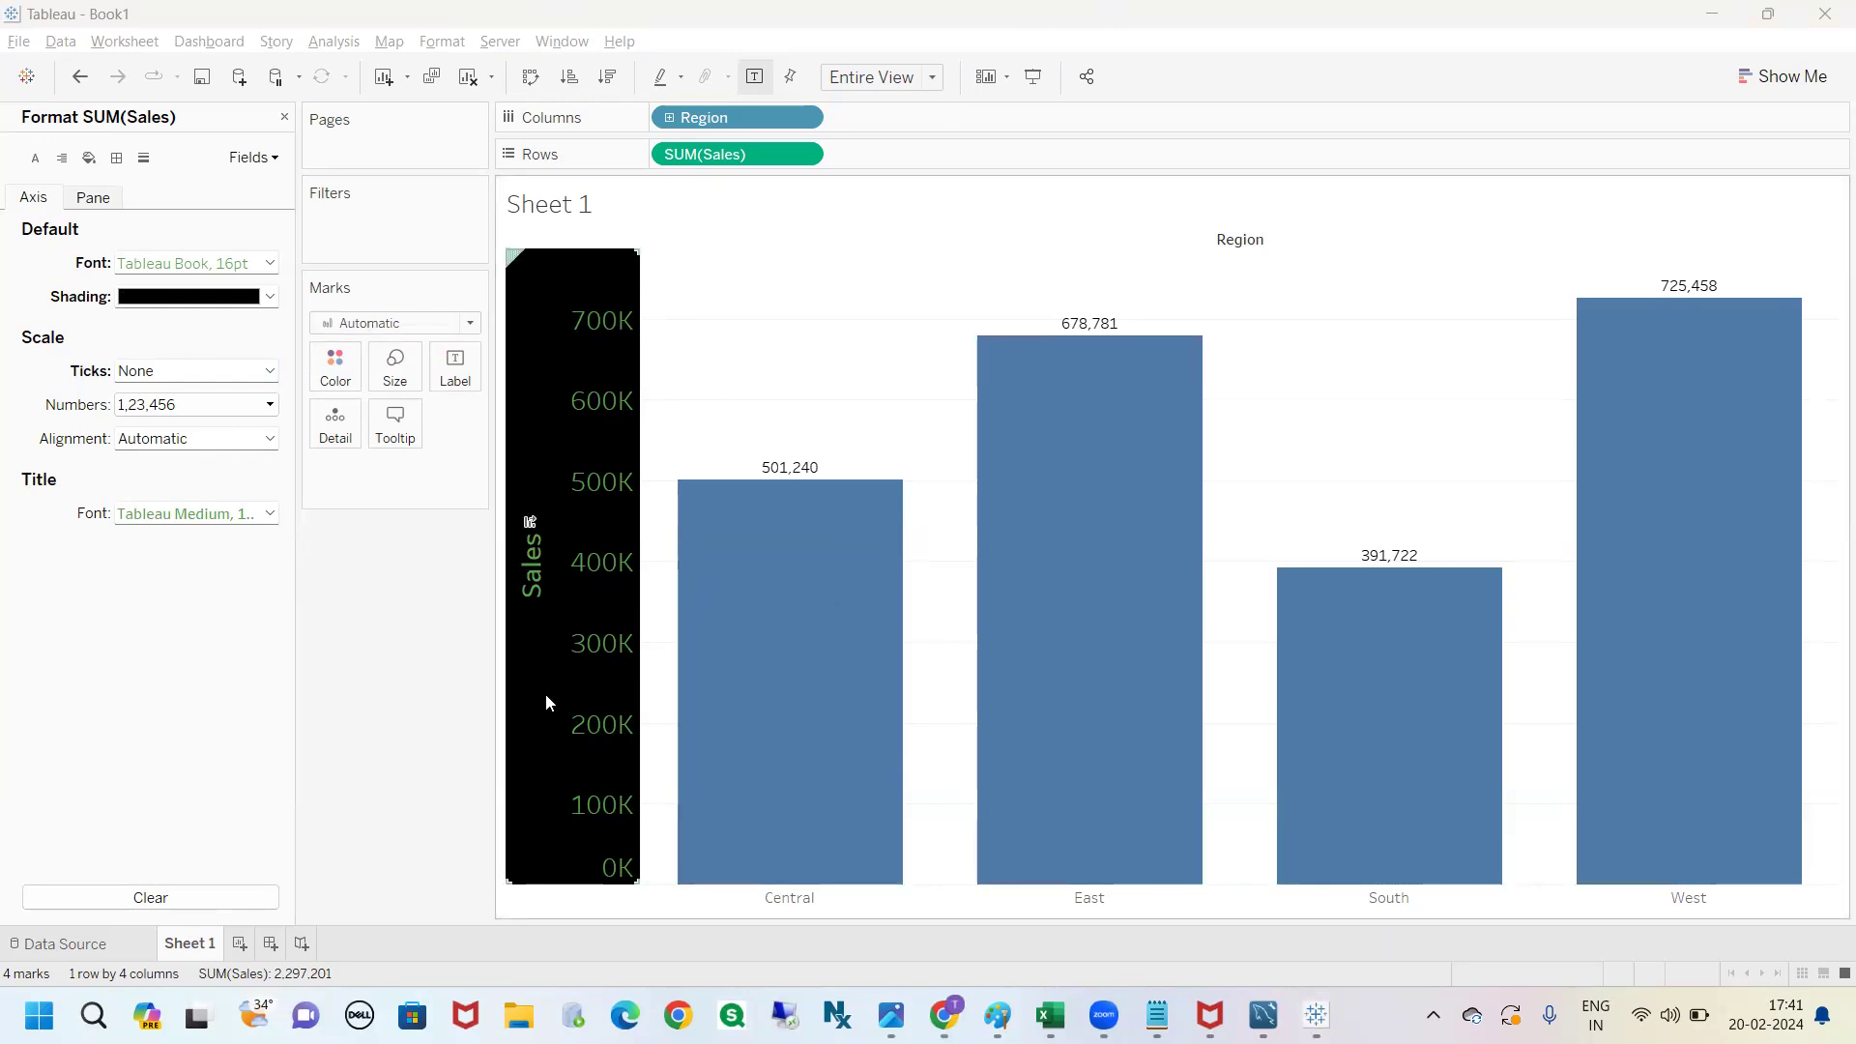
# Open the Edit Axis dialog for Sales, review its general range, scale and title options, and close it.
pyautogui.rightClick(587, 336)
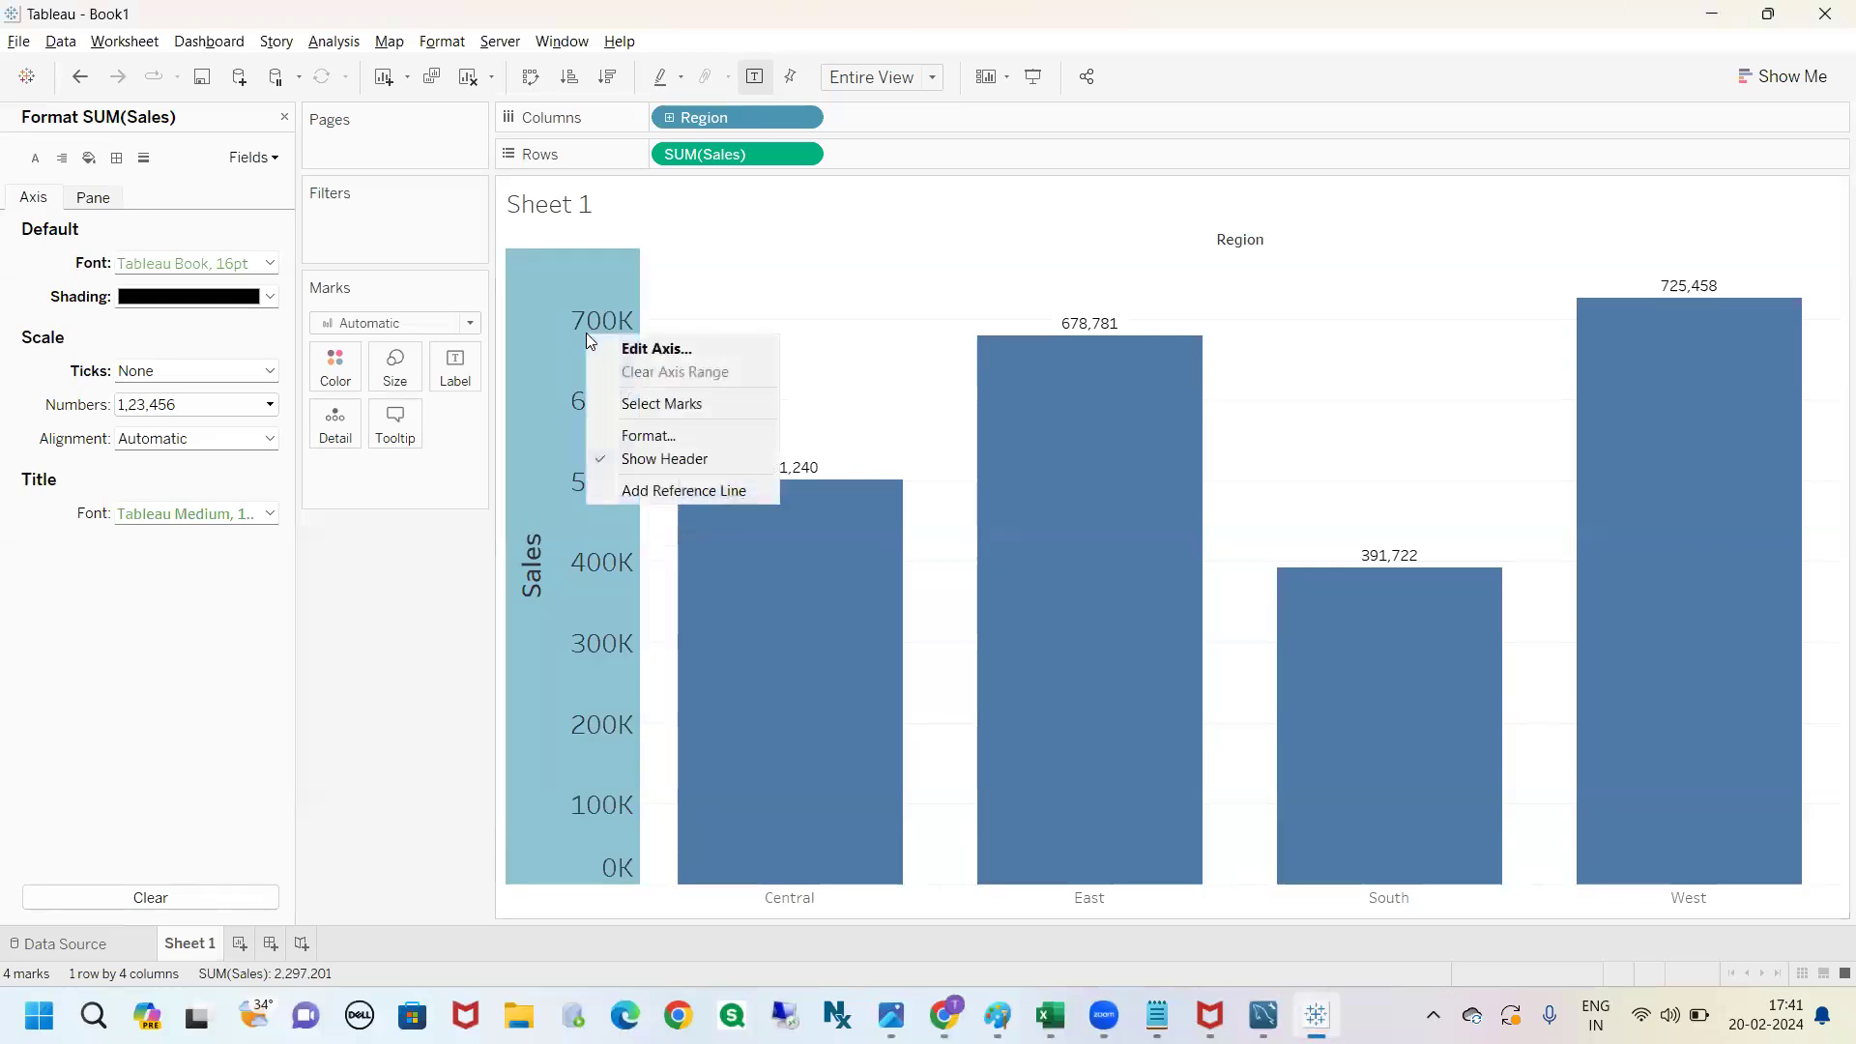
pyautogui.click(649, 350)
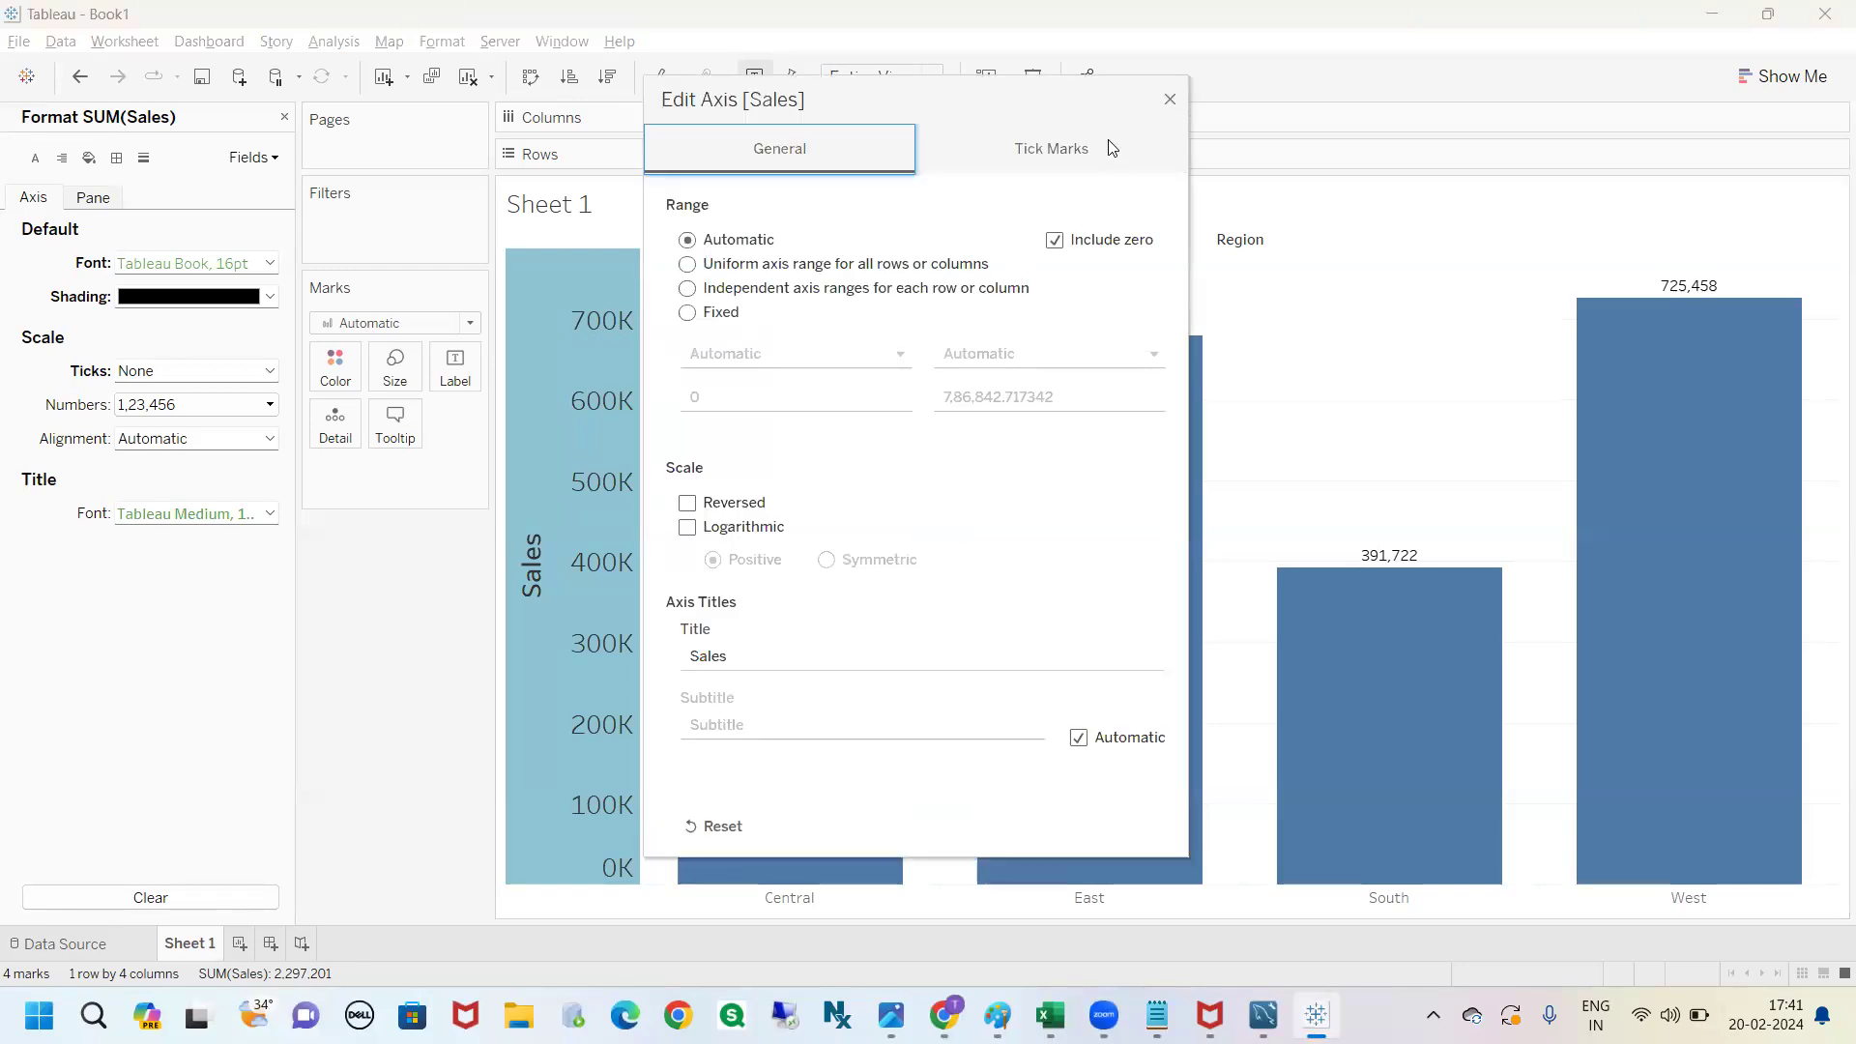
pyautogui.click(1170, 101)
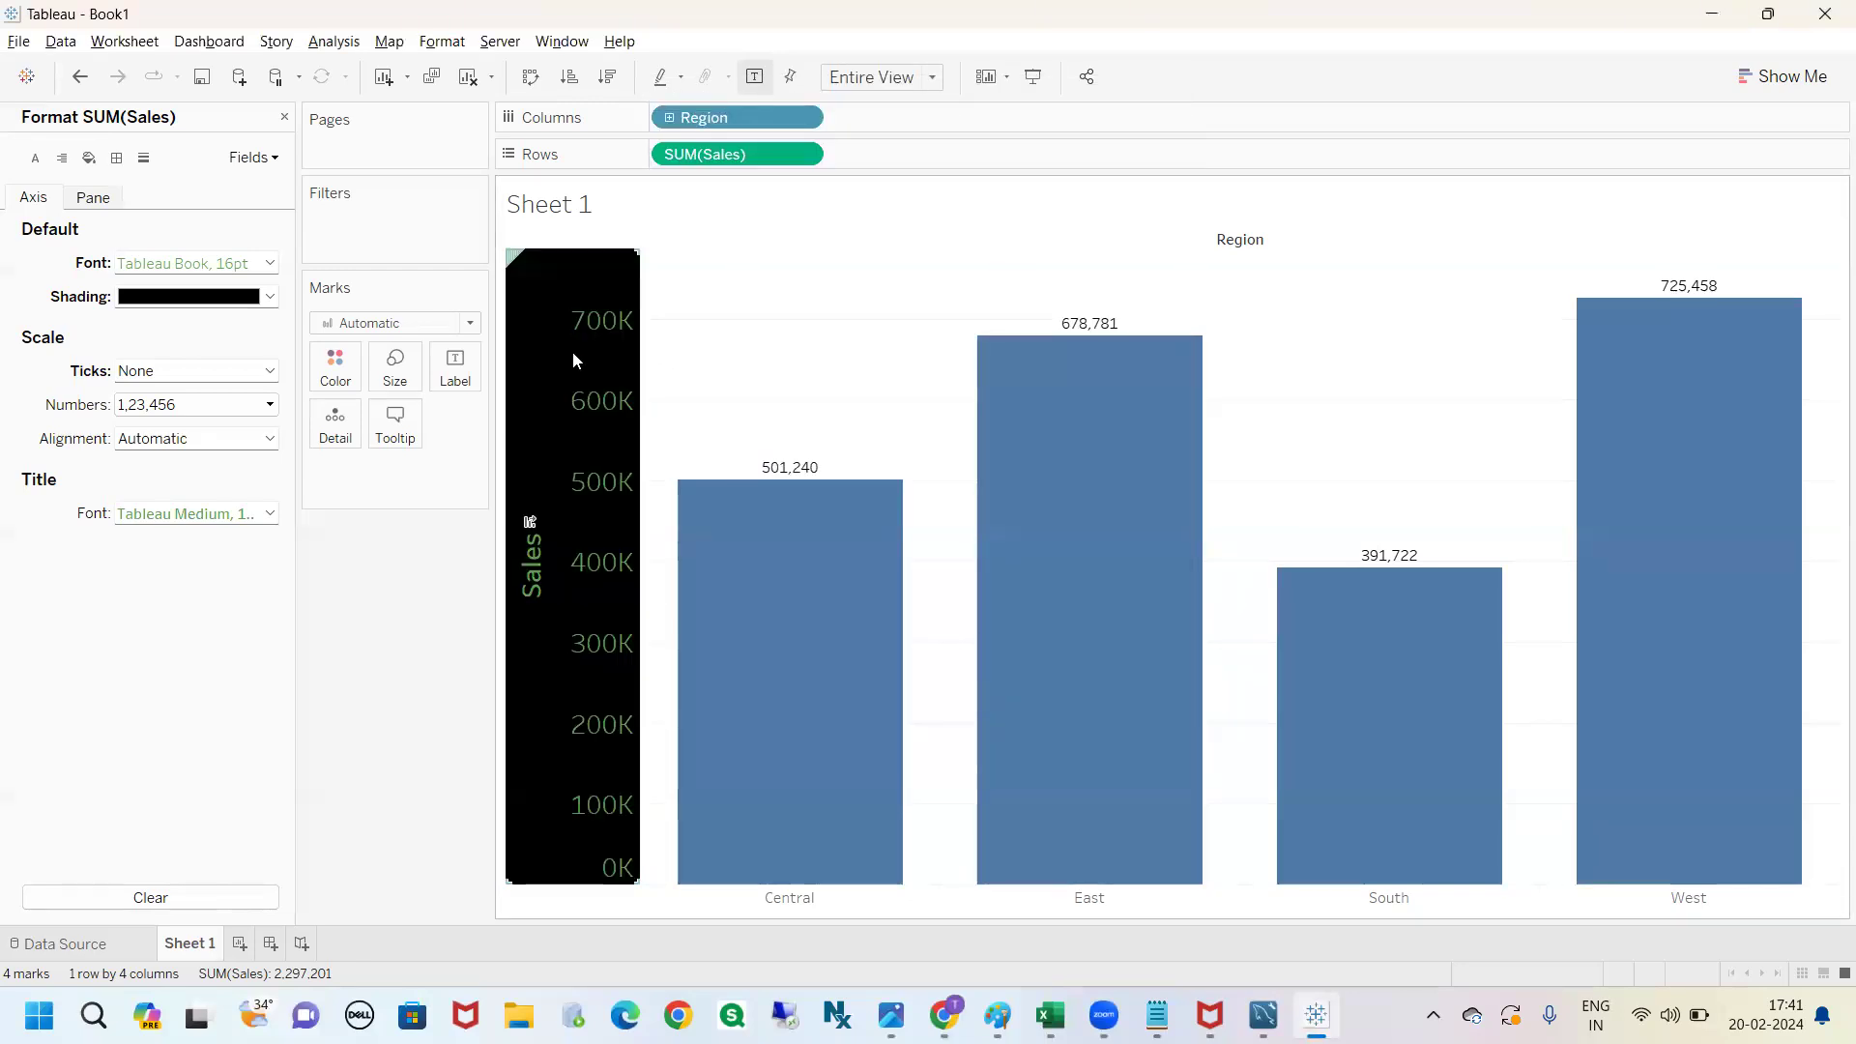
# Hide the Sales axis header and close the SUM(Sales) format settings.
pyautogui.rightClick(574, 337)
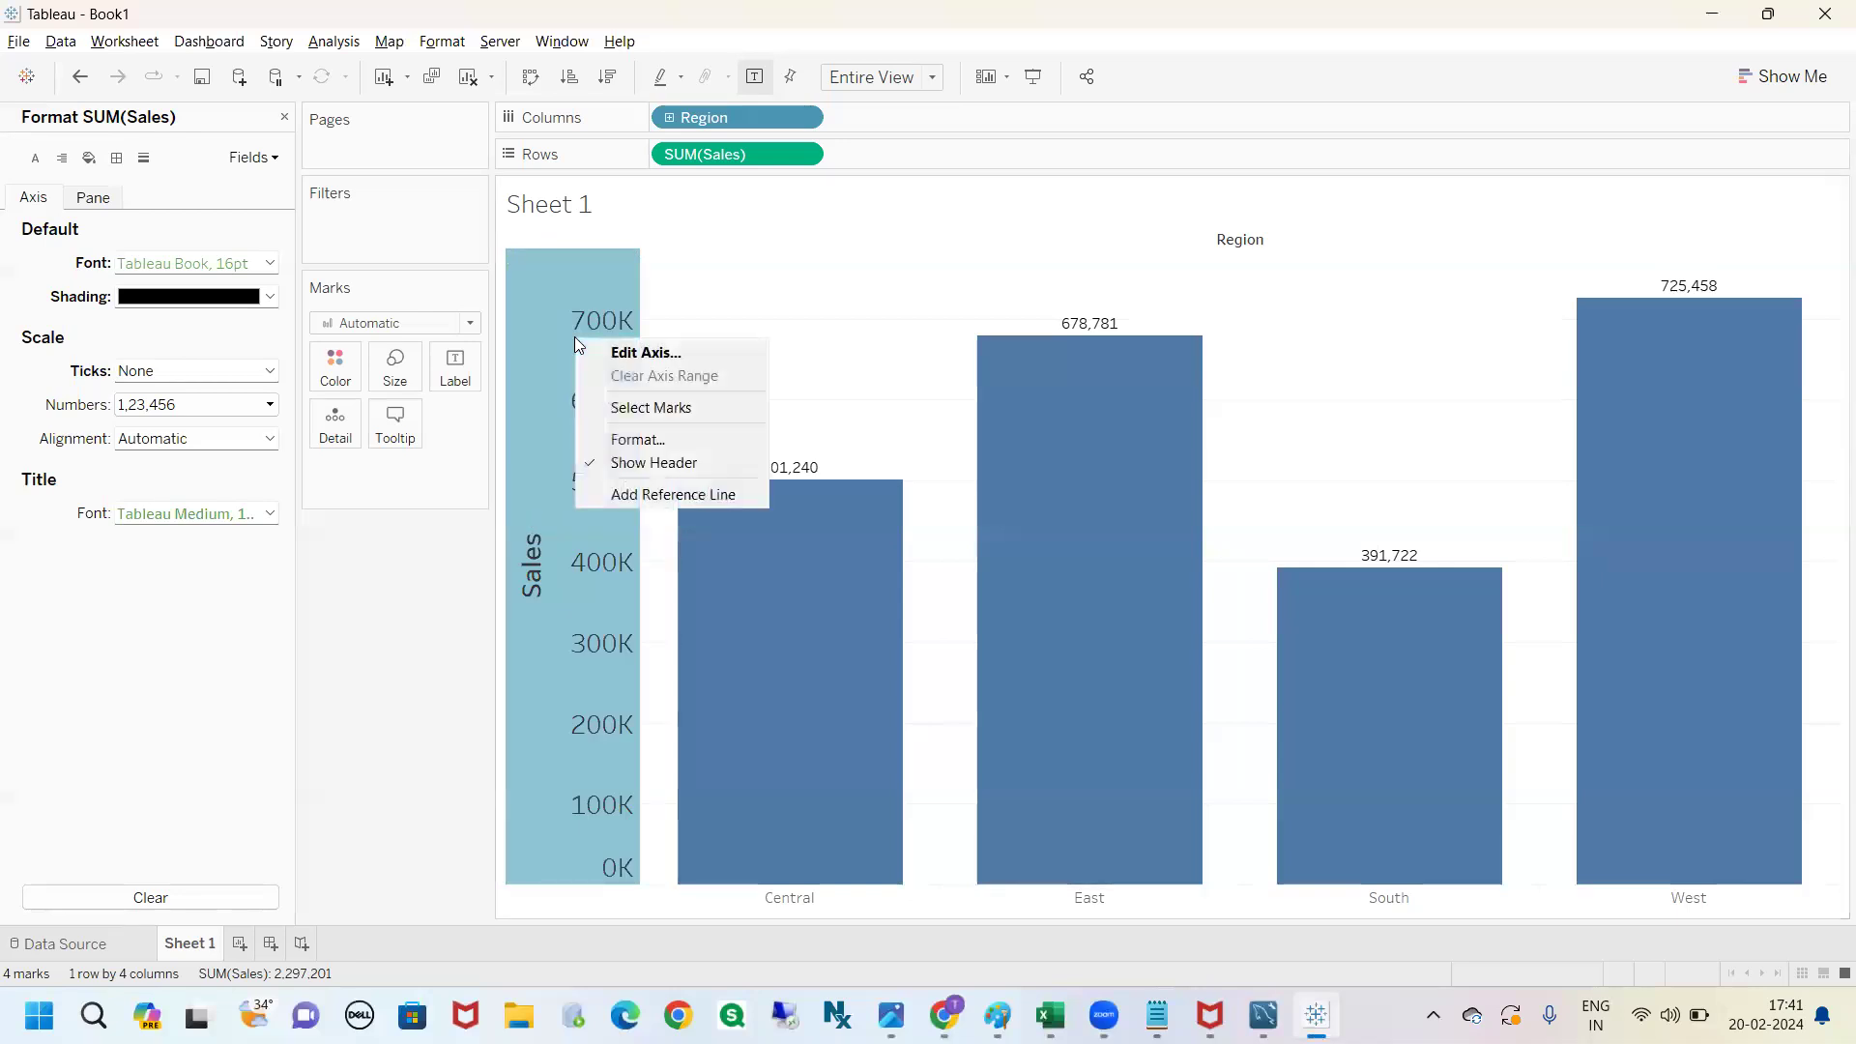
pyautogui.click(661, 464)
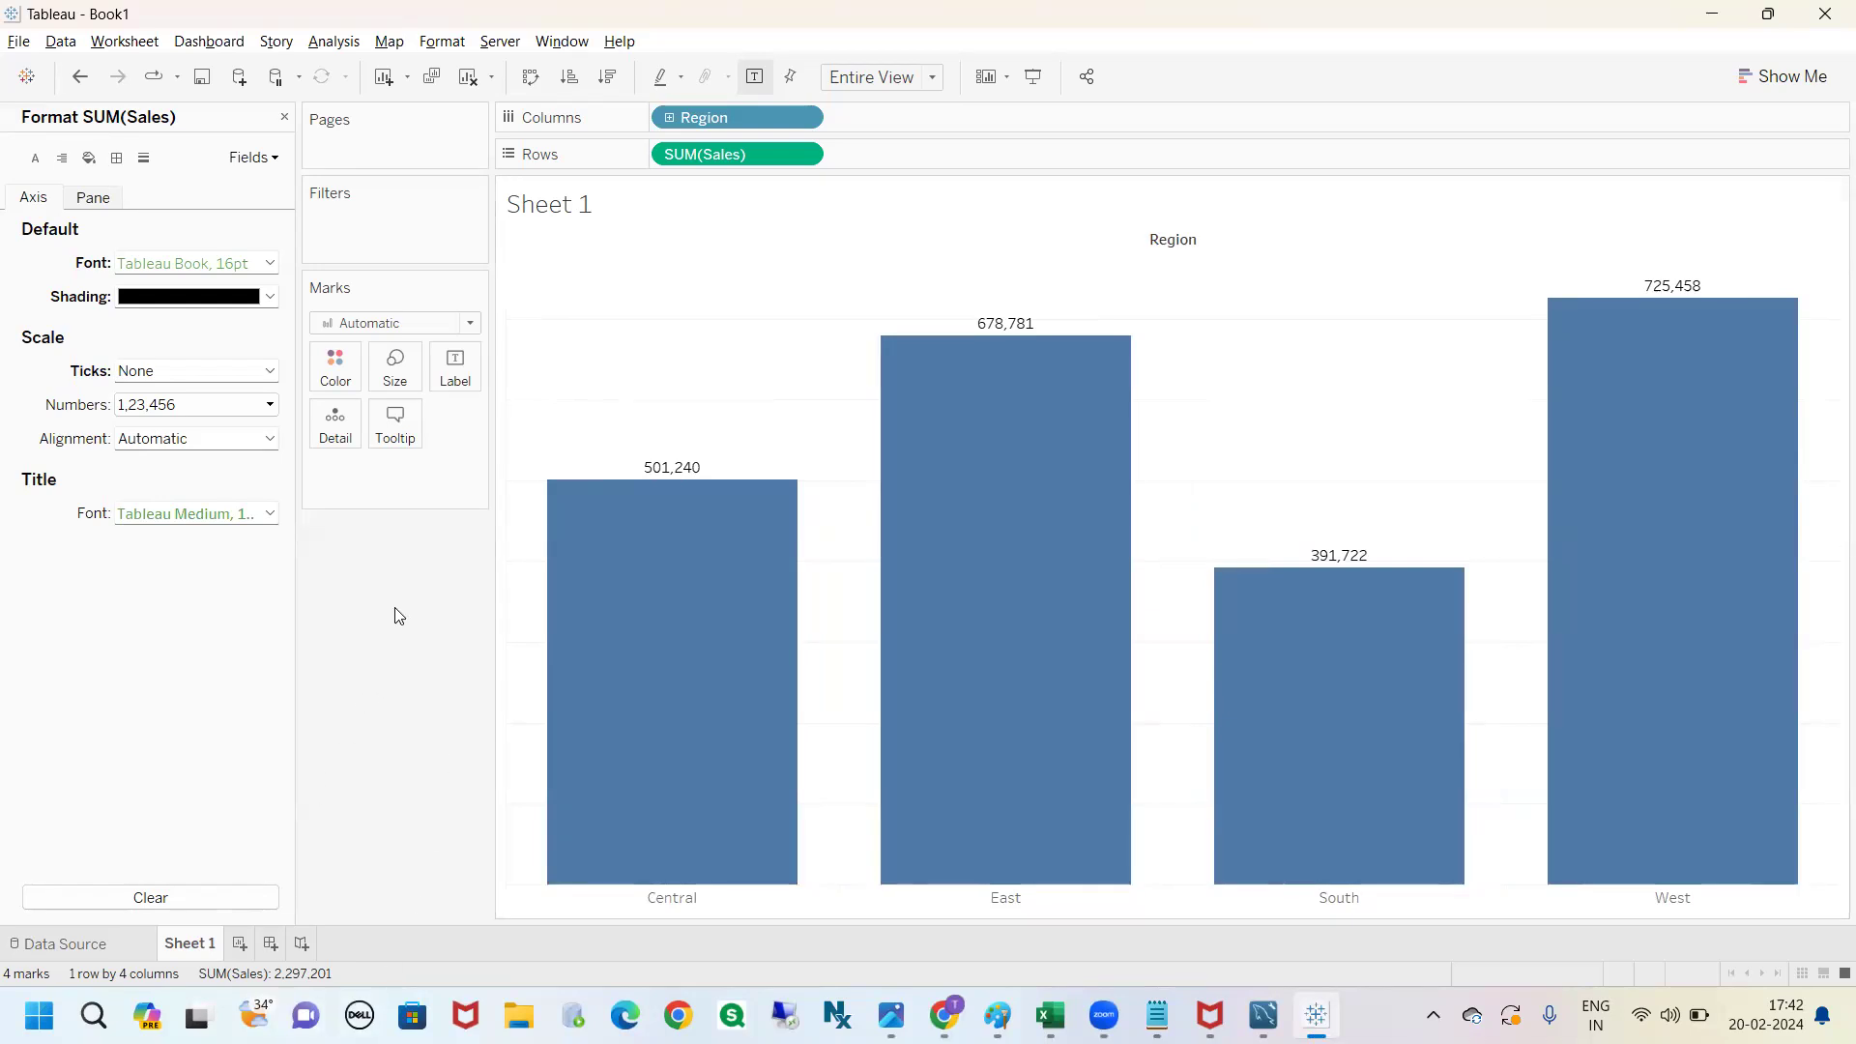
pyautogui.click(285, 118)
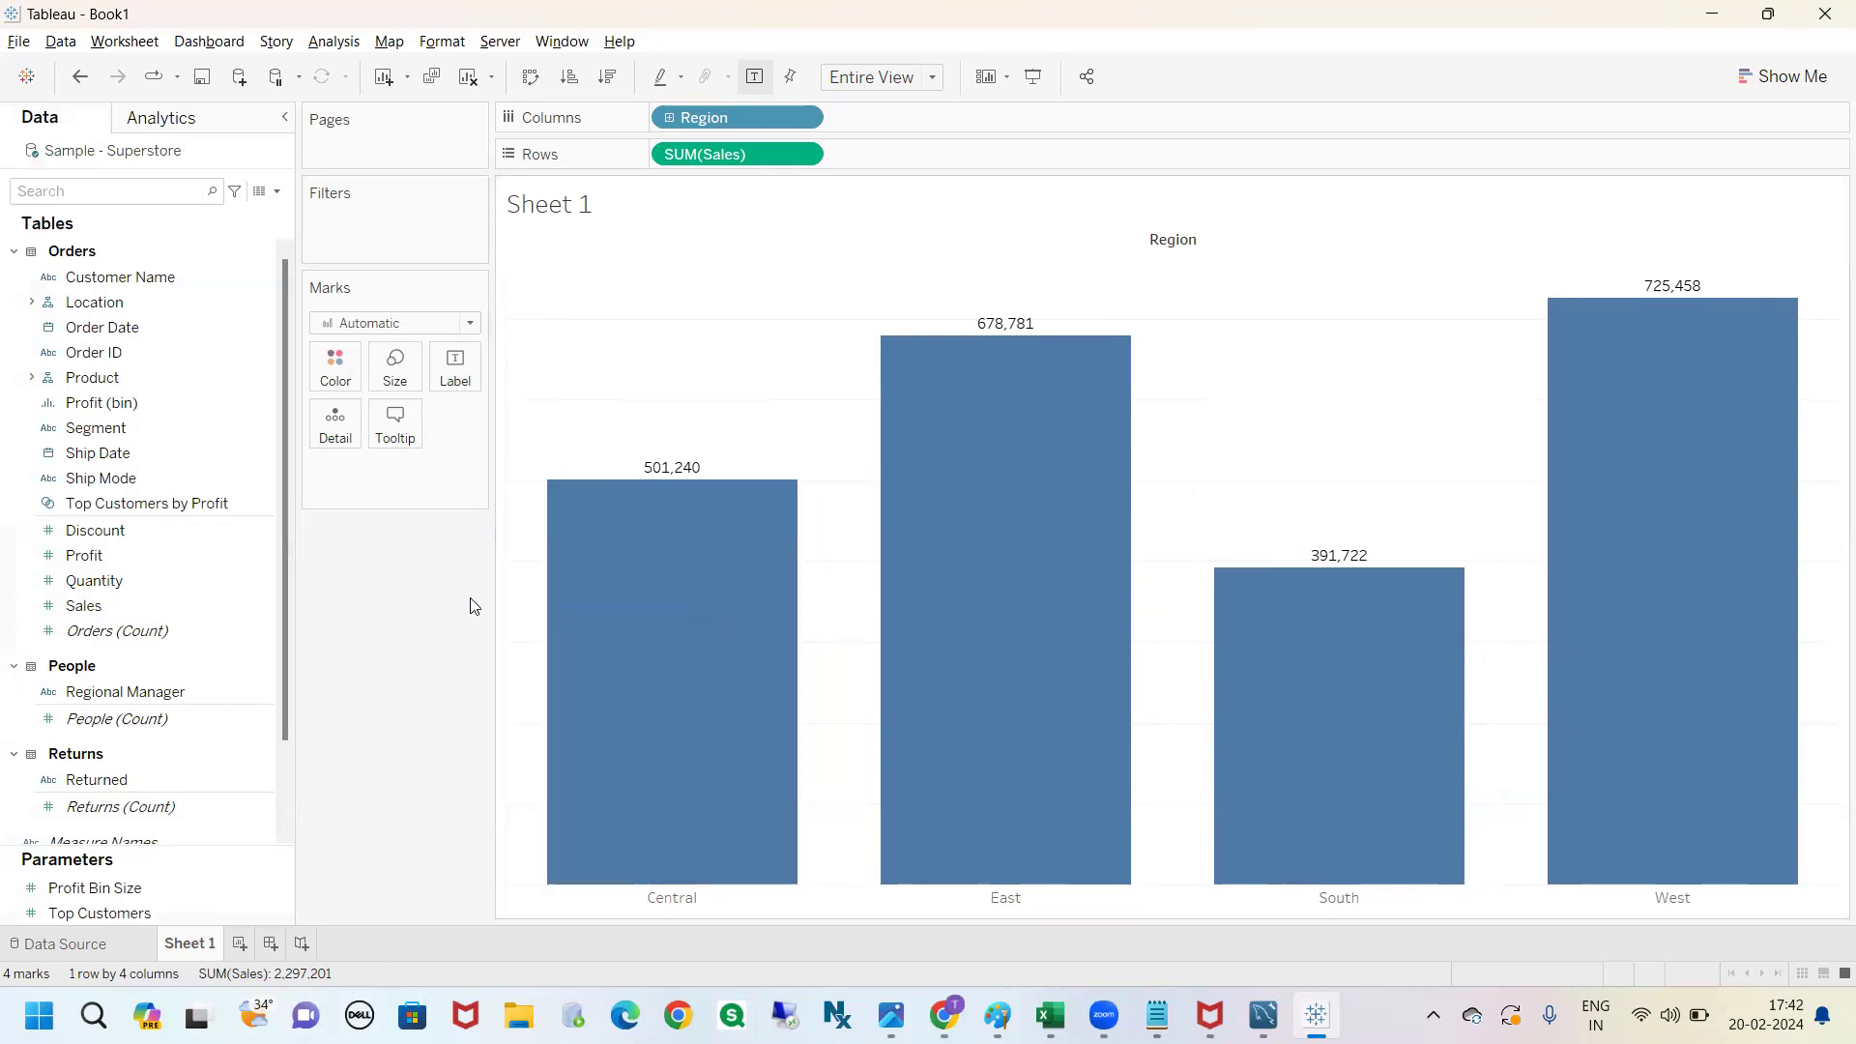
# Show the Sales axis header again on the bar chart.
pyautogui.click(803, 156)
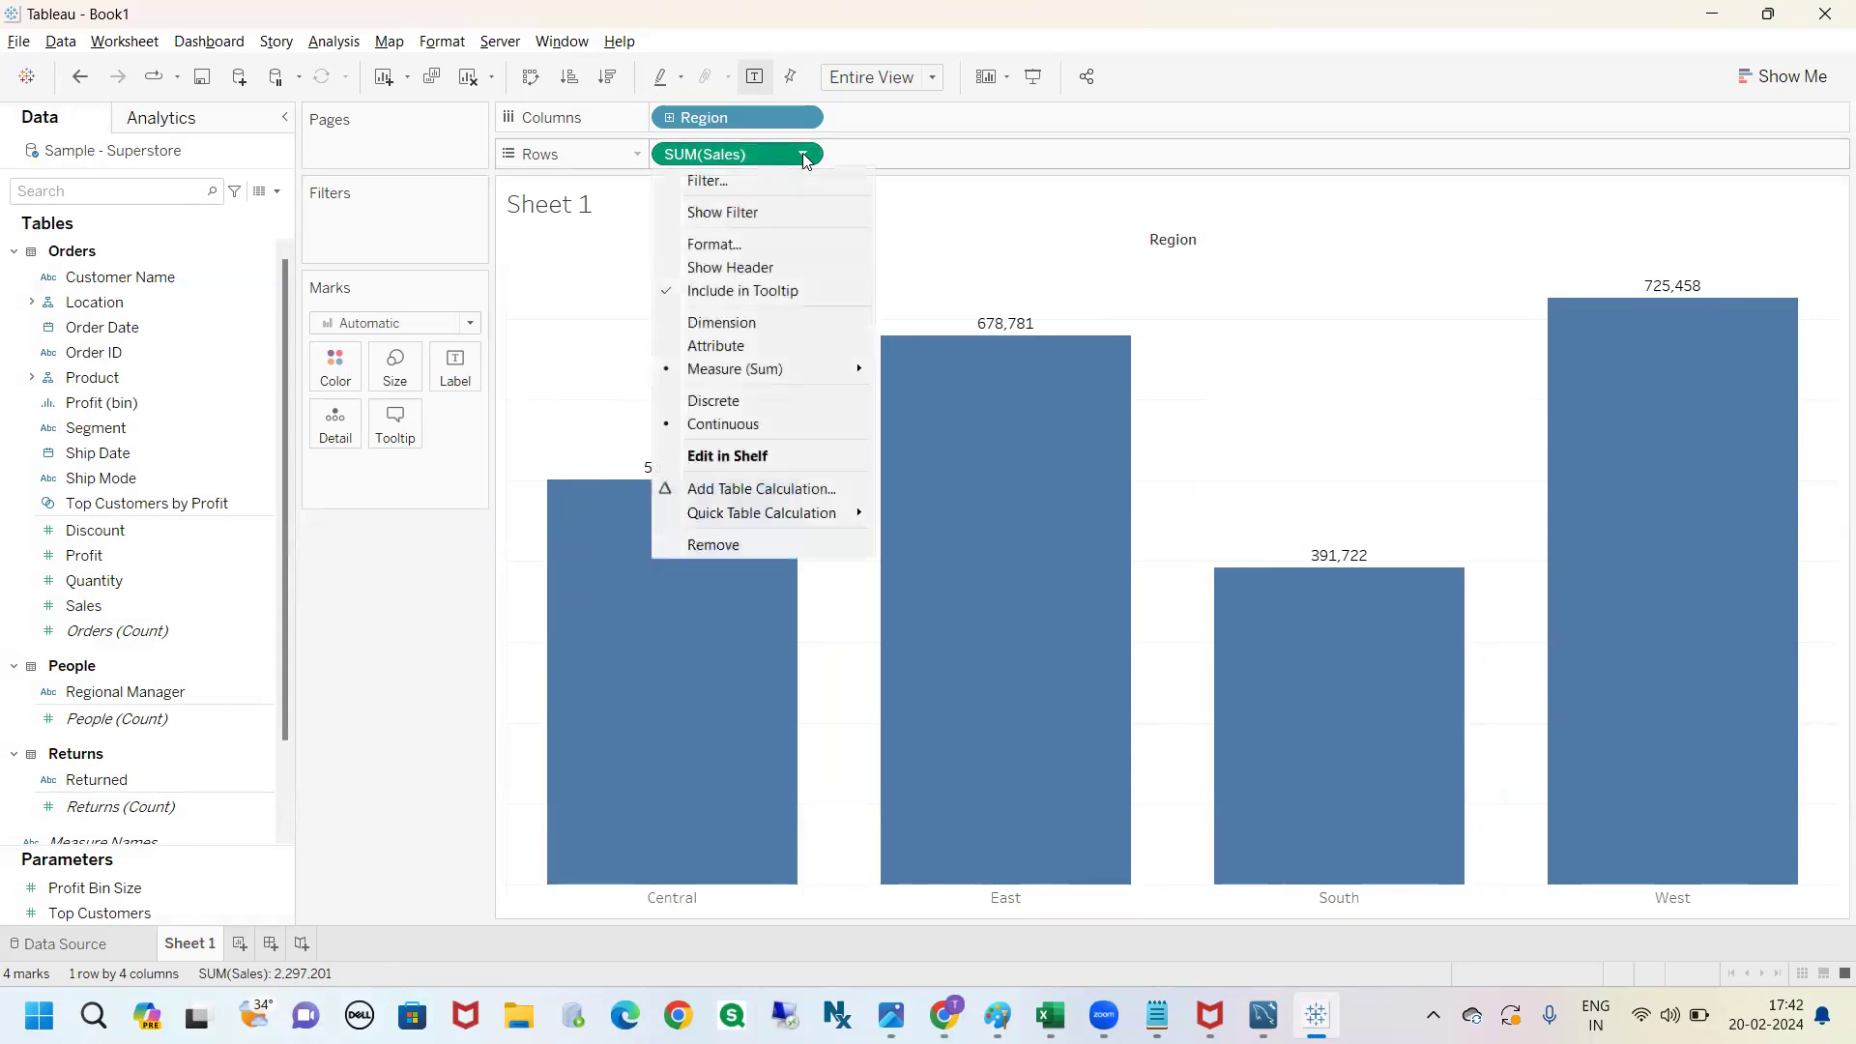
pyautogui.click(719, 269)
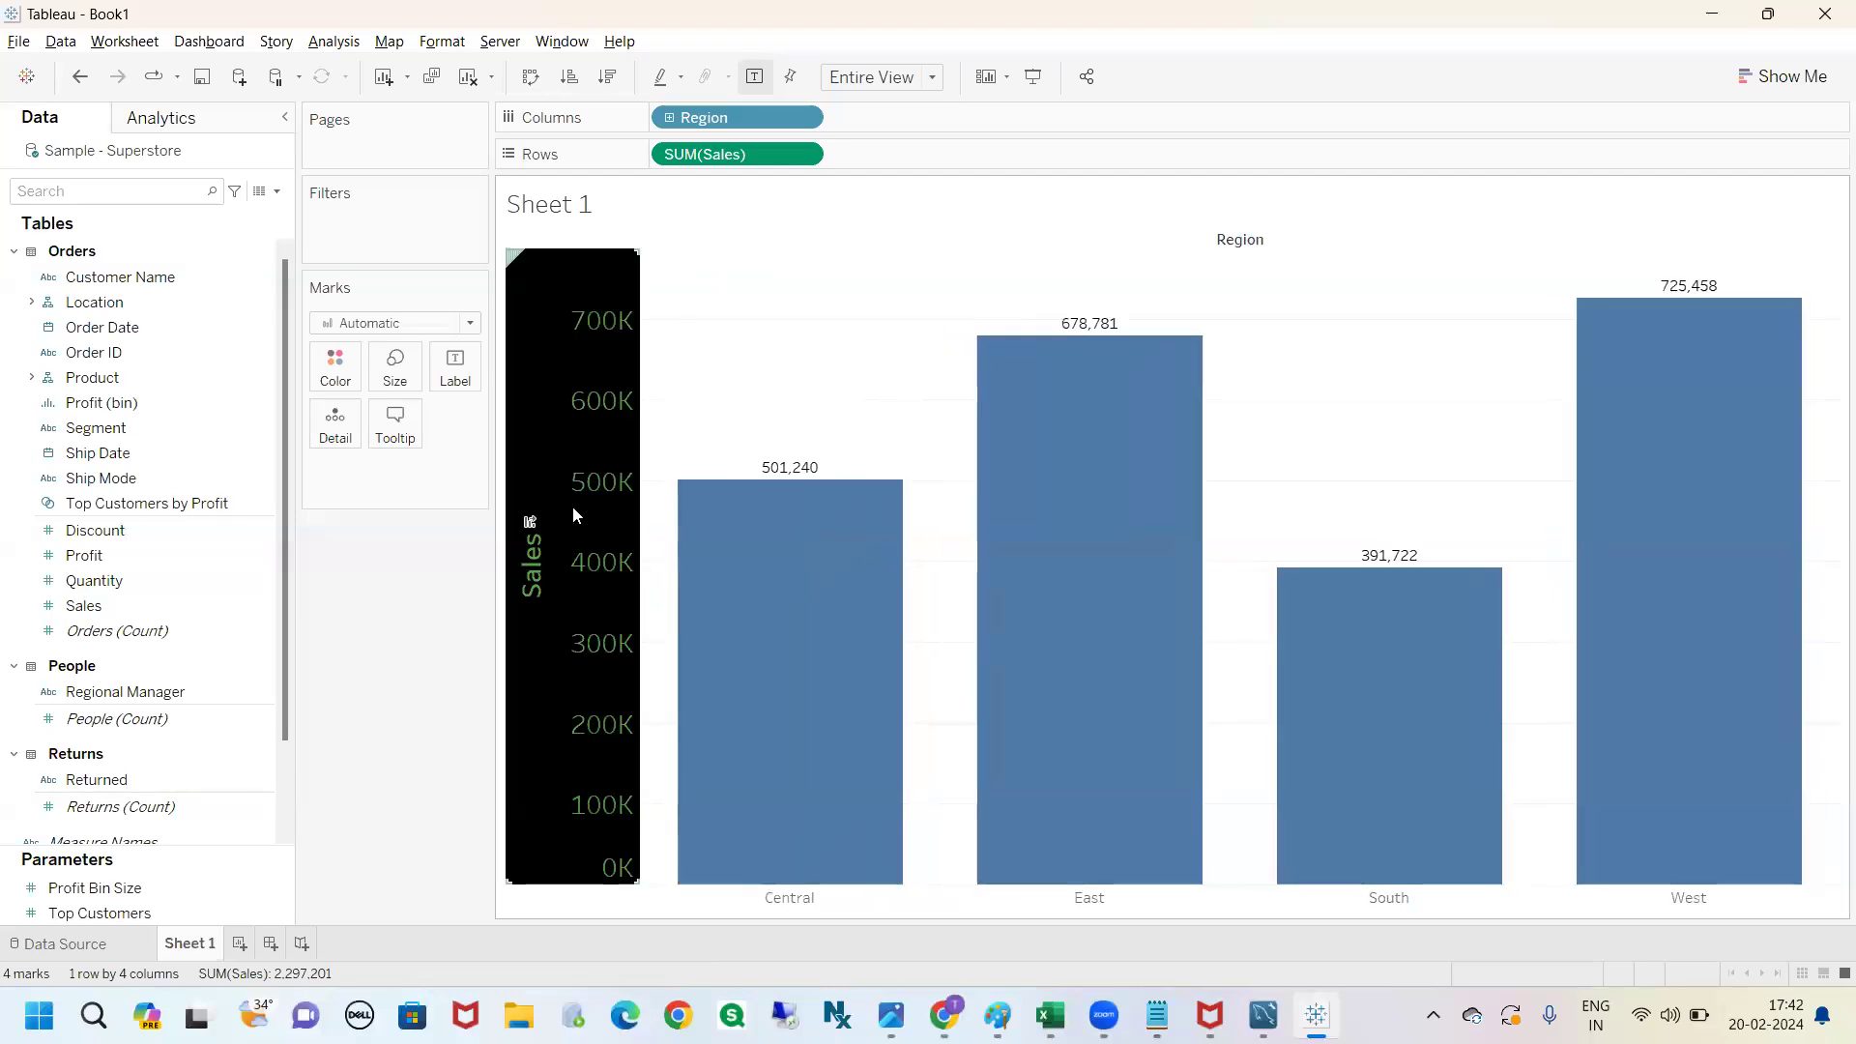
pyautogui.moveTo(1034, 465)
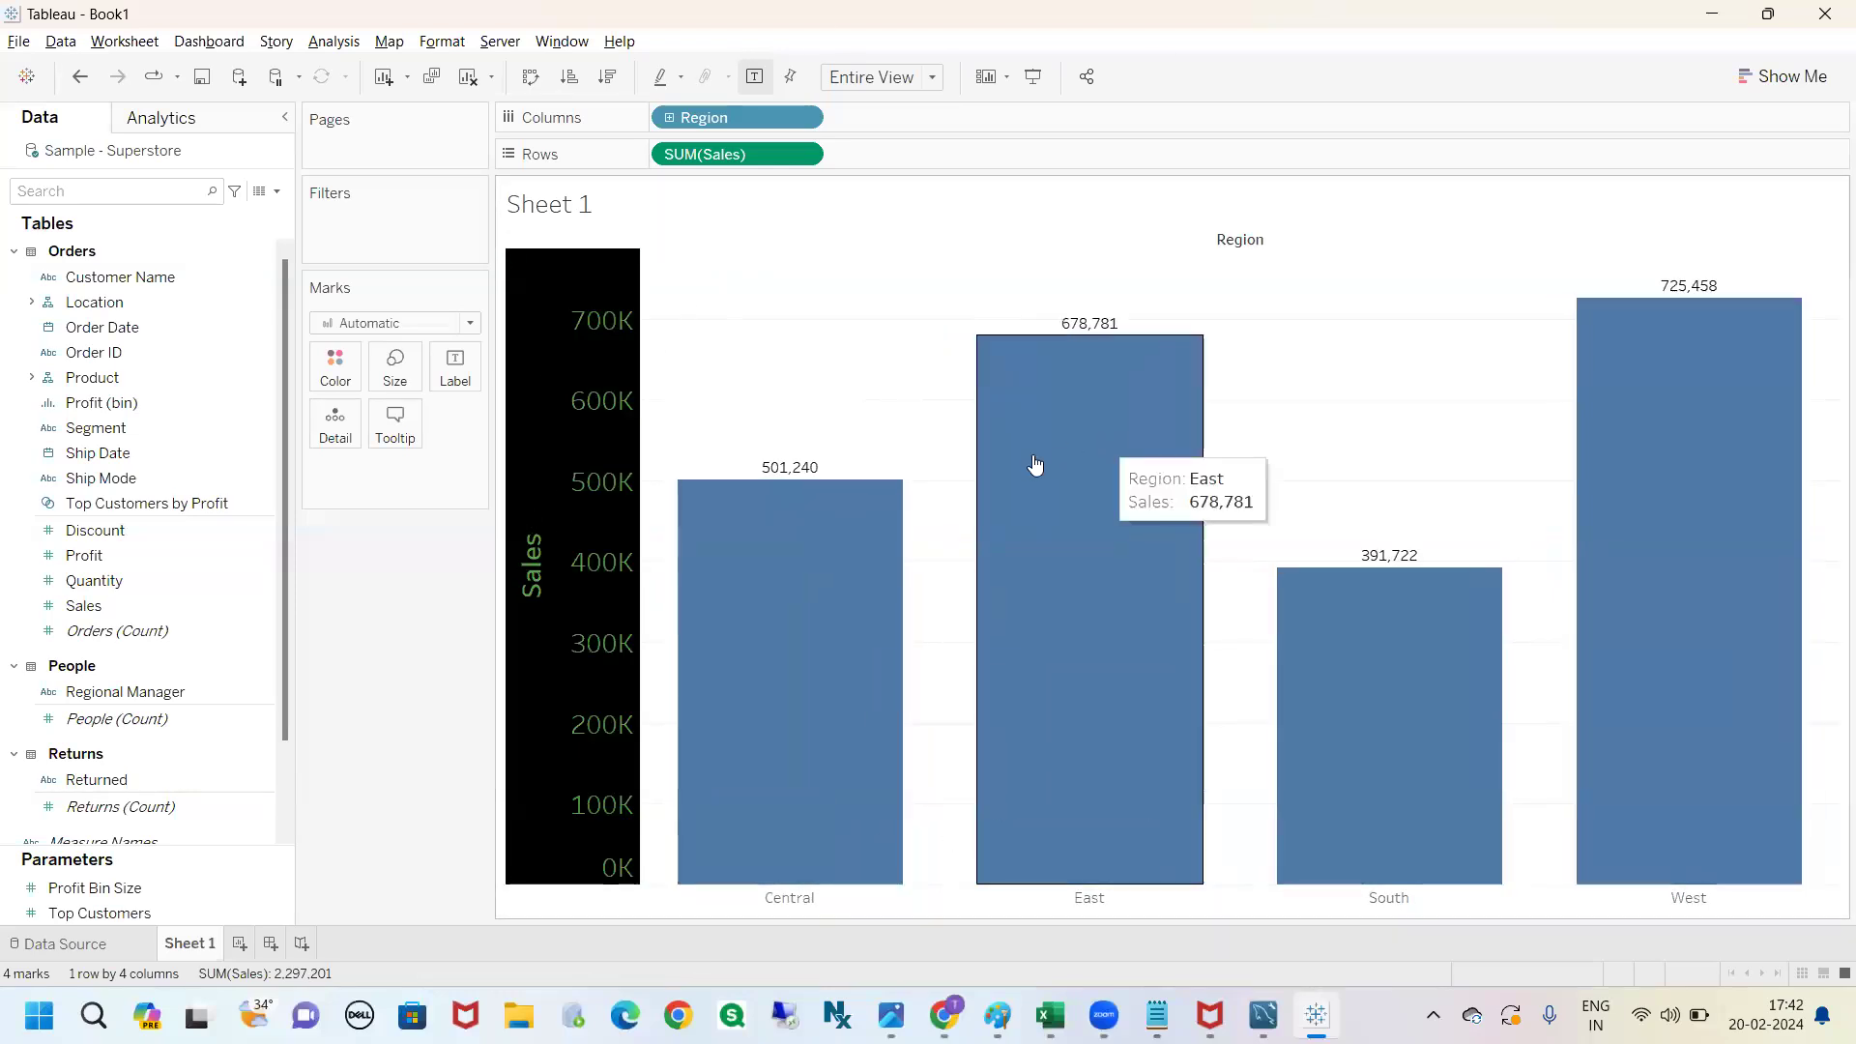
pyautogui.moveTo(785, 443)
pyautogui.mouseDown()
pyautogui.moveTo(751, 444)
pyautogui.moveTo(1044, 365)
pyautogui.moveTo(1317, 571)
pyautogui.moveTo(1821, 249)
pyautogui.moveTo(713, 263)
pyautogui.moveTo(822, 517)
pyautogui.moveTo(890, 517)
pyautogui.mouseUp()
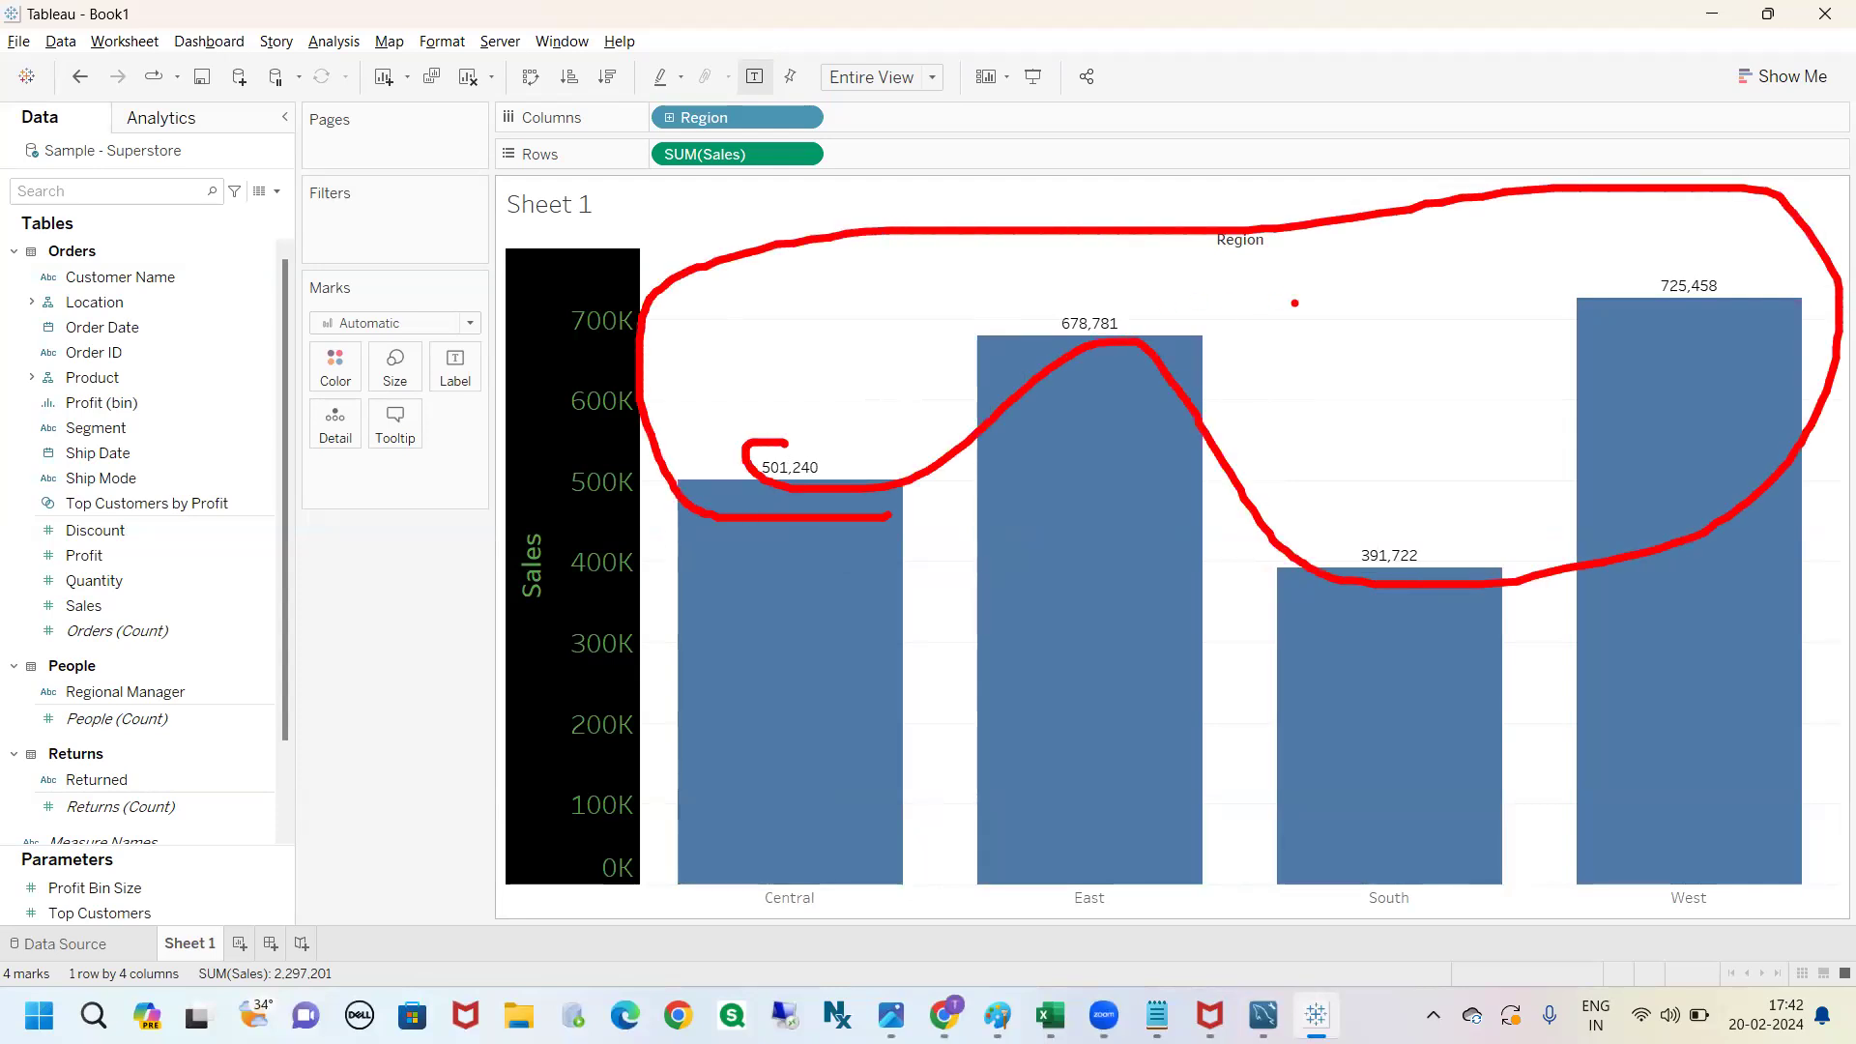
pyautogui.press('Escape')
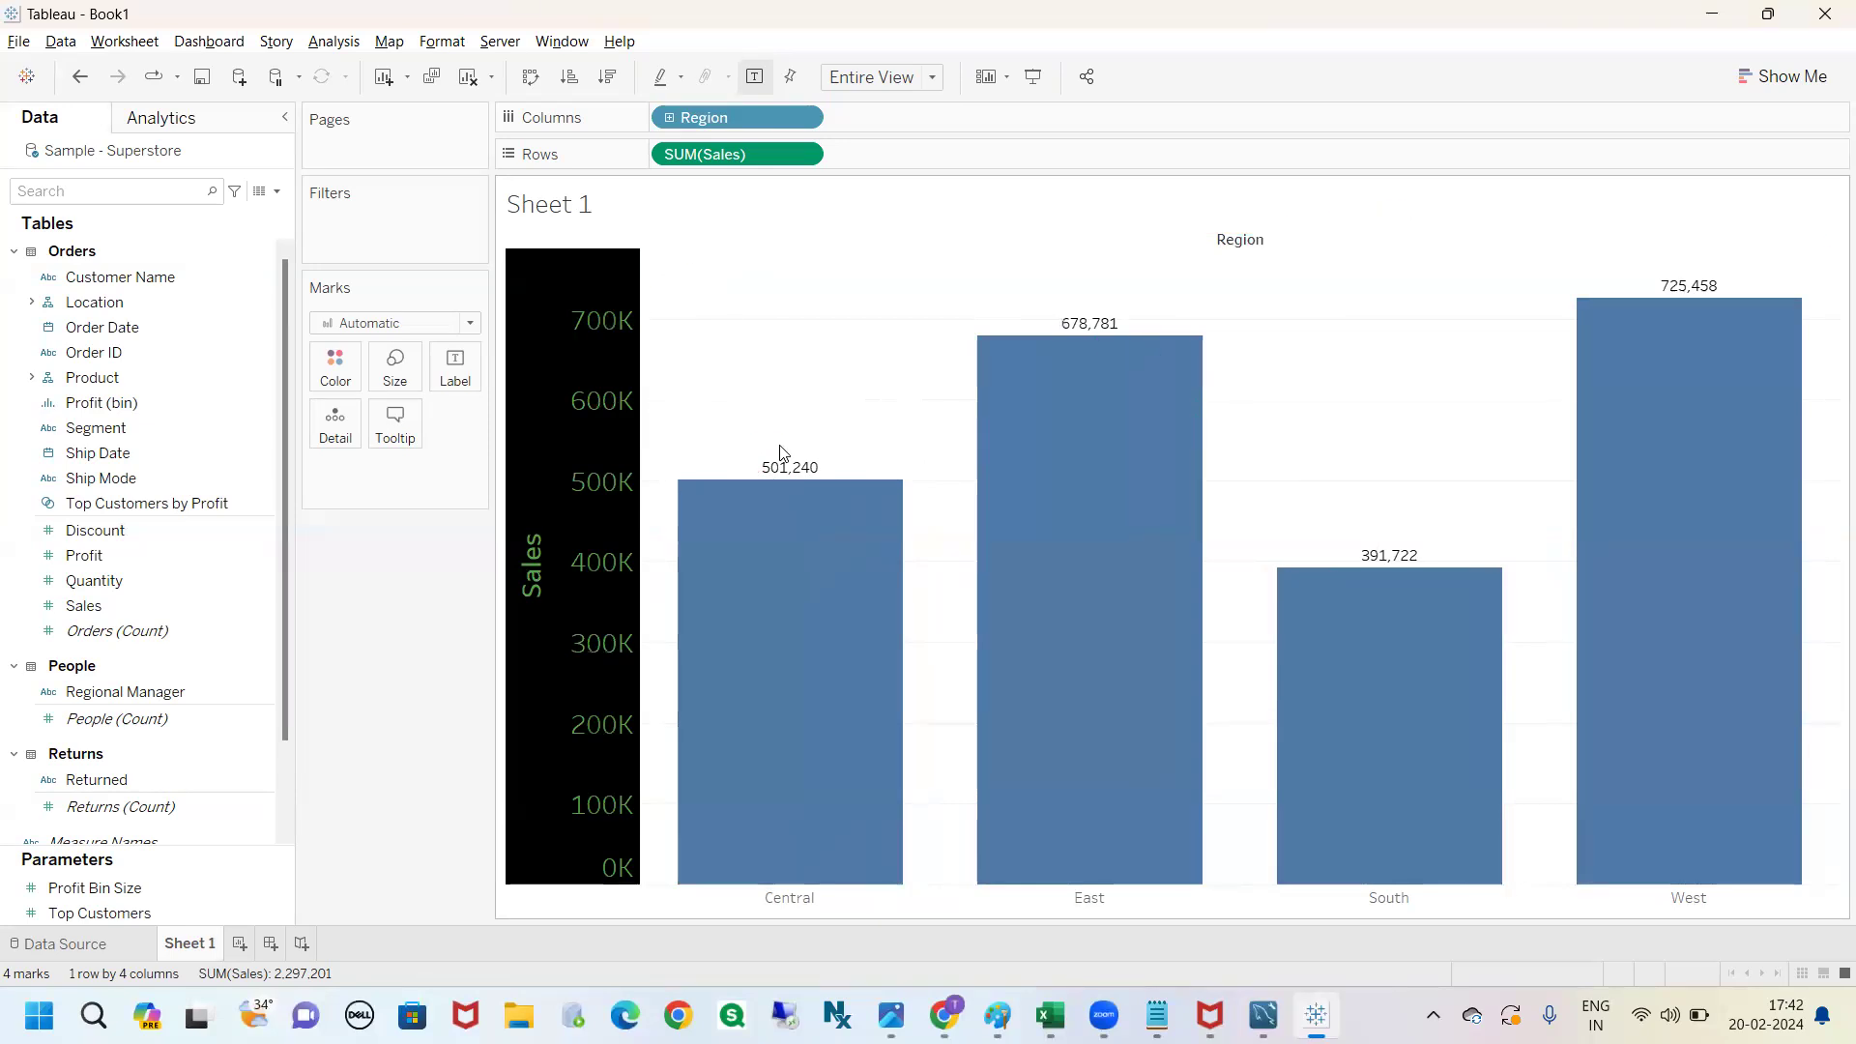
# Format the SUM(Sales) default pane font as 14 pt, bold, underlined and green, and close the format settings.
pyautogui.click(802, 155)
pyautogui.click(763, 241)
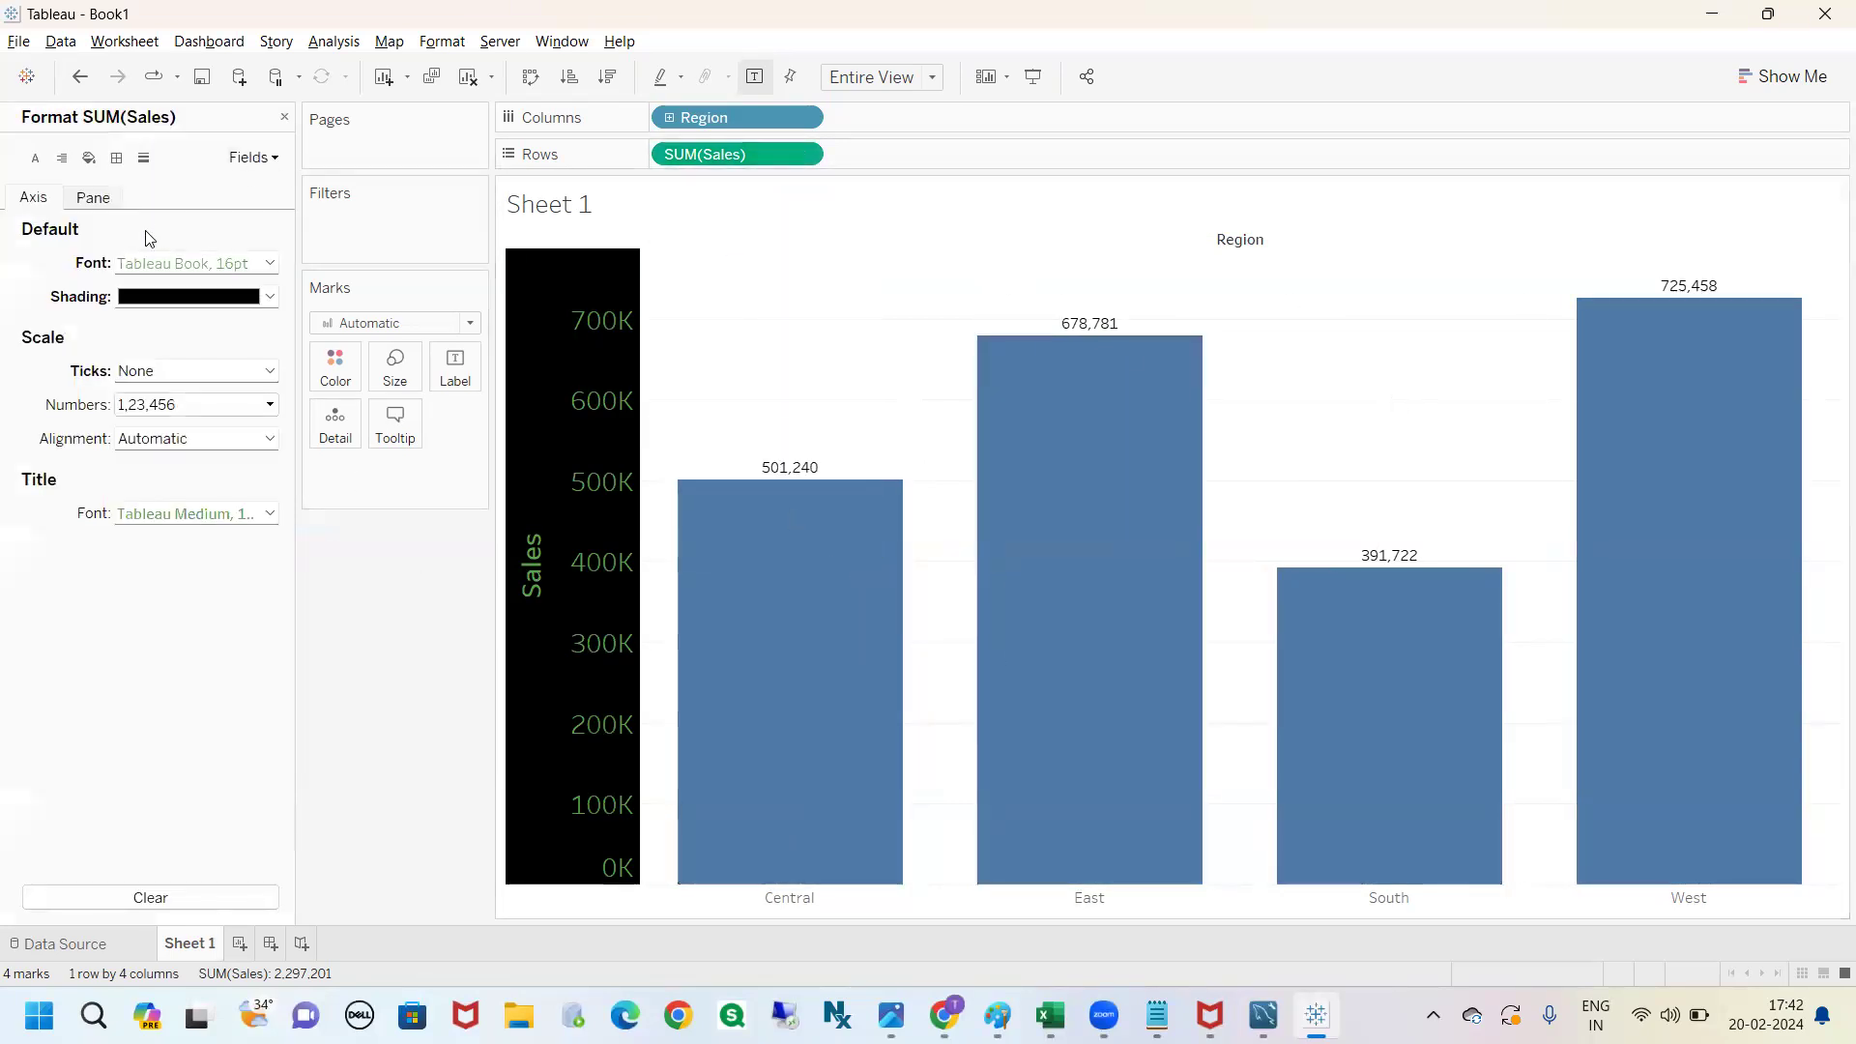
pyautogui.click(97, 200)
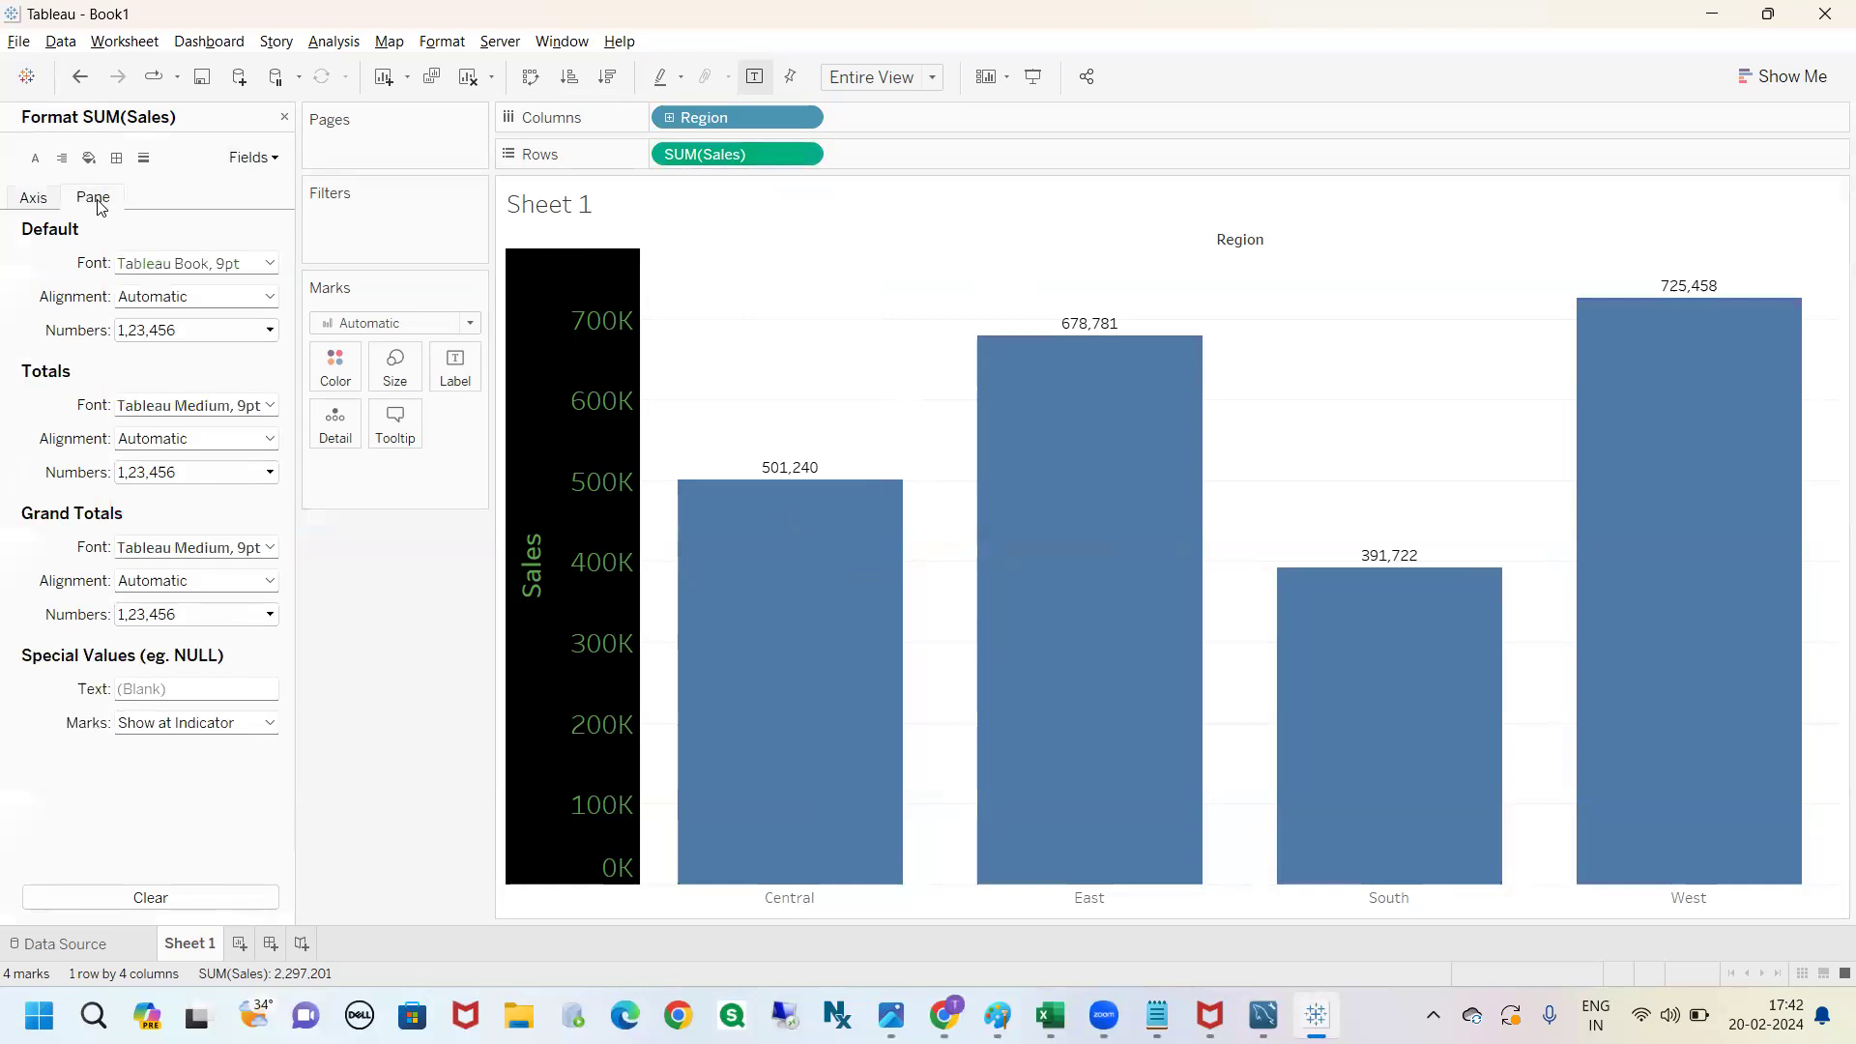
pyautogui.click(234, 274)
pyautogui.click(171, 327)
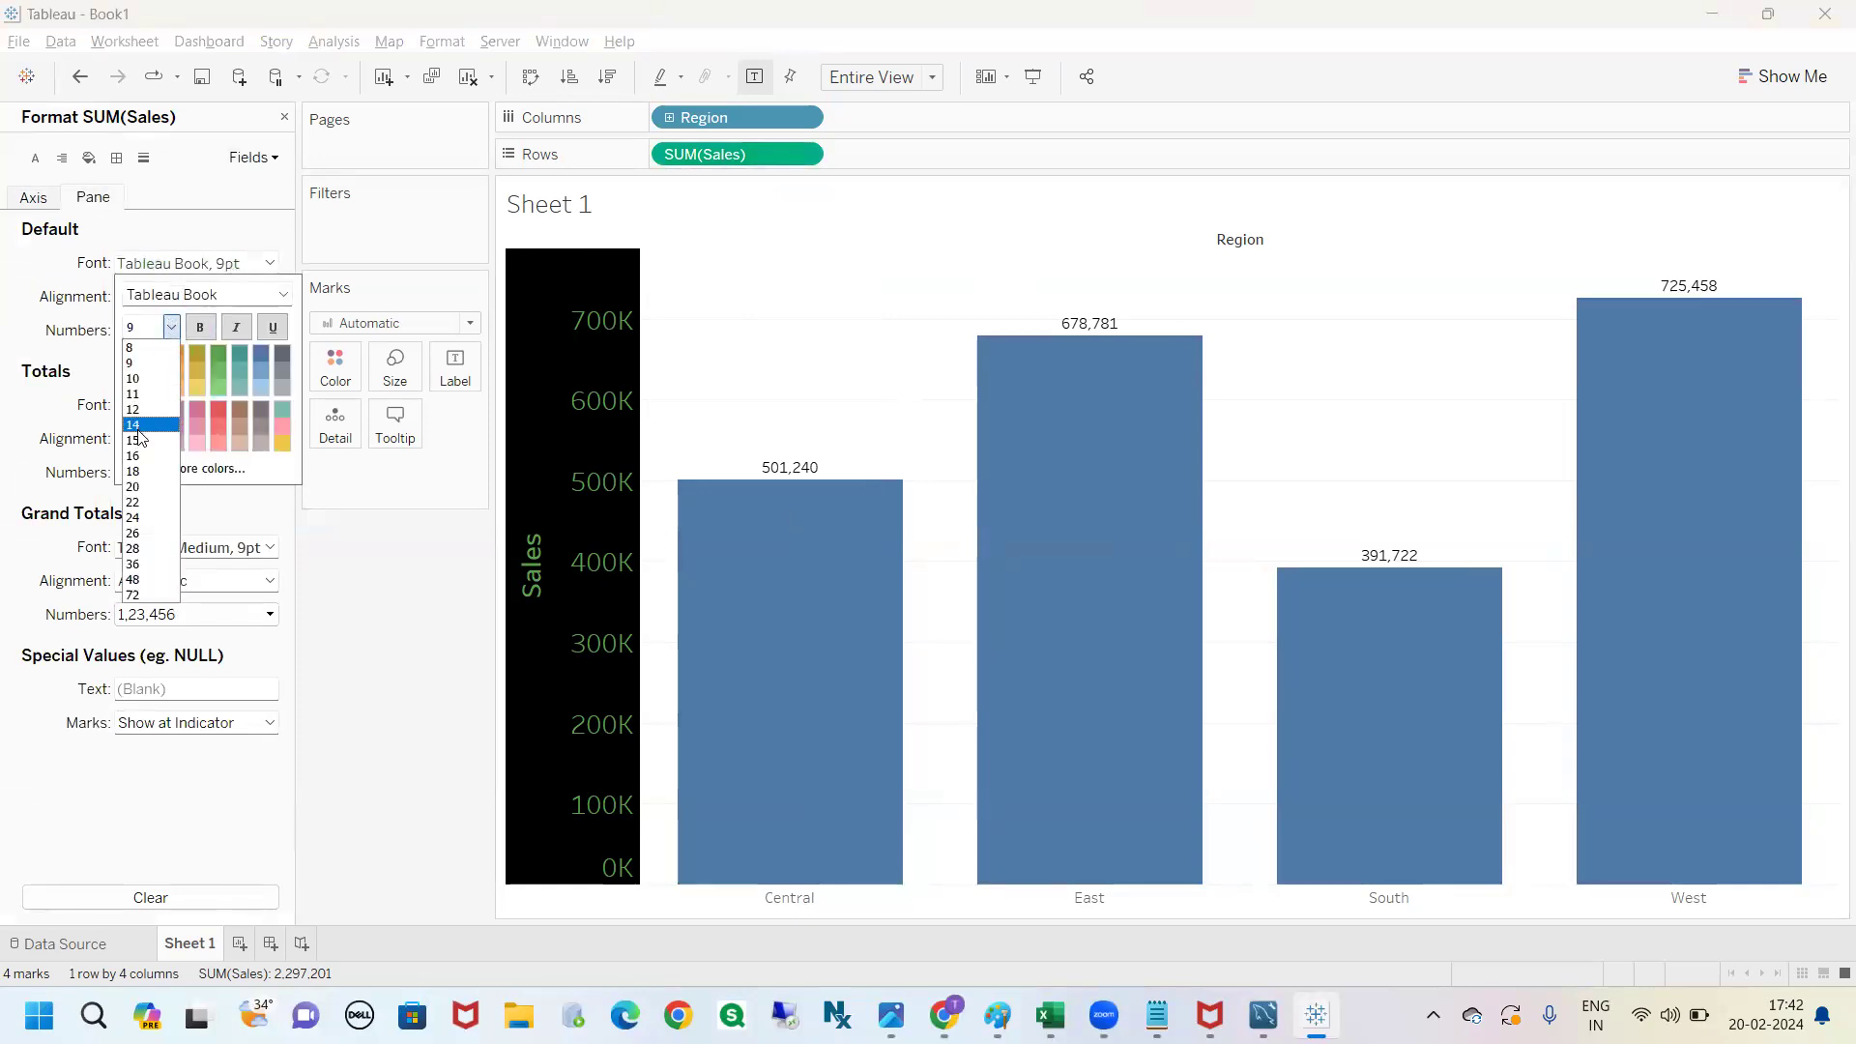
pyautogui.click(136, 425)
pyautogui.click(200, 326)
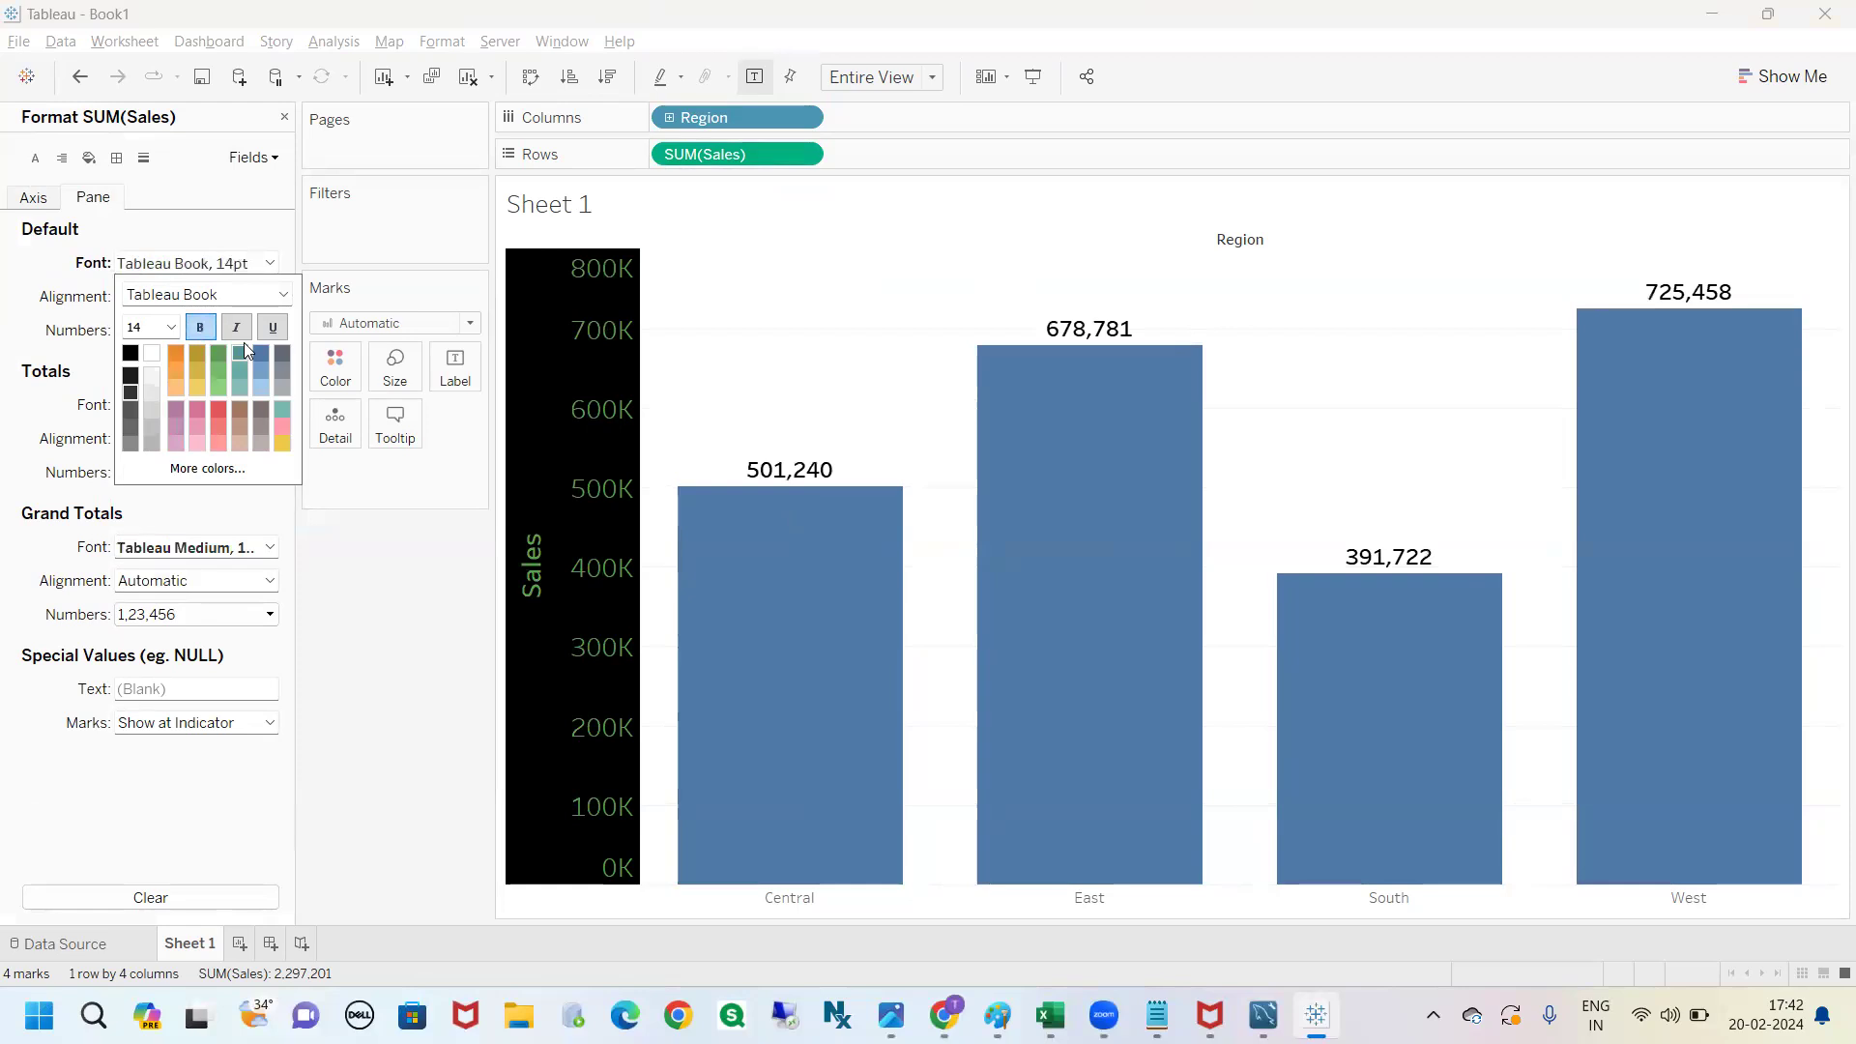
pyautogui.click(272, 326)
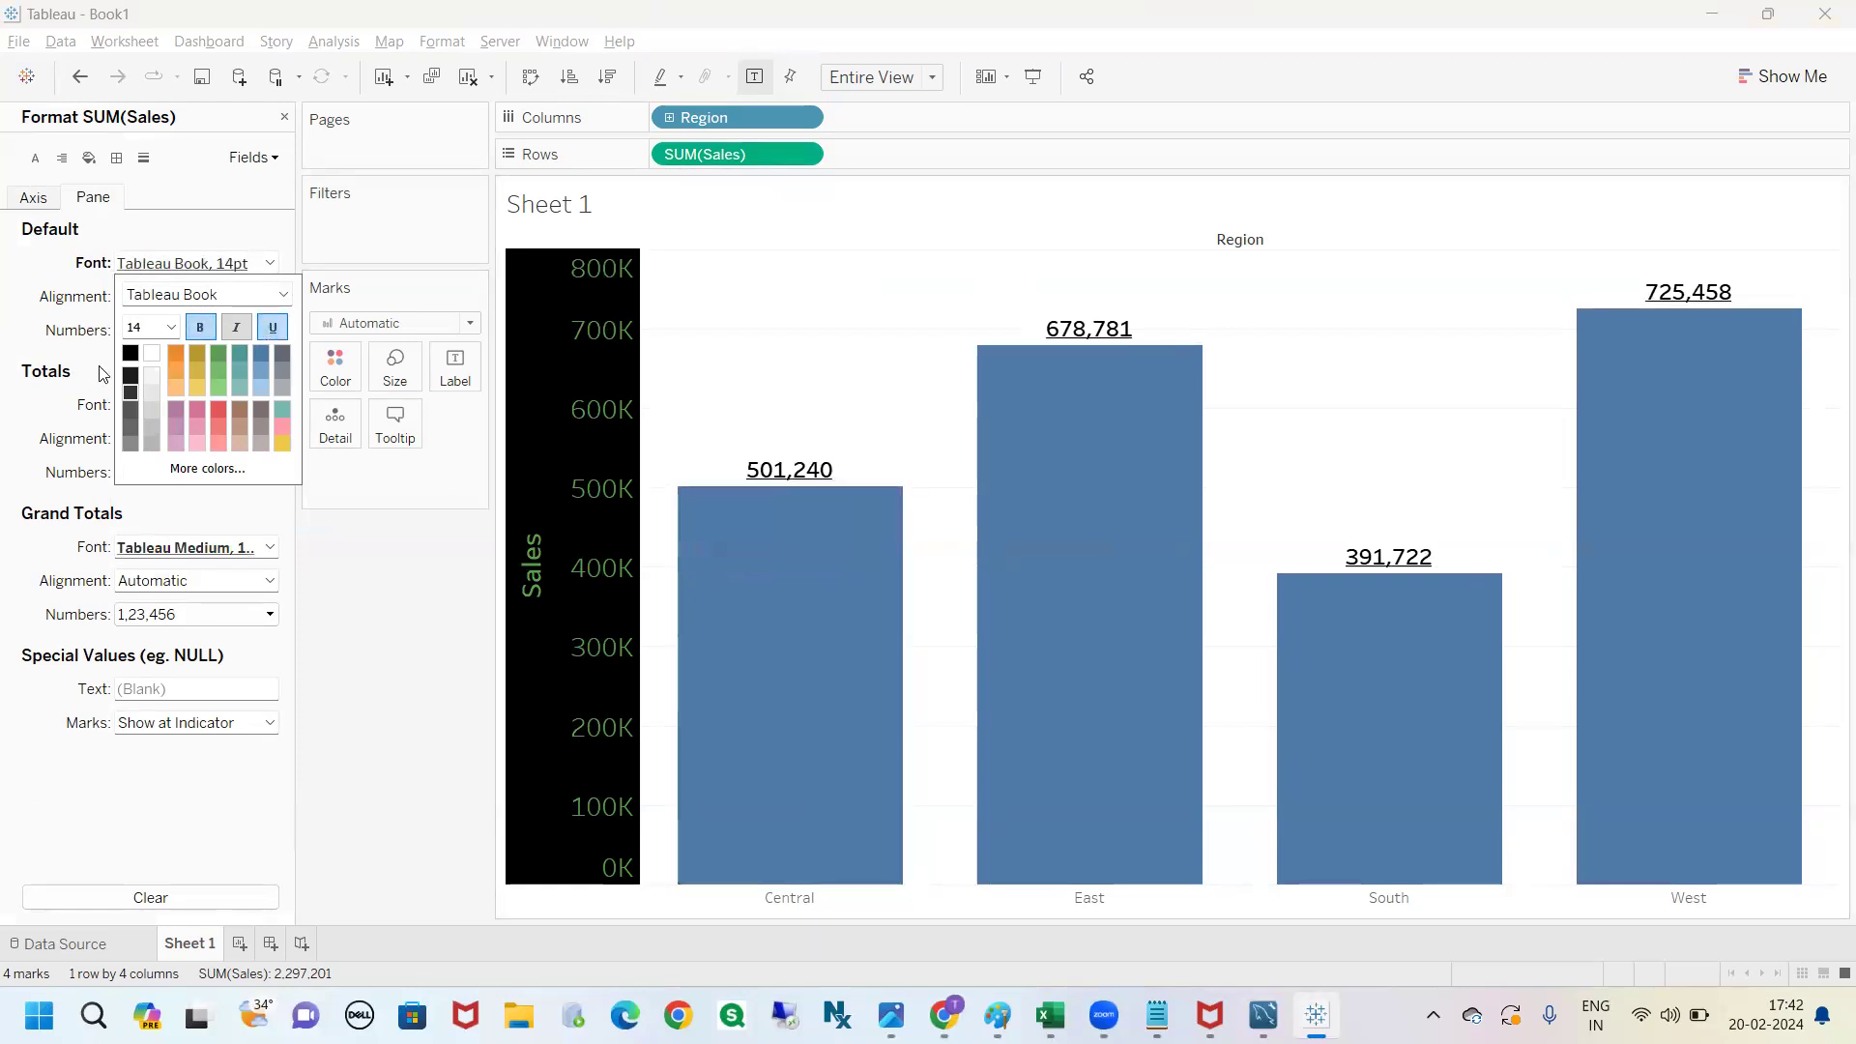
pyautogui.click(229, 354)
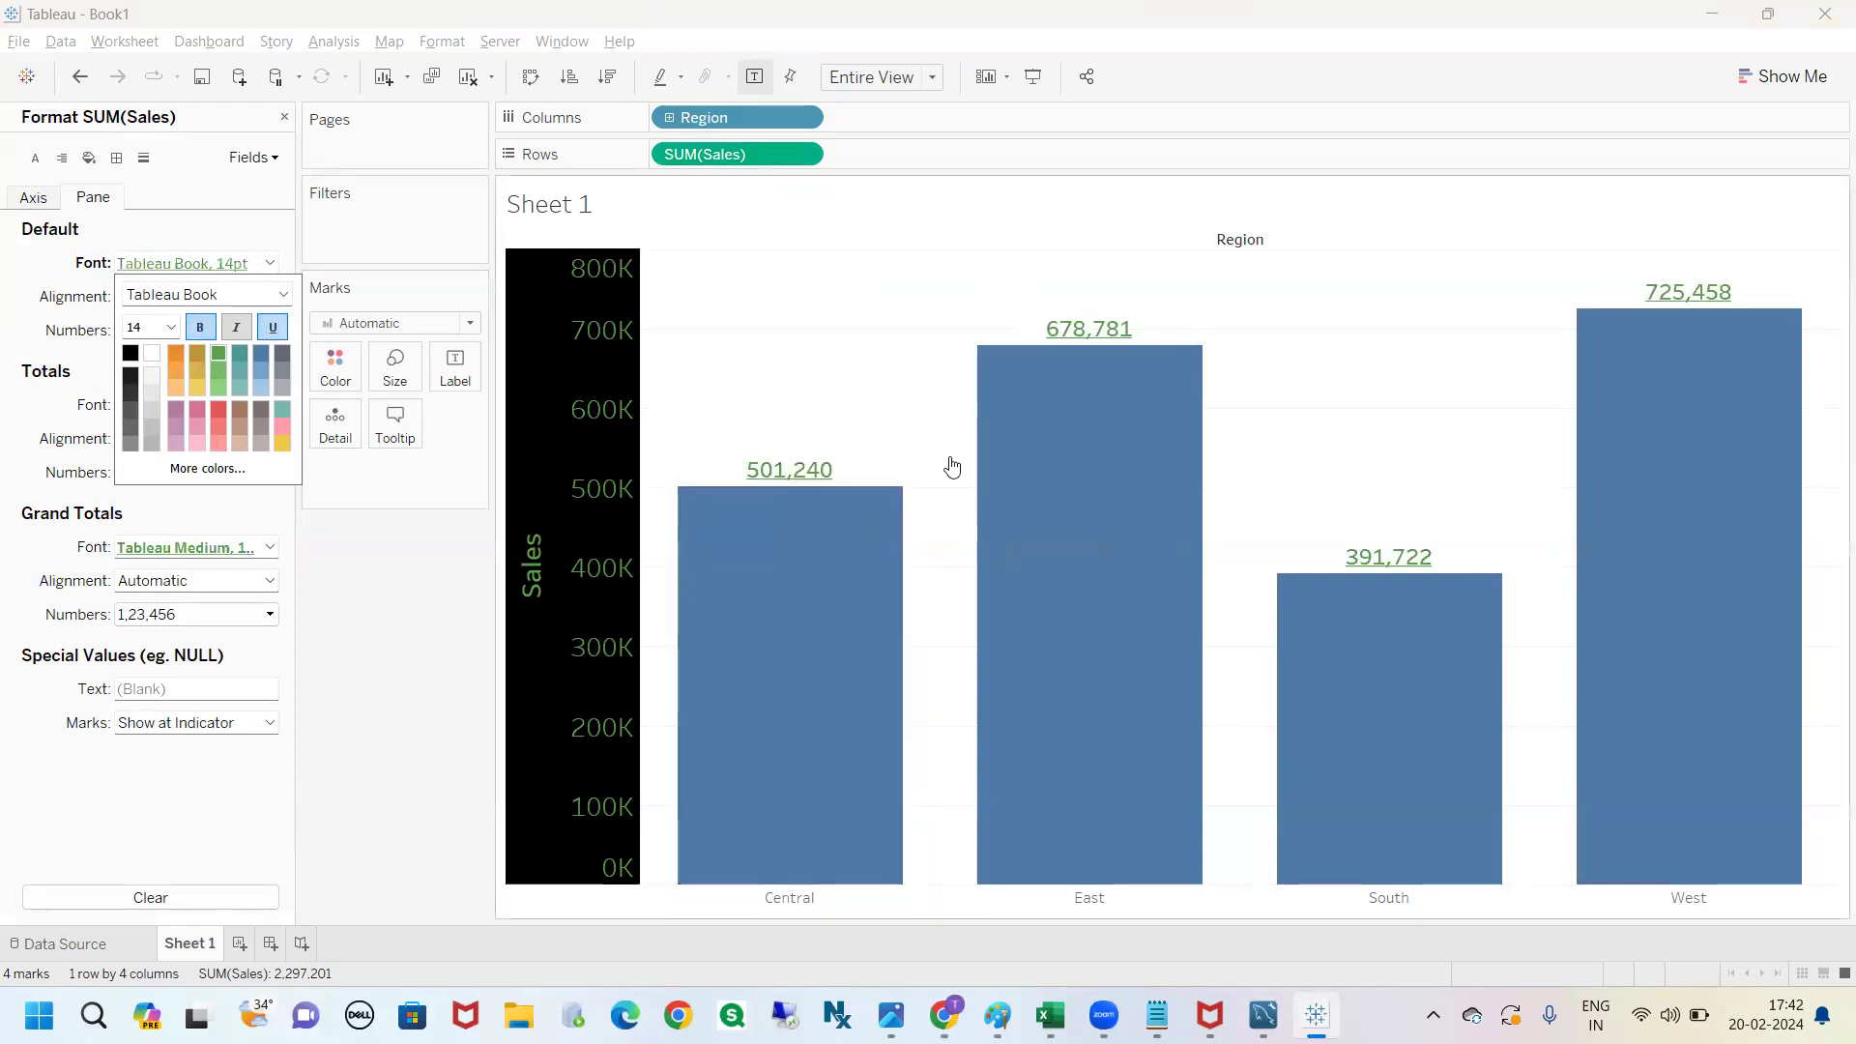
pyautogui.click(427, 549)
pyautogui.click(285, 118)
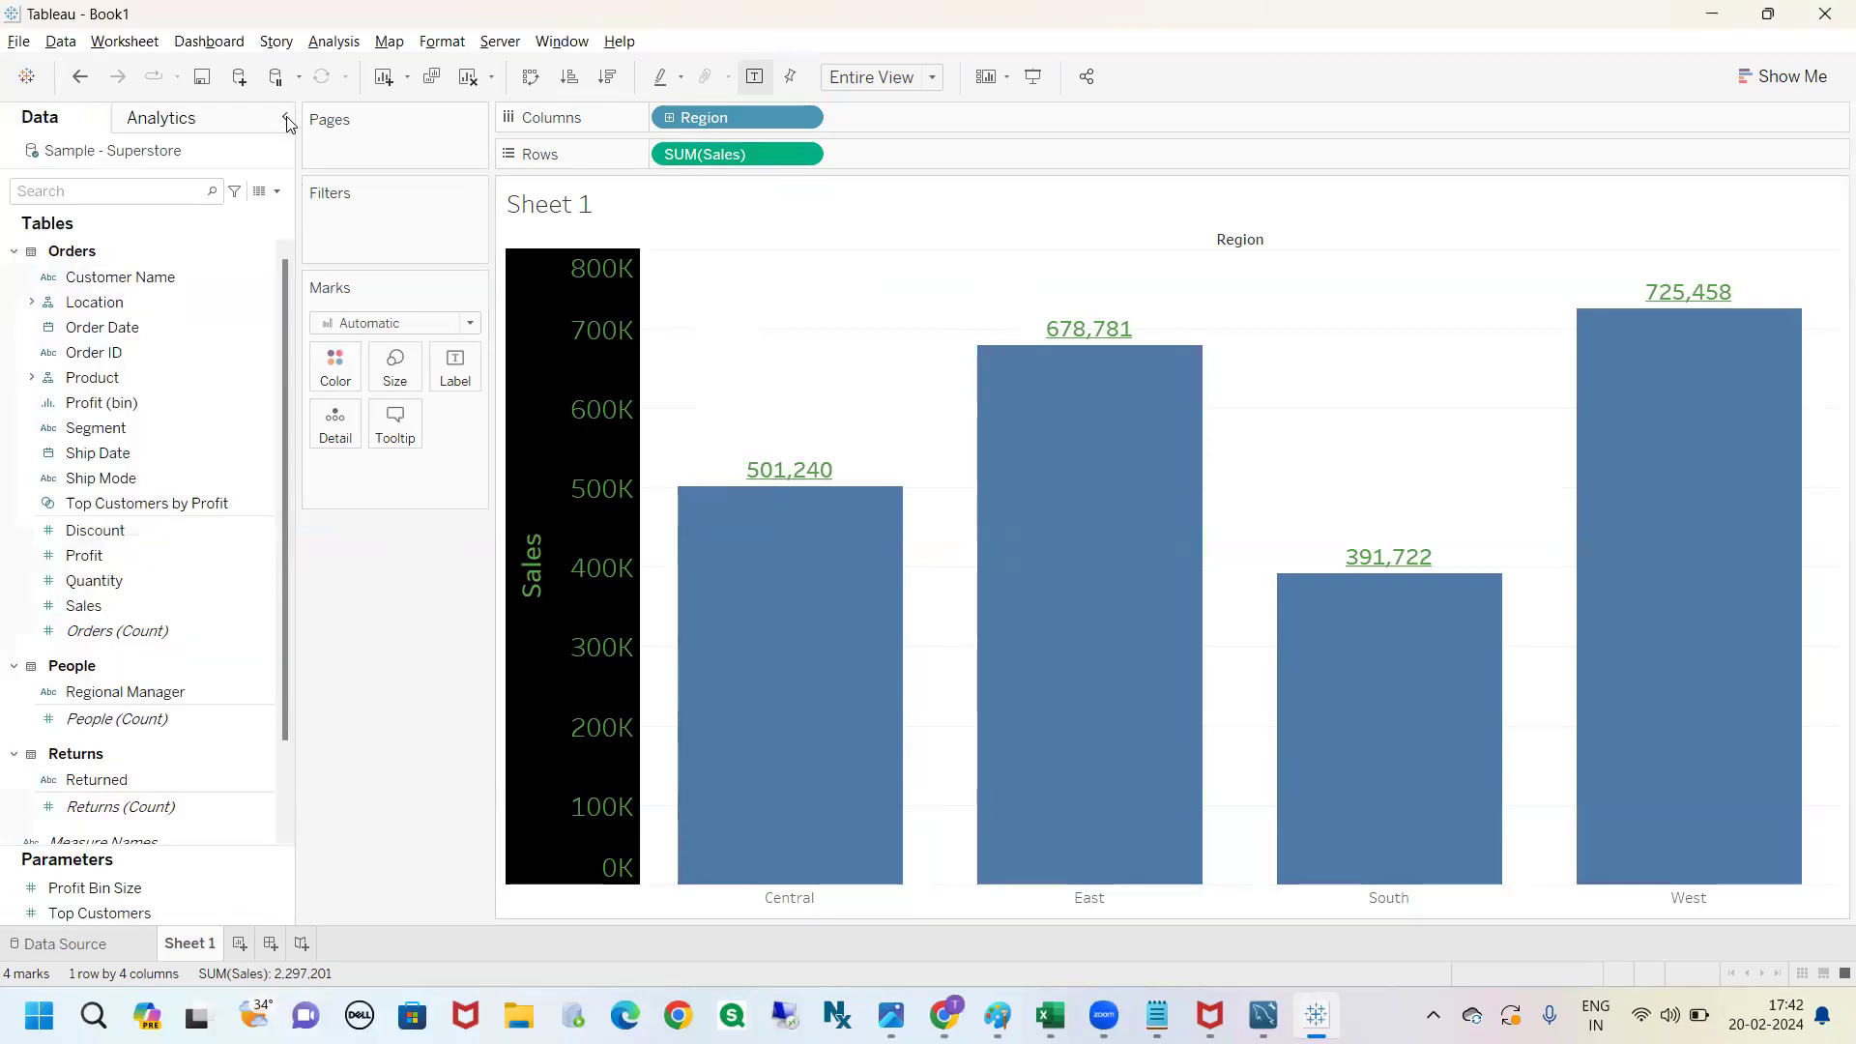
# Set the SUM(Sales) default pane alignment to horizontal left and vertical bottom.
pyautogui.click(802, 155)
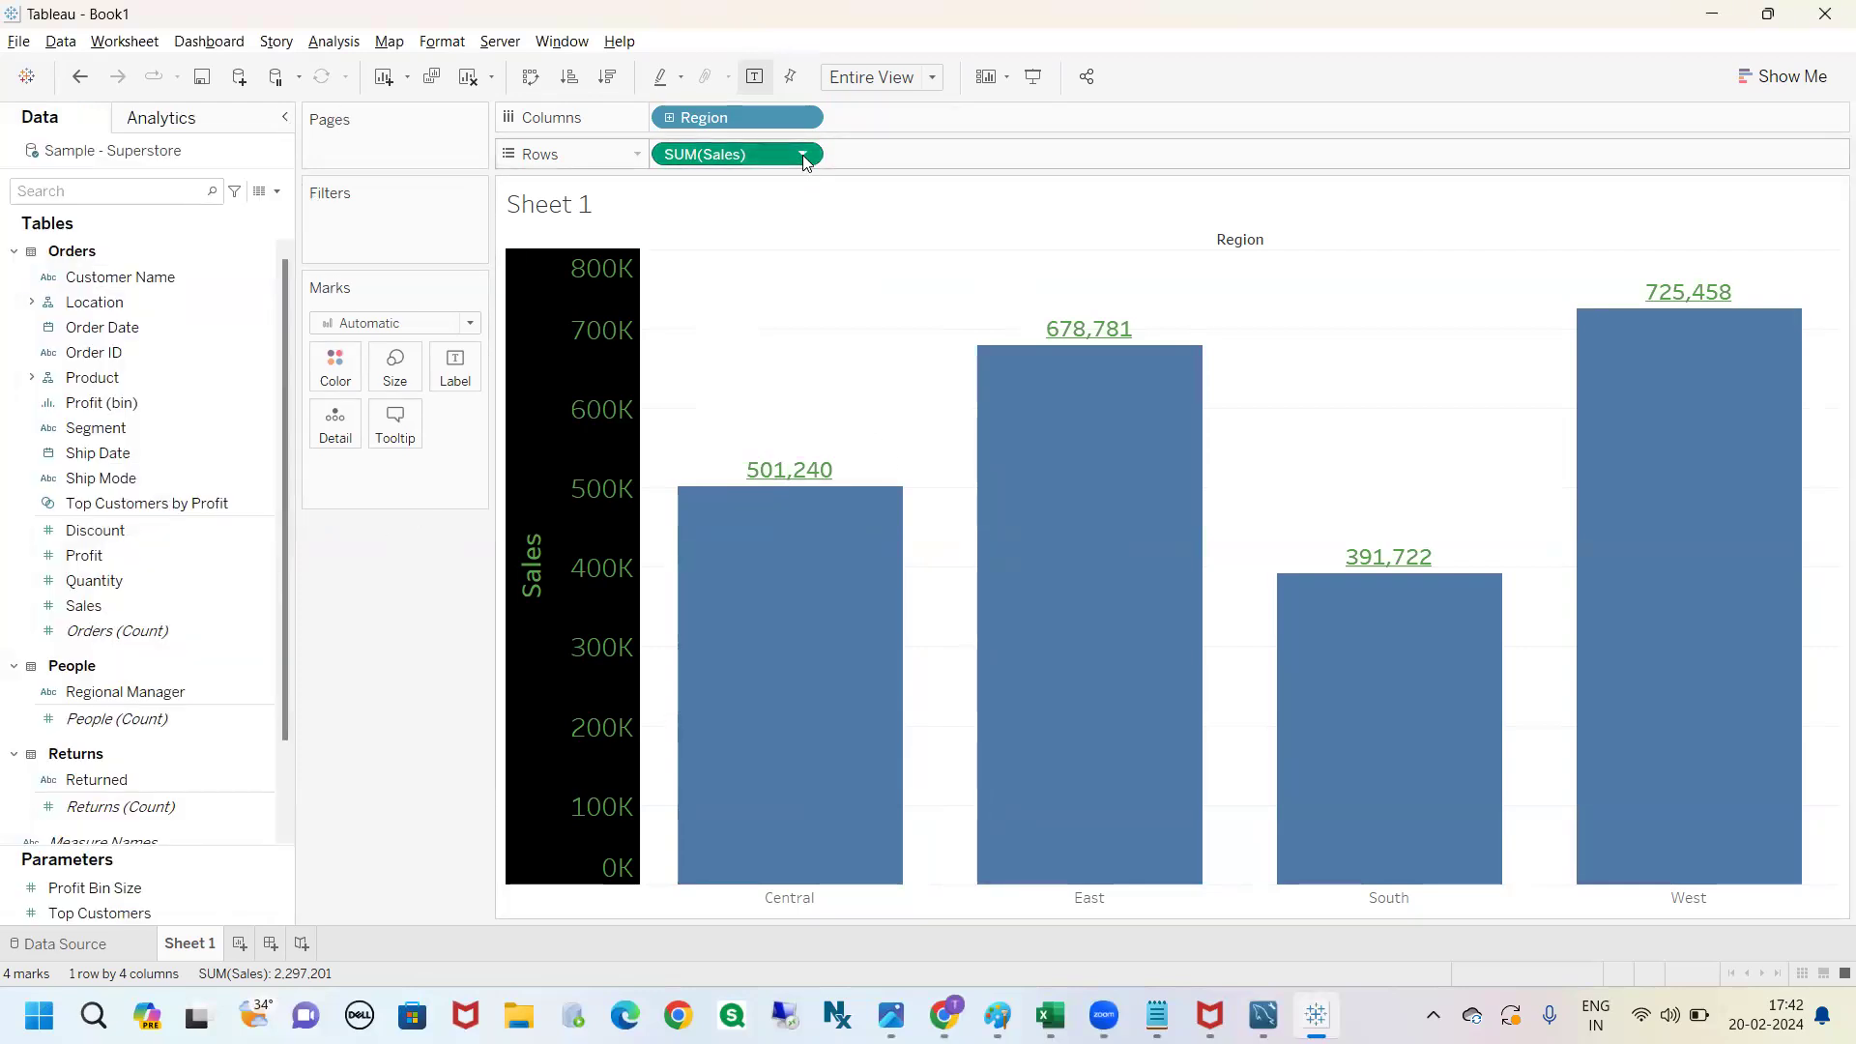
pyautogui.click(724, 249)
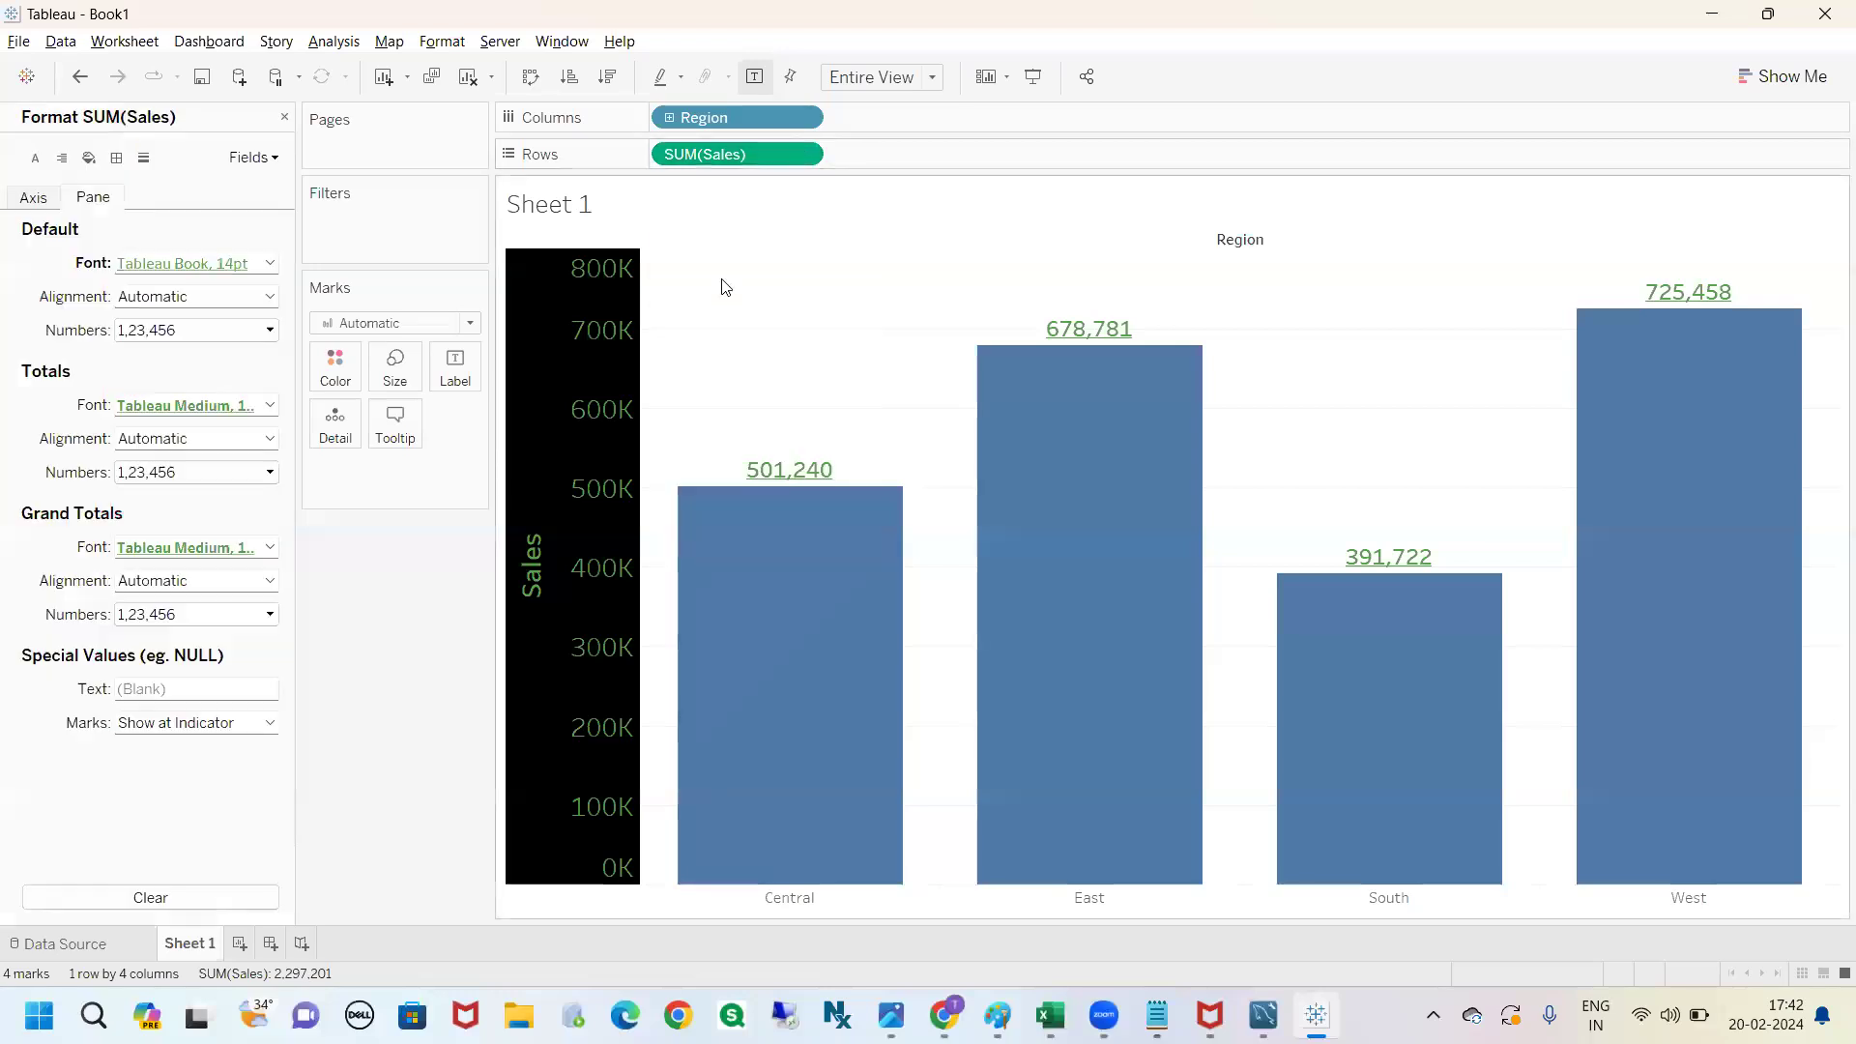
pyautogui.click(253, 302)
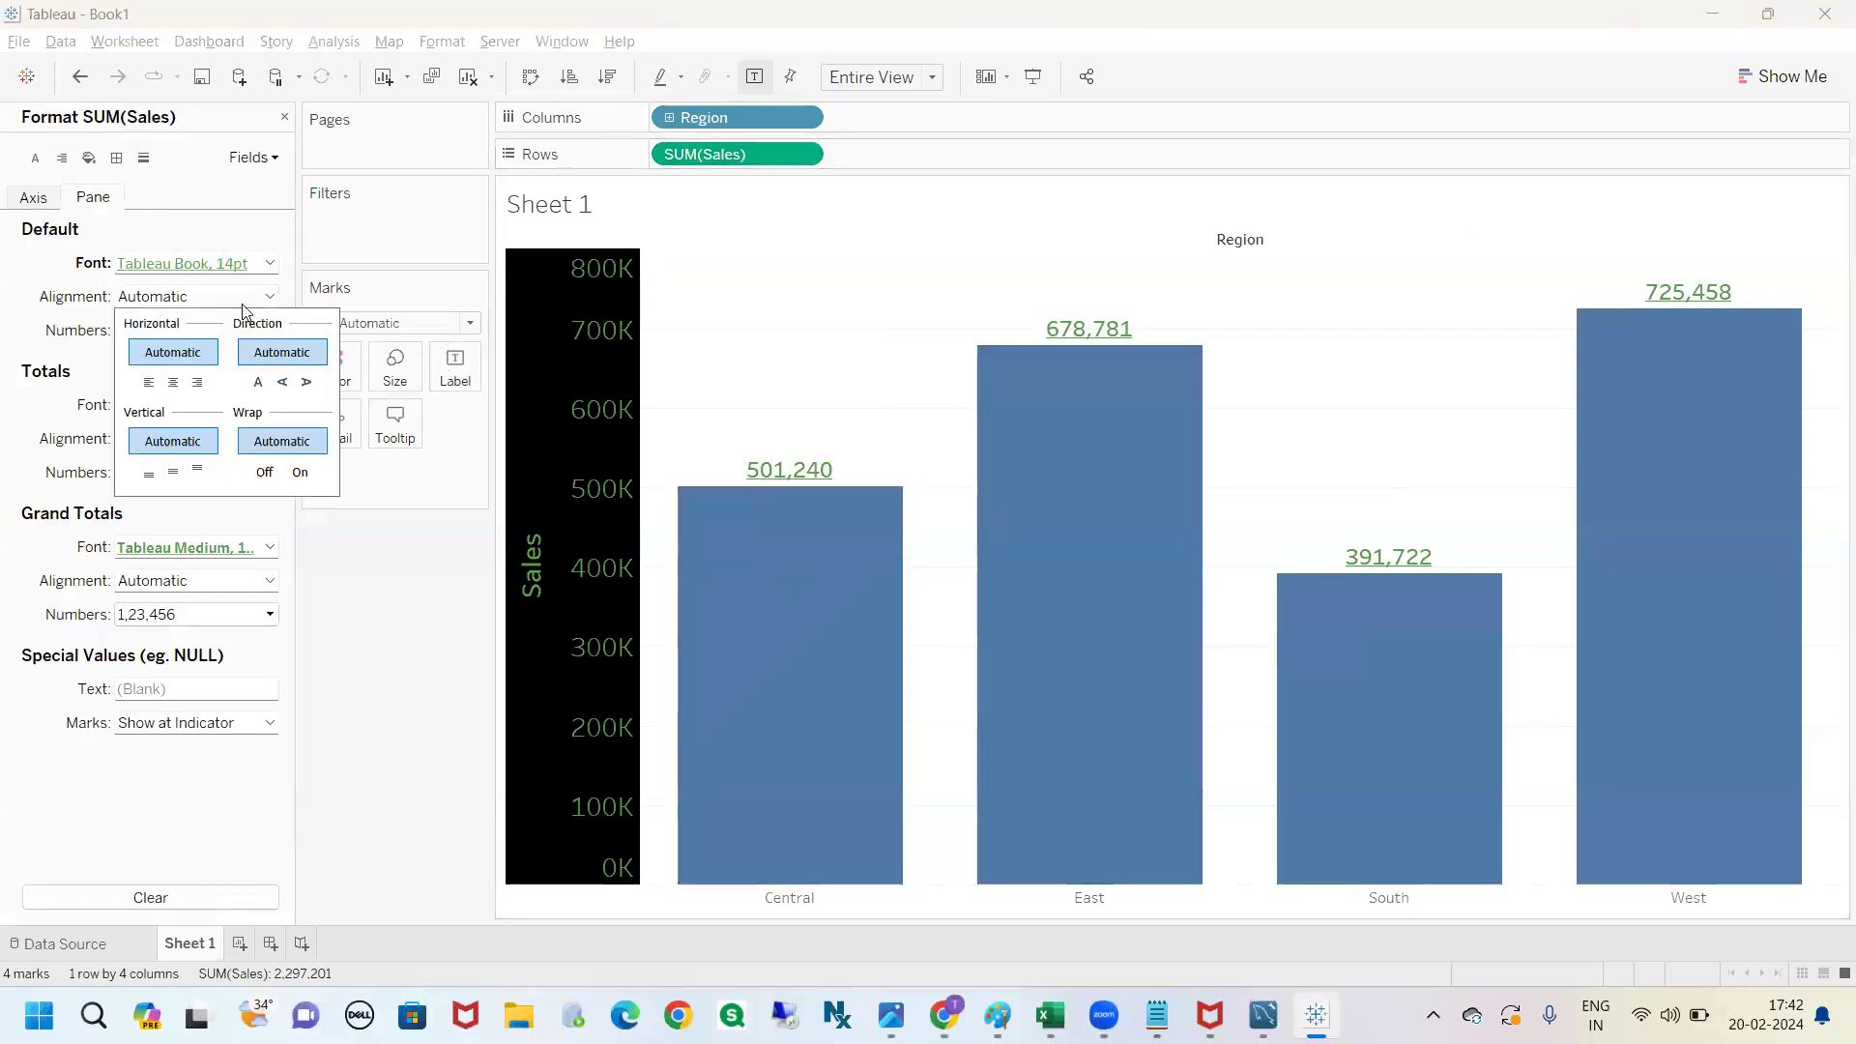
pyautogui.click(151, 385)
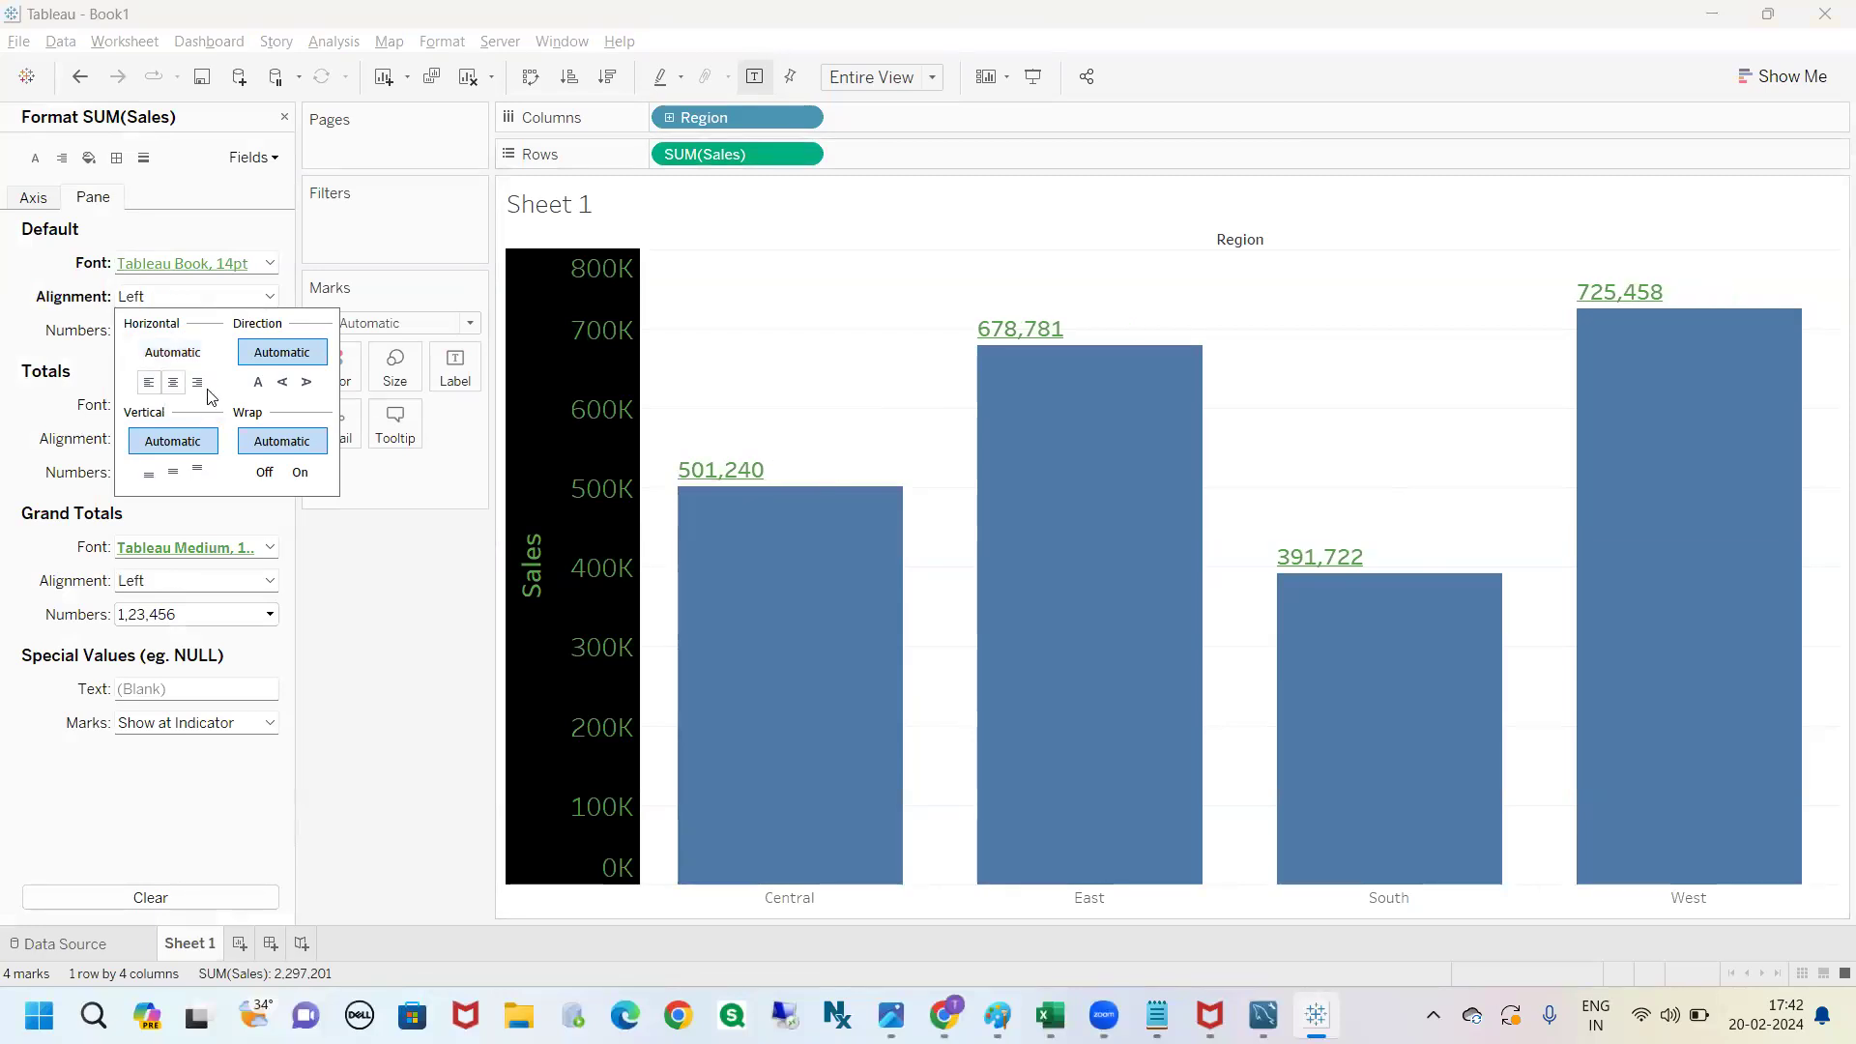
pyautogui.click(155, 475)
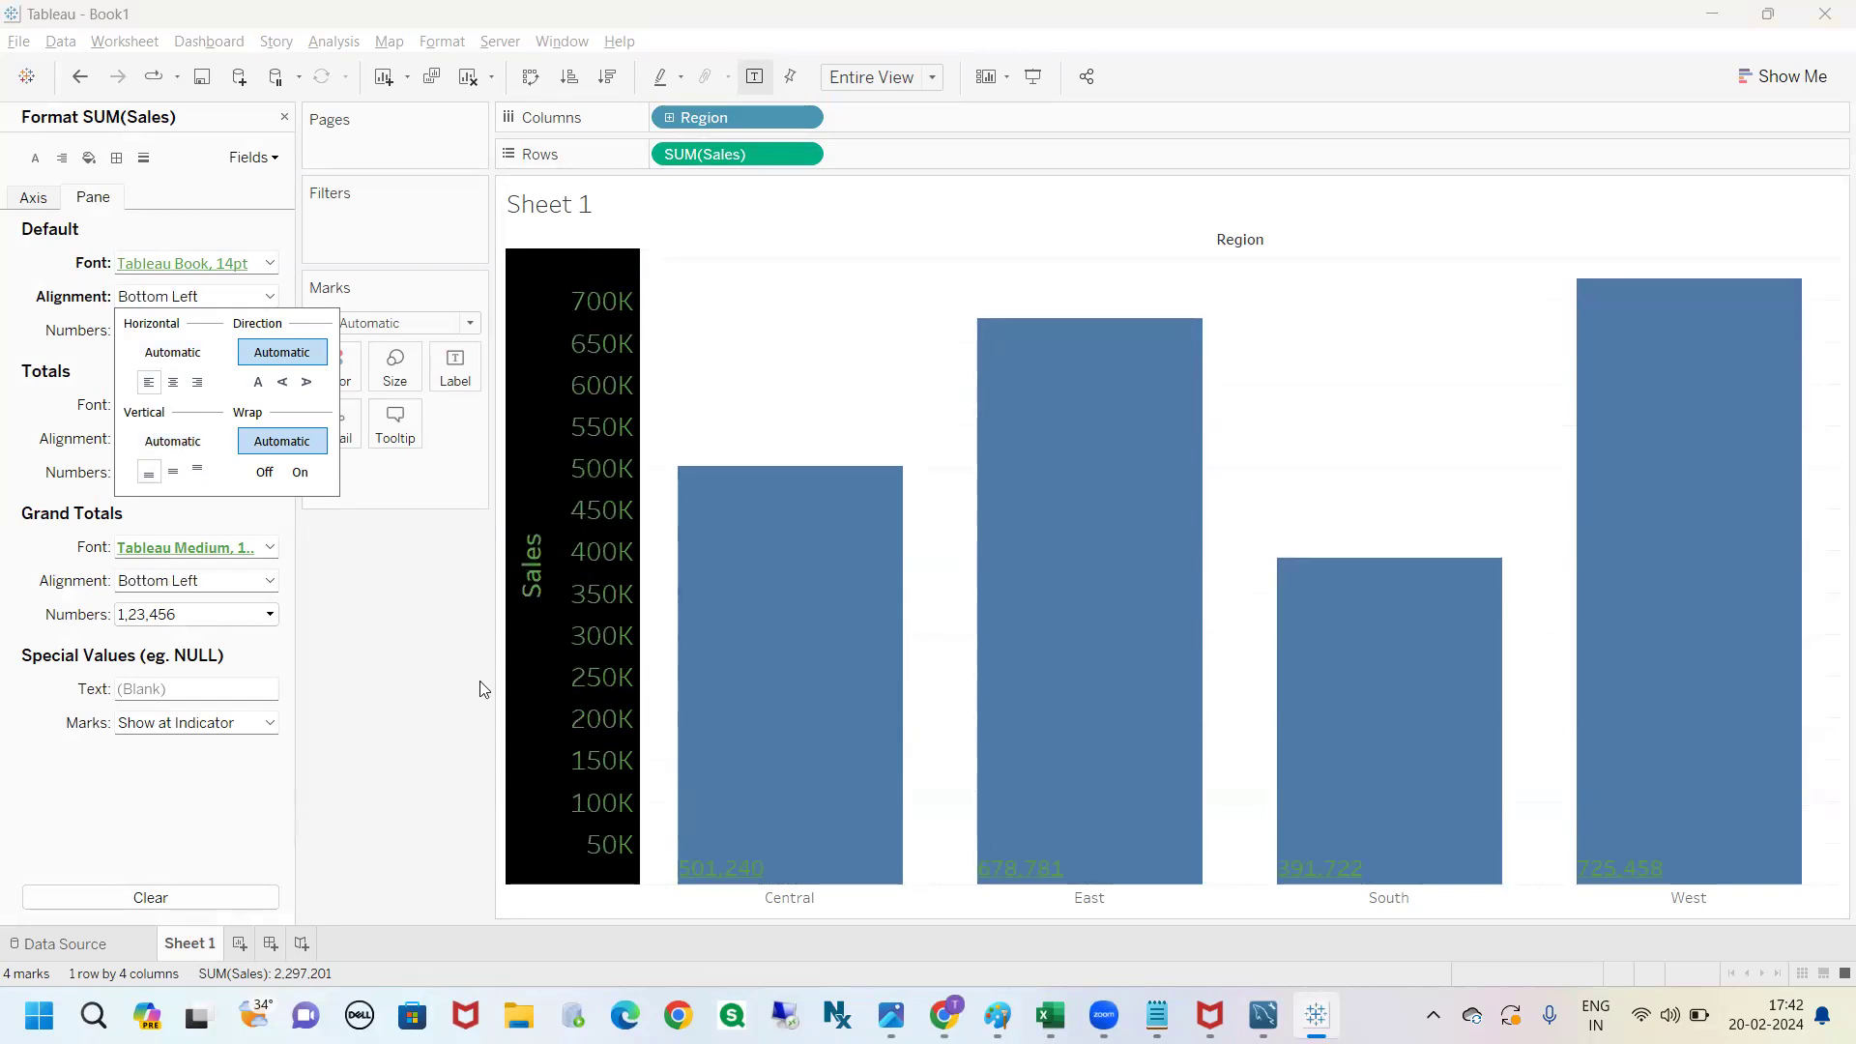
pyautogui.moveTo(709, 817)
pyautogui.mouseDown()
pyautogui.moveTo(676, 870)
pyautogui.moveTo(1283, 928)
pyautogui.moveTo(1624, 839)
pyautogui.moveTo(607, 791)
pyautogui.mouseUp()
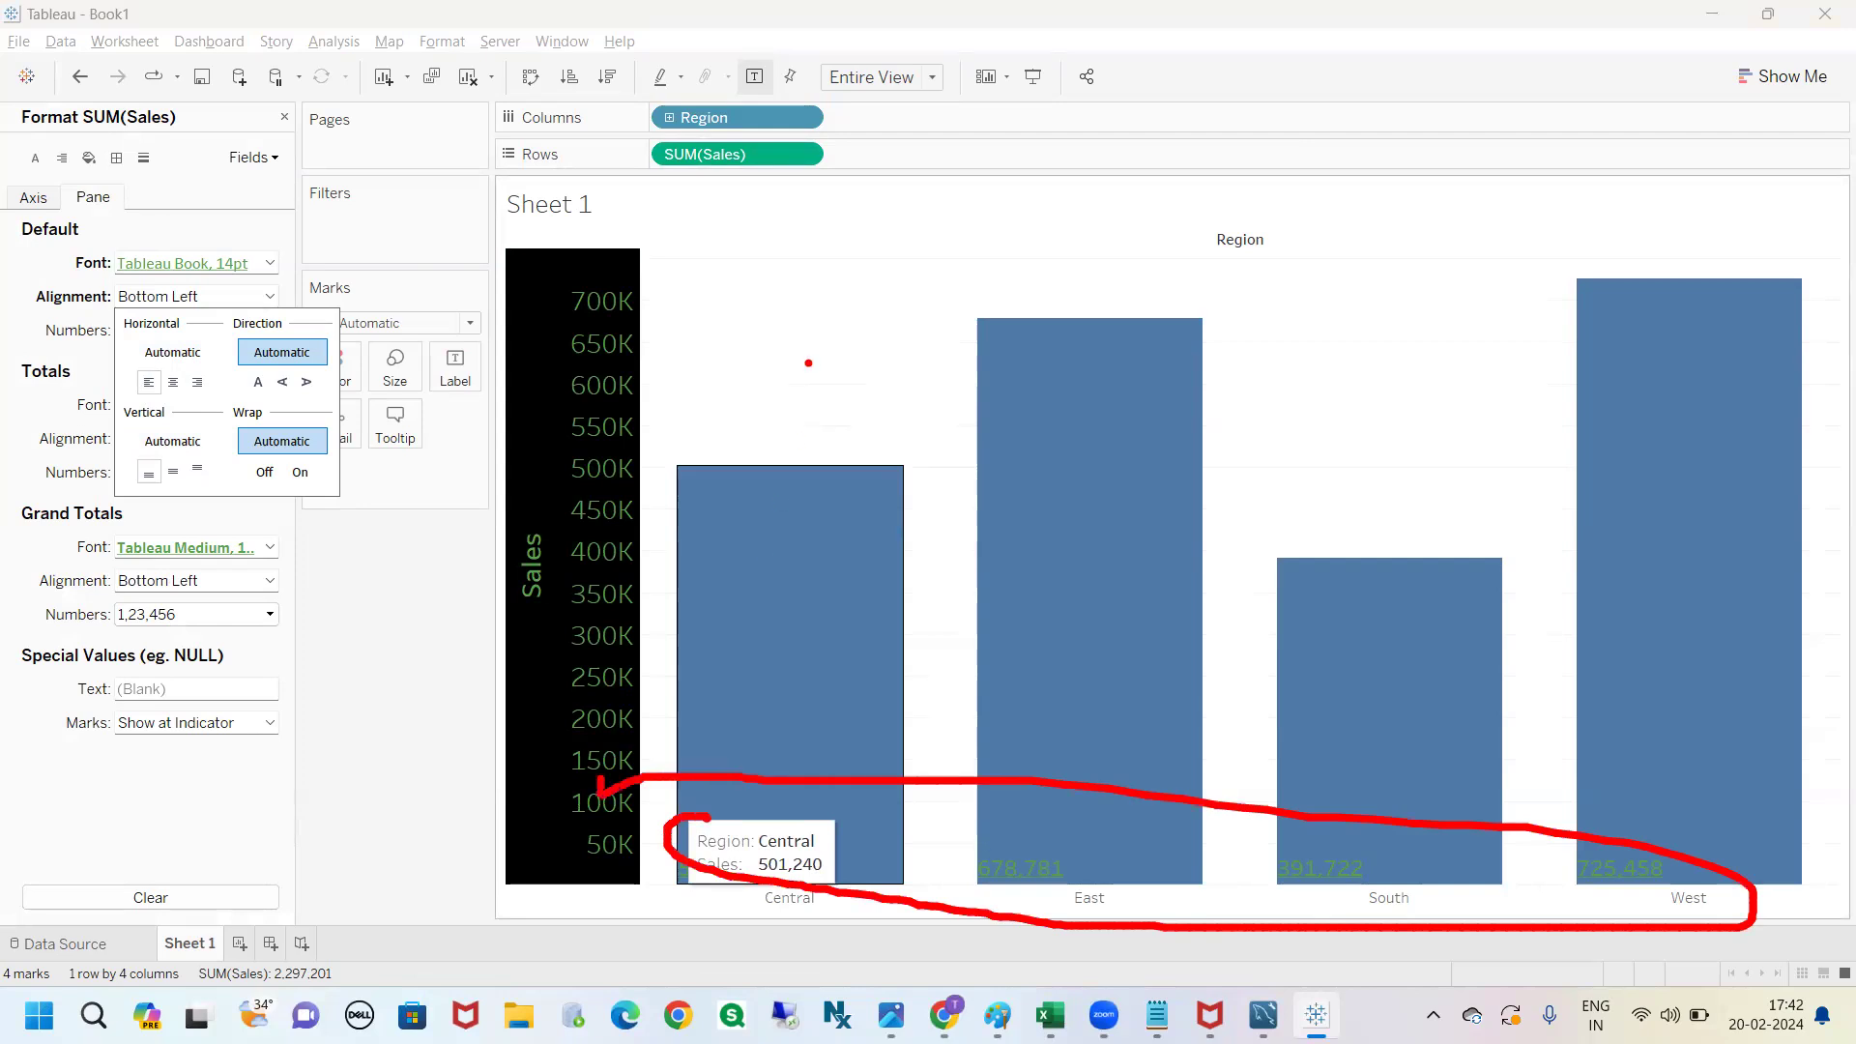
pyautogui.press('Escape')
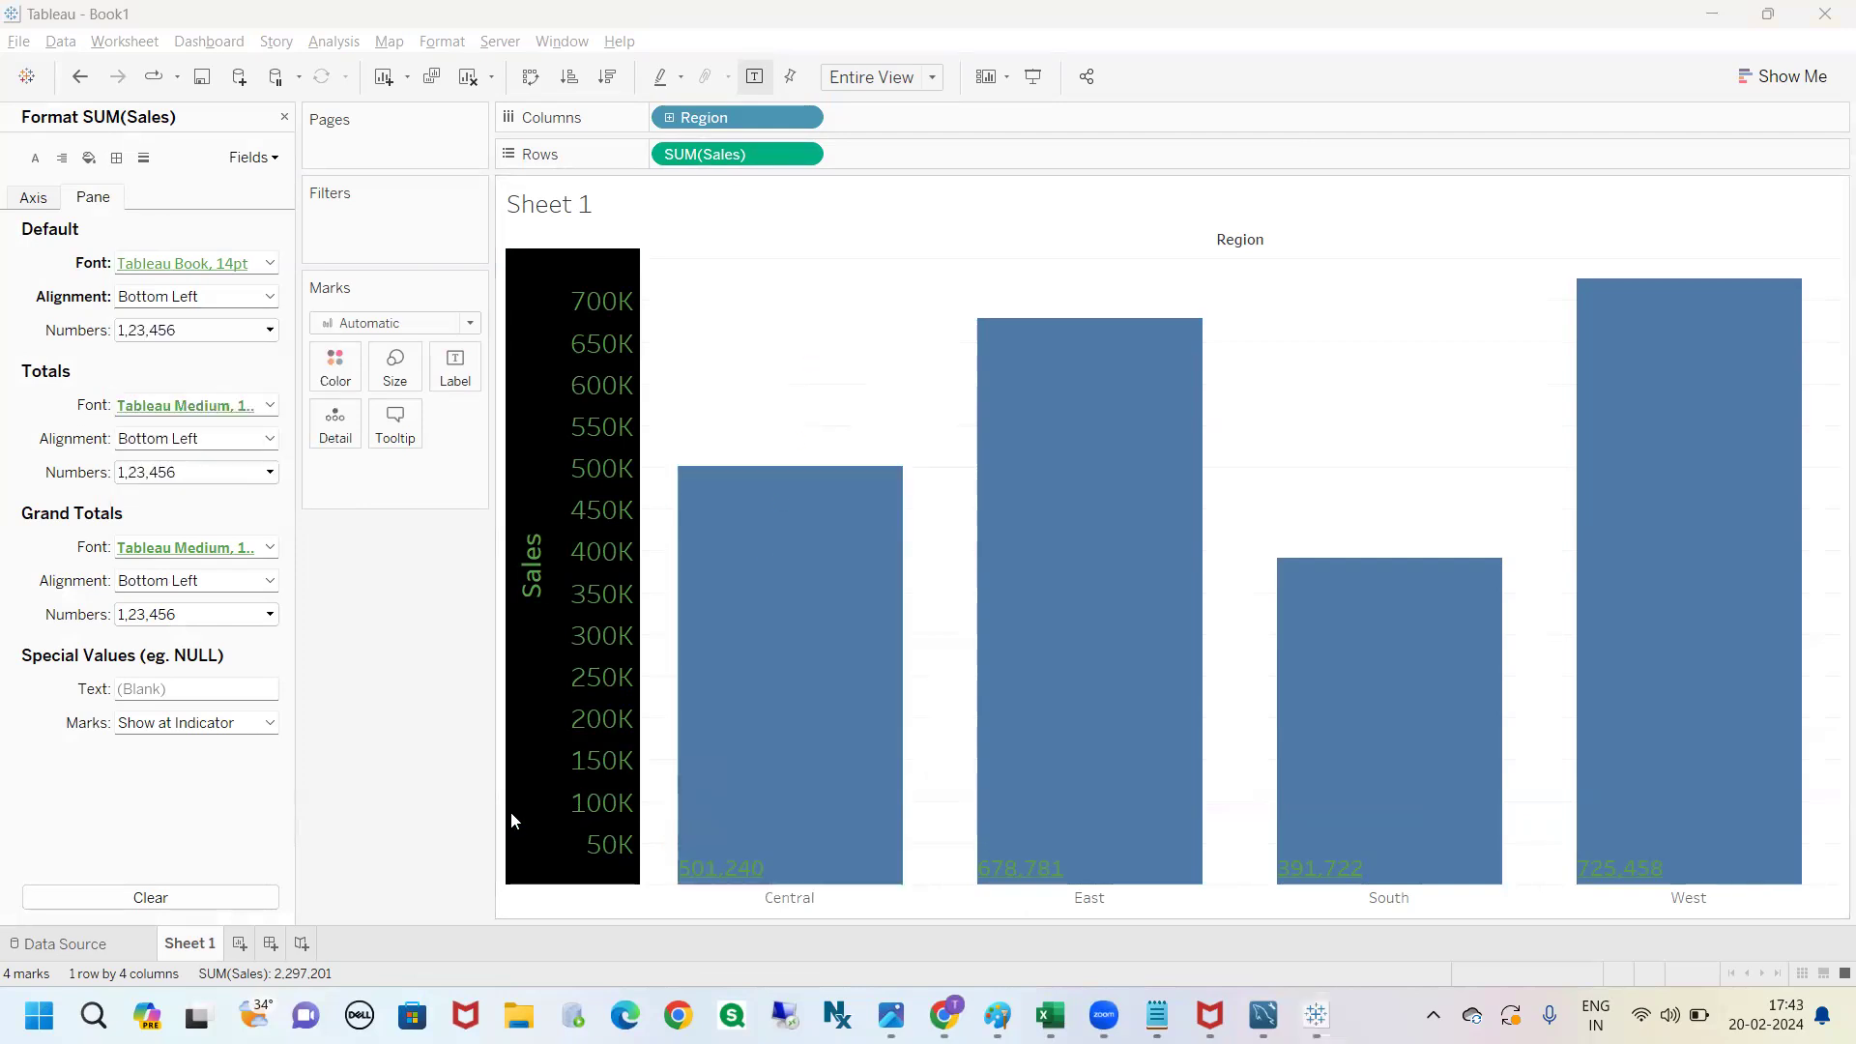
# Rotate the SUM(Sales) pane labels so the text direction runs upward.
pyautogui.click(259, 329)
pyautogui.click(209, 306)
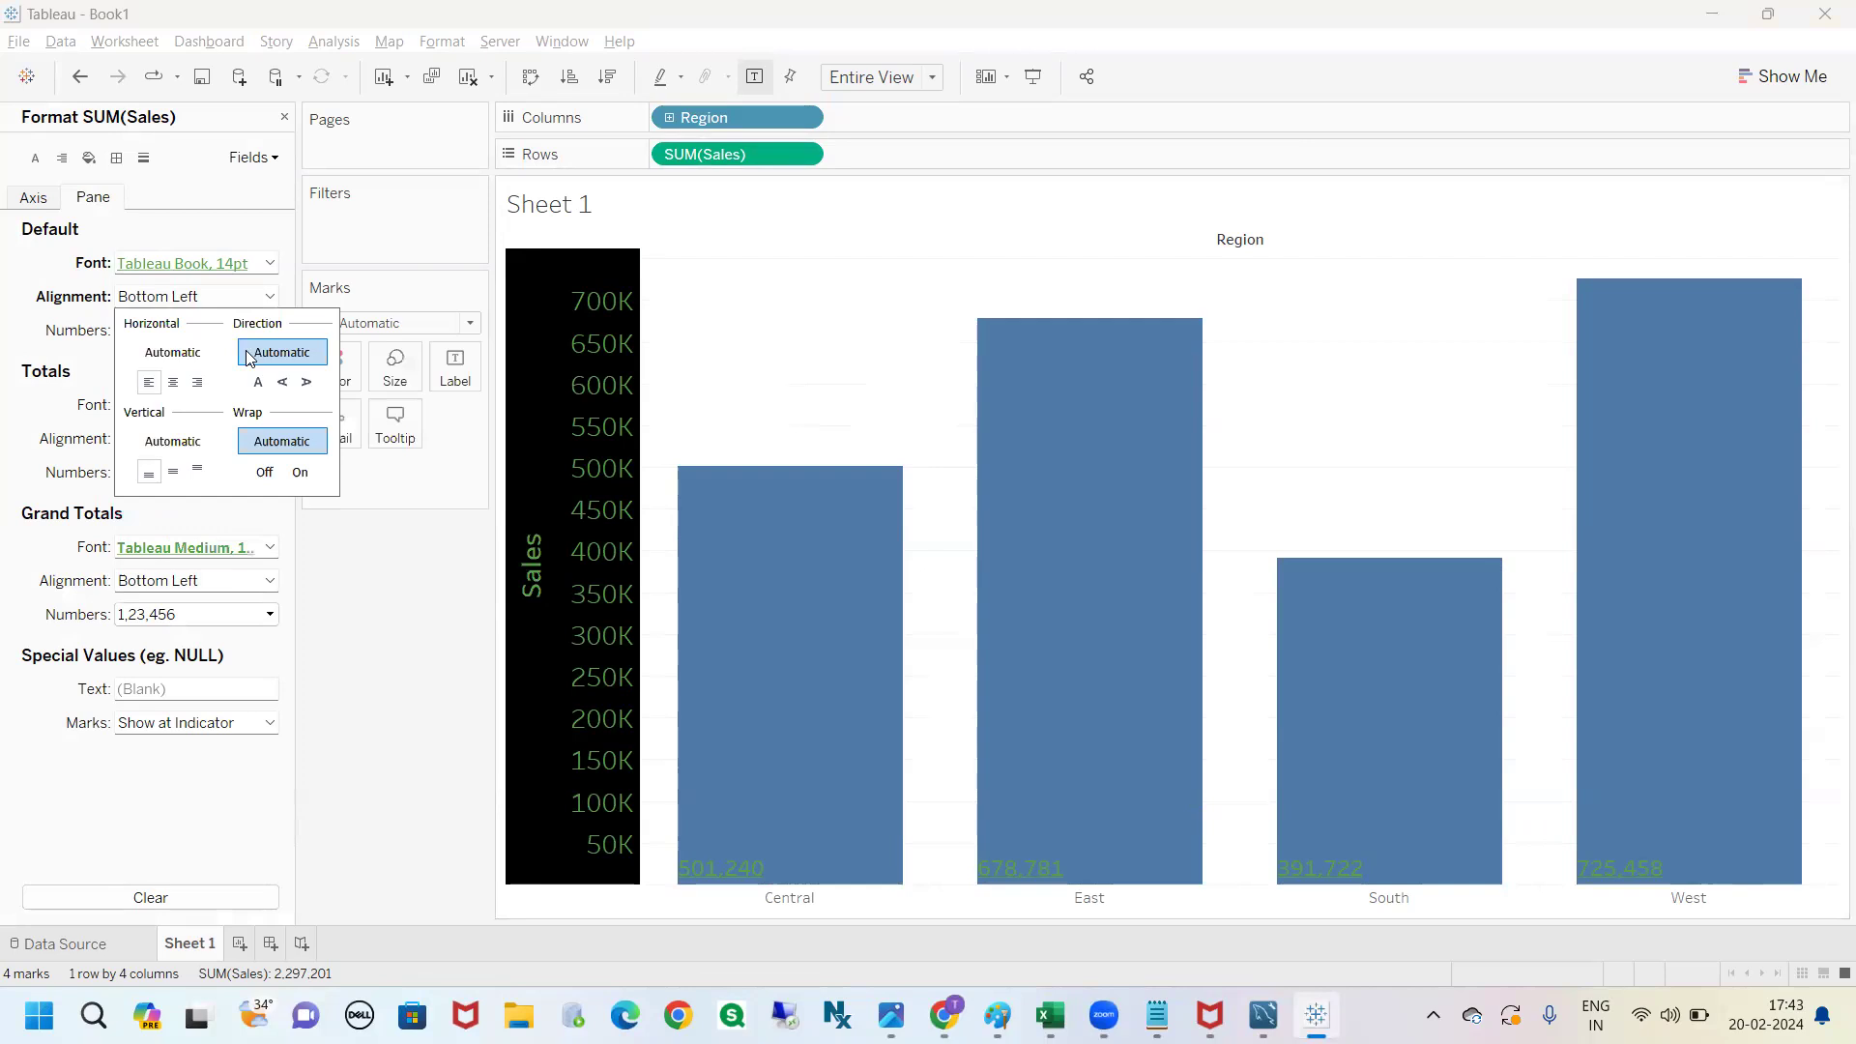
pyautogui.click(282, 382)
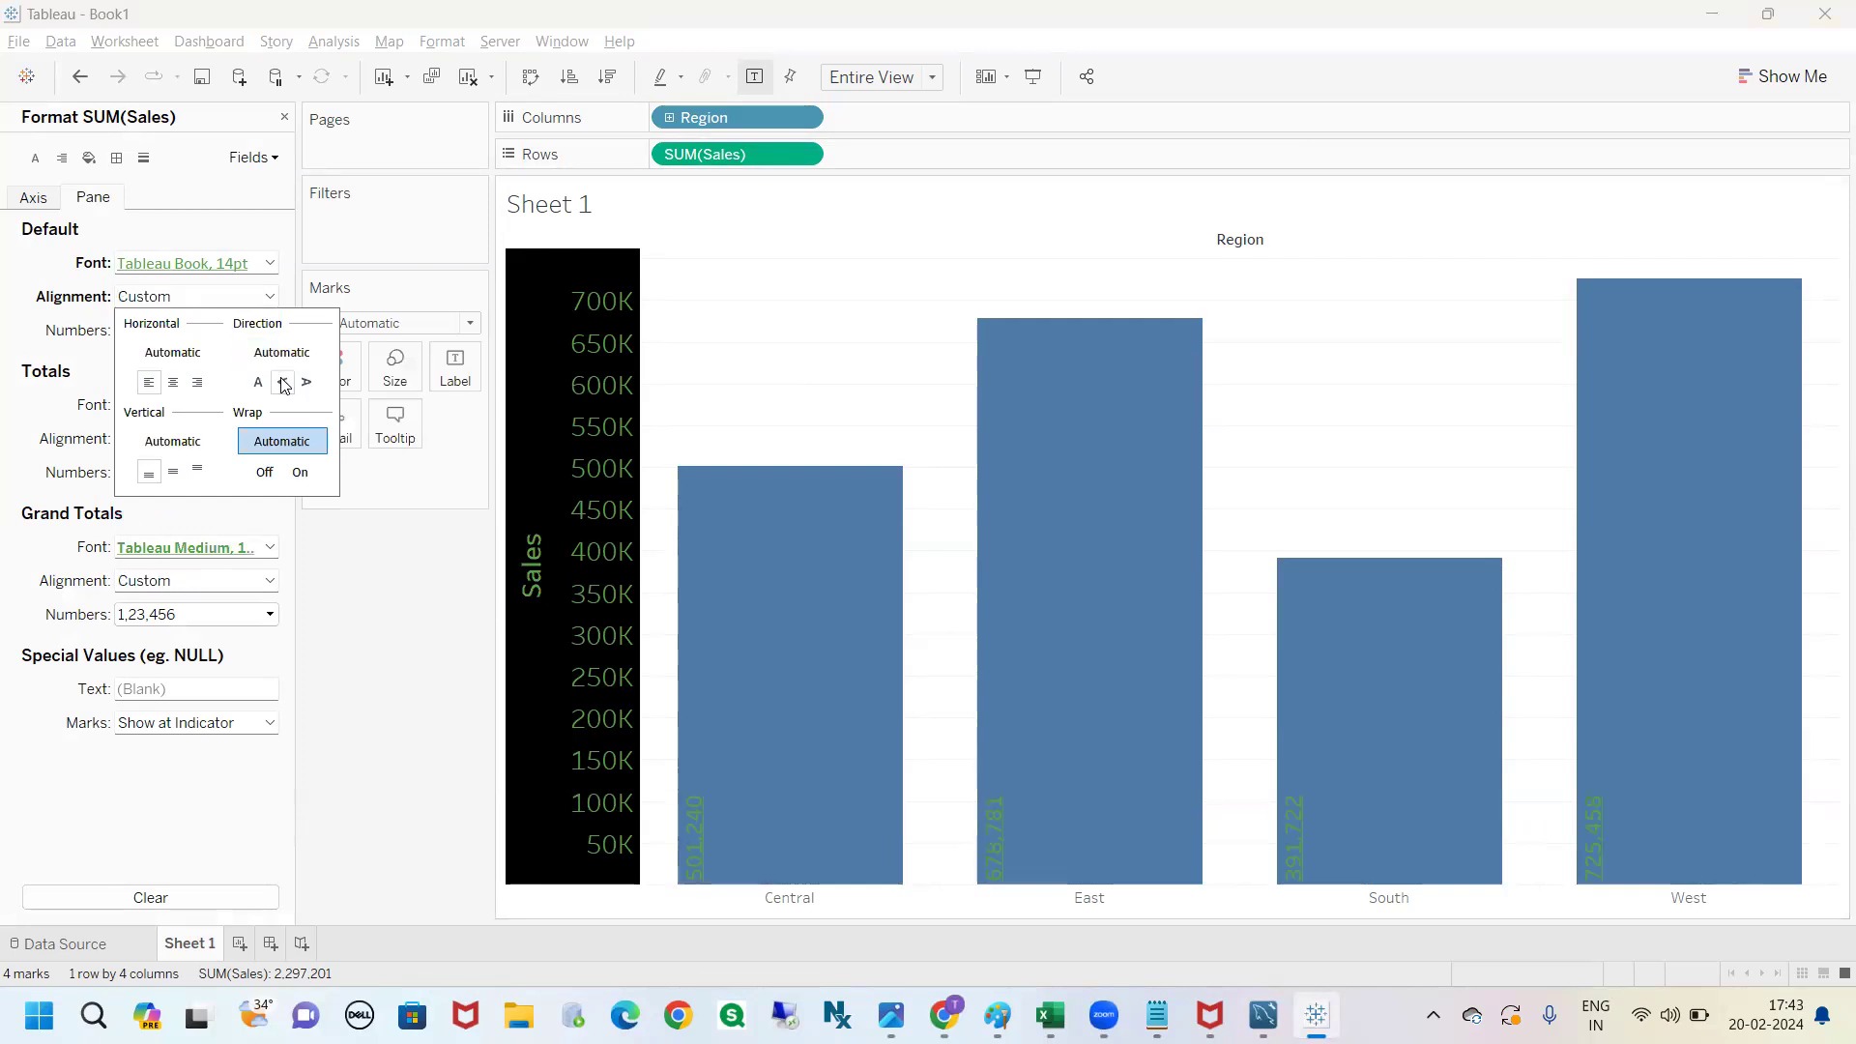
pyautogui.click(232, 308)
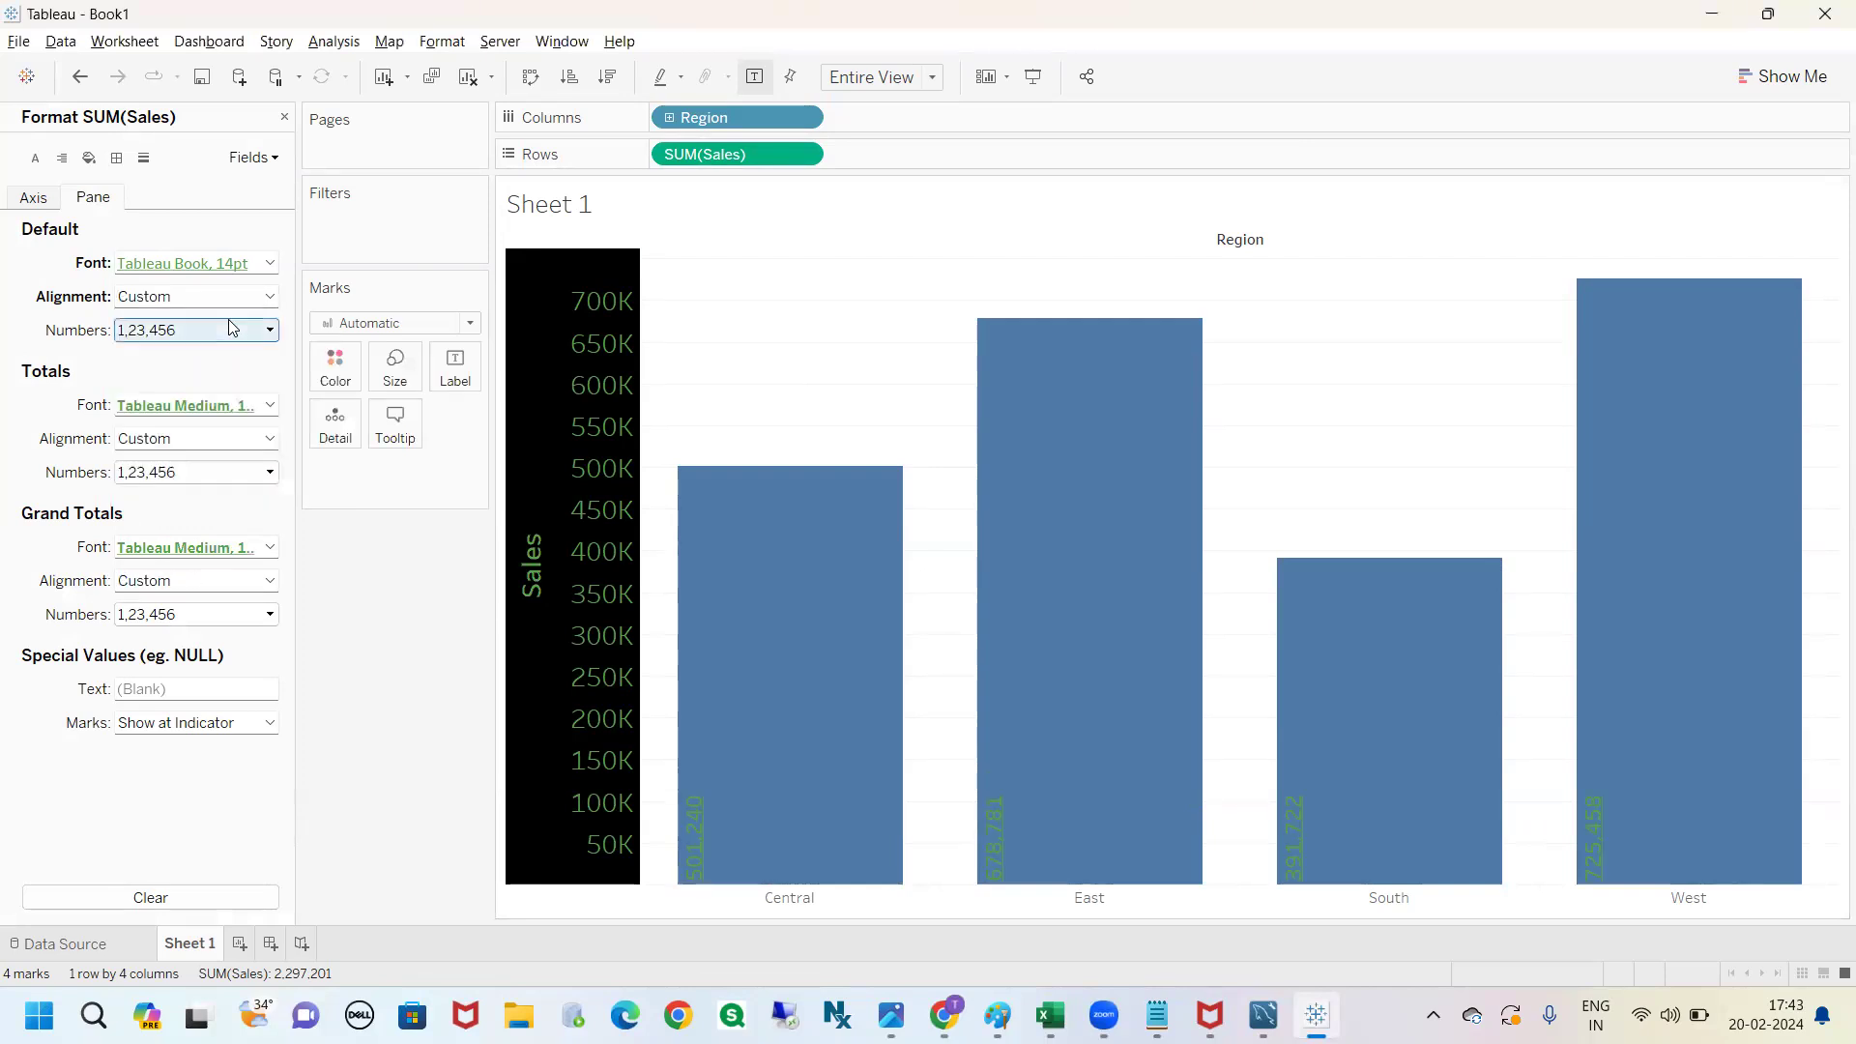
# Reset the SUM(Sales) pane's vertical and horizontal alignment to Automatic, keeping the upward text direction.
pyautogui.click(253, 299)
pyautogui.click(173, 440)
pyautogui.click(183, 354)
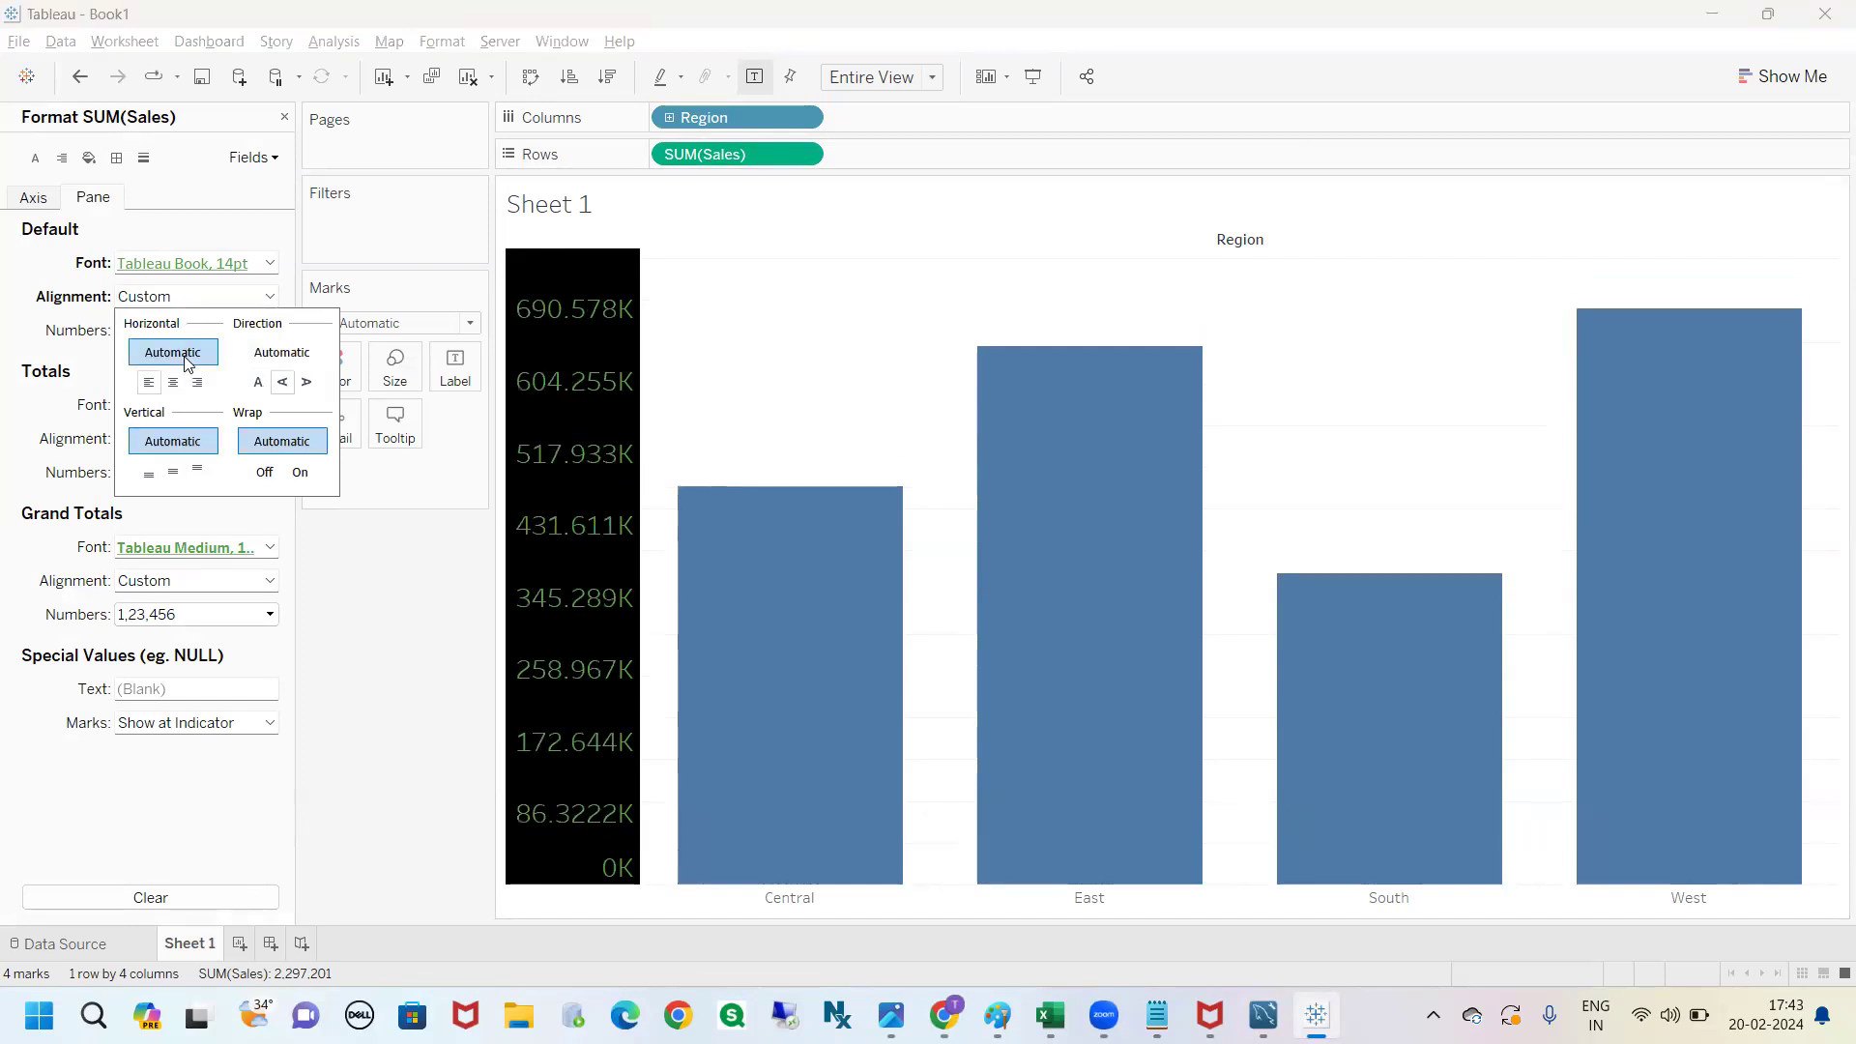
pyautogui.click(281, 382)
pyautogui.moveTo(792, 522)
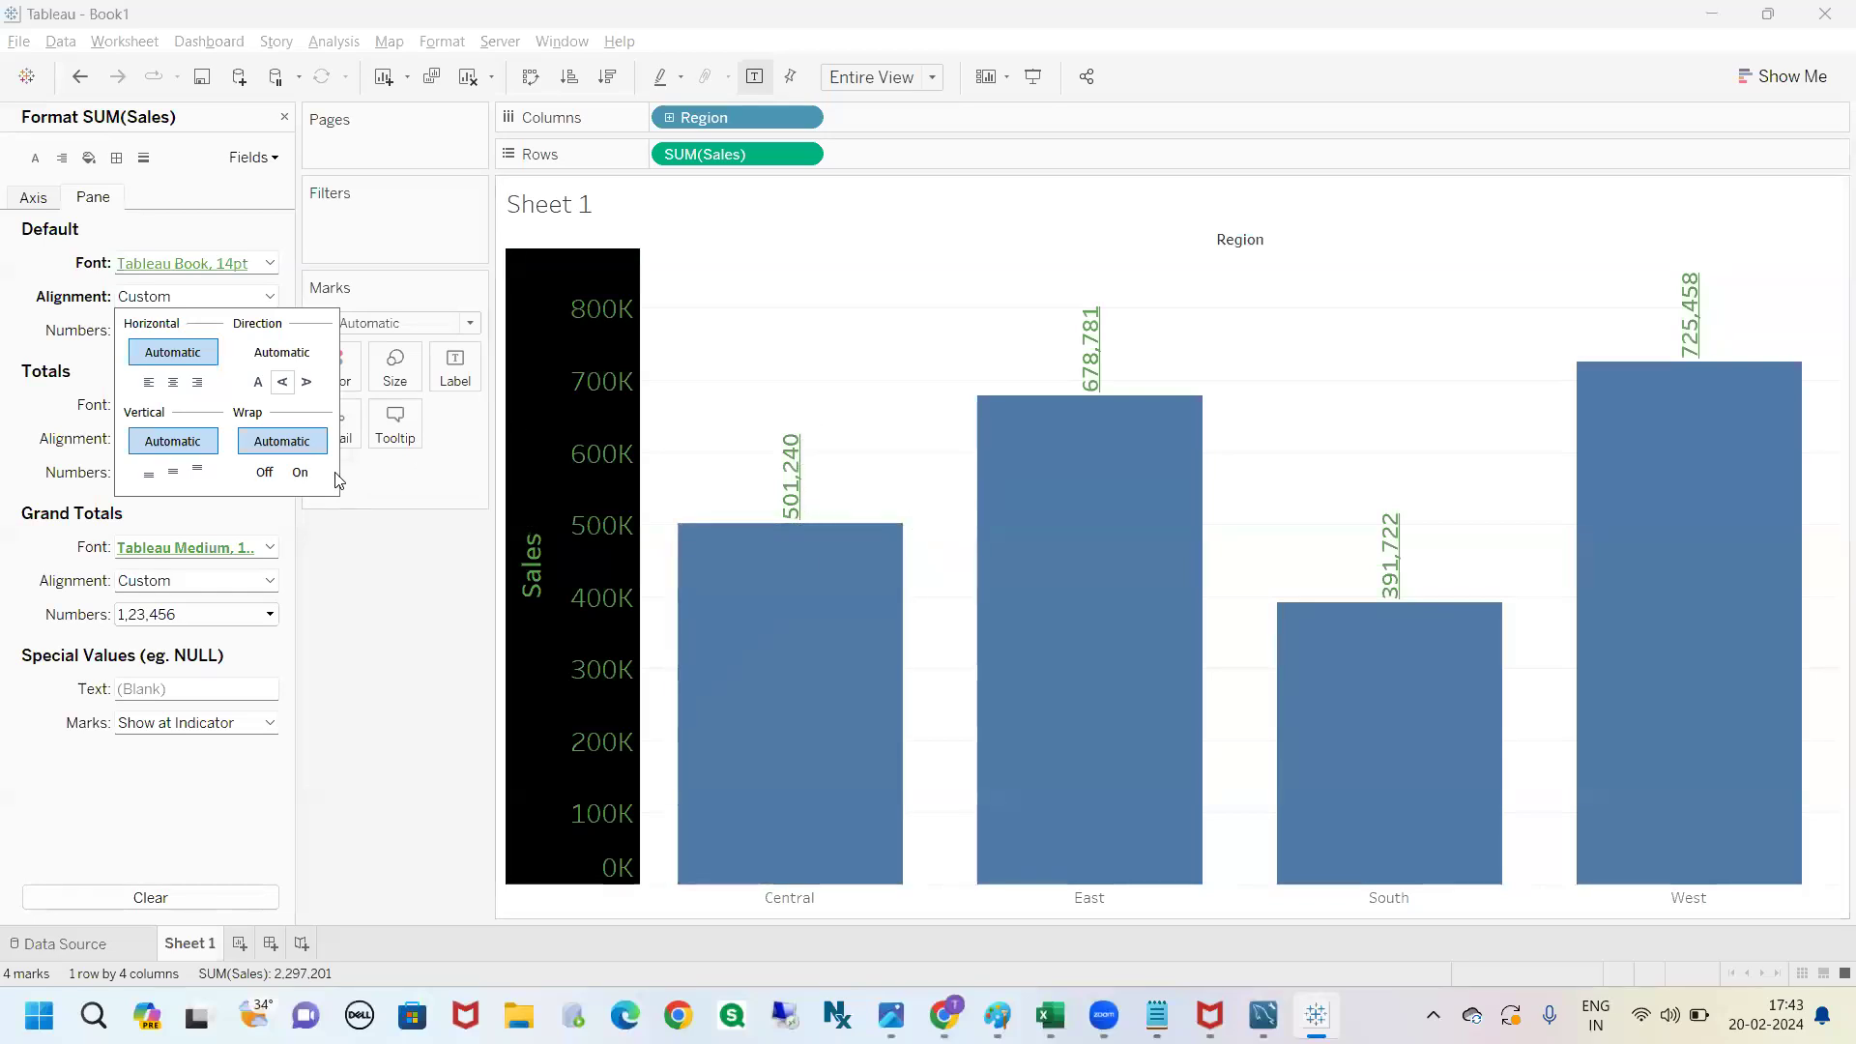
pyautogui.click(394, 641)
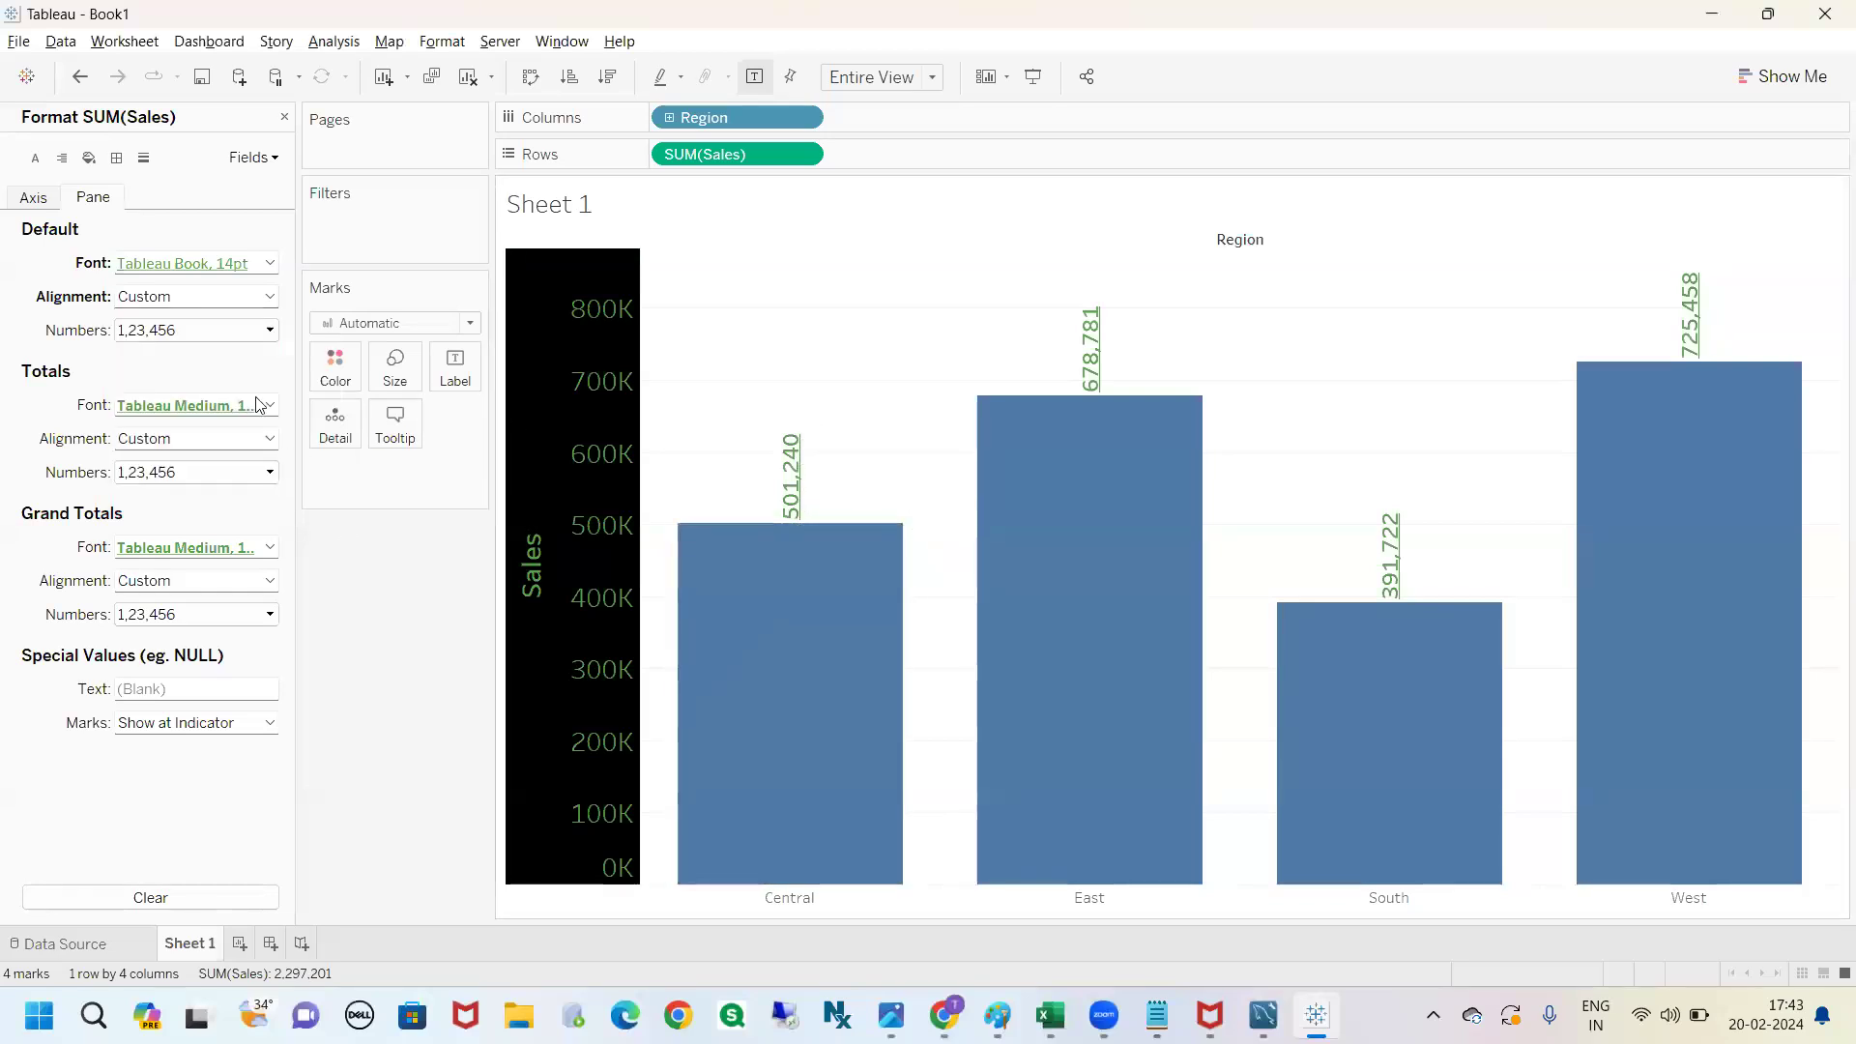
# Reset the SUM(Sales) pane label direction to Automatic and close the format settings.
pyautogui.click(259, 302)
pyautogui.click(281, 352)
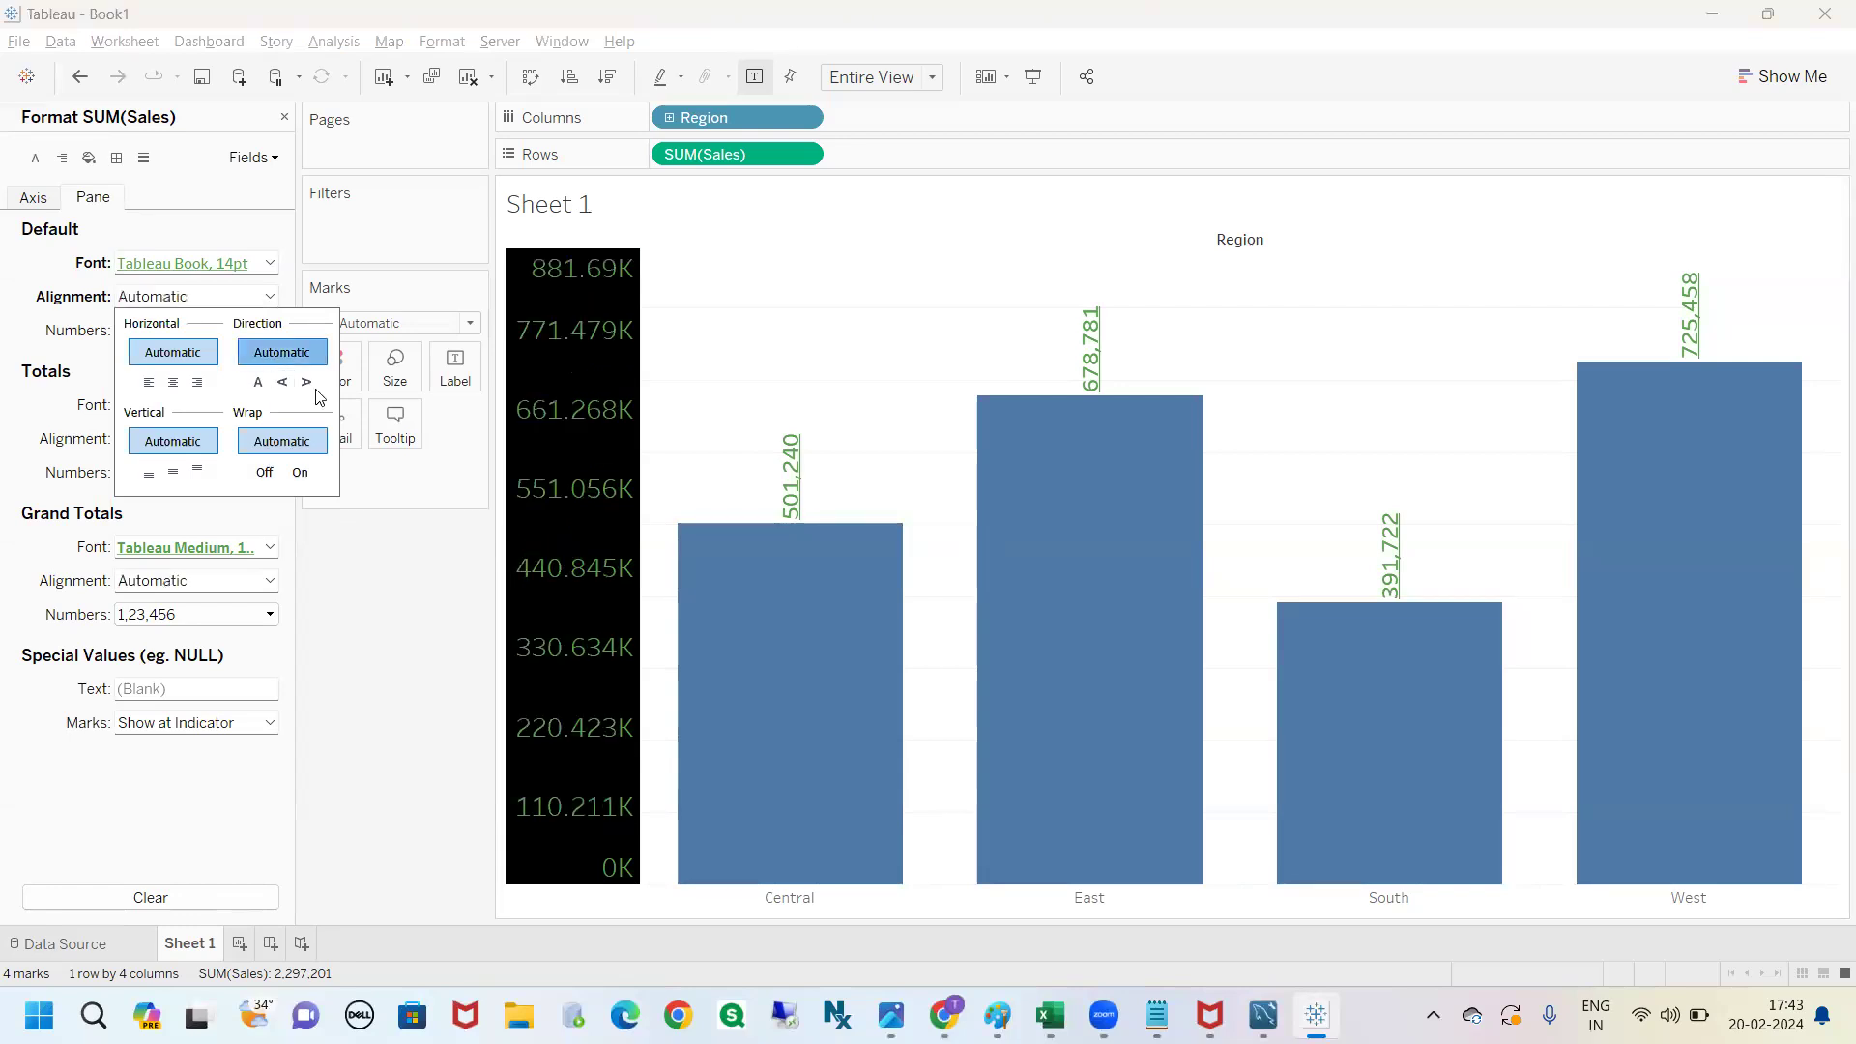
pyautogui.click(367, 625)
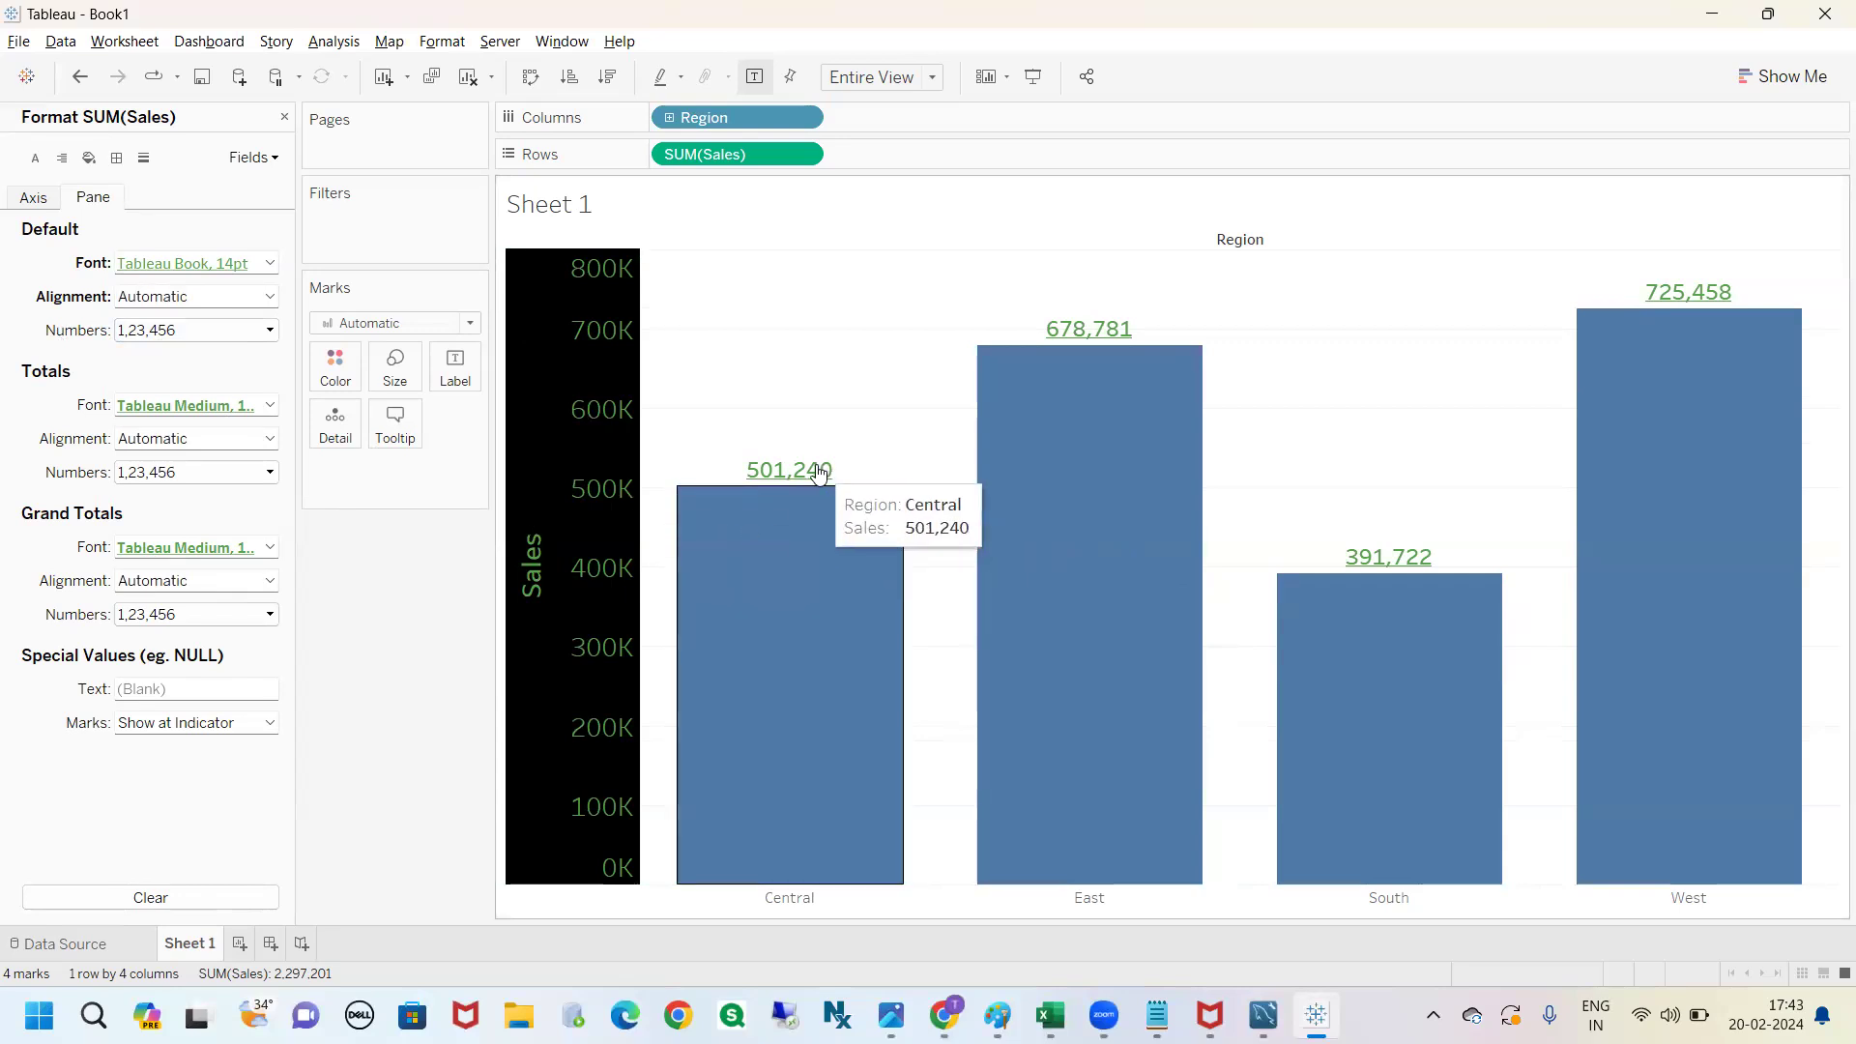
pyautogui.click(285, 117)
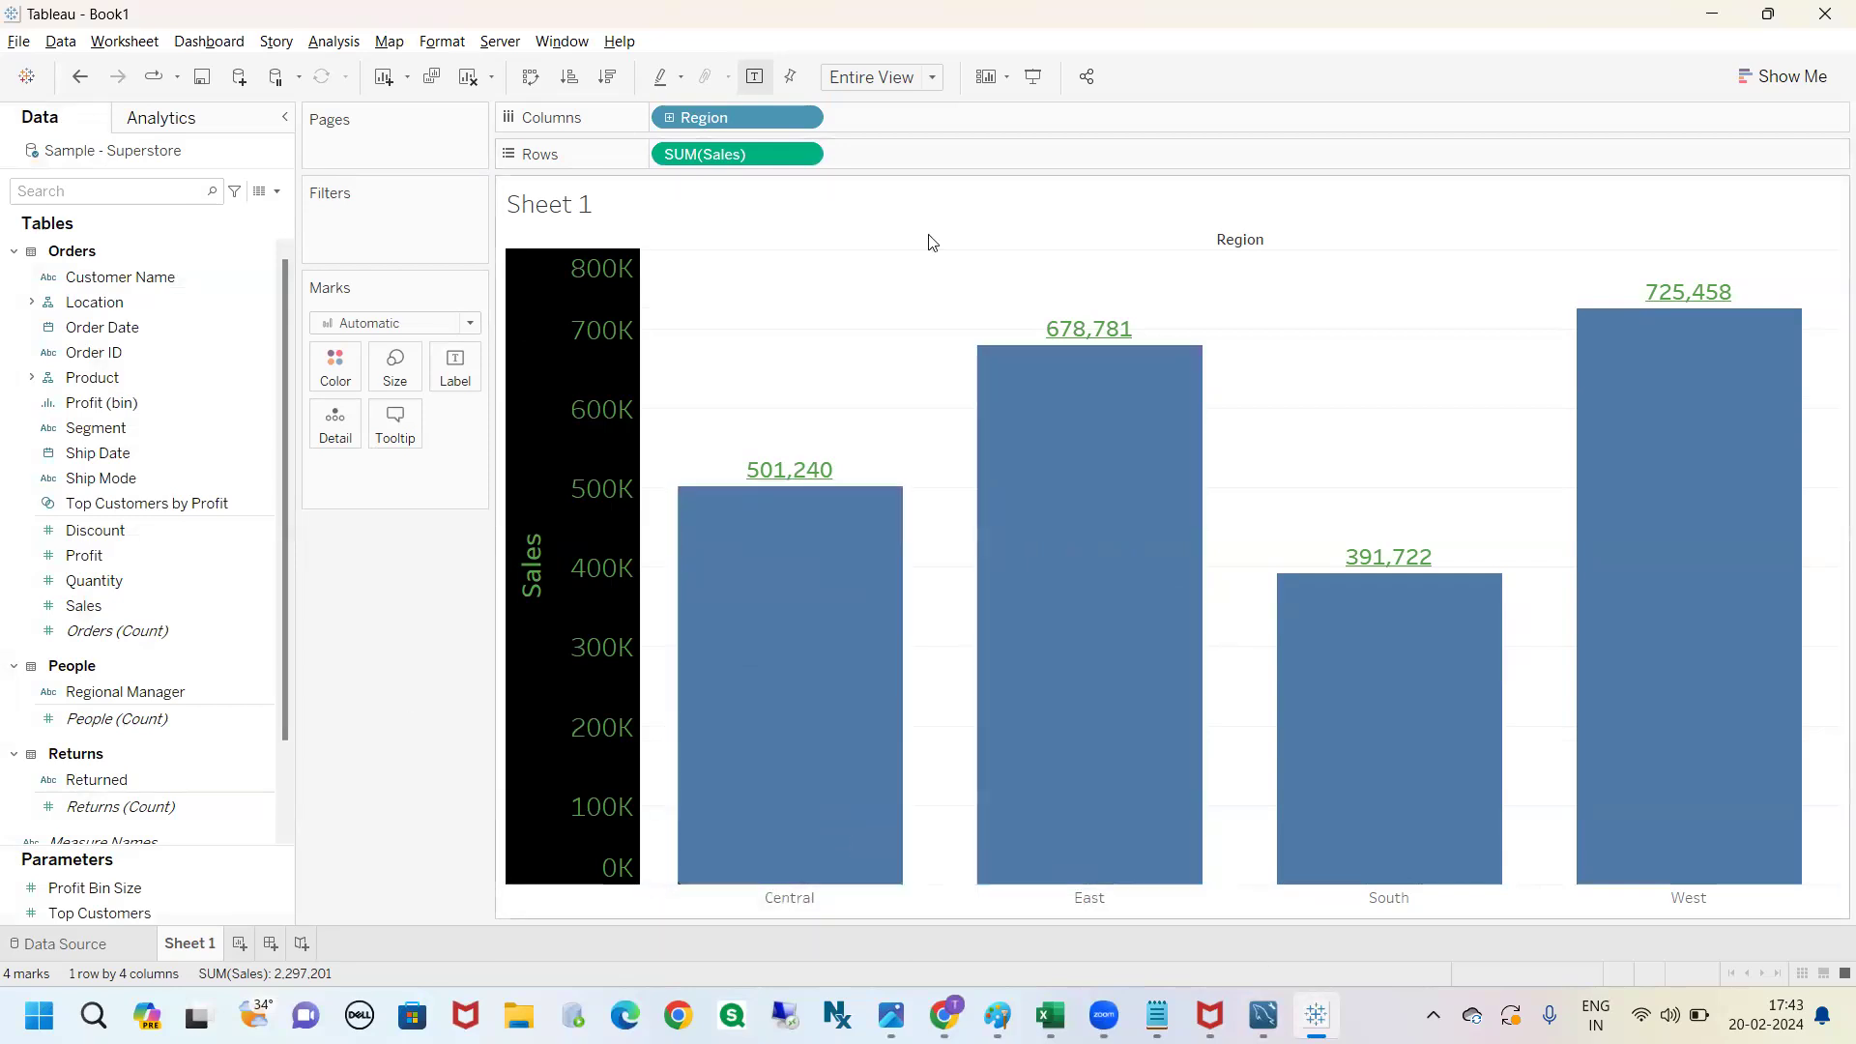
# Open the format settings for the Region field and widen the formatting pane slightly.
pyautogui.click(805, 117)
pyautogui.click(738, 254)
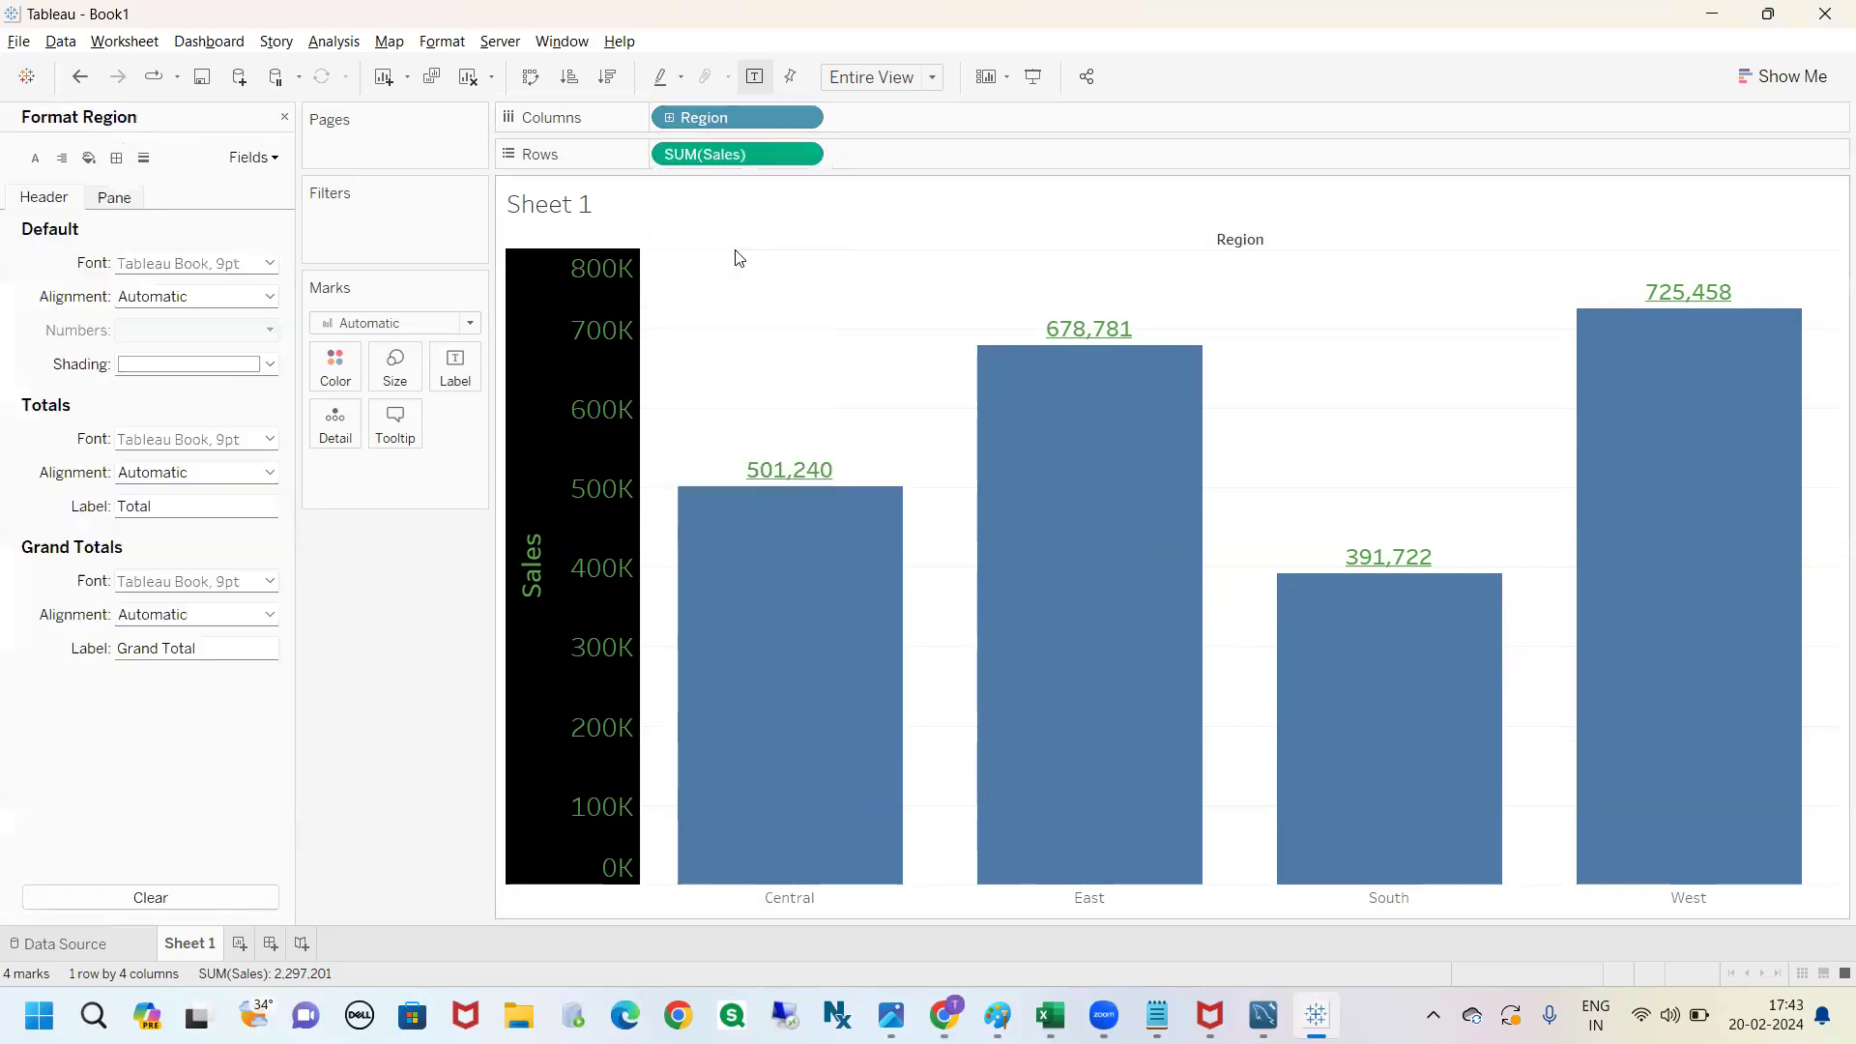
pyautogui.moveTo(299, 331); pyautogui.dragTo(316, 330)
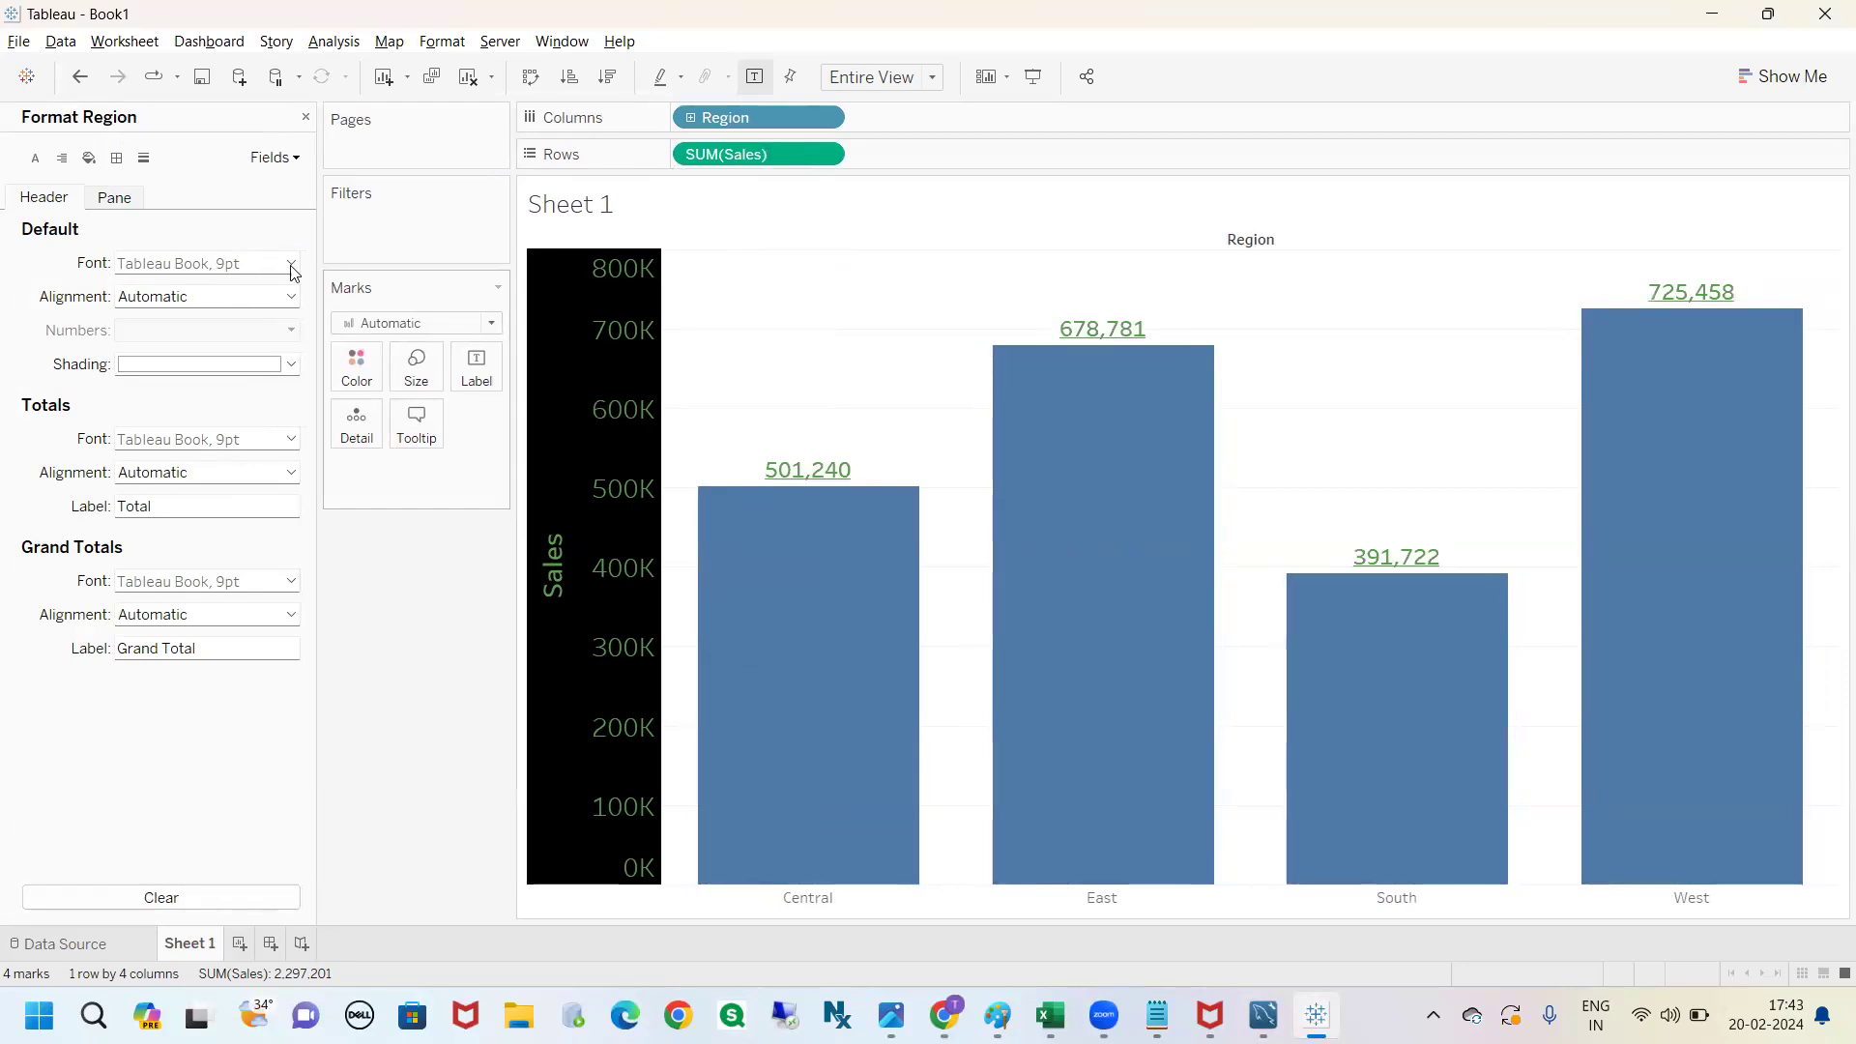
pyautogui.moveTo(21, 173)
pyautogui.mouseDown()
pyautogui.moveTo(17, 230)
pyautogui.moveTo(38, 170)
pyautogui.mouseUp()
pyautogui.moveTo(741, 93)
pyautogui.mouseDown()
pyautogui.moveTo(706, 145)
pyautogui.moveTo(751, 114)
pyautogui.moveTo(10, 272)
pyautogui.moveTo(110, 202)
pyautogui.moveTo(58, 197)
pyautogui.moveTo(123, 184)
pyautogui.mouseUp()
pyautogui.press('Escape')
# Set Region's default pane font size to 24 pt and compare its header and pane format settings.
pyautogui.click(114, 197)
pyautogui.click(215, 266)
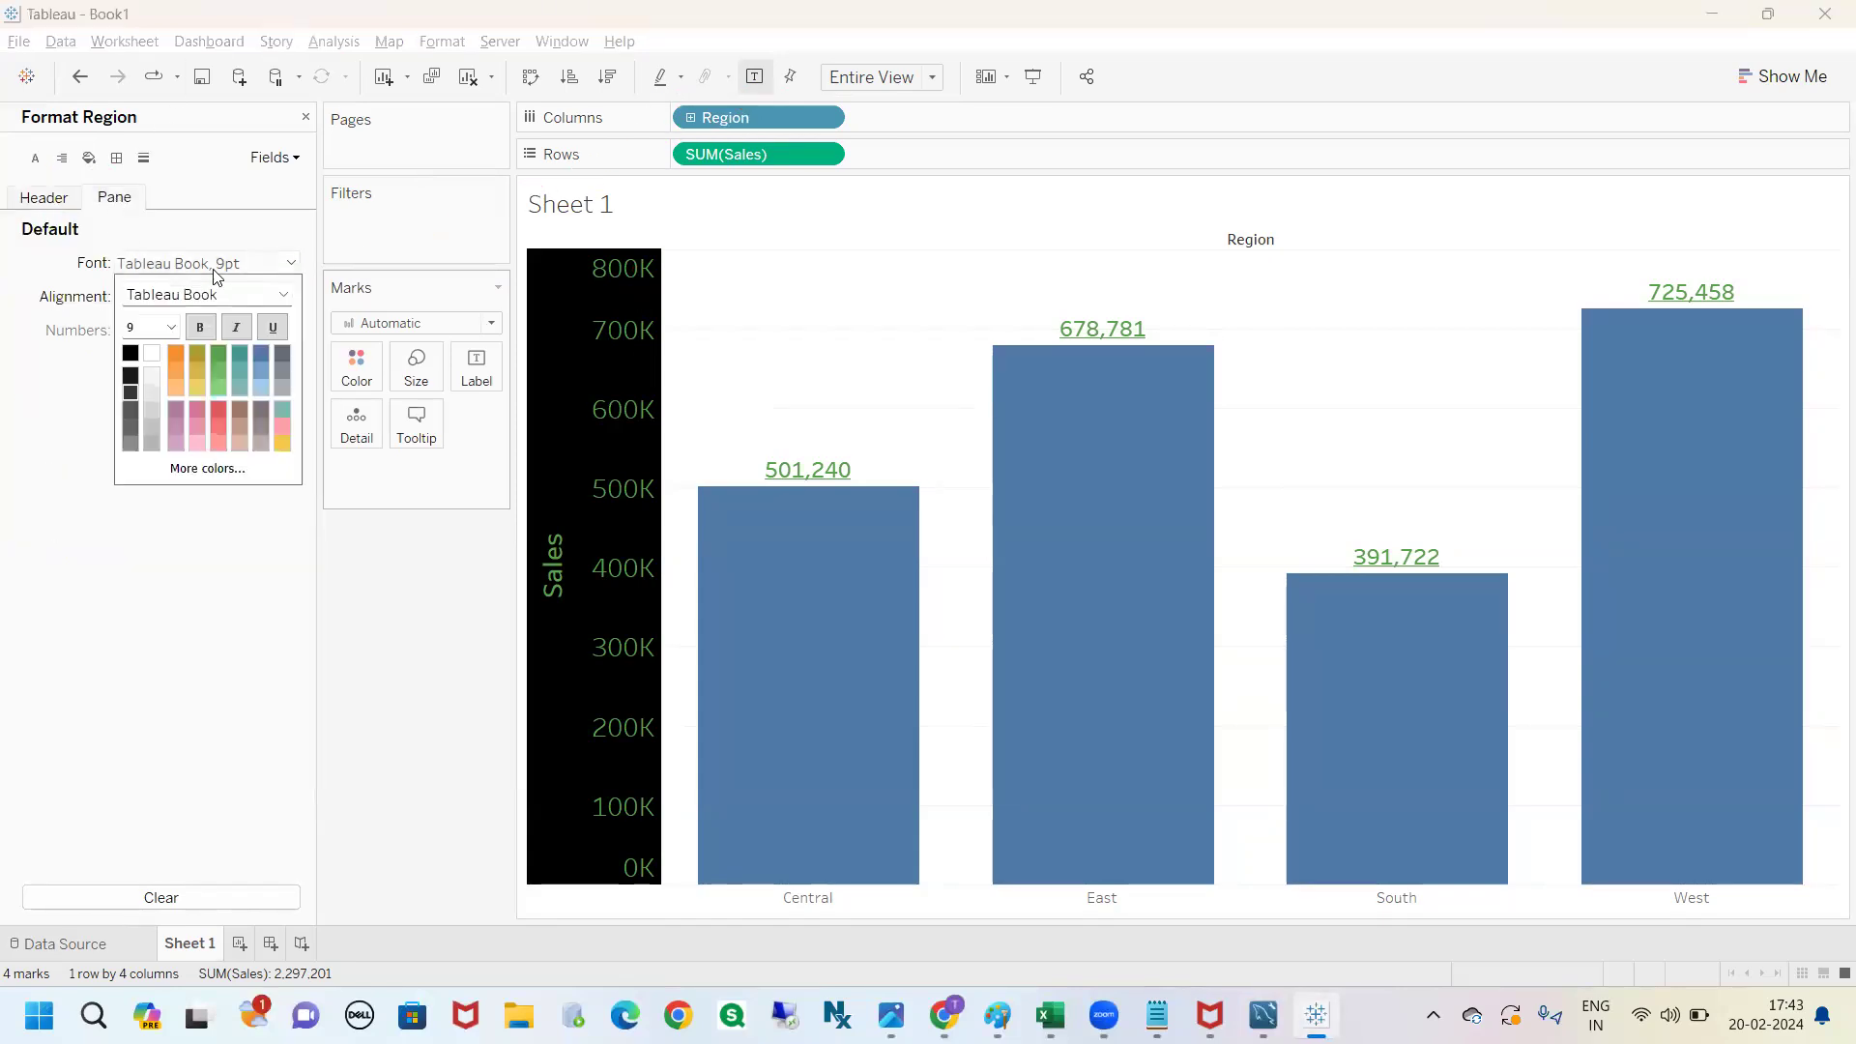
pyautogui.click(170, 327)
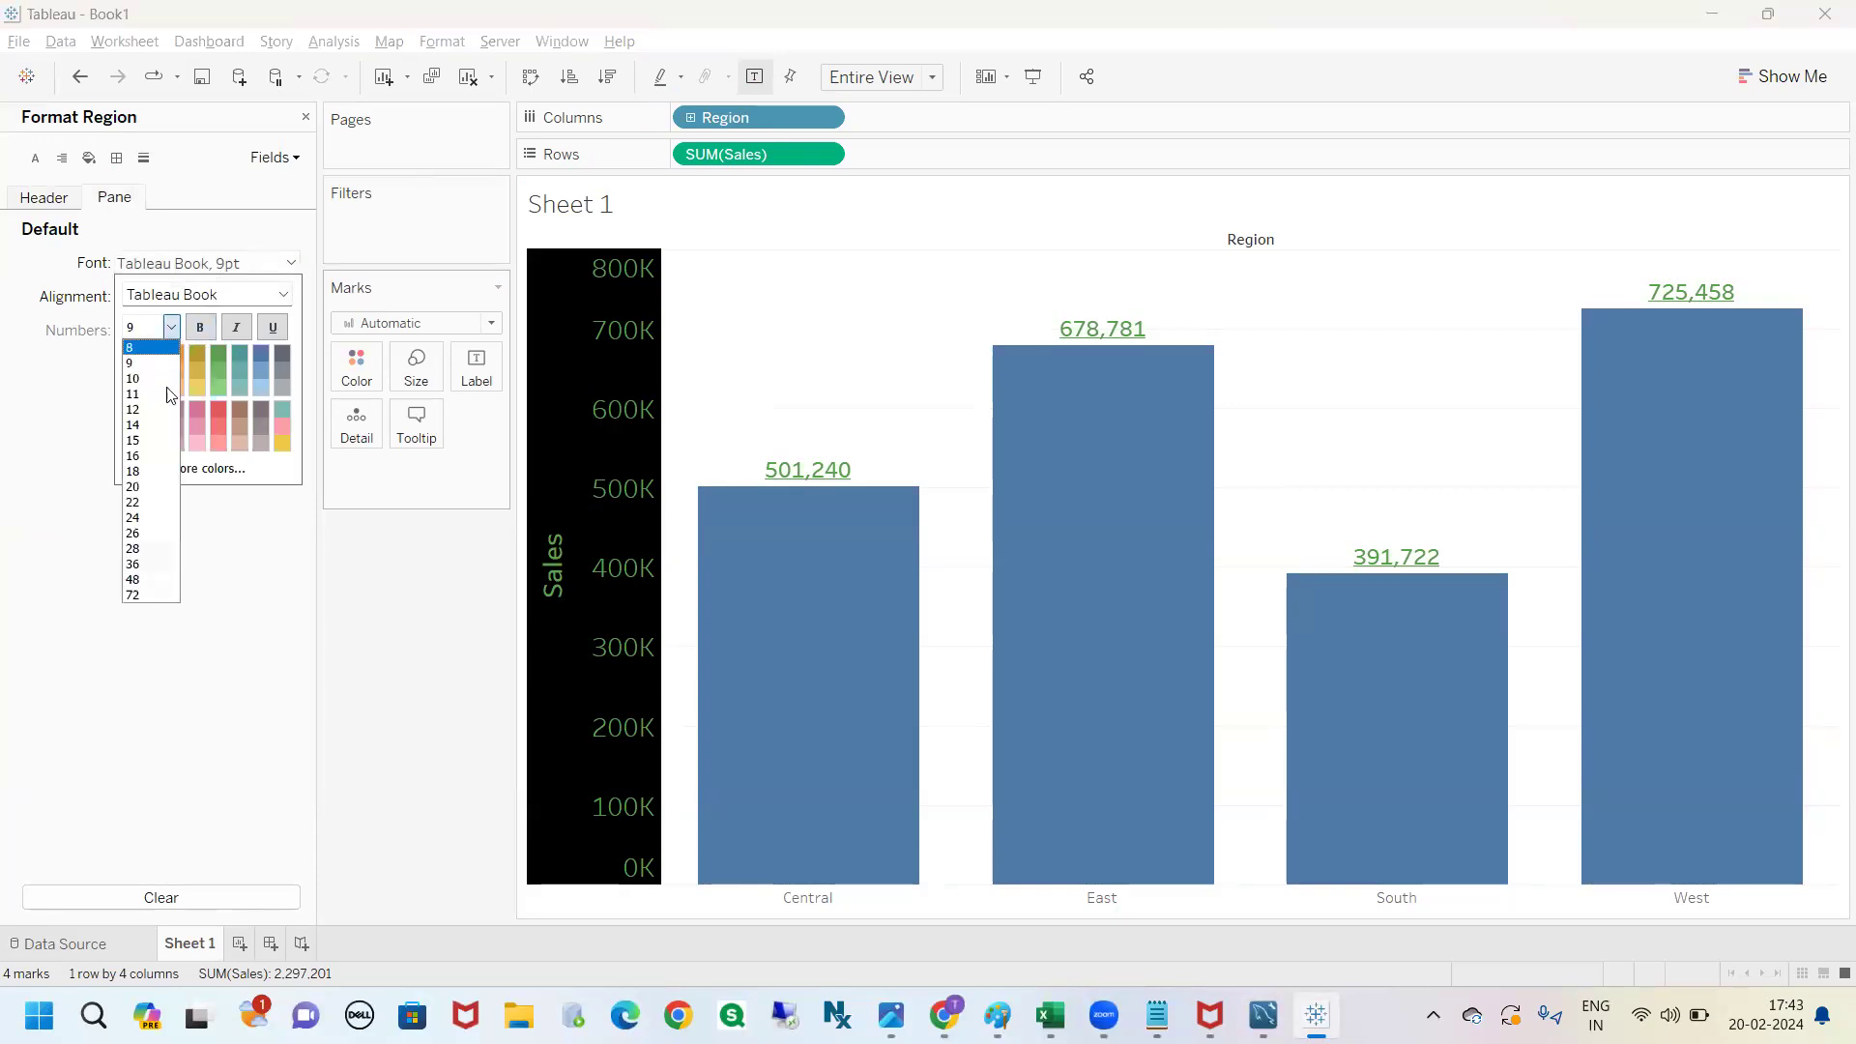
pyautogui.click(154, 528)
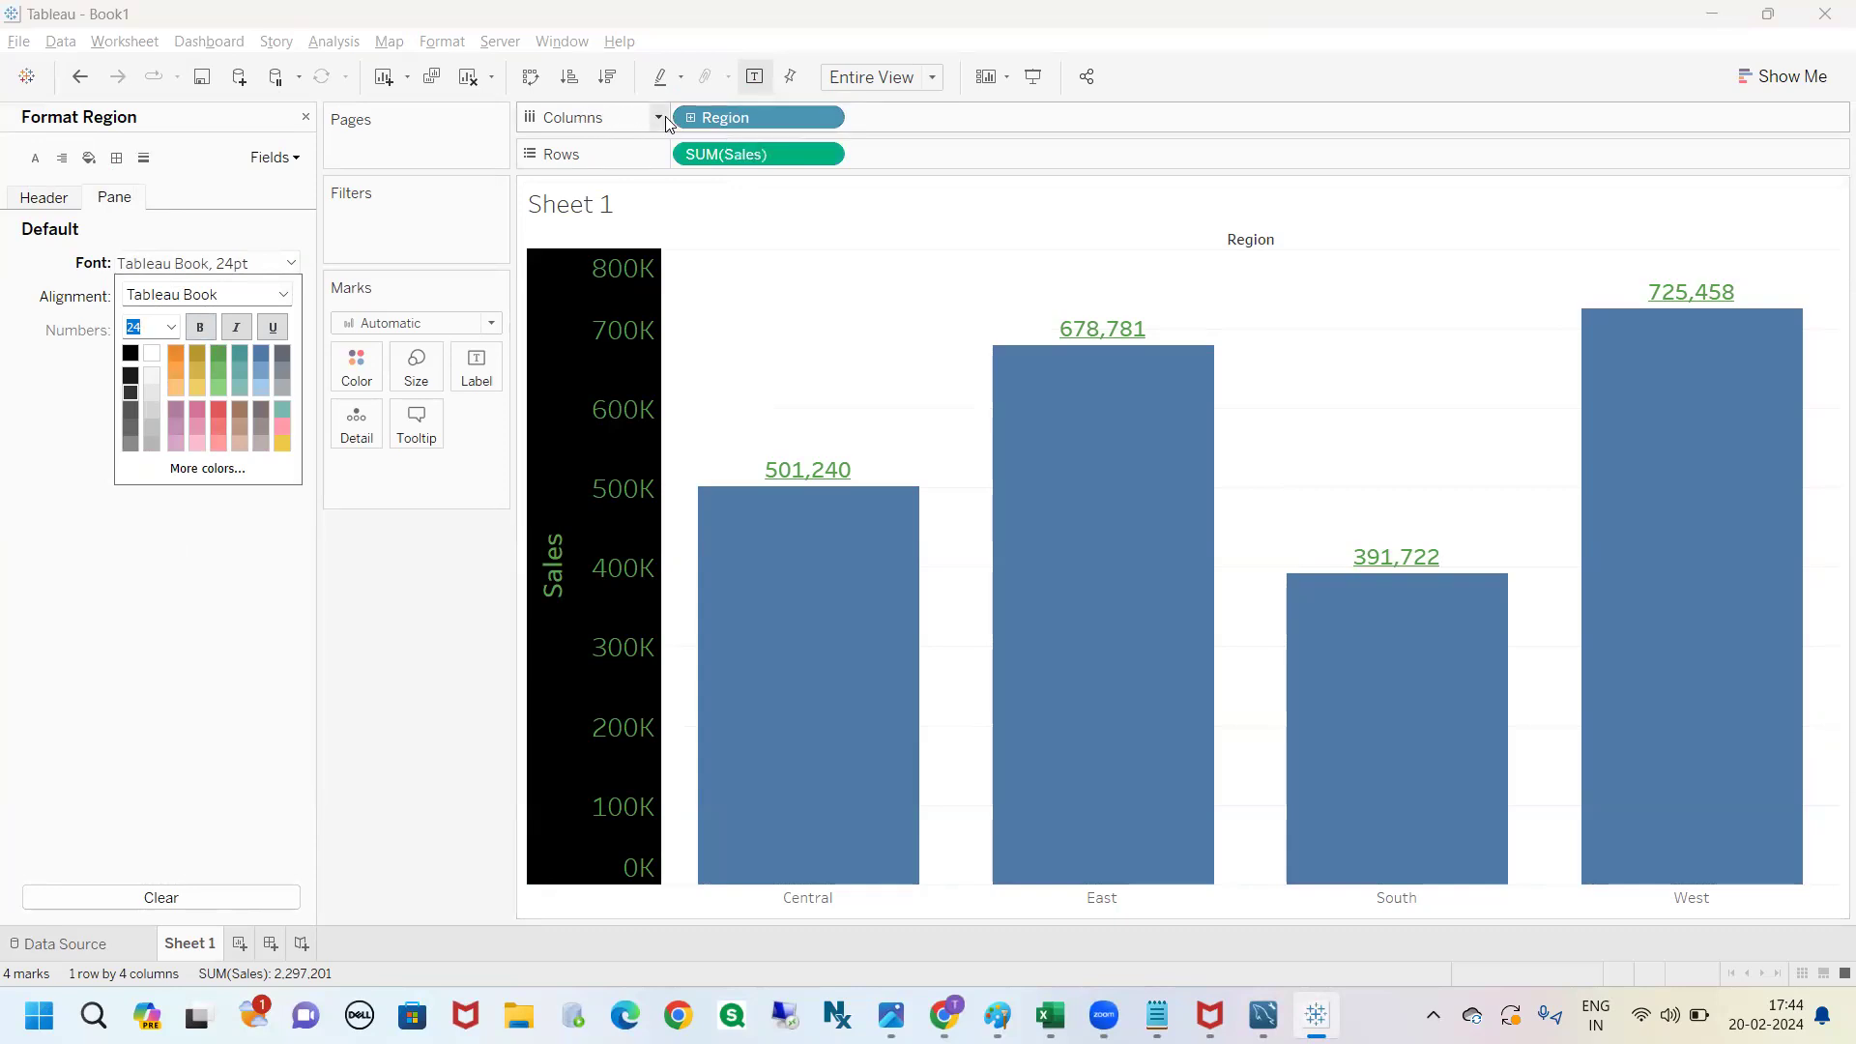
pyautogui.click(87, 222)
pyautogui.click(68, 197)
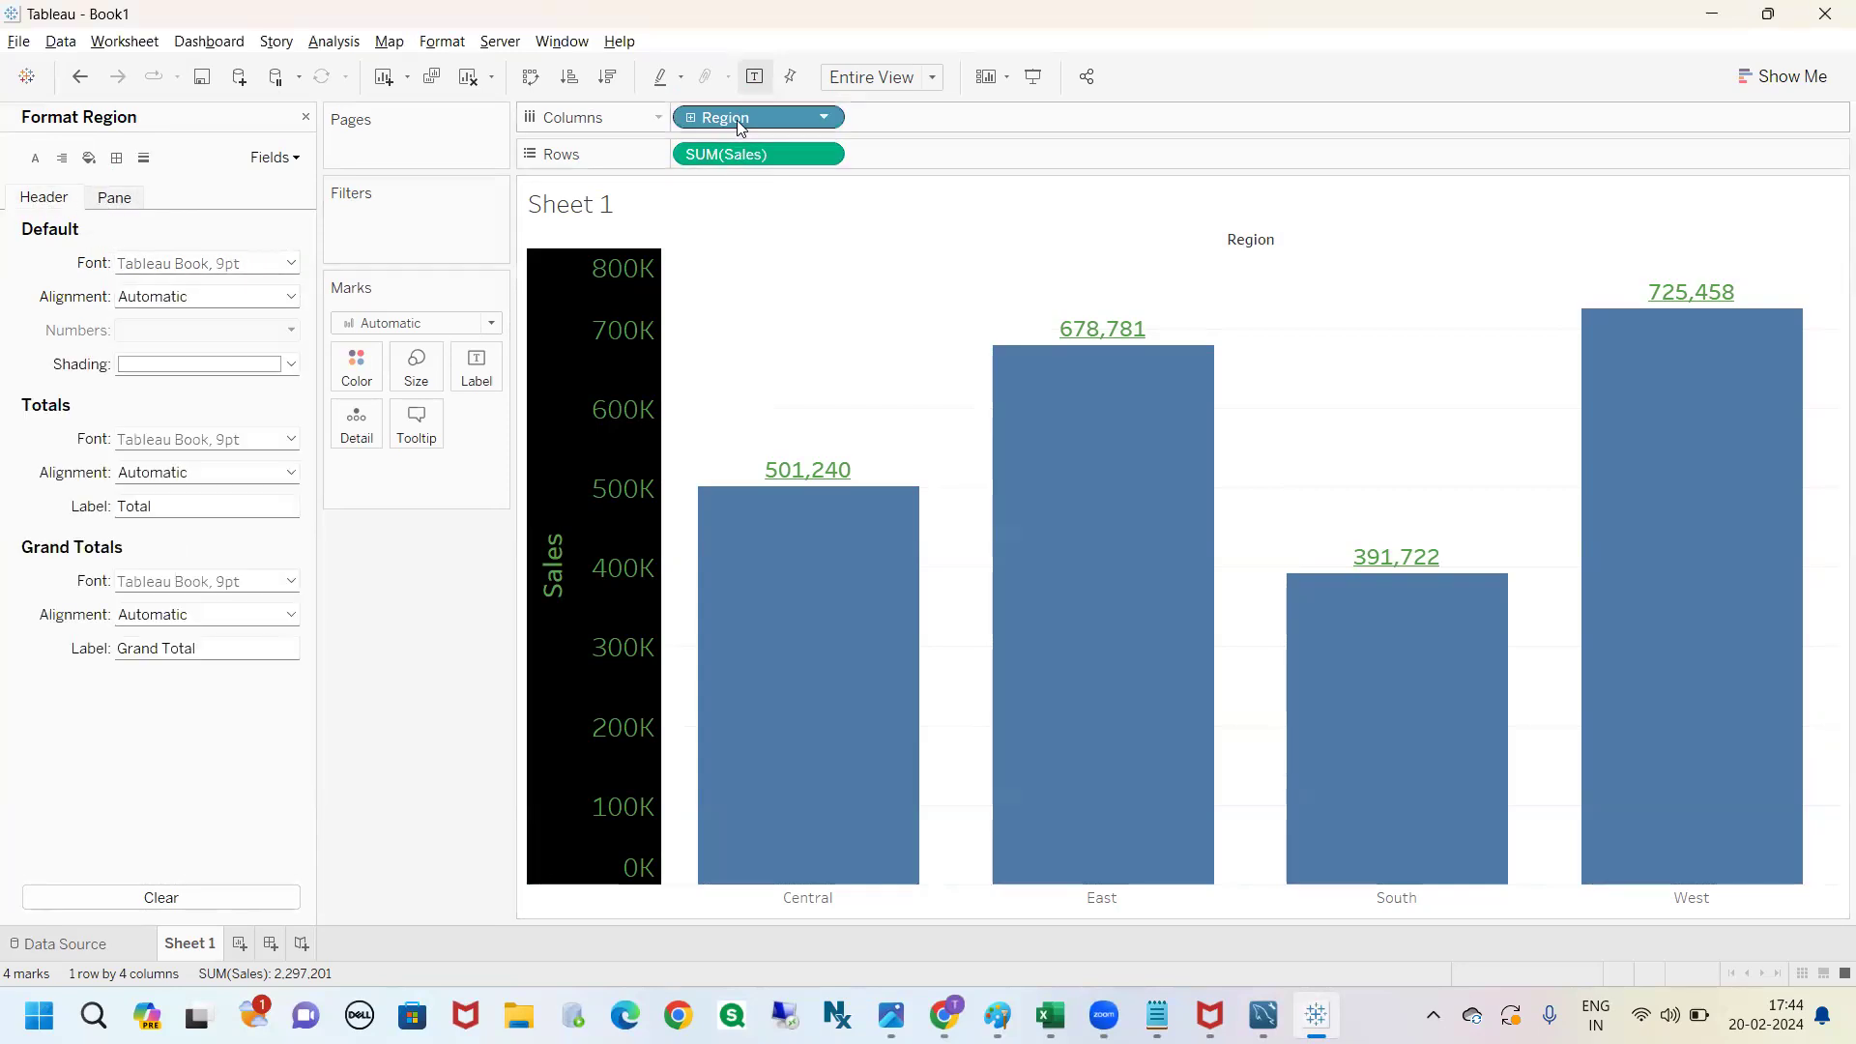
pyautogui.click(117, 197)
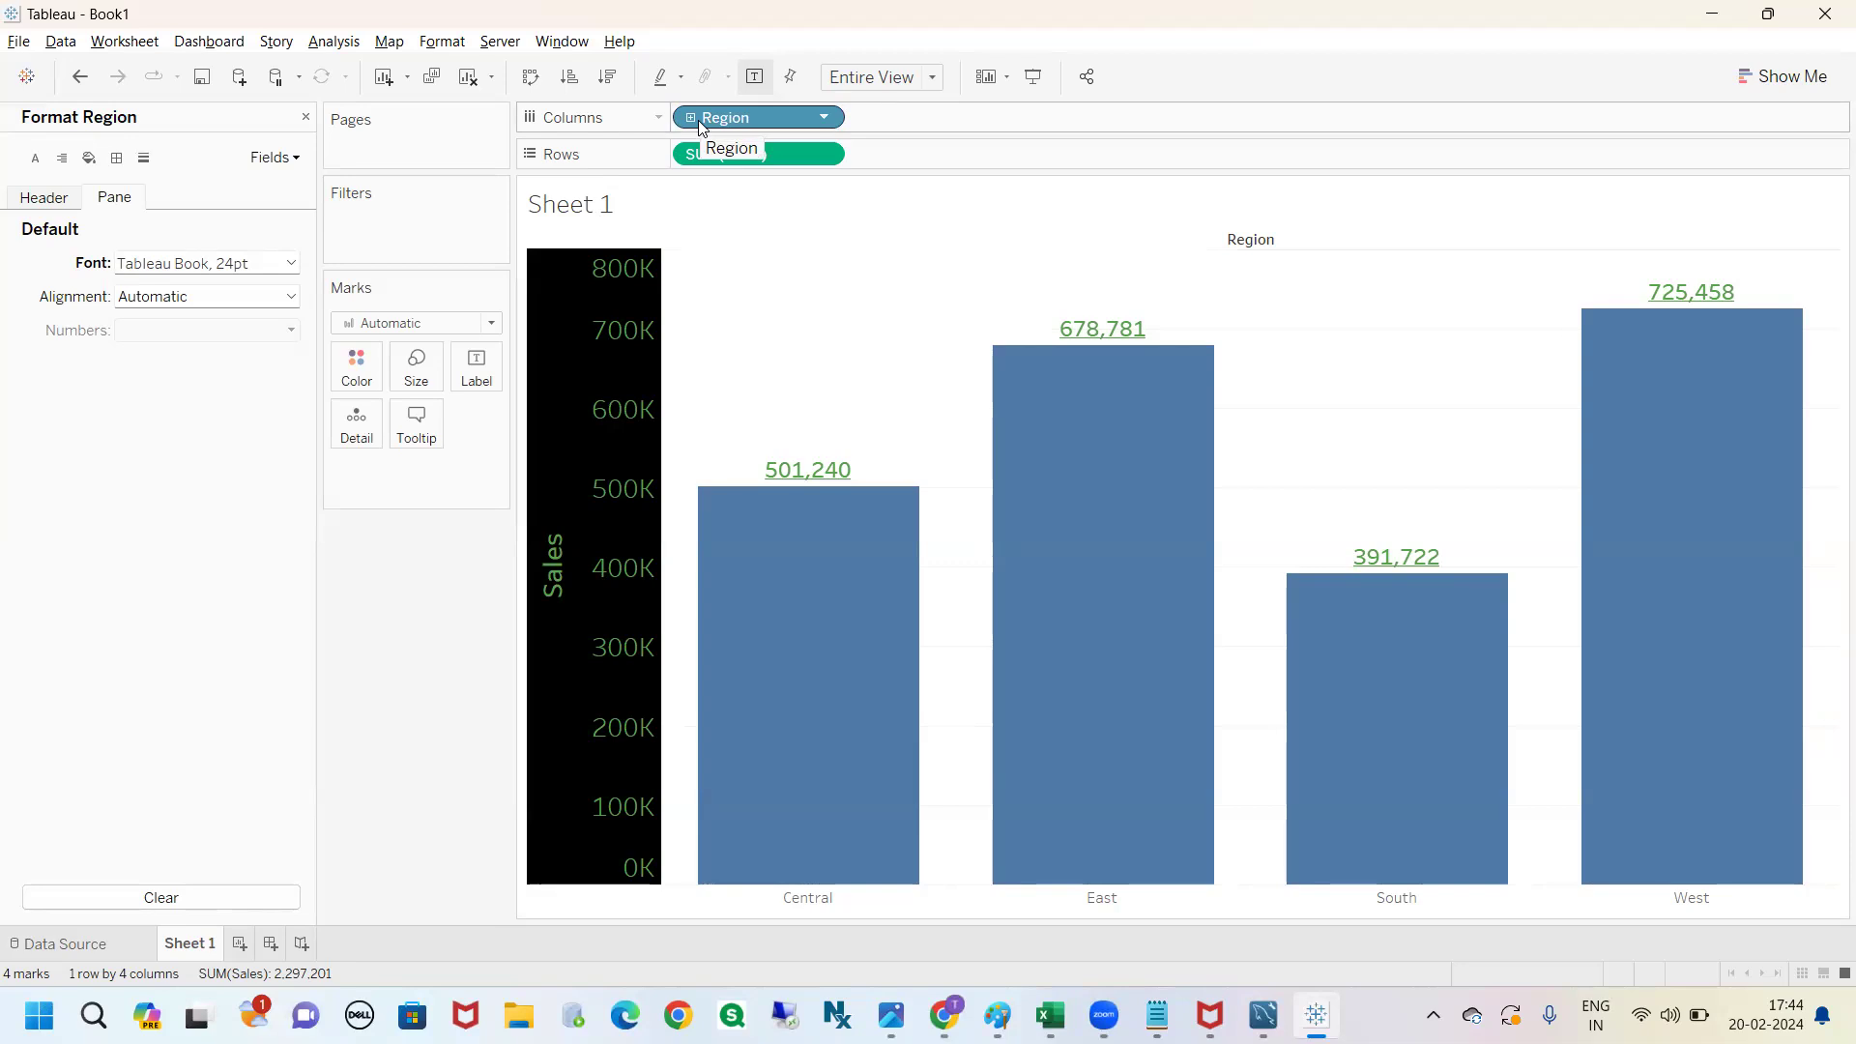
# Set the default header font size of the Region field to 18 pt.
pyautogui.click(49, 200)
pyautogui.click(277, 269)
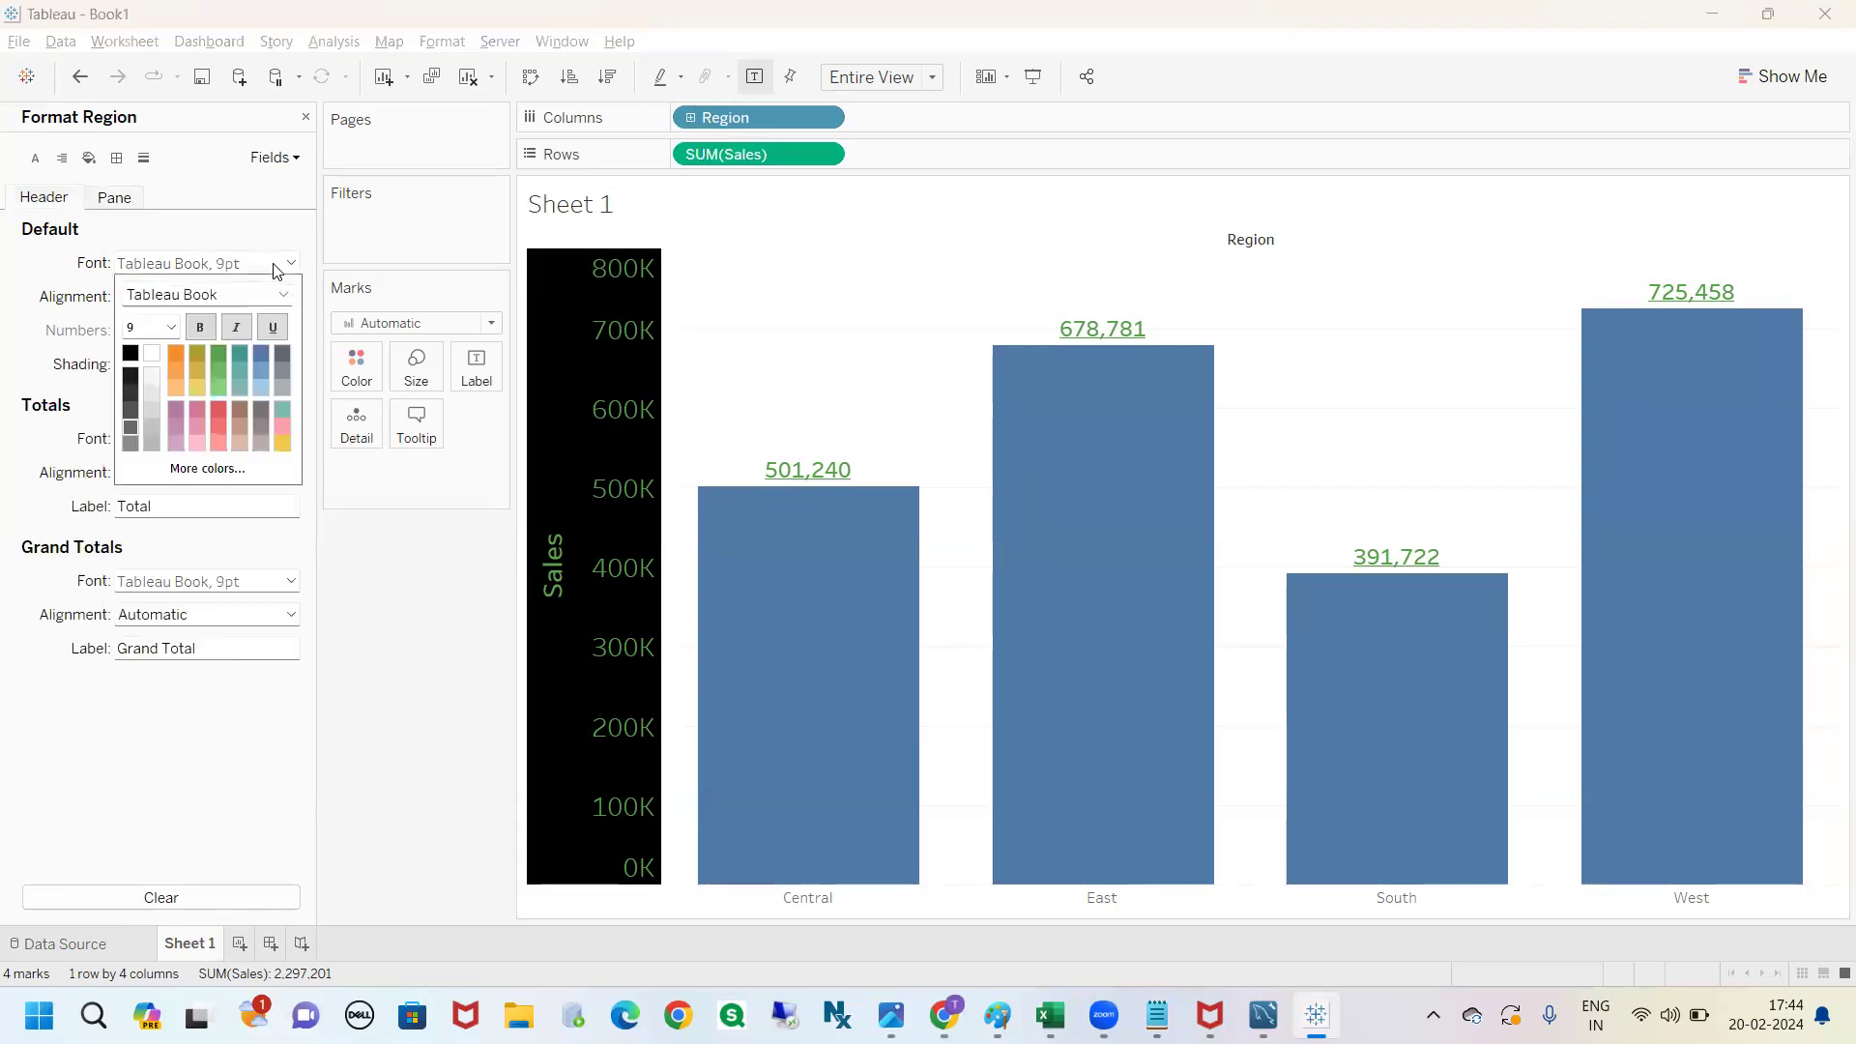
pyautogui.click(171, 328)
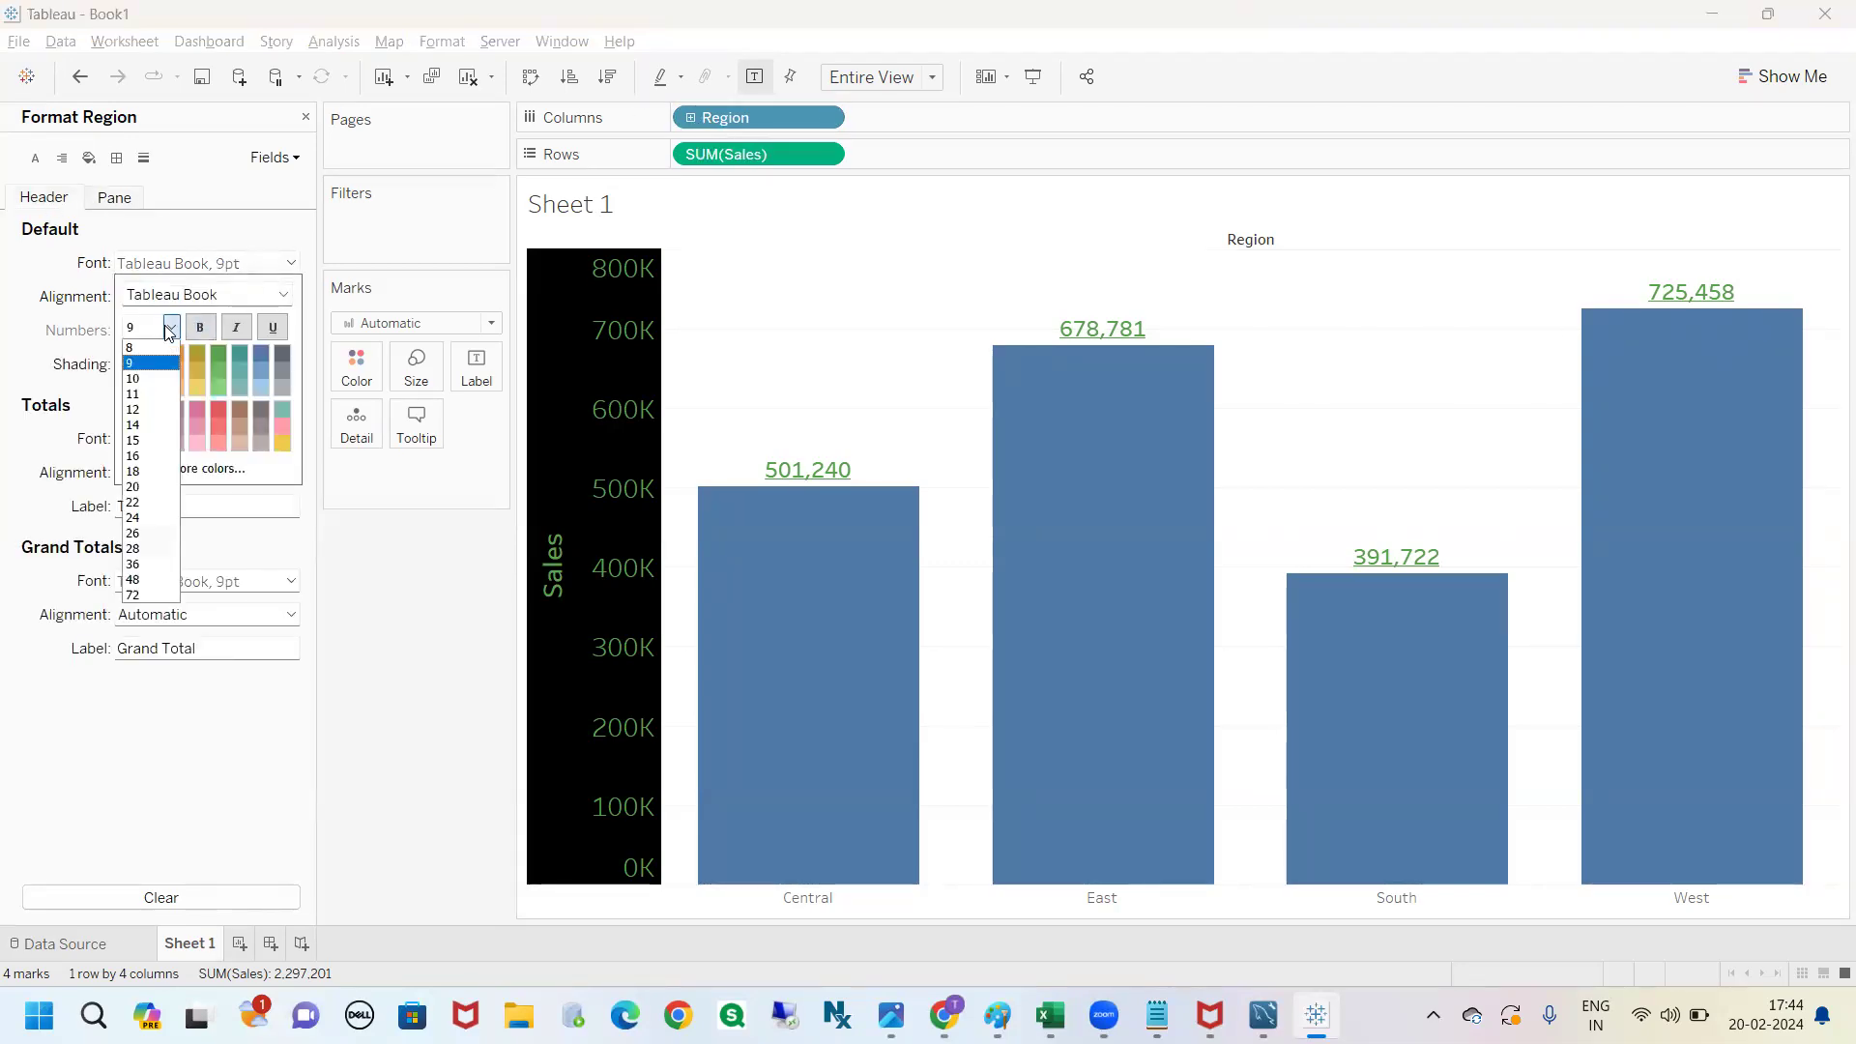
pyautogui.click(130, 472)
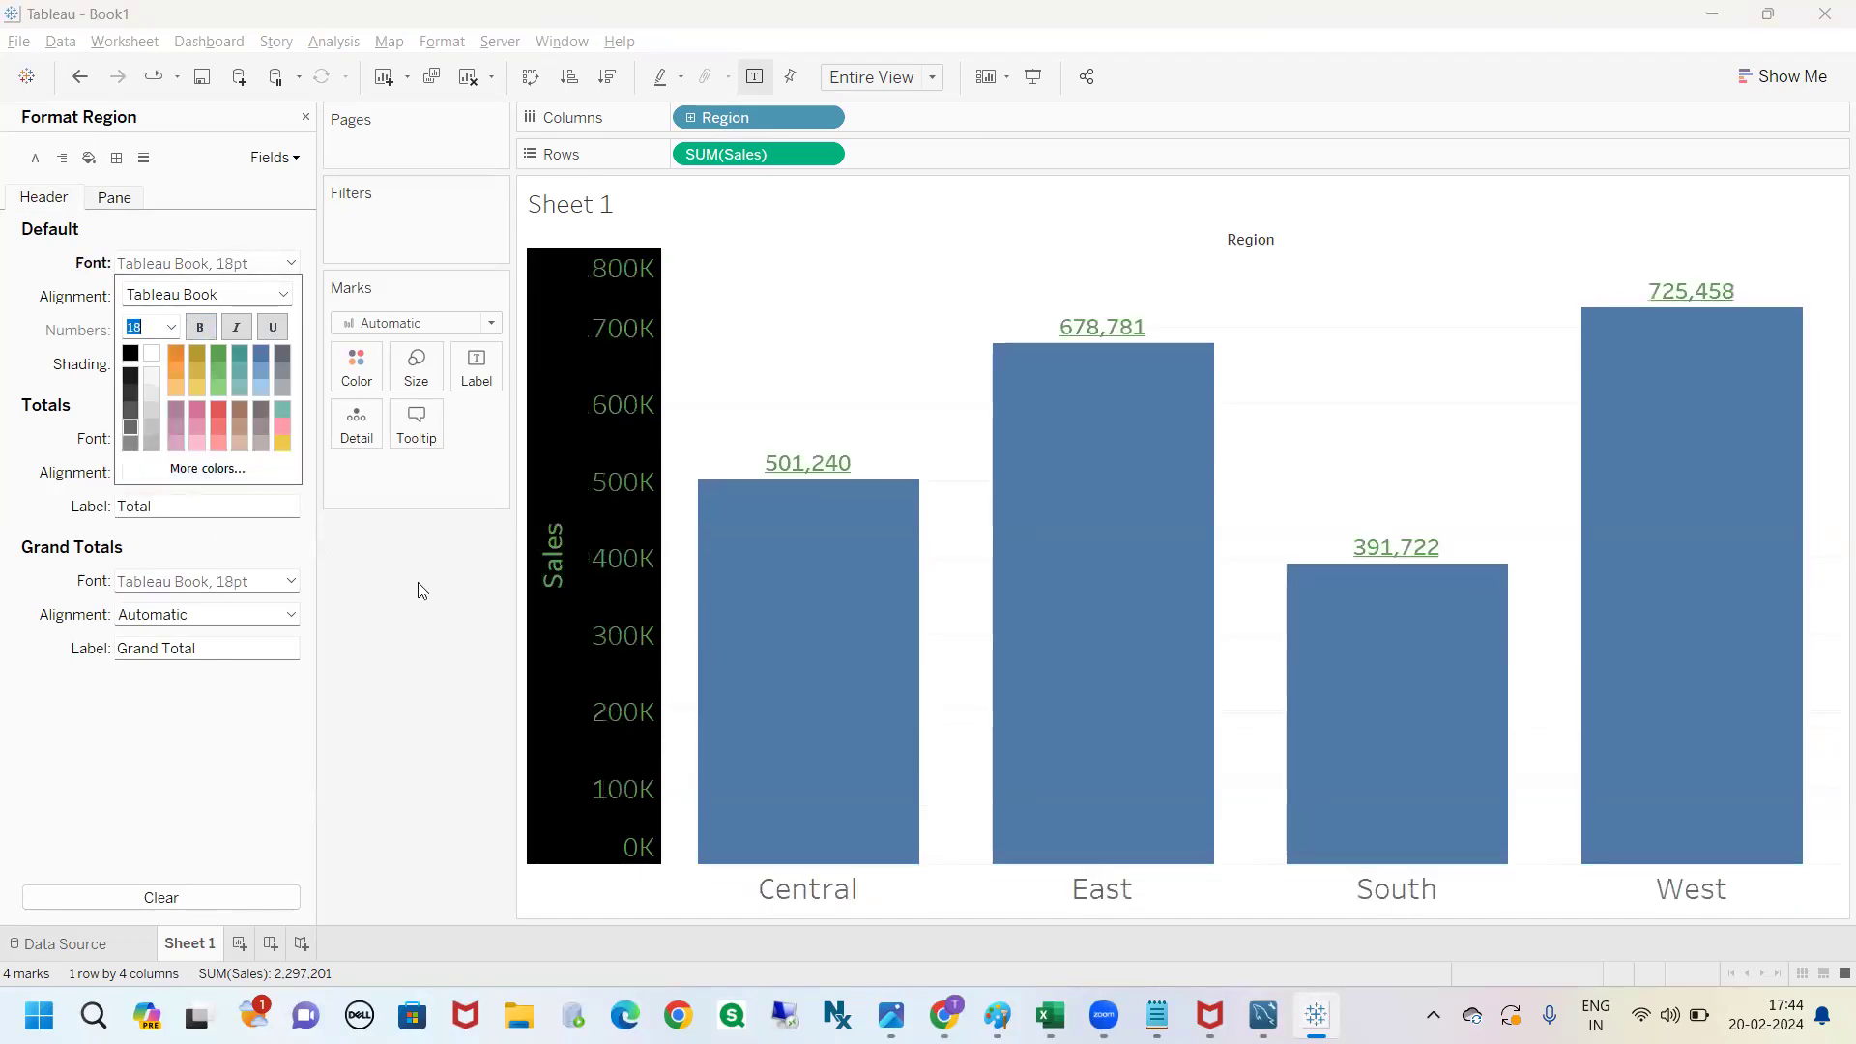
pyautogui.moveTo(764, 853)
pyautogui.mouseDown()
pyautogui.moveTo(686, 878)
pyautogui.moveTo(601, 851)
pyautogui.mouseUp()
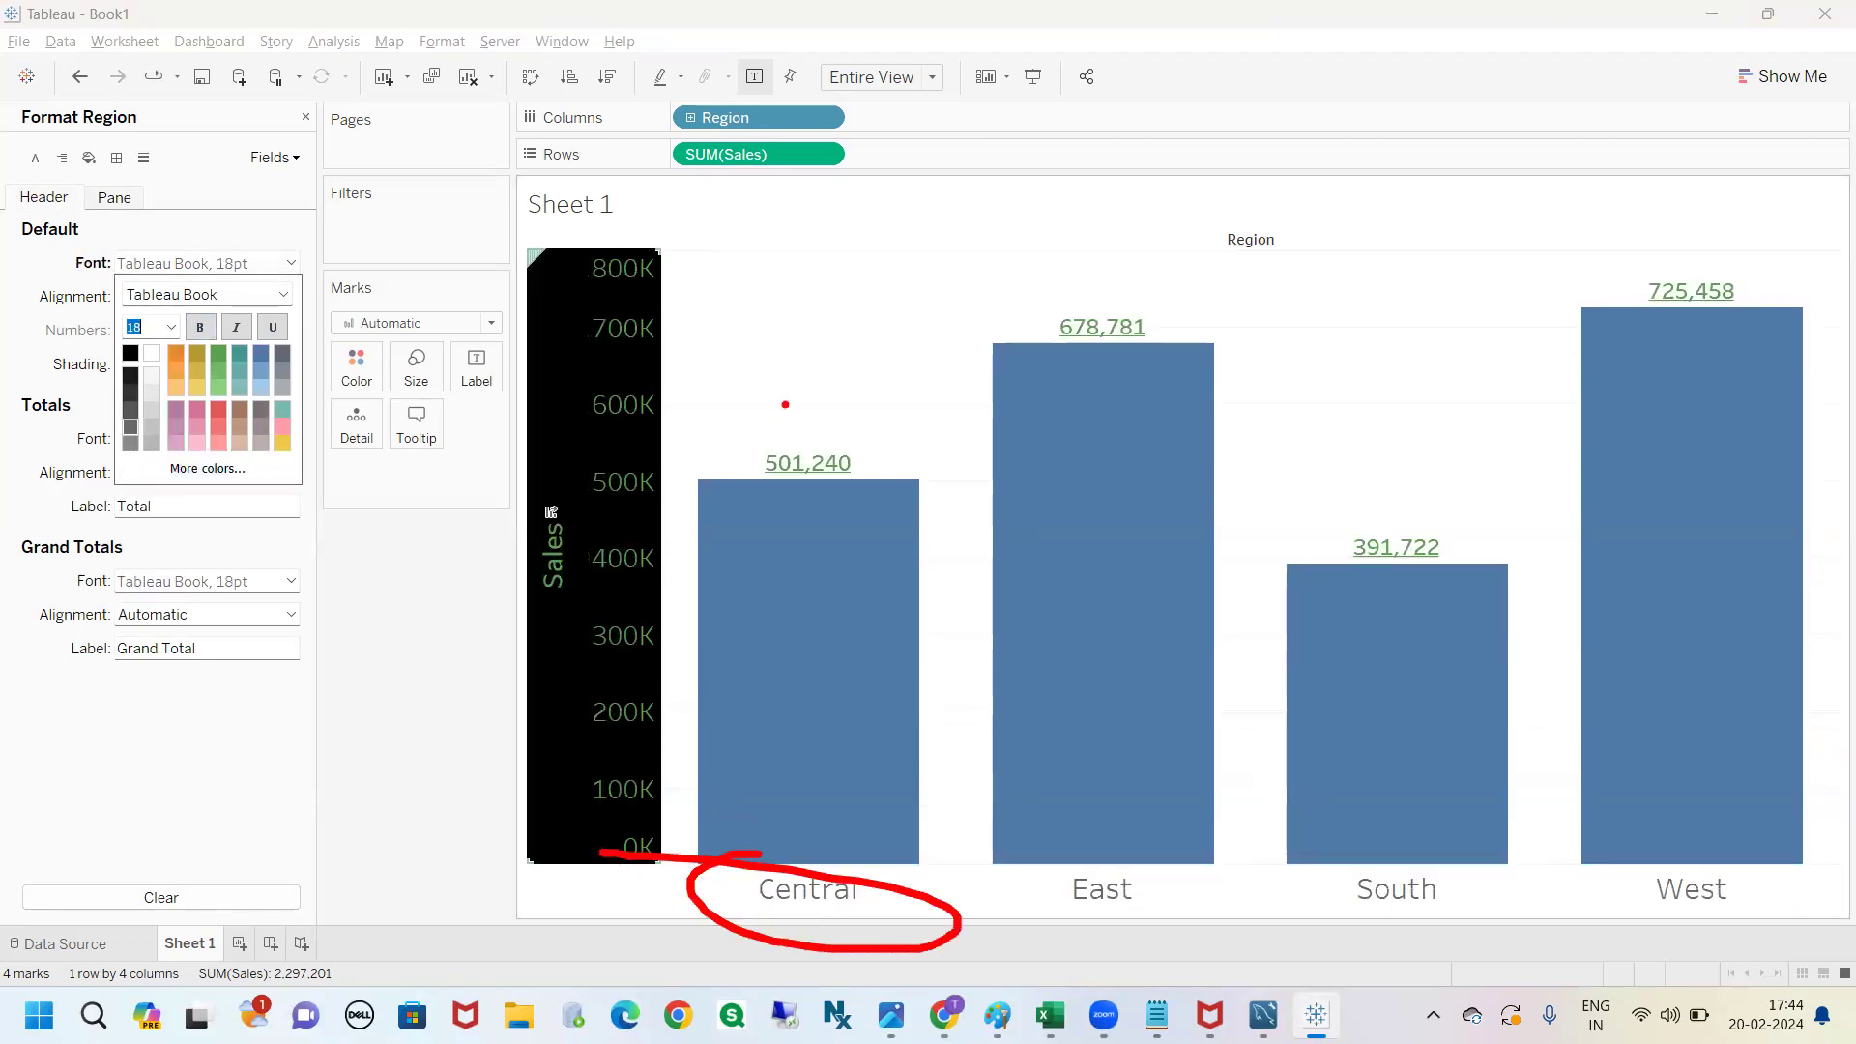
pyautogui.press('Escape')
# Color Region's default header font orange and set the header shading to black.
pyautogui.click(291, 263)
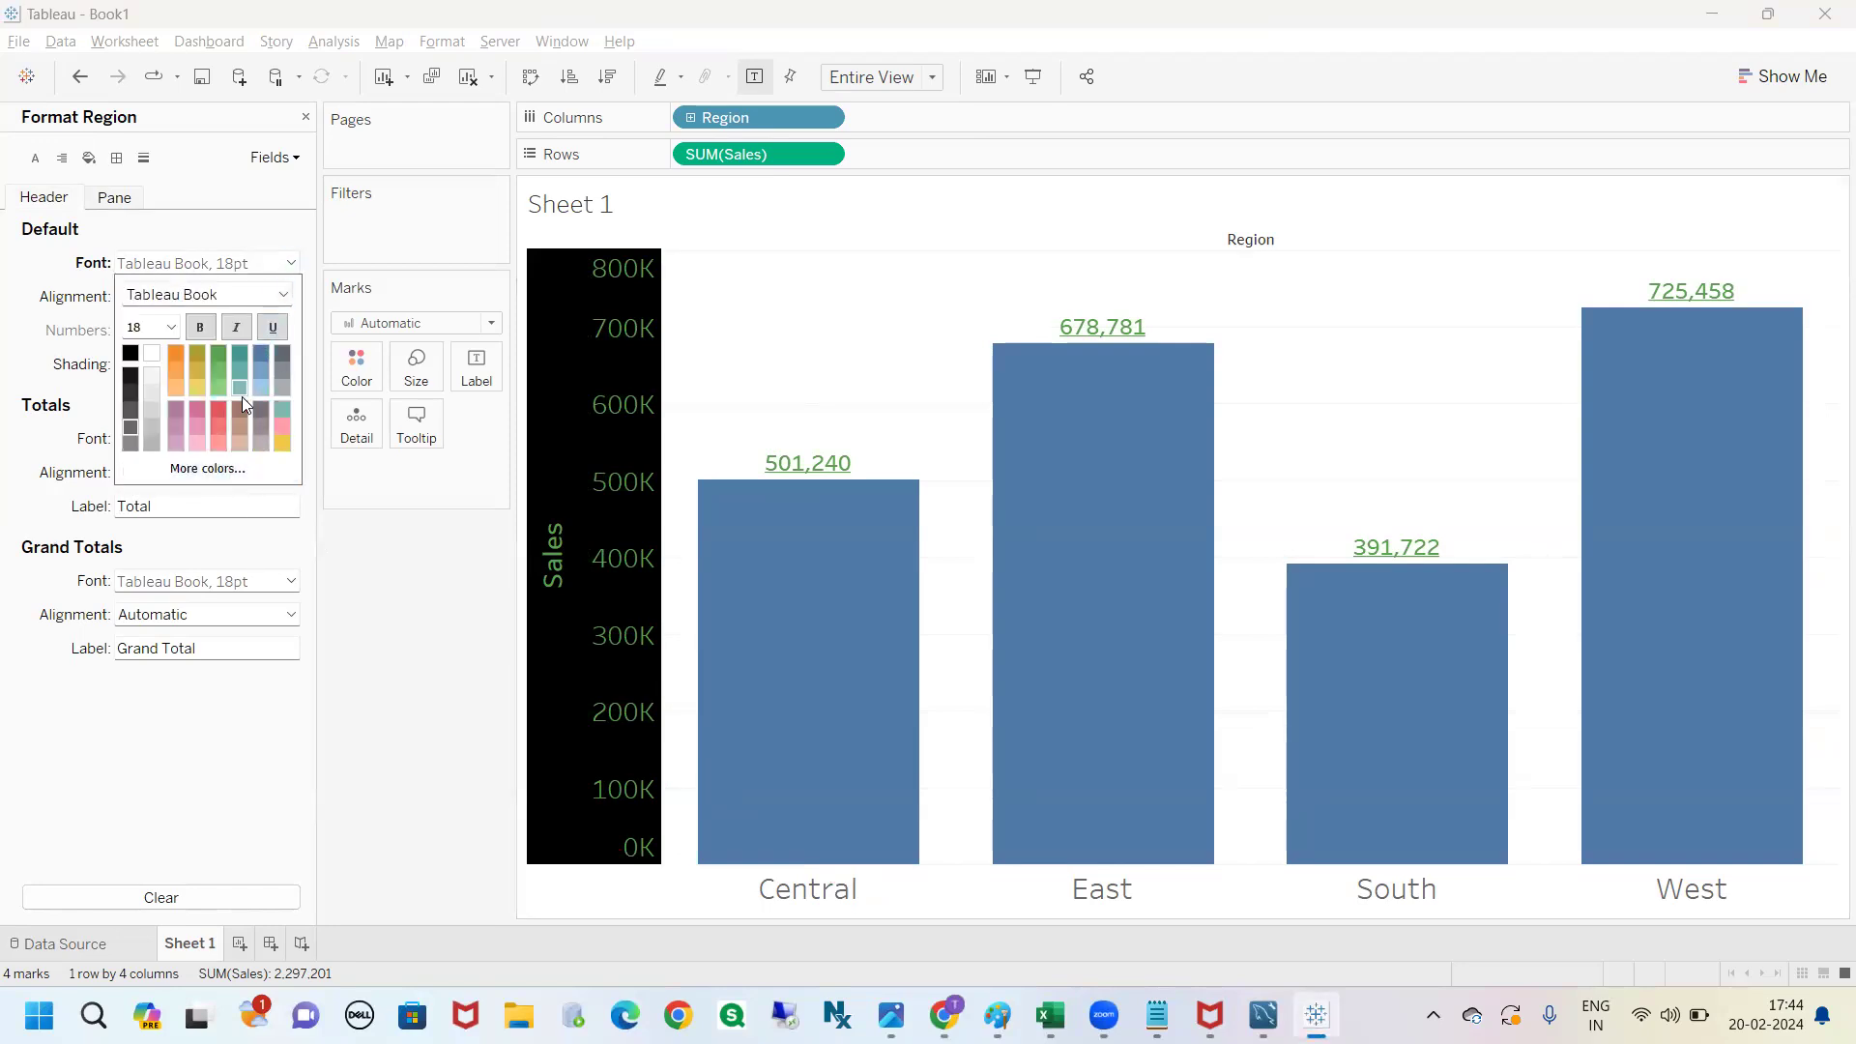
pyautogui.click(182, 352)
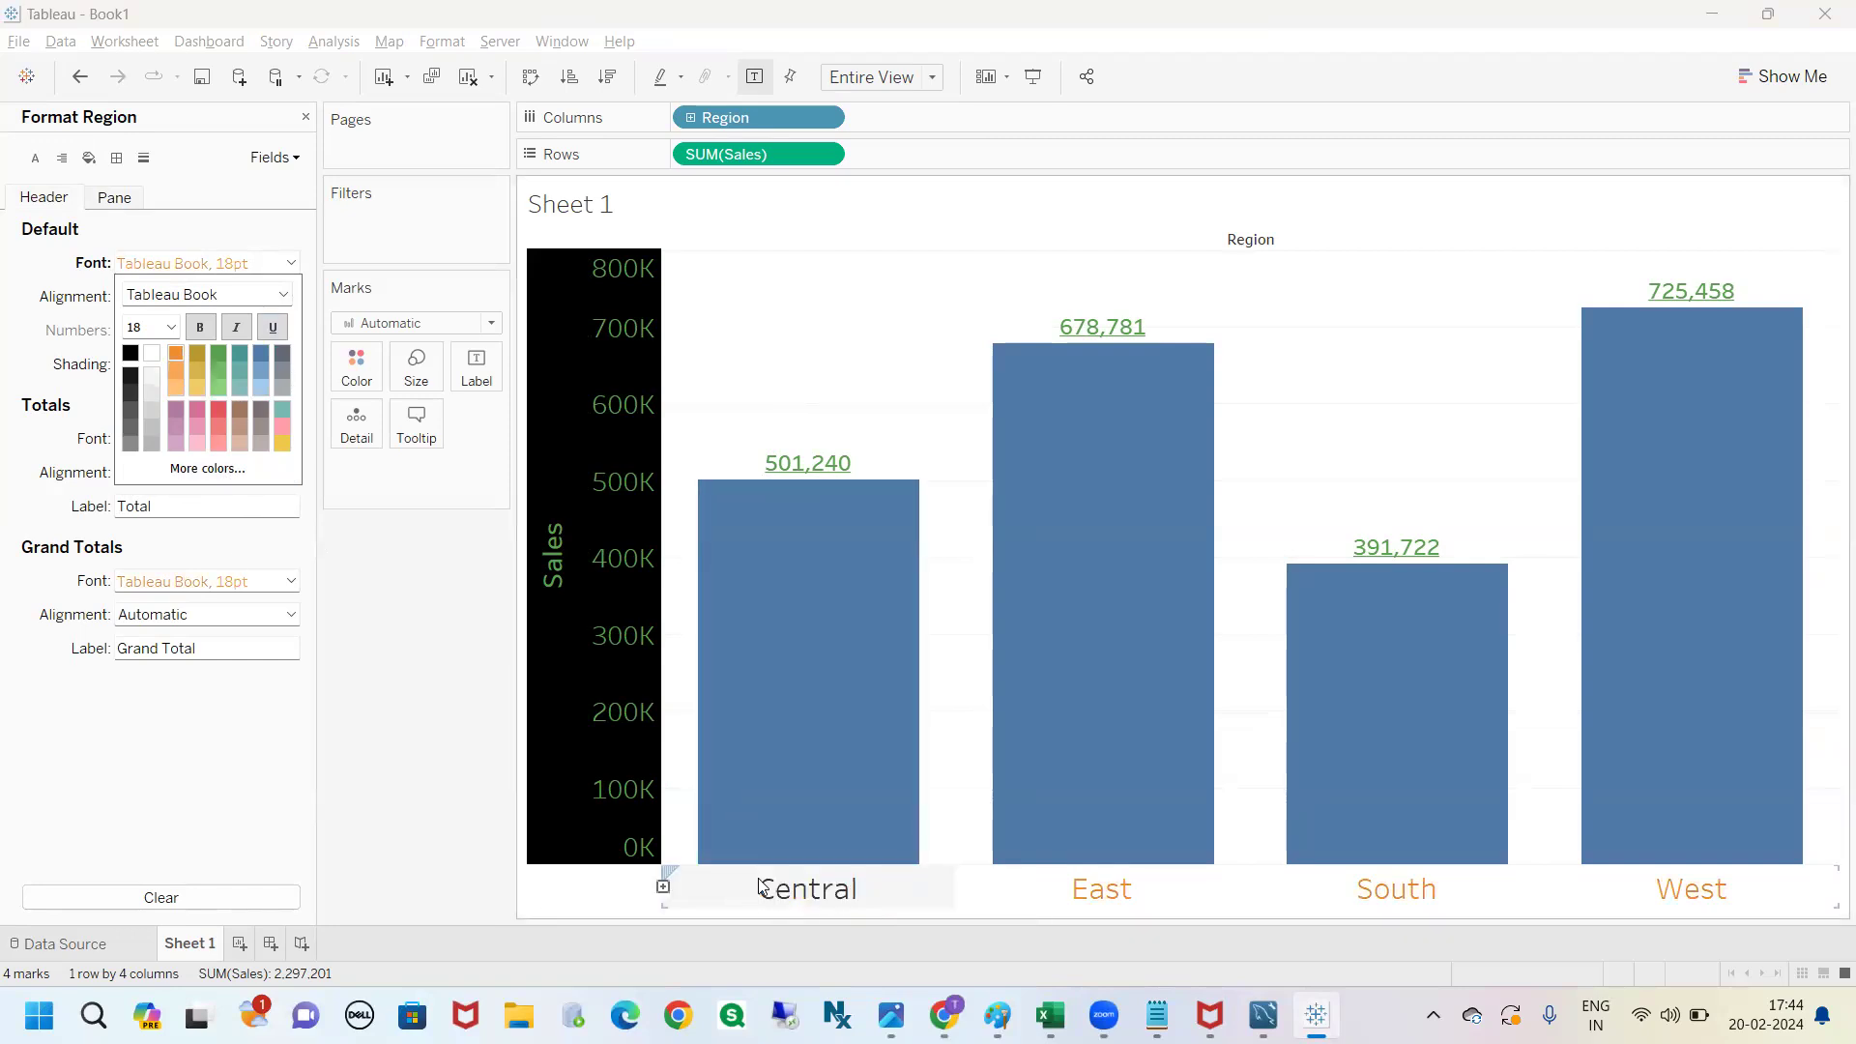
pyautogui.click(87, 309)
pyautogui.click(181, 364)
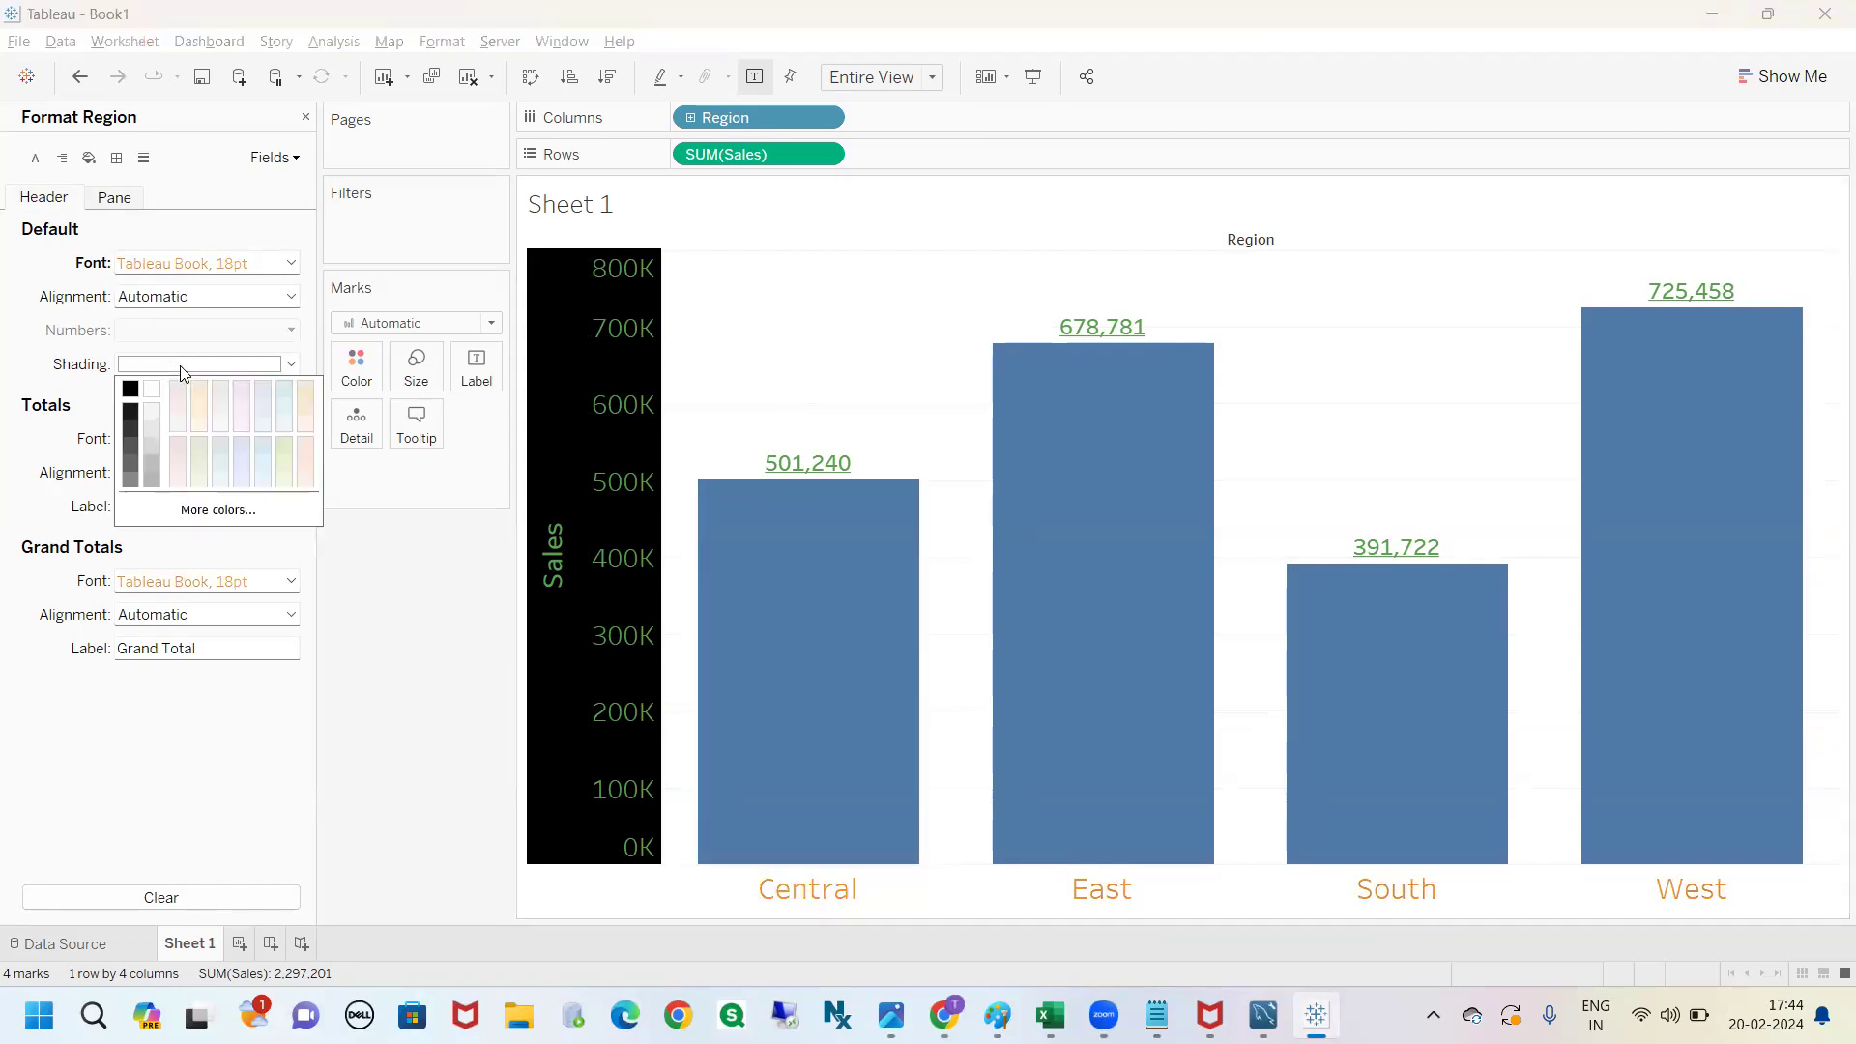
pyautogui.click(130, 389)
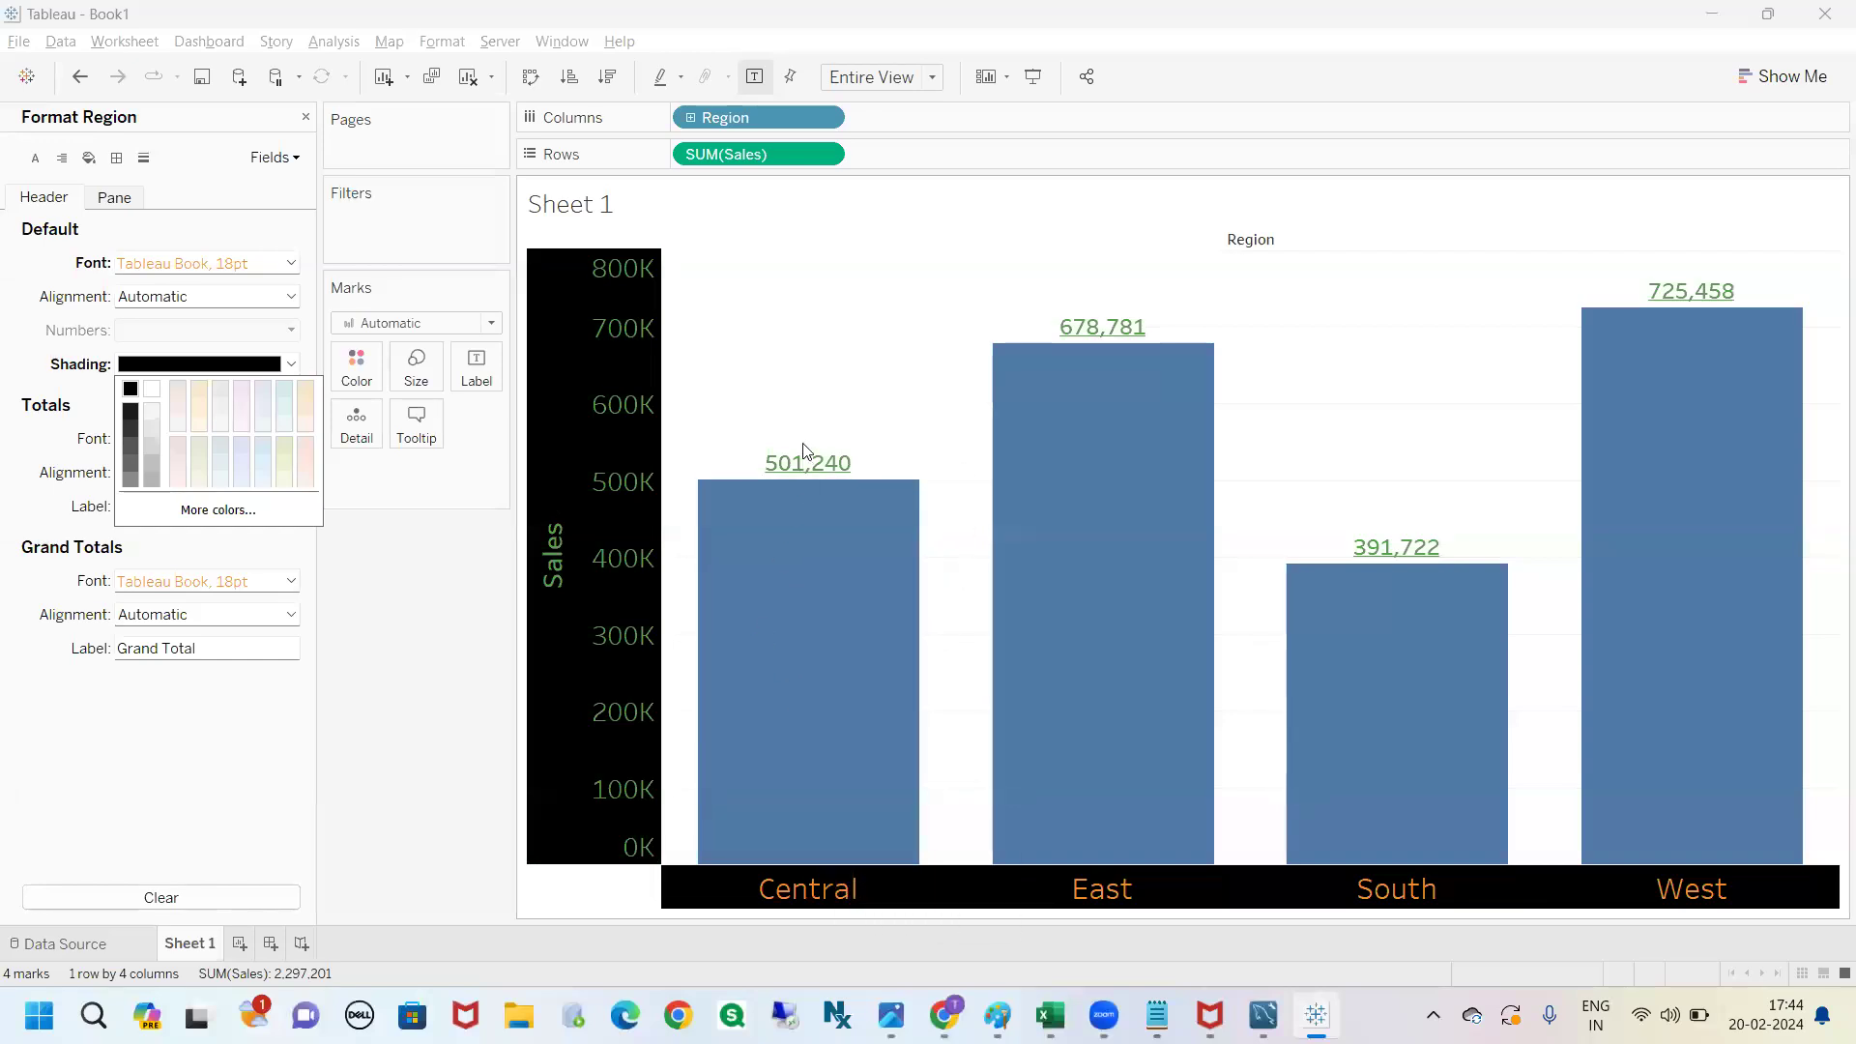
pyautogui.click(397, 694)
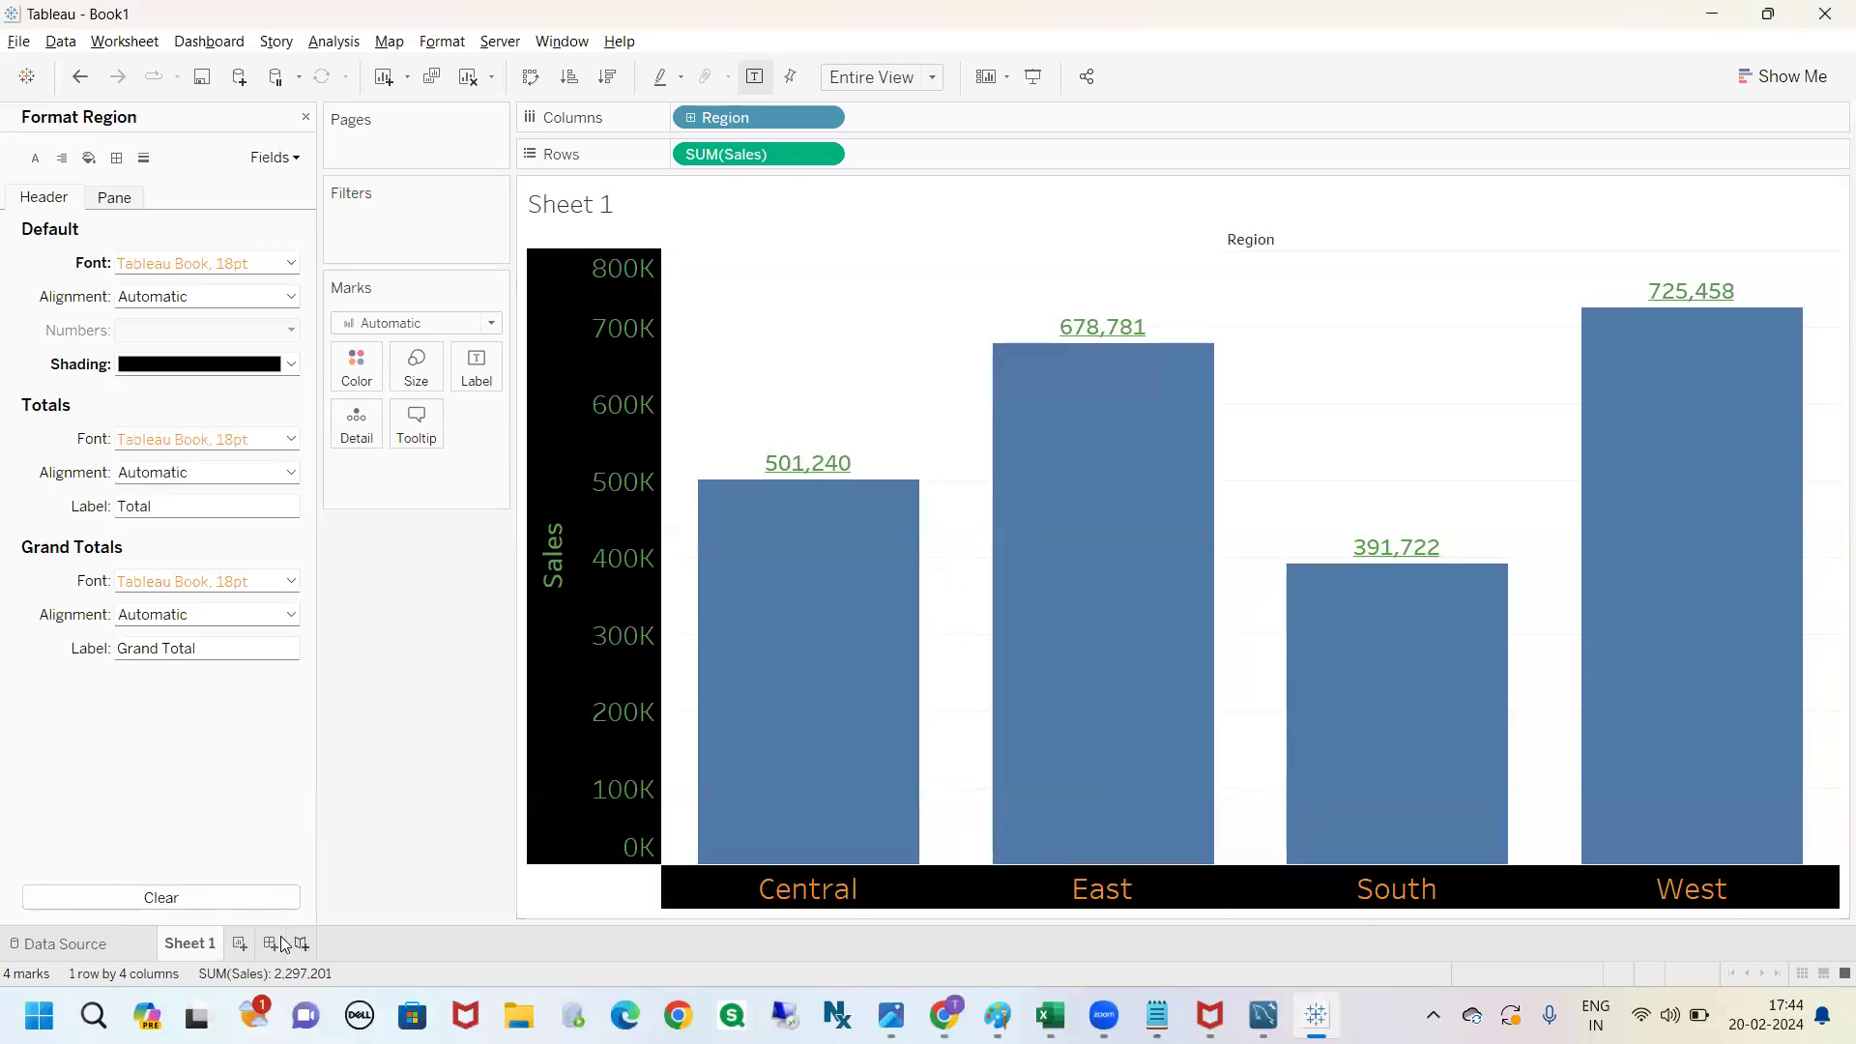
# Create a new worksheet, search the data fields for "reg" and place Region on Text in the Marks card.
pyautogui.click(238, 943)
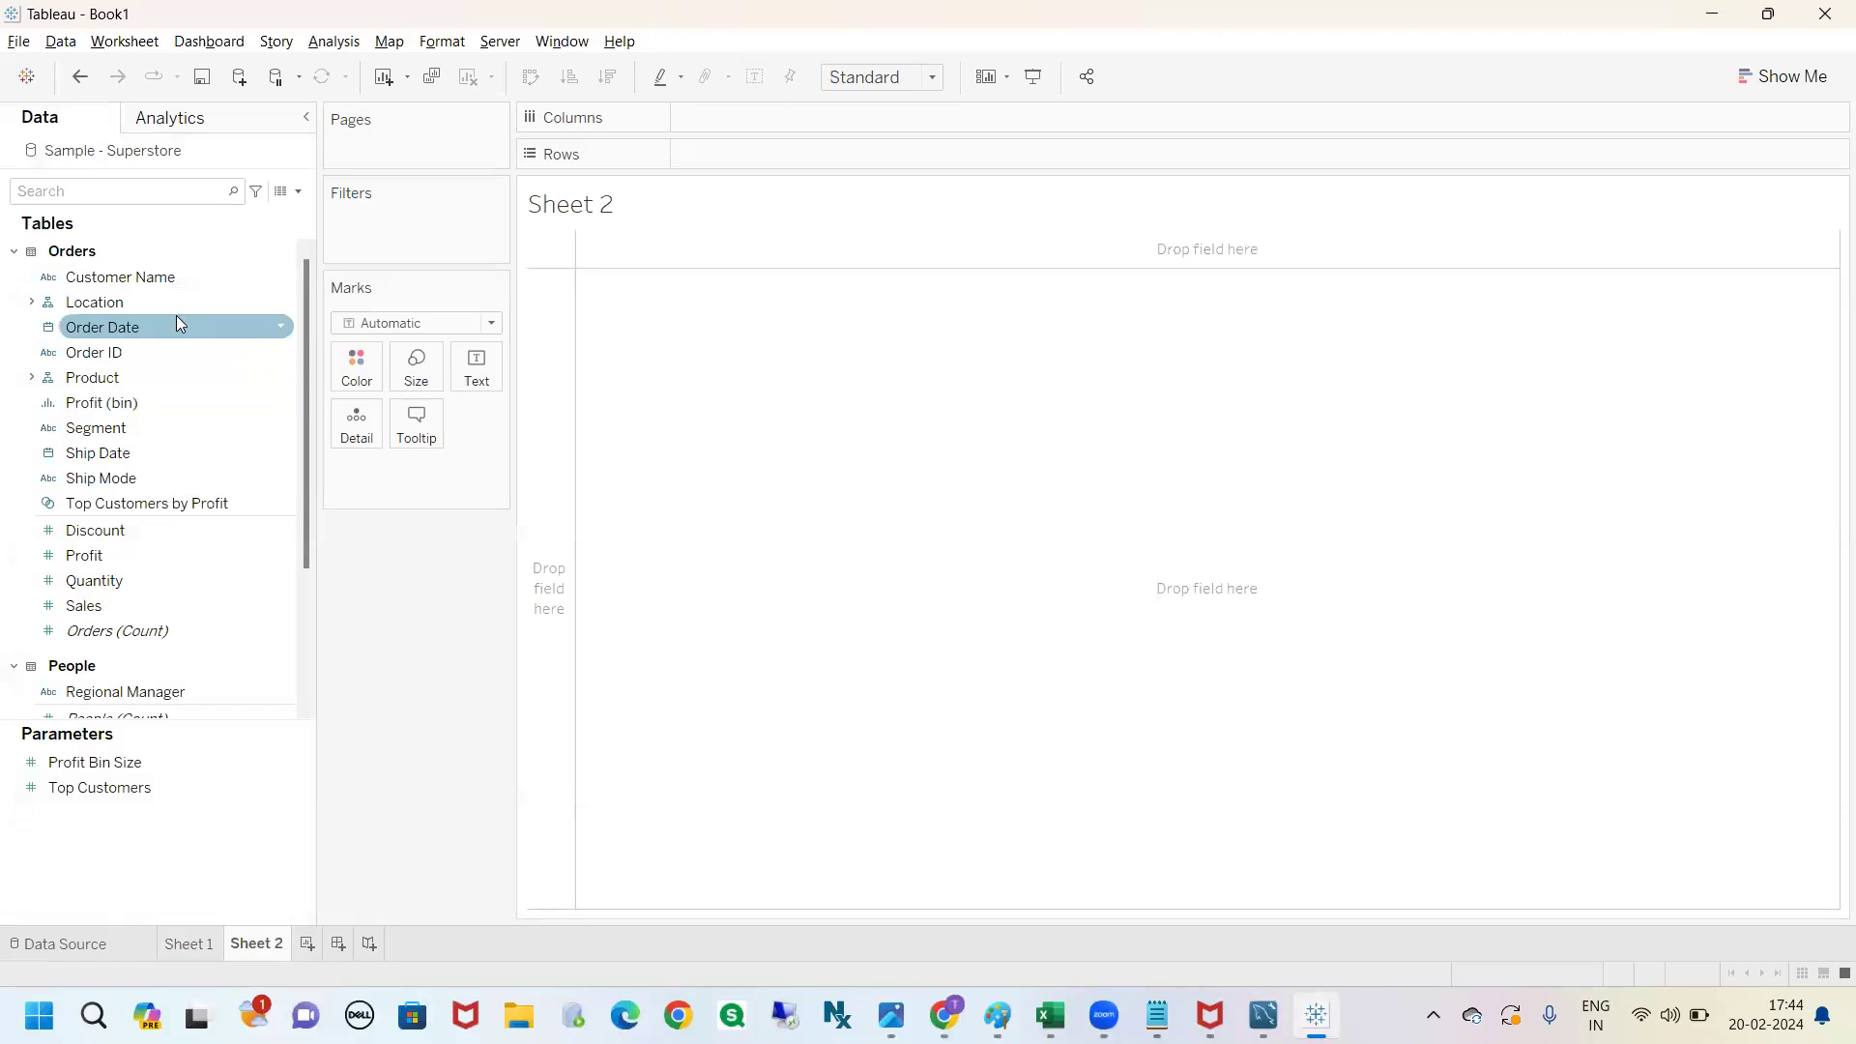
pyautogui.click(164, 193)
pyautogui.write('r')
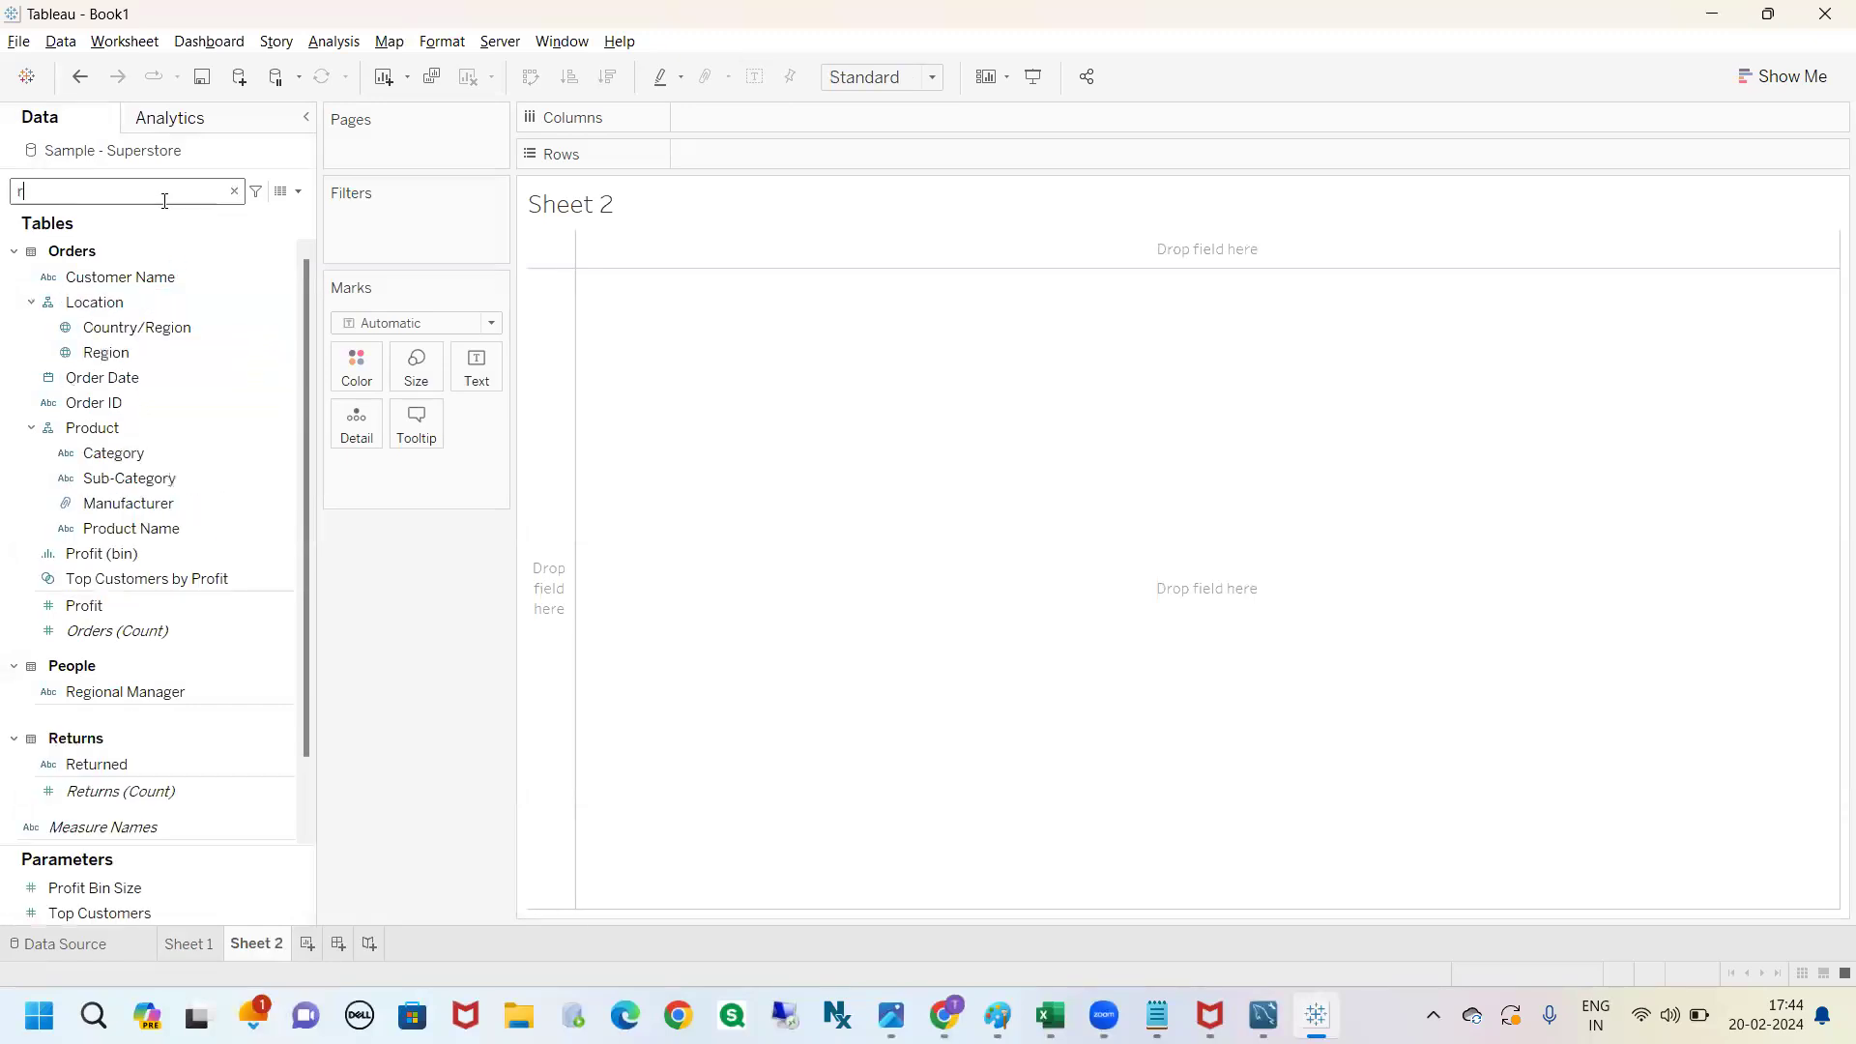
pyautogui.write('eg')
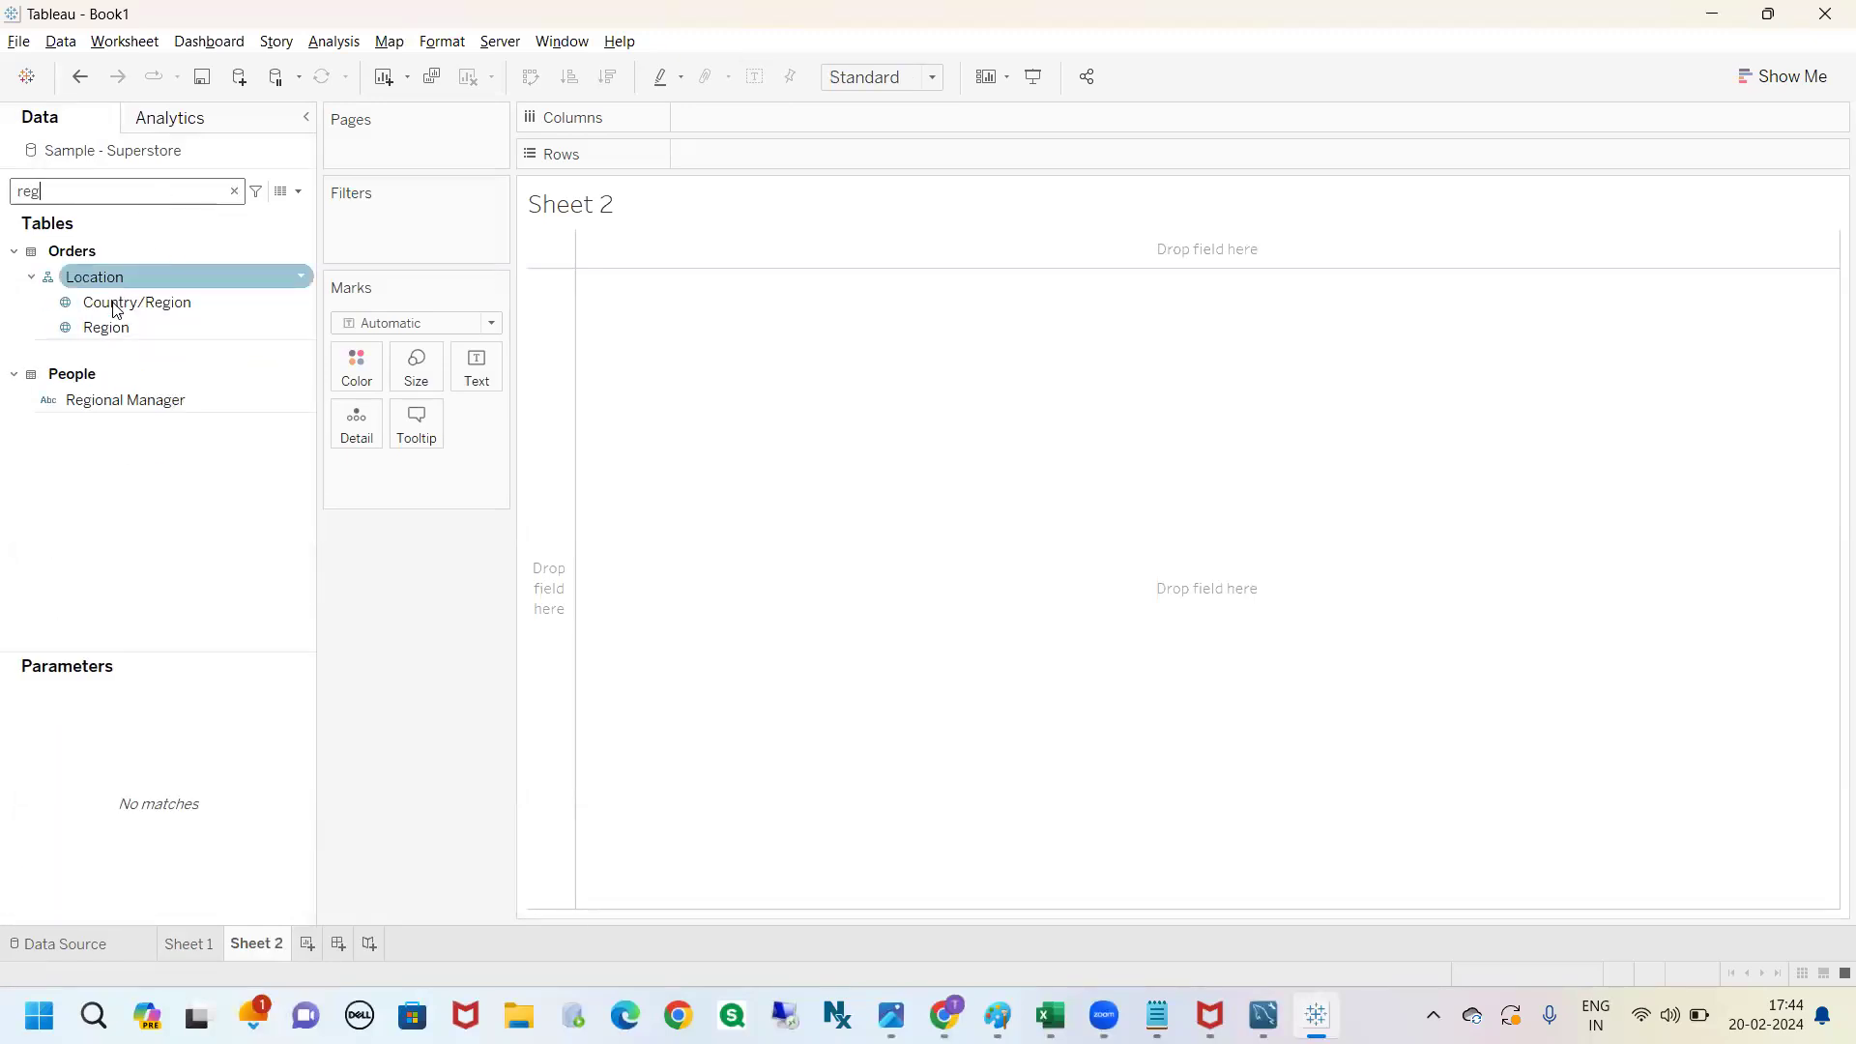
pyautogui.moveTo(108, 327); pyautogui.dragTo(476, 370)
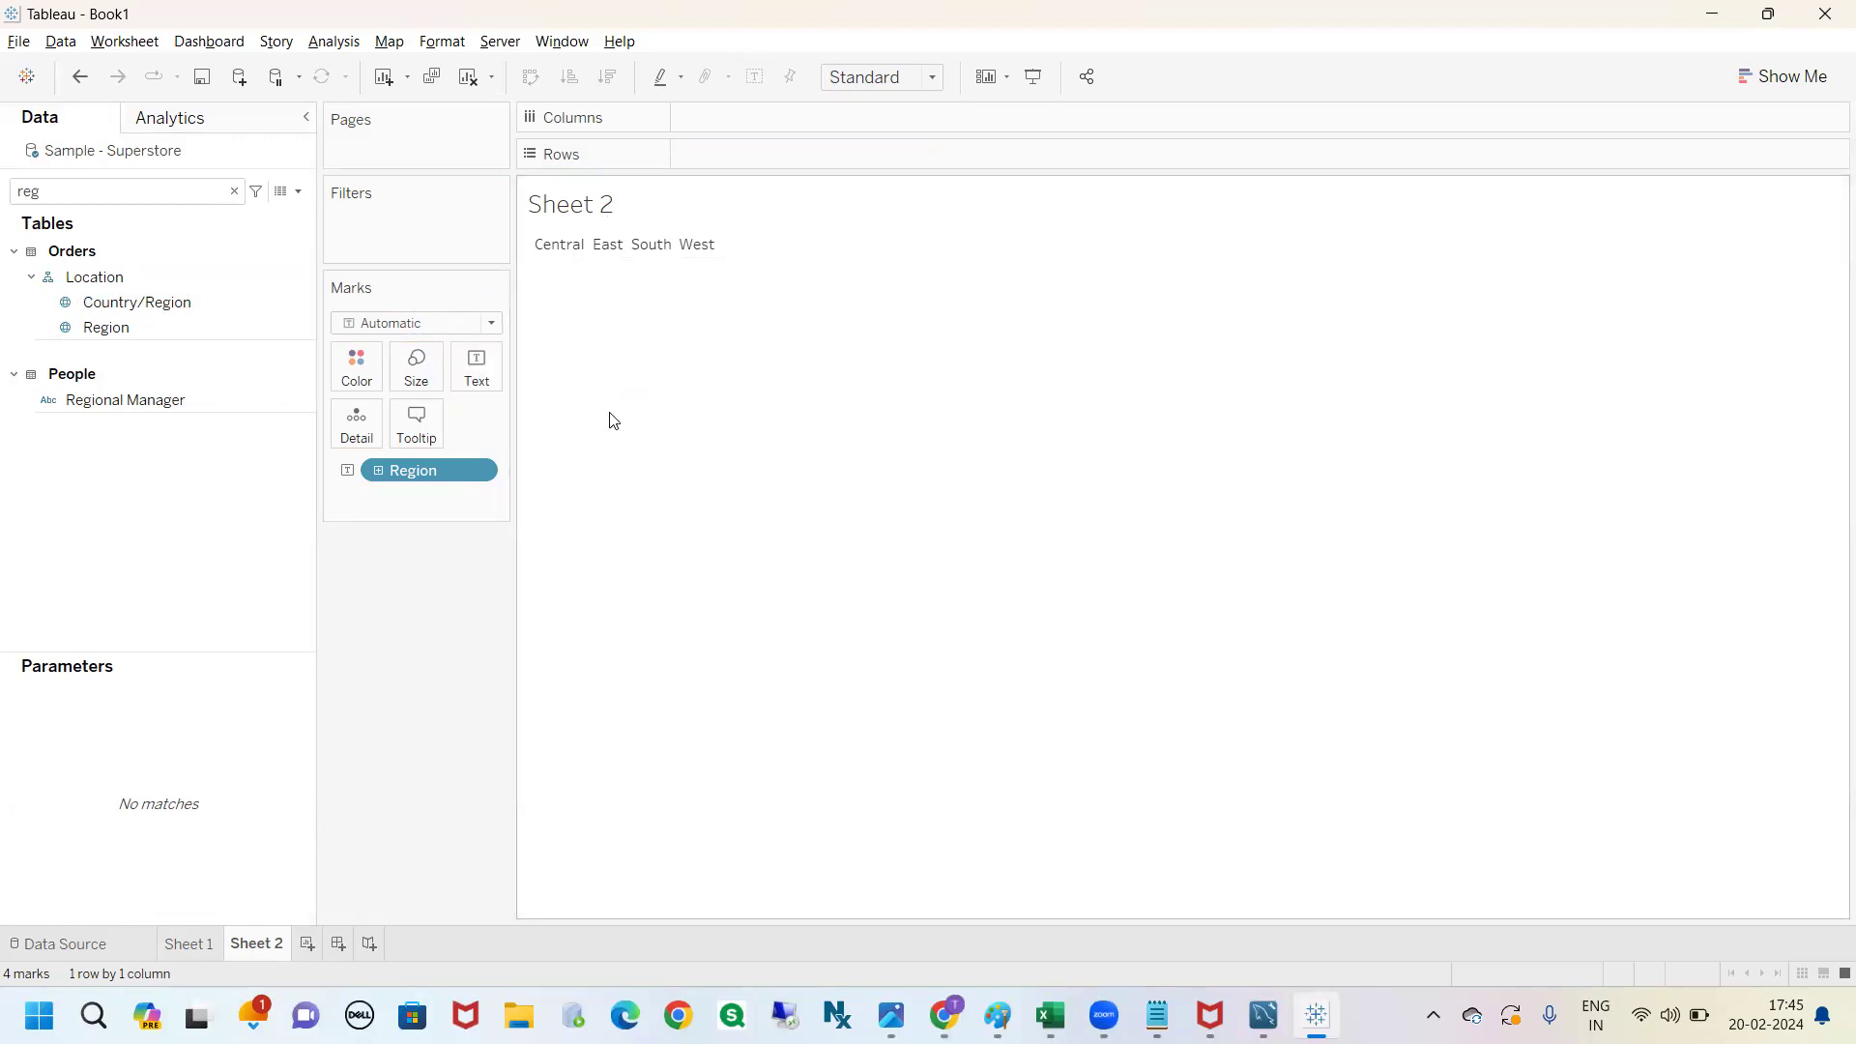
# Open the format settings of the Region text mark and set its default header font size to 16 pt.
pyautogui.click(480, 474)
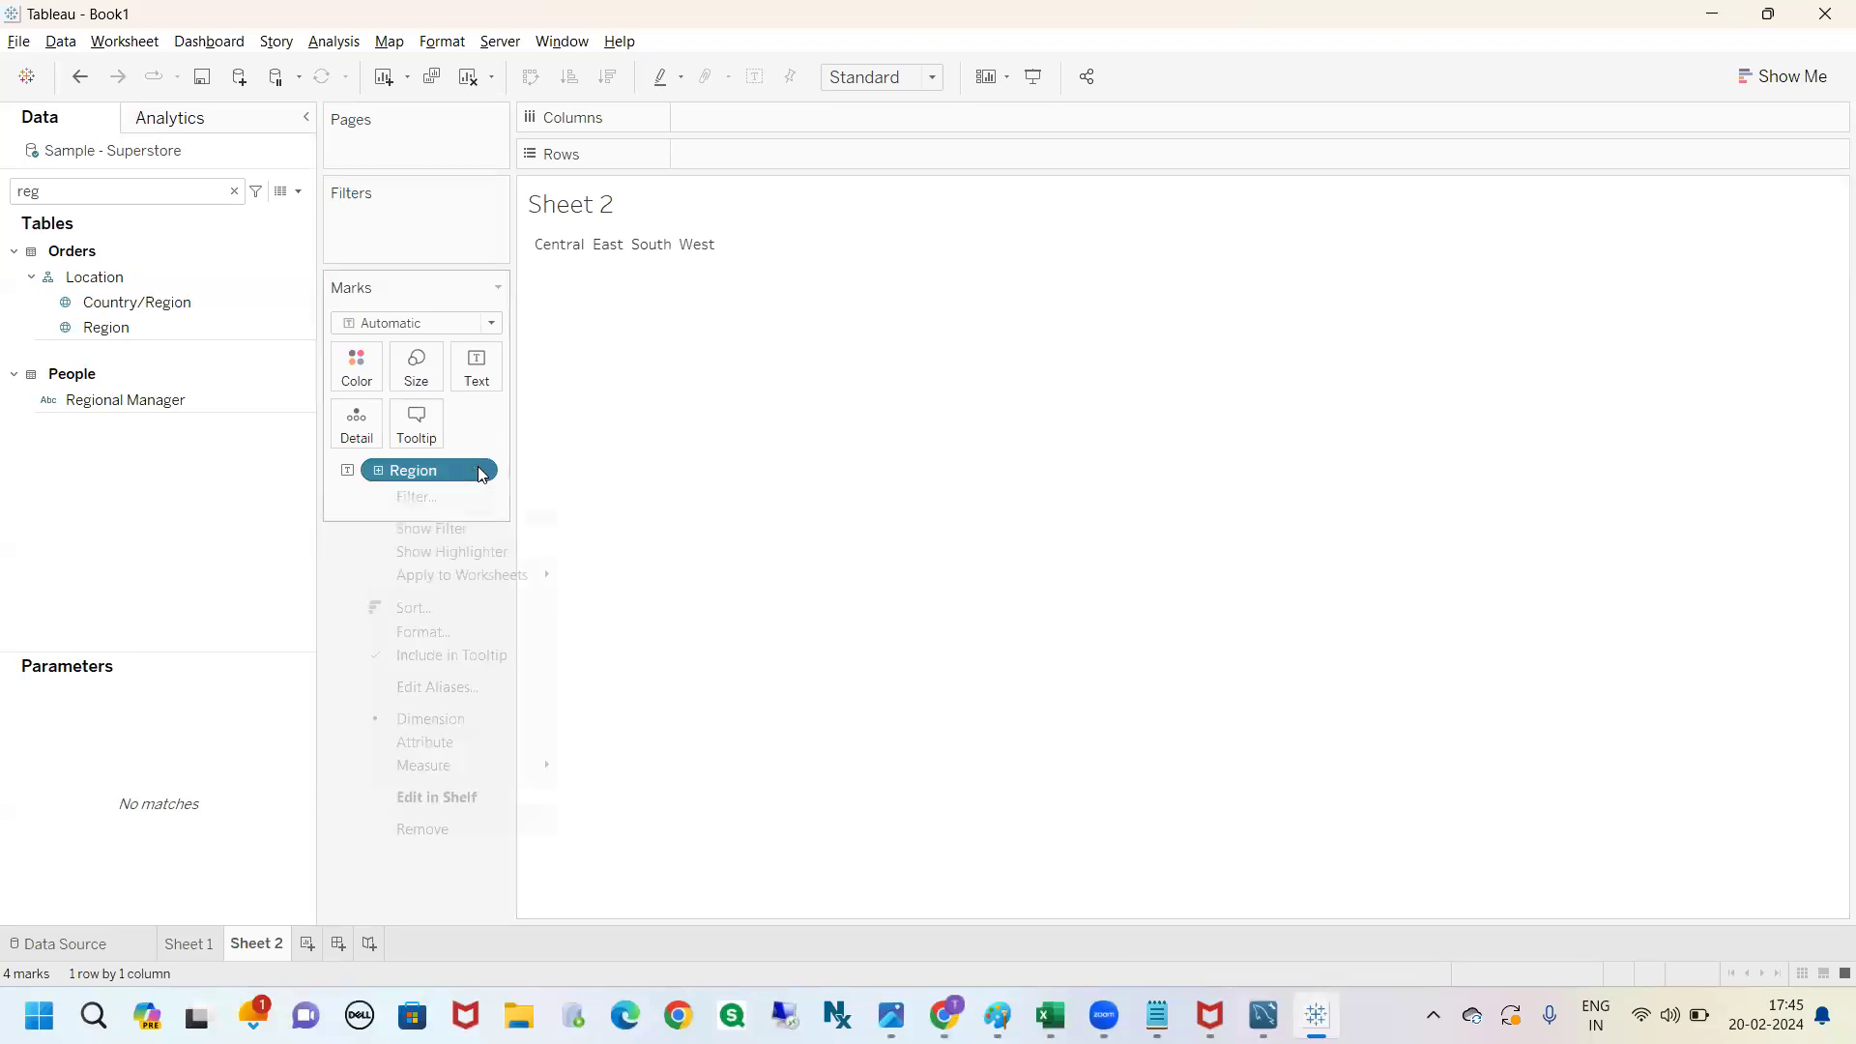
pyautogui.click(441, 631)
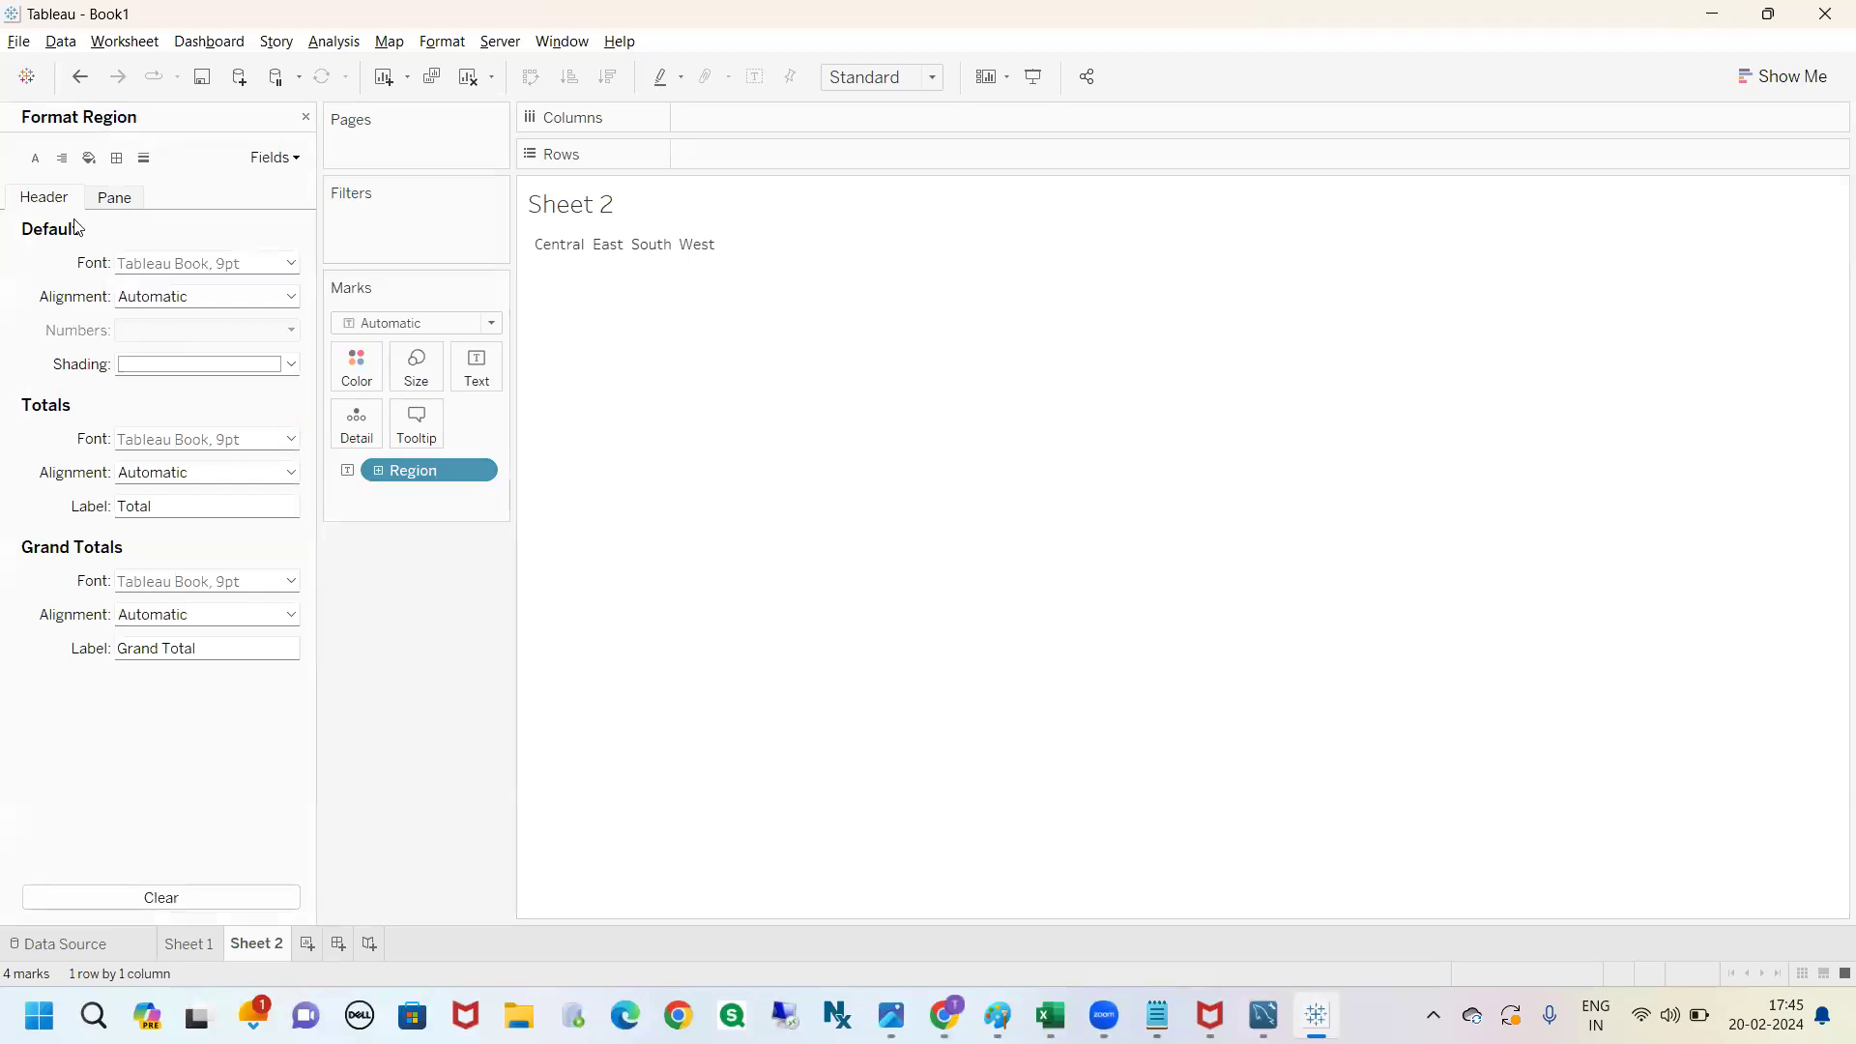
pyautogui.click(101, 197)
pyautogui.click(45, 203)
pyautogui.click(235, 267)
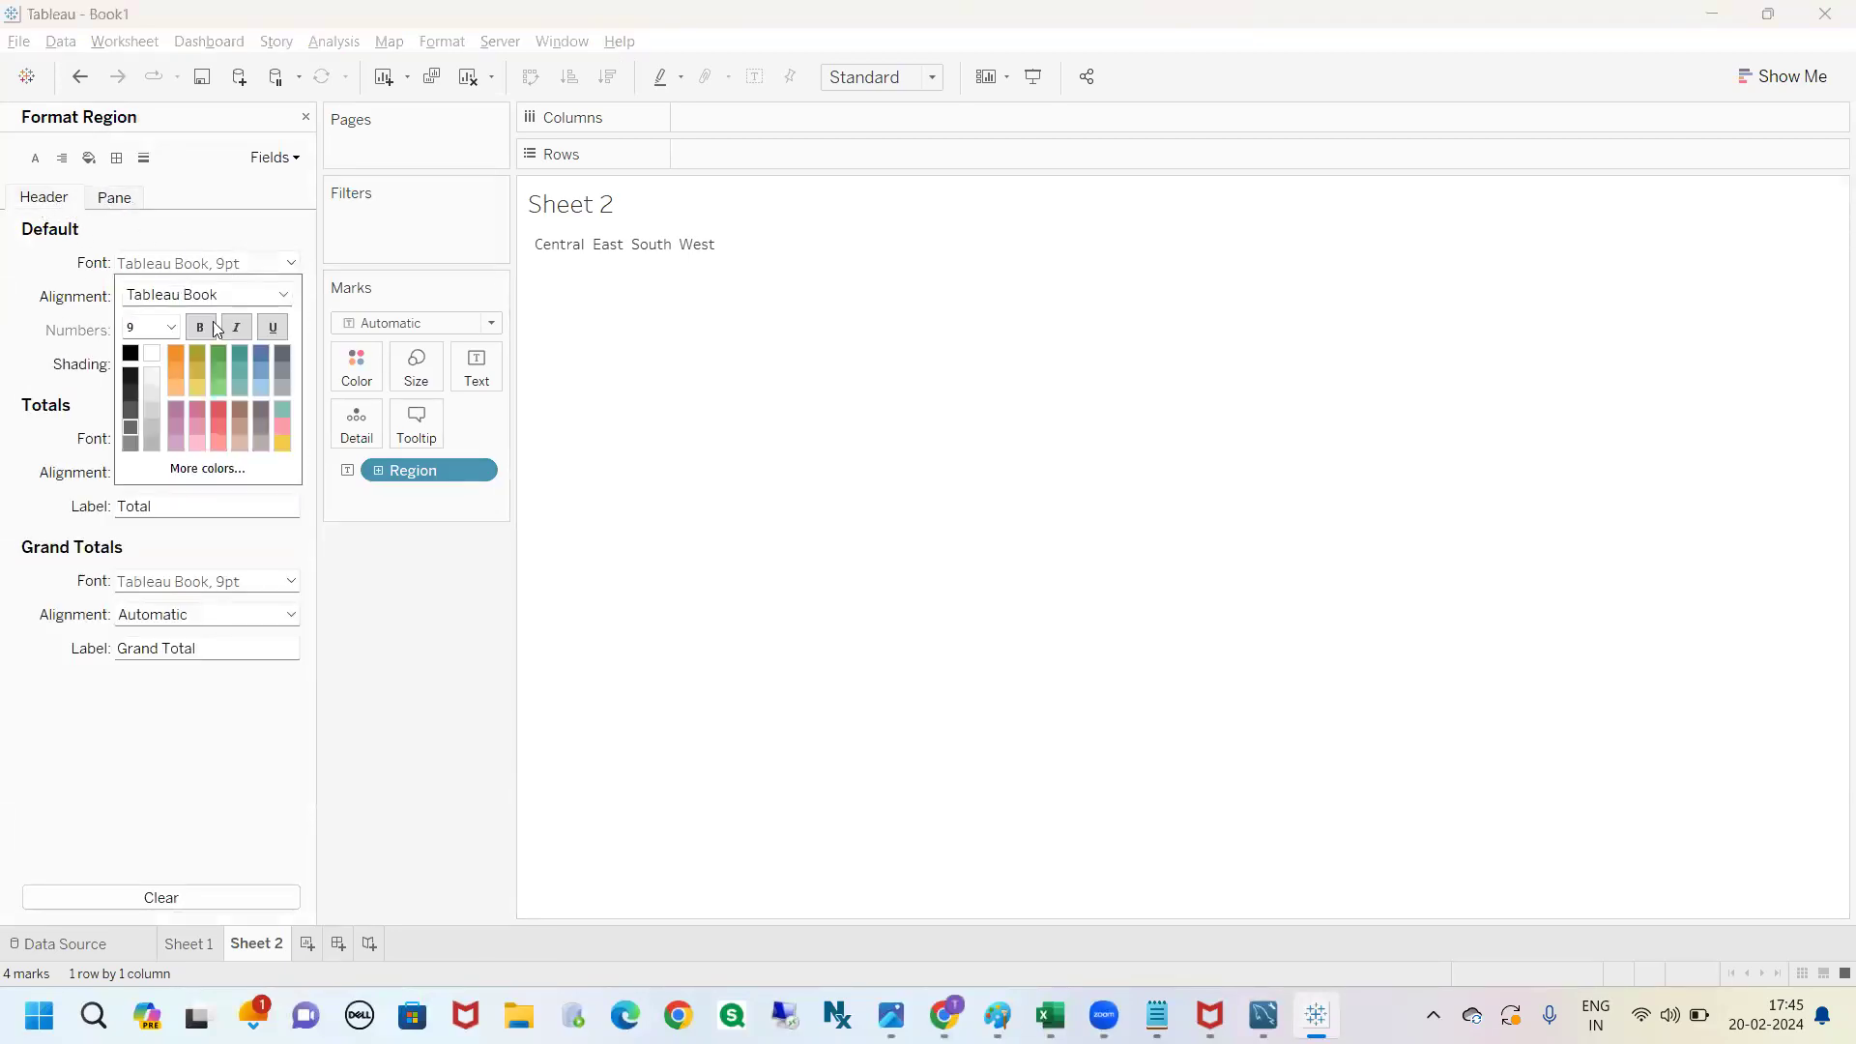
pyautogui.click(172, 326)
pyautogui.click(160, 472)
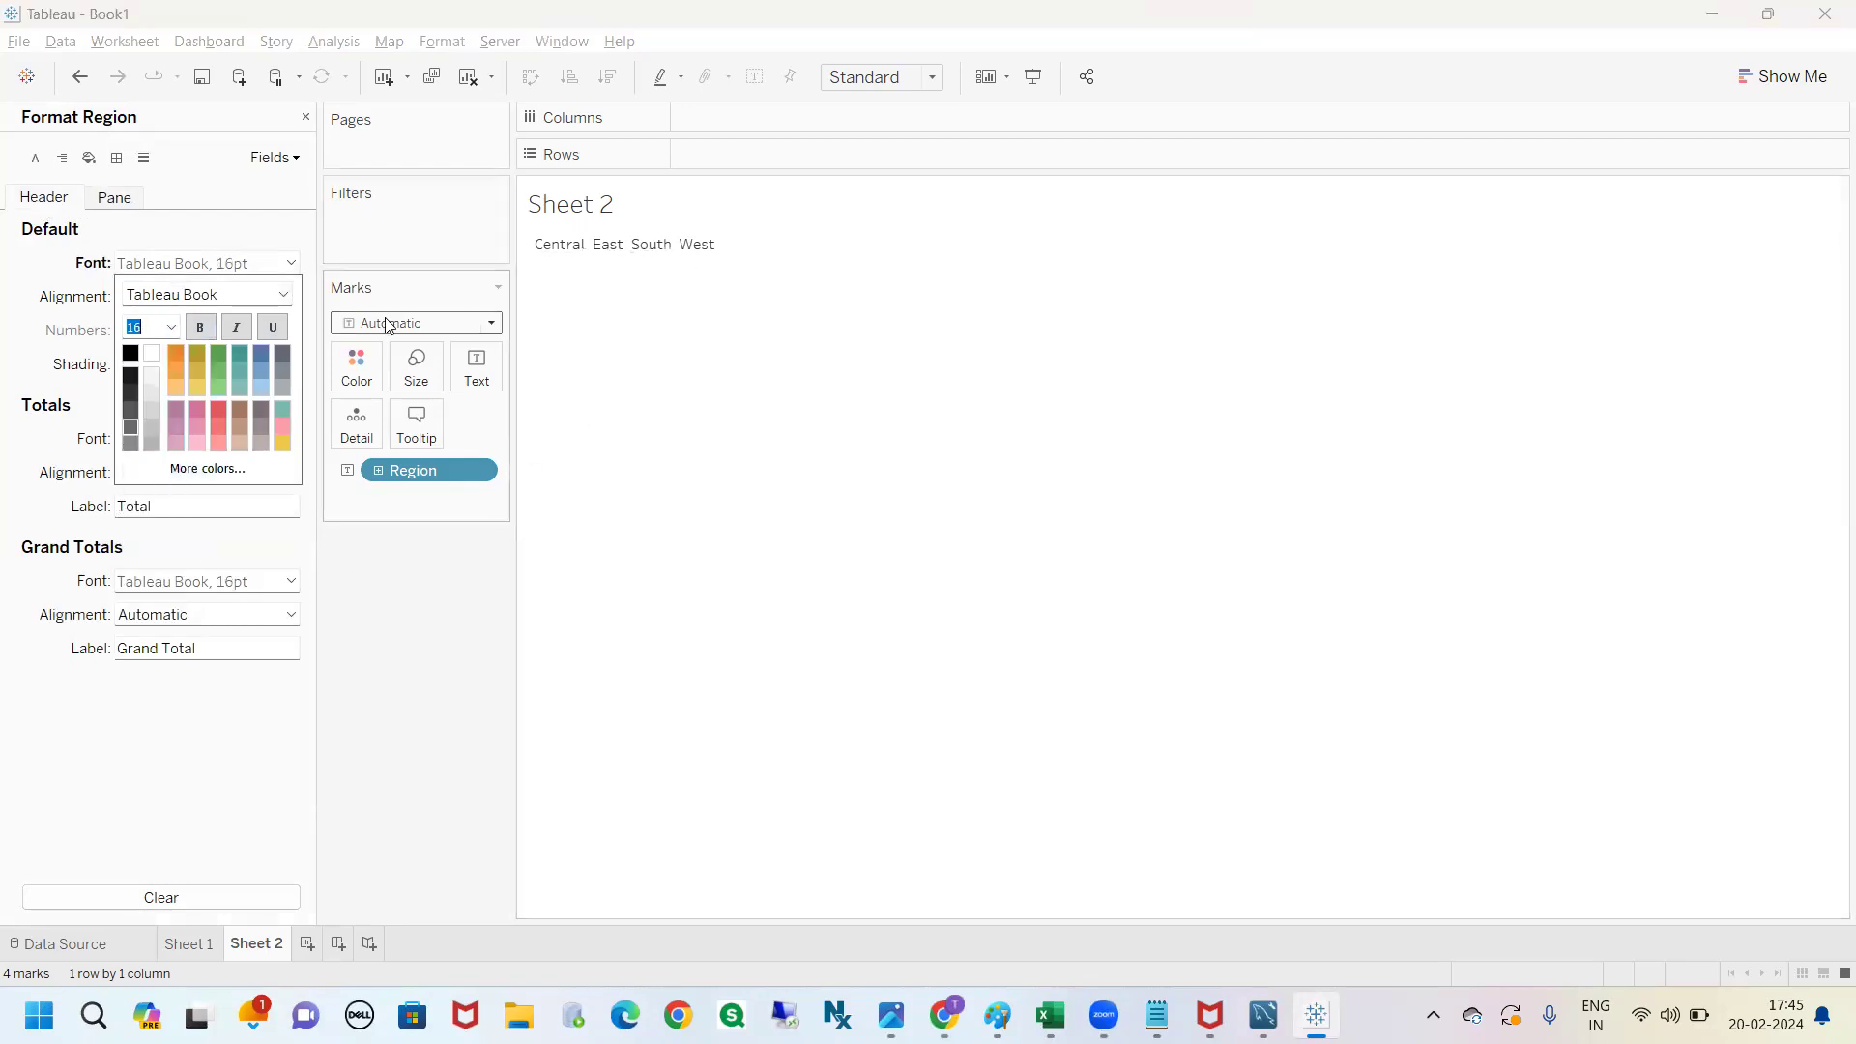
pyautogui.click(402, 544)
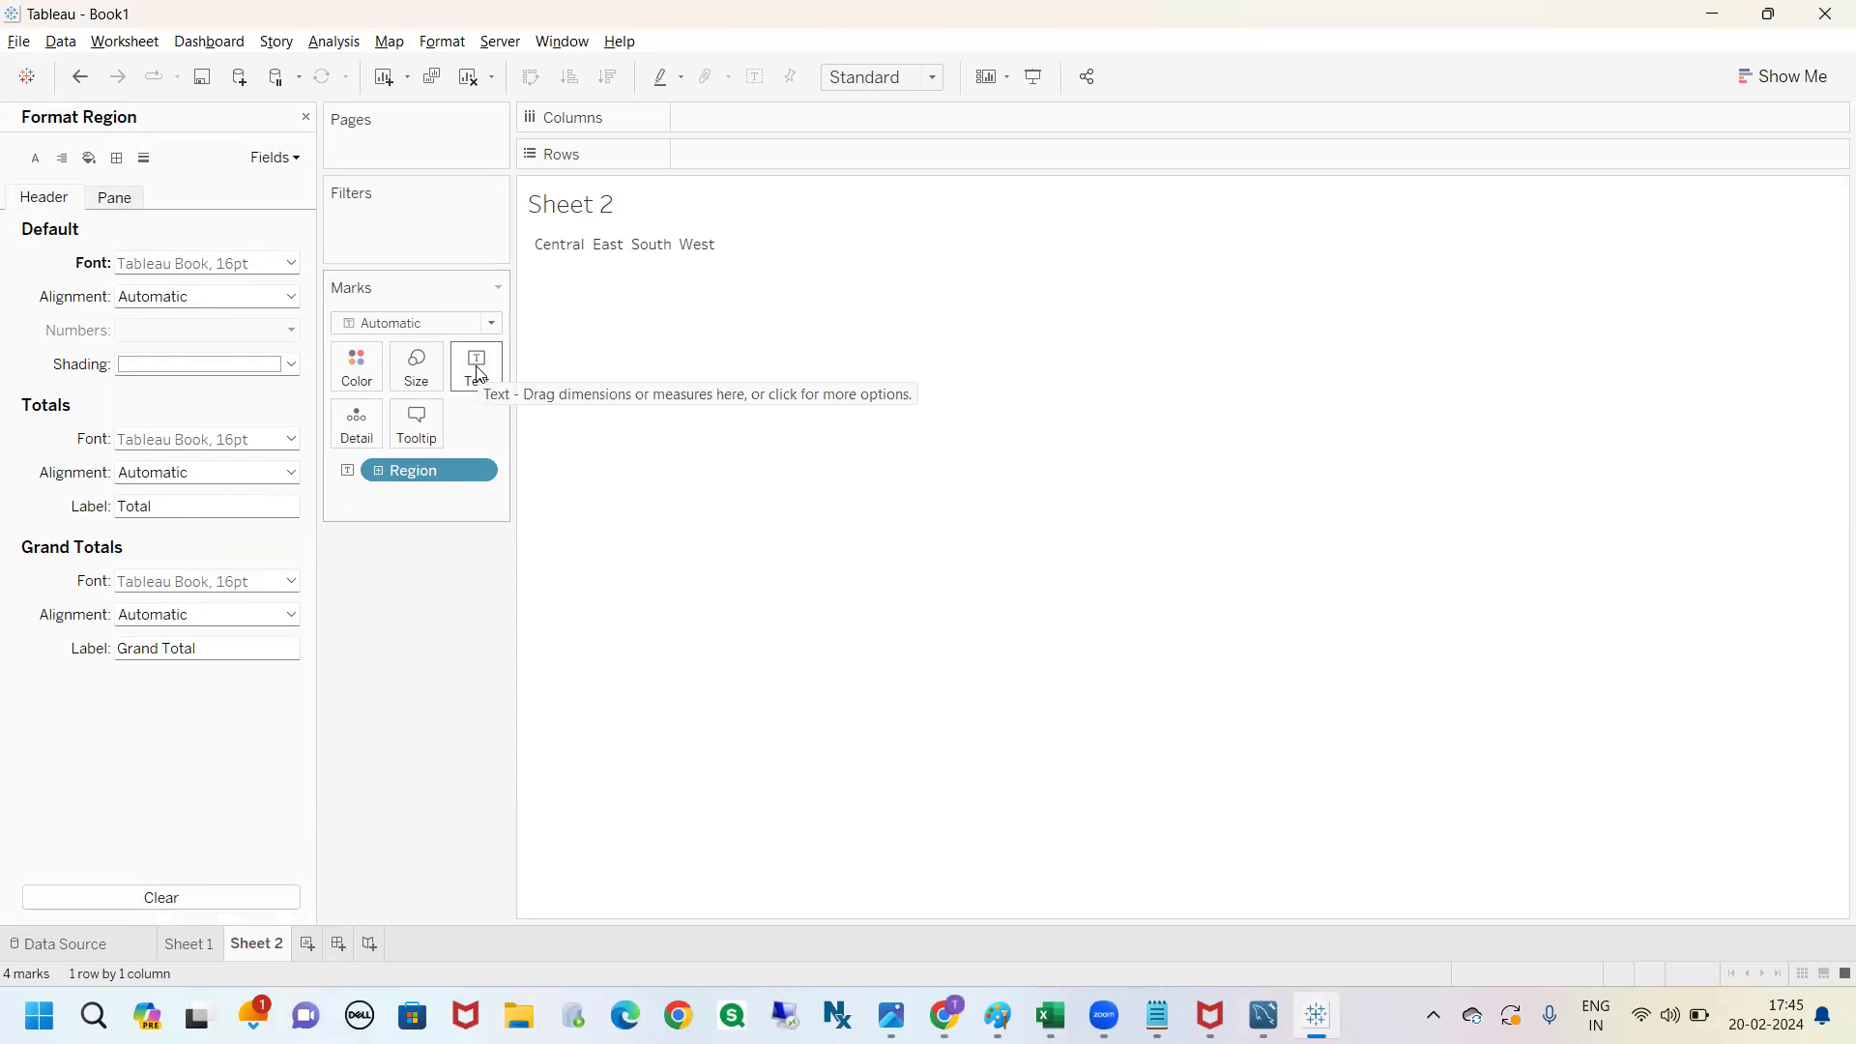
# Set Region's default pane font to 16 pt and color it orange.
pyautogui.click(113, 201)
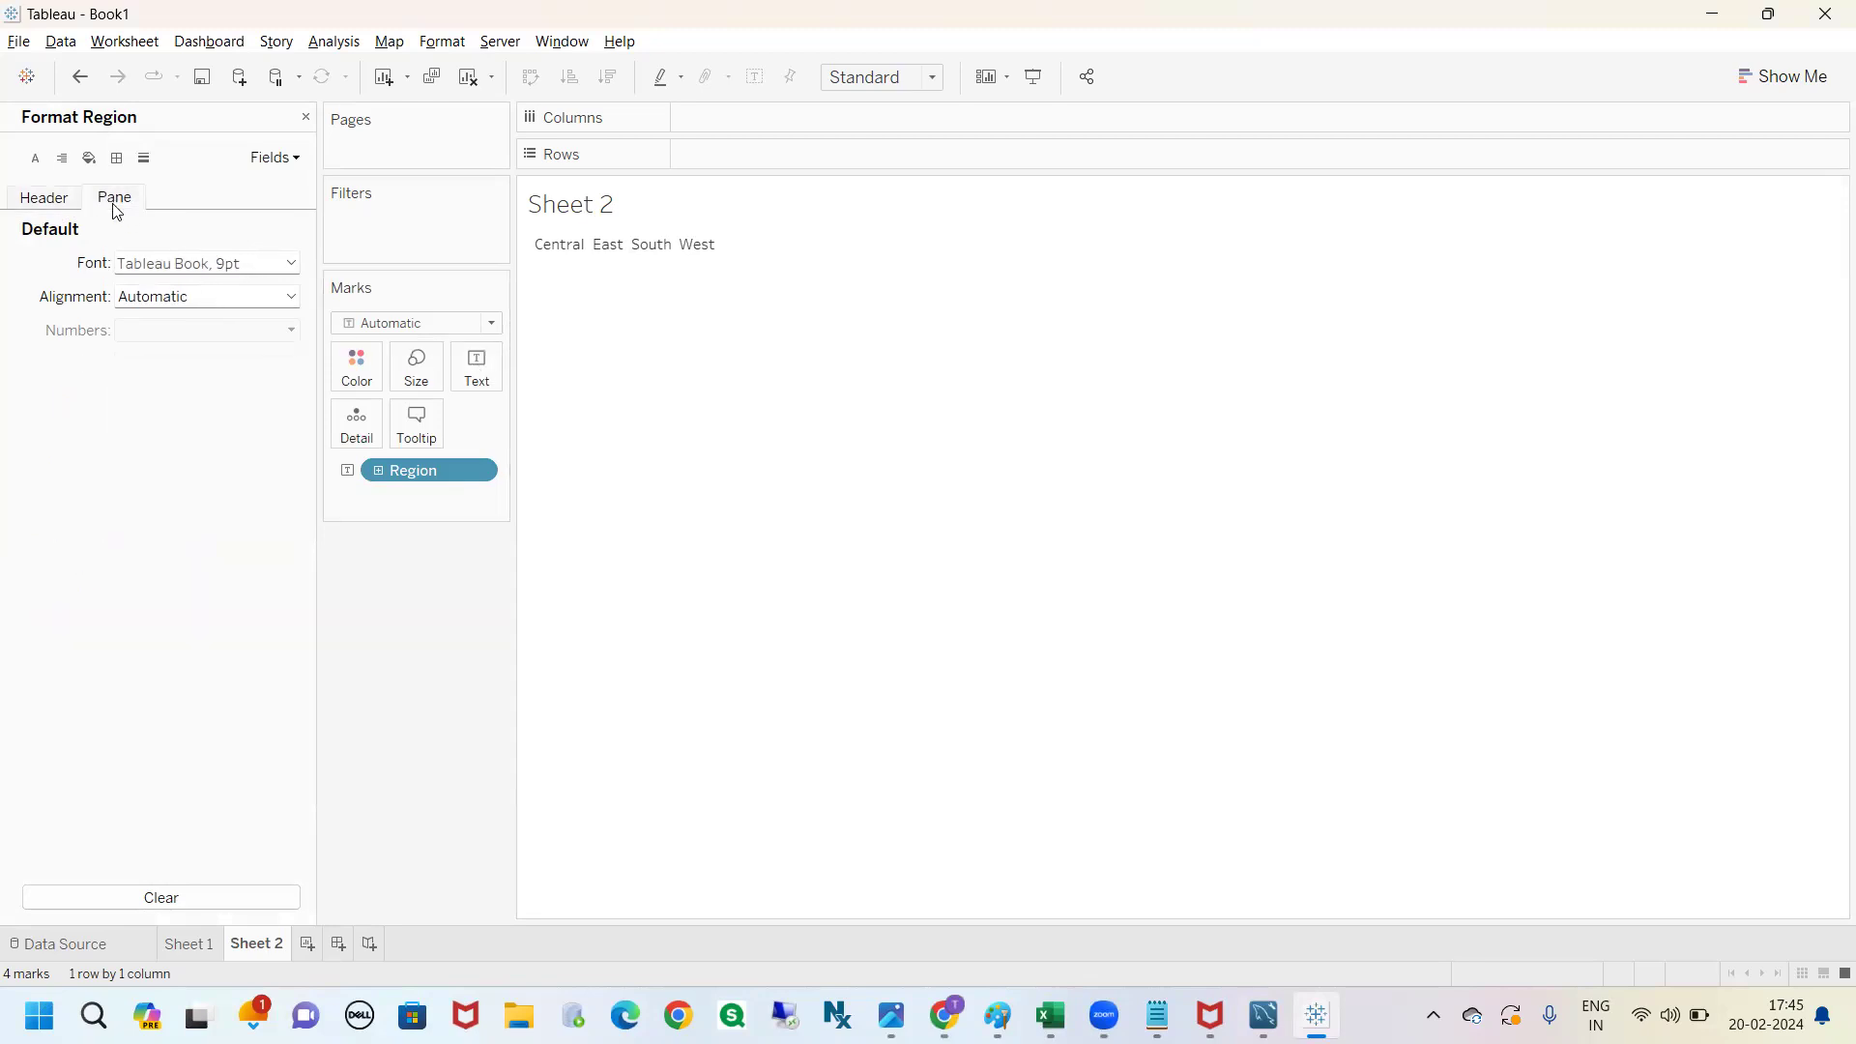
pyautogui.click(290, 263)
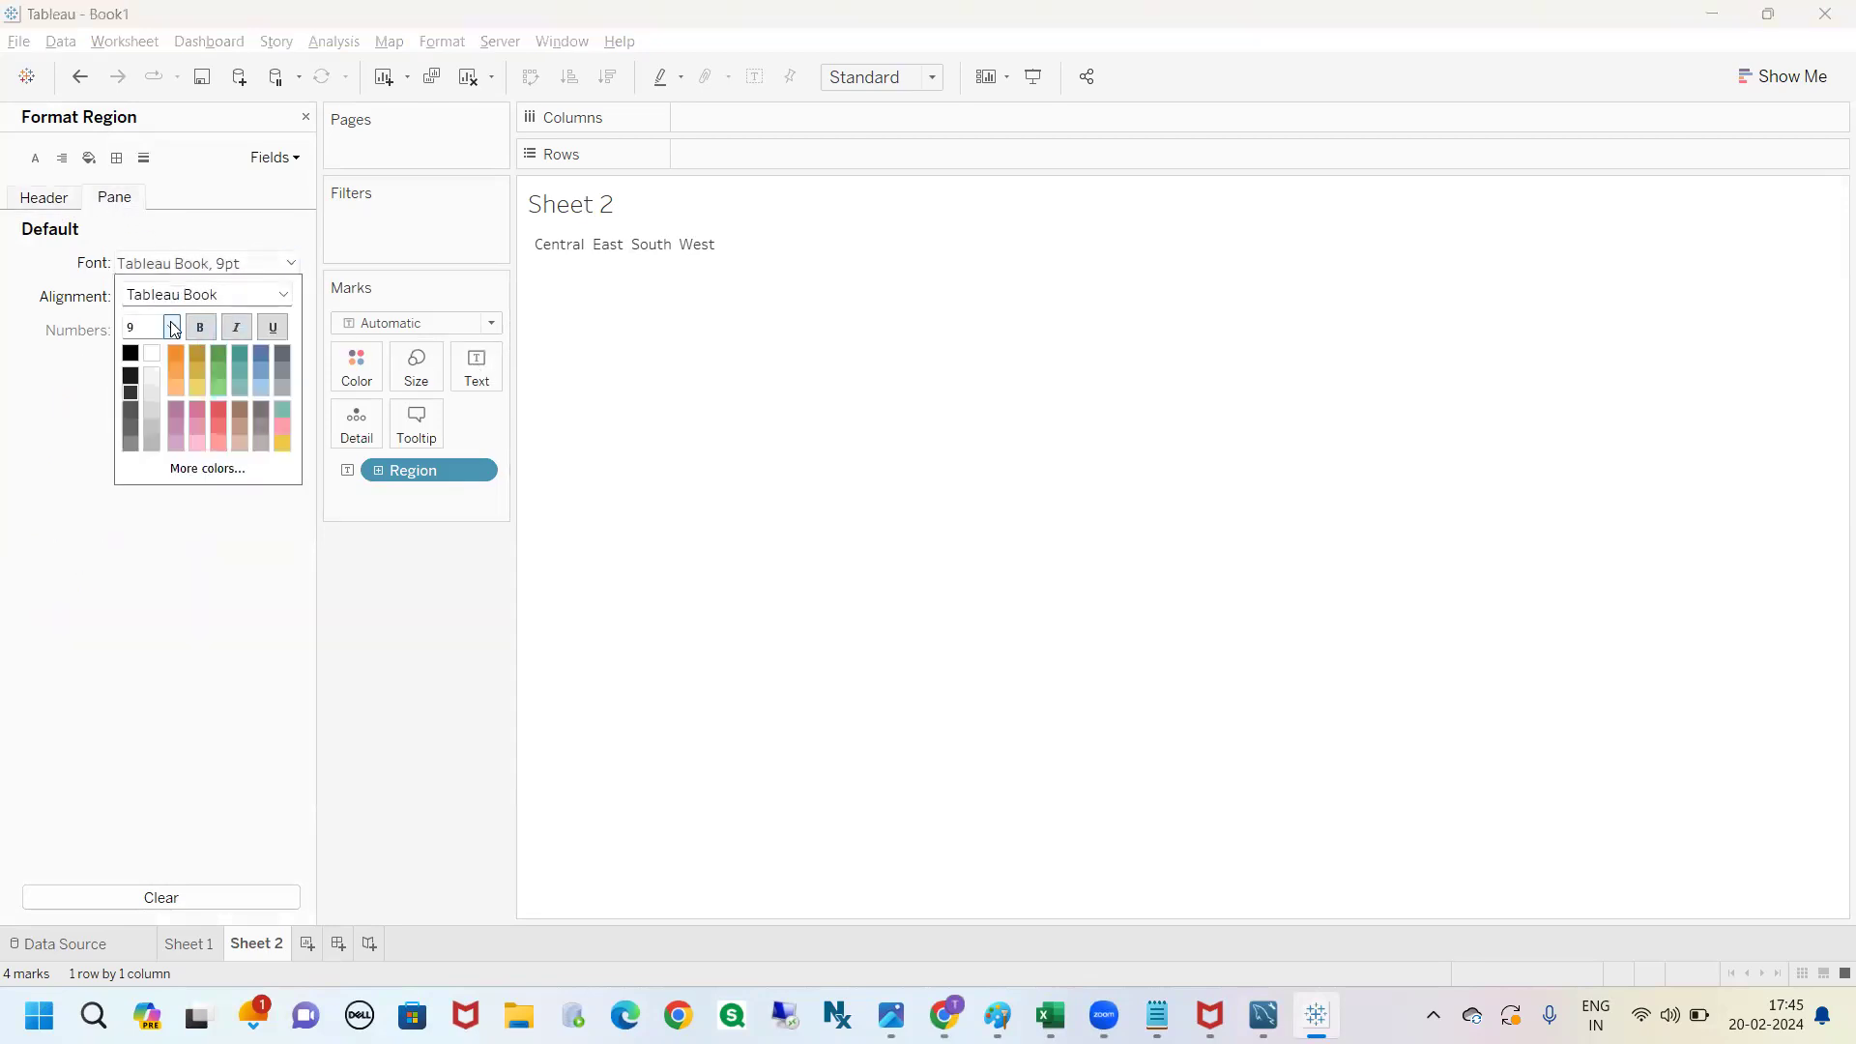
pyautogui.click(174, 330)
pyautogui.click(145, 460)
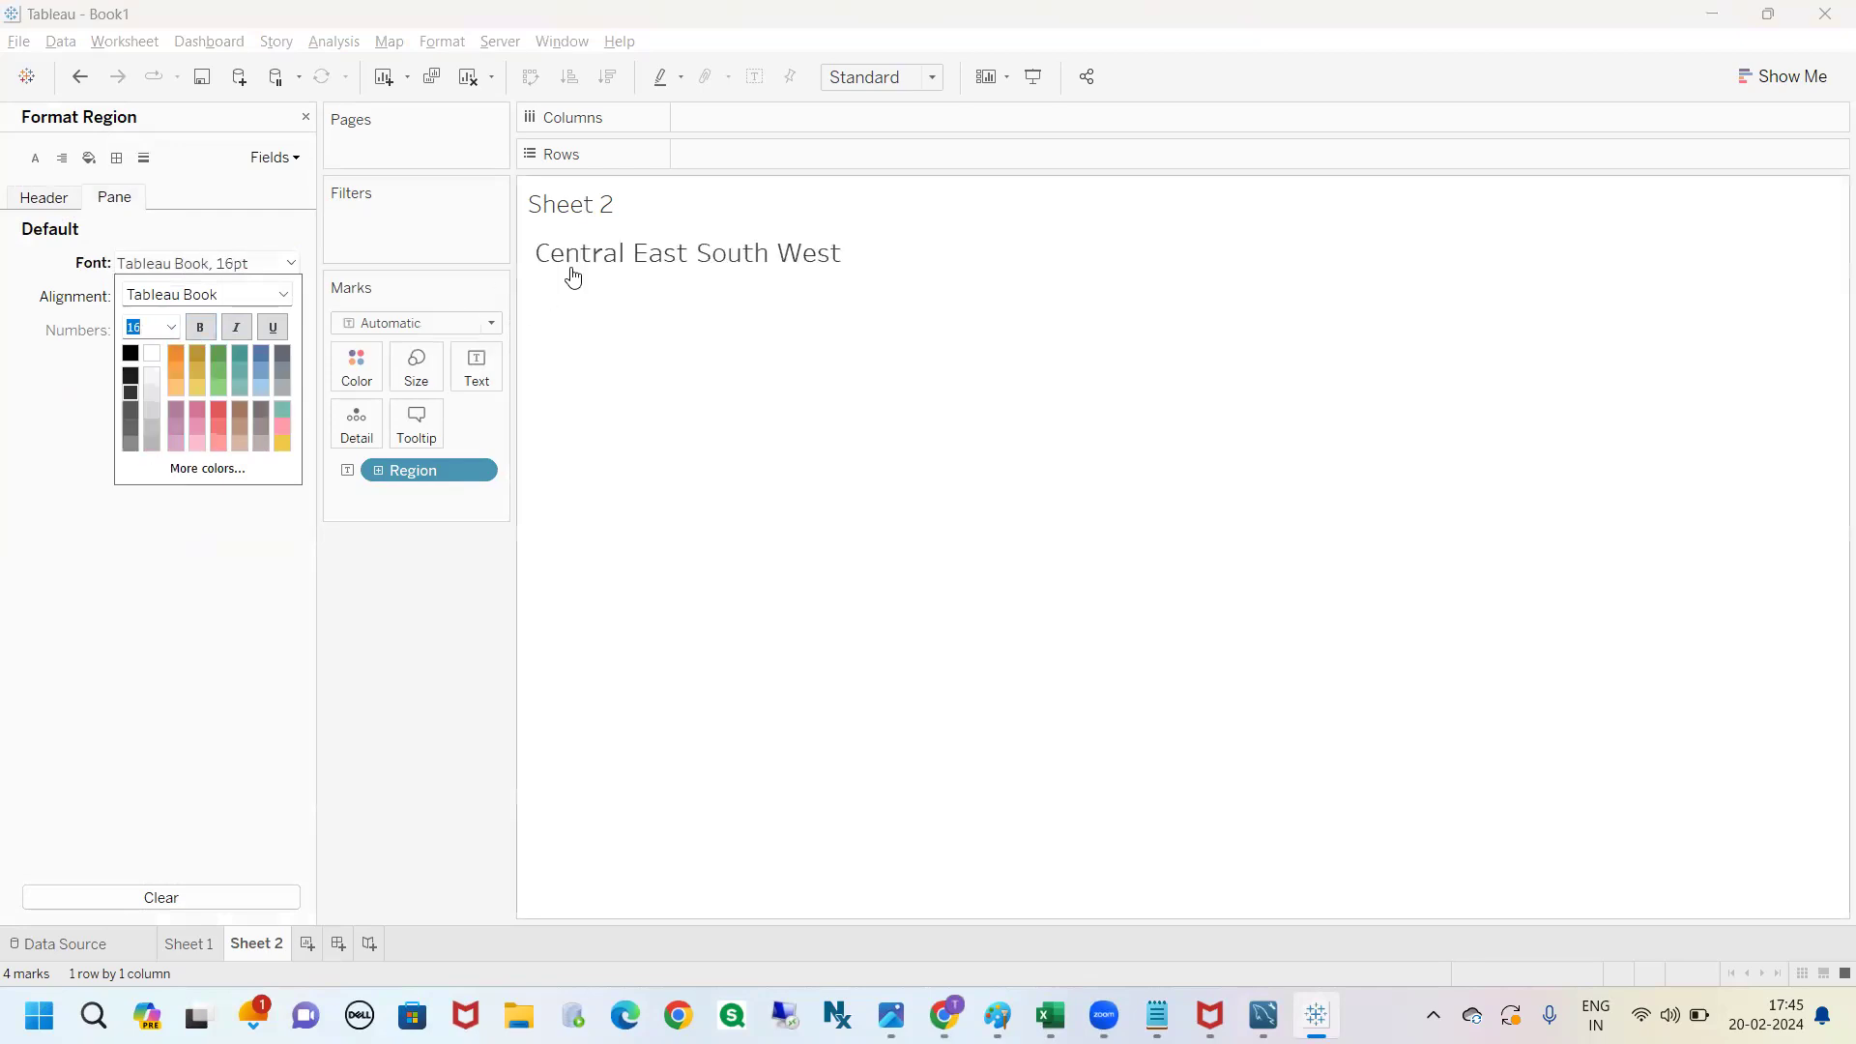
pyautogui.click(220, 354)
pyautogui.click(184, 356)
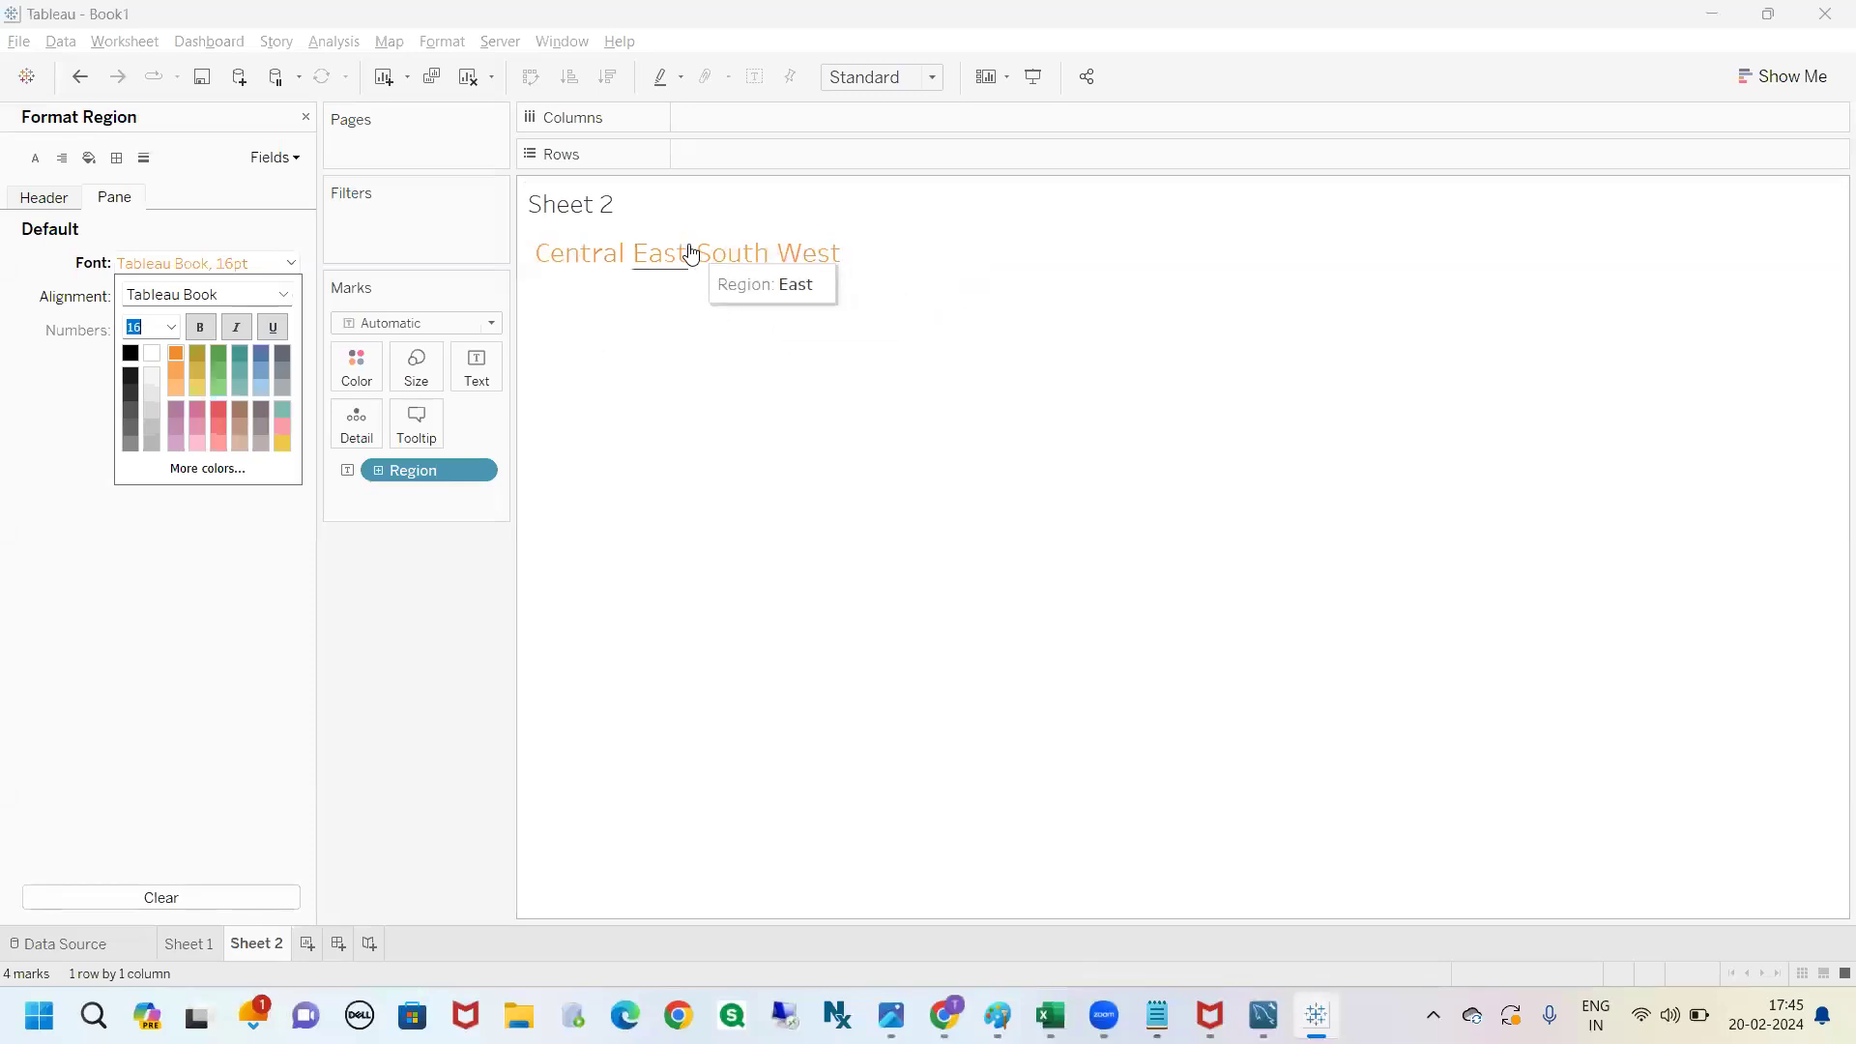
# Close the format settings, empty the field search and clear Sheet 2.
pyautogui.click(305, 118)
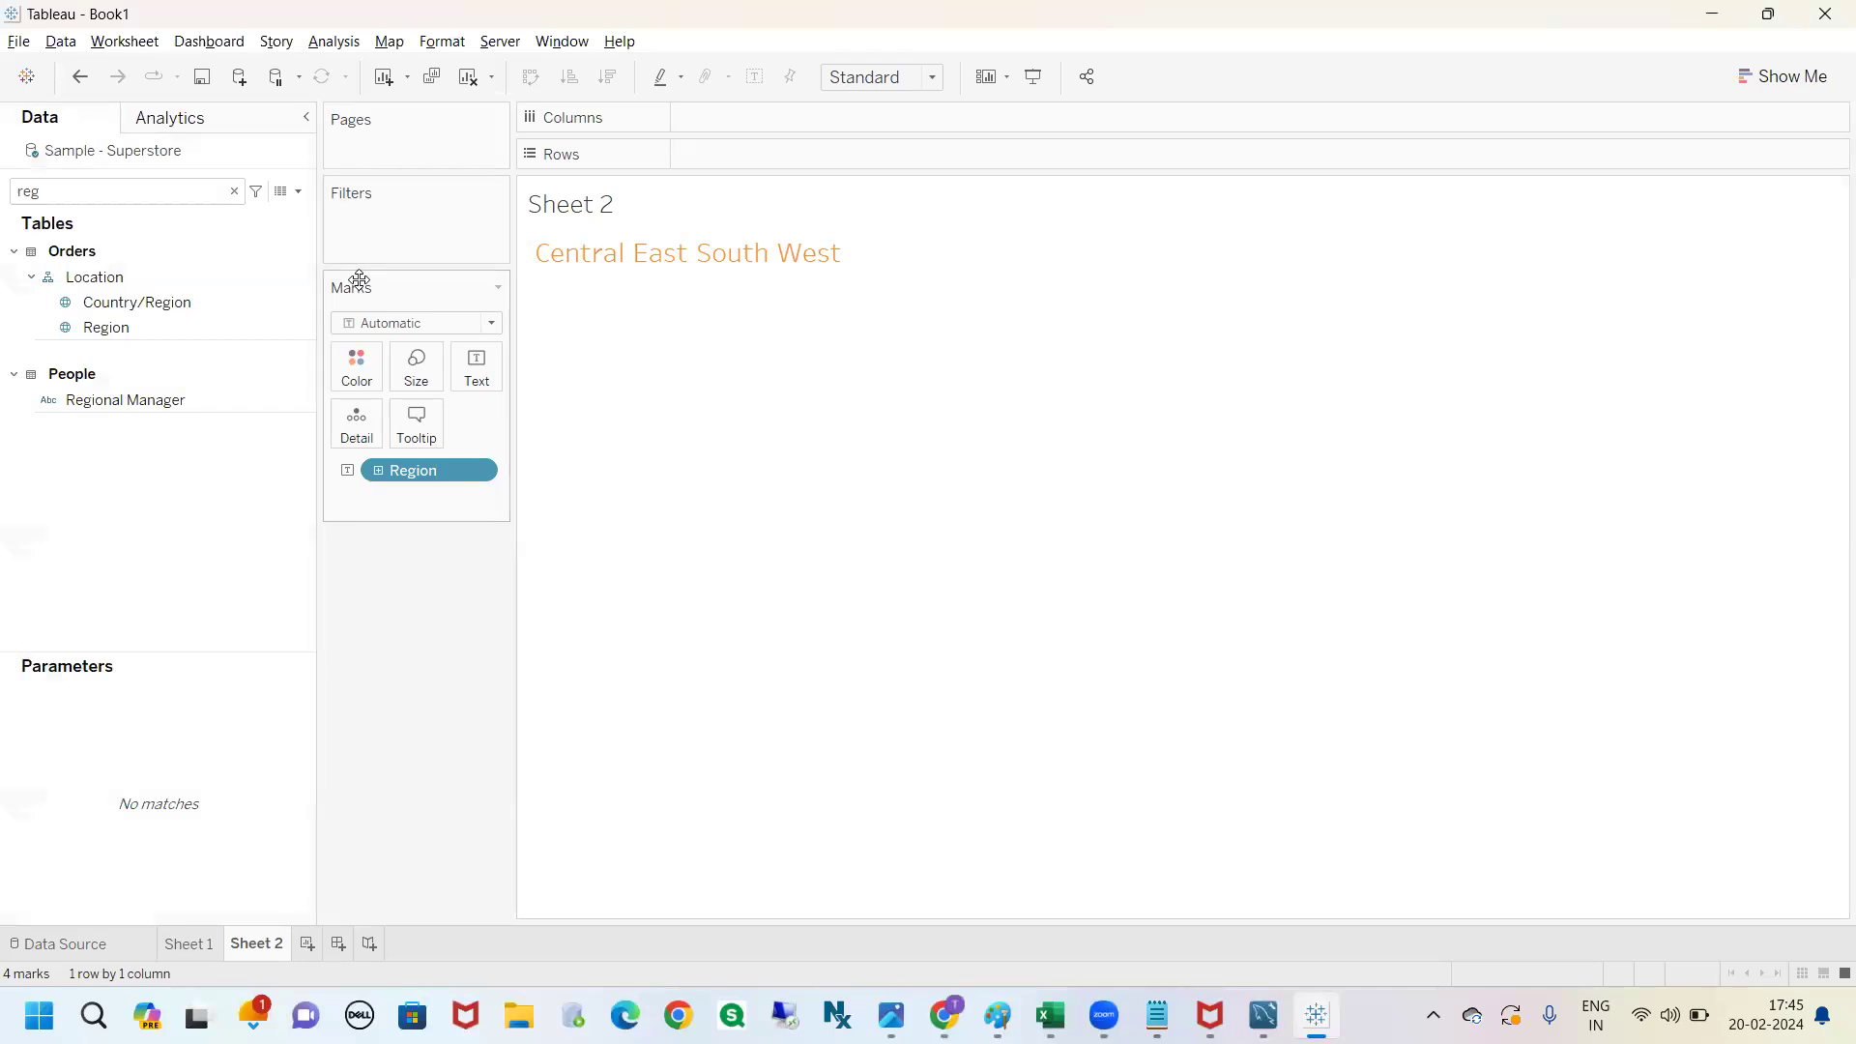
pyautogui.click(234, 191)
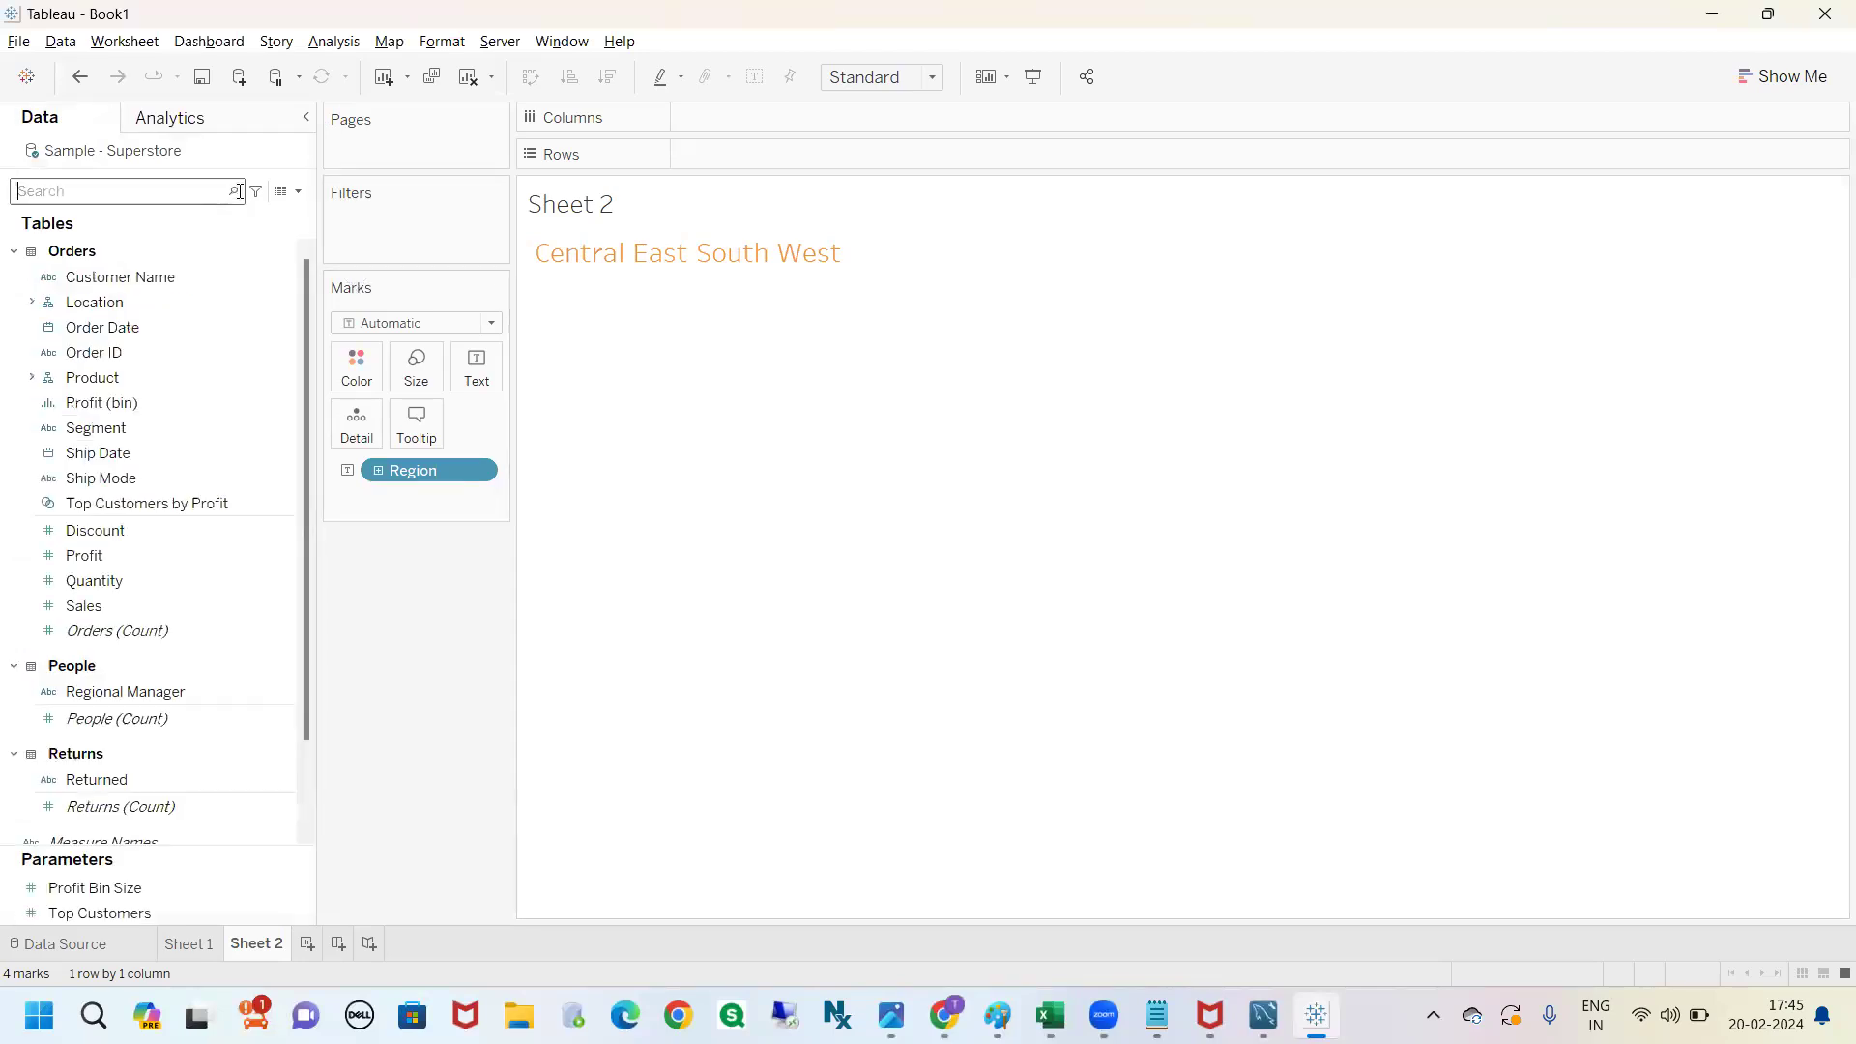
pyautogui.click(139, 193)
pyautogui.click(470, 79)
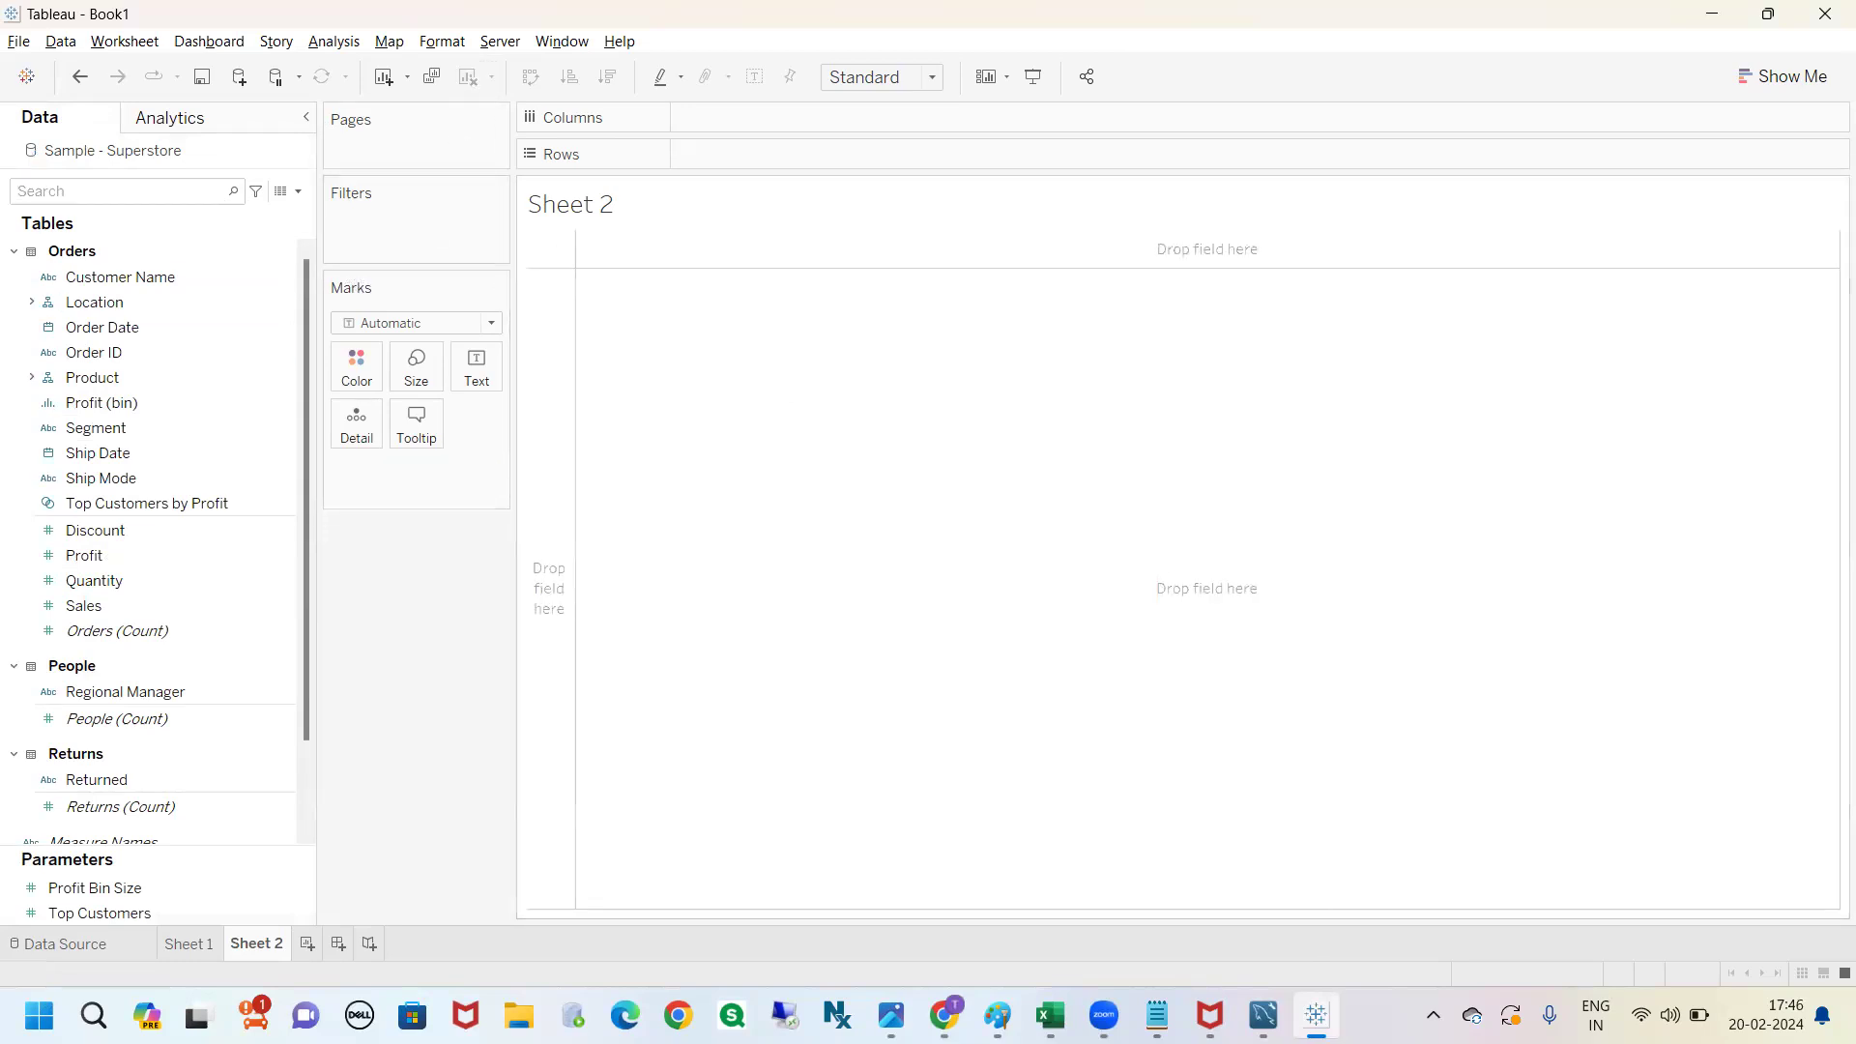
# Search the data fields for "regi" and place Region on Rows.
pyautogui.click(195, 193)
pyautogui.write('regi')
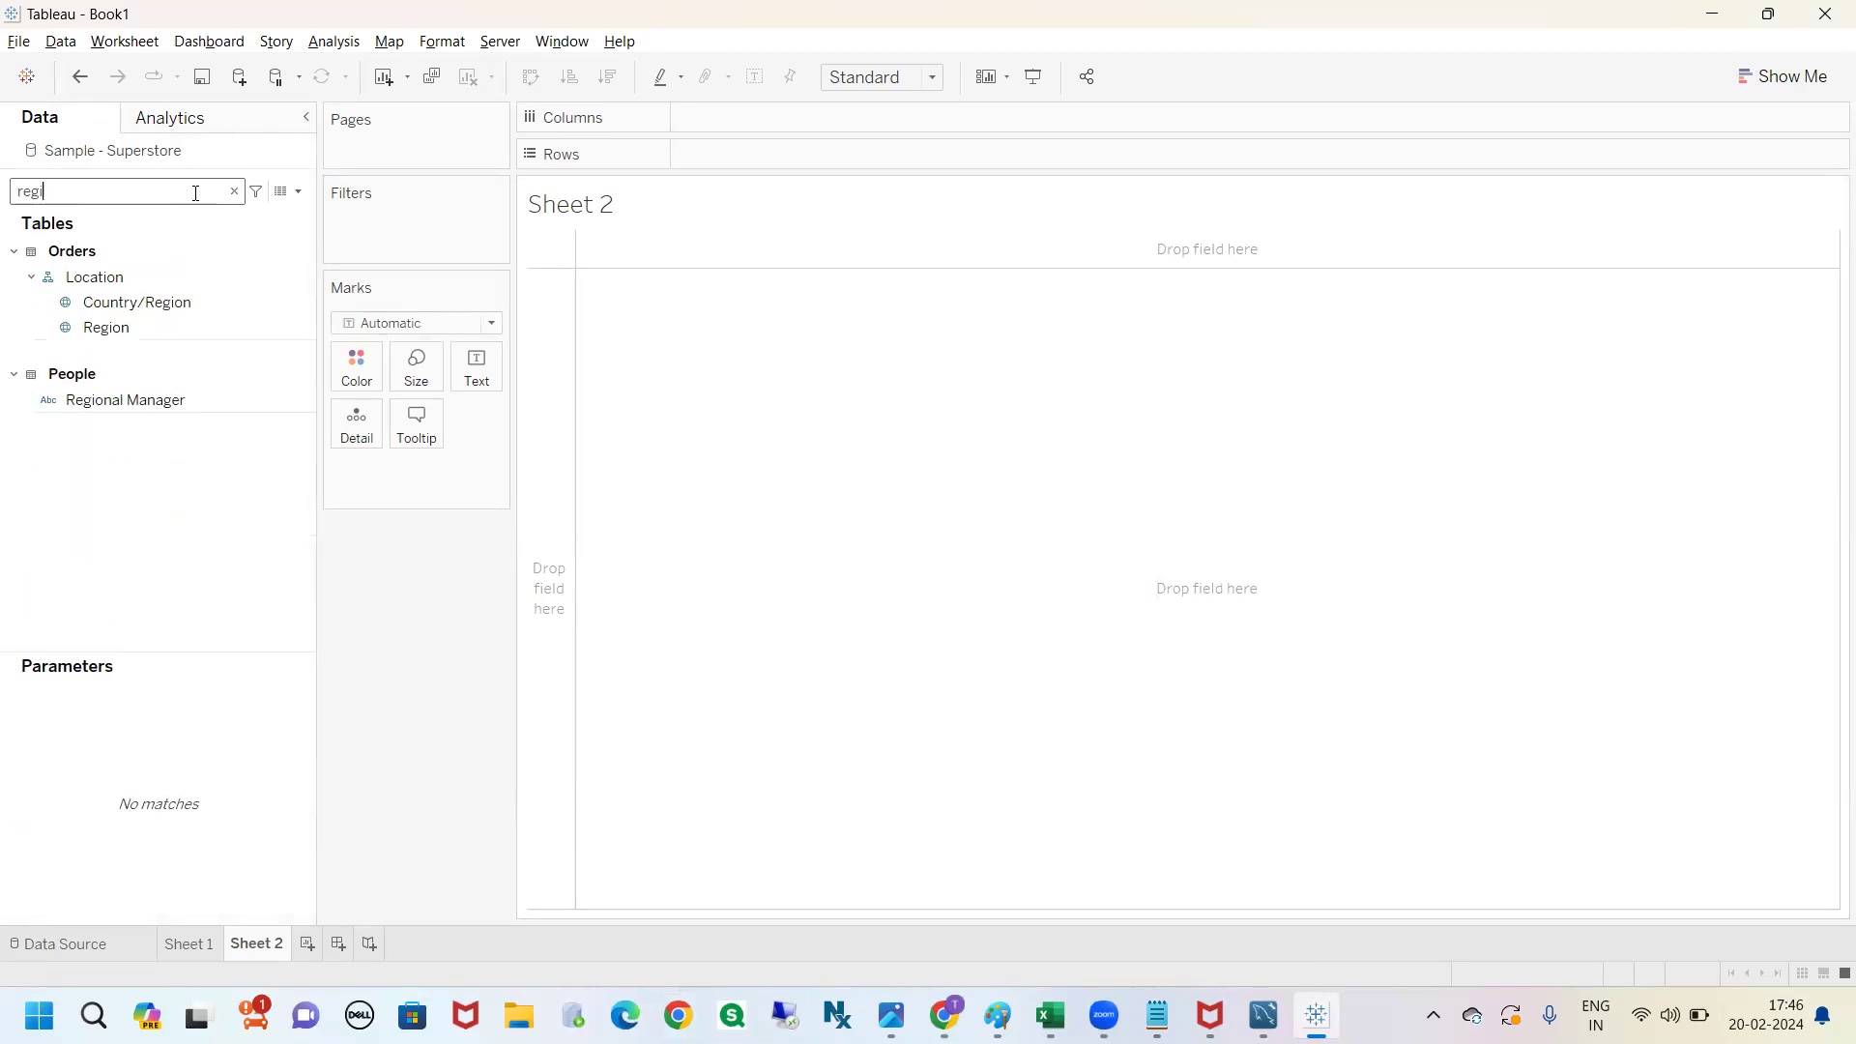
pyautogui.moveTo(174, 327); pyautogui.dragTo(718, 166)
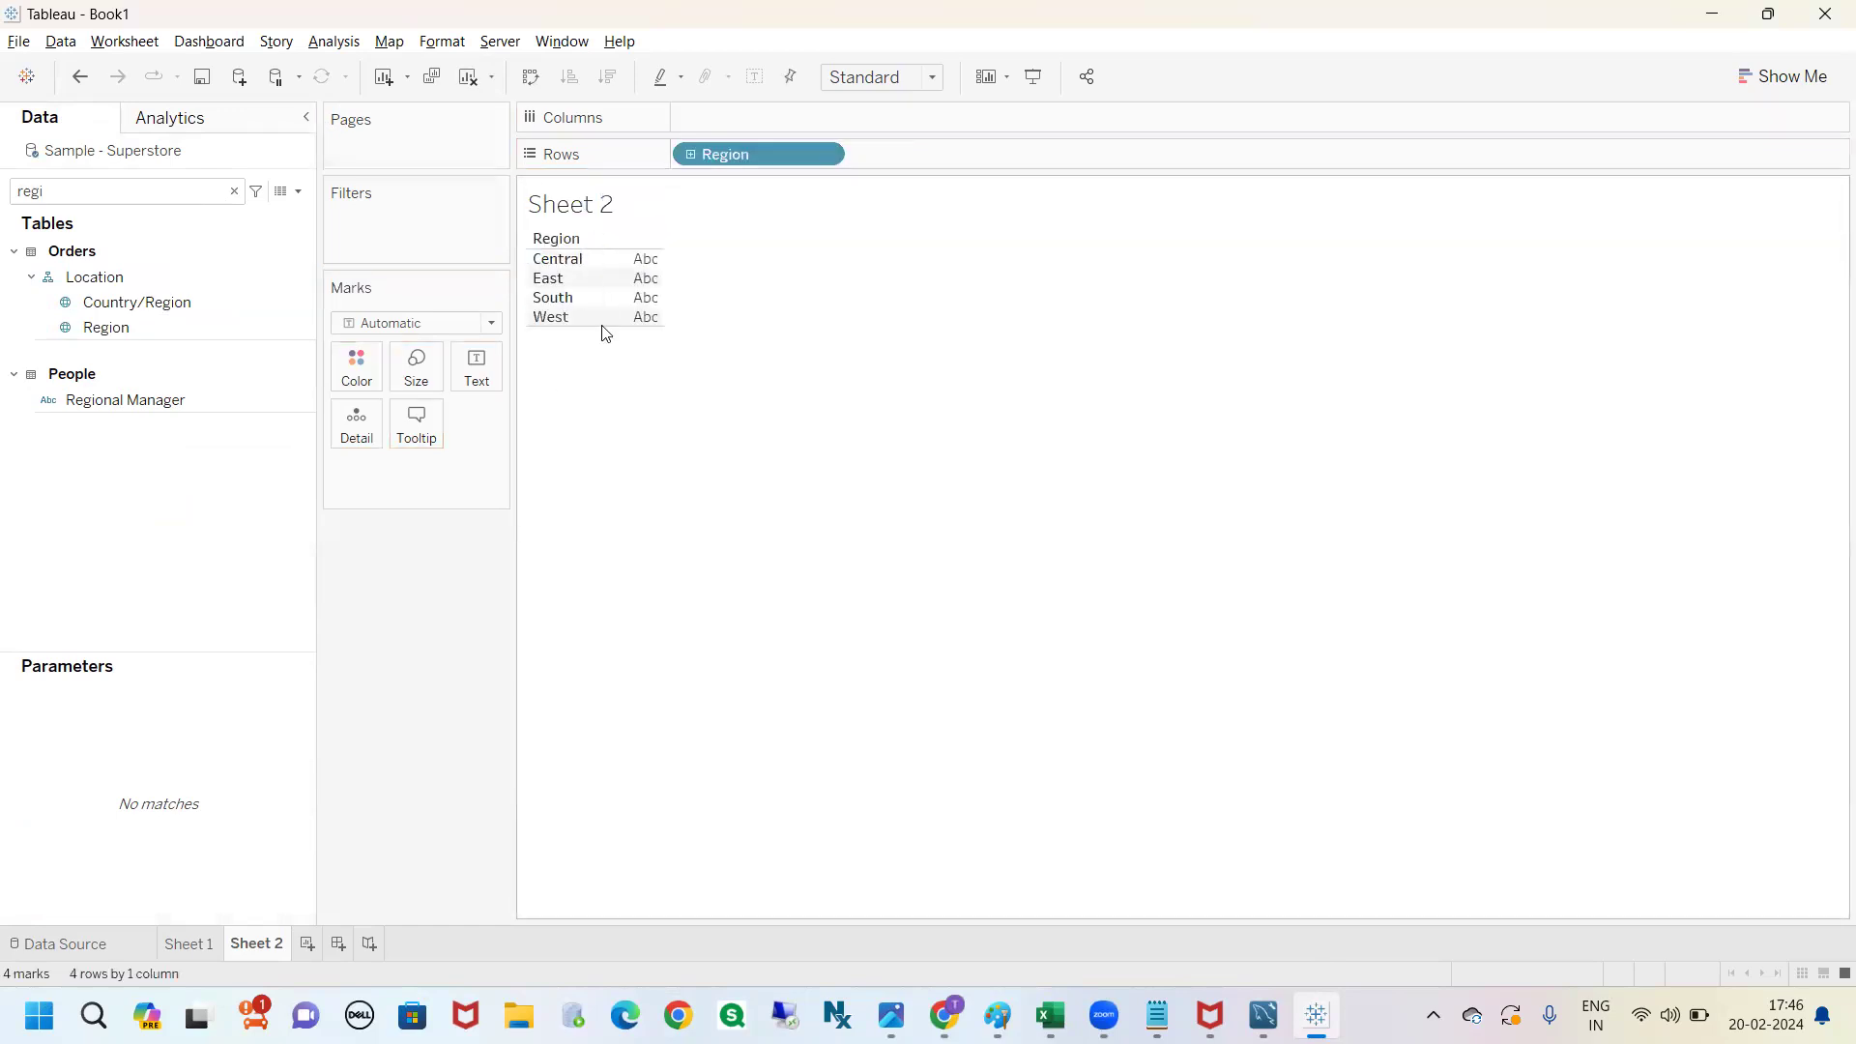
# Open the format settings for the Region row field and fit the sheet to Entire View.
pyautogui.click(827, 155)
pyautogui.click(737, 317)
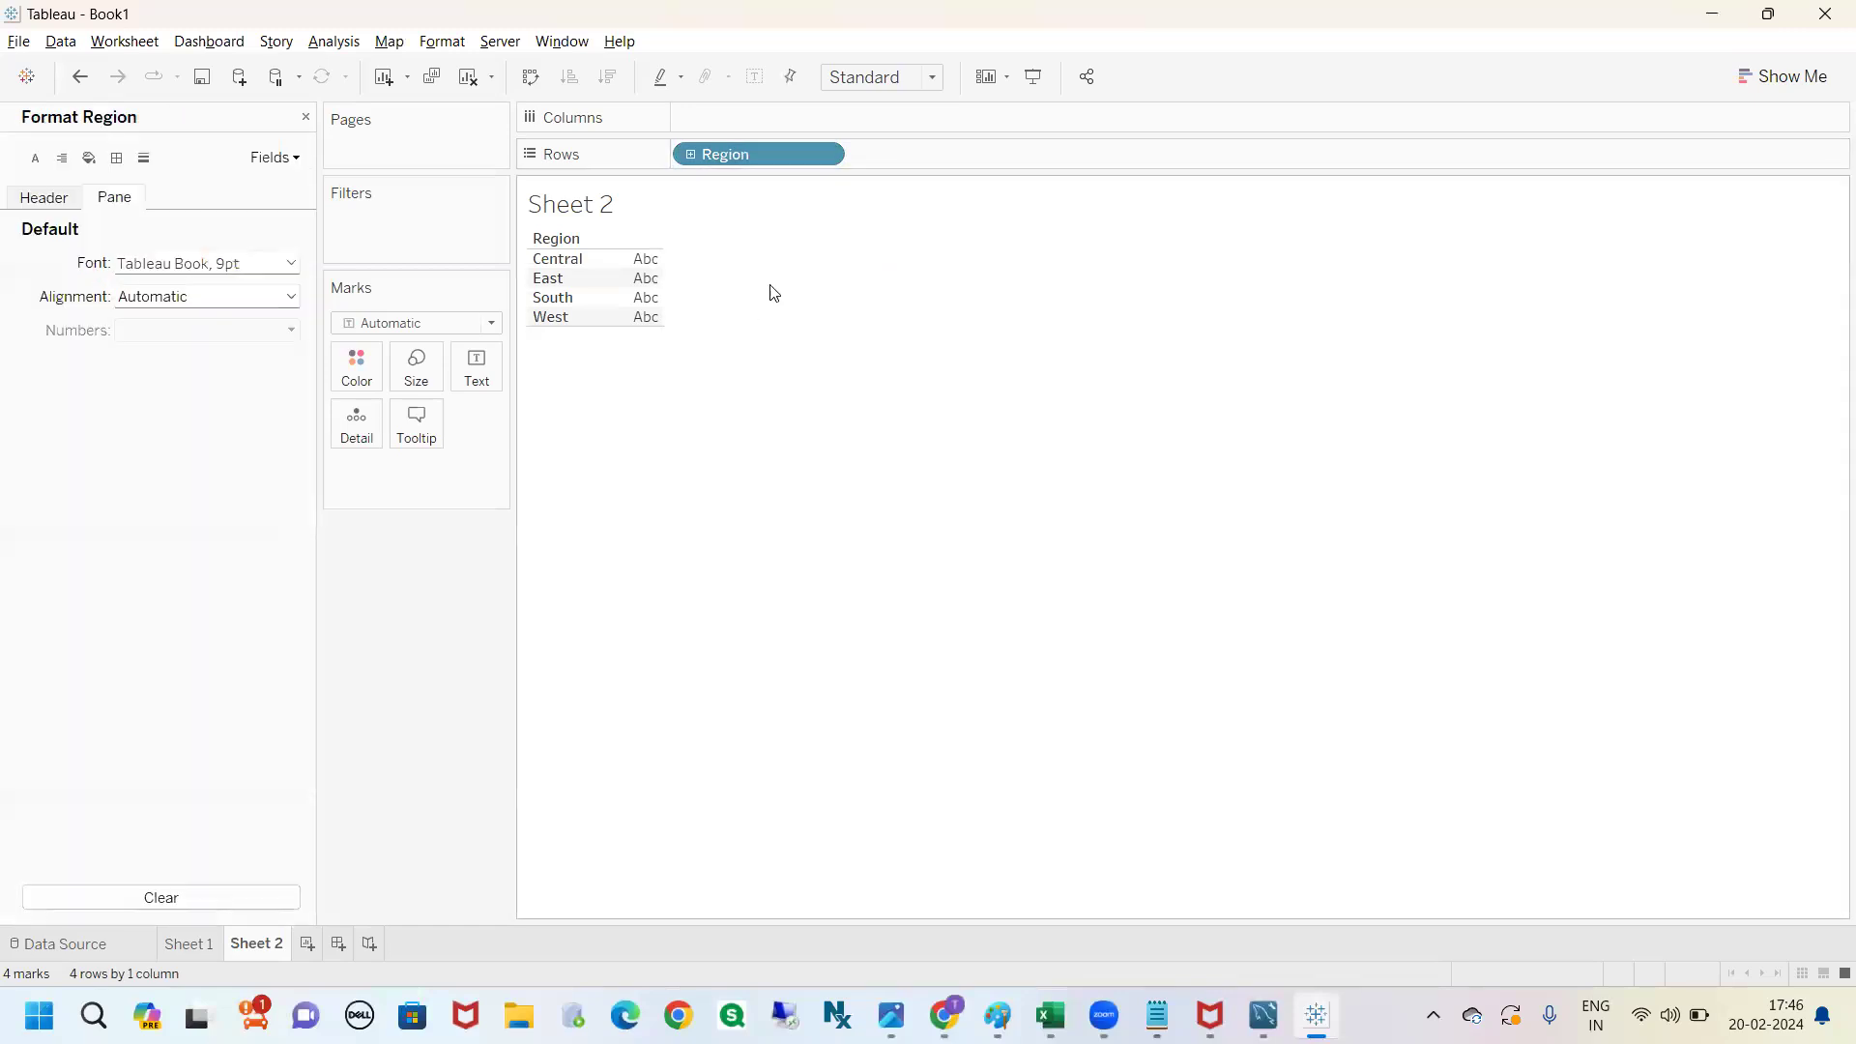
pyautogui.click(885, 79)
pyautogui.click(861, 166)
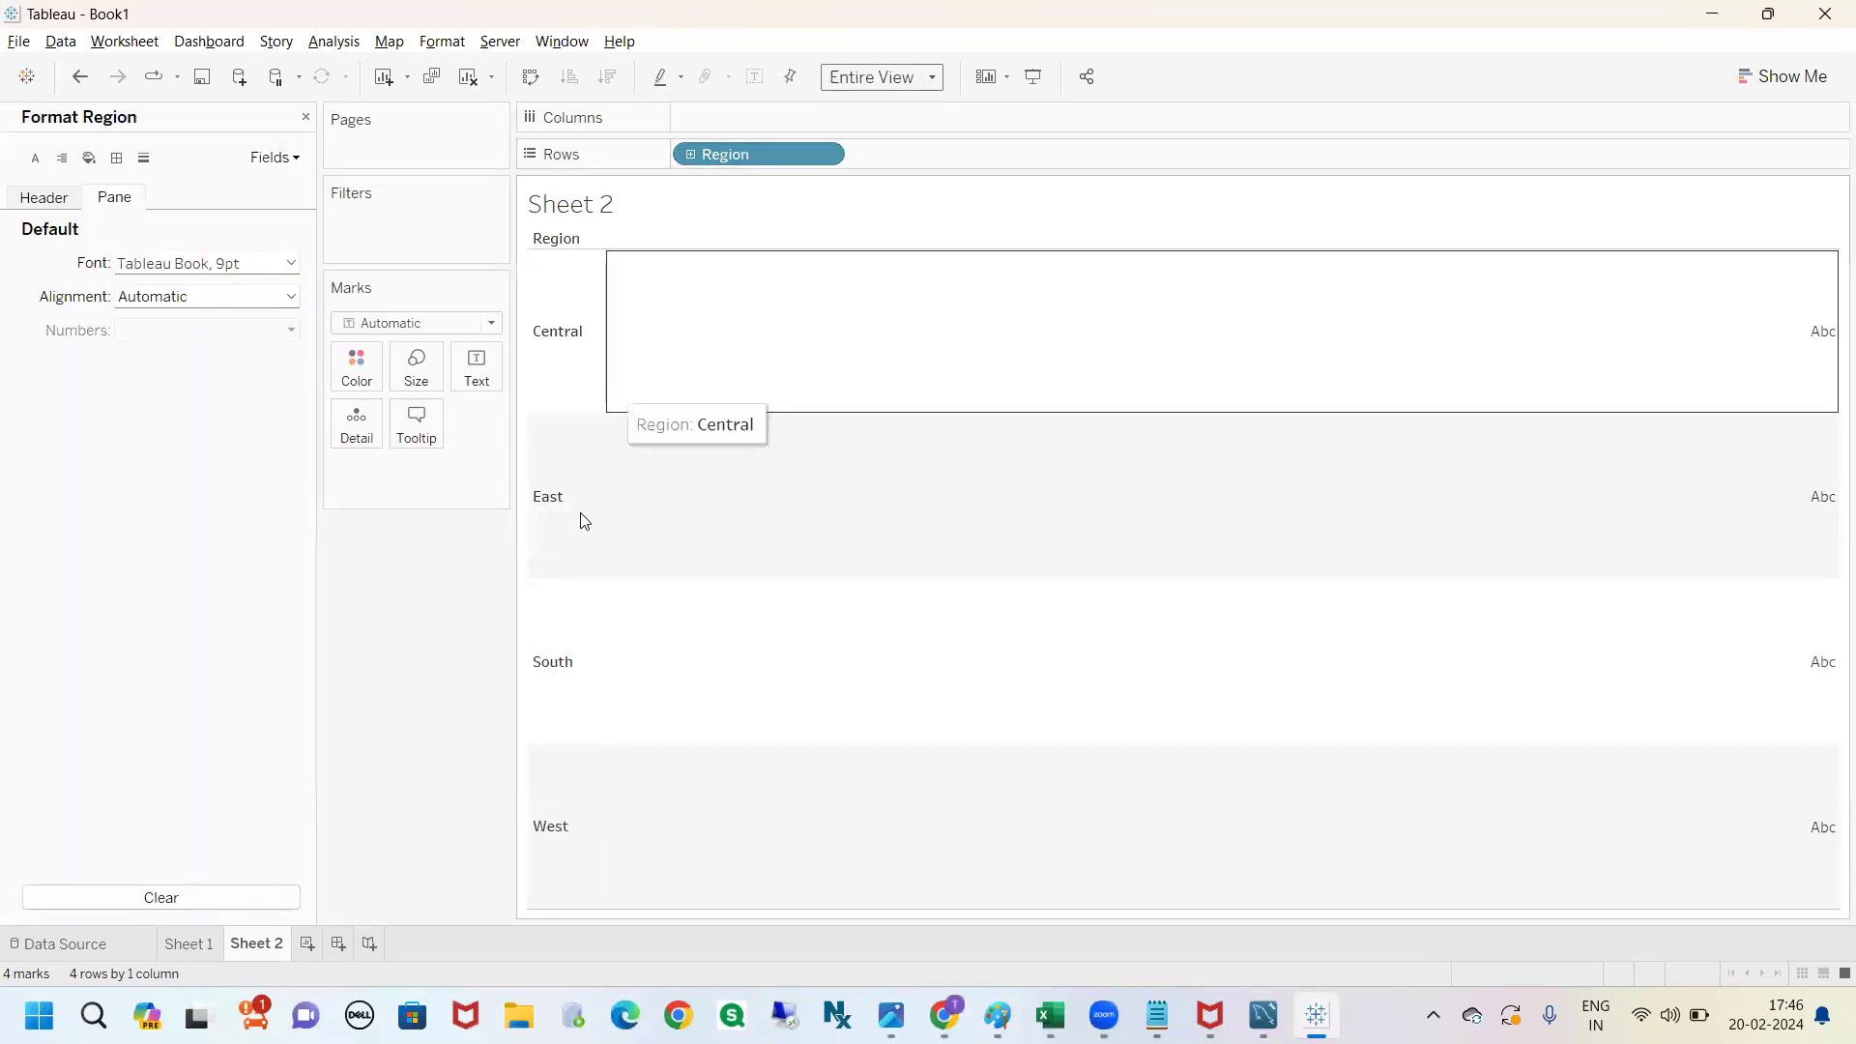
# Set the default header font of the Region row field to 14 pt and color it orange.
pyautogui.click(45, 197)
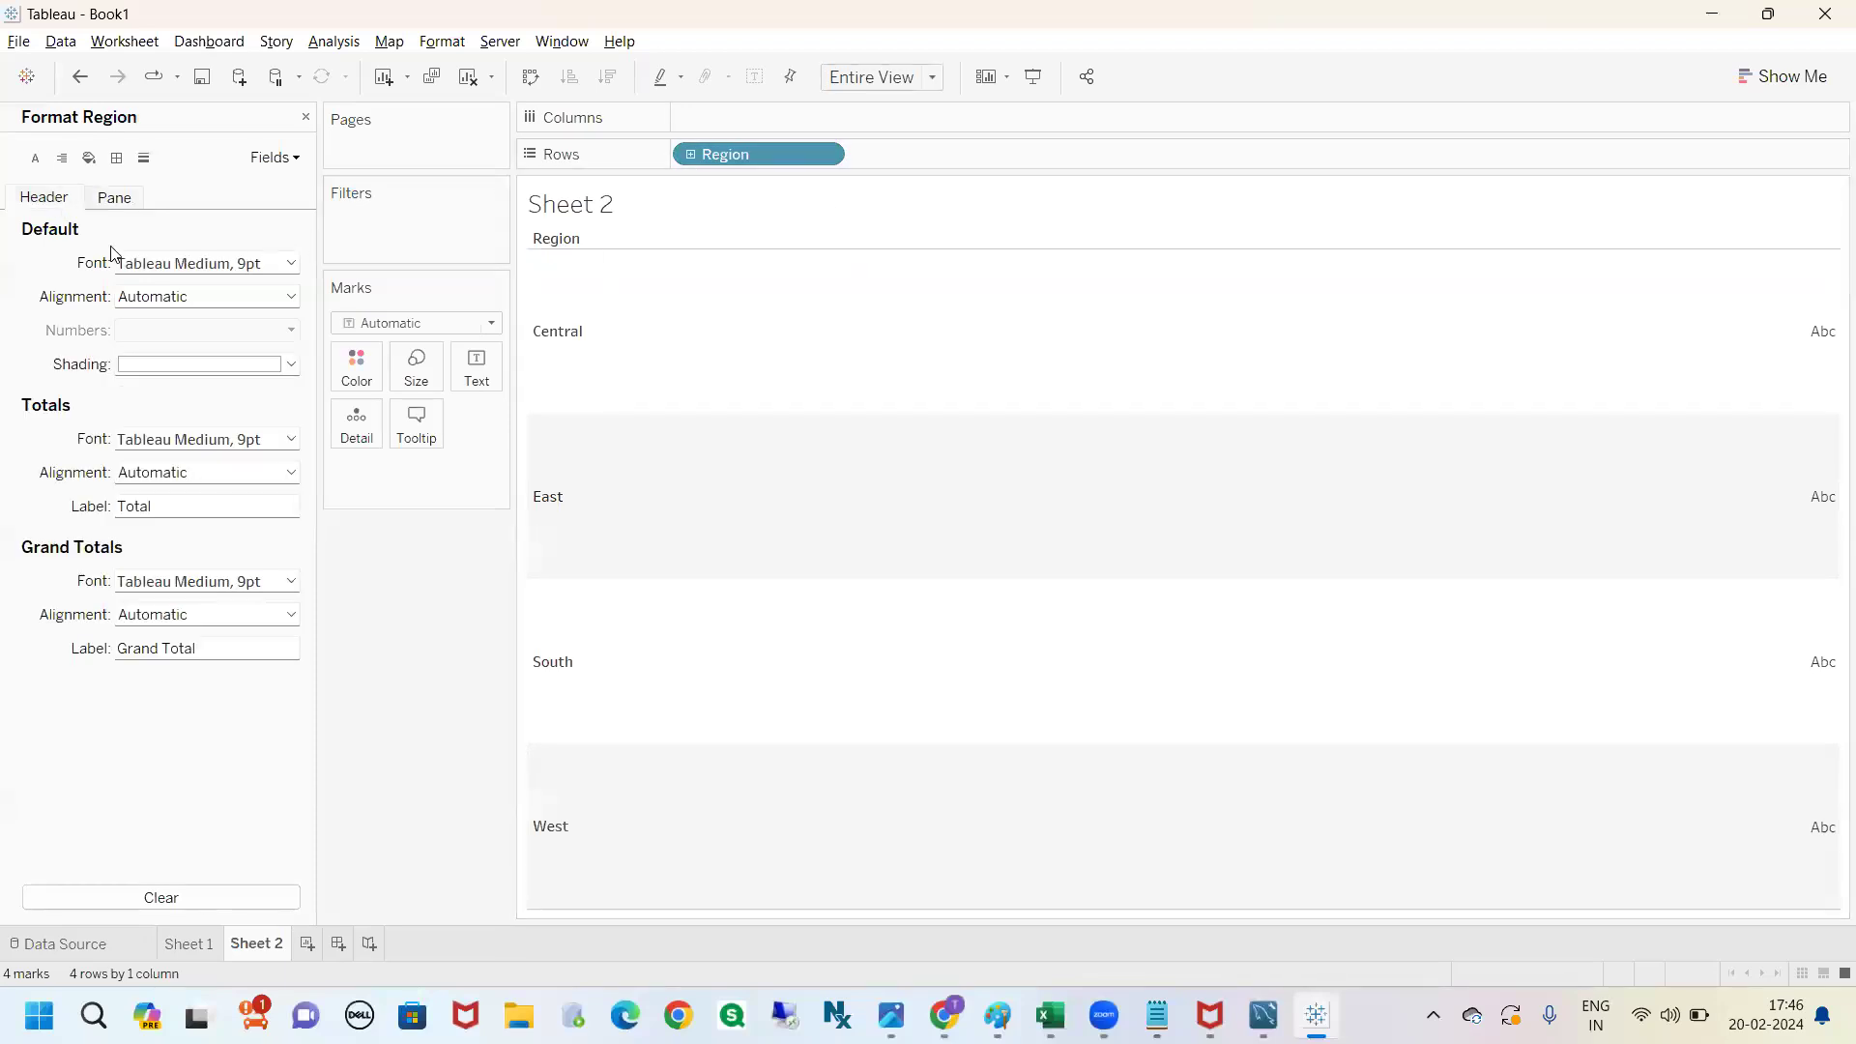
pyautogui.click(290, 263)
pyautogui.click(174, 329)
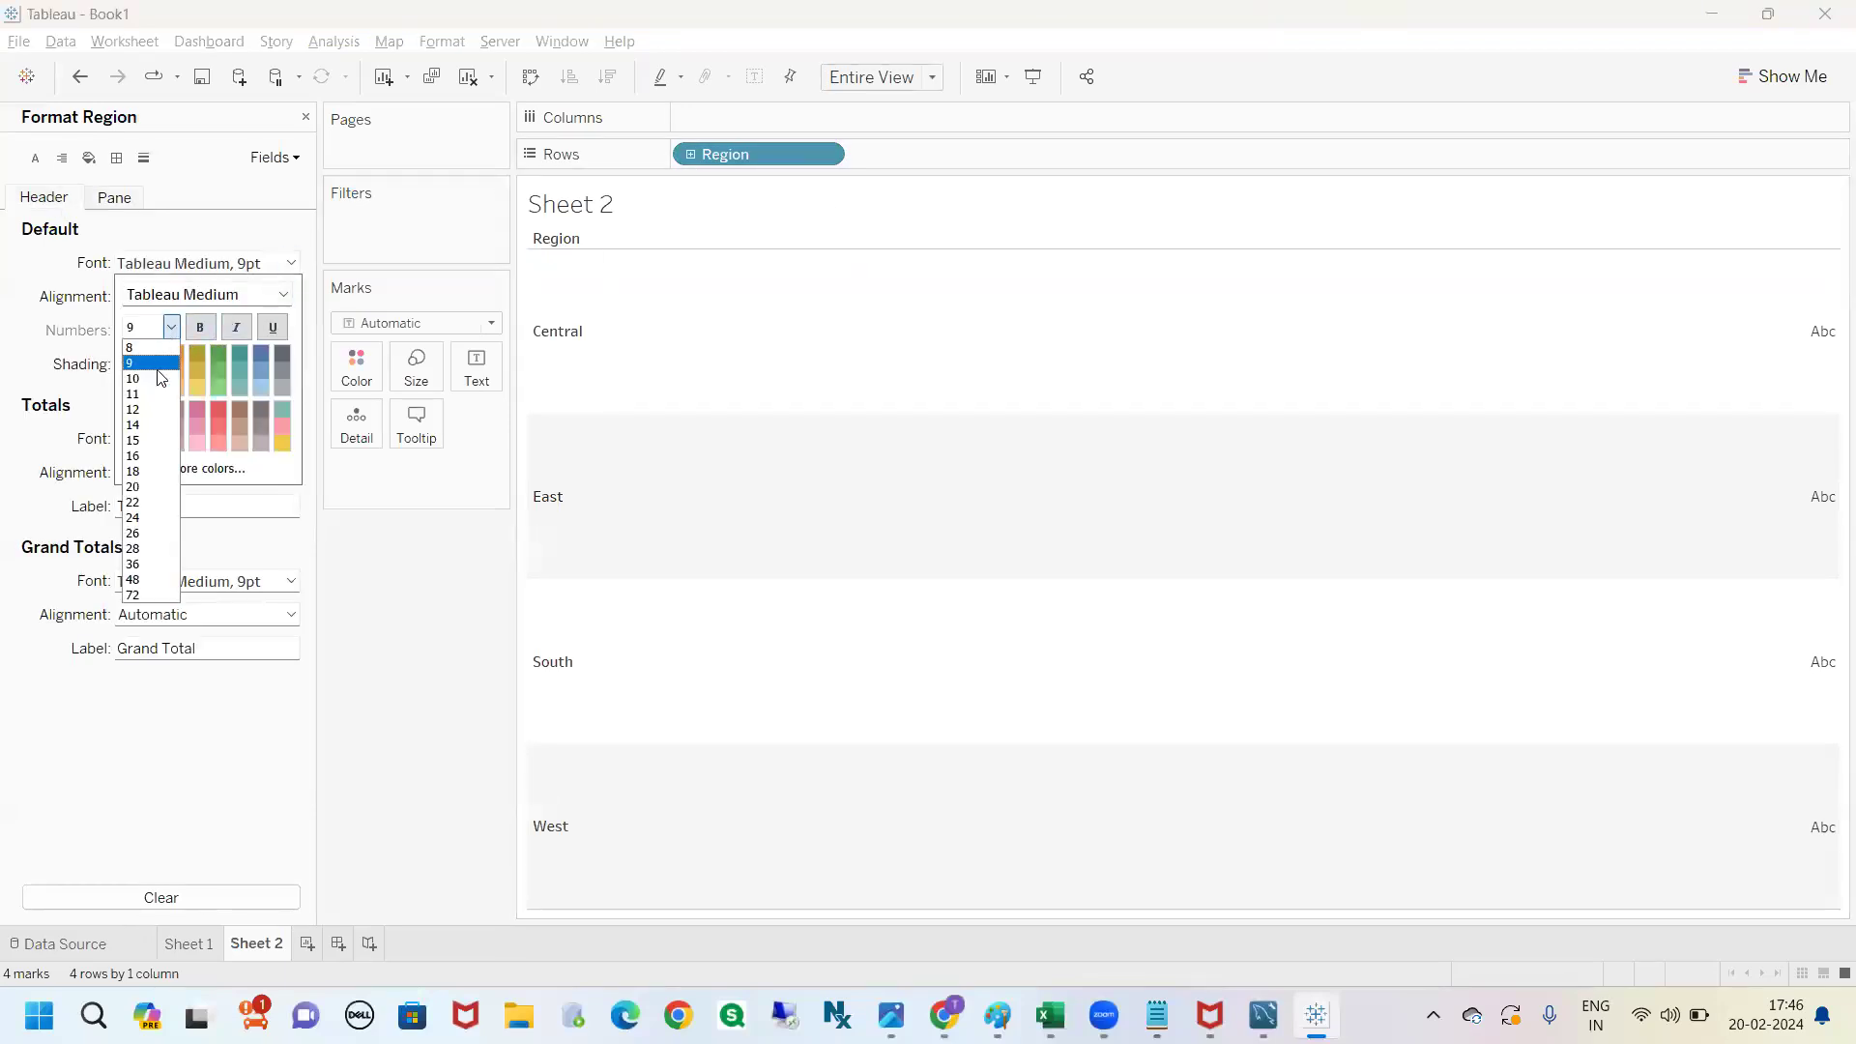
pyautogui.click(139, 435)
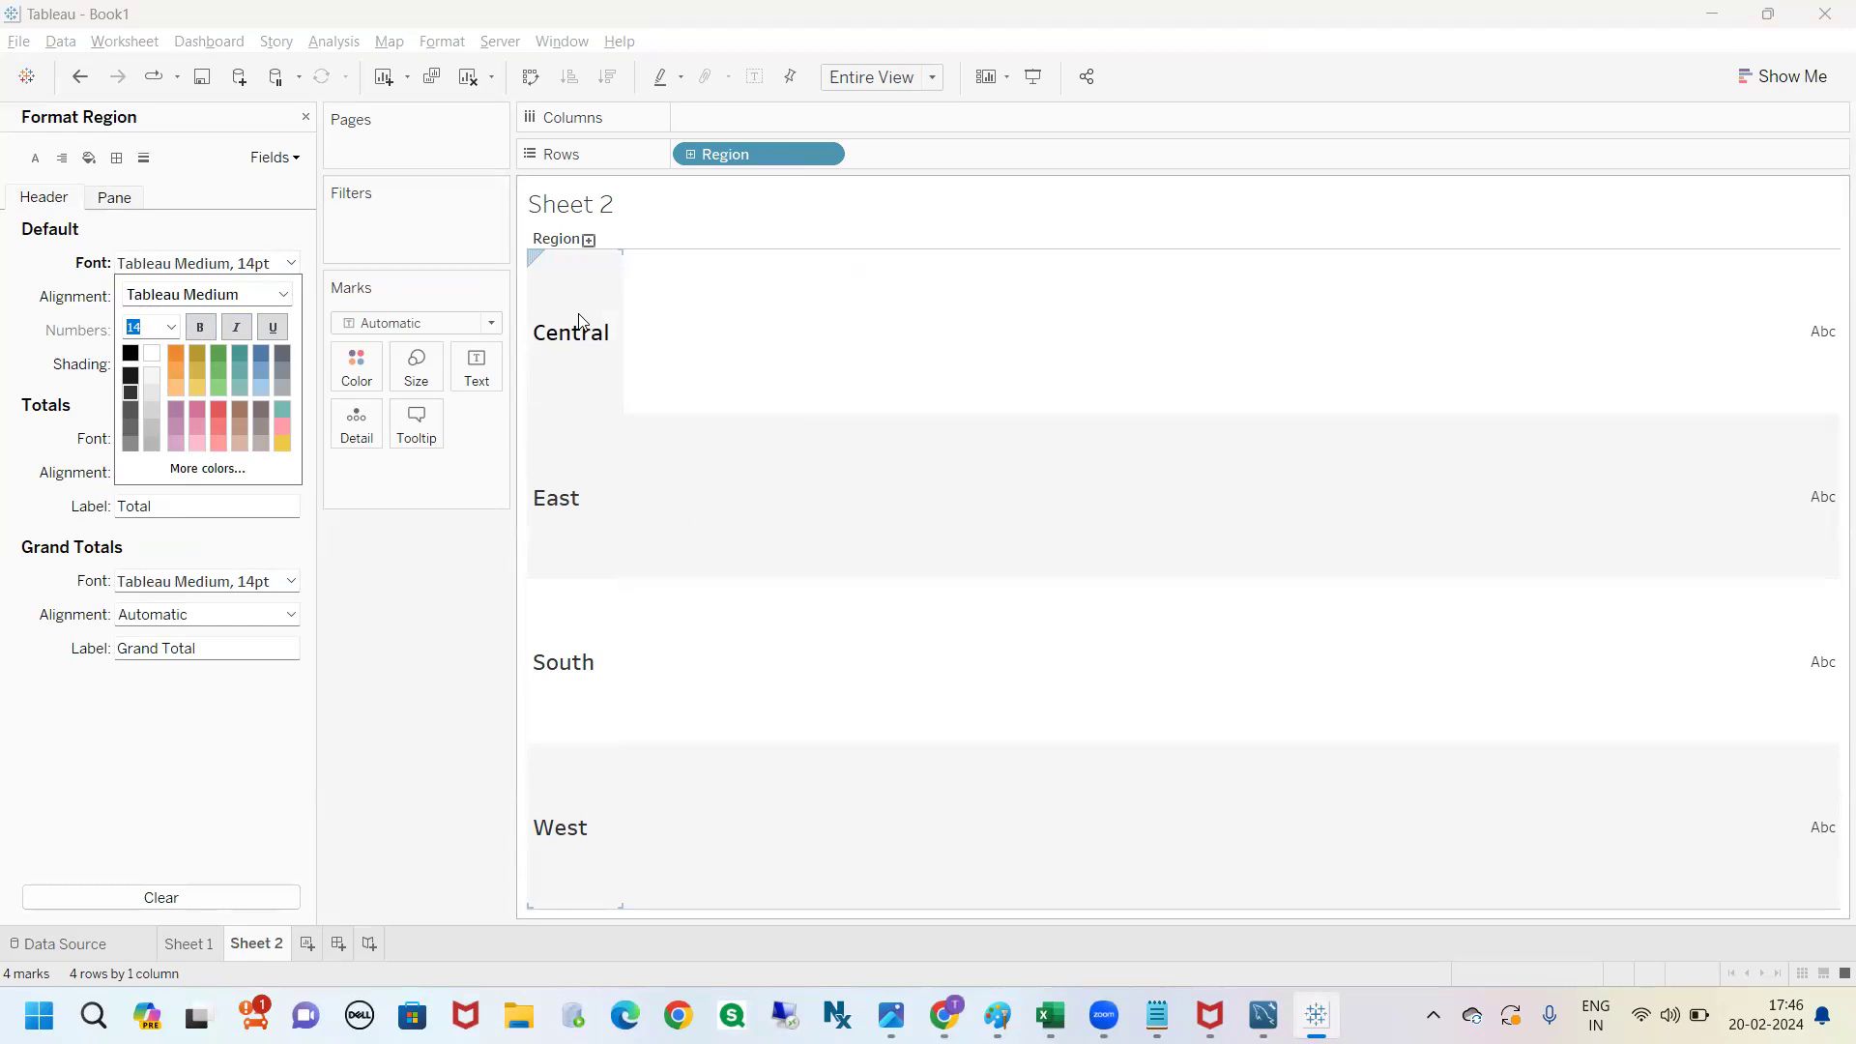
pyautogui.click(179, 357)
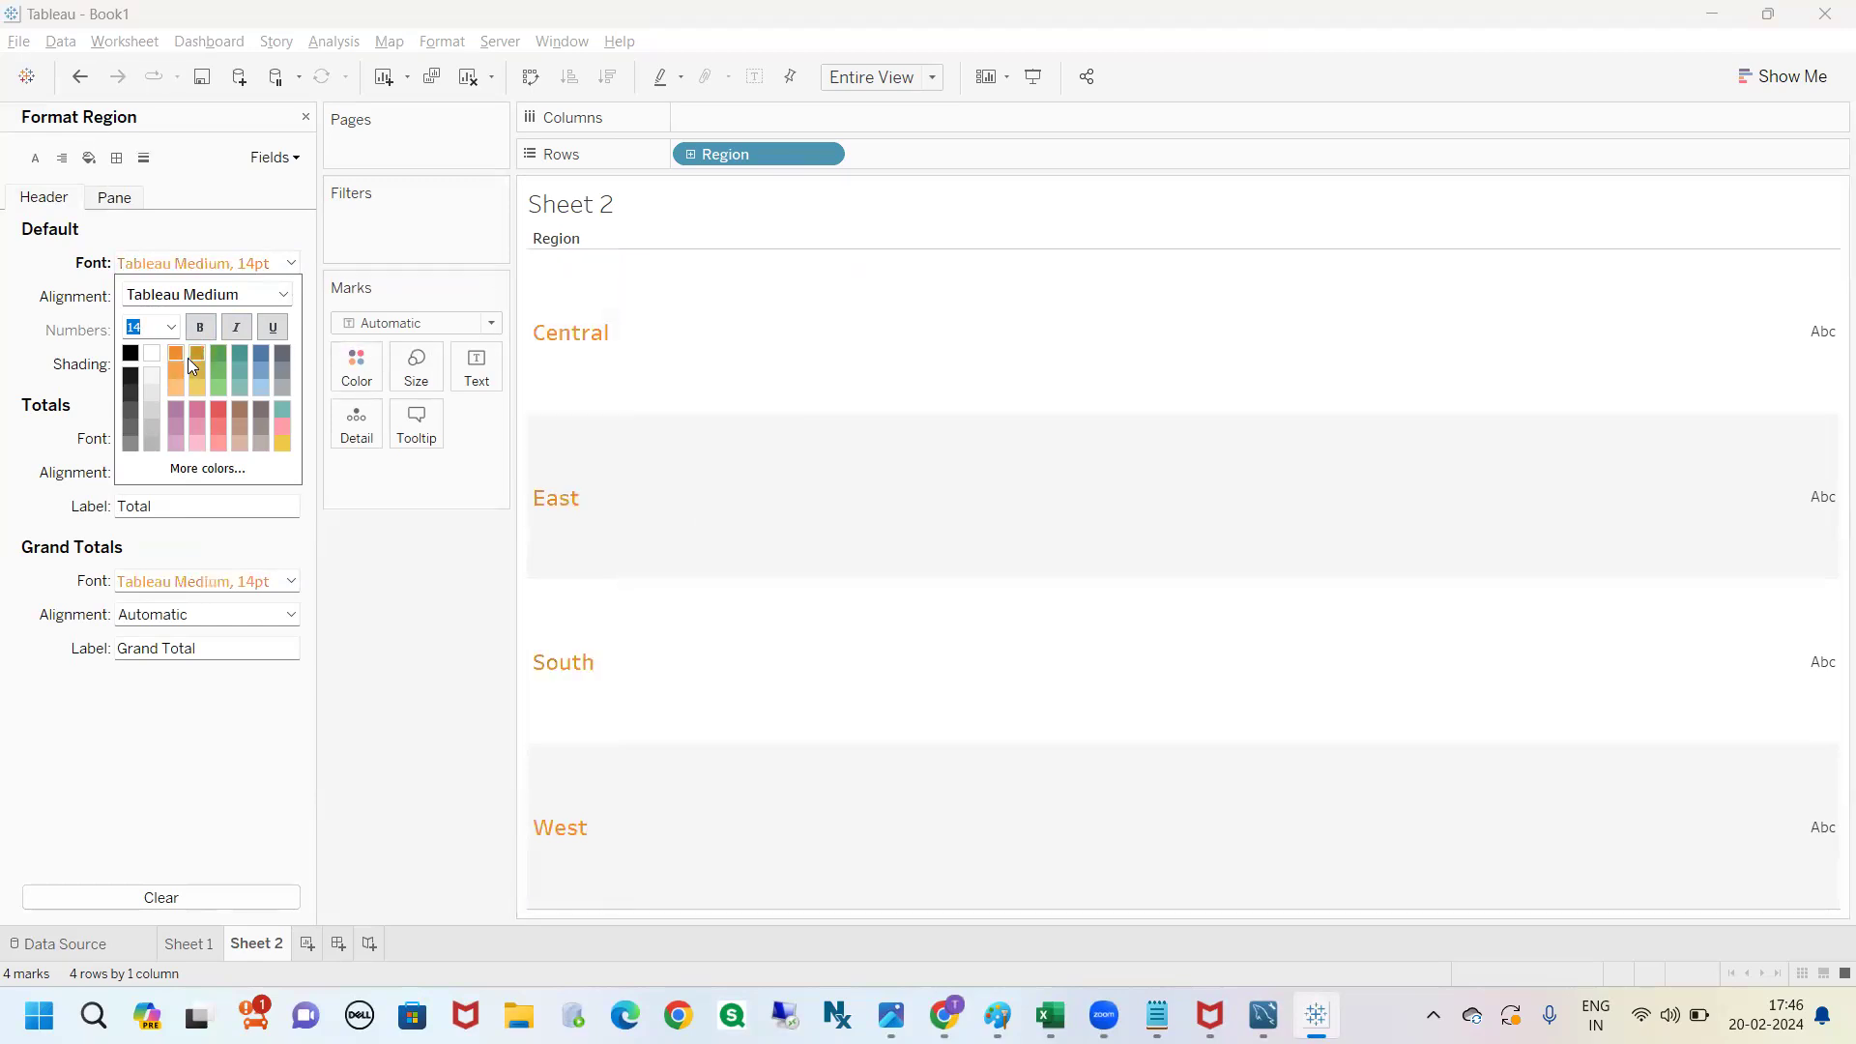
pyautogui.moveTo(531, 317)
pyautogui.mouseDown()
pyautogui.moveTo(428, 735)
pyautogui.moveTo(506, 912)
pyautogui.moveTo(763, 464)
pyautogui.moveTo(568, 291)
pyautogui.moveTo(525, 311)
pyautogui.mouseUp()
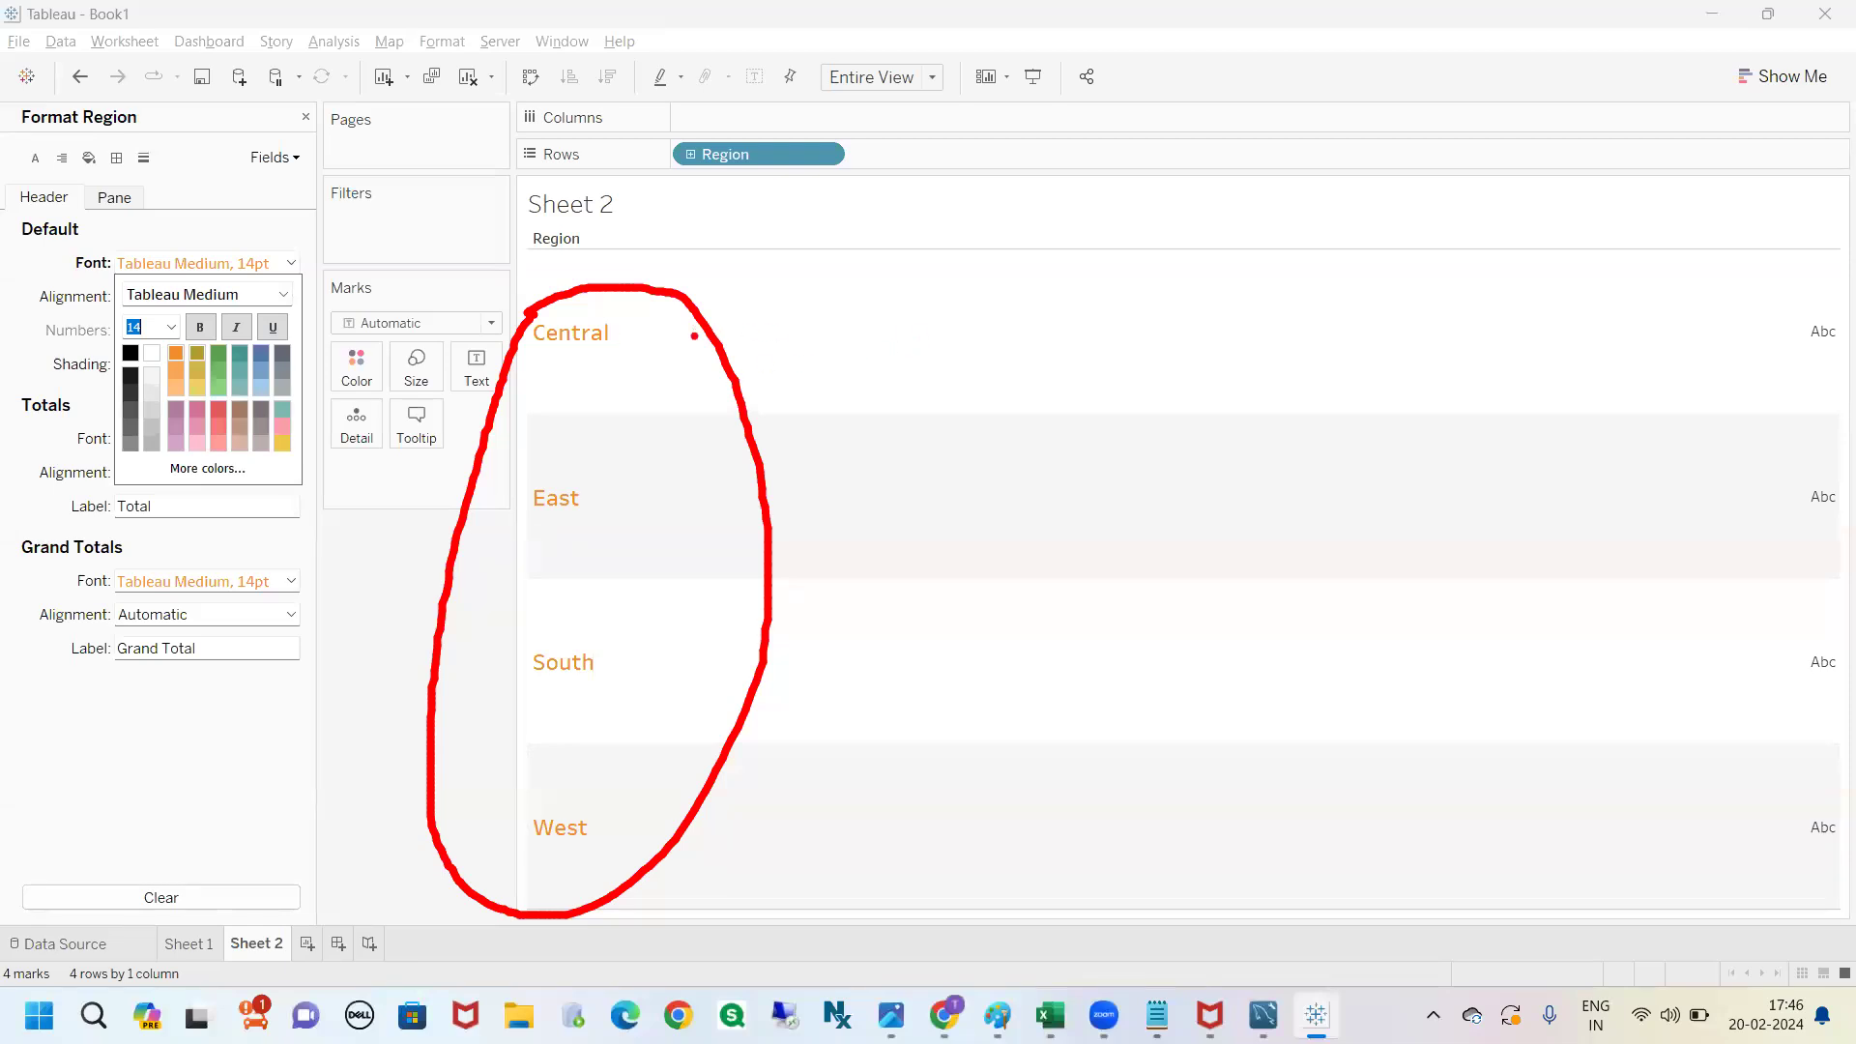
pyautogui.moveTo(651, 335); pyautogui.dragTo(732, 304)
pyautogui.moveTo(615, 506); pyautogui.dragTo(740, 453)
pyautogui.moveTo(604, 698); pyautogui.dragTo(754, 615)
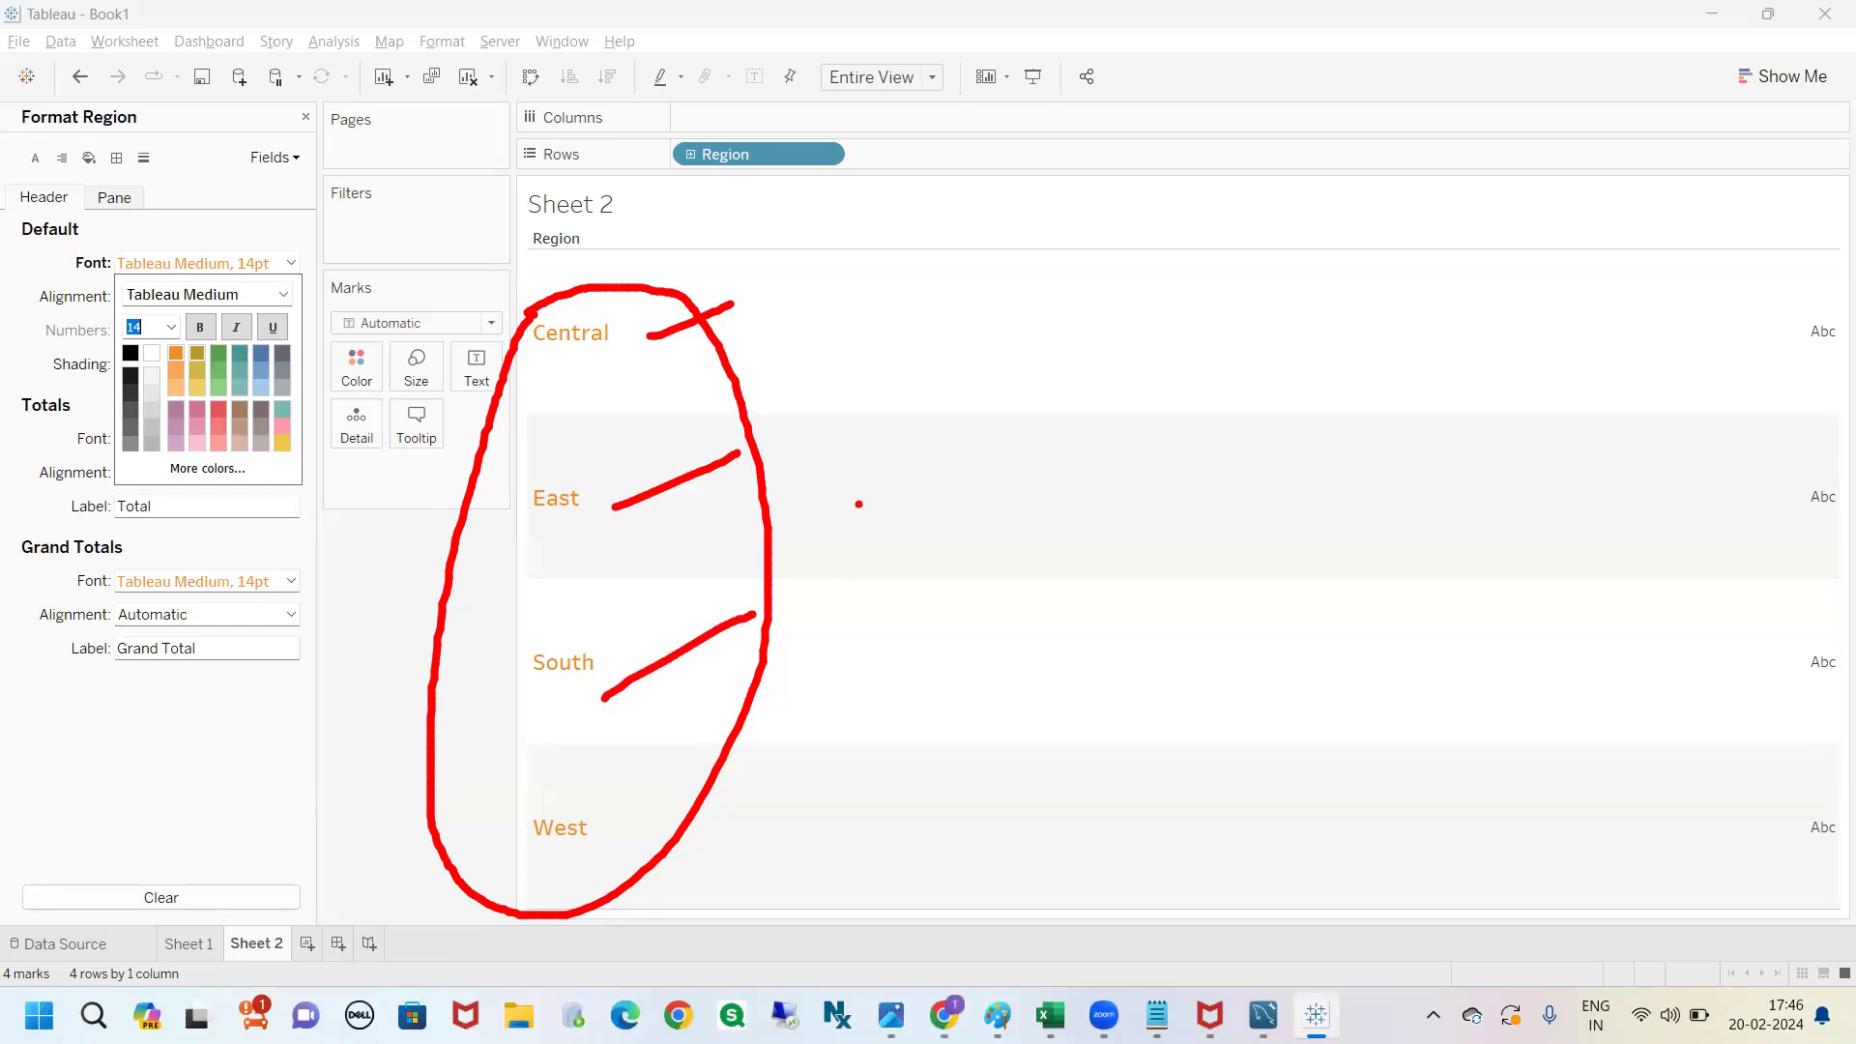
# Set the sheet's fit to Standard and enlarge the Region table's cells.
pyautogui.press('Escape')
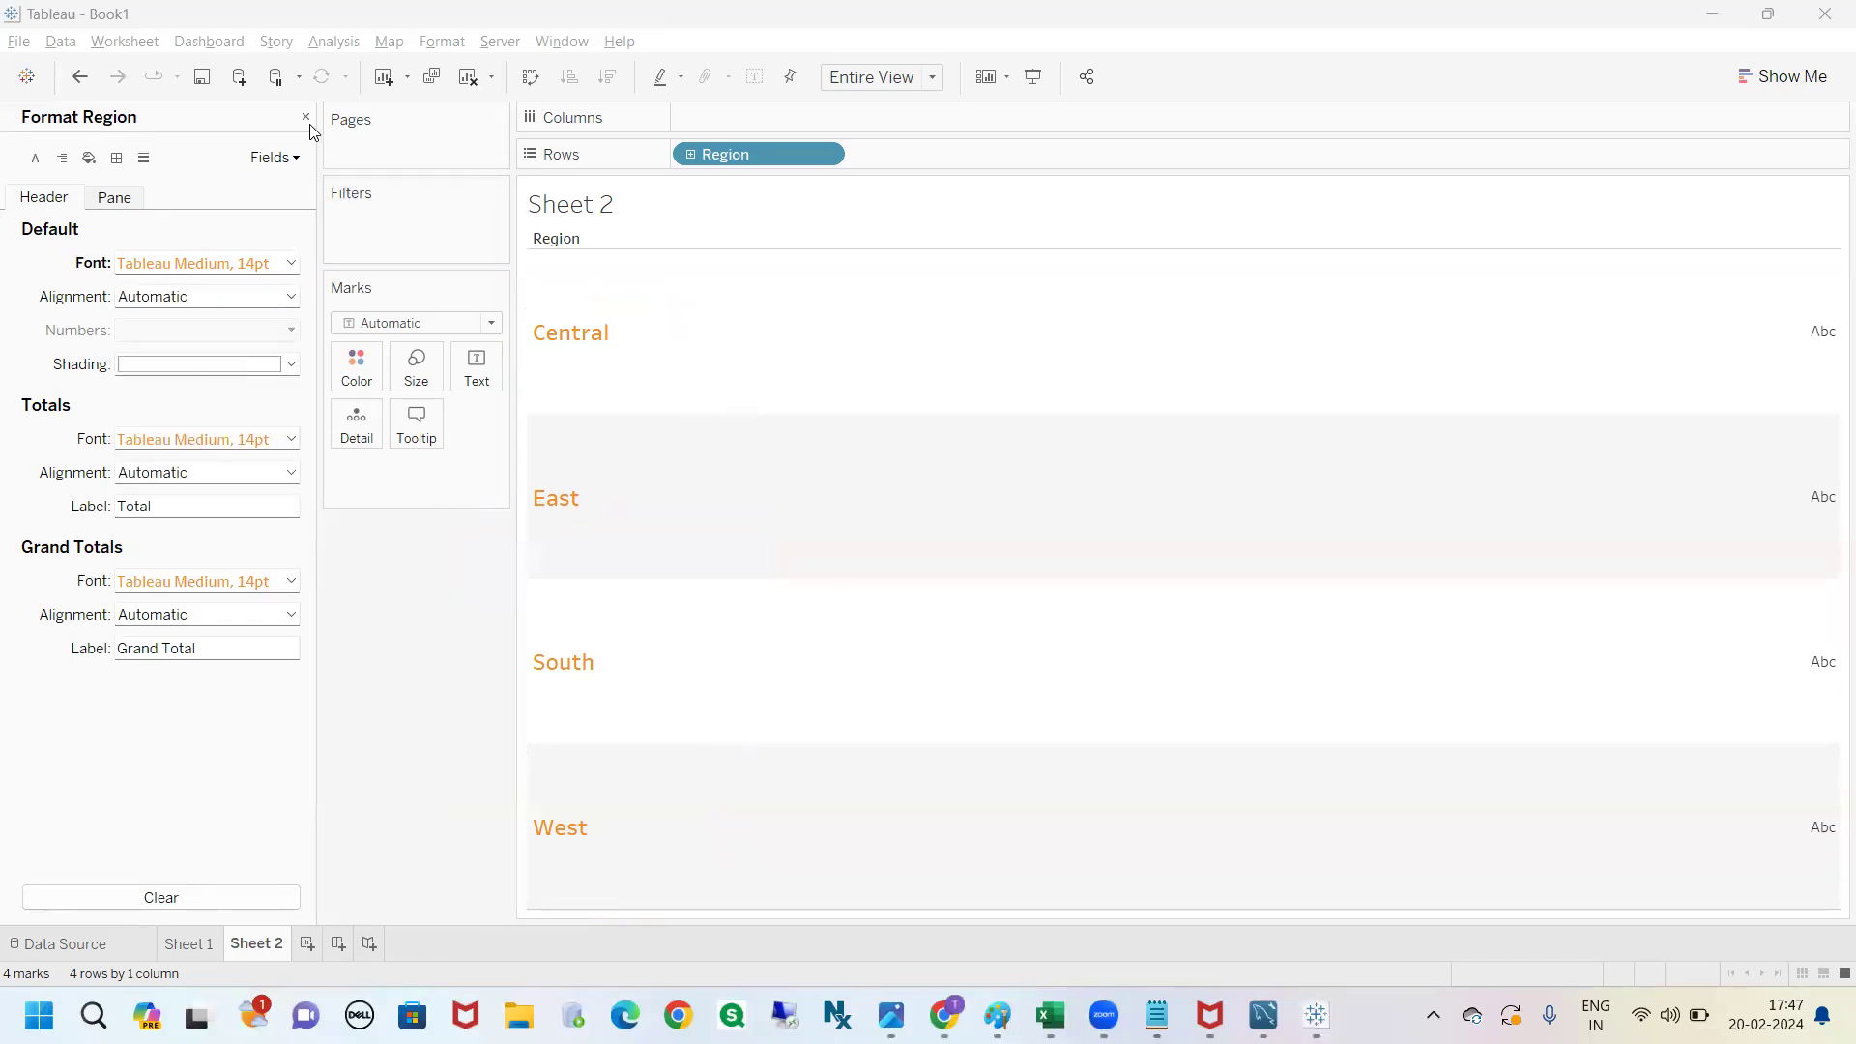
pyautogui.click(908, 79)
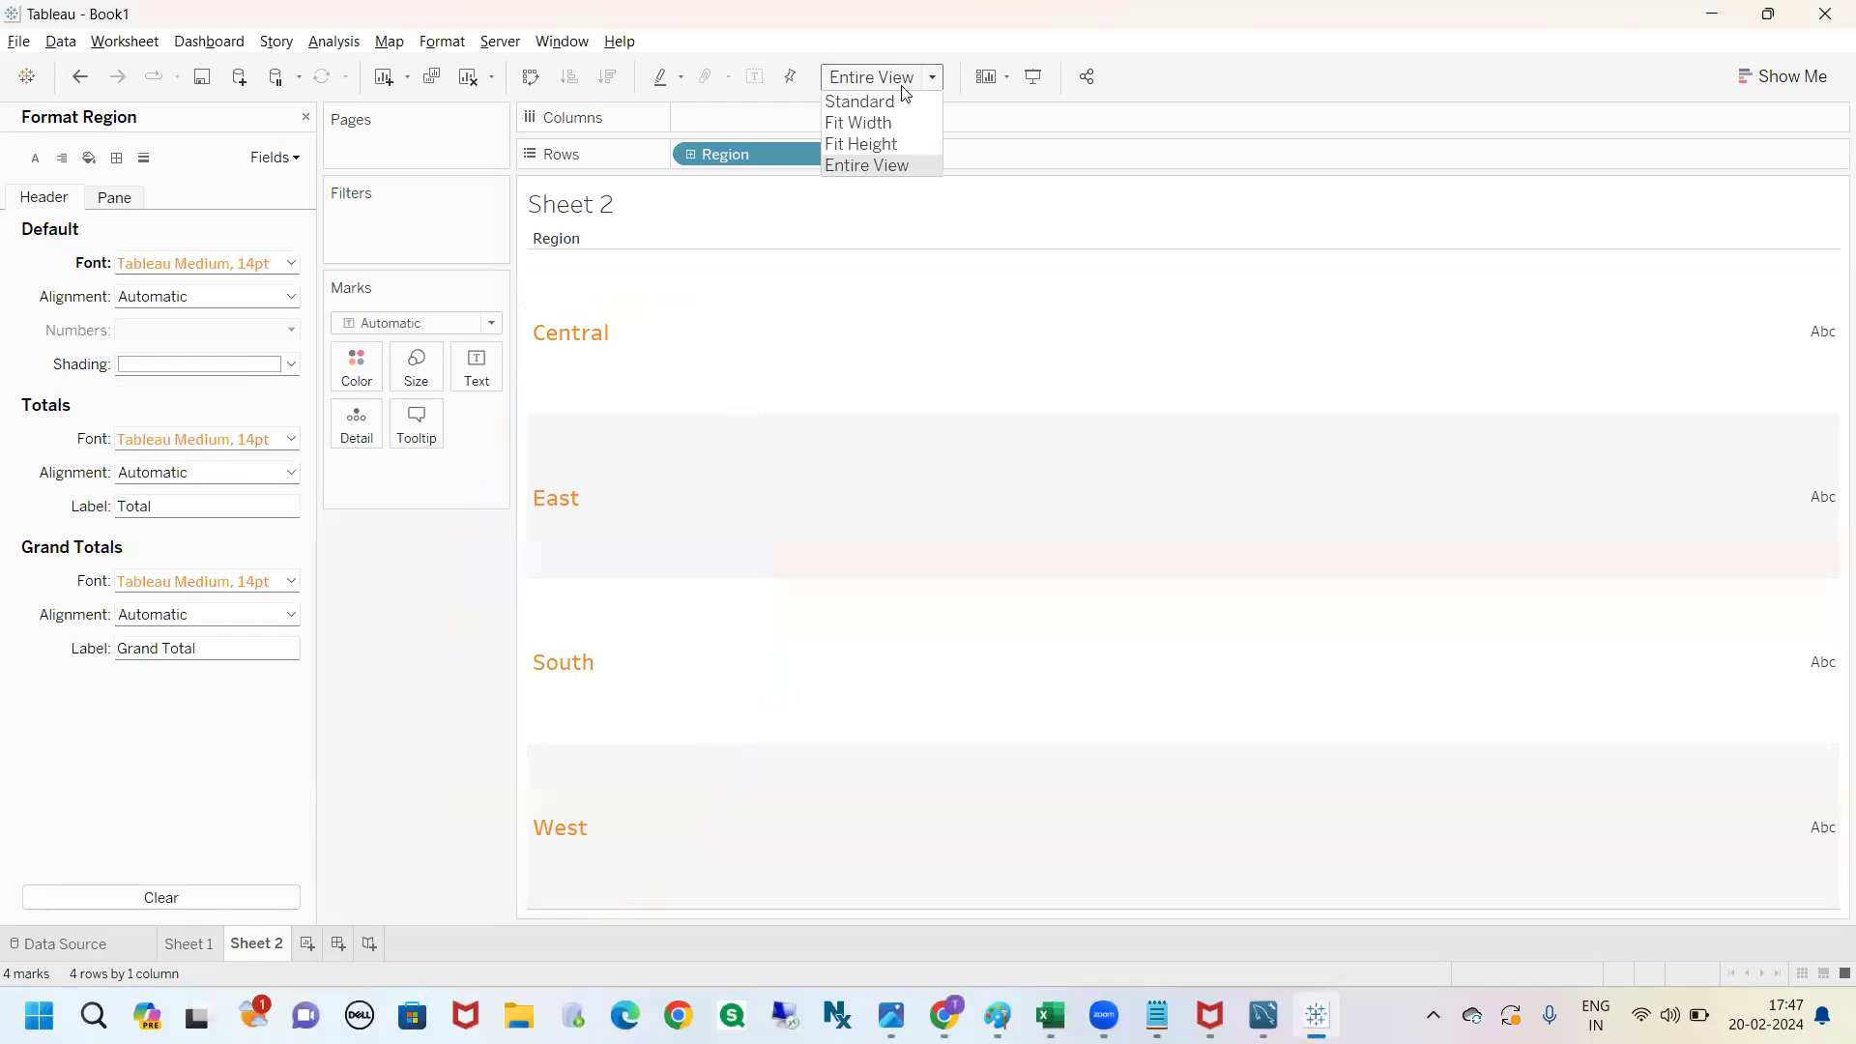
pyautogui.click(881, 104)
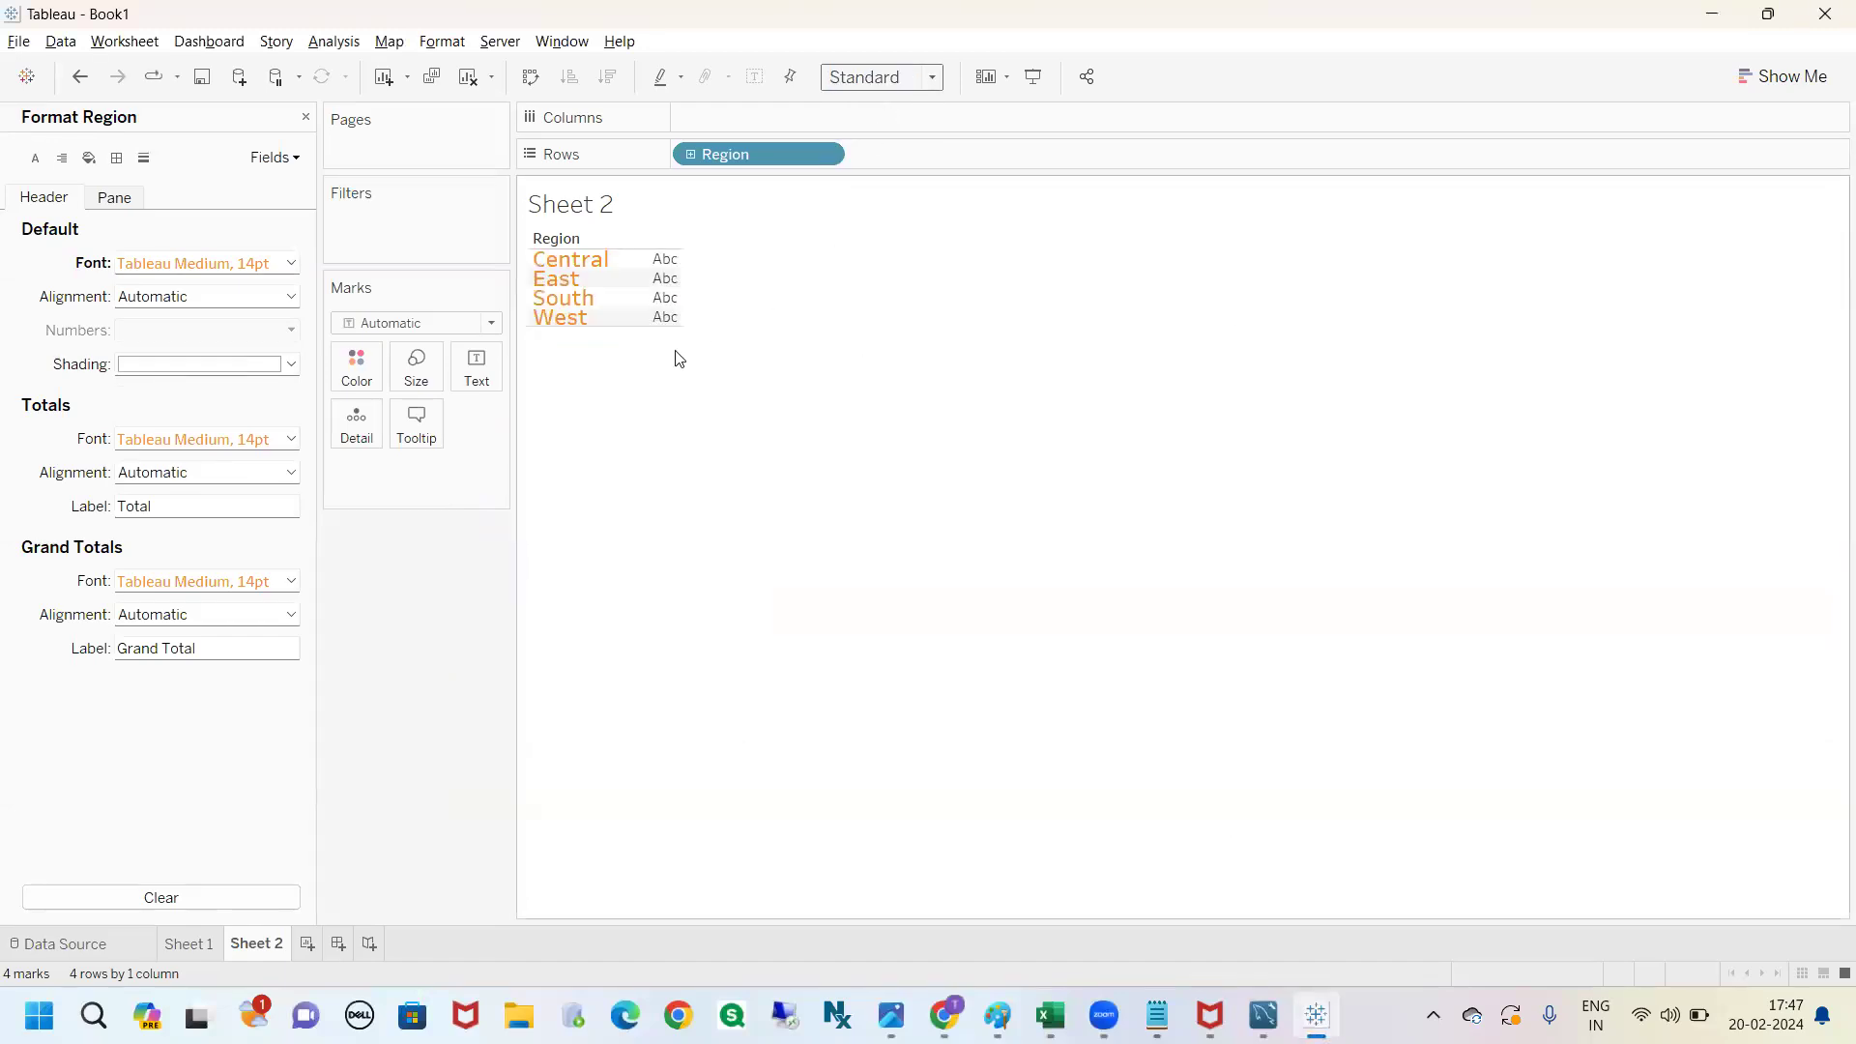
pyautogui.moveTo(596, 327); pyautogui.dragTo(833, 404)
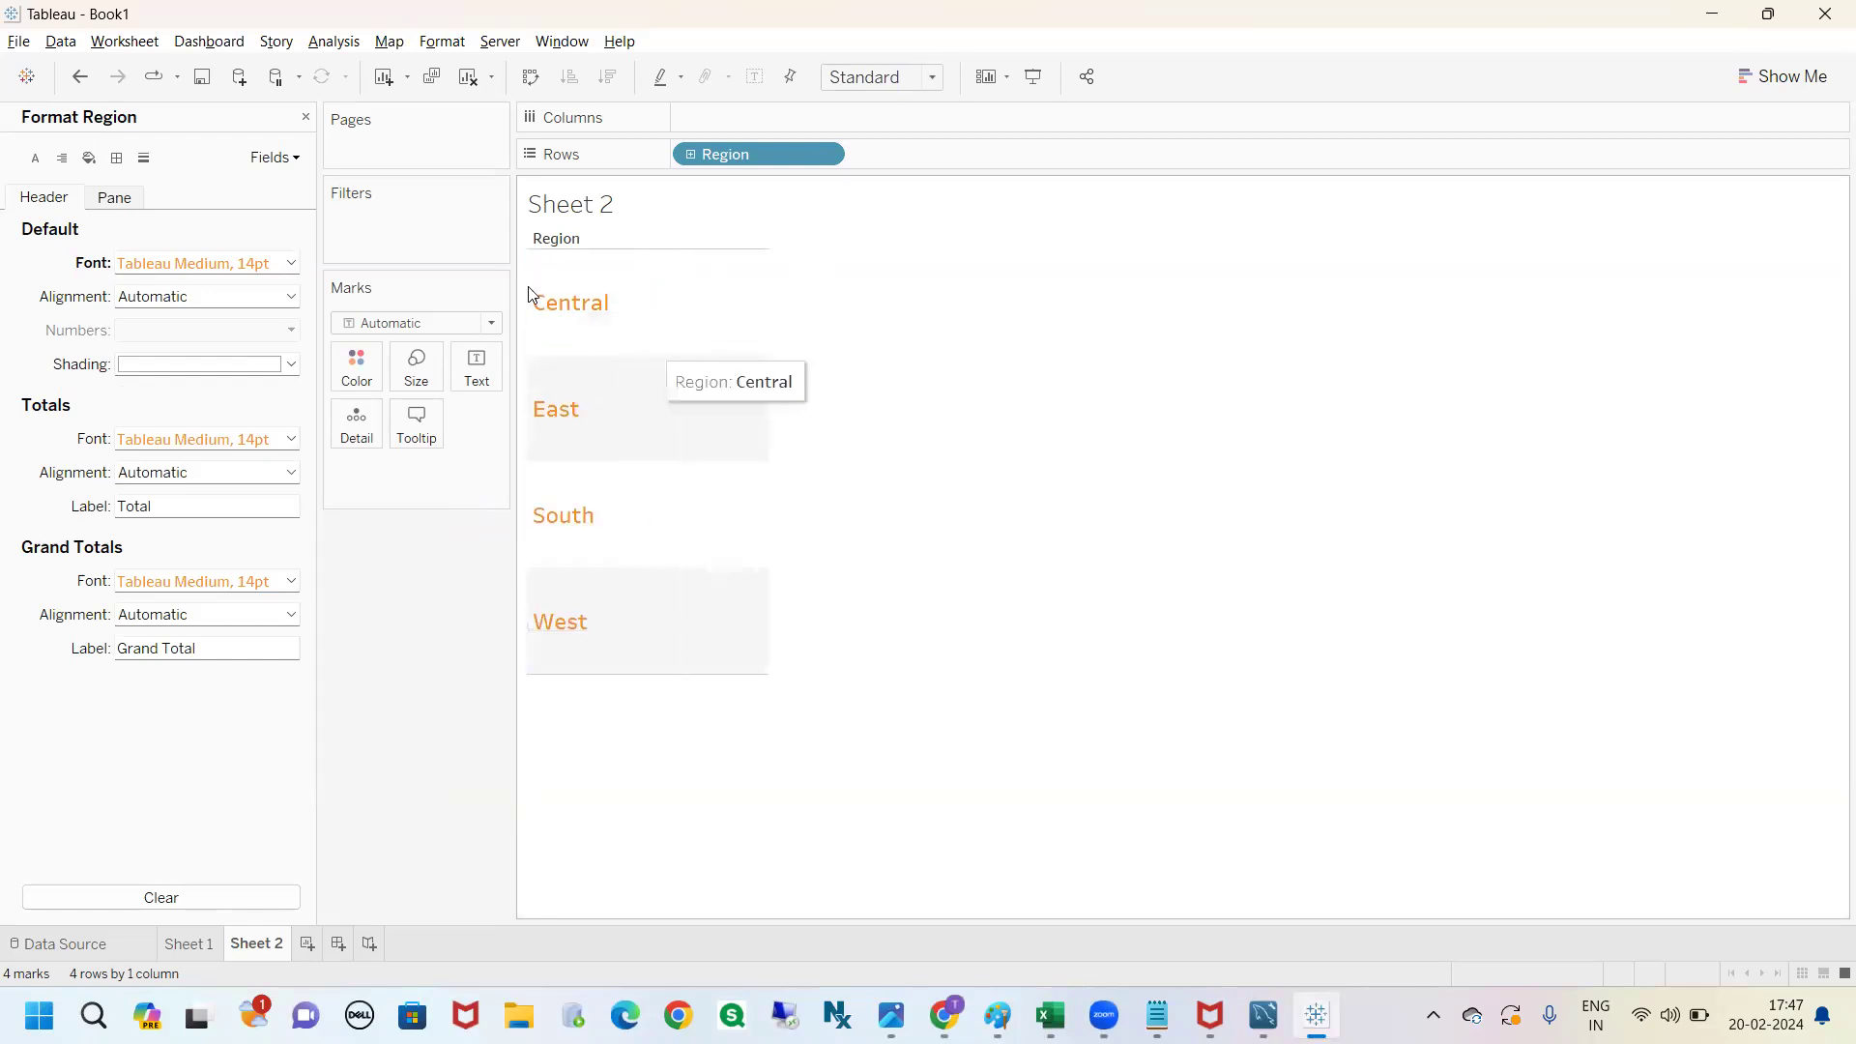
# Close the format settings and place Region on Text in the Marks card.
pyautogui.click(305, 117)
pyautogui.moveTo(132, 330); pyautogui.dragTo(482, 380)
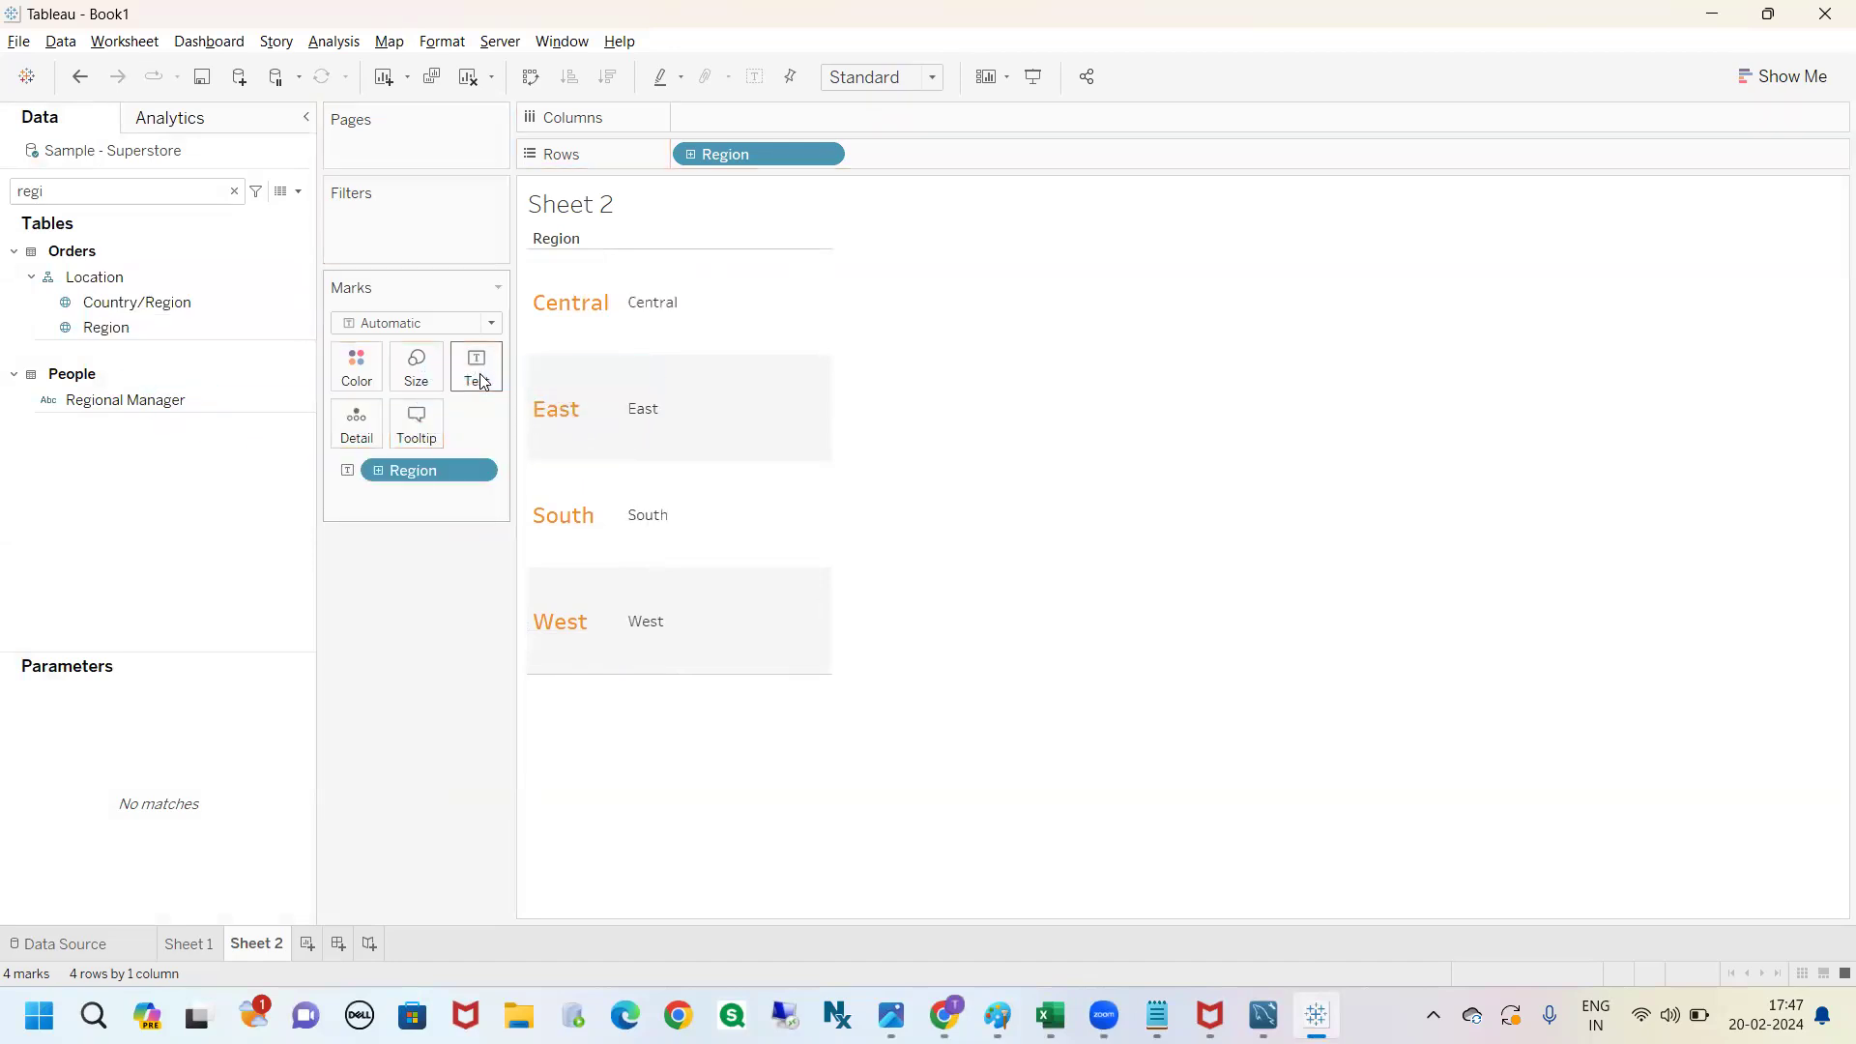
pyautogui.moveTo(575, 288)
pyautogui.mouseDown()
pyautogui.moveTo(595, 249)
pyautogui.moveTo(638, 266)
pyautogui.moveTo(663, 233)
pyautogui.moveTo(615, 225)
pyautogui.moveTo(713, 123)
pyautogui.moveTo(767, 172)
pyautogui.moveTo(667, 151)
pyautogui.mouseUp()
pyautogui.moveTo(630, 292)
pyautogui.mouseDown()
pyautogui.moveTo(669, 371)
pyautogui.moveTo(682, 270)
pyautogui.moveTo(630, 275)
pyautogui.moveTo(474, 430)
pyautogui.moveTo(325, 501)
pyautogui.moveTo(476, 371)
pyautogui.mouseUp()
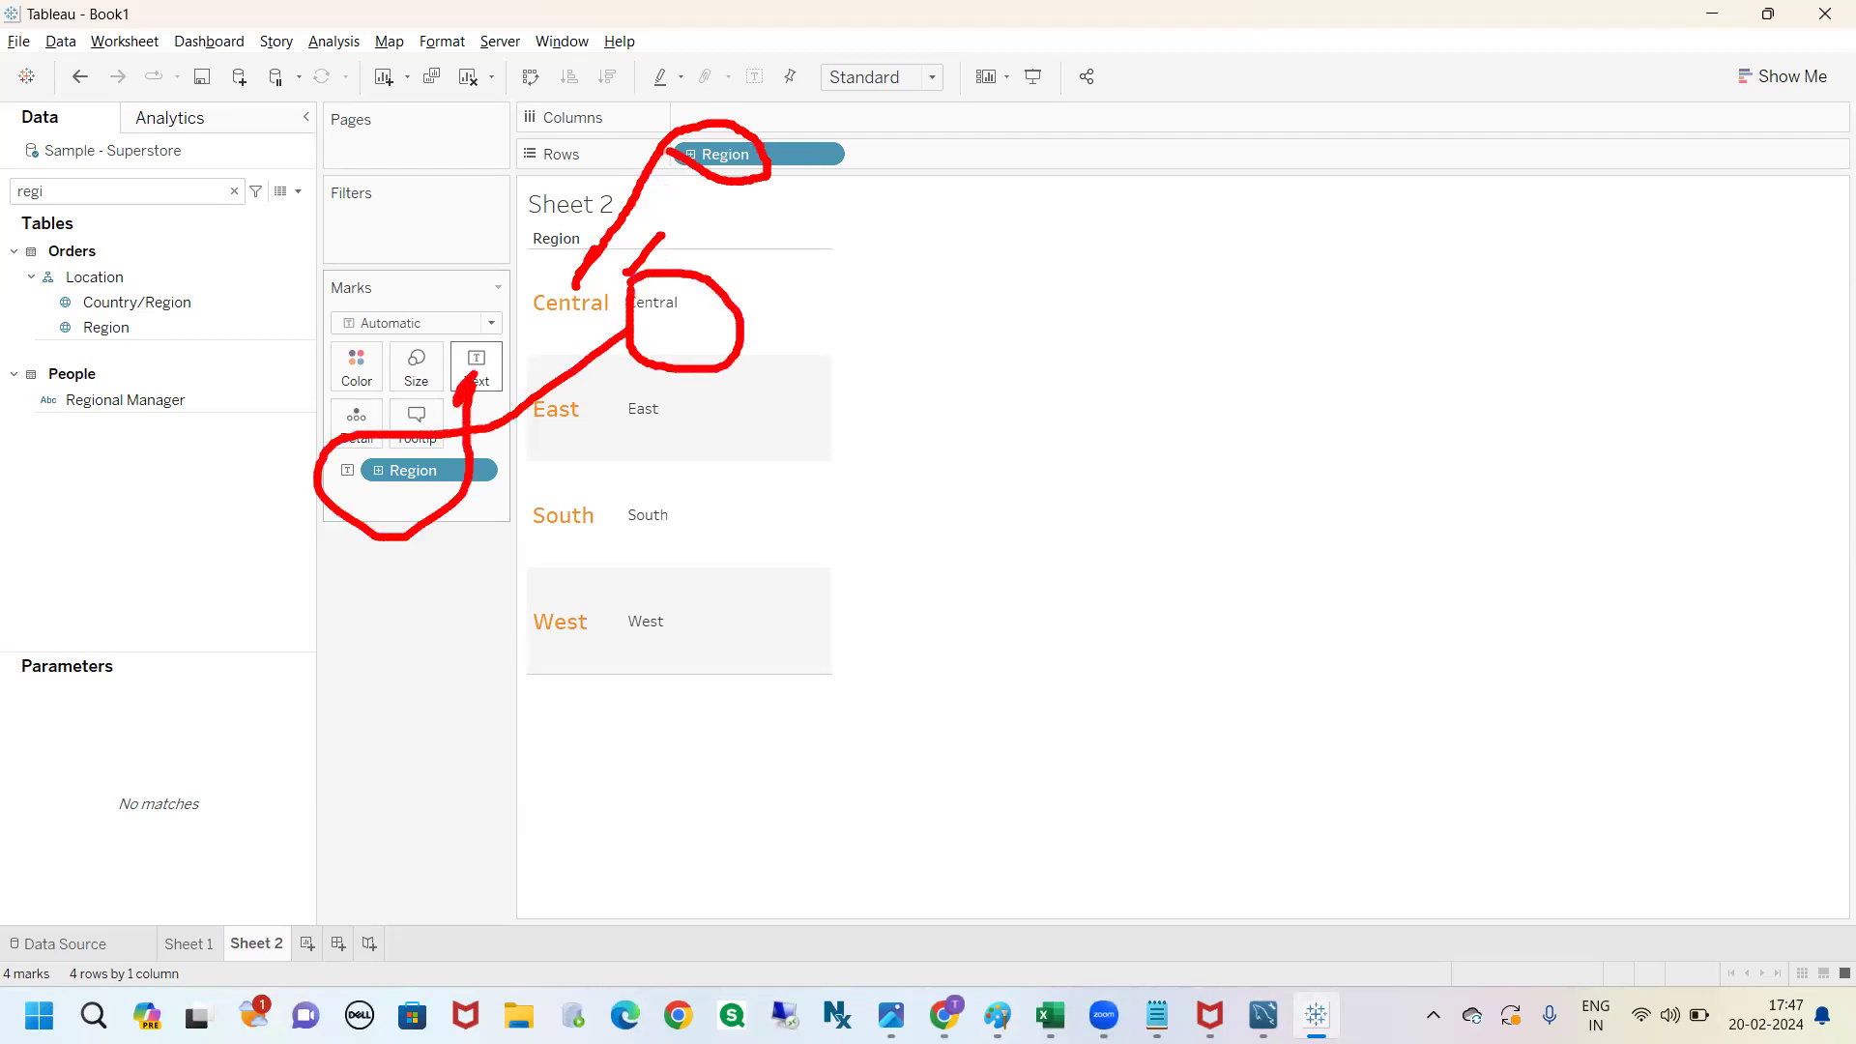
pyautogui.press('Escape')
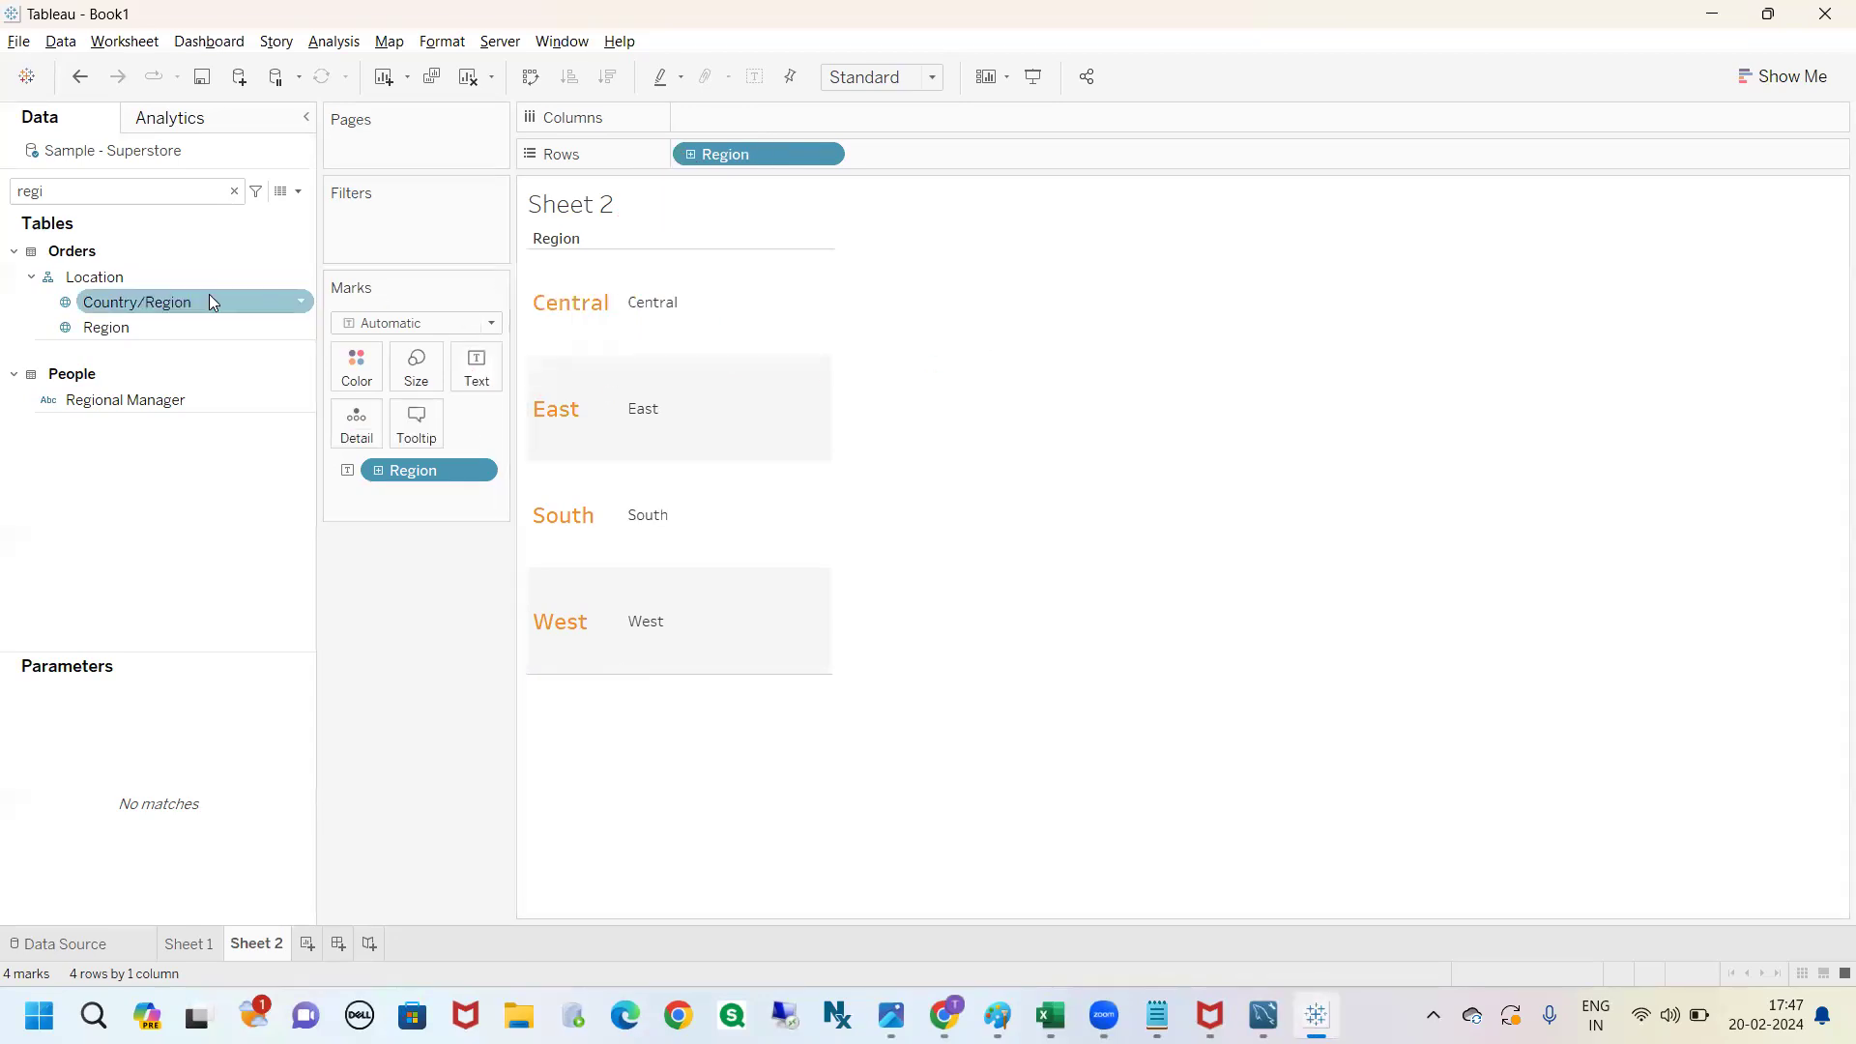
# Place Region on Color in the Marks card to color the region labels by region.
pyautogui.moveTo(109, 327); pyautogui.dragTo(346, 379)
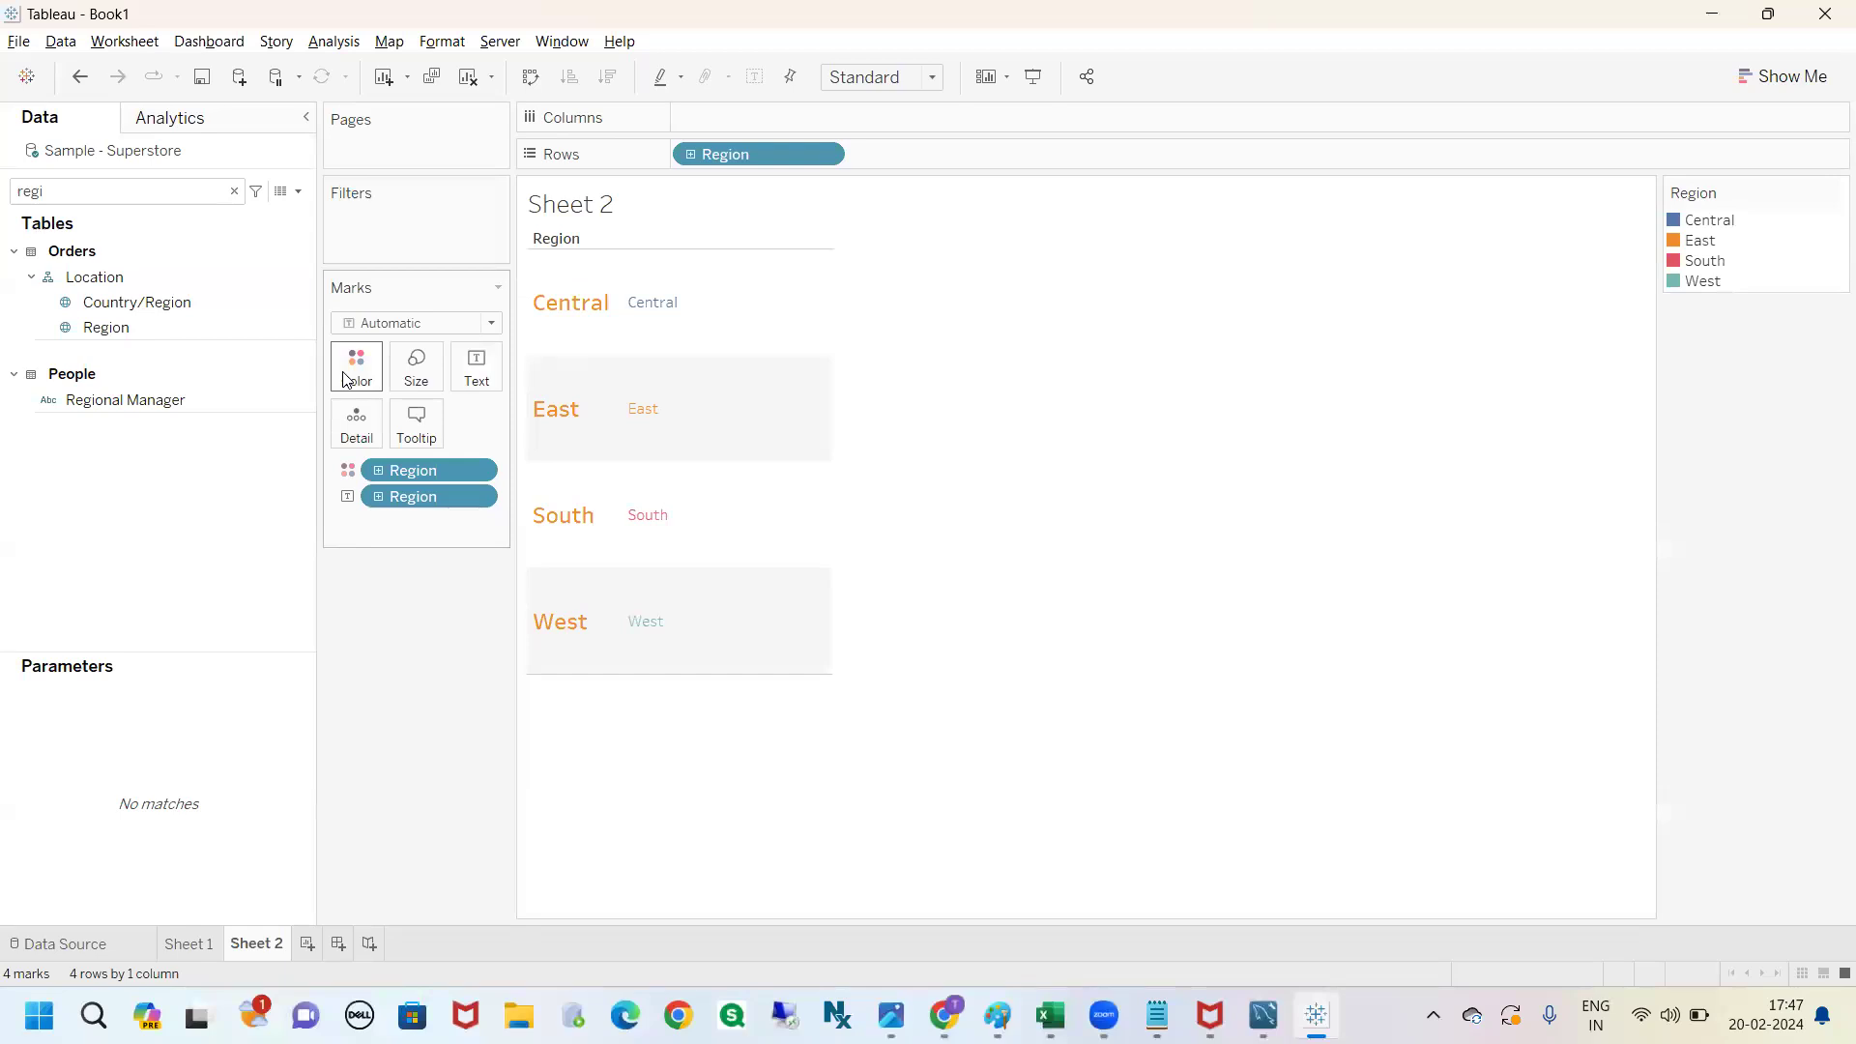
pyautogui.moveTo(359, 452)
pyautogui.mouseDown()
pyautogui.moveTo(584, 303)
pyautogui.moveTo(766, 268)
pyautogui.mouseUp()
pyautogui.moveTo(682, 414); pyautogui.dragTo(741, 389)
pyautogui.moveTo(673, 523); pyautogui.dragTo(754, 498)
pyautogui.moveTo(689, 621); pyautogui.dragTo(807, 576)
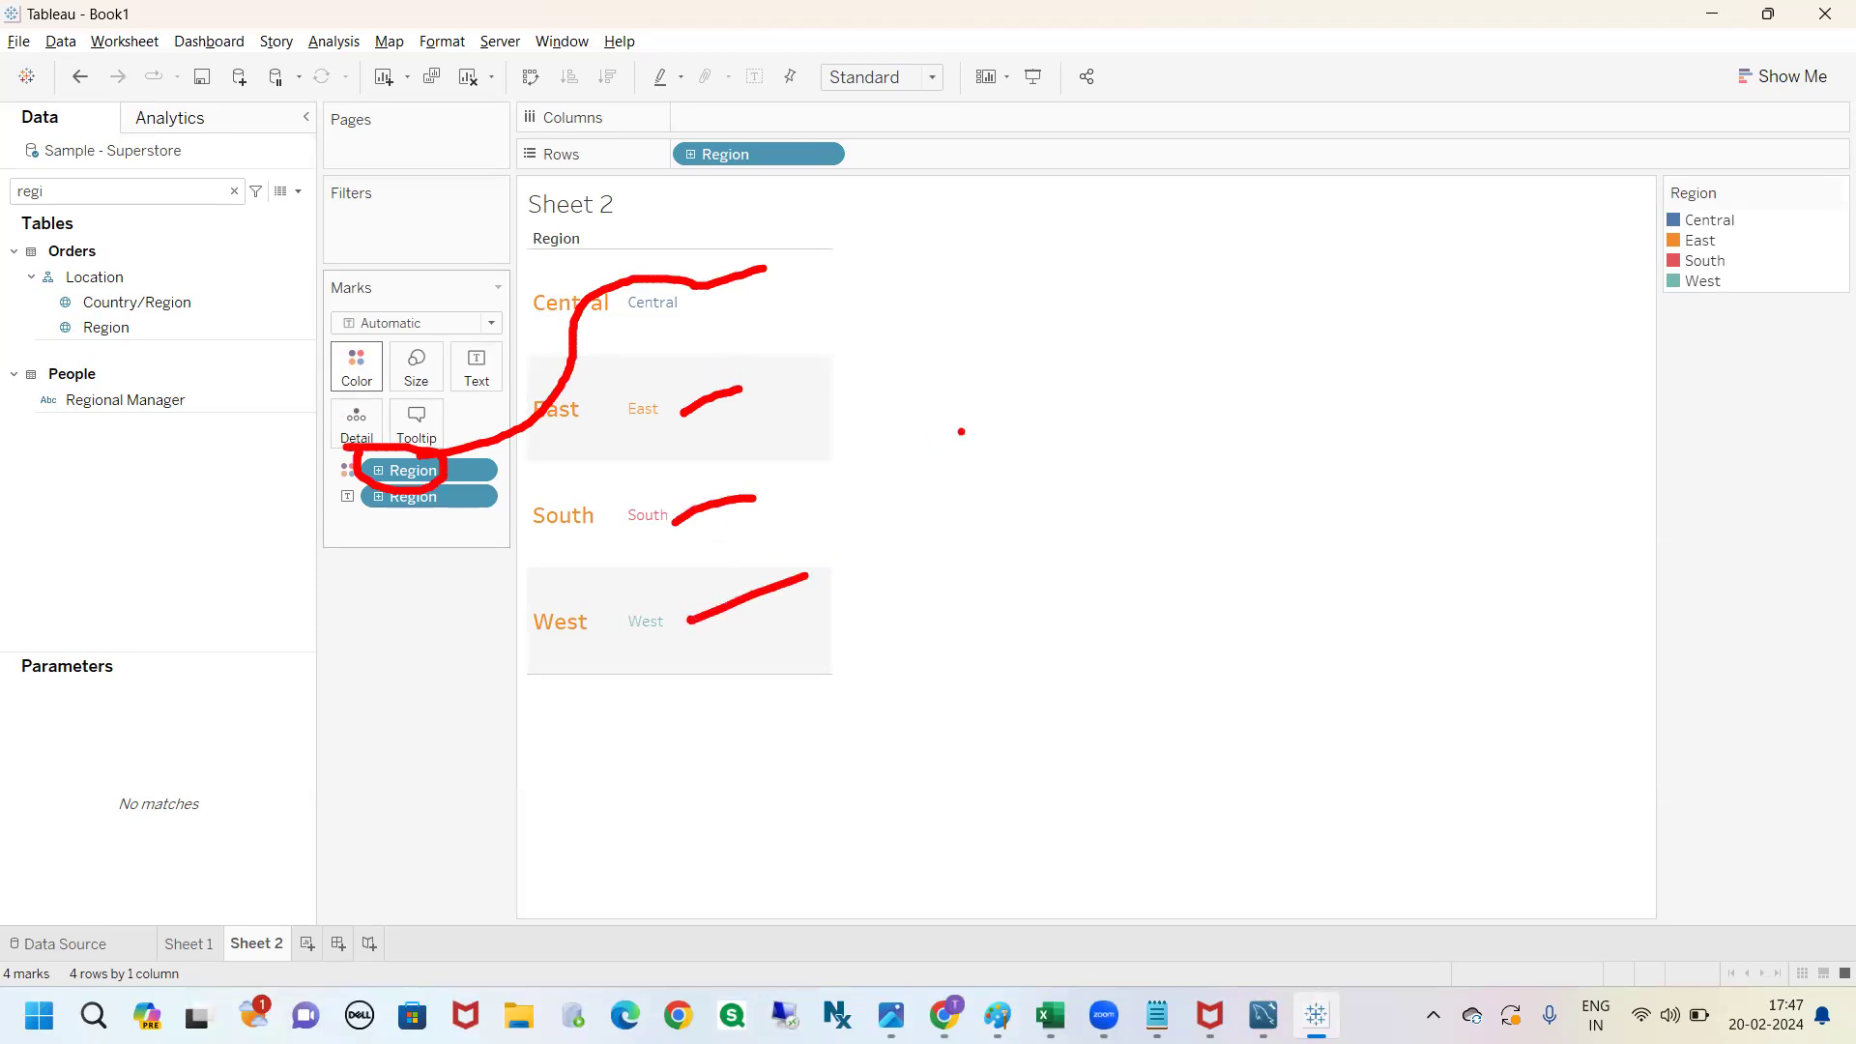
pyautogui.moveTo(525, 291)
pyautogui.mouseDown()
pyautogui.moveTo(498, 348)
pyautogui.moveTo(570, 829)
pyautogui.moveTo(646, 393)
pyautogui.moveTo(579, 271)
pyautogui.moveTo(493, 293)
pyautogui.mouseUp()
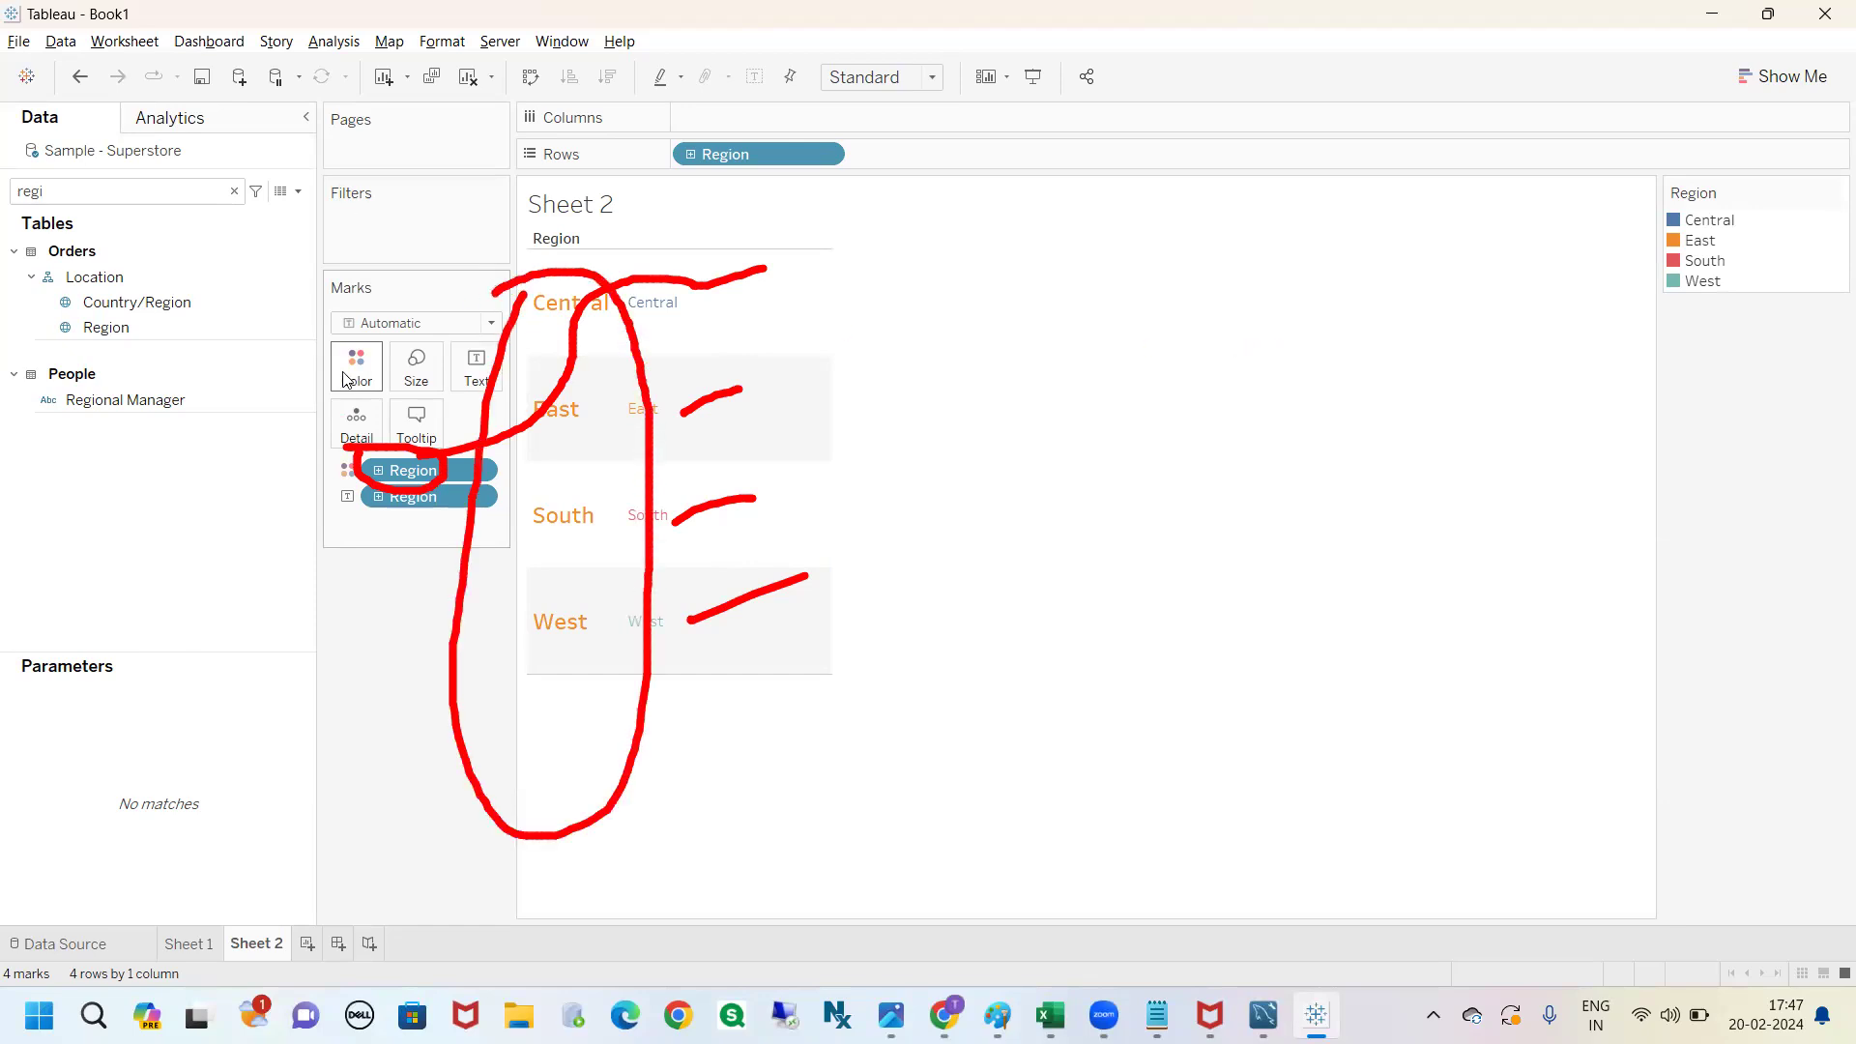
pyautogui.press('Escape')
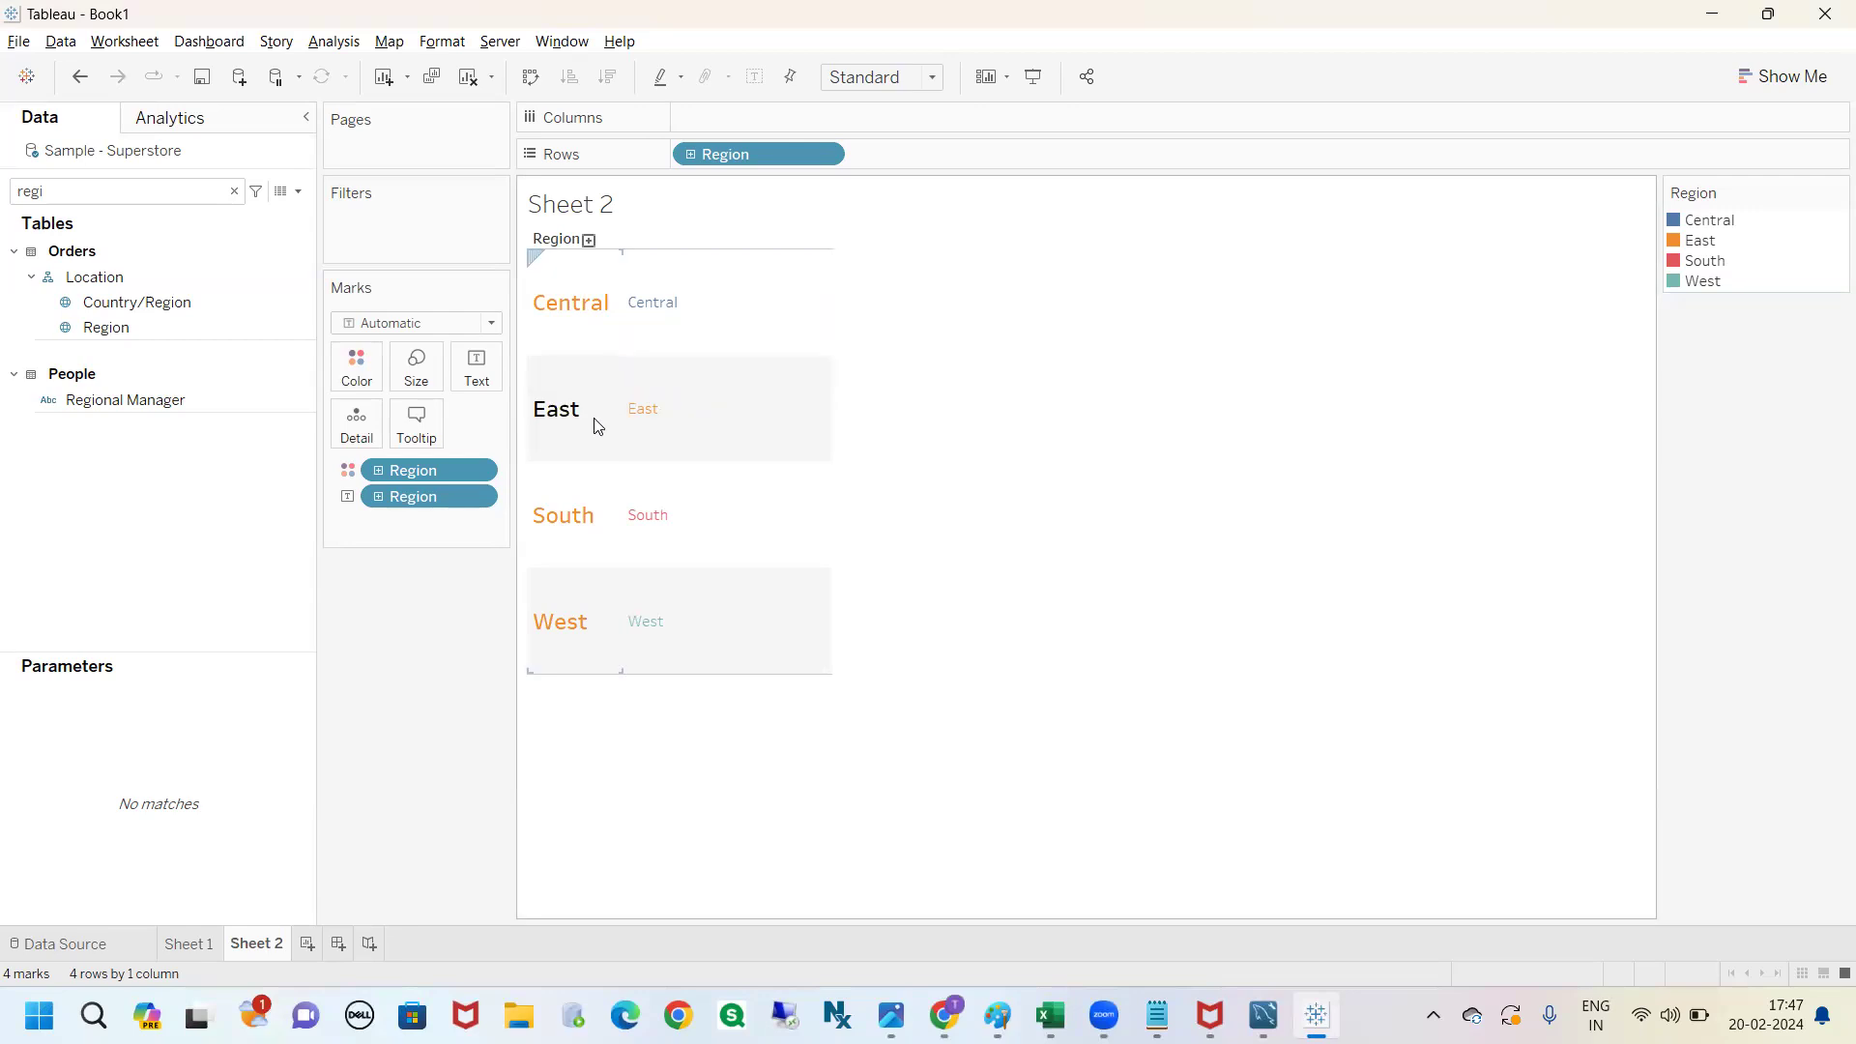
pyautogui.moveTo(349, 506); pyautogui.dragTo(328, 573)
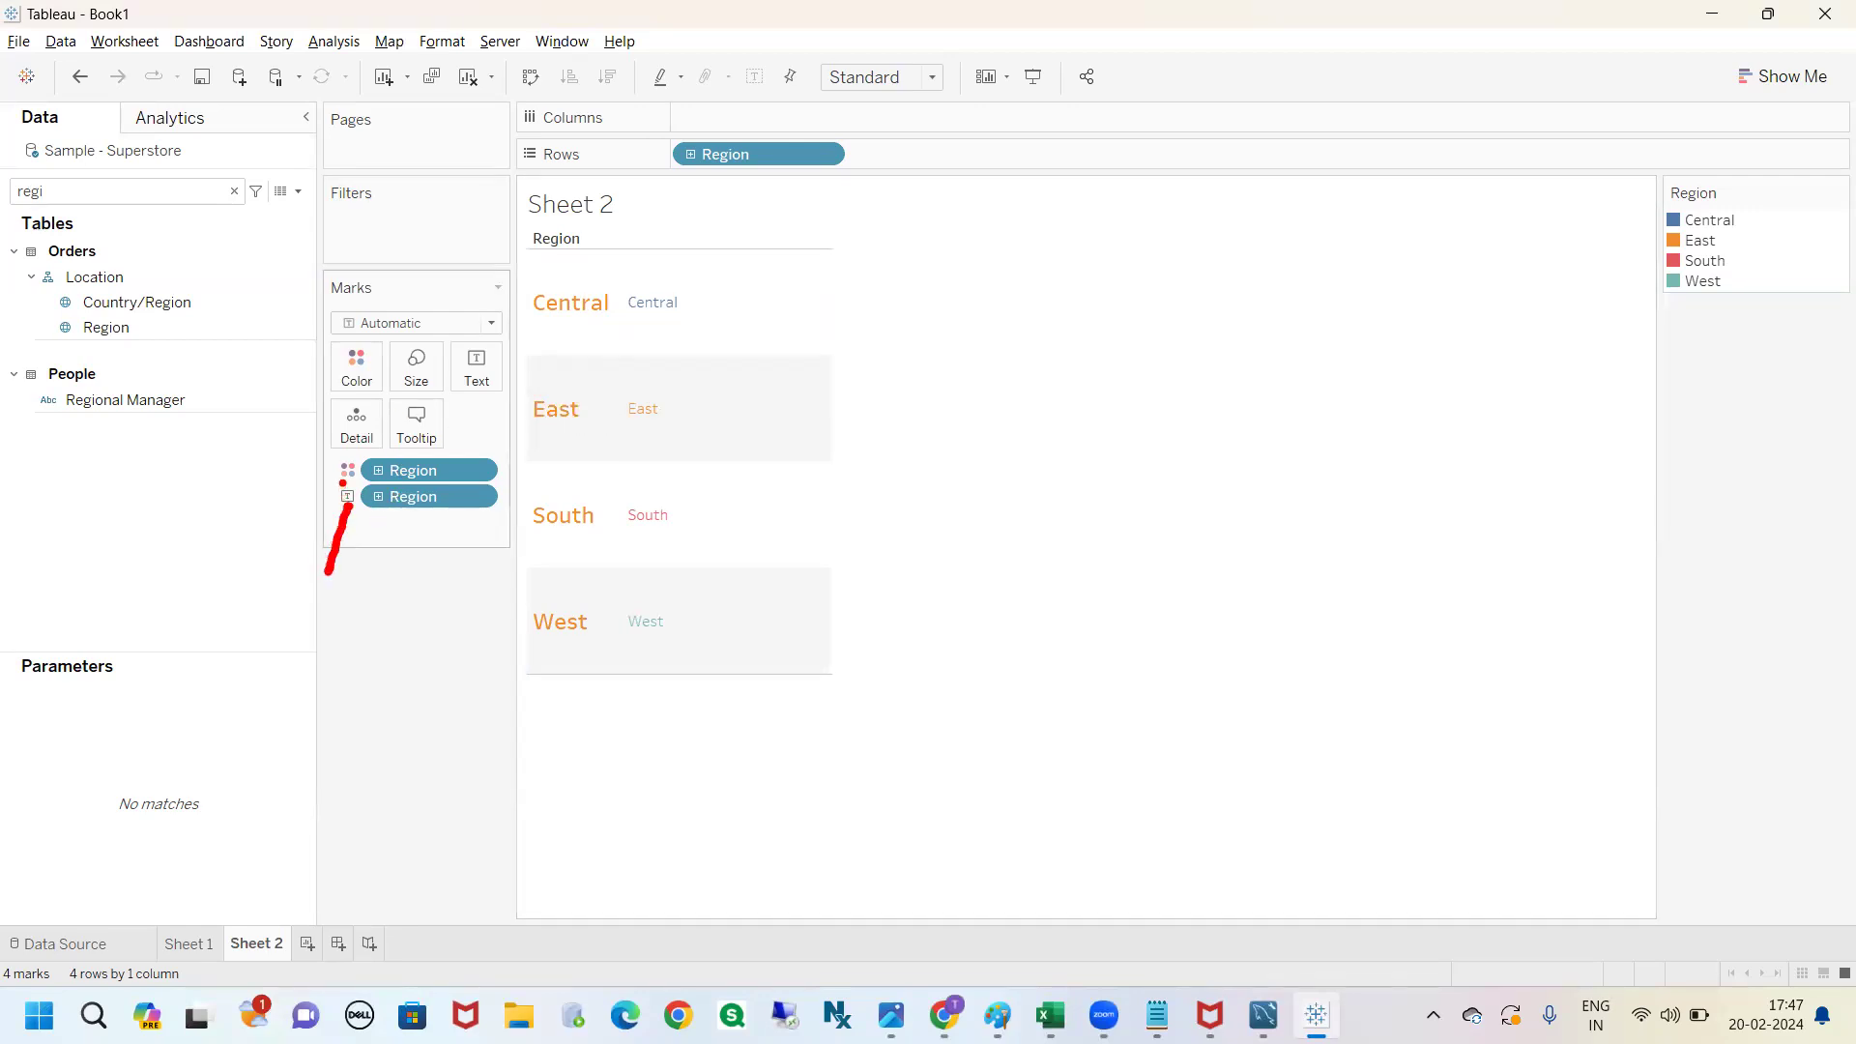
pyautogui.moveTo(342, 482); pyautogui.dragTo(280, 499)
pyautogui.press('Escape')
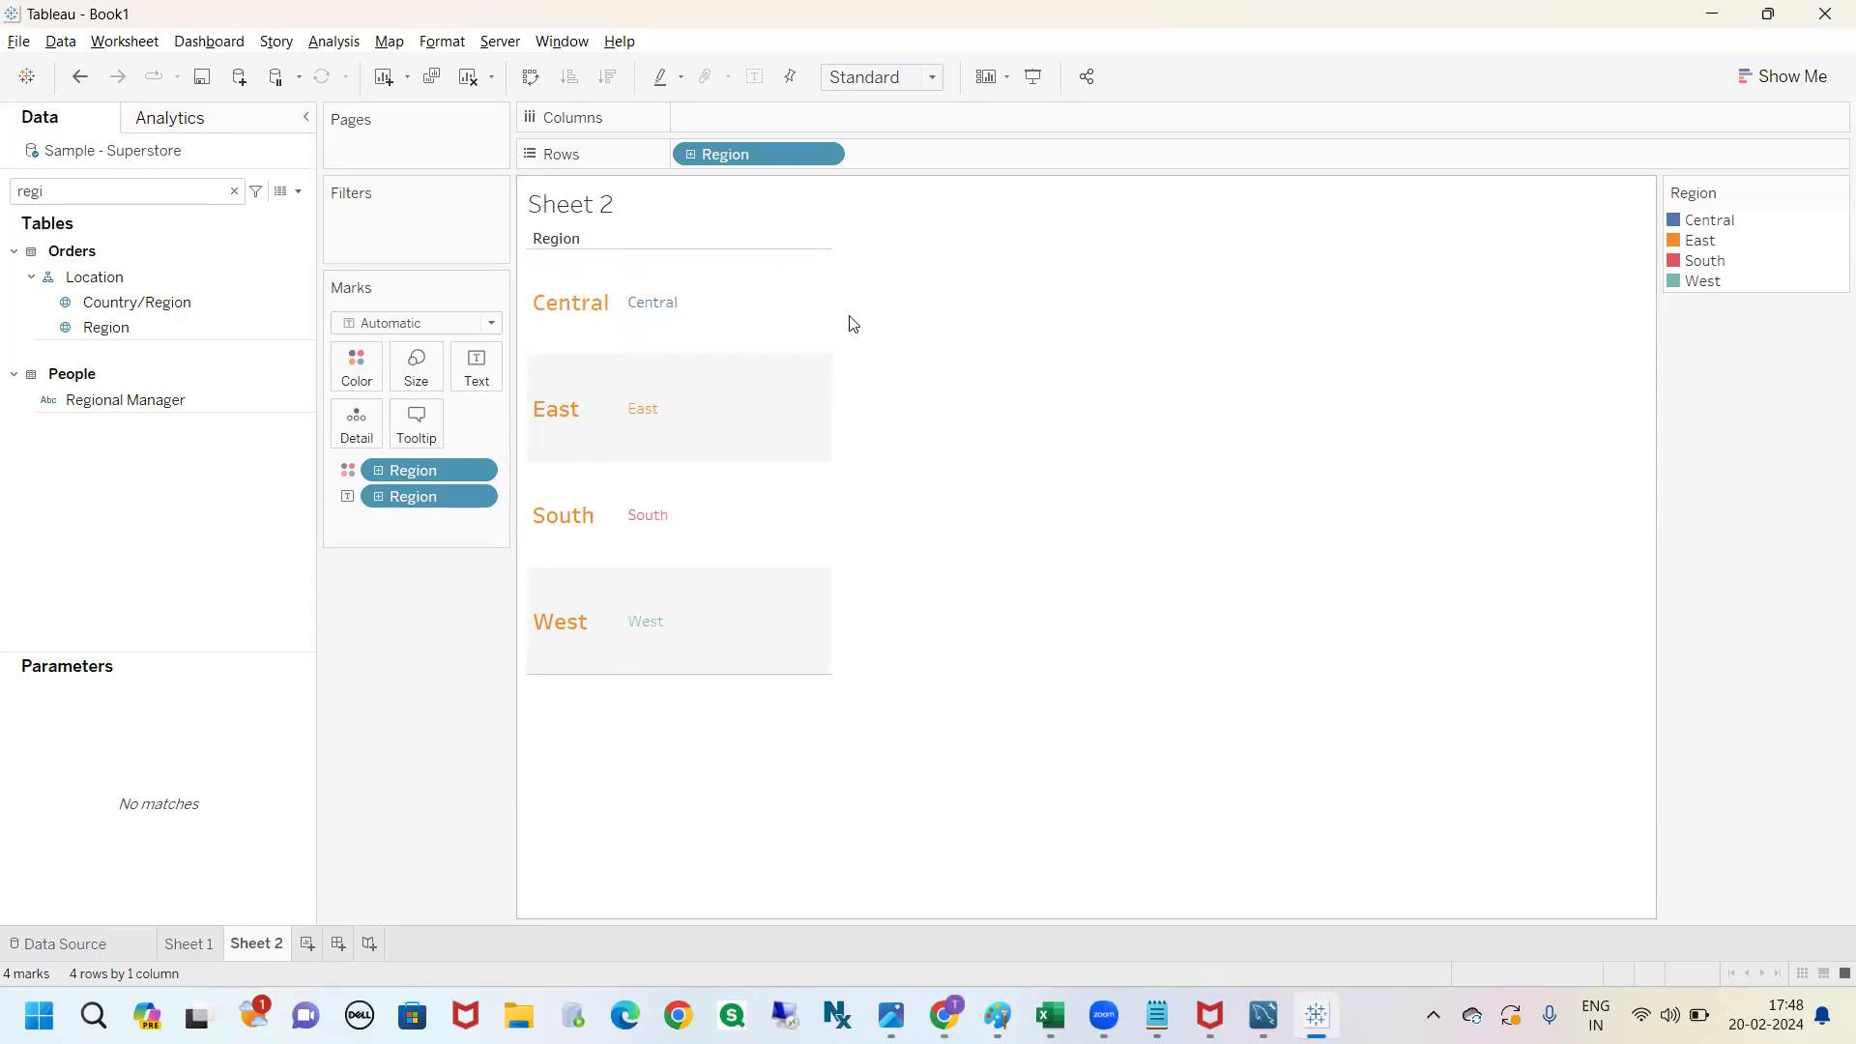
# Hide the header of the Region field on Rows.
pyautogui.click(824, 156)
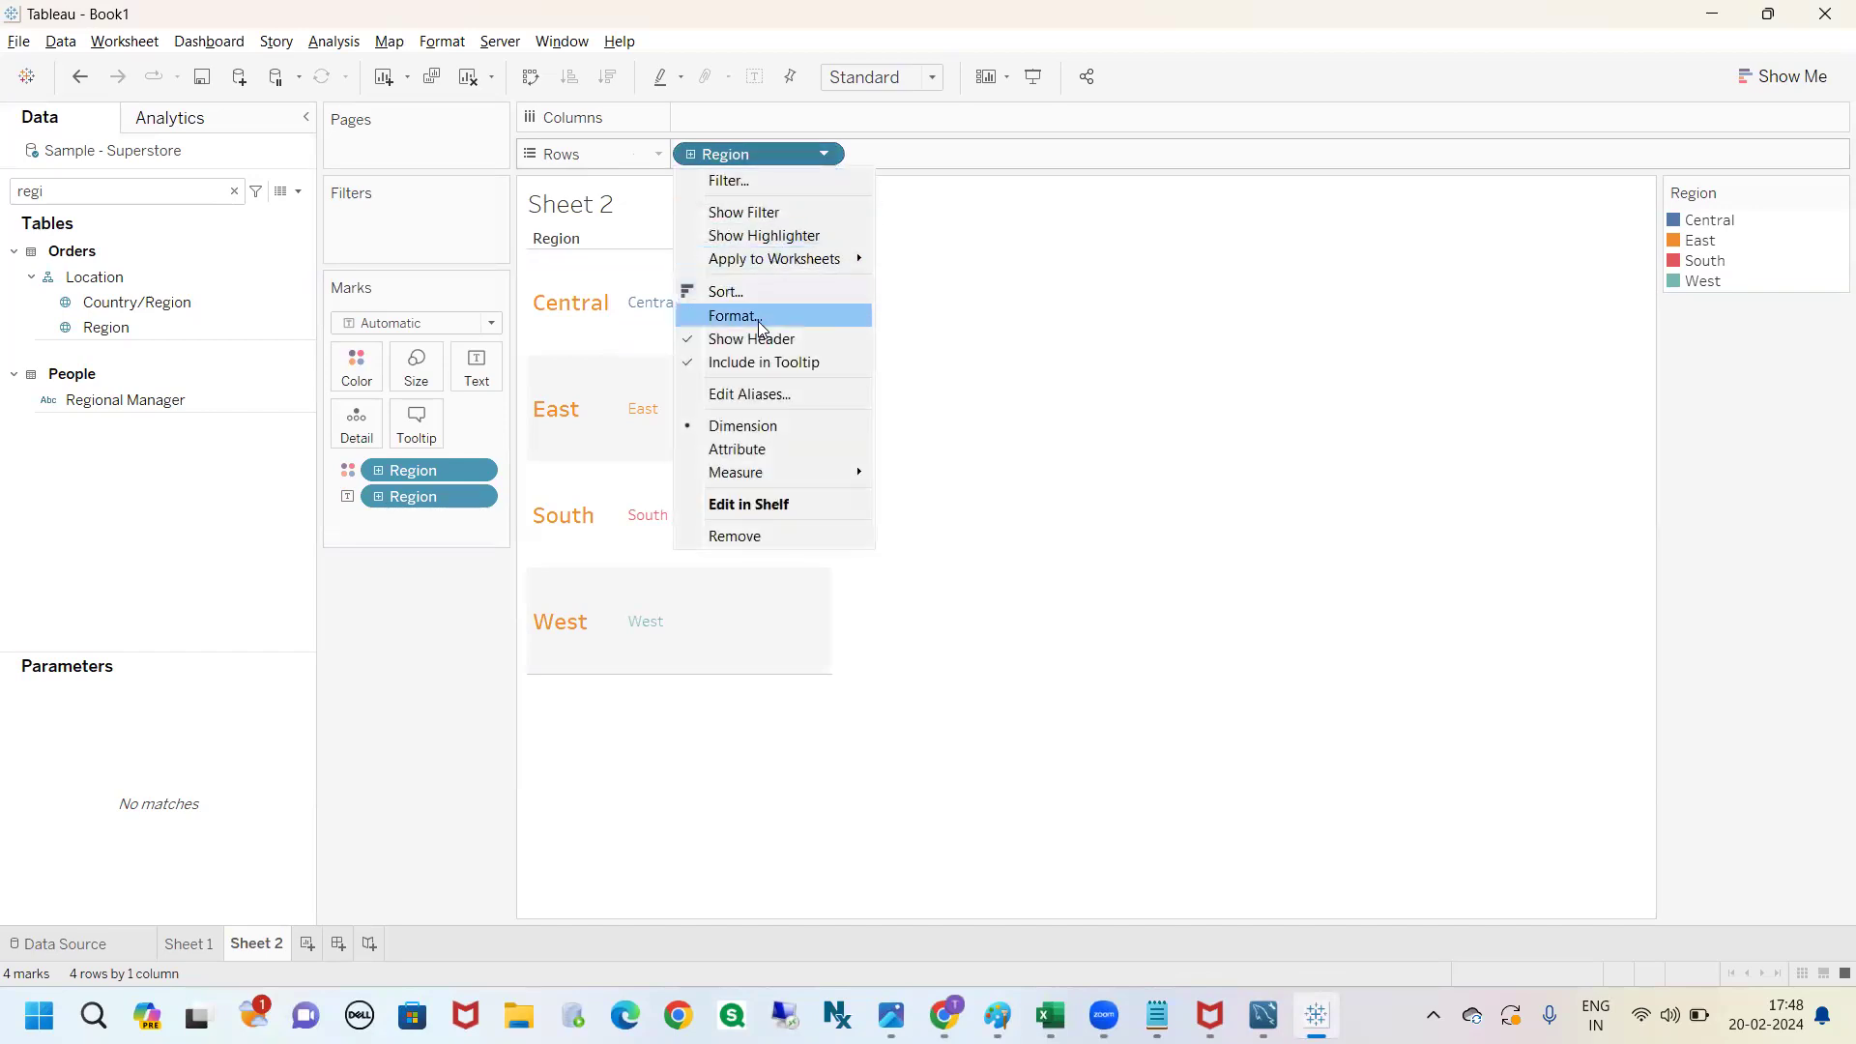
pyautogui.click(743, 340)
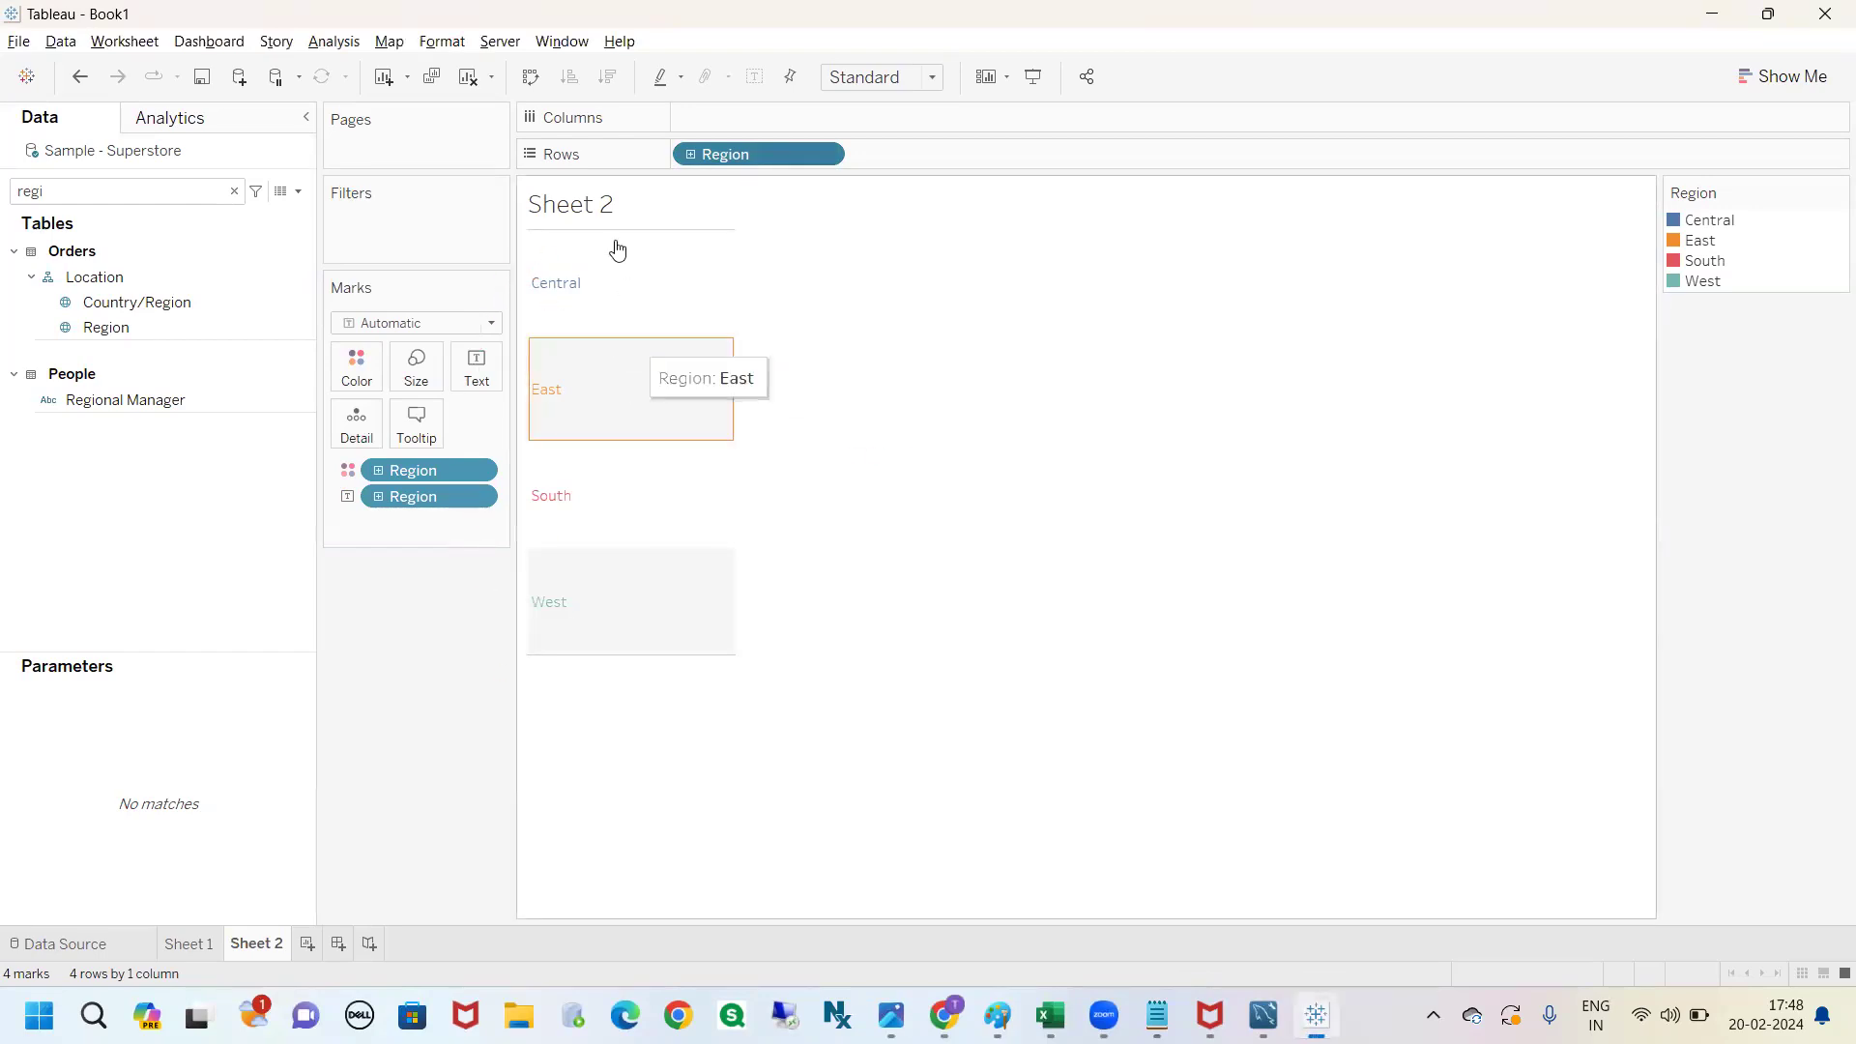
pyautogui.moveTo(716, 149)
pyautogui.mouseDown()
pyautogui.moveTo(716, 124)
pyautogui.moveTo(718, 157)
pyautogui.mouseUp()
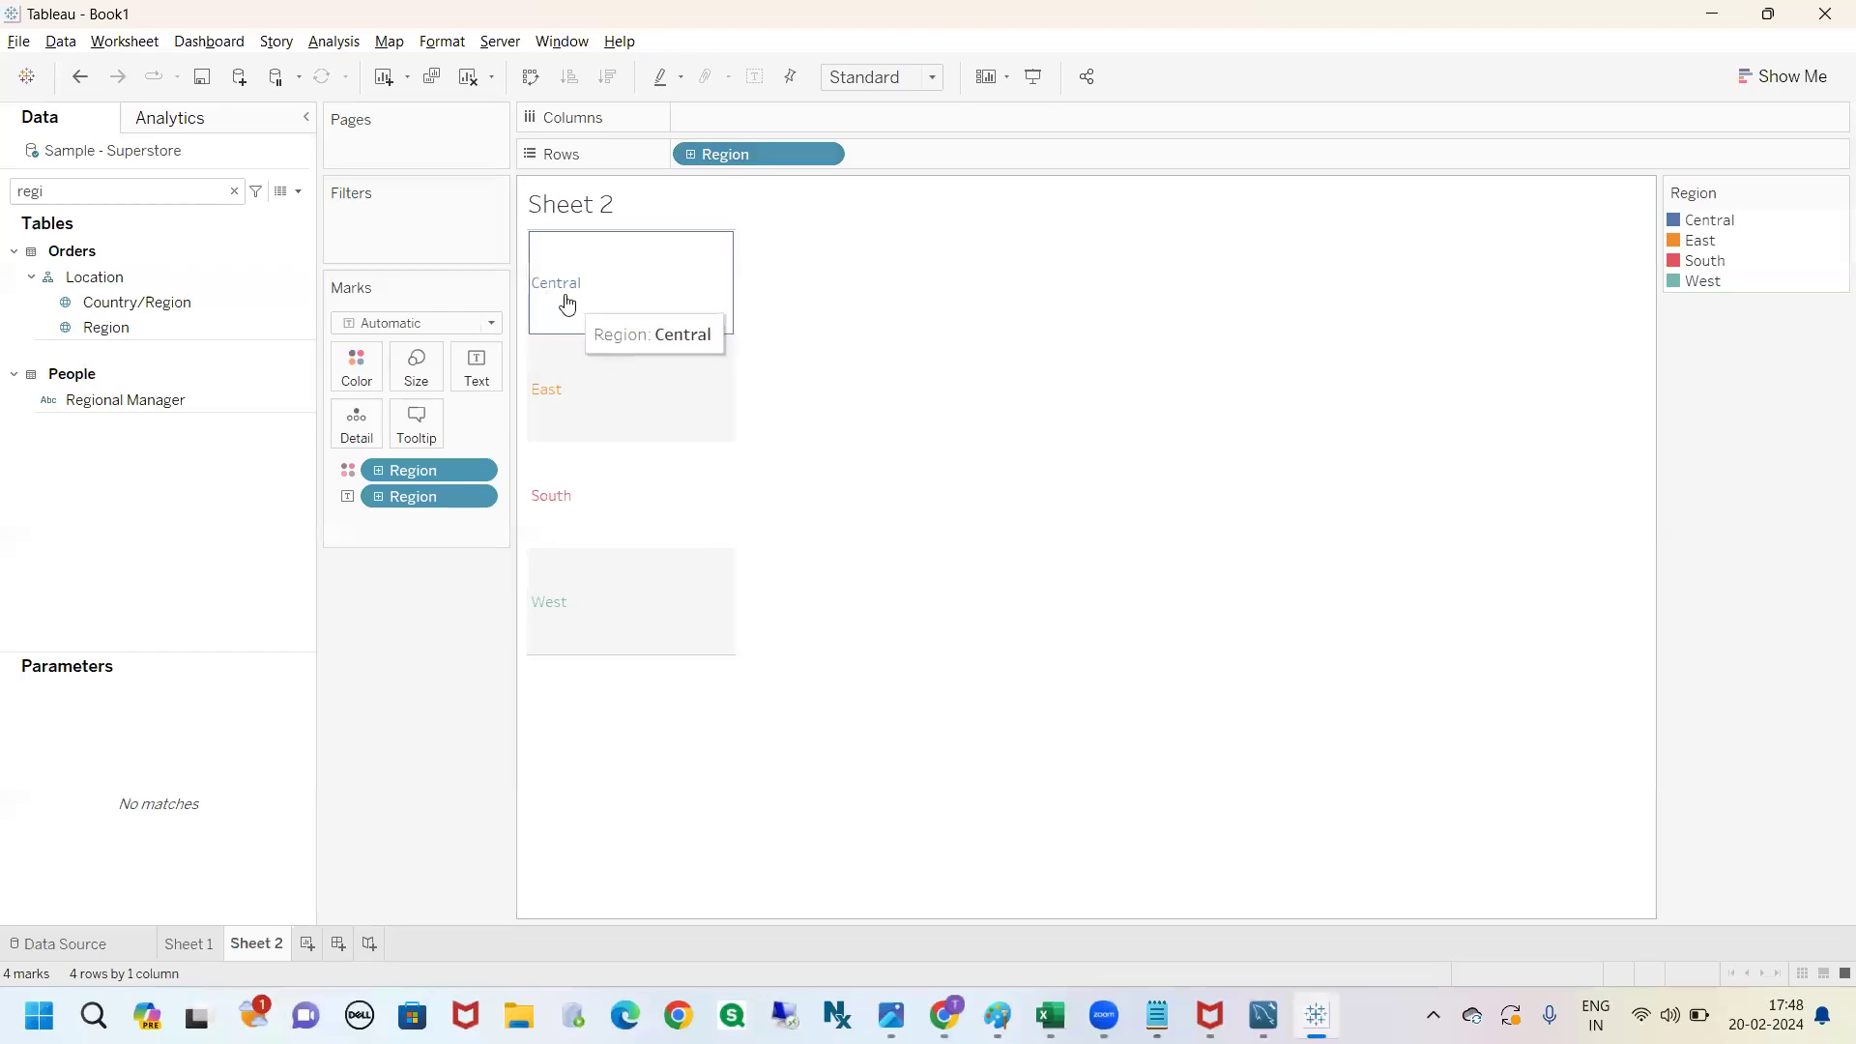
# Format the Region text field on the Marks card with a 14 pt bold default pane font.
pyautogui.click(478, 496)
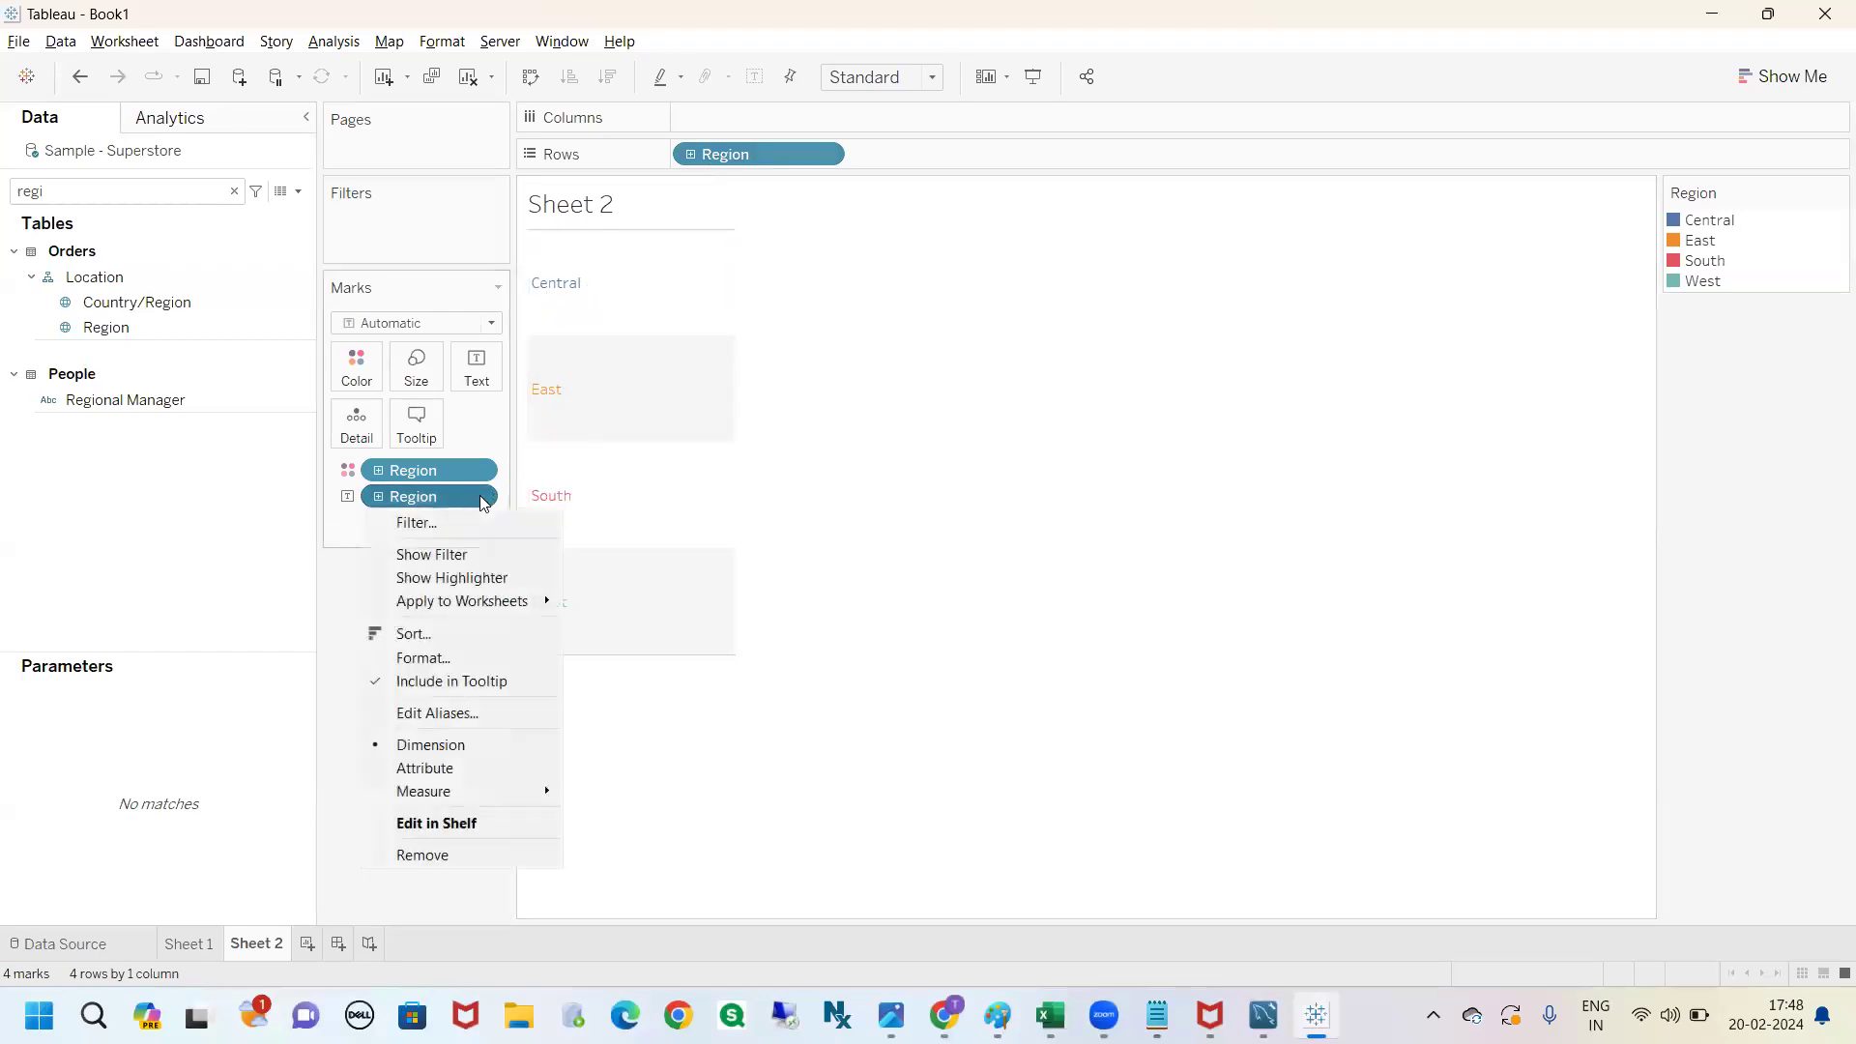
pyautogui.click(431, 659)
pyautogui.click(290, 263)
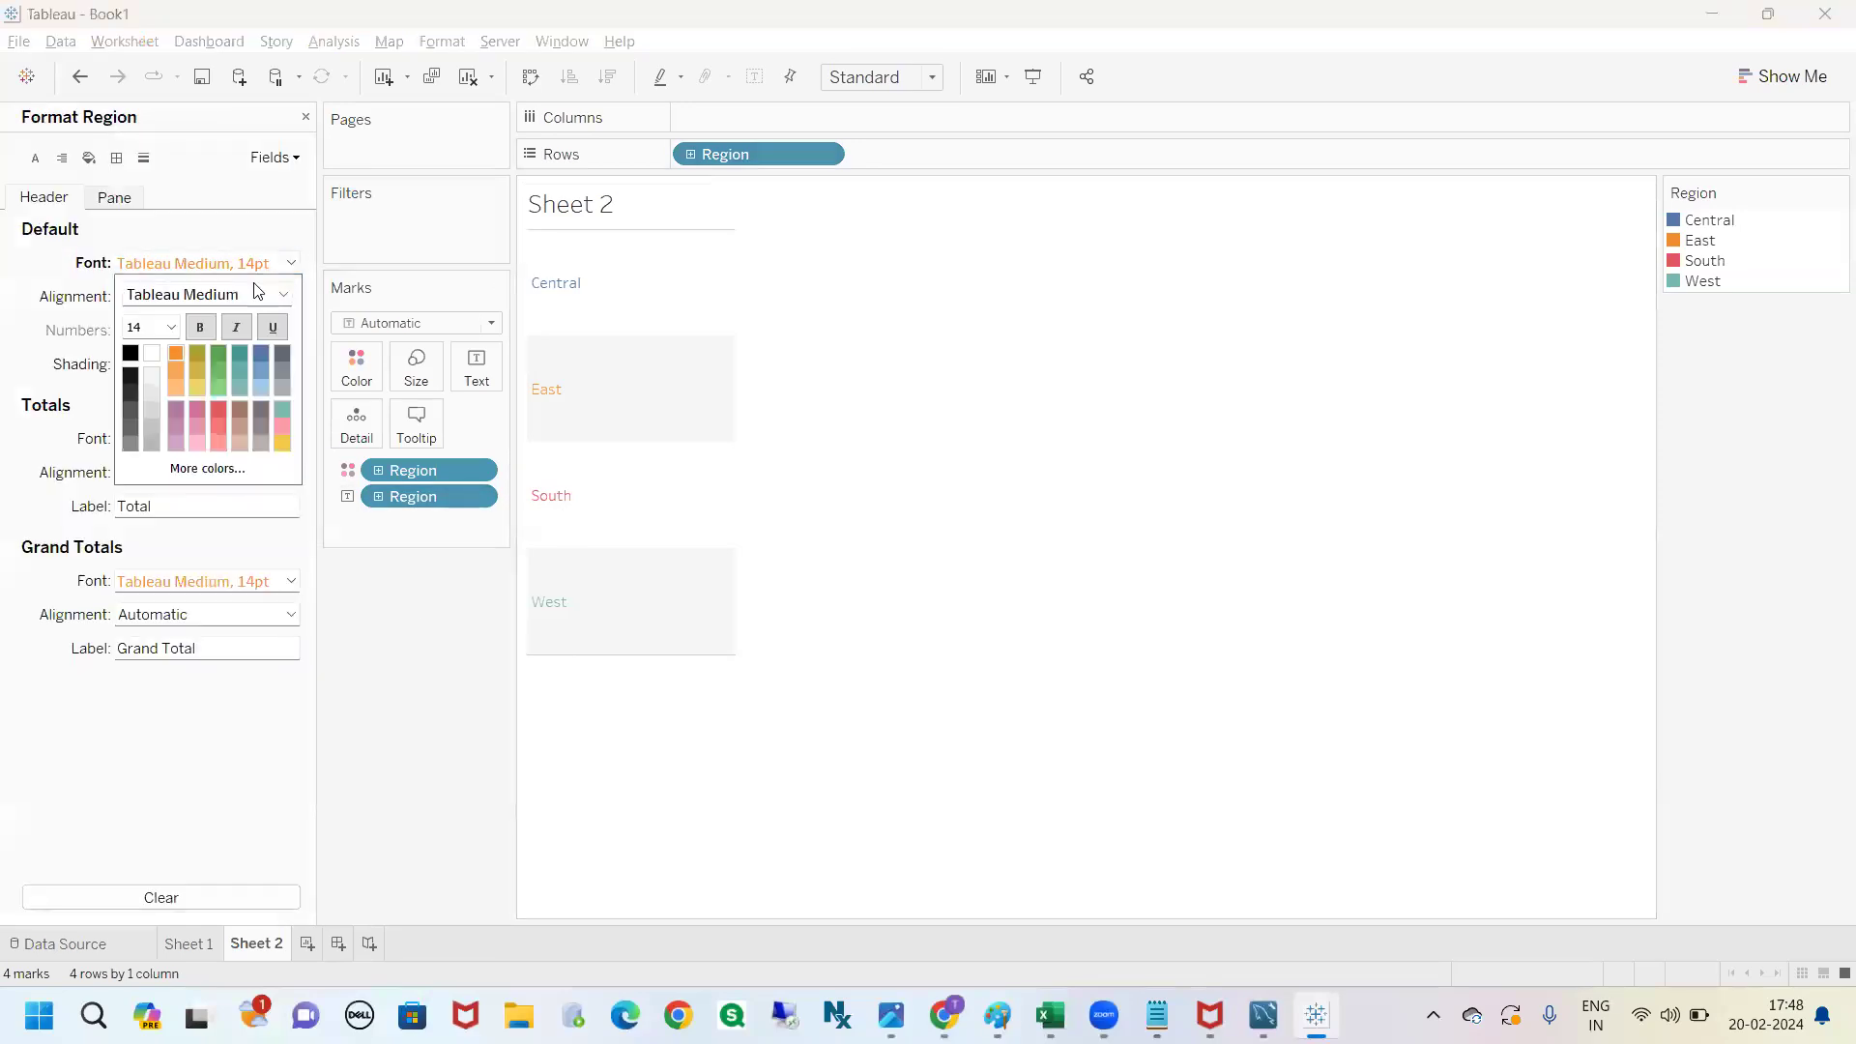
pyautogui.click(172, 329)
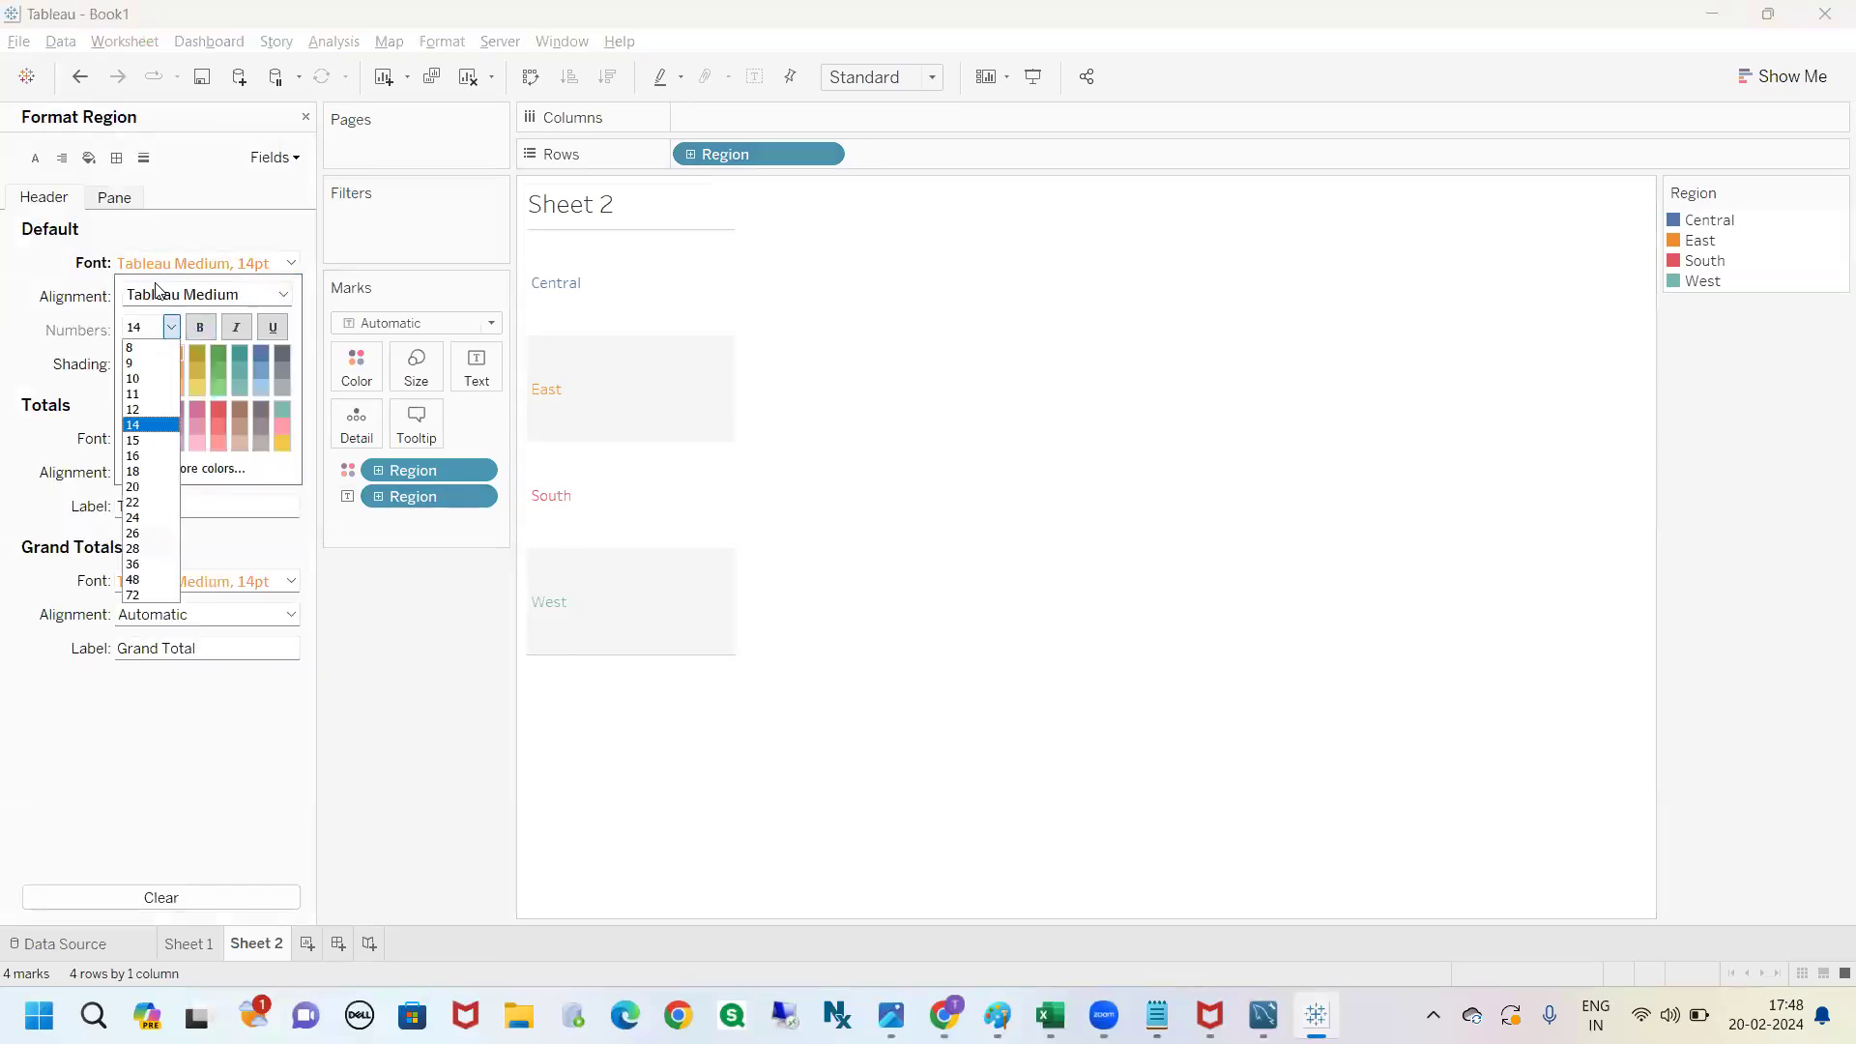
pyautogui.click(115, 198)
pyautogui.click(213, 263)
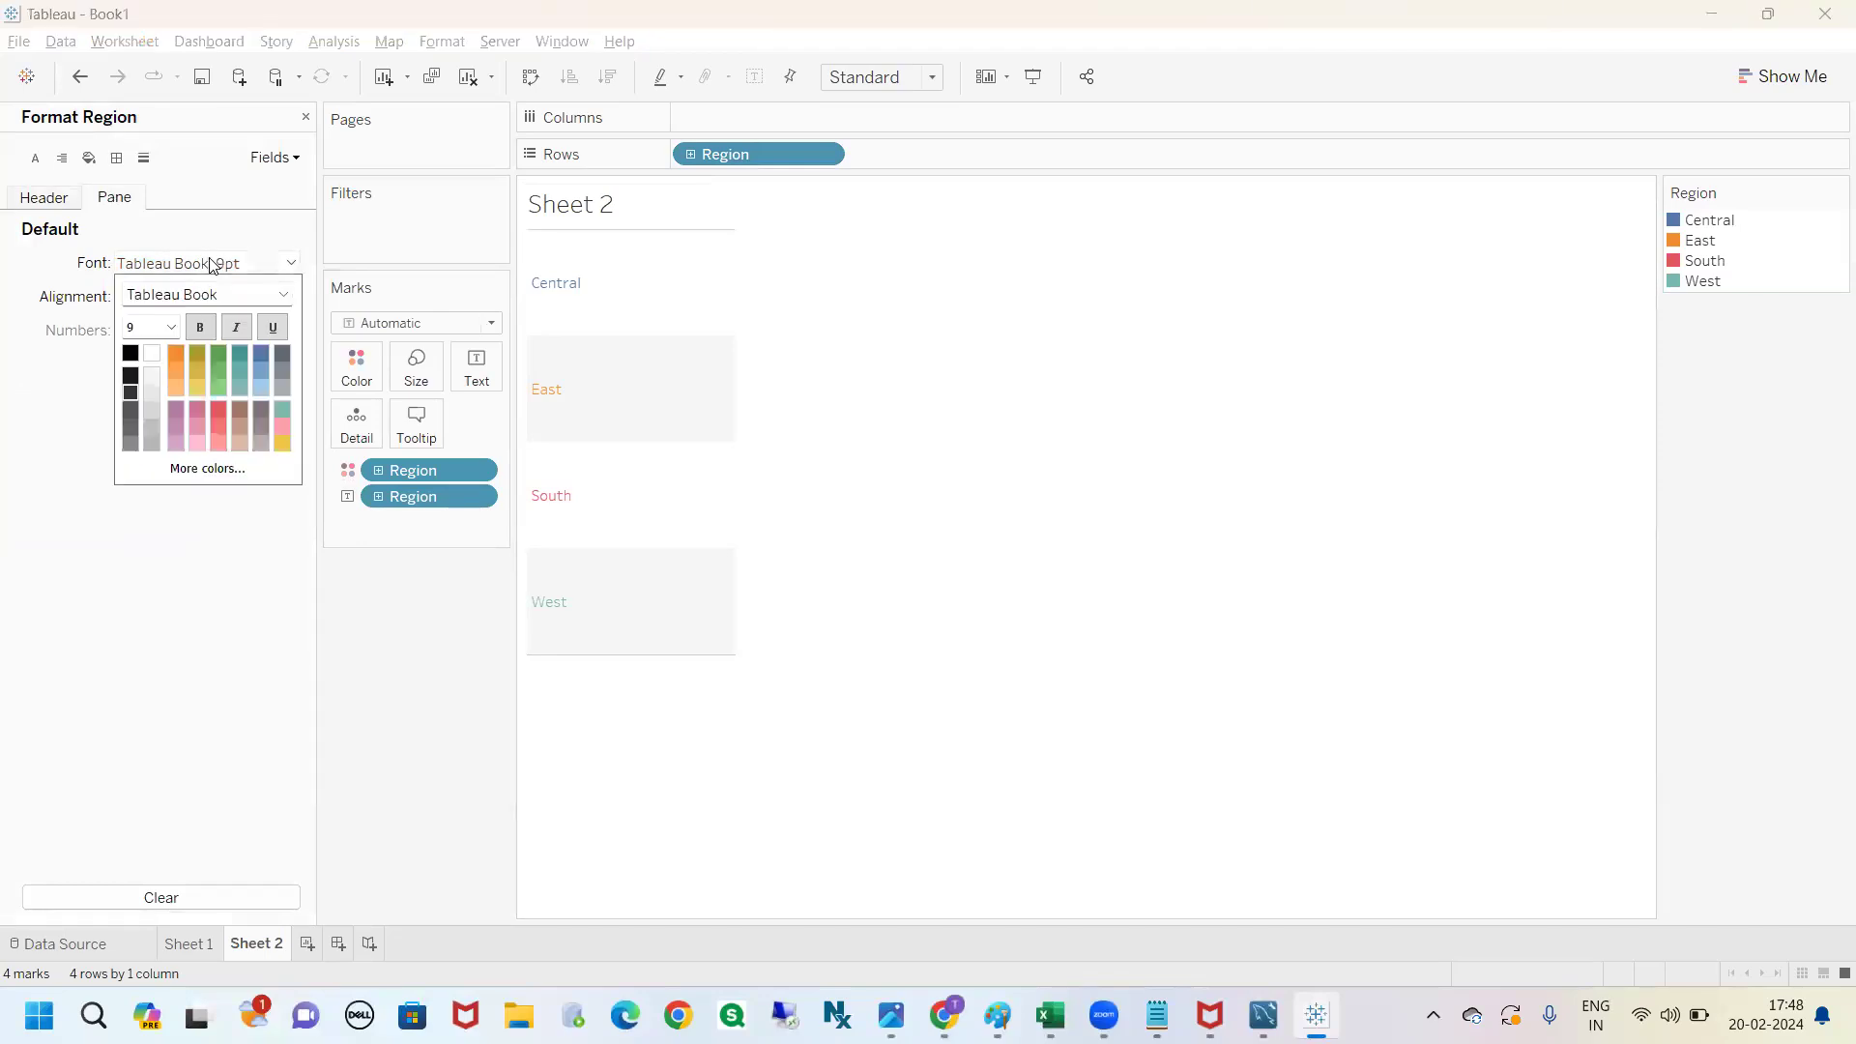
pyautogui.click(172, 328)
pyautogui.click(146, 430)
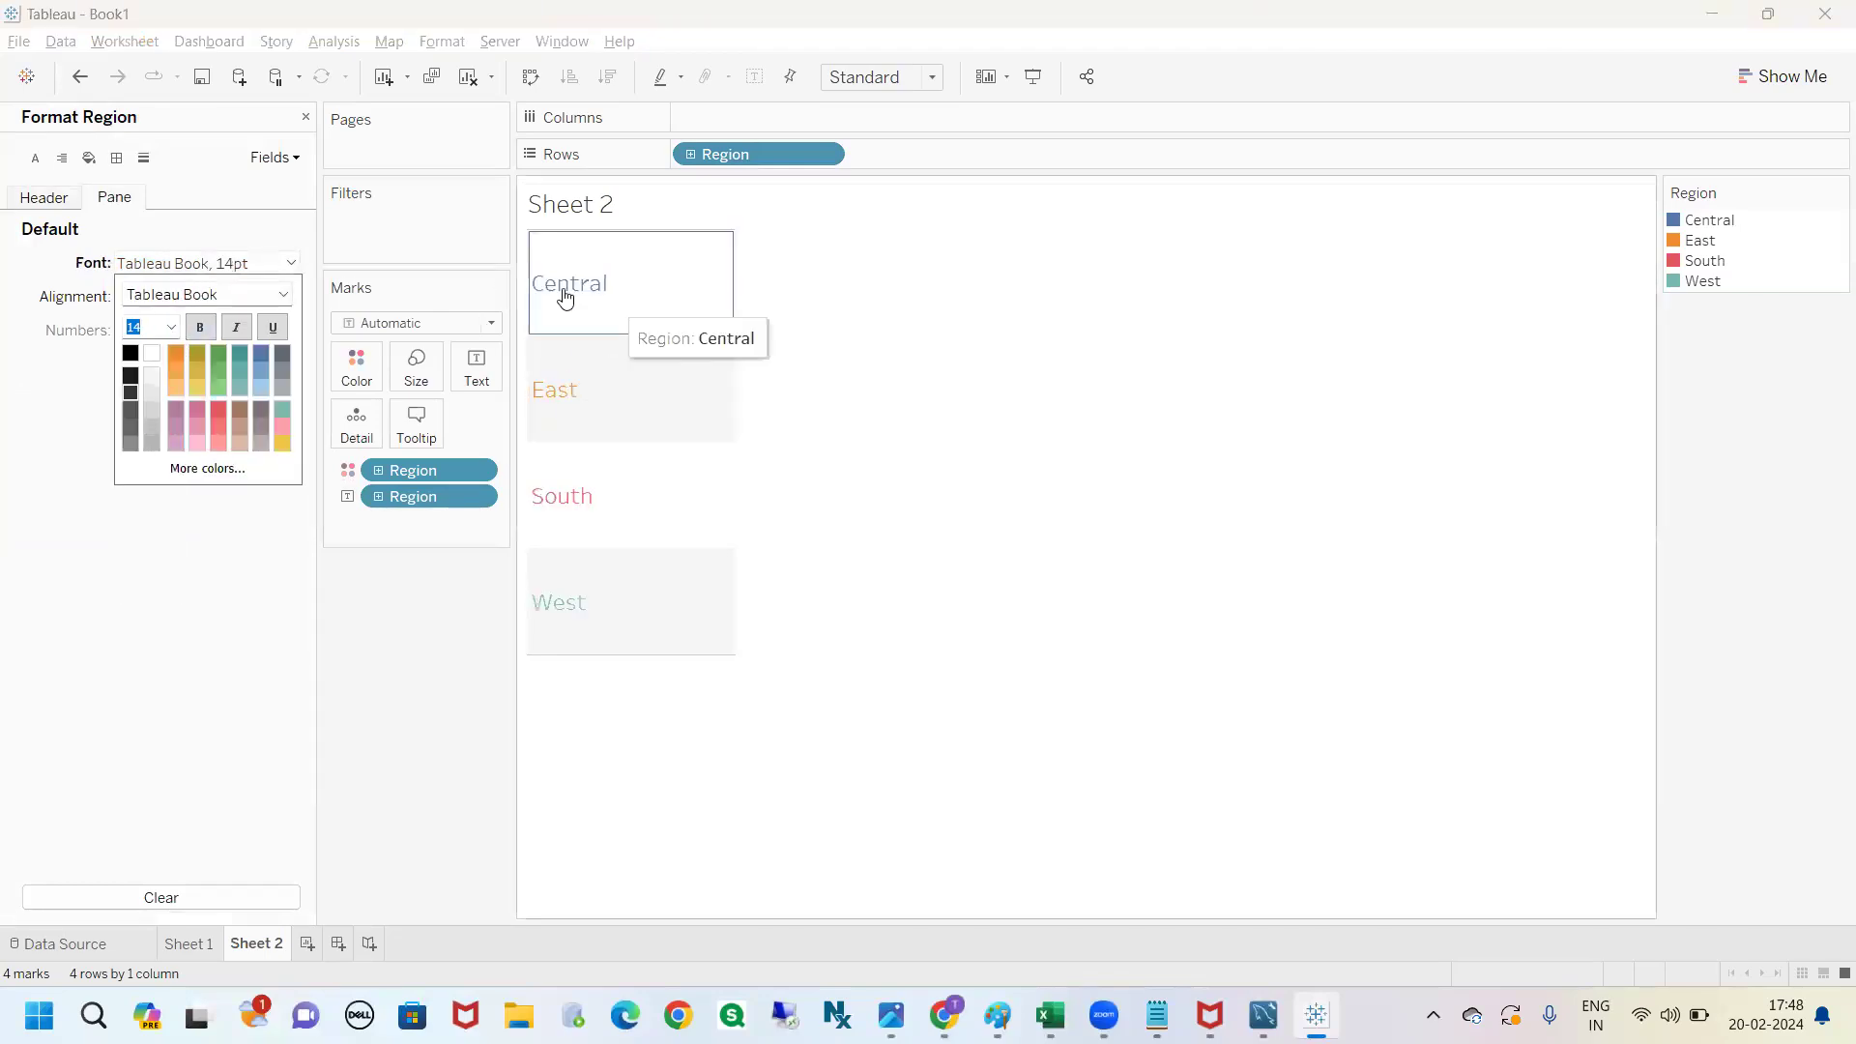
pyautogui.click(212, 329)
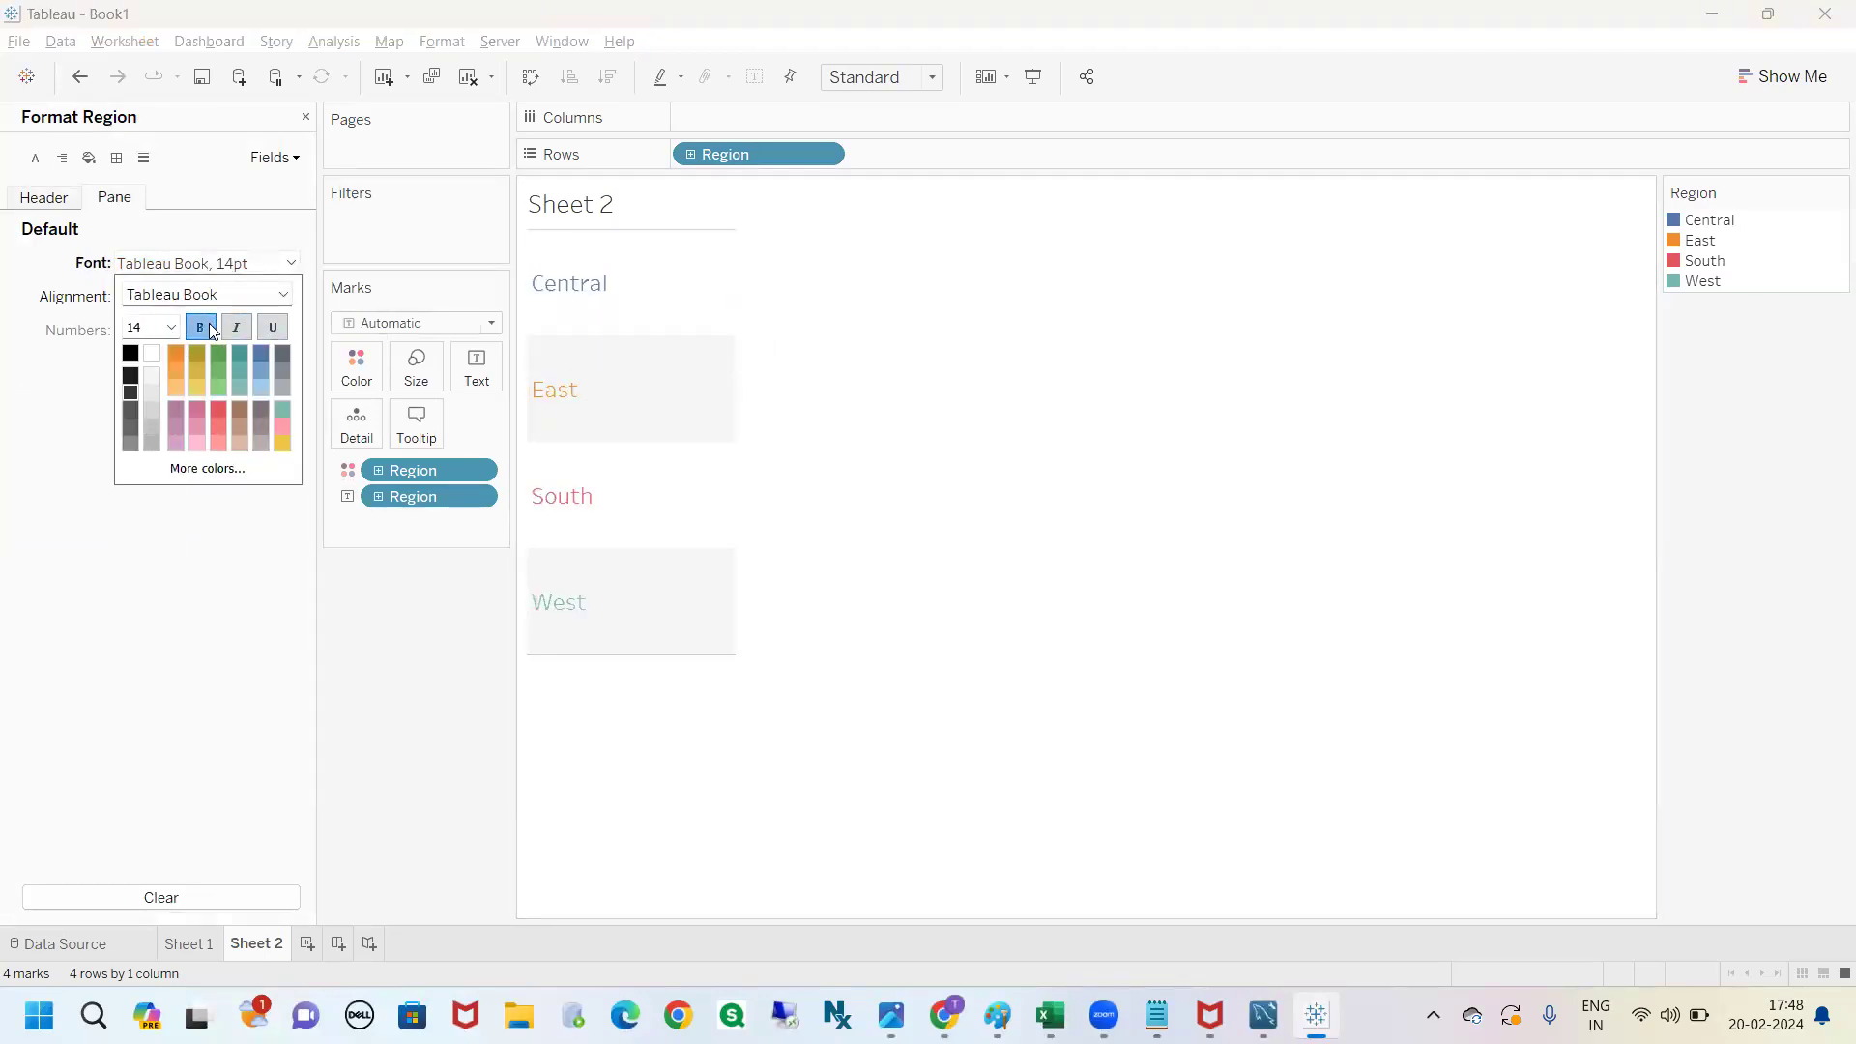
pyautogui.click(777, 547)
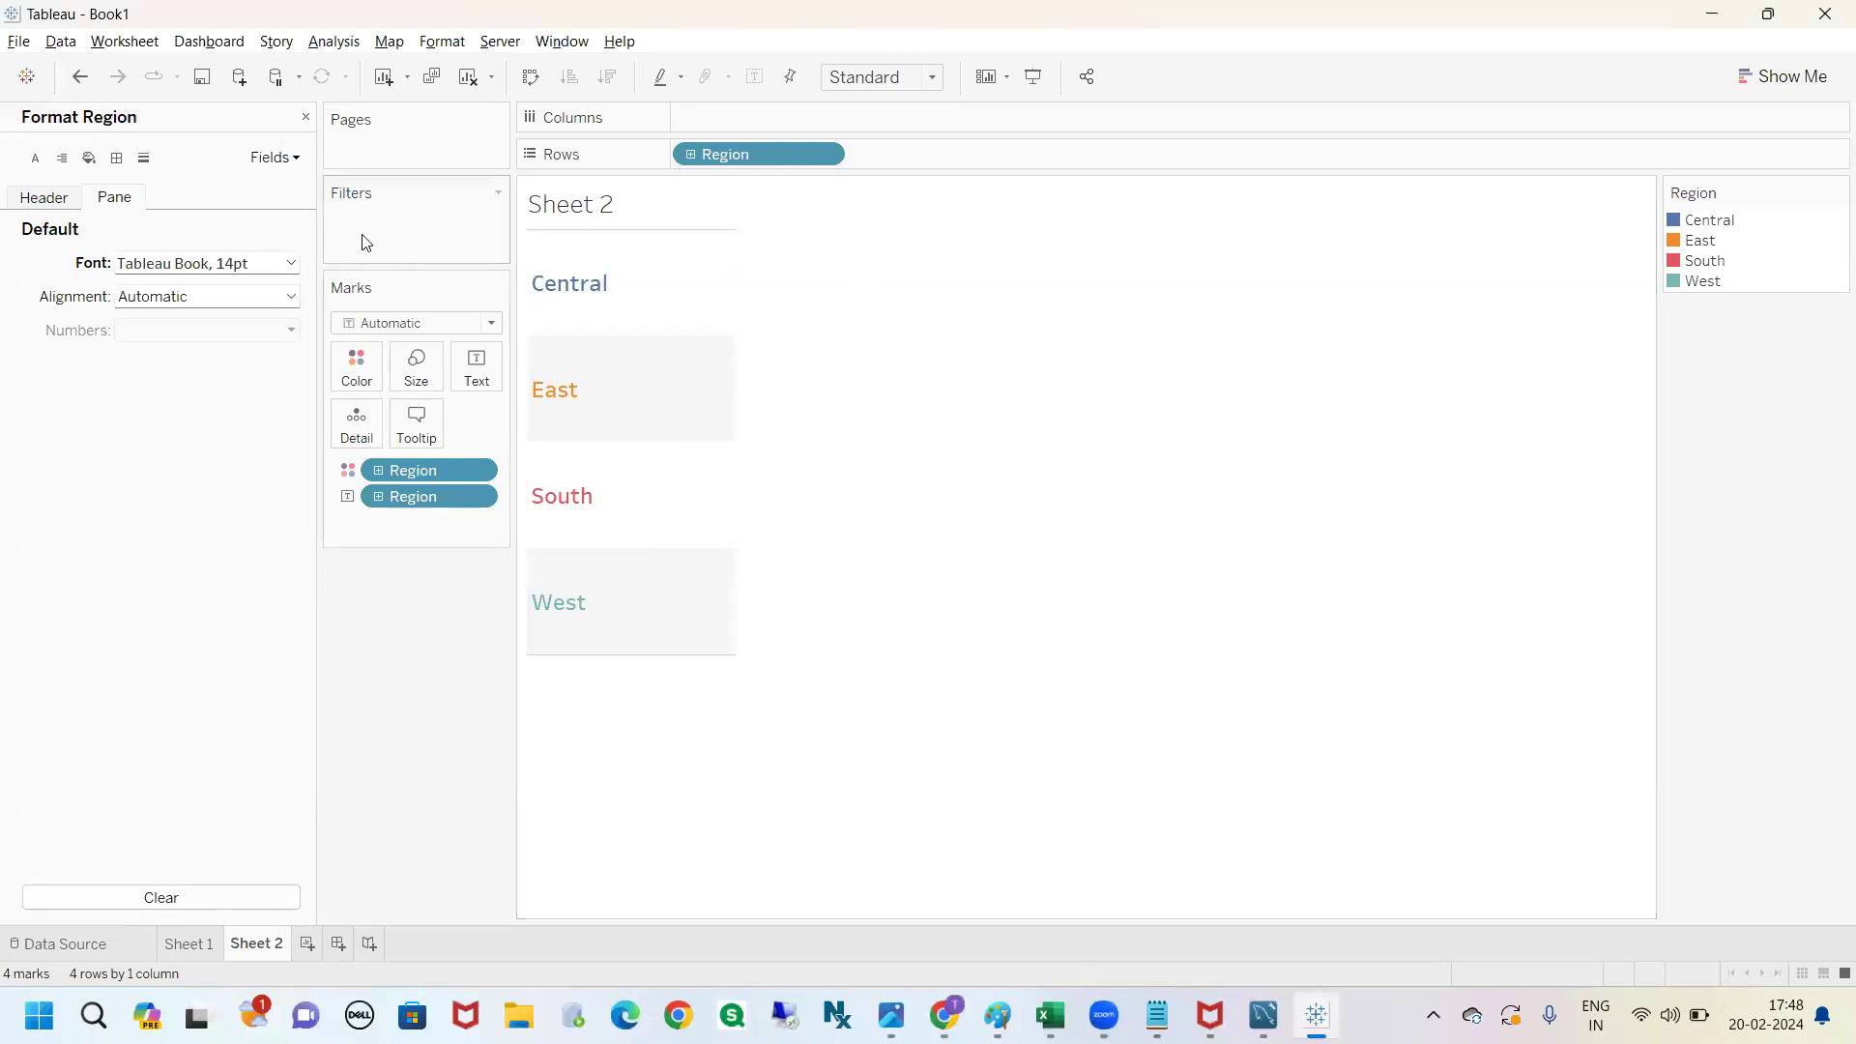
# Close the format settings, empty the field search and add a new worksheet.
pyautogui.click(306, 119)
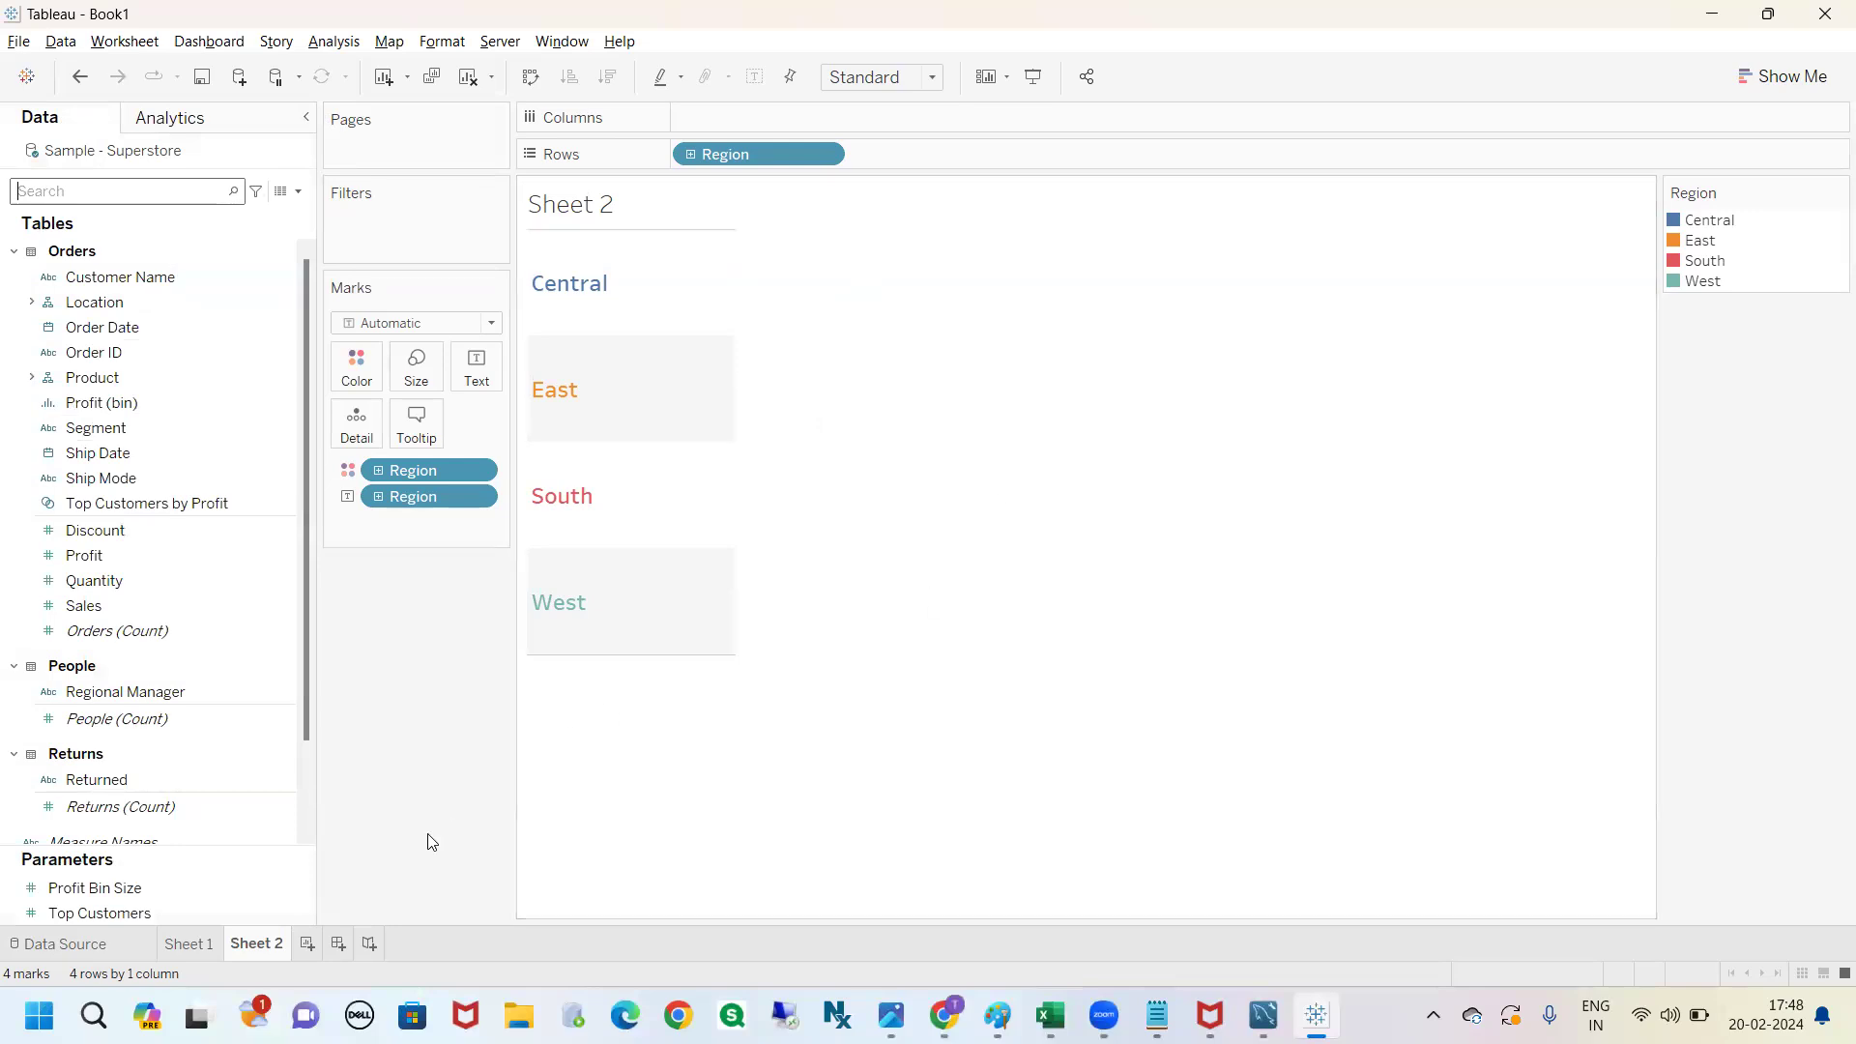
pyautogui.click(307, 947)
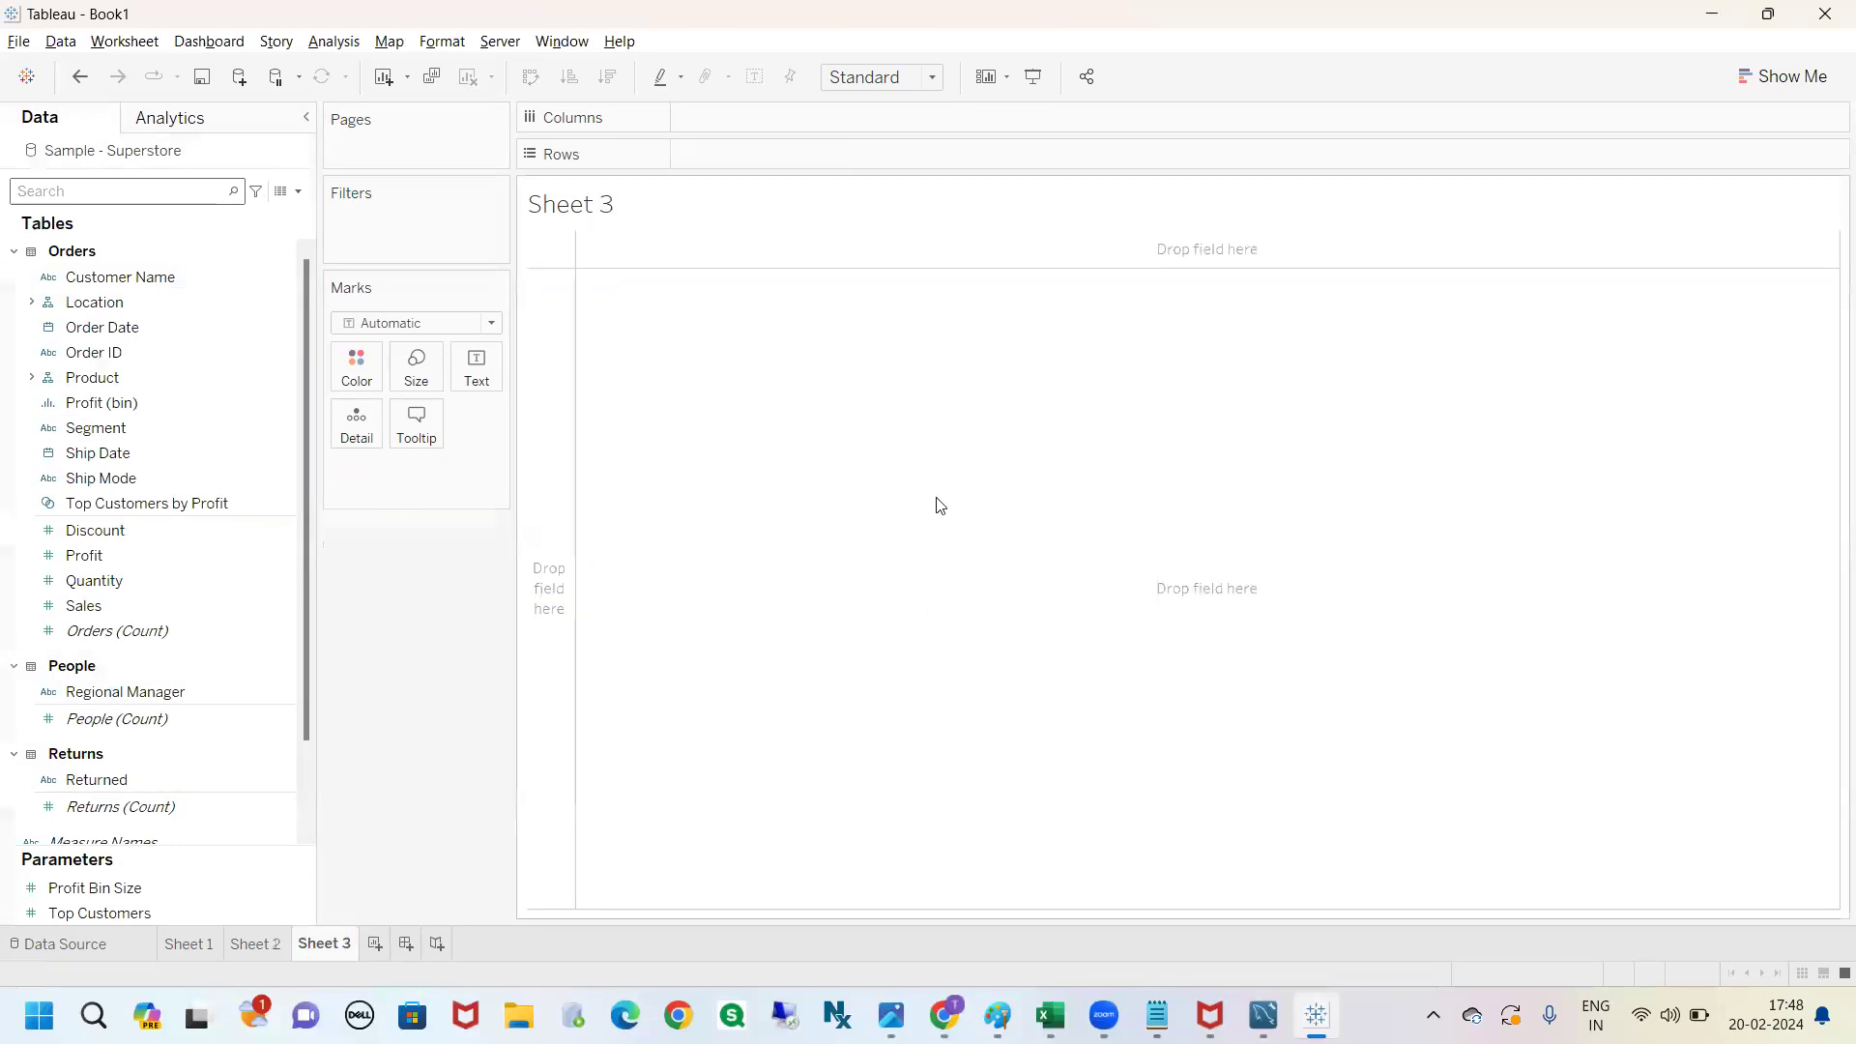
# Switch to the Tableau notes in Chrome and review the class 6 topics and the Conditional Formatting (Coloring Views) section.
pyautogui.click(944, 1016)
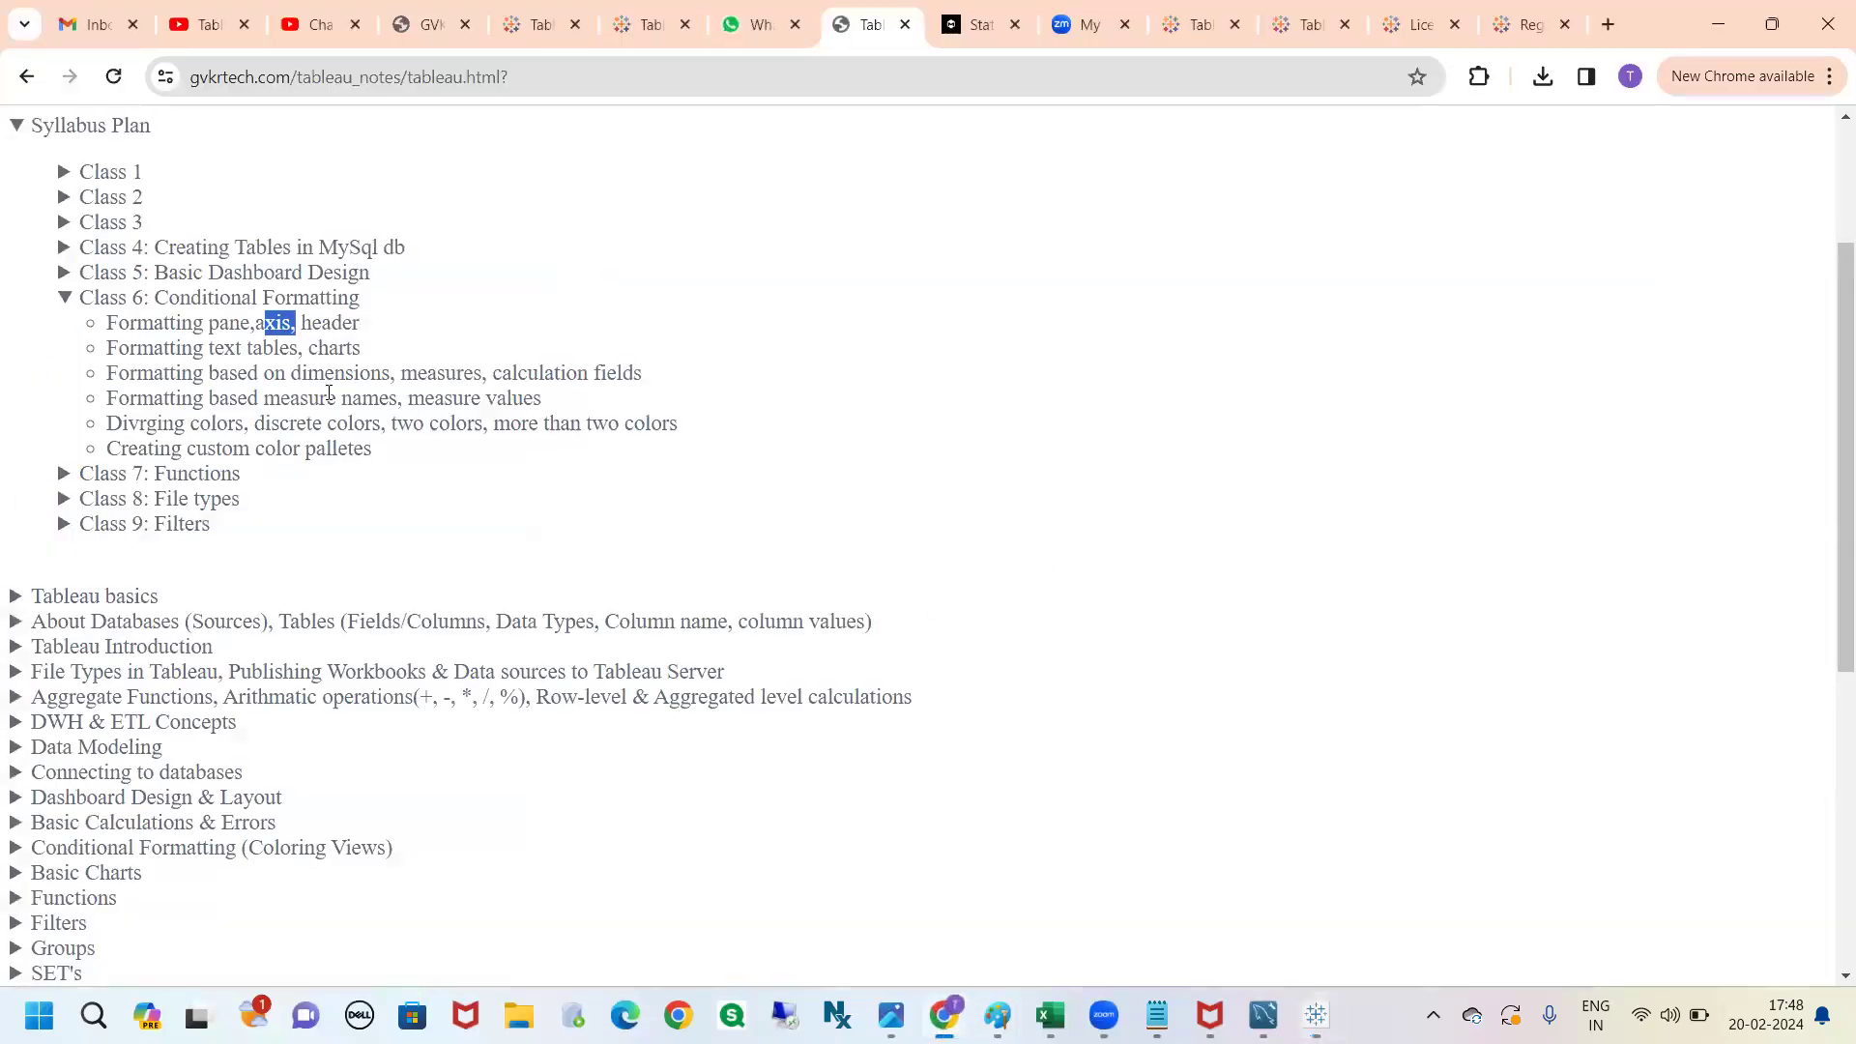
pyautogui.moveTo(118, 322); pyautogui.dragTo(385, 339)
pyautogui.click(386, 339)
pyautogui.scroll(-5, 361, 498)
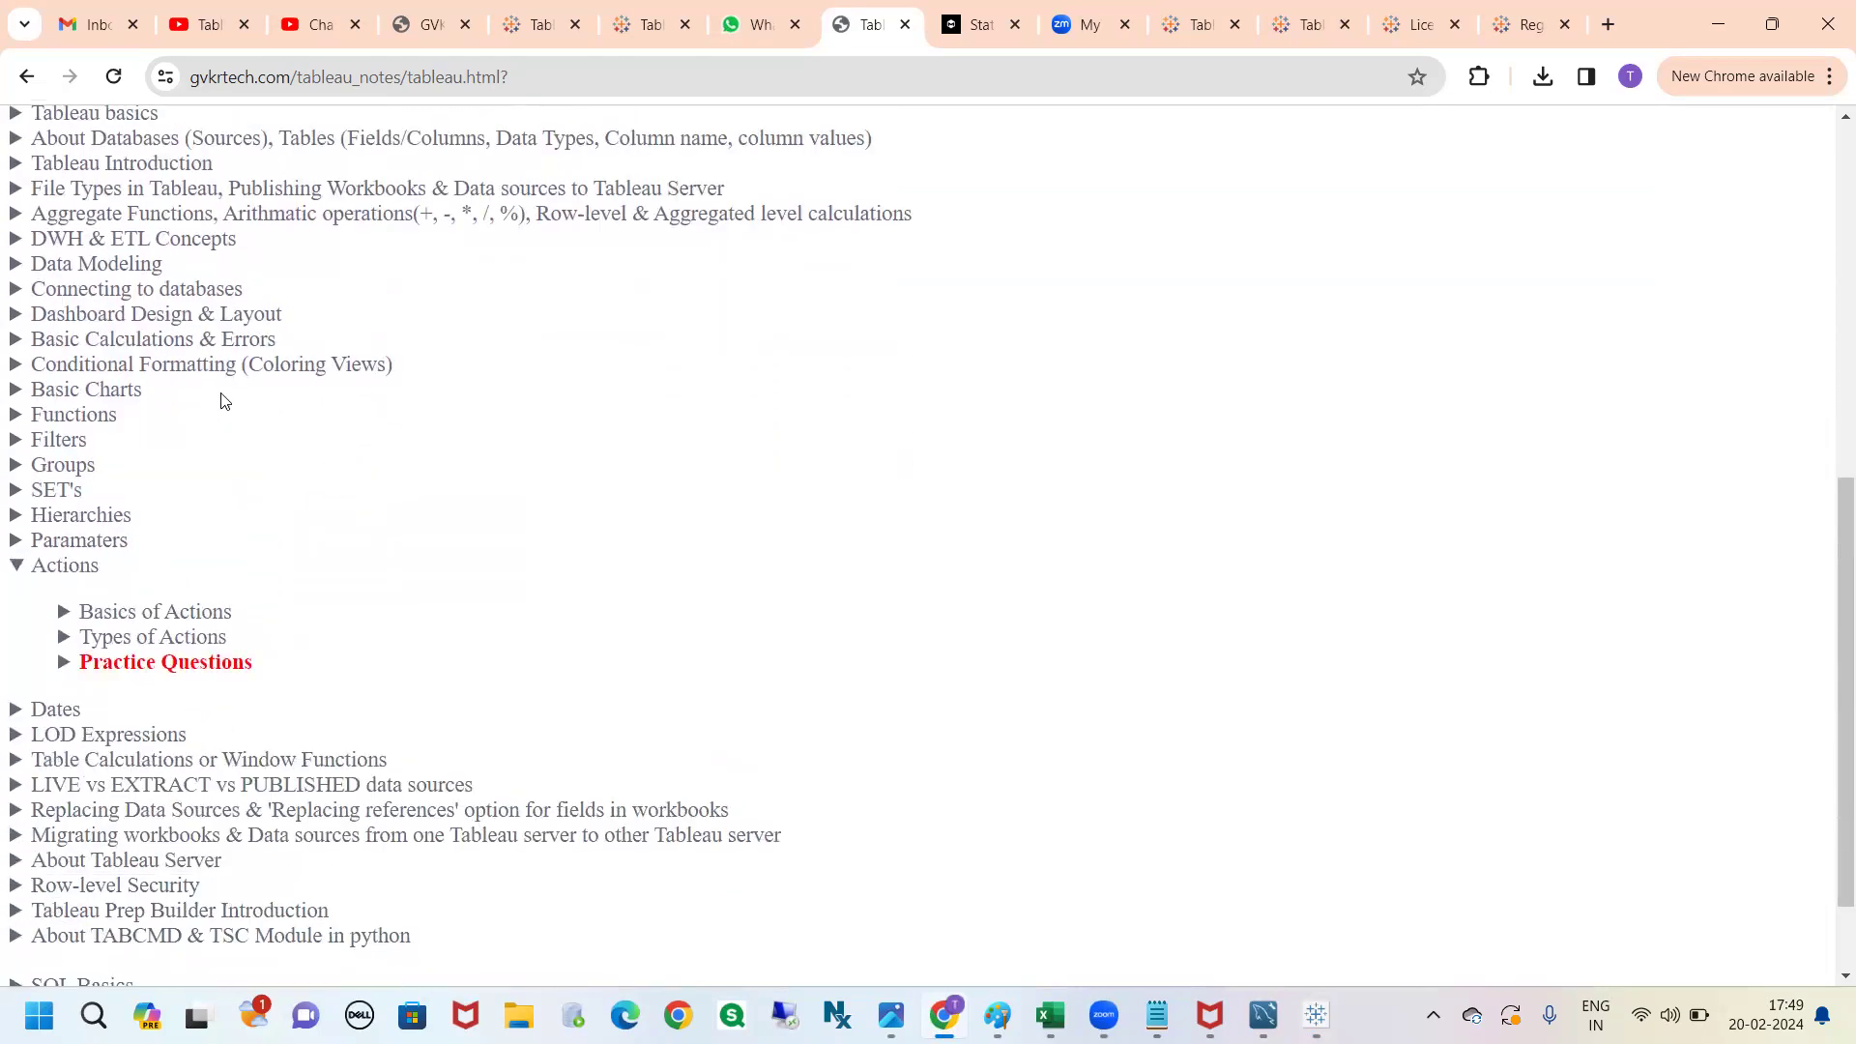
pyautogui.click(354, 365)
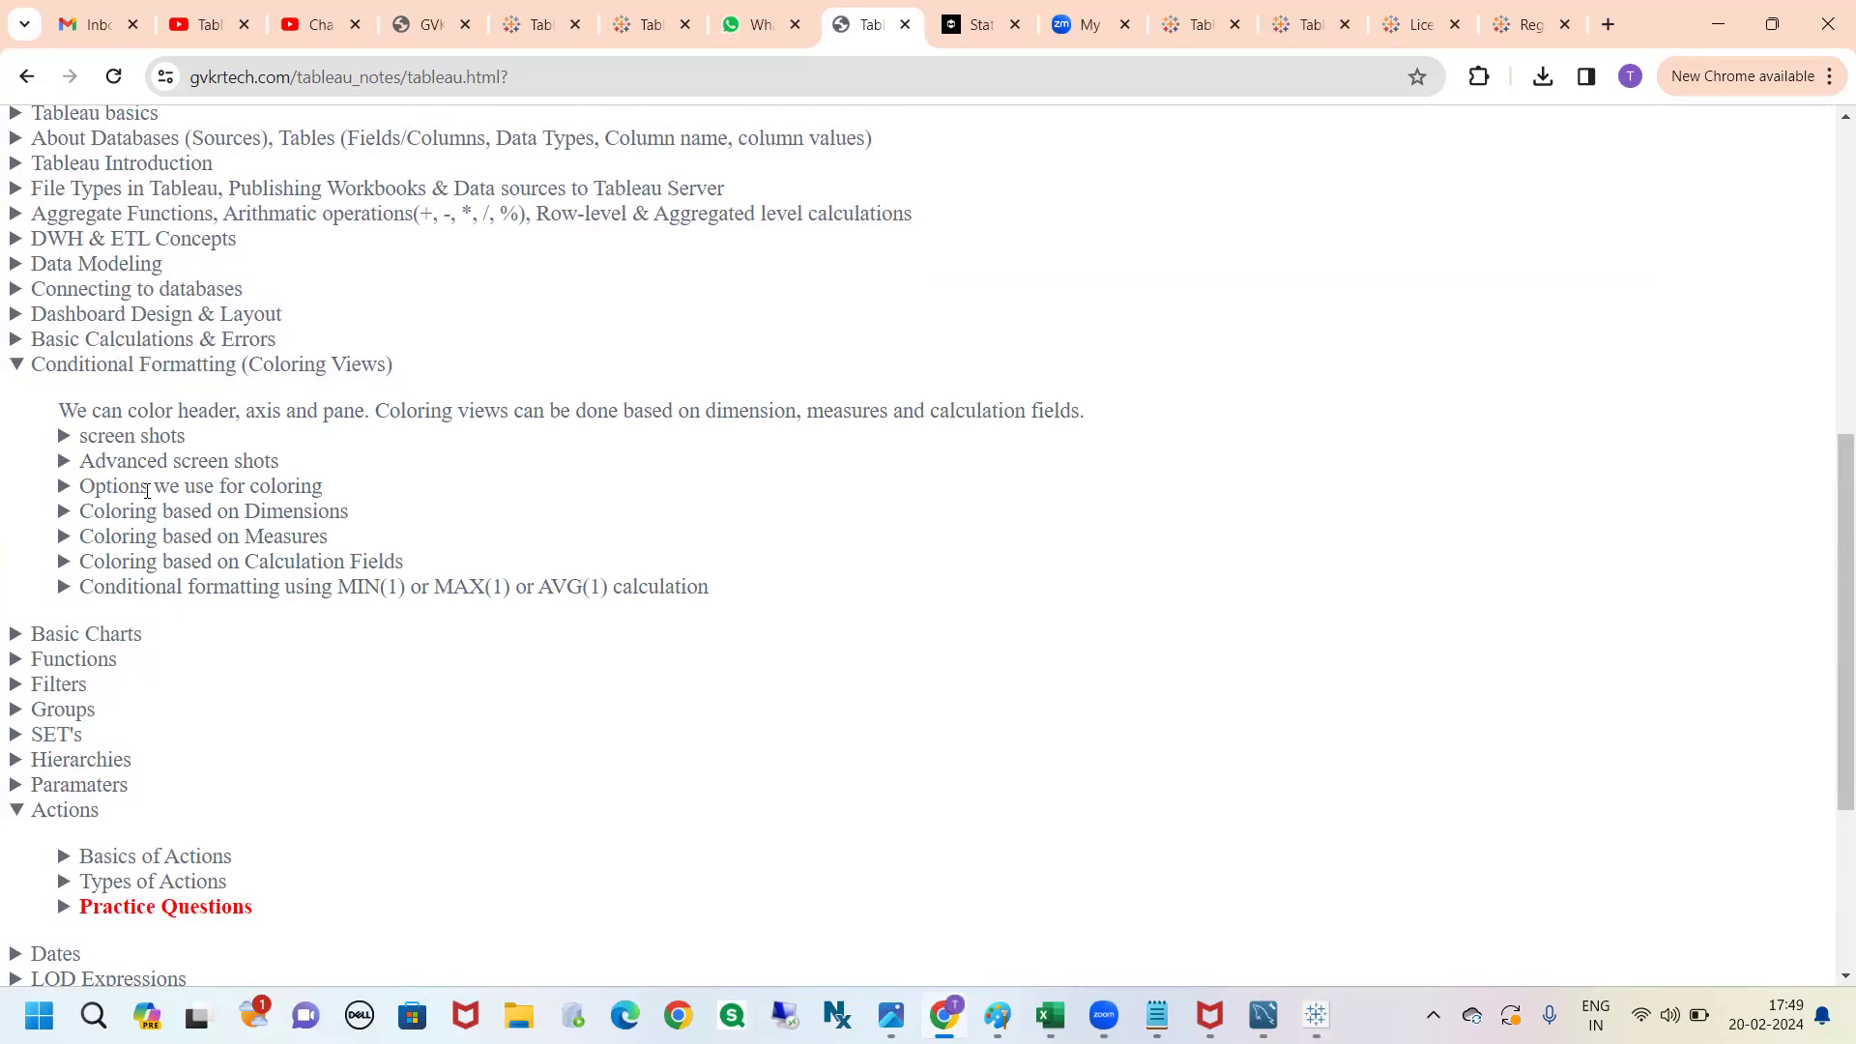
pyautogui.click(147, 486)
pyautogui.click(147, 487)
# Switch to Tableau, write the temporary on-screen note "format text tables" and "how to format bar charts", and clear it.
pyautogui.hotkey('alt', 'Tab')
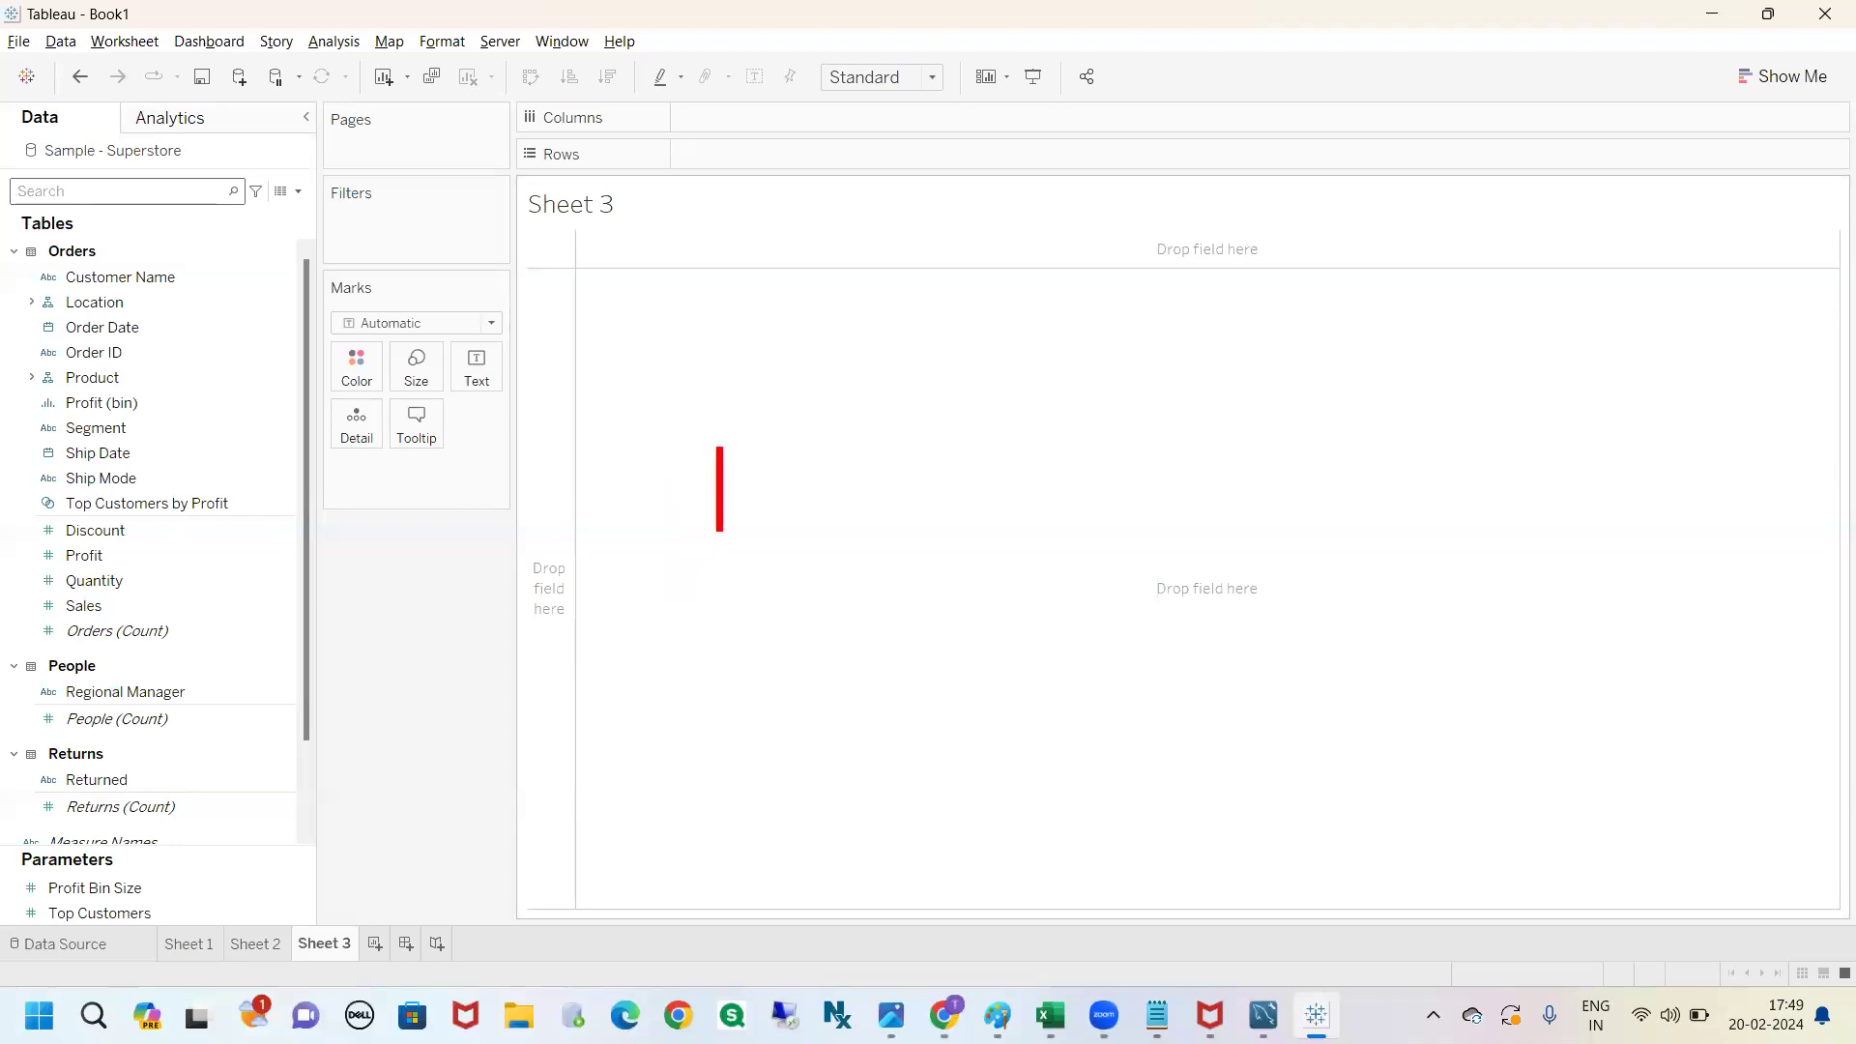
pyautogui.write('for')
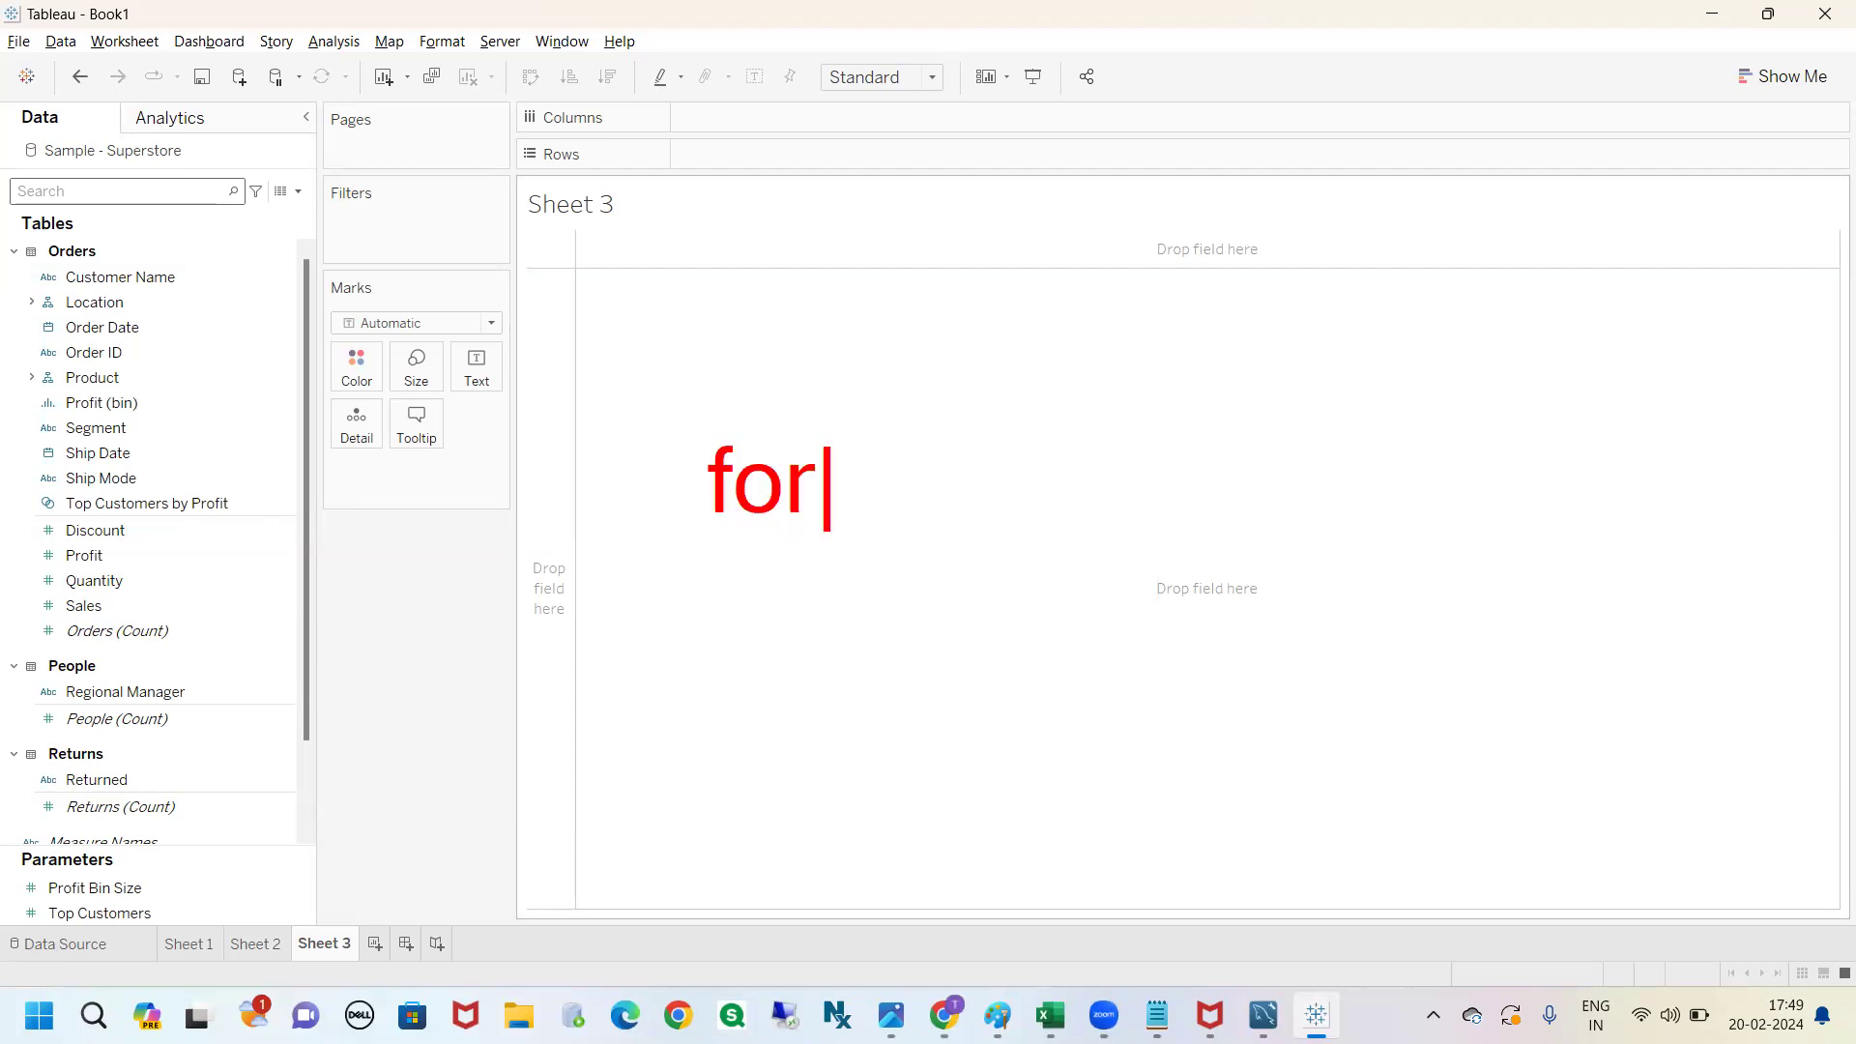
pyautogui.write('mat te')
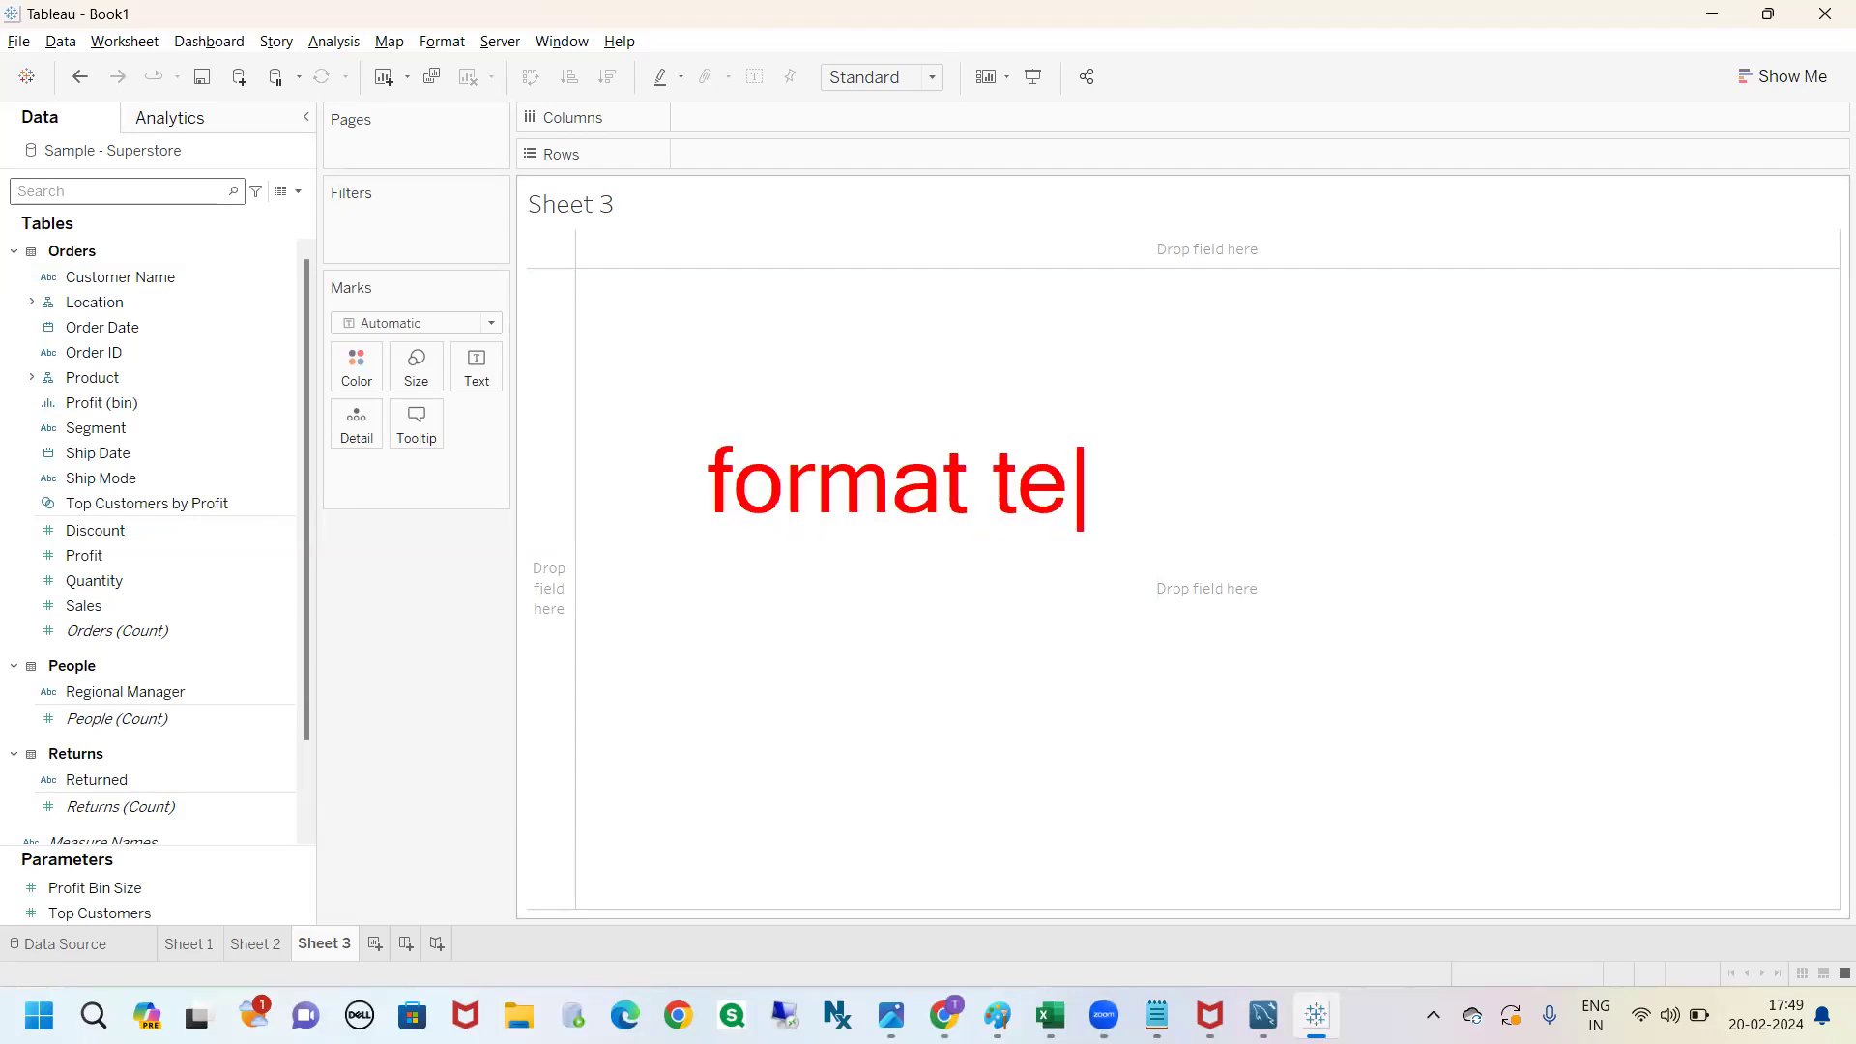
pyautogui.write('xt tables')
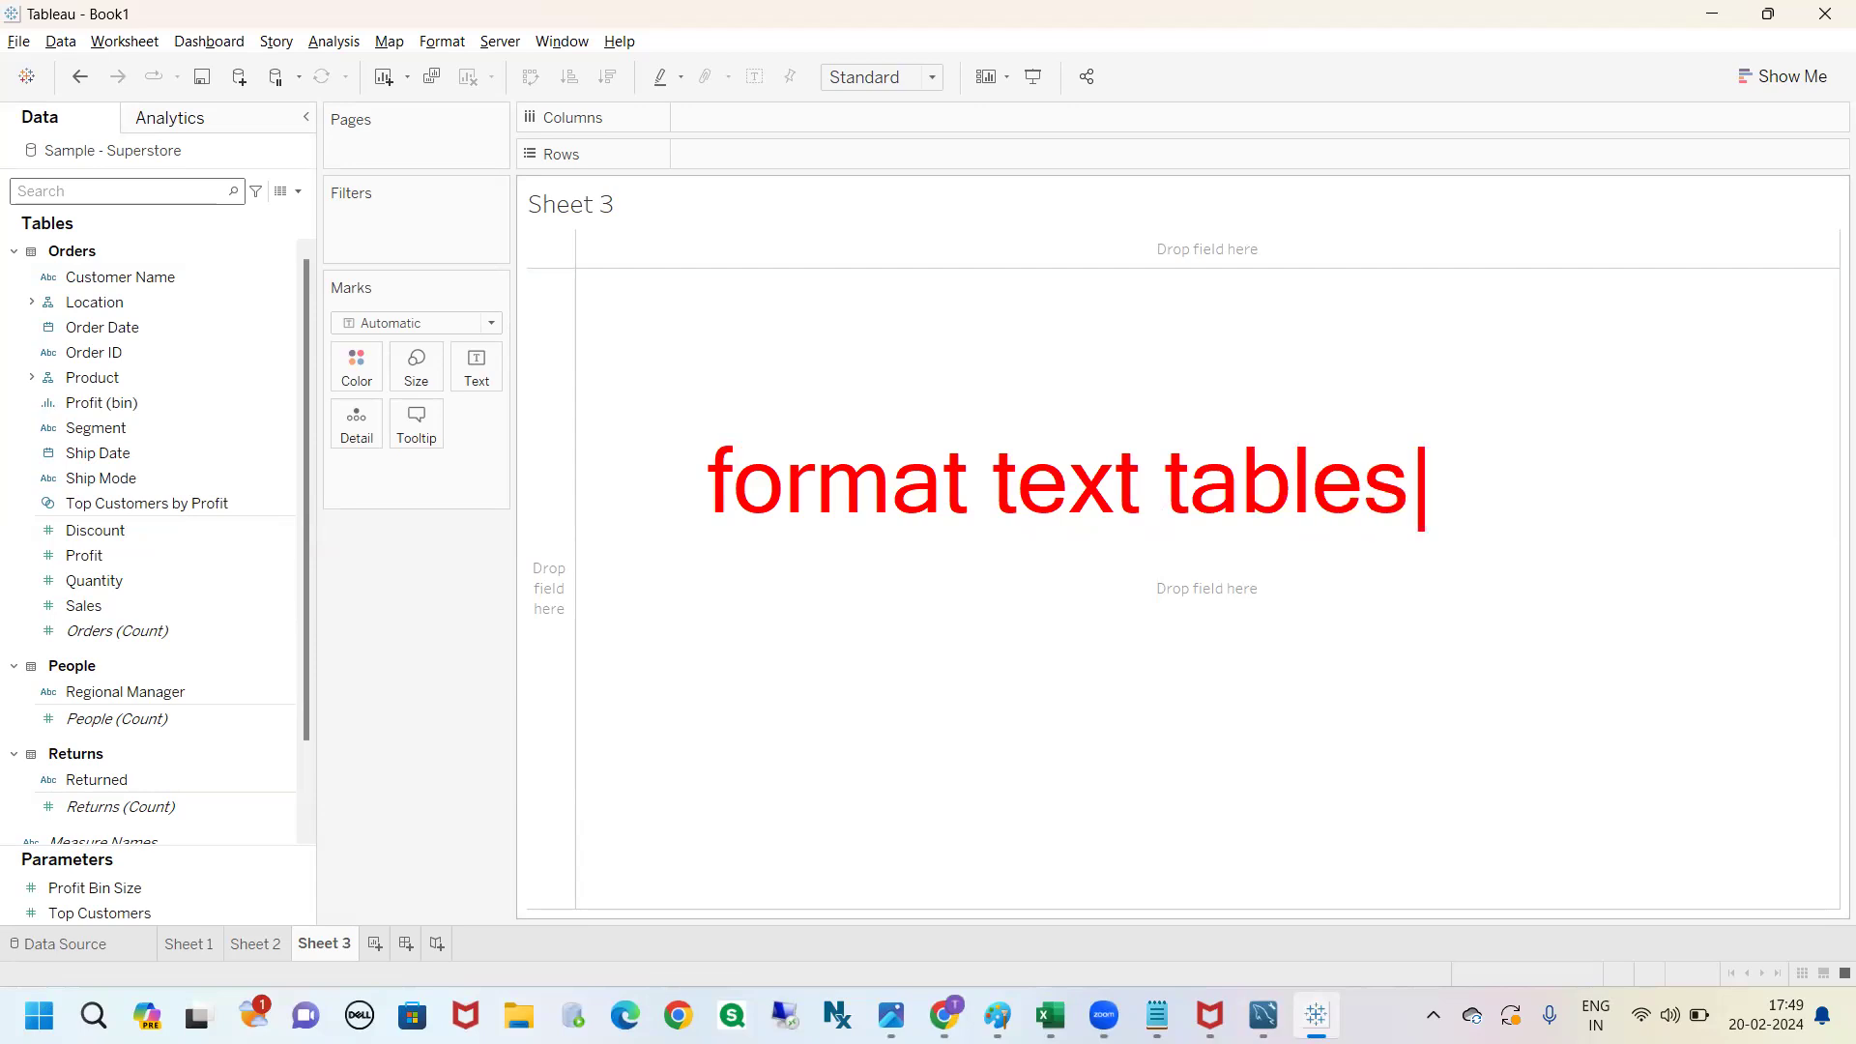
pyautogui.press('Return')
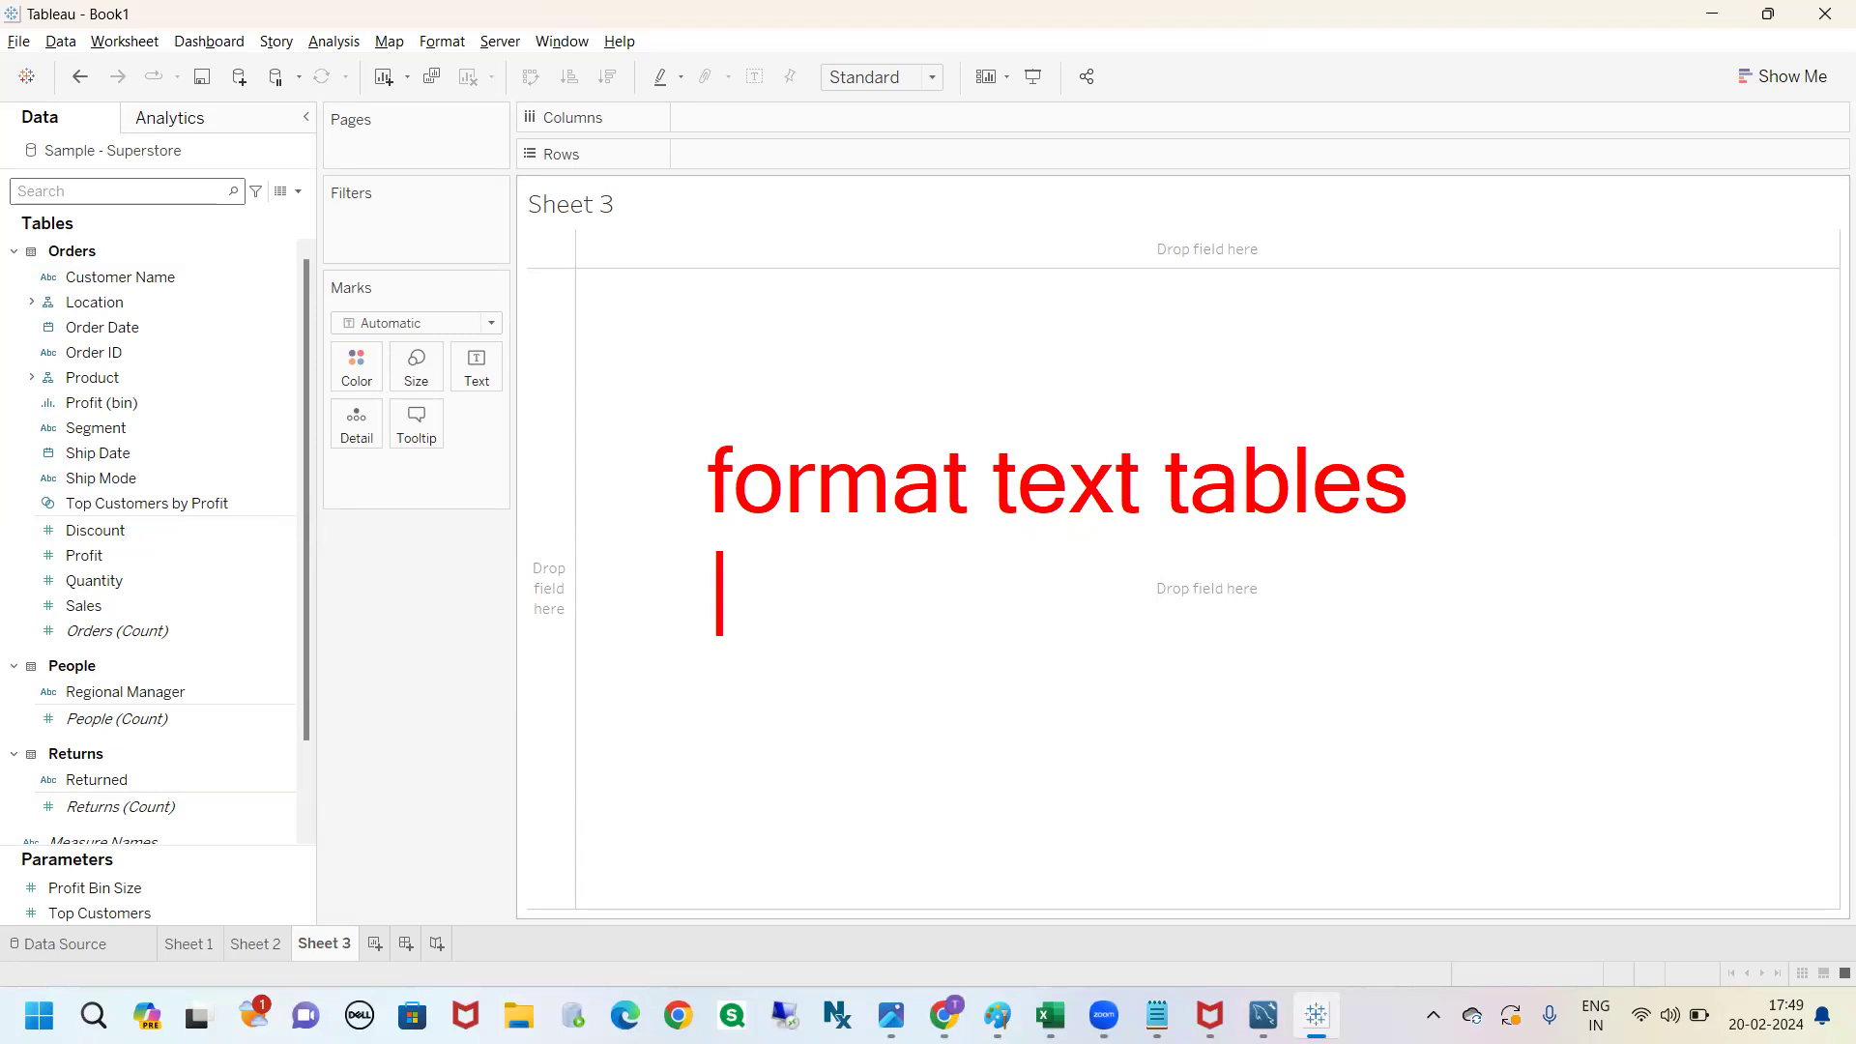
pyautogui.write('how t')
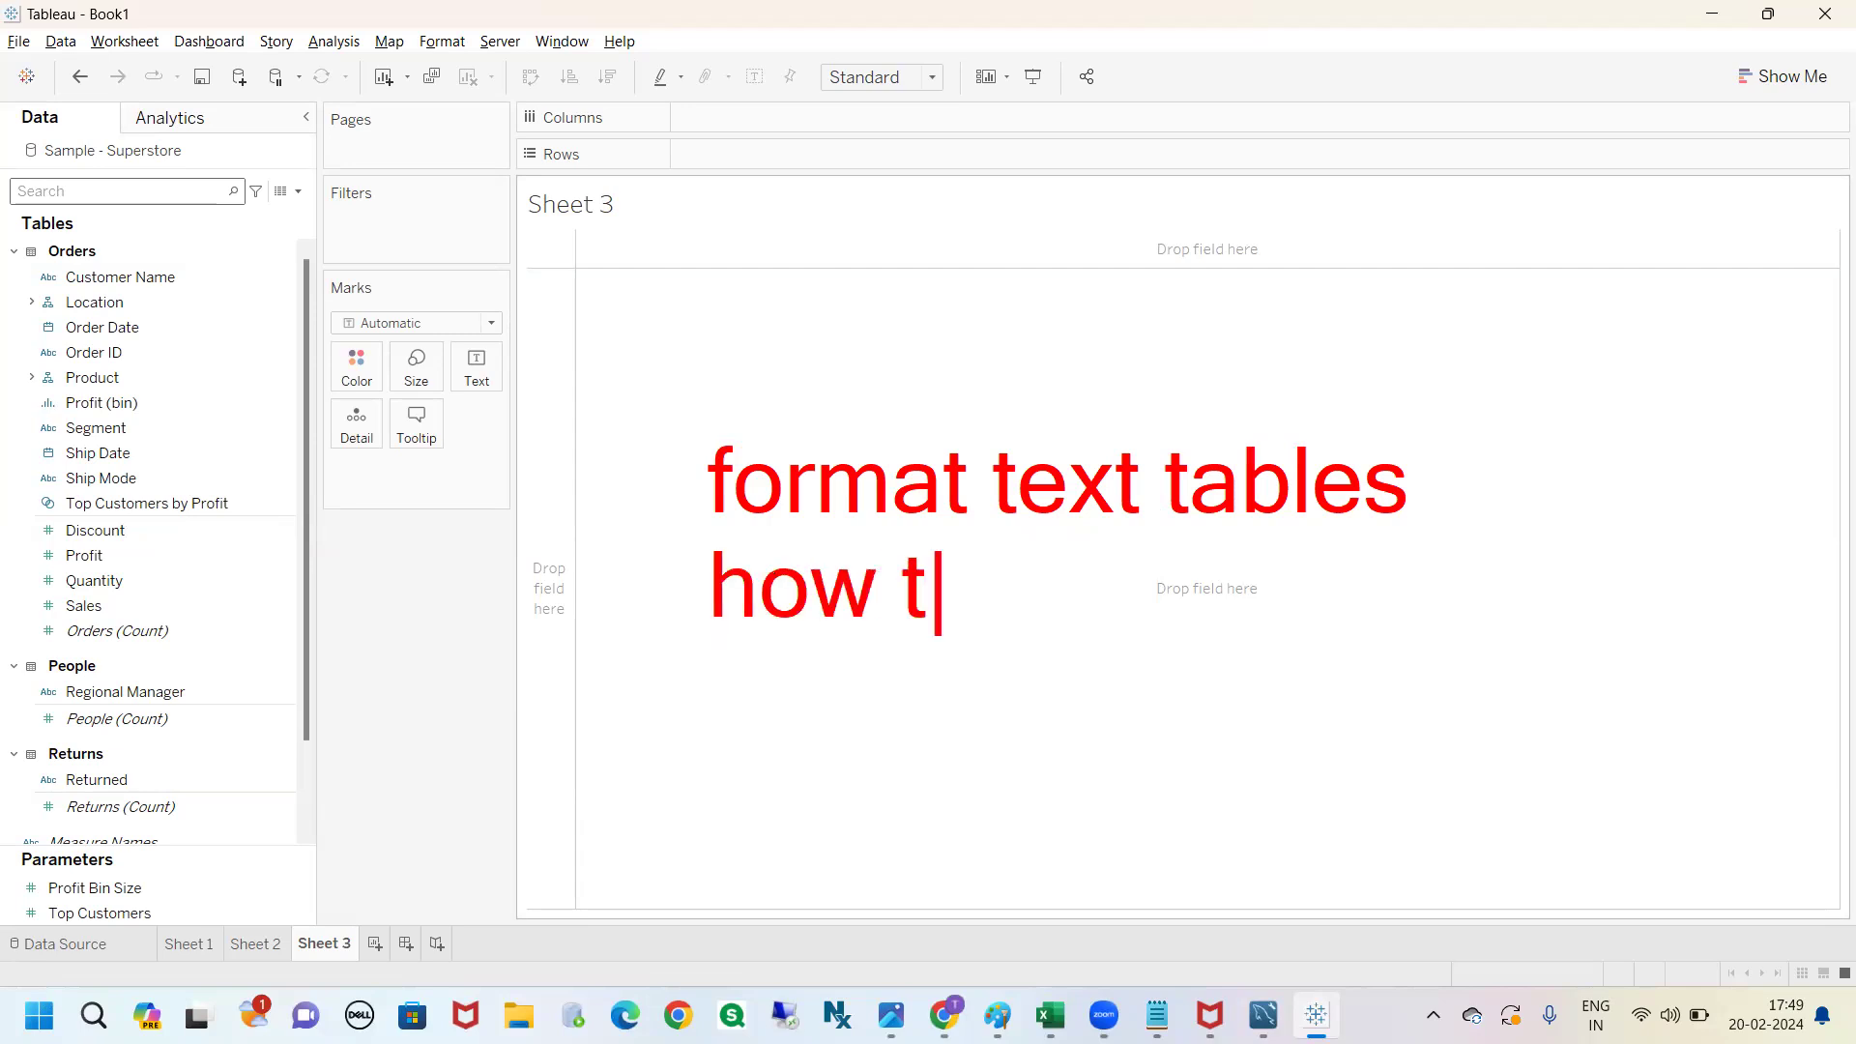
pyautogui.write('o format ')
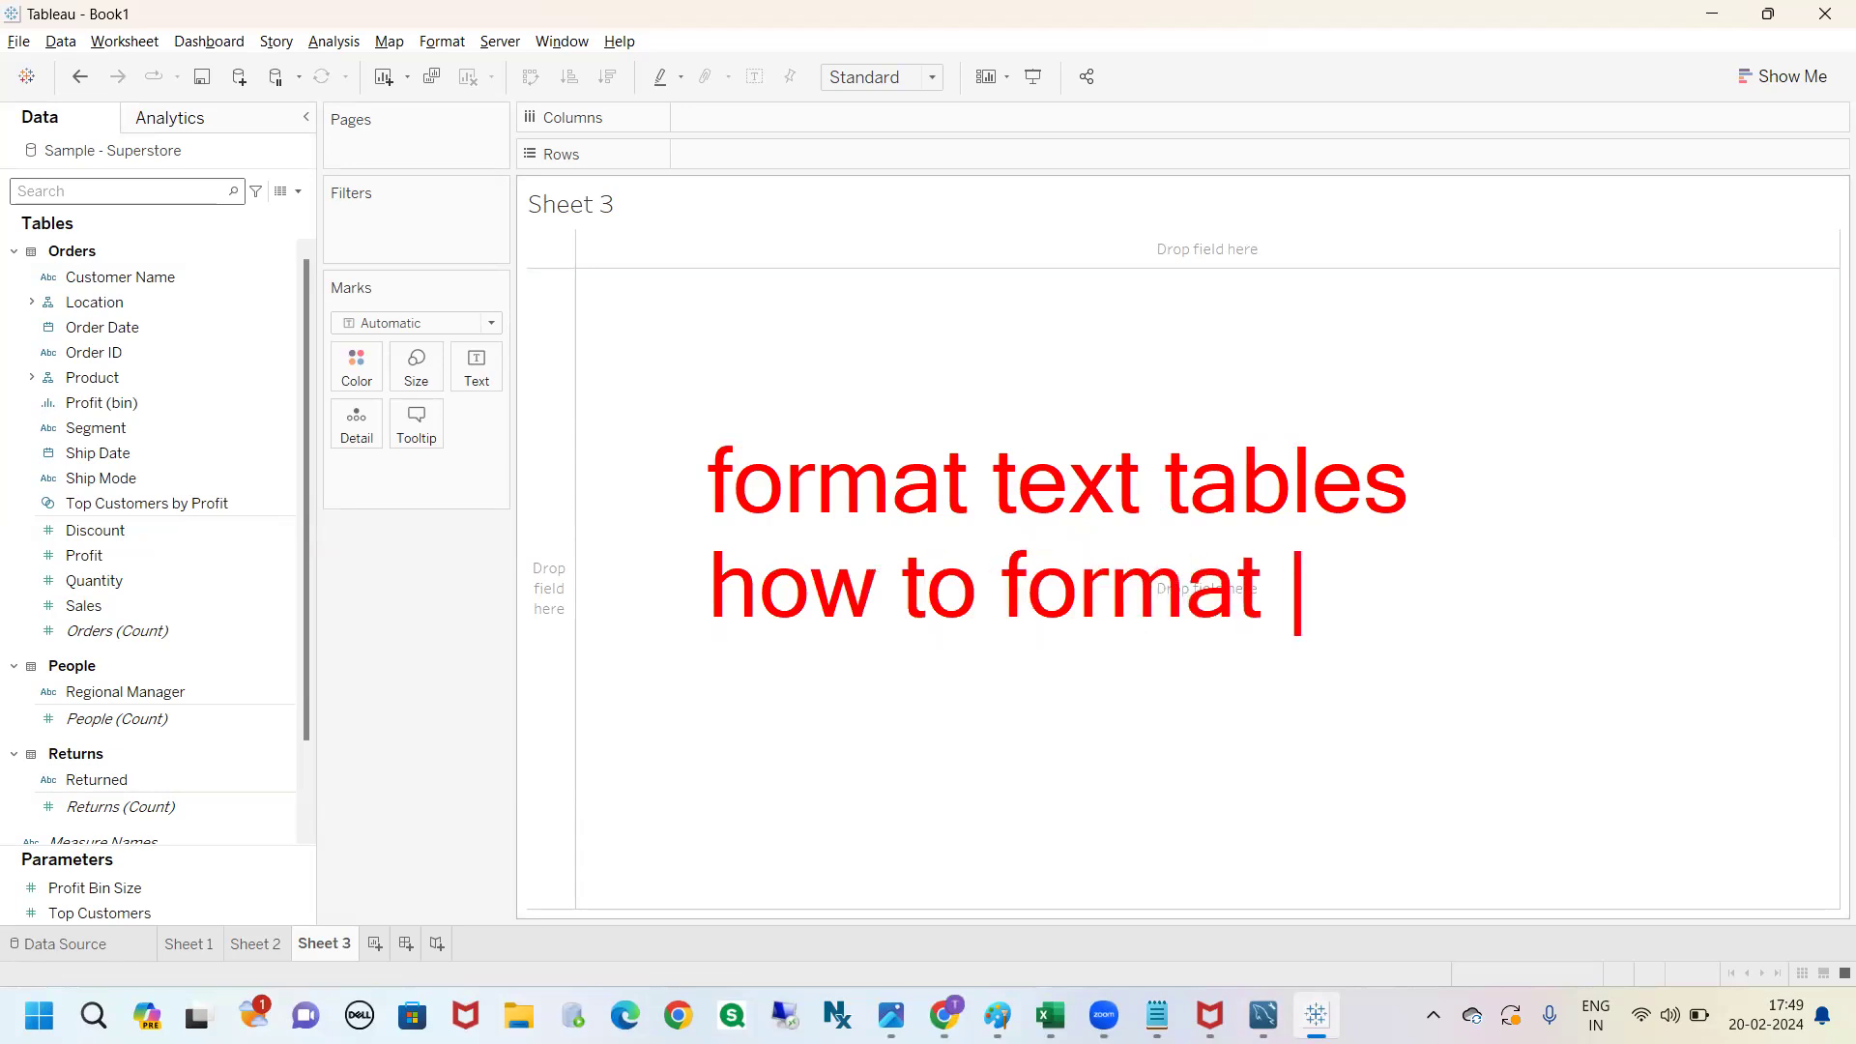
pyautogui.write('bar charts')
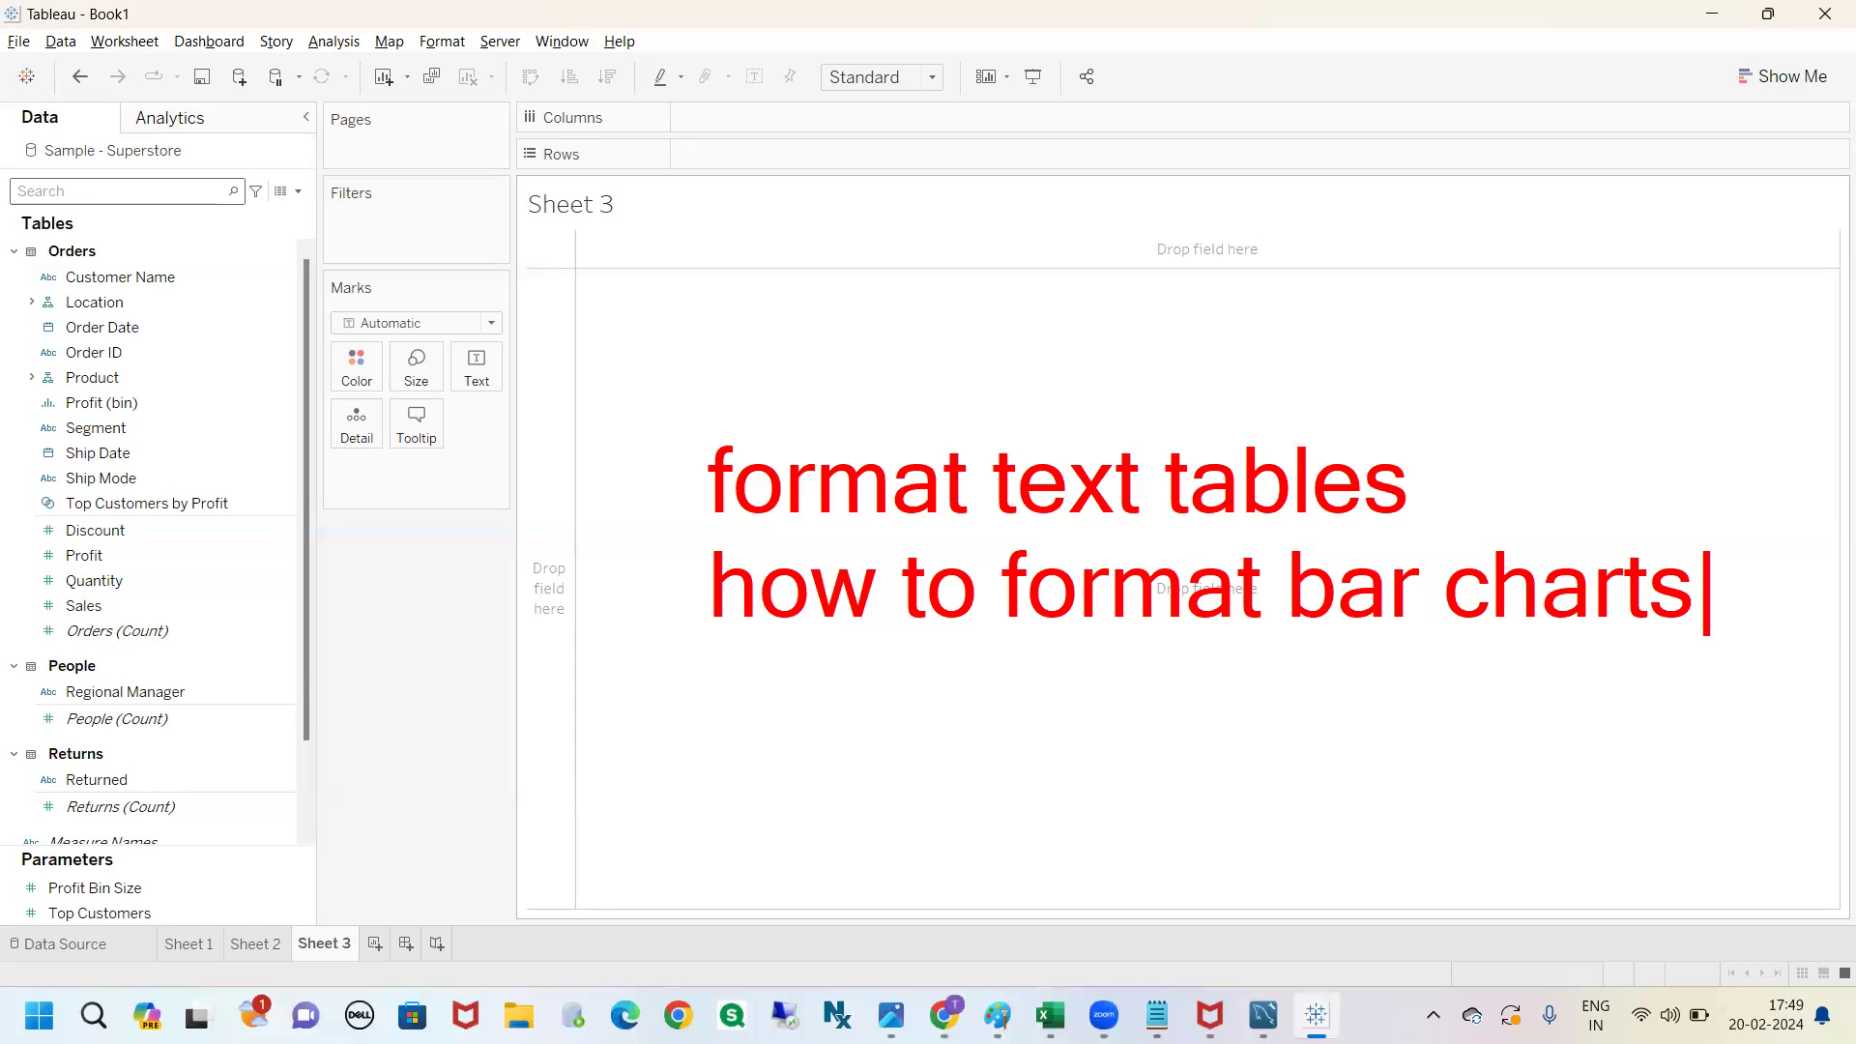
pyautogui.press('Escape')
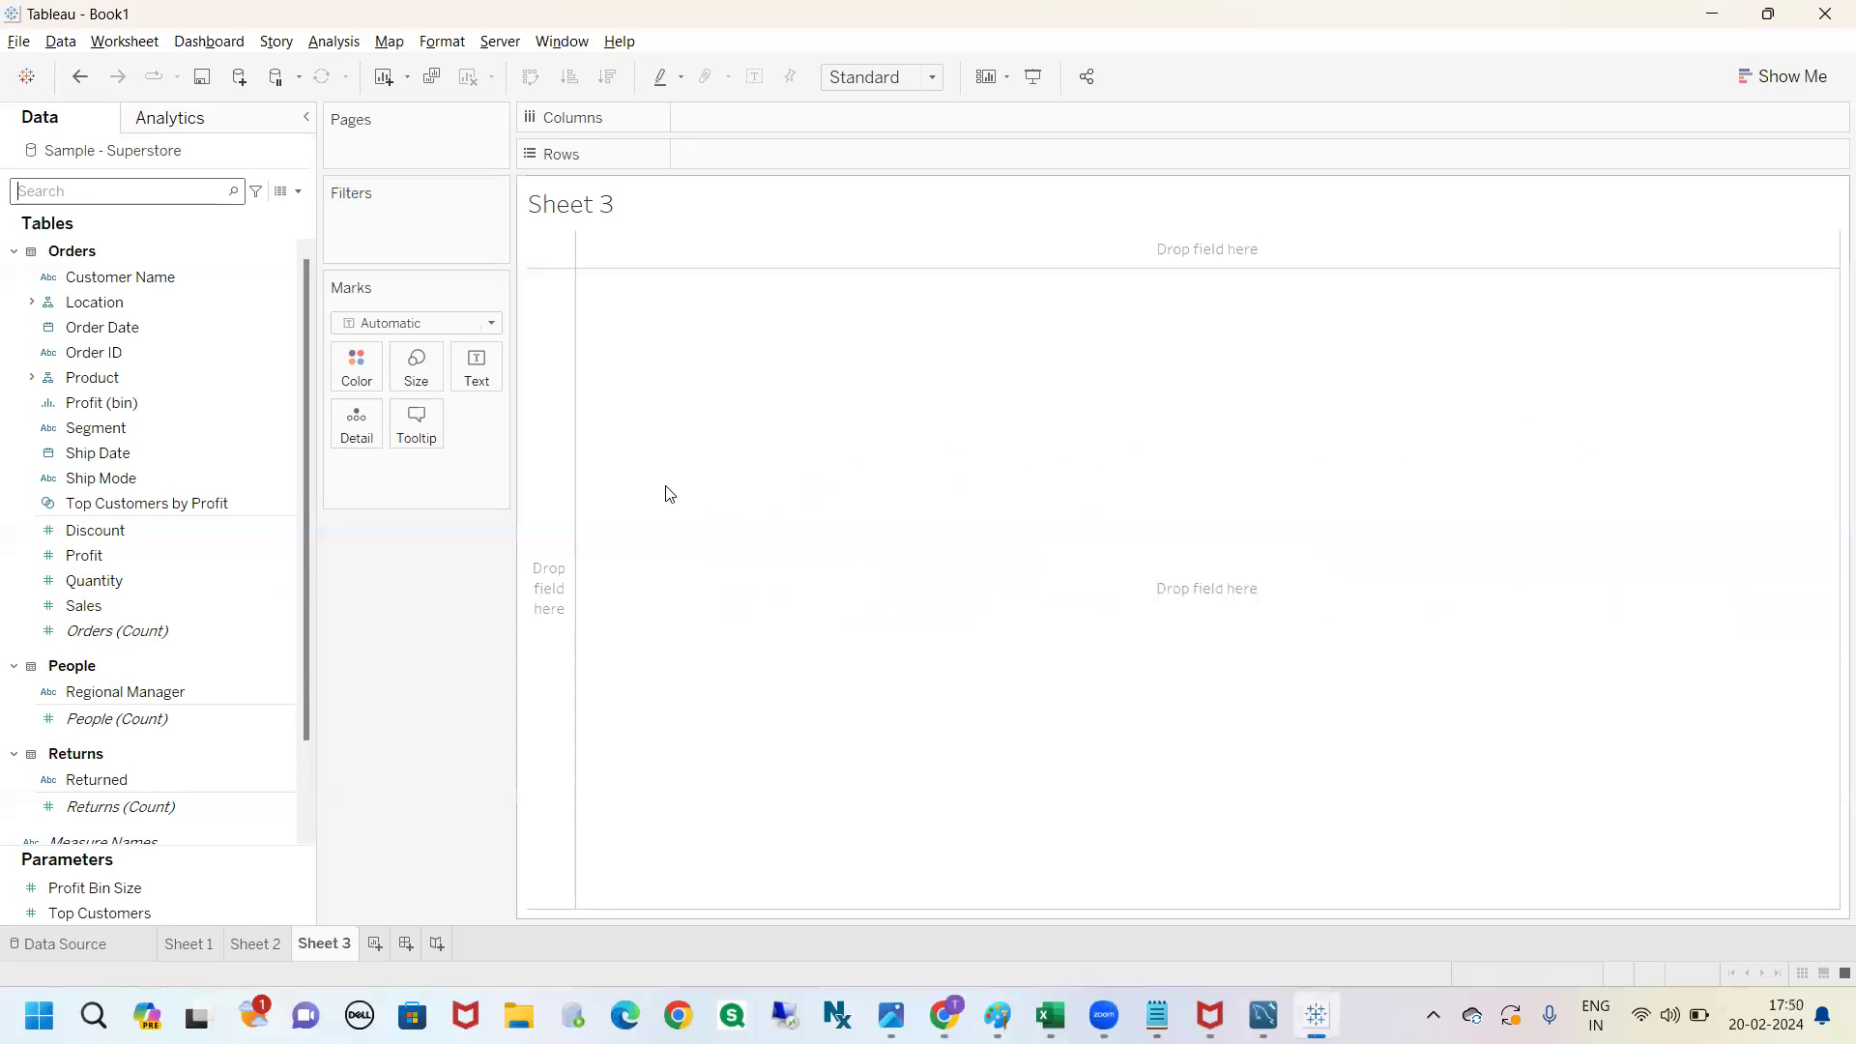
pyautogui.click(178, 190)
pyautogui.write('reg')
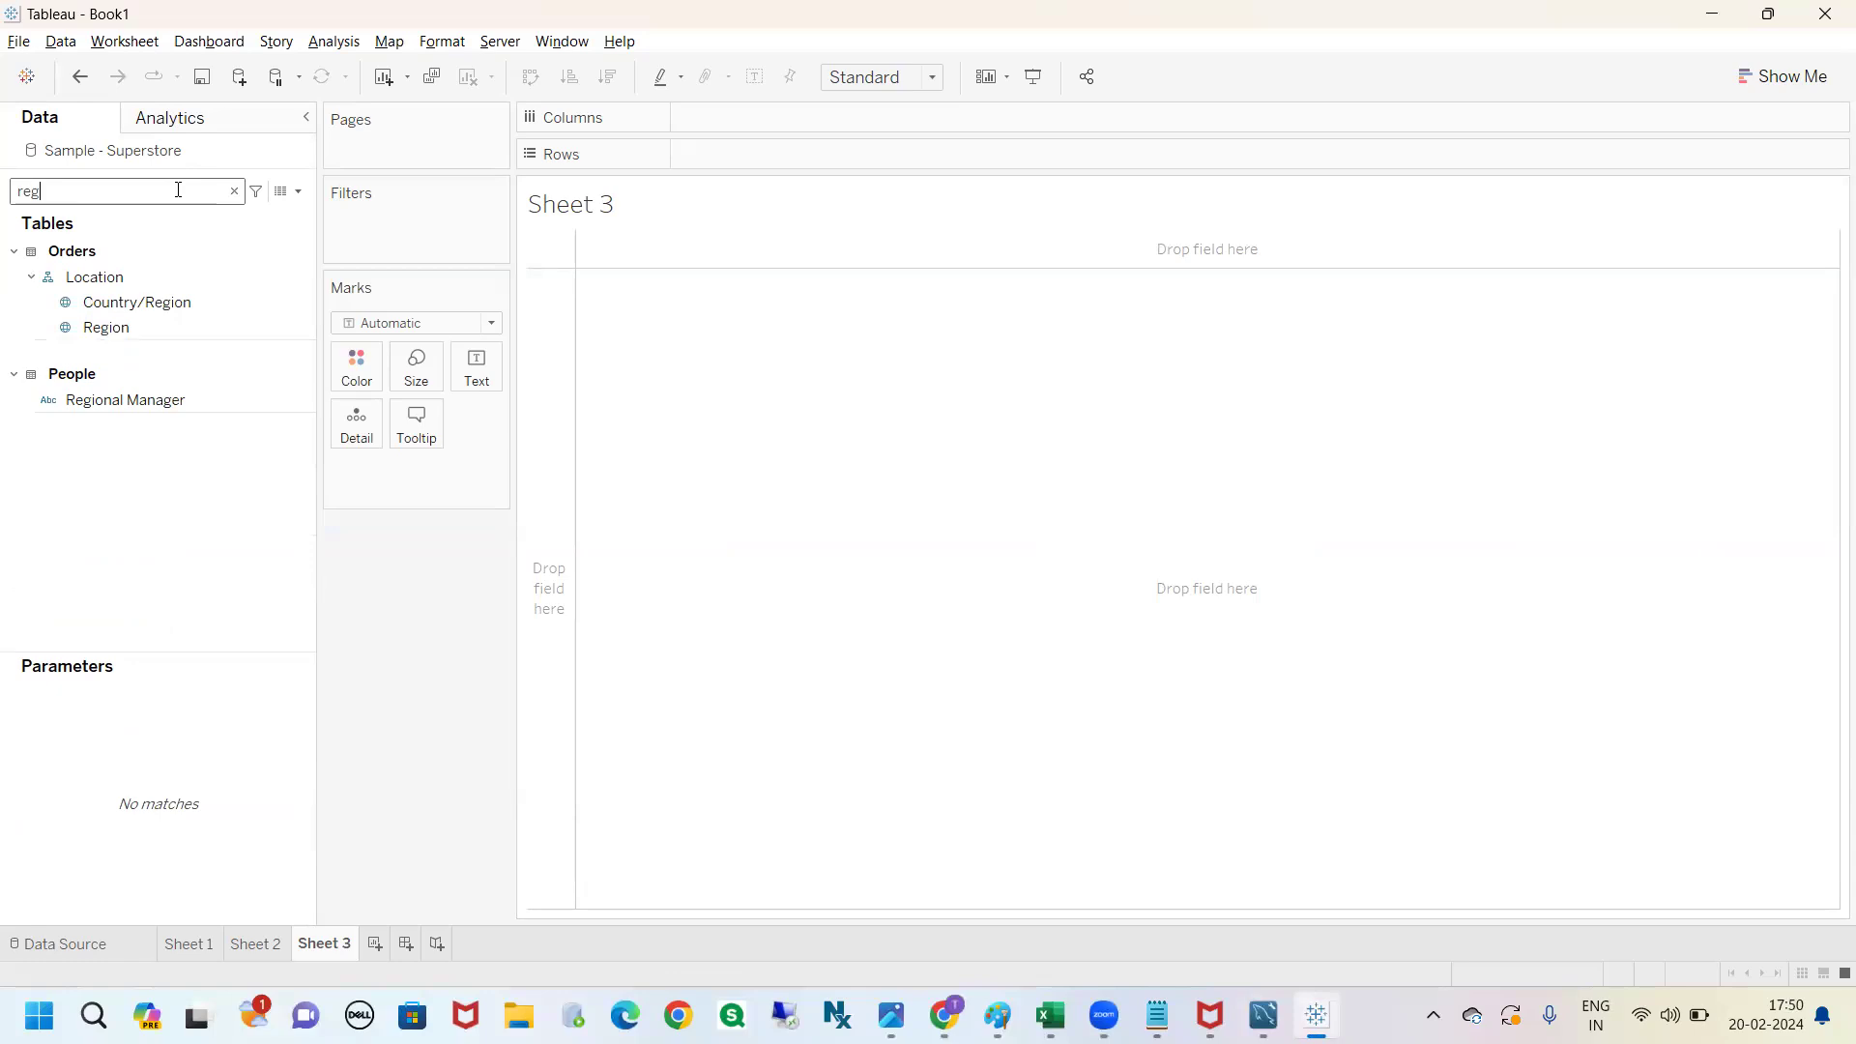
pyautogui.click(236, 191)
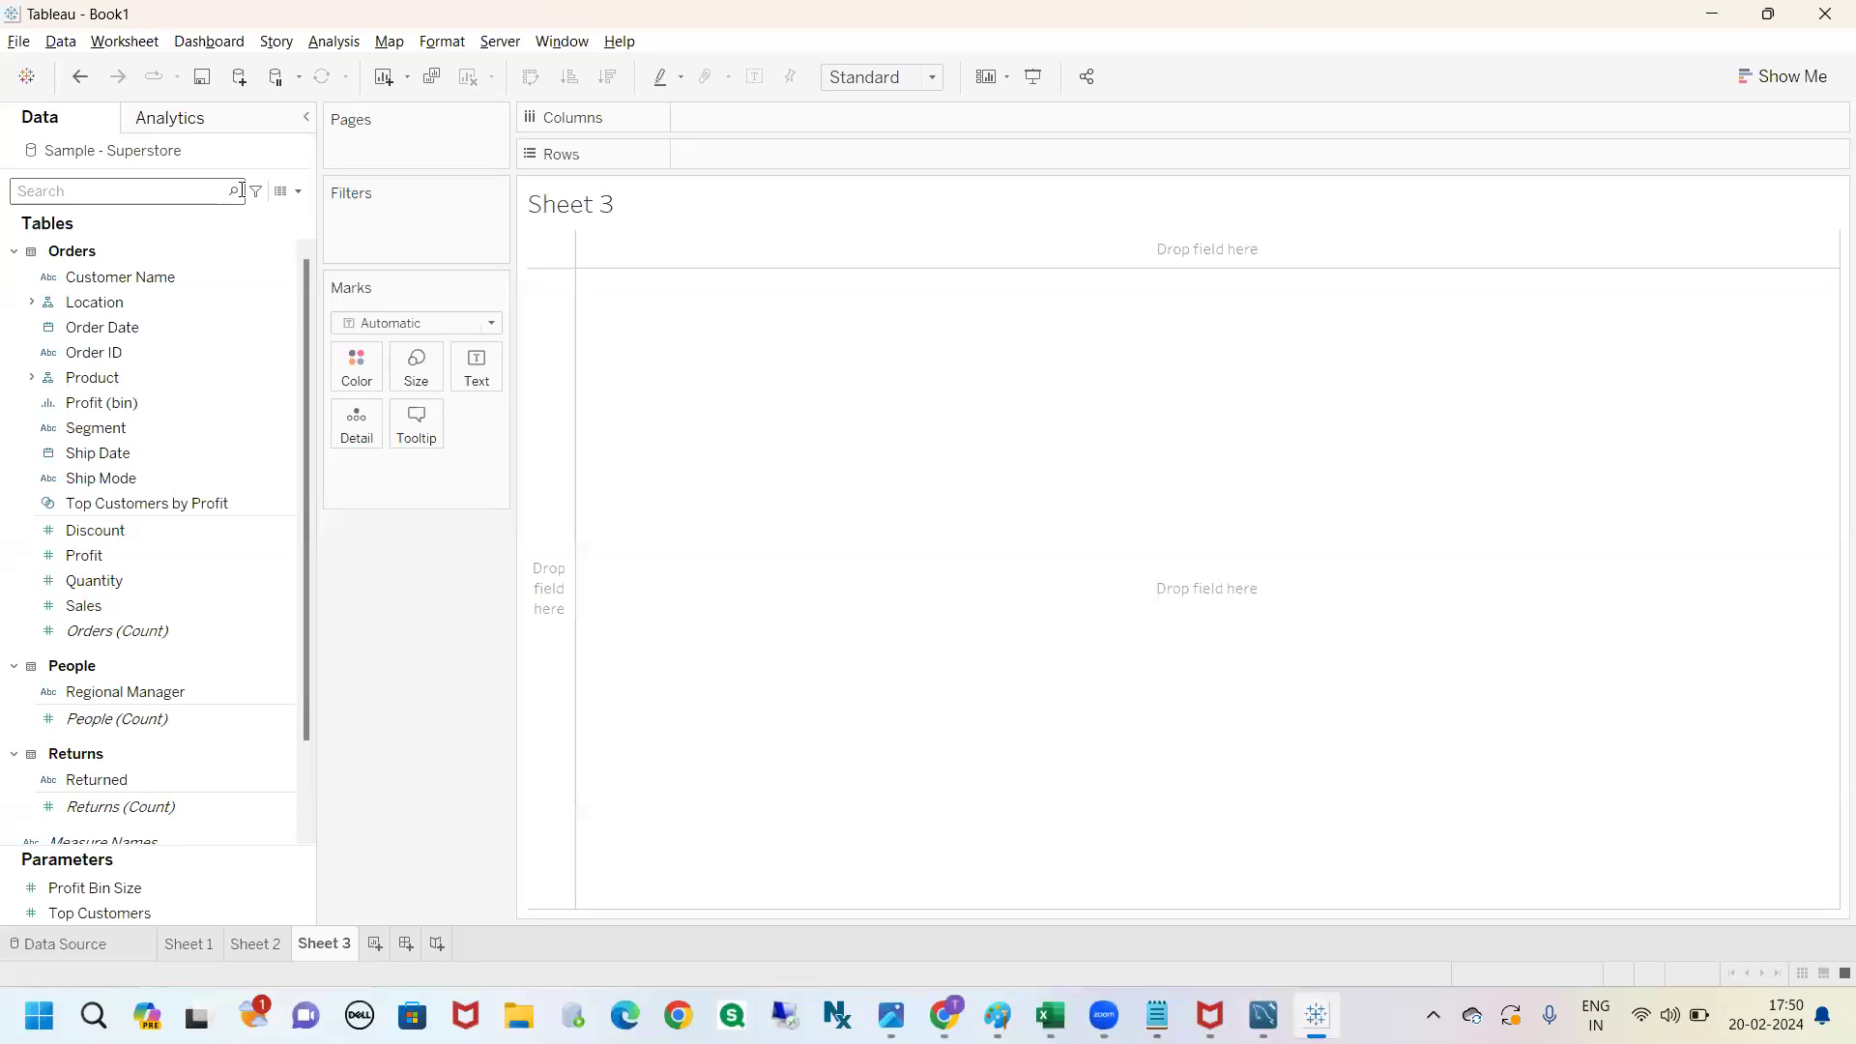
# Switch to the Tableau notes in Chrome and review the "Options we use for coloring" list and the Coloring based on Dimensions topic.
pyautogui.hotkey('alt', 'Tab')
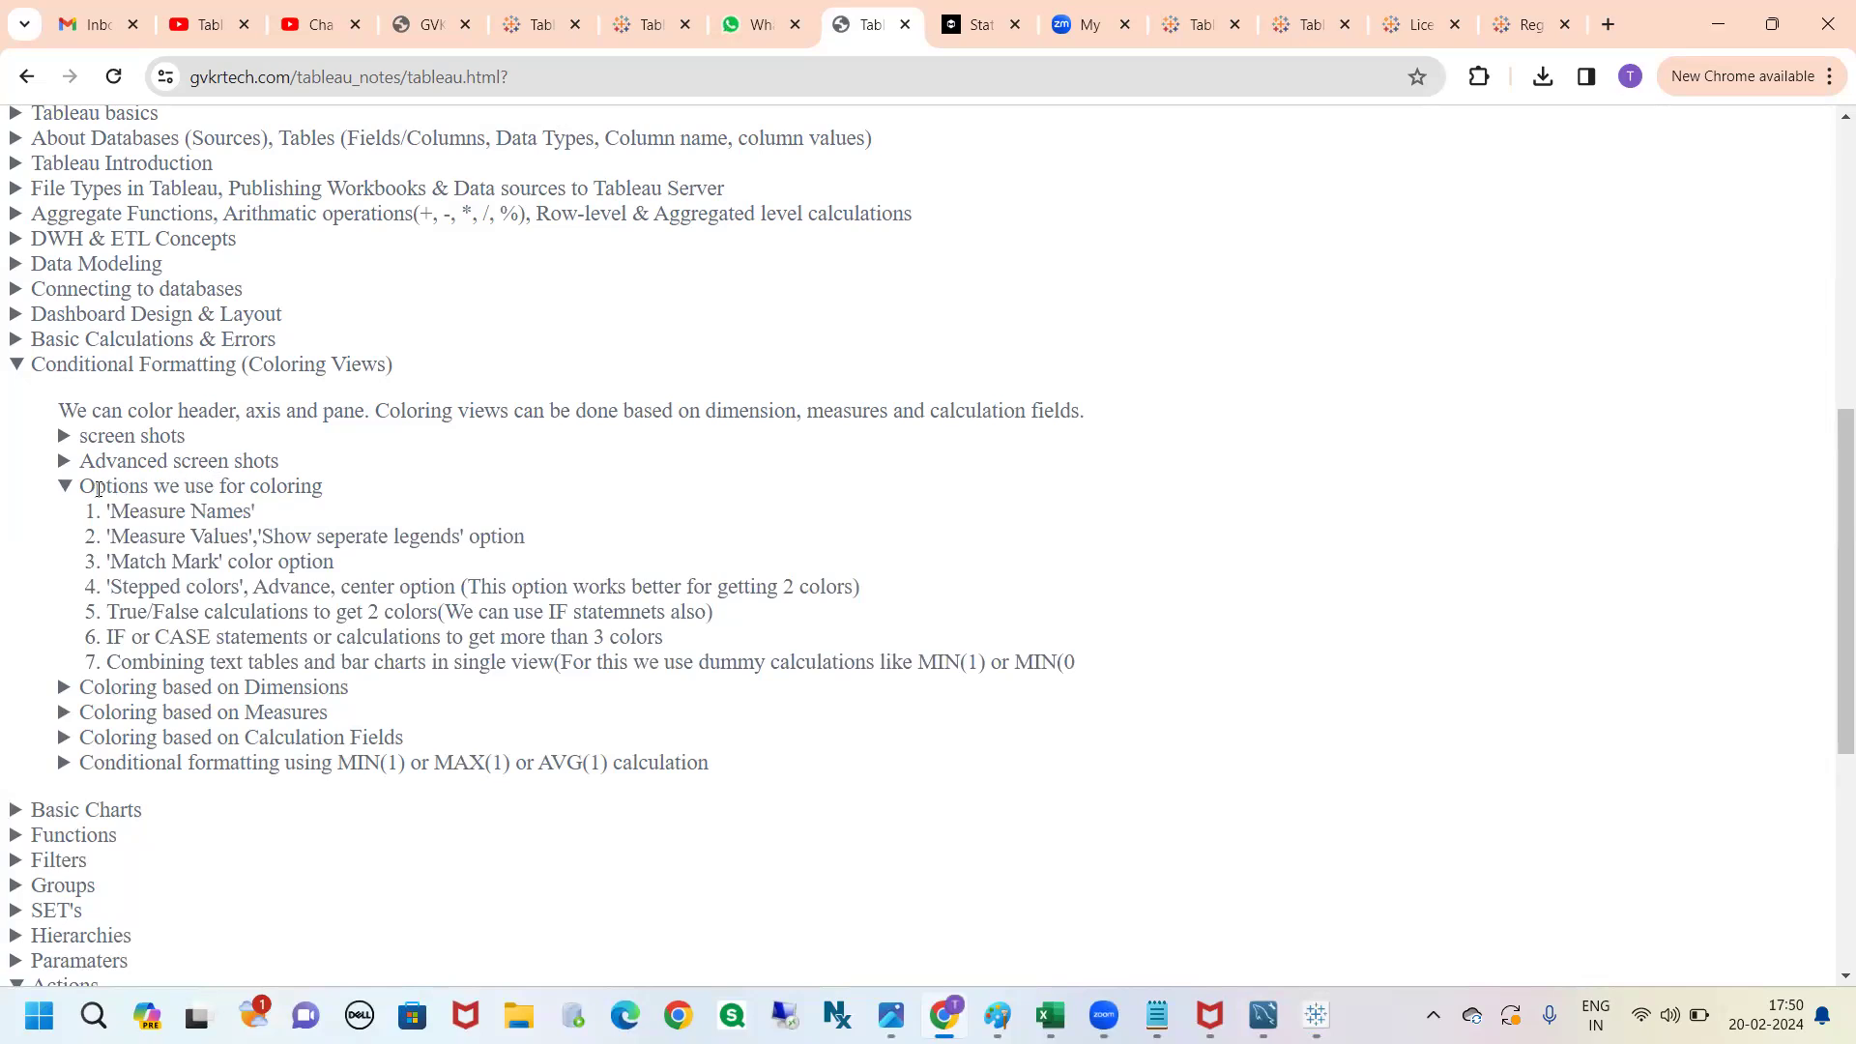
pyautogui.moveTo(110, 512); pyautogui.dragTo(520, 544)
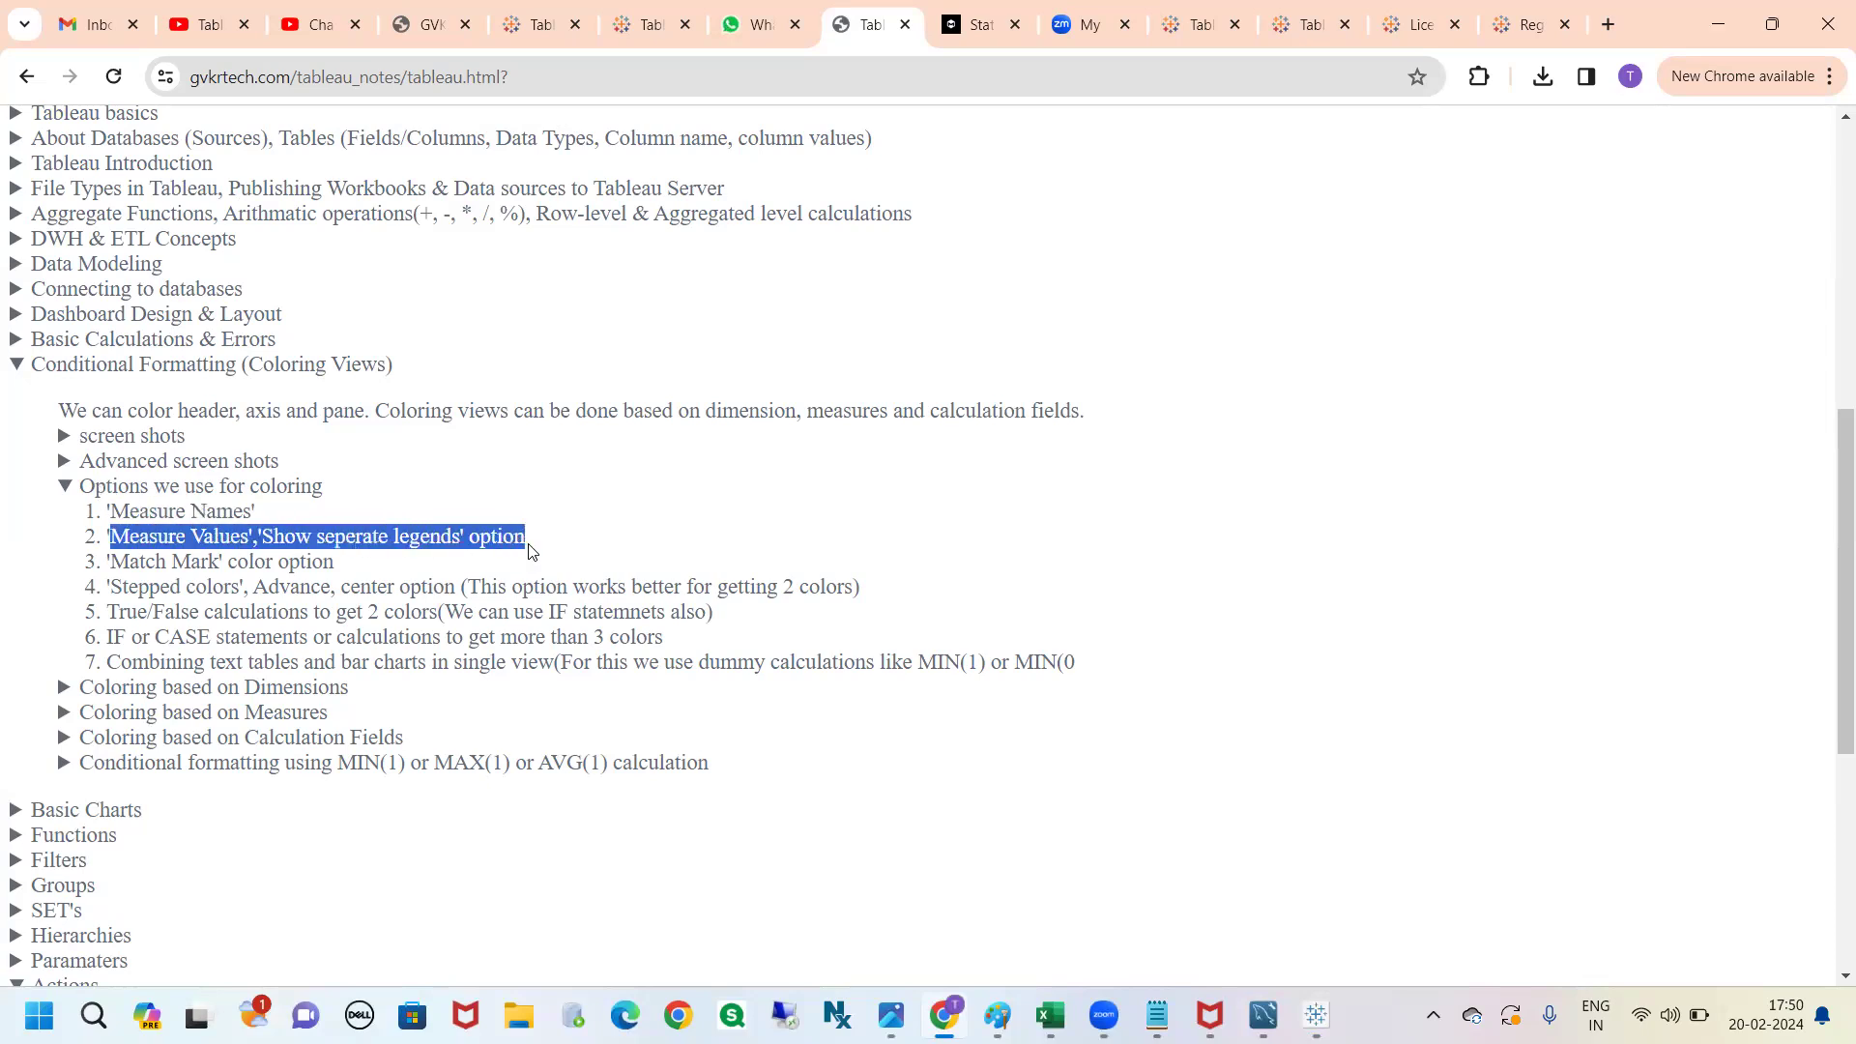
pyautogui.moveTo(240, 563); pyautogui.dragTo(100, 563)
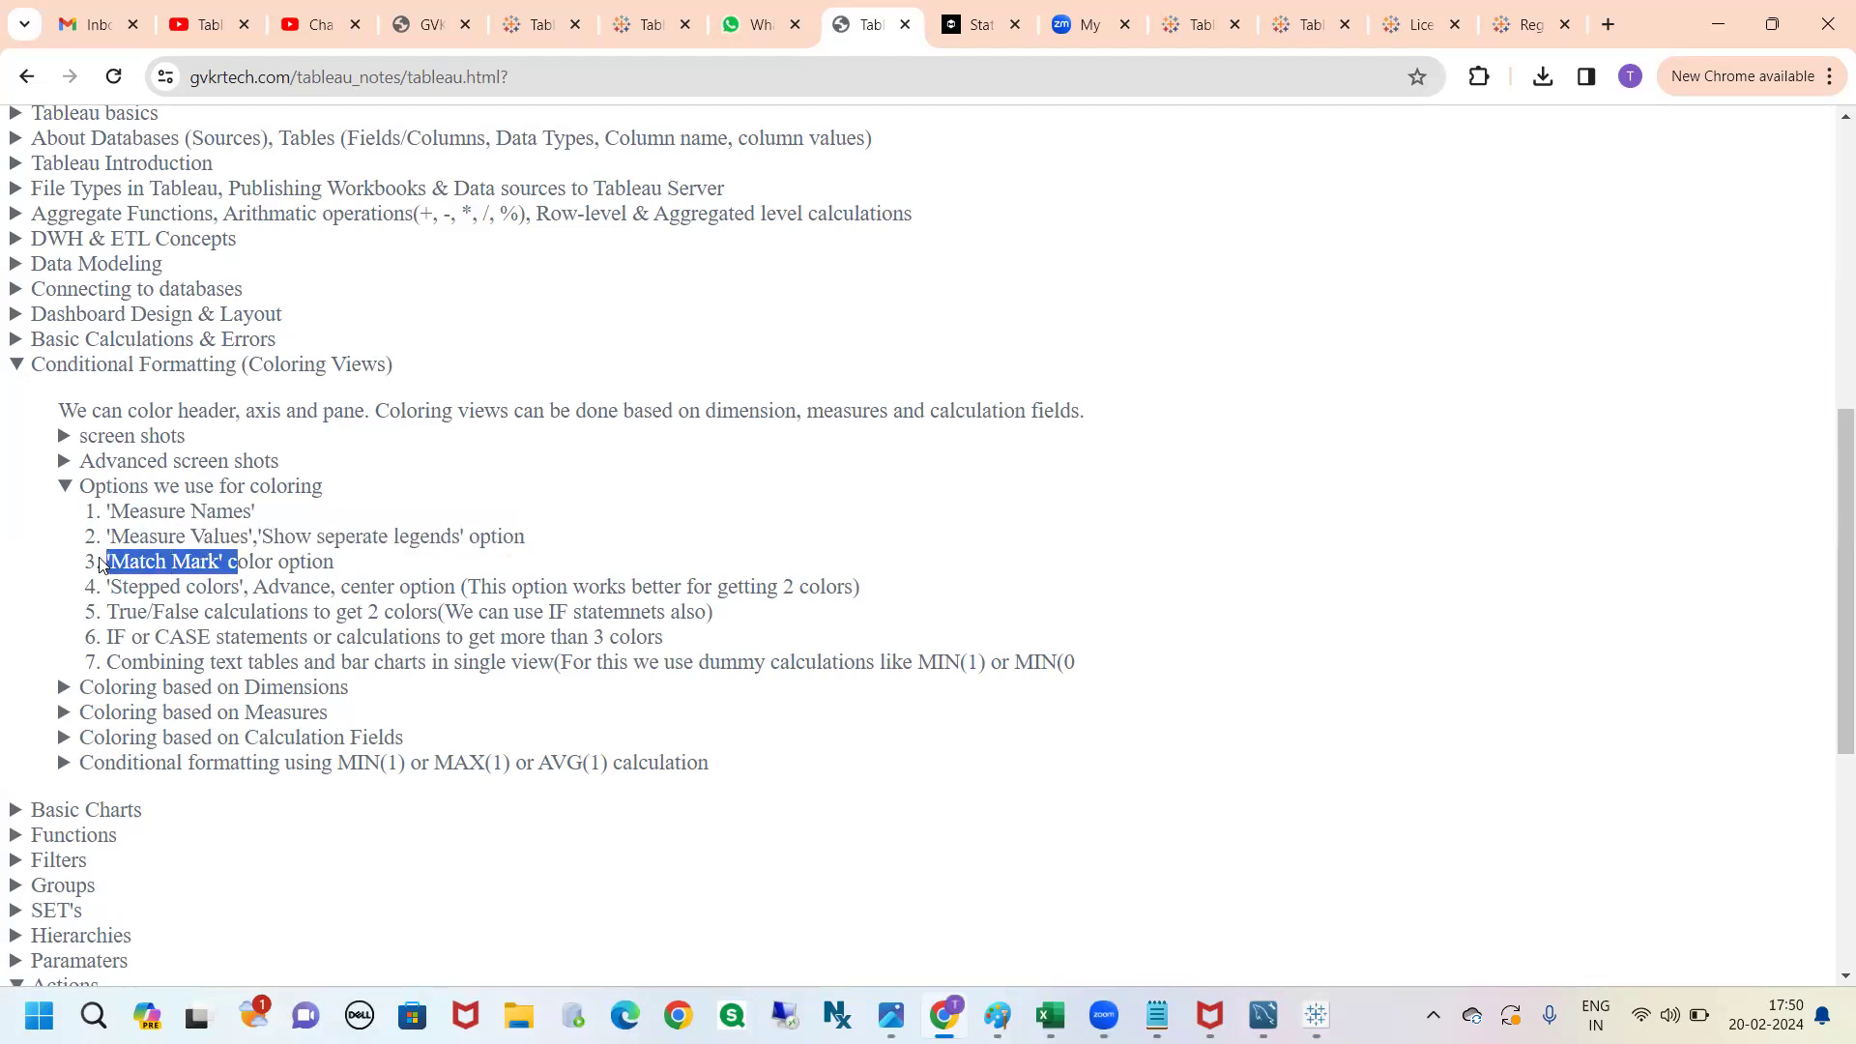
pyautogui.moveTo(239, 587); pyautogui.dragTo(230, 636)
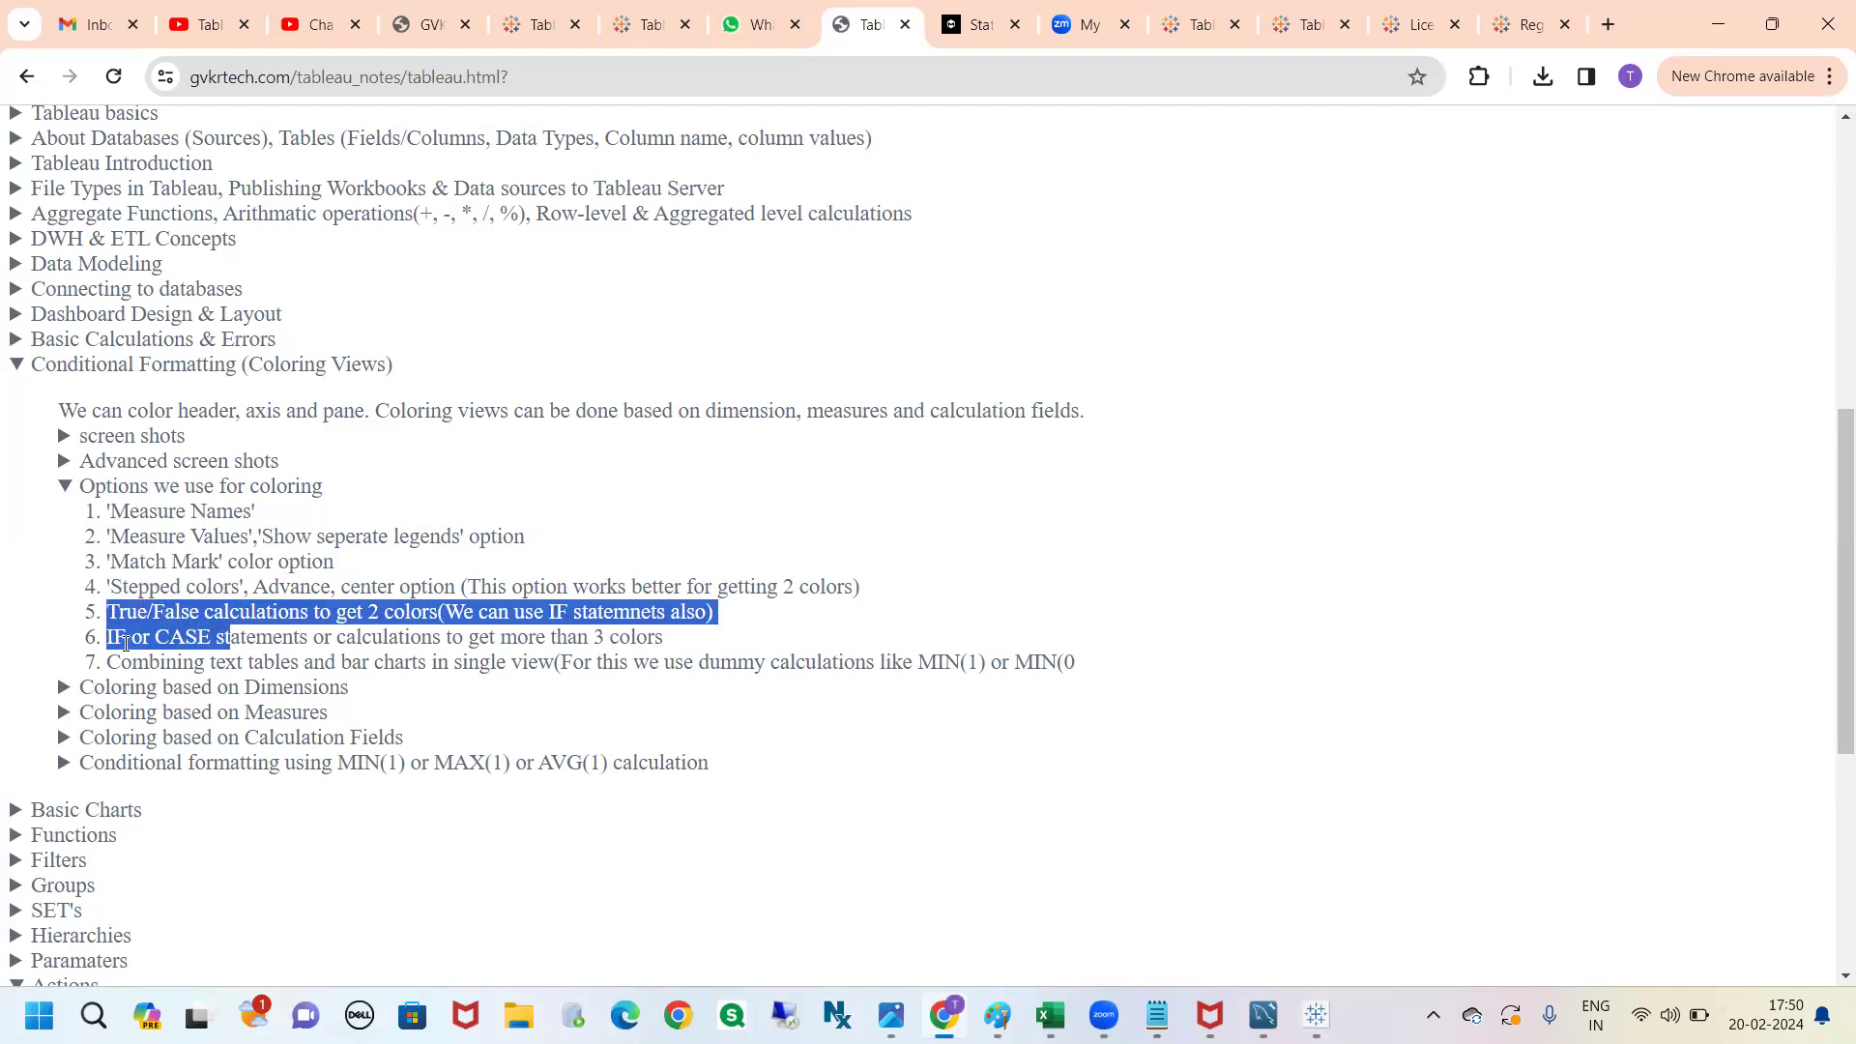
pyautogui.click(244, 638)
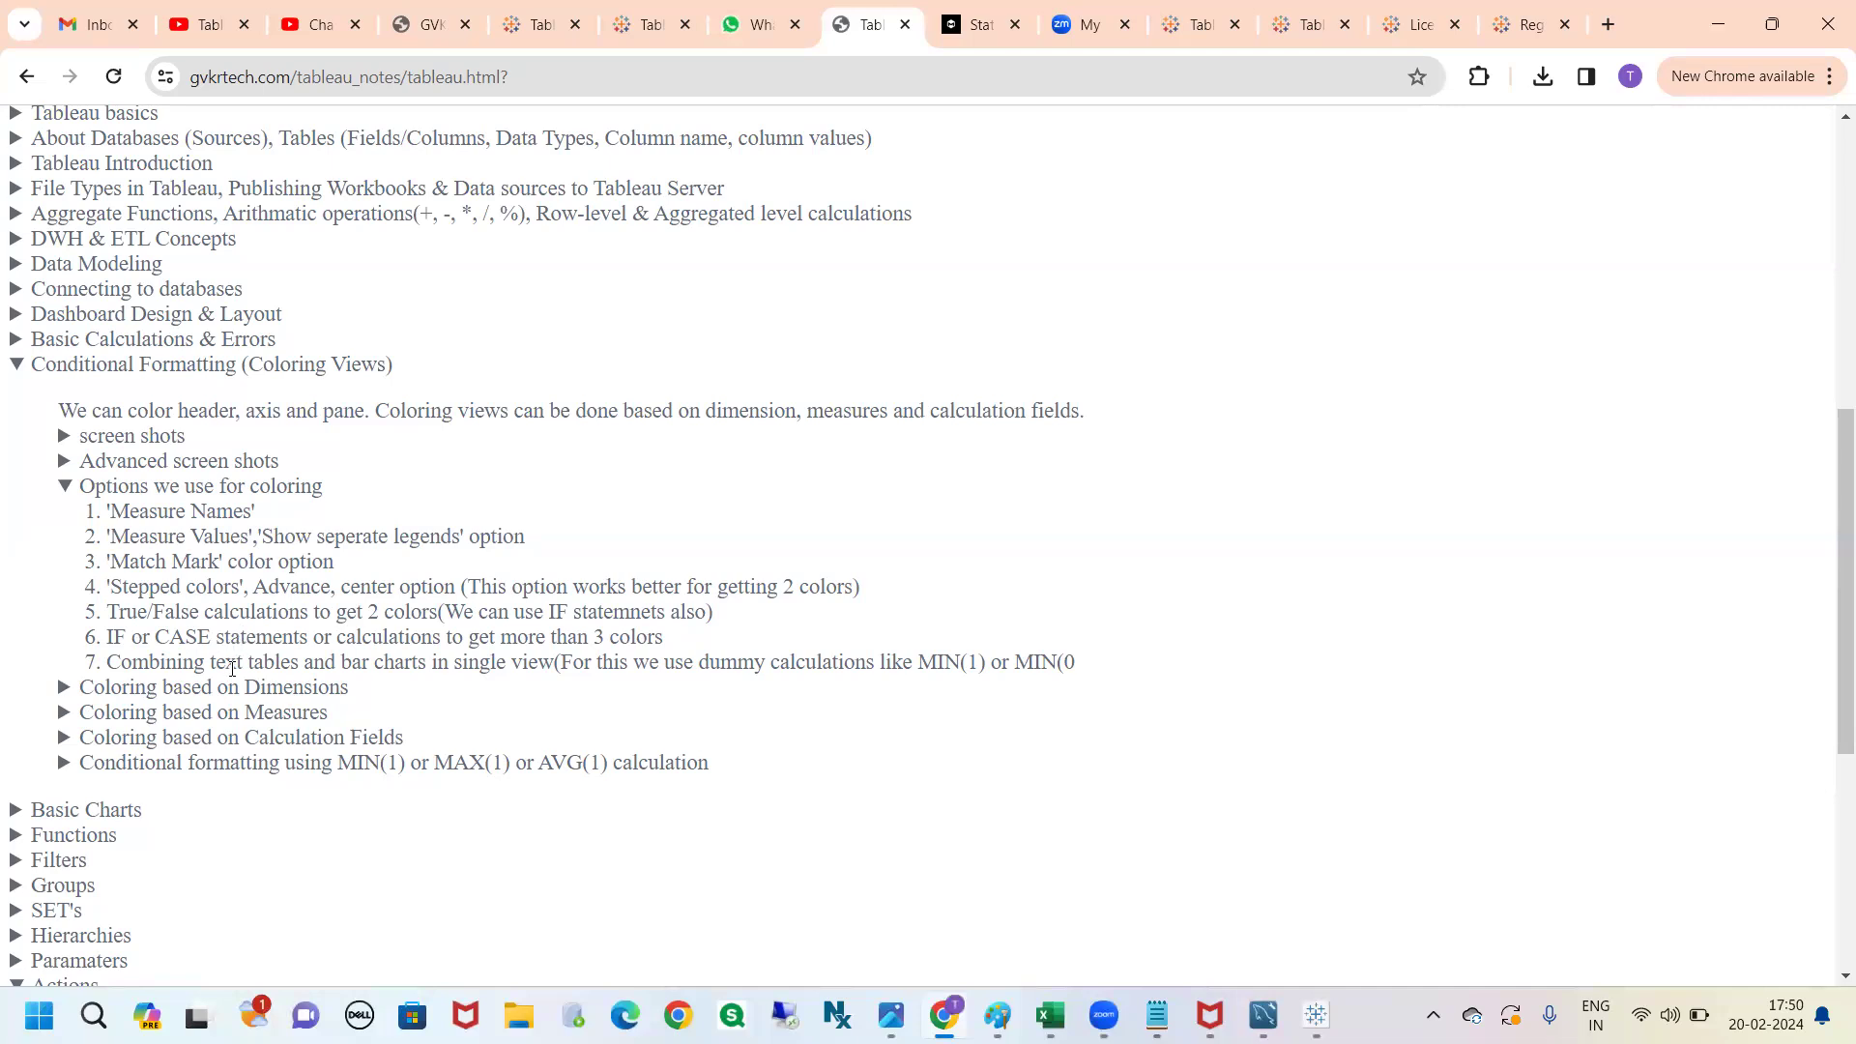
pyautogui.moveTo(91, 678)
pyautogui.mouseDown()
pyautogui.moveTo(164, 713)
pyautogui.moveTo(350, 692)
pyautogui.moveTo(27, 650)
pyautogui.mouseUp()
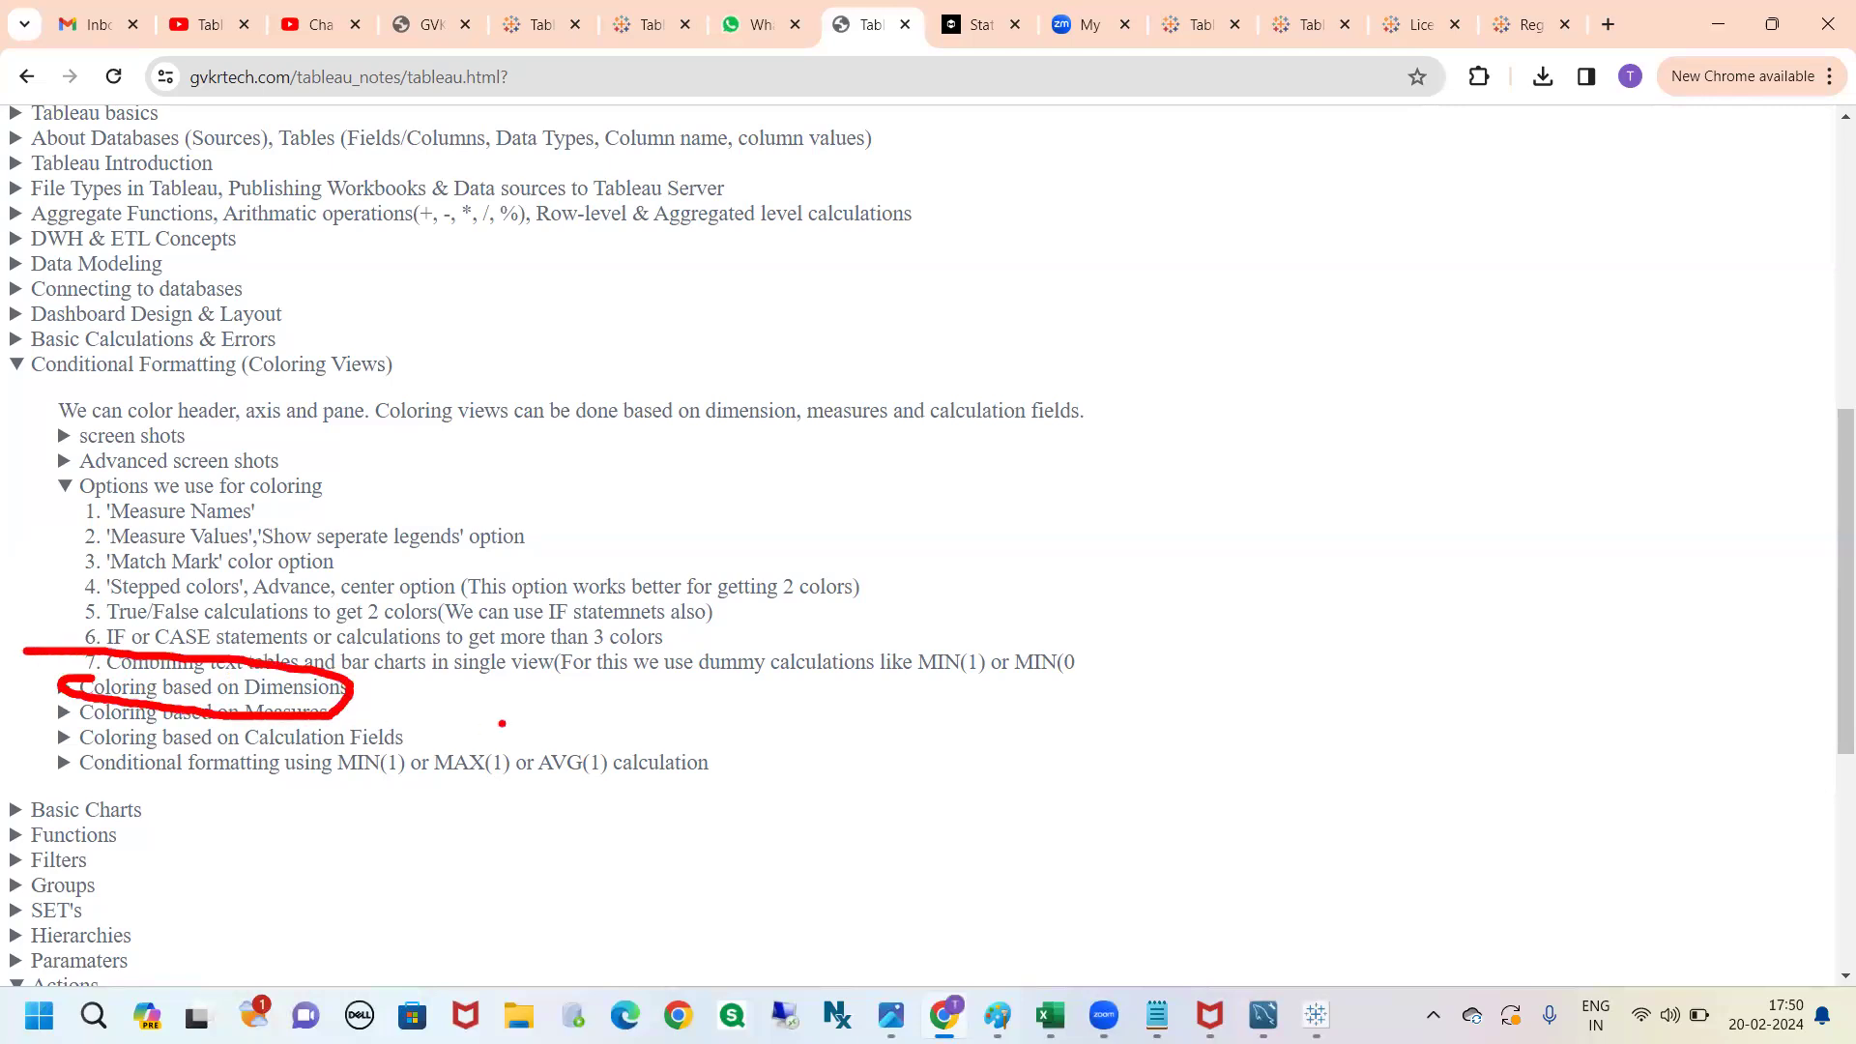
pyautogui.press('Escape')
pyautogui.hotkey('ctrl', '2')
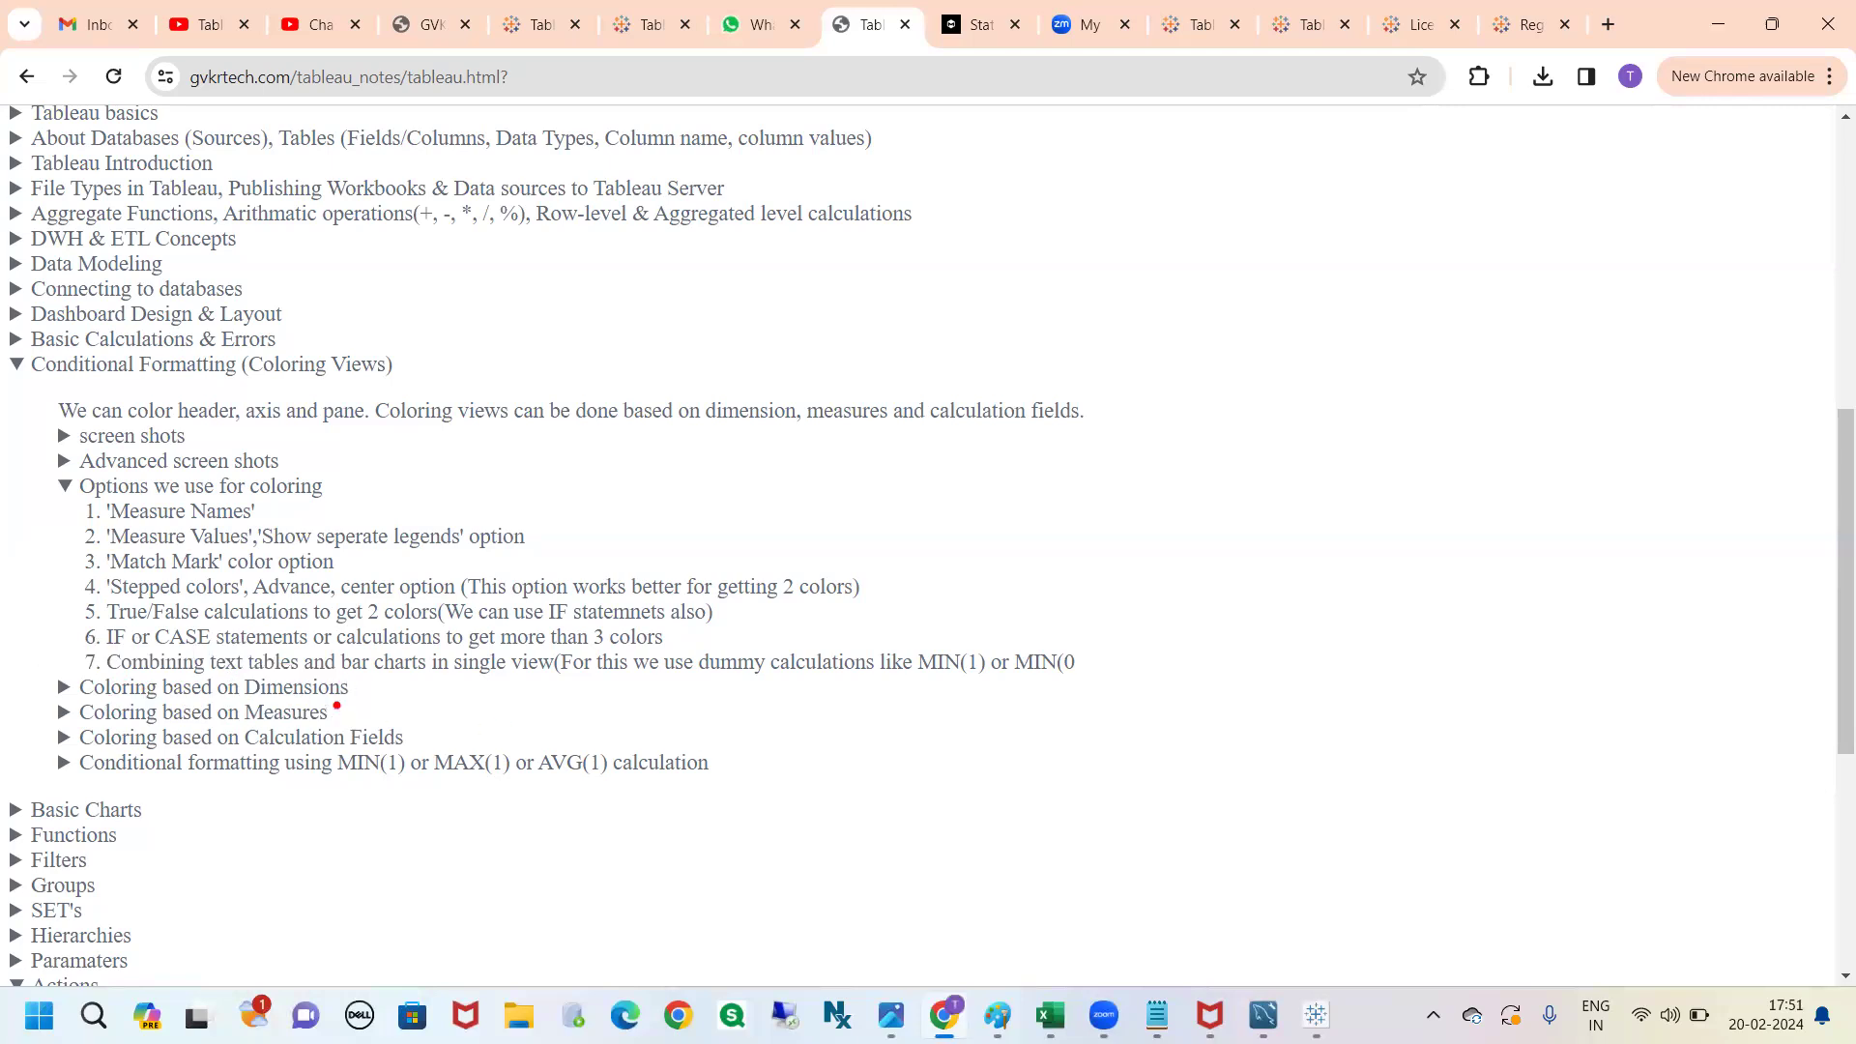
pyautogui.moveTo(354, 694)
pyautogui.mouseDown()
pyautogui.moveTo(384, 672)
pyautogui.moveTo(403, 704)
pyautogui.moveTo(354, 694)
pyautogui.moveTo(425, 698)
pyautogui.mouseUp()
pyautogui.press('Escape')
# Switch to Tableau and build a bar chart with Sub-Category on Rows, Sales on Columns and mark labels shown.
pyautogui.click(1316, 1015)
pyautogui.click(124, 190)
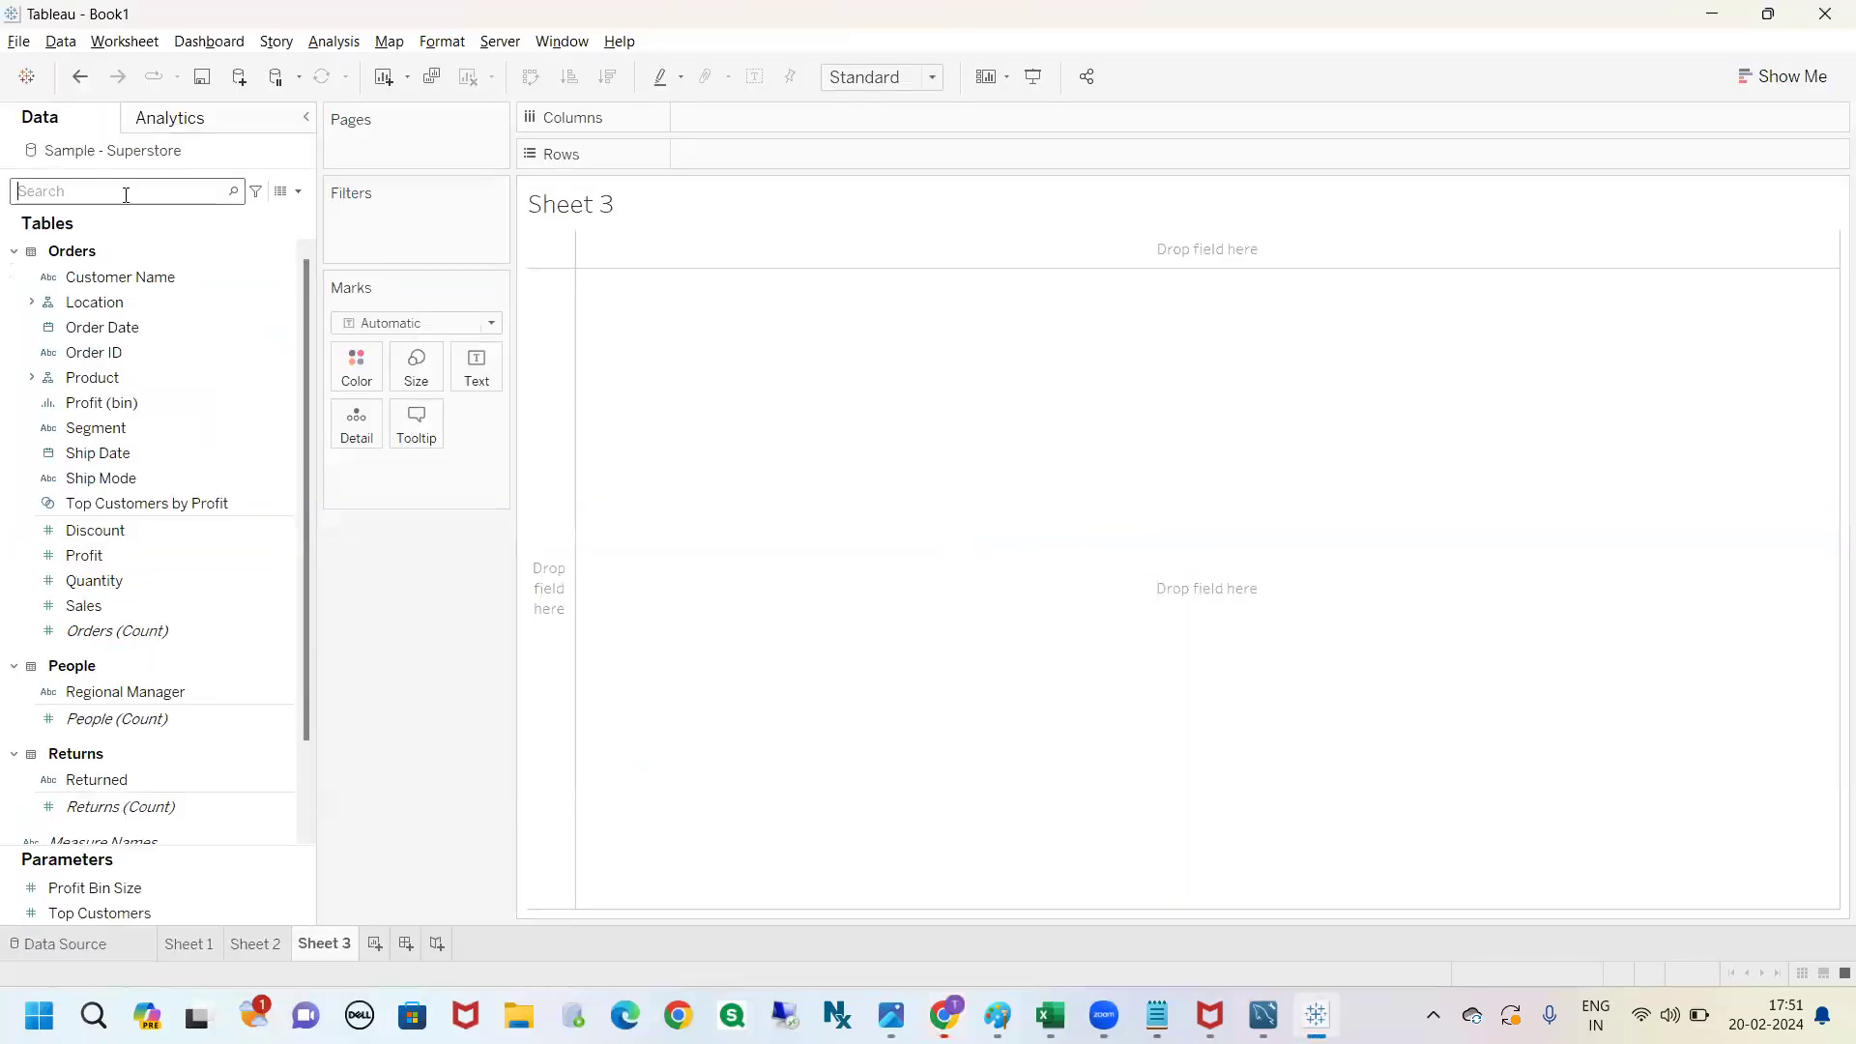
pyautogui.write('sub')
pyautogui.moveTo(129, 302); pyautogui.dragTo(751, 154)
pyautogui.doubleClick(203, 190)
pyautogui.write('sa')
pyautogui.moveTo(122, 284); pyautogui.dragTo(736, 120)
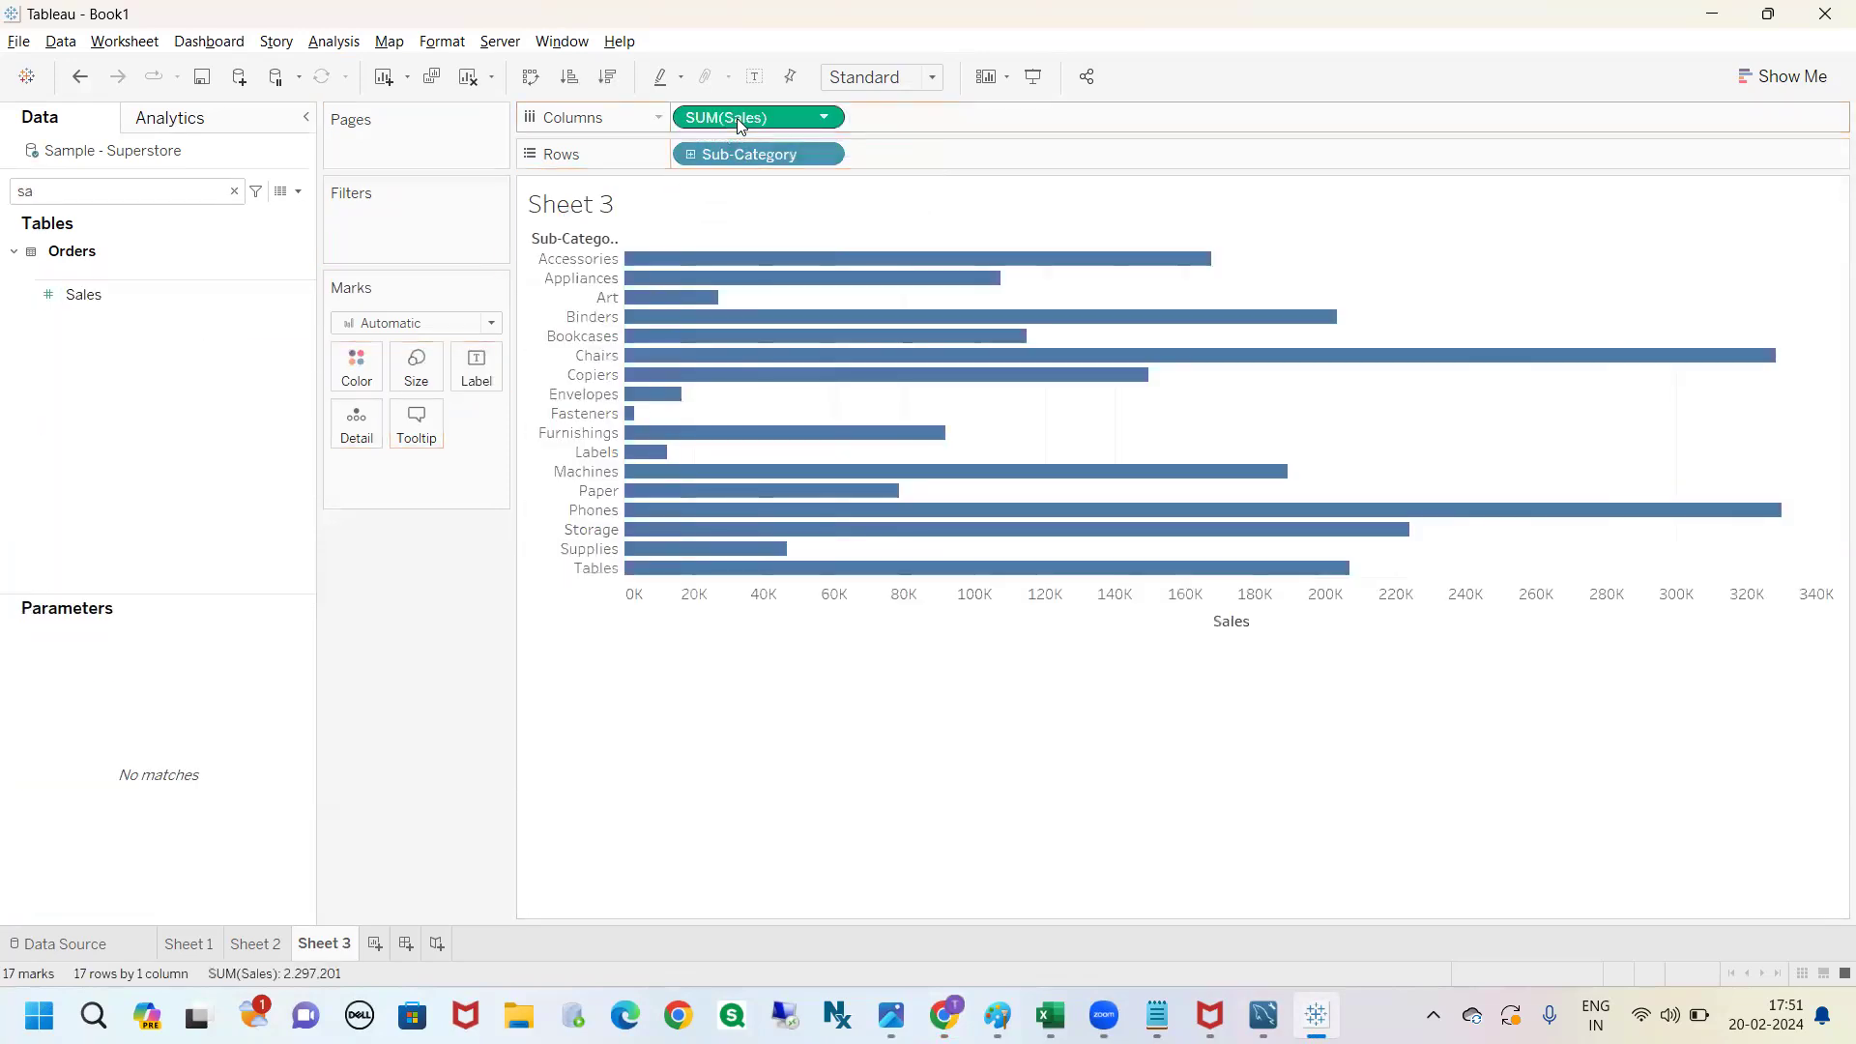
pyautogui.click(756, 77)
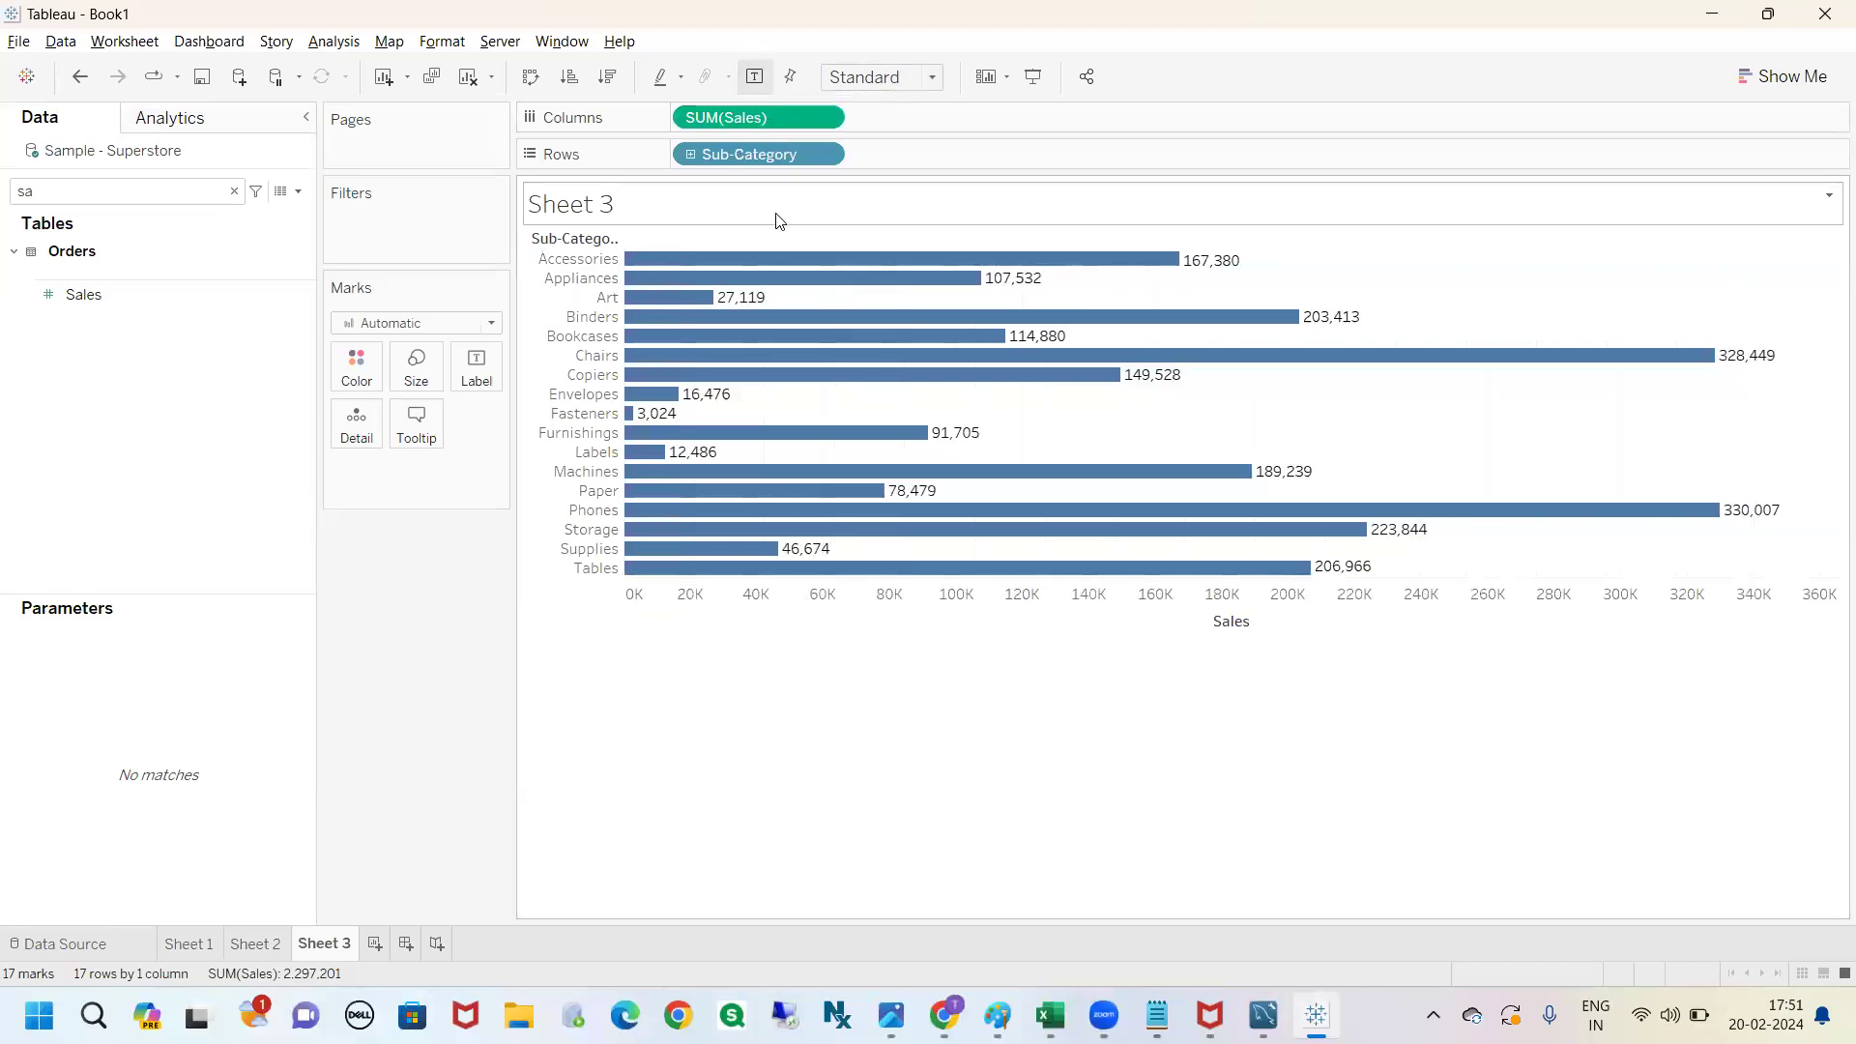
# Add Category to Rows ahead of Sub-Category and fit the chart to Entire View.
pyautogui.click(189, 188)
pyautogui.press('BackSpace')
pyautogui.press('BackSpace')
pyautogui.write('cate')
pyautogui.moveTo(145, 302); pyautogui.dragTo(684, 164)
pyautogui.click(915, 85)
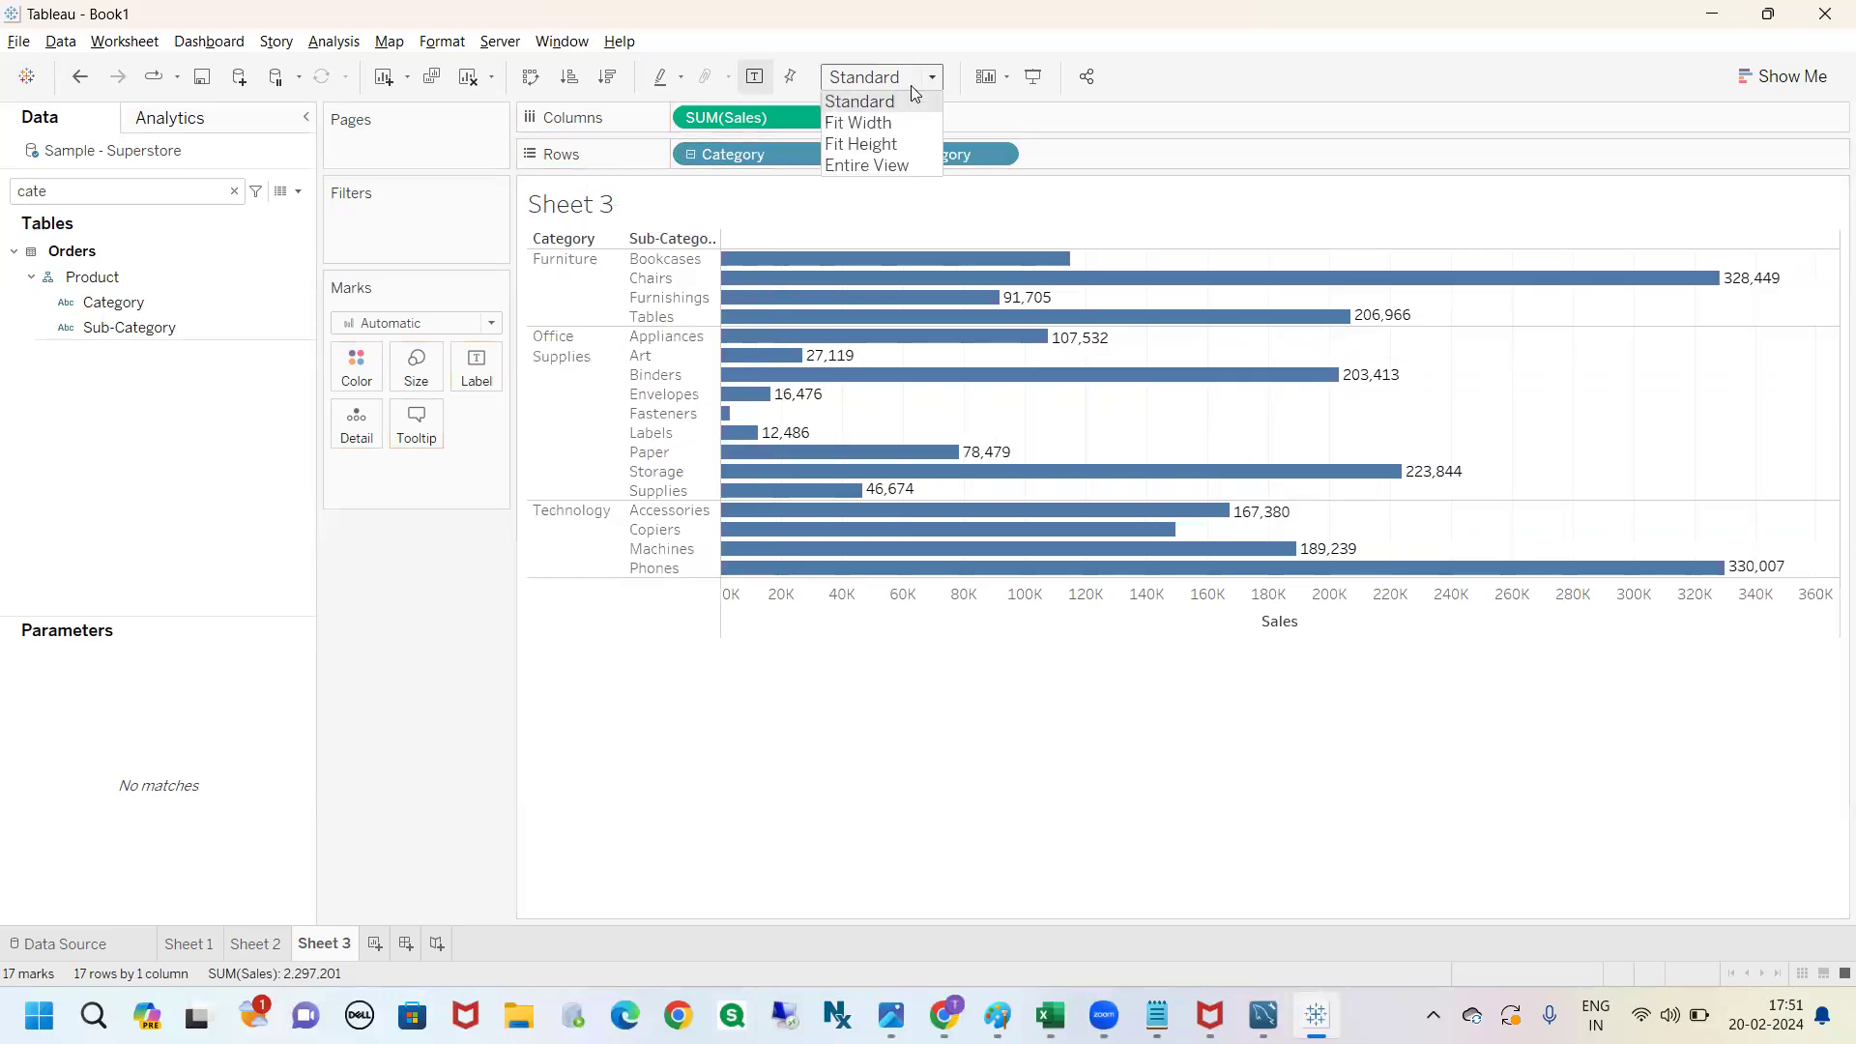
pyautogui.click(875, 165)
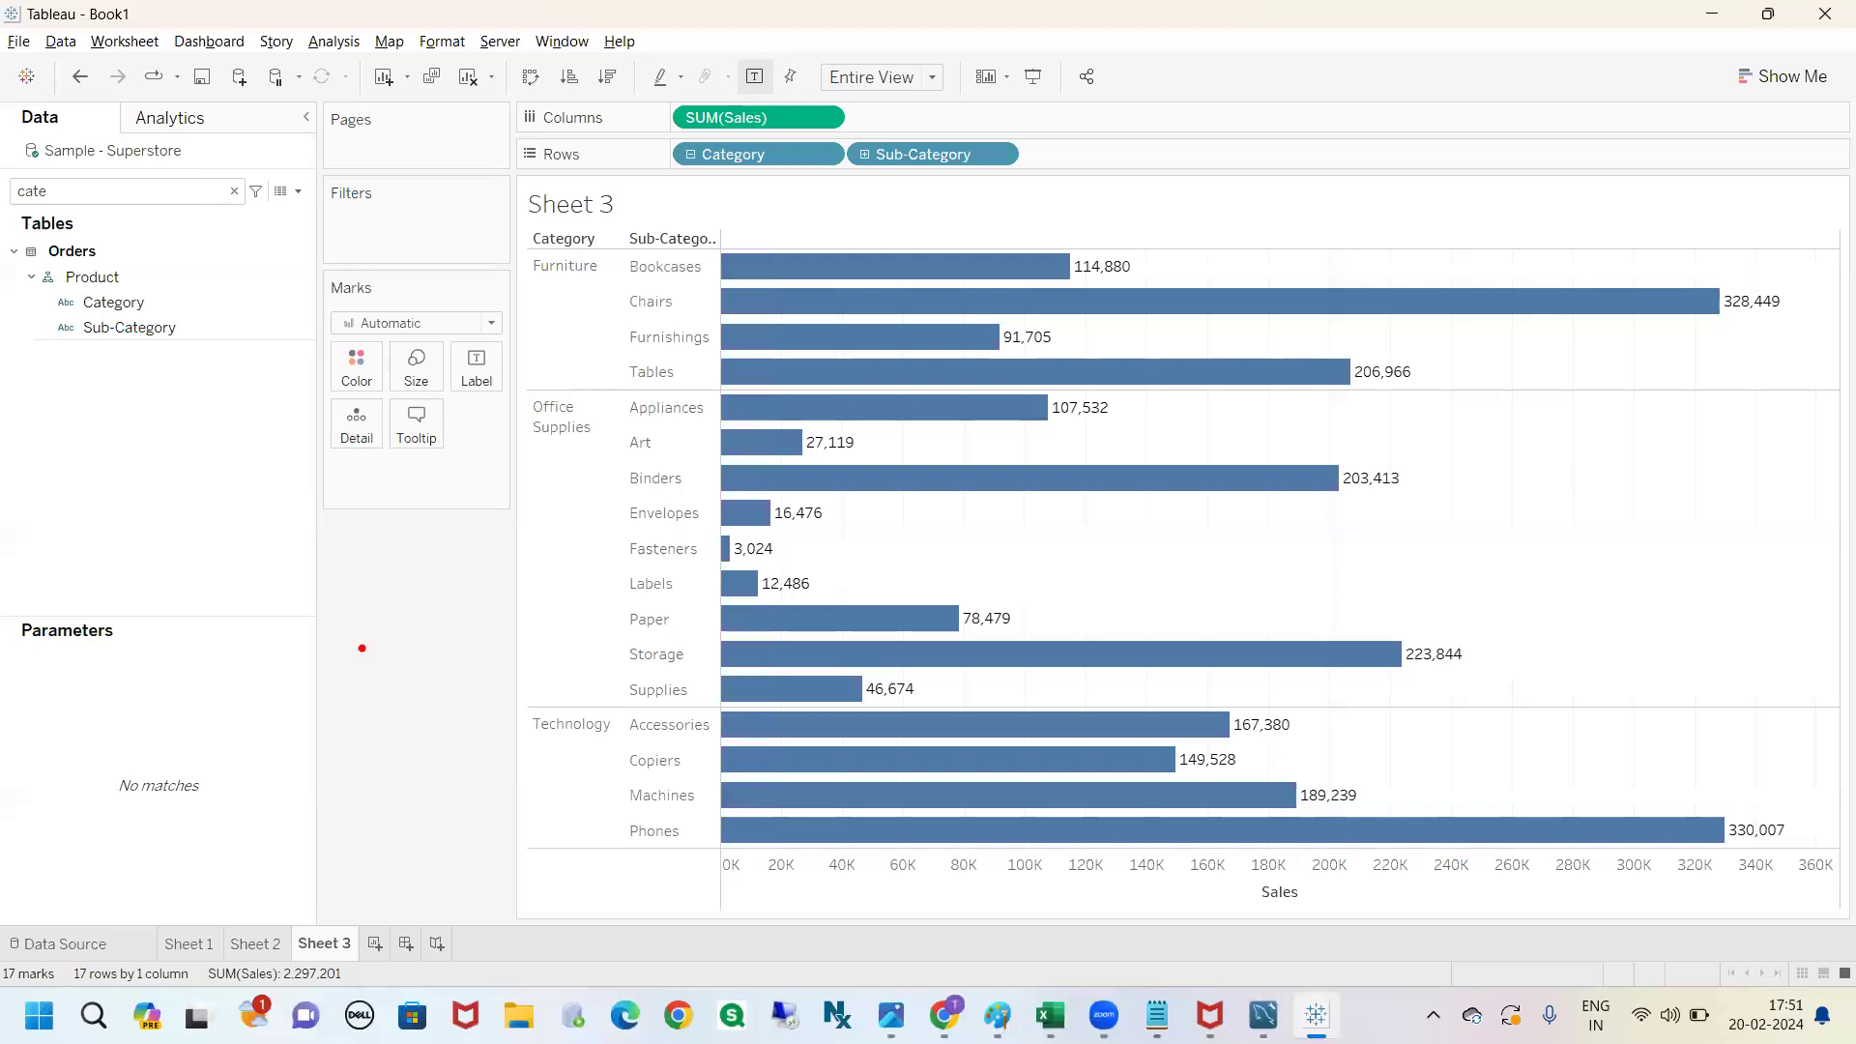
pyautogui.moveTo(729, 240)
pyautogui.mouseDown()
pyautogui.moveTo(673, 387)
pyautogui.moveTo(674, 594)
pyautogui.mouseUp()
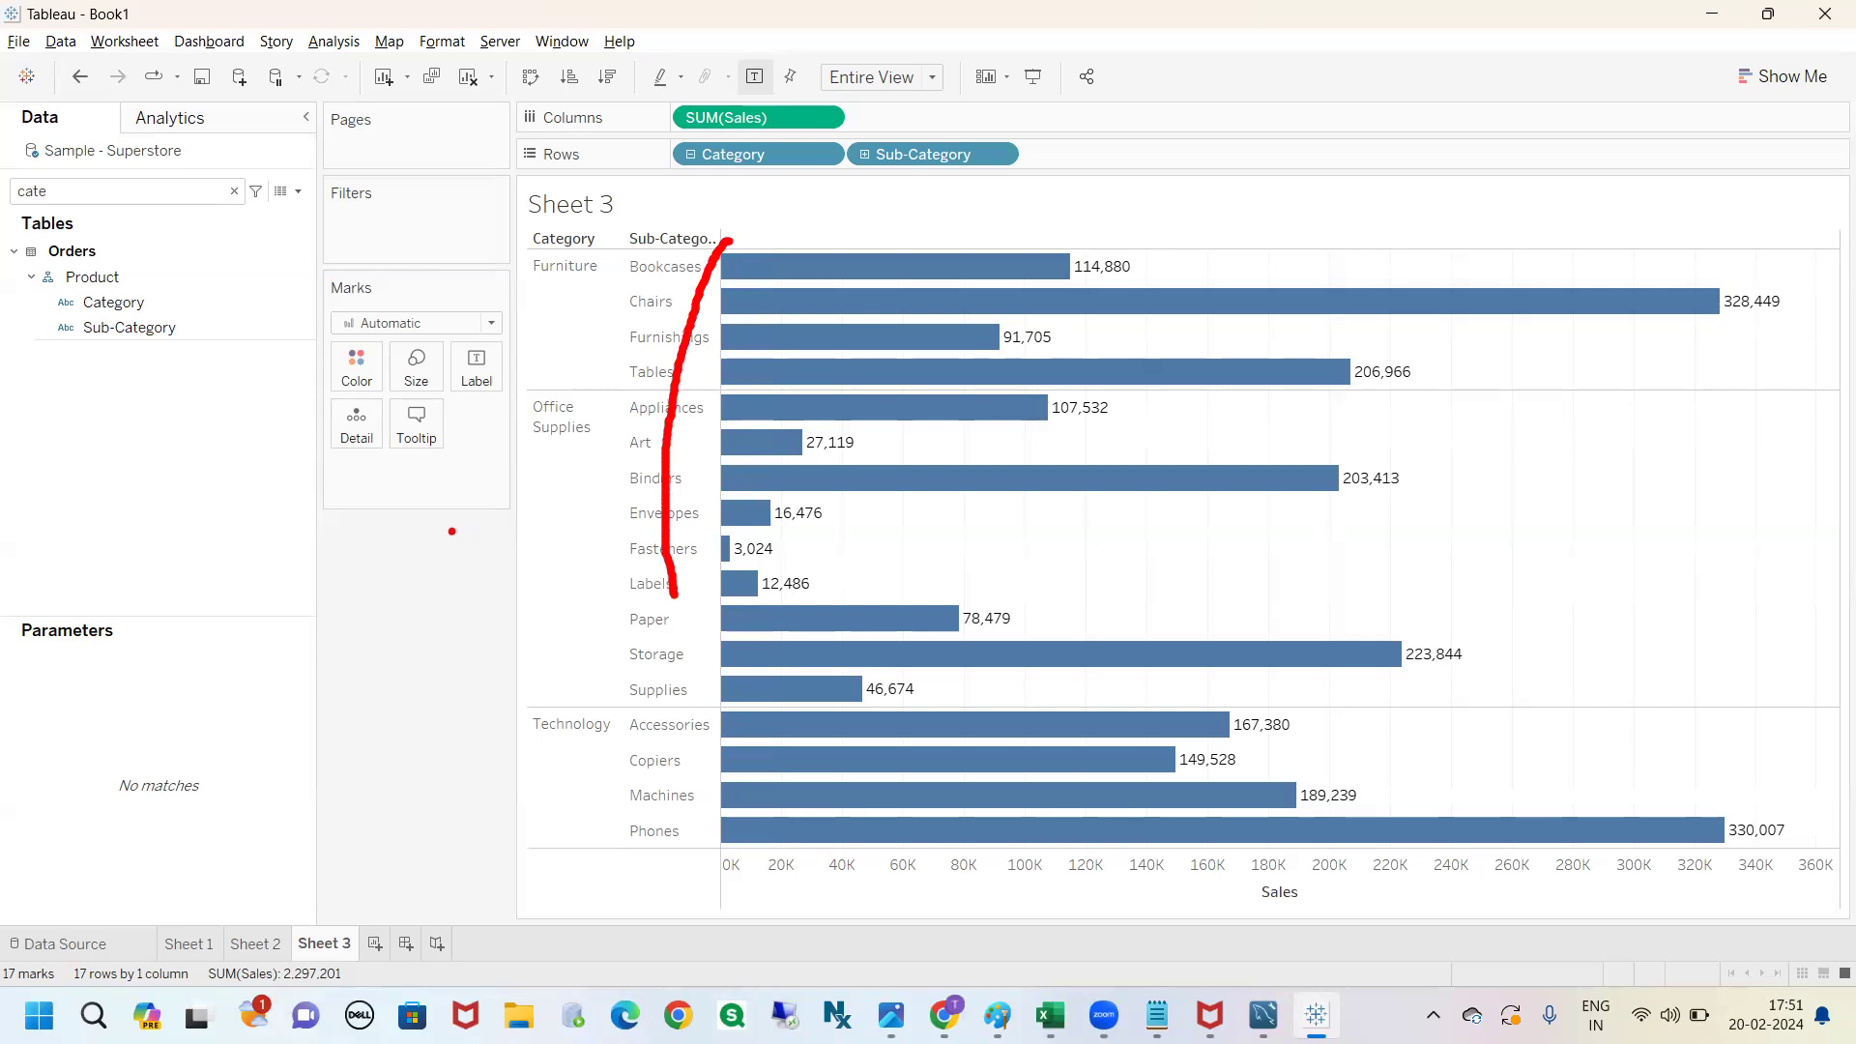
pyautogui.press('Escape')
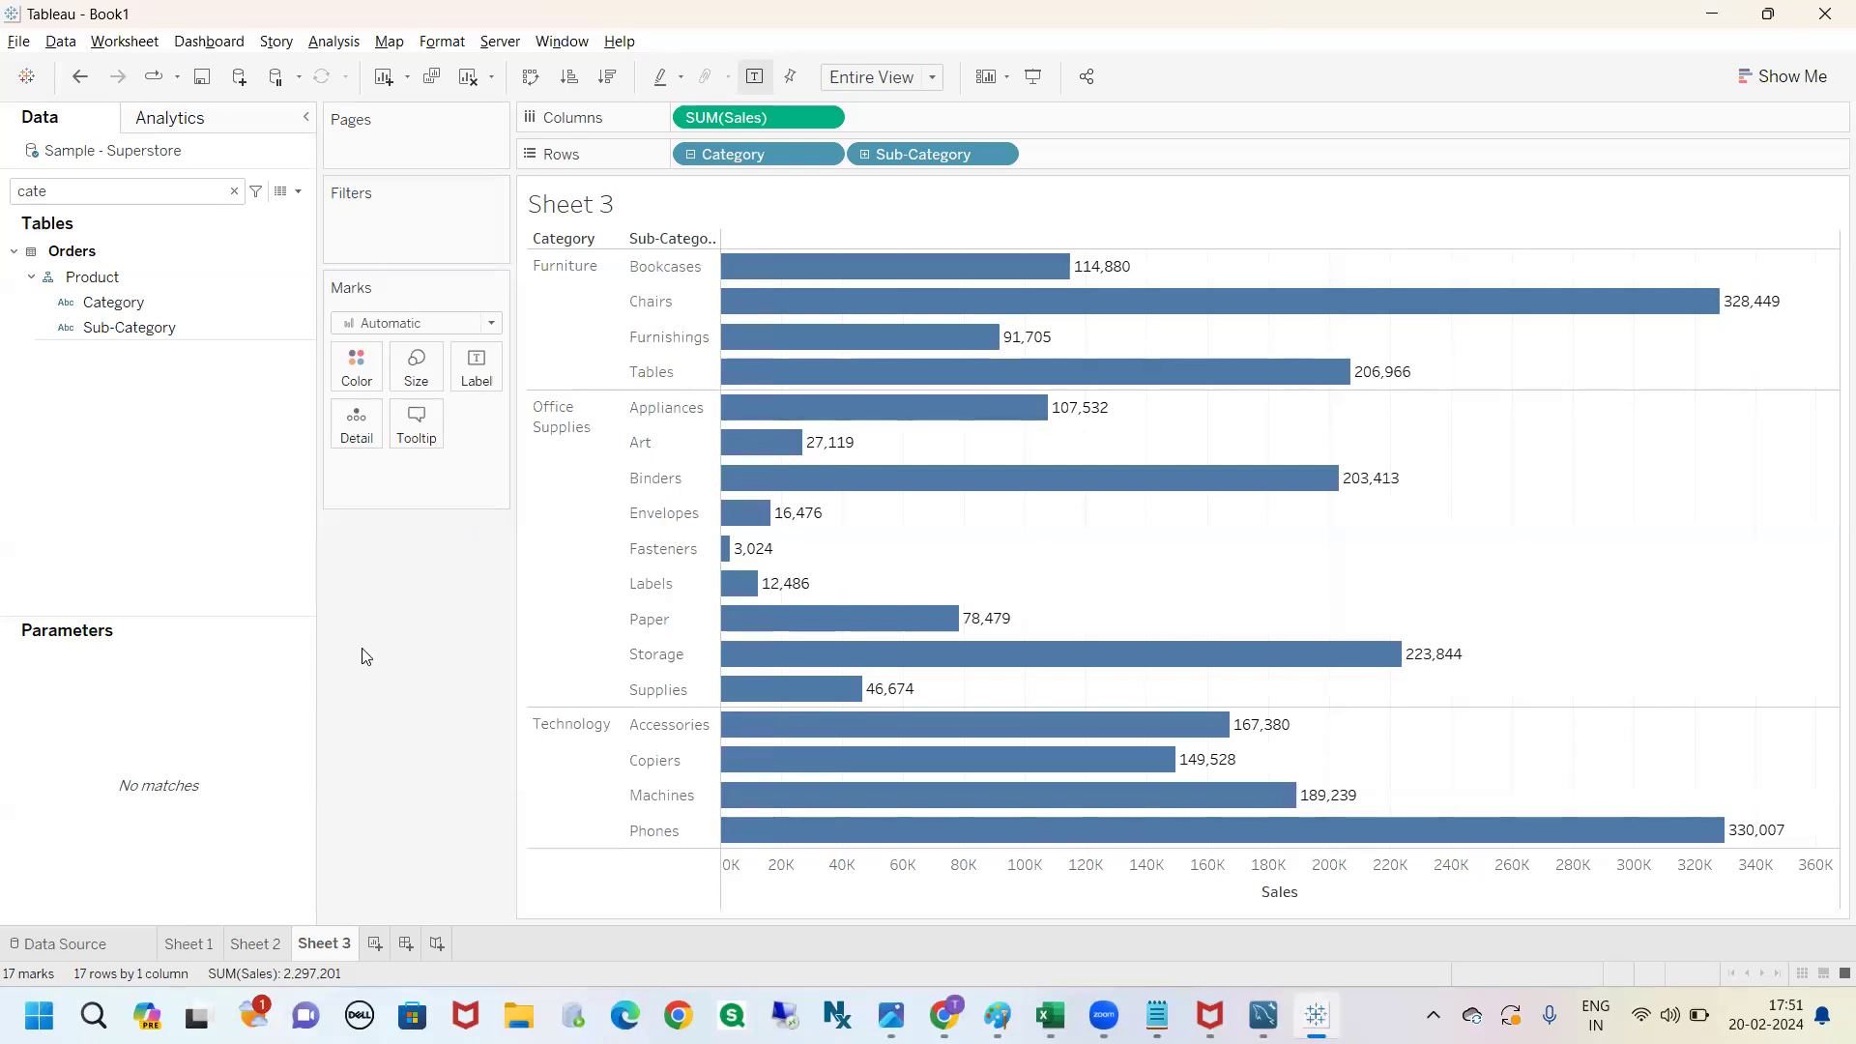
pyautogui.moveTo(696, 259); pyautogui.dragTo(736, 236)
pyautogui.moveTo(686, 307)
pyautogui.mouseDown()
pyautogui.moveTo(721, 282)
pyautogui.moveTo(734, 303)
pyautogui.mouseUp()
pyautogui.moveTo(658, 381); pyautogui.dragTo(732, 354)
pyautogui.moveTo(657, 277)
pyautogui.mouseDown()
pyautogui.moveTo(643, 453)
pyautogui.moveTo(665, 812)
pyautogui.moveTo(630, 837)
pyautogui.moveTo(685, 825)
pyautogui.mouseUp()
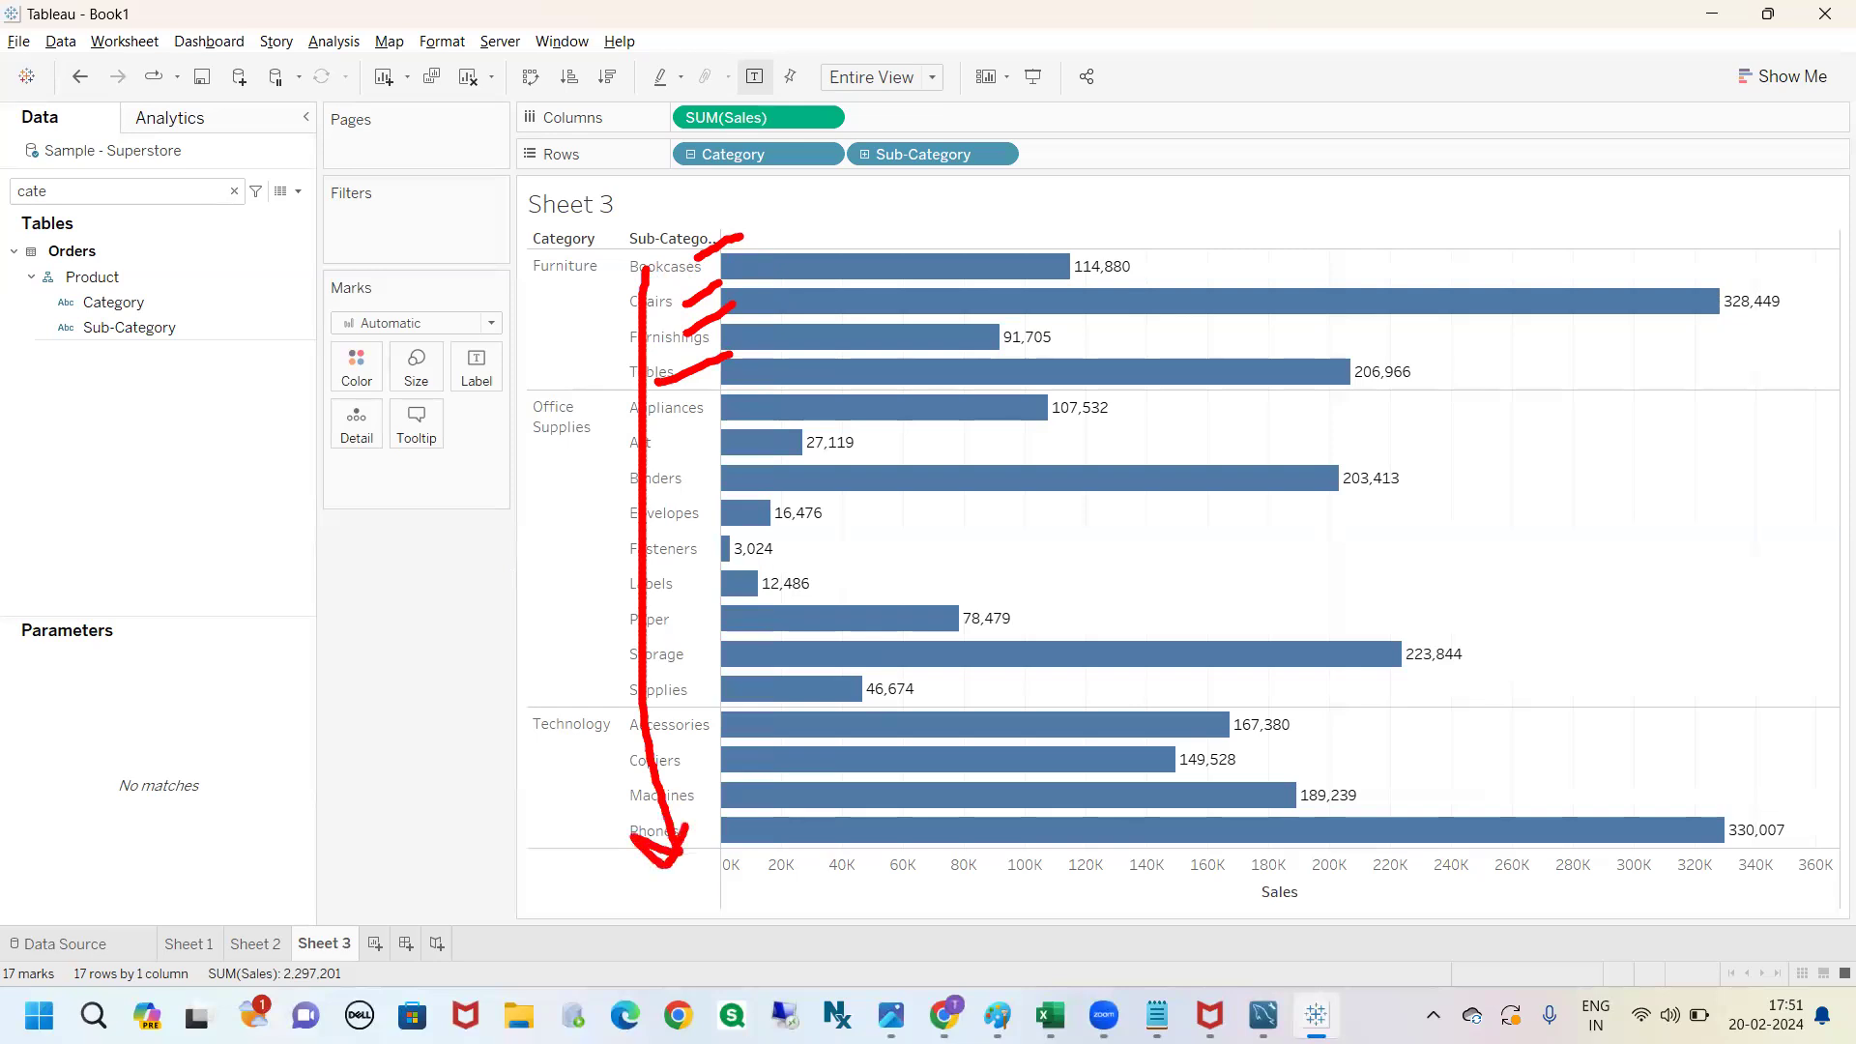
pyautogui.press('Escape')
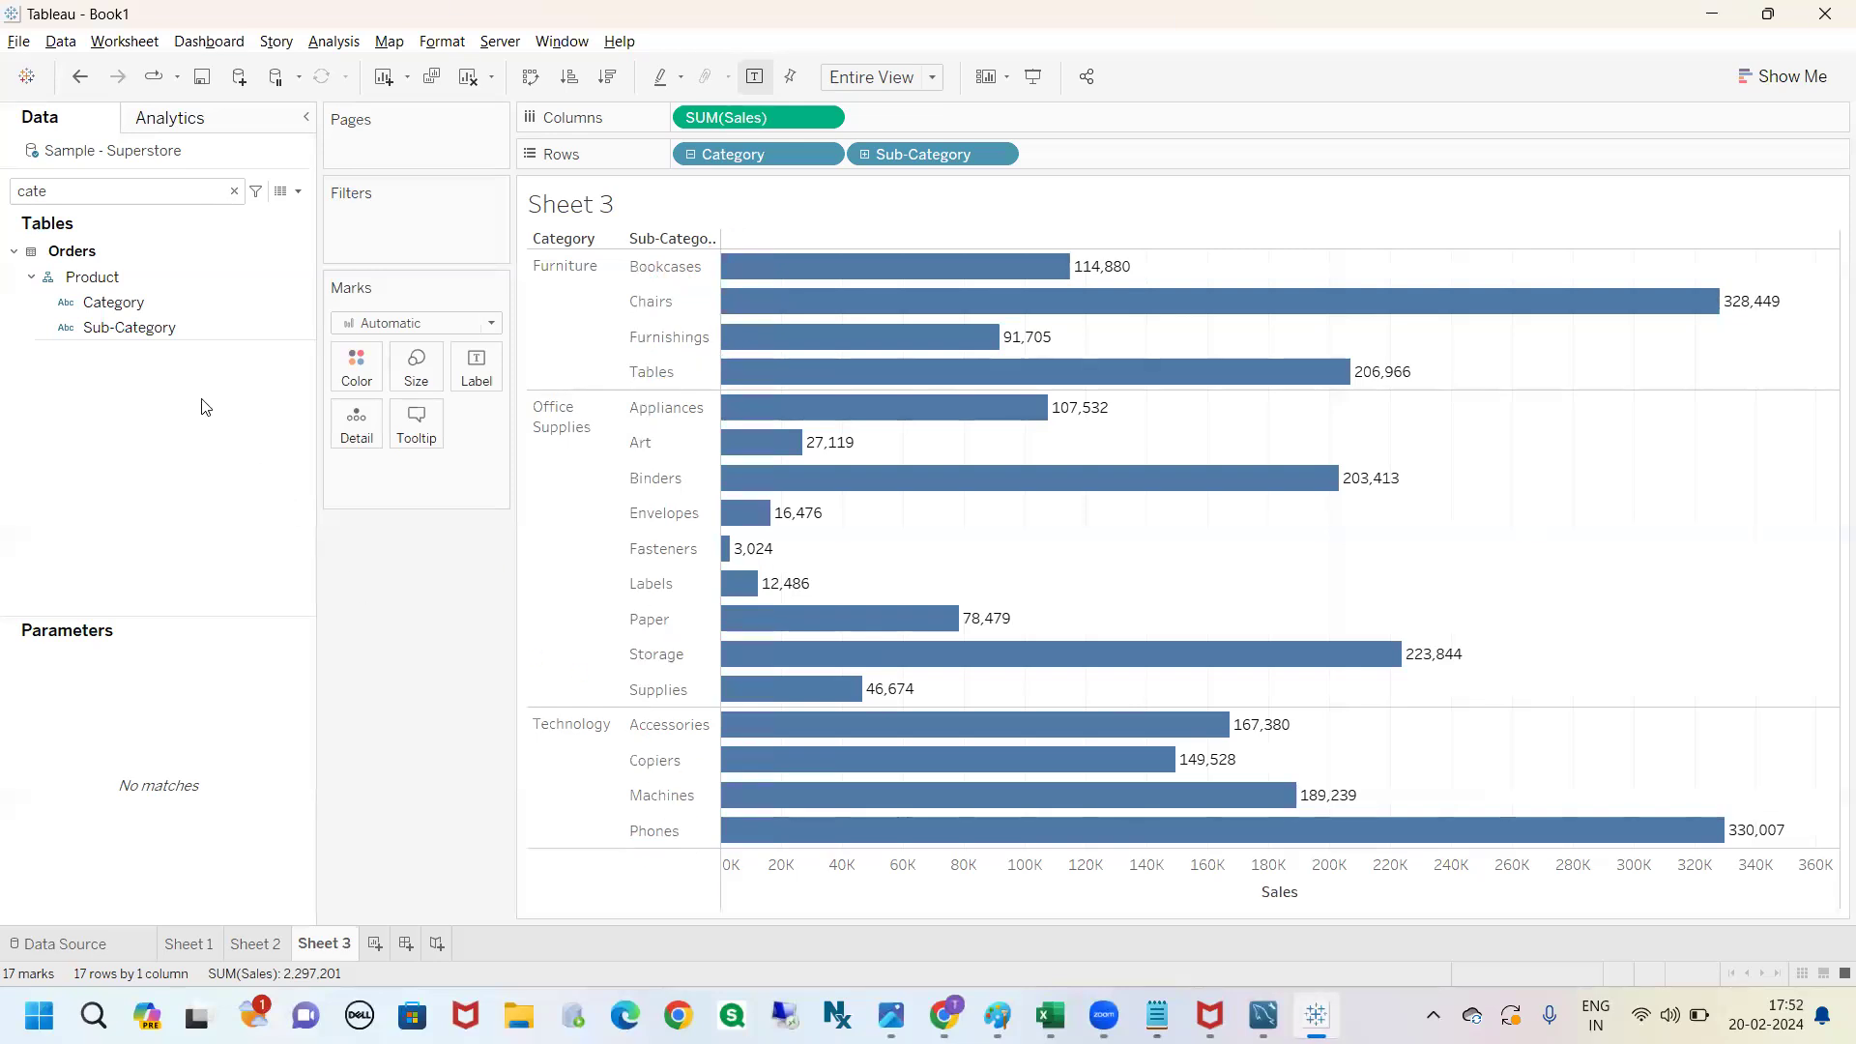
# Try coloring the bars by the Sub-Category dimension and undo the change.
pyautogui.click(142, 331)
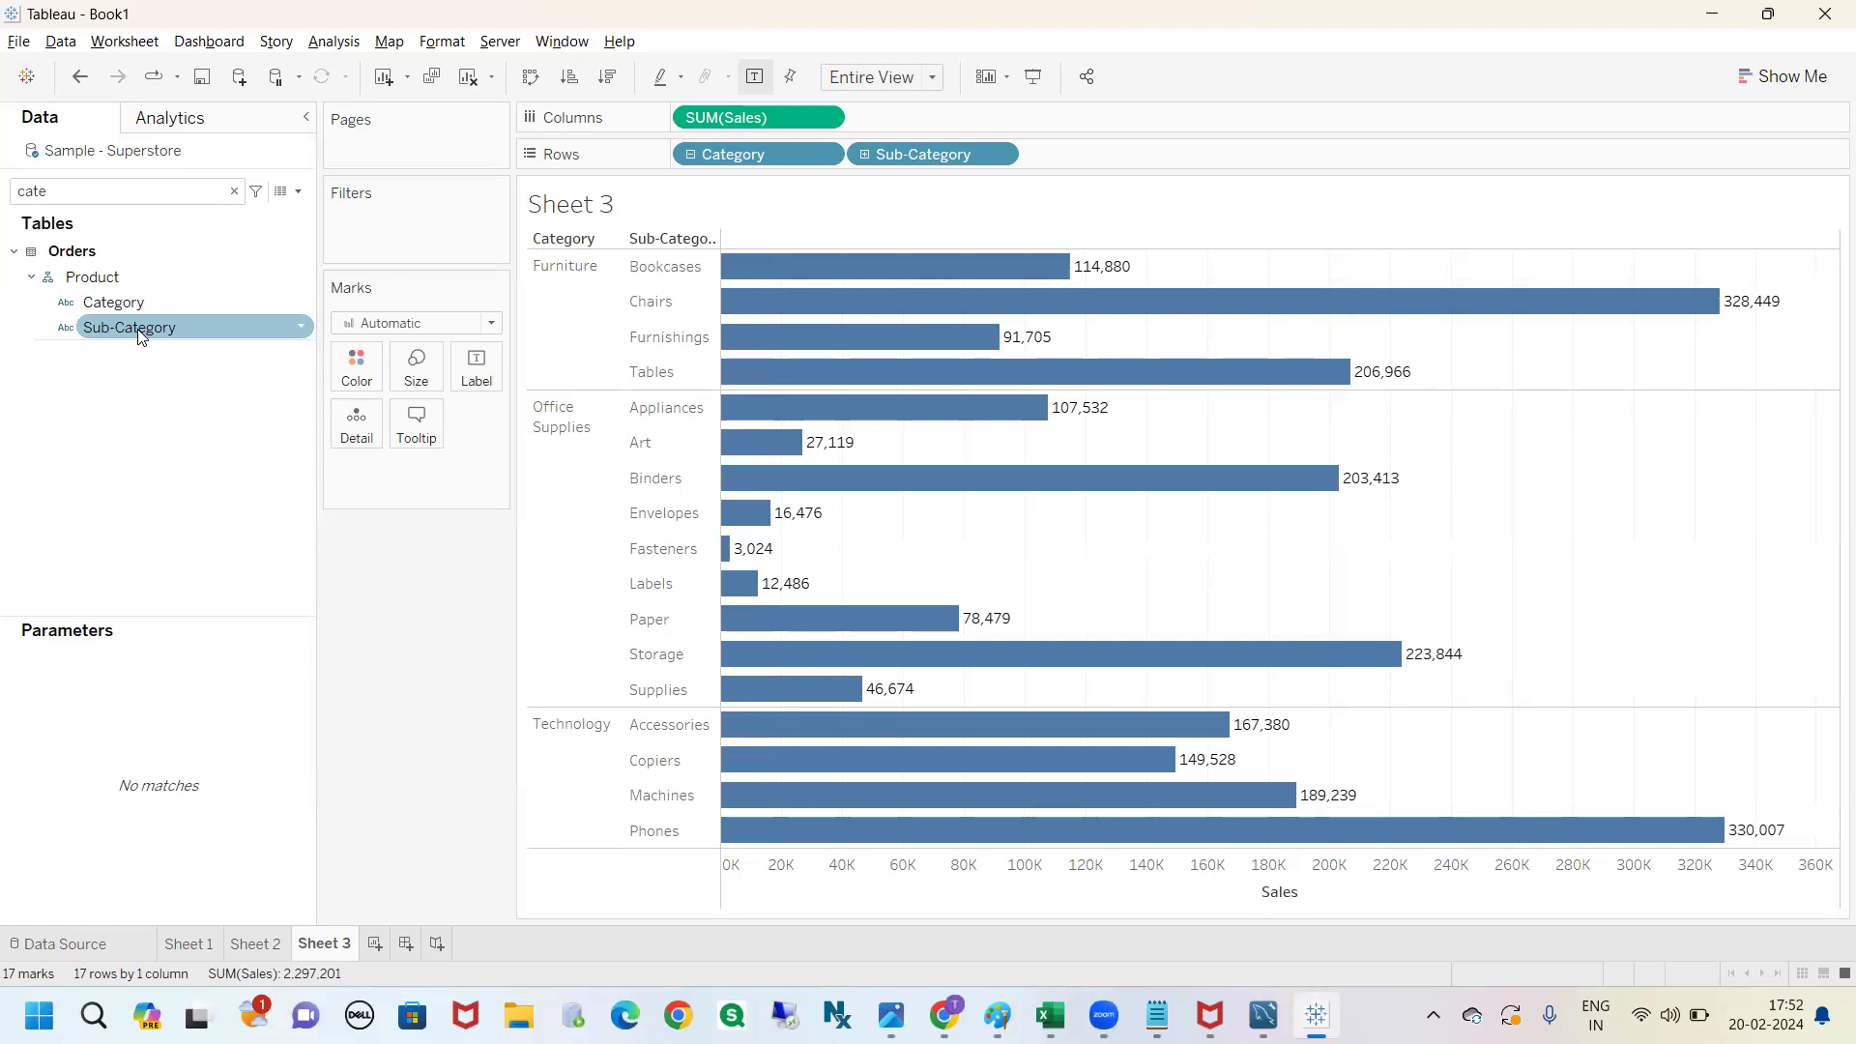
pyautogui.moveTo(140, 336); pyautogui.dragTo(354, 379)
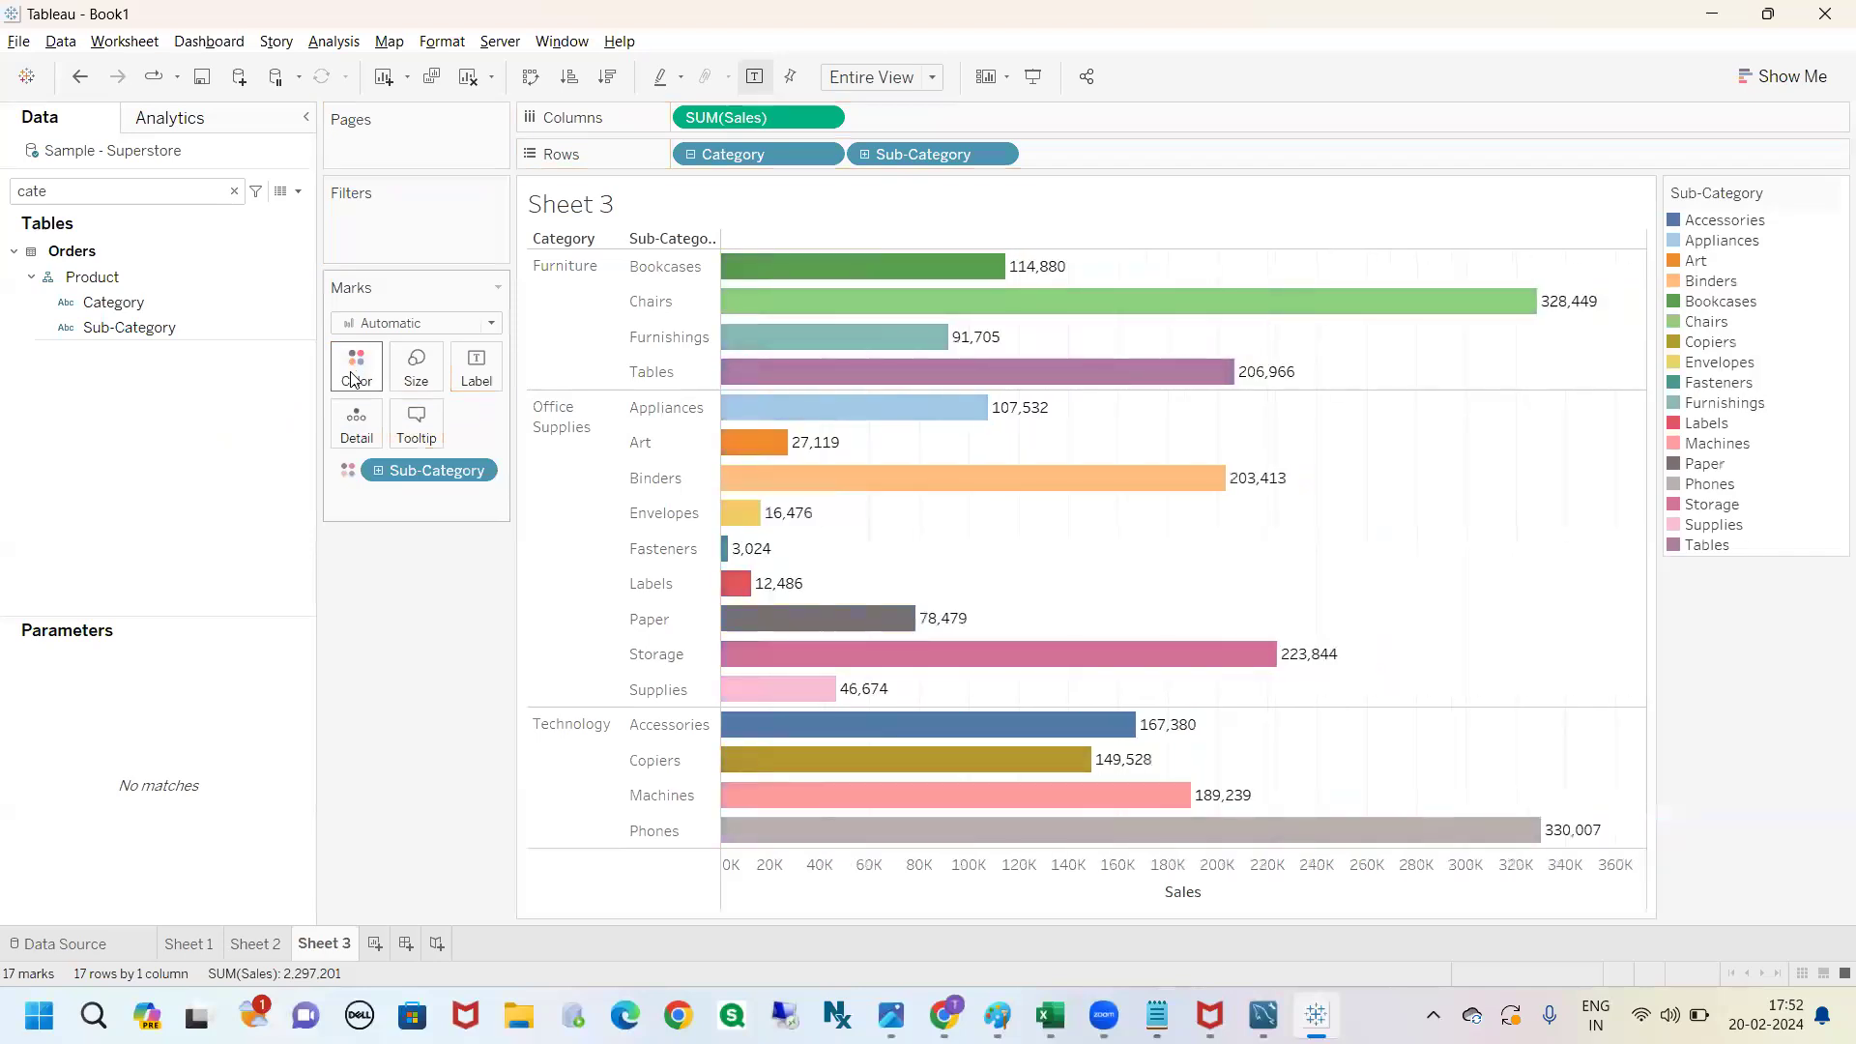
pyautogui.click(351, 375)
pyautogui.moveTo(1013, 253)
pyautogui.mouseDown()
pyautogui.moveTo(1059, 233)
pyautogui.moveTo(1087, 265)
pyautogui.moveTo(1174, 270)
pyautogui.mouseUp()
pyautogui.moveTo(1065, 341); pyautogui.dragTo(1107, 327)
pyautogui.press('Escape')
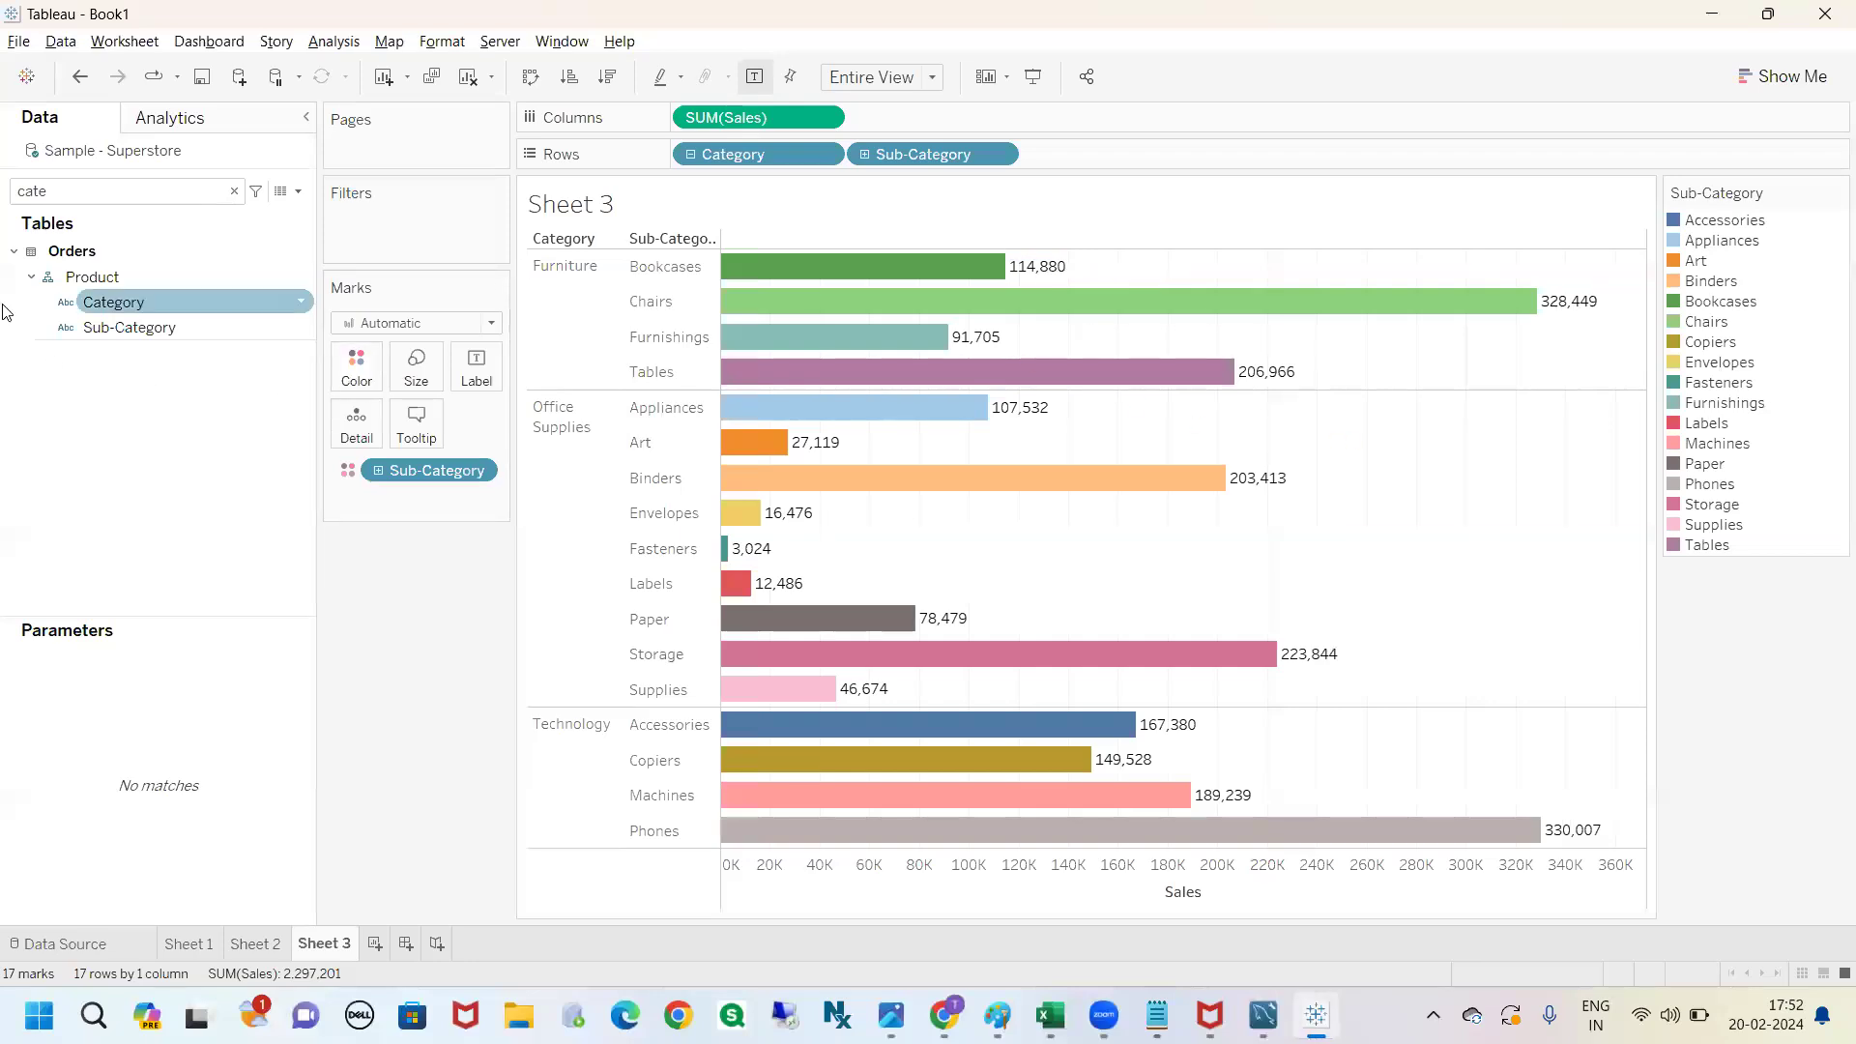
pyautogui.click(87, 90)
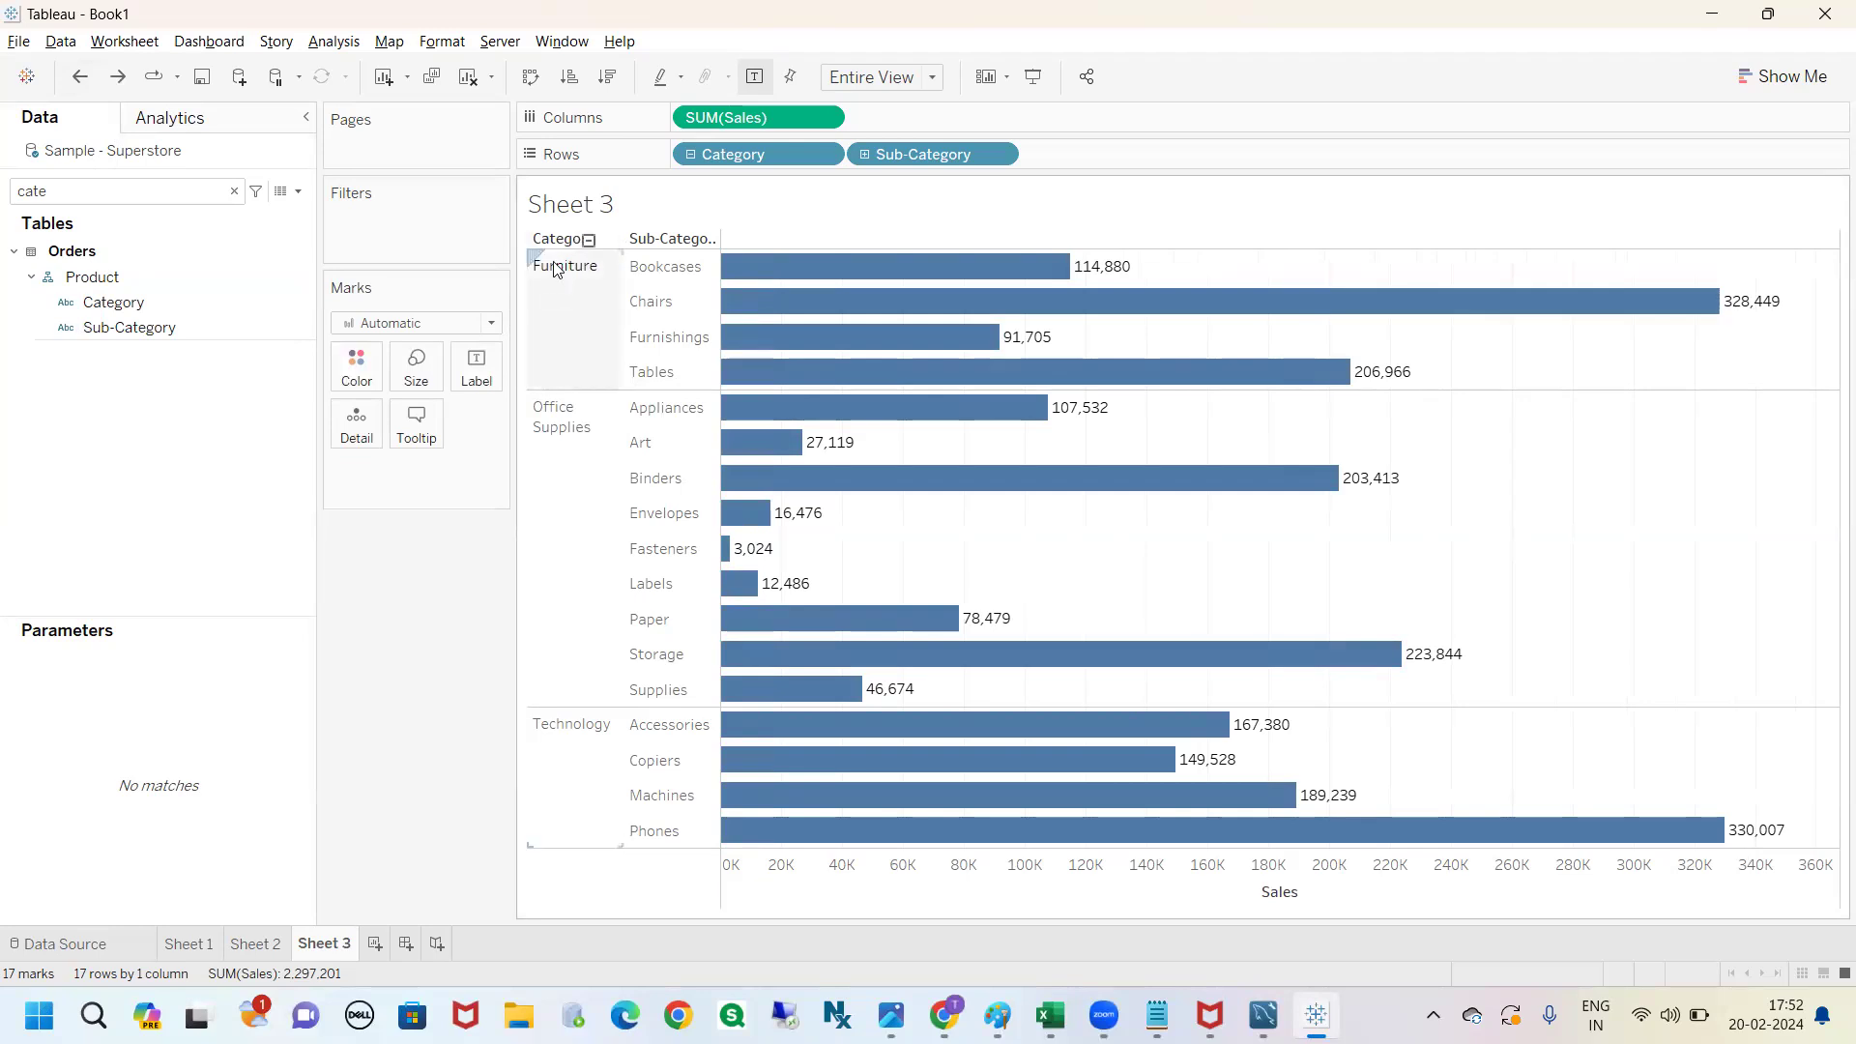
# Select the Furniture, Office Supplies and Technology headers in turn to inspect each category's bars, and clear the selection.
pyautogui.click(567, 314)
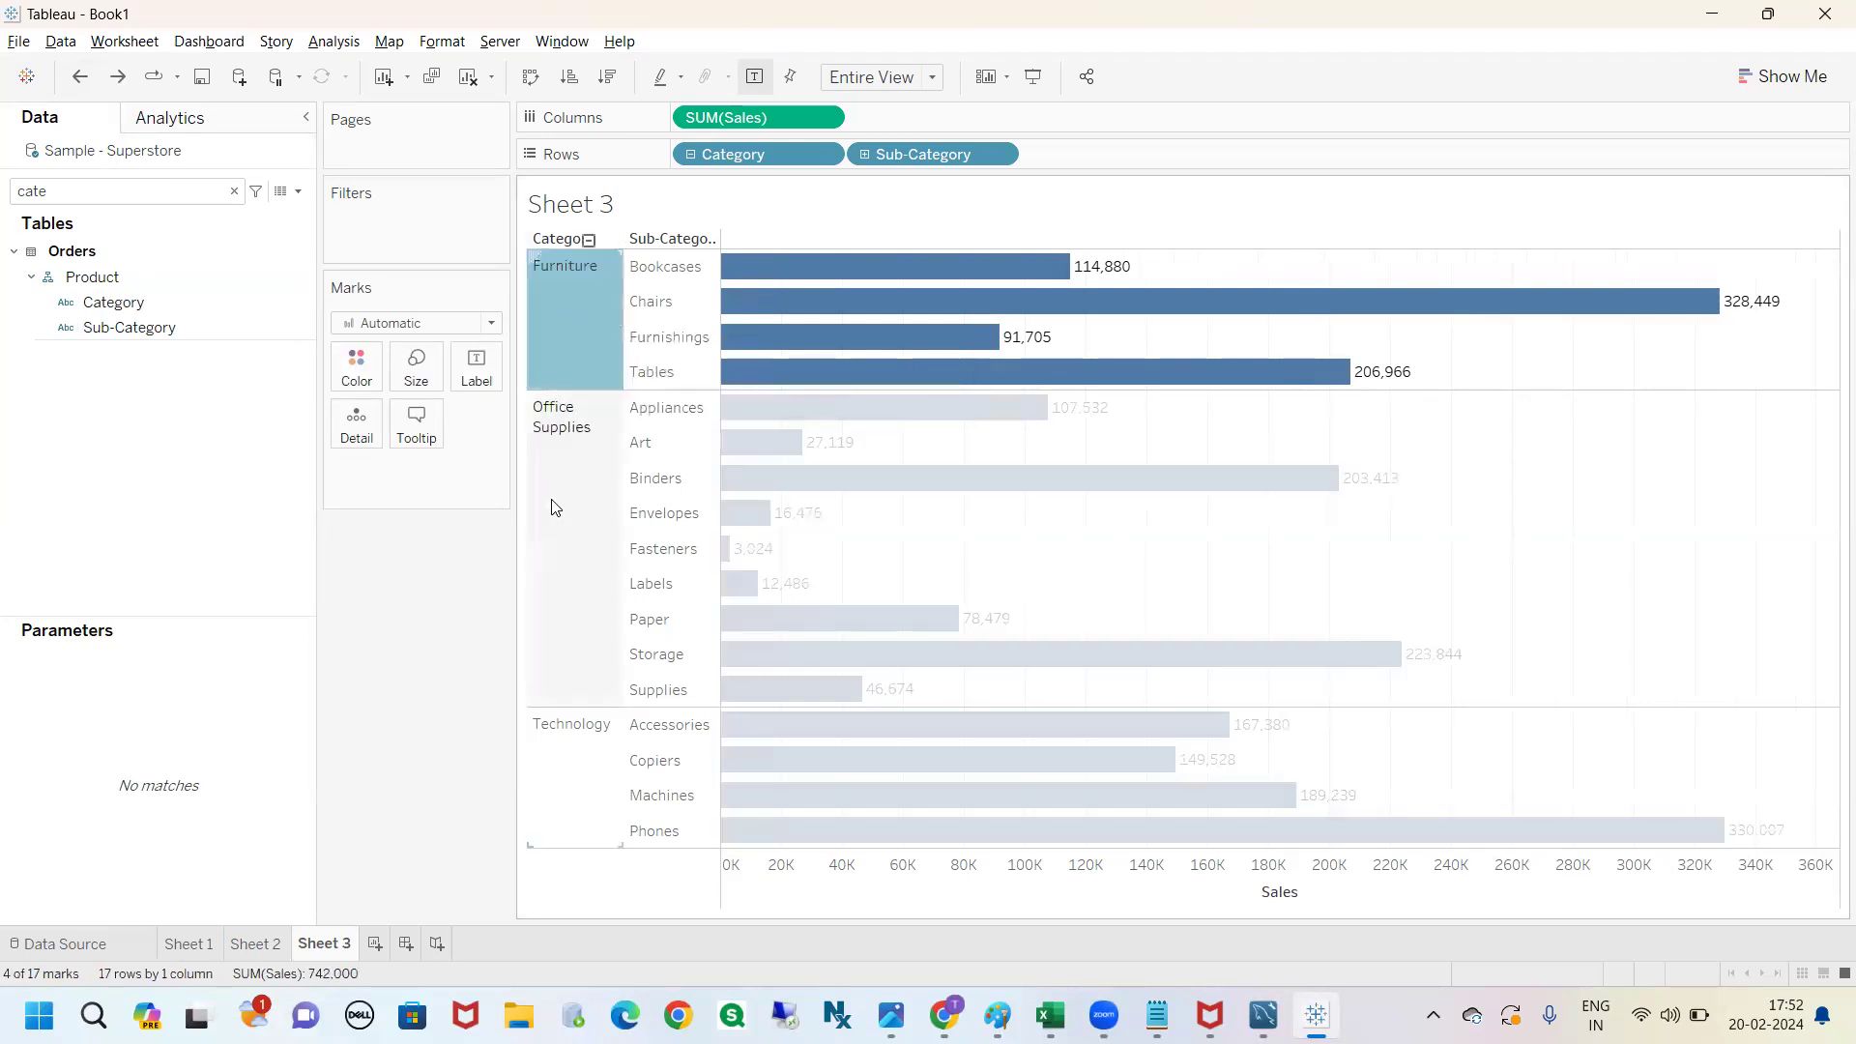
pyautogui.click(550, 489)
pyautogui.click(559, 806)
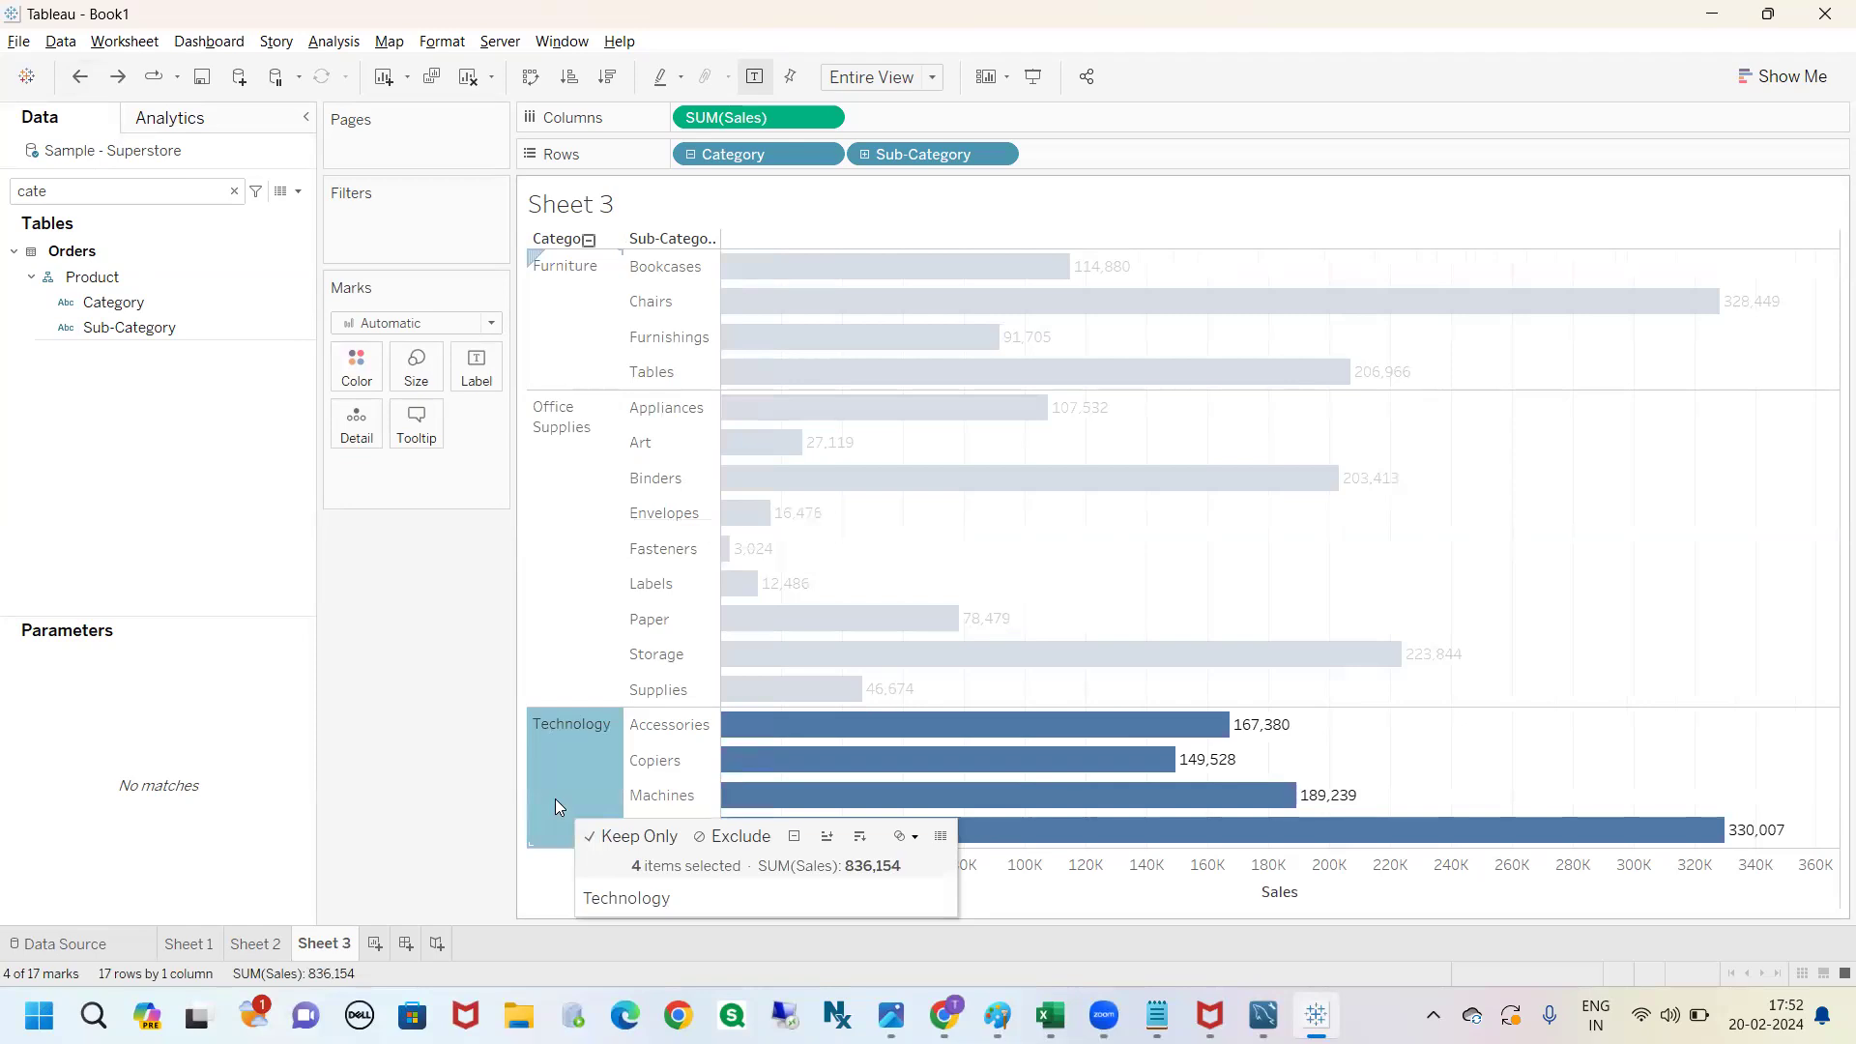
pyautogui.click(555, 799)
pyautogui.click(560, 332)
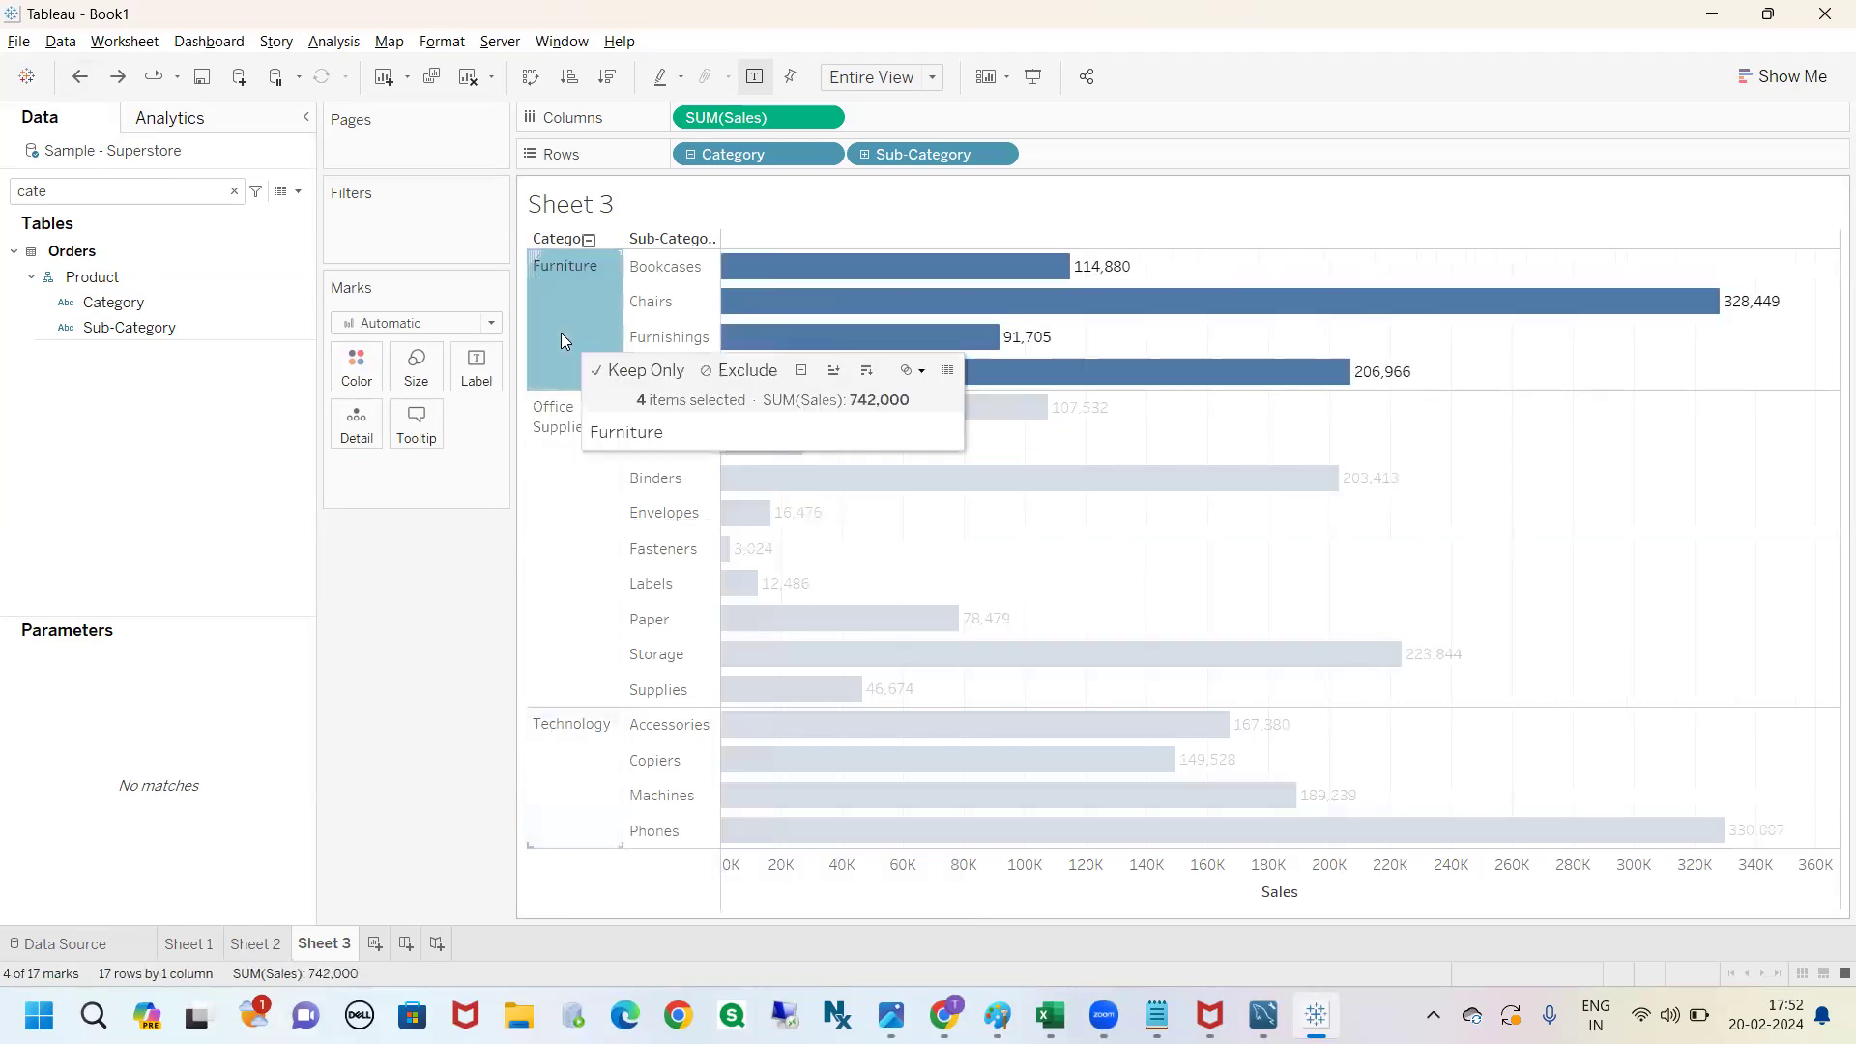
pyautogui.click(547, 497)
pyautogui.click(545, 493)
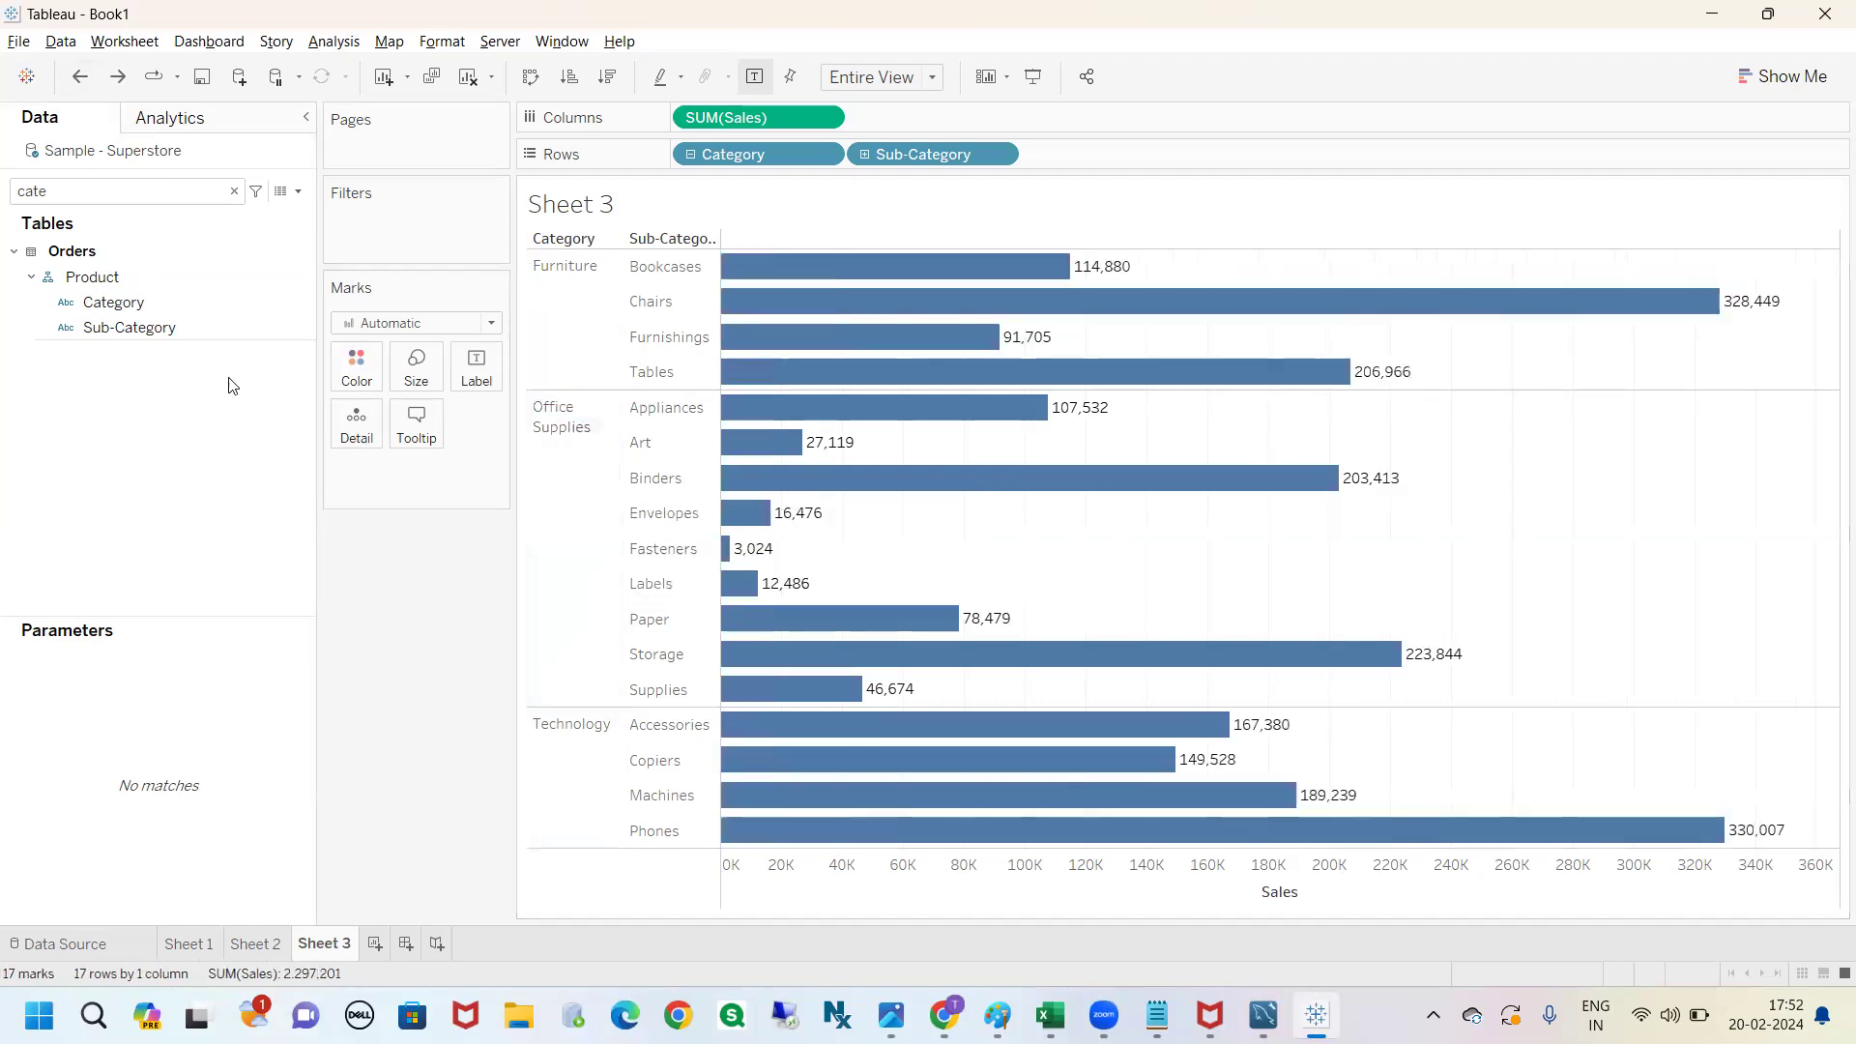
# Color the sales bars by the Category dimension.
pyautogui.moveTo(136, 304); pyautogui.dragTo(355, 373)
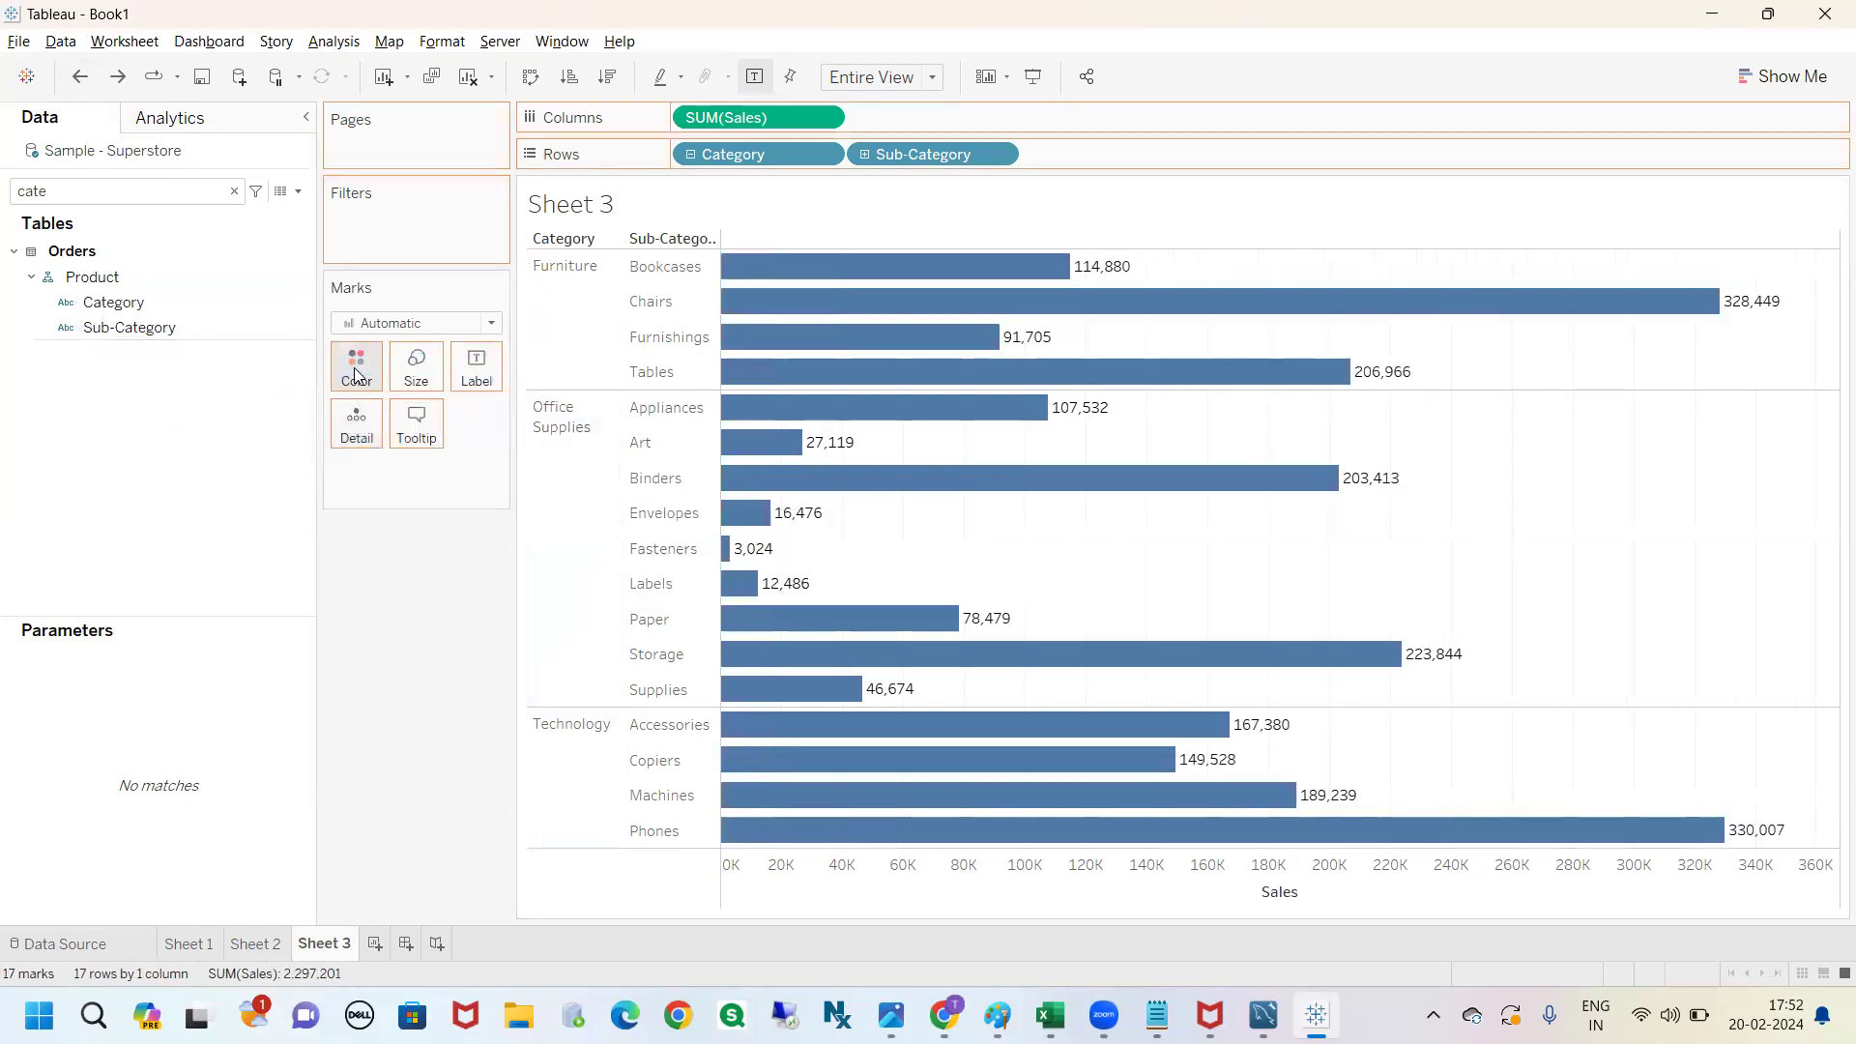
pyautogui.moveTo(502, 263)
pyautogui.mouseDown()
pyautogui.moveTo(537, 350)
pyautogui.moveTo(774, 406)
pyautogui.moveTo(1426, 415)
pyautogui.moveTo(1595, 278)
pyautogui.moveTo(713, 228)
pyautogui.moveTo(493, 240)
pyautogui.moveTo(484, 297)
pyautogui.mouseUp()
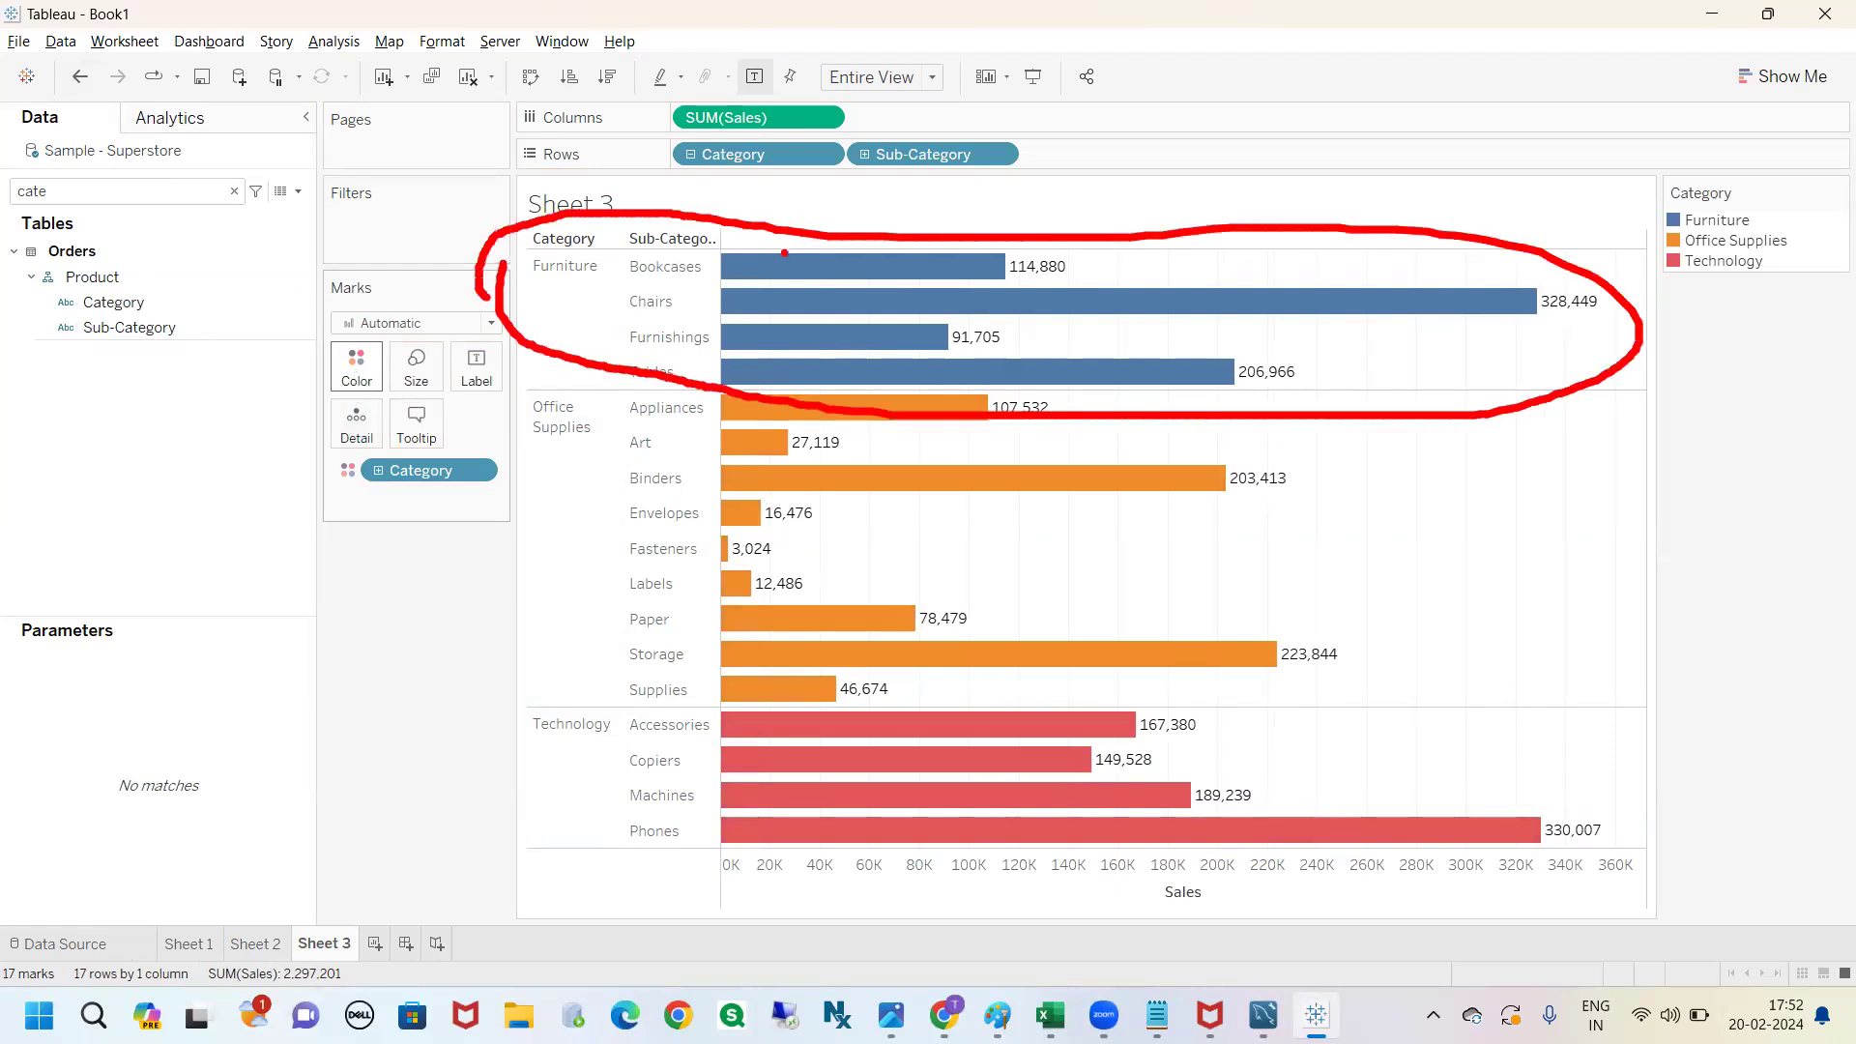
pyautogui.moveTo(876, 230)
pyautogui.mouseDown()
pyautogui.moveTo(1100, 406)
pyautogui.moveTo(1107, 389)
pyautogui.mouseUp()
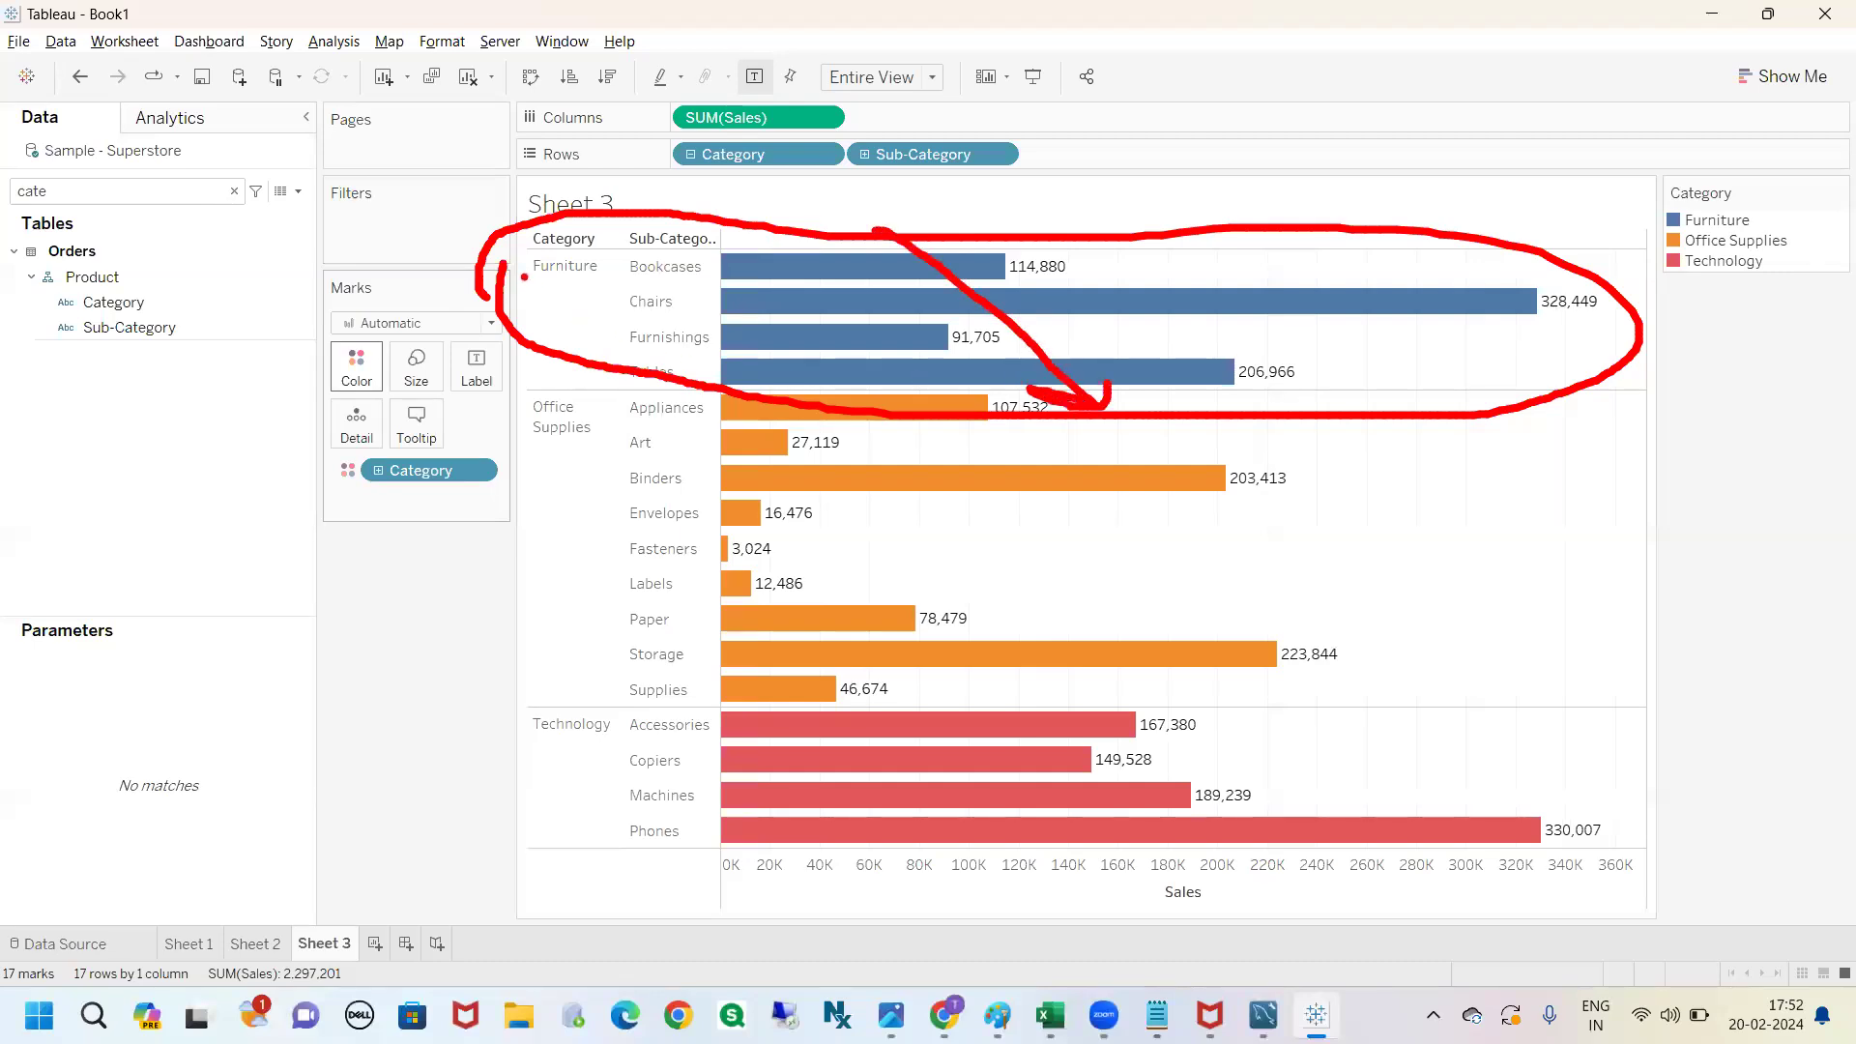
pyautogui.moveTo(512, 264)
pyautogui.mouseDown()
pyautogui.moveTo(522, 357)
pyautogui.moveTo(572, 387)
pyautogui.moveTo(654, 339)
pyautogui.moveTo(704, 248)
pyautogui.moveTo(527, 230)
pyautogui.mouseUp()
pyautogui.click(609, 415)
pyautogui.moveTo(522, 390)
pyautogui.mouseDown()
pyautogui.moveTo(701, 688)
pyautogui.moveTo(1444, 614)
pyautogui.moveTo(606, 386)
pyautogui.moveTo(508, 386)
pyautogui.mouseUp()
pyautogui.moveTo(562, 705)
pyautogui.mouseDown()
pyautogui.moveTo(1233, 981)
pyautogui.moveTo(887, 688)
pyautogui.mouseUp()
pyautogui.press('Escape')
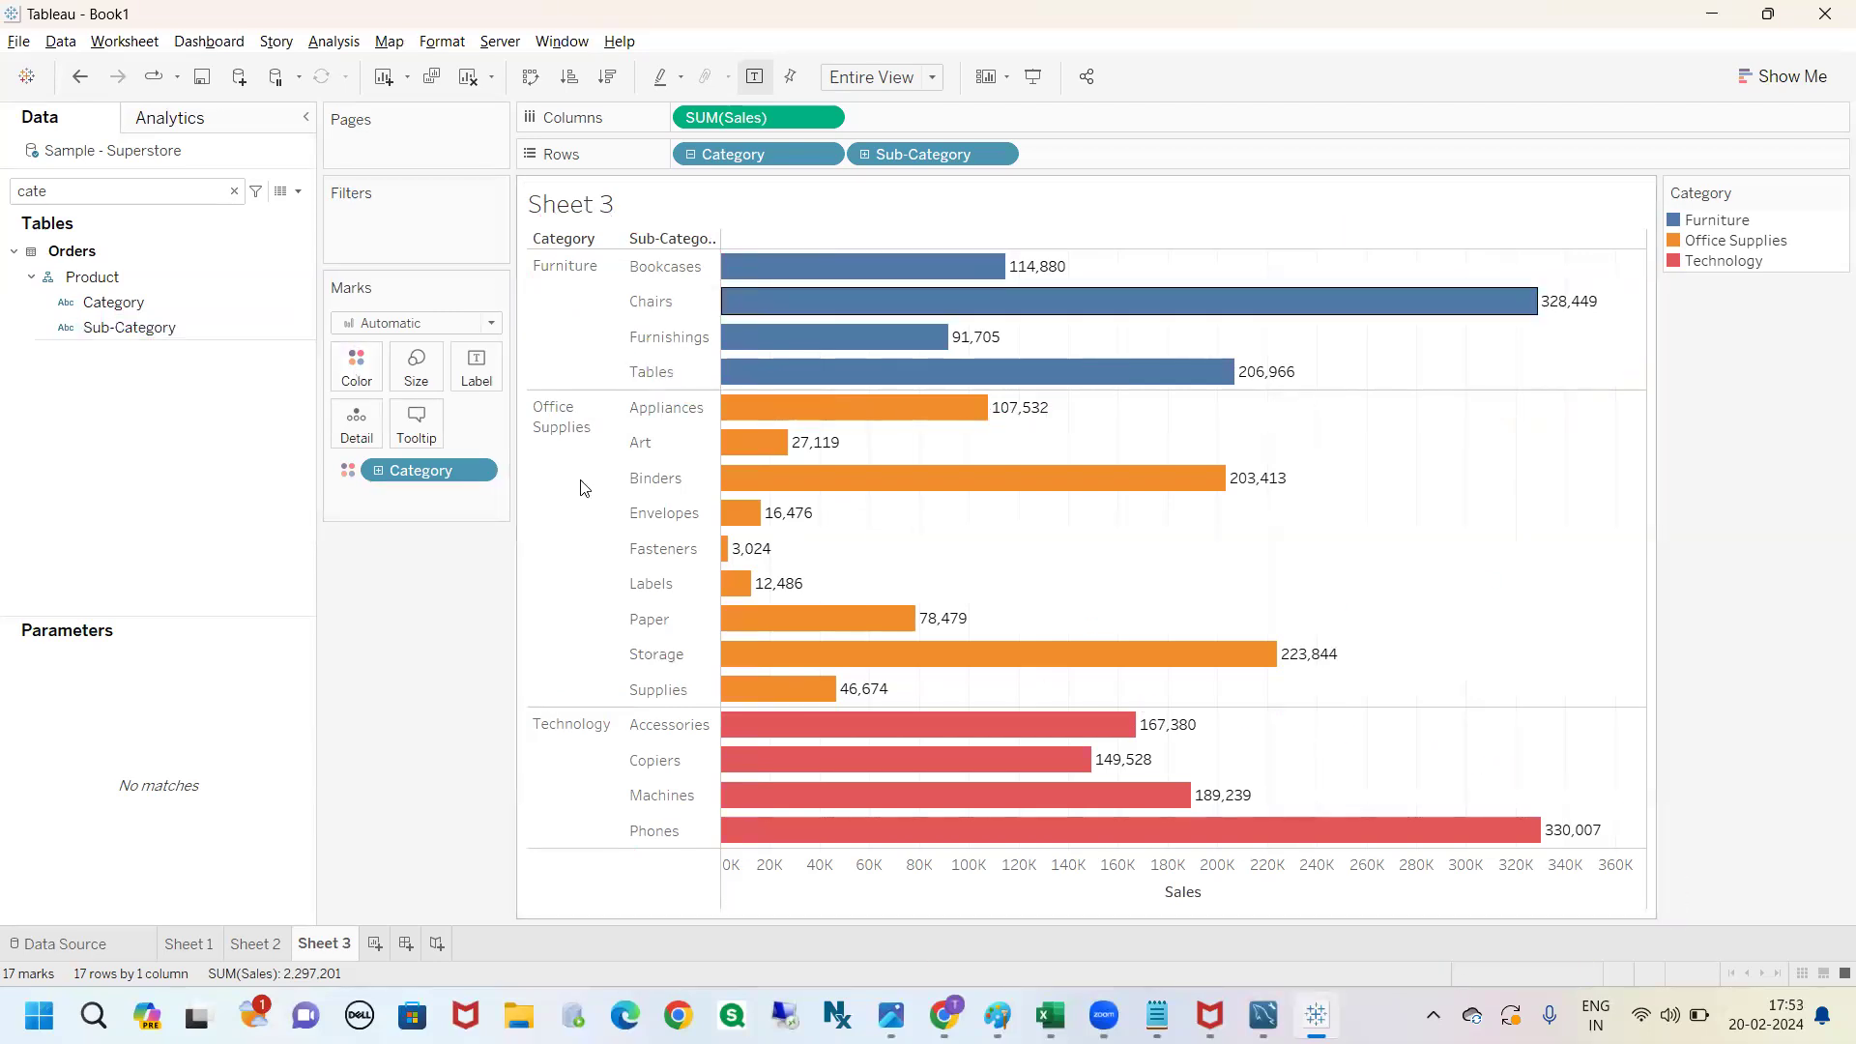
# Open the color editing for Category, try the Tableau 10 and Color Blind palettes, and browse the other available palettes.
pyautogui.click(355, 372)
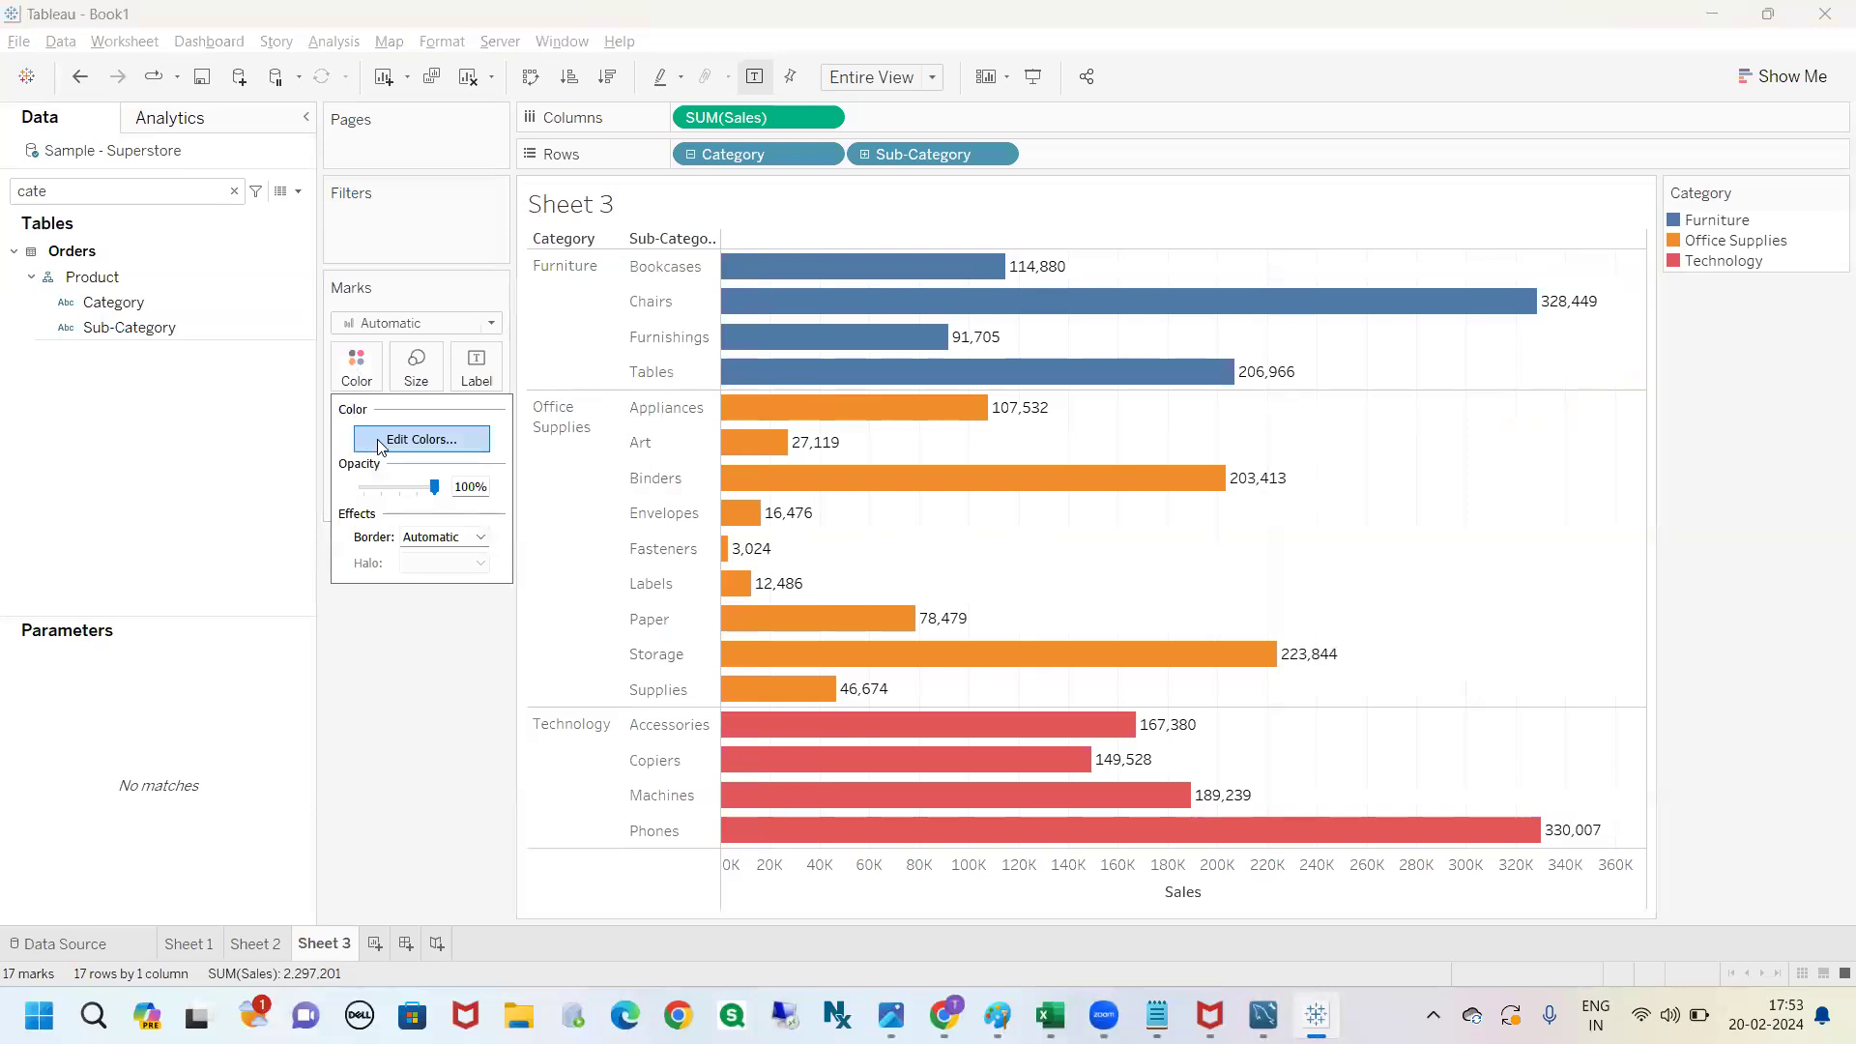
pyautogui.click(377, 439)
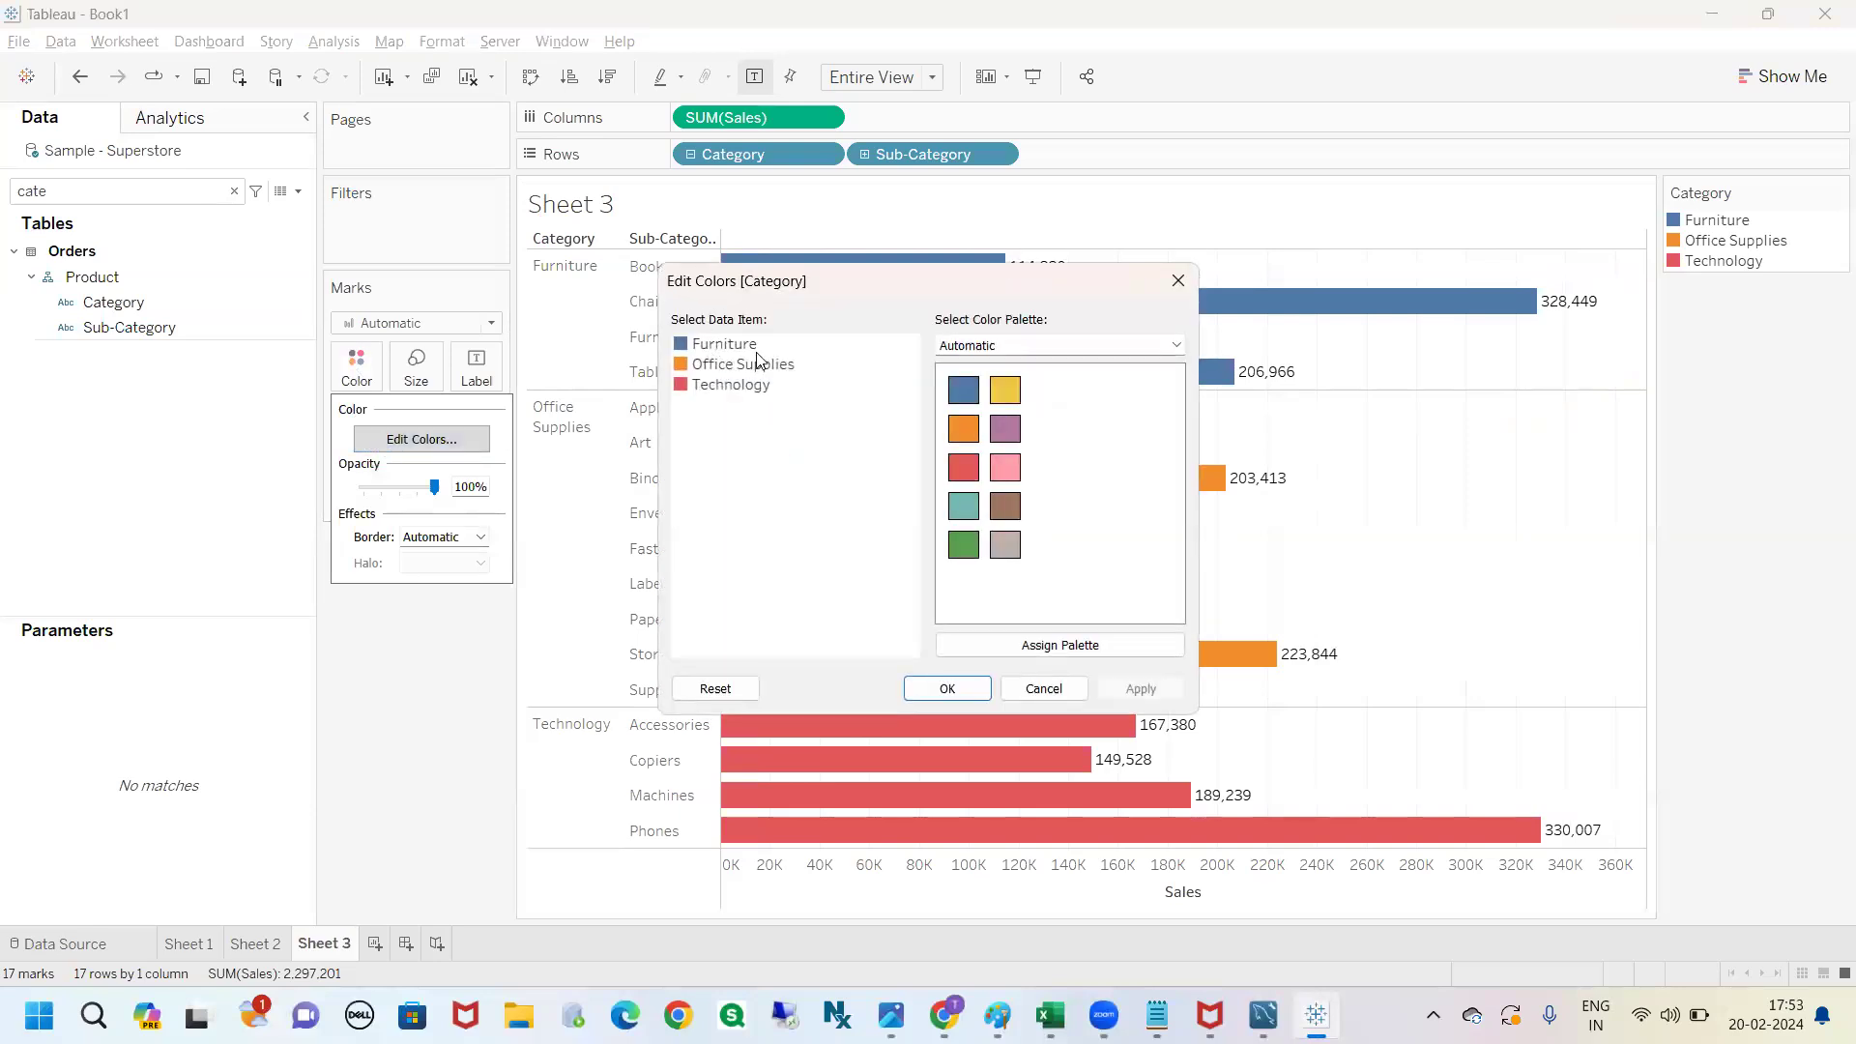
pyautogui.click(1021, 346)
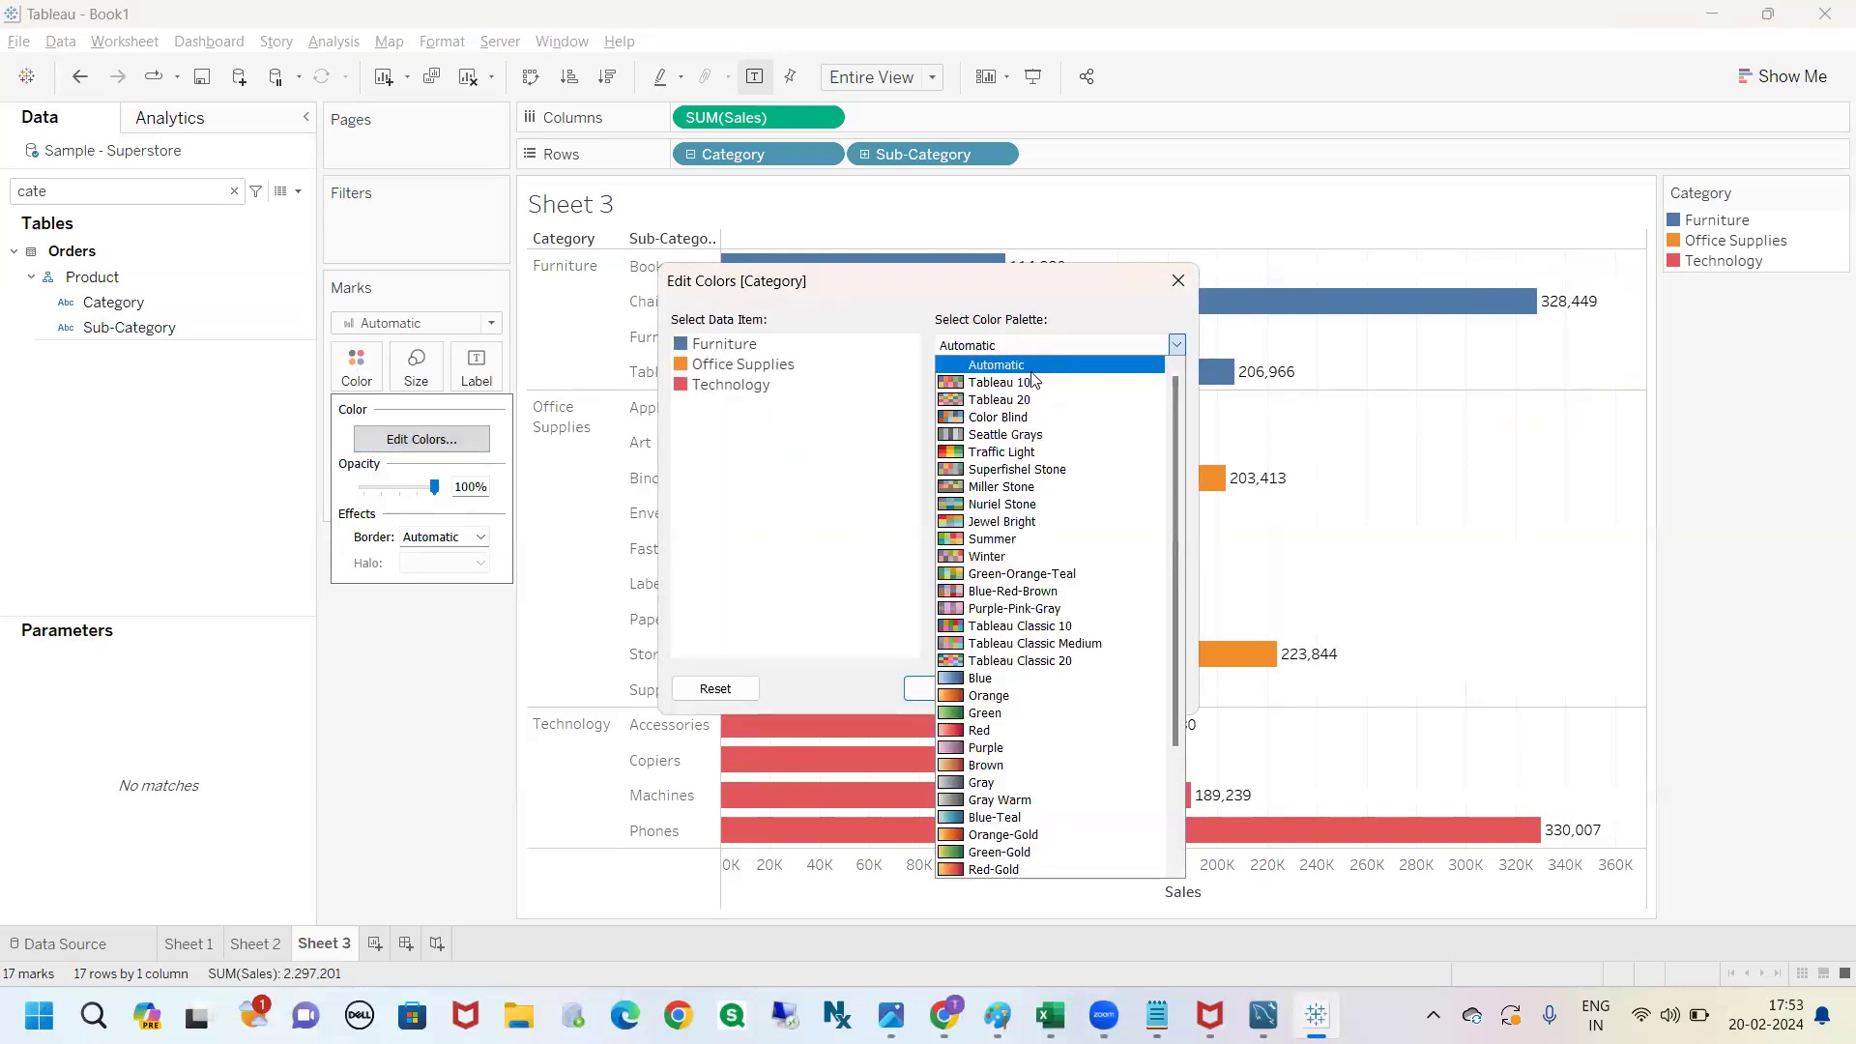
pyautogui.click(1037, 385)
pyautogui.click(1025, 345)
pyautogui.click(1029, 399)
pyautogui.click(1044, 344)
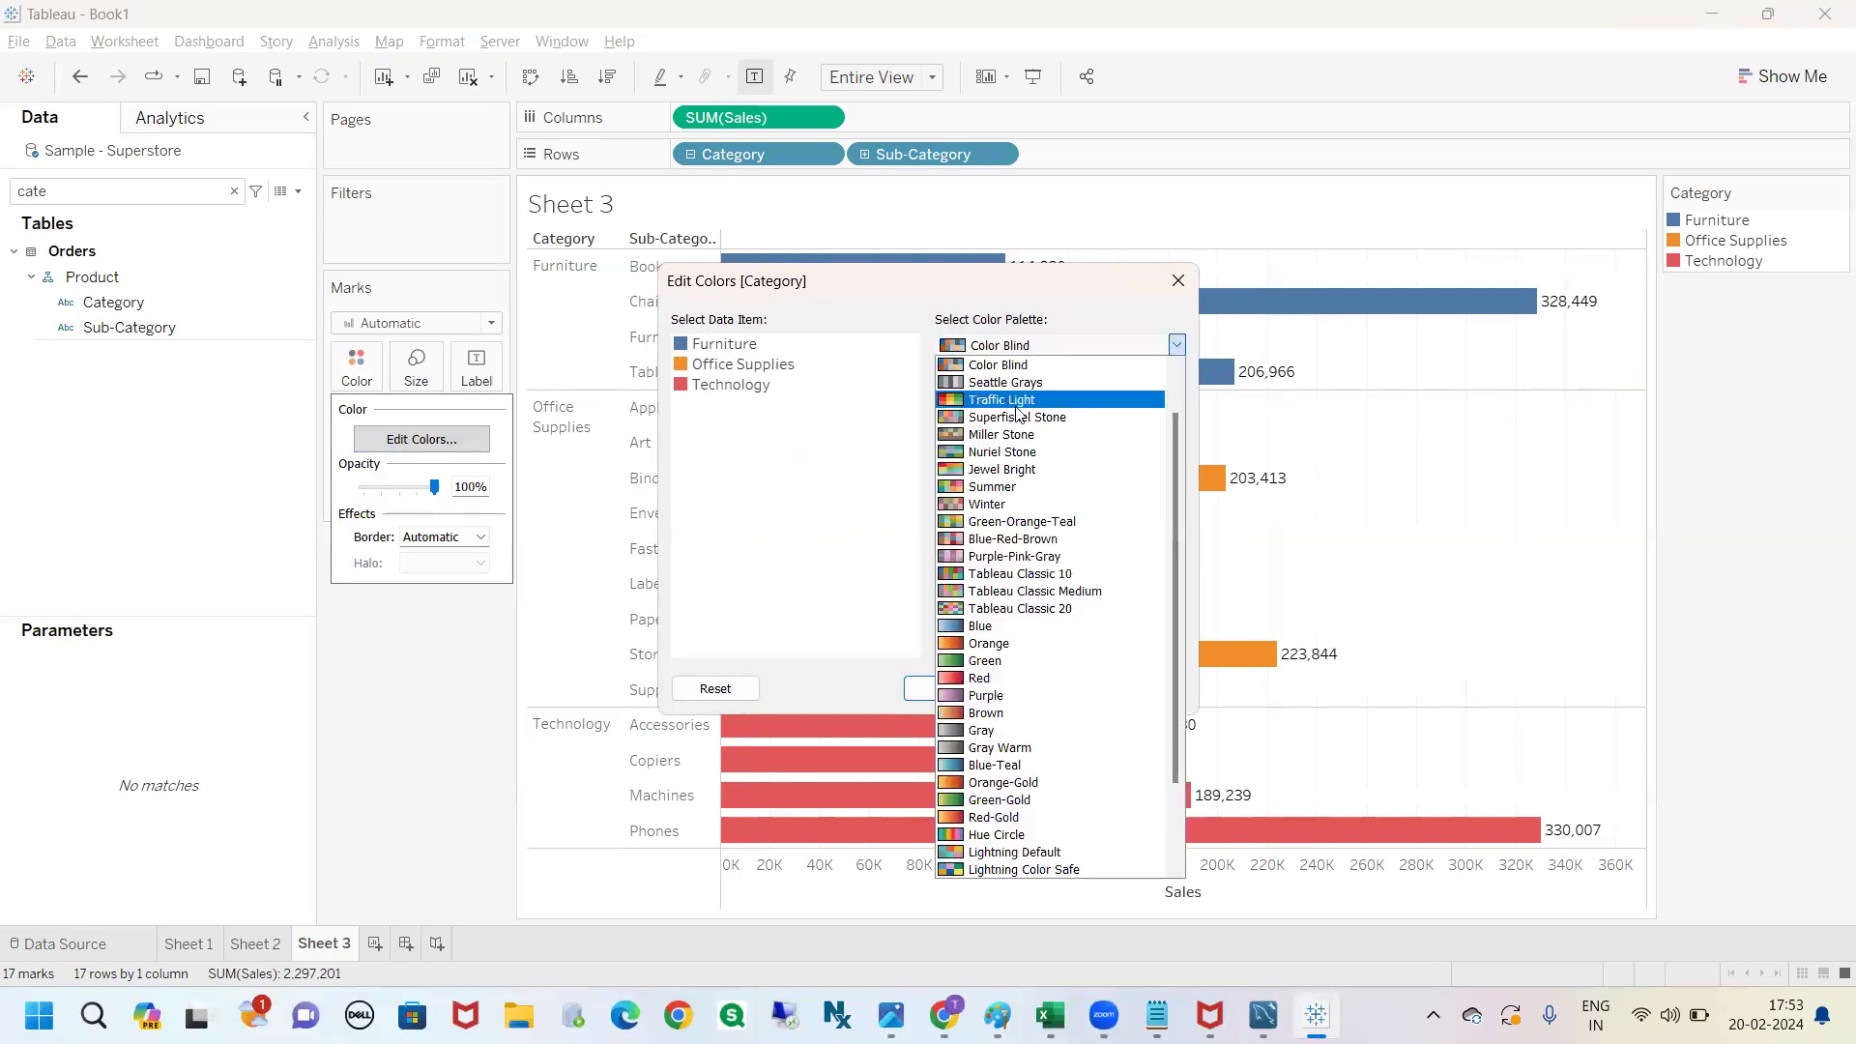
pyautogui.scroll(-2, 1046, 580)
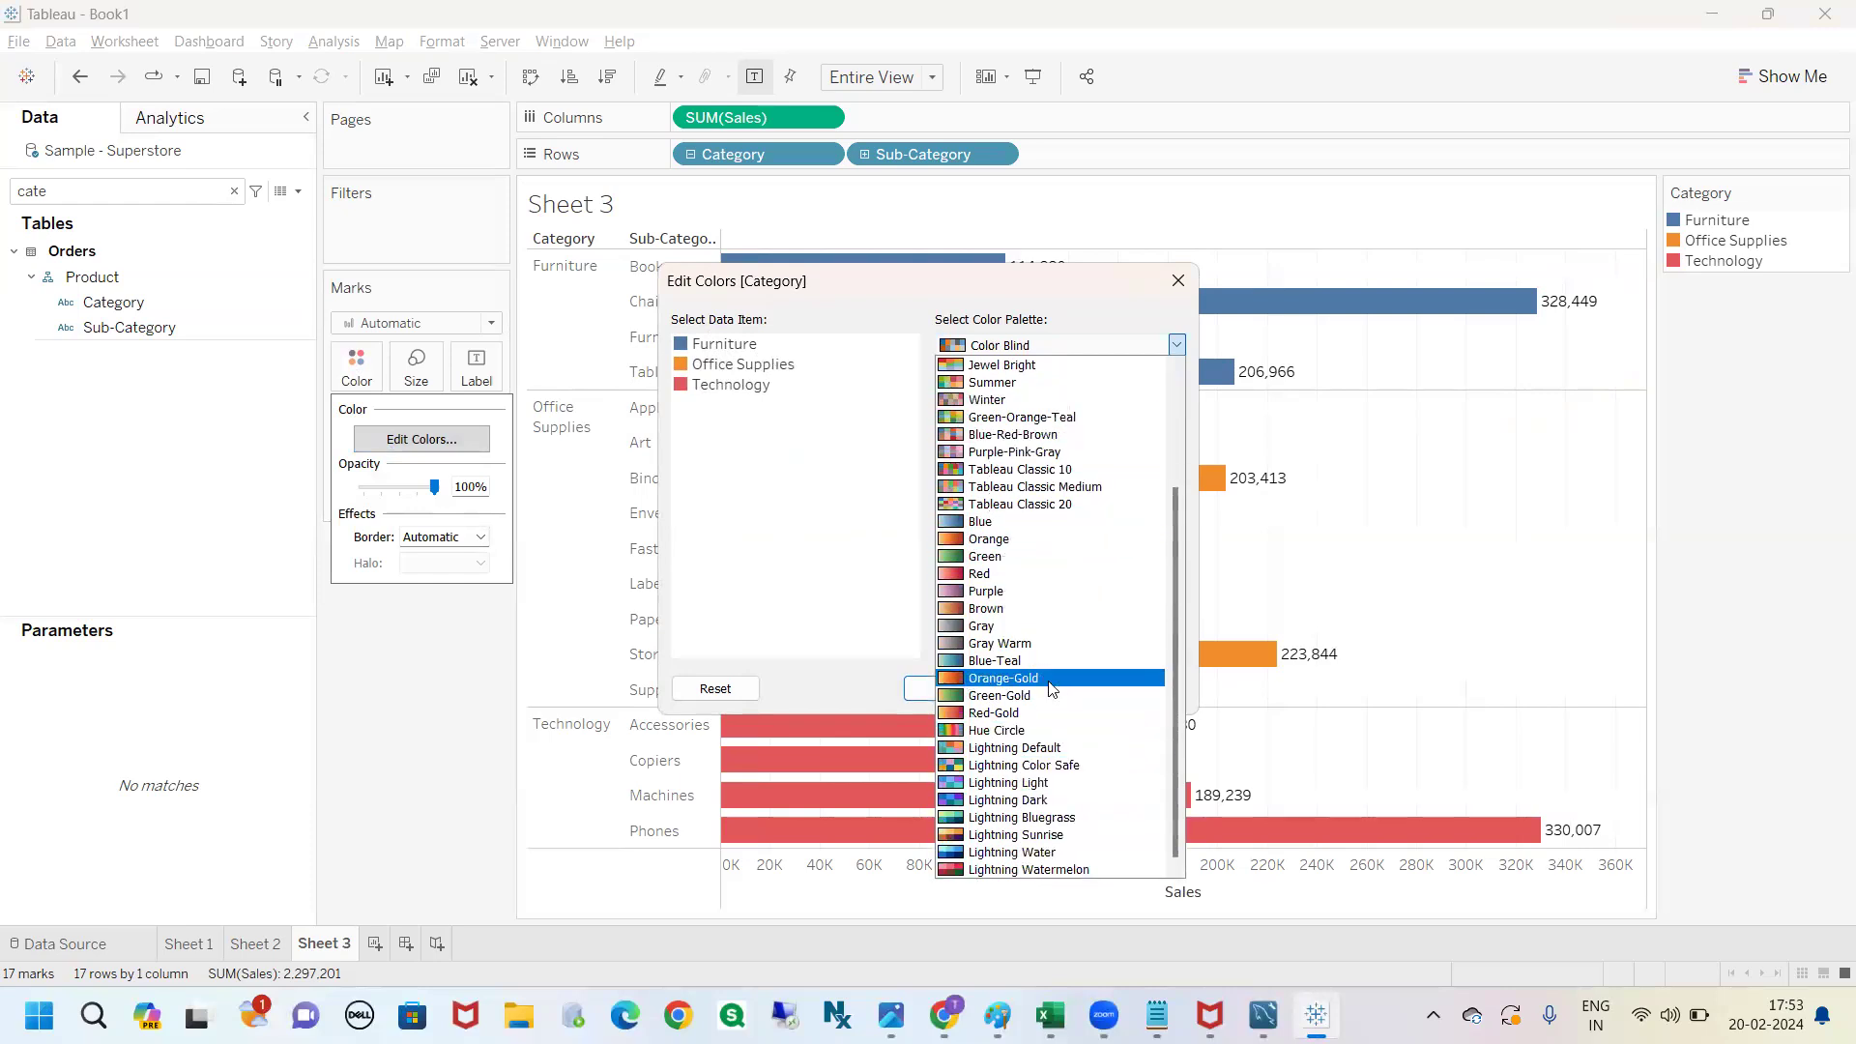
pyautogui.click(860, 581)
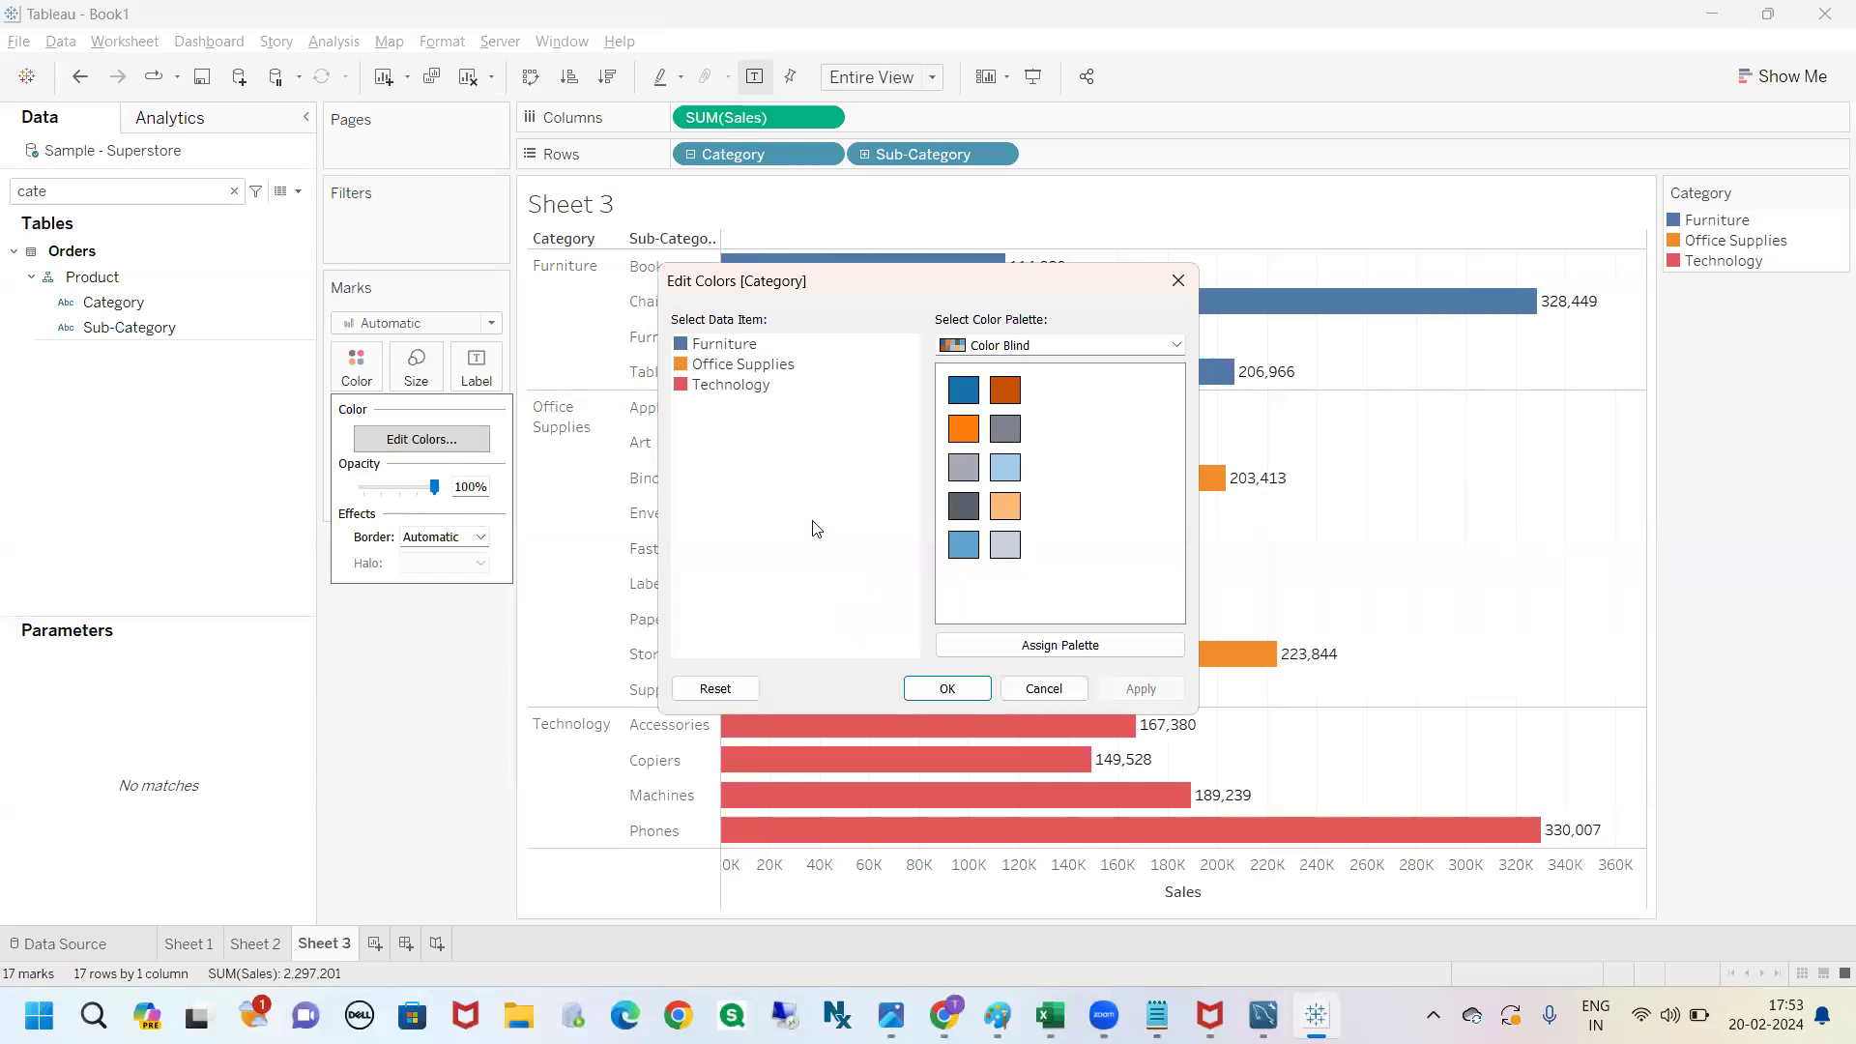
# Open the custom color selection for Furniture, pick blue #0000ff and add it to the custom colors.
pyautogui.doubleClick(707, 348)
pyautogui.moveTo(1084, 647); pyautogui.dragTo(1023, 647)
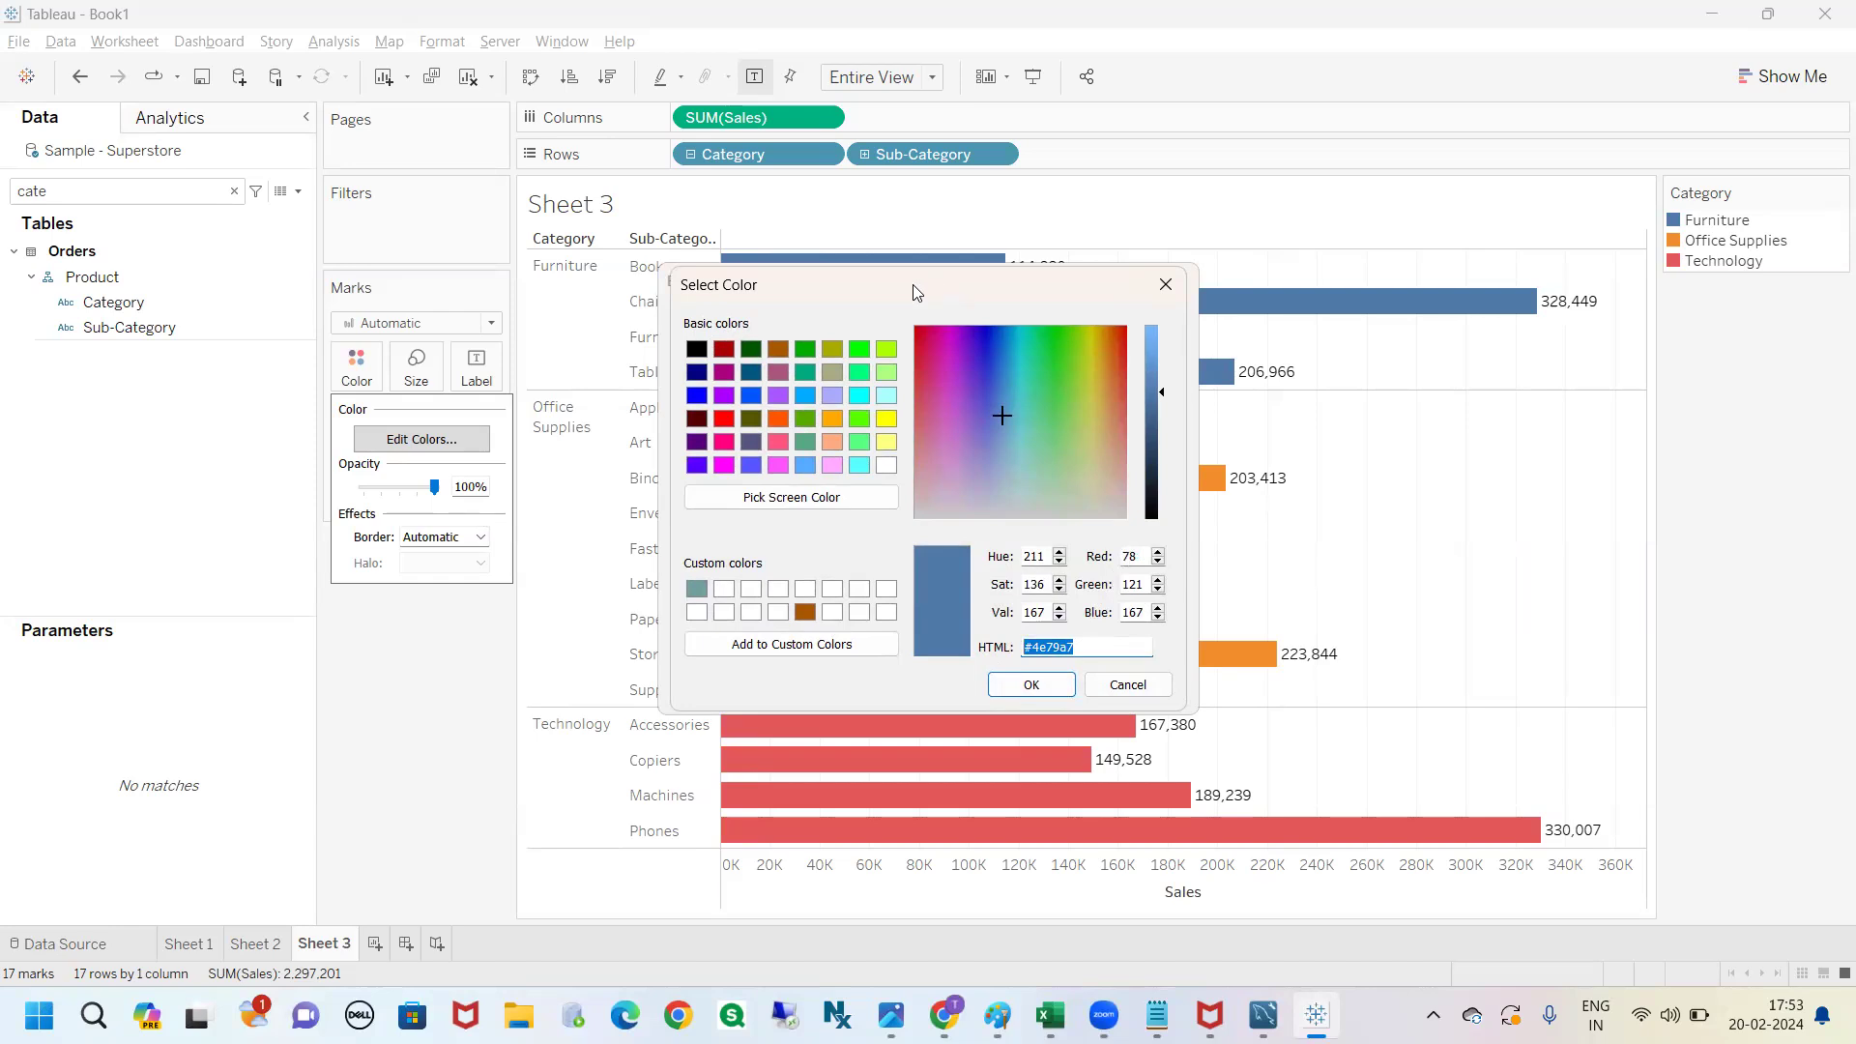
pyautogui.moveTo(912, 284); pyautogui.dragTo(932, 338)
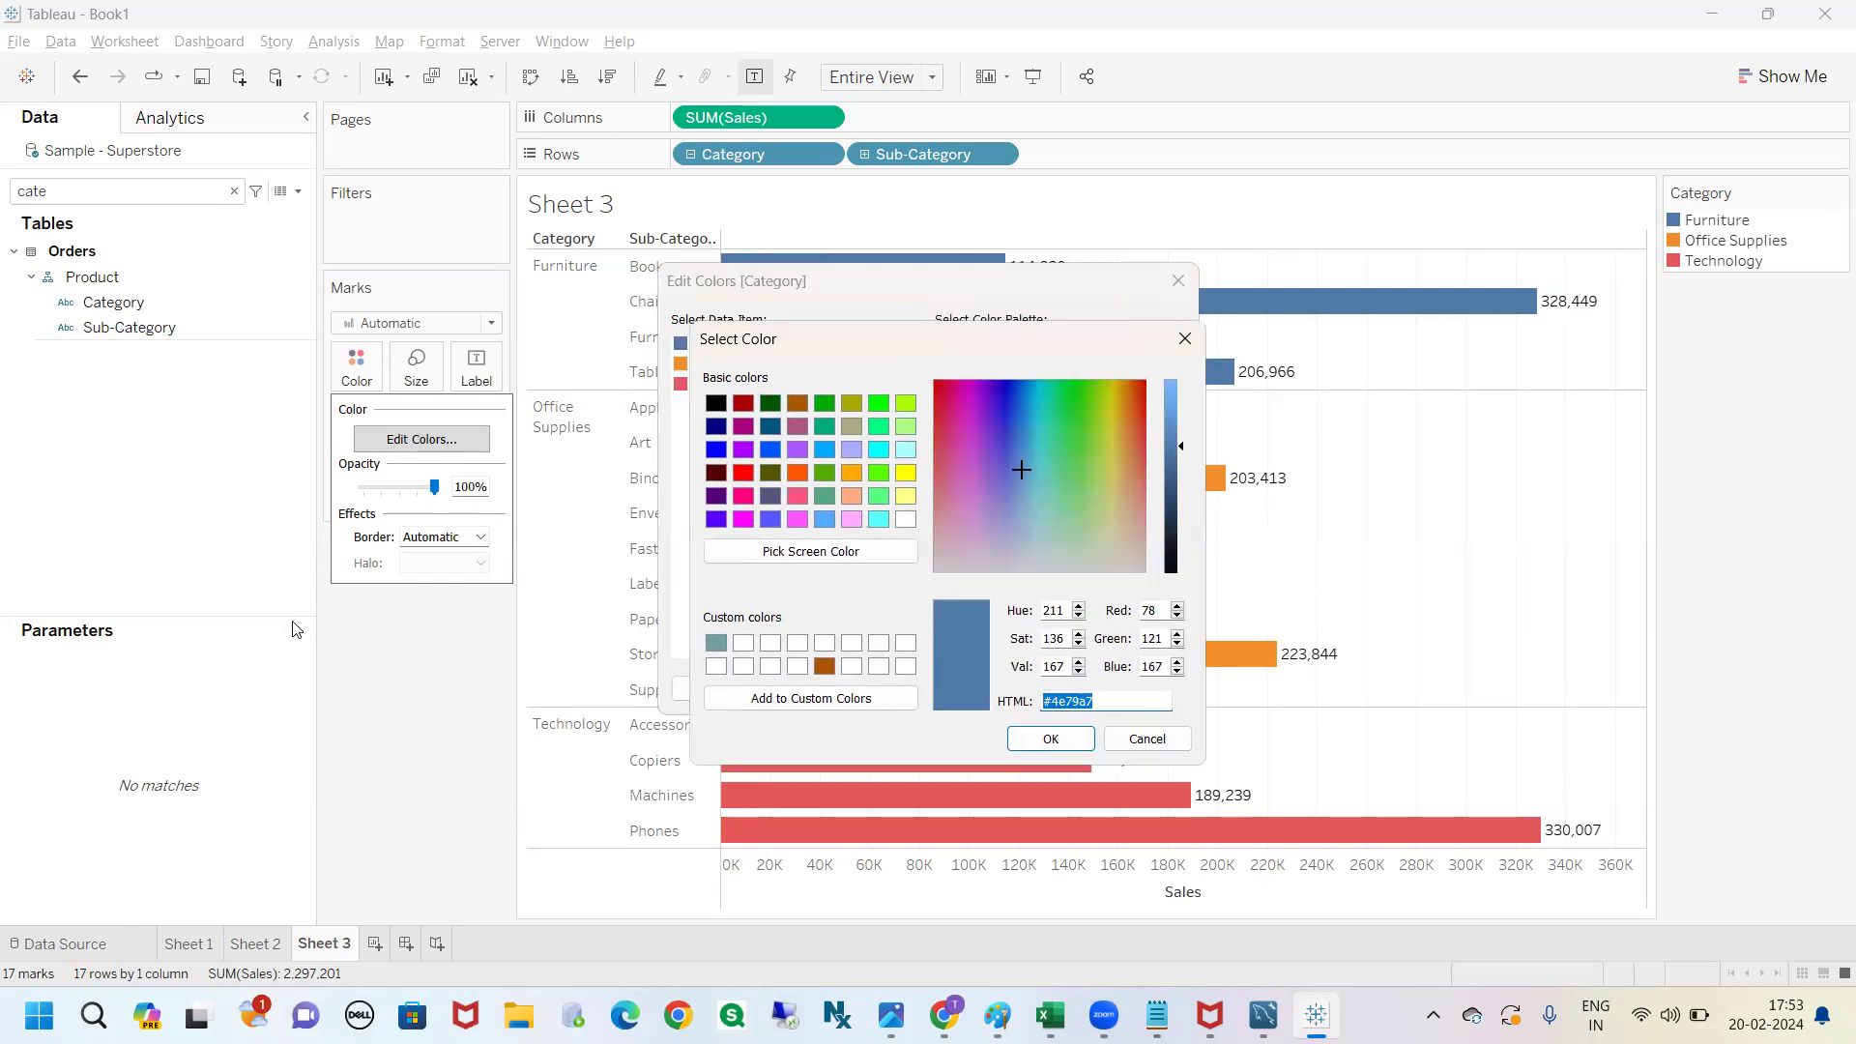
pyautogui.moveTo(1002, 456); pyautogui.dragTo(1044, 488)
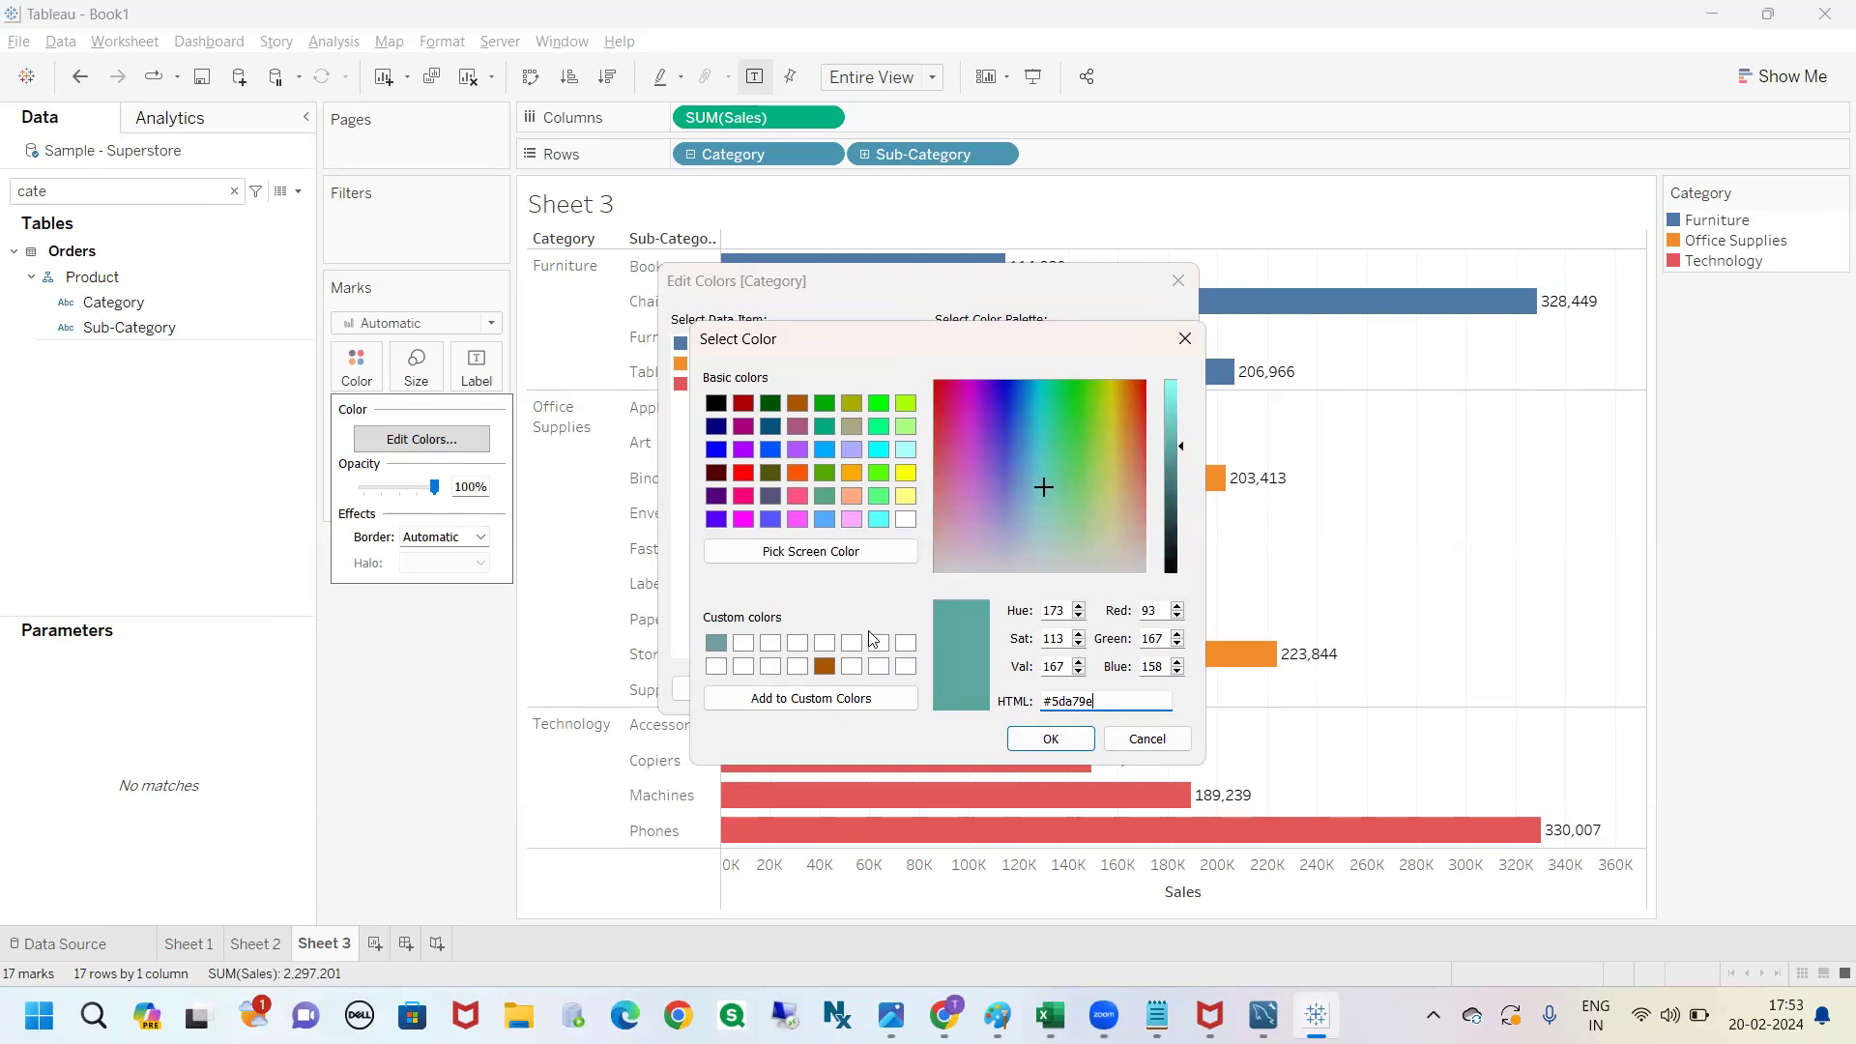
pyautogui.click(716, 450)
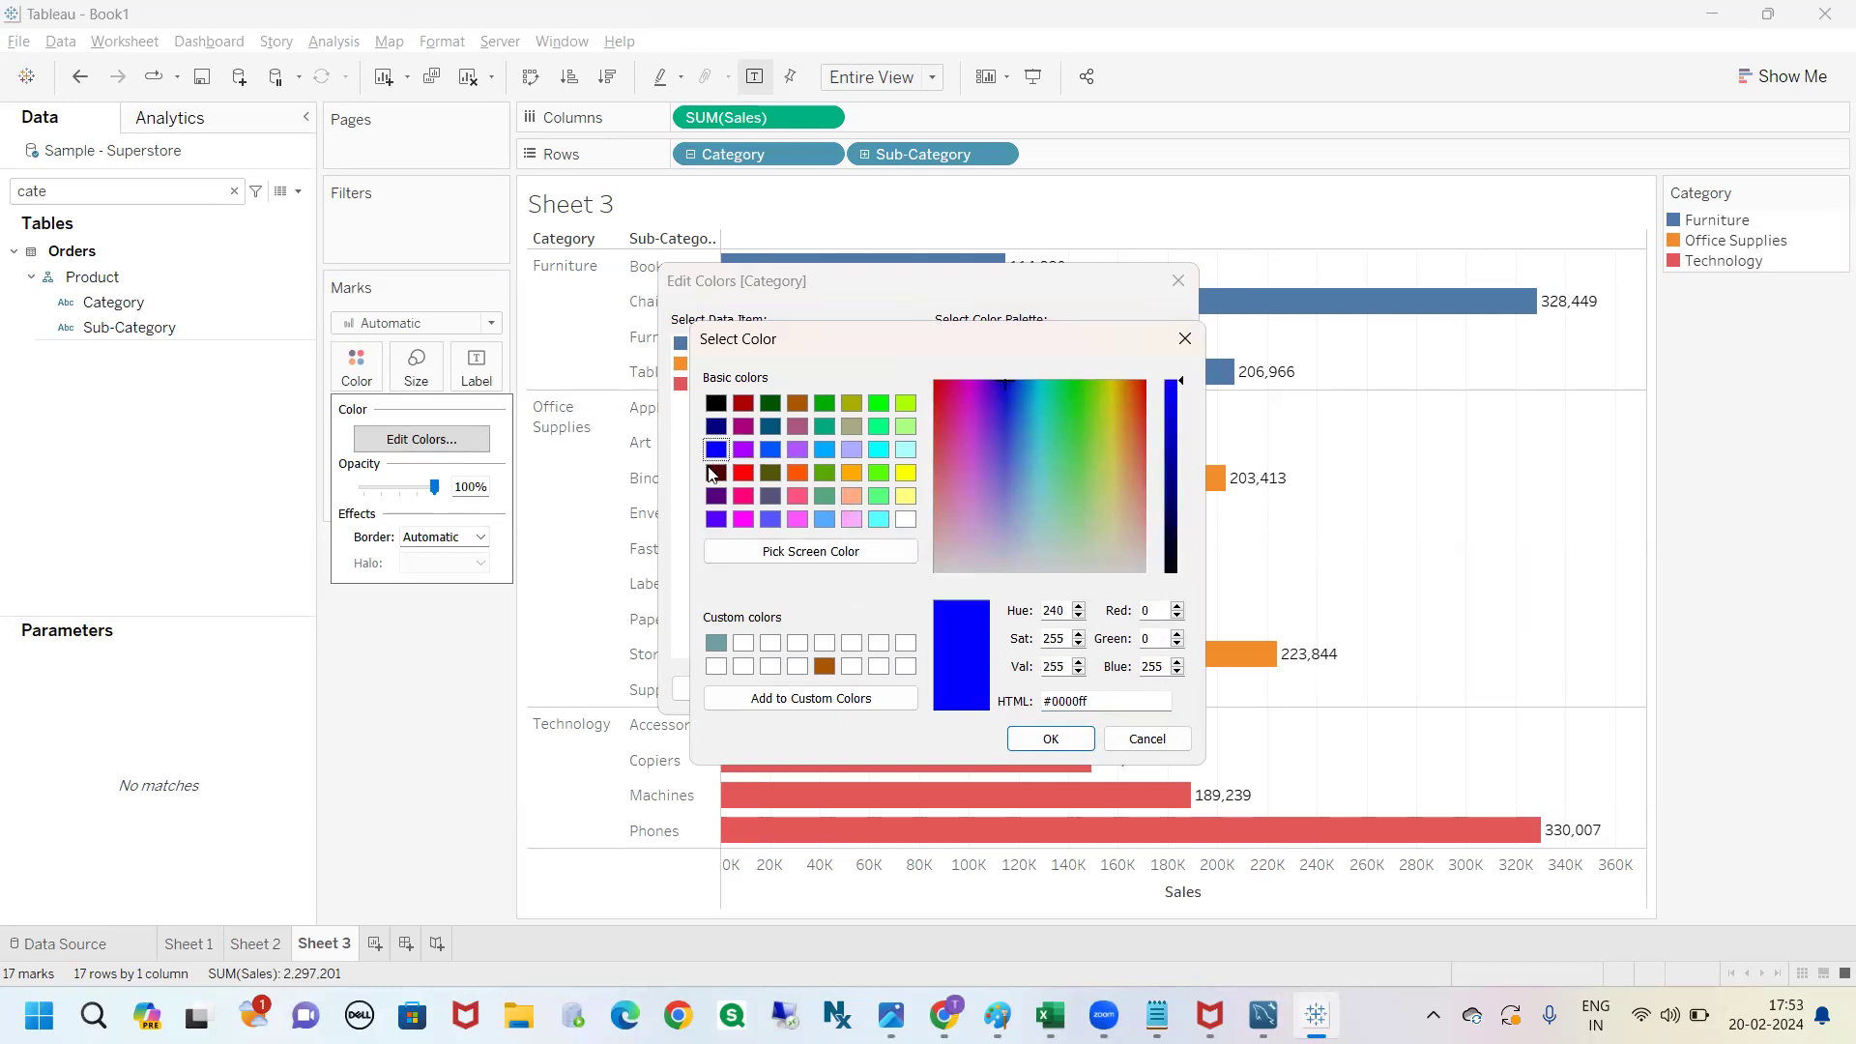
pyautogui.moveTo(715, 601)
pyautogui.mouseDown()
pyautogui.moveTo(730, 638)
pyautogui.moveTo(917, 656)
pyautogui.moveTo(841, 613)
pyautogui.mouseUp()
pyautogui.press('Escape')
pyautogui.click(829, 698)
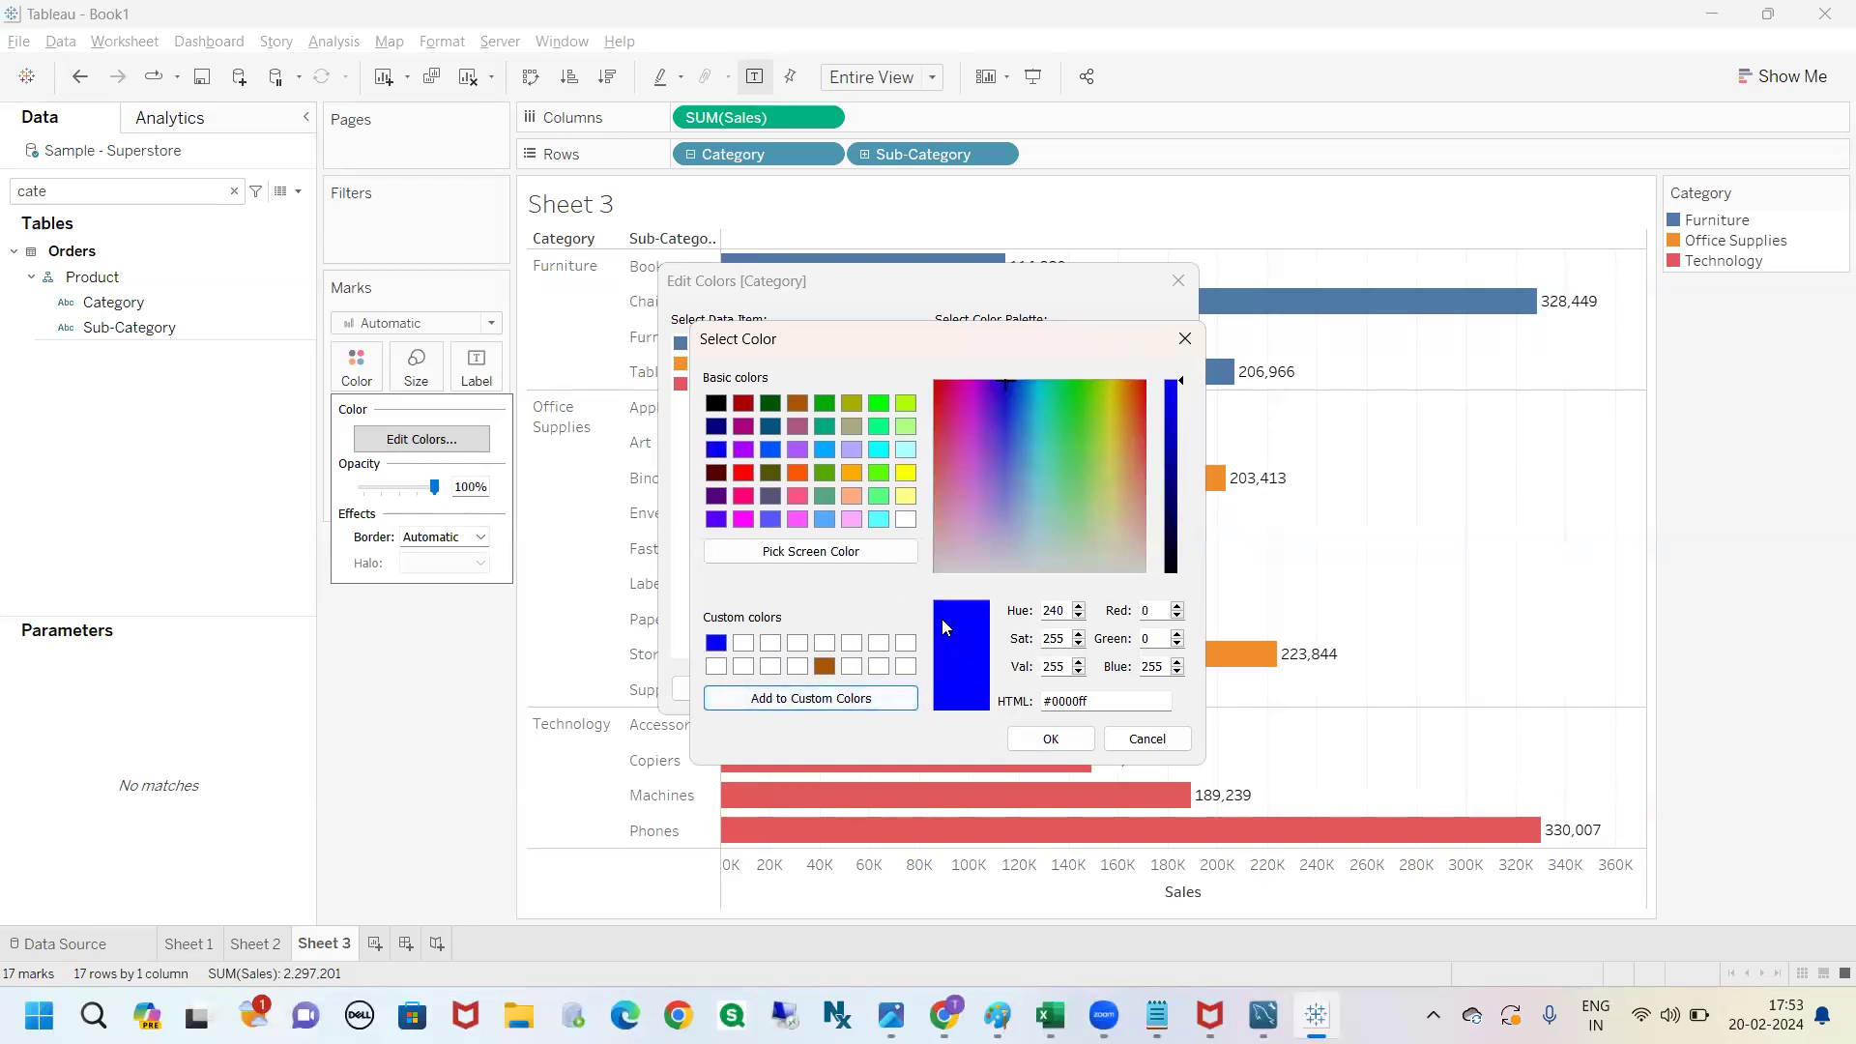
# Try to store dark green in the second custom color slot, and close the color dialogs without applying any changes.
pyautogui.click(743, 643)
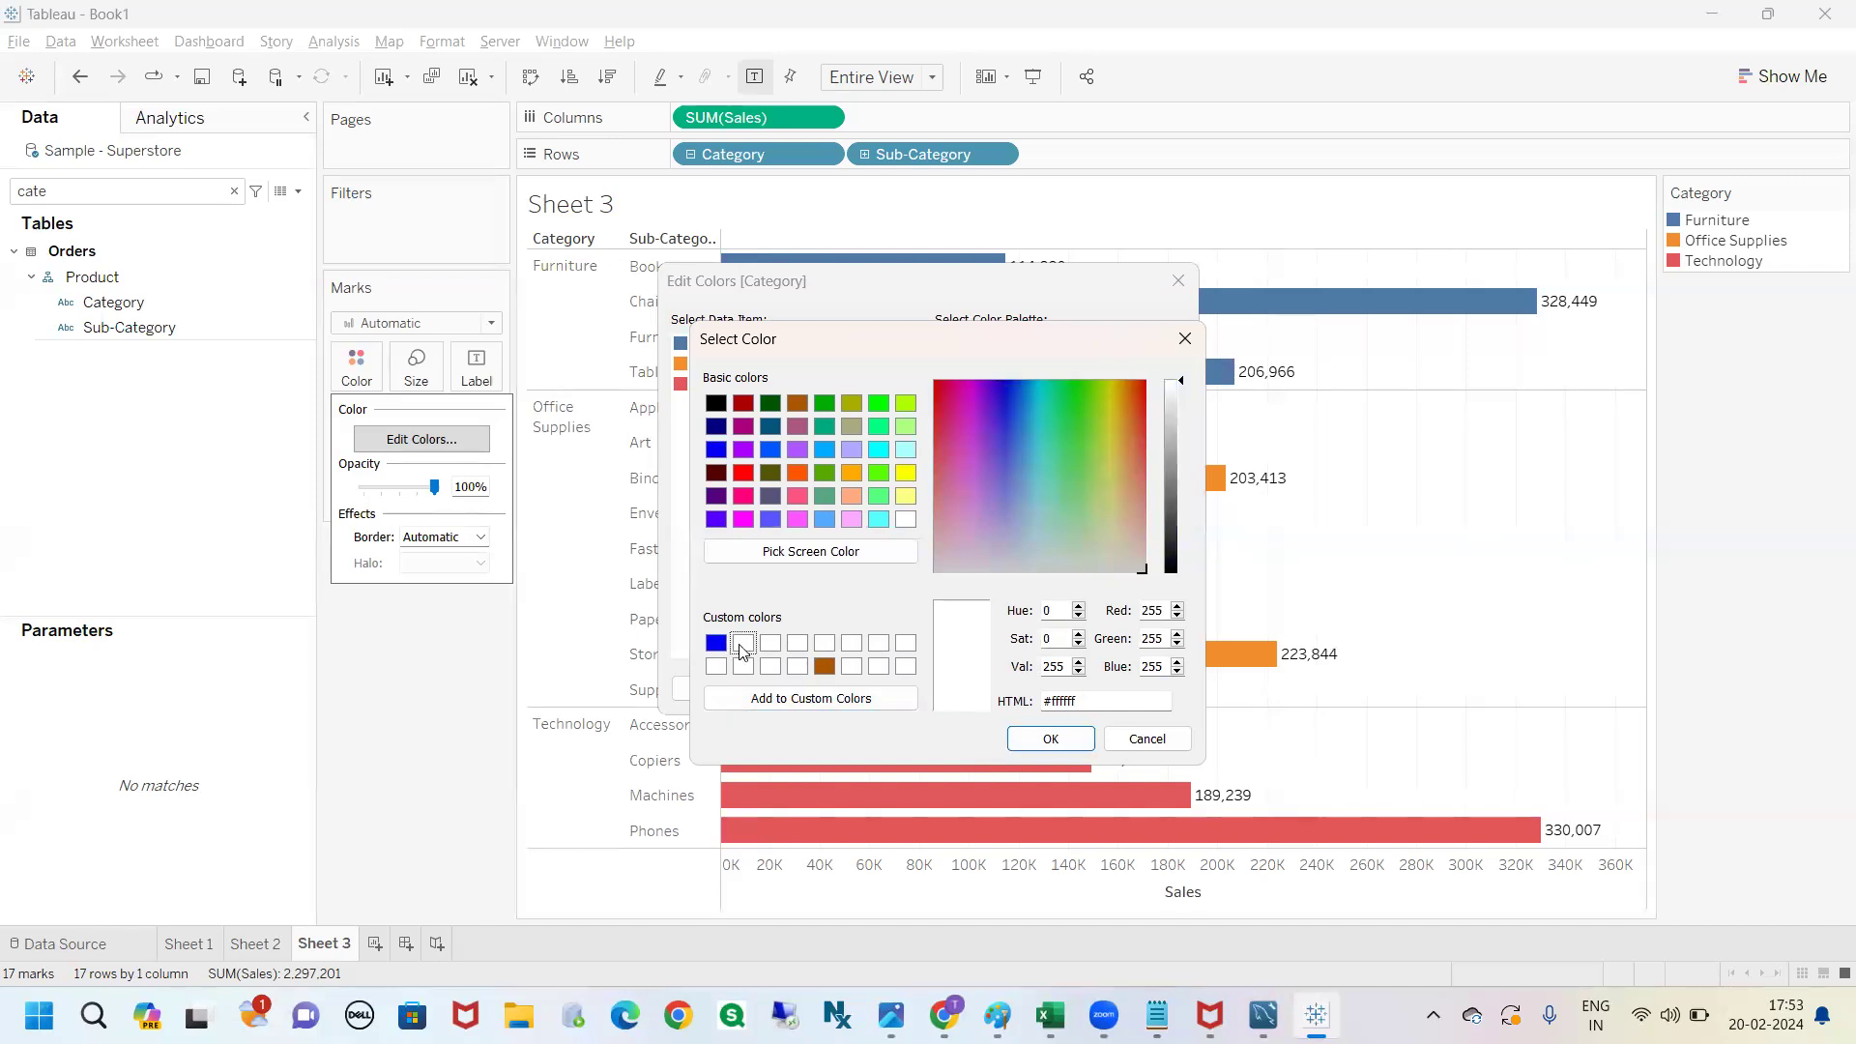
pyautogui.click(770, 404)
pyautogui.click(750, 649)
pyautogui.click(808, 705)
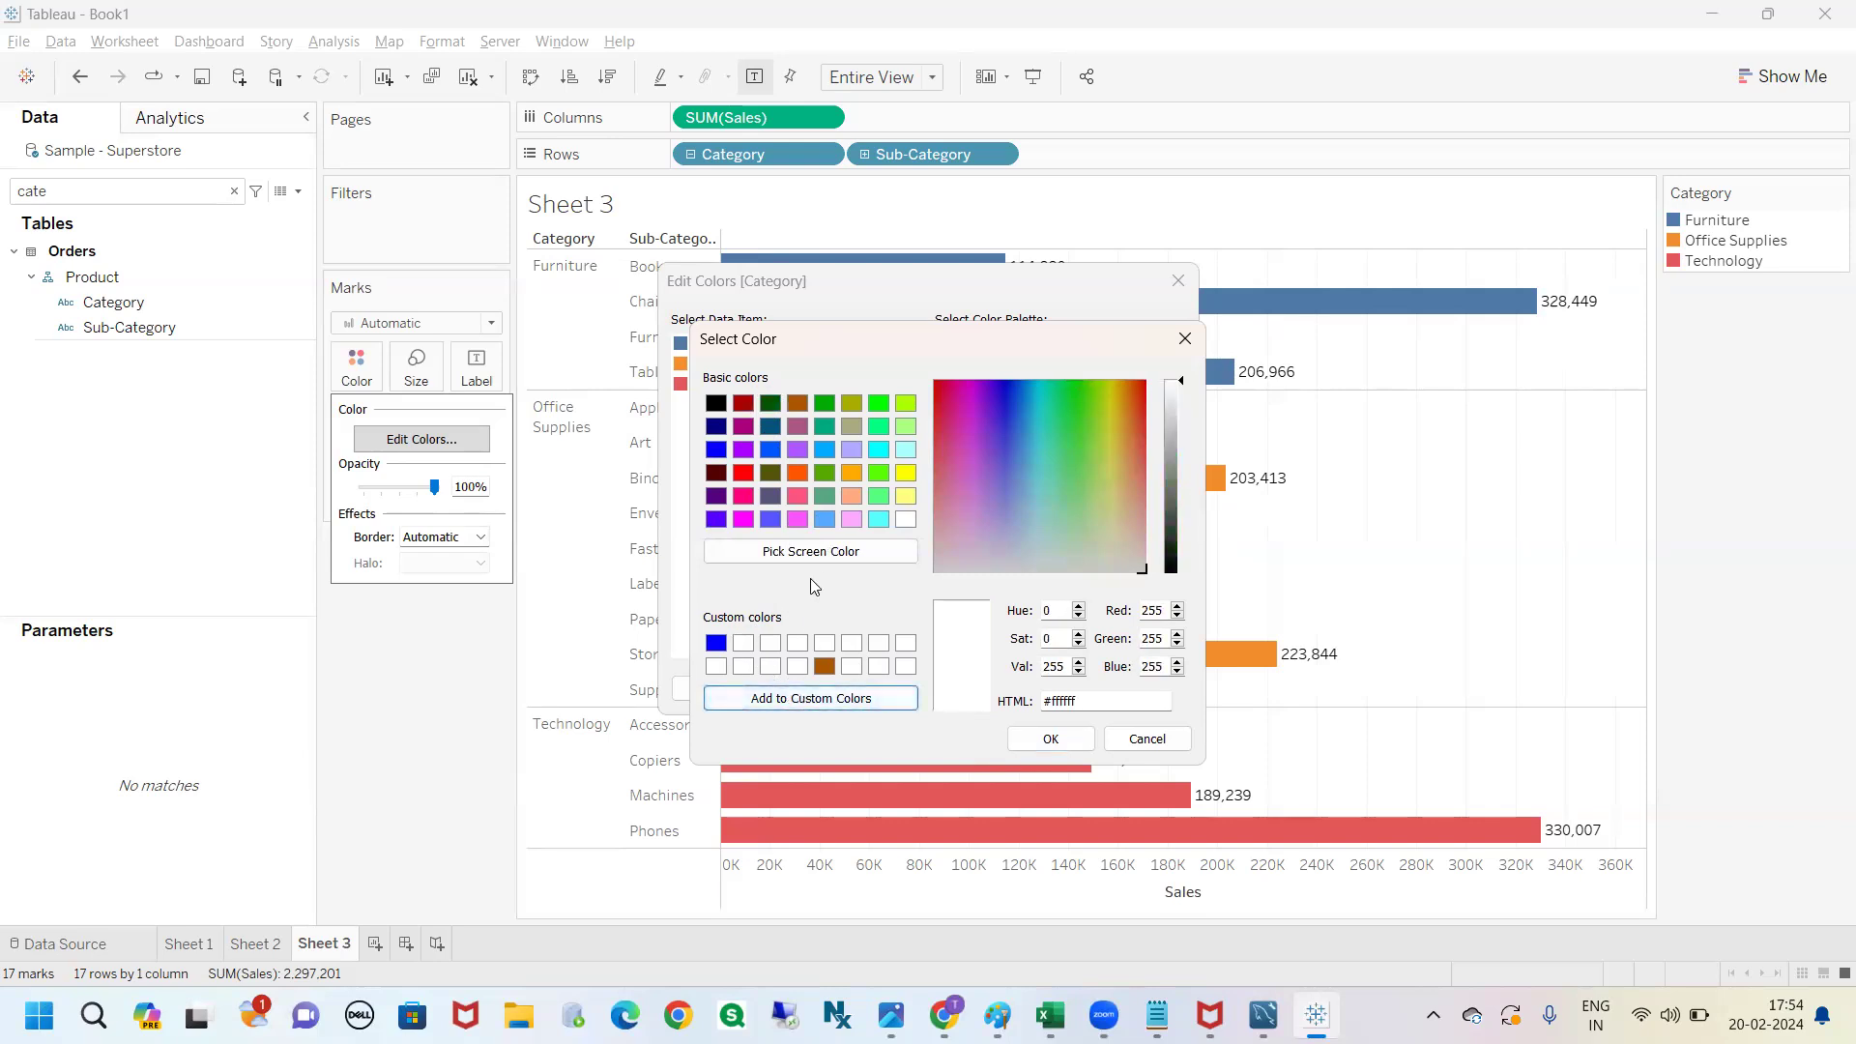
pyautogui.click(1180, 335)
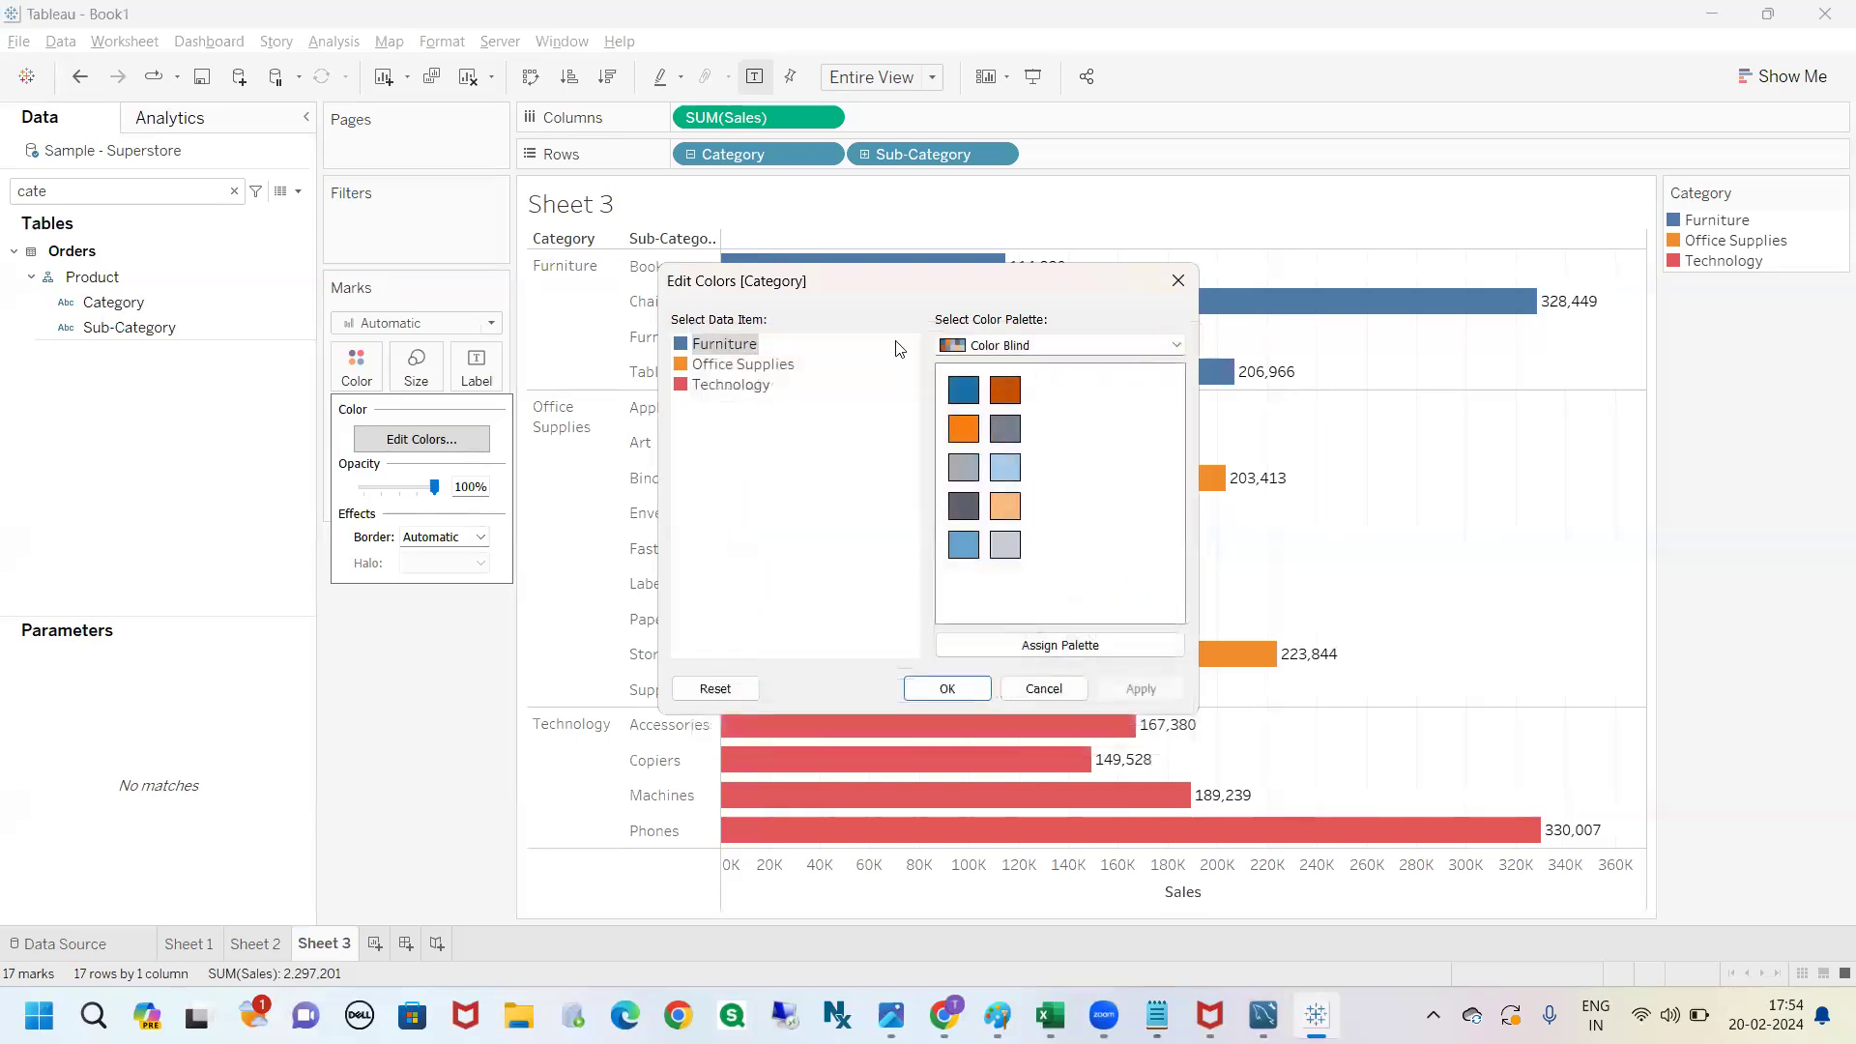
pyautogui.click(1173, 282)
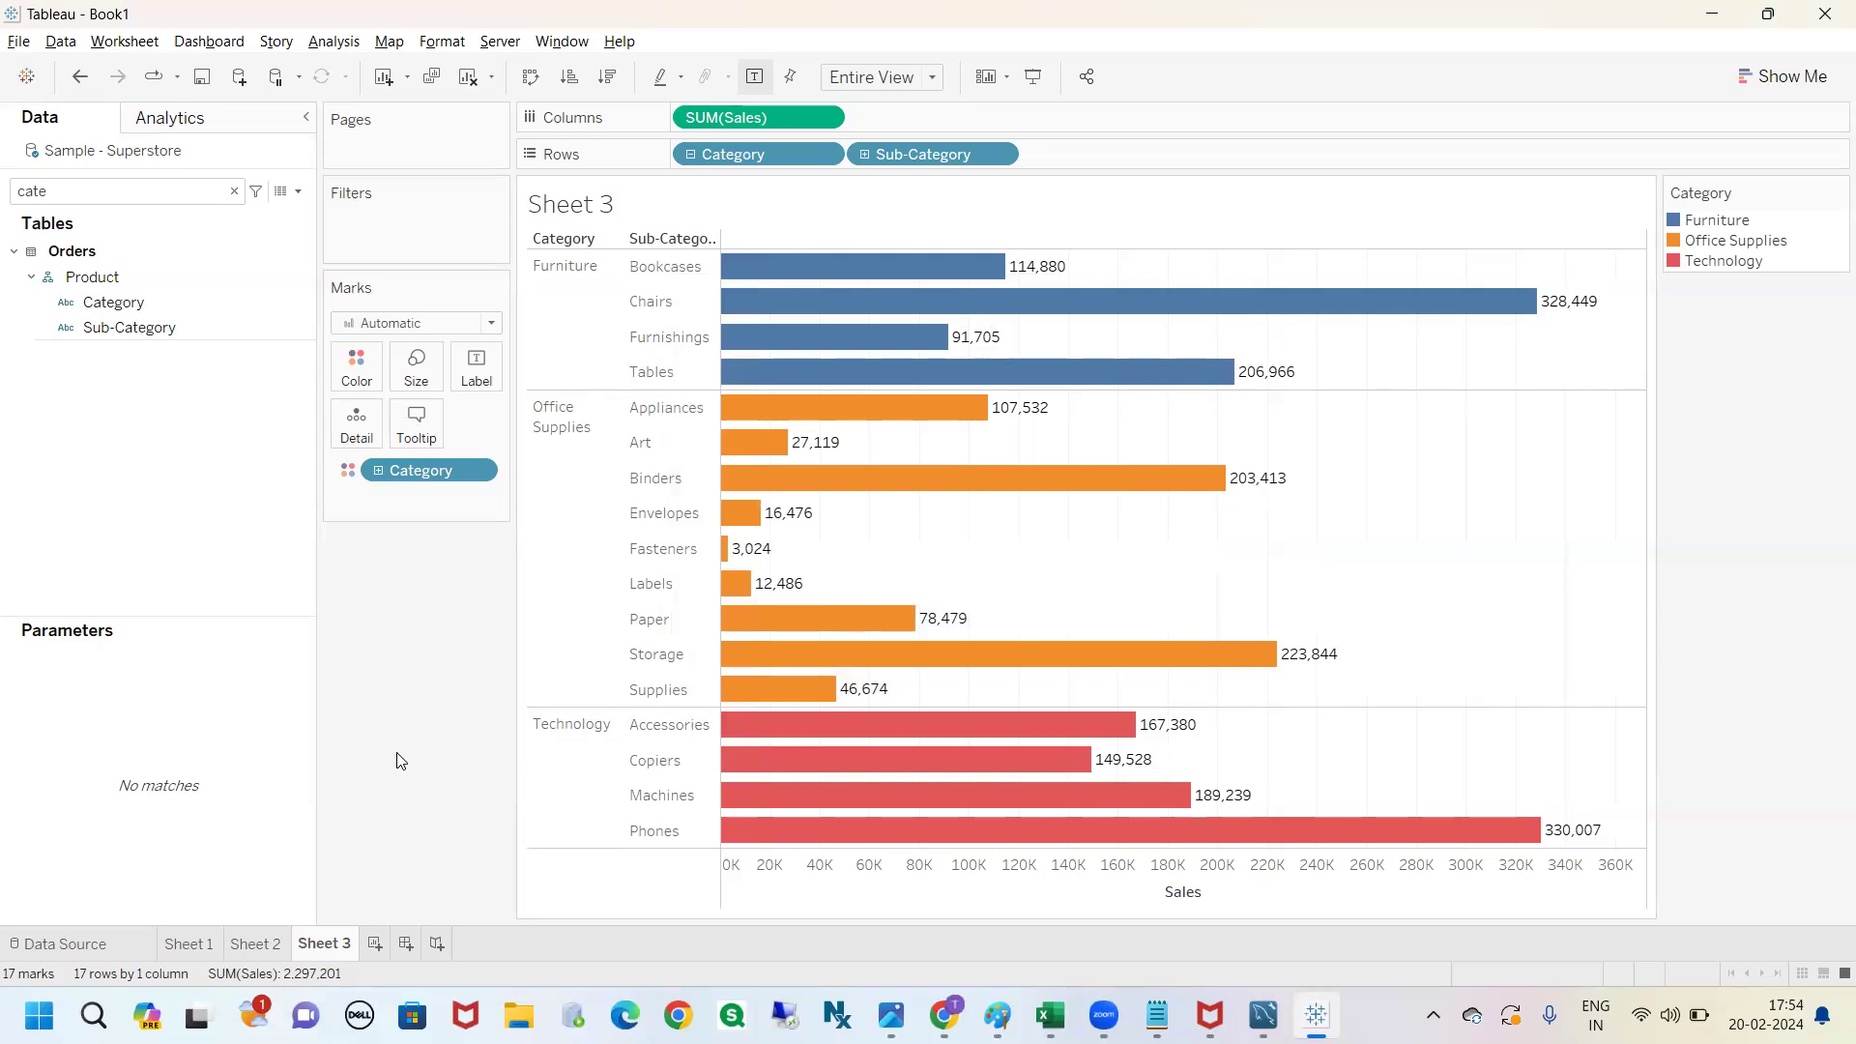
# Replace Category with Sub-Category as the dimension coloring the bars.
pyautogui.click(126, 302)
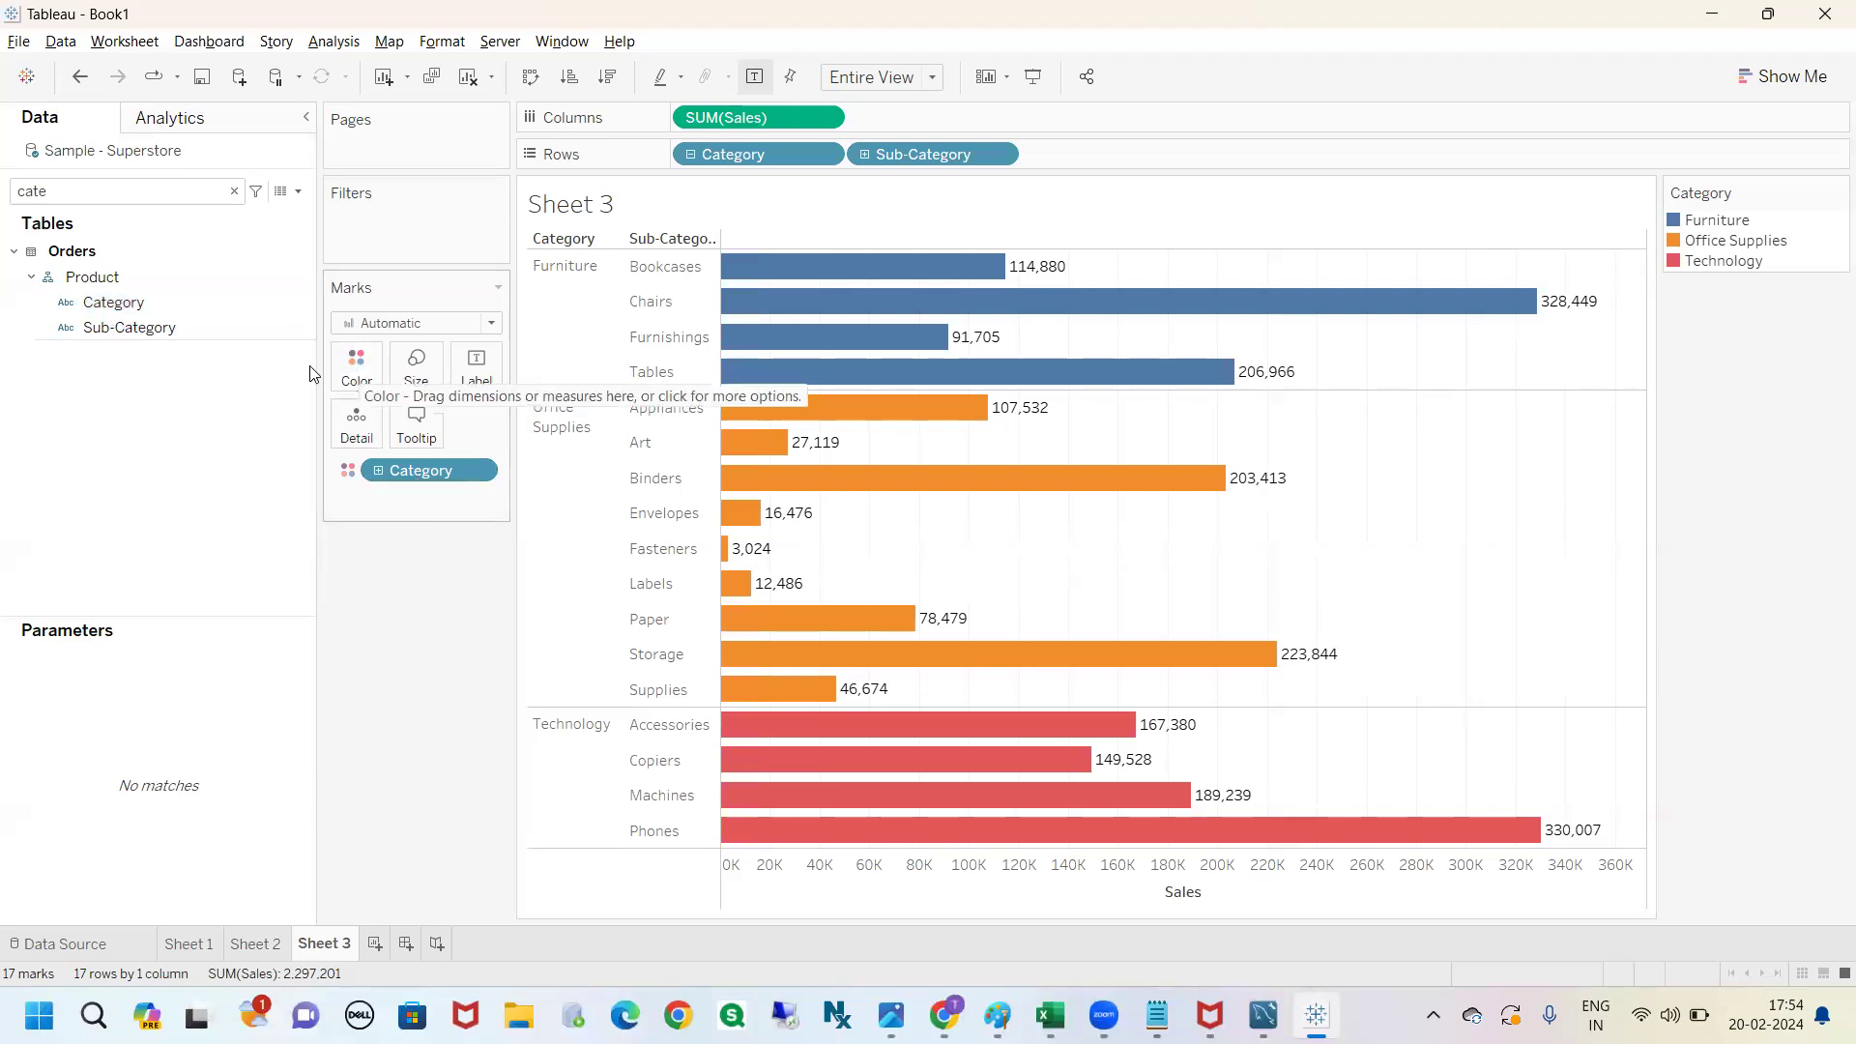
pyautogui.click(134, 336)
pyautogui.moveTo(133, 338); pyautogui.dragTo(349, 370)
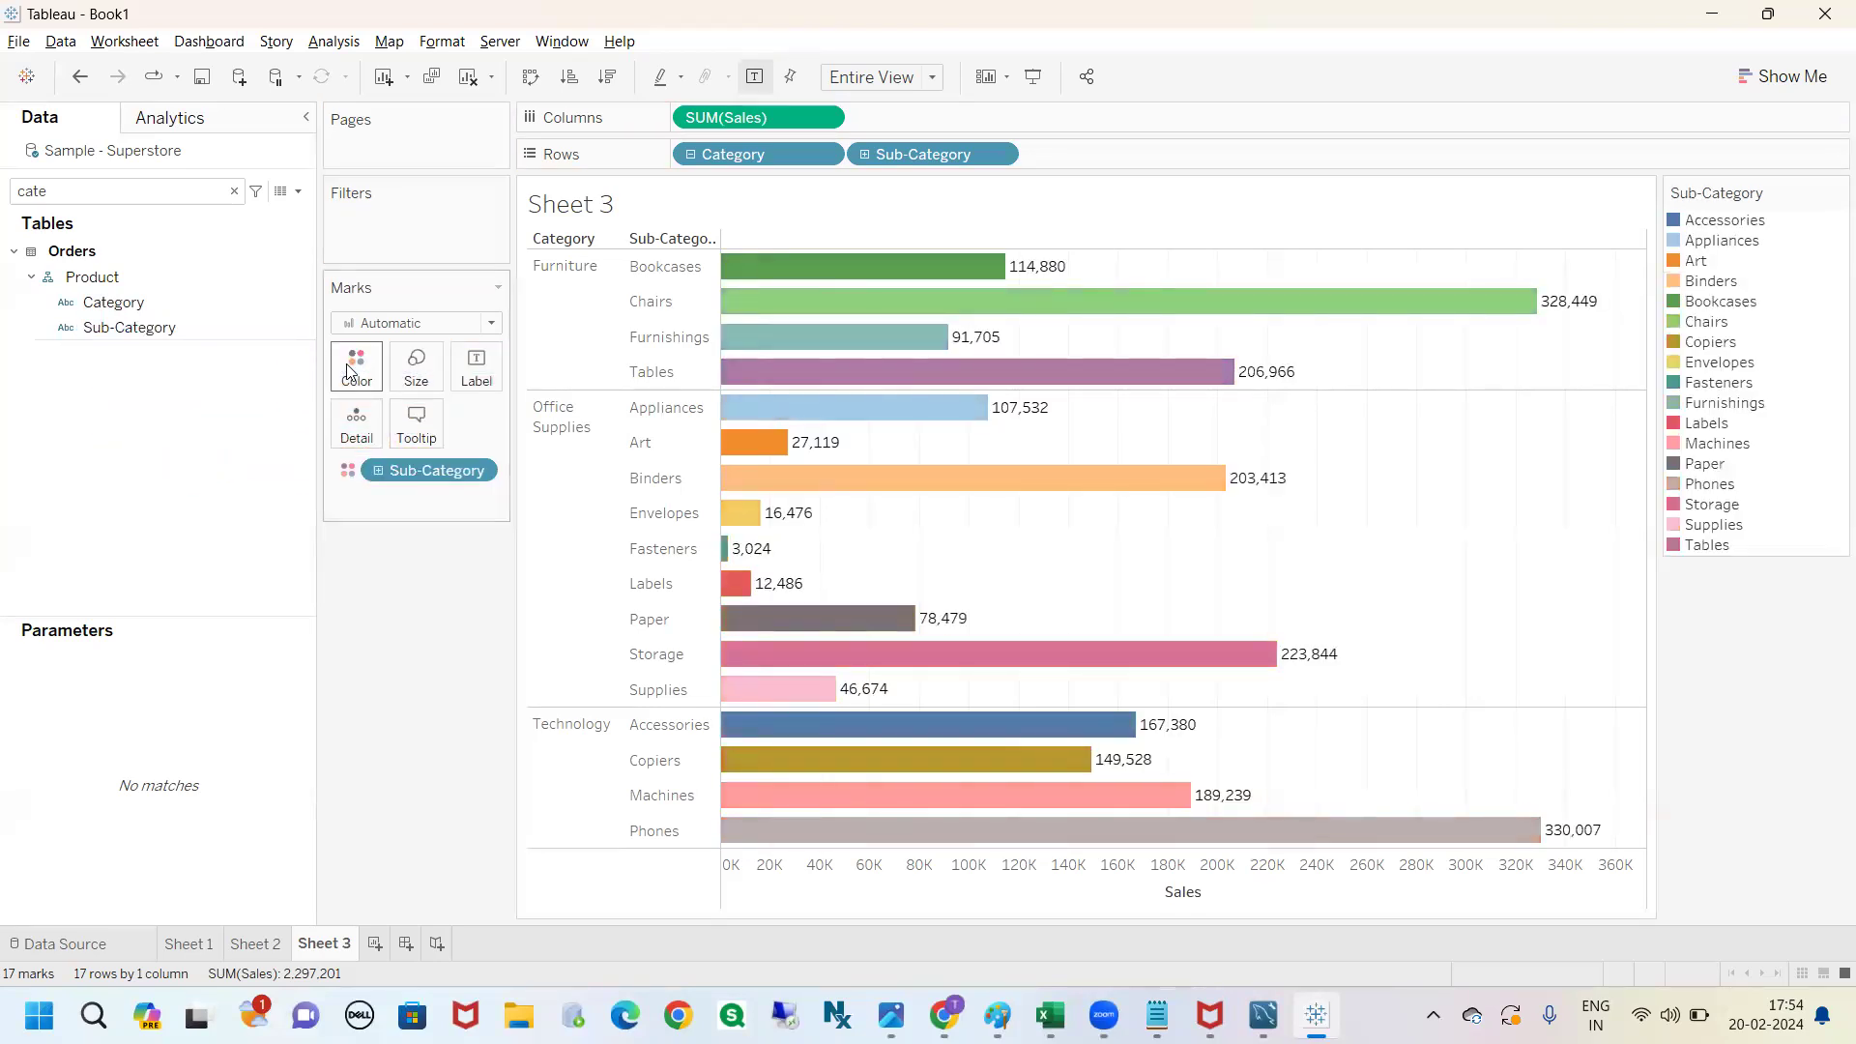
pyautogui.moveTo(365, 488)
pyautogui.mouseDown()
pyautogui.moveTo(420, 548)
pyautogui.moveTo(476, 423)
pyautogui.moveTo(329, 464)
pyautogui.moveTo(331, 507)
pyautogui.mouseUp()
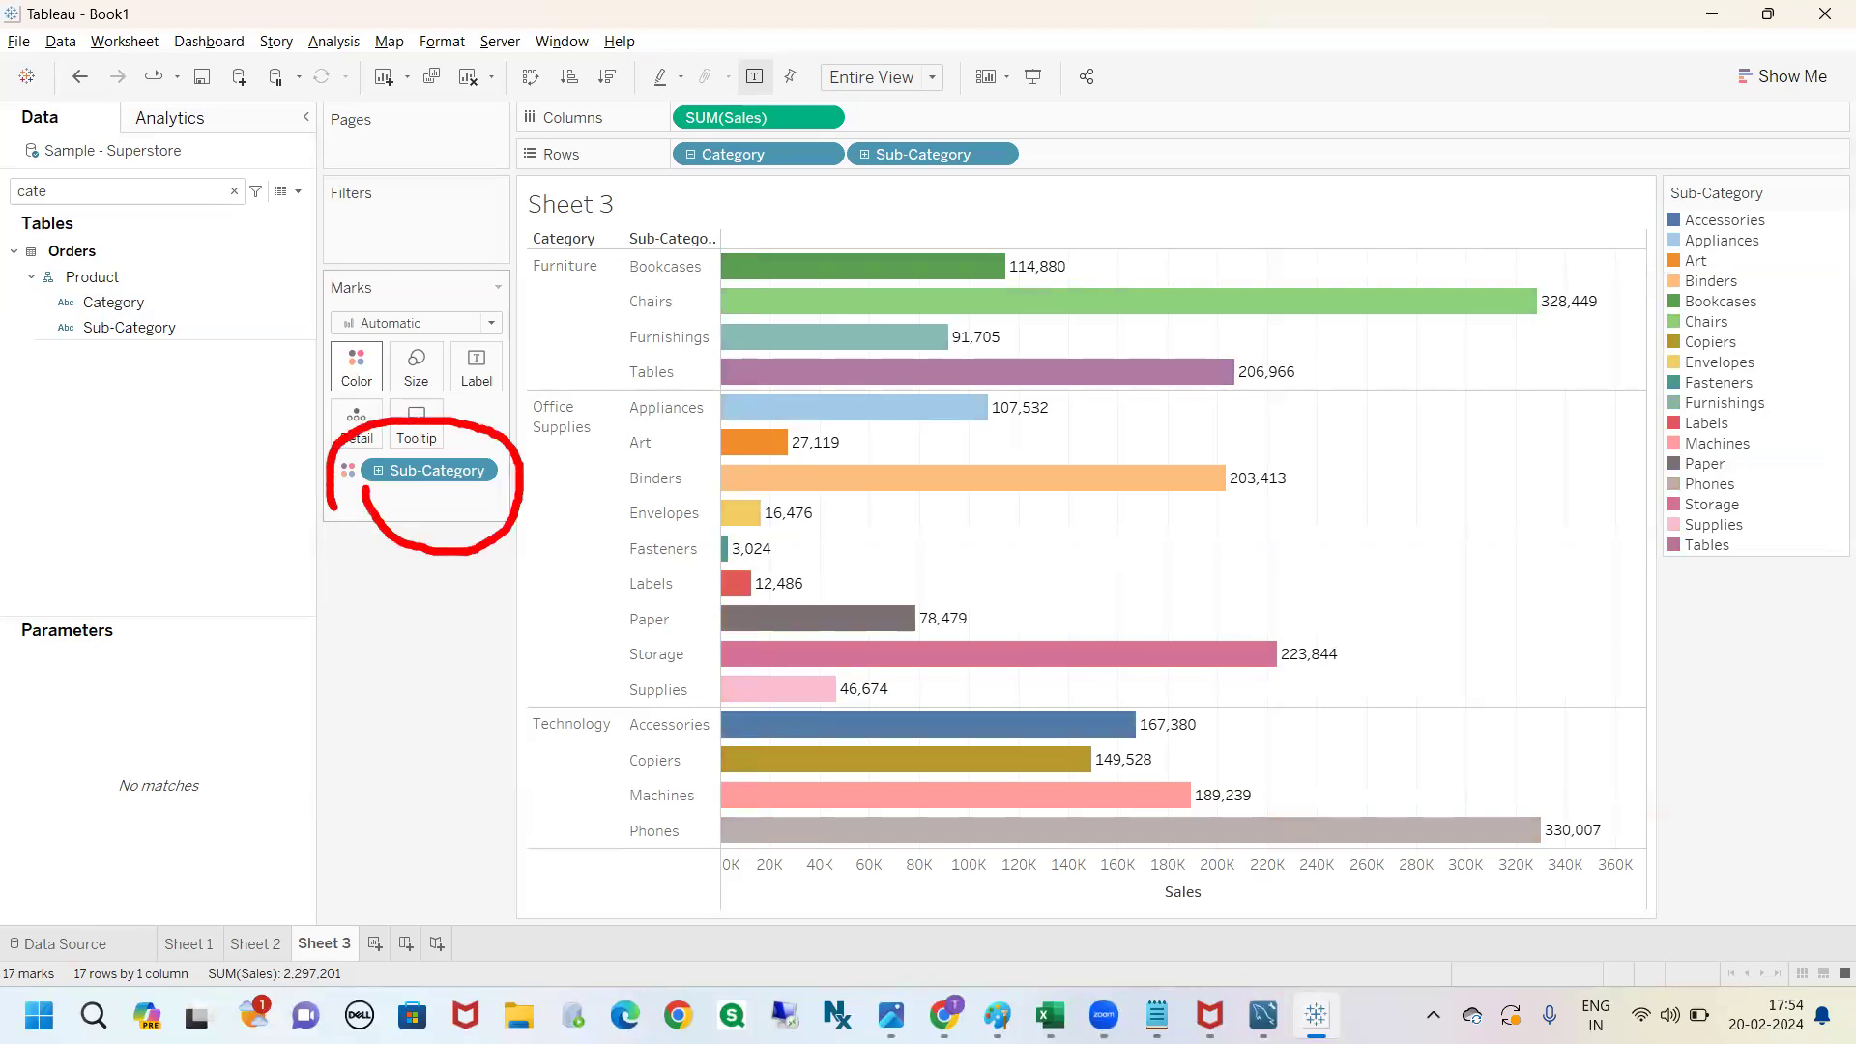
# Switch the bar coloring back to the Category dimension.
pyautogui.moveTo(156, 299)
pyautogui.mouseDown()
pyautogui.moveTo(246, 364)
pyautogui.moveTo(353, 368)
pyautogui.mouseUp()
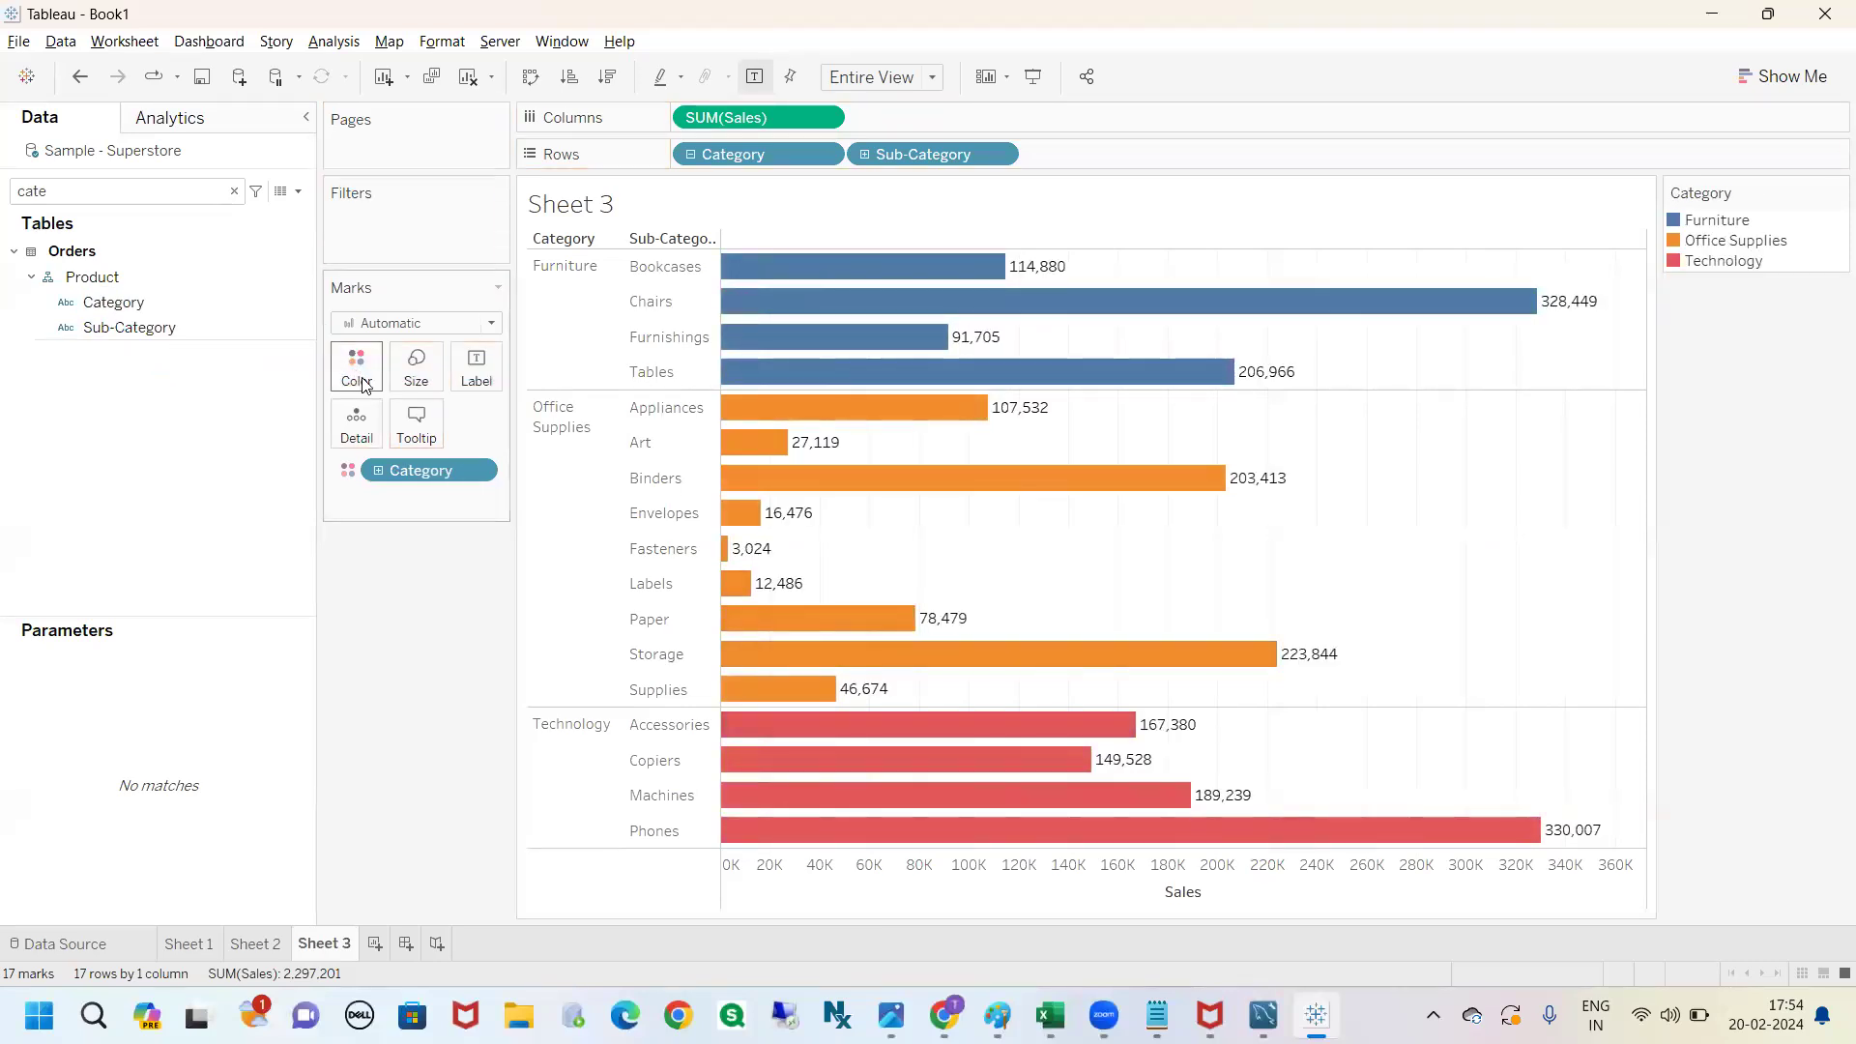
pyautogui.moveTo(353, 465)
pyautogui.mouseDown()
pyautogui.moveTo(302, 488)
pyautogui.moveTo(488, 491)
pyautogui.moveTo(379, 435)
pyautogui.moveTo(307, 460)
pyautogui.mouseUp()
pyautogui.moveTo(365, 517)
pyautogui.mouseDown()
pyautogui.moveTo(391, 688)
pyautogui.moveTo(437, 640)
pyautogui.mouseUp()
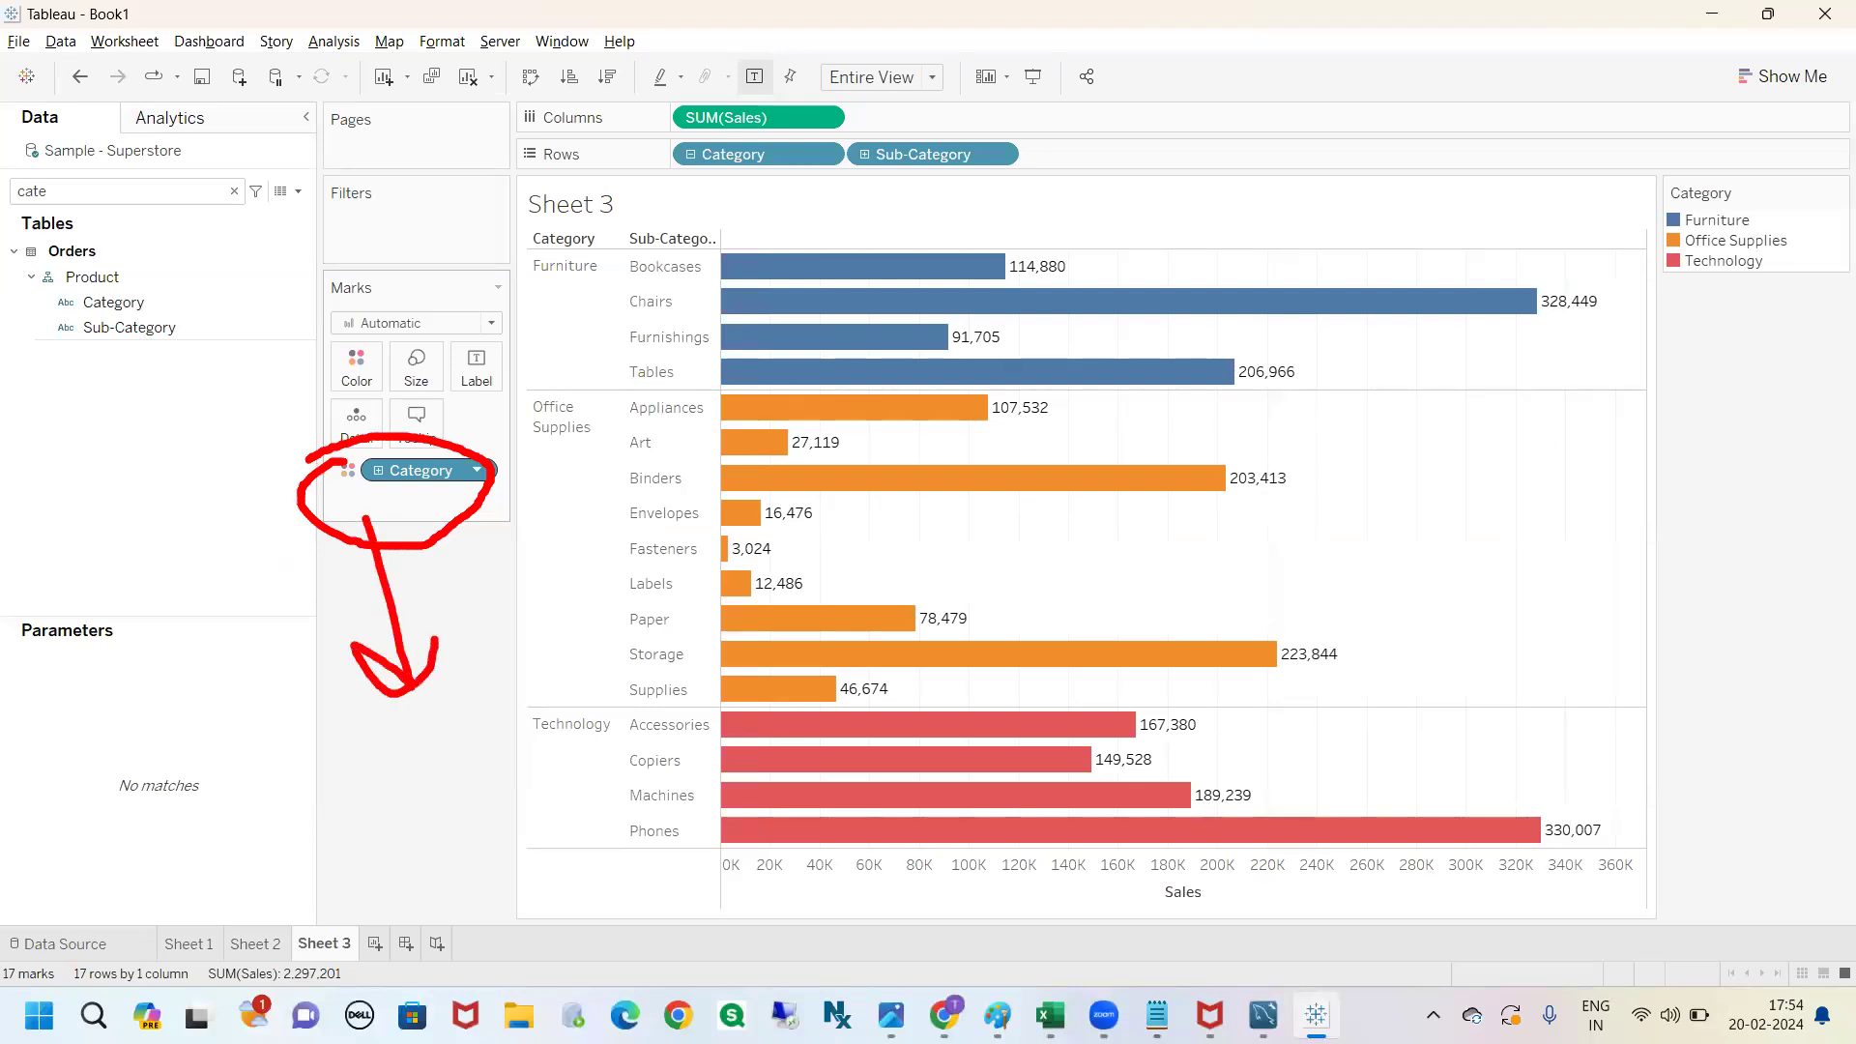
pyautogui.press('Escape')
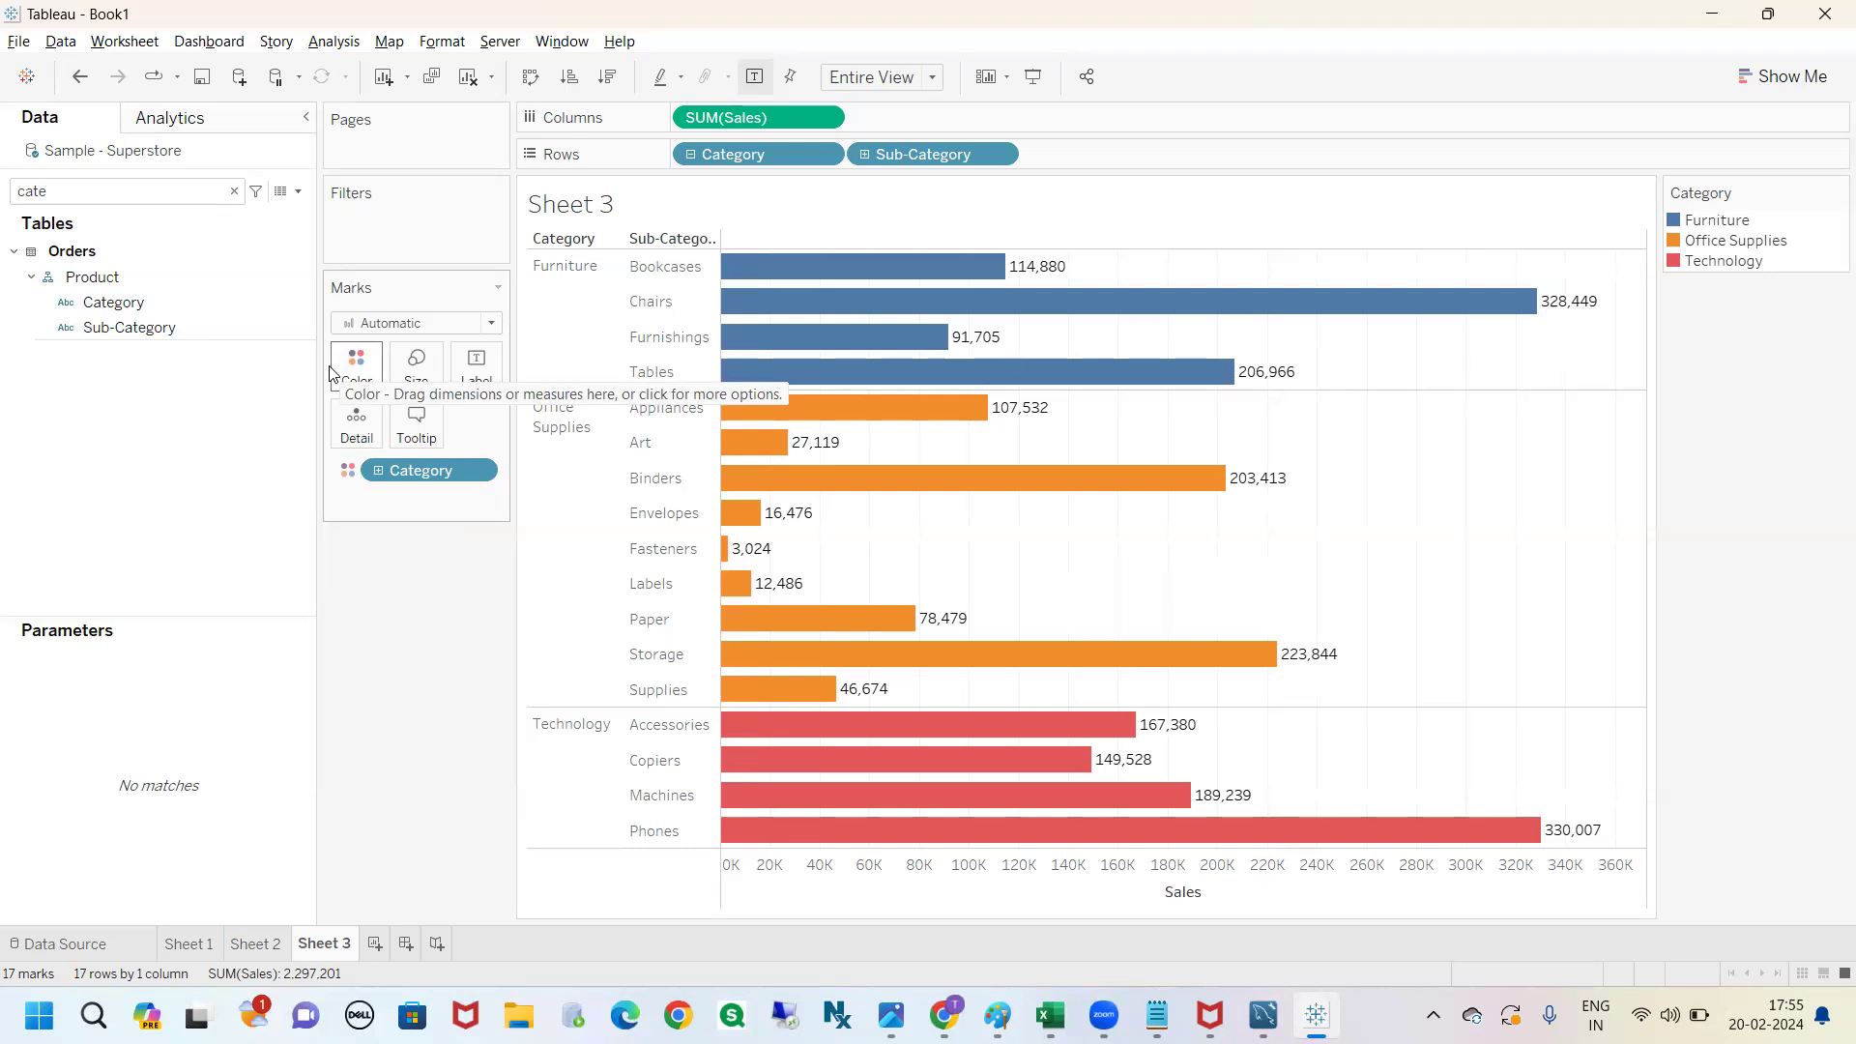
# Add Sub-Category as a detail and turn it into a second color dimension alongside Category.
pyautogui.click(111, 331)
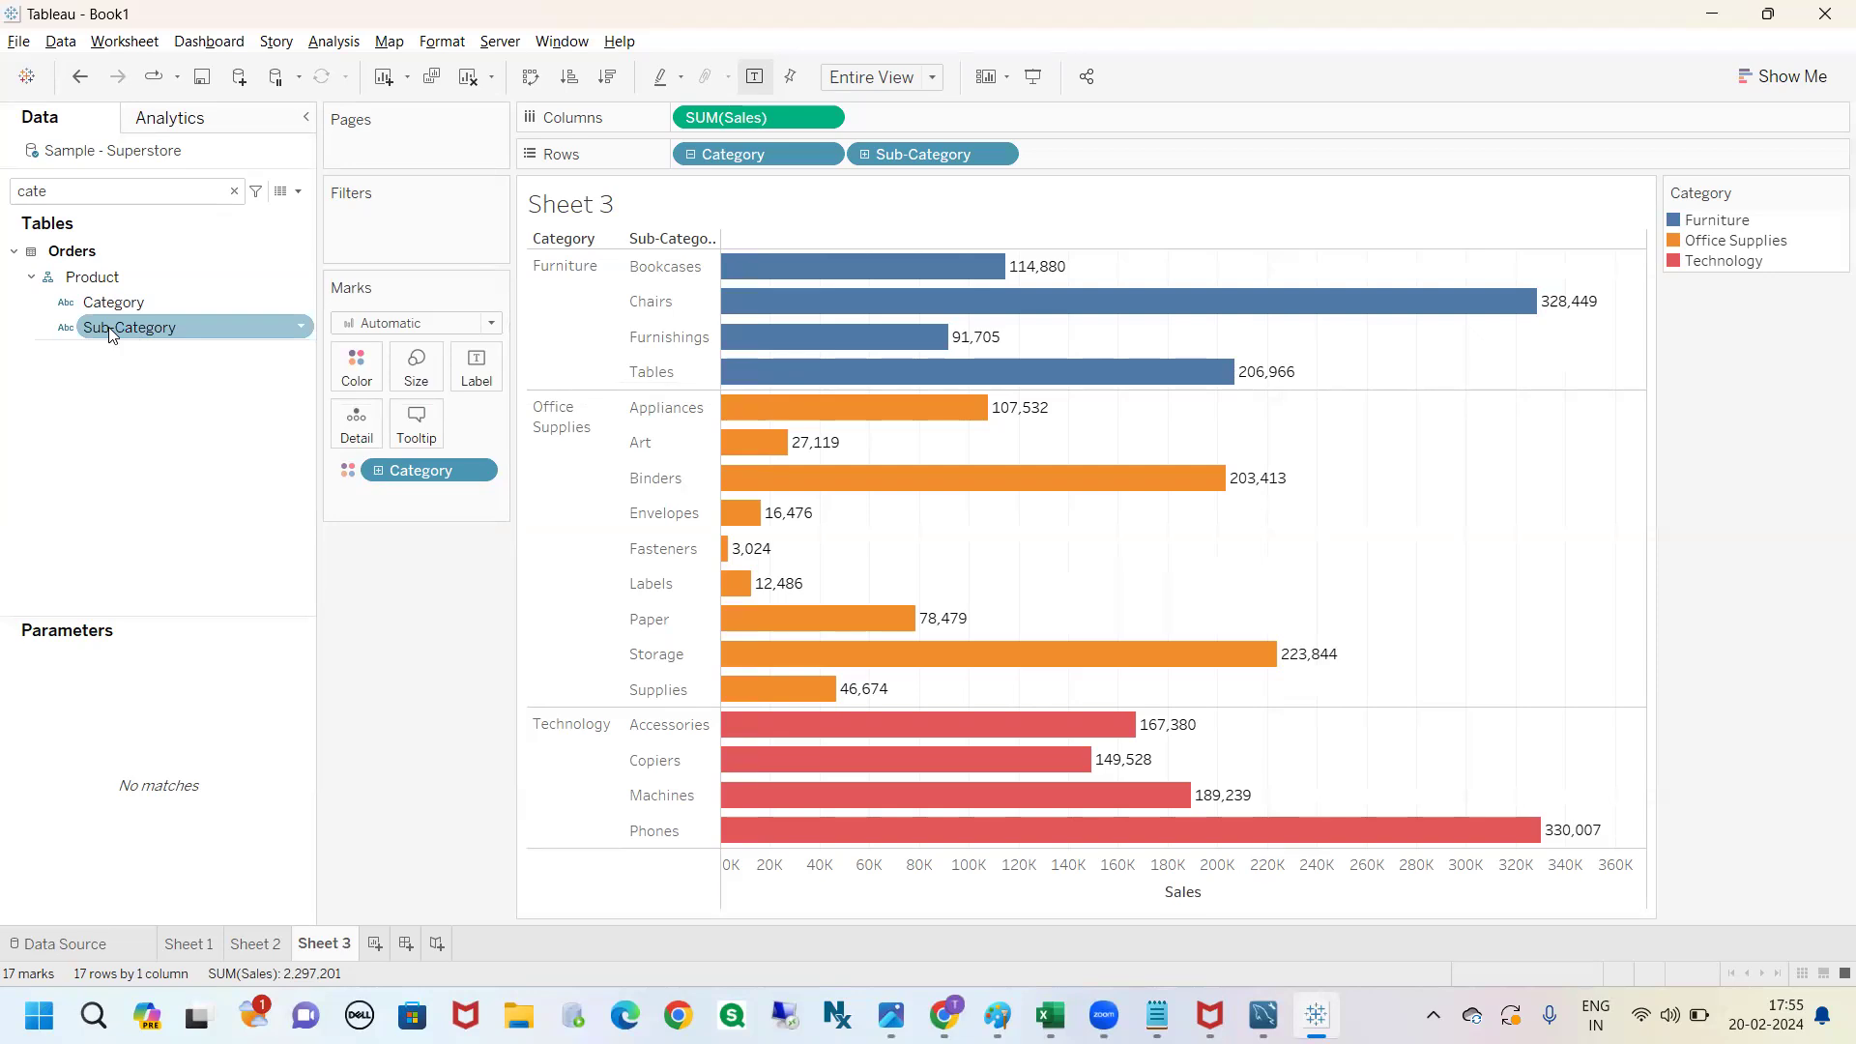
pyautogui.moveTo(112, 330); pyautogui.dragTo(348, 431)
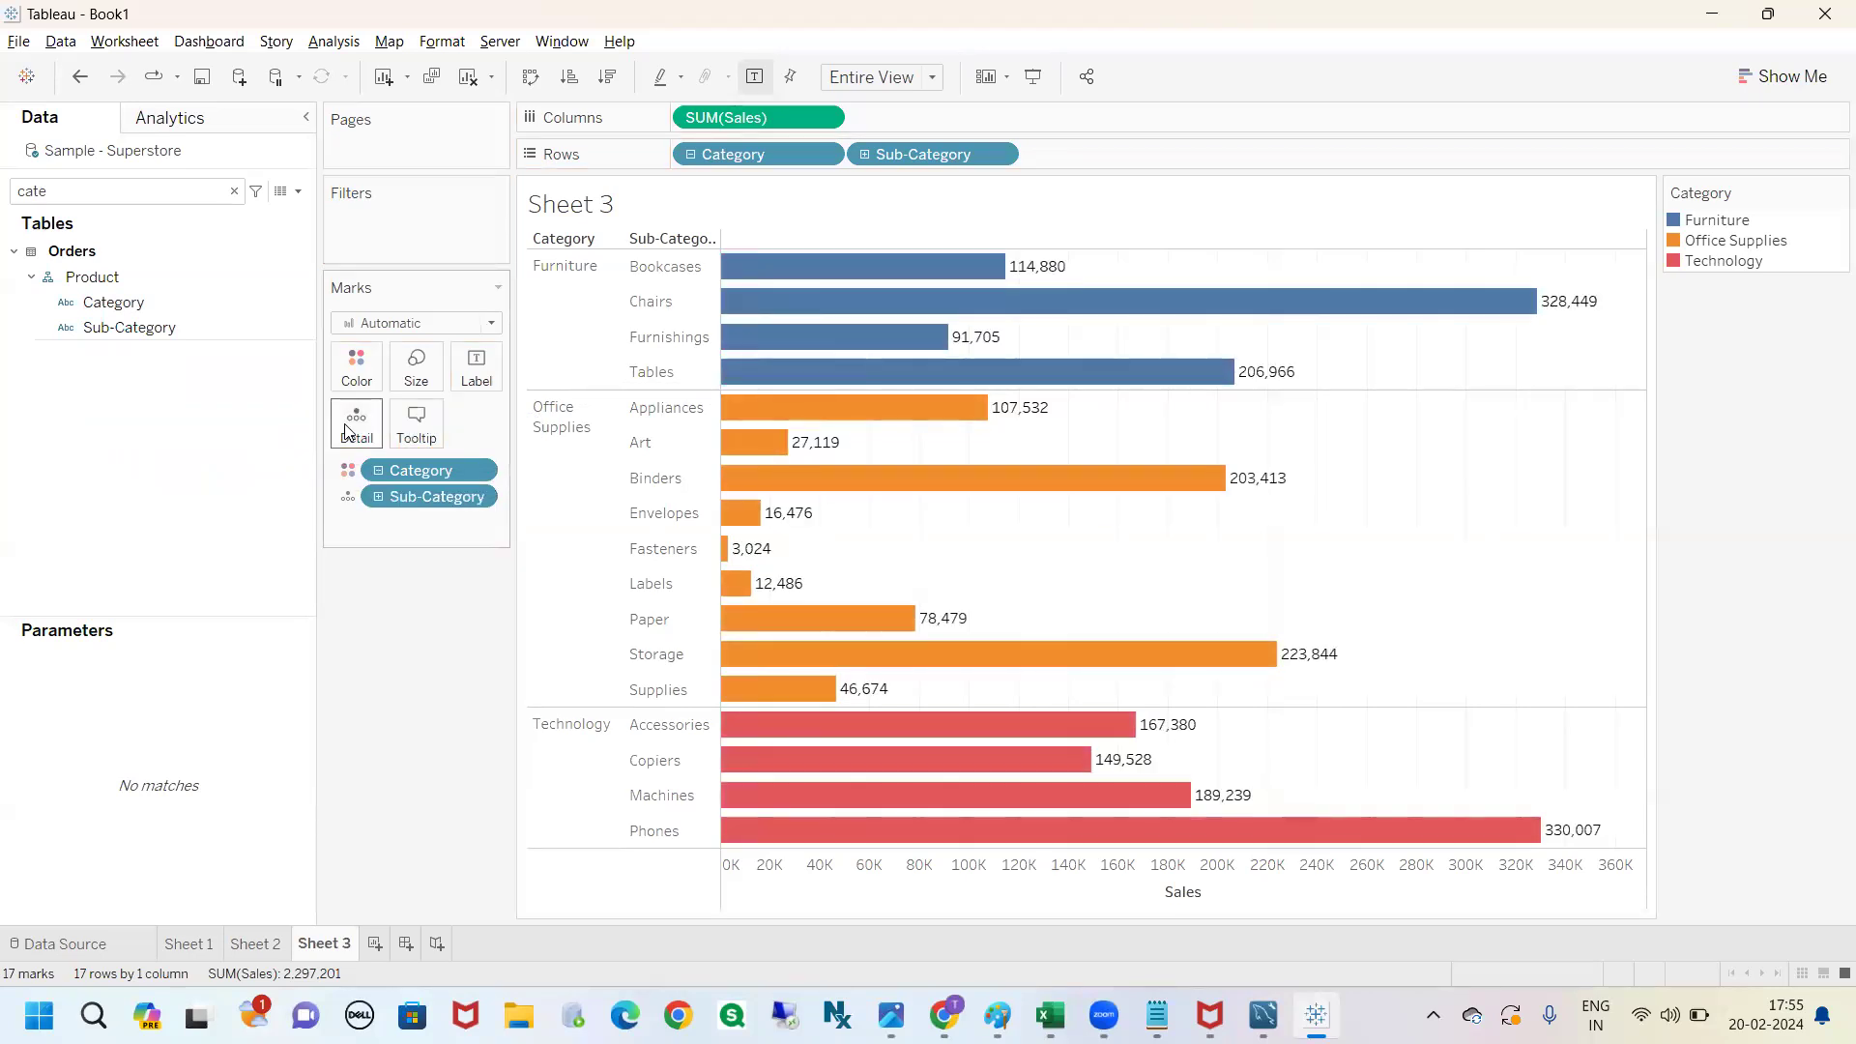
pyautogui.click(348, 497)
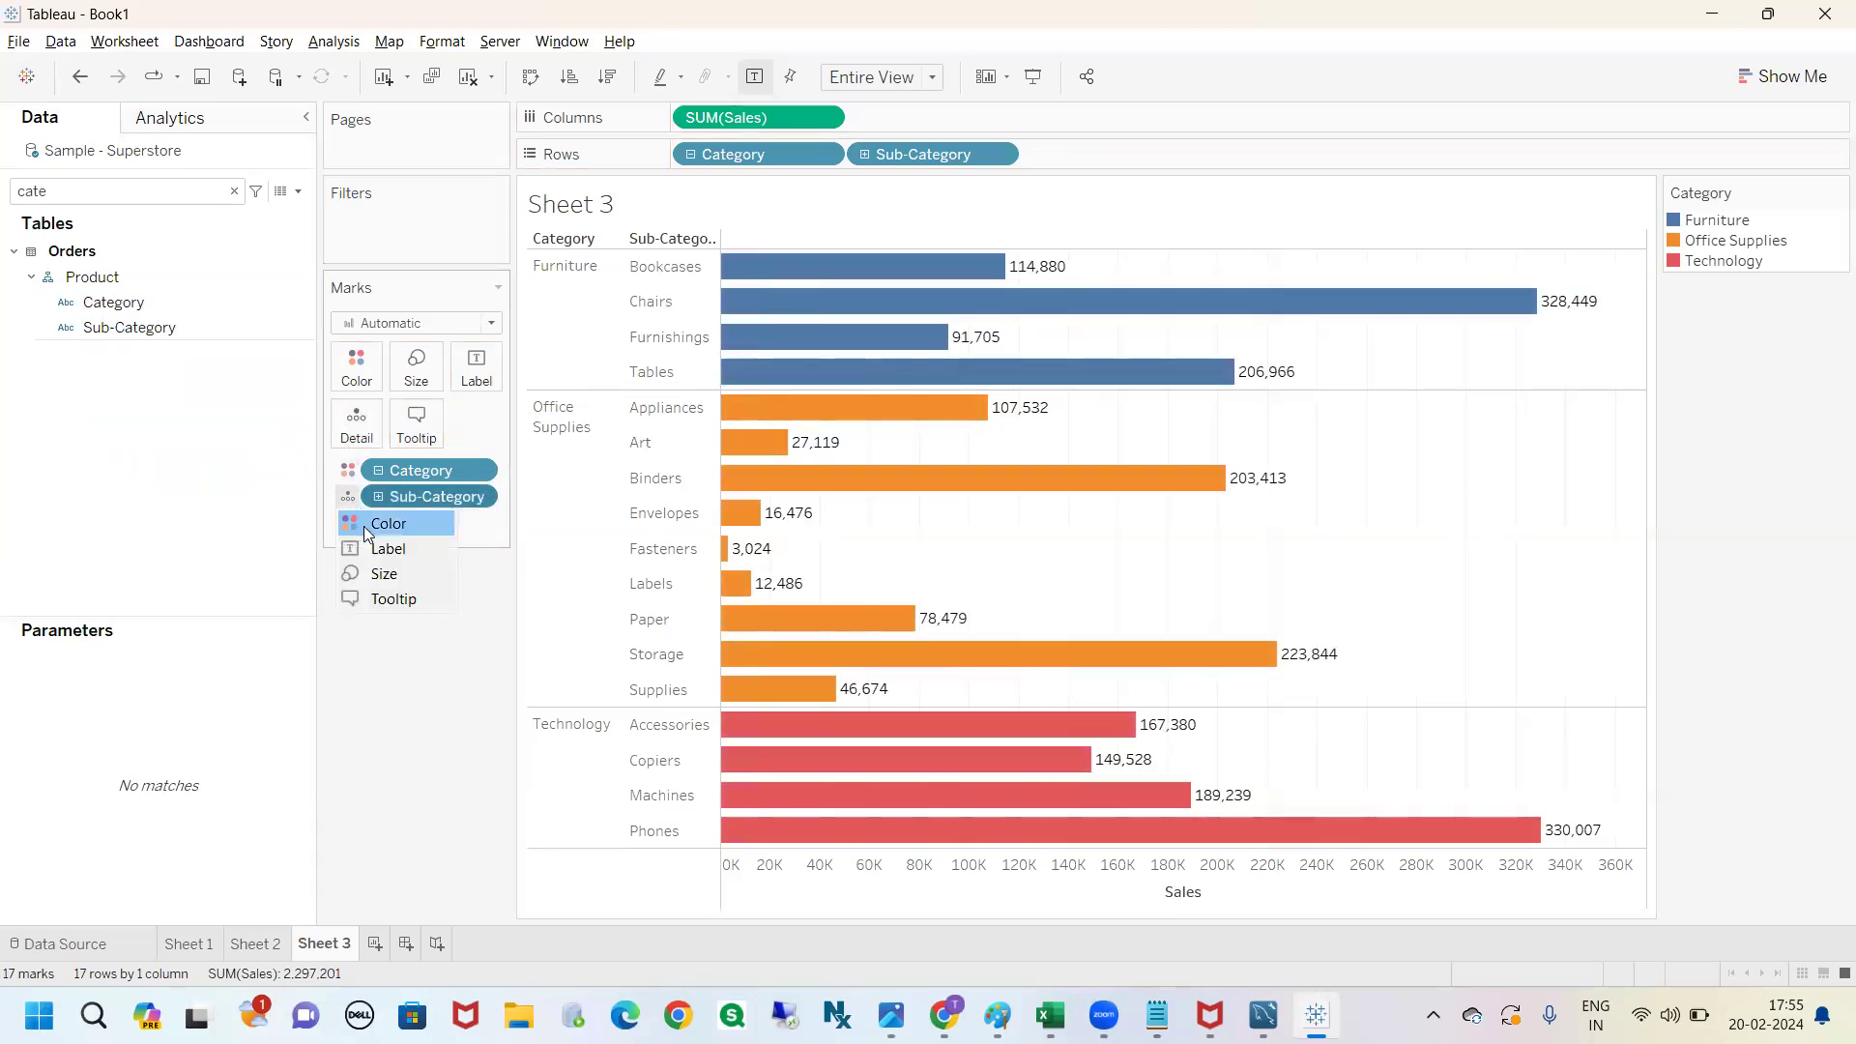
pyautogui.click(364, 526)
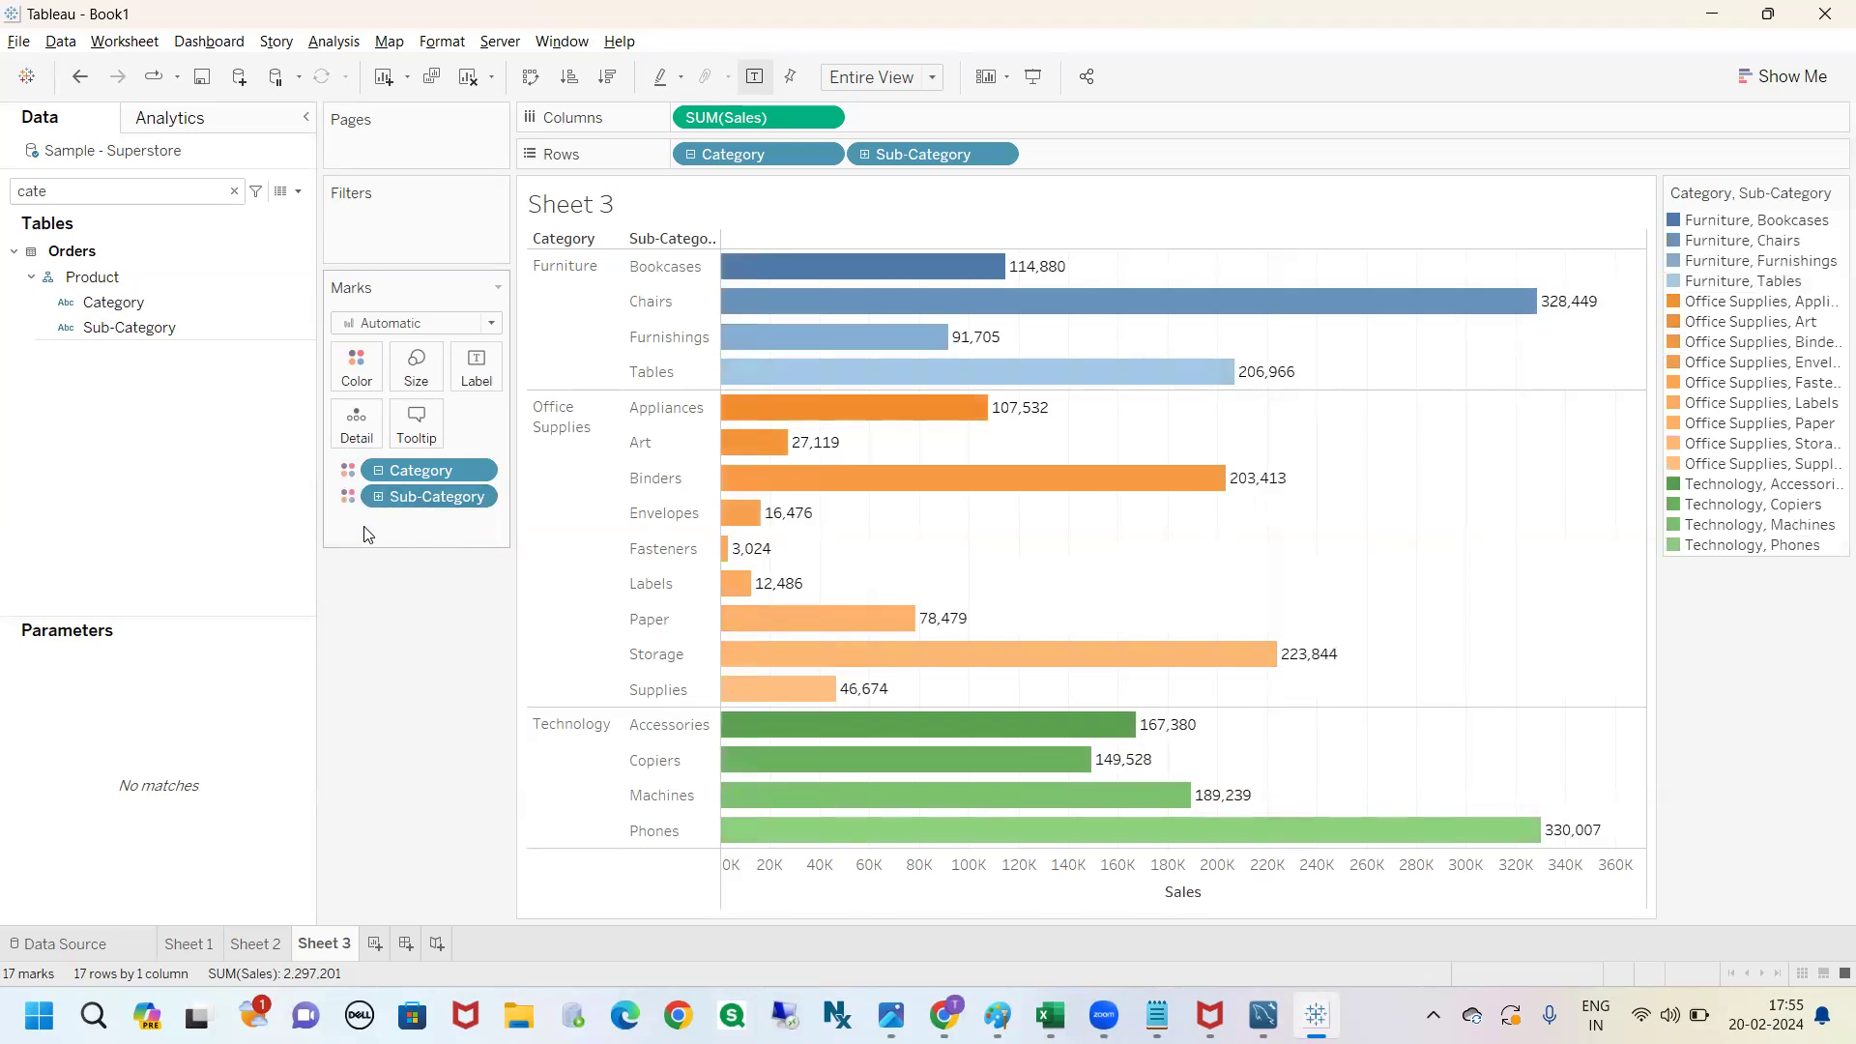
pyautogui.moveTo(330, 471)
pyautogui.mouseDown()
pyautogui.moveTo(249, 495)
pyautogui.moveTo(249, 528)
pyautogui.mouseUp()
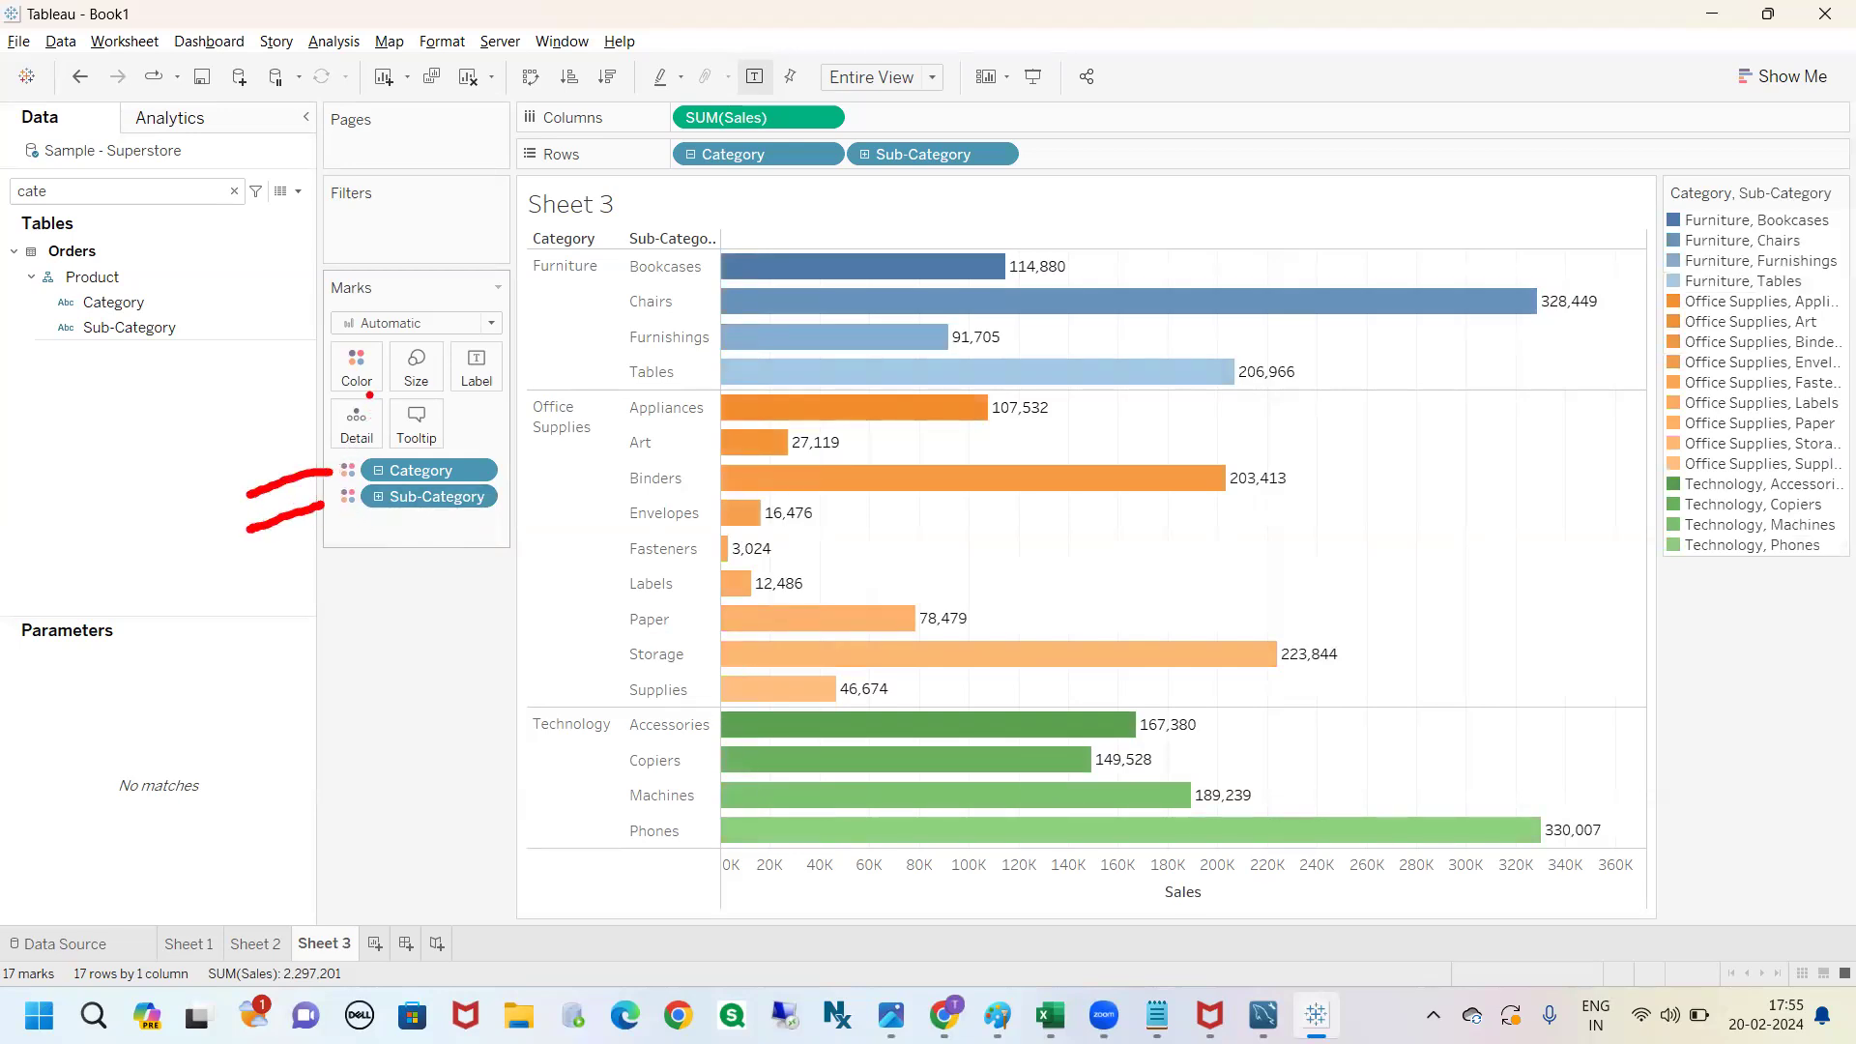
pyautogui.moveTo(312, 457)
pyautogui.mouseDown()
pyautogui.moveTo(322, 498)
pyautogui.moveTo(302, 534)
pyautogui.mouseUp()
pyautogui.press('Escape')
# Remove the combined coloring and color the bars by Sub-Category alone.
pyautogui.moveTo(423, 500); pyautogui.dragTo(363, 594)
pyautogui.moveTo(133, 343); pyautogui.dragTo(353, 370)
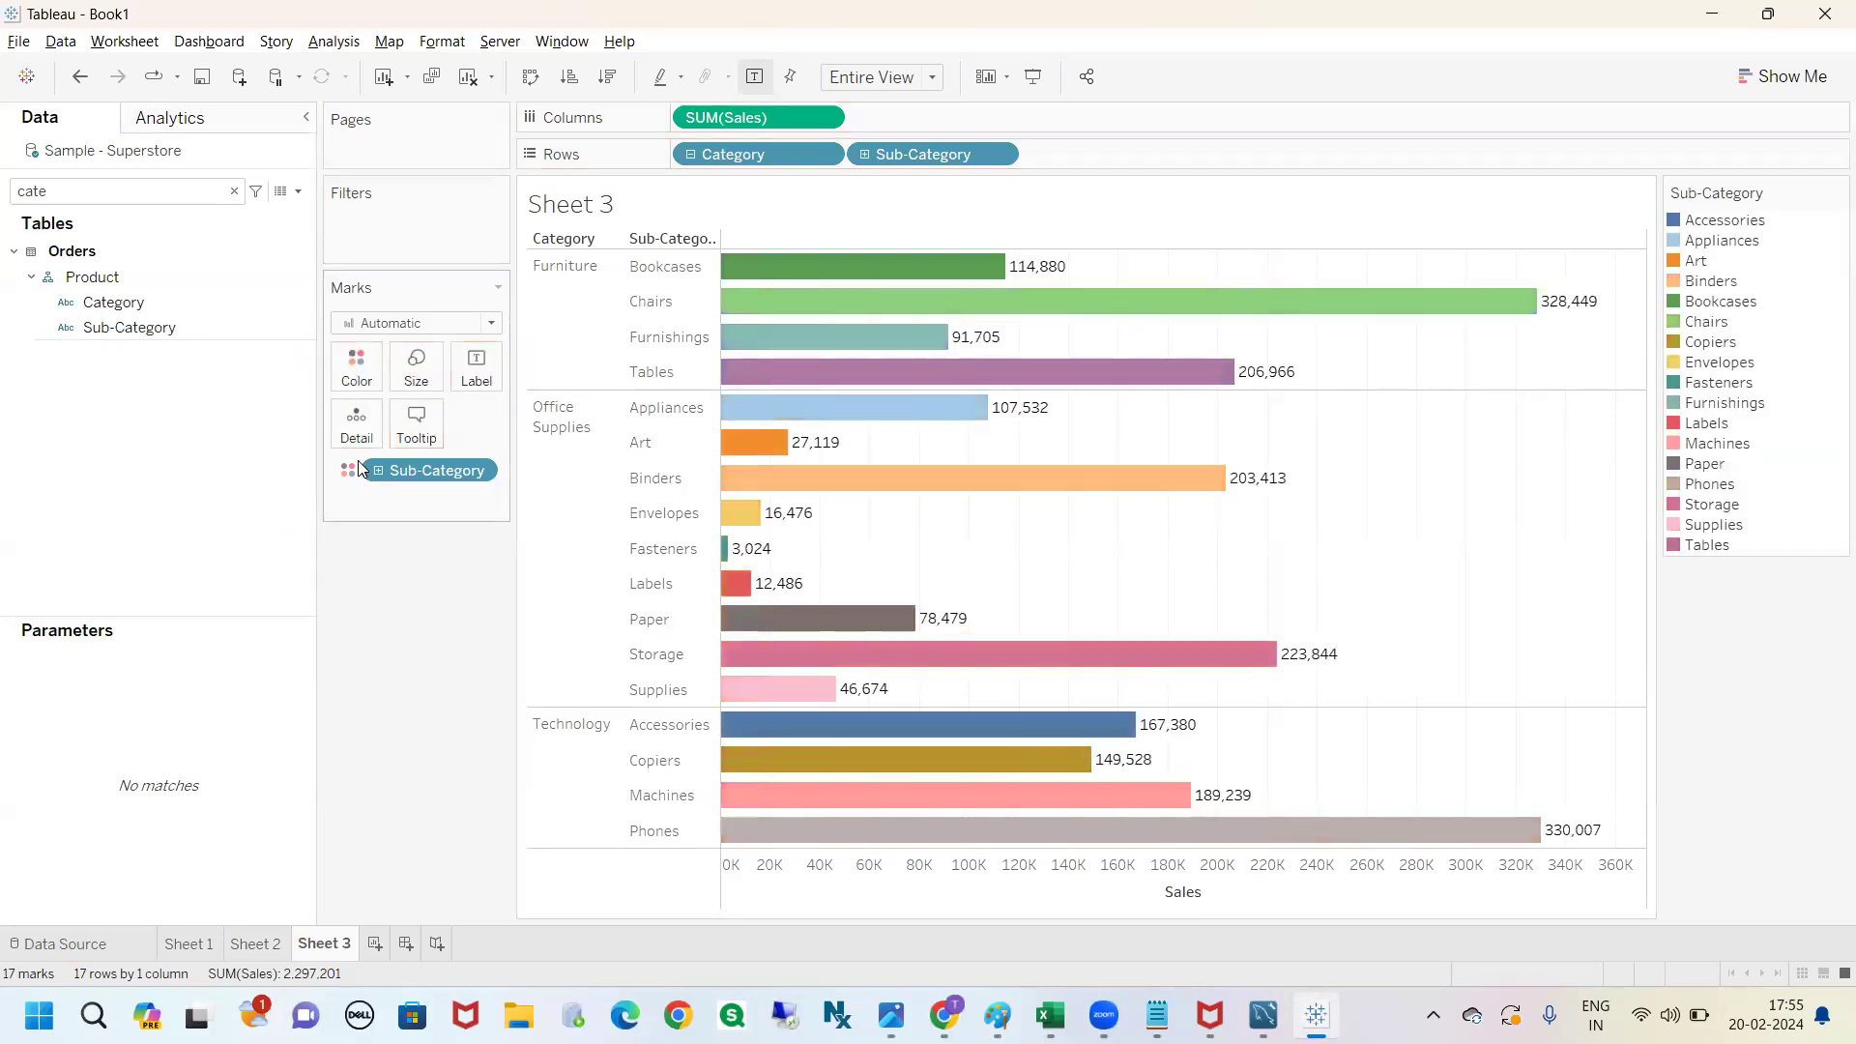
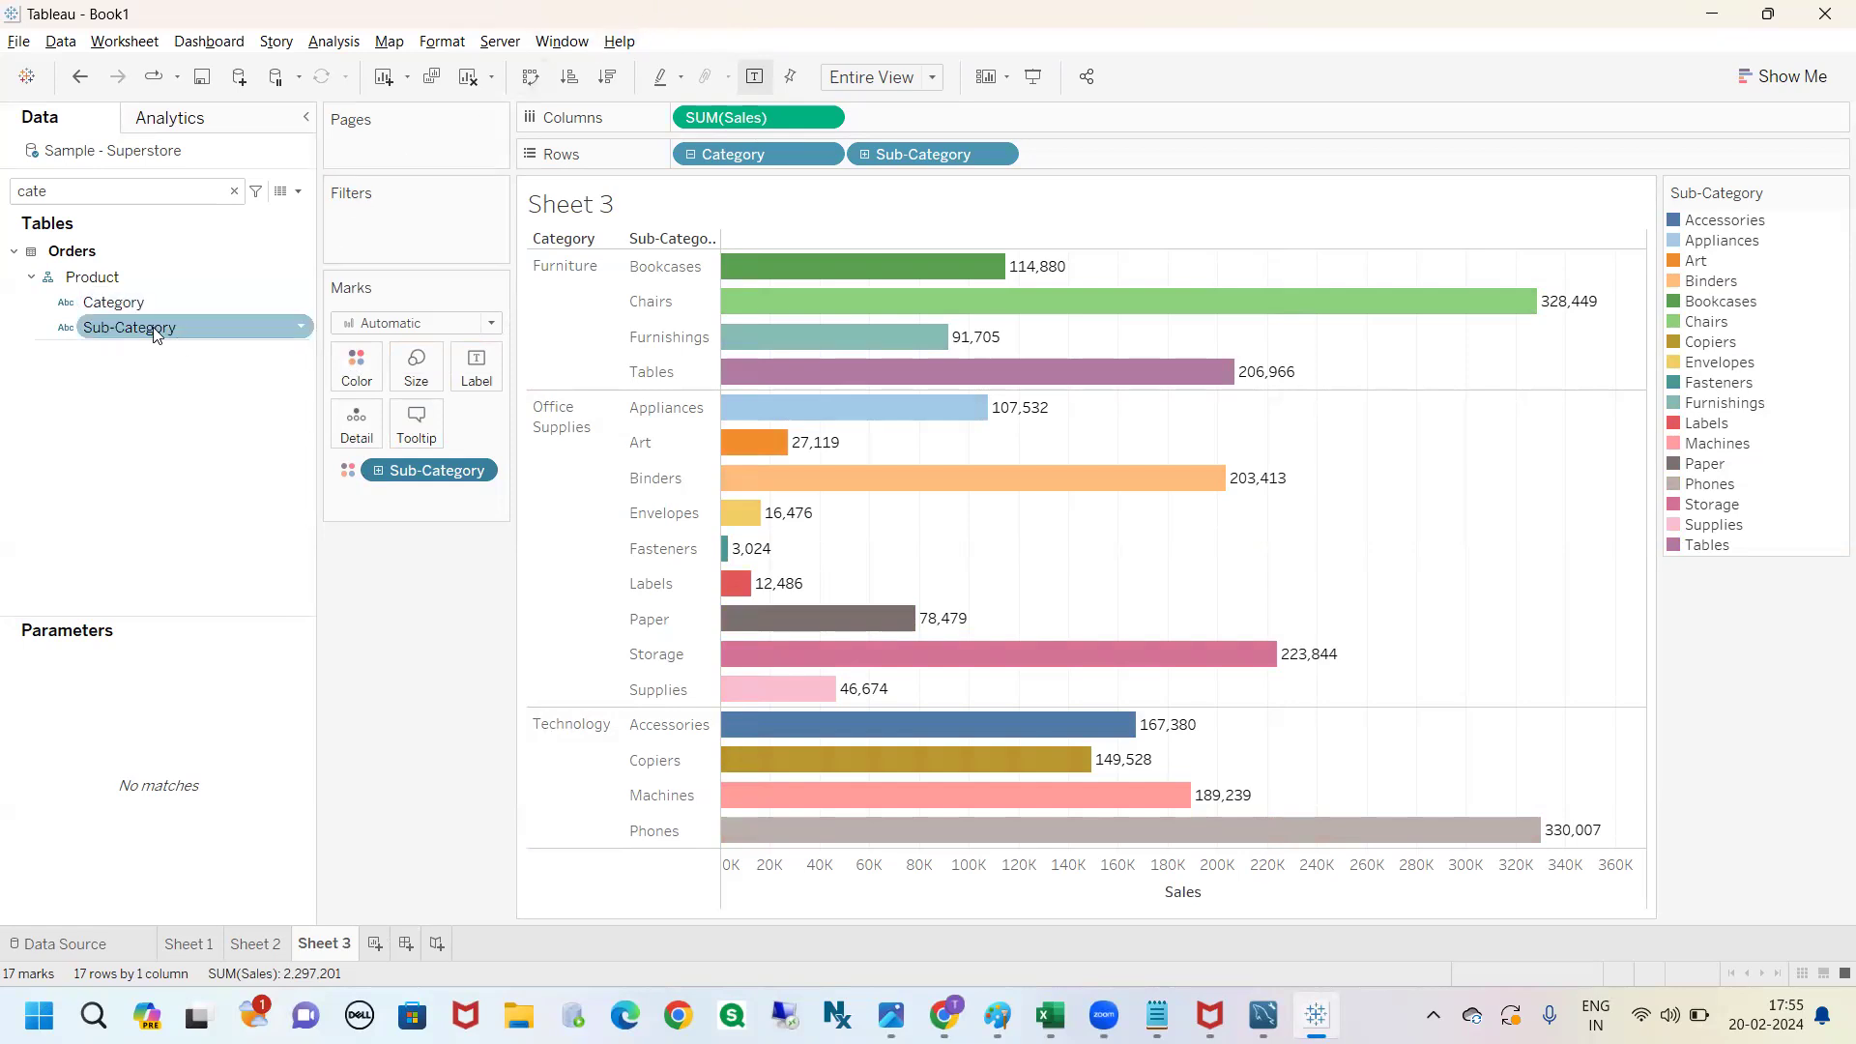
# Create a new worksheet, find the Sales field, place it on Rows and show the mark labels.
pyautogui.click(375, 947)
pyautogui.doubleClick(132, 191)
pyautogui.write('sal')
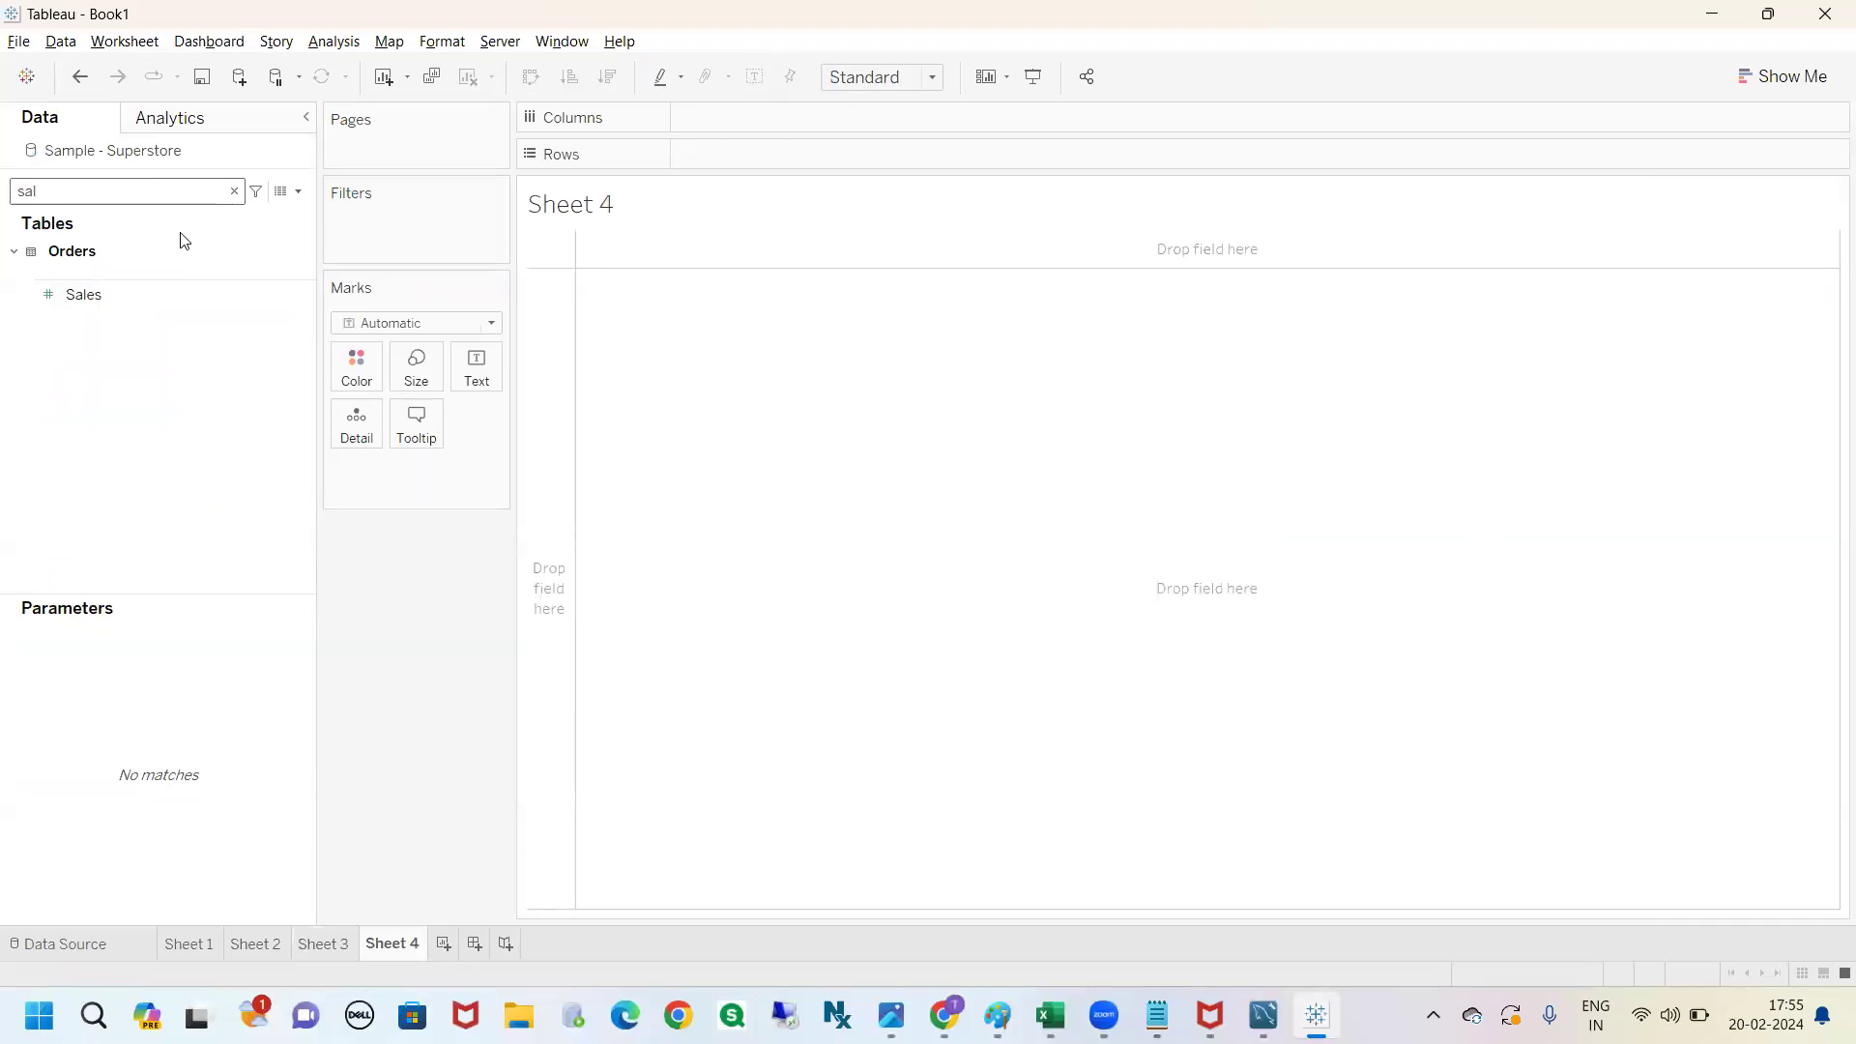
pyautogui.moveTo(133, 293); pyautogui.dragTo(730, 154)
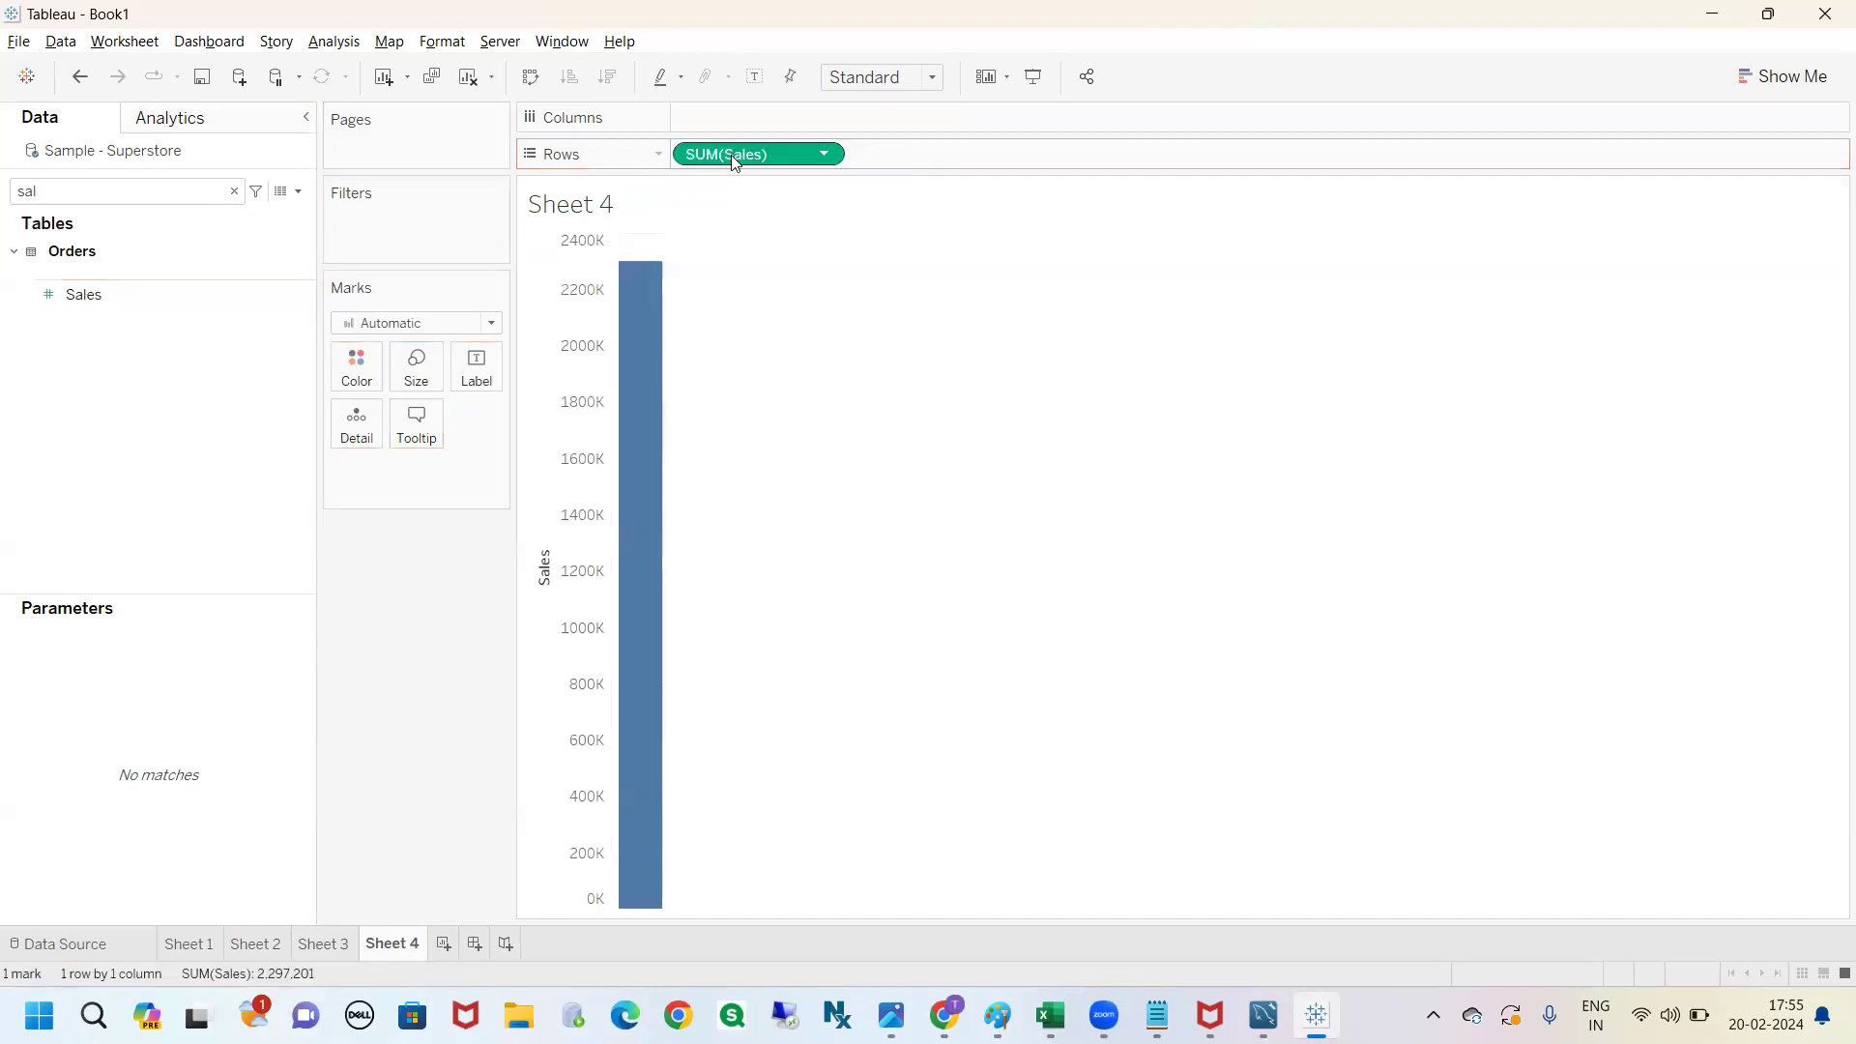
pyautogui.click(755, 76)
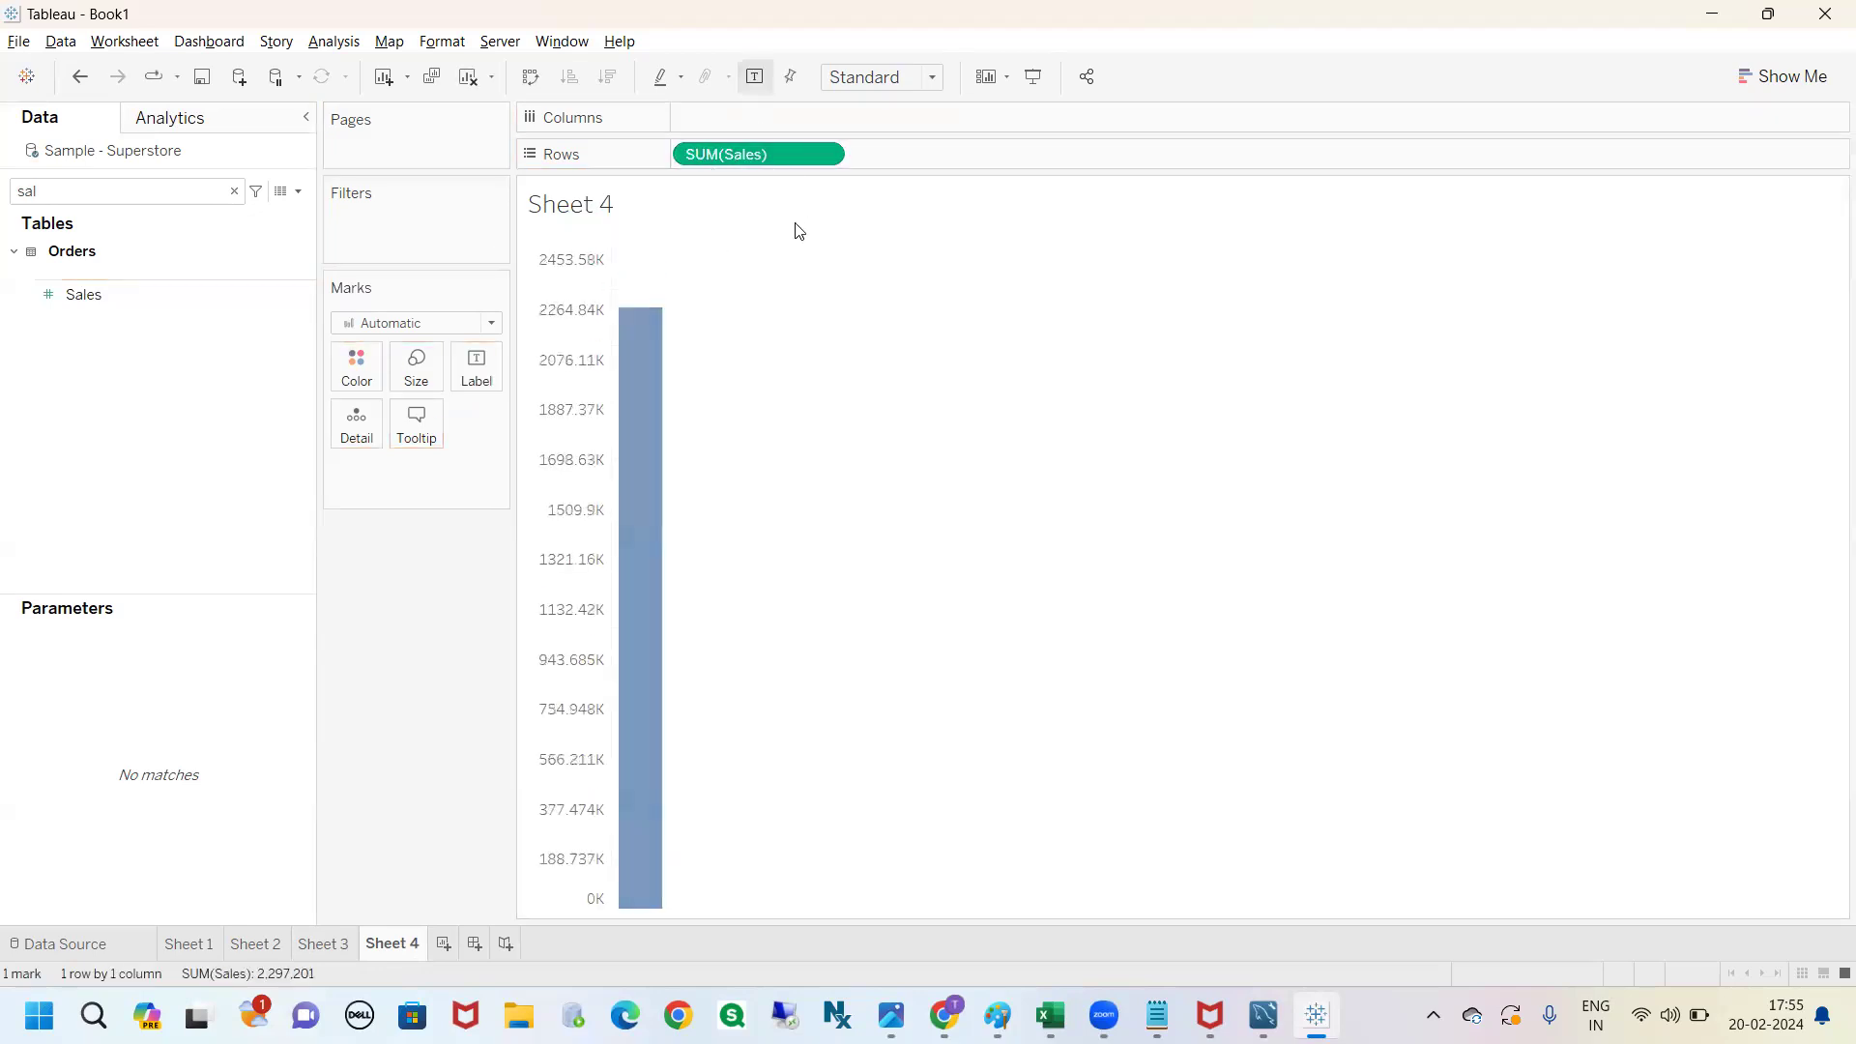
# Fit the single-bar Sales chart to the entire view.
pyautogui.click(881, 80)
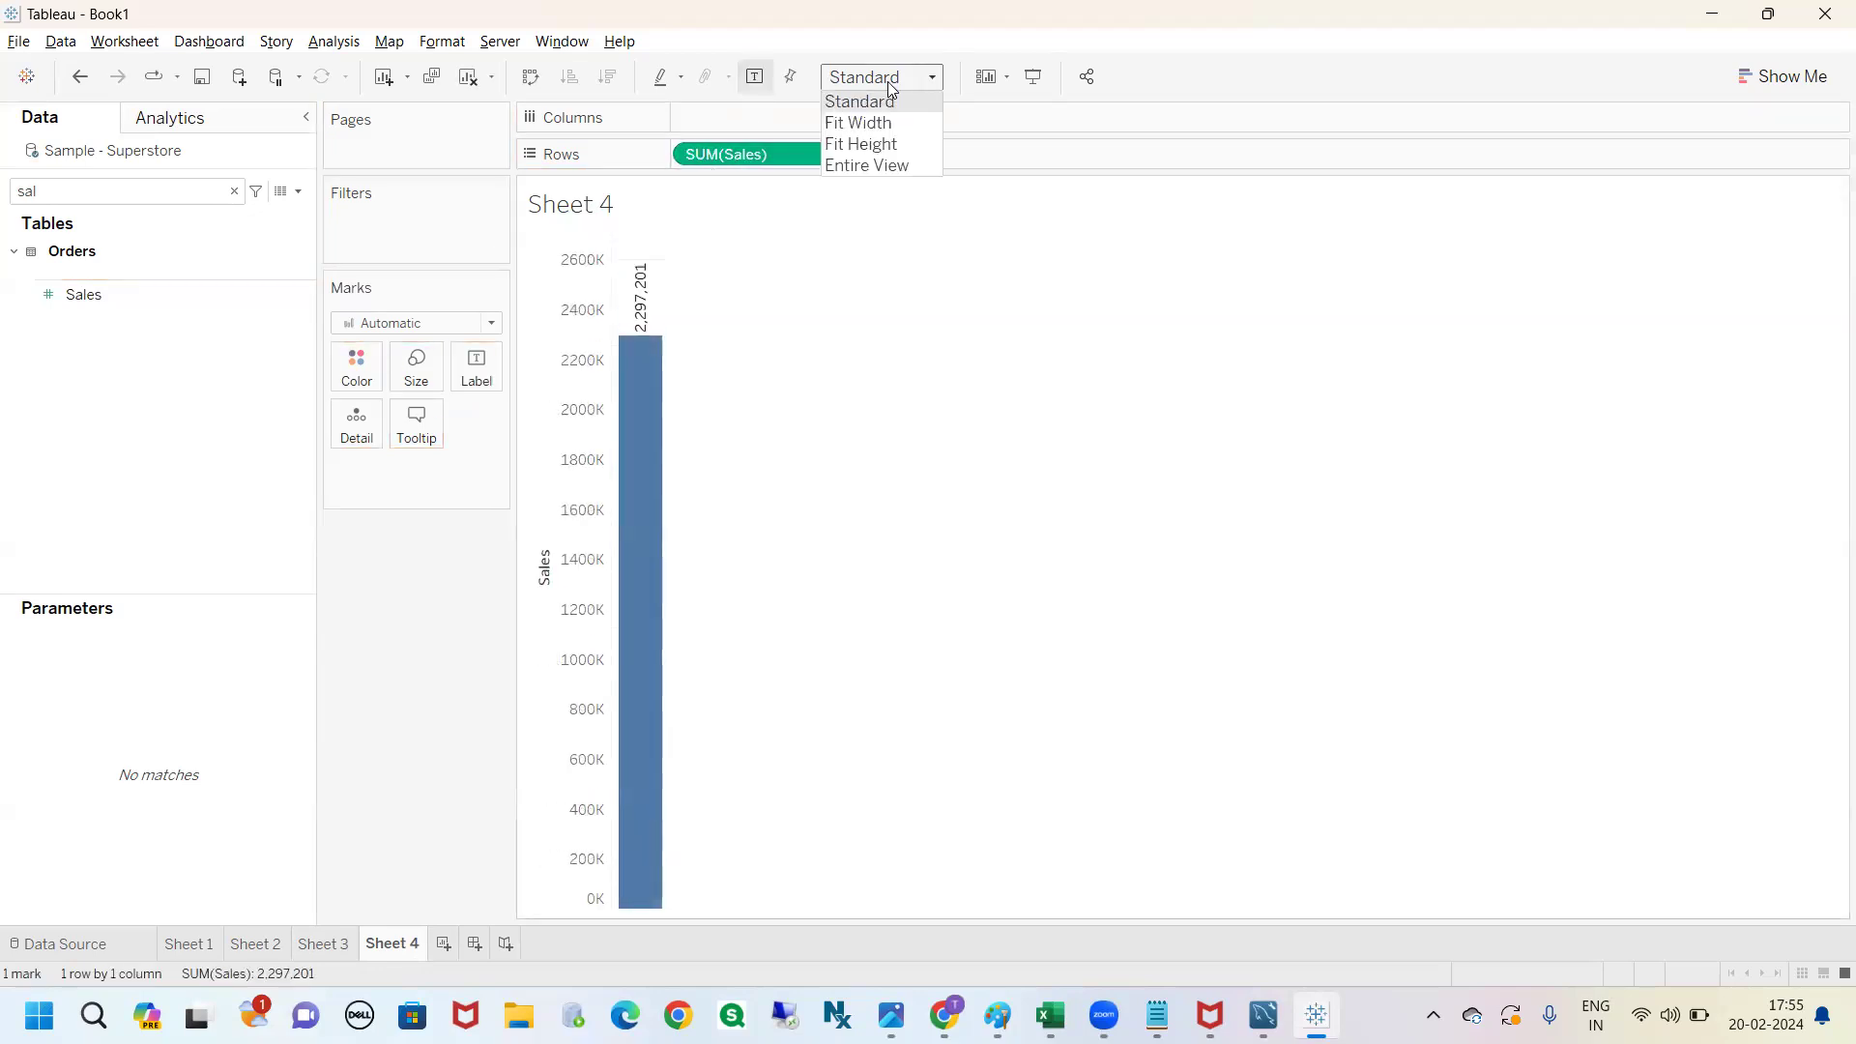
pyautogui.click(870, 162)
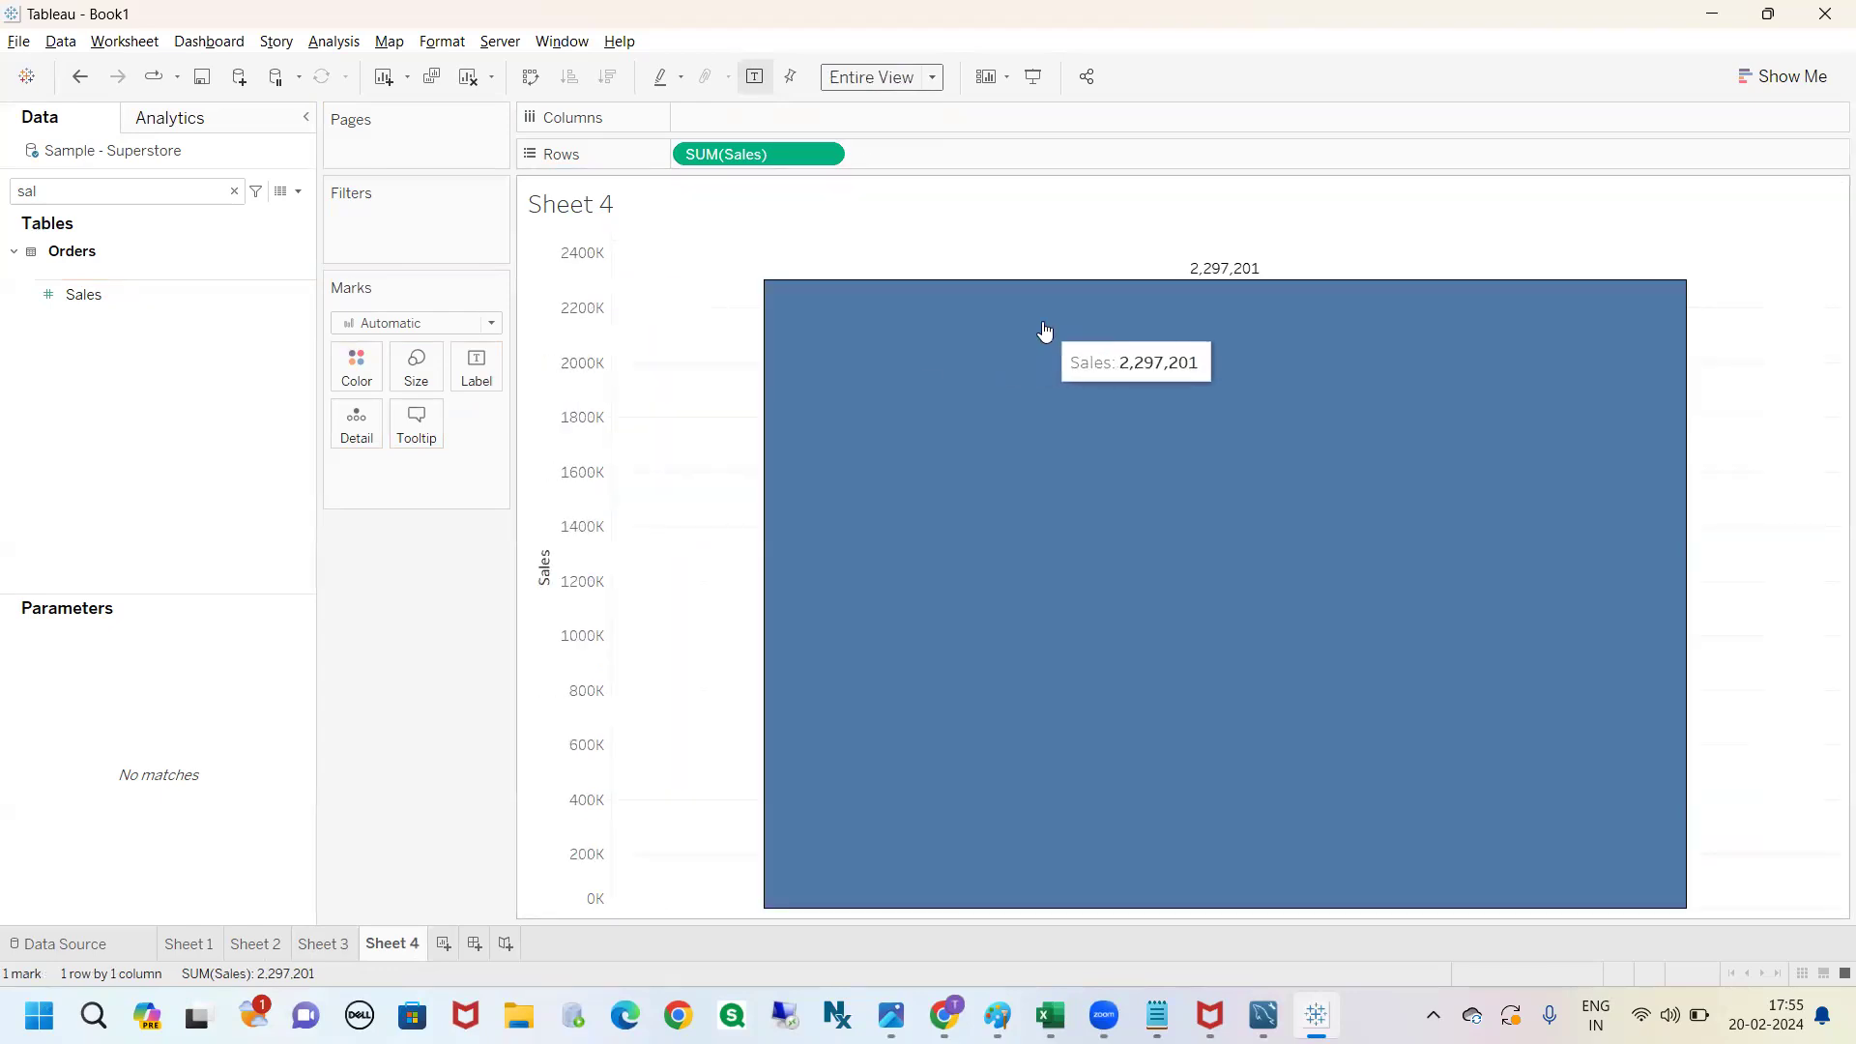
pyautogui.moveTo(1150, 245)
pyautogui.mouseDown()
pyautogui.moveTo(1155, 293)
pyautogui.moveTo(1314, 275)
pyautogui.moveTo(1133, 234)
pyautogui.mouseUp()
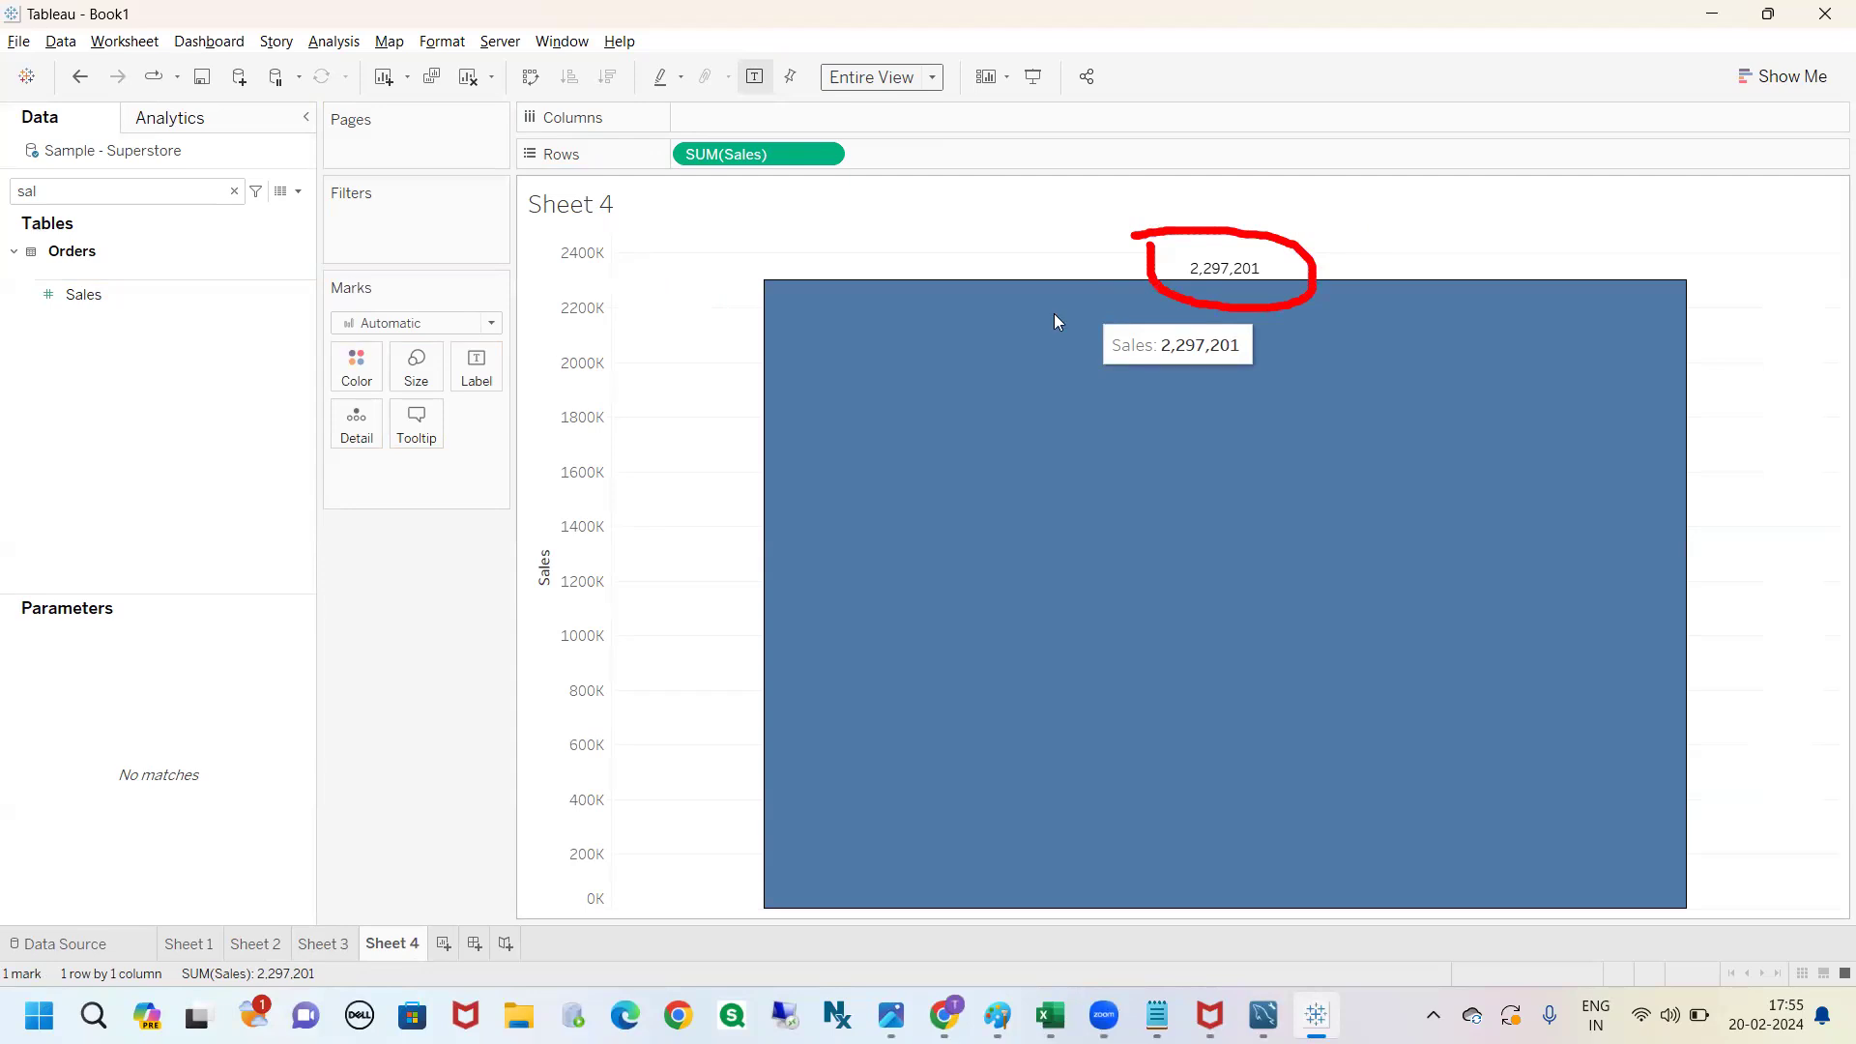
pyautogui.press('Escape')
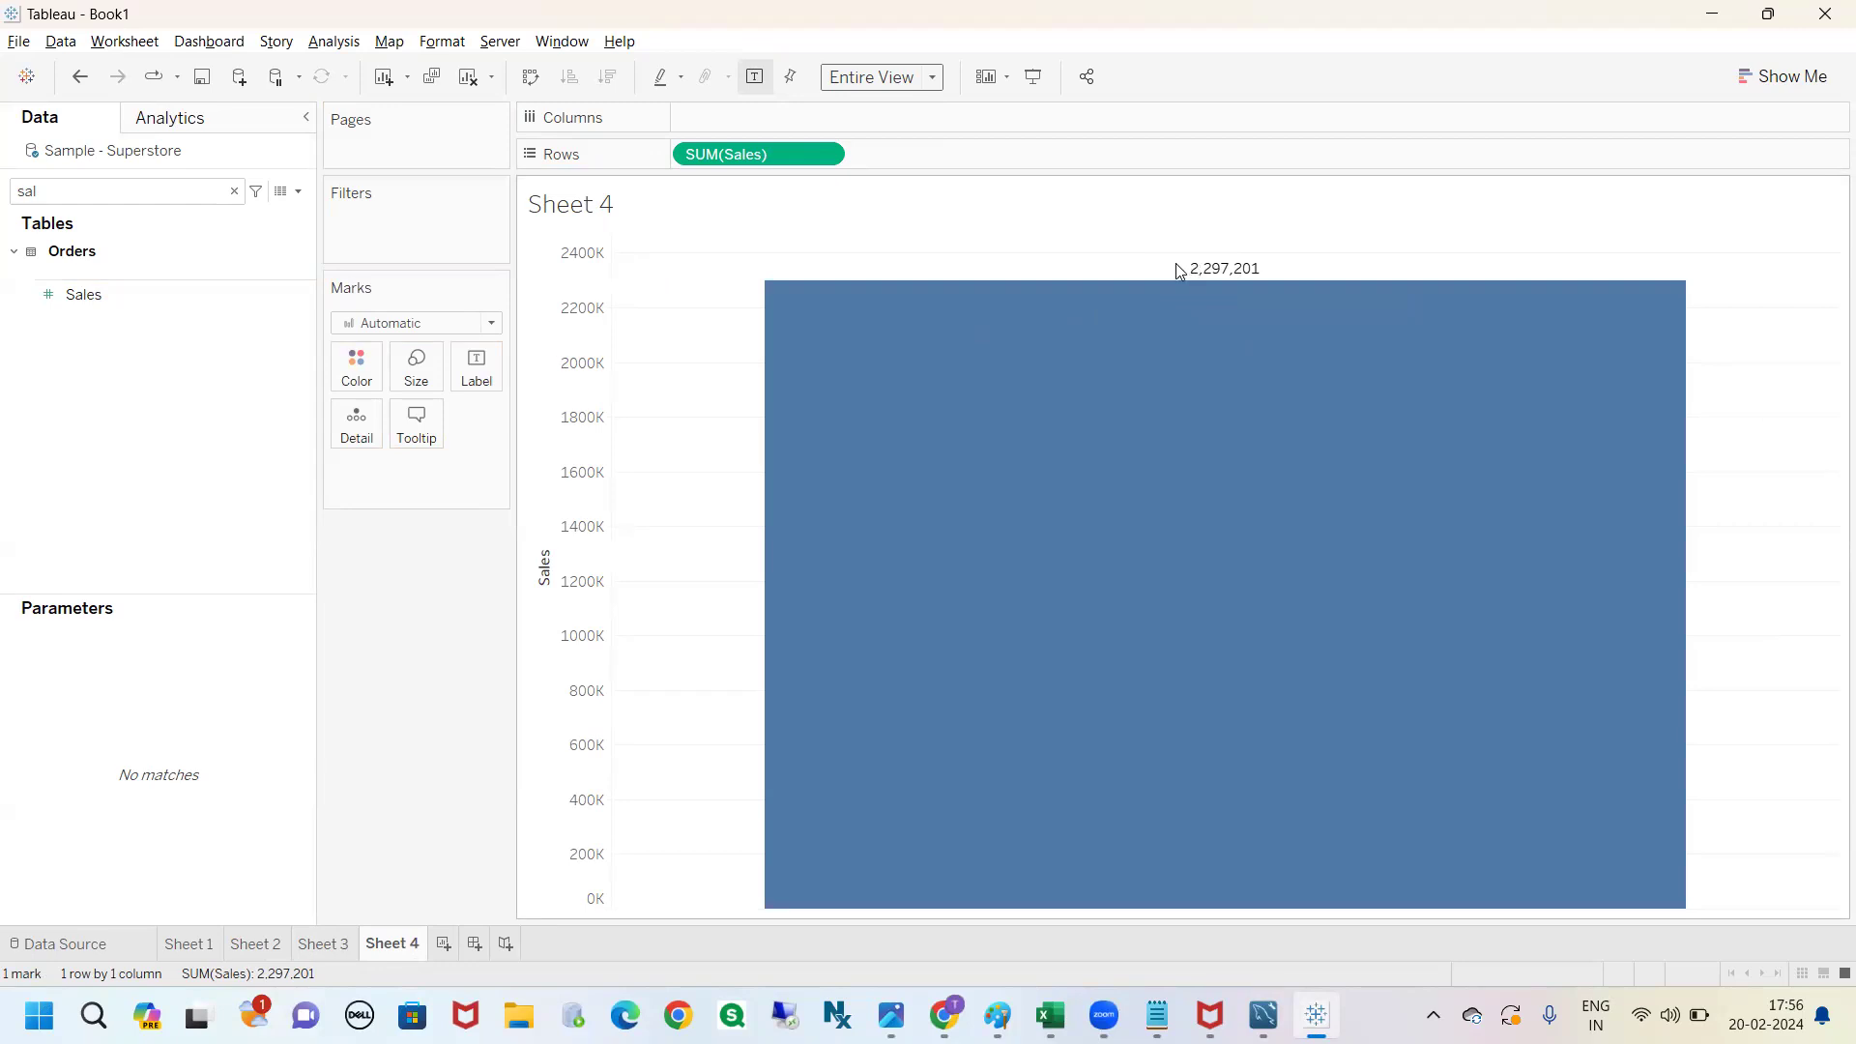
# Search the fields for "re" and add Region as a detail to split the Sales bar.
pyautogui.click(234, 191)
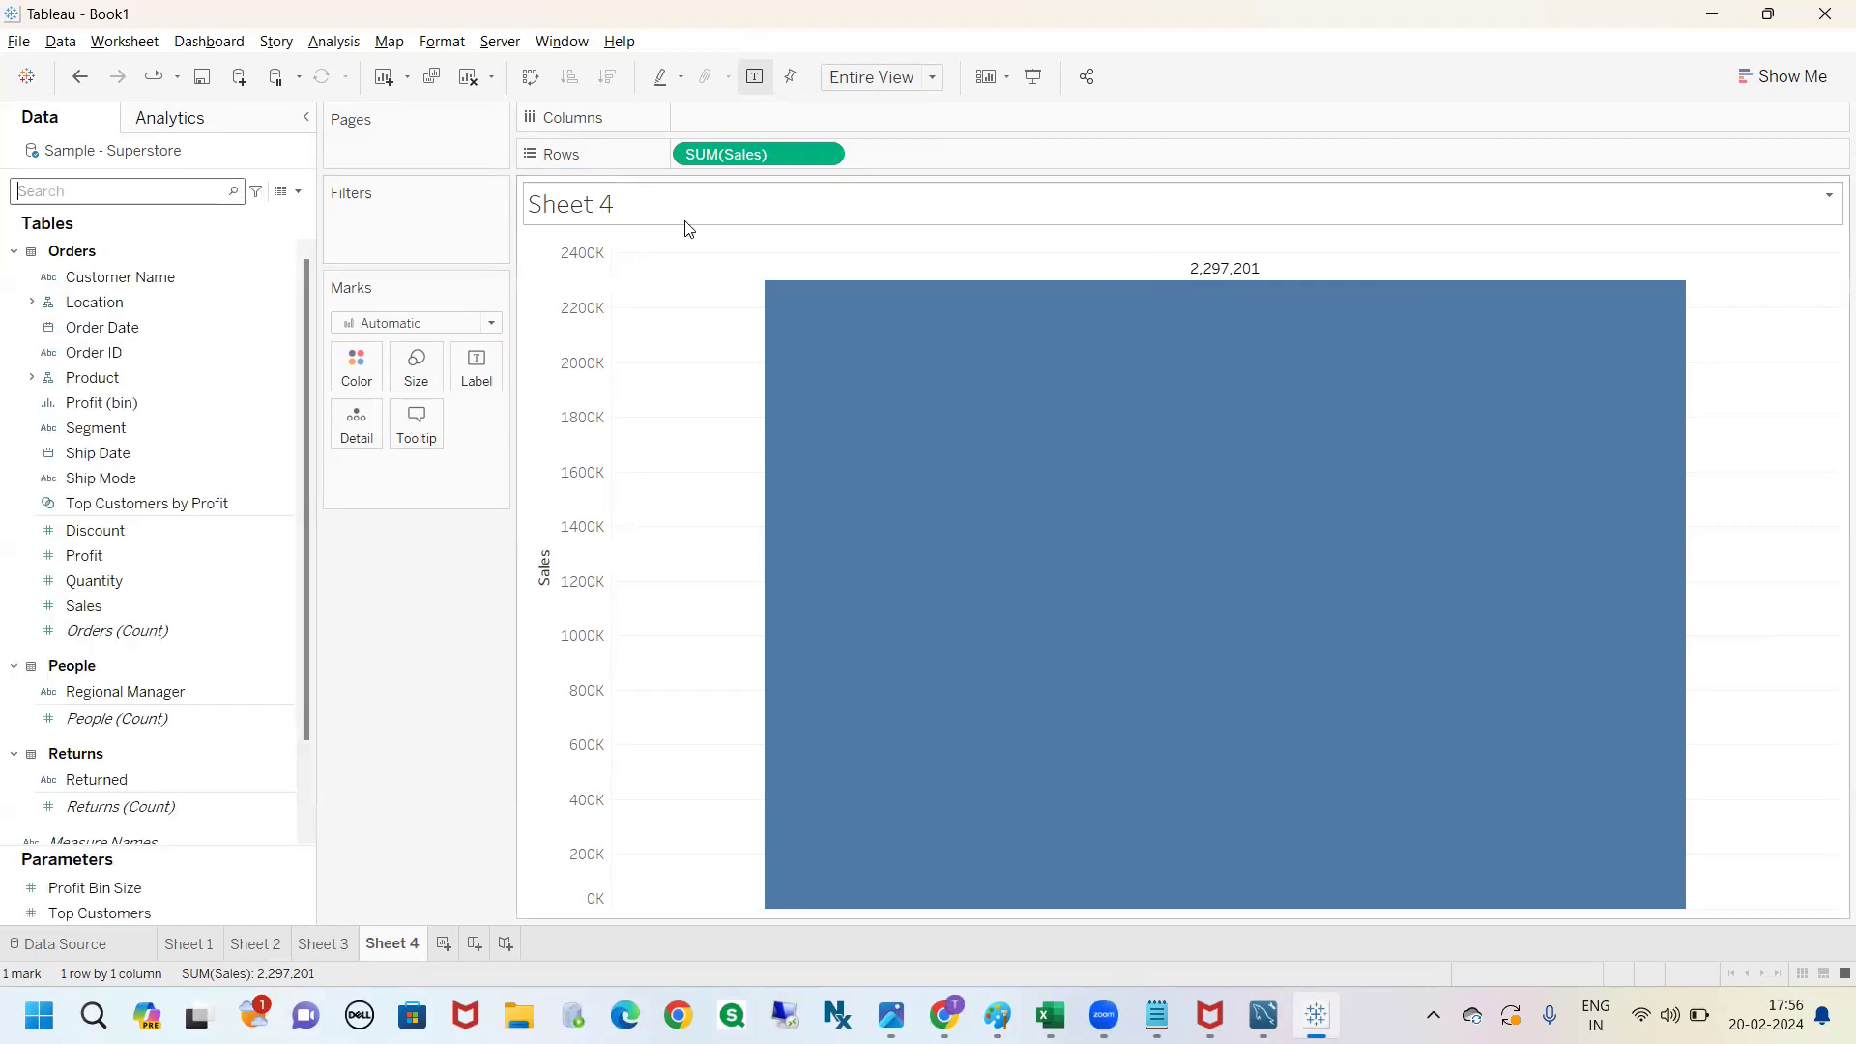
pyautogui.write('re')
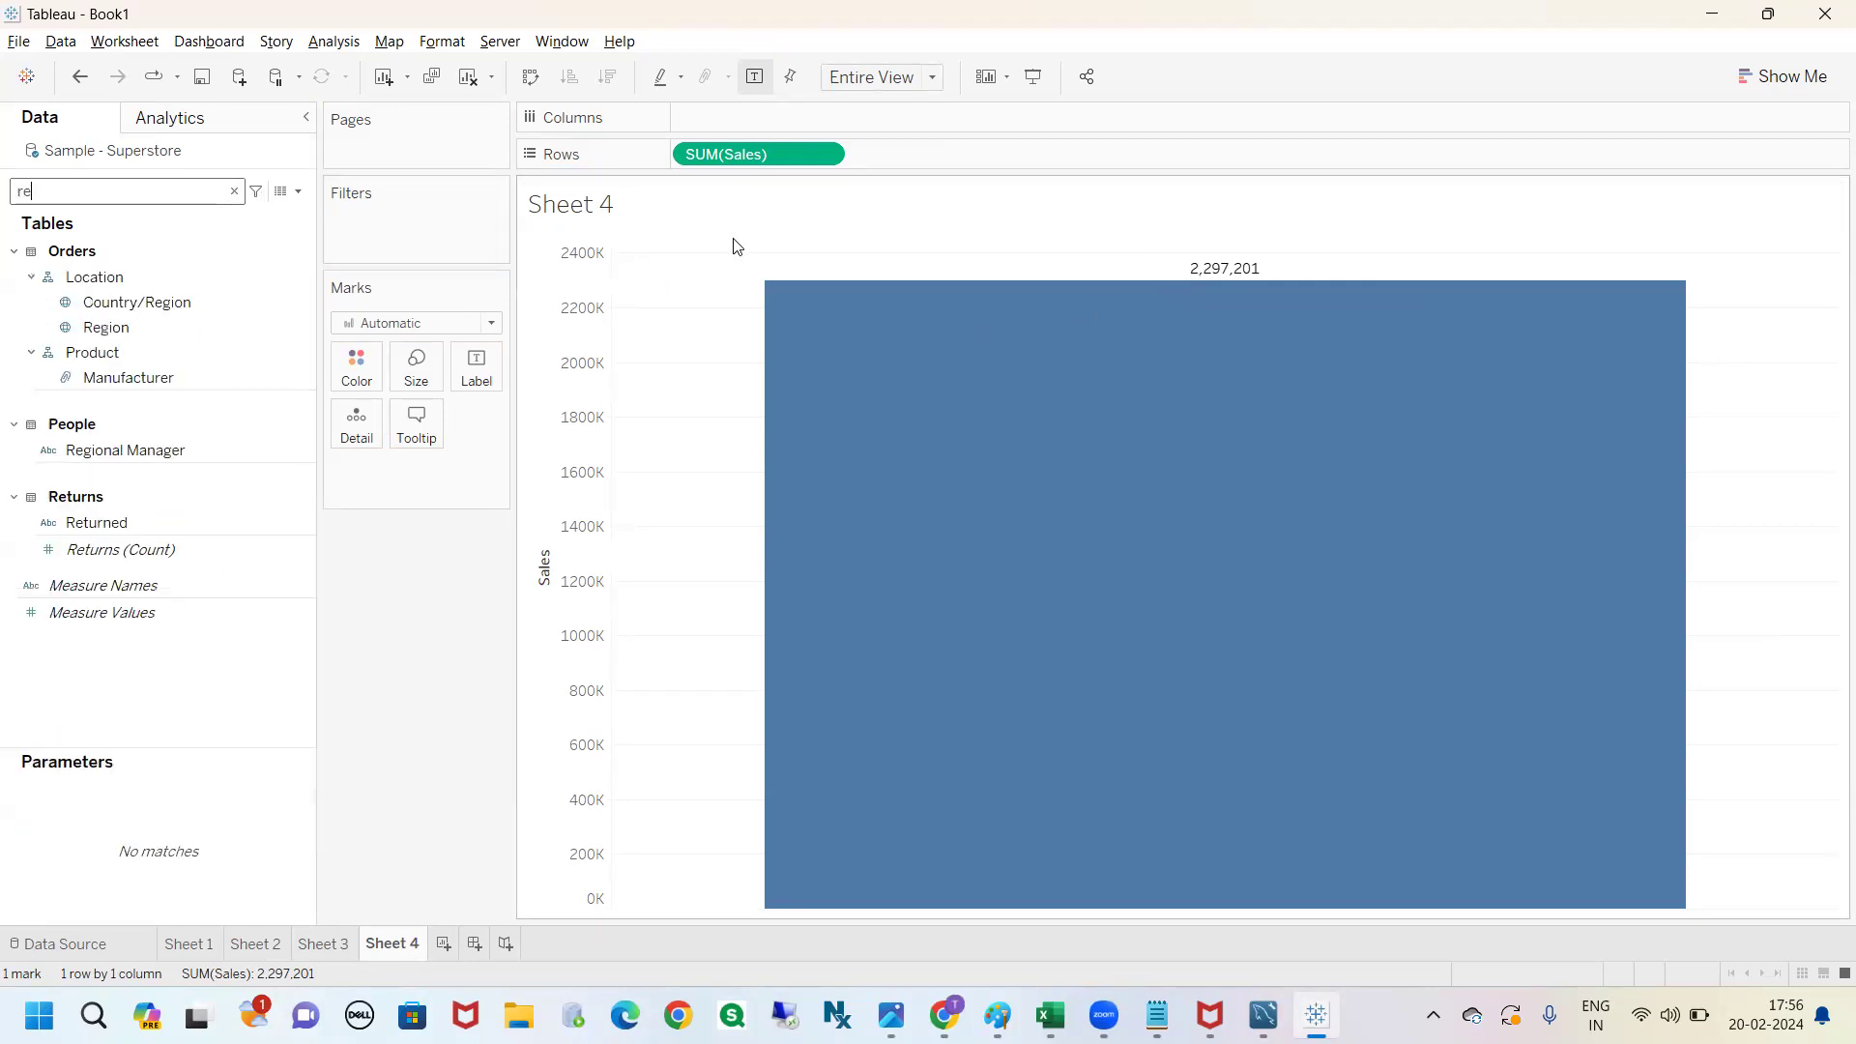
pyautogui.click(135, 332)
pyautogui.moveTo(140, 343); pyautogui.dragTo(358, 432)
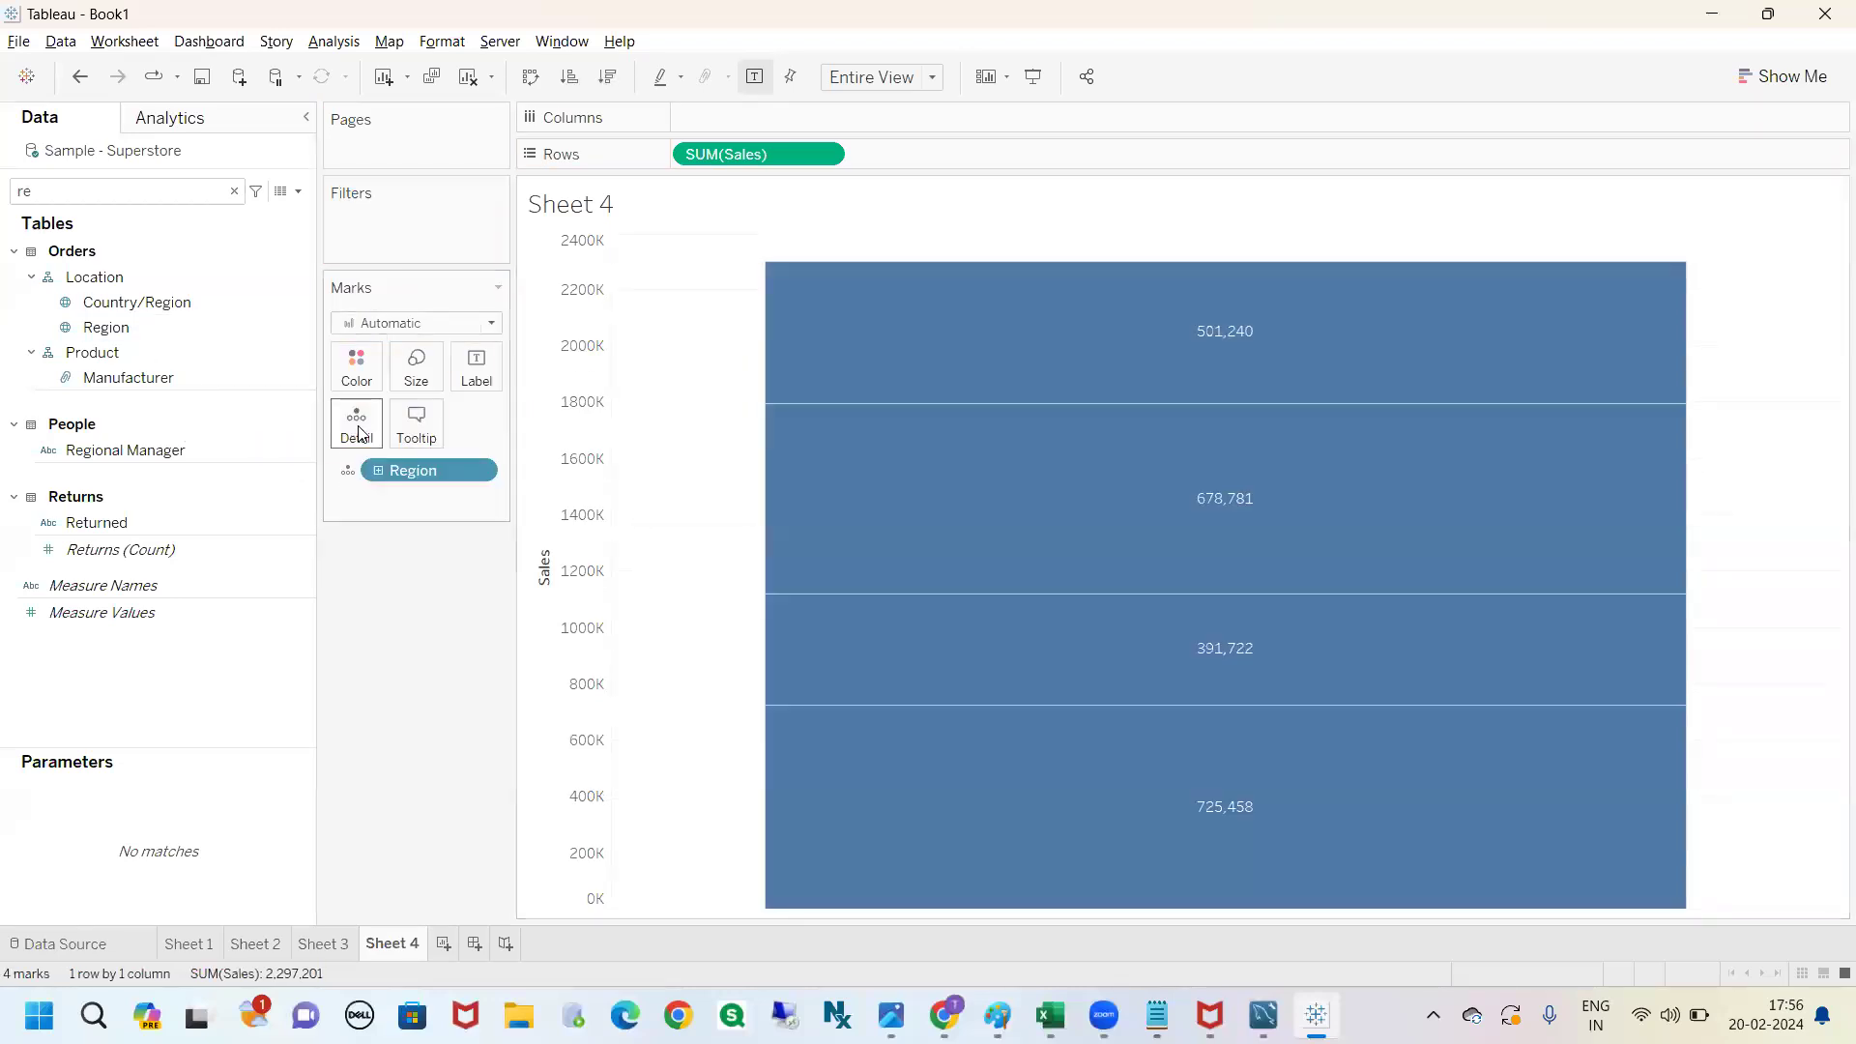
pyautogui.moveTo(1344, 268)
pyautogui.mouseDown()
pyautogui.moveTo(1102, 355)
pyautogui.moveTo(1316, 379)
pyautogui.moveTo(1322, 250)
pyautogui.mouseUp()
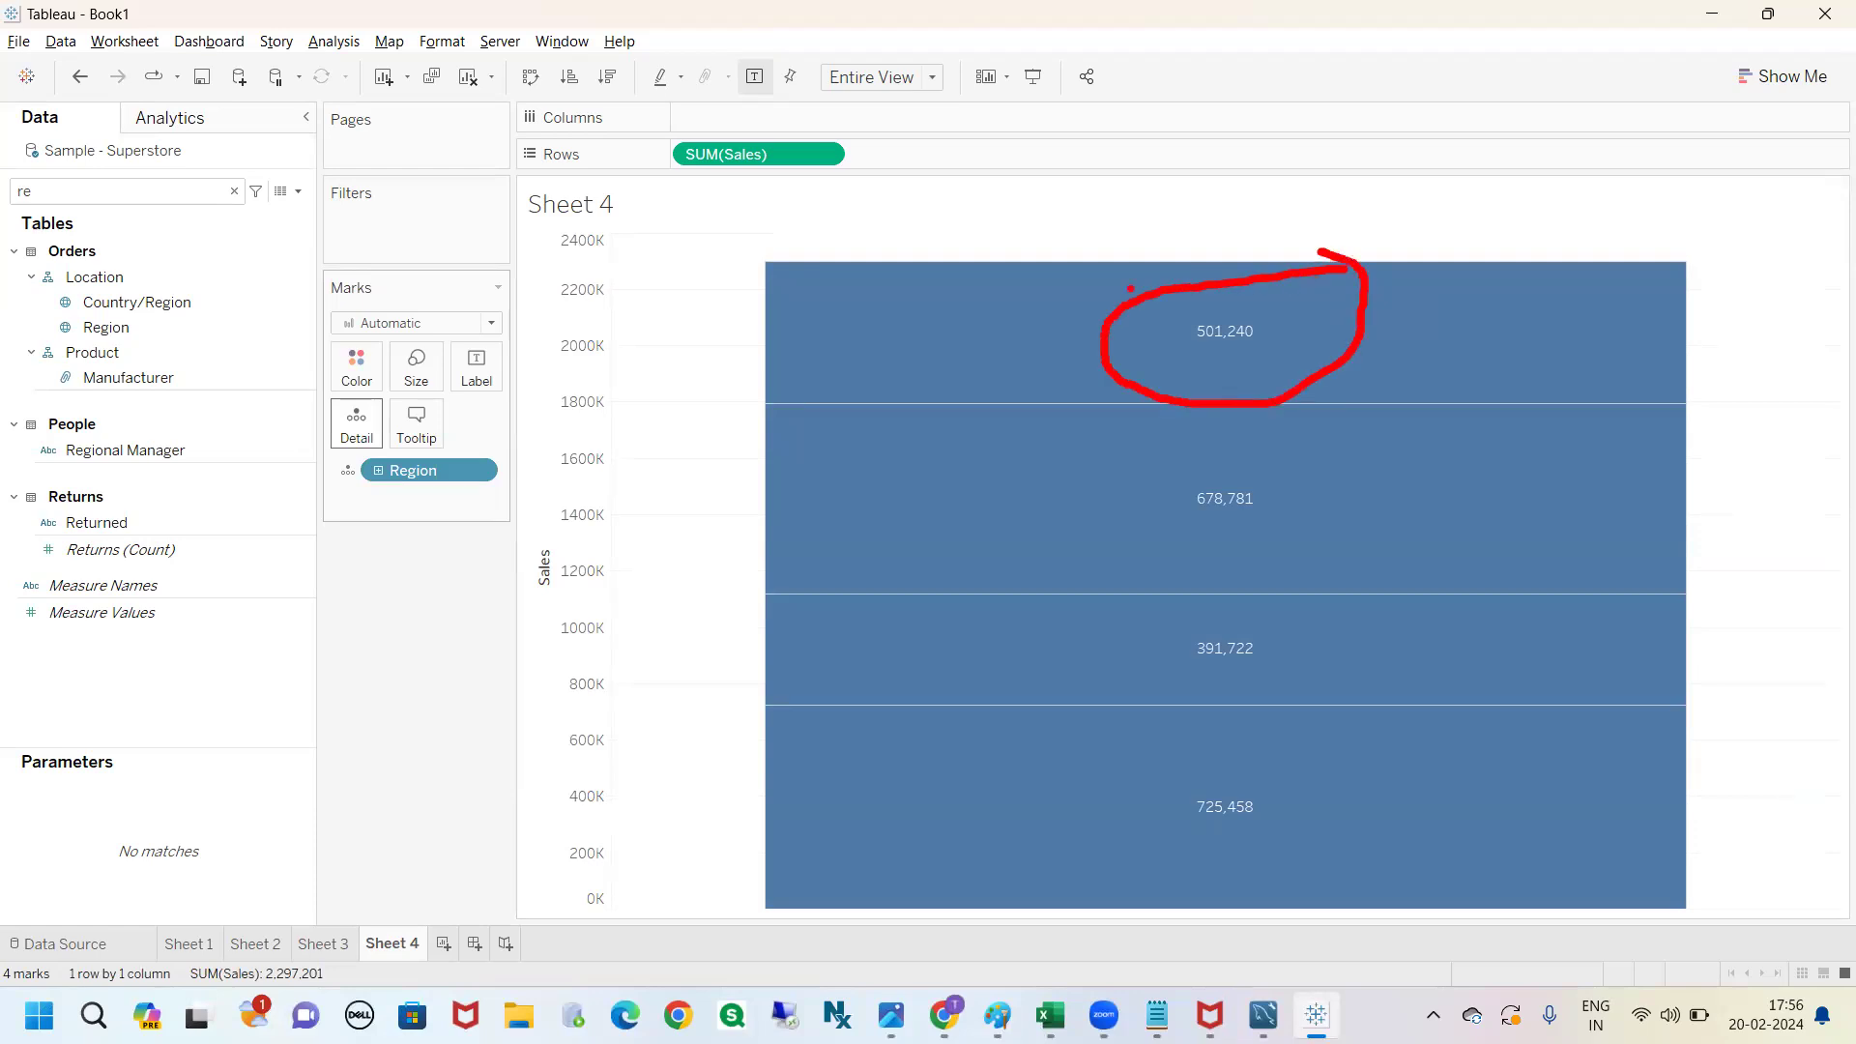
pyautogui.moveTo(1214, 438)
pyautogui.mouseDown()
pyautogui.moveTo(1099, 437)
pyautogui.moveTo(1344, 538)
pyautogui.moveTo(1067, 410)
pyautogui.mouseUp()
pyautogui.moveTo(1034, 510)
pyautogui.mouseDown()
pyautogui.moveTo(495, 539)
pyautogui.moveTo(417, 515)
pyautogui.moveTo(470, 492)
pyautogui.moveTo(404, 512)
pyautogui.moveTo(446, 524)
pyautogui.mouseUp()
pyautogui.press('Escape')
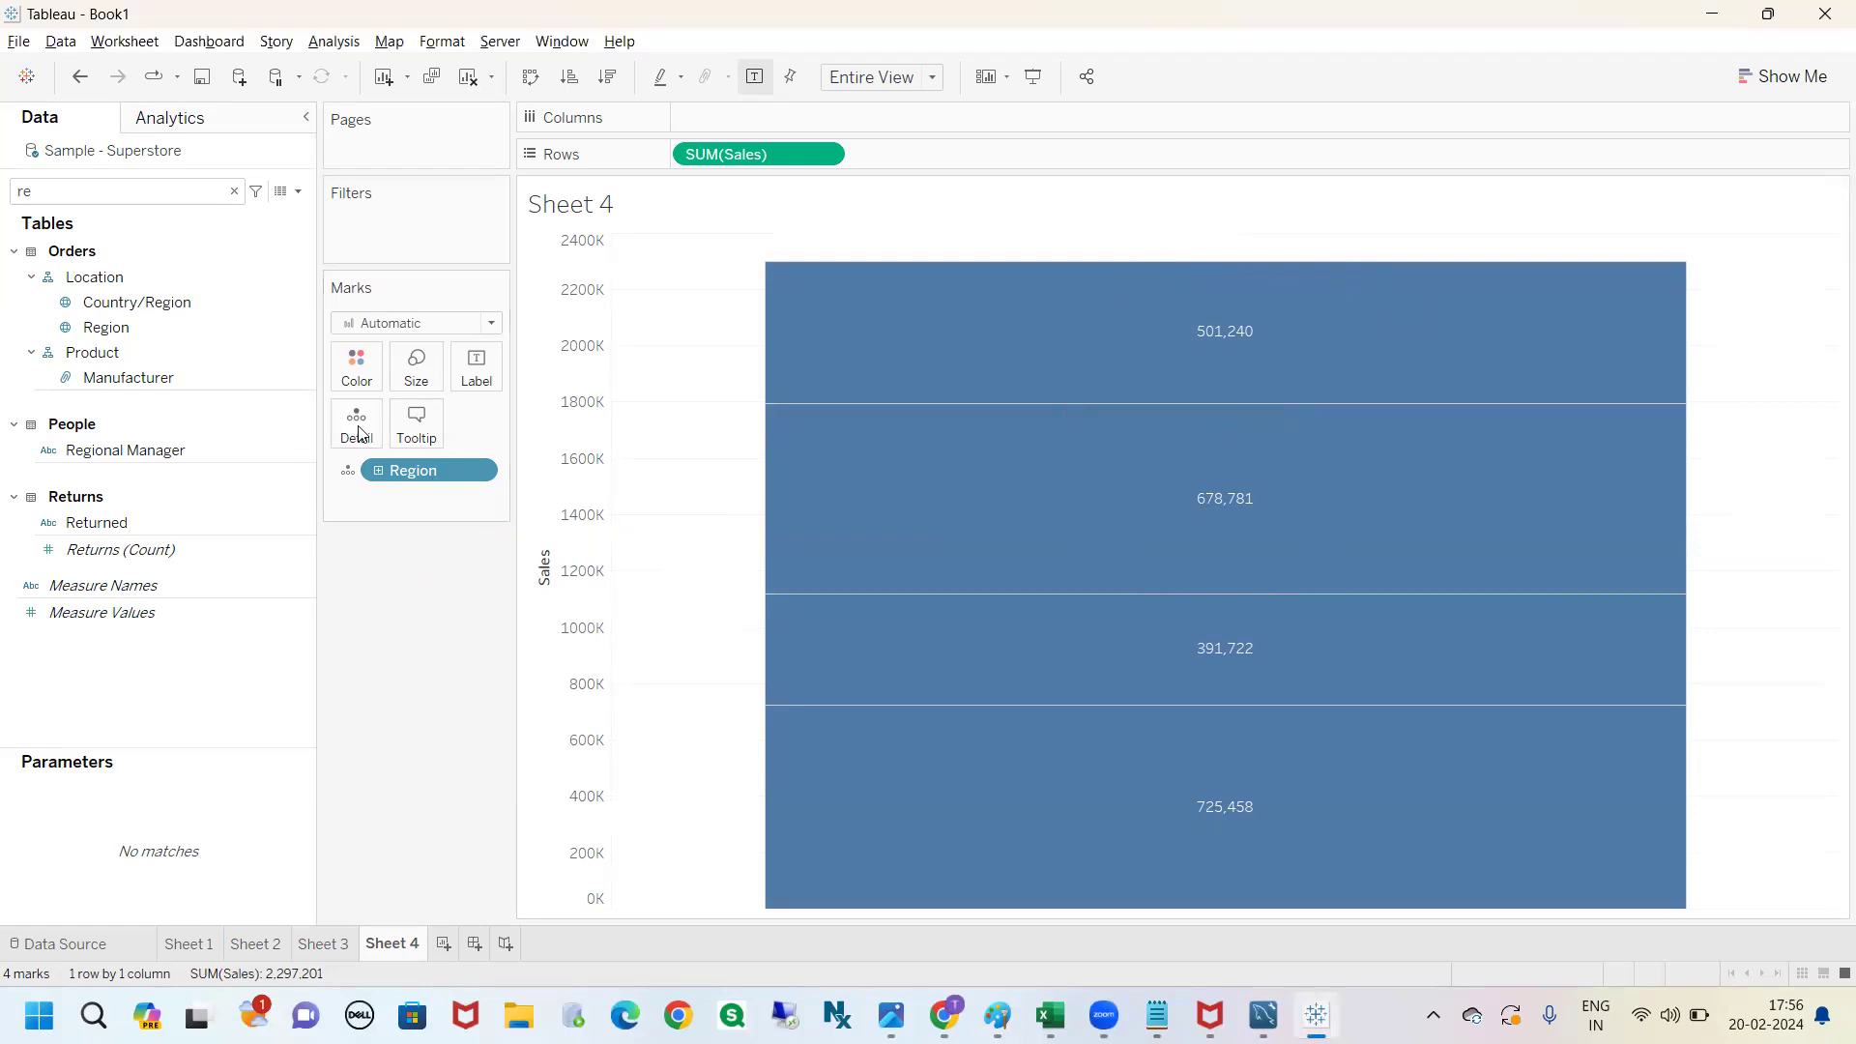
# Revisit Sheet 3, clear the field search, and add a new worksheet after Sheet 4.
pyautogui.click(337, 948)
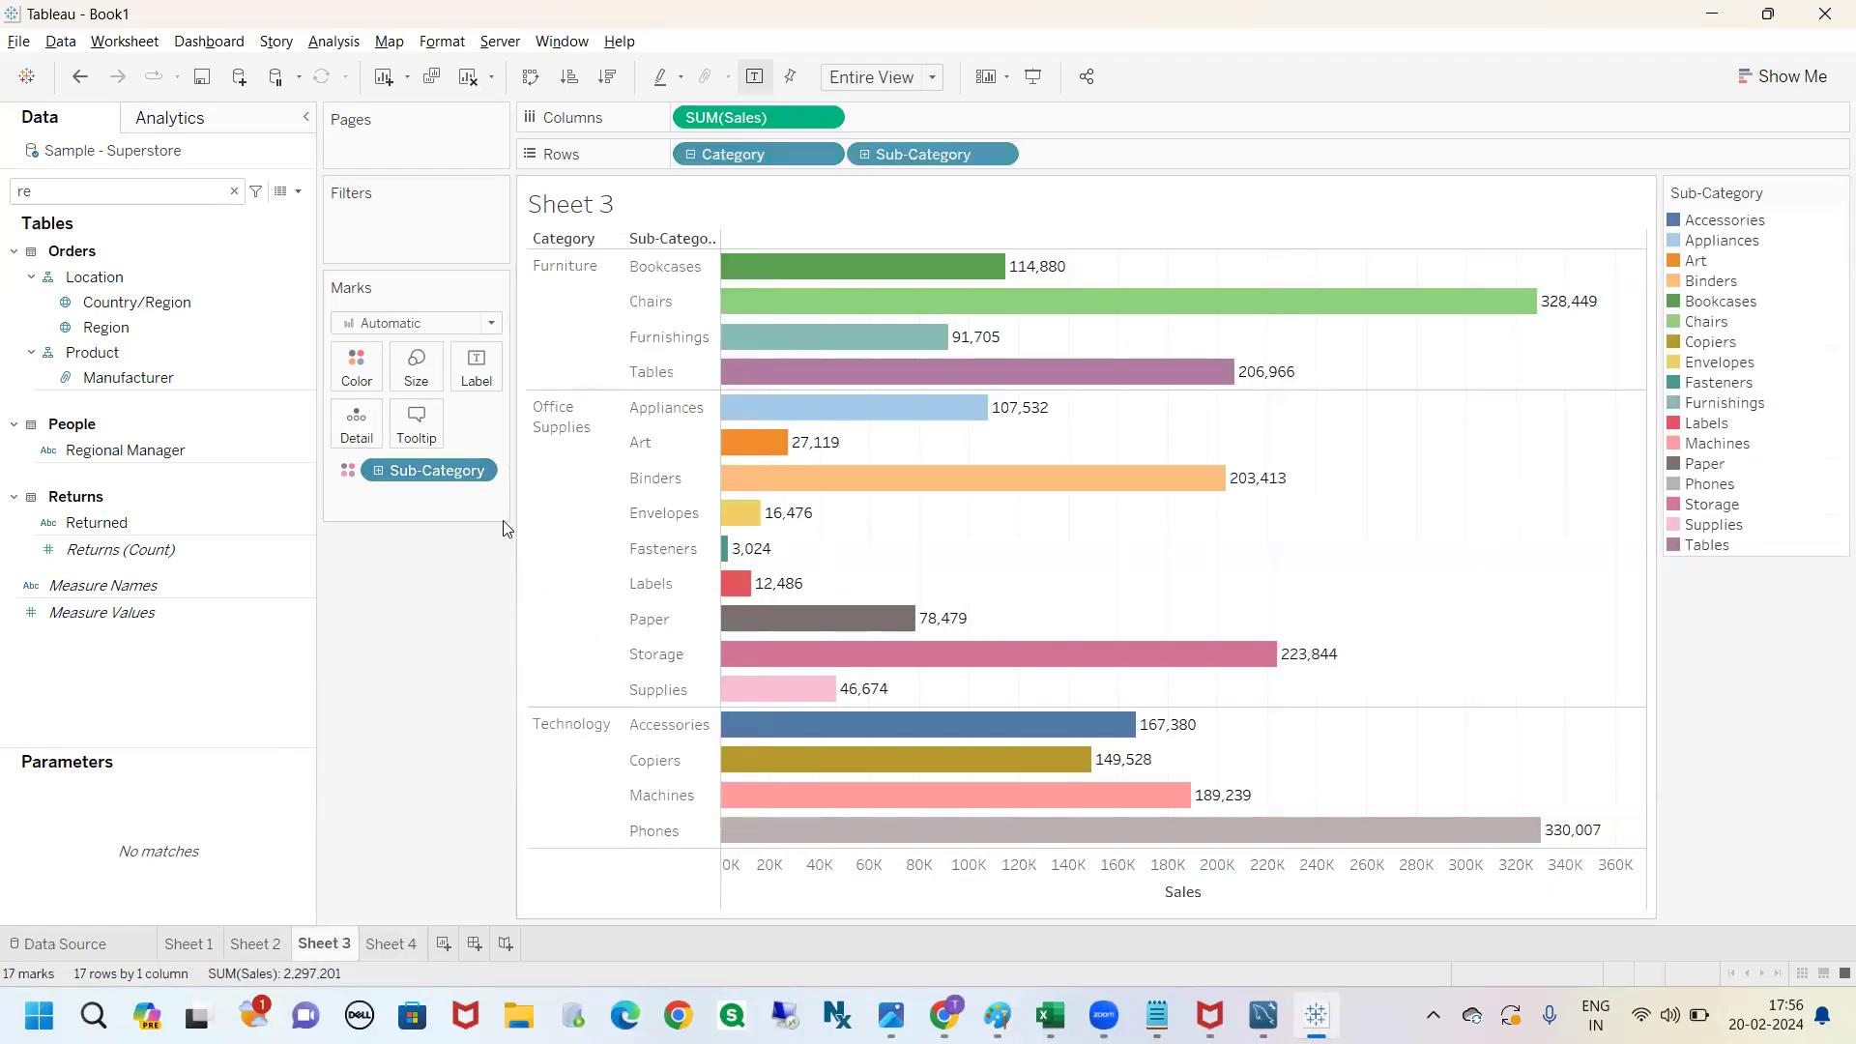
pyautogui.click(232, 193)
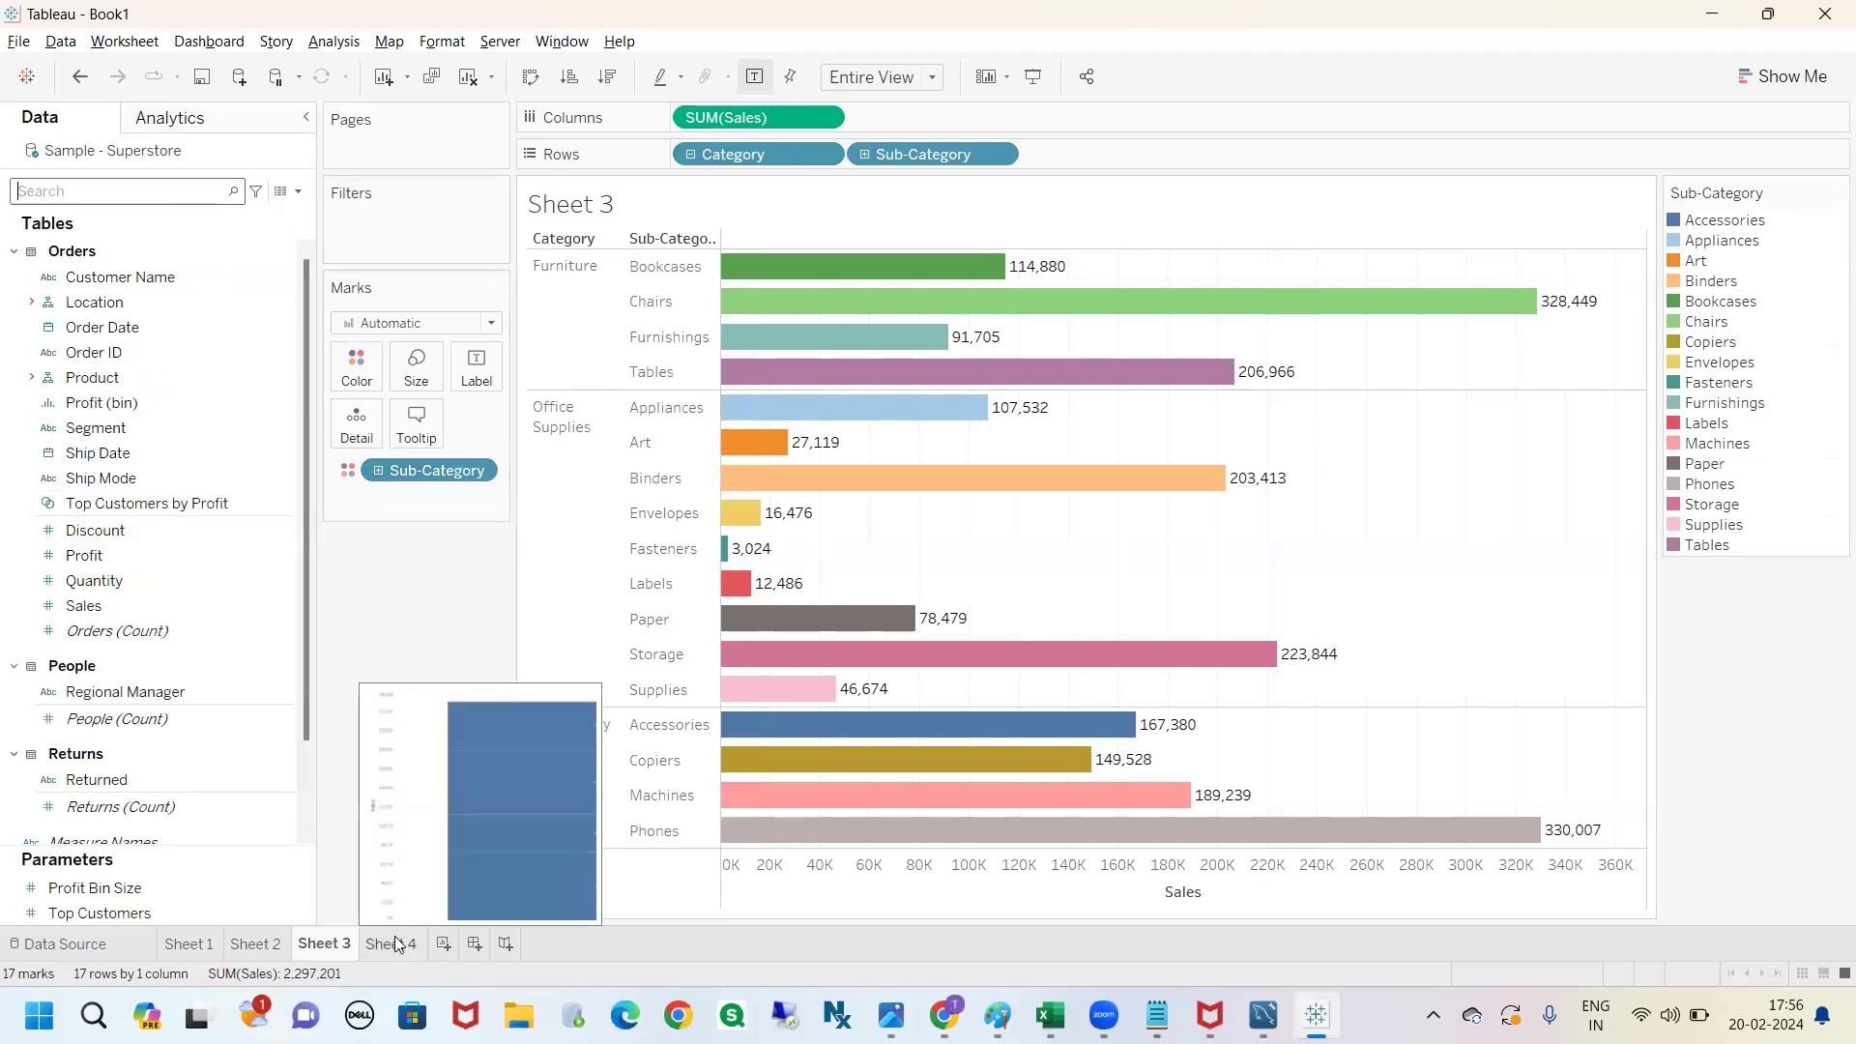
pyautogui.click(396, 944)
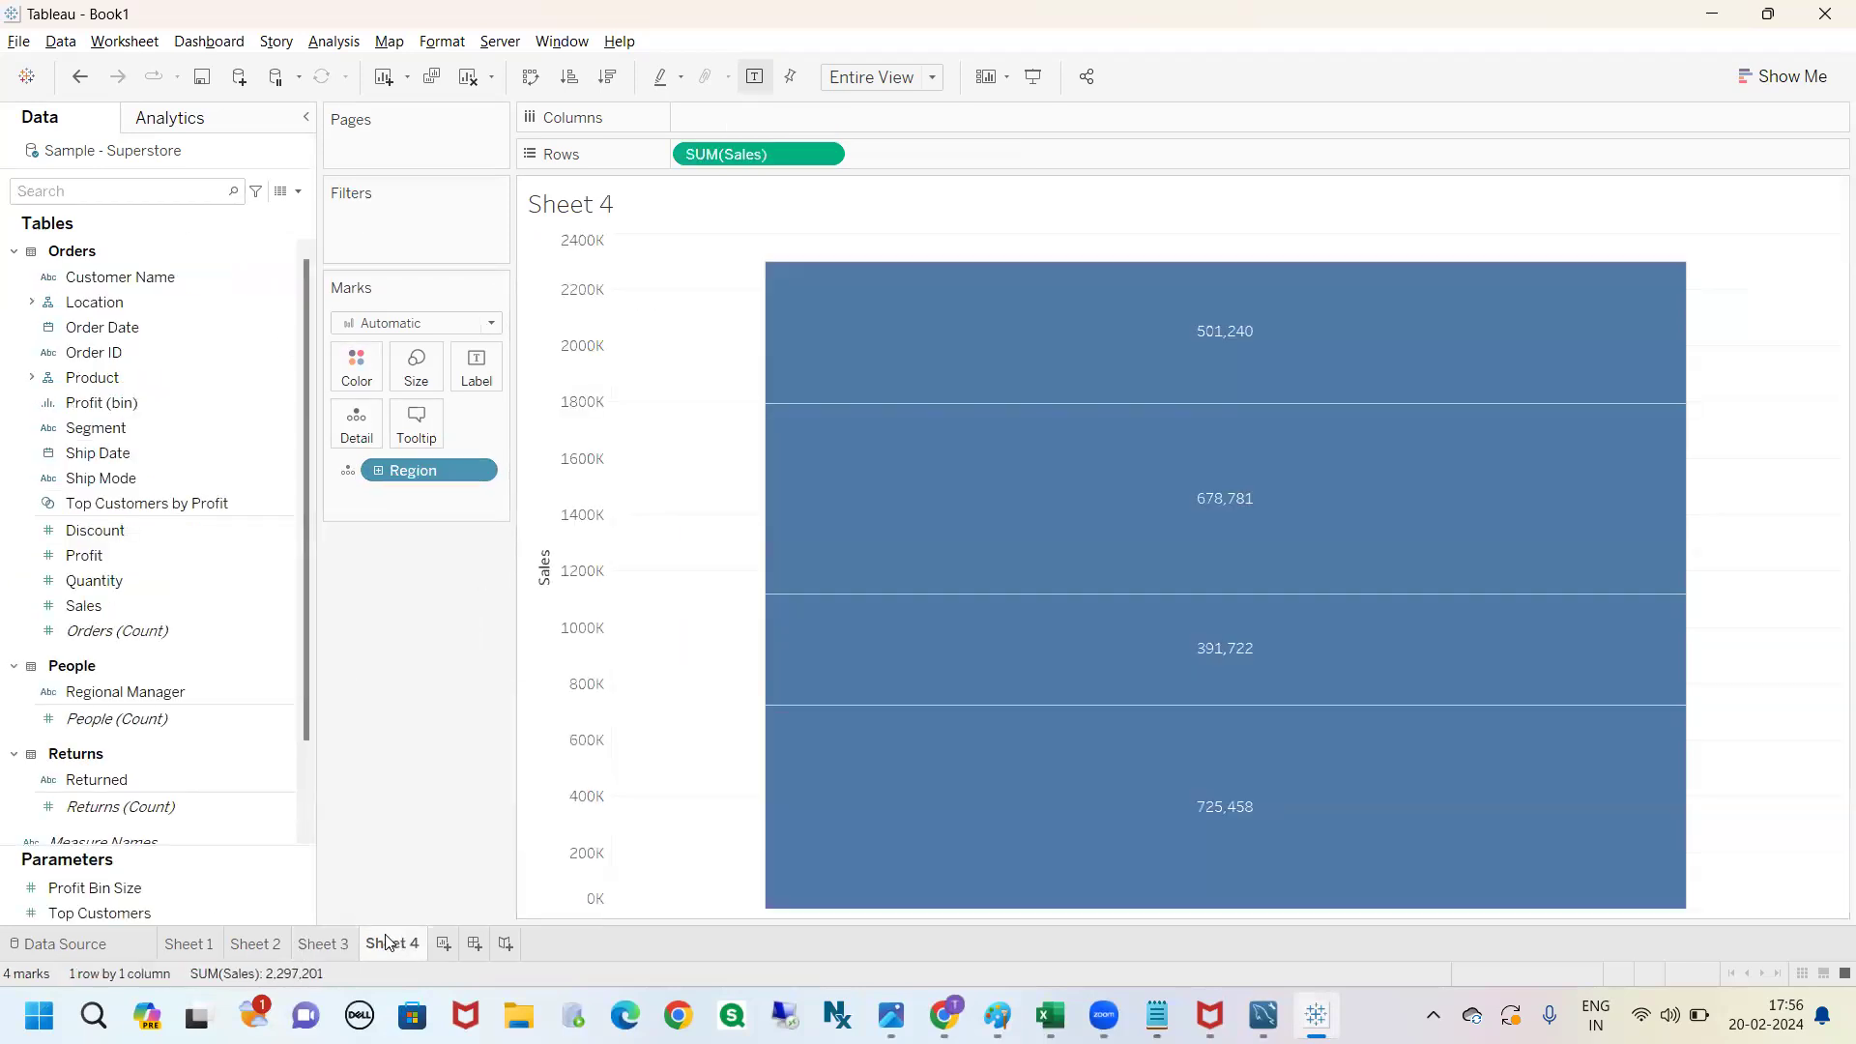
pyautogui.click(442, 944)
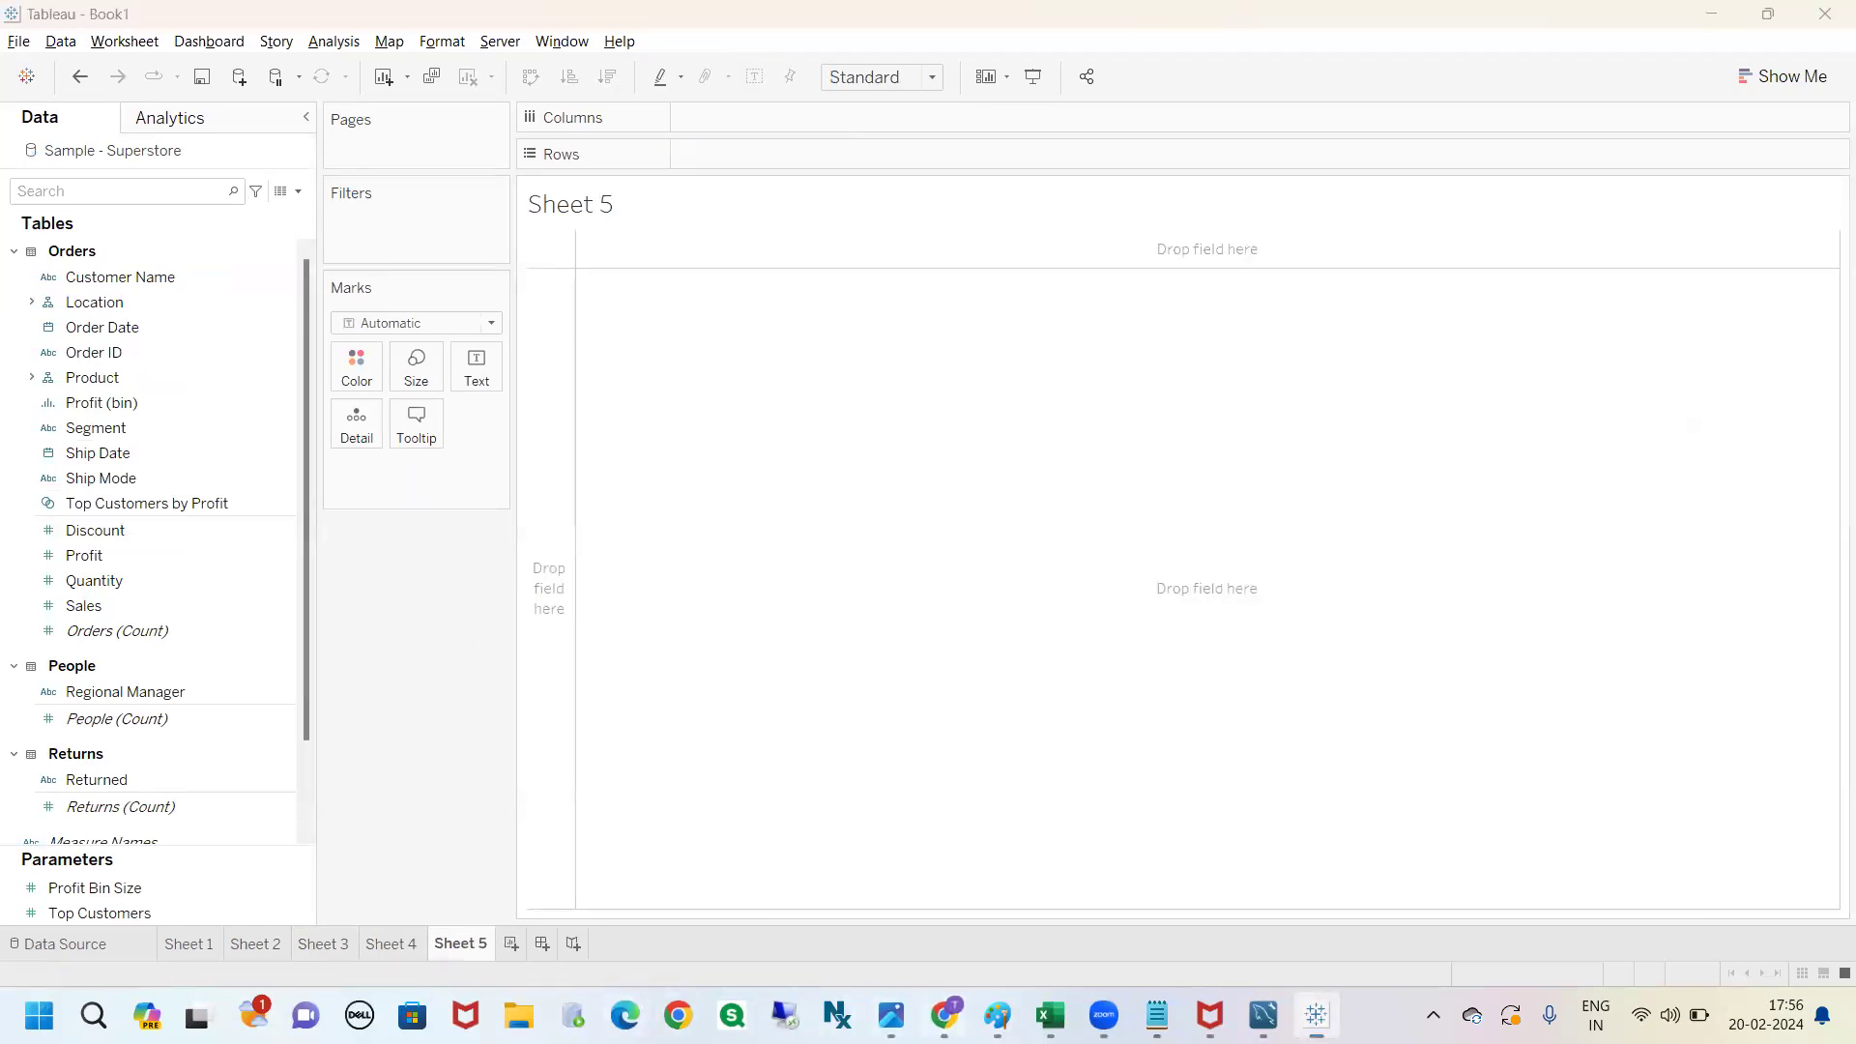
# Switch to the Tableau notes in Chrome and review the topics on coloring based on dimensions and on measures.
pyautogui.click(945, 1015)
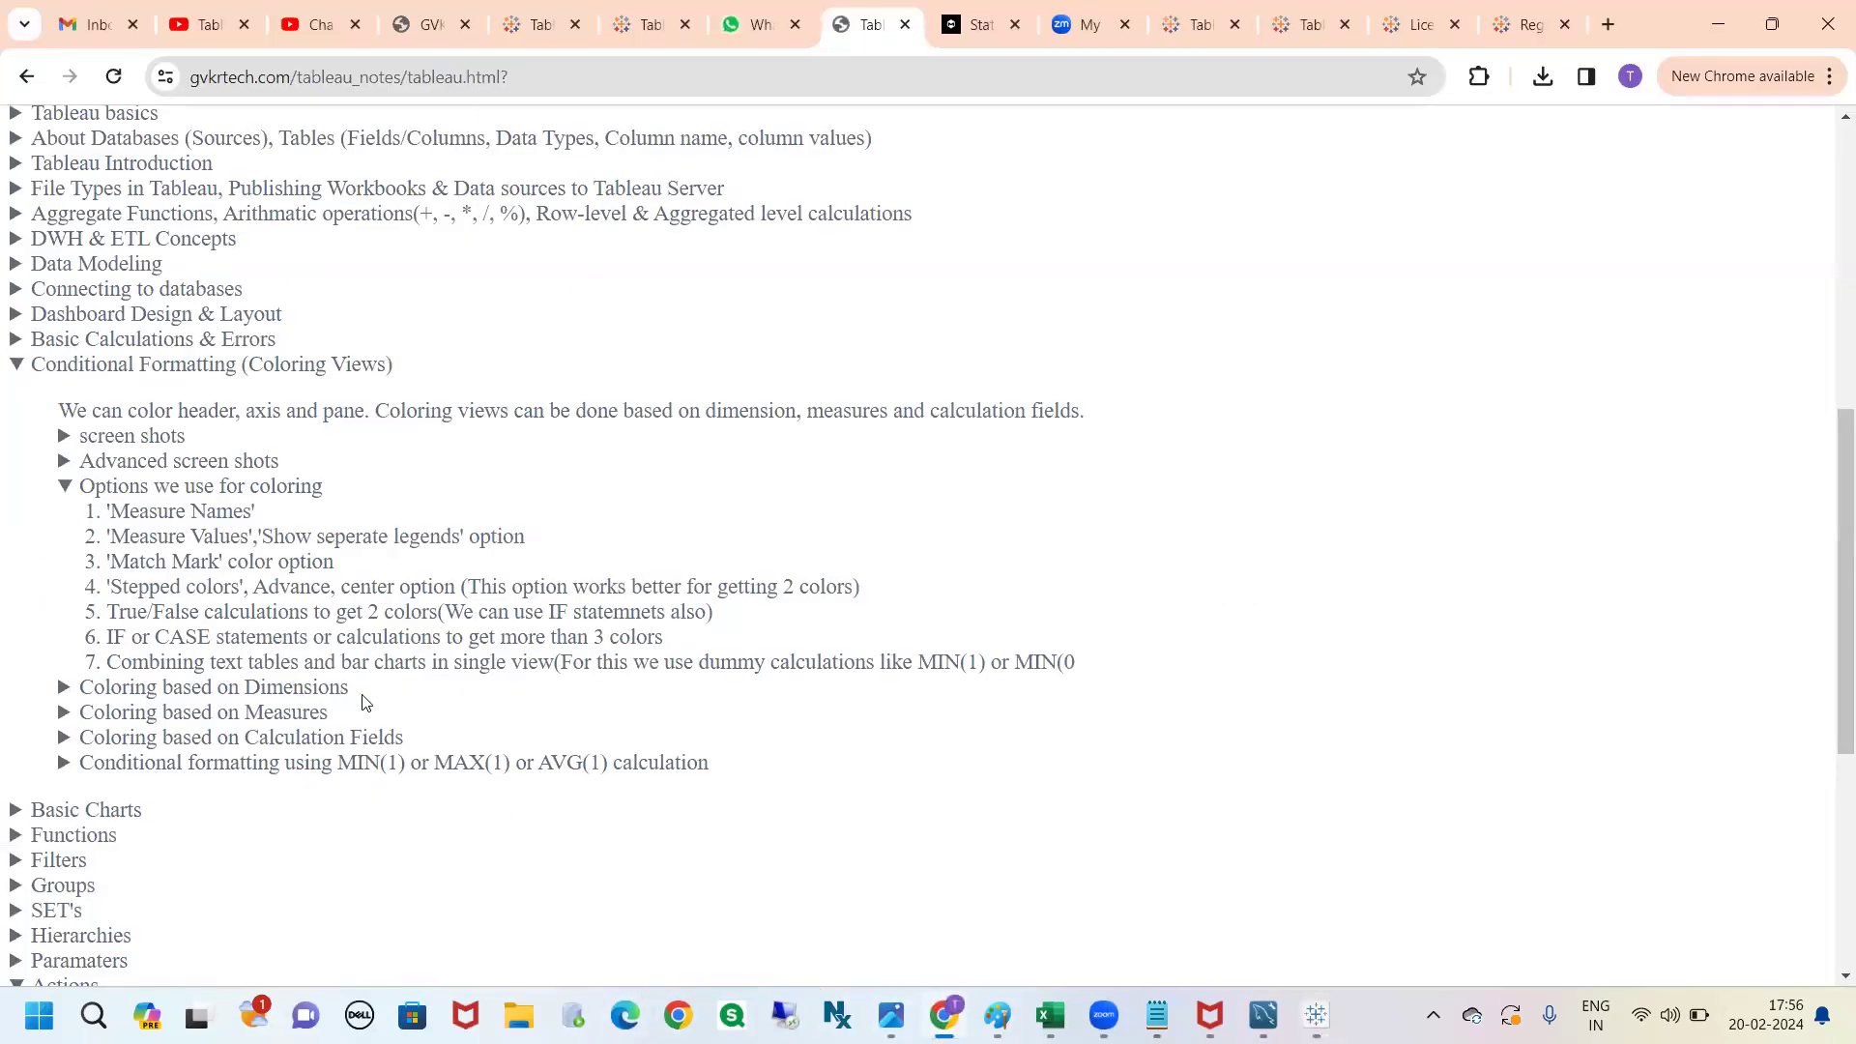
pyautogui.moveTo(350, 688); pyautogui.dragTo(75, 688)
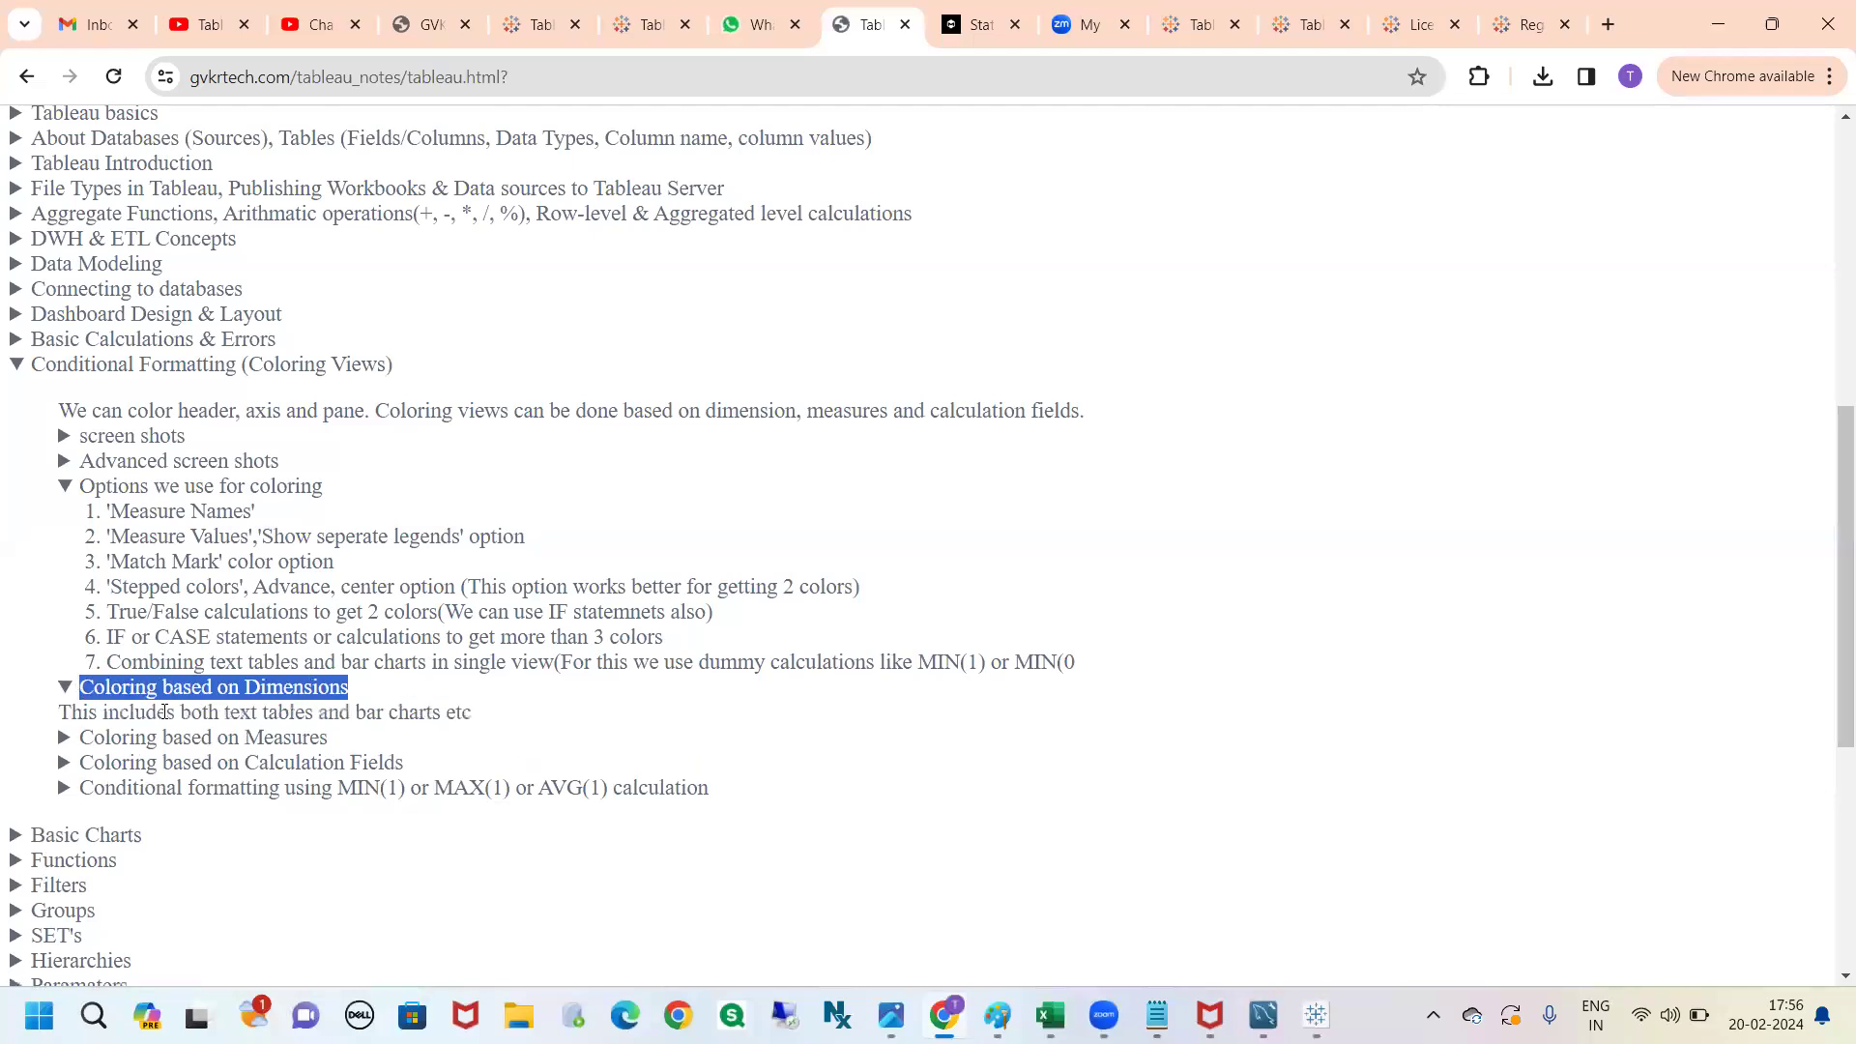
pyautogui.click(242, 688)
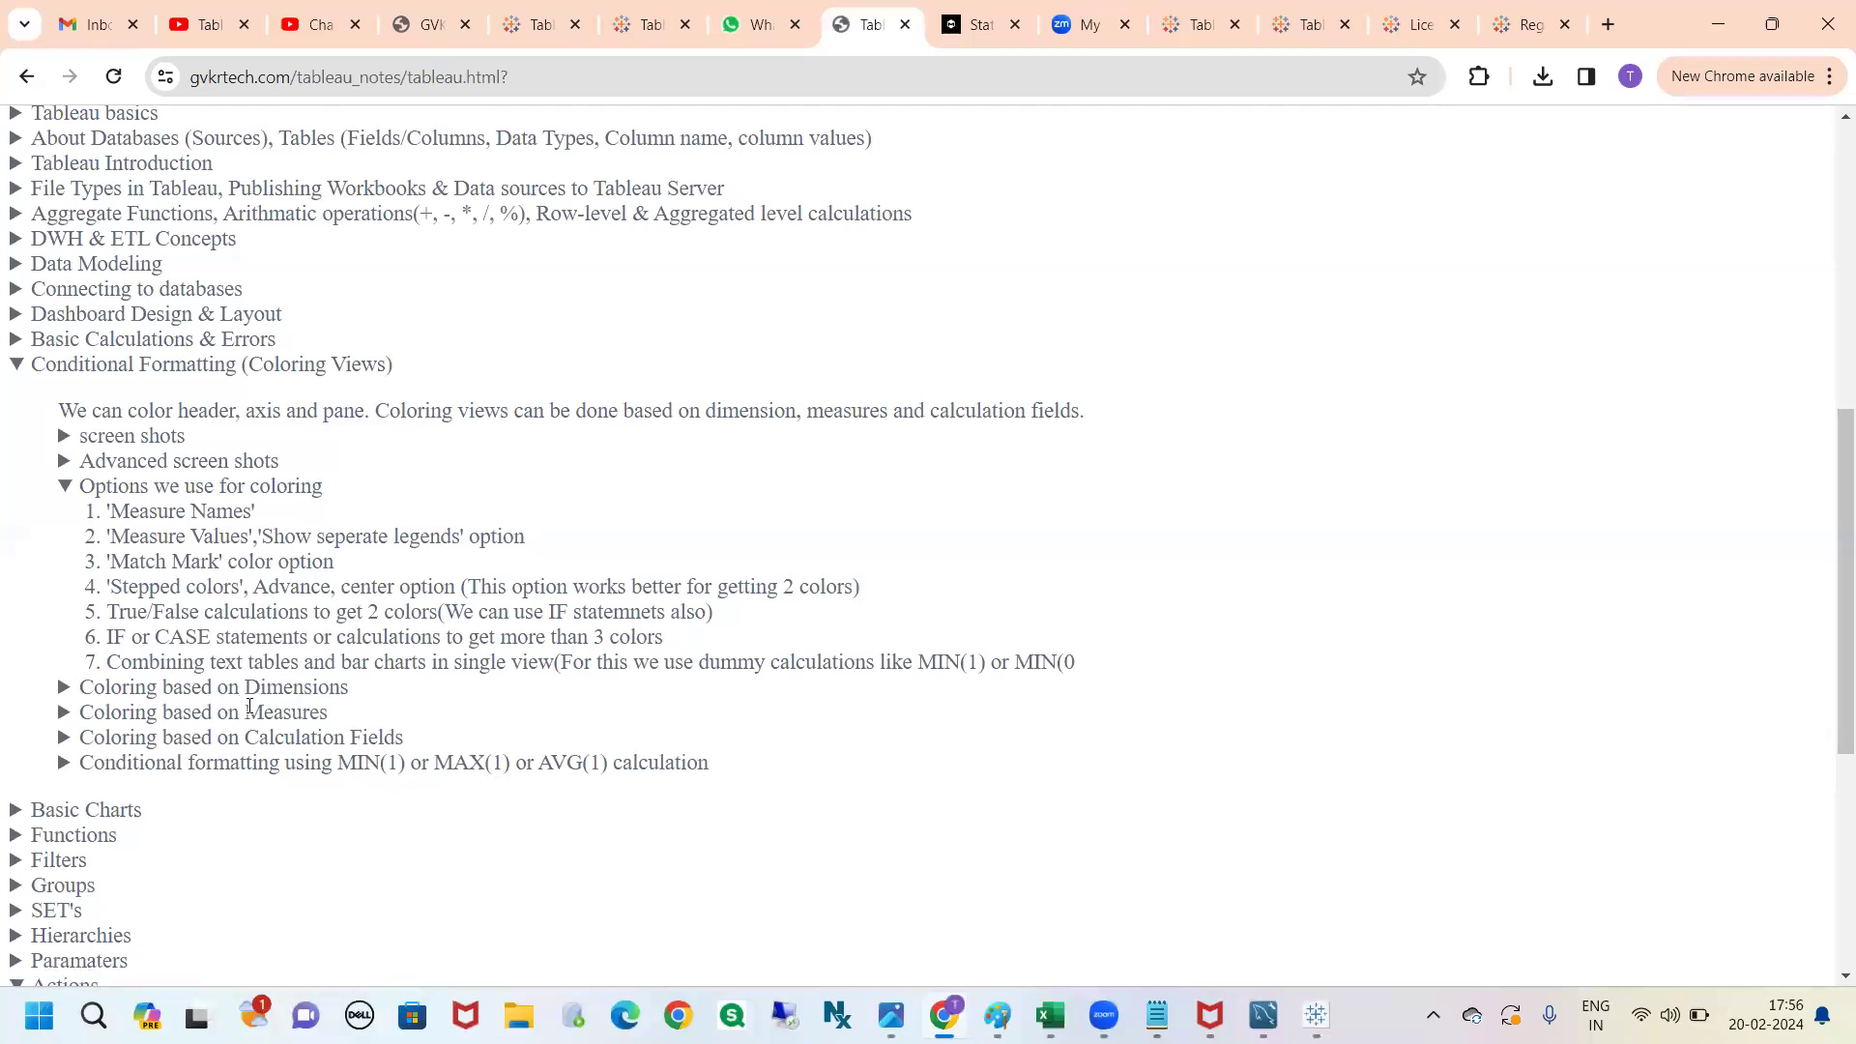
pyautogui.moveTo(333, 715); pyautogui.dragTo(83, 715)
pyautogui.click(246, 715)
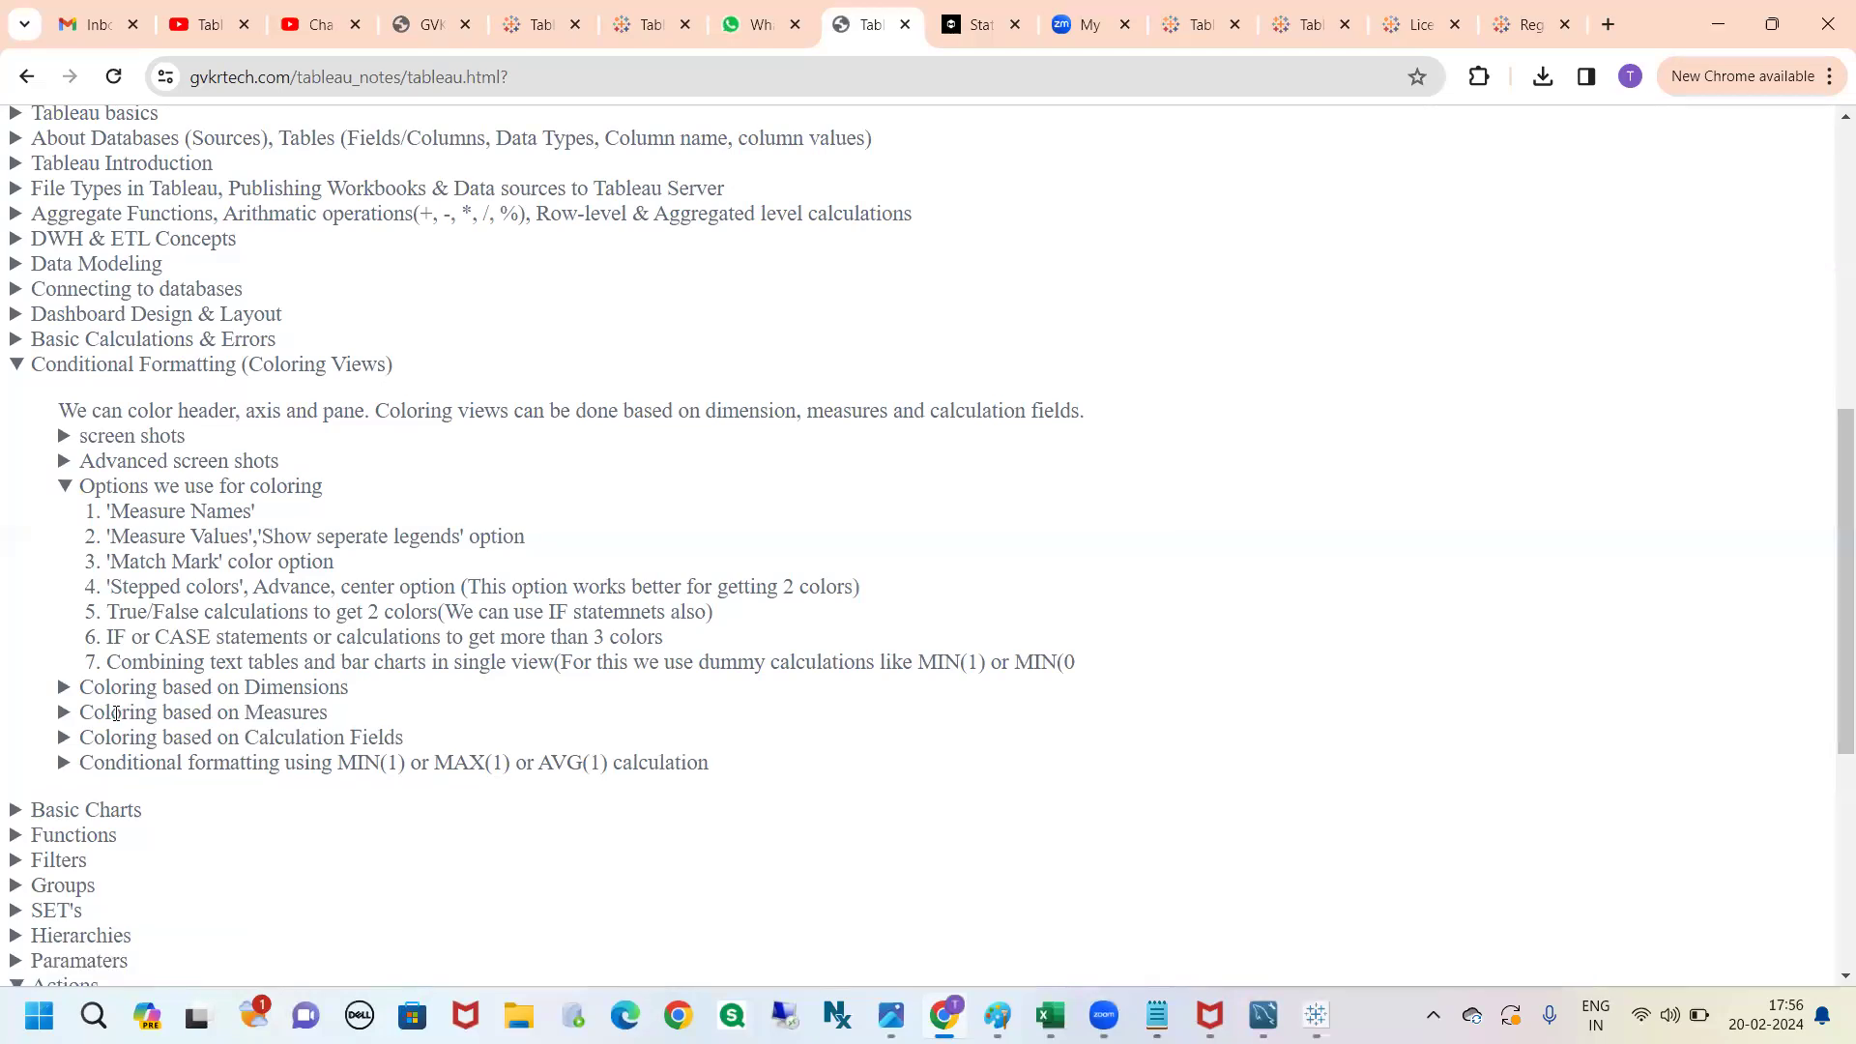
pyautogui.click(262, 720)
pyautogui.scroll(-1, 263, 720)
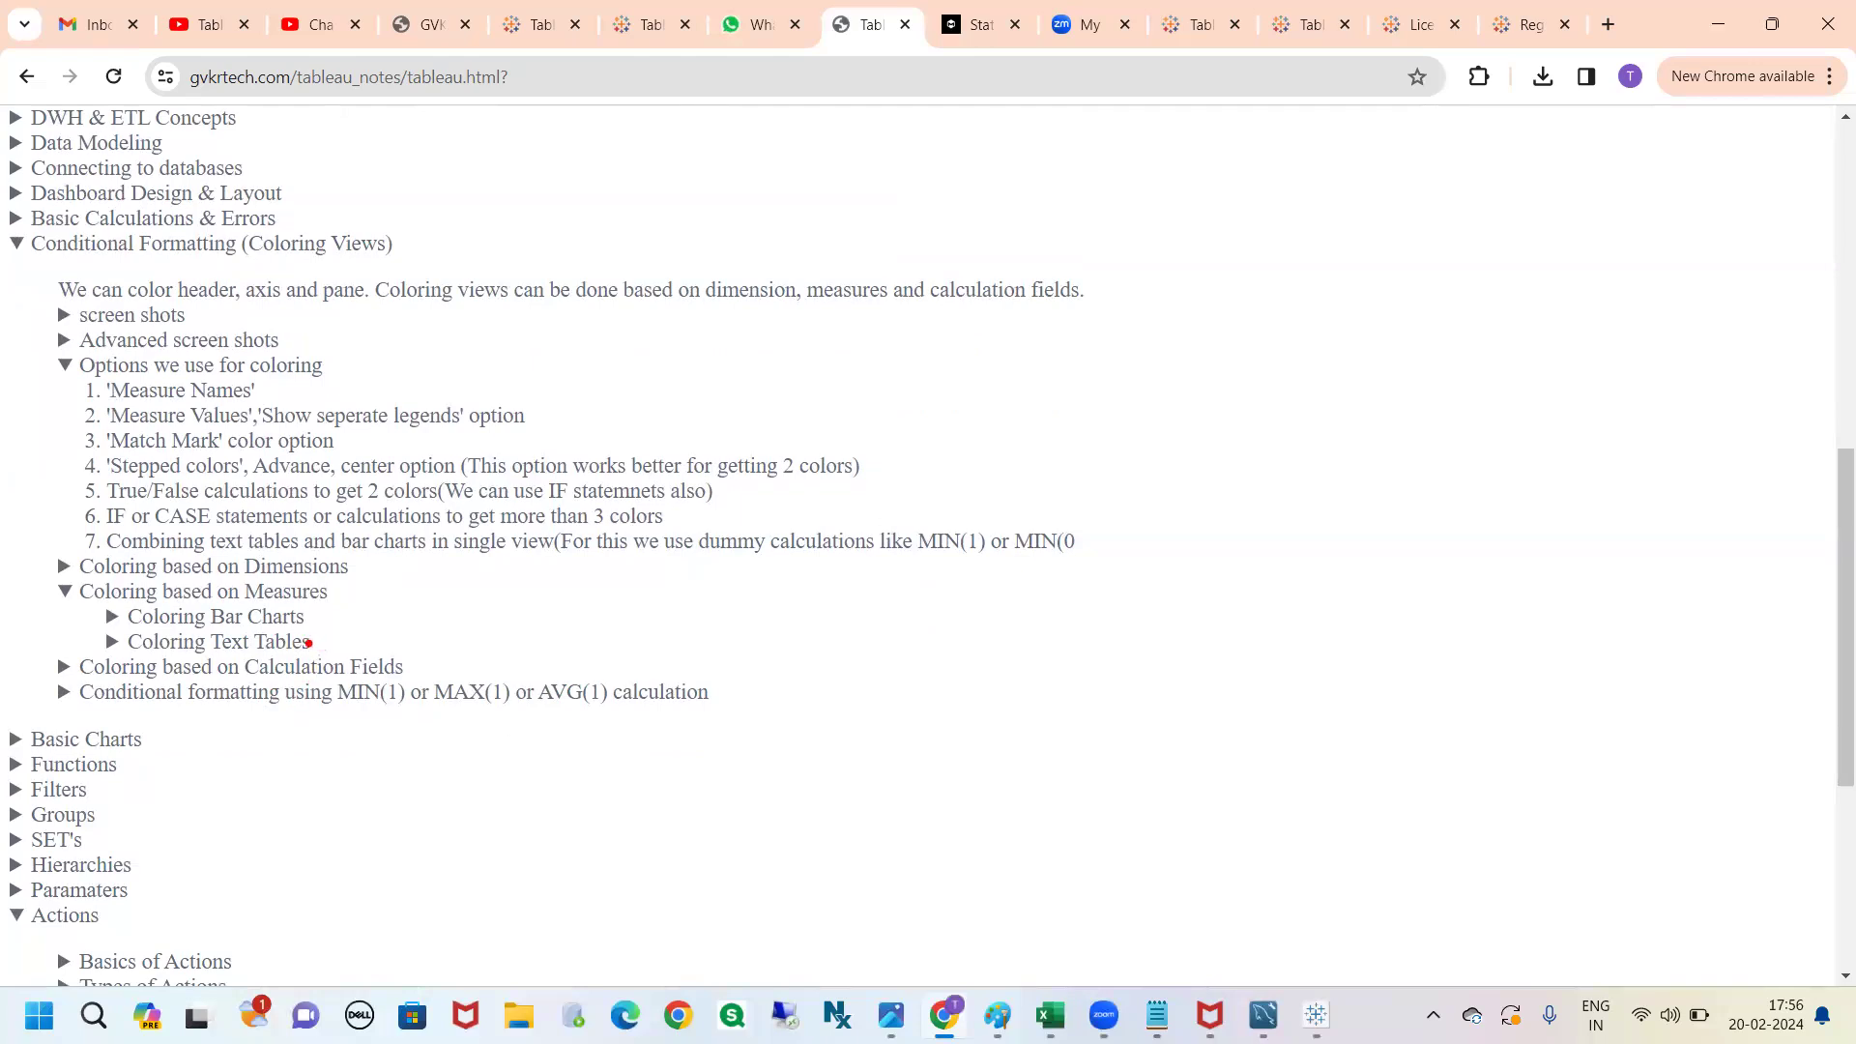
pyautogui.moveTo(305, 653)
pyautogui.mouseDown()
pyautogui.moveTo(389, 628)
pyautogui.moveTo(337, 619)
pyautogui.moveTo(367, 607)
pyautogui.mouseUp()
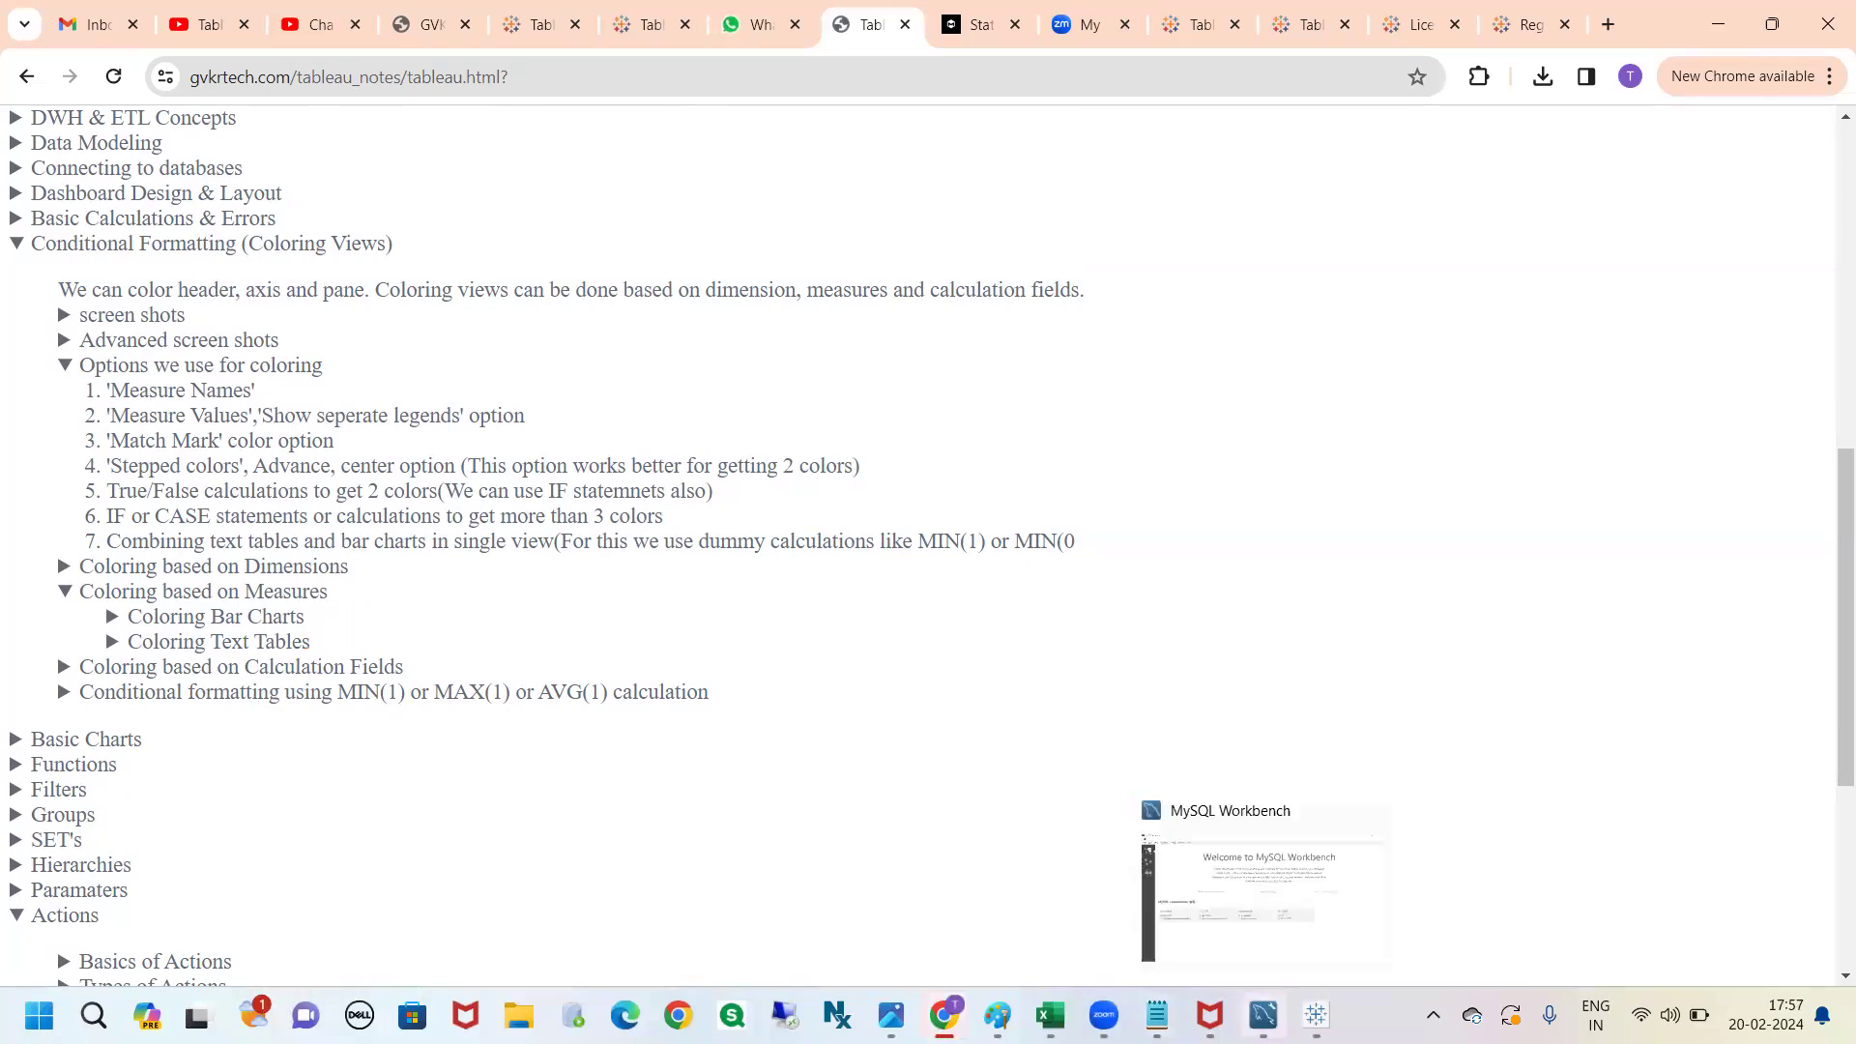
# Switch back to Tableau and build a text table on Sheet 5 with Sub-Category on Rows and Sales as text.
pyautogui.click(1317, 1015)
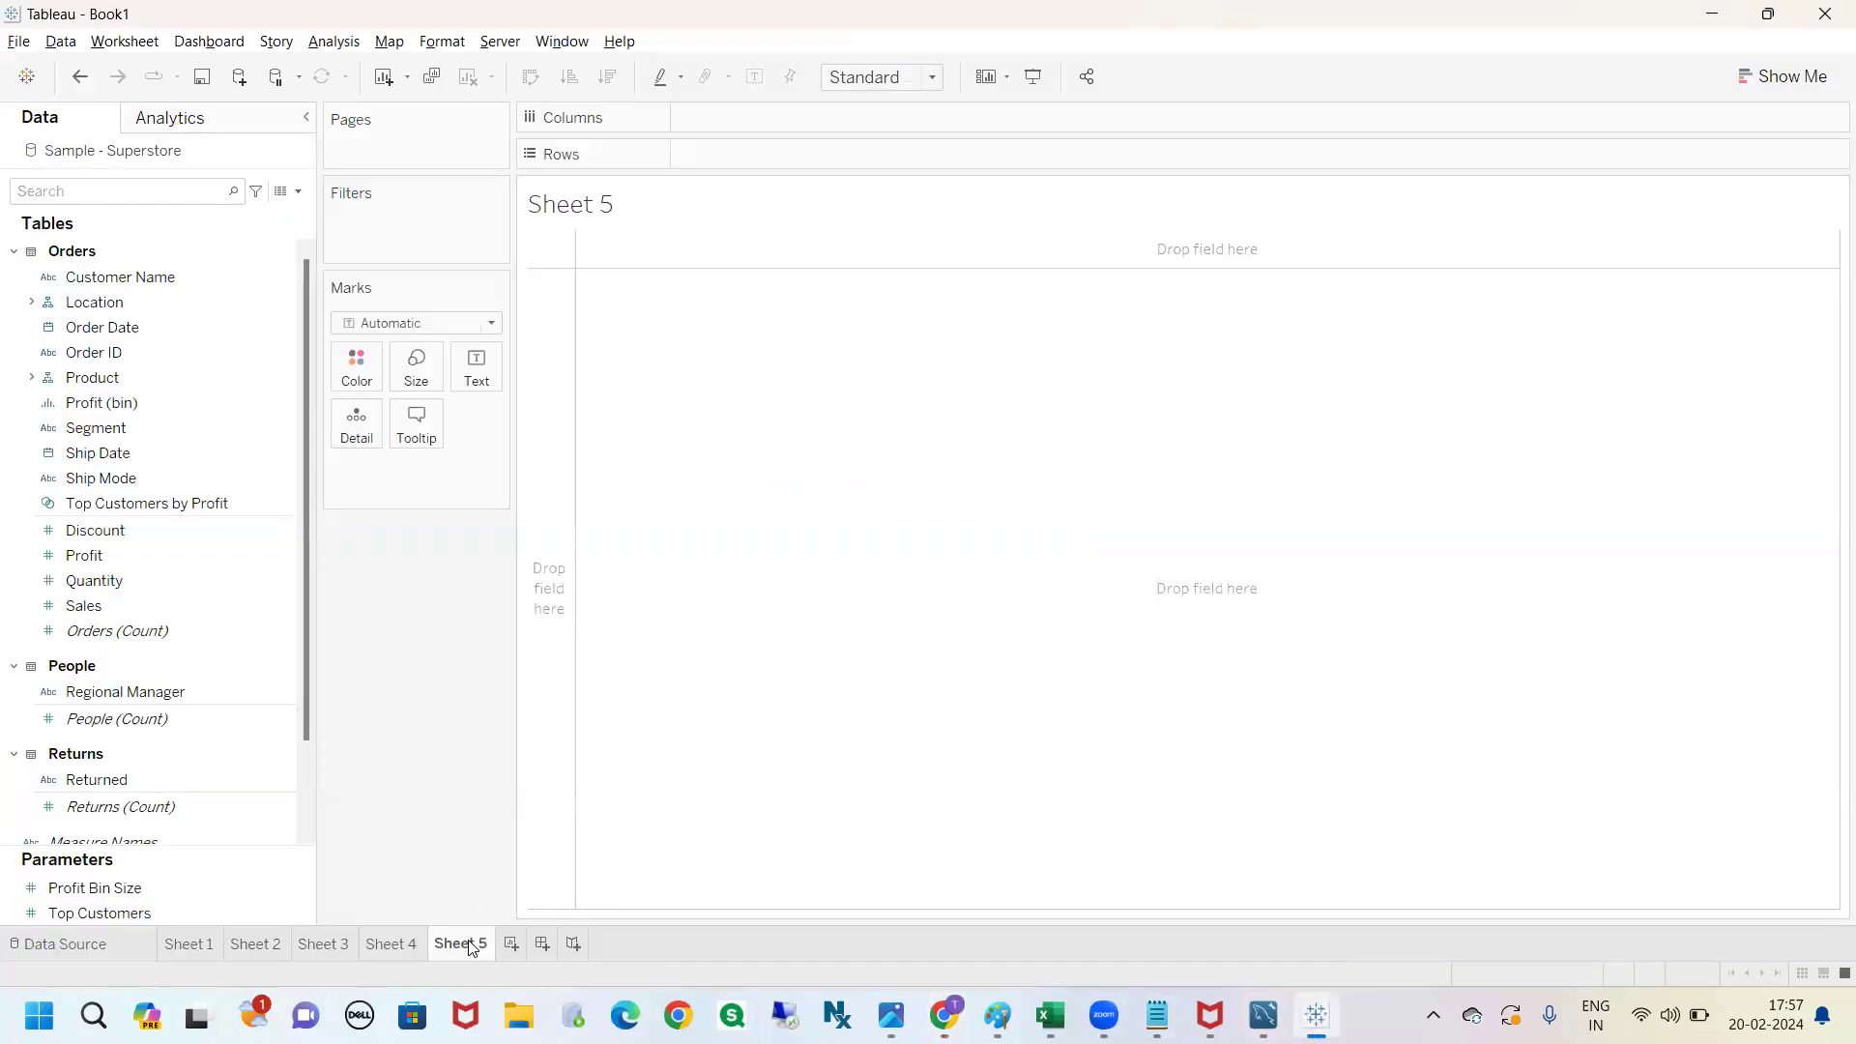
pyautogui.moveTo(473, 947)
pyautogui.click(187, 191)
pyautogui.write('sub')
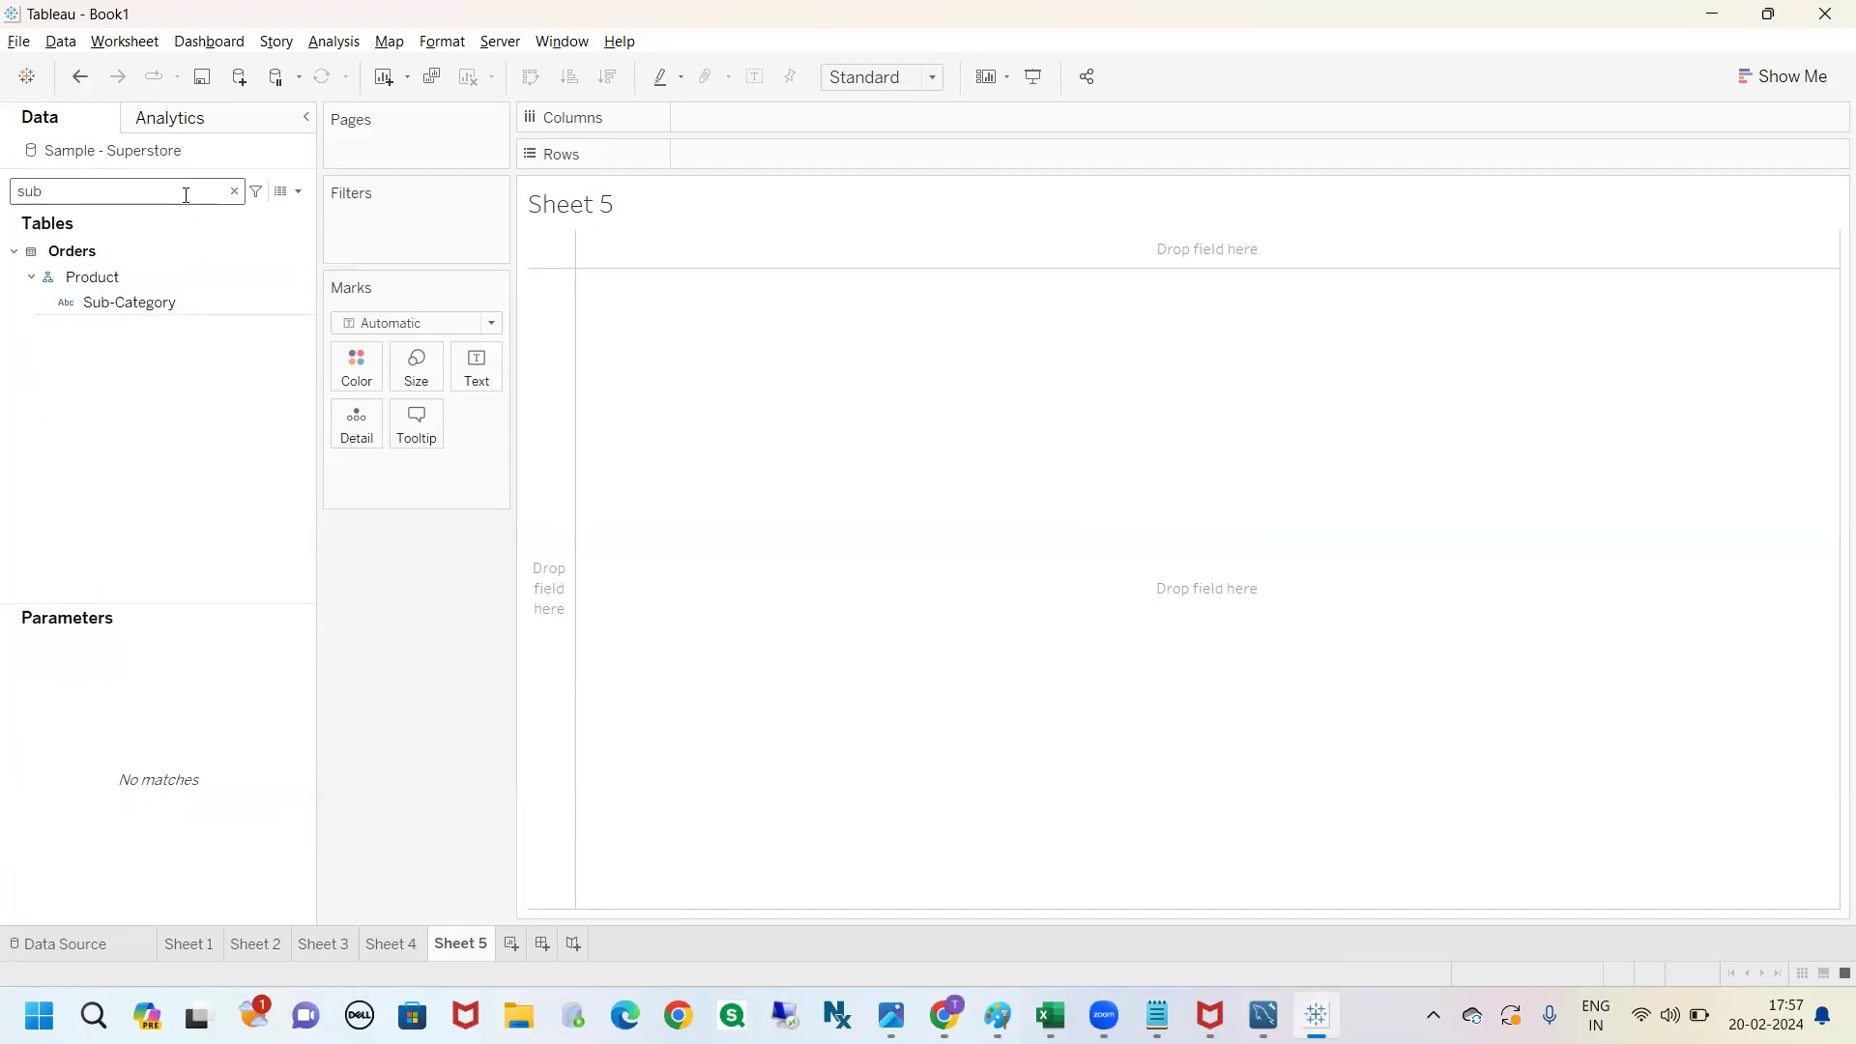
pyautogui.moveTo(135, 302); pyautogui.dragTo(716, 154)
pyautogui.doubleClick(171, 191)
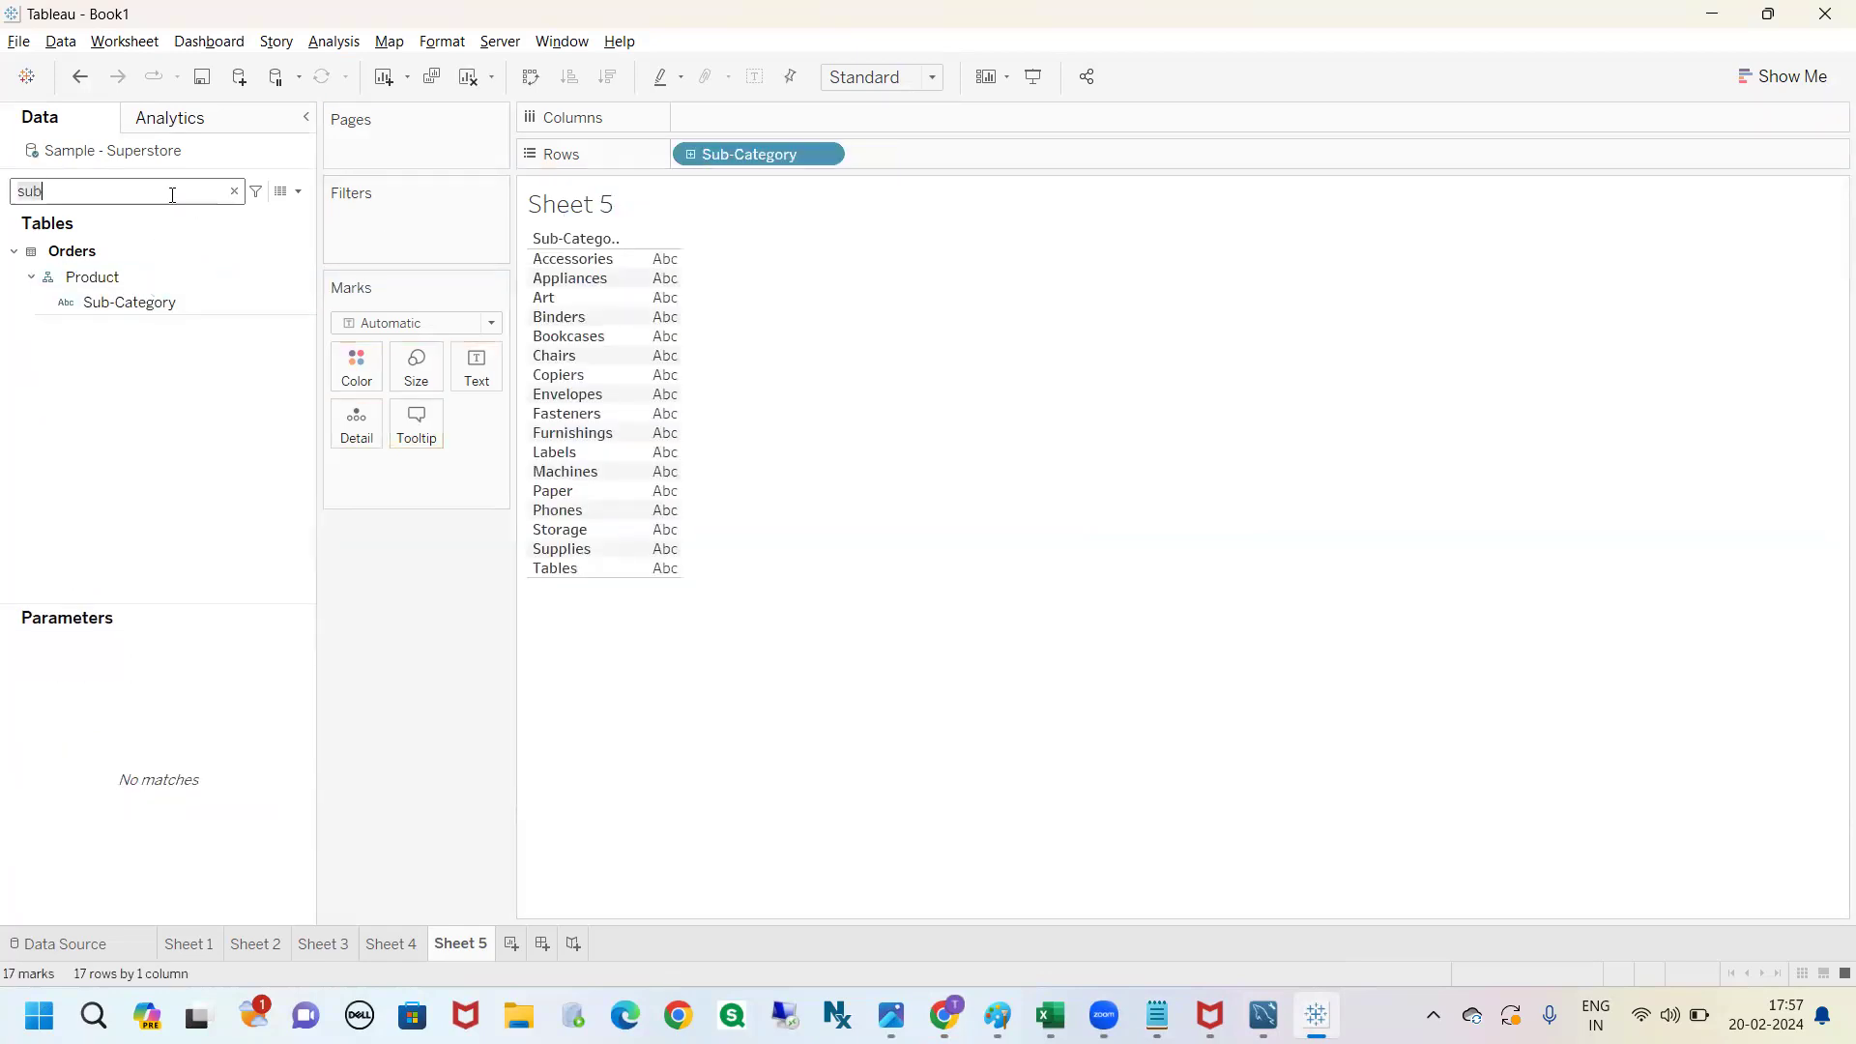
pyautogui.write('sa')
pyautogui.moveTo(140, 294); pyautogui.dragTo(477, 367)
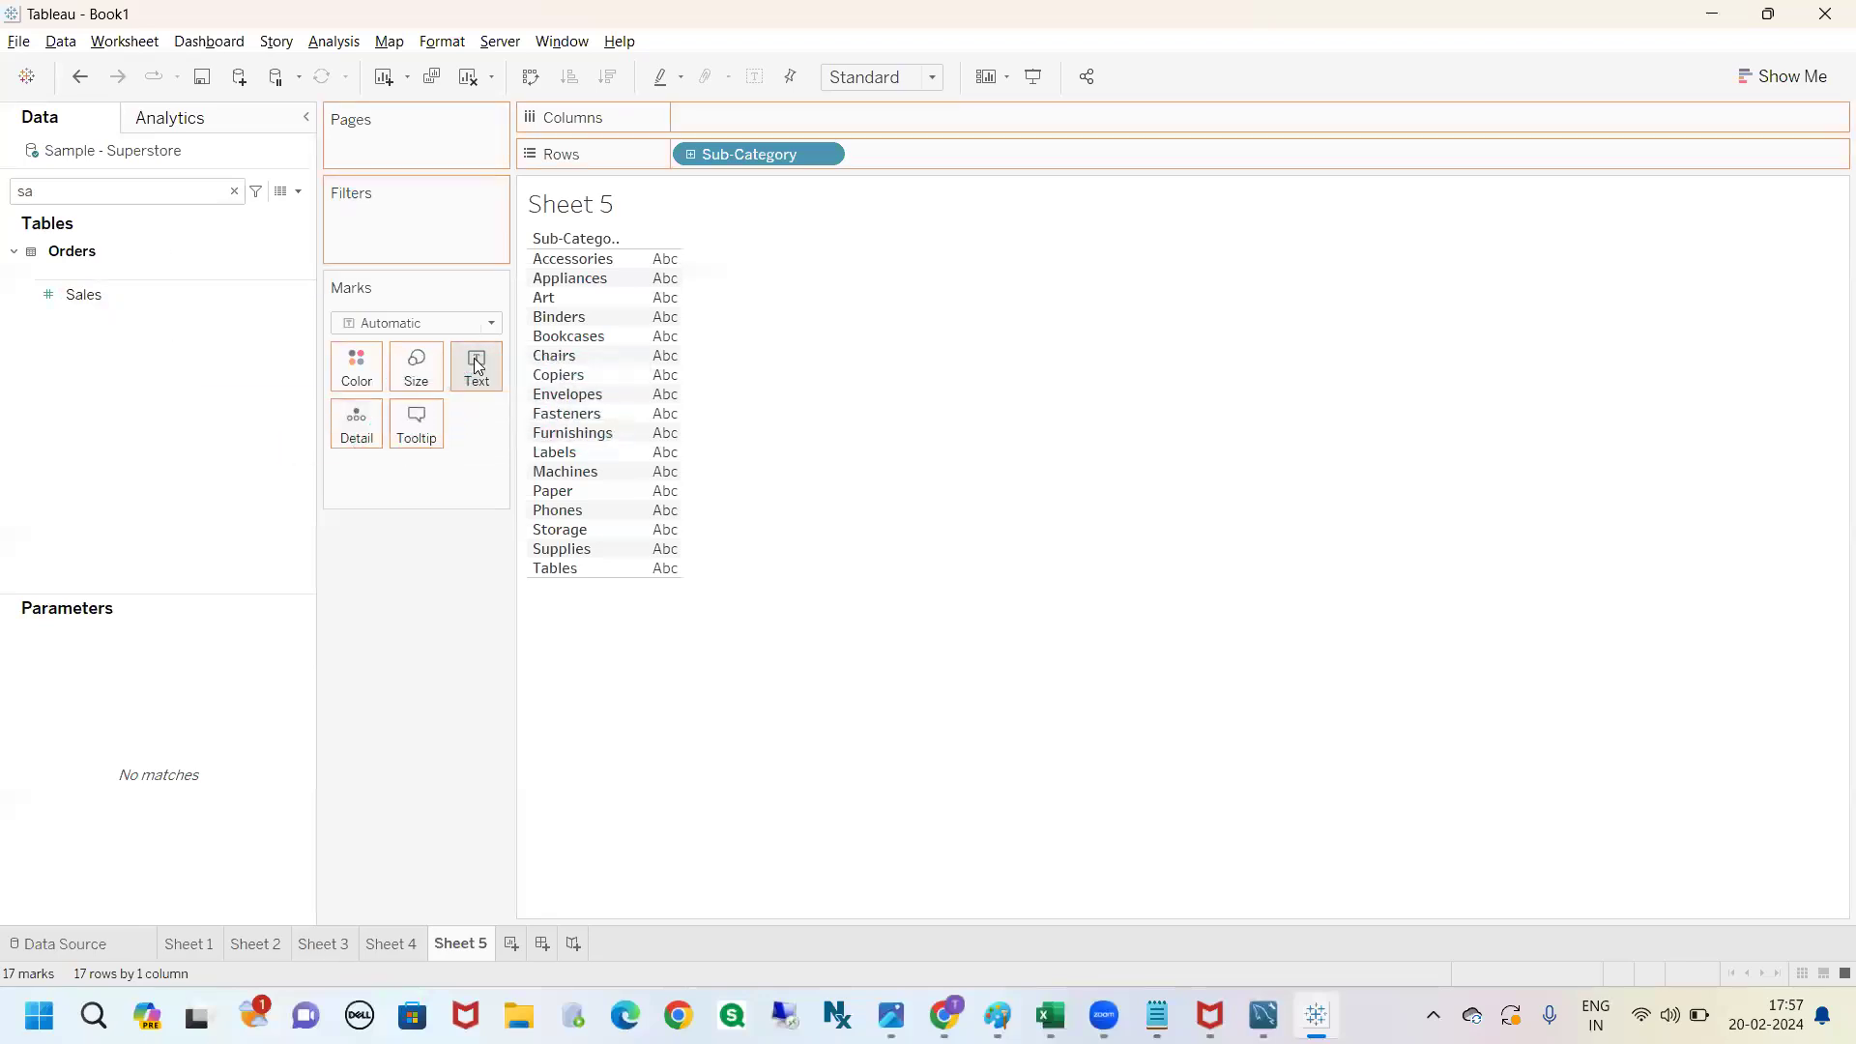
pyautogui.click(911, 80)
pyautogui.click(877, 164)
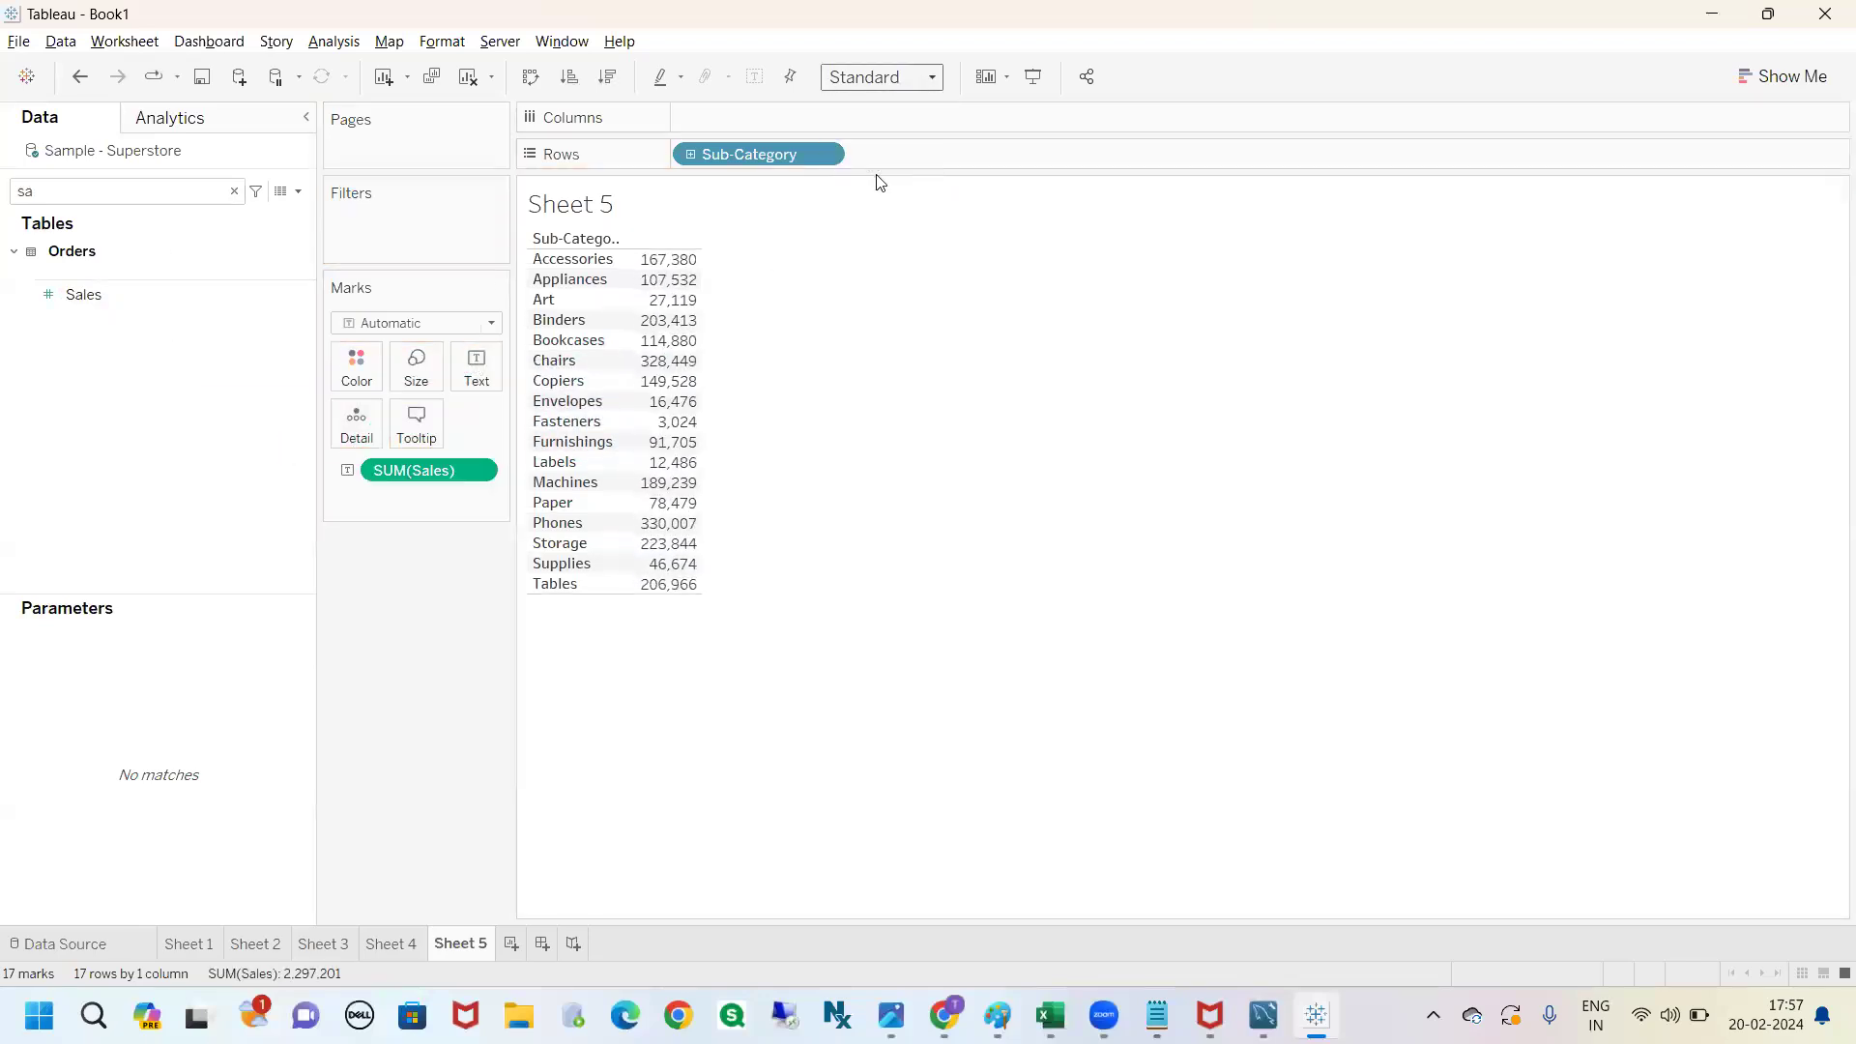
pyautogui.click(80, 77)
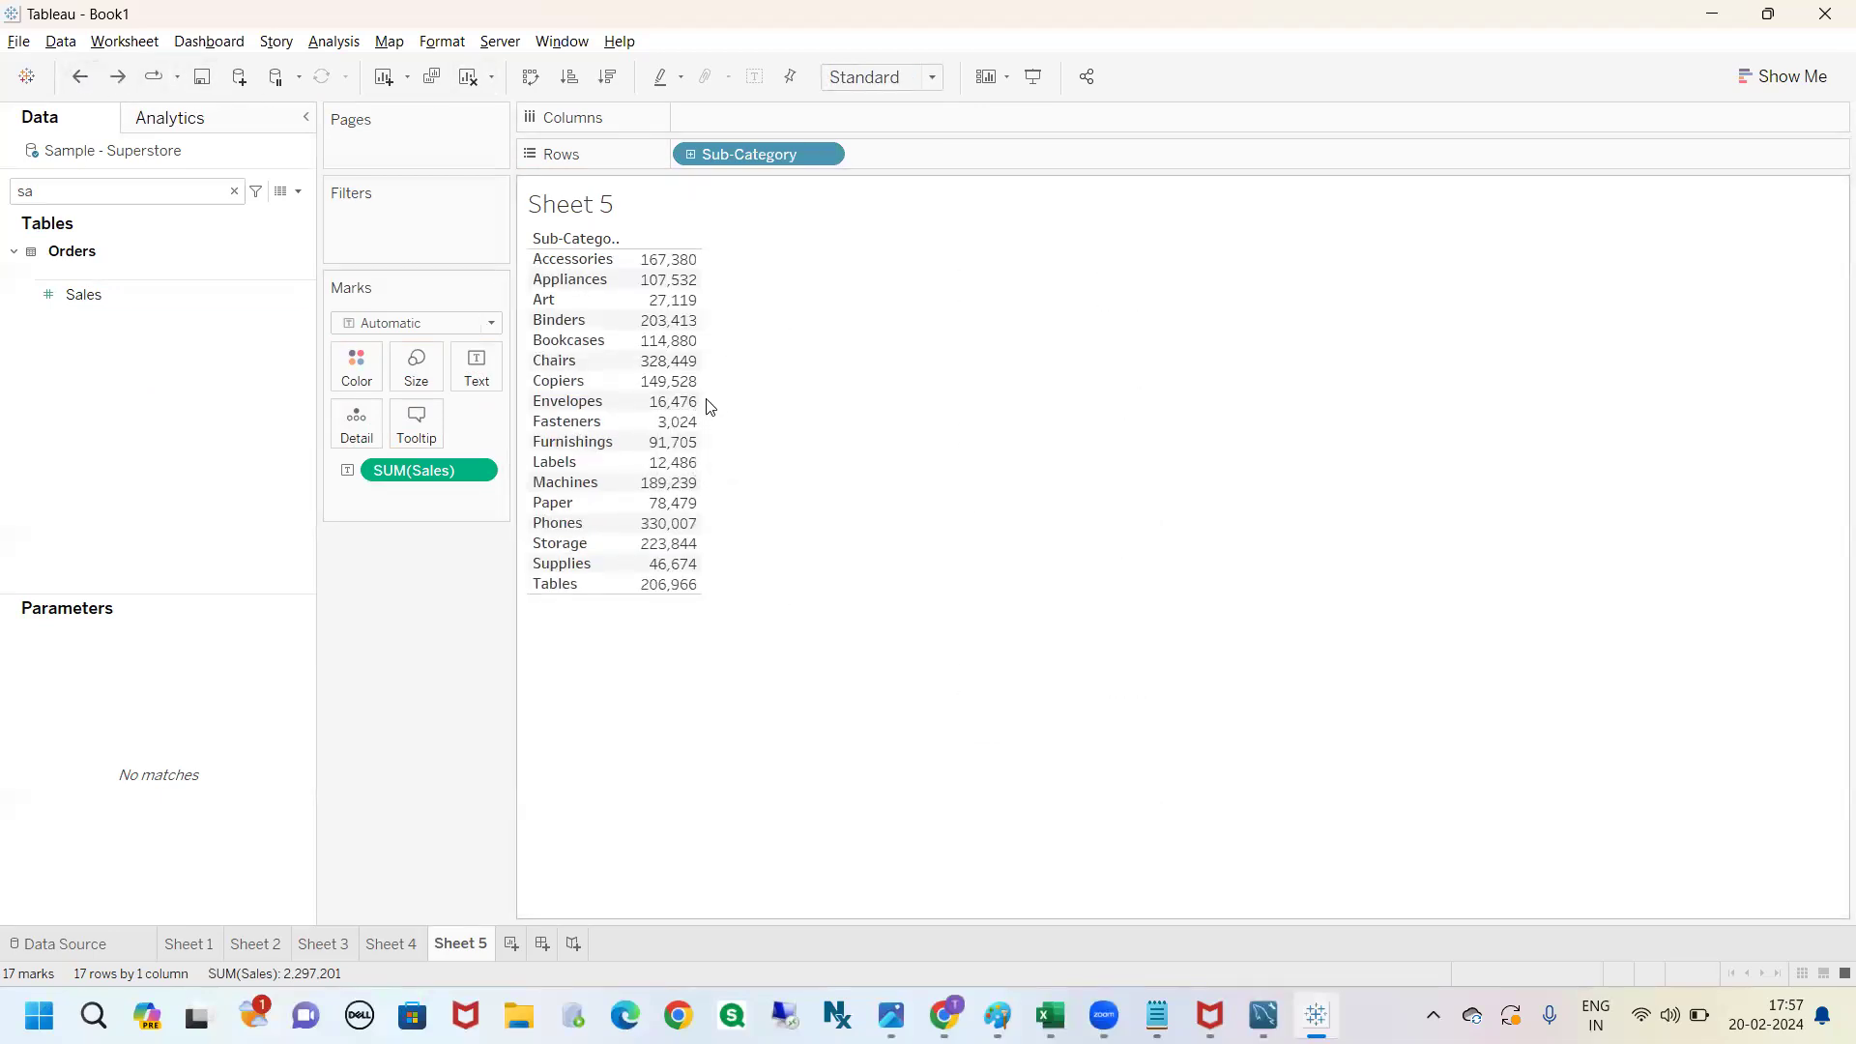
# Widen the text table's value column and increase its row height.
pyautogui.moveTo(704, 401); pyautogui.dragTo(975, 418)
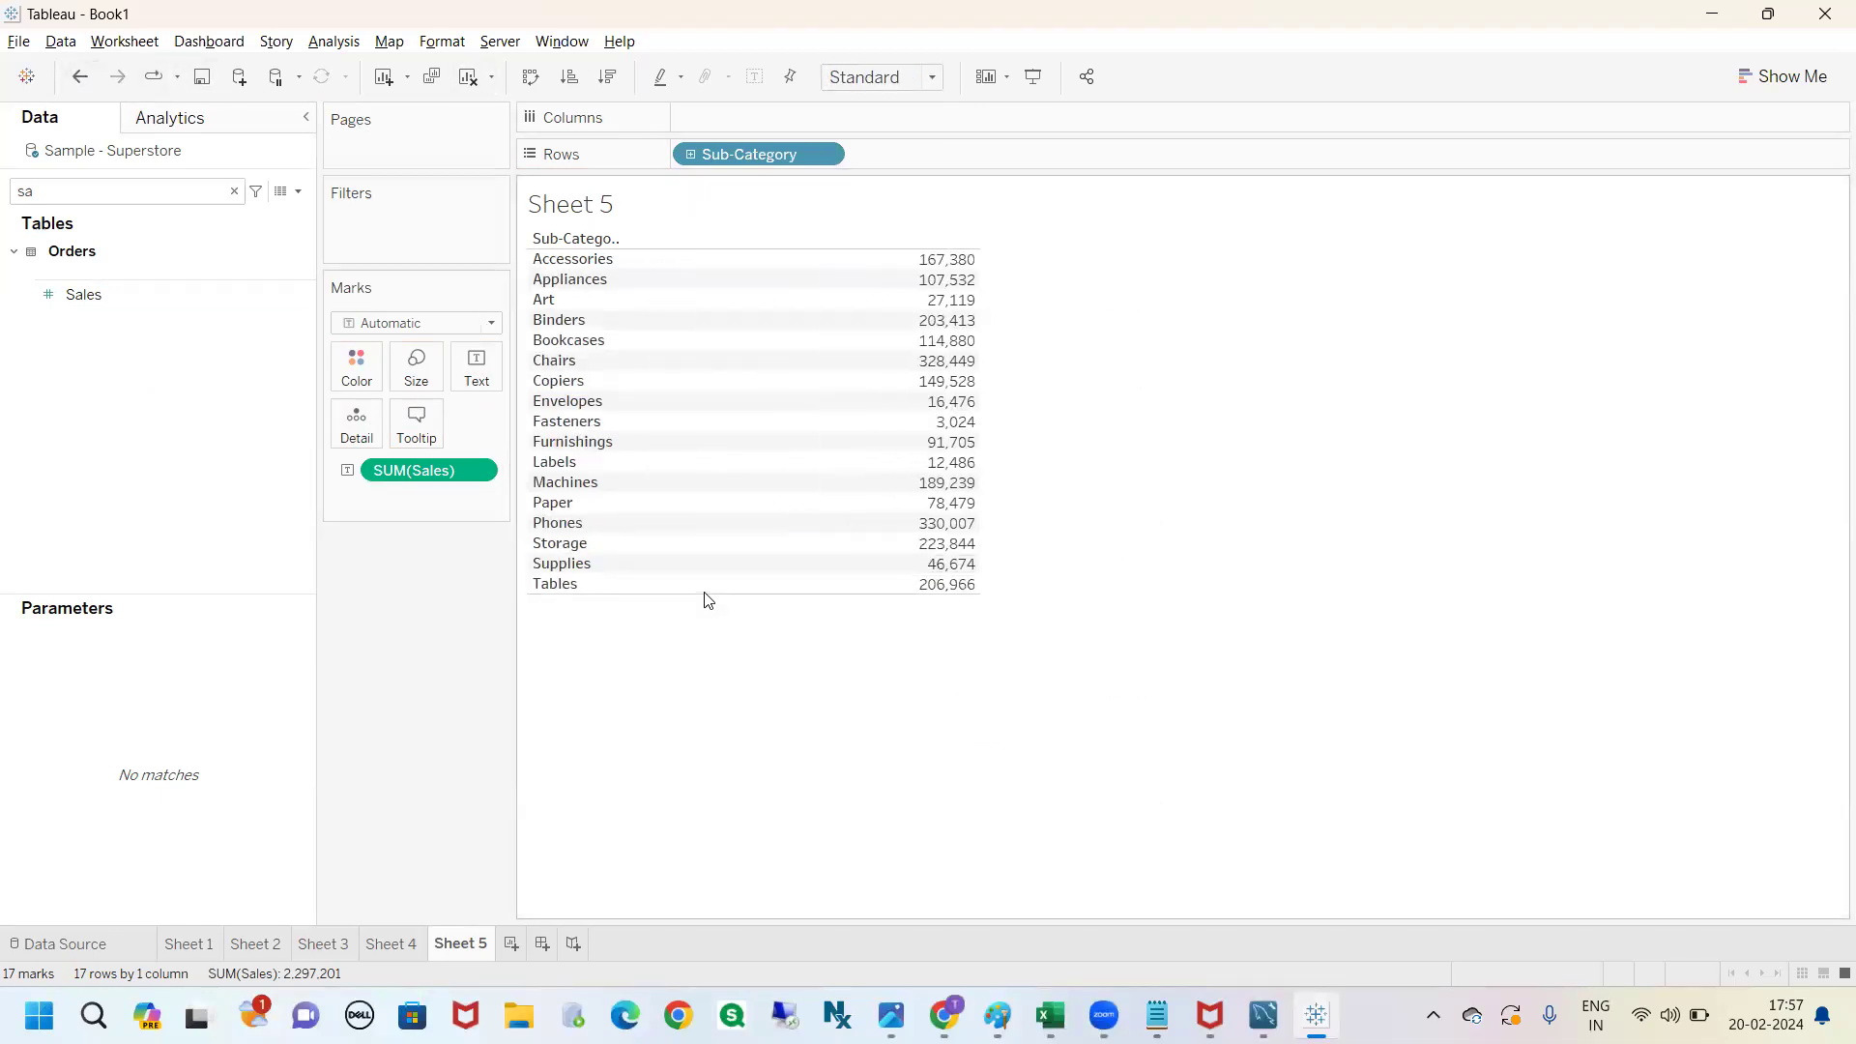
pyautogui.moveTo(699, 595); pyautogui.dragTo(706, 698)
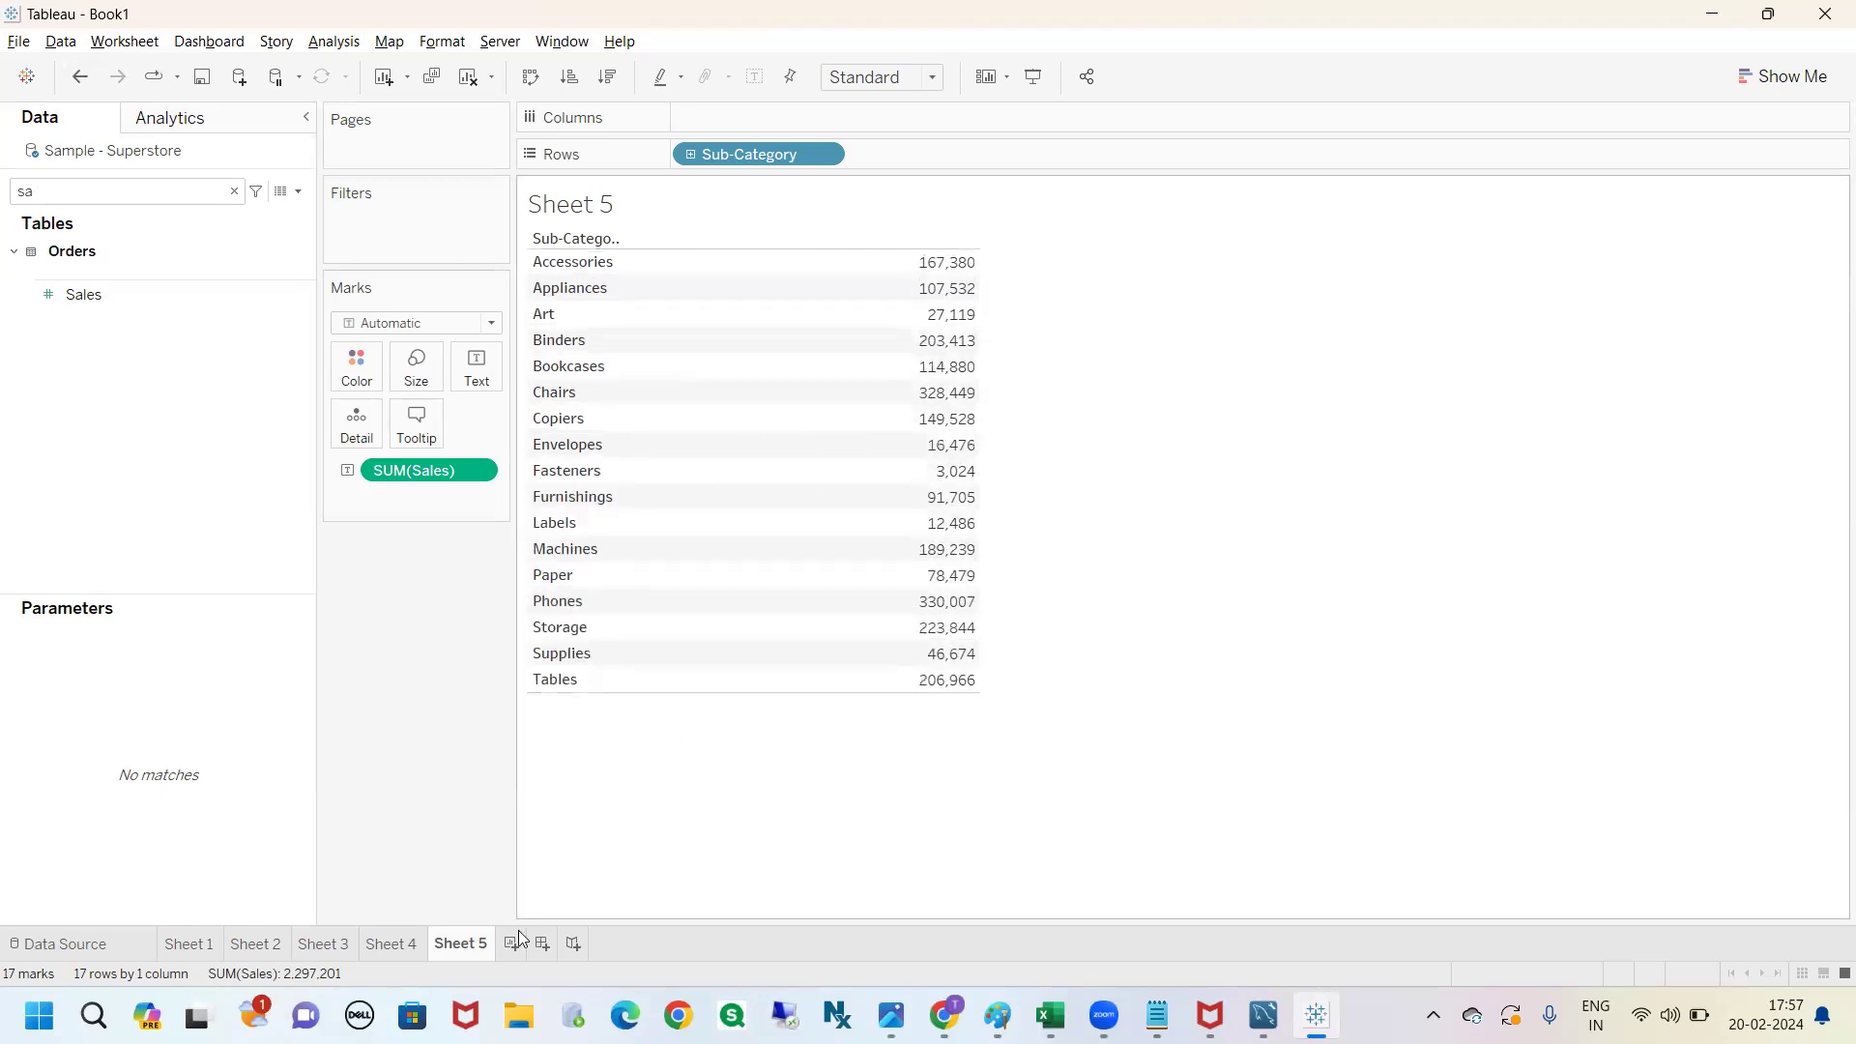
# Duplicate Sheet 5 and move Sales to Columns in the copy to make a bar chart.
pyautogui.rightClick(464, 945)
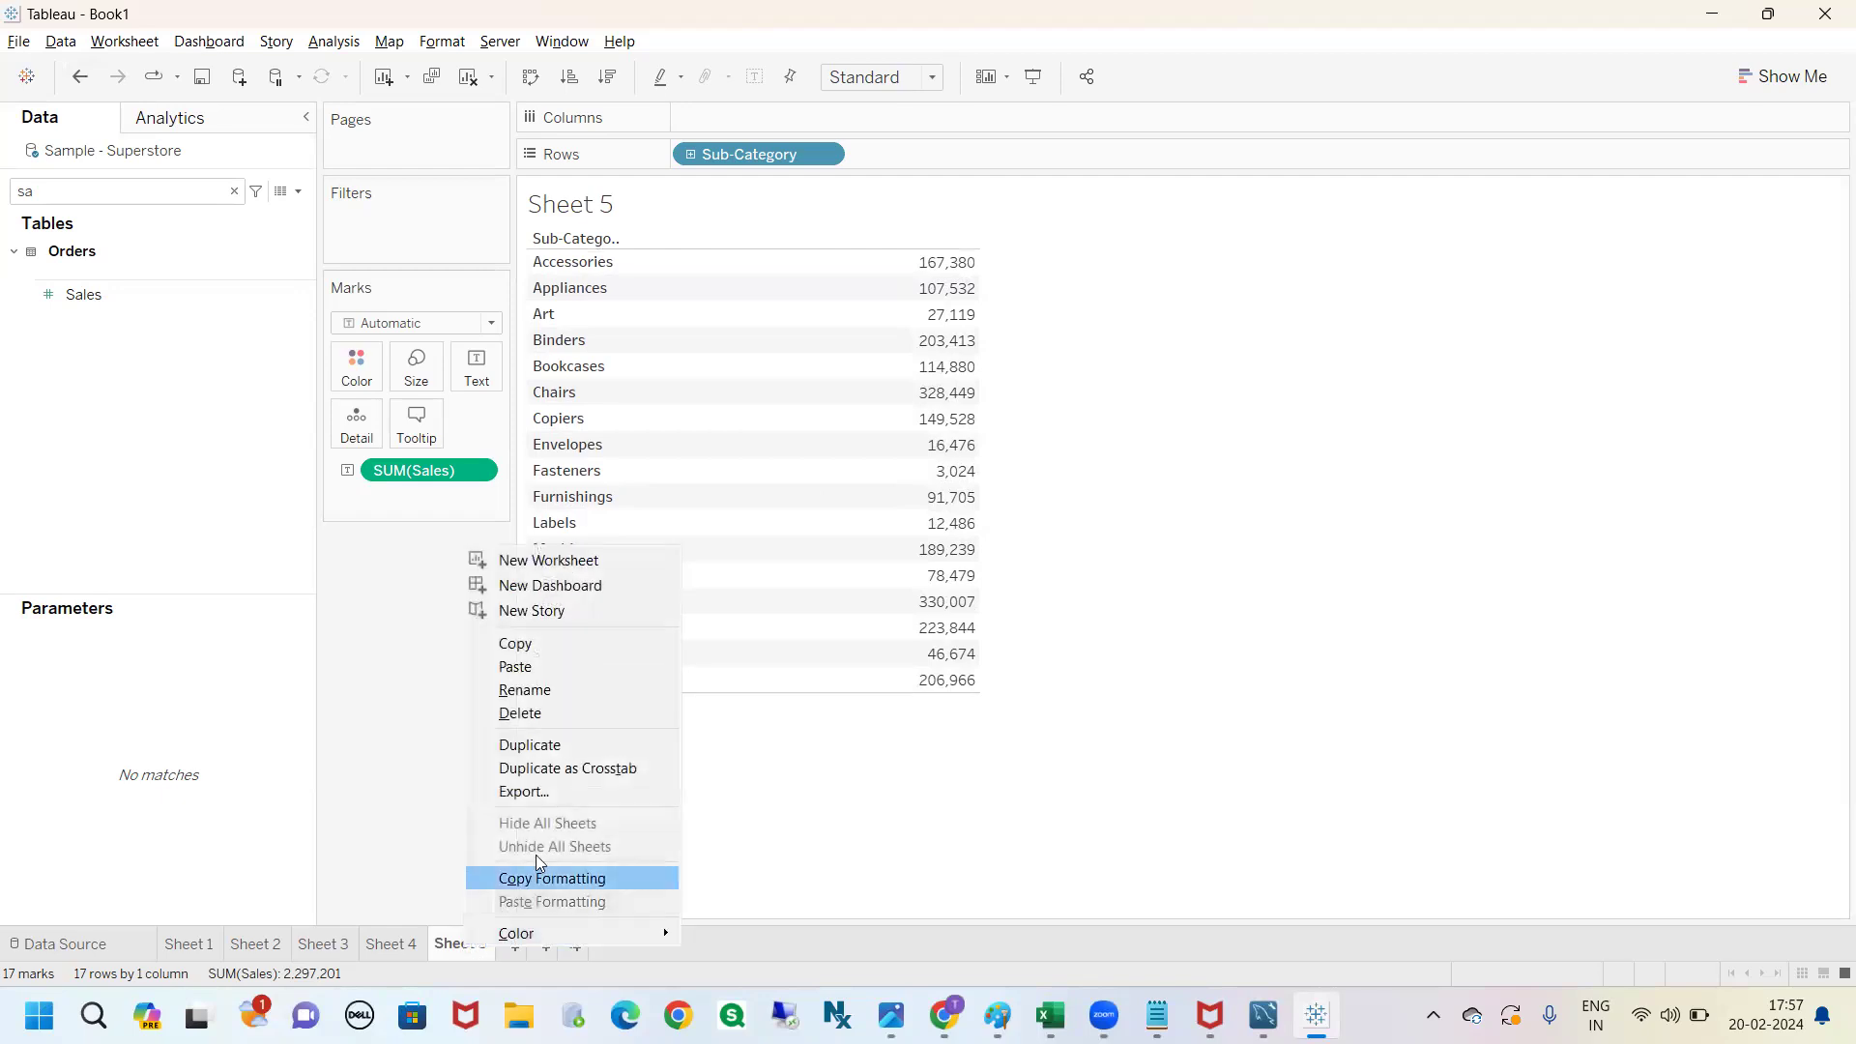
pyautogui.click(538, 746)
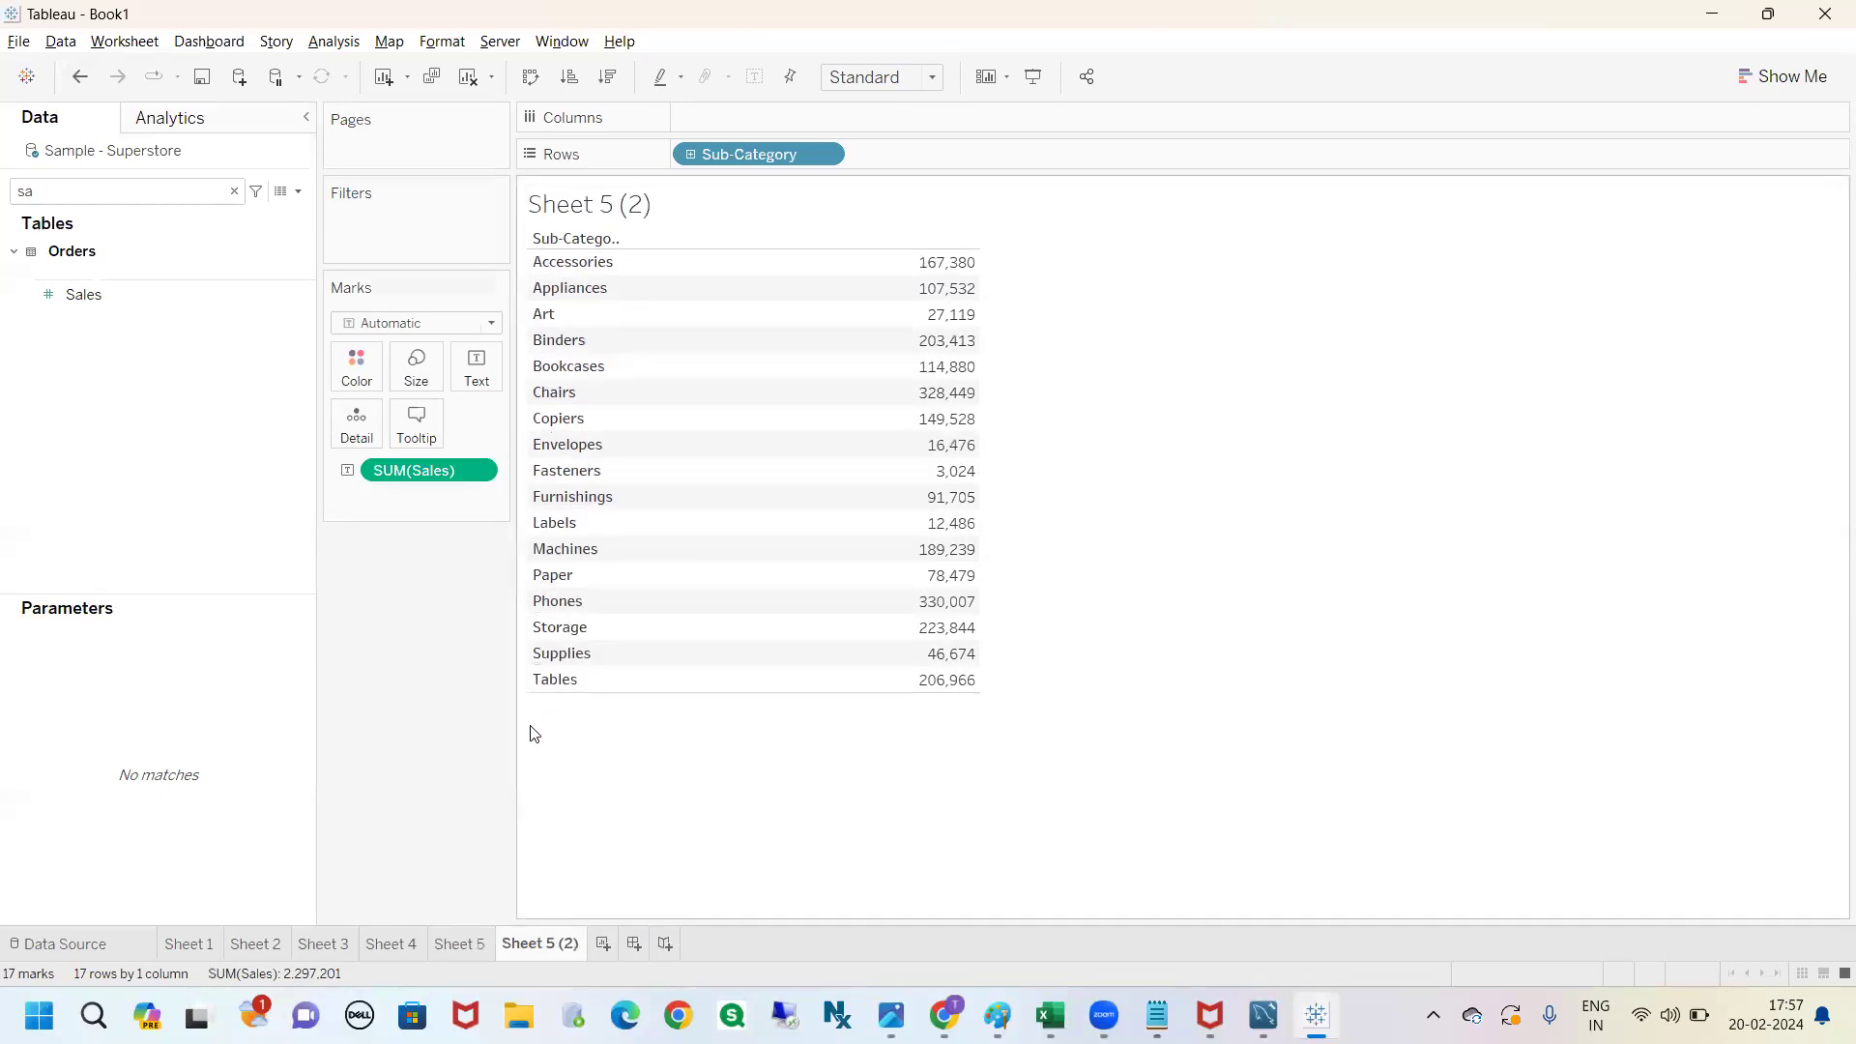
pyautogui.moveTo(406, 473); pyautogui.dragTo(746, 126)
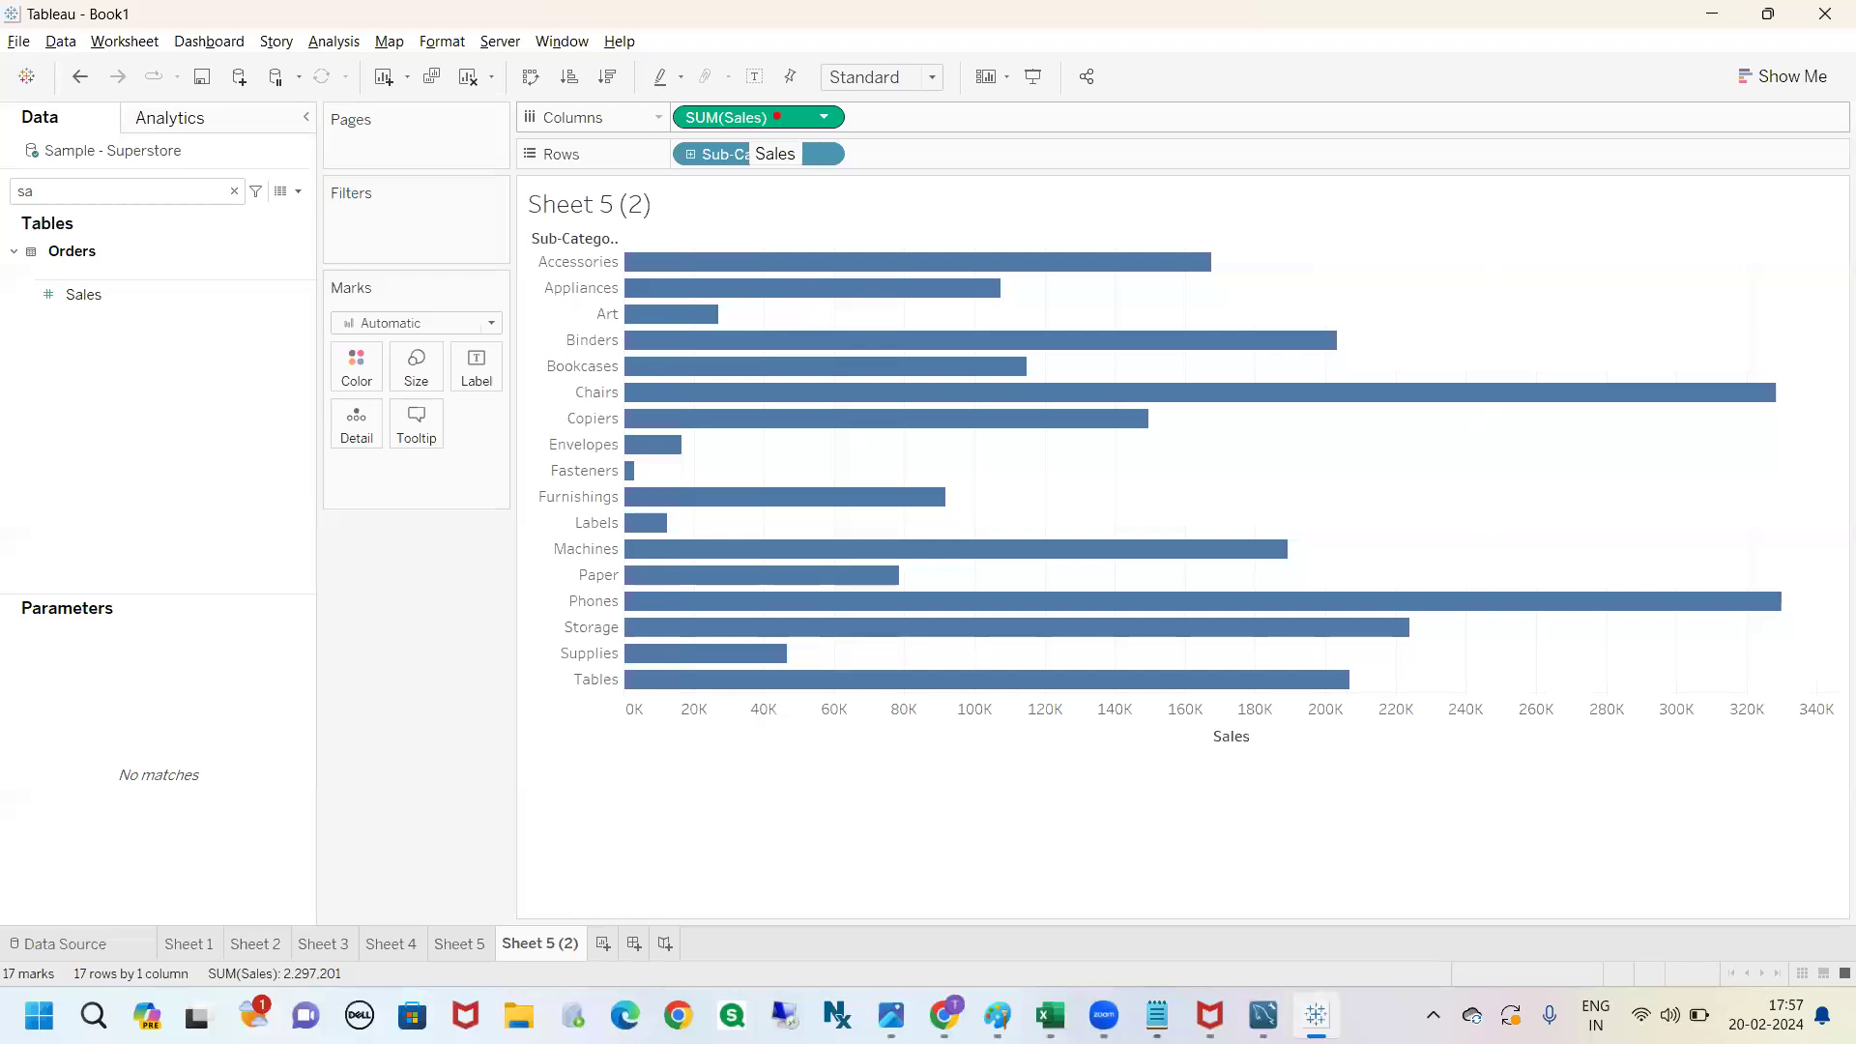
# Sort the Sub-Category bars in descending order of Sales and fit the chart to the entire view.
pyautogui.moveTo(596, 56)
pyautogui.mouseDown()
pyautogui.moveTo(594, 104)
pyautogui.moveTo(640, 85)
pyautogui.moveTo(599, 45)
pyautogui.mouseUp()
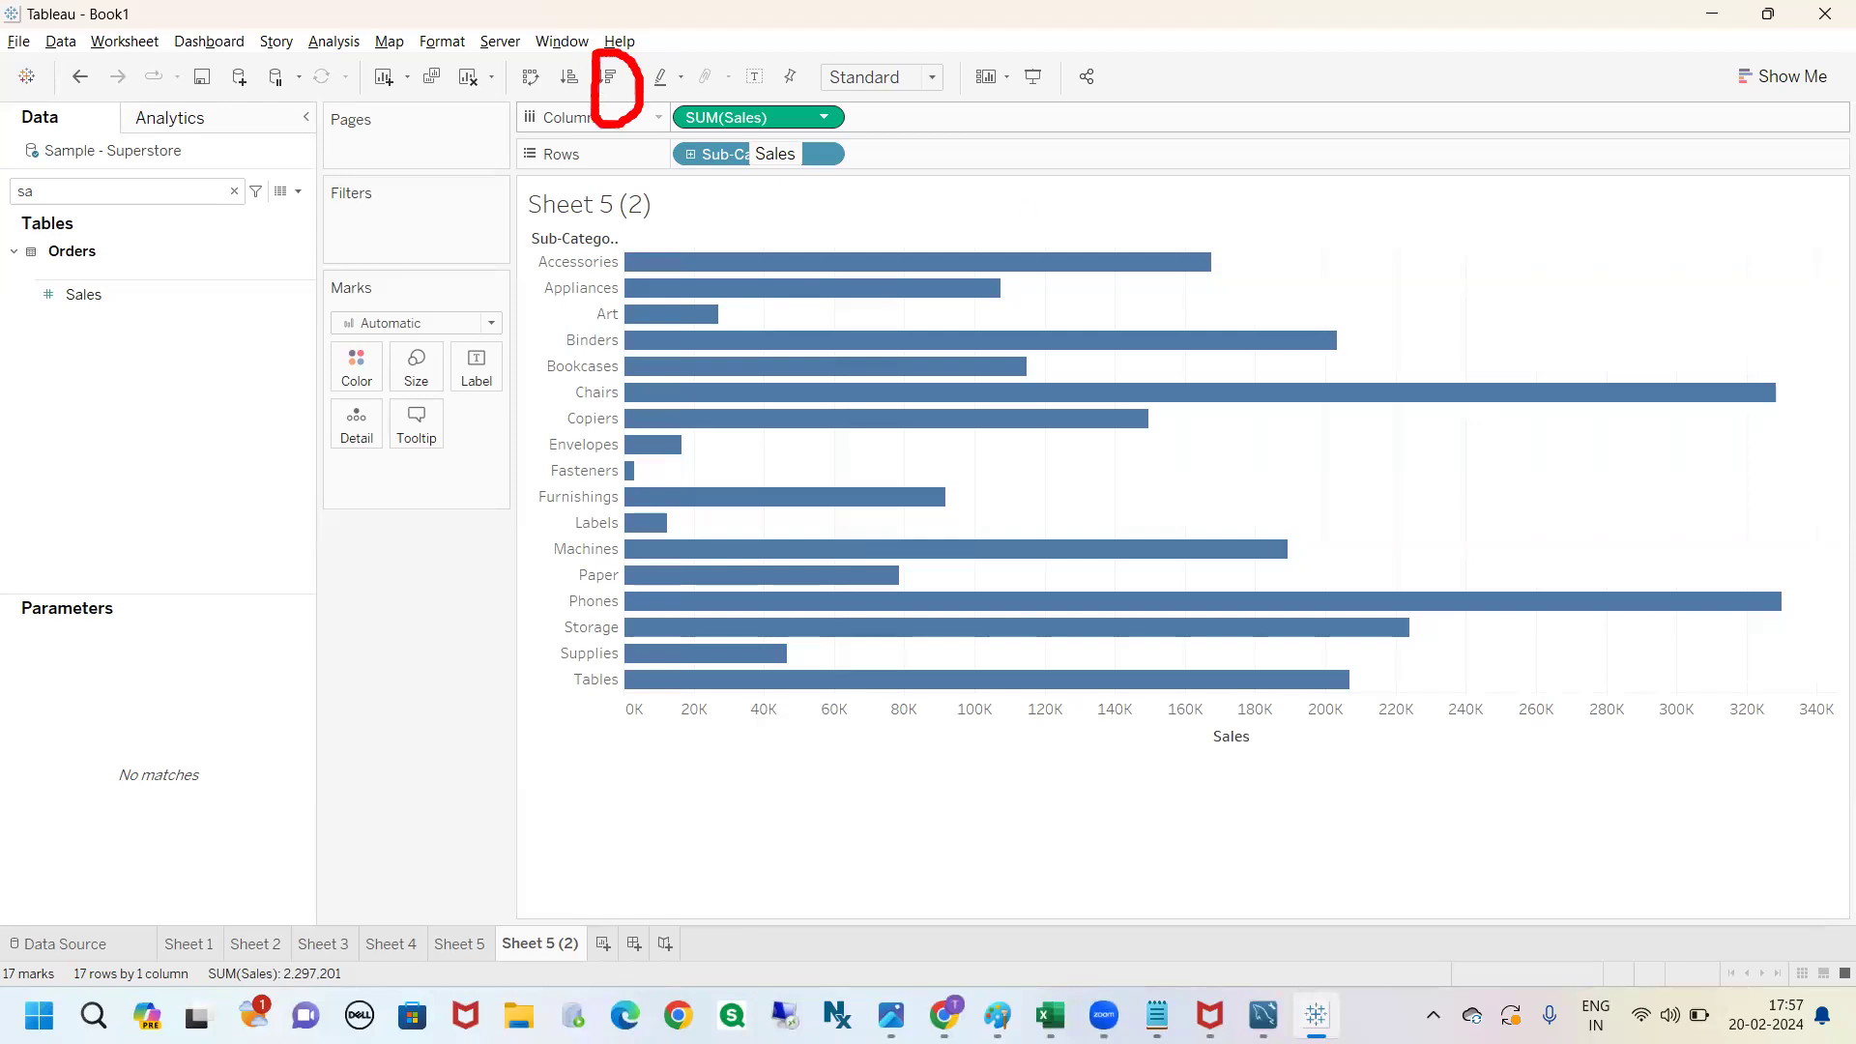
pyautogui.click(608, 76)
pyautogui.click(841, 83)
pyautogui.click(882, 165)
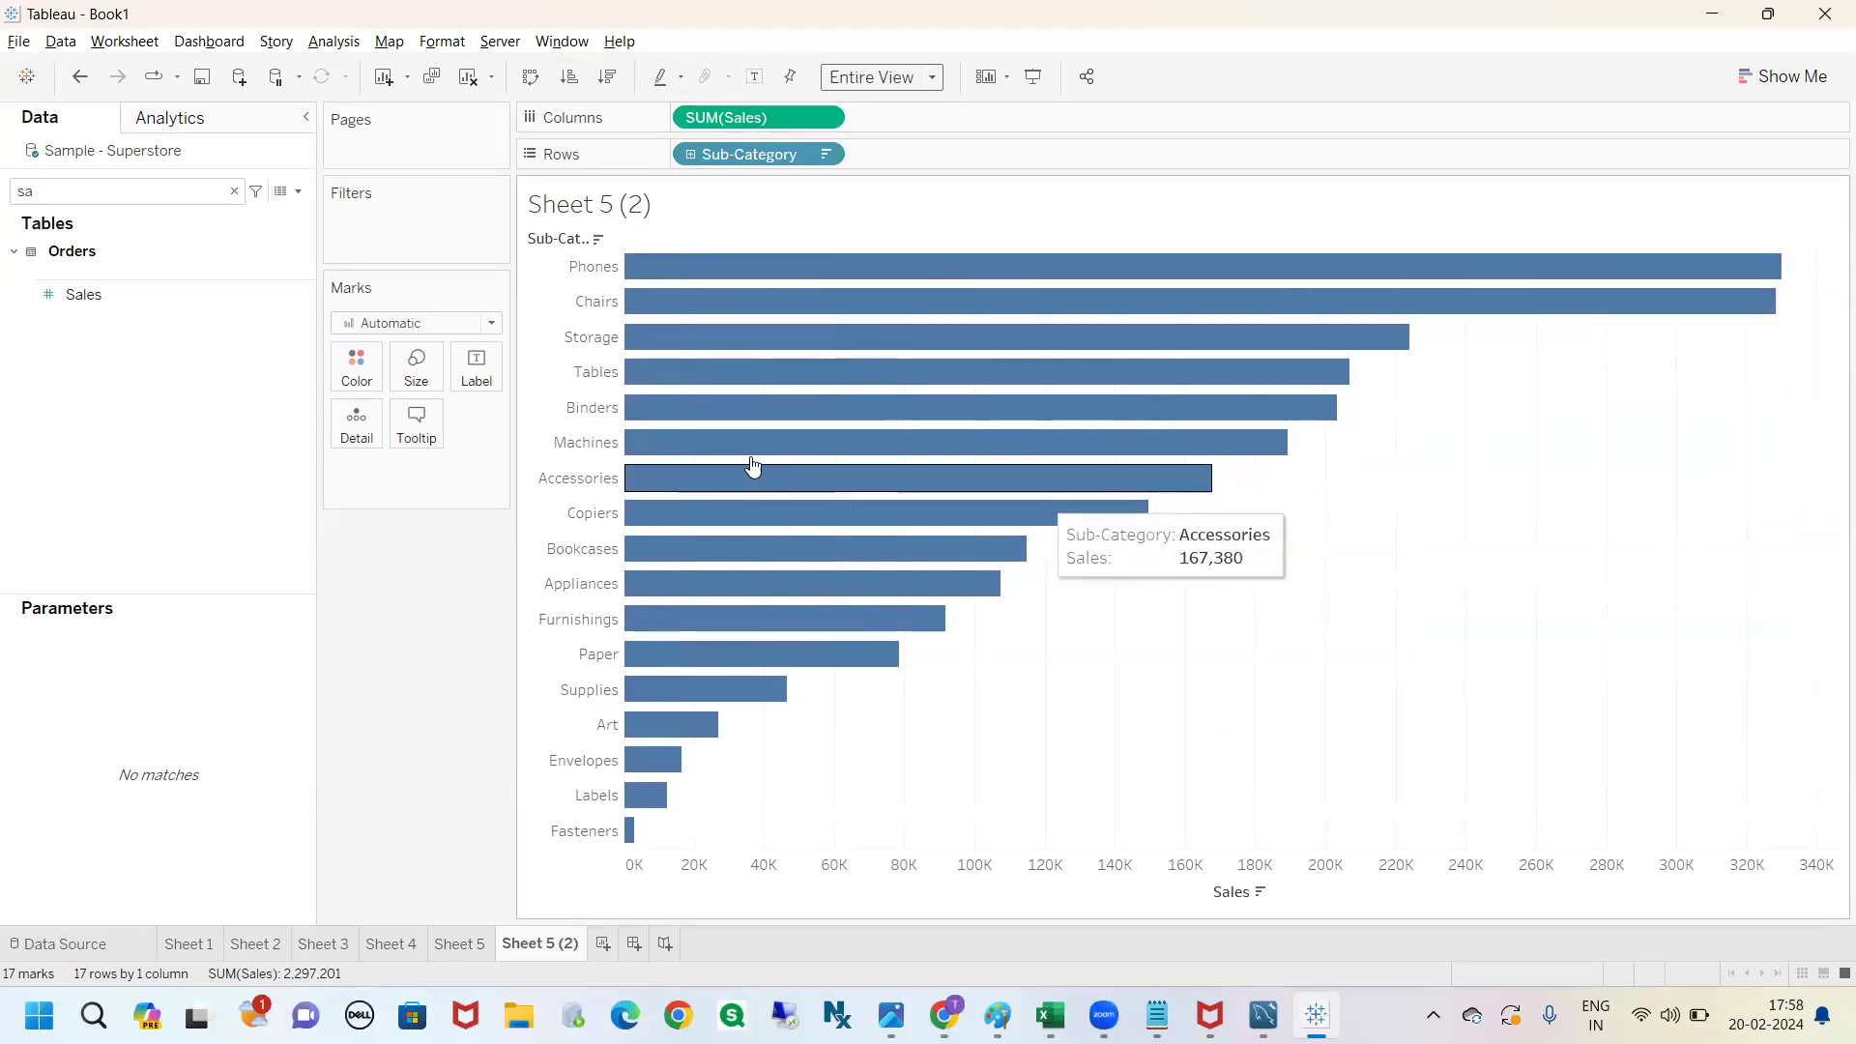
# Show mark labels on the bars and compare the chart with the text table on Sheet 5.
pyautogui.click(752, 89)
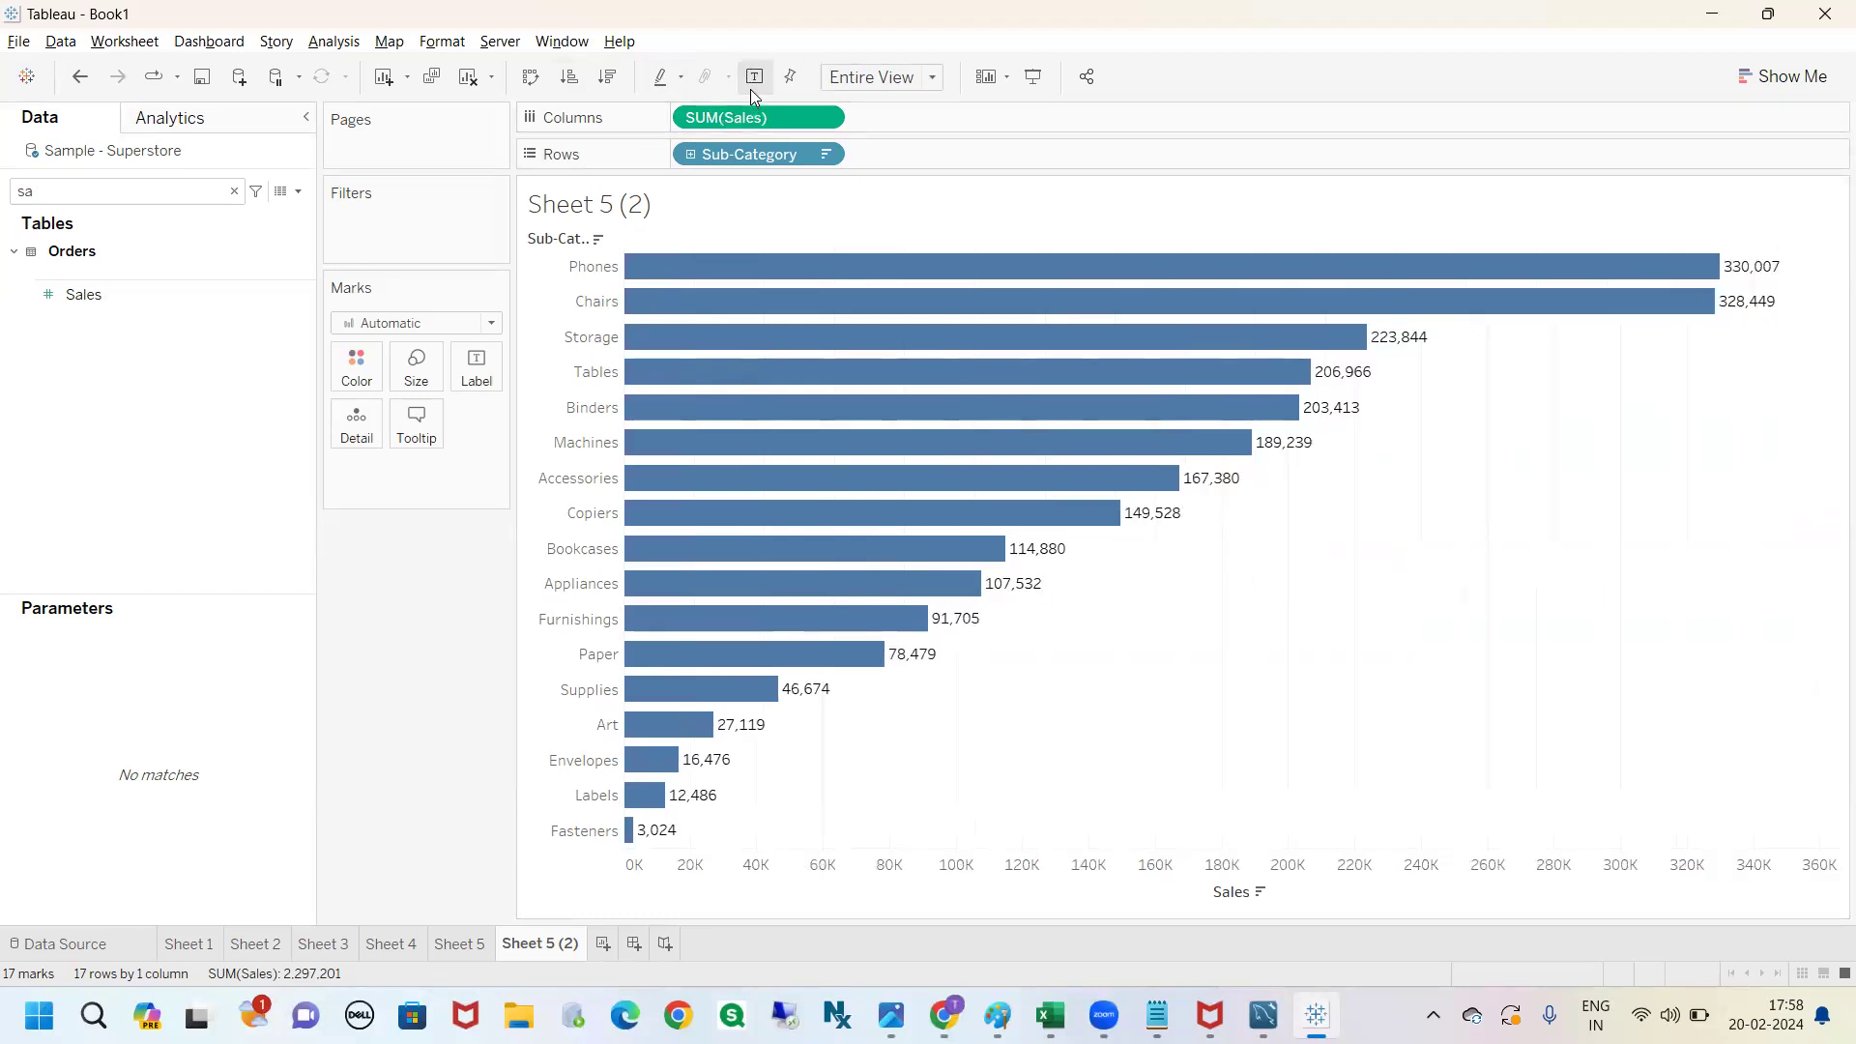
pyautogui.click(462, 943)
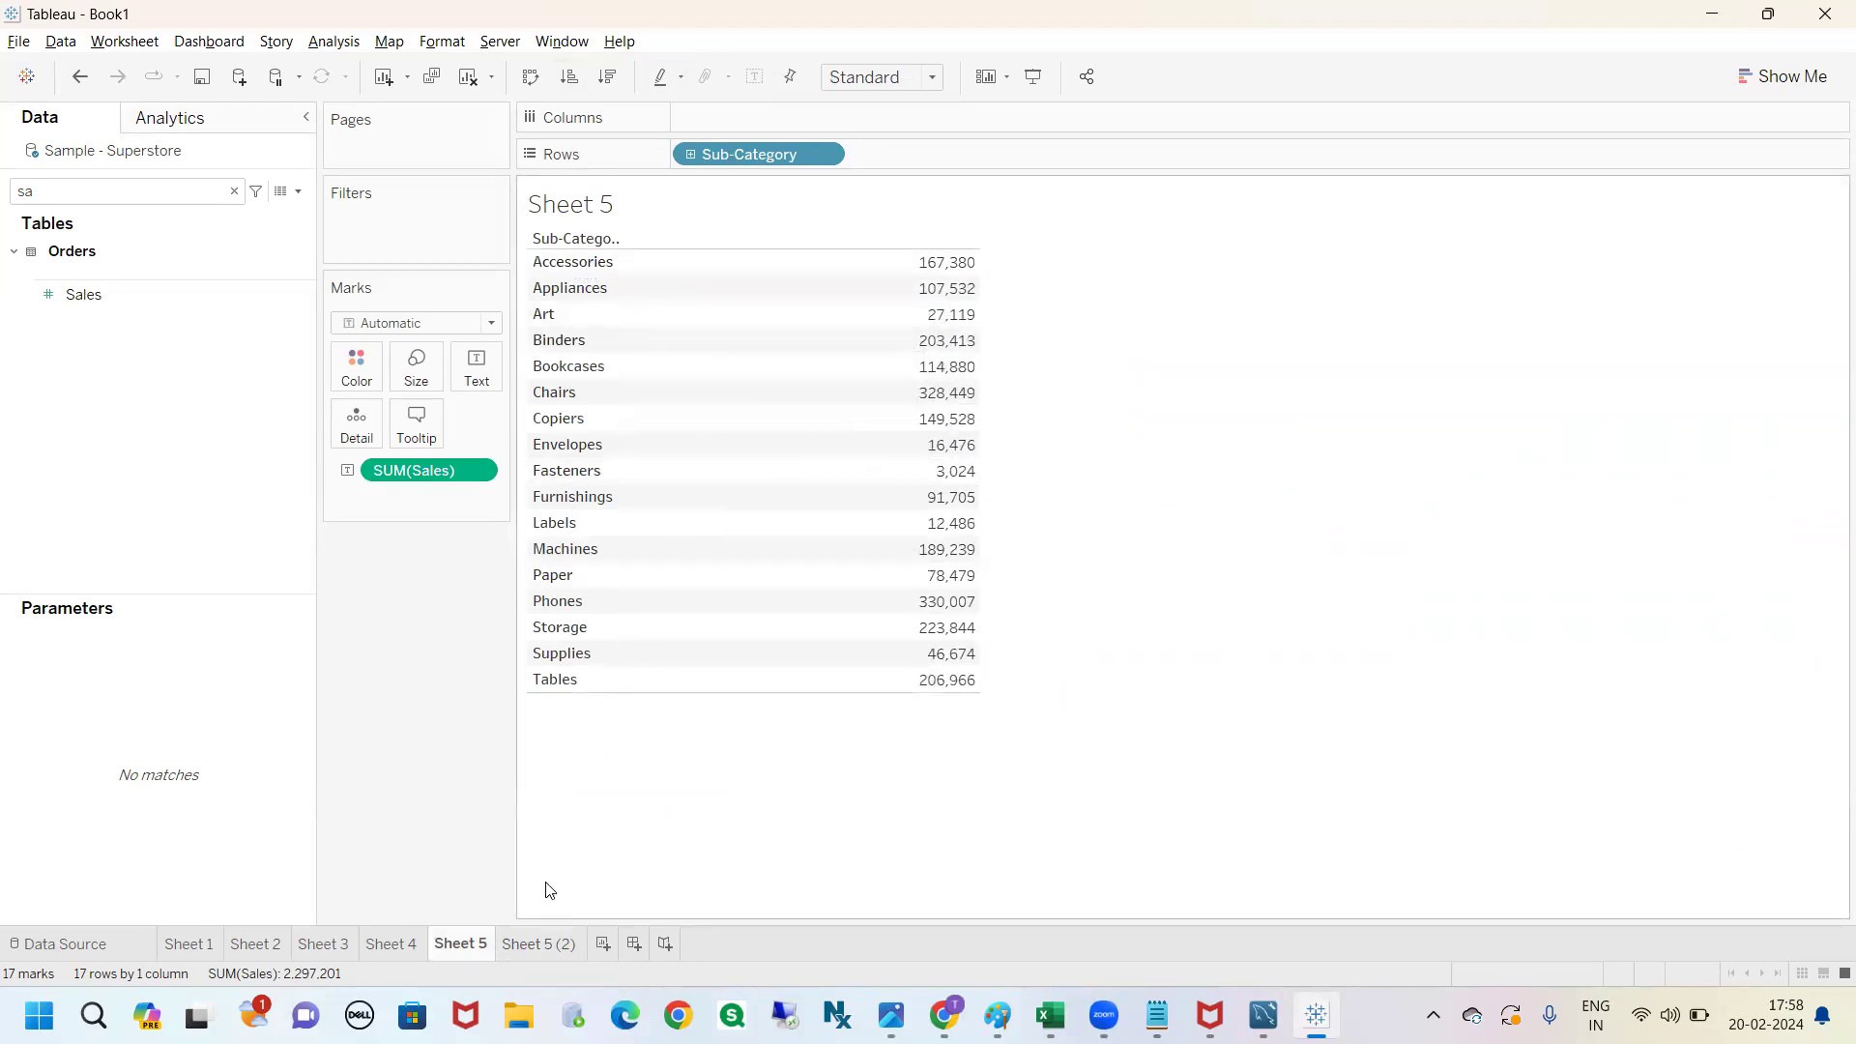
pyautogui.click(539, 944)
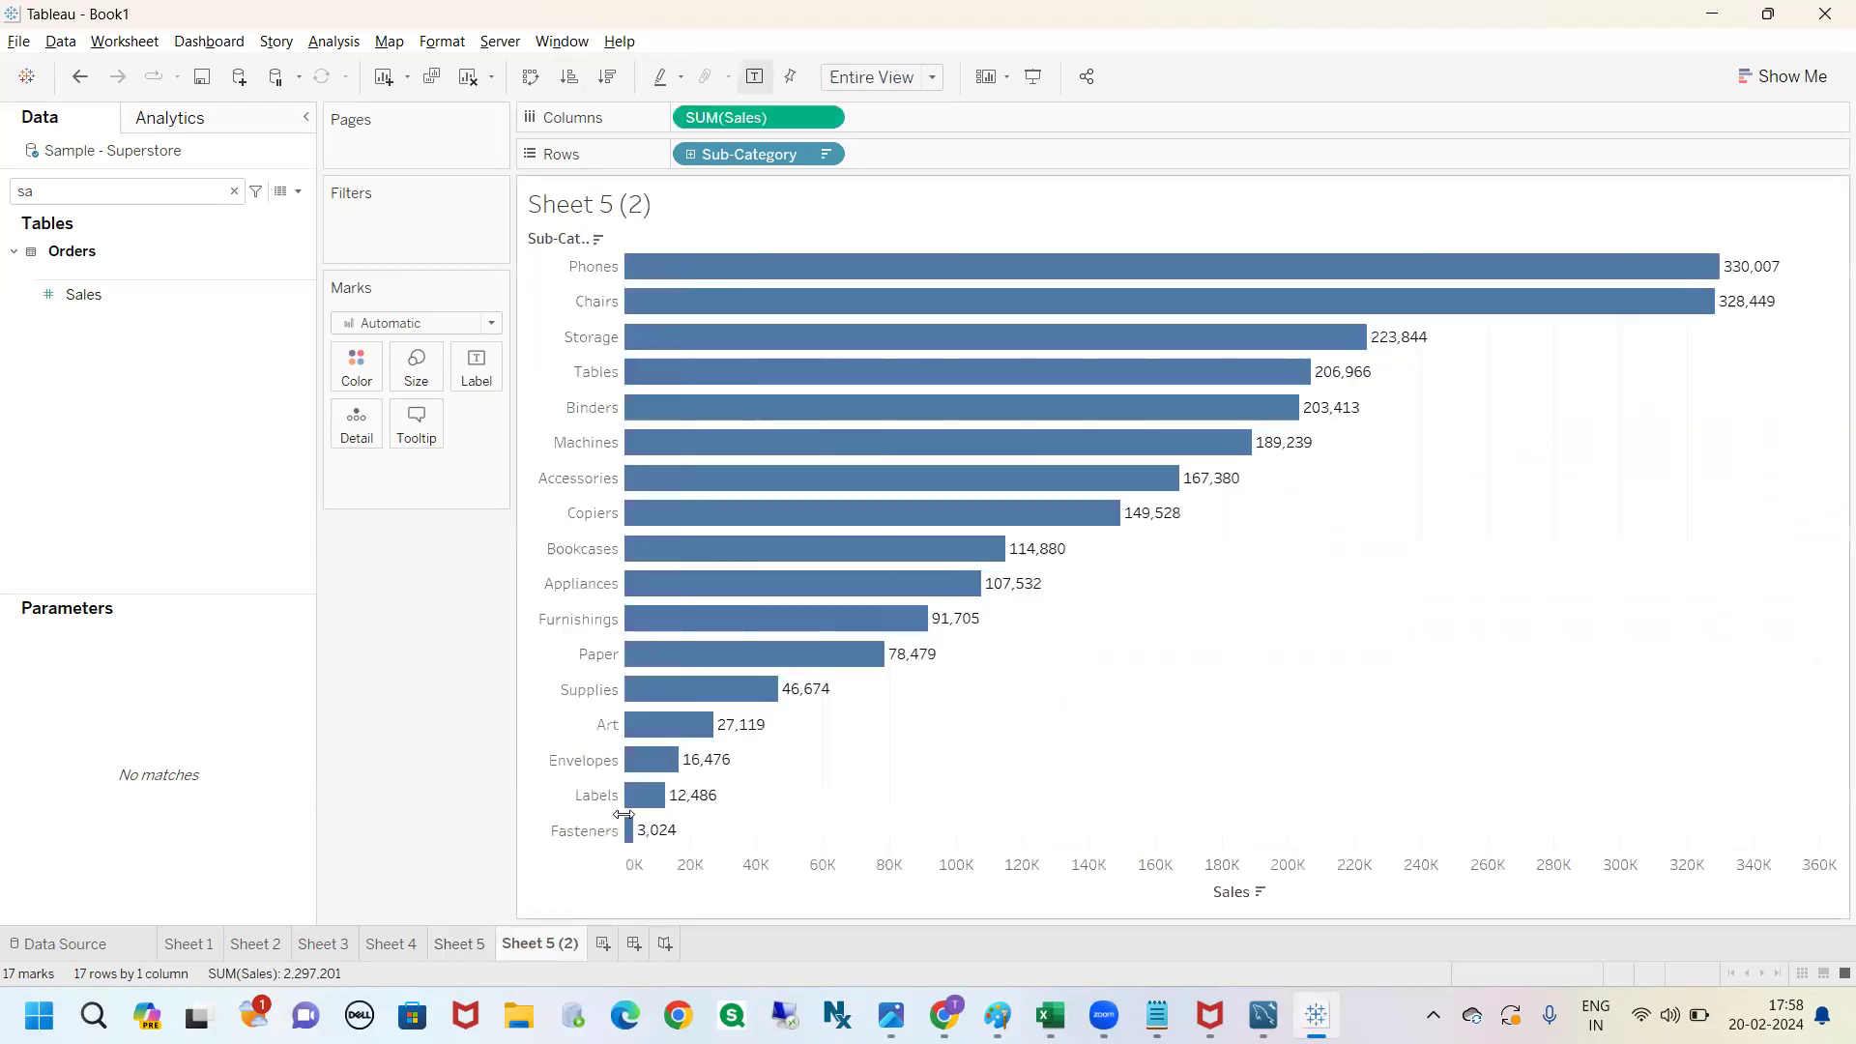
# Rename the duplicated bar chart sheet as Sheet 6.
pyautogui.doubleClick(547, 942)
pyautogui.press('End')
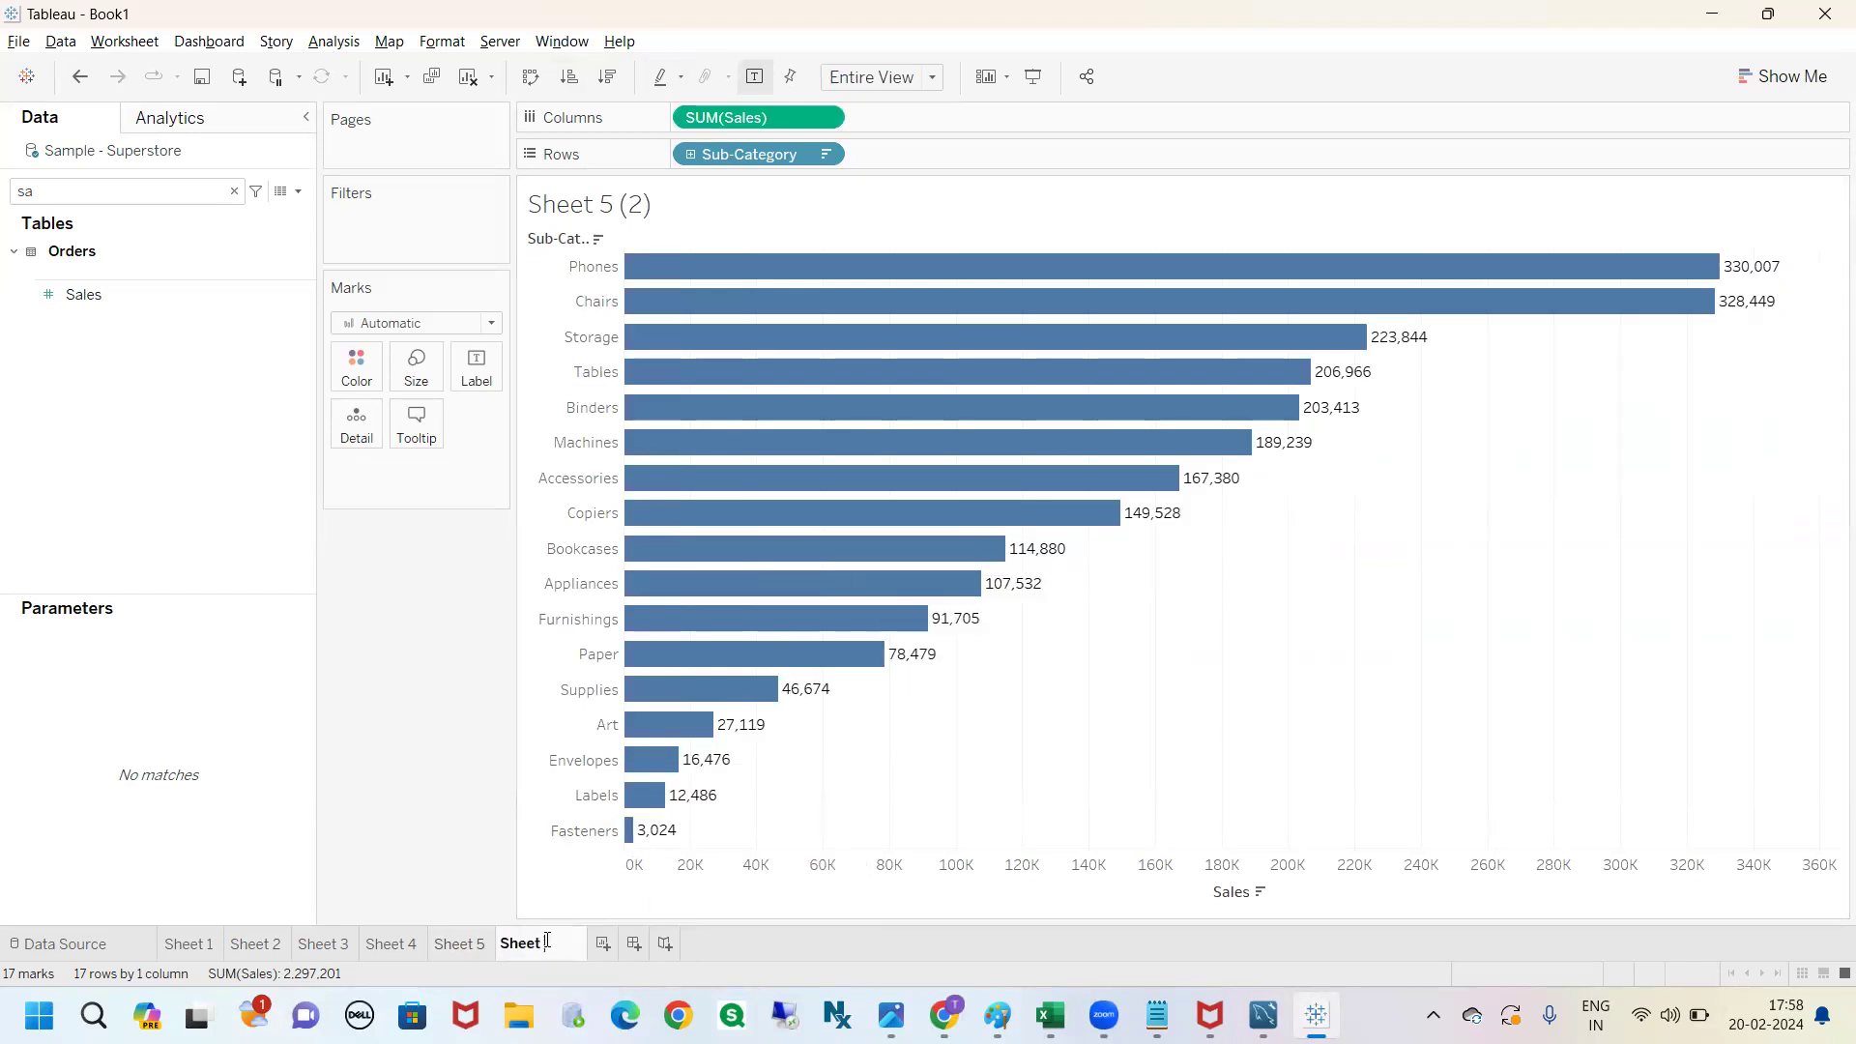
pyautogui.press('BackSpace')
pyautogui.write('6')
pyautogui.press('Return')
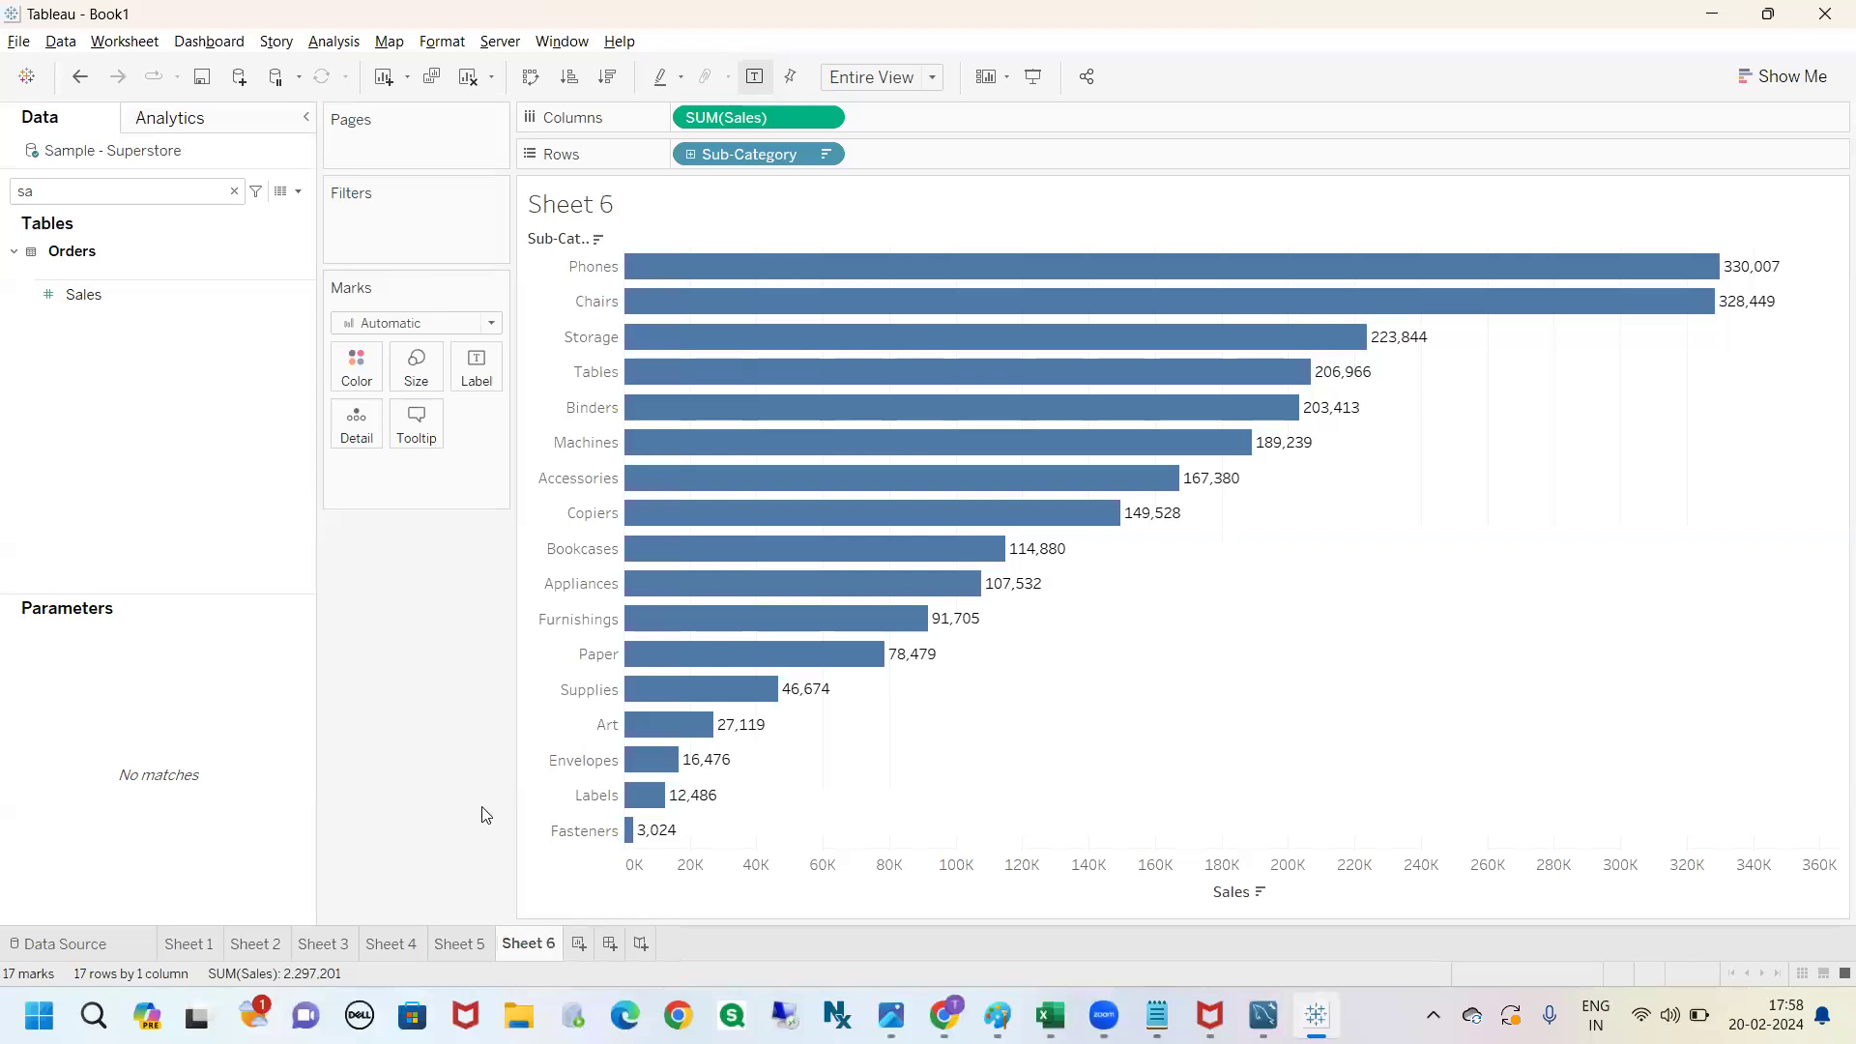
# Format the SUM(Sales) values in Sheet 5's text table with an orange default pane font.
pyautogui.click(476, 941)
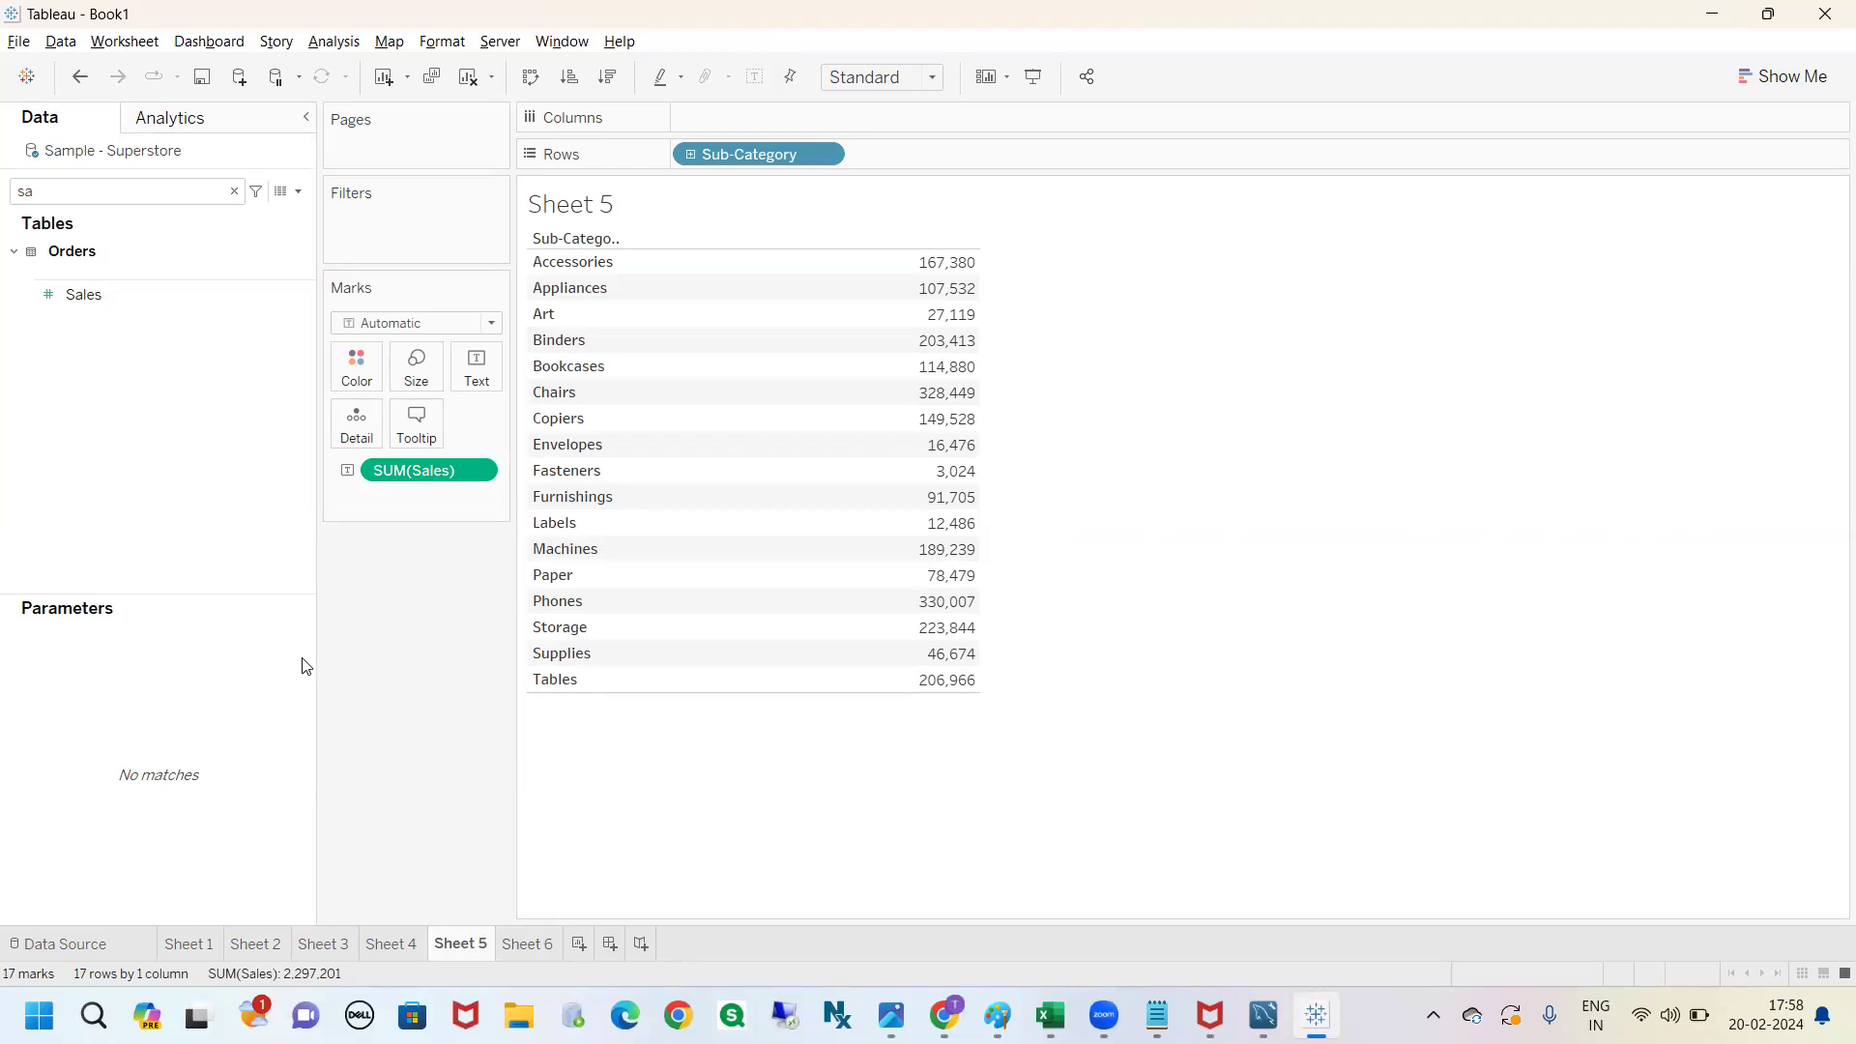
pyautogui.moveTo(915, 224)
pyautogui.mouseDown()
pyautogui.moveTo(859, 432)
pyautogui.moveTo(934, 771)
pyautogui.moveTo(1126, 455)
pyautogui.moveTo(949, 207)
pyautogui.moveTo(915, 227)
pyautogui.mouseUp()
pyautogui.moveTo(994, 315)
pyautogui.mouseDown()
pyautogui.moveTo(1193, 288)
pyautogui.moveTo(1201, 362)
pyautogui.mouseUp()
pyautogui.press('Escape')
pyautogui.rightClick(474, 472)
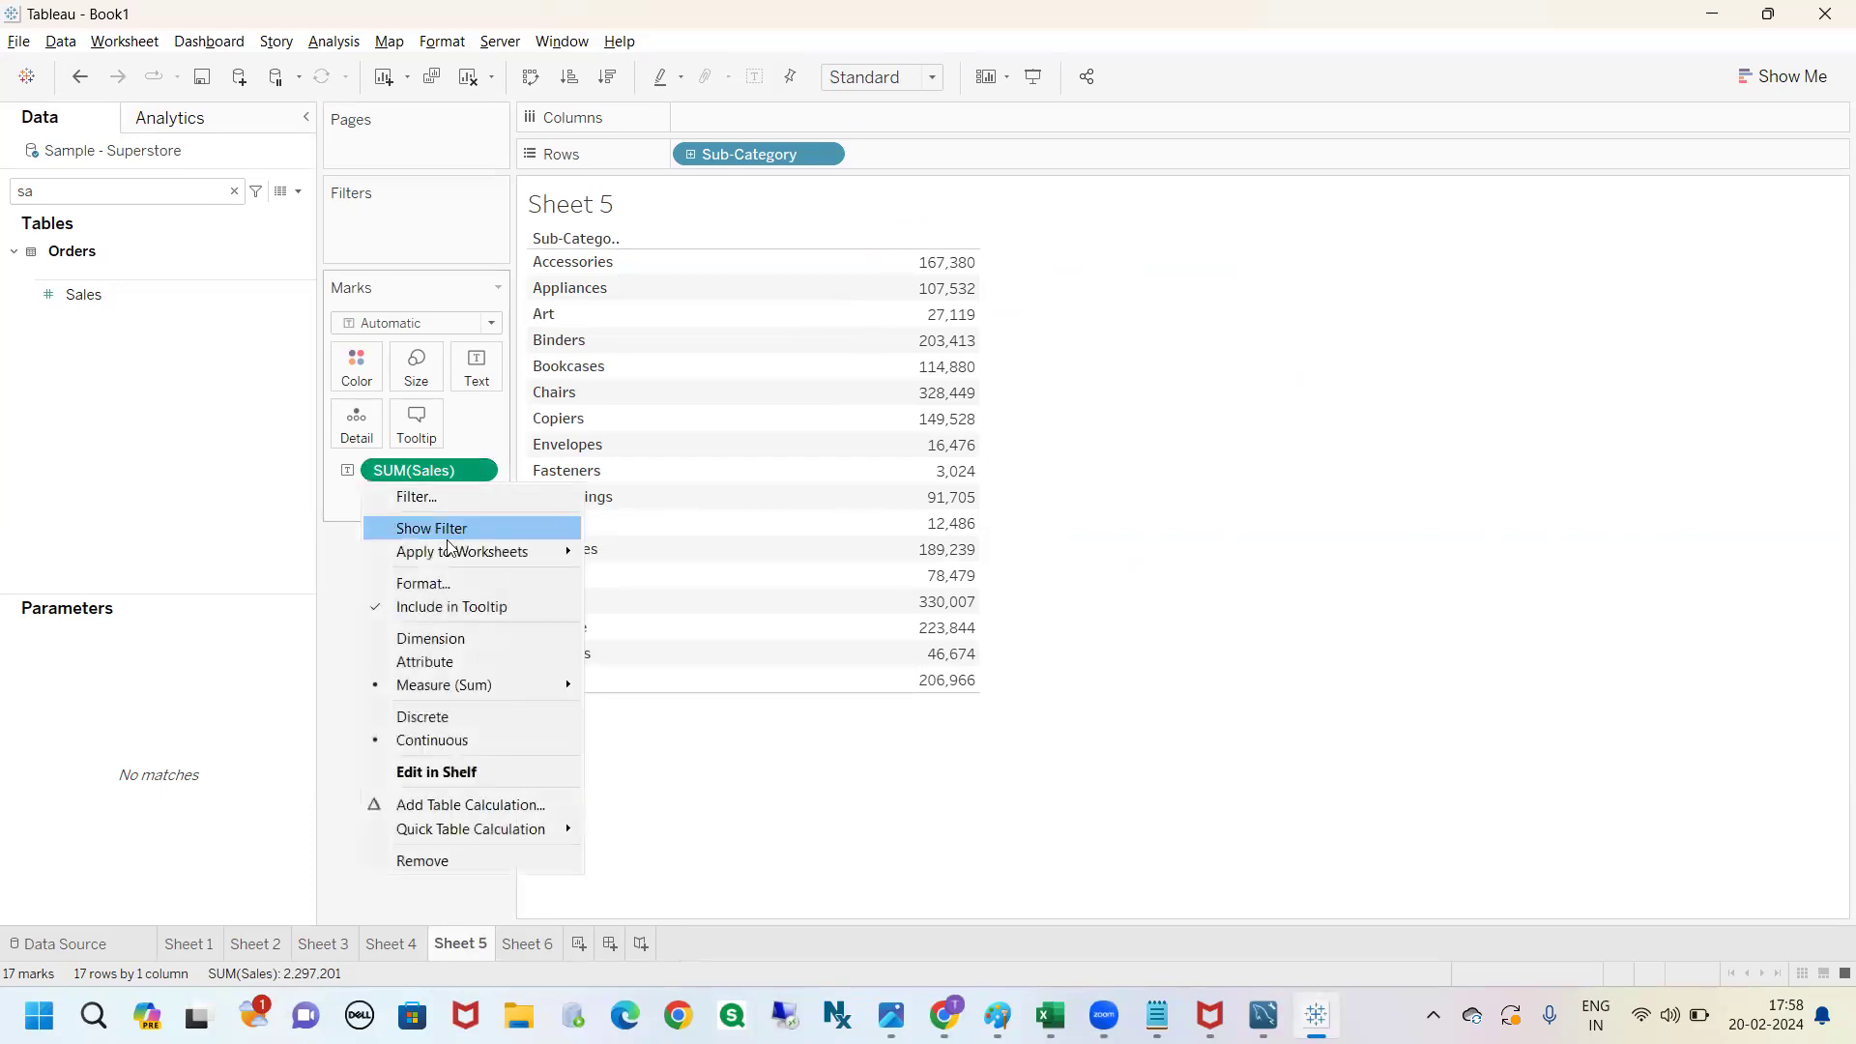
pyautogui.click(442, 580)
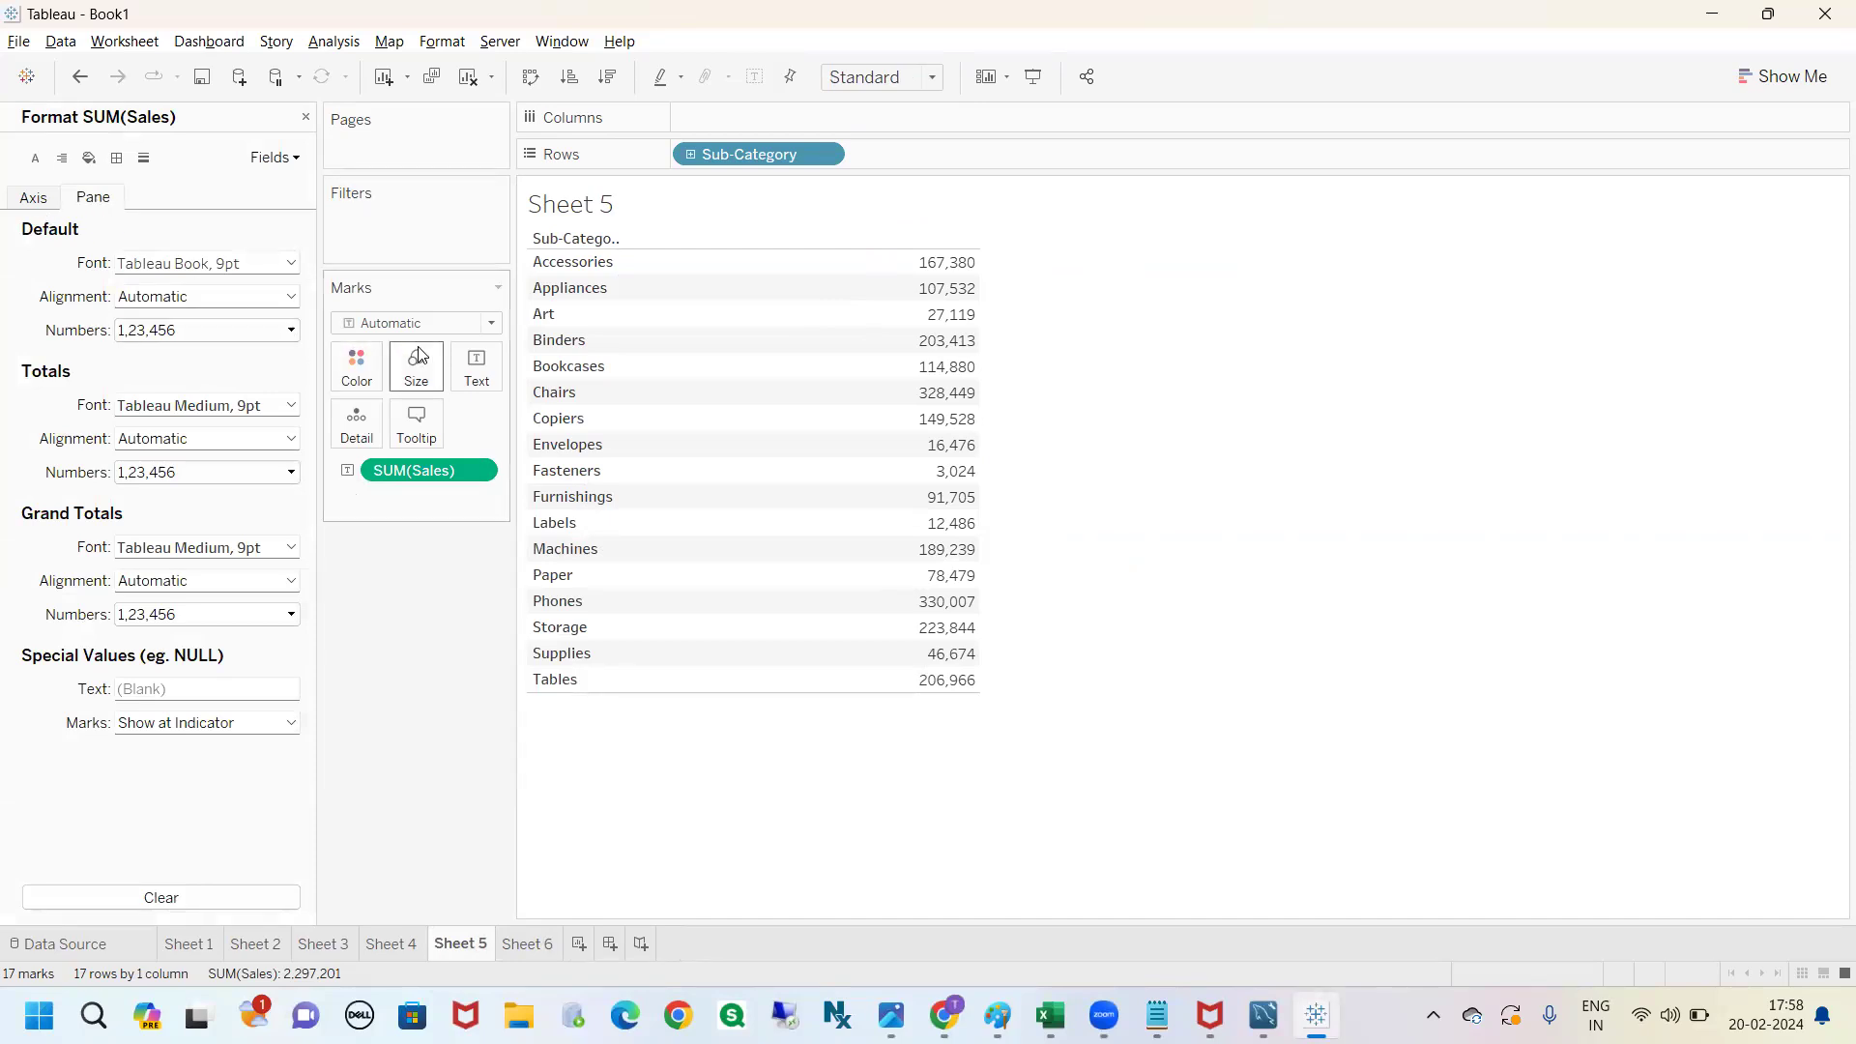
pyautogui.click(471, 379)
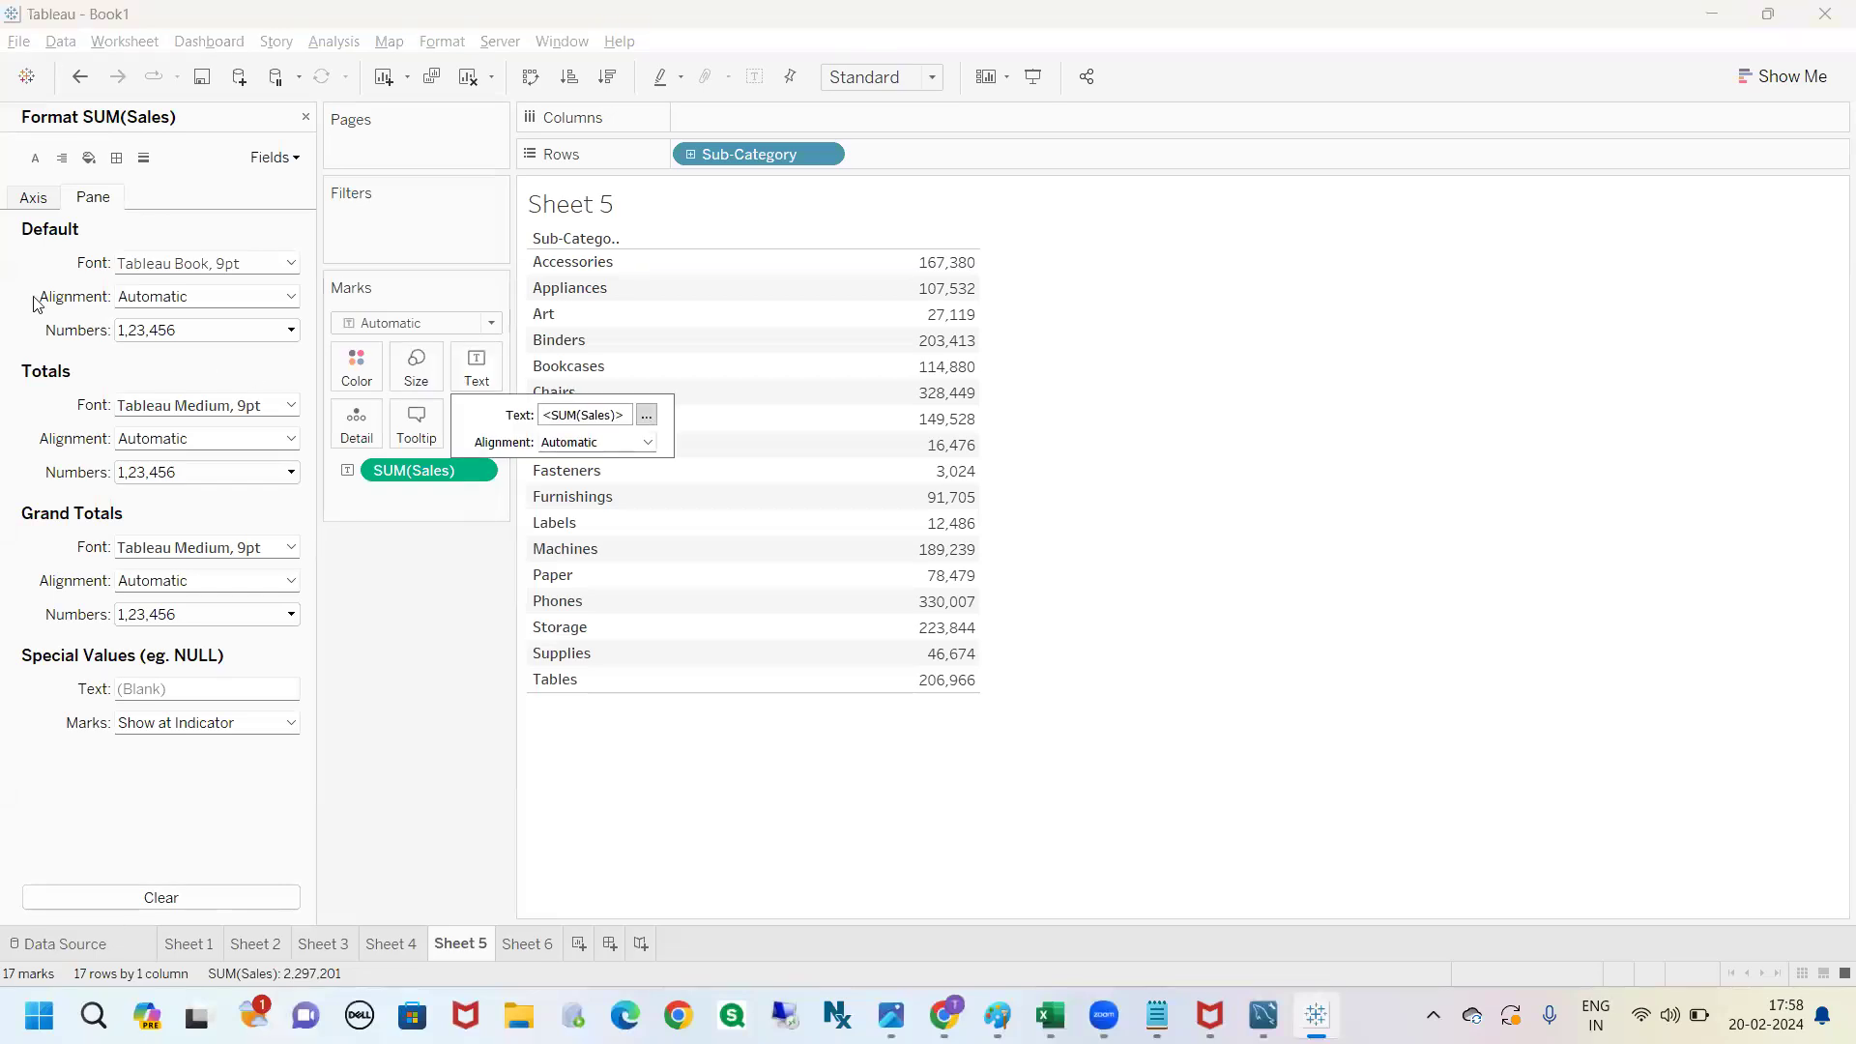
pyautogui.click(97, 203)
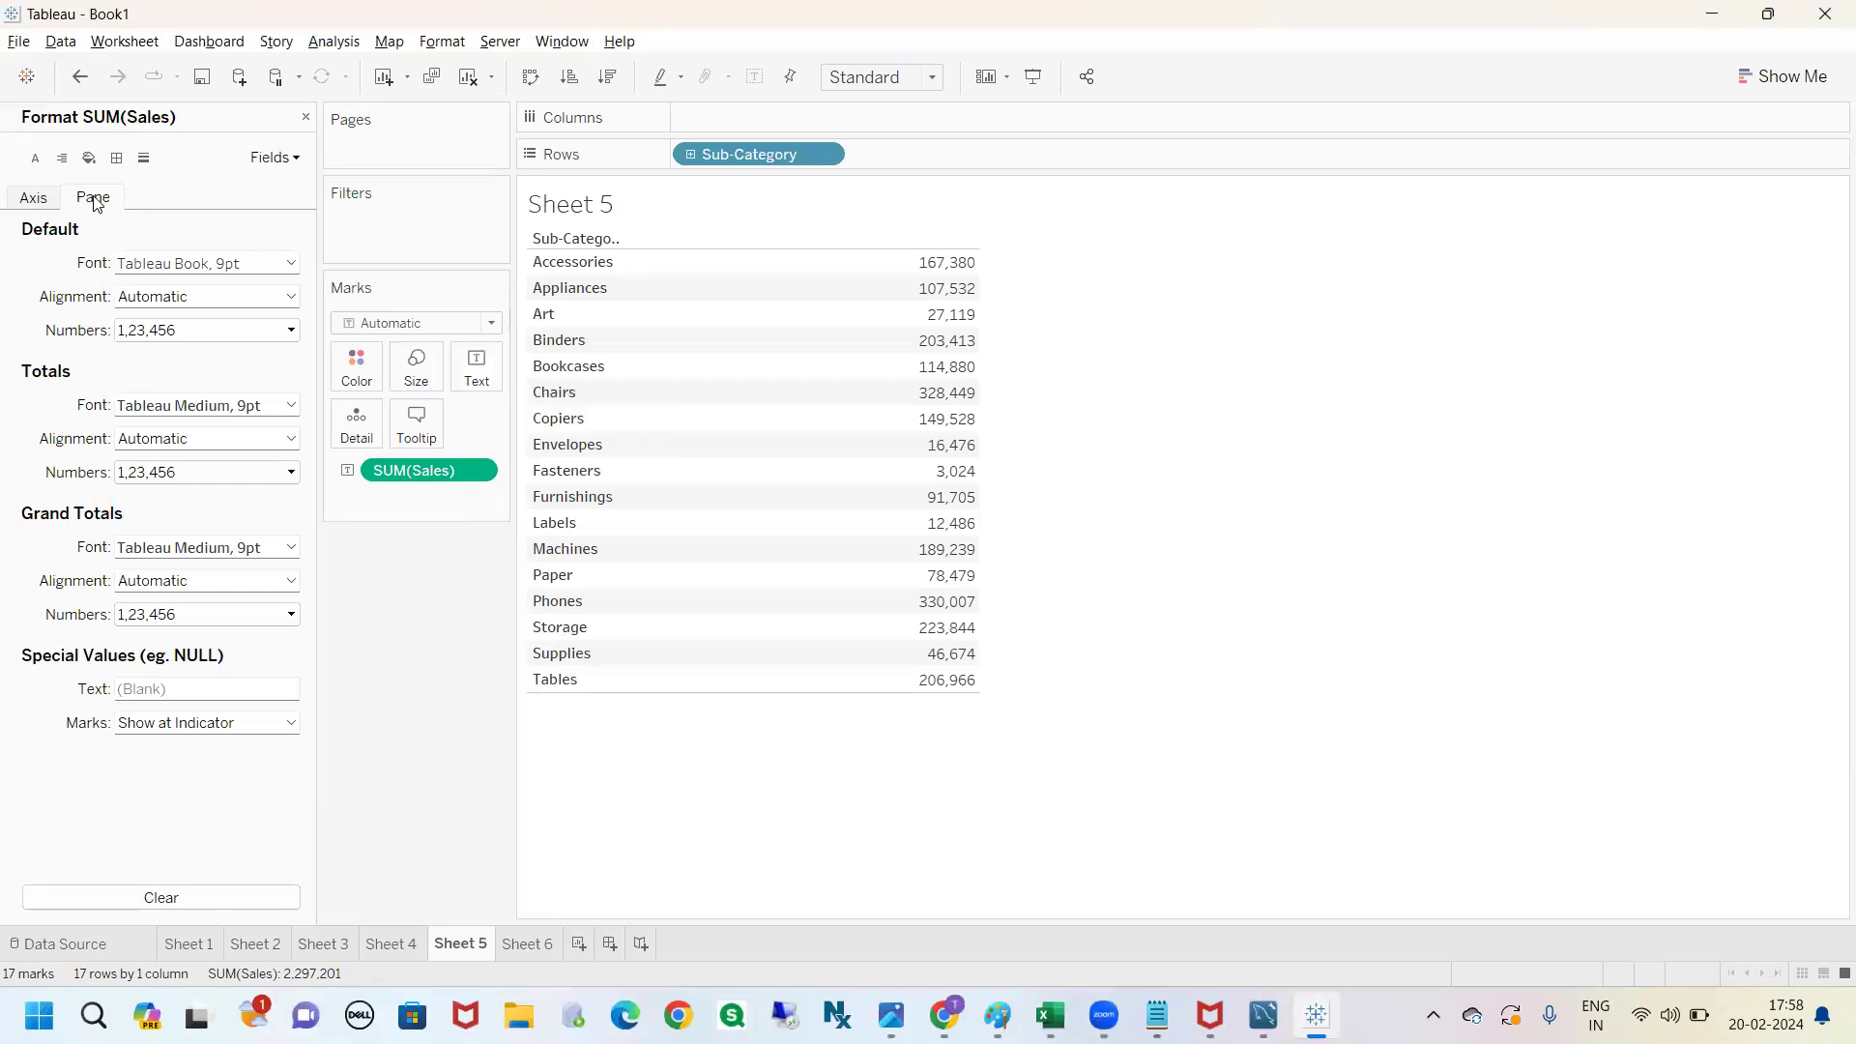
pyautogui.click(286, 264)
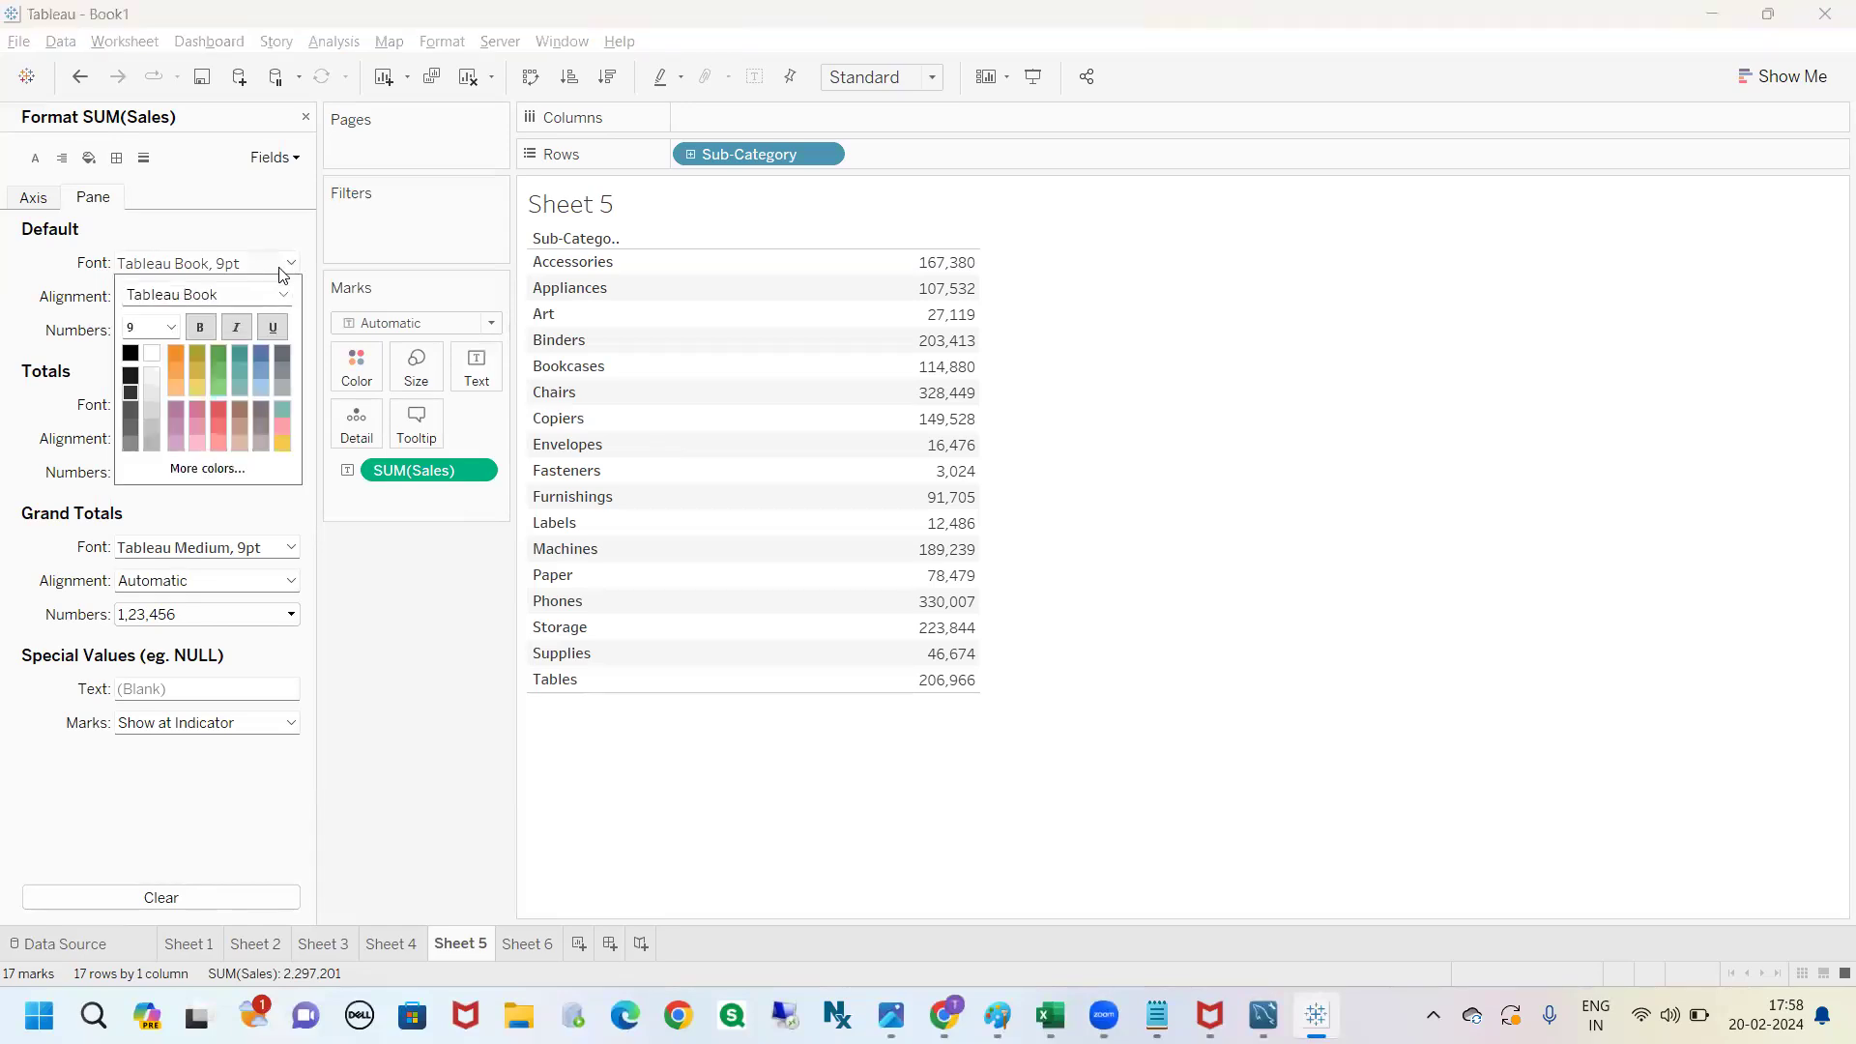
pyautogui.click(182, 352)
pyautogui.click(1179, 562)
pyautogui.moveTo(926, 255)
pyautogui.mouseDown()
pyautogui.moveTo(889, 280)
pyautogui.moveTo(1024, 814)
pyautogui.moveTo(924, 231)
pyautogui.mouseUp()
pyautogui.press('Escape')
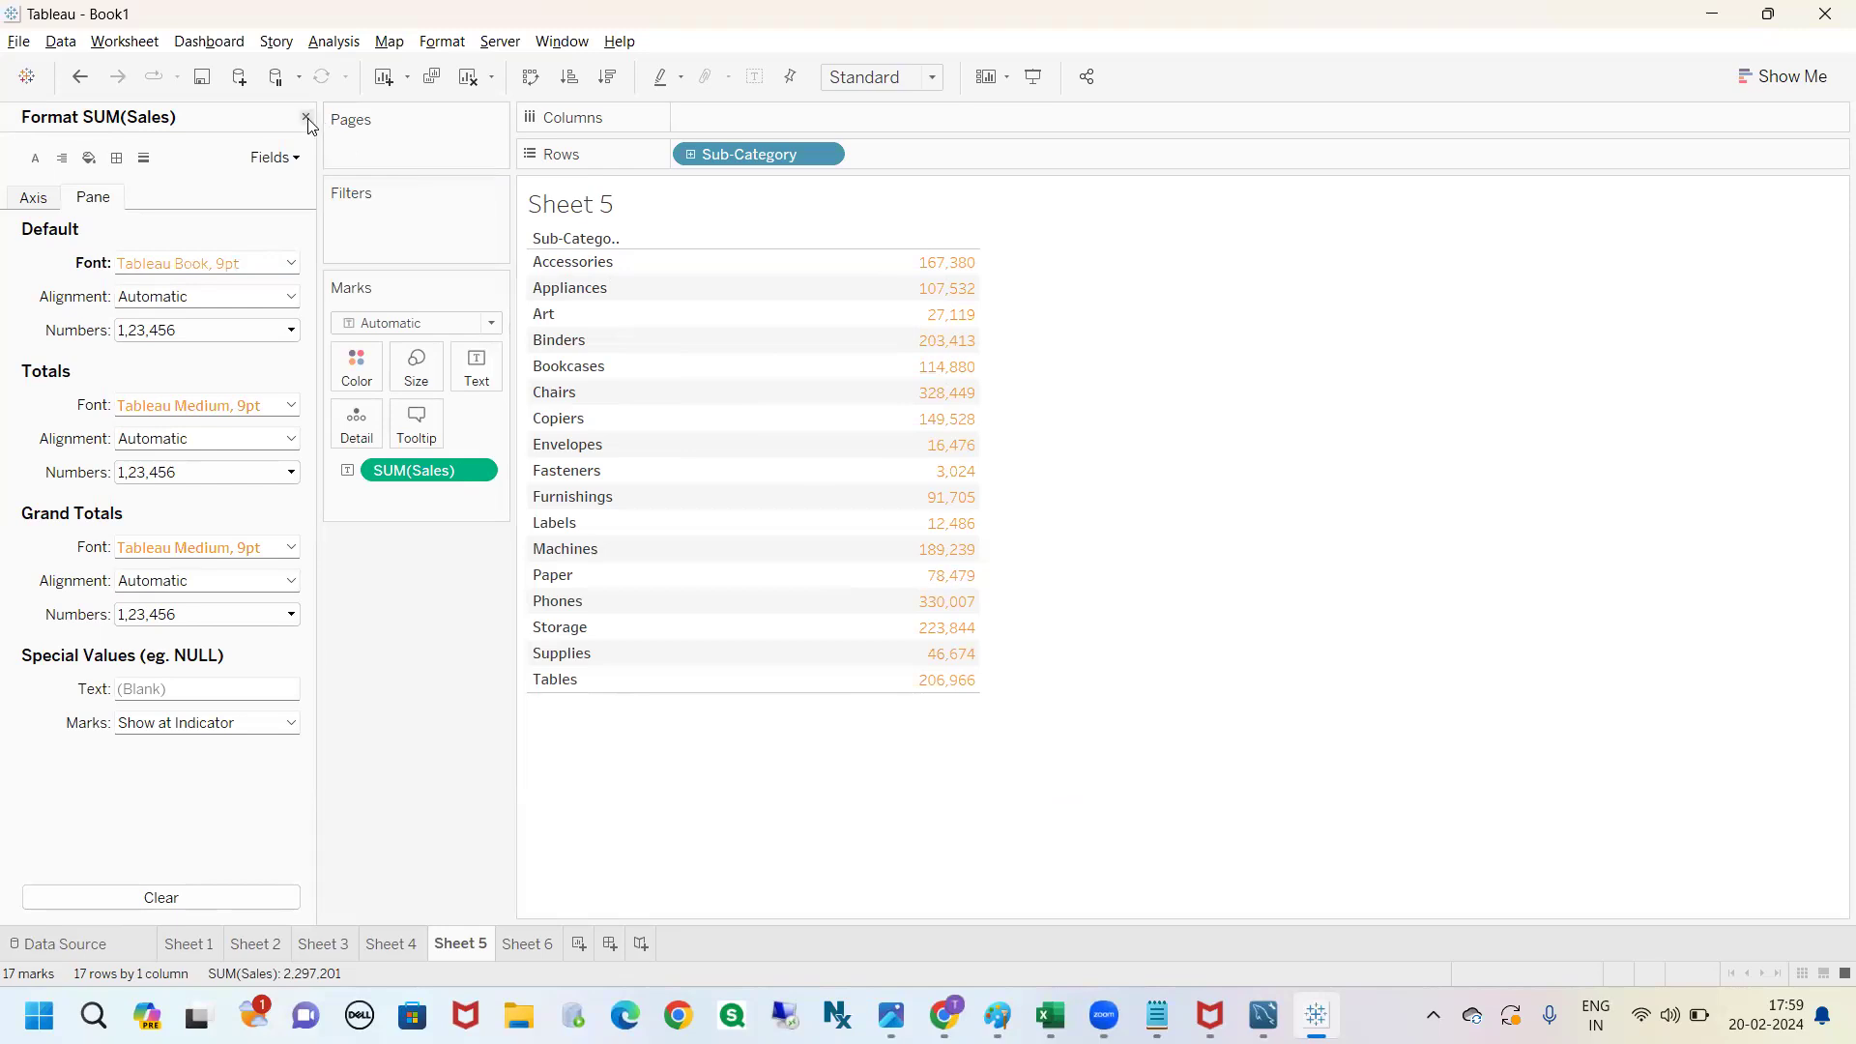
pyautogui.click(306, 118)
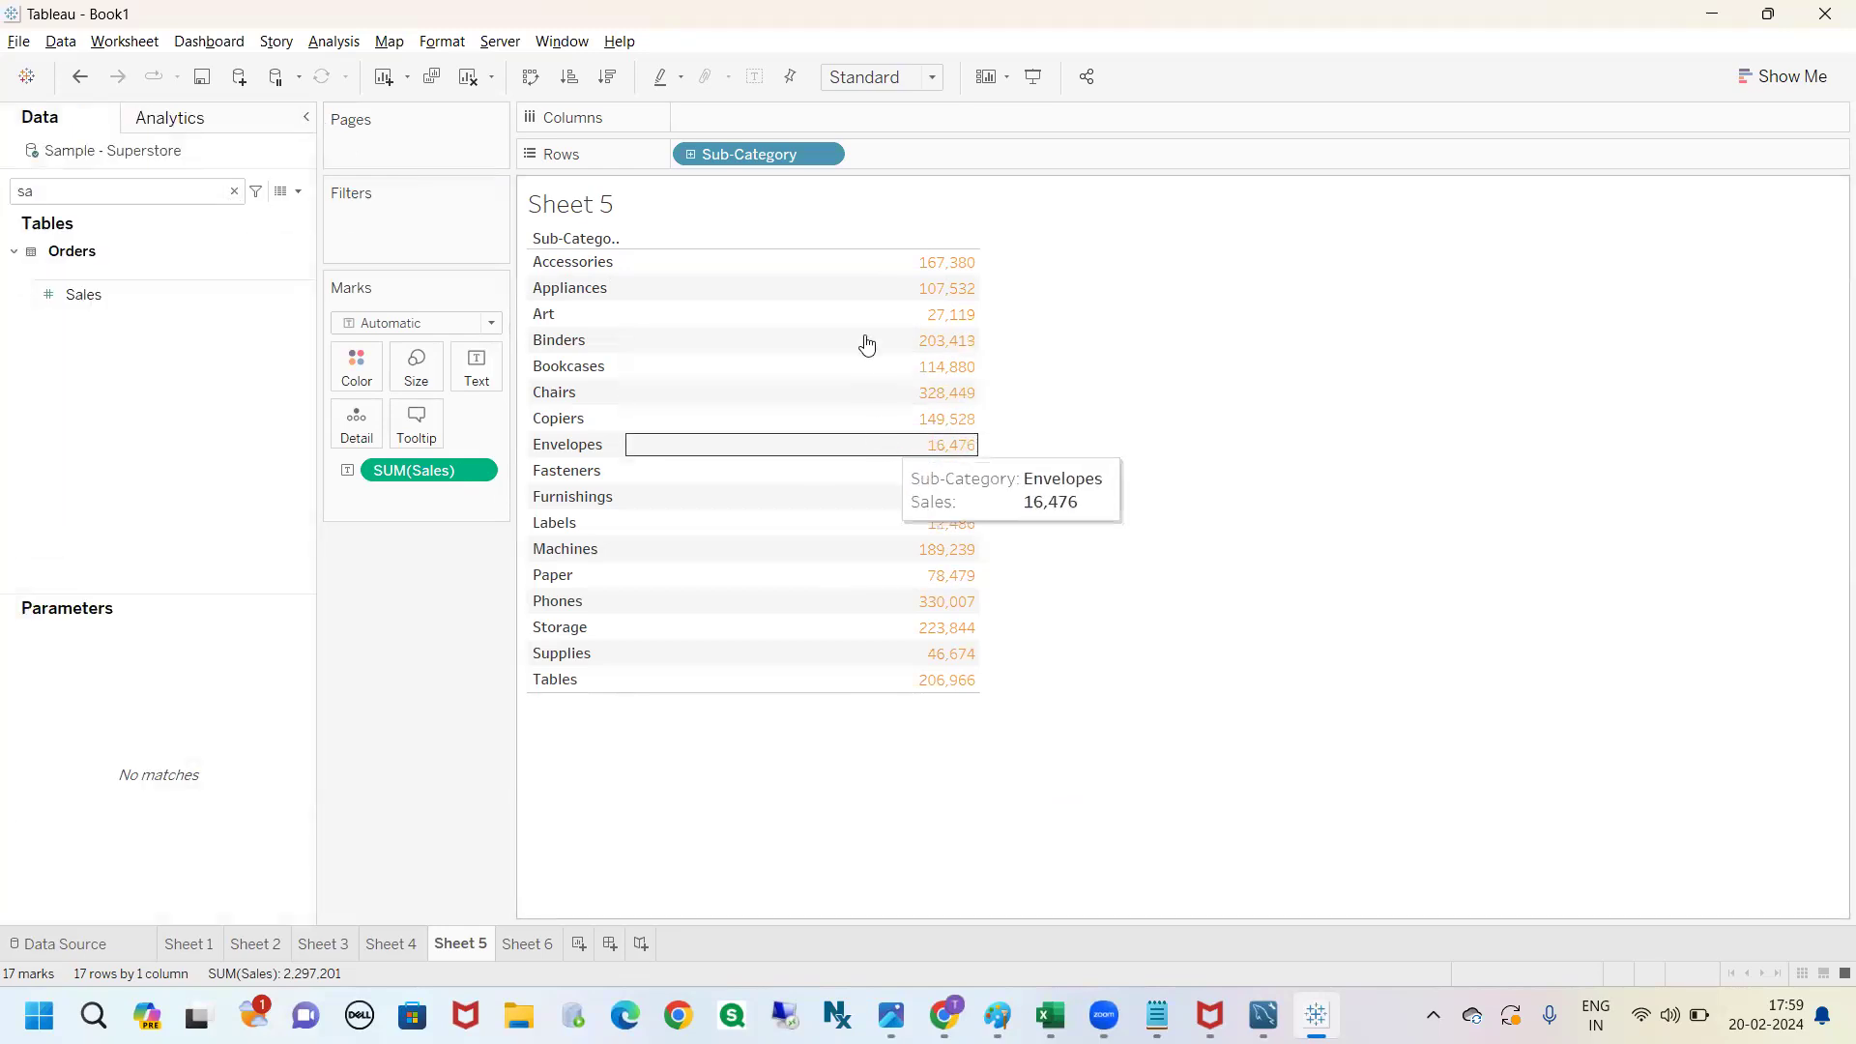
# Clear the field search and color all the bars on Sheet 6 orange.
pyautogui.click(529, 946)
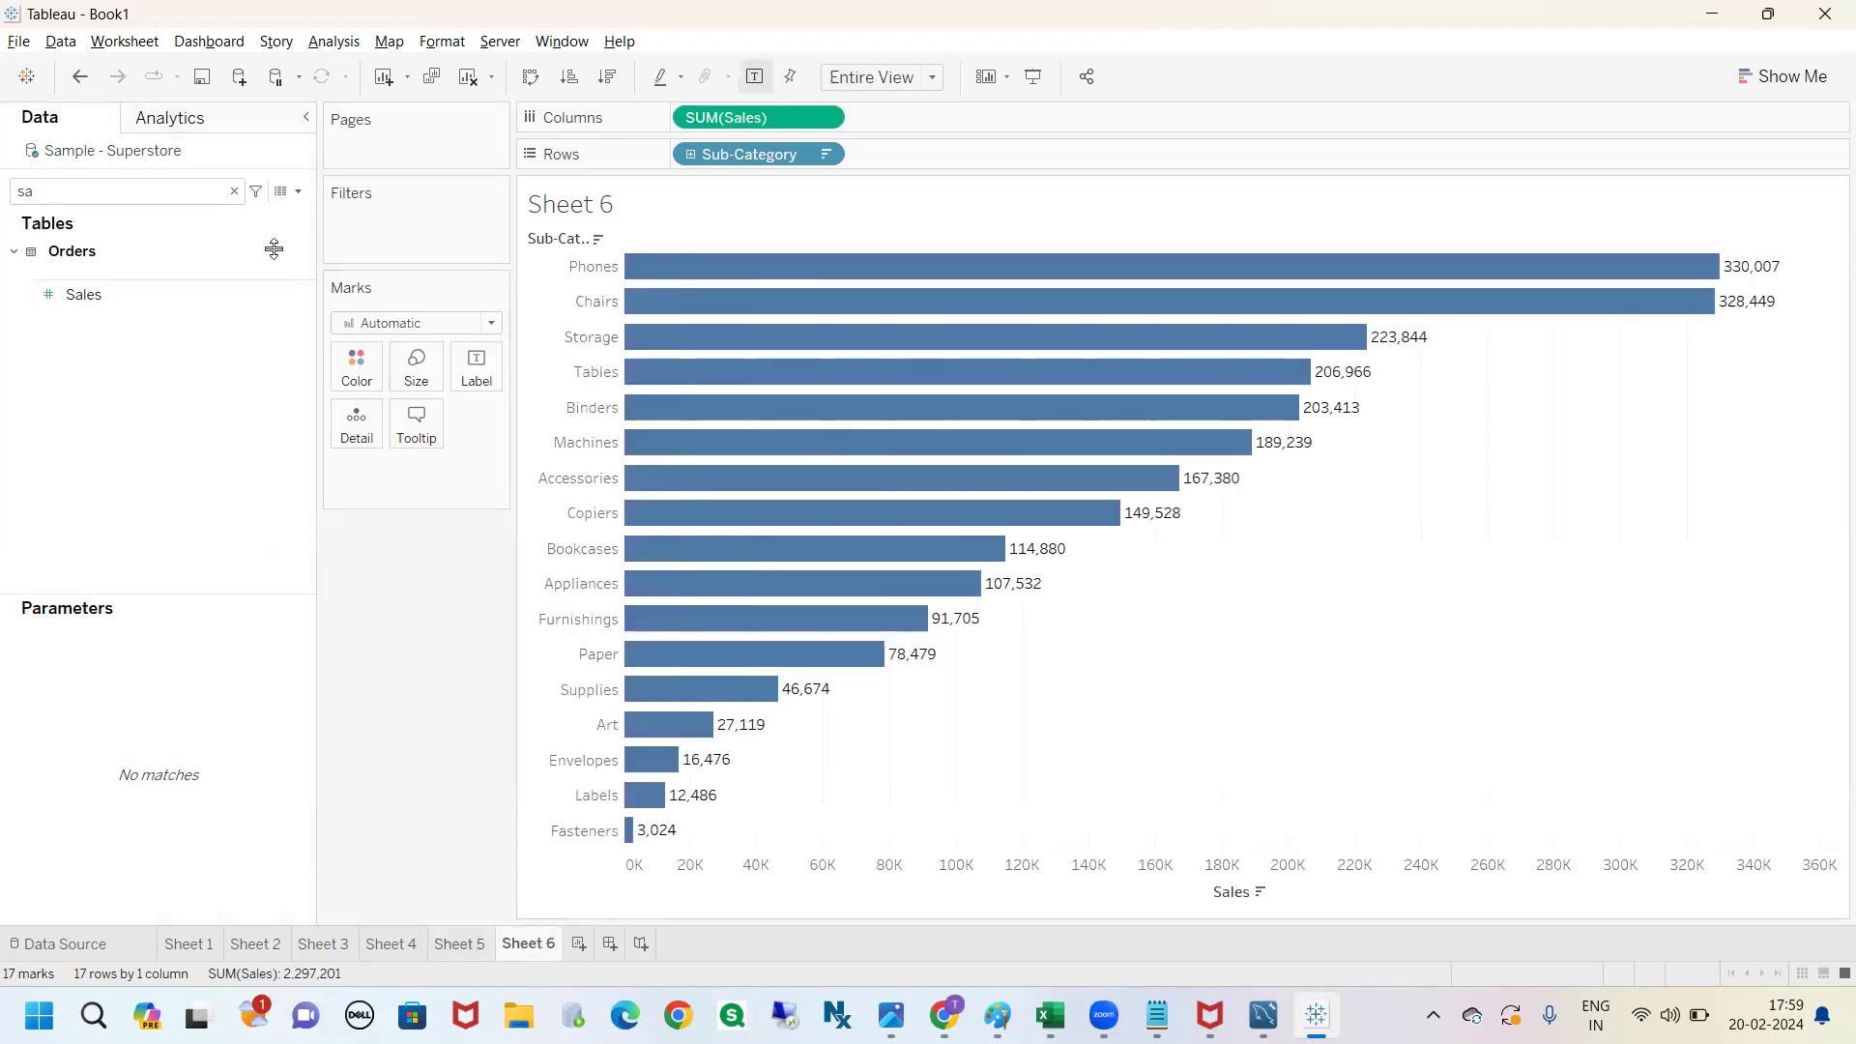
pyautogui.click(234, 190)
pyautogui.click(824, 117)
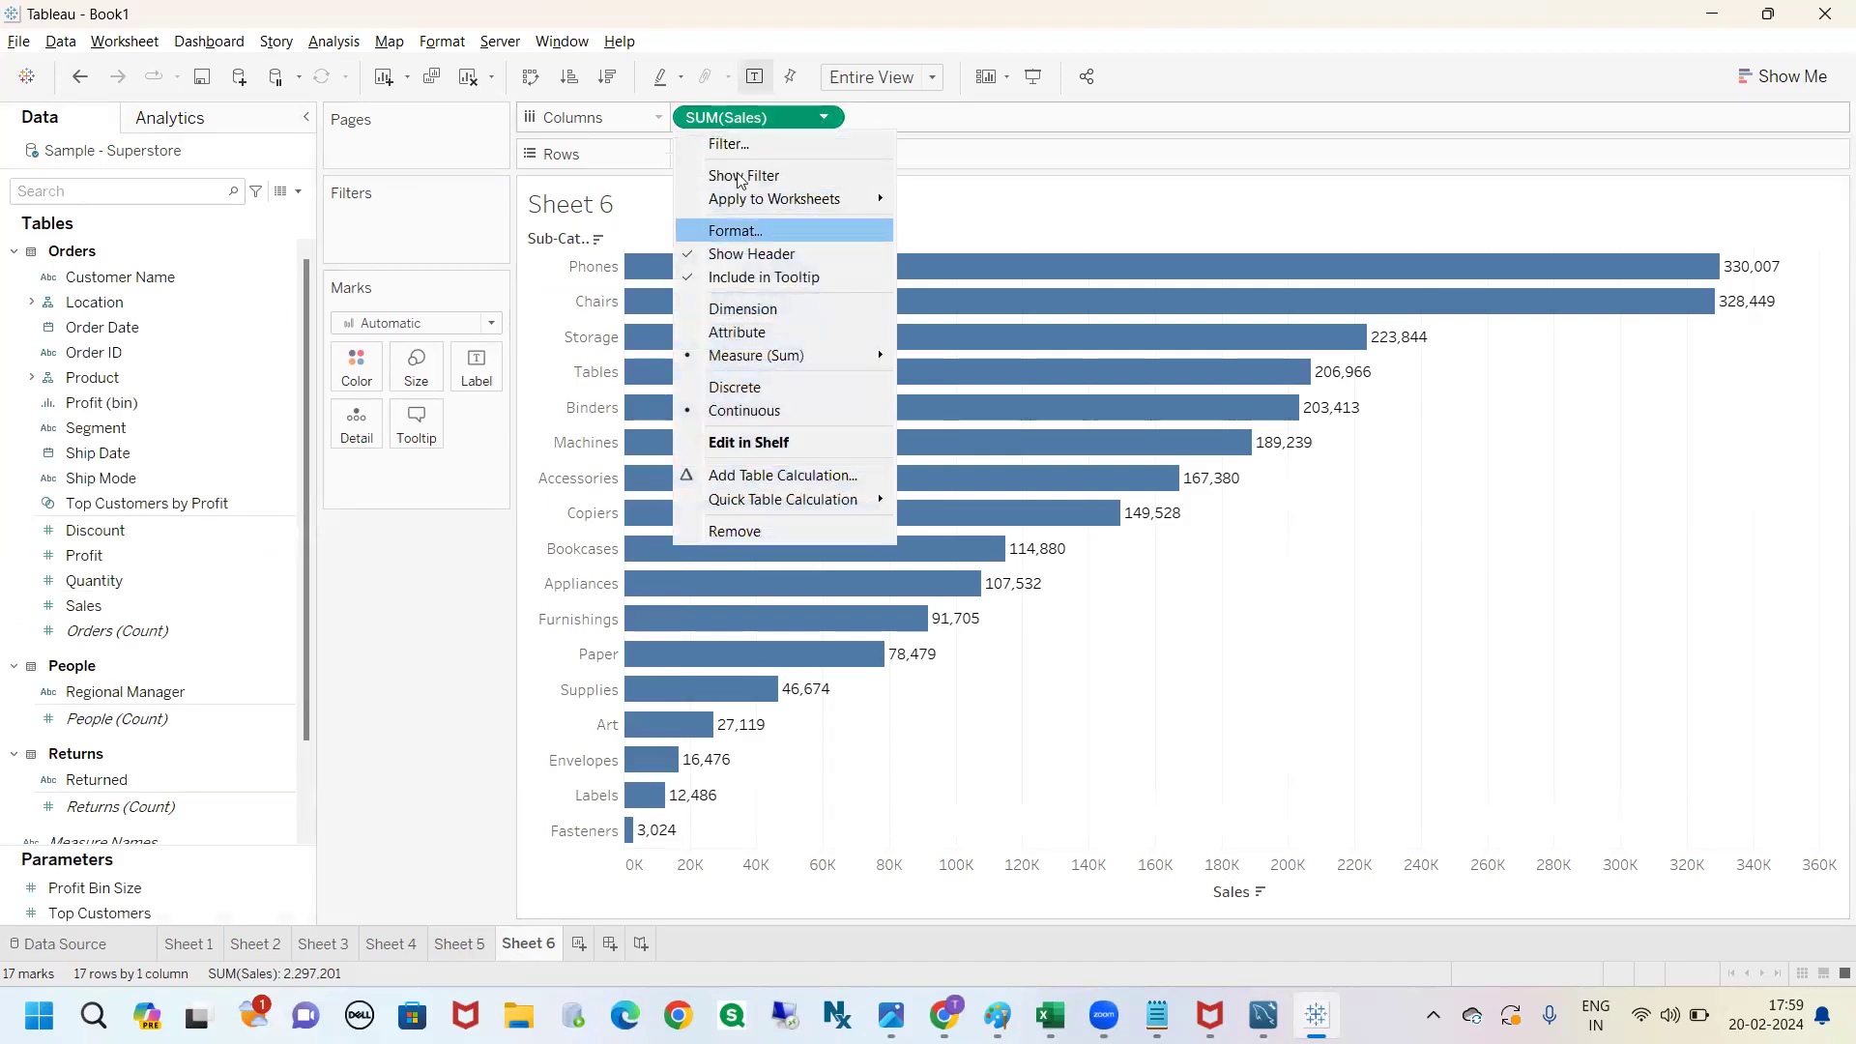
pyautogui.click(406, 621)
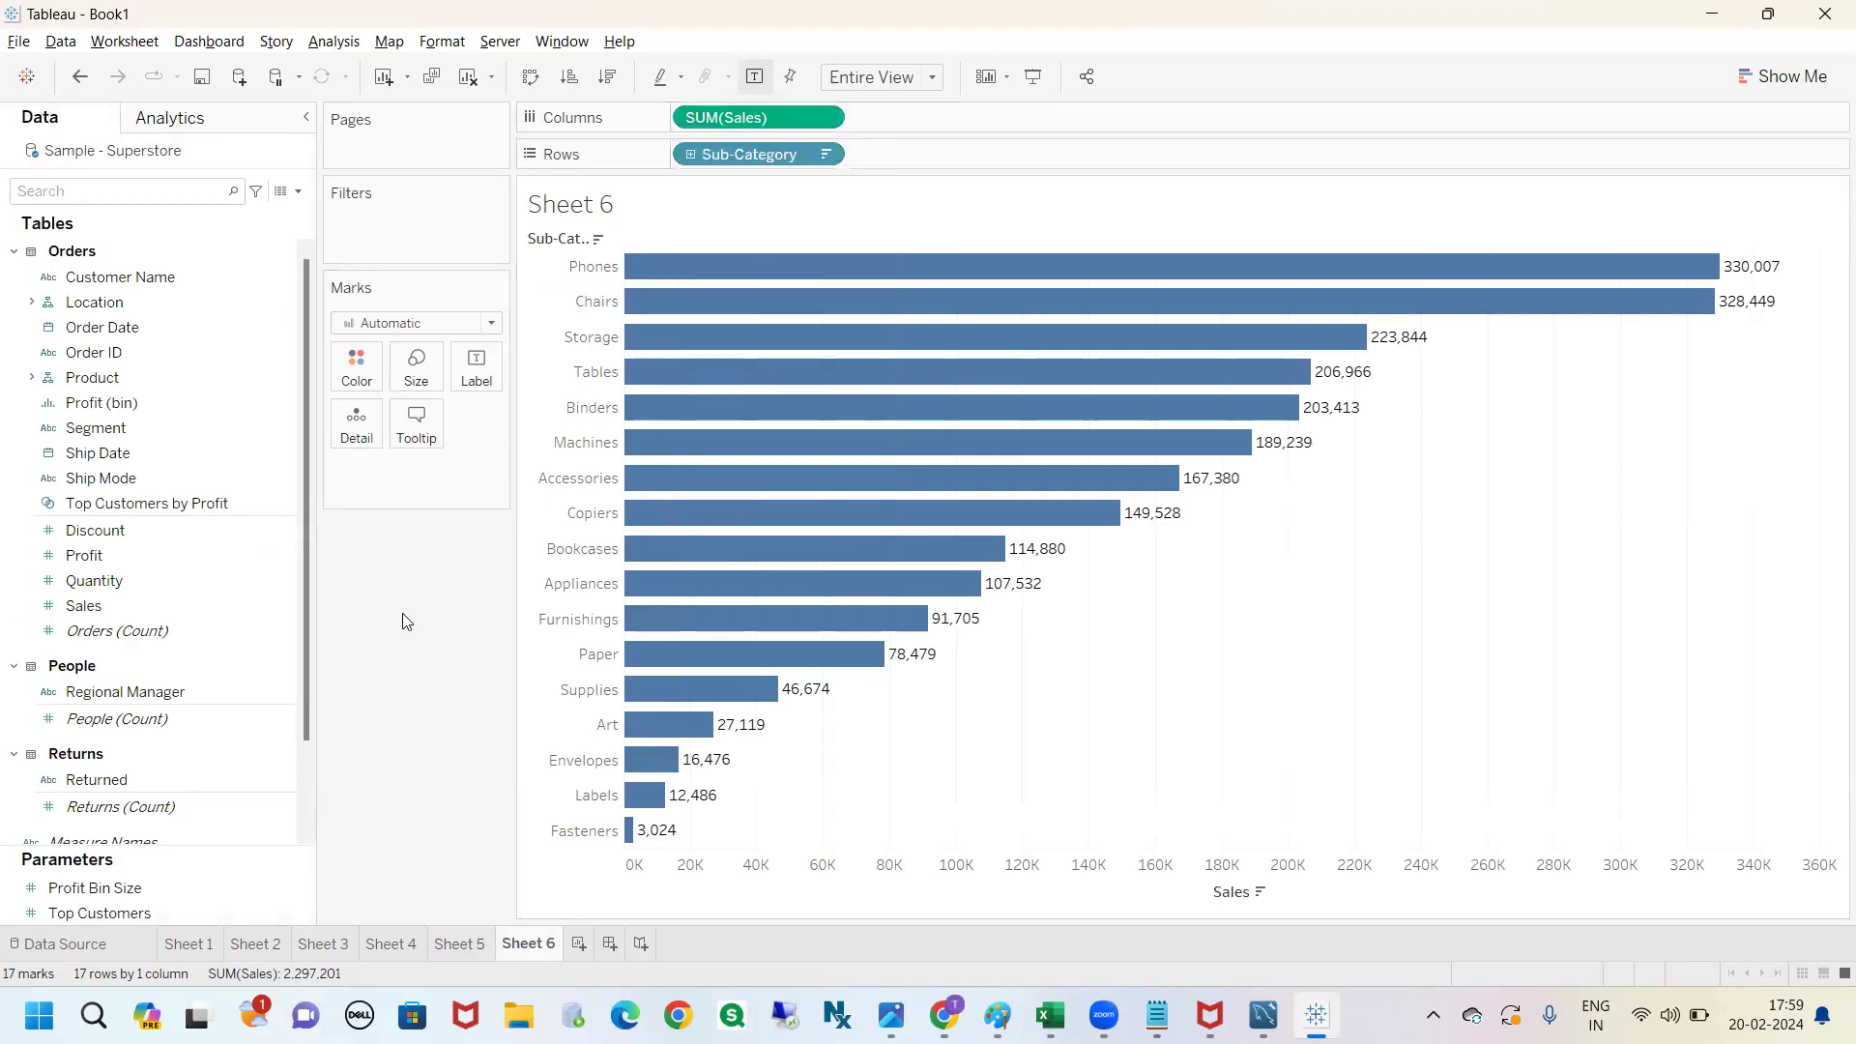
pyautogui.click(365, 372)
pyautogui.click(410, 437)
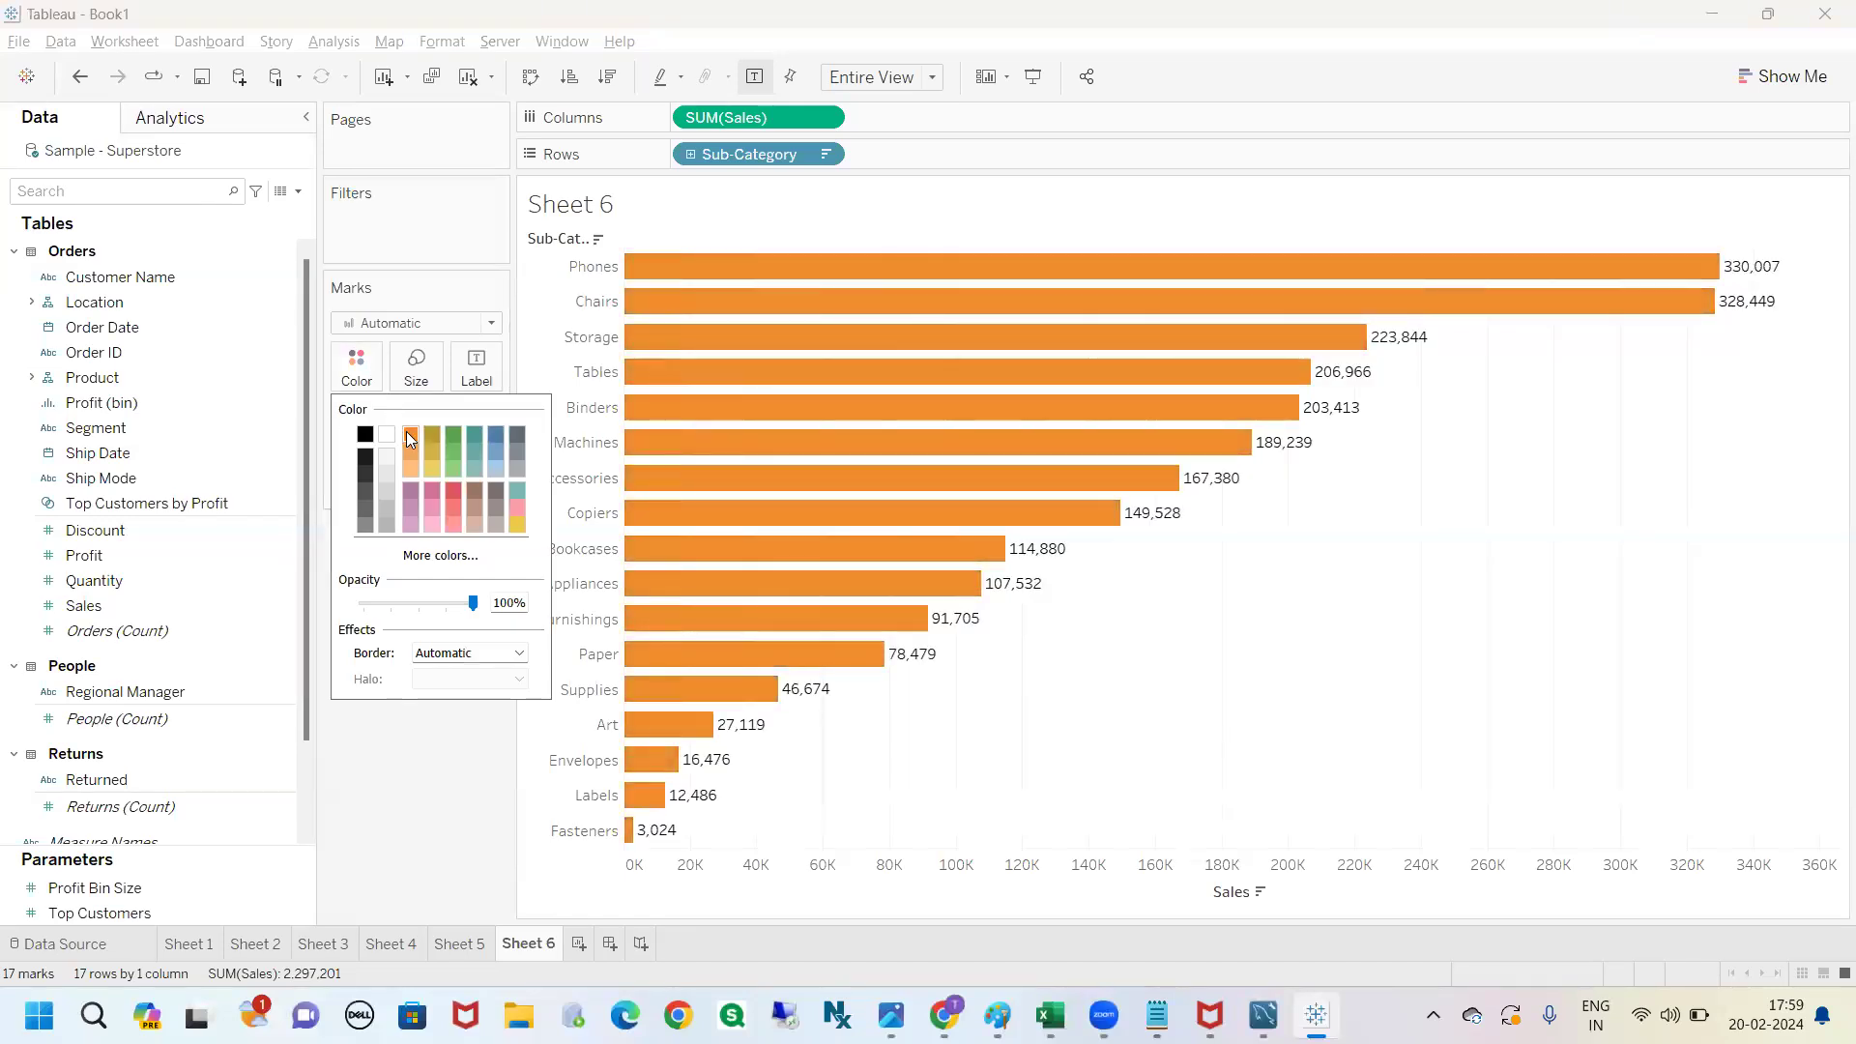
pyautogui.click(406, 767)
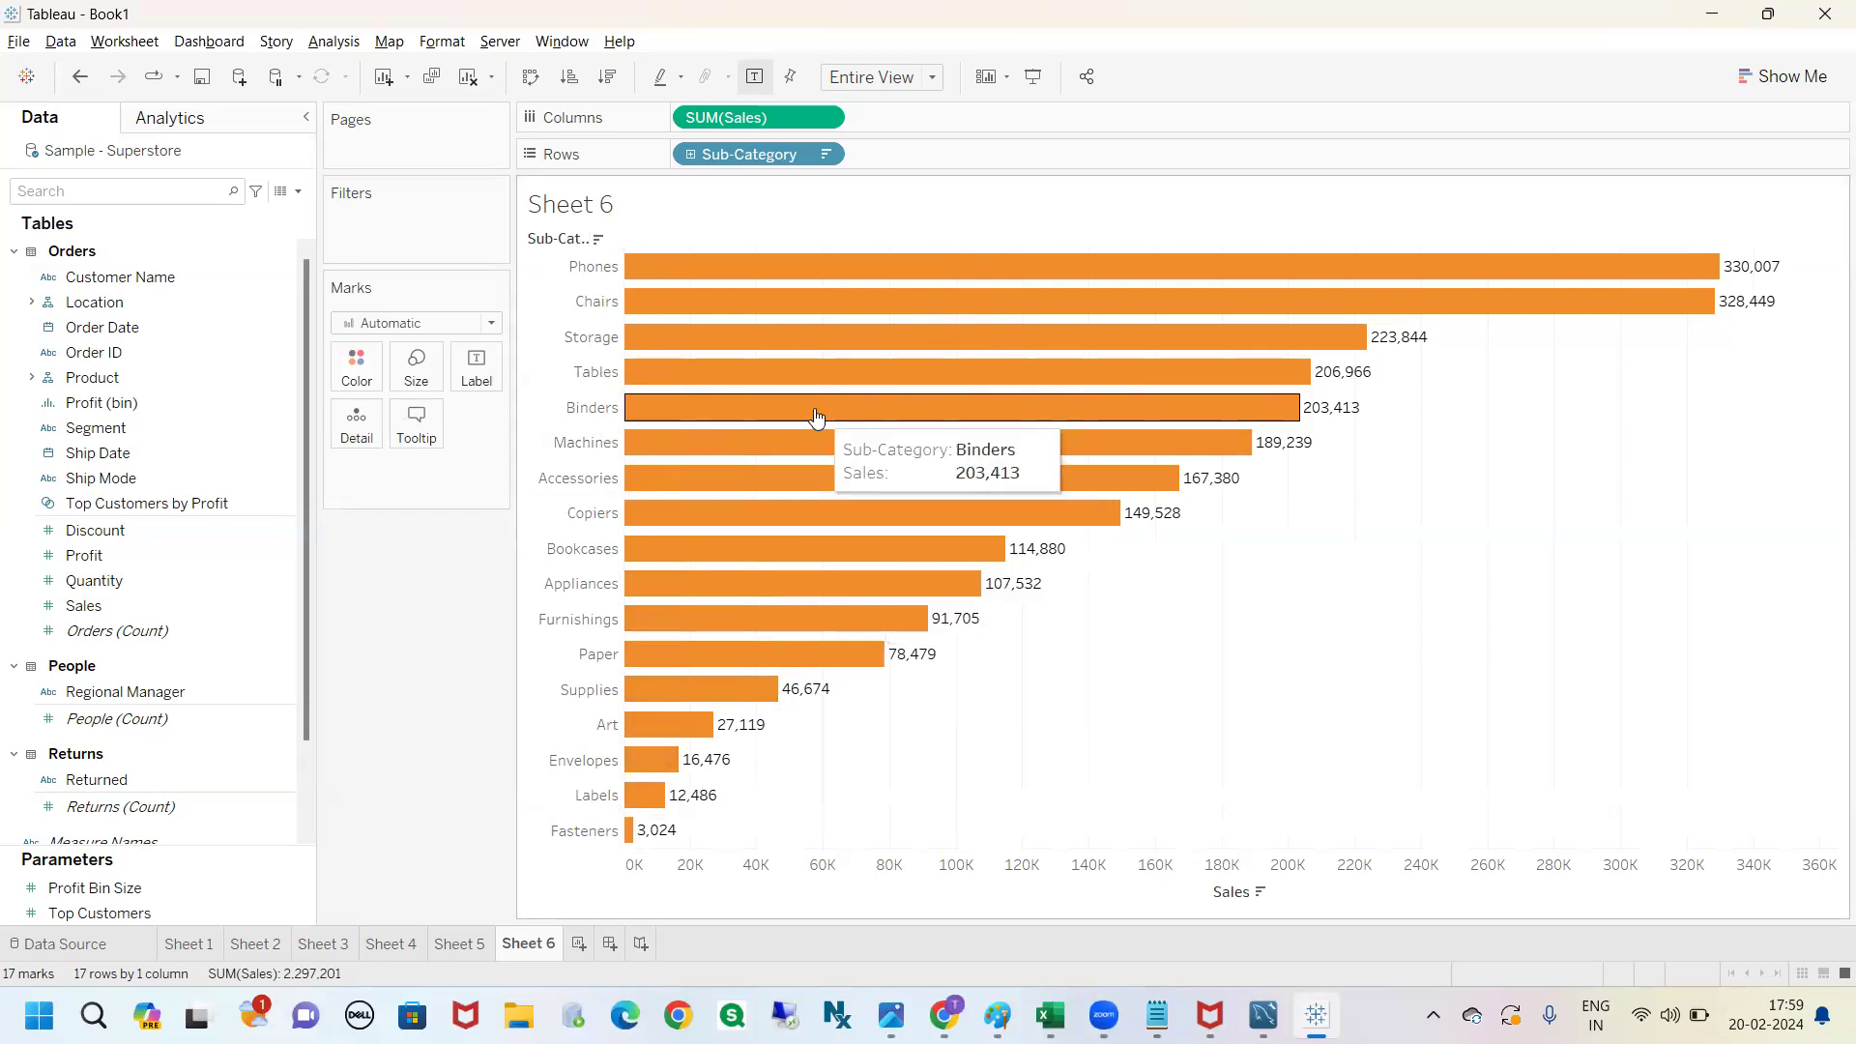
# Sort the Sub-Category rows of Sheet 5's text table in descending order of Sales.
pyautogui.click(481, 949)
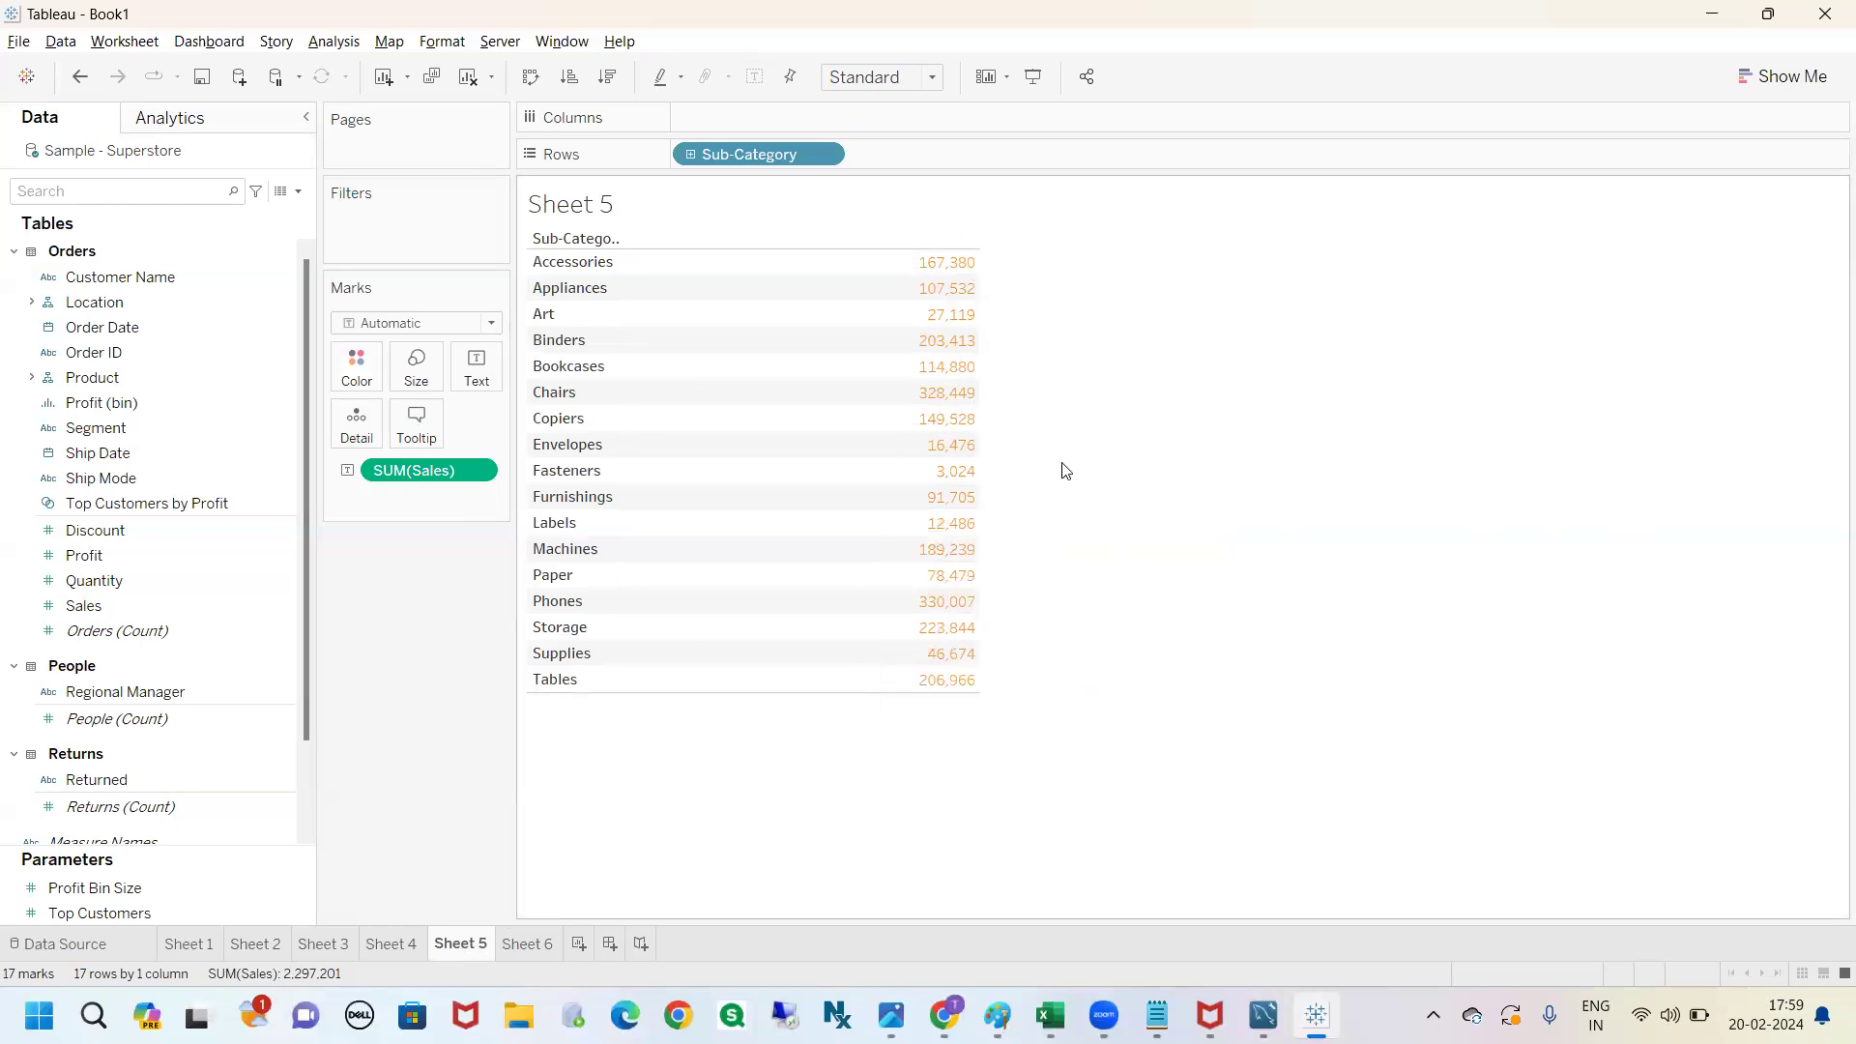
pyautogui.click(529, 948)
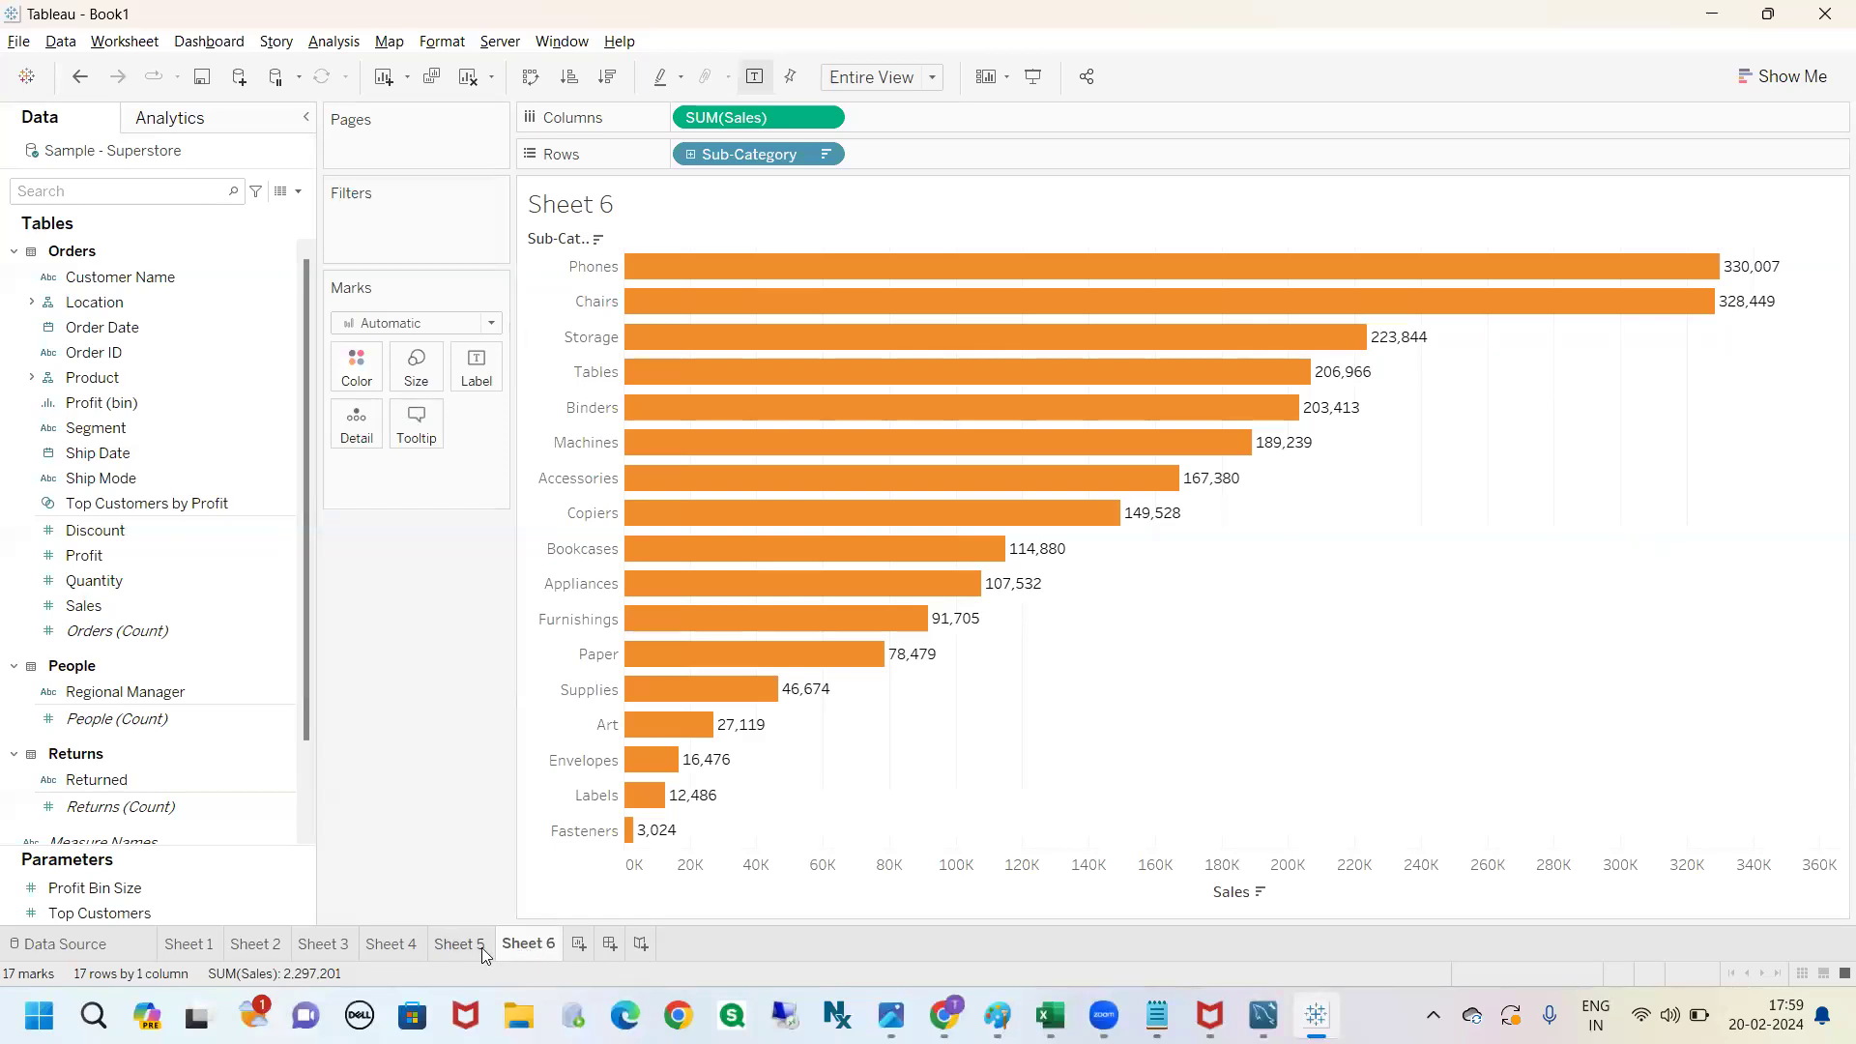
pyautogui.click(484, 954)
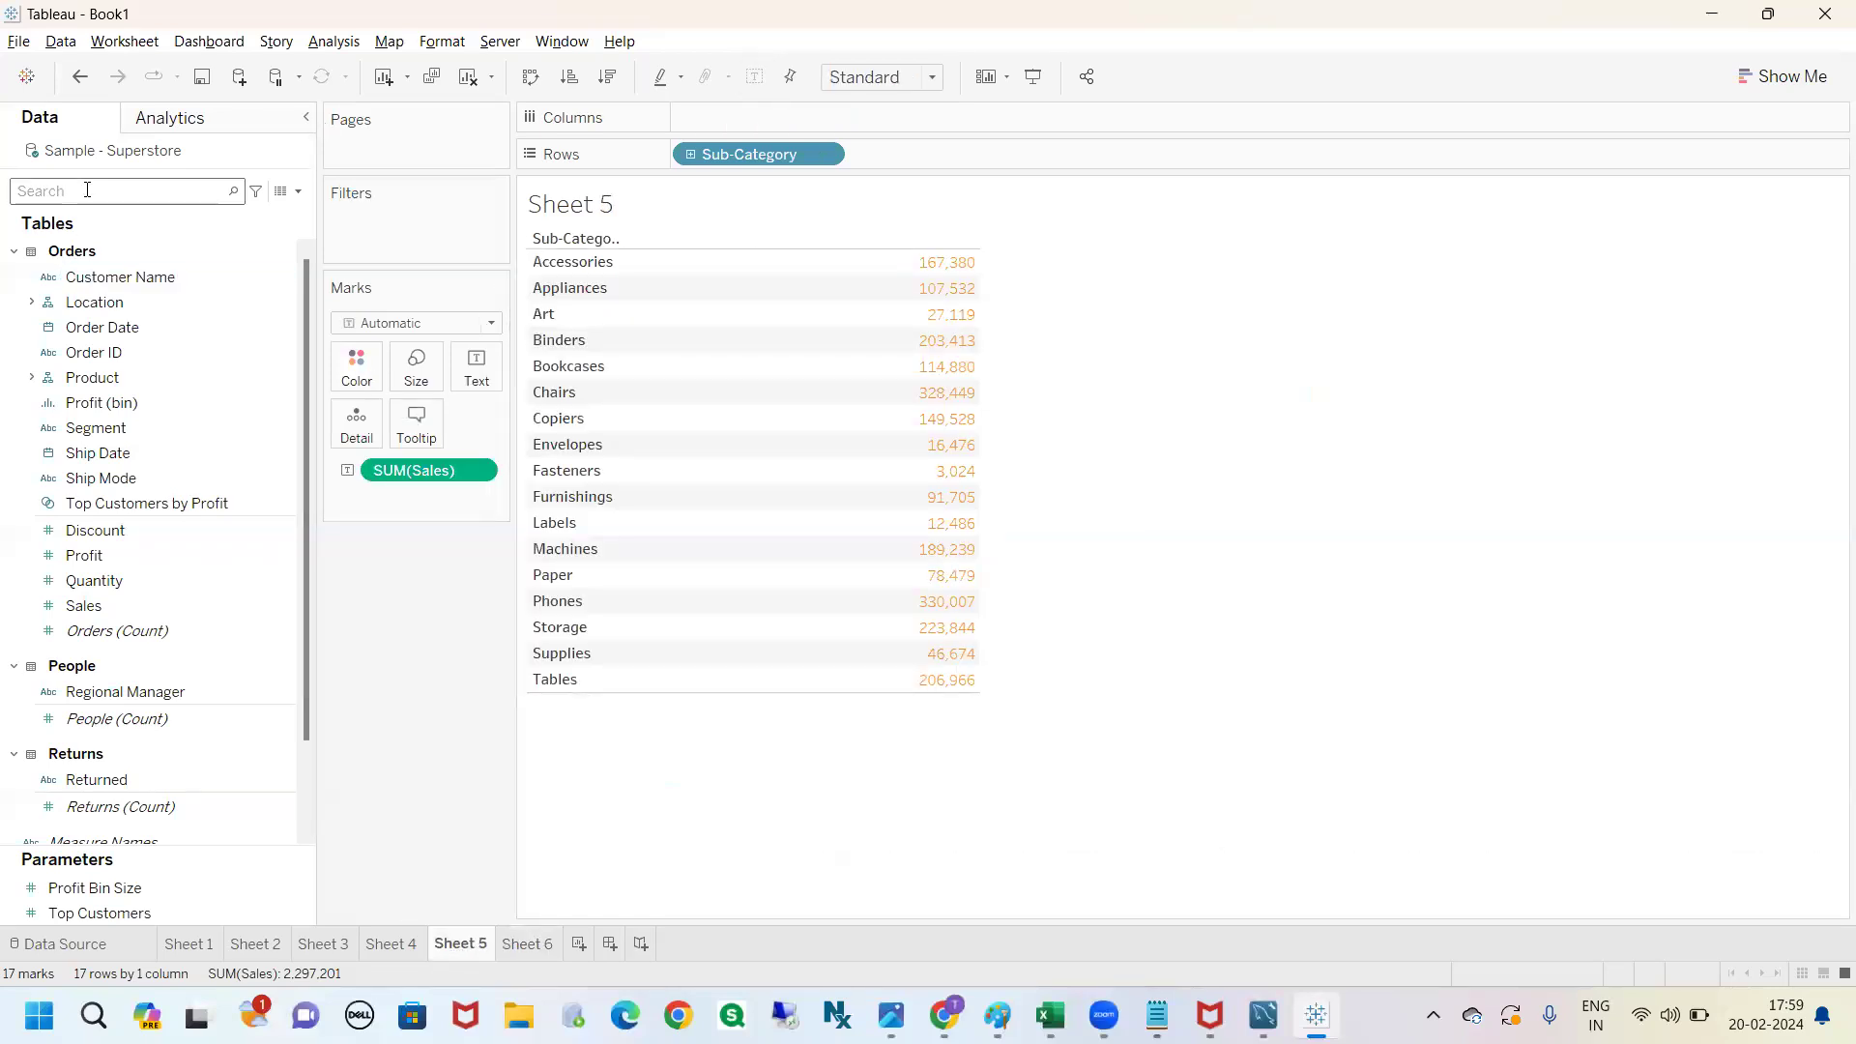
pyautogui.click(430, 620)
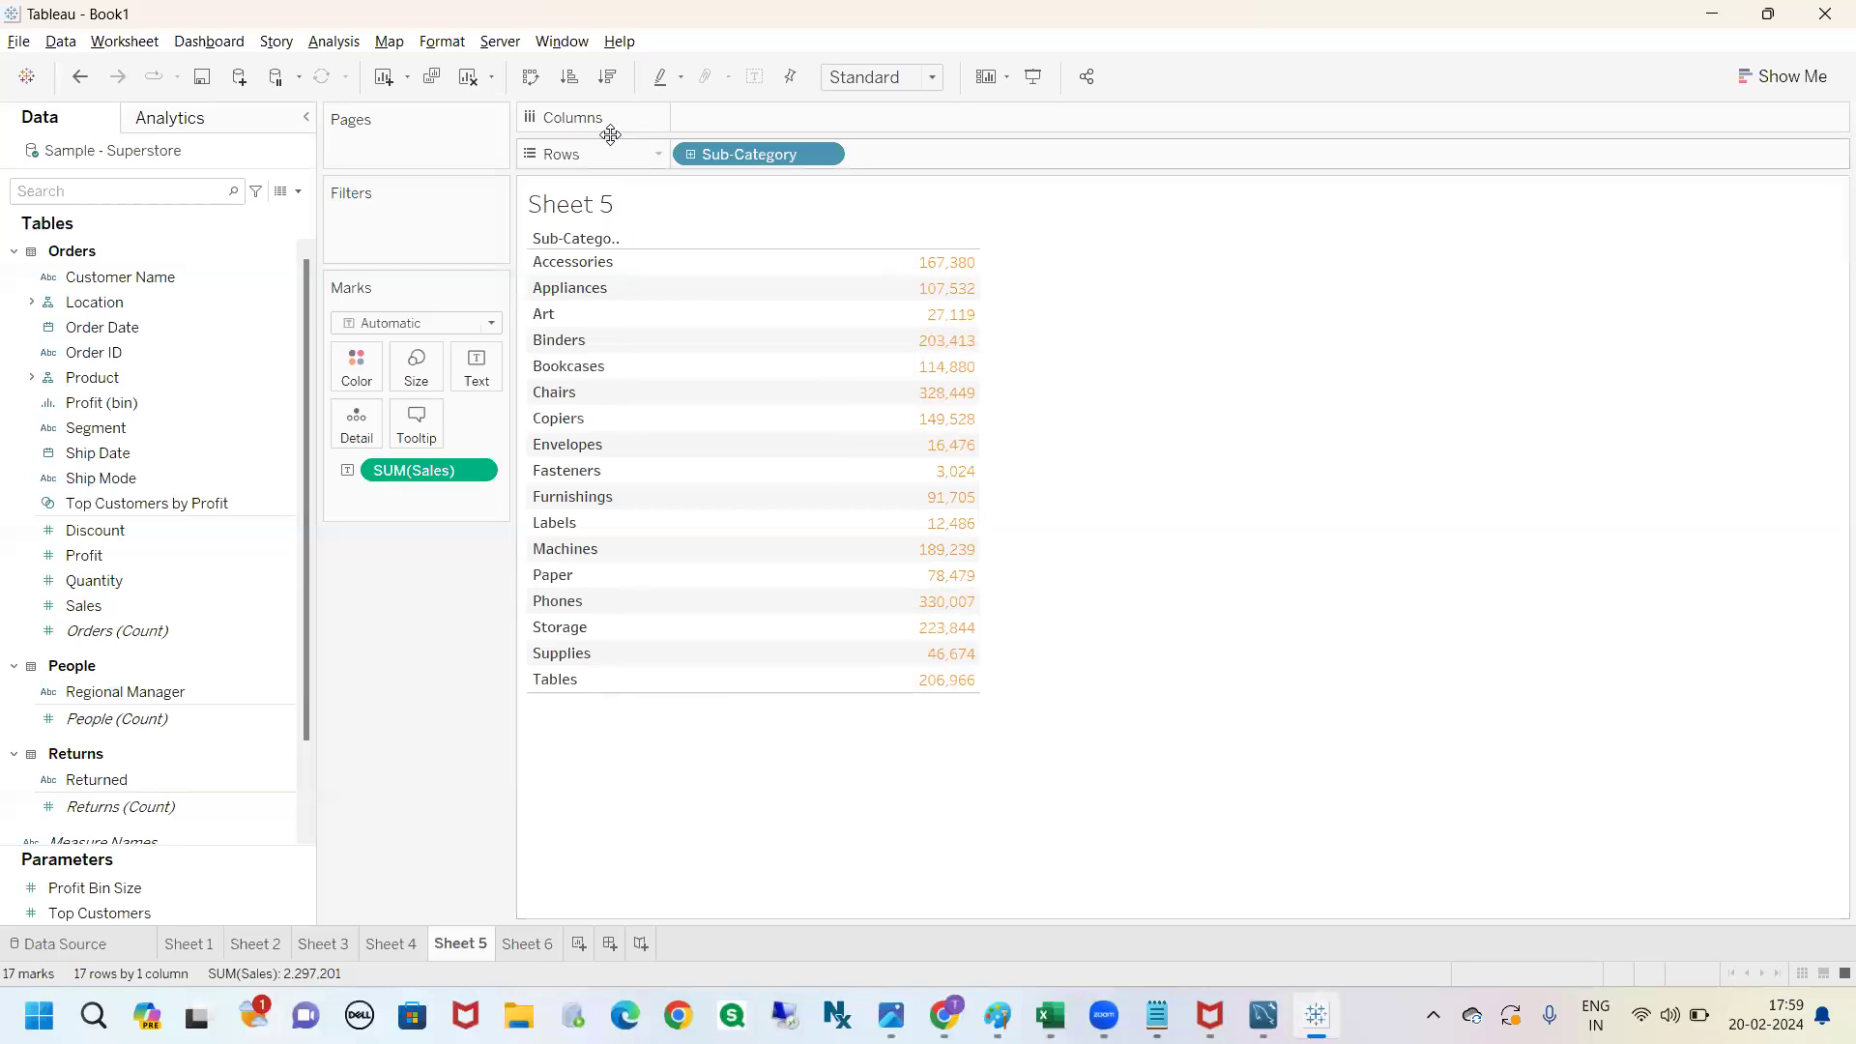
pyautogui.click(610, 85)
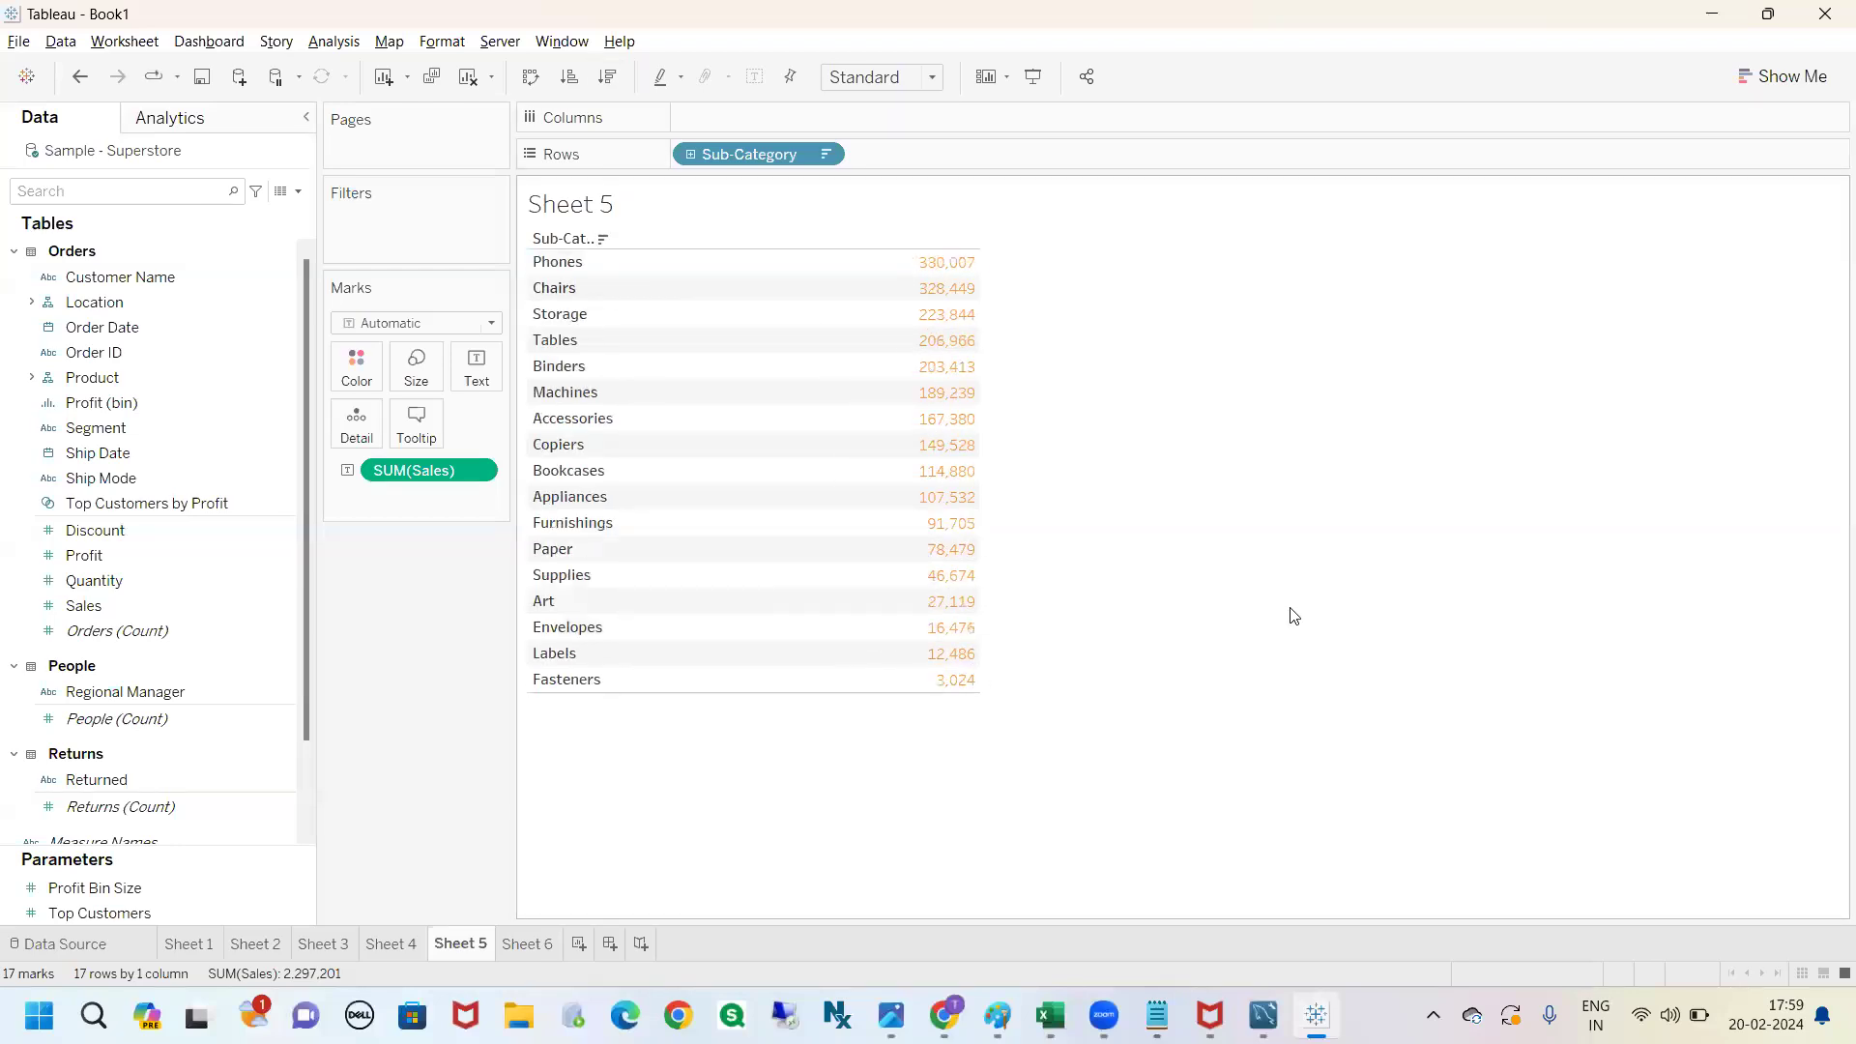
pyautogui.moveTo(981, 261); pyautogui.dragTo(1041, 230)
pyautogui.moveTo(988, 291)
pyautogui.mouseDown()
pyautogui.moveTo(1049, 271)
pyautogui.moveTo(1070, 580)
pyautogui.moveTo(1112, 759)
pyautogui.moveTo(1143, 688)
pyautogui.mouseUp()
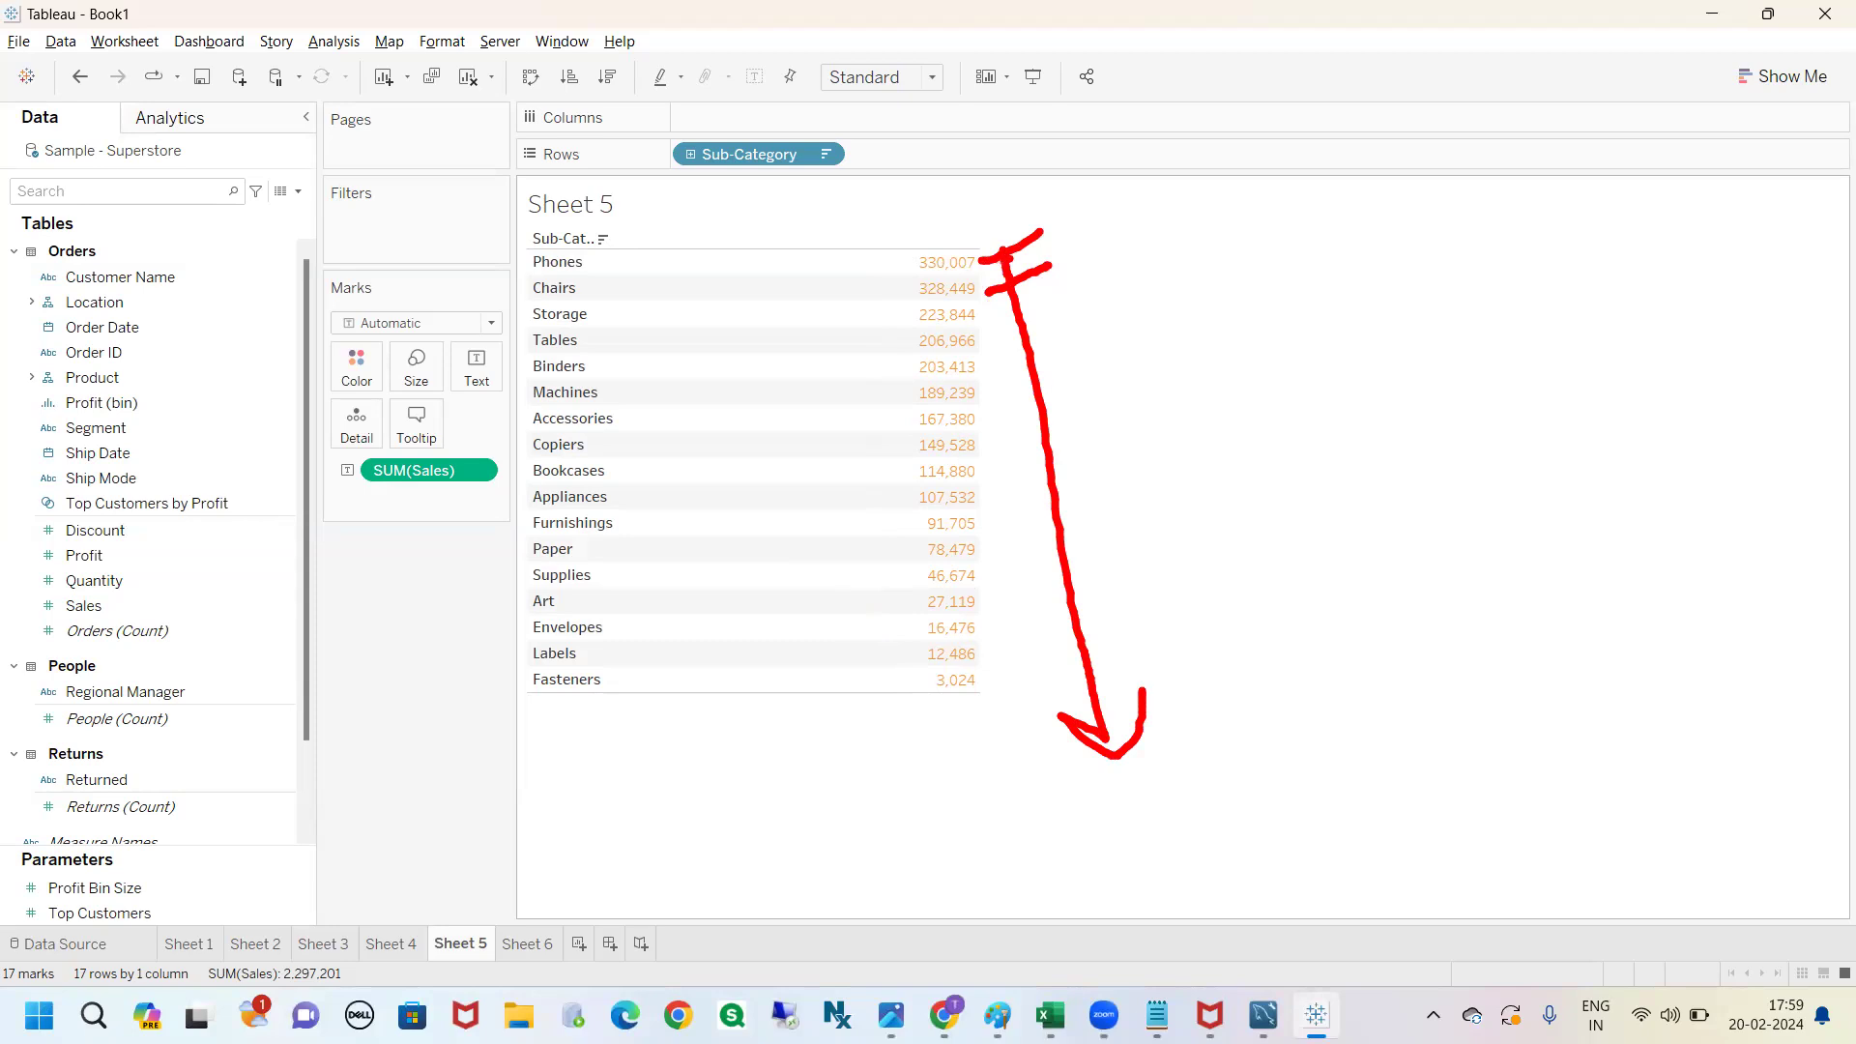
pyautogui.press('Escape')
pyautogui.hotkey('ctrl', '2')
pyautogui.moveTo(981, 262)
pyautogui.mouseDown()
pyautogui.moveTo(1032, 240)
pyautogui.moveTo(1109, 291)
pyautogui.mouseUp()
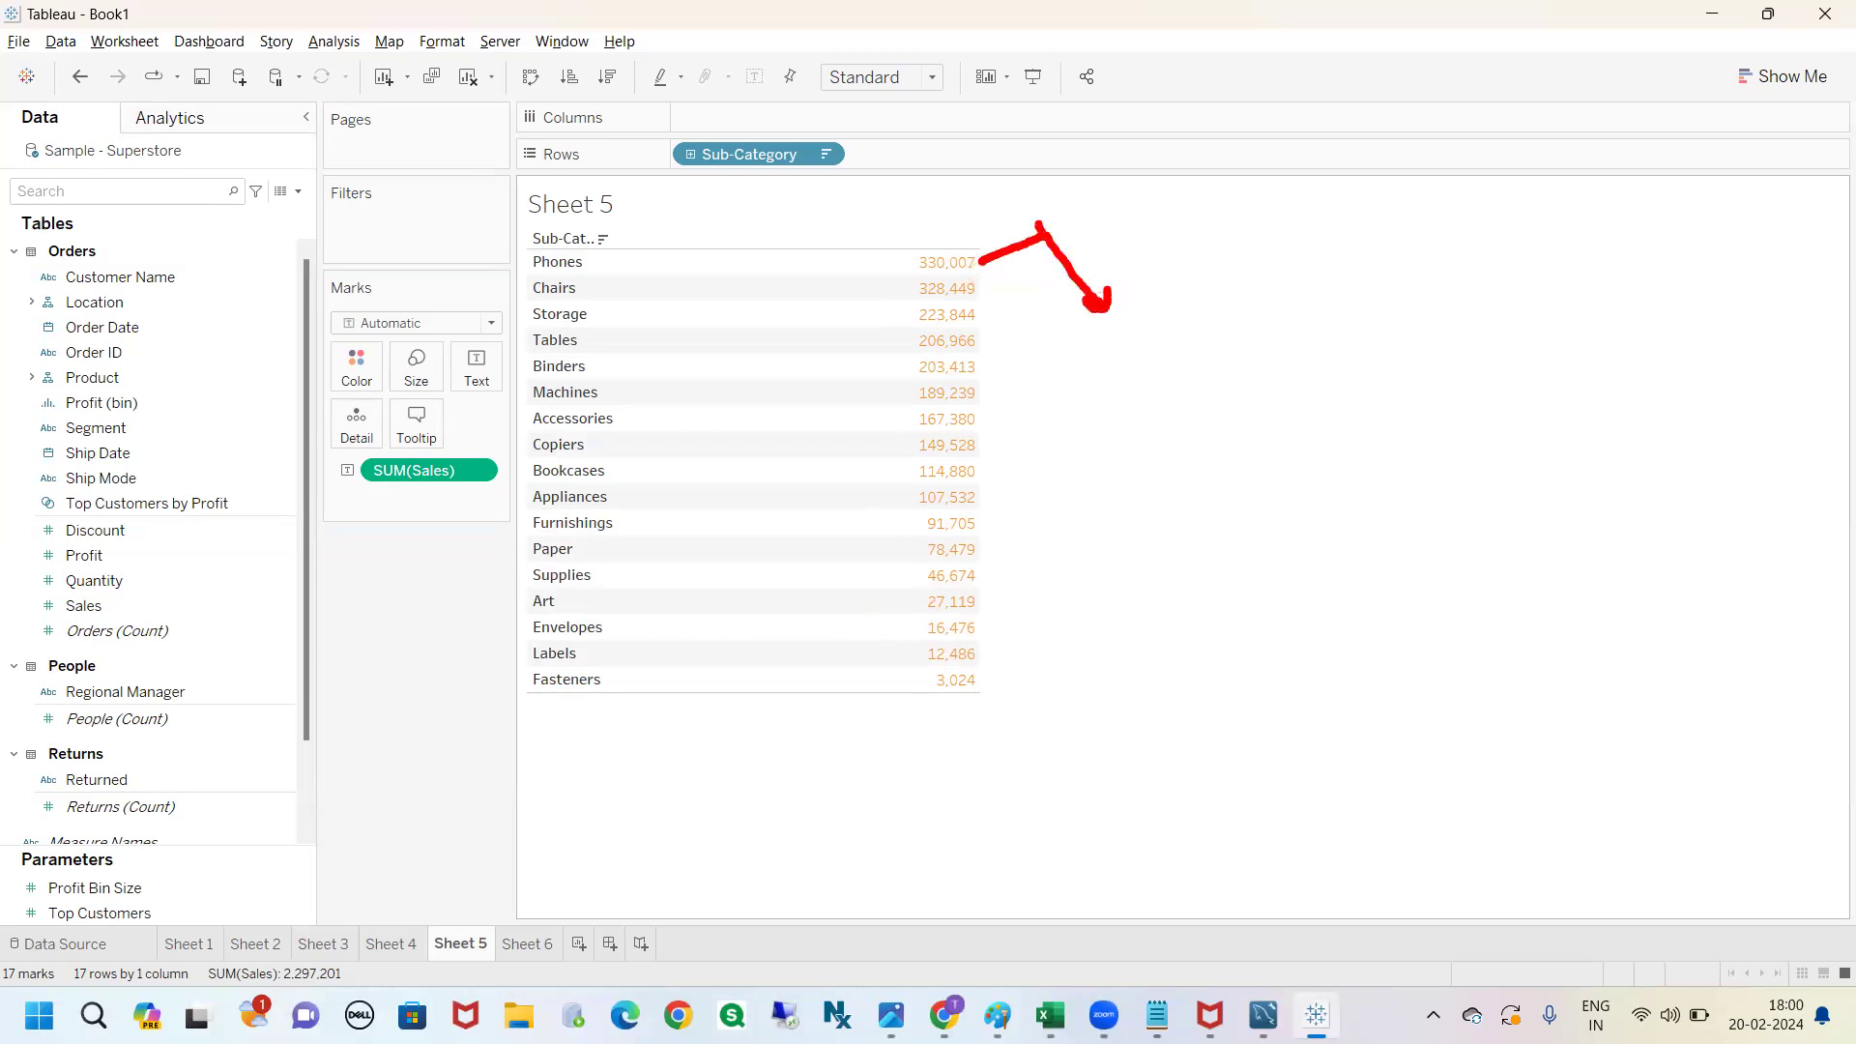
pyautogui.moveTo(989, 286)
pyautogui.mouseDown()
pyautogui.moveTo(1128, 413)
pyautogui.moveTo(1146, 379)
pyautogui.mouseUp()
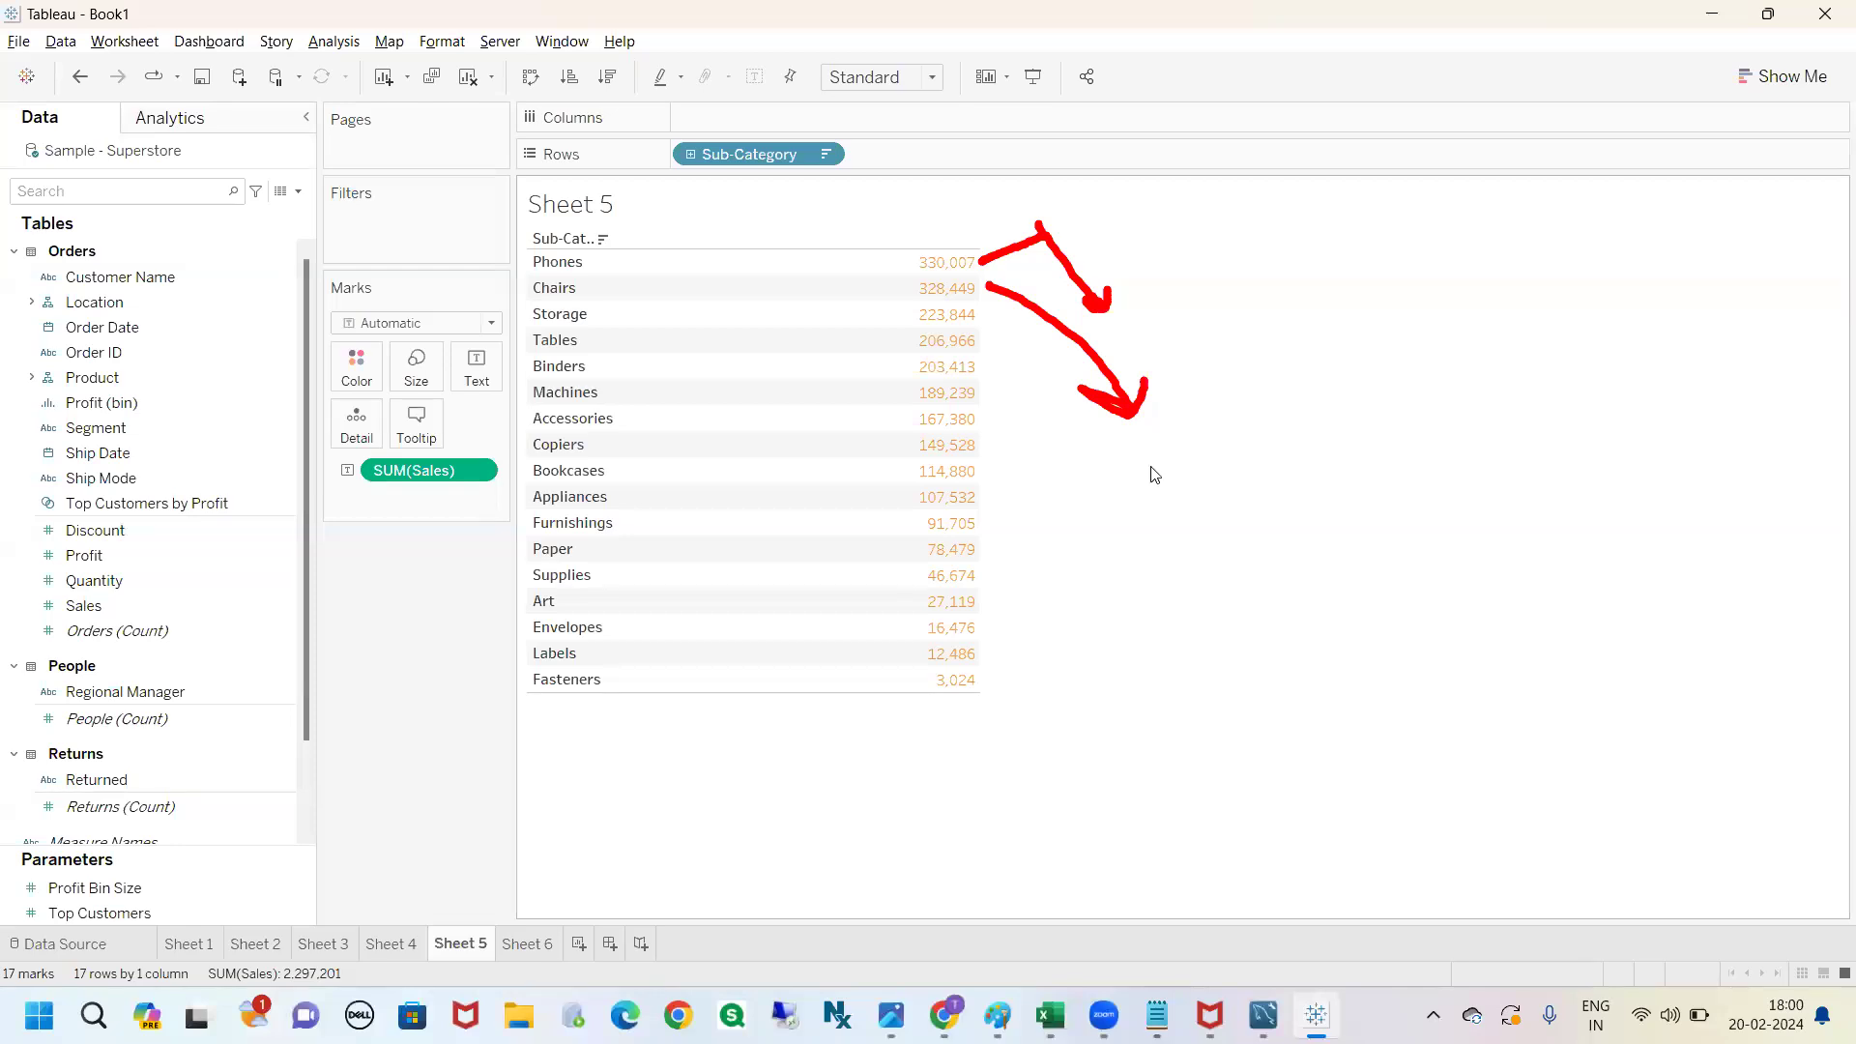
pyautogui.press('Escape')
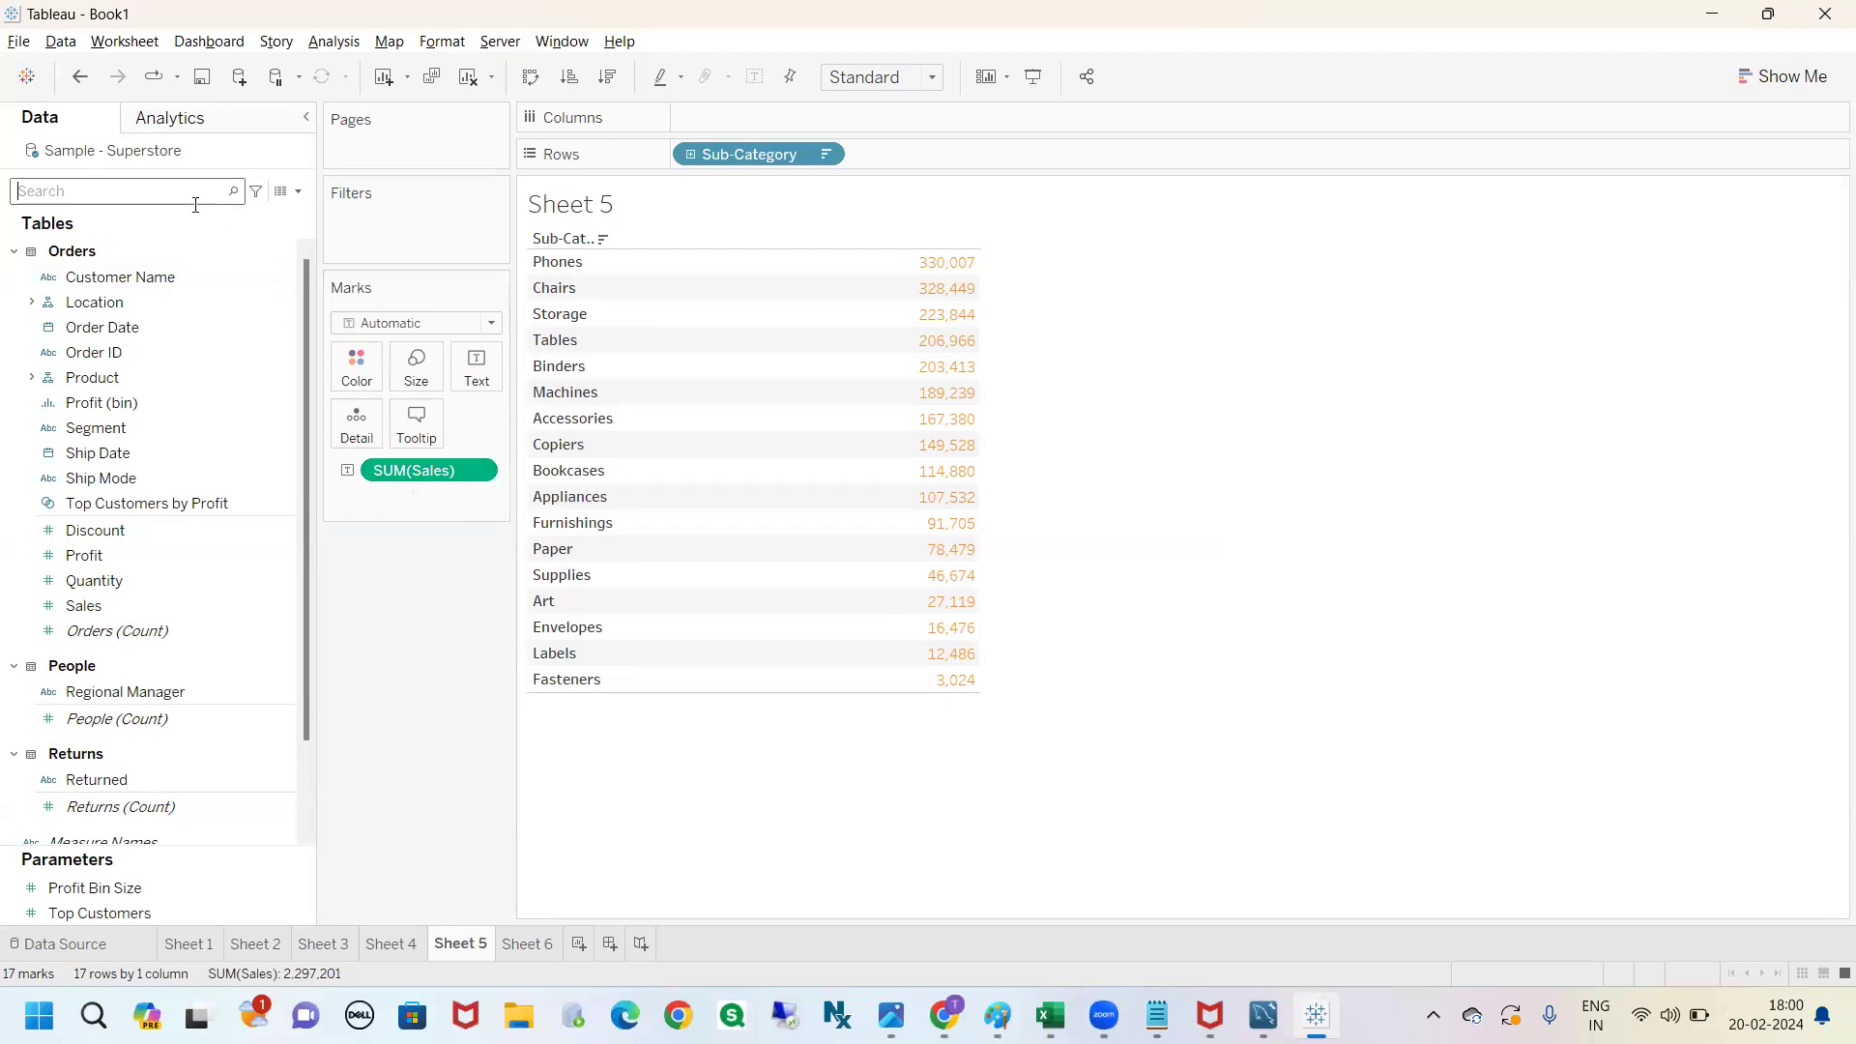
# Find the Sales field and color the text table's values on Sheet 5 by Sales.
pyautogui.write('sum')
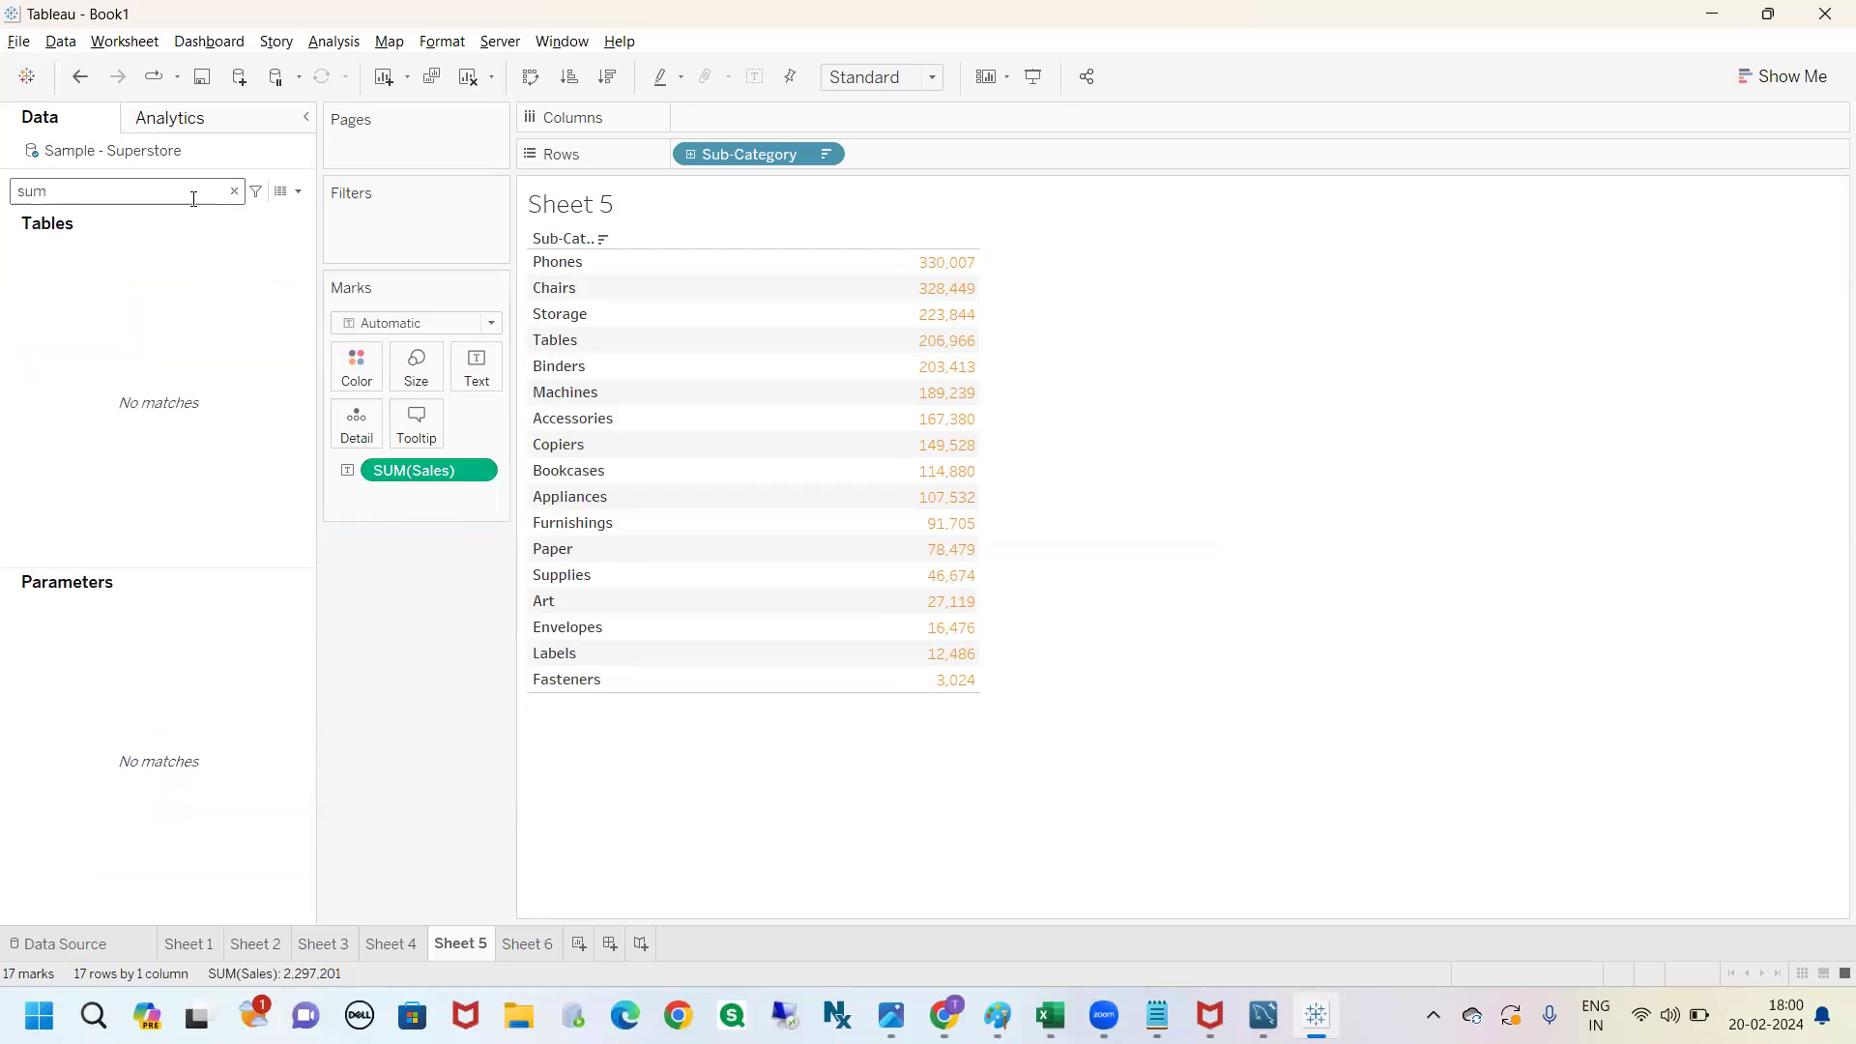
pyautogui.click(234, 191)
pyautogui.write('sal')
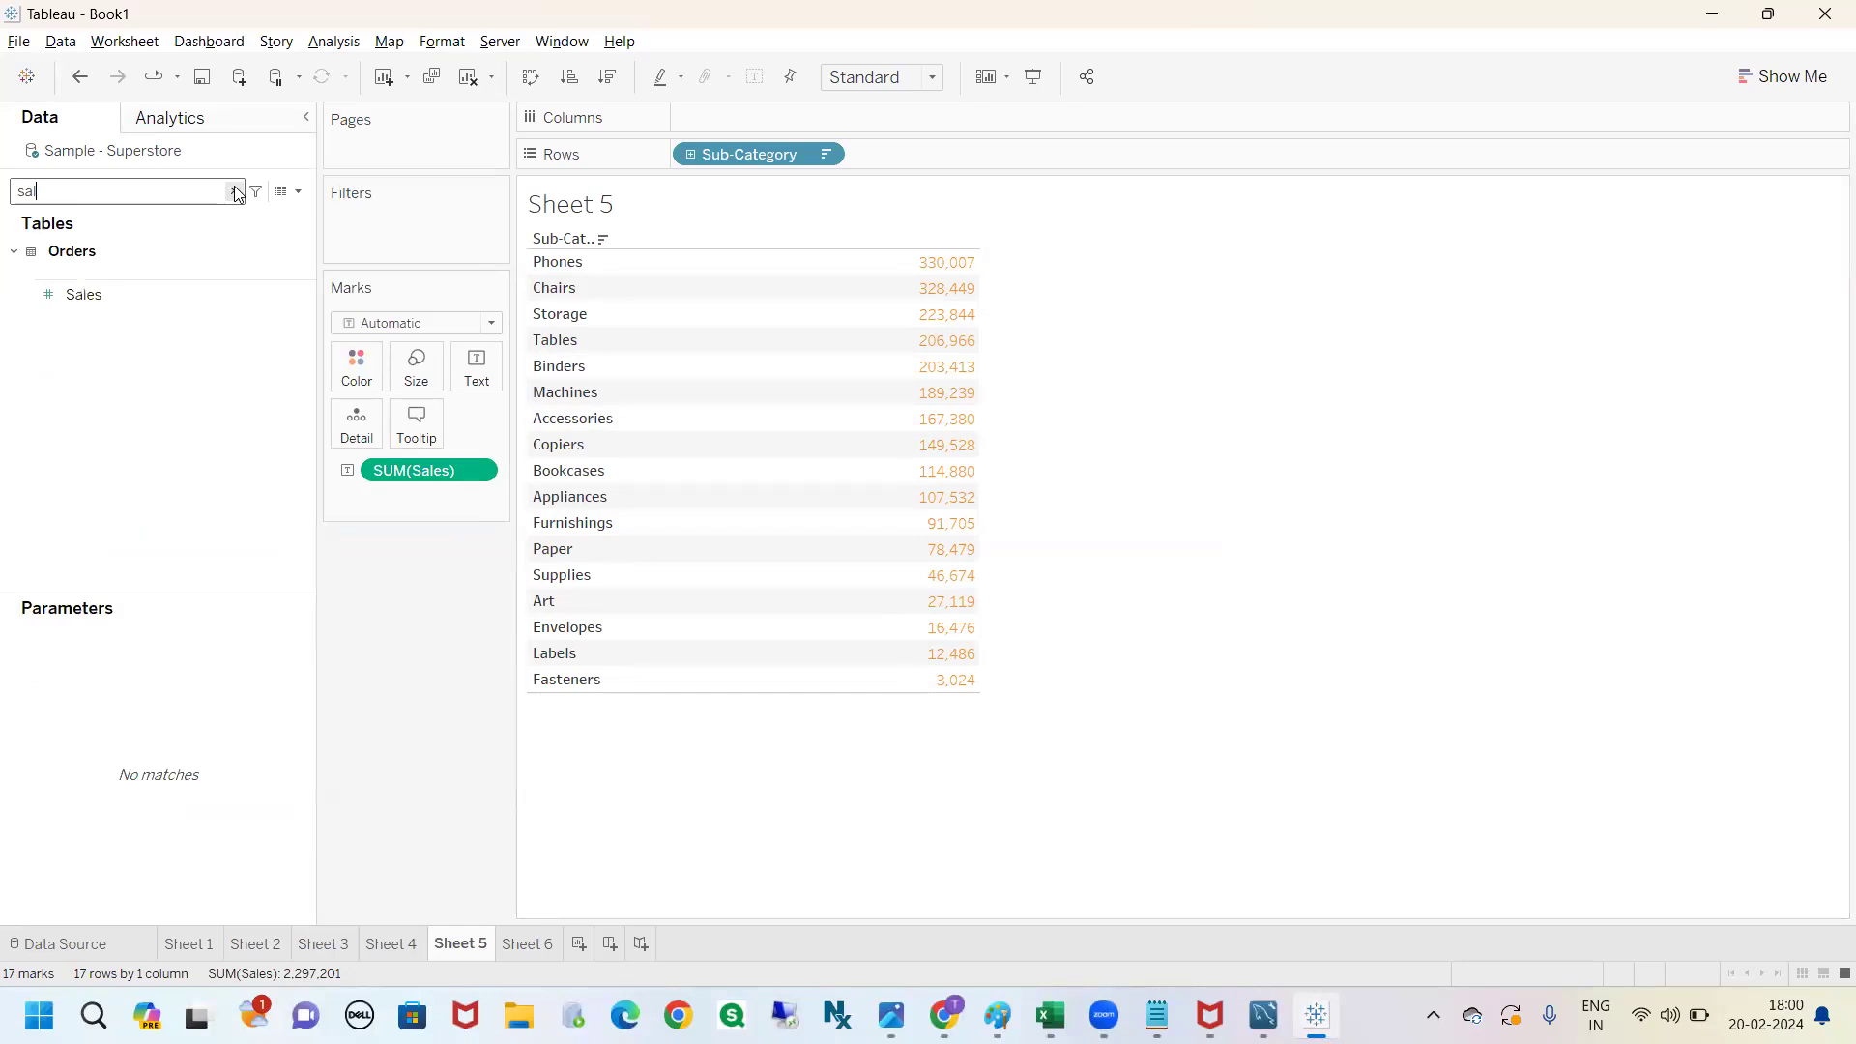
pyautogui.moveTo(112, 294); pyautogui.dragTo(351, 368)
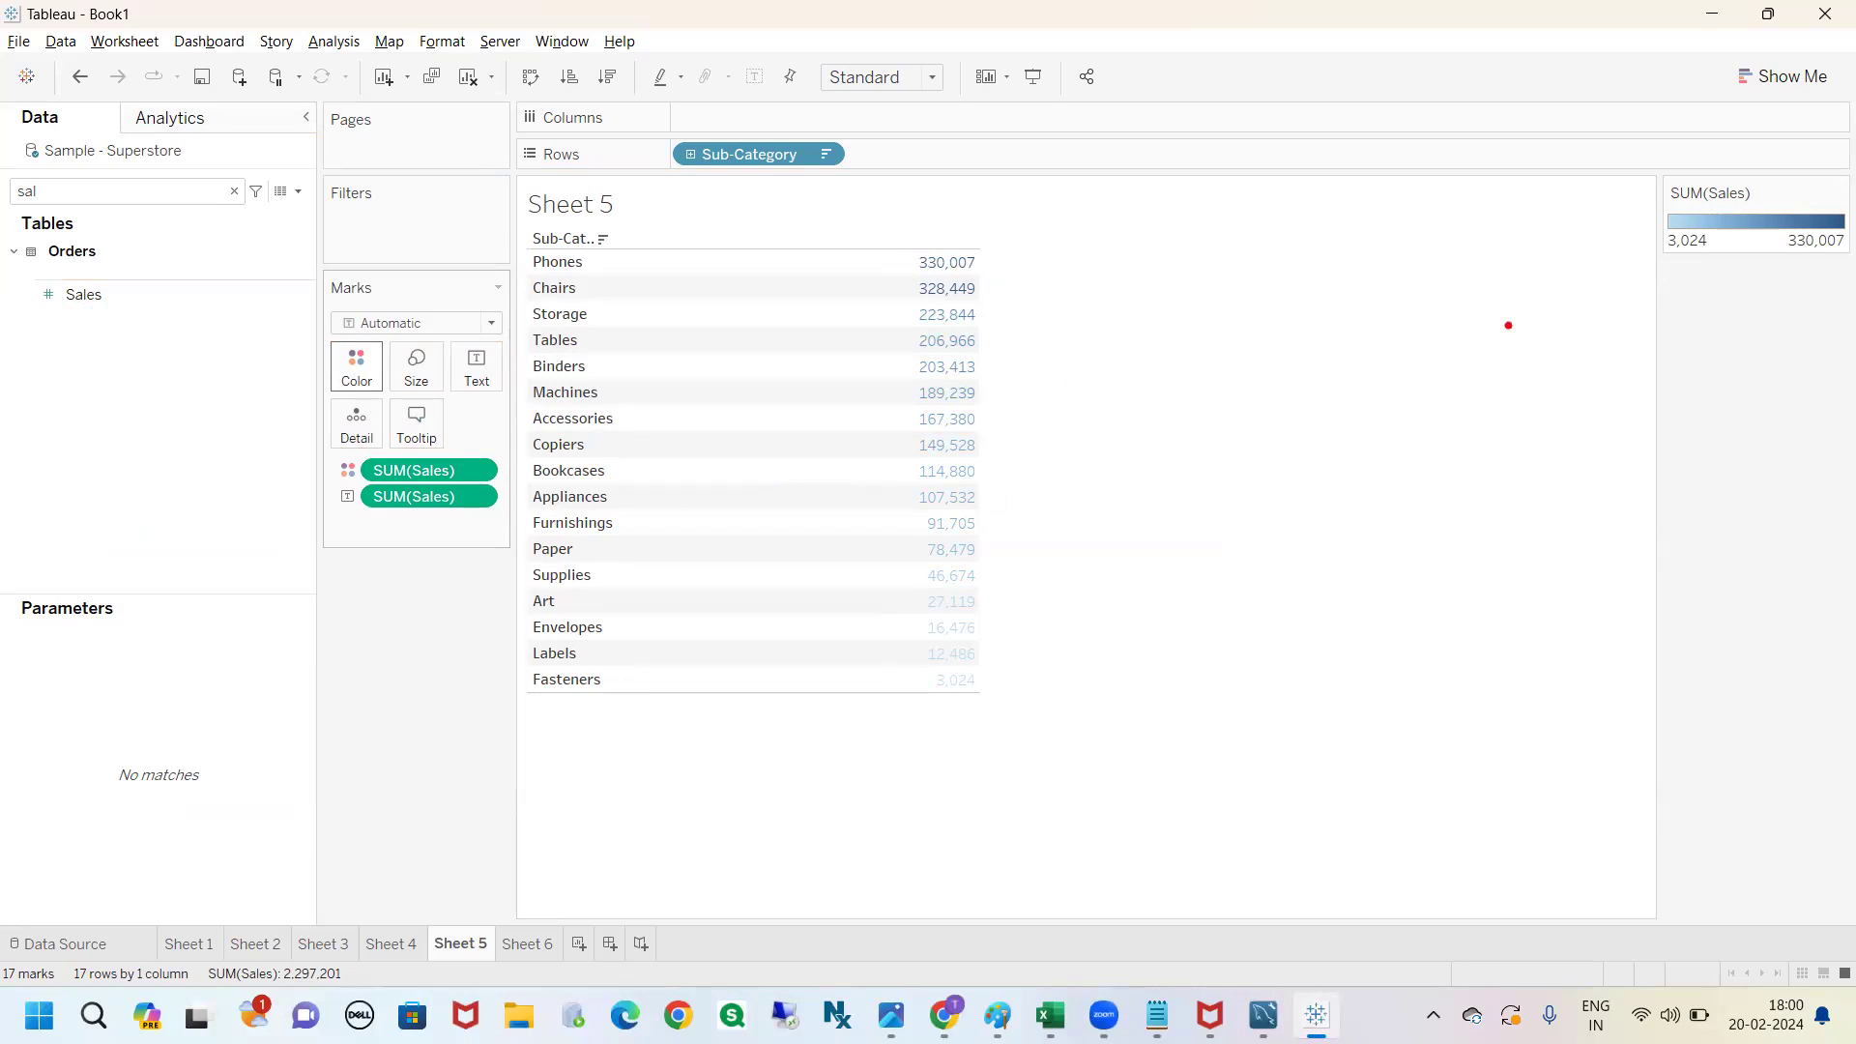
pyautogui.moveTo(1643, 183)
pyautogui.mouseDown()
pyautogui.moveTo(1607, 230)
pyautogui.moveTo(1842, 333)
pyautogui.moveTo(1800, 177)
pyautogui.moveTo(1609, 198)
pyautogui.mouseUp()
pyautogui.moveTo(1678, 264); pyautogui.dragTo(1688, 380)
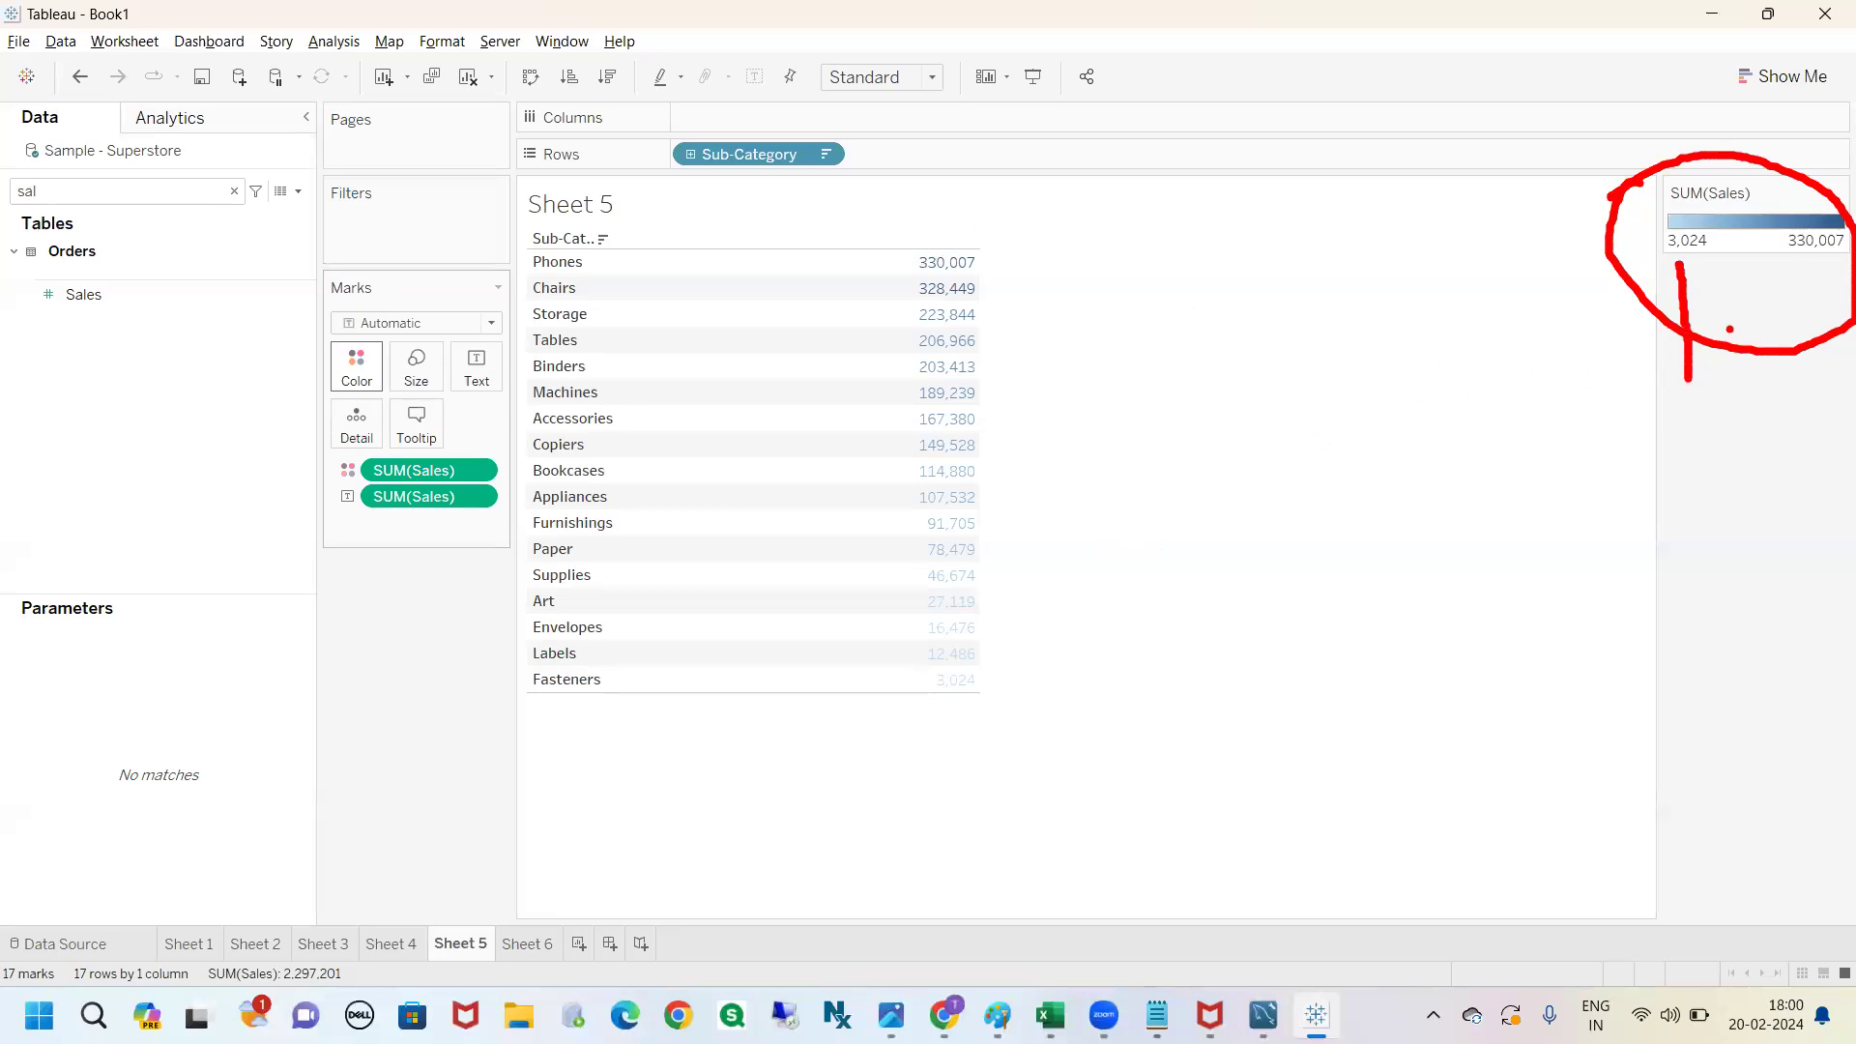
pyautogui.moveTo(1663, 297)
pyautogui.mouseDown()
pyautogui.moveTo(1682, 251)
pyautogui.moveTo(1714, 292)
pyautogui.mouseUp()
pyautogui.moveTo(1815, 253); pyautogui.dragTo(1827, 377)
pyautogui.moveTo(1798, 290)
pyautogui.mouseDown()
pyautogui.moveTo(1807, 244)
pyautogui.moveTo(1836, 263)
pyautogui.moveTo(1819, 282)
pyautogui.moveTo(1841, 271)
pyautogui.mouseUp()
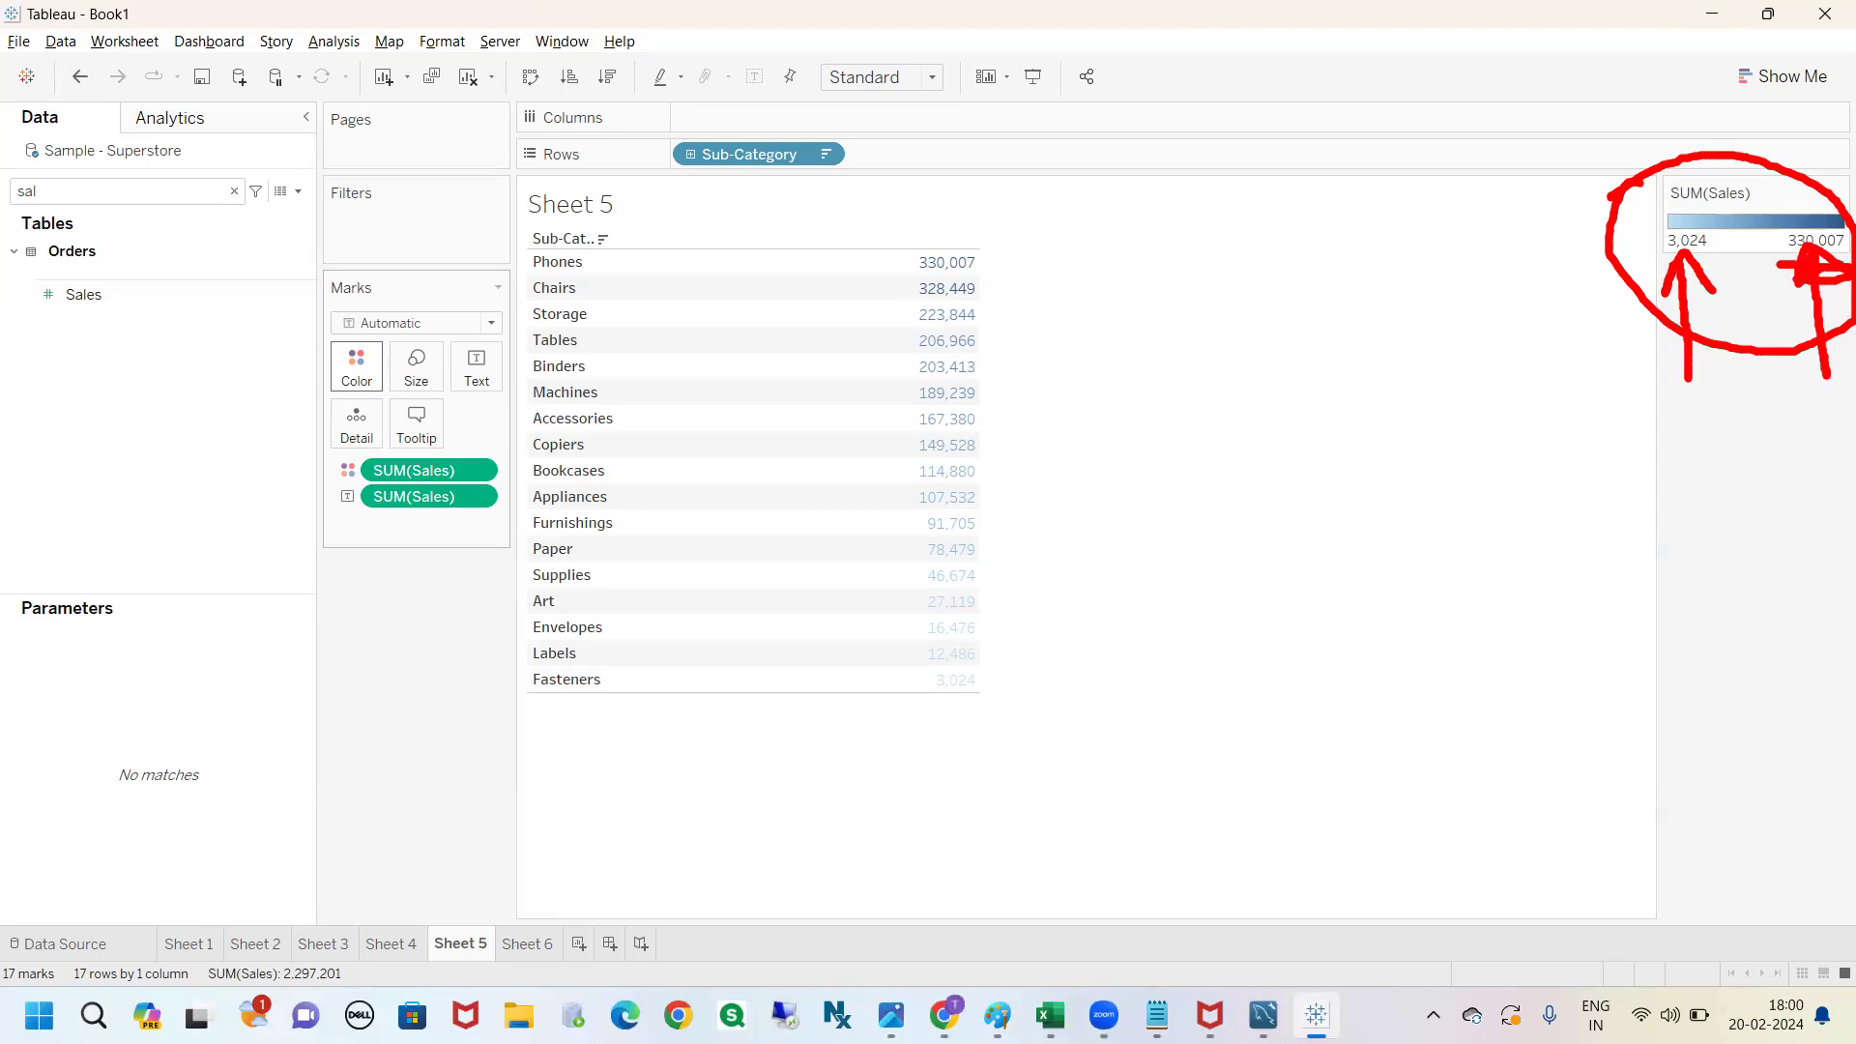
pyautogui.press('Escape')
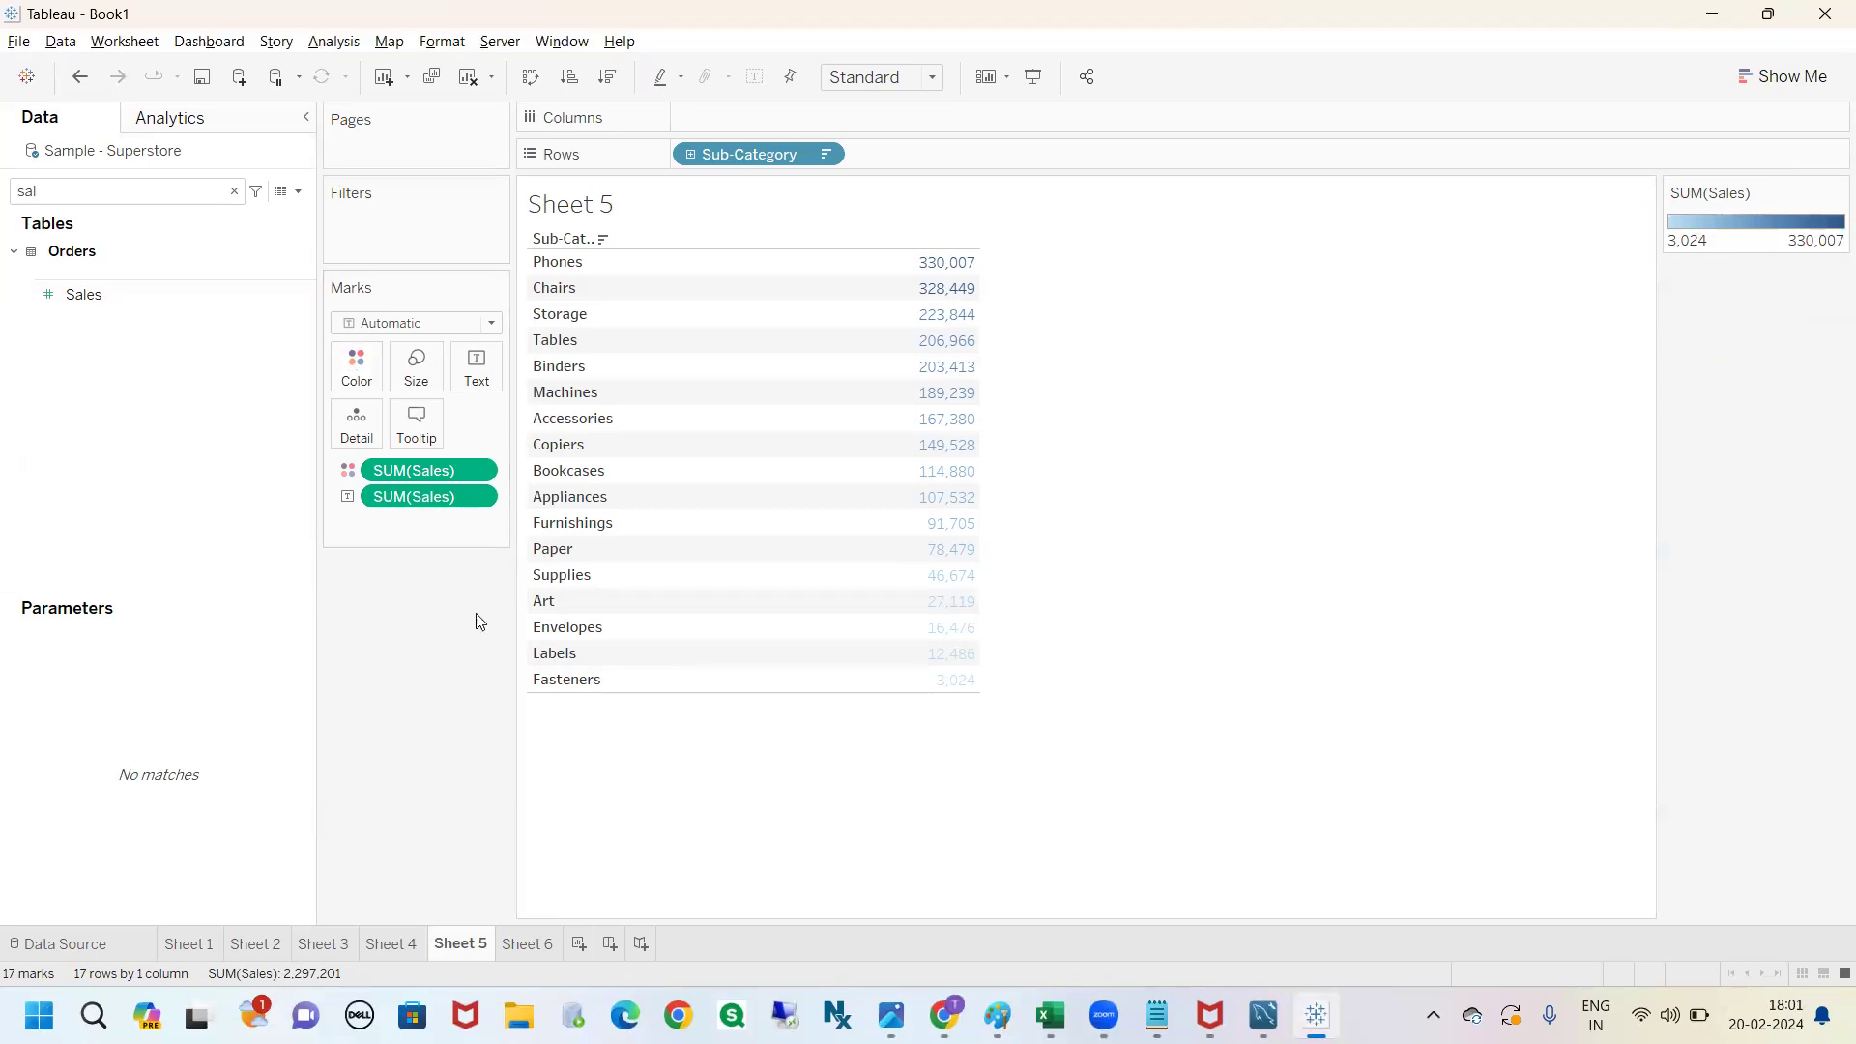
# Color the Sub-Category bars on Sheet 6 by Sales.
pyautogui.click(526, 943)
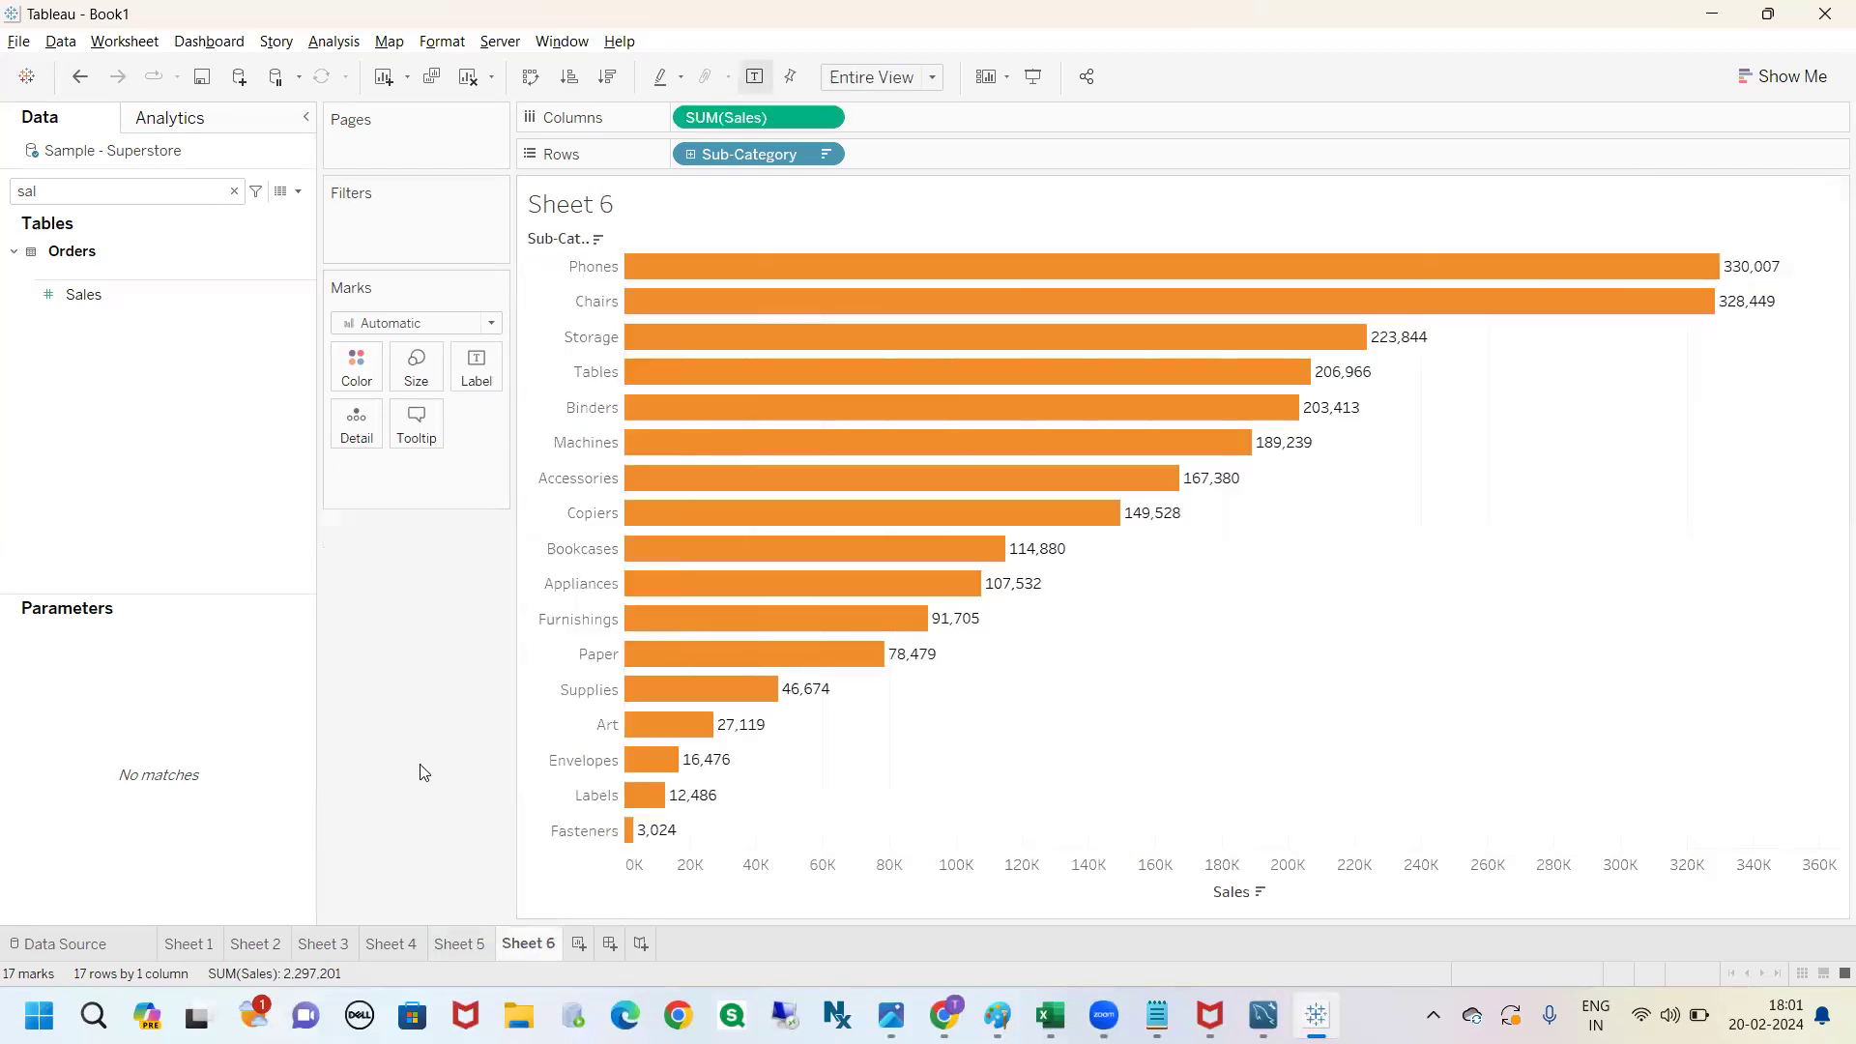
pyautogui.moveTo(112, 294); pyautogui.dragTo(343, 372)
pyautogui.hotkey('ctrl', '2')
pyautogui.moveTo(1387, 235)
pyautogui.mouseDown()
pyautogui.moveTo(1392, 206)
pyautogui.moveTo(1356, 189)
pyautogui.moveTo(1433, 205)
pyautogui.mouseUp()
pyautogui.moveTo(1353, 369)
pyautogui.mouseDown()
pyautogui.moveTo(1005, 604)
pyautogui.moveTo(819, 813)
pyautogui.moveTo(799, 785)
pyautogui.moveTo(863, 853)
pyautogui.mouseUp()
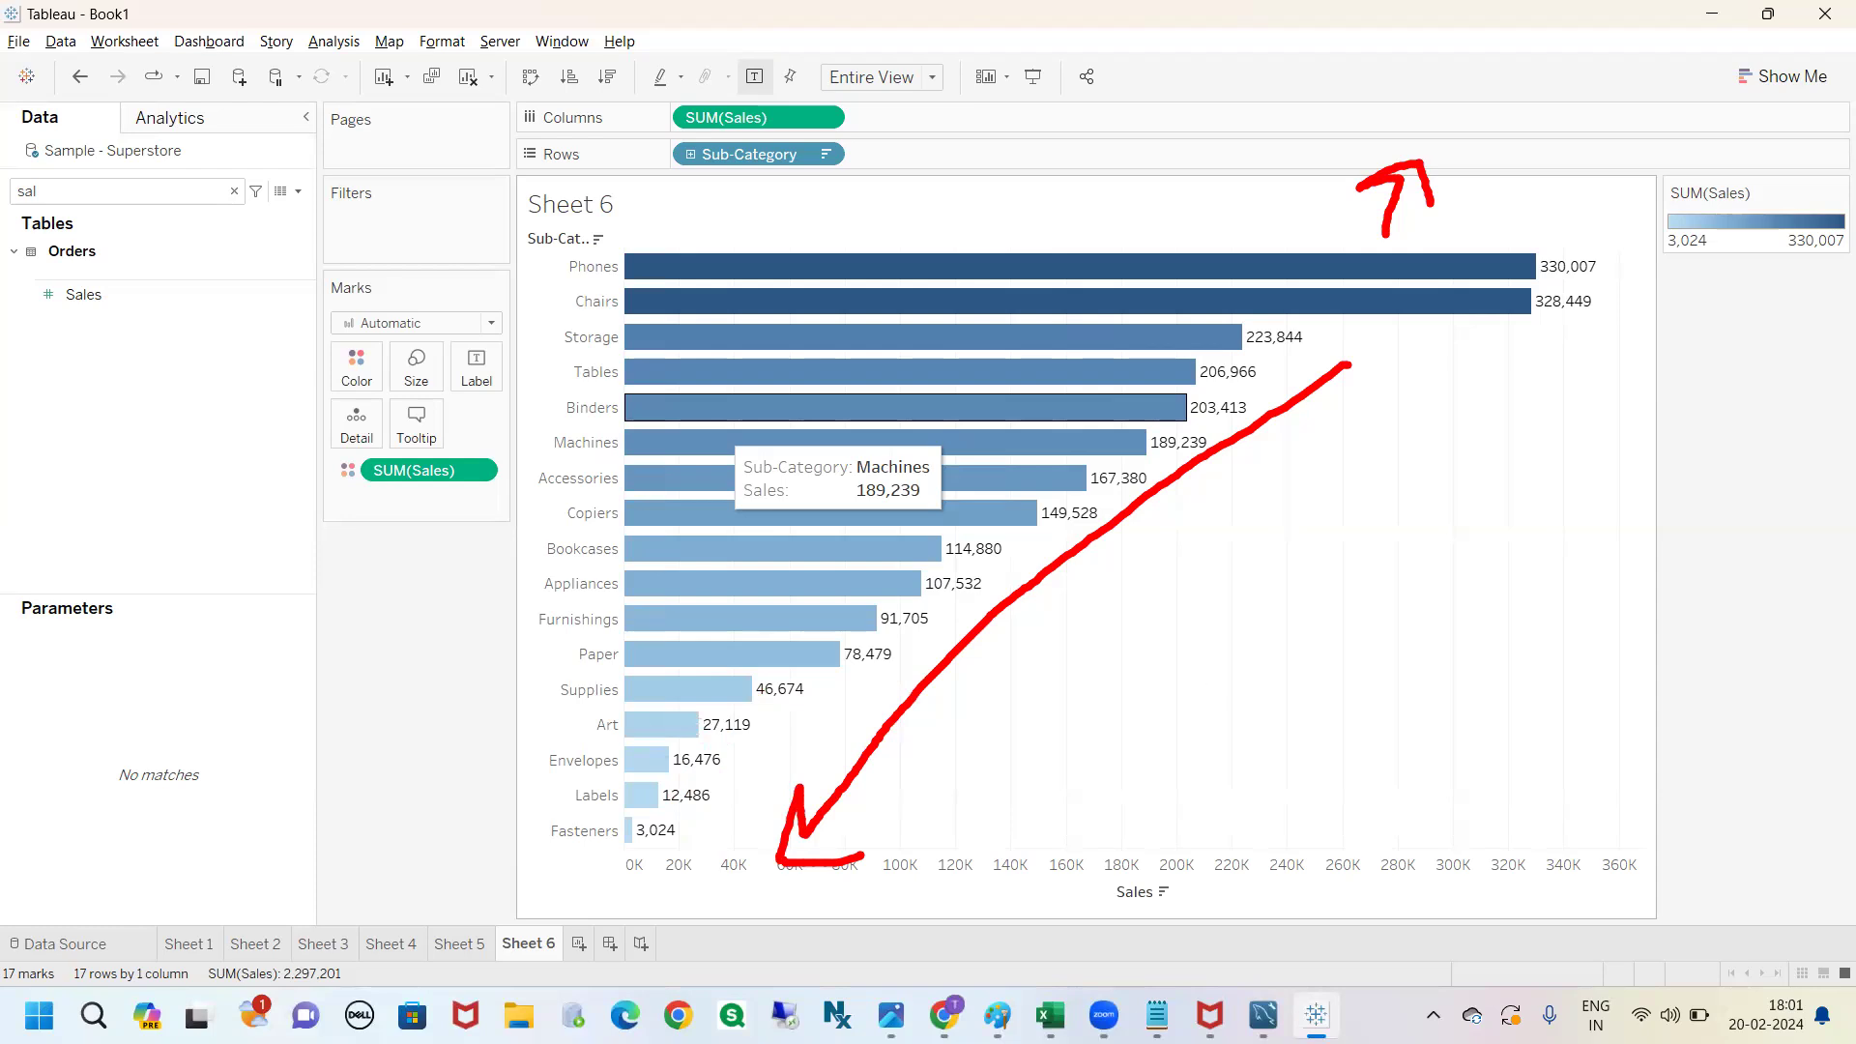
pyautogui.press('Escape')
pyautogui.hotkey('ctrl', '2')
pyautogui.press('t')
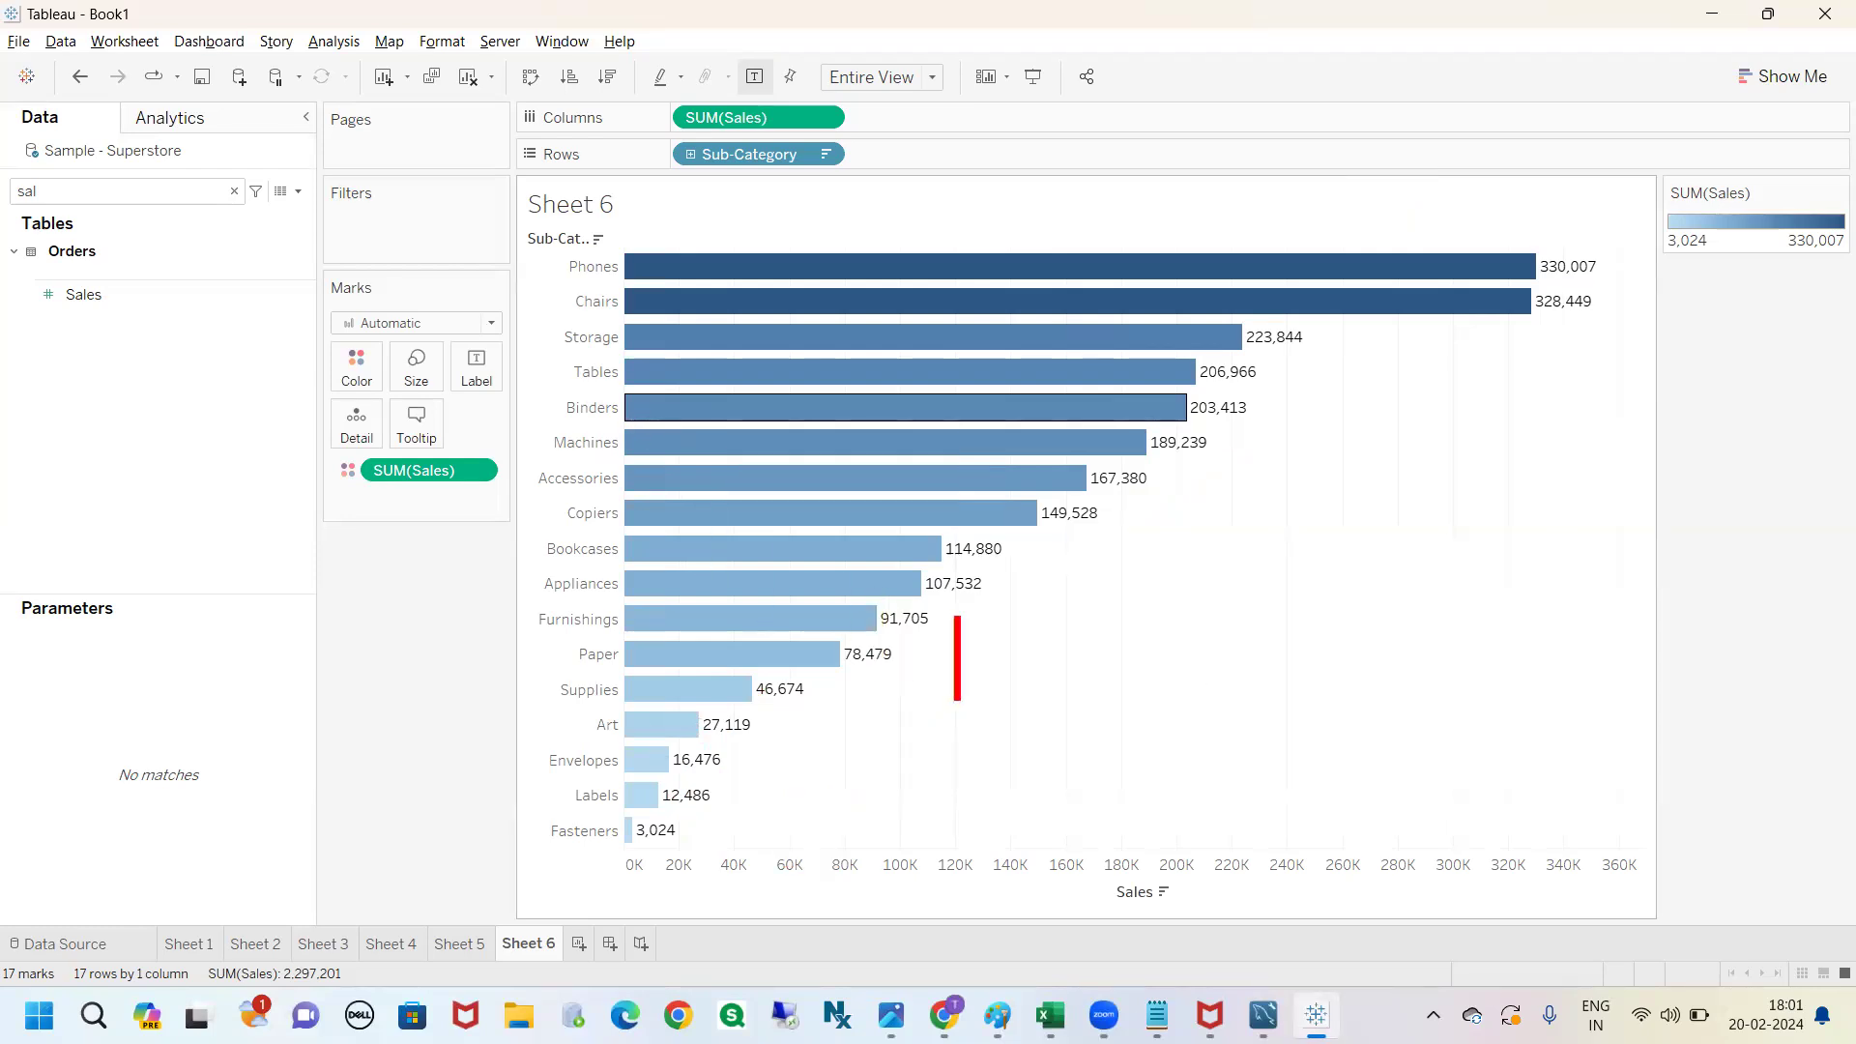
pyautogui.write('diver')
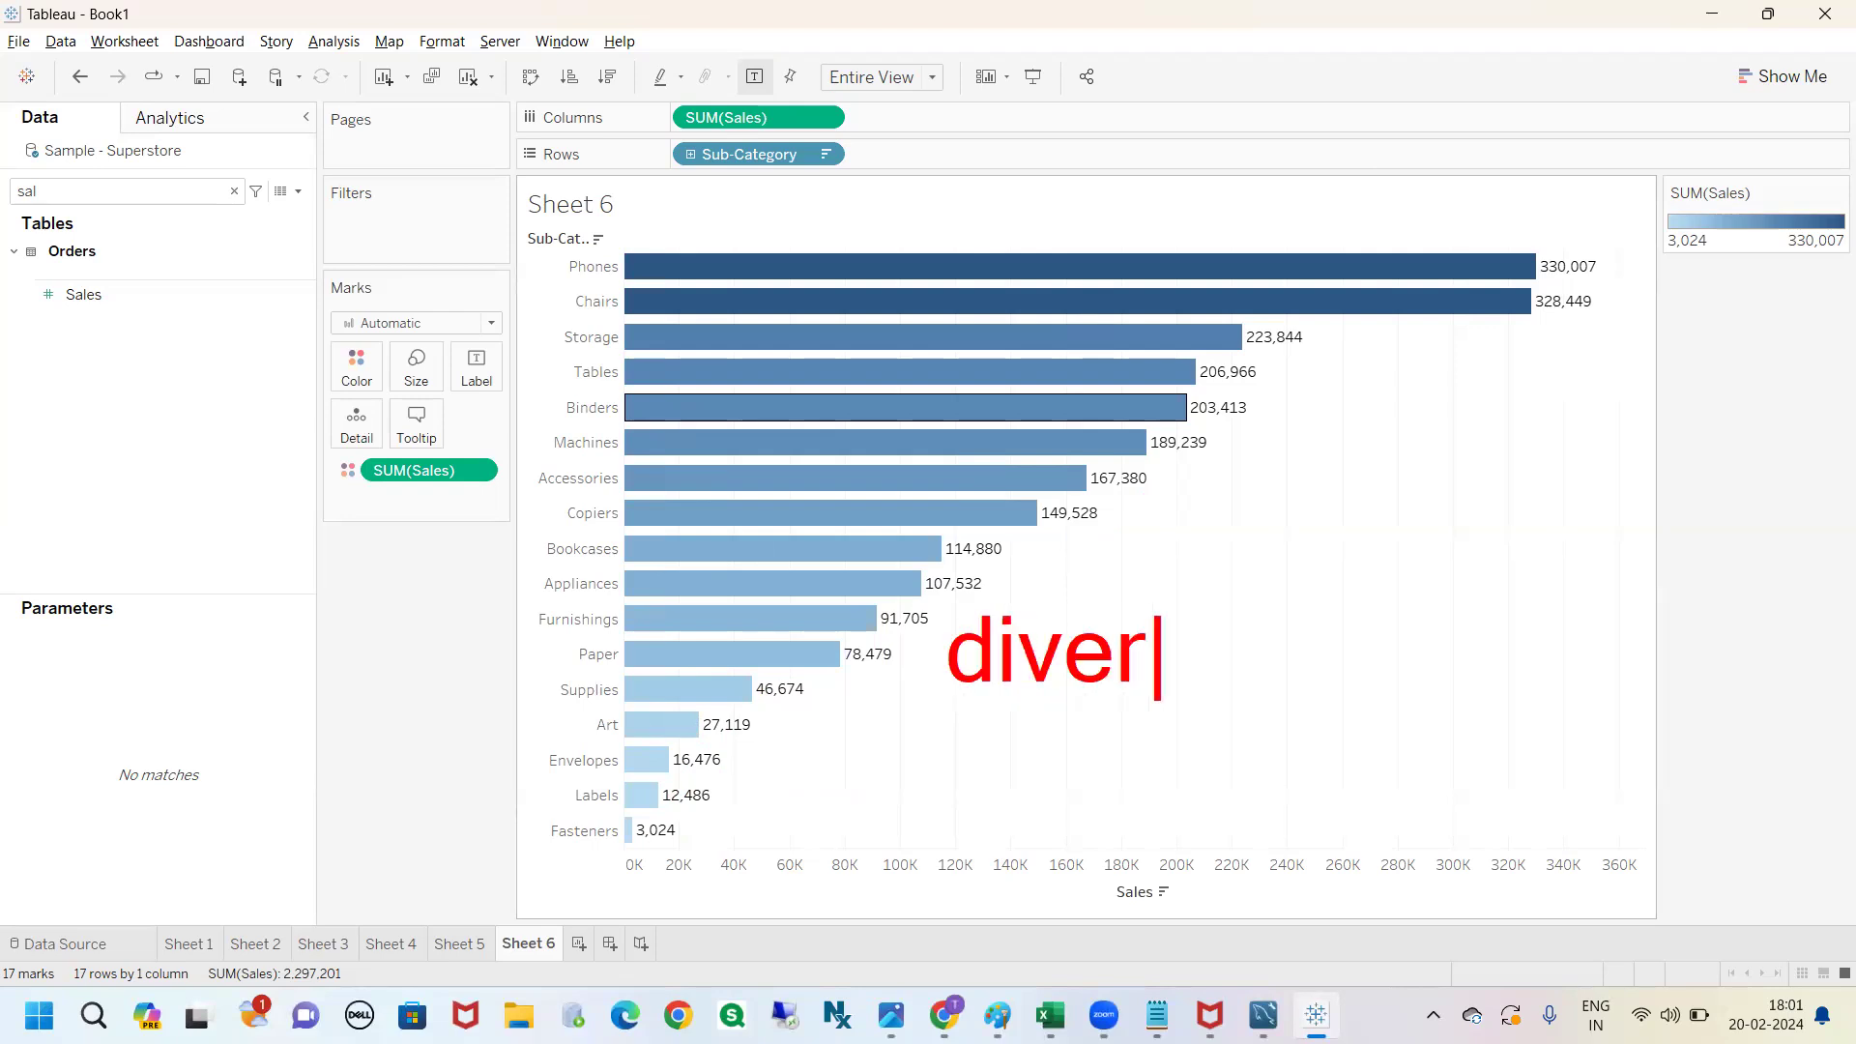
pyautogui.write('ging colors')
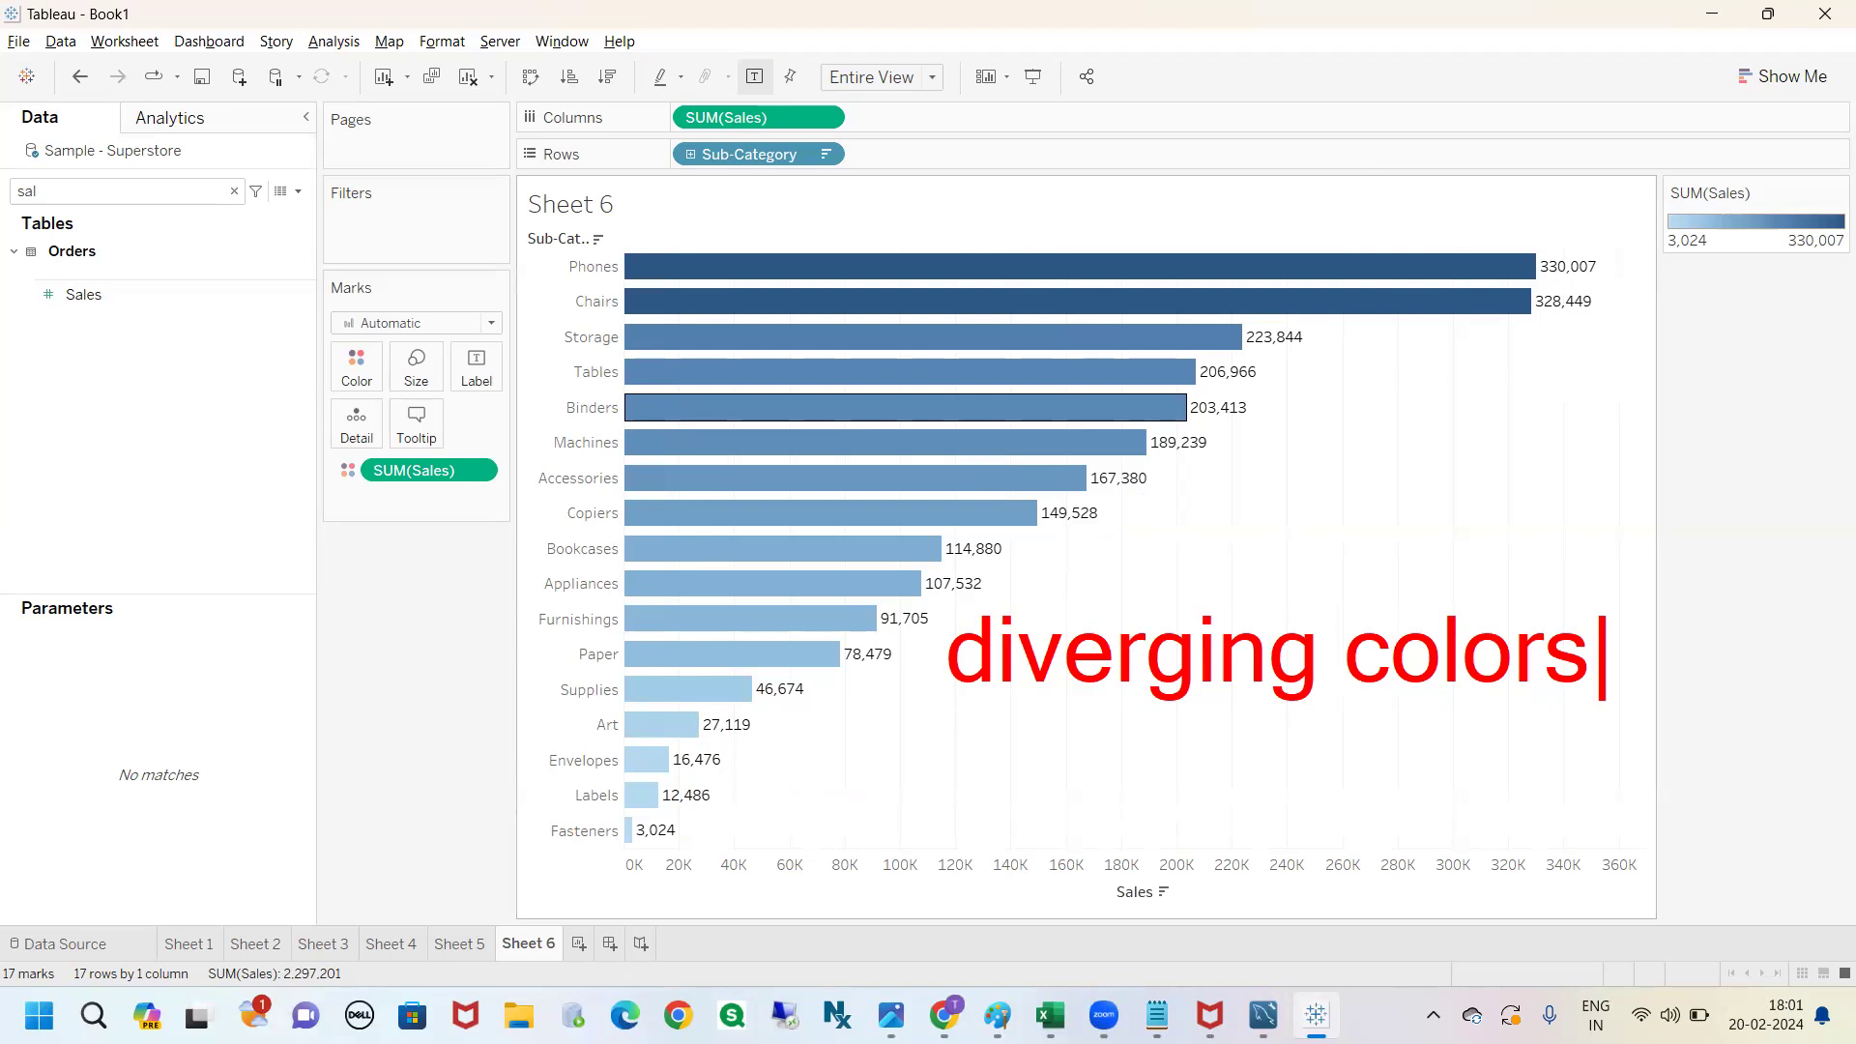
pyautogui.press('Escape')
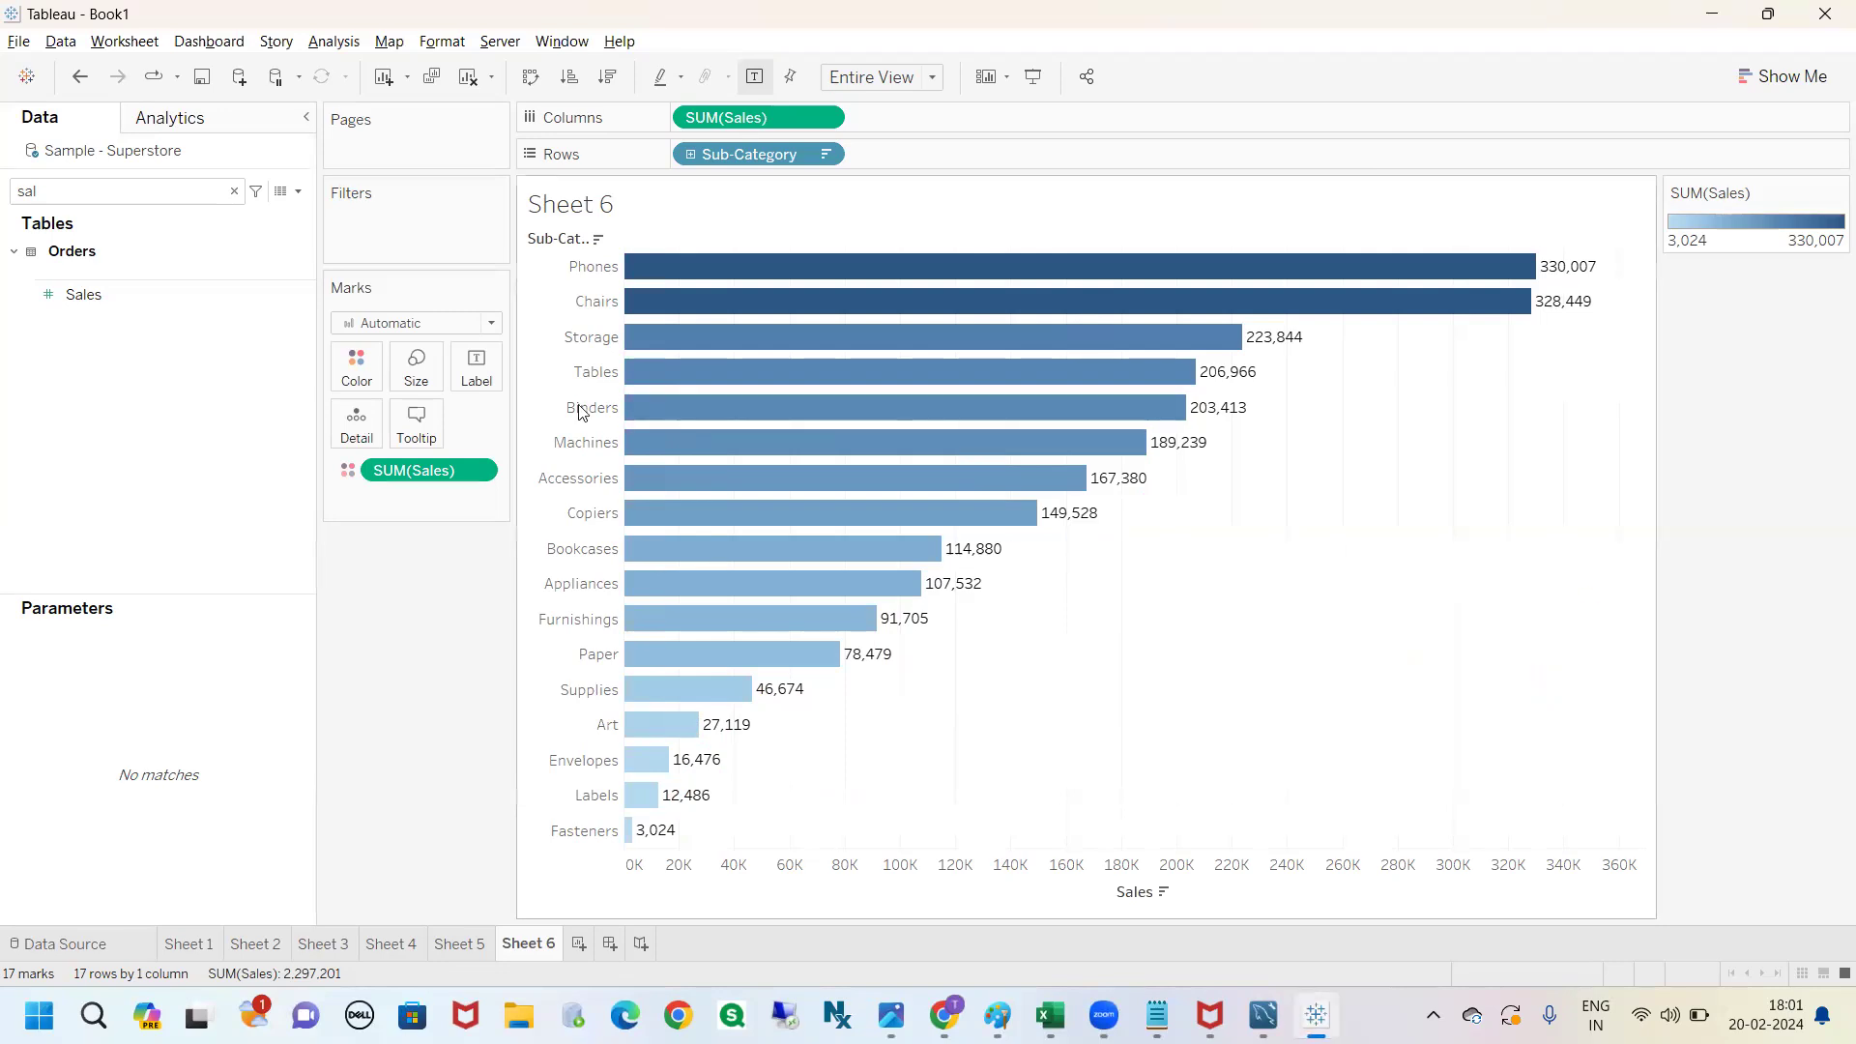
# Compare the Sales color gradient of Sheet 5's text table with that of Sheet 6's bar chart.
pyautogui.click(462, 946)
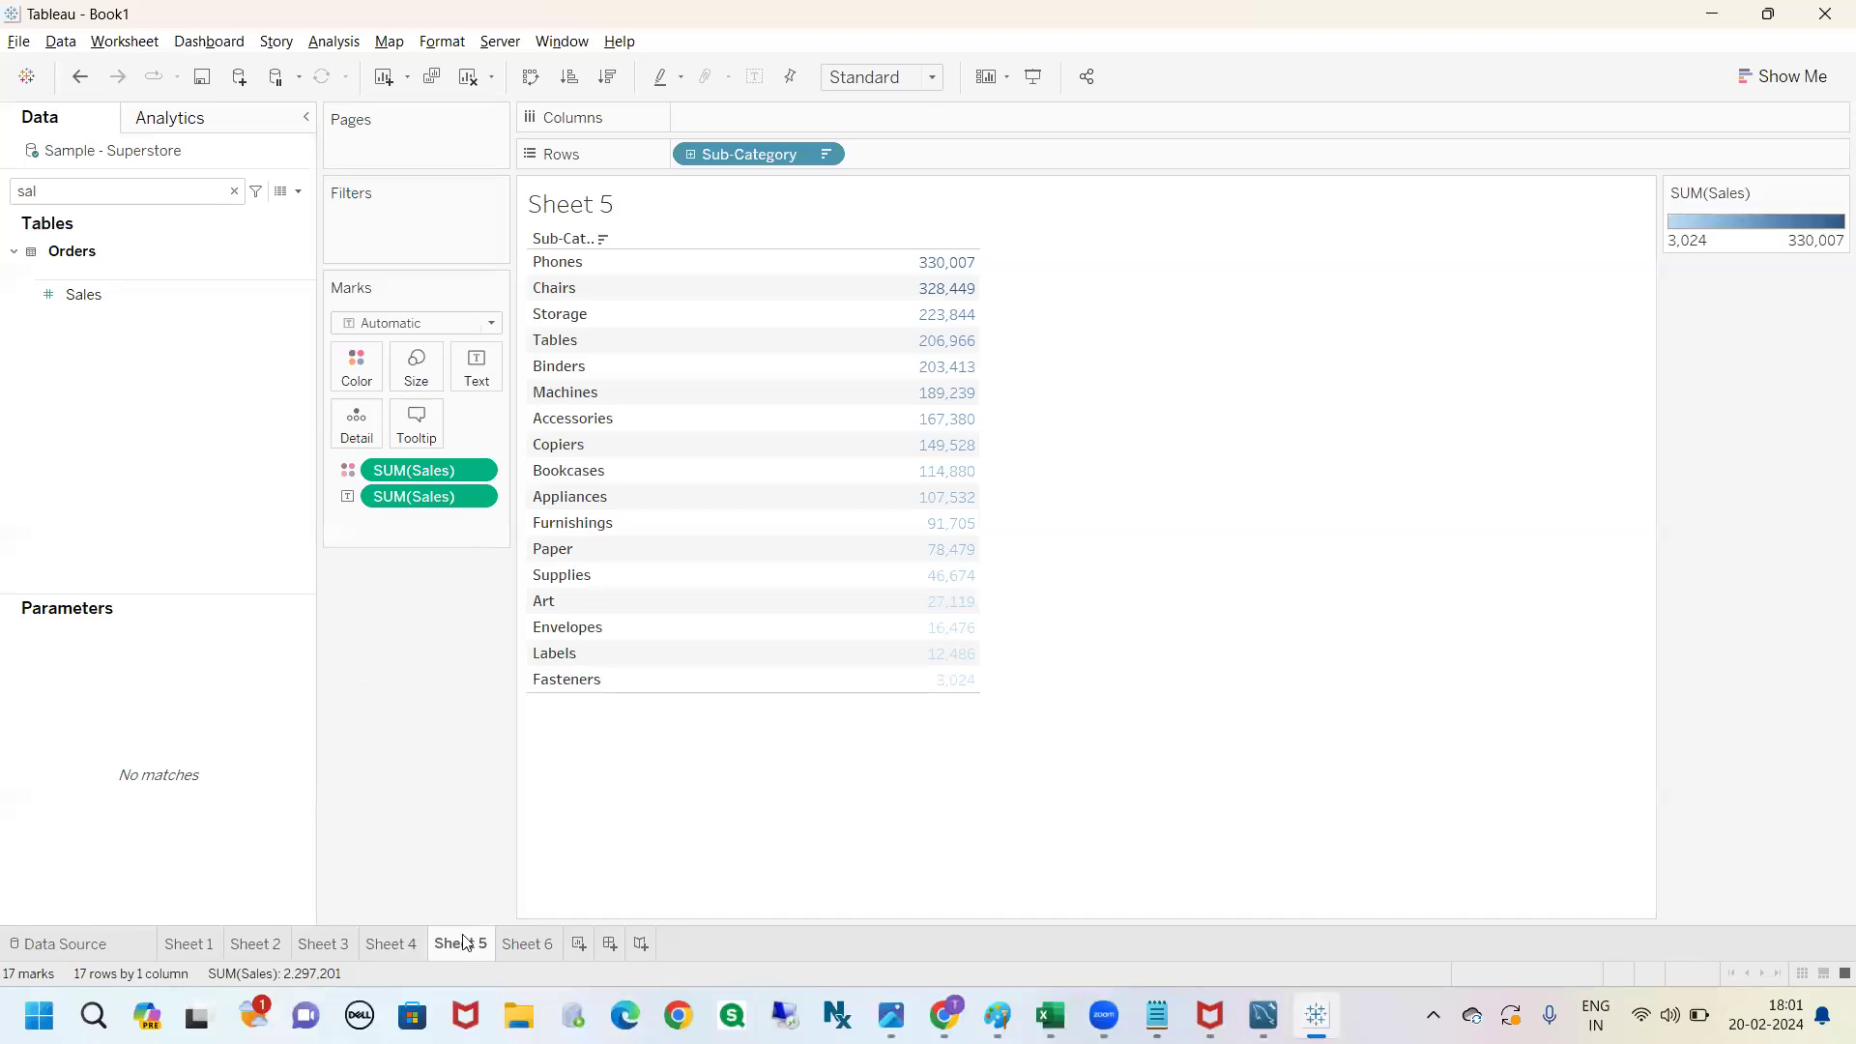
pyautogui.click(527, 943)
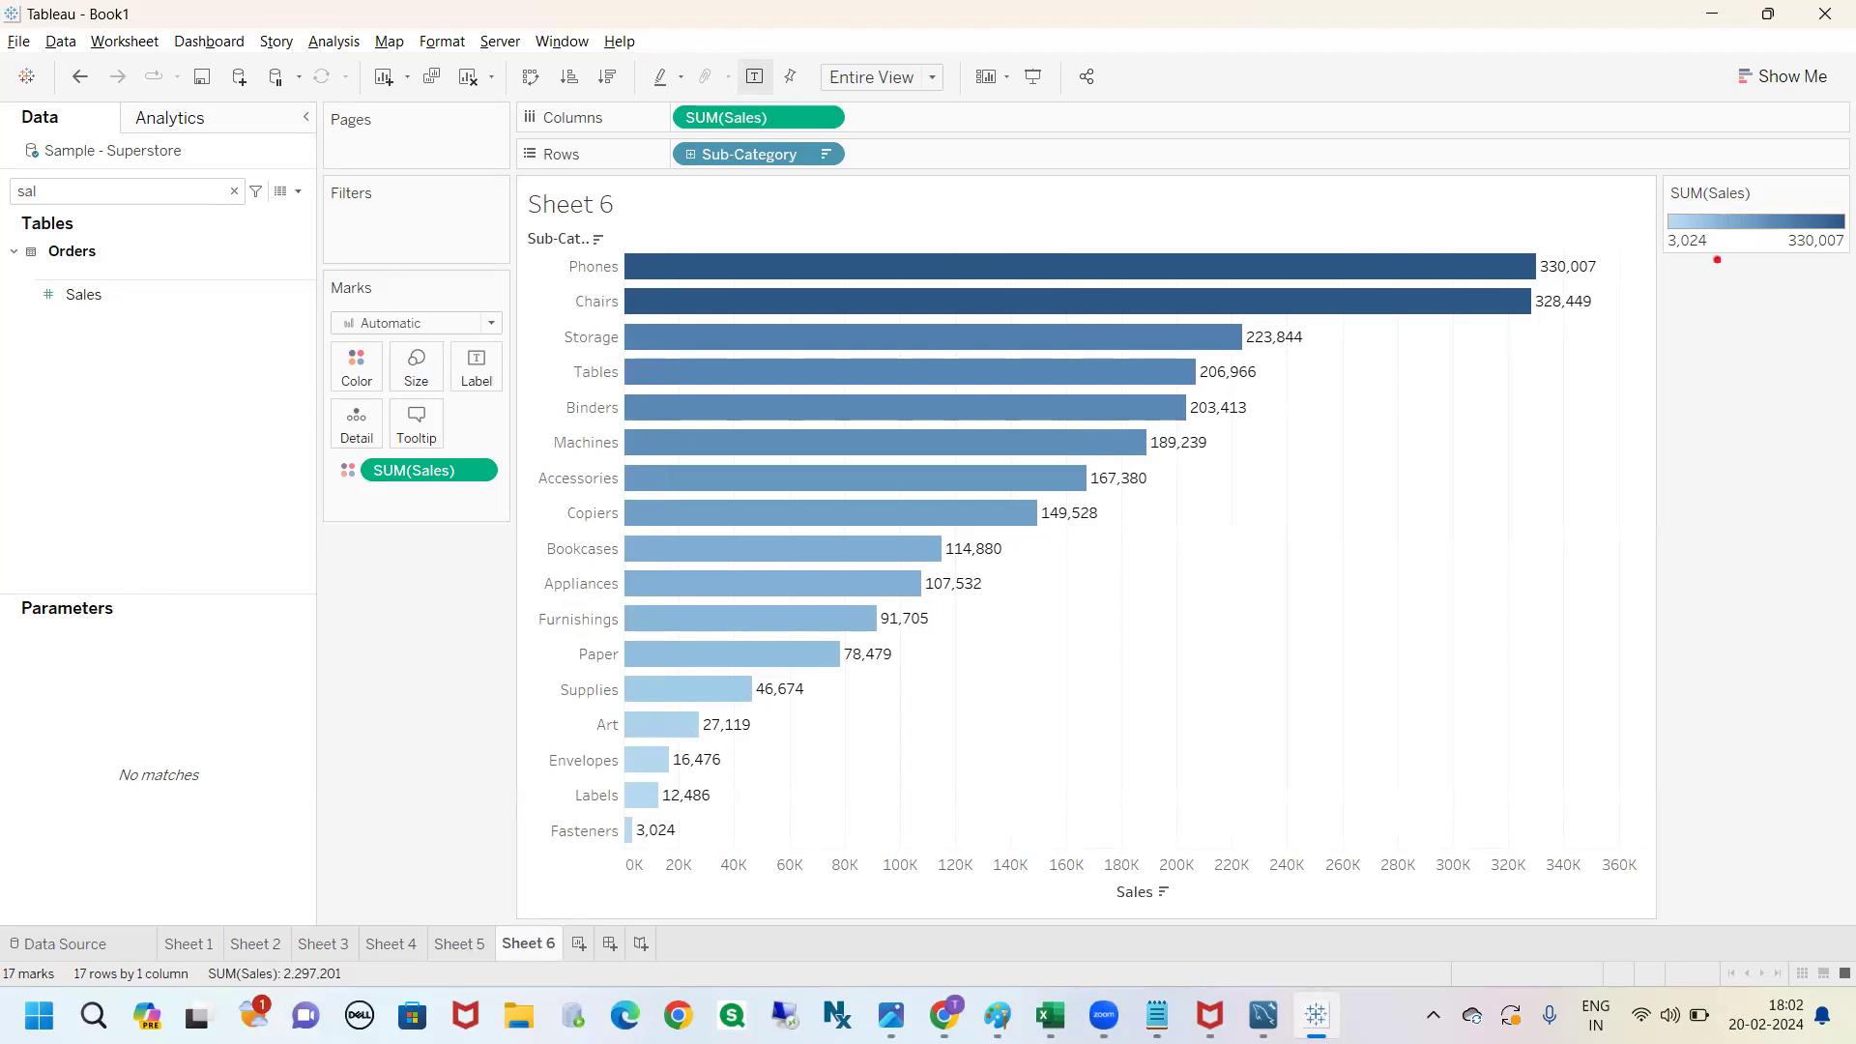
pyautogui.moveTo(1811, 262); pyautogui.dragTo(1815, 365)
pyautogui.moveTo(1807, 269)
pyautogui.mouseDown()
pyautogui.moveTo(1796, 294)
pyautogui.moveTo(1825, 286)
pyautogui.mouseUp()
pyautogui.moveTo(1698, 278)
pyautogui.mouseDown()
pyautogui.moveTo(1703, 399)
pyautogui.moveTo(1679, 313)
pyautogui.moveTo(1713, 286)
pyautogui.mouseUp()
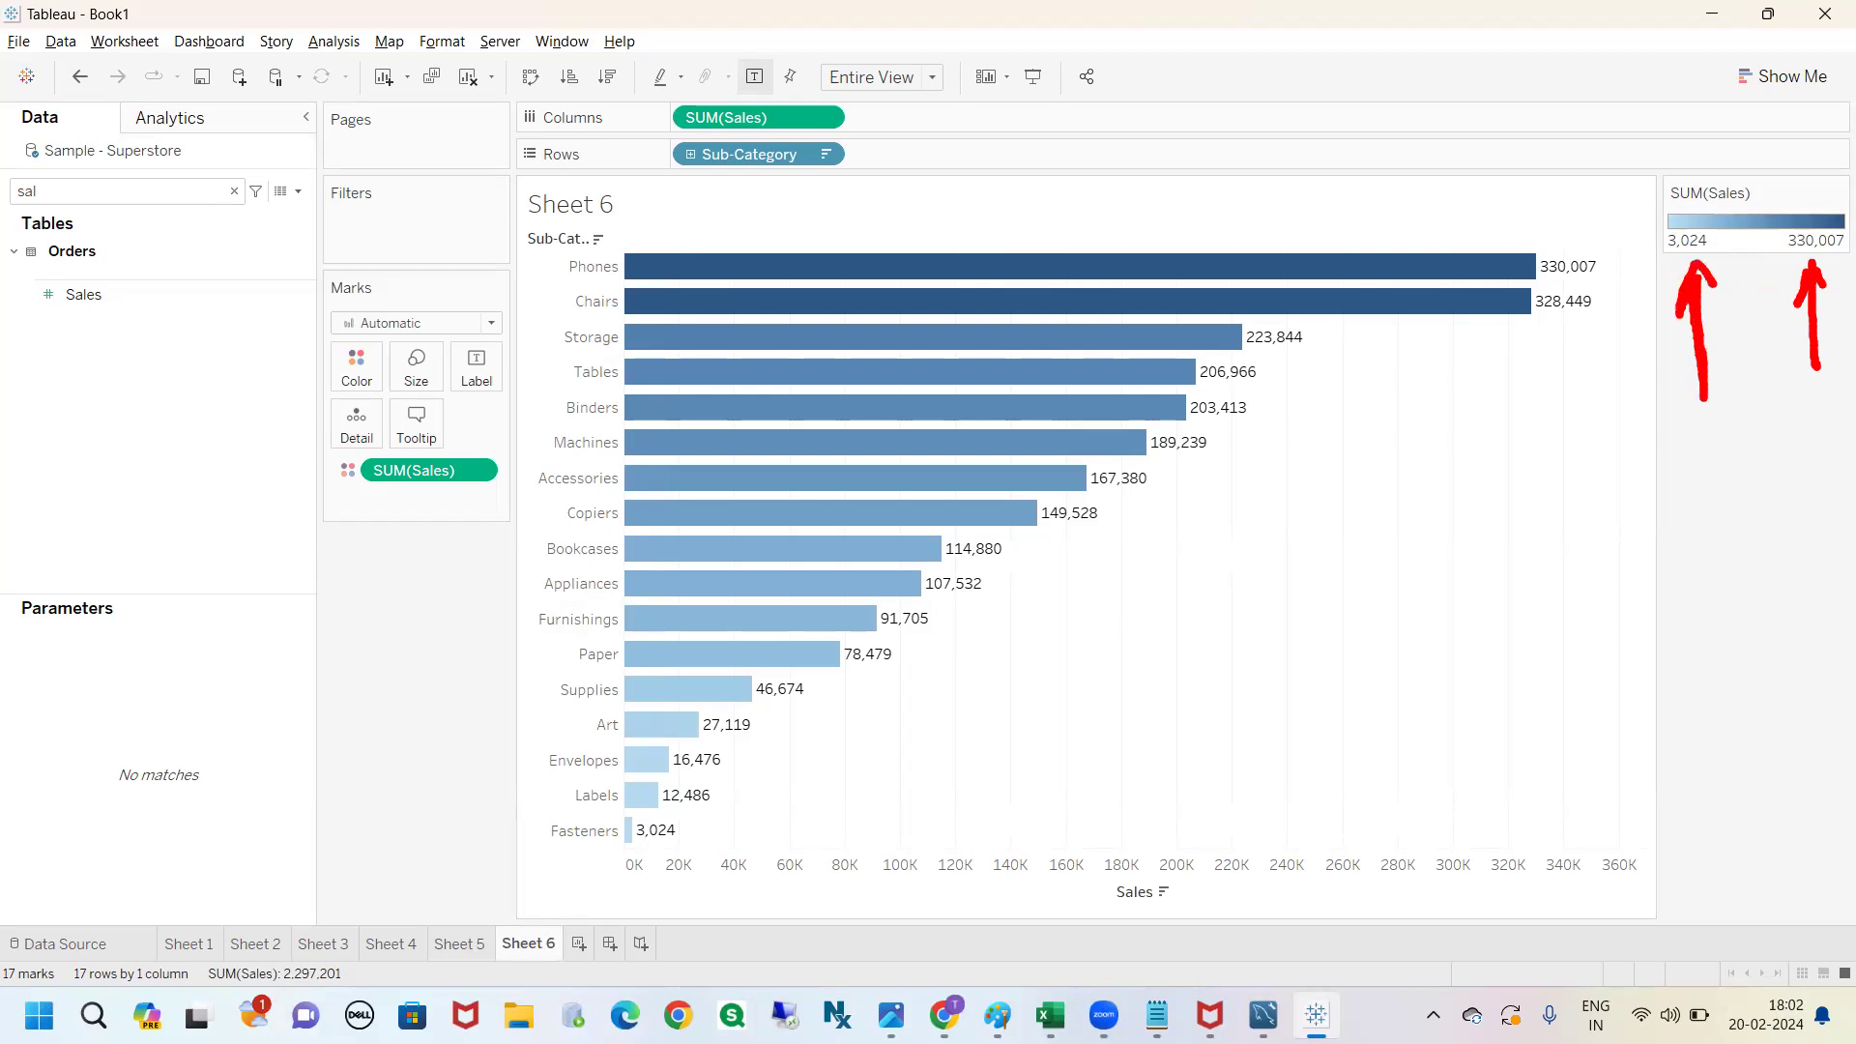
pyautogui.moveTo(1808, 214)
pyautogui.mouseDown()
pyautogui.moveTo(1585, 194)
pyautogui.moveTo(1605, 211)
pyautogui.mouseUp()
pyautogui.moveTo(1721, 259)
pyautogui.mouseDown()
pyautogui.moveTo(1796, 248)
pyautogui.moveTo(1800, 271)
pyautogui.mouseUp()
pyautogui.press('Escape')
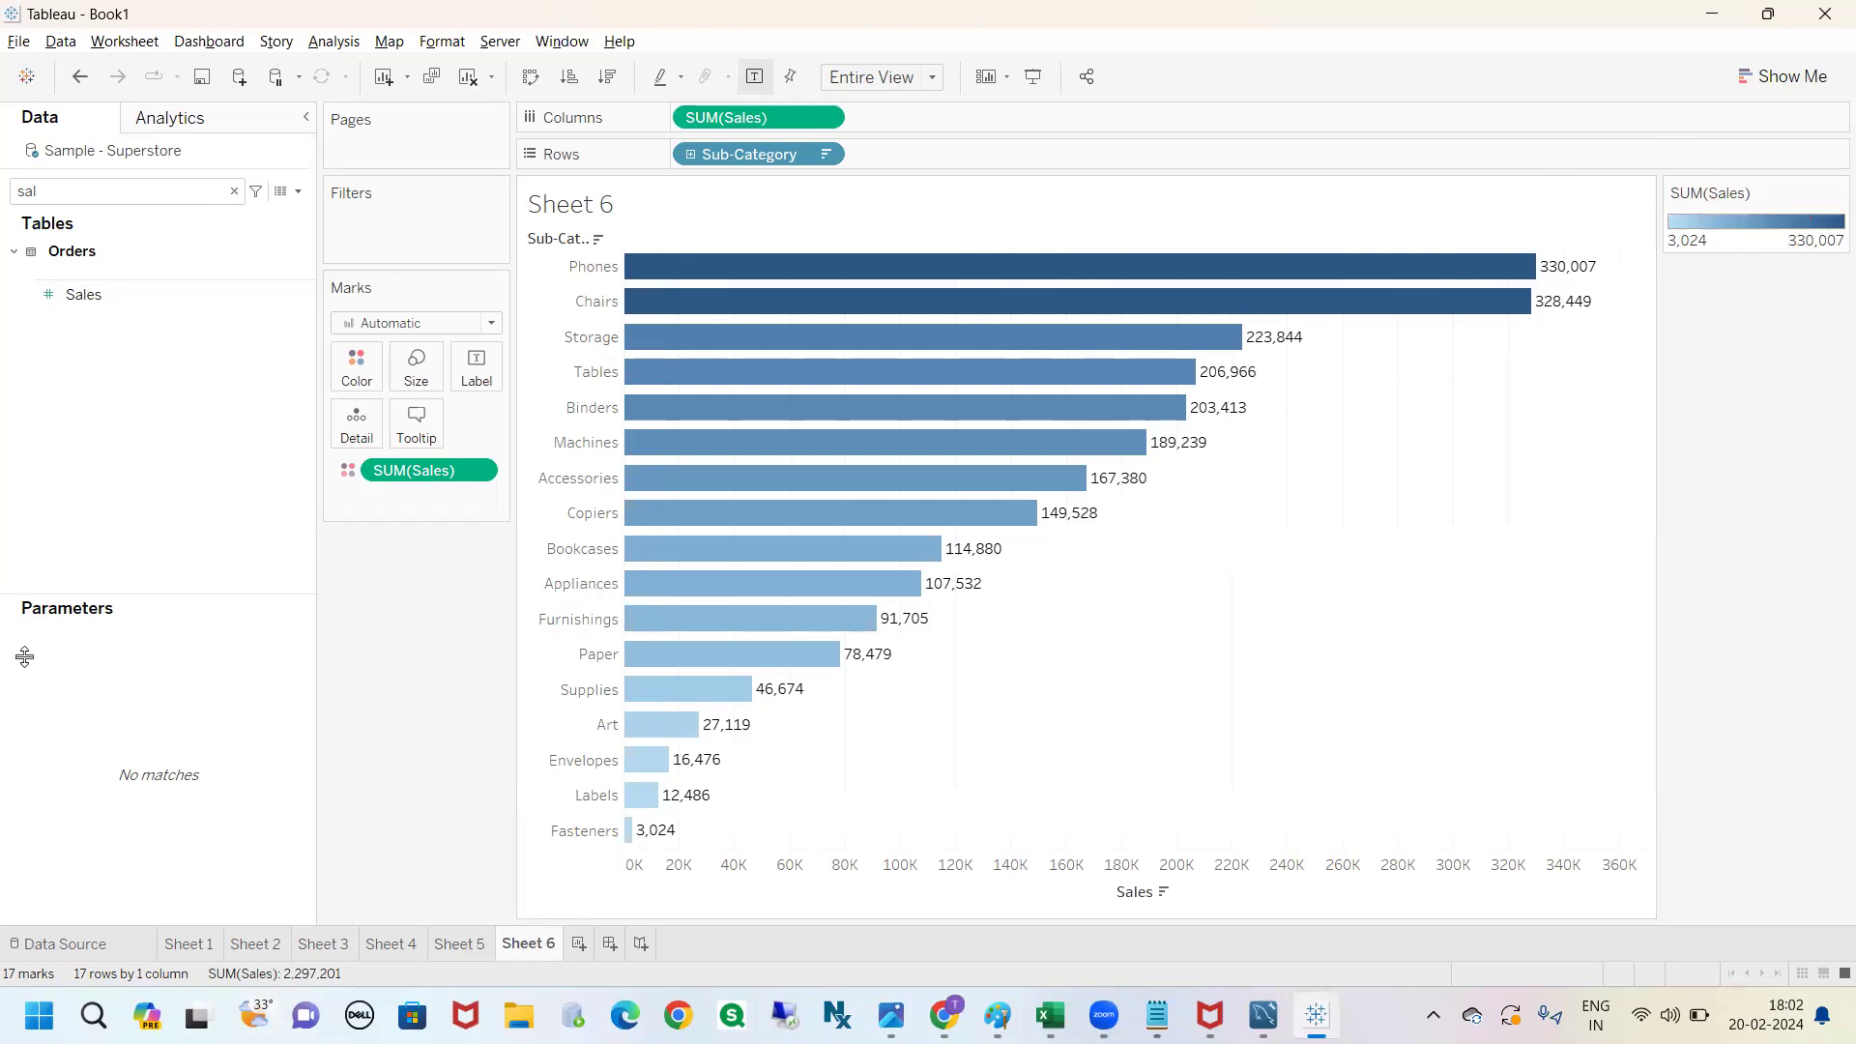
# Reverse the blue sales color gradient on the Sheet 6 bar chart.
pyautogui.click(353, 380)
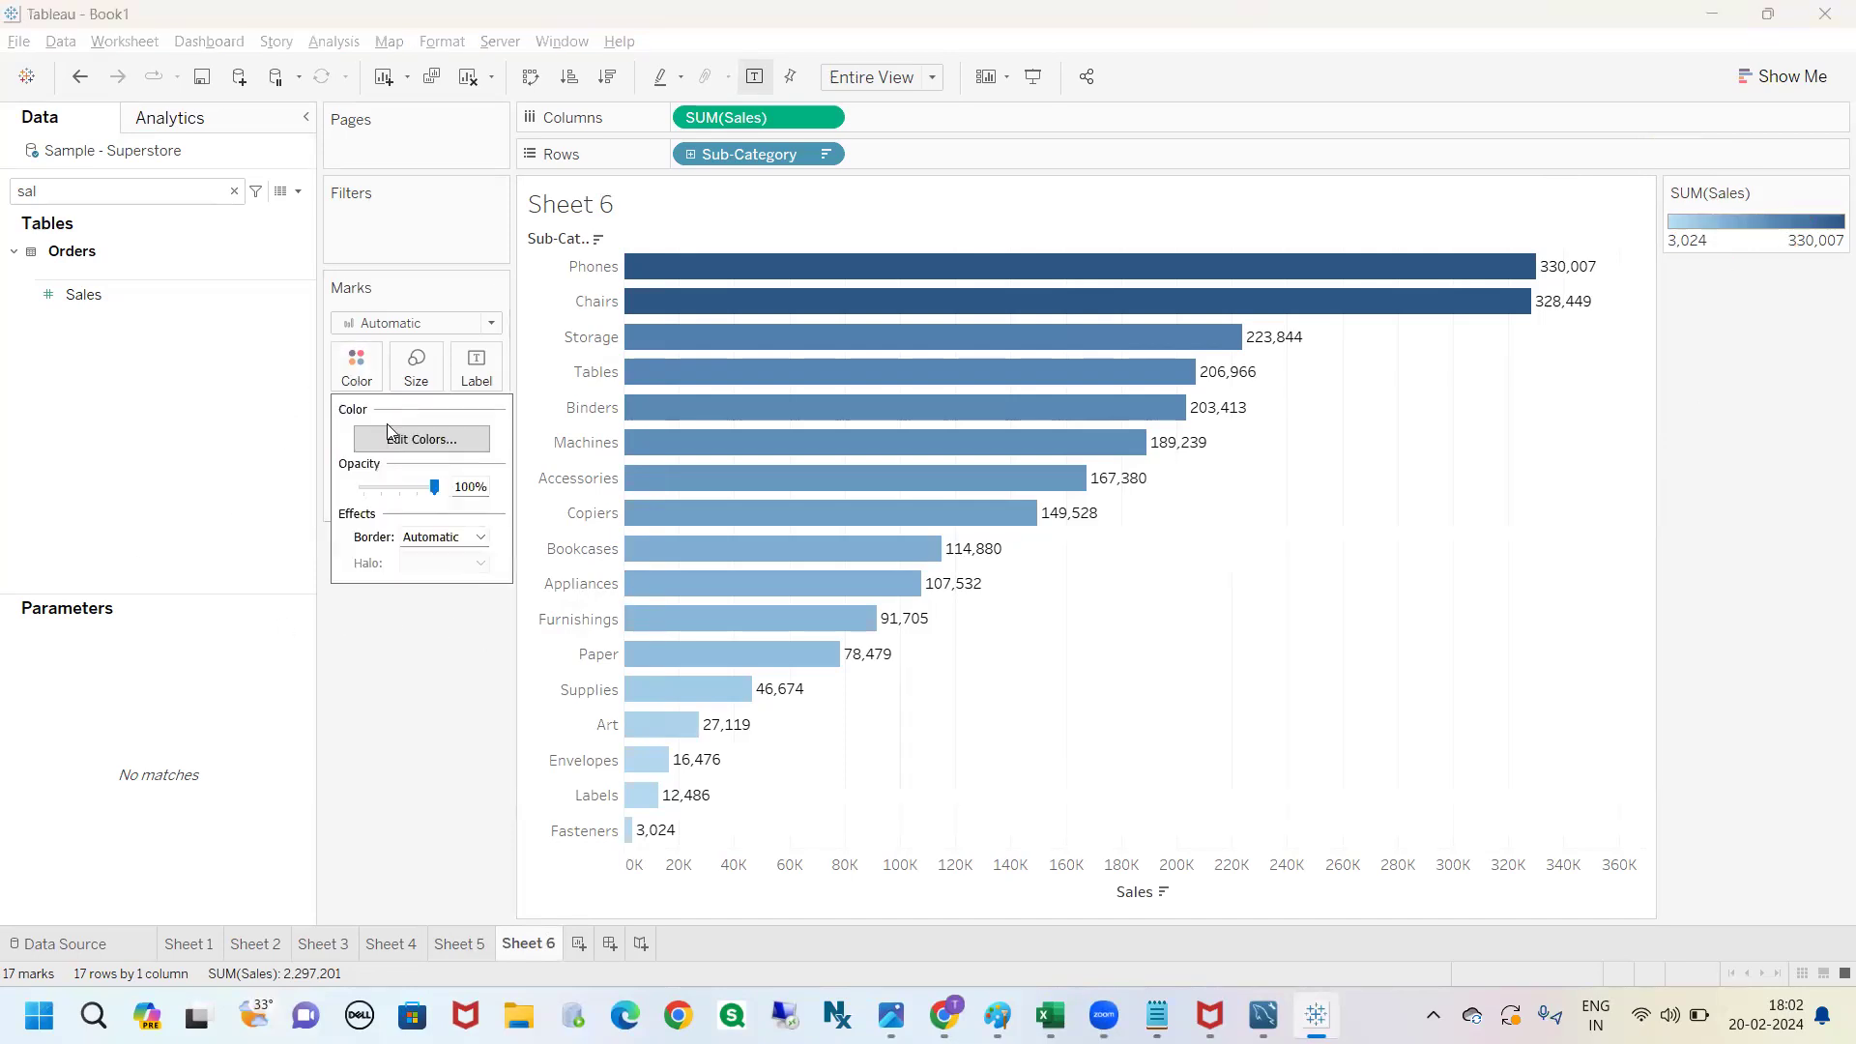
pyautogui.click(402, 441)
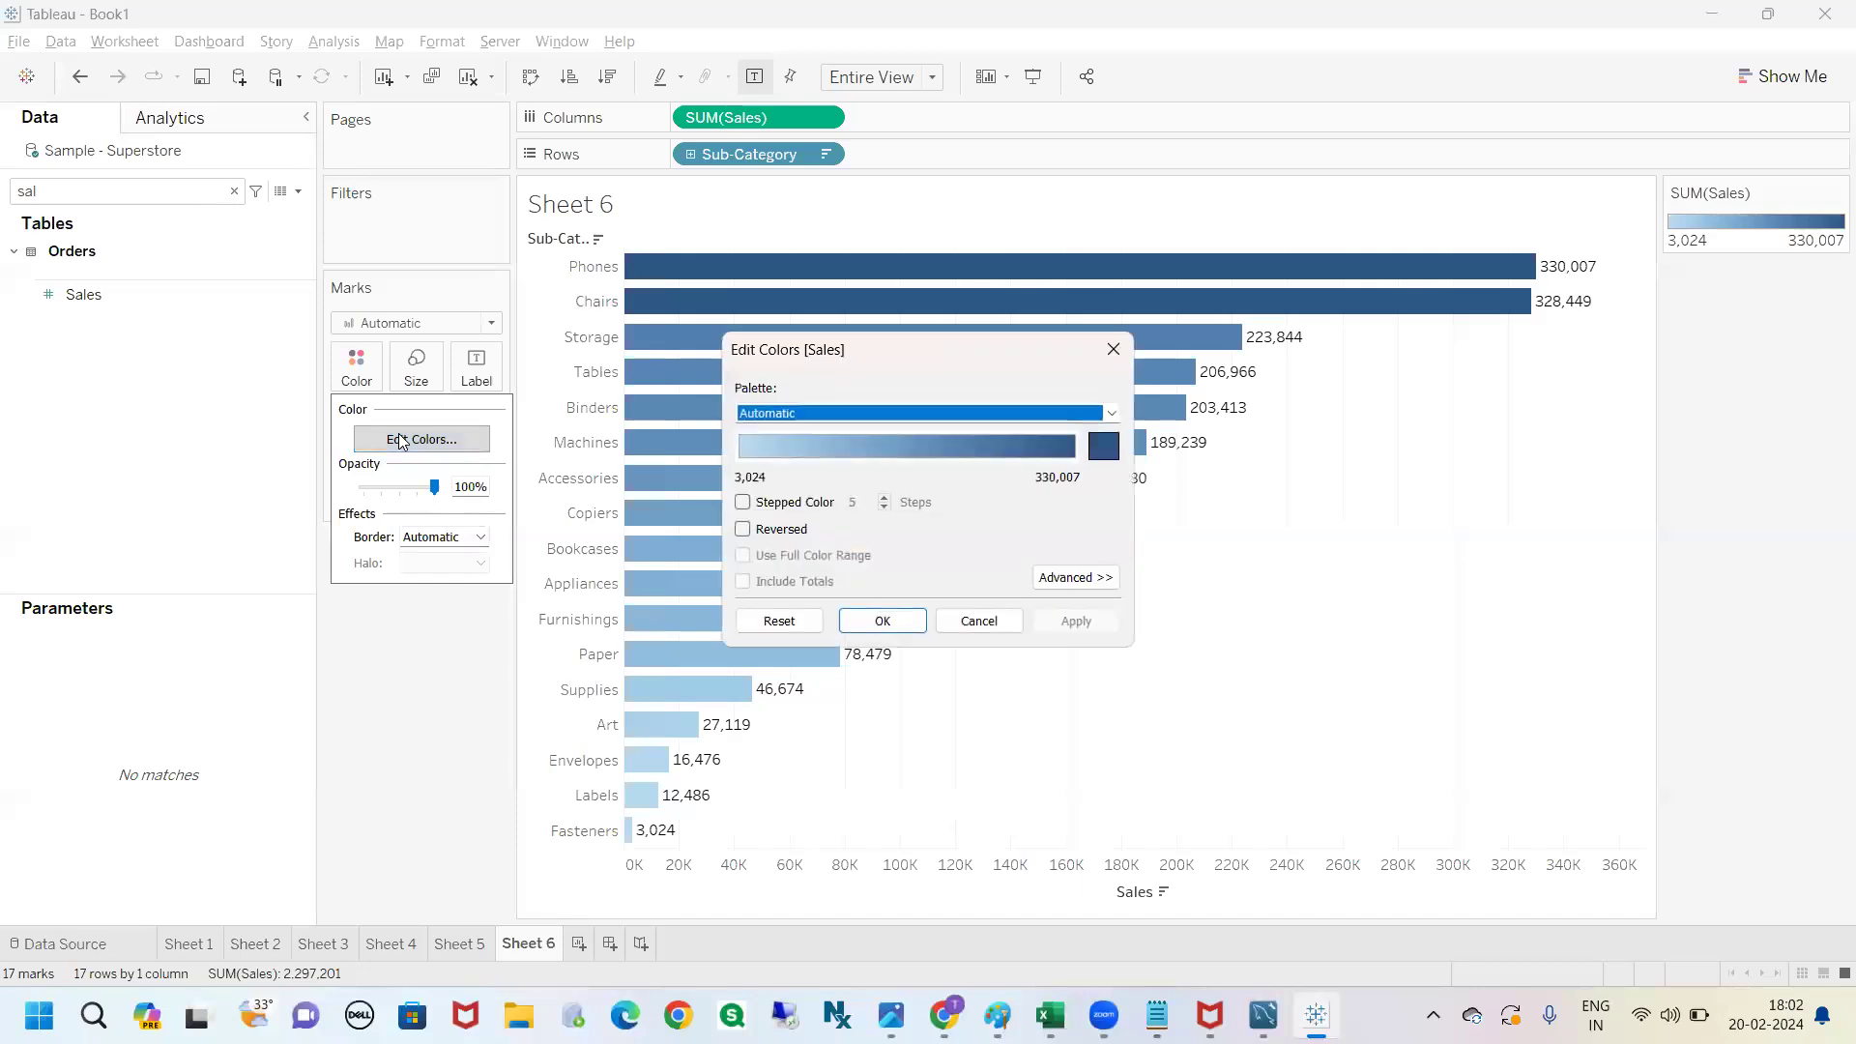
pyautogui.moveTo(875, 353); pyautogui.dragTo(1035, 241)
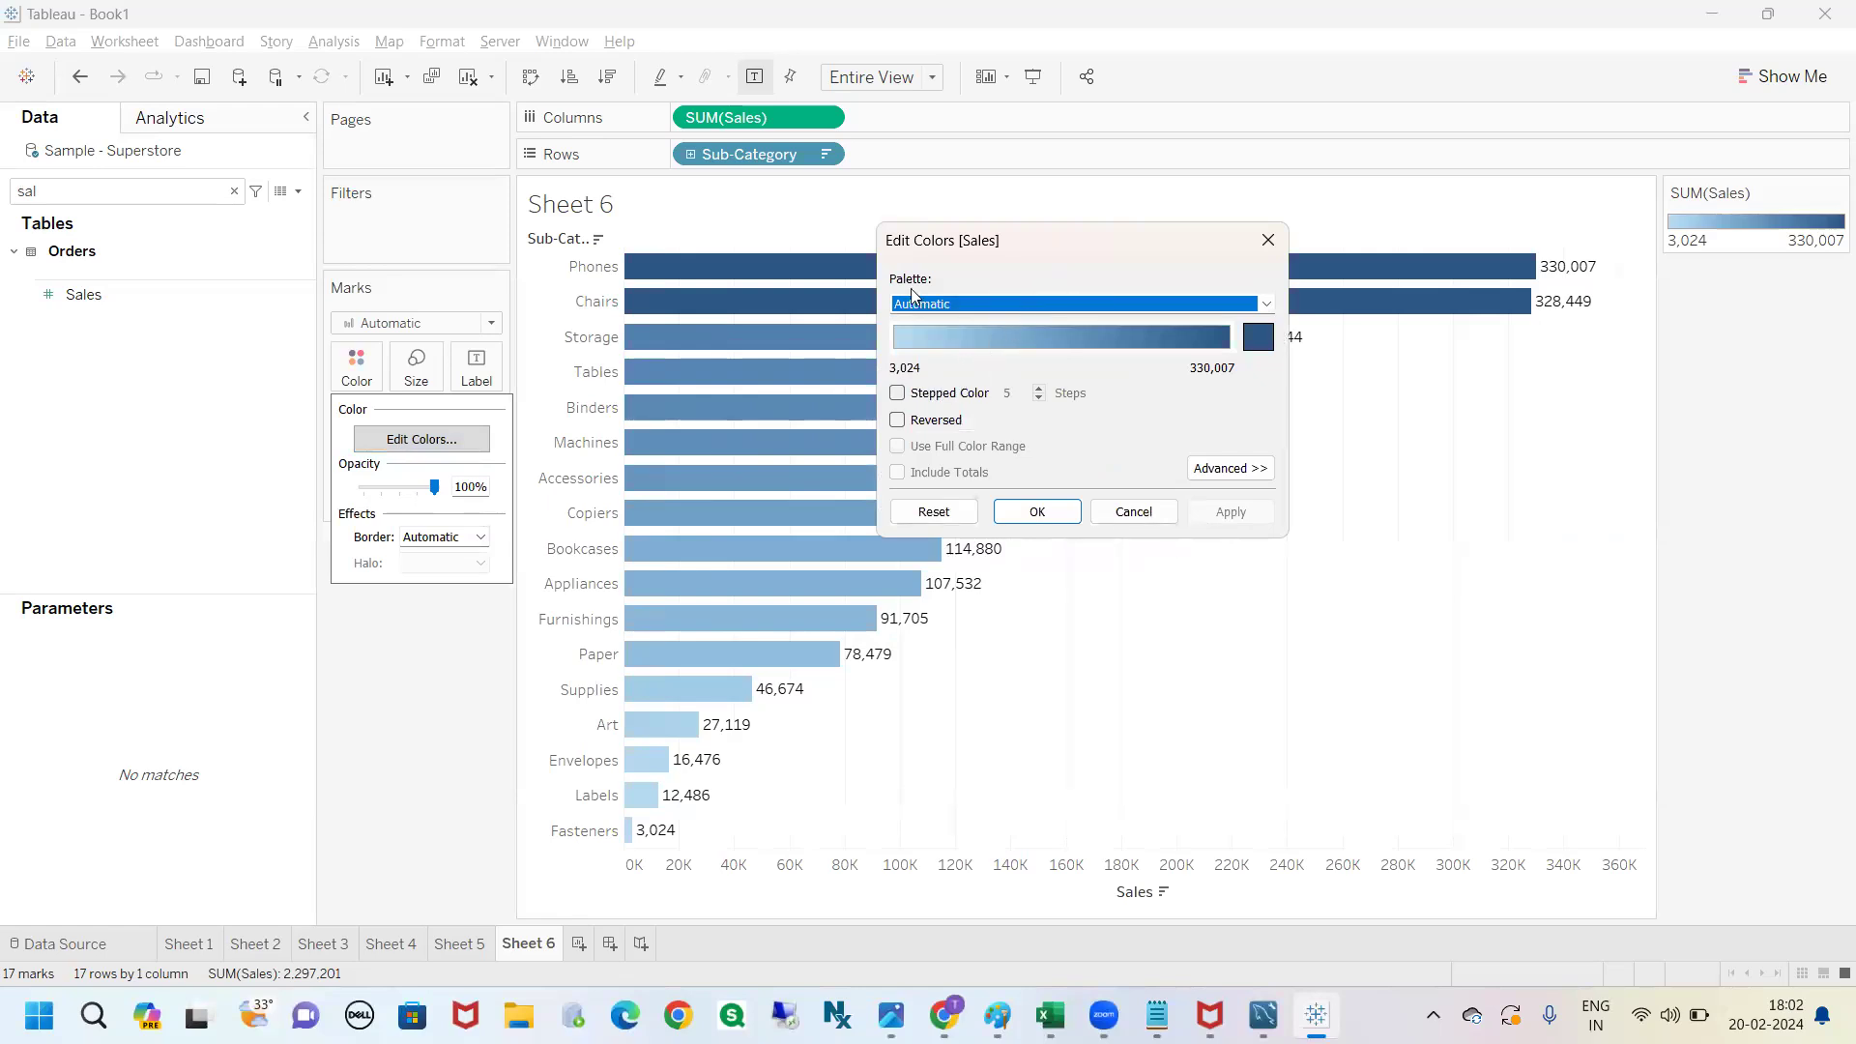
pyautogui.click(953, 305)
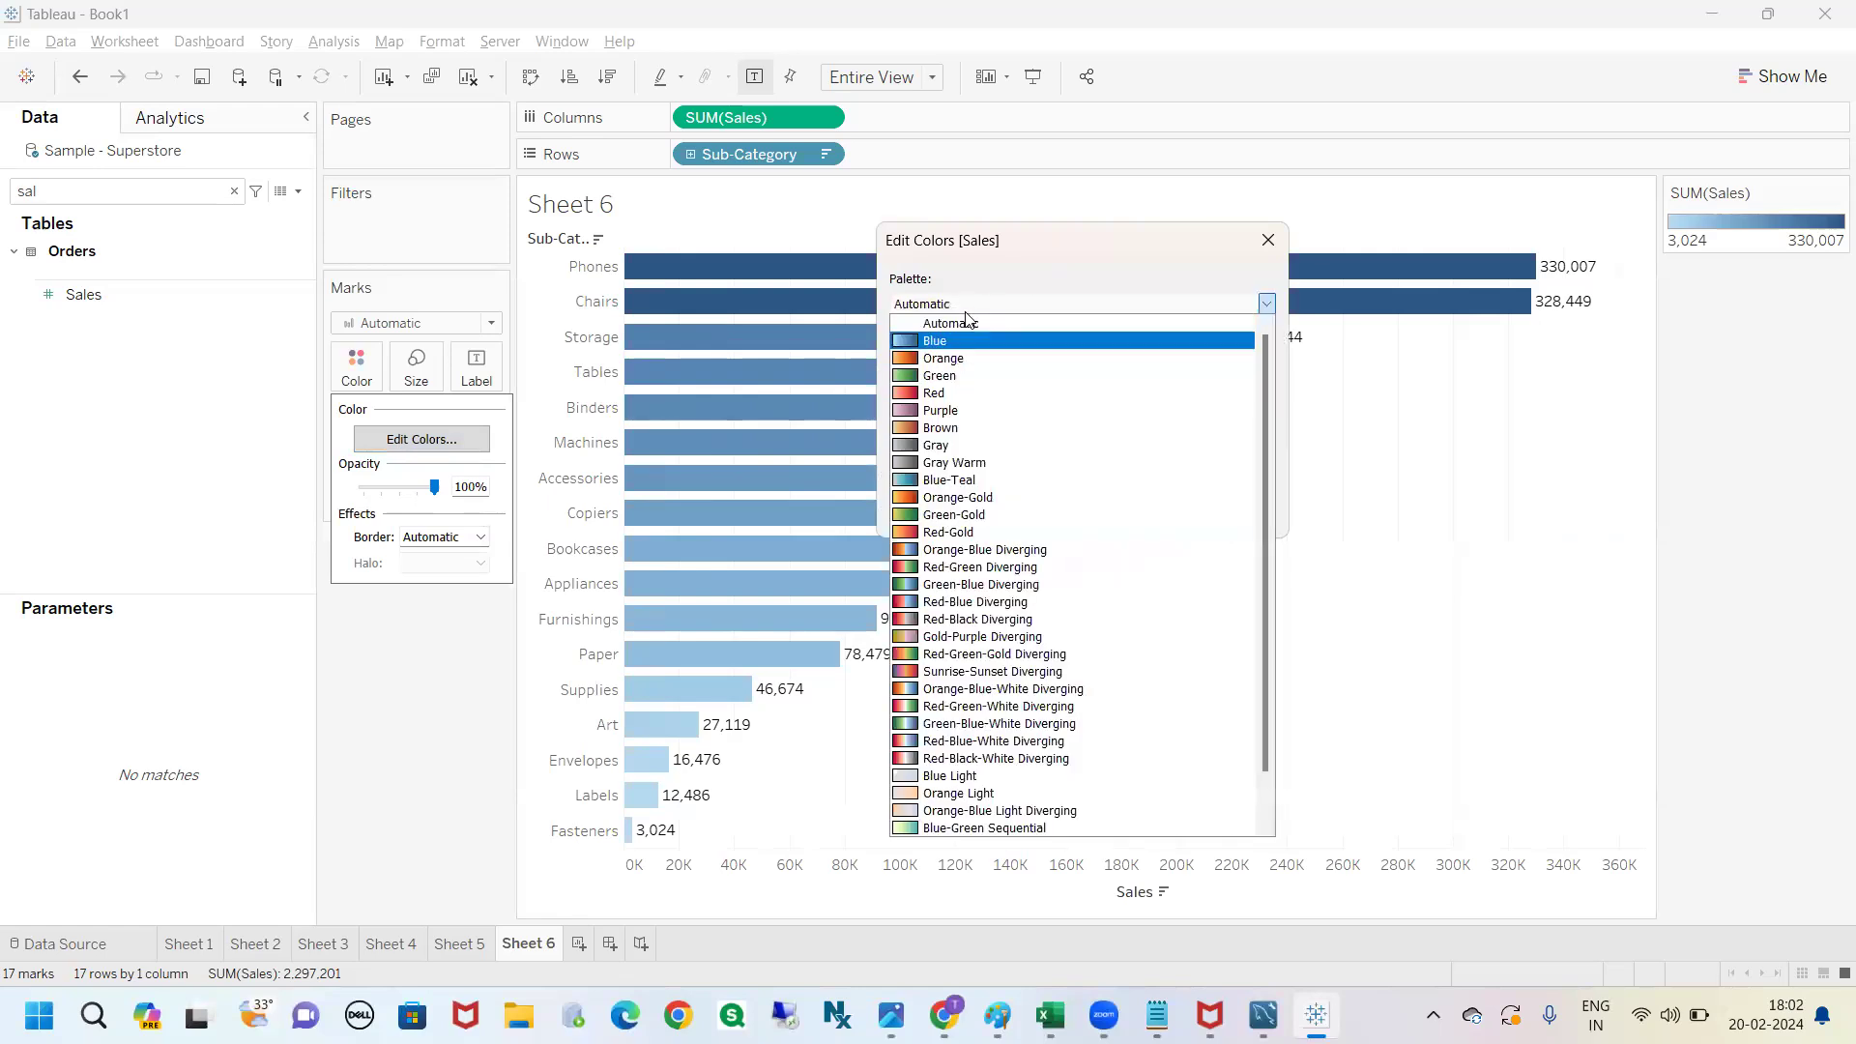
pyautogui.click(975, 298)
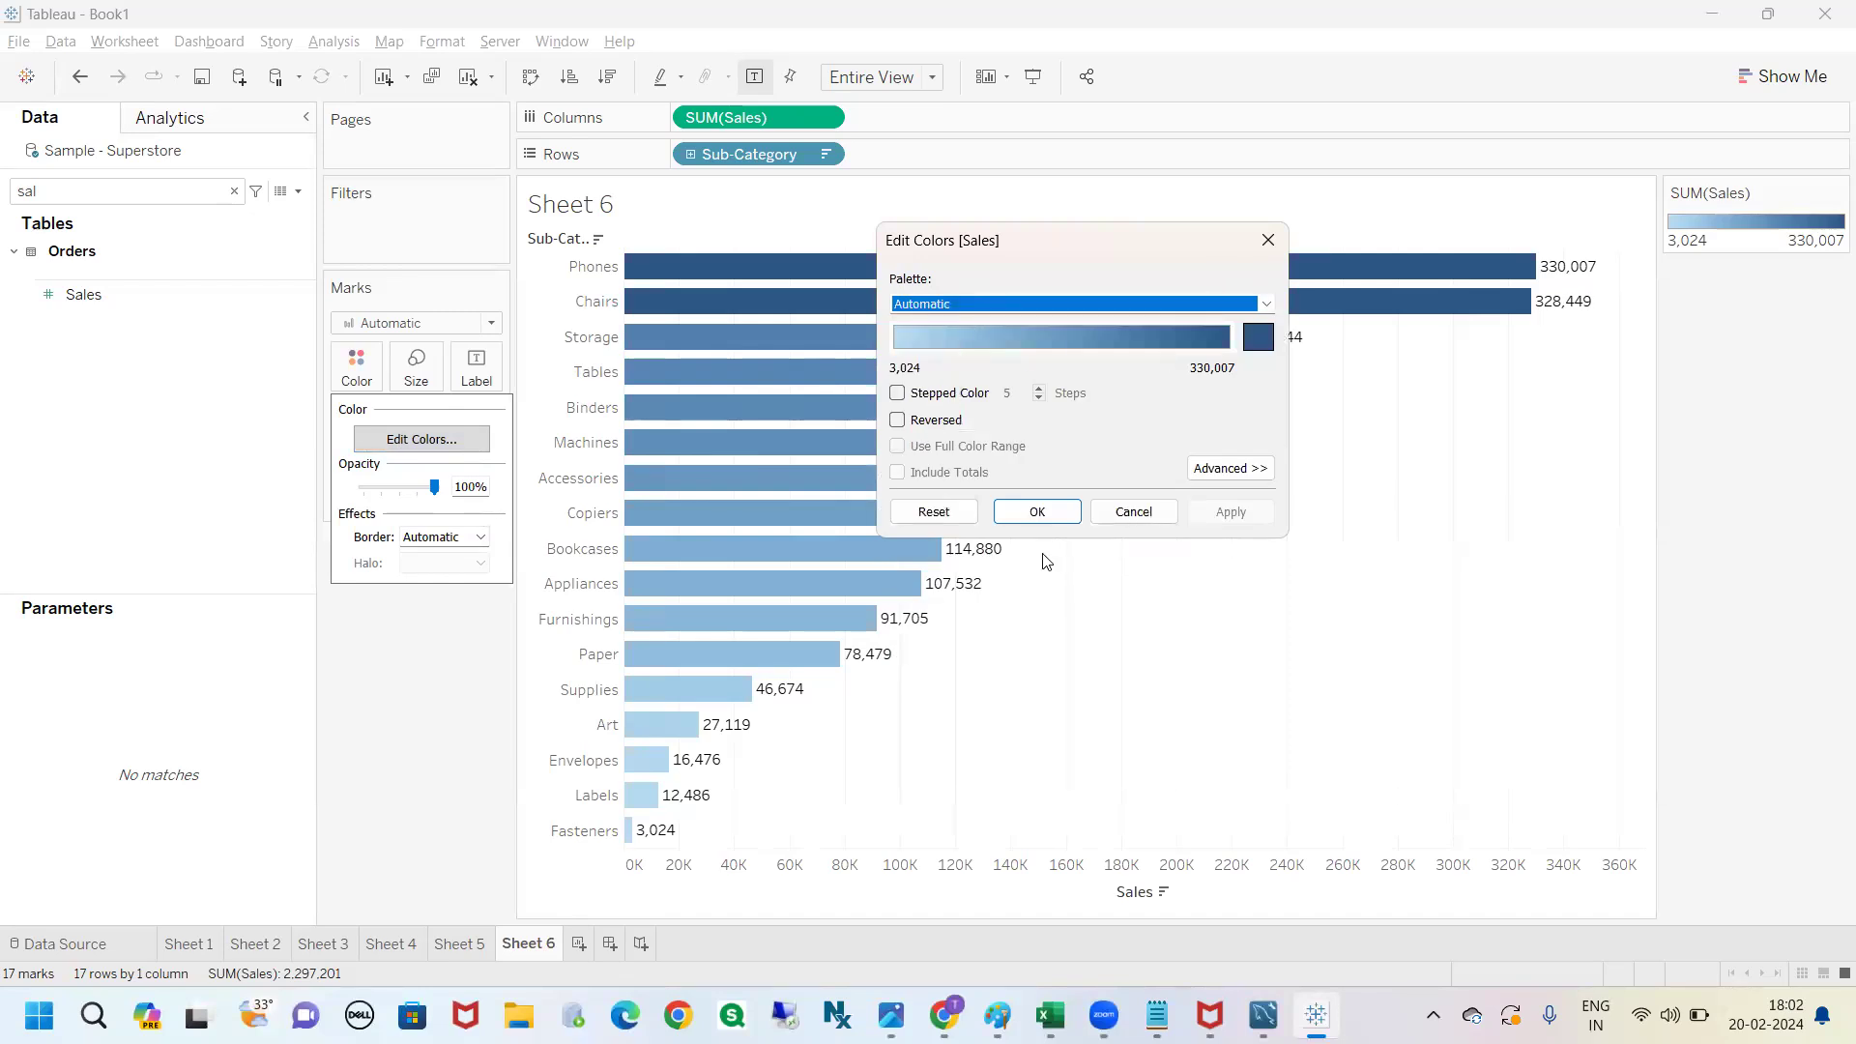
pyautogui.click(898, 421)
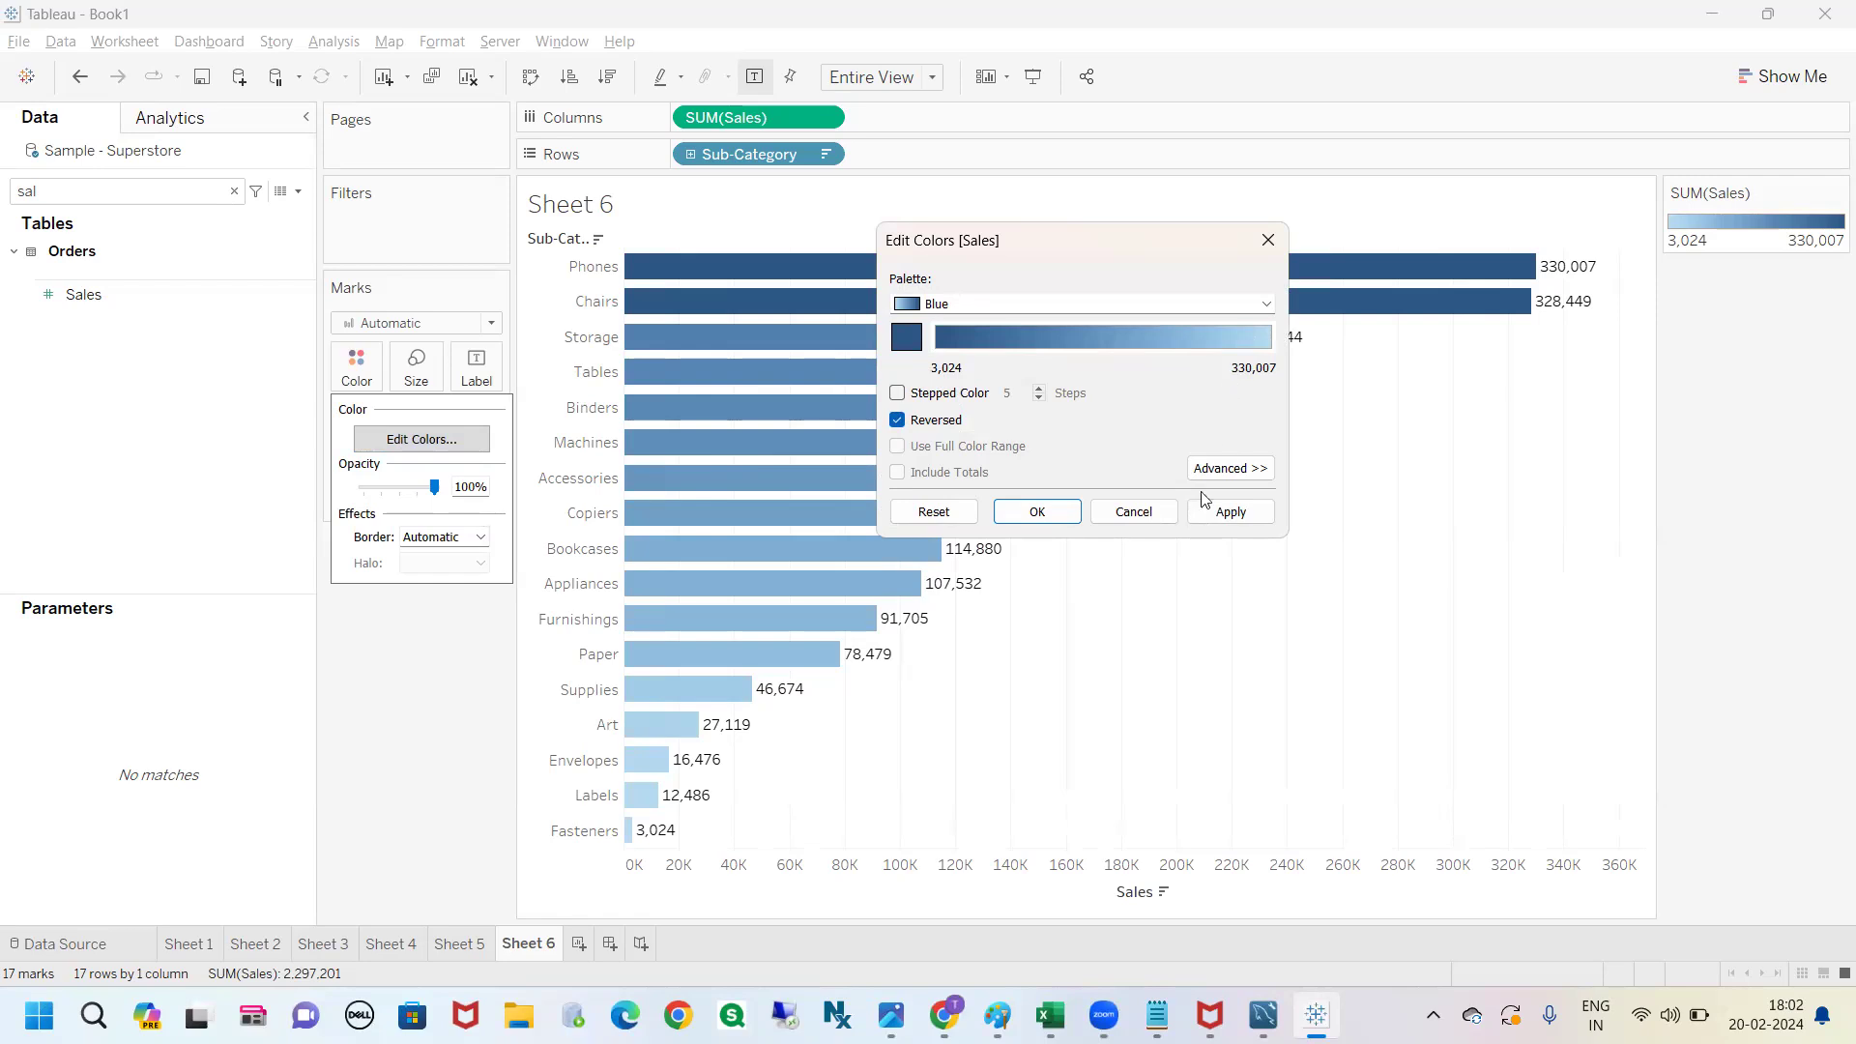
pyautogui.click(1037, 512)
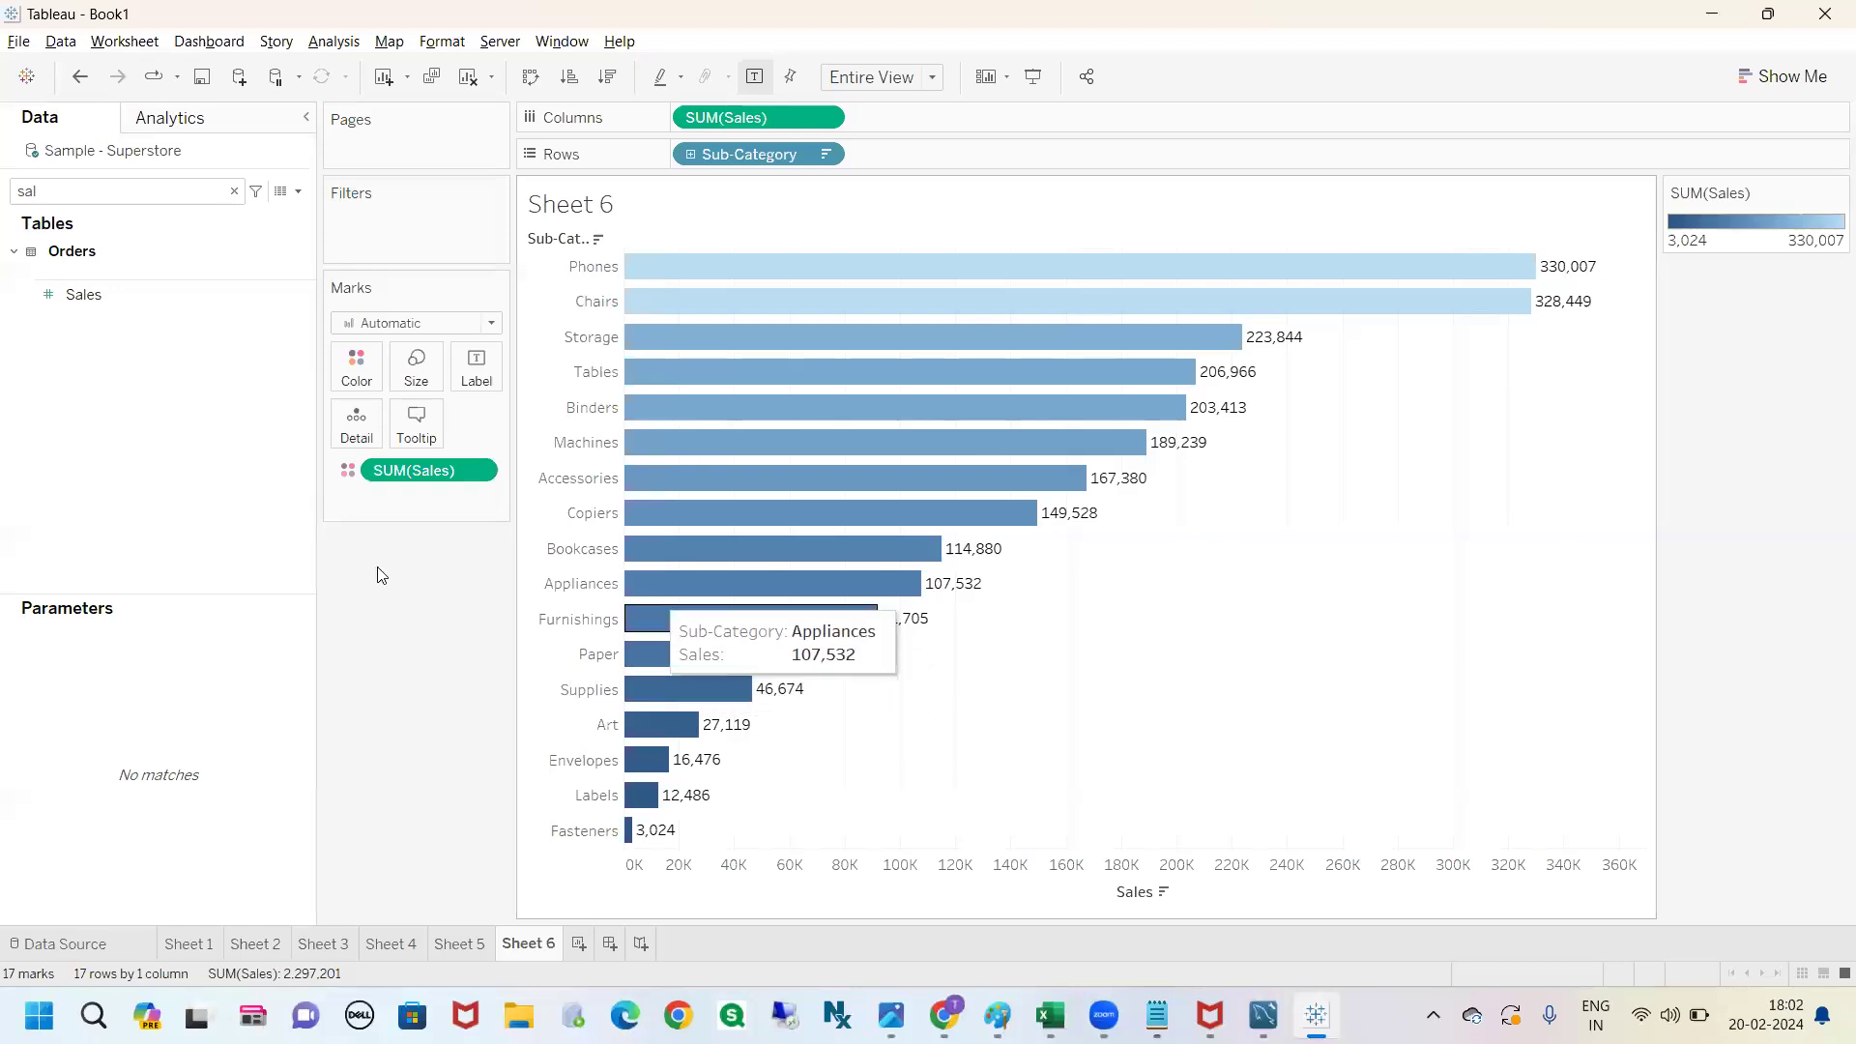
# Reverse the sales color gradient of the text table on Sheet 5.
pyautogui.click(457, 946)
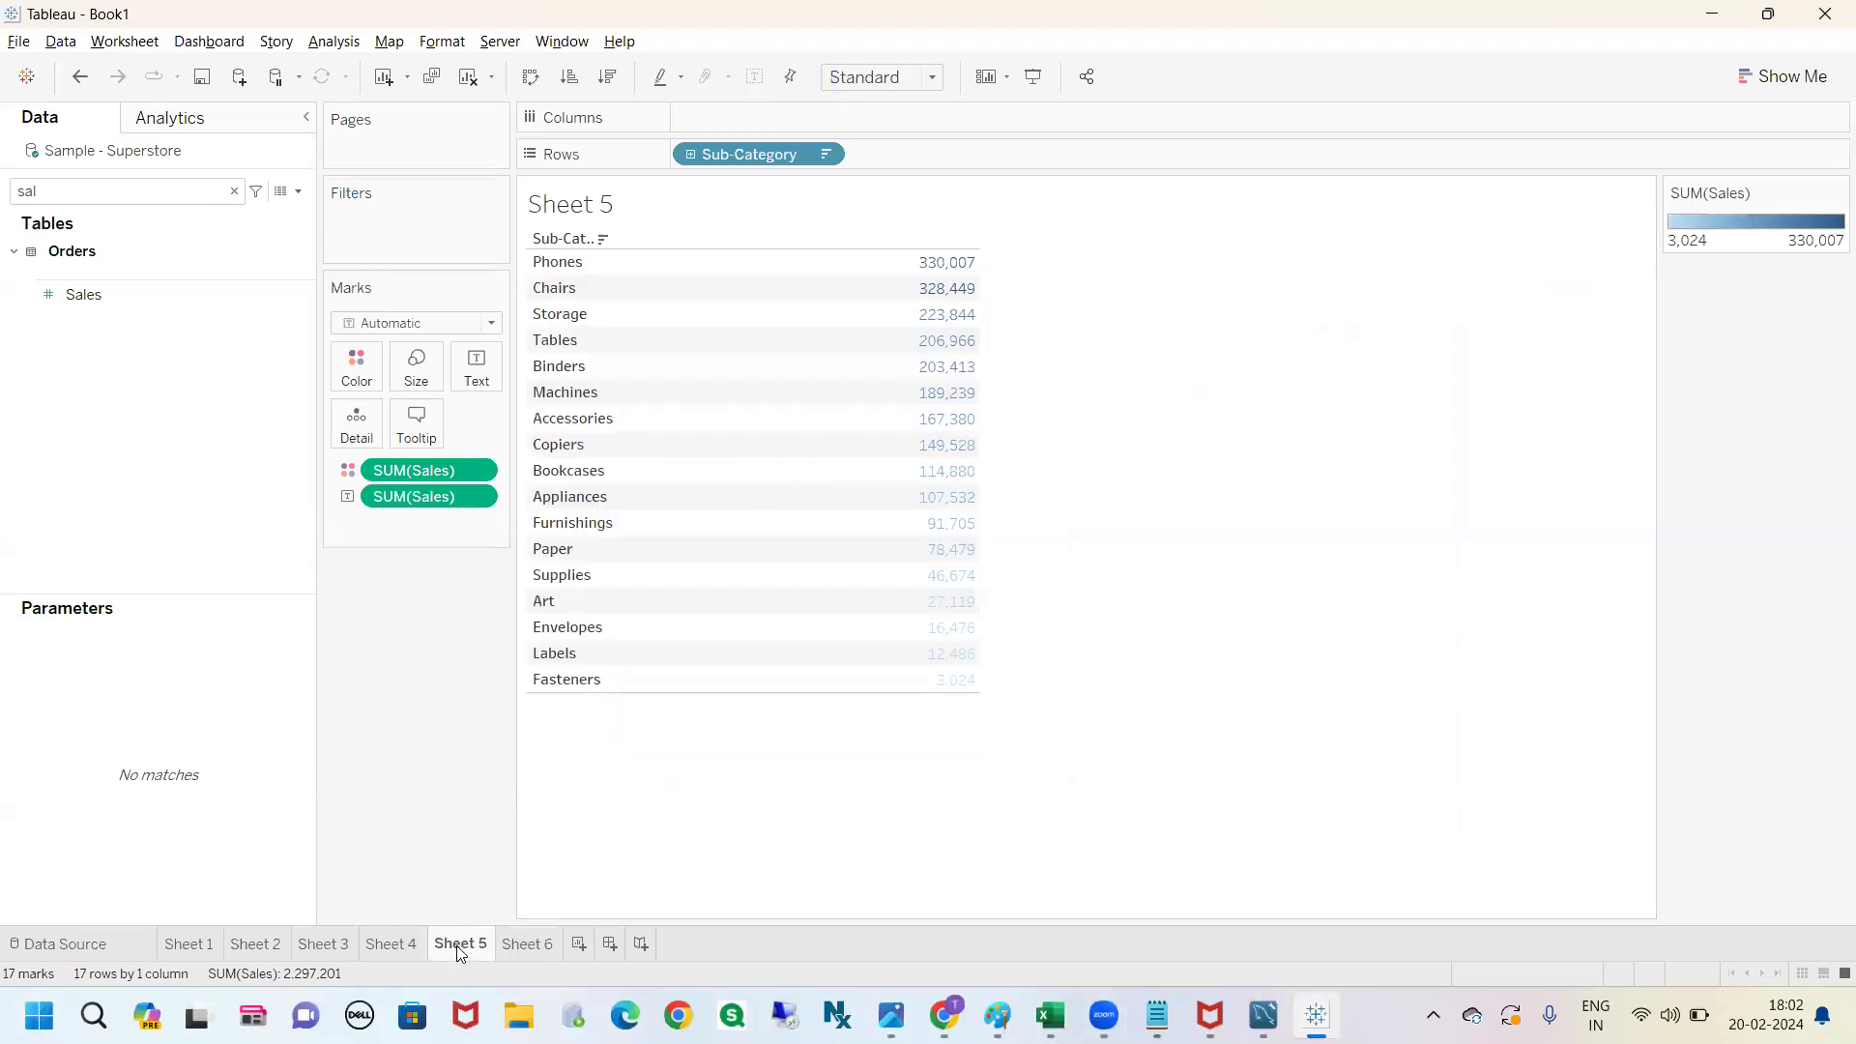
pyautogui.click(357, 368)
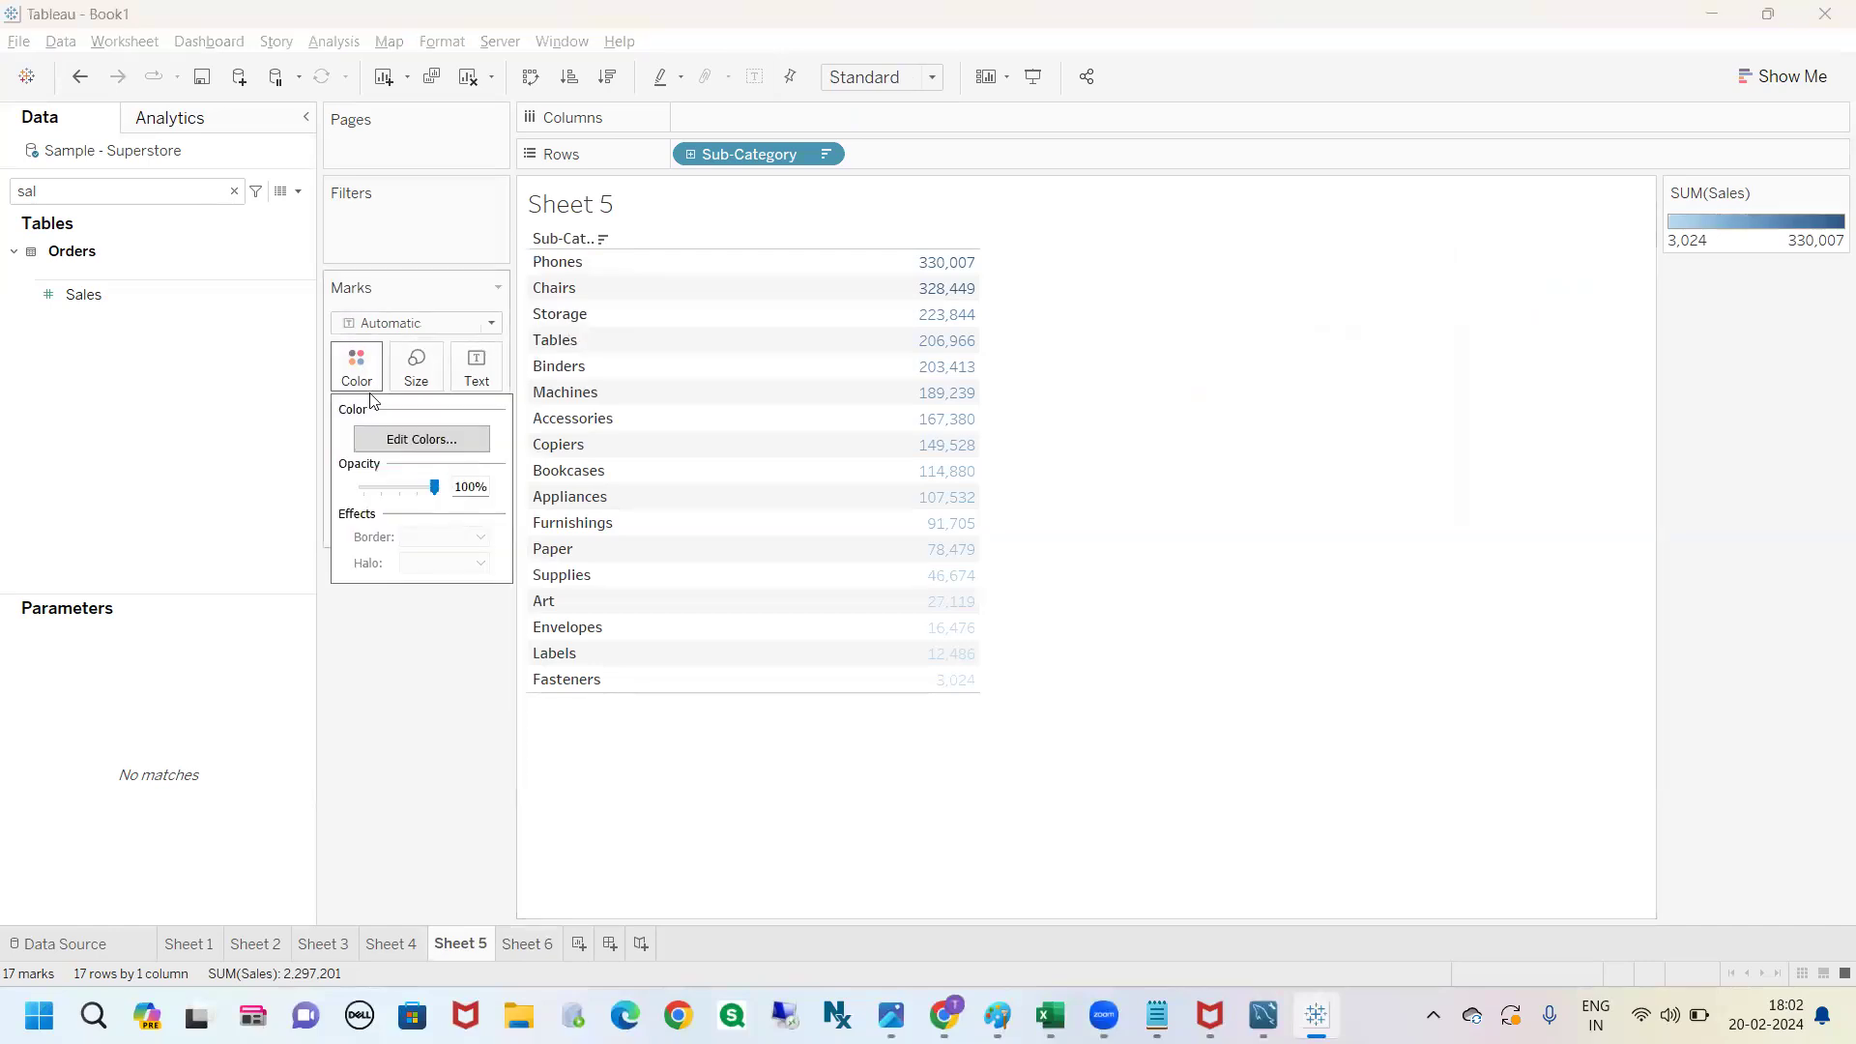
pyautogui.click(394, 441)
pyautogui.click(743, 529)
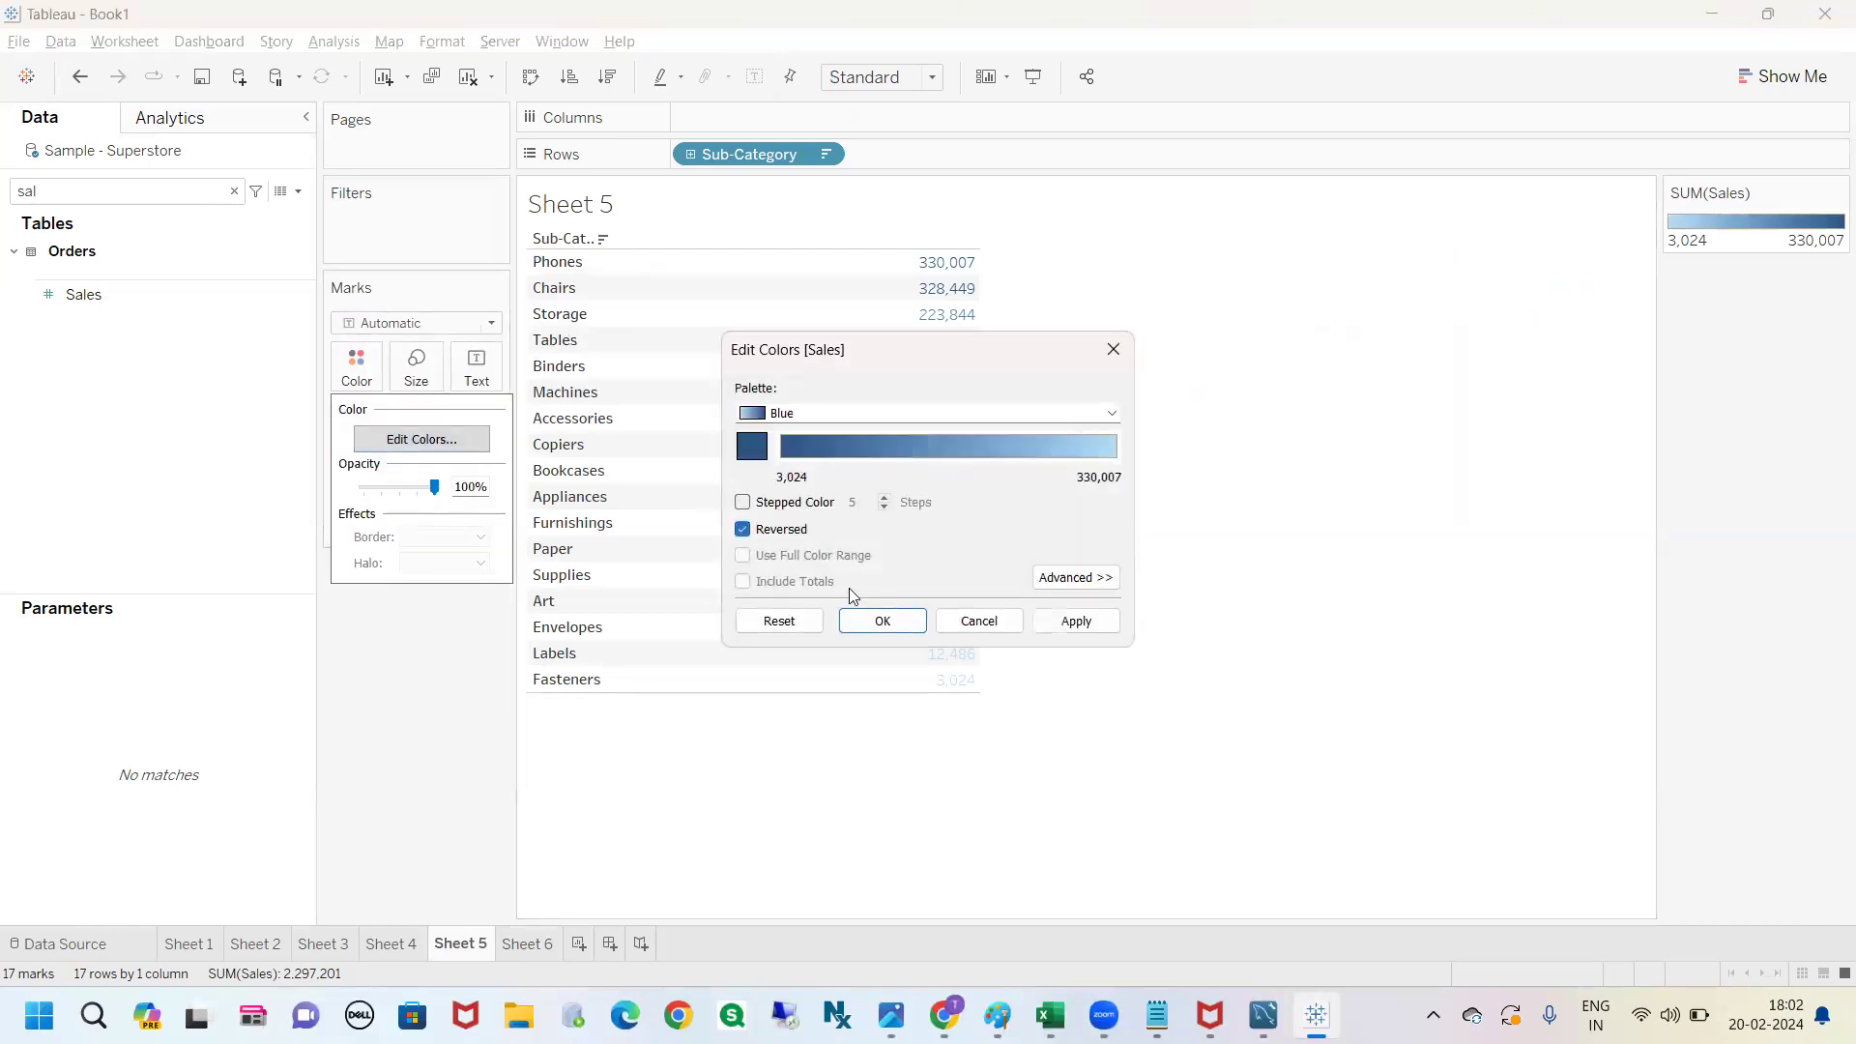
pyautogui.click(882, 621)
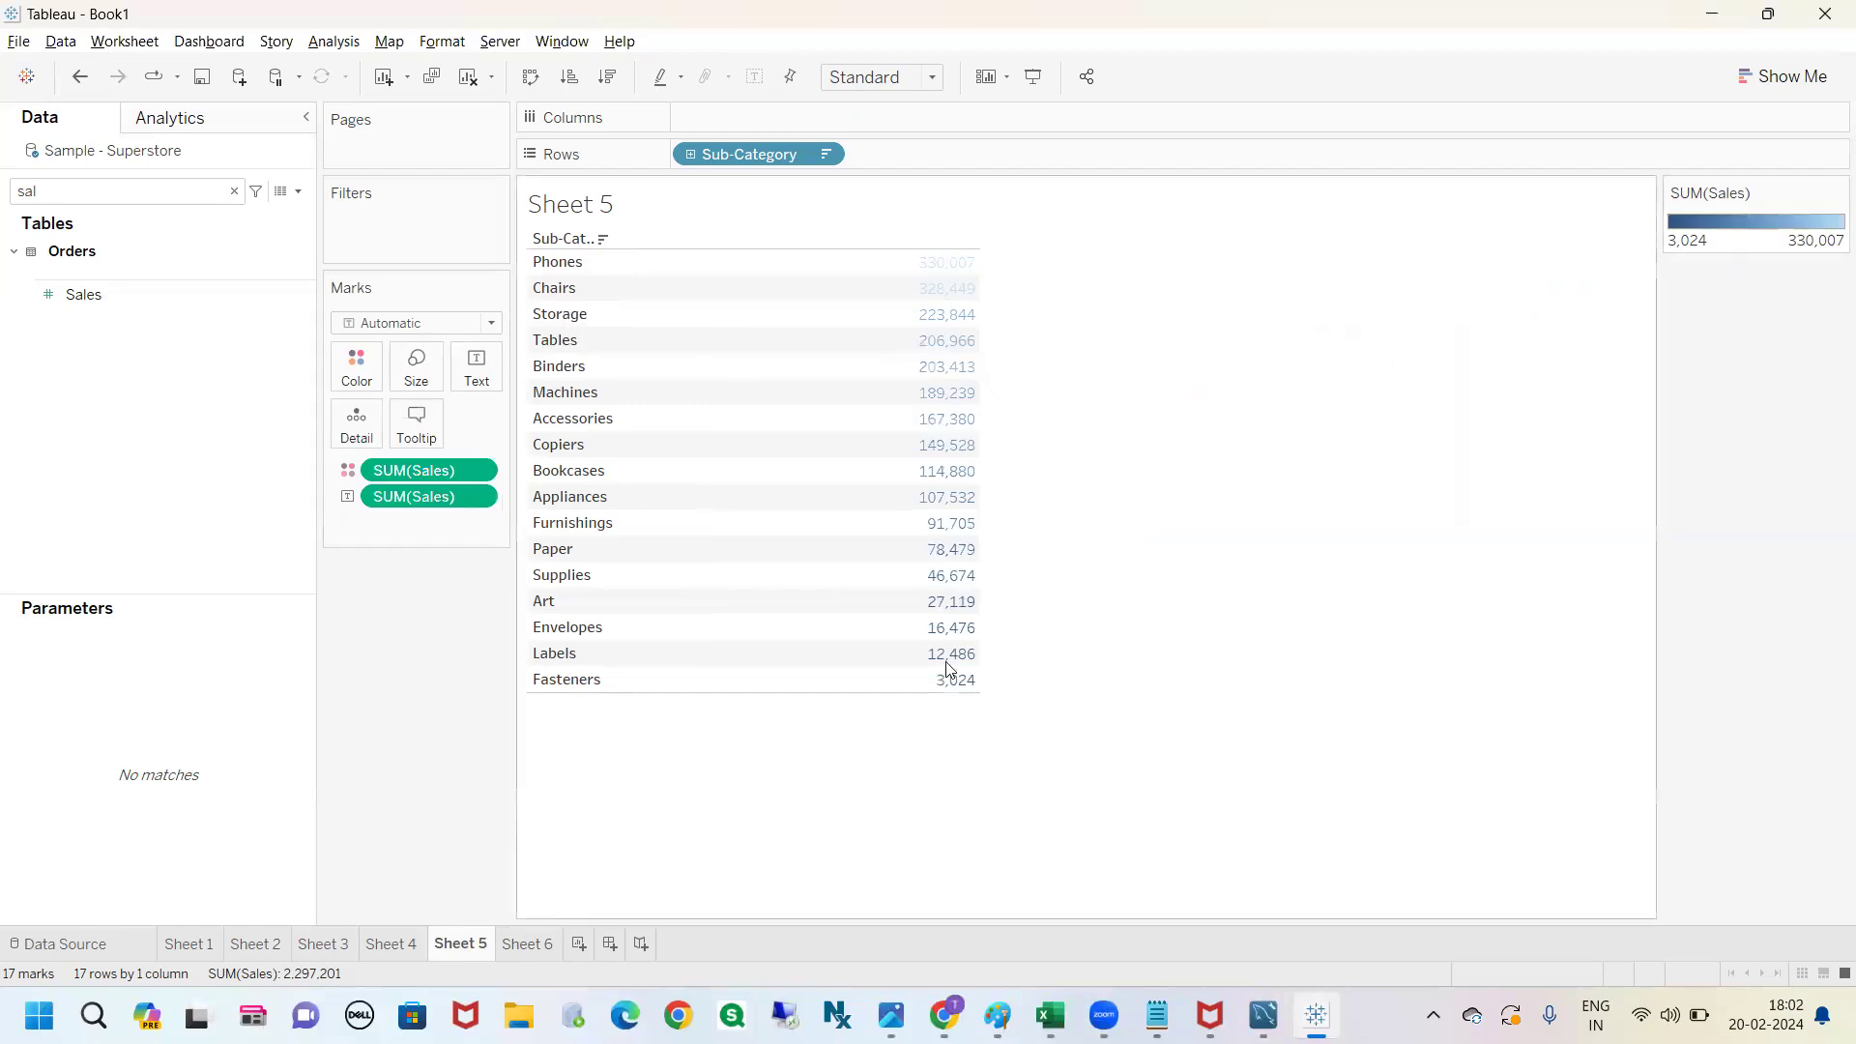
# Color the Sheet 6 bars by sales with the Red palette and turn off the Reversed option.
pyautogui.click(528, 944)
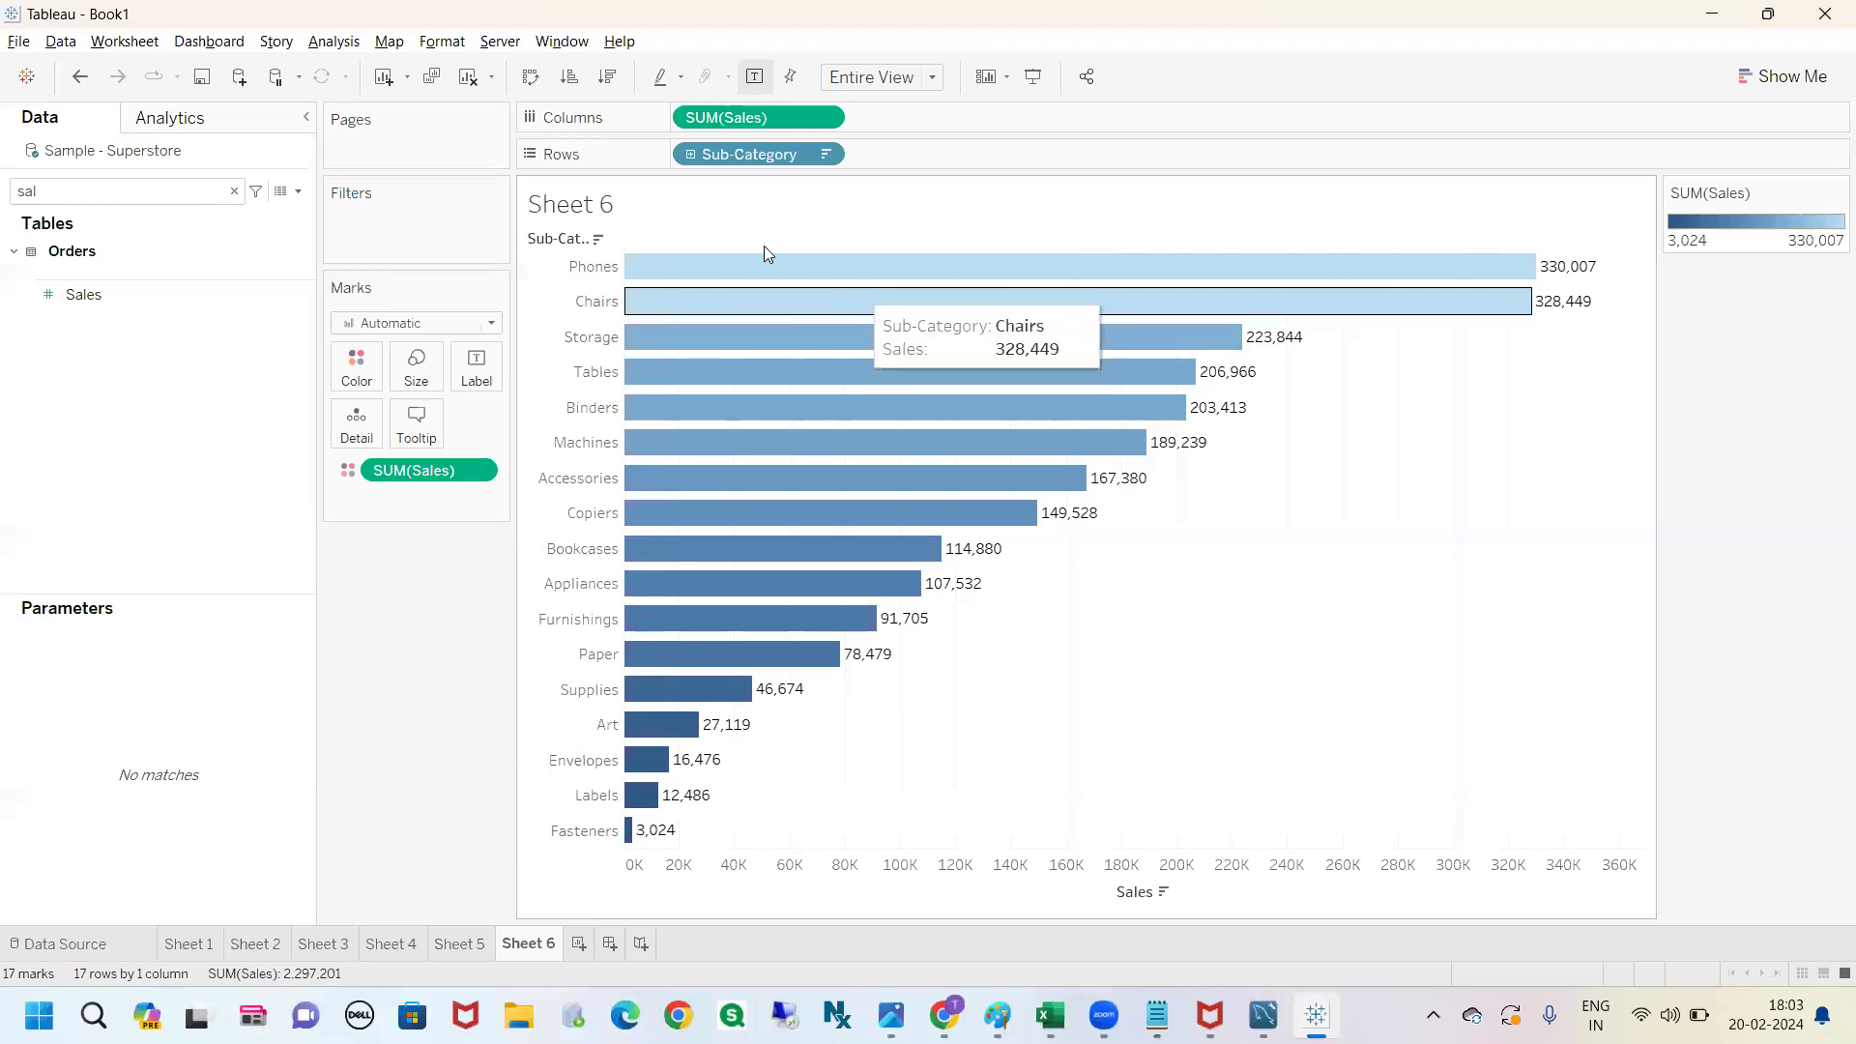
pyautogui.moveTo(824, 544)
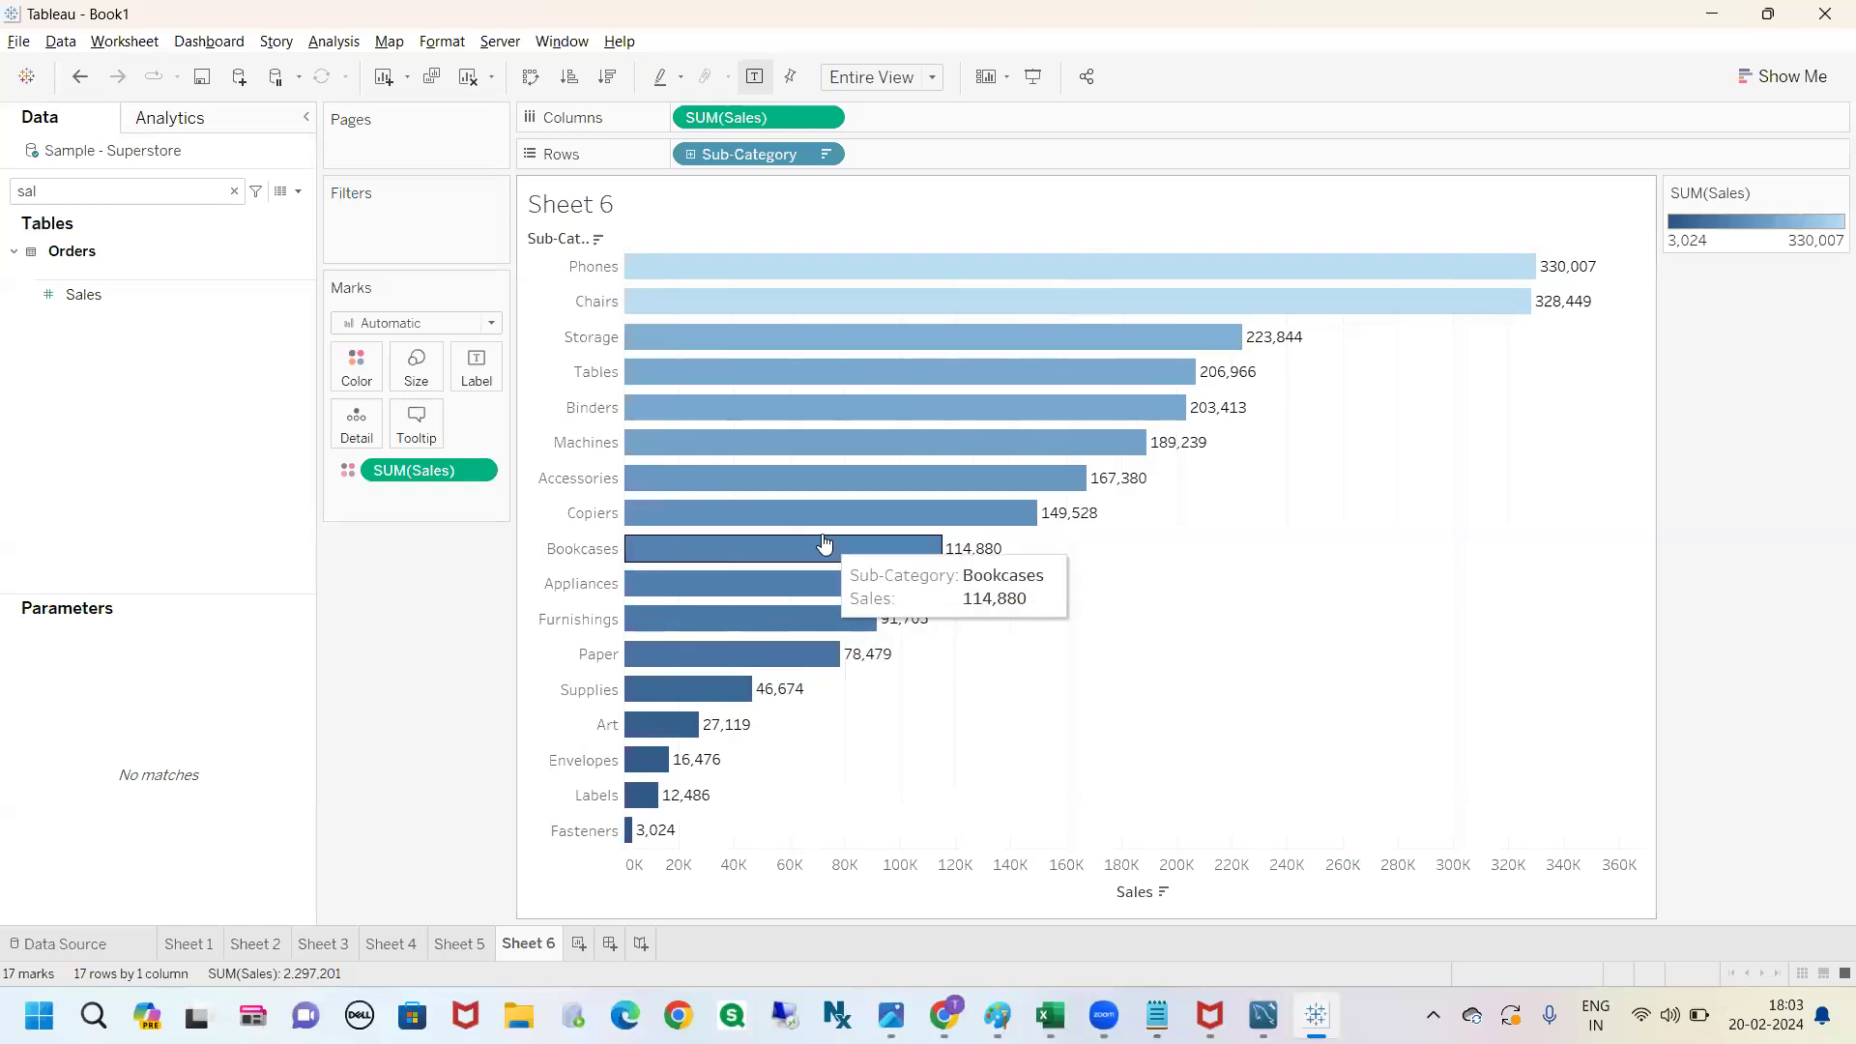
pyautogui.click(358, 367)
pyautogui.click(420, 439)
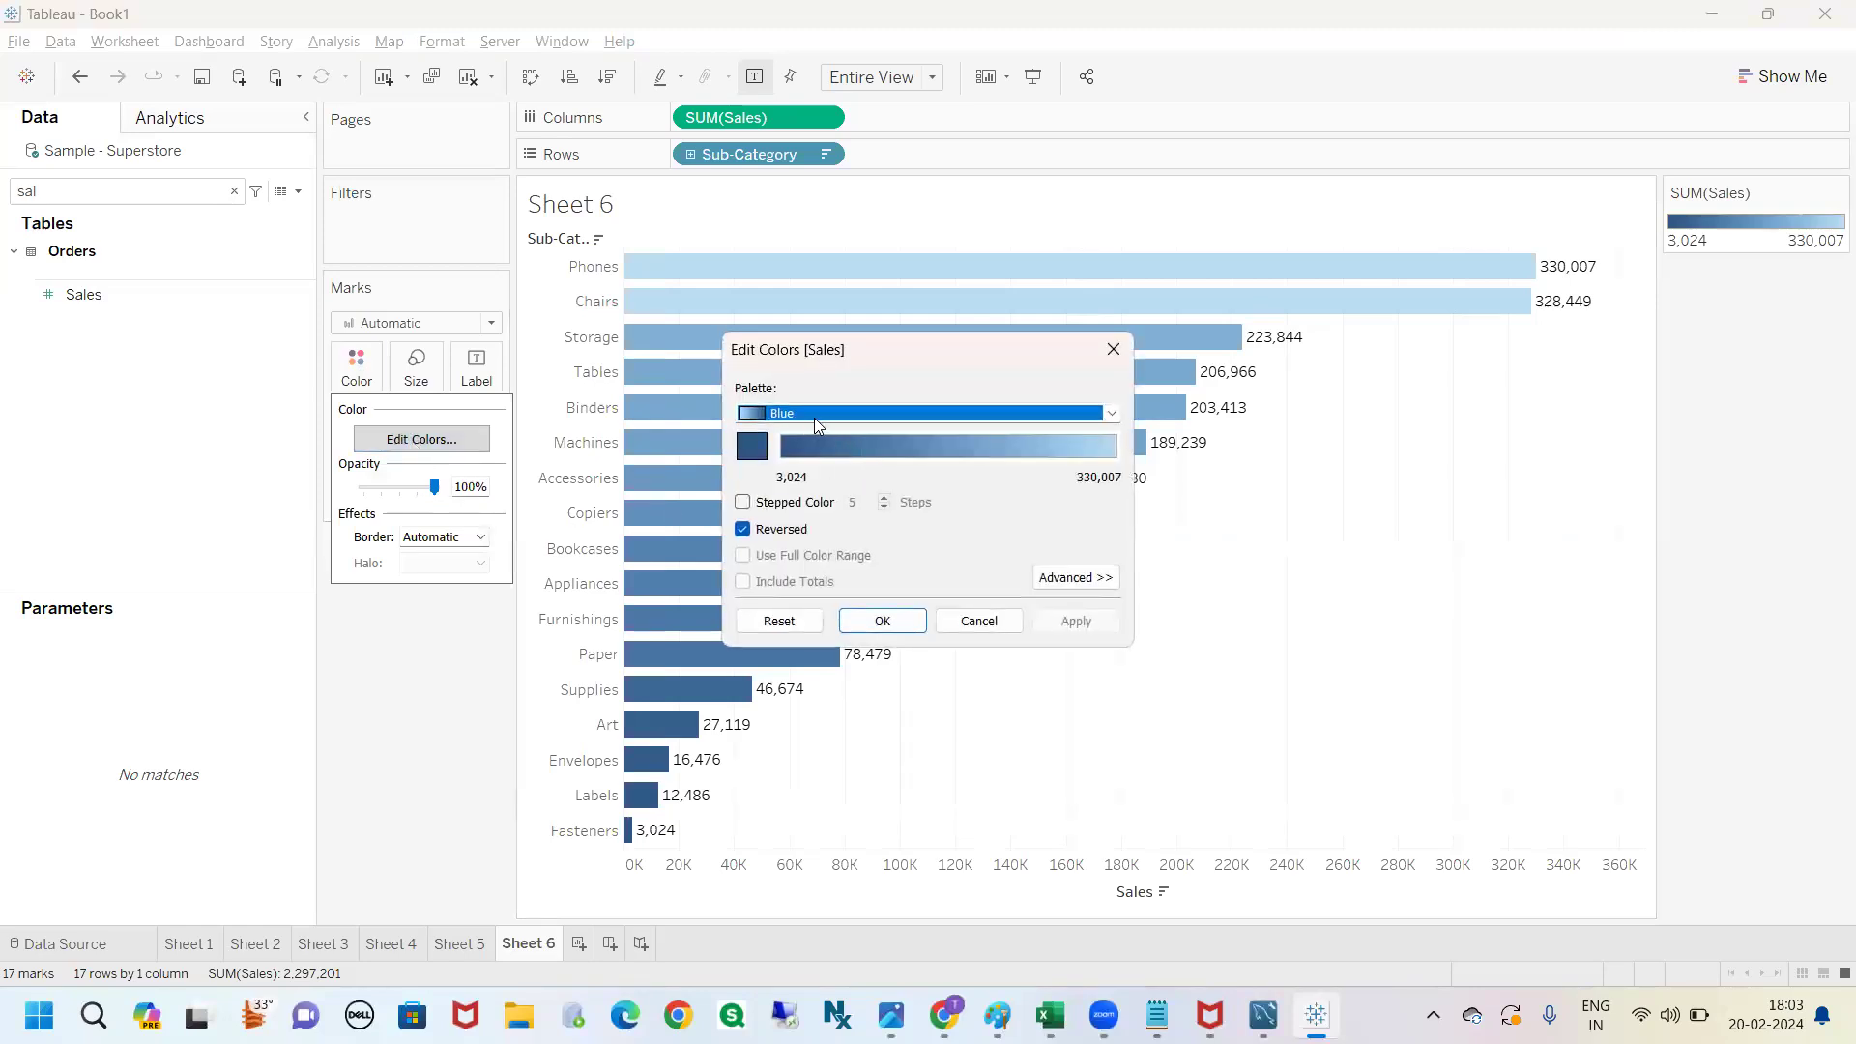
pyautogui.click(814, 417)
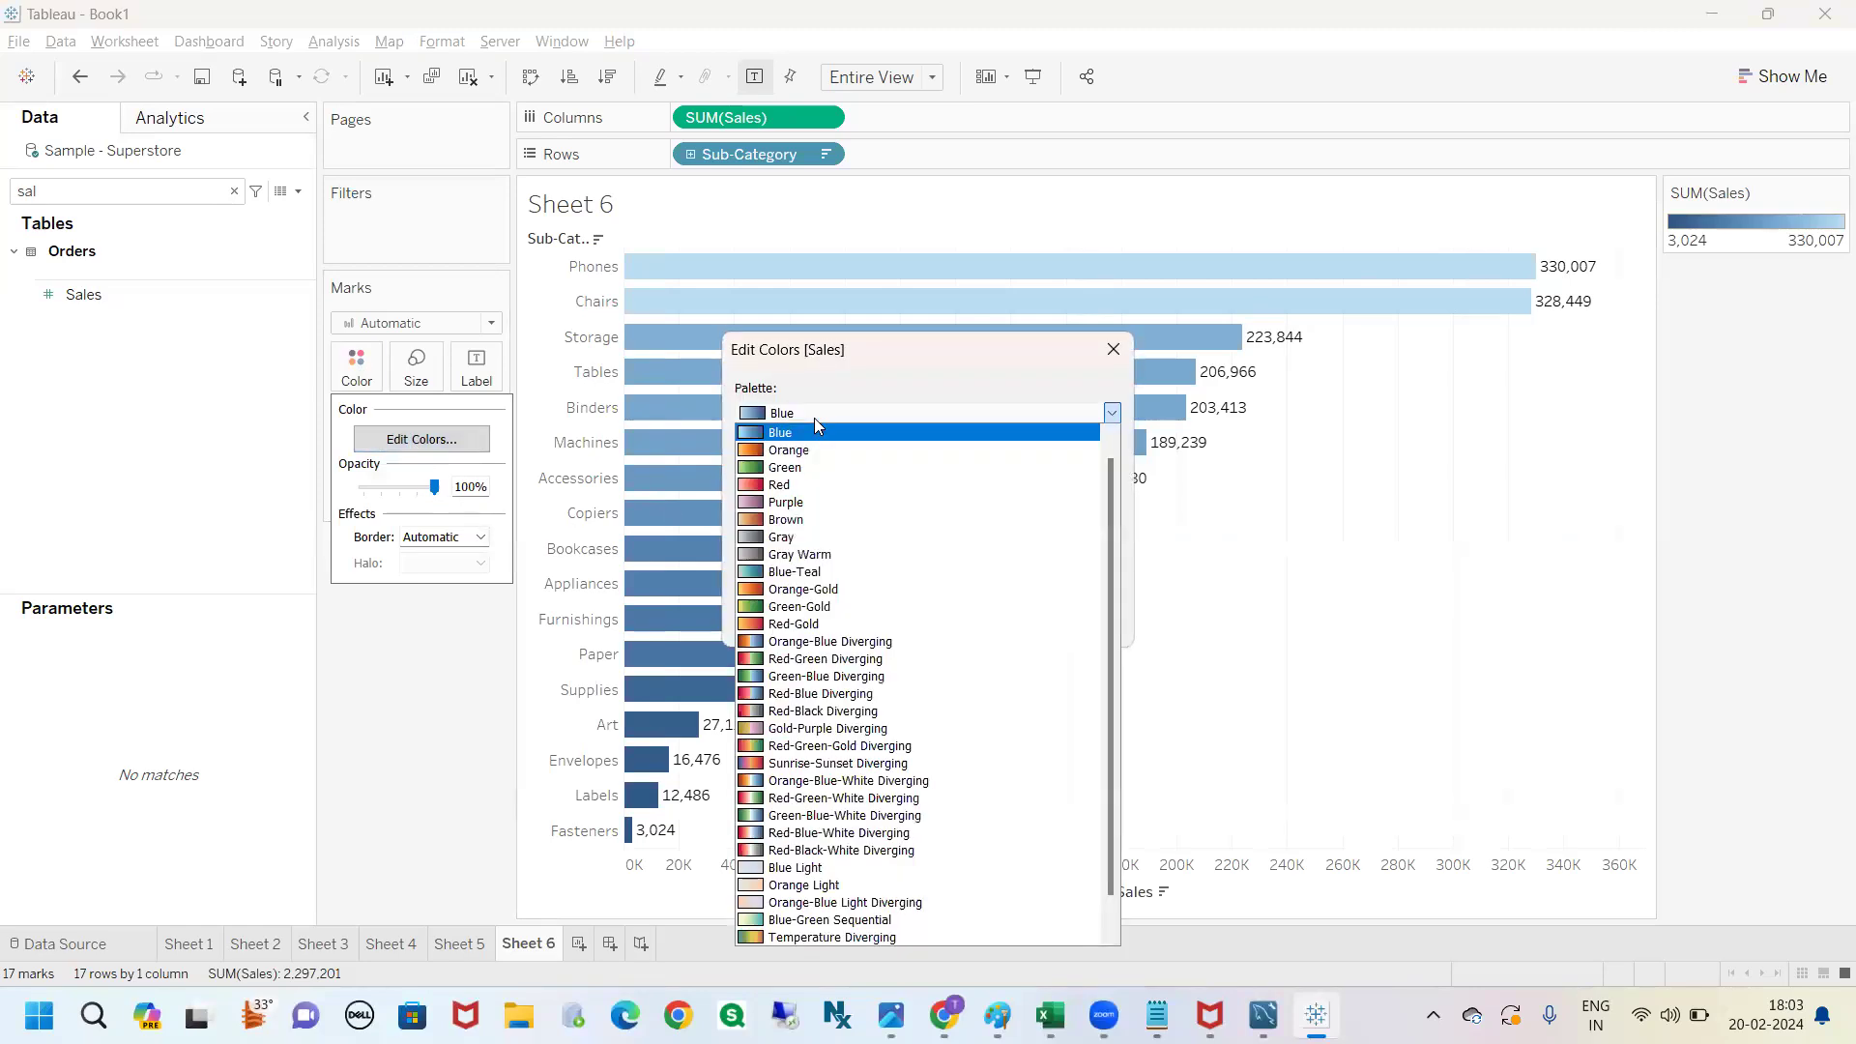
pyautogui.click(786, 489)
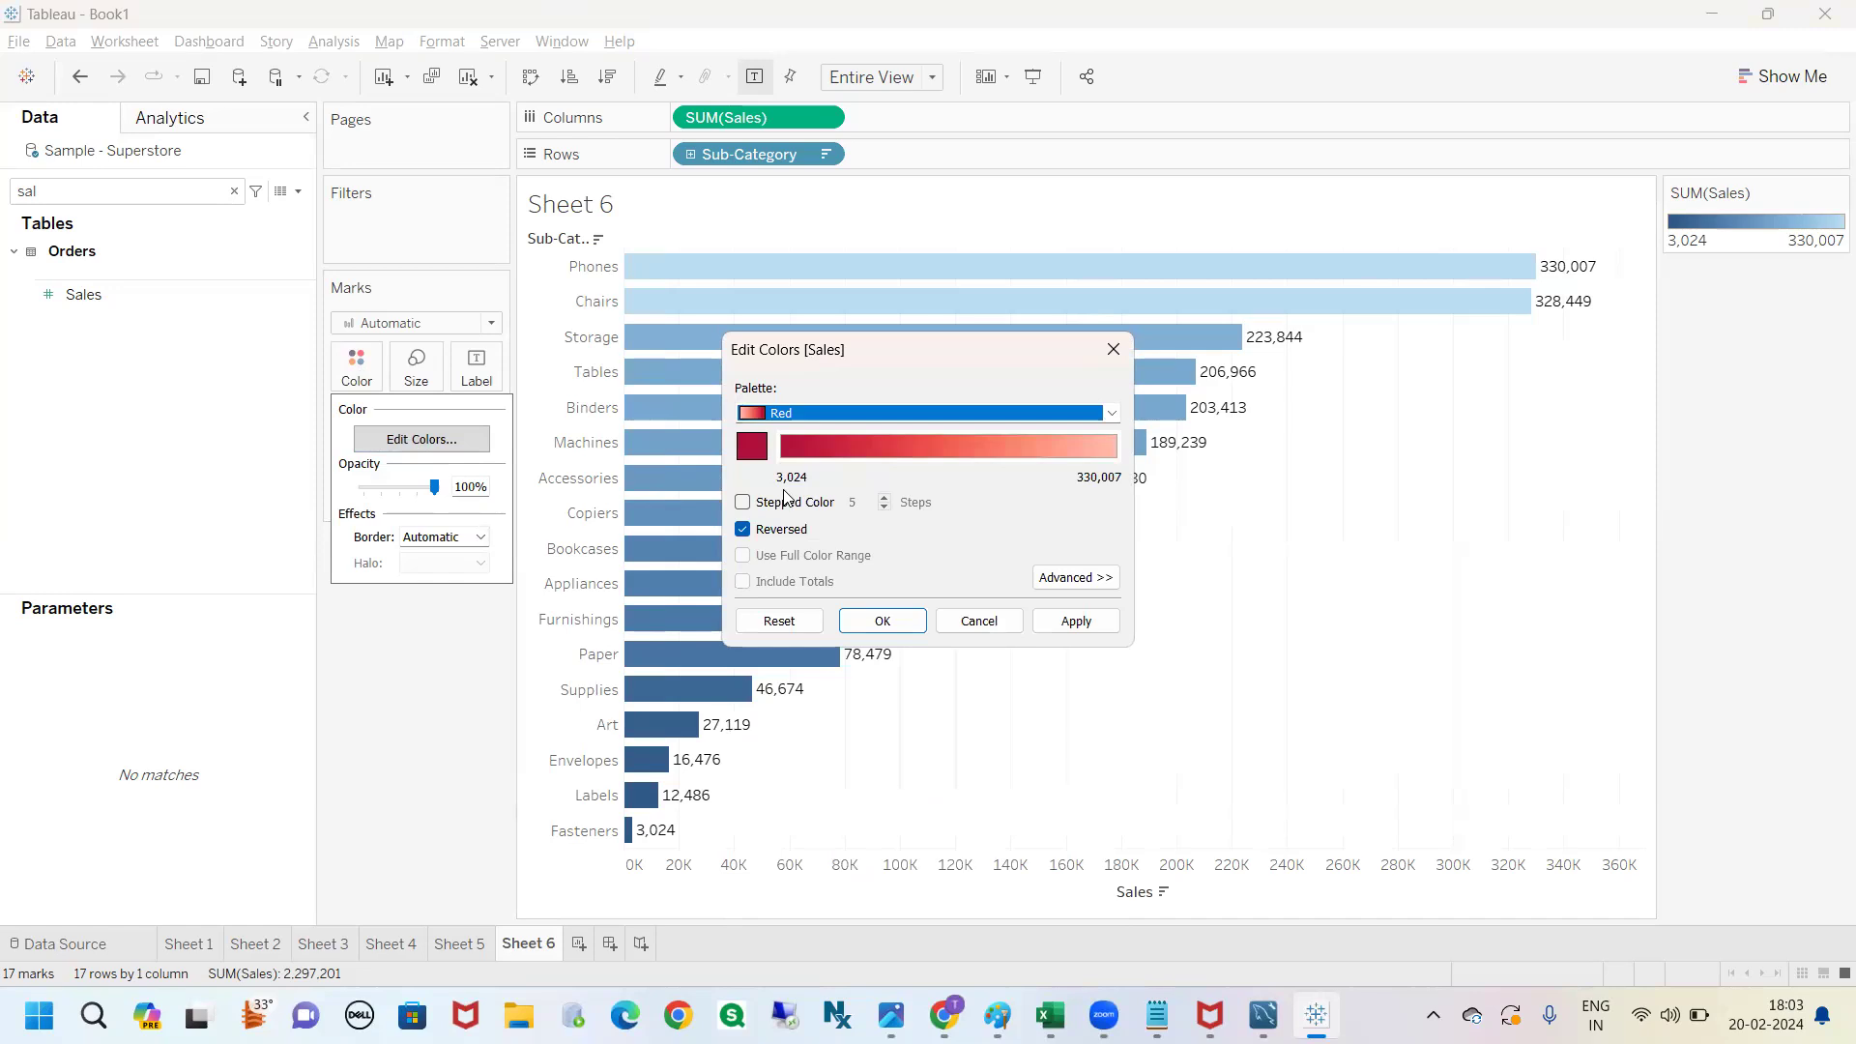
pyautogui.click(743, 535)
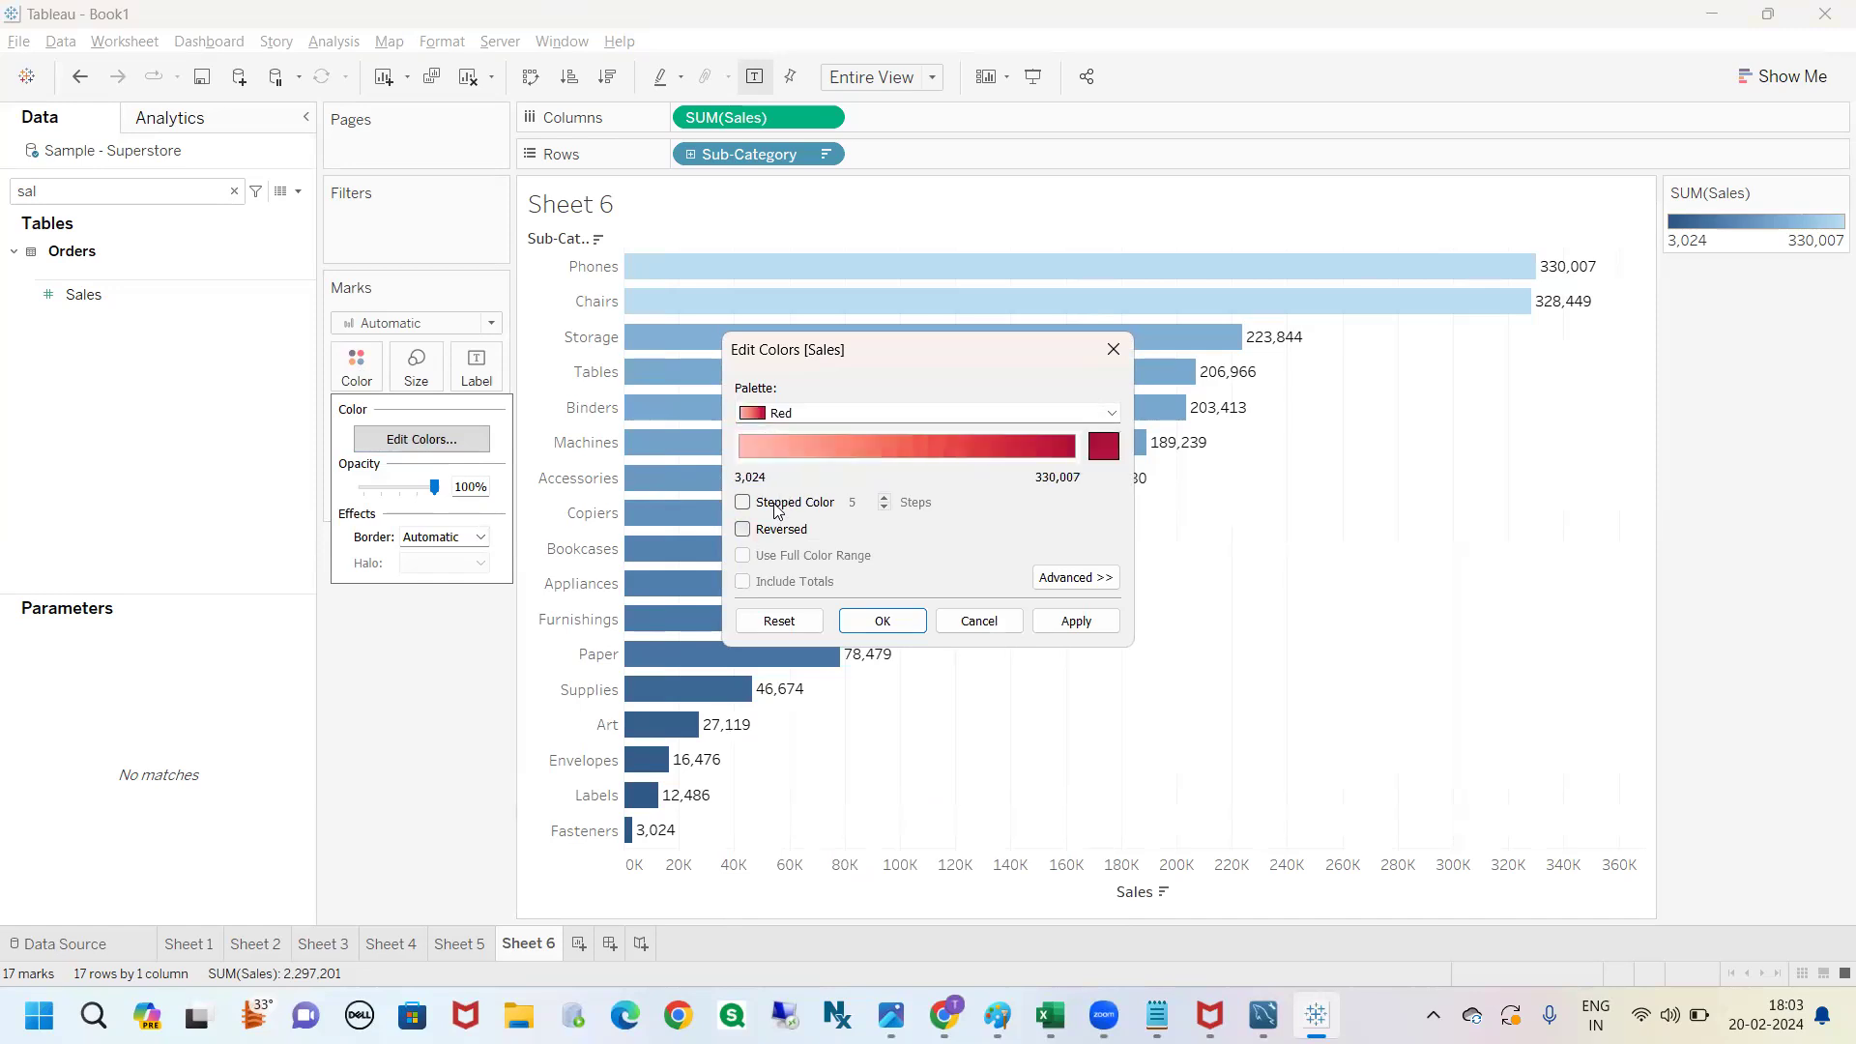
pyautogui.click(882, 621)
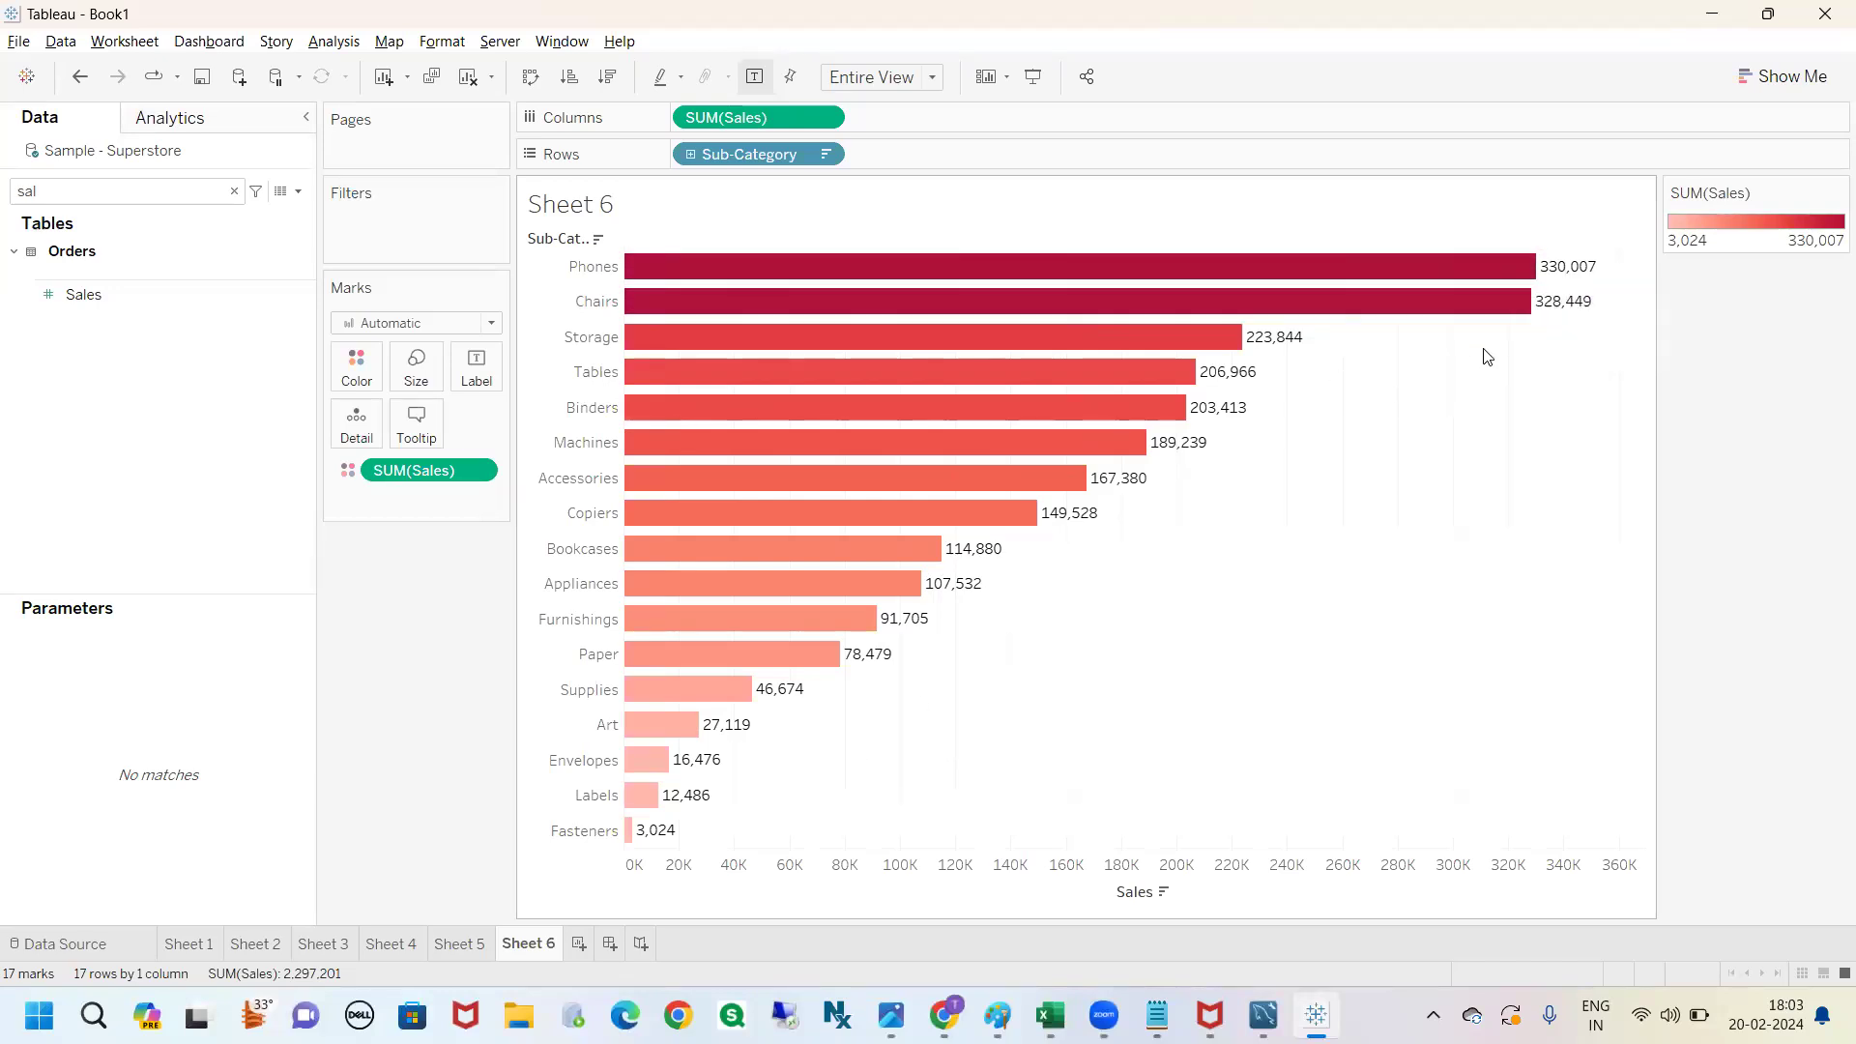
# Apply the Red palette without reversal to the sales values on Sheet 5 and return to Sheet 6.
pyautogui.click(461, 942)
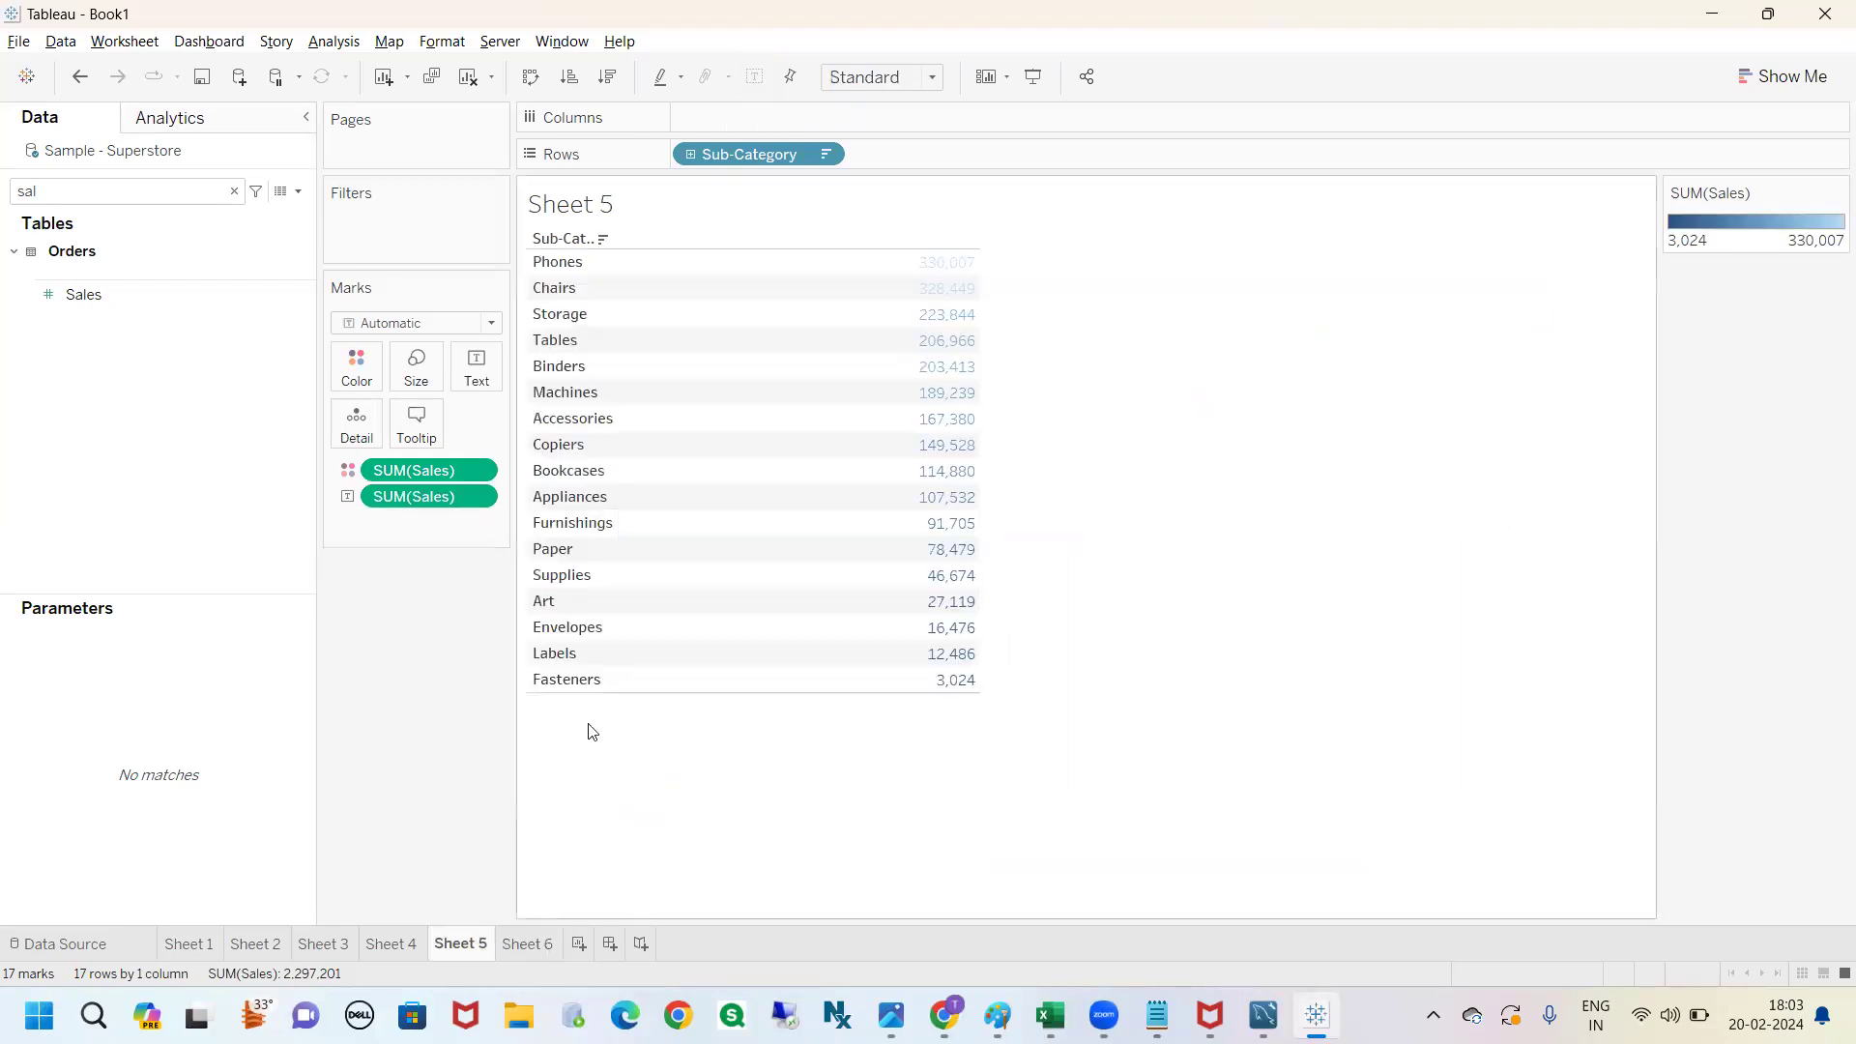
pyautogui.click(526, 942)
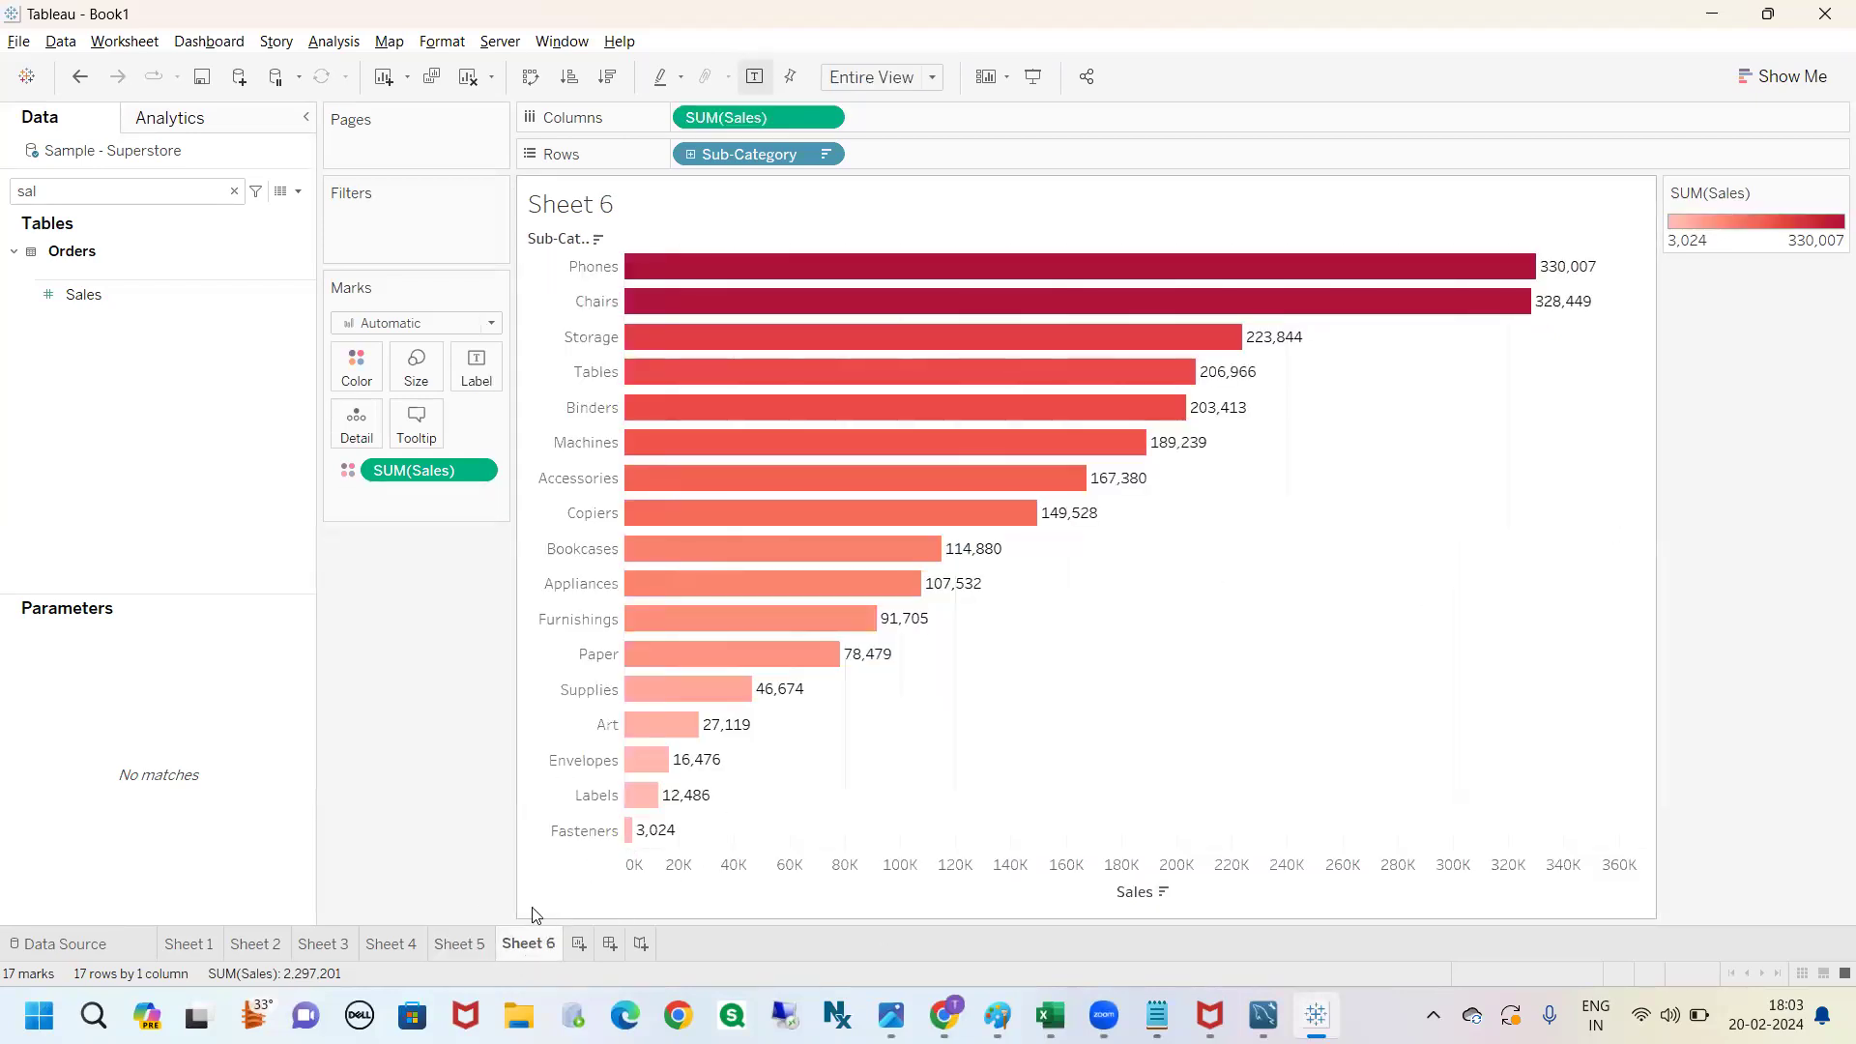
pyautogui.click(472, 933)
pyautogui.click(357, 366)
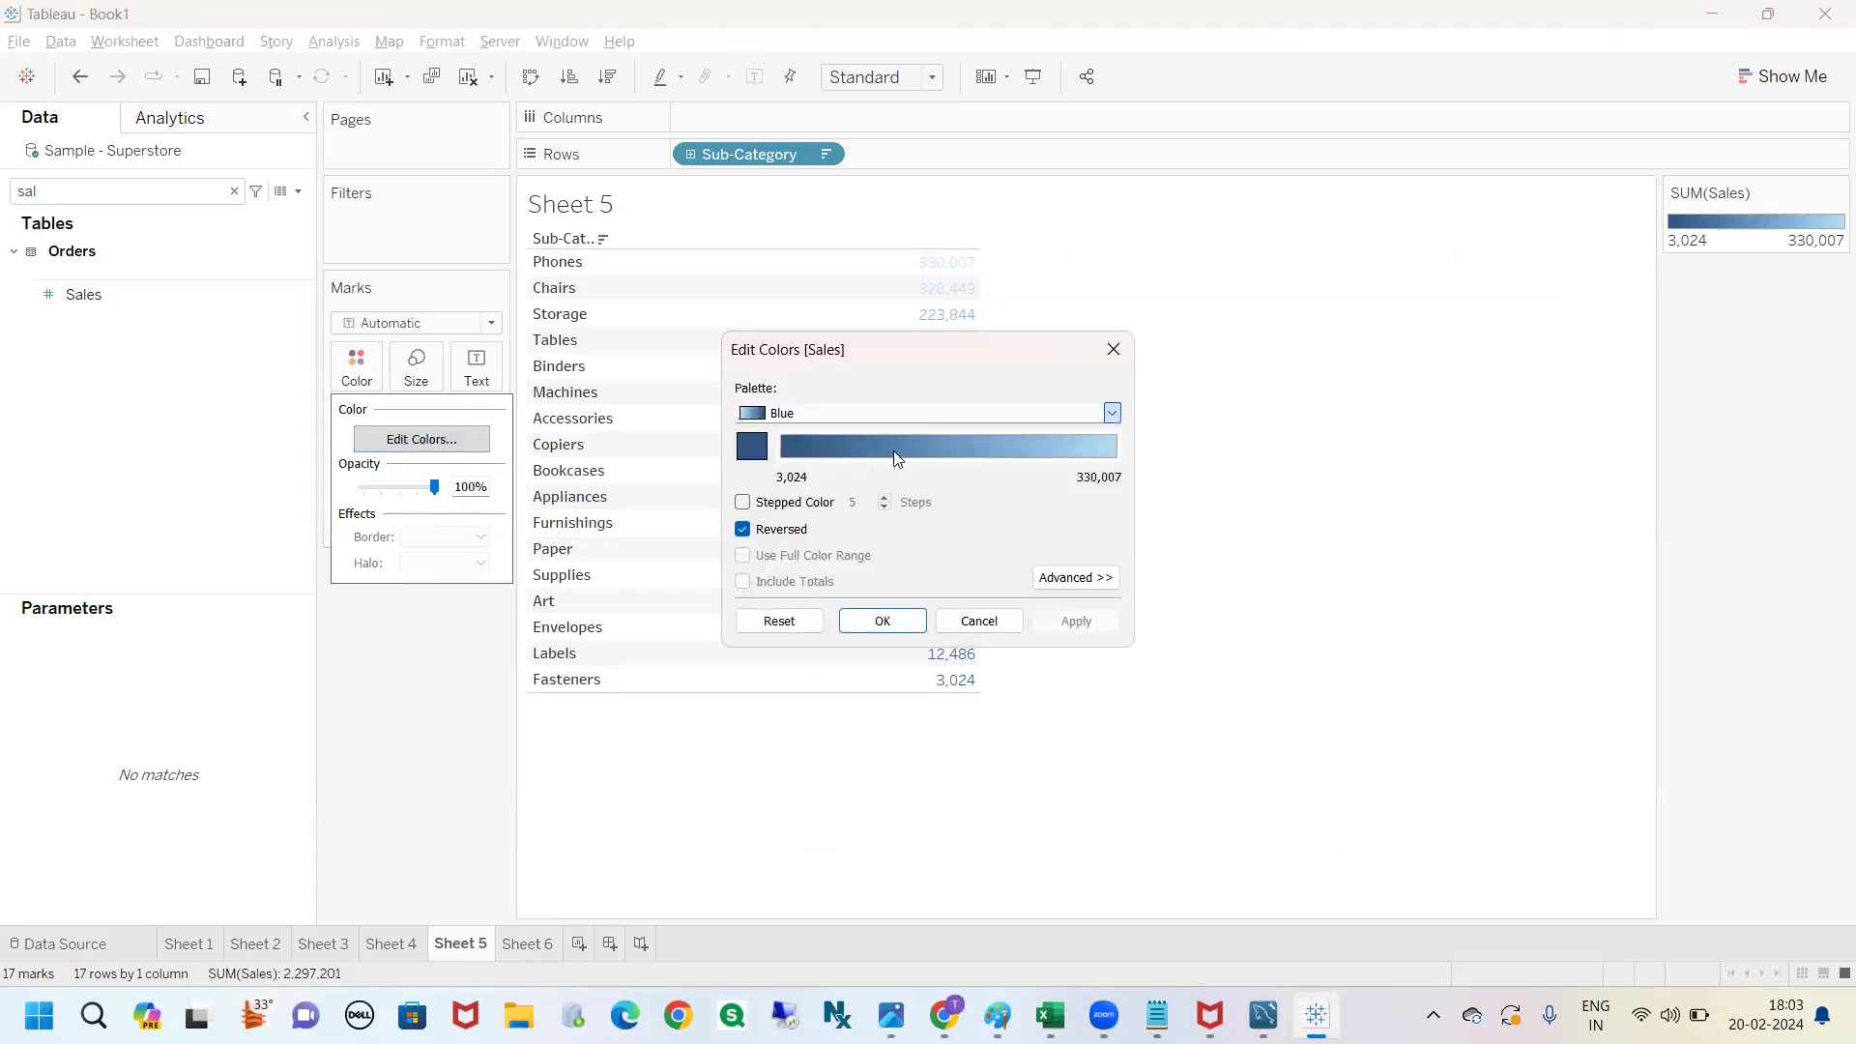
pyautogui.click(899, 414)
pyautogui.click(783, 485)
pyautogui.click(742, 529)
pyautogui.click(742, 530)
pyautogui.click(1076, 621)
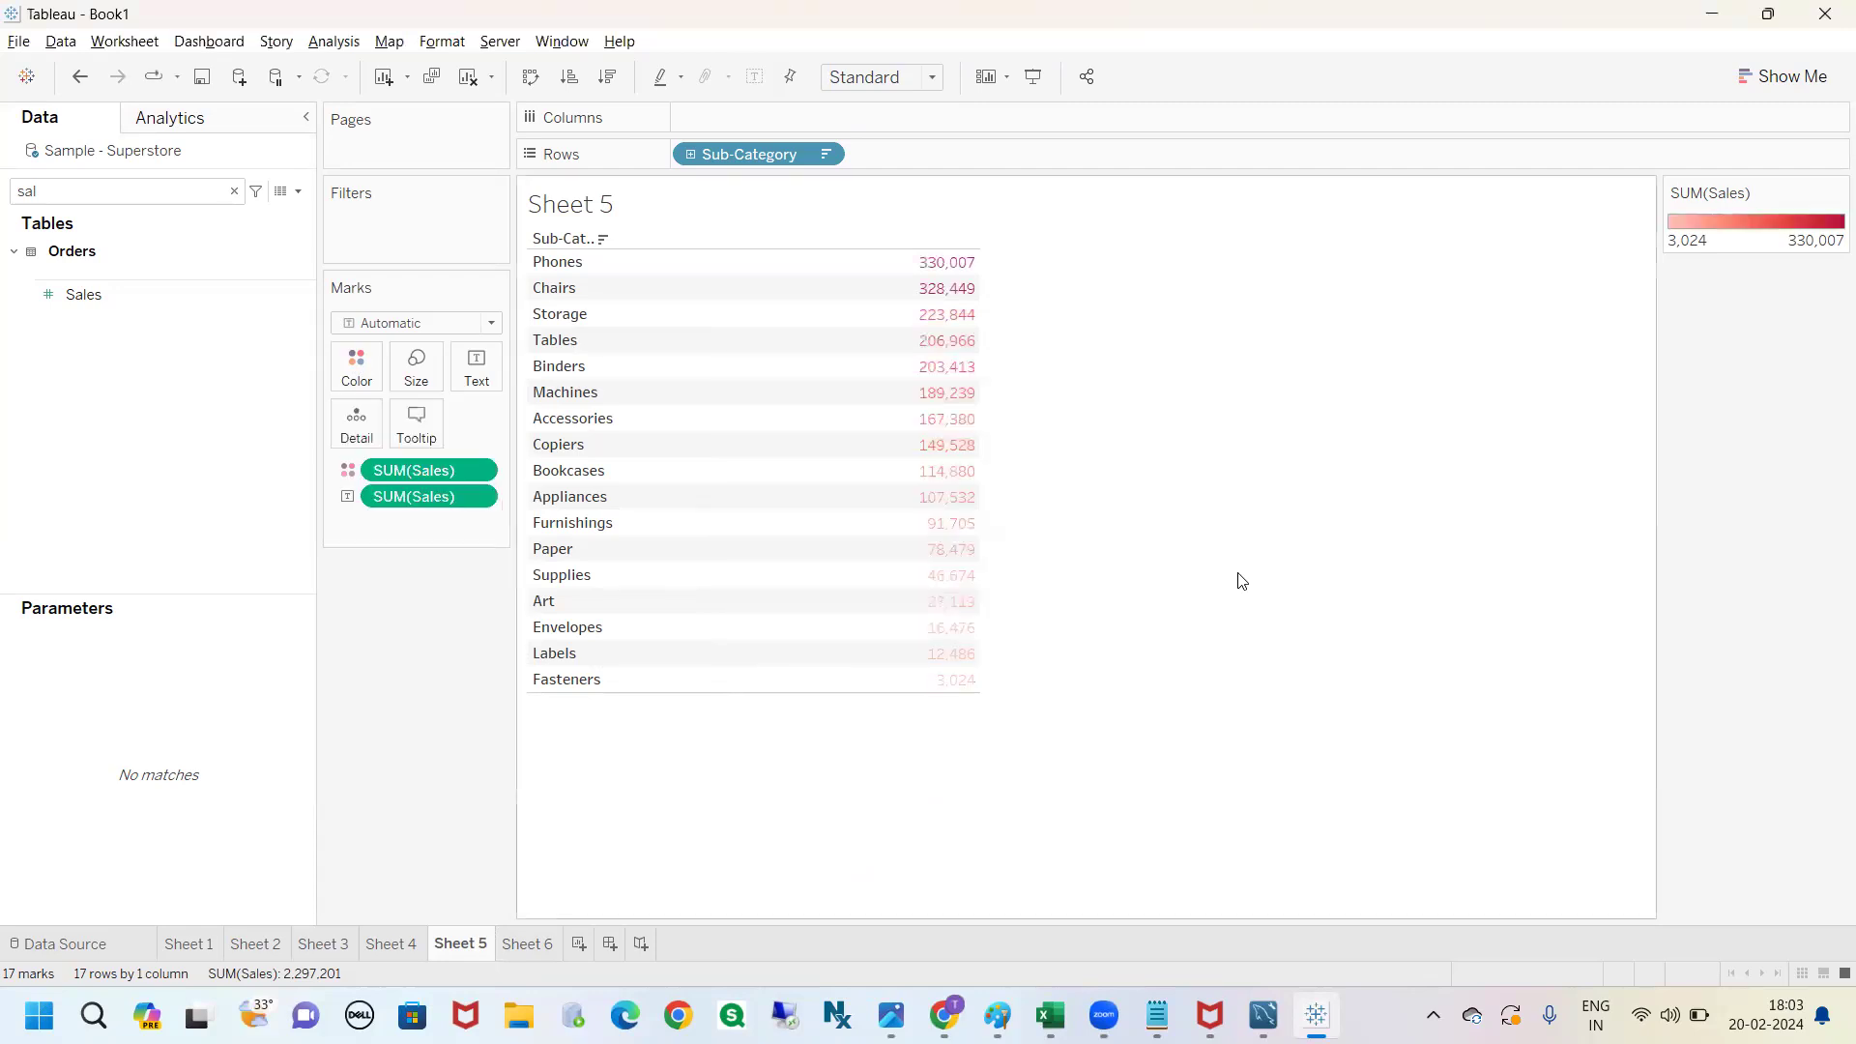
pyautogui.click(530, 943)
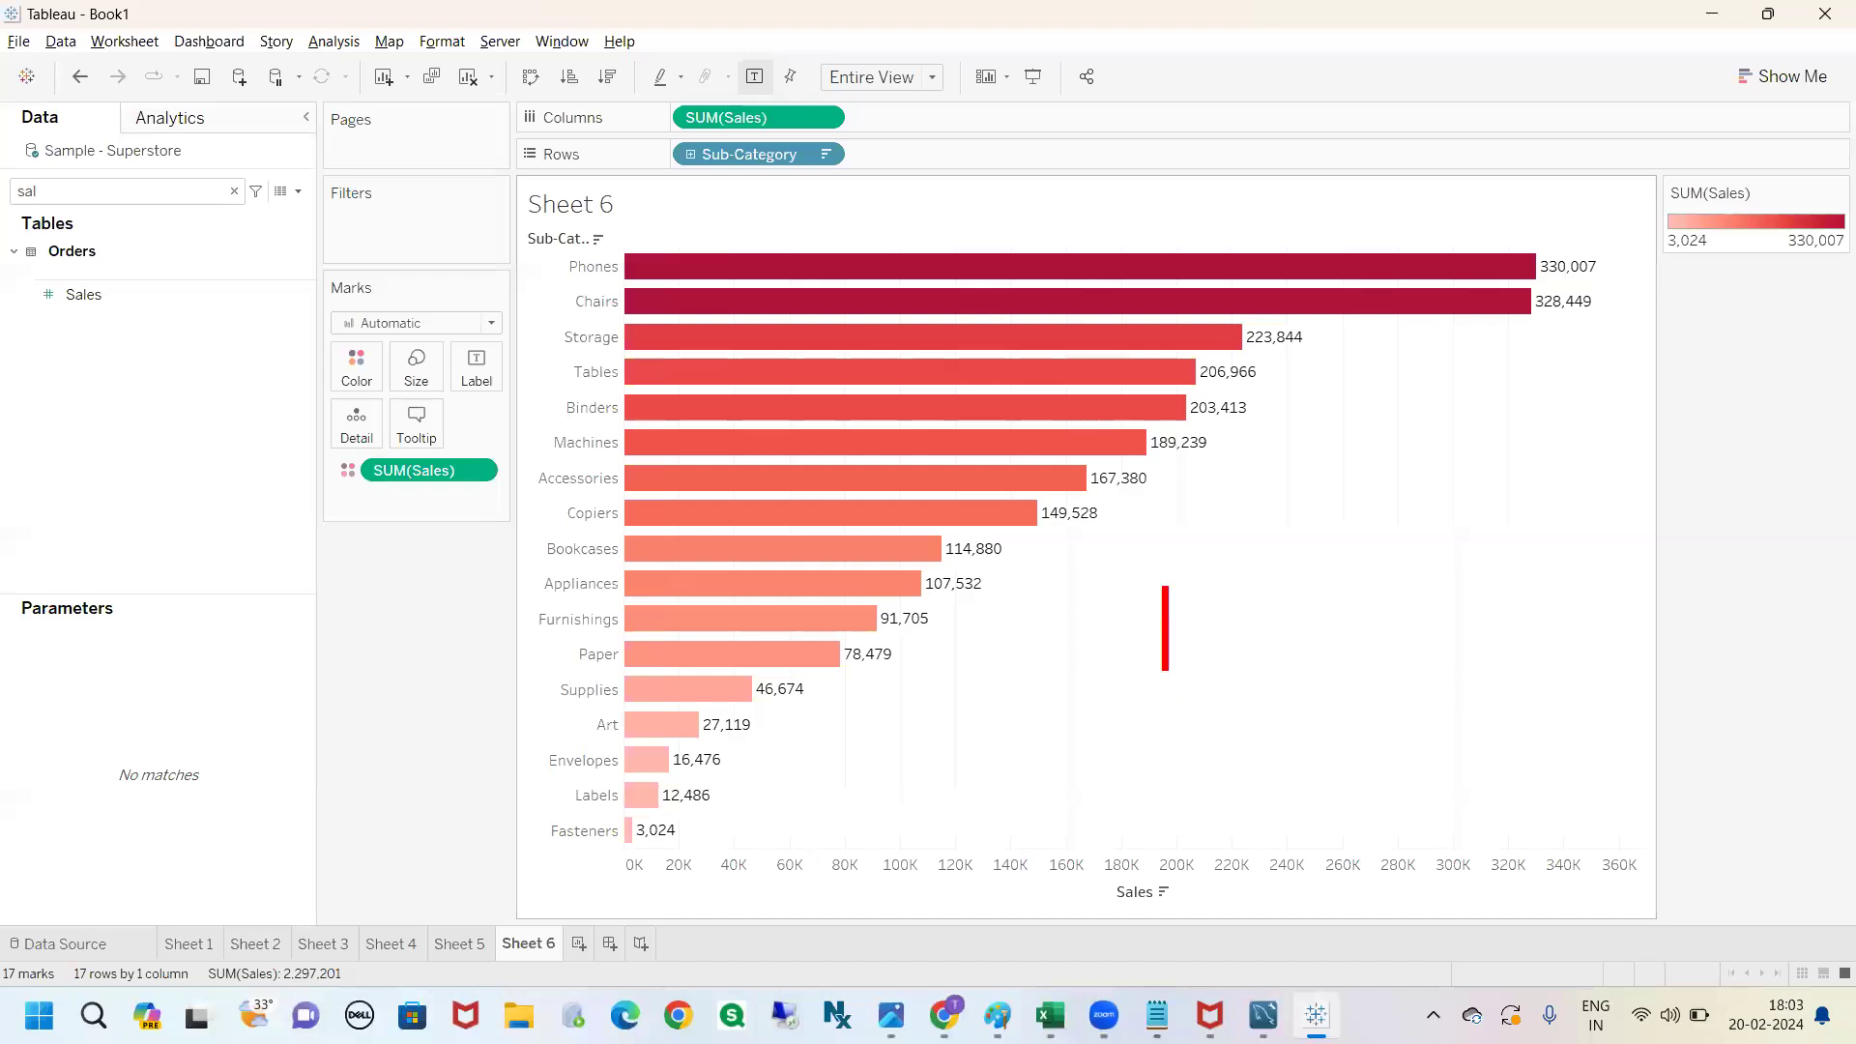
pyautogui.write('2 colors')
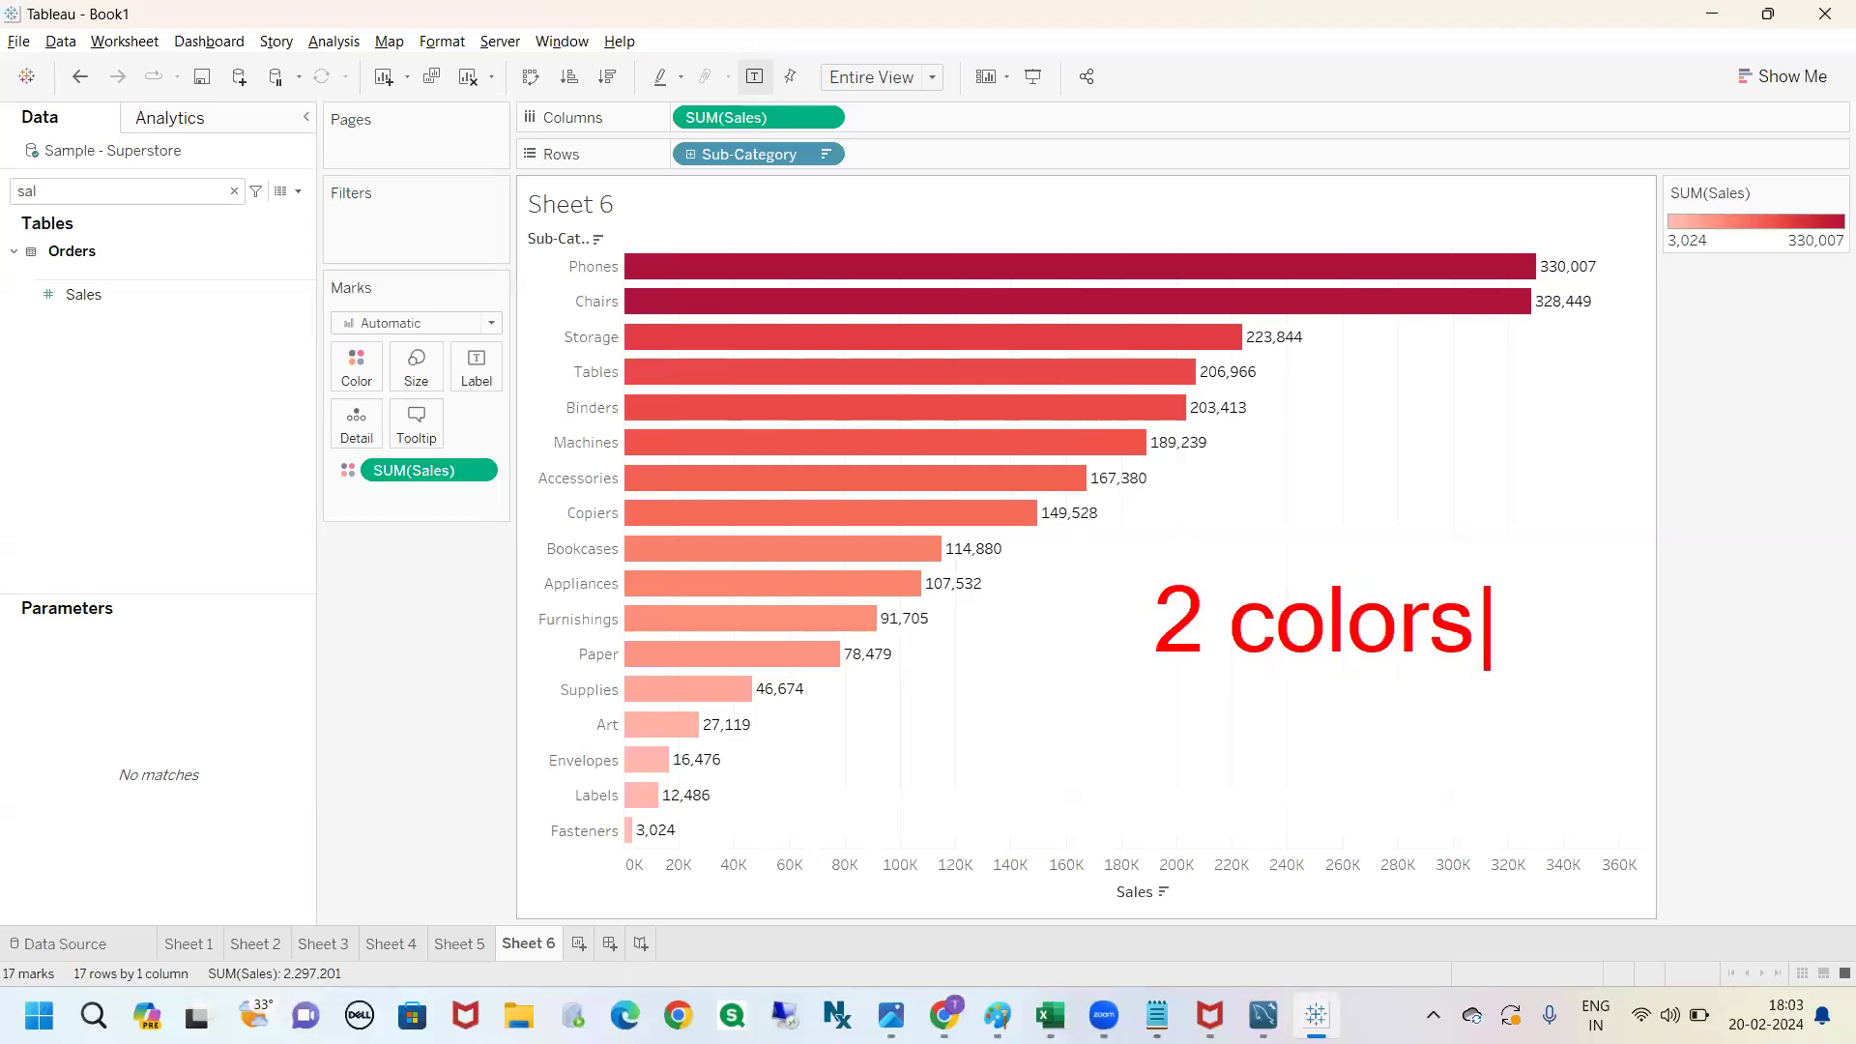
pyautogui.press('Return')
pyautogui.write('>= ')
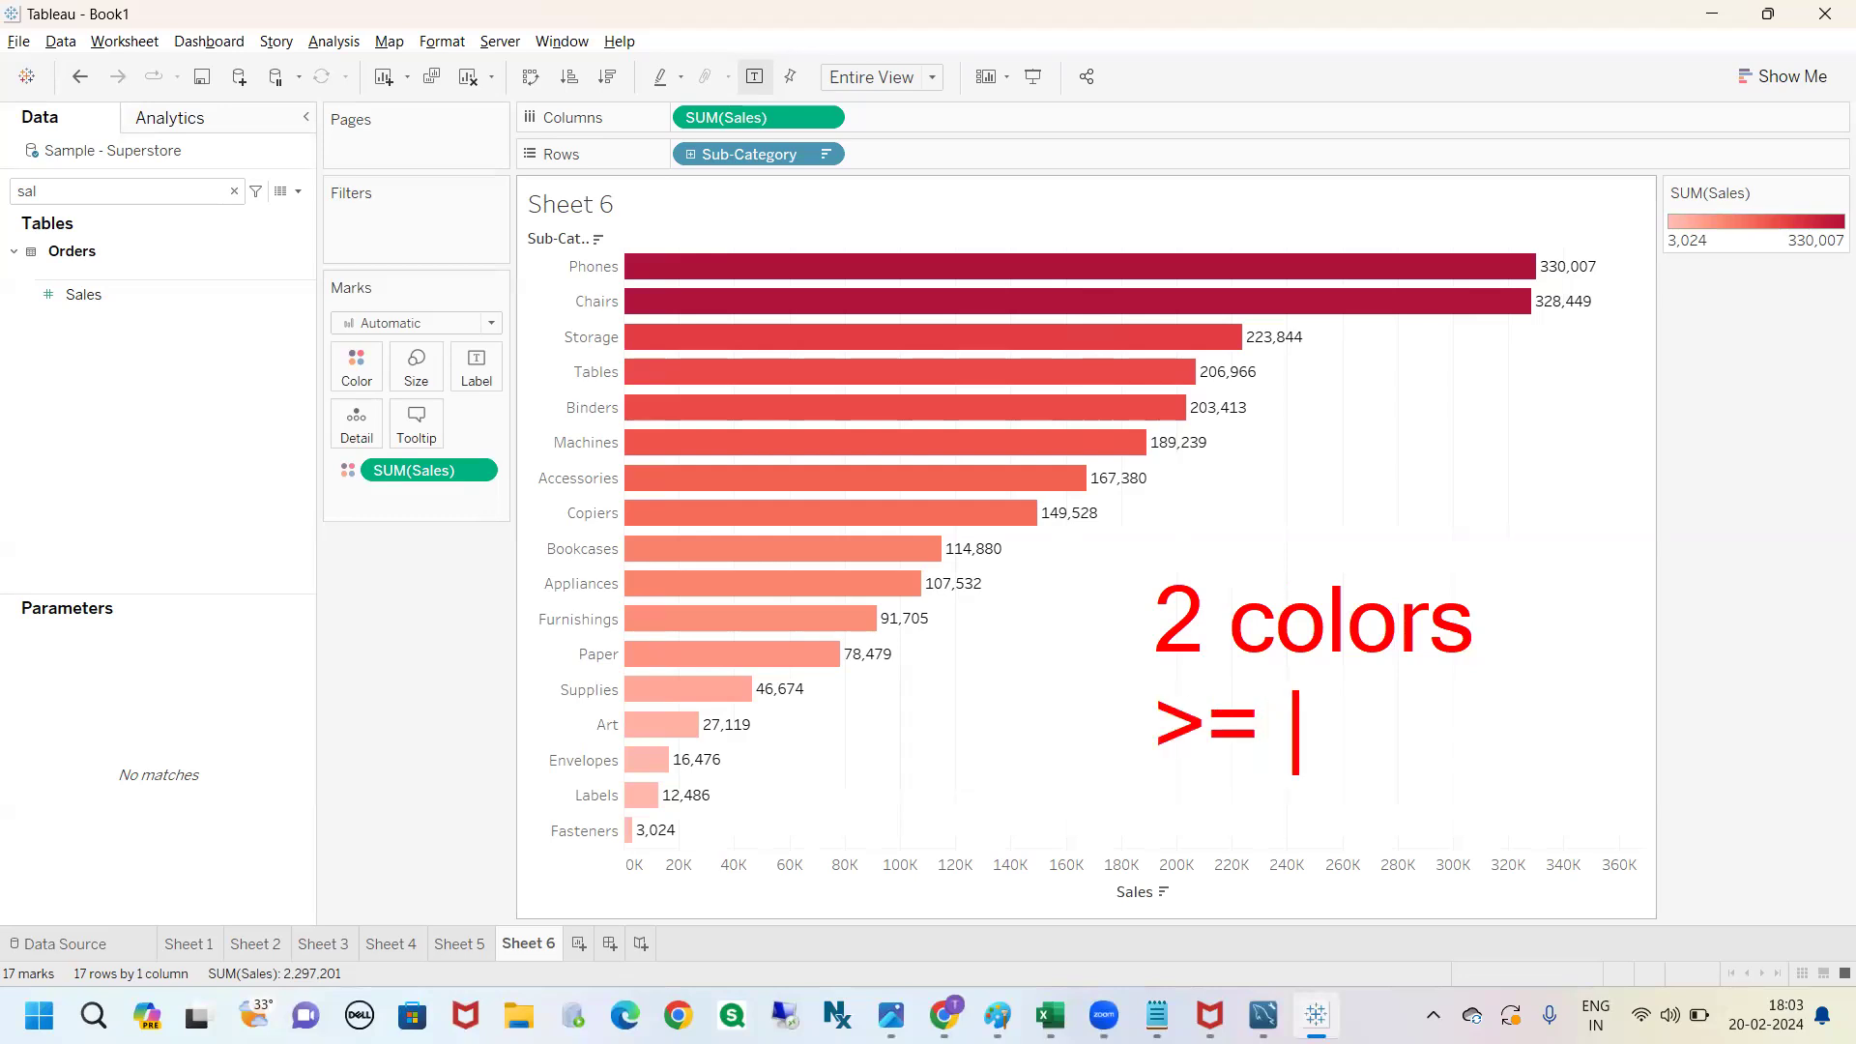
pyautogui.write('2l')
pyautogui.press('BackSpace')
pyautogui.write('L -> ')
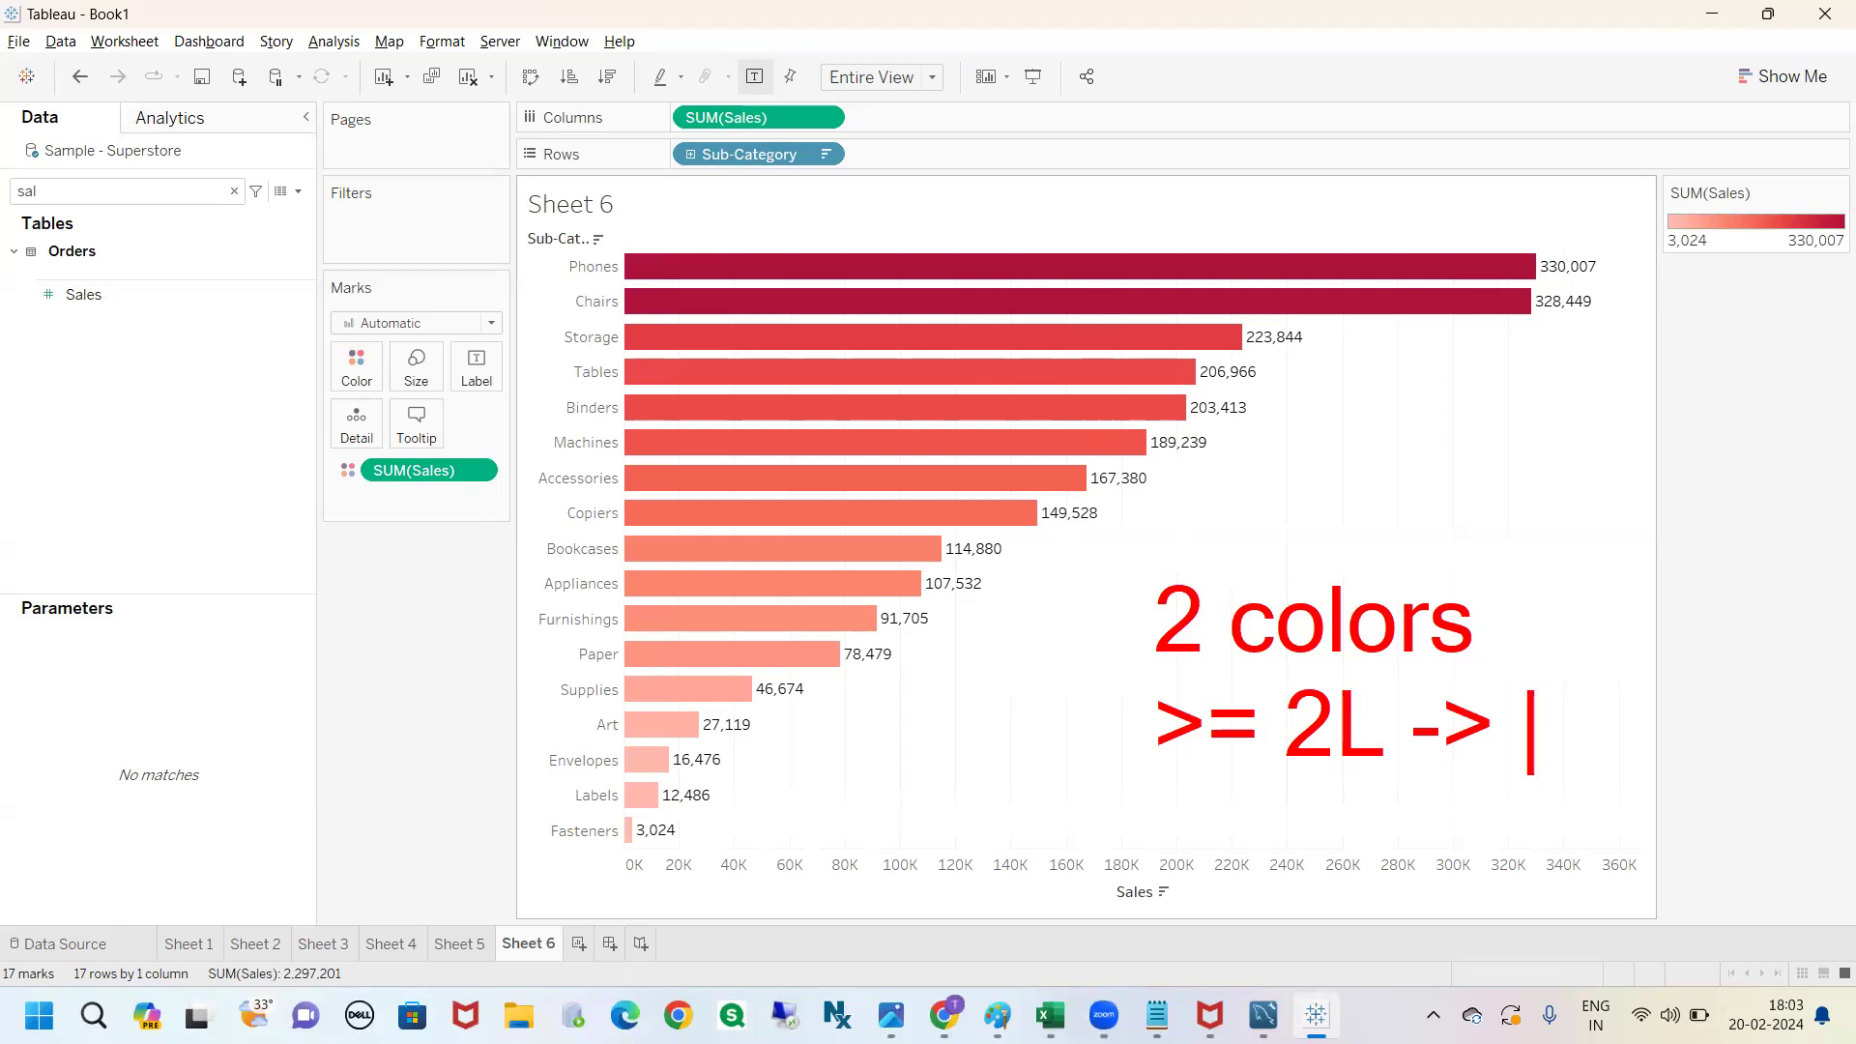
pyautogui.write('Green')
pyautogui.press('Return')
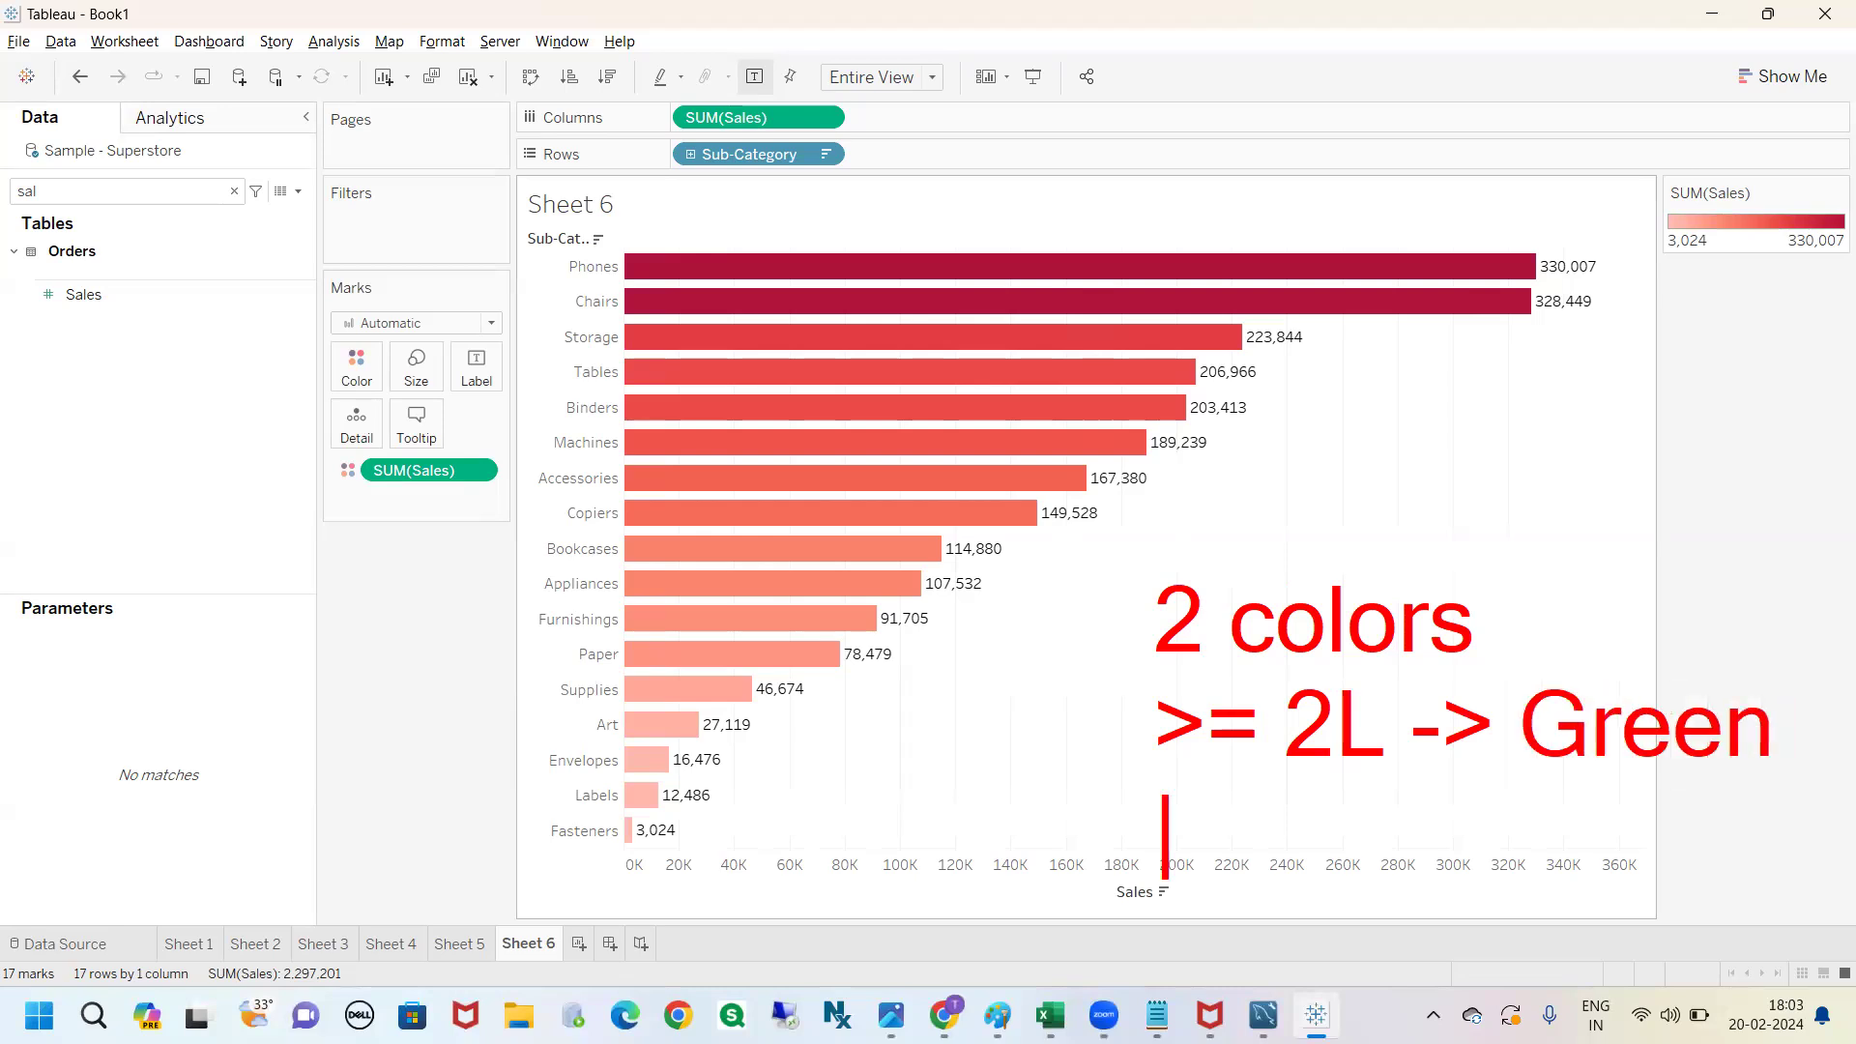
pyautogui.write('<')
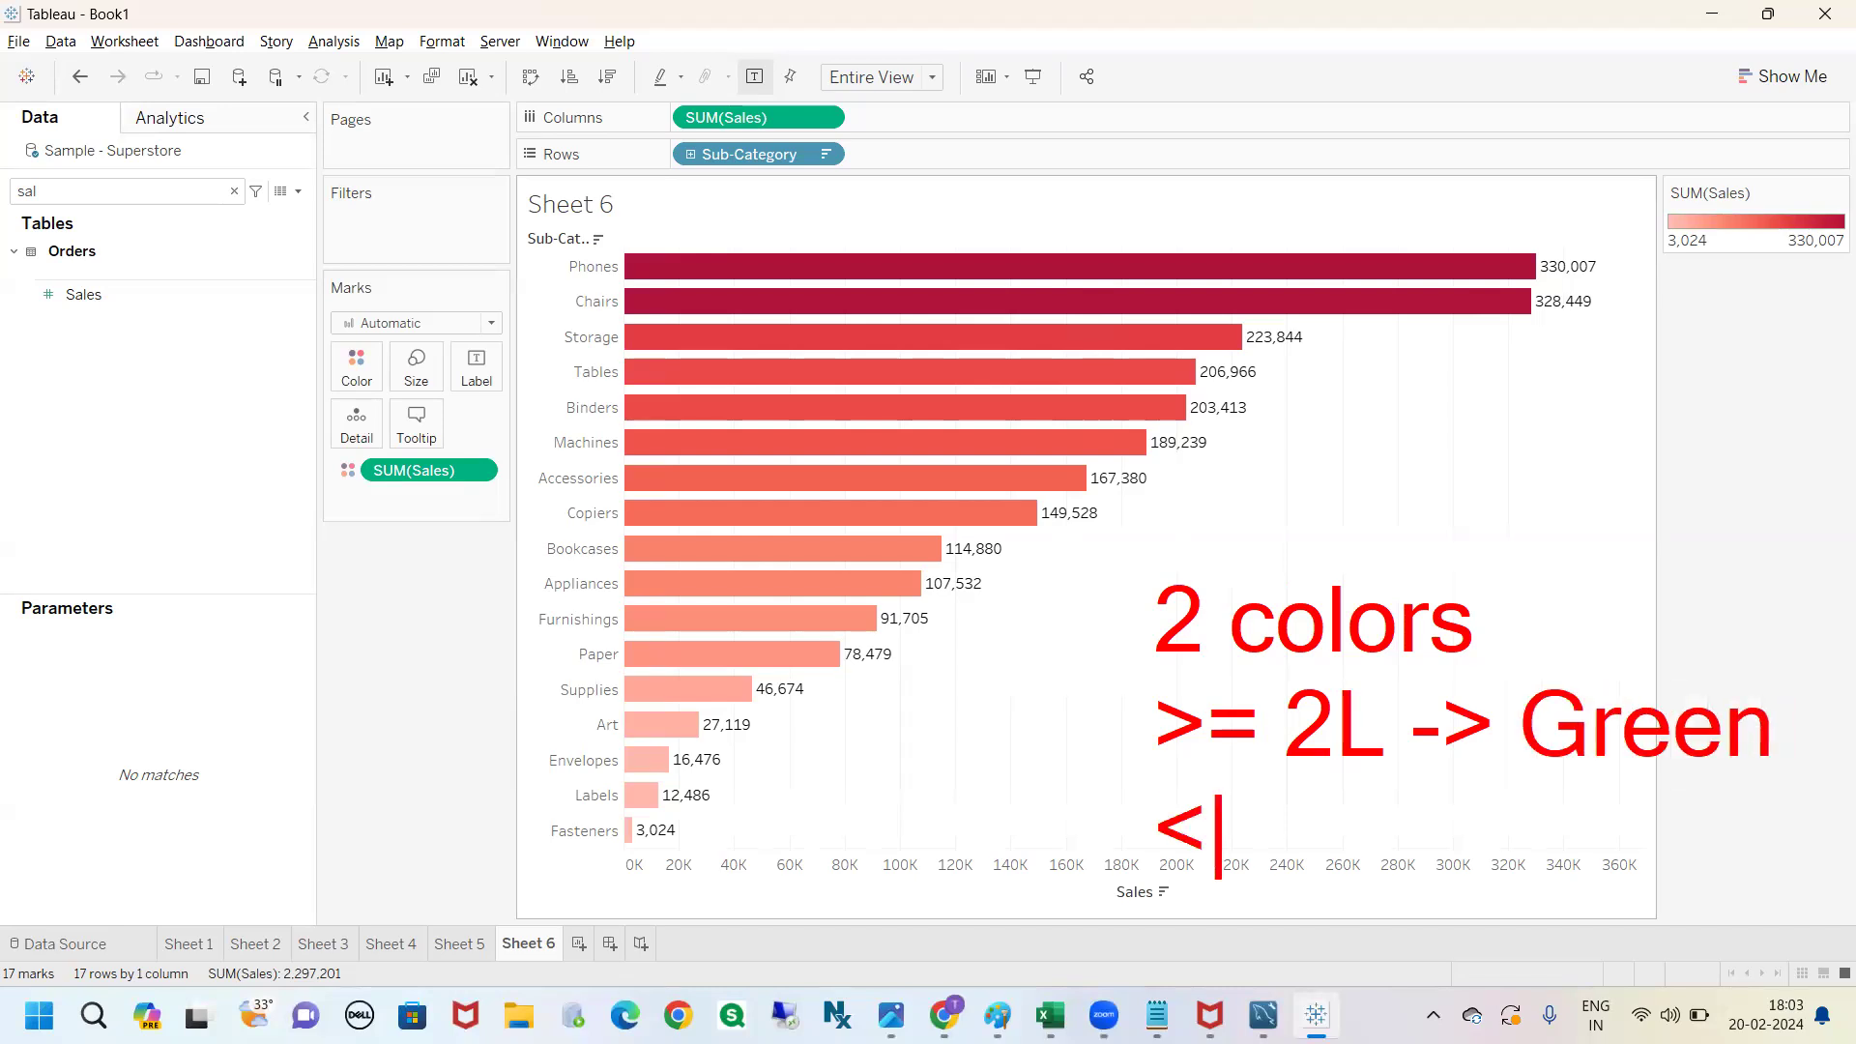
pyautogui.write('2L -> red')
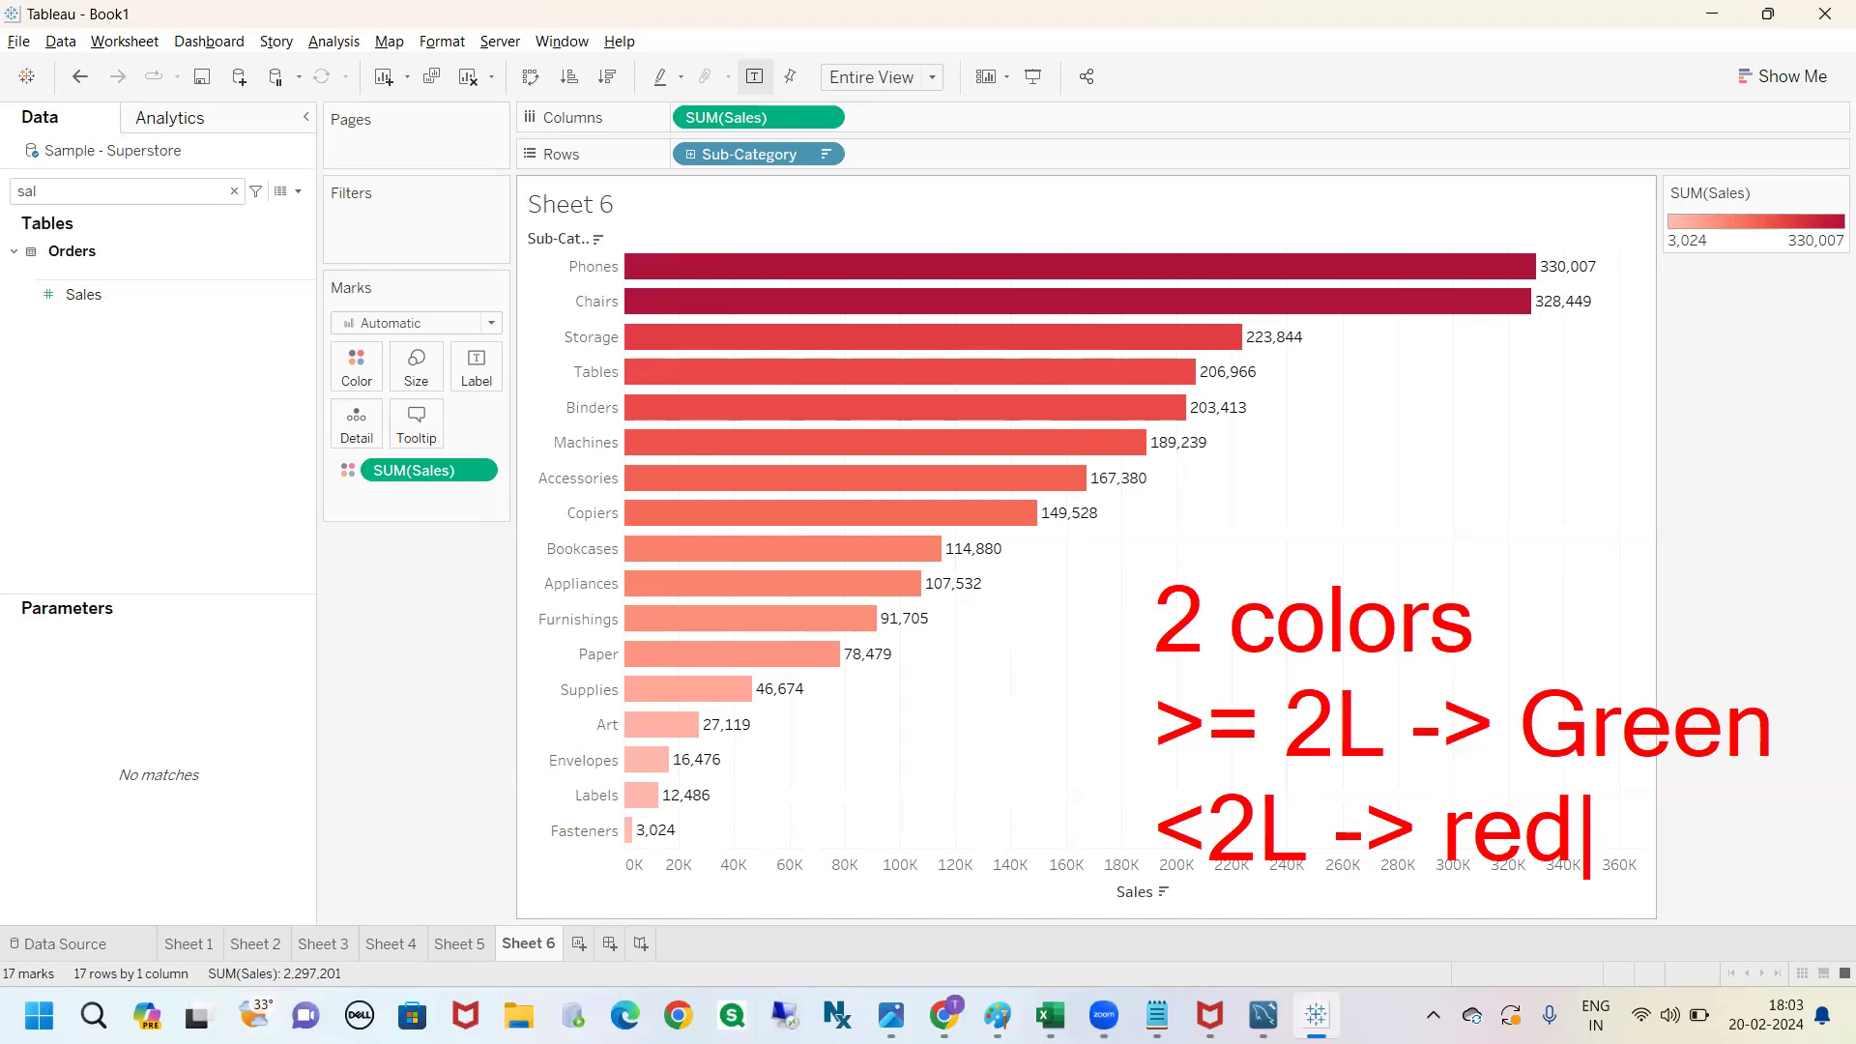
pyautogui.click(1075, 375)
pyautogui.click(1076, 375)
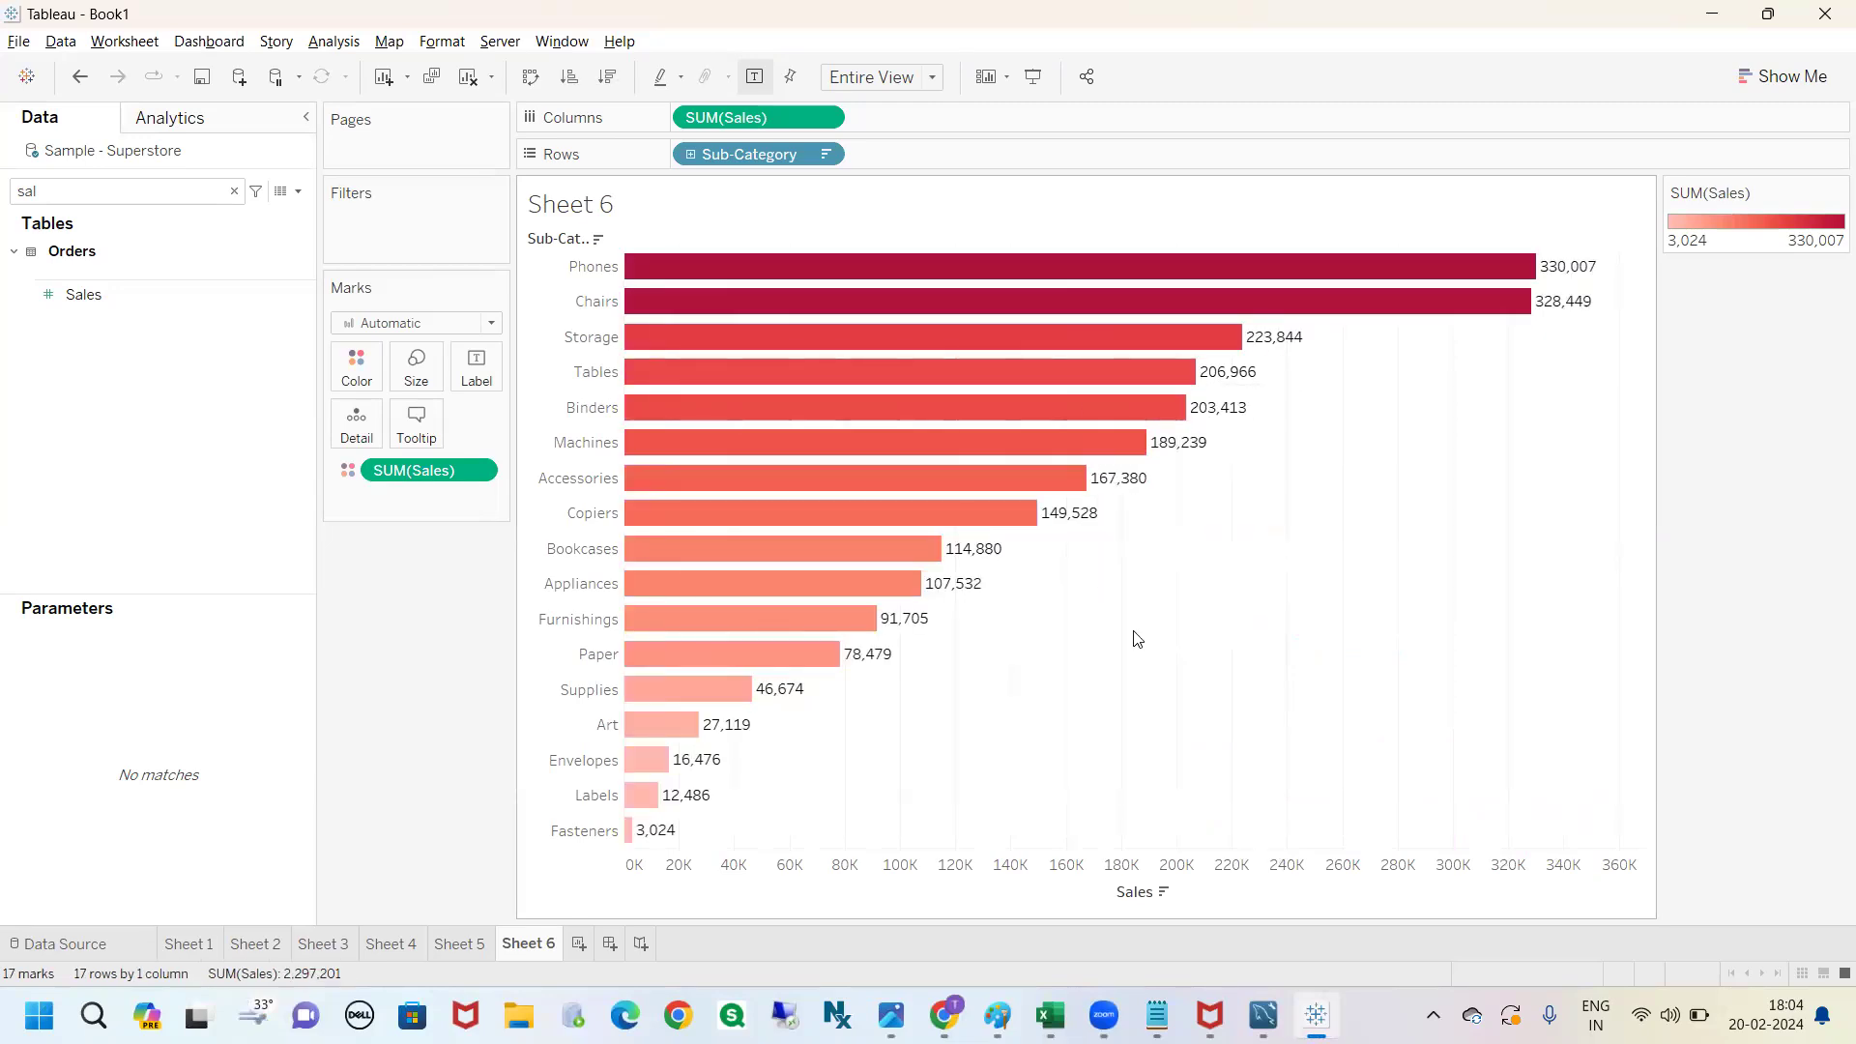
pyautogui.hotkey('ctrl', '2')
pyautogui.moveTo(1146, 645); pyautogui.dragTo(1147, 729)
pyautogui.write('options')
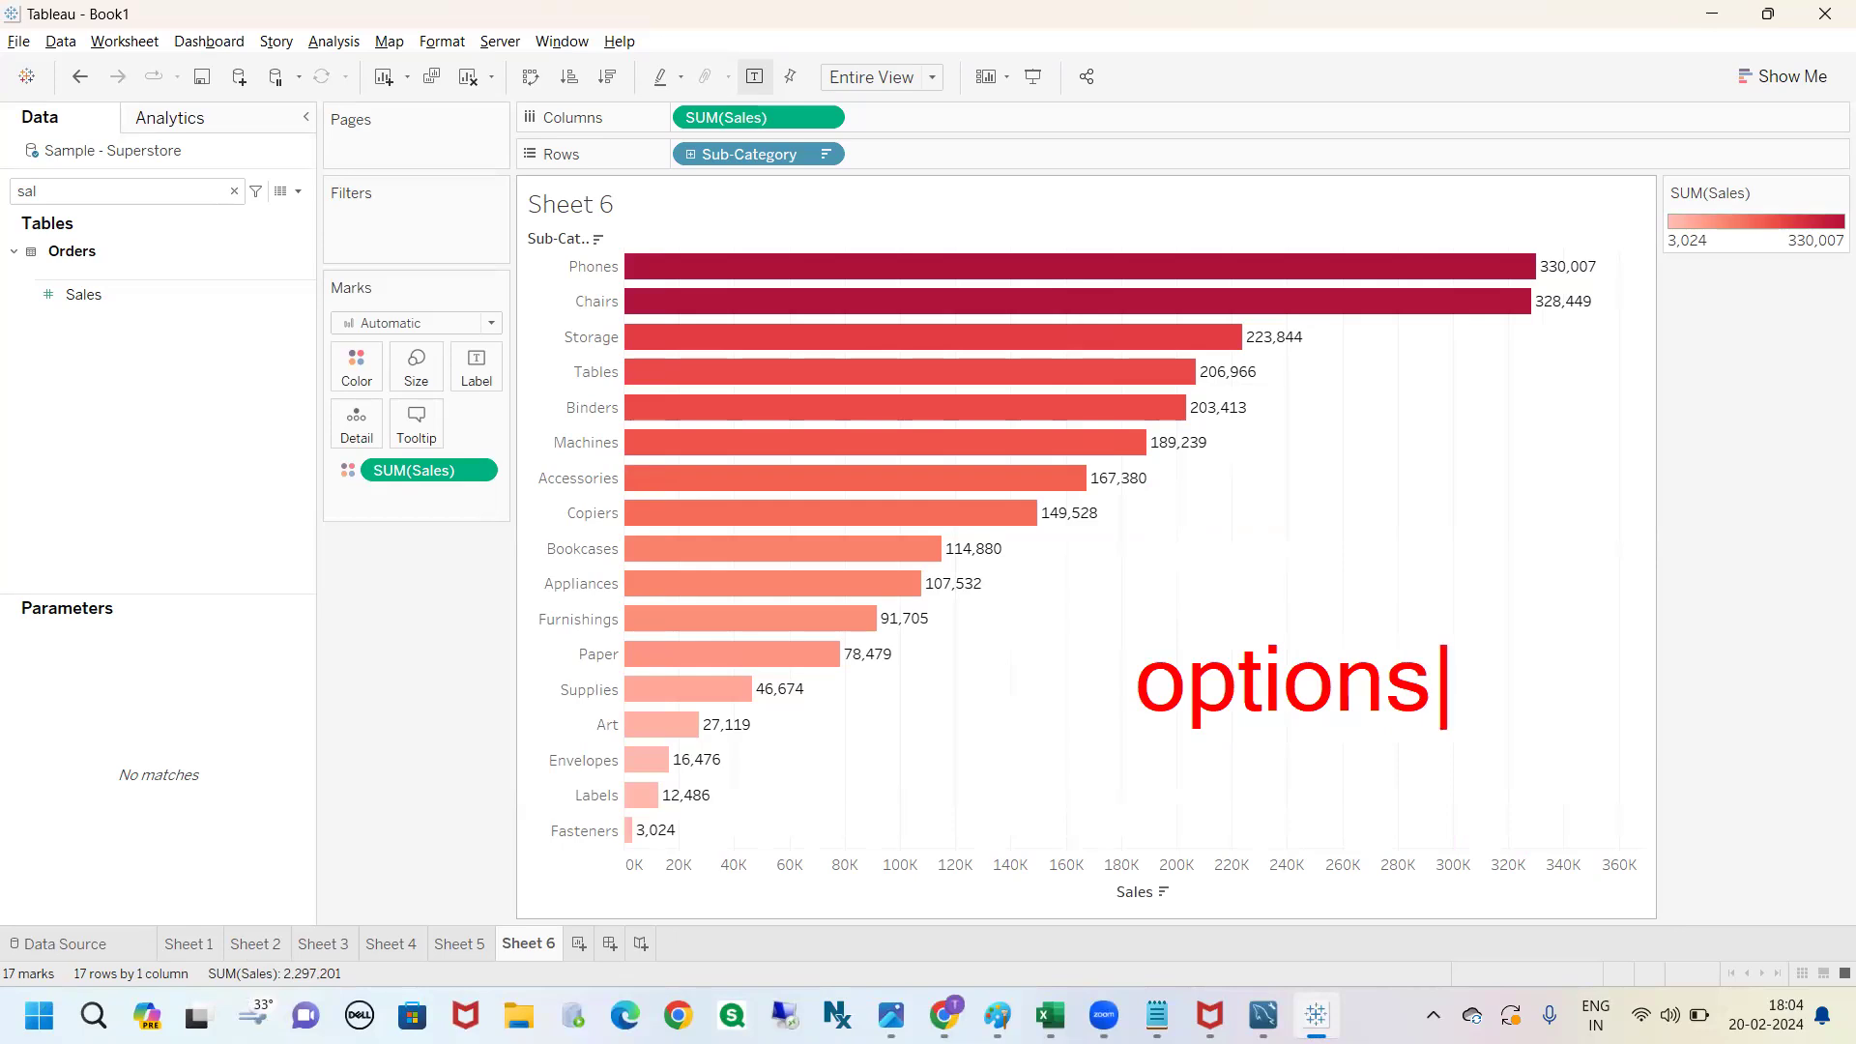
pyautogui.press('Return')
pyautogui.write('Calcul')
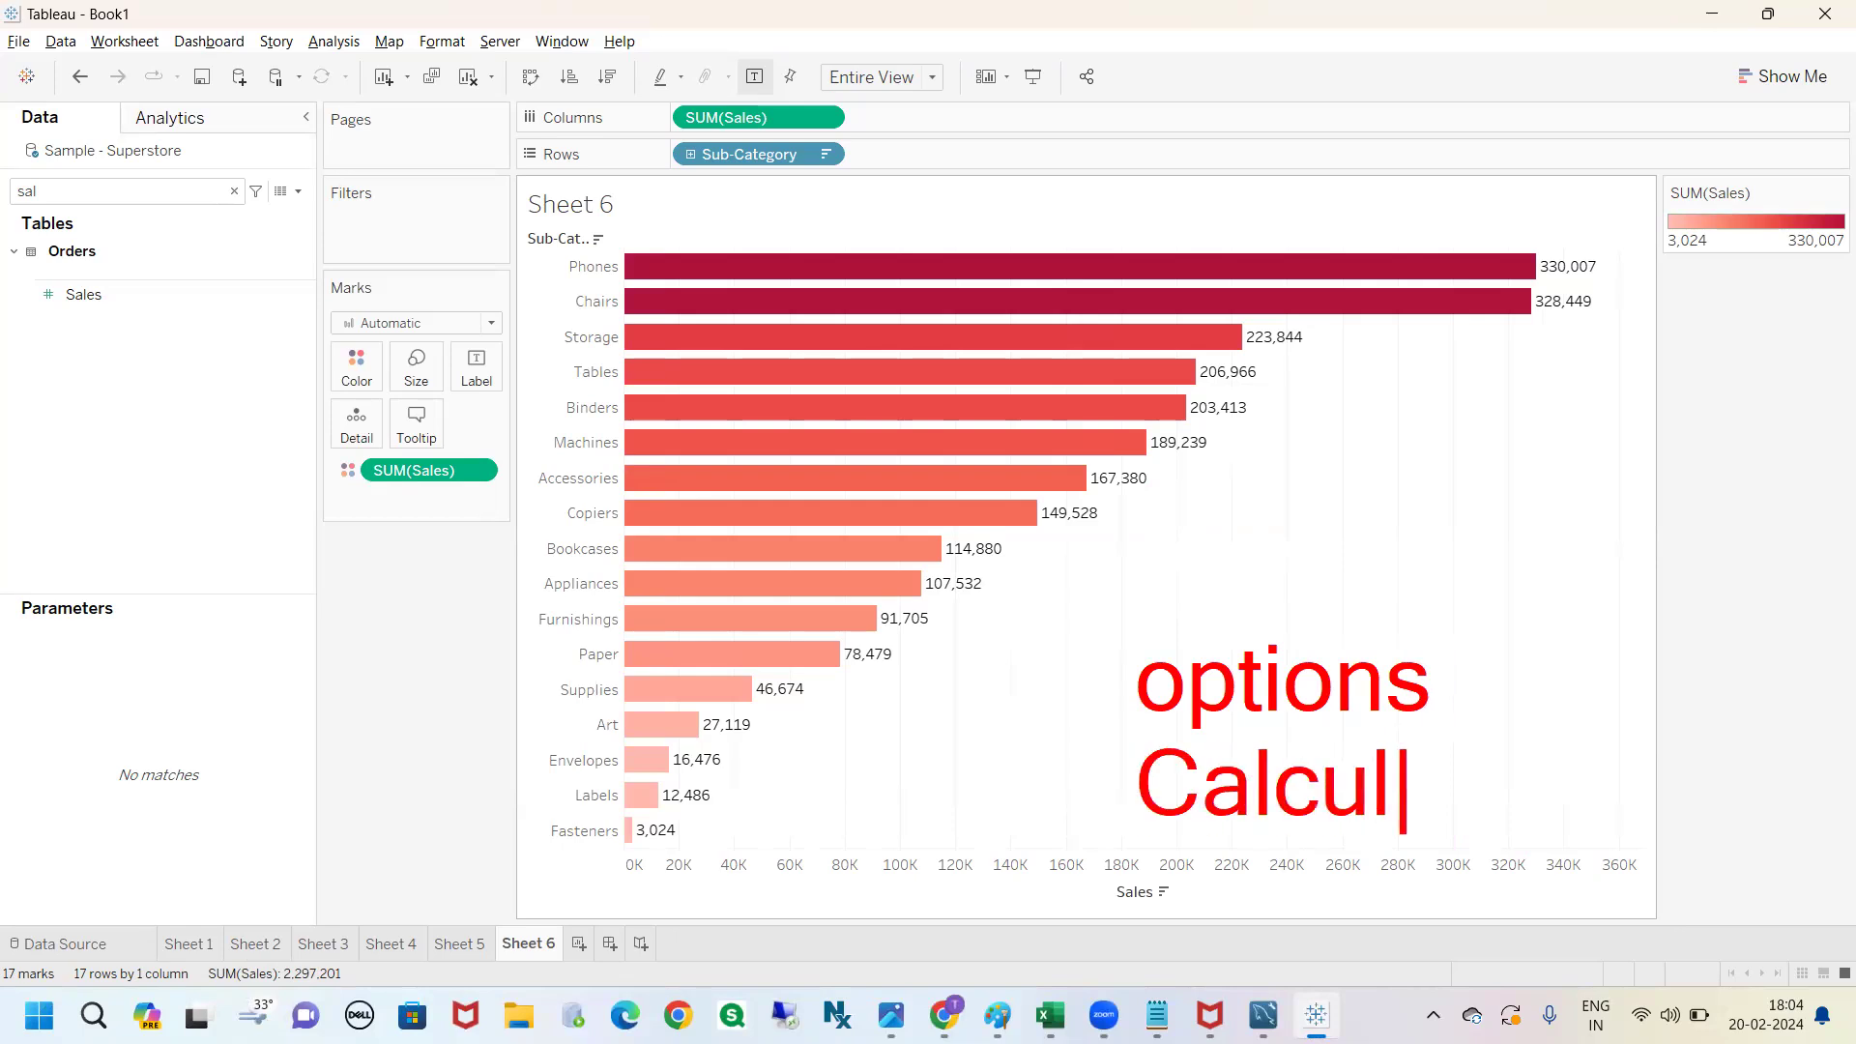
pyautogui.write('ation fileds')
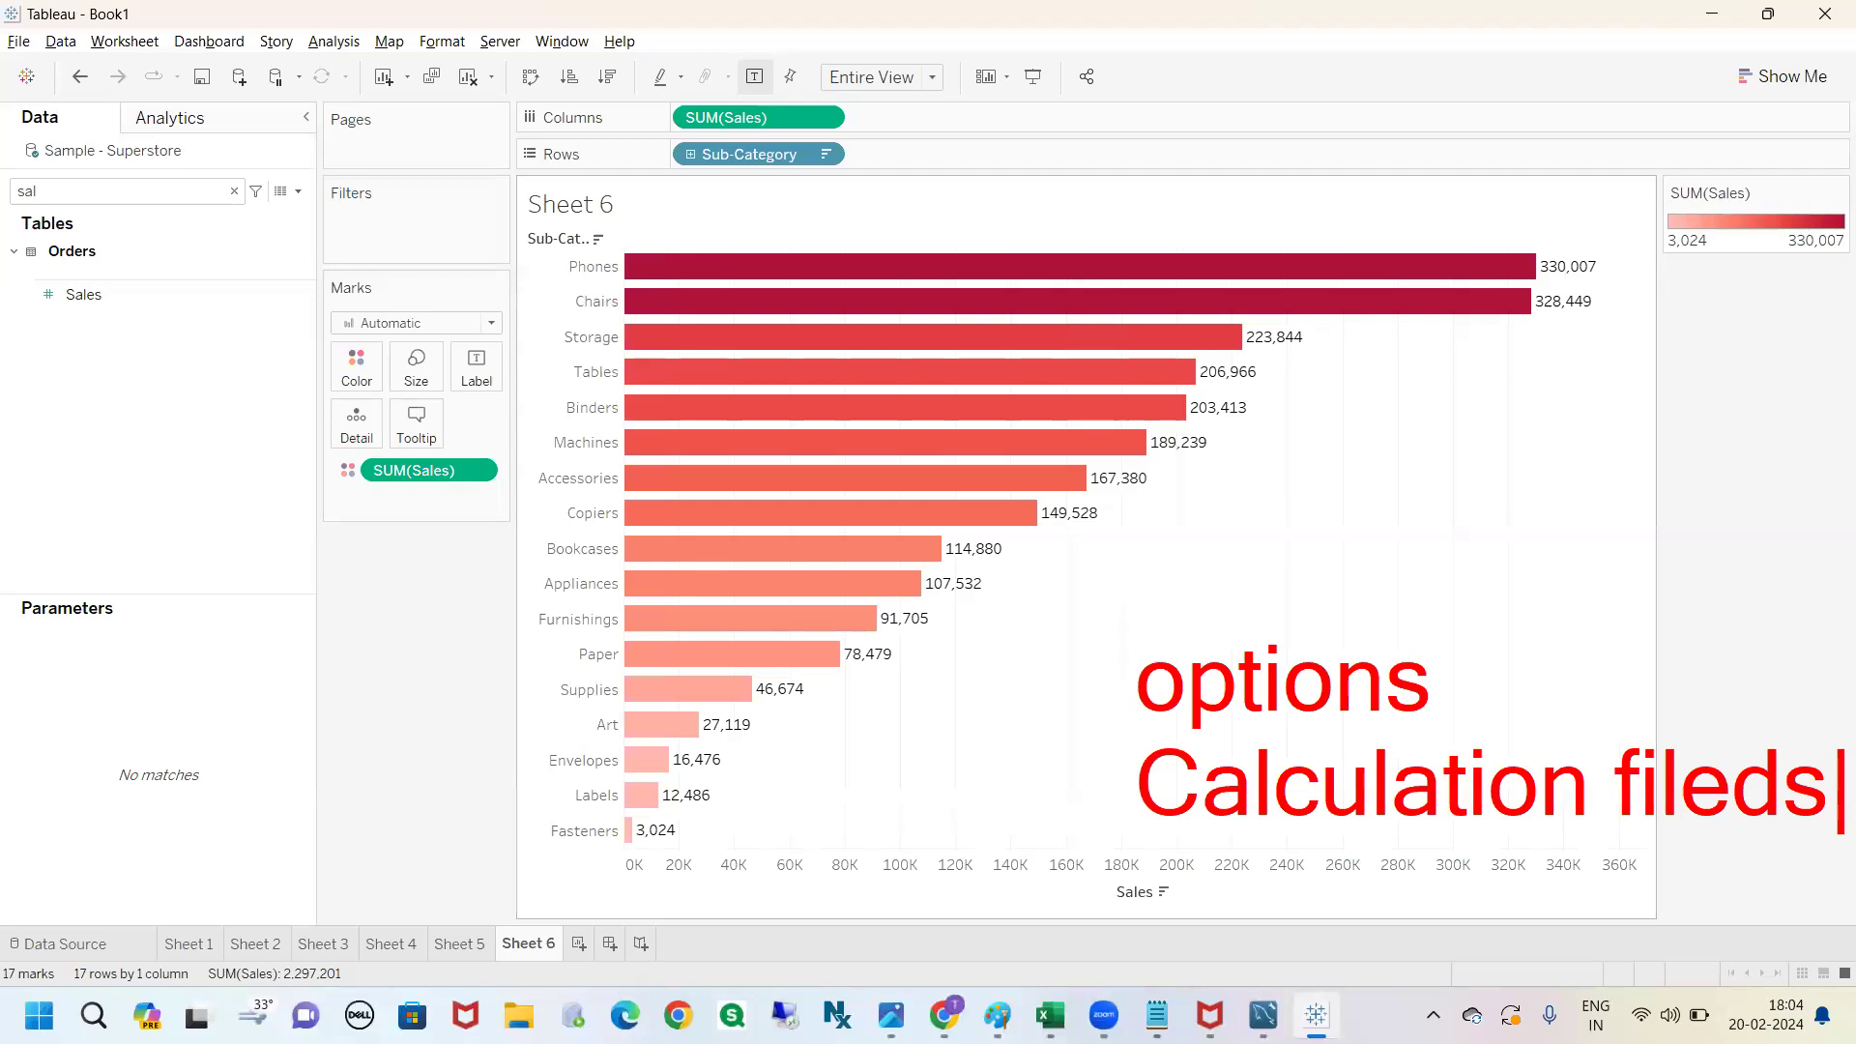
pyautogui.press('Escape')
pyautogui.press('Escape')
pyautogui.click(920, 503)
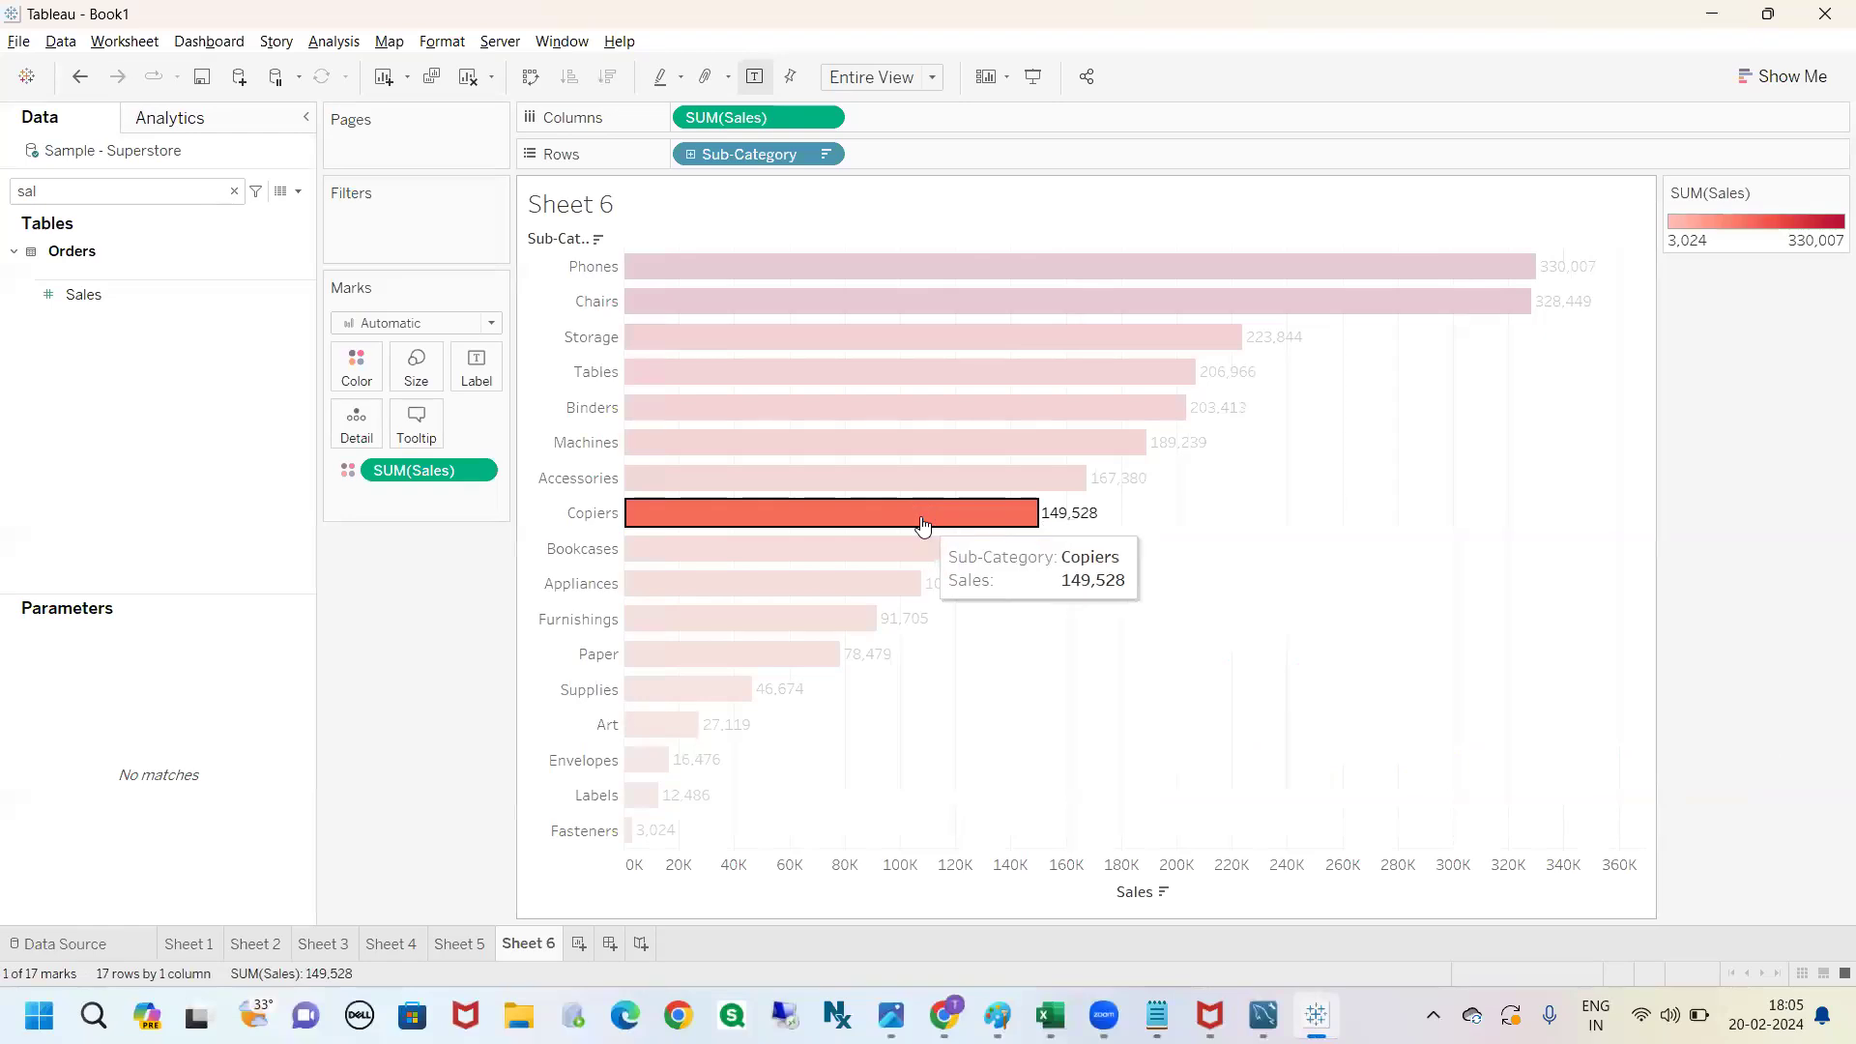
pyautogui.click(919, 518)
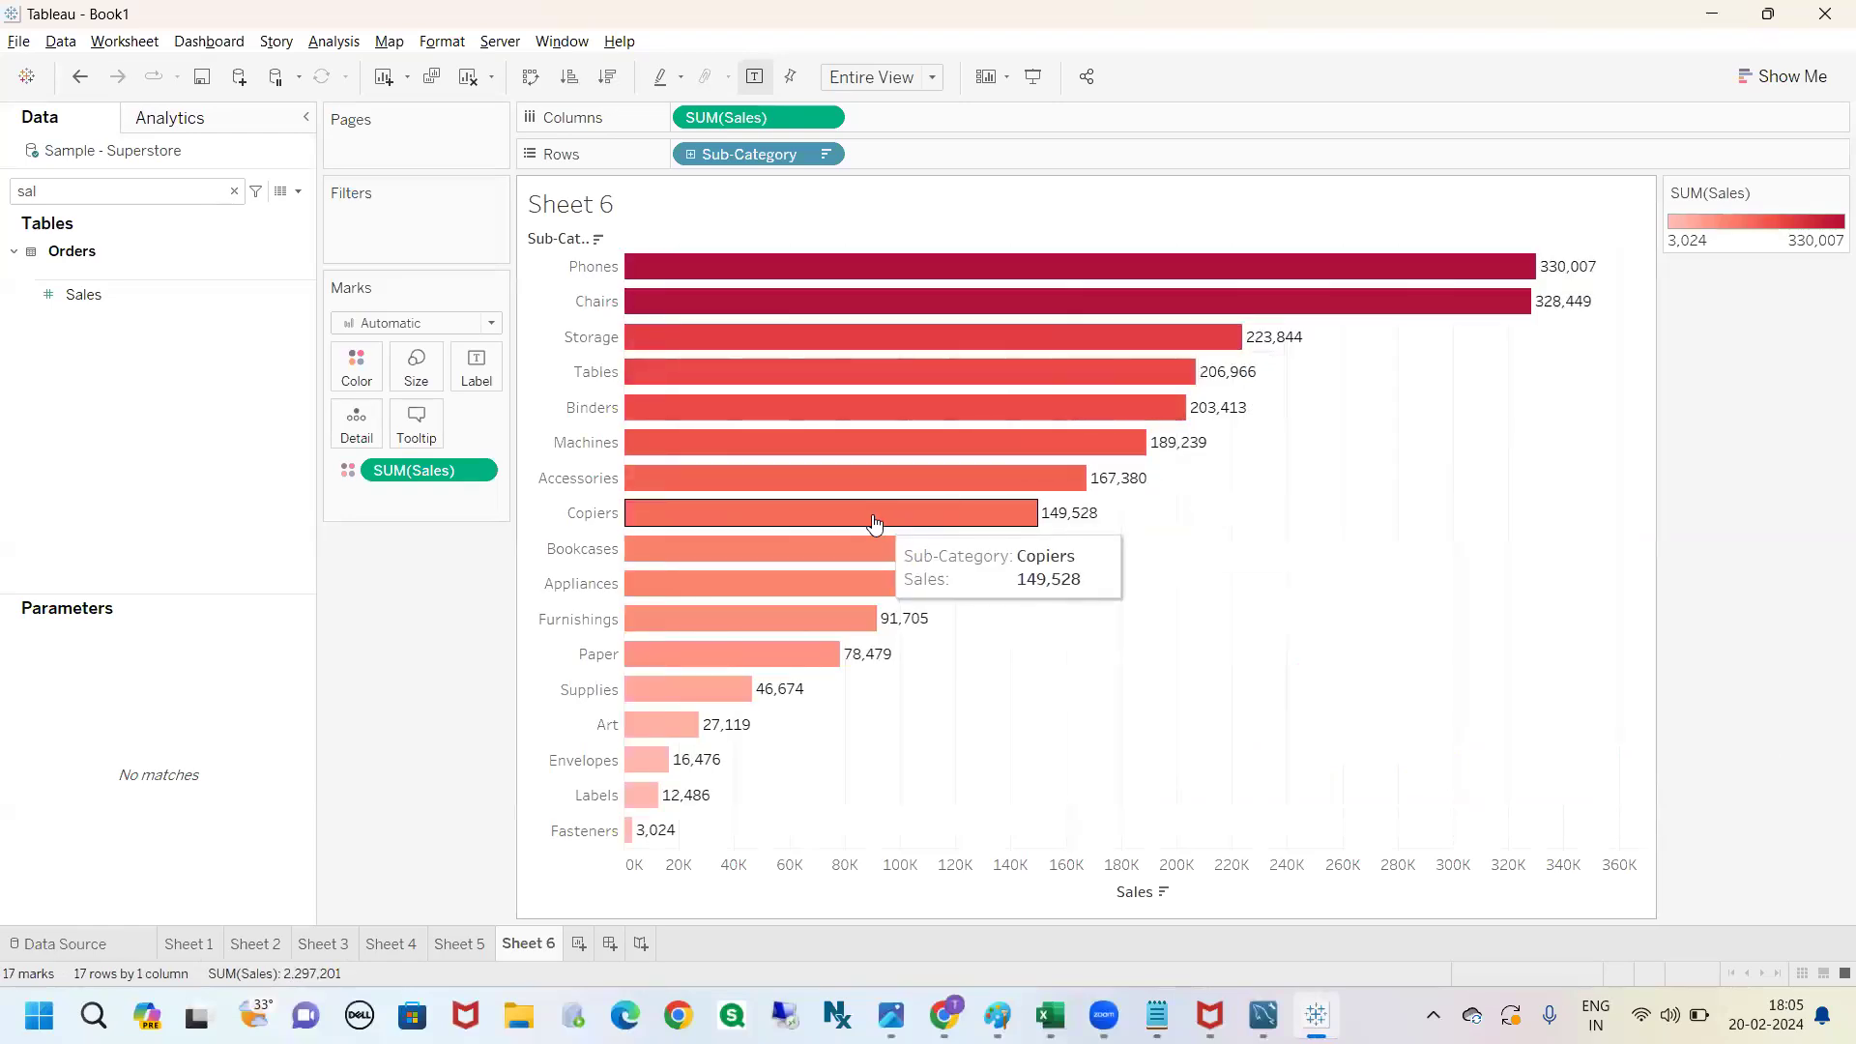
# Add the lines "sum(sales)>= 2L green" and "< 2L -> red" below the sheet name in the Sheet 6 title.
pyautogui.doubleClick(624, 213)
pyautogui.click(886, 415)
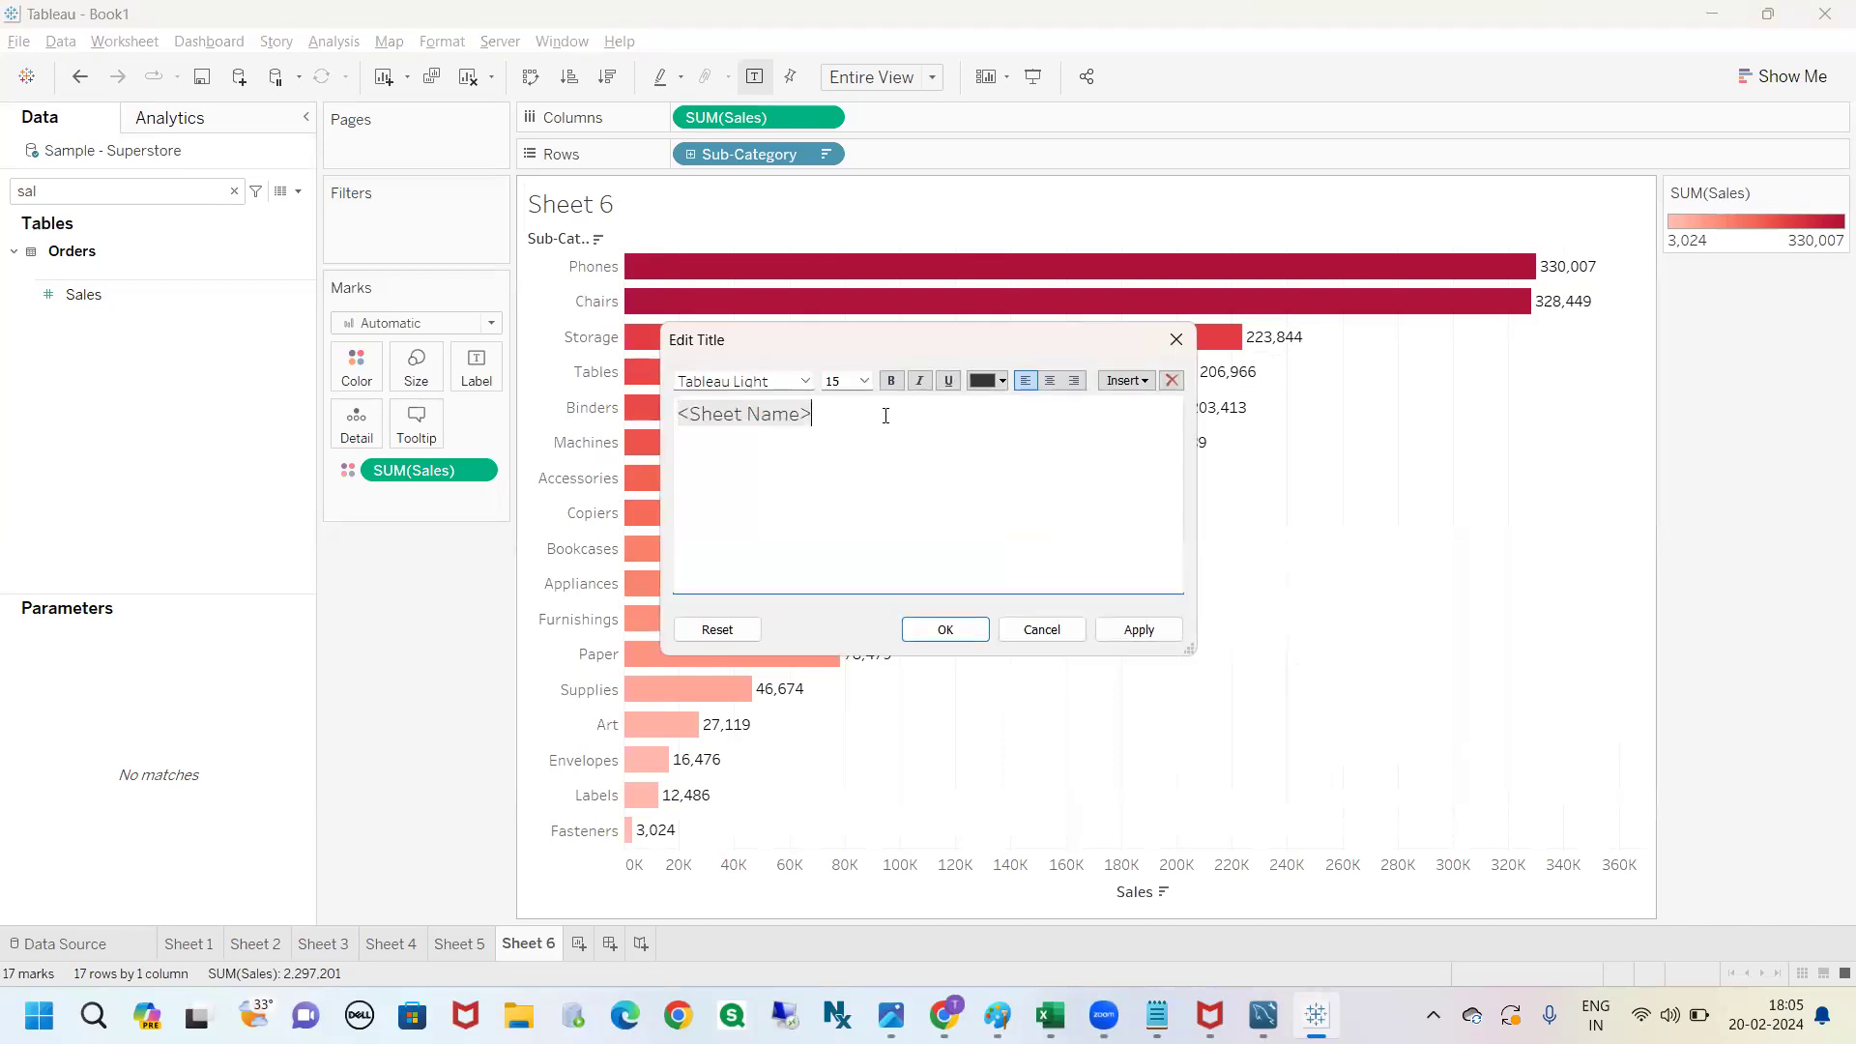
pyautogui.write('>= 2L')
pyautogui.click(886, 416)
pyautogui.write('sum()')
pyautogui.press('Left')
pyautogui.write('sales')
pyautogui.click(862, 439)
pyautogui.write('re')
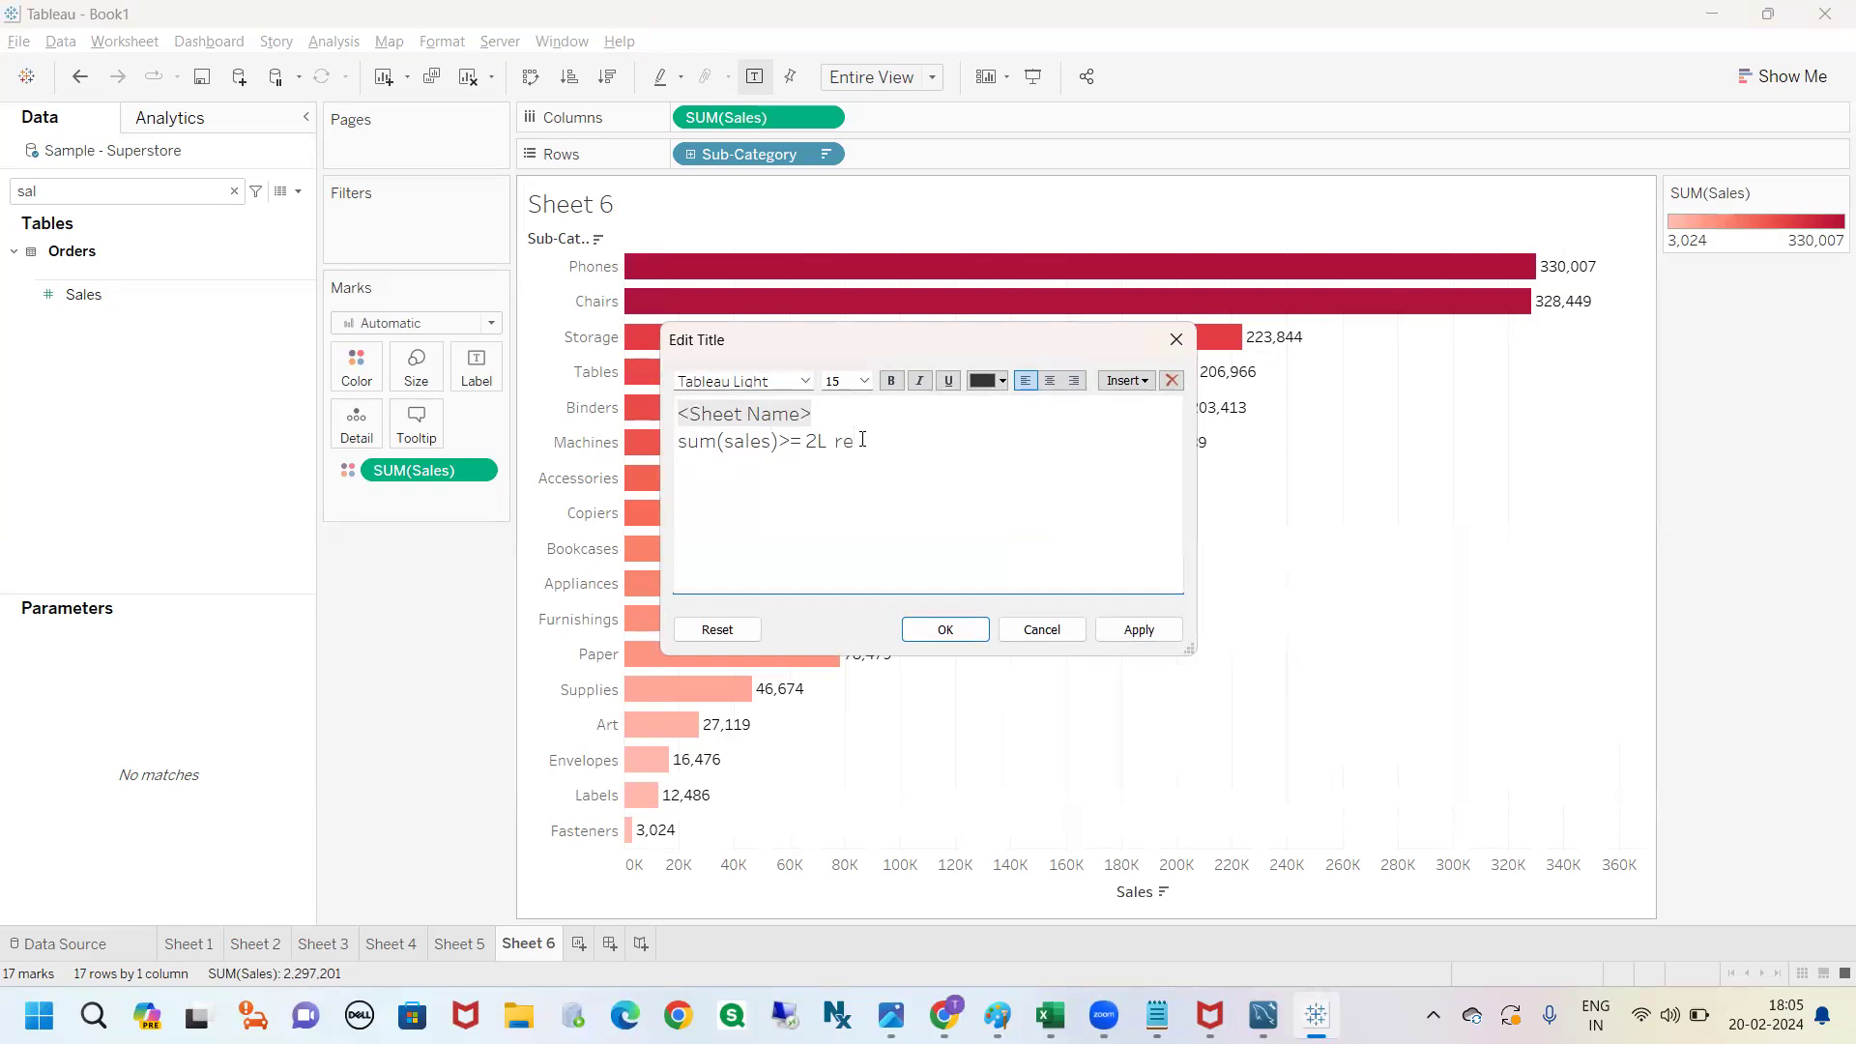
pyautogui.press('BackSpace')
pyautogui.write('green ')
pyautogui.write('<=')
pyautogui.press('BackSpace')
pyautogui.write('2L -> red')
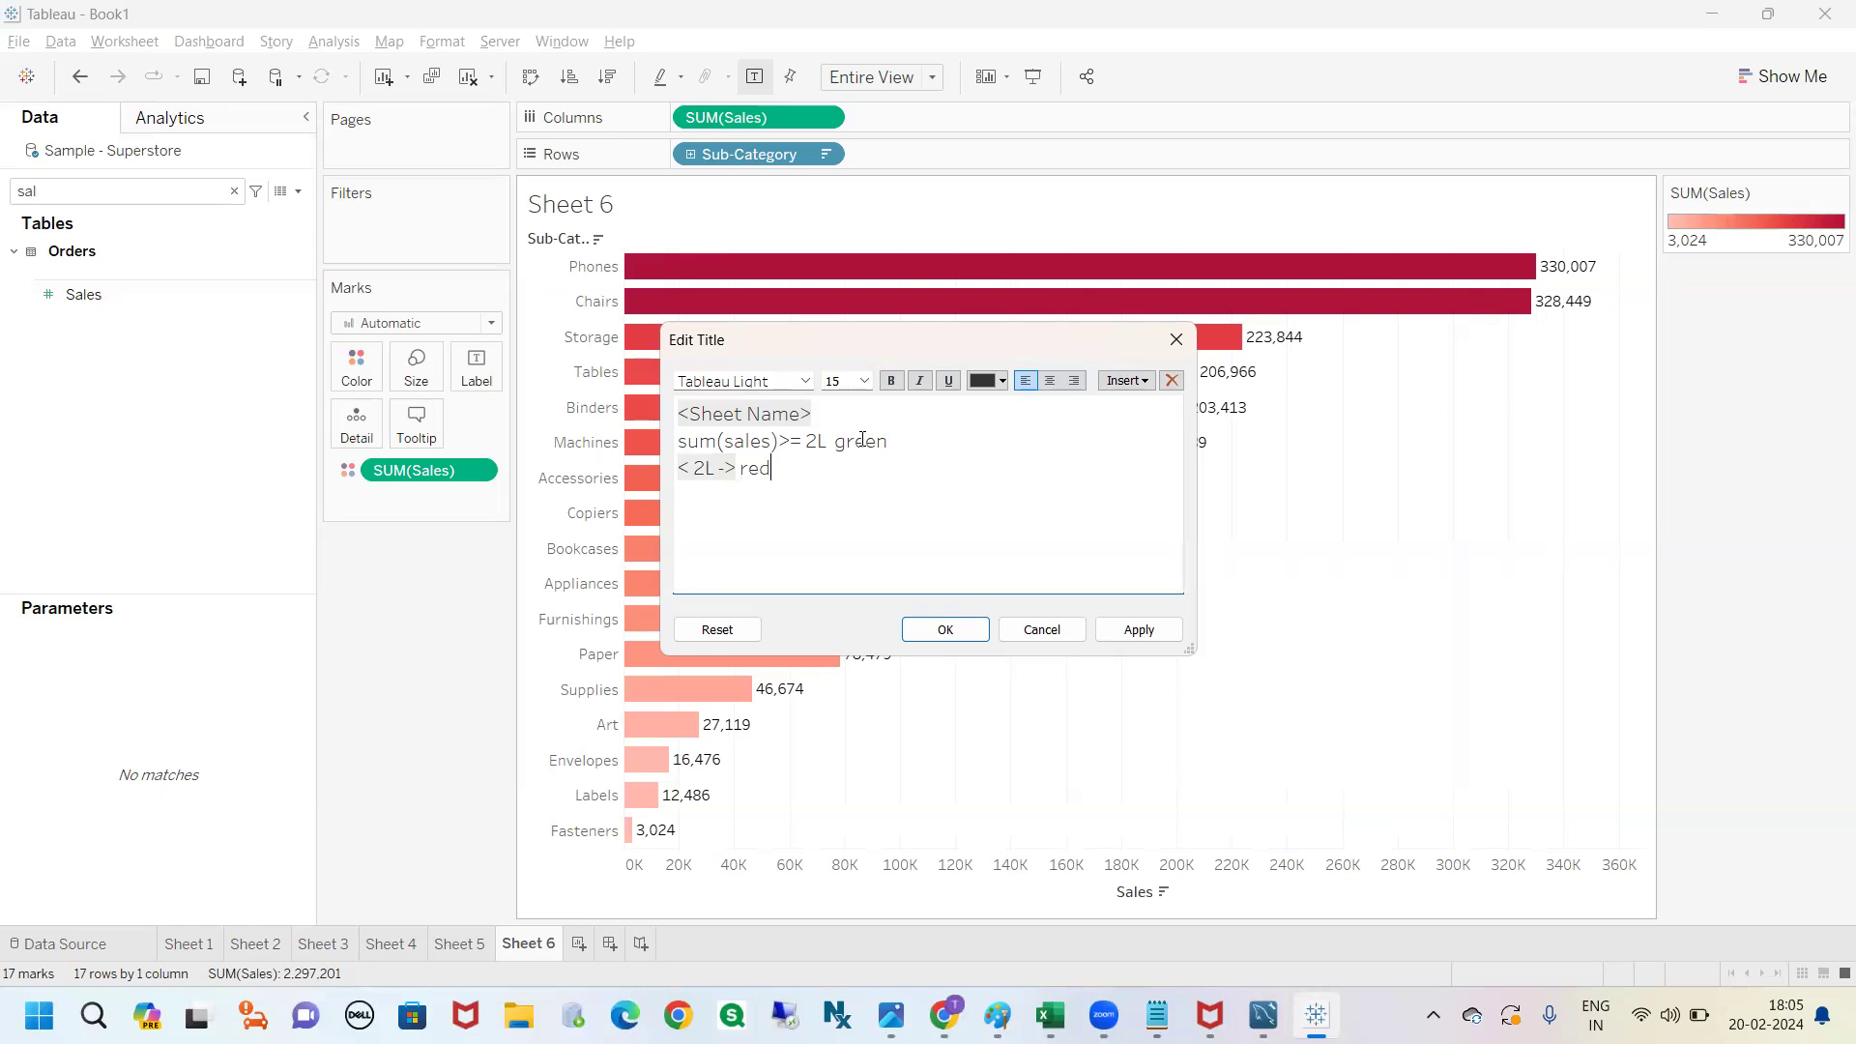
# Make the two added rule lines in the Sheet 6 title bold and green, and apply the title.
pyautogui.moveTo(764, 470); pyautogui.dragTo(678, 437)
pyautogui.click(891, 380)
pyautogui.click(996, 381)
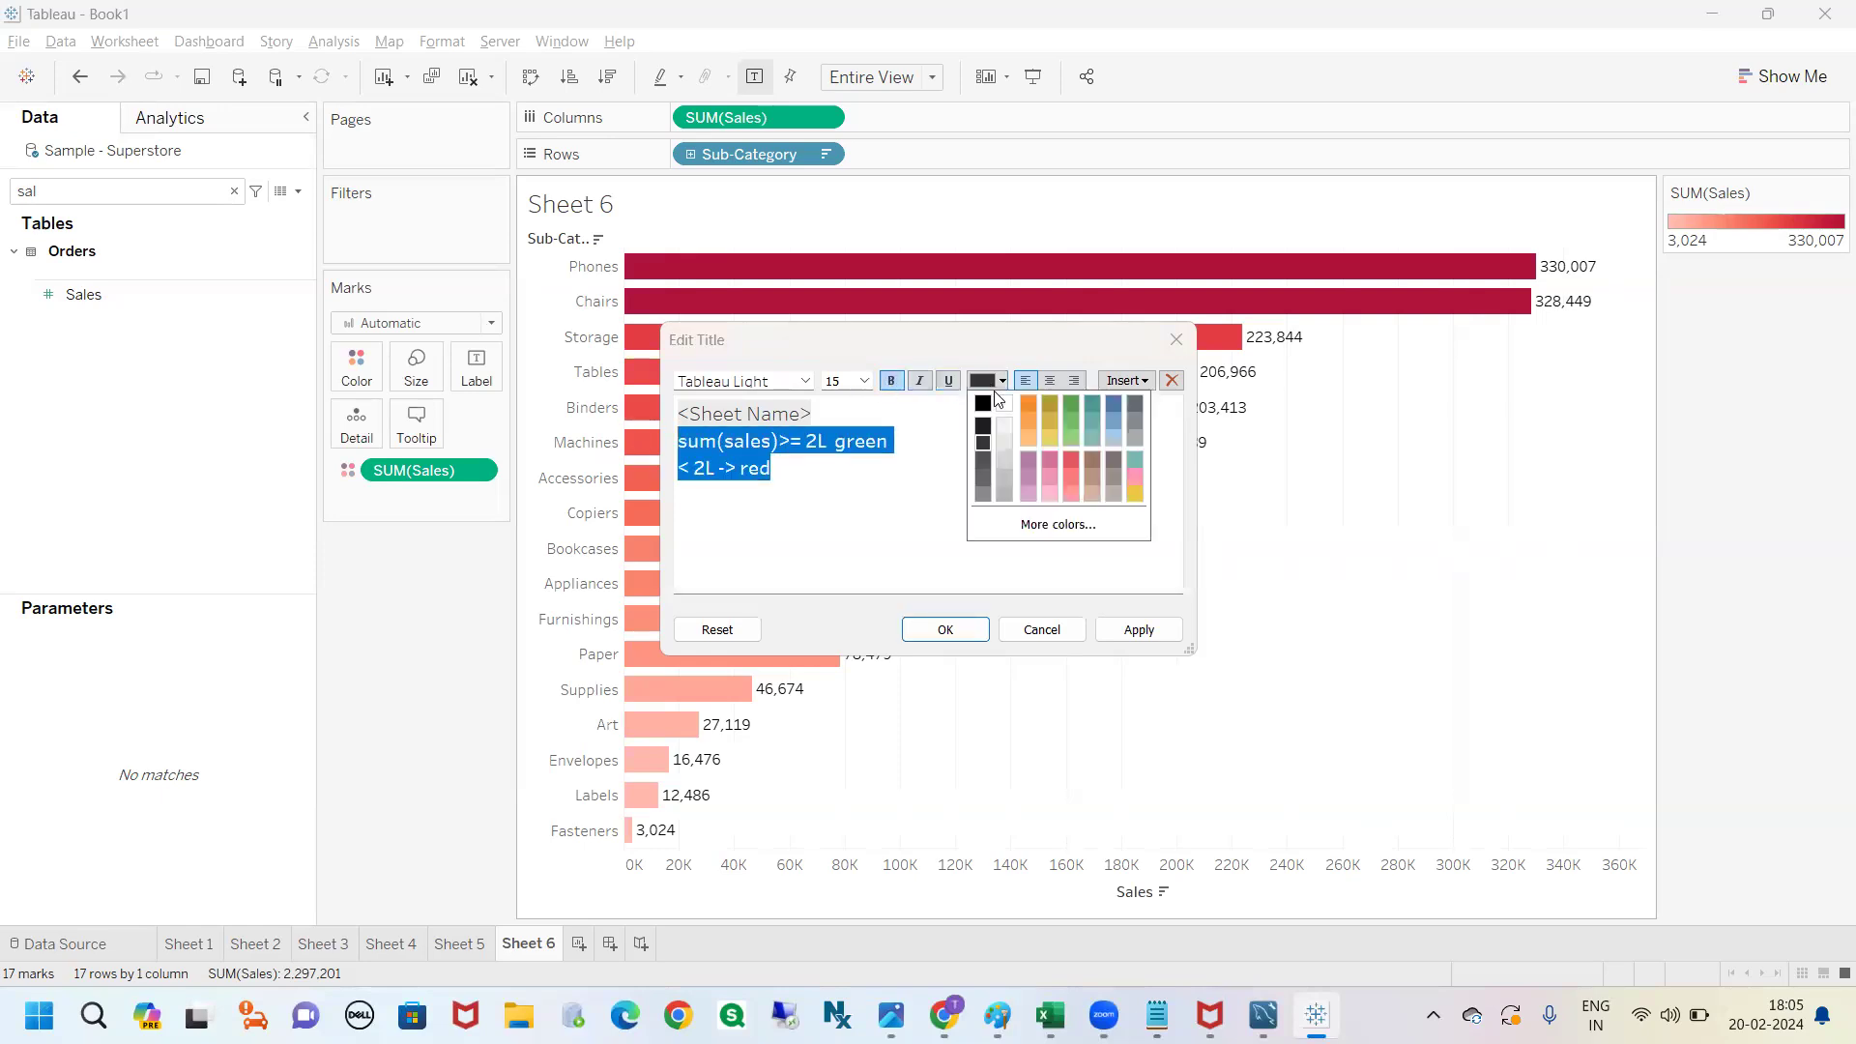
pyautogui.click(1069, 404)
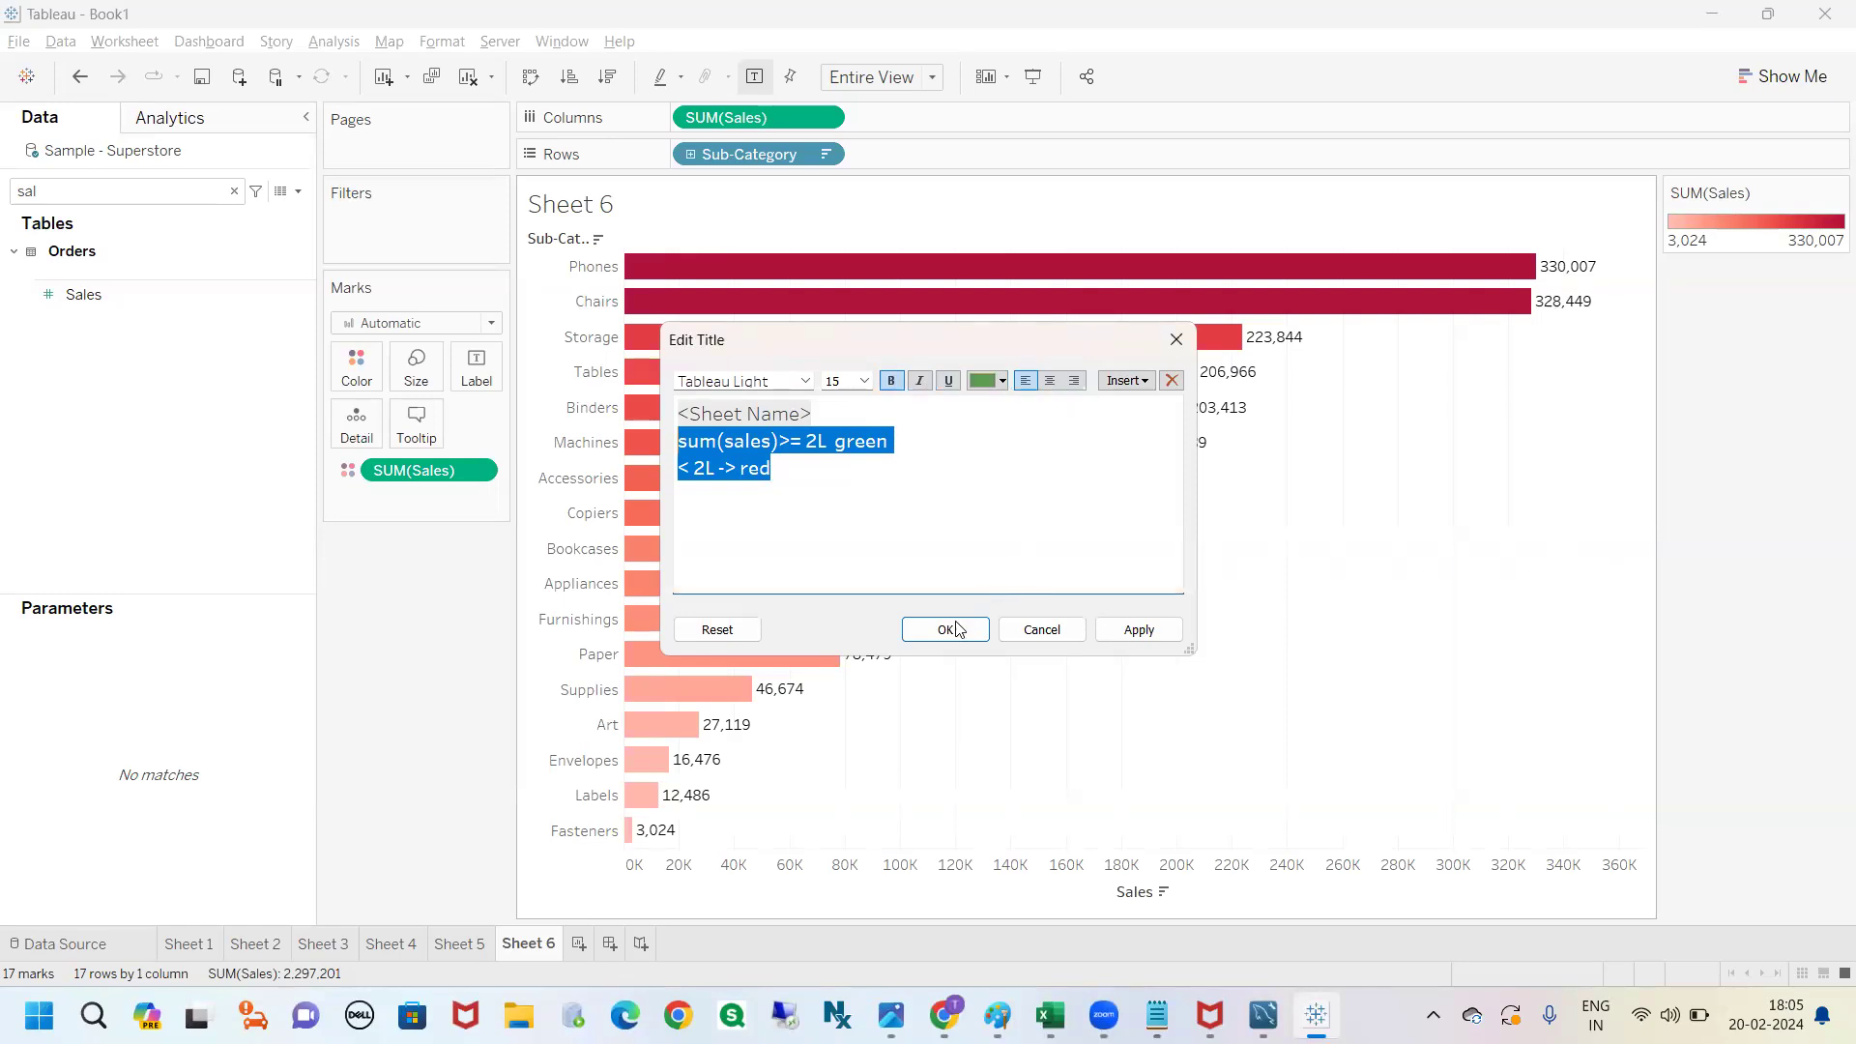
pyautogui.click(946, 629)
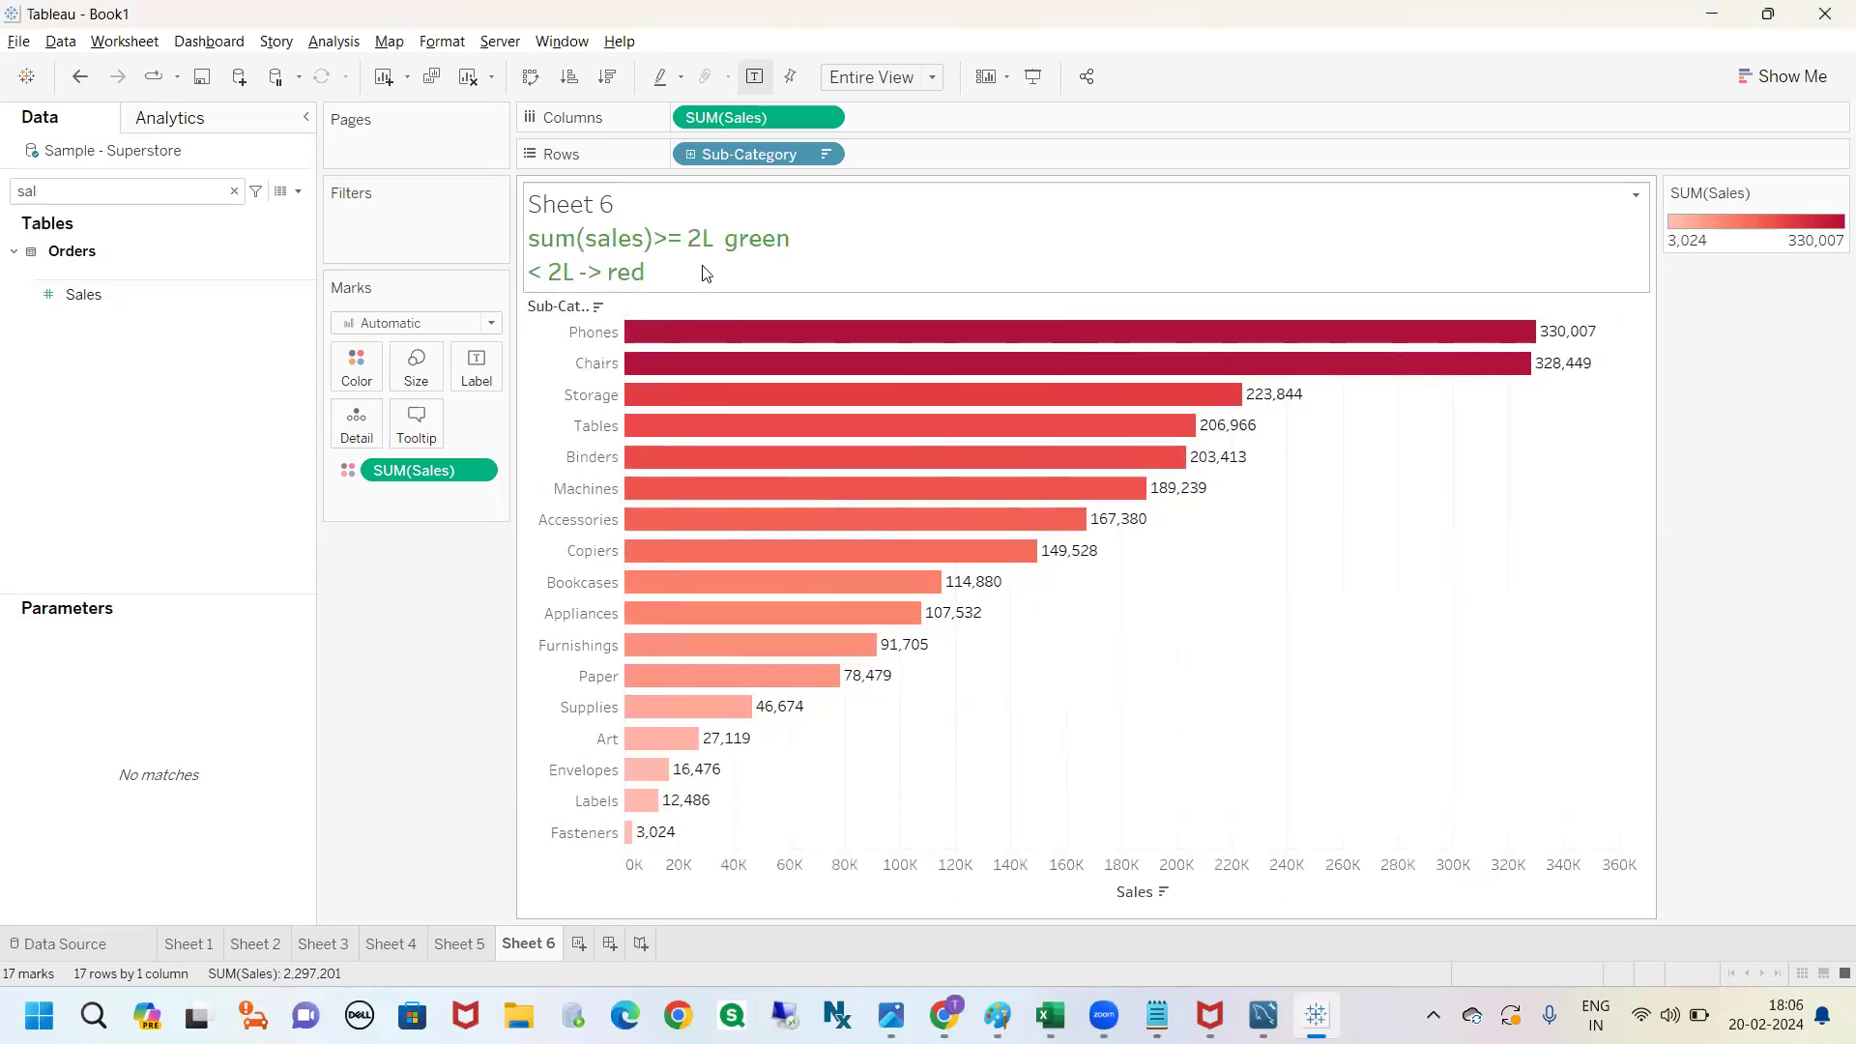
# Recolor the "< 2L -> red" line of the Sheet 6 title red.
pyautogui.doubleClick(757, 242)
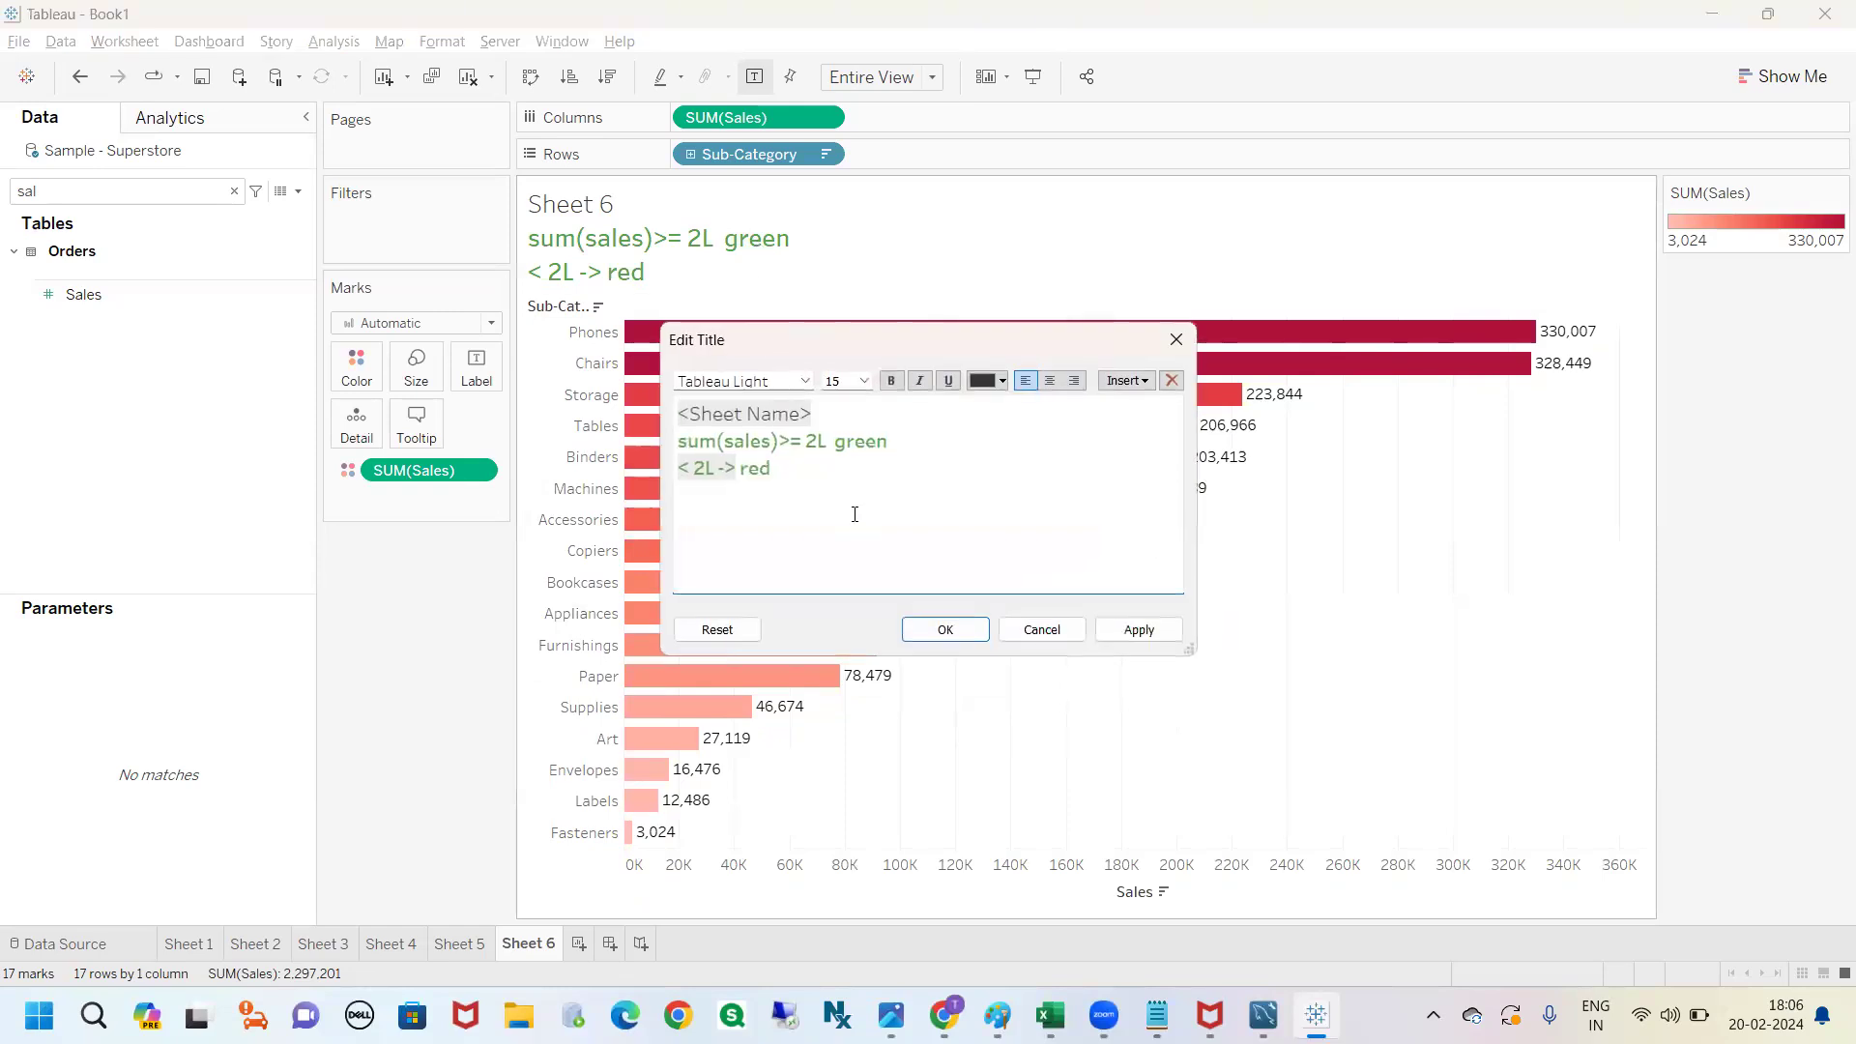
pyautogui.moveTo(787, 468); pyautogui.dragTo(644, 462)
pyautogui.click(1001, 380)
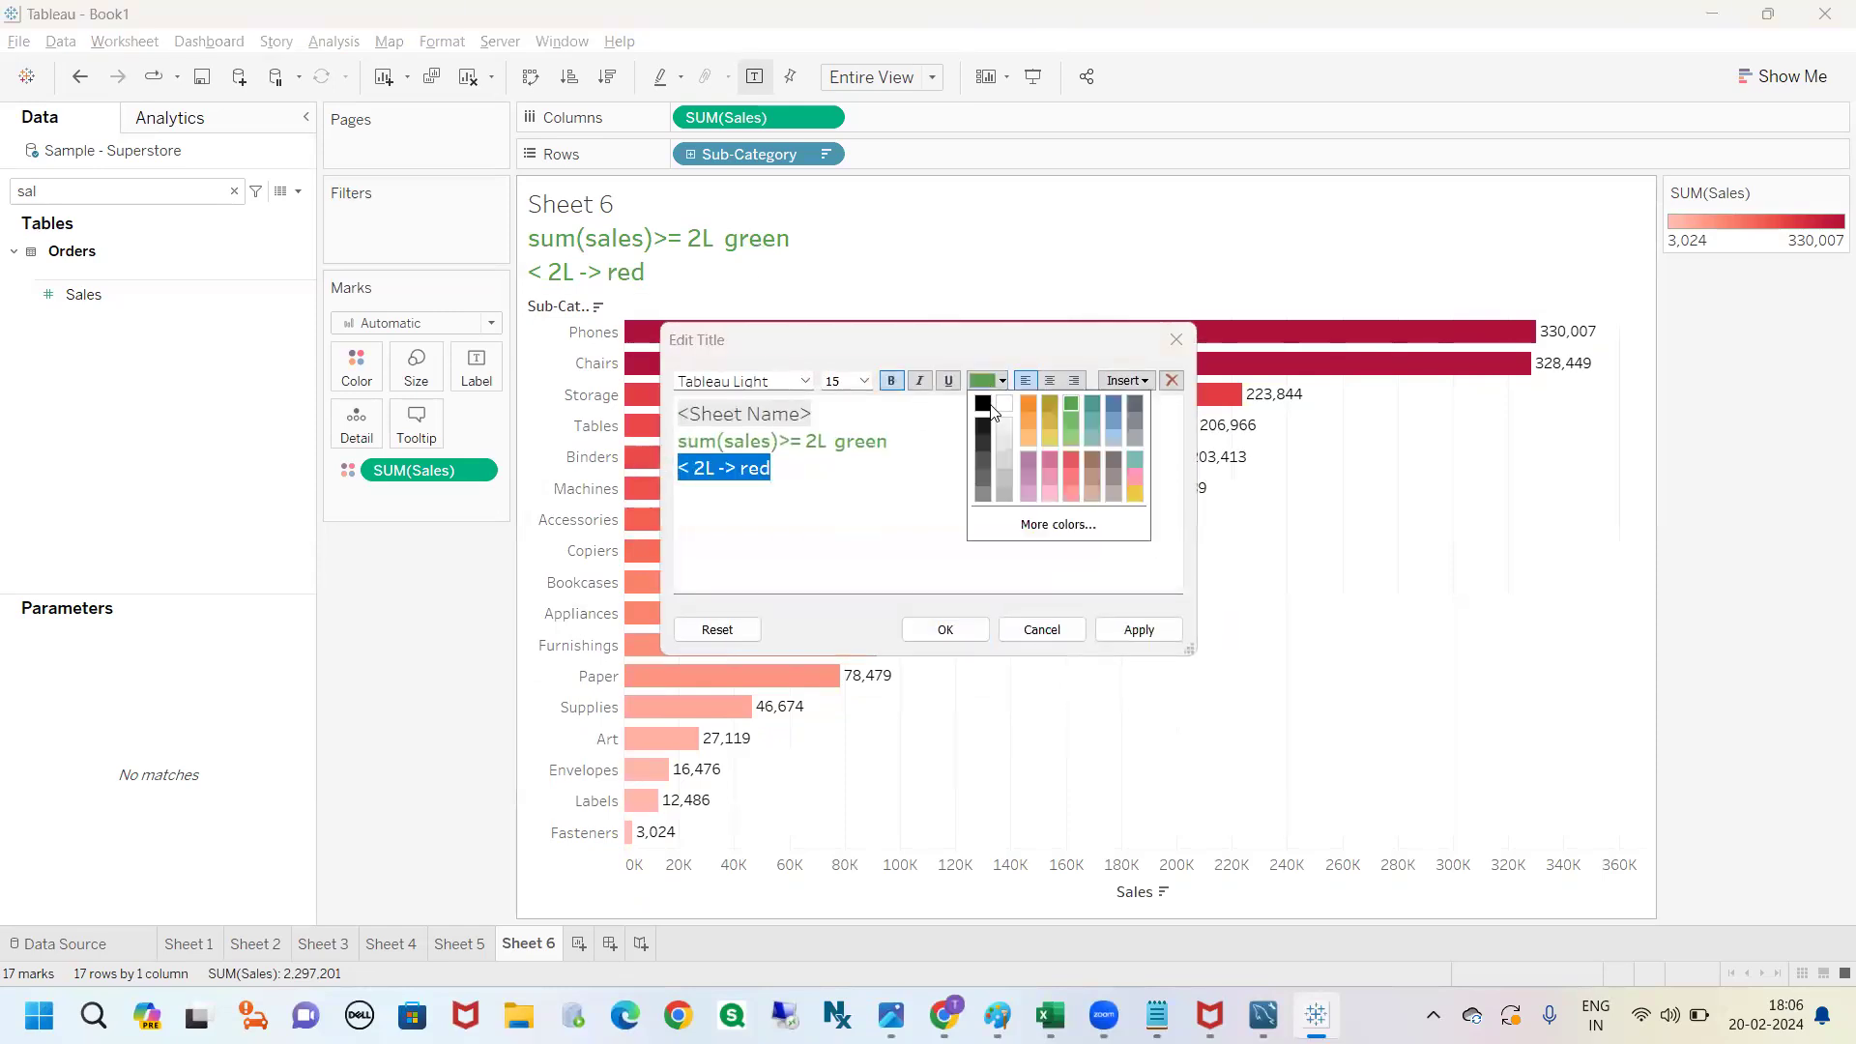
pyautogui.click(1073, 457)
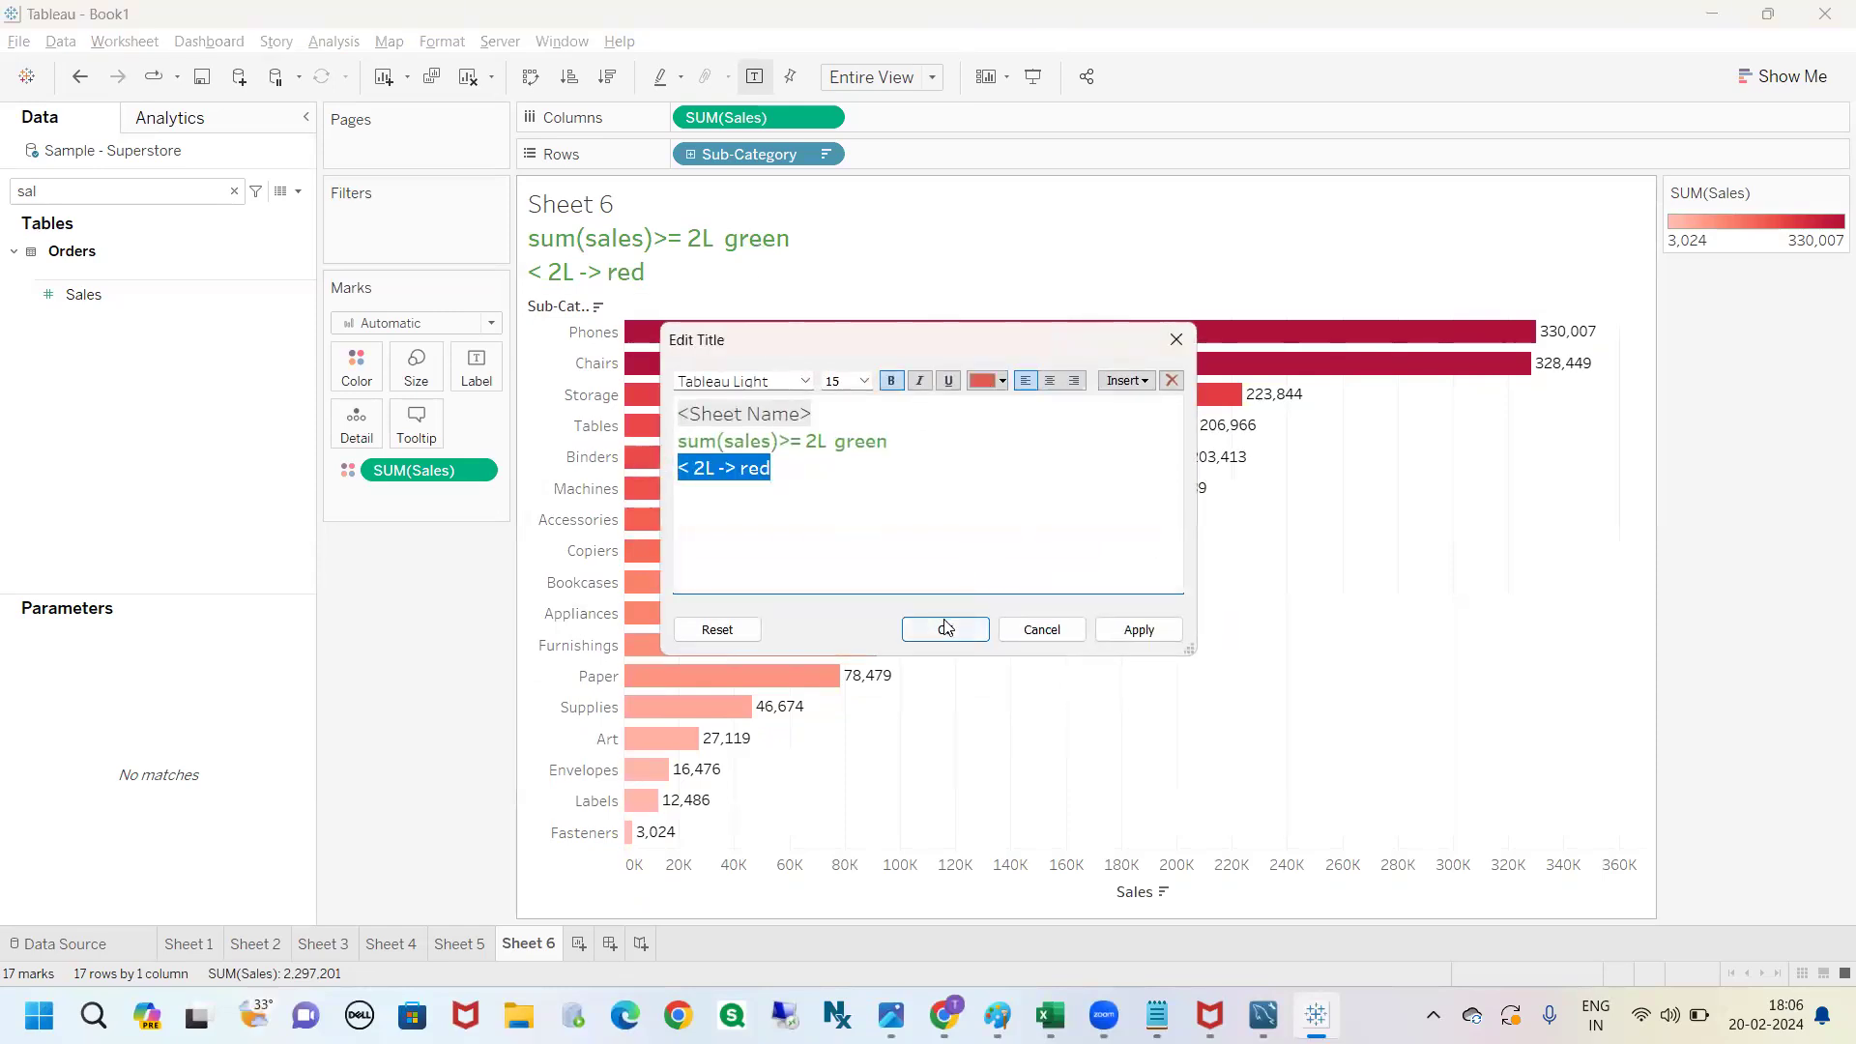
pyautogui.click(947, 629)
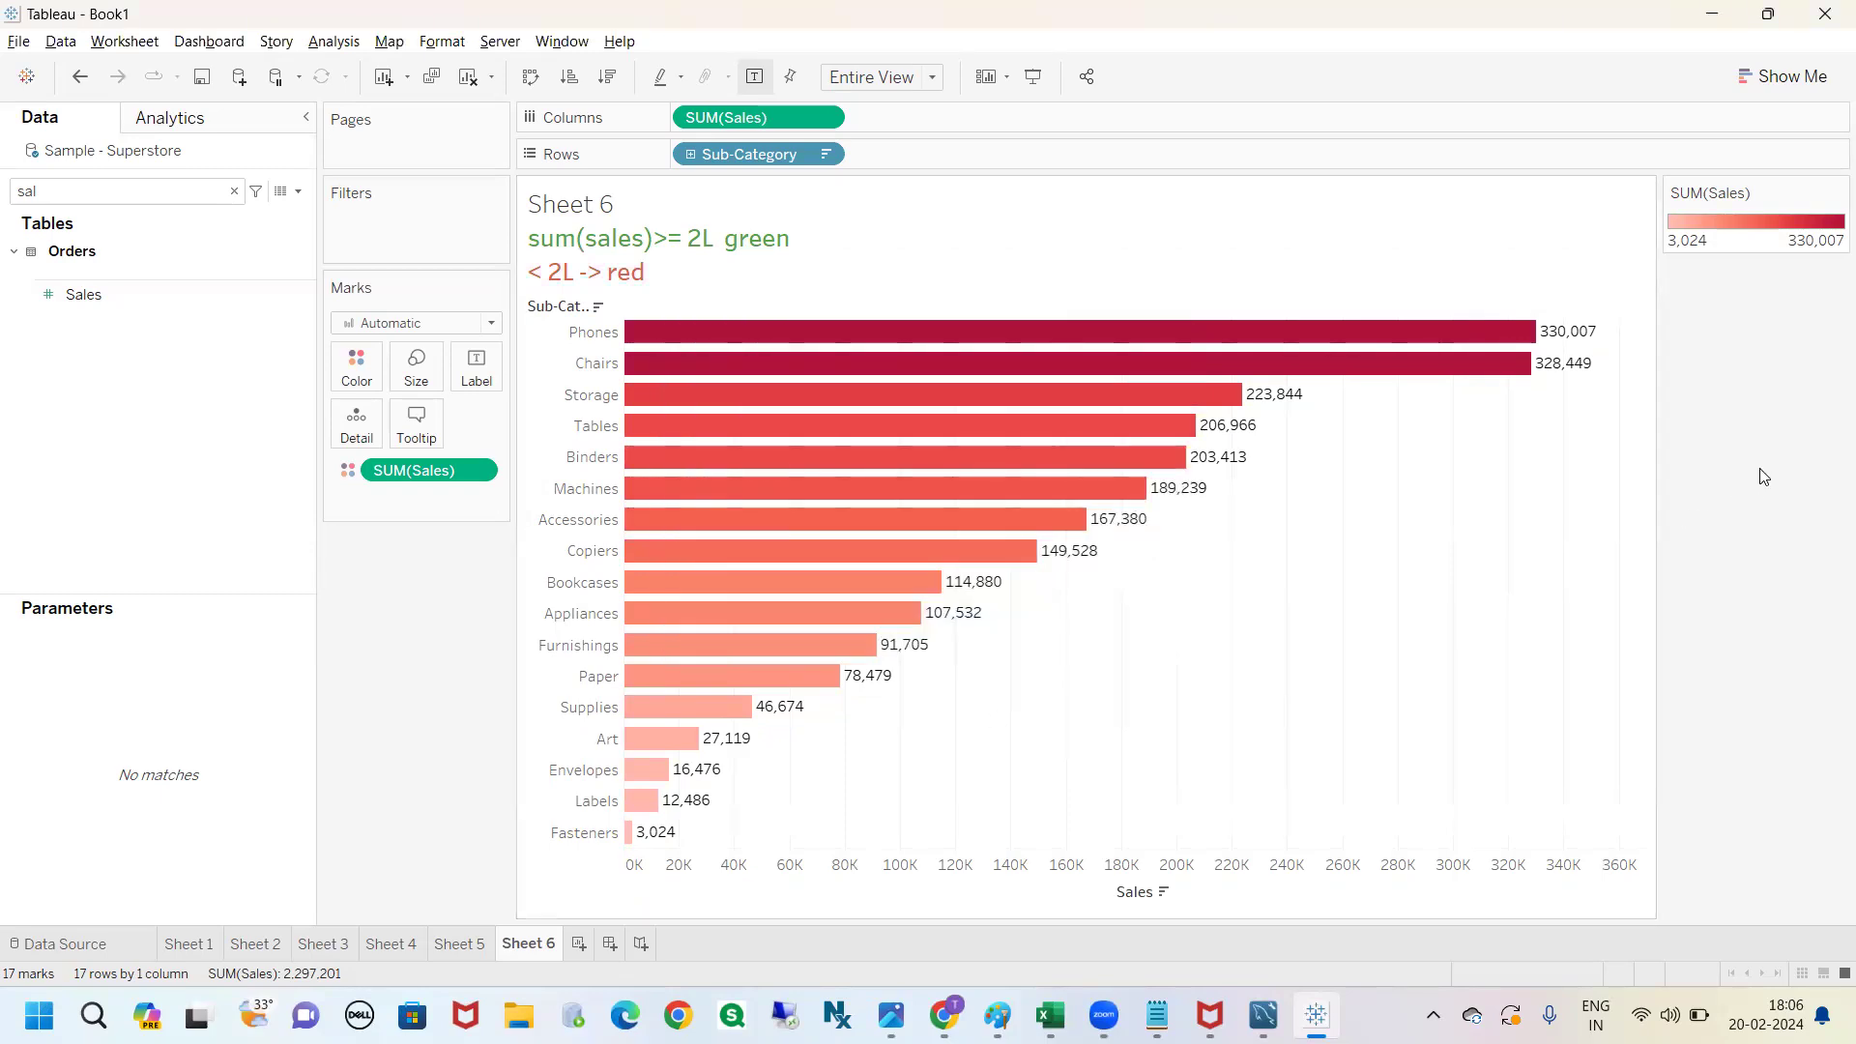
# Apply the Red-Green Diverging palette to the sales colors of the Sheet 6 bars.
pyautogui.click(367, 375)
pyautogui.click(398, 440)
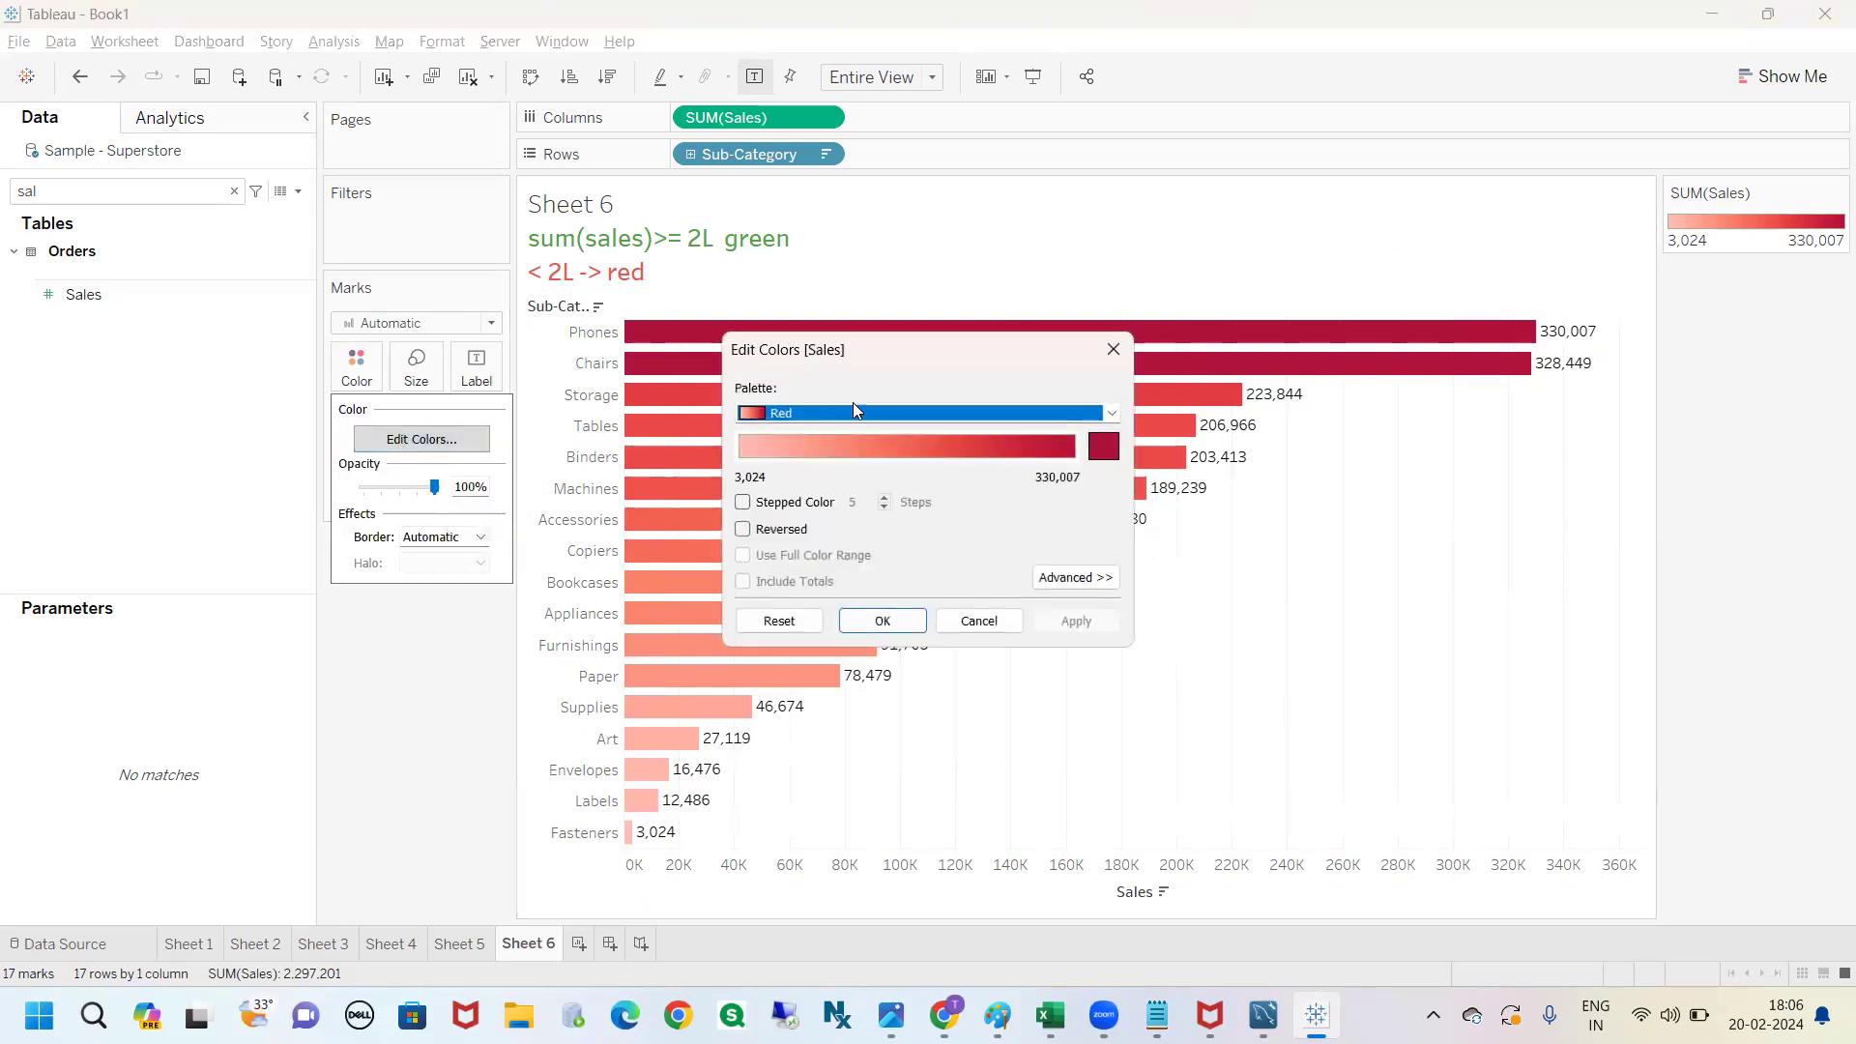
pyautogui.click(839, 414)
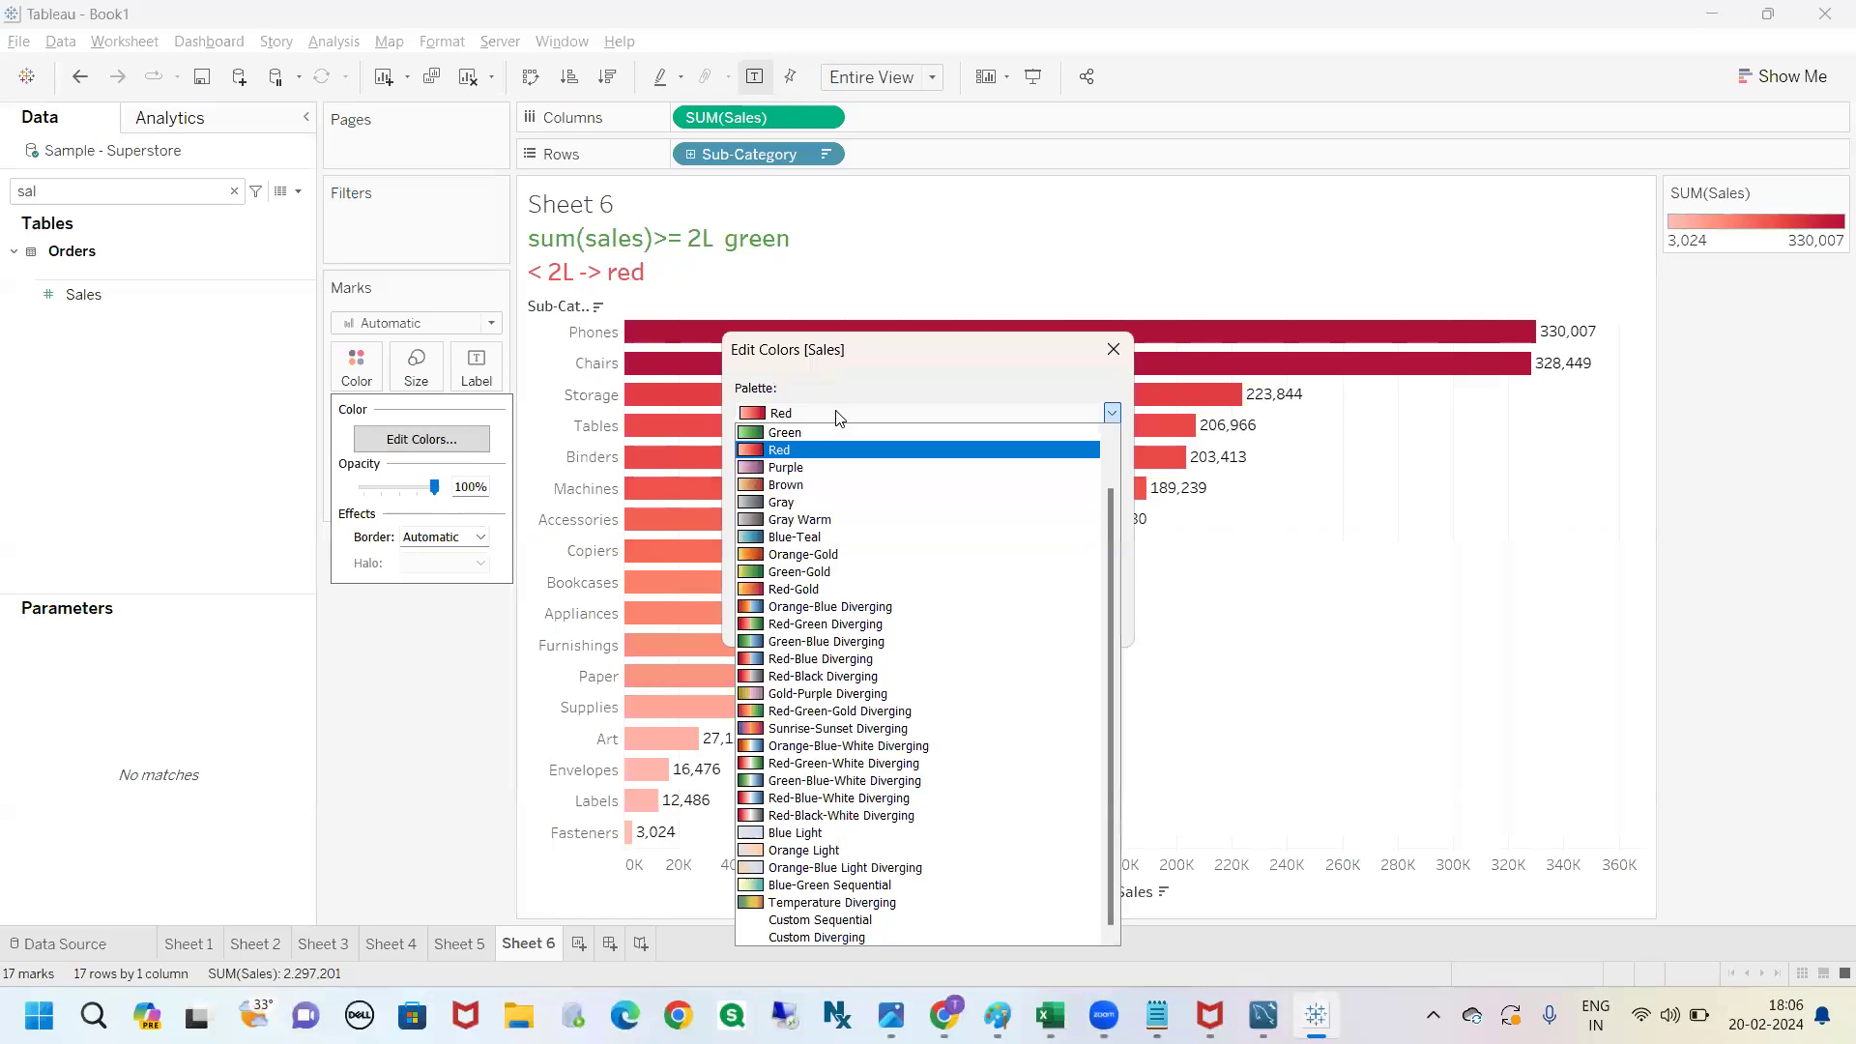
pyautogui.click(844, 624)
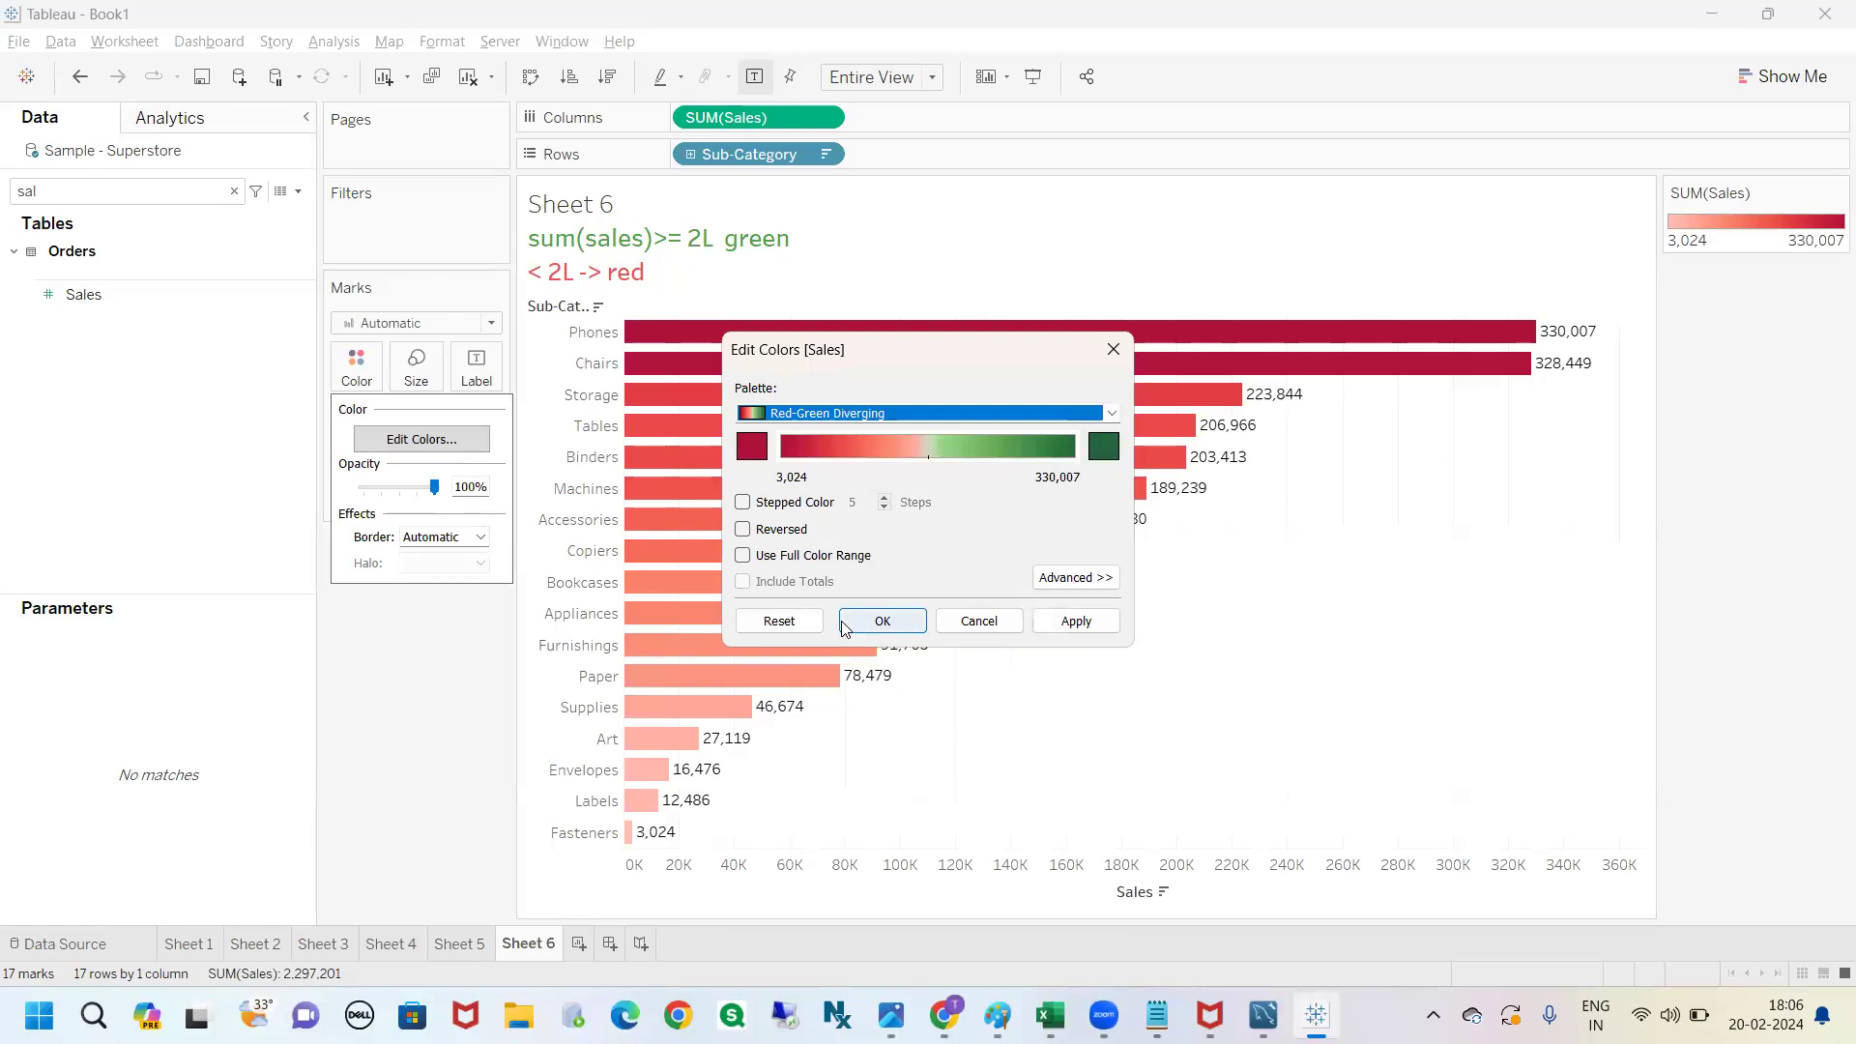
pyautogui.moveTo(885, 353); pyautogui.dragTo(1138, 287)
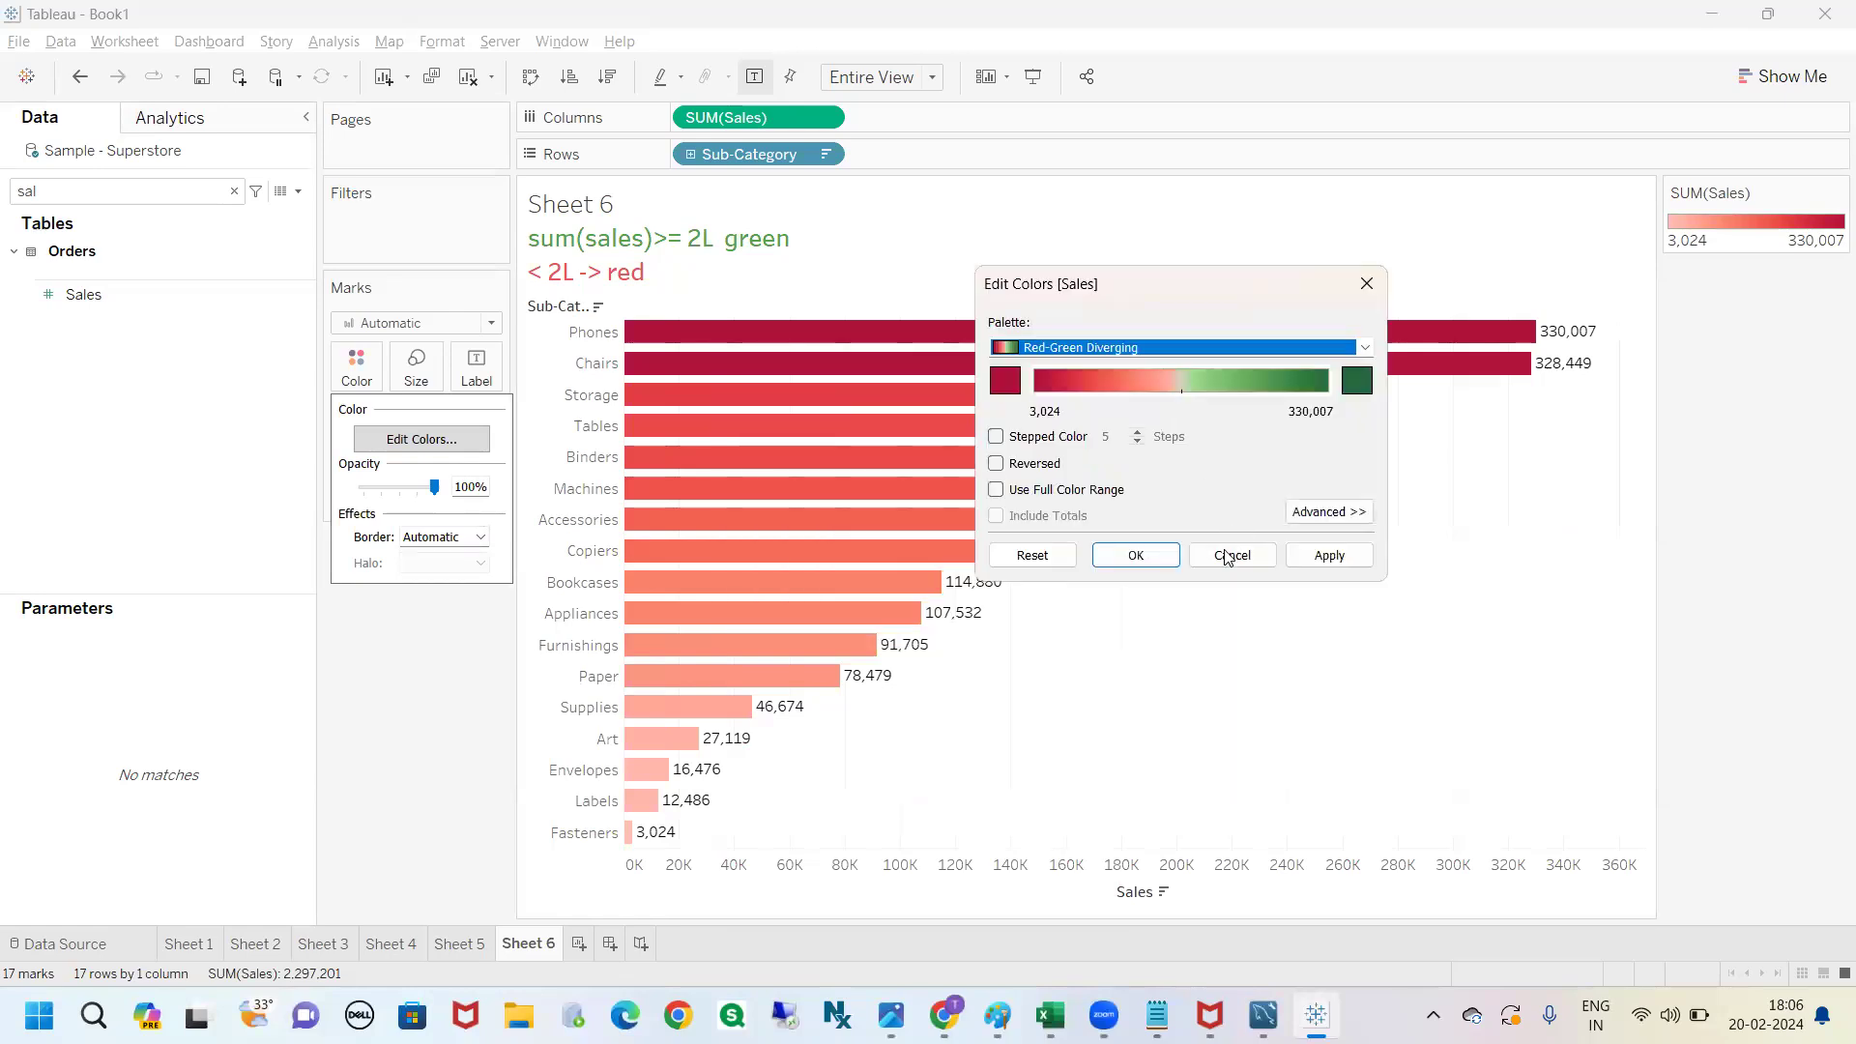
pyautogui.click(1163, 564)
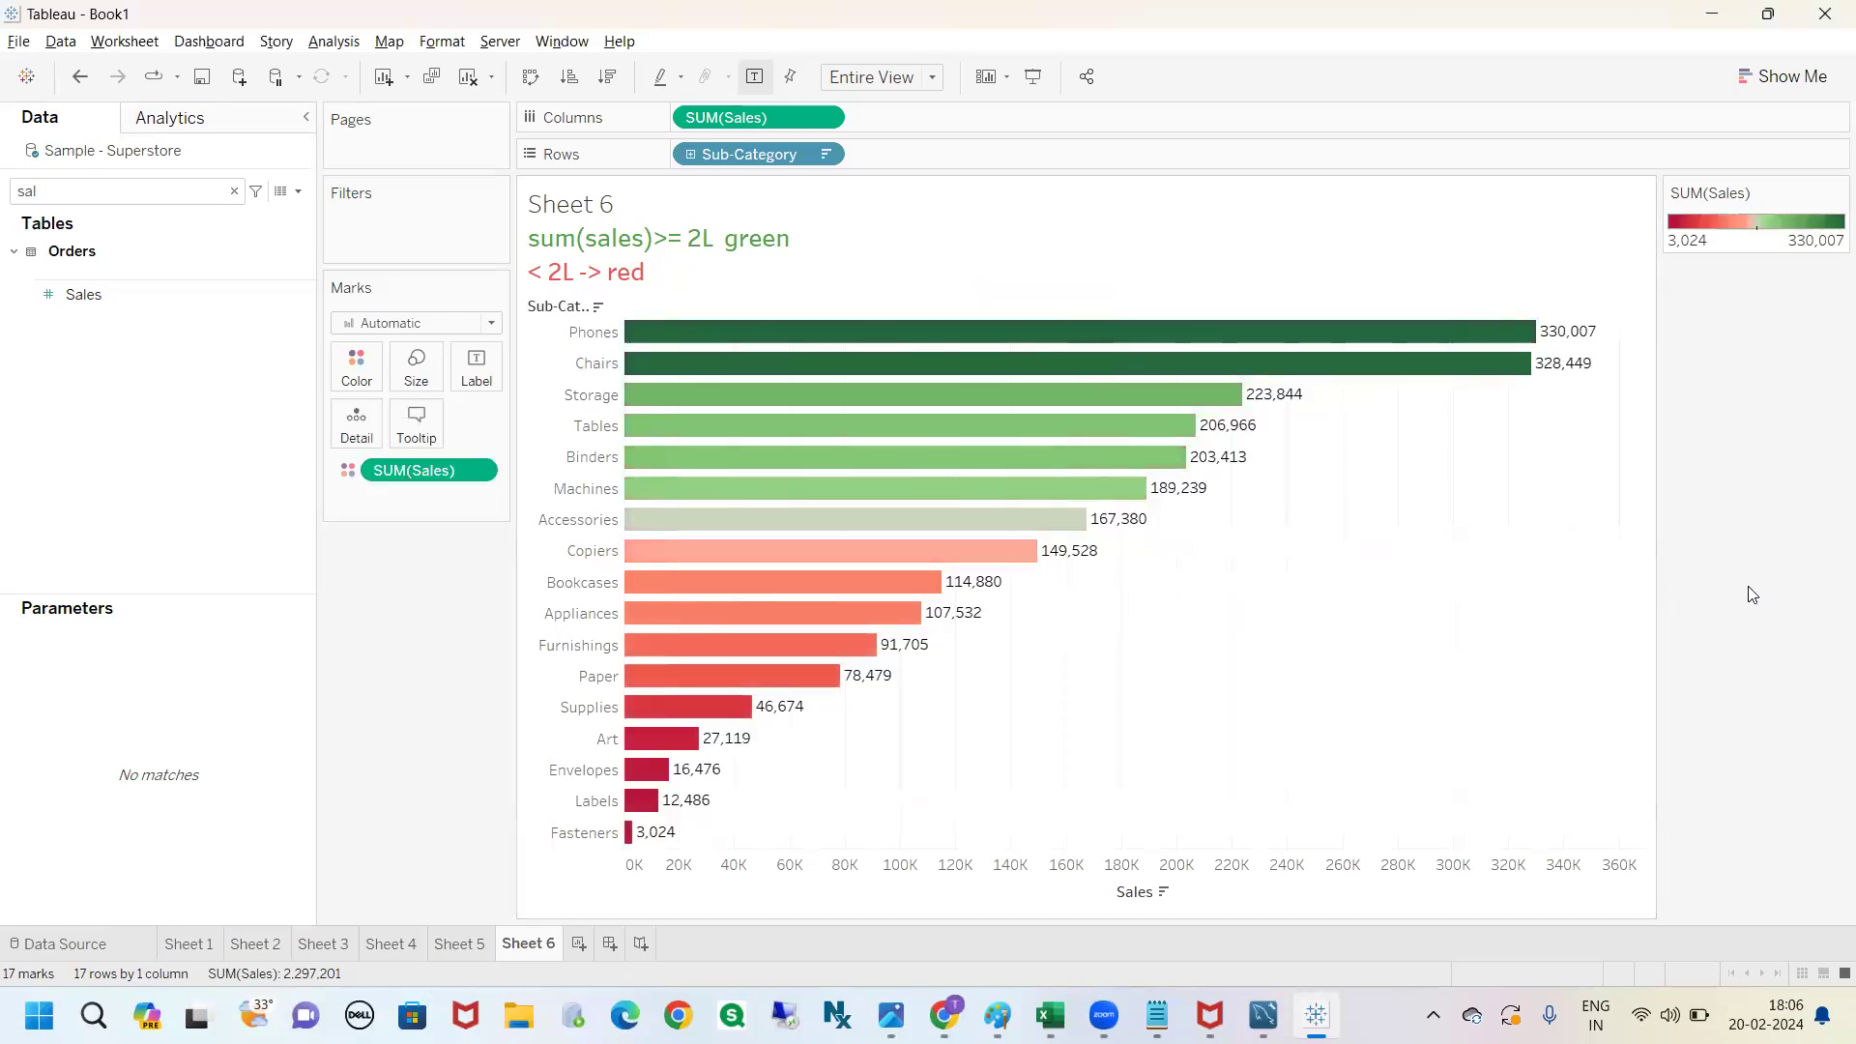
pyautogui.moveTo(680, 546)
pyautogui.mouseDown()
pyautogui.moveTo(611, 566)
pyautogui.moveTo(700, 909)
pyautogui.moveTo(1117, 691)
pyautogui.moveTo(972, 530)
pyautogui.moveTo(596, 536)
pyautogui.mouseUp()
pyautogui.moveTo(1247, 281)
pyautogui.mouseDown()
pyautogui.moveTo(1136, 290)
pyautogui.moveTo(1012, 502)
pyautogui.moveTo(1314, 568)
pyautogui.moveTo(1641, 382)
pyautogui.moveTo(1139, 290)
pyautogui.mouseUp()
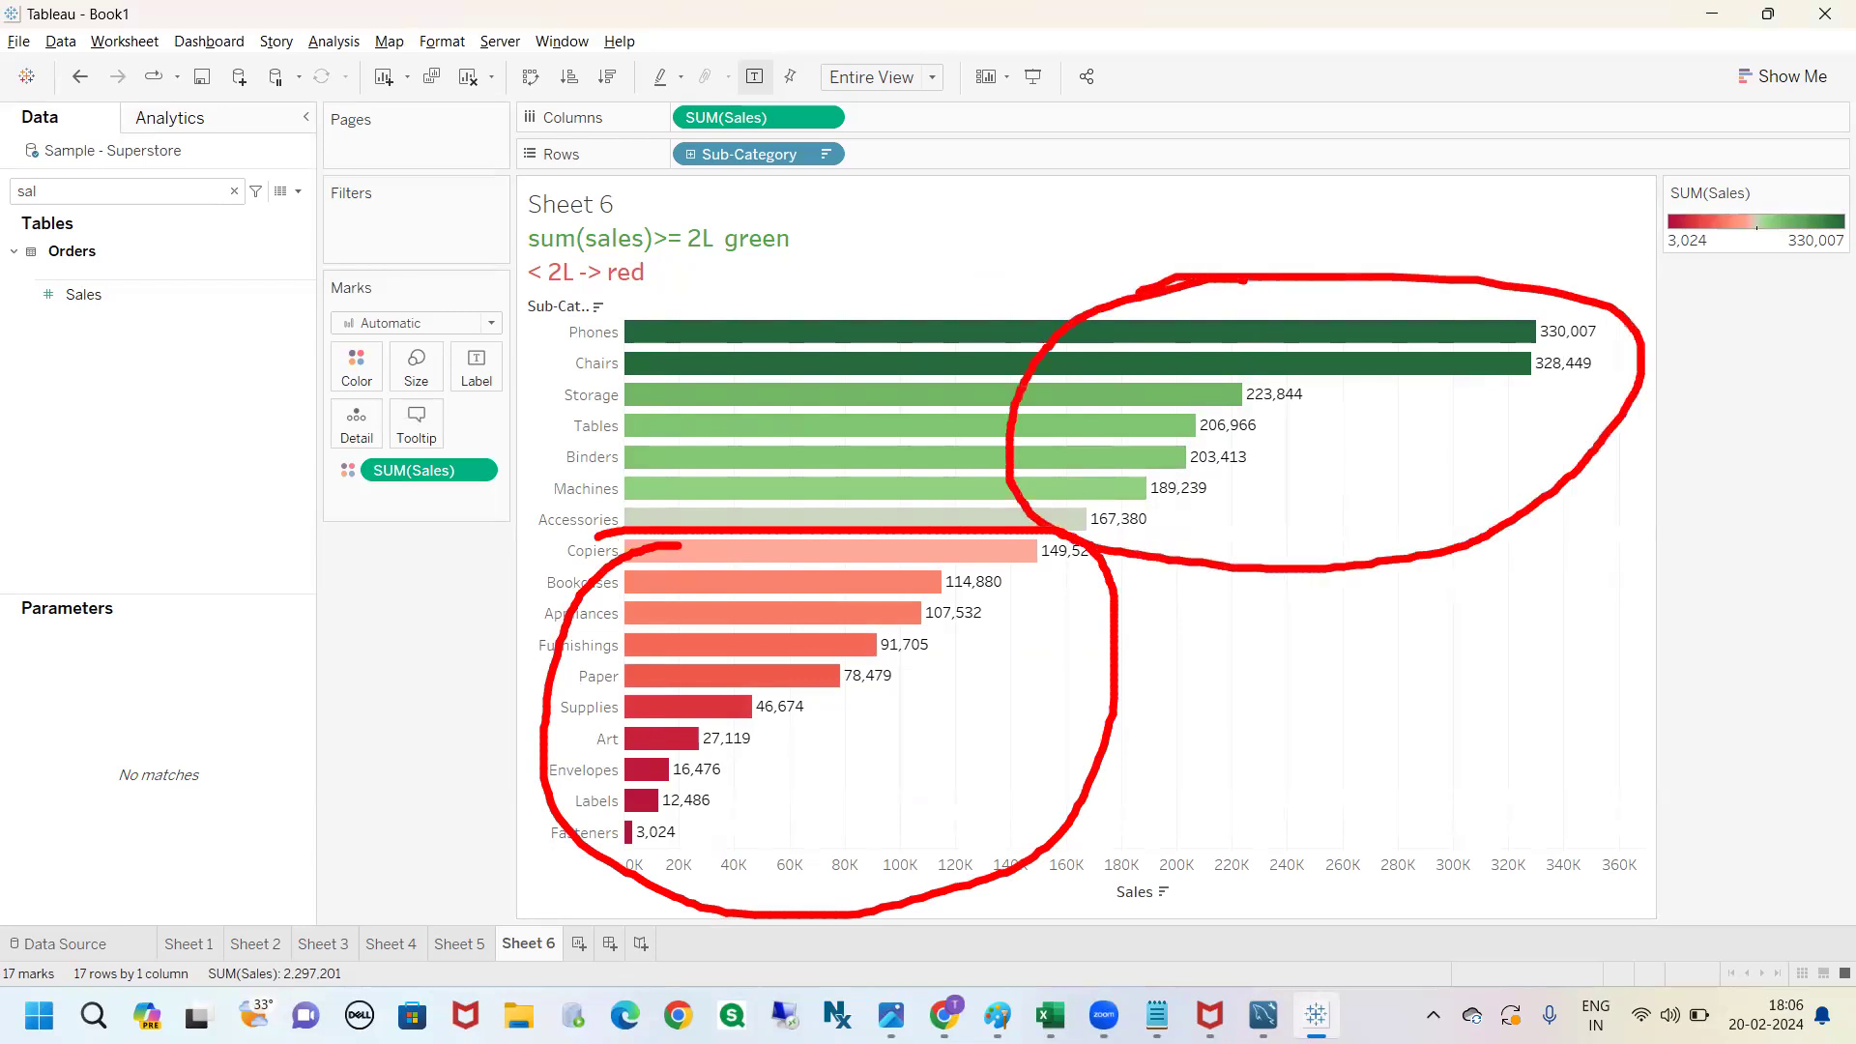
pyautogui.moveTo(972, 566)
pyautogui.mouseDown()
pyautogui.moveTo(1755, 542)
pyautogui.moveTo(1793, 628)
pyautogui.moveTo(1691, 653)
pyautogui.mouseUp()
pyautogui.moveTo(1651, 543); pyautogui.dragTo(1688, 594)
pyautogui.moveTo(1000, 570)
pyautogui.mouseDown()
pyautogui.moveTo(837, 817)
pyautogui.moveTo(807, 783)
pyautogui.moveTo(883, 829)
pyautogui.mouseUp()
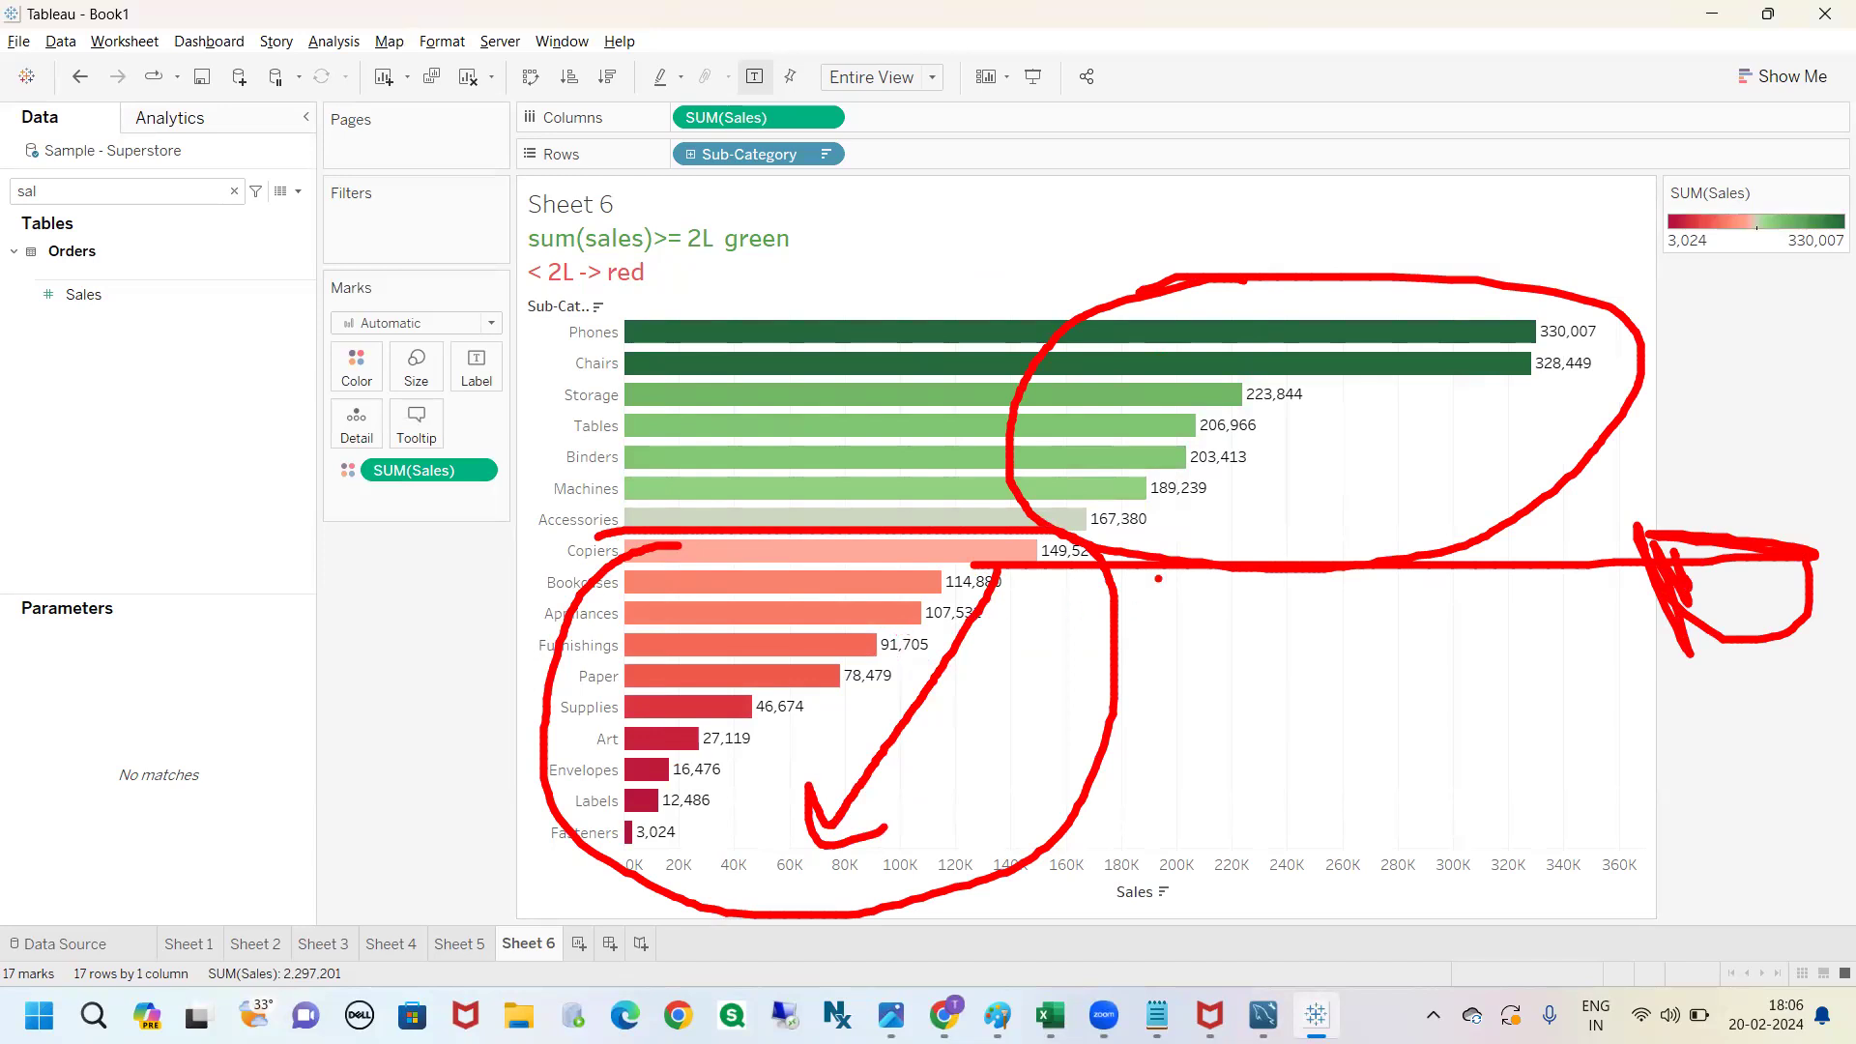
pyautogui.moveTo(1092, 552)
pyautogui.mouseDown()
pyautogui.moveTo(1252, 553)
pyautogui.moveTo(1479, 344)
pyautogui.moveTo(1486, 416)
pyautogui.mouseUp()
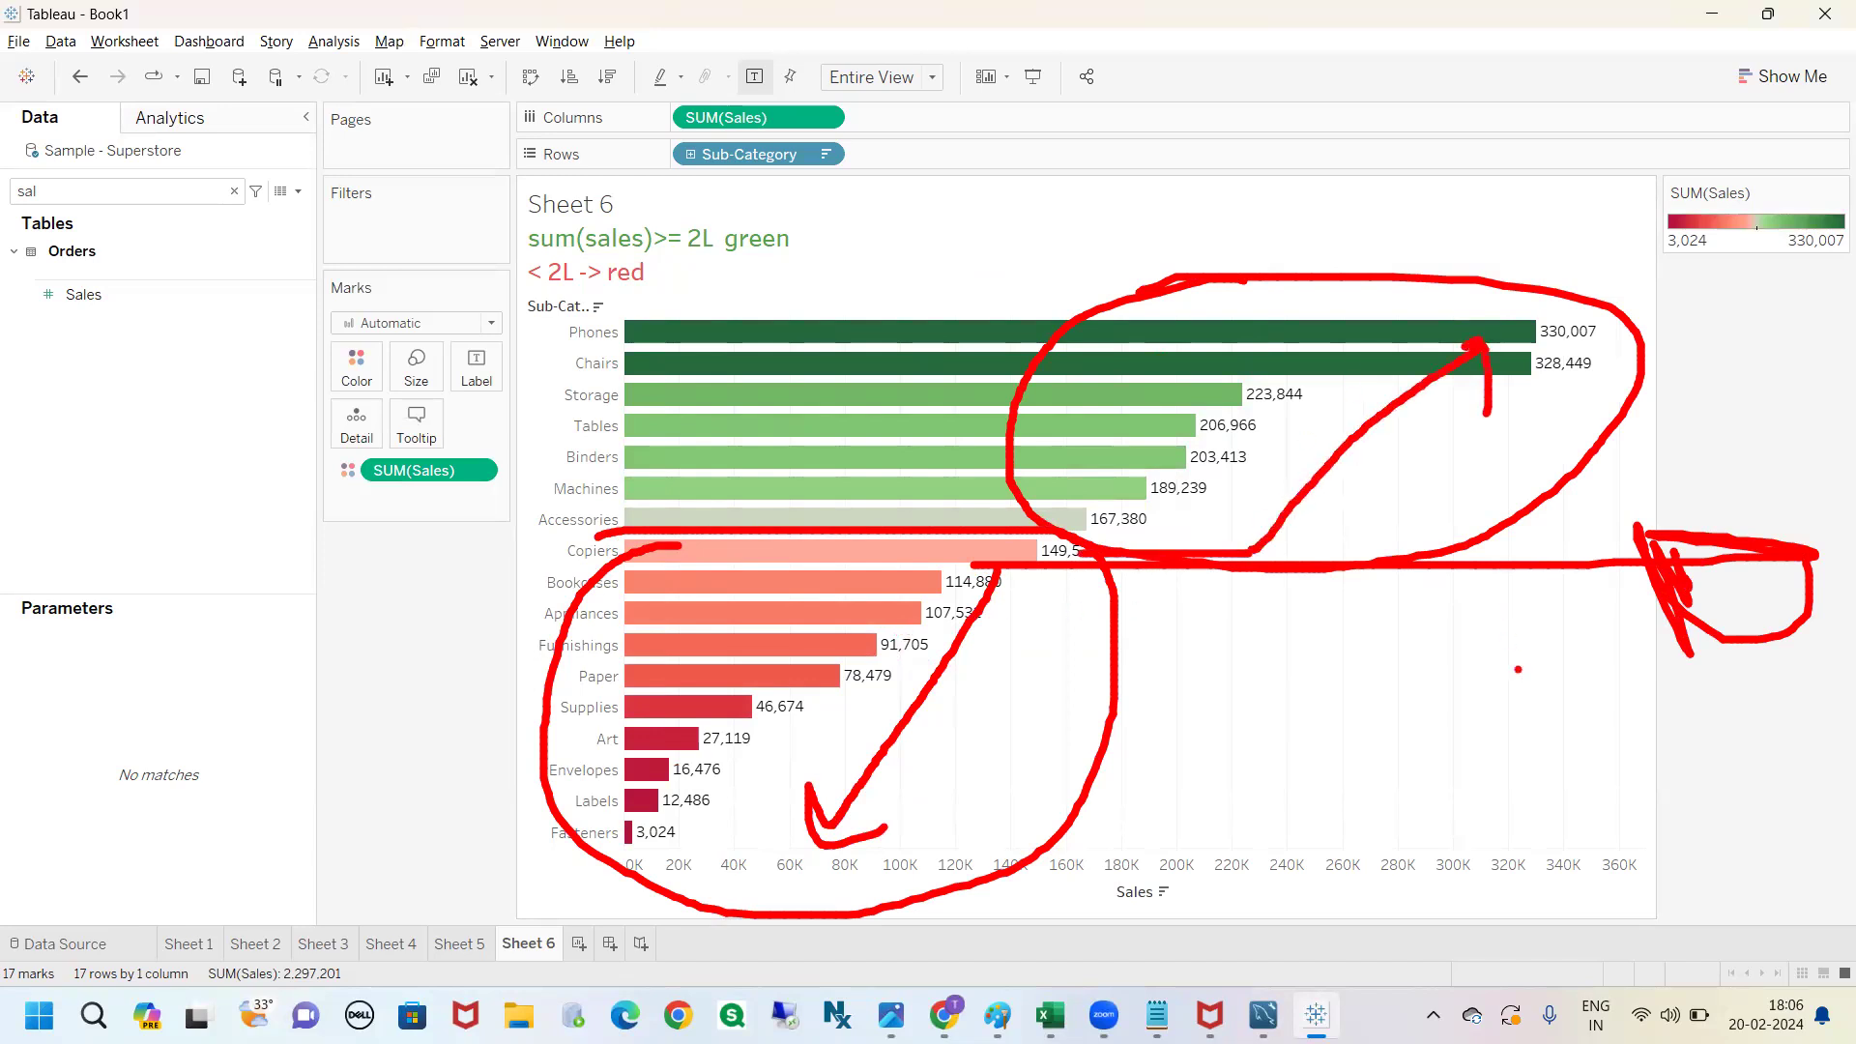
pyautogui.press('Escape')
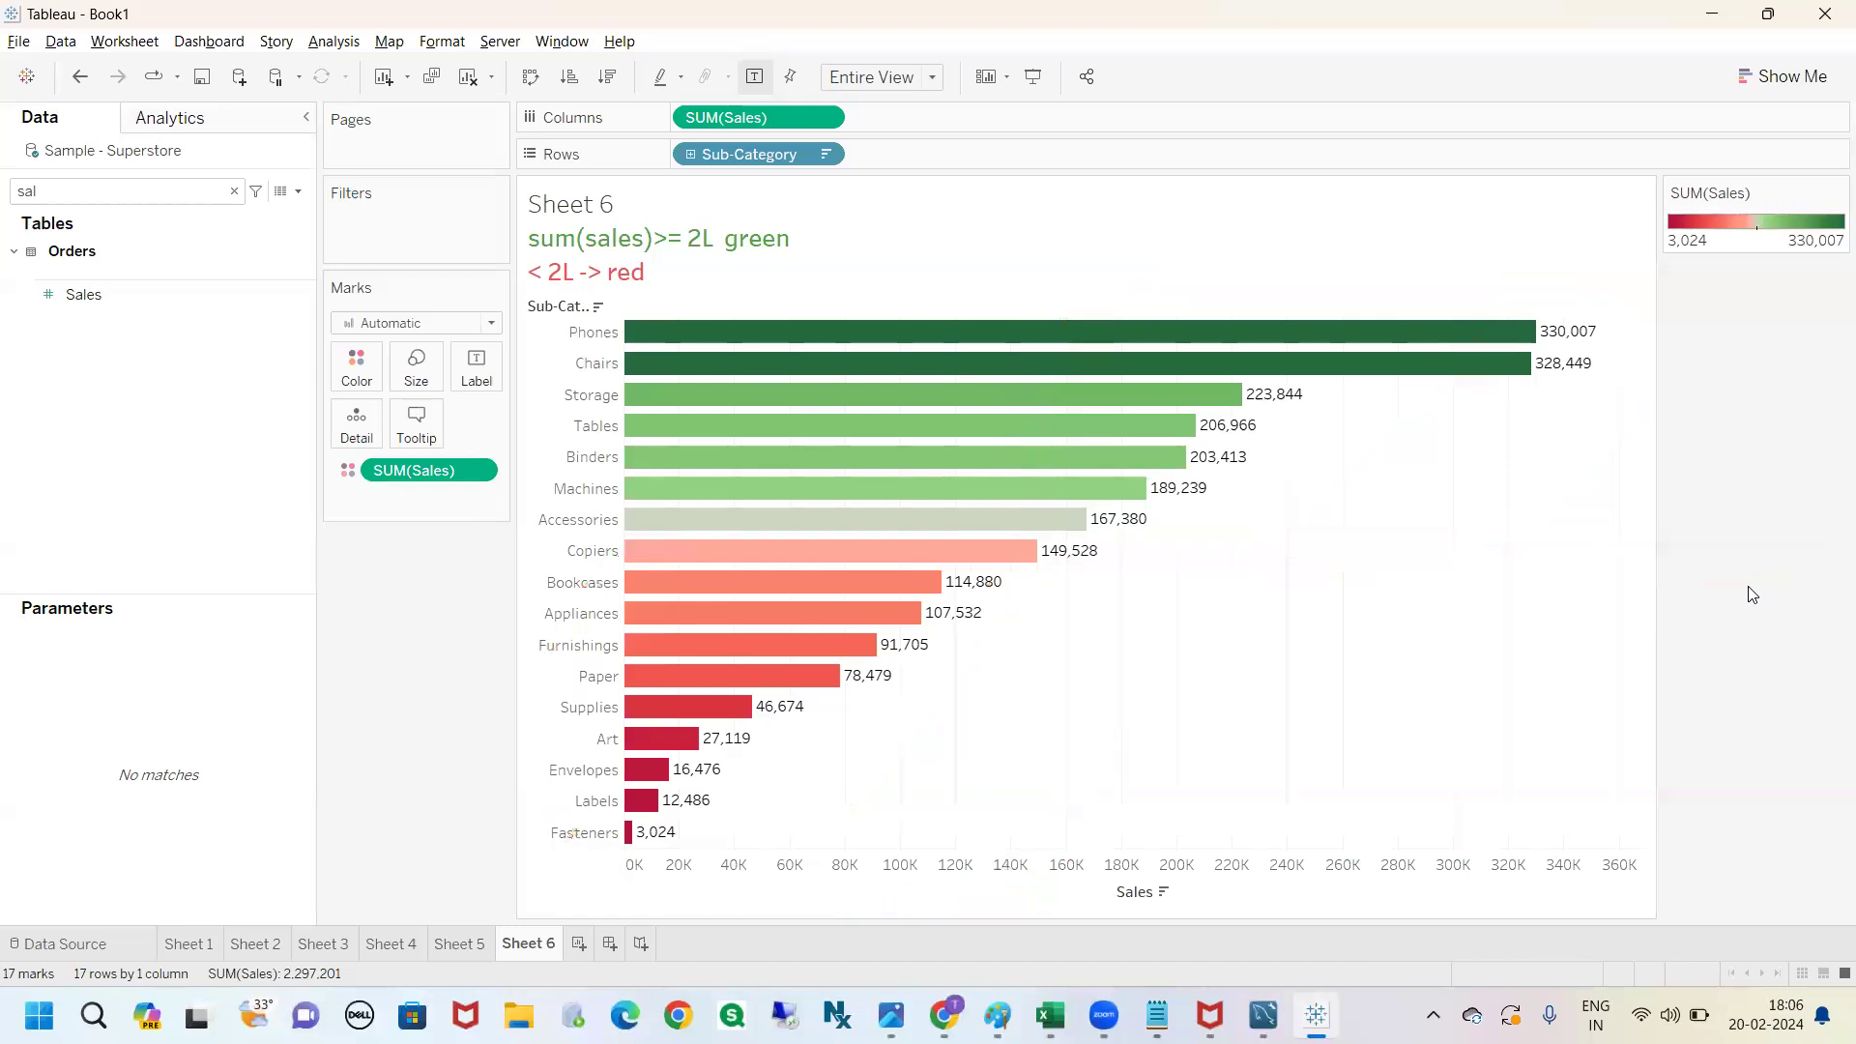
pyautogui.doubleClick(704, 250)
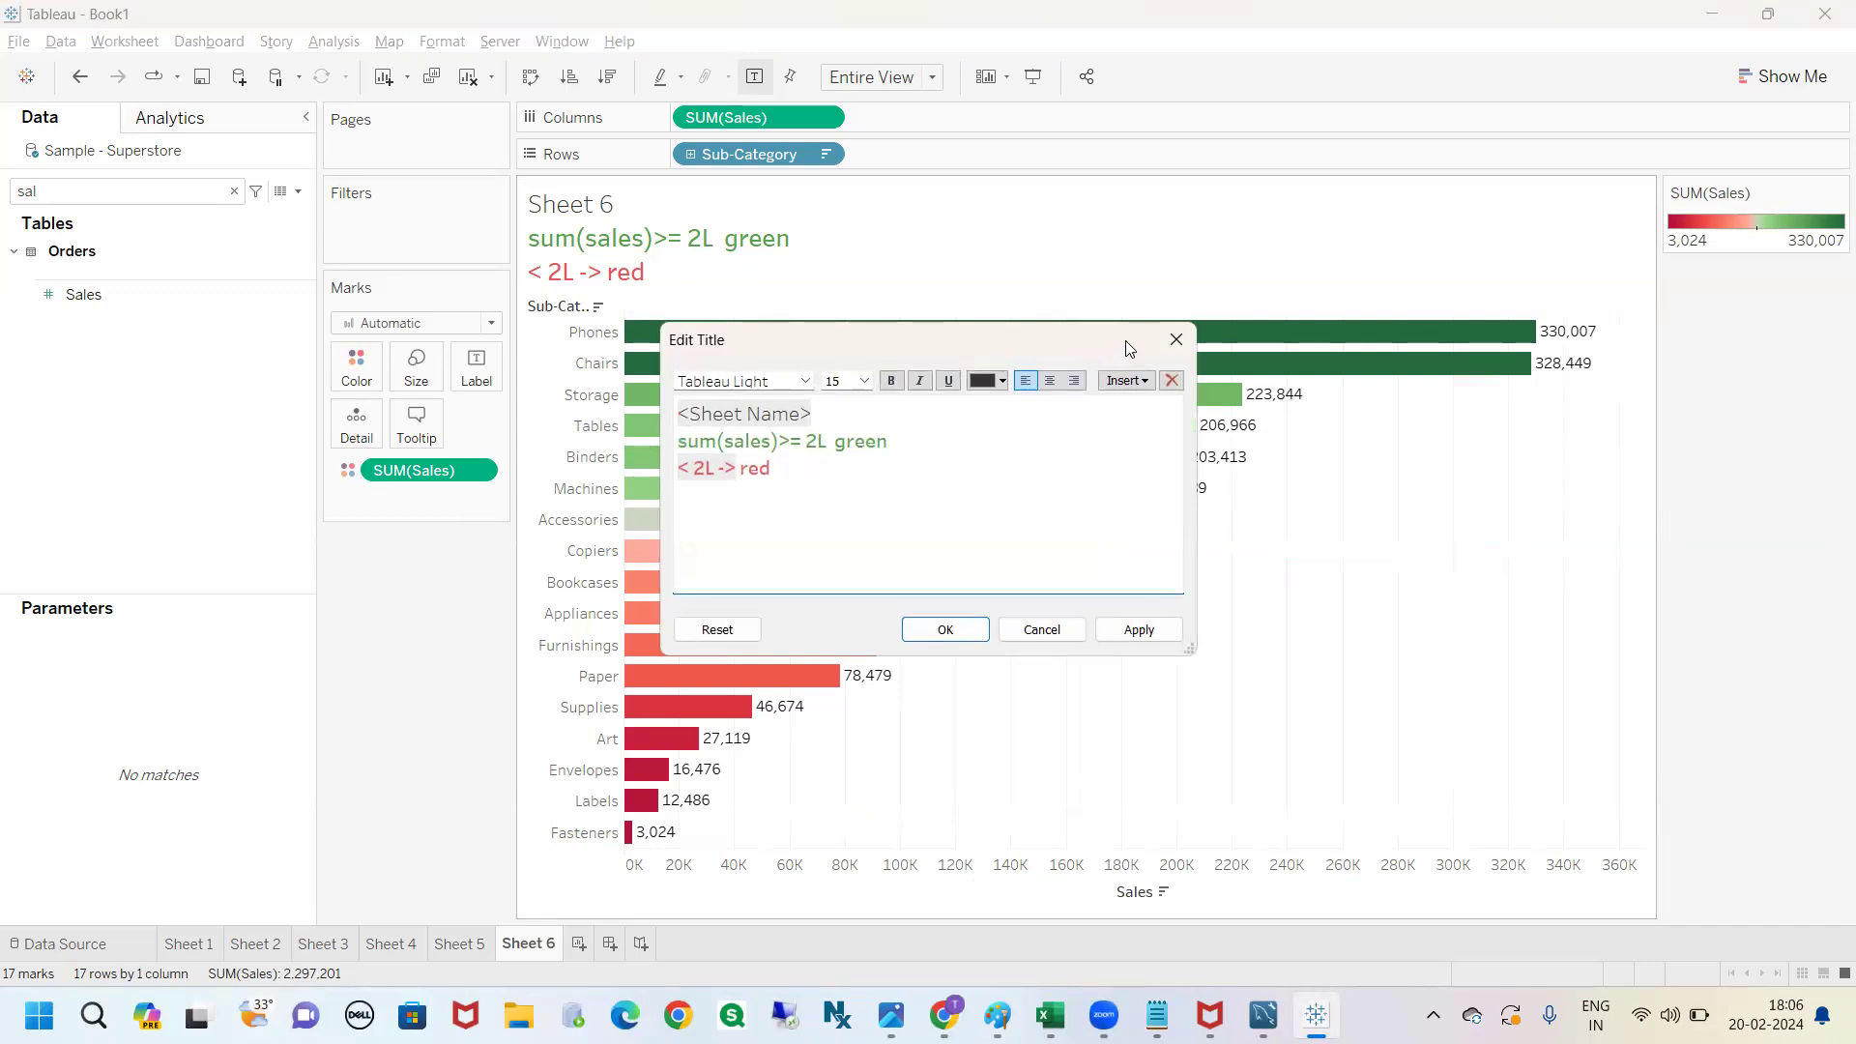
pyautogui.click(1189, 338)
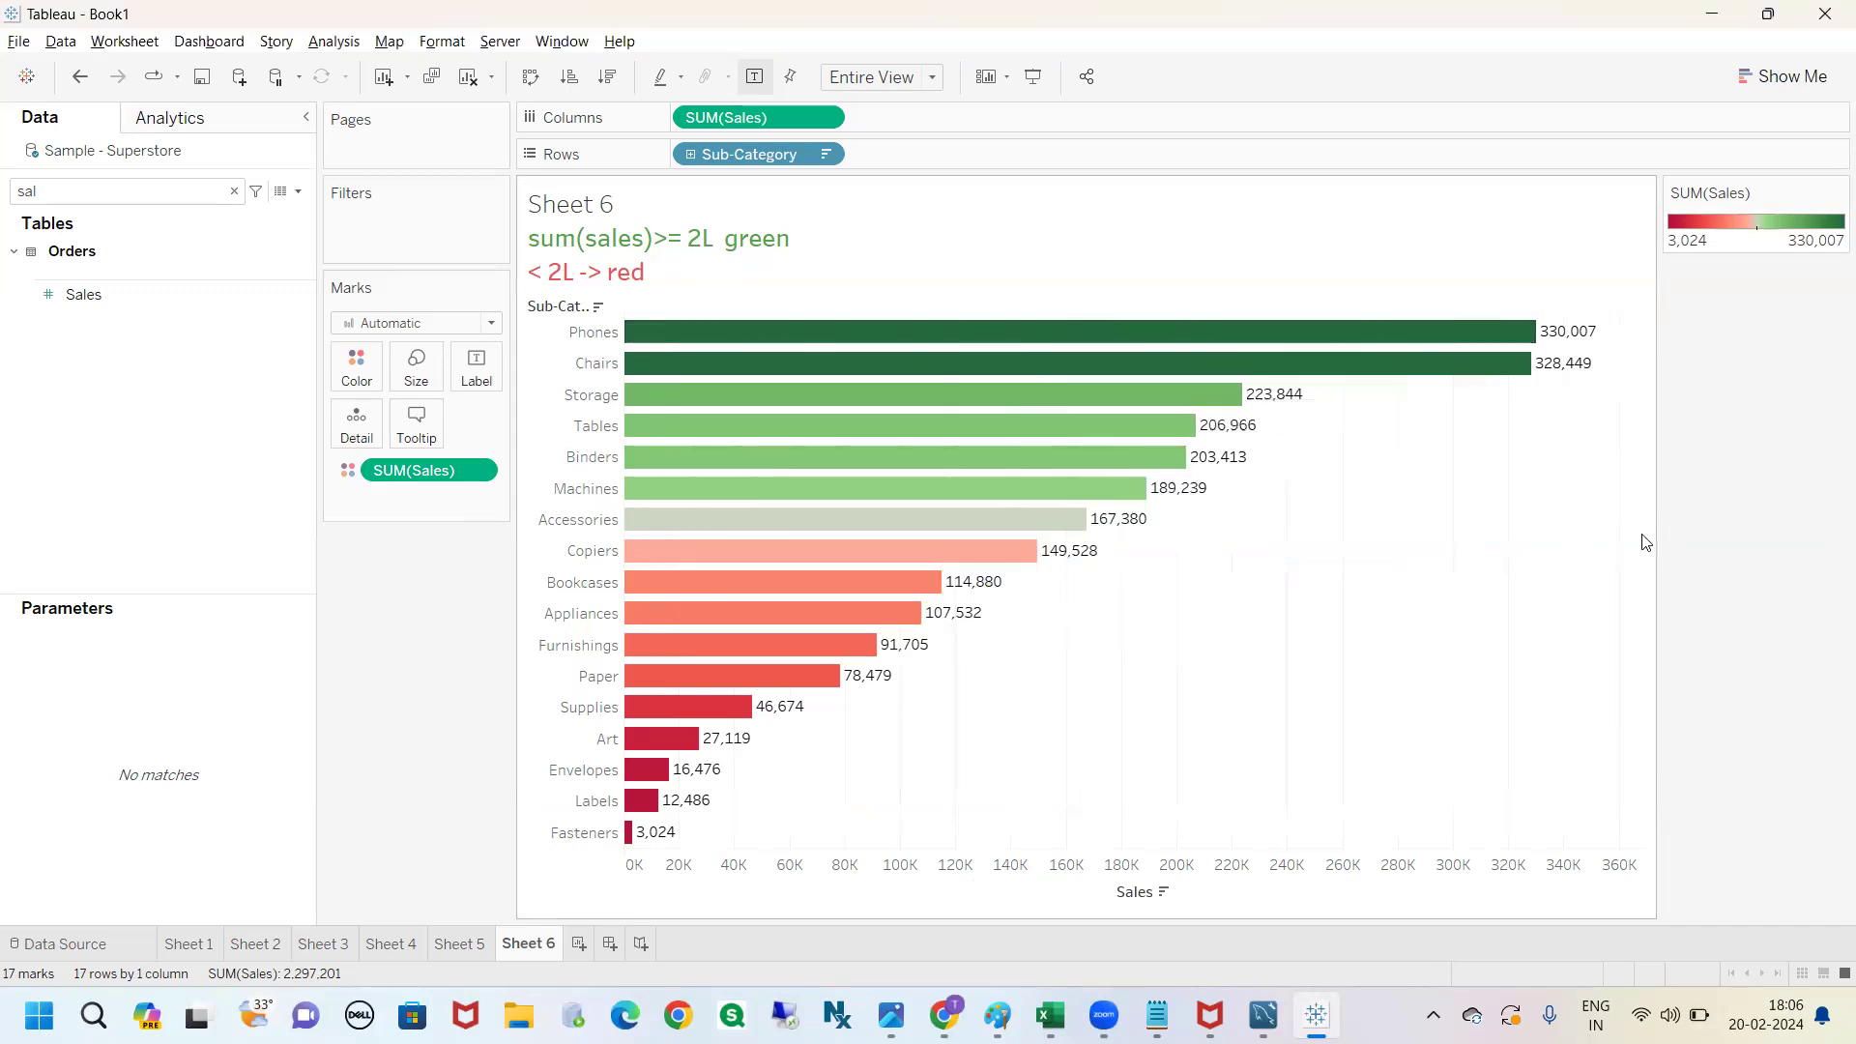
# Enable a custom center in the advanced sales color options for the Sheet 6 bars and set it to 200000.
pyautogui.click(374, 382)
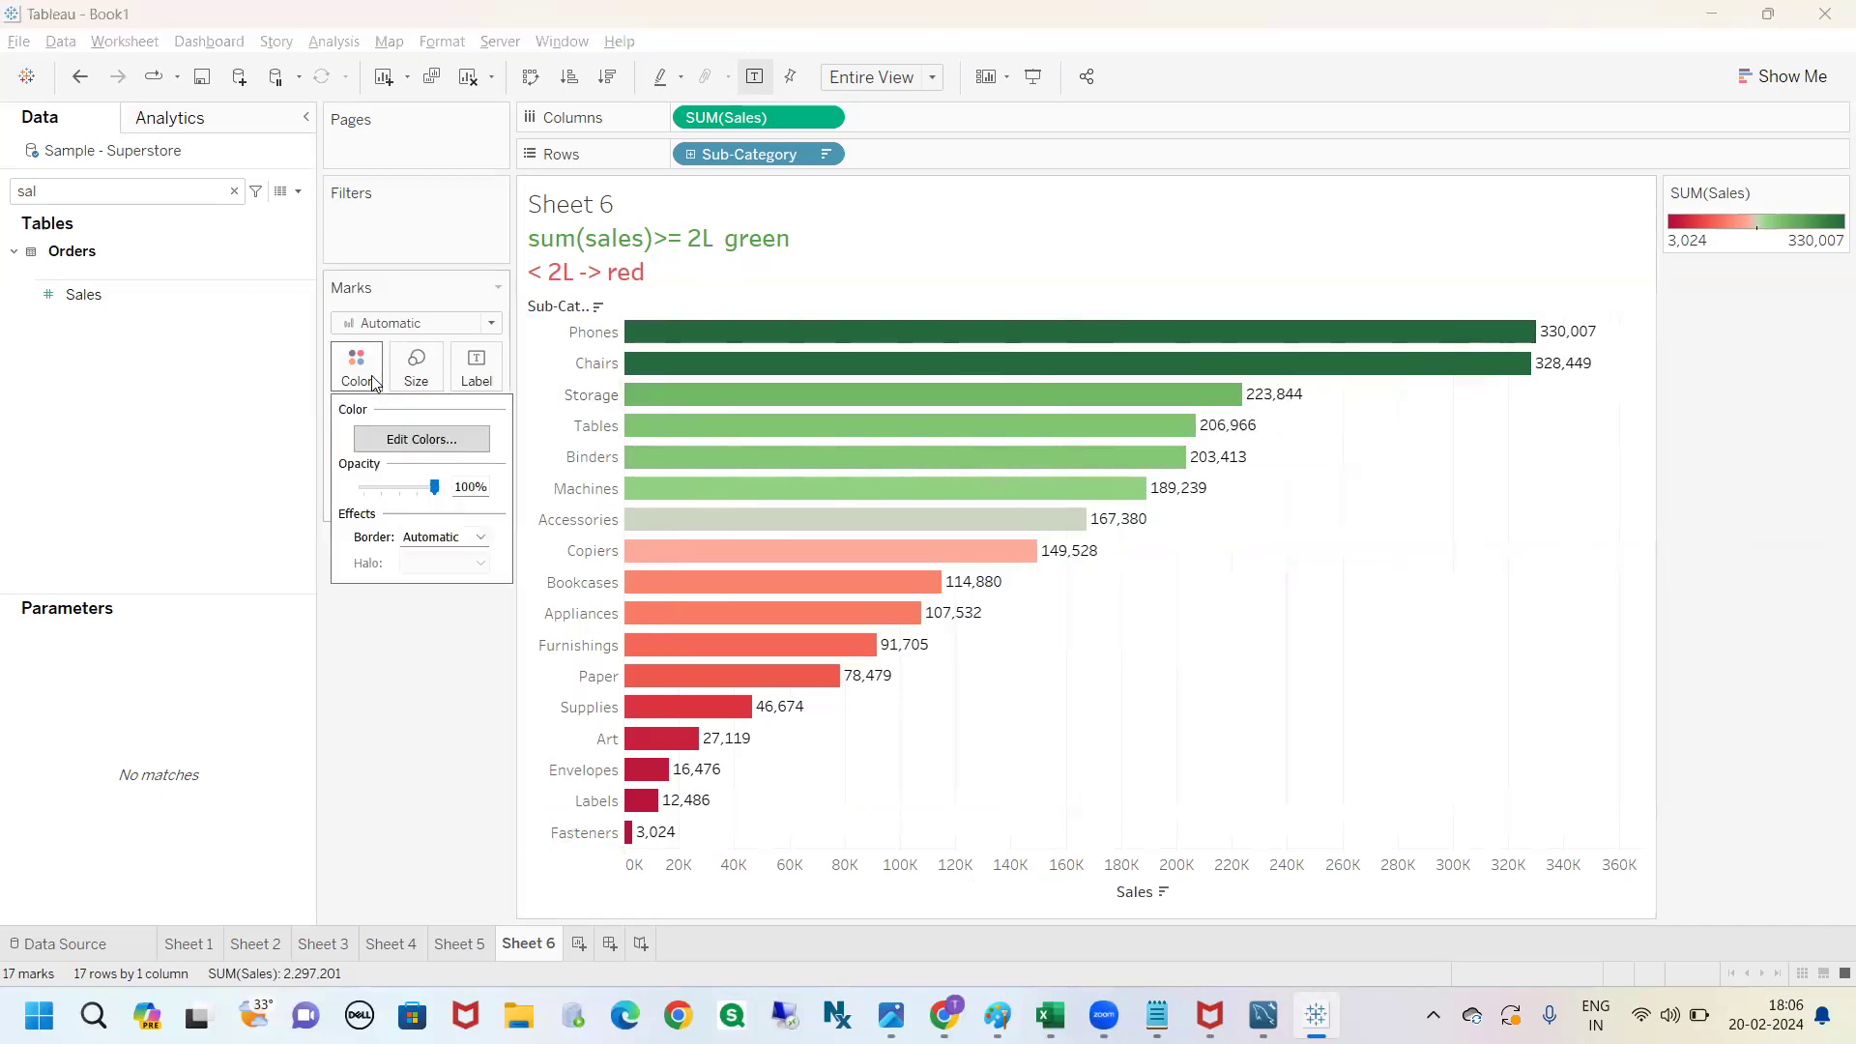
pyautogui.click(416, 439)
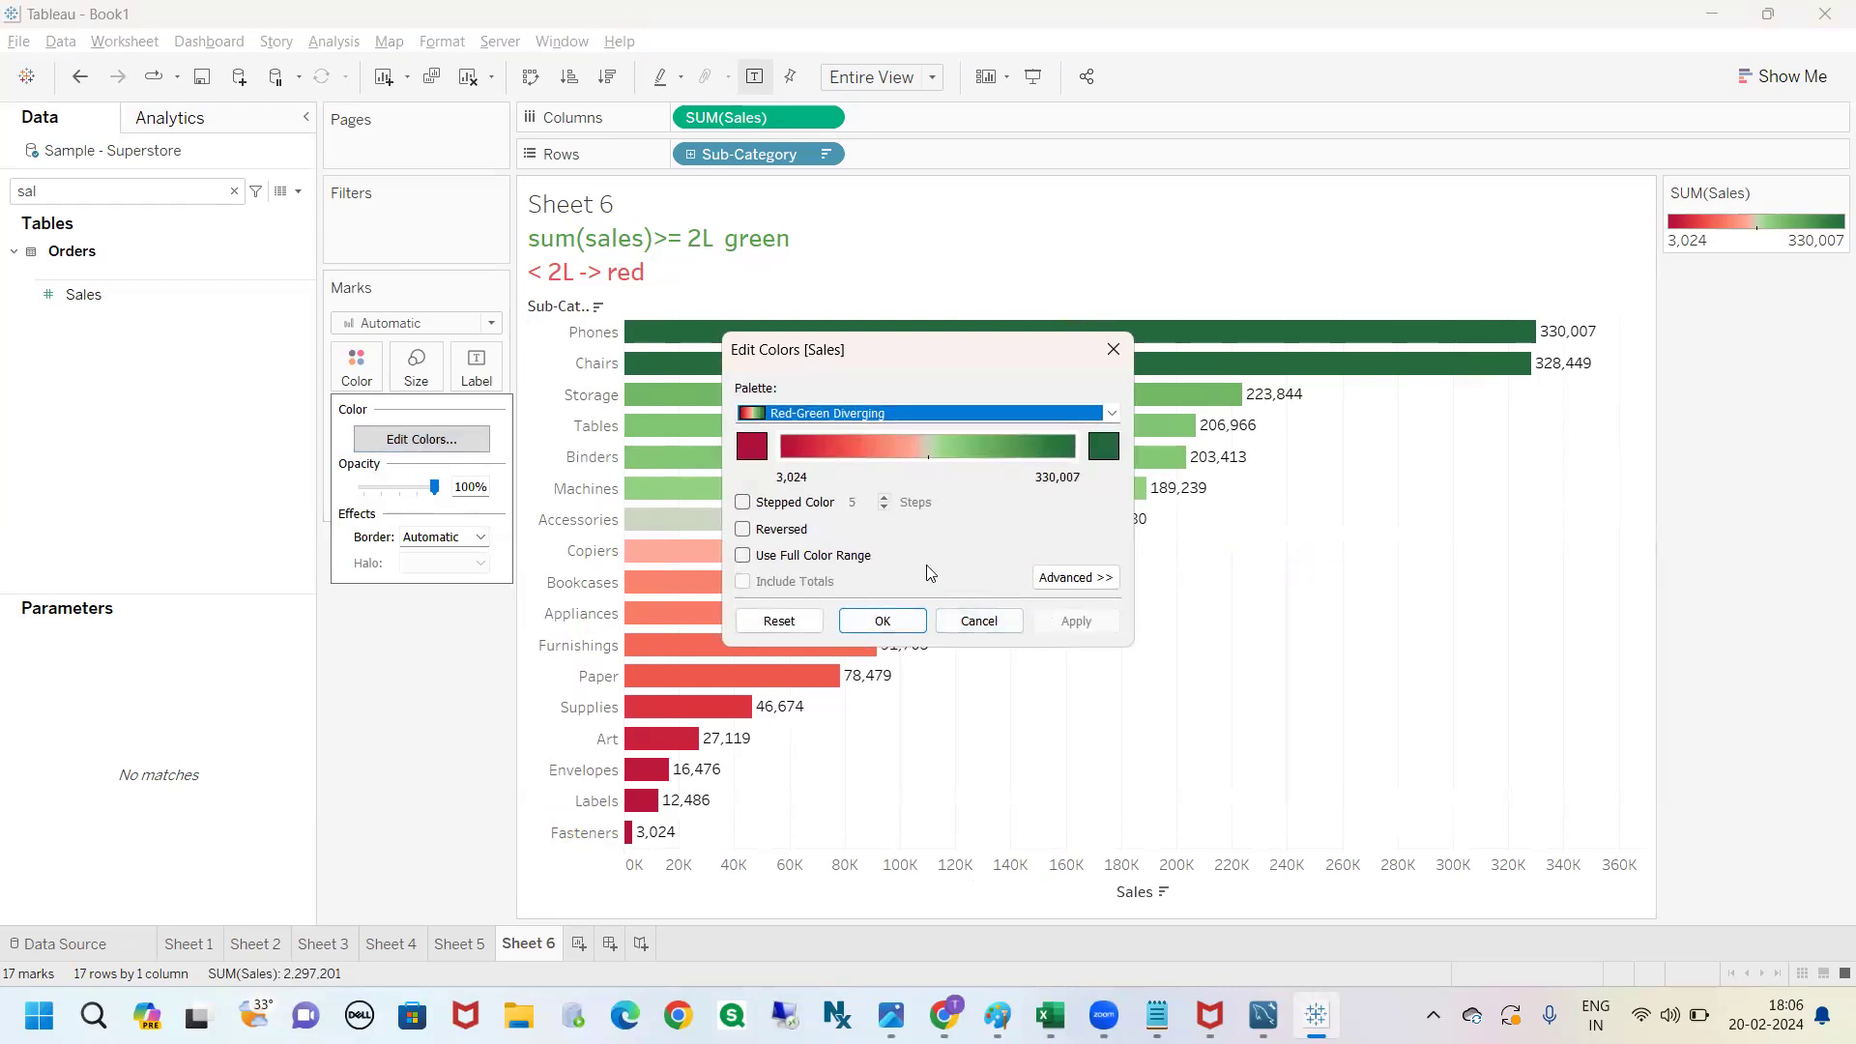
pyautogui.click(1073, 585)
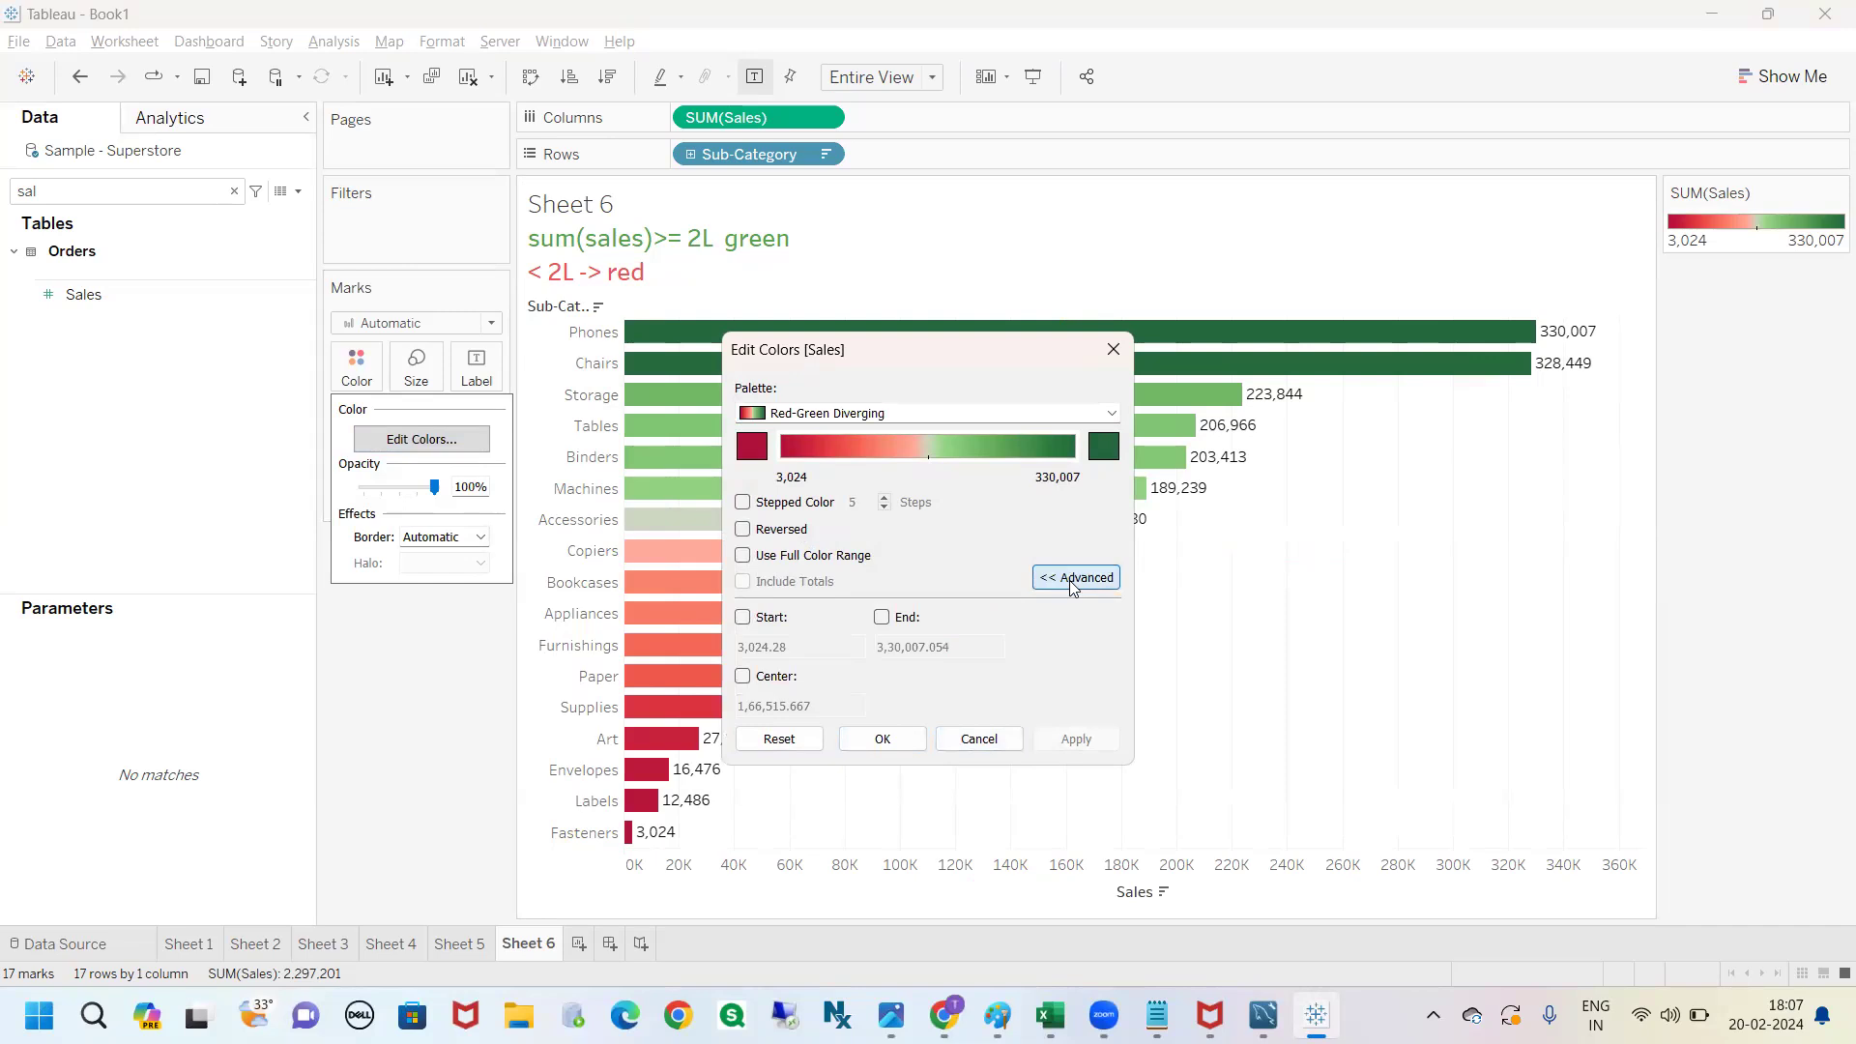
pyautogui.click(743, 676)
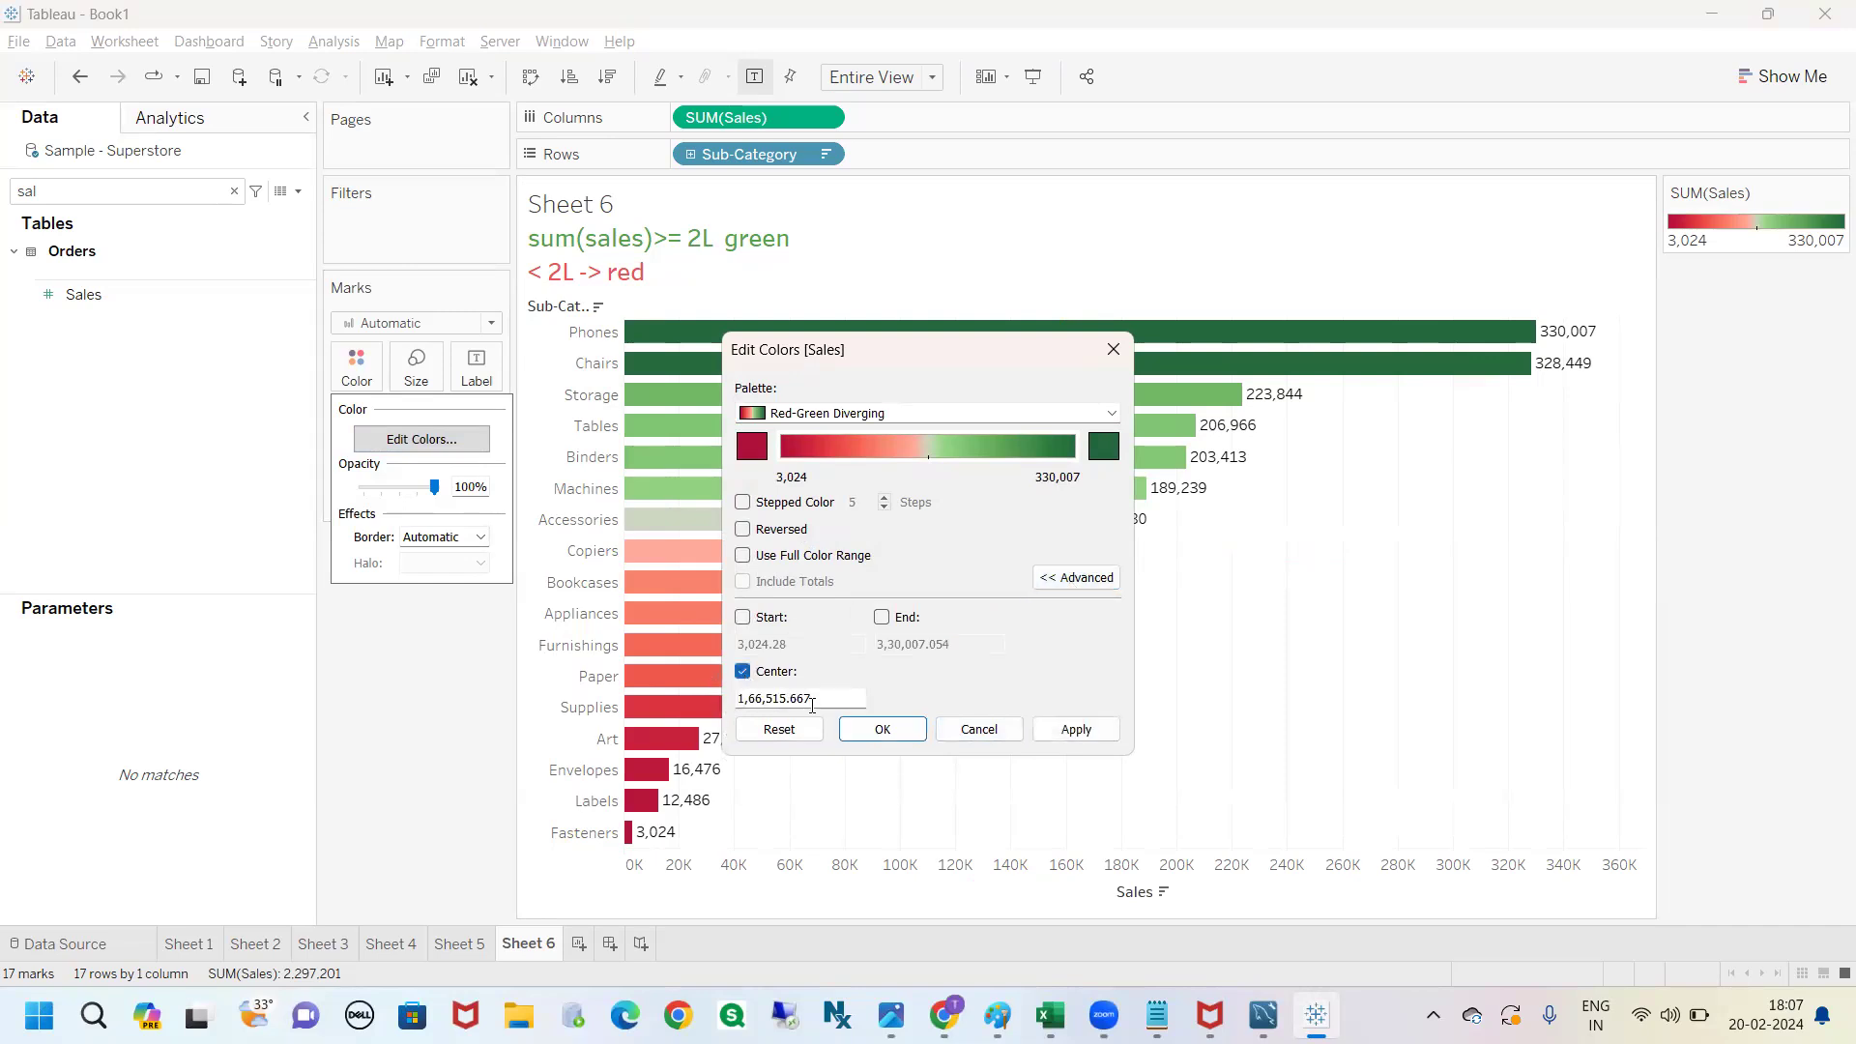
pyautogui.moveTo(832, 701); pyautogui.dragTo(748, 700)
pyautogui.write('200000')
pyautogui.moveTo(784, 697); pyautogui.dragTo(693, 694)
pyautogui.moveTo(915, 353); pyautogui.dragTo(1264, 330)
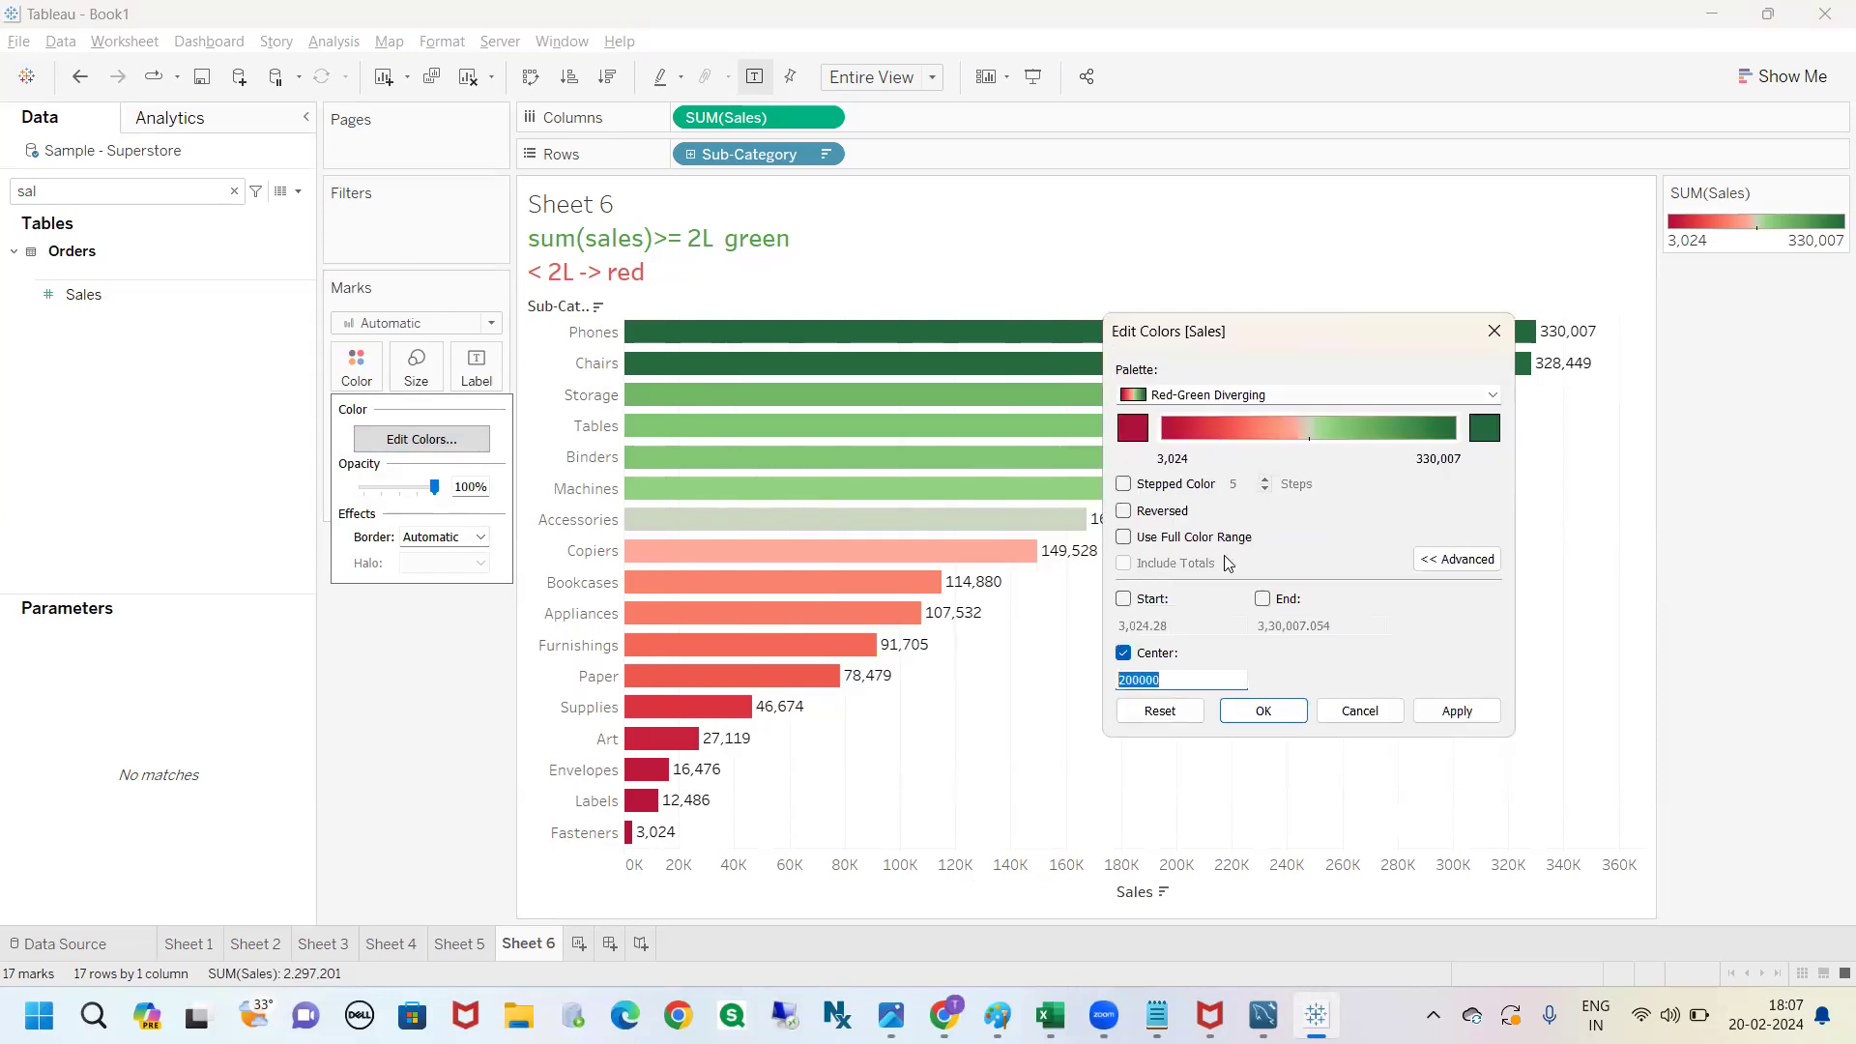
# Turn on Stepped Color with 2 steps for the sales palette and apply it to the Sheet 6 bars.
pyautogui.click(1124, 484)
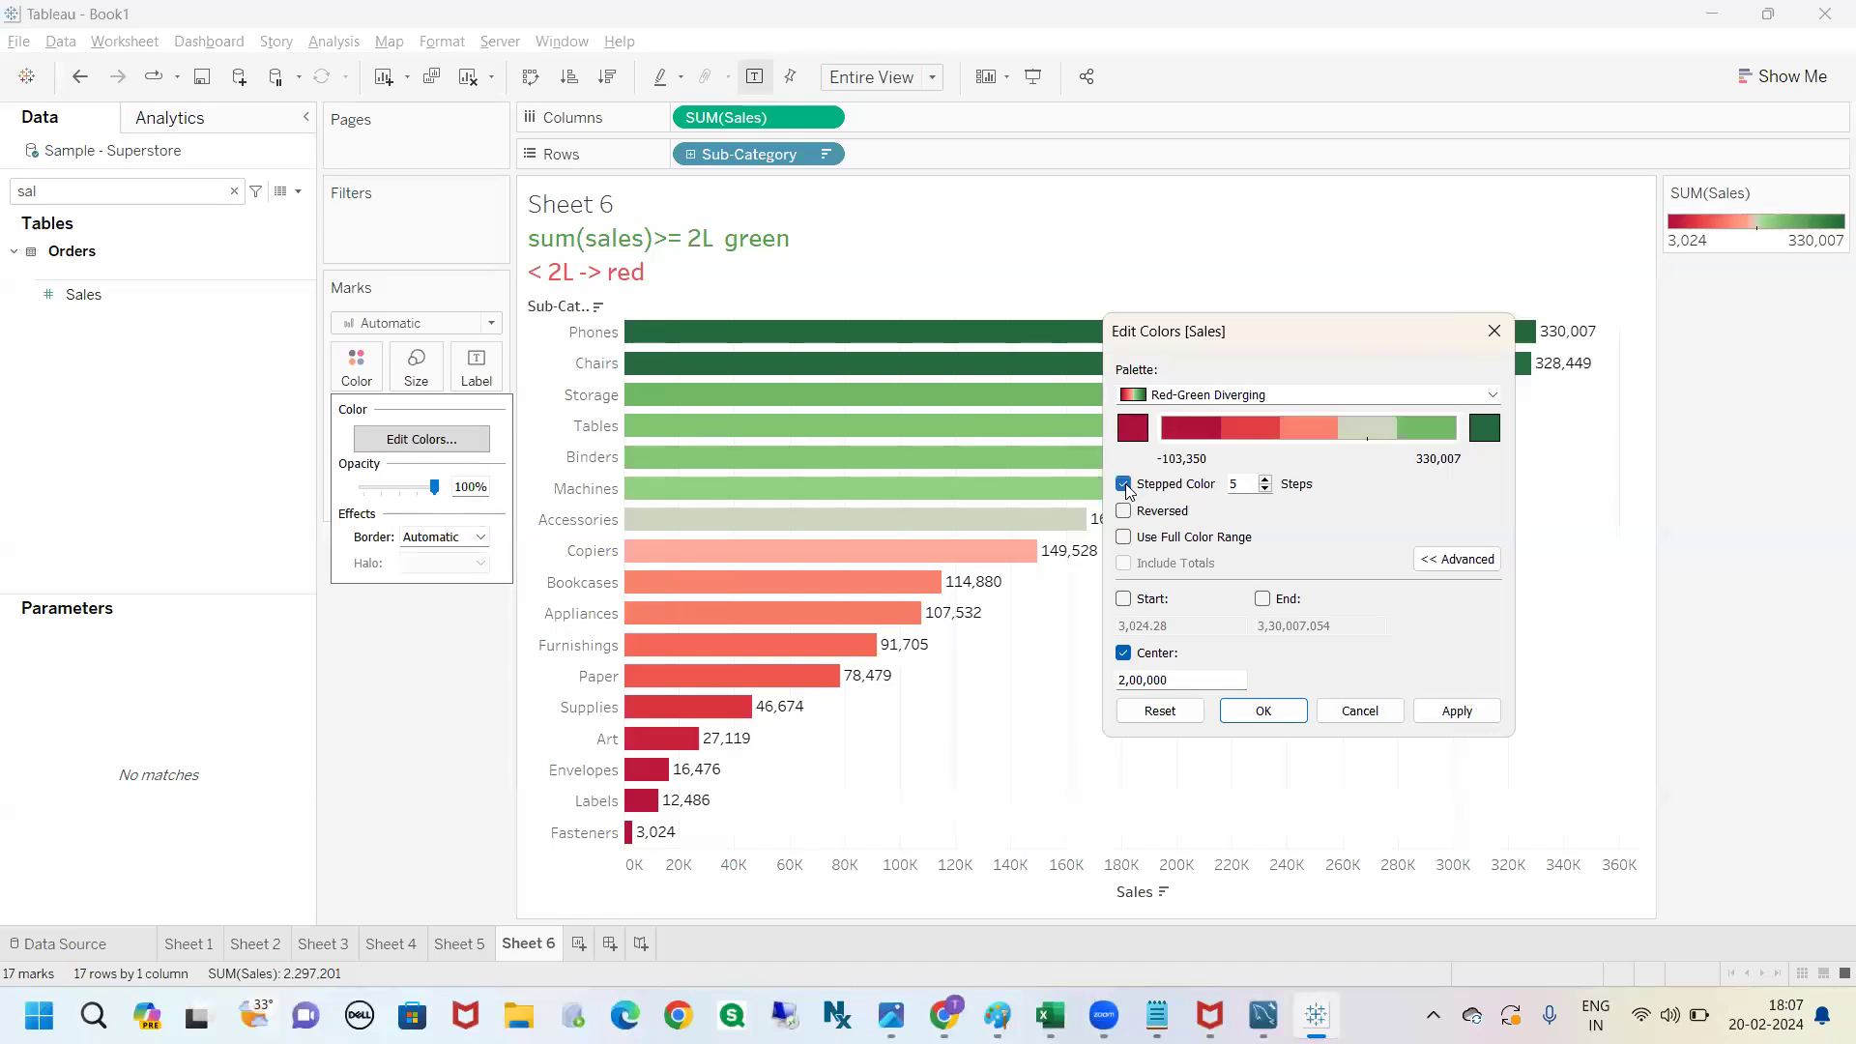
pyautogui.doubleClick(1235, 484)
pyautogui.write('2')
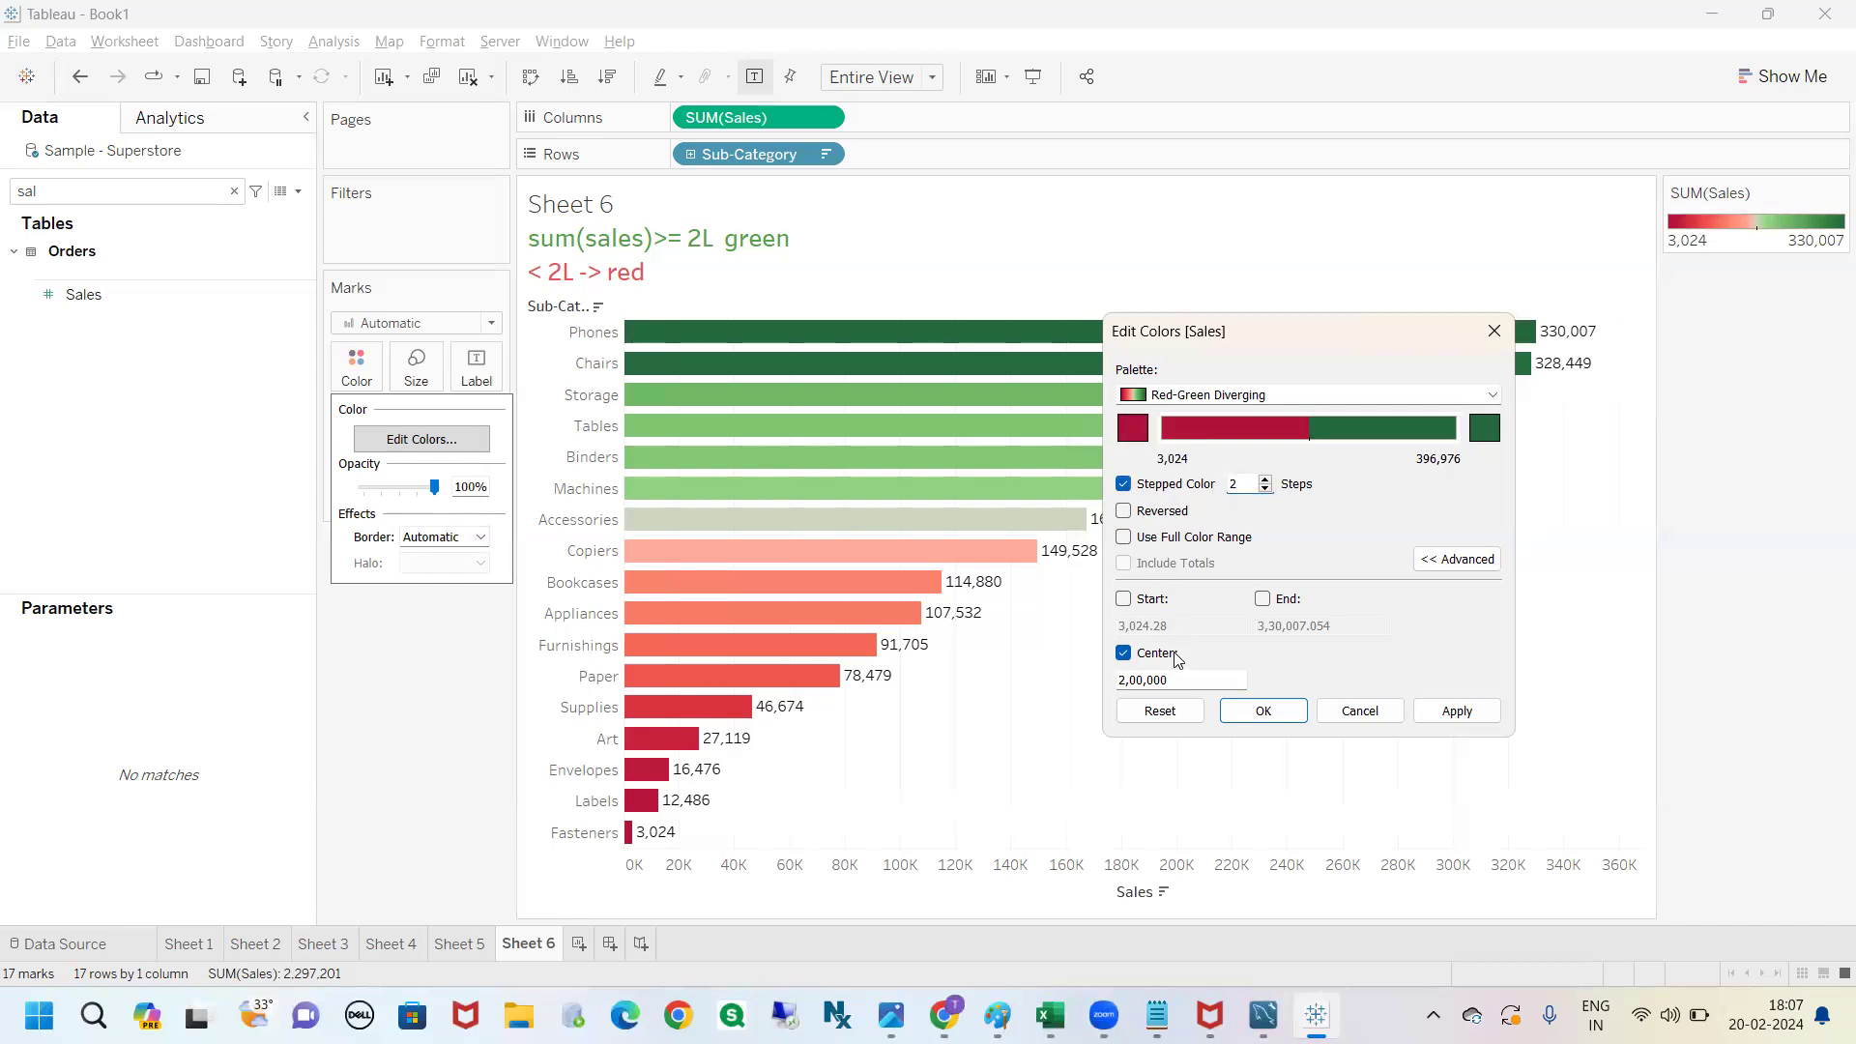
pyautogui.moveTo(1171, 679); pyautogui.dragTo(1106, 691)
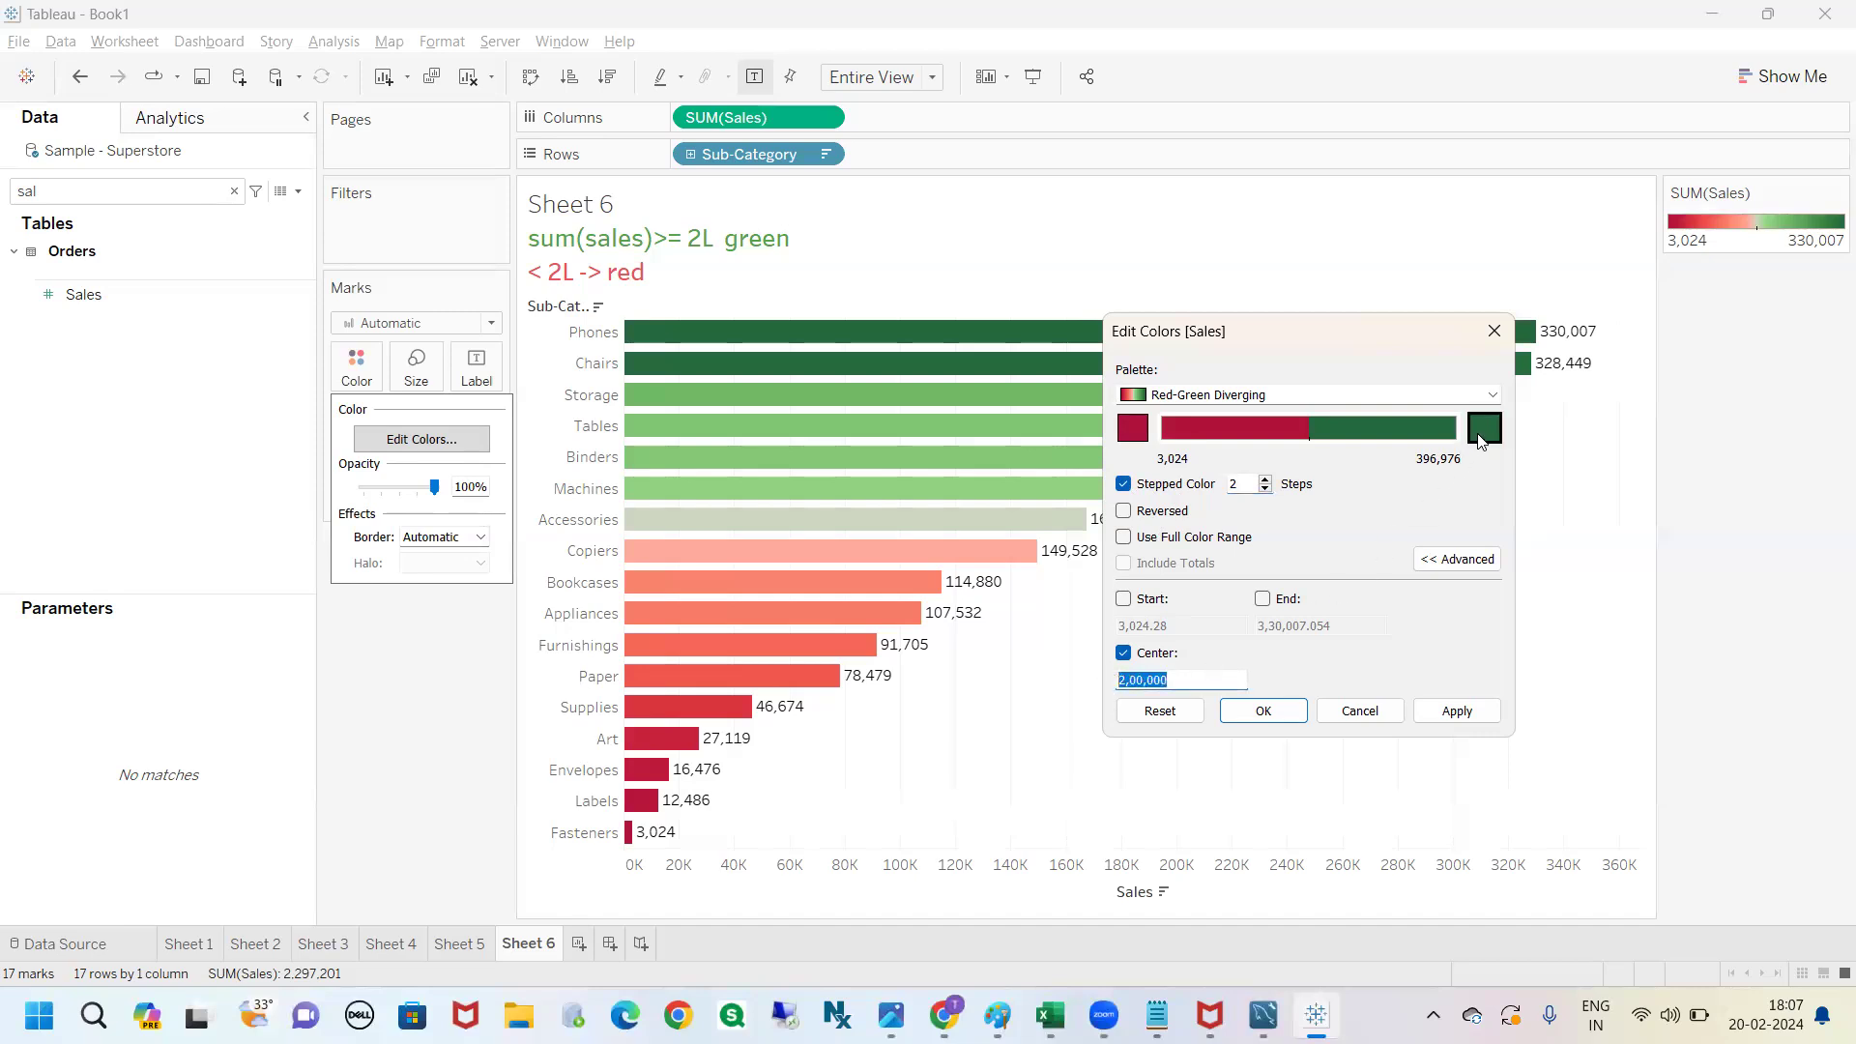
pyautogui.moveTo(1171, 680); pyautogui.dragTo(1111, 680)
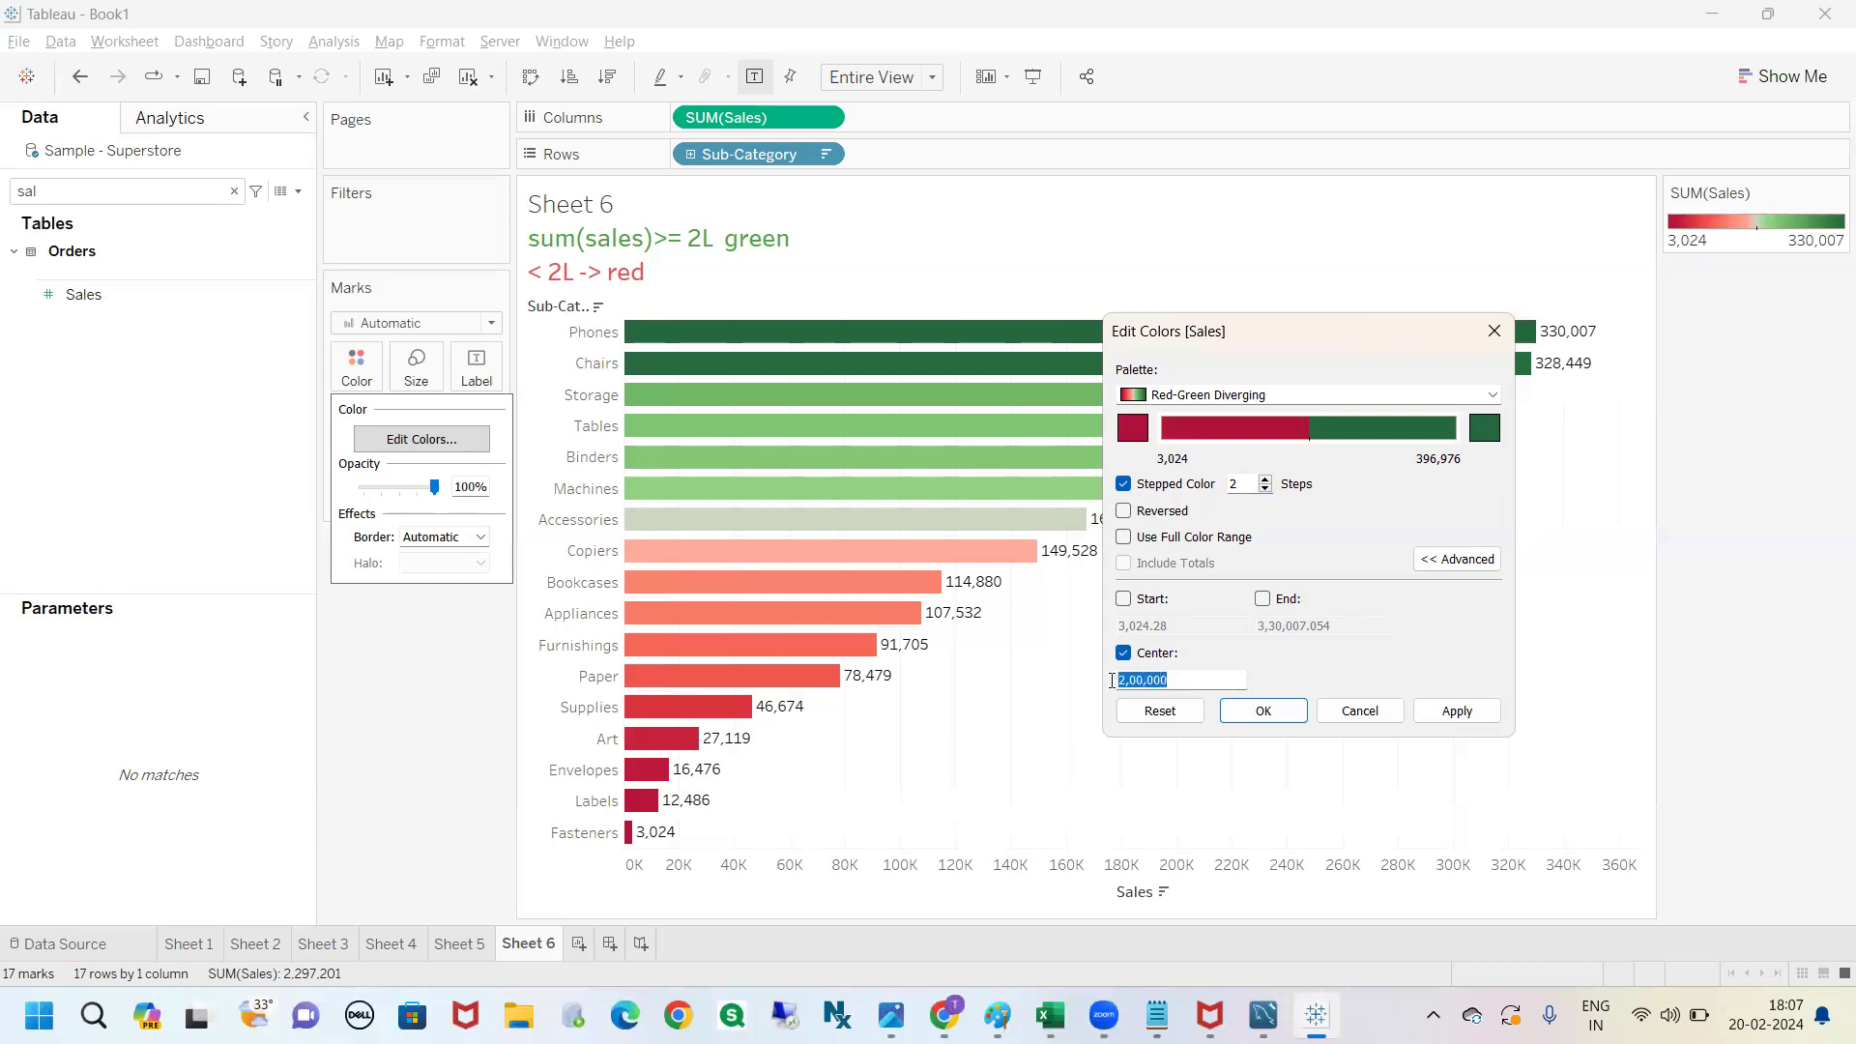
pyautogui.click(1263, 711)
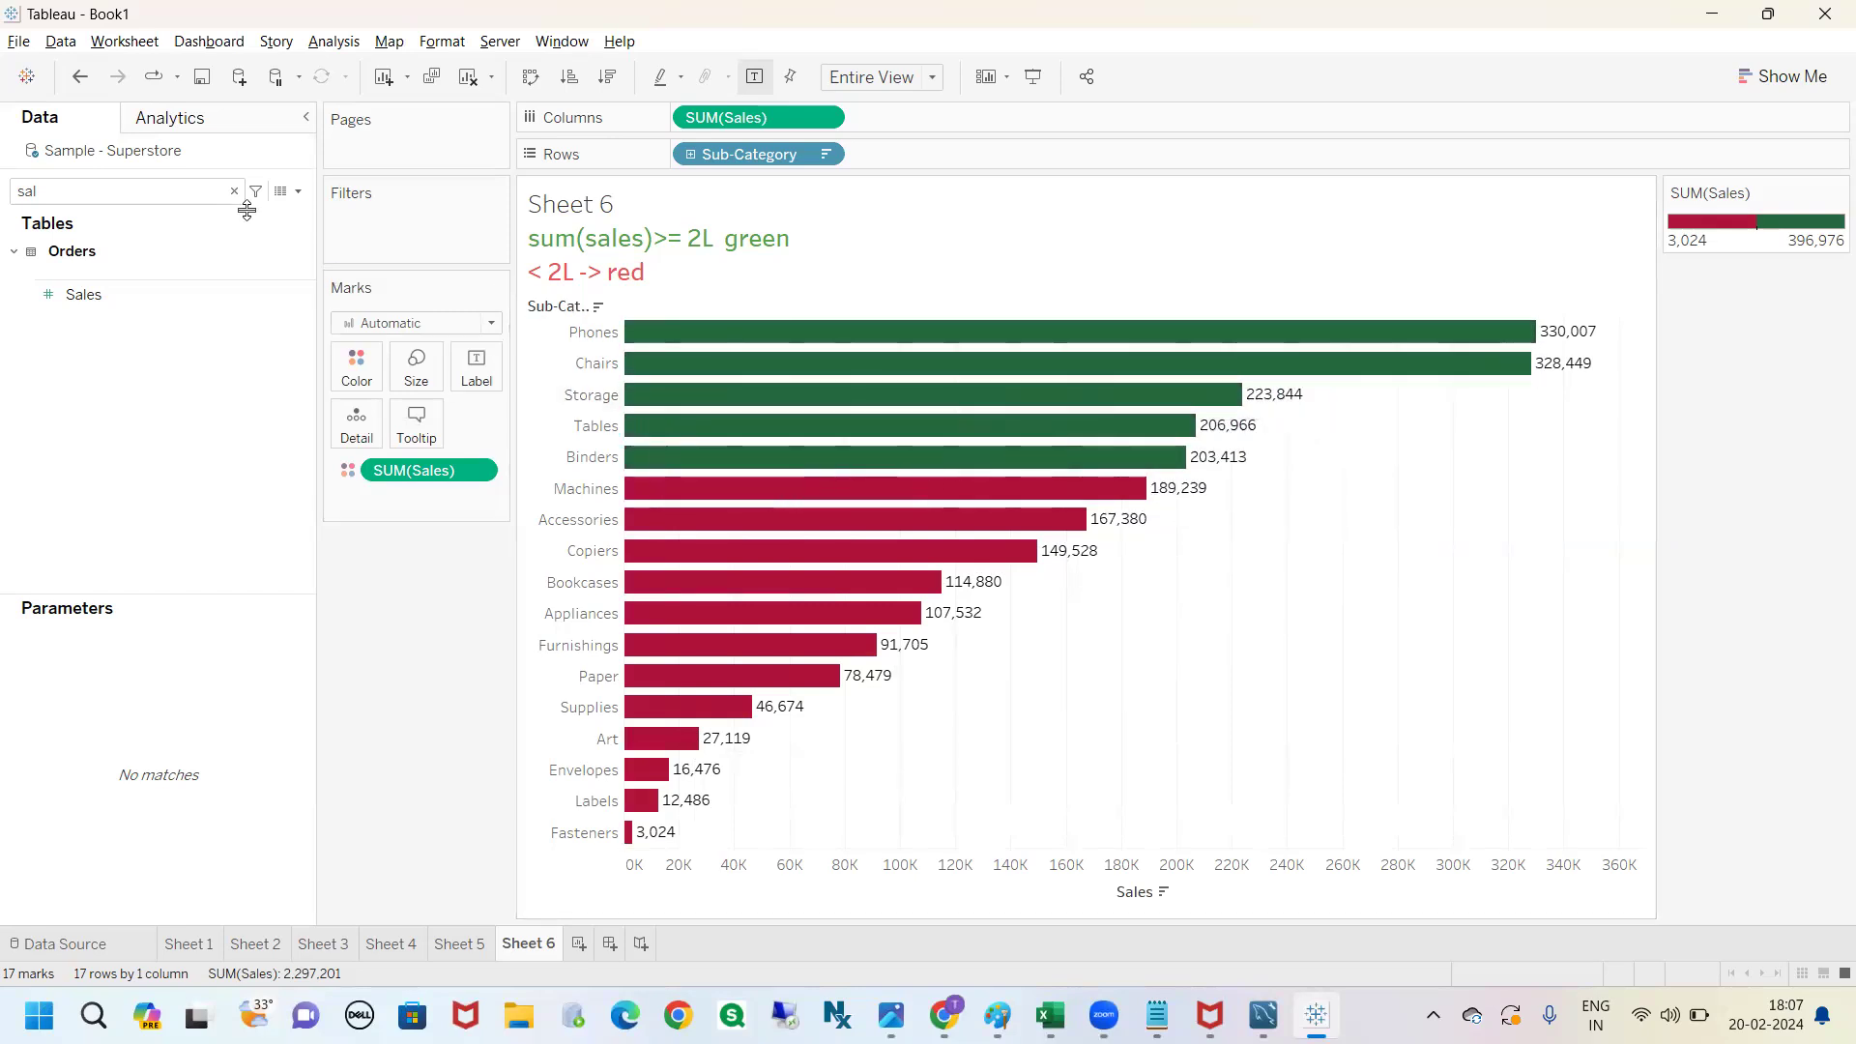
# On Sheet 5, choose the Red-Green Diverging palette for the sales colors of the sub-category table.
pyautogui.click(454, 944)
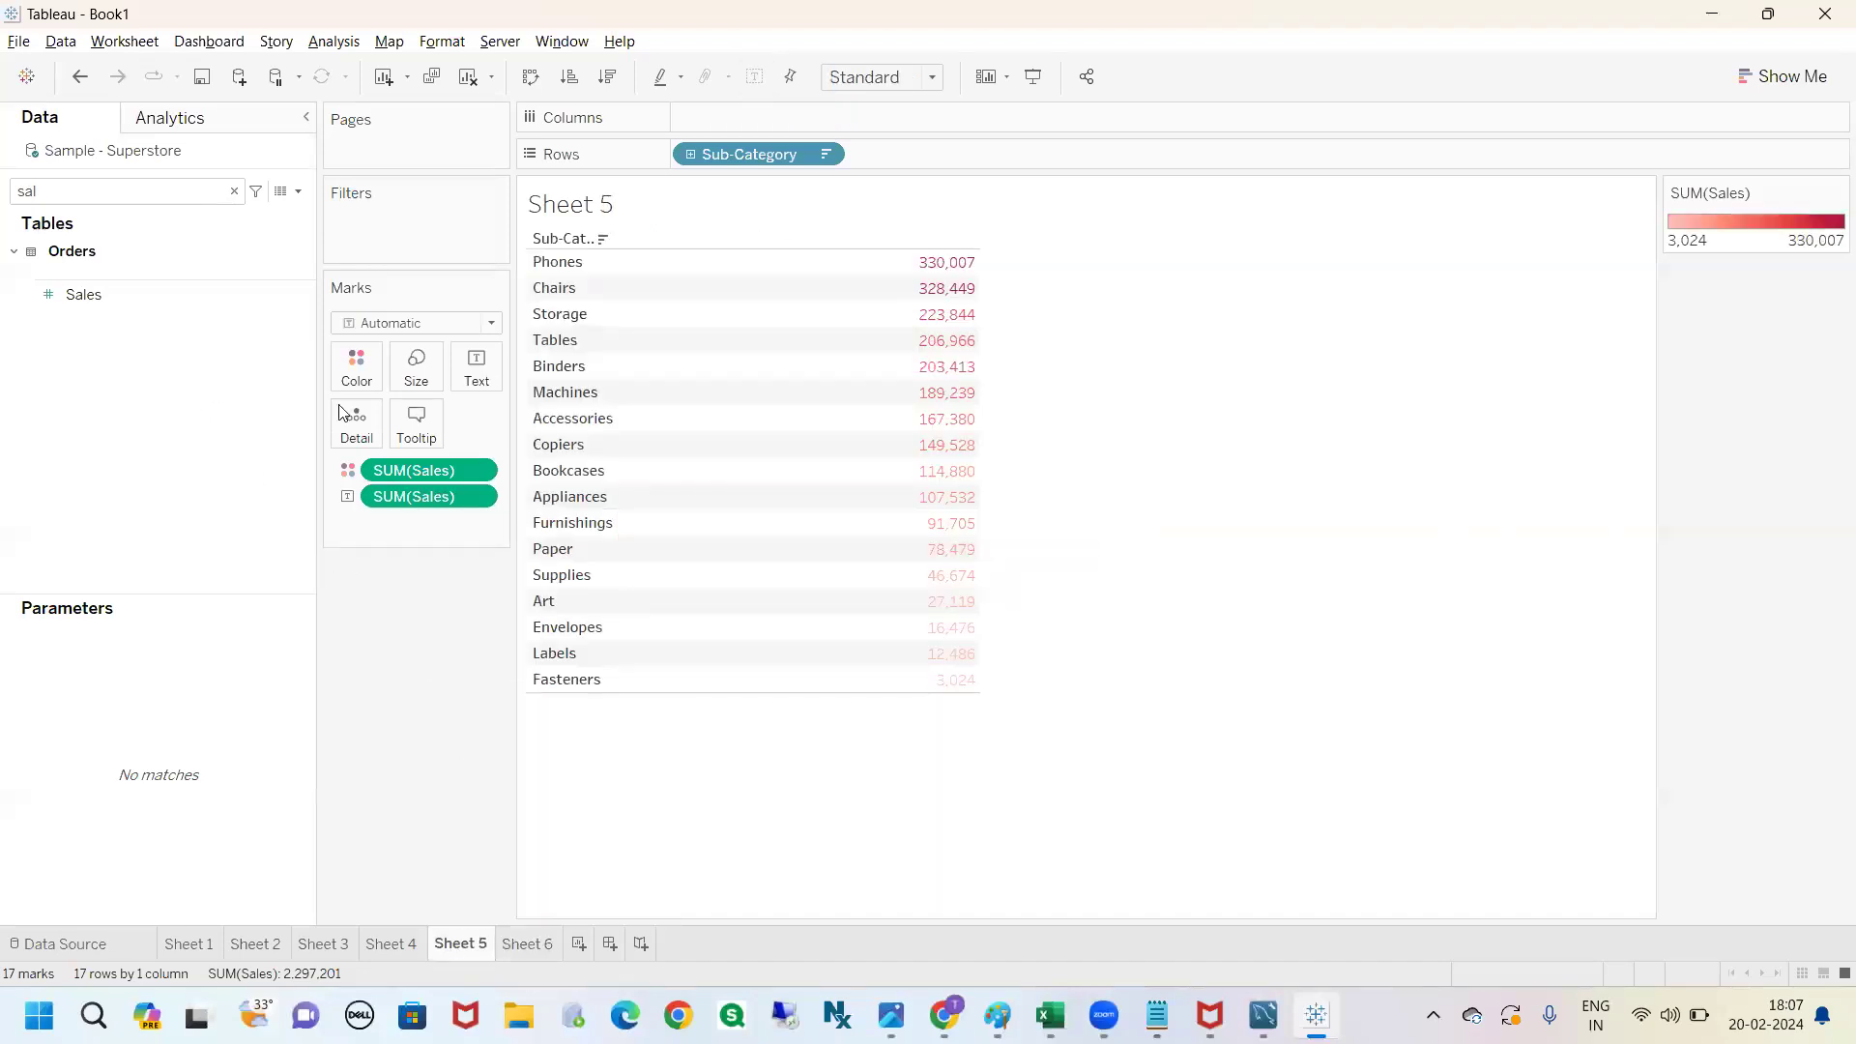
pyautogui.click(372, 375)
pyautogui.click(402, 440)
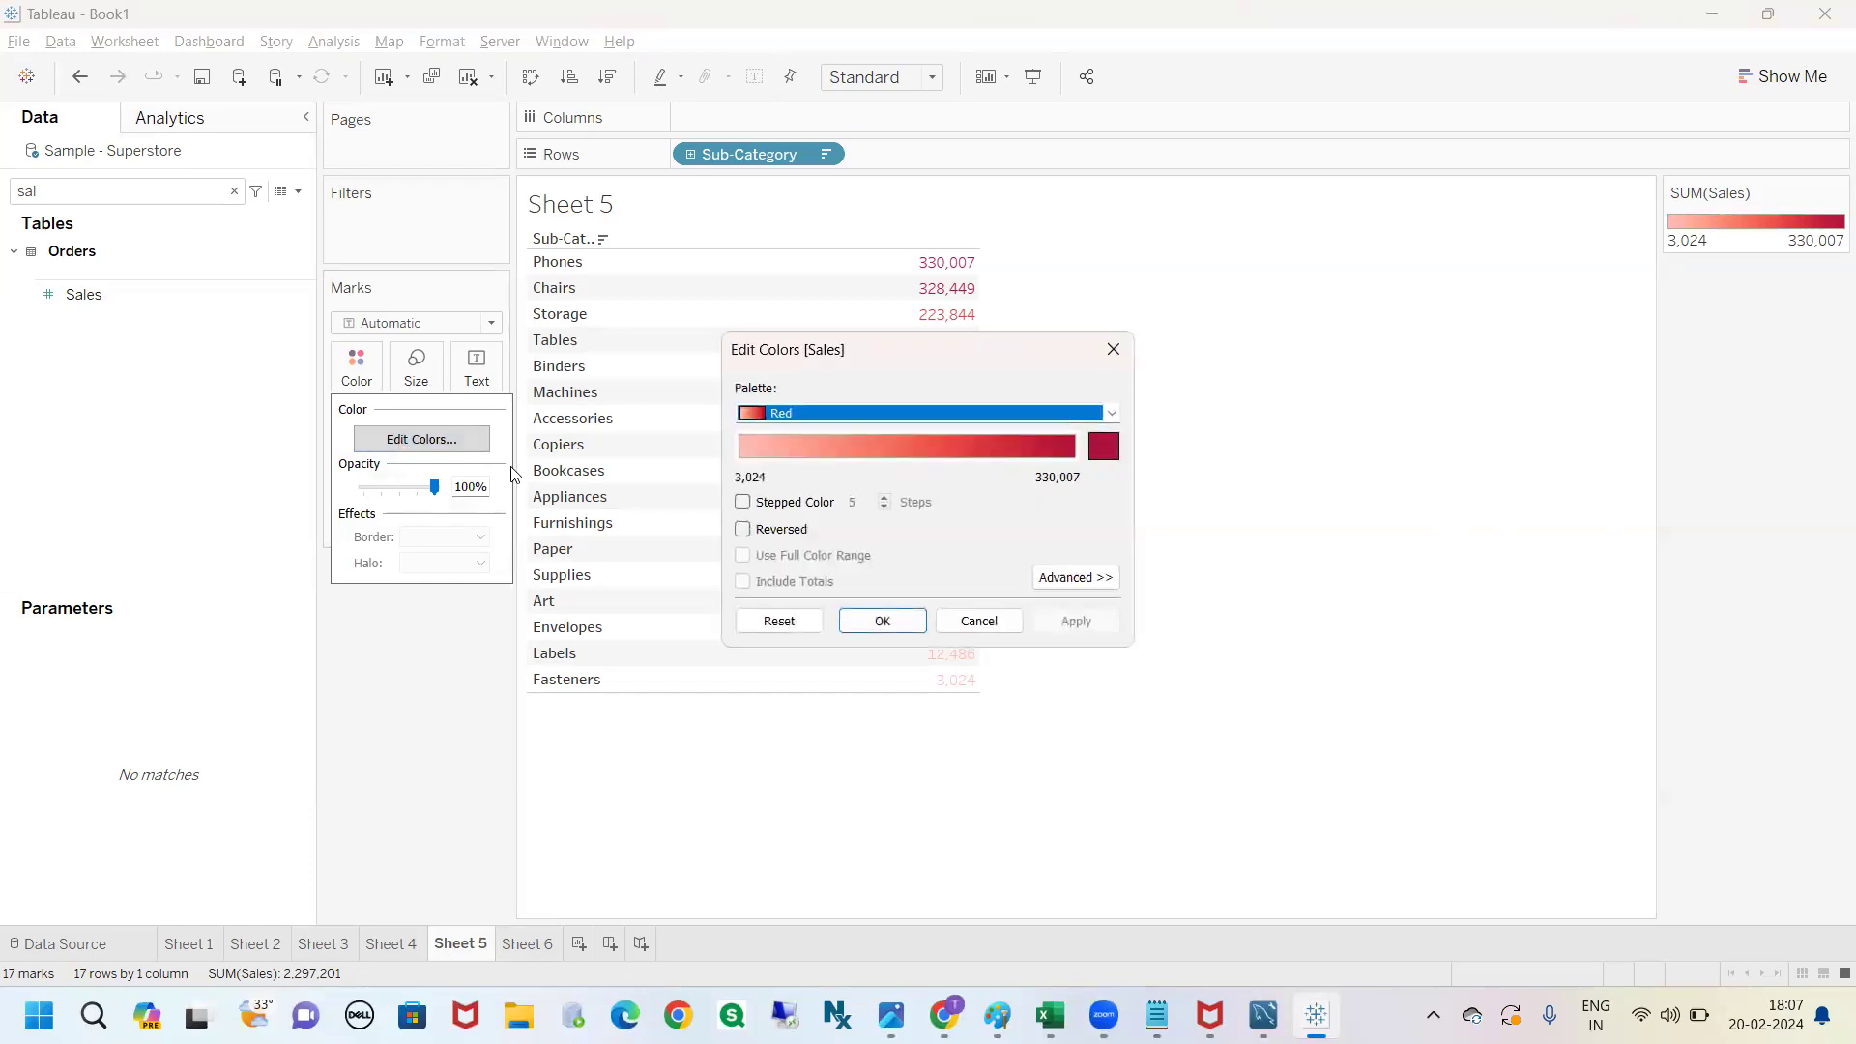
pyautogui.click(879, 416)
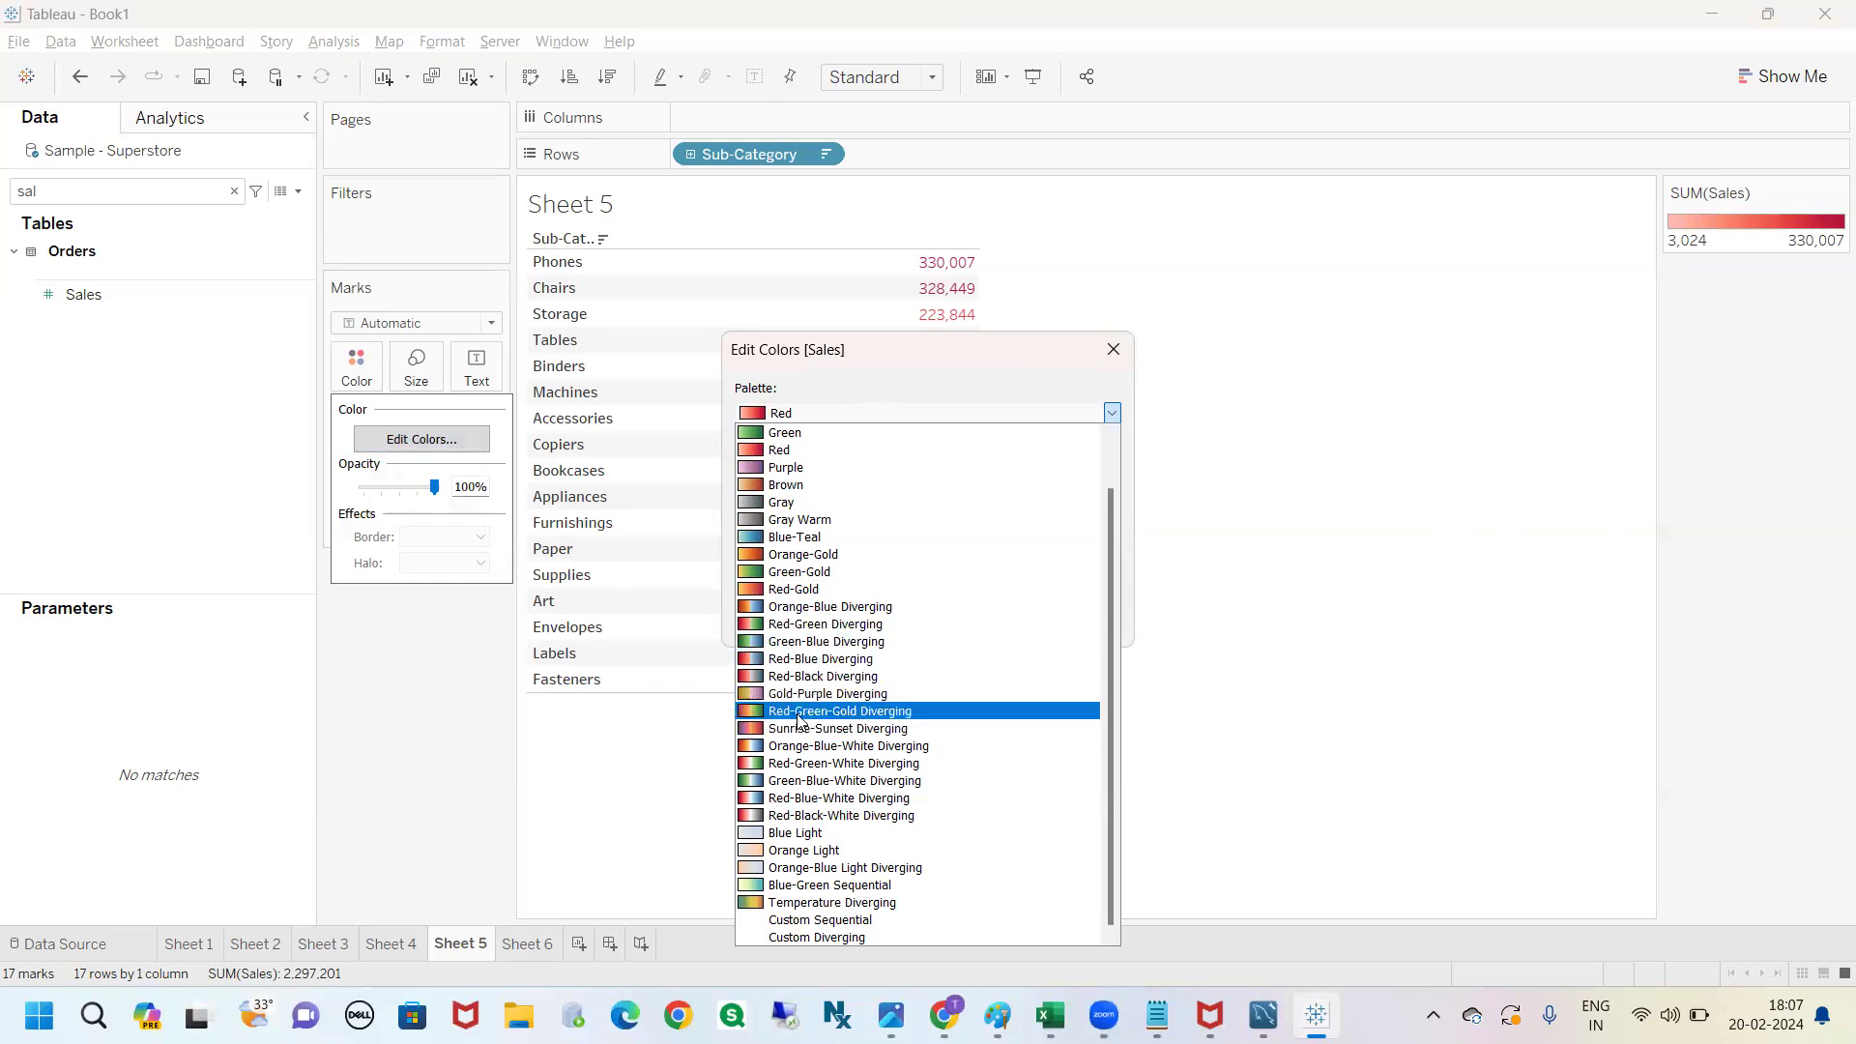
pyautogui.click(783, 625)
# Turn on Stepped Color with 2 steps for the Sheet 5 sales palette.
pyautogui.click(743, 501)
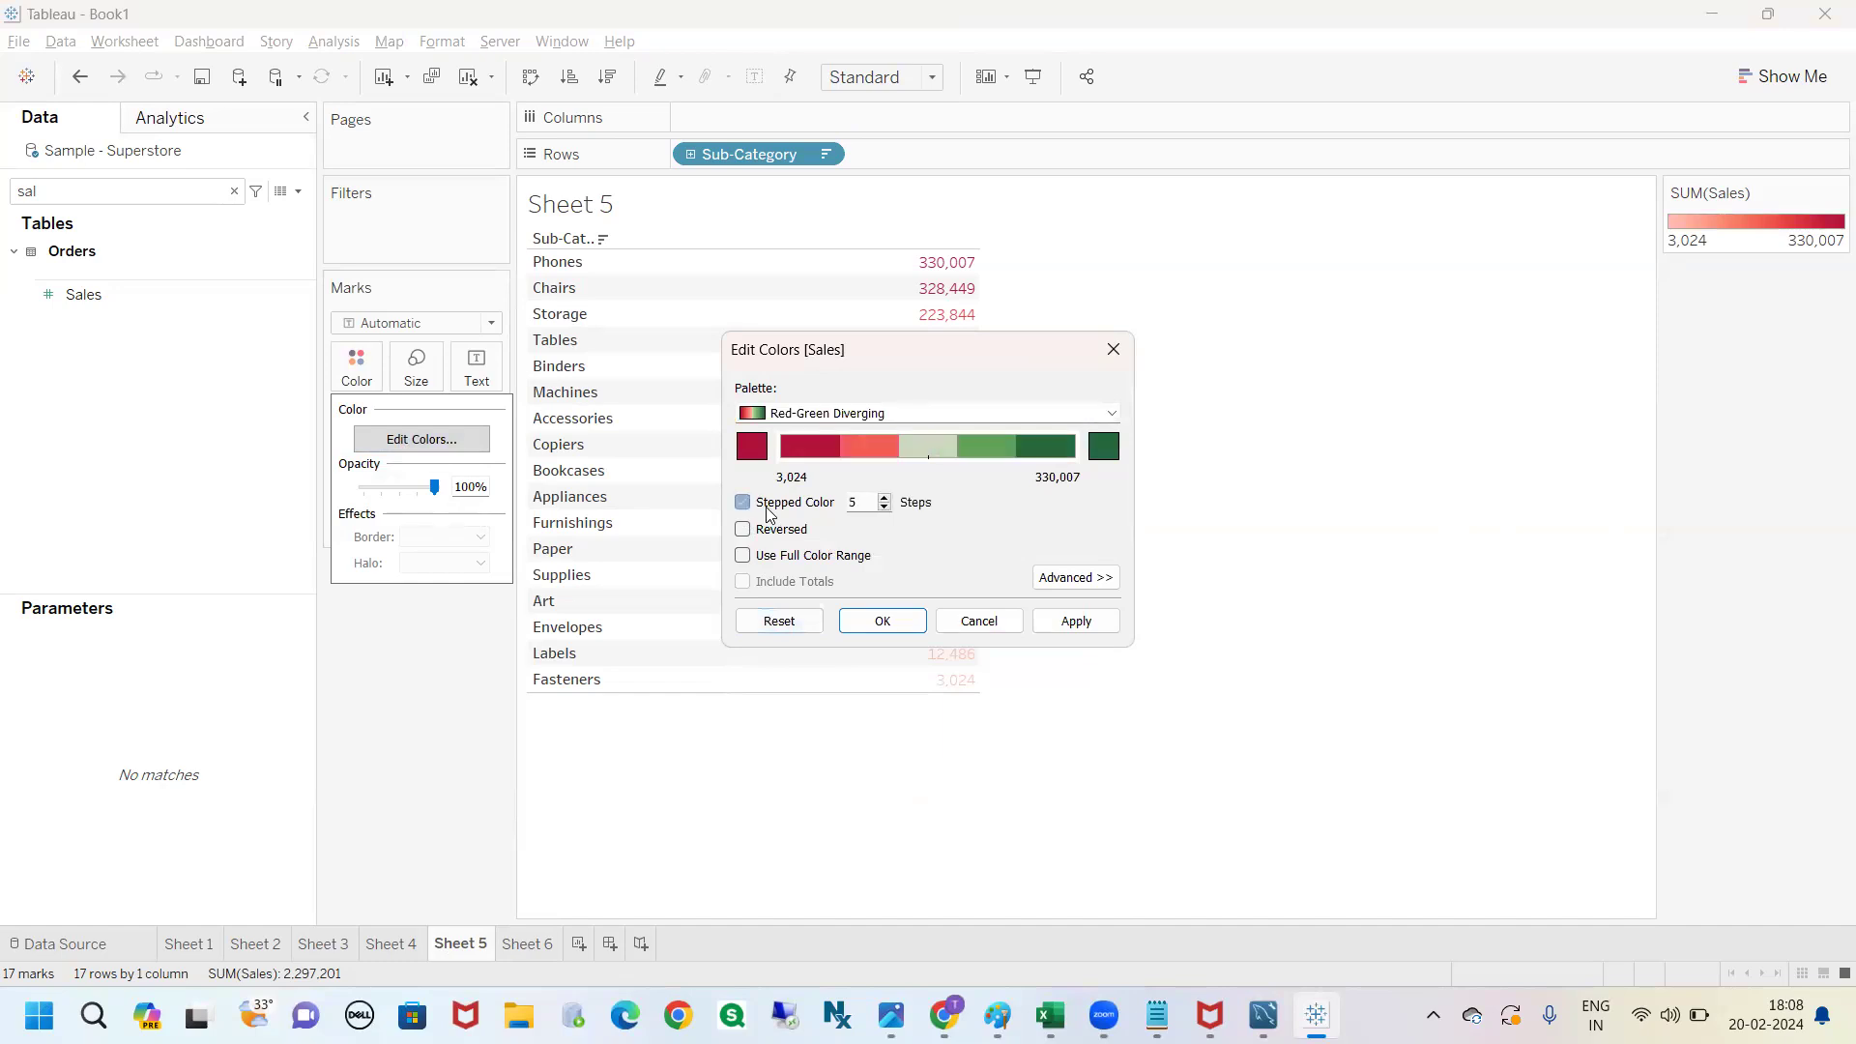
pyautogui.doubleClick(863, 501)
pyautogui.write('2')
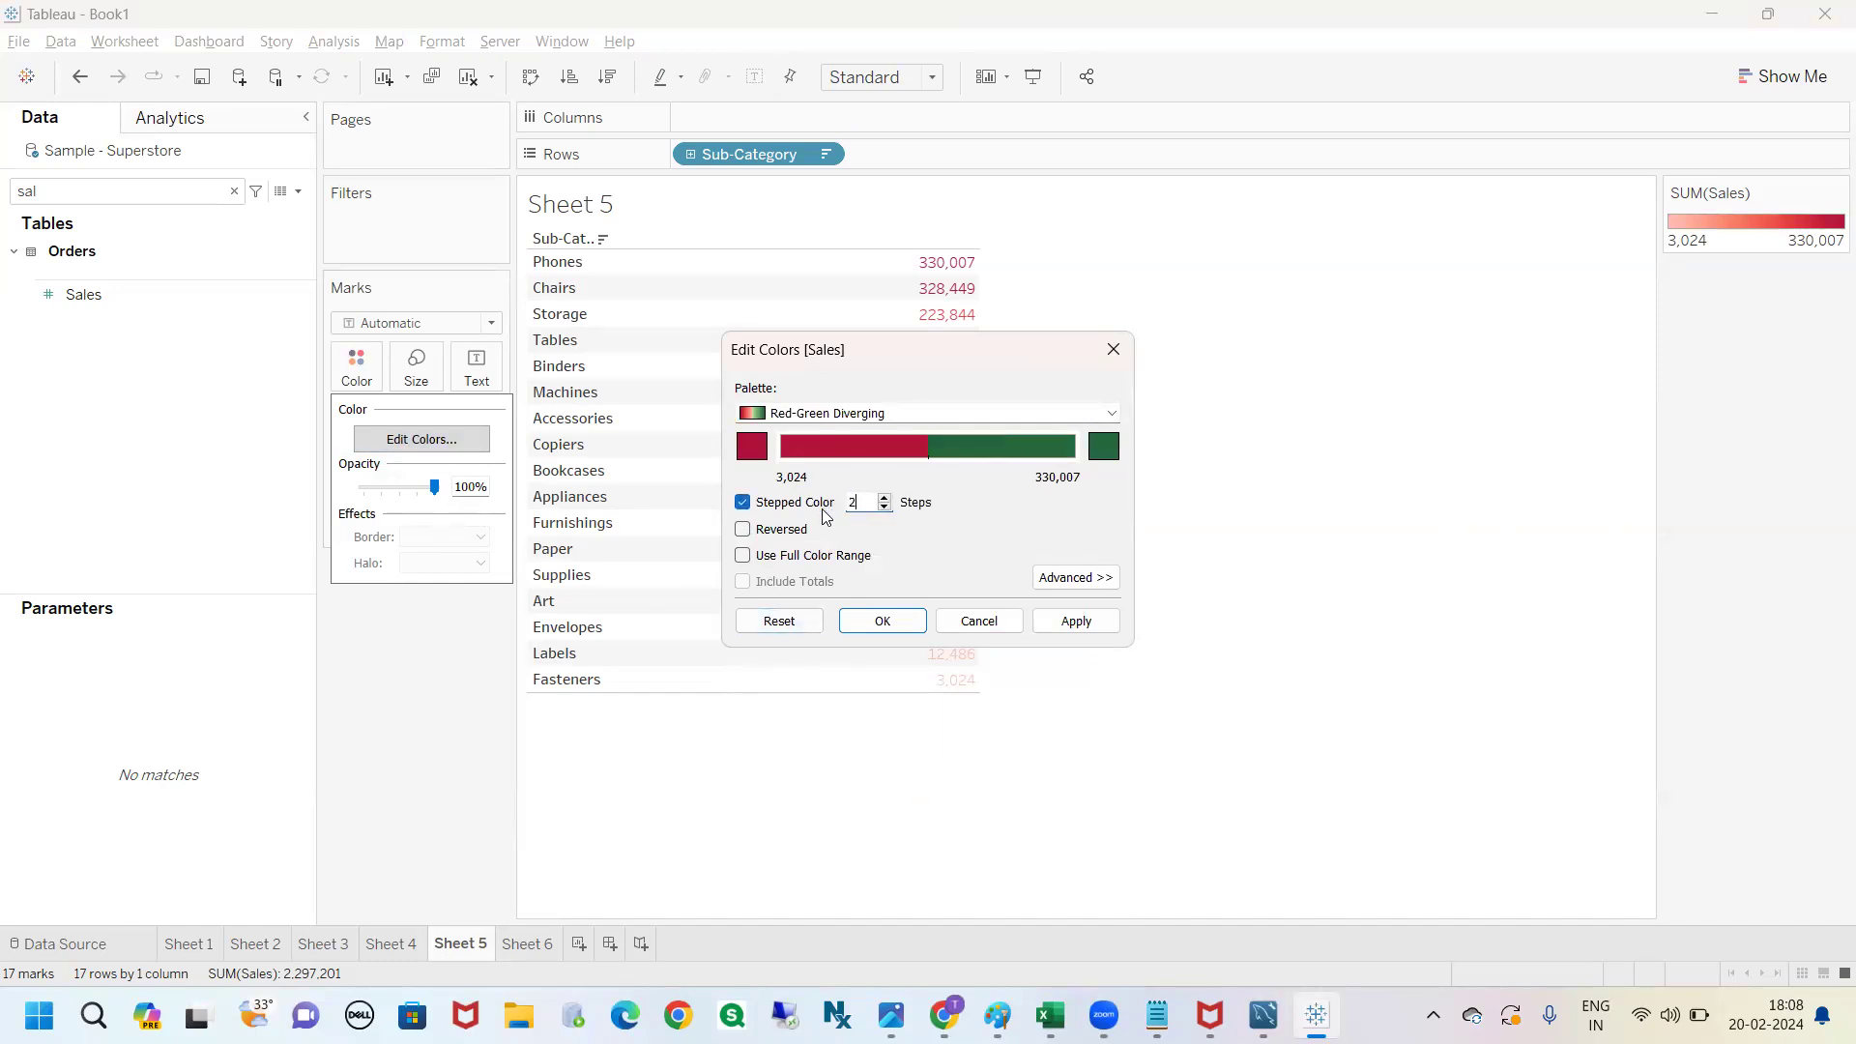
pyautogui.click(884, 497)
pyautogui.click(883, 496)
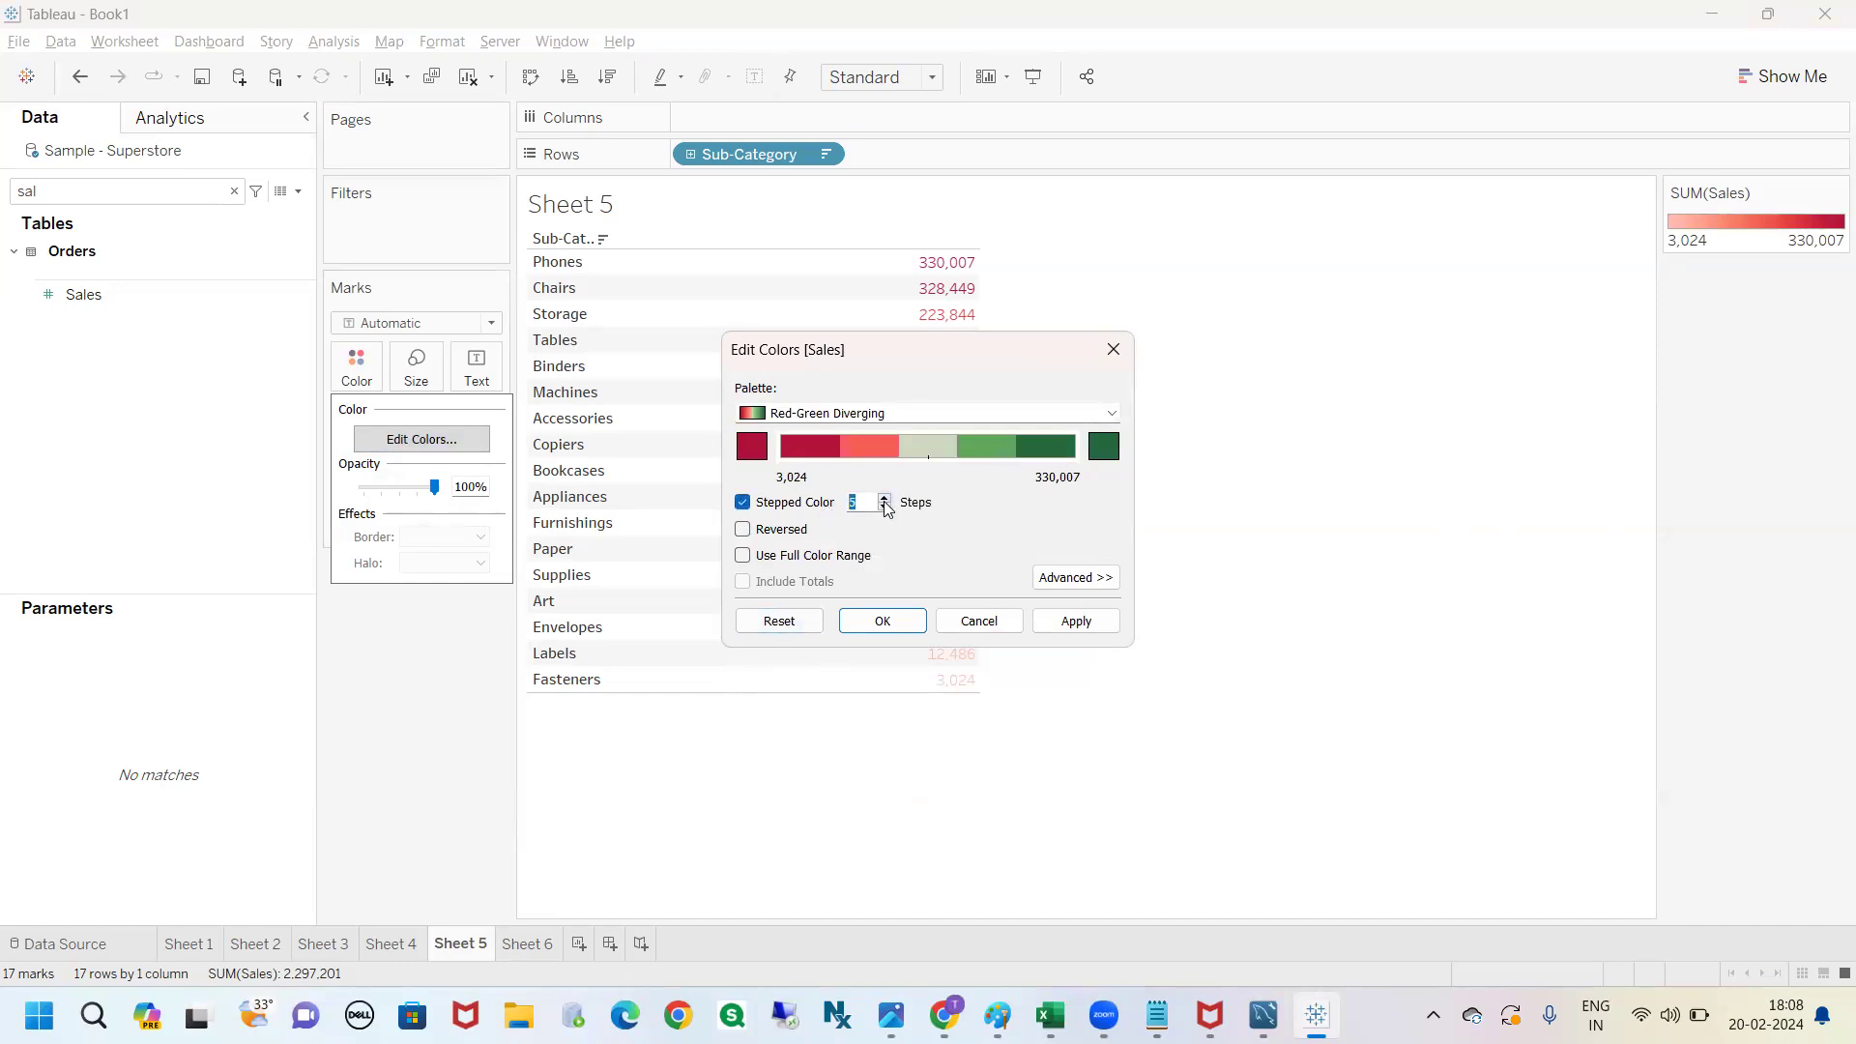
pyautogui.click(883, 506)
pyautogui.click(883, 507)
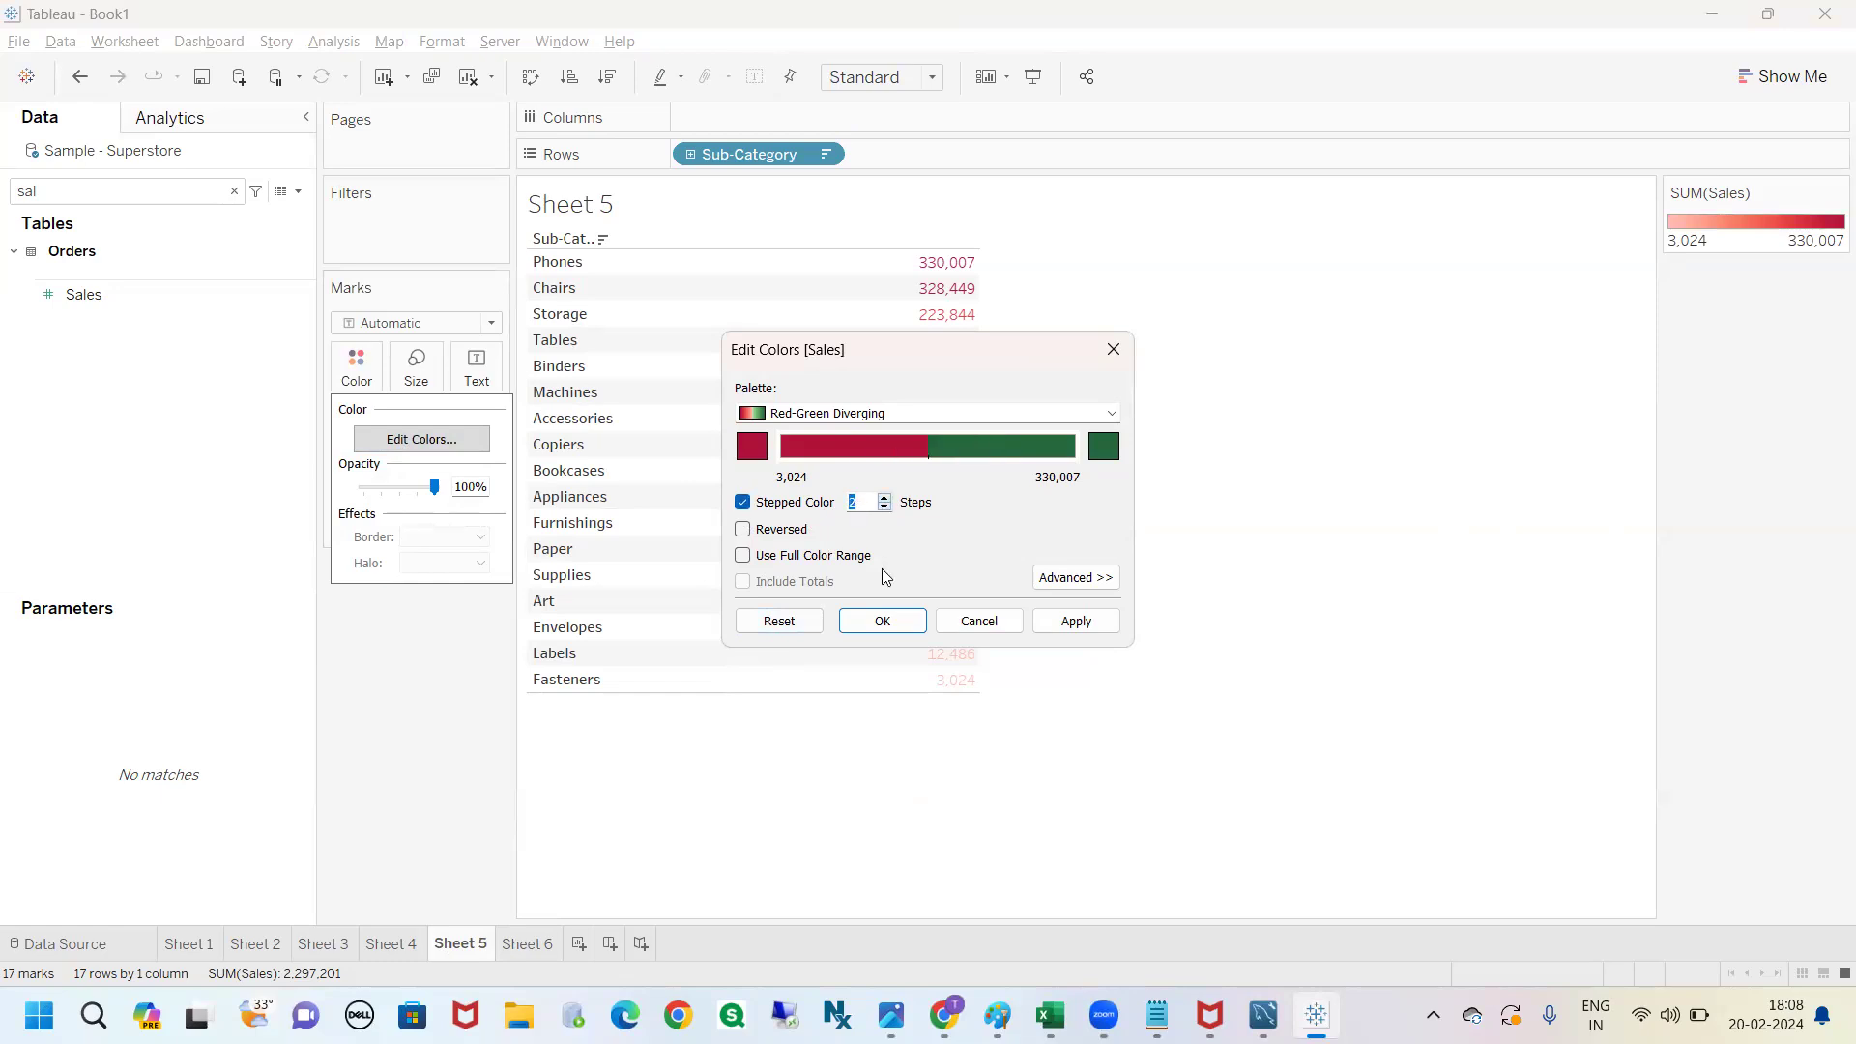
# Enable a custom center of 200000 in the advanced color options and apply the coloring to the Sheet 5 table.
pyautogui.click(1044, 580)
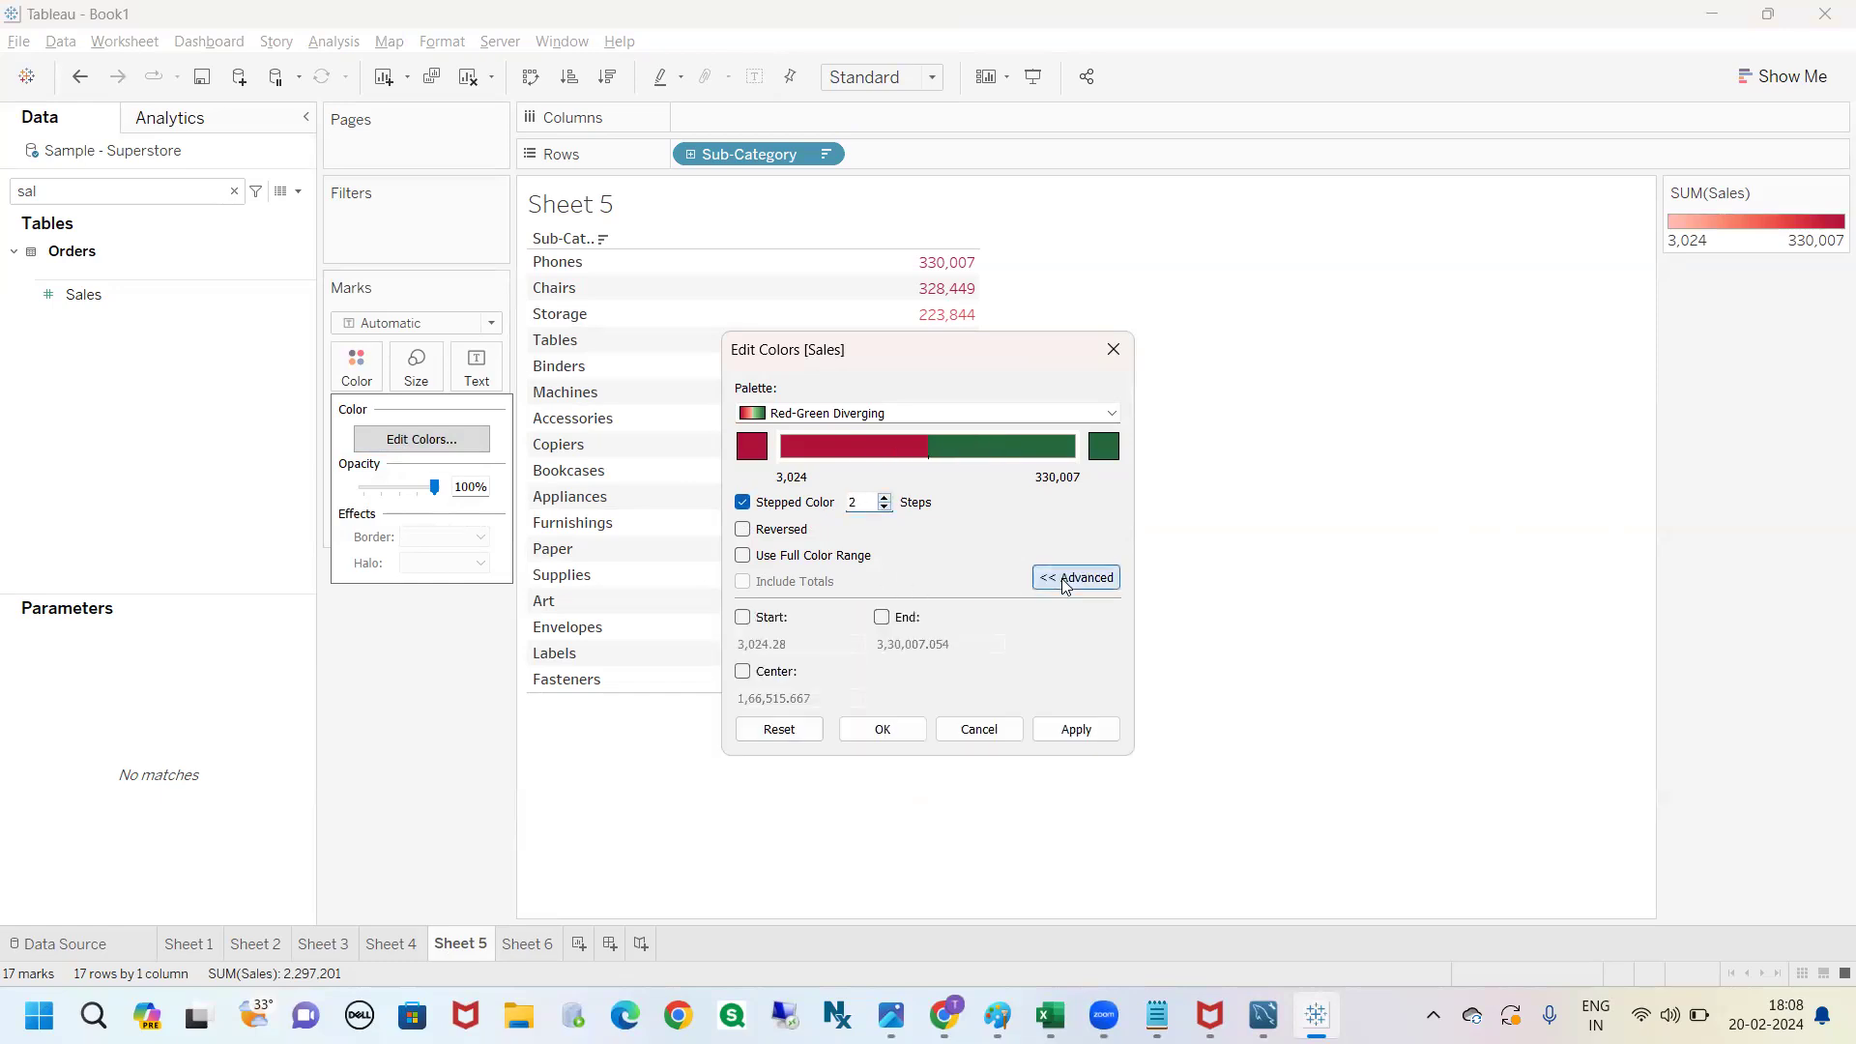
pyautogui.click(742, 671)
pyautogui.moveTo(811, 697); pyautogui.dragTo(709, 702)
pyautogui.write('200000')
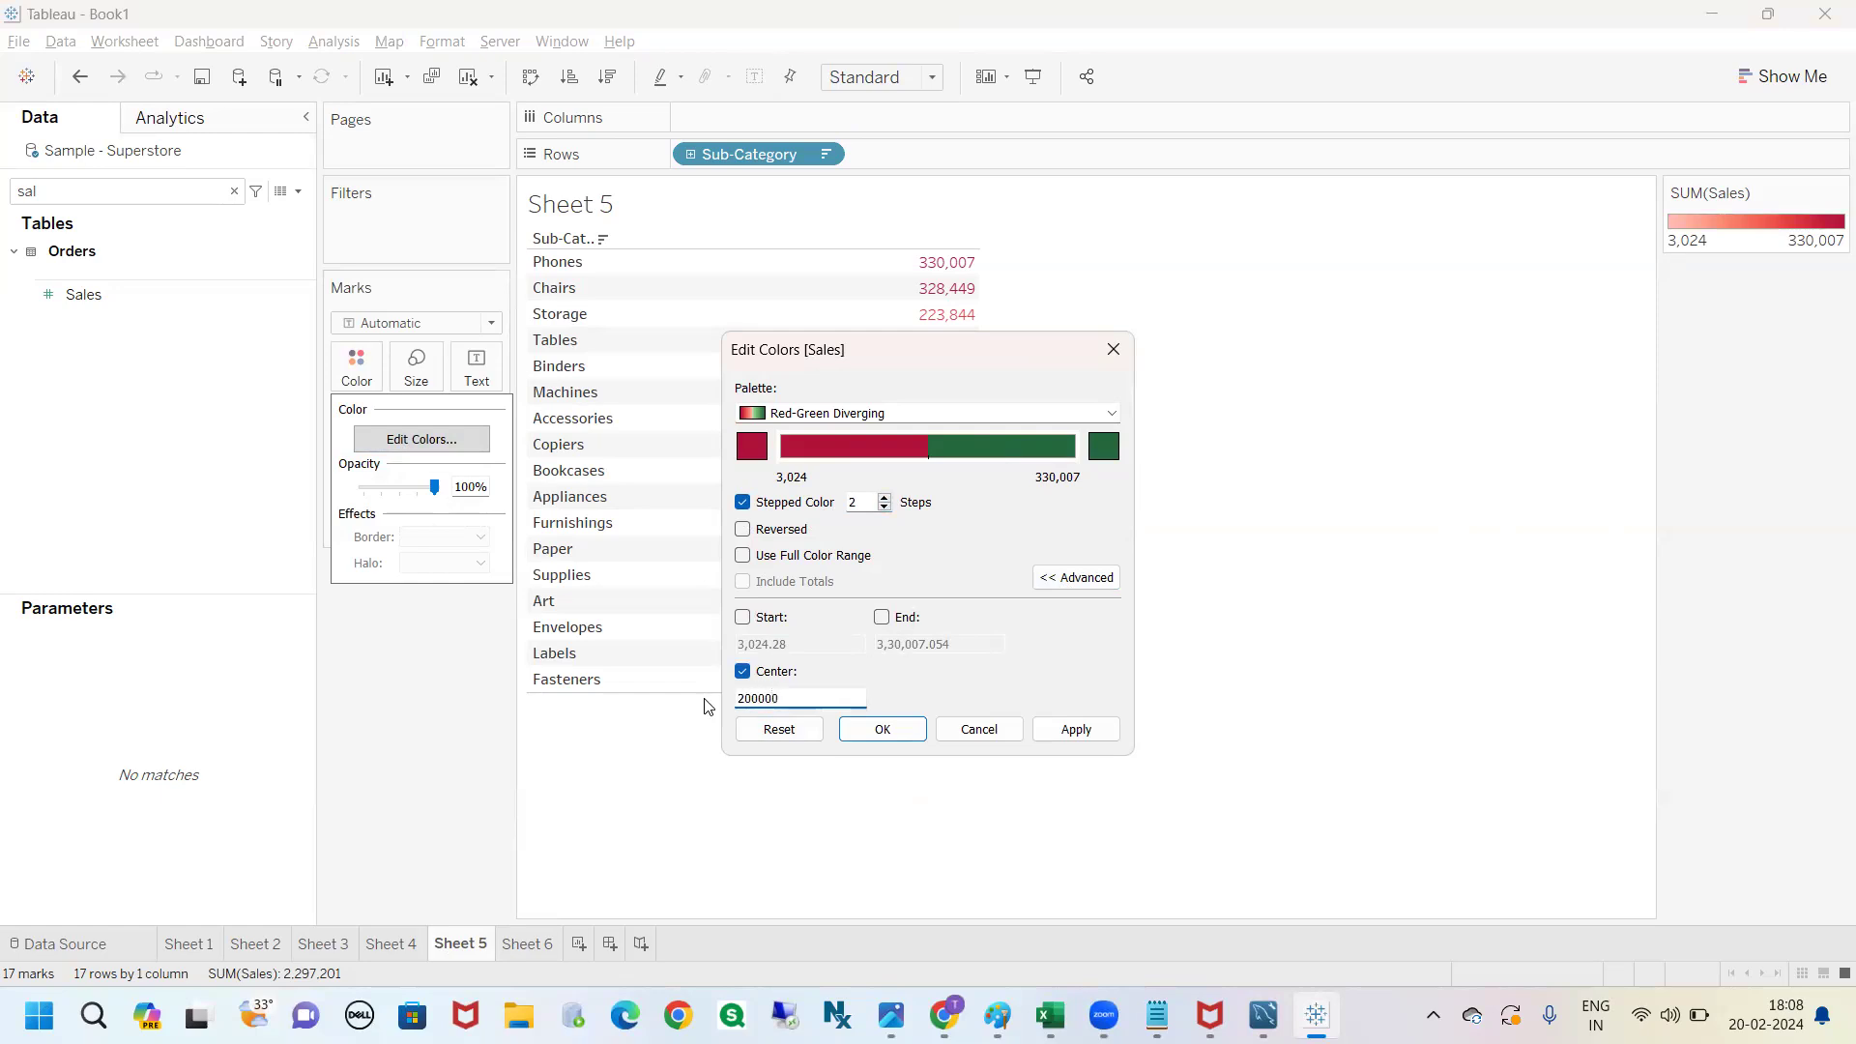
pyautogui.click(879, 730)
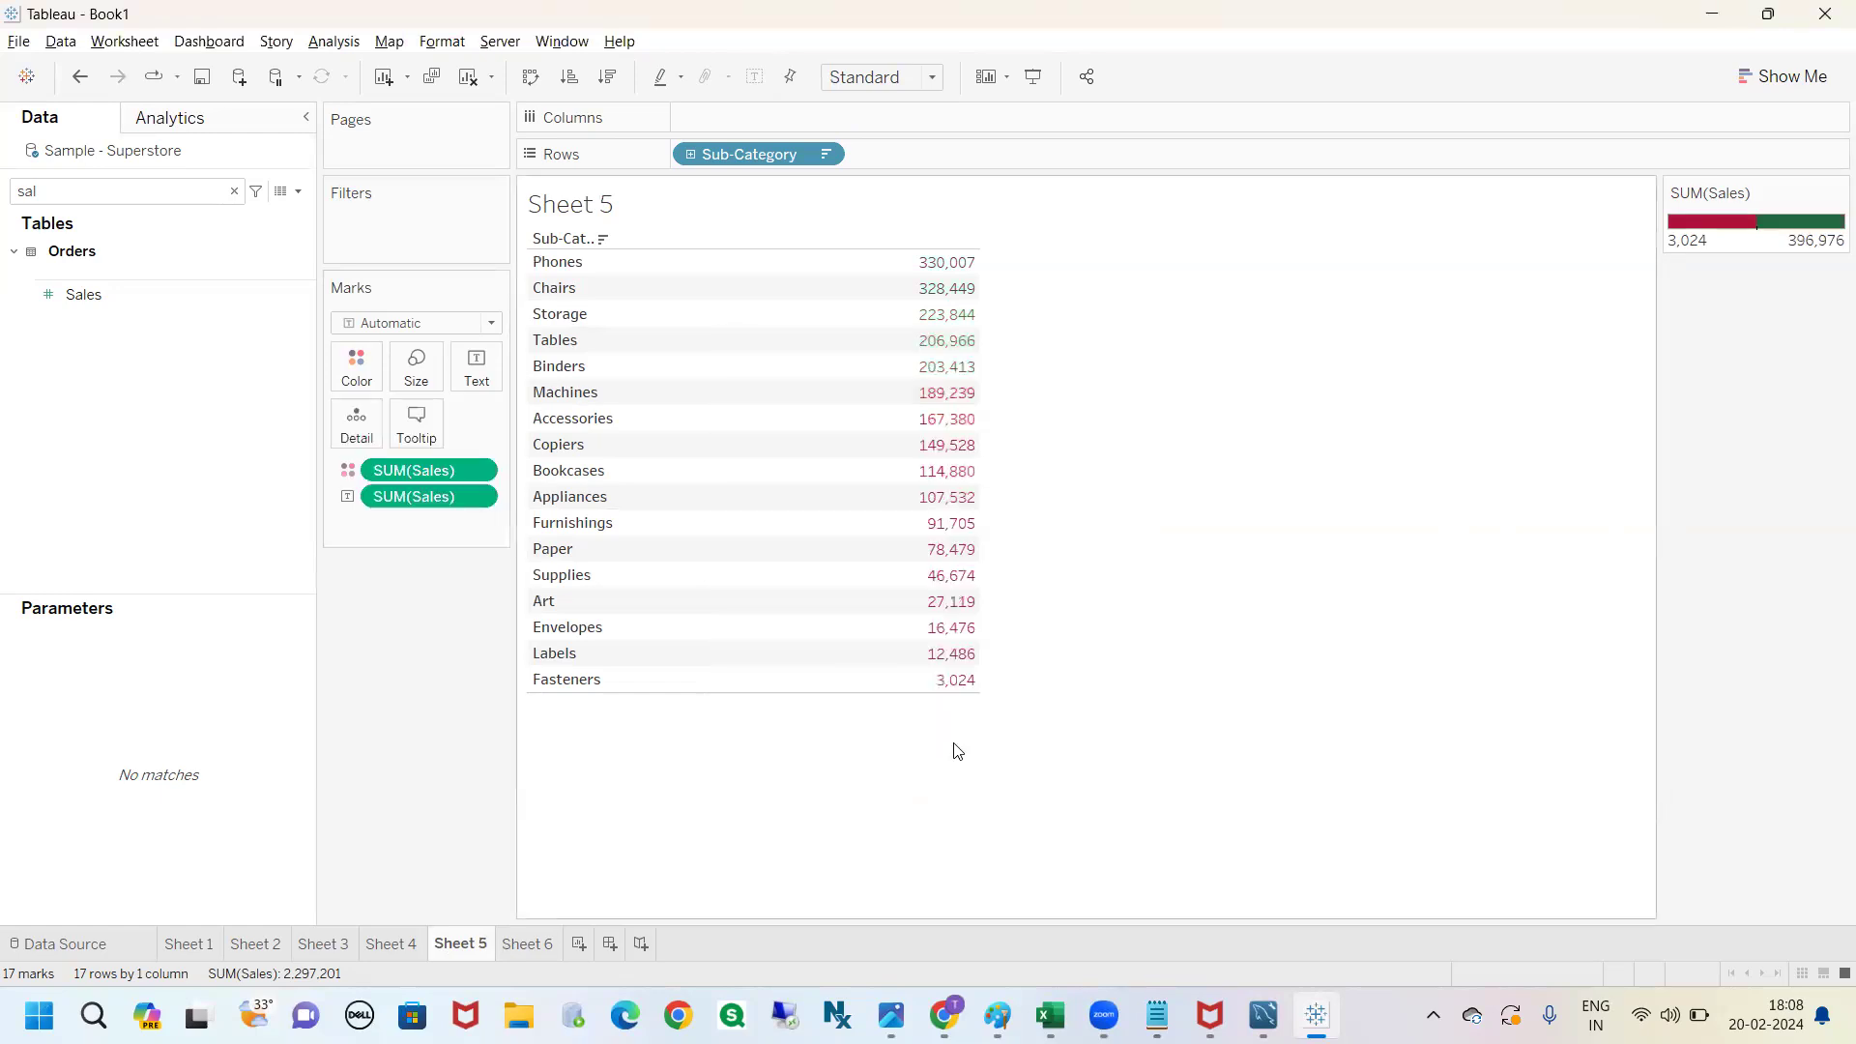
pyautogui.moveTo(919, 253)
pyautogui.mouseDown()
pyautogui.moveTo(863, 366)
pyautogui.moveTo(1035, 282)
pyautogui.moveTo(898, 235)
pyautogui.mouseUp()
pyautogui.moveTo(907, 382)
pyautogui.mouseDown()
pyautogui.moveTo(850, 720)
pyautogui.moveTo(996, 430)
pyautogui.moveTo(893, 427)
pyautogui.mouseUp()
pyautogui.press('Escape')
# Duplicate Sheet 6 and remove the sales color encoding from the bars of the duplicate.
pyautogui.click(524, 945)
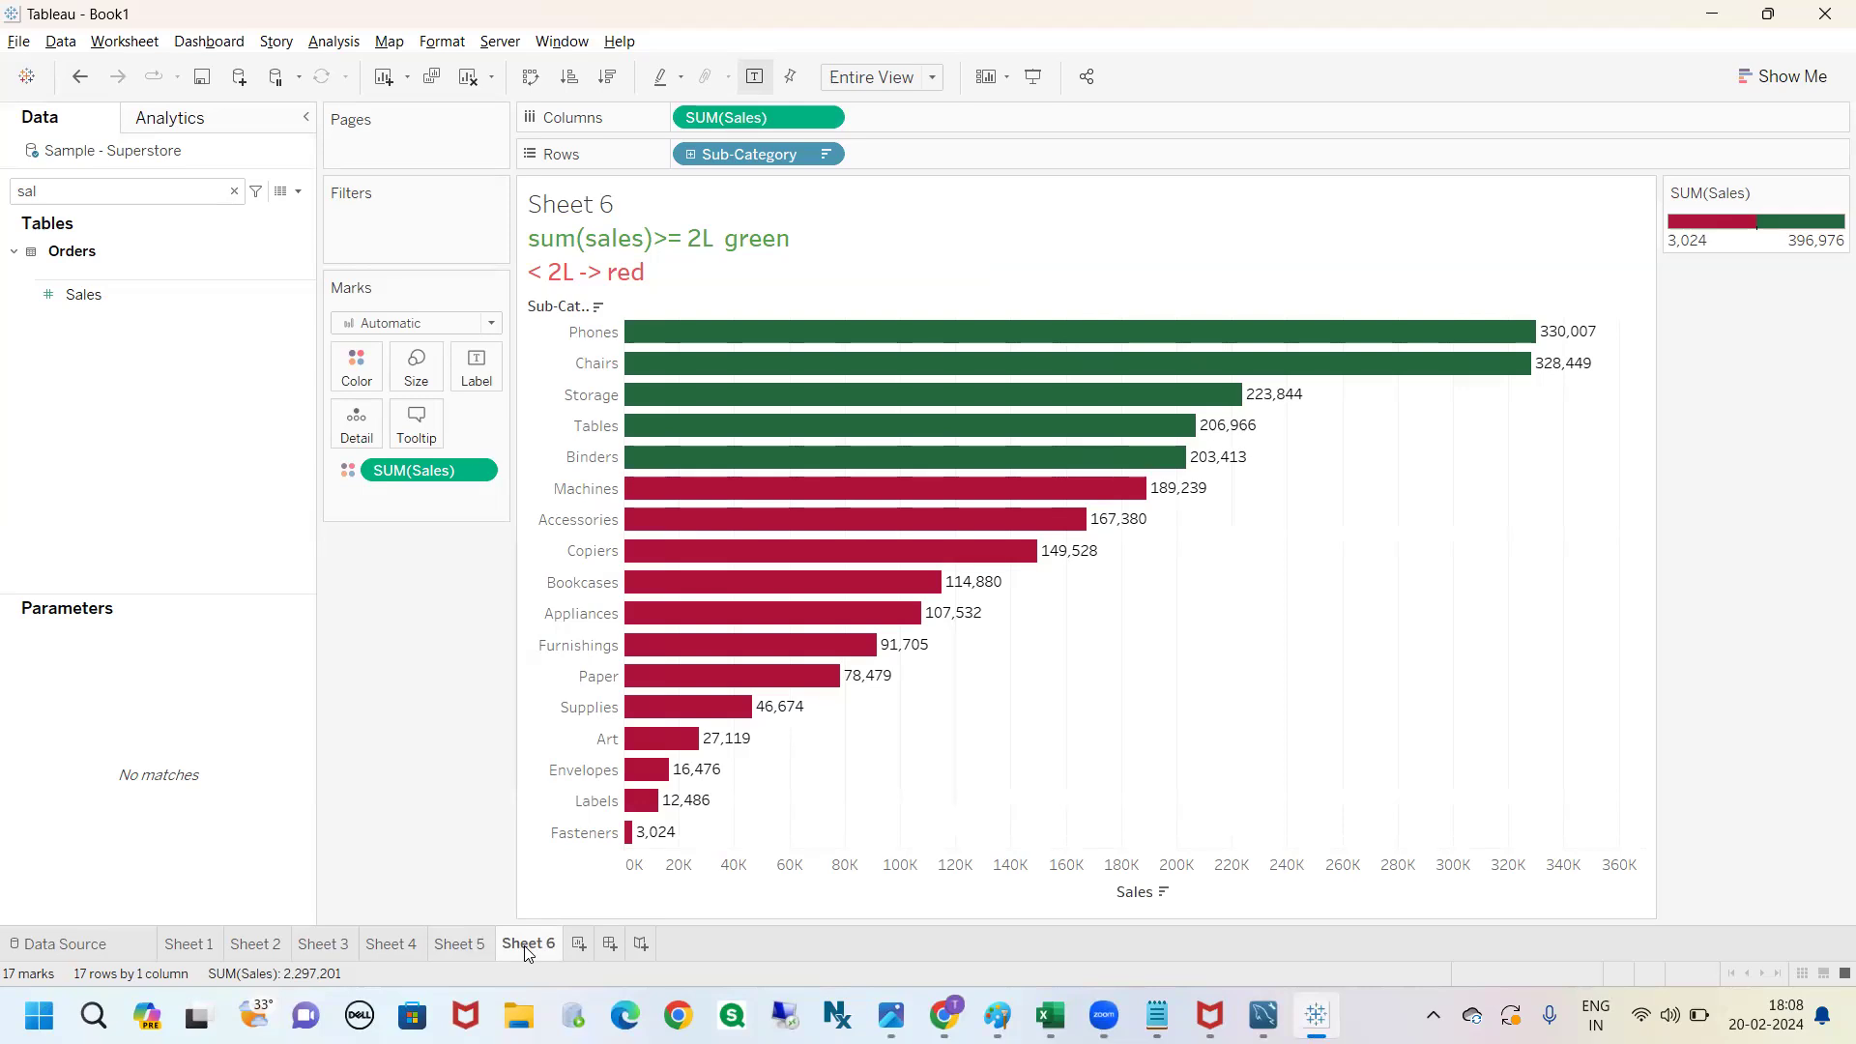
pyautogui.rightClick(527, 954)
pyautogui.click(580, 746)
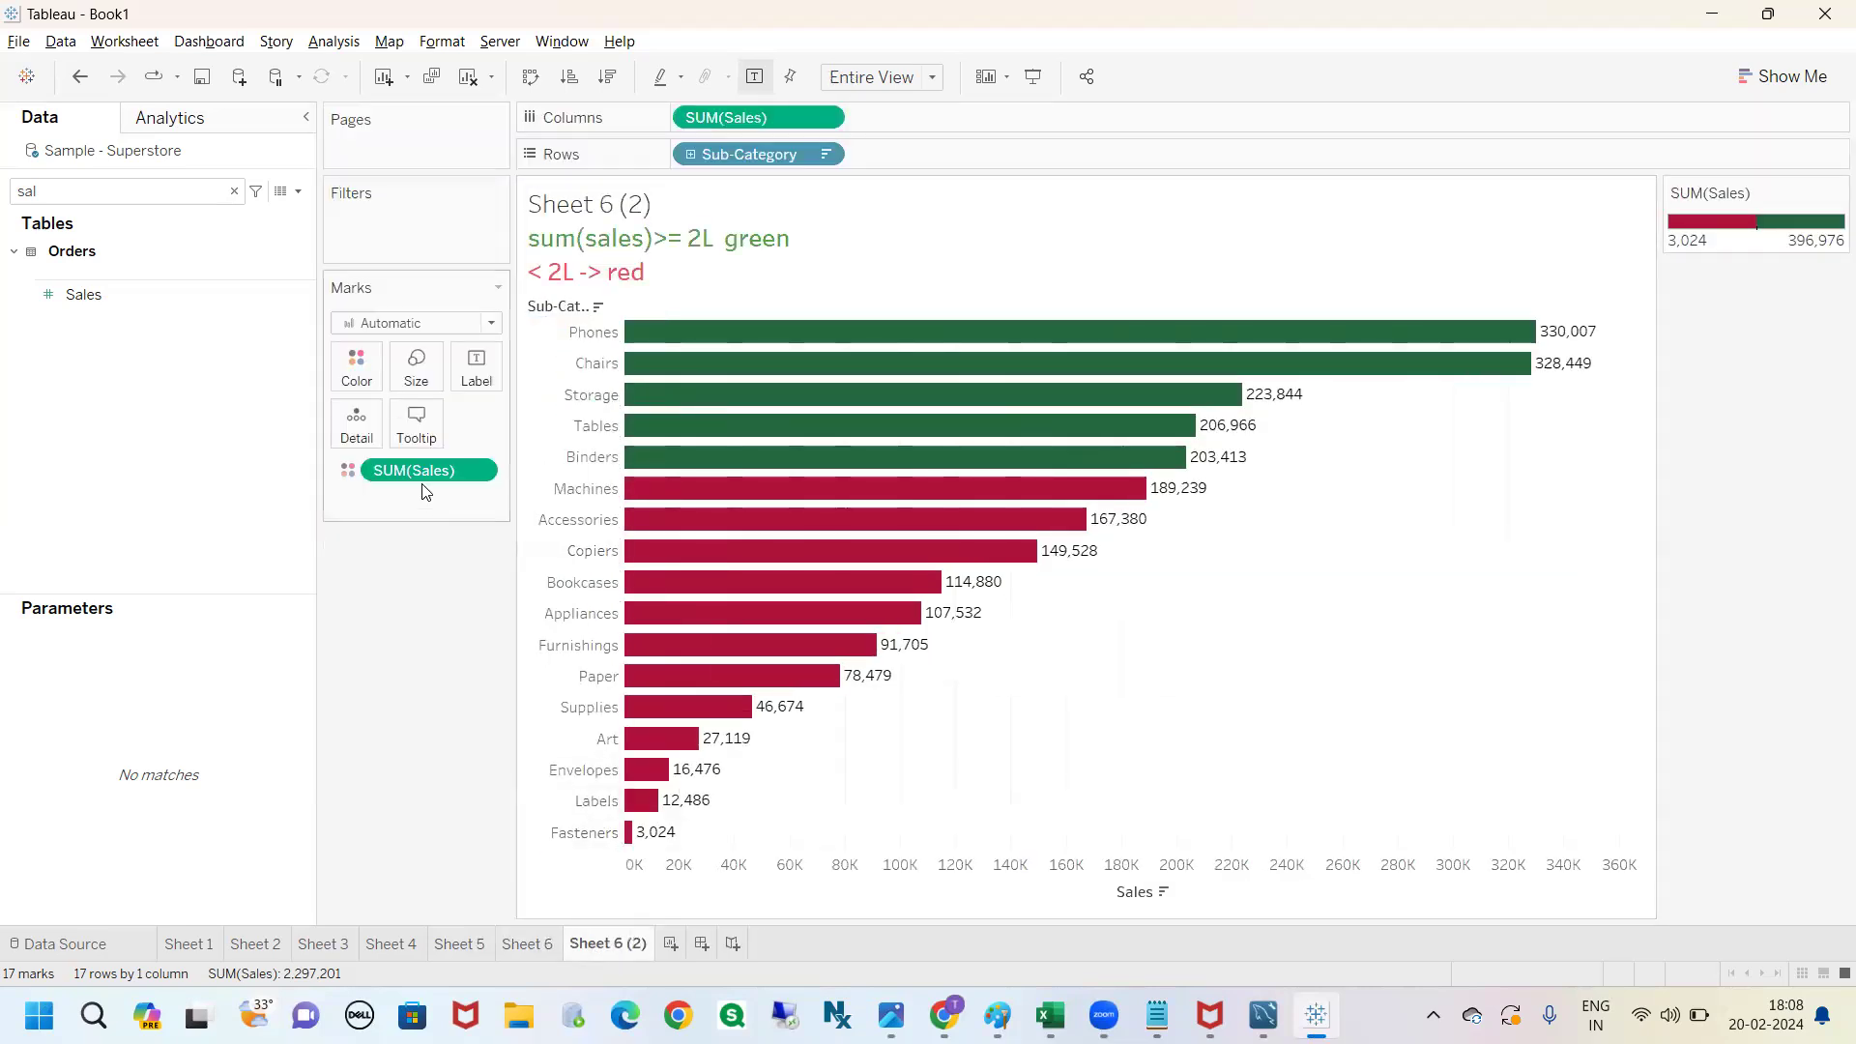
pyautogui.moveTo(418, 470); pyautogui.dragTo(408, 681)
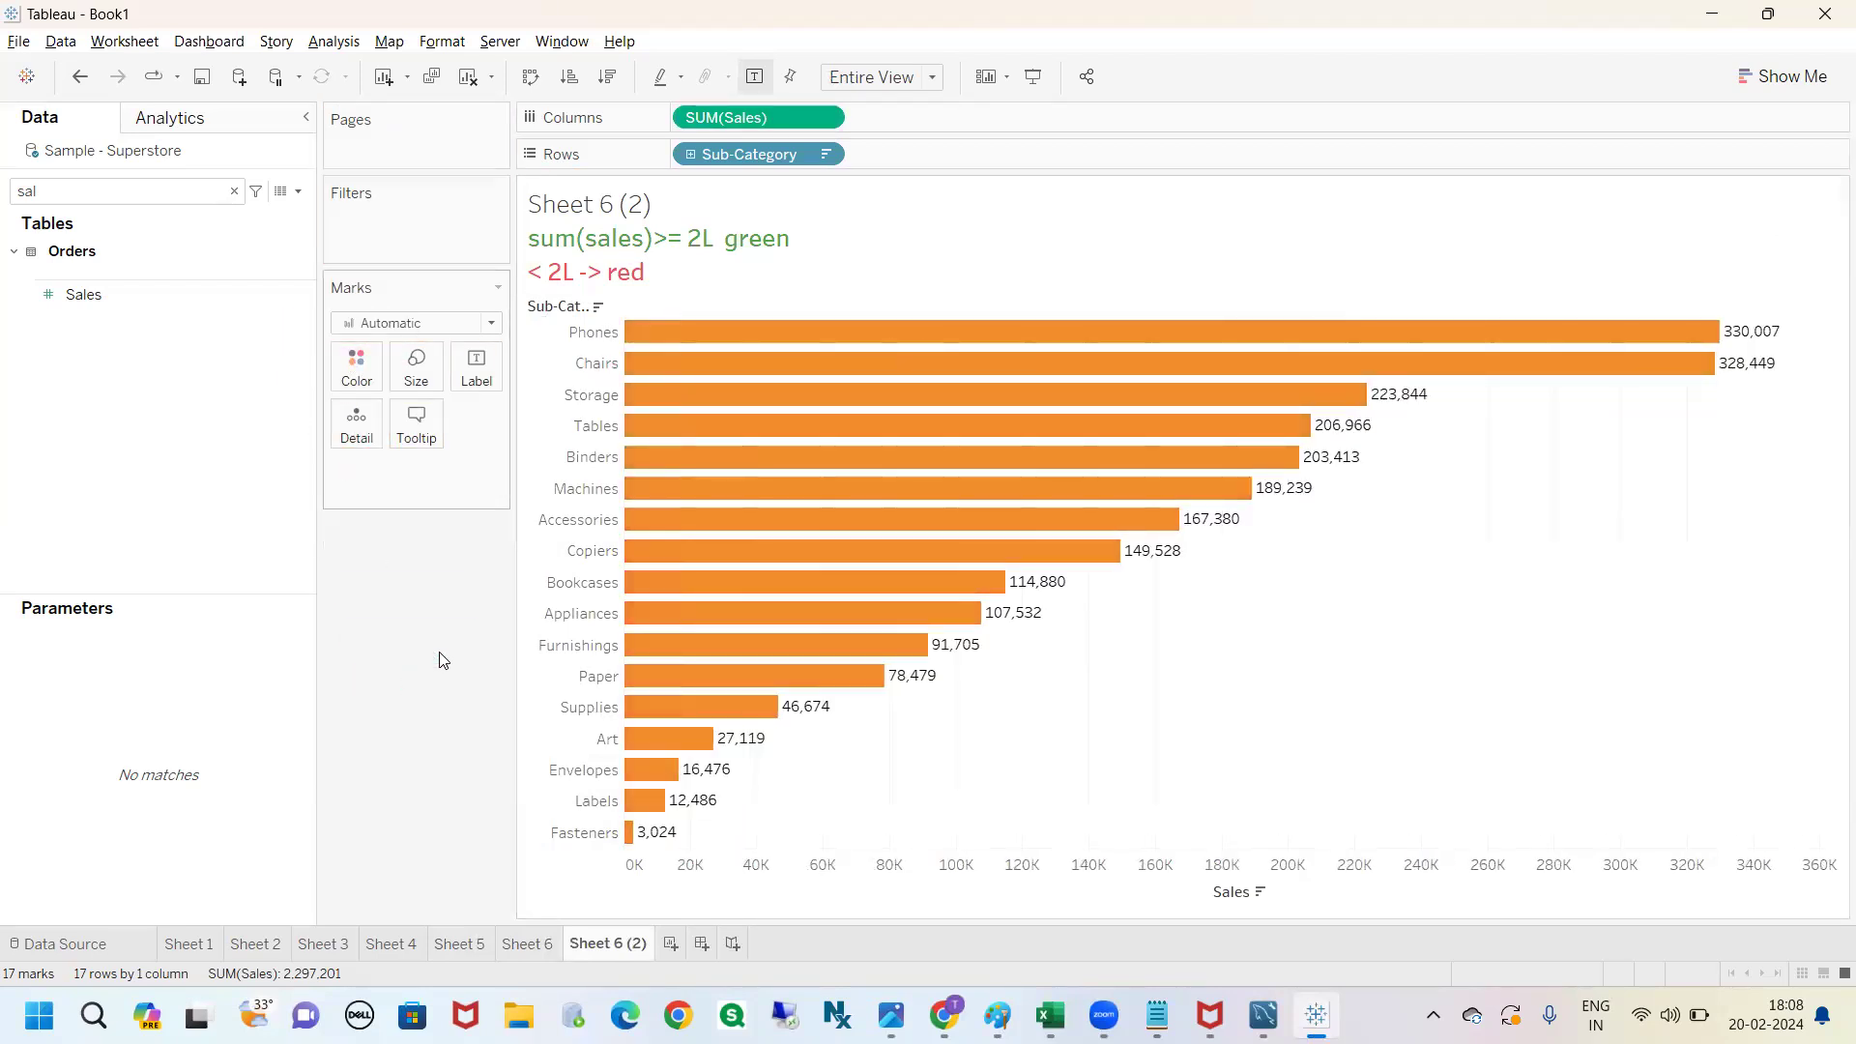
pyautogui.moveTo(959, 388)
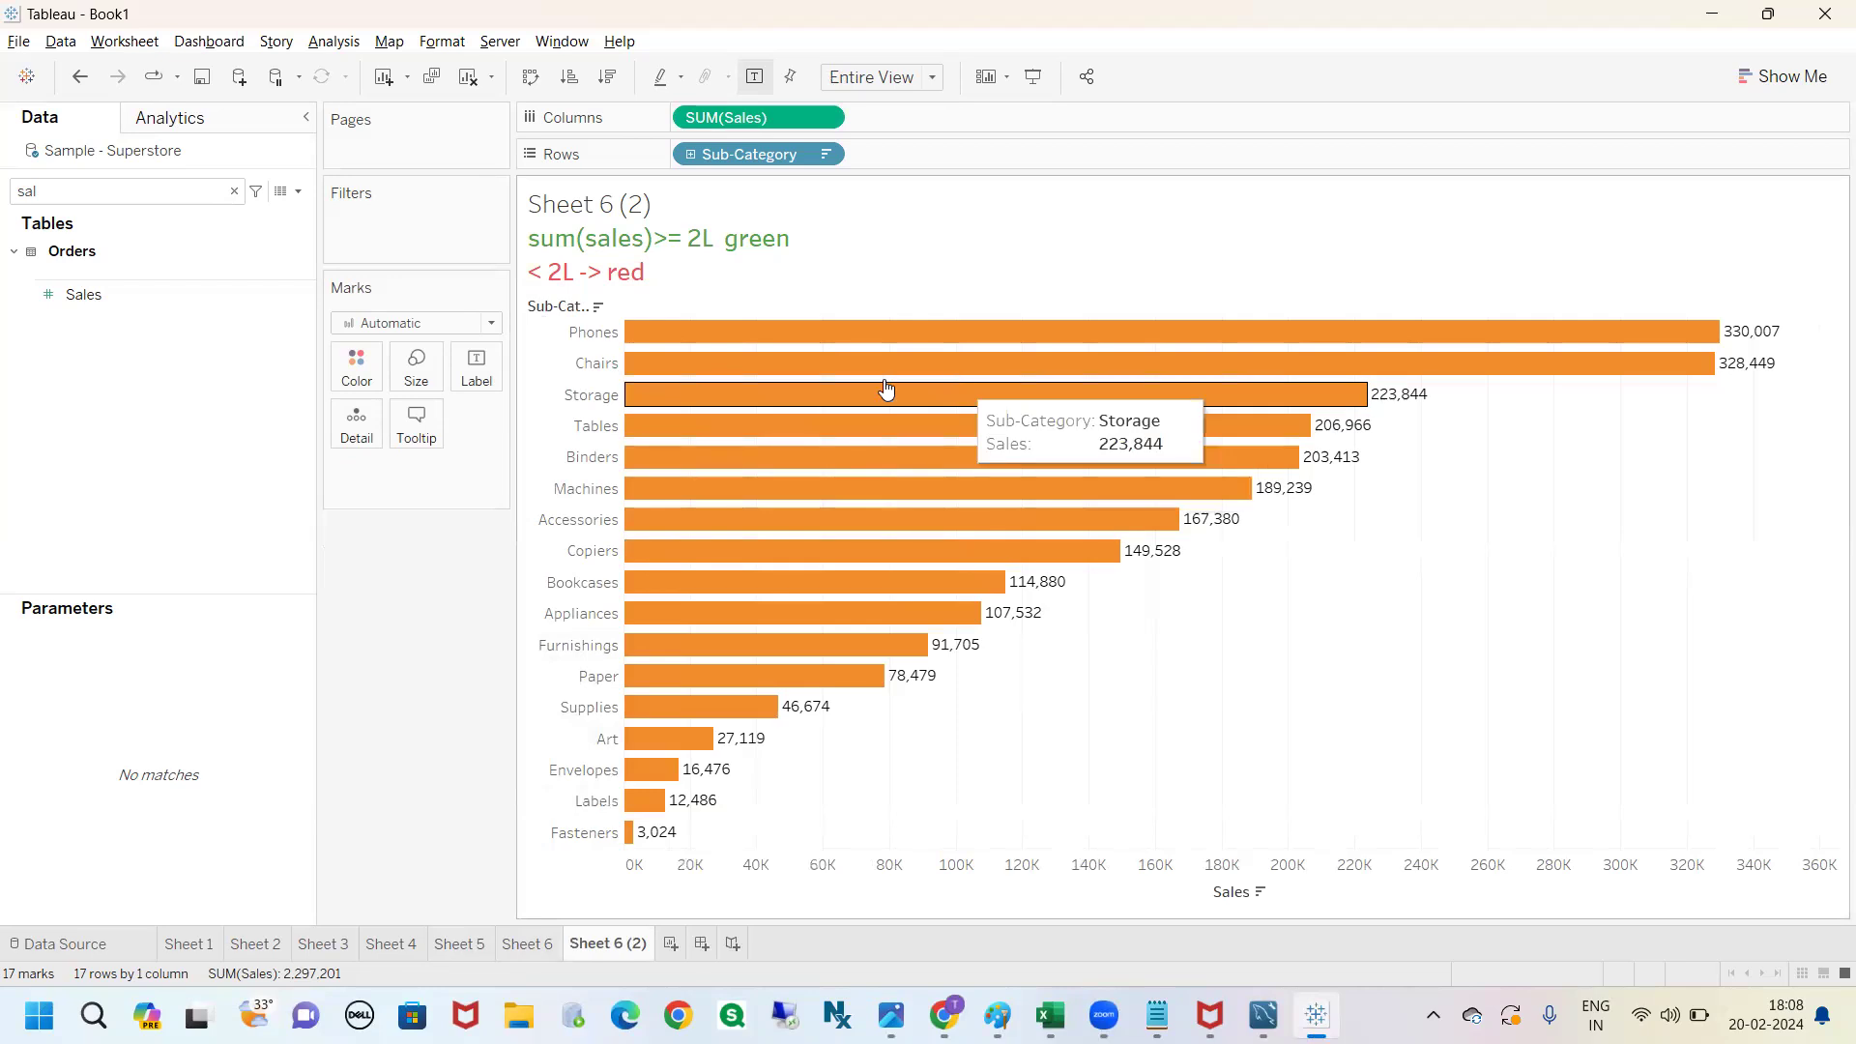
# Clear the field search and start a new calculated field with the formula SUM([Sales])>=200000.
pyautogui.click(234, 190)
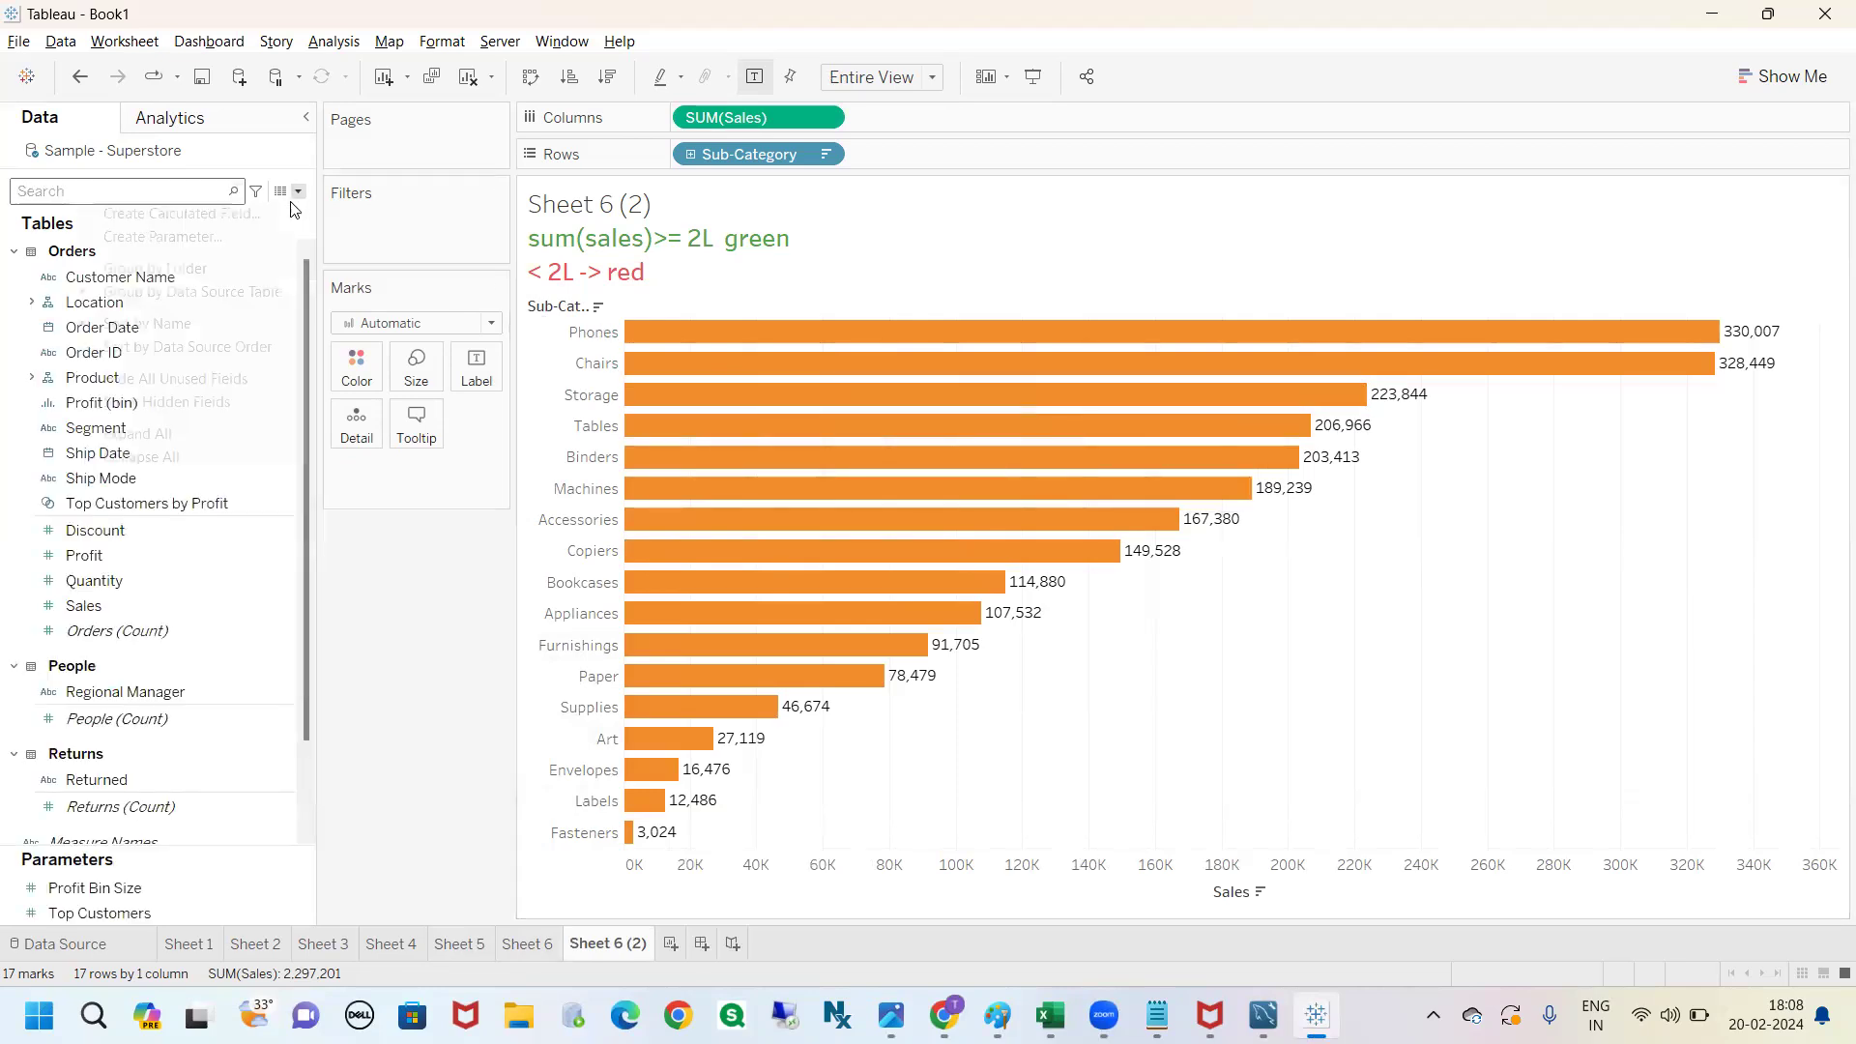
pyautogui.click(299, 192)
pyautogui.click(238, 213)
pyautogui.moveTo(1104, 452); pyautogui.dragTo(1323, 616)
pyautogui.moveTo(1444, 793); pyautogui.dragTo(1571, 846)
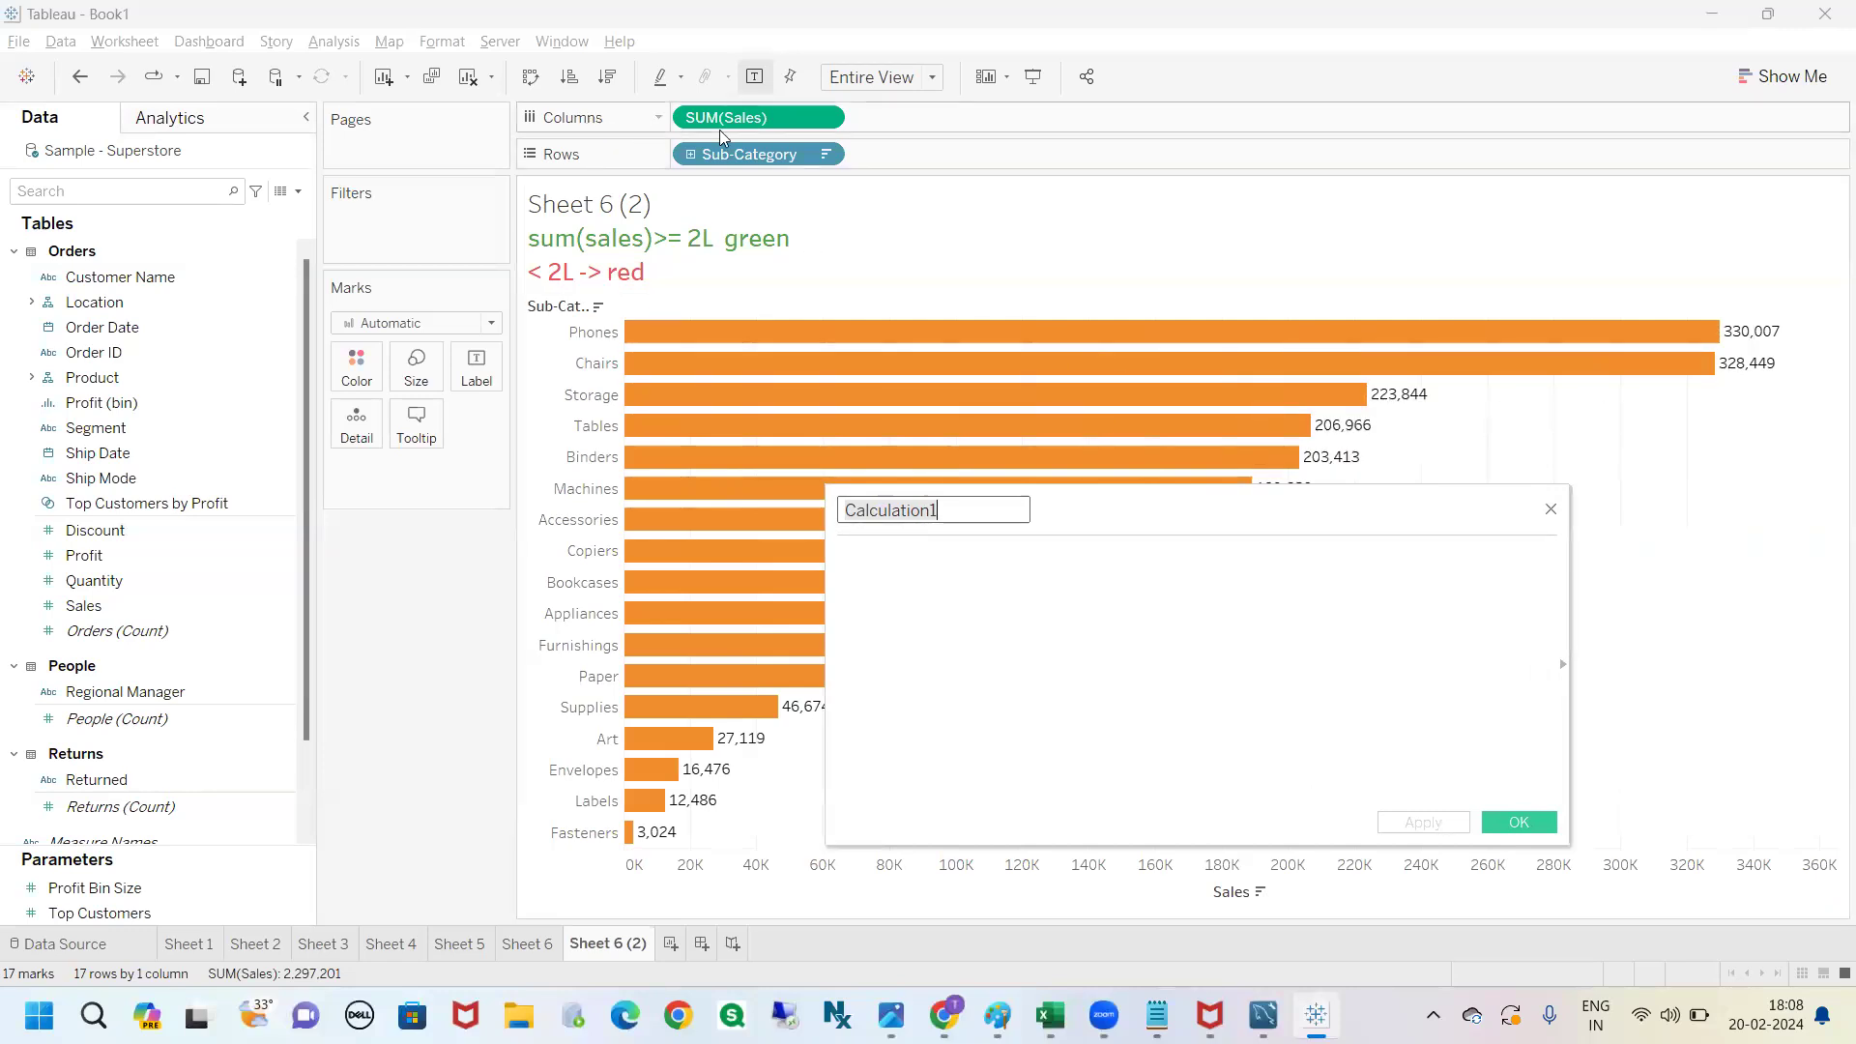
pyautogui.moveTo(728, 127); pyautogui.dragTo(931, 619)
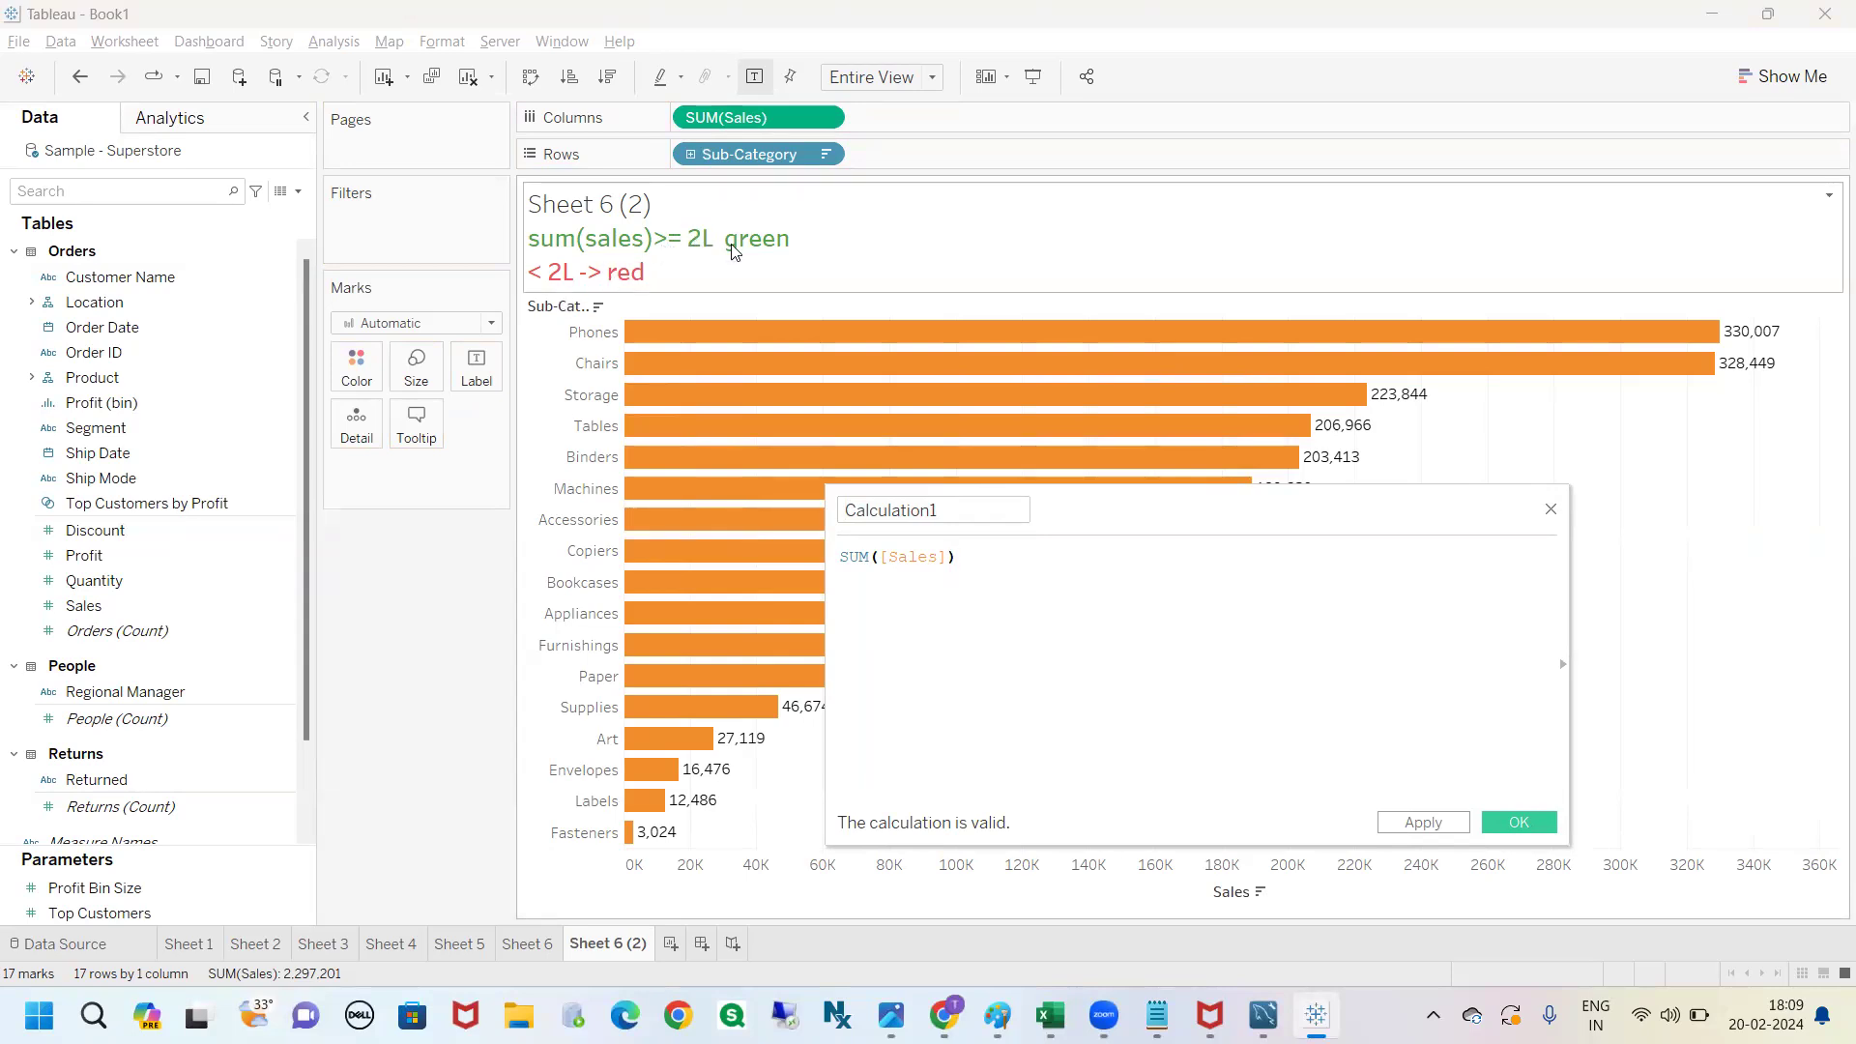
pyautogui.write('>')
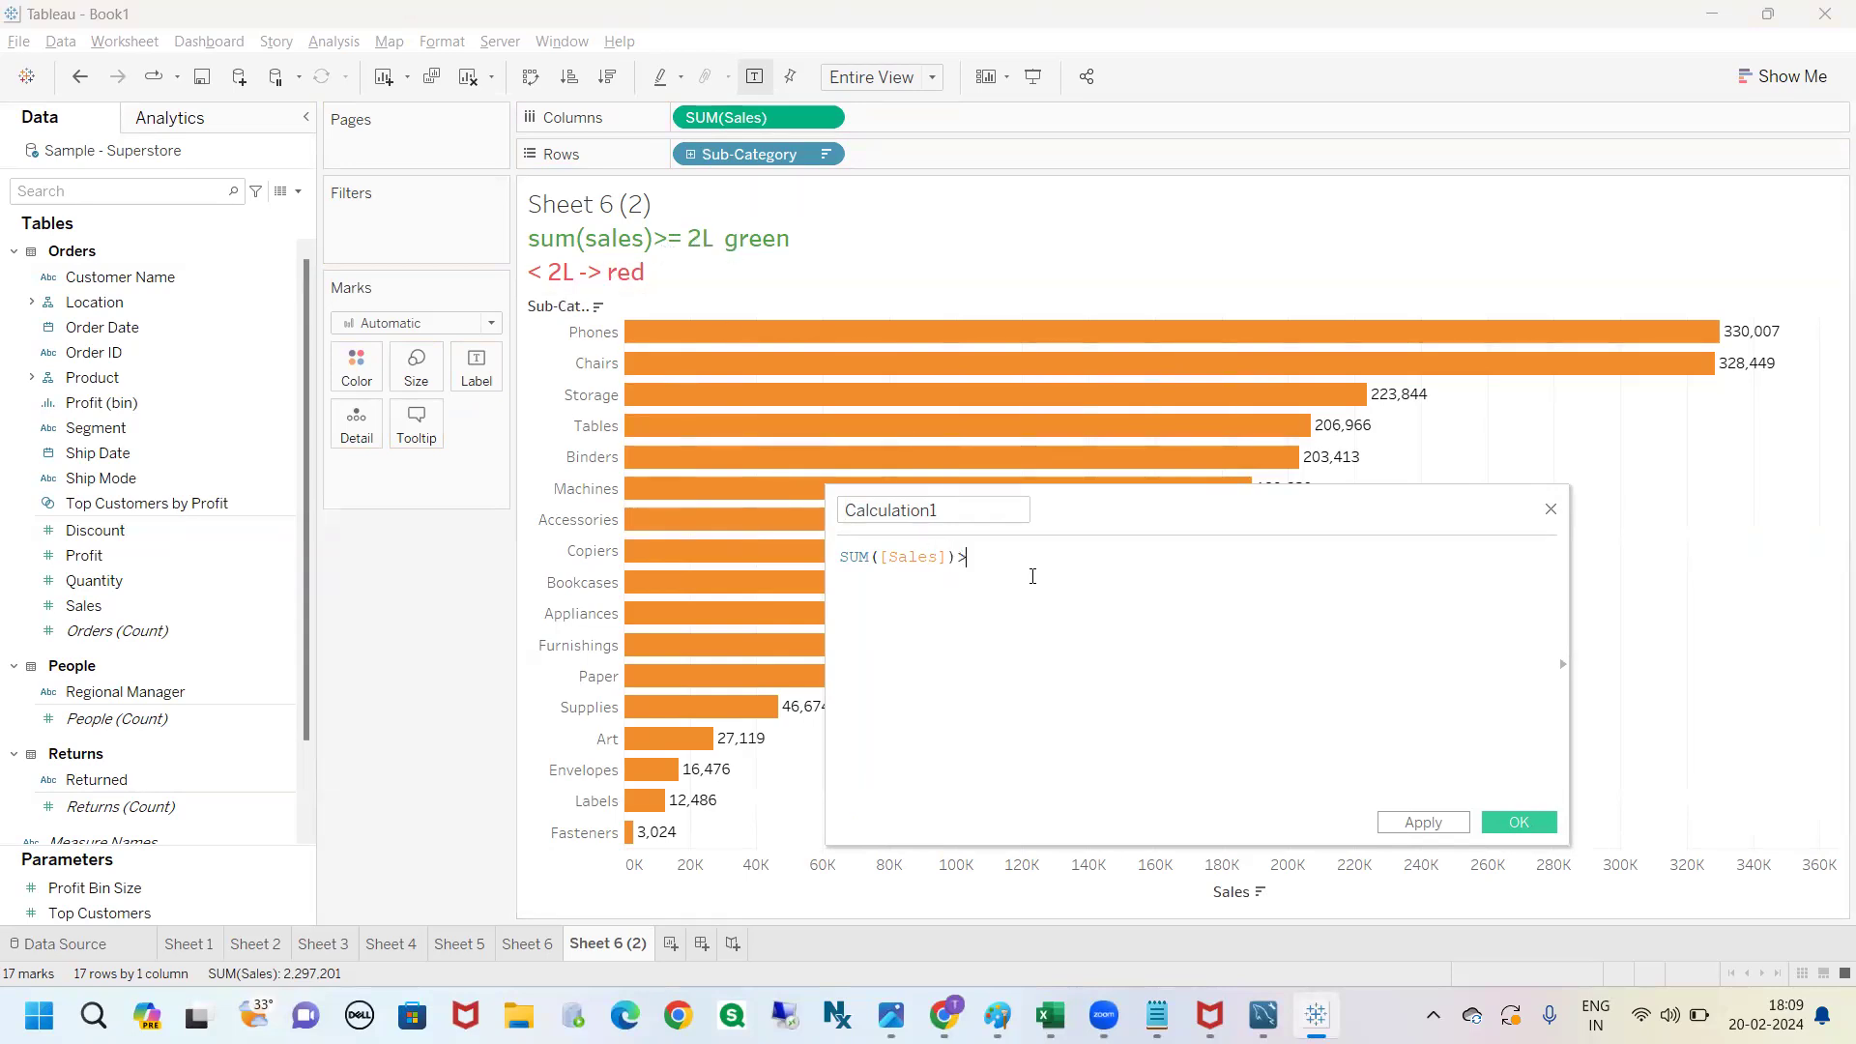
pyautogui.write('=200000')
# Add the comment "// true false" below the formula and the comment "// true" at the end of the formula line.
pyautogui.press('Return')
pyautogui.write('//')
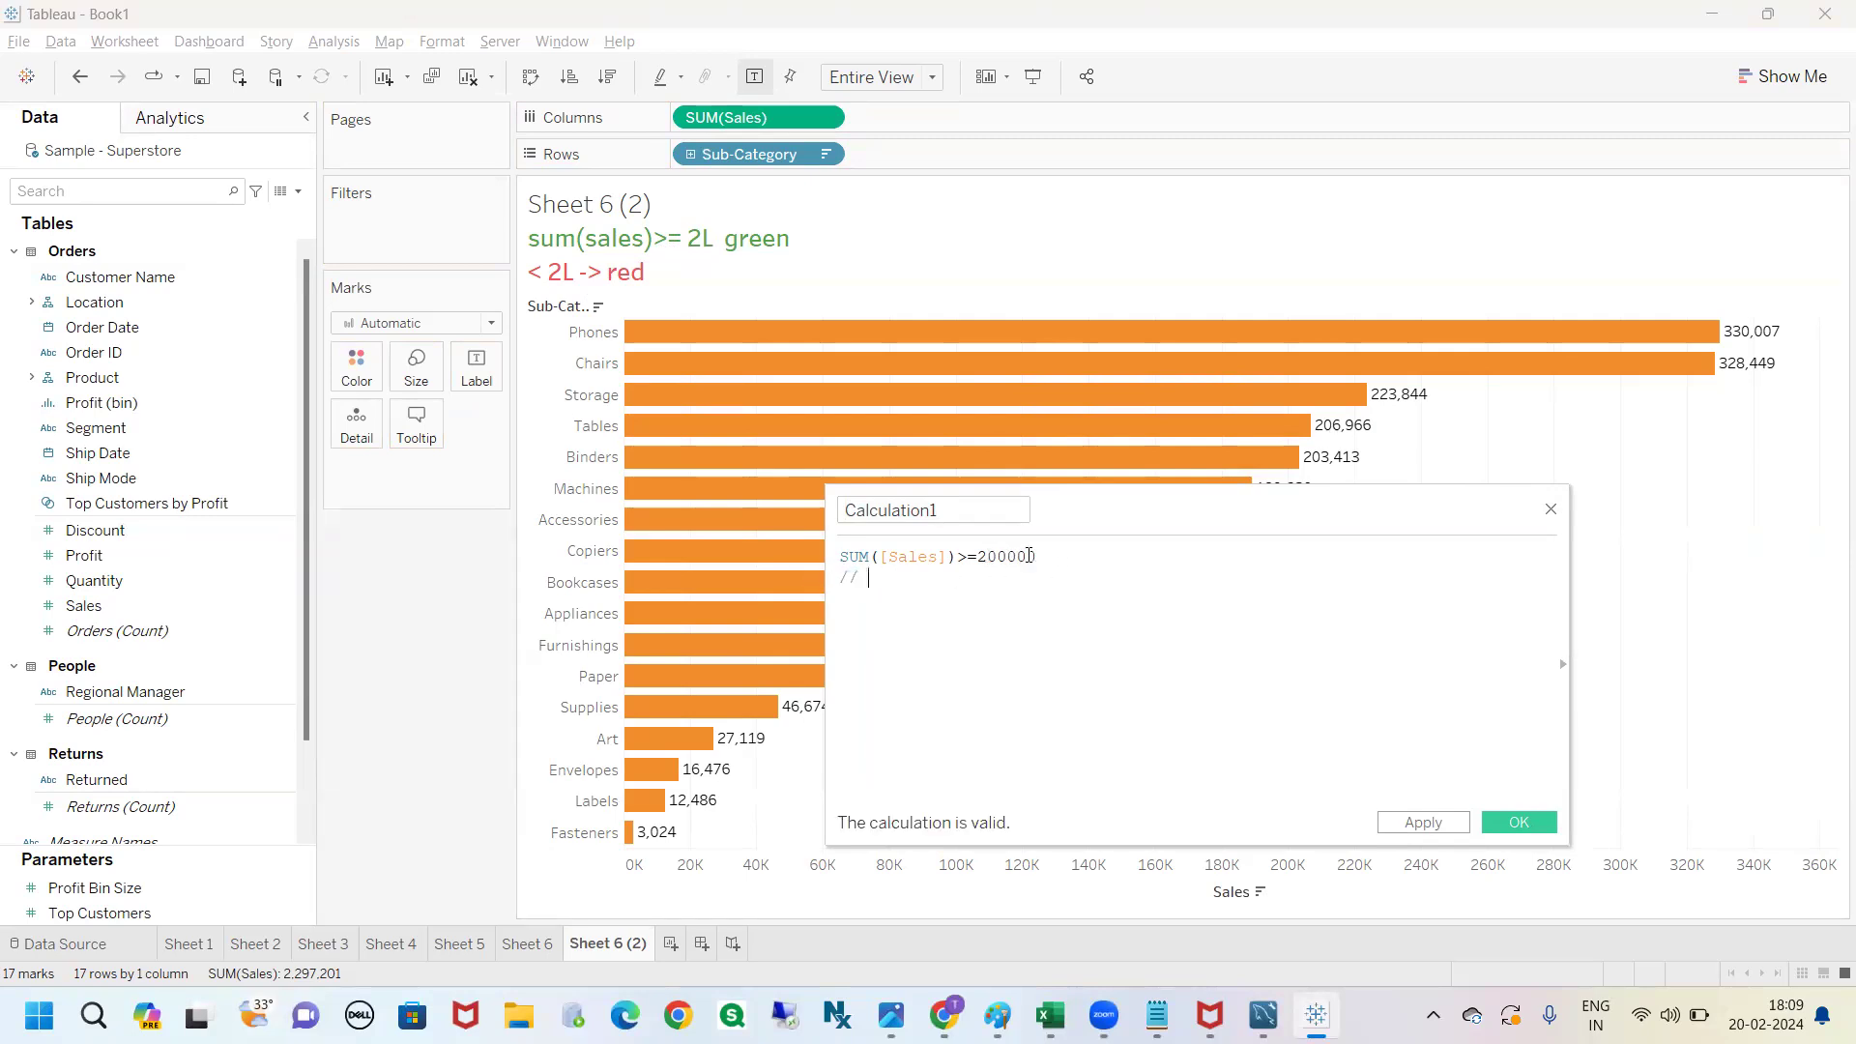
pyautogui.write(' t')
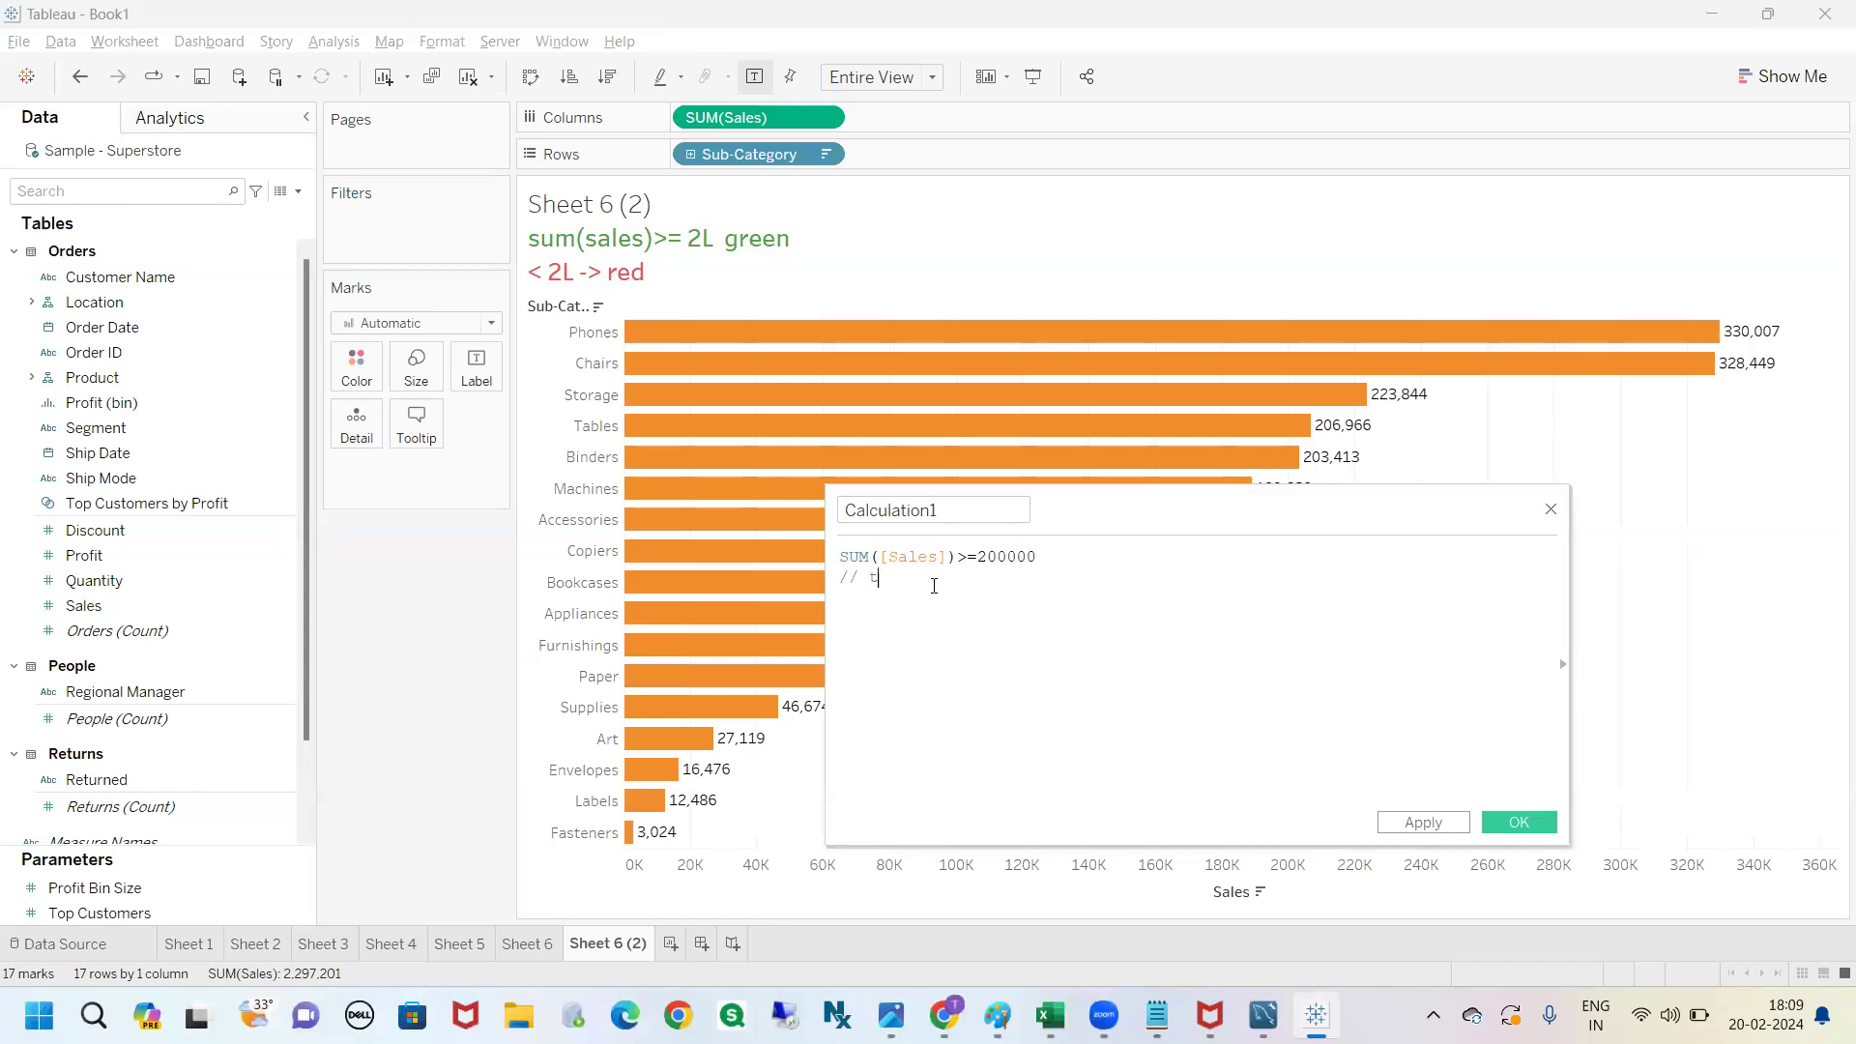
pyautogui.write('rue')
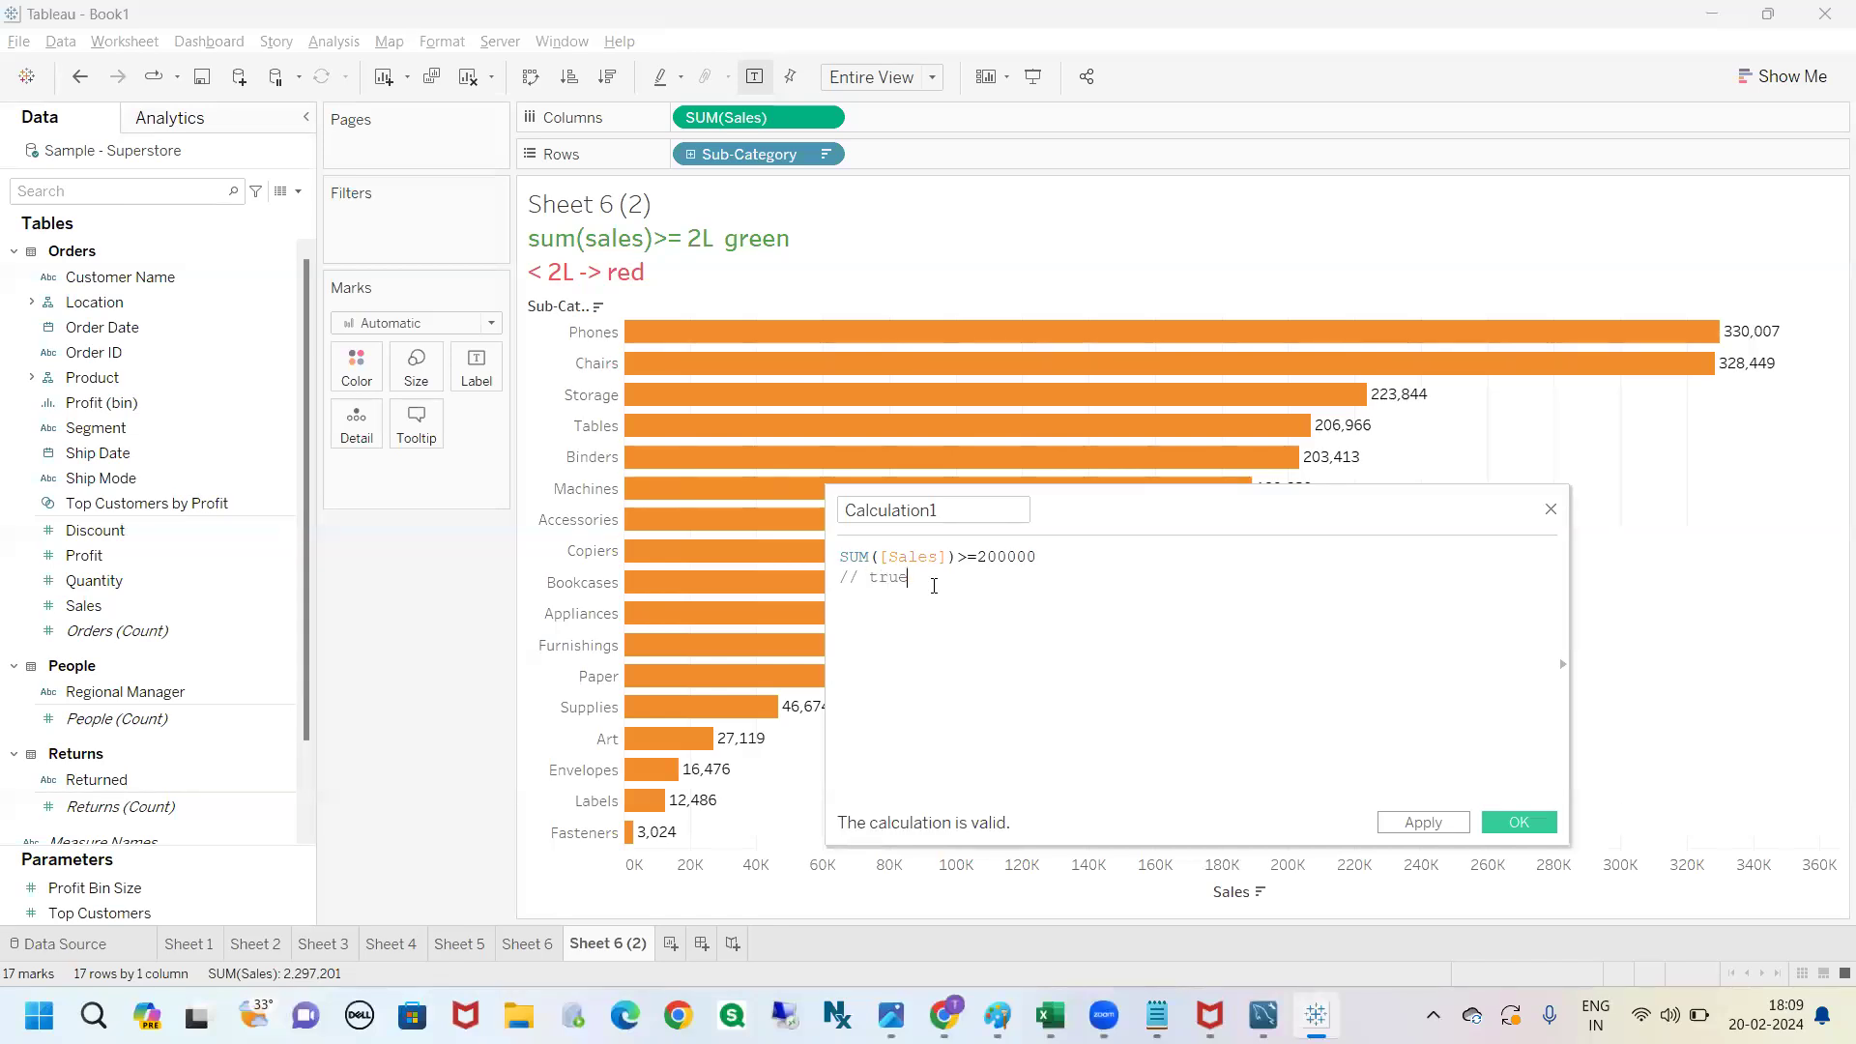
pyautogui.write(' false')
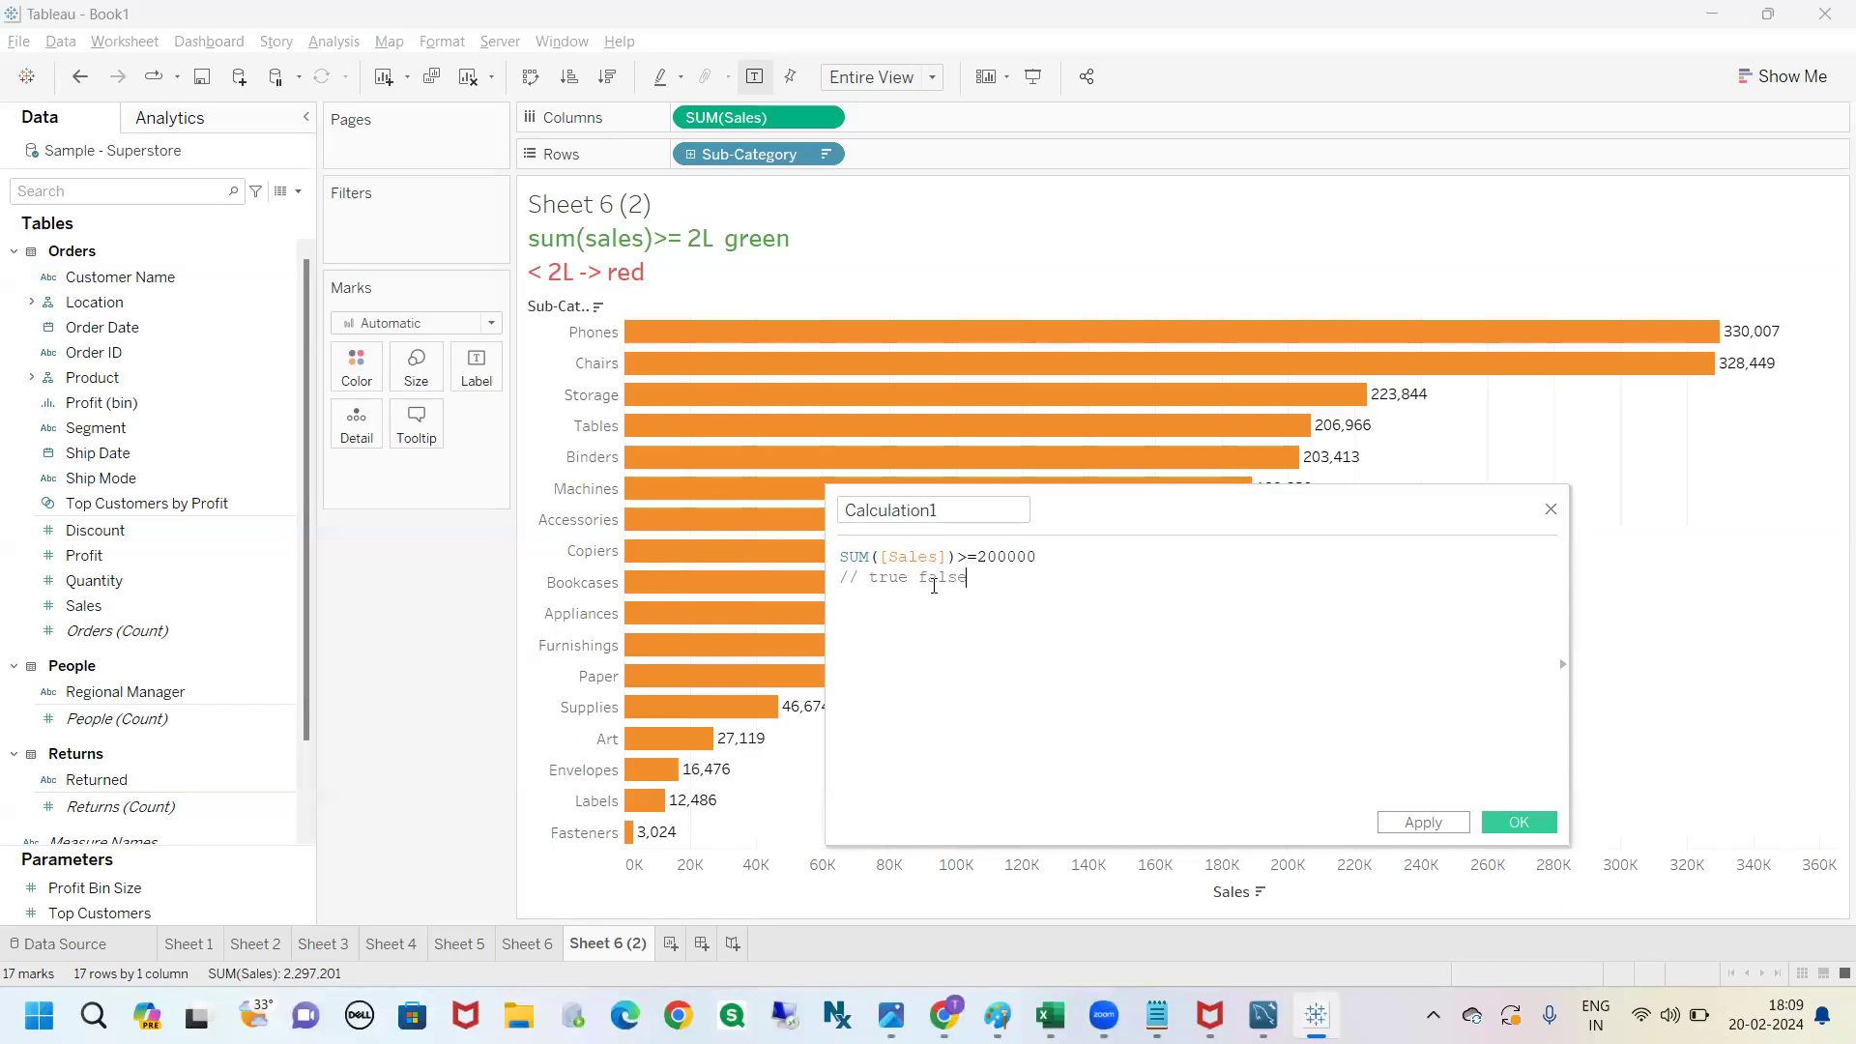
pyautogui.moveTo(1040, 561); pyautogui.dragTo(804, 556)
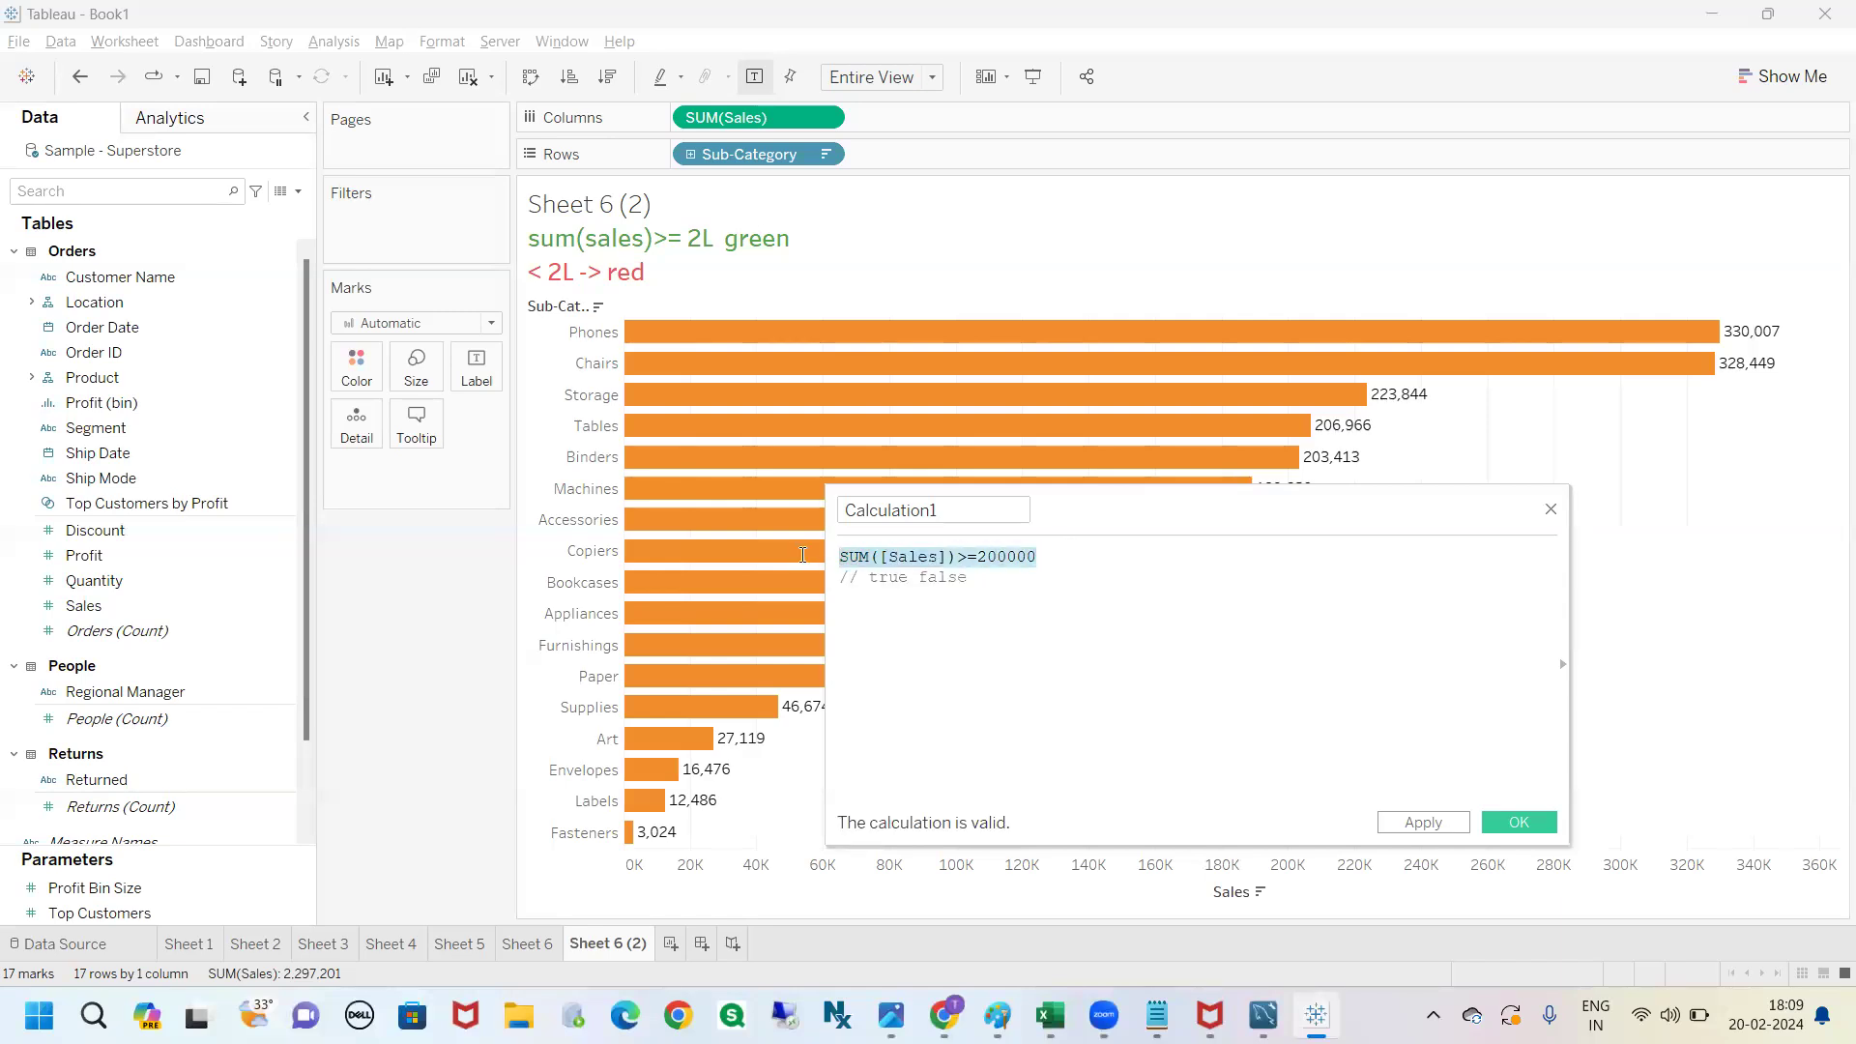
pyautogui.click(1075, 567)
pyautogui.moveTo(1075, 567); pyautogui.dragTo(822, 565)
pyautogui.click(1088, 563)
pyautogui.write('// true')
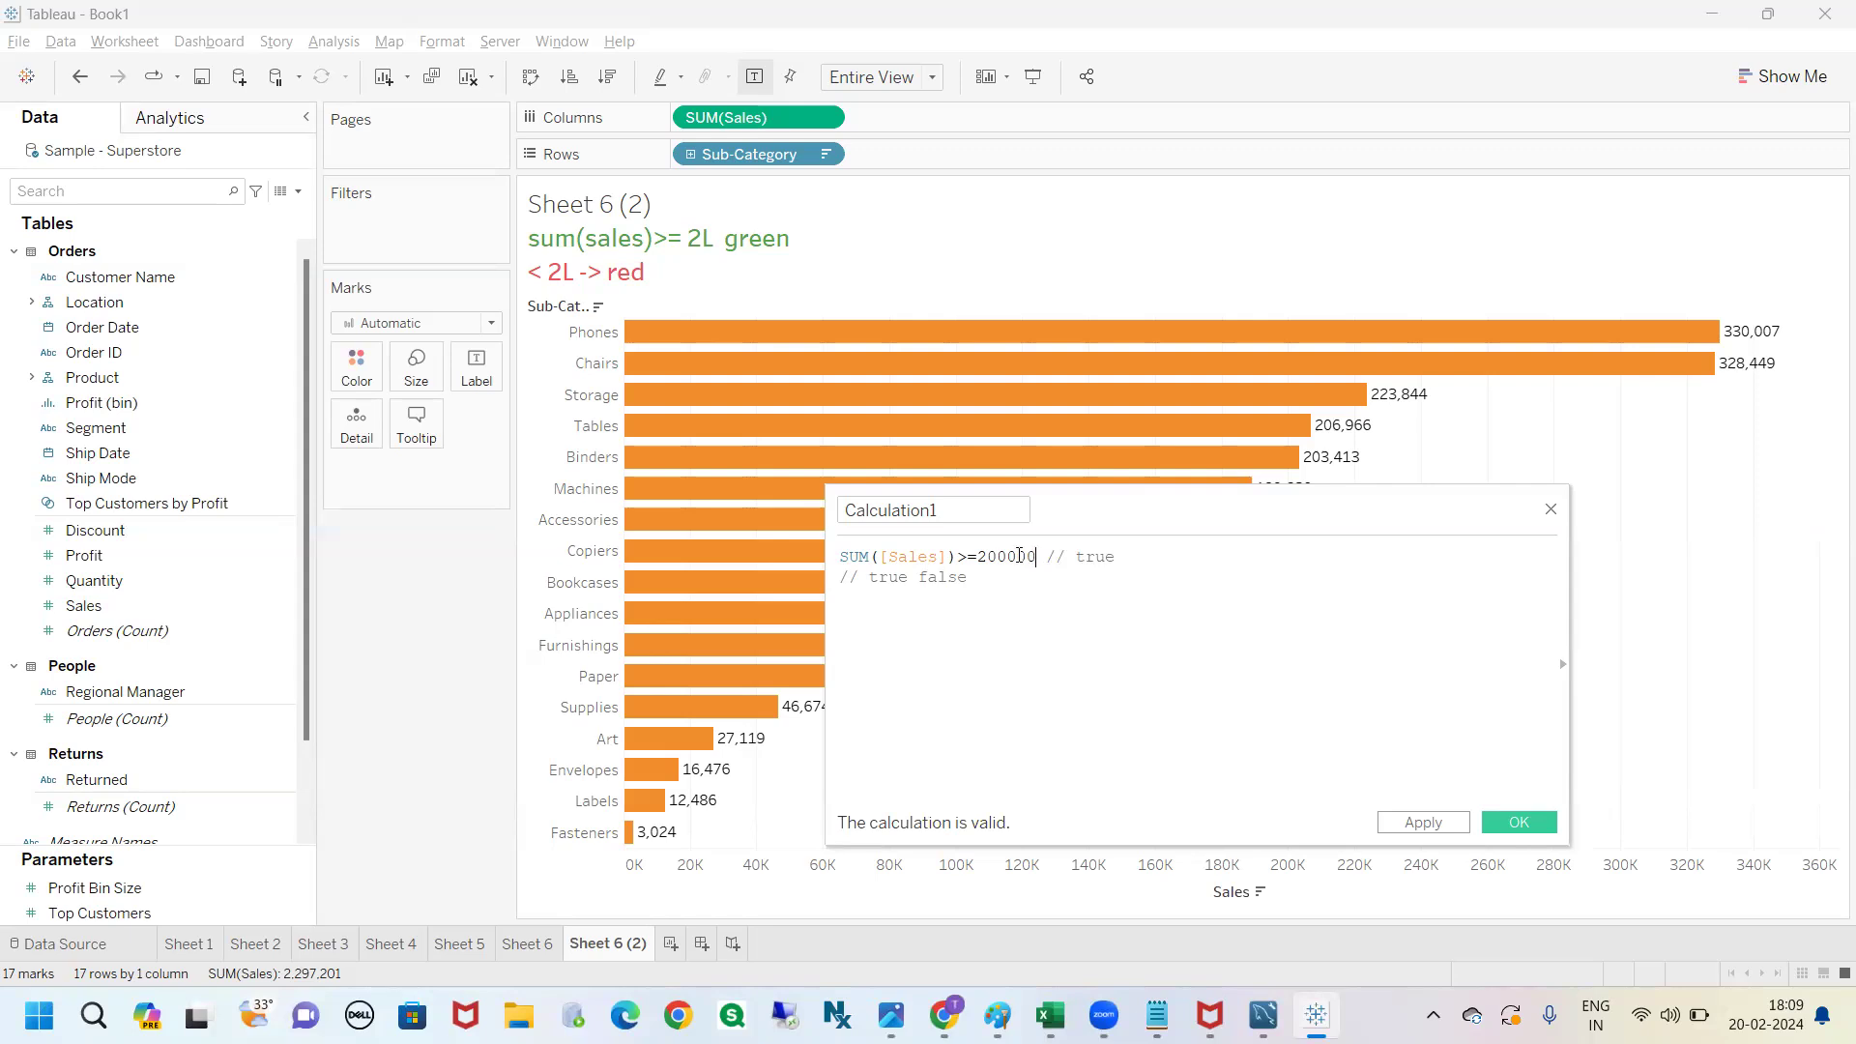
pyautogui.moveTo(1035, 557); pyautogui.dragTo(839, 560)
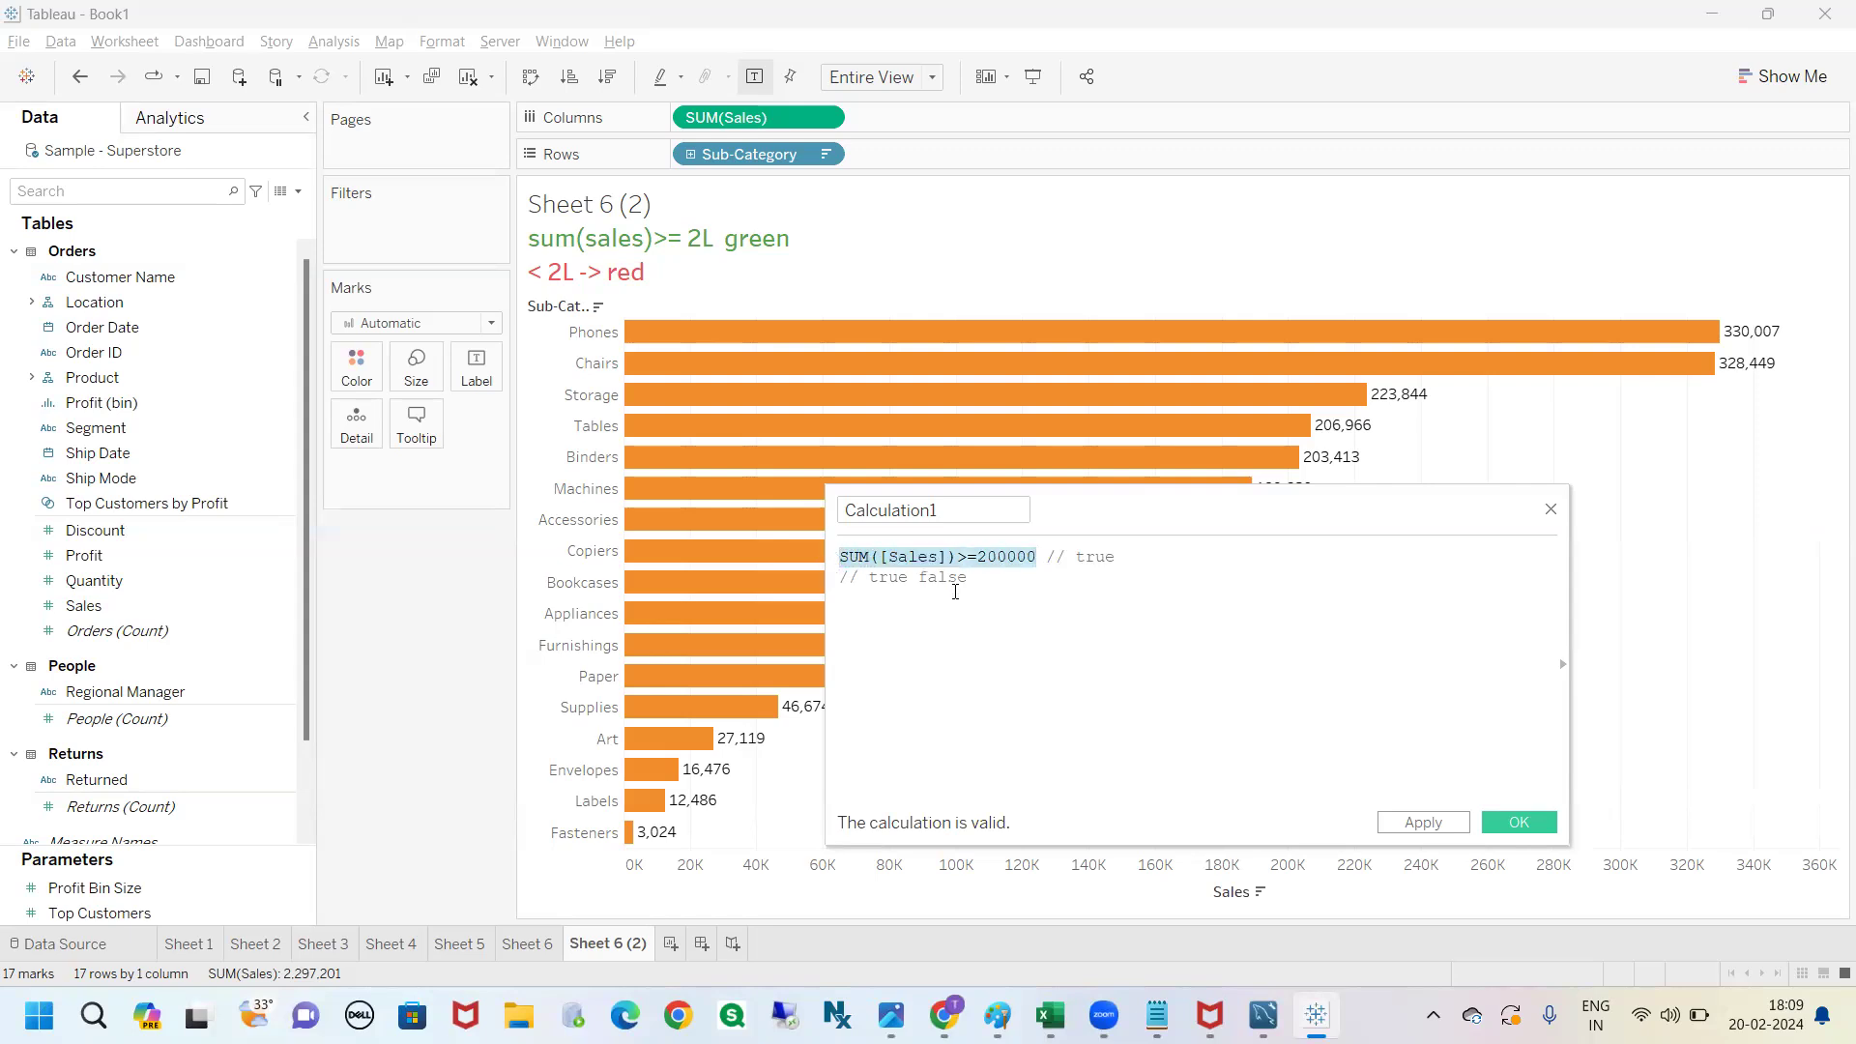
pyautogui.moveTo(1080, 507); pyautogui.dragTo(1047, 431)
pyautogui.click(1119, 553)
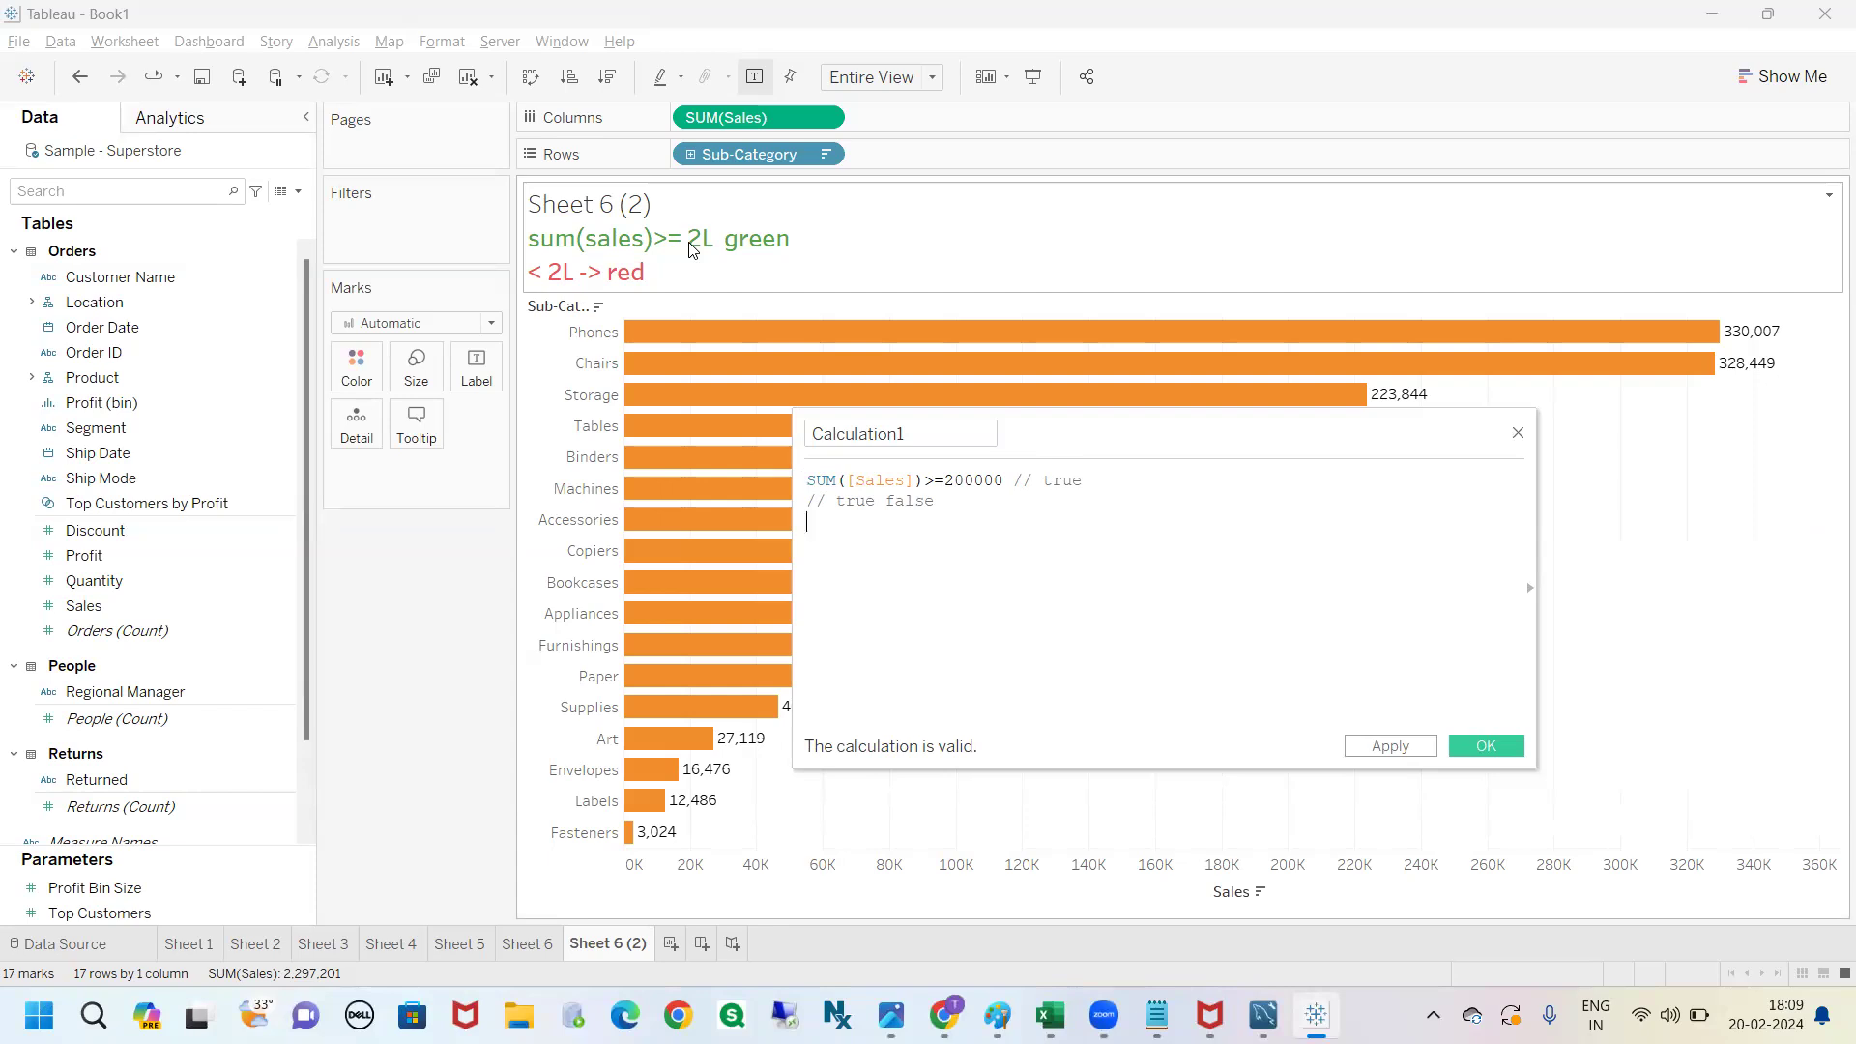
pyautogui.moveTo(907, 435); pyautogui.dragTo(796, 436)
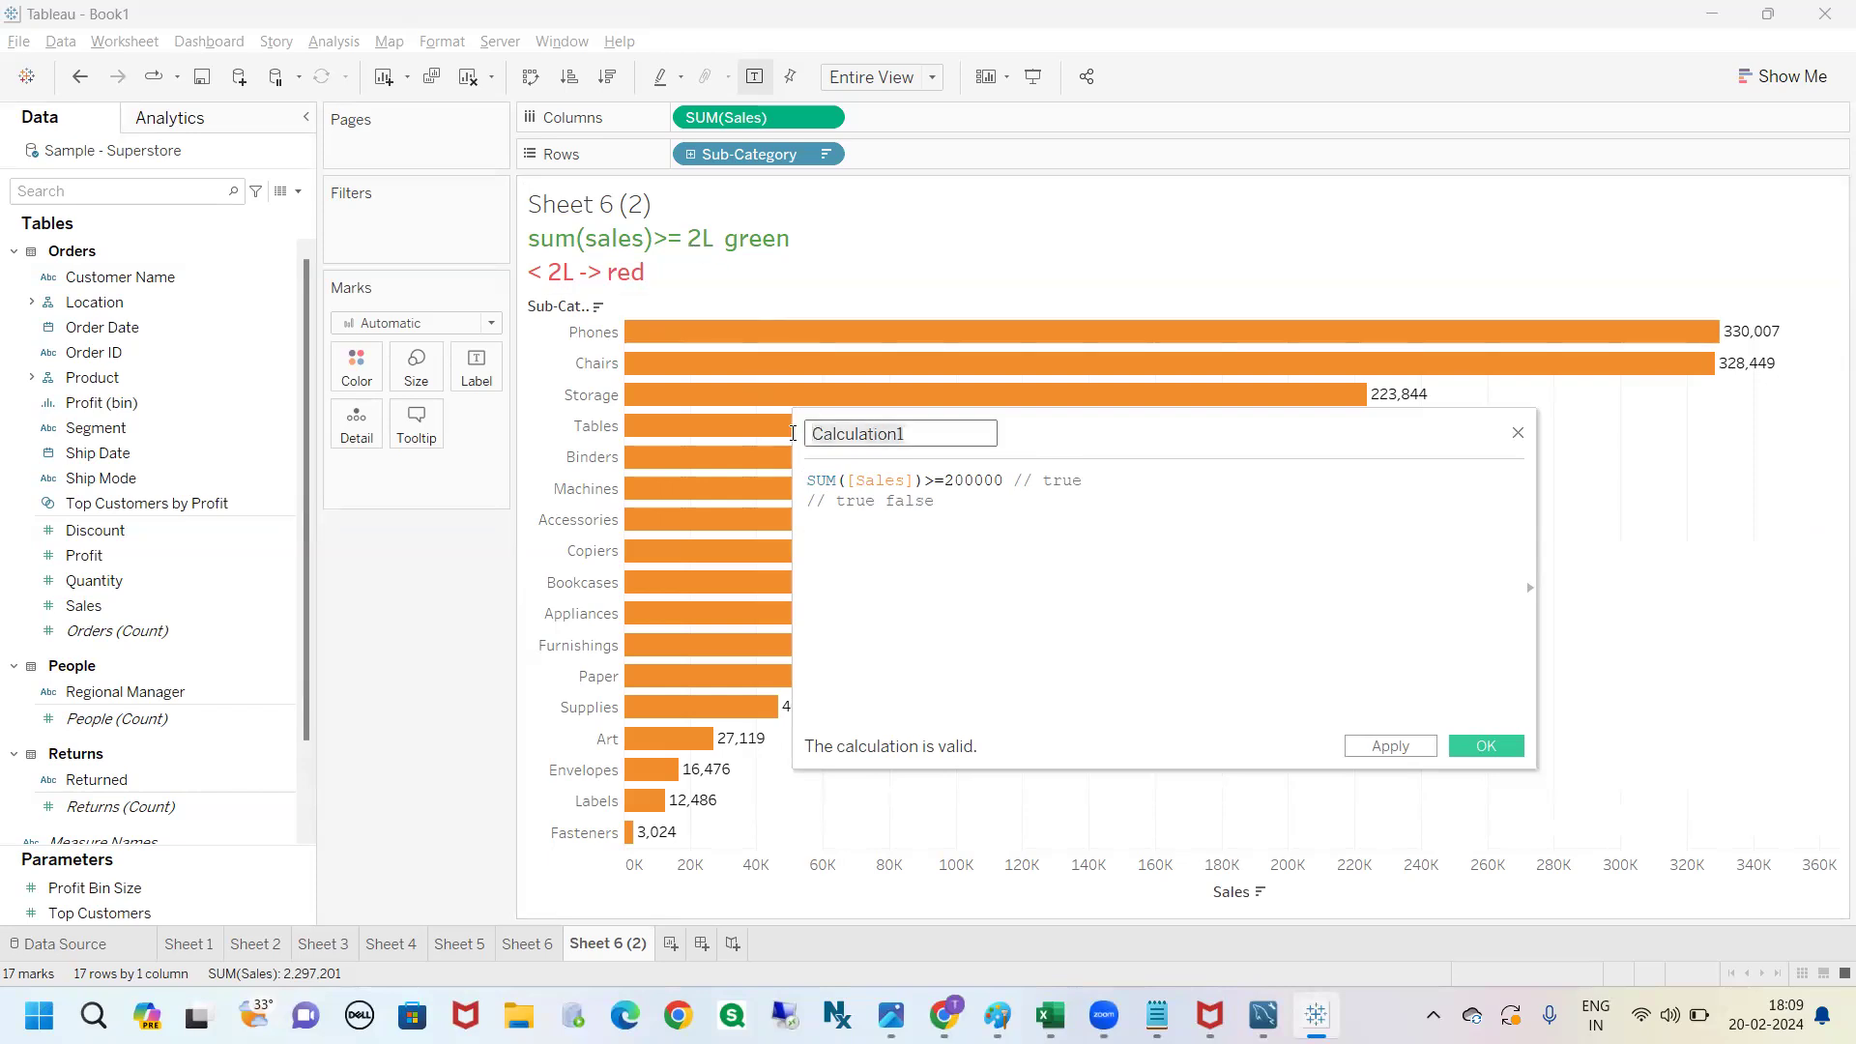
pyautogui.doubleClick(948, 480)
pyautogui.write('200000')
pyautogui.click(1000, 520)
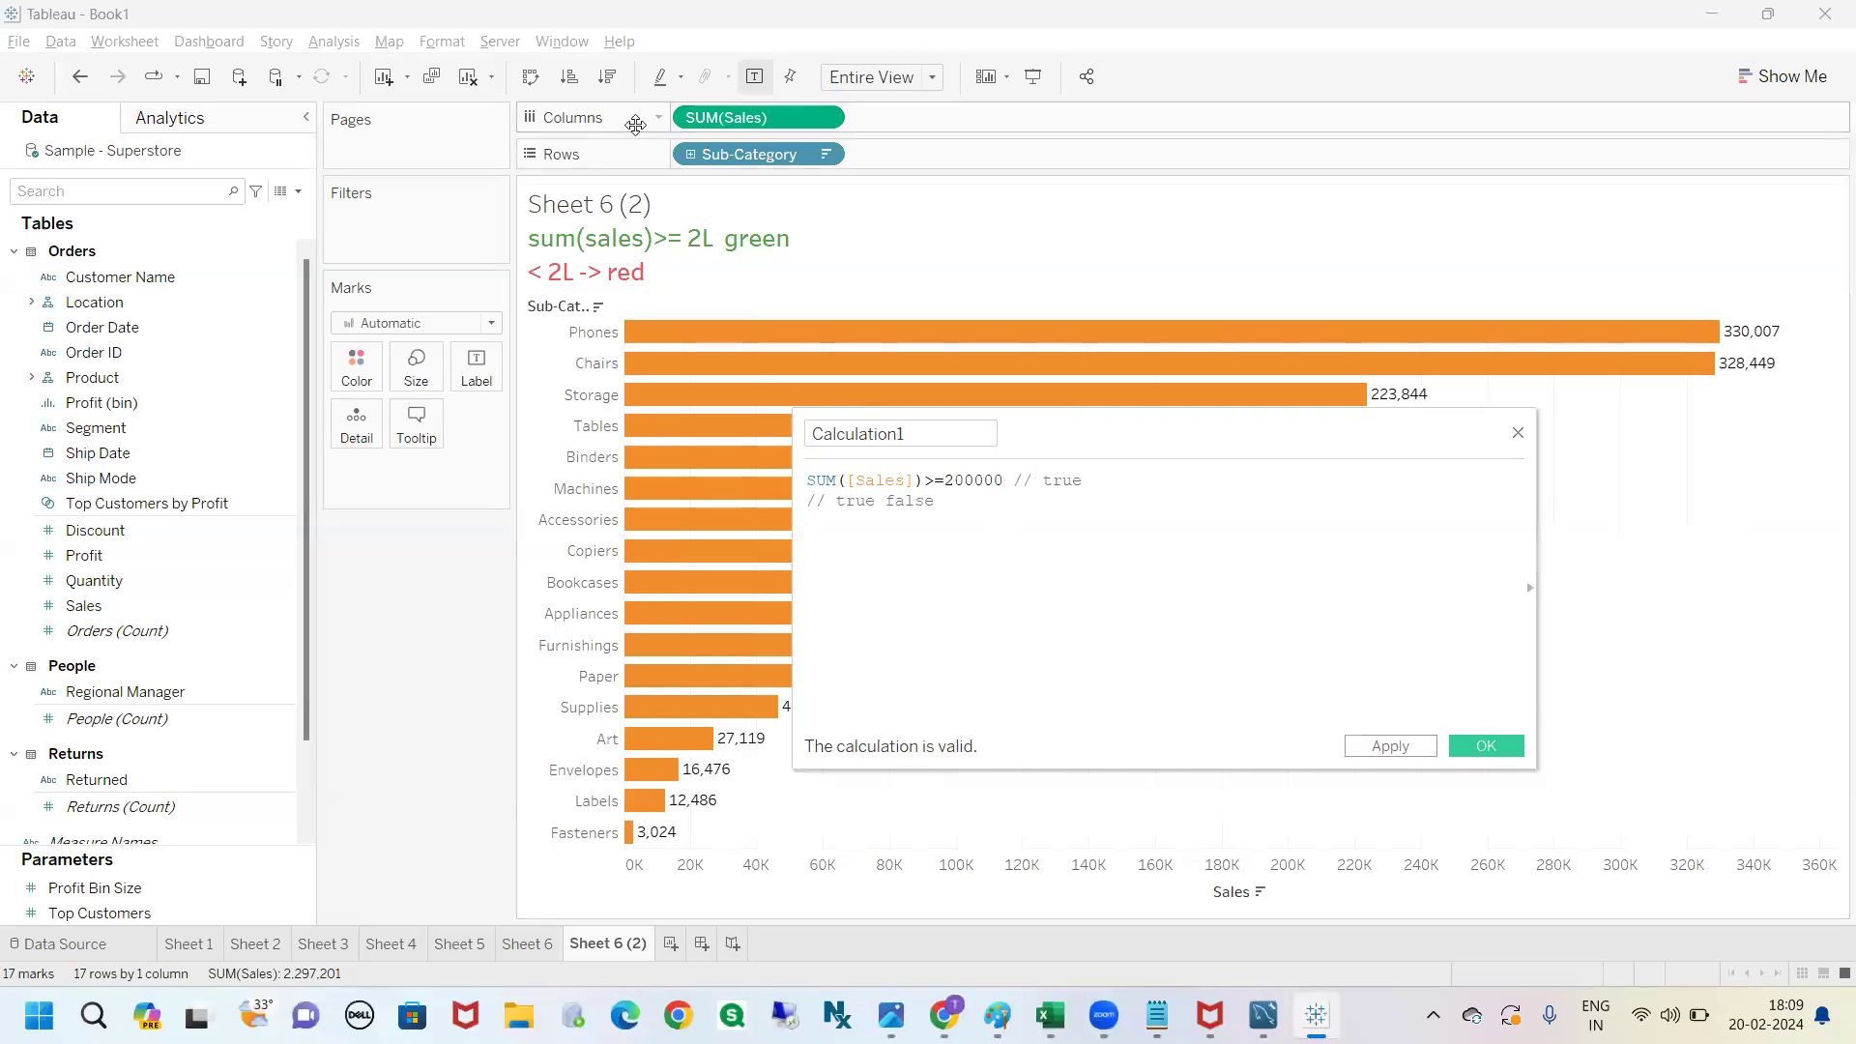
# Delete SUM([Sales]) from the formula and re-enter it with the suggested SUM function and Sales field.
pyautogui.click(923, 480)
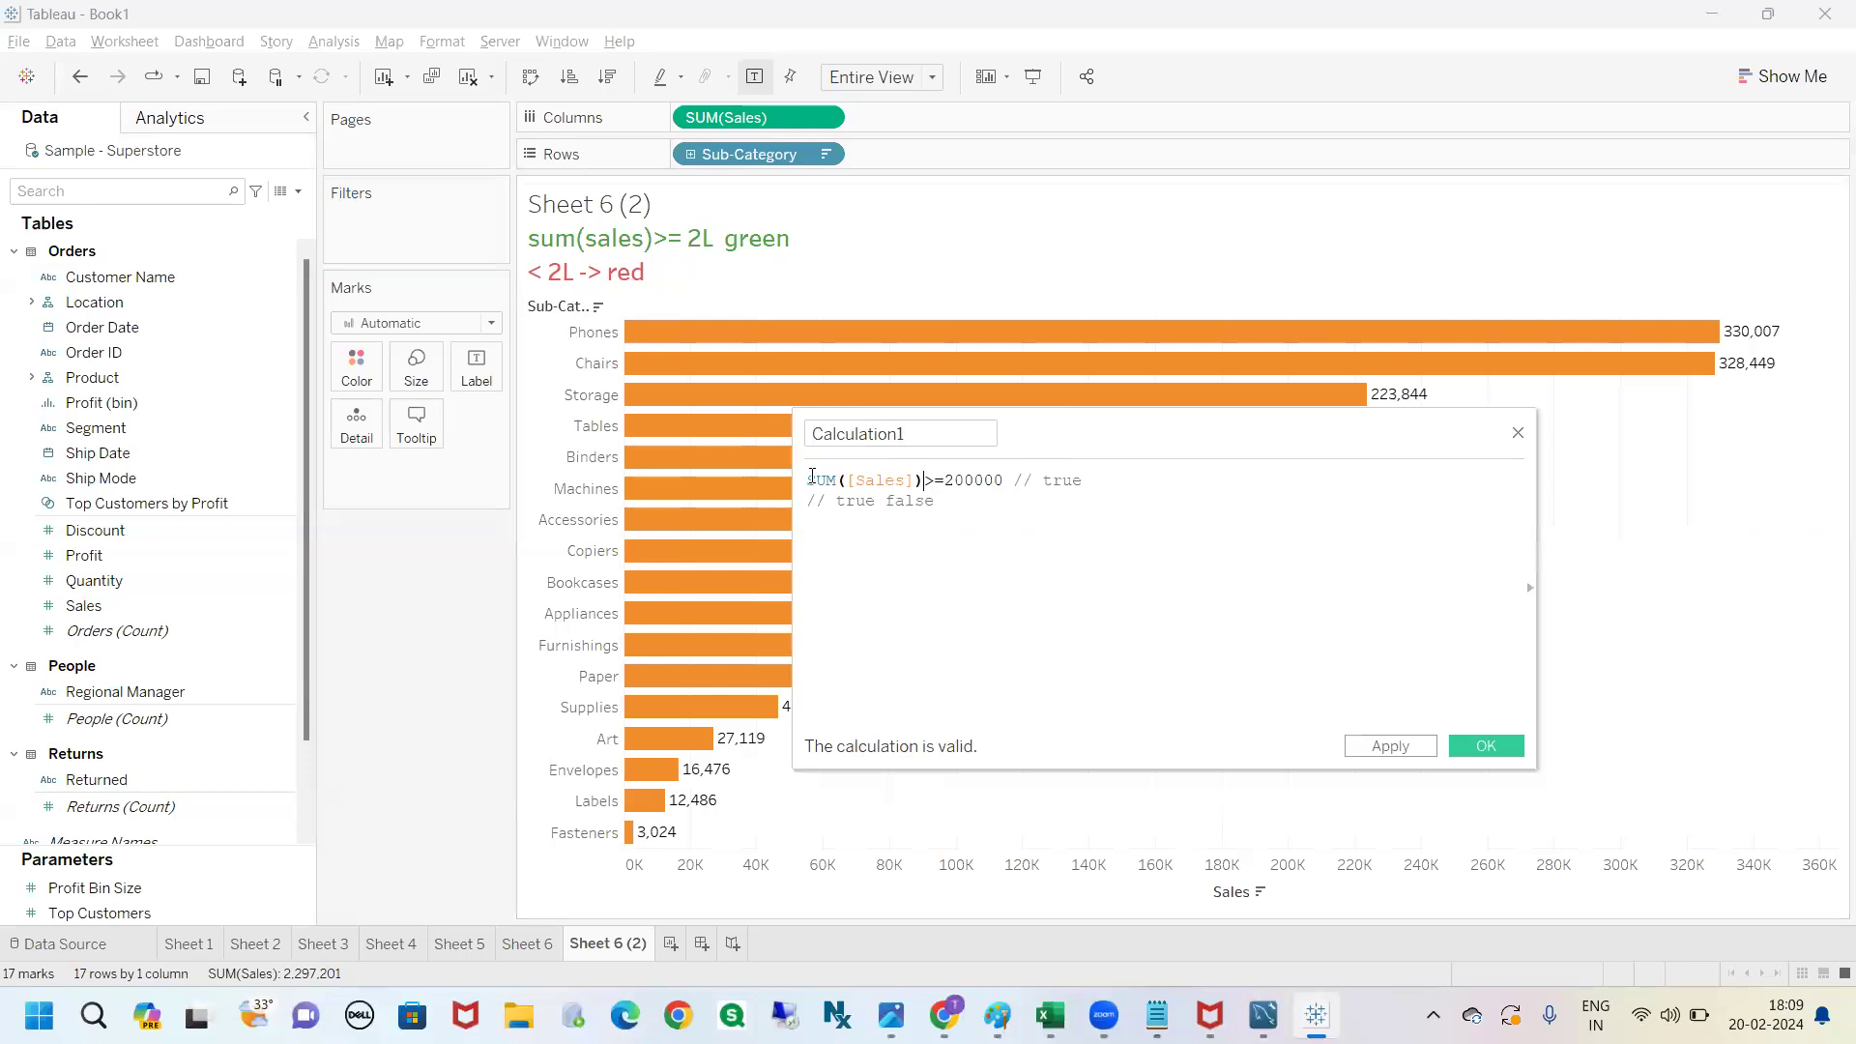
pyautogui.keyDown('shift'); pyautogui.click(810, 480); pyautogui.keyUp('shift')
pyautogui.press('BackSpace')
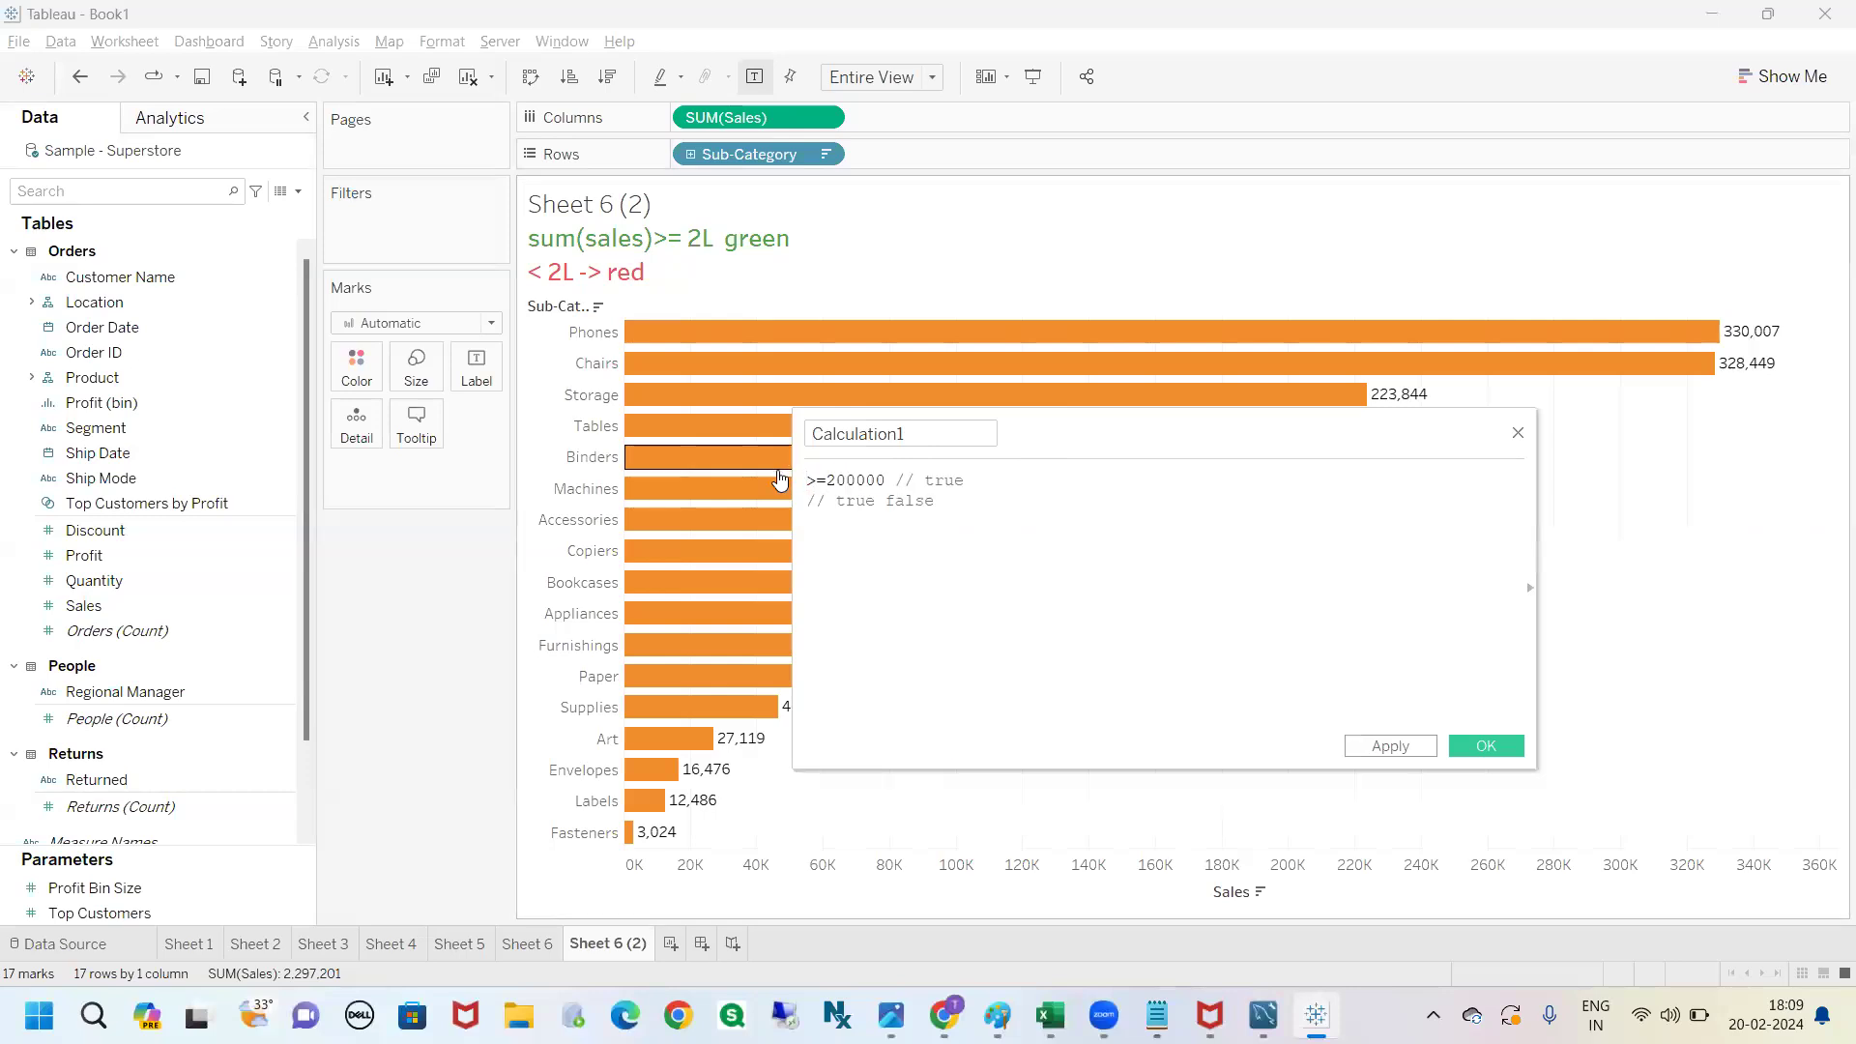
pyautogui.write('sum')
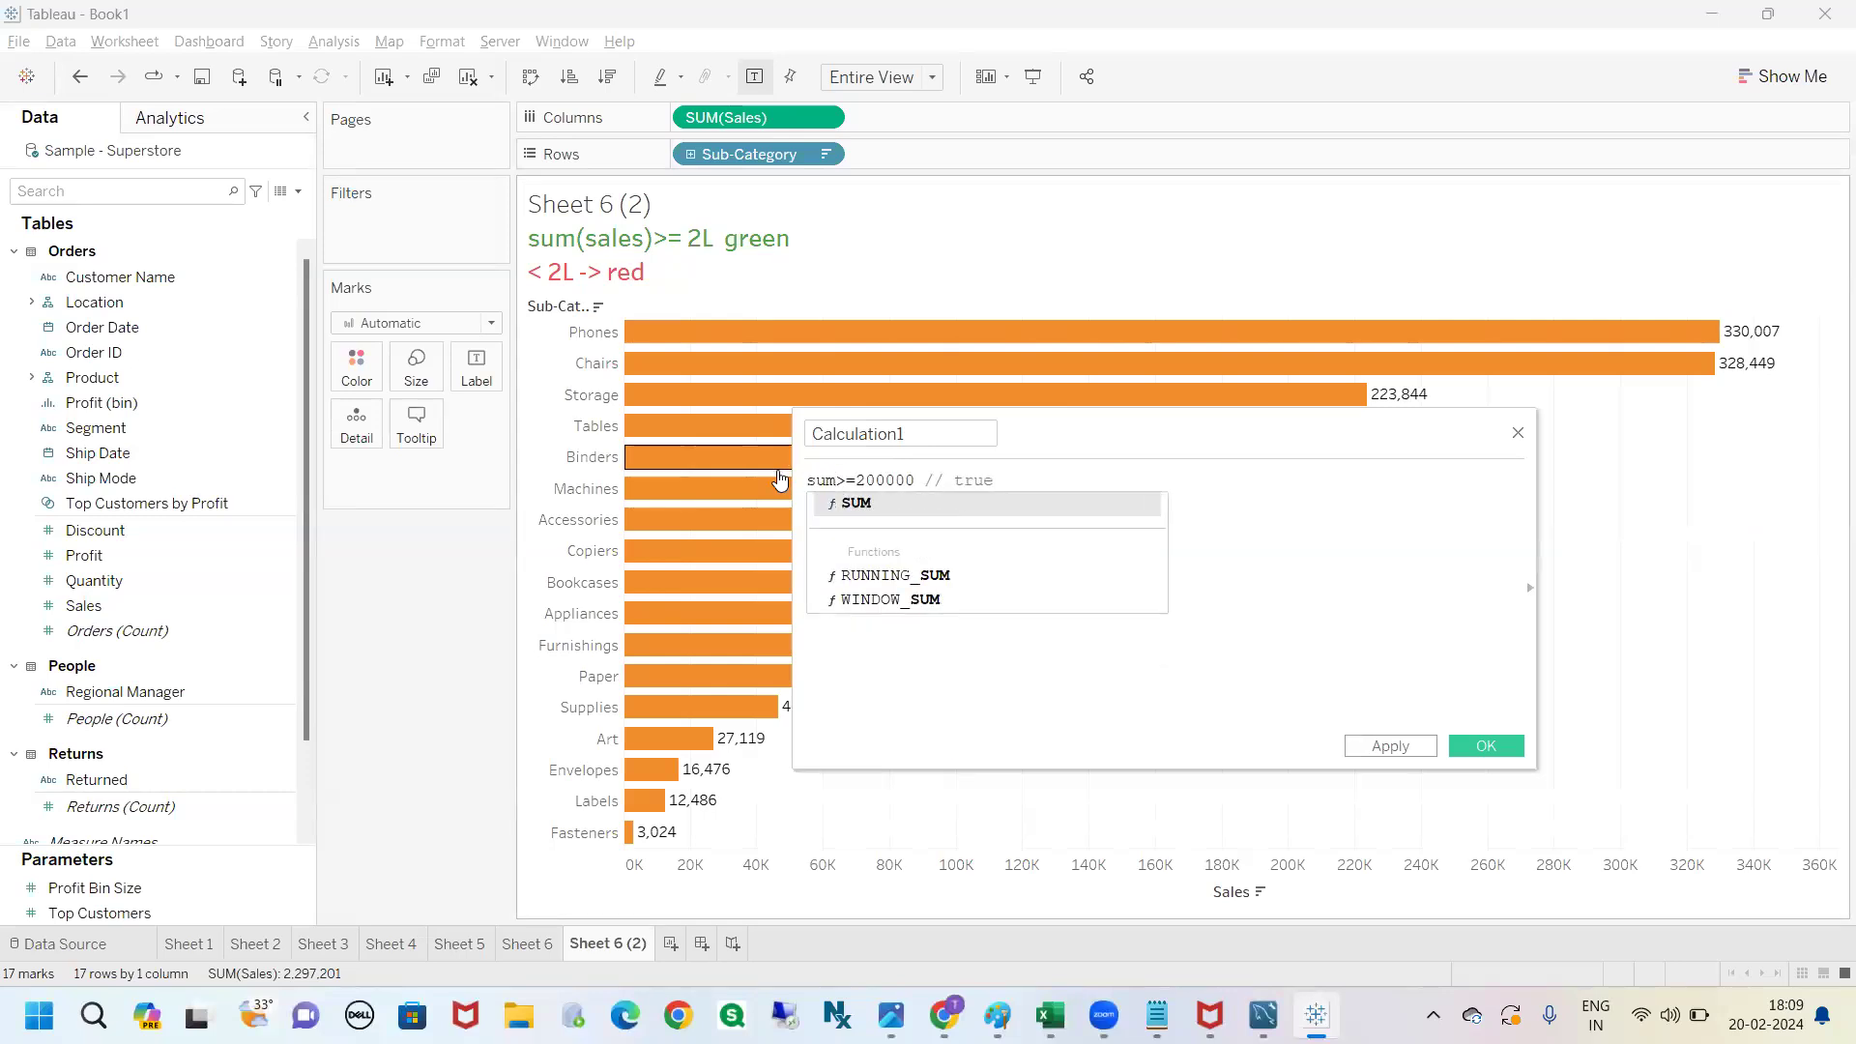
pyautogui.press('Return')
pyautogui.write('sal')
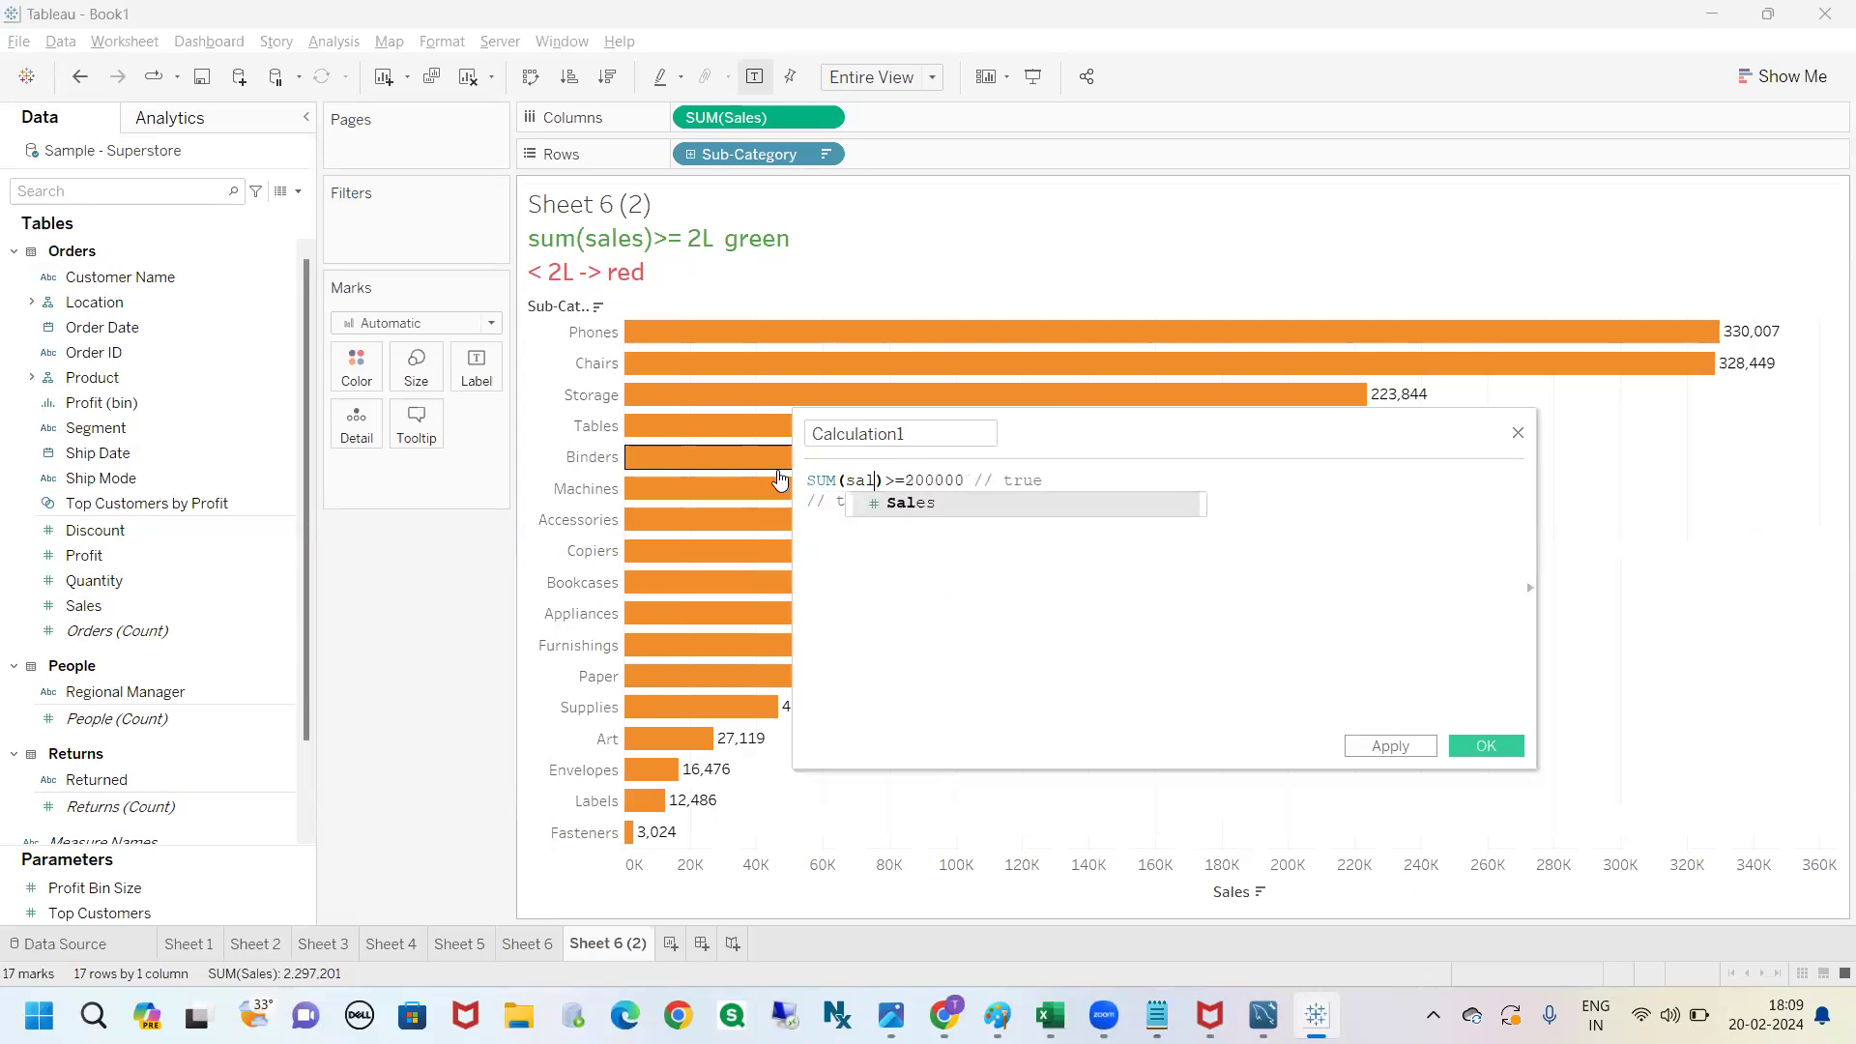
pyautogui.press('Return')
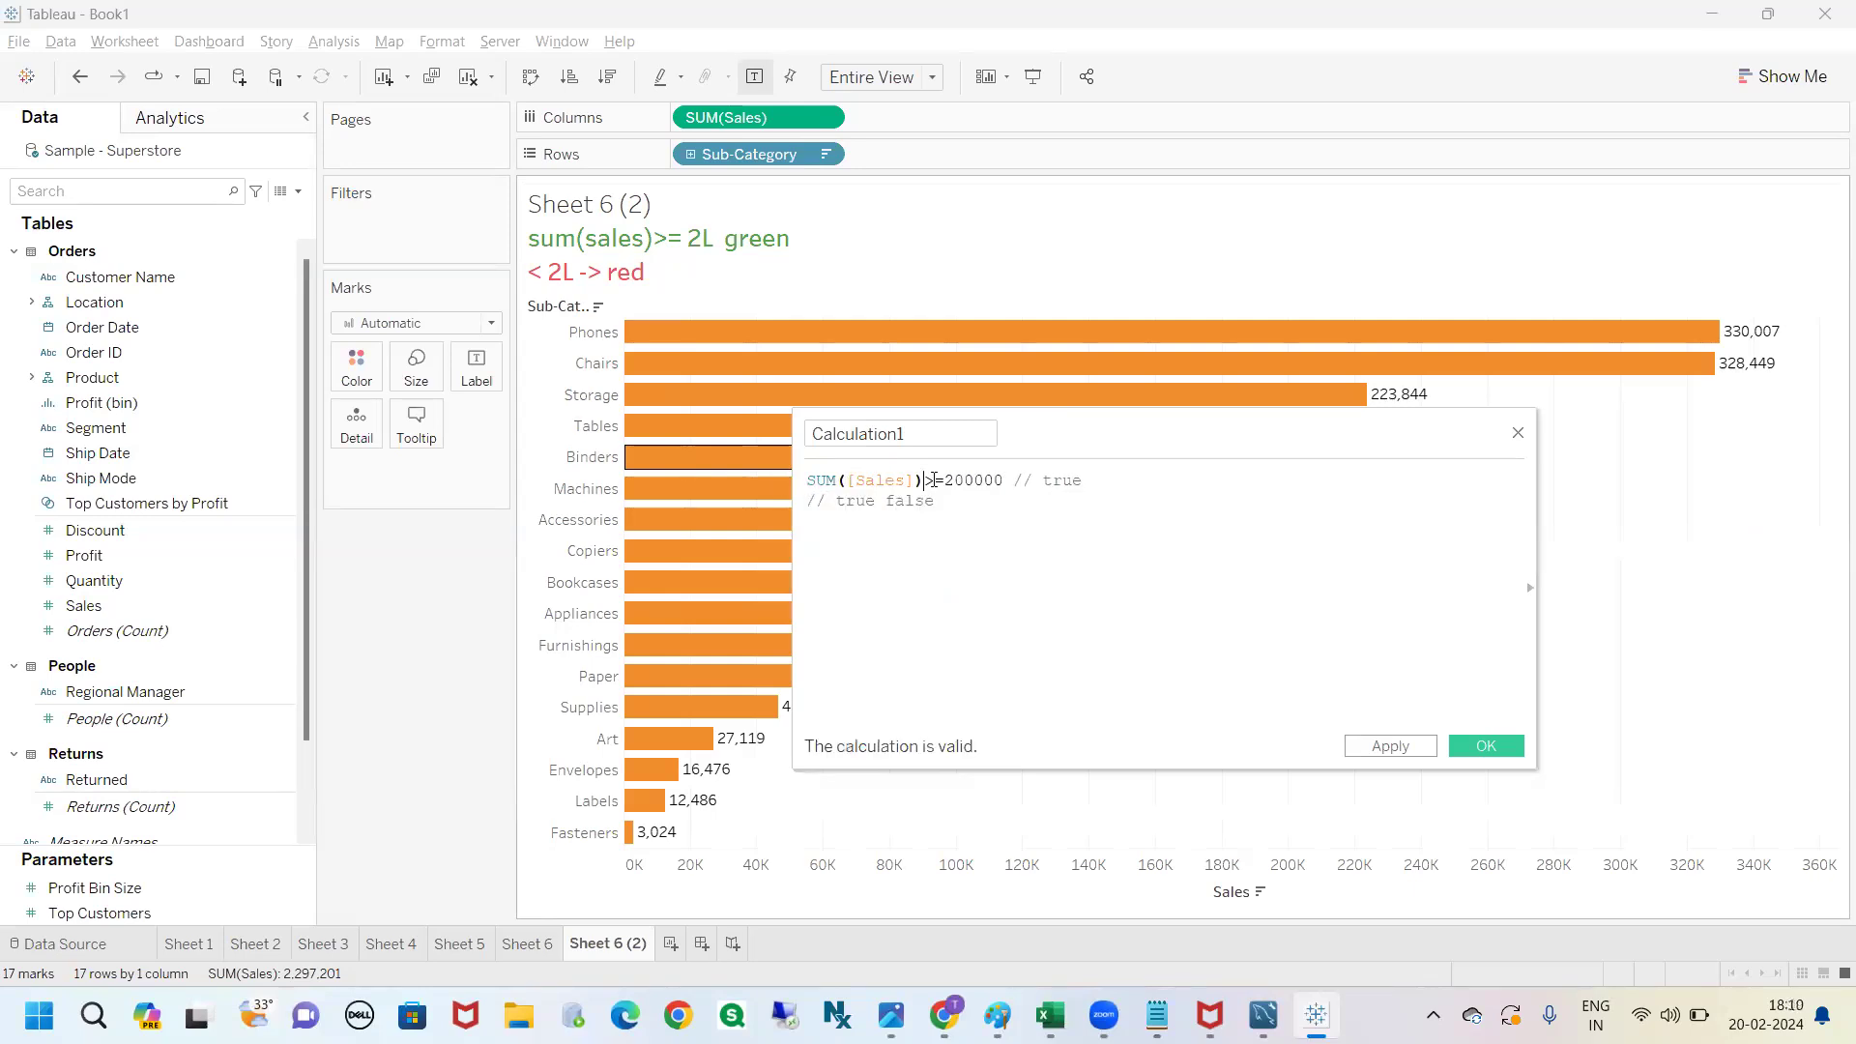
pyautogui.moveTo(933, 482); pyautogui.dragTo(799, 481)
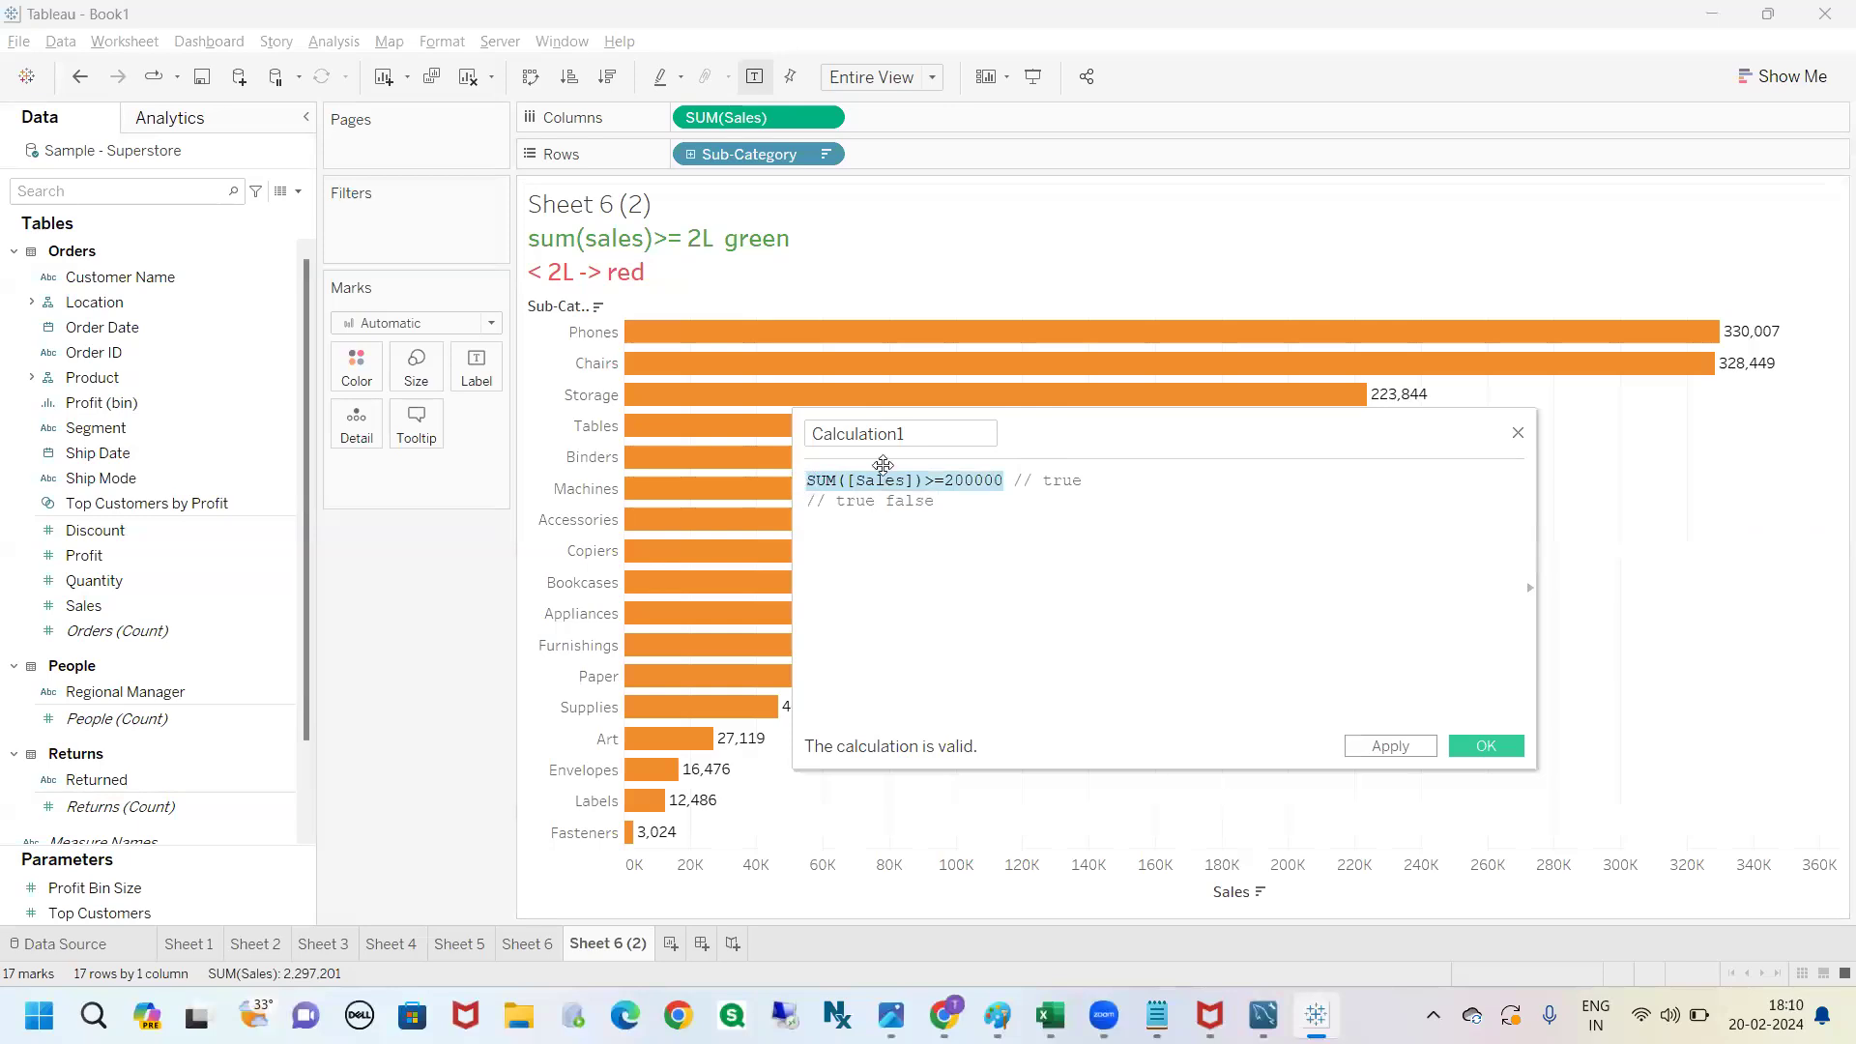
pyautogui.moveTo(916, 434); pyautogui.dragTo(797, 434)
pyautogui.moveTo(1081, 484); pyautogui.dragTo(1031, 483)
pyautogui.click(1118, 483)
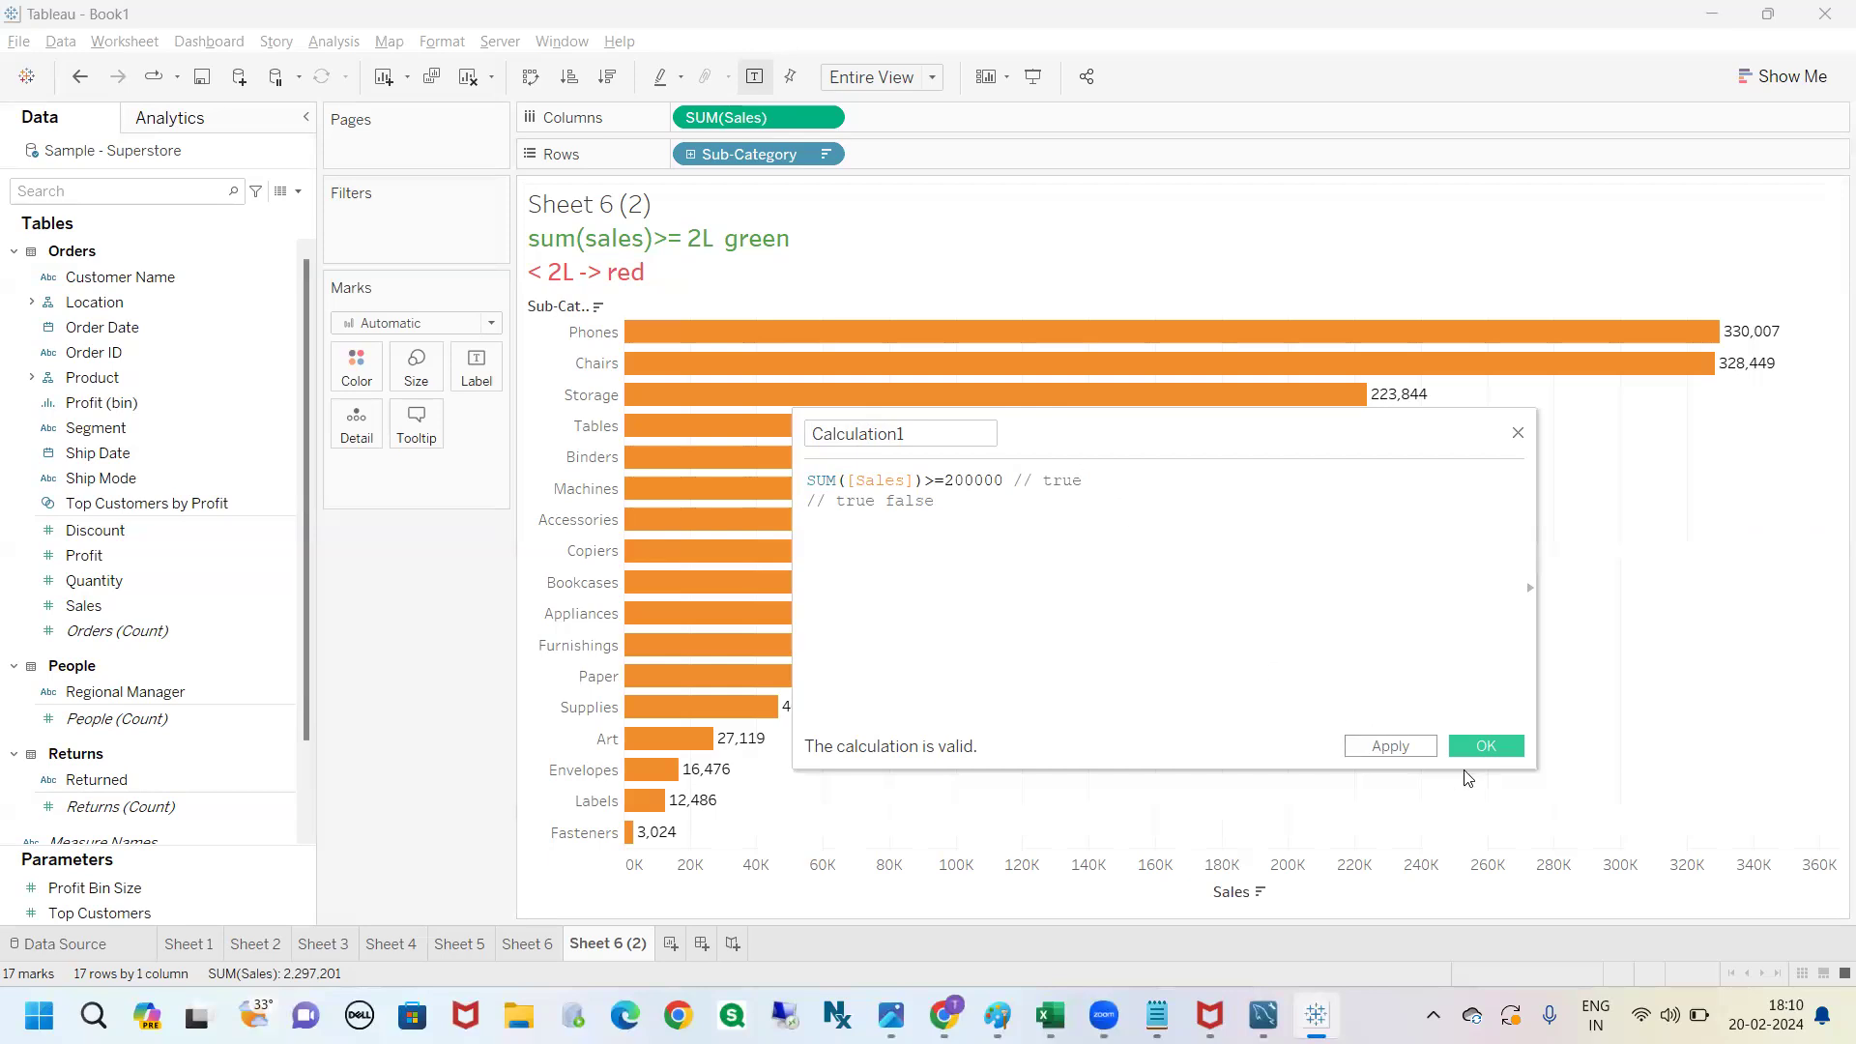
# Save the calculated field Calculation1 and use it to color the sub-category bars on Sheet 6 (2).
pyautogui.moveTo(887, 708)
pyautogui.mouseDown()
pyautogui.moveTo(781, 712)
pyautogui.moveTo(1005, 794)
pyautogui.moveTo(875, 711)
pyautogui.mouseUp()
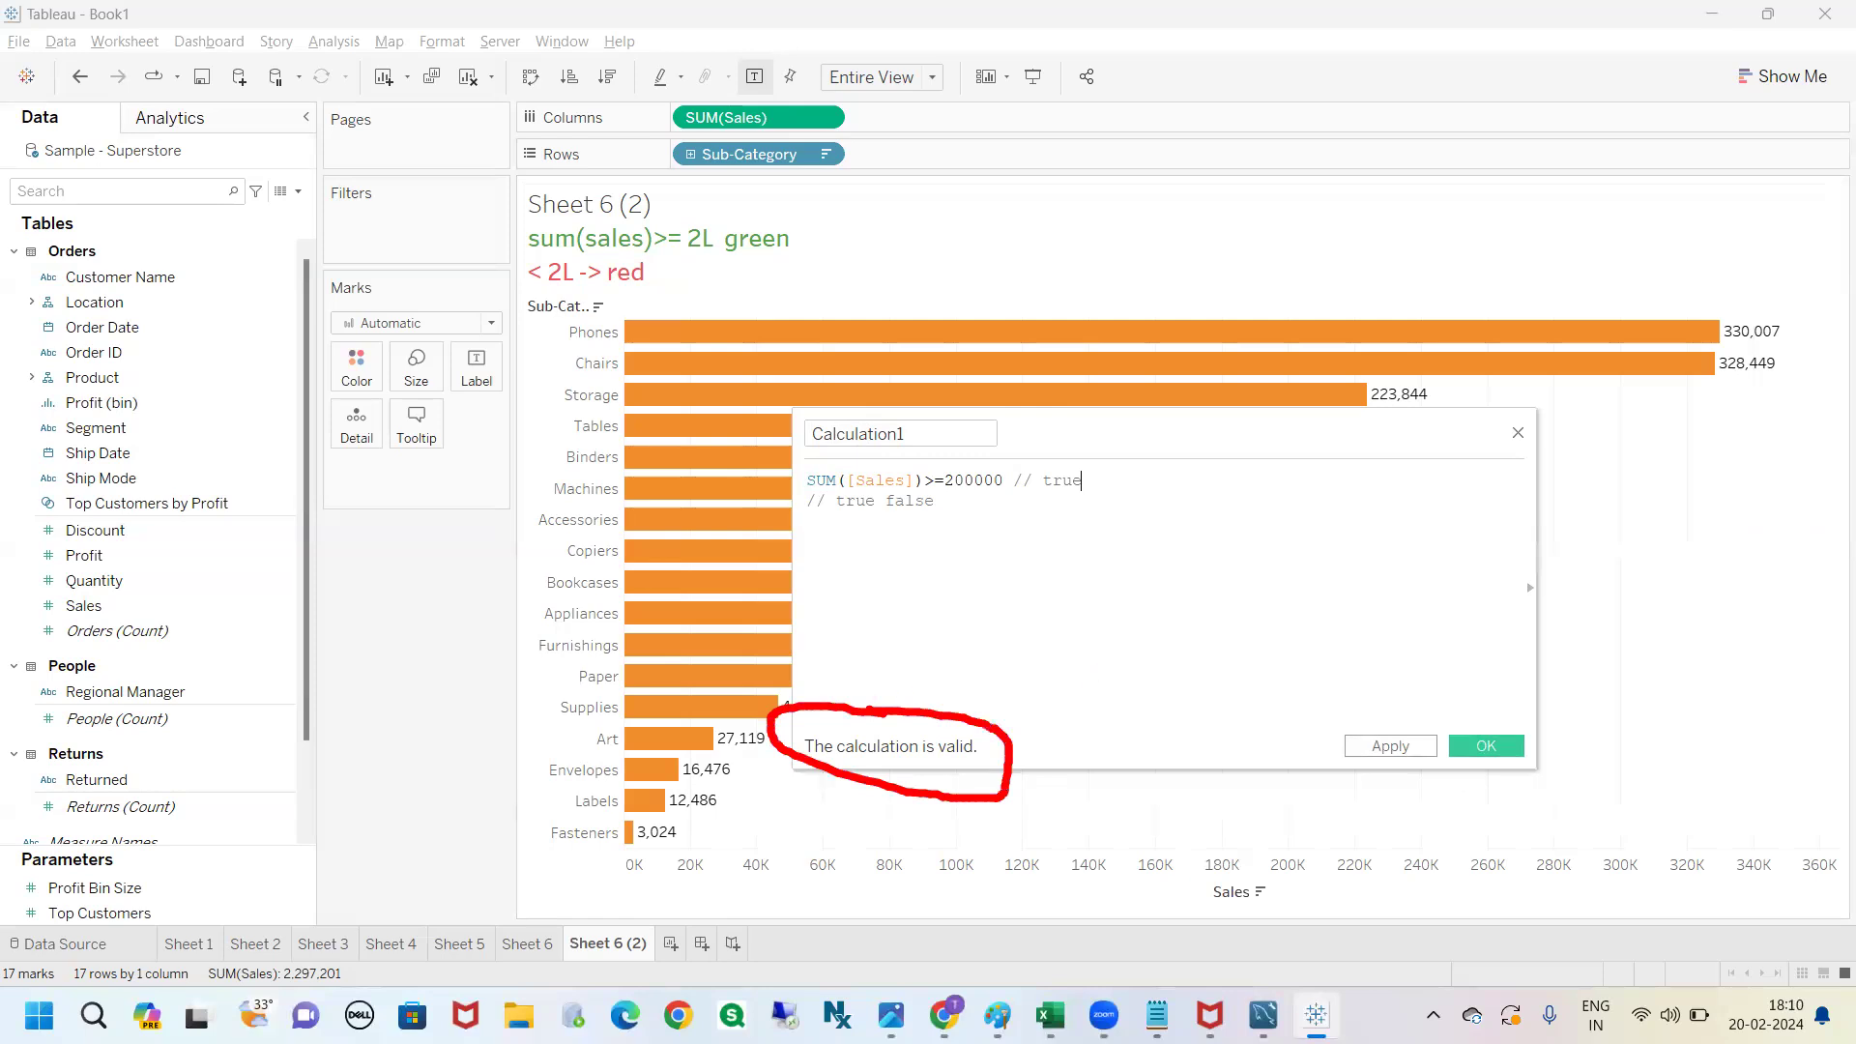
pyautogui.click(1471, 744)
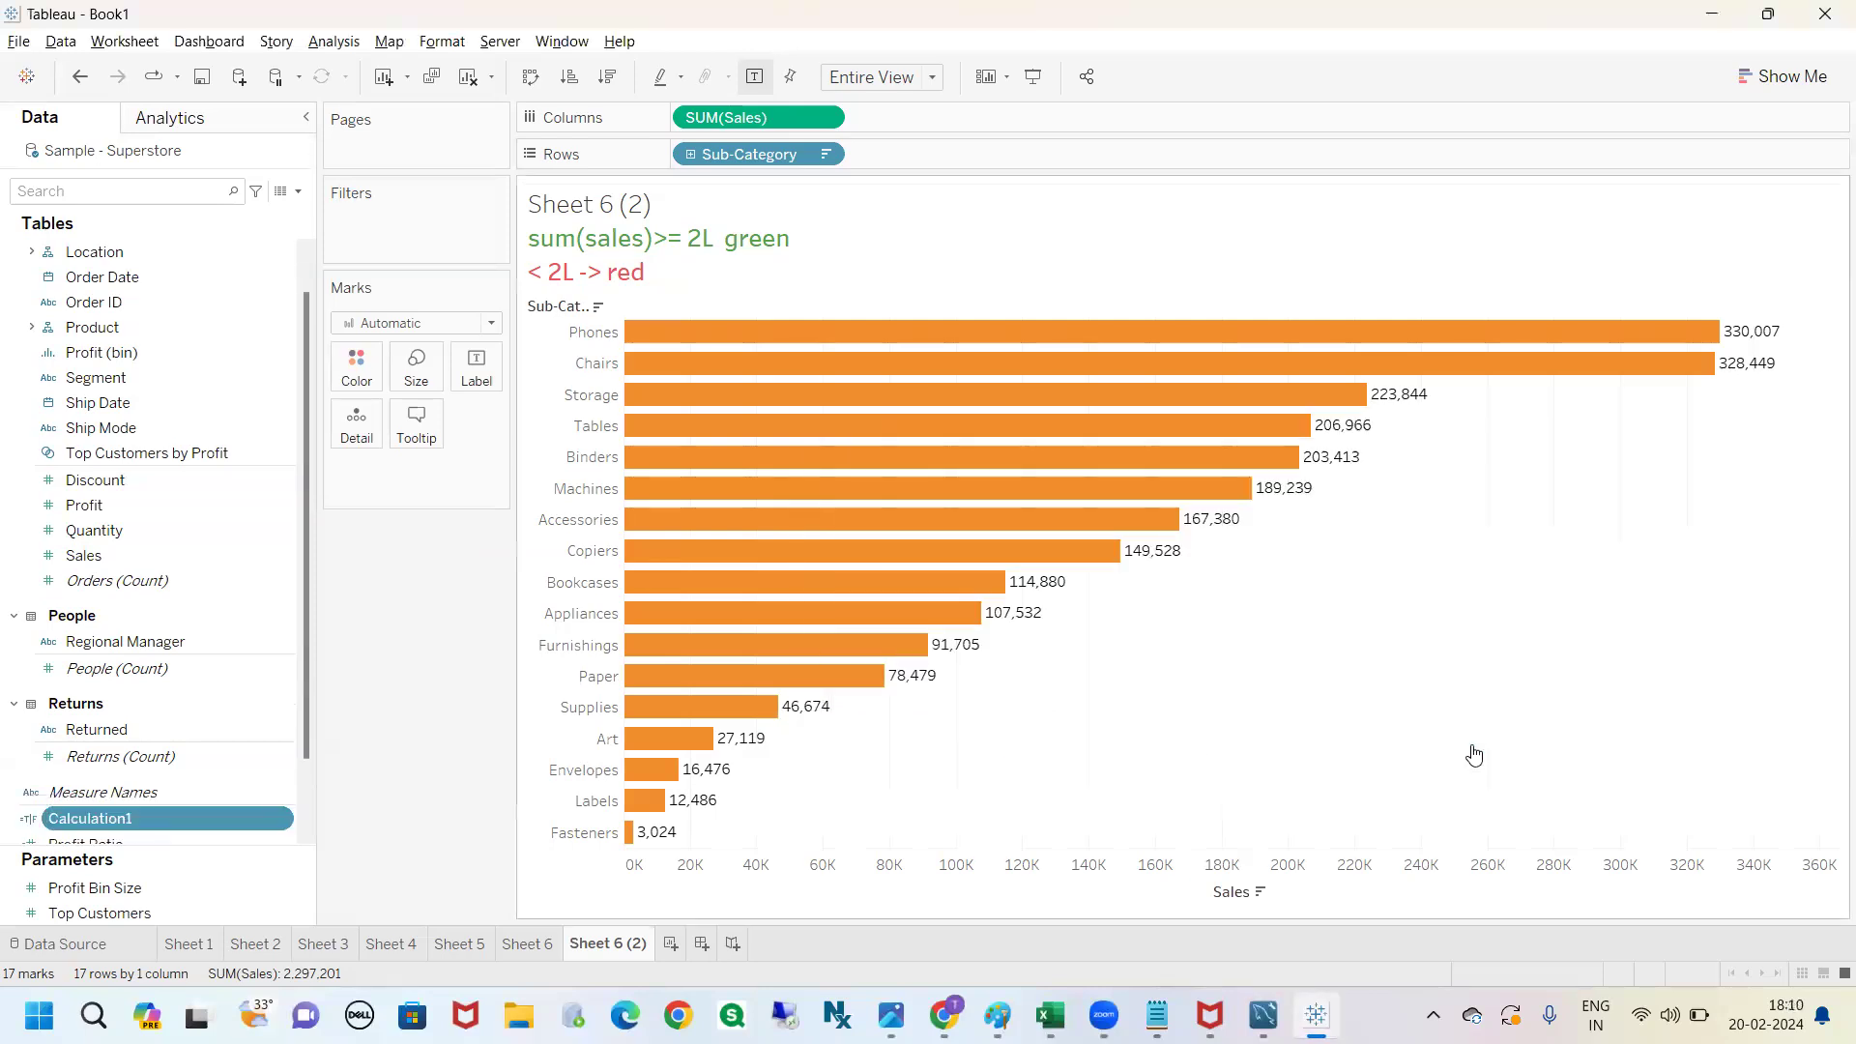
pyautogui.moveTo(70, 800)
pyautogui.mouseDown()
pyautogui.moveTo(4, 807)
pyautogui.moveTo(290, 853)
pyautogui.moveTo(208, 772)
pyautogui.mouseUp()
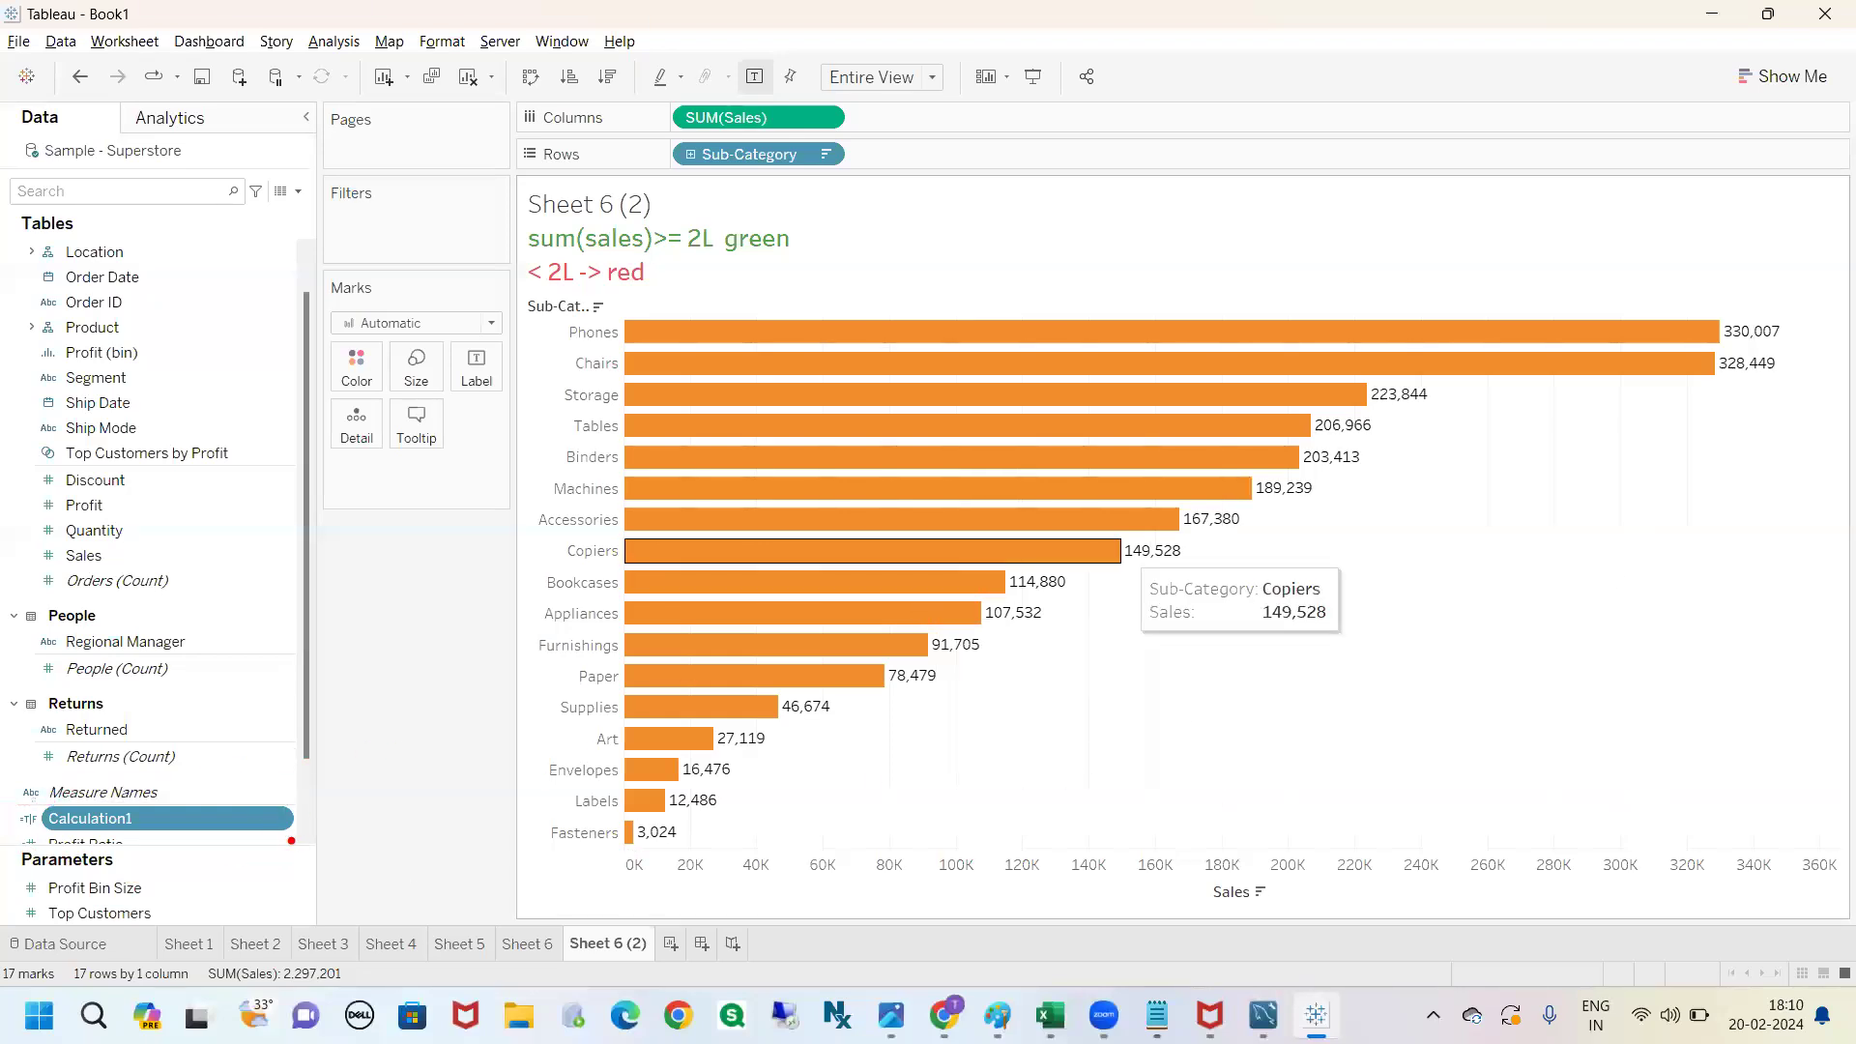
pyautogui.moveTo(22, 806); pyautogui.dragTo(16, 742)
pyautogui.moveTo(18, 830); pyautogui.dragTo(29, 827)
pyautogui.press('Escape')
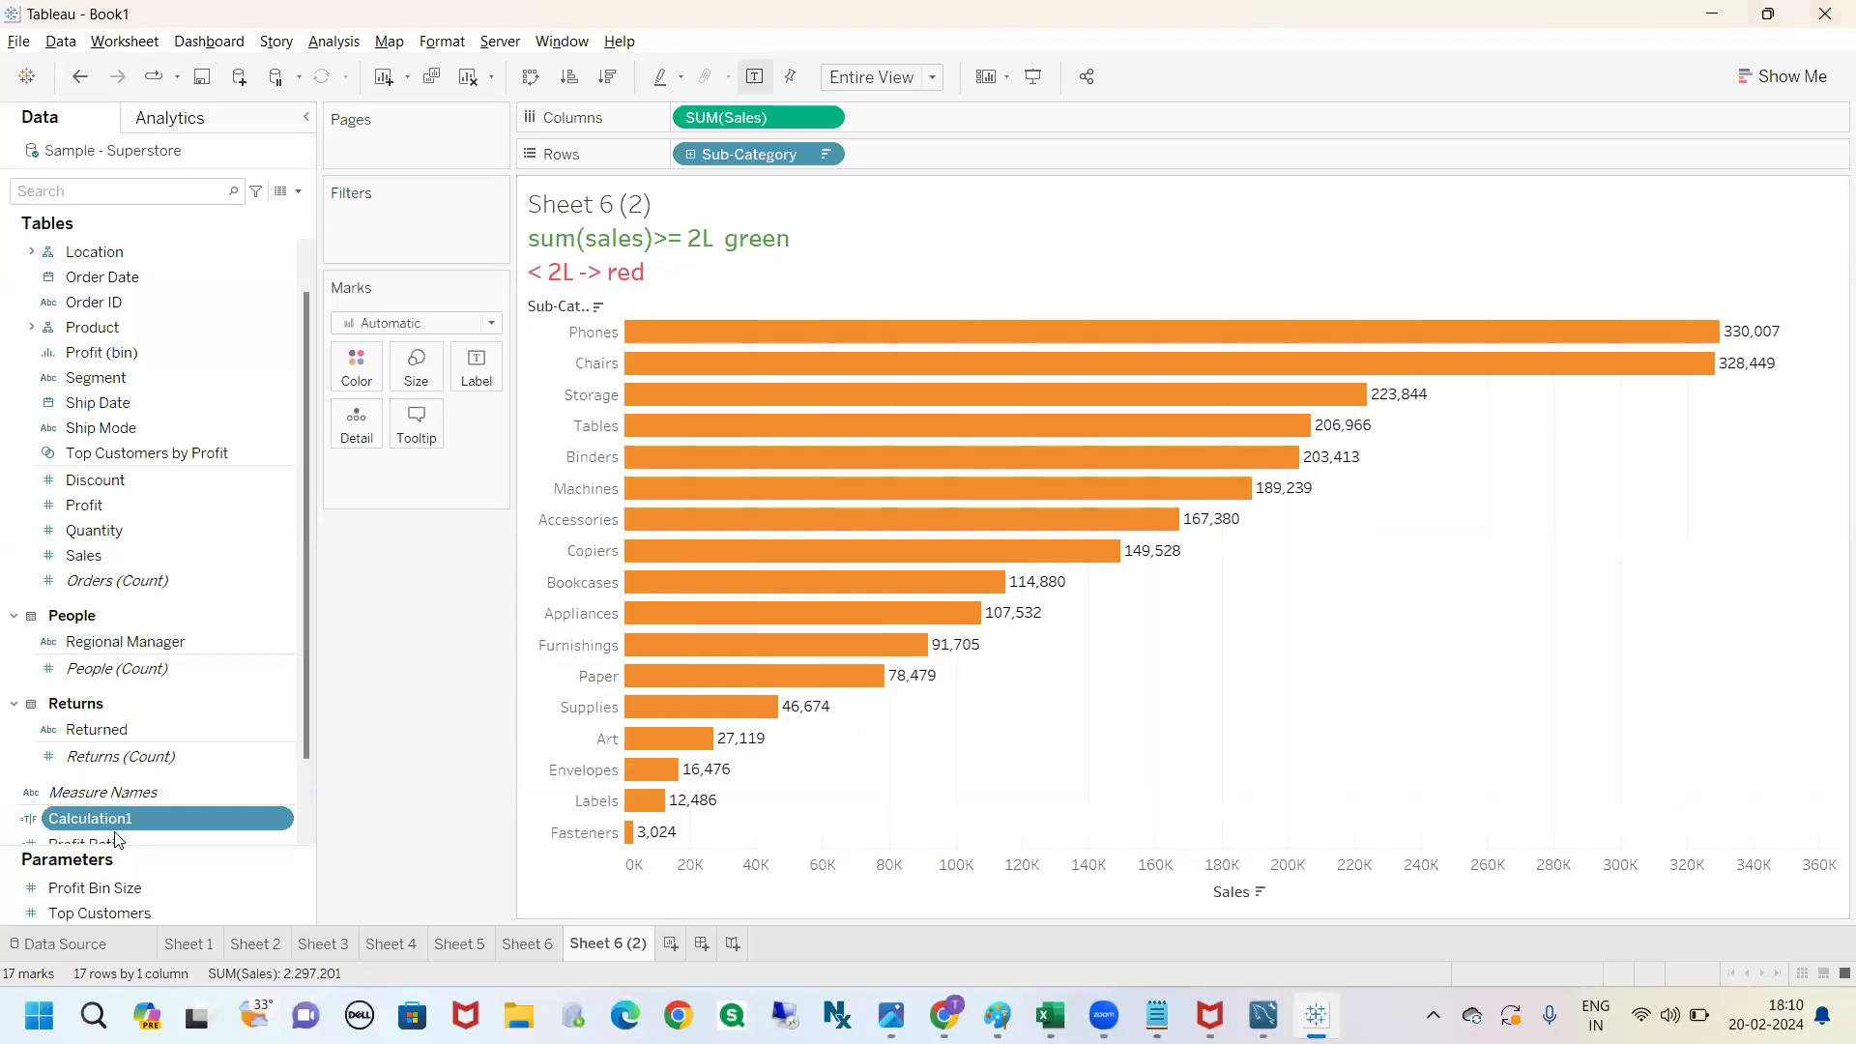
pyautogui.moveTo(123, 821); pyautogui.dragTo(350, 361)
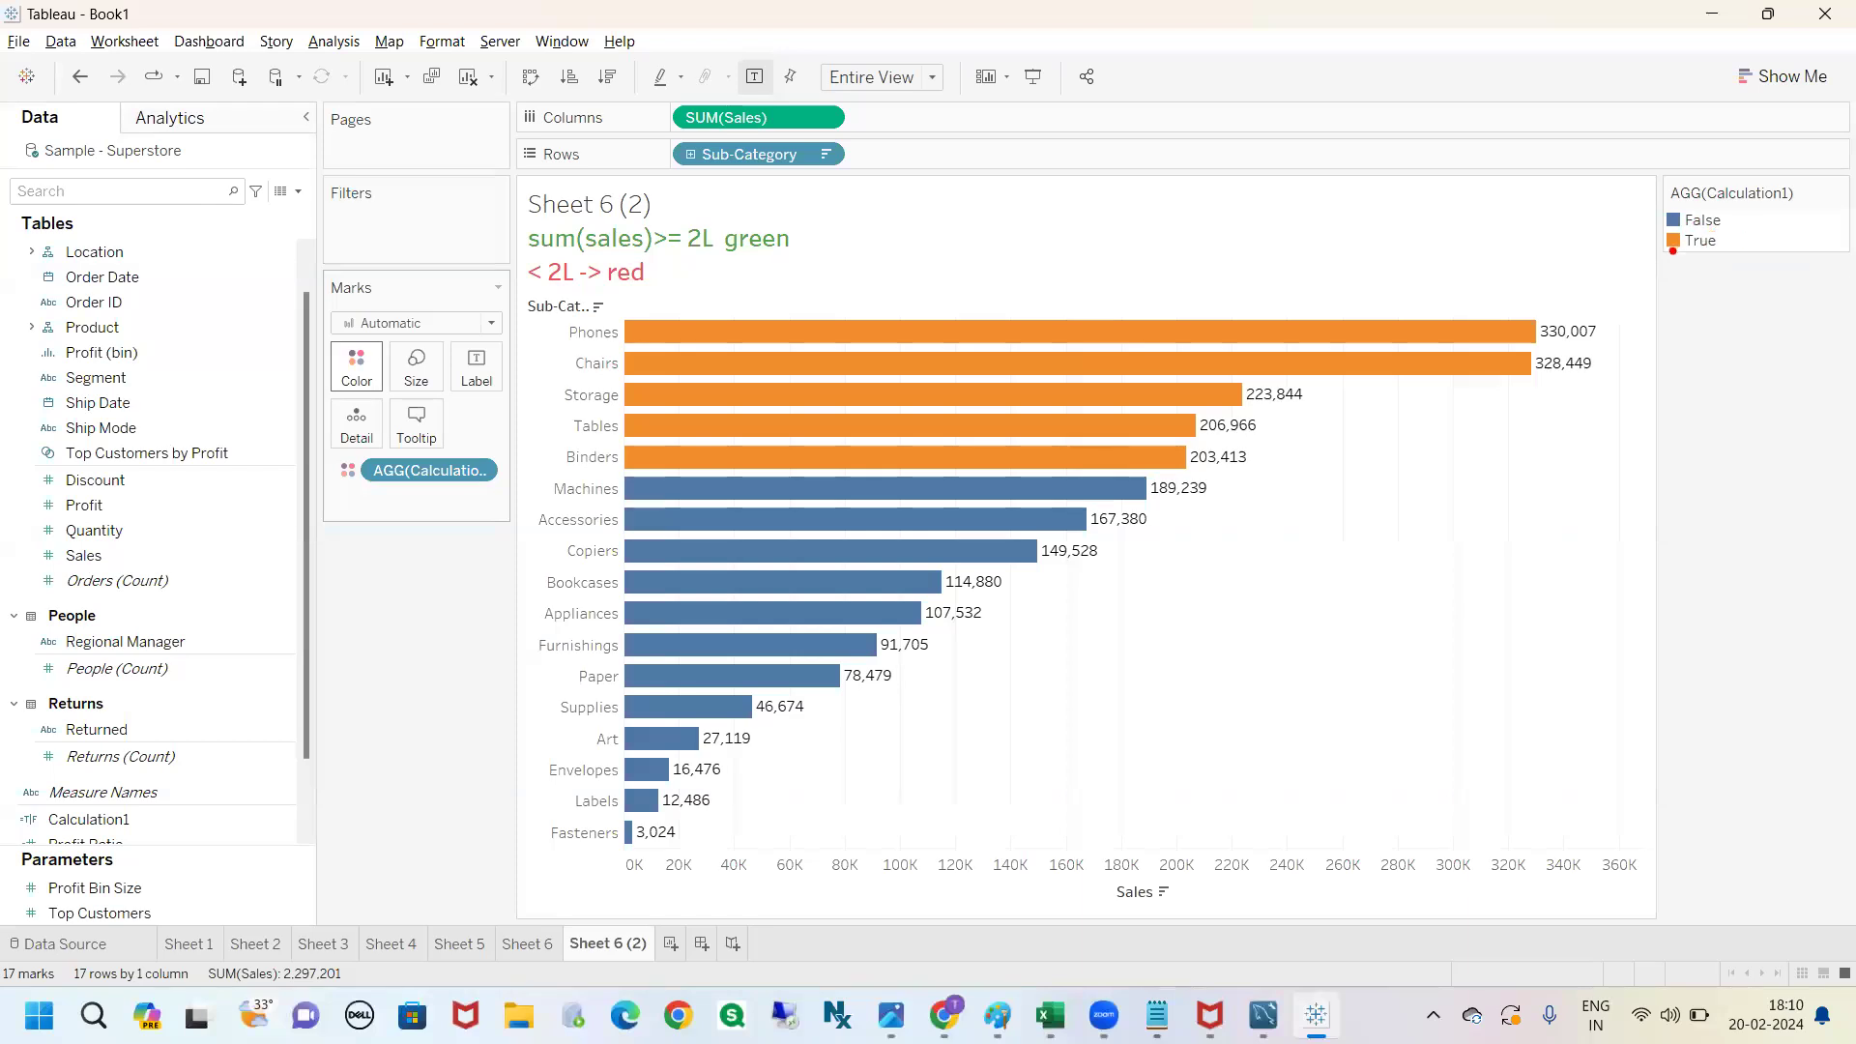
pyautogui.moveTo(1672, 251); pyautogui.dragTo(1673, 356)
pyautogui.moveTo(1322, 290)
pyautogui.mouseDown()
pyautogui.moveTo(1296, 293)
pyautogui.moveTo(1299, 253)
pyautogui.moveTo(1135, 234)
pyautogui.mouseUp()
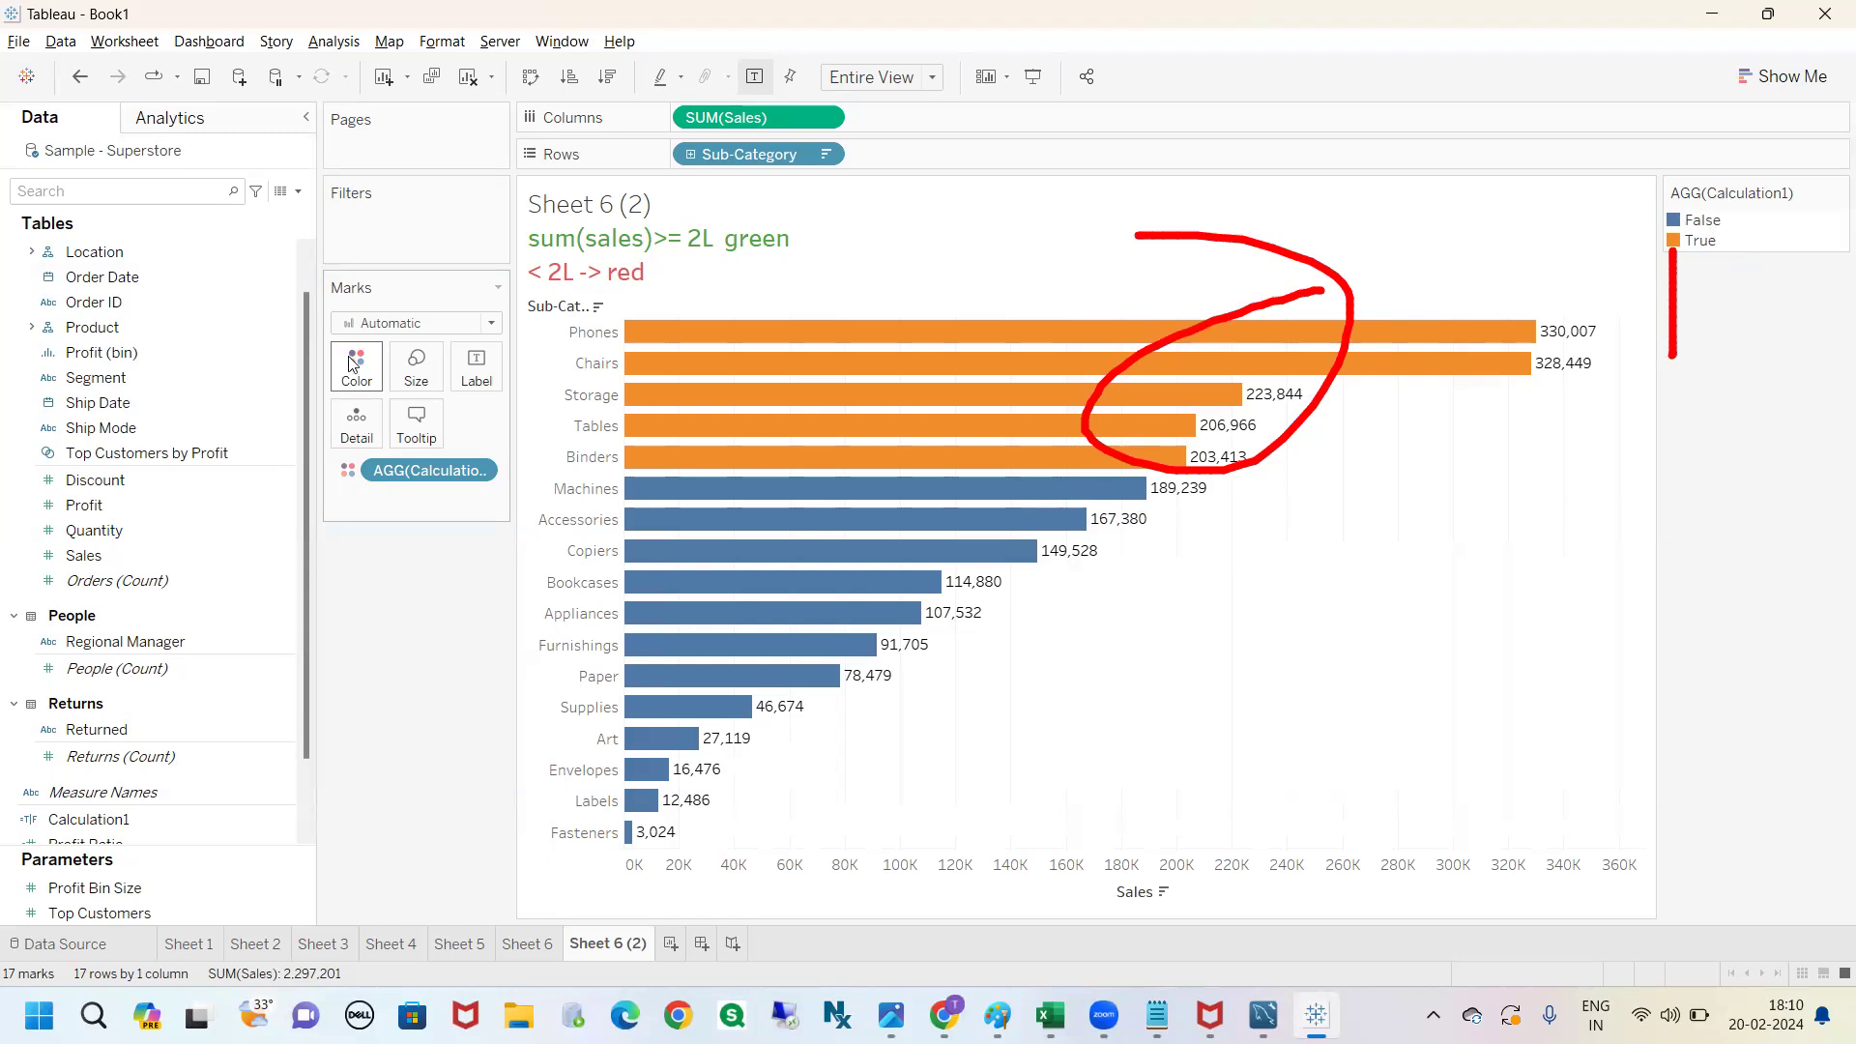
pyautogui.press('Escape')
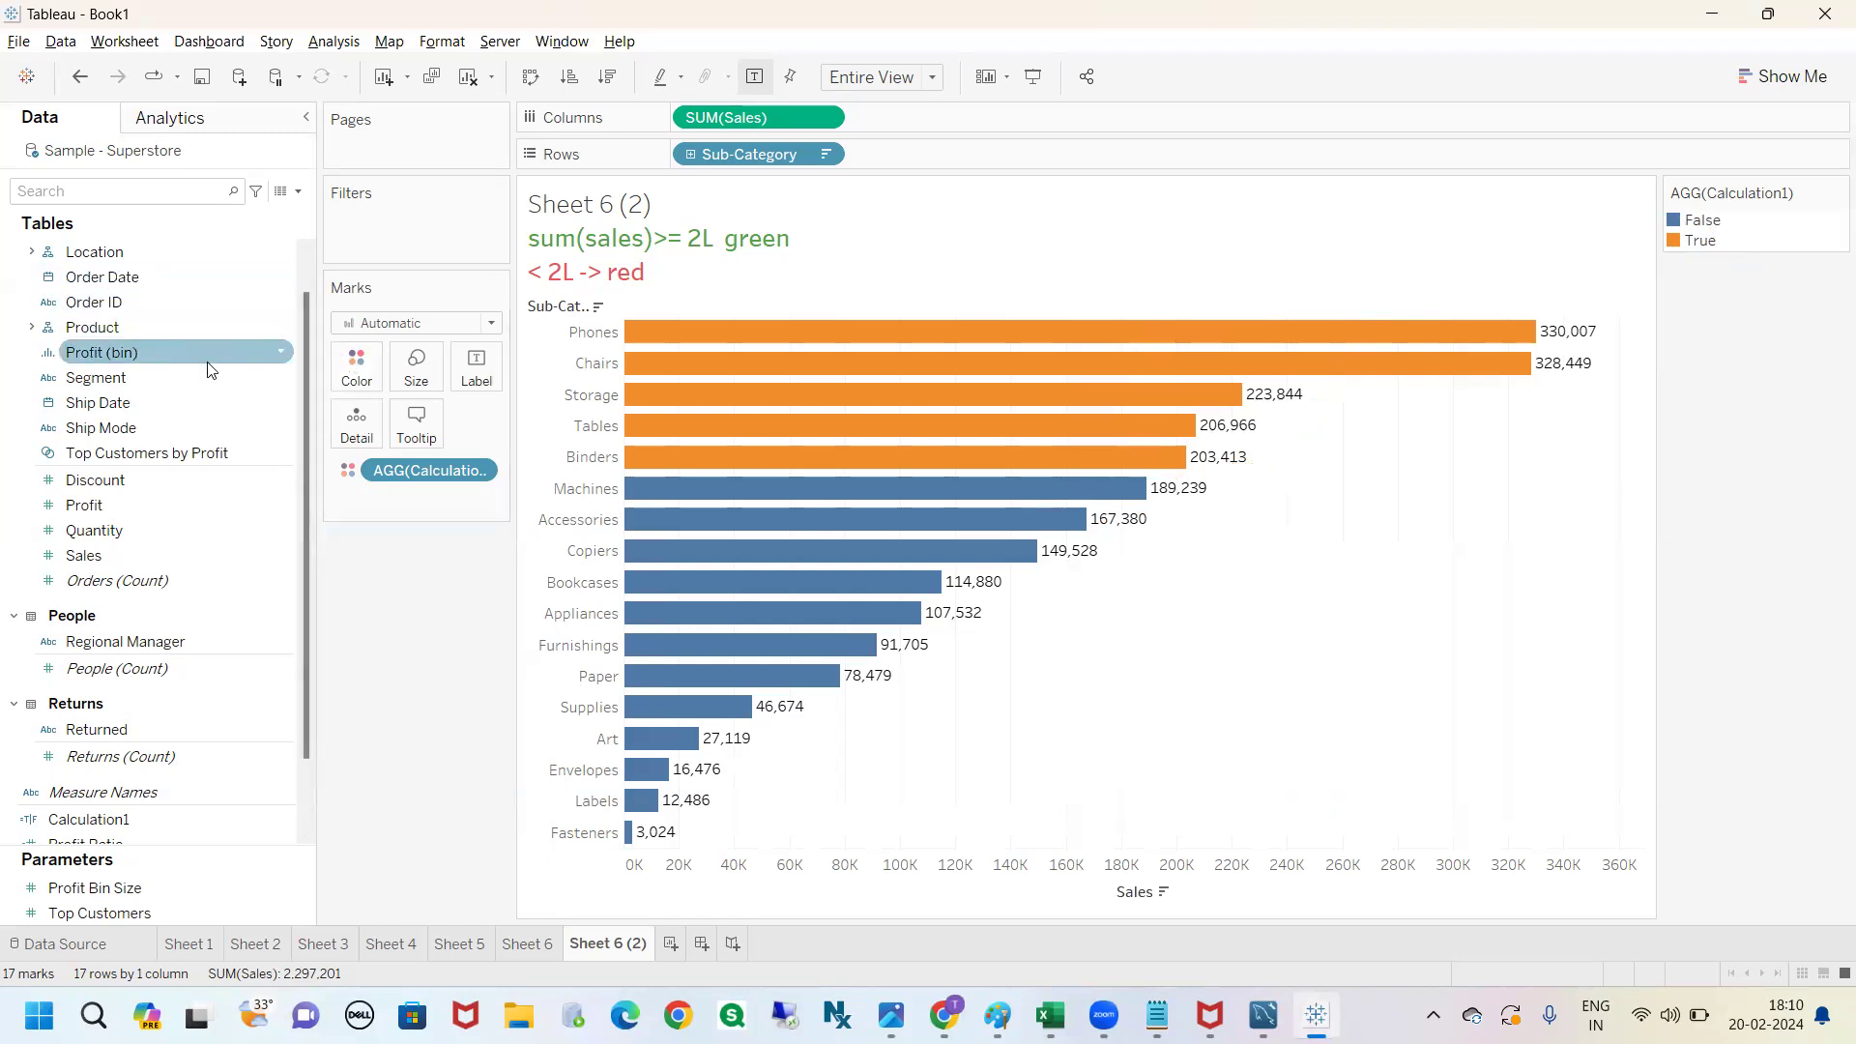
# Edit the Calculation1 colors, assigning green to False and red to True from the Automatic palette.
pyautogui.click(356, 367)
pyautogui.click(395, 440)
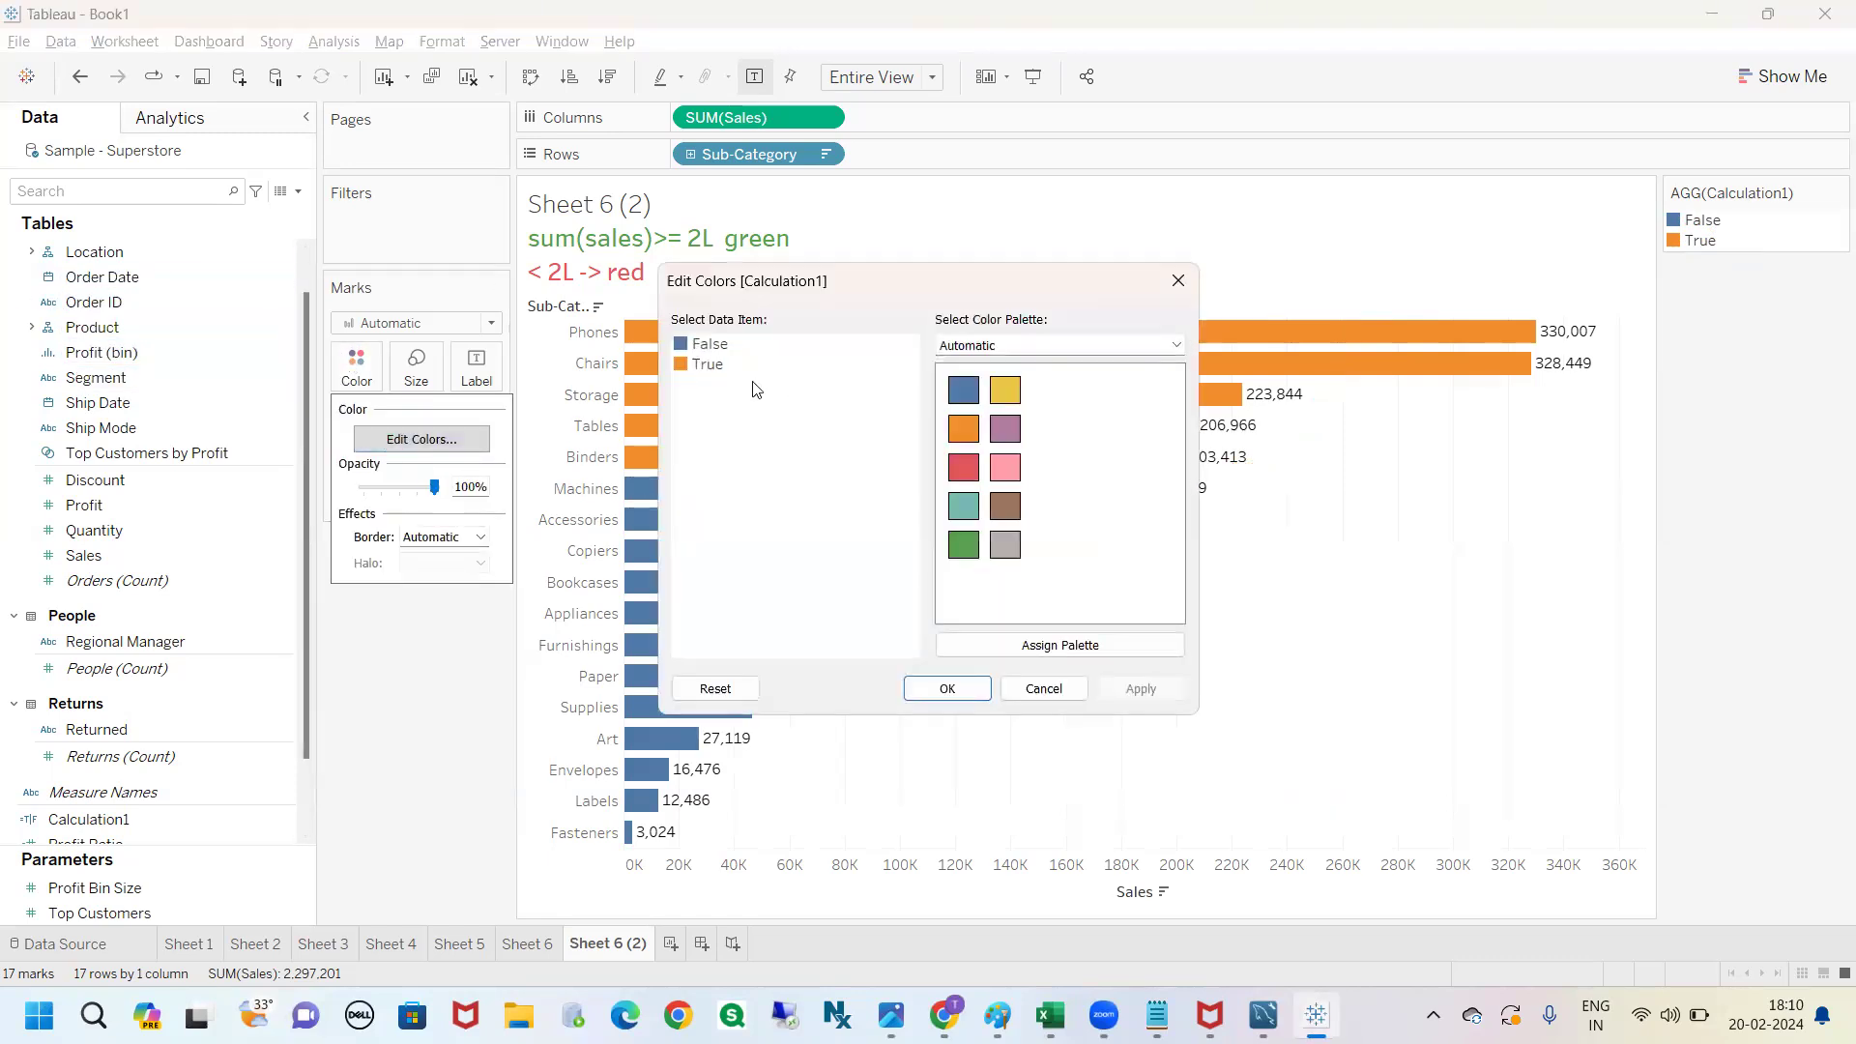
pyautogui.click(703, 346)
pyautogui.click(952, 548)
pyautogui.click(702, 366)
pyautogui.click(962, 468)
pyautogui.click(988, 348)
pyautogui.scroll(-3, 1030, 733)
pyautogui.scroll(3, 1027, 733)
pyautogui.click(851, 528)
pyautogui.doubleClick(703, 367)
pyautogui.doubleClick(1054, 646)
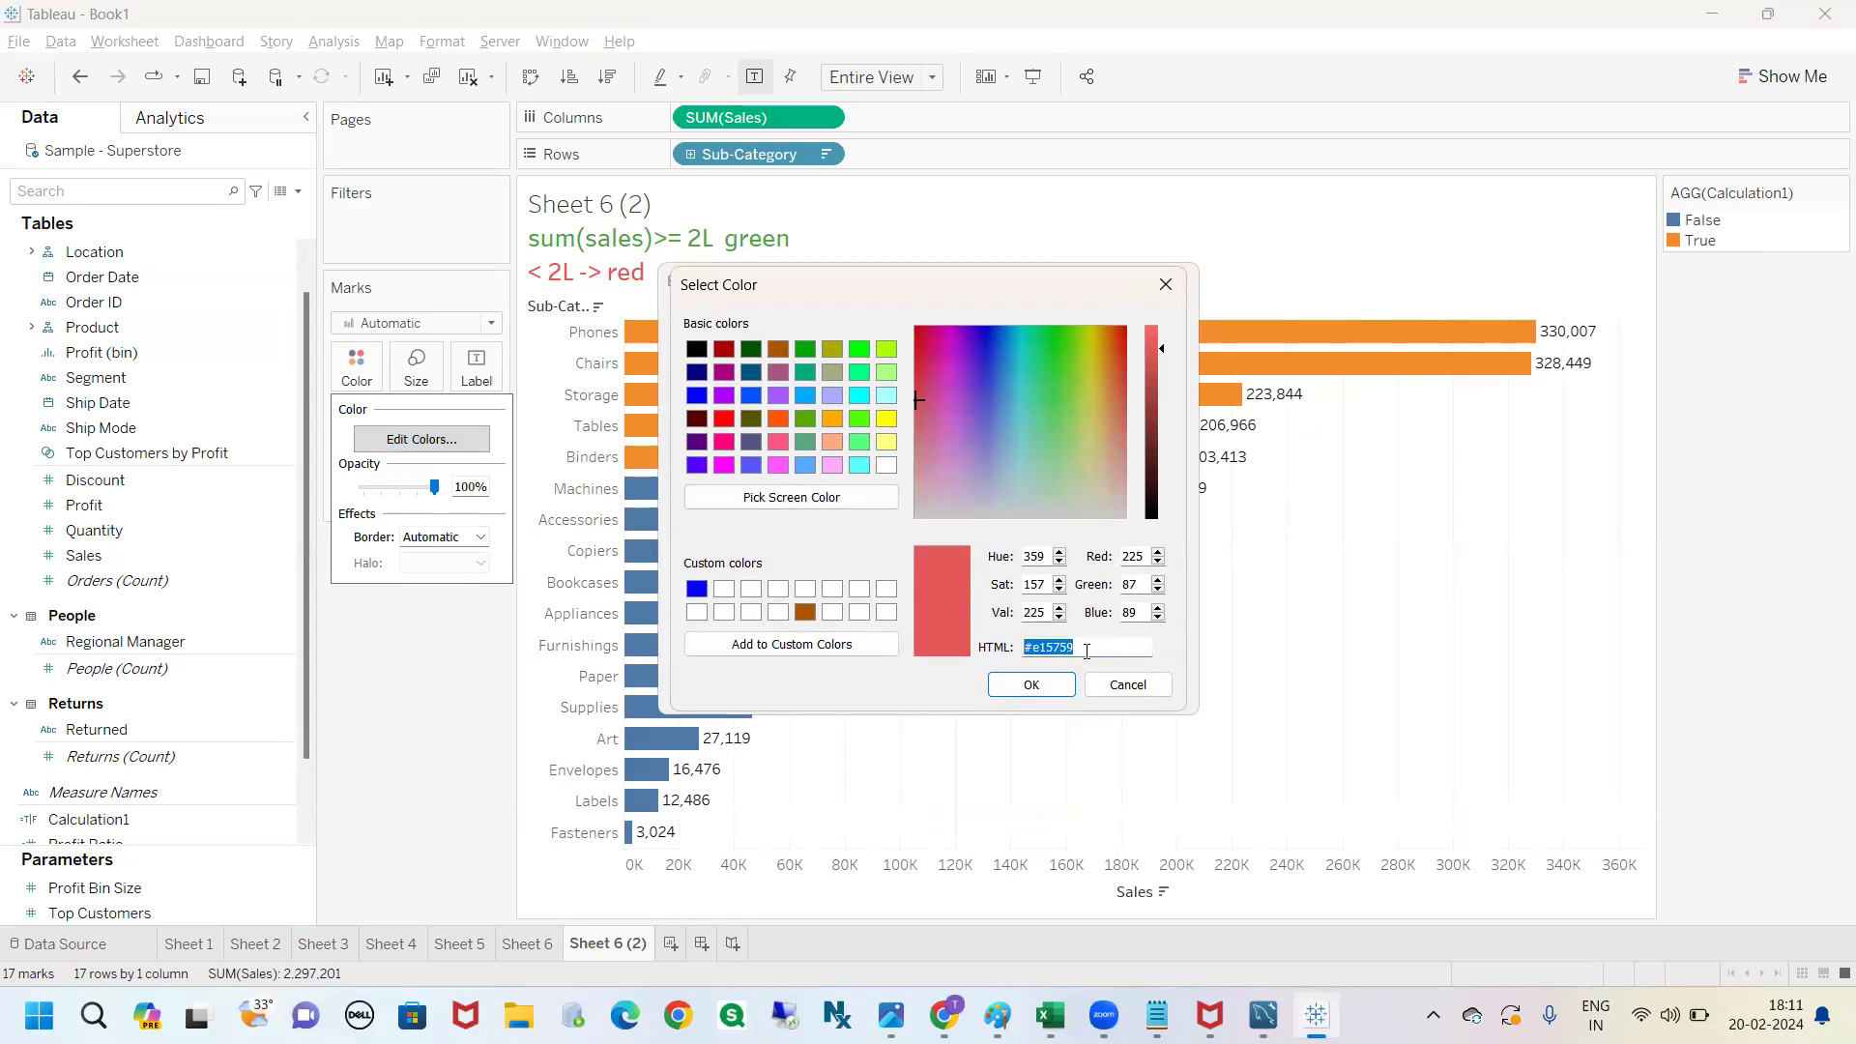
pyautogui.click(1166, 284)
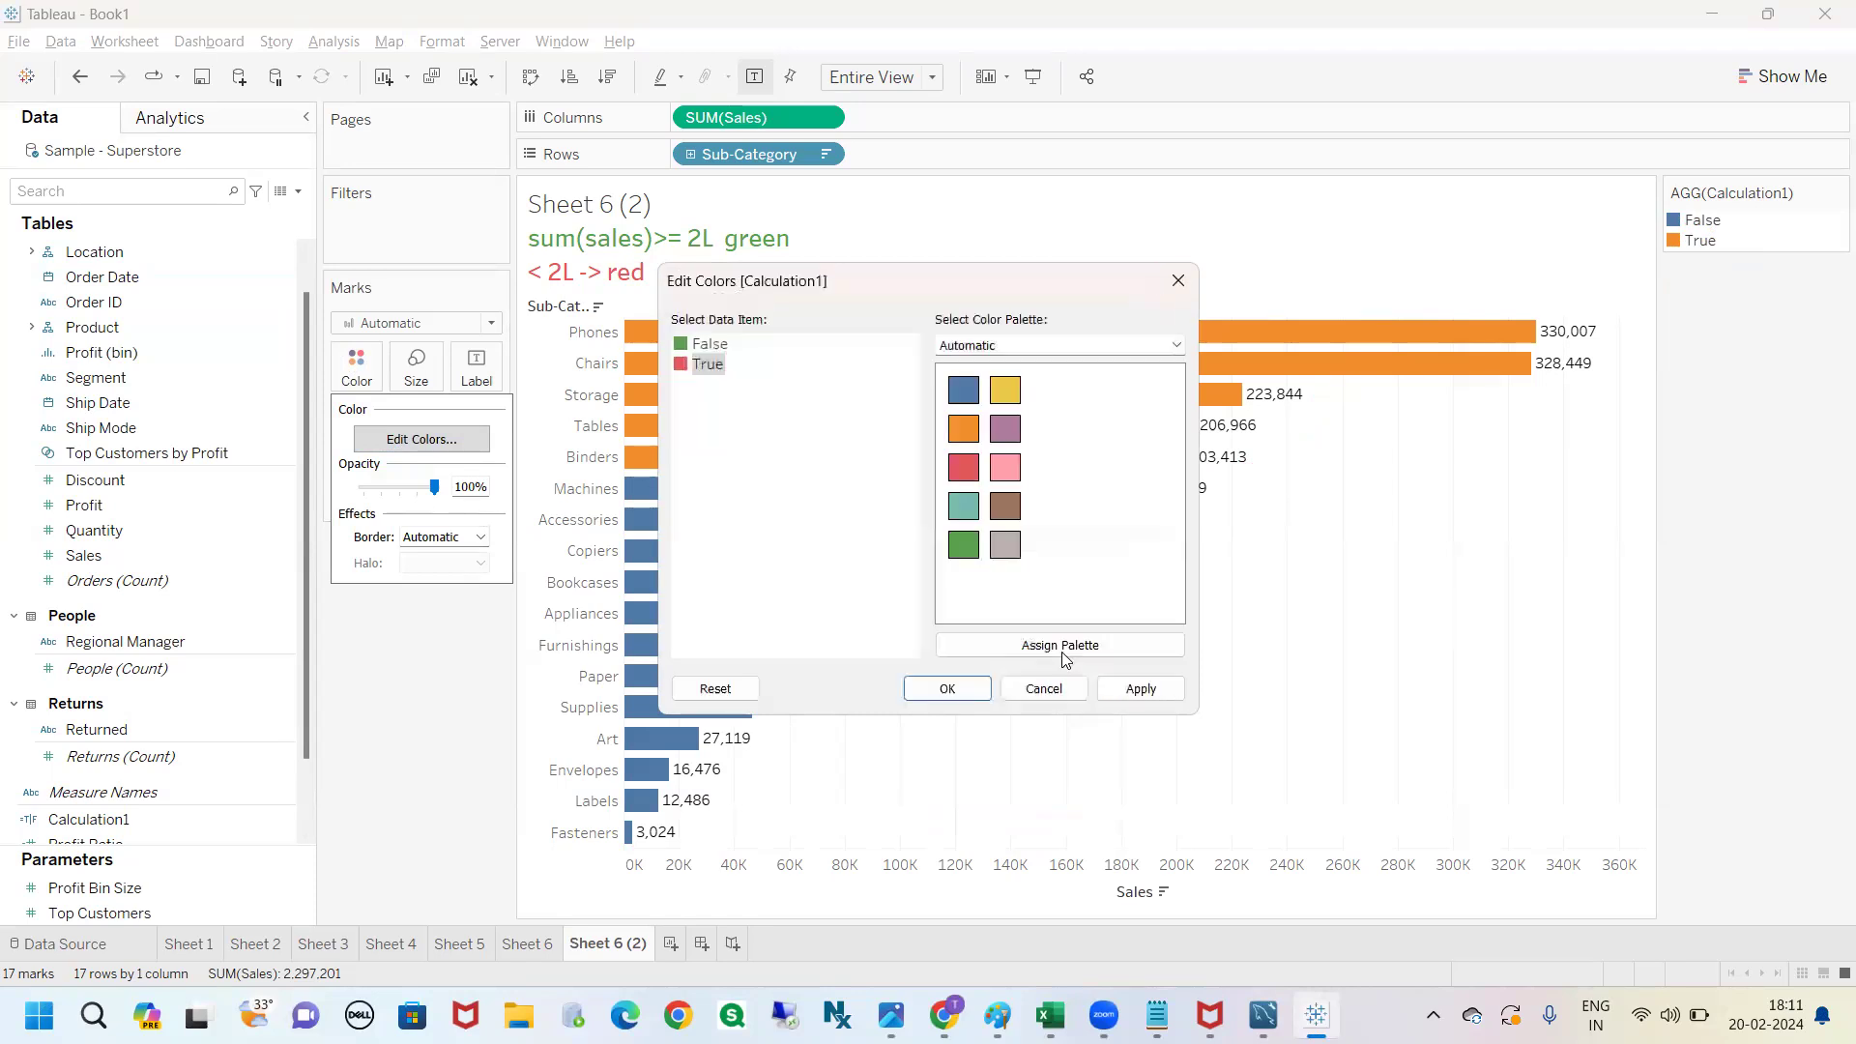
# Confirm the edited colors, and on Sheet 5 color the sales values by Calculation1 instead of SUM(Sales).
pyautogui.click(957, 692)
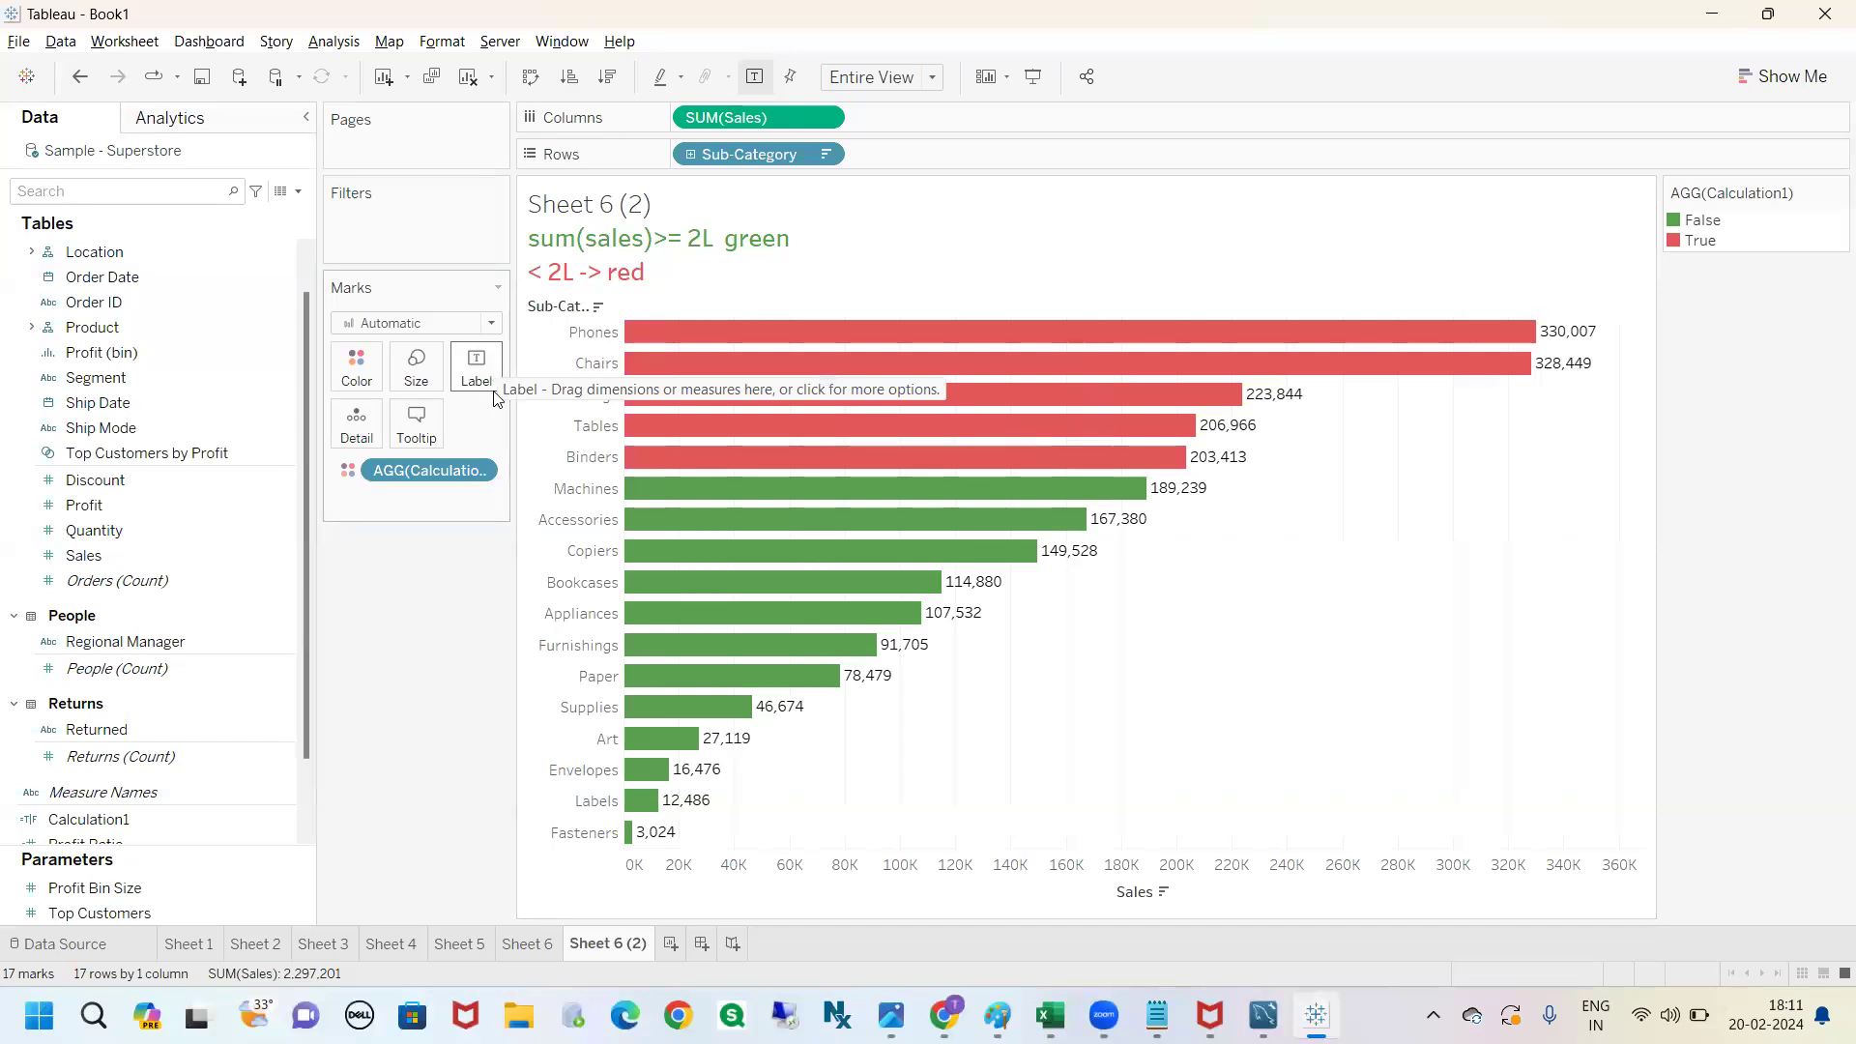
pyautogui.click(459, 948)
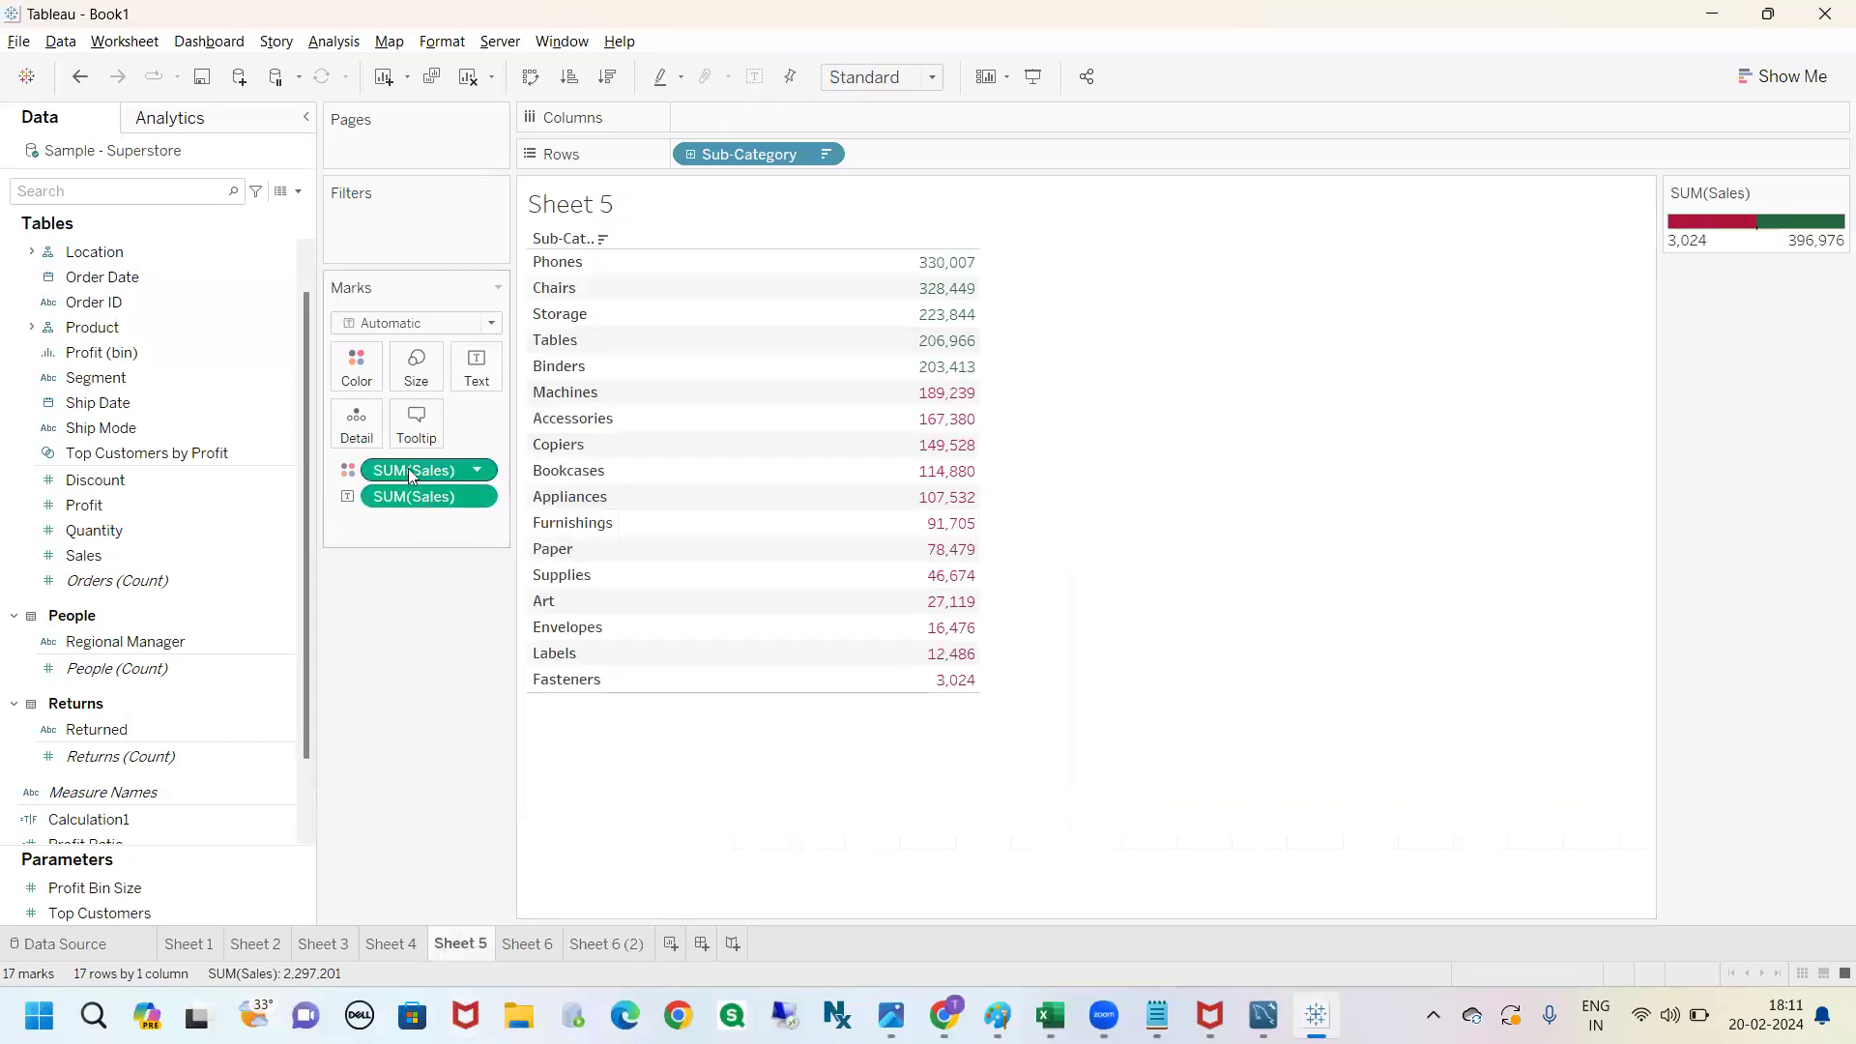
pyautogui.moveTo(134, 822); pyautogui.dragTo(350, 375)
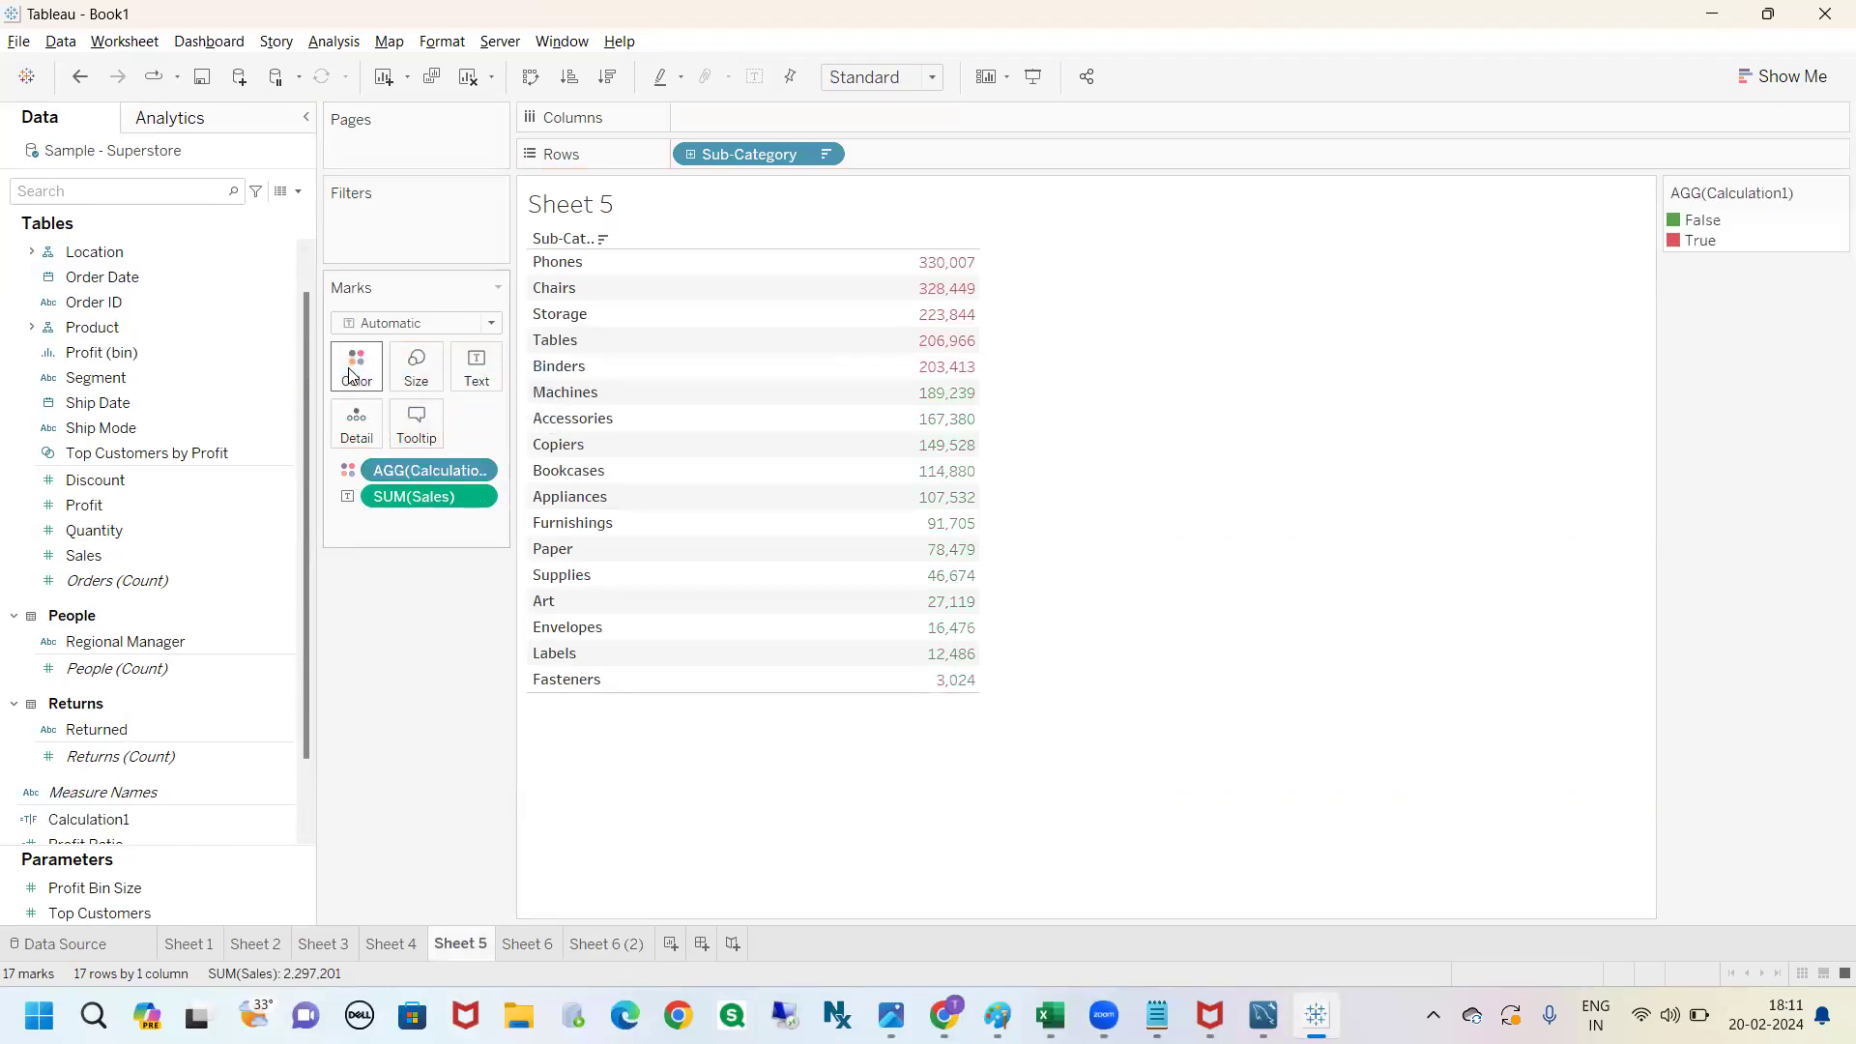
# Widen the Marks card on Sheet 5 so the full Calculation1 field name fits.
pyautogui.hotkey('ctrl', '2')
pyautogui.moveTo(936, 223)
pyautogui.mouseDown()
pyautogui.moveTo(1223, 662)
pyautogui.moveTo(910, 224)
pyautogui.mouseUp()
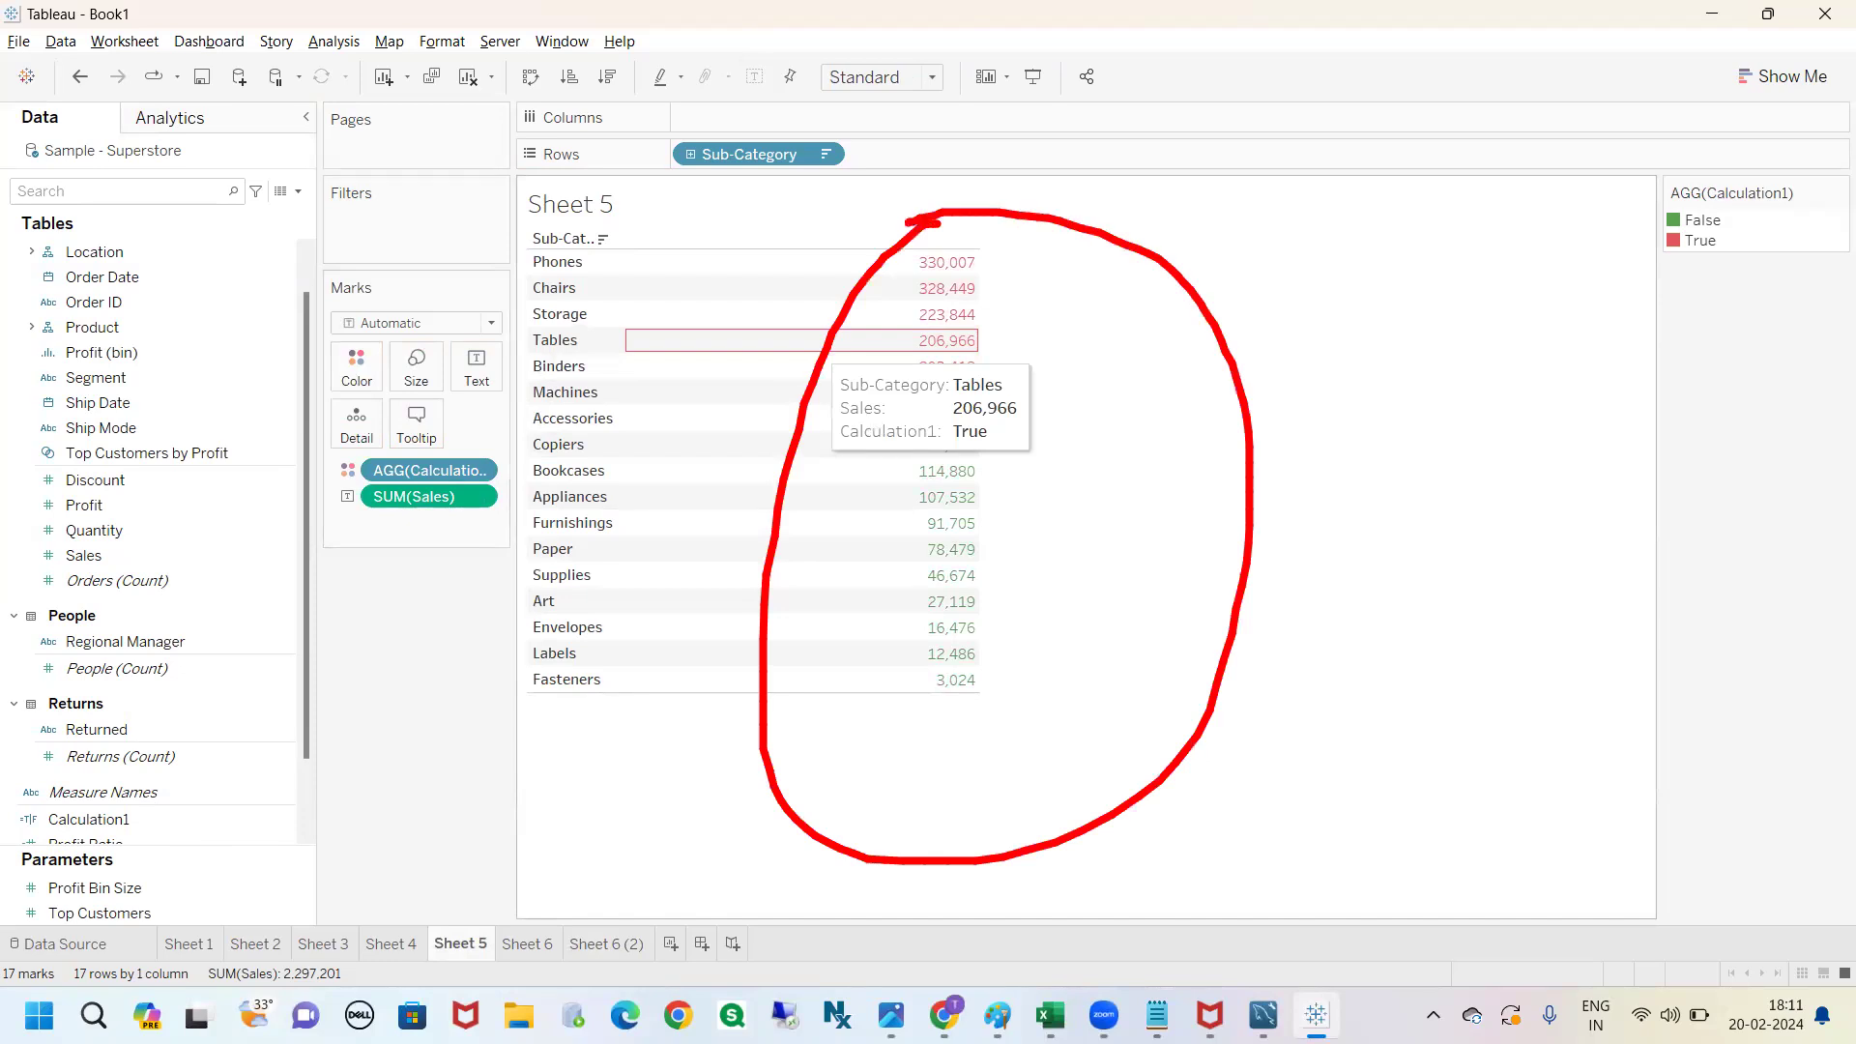
pyautogui.press('Escape')
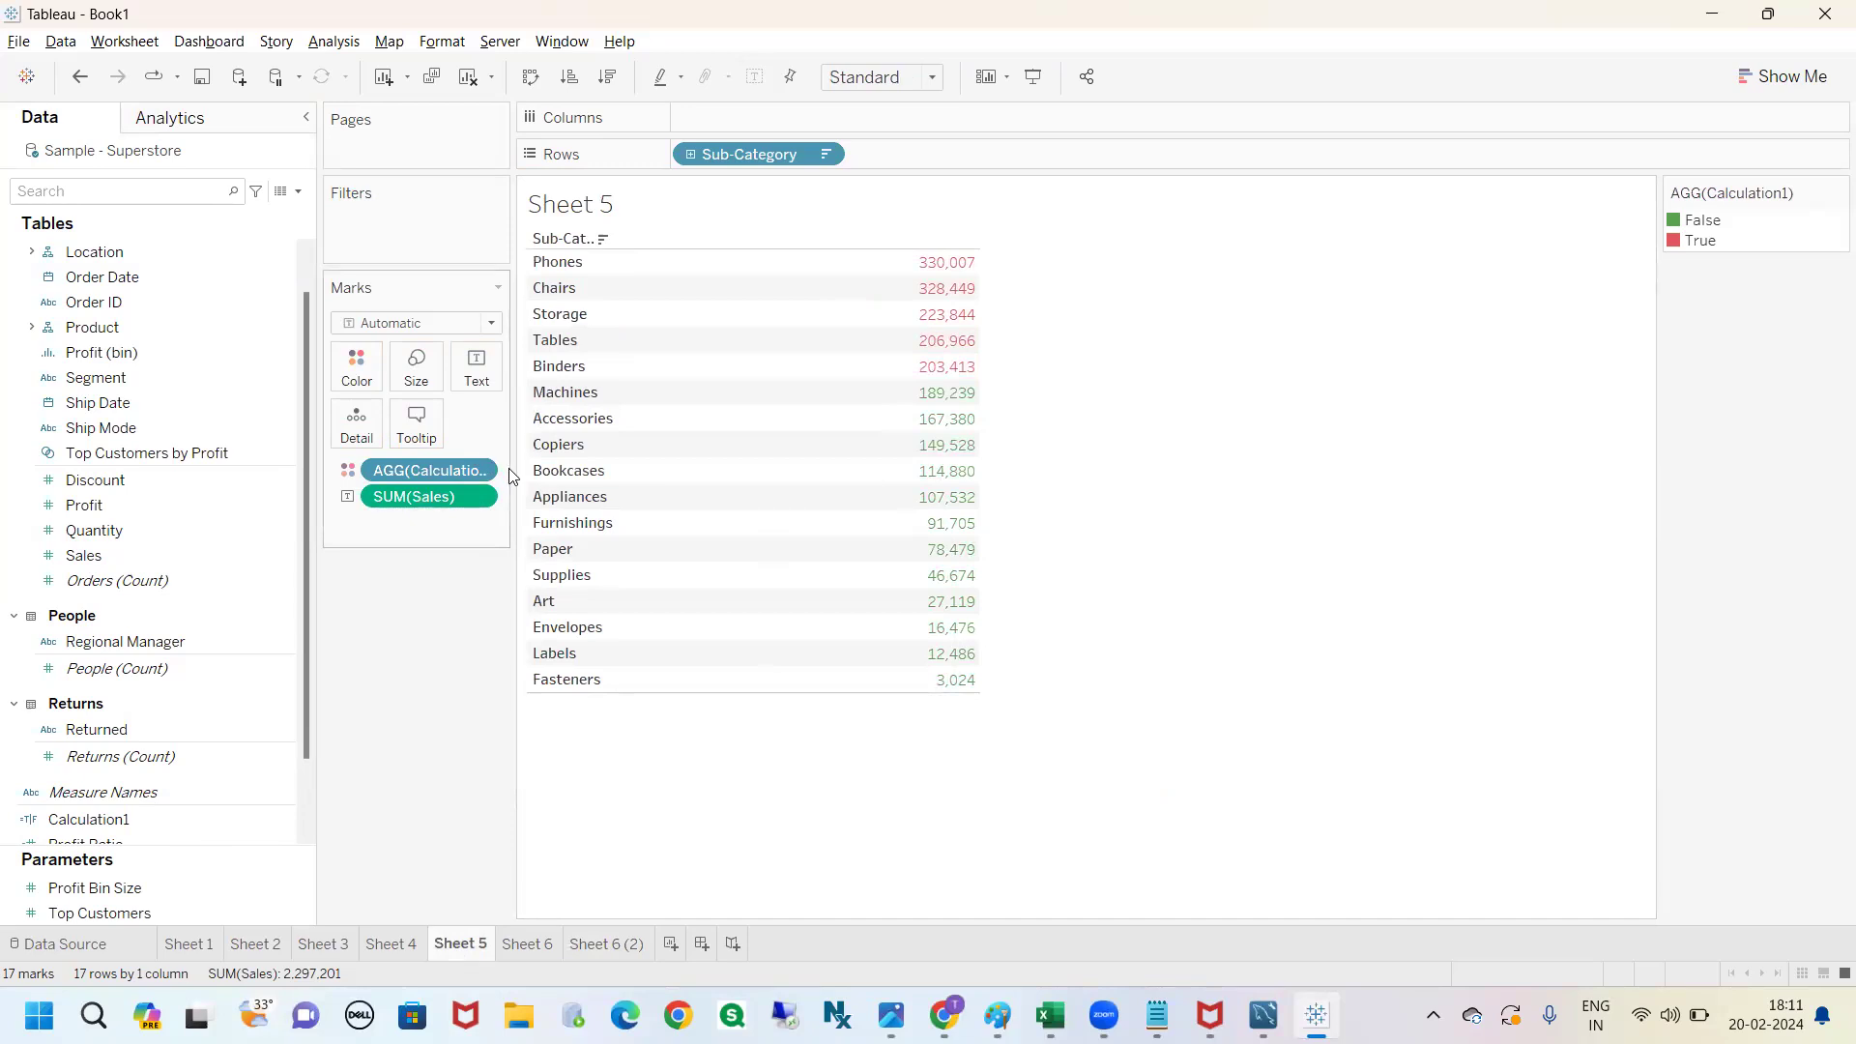
pyautogui.moveTo(513, 475); pyautogui.dragTo(603, 475)
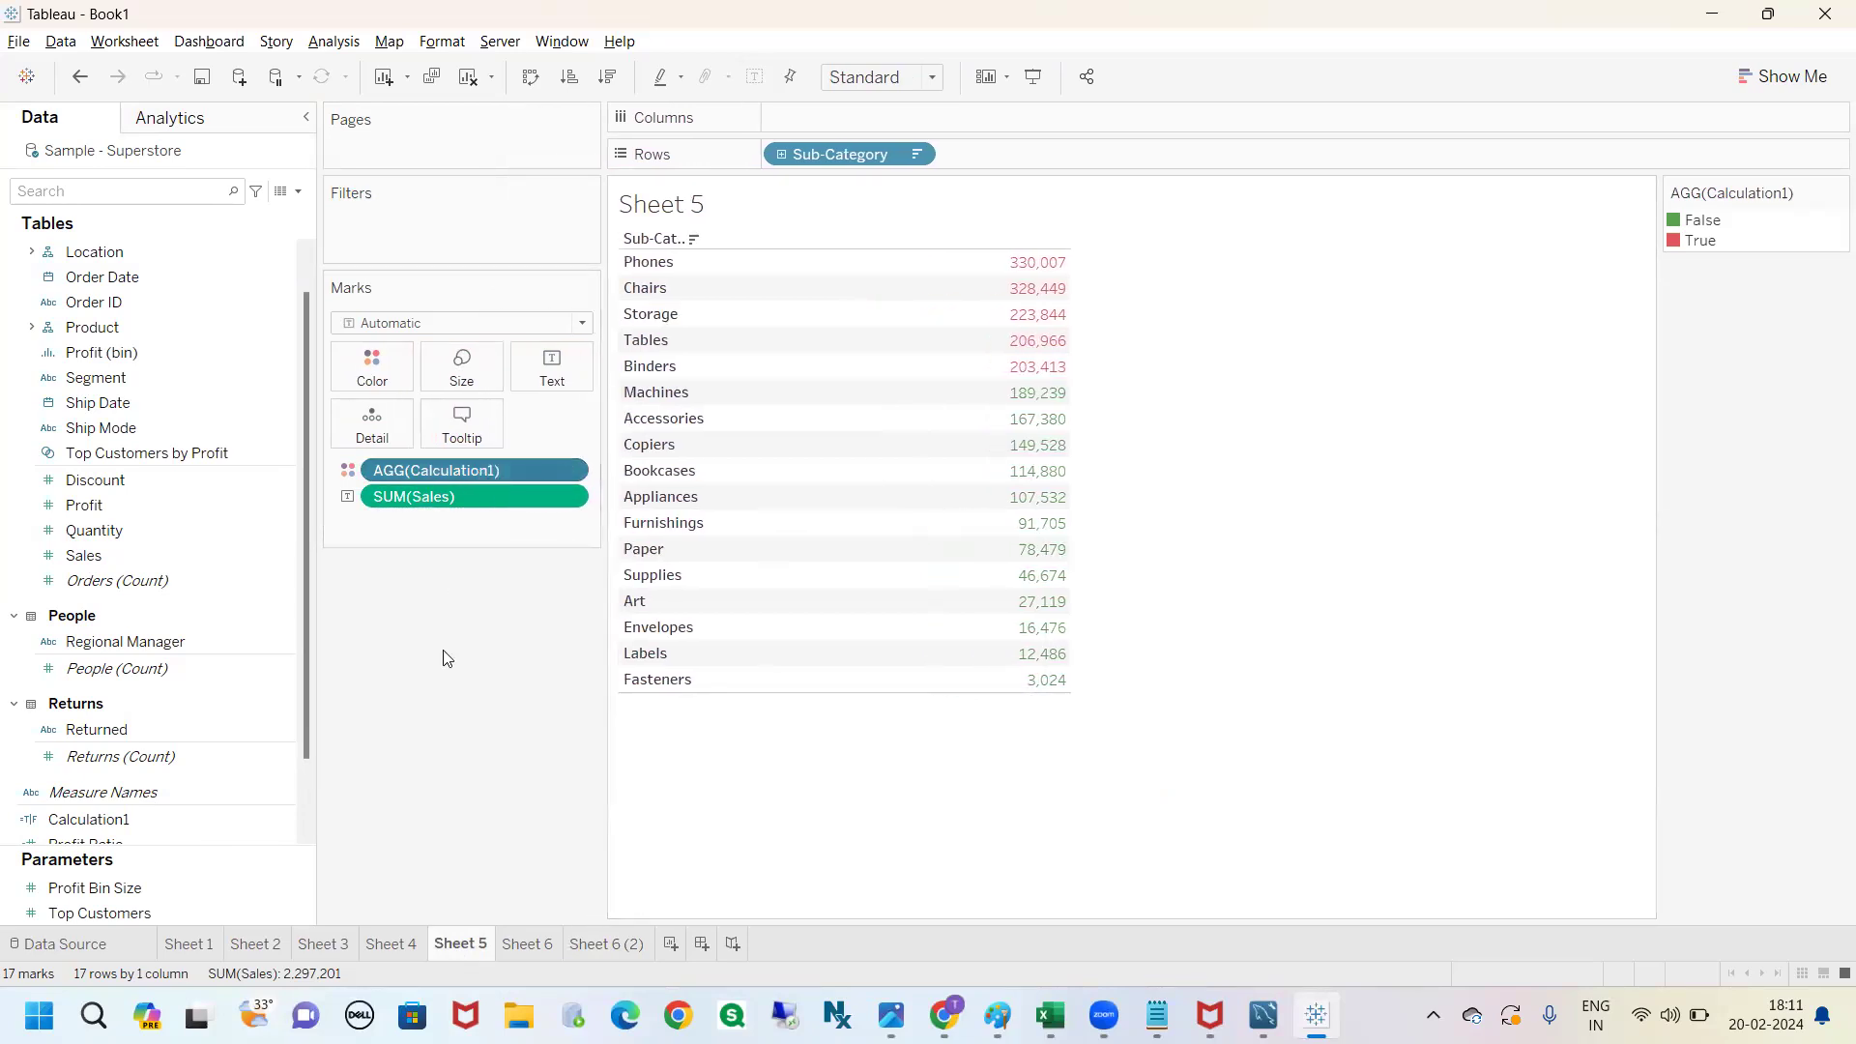
# Rename the worksheet Sheet 6 (2) to Sheet 7 and widen its Marks card.
pyautogui.doubleClick(611, 949)
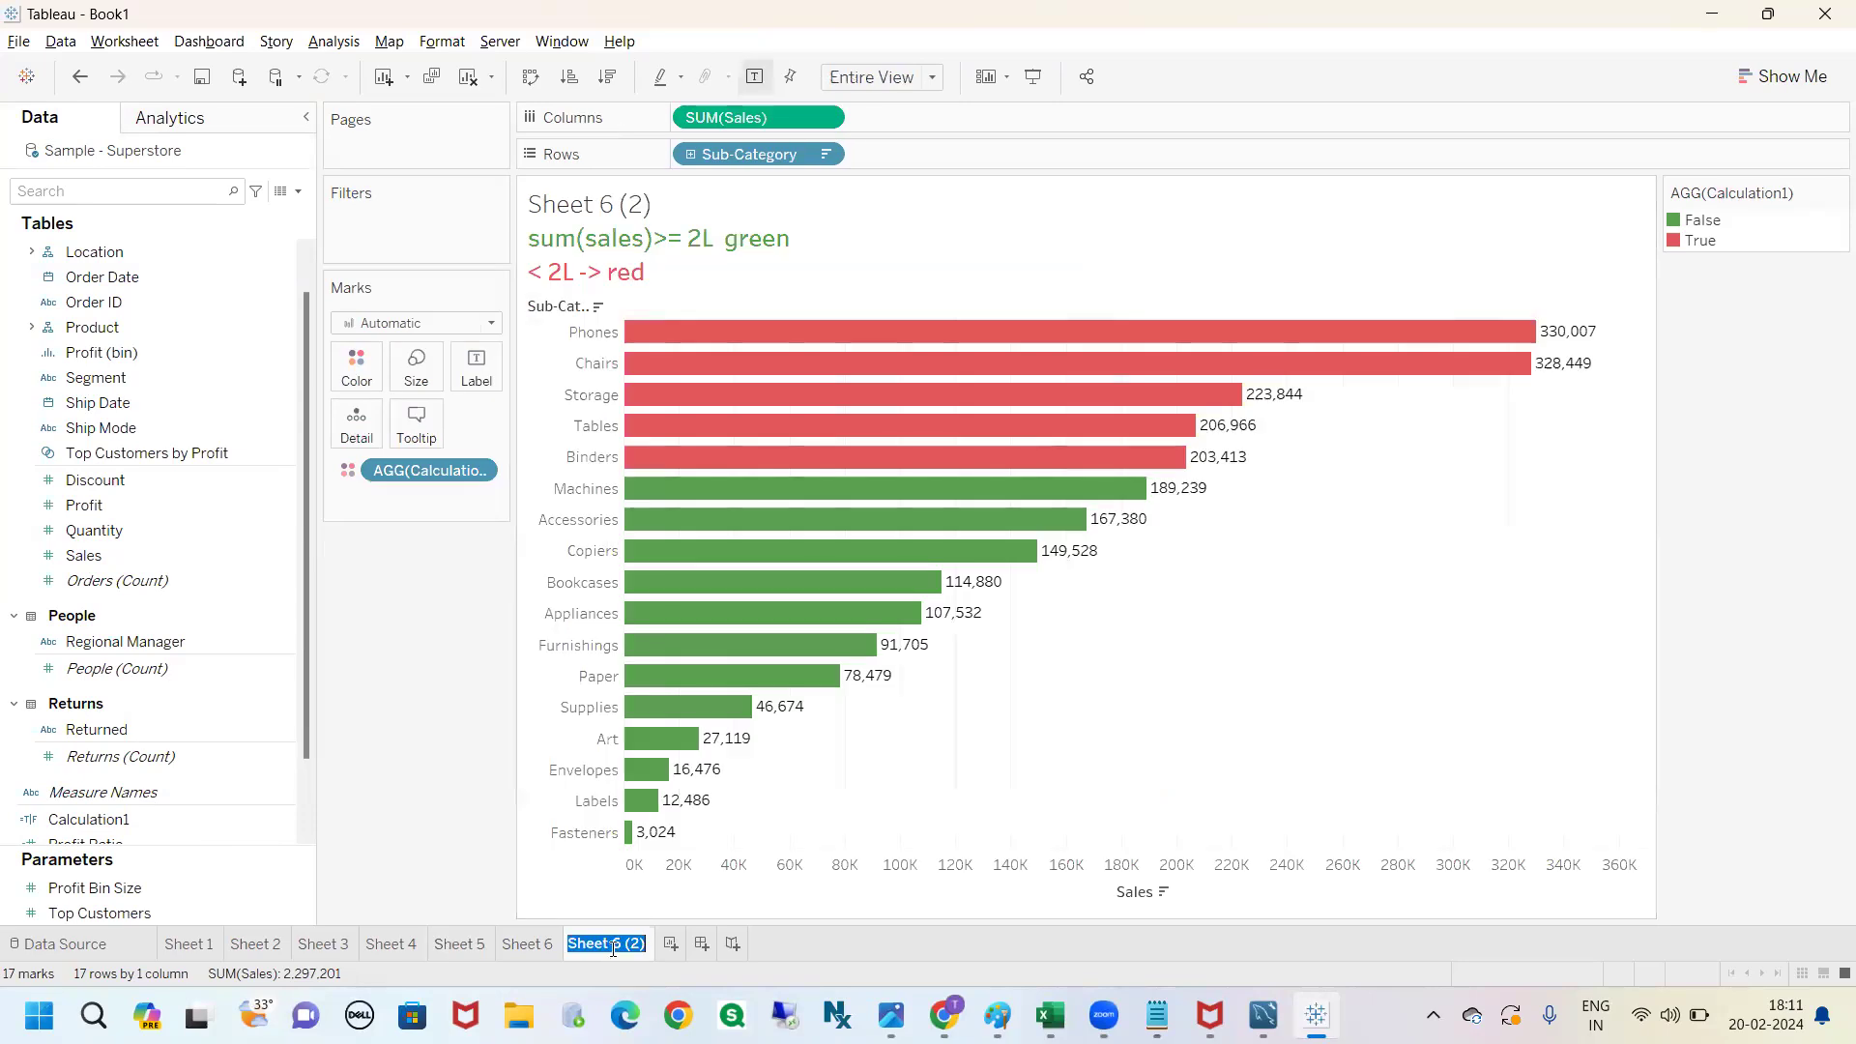
pyautogui.press('Right')
pyautogui.press('BackSpace')
pyautogui.press('BackSpace')
pyautogui.press('BackSpace')
pyautogui.press('BackSpace')
pyautogui.press('BackSpace')
pyautogui.press('BackSpace')
pyautogui.press('Return')
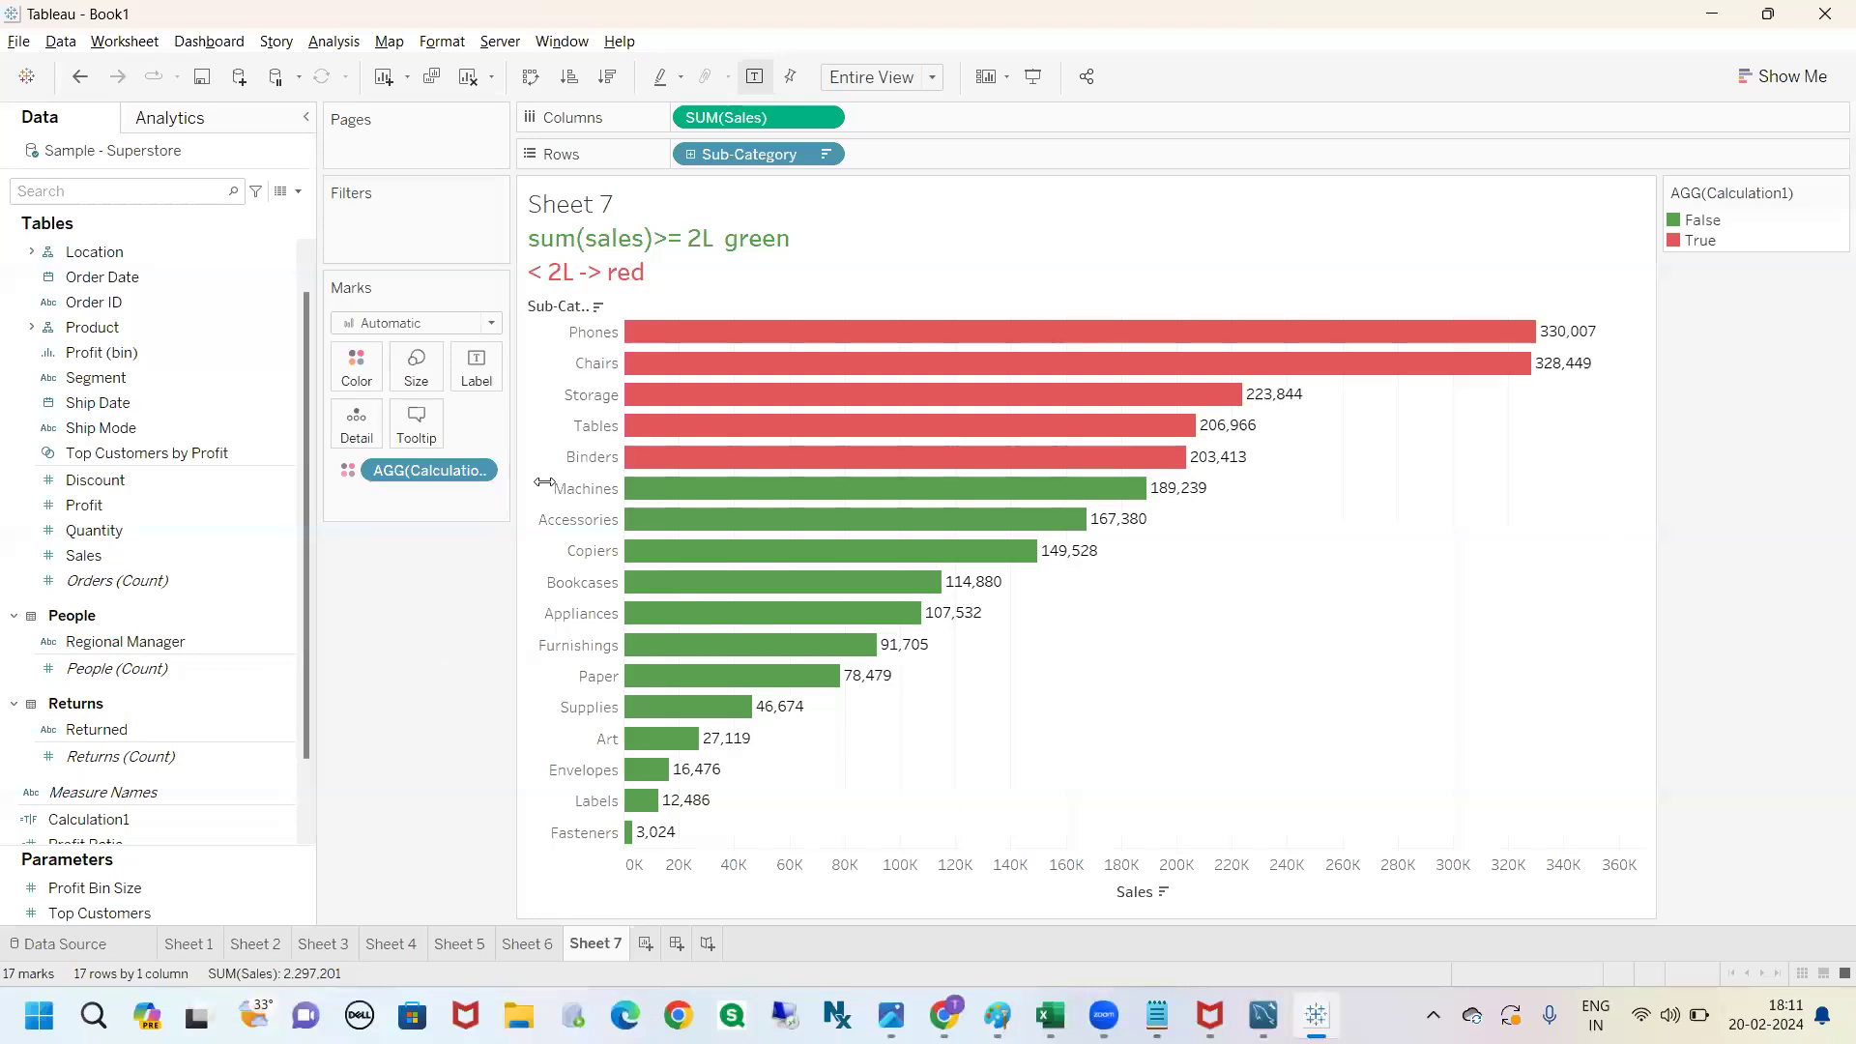
pyautogui.moveTo(512, 488); pyautogui.dragTo(594, 480)
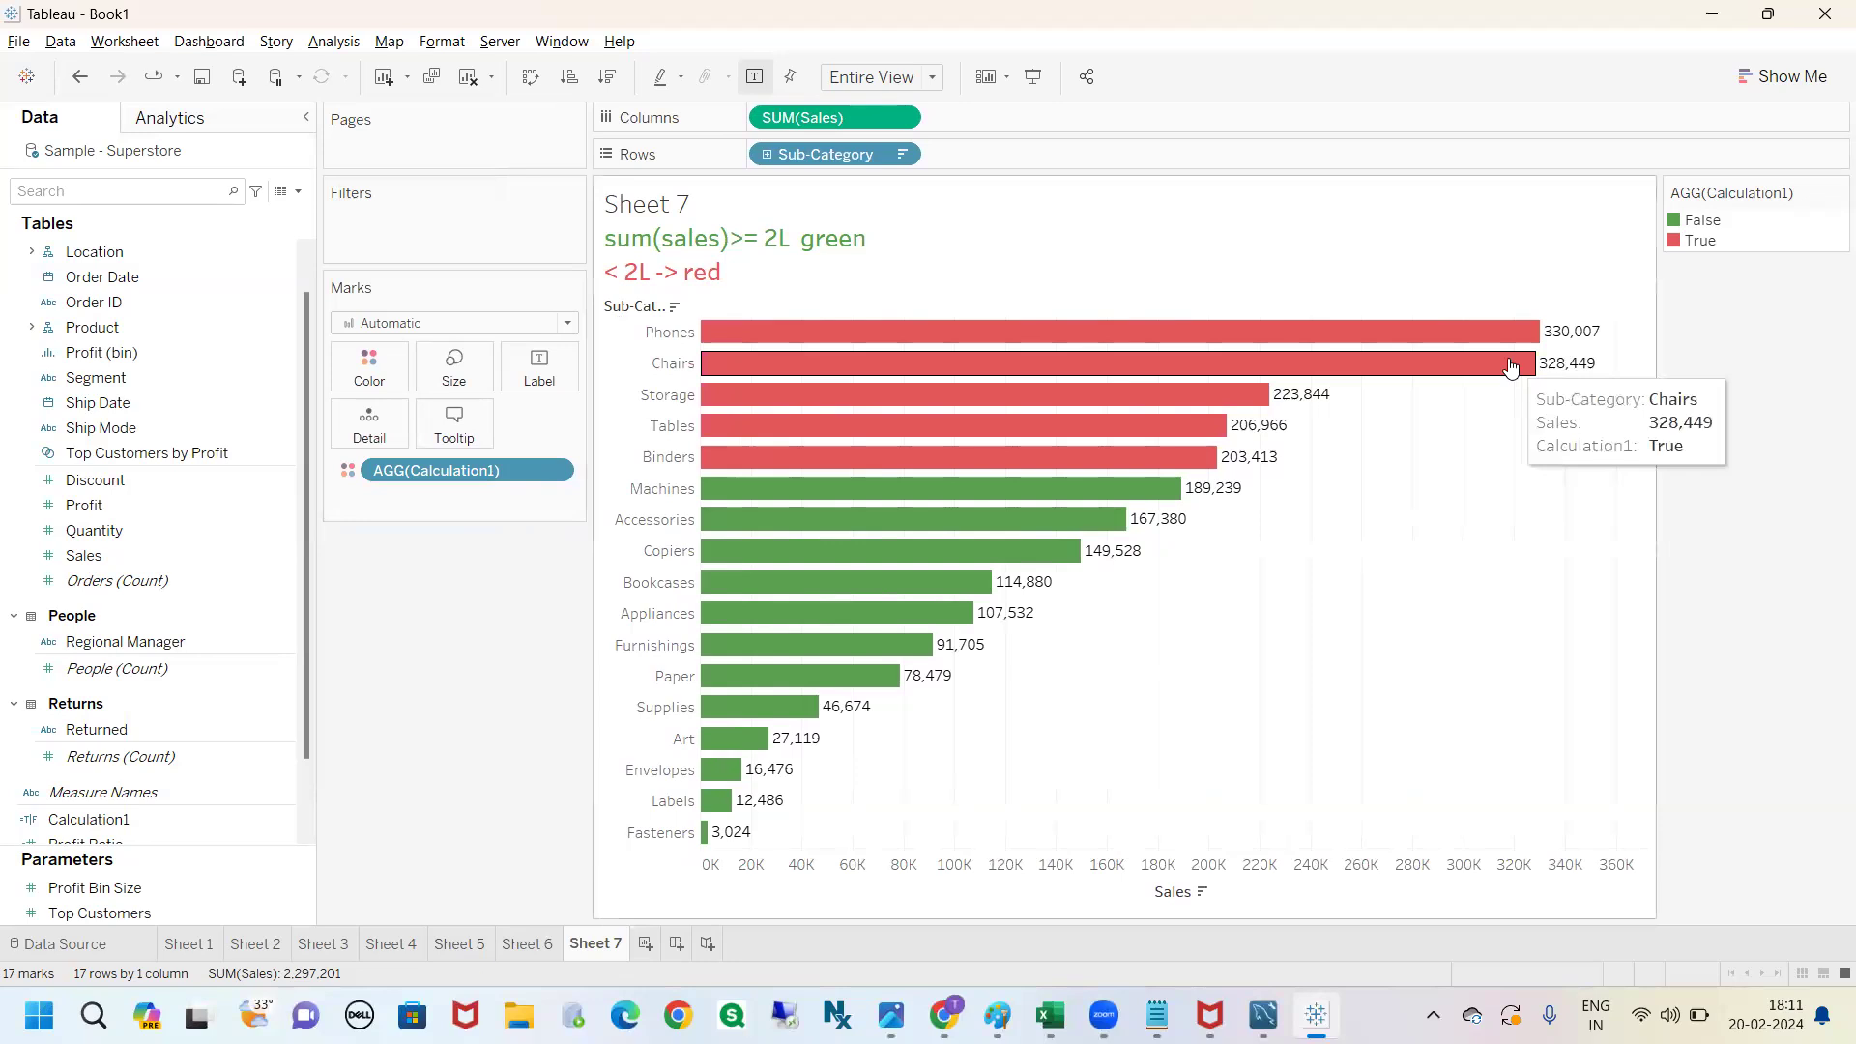
# Change the color of the True value of Calculation1 on Sheet 7 to blue (#0000ff).
pyautogui.click(369, 367)
pyautogui.doubleClick(1698, 240)
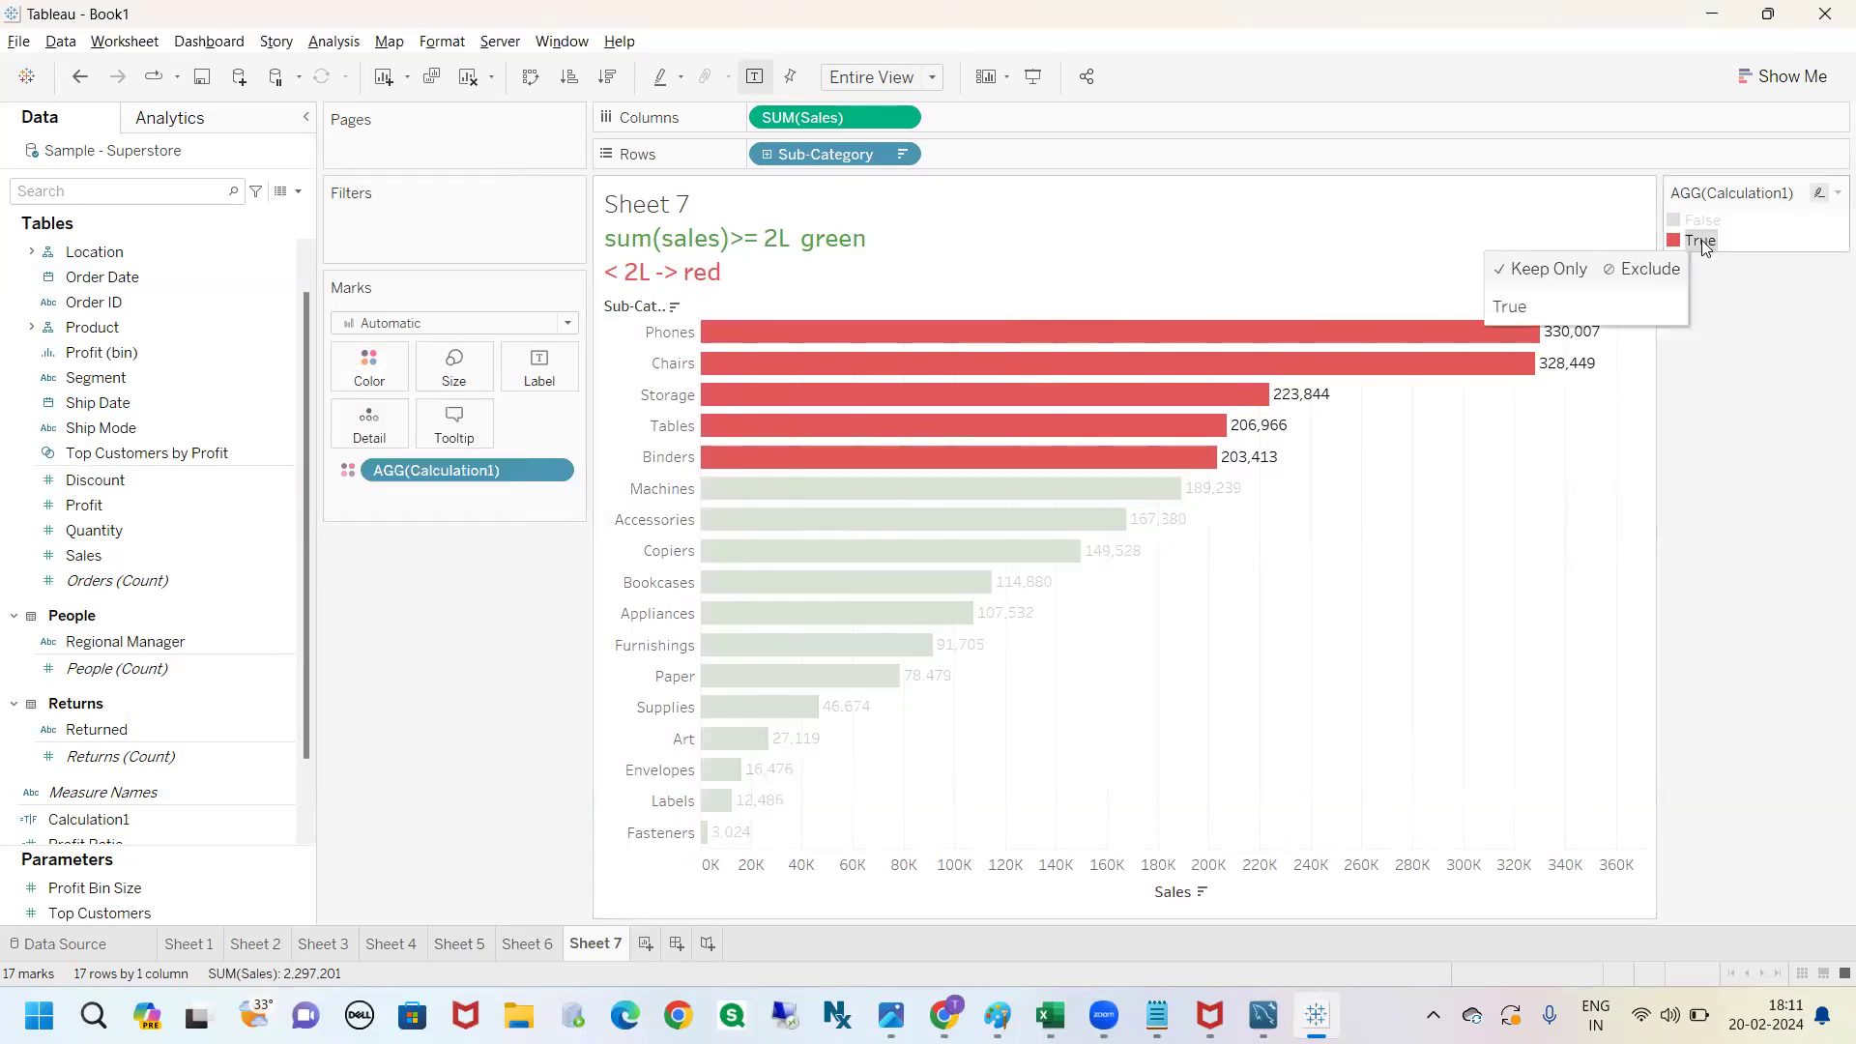
pyautogui.doubleClick(706, 365)
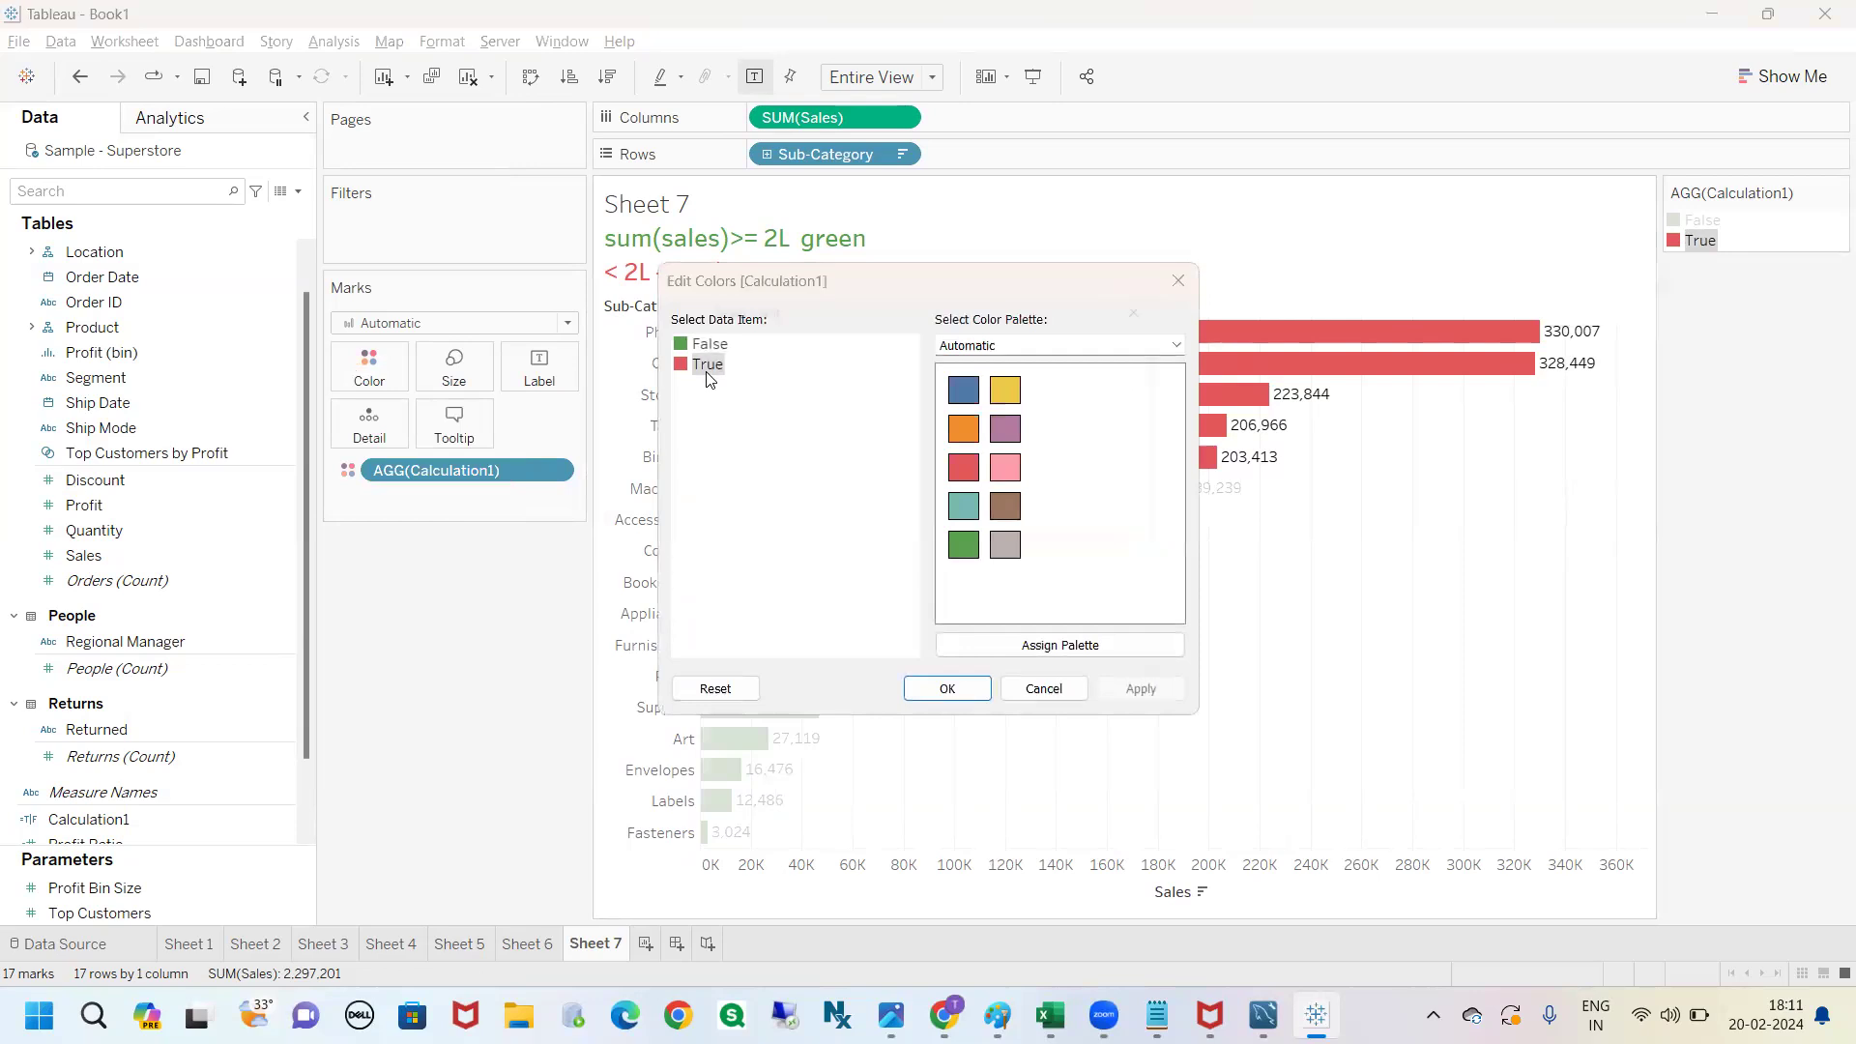
pyautogui.click(697, 396)
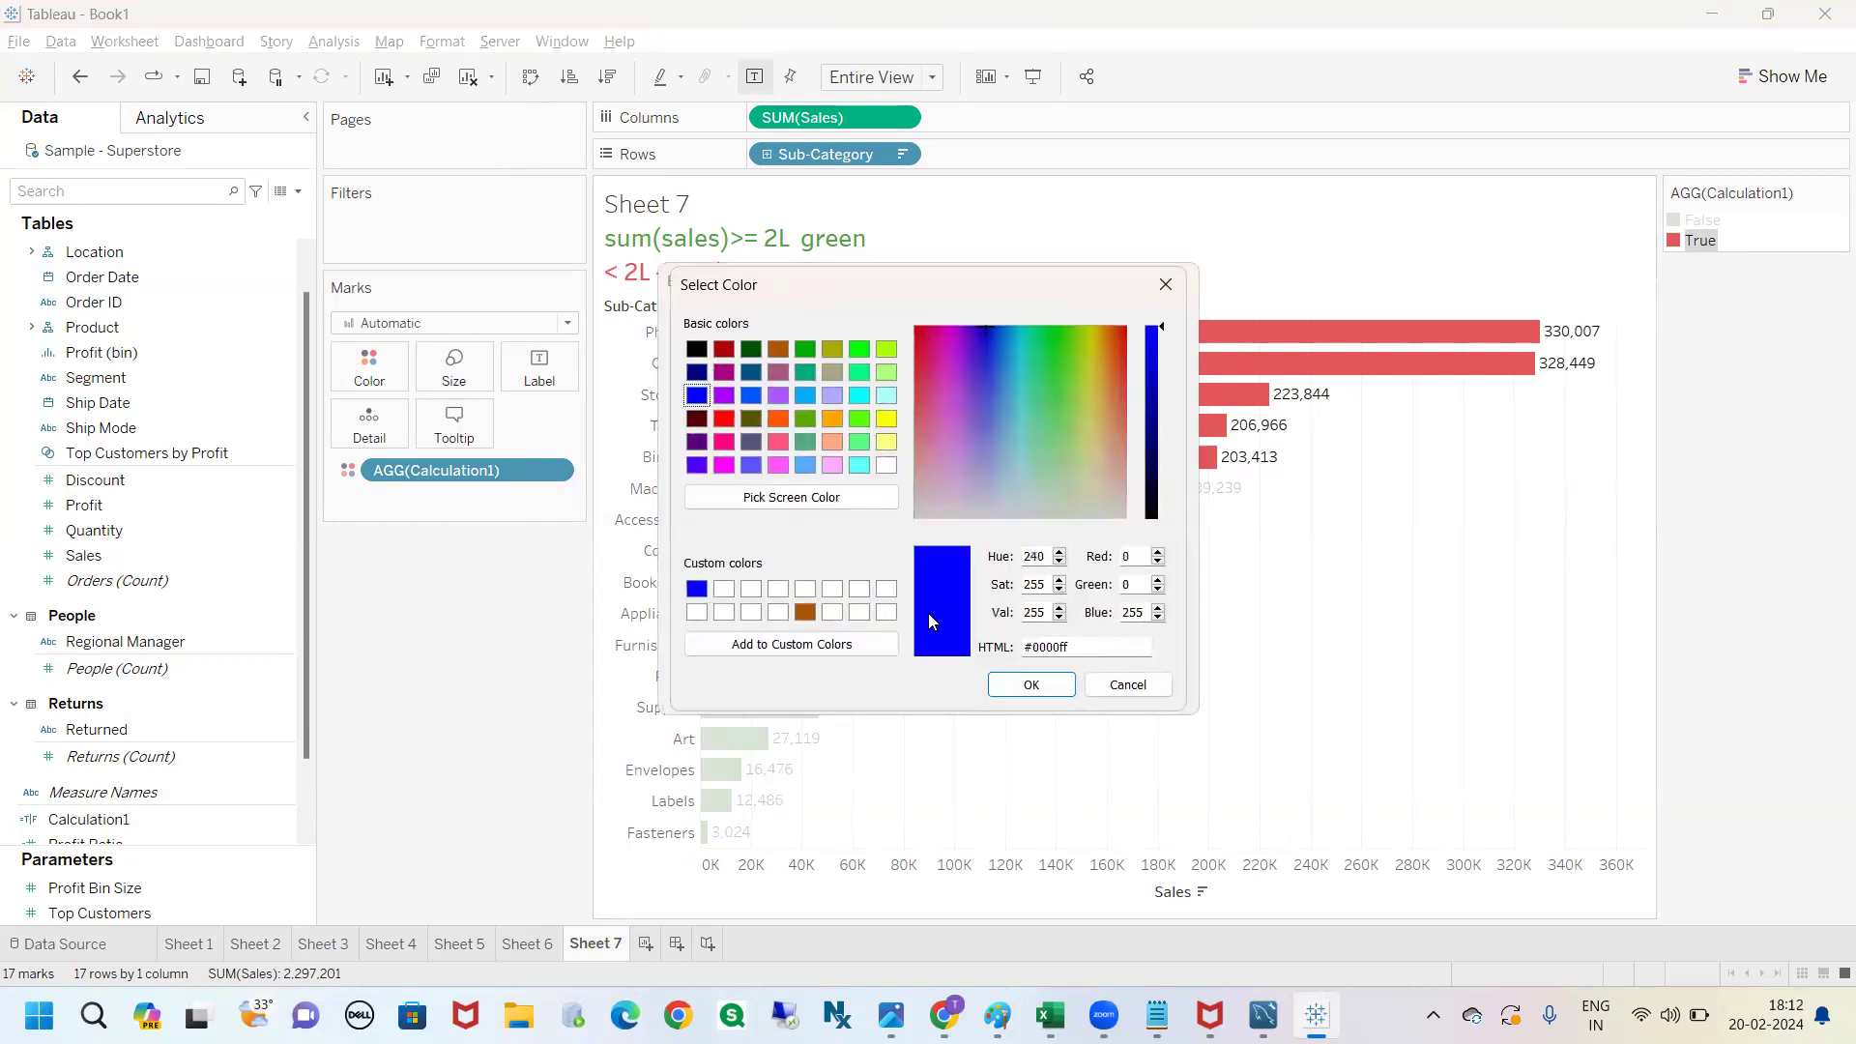
pyautogui.click(1031, 685)
pyautogui.press('Return')
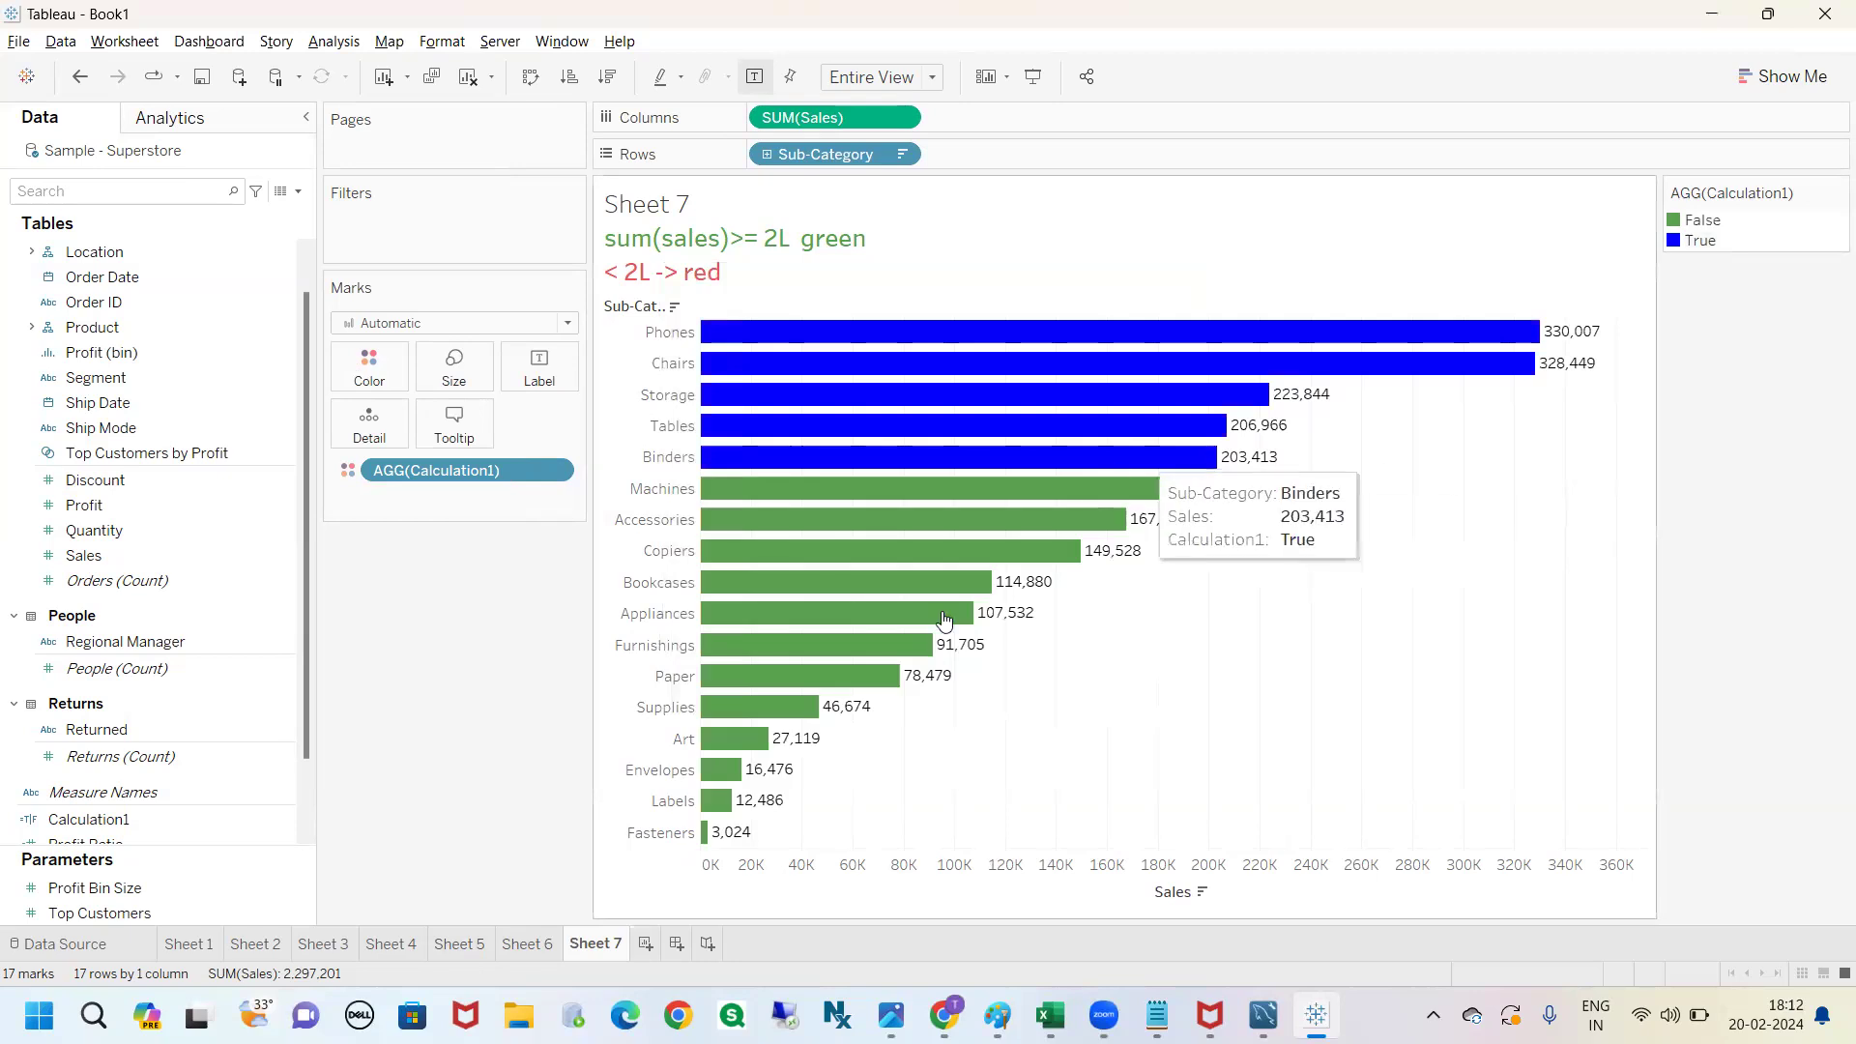
# Duplicate Calculation1 and color the sales values on Sheet 5 by the copy instead.
pyautogui.click(466, 952)
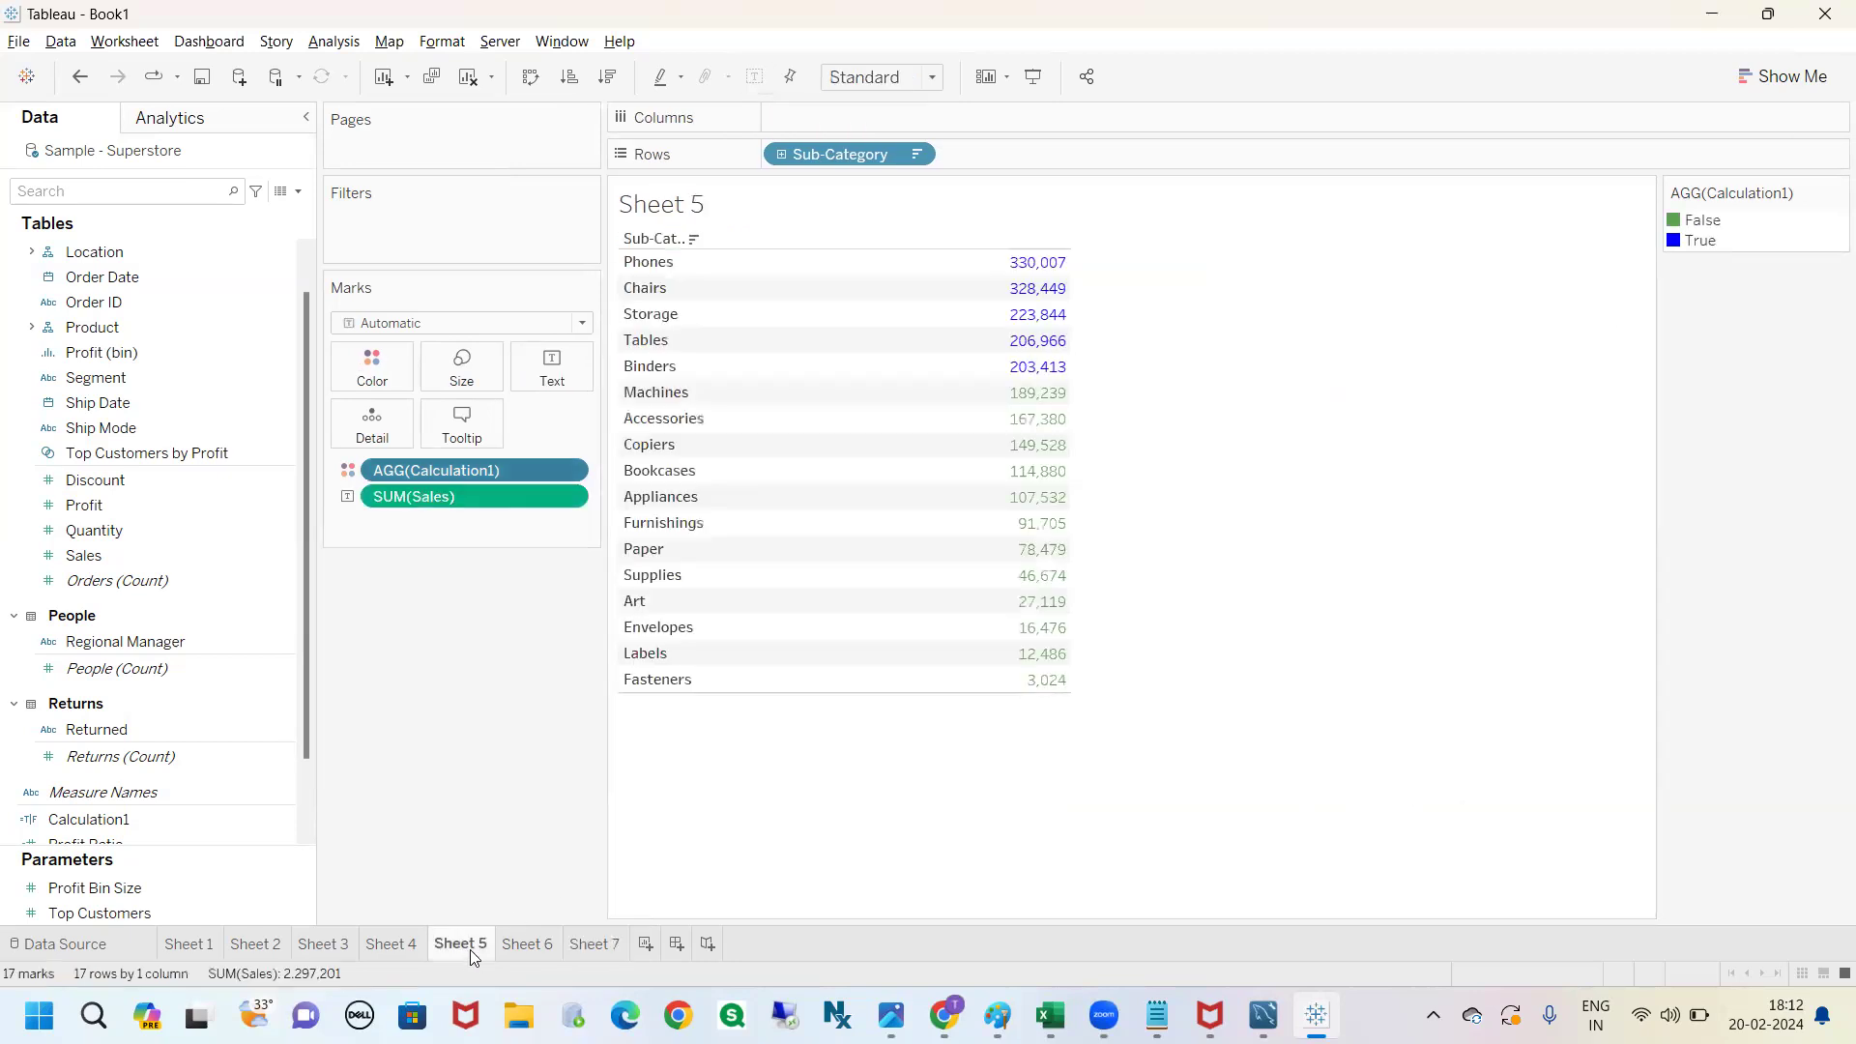
pyautogui.moveTo(1008, 216)
pyautogui.mouseDown()
pyautogui.moveTo(1005, 389)
pyautogui.moveTo(1112, 232)
pyautogui.moveTo(1010, 228)
pyautogui.mouseUp()
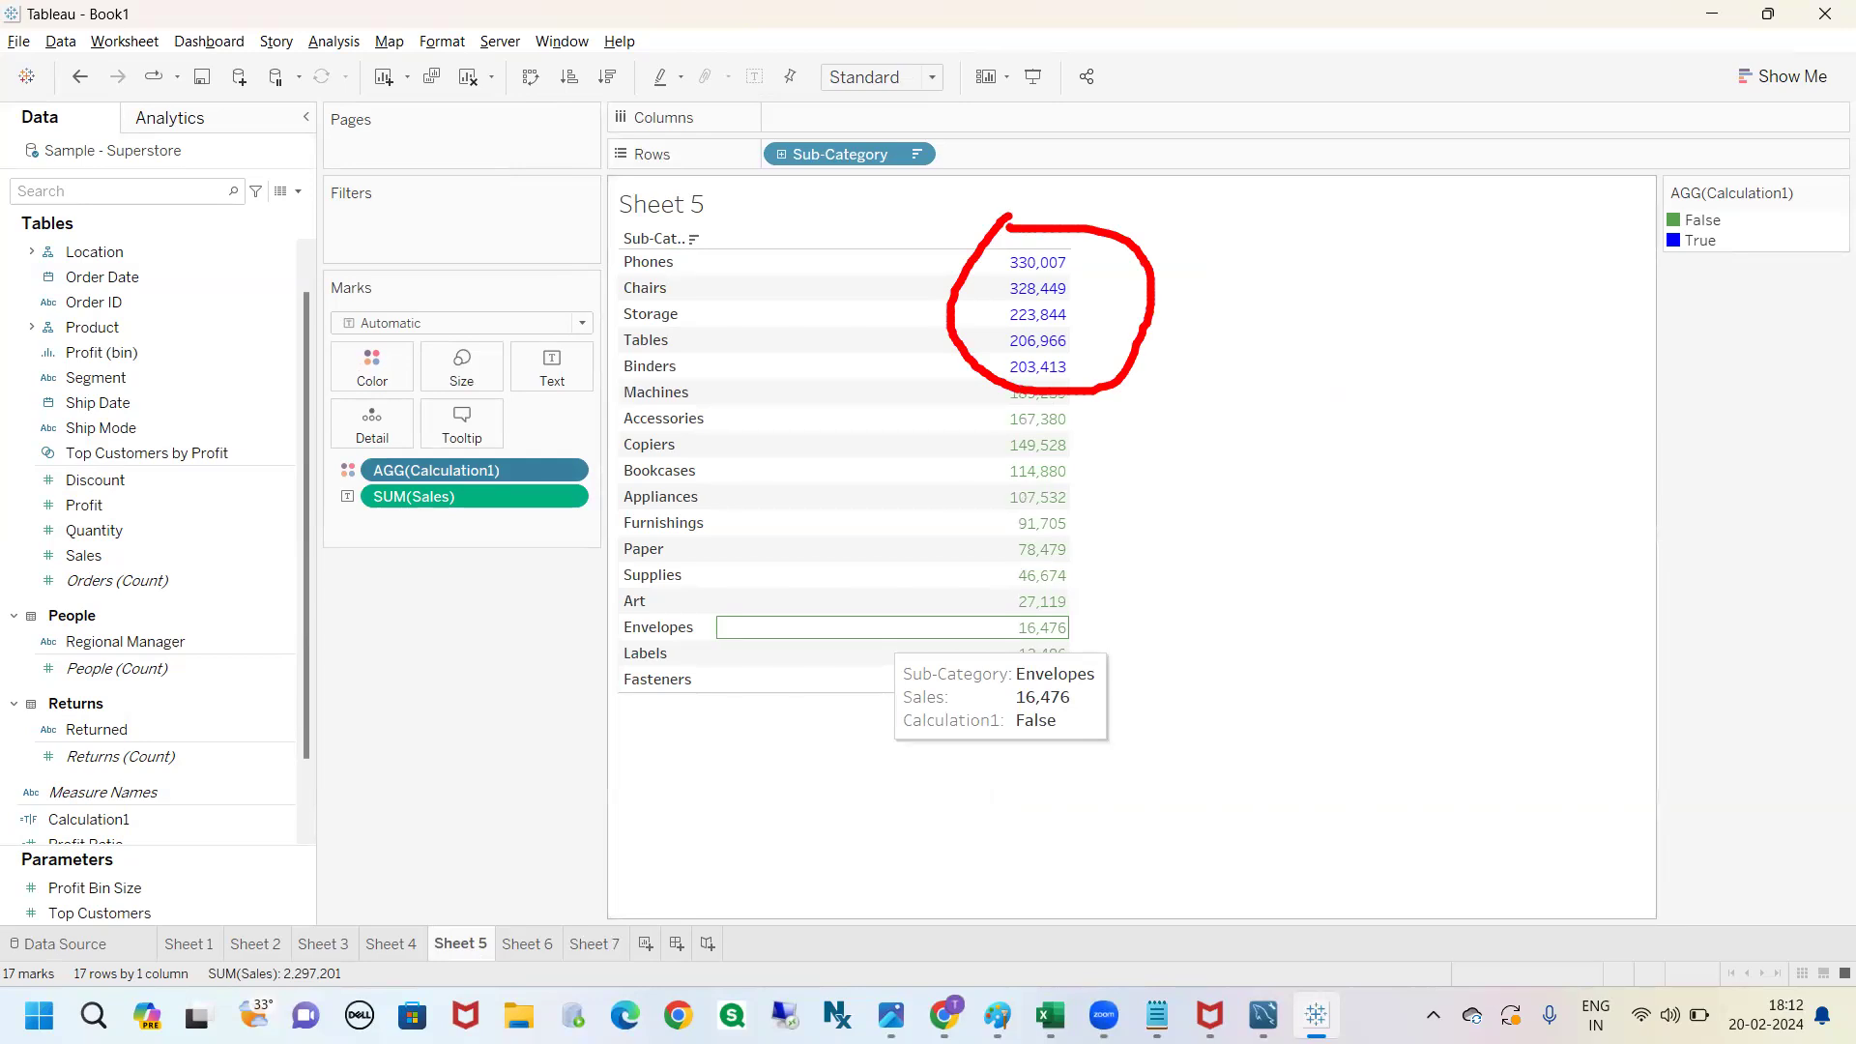
pyautogui.press('Escape')
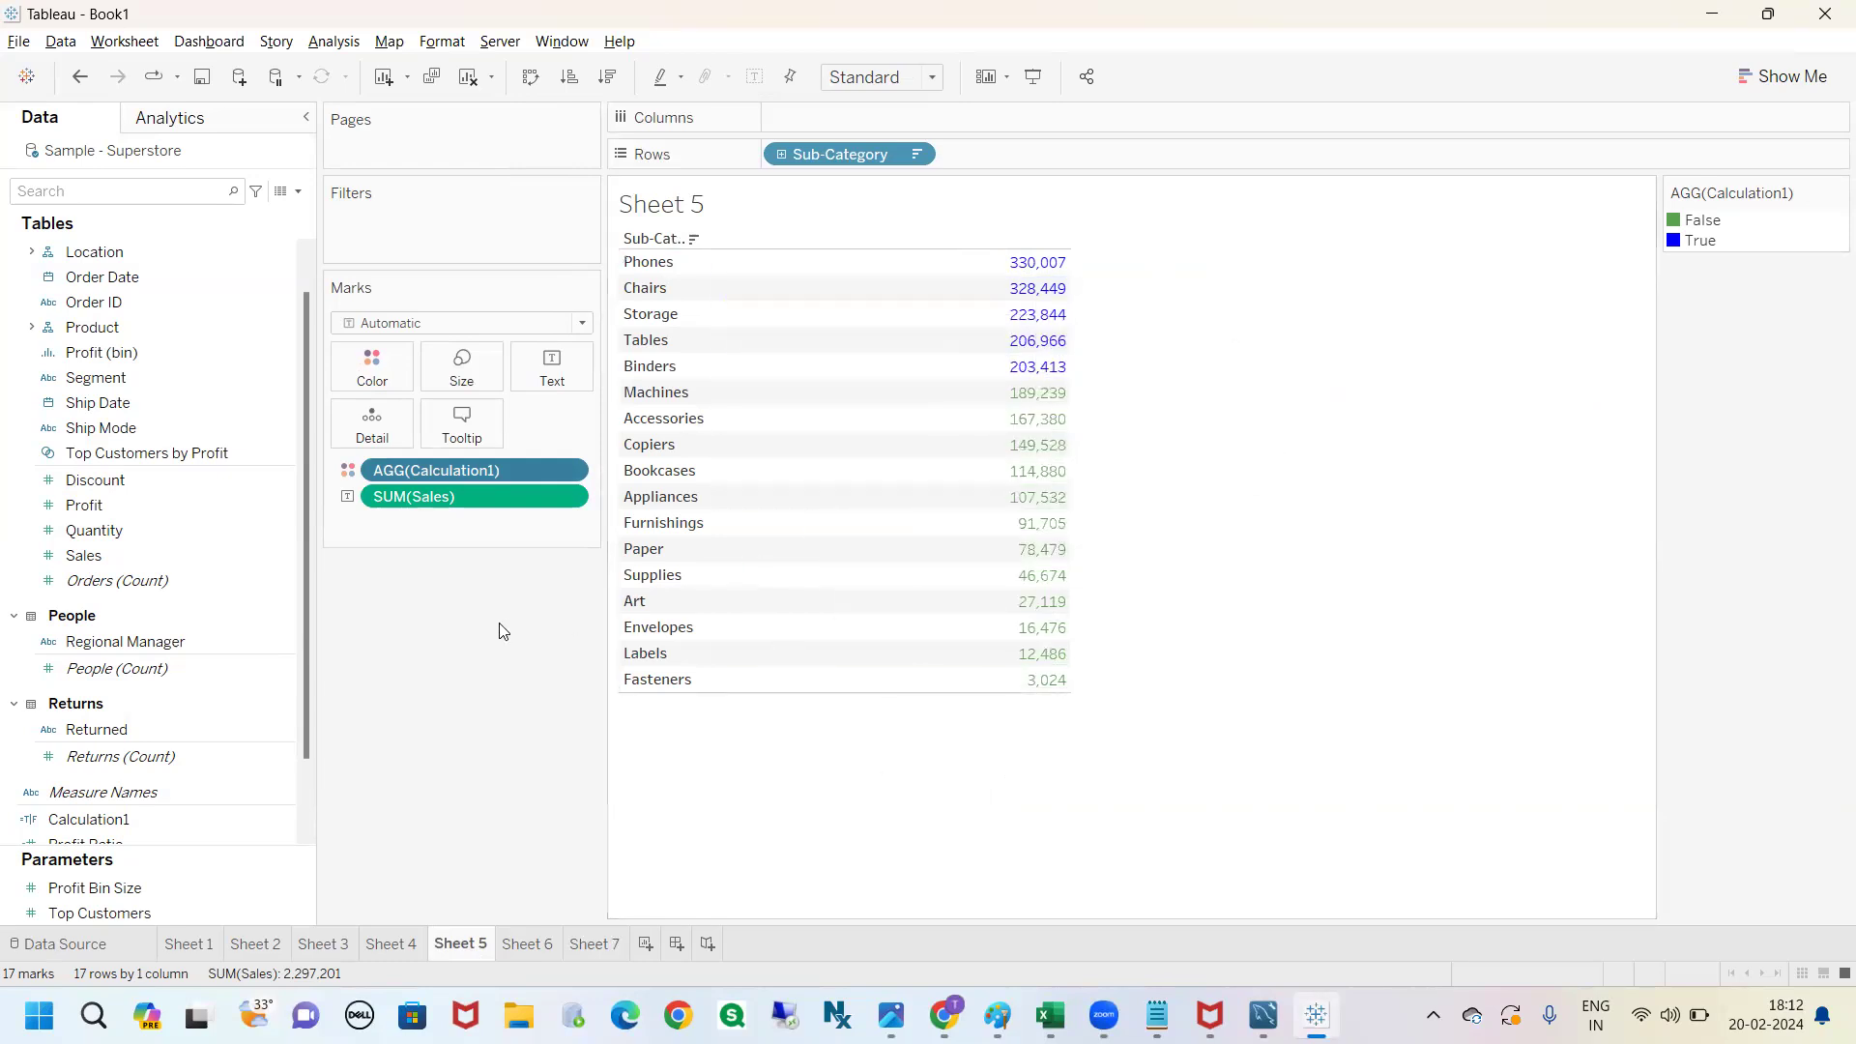
pyautogui.click(288, 818)
pyautogui.rightClick(284, 818)
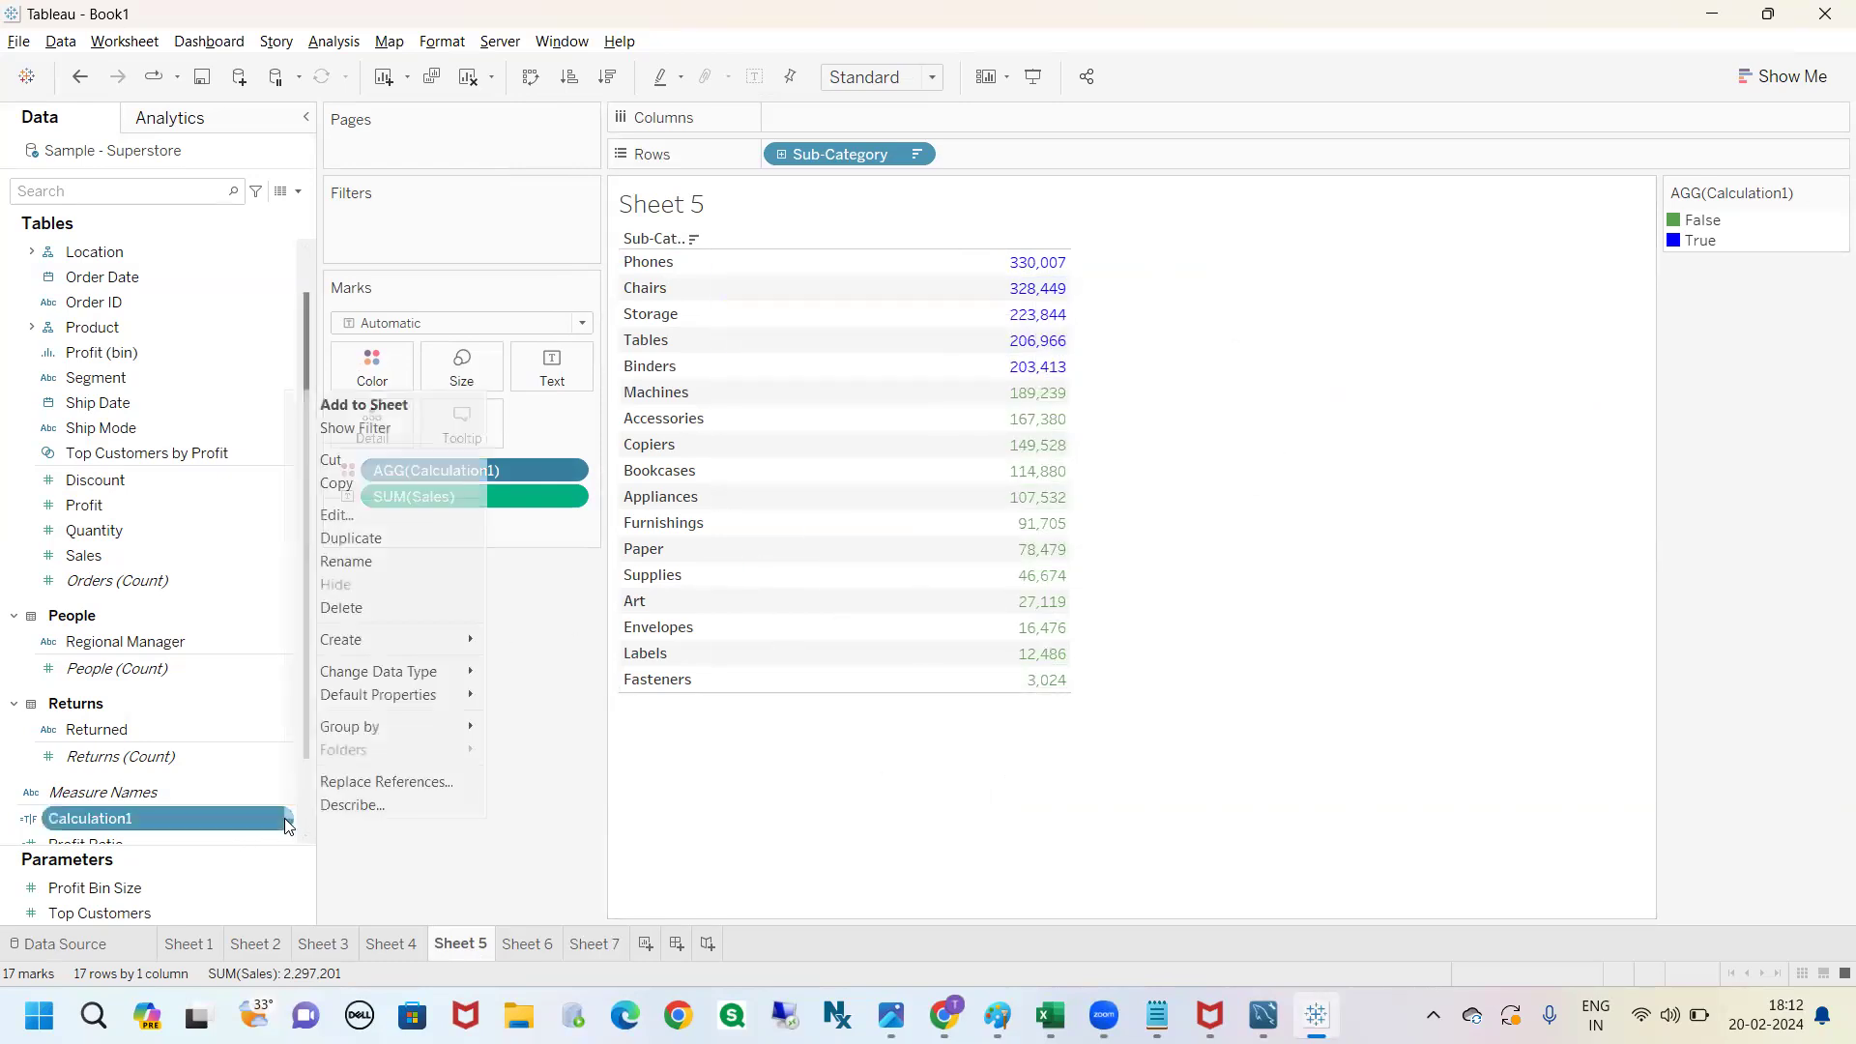
pyautogui.click(367, 538)
pyautogui.moveTo(155, 827); pyautogui.dragTo(396, 372)
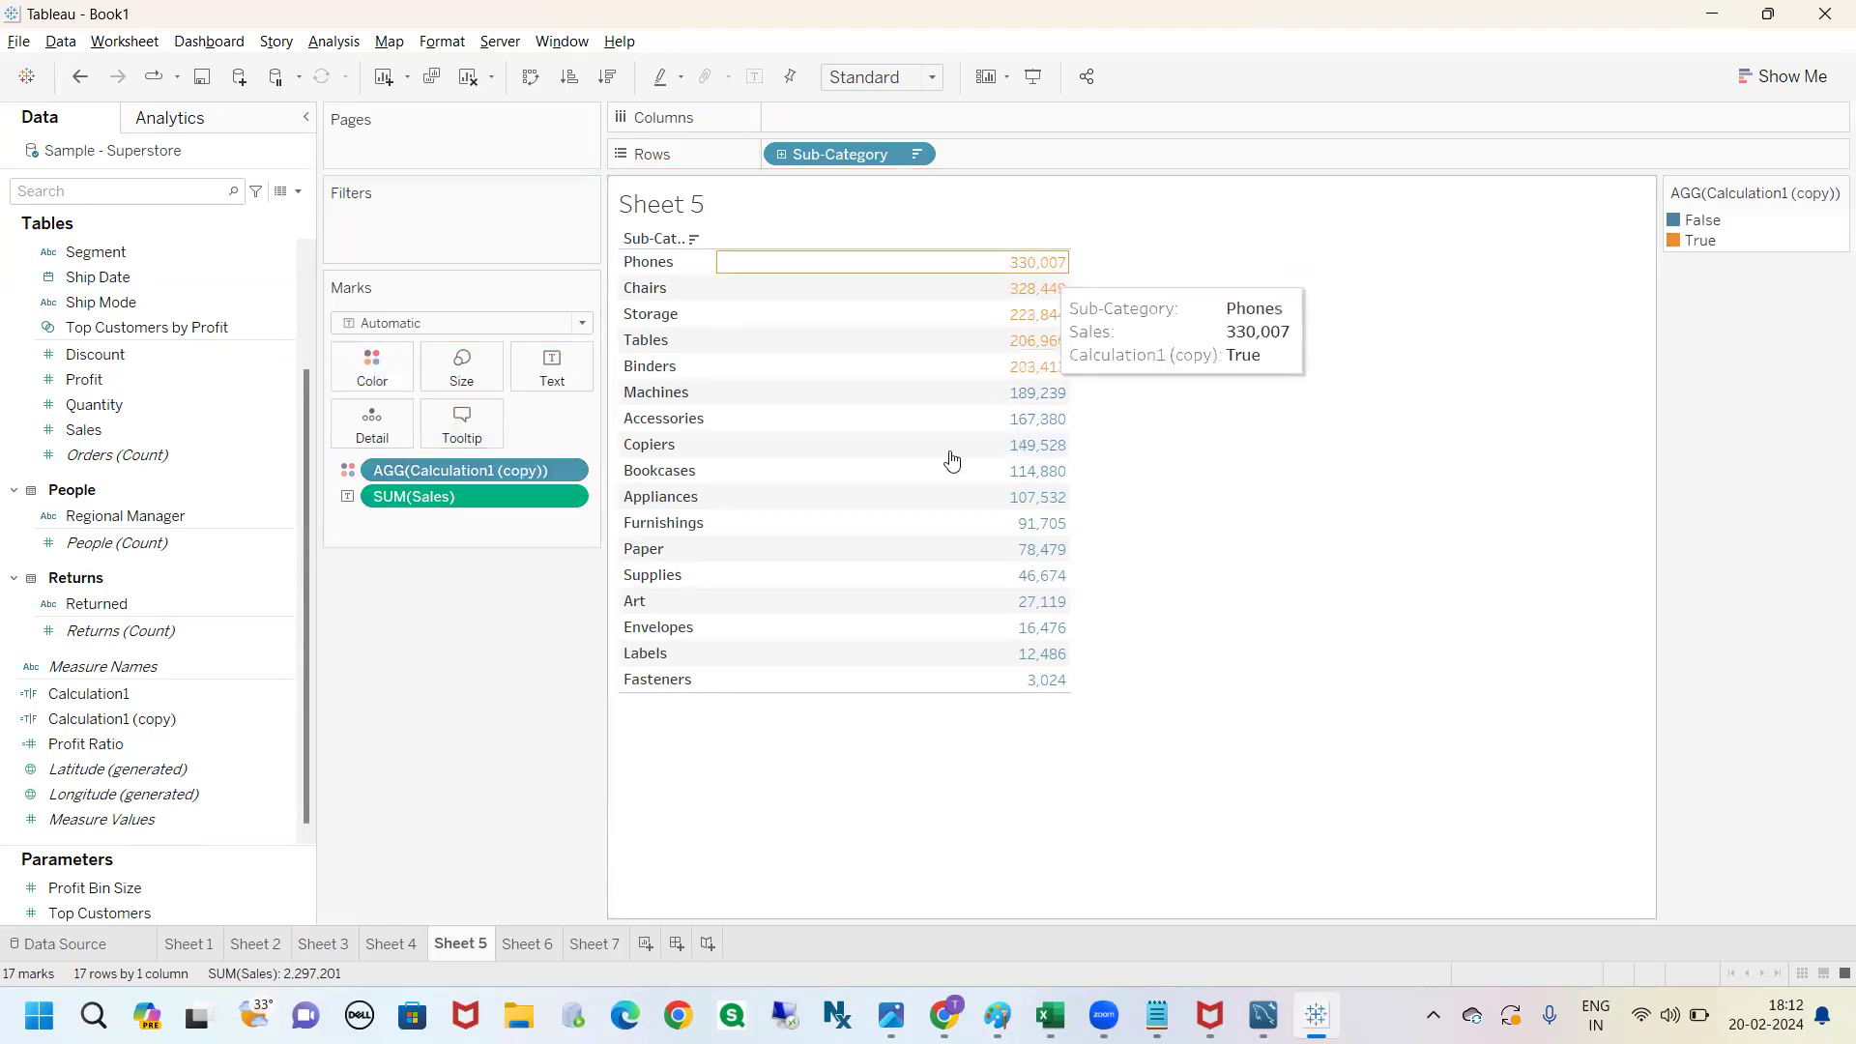
# From Sheet 7, open Calculation1 for editing and delete both comments, leaving only SUM([Sales])>=200000.
pyautogui.click(564, 951)
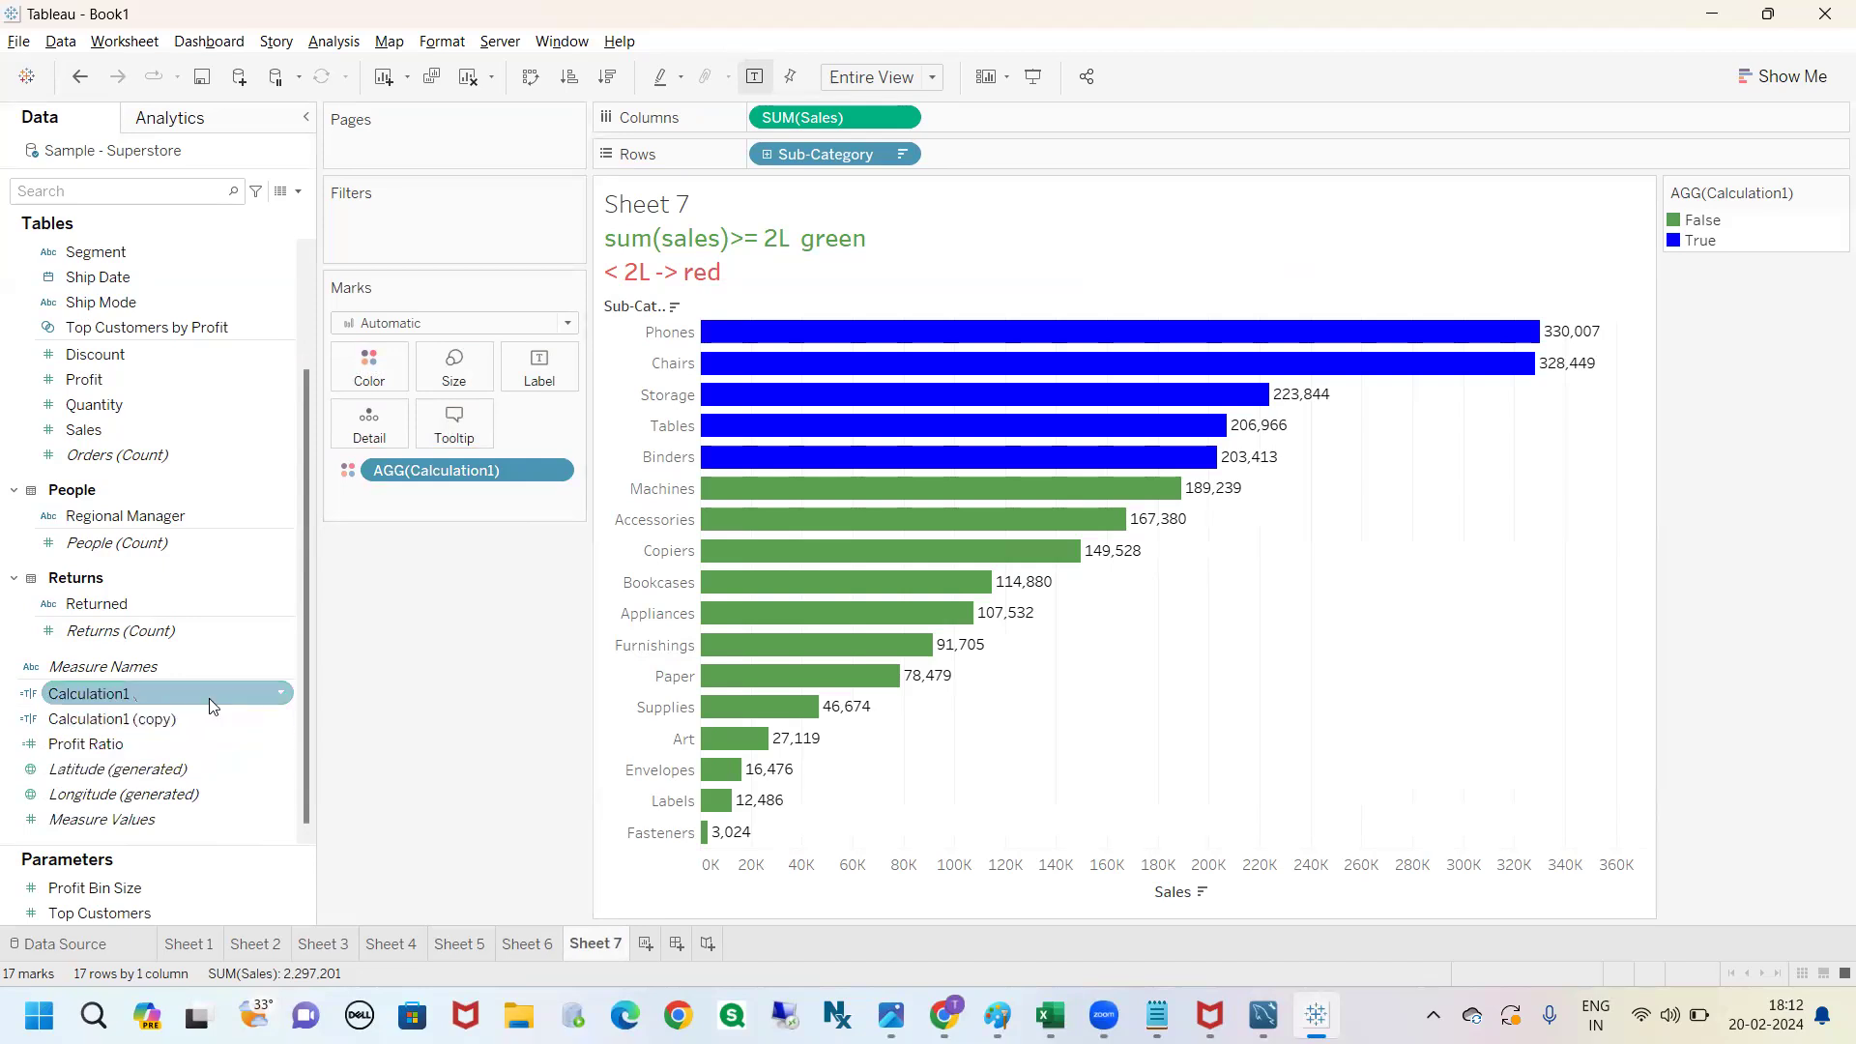
pyautogui.click(280, 692)
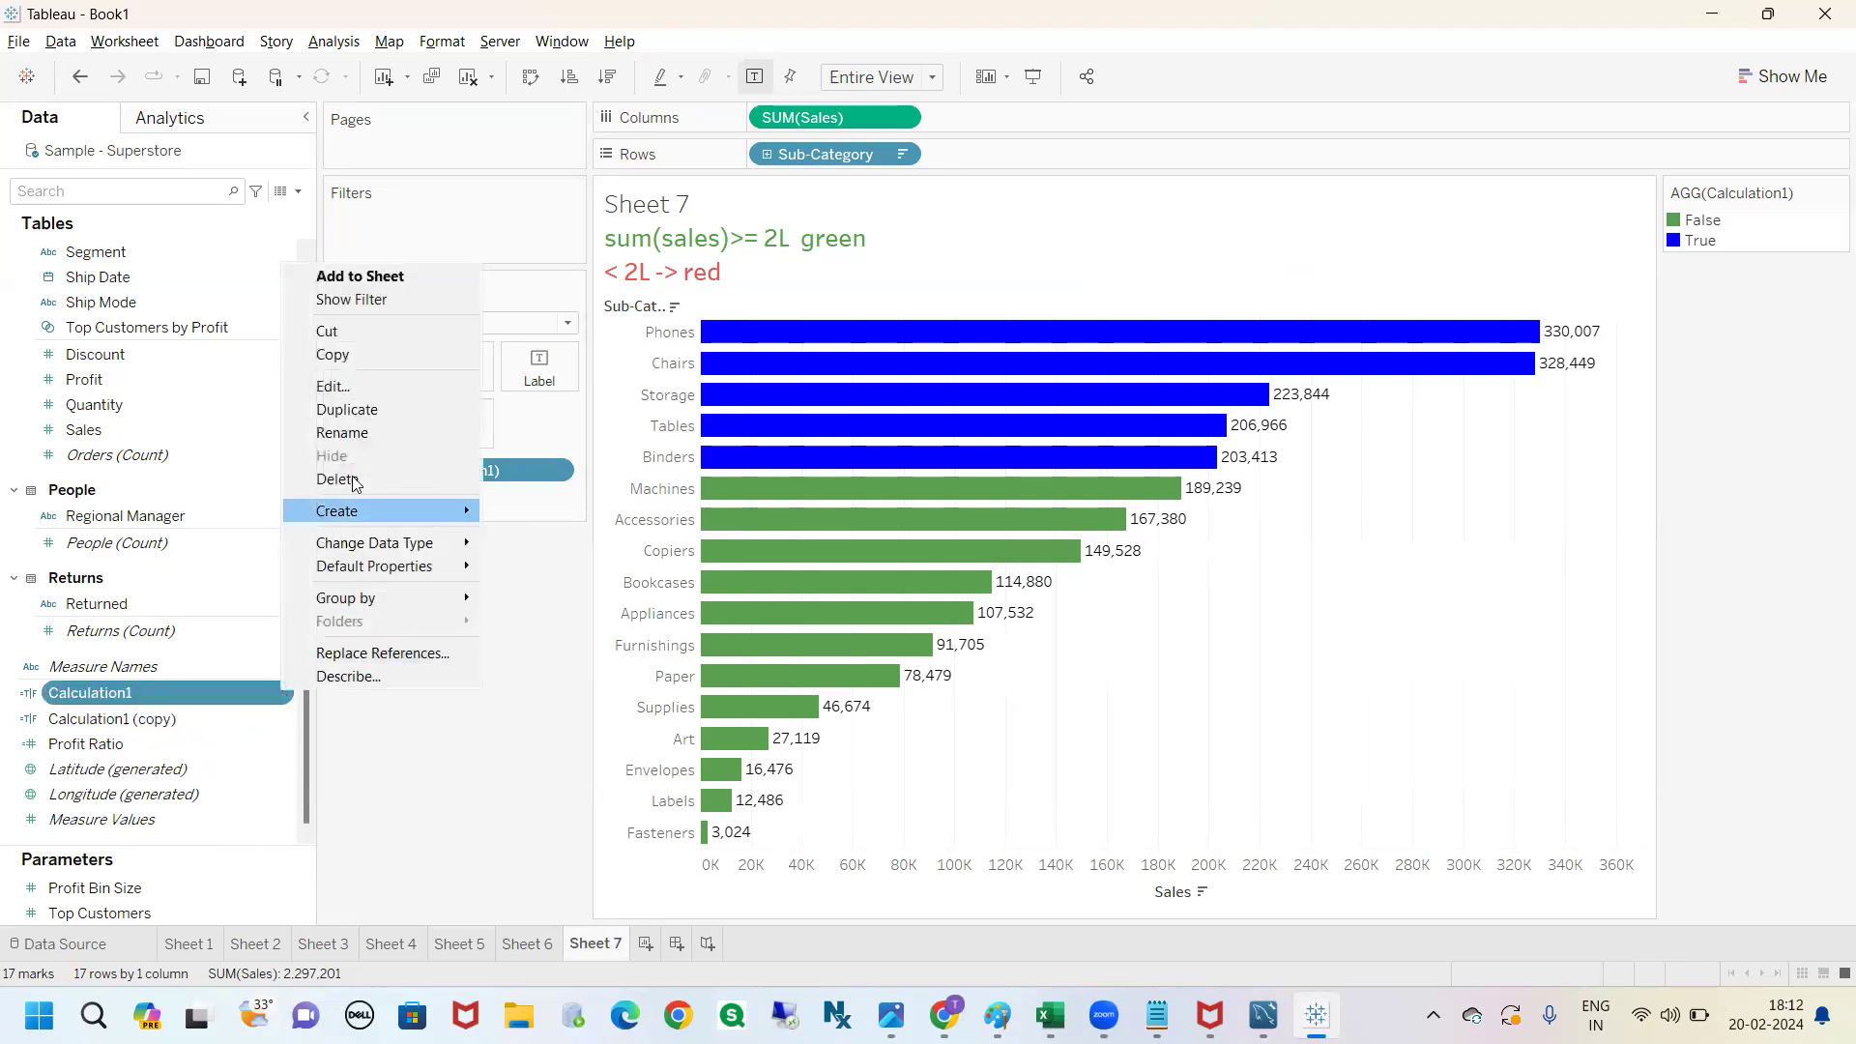
pyautogui.click(338, 386)
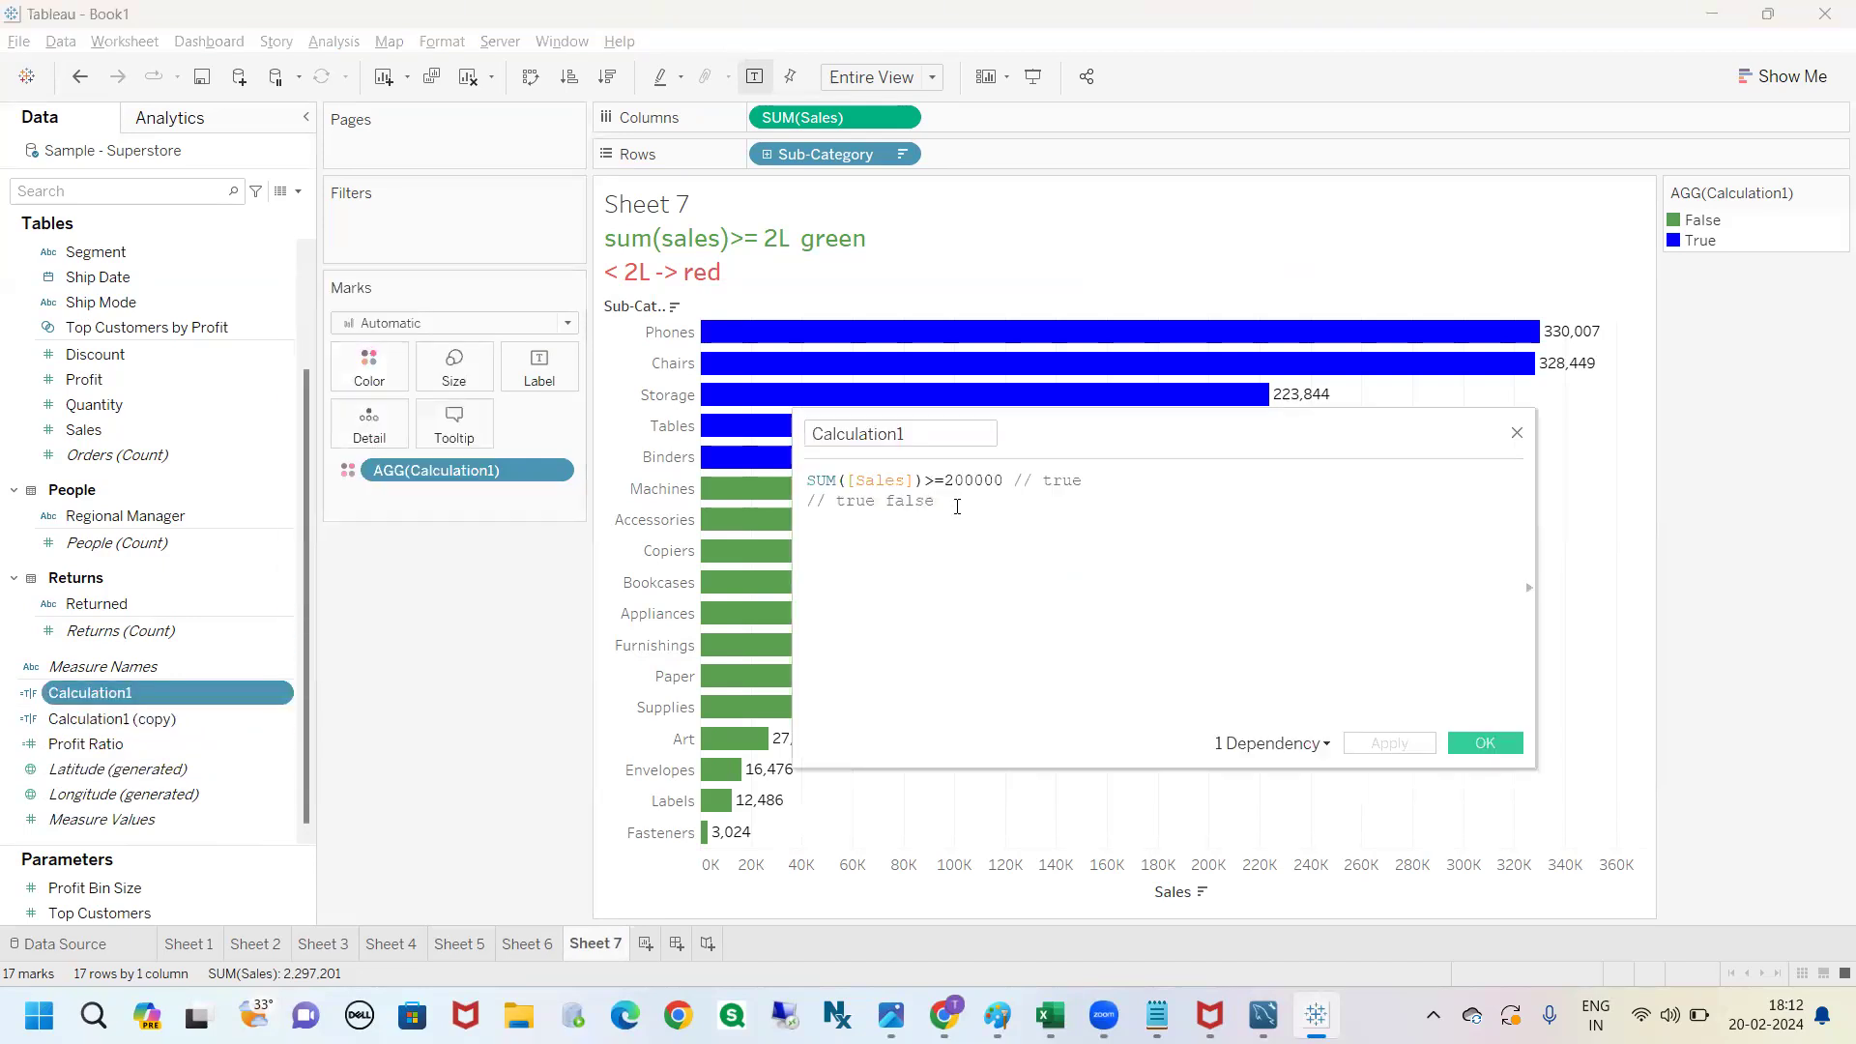
pyautogui.moveTo(978, 501); pyautogui.dragTo(1014, 480)
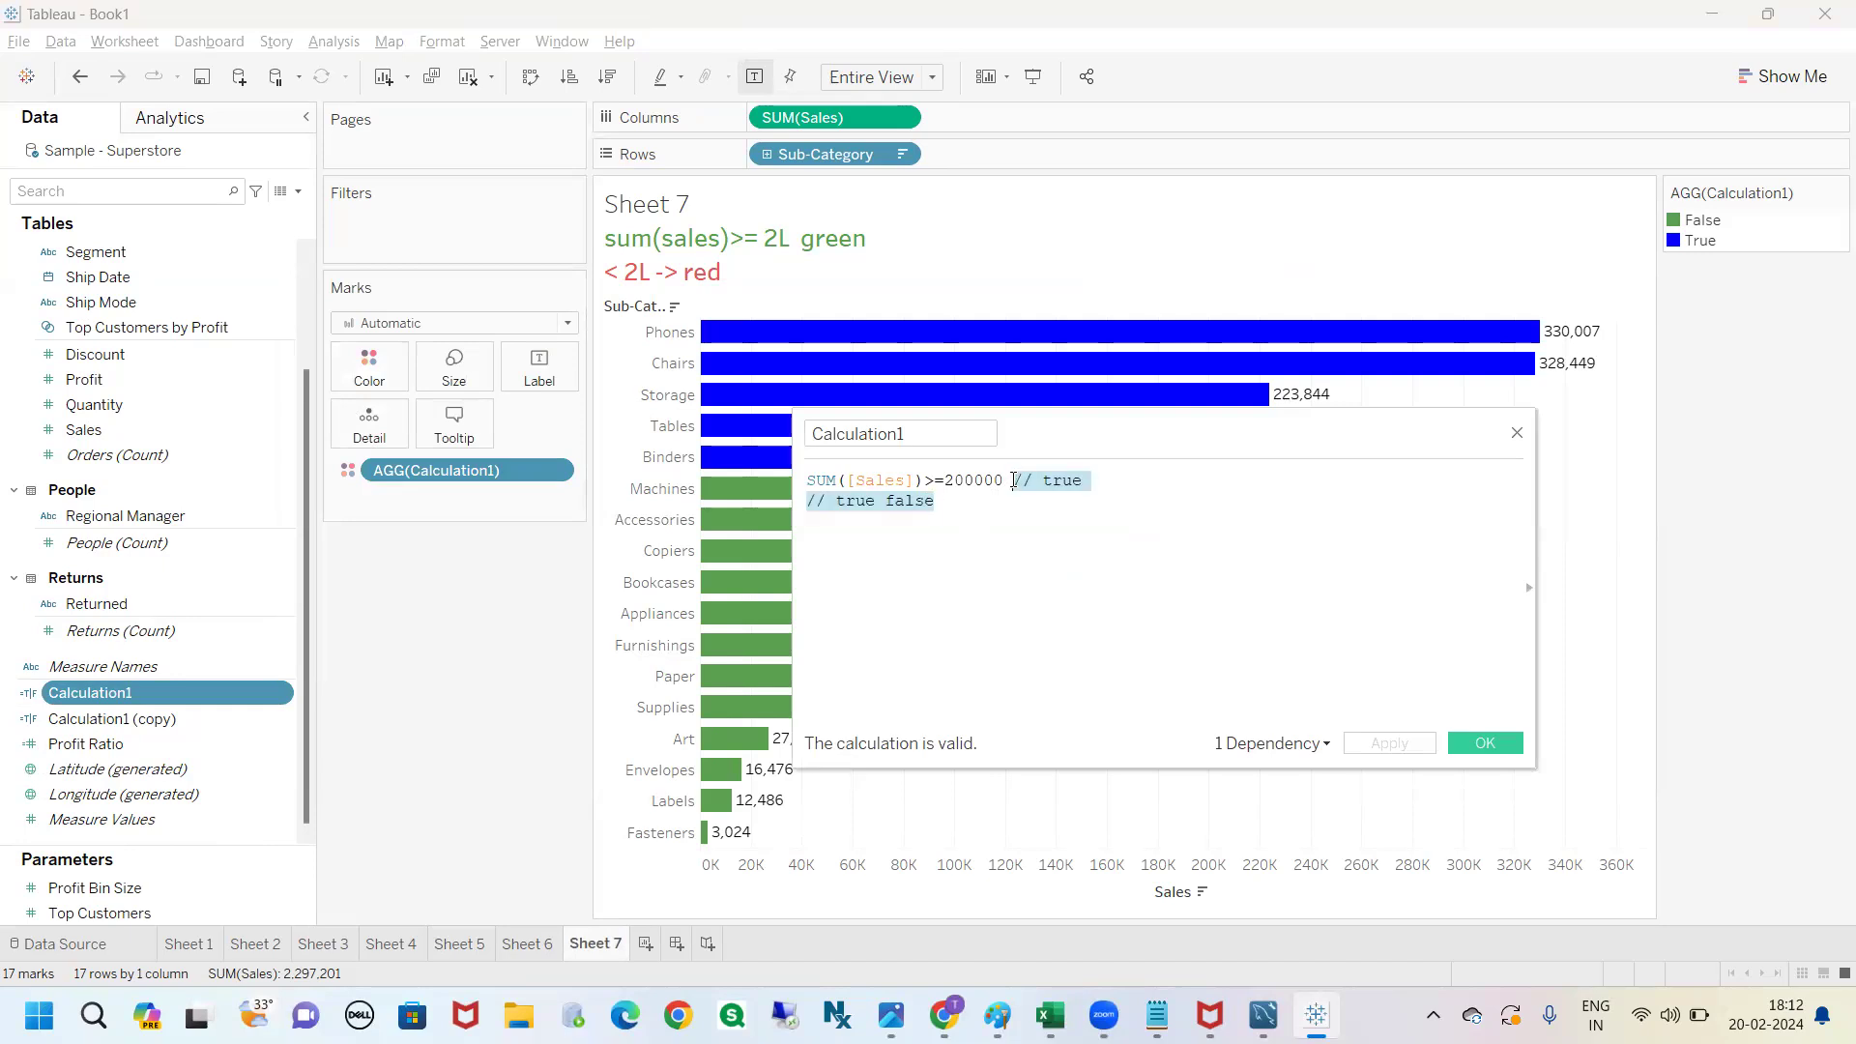
pyautogui.press('BackSpace')
pyautogui.moveTo(1013, 480); pyautogui.dragTo(773, 479)
pyautogui.click(1036, 487)
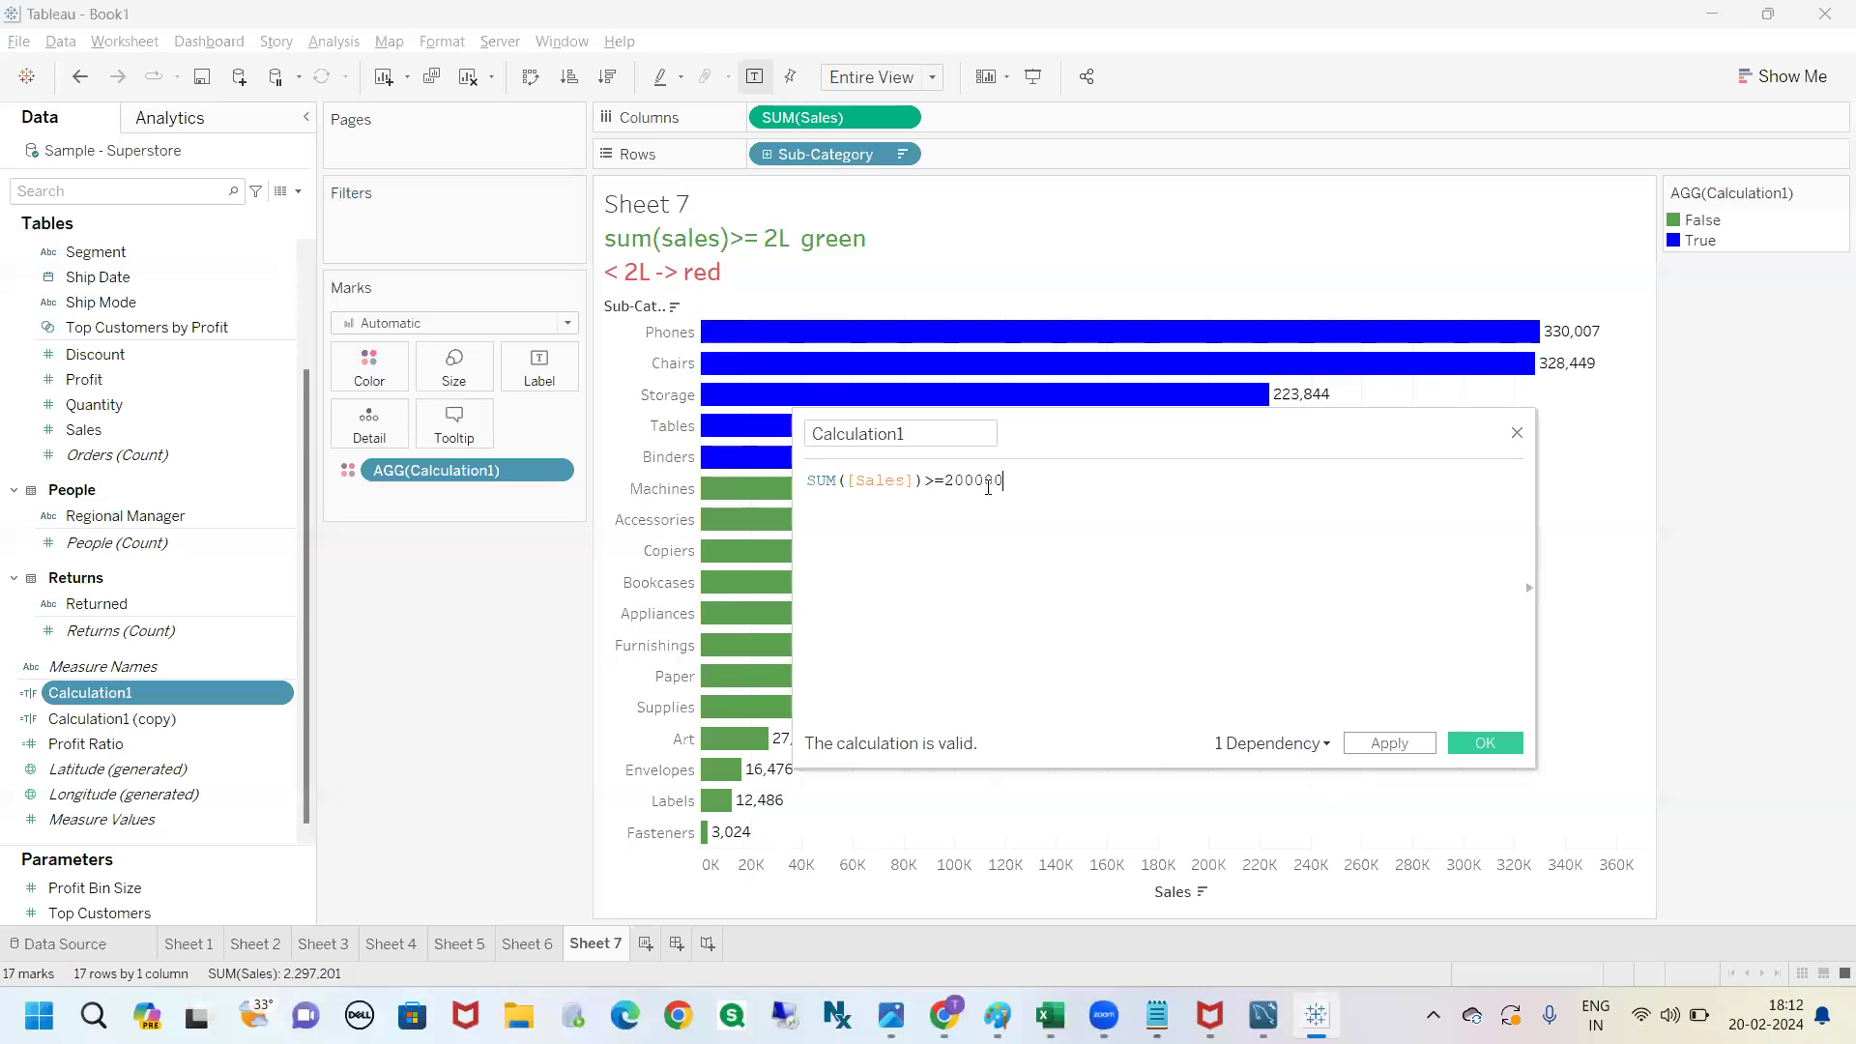
pyautogui.moveTo(1036, 487); pyautogui.dragTo(793, 481)
pyautogui.click(1094, 545)
pyautogui.write('tru')
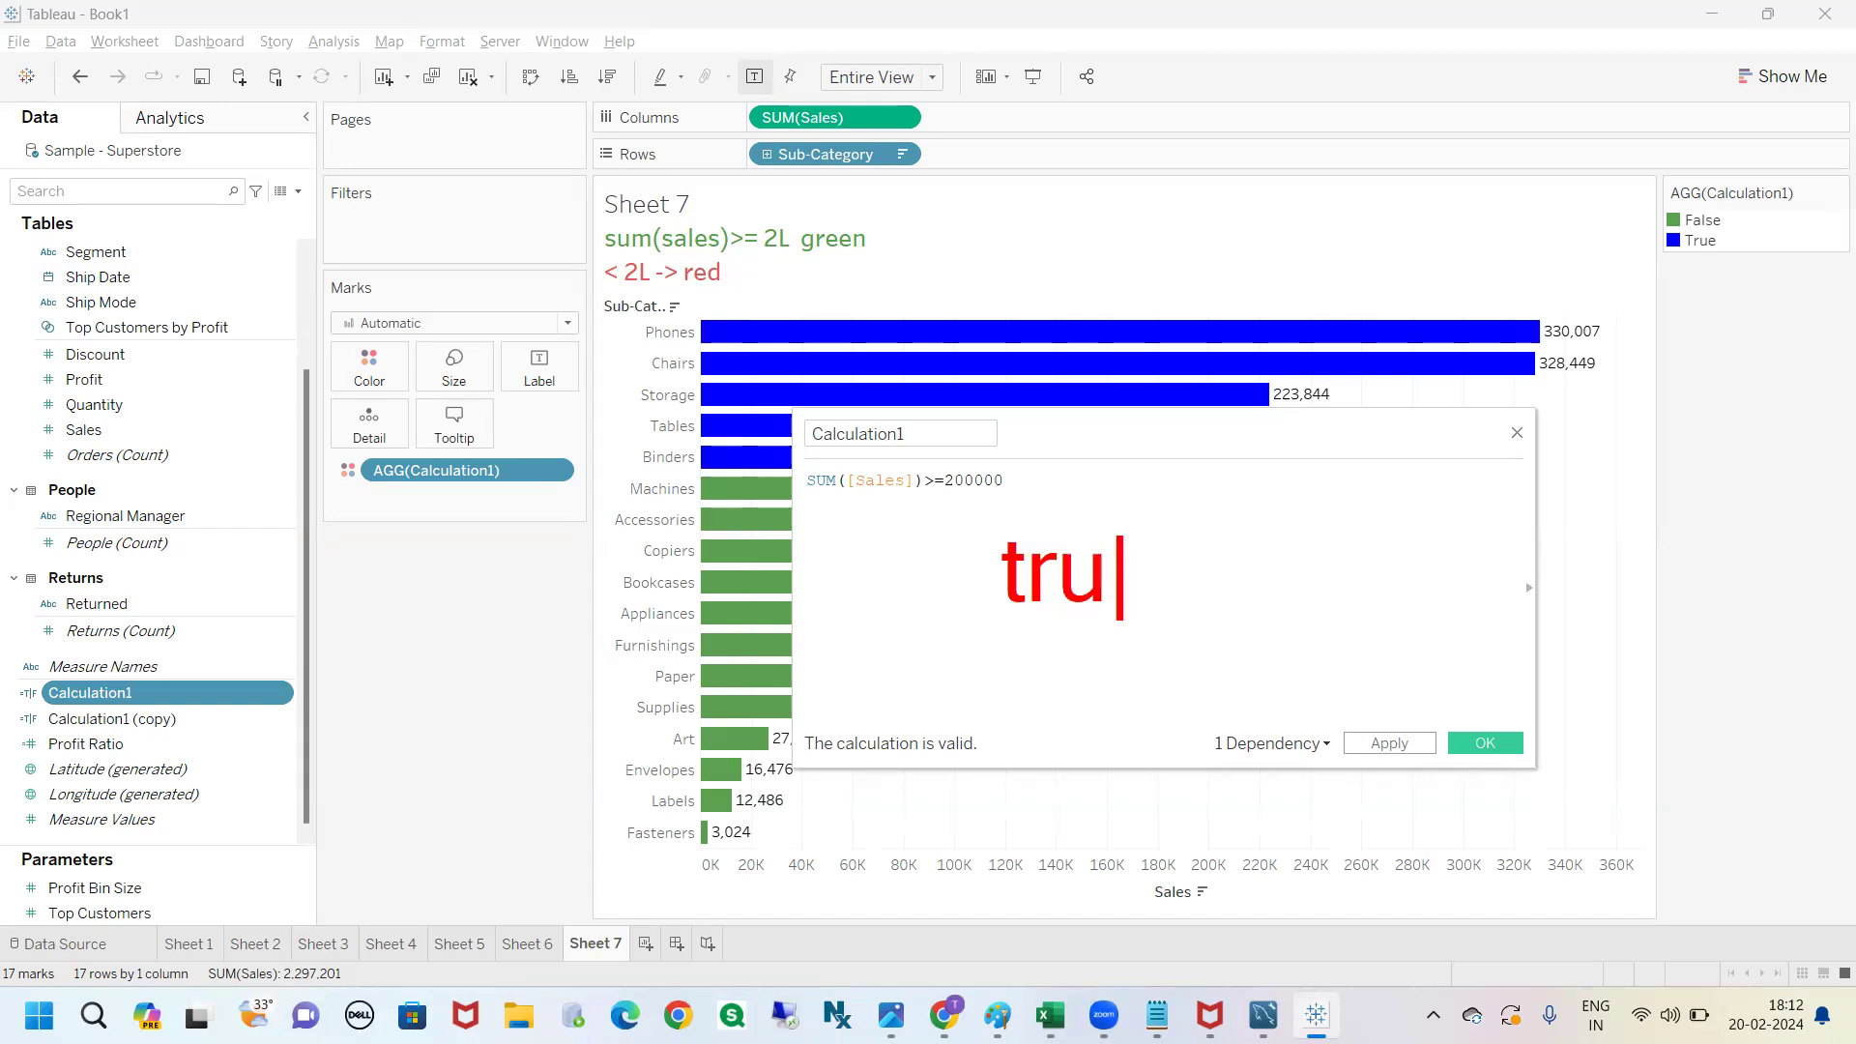
pyautogui.write('e/false')
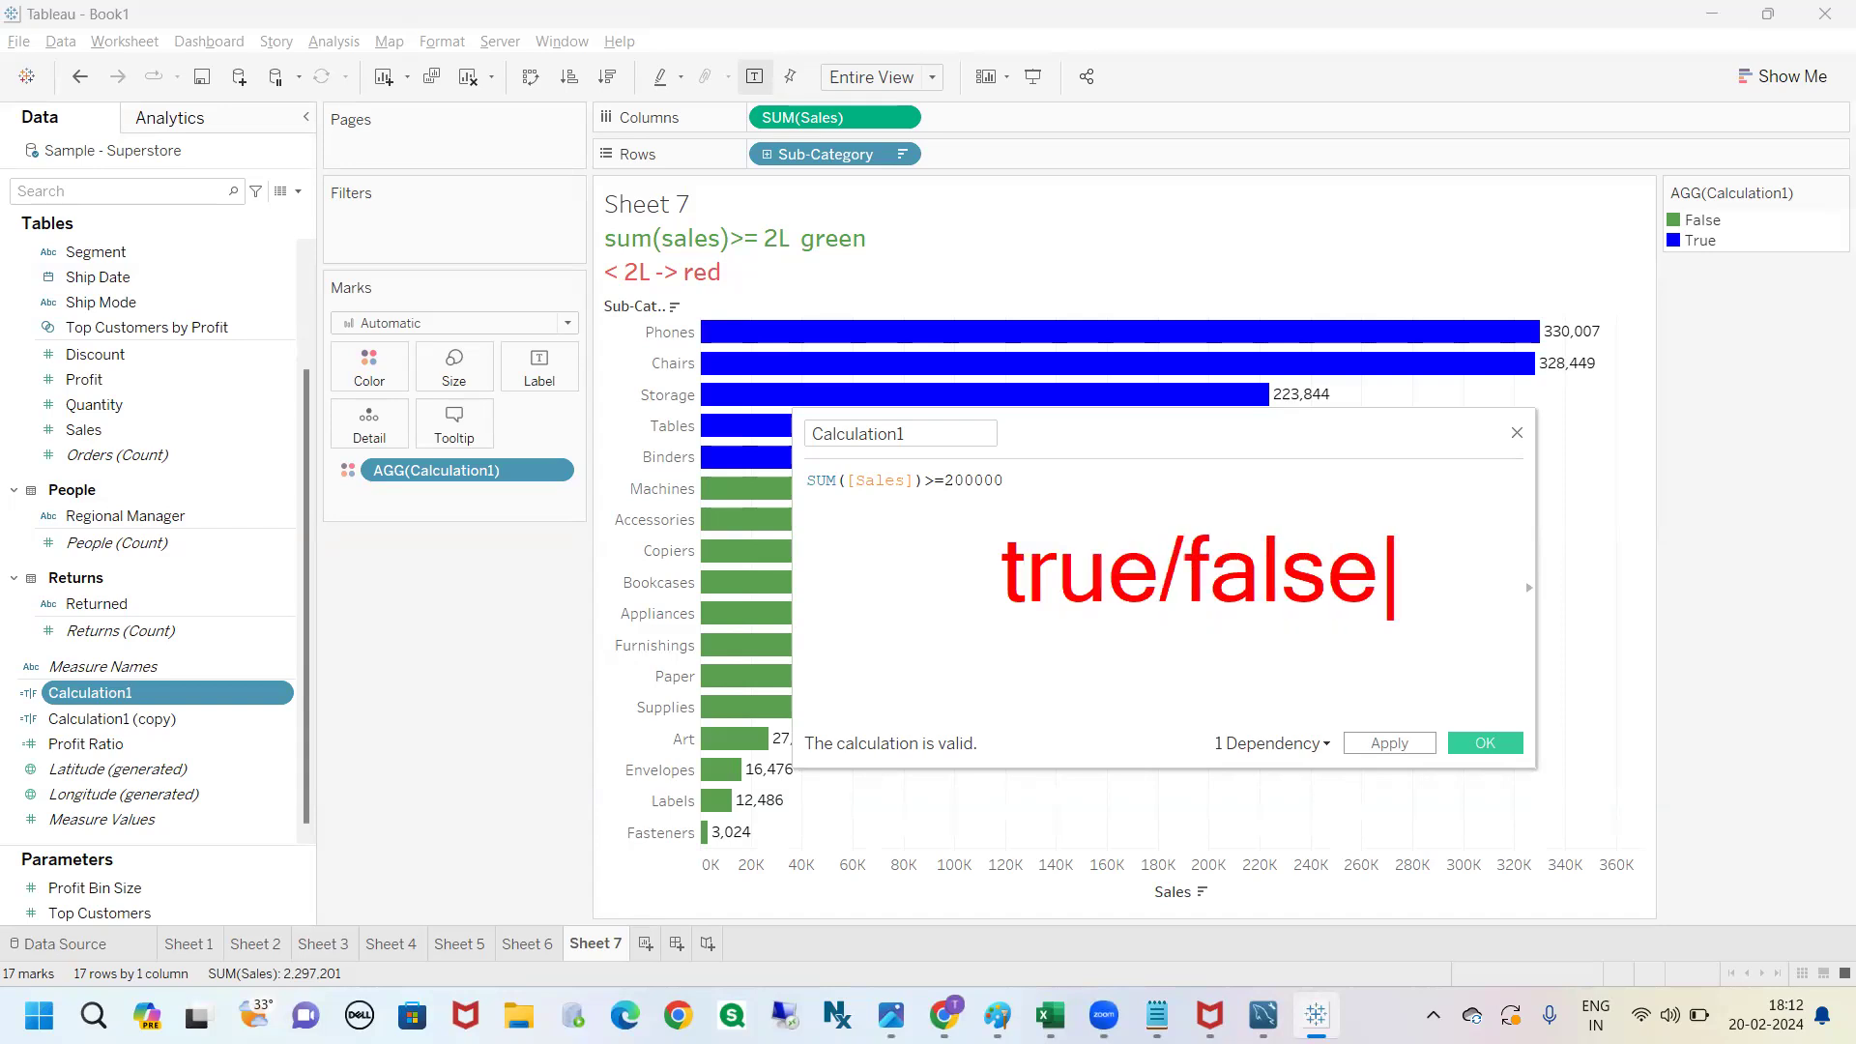
# Close the Calculation1 editor without saving the formula changes.
pyautogui.press('Return')
pyautogui.write('IF')
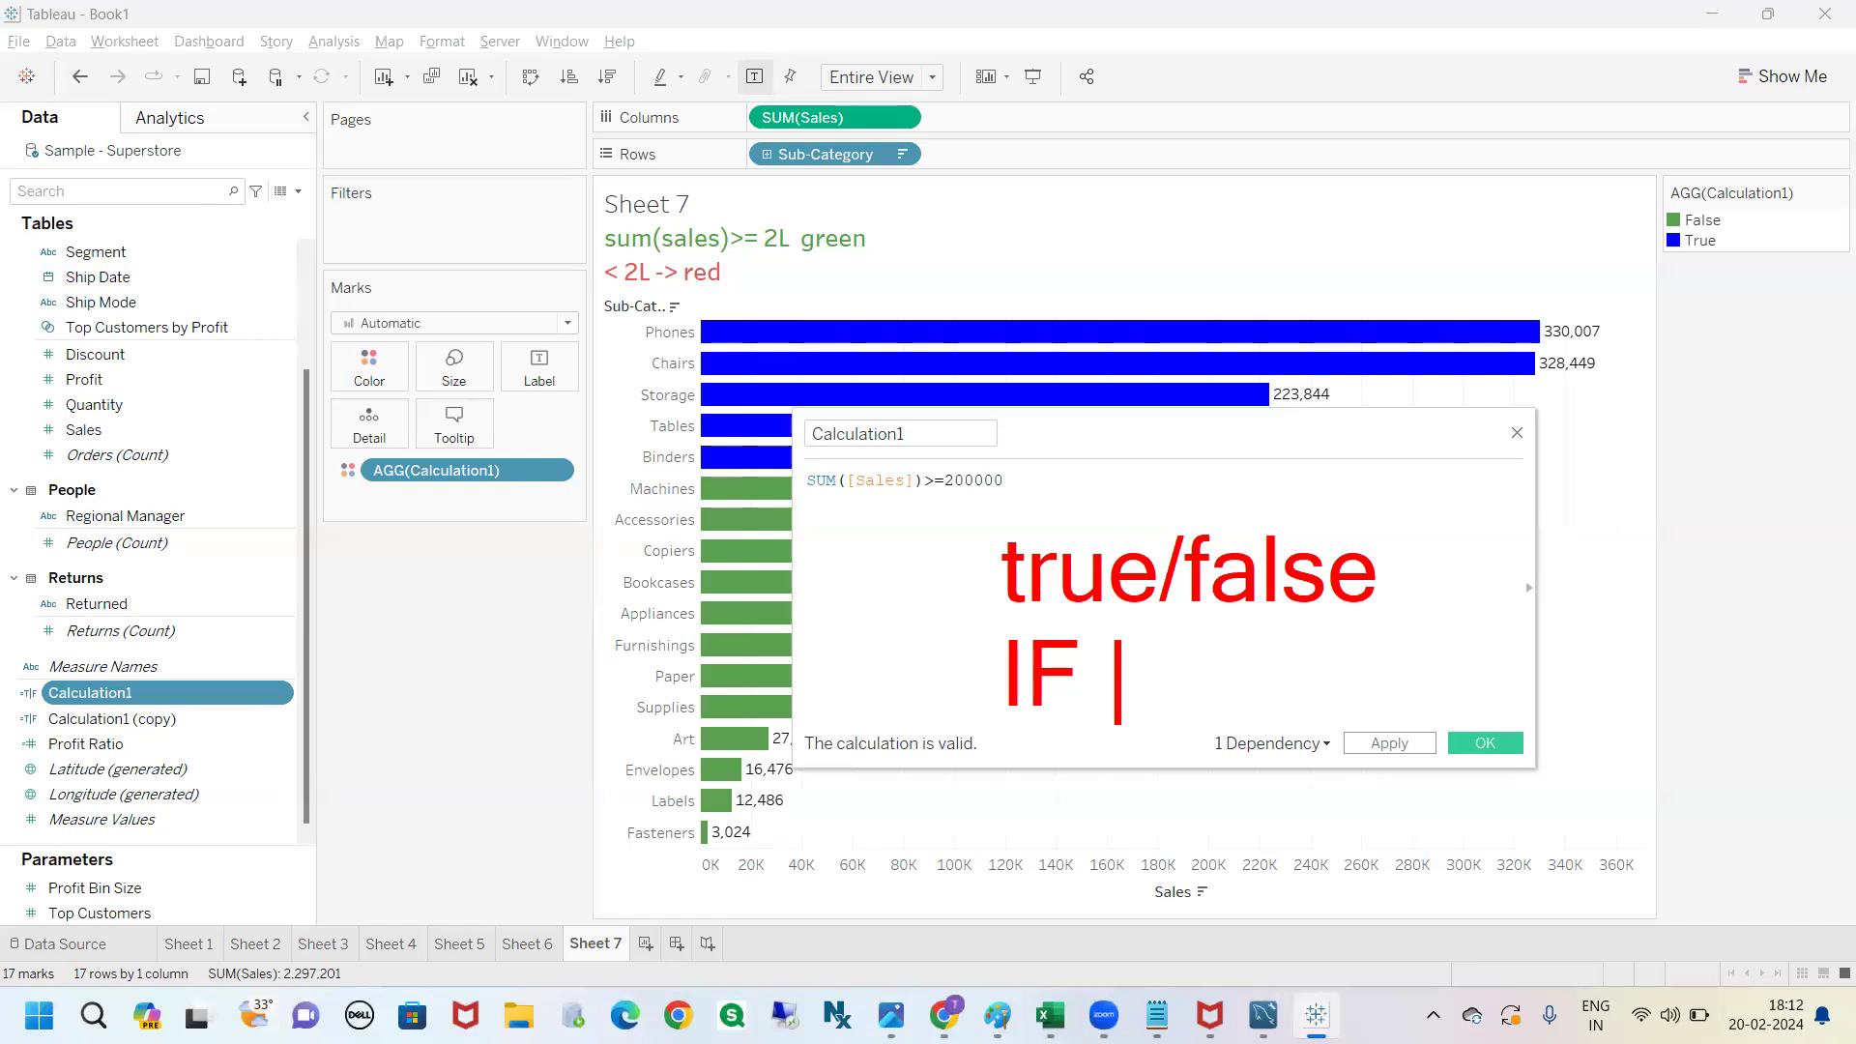
pyautogui.rightClick(1334, 478)
pyautogui.rightClick(1334, 478)
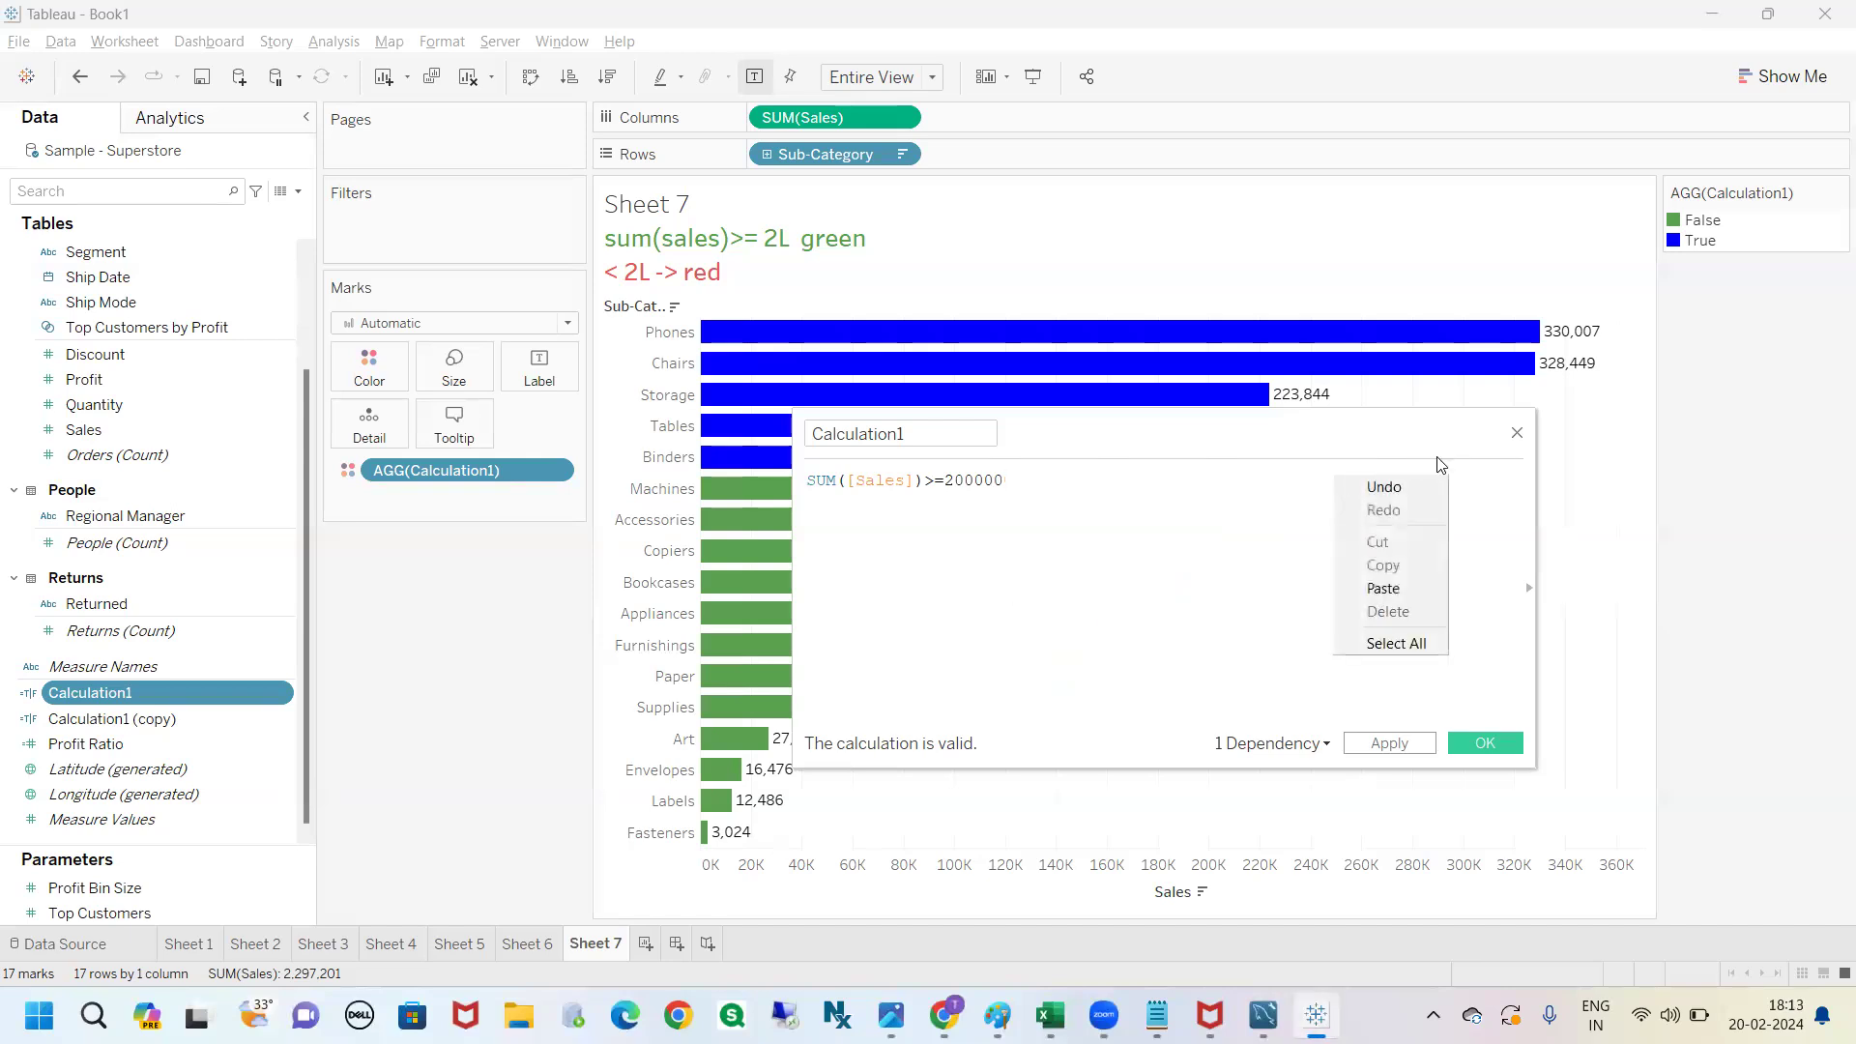
pyautogui.click(1475, 440)
pyautogui.click(1517, 434)
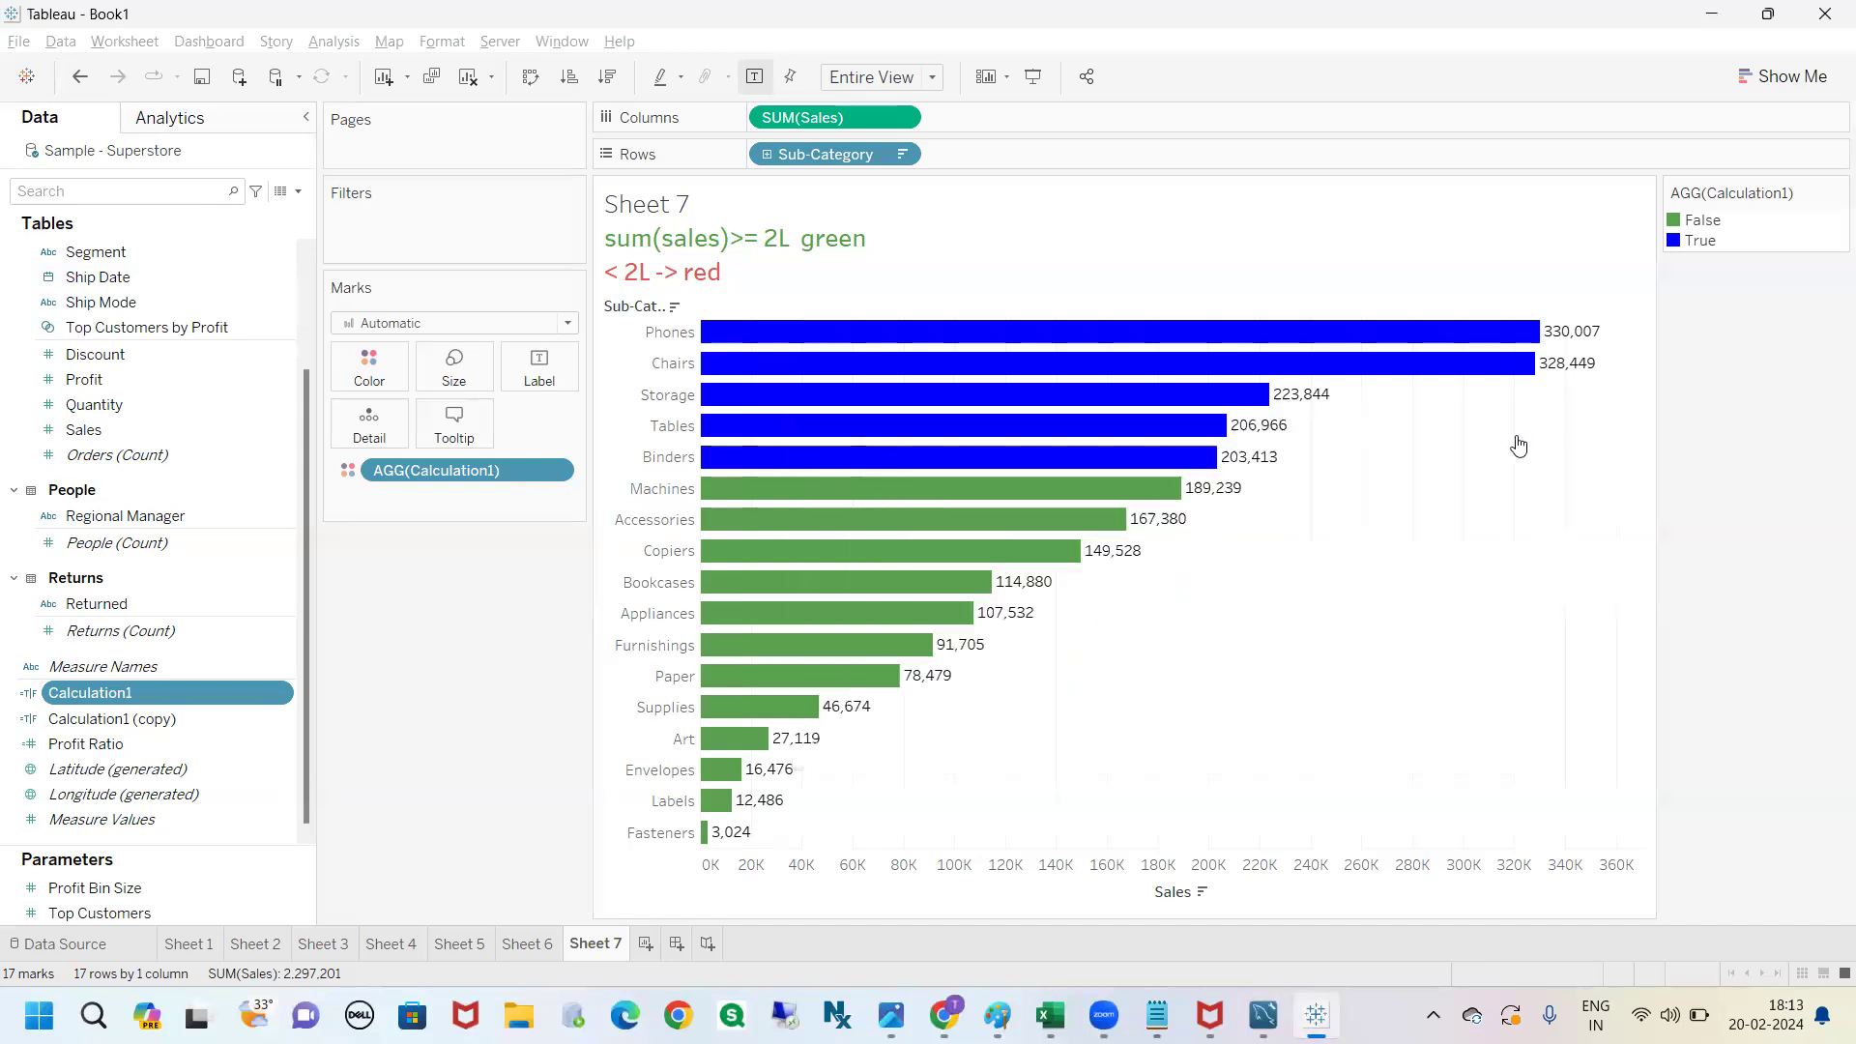
# Create a new dashboard and place Sheet 7 on it.
pyautogui.click(677, 944)
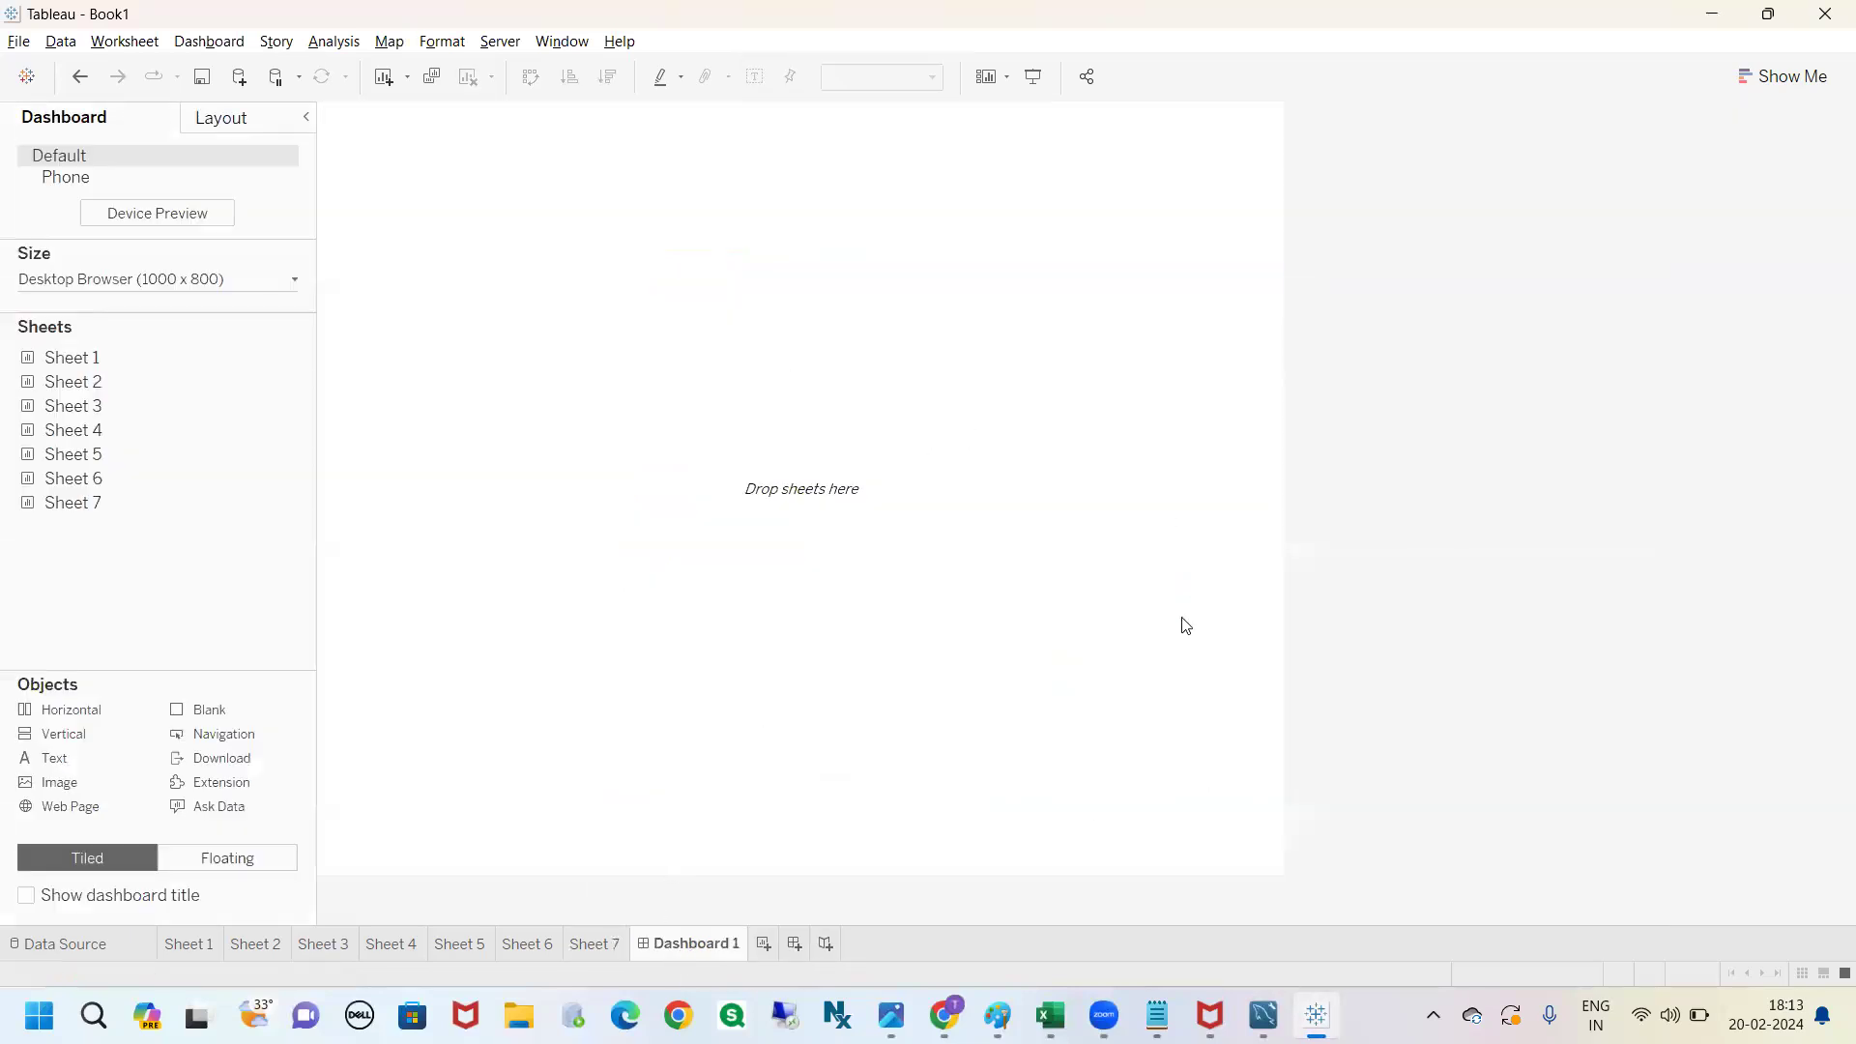
pyautogui.moveTo(87, 502); pyautogui.dragTo(544, 340)
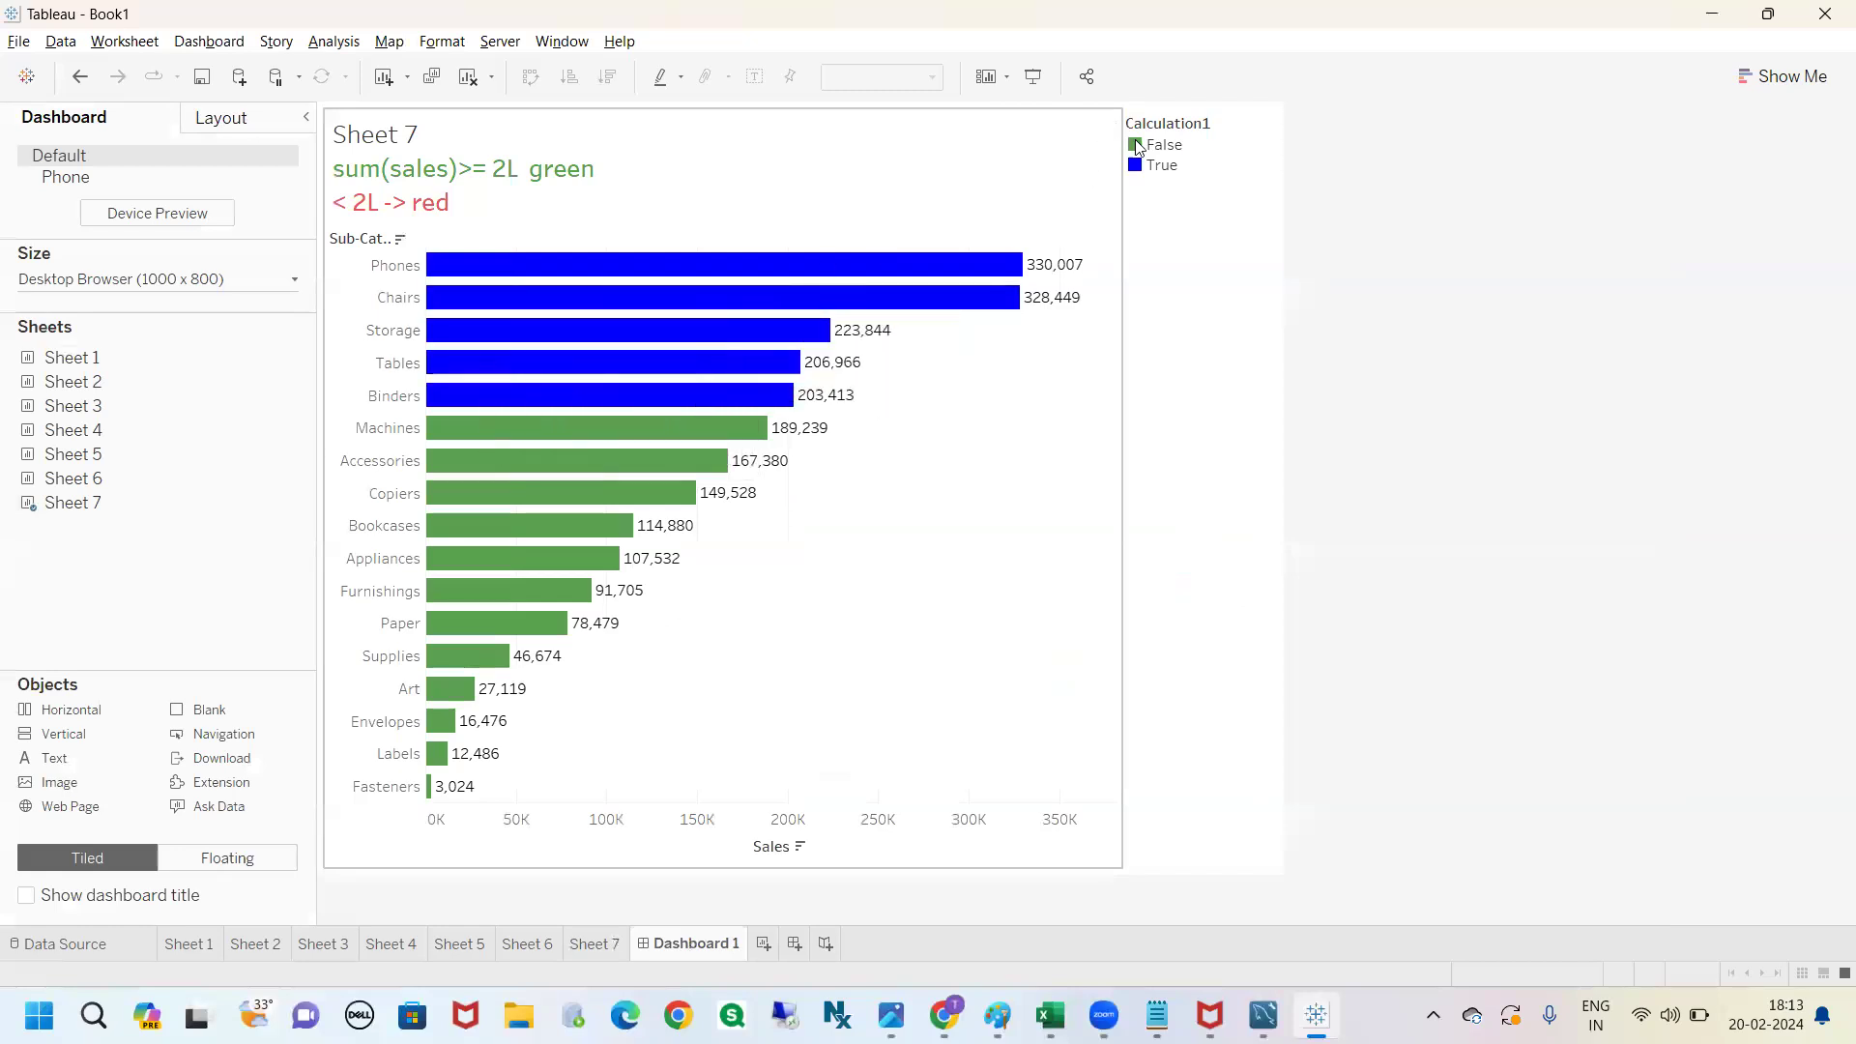
pyautogui.click(1190, 141)
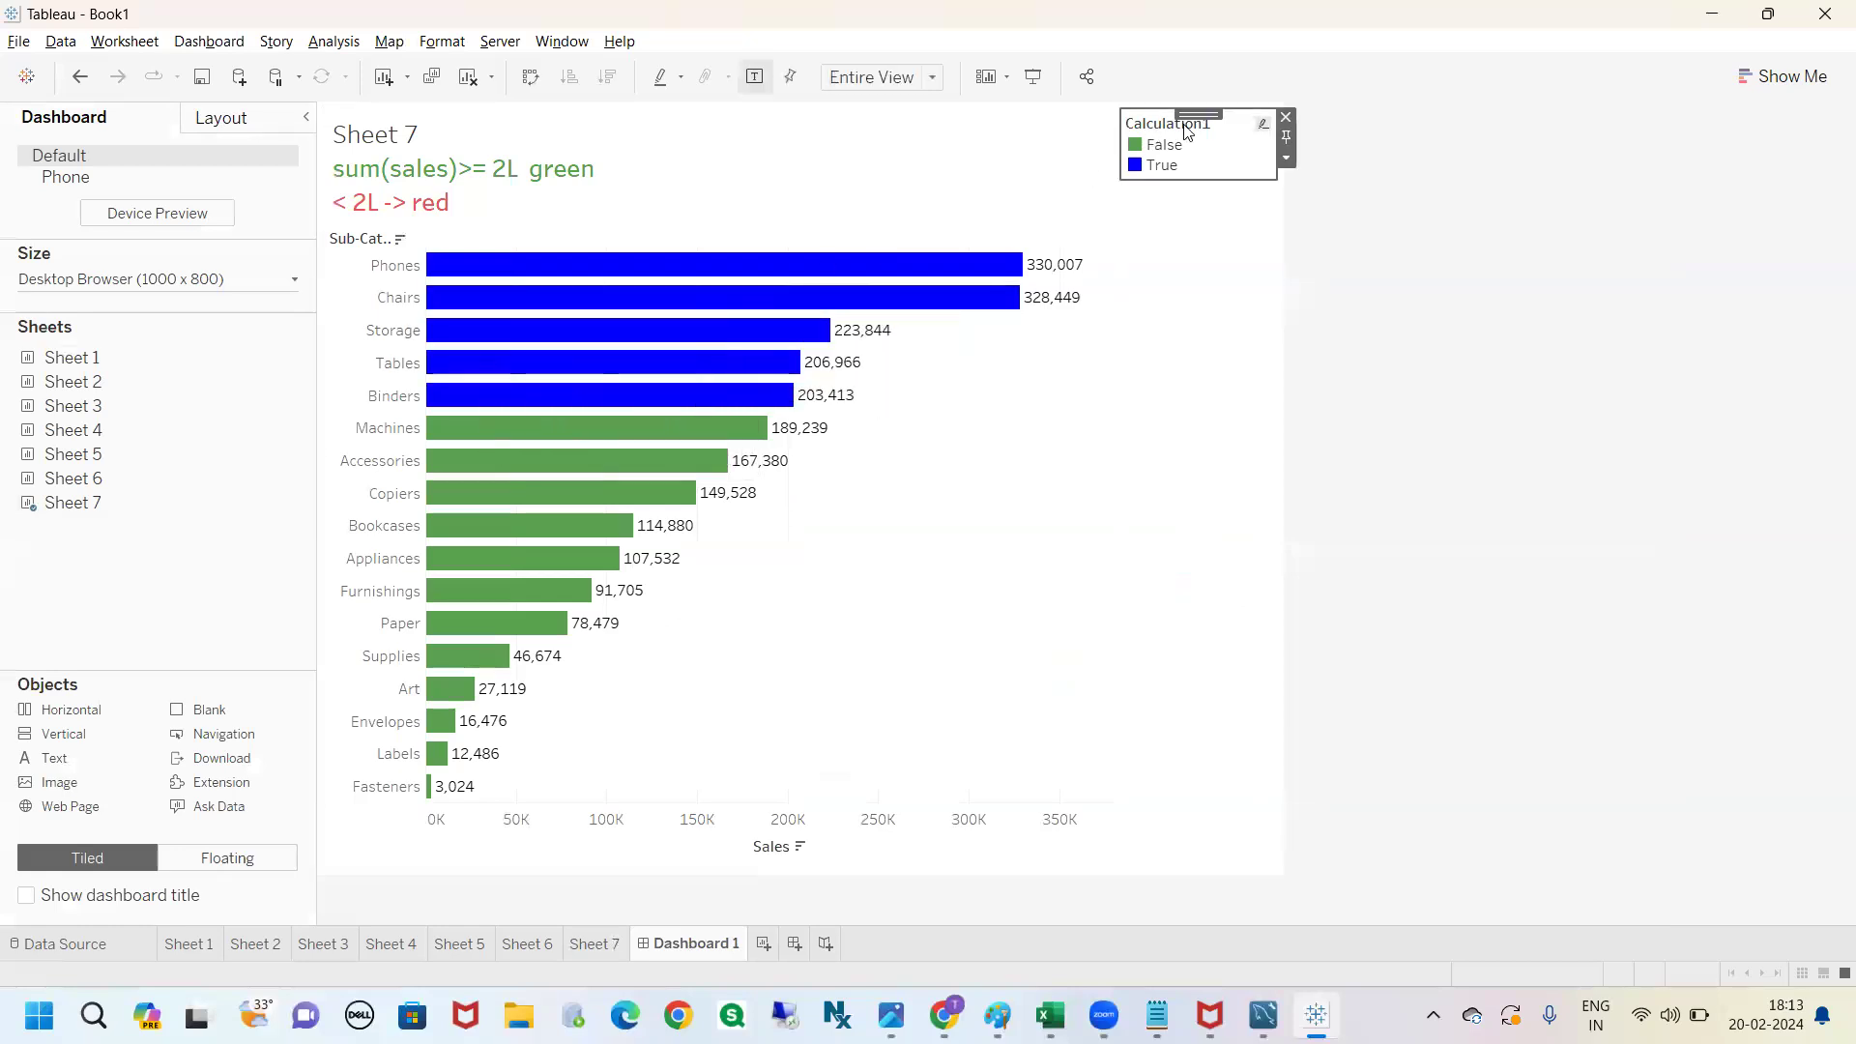
pyautogui.click(1318, 261)
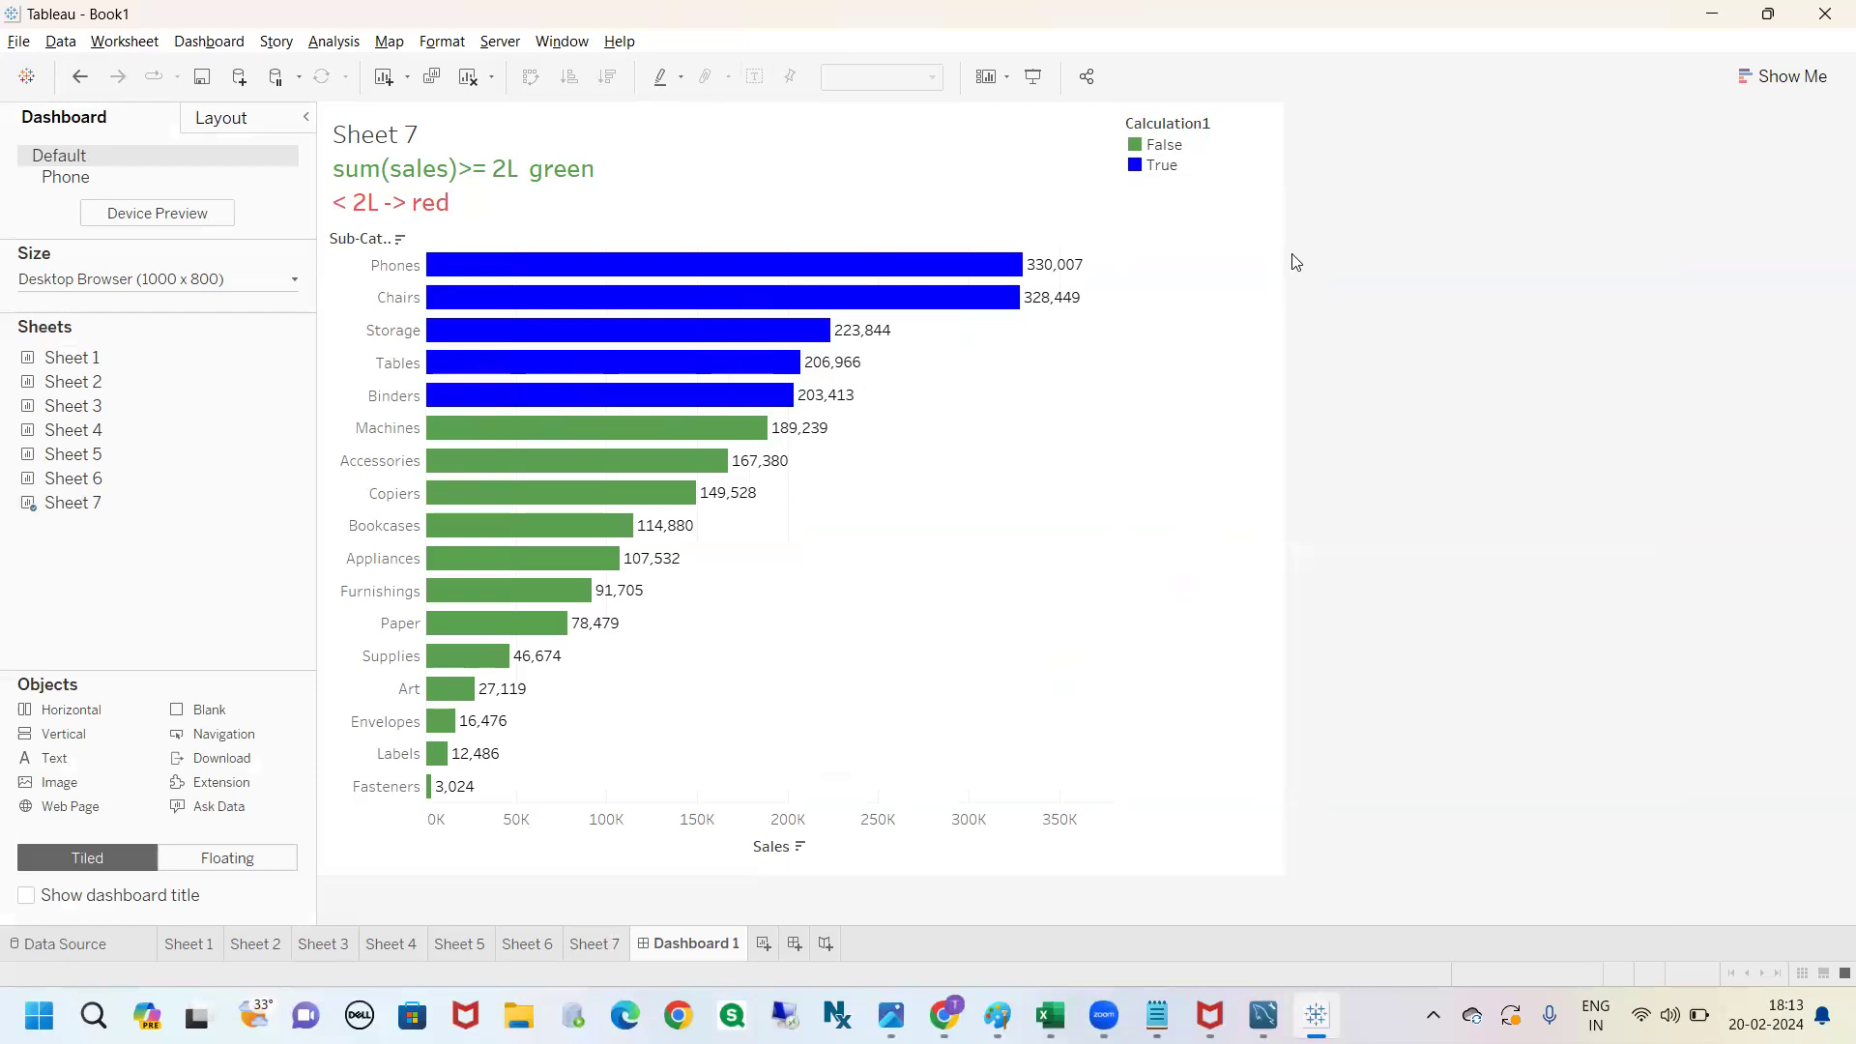
# Highlight the True bars from the dashboard's Calculation1 legend, inspect the legend item's options, and clear the highlight.
pyautogui.click(1159, 166)
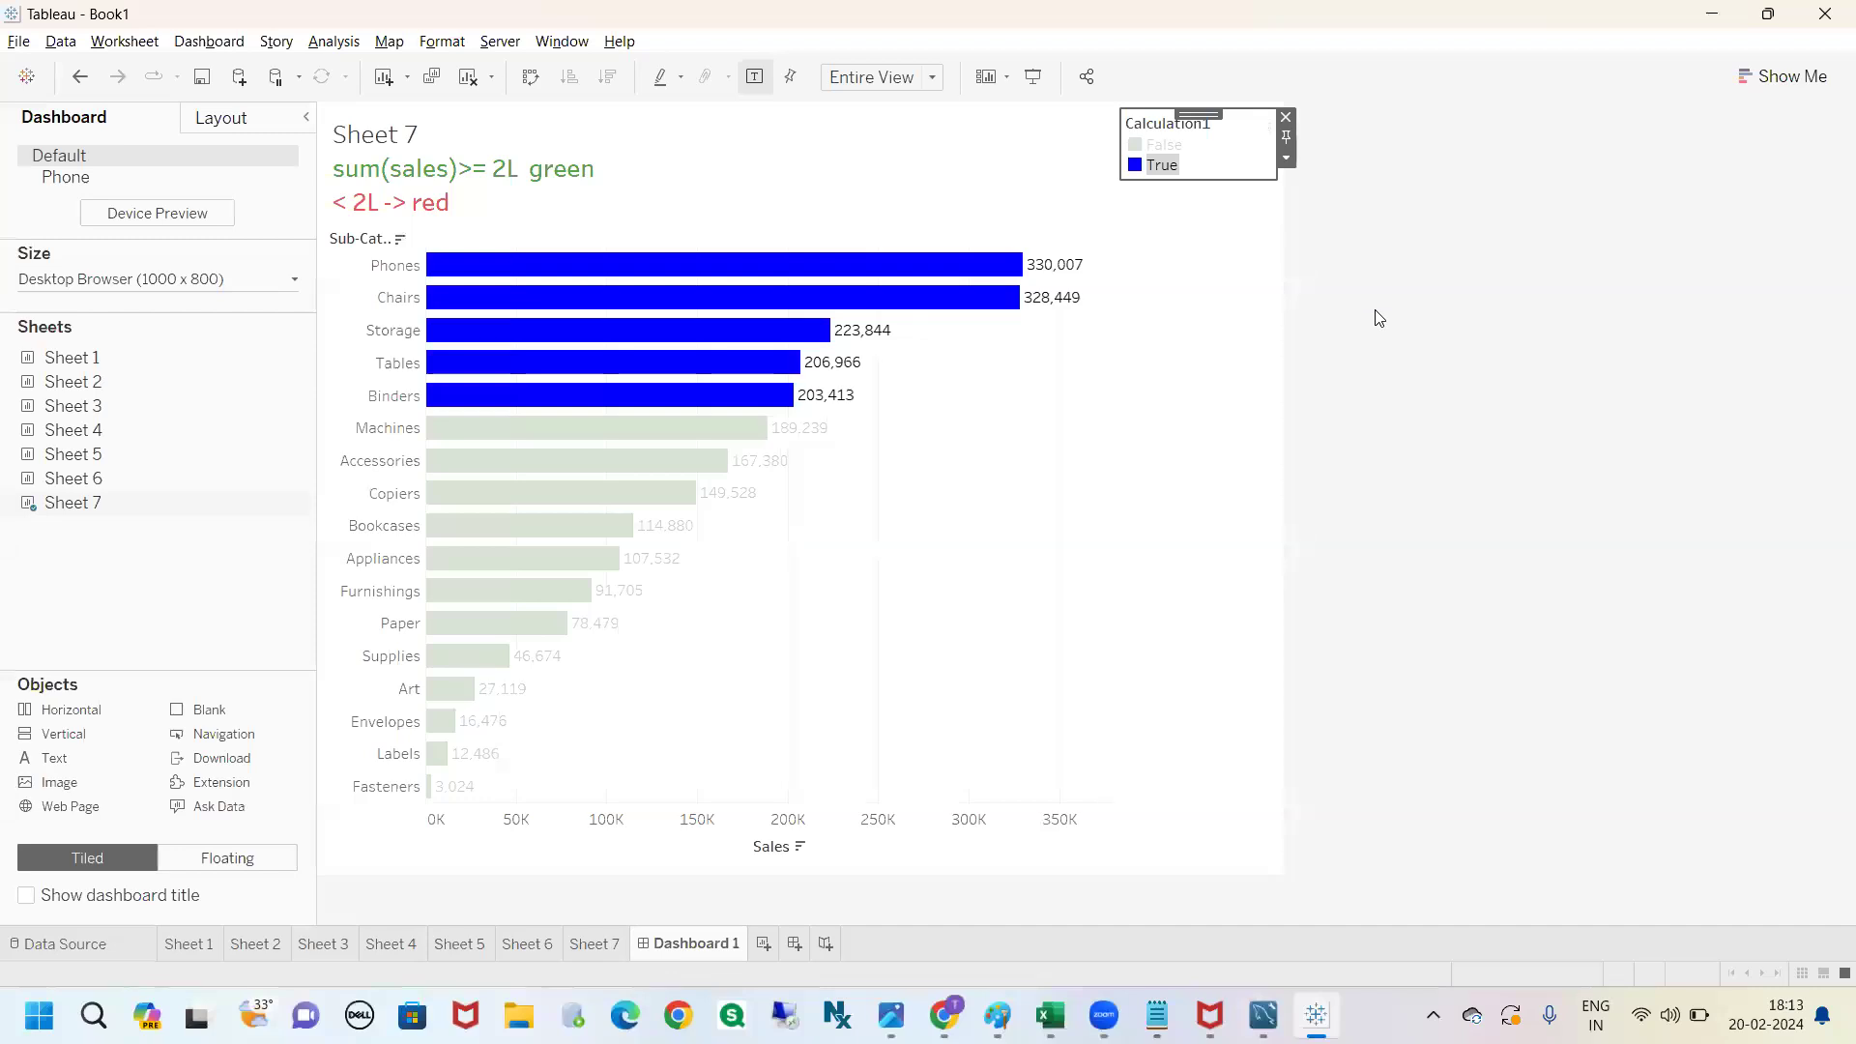
pyautogui.moveTo(1164, 174)
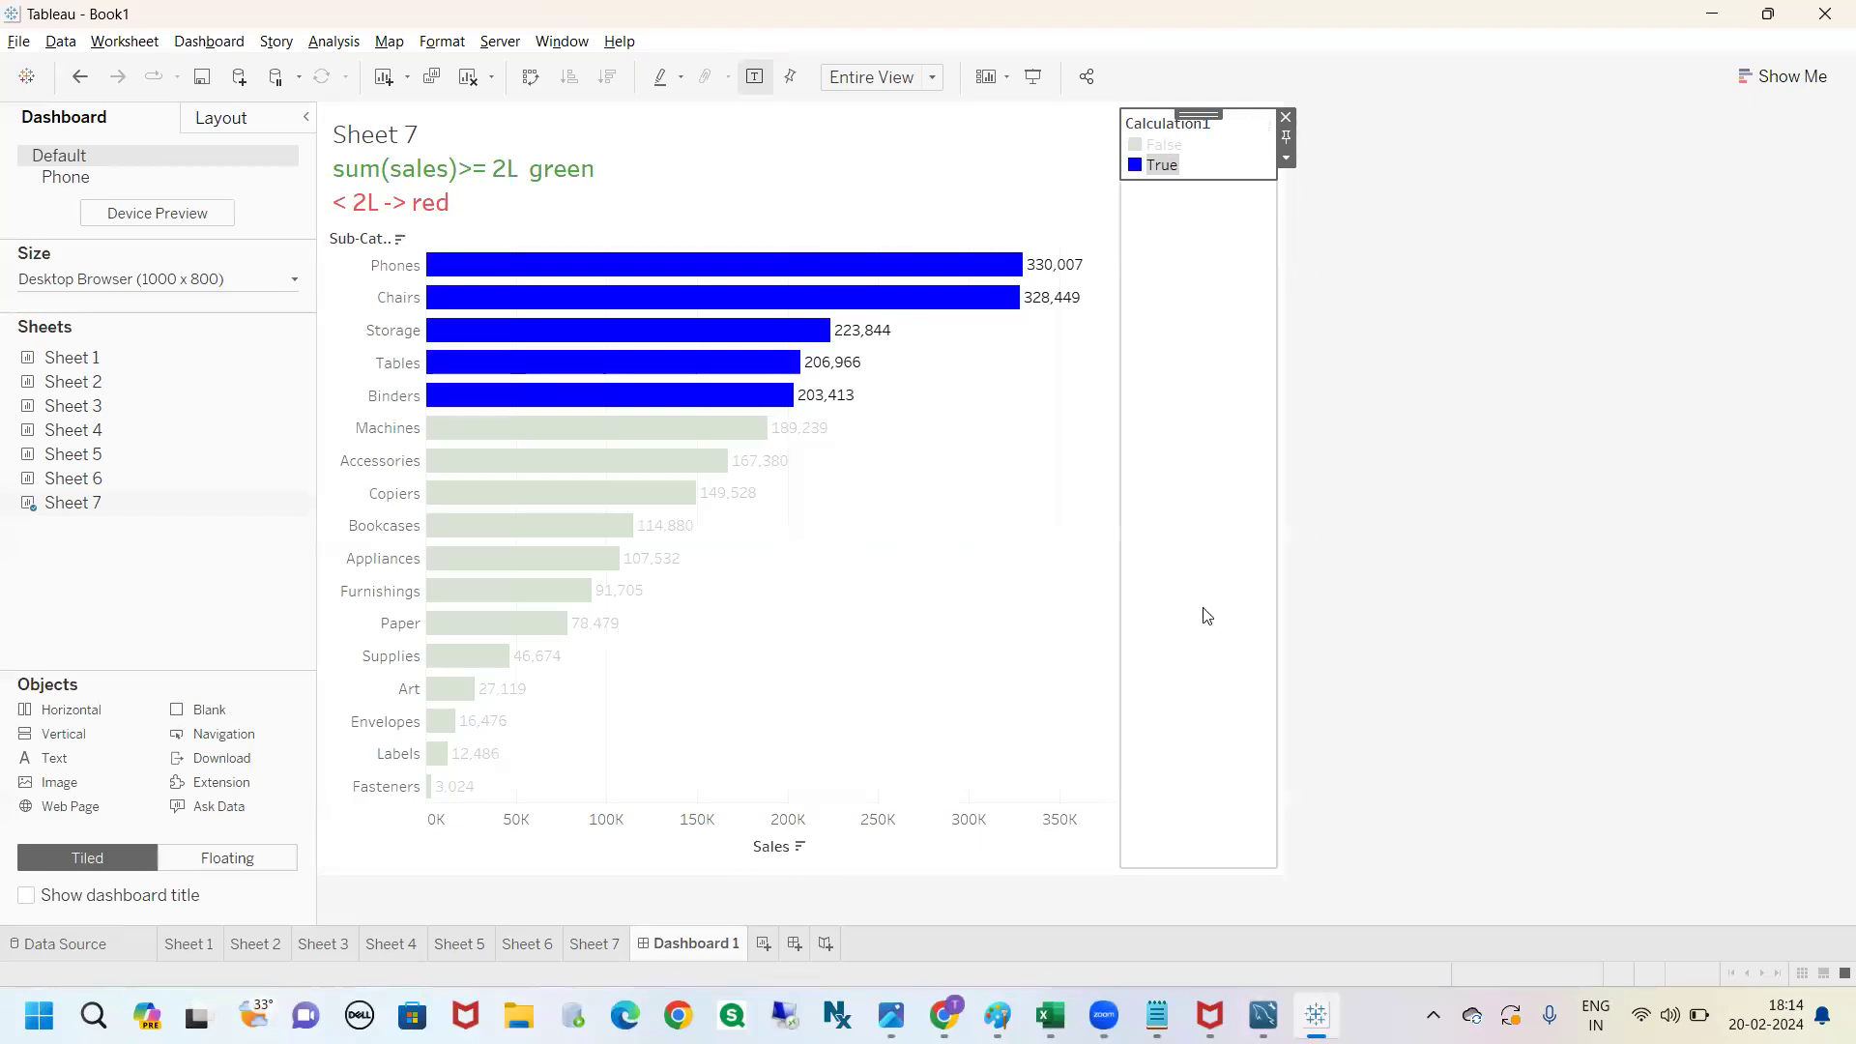
pyautogui.rightClick(1161, 168)
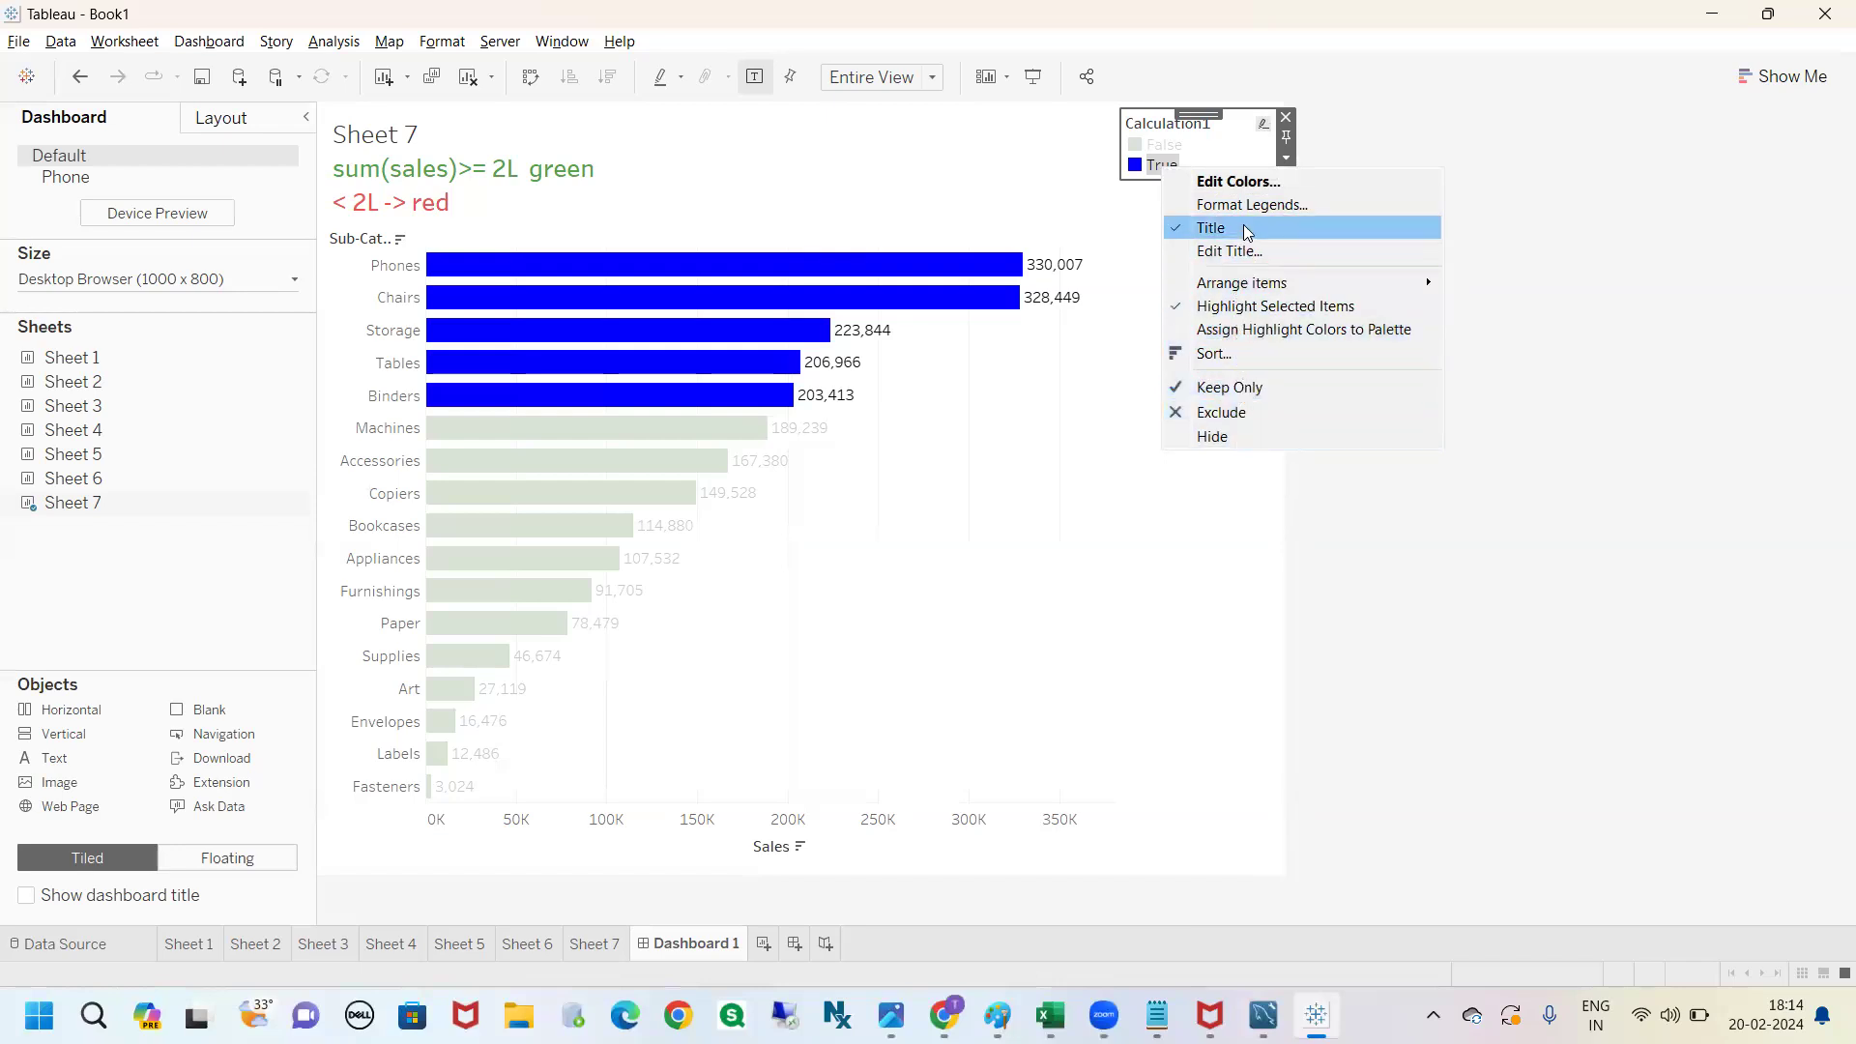
pyautogui.click(1541, 219)
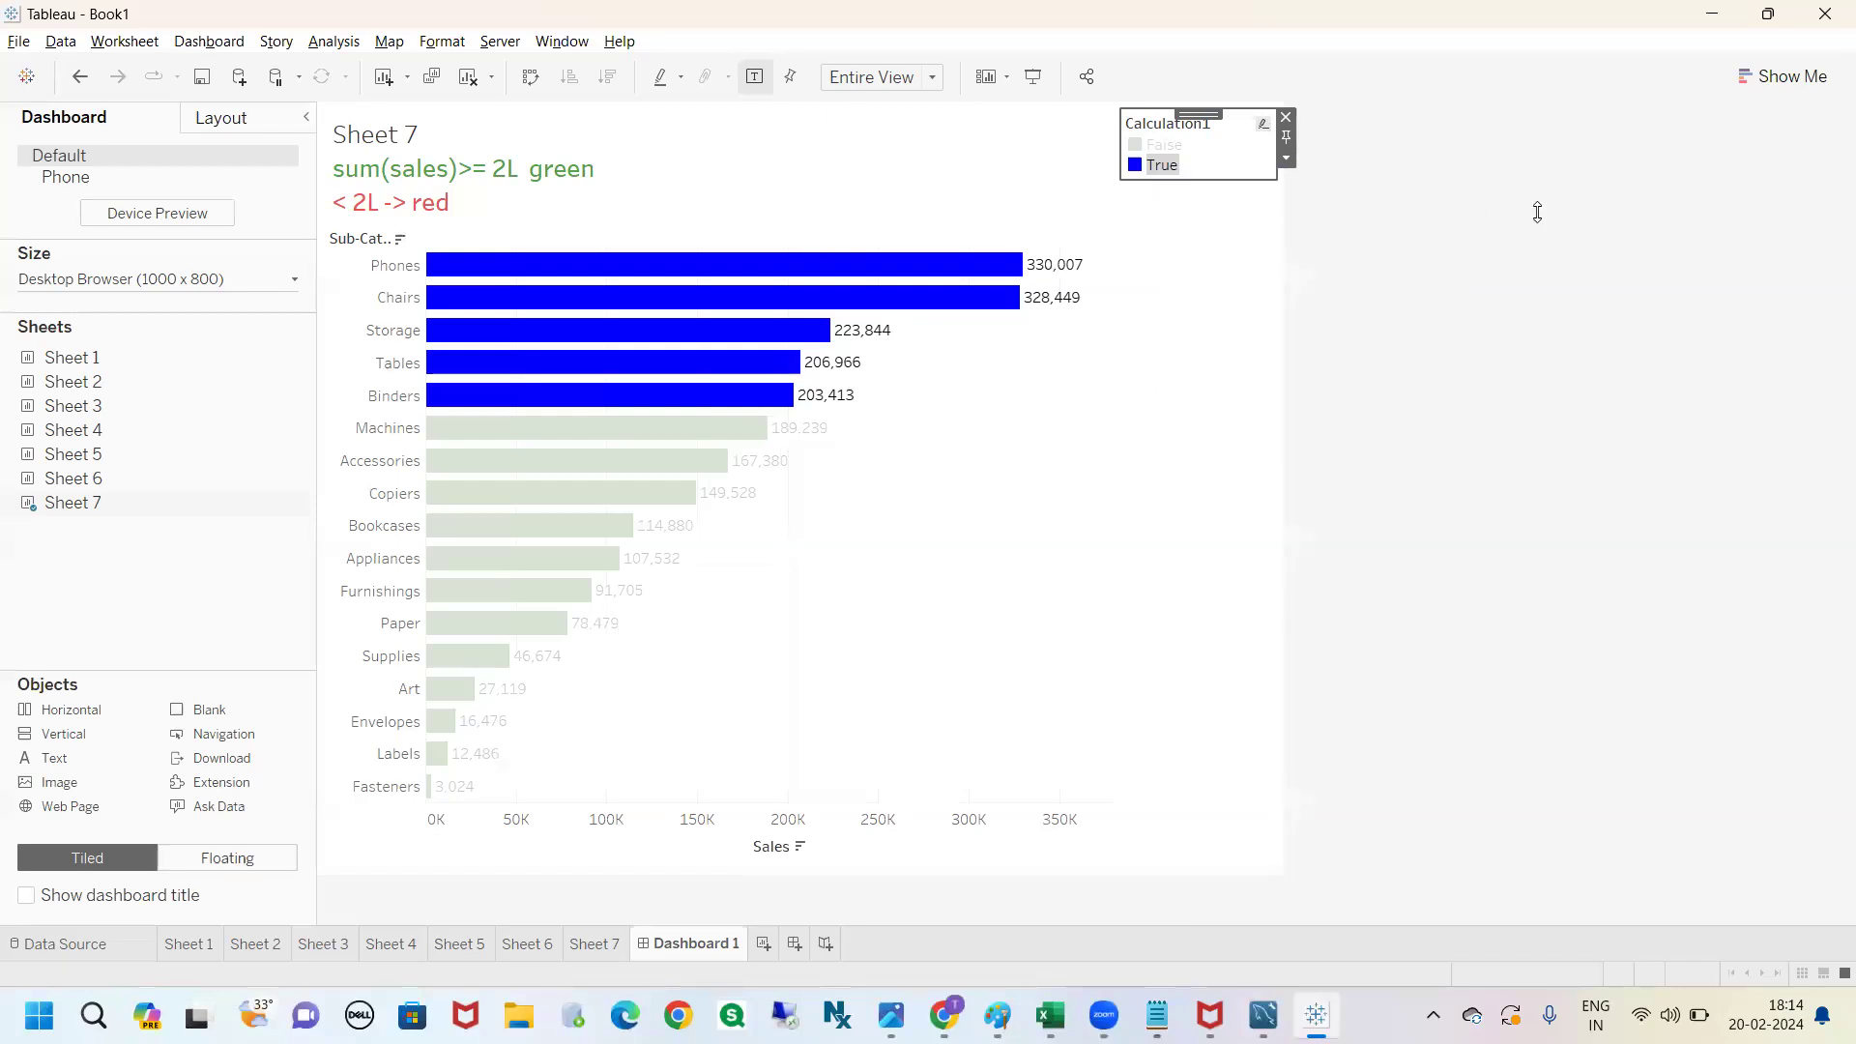
pyautogui.click(1159, 168)
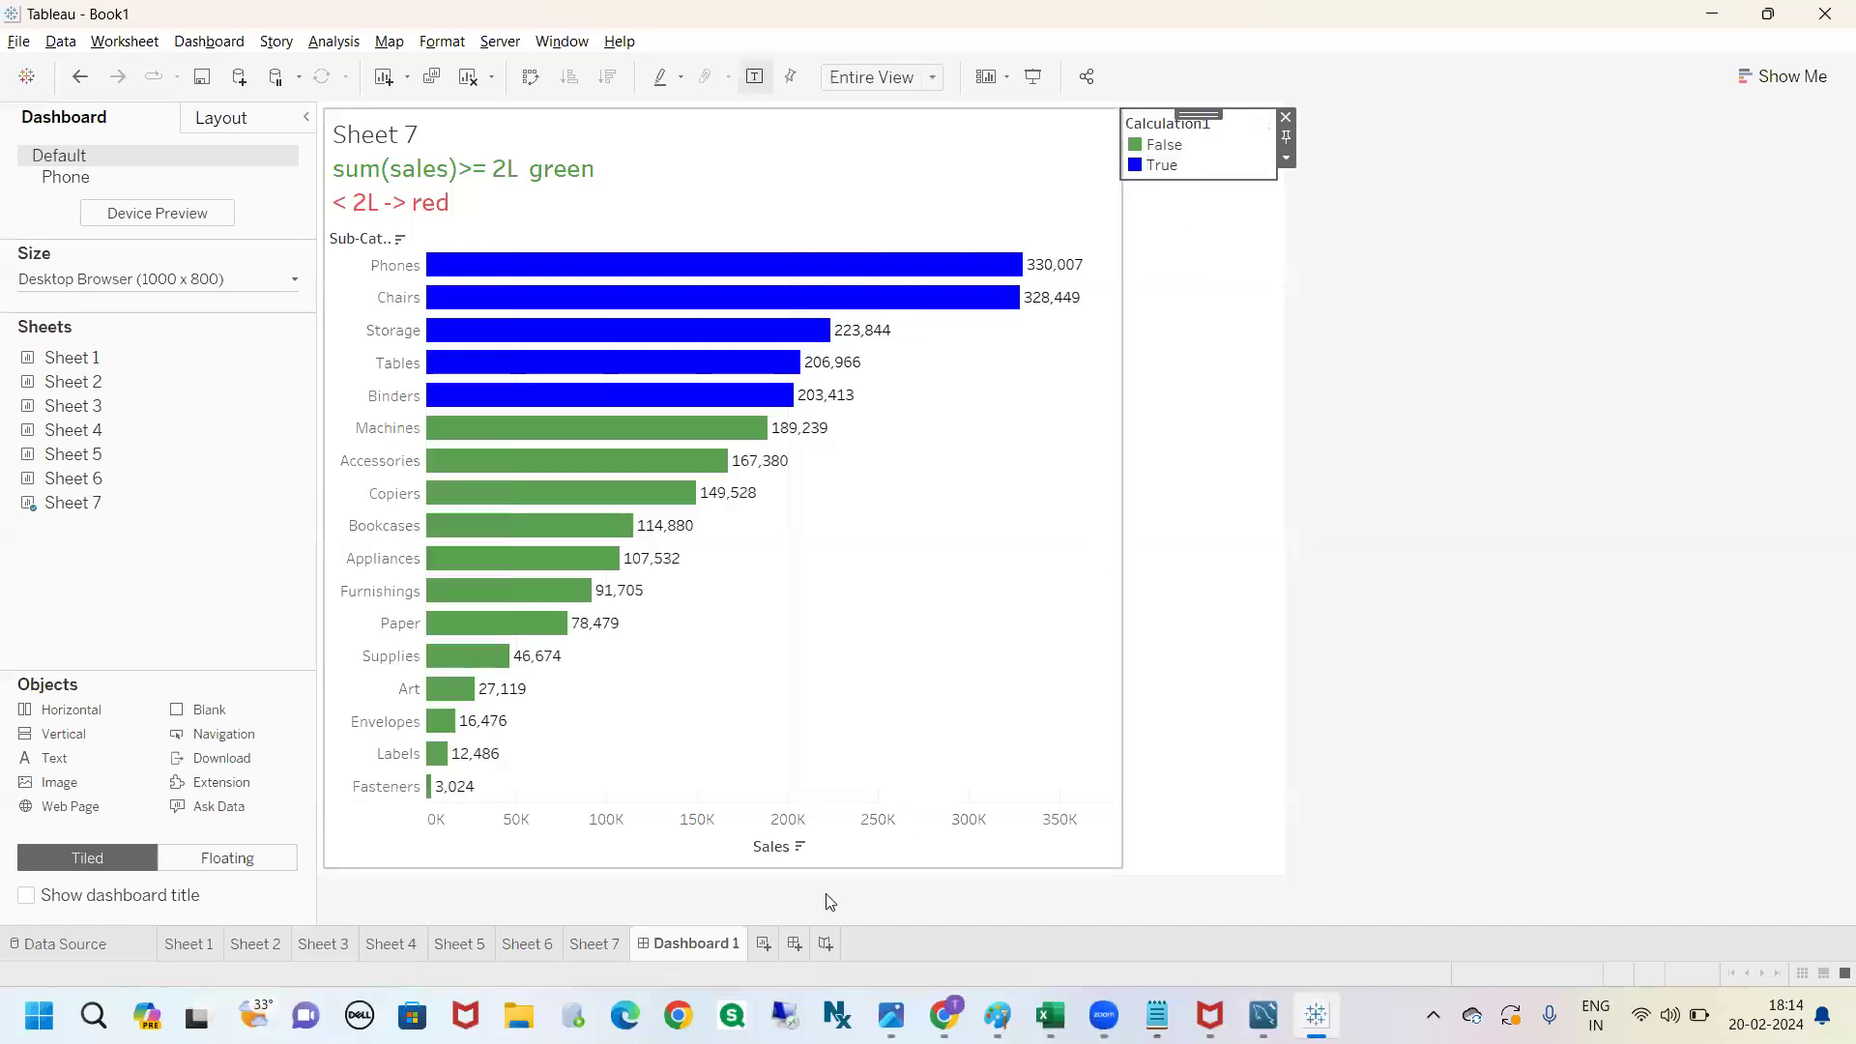
# Return to Sheet 7 and check the options available for True in its color legend.
pyautogui.click(593, 943)
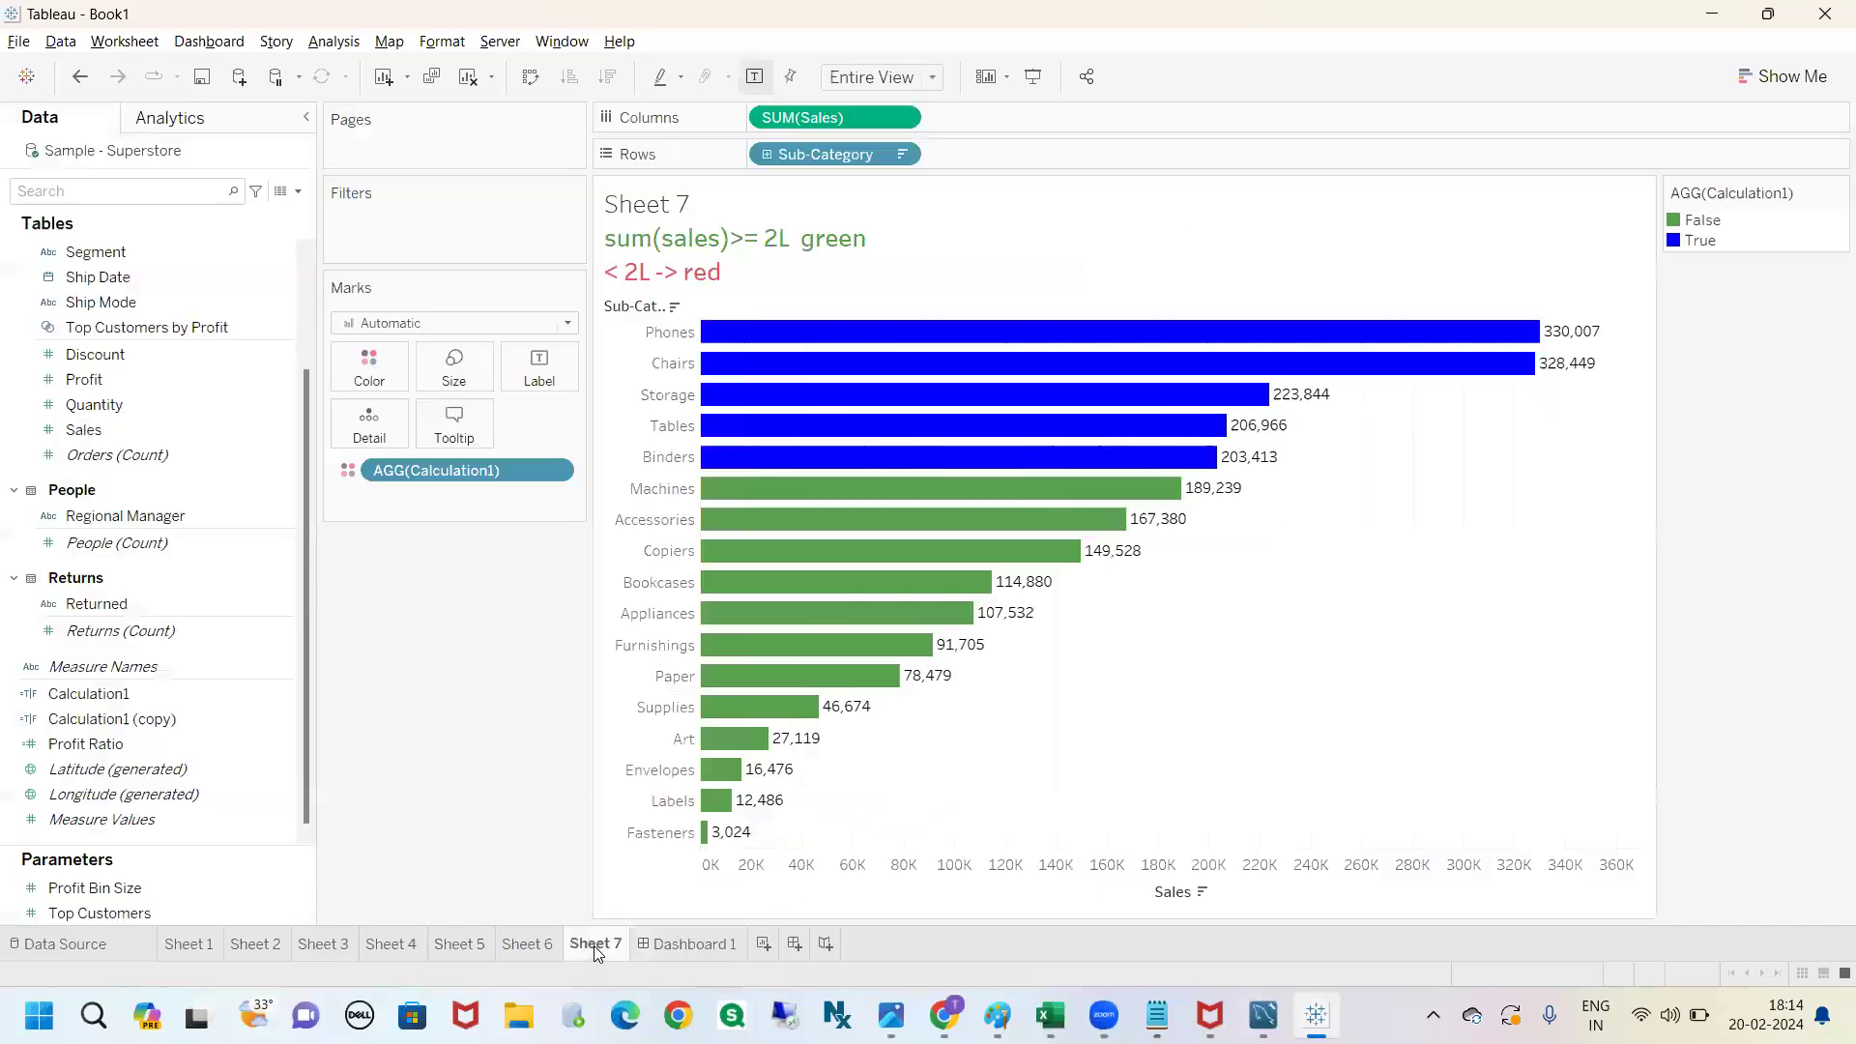
pyautogui.rightClick(1698, 243)
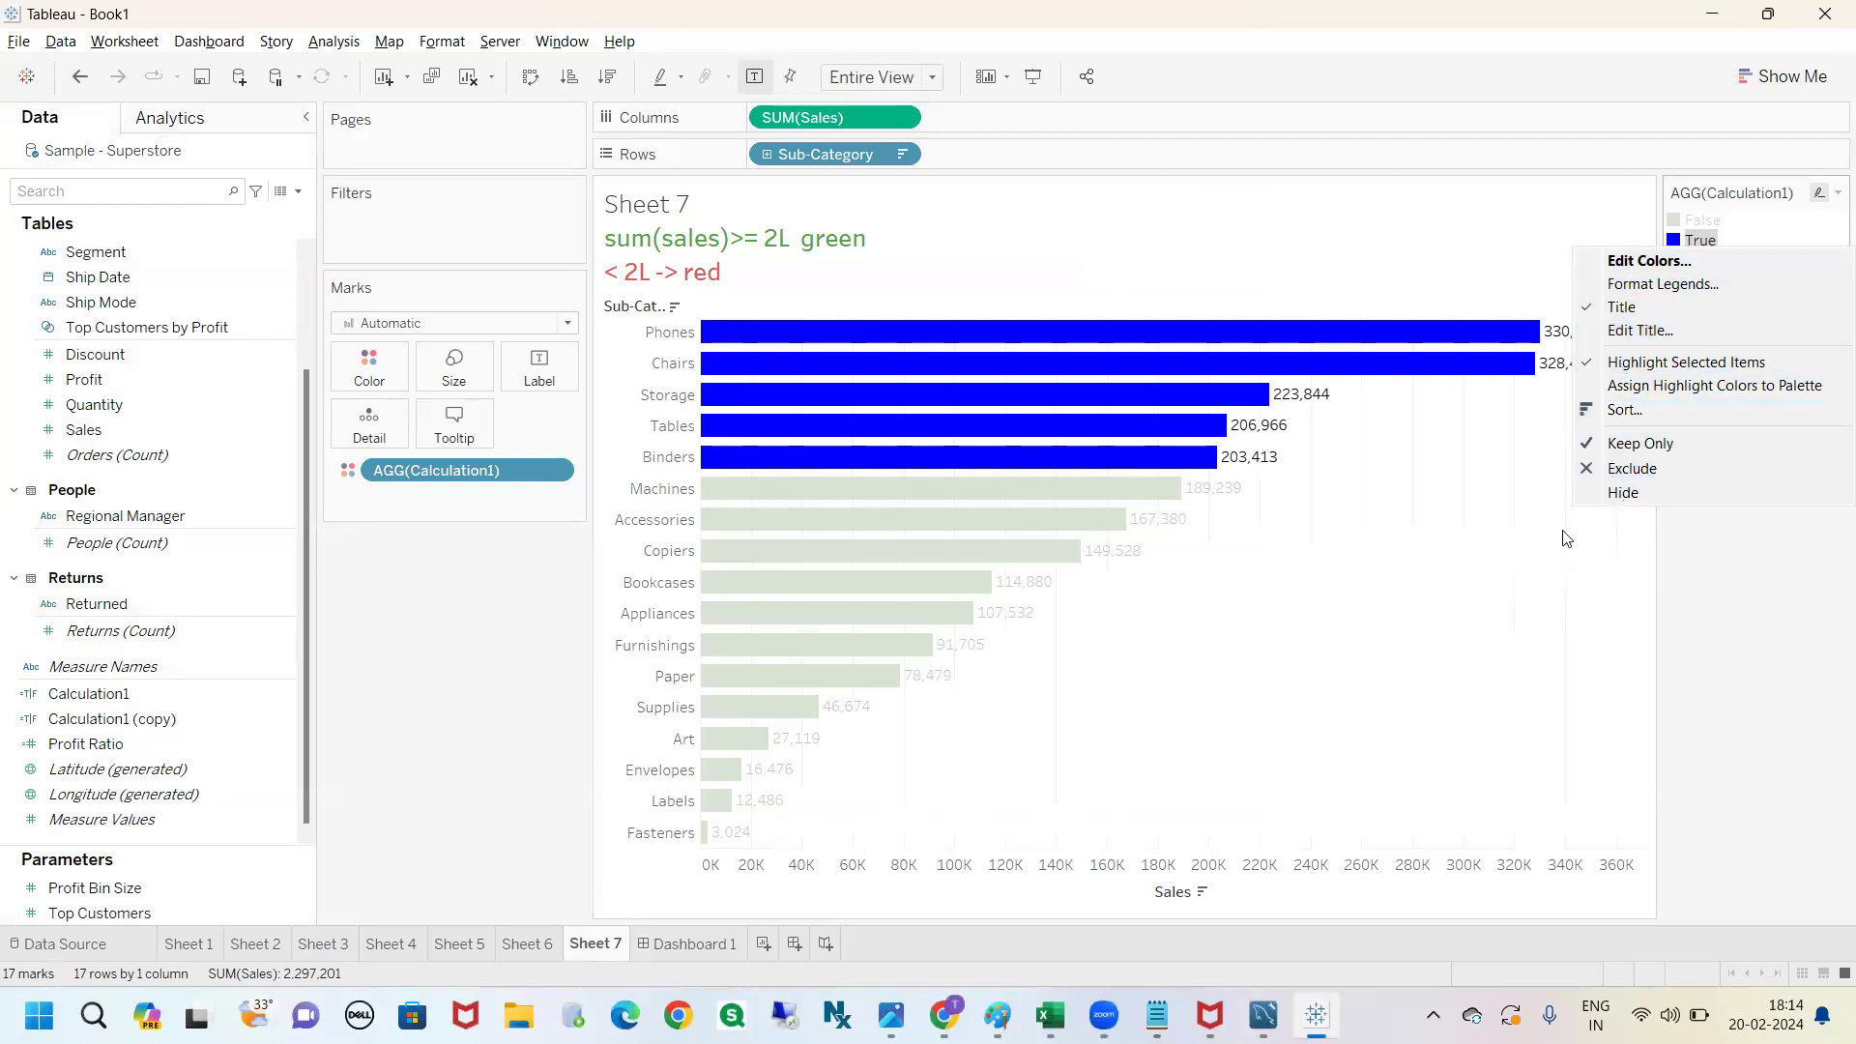
pyautogui.click(1761, 402)
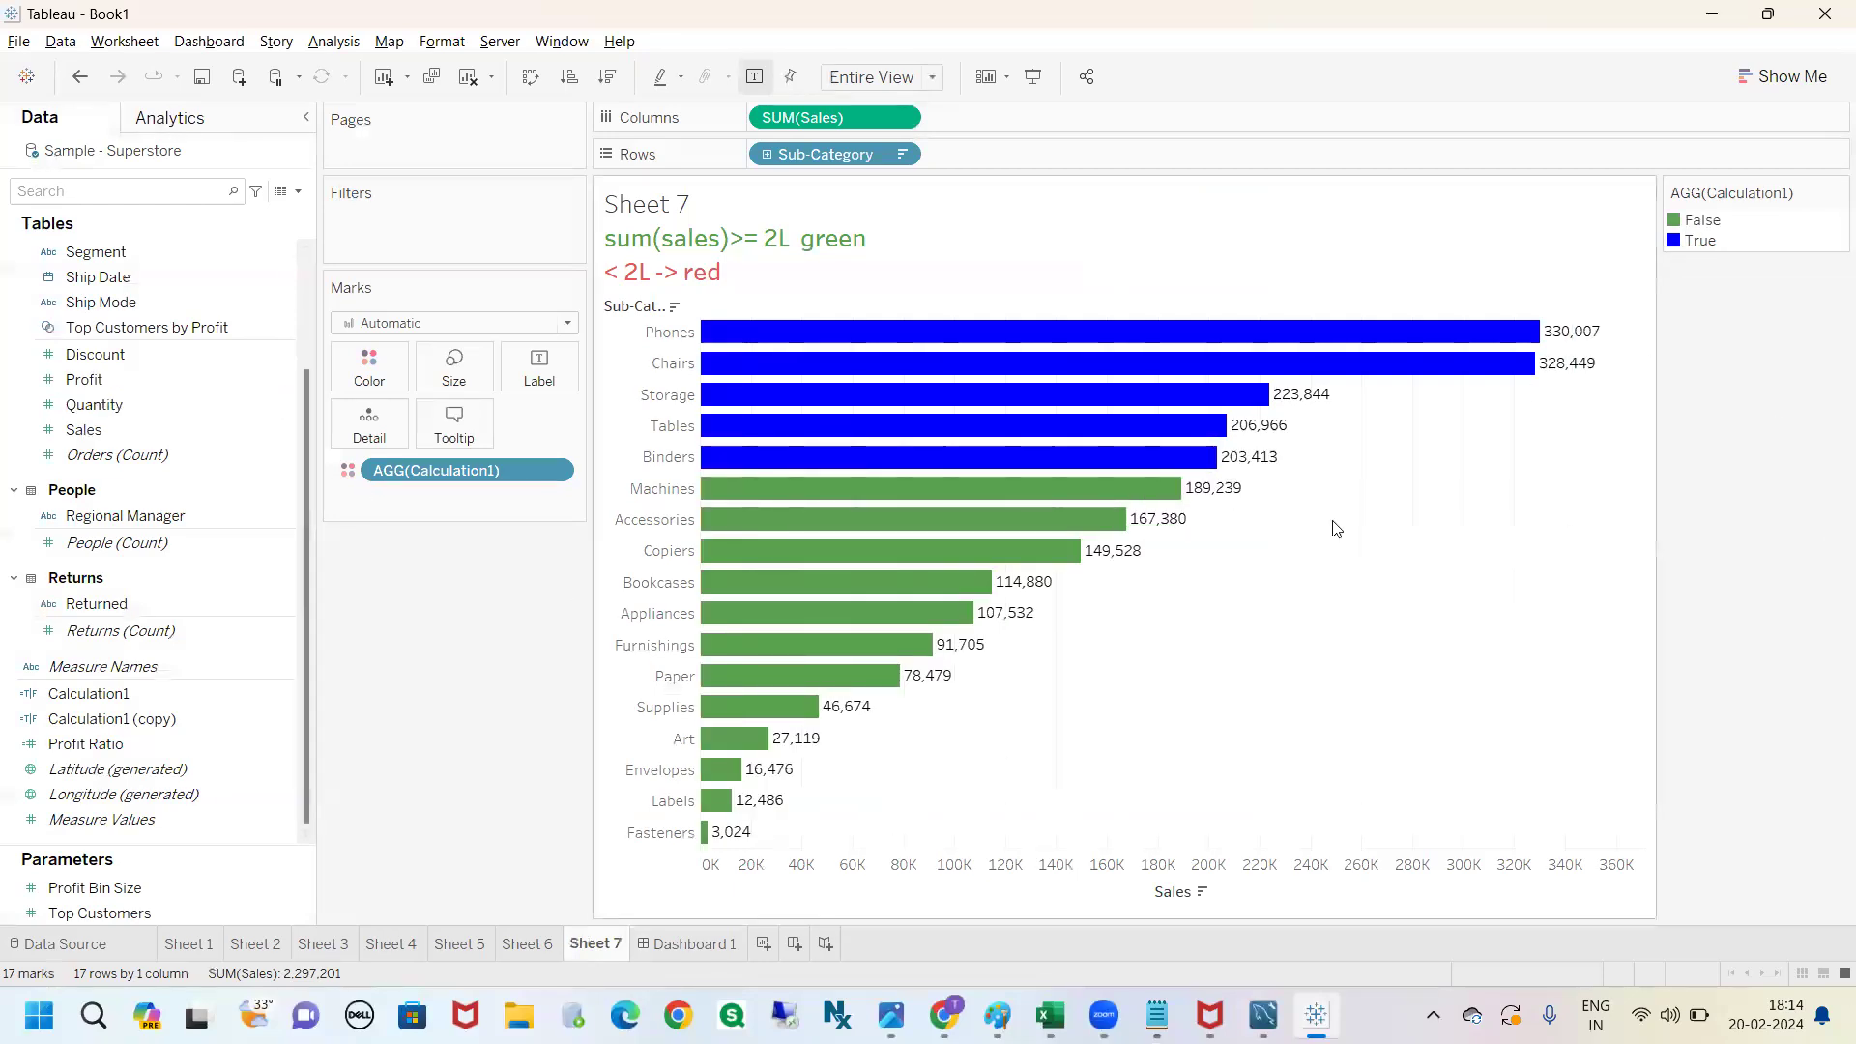
# Extract the Sample - Superstore data source and save it as Sample - Superstore in the Datasources folder, replacing the existing extract.
pyautogui.rightClick(113, 158)
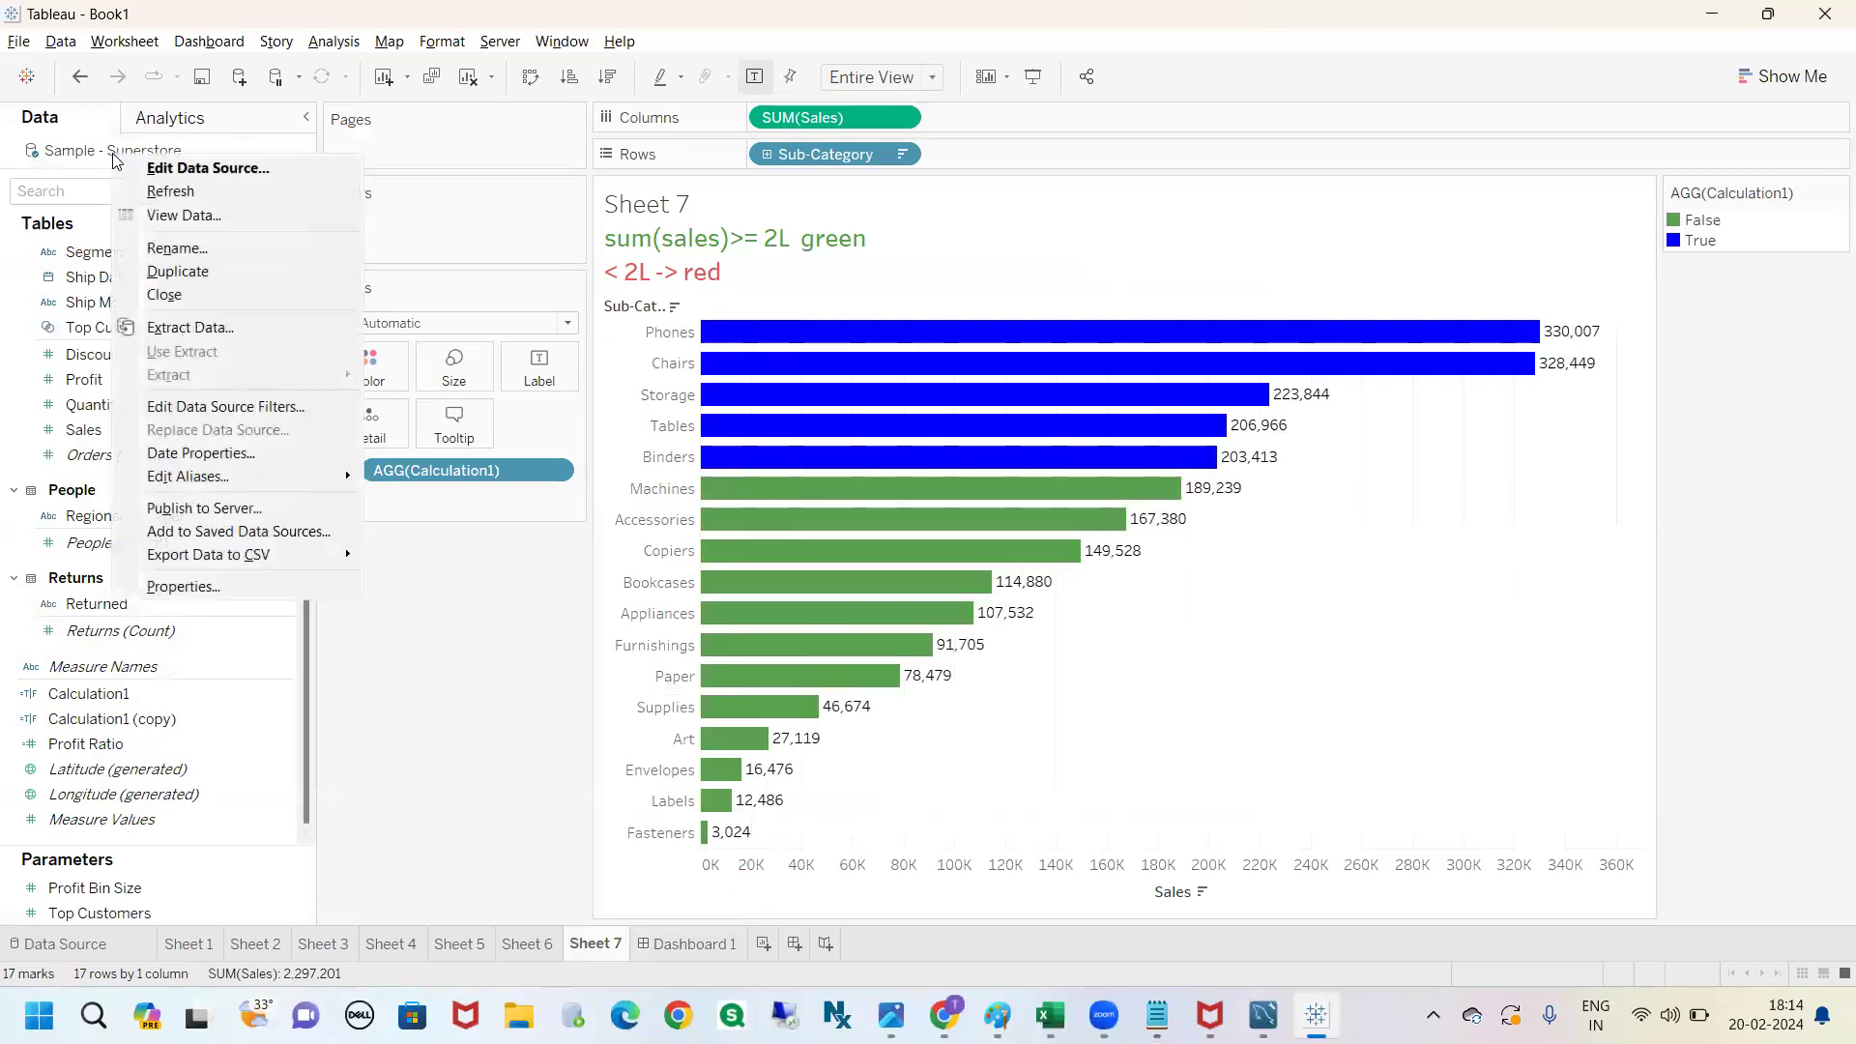
pyautogui.click(186, 327)
pyautogui.click(994, 801)
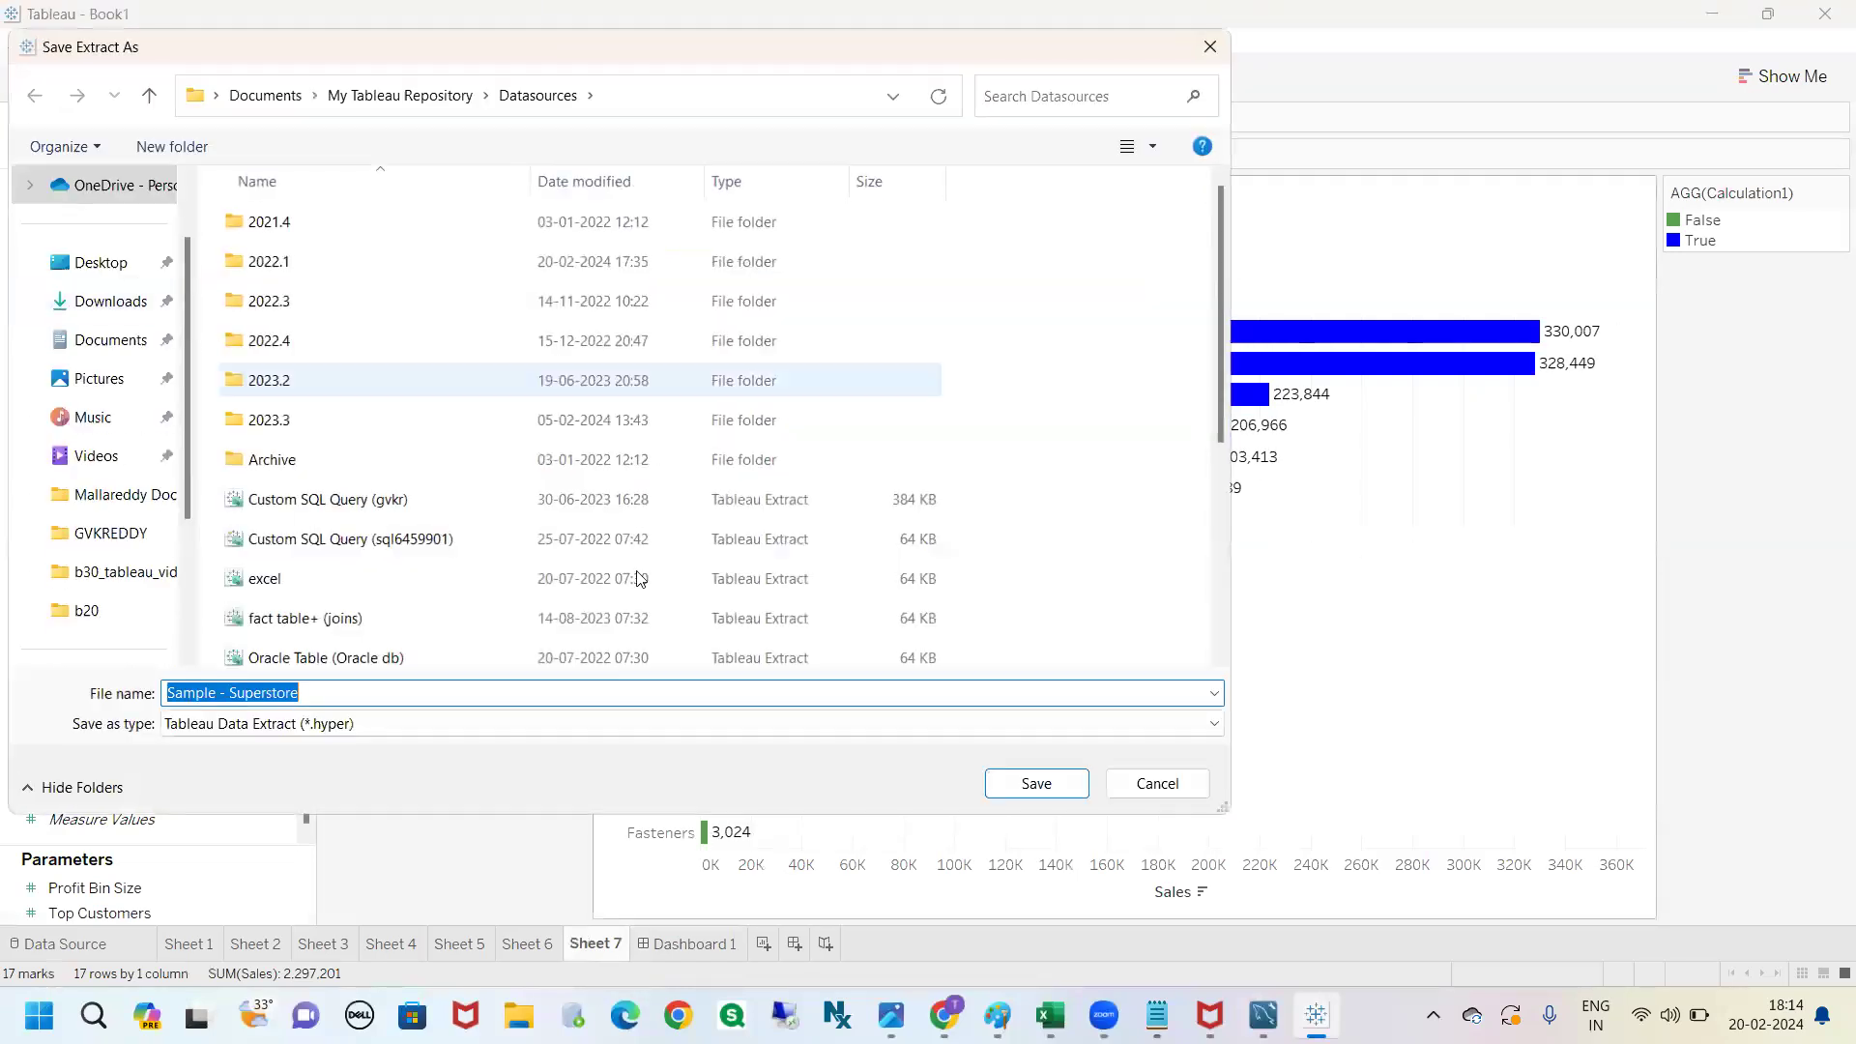
pyautogui.click(1036, 790)
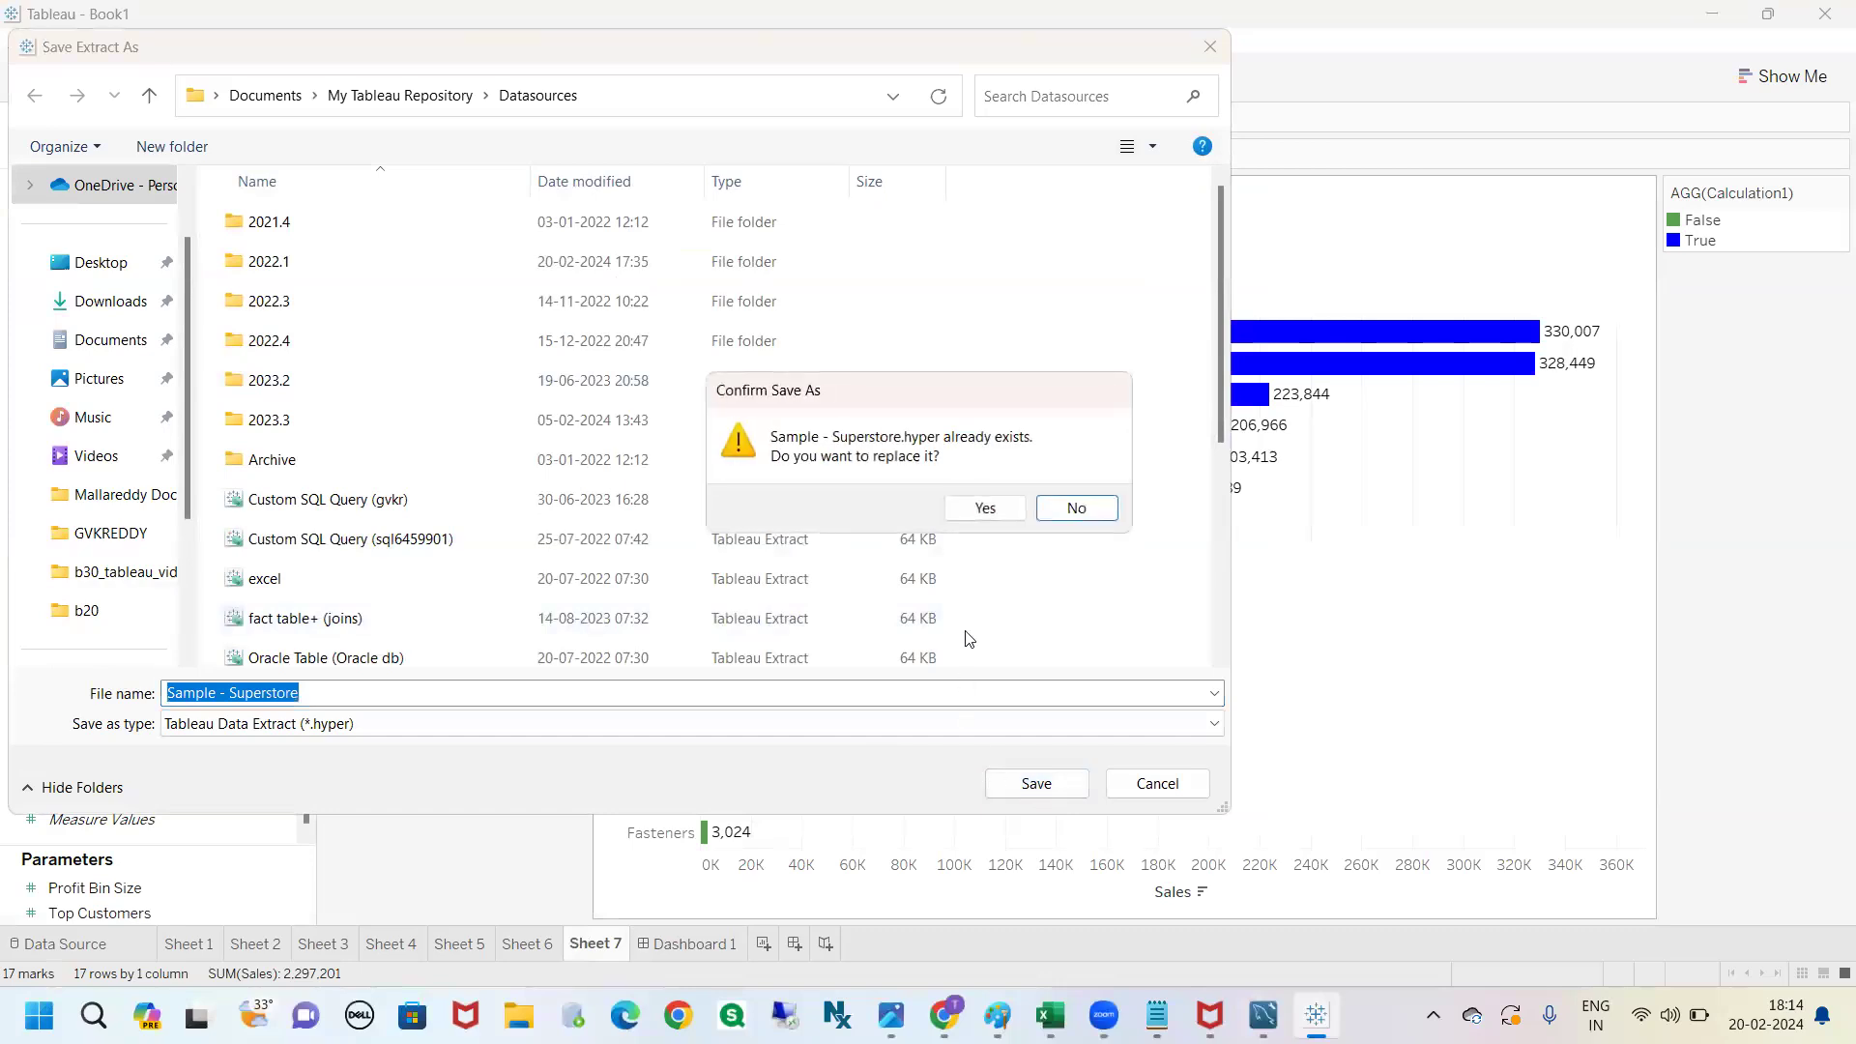
pyautogui.click(974, 505)
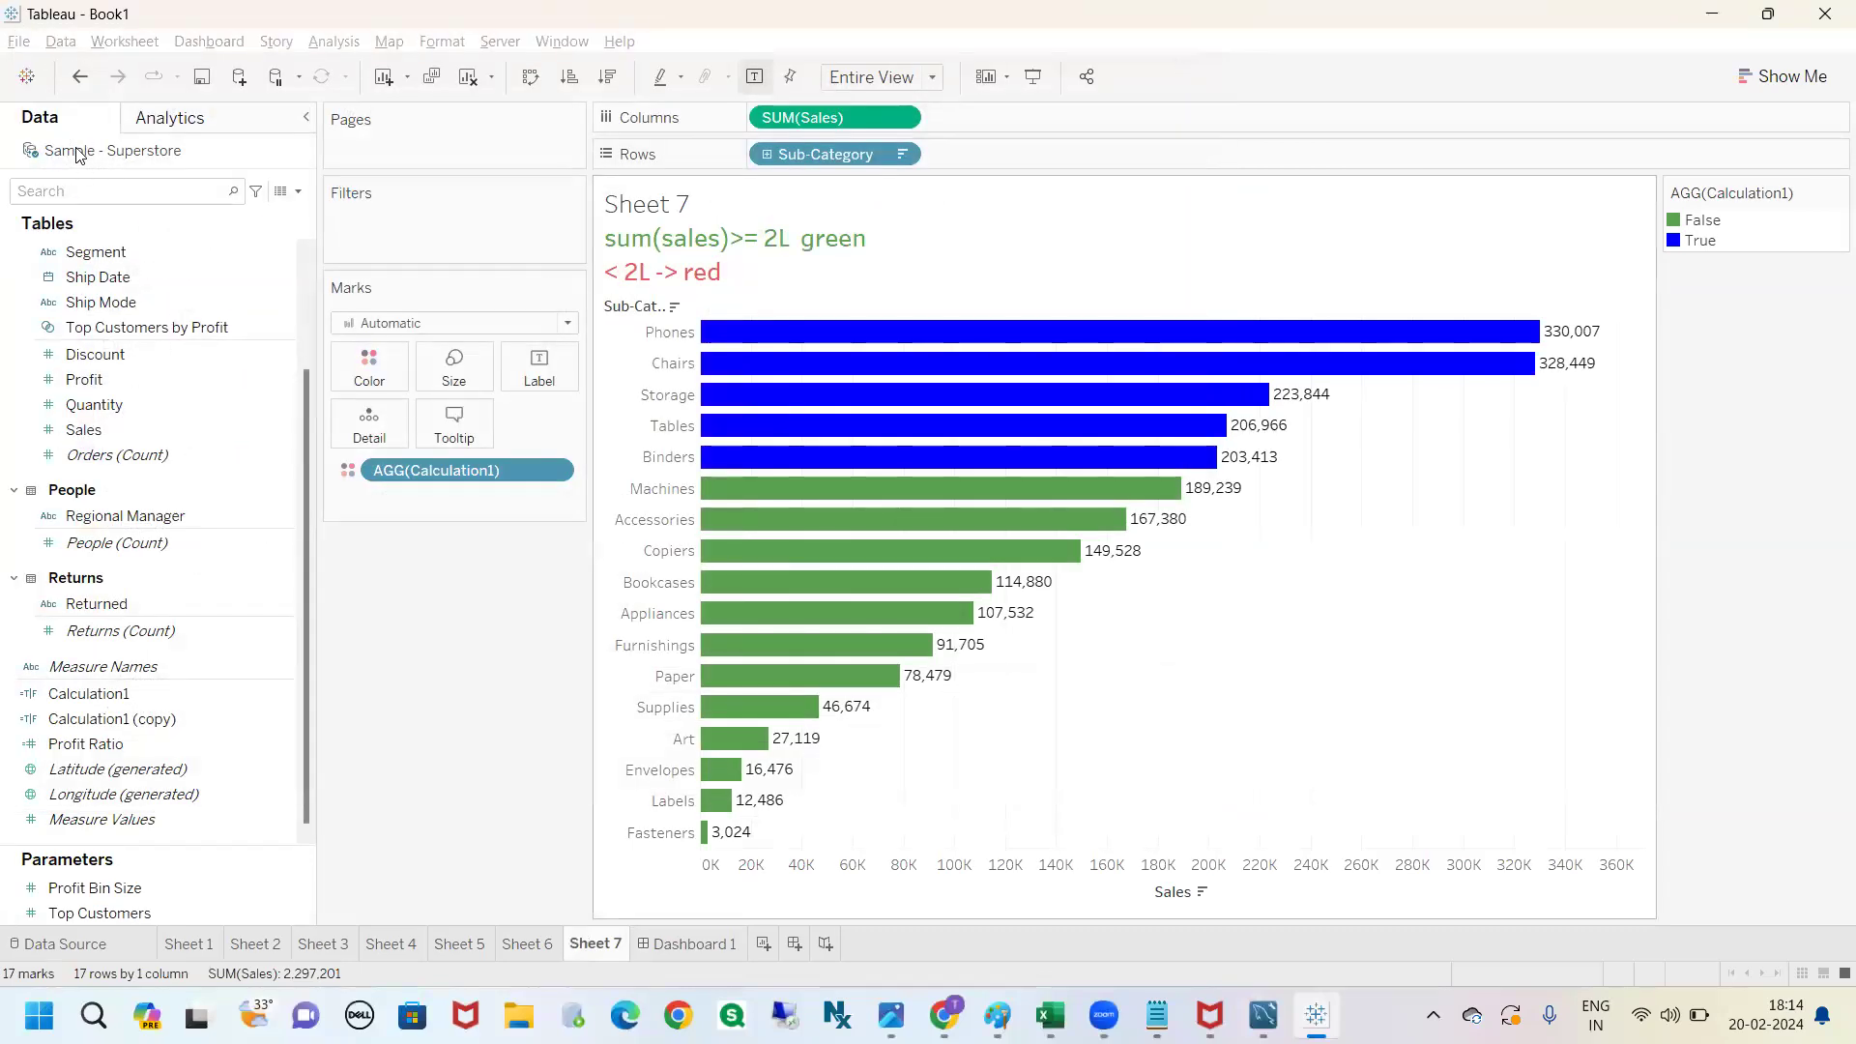
# Check the options for True in Sheet 7's legend again with the extract in use, and clear the highlight.
pyautogui.rightClick(1701, 242)
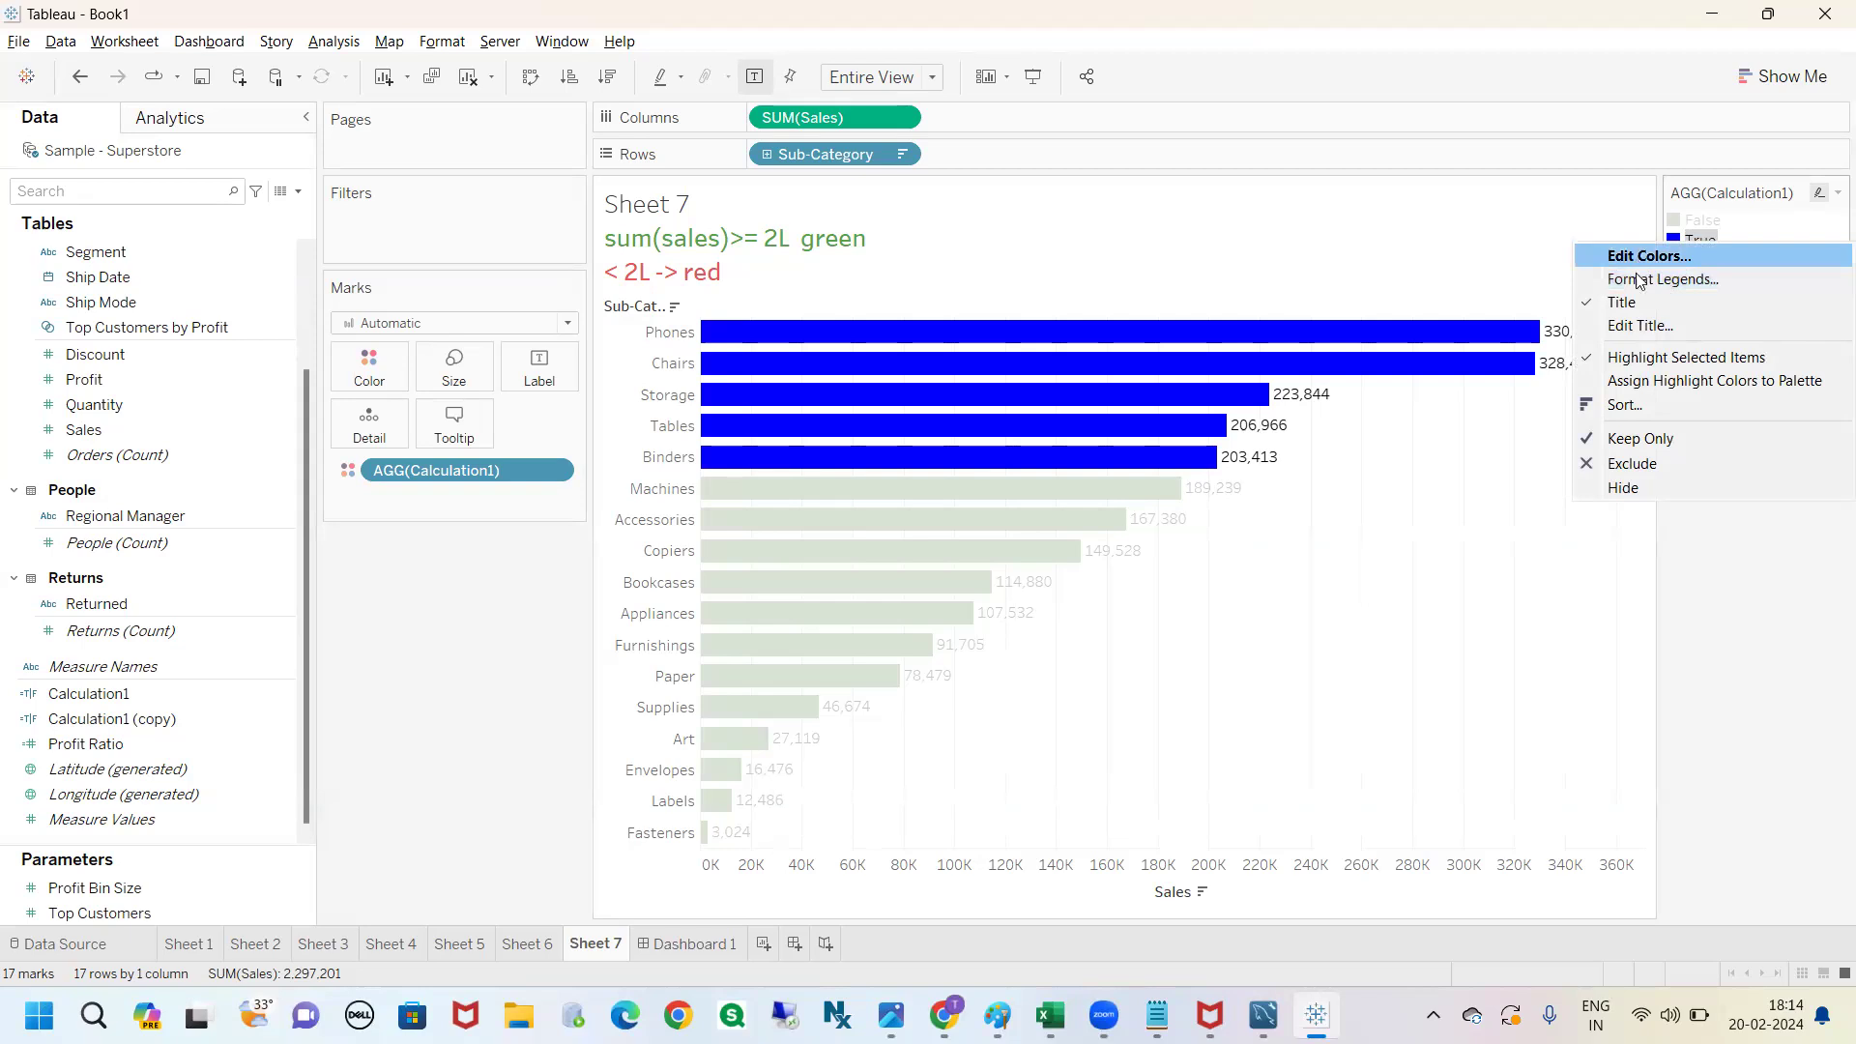
pyautogui.click(1687, 600)
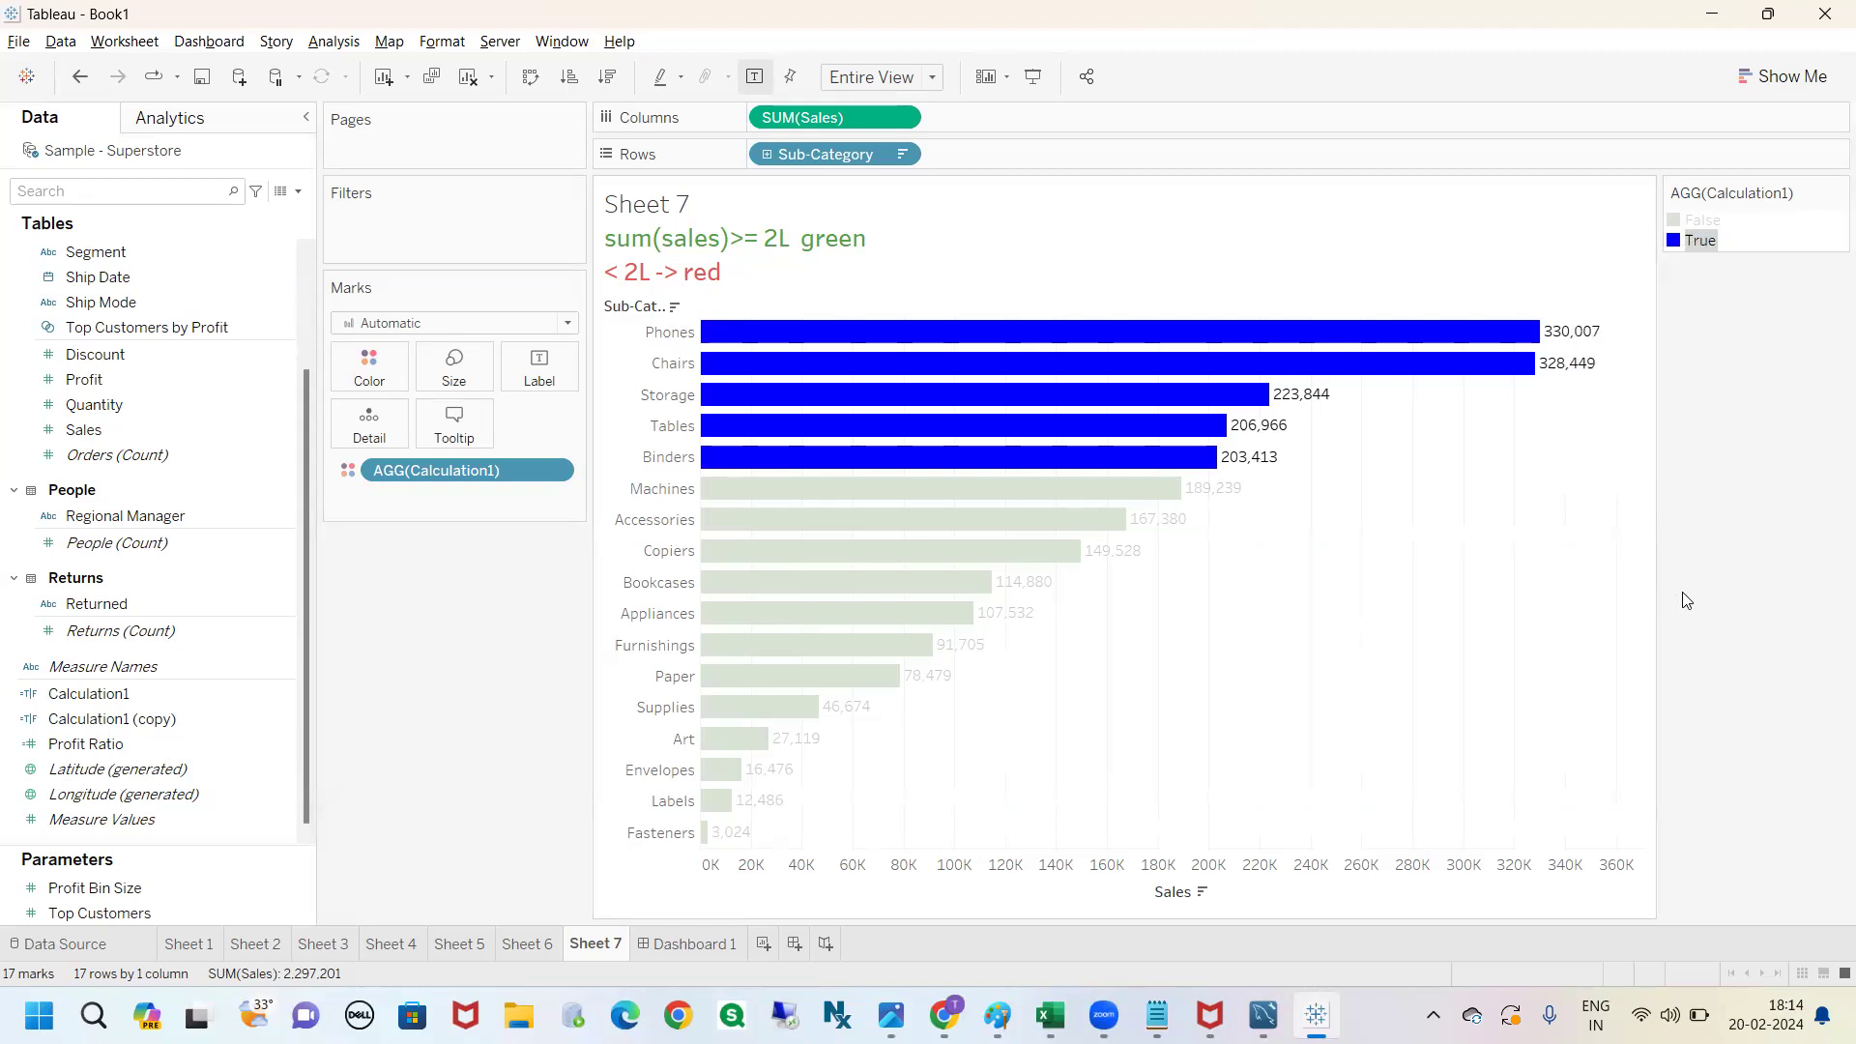
pyautogui.click(1683, 595)
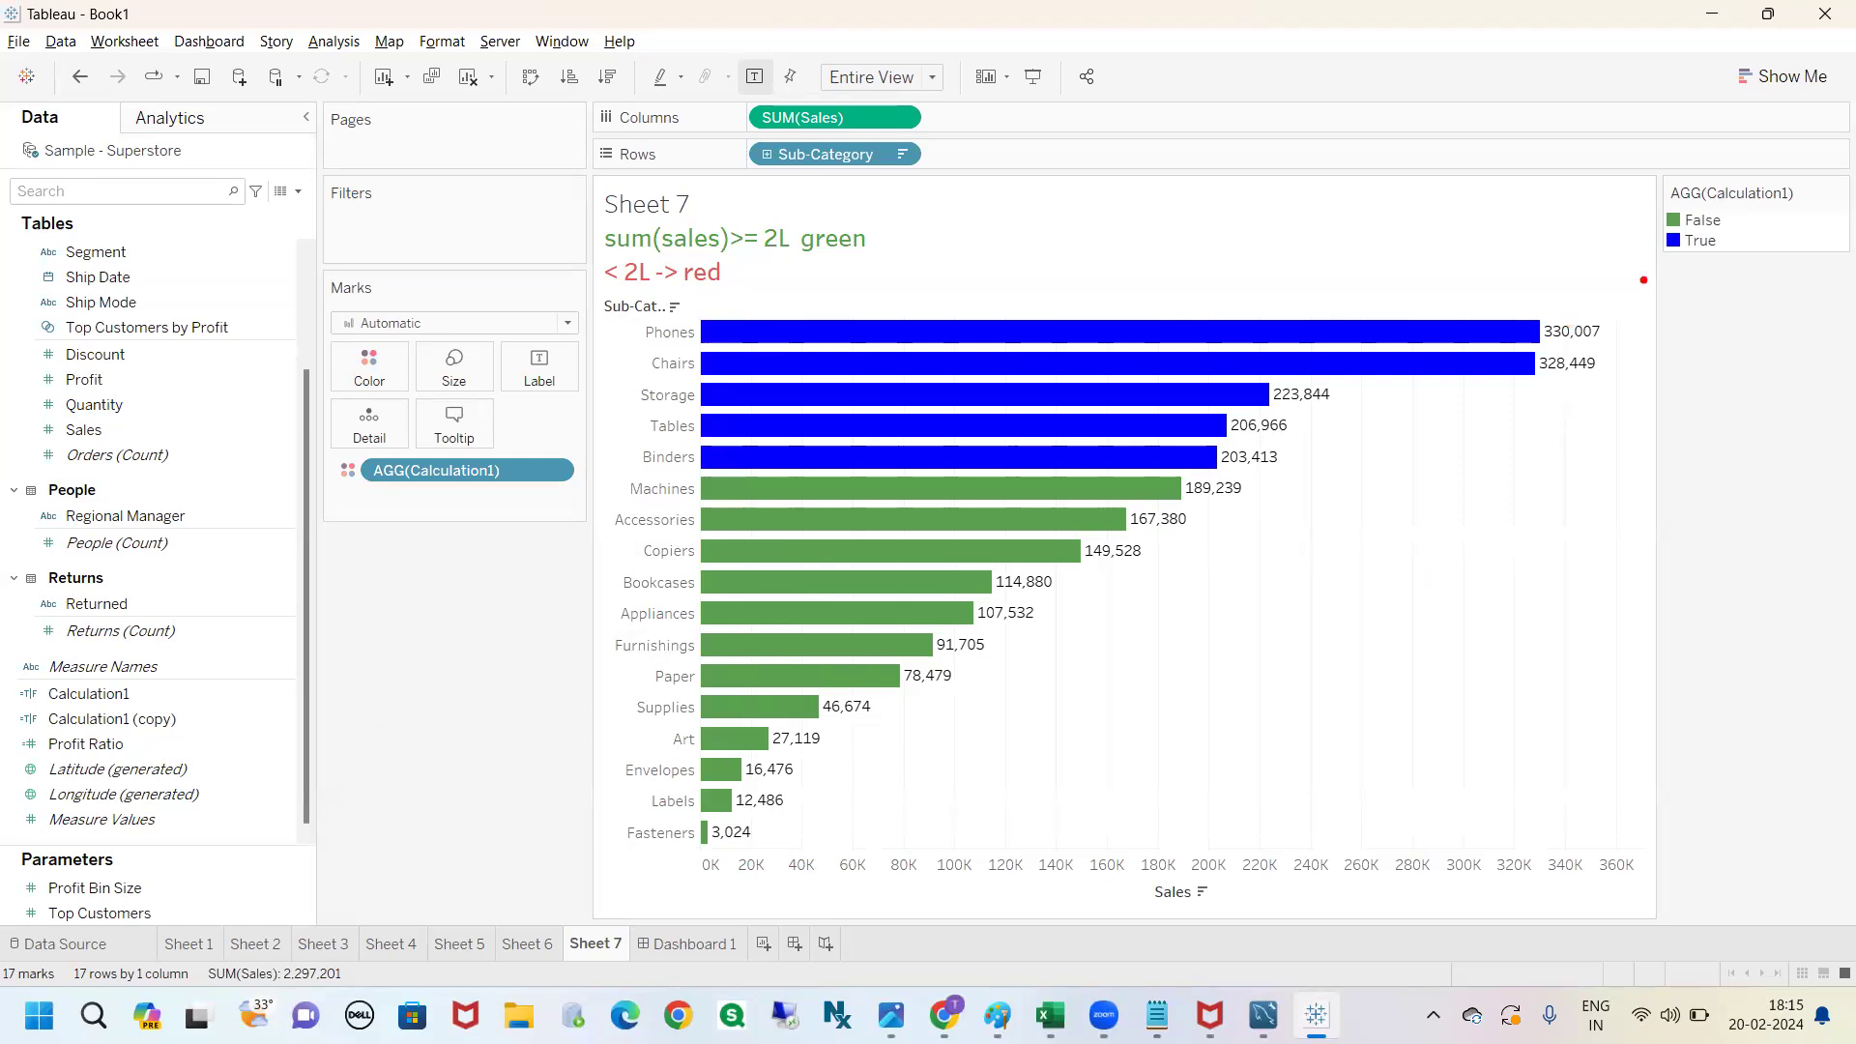
pyautogui.moveTo(1707, 251)
pyautogui.mouseDown()
pyautogui.moveTo(1716, 345)
pyautogui.moveTo(1737, 355)
pyautogui.mouseUp()
pyautogui.moveTo(1664, 423); pyautogui.dragTo(1679, 489)
pyautogui.moveTo(1723, 432); pyautogui.dragTo(1711, 497)
pyautogui.moveTo(1737, 394)
pyautogui.mouseDown()
pyautogui.moveTo(1746, 448)
pyautogui.moveTo(1779, 431)
pyautogui.mouseUp()
pyautogui.moveTo(1777, 372); pyautogui.dragTo(1812, 408)
pyautogui.press('Escape')
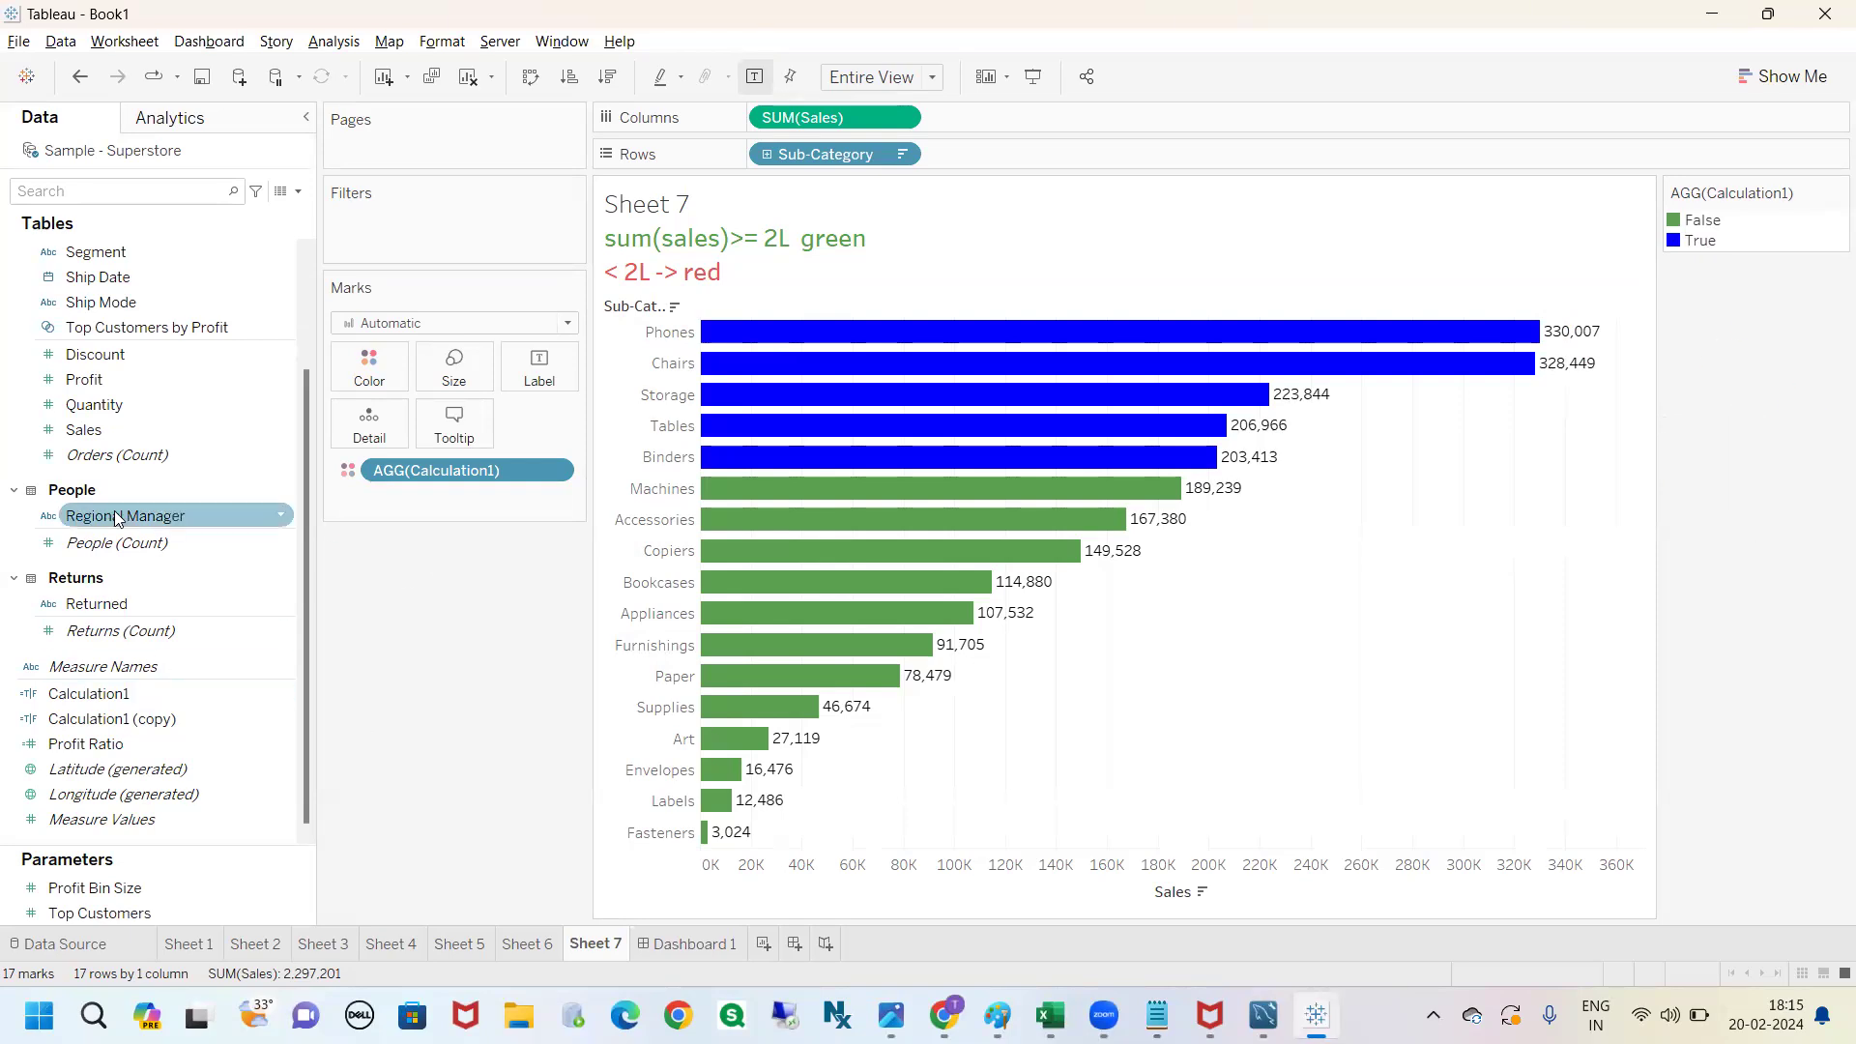
# Duplicate Sheet 7 and rename the copy Sheet 8.
pyautogui.rightClick(606, 952)
pyautogui.click(684, 718)
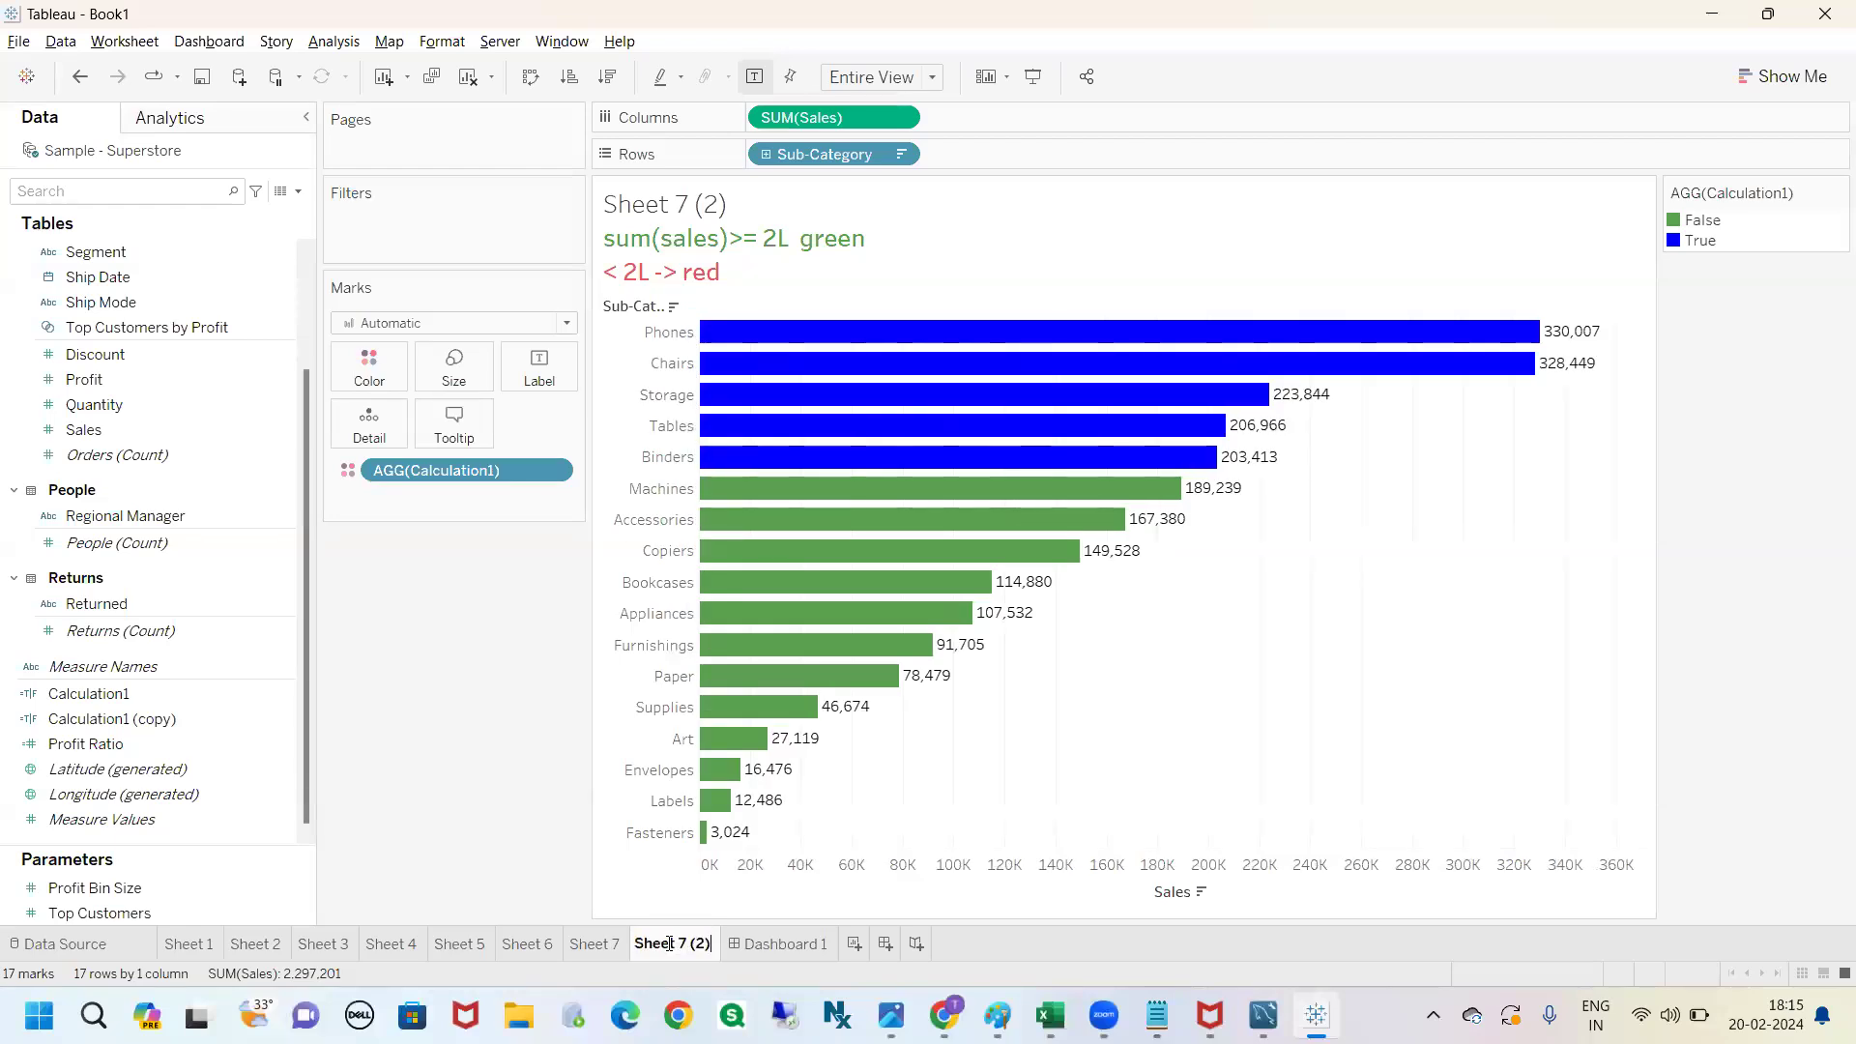
pyautogui.write('8')
pyautogui.press('Return')
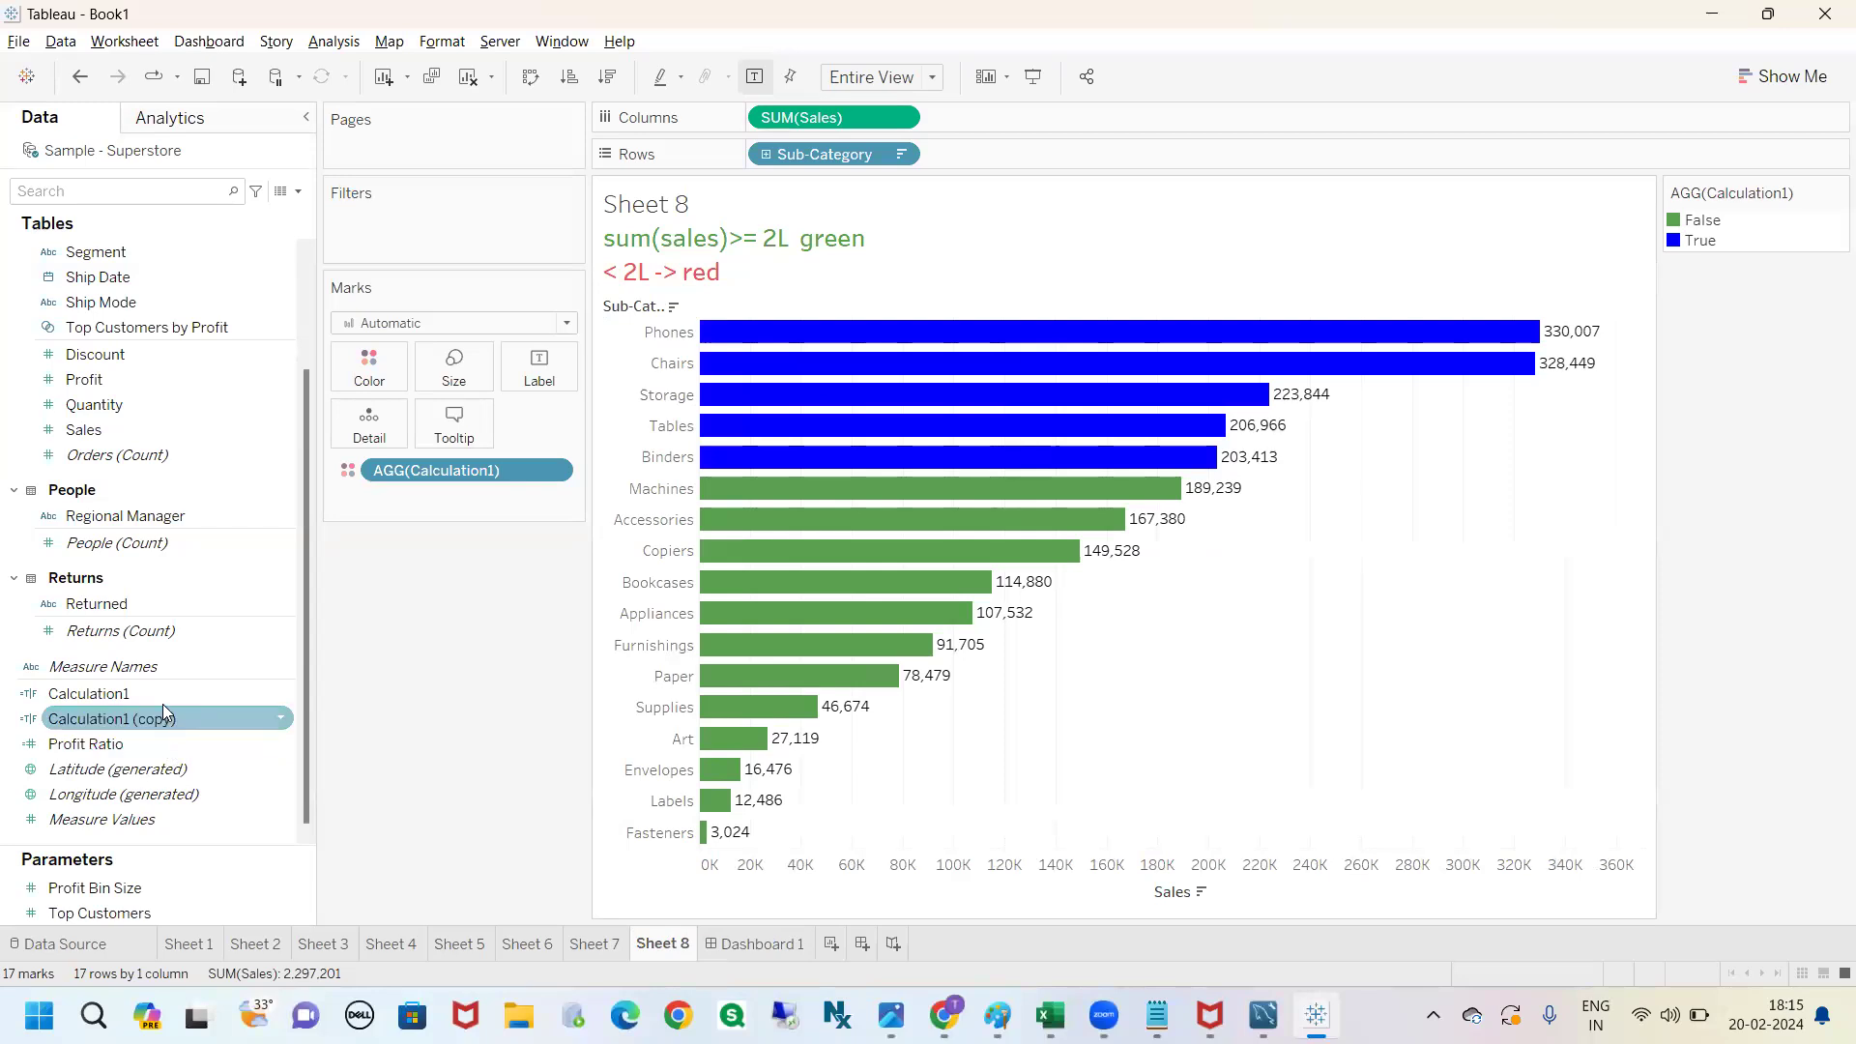
# Copy the expression SUM([Sales])>=200000 from Calculation1 and close its editor without changes.
pyautogui.click(278, 692)
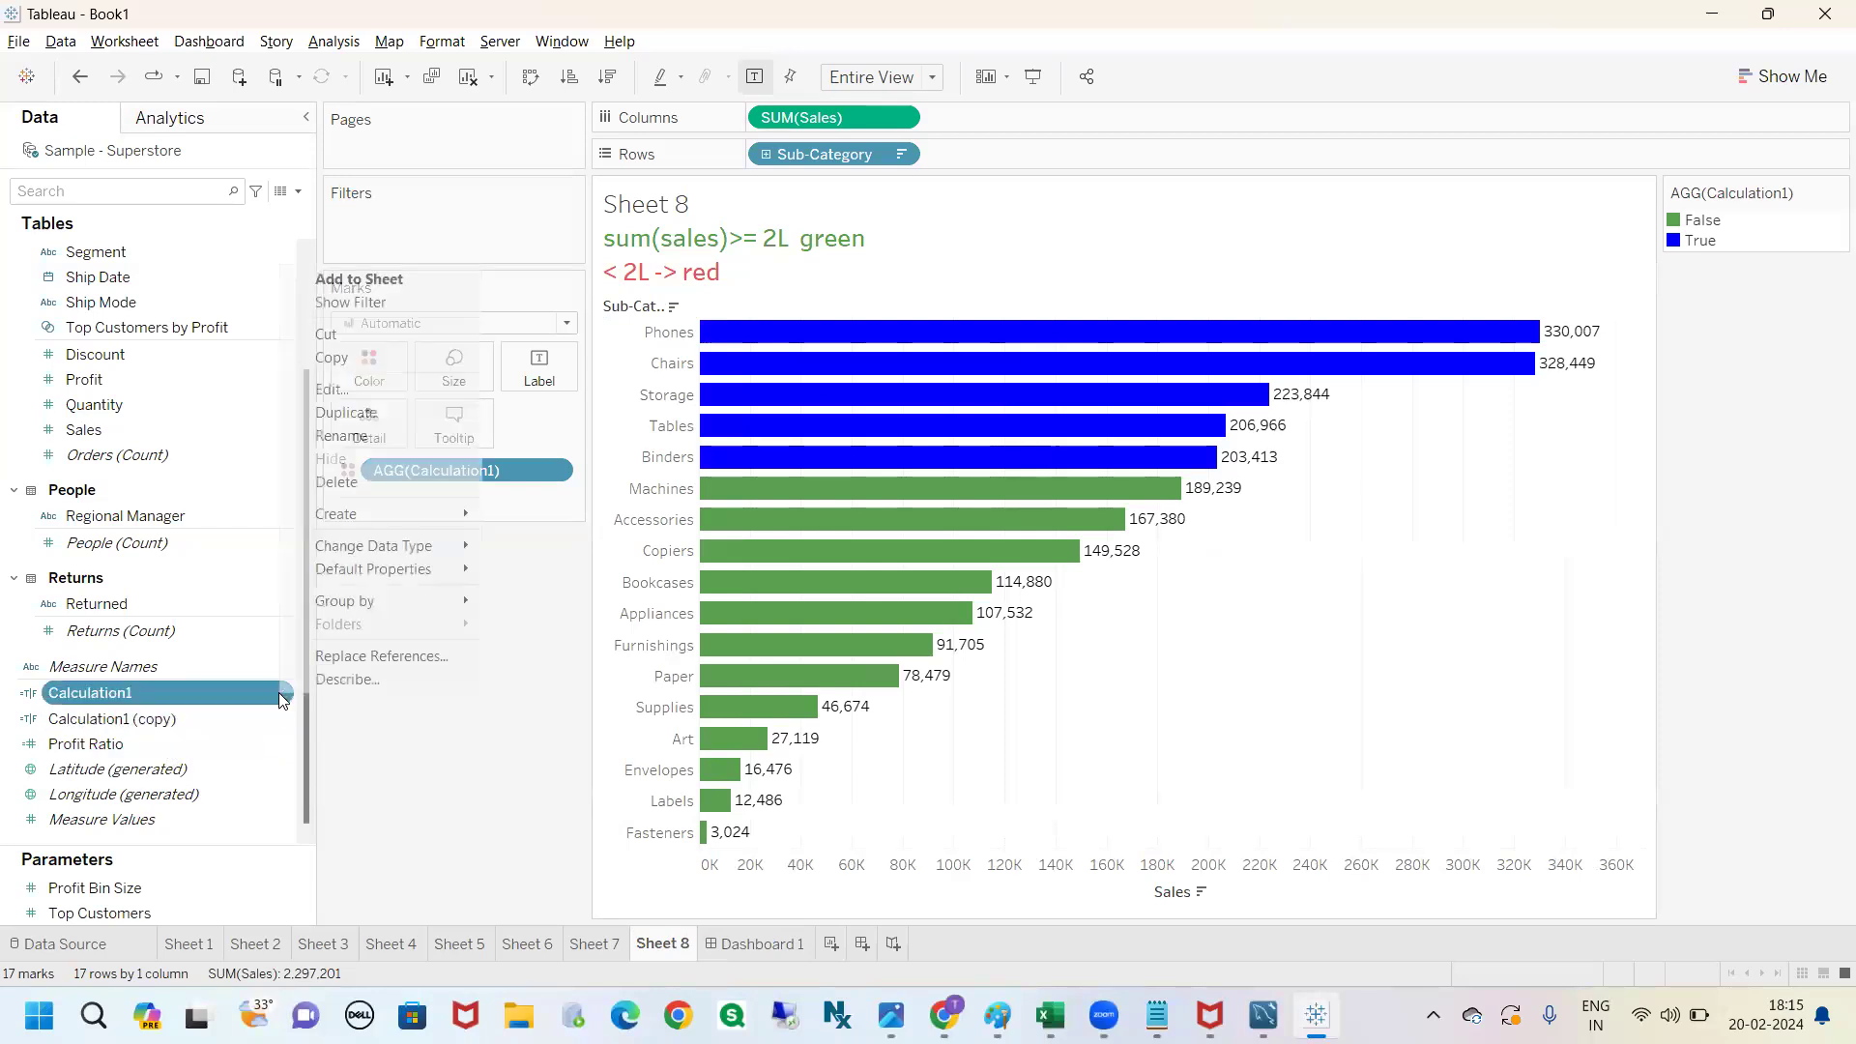
pyautogui.click(332, 391)
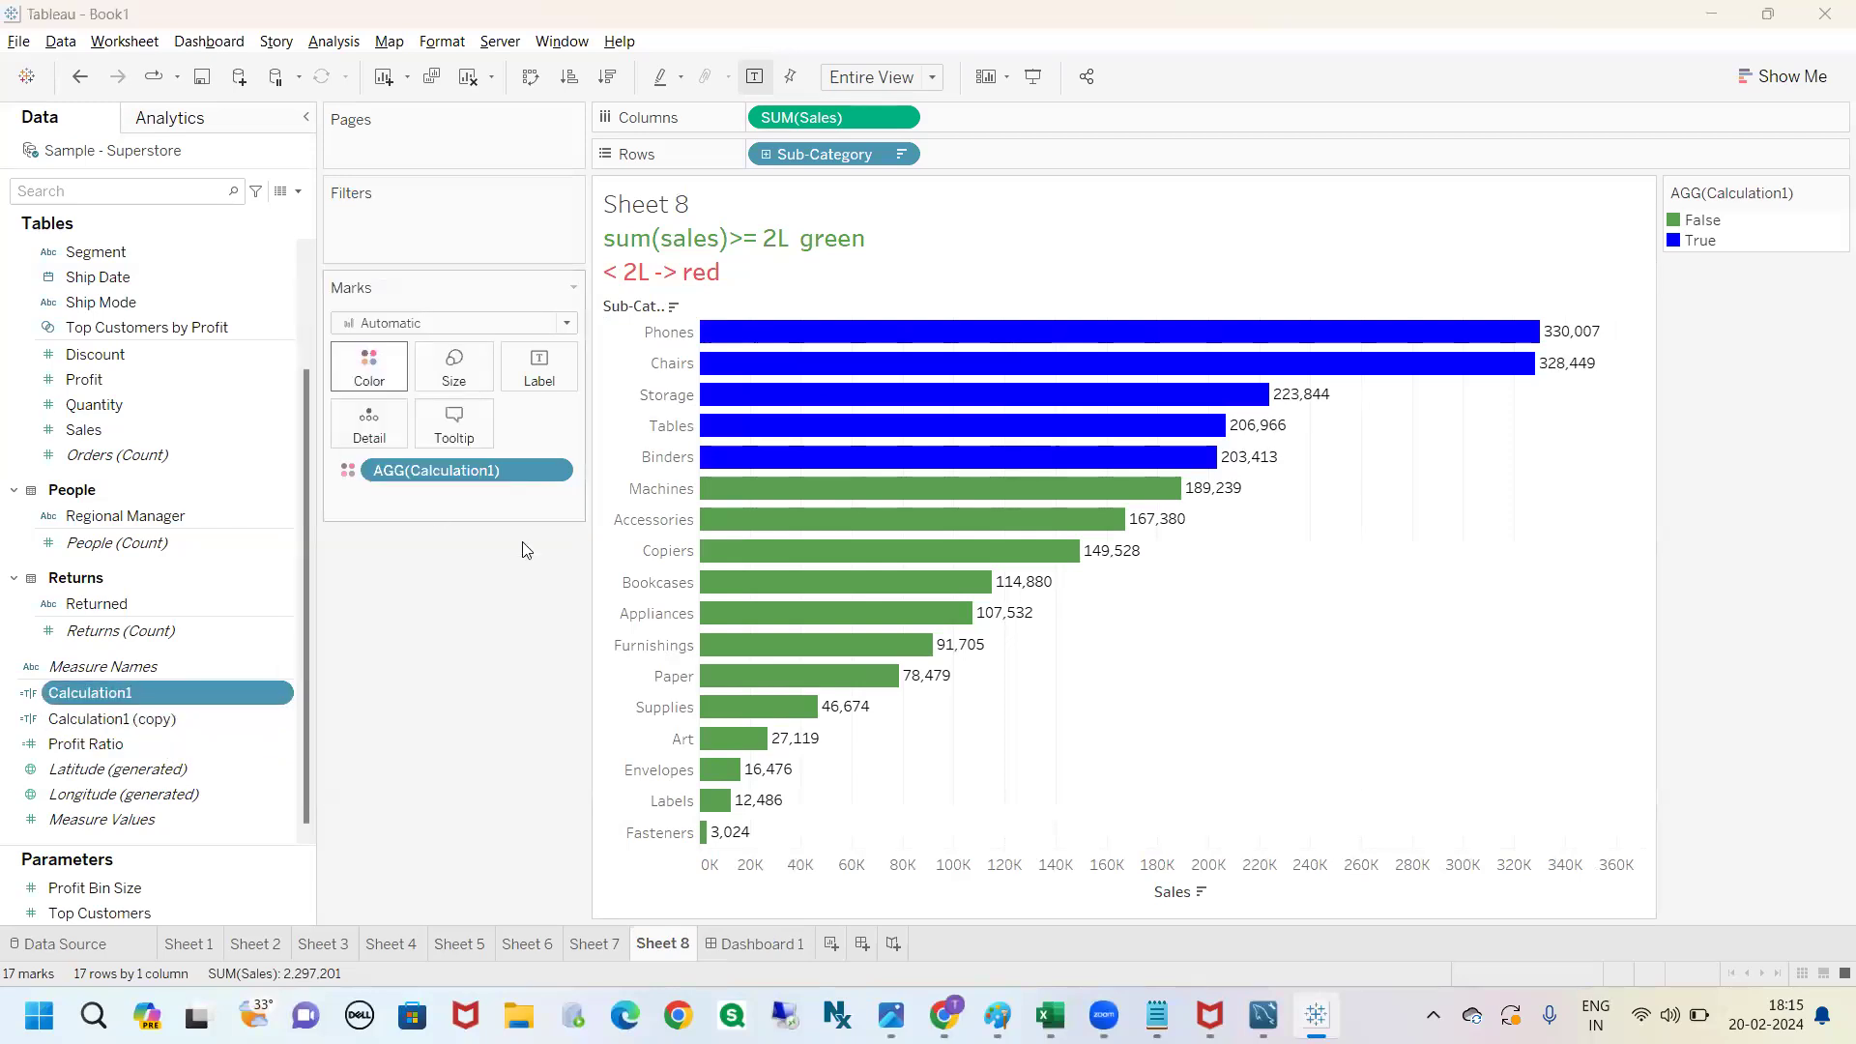
pyautogui.moveTo(1005, 479); pyautogui.dragTo(795, 482)
pyautogui.hotkey('ctrl', 'c')
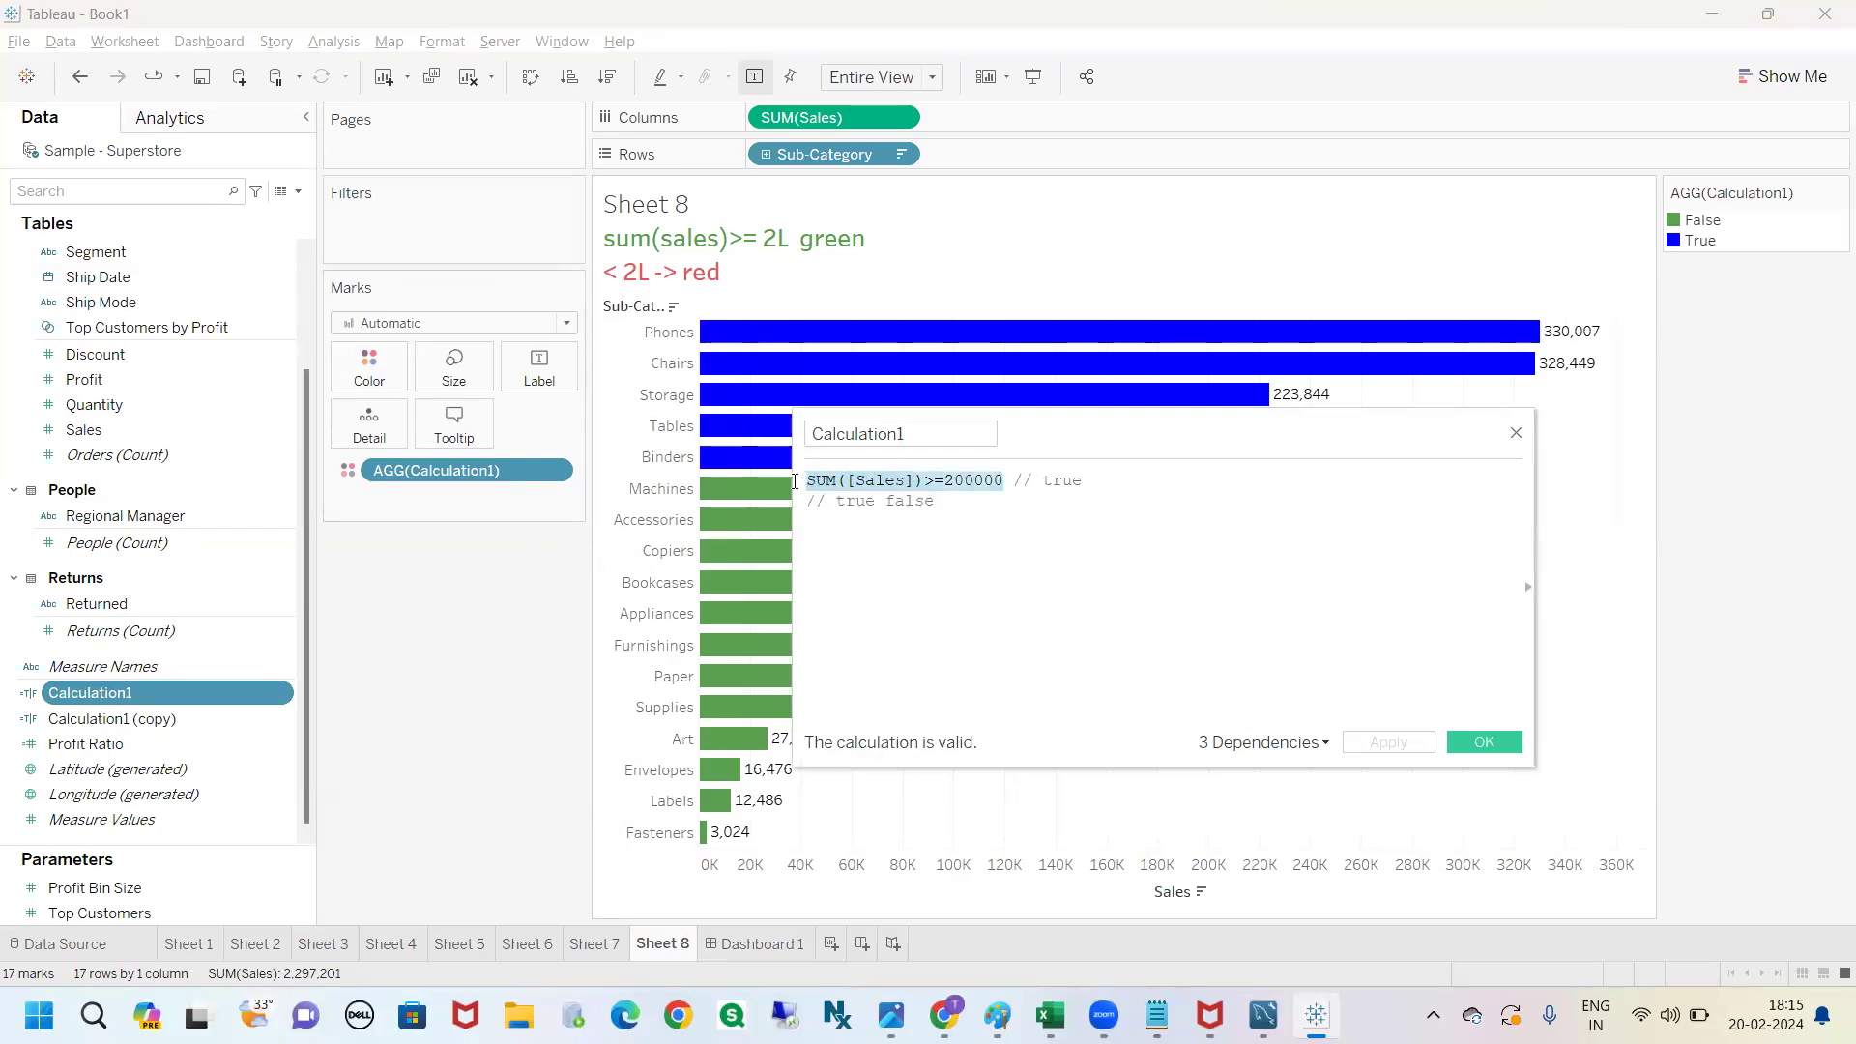
pyautogui.click(1515, 434)
# Create a new calculated field and enter an IF ... END skeleton with empty lines between the two keywords.
pyautogui.click(297, 191)
pyautogui.click(247, 213)
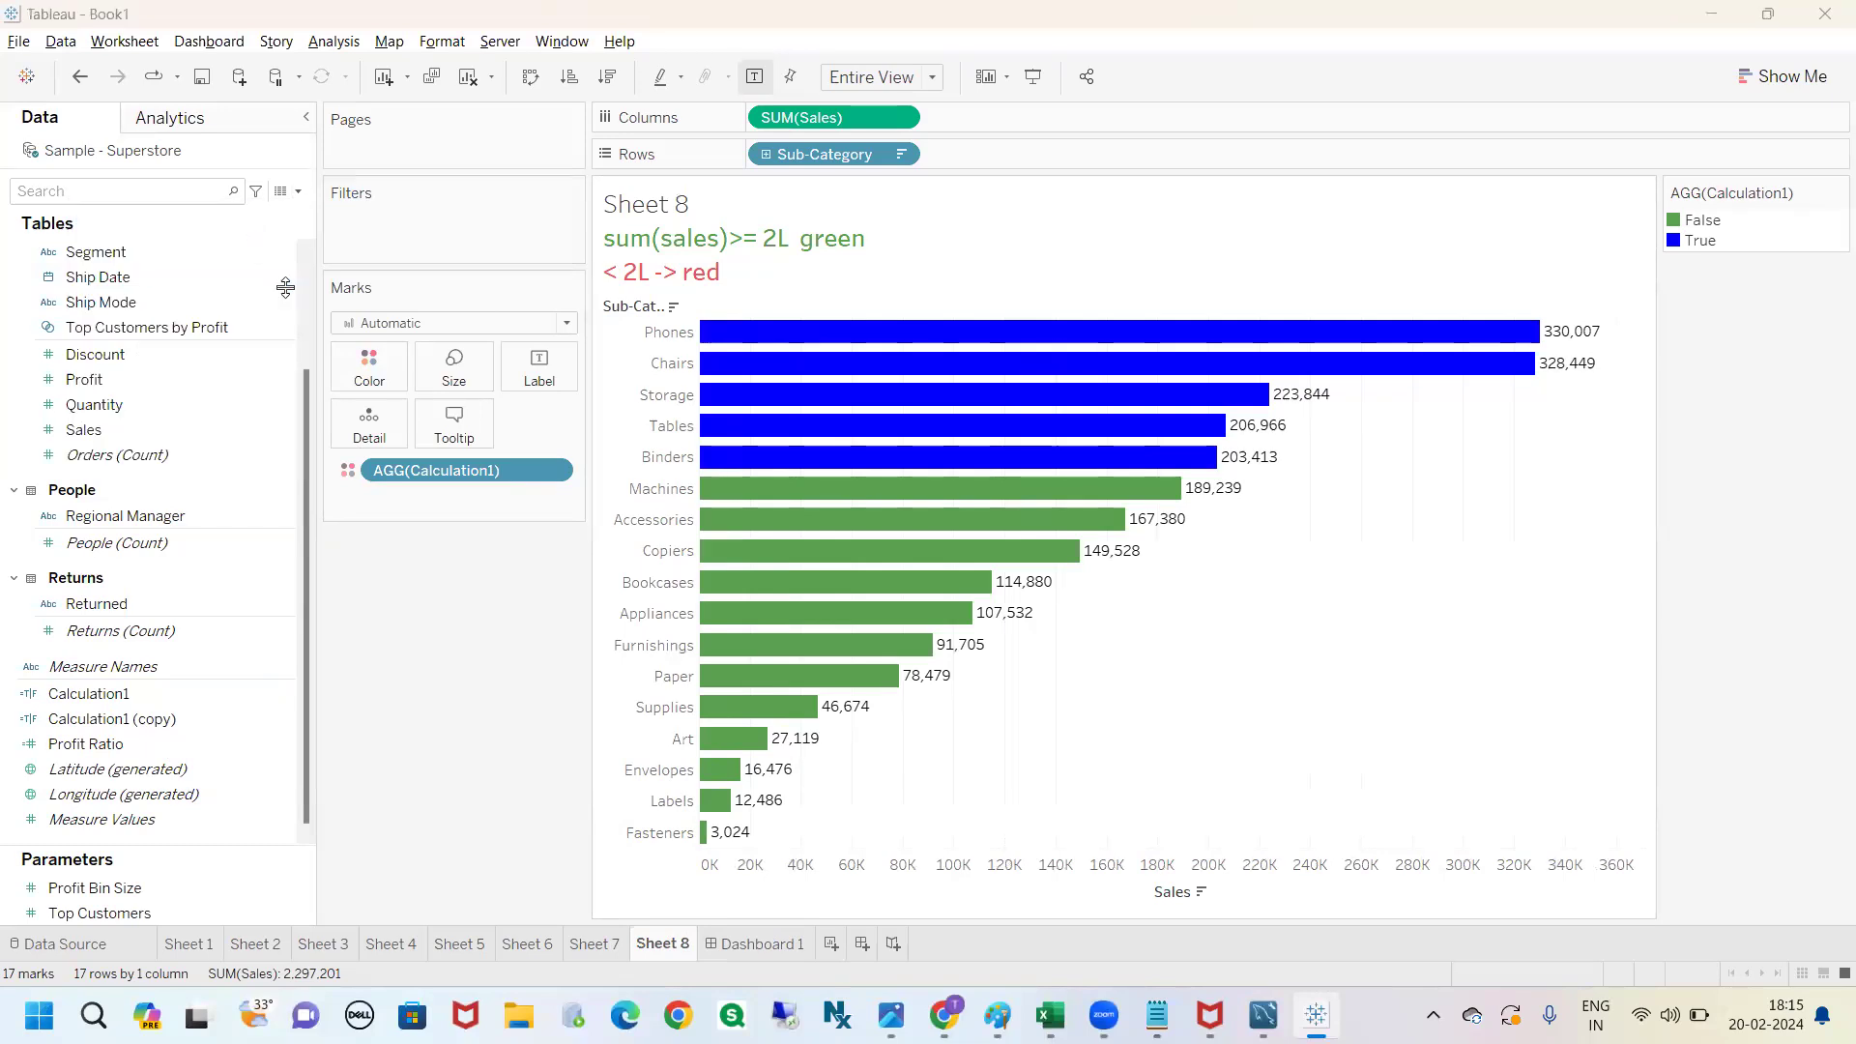
pyautogui.write('IF')
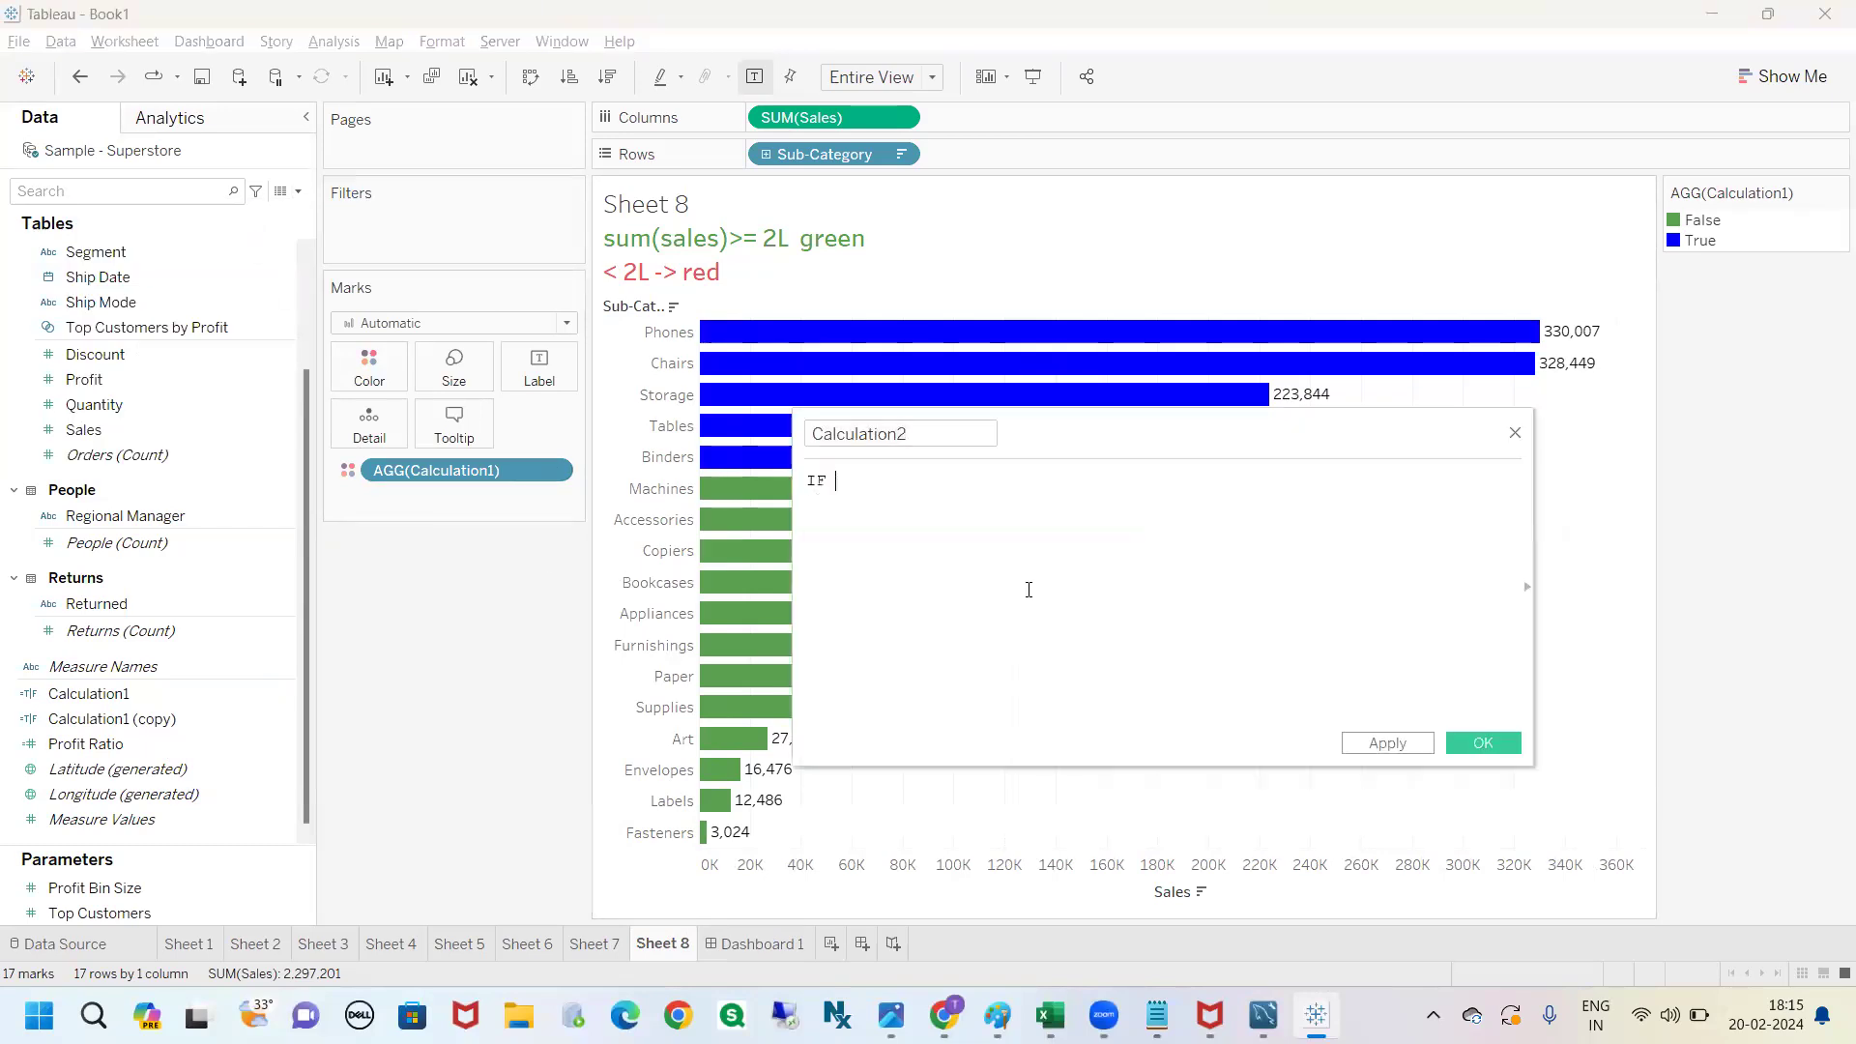
pyautogui.press('Return')
pyautogui.write('END')
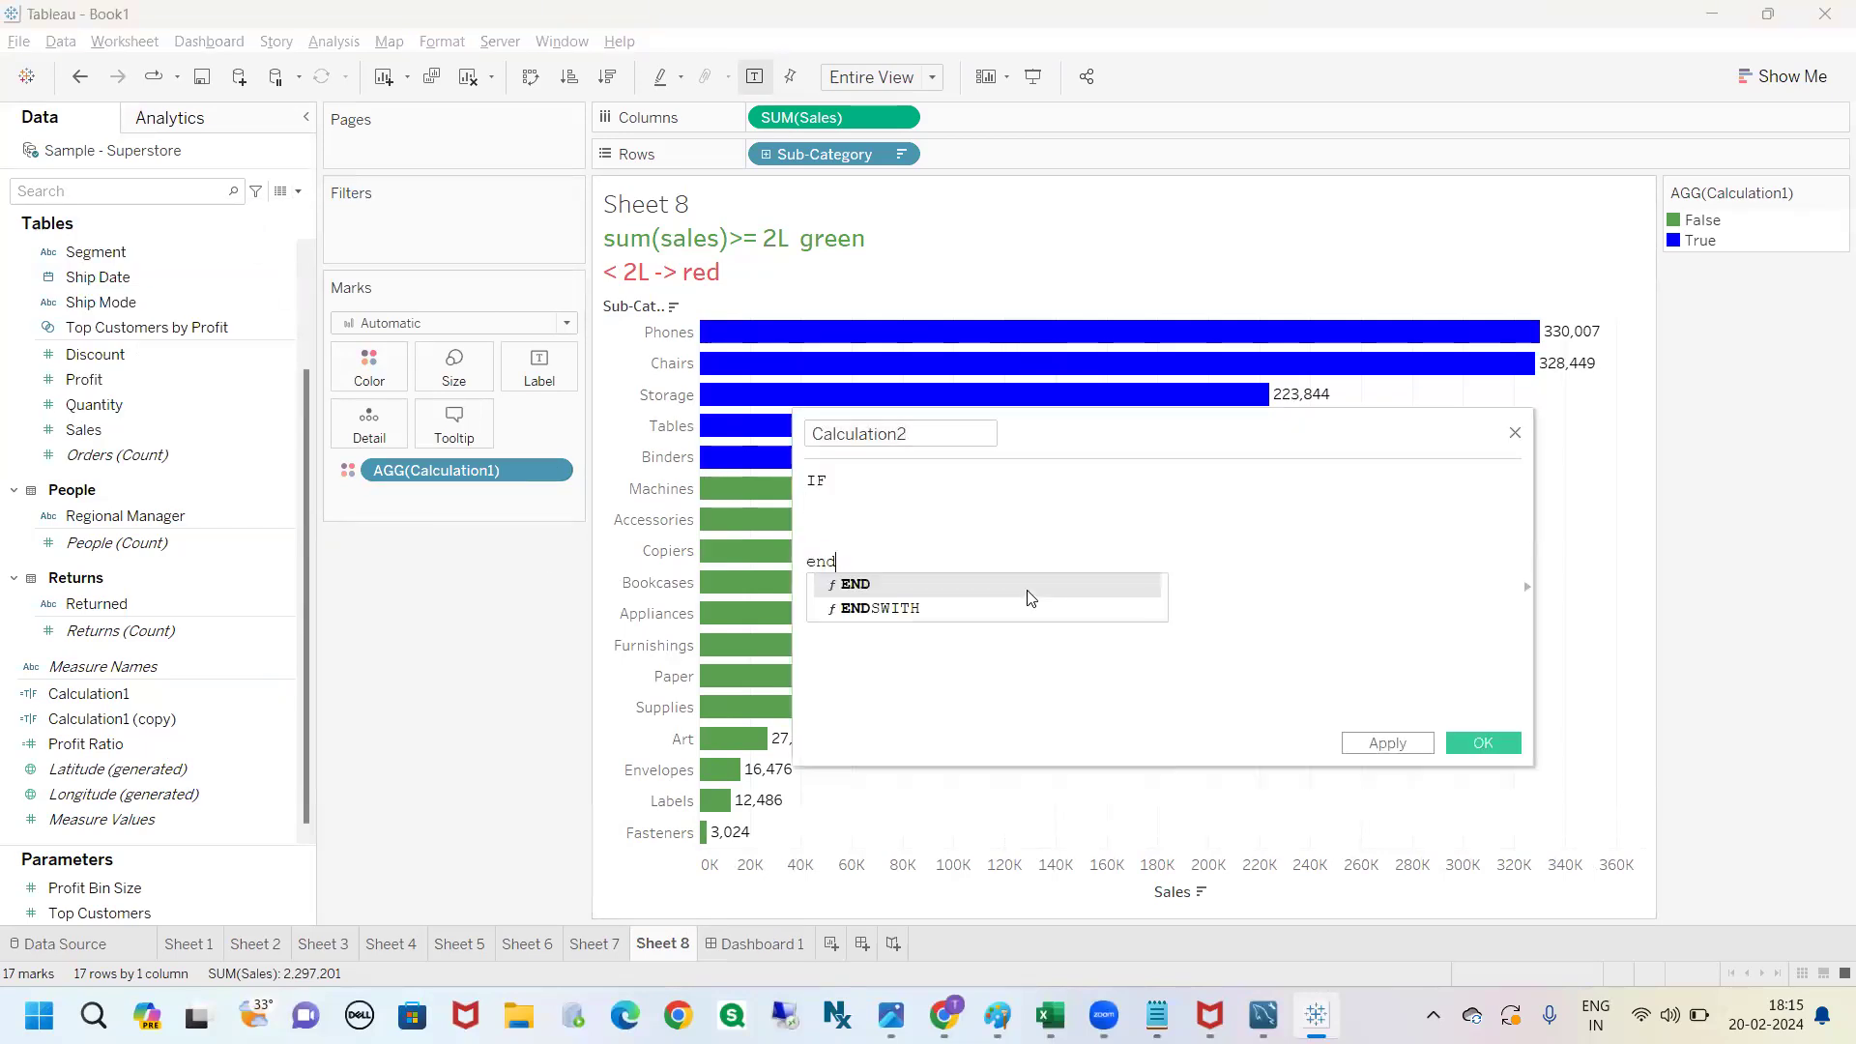
pyautogui.press('Return')
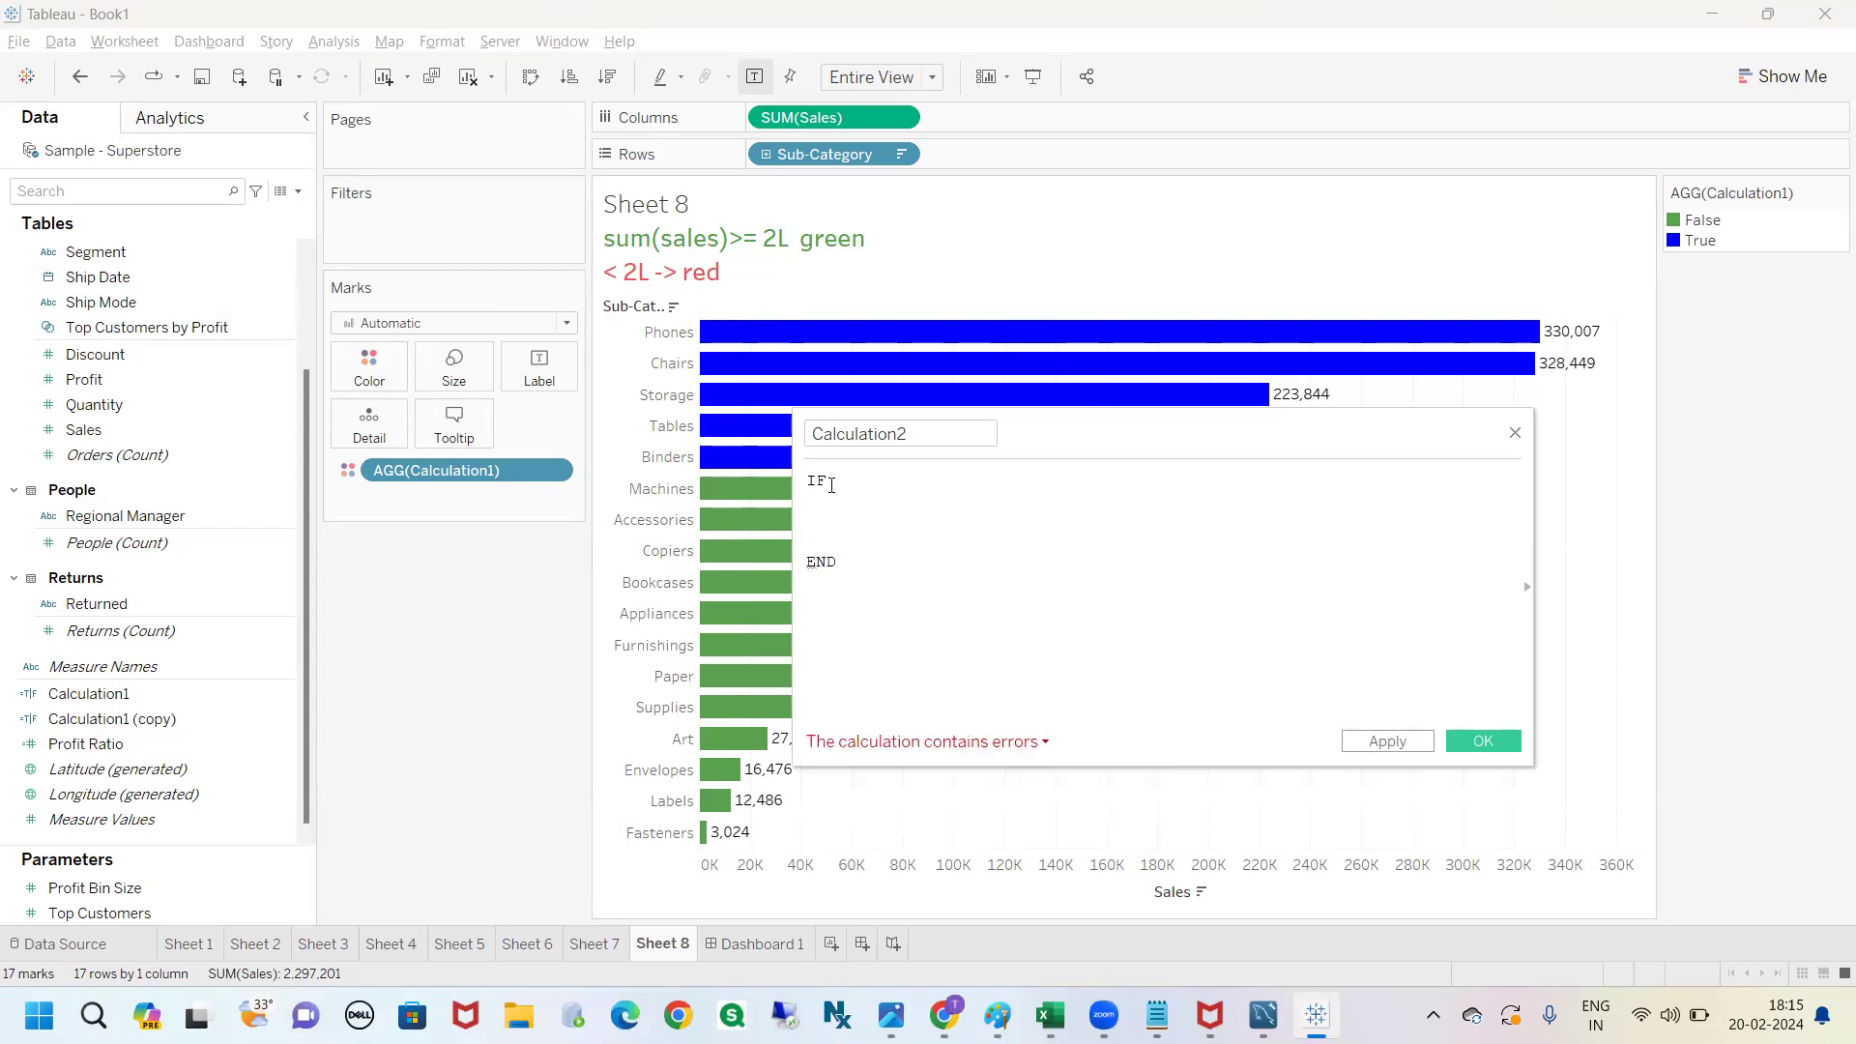
# Paste the condition SUM([Sales])>=200000 on the line below IF in Calculation2 and follow it with THEN.
pyautogui.doubleClick(817, 482)
pyautogui.doubleClick(822, 563)
pyautogui.click(812, 502)
pyautogui.hotkey('ctrl', 'v')
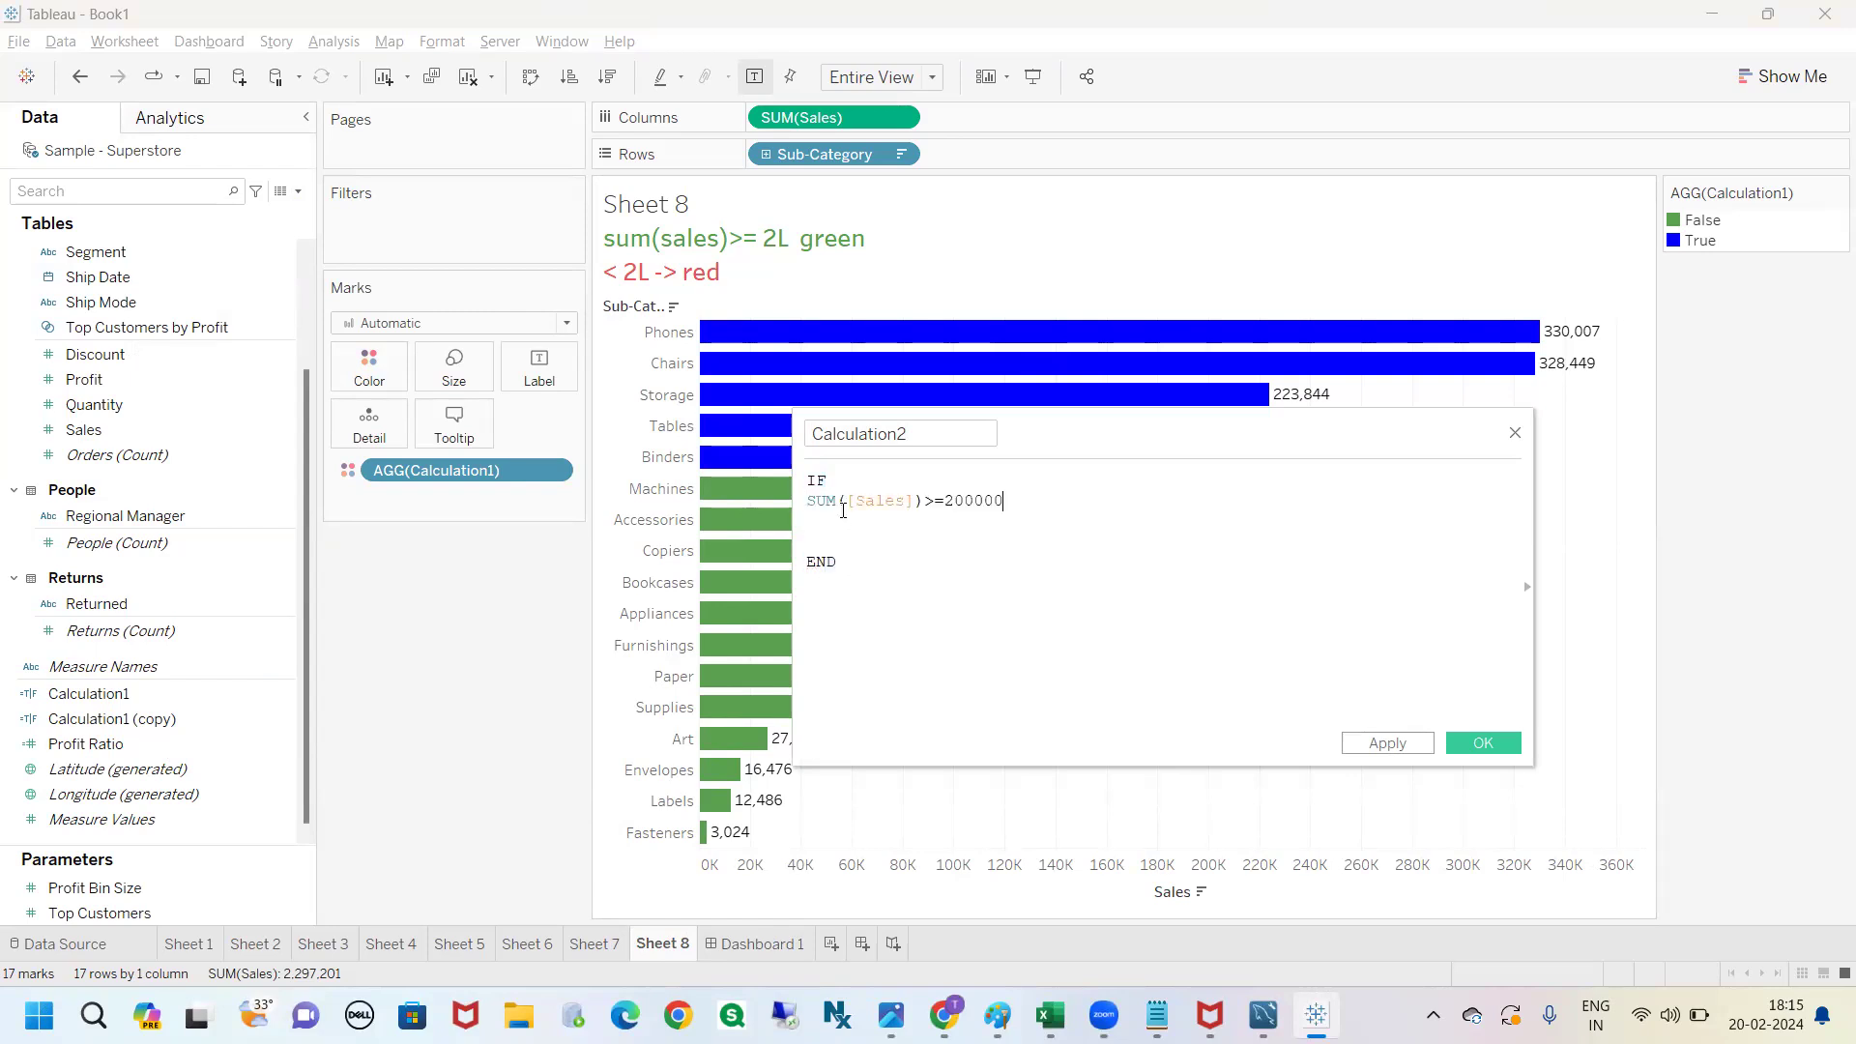
pyautogui.moveTo(1005, 499); pyautogui.dragTo(800, 495)
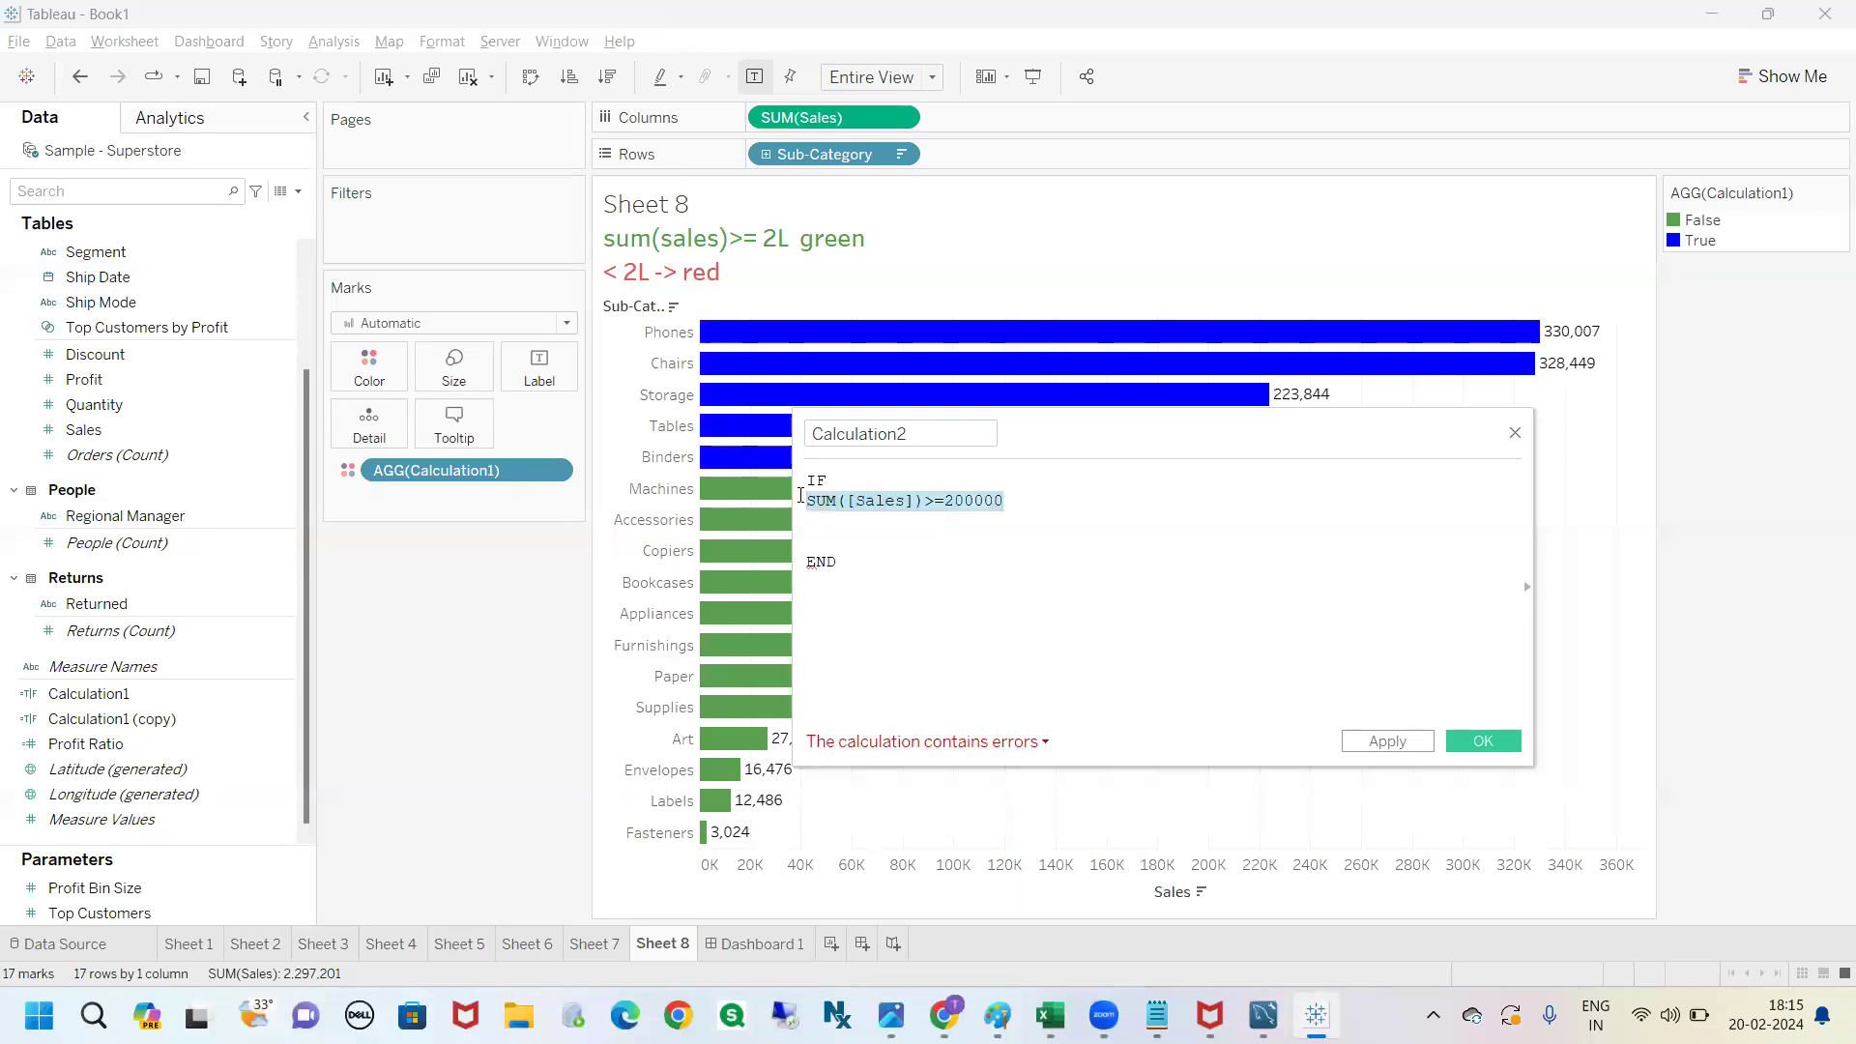
pyautogui.click(1017, 500)
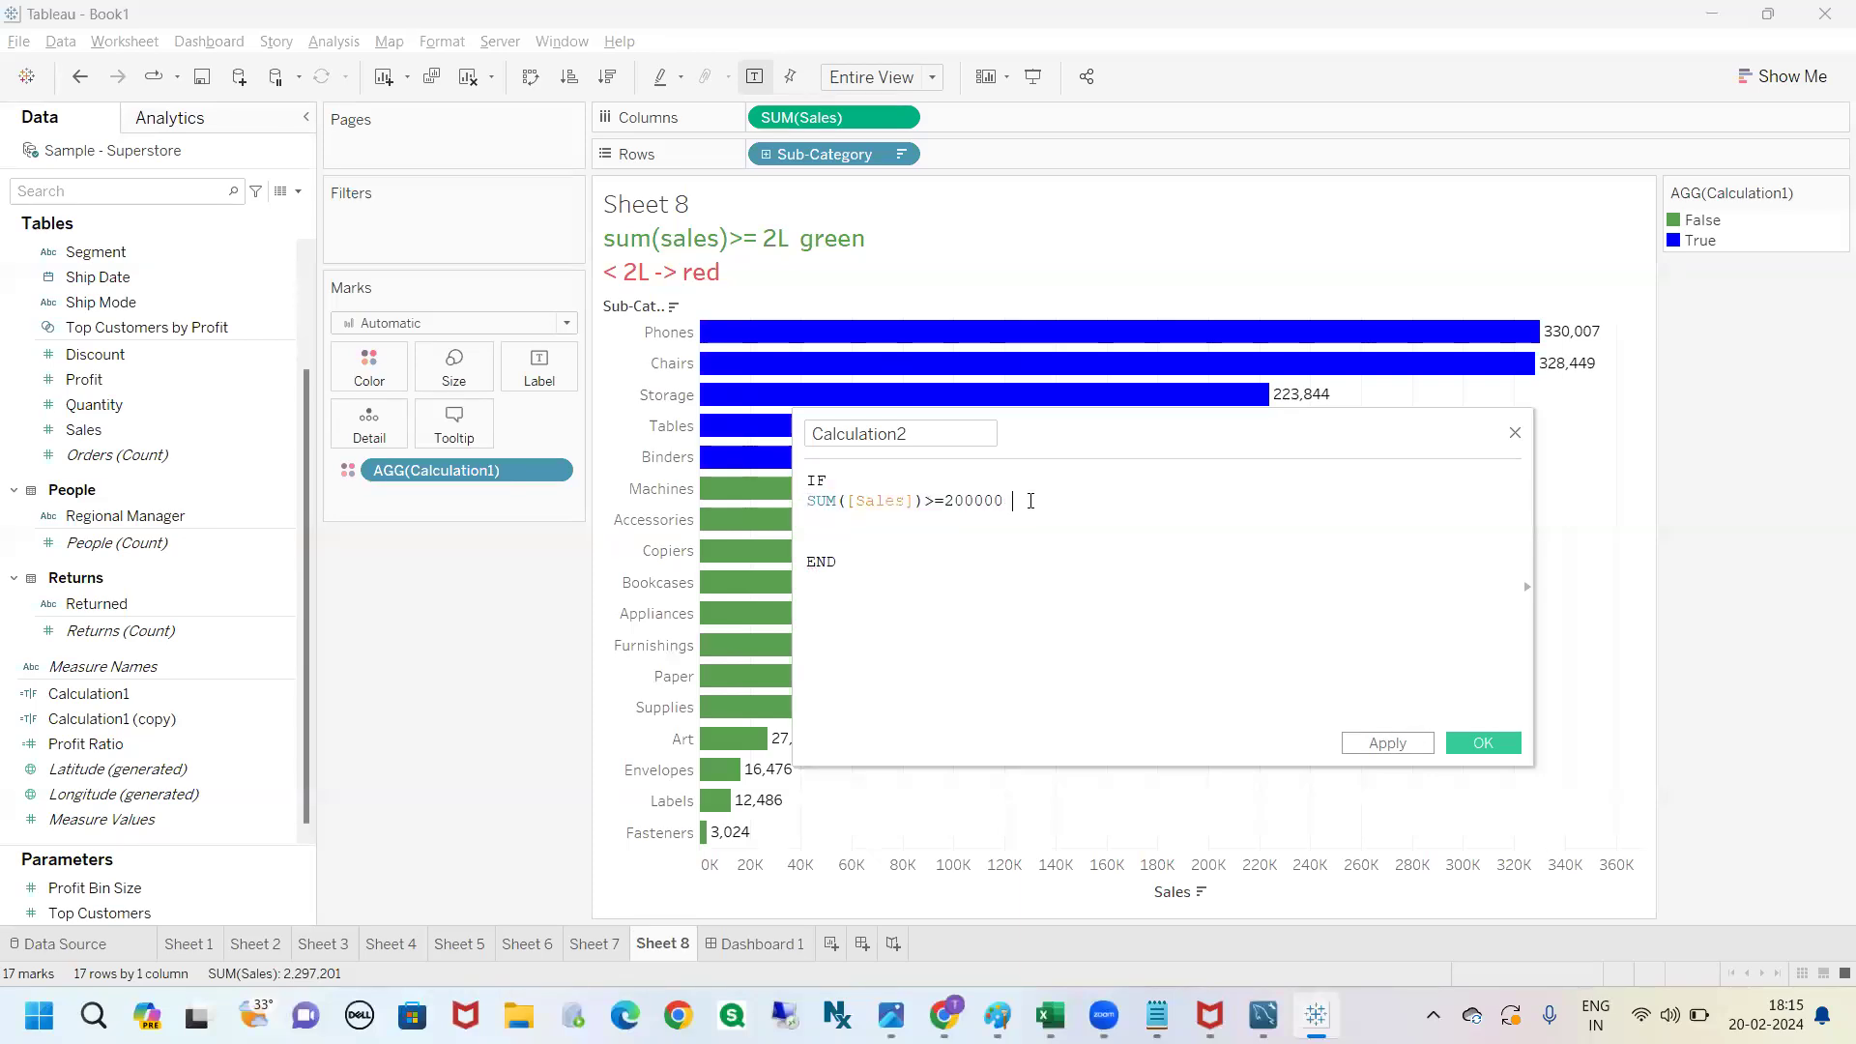
pyautogui.write('th')
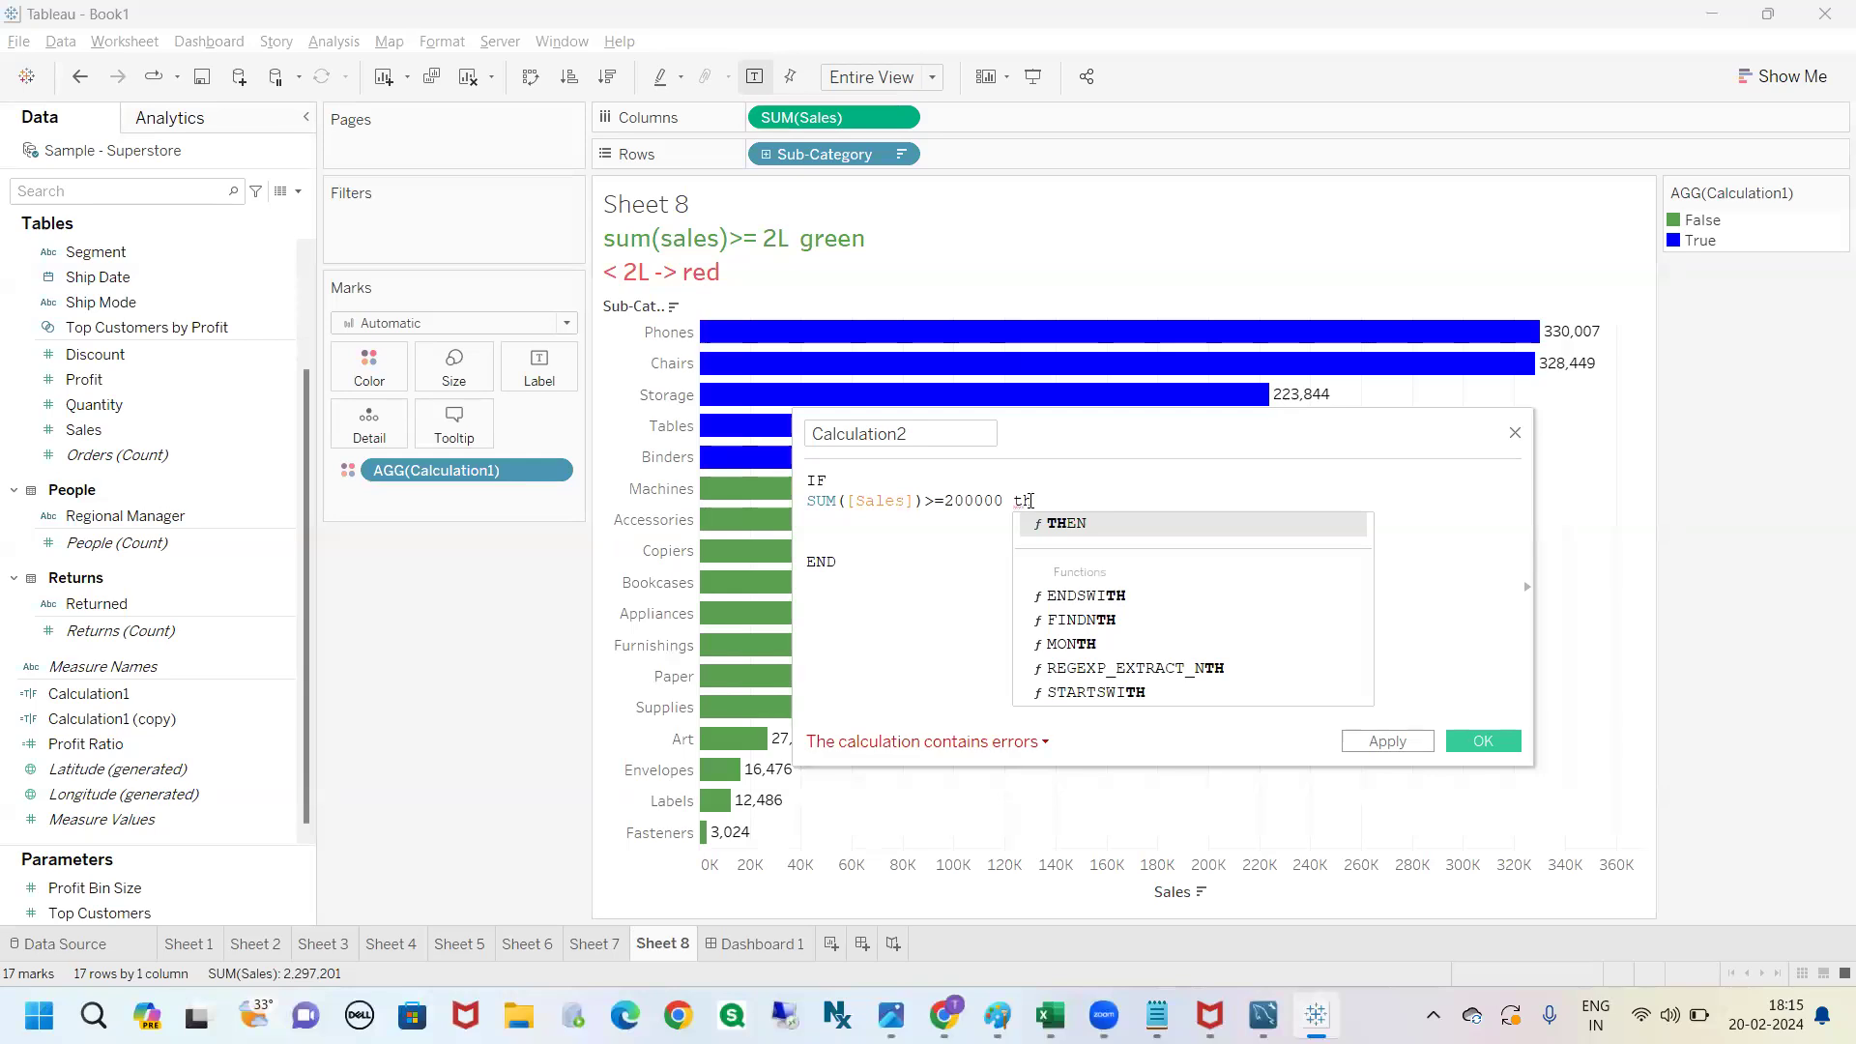
pyautogui.press('Return')
pyautogui.moveTo(1012, 501); pyautogui.dragTo(792, 496)
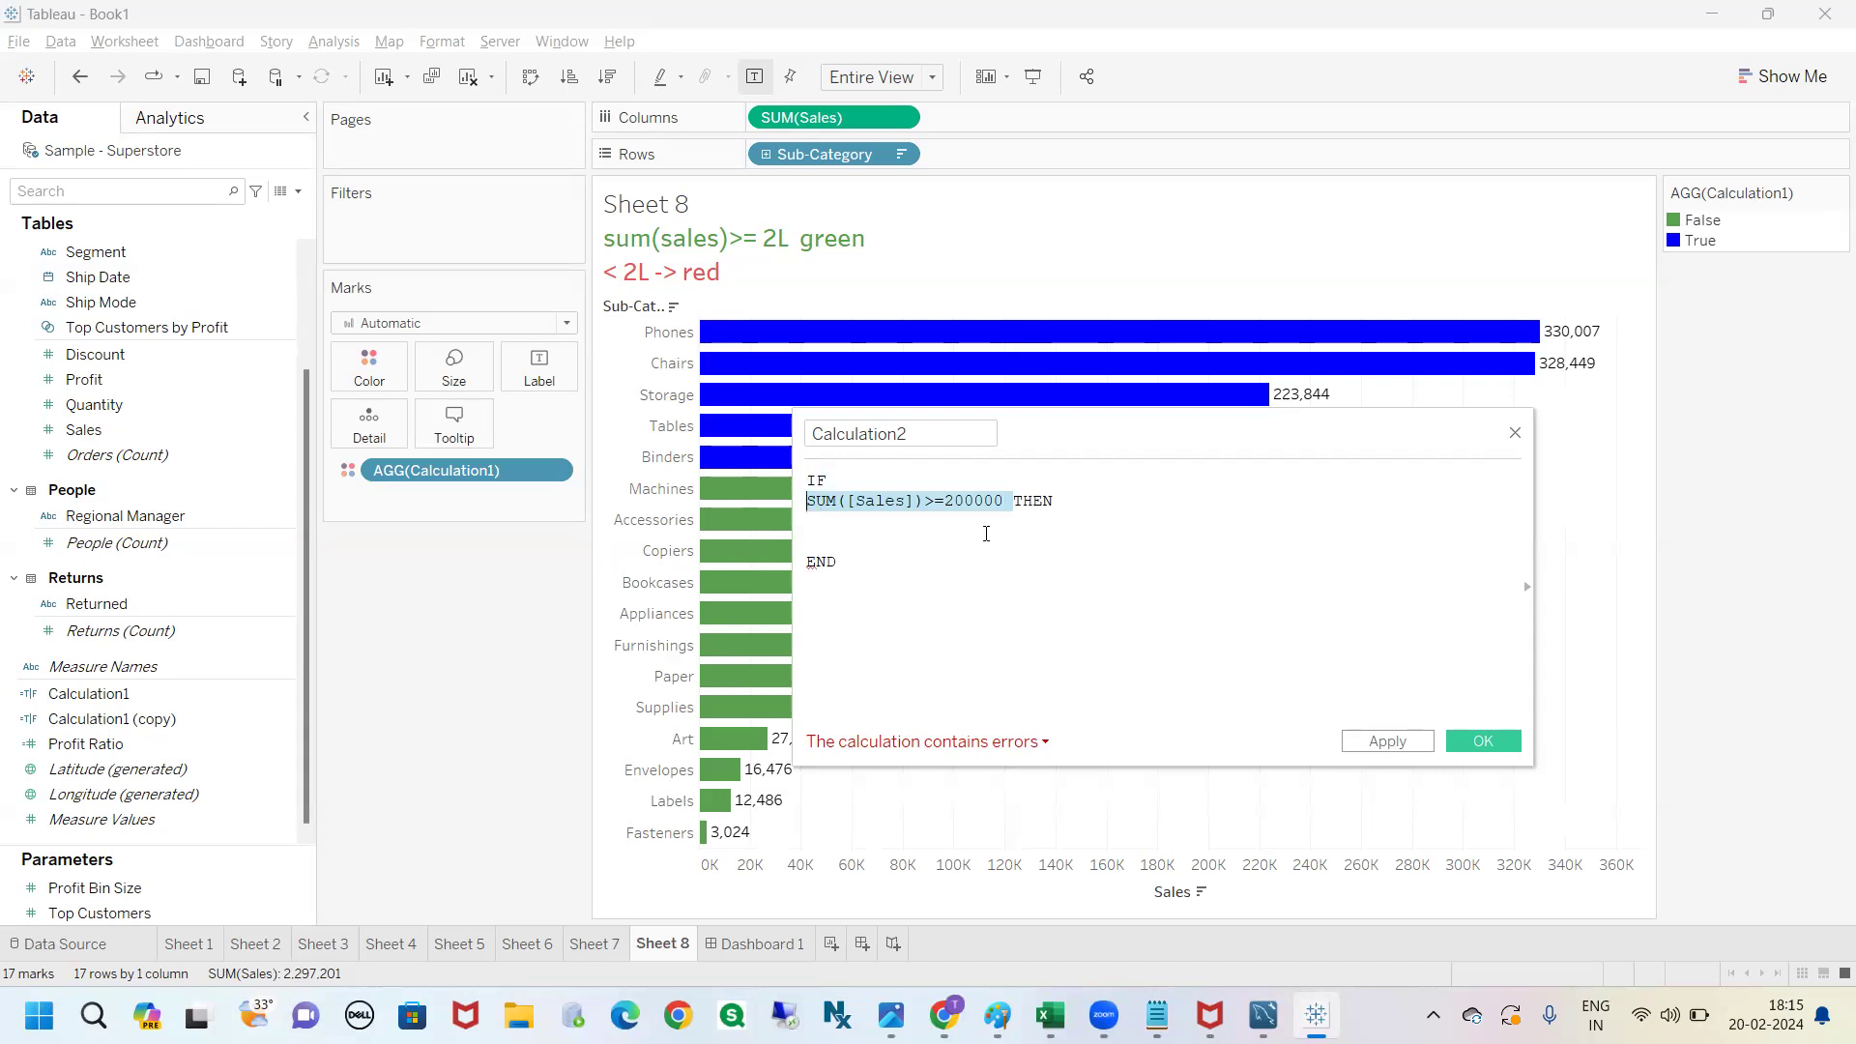
# Enter '>=2L' as the text result after THEN in Calculation2.
pyautogui.click(1096, 500)
pyautogui.write("''")
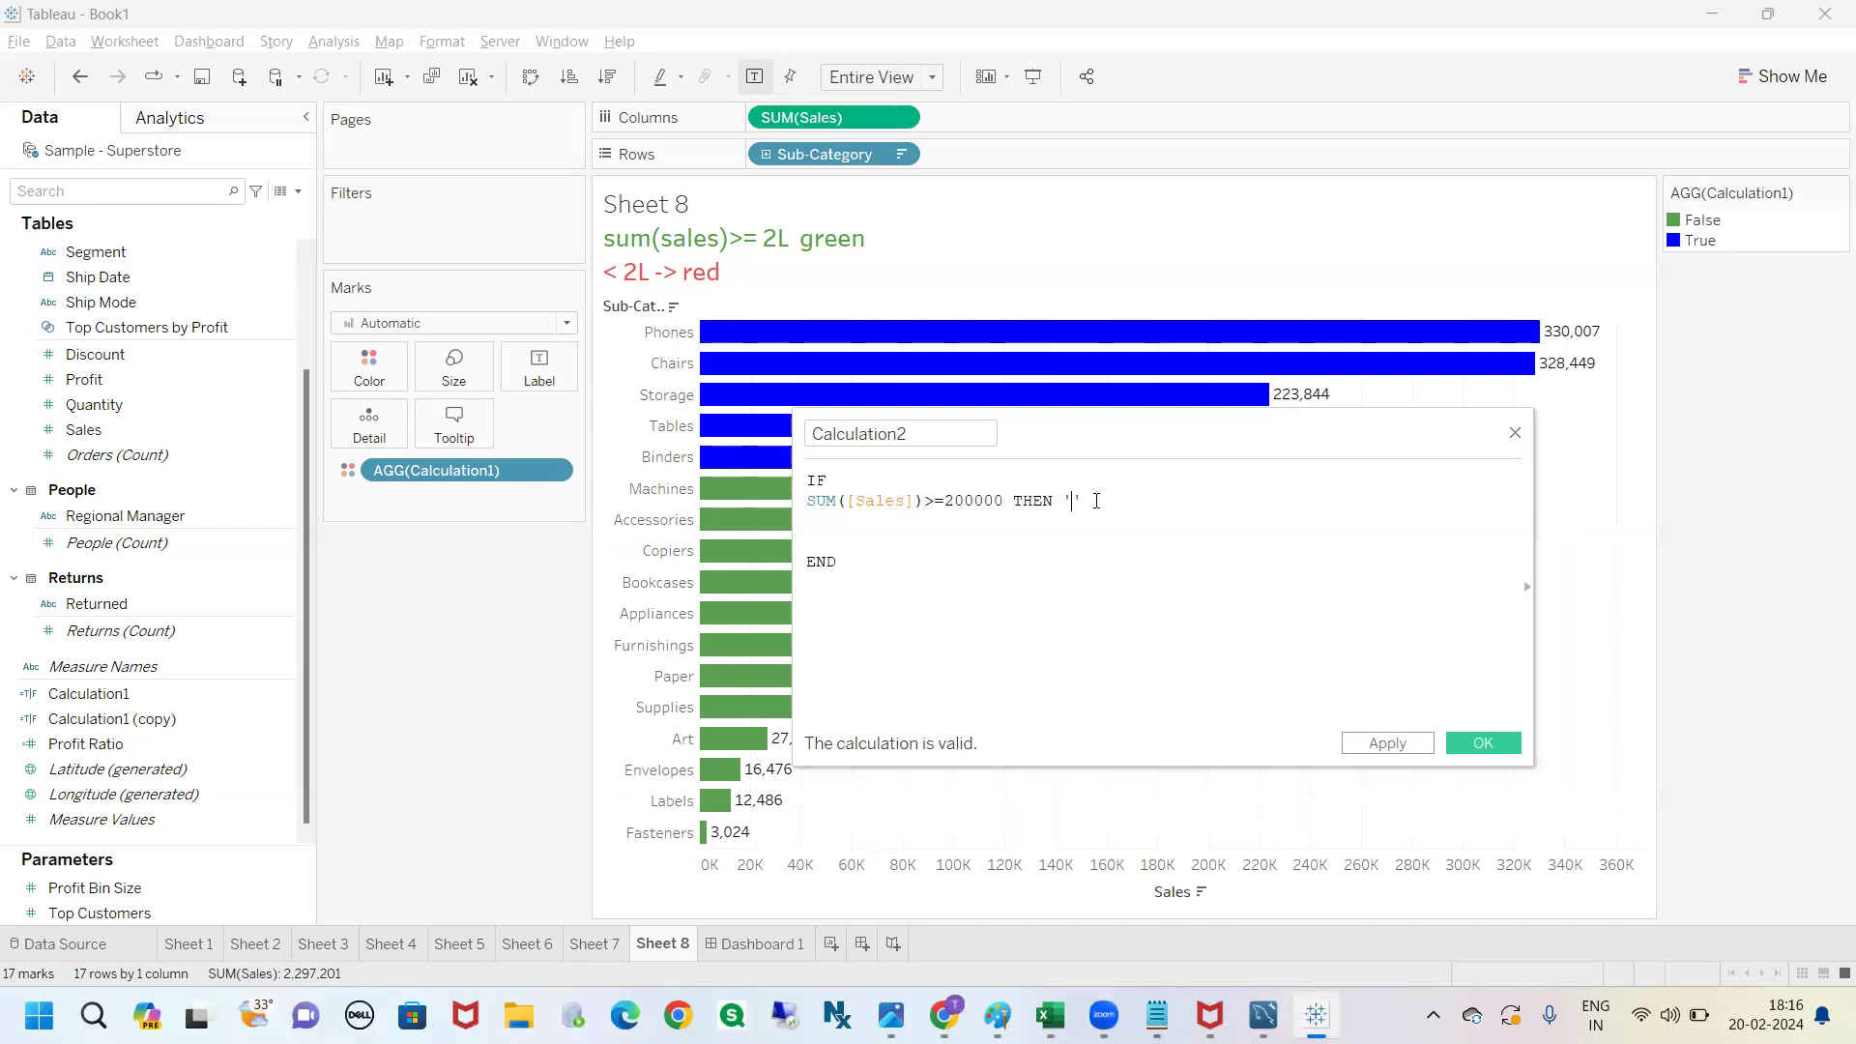
pyautogui.write('>=2L')
pyautogui.press('Right')
pyautogui.moveTo(1011, 500); pyautogui.dragTo(795, 505)
pyautogui.click(1042, 541)
pyautogui.click(1136, 501)
pyautogui.moveTo(1121, 501); pyautogui.dragTo(1053, 500)
# Add an ELSE branch returning '<2L' on the line below the condition in Calculation2.
pyautogui.click(906, 532)
pyautogui.write('ELSE')
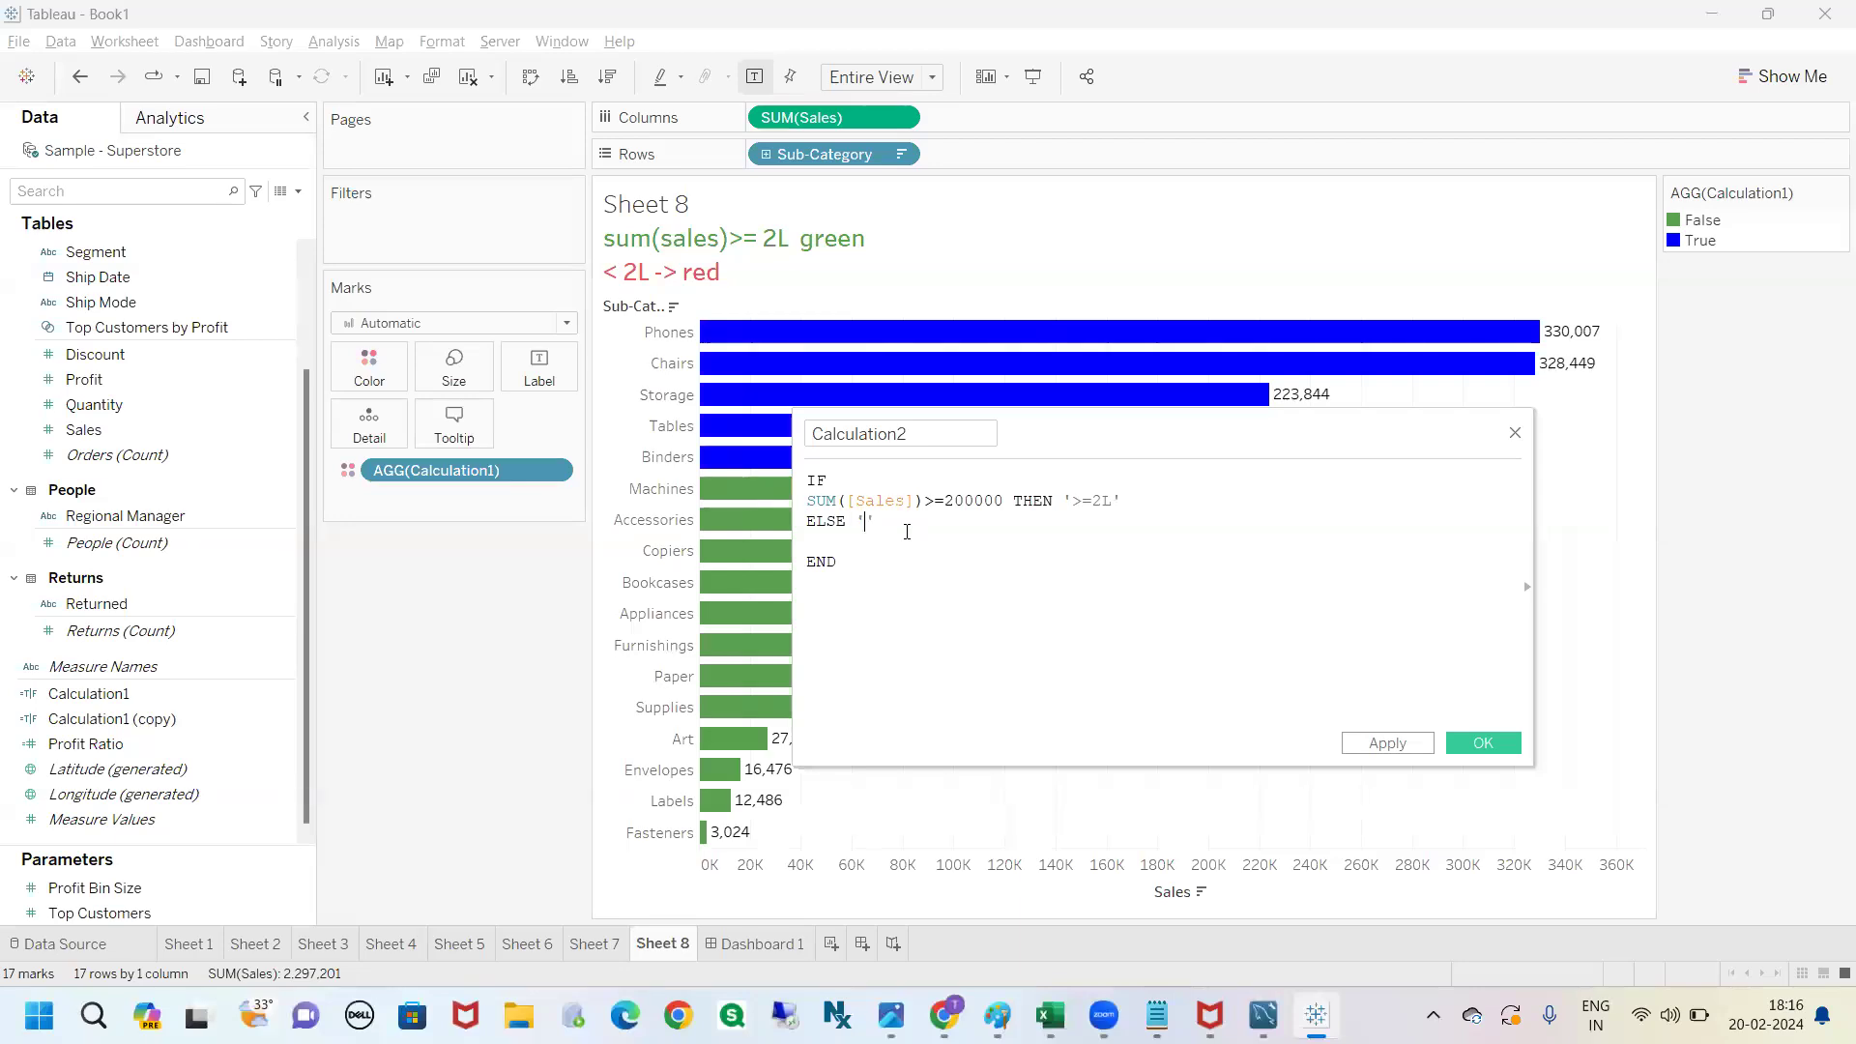
pyautogui.write(" '<2L")
pyautogui.moveTo(887, 718)
pyautogui.mouseDown()
pyautogui.moveTo(694, 715)
pyautogui.moveTo(1085, 765)
pyautogui.moveTo(838, 718)
pyautogui.mouseUp()
pyautogui.moveTo(1004, 487)
pyautogui.mouseDown()
pyautogui.moveTo(789, 491)
pyautogui.moveTo(1042, 527)
pyautogui.moveTo(1156, 495)
pyautogui.moveTo(1024, 487)
pyautogui.mouseUp()
pyautogui.moveTo(1144, 520); pyautogui.dragTo(1225, 520)
pyautogui.moveTo(1210, 511); pyautogui.dragTo(1215, 543)
pyautogui.press('Escape')
pyautogui.moveTo(1113, 503); pyautogui.dragTo(1071, 500)
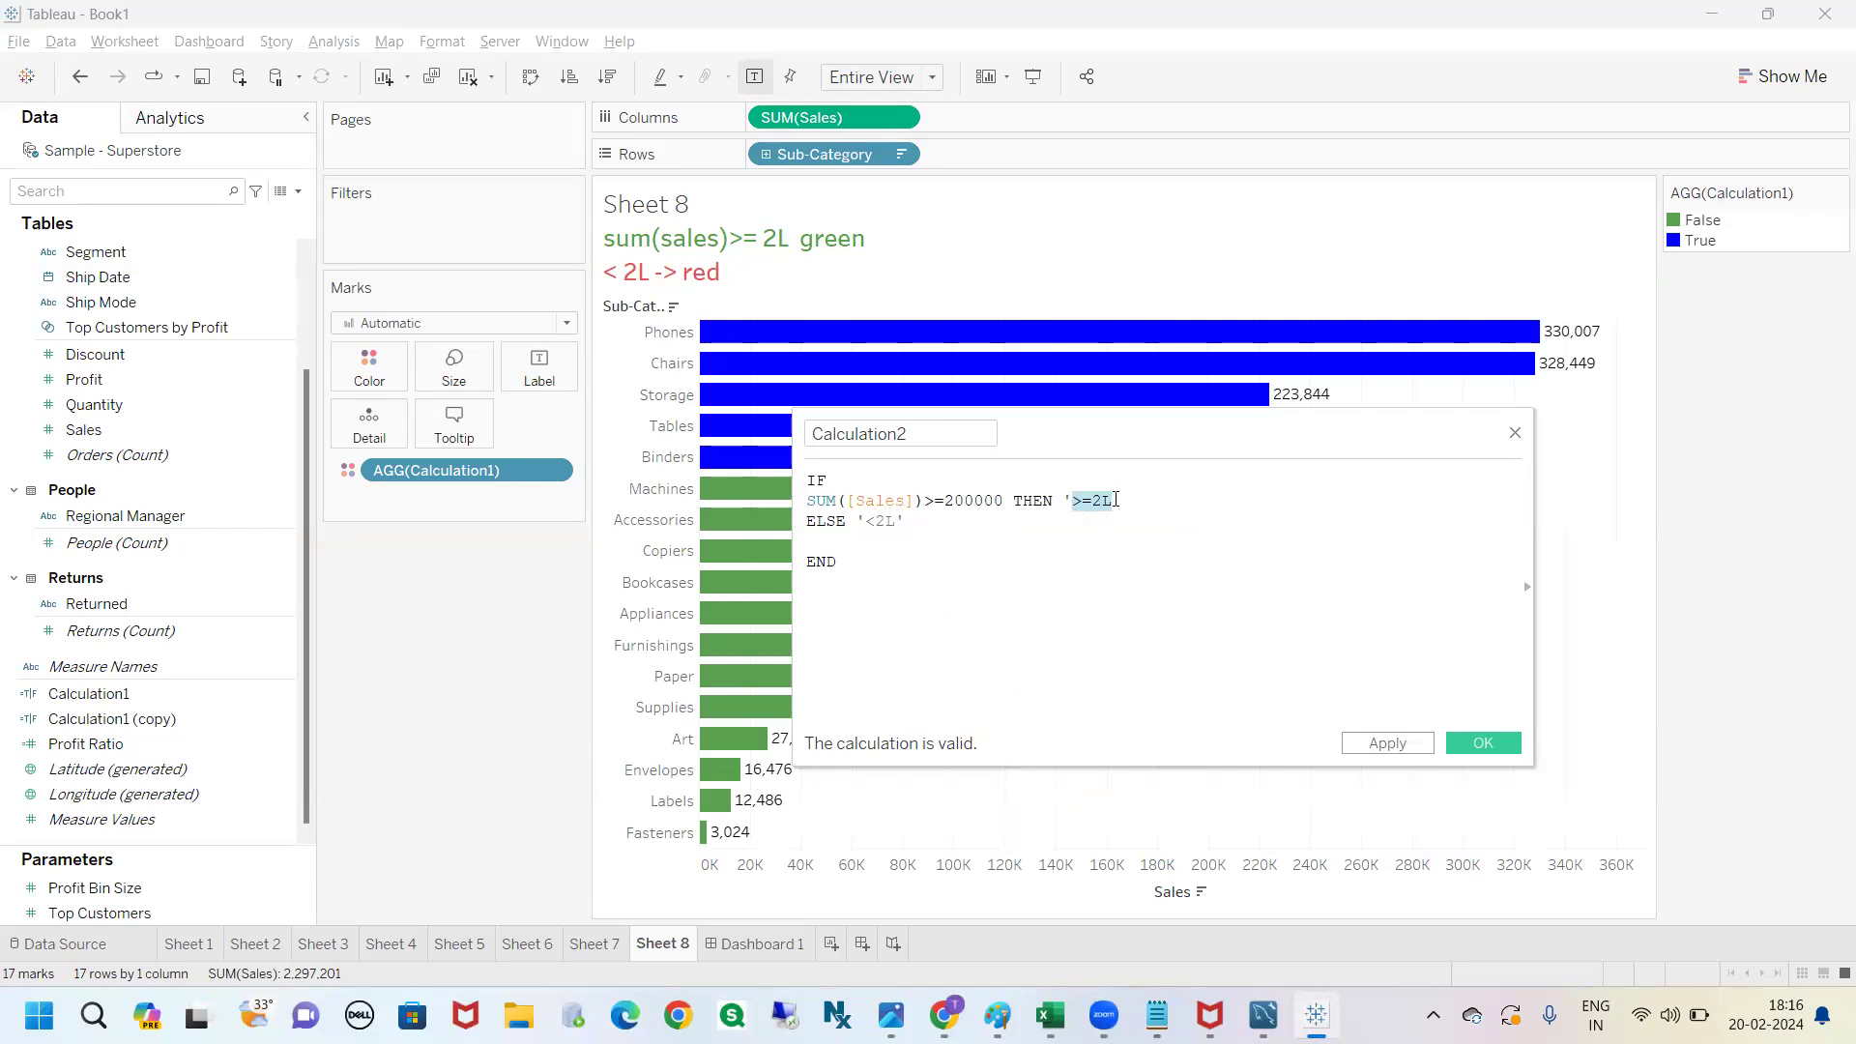
pyautogui.click(1119, 499)
pyautogui.write('tstr')
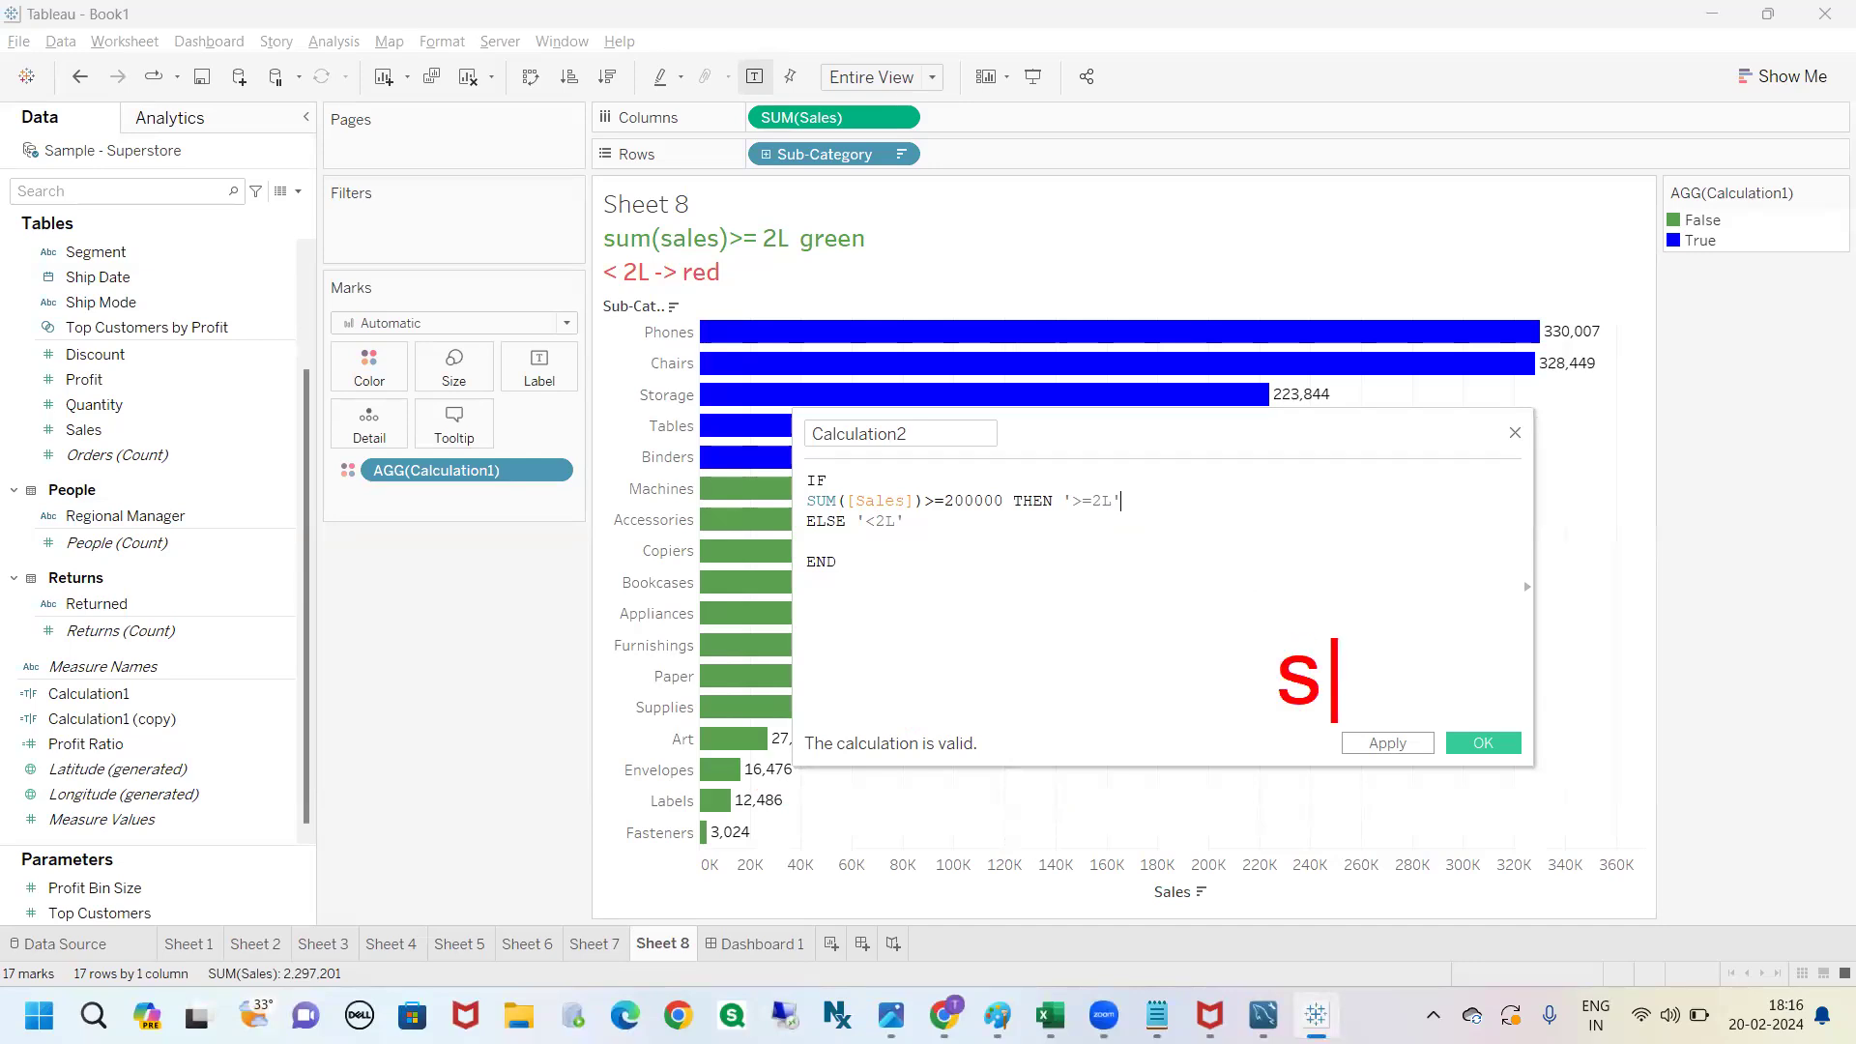
pyautogui.write('ing')
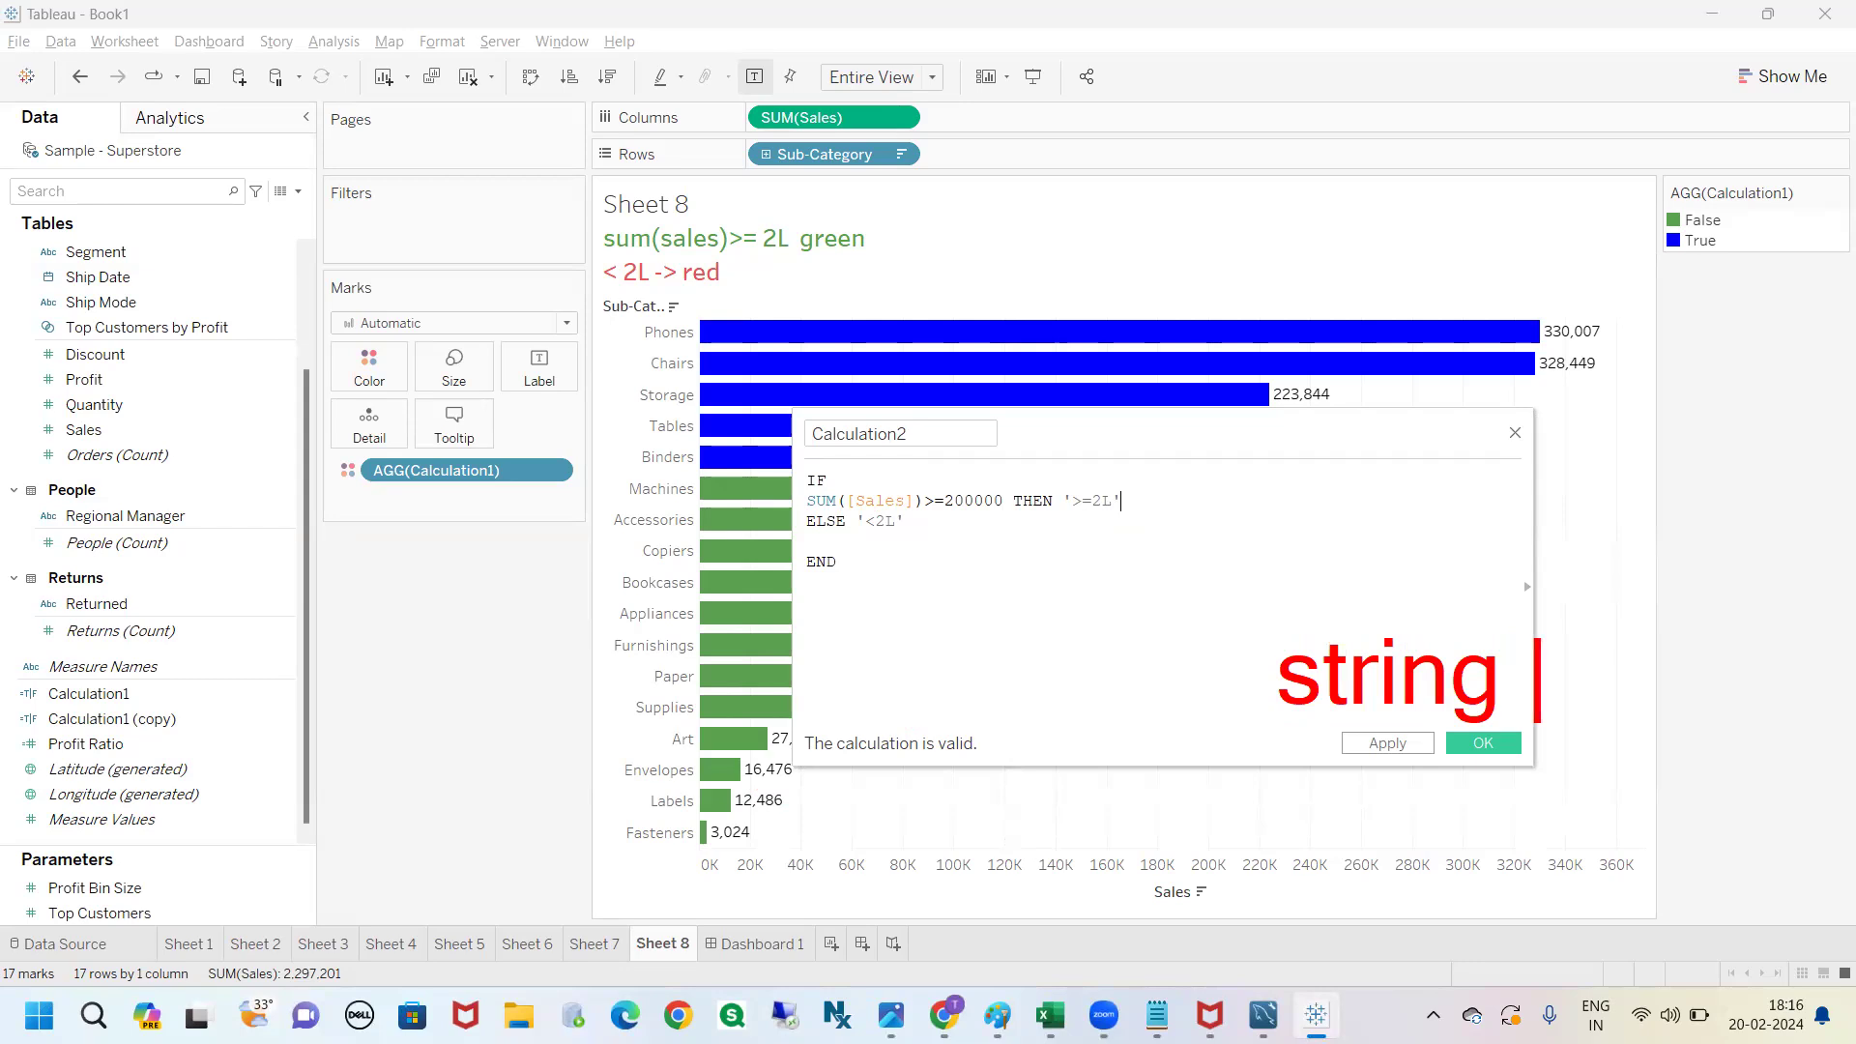
pyautogui.write(" ''")
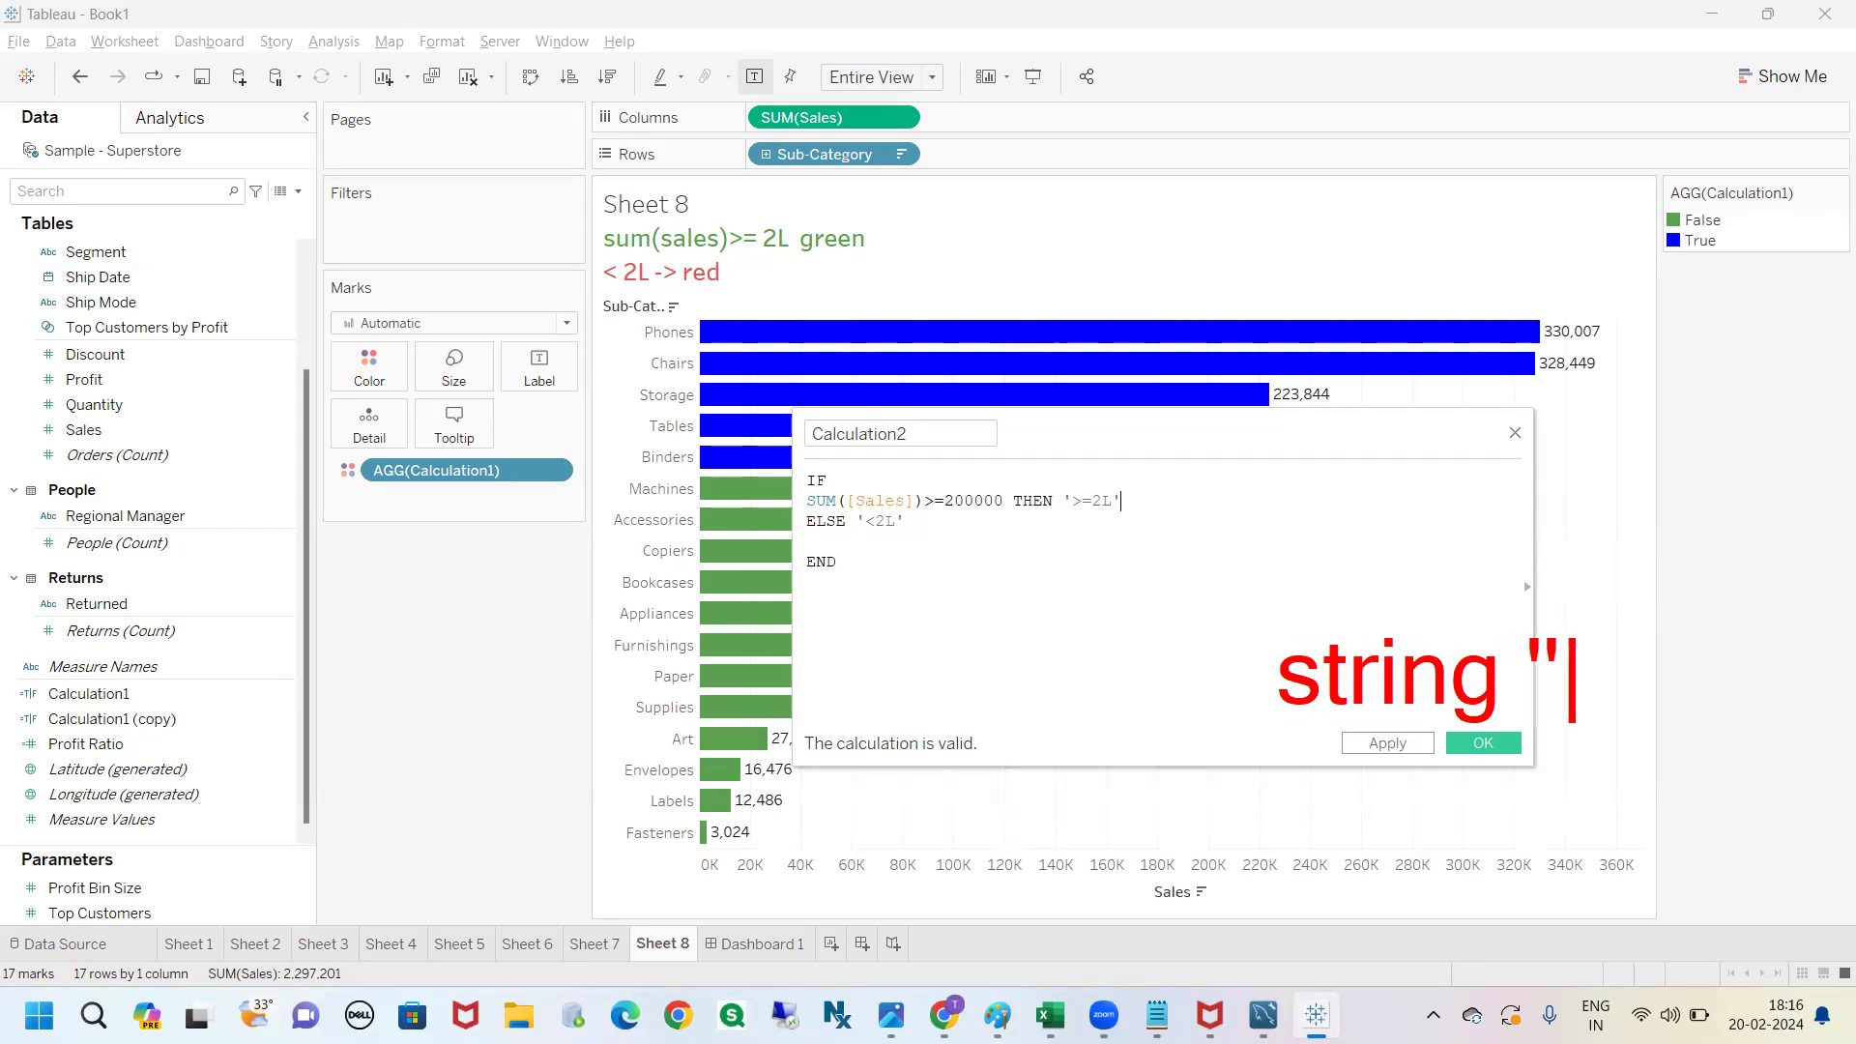
pyautogui.press('BackSpace')
pyautogui.press('BackSpace')
pyautogui.write('" "')
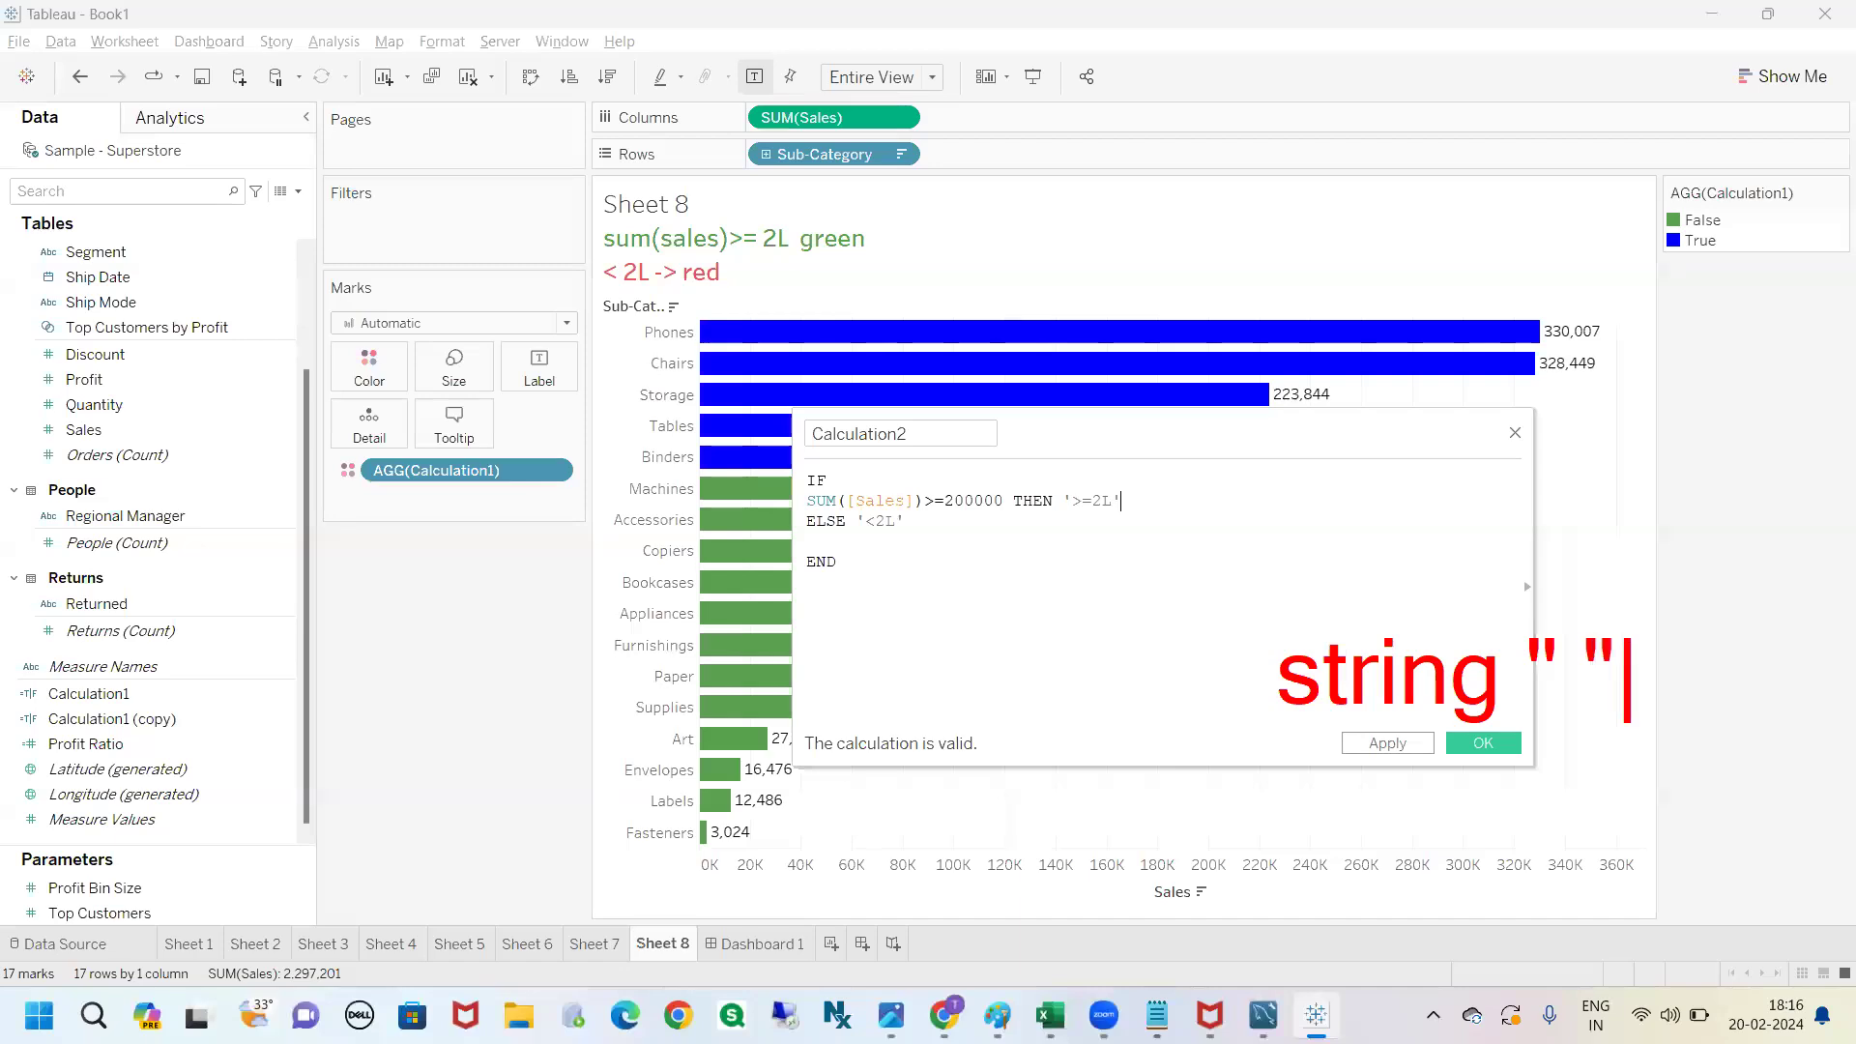
pyautogui.press('Return')
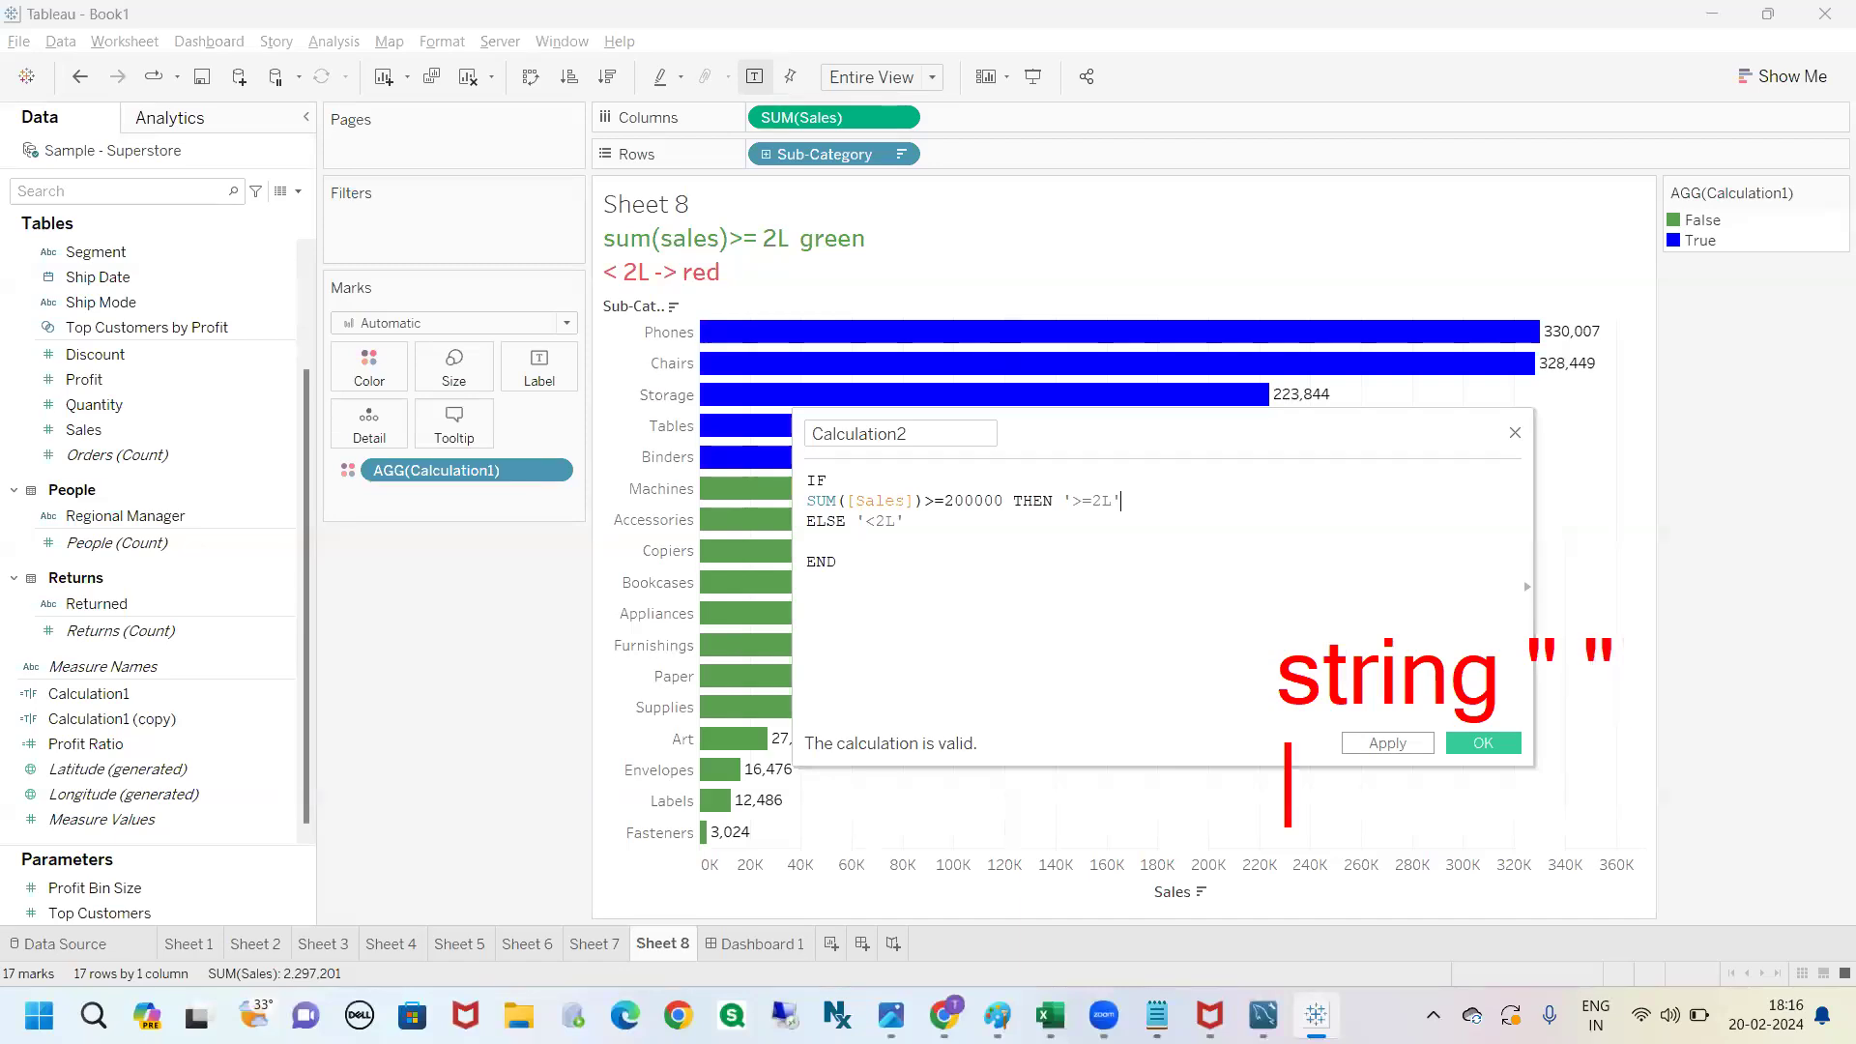
pyautogui.write('numbers')
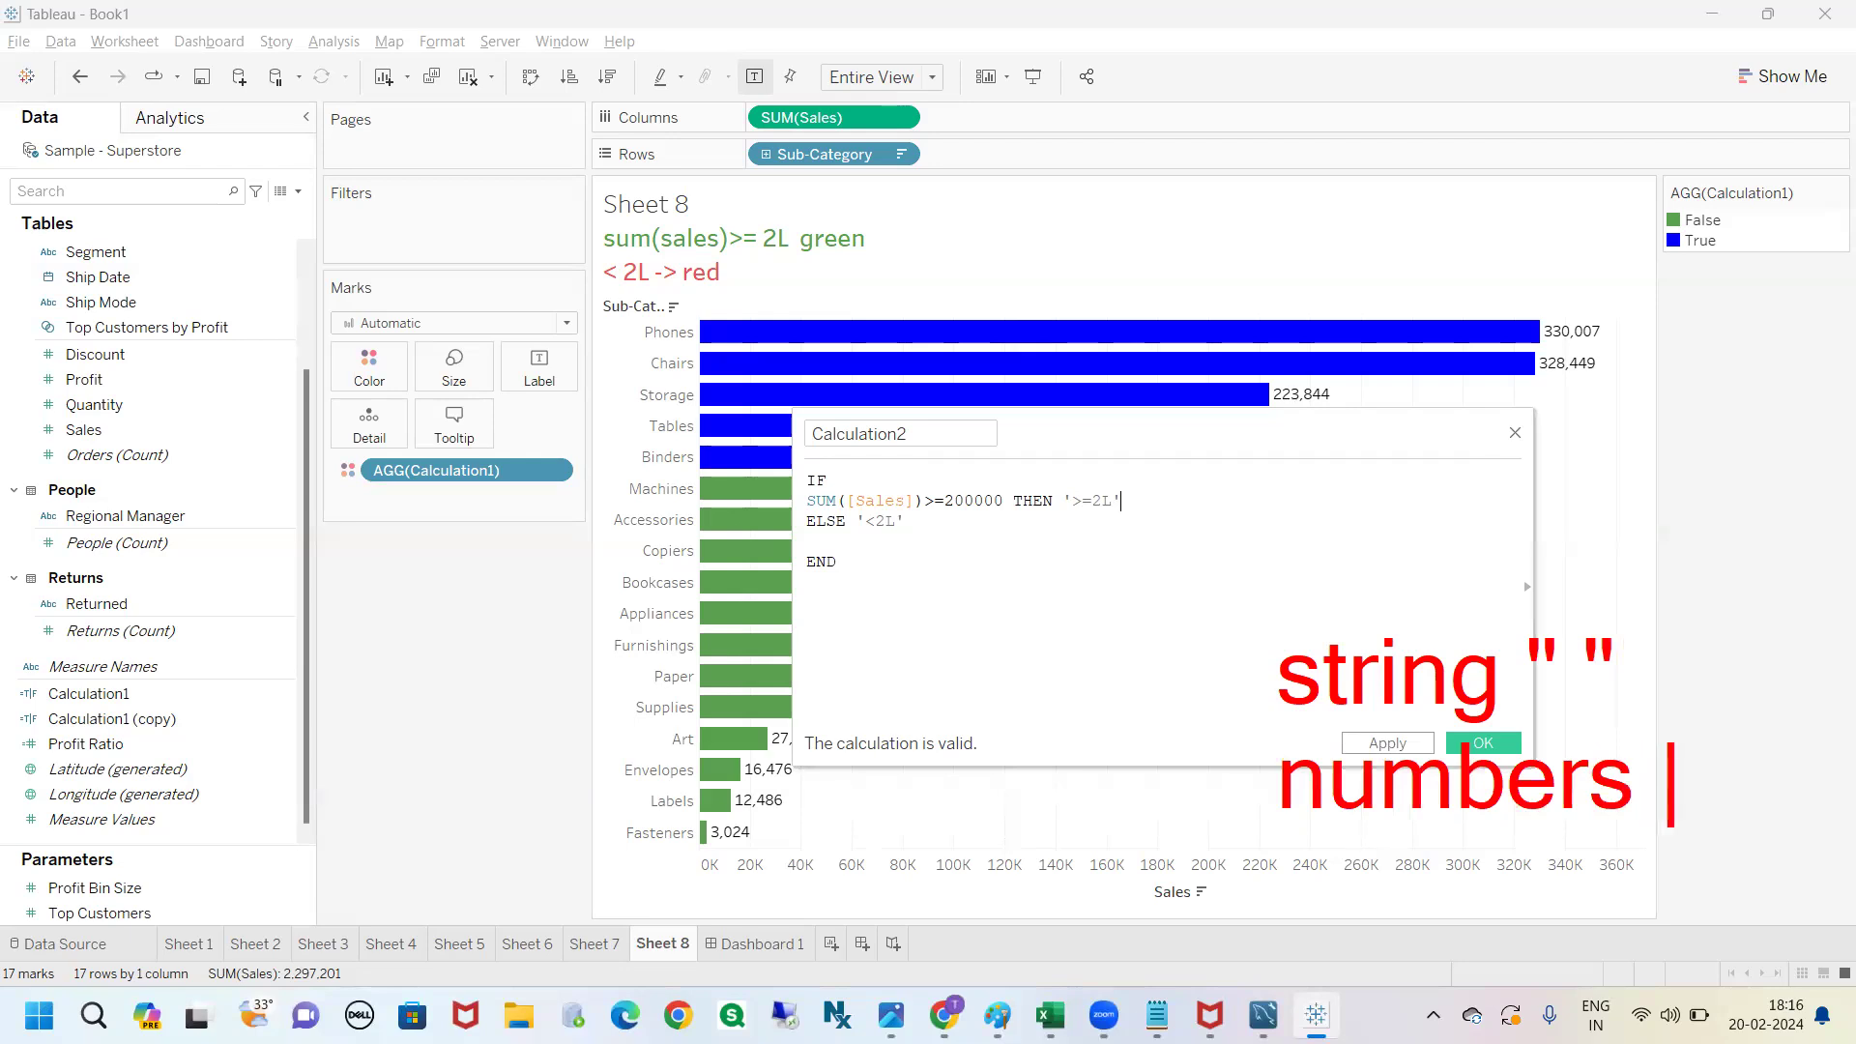
pyautogui.write(' 54')
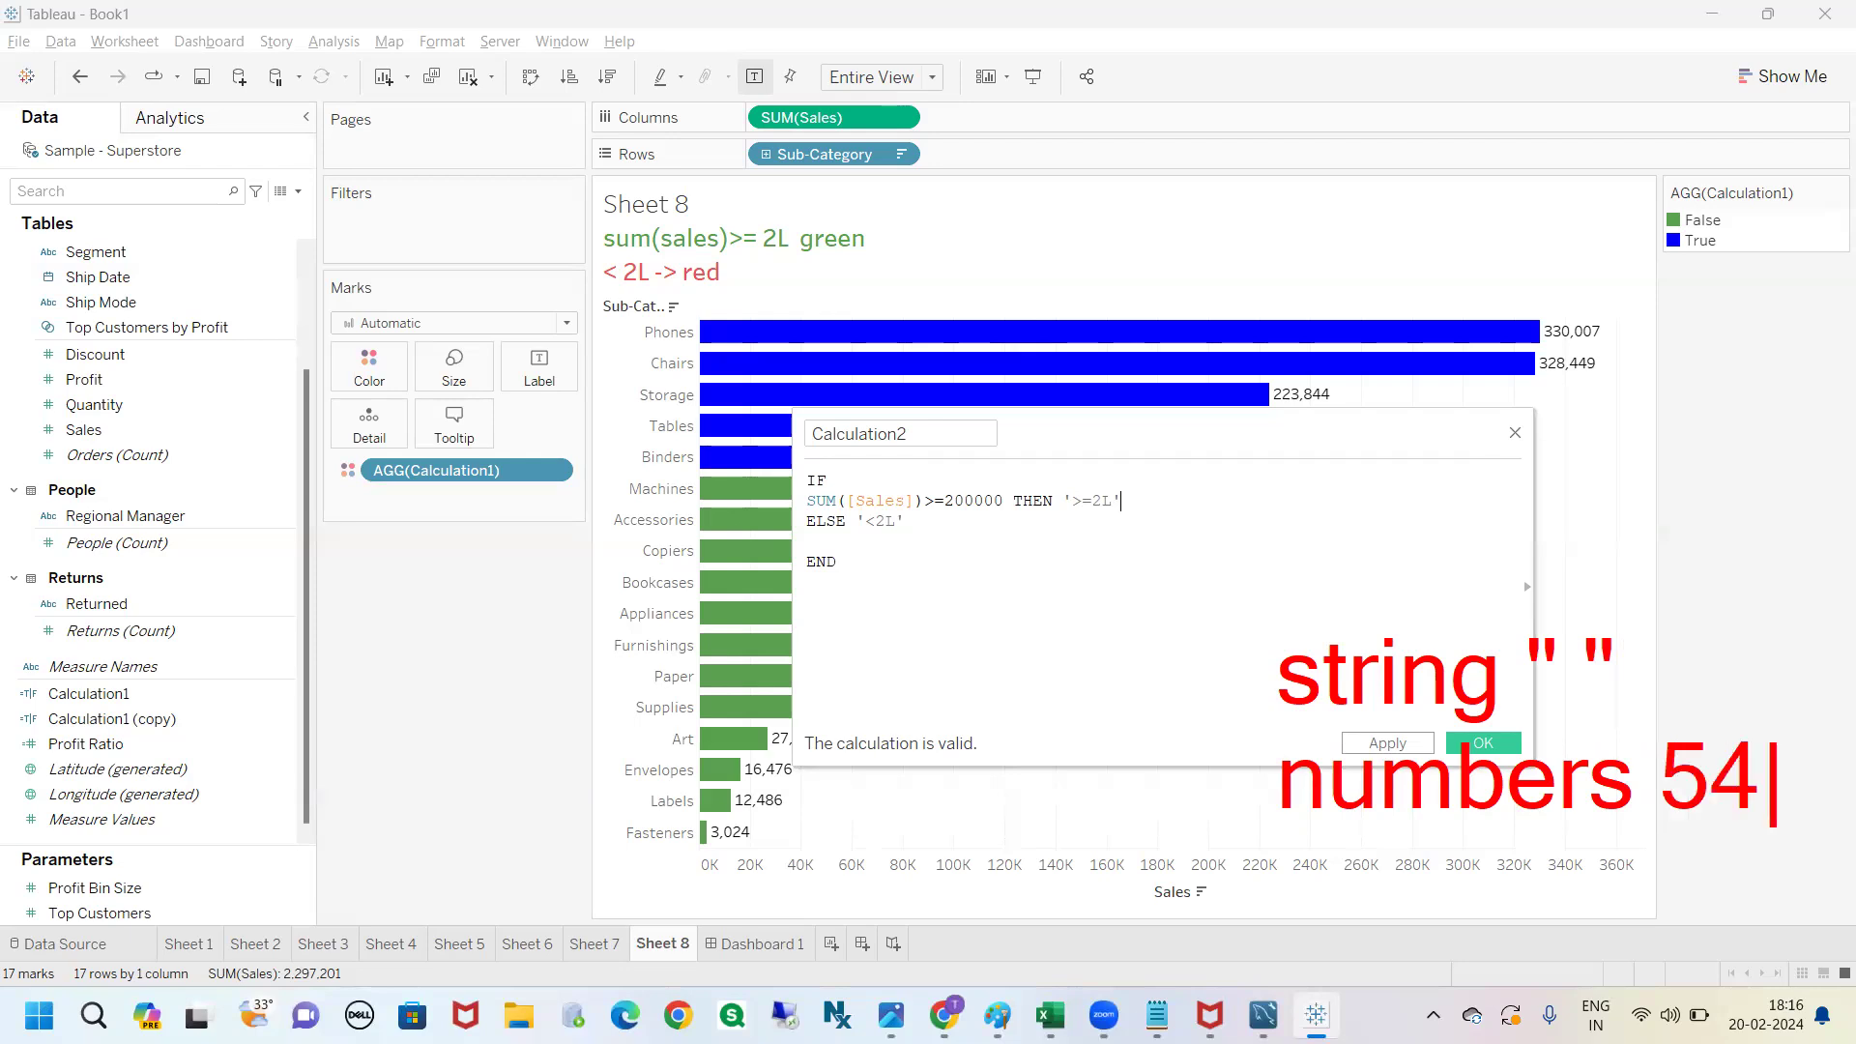
pyautogui.press('BackSpace')
pyautogui.press('BackSpace')
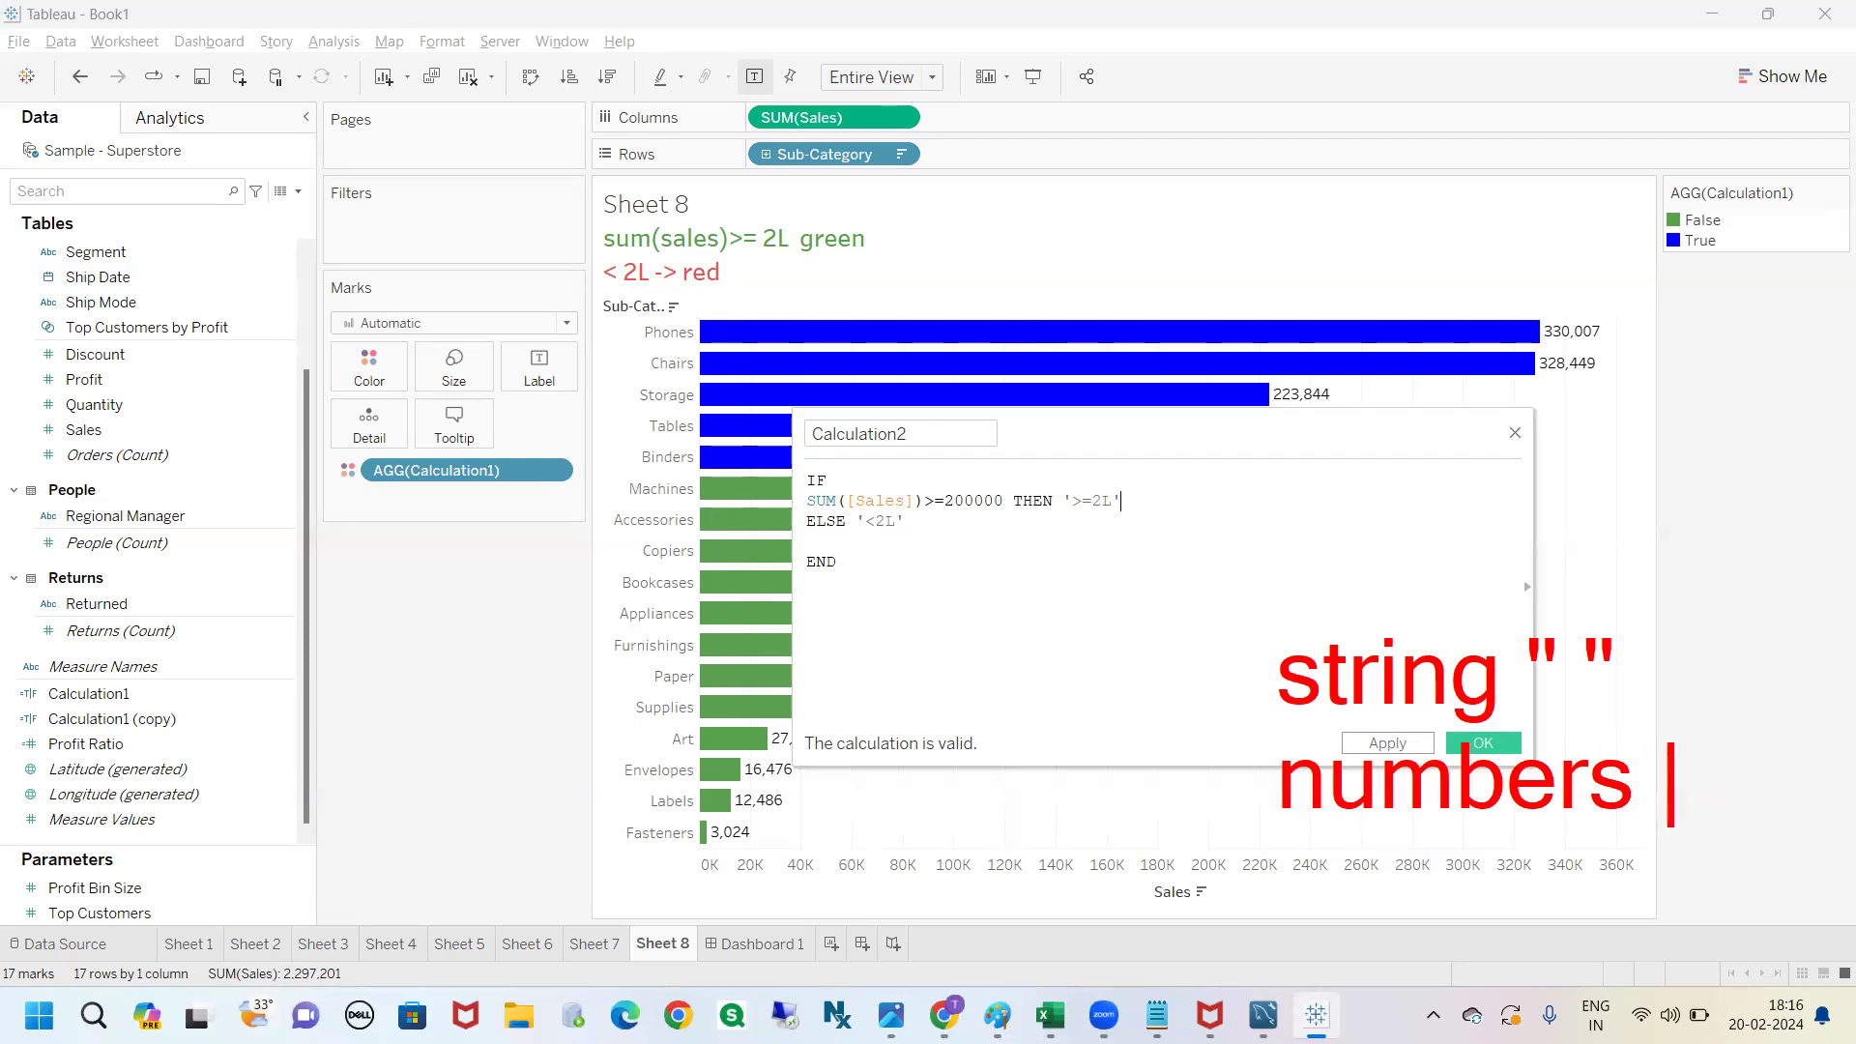
pyautogui.click(1658, 723)
pyautogui.press('Escape')
# Save Calculation2 and color the Sheet 8 bars by it in place of Calculation1.
pyautogui.click(718, 462)
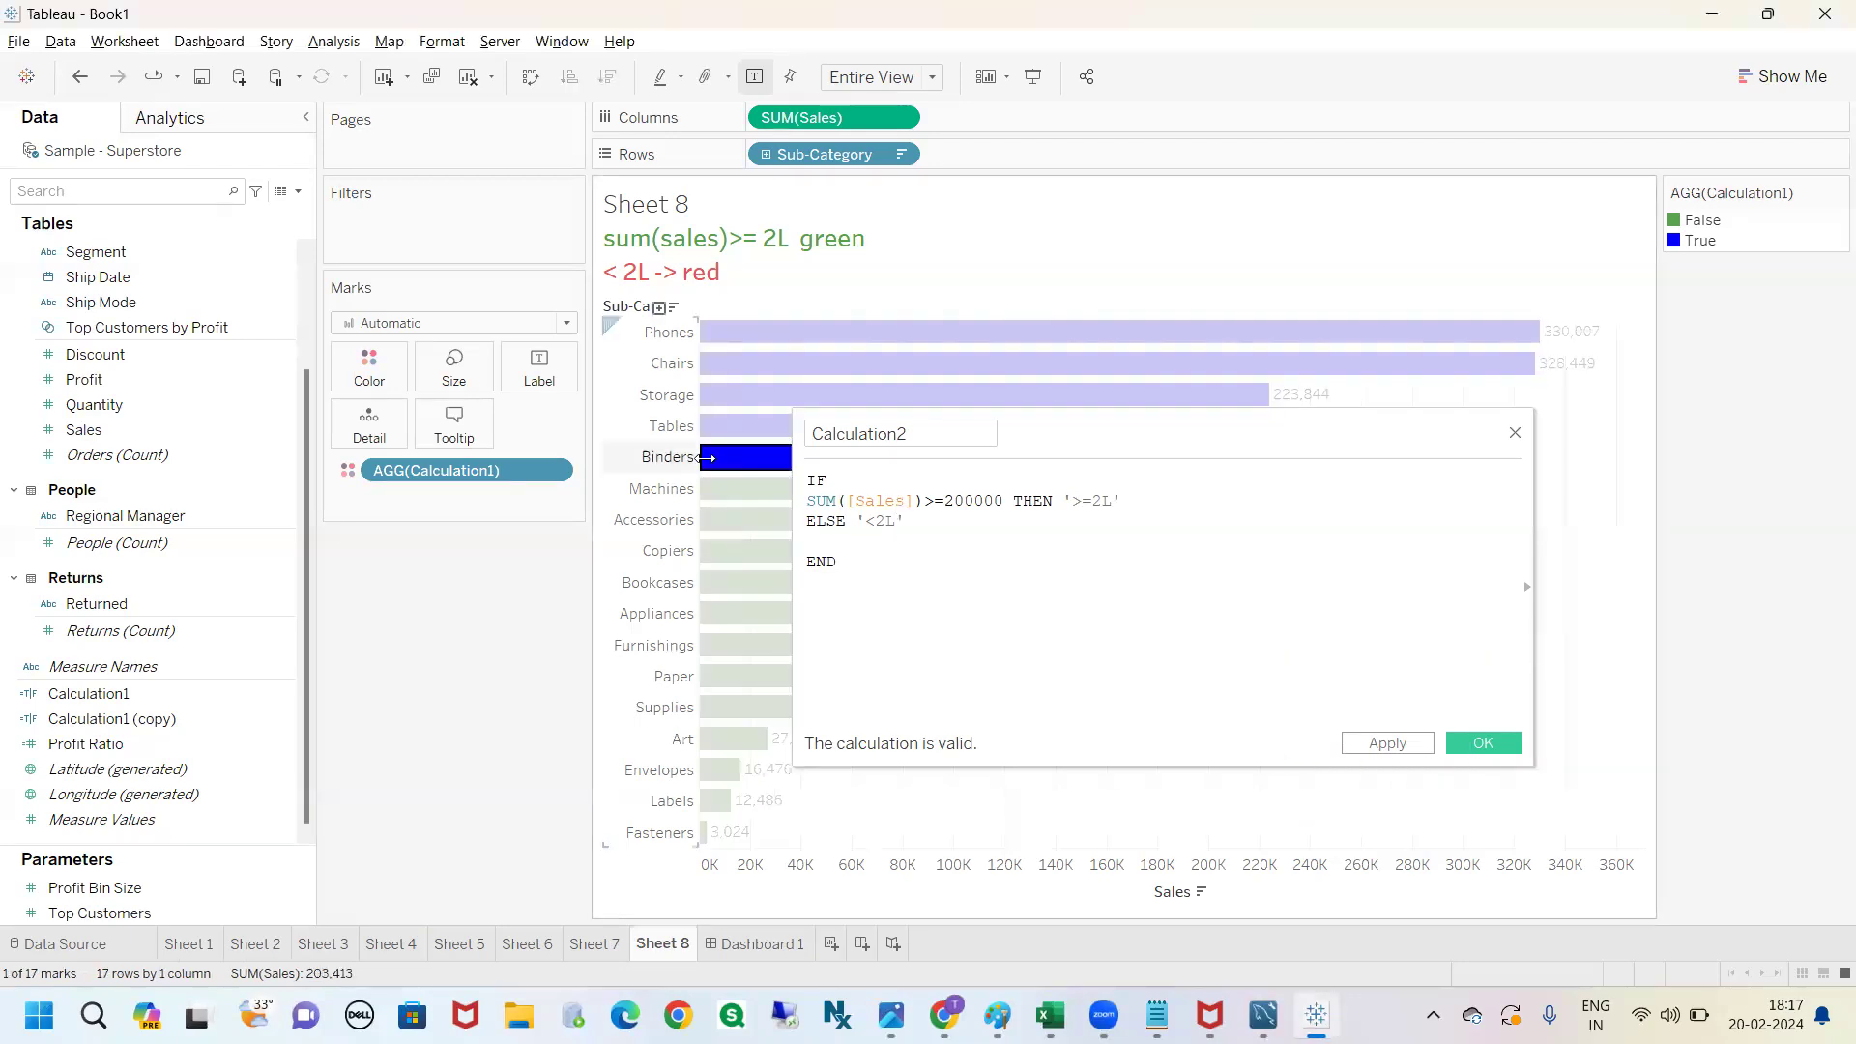
pyautogui.click(718, 464)
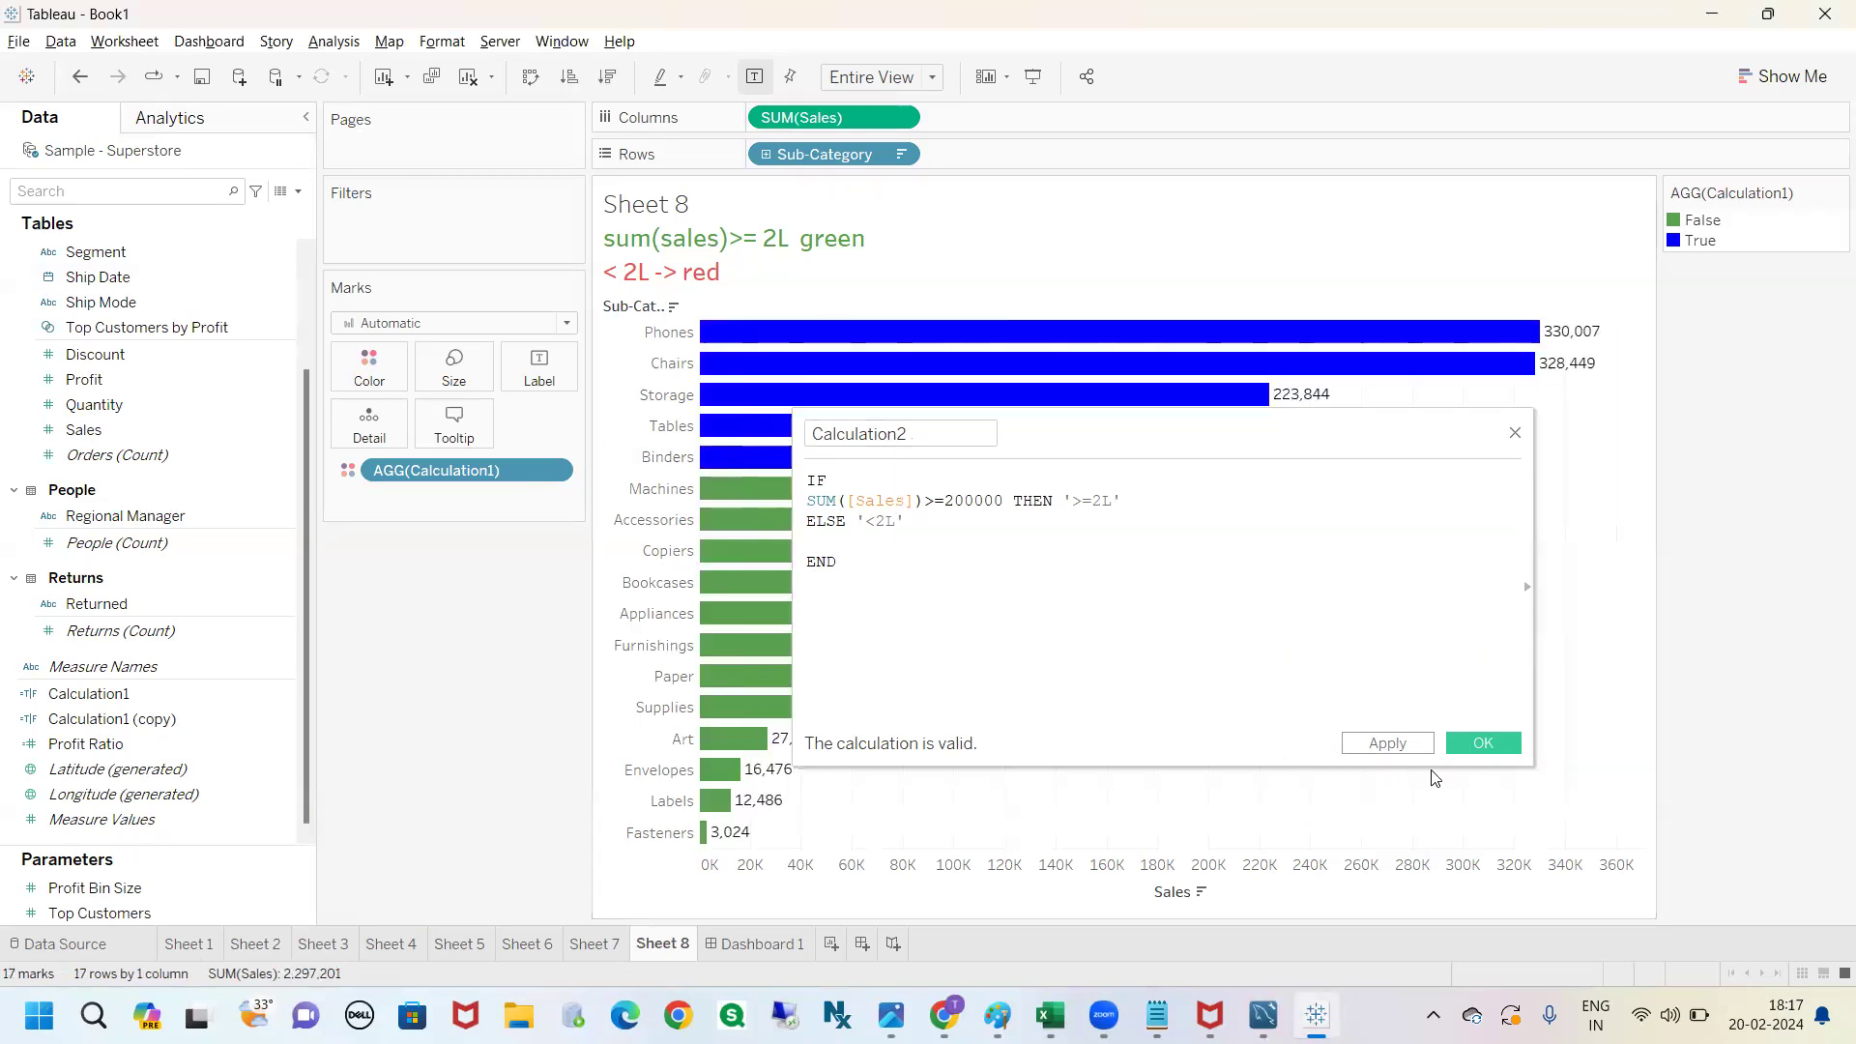
pyautogui.click(1482, 743)
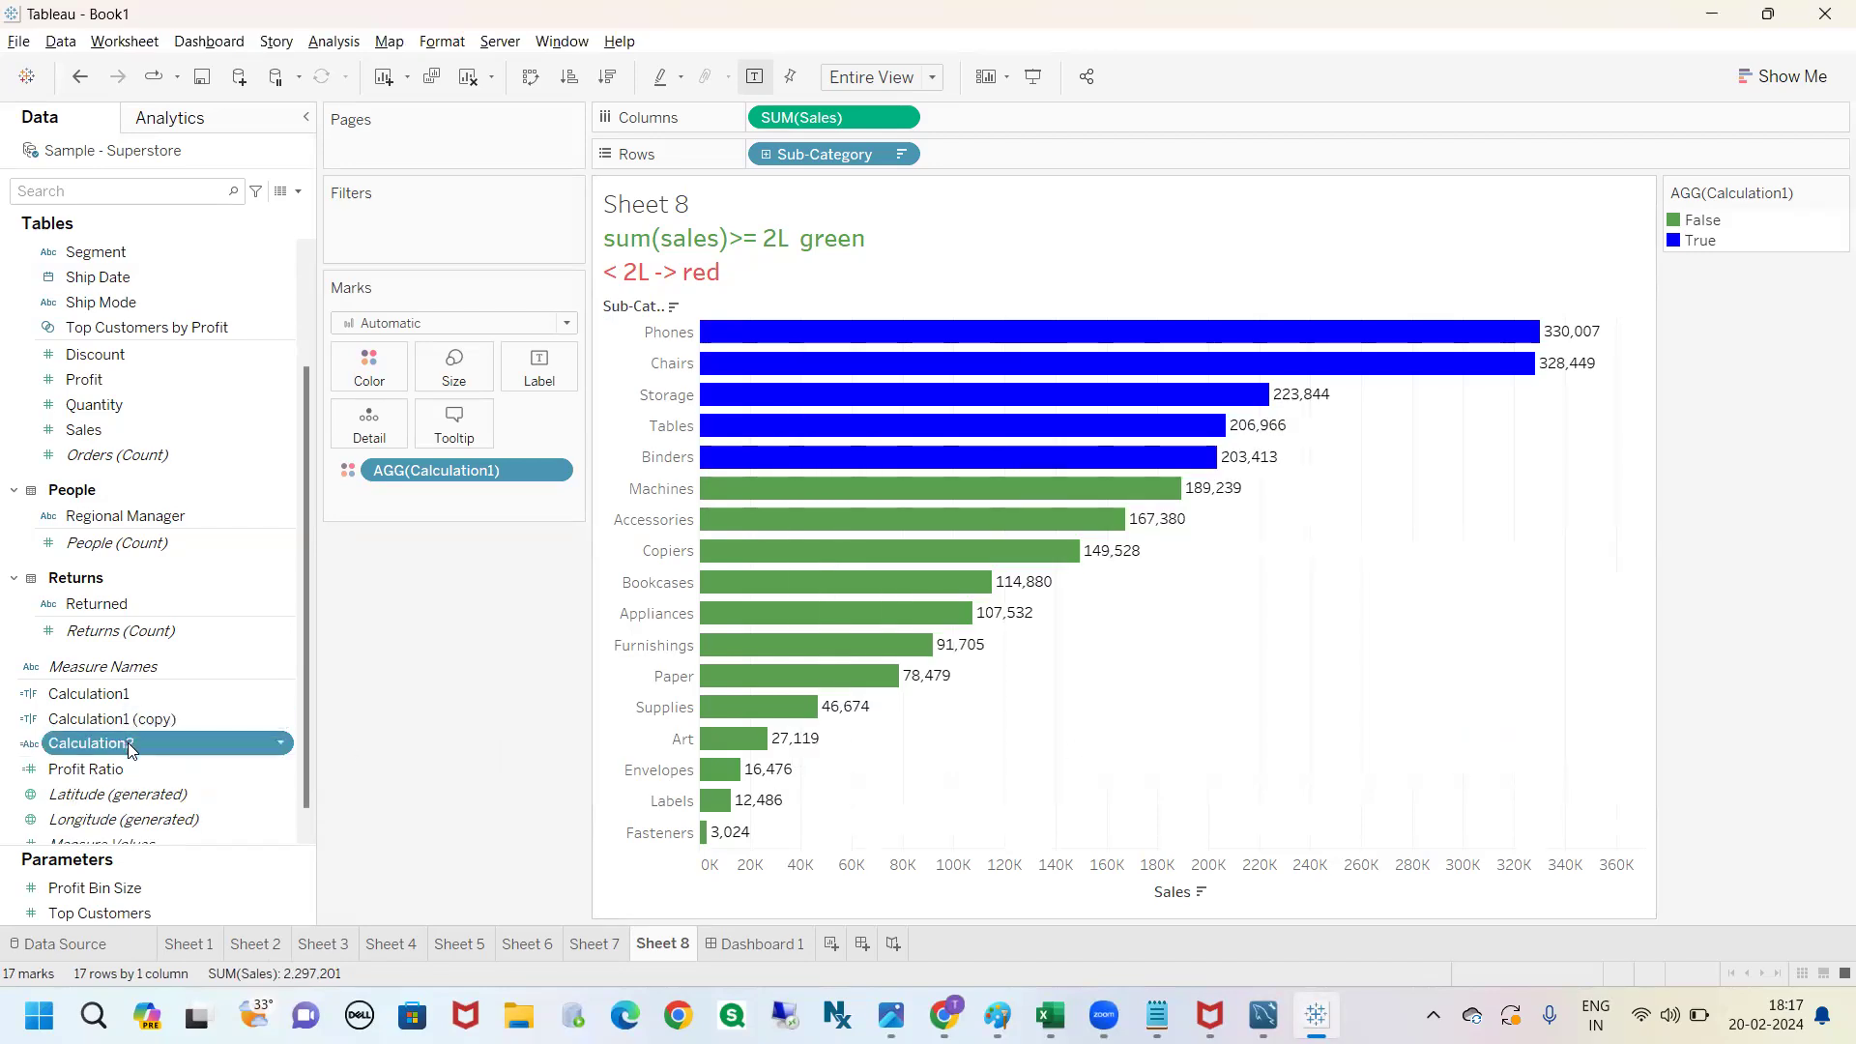
pyautogui.moveTo(145, 755); pyautogui.dragTo(375, 375)
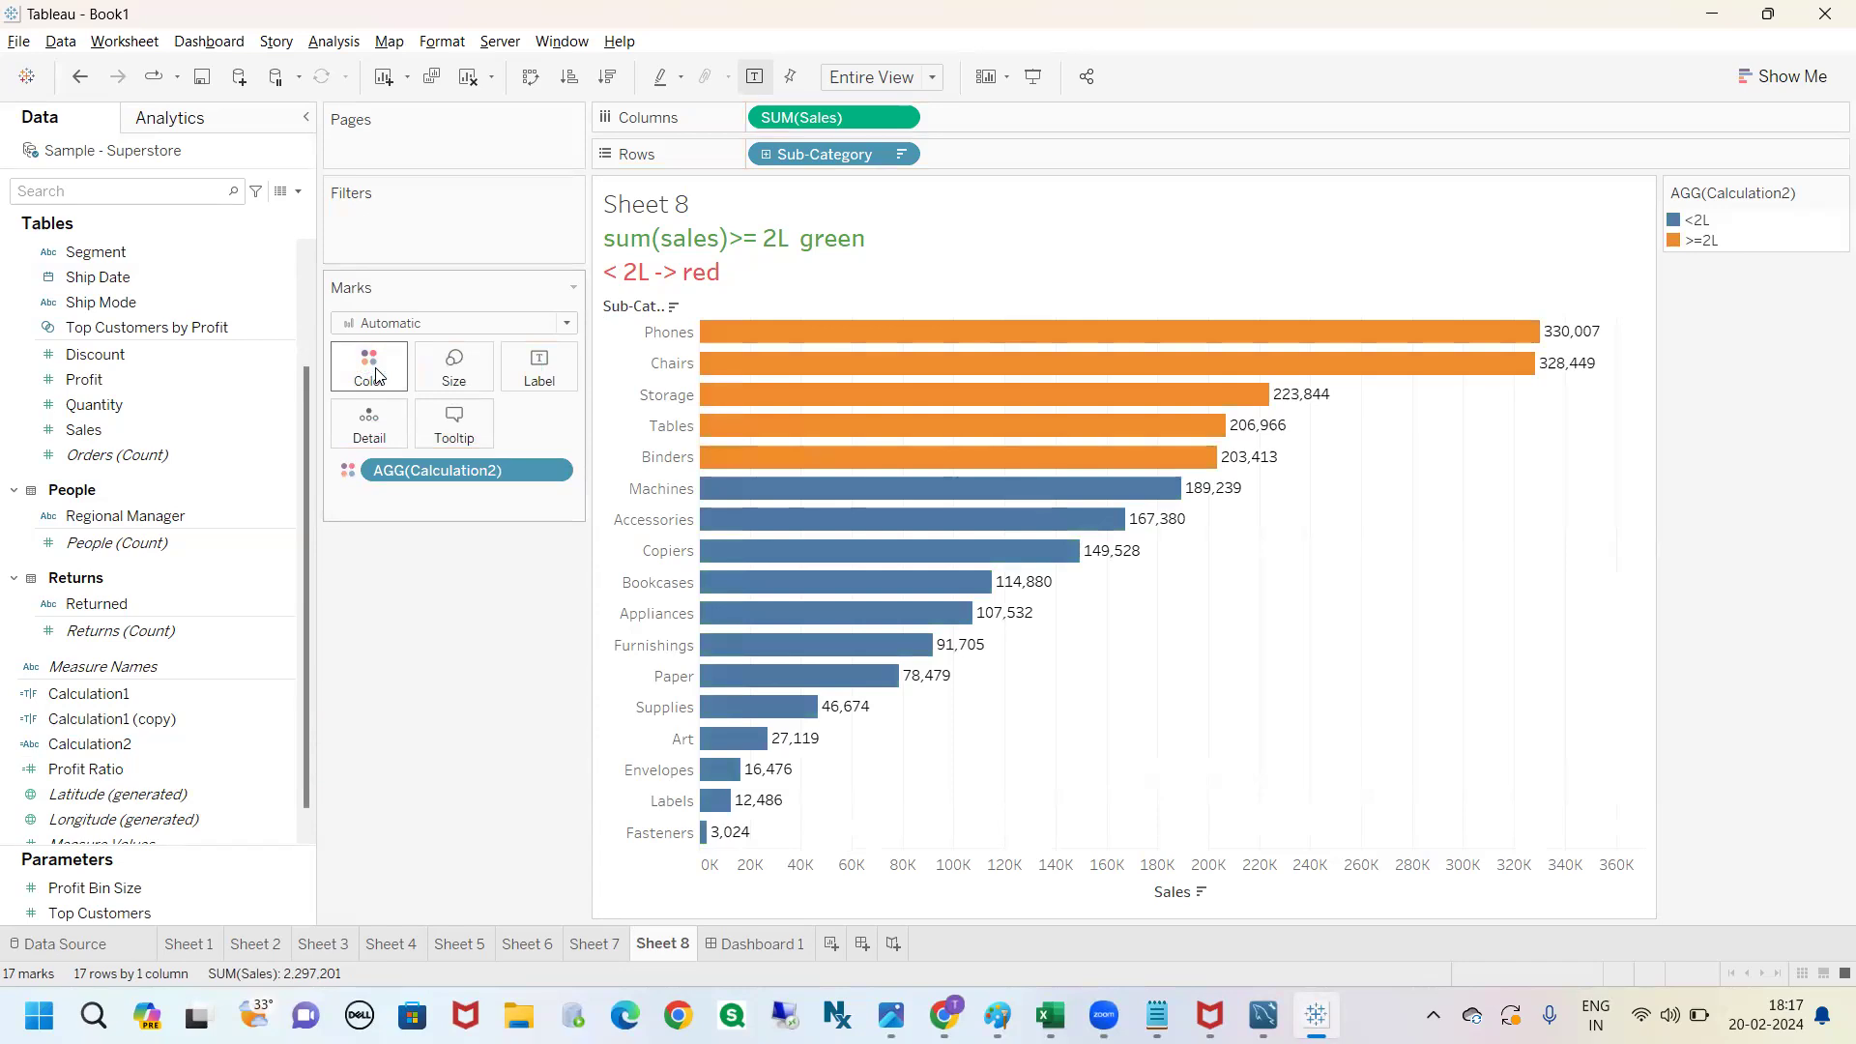
pyautogui.moveTo(1641, 176)
pyautogui.mouseDown()
pyautogui.moveTo(1685, 298)
pyautogui.moveTo(1609, 155)
pyautogui.mouseUp()
pyautogui.moveTo(1744, 251); pyautogui.dragTo(1737, 292)
pyautogui.moveTo(1716, 191); pyautogui.dragTo(1703, 222)
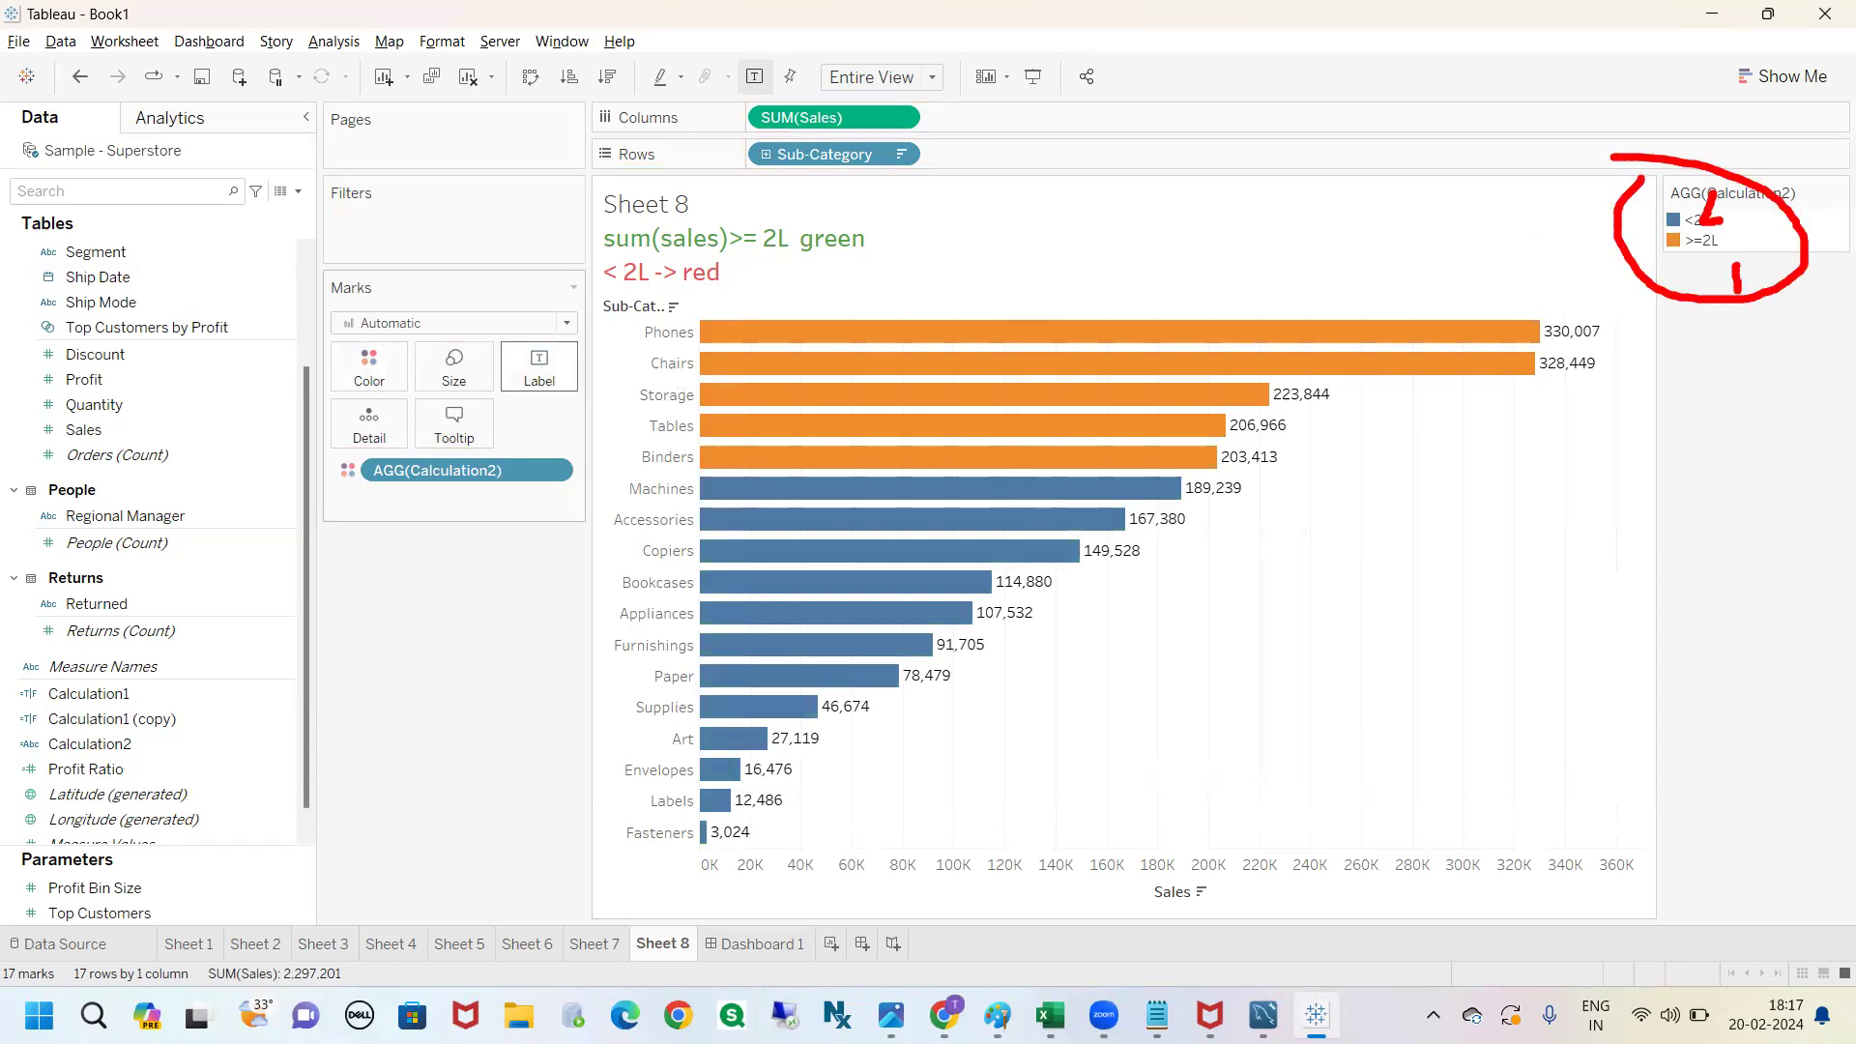
pyautogui.press('Escape')
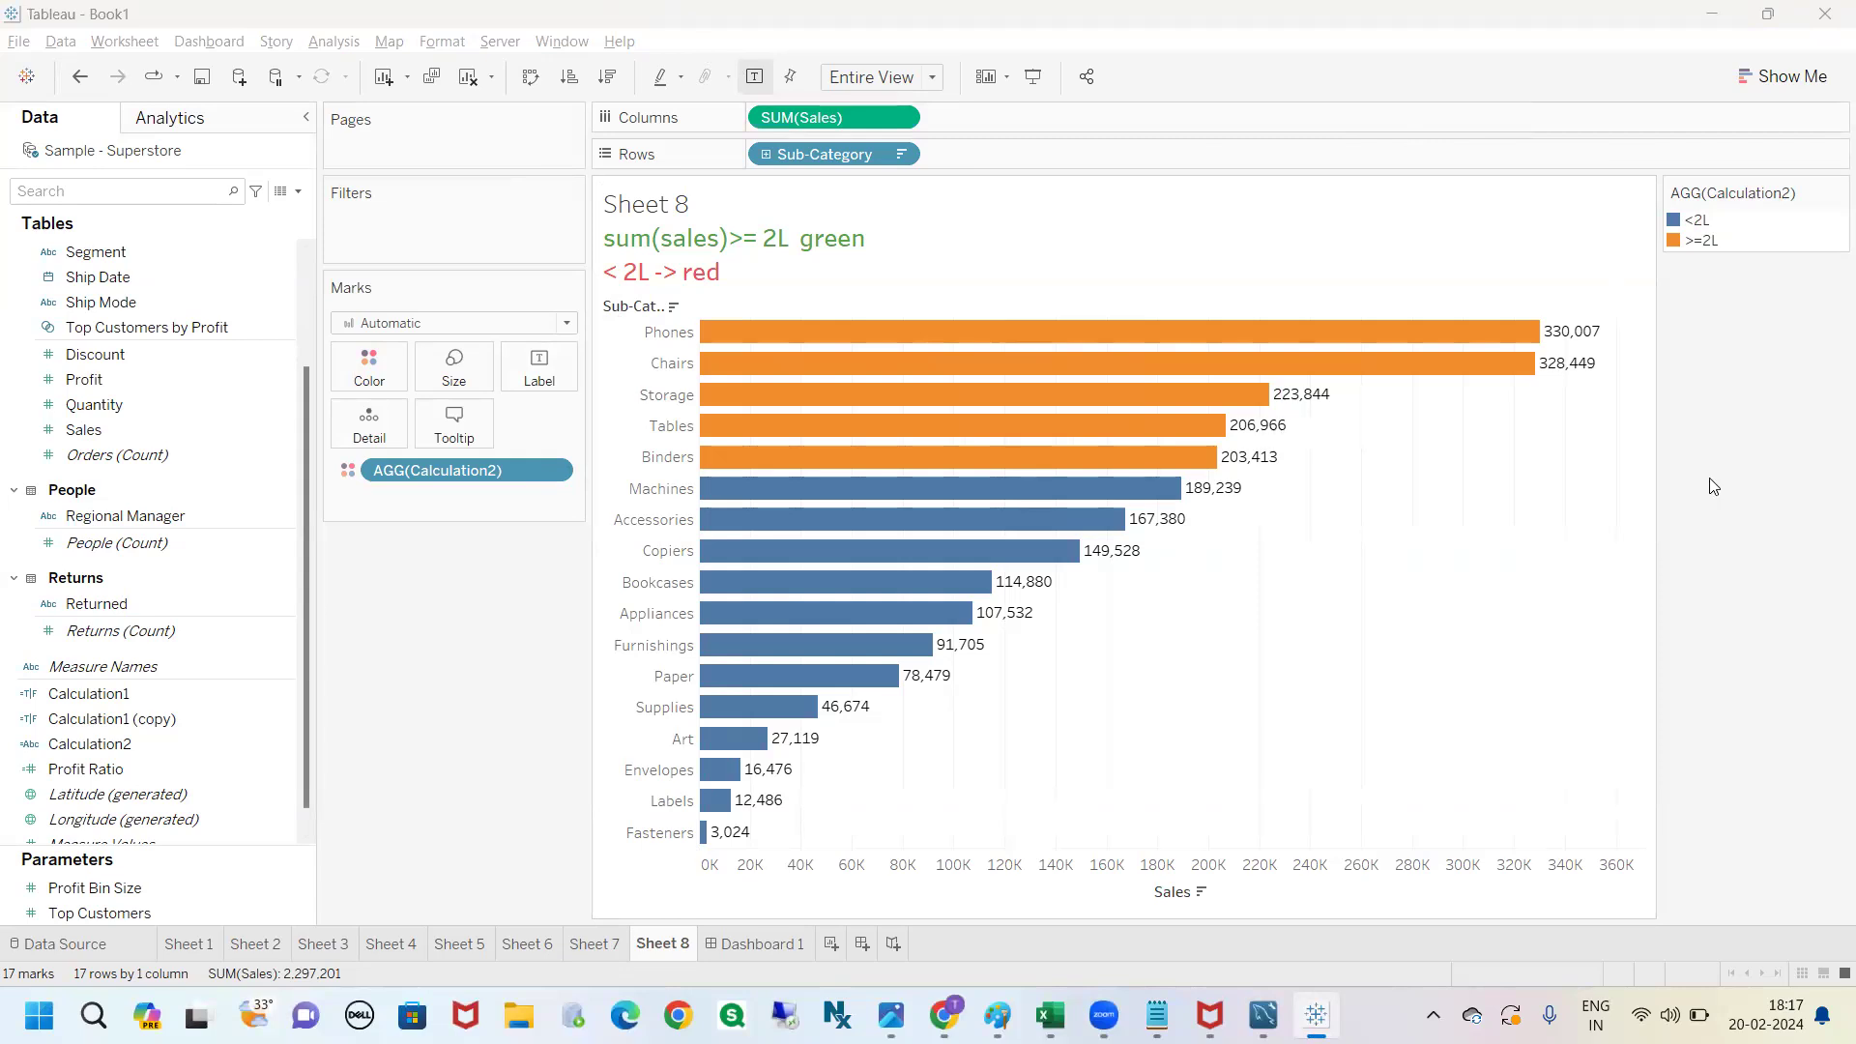
pyautogui.moveTo(1138, 464)
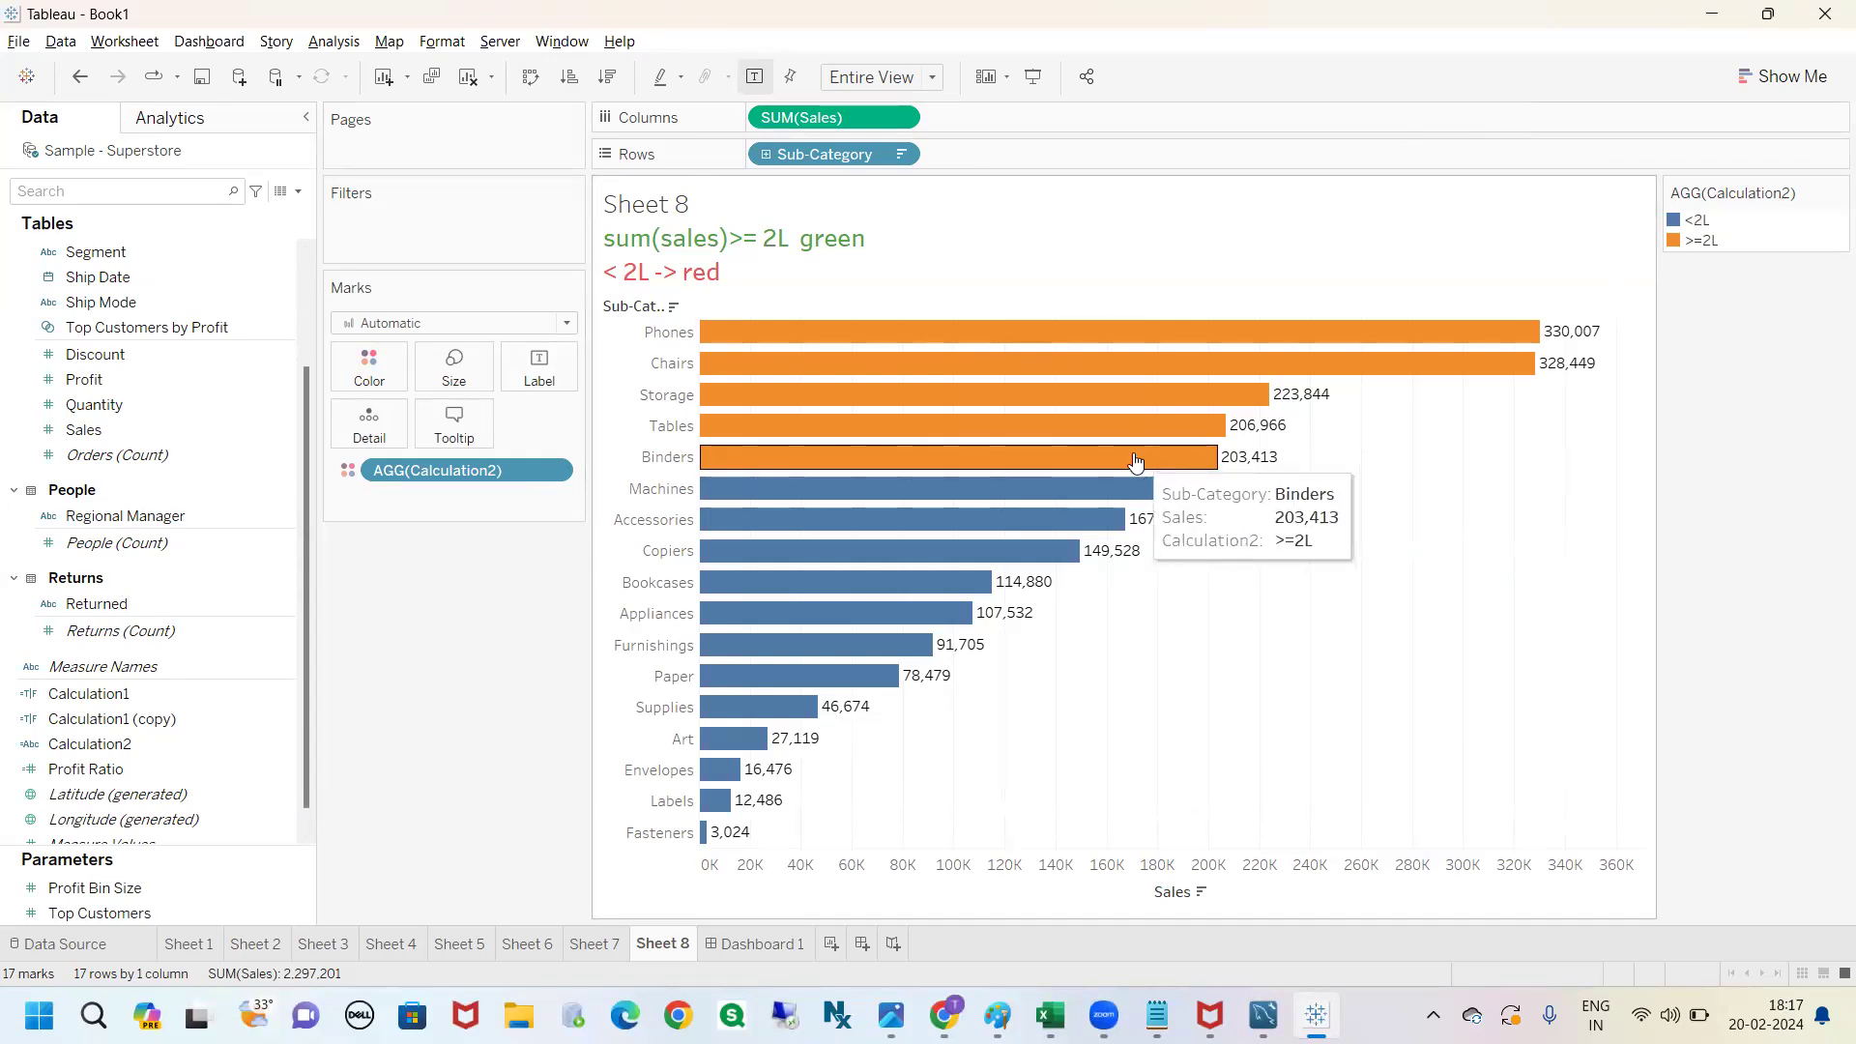
pyautogui.moveTo(709, 422)
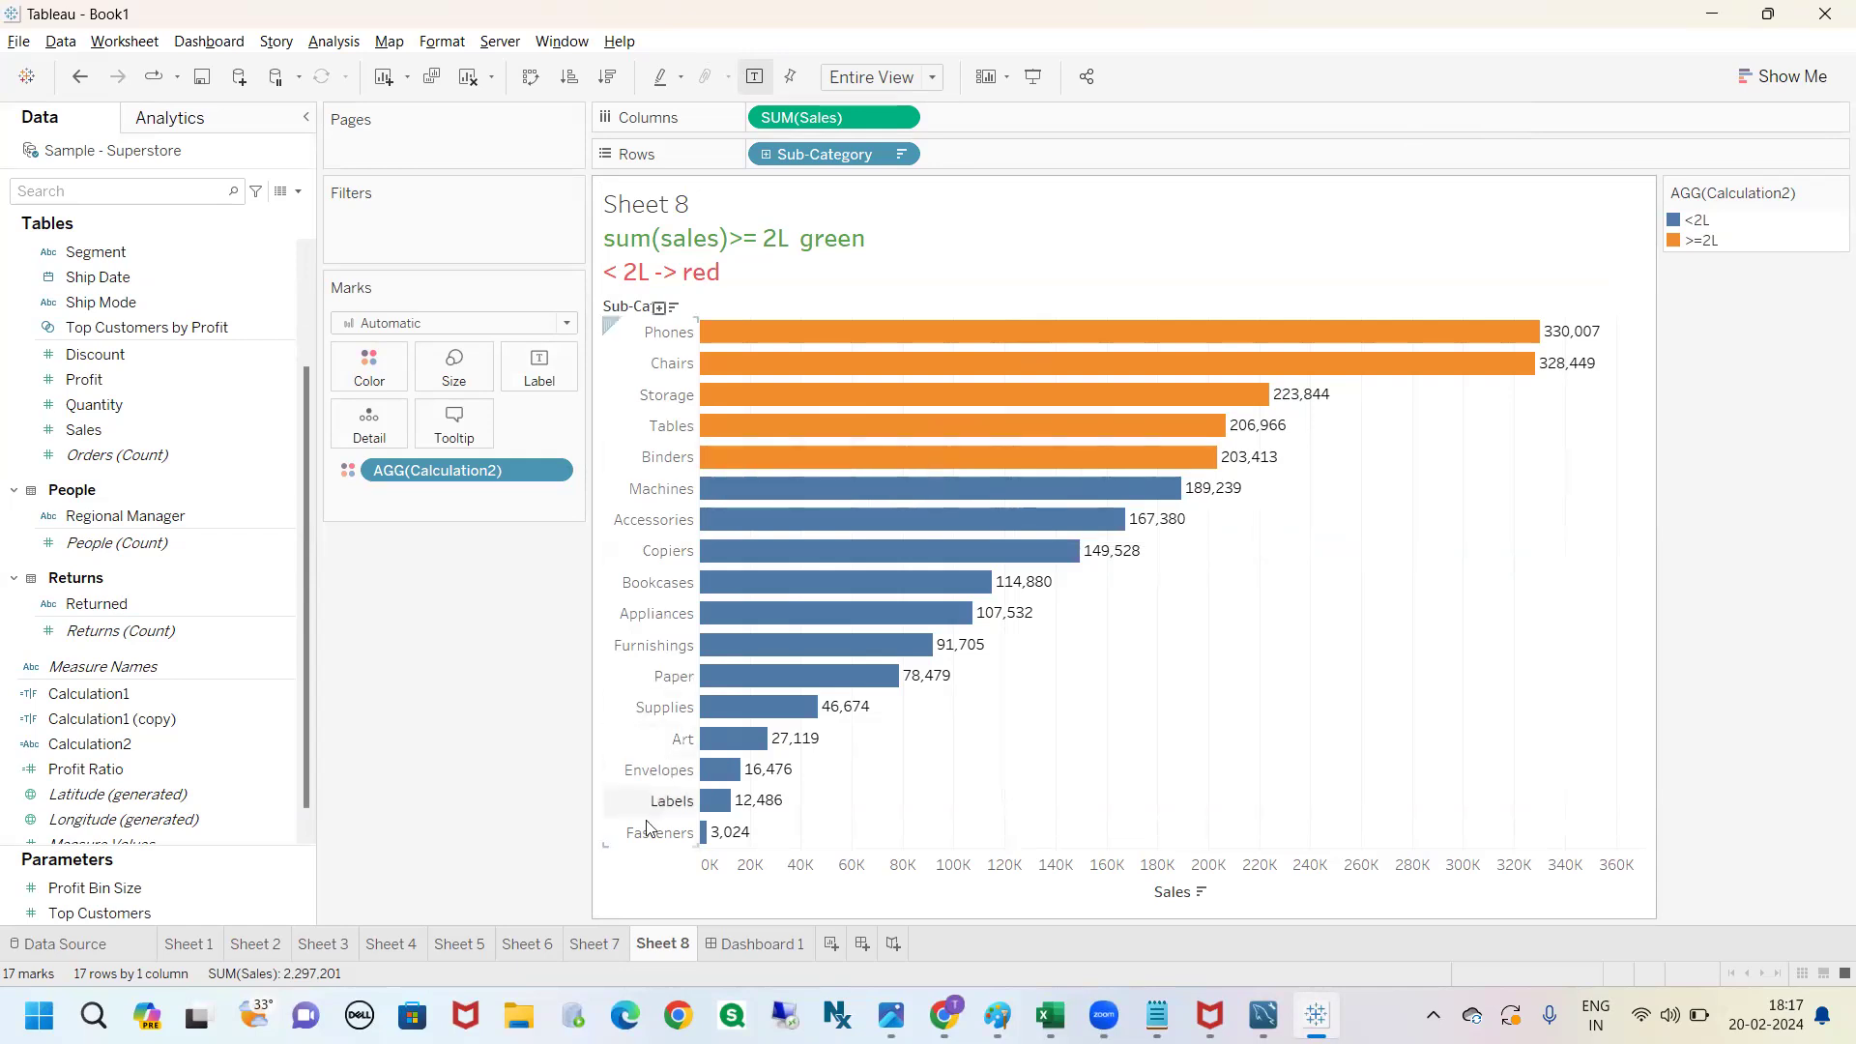
# Check the stepped color and center settings of Sales on Sheet 6 without changing them, and return to Sheet 8.
pyautogui.click(531, 947)
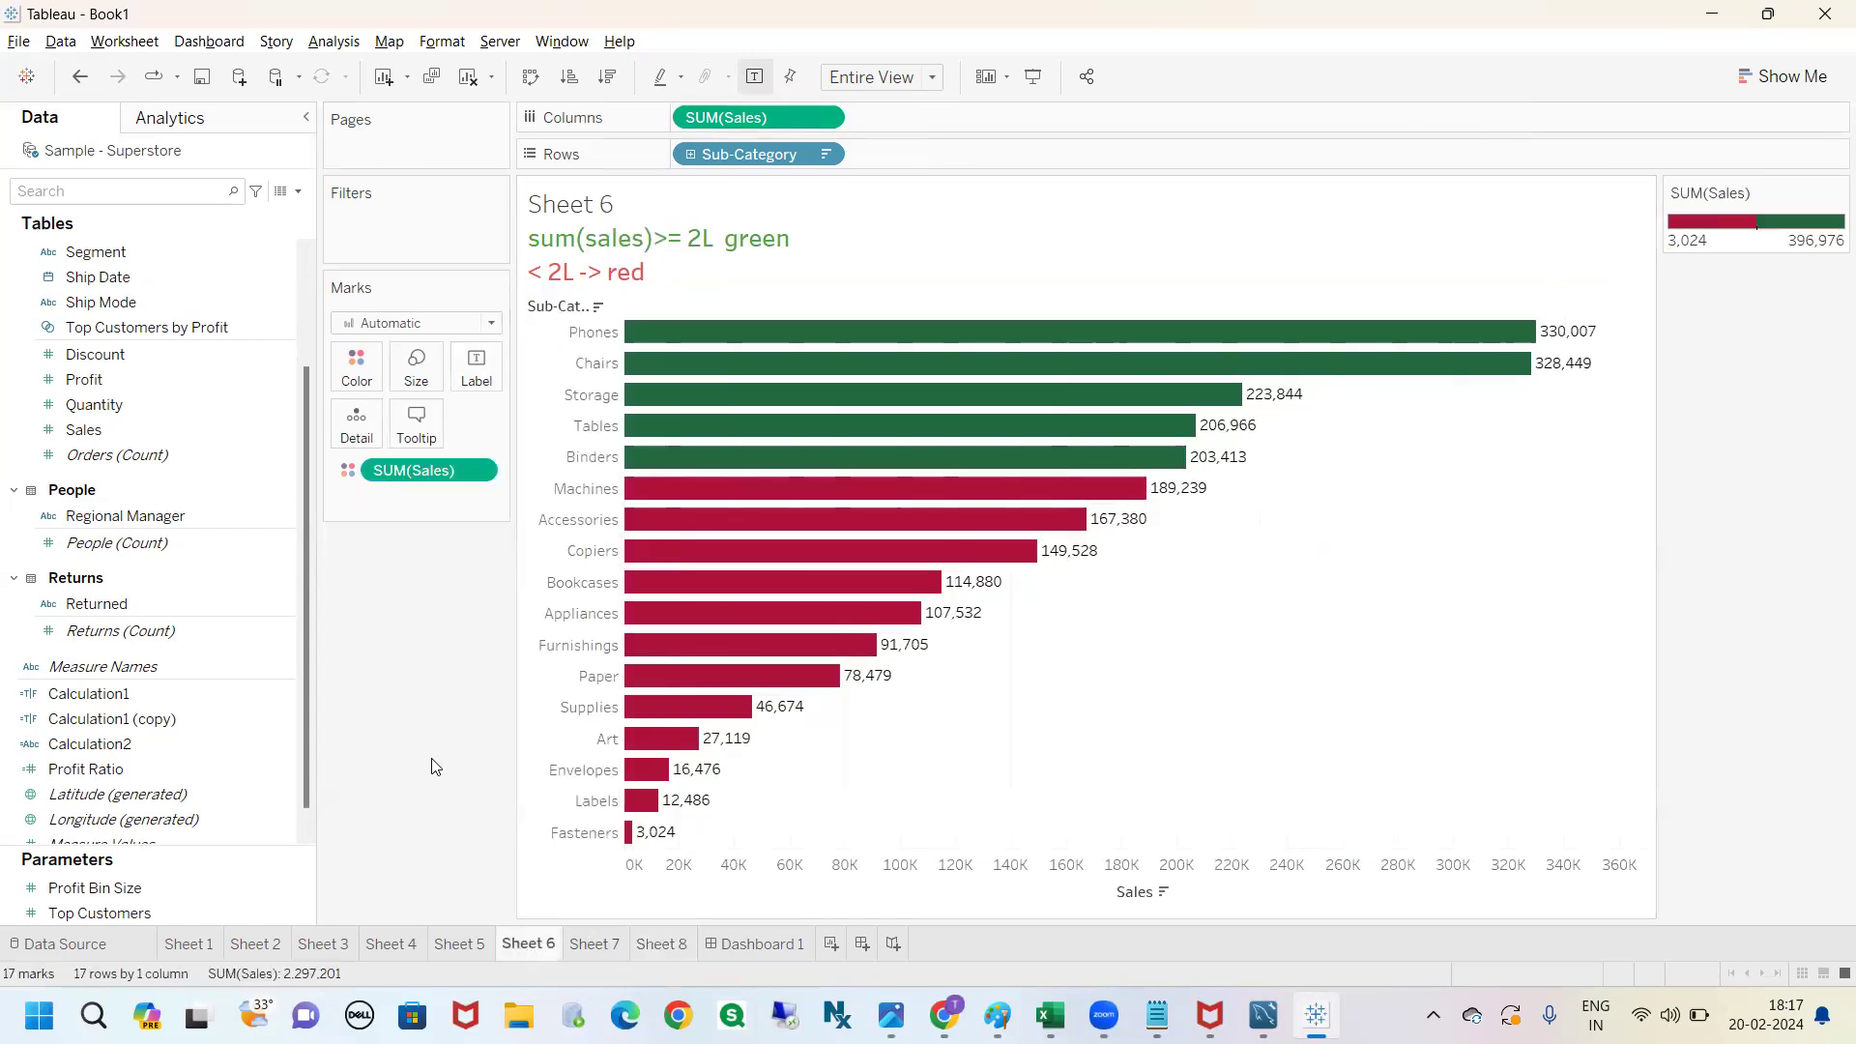
pyautogui.click(356, 367)
pyautogui.click(402, 440)
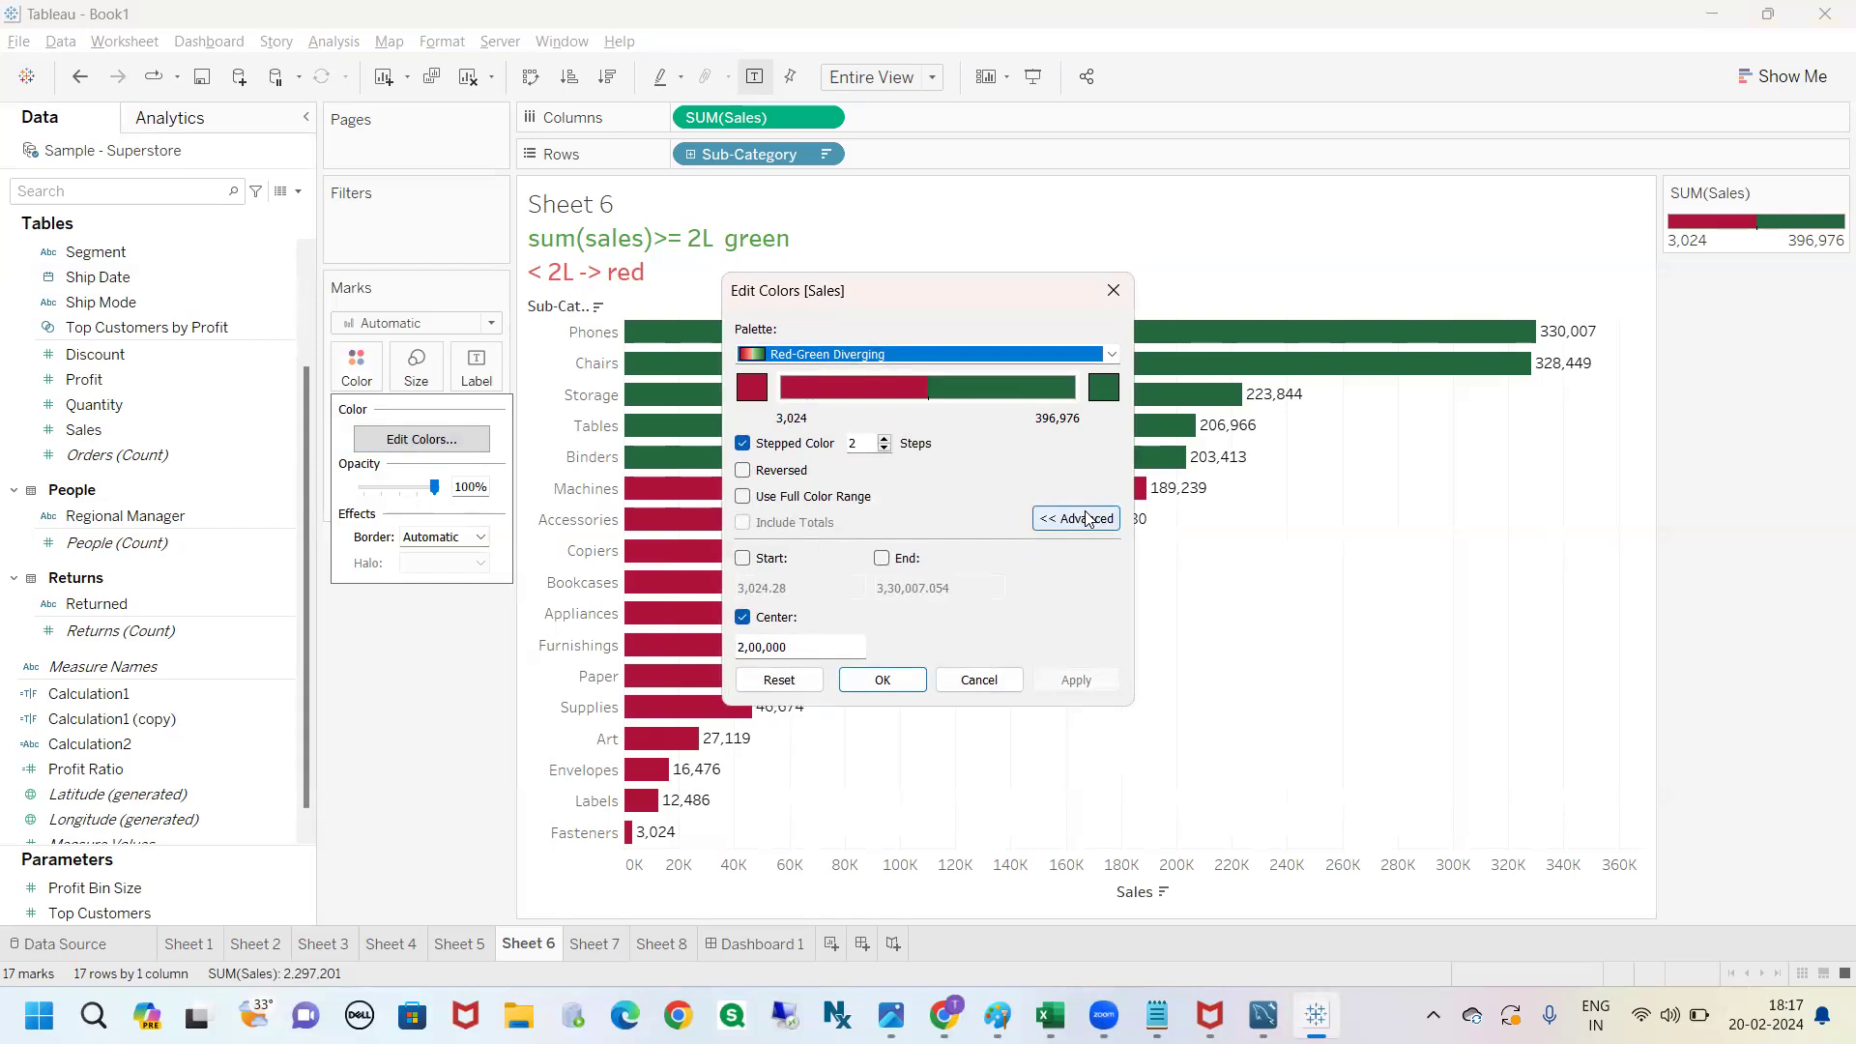
pyautogui.click(772, 648)
pyautogui.doubleClick(773, 648)
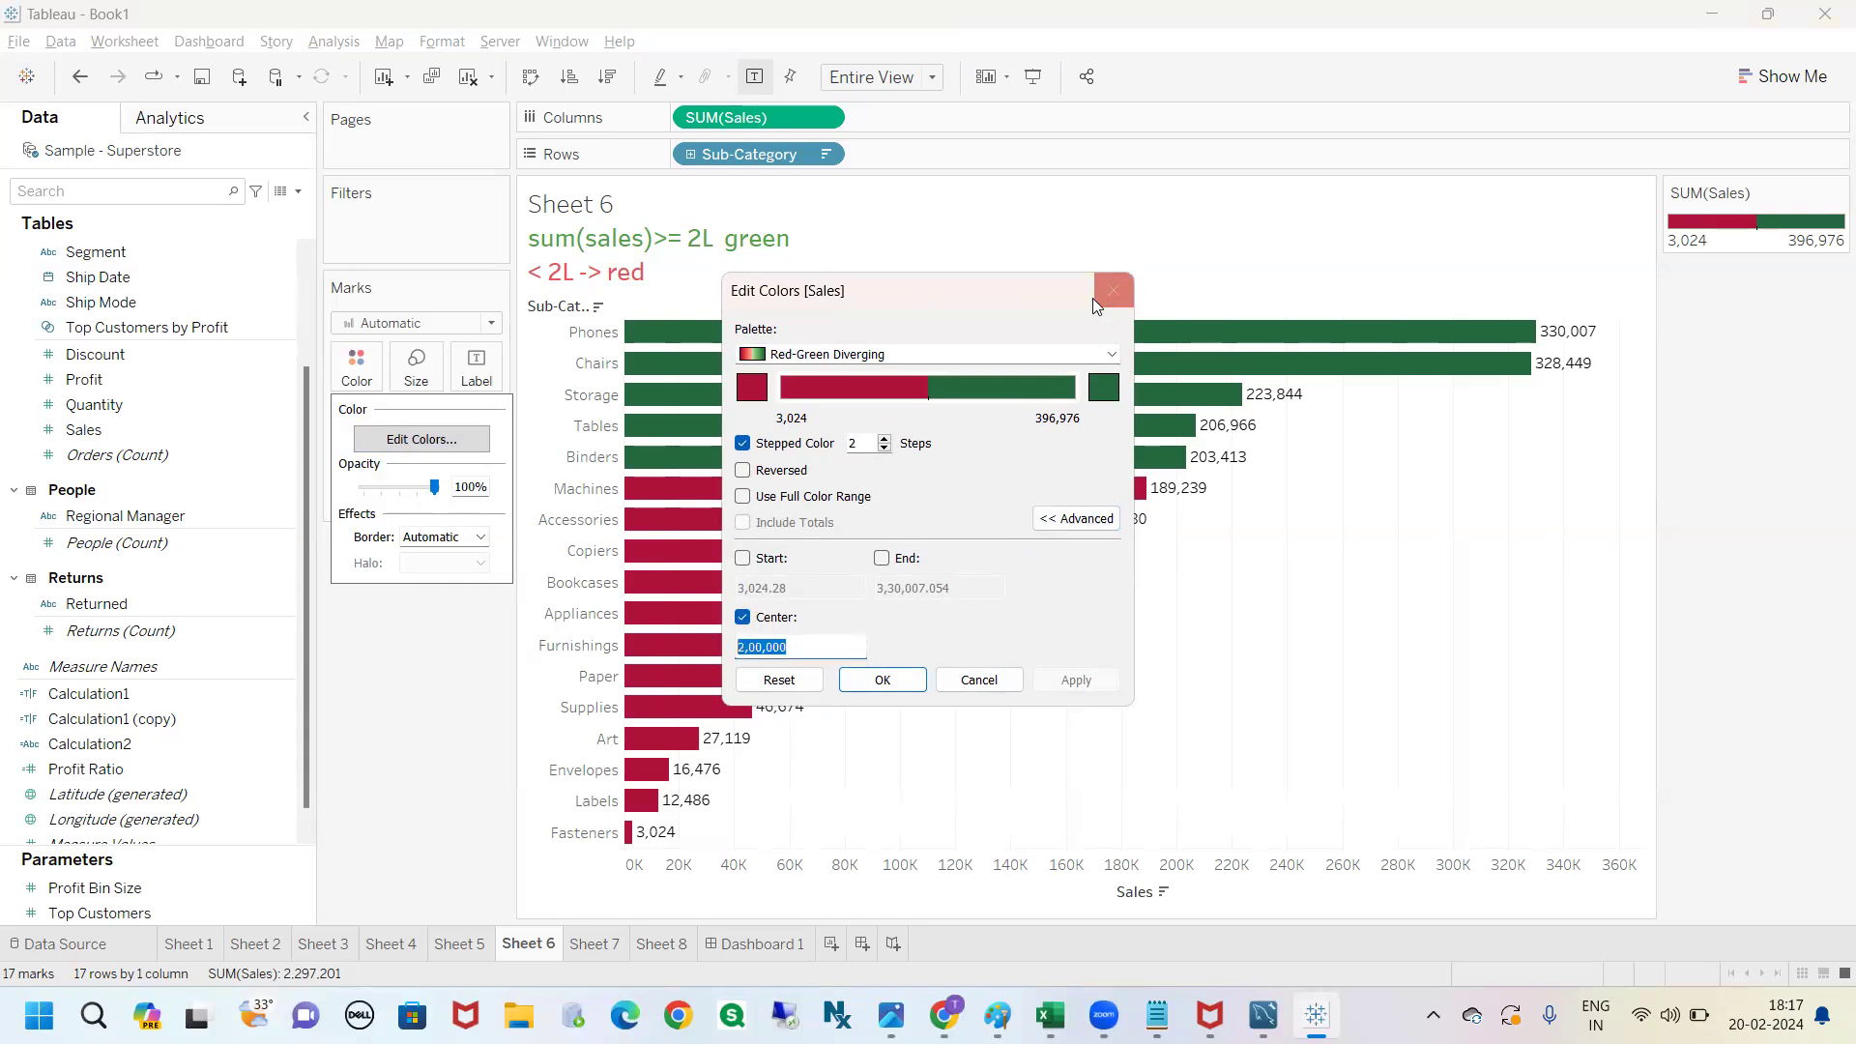
pyautogui.click(1107, 302)
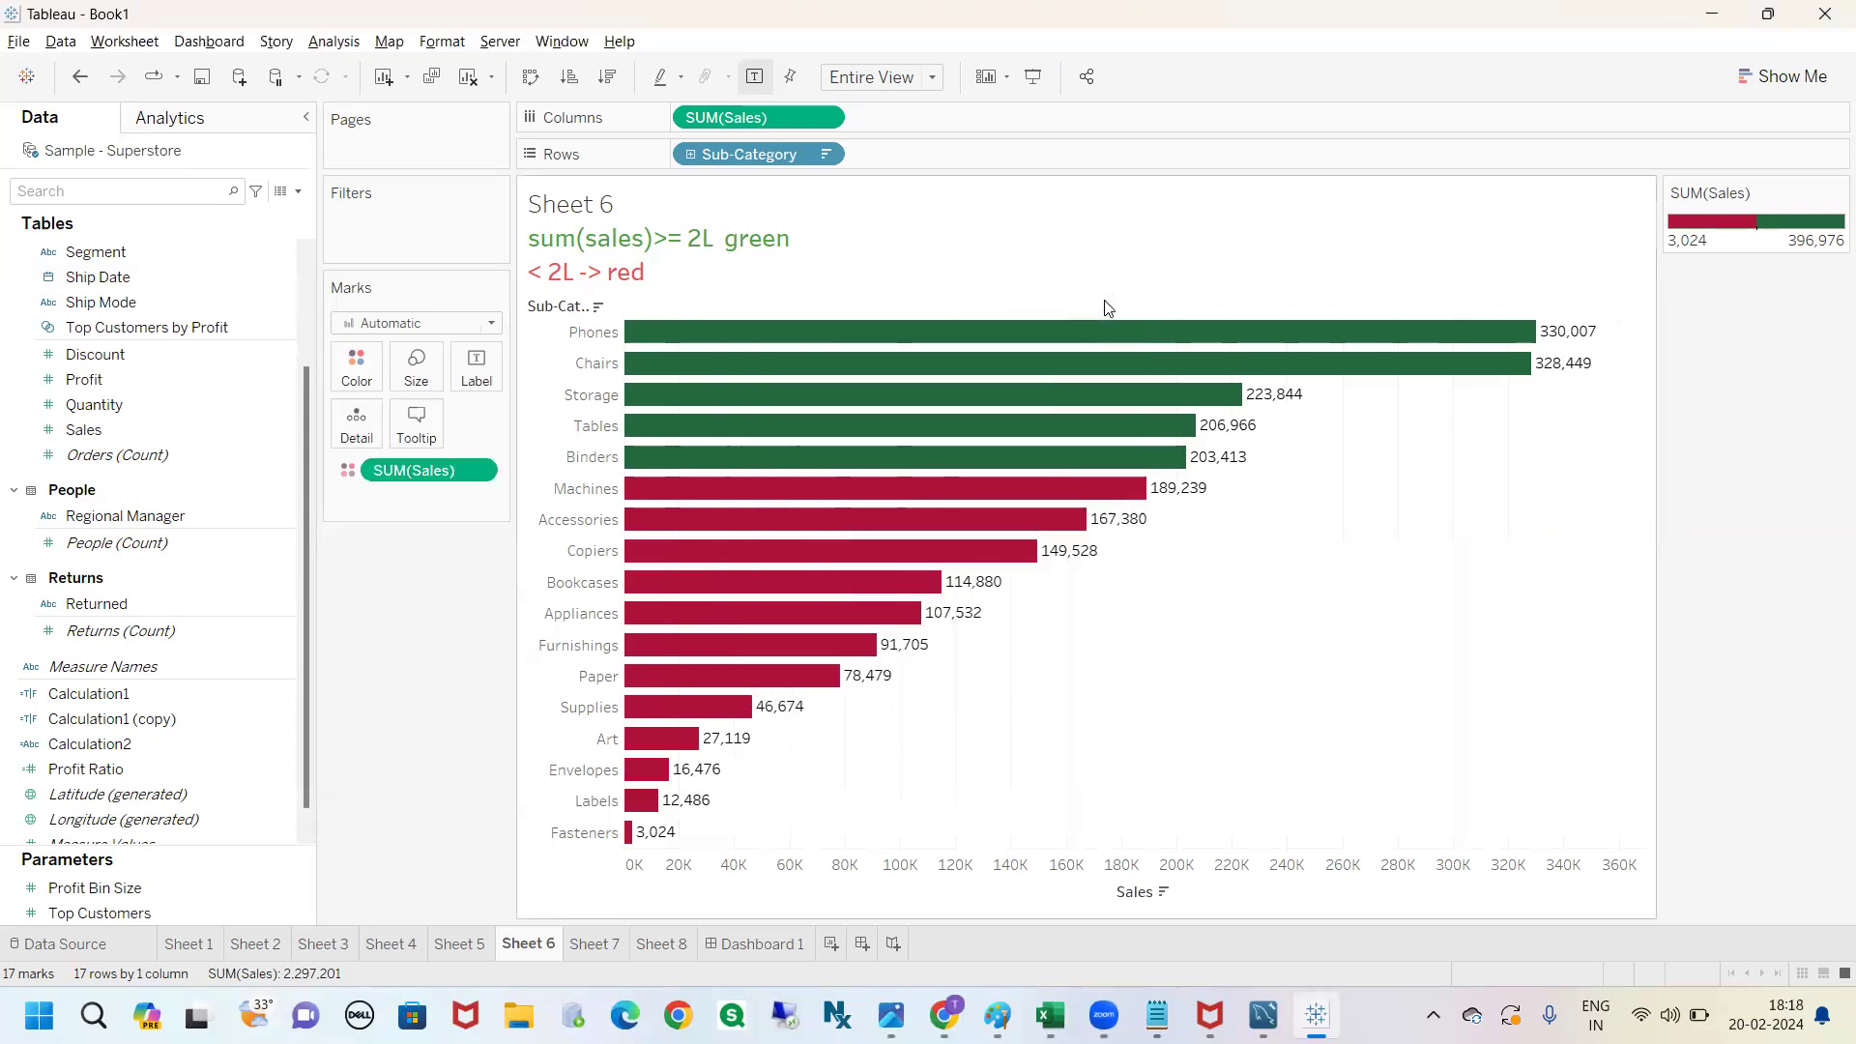
pyautogui.click(673, 947)
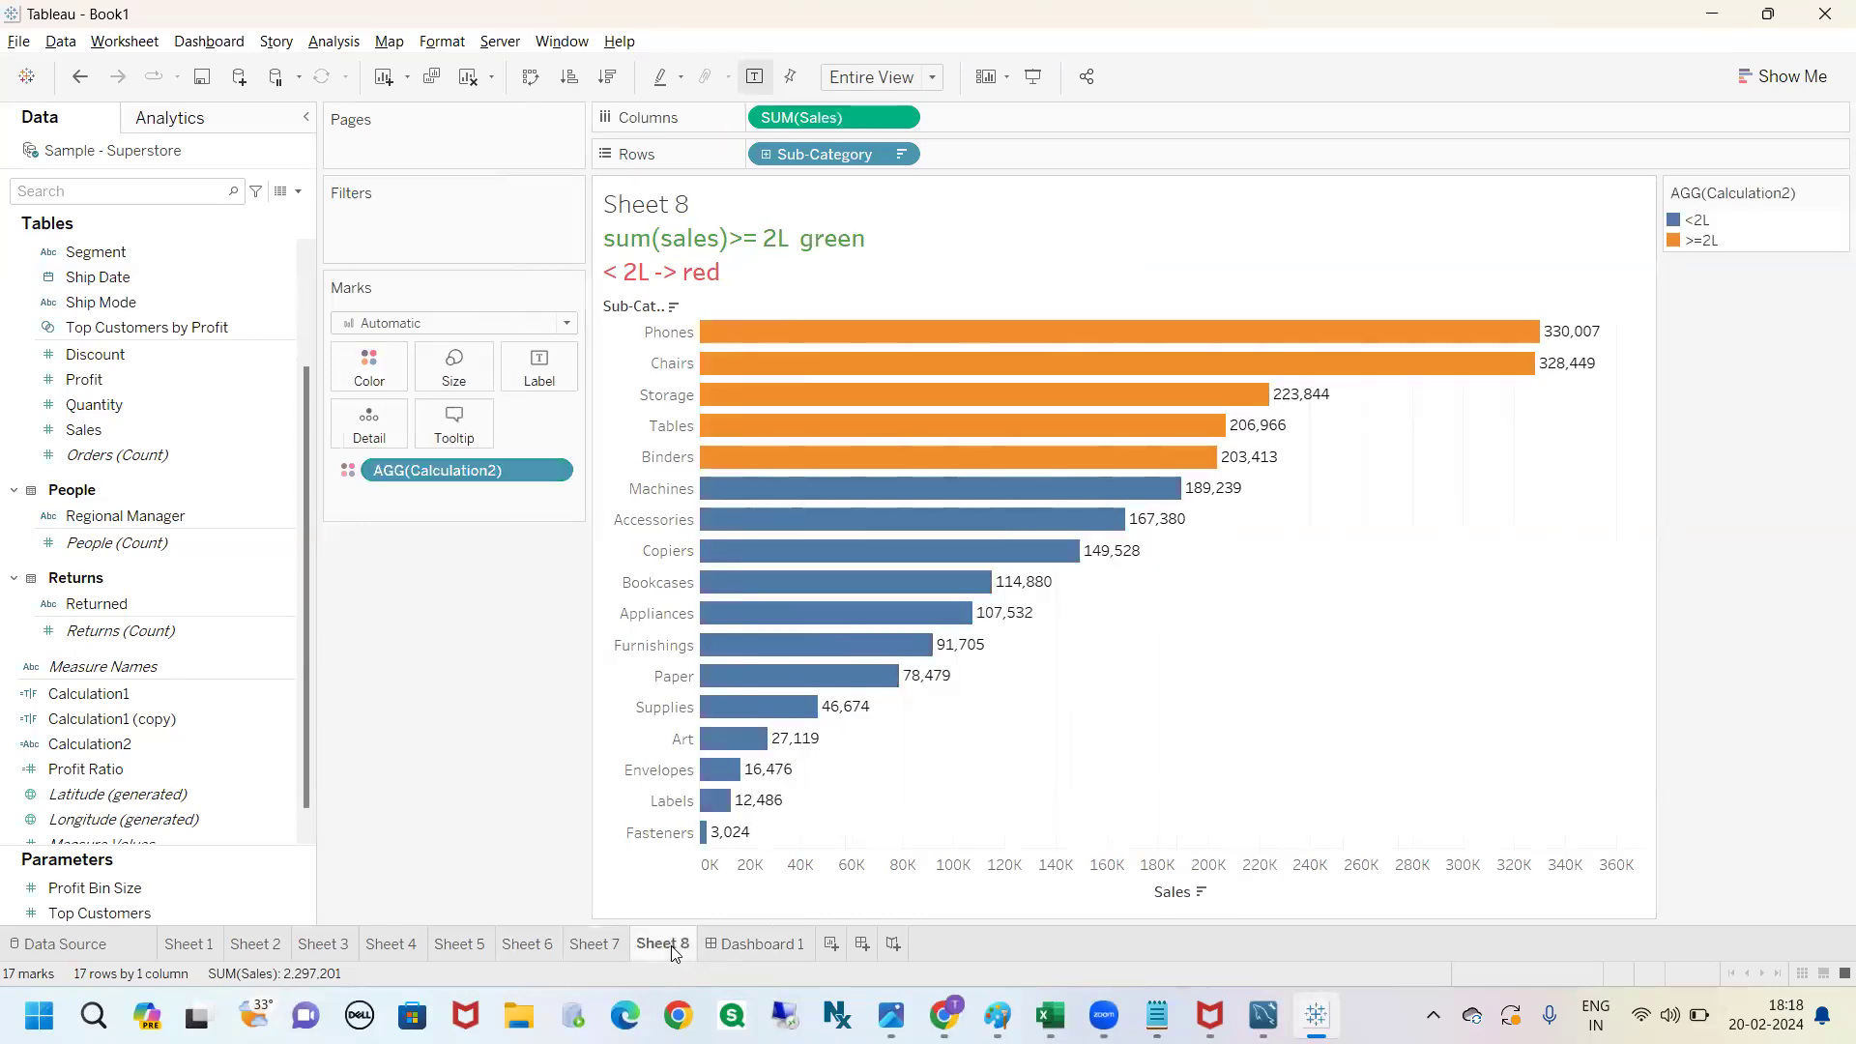
pyautogui.moveTo(670, 945)
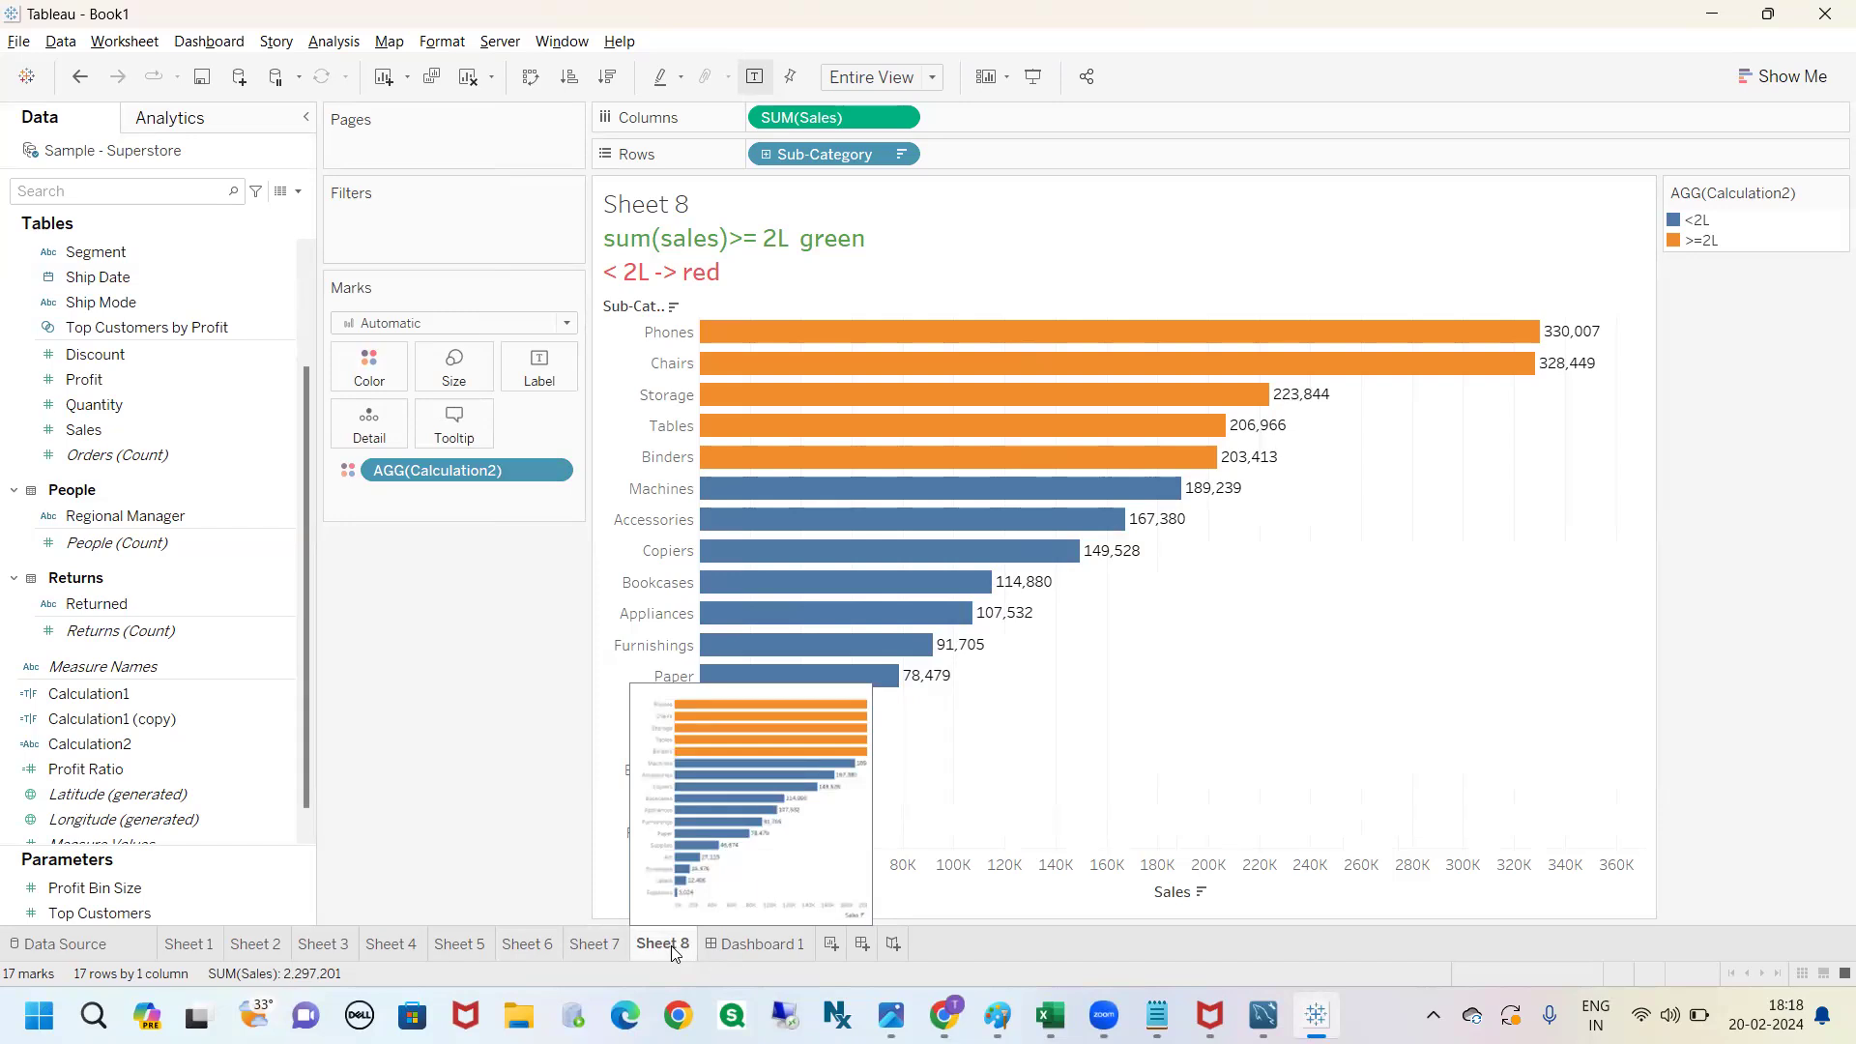
pyautogui.rightClick(671, 946)
pyautogui.click(418, 690)
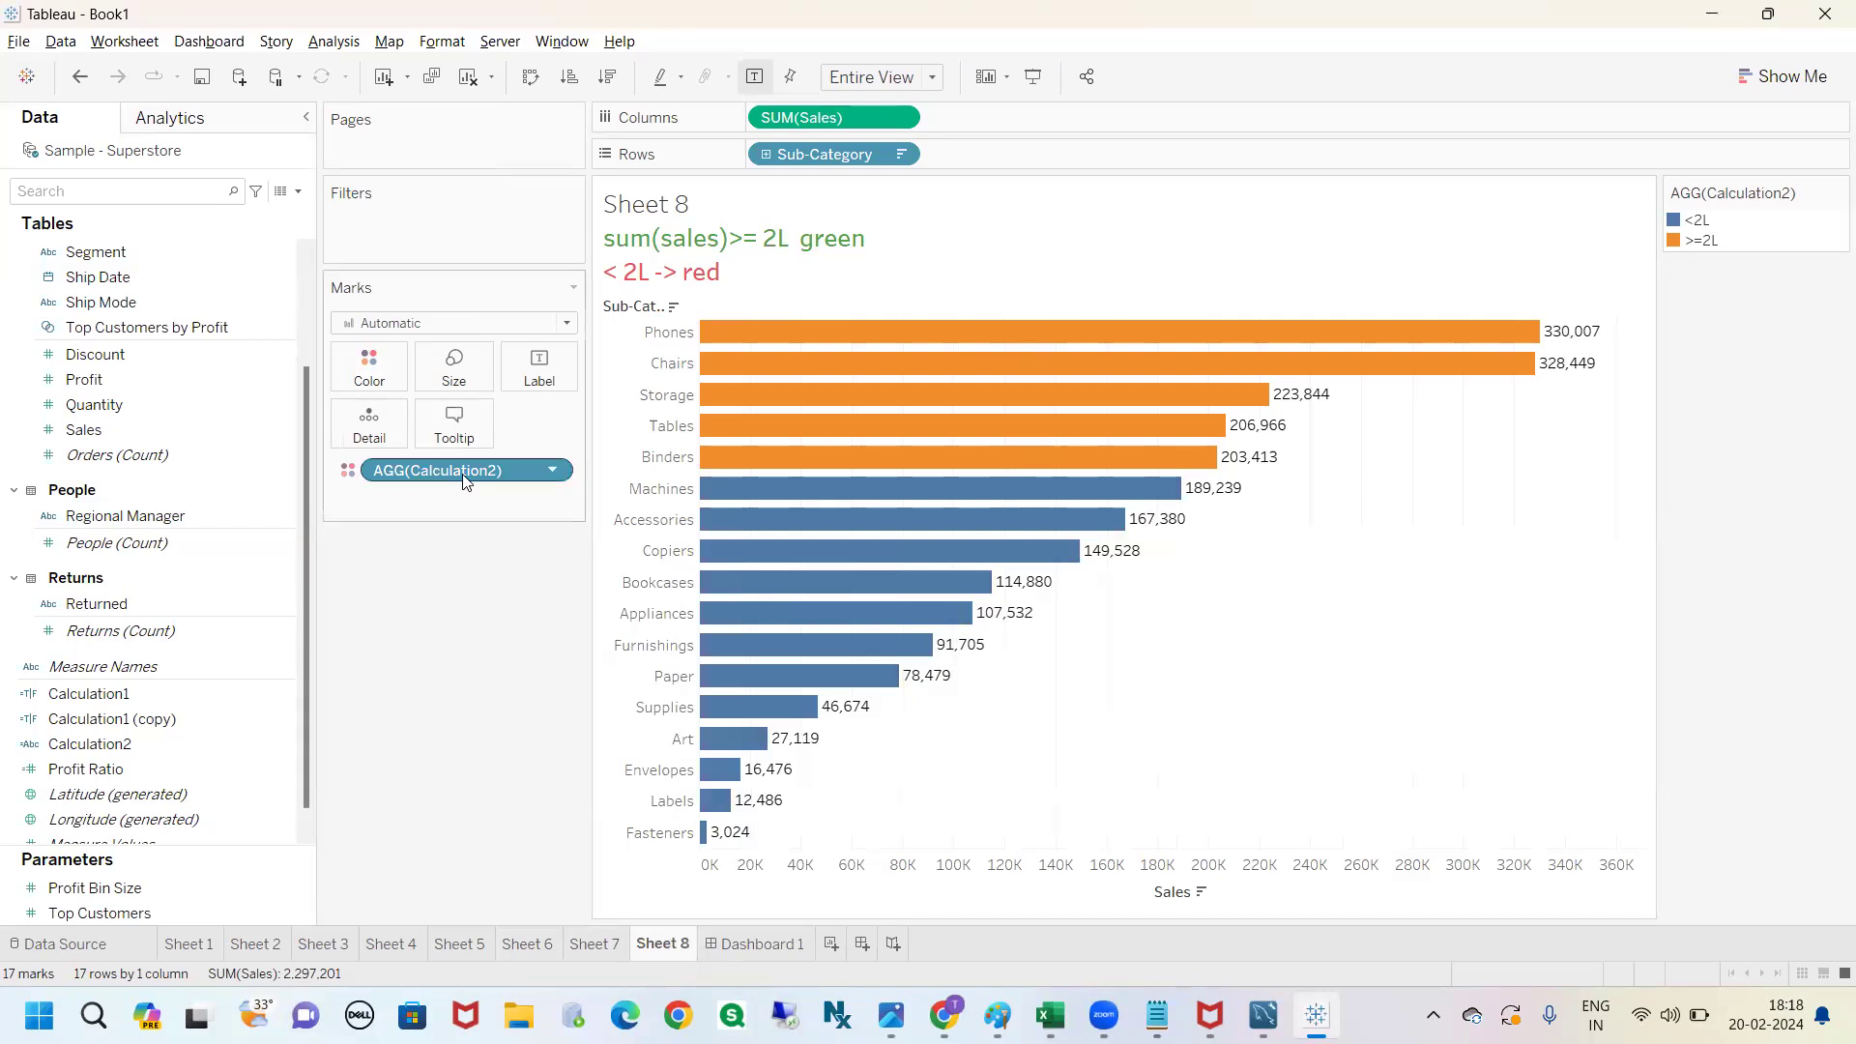
# Replace the notes under the sheet name in the Sheet 8 title with the lines '3 colrs' and 'sales <=50k -> red'.
pyautogui.doubleClick(819, 267)
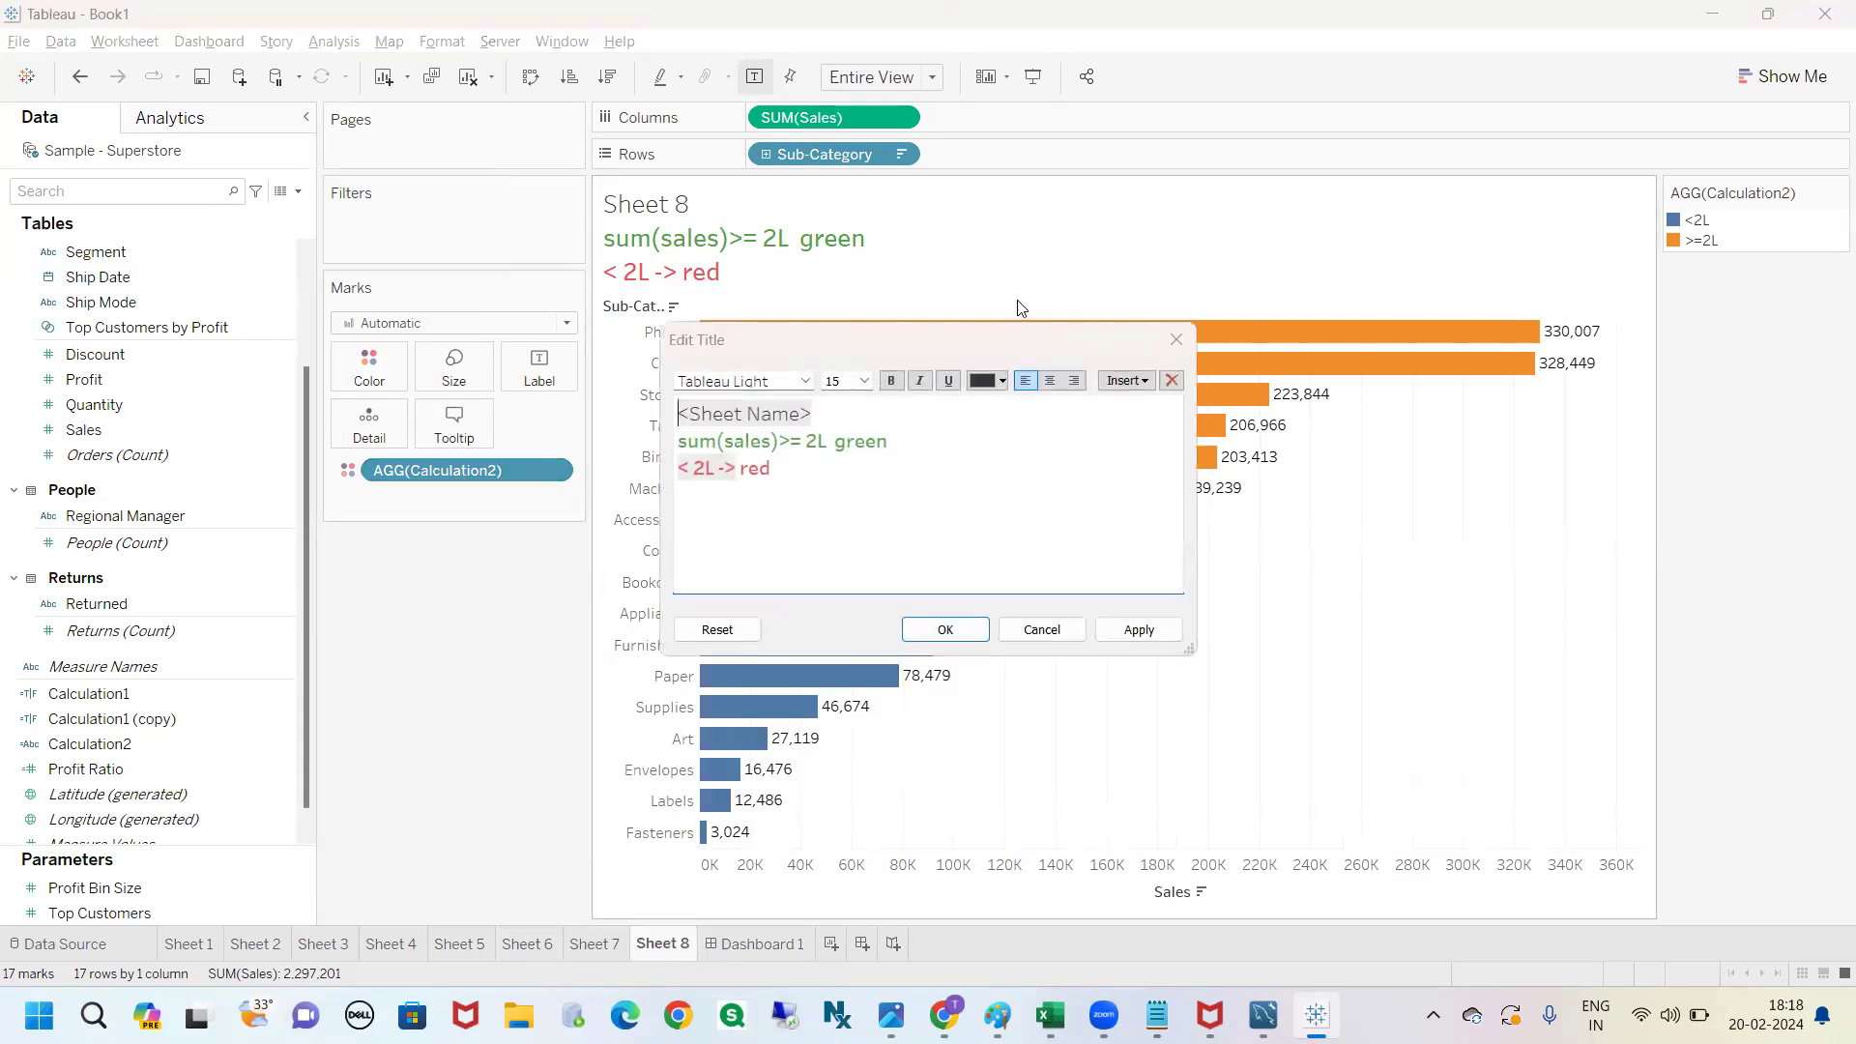
pyautogui.click(1175, 339)
pyautogui.doubleClick(889, 274)
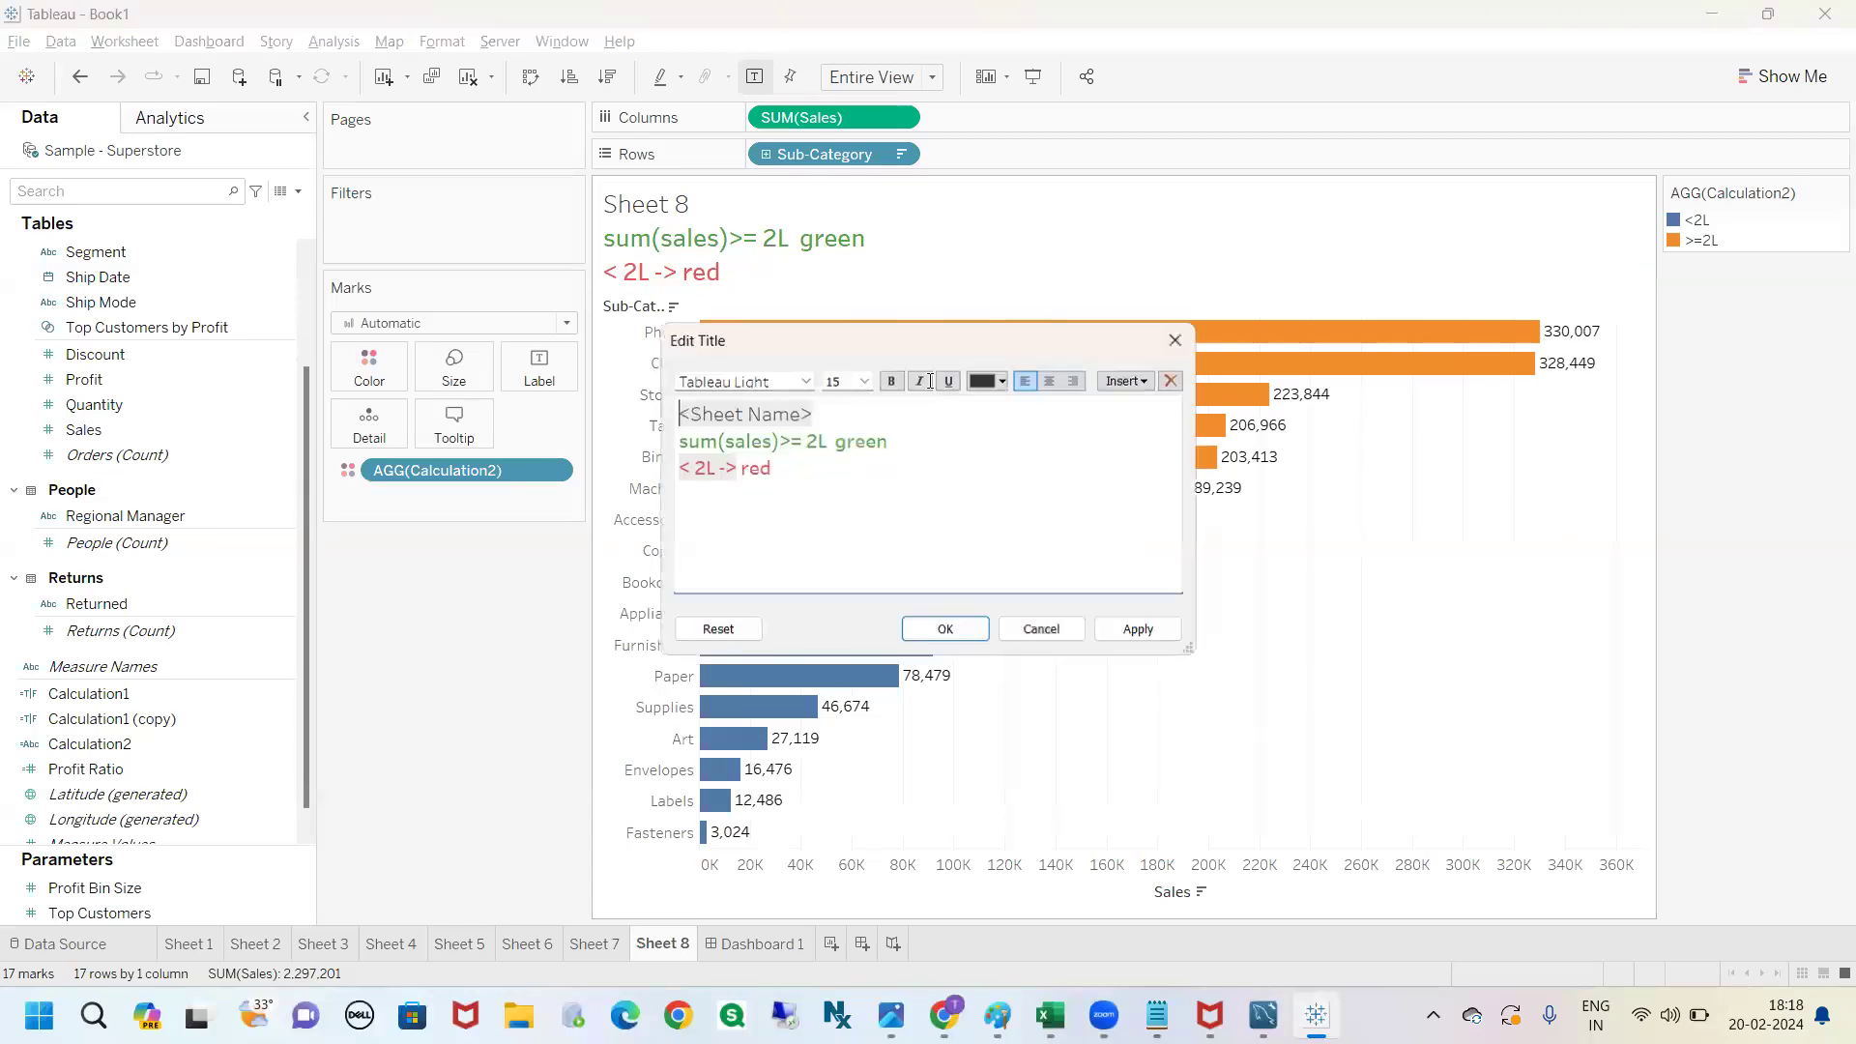
pyautogui.moveTo(773, 468); pyautogui.dragTo(657, 447)
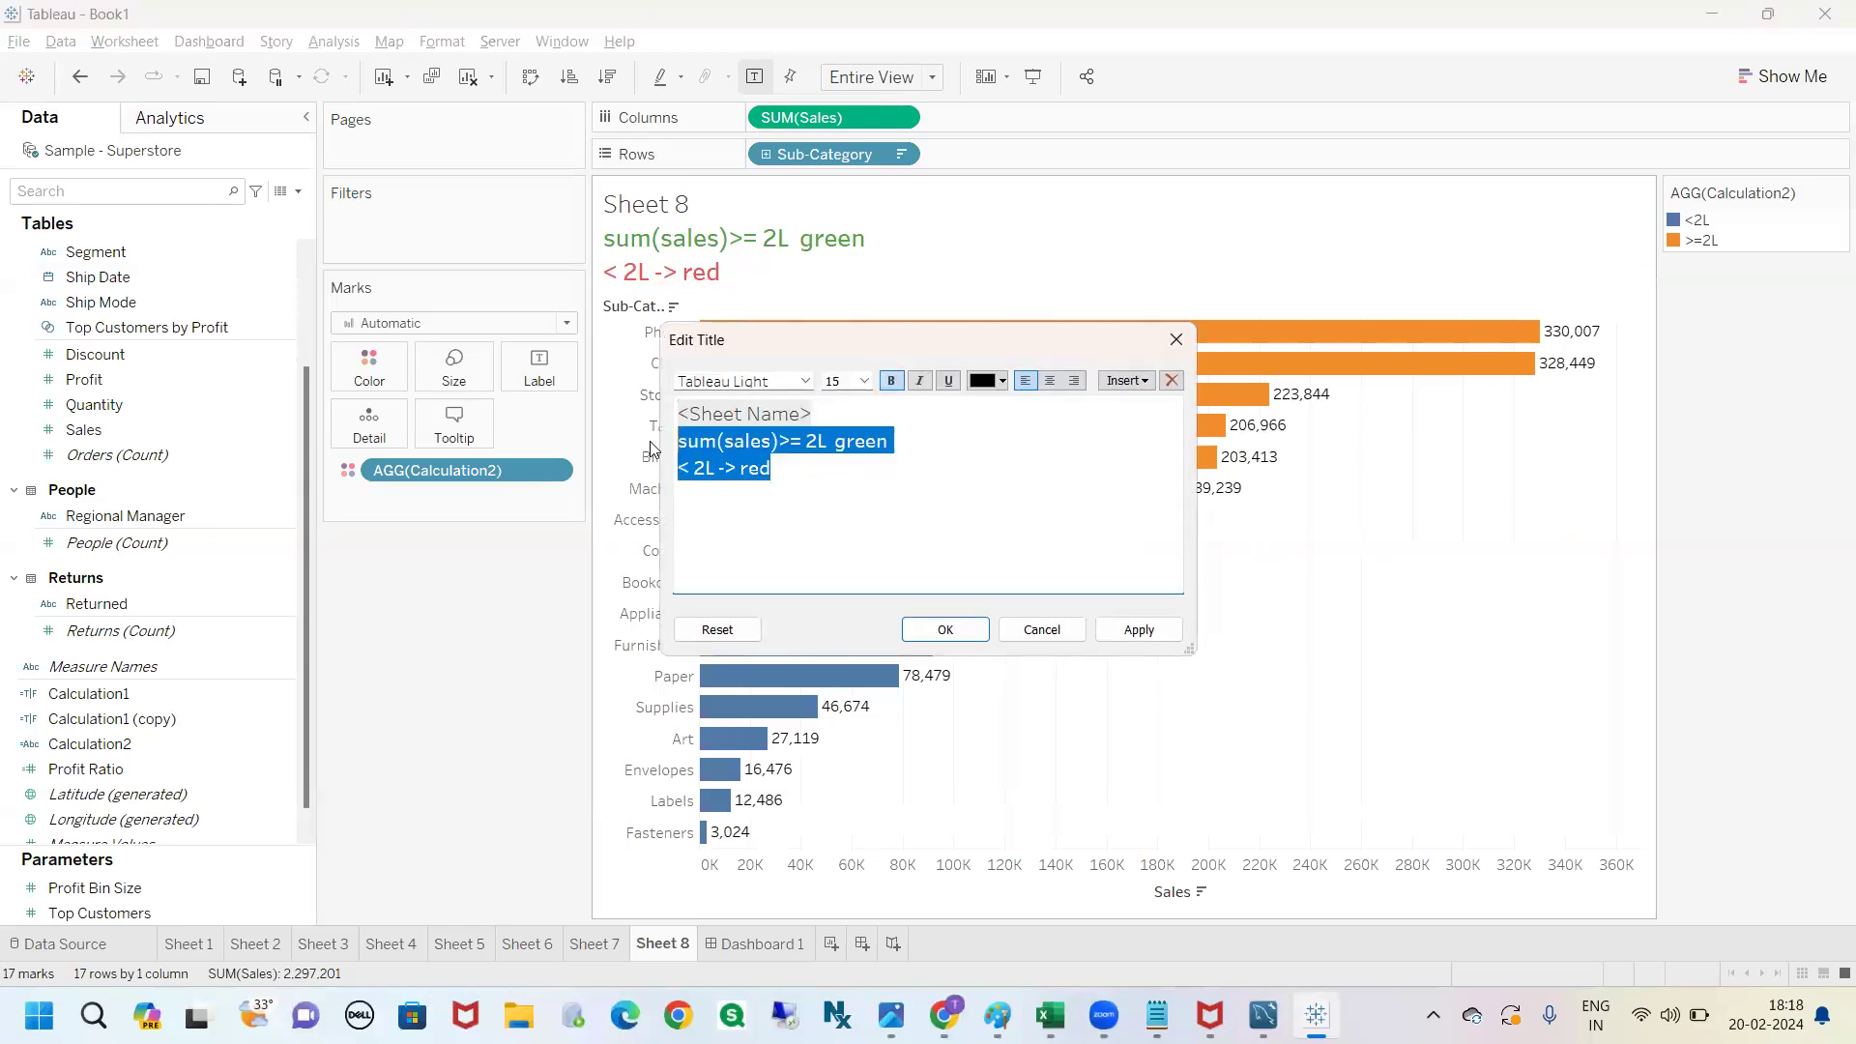
pyautogui.write('3 colrs')
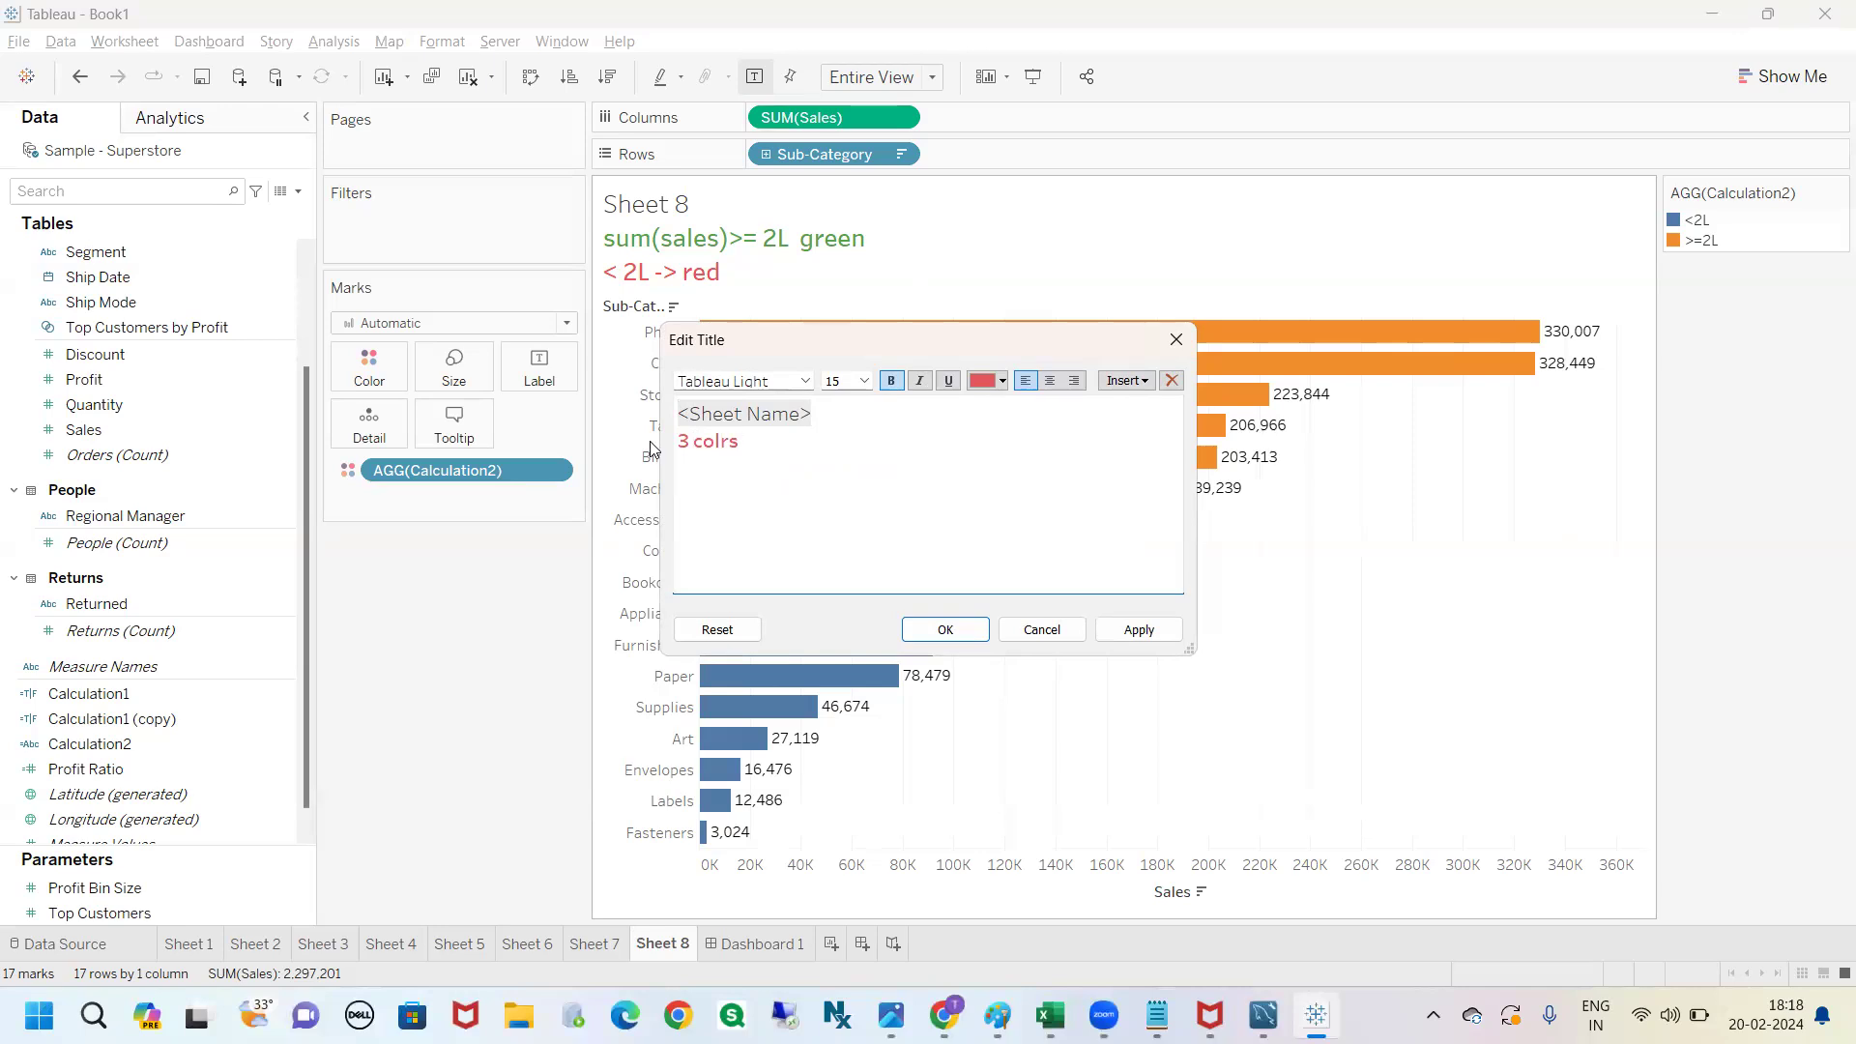
pyautogui.write('sales <=50k -> ')
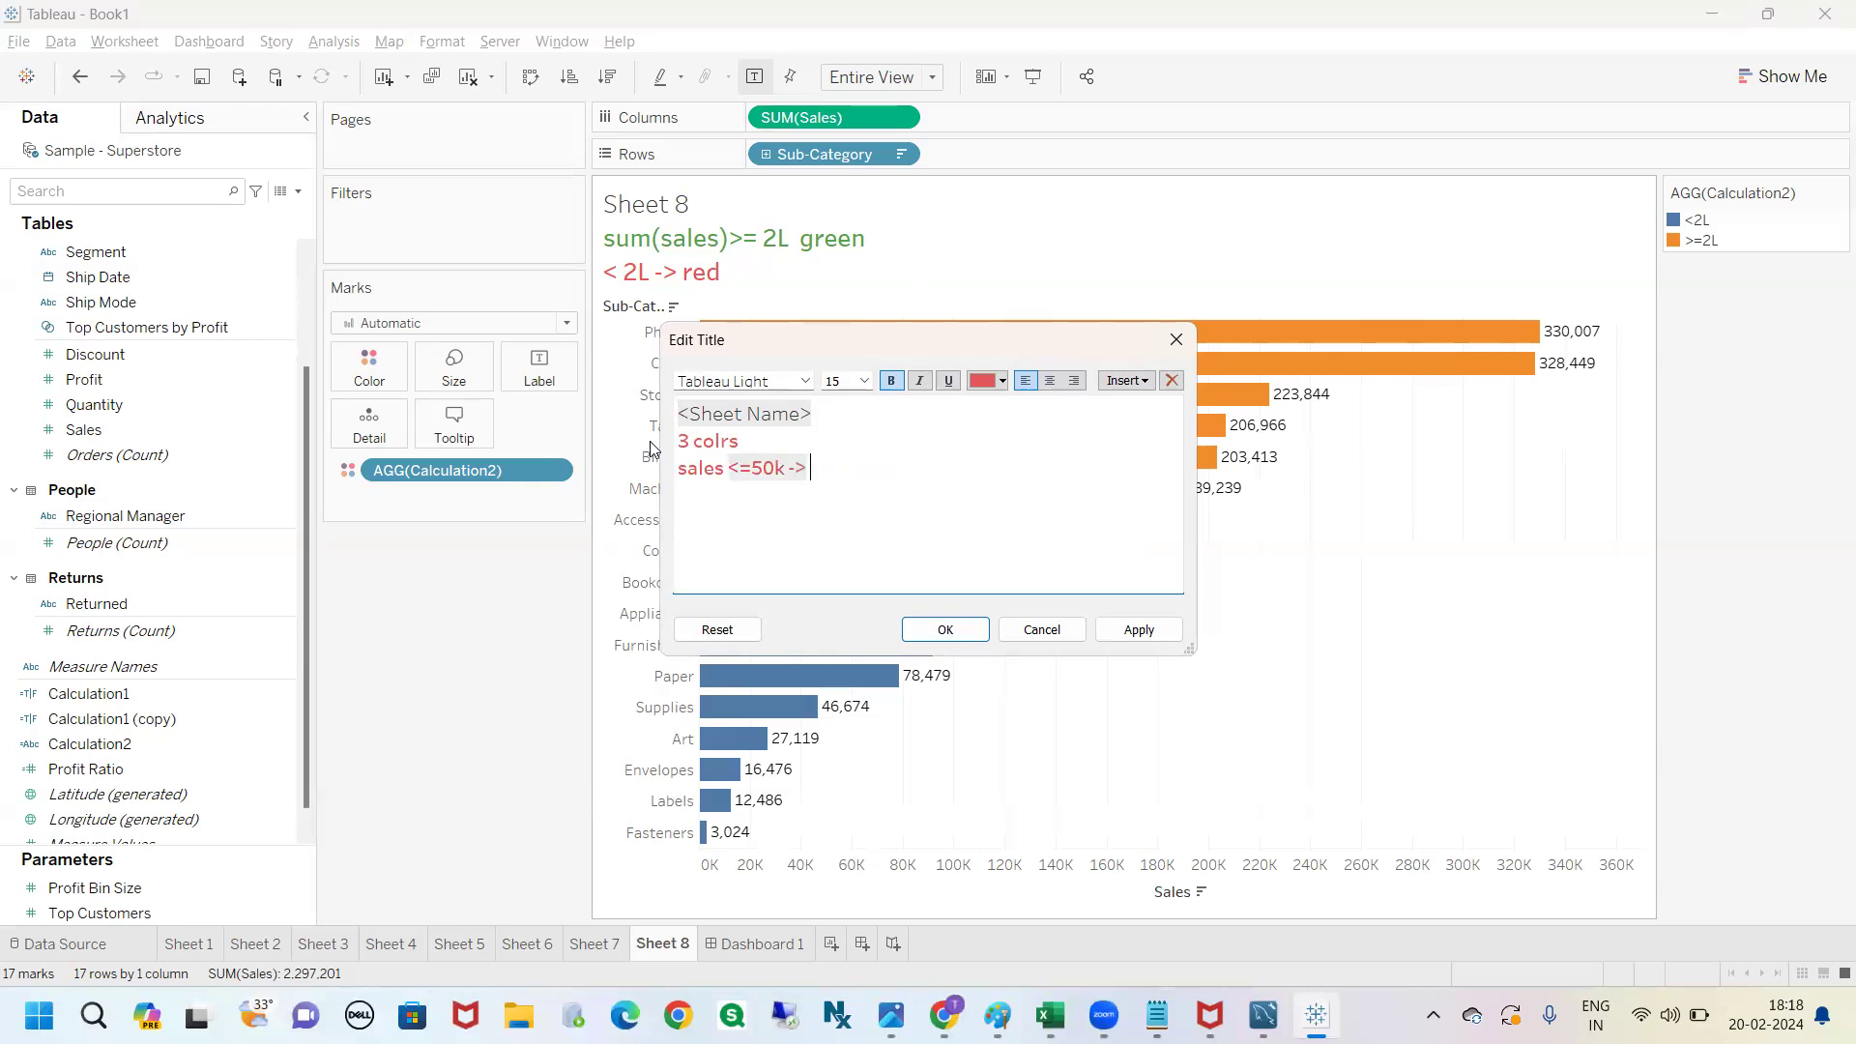
pyautogui.write('red')
pyautogui.press('Return')
# Add the lines 'sales 50k & 2L -> orange' and 'sales >=2L green' to the title and apply it.
pyautogui.write('sales 50k & 2L -> orange ')
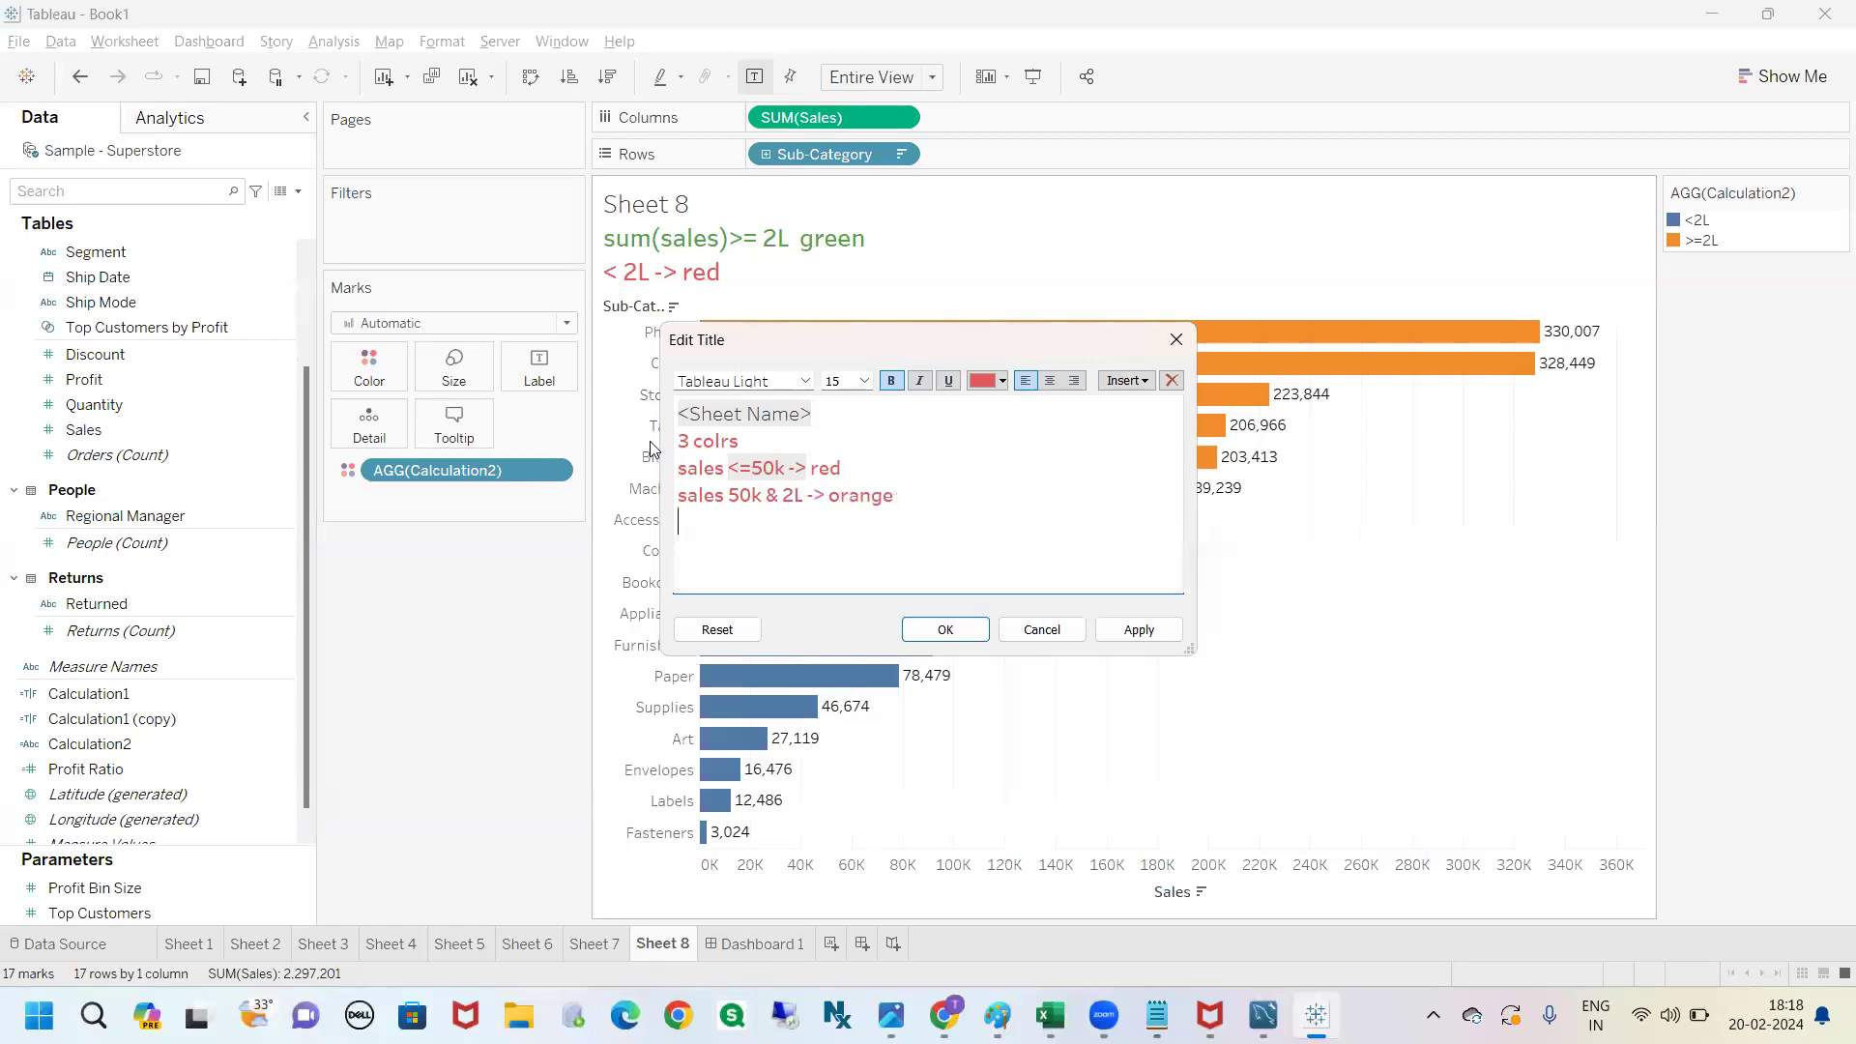
pyautogui.write('sales >=2L green')
pyautogui.moveTo(698, 437); pyautogui.dragTo(833, 512)
pyautogui.click(833, 512)
pyautogui.click(945, 629)
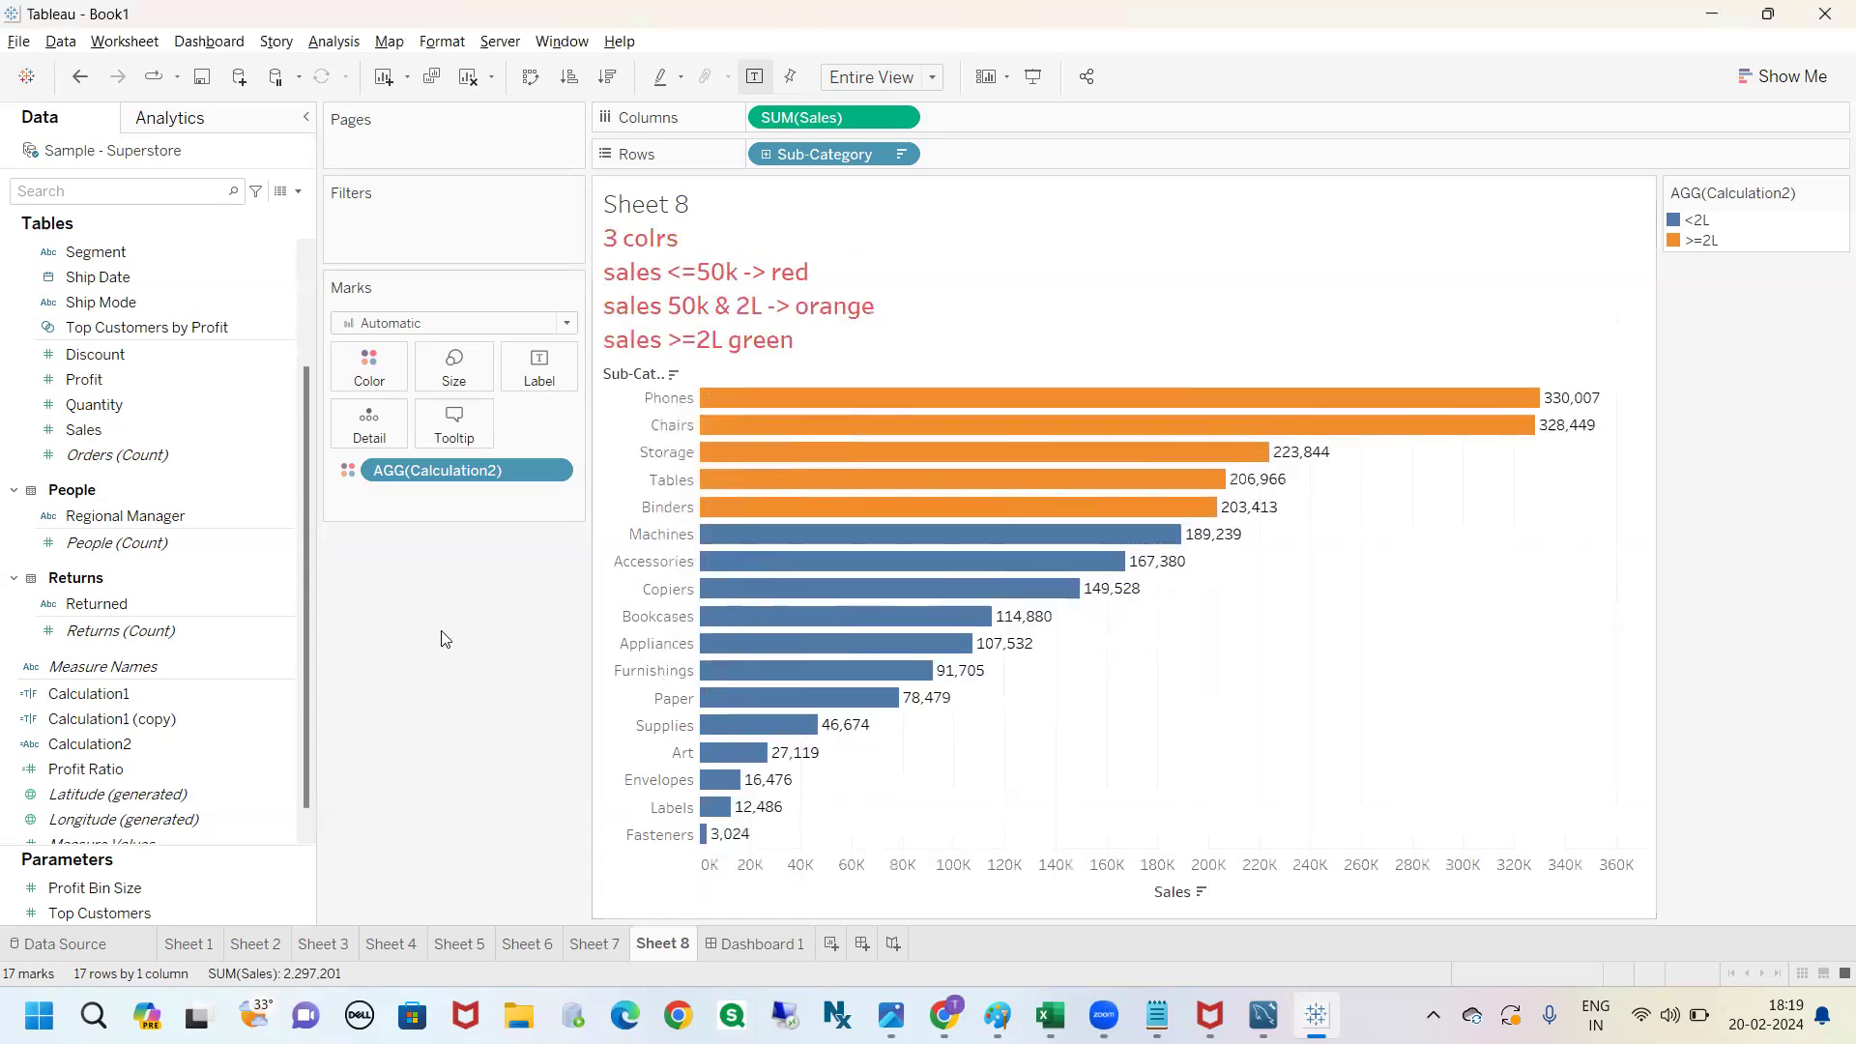
# Open Calculation2 for editing and delete the sales condition and the ELSE branch between IF and END.
pyautogui.click(278, 742)
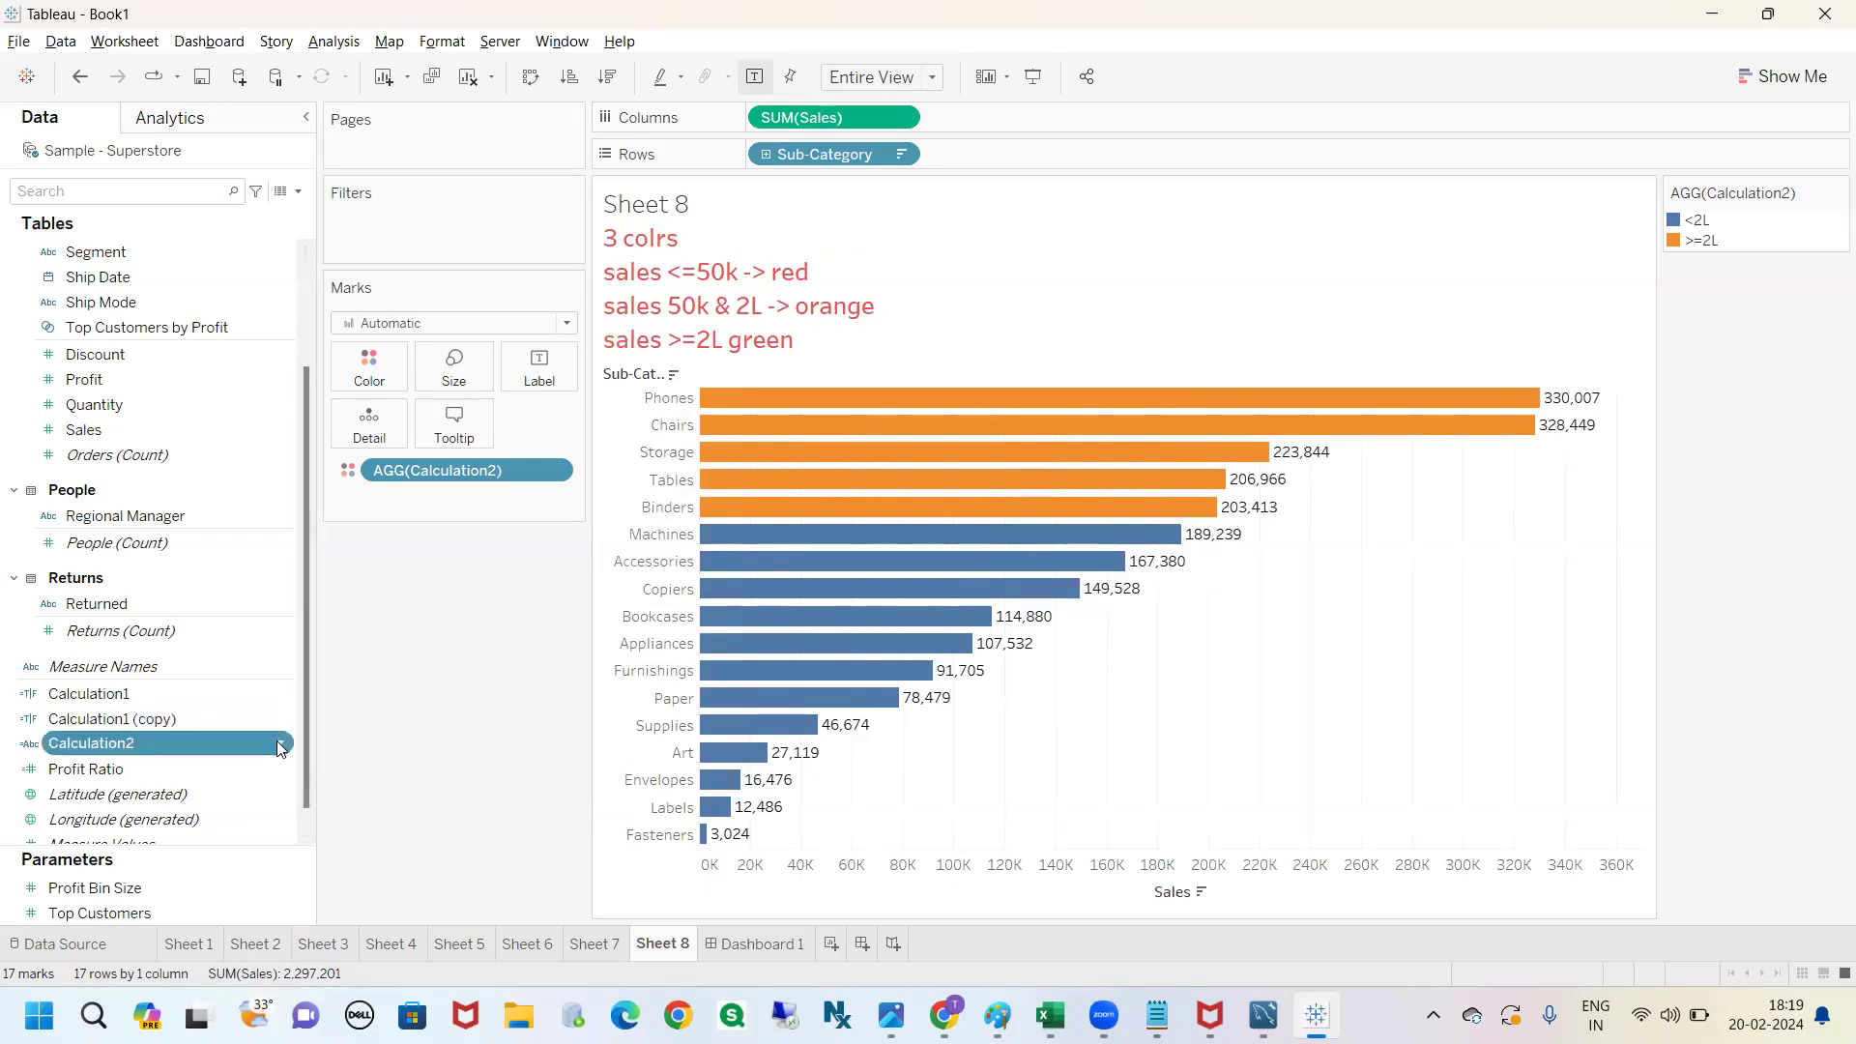
pyautogui.click(279, 744)
pyautogui.click(356, 410)
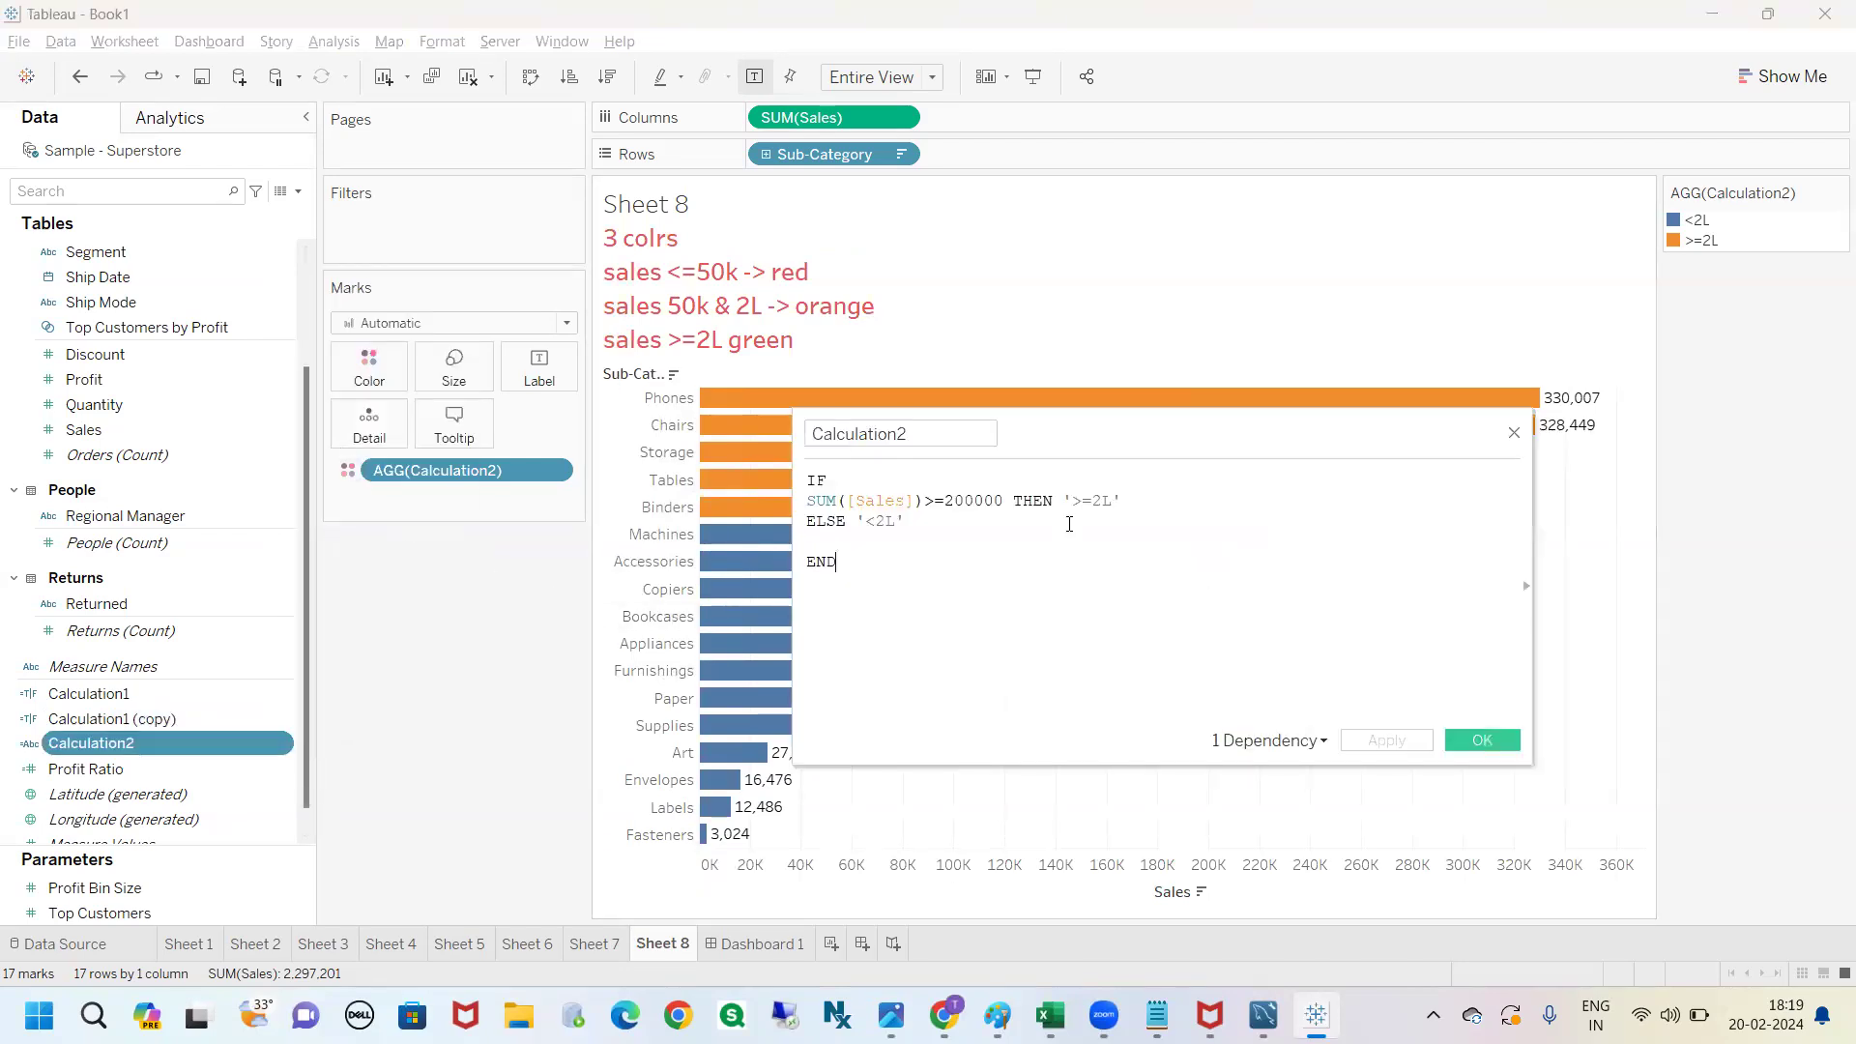
pyautogui.moveTo(1077, 427); pyautogui.dragTo(1165, 480)
pyautogui.moveTo(993, 573); pyautogui.dragTo(942, 573)
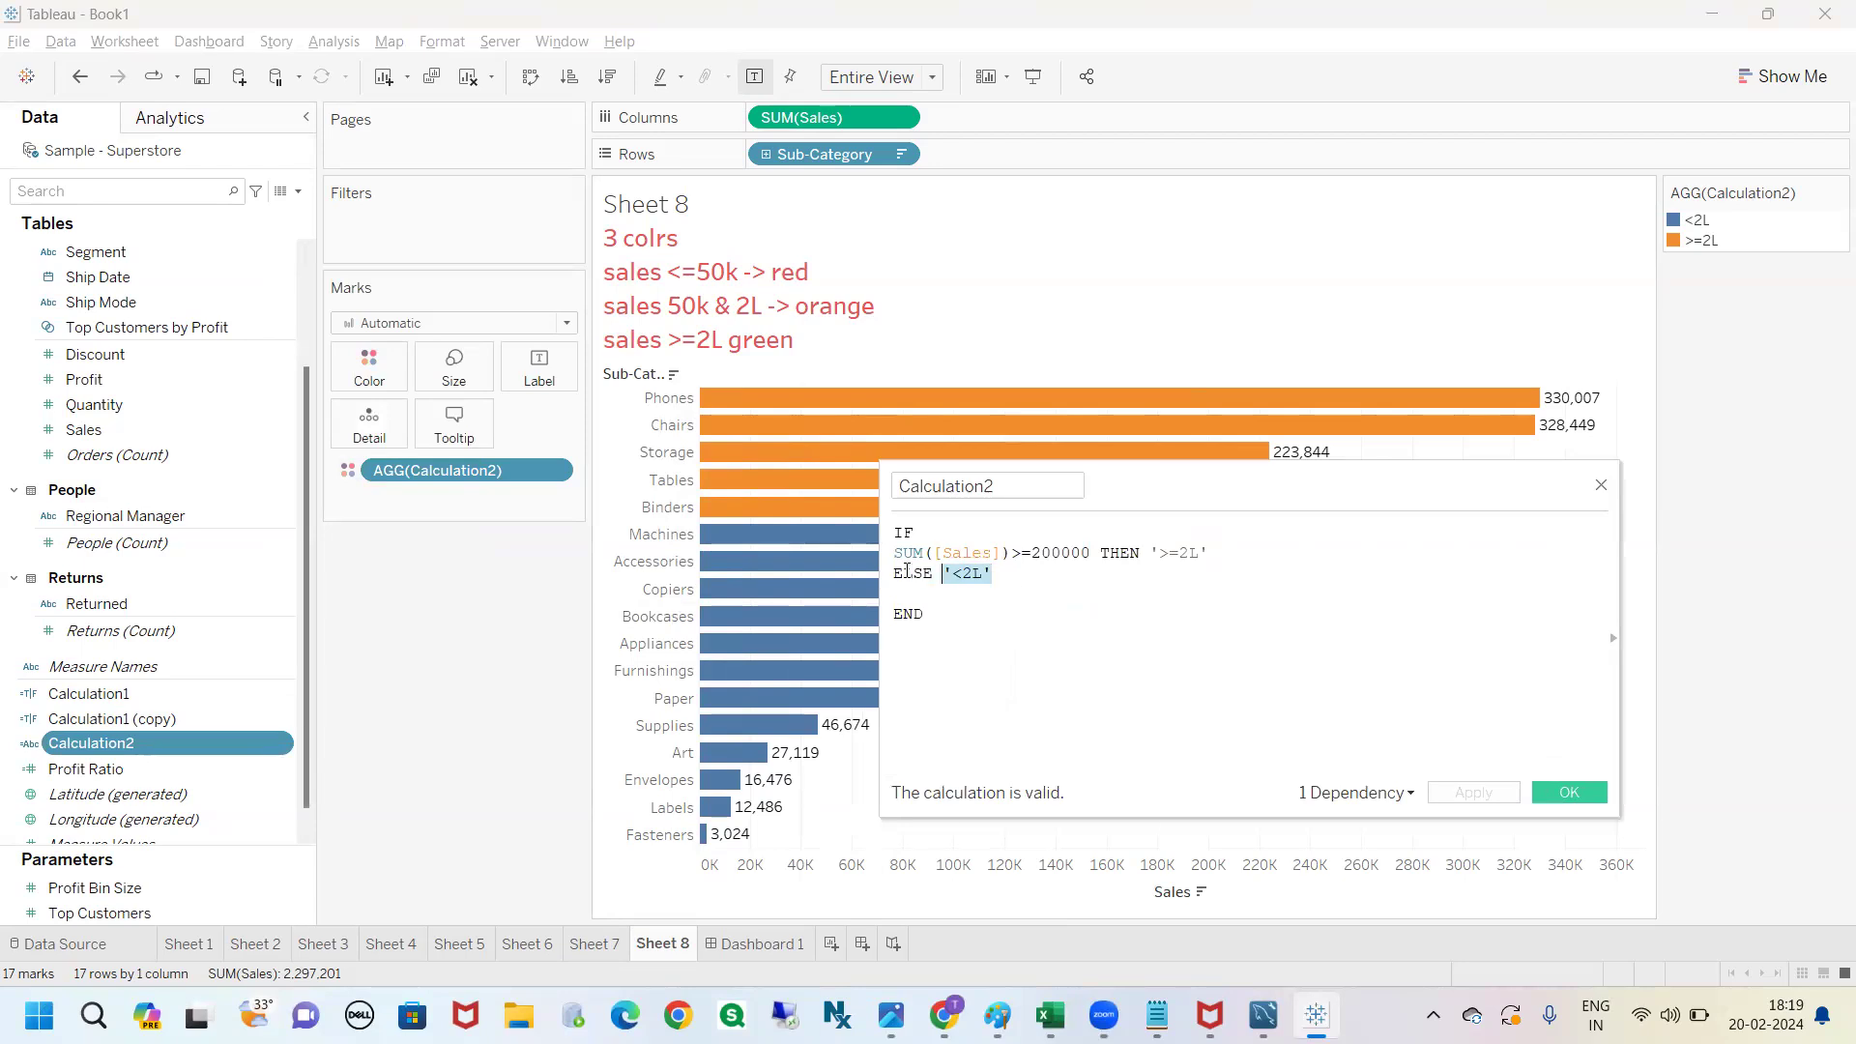
pyautogui.keyDown('shift'); pyautogui.click(893, 555); pyautogui.keyUp('shift')
pyautogui.press('BackSpace')
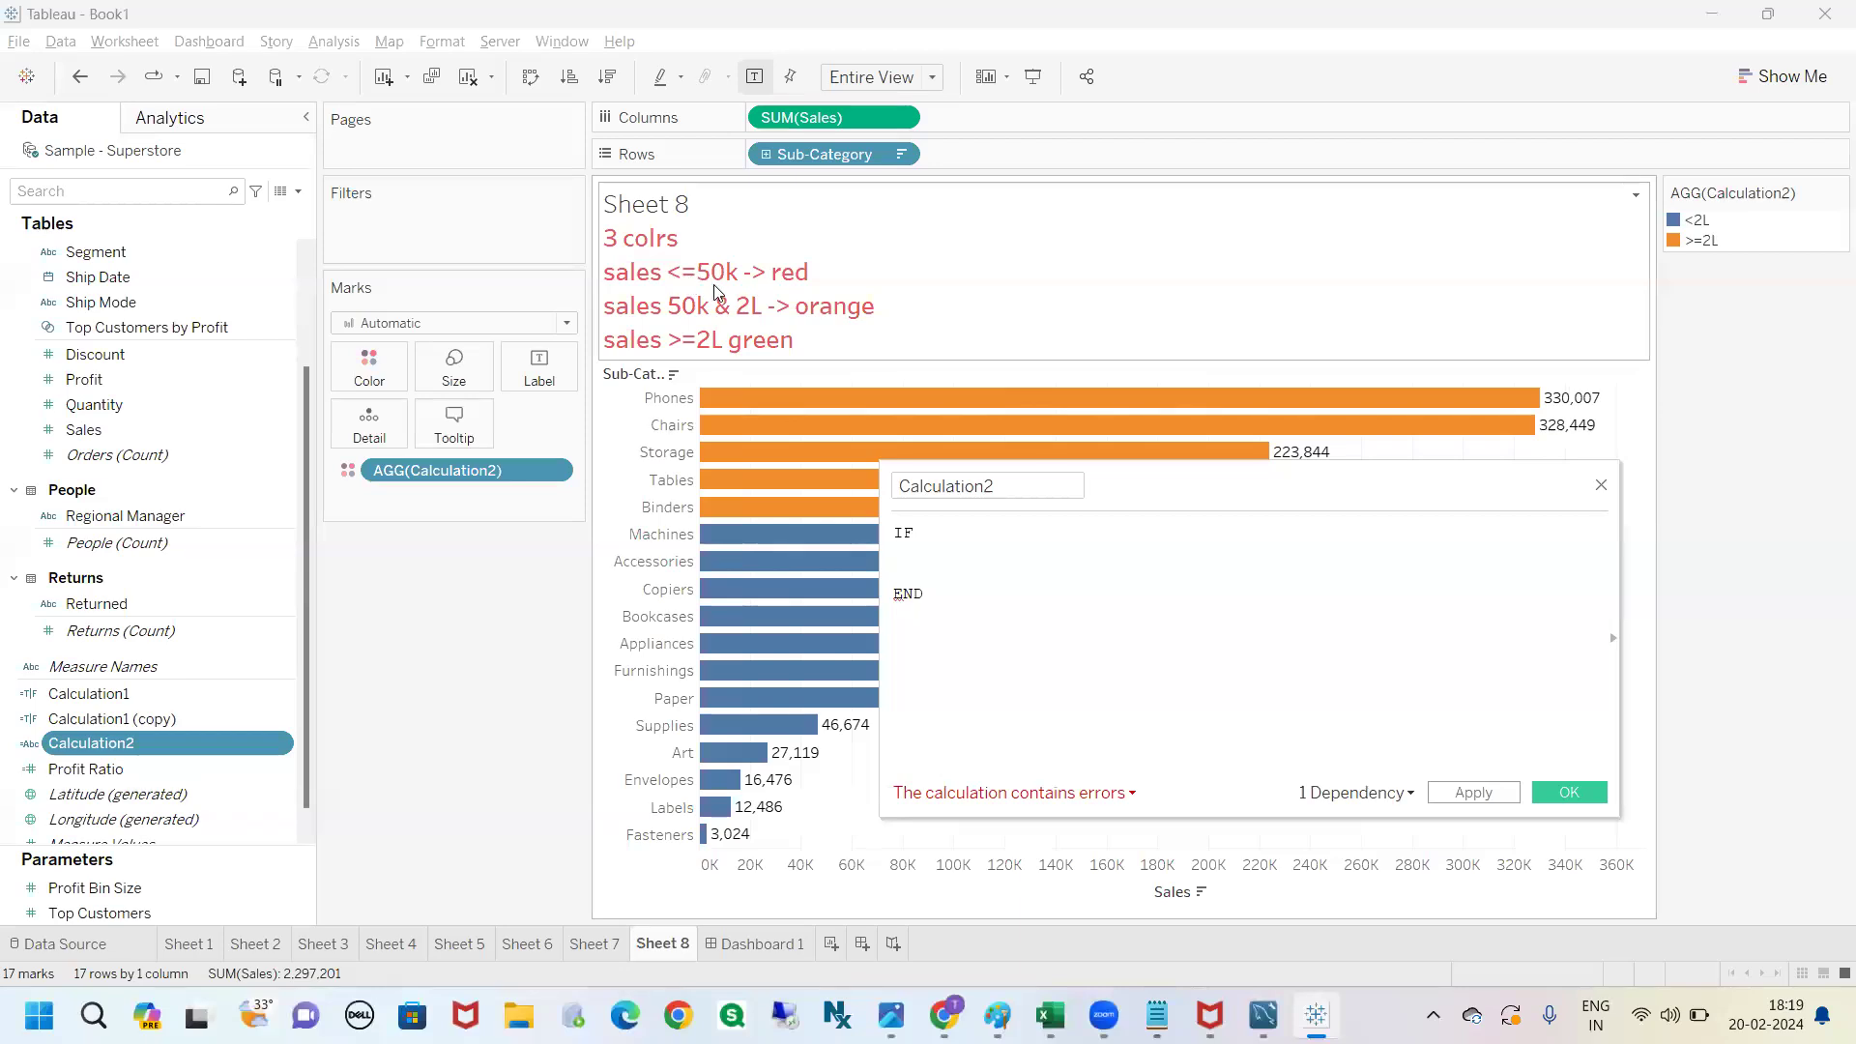
# Enter the condition SUM([Sales]) <=50000 THEN 'Low sales' below IF in Calculation2, reusing the SUM(Sales) field from the view.
pyautogui.moveTo(830, 268)
pyautogui.mouseDown()
pyautogui.moveTo(981, 240)
pyautogui.moveTo(949, 227)
pyautogui.moveTo(997, 269)
pyautogui.moveTo(960, 237)
pyautogui.mouseUp()
pyautogui.press('Escape')
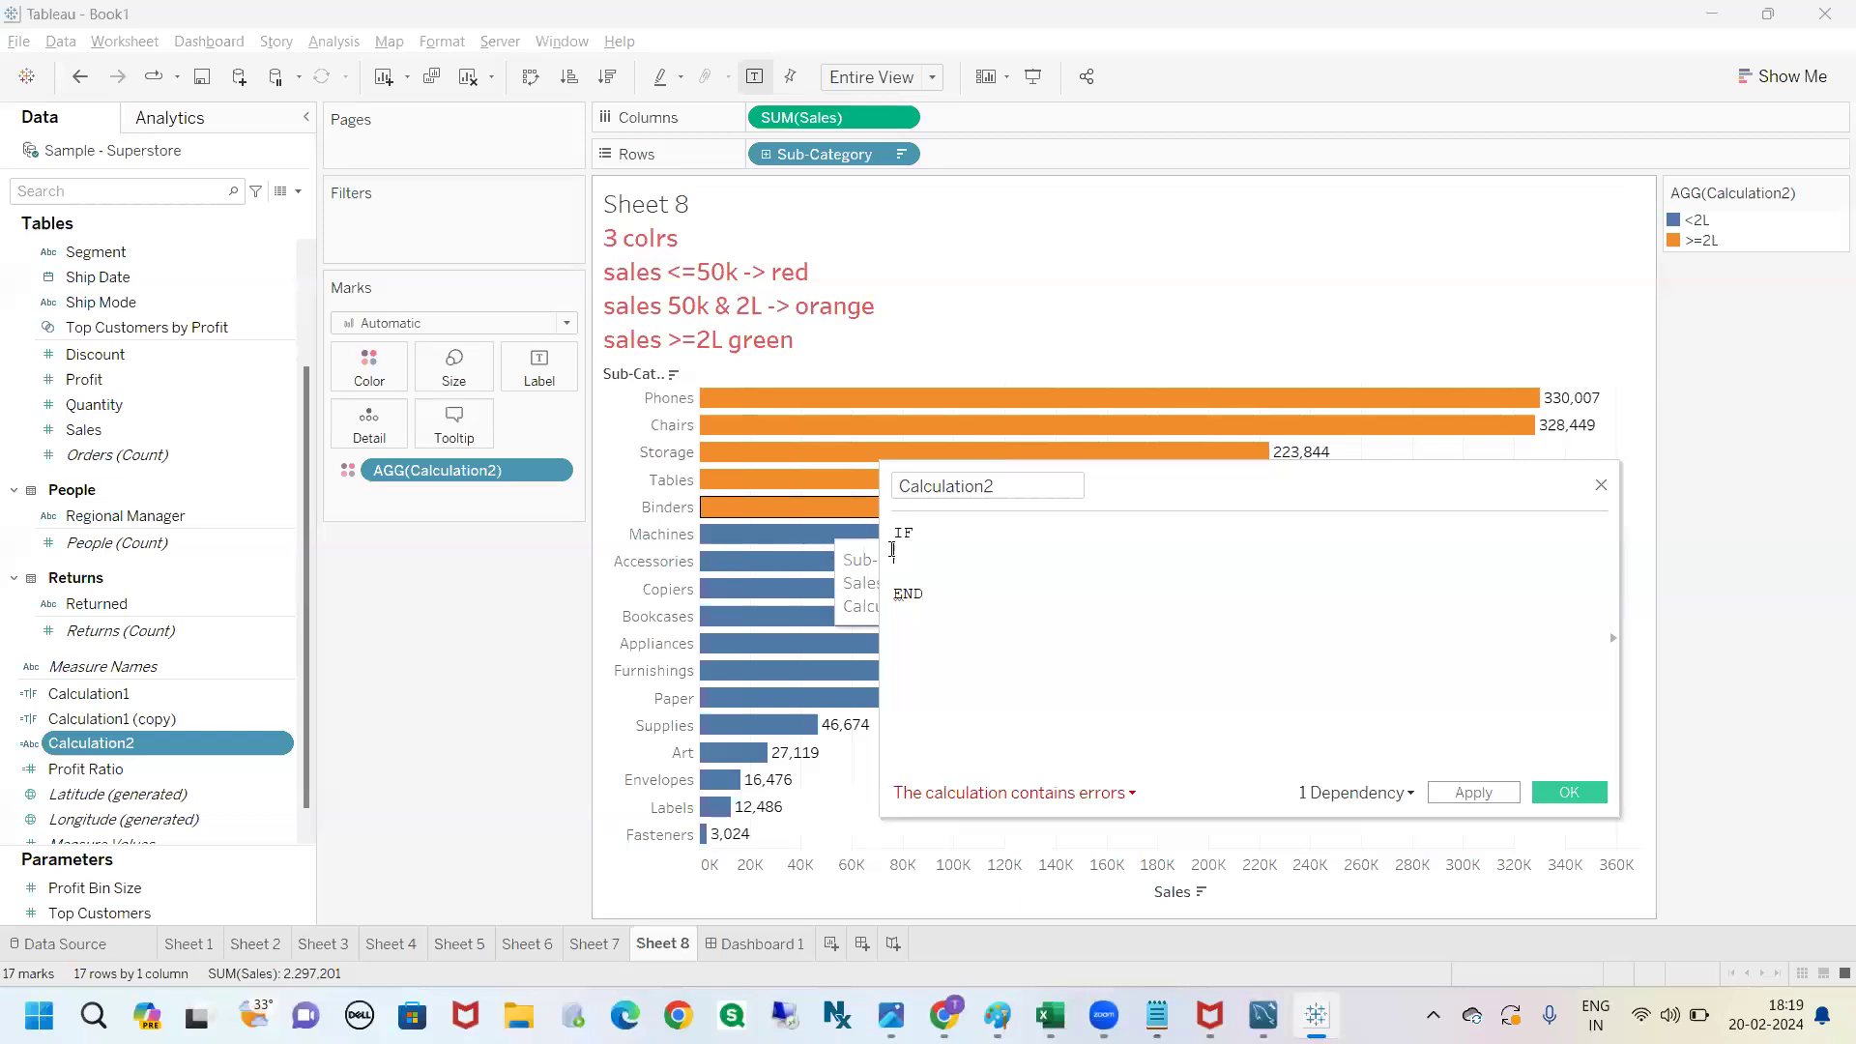
pyautogui.moveTo(812, 117); pyautogui.dragTo(930, 576)
pyautogui.write('<=50000')
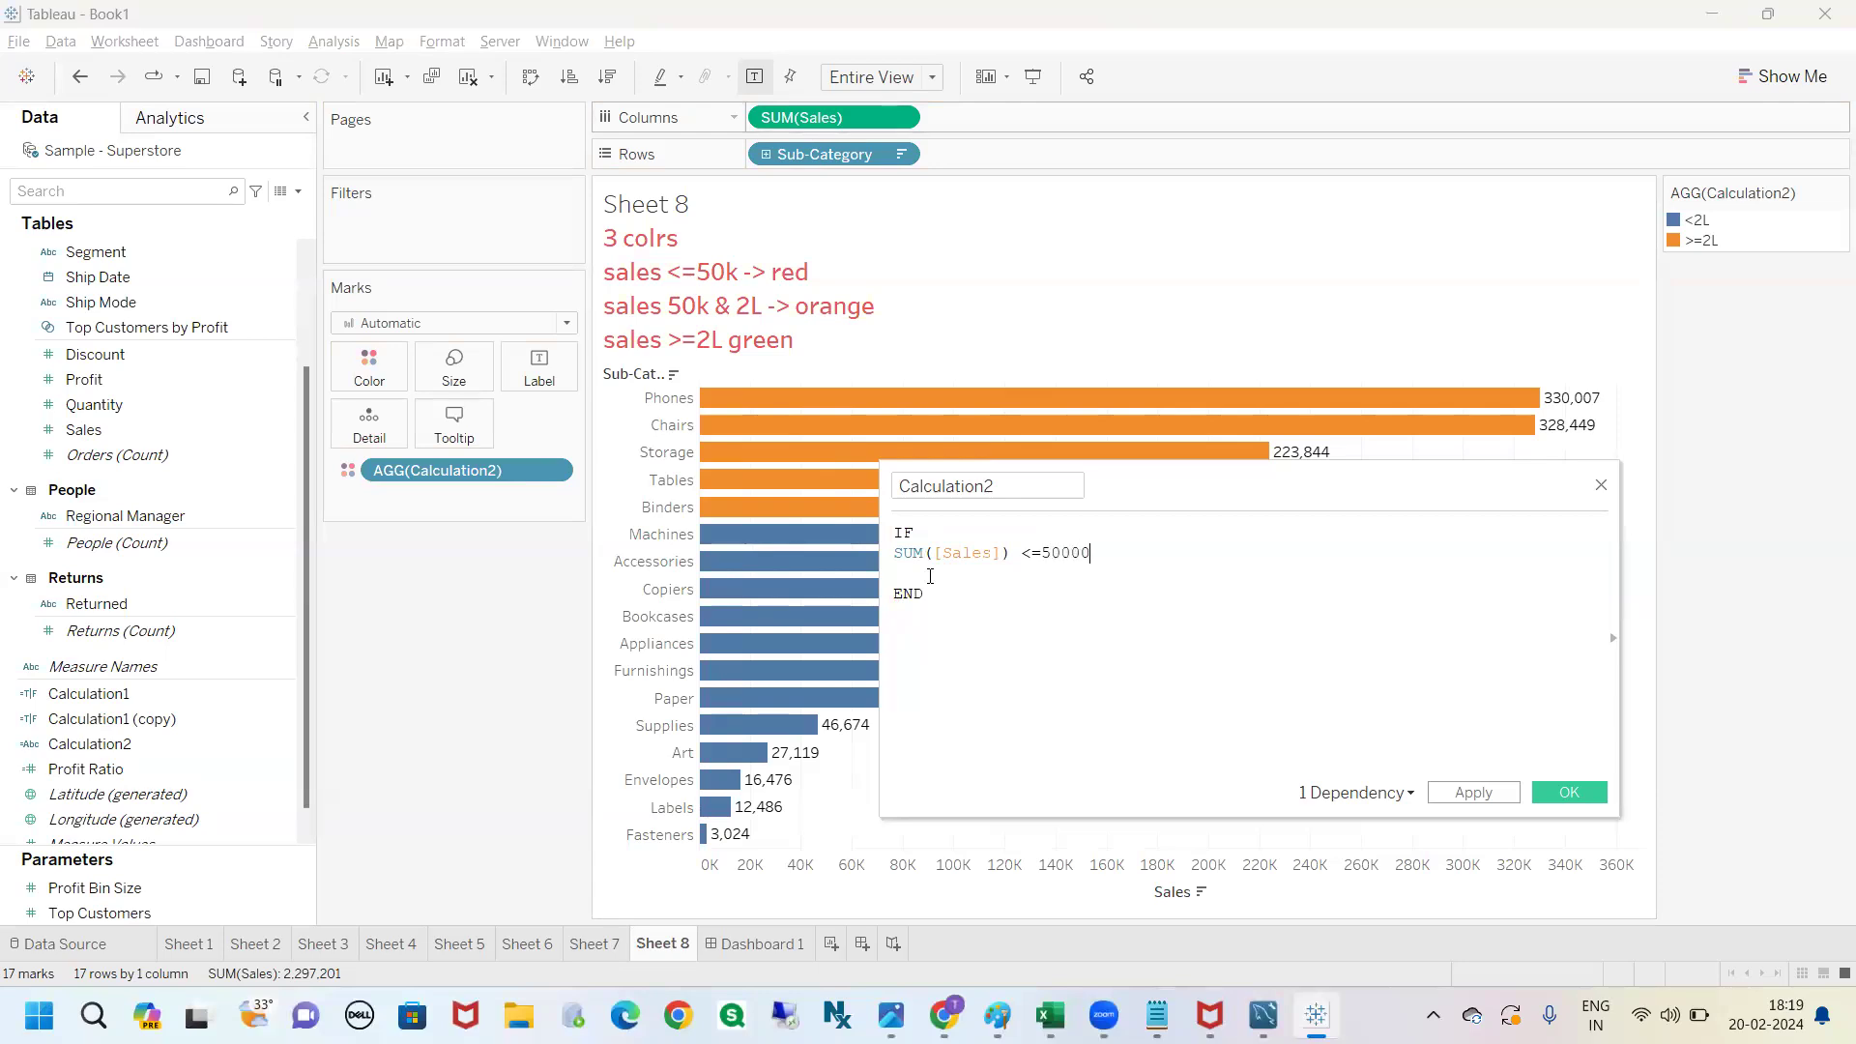
pyautogui.write(" THEN 'Low sales")
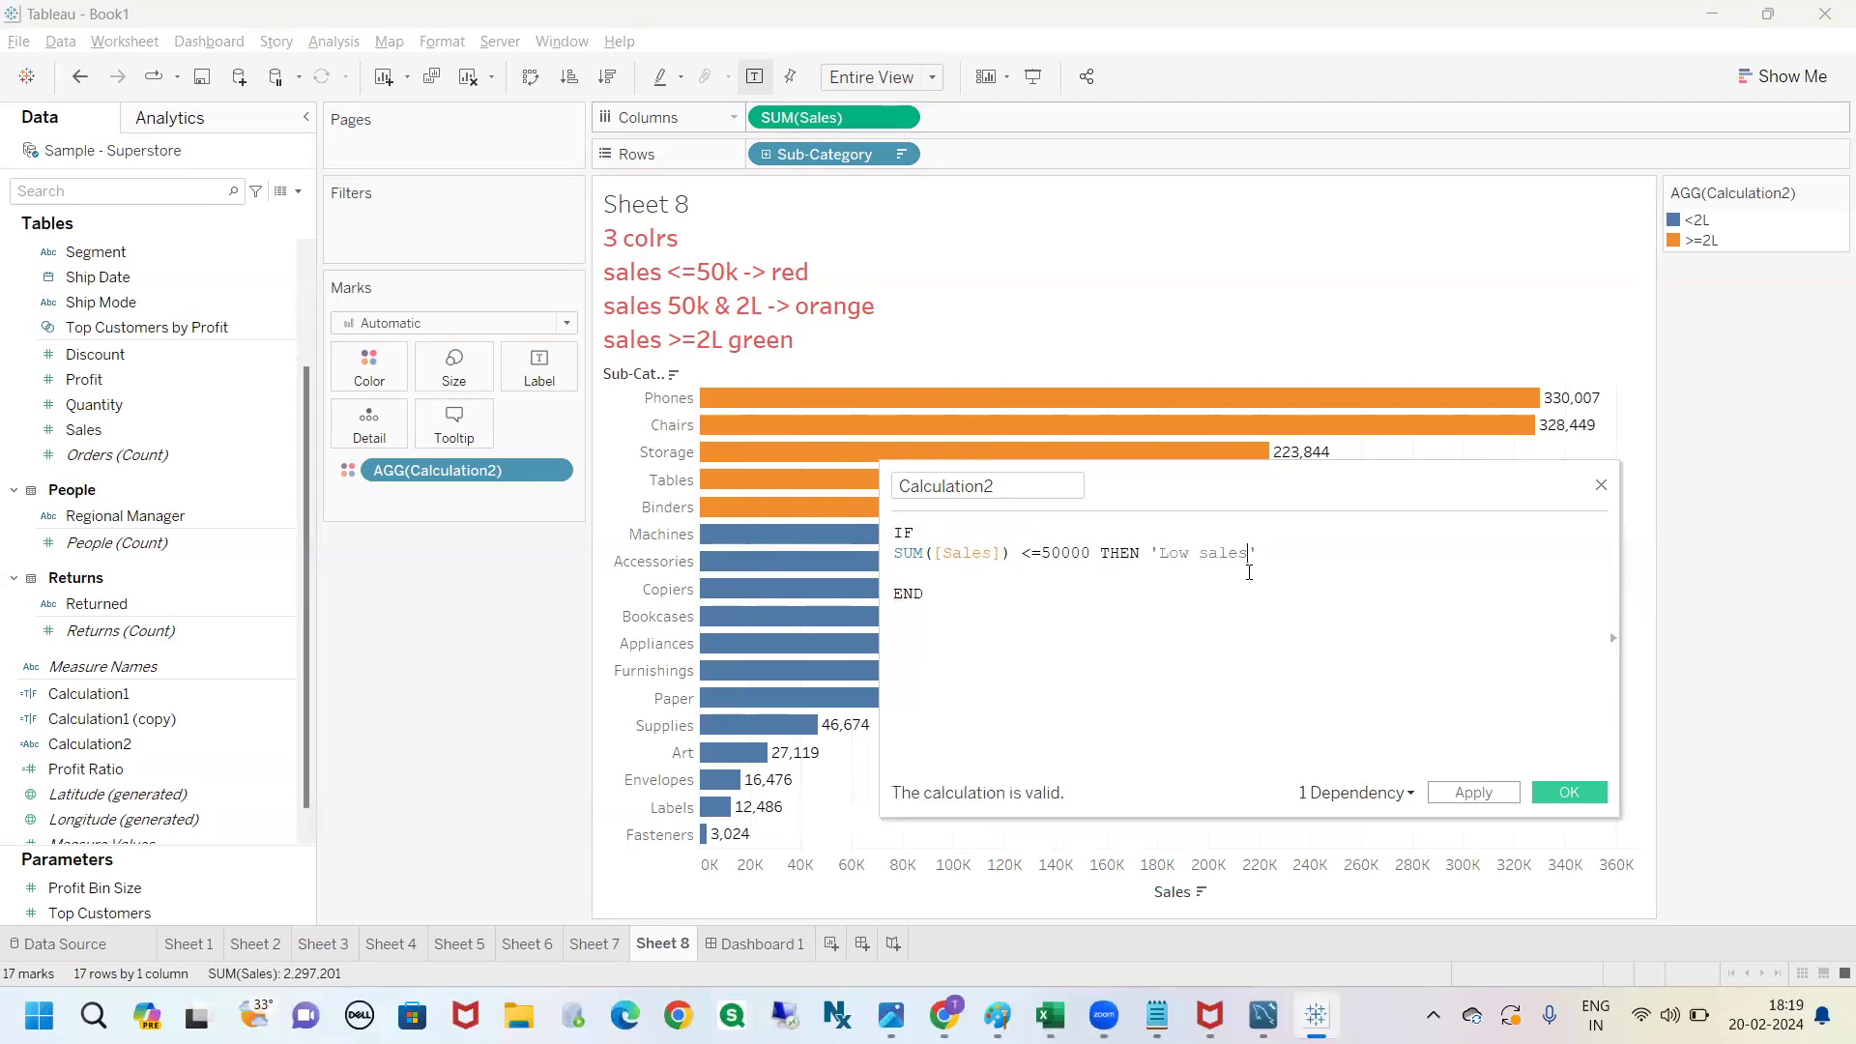
pyautogui.press('End')
pyautogui.write('//')
pyautogui.write('in')
pyautogui.press('BackSpace')
pyautogui.press('BackSpace')
pyautogui.write('-infi')
pyautogui.moveTo(925, 348); pyautogui.dragTo(957, 336)
pyautogui.moveTo(1053, 293)
pyautogui.mouseDown()
pyautogui.moveTo(1052, 317)
pyautogui.moveTo(1007, 319)
pyautogui.moveTo(1131, 261)
pyautogui.moveTo(1063, 302)
pyautogui.mouseUp()
pyautogui.moveTo(1252, 243)
pyautogui.mouseDown()
pyautogui.moveTo(1256, 290)
pyautogui.moveTo(1327, 248)
pyautogui.mouseUp()
pyautogui.moveTo(1421, 254)
pyautogui.mouseDown()
pyautogui.moveTo(1445, 245)
pyautogui.moveTo(1467, 294)
pyautogui.mouseUp()
pyautogui.moveTo(1499, 201)
pyautogui.mouseDown()
pyautogui.moveTo(1526, 279)
pyautogui.moveTo(1517, 176)
pyautogui.moveTo(1510, 214)
pyautogui.mouseUp()
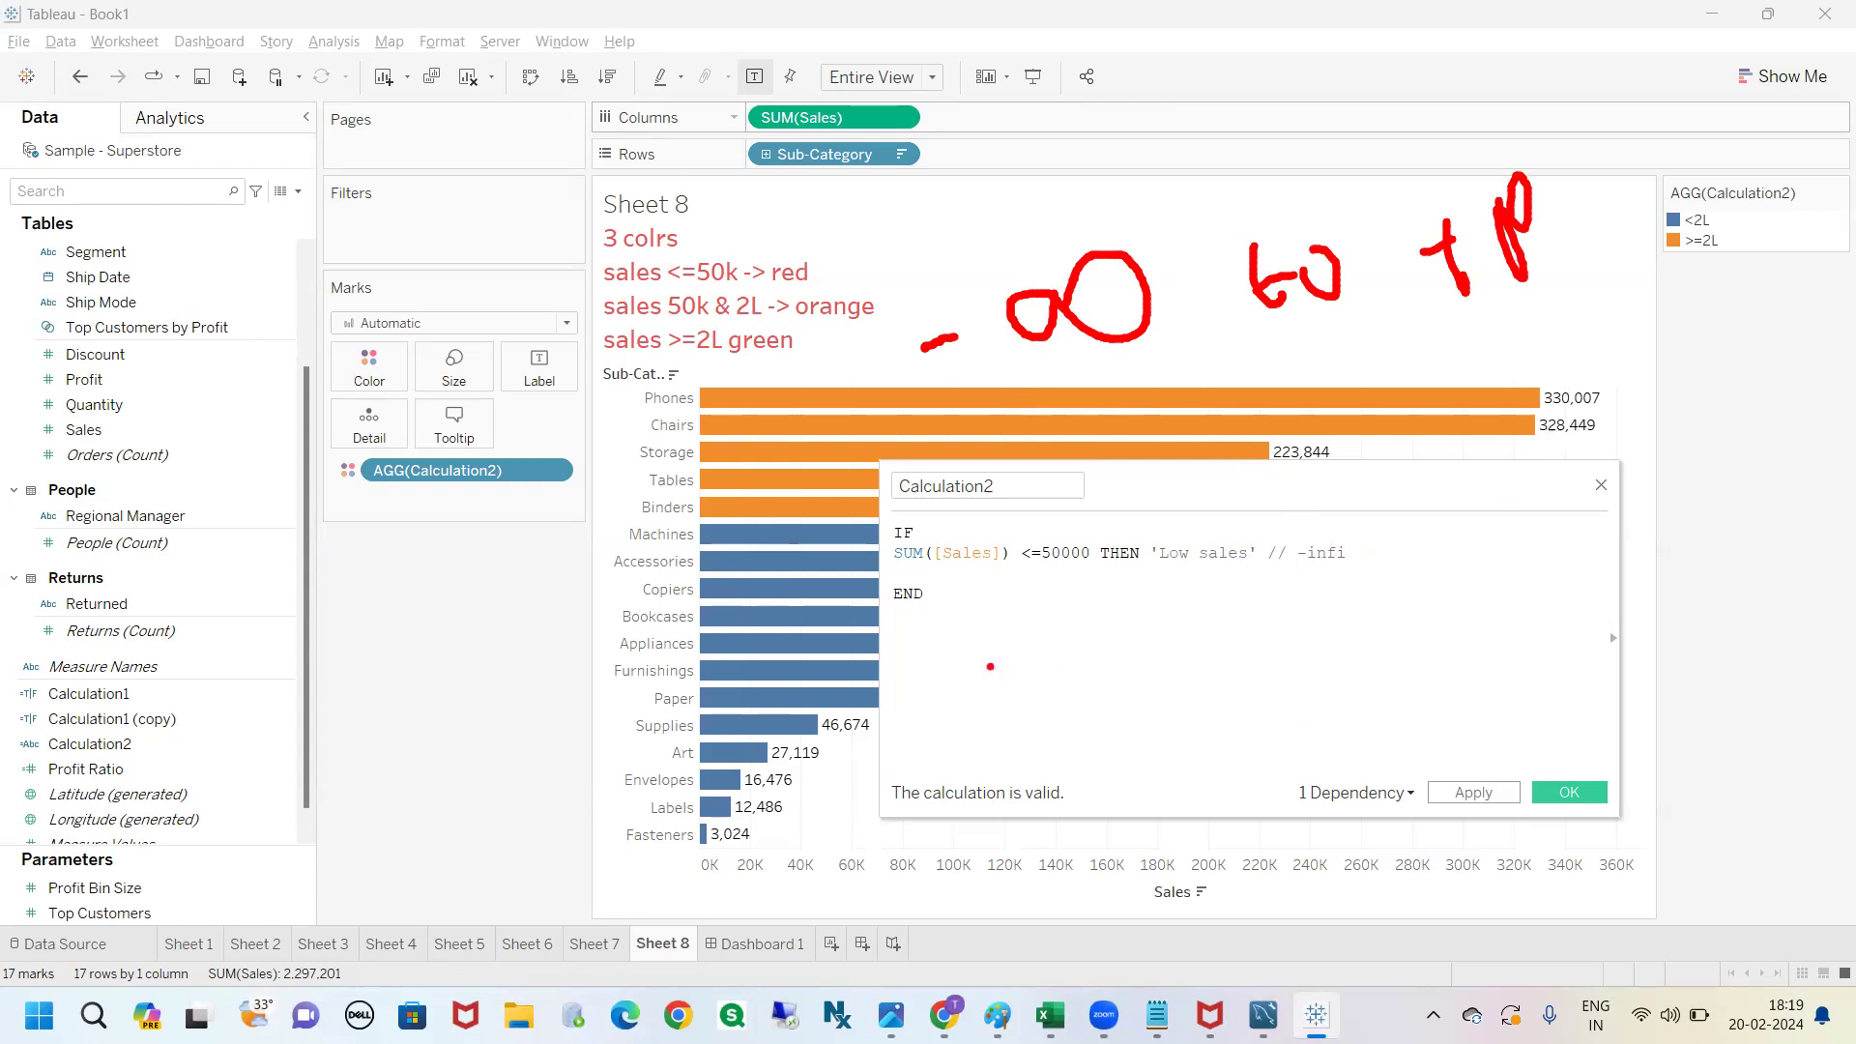
pyautogui.moveTo(906, 567); pyautogui.dragTo(1137, 568)
pyautogui.moveTo(1111, 683)
pyautogui.mouseDown()
pyautogui.moveTo(1261, 667)
pyautogui.moveTo(1224, 646)
pyautogui.mouseUp()
pyautogui.moveTo(1342, 605); pyautogui.dragTo(1349, 654)
pyautogui.moveTo(1322, 635)
pyautogui.mouseDown()
pyautogui.moveTo(1374, 618)
pyautogui.moveTo(1398, 638)
pyautogui.moveTo(1377, 609)
pyautogui.mouseUp()
pyautogui.moveTo(1442, 577)
pyautogui.mouseDown()
pyautogui.moveTo(1486, 611)
pyautogui.moveTo(1452, 633)
pyautogui.mouseUp()
pyautogui.moveTo(1433, 574); pyautogui.dragTo(1476, 561)
pyautogui.moveTo(1488, 562)
pyautogui.mouseDown()
pyautogui.moveTo(1493, 604)
pyautogui.moveTo(1504, 546)
pyautogui.moveTo(1513, 594)
pyautogui.mouseUp()
pyautogui.moveTo(1532, 556)
pyautogui.mouseDown()
pyautogui.moveTo(1514, 580)
pyautogui.moveTo(1540, 586)
pyautogui.mouseUp()
pyautogui.moveTo(1034, 534)
pyautogui.mouseDown()
pyautogui.moveTo(1018, 557)
pyautogui.moveTo(1064, 592)
pyautogui.moveTo(1064, 528)
pyautogui.moveTo(1015, 534)
pyautogui.mouseUp()
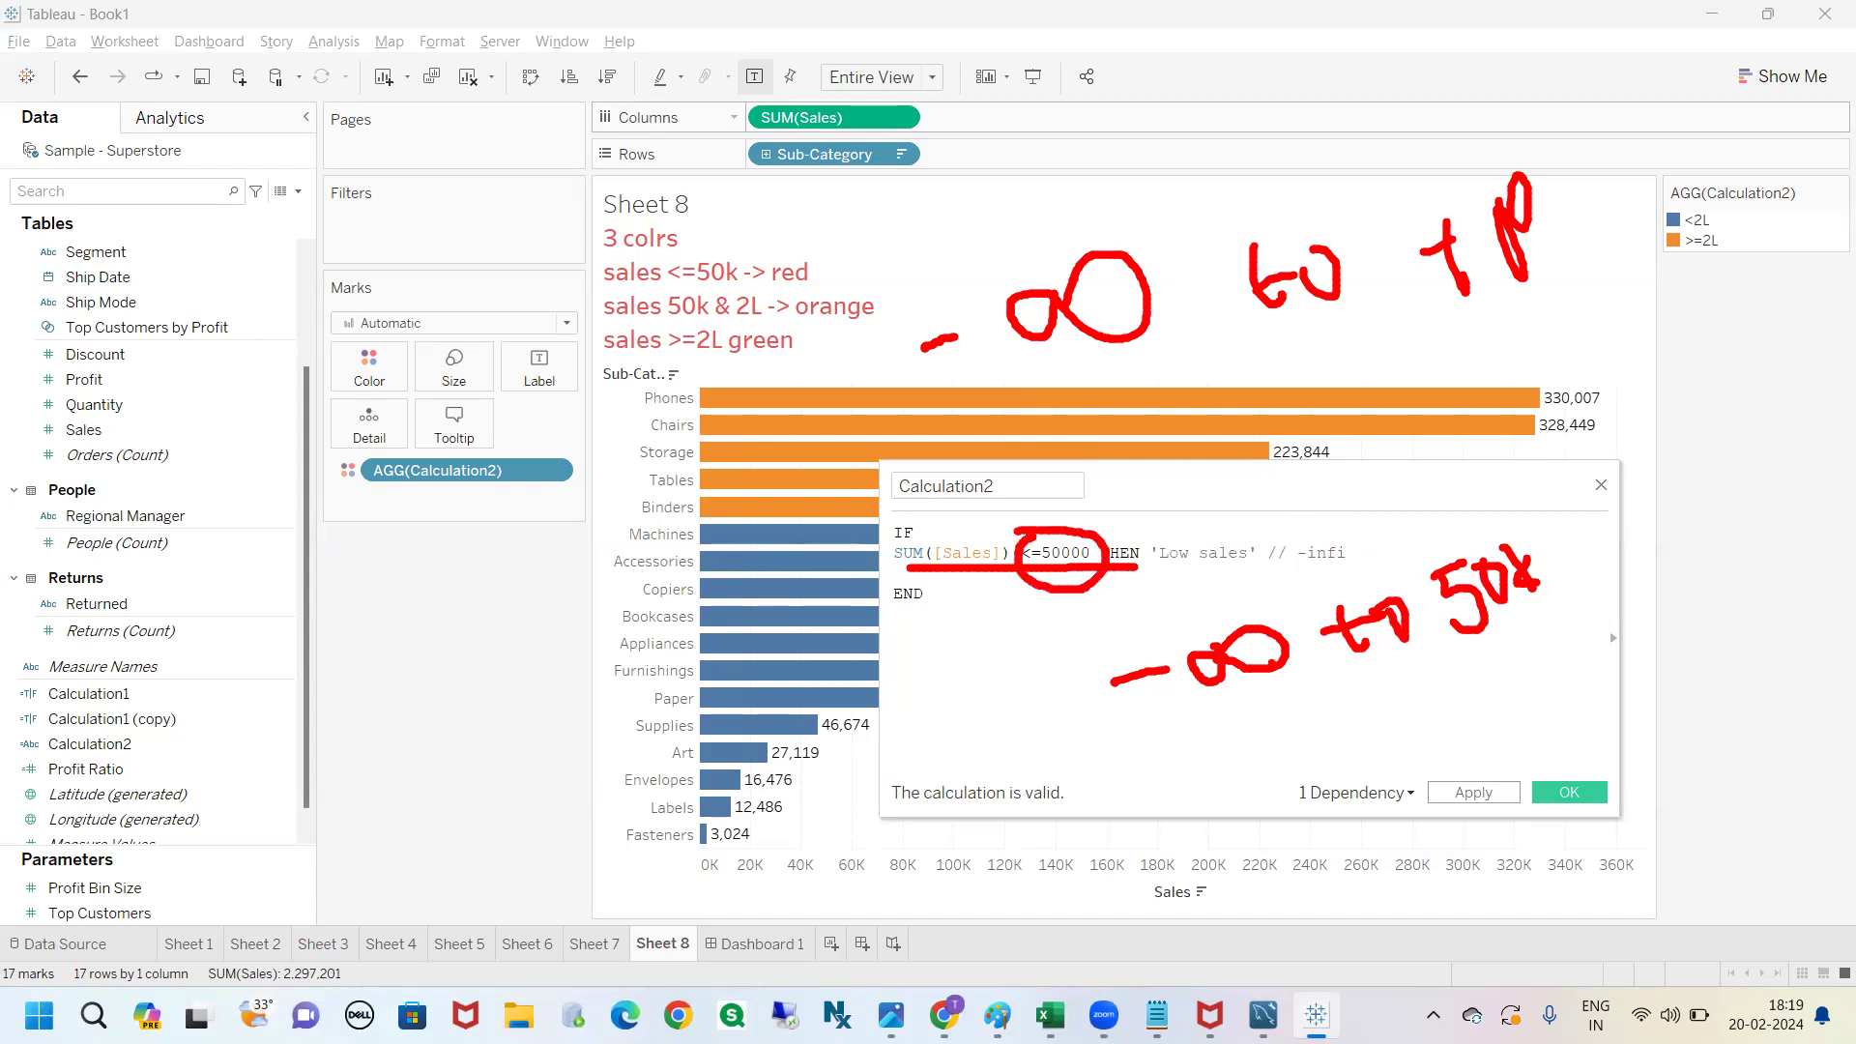
pyautogui.moveTo(1531, 623); pyautogui.dragTo(1183, 709)
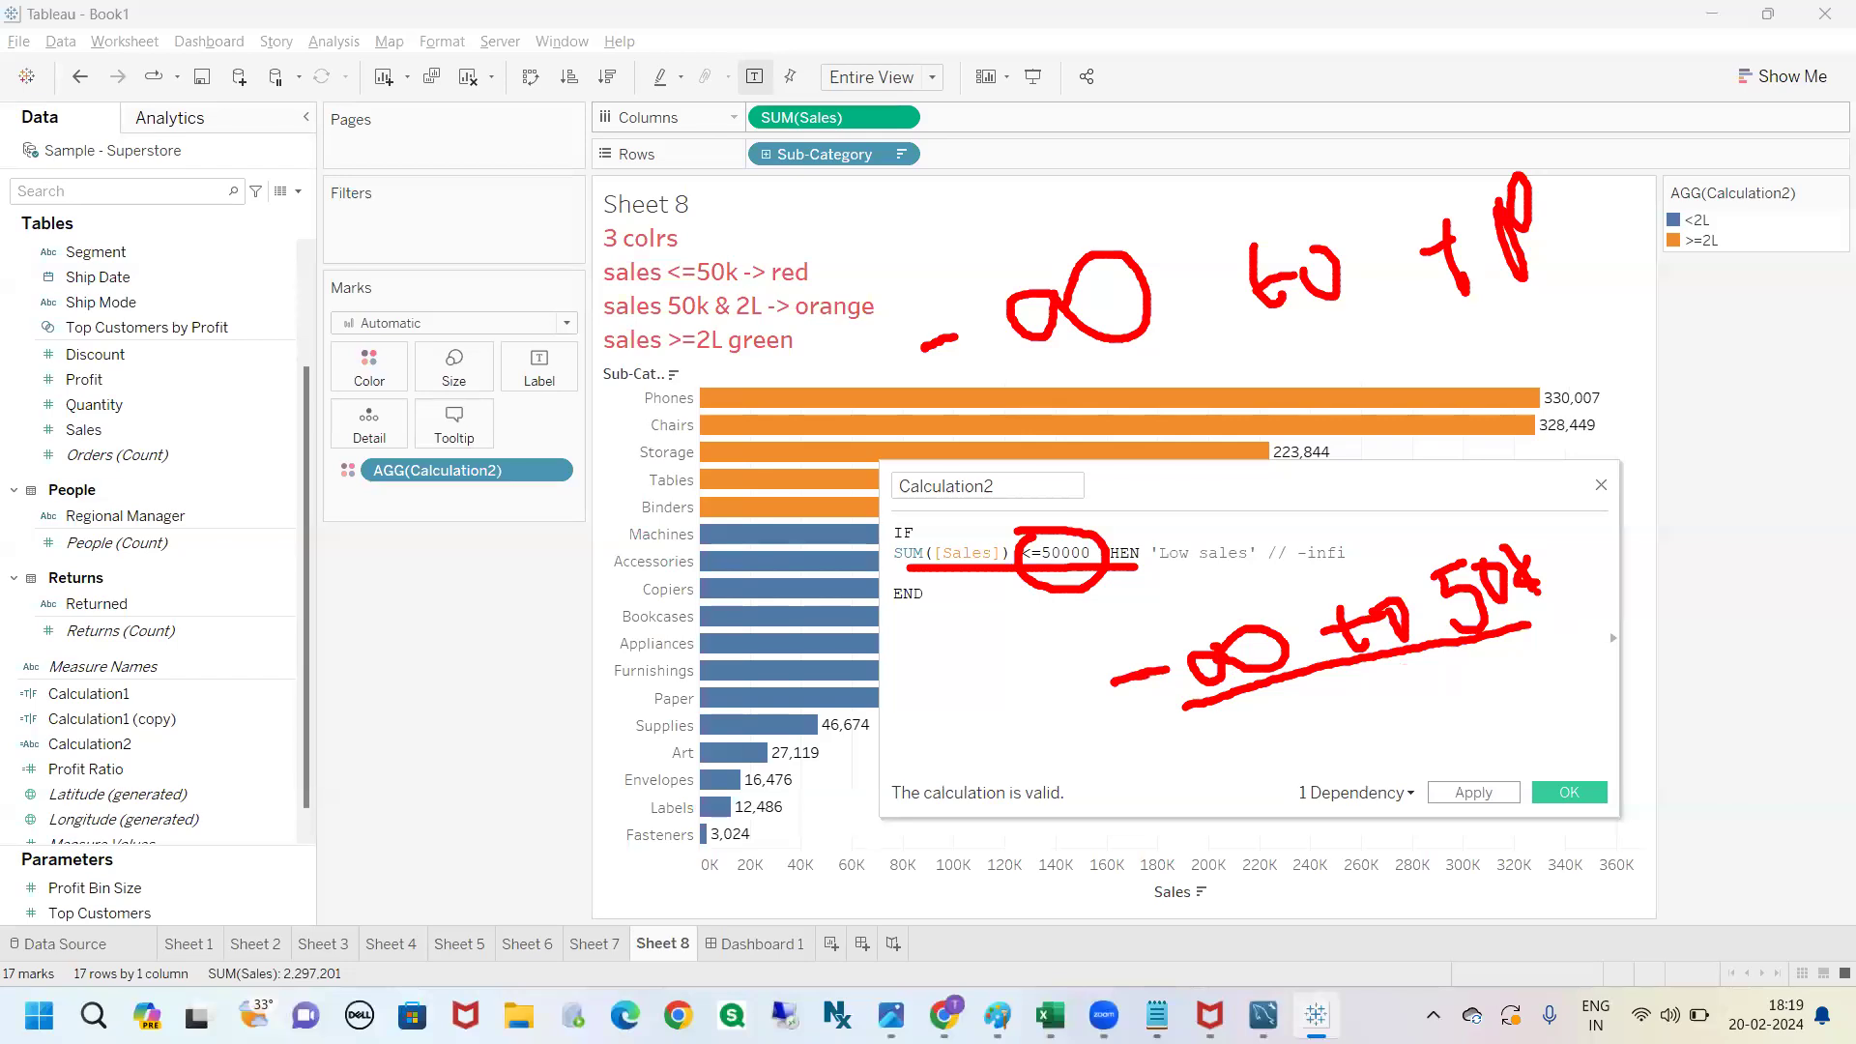
pyautogui.press('Escape')
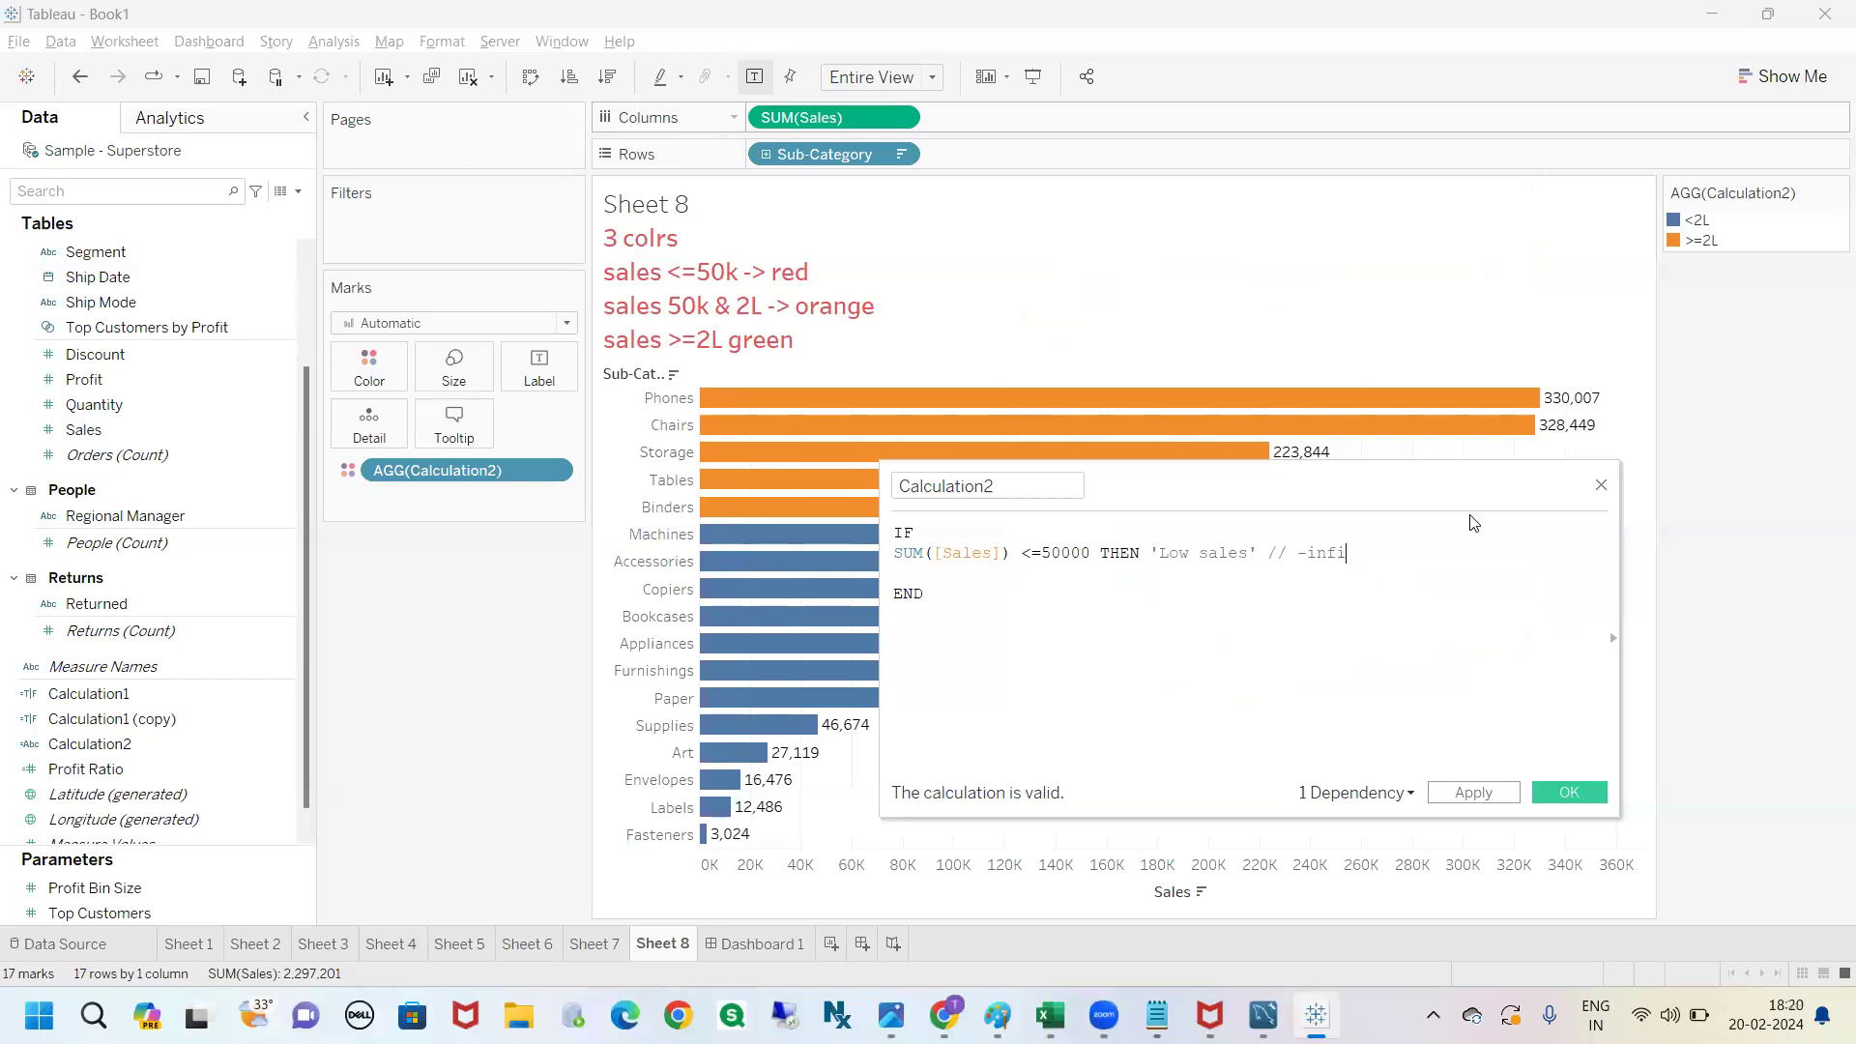
pyautogui.click(1248, 651)
pyautogui.moveTo(1148, 662)
pyautogui.mouseDown()
pyautogui.moveTo(1197, 704)
pyautogui.moveTo(1213, 638)
pyautogui.moveTo(1358, 635)
pyautogui.mouseUp()
pyautogui.moveTo(1406, 606); pyautogui.dragTo(1427, 624)
pyautogui.moveTo(656, 326); pyautogui.dragTo(778, 329)
pyautogui.press('Escape')
pyautogui.moveTo(1349, 552); pyautogui.dragTo(1267, 557)
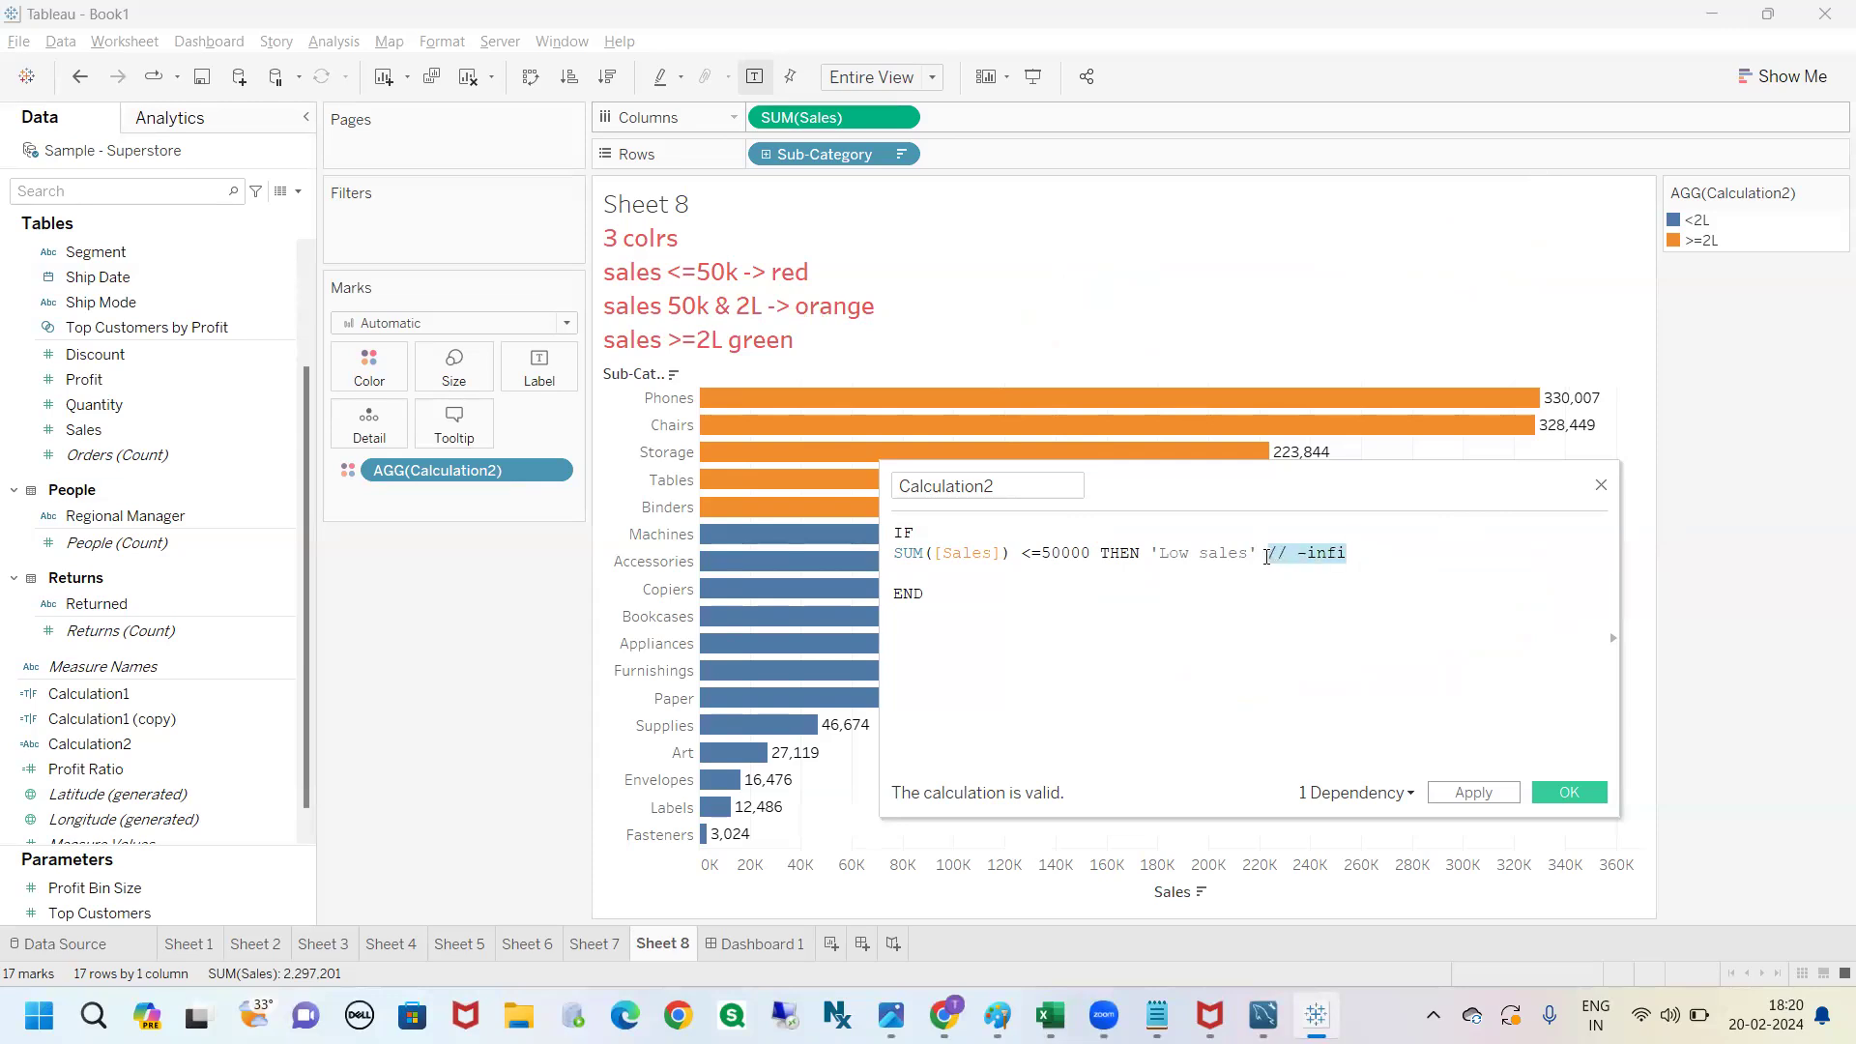
pyautogui.press('Return')
# Start an ELSEIF branch below the 'Low sales' line with the condition SUM([Sales])>50000 AND.
pyautogui.moveTo(1265, 555); pyautogui.dragTo(894, 555)
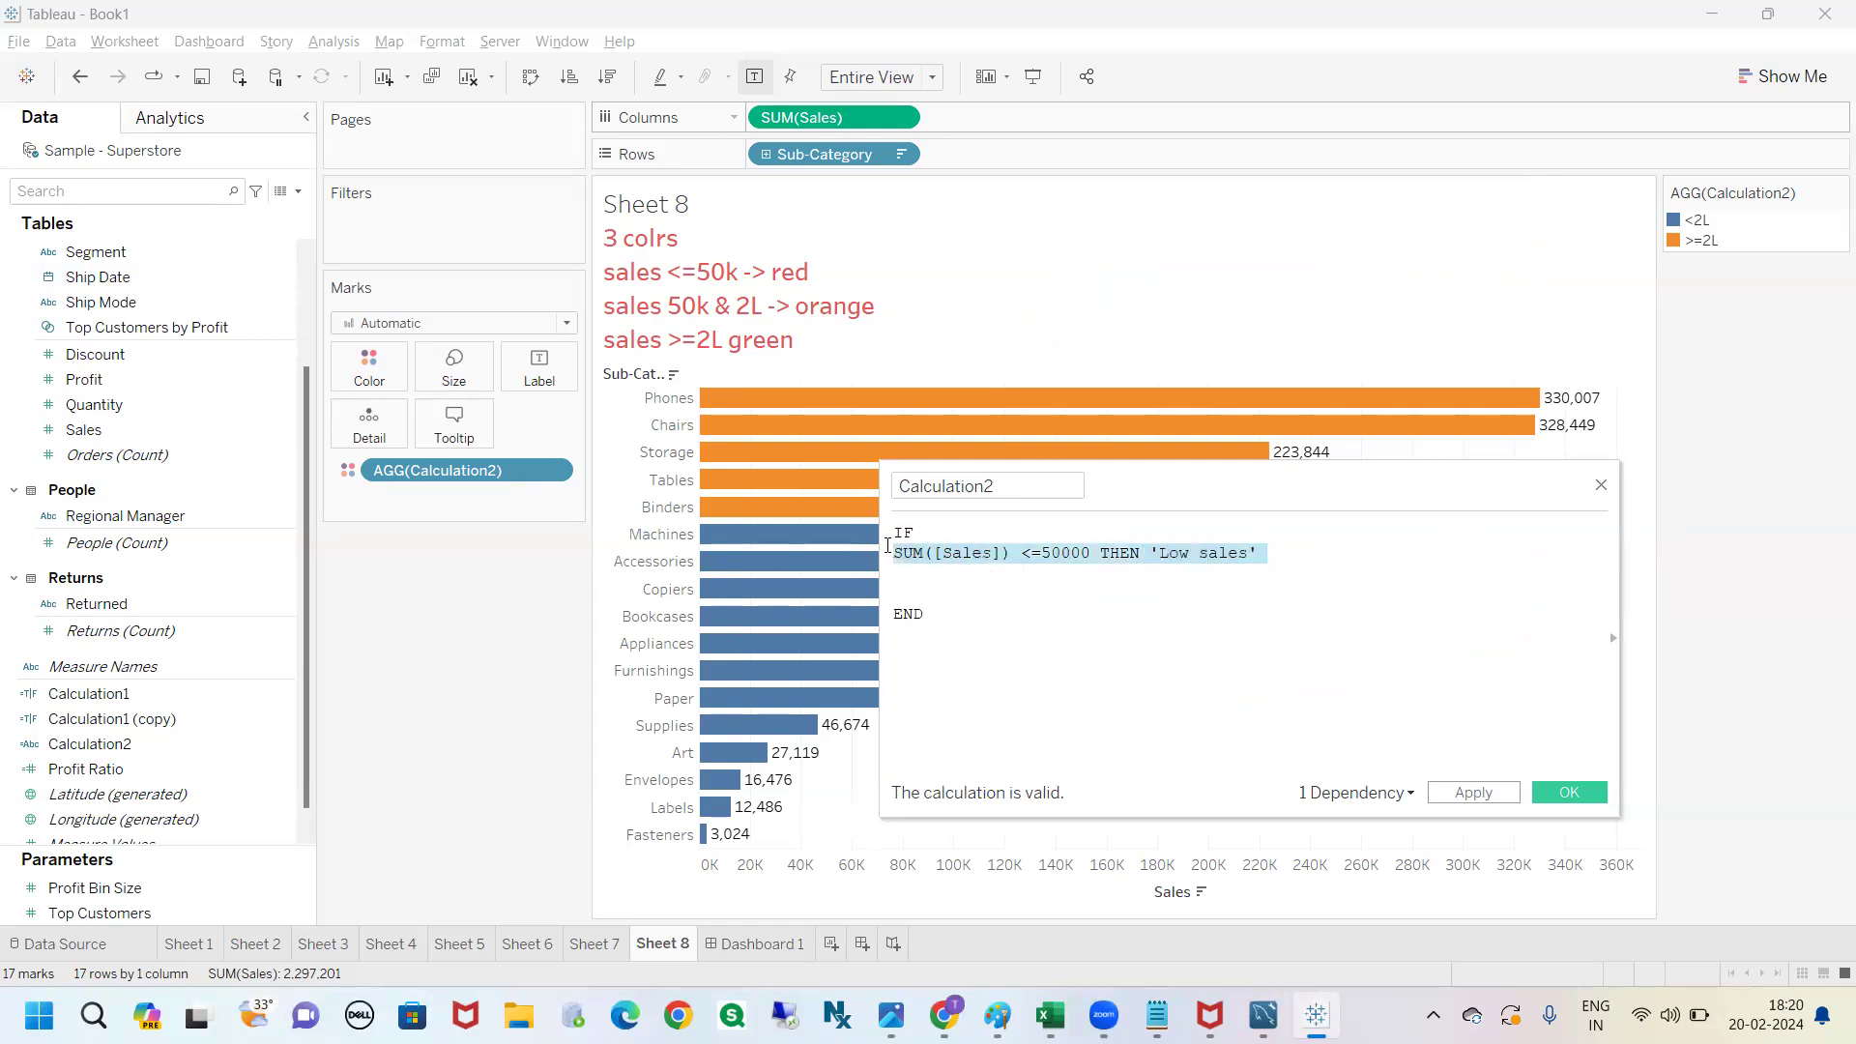
pyautogui.click(901, 579)
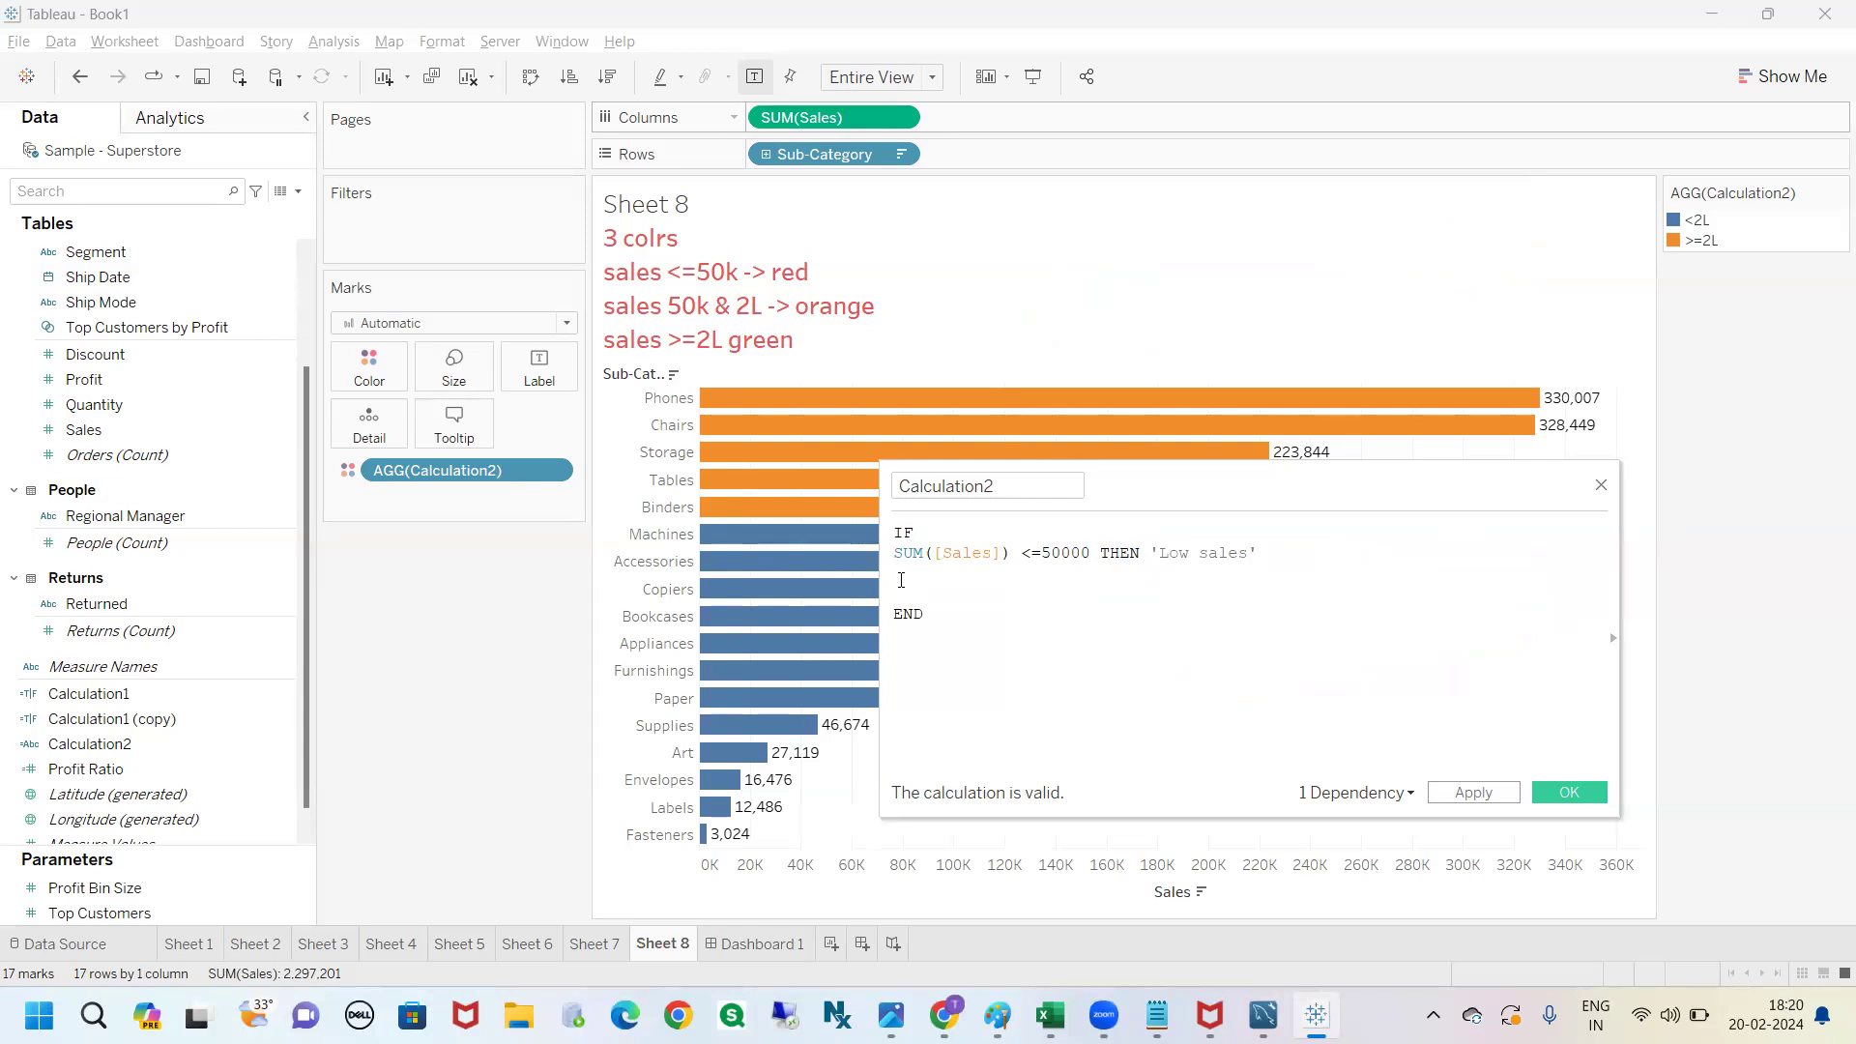
pyautogui.write('else')
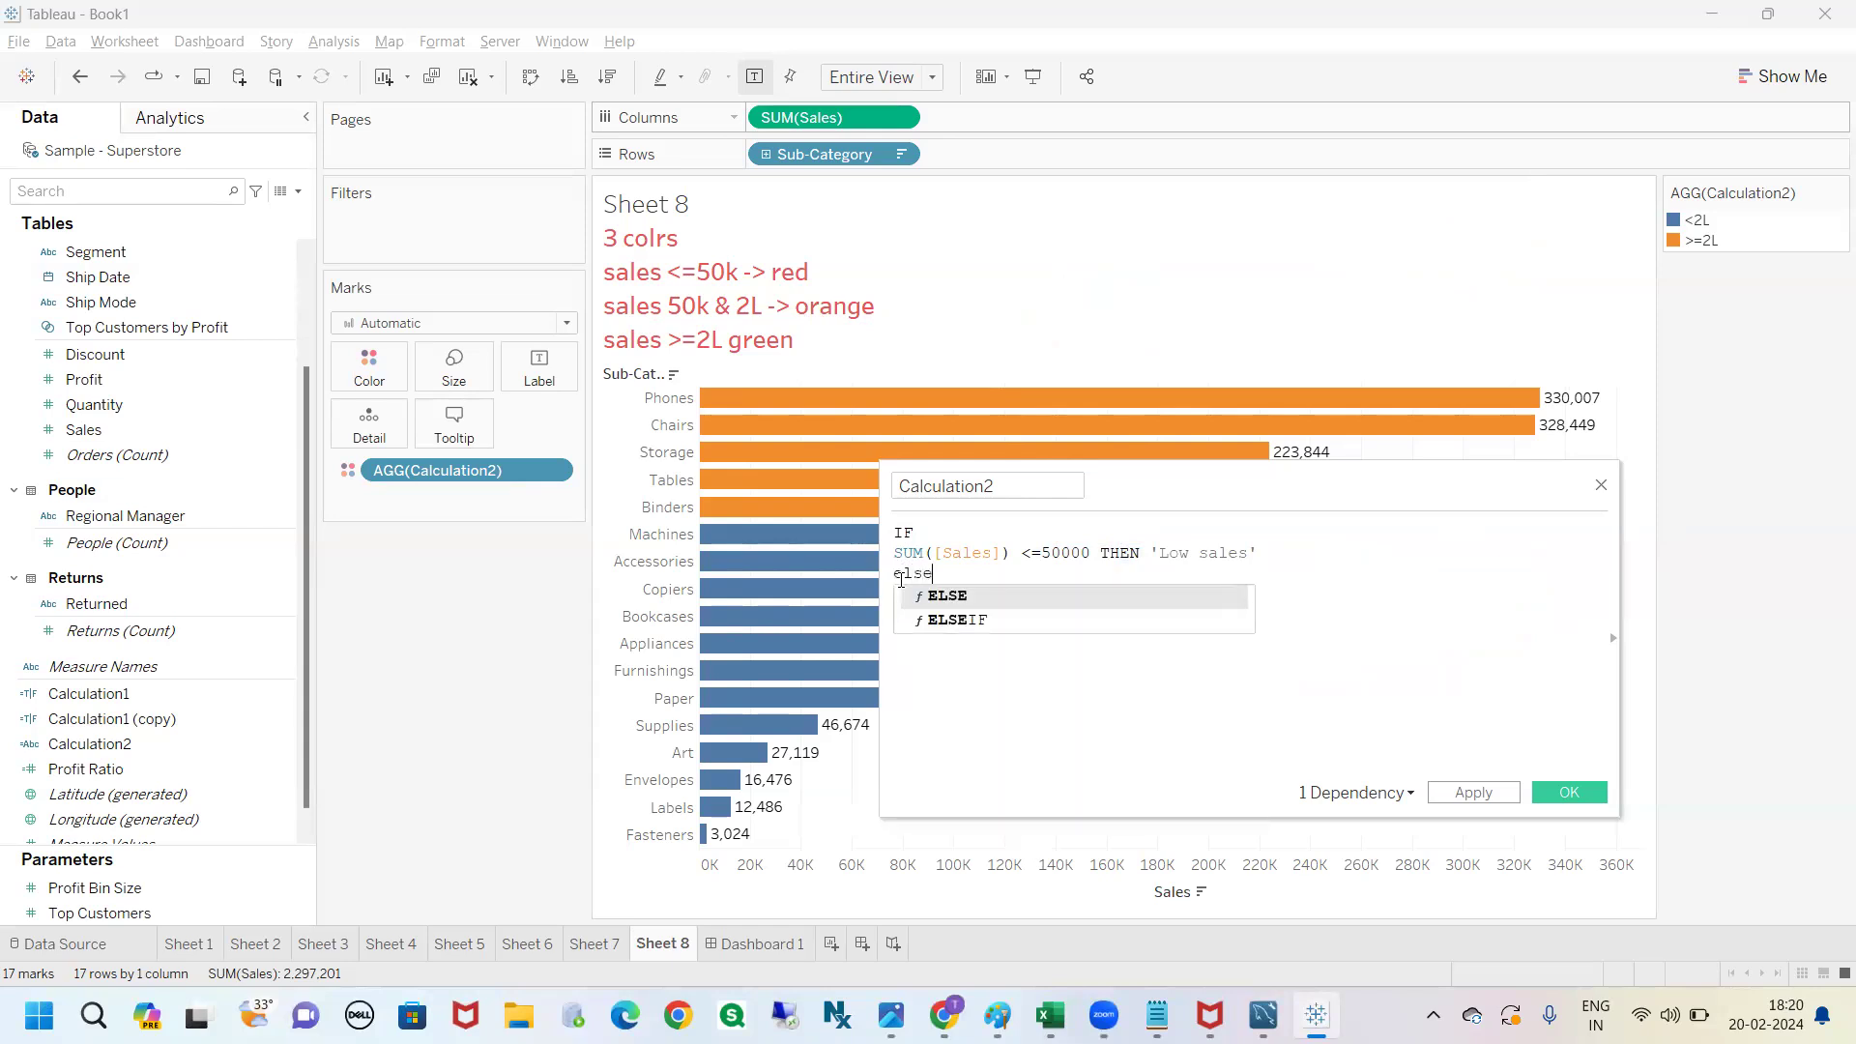
pyautogui.click(966, 621)
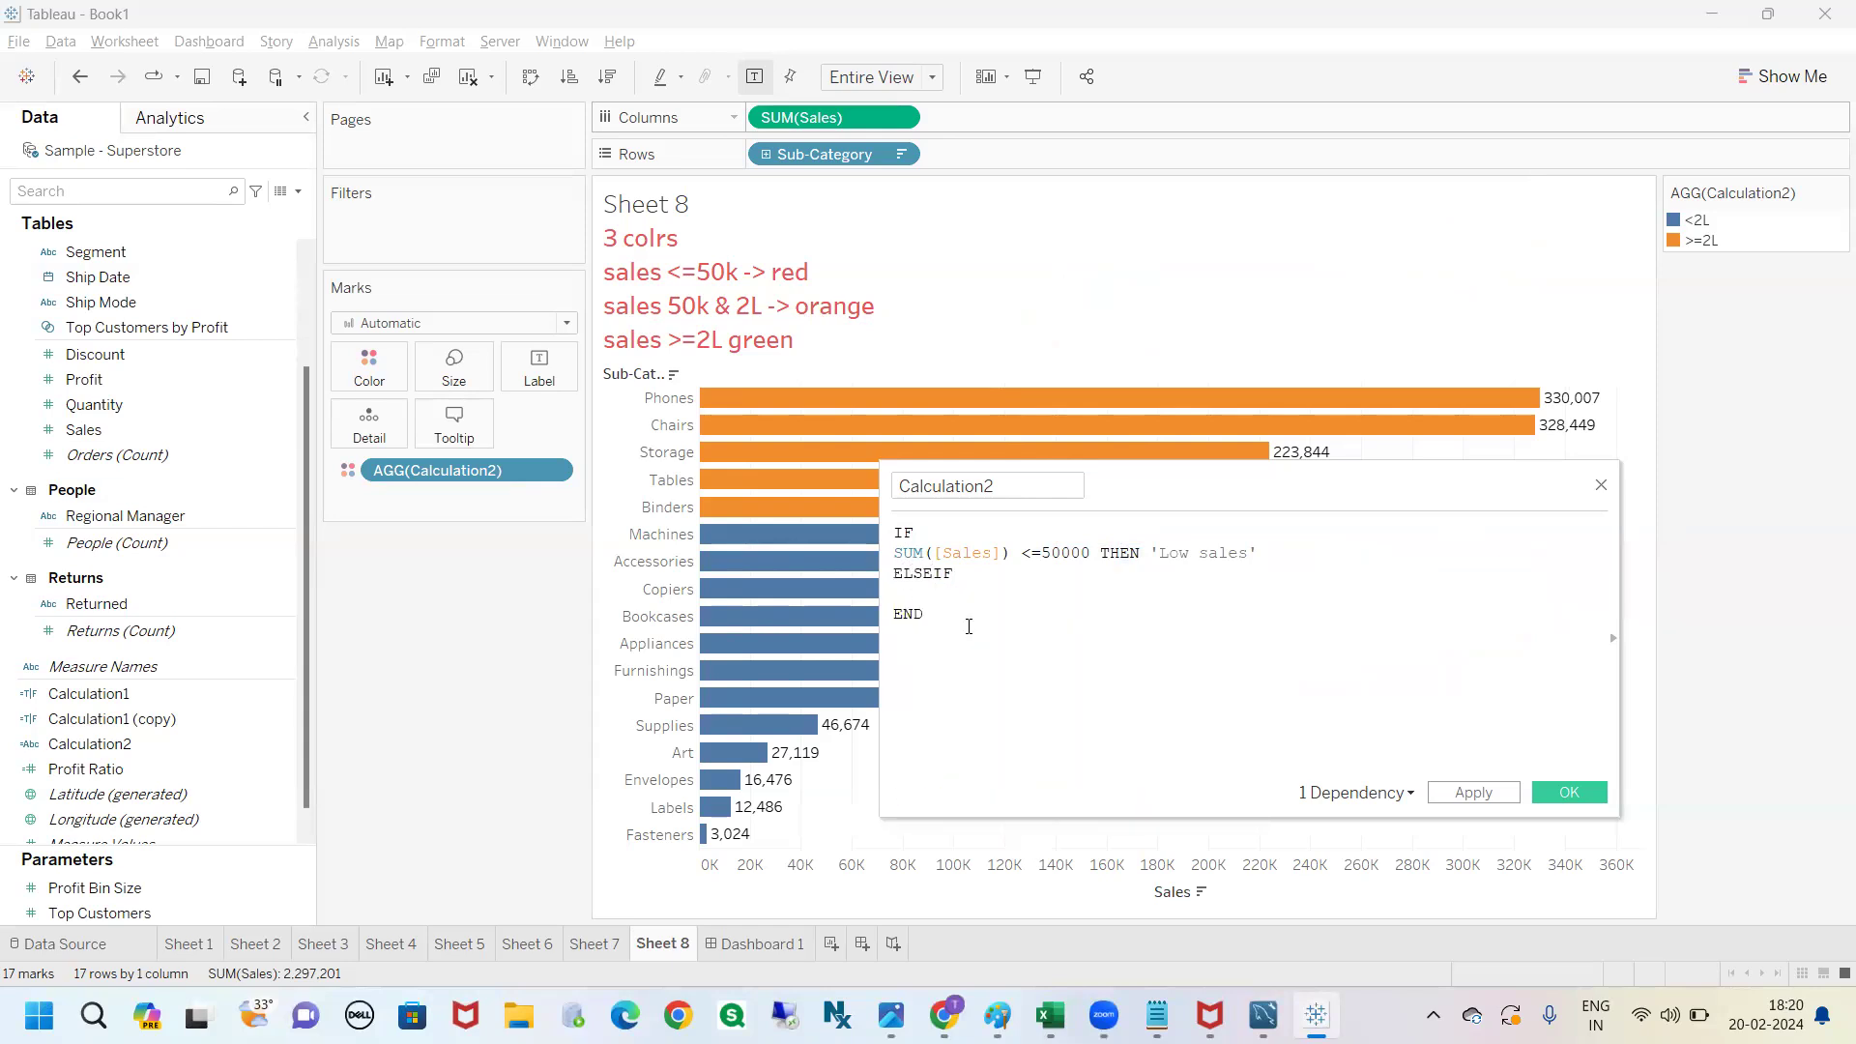
pyautogui.write('sum')
pyautogui.click(980, 594)
pyautogui.write('sales')
pyautogui.press('Return')
pyautogui.write('>50k')
pyautogui.press('BackSpace')
pyautogui.write('000 AND')
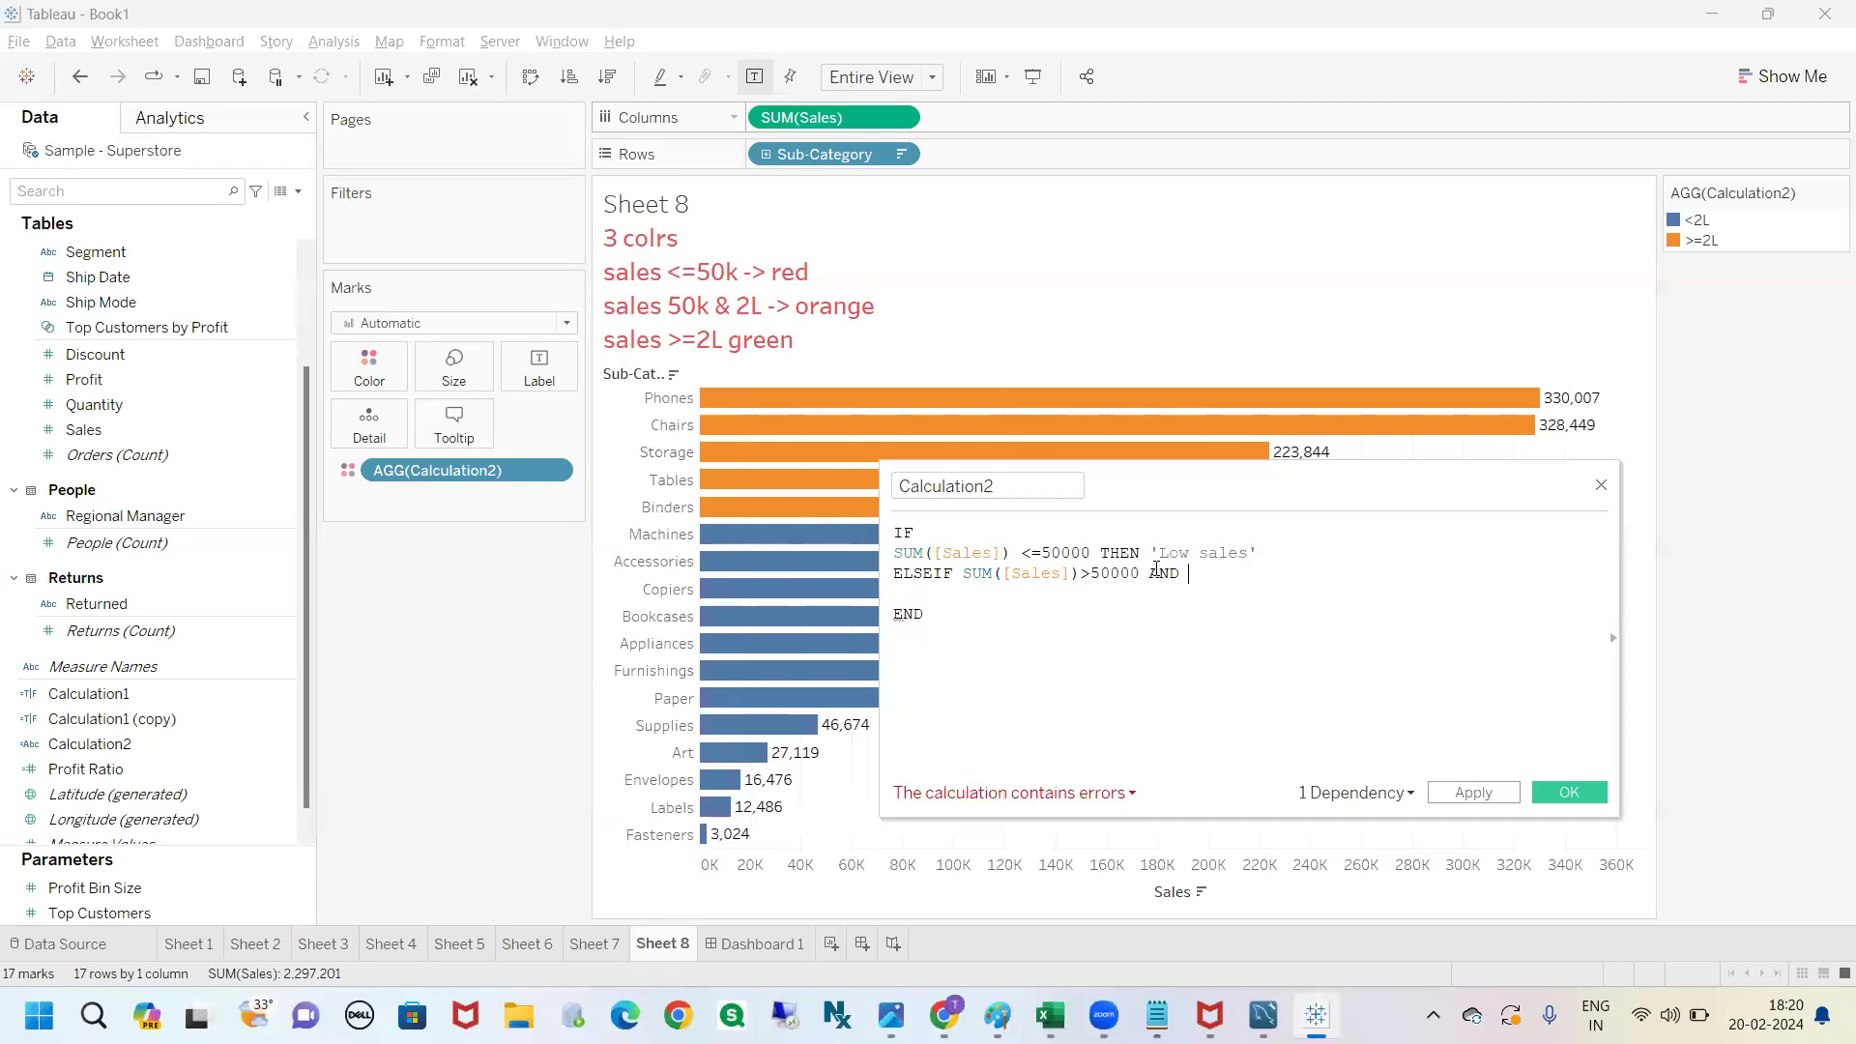
# Complete the ELSEIF branch with SUM([Sales])<=200000 THEN 'Mid Sales' and begin a new line below it.
pyautogui.doubleClick(1158, 573)
pyautogui.click(1196, 572)
pyautogui.write('SUM(sale')
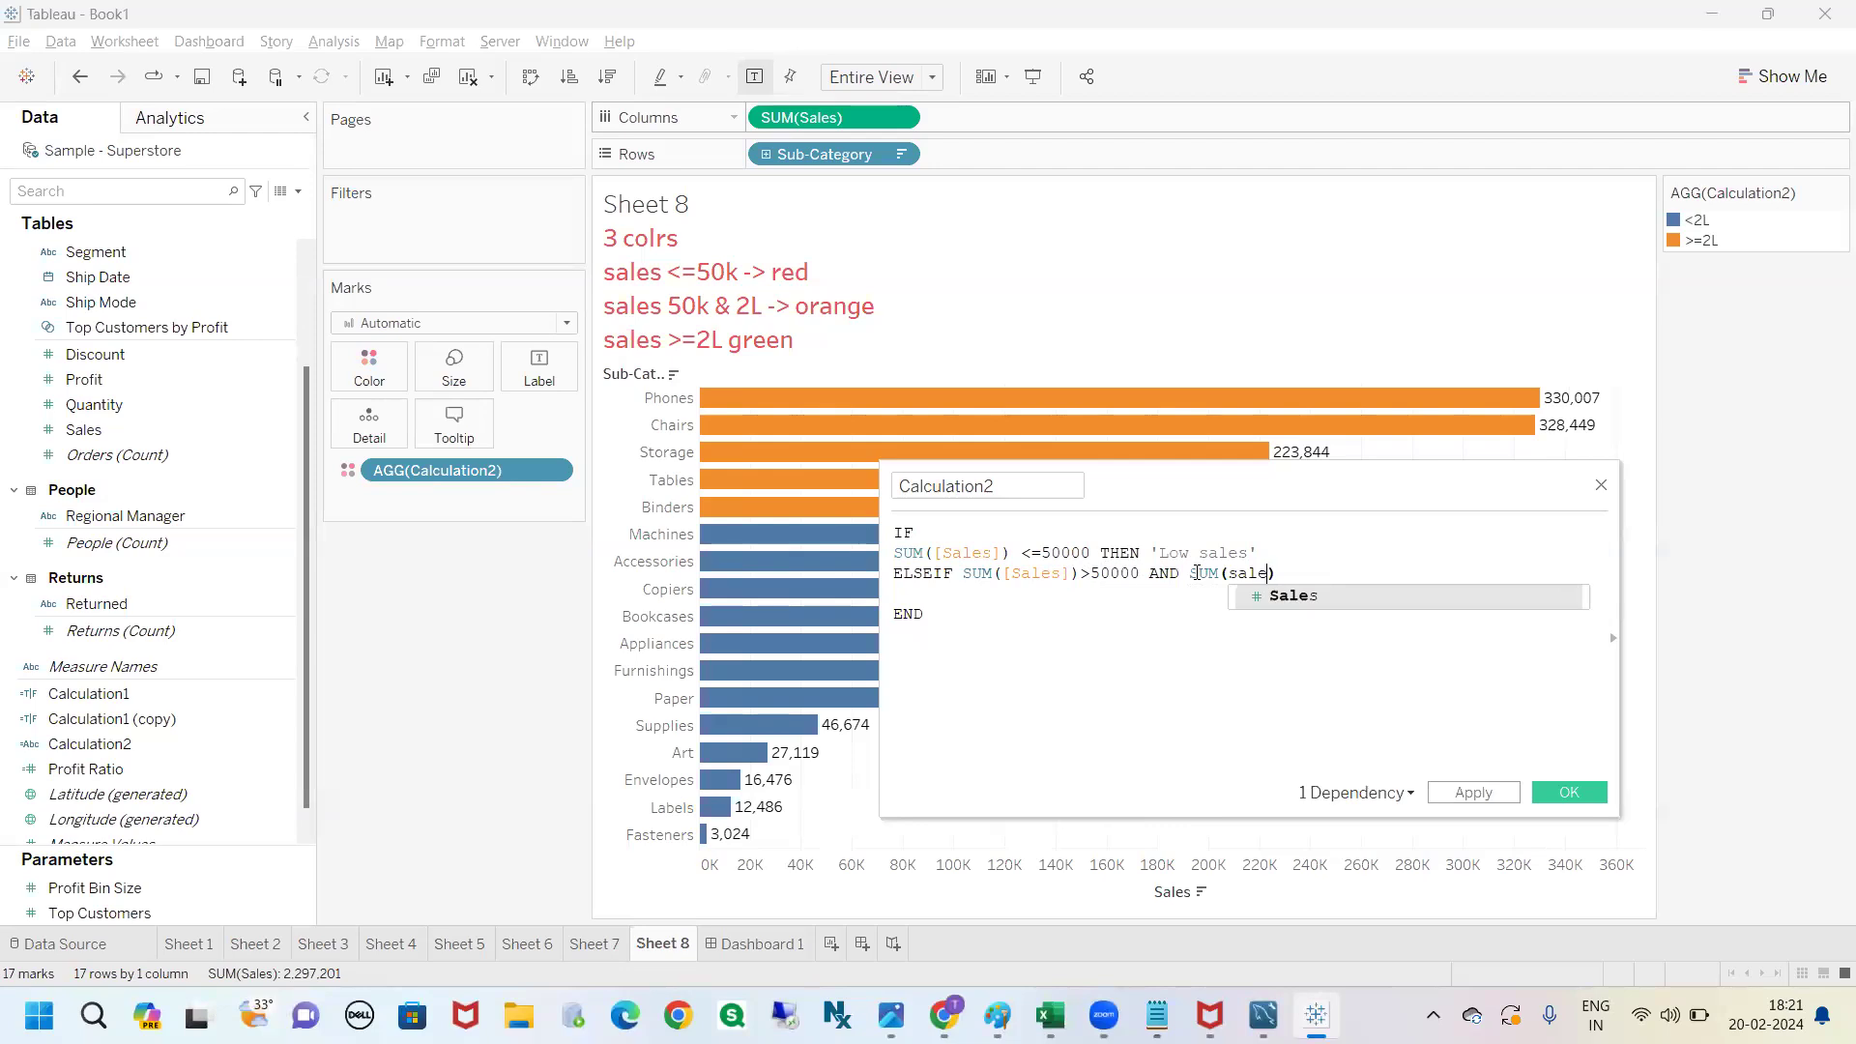
pyautogui.press('Return')
pyautogui.write('<')
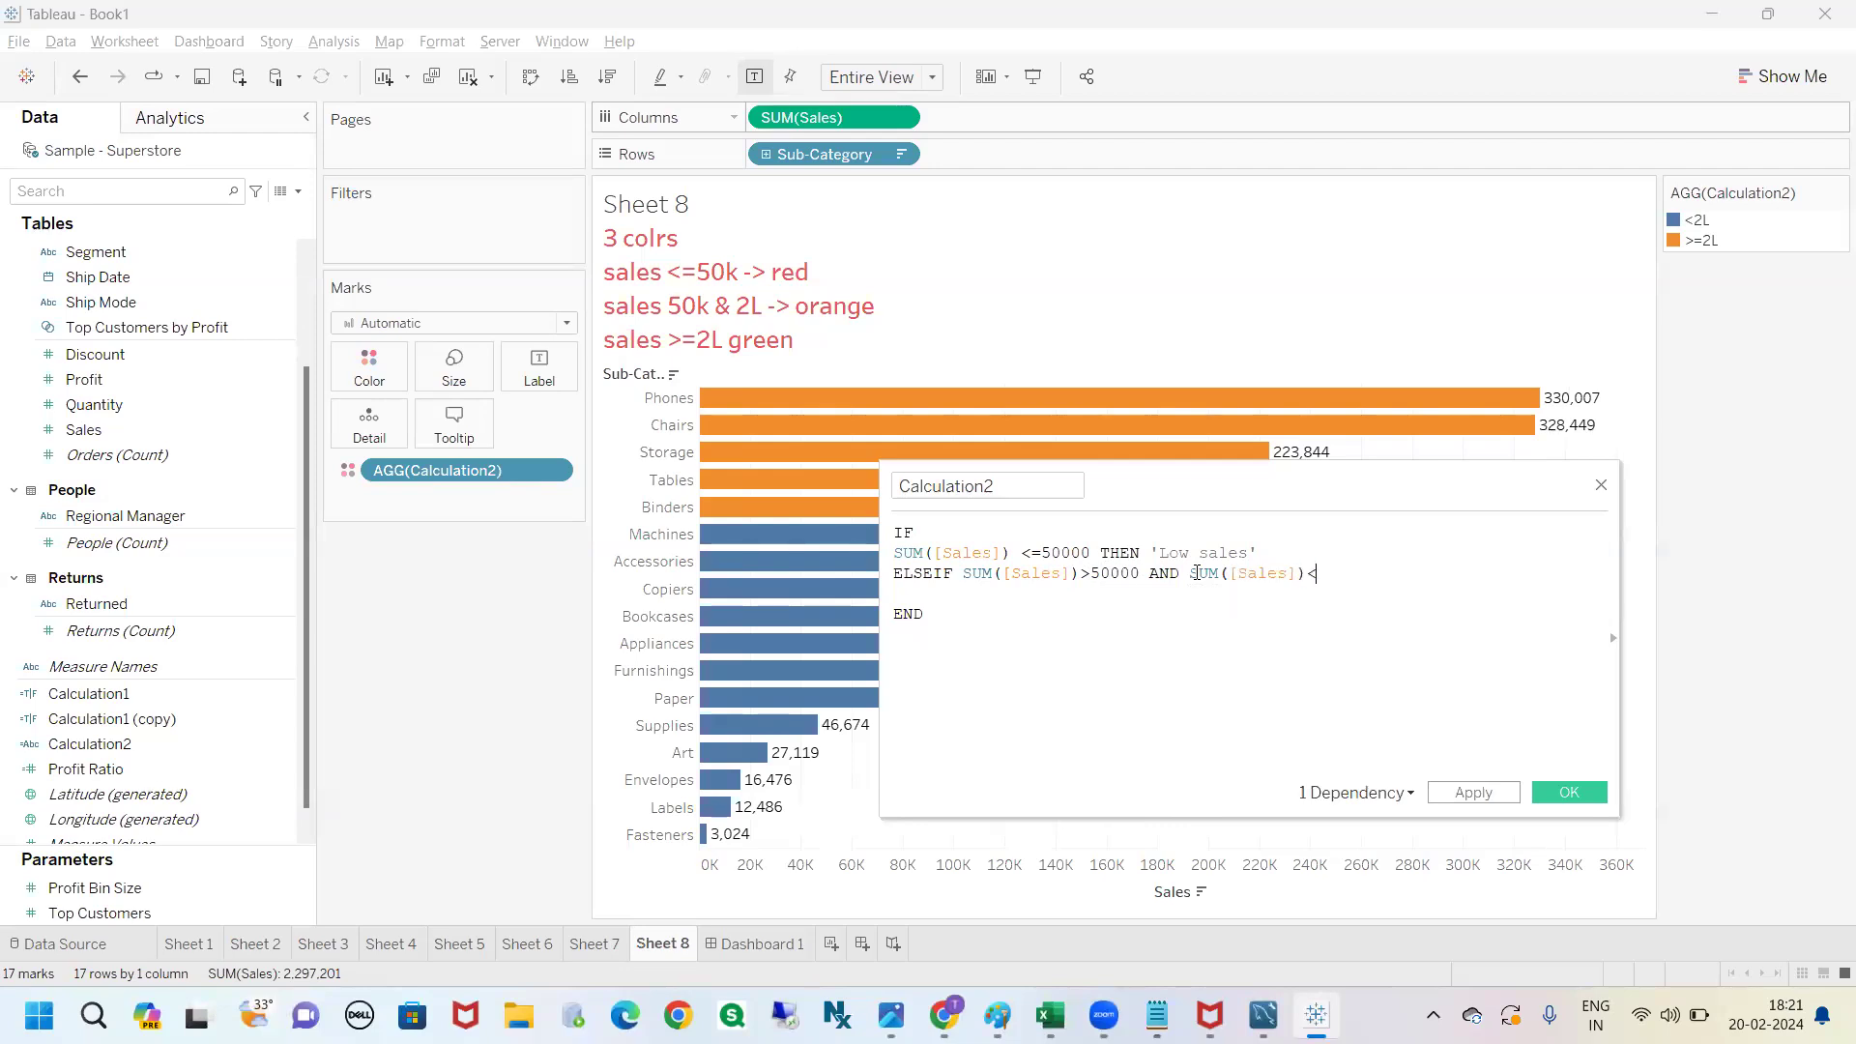
pyautogui.write('=200000')
pyautogui.write(" THEN ''Mid Sales")
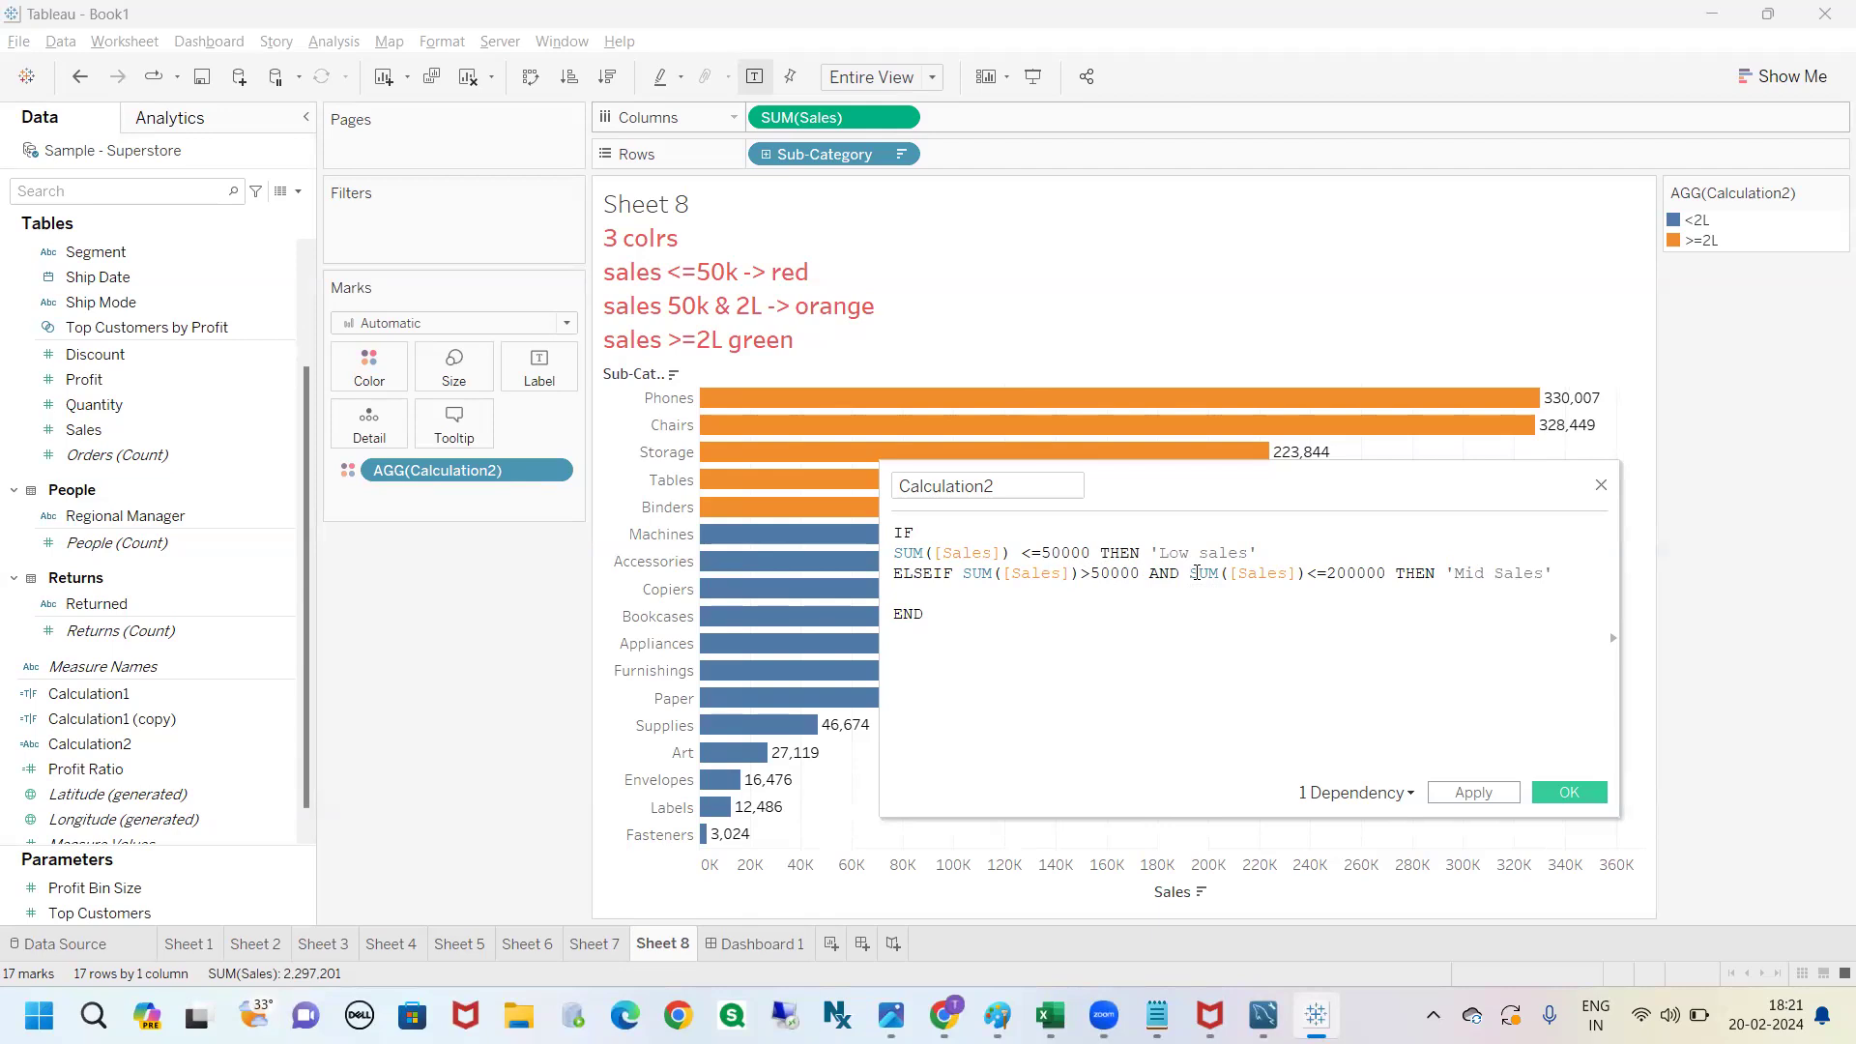
pyautogui.press('End')
pyautogui.press('Return')
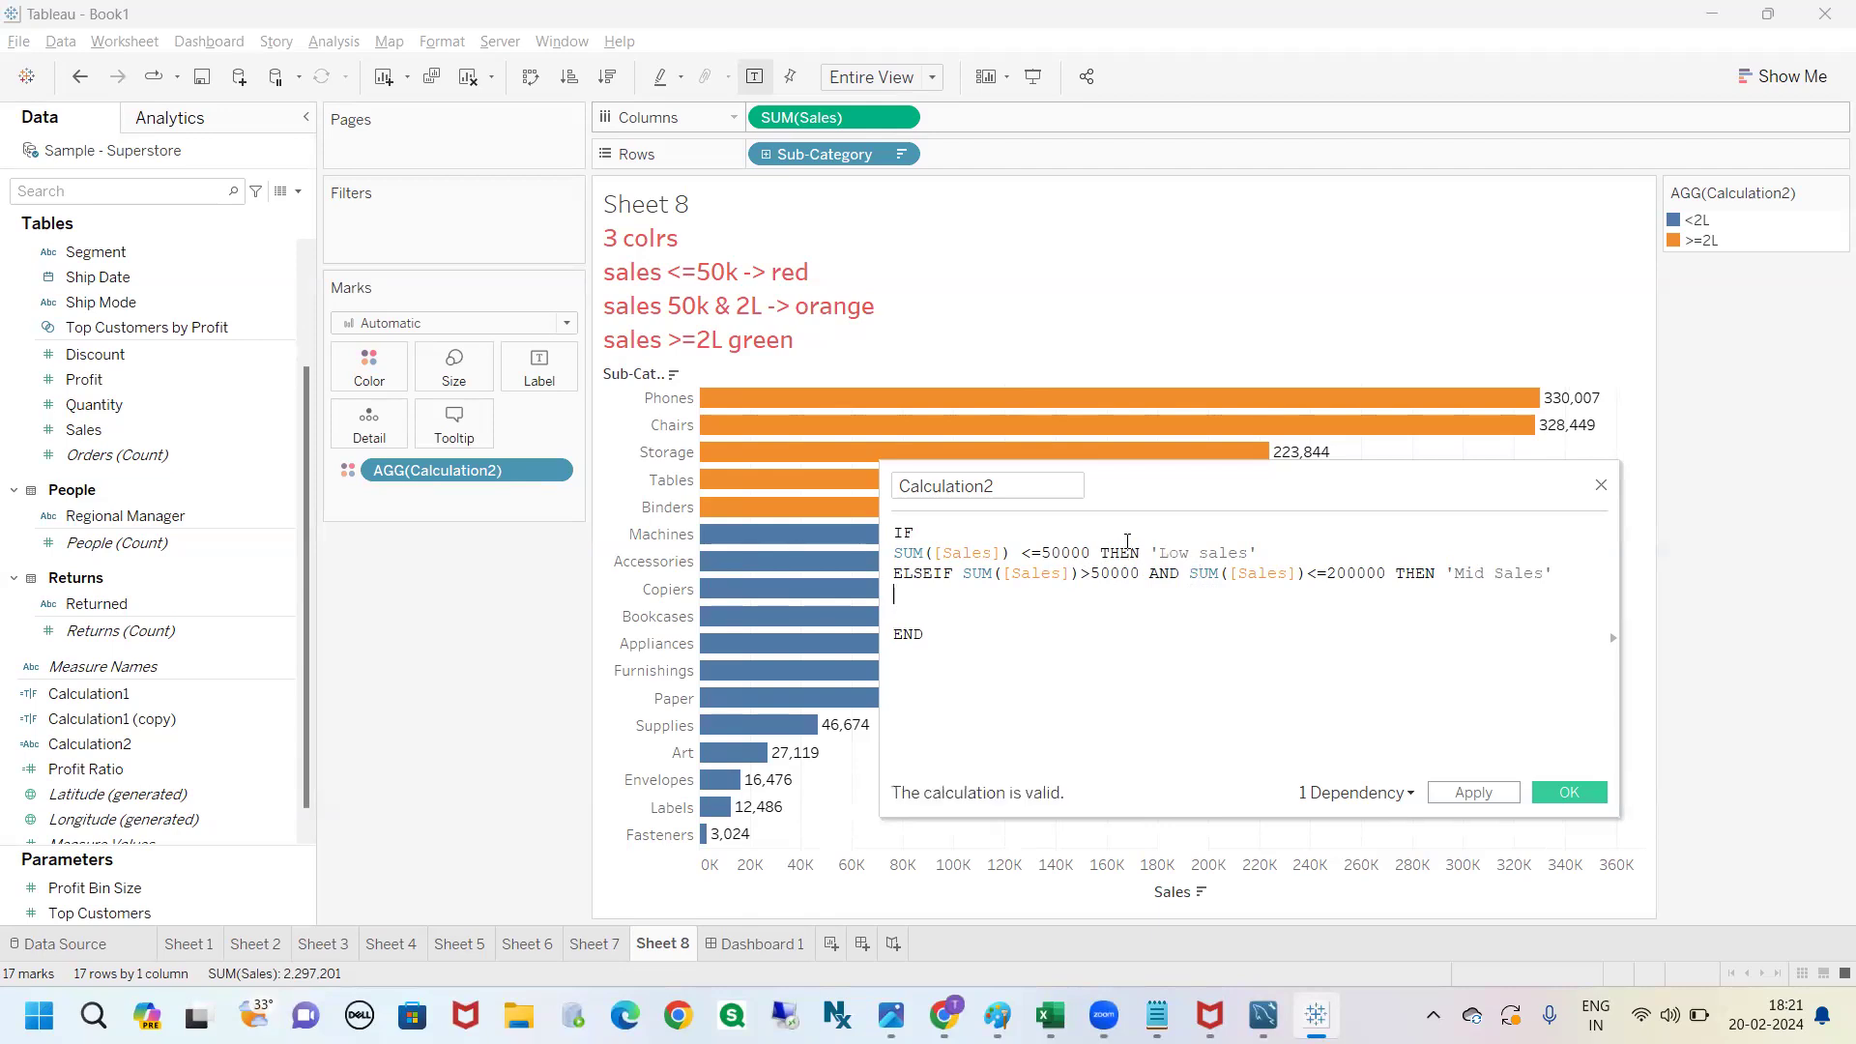
pyautogui.moveTo(603, 360)
pyautogui.mouseDown()
pyautogui.moveTo(704, 382)
pyautogui.moveTo(822, 346)
pyautogui.moveTo(593, 354)
pyautogui.mouseUp()
pyautogui.moveTo(751, 244)
pyautogui.mouseDown()
pyautogui.moveTo(676, 237)
pyautogui.moveTo(640, 299)
pyautogui.moveTo(862, 335)
pyautogui.moveTo(715, 238)
pyautogui.mouseUp()
pyautogui.moveTo(837, 286)
pyautogui.mouseDown()
pyautogui.moveTo(1017, 280)
pyautogui.moveTo(1004, 321)
pyautogui.mouseUp()
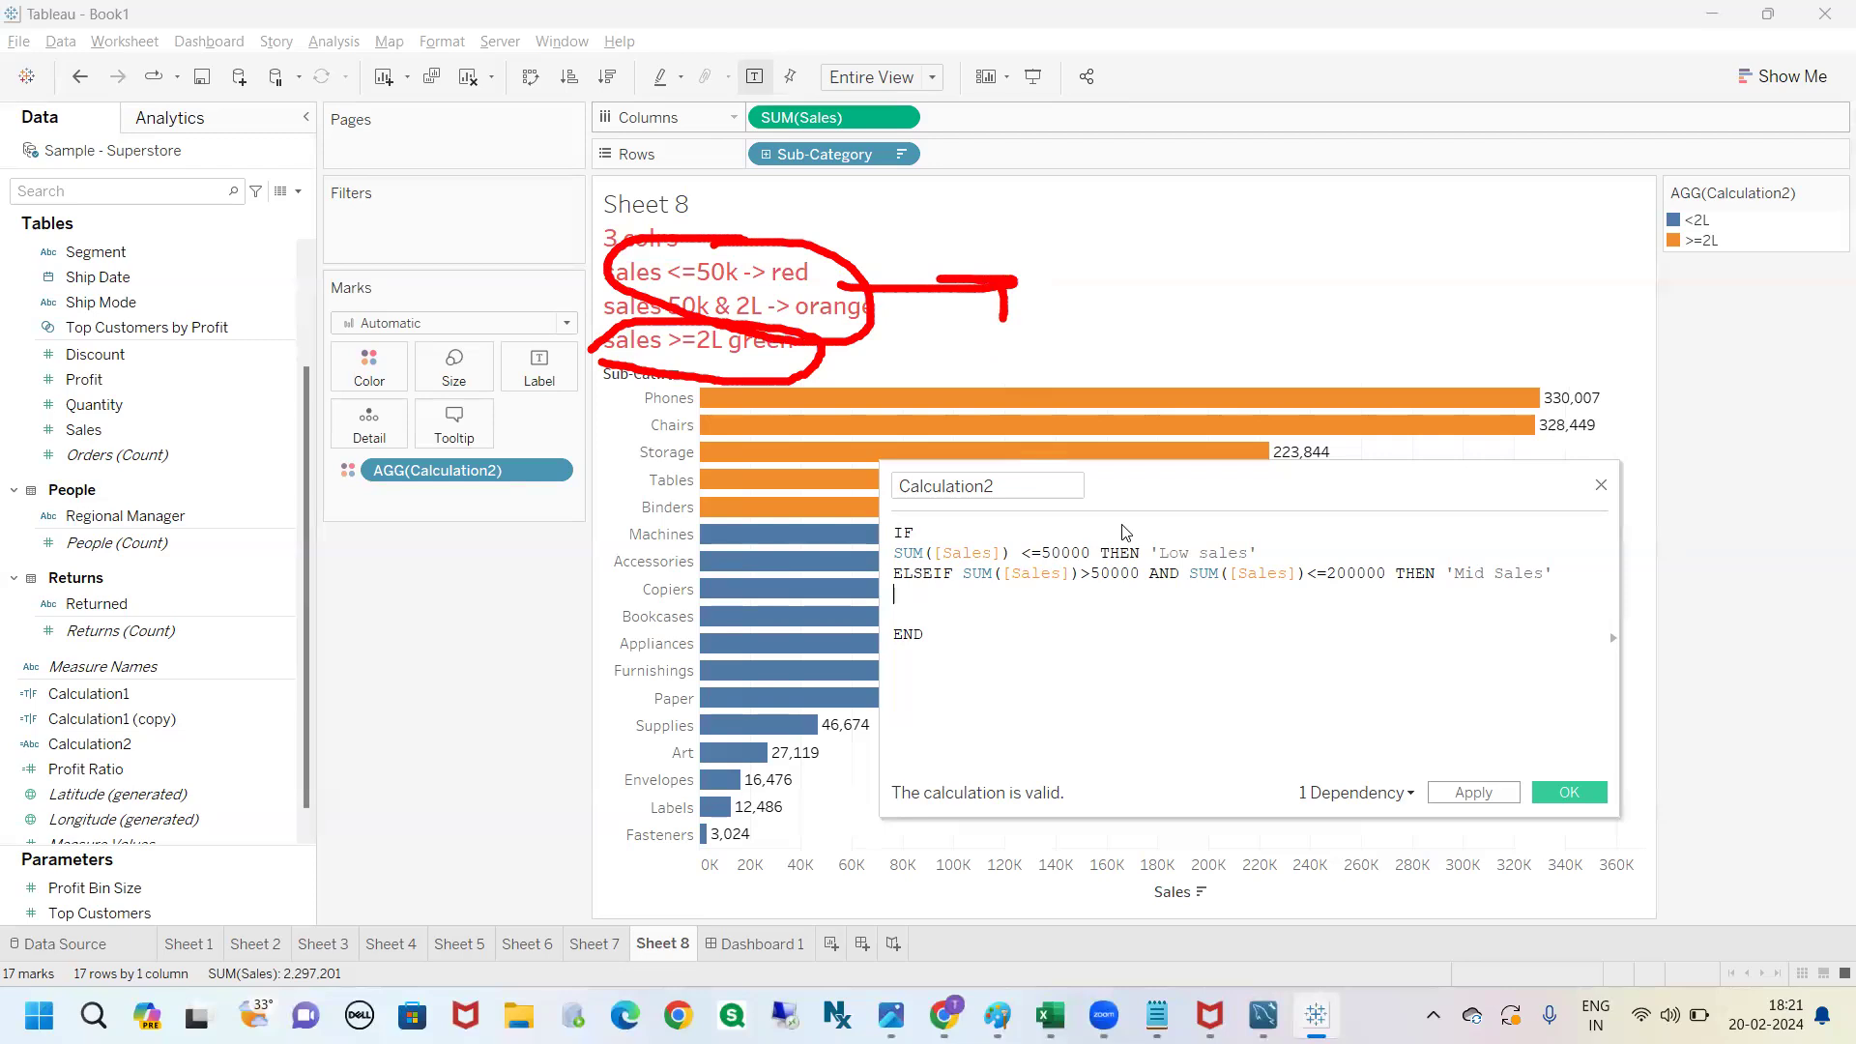
pyautogui.press('Escape')
# Add an ELSE branch returning 'Green' below the ELSEIF line in Calculation2.
pyautogui.write('ELSE')
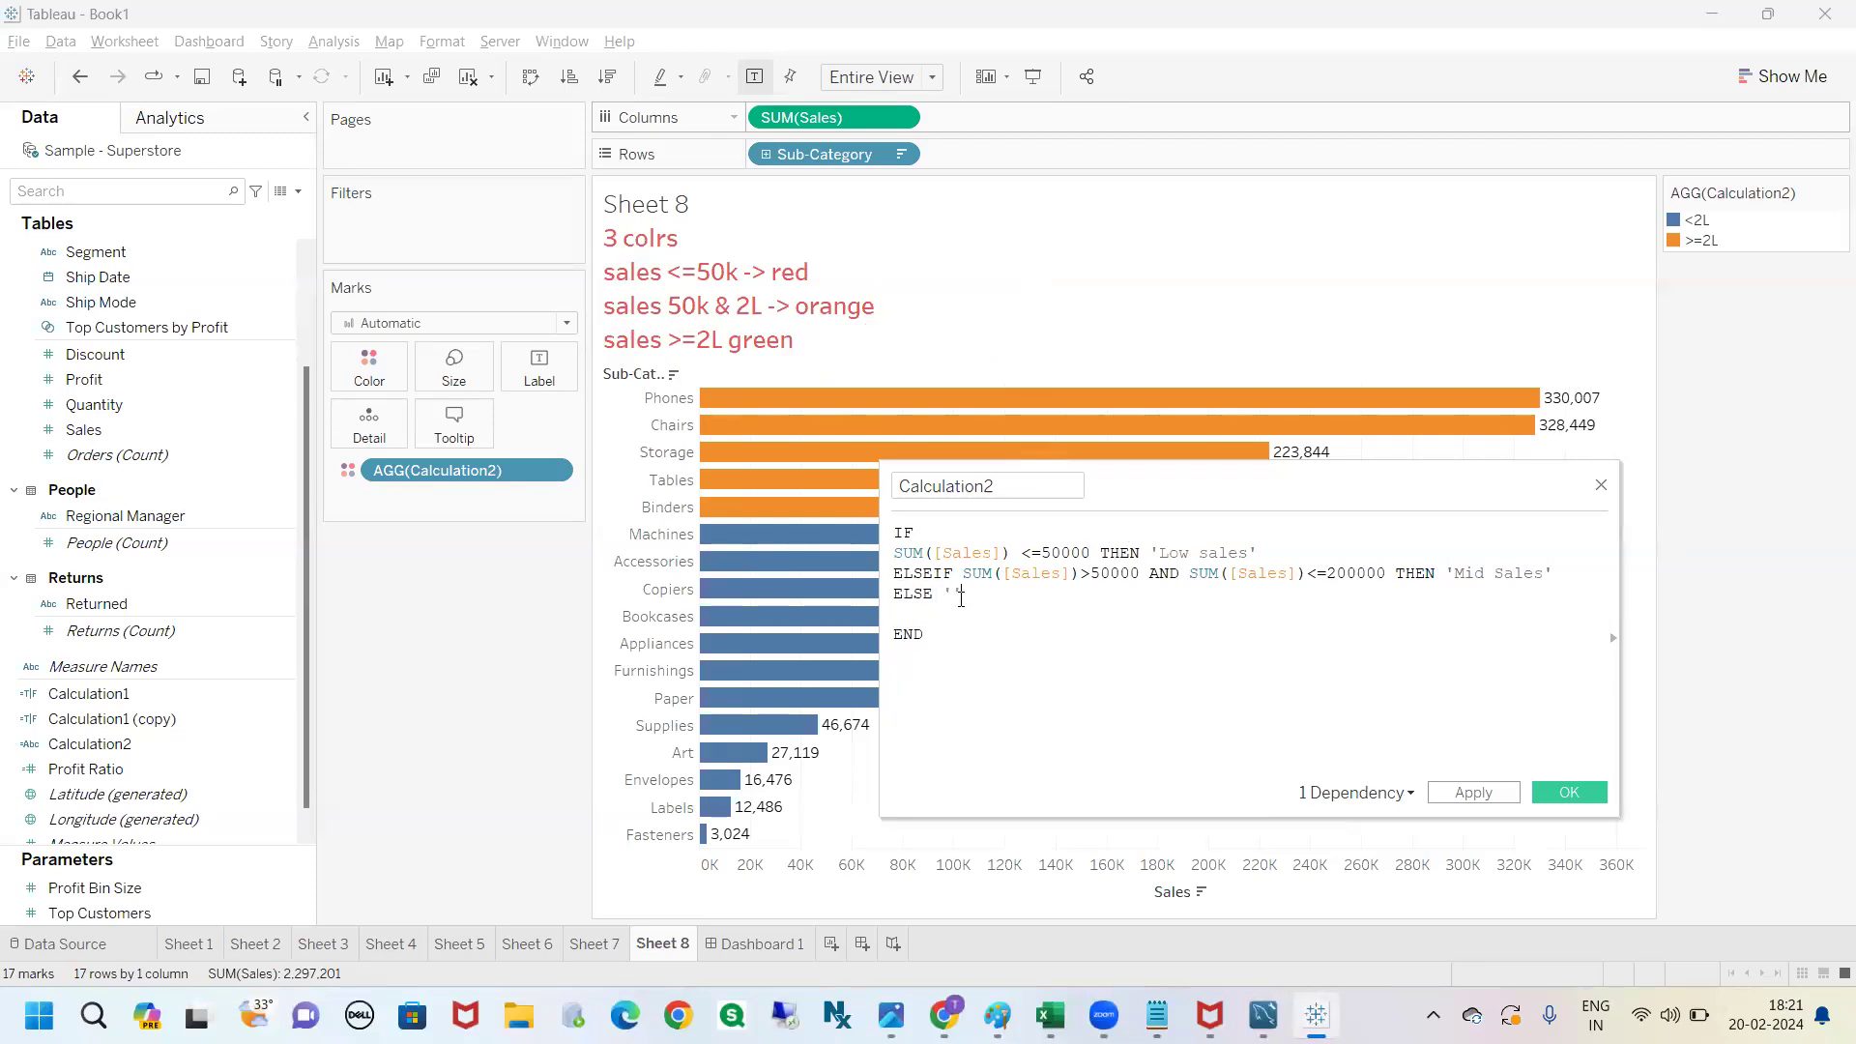
pyautogui.write(" 'Green")
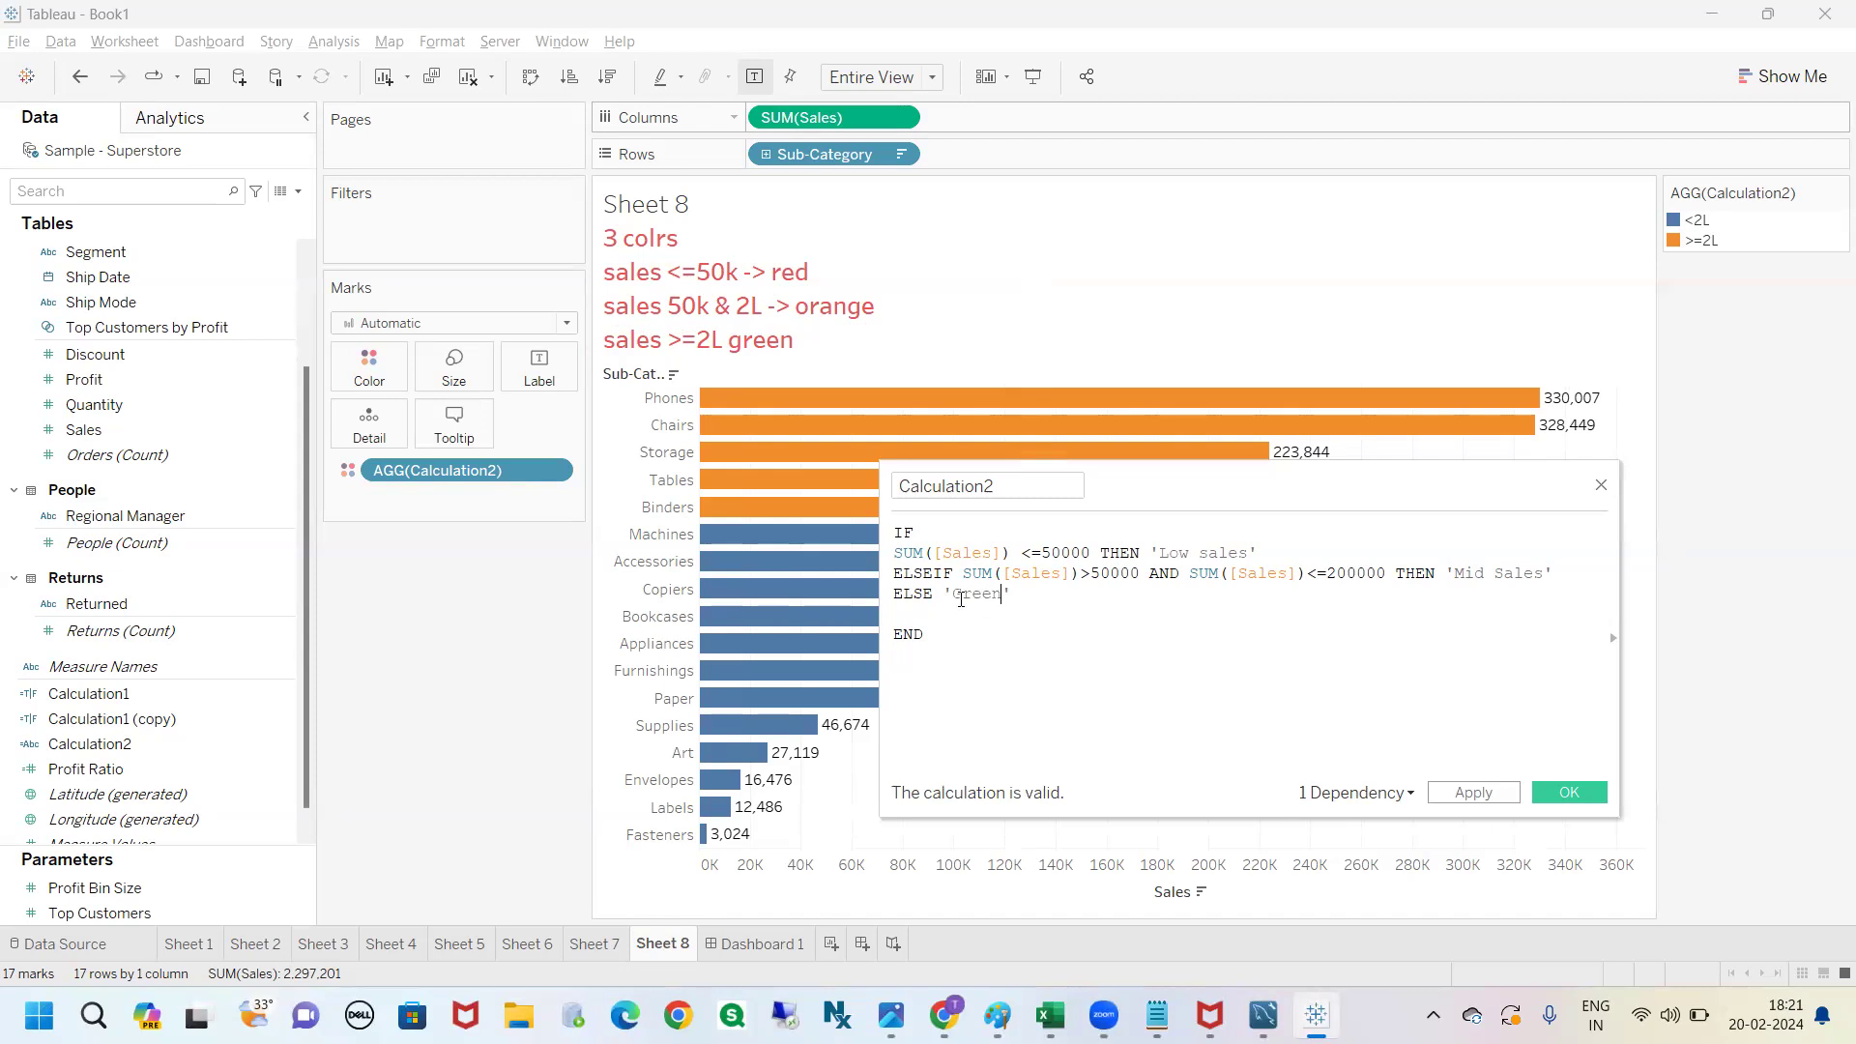
pyautogui.hotkey('ctrl', '2')
pyautogui.moveTo(1258, 553); pyautogui.dragTo(1348, 503)
pyautogui.moveTo(955, 532)
pyautogui.mouseDown()
pyautogui.moveTo(1068, 545)
pyautogui.moveTo(1242, 509)
pyautogui.mouseUp()
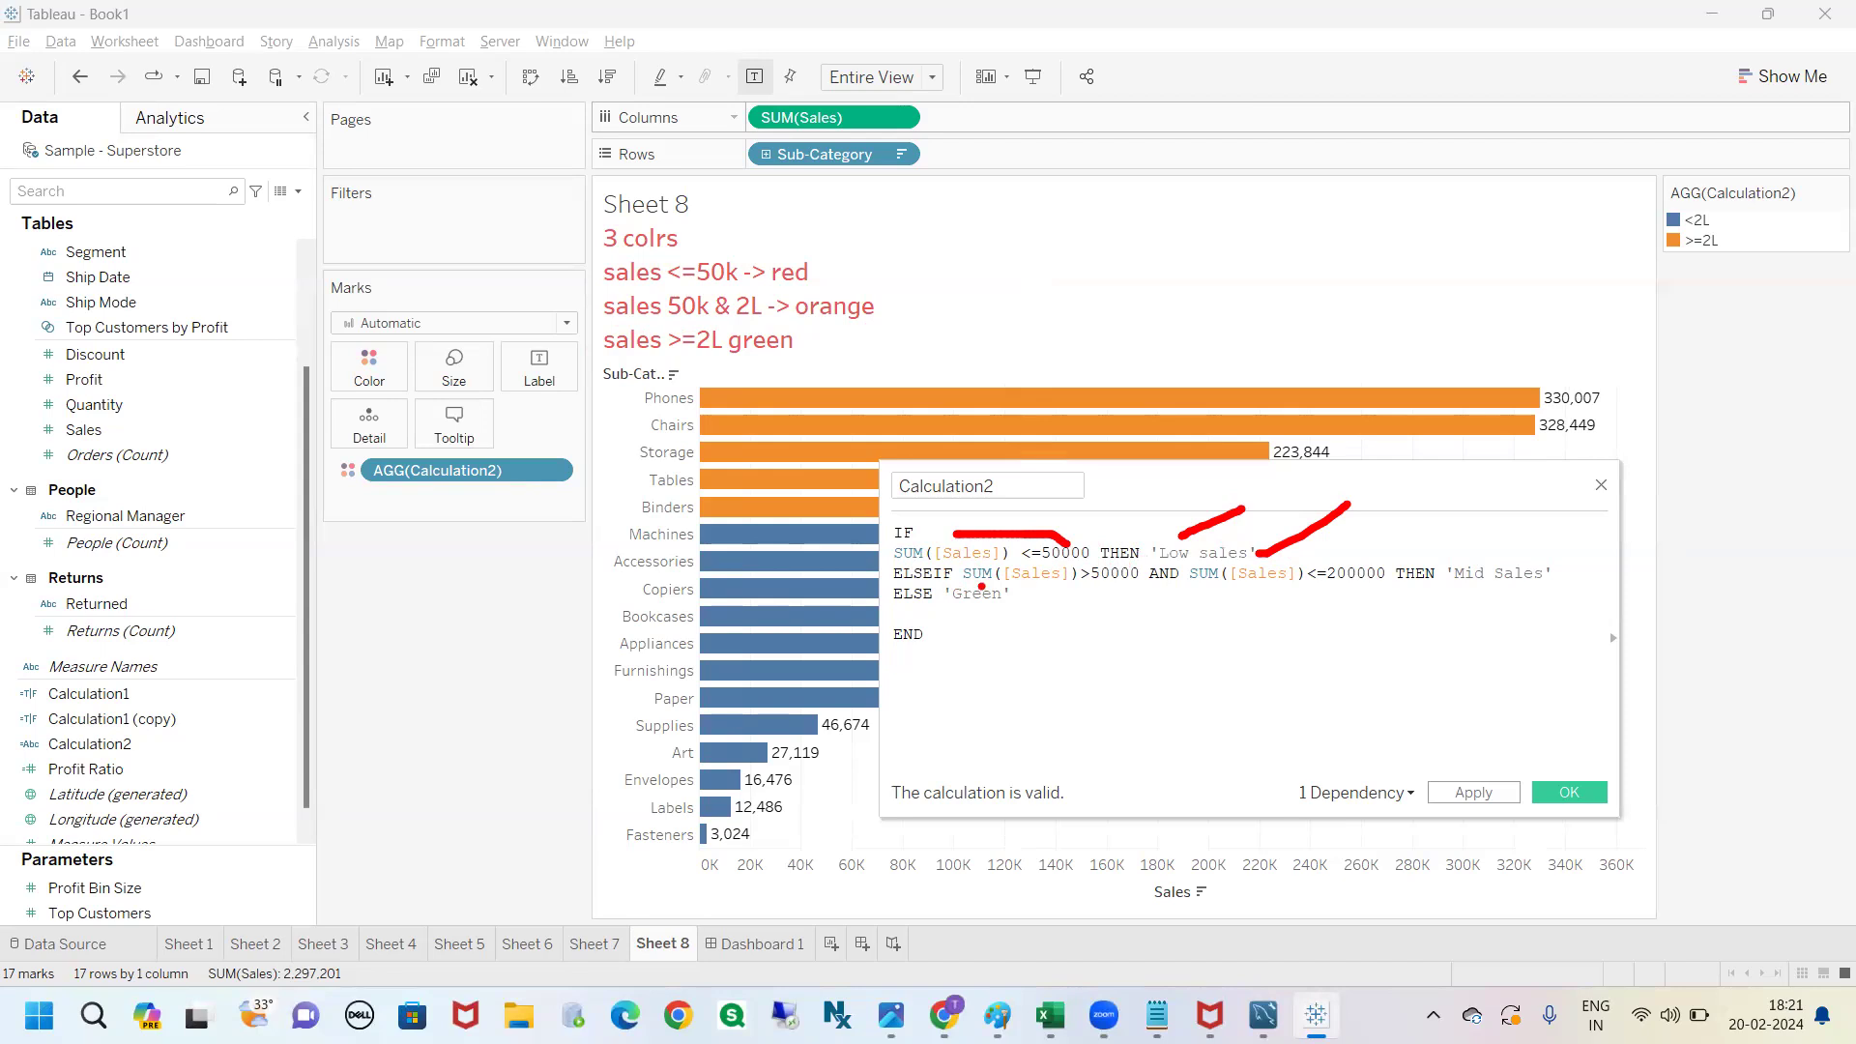
pyautogui.moveTo(868, 578); pyautogui.dragTo(1574, 586)
pyautogui.press('Escape')
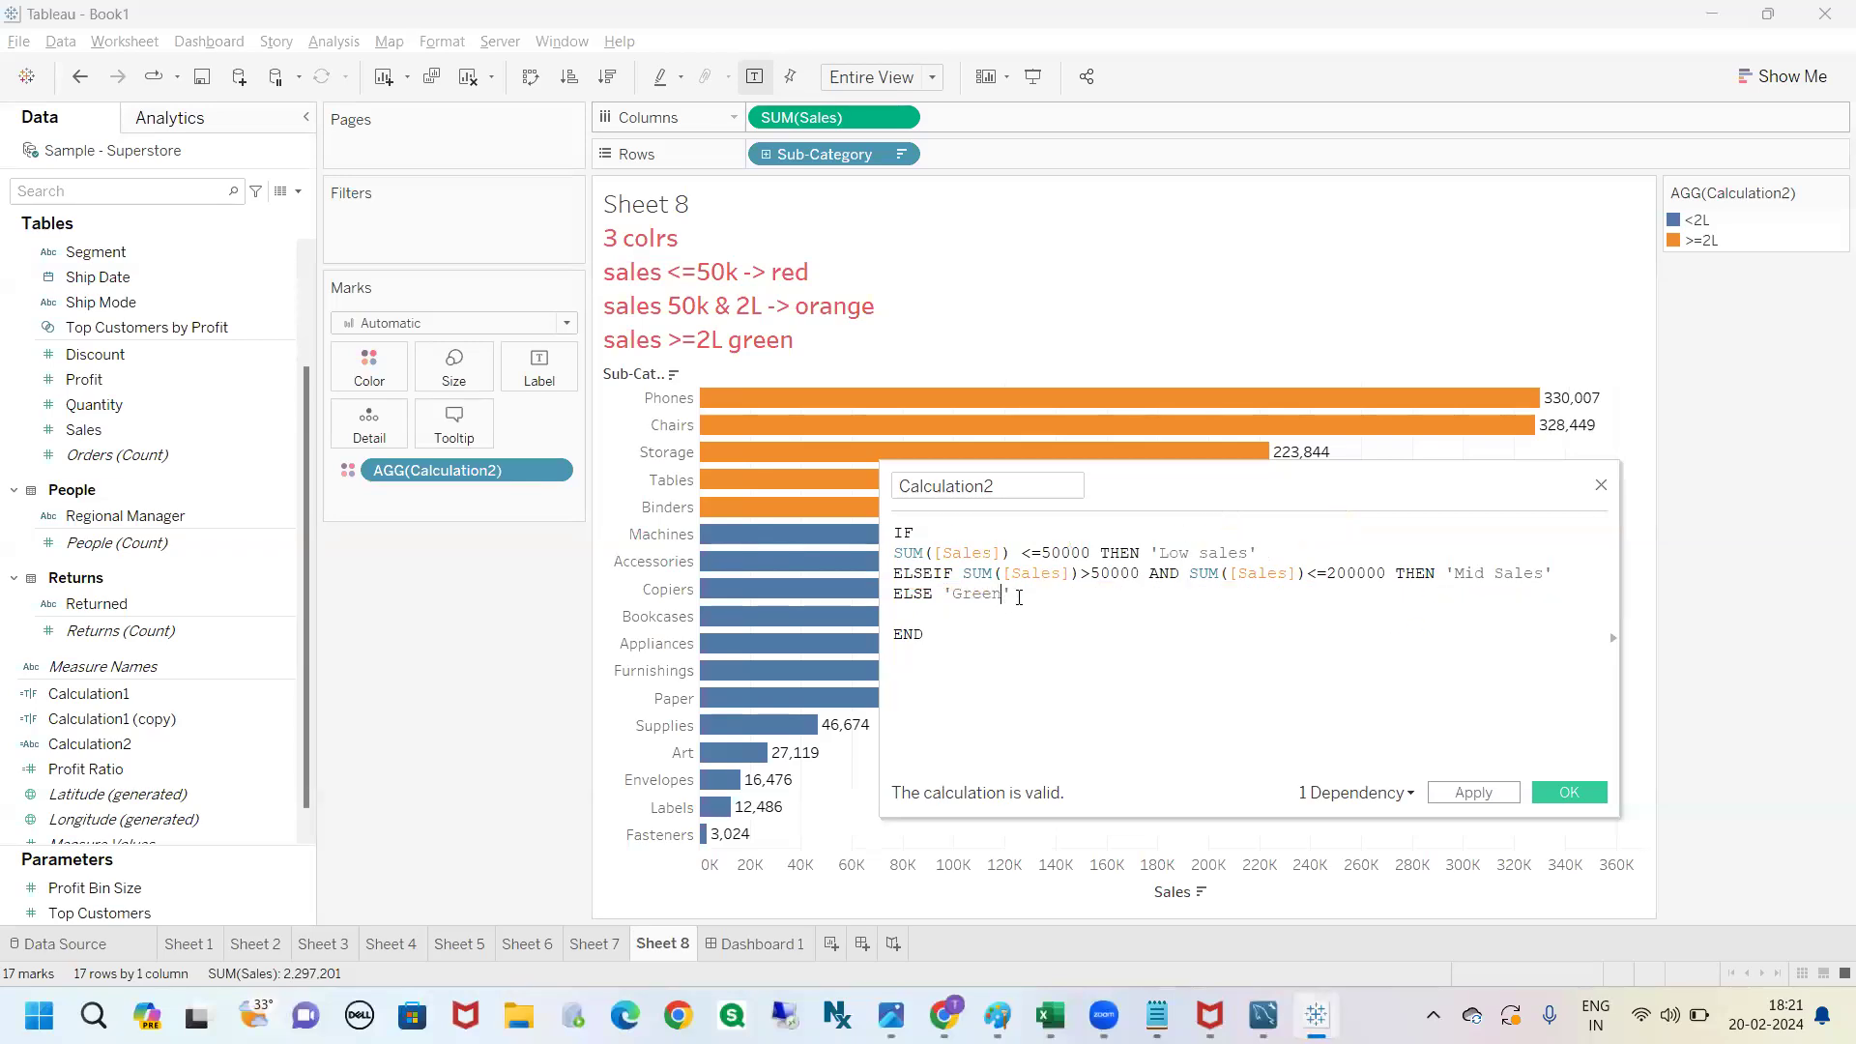
pyautogui.moveTo(935, 598); pyautogui.dragTo(891, 600)
pyautogui.click(922, 616)
pyautogui.moveTo(896, 552); pyautogui.dragTo(1532, 581)
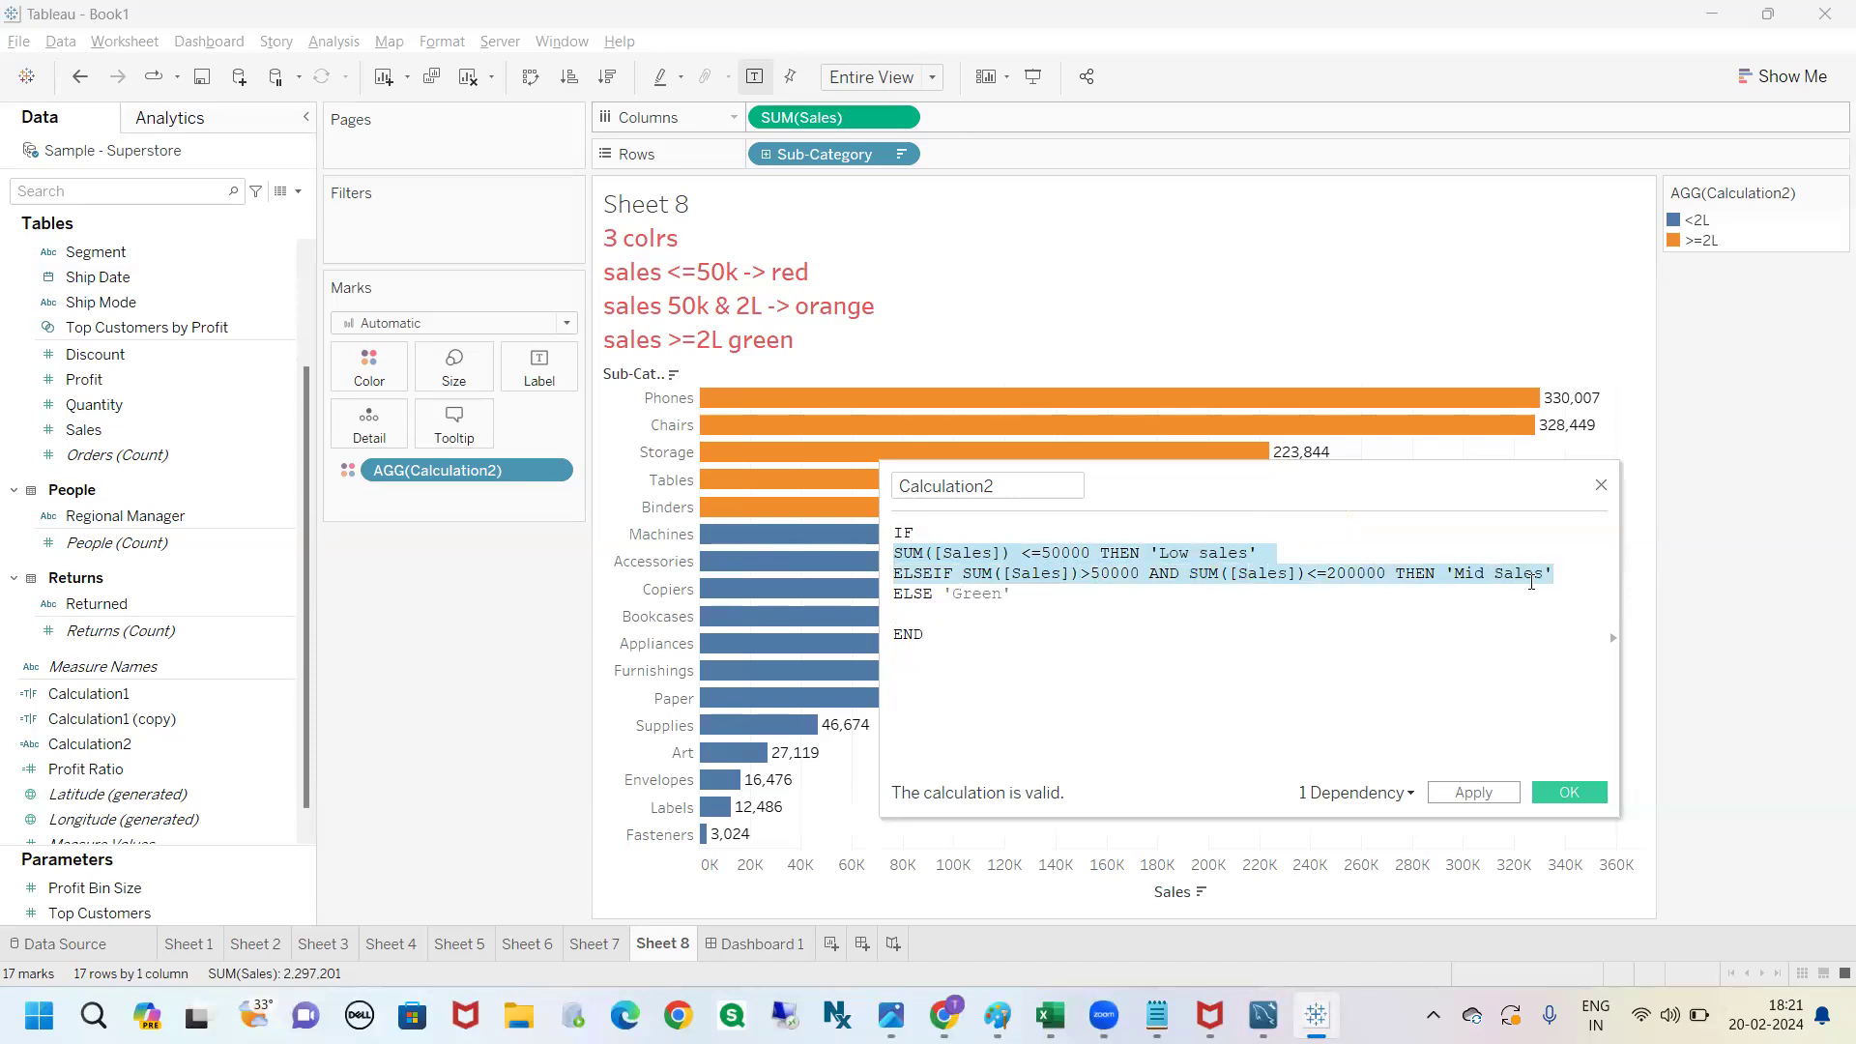
pyautogui.click(1251, 633)
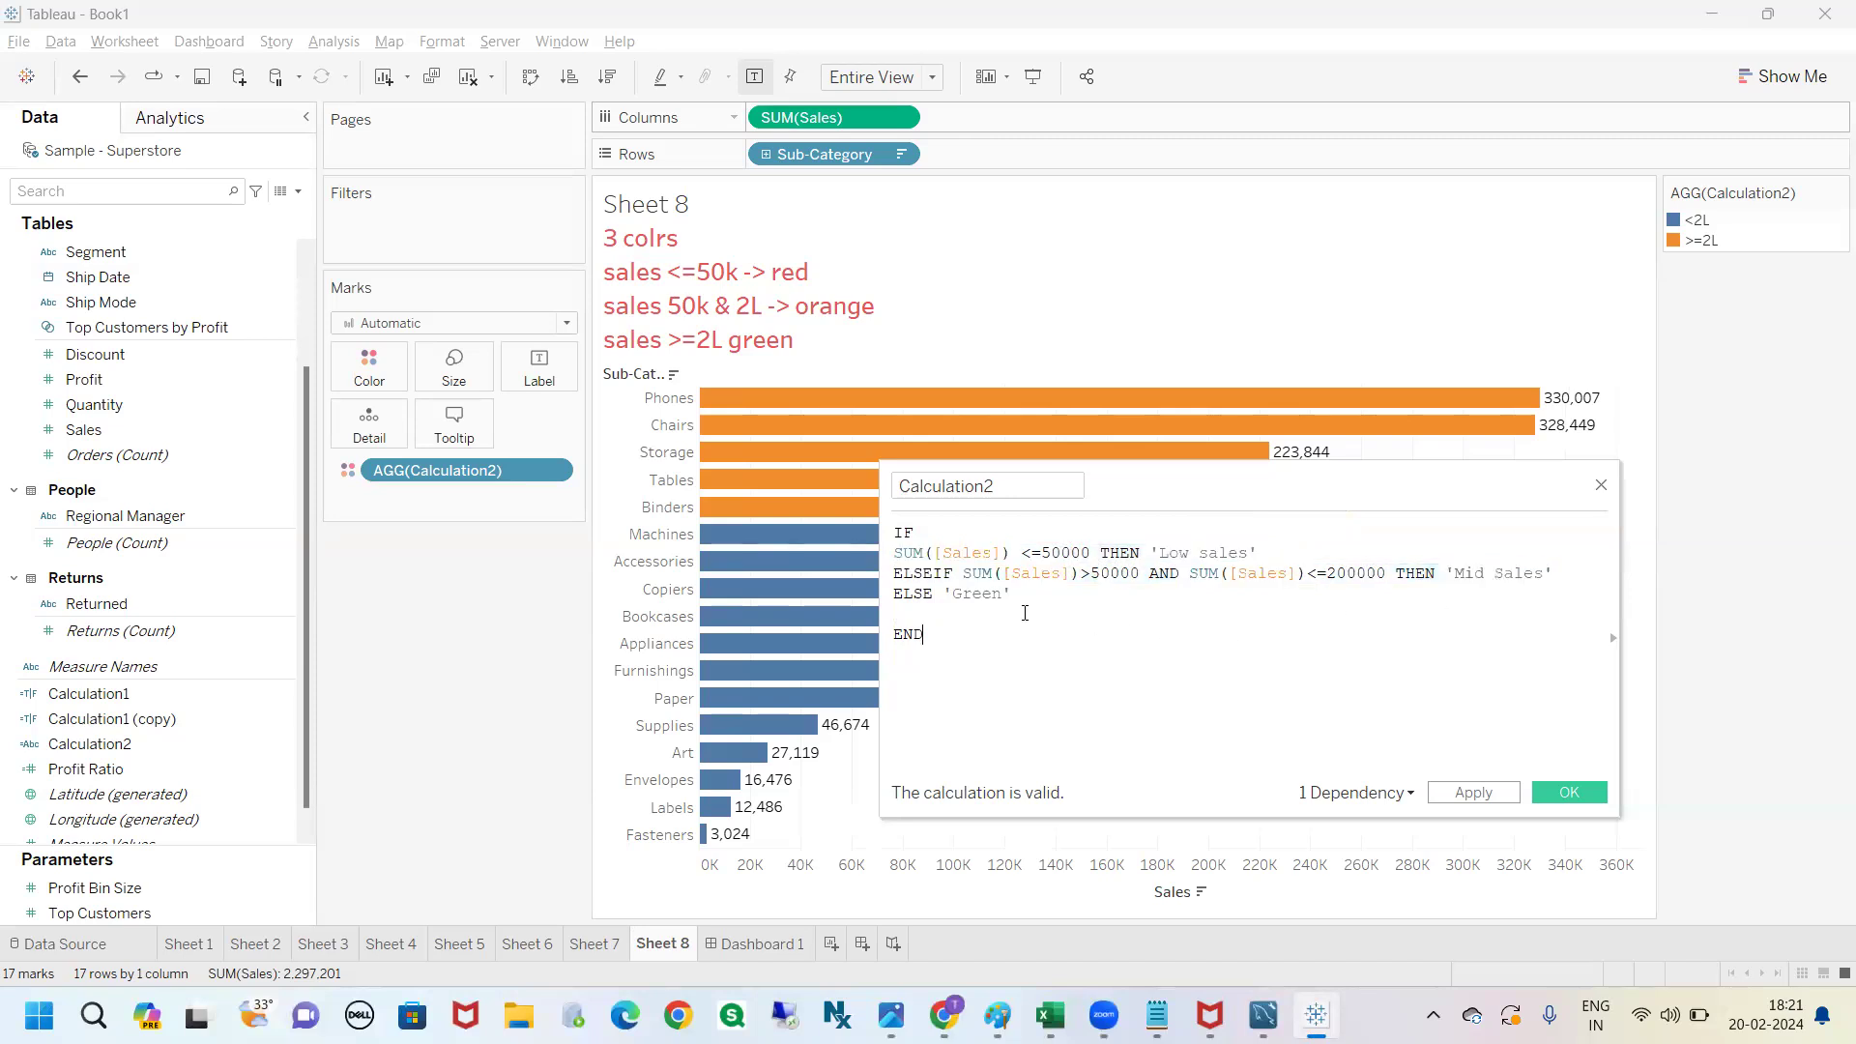
# Change the ELSE result in Calculation2 from 'Green' to 'High' and save the calculation.
pyautogui.moveTo(933, 597); pyautogui.dragTo(891, 599)
pyautogui.click(927, 599)
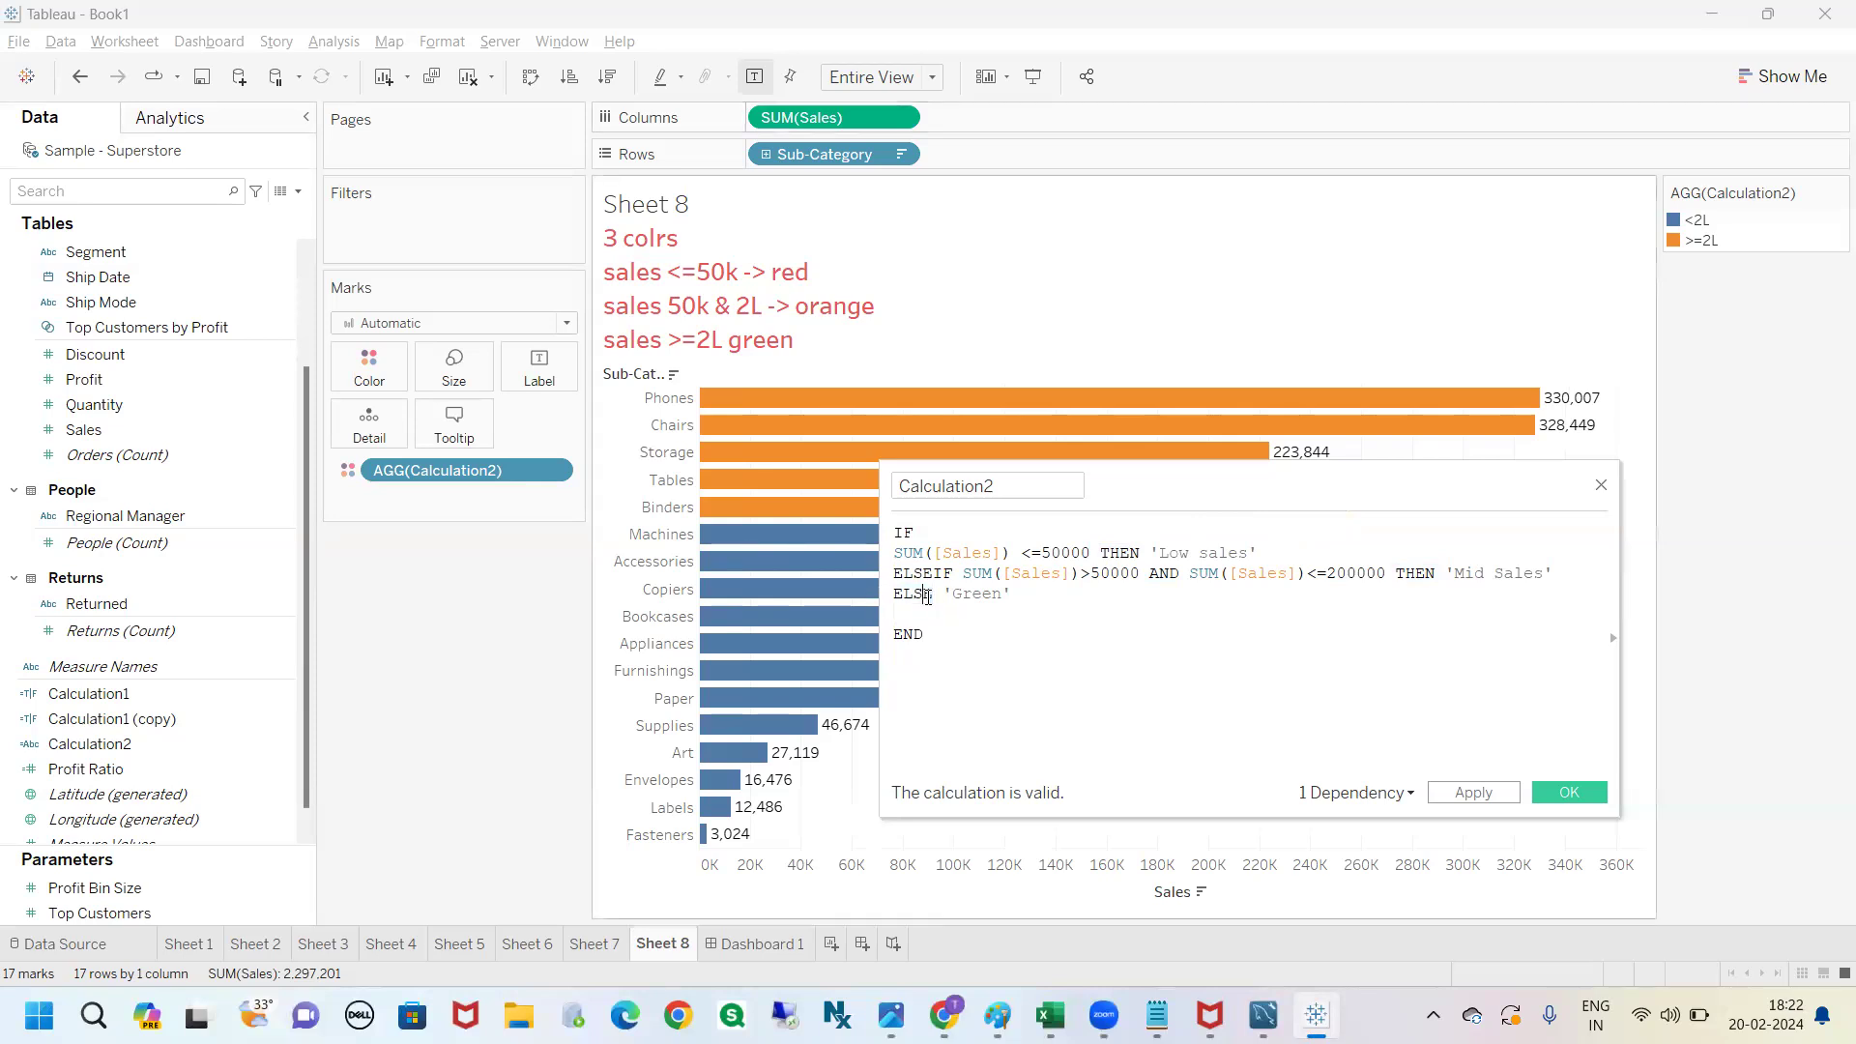
pyautogui.moveTo(944, 593)
pyautogui.mouseDown()
pyautogui.moveTo(995, 594)
pyautogui.moveTo(951, 595)
pyautogui.mouseUp()
pyautogui.click(990, 634)
pyautogui.click(987, 639)
pyautogui.click(992, 629)
pyautogui.doubleClick(983, 596)
pyautogui.write('High')
pyautogui.moveTo(915, 518)
pyautogui.mouseDown()
pyautogui.moveTo(878, 540)
pyautogui.moveTo(1194, 749)
pyautogui.moveTo(1583, 681)
pyautogui.moveTo(1144, 501)
pyautogui.moveTo(824, 568)
pyautogui.mouseUp()
pyautogui.moveTo(957, 369); pyautogui.dragTo(996, 364)
pyautogui.moveTo(1047, 307)
pyautogui.mouseDown()
pyautogui.moveTo(1073, 384)
pyautogui.moveTo(1058, 335)
pyautogui.mouseUp()
pyautogui.moveTo(1233, 284)
pyautogui.mouseDown()
pyautogui.moveTo(1255, 348)
pyautogui.moveTo(1286, 280)
pyautogui.moveTo(1256, 338)
pyautogui.mouseUp()
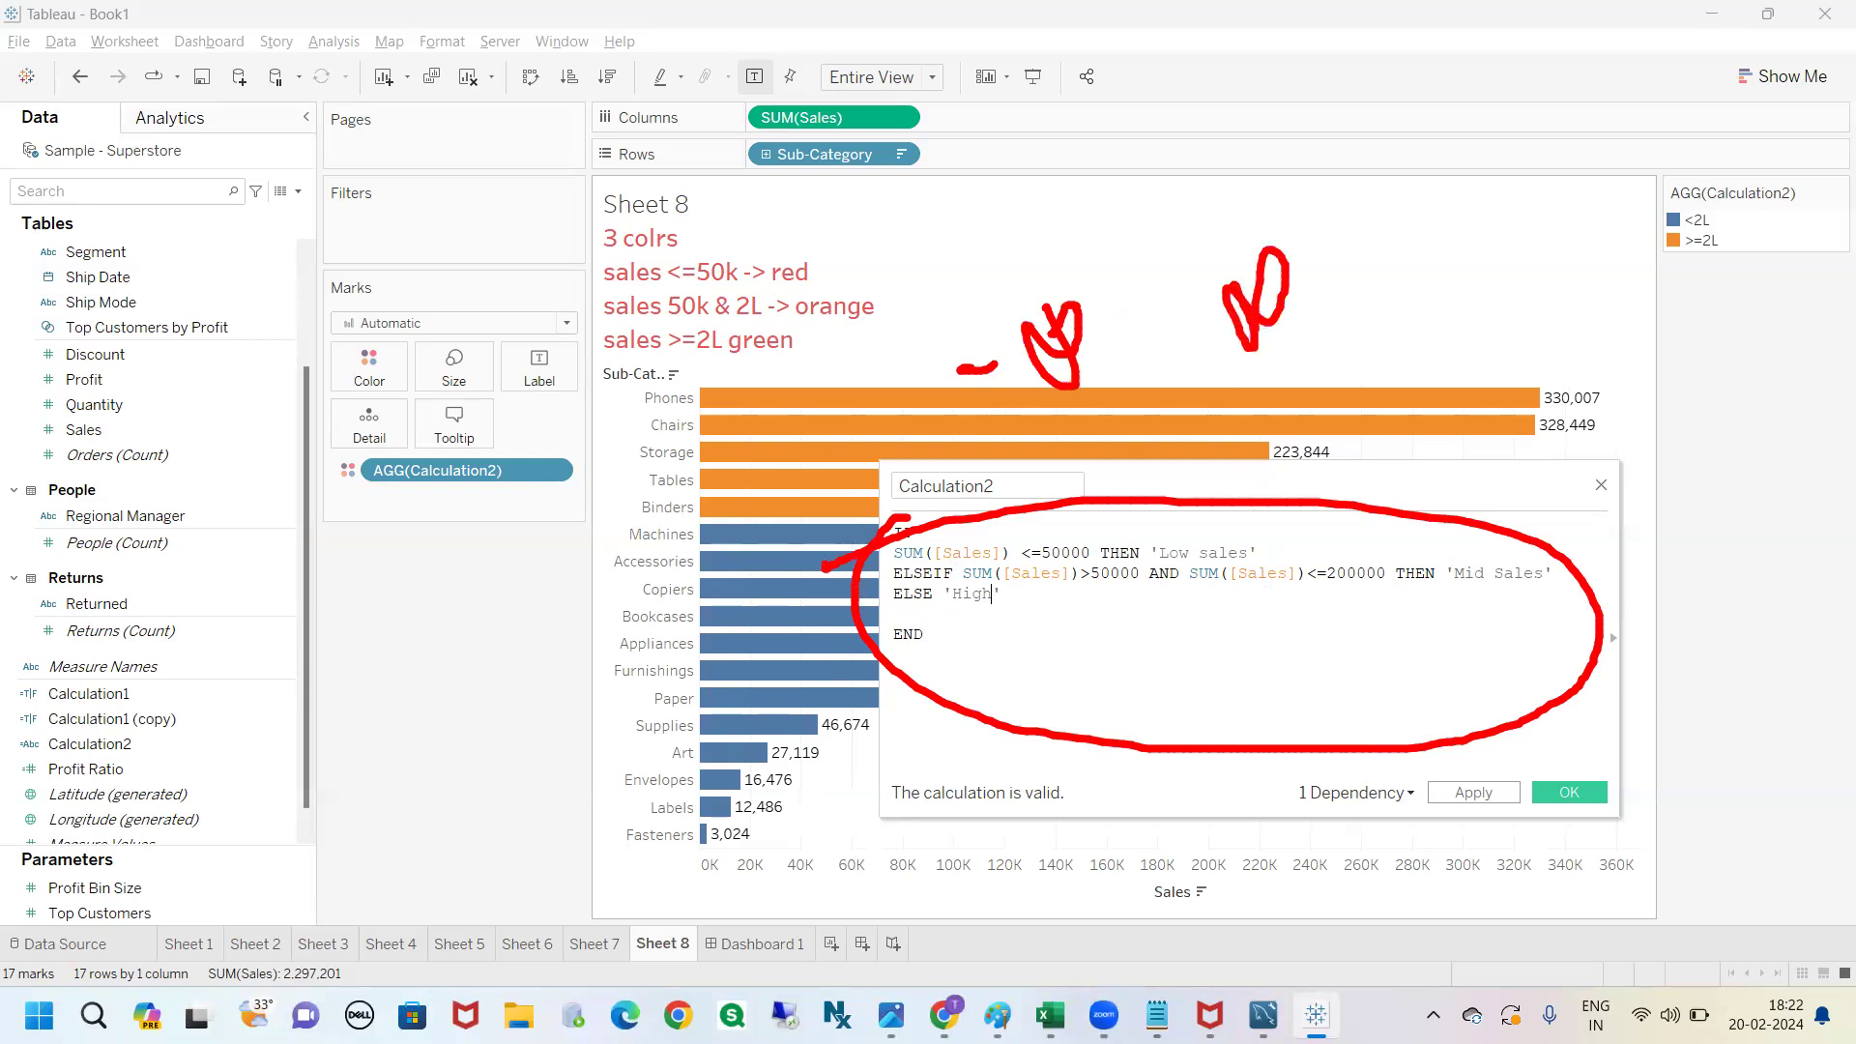
pyautogui.press('Escape')
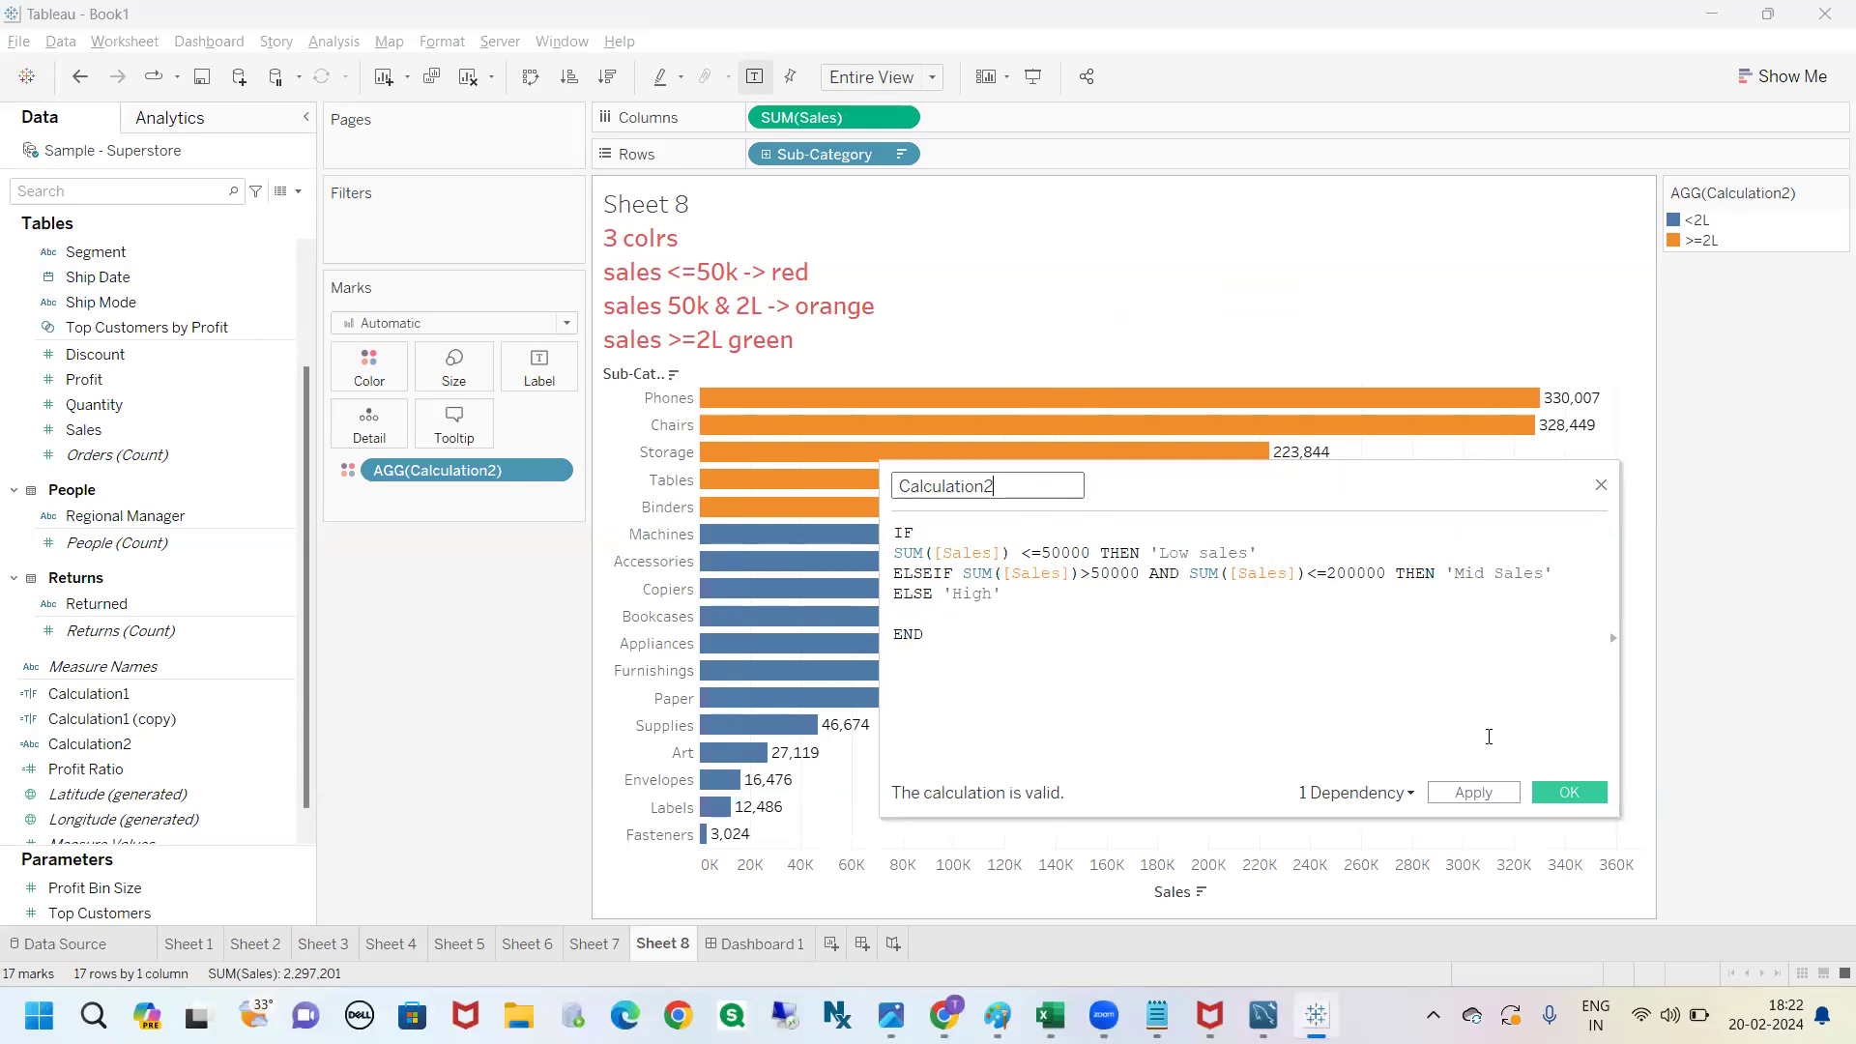
pyautogui.click(1569, 792)
# Inspect the color assignments of the Calculation2 categories on Sheet 8 without changing them.
pyautogui.hotkey('ctrl', '2')
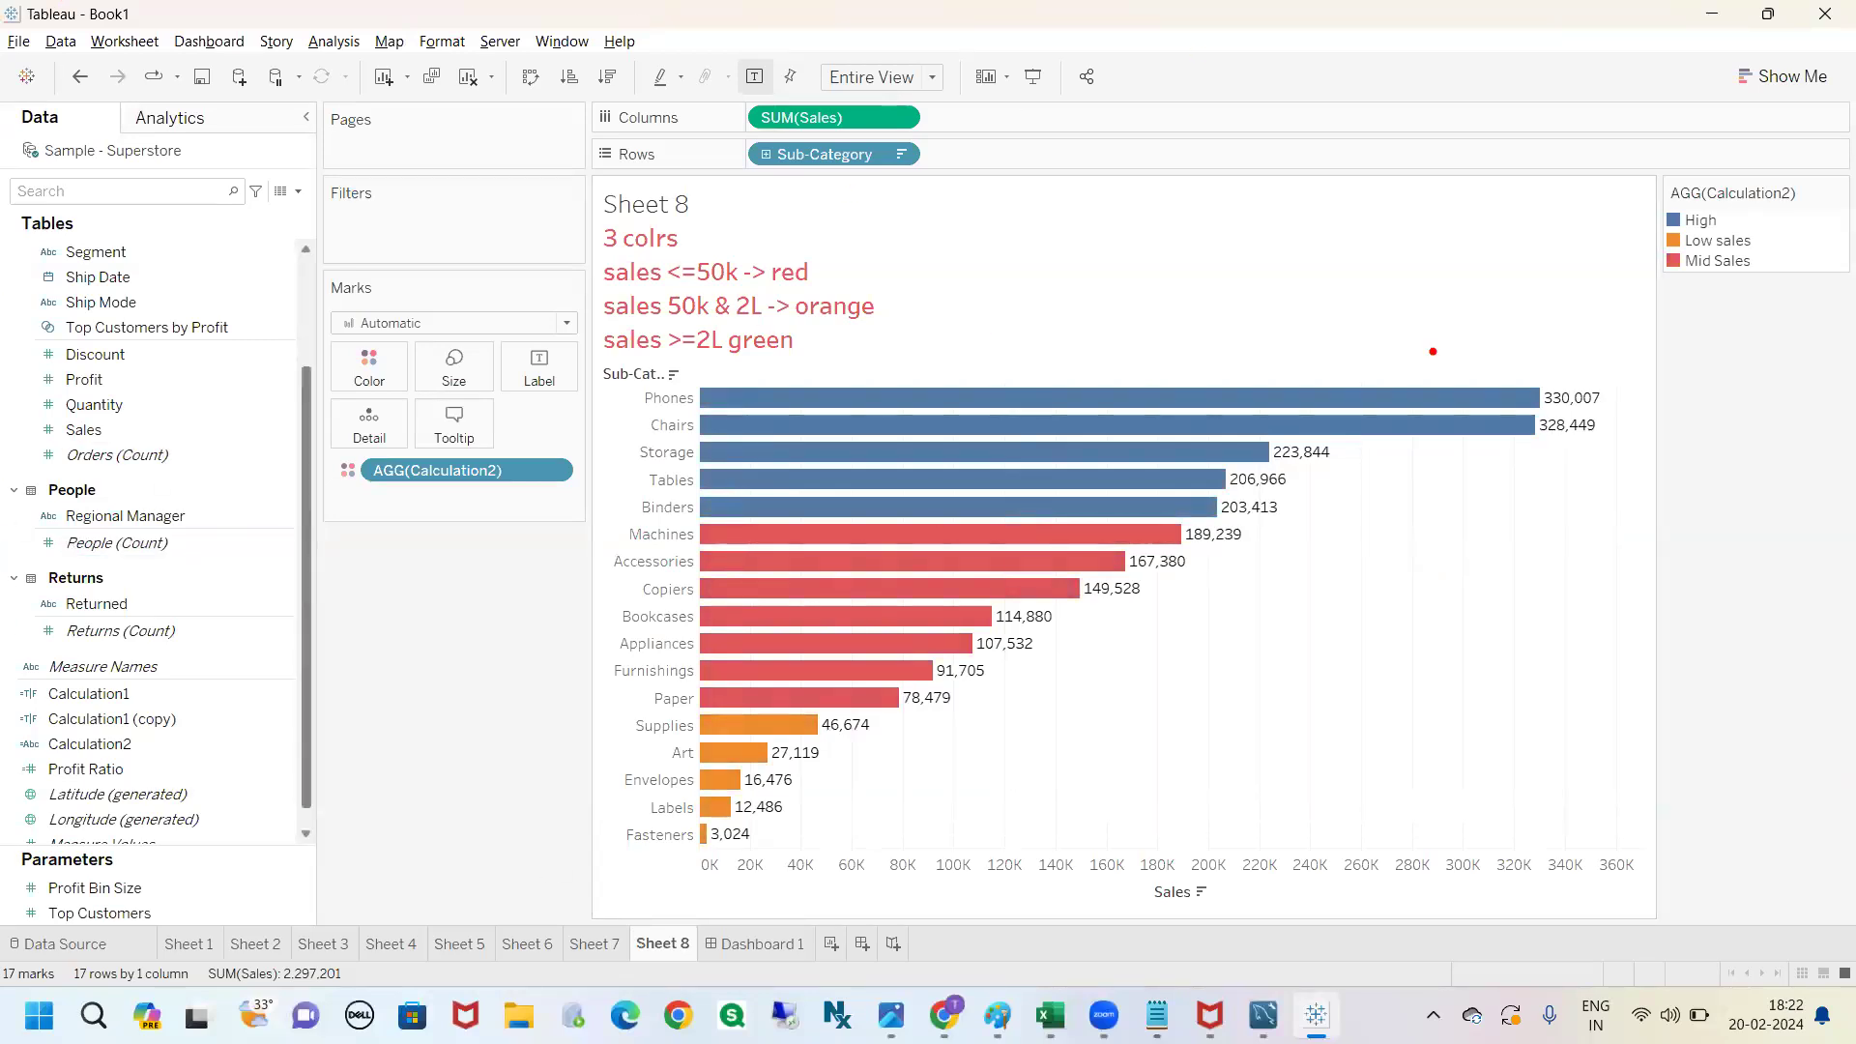
pyautogui.moveTo(1726, 209)
pyautogui.mouseDown()
pyautogui.moveTo(1816, 228)
pyautogui.moveTo(1818, 256)
pyautogui.mouseUp()
pyautogui.moveTo(621, 224)
pyautogui.mouseDown()
pyautogui.moveTo(547, 349)
pyautogui.moveTo(960, 232)
pyautogui.moveTo(483, 233)
pyautogui.mouseUp()
pyautogui.press('Escape')
pyautogui.moveTo(942, 510)
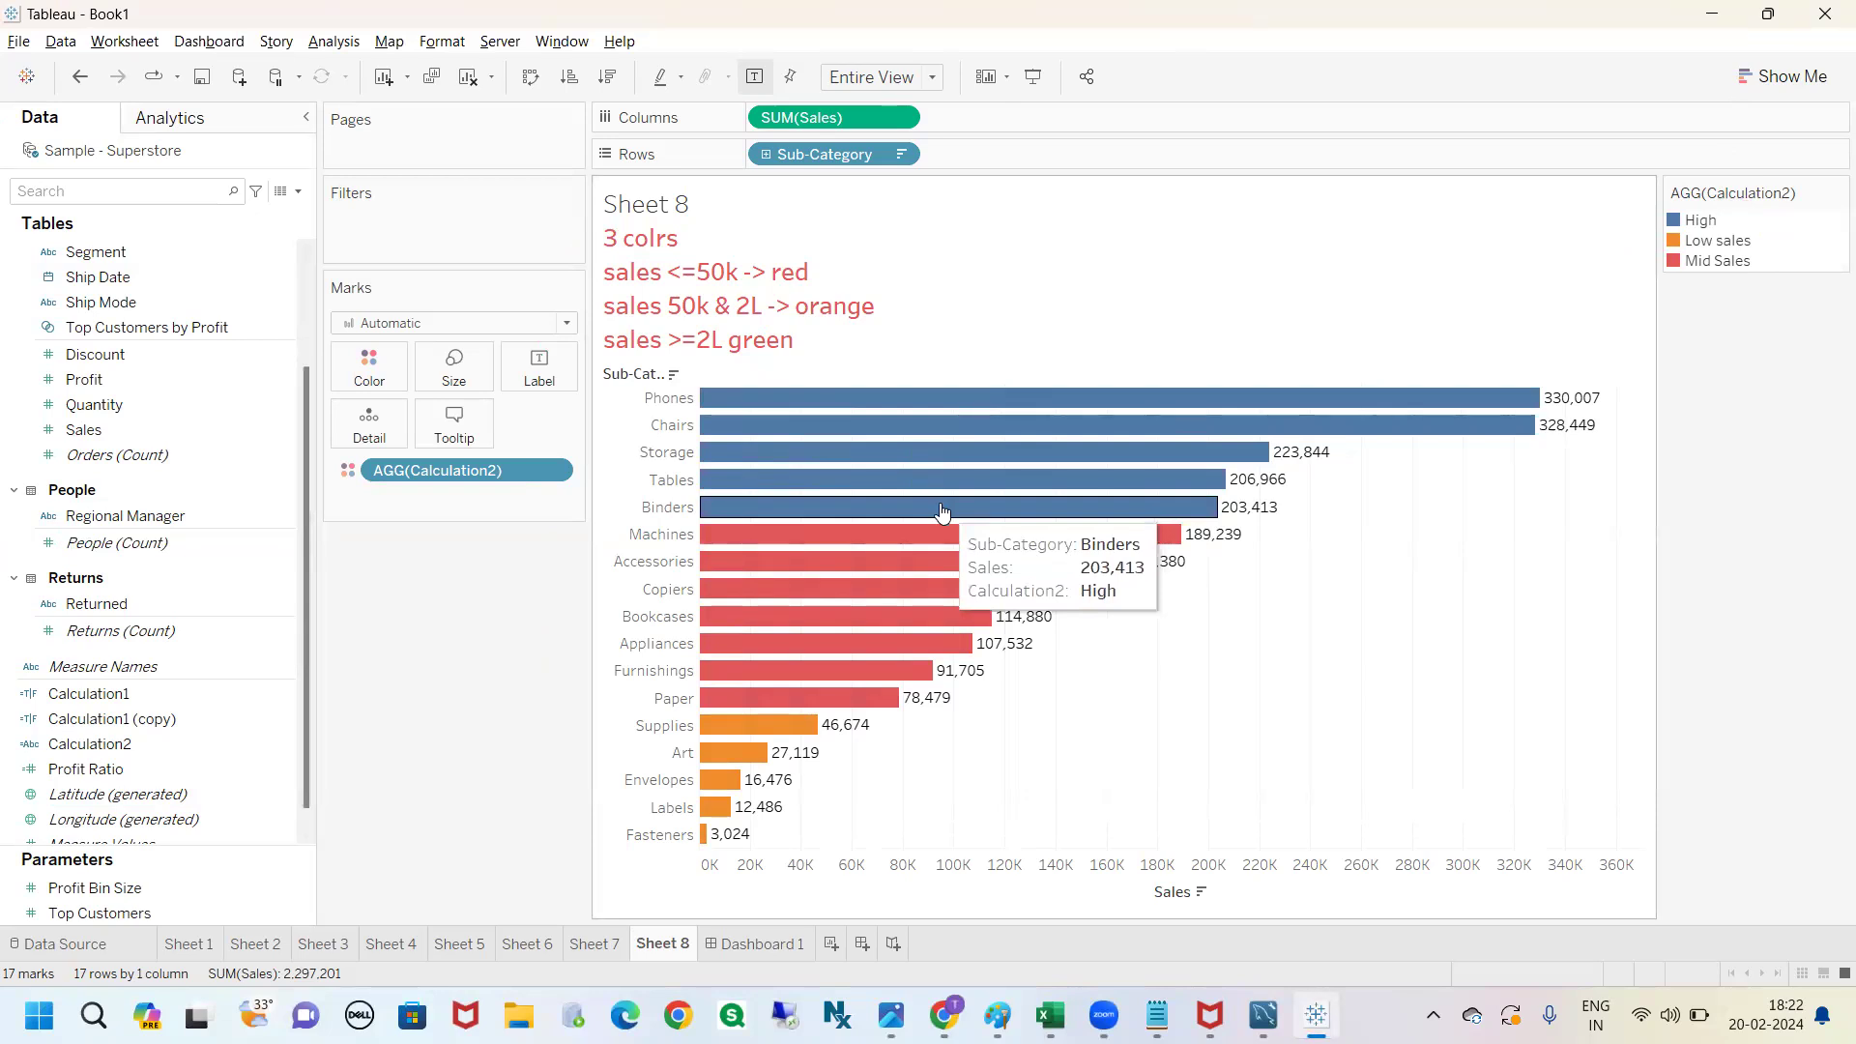
pyautogui.doubleClick(1694, 220)
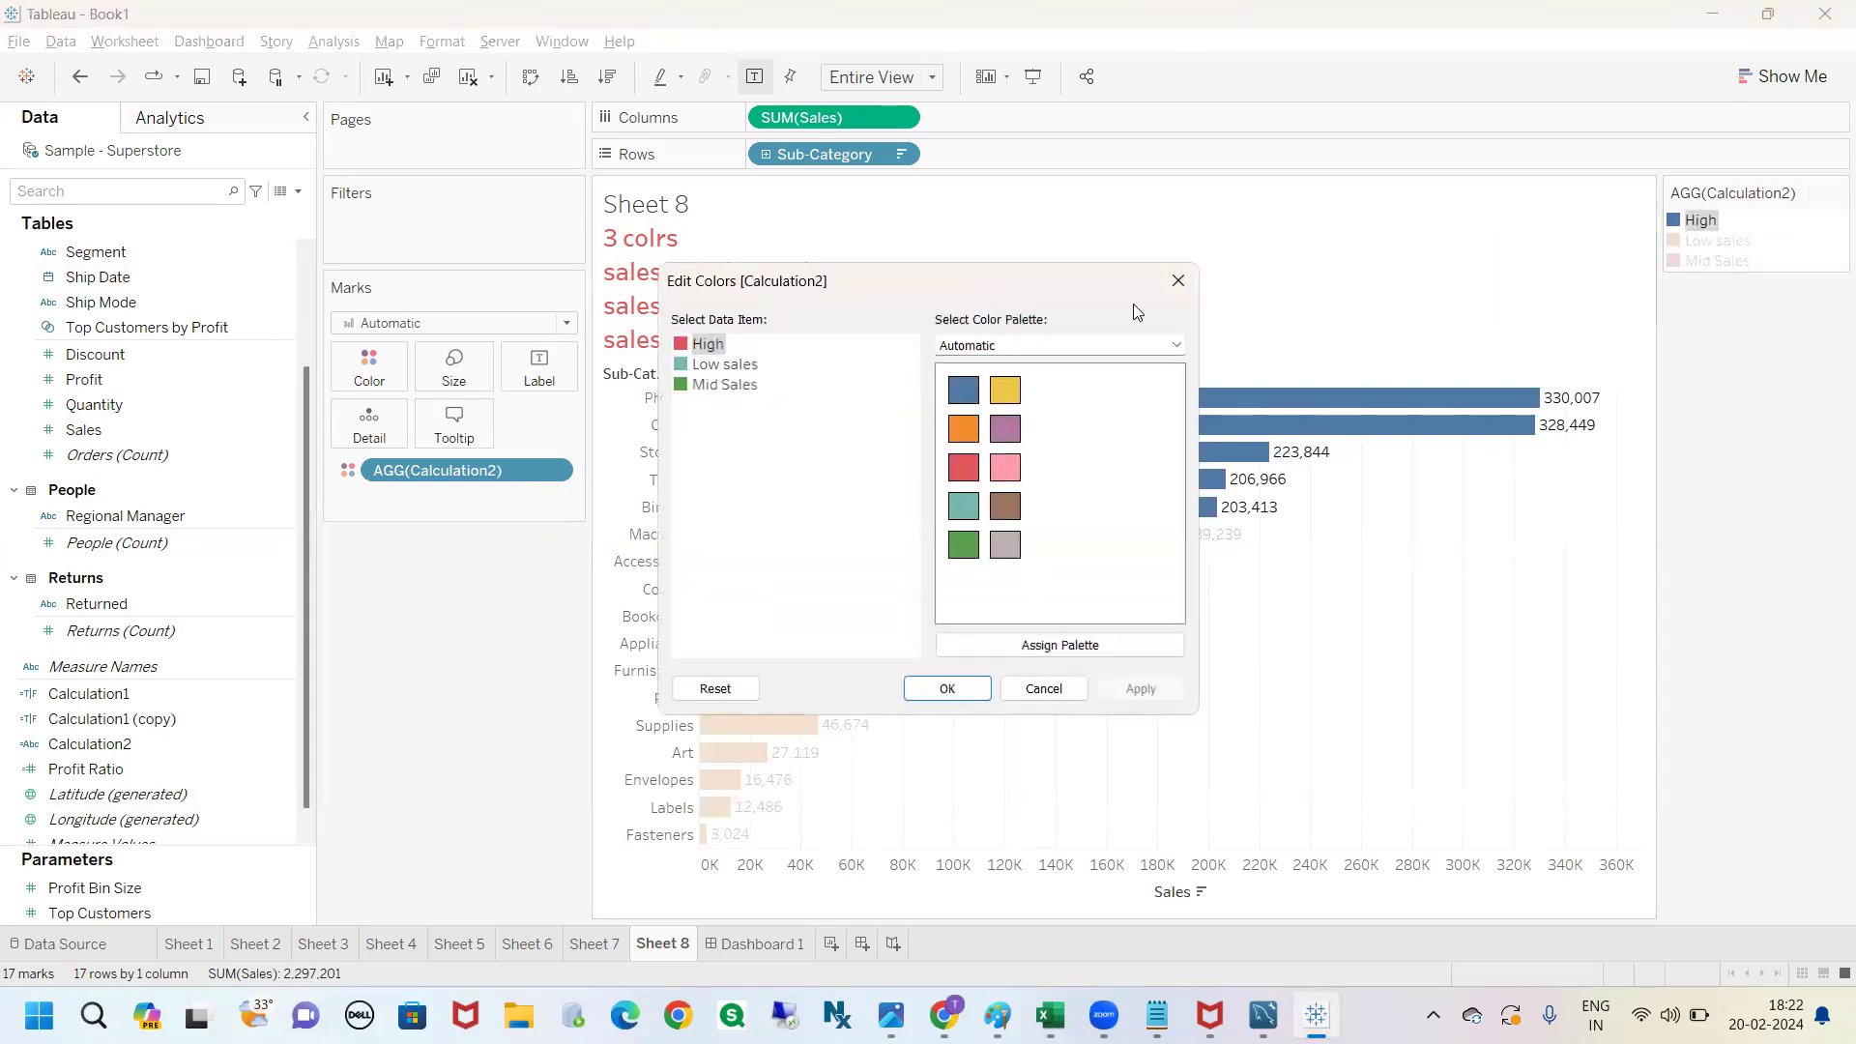
pyautogui.click(1177, 280)
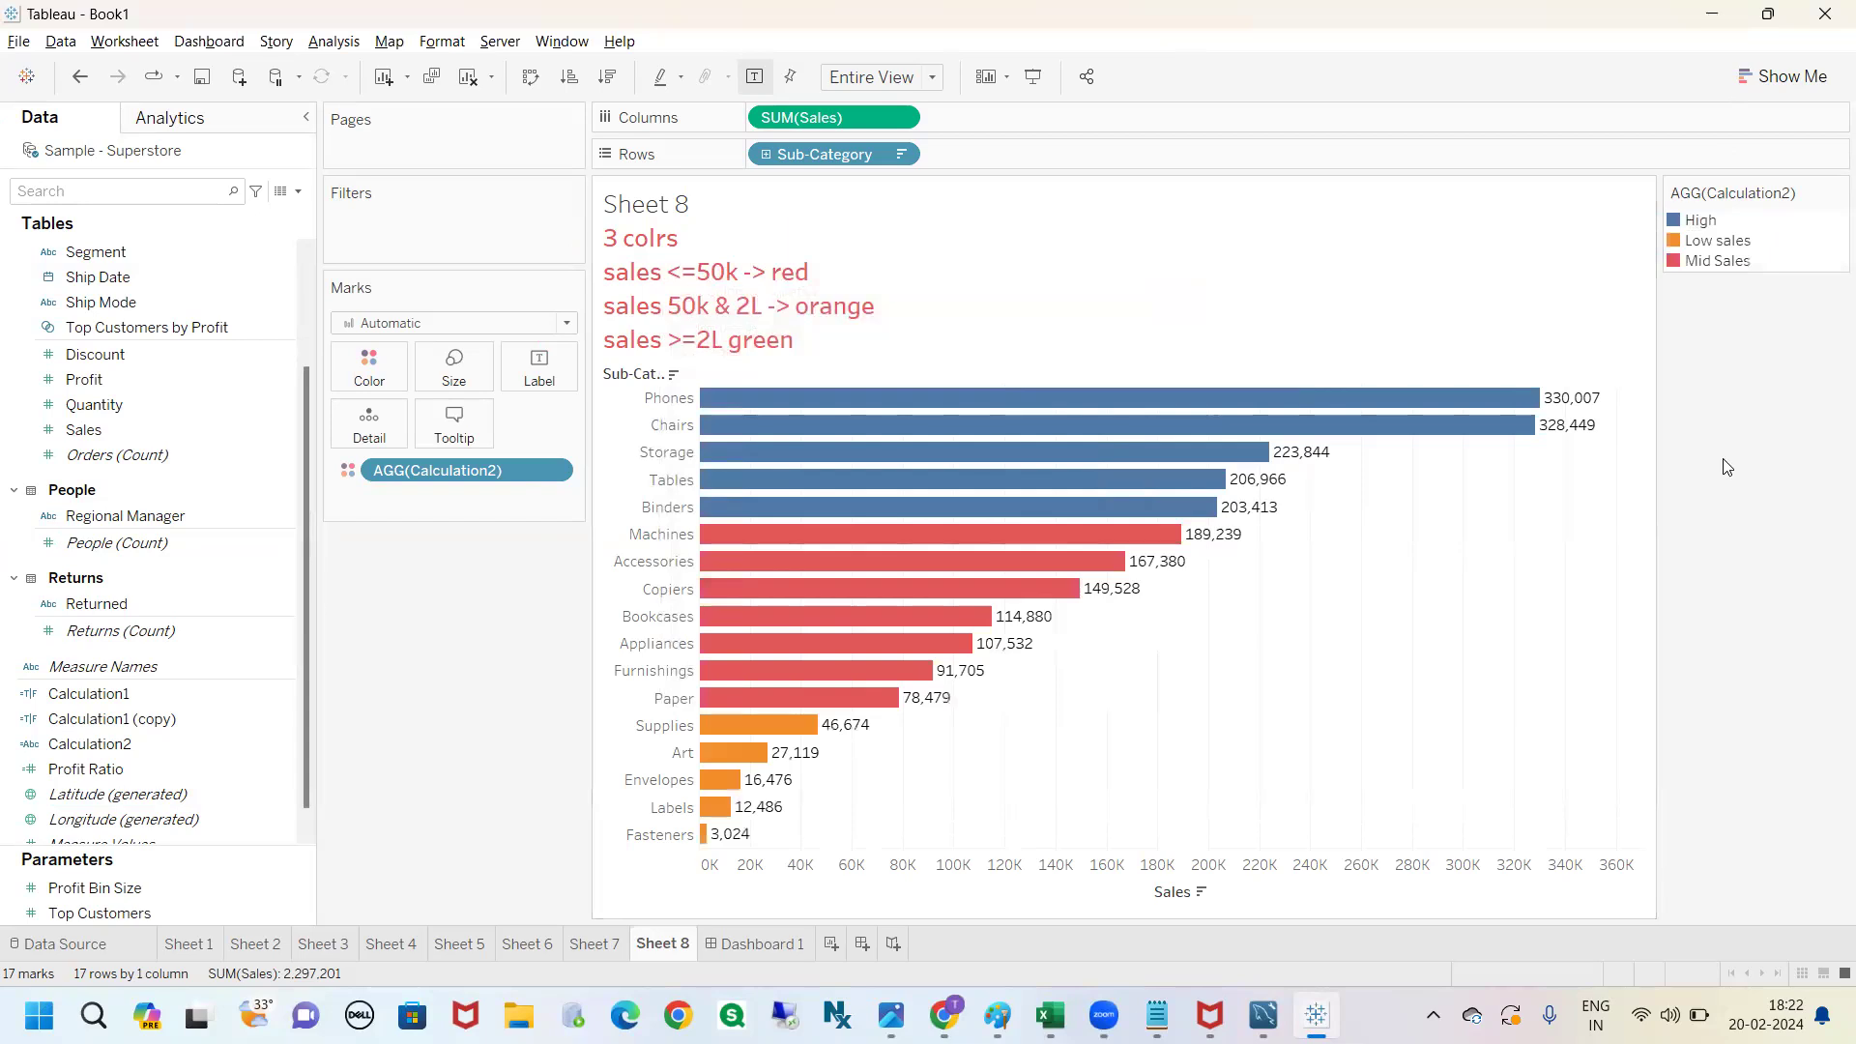
# Color the Sub-Category sales text table on Sheet 5 by Calculation2, replacing Calculation1 (copy).
pyautogui.click(460, 943)
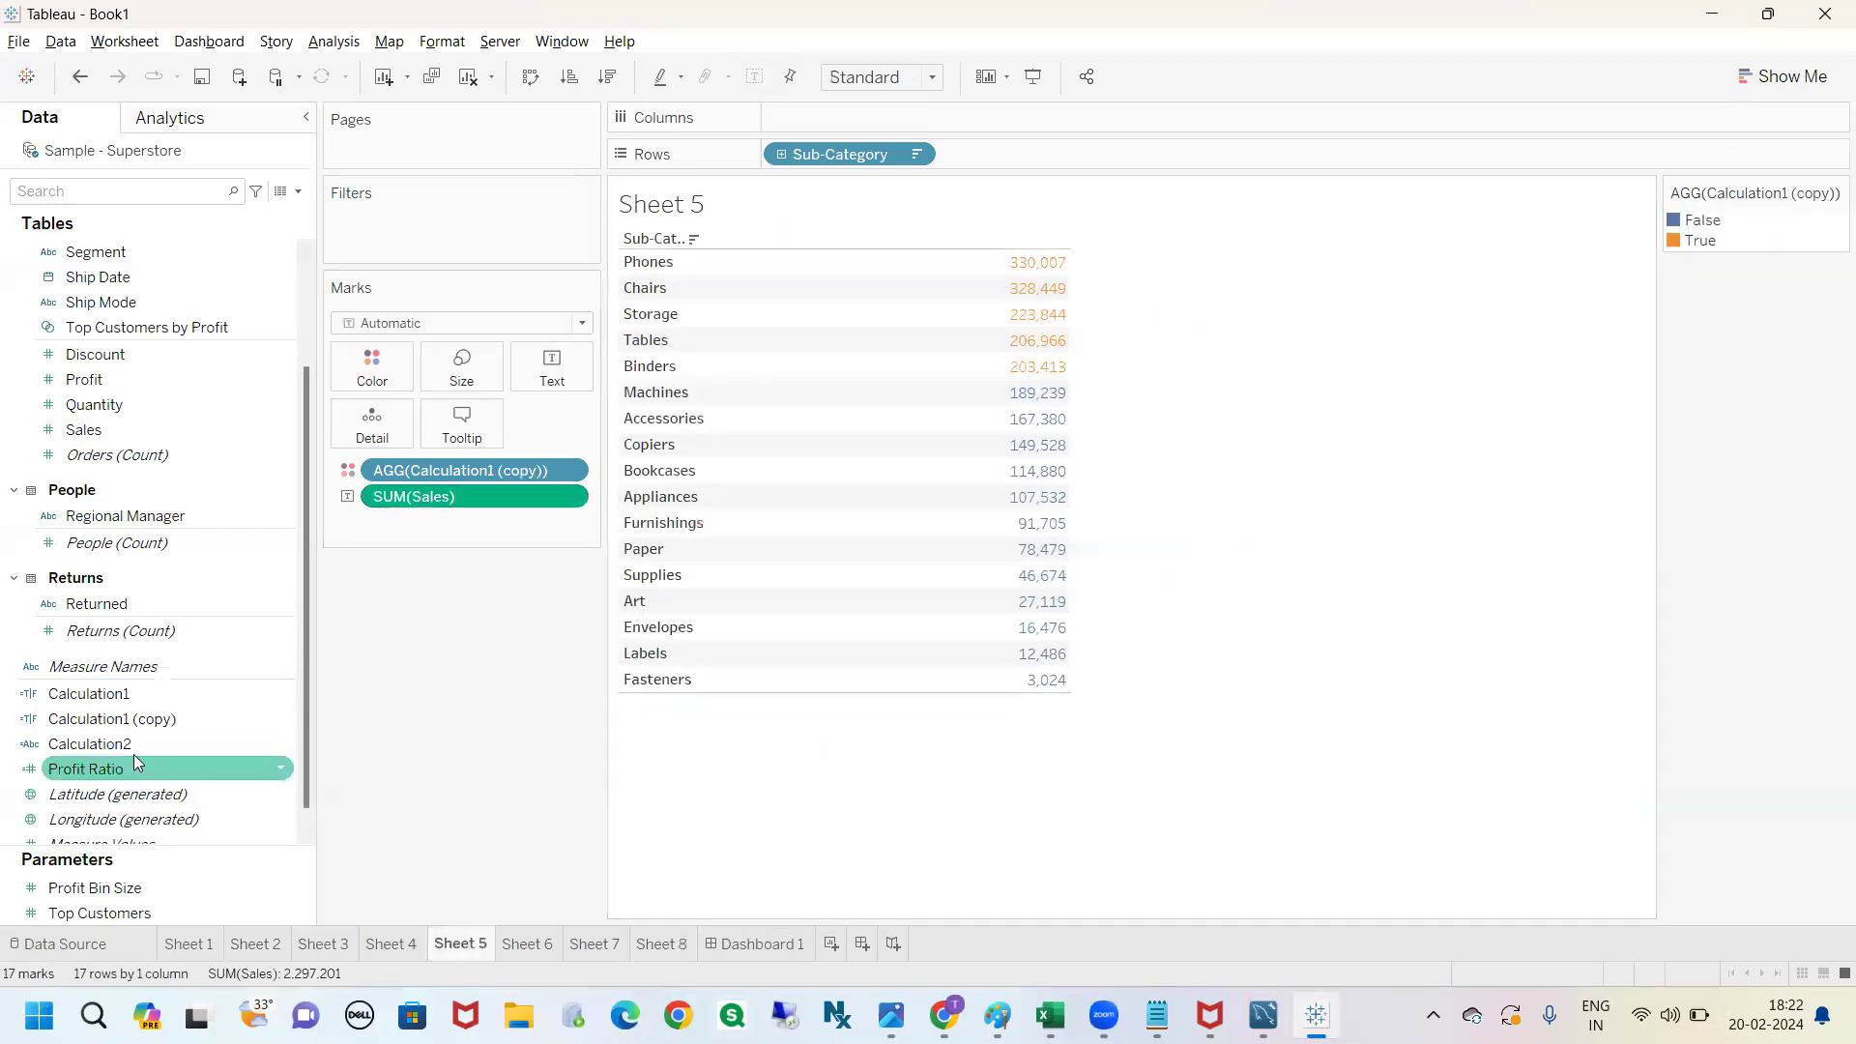
pyautogui.moveTo(125, 743); pyautogui.dragTo(379, 371)
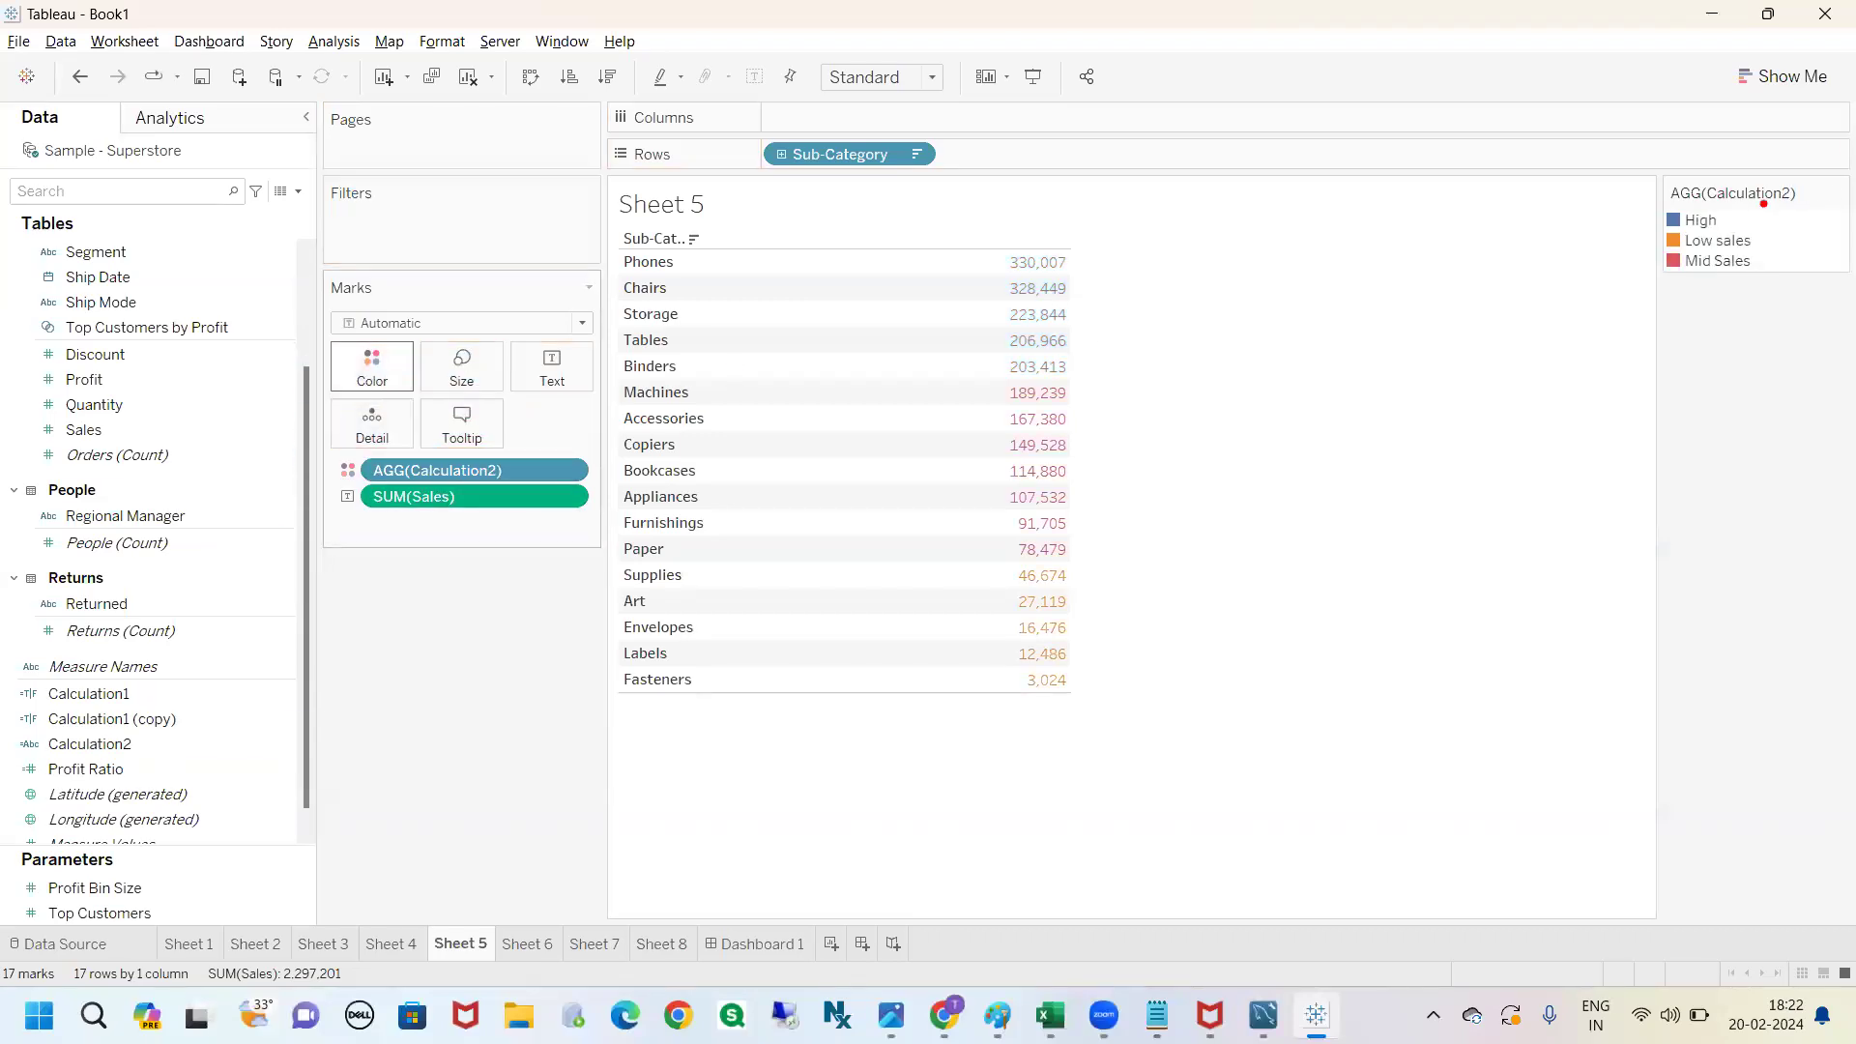
pyautogui.moveTo(1697, 206)
pyautogui.mouseDown()
pyautogui.moveTo(1716, 414)
pyautogui.moveTo(1682, 226)
pyautogui.mouseUp()
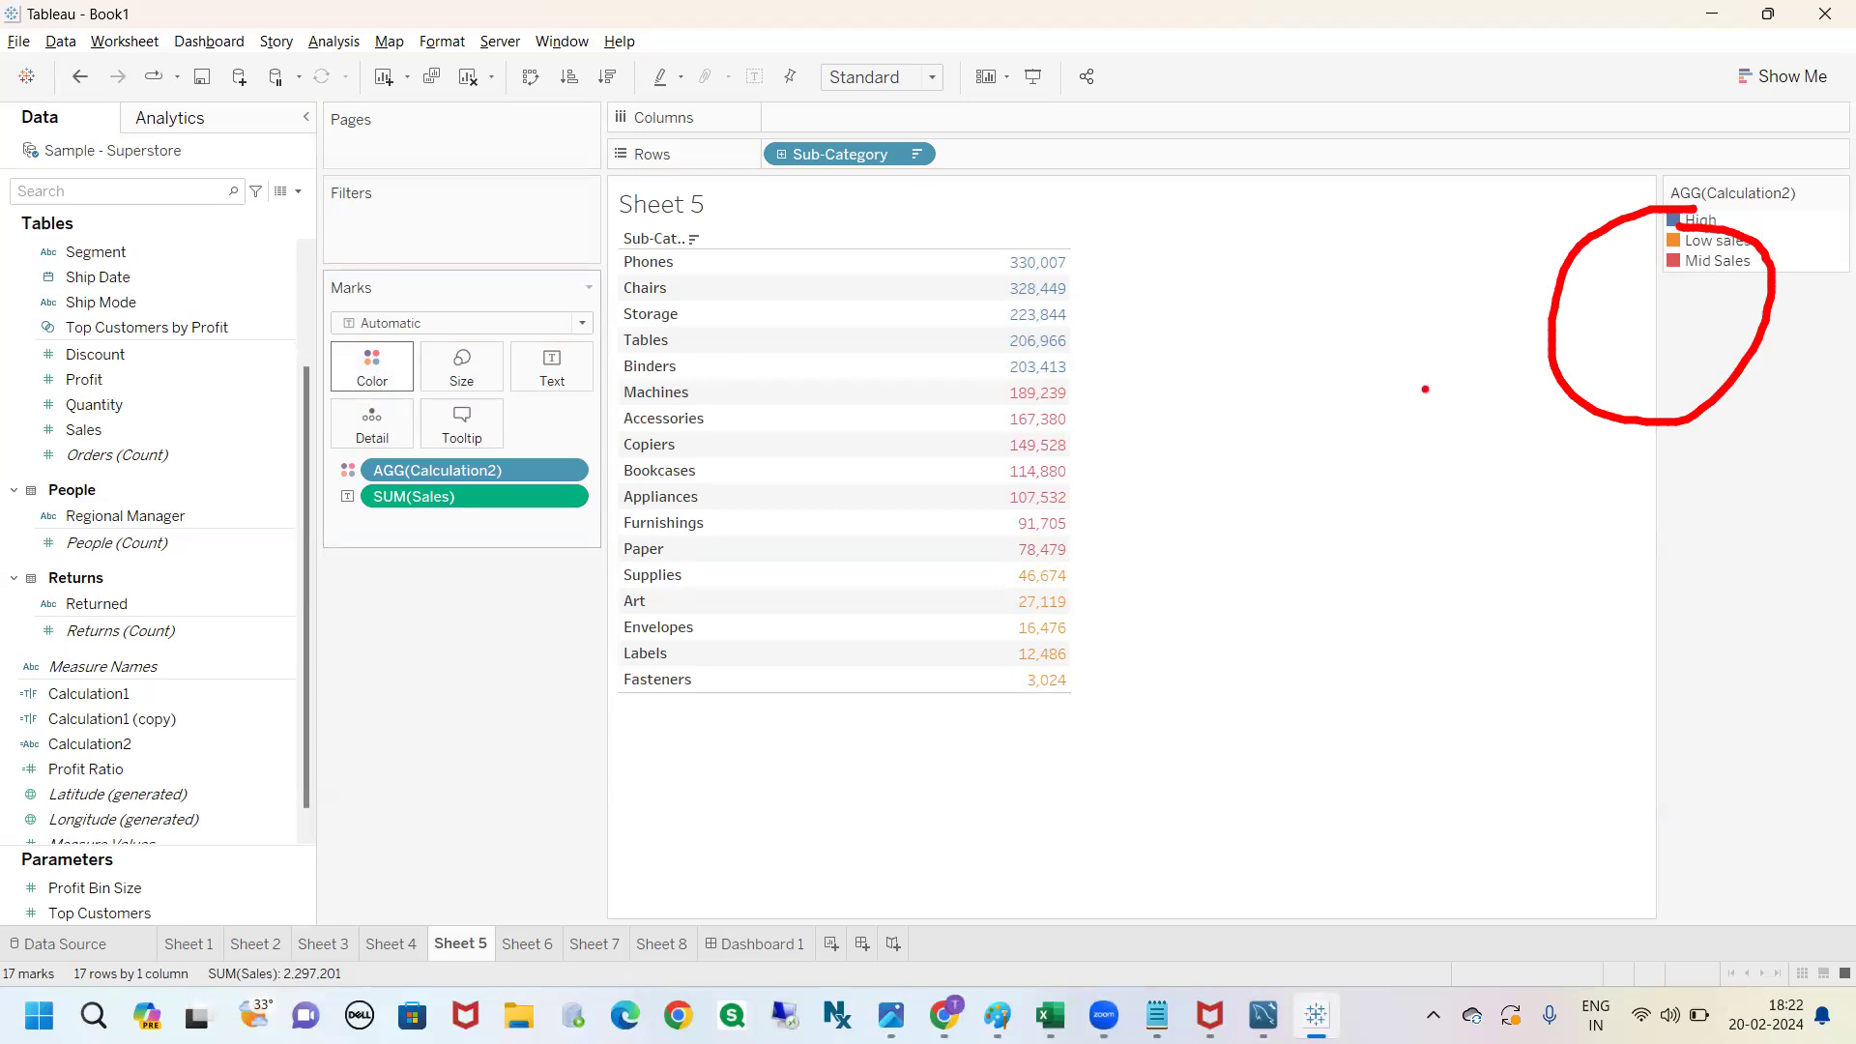
pyautogui.press('Escape')
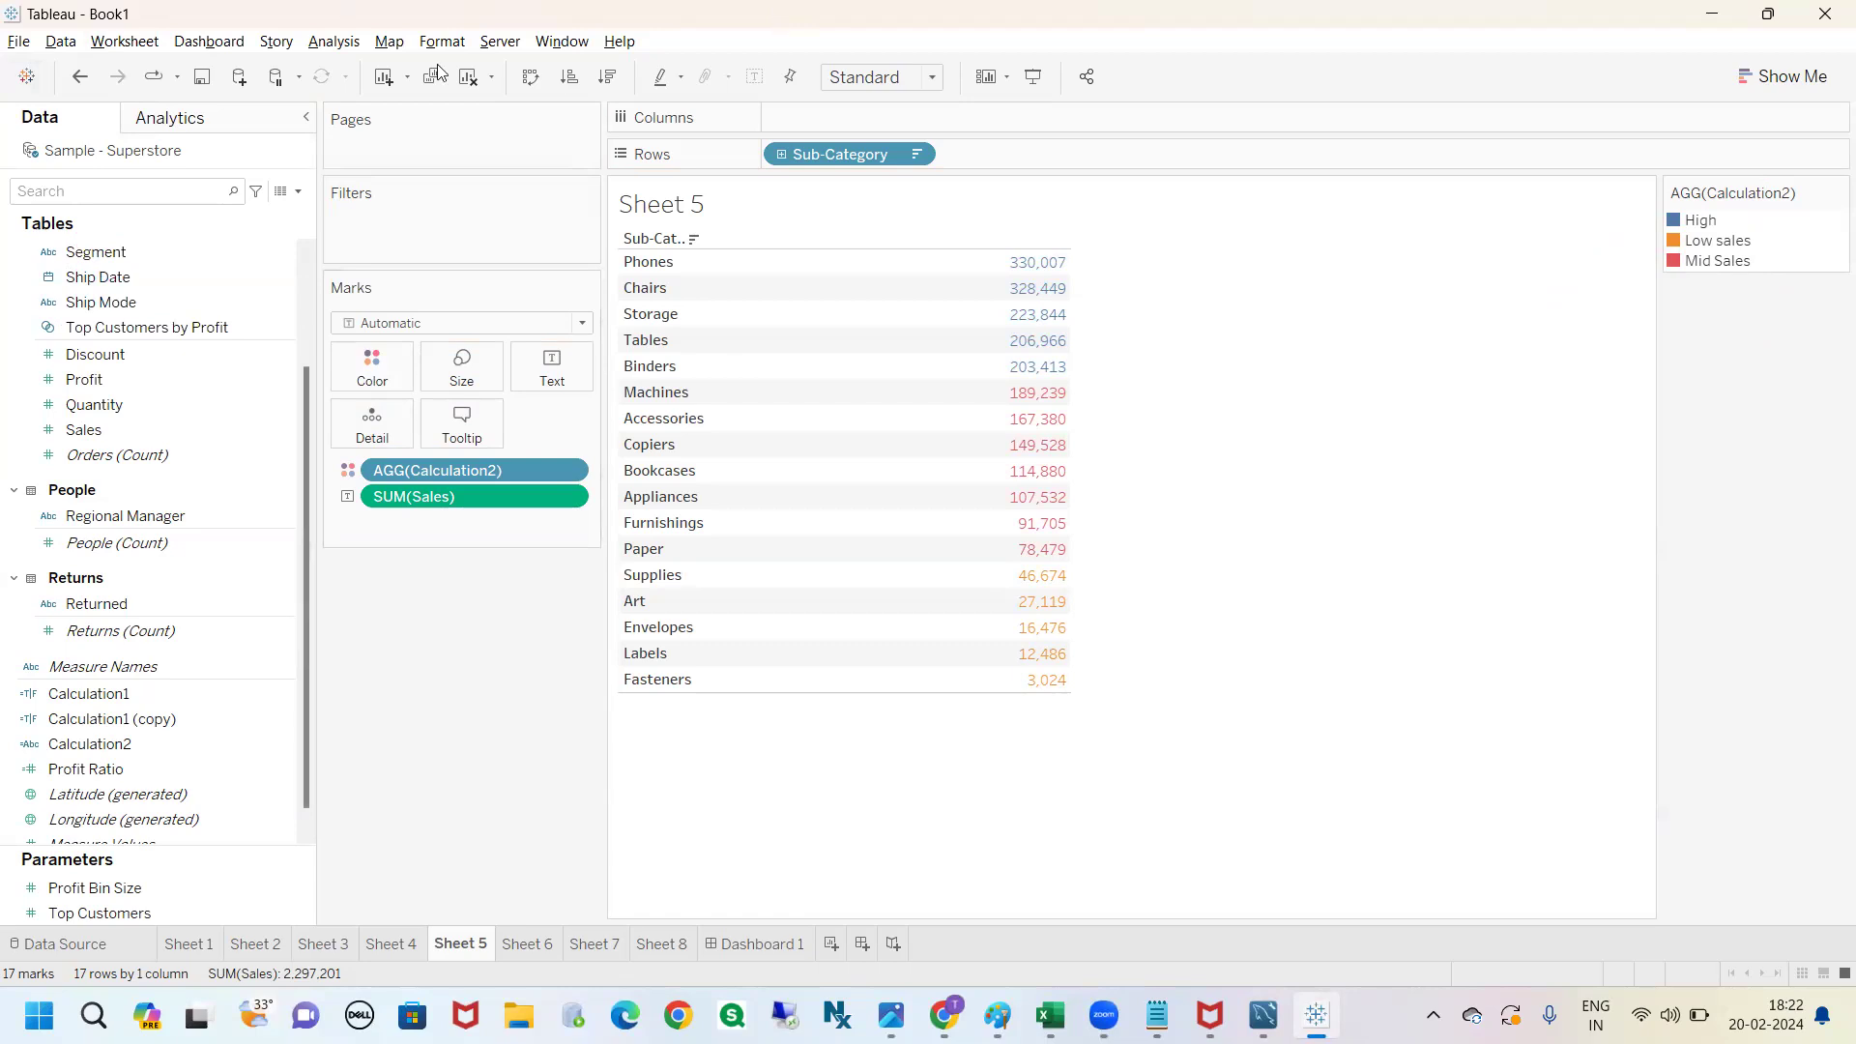
# Add a new blank worksheet after Dashboard 1 and return to Sheet 8.
pyautogui.hotkey('alt', 'Tab')
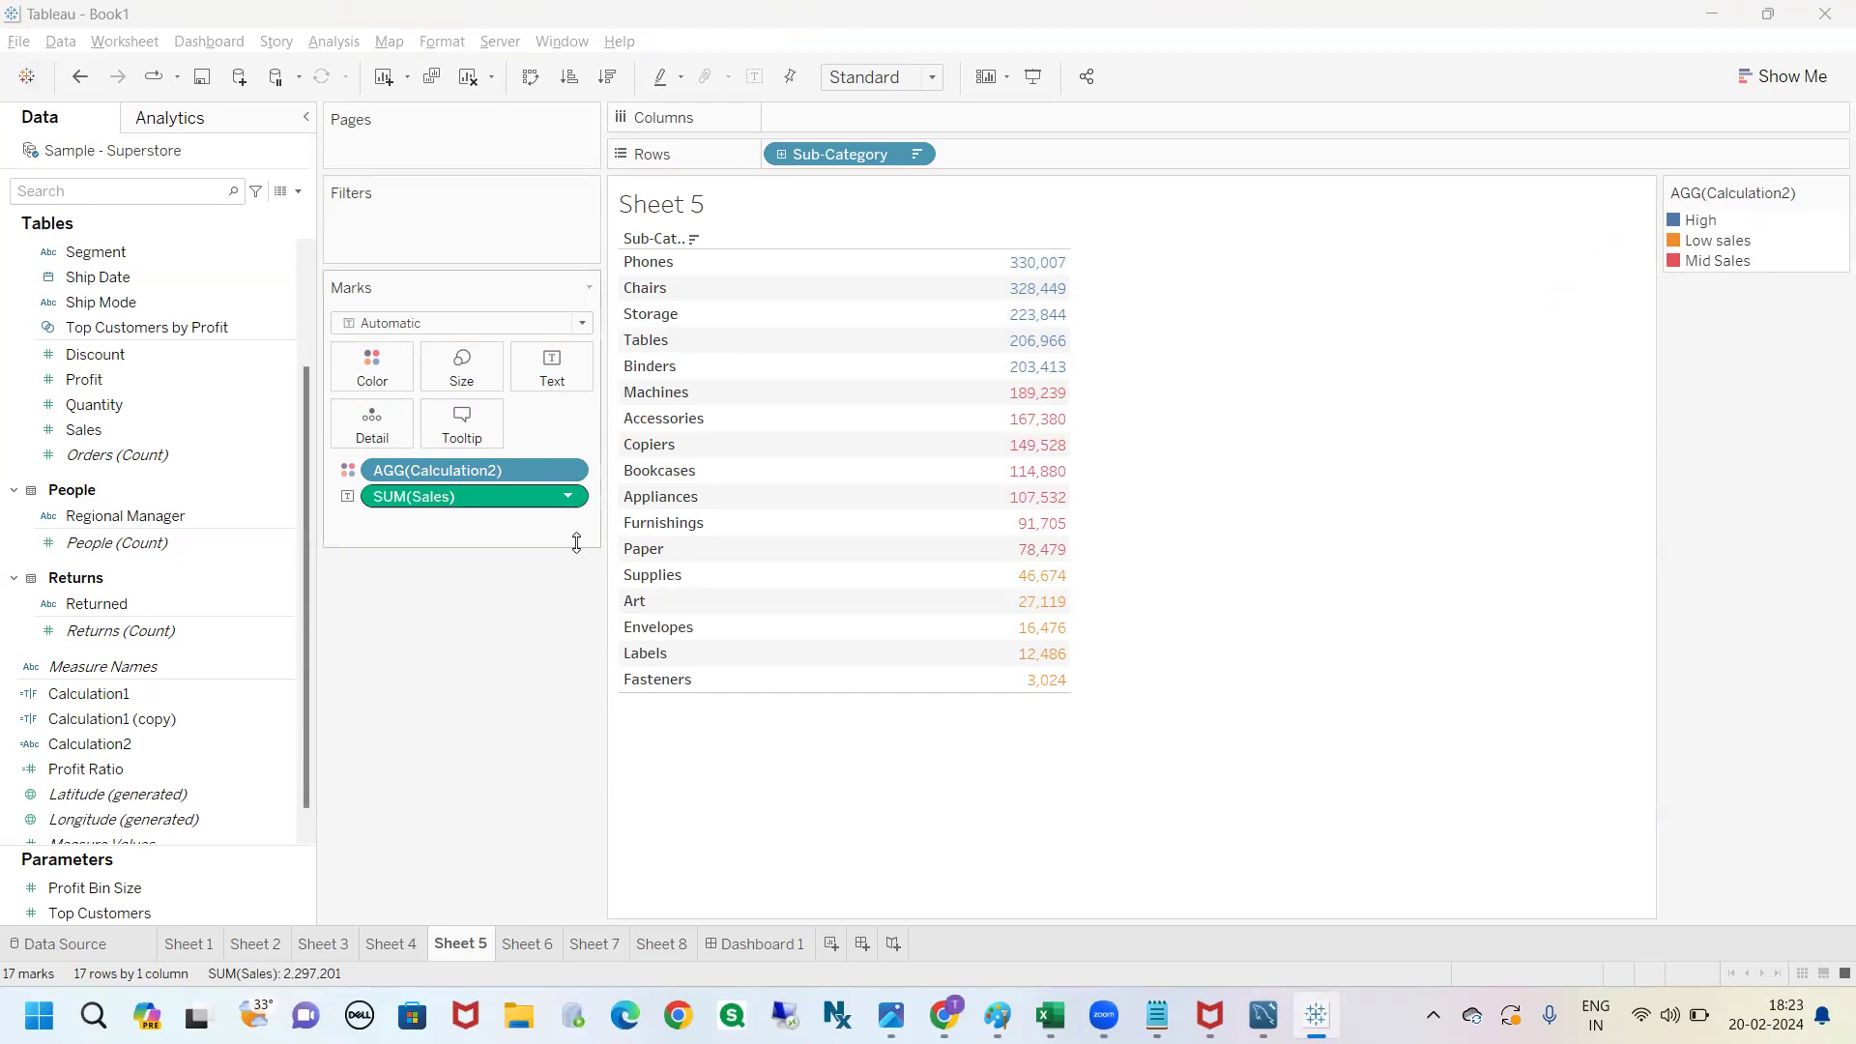
pyautogui.click(683, 951)
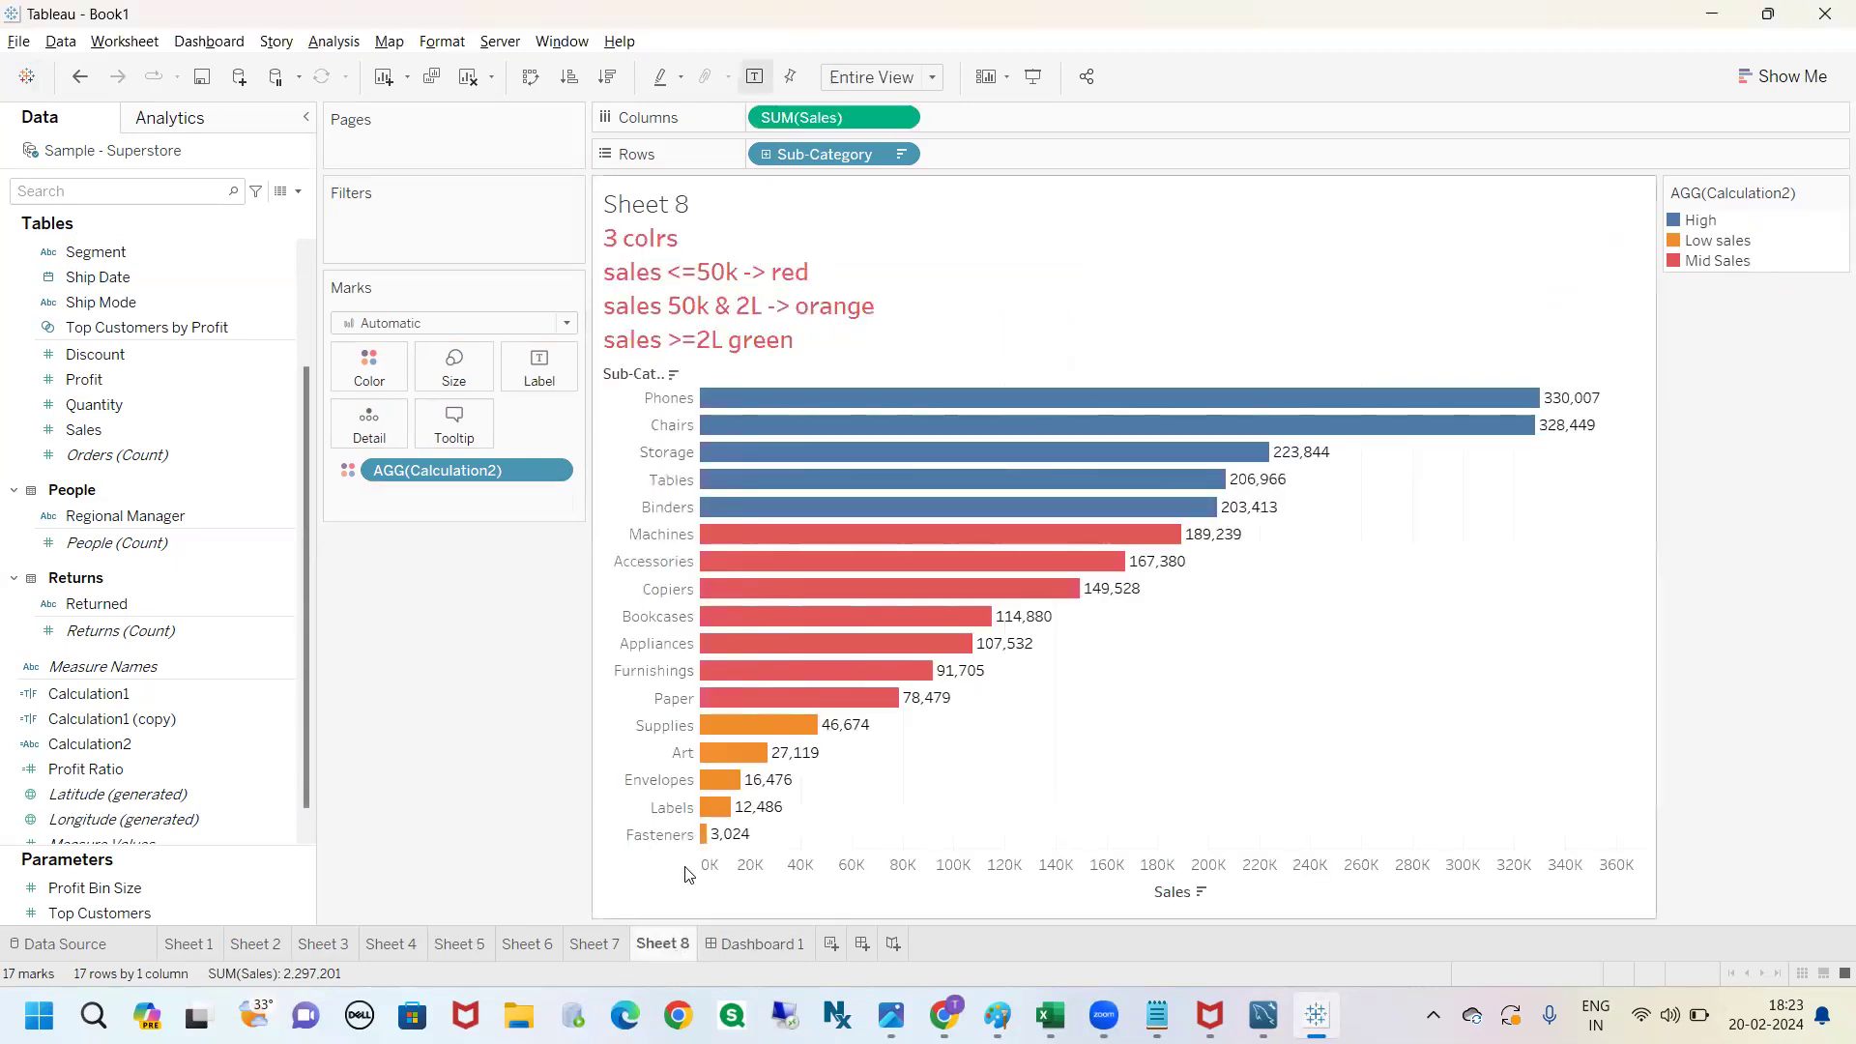
pyautogui.click(831, 945)
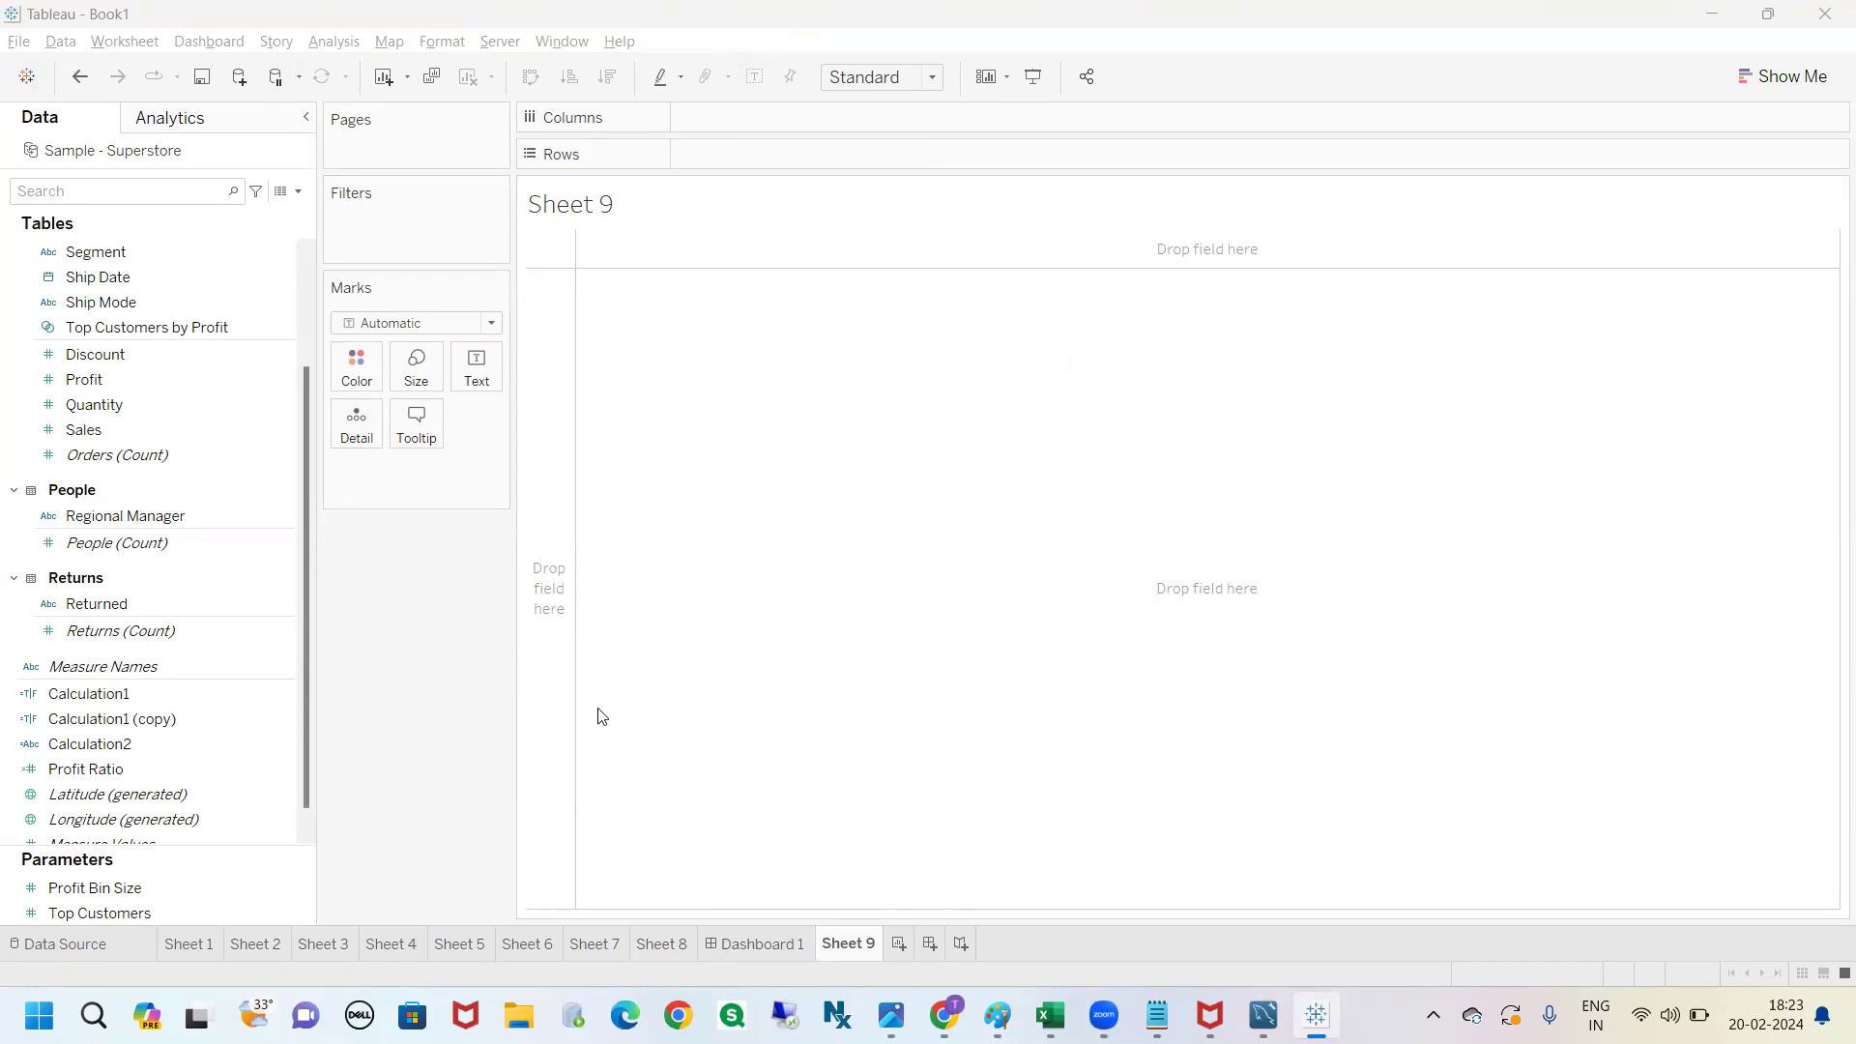
pyautogui.click(659, 944)
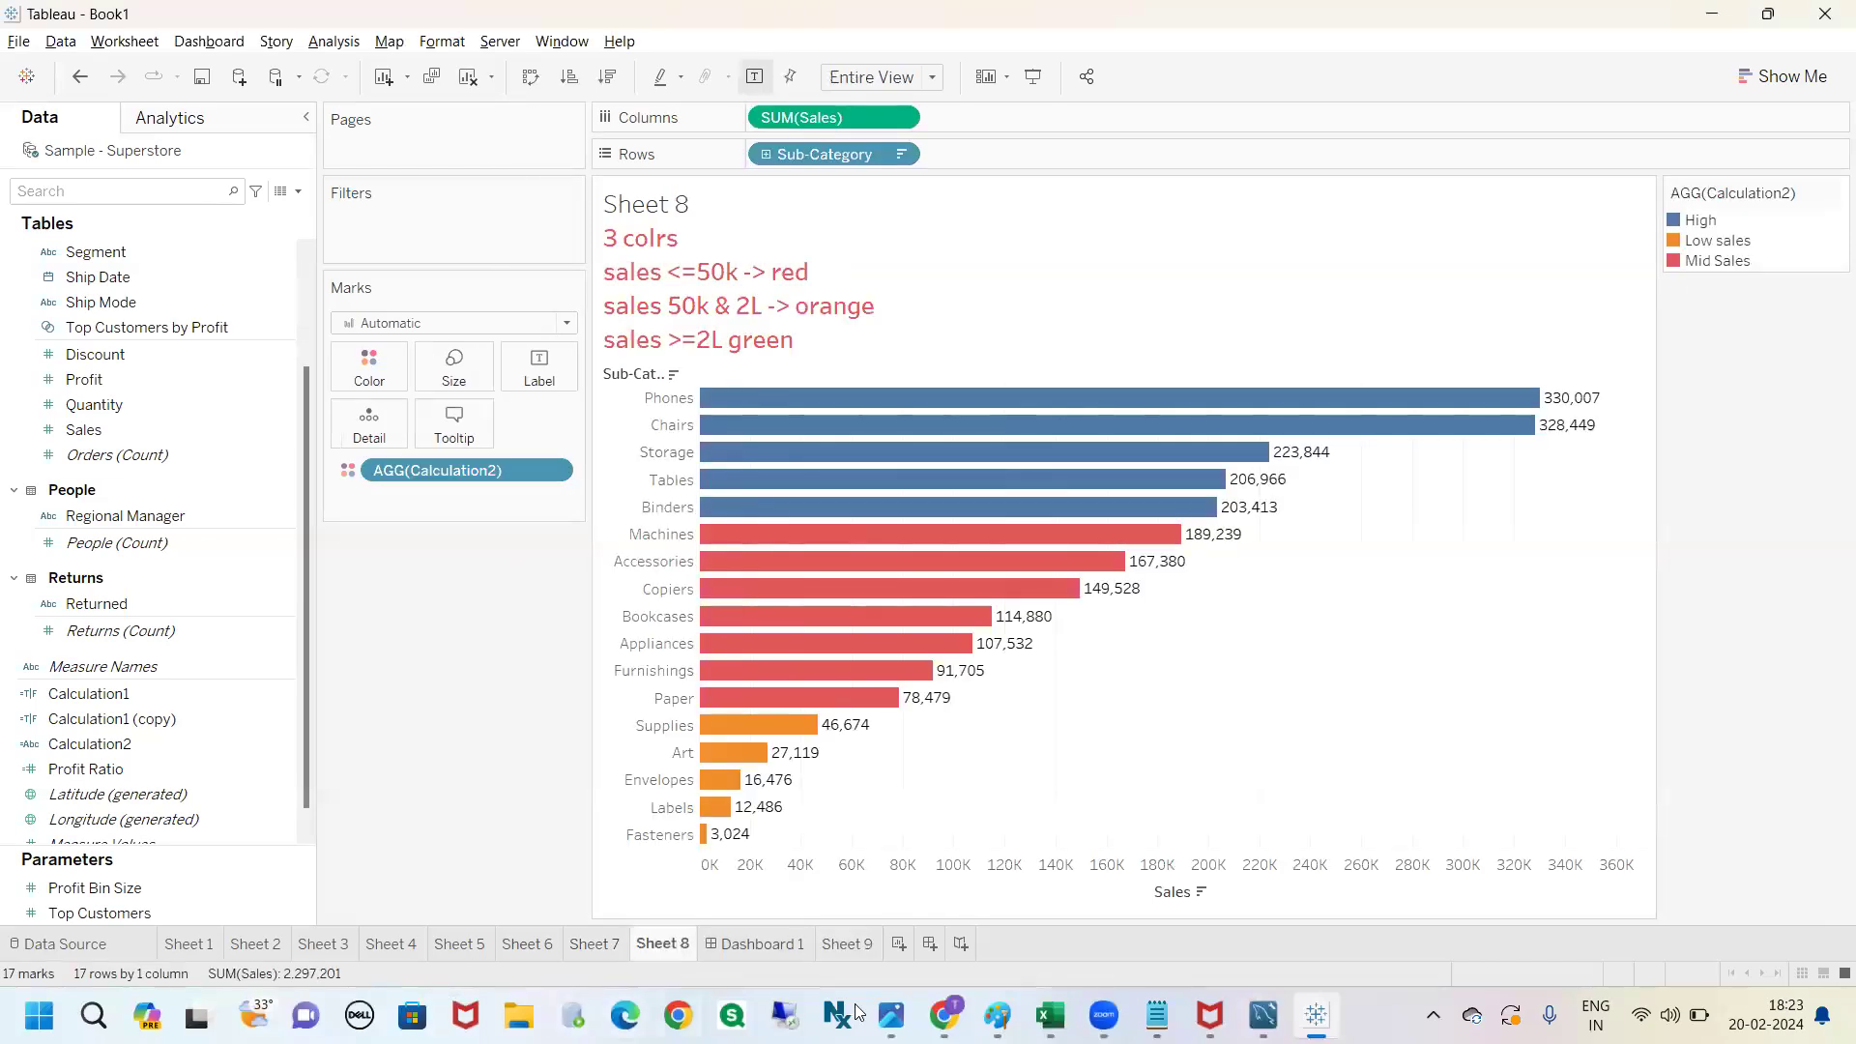
# Switch to Chrome to check the conditional formatting notes on coloring options, and return to Tableau.
pyautogui.click(944, 1015)
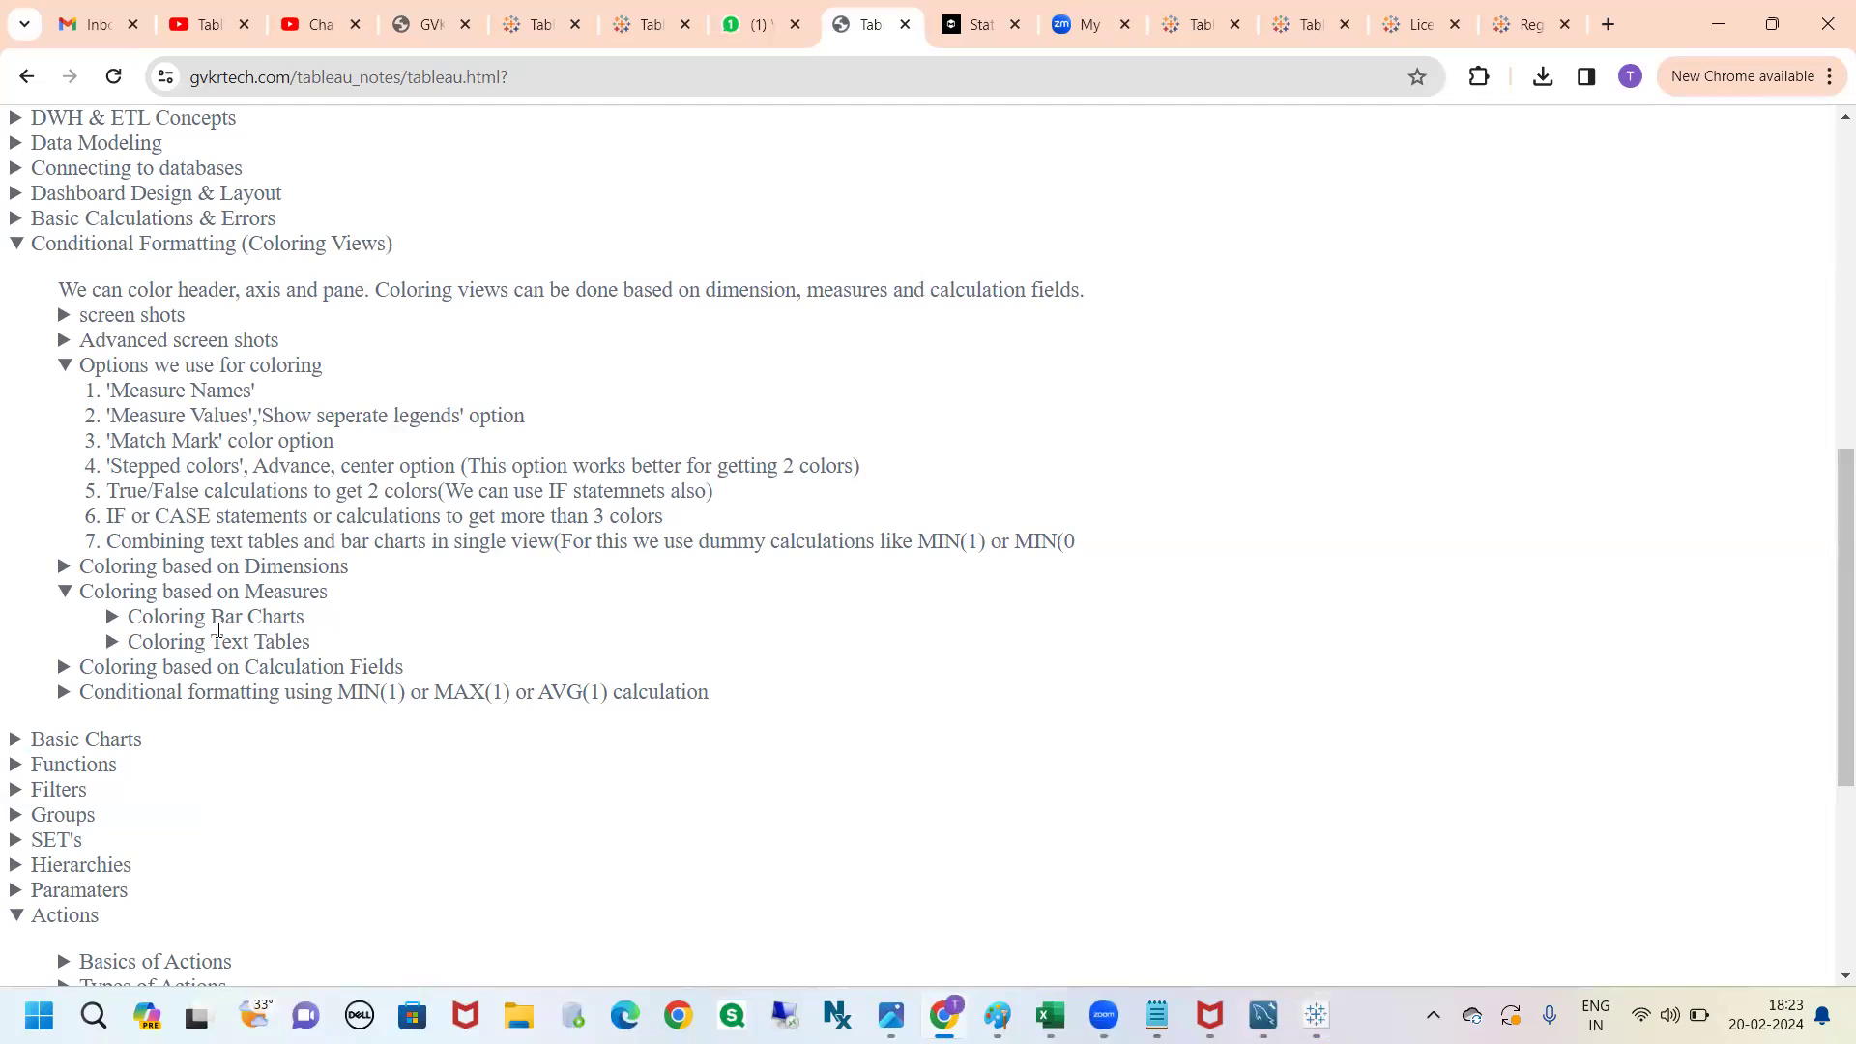
pyautogui.hotkey('alt', 'Tab')
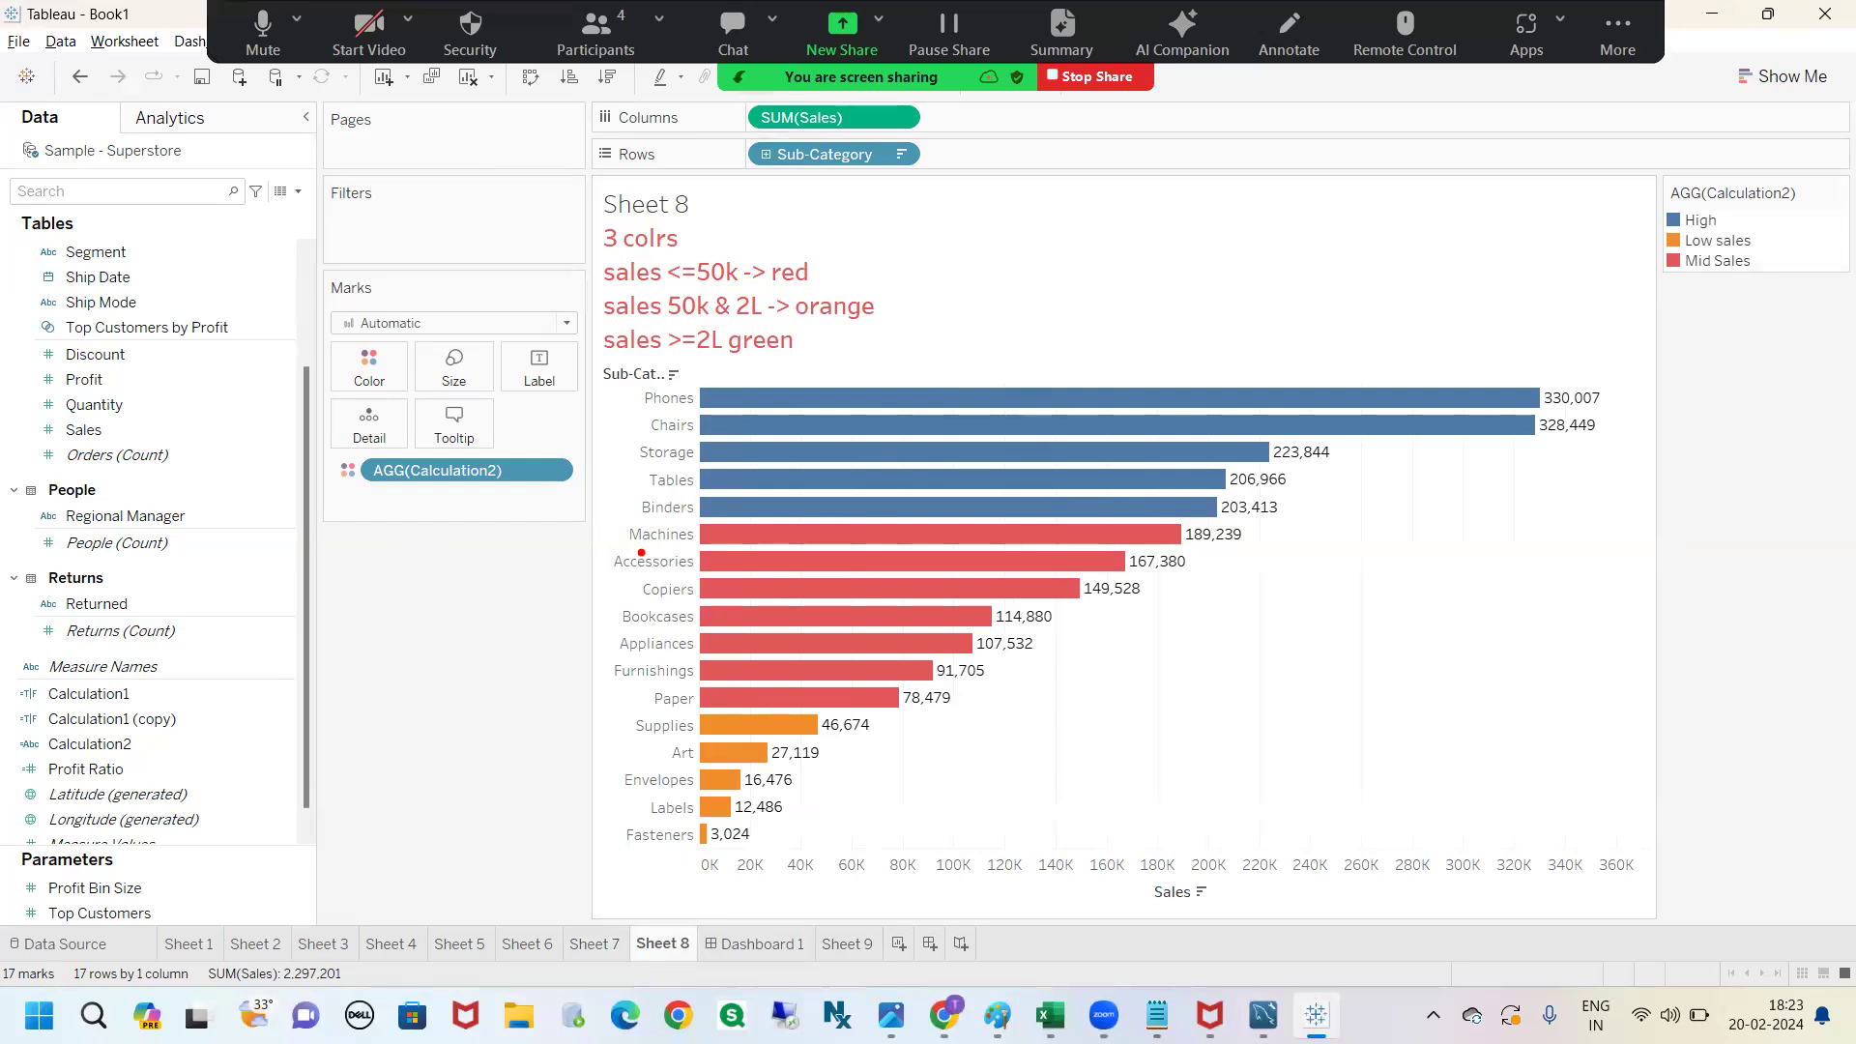
pyautogui.moveTo(868, 122)
pyautogui.mouseDown()
pyautogui.moveTo(1148, 215)
pyautogui.moveTo(1185, 256)
pyautogui.mouseUp()
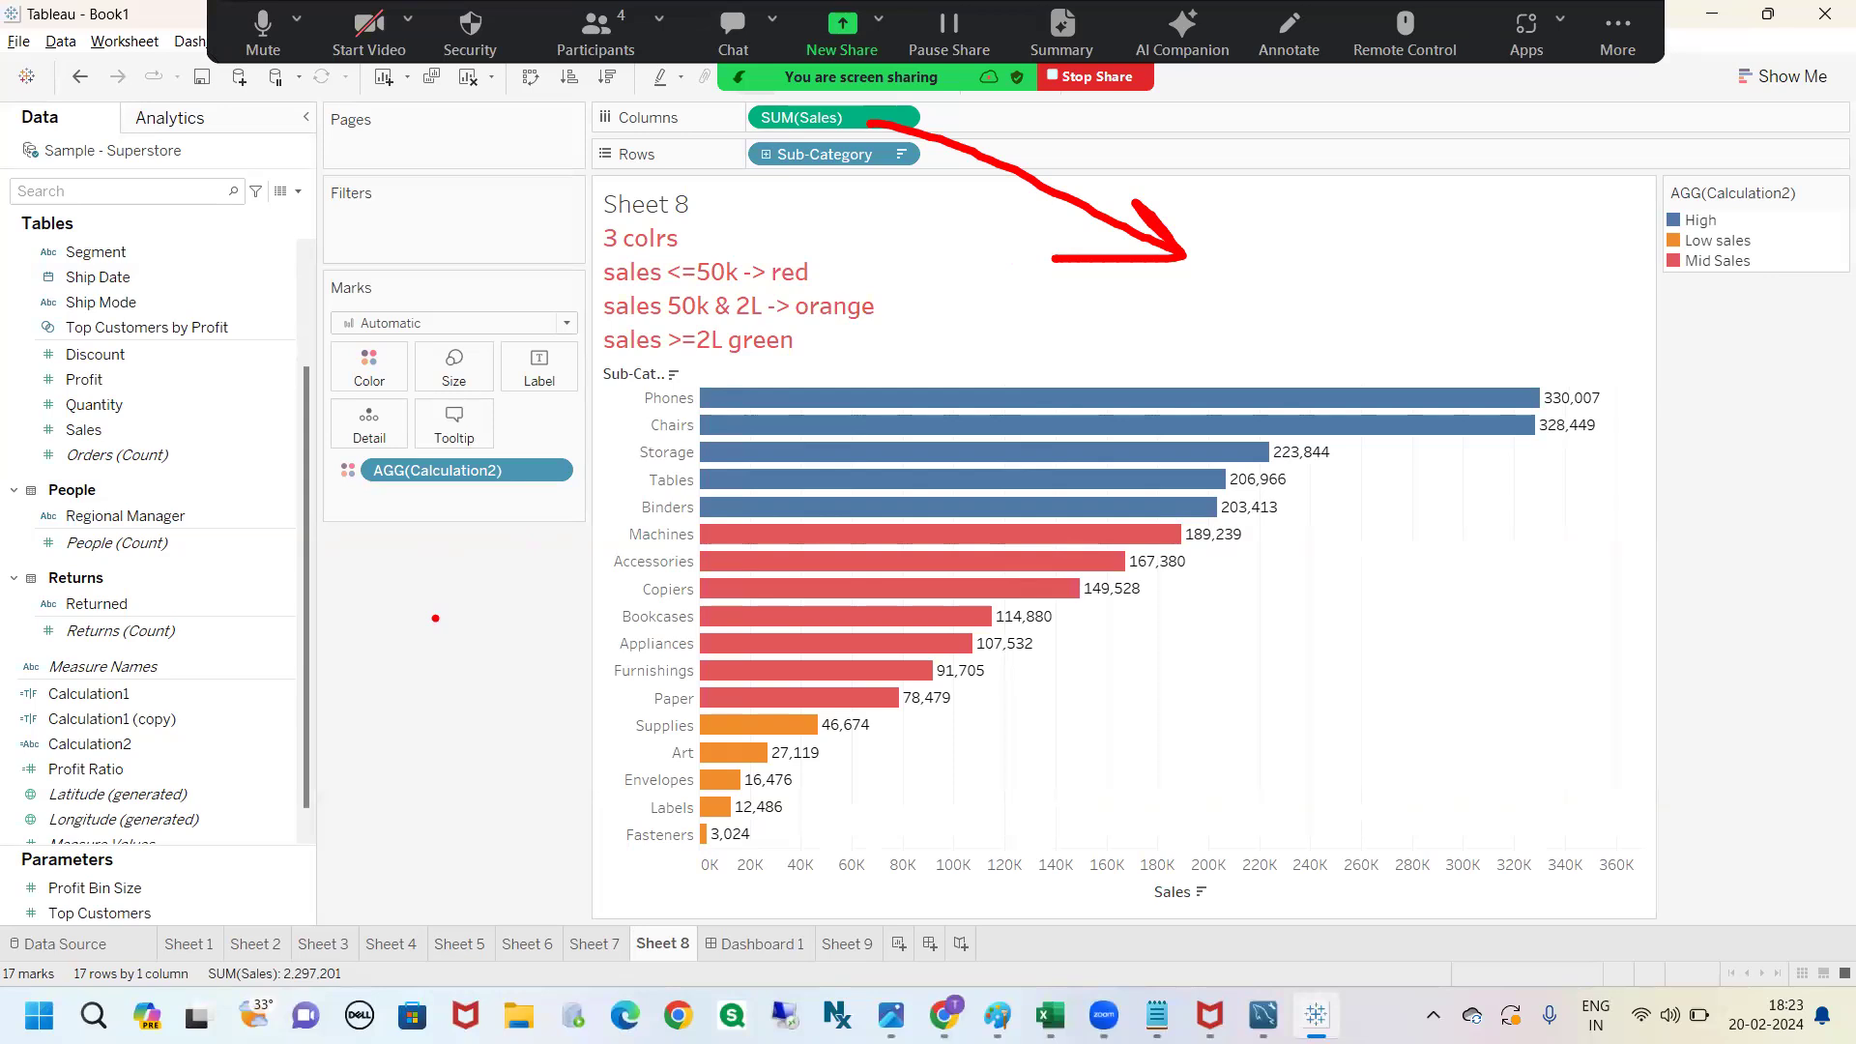
pyautogui.moveTo(1208, 317); pyautogui.dragTo(1226, 370)
pyautogui.moveTo(1218, 333); pyautogui.dragTo(1300, 262)
pyautogui.click(1266, 319)
pyautogui.moveTo(1370, 284)
pyautogui.mouseDown()
pyautogui.moveTo(1390, 320)
pyautogui.moveTo(1383, 269)
pyautogui.moveTo(1475, 349)
pyautogui.mouseUp()
pyautogui.moveTo(1448, 320)
pyautogui.mouseDown()
pyautogui.moveTo(1510, 290)
pyautogui.moveTo(1529, 320)
pyautogui.mouseUp()
pyautogui.click(1531, 247)
pyautogui.moveTo(1537, 244)
pyautogui.mouseDown()
pyautogui.moveTo(1585, 306)
pyautogui.moveTo(1611, 261)
pyautogui.mouseUp()
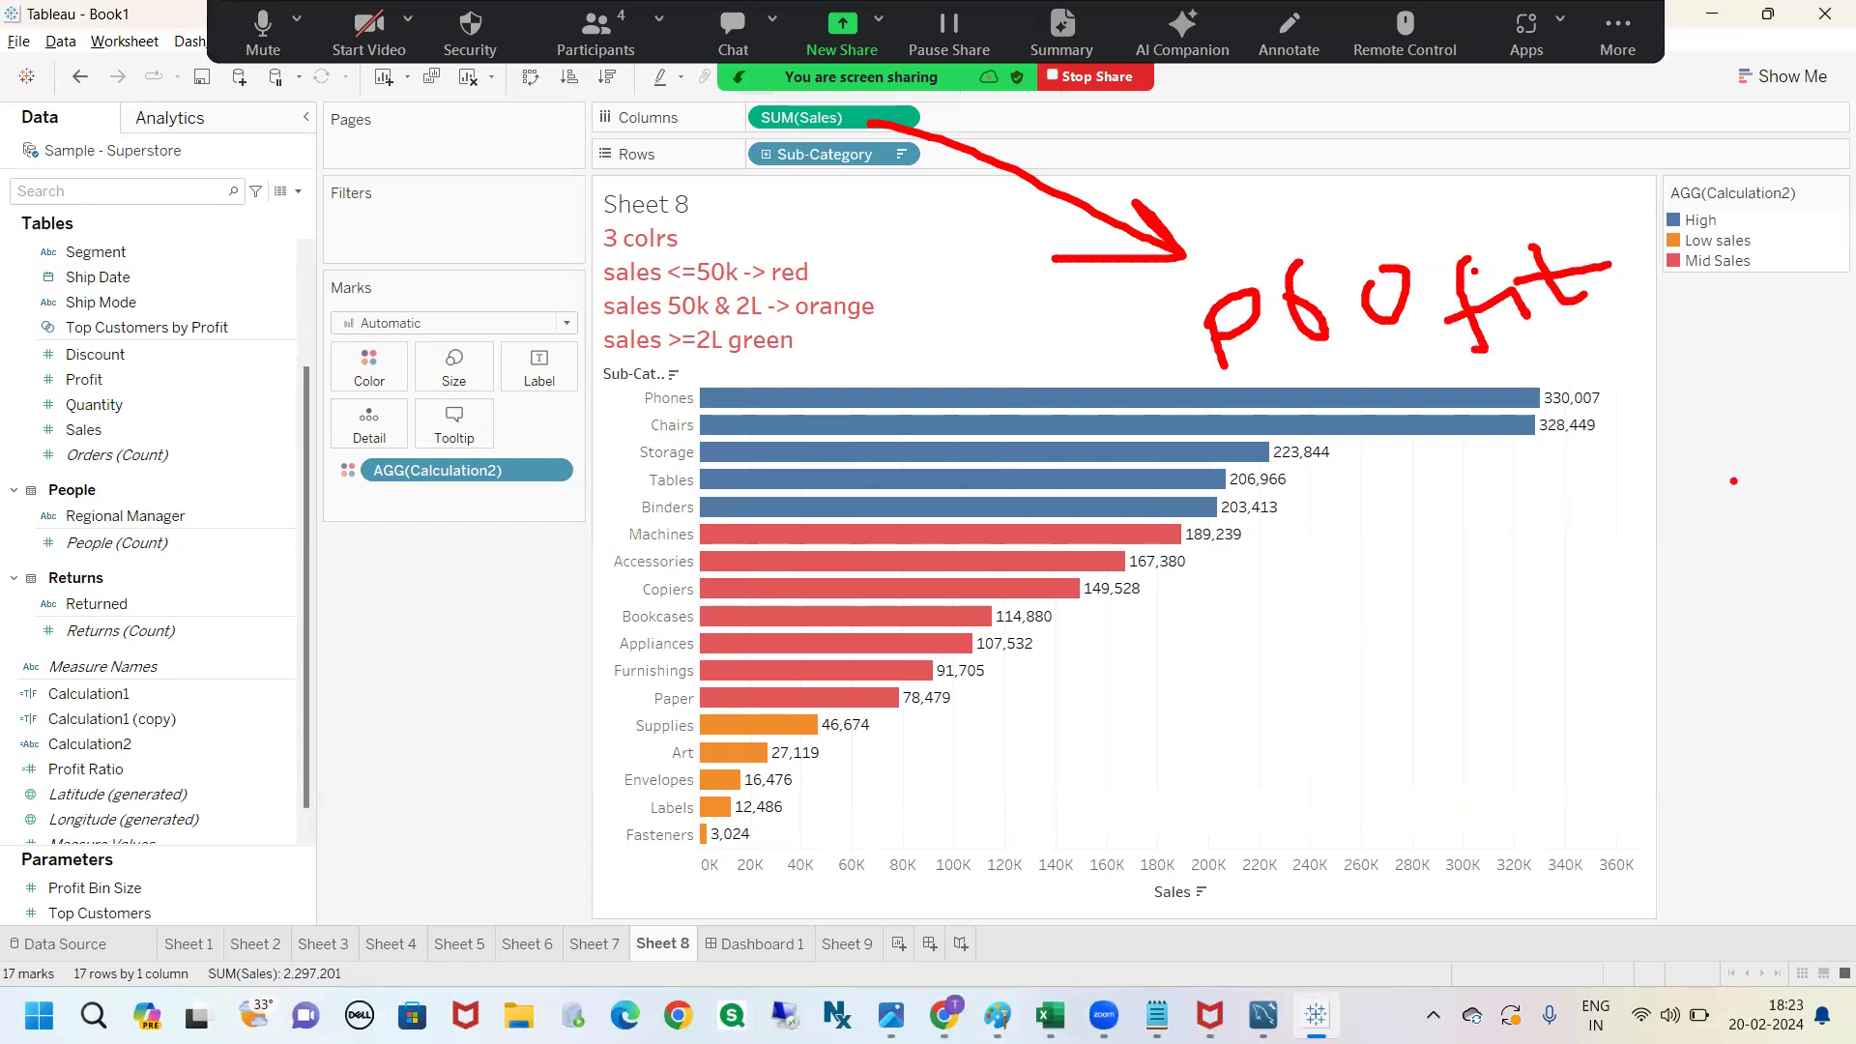
pyautogui.press('Escape')
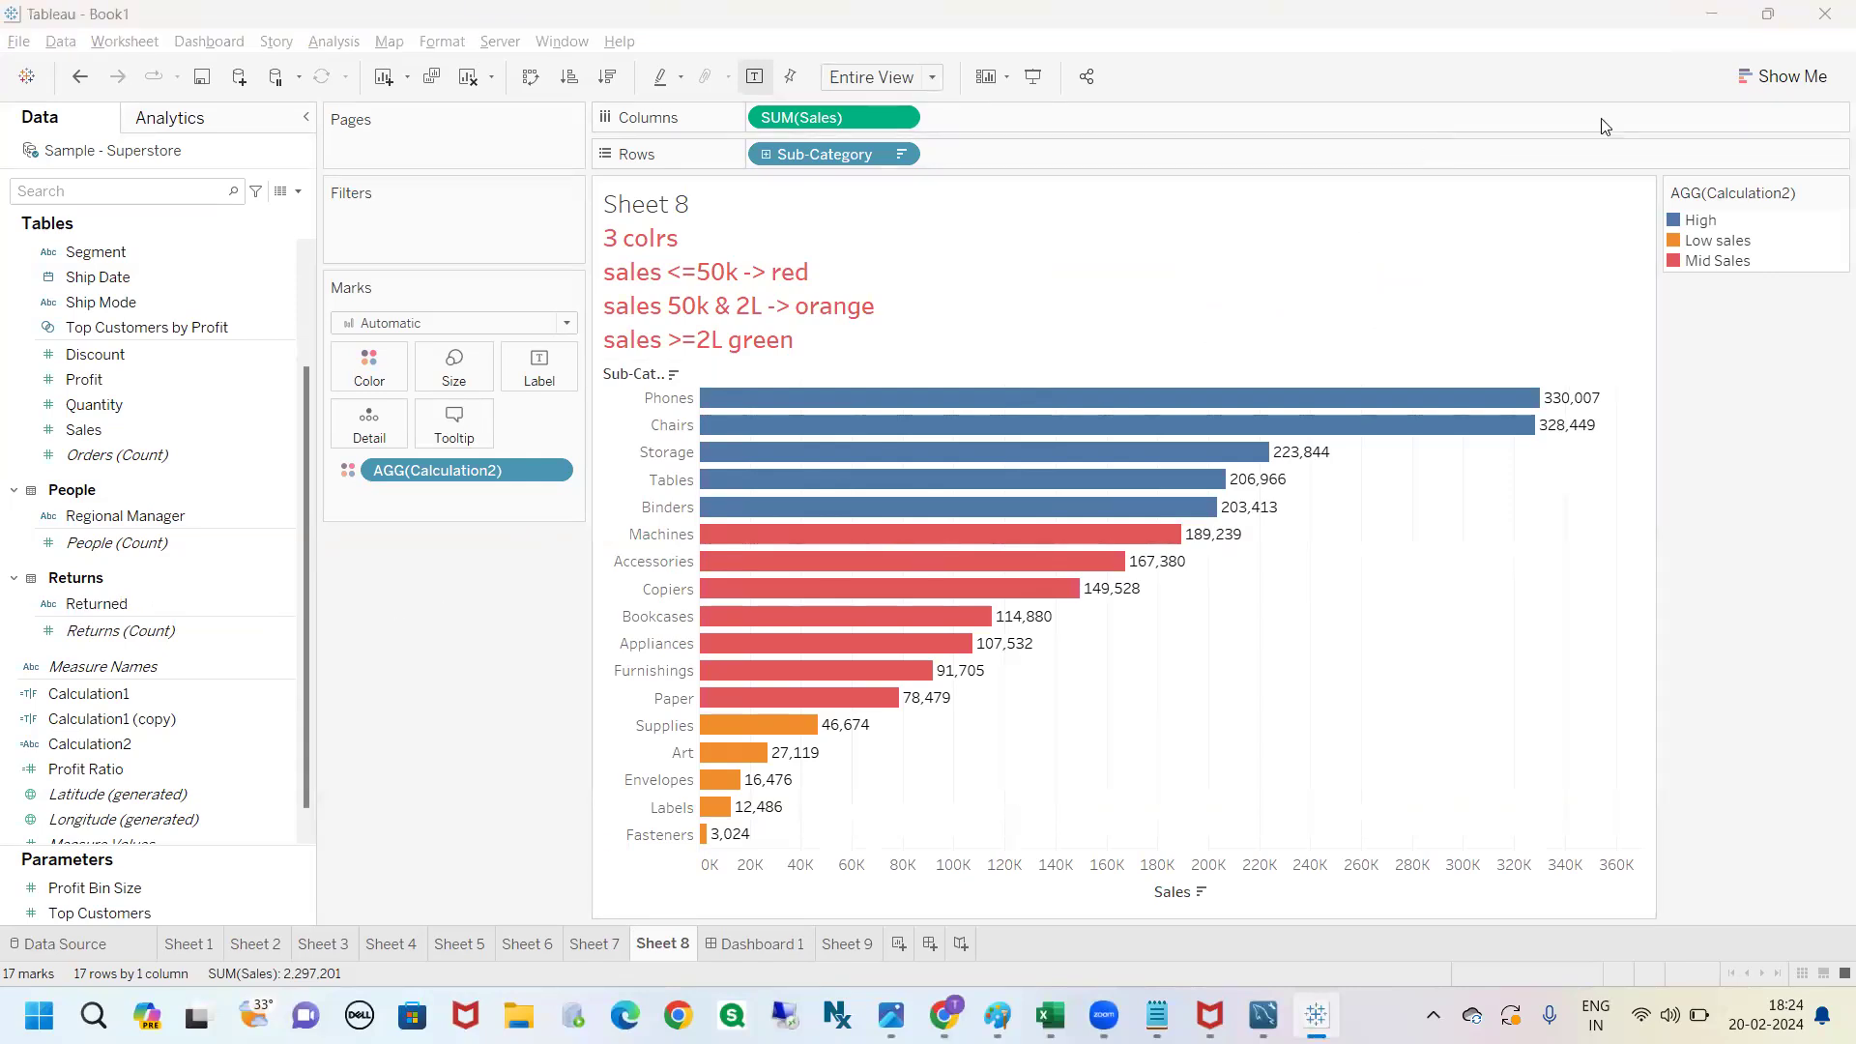
pyautogui.click(1737, 432)
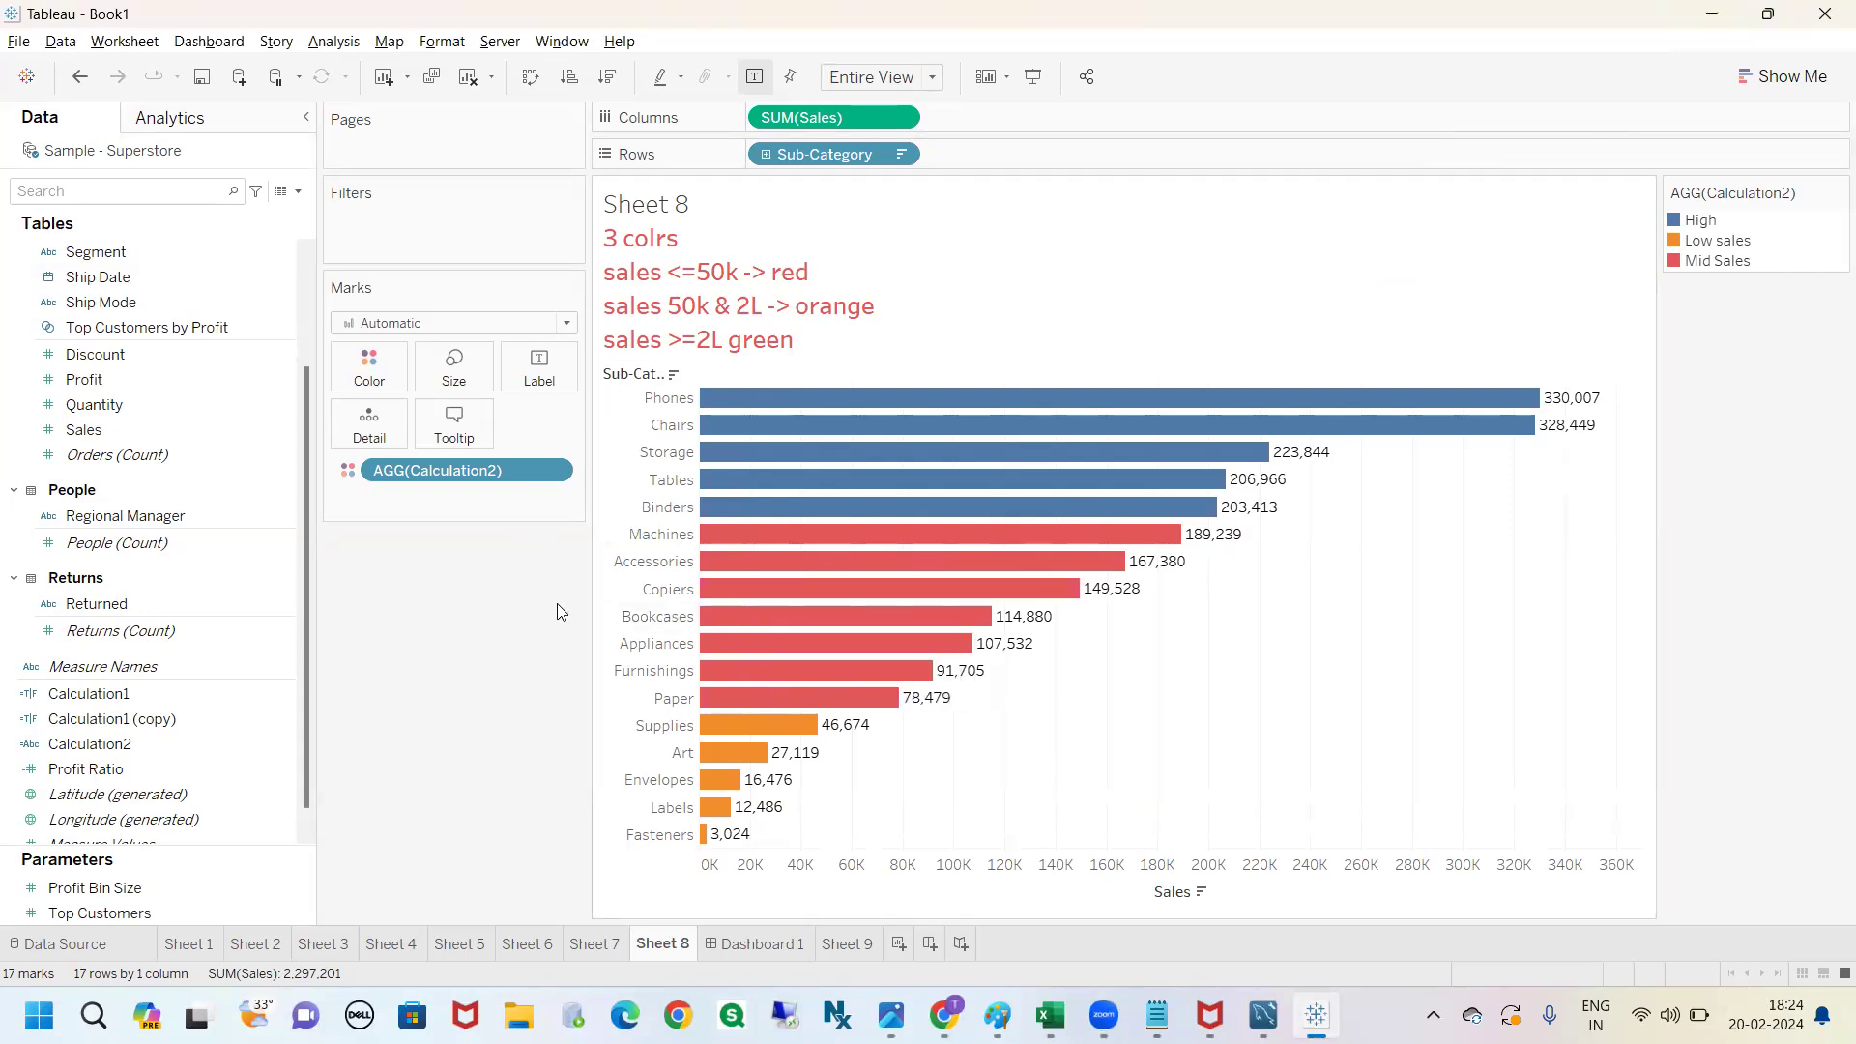
pyautogui.moveTo(726, 127)
pyautogui.mouseDown()
pyautogui.moveTo(812, 85)
pyautogui.moveTo(872, 114)
pyautogui.moveTo(698, 118)
pyautogui.mouseUp()
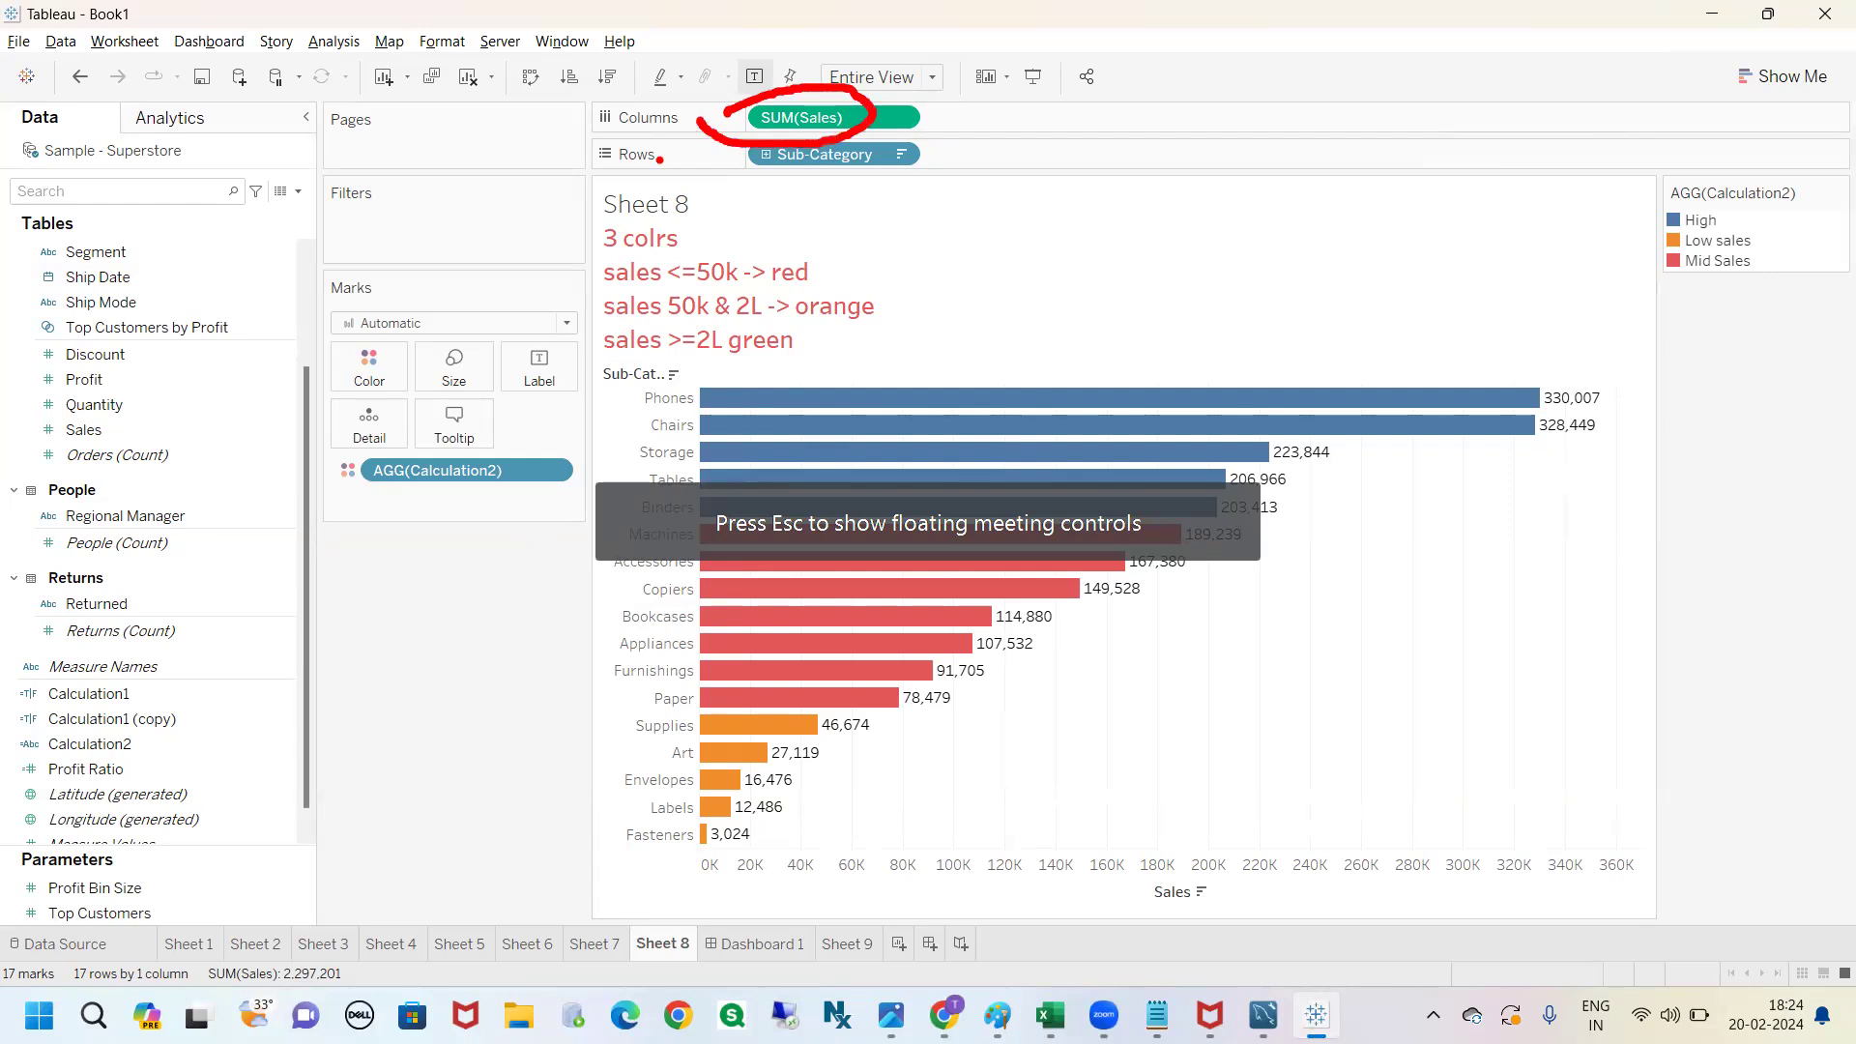
pyautogui.moveTo(349, 281)
pyautogui.mouseDown()
pyautogui.moveTo(258, 360)
pyautogui.moveTo(503, 546)
pyautogui.moveTo(619, 334)
pyautogui.moveTo(319, 266)
pyautogui.mouseUp()
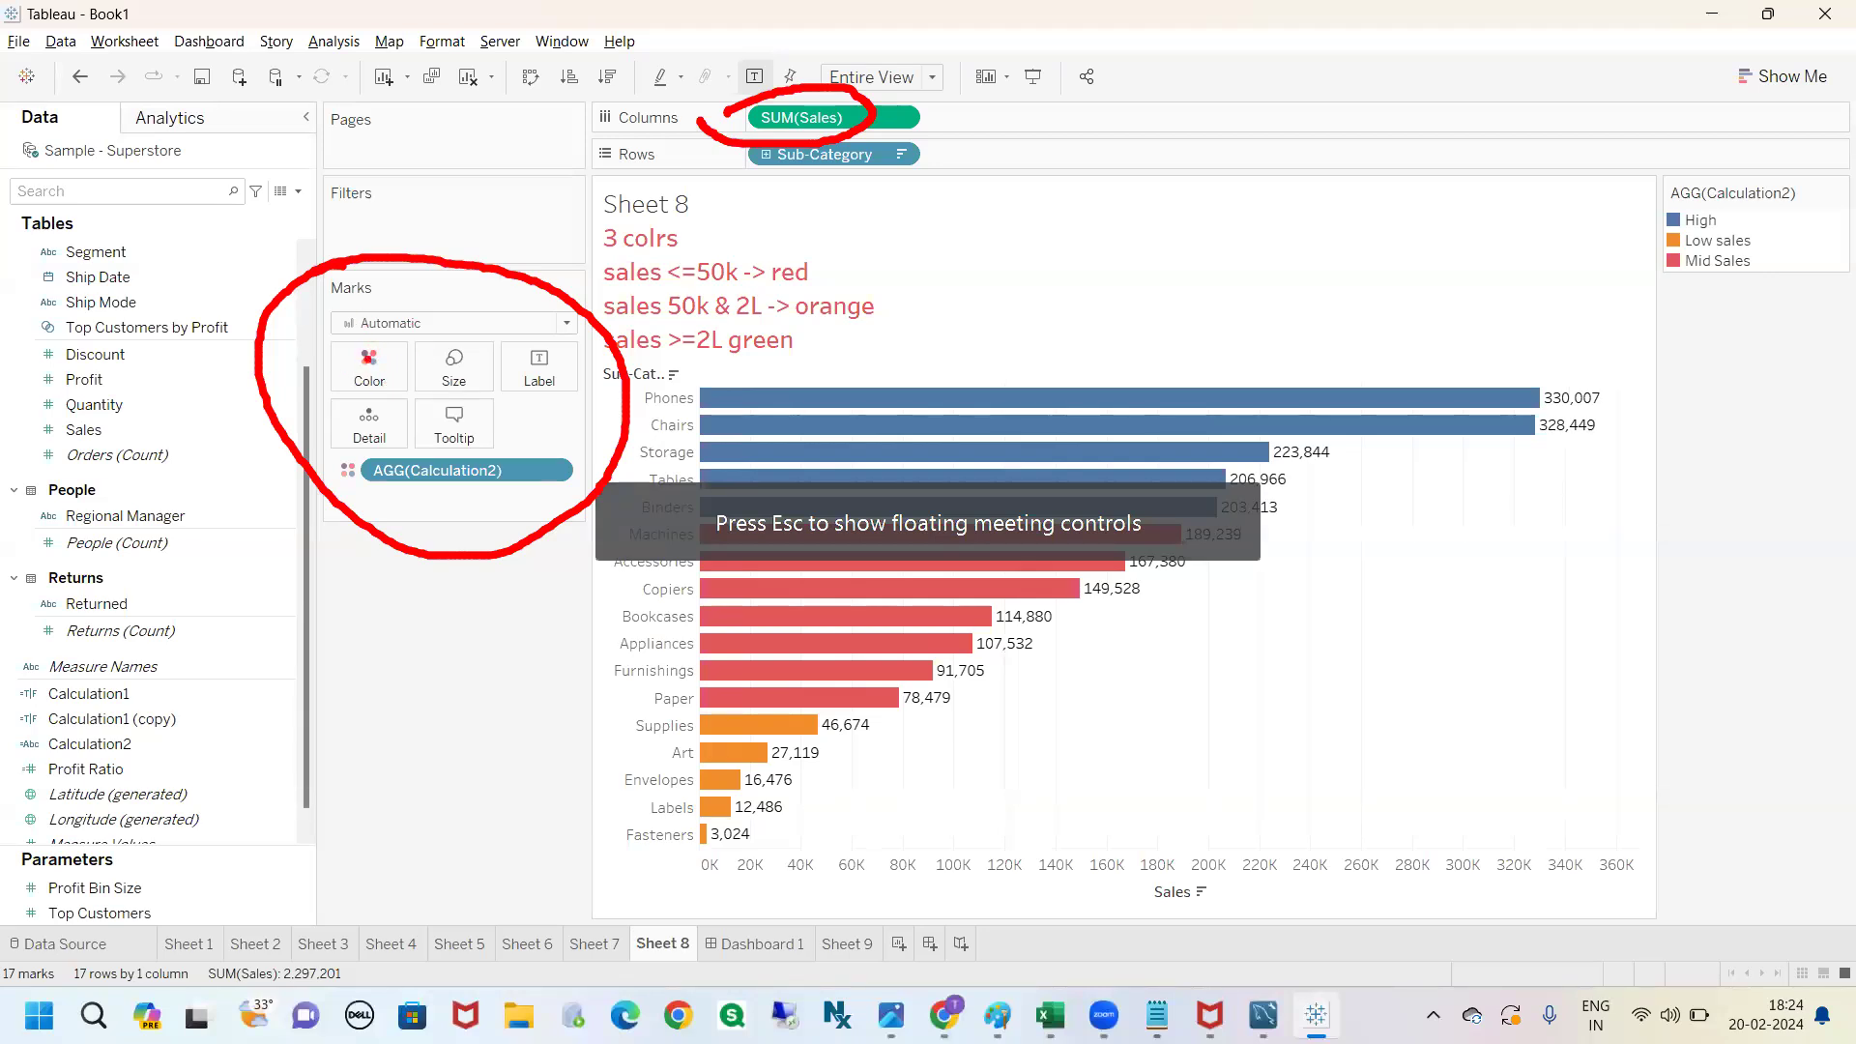
pyautogui.moveTo(430, 285)
pyautogui.mouseDown()
pyautogui.moveTo(487, 225)
pyautogui.moveTo(889, 274)
pyautogui.moveTo(1624, 478)
pyautogui.moveTo(936, 881)
pyautogui.moveTo(584, 344)
pyautogui.moveTo(727, 143)
pyautogui.mouseUp()
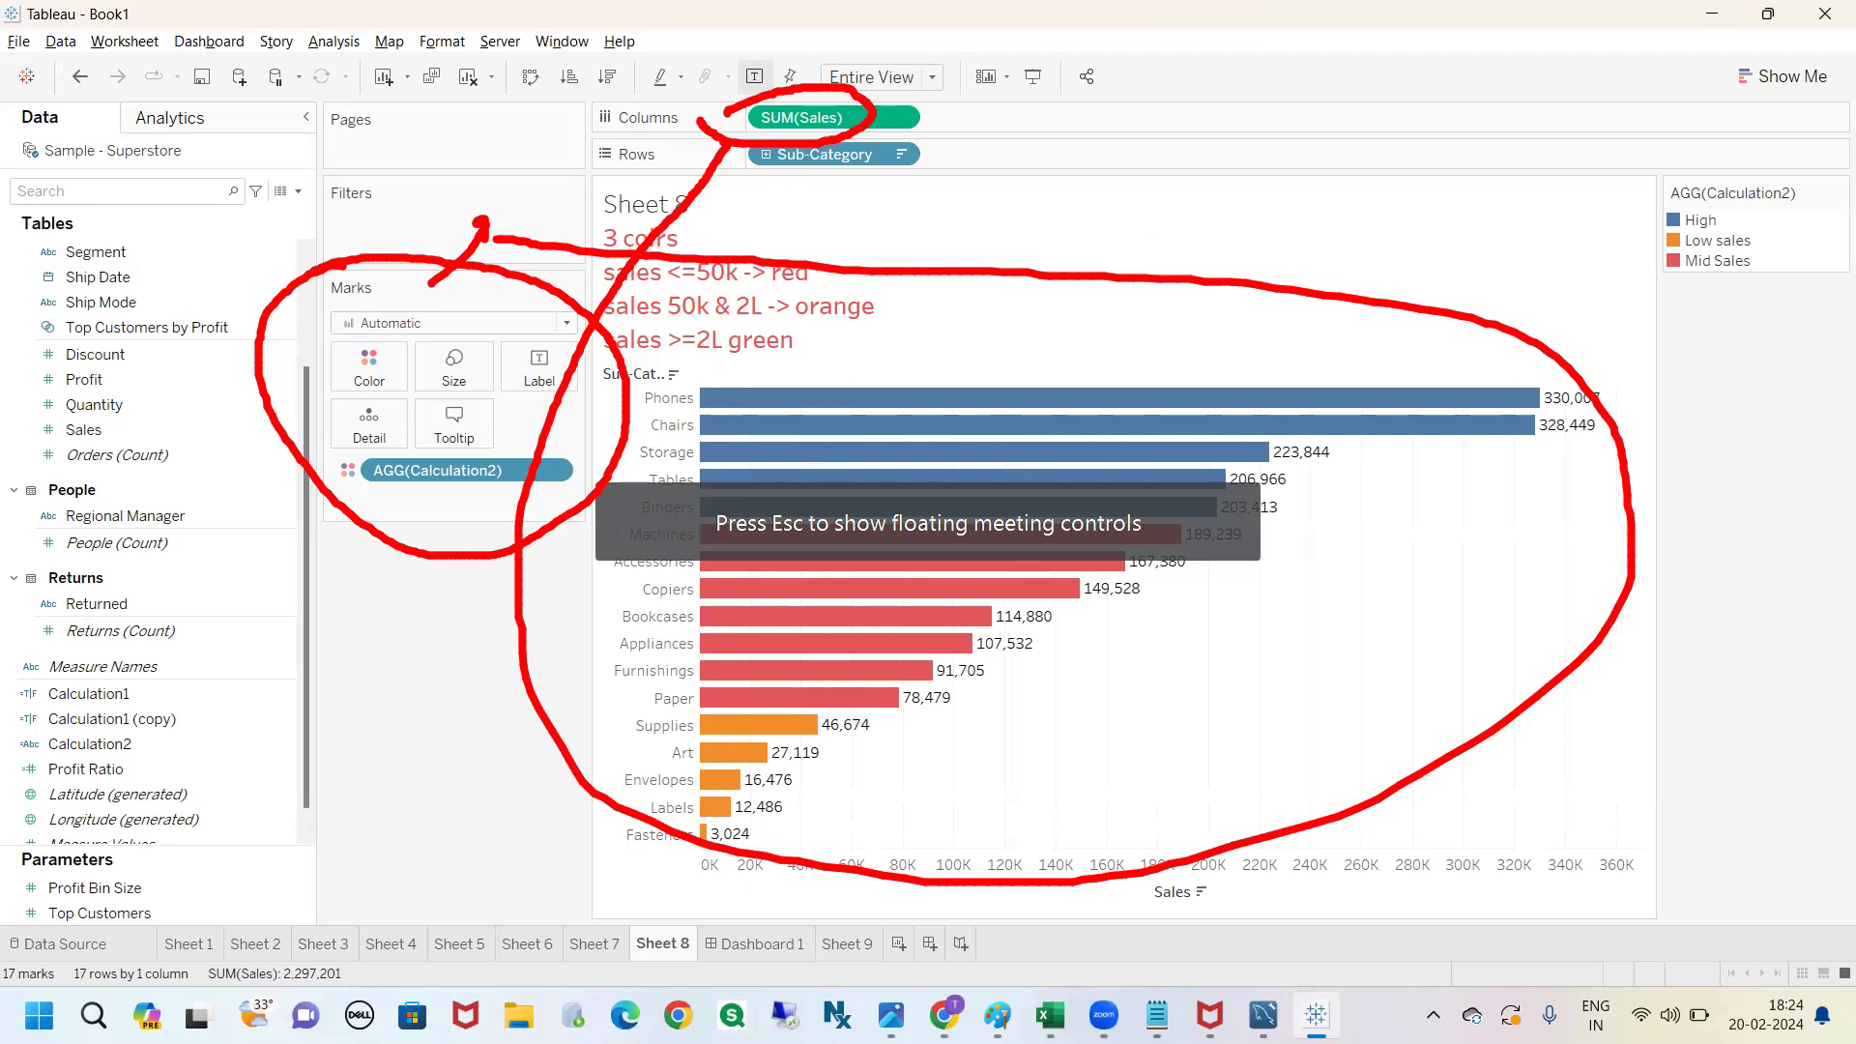
# Find the Profit field by searching for prof and add it to Columns after SUM(Sales).
pyautogui.click(127, 189)
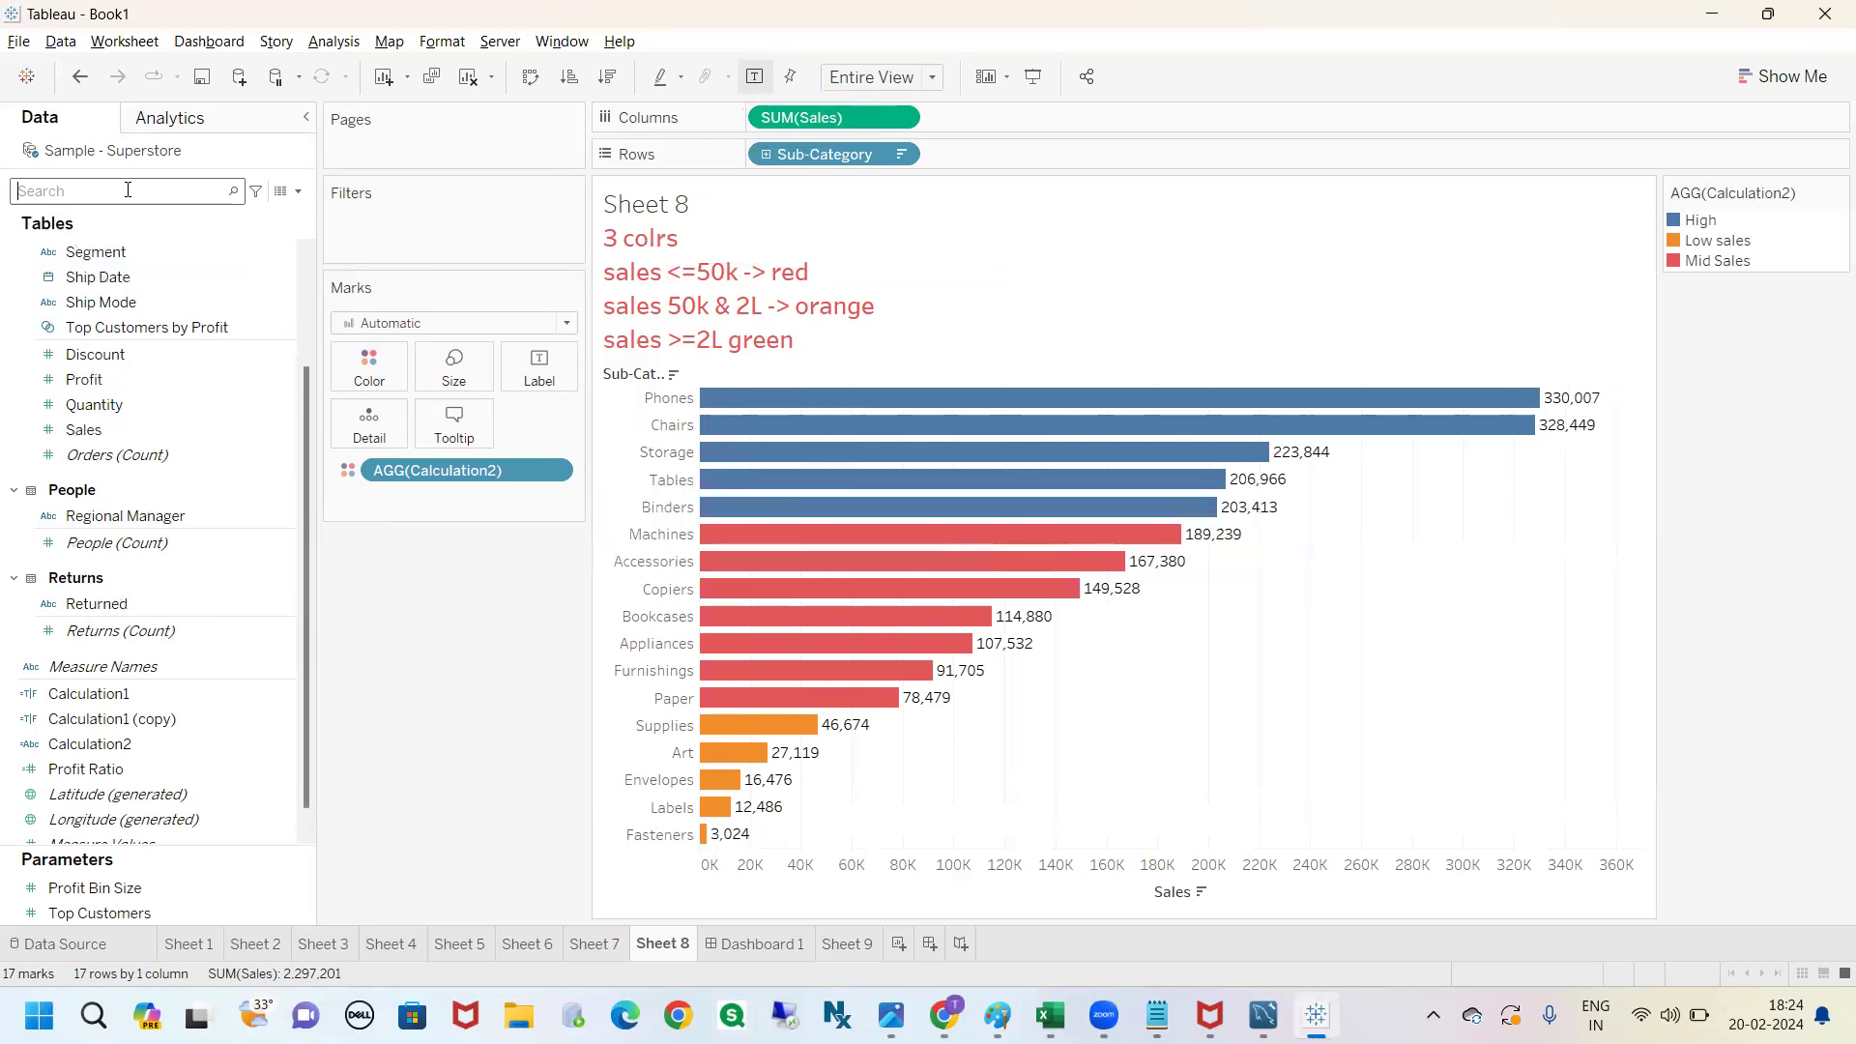
pyautogui.write('prof')
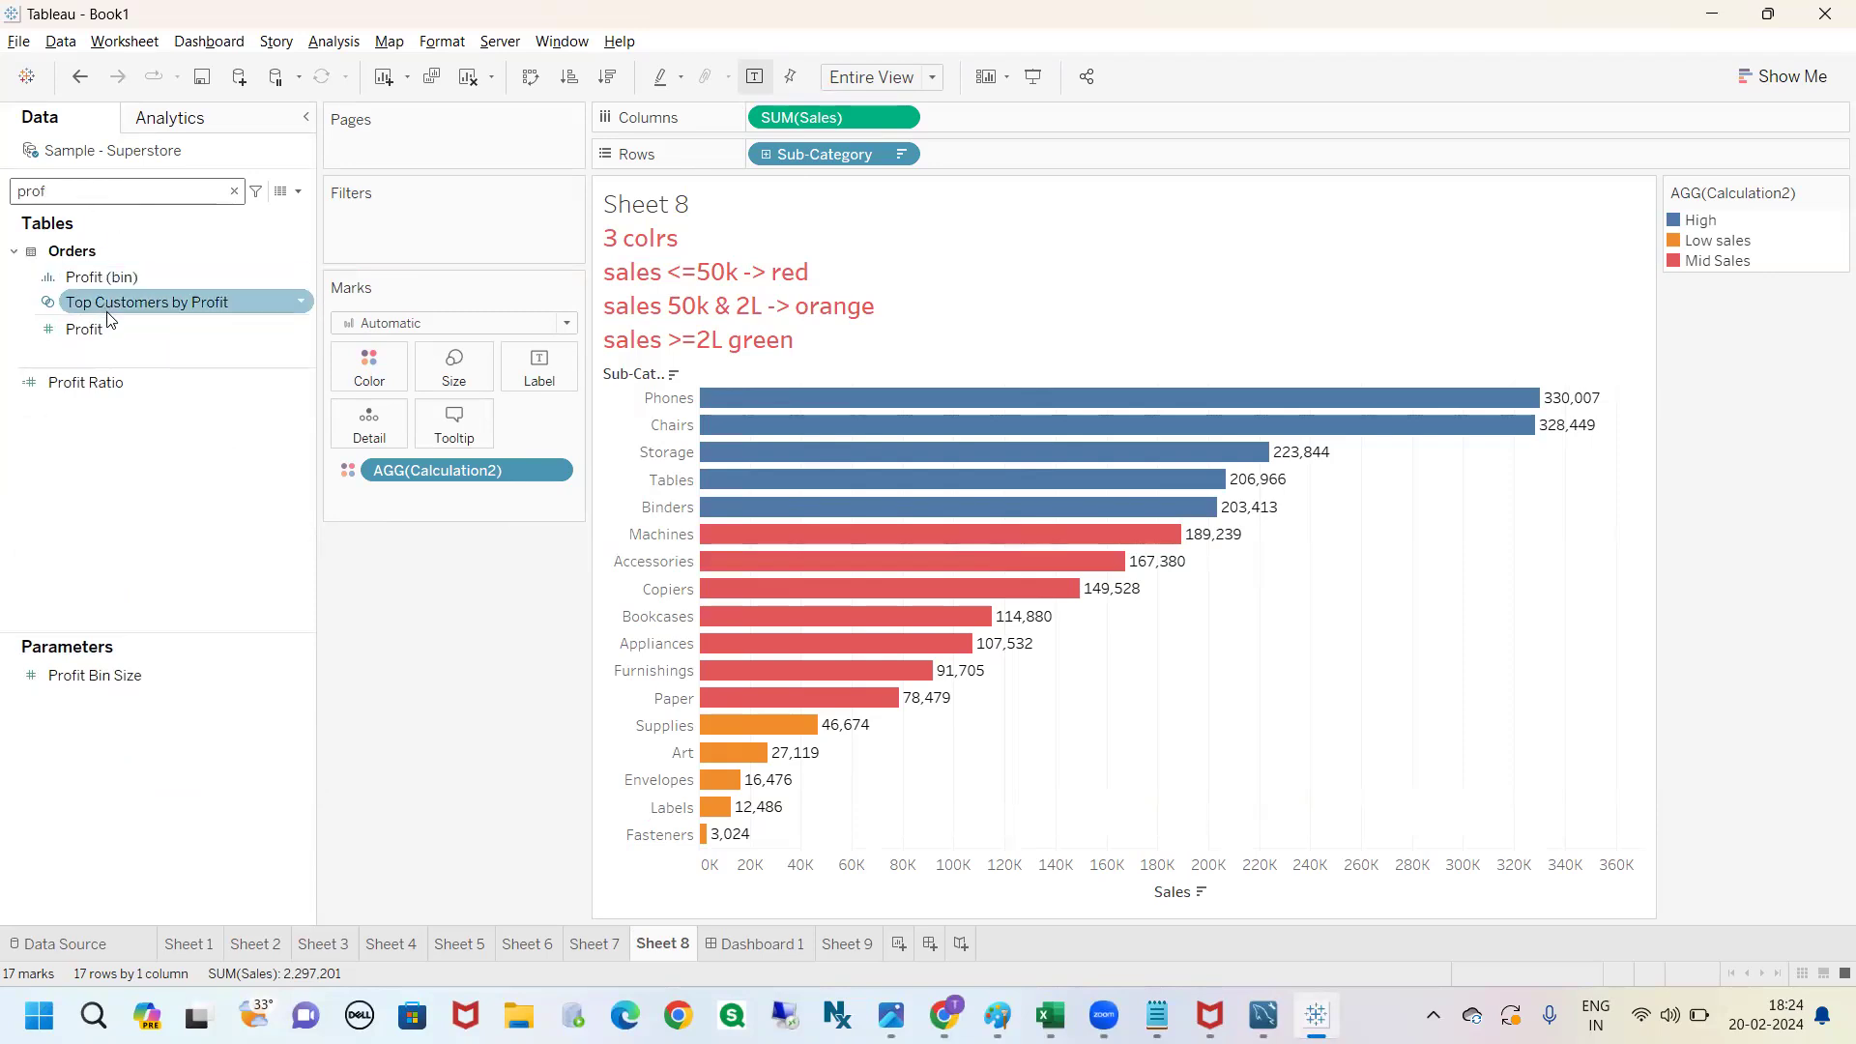
pyautogui.moveTo(106, 323); pyautogui.dragTo(979, 124)
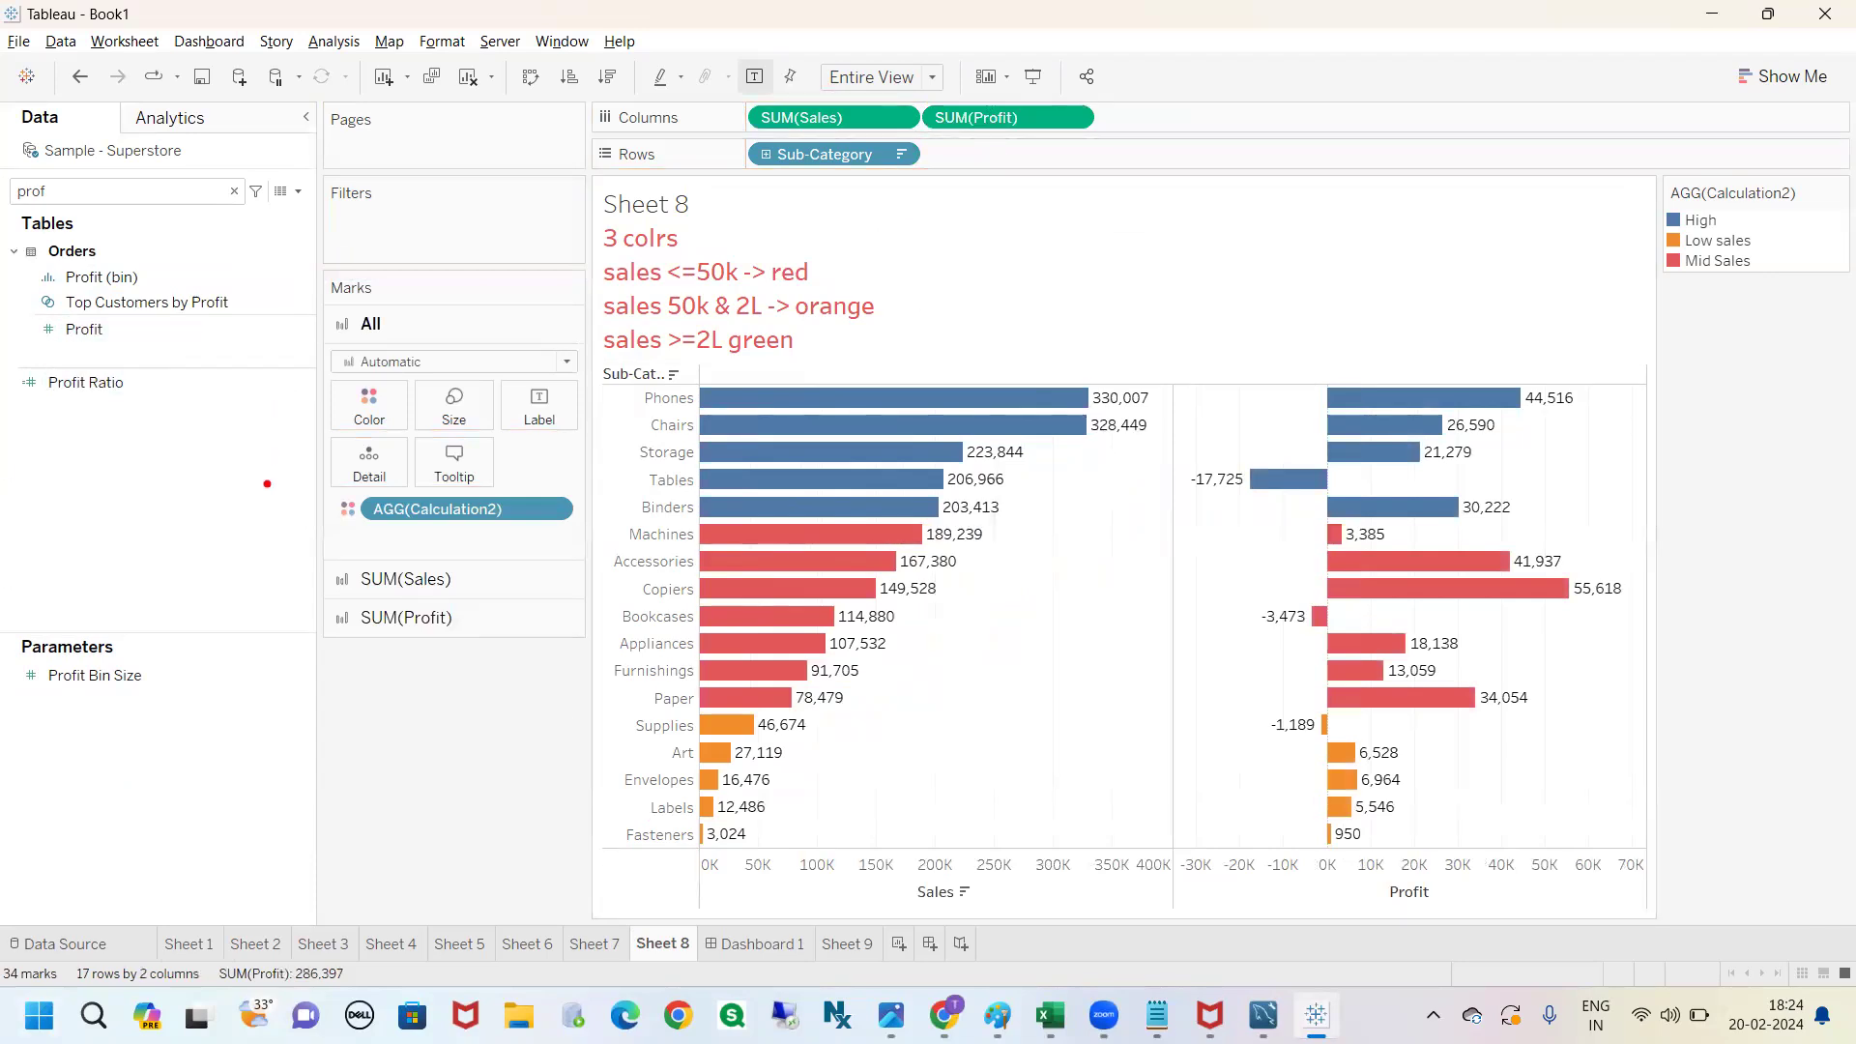
pyautogui.moveTo(344, 261)
pyautogui.mouseDown()
pyautogui.moveTo(319, 264)
pyautogui.moveTo(450, 248)
pyautogui.moveTo(343, 234)
pyautogui.mouseUp()
pyautogui.moveTo(373, 323); pyautogui.dragTo(422, 290)
pyautogui.moveTo(461, 579); pyautogui.dragTo(499, 577)
pyautogui.moveTo(765, 121)
pyautogui.mouseDown()
pyautogui.moveTo(662, 191)
pyautogui.moveTo(484, 576)
pyautogui.moveTo(537, 613)
pyautogui.moveTo(1004, 155)
pyautogui.moveTo(987, 172)
pyautogui.moveTo(1025, 177)
pyautogui.mouseUp()
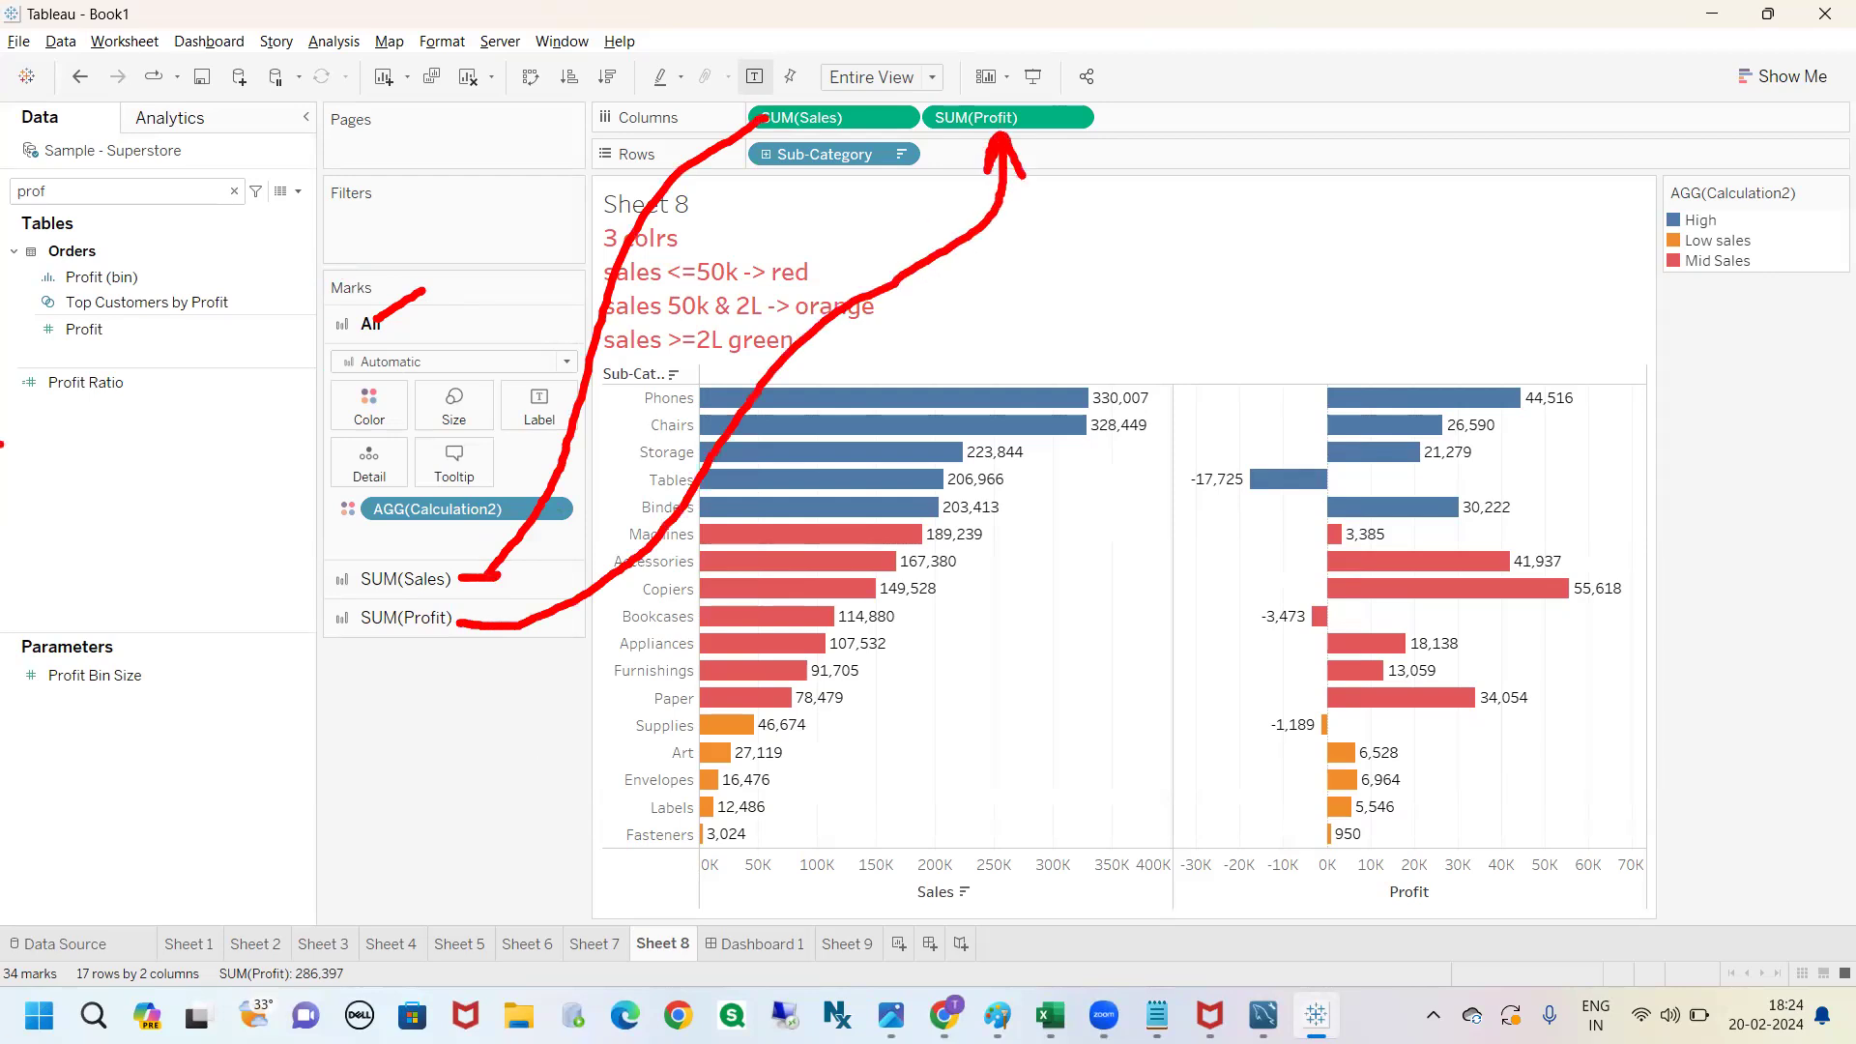
pyautogui.press('Escape')
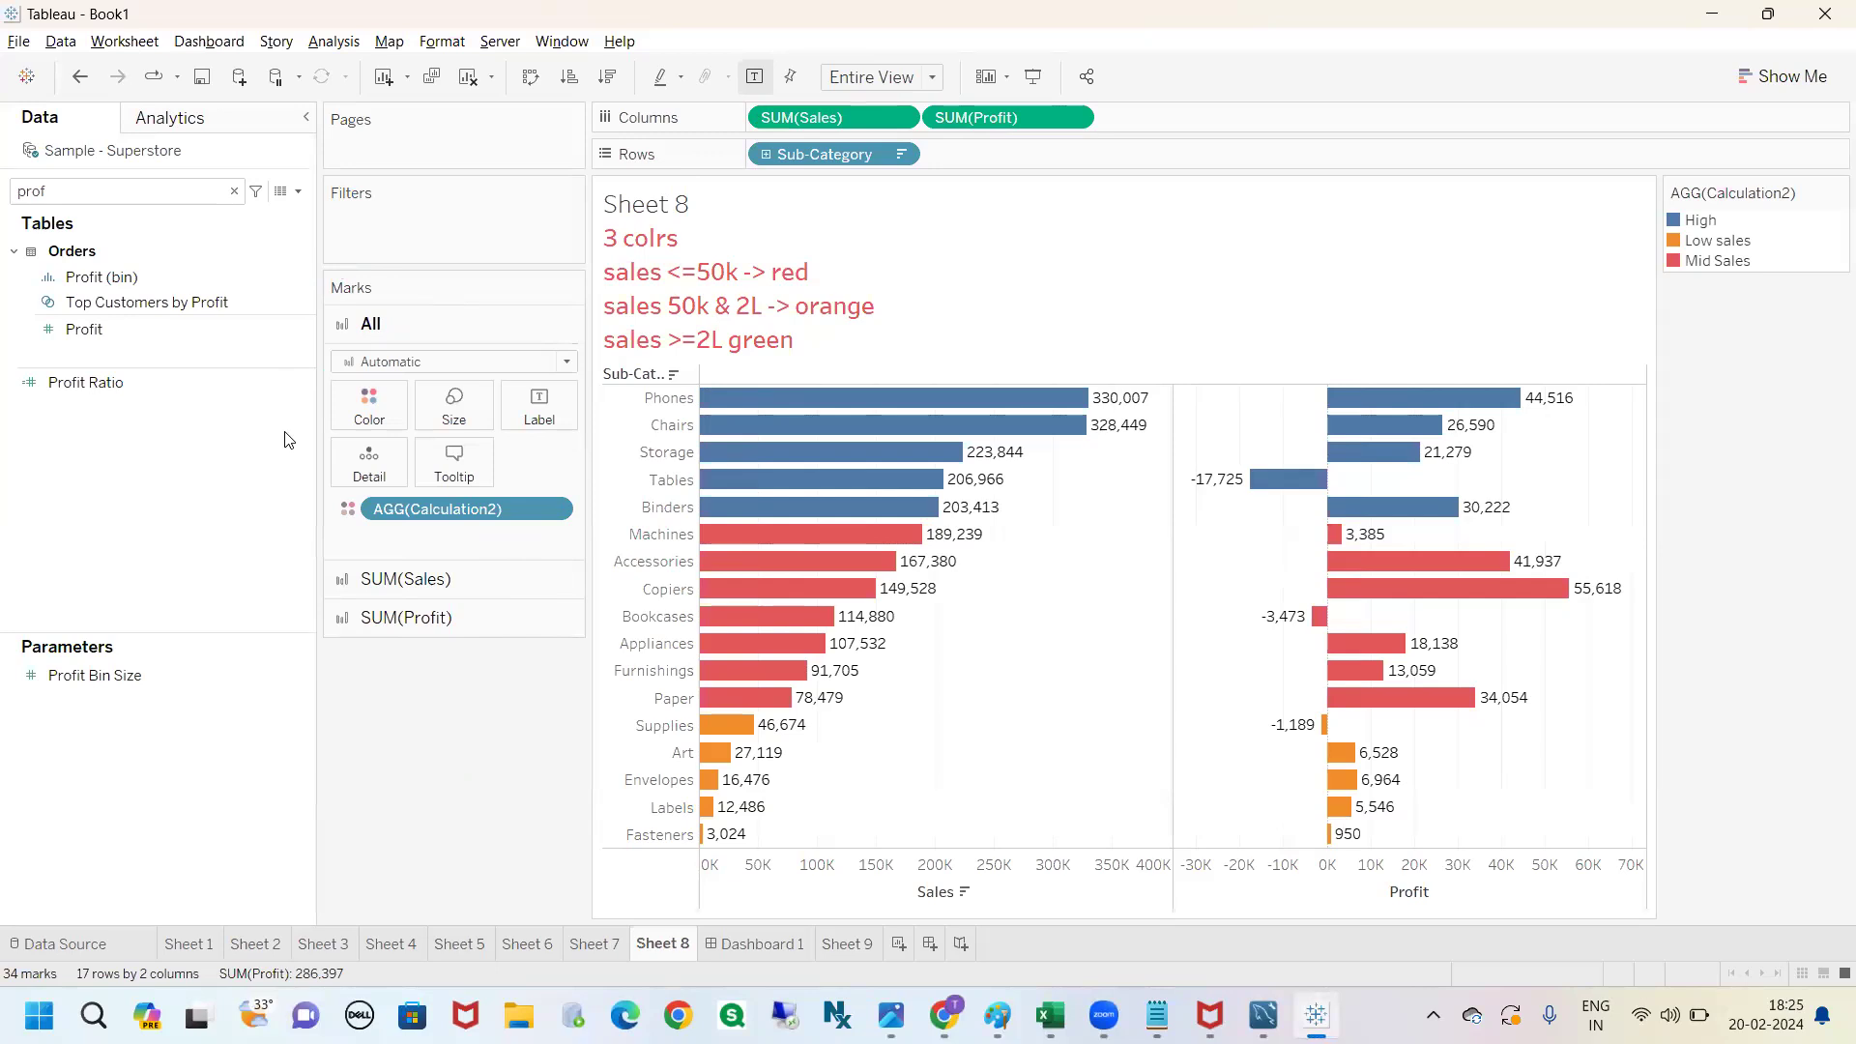
# Remove the Calculation2 coloring from the SUM(Profit) marks only, keeping it on the SUM(Sales) marks.
pyautogui.click(409, 619)
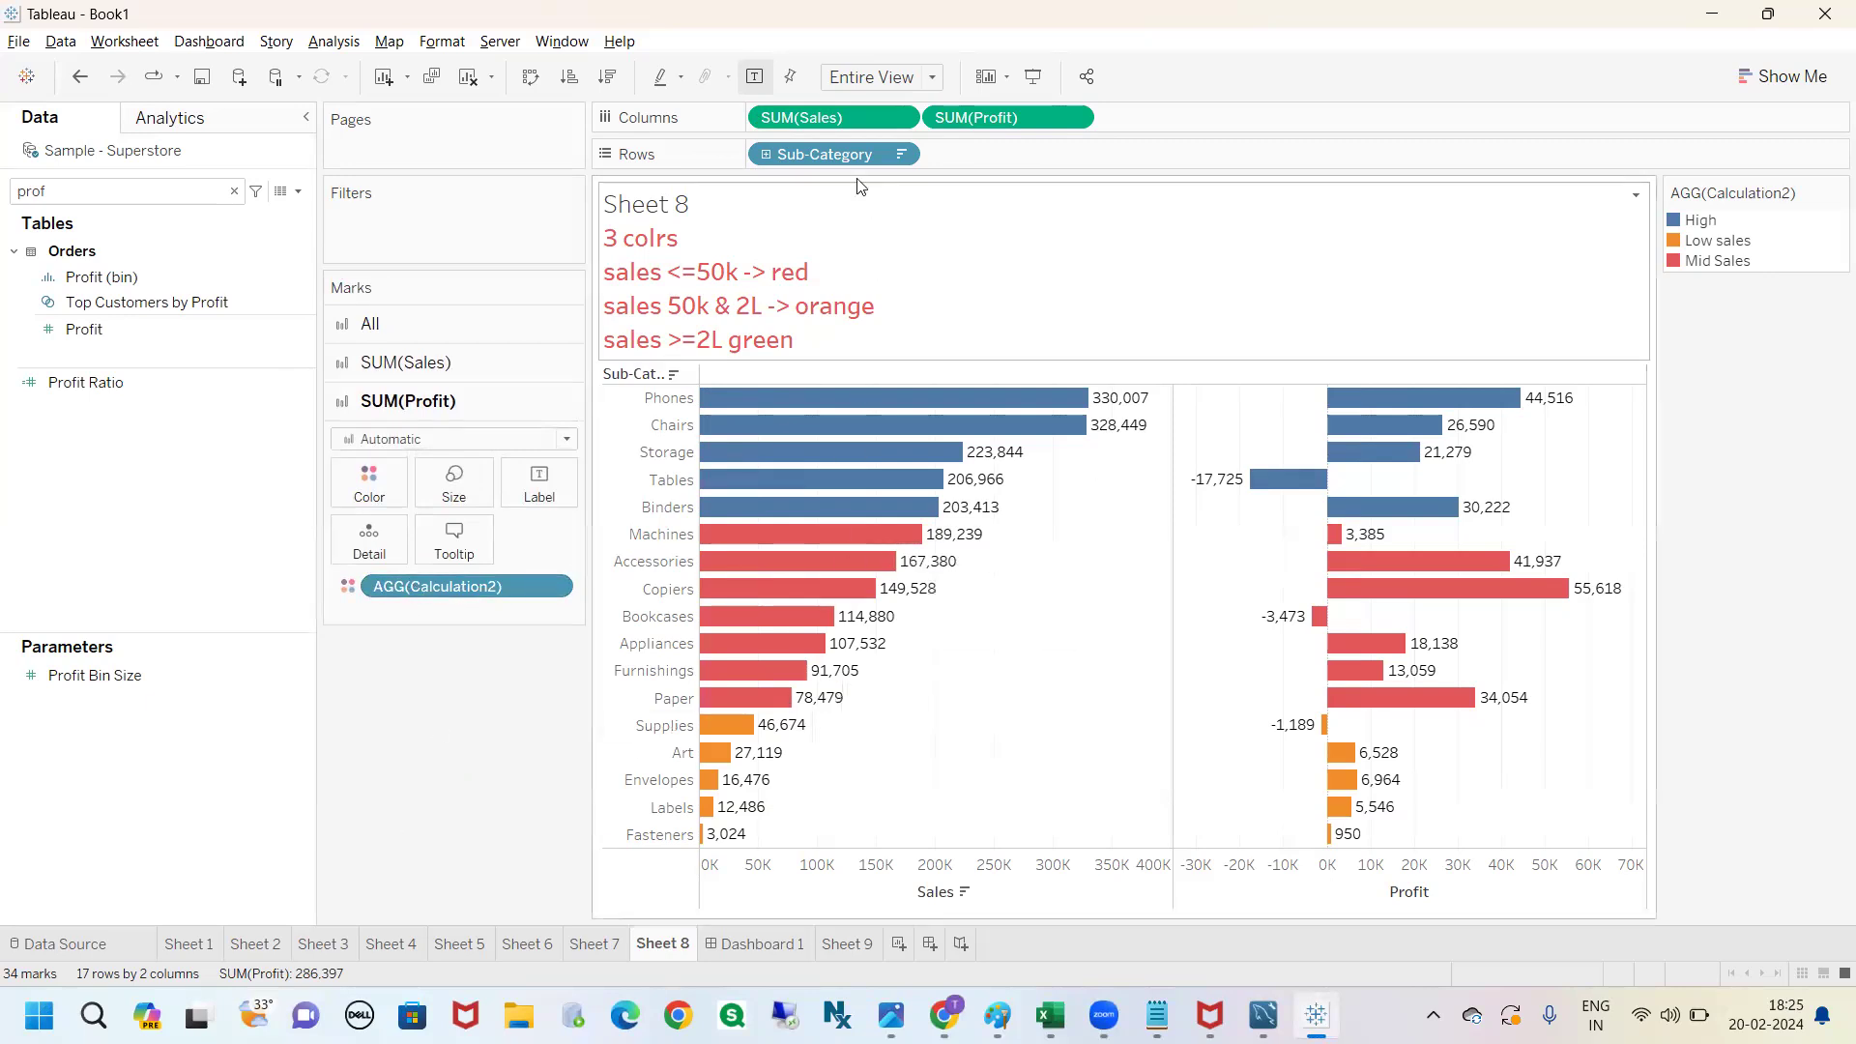
pyautogui.click(837, 120)
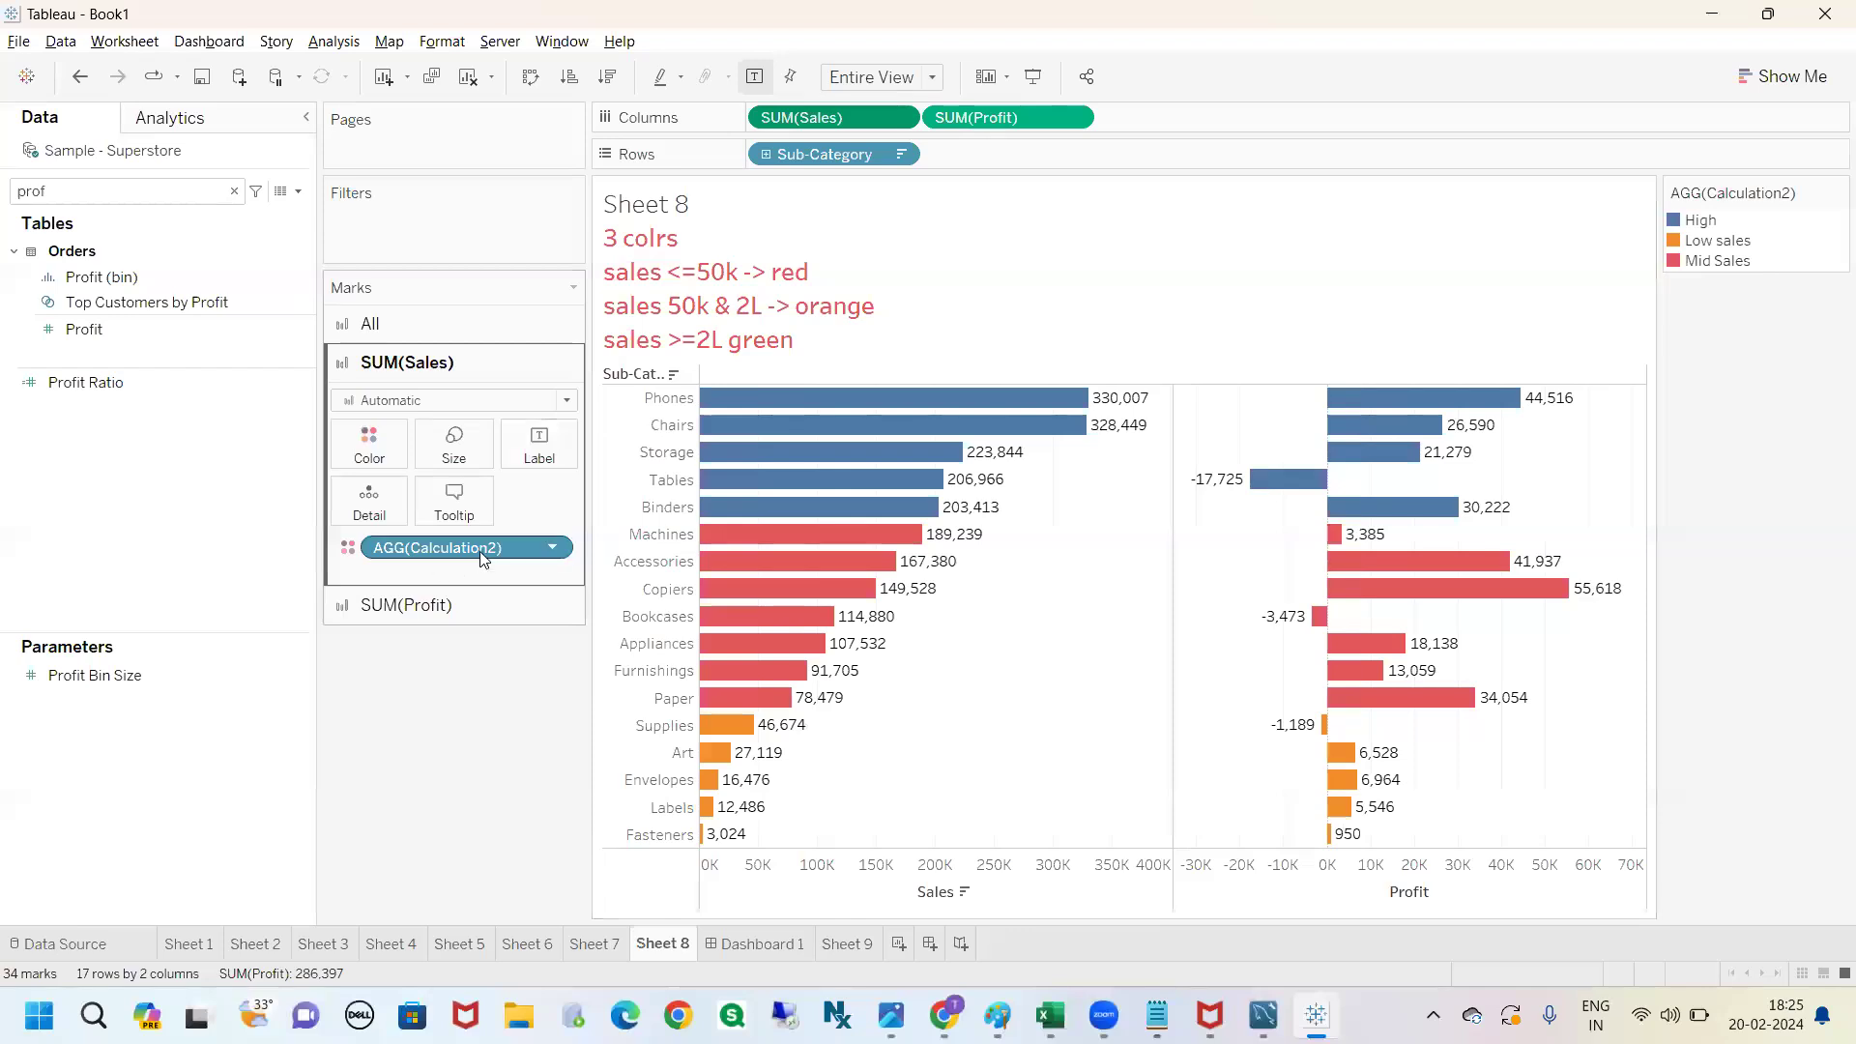
pyautogui.click(458, 617)
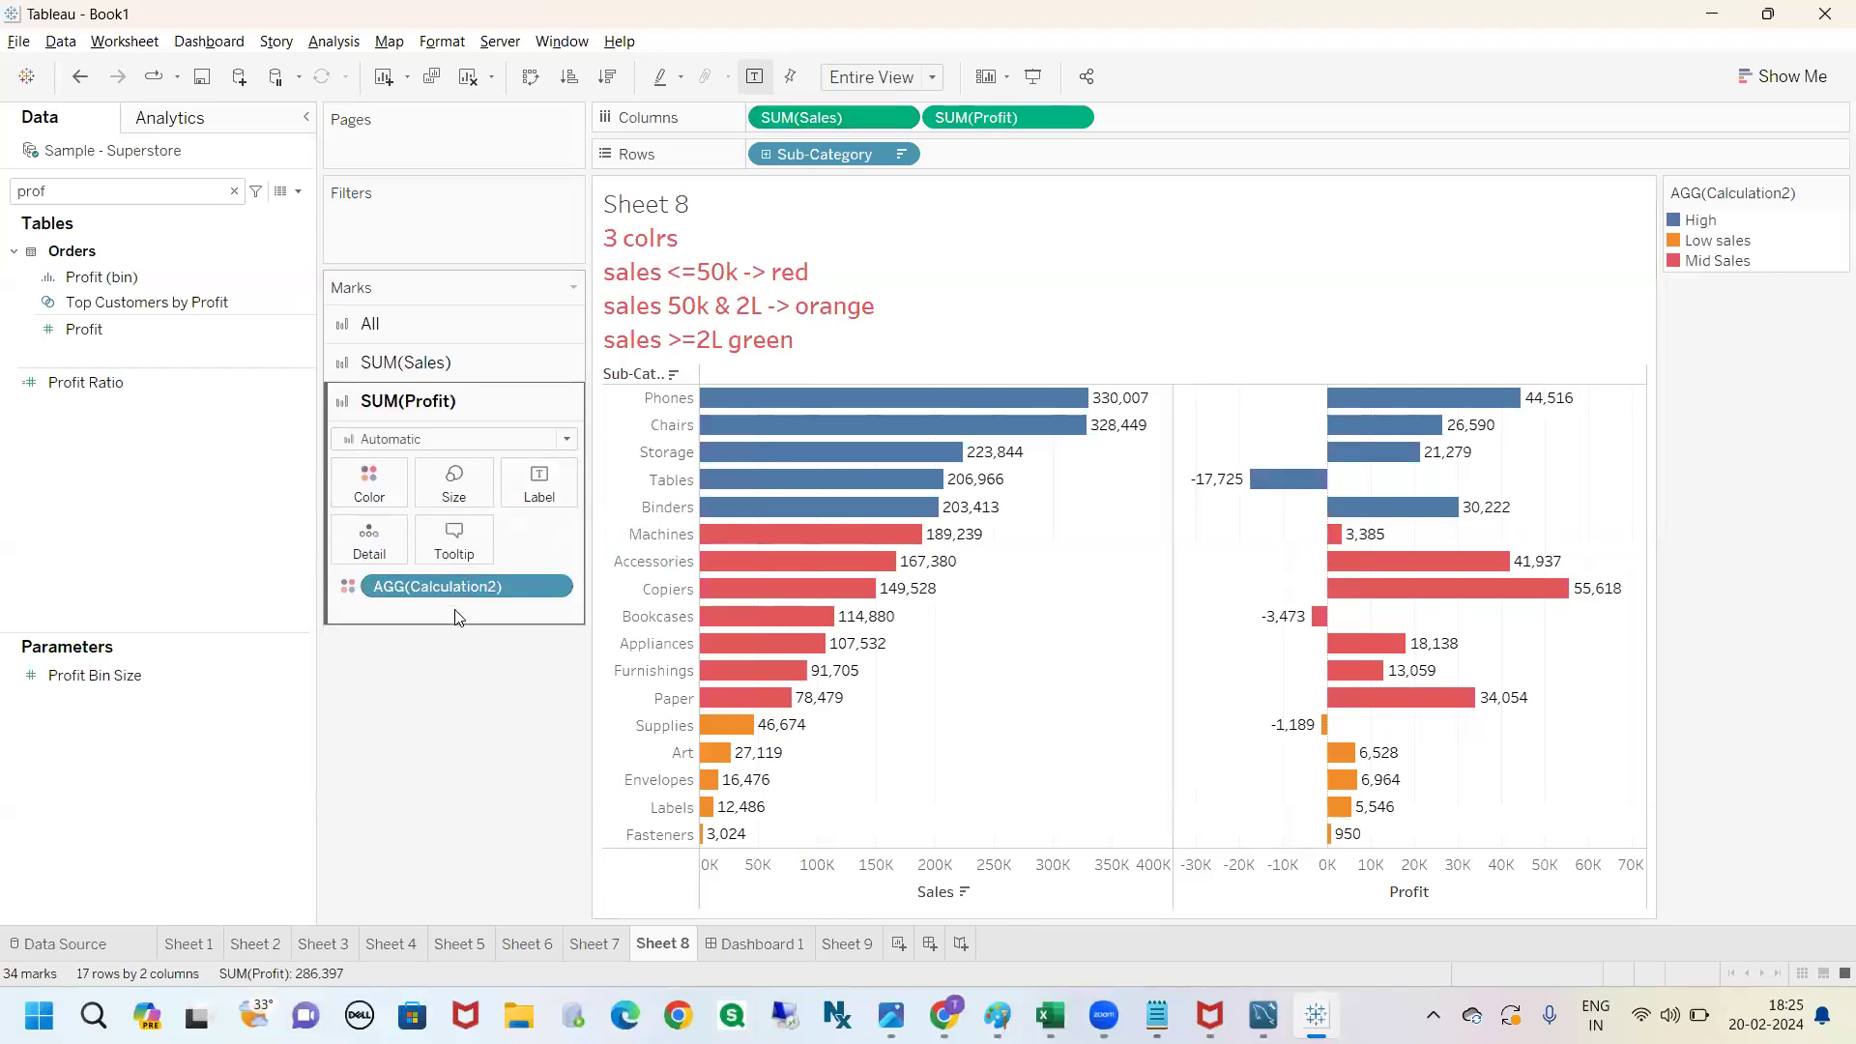
pyautogui.moveTo(488, 588); pyautogui.dragTo(493, 599)
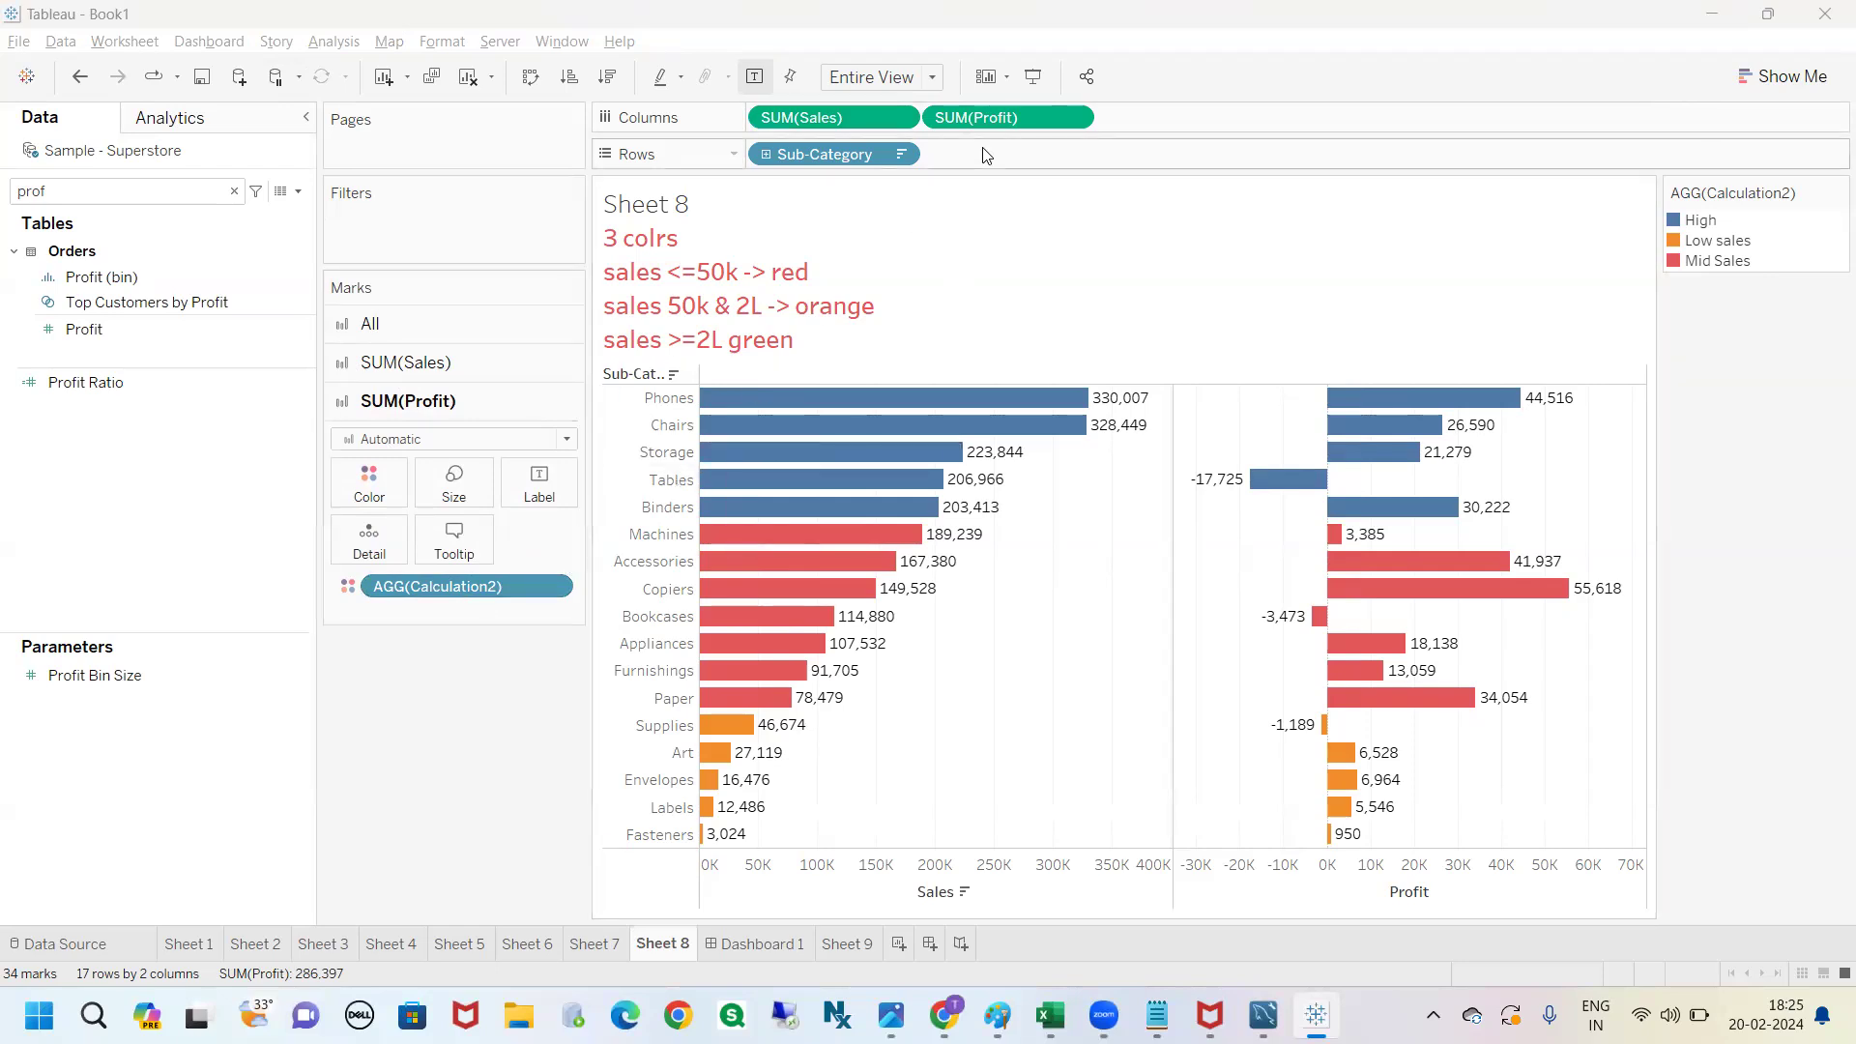
pyautogui.click(553, 587)
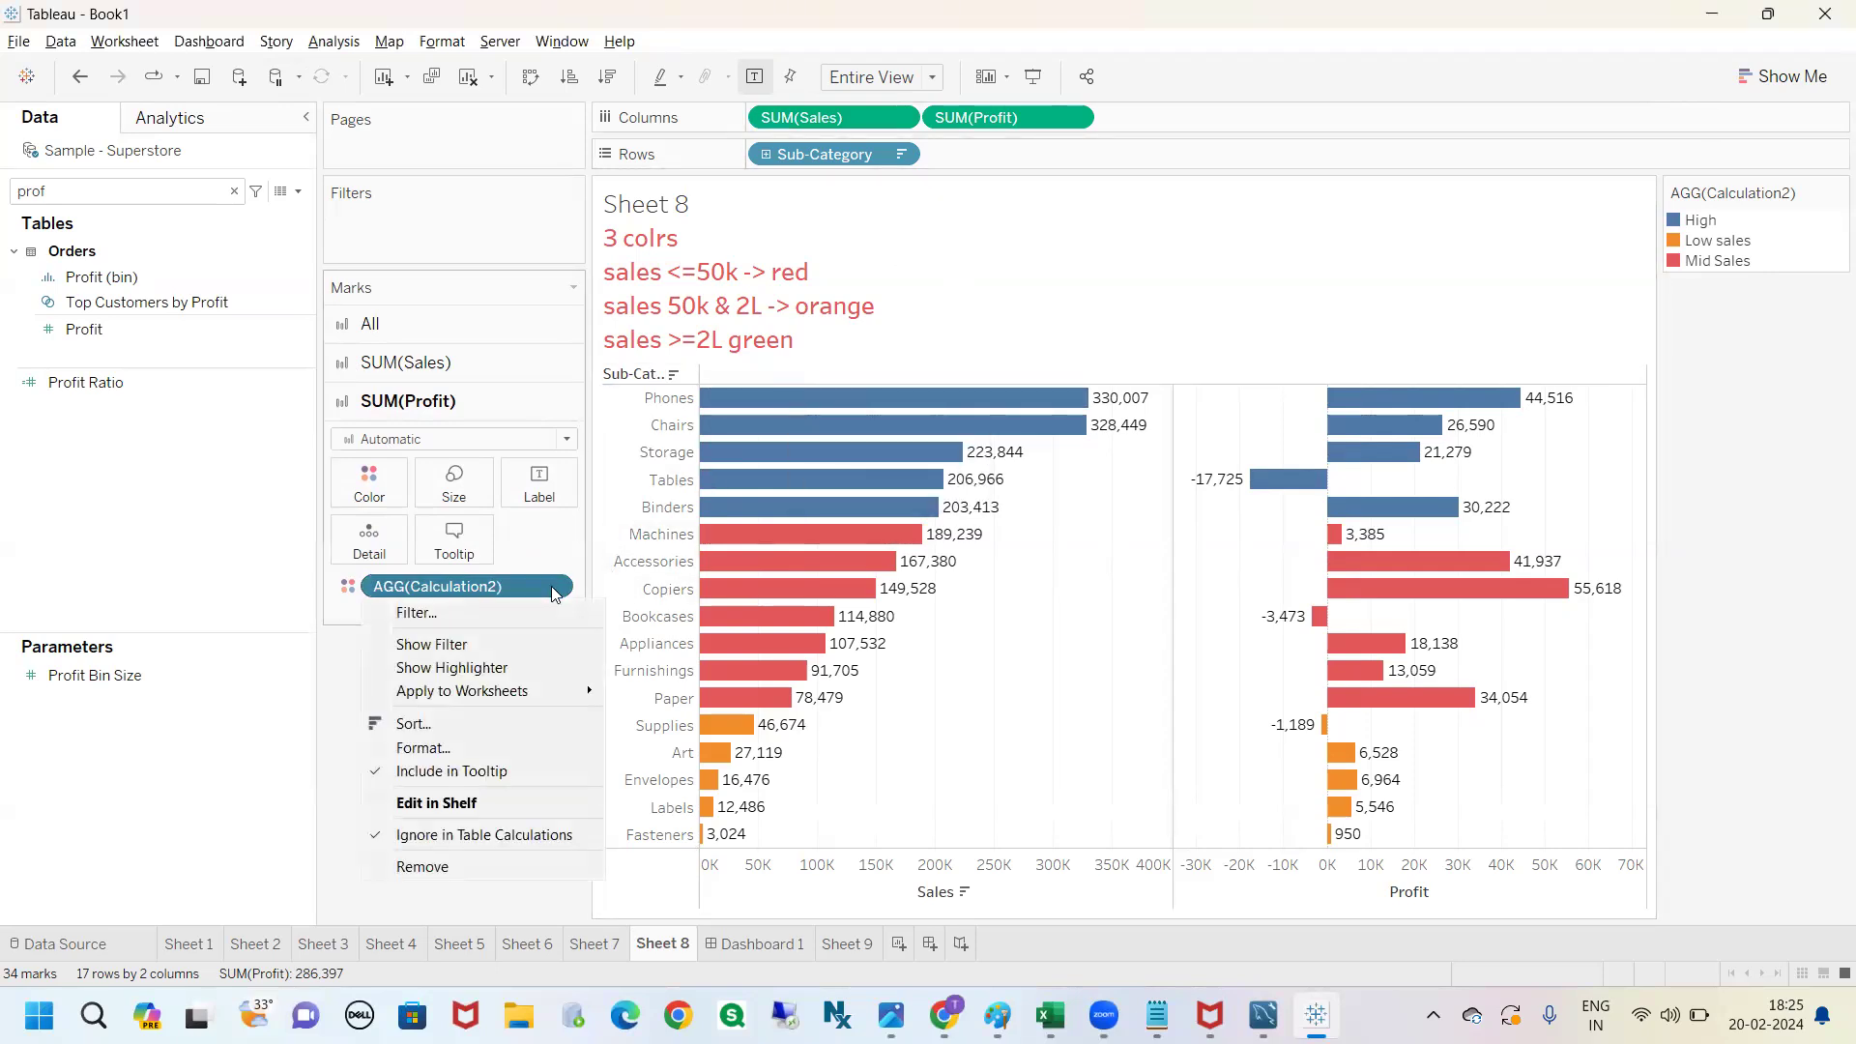
pyautogui.click(457, 863)
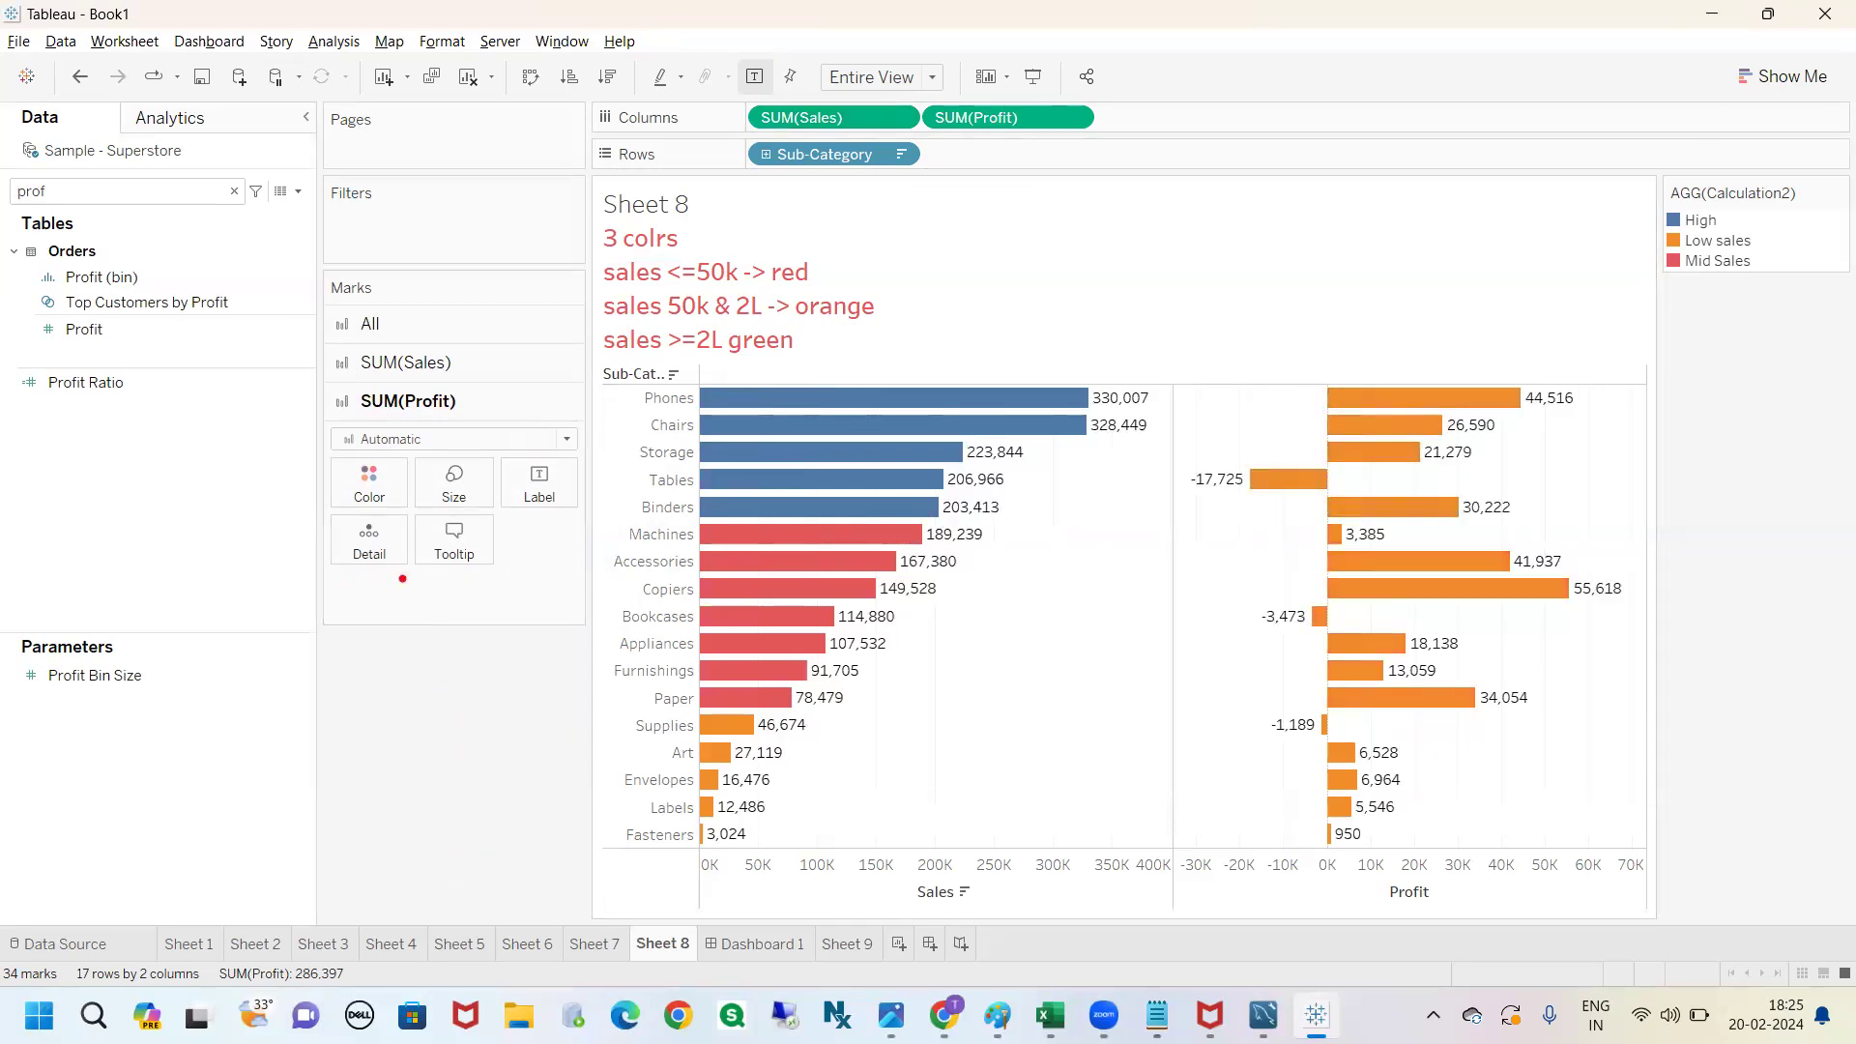
# Recolor the SUM(Profit) bars teal, leaving the SUM(Sales) bars as they are.
pyautogui.moveTo(453, 401)
pyautogui.mouseDown()
pyautogui.moveTo(1036, 346)
pyautogui.moveTo(1330, 346)
pyautogui.moveTo(1236, 418)
pyautogui.moveTo(1325, 863)
pyautogui.moveTo(1707, 541)
pyautogui.moveTo(1305, 344)
pyautogui.mouseUp()
pyautogui.press('Escape')
pyautogui.click(379, 485)
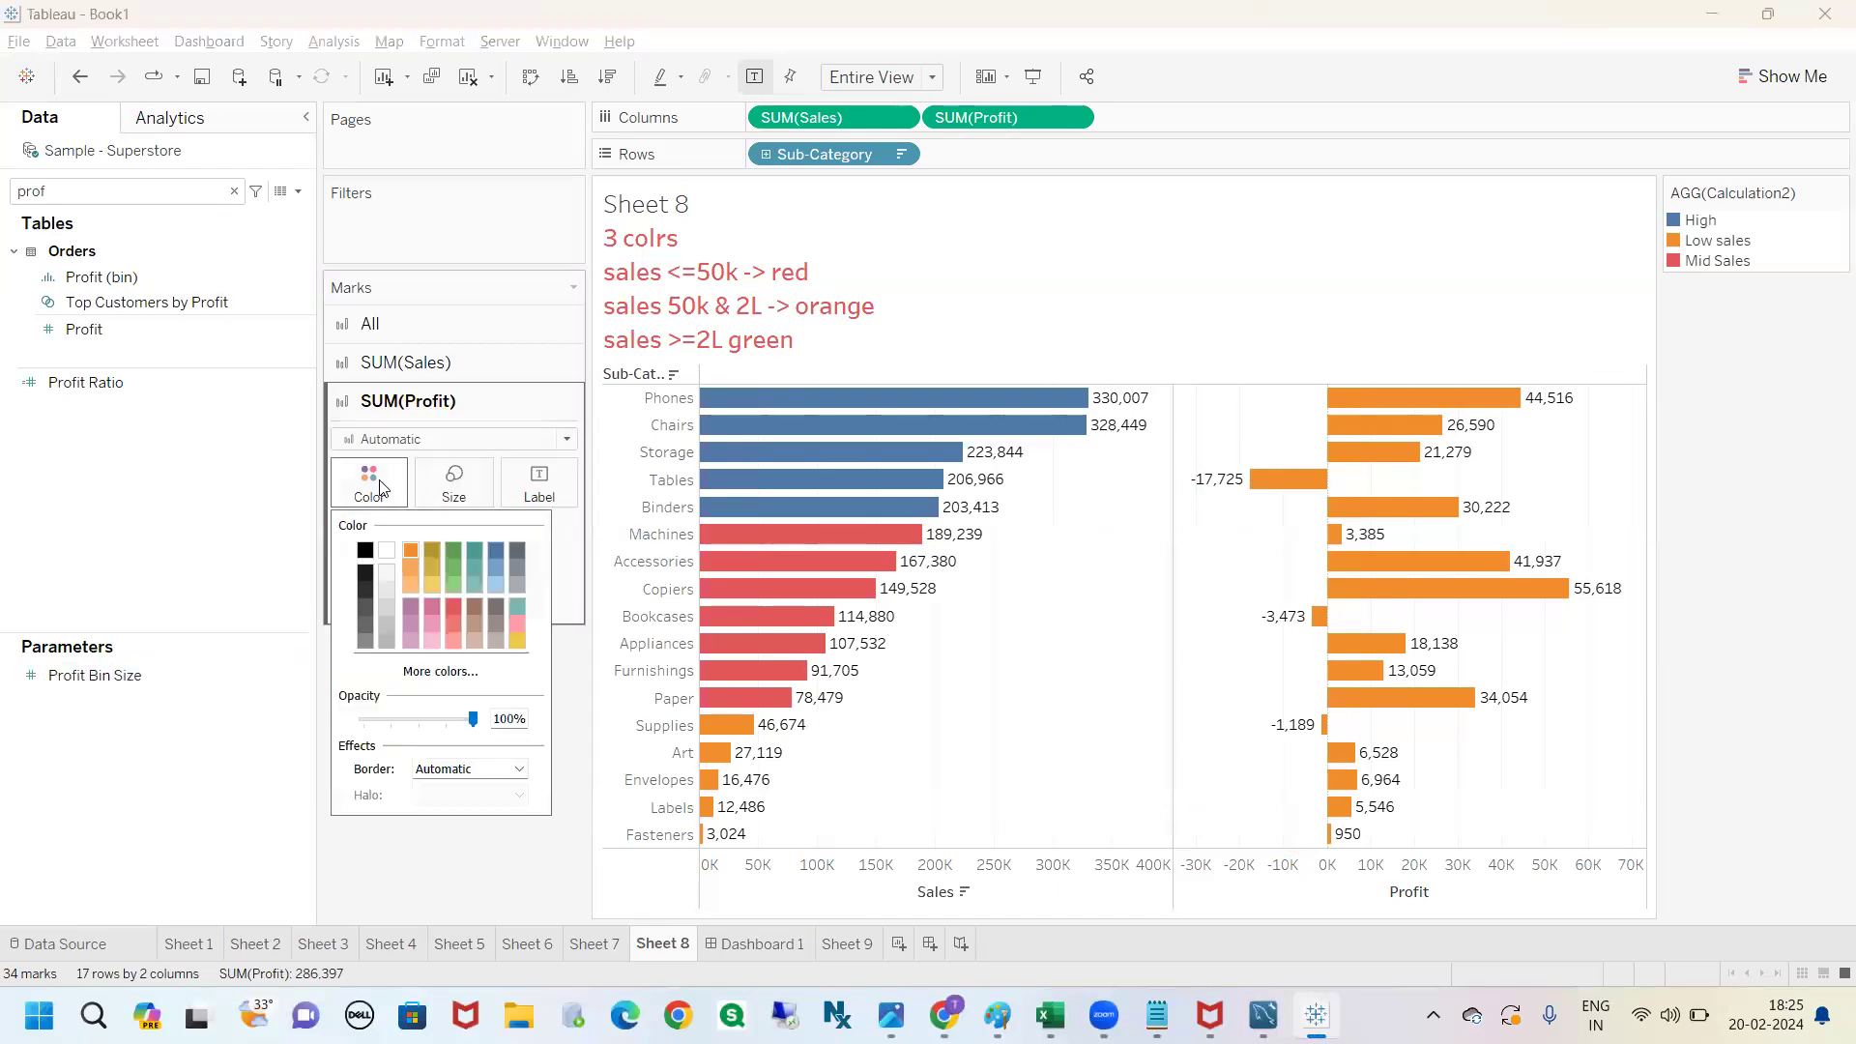
pyautogui.click(472, 557)
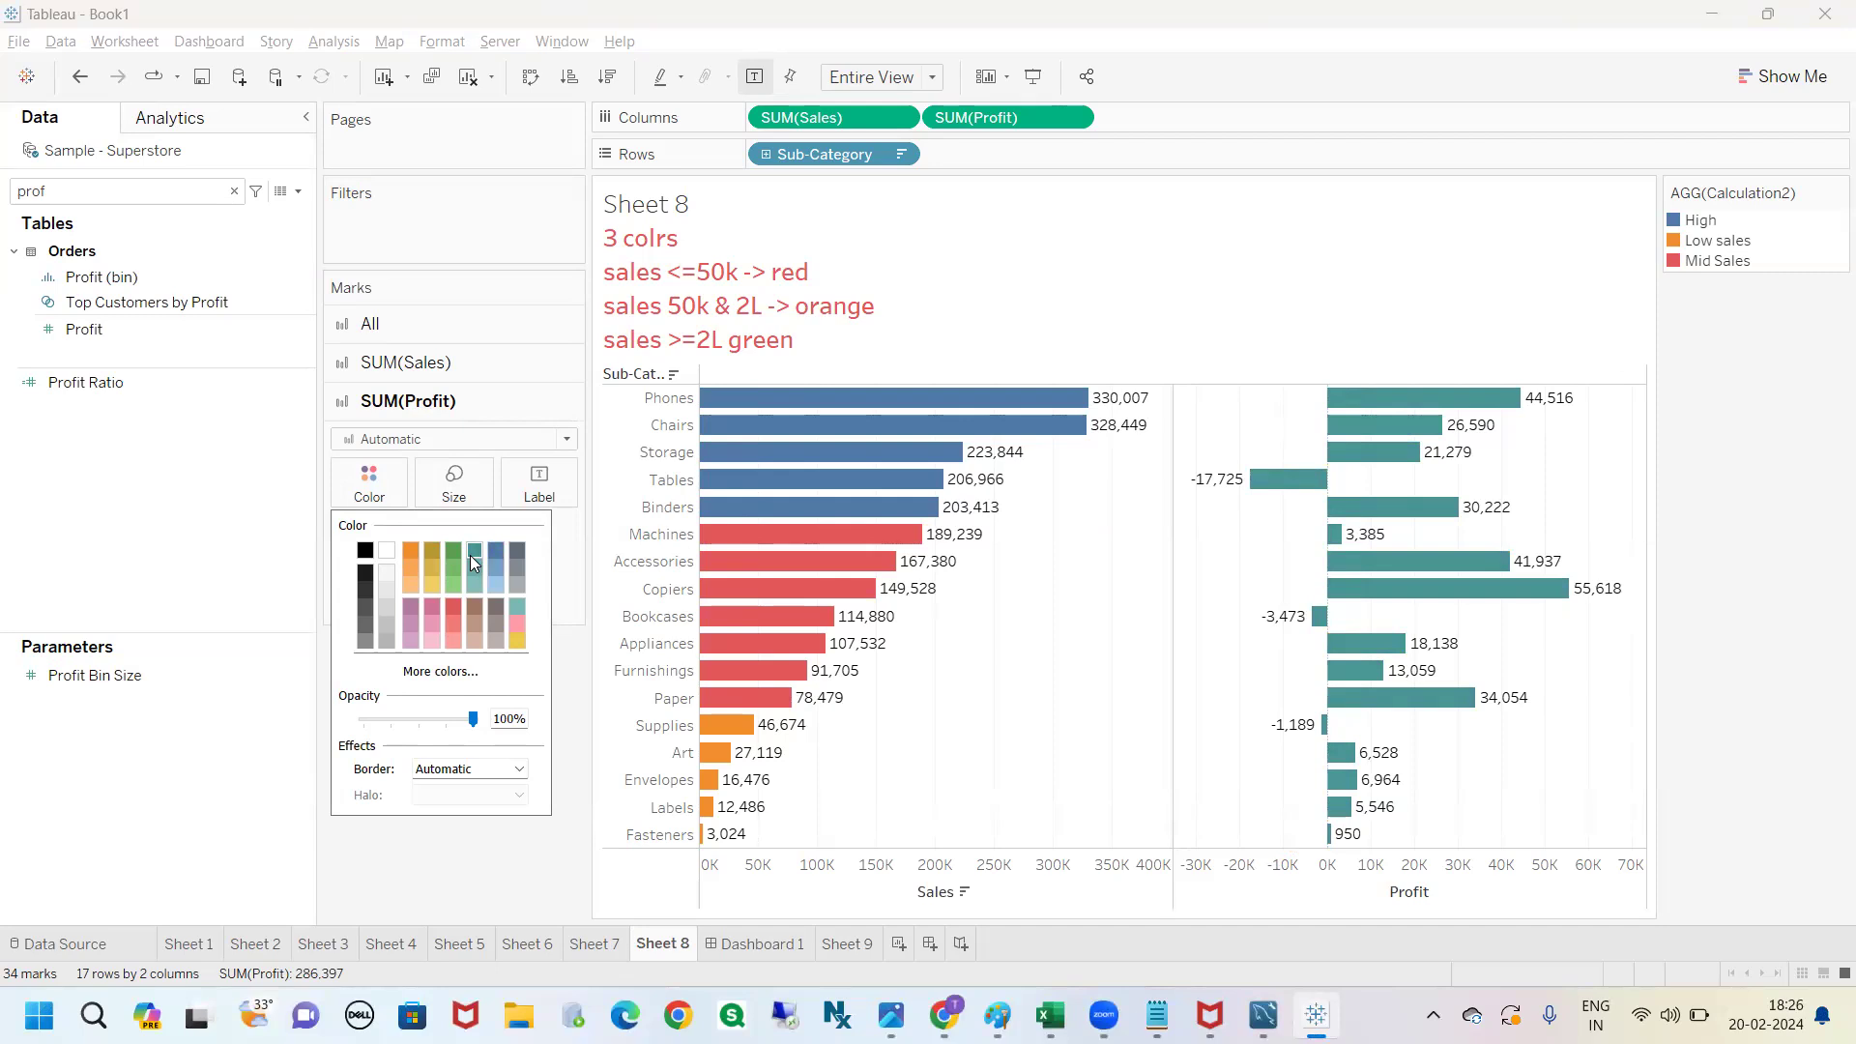
pyautogui.click(237, 519)
# Apply orange as the color for all marks, so that the SUM(Profit) bars turn orange.
pyautogui.click(401, 326)
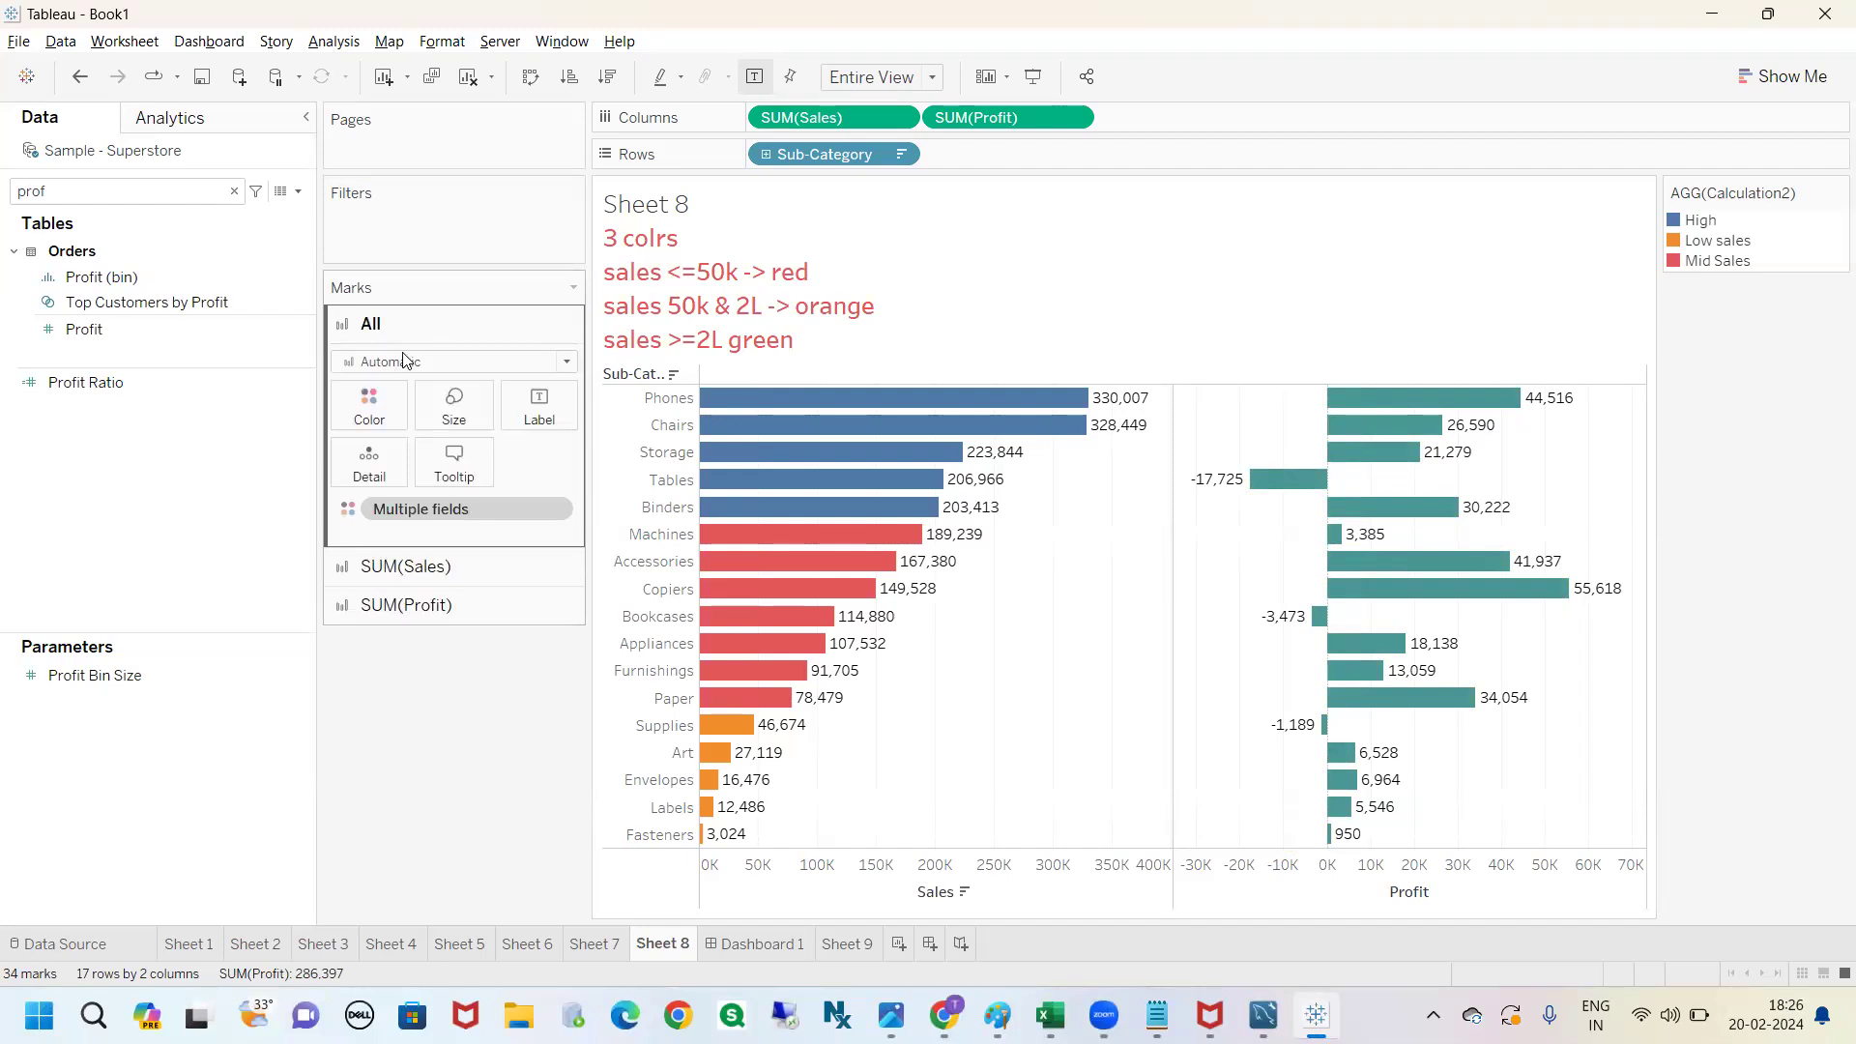
pyautogui.click(390, 418)
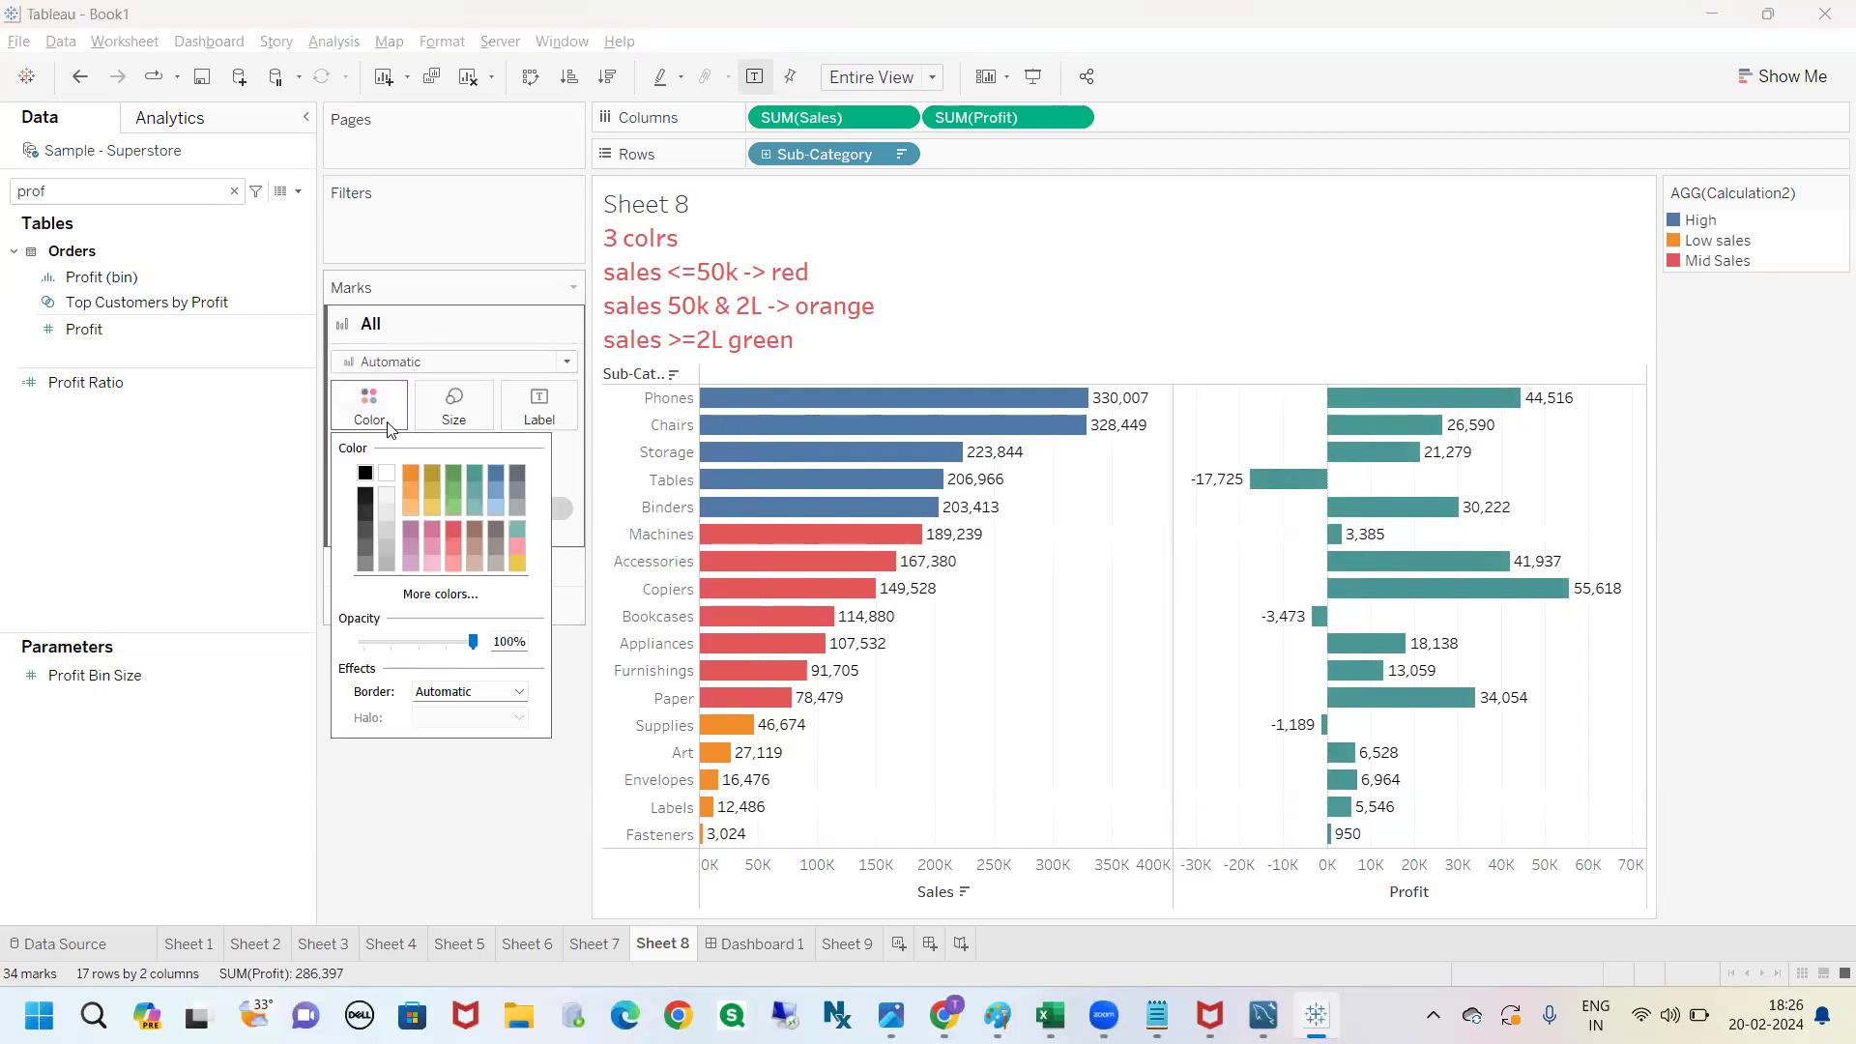
pyautogui.click(239, 472)
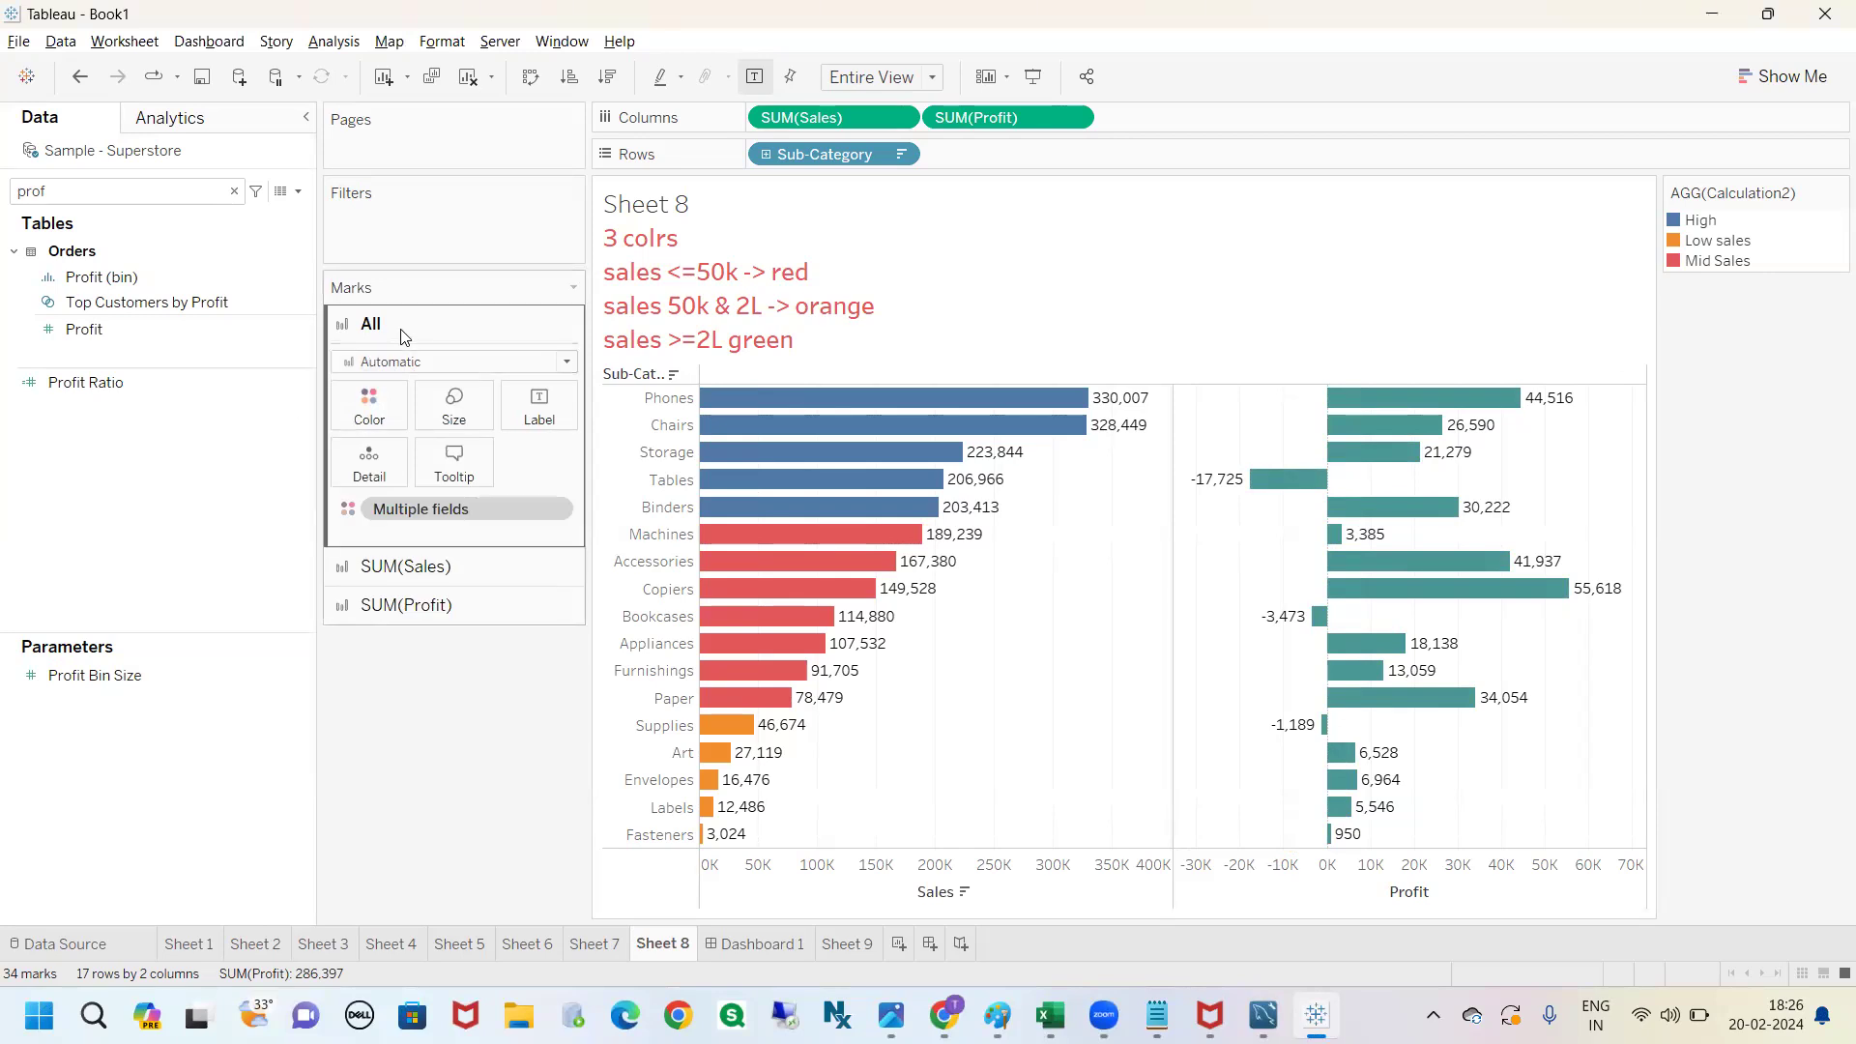
pyautogui.click(380, 412)
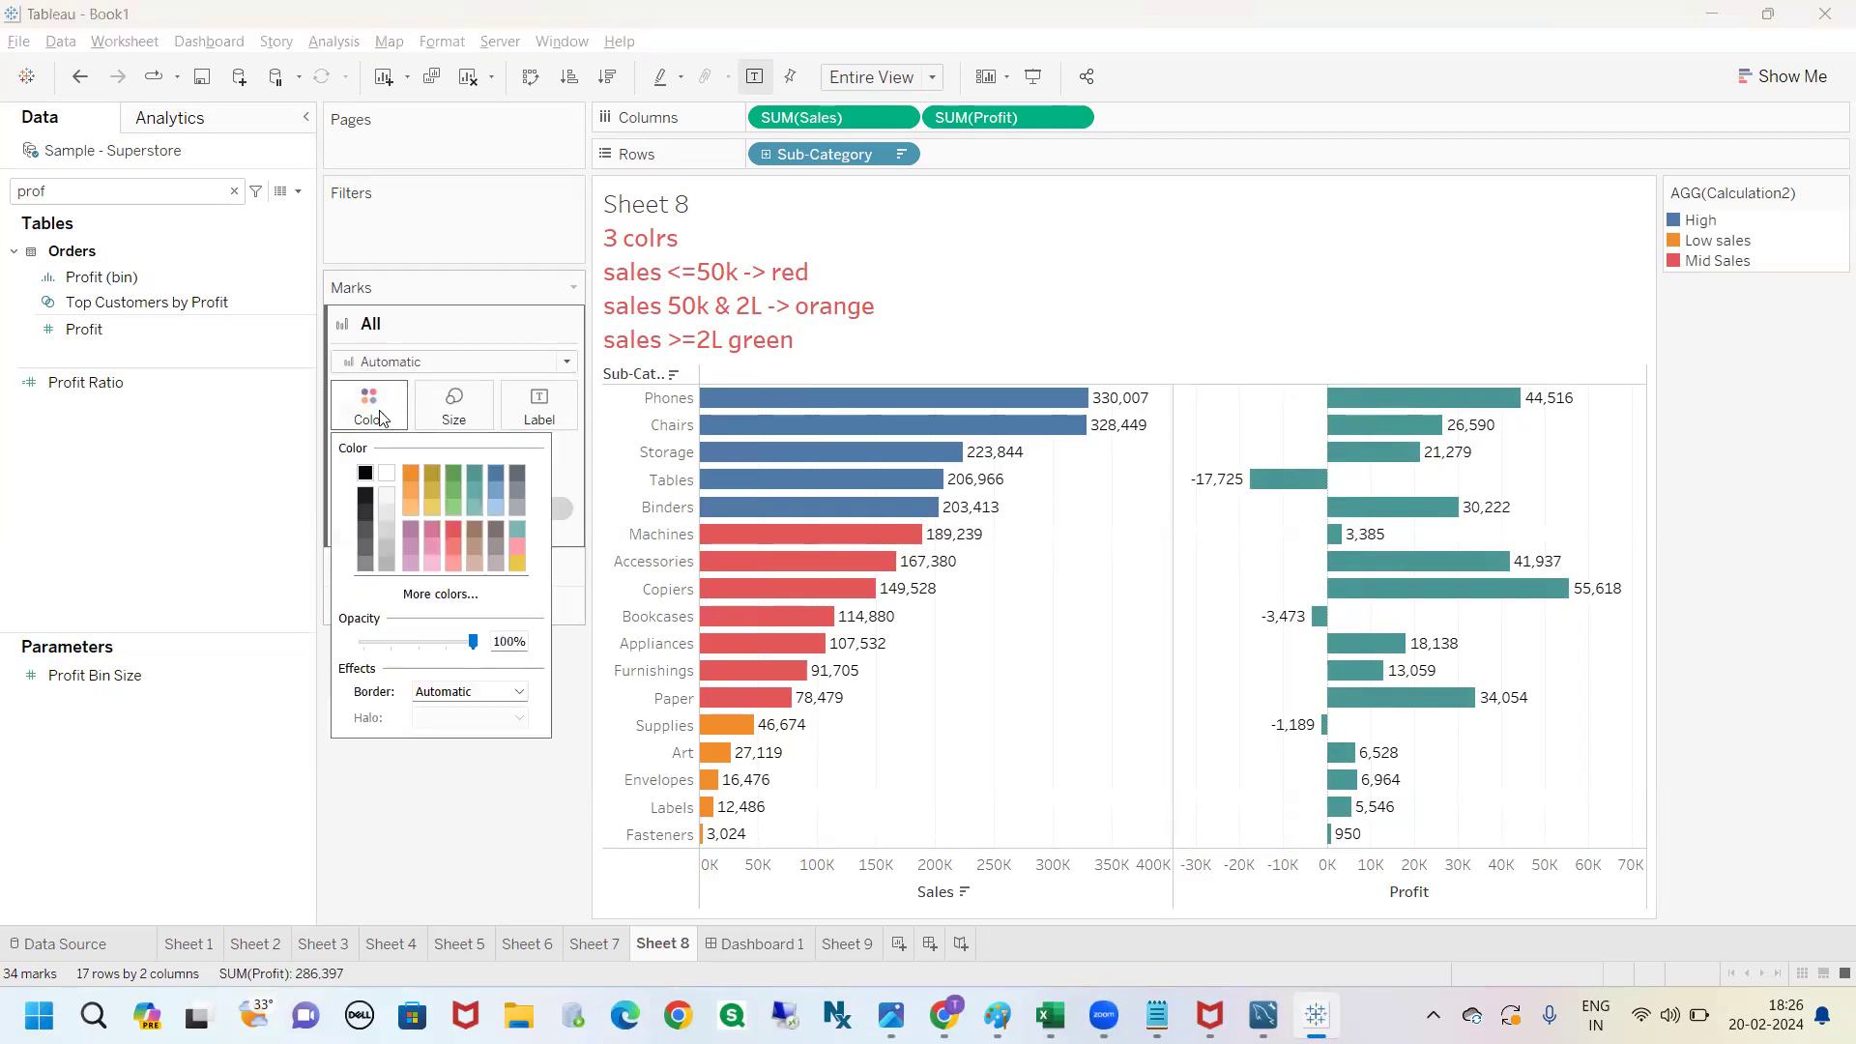
pyautogui.click(409, 473)
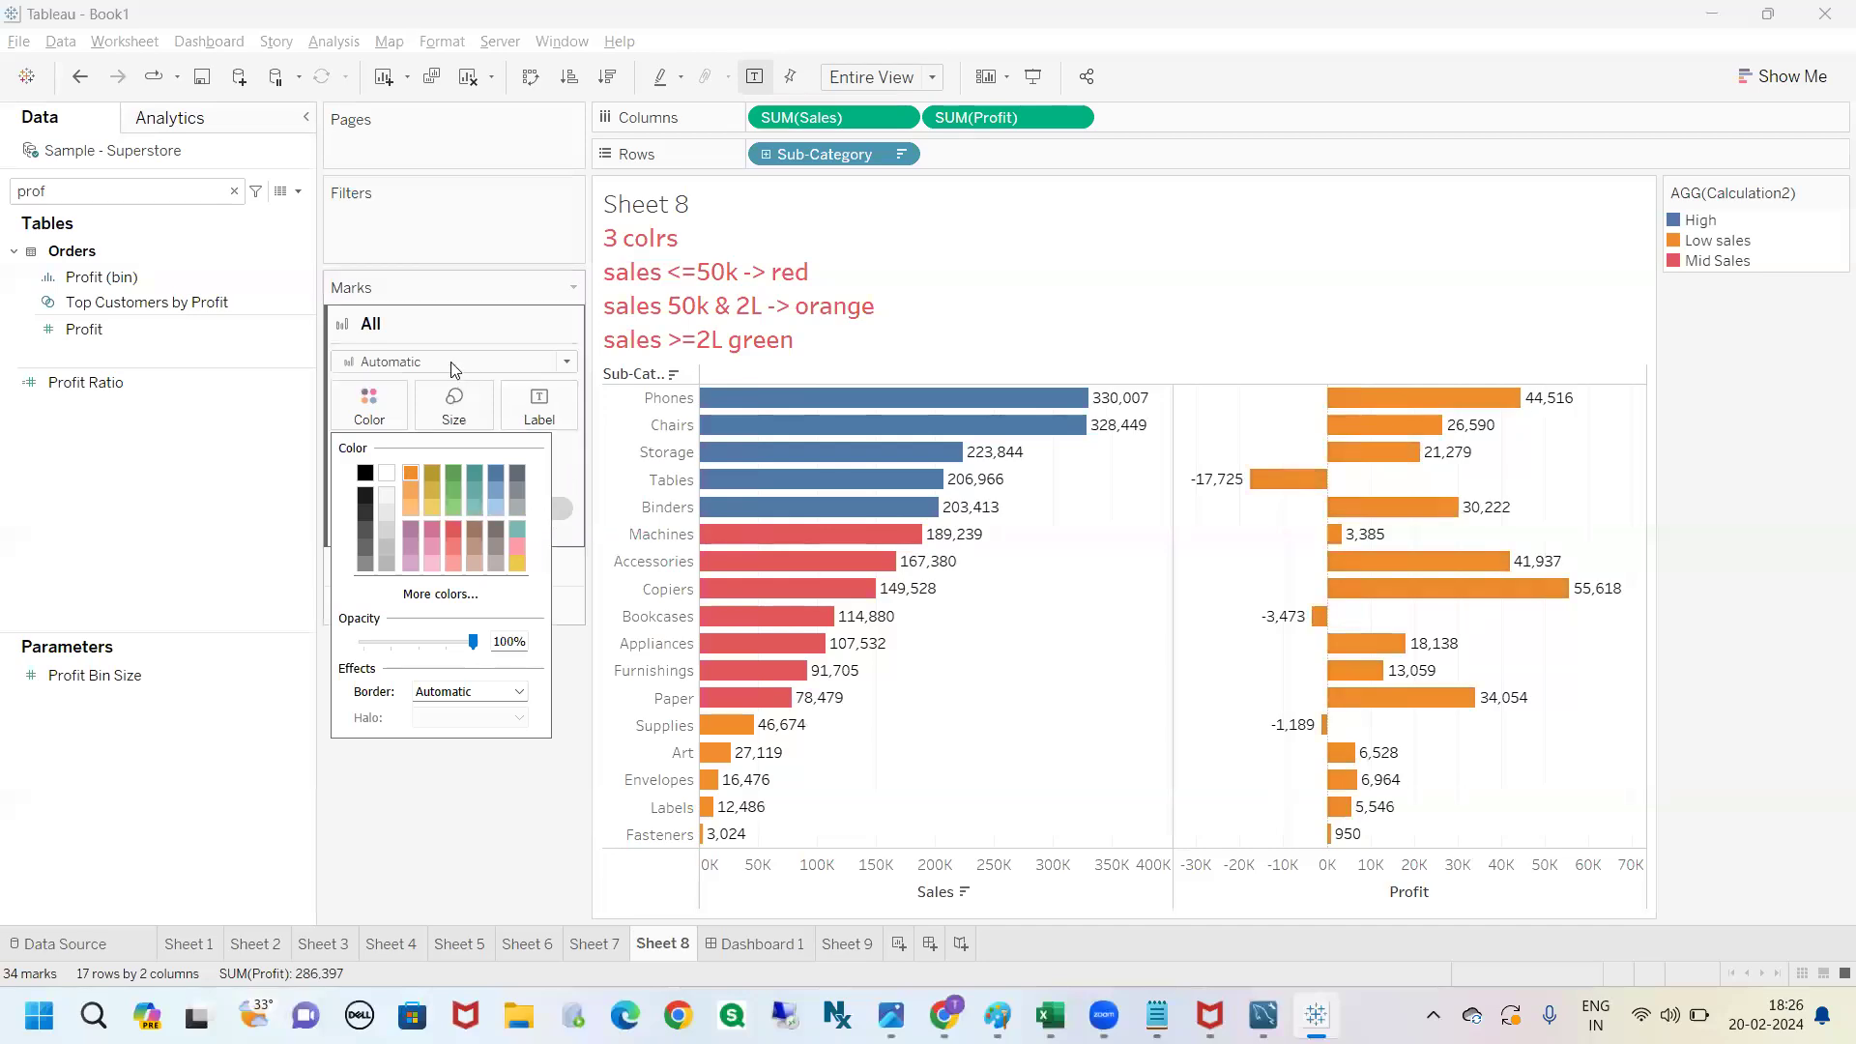
pyautogui.click(223, 526)
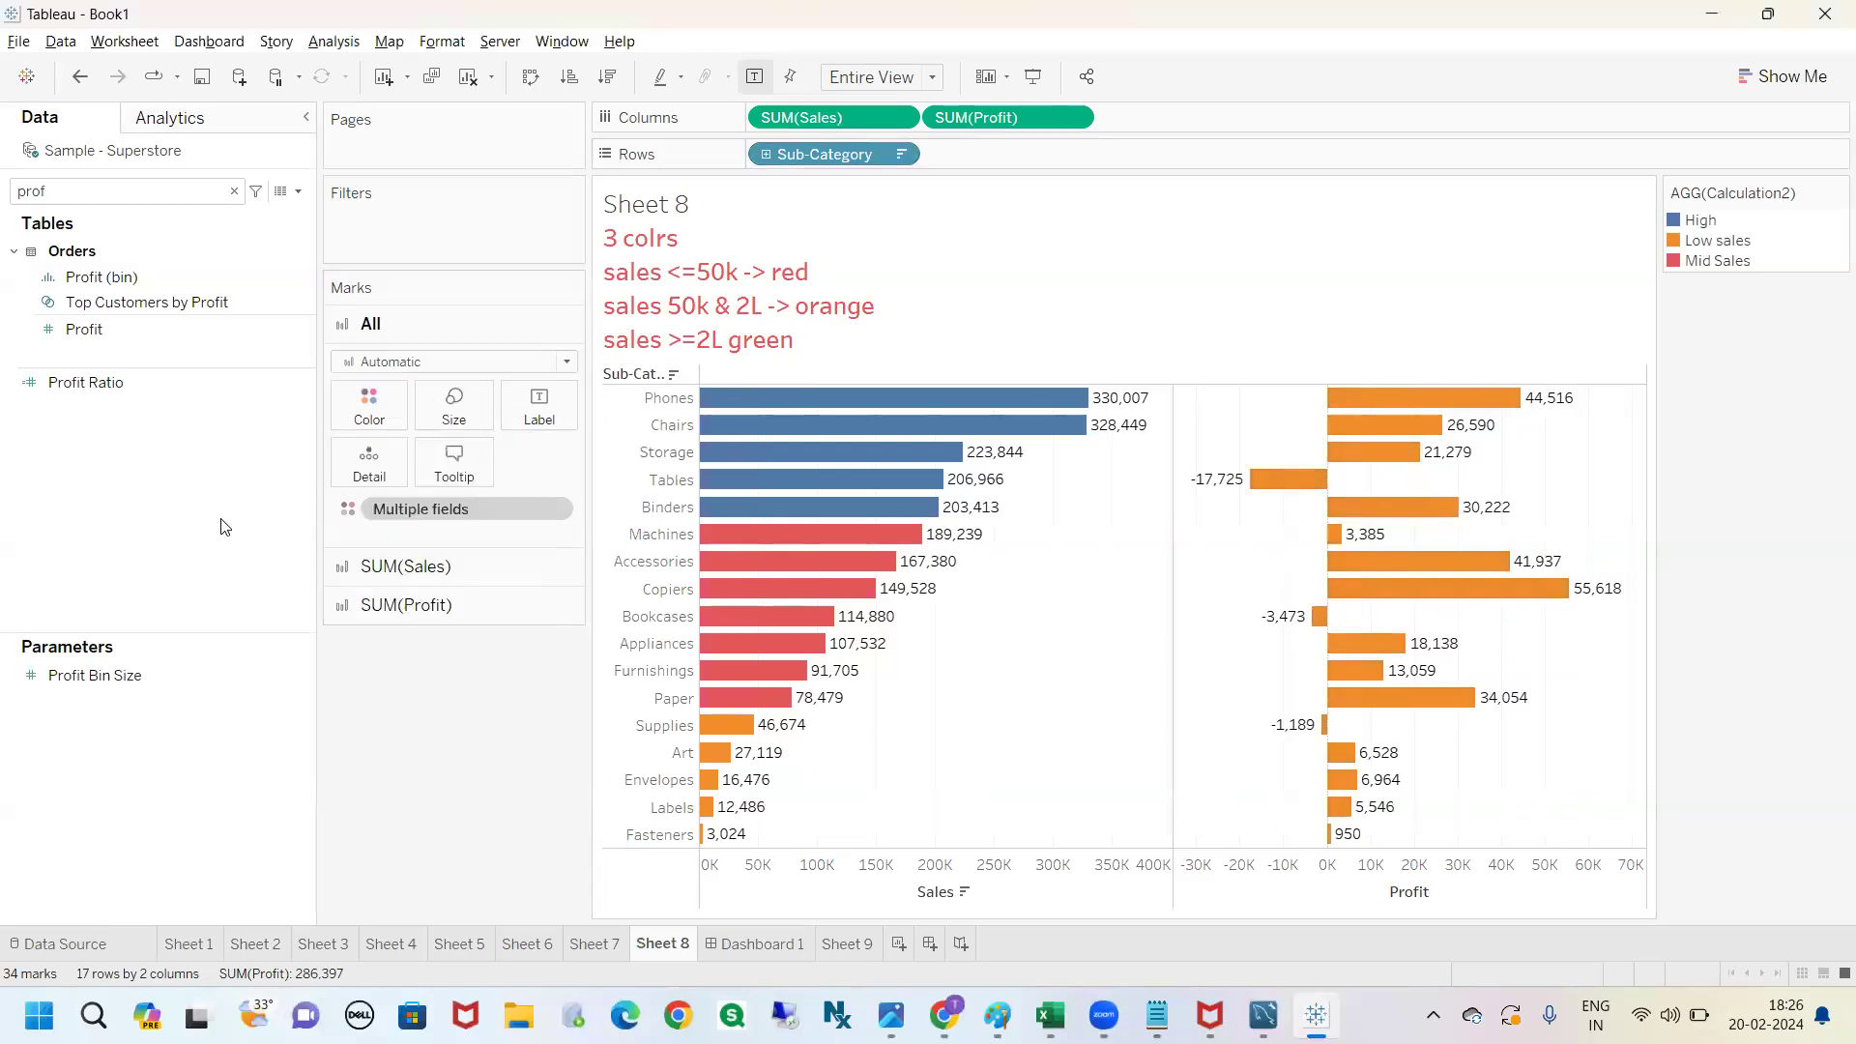
# Try removing the Calculation2 coloring from the SUM(Sales) marks and coloring all bars green, and undo both changes.
pyautogui.click(442, 569)
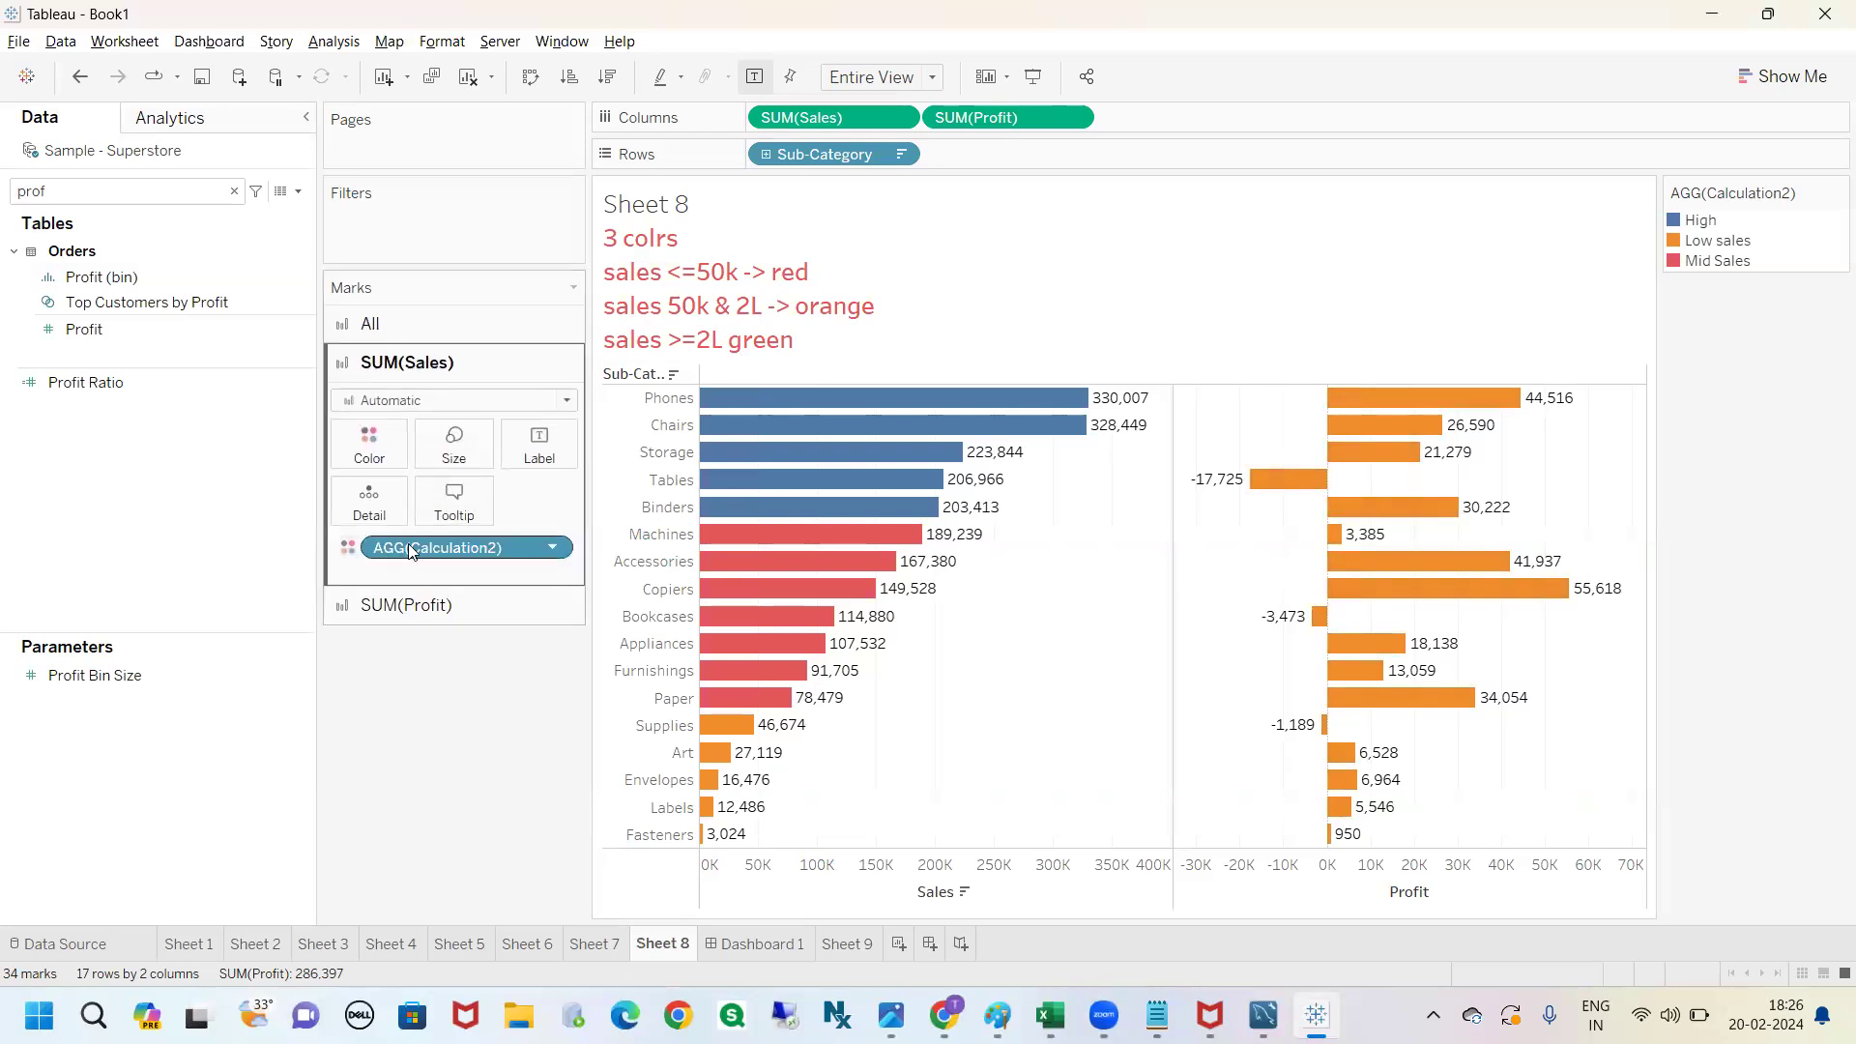
pyautogui.moveTo(471, 549); pyautogui.dragTo(448, 756)
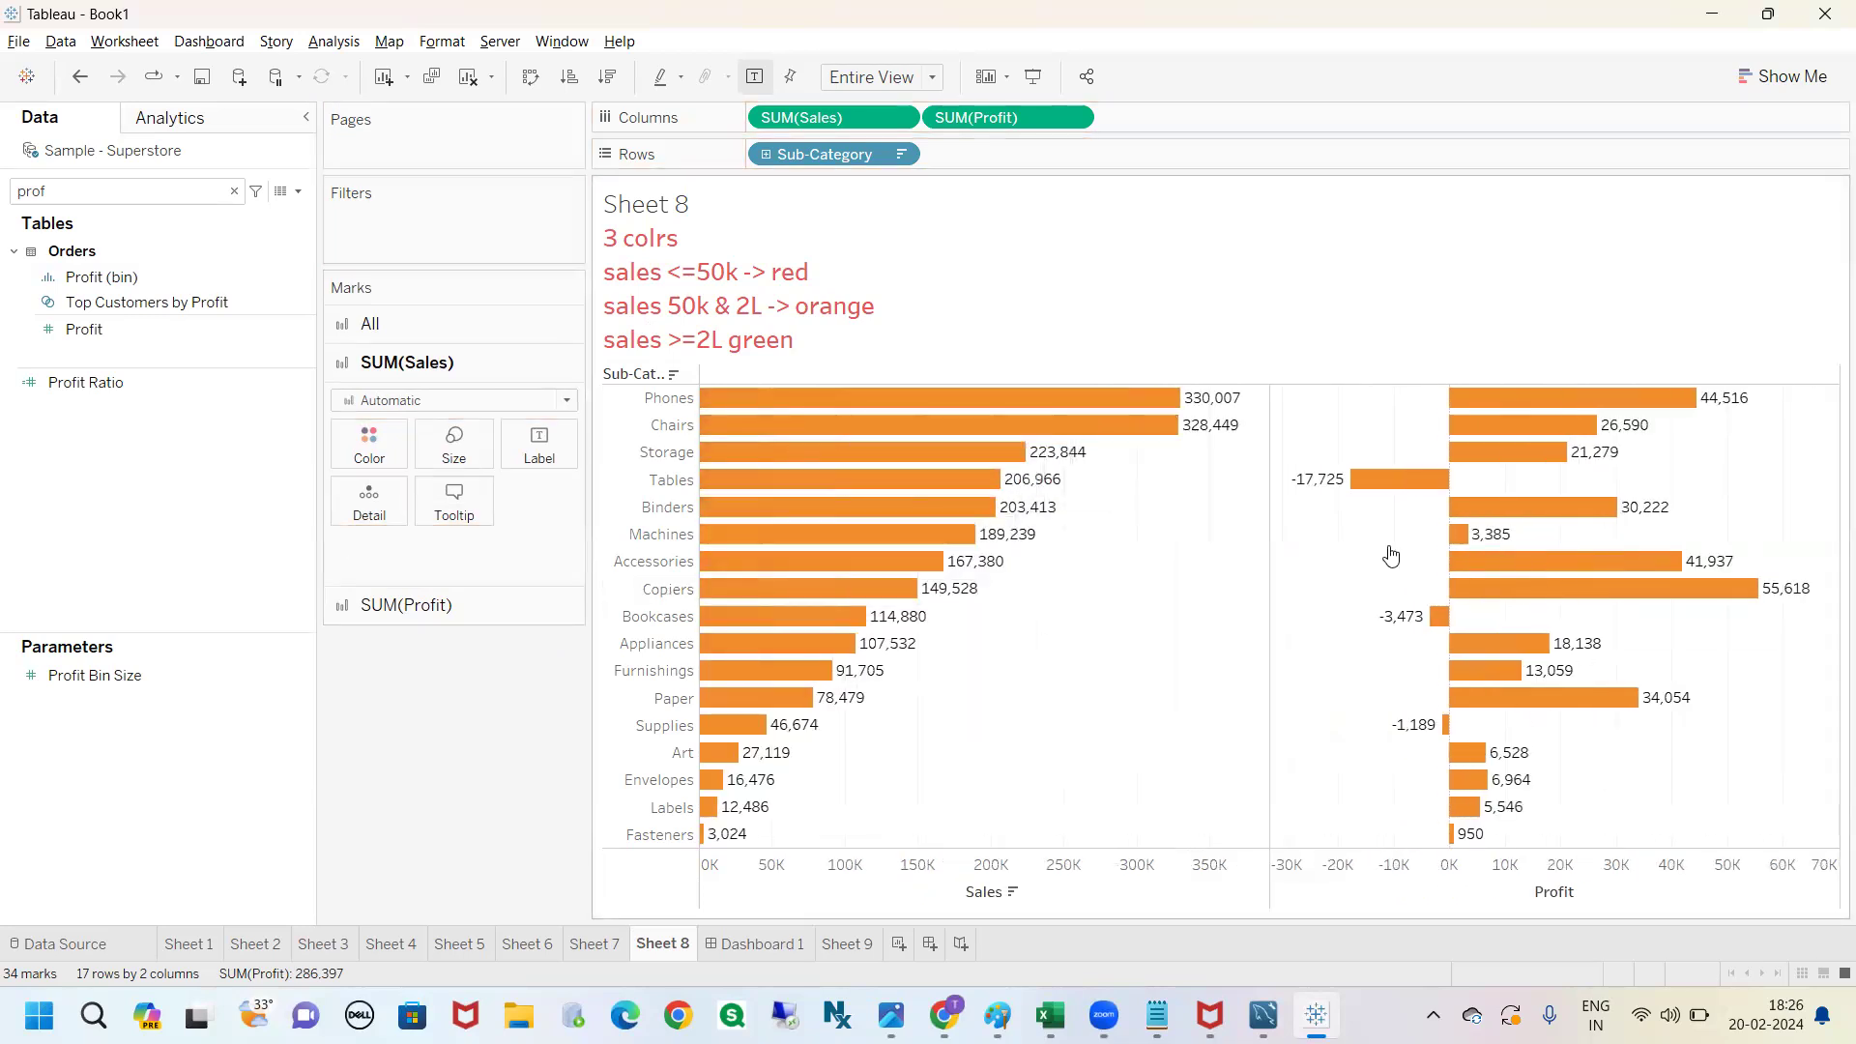
pyautogui.click(371, 323)
pyautogui.click(369, 411)
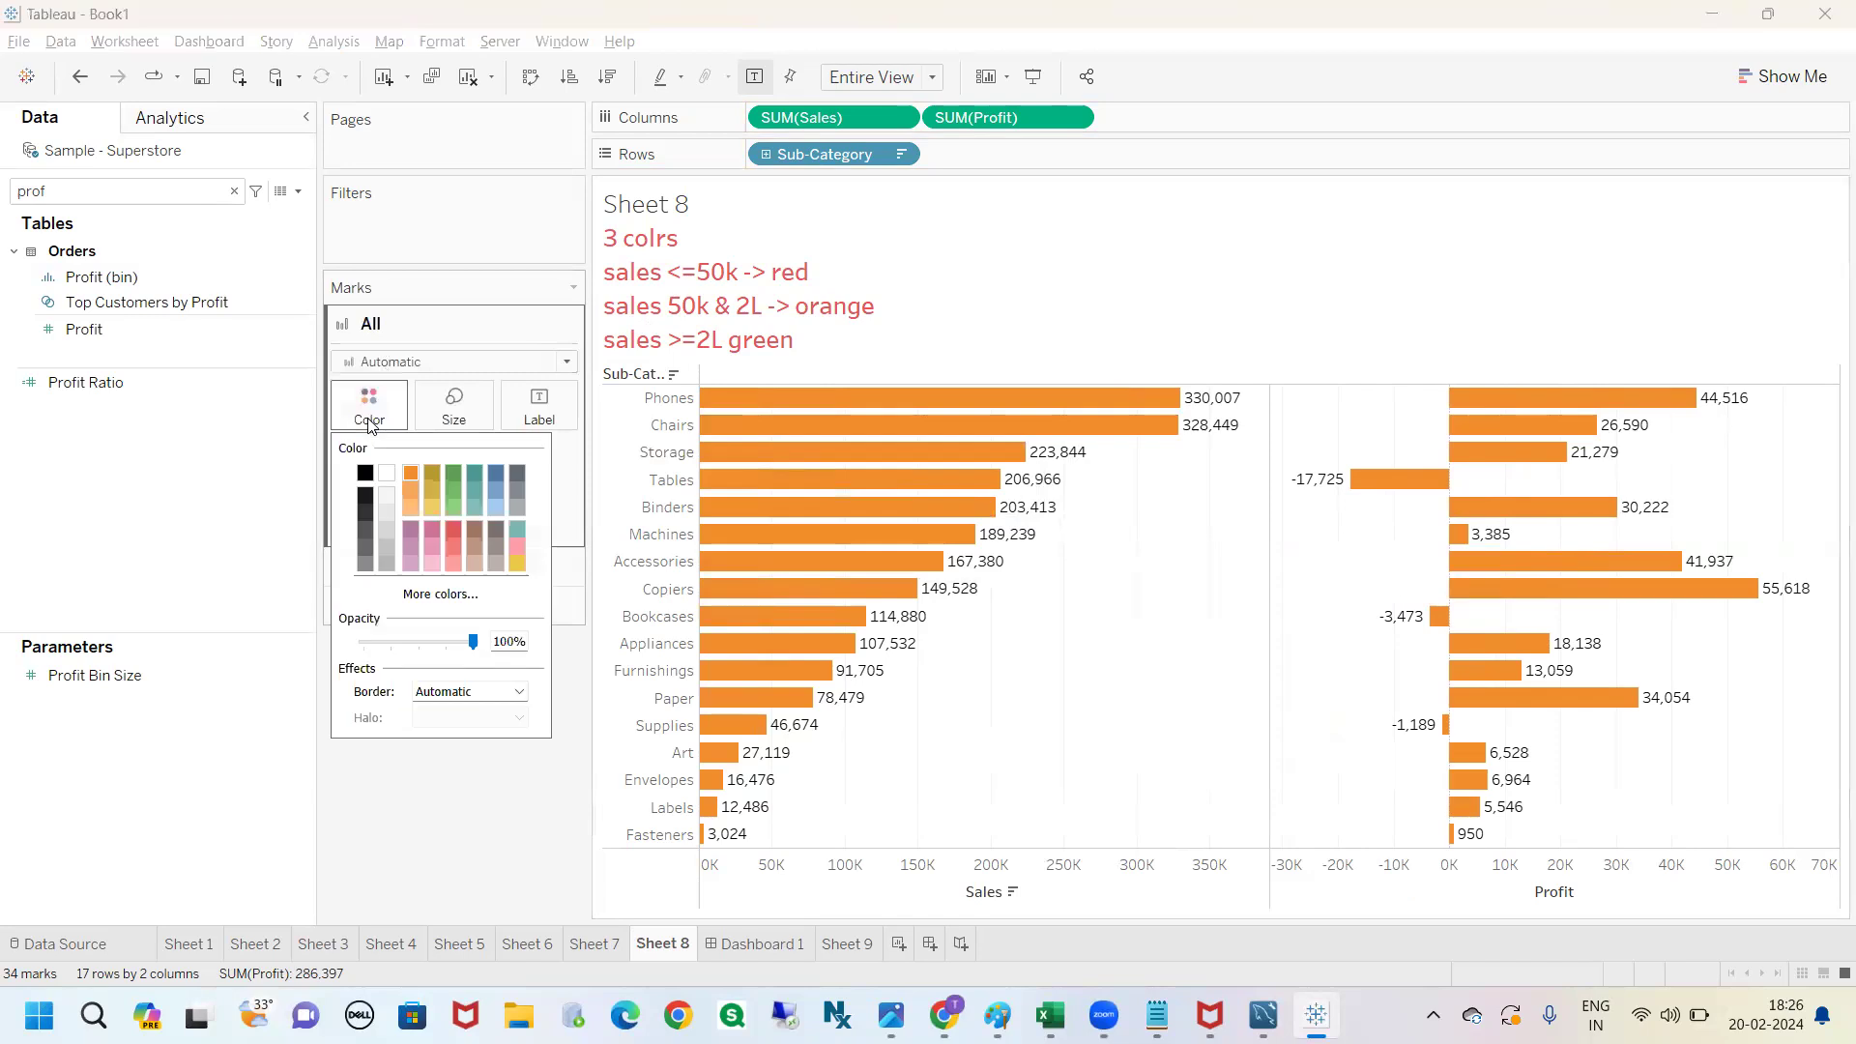
pyautogui.click(453, 473)
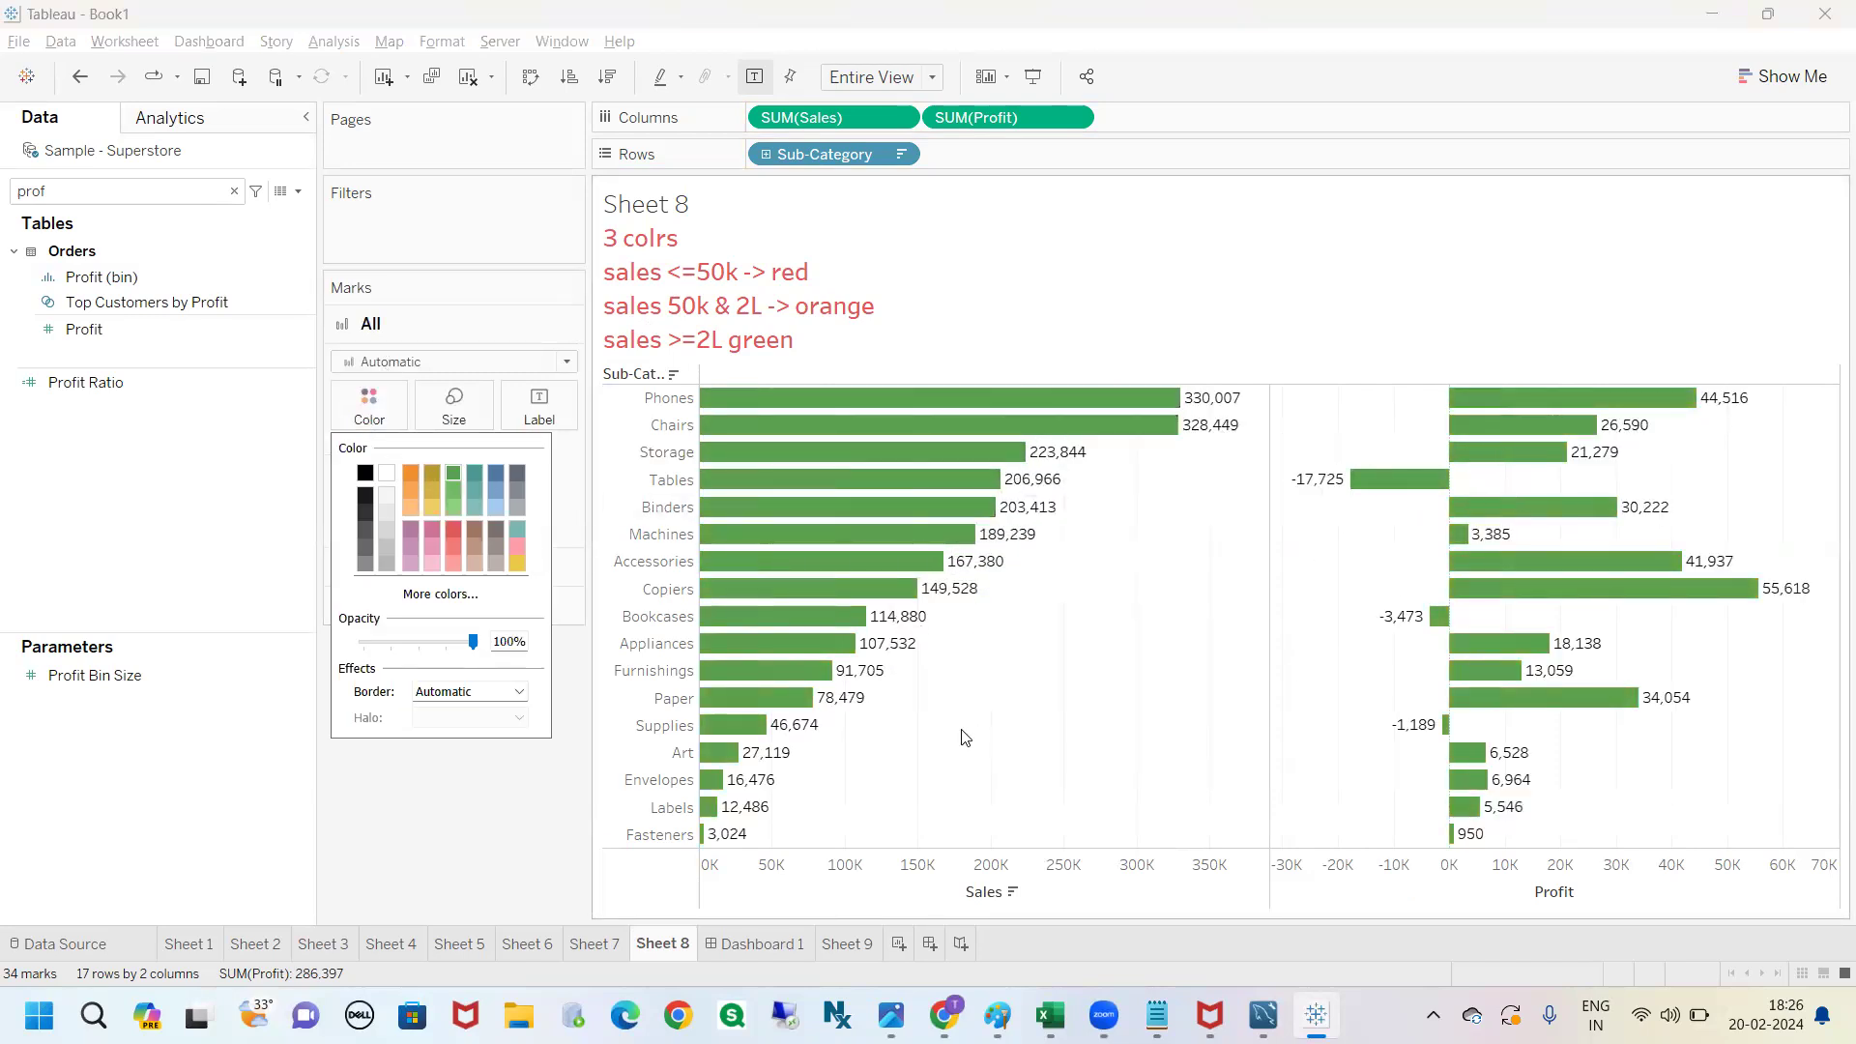
pyautogui.click(217, 381)
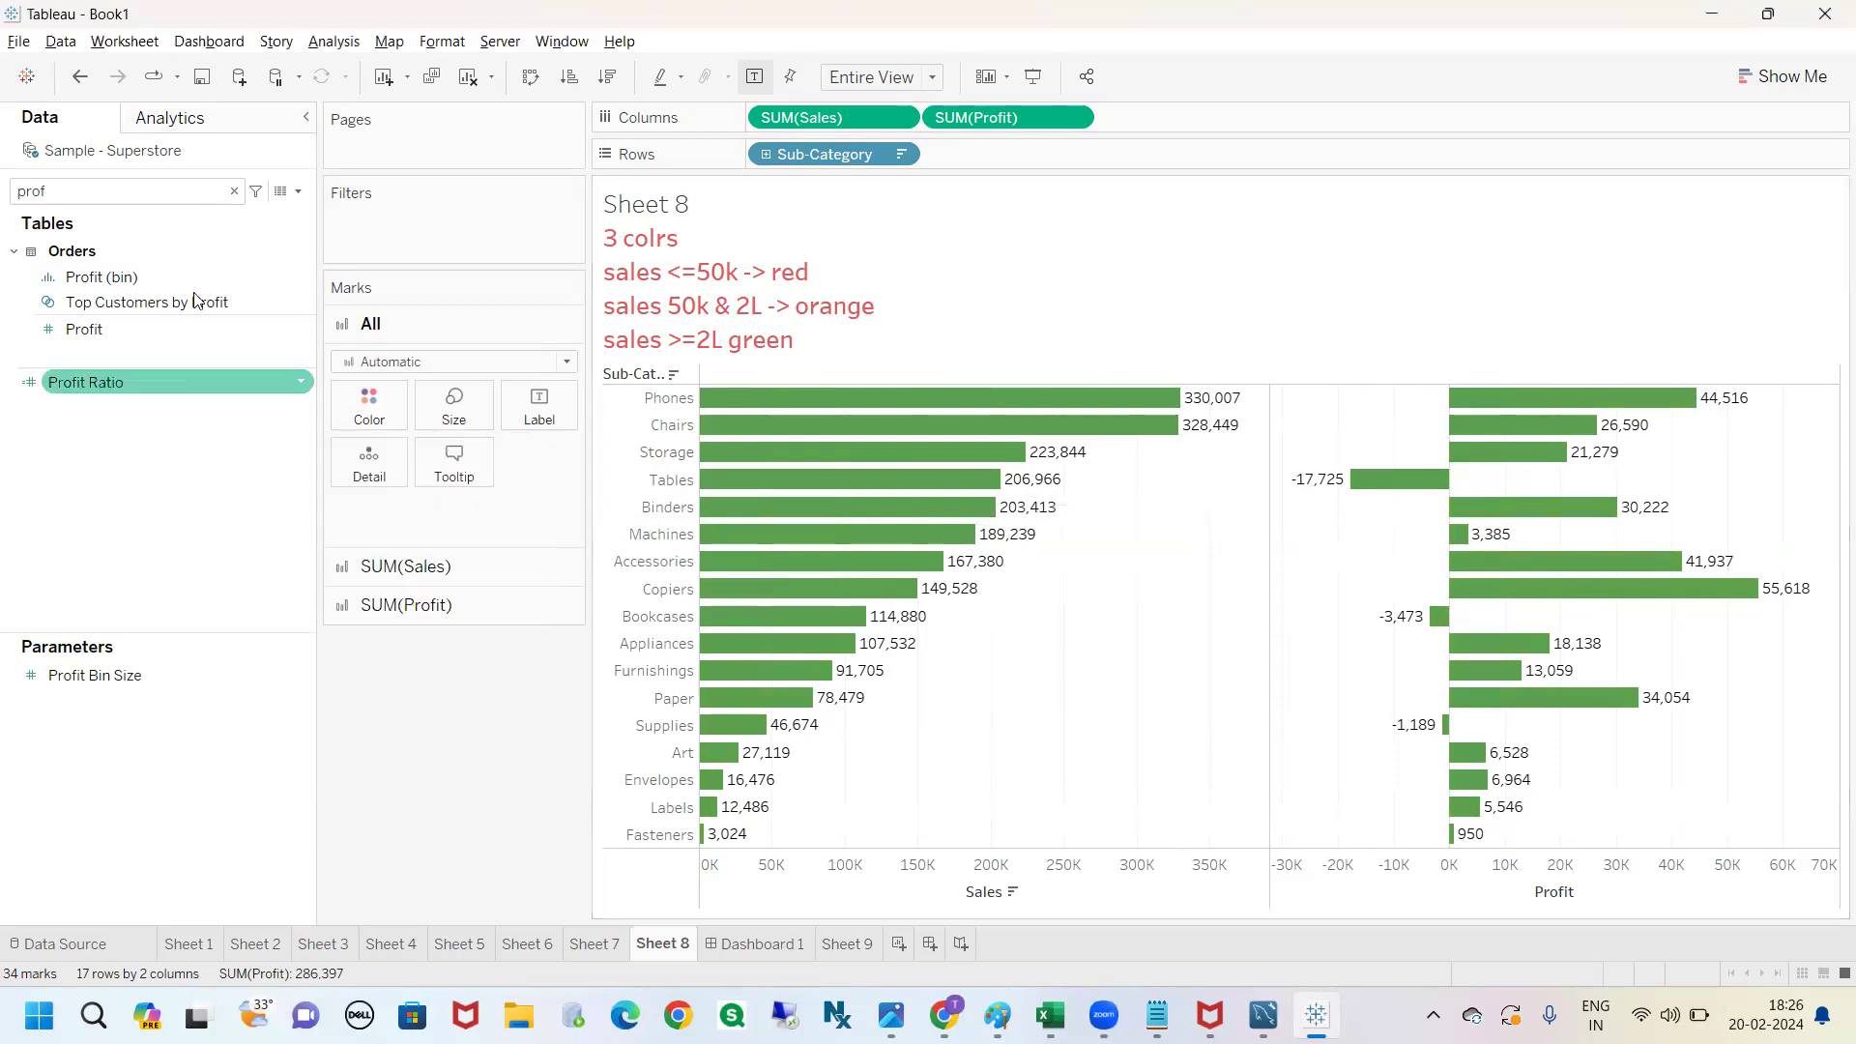
pyautogui.click(80, 76)
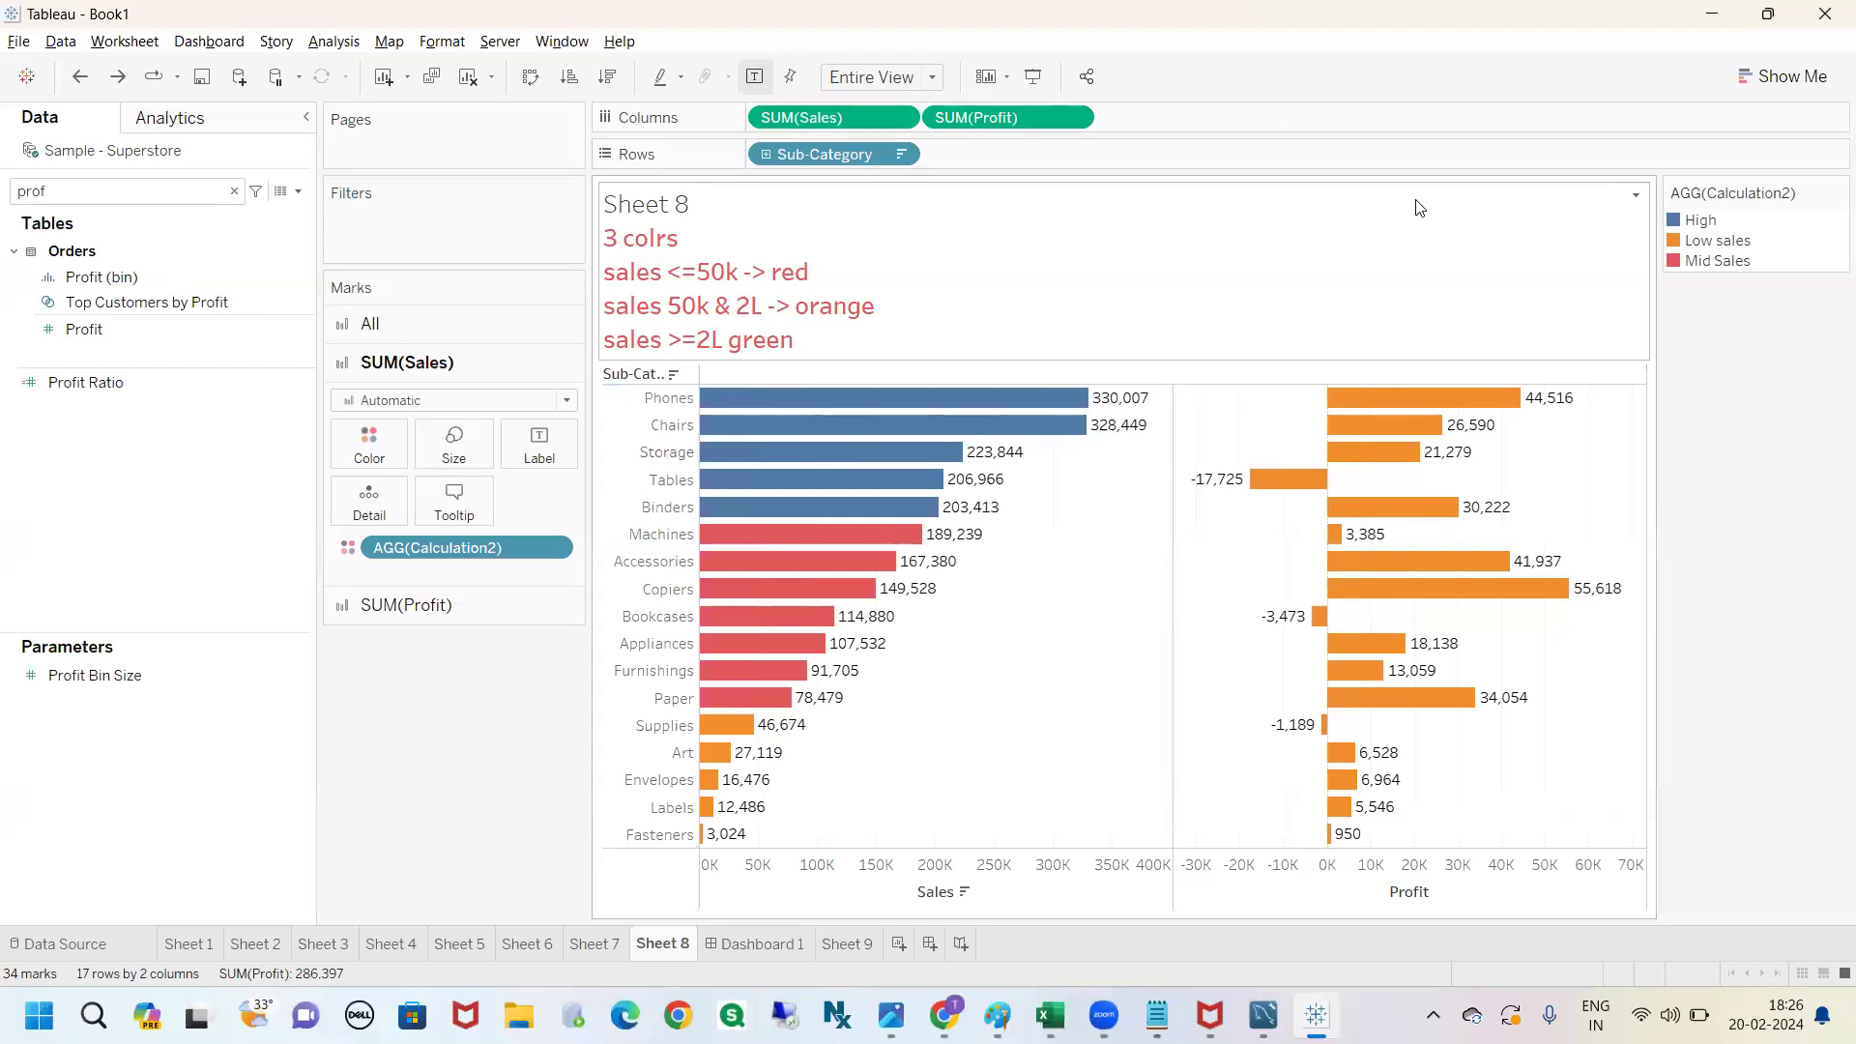
# Examine the negative and positive bars of the SUM(Profit) chart to plan a separate color for each group.
pyautogui.click(466, 612)
pyautogui.moveTo(749, 621)
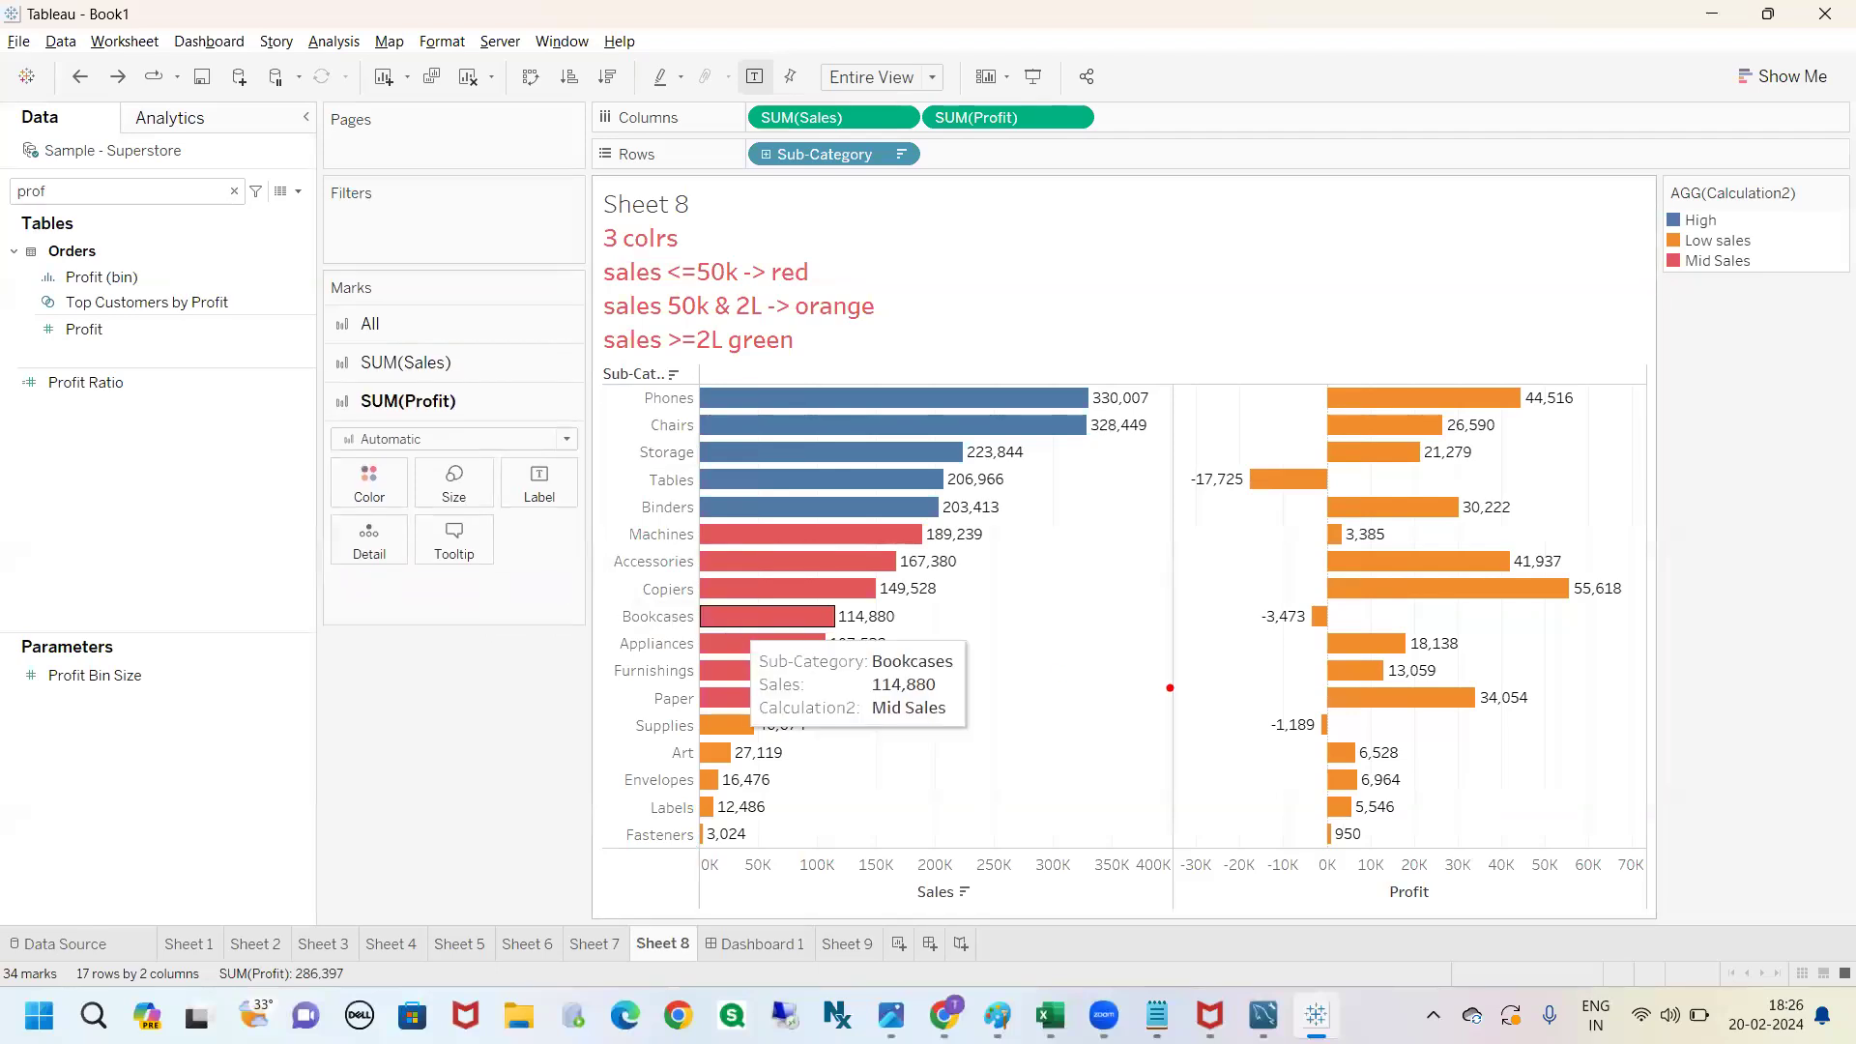
pyautogui.moveTo(1194, 452)
pyautogui.mouseDown()
pyautogui.moveTo(1178, 462)
pyautogui.moveTo(1255, 478)
pyautogui.moveTo(1220, 461)
pyautogui.mouseUp()
pyautogui.moveTo(1247, 602); pyautogui.dragTo(1260, 587)
pyautogui.moveTo(1229, 793)
pyautogui.mouseDown()
pyautogui.moveTo(1296, 715)
pyautogui.moveTo(1247, 702)
pyautogui.mouseUp()
pyautogui.moveTo(1514, 391)
pyautogui.mouseDown()
pyautogui.moveTo(1458, 527)
pyautogui.moveTo(1629, 423)
pyautogui.moveTo(1558, 409)
pyautogui.moveTo(1478, 292)
pyautogui.moveTo(1519, 237)
pyautogui.mouseUp()
pyautogui.moveTo(1312, 216)
pyautogui.mouseDown()
pyautogui.moveTo(1283, 247)
pyautogui.moveTo(1441, 160)
pyautogui.moveTo(1534, 192)
pyautogui.mouseUp()
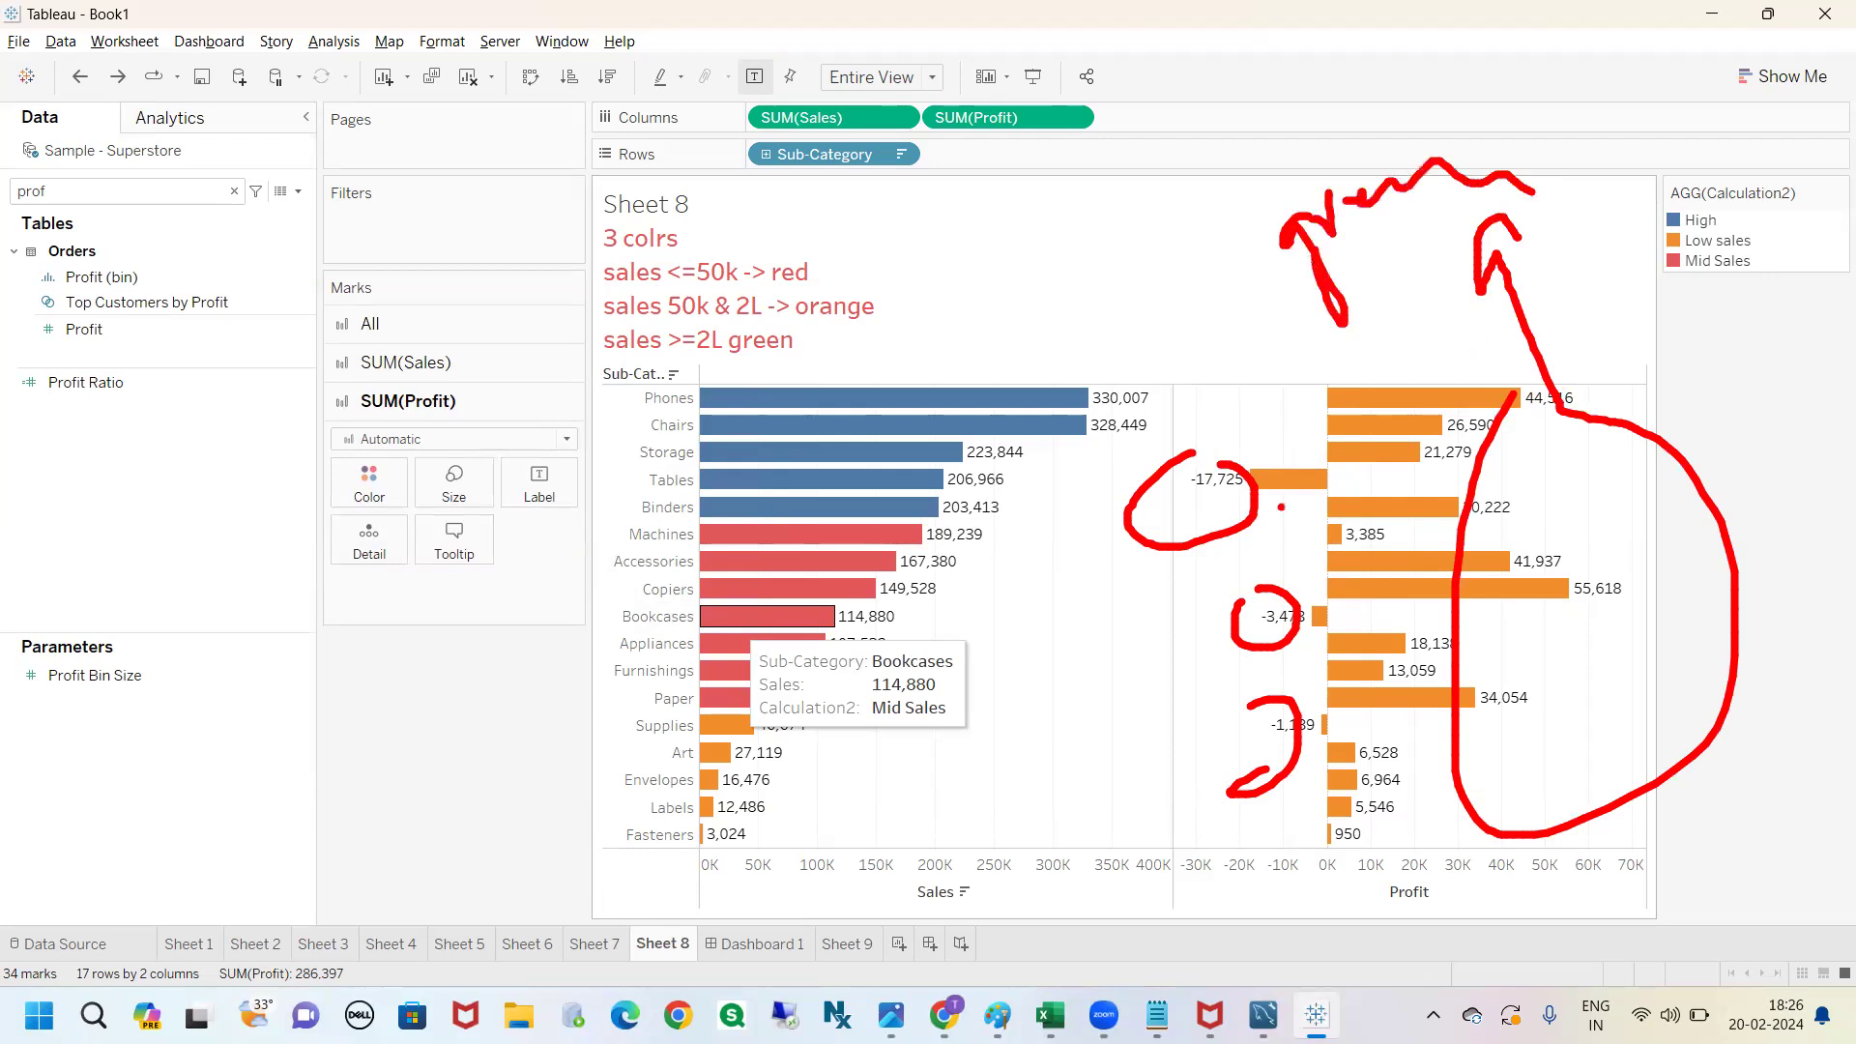
pyautogui.moveTo(1220, 394); pyautogui.dragTo(1215, 437)
pyautogui.moveTo(1214, 379)
pyautogui.mouseDown()
pyautogui.moveTo(1259, 402)
pyautogui.moveTo(1160, 326)
pyautogui.moveTo(1305, 307)
pyautogui.mouseUp()
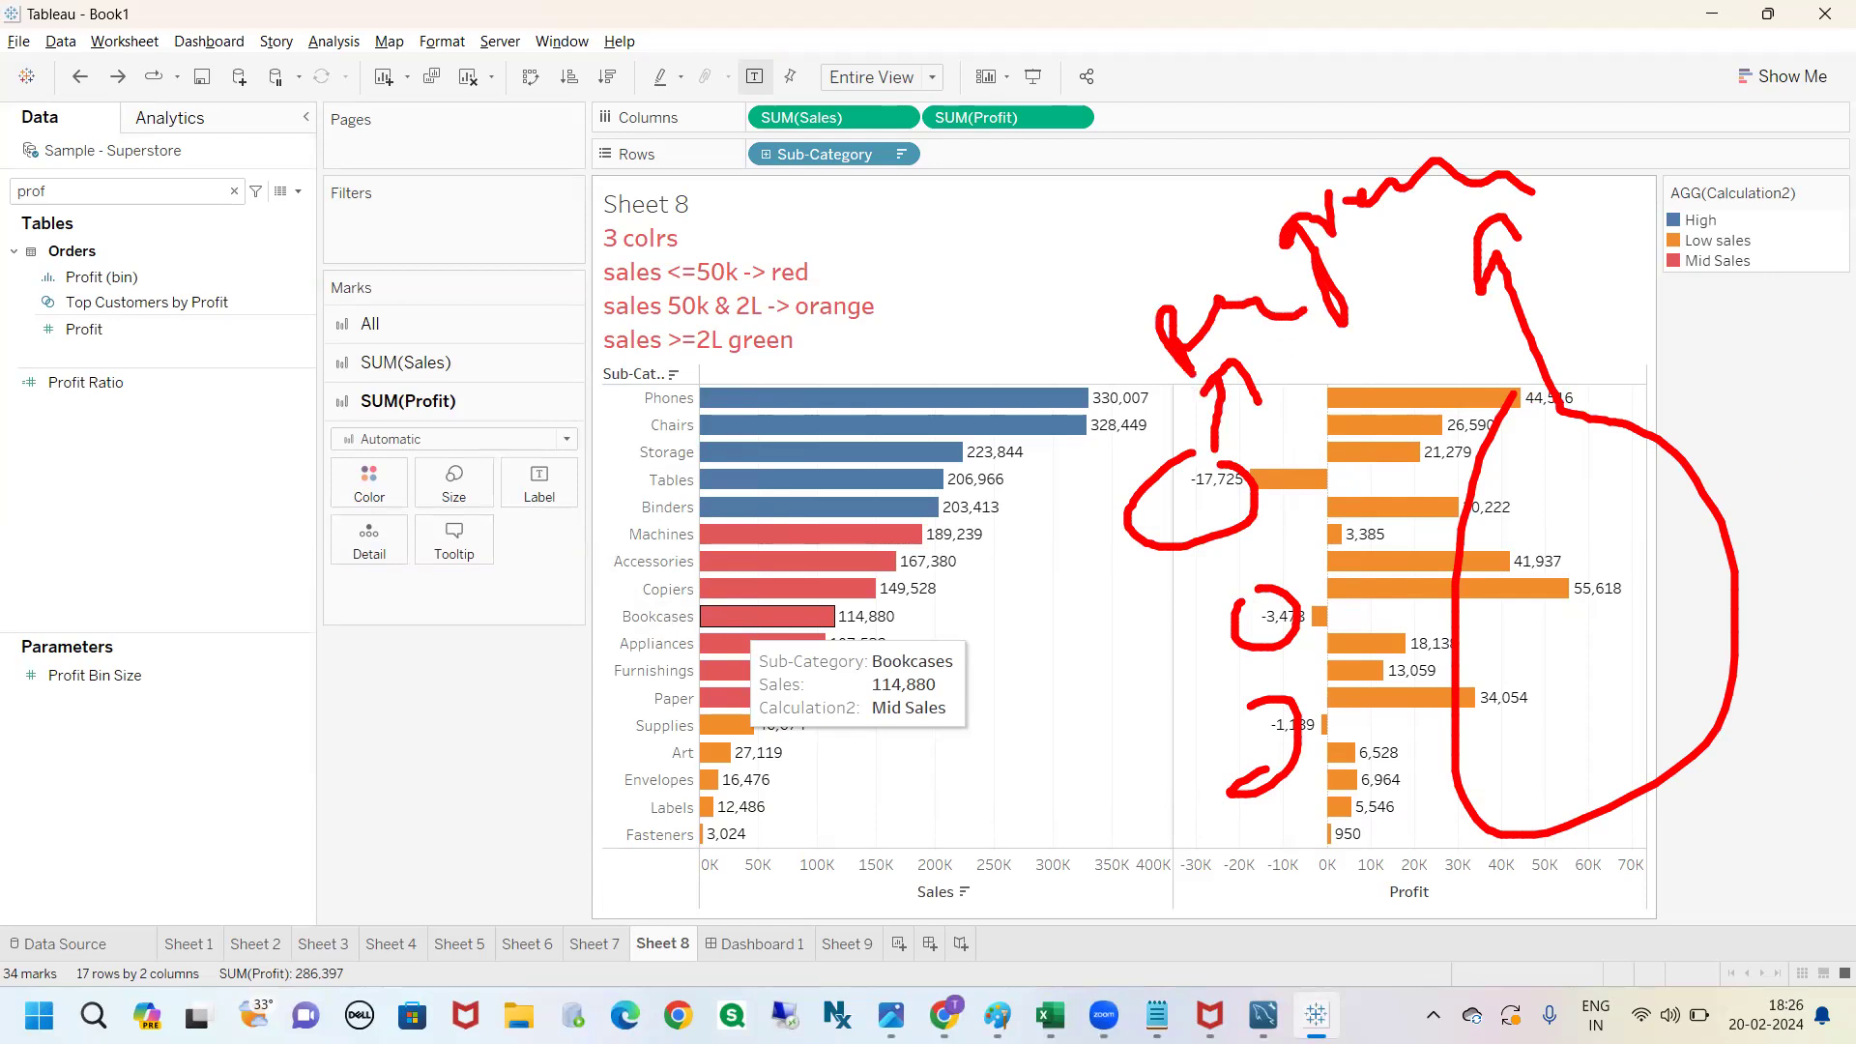
pyautogui.press('Escape')
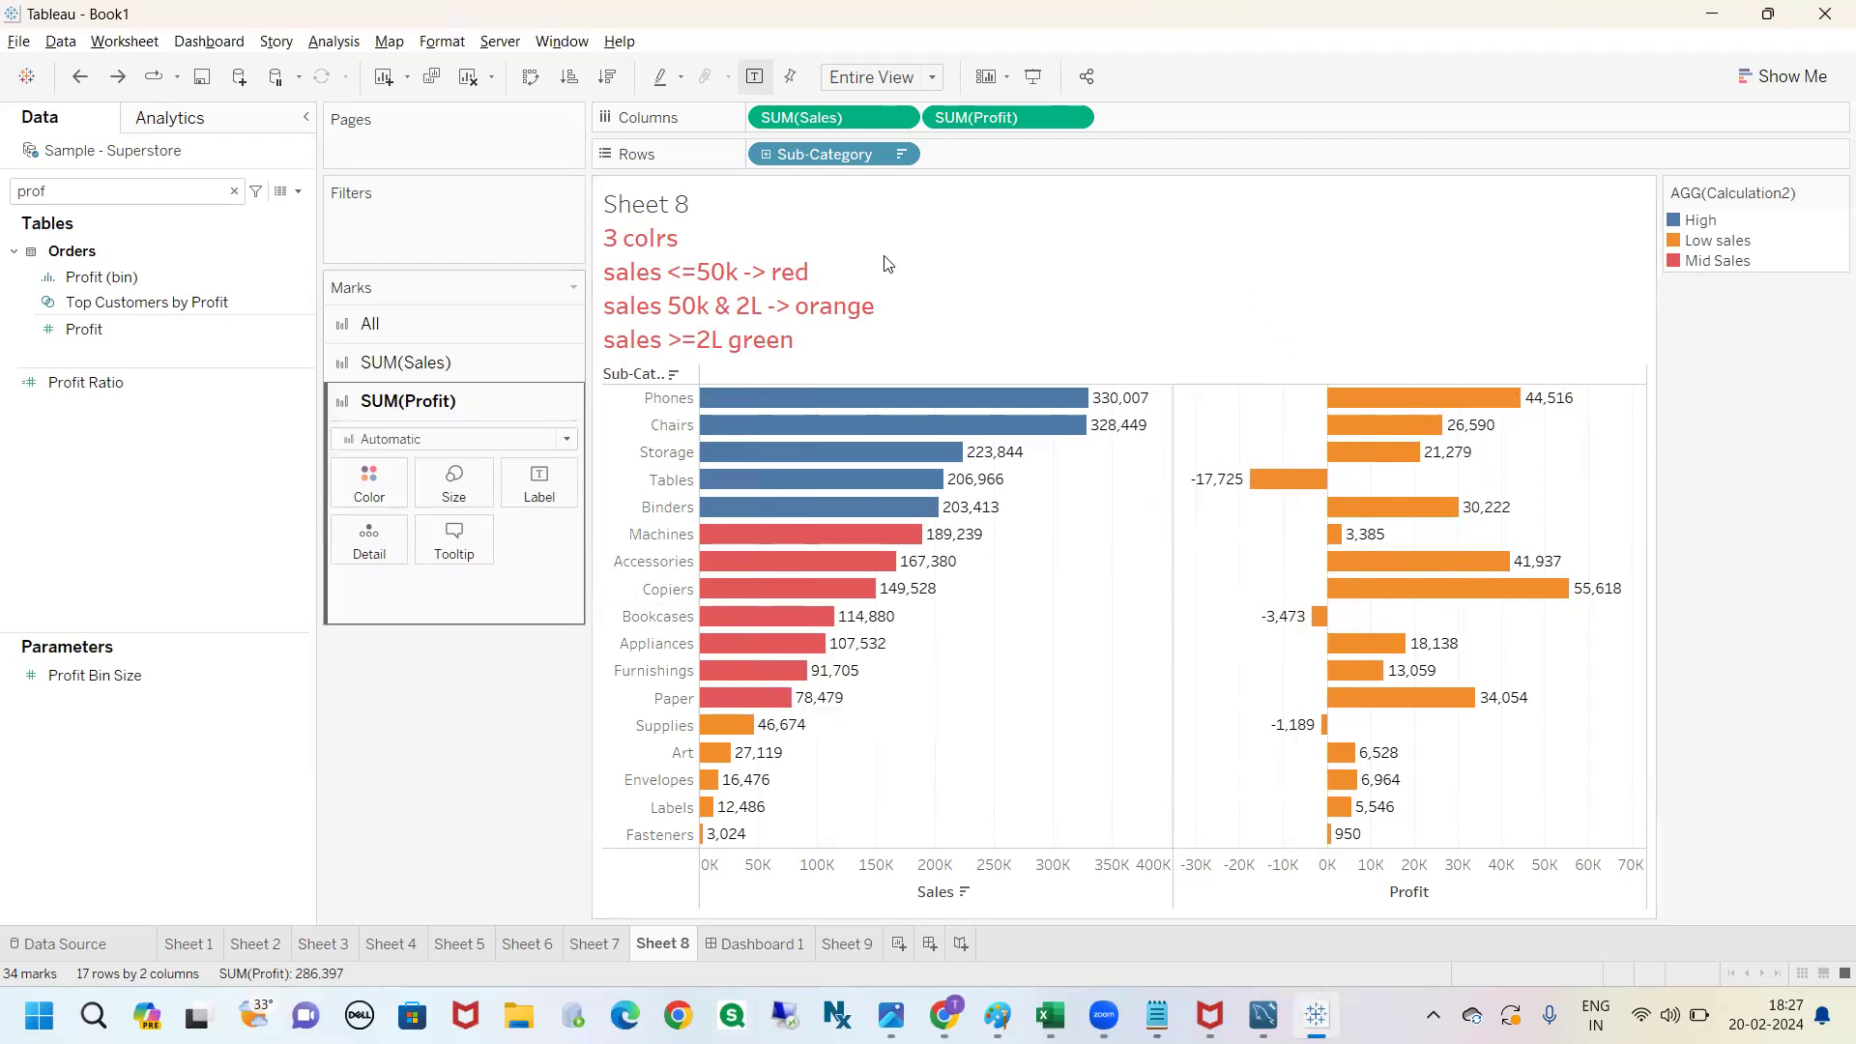
# Color the SUM(Profit) marks by the Profit field.
pyautogui.click(979, 119)
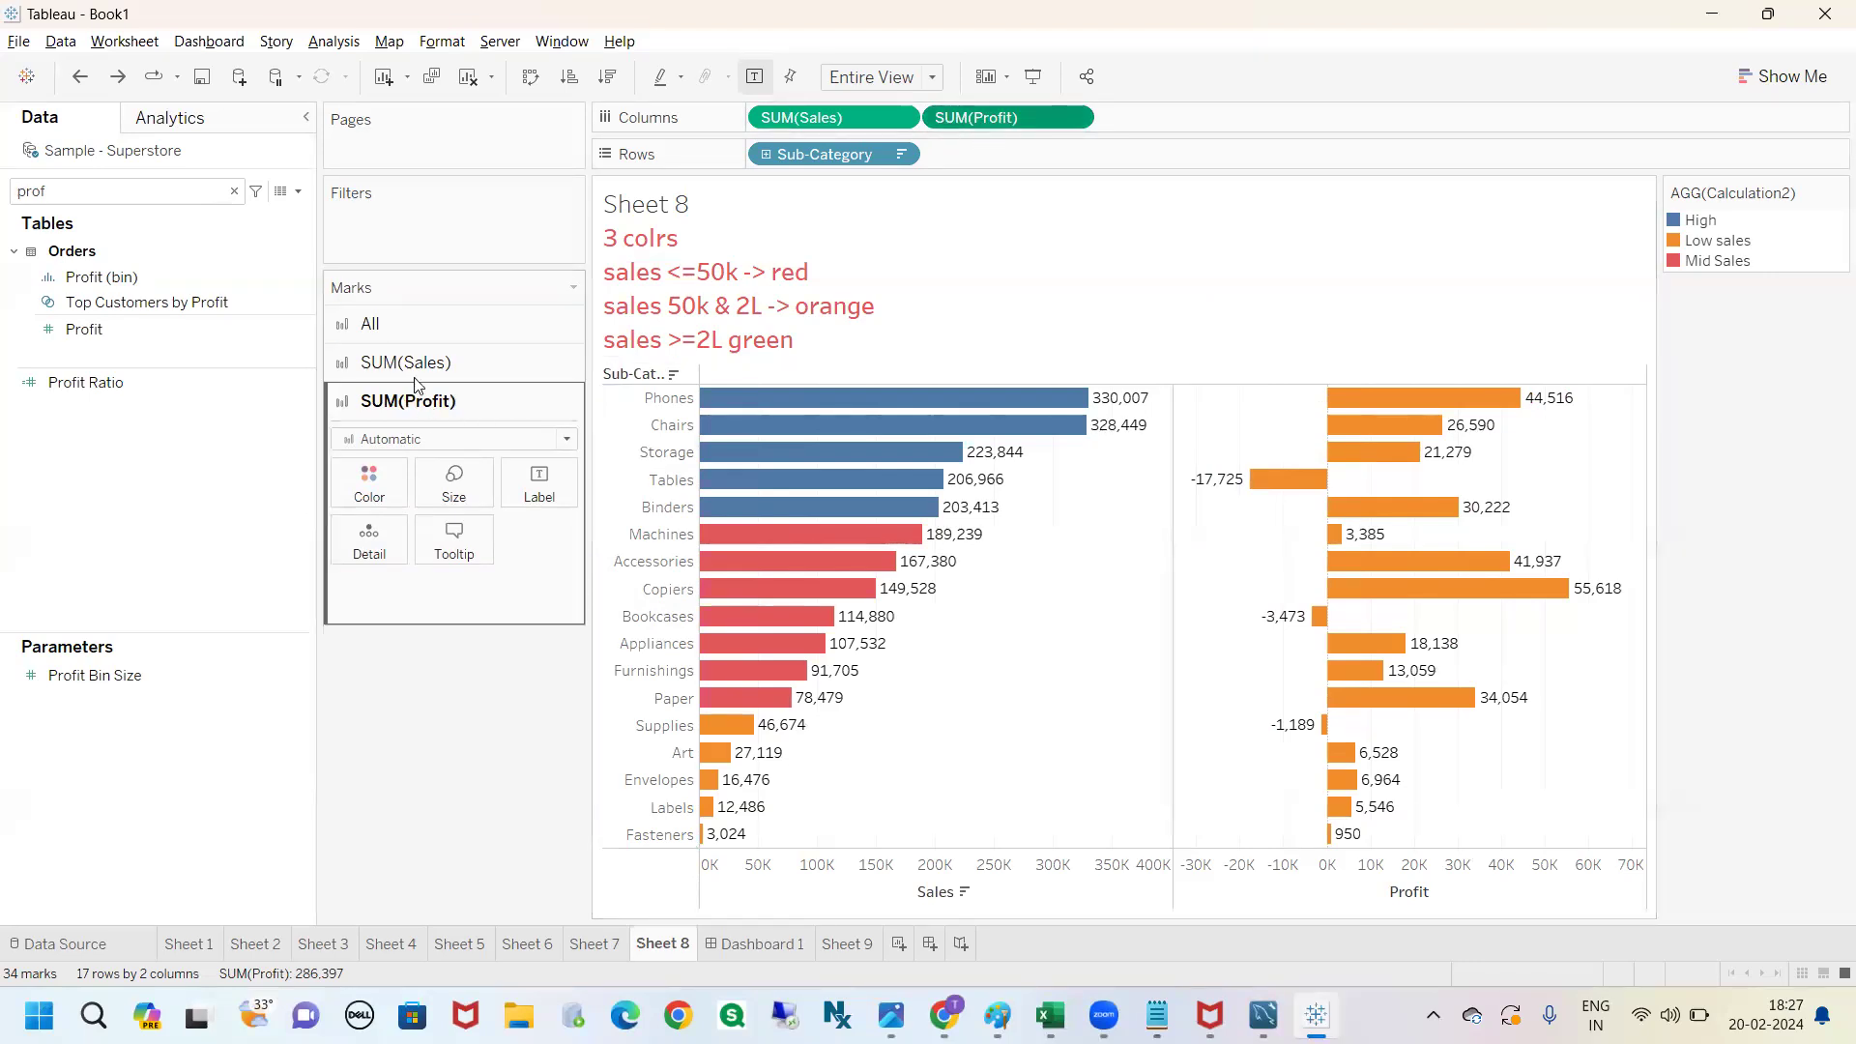
pyautogui.click(370, 500)
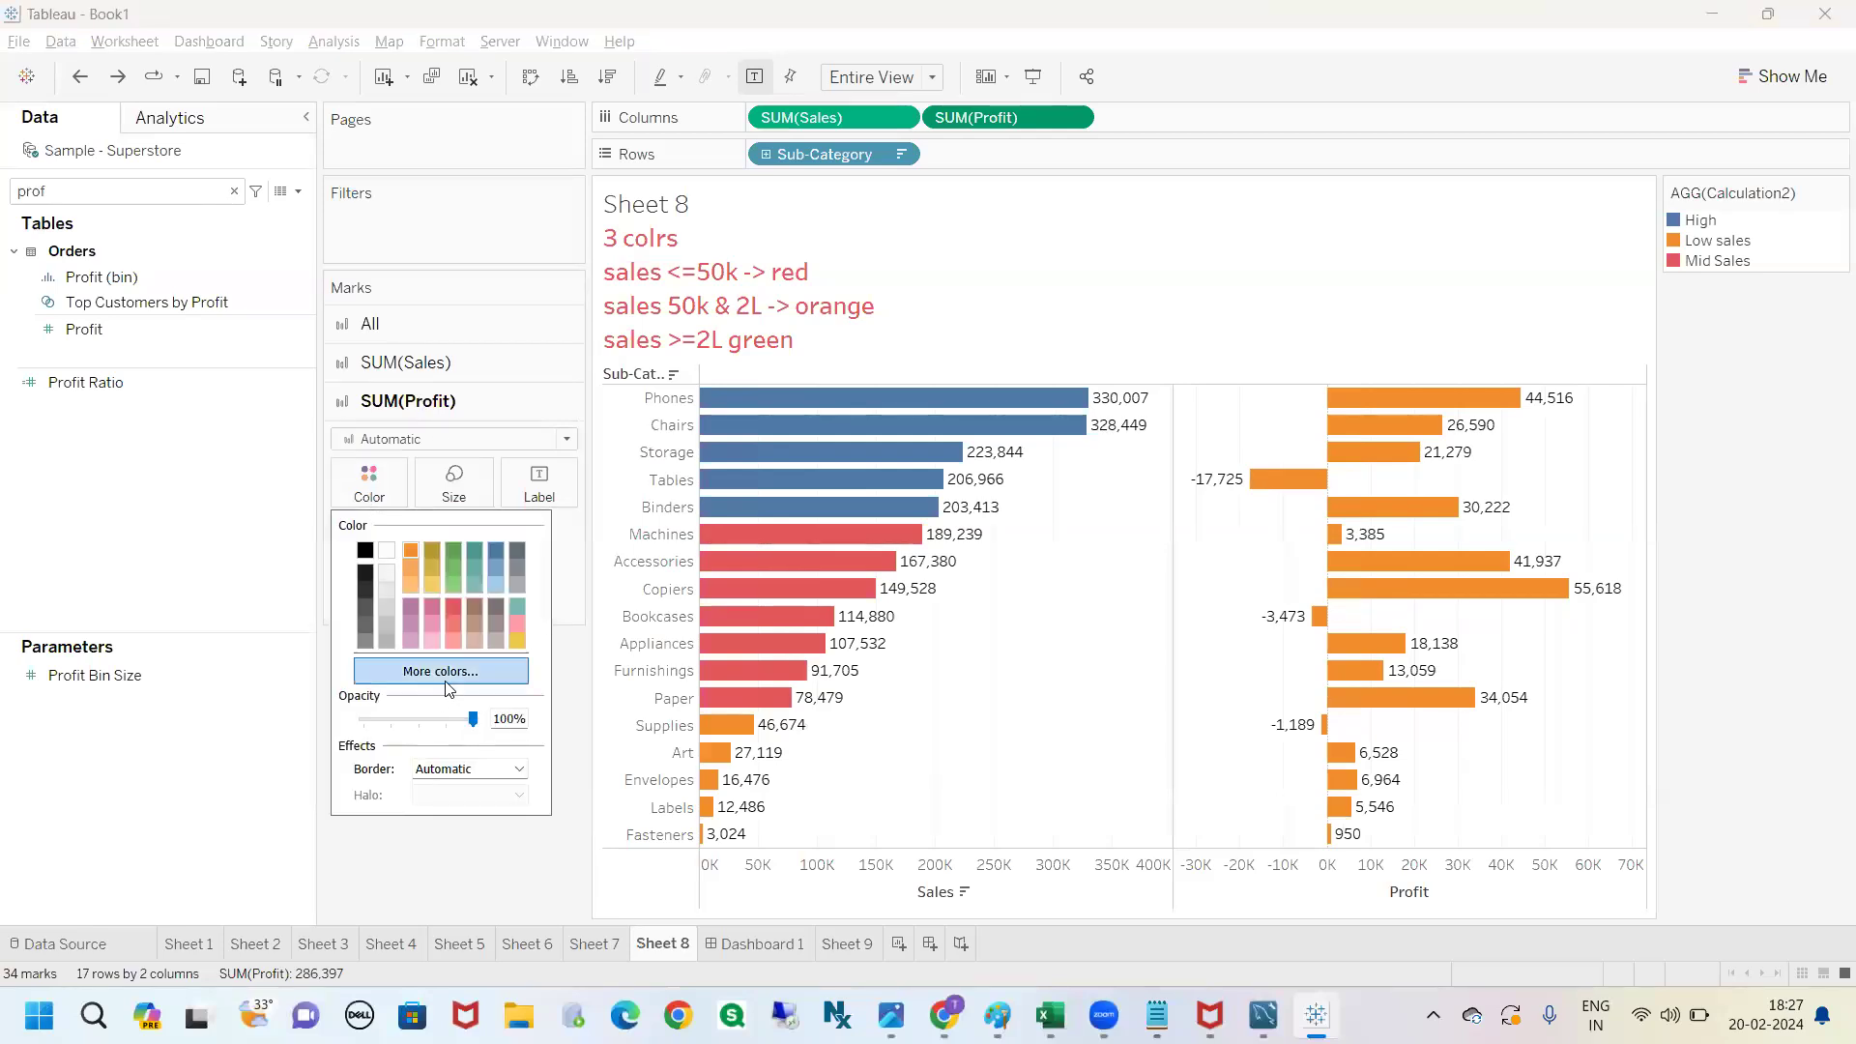
pyautogui.click(236, 613)
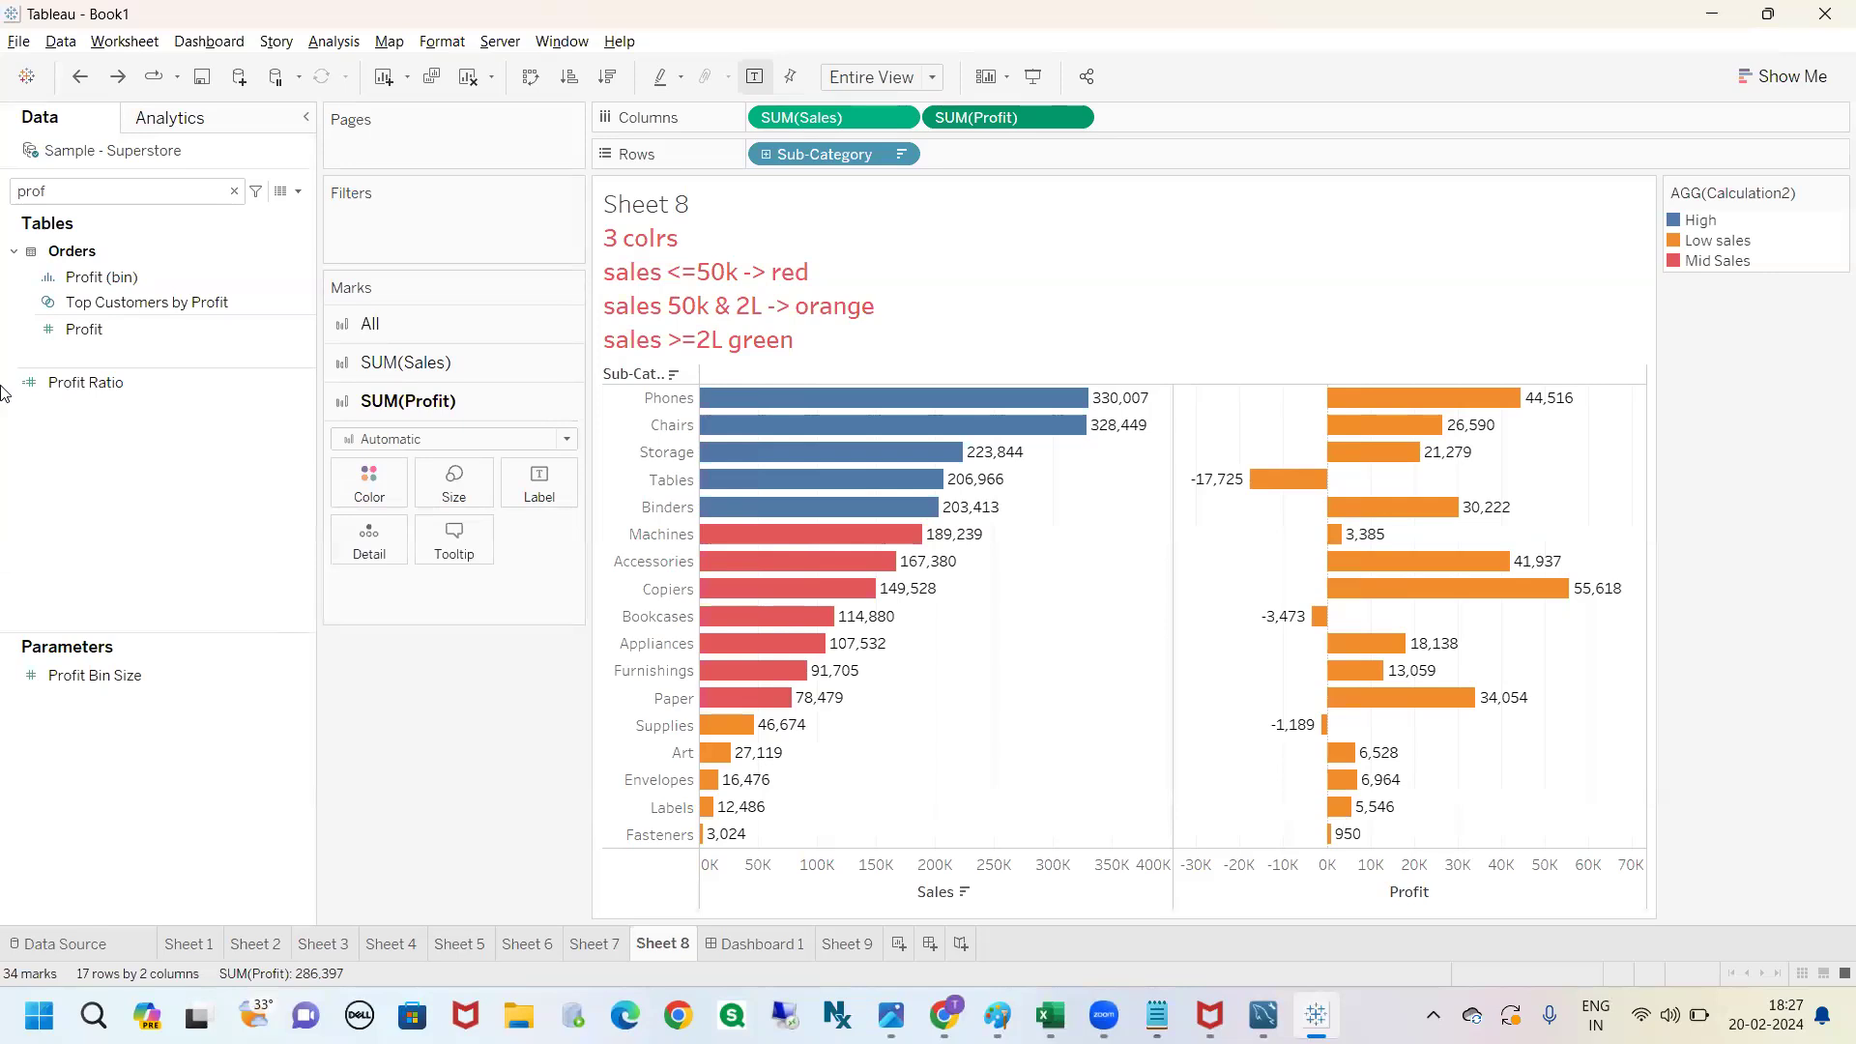
pyautogui.click(95, 332)
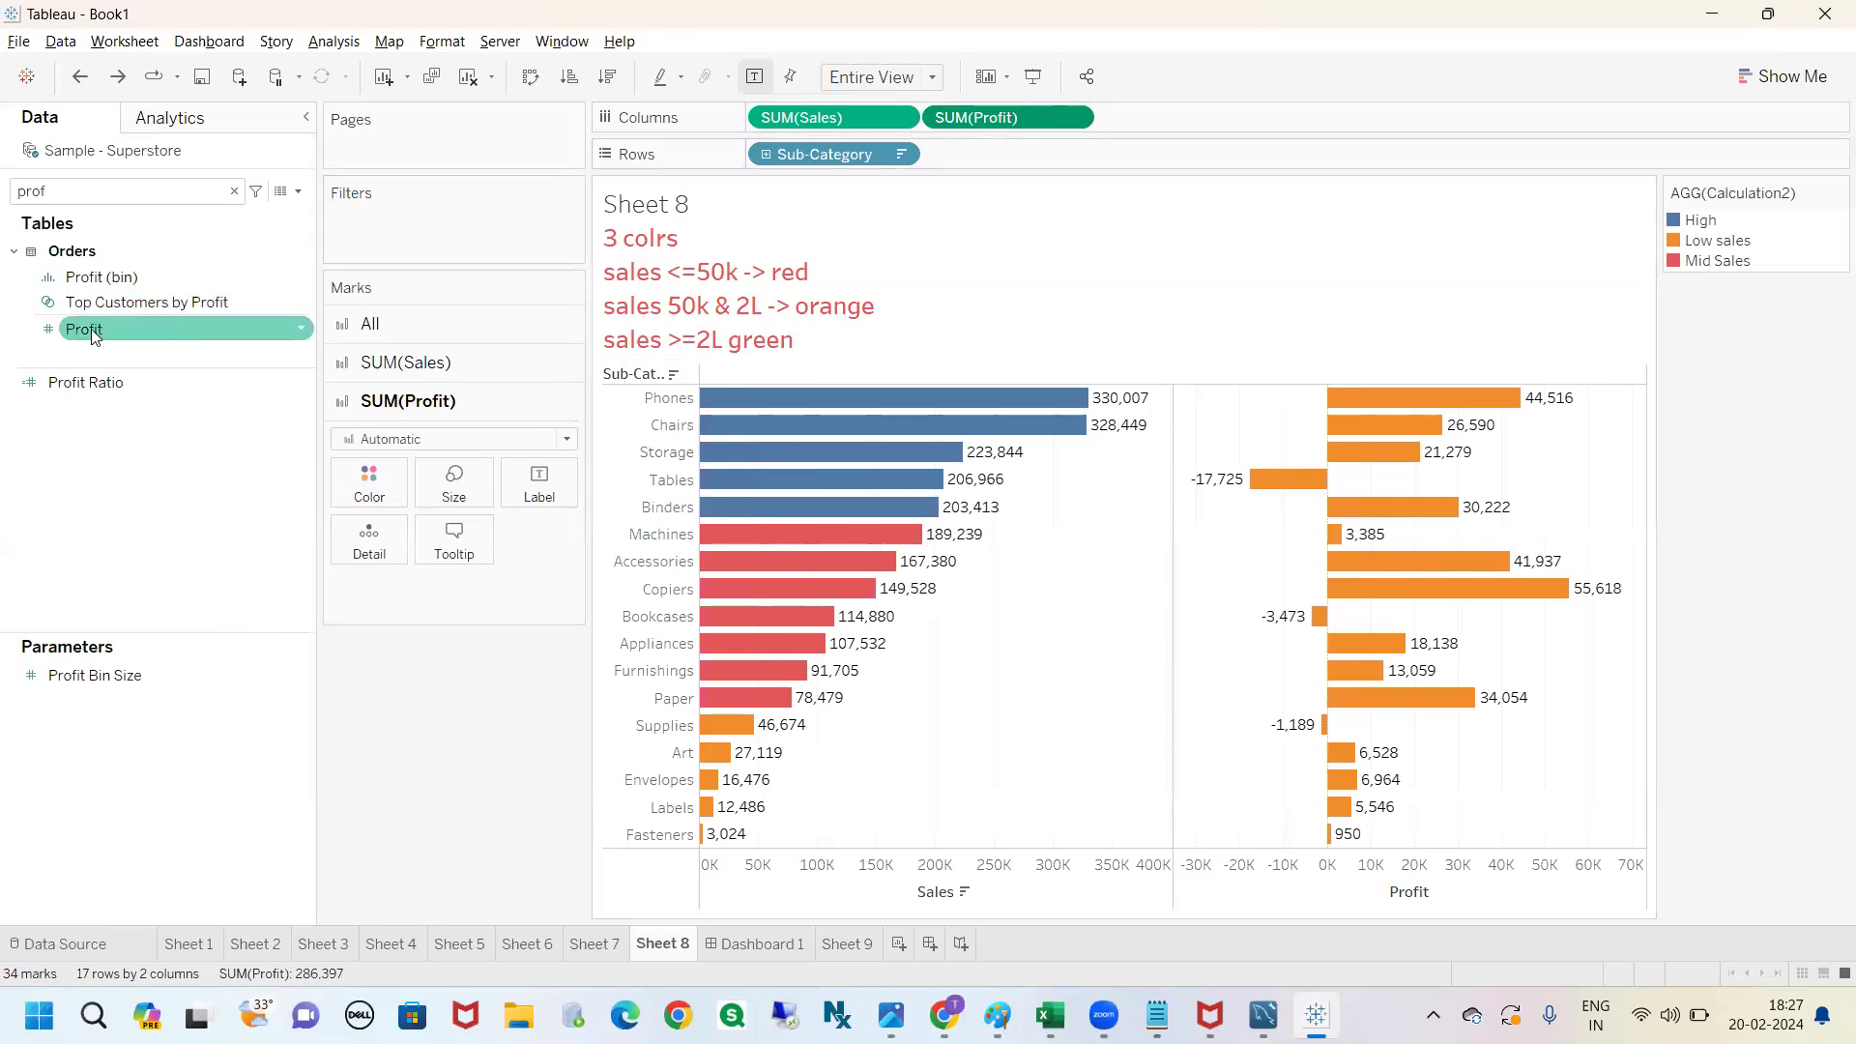
pyautogui.moveTo(109, 328); pyautogui.dragTo(369, 495)
# Edit the Profit colors to use a stepped color with 2 steps, centered at 0.
pyautogui.click(369, 488)
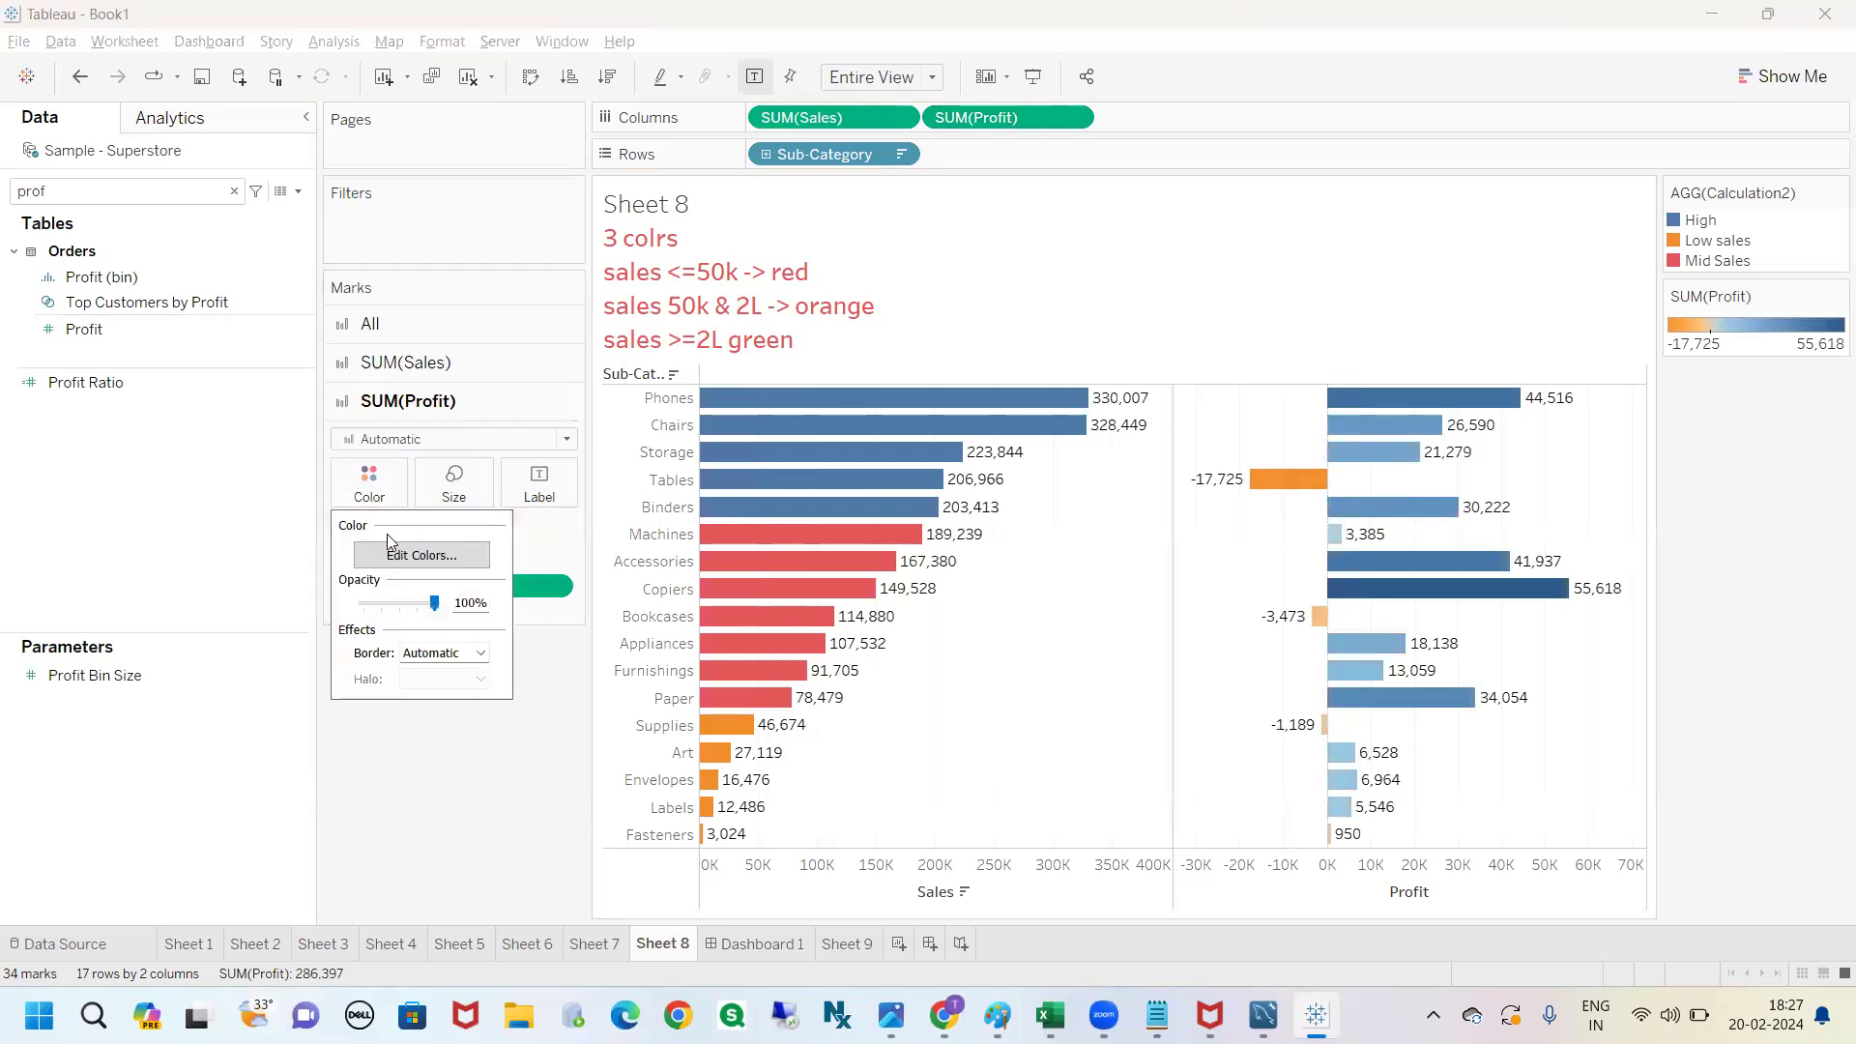
pyautogui.click(396, 554)
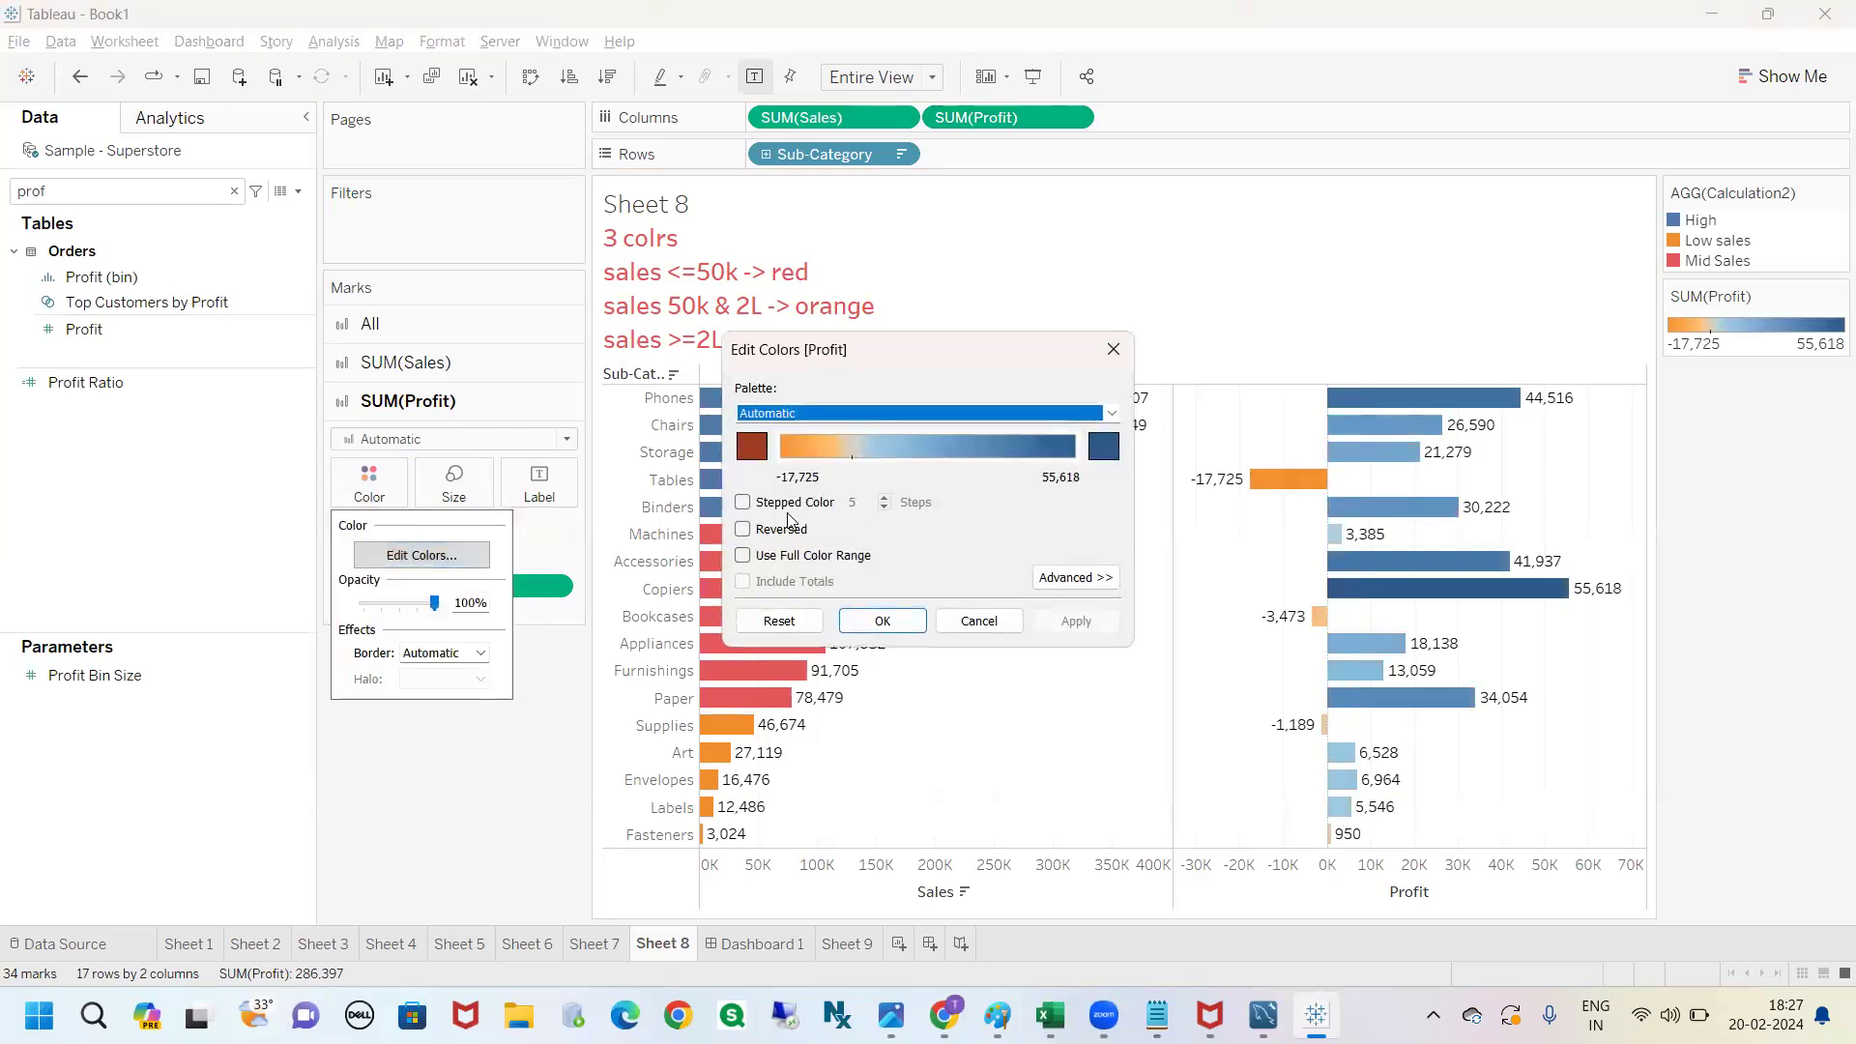
pyautogui.click(742, 502)
pyautogui.doubleClick(867, 501)
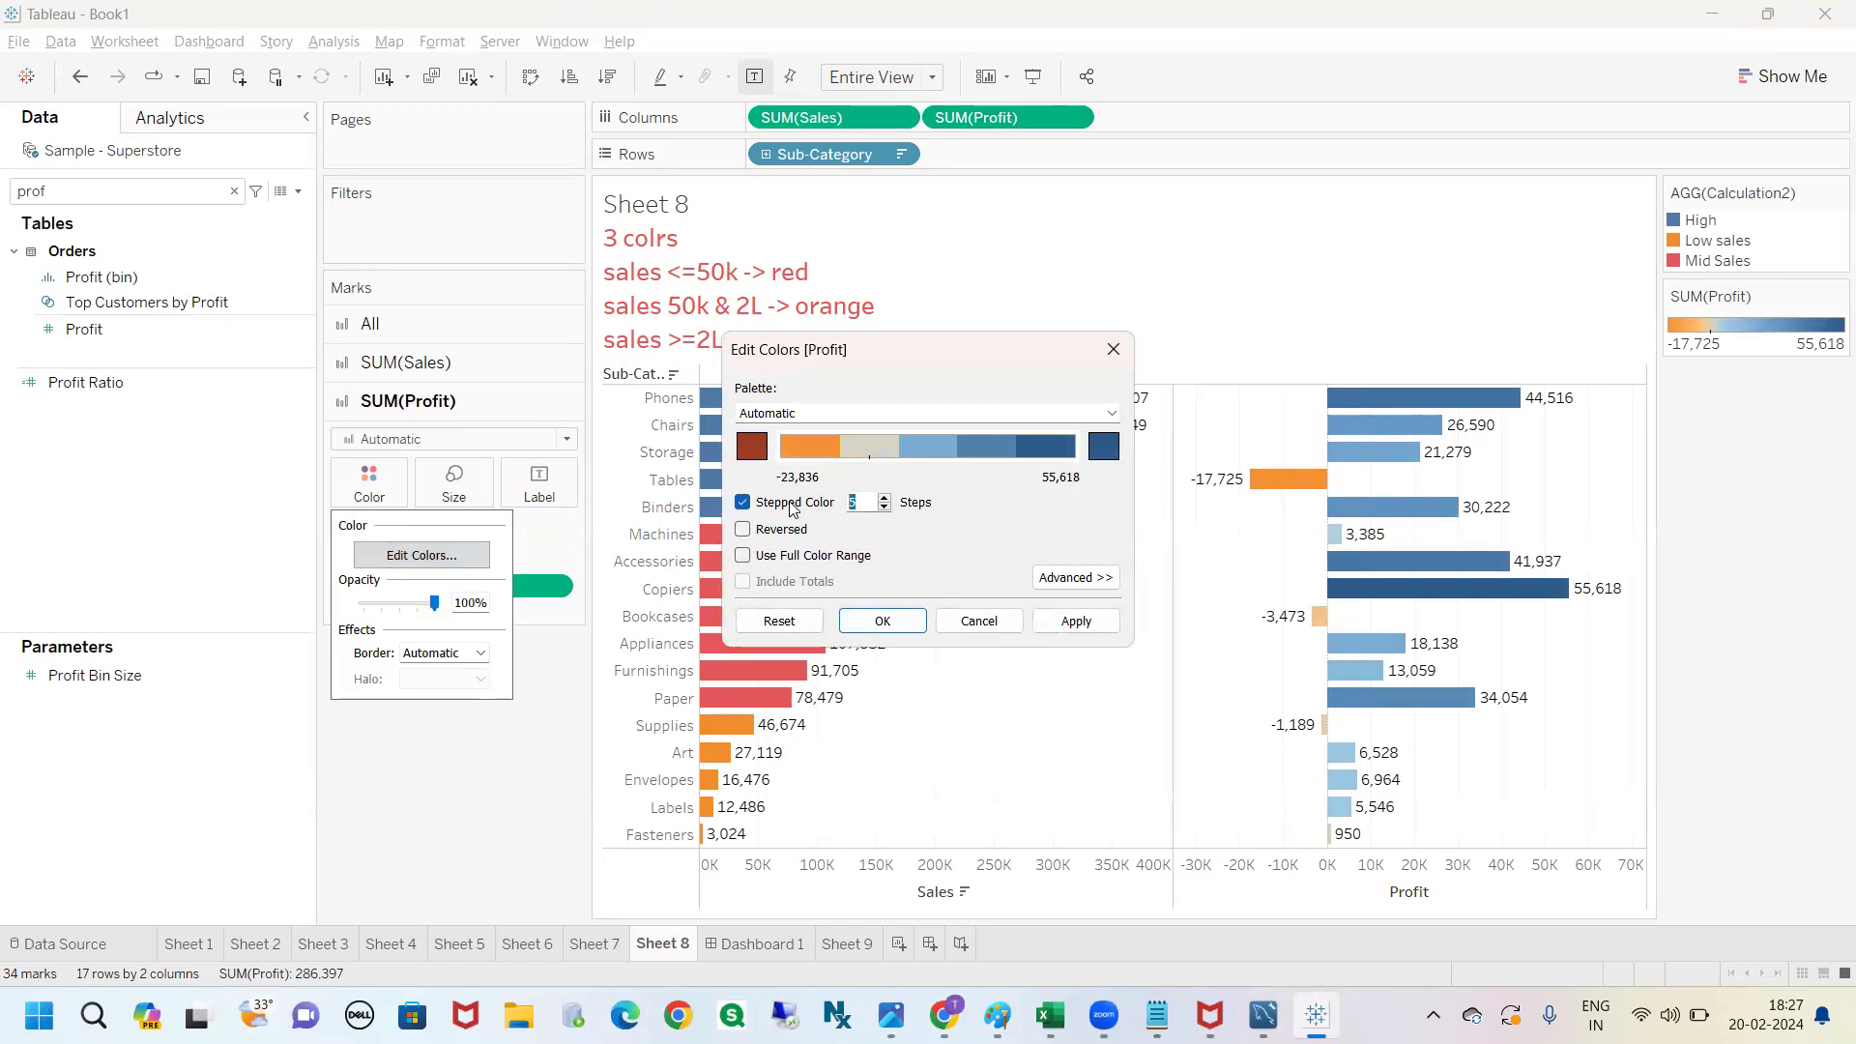
pyautogui.write('2')
pyautogui.click(1075, 577)
pyautogui.click(742, 671)
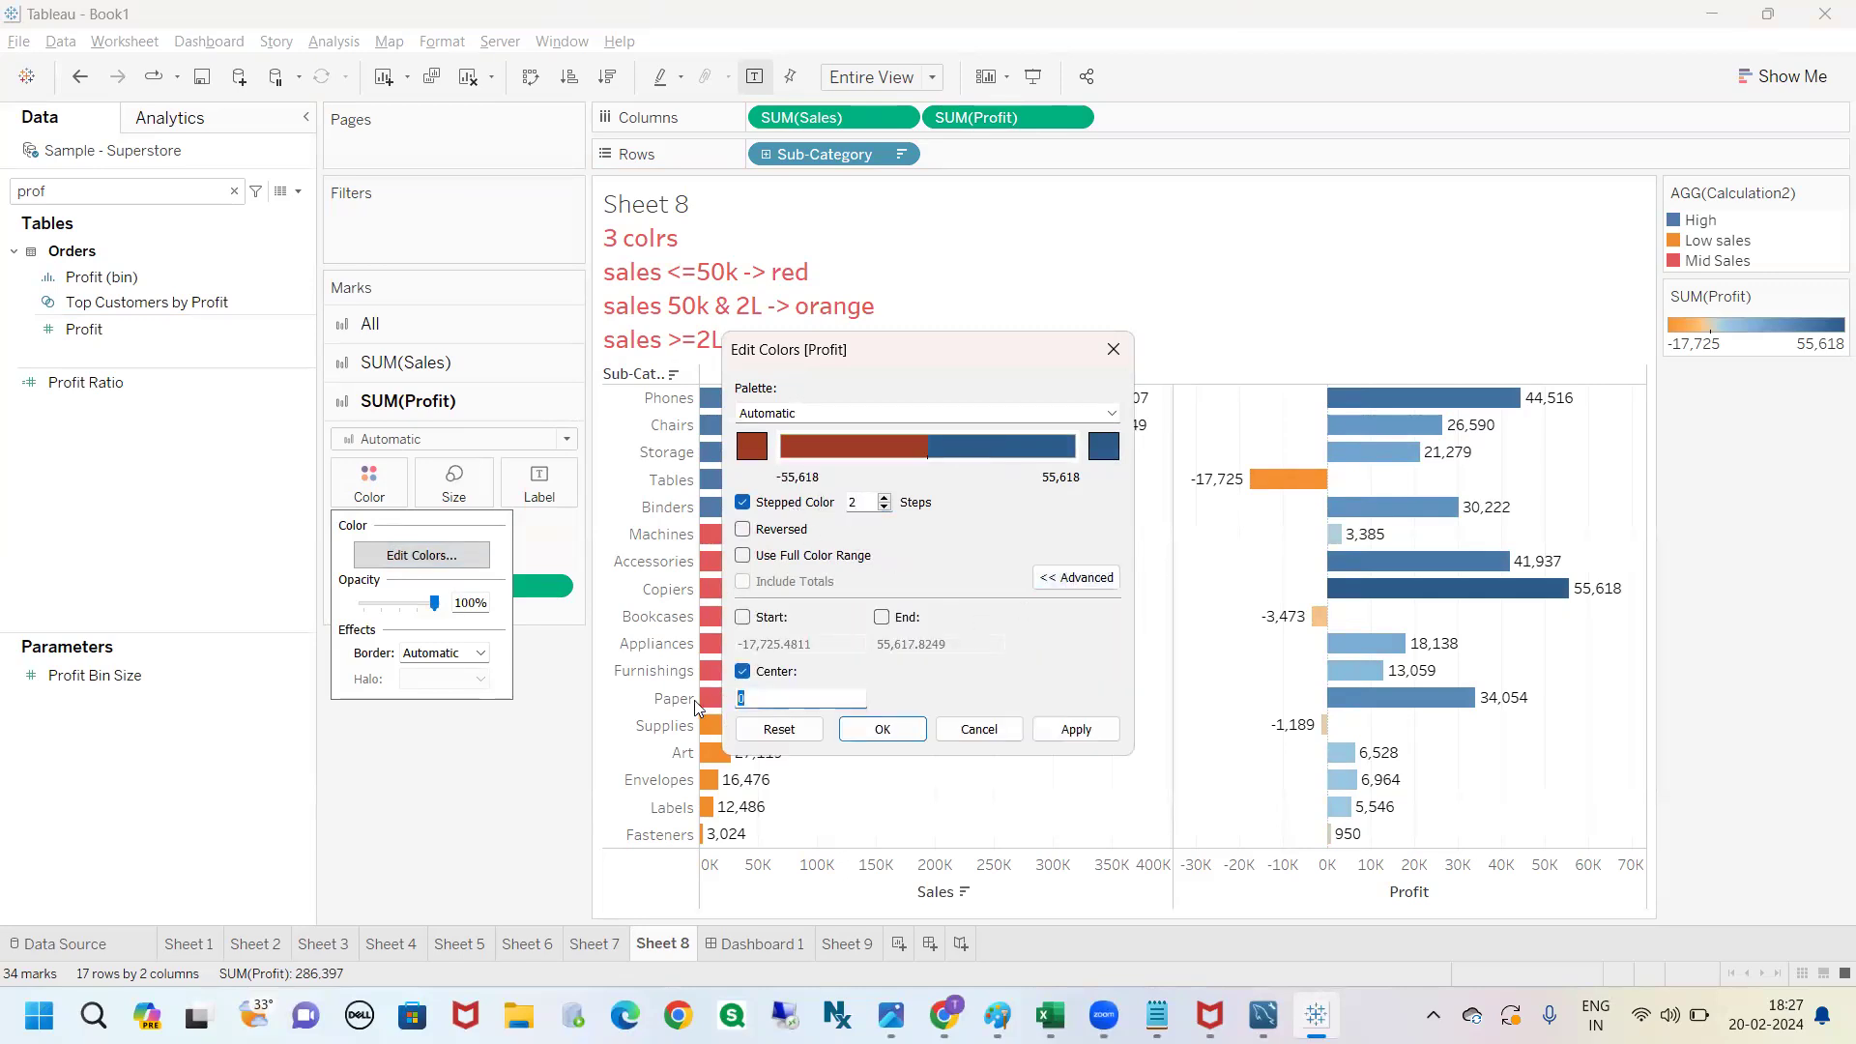
pyautogui.click(752, 702)
# Set the positive end of the Profit palette to green #00aa00 and apply the colors.
pyautogui.click(1101, 453)
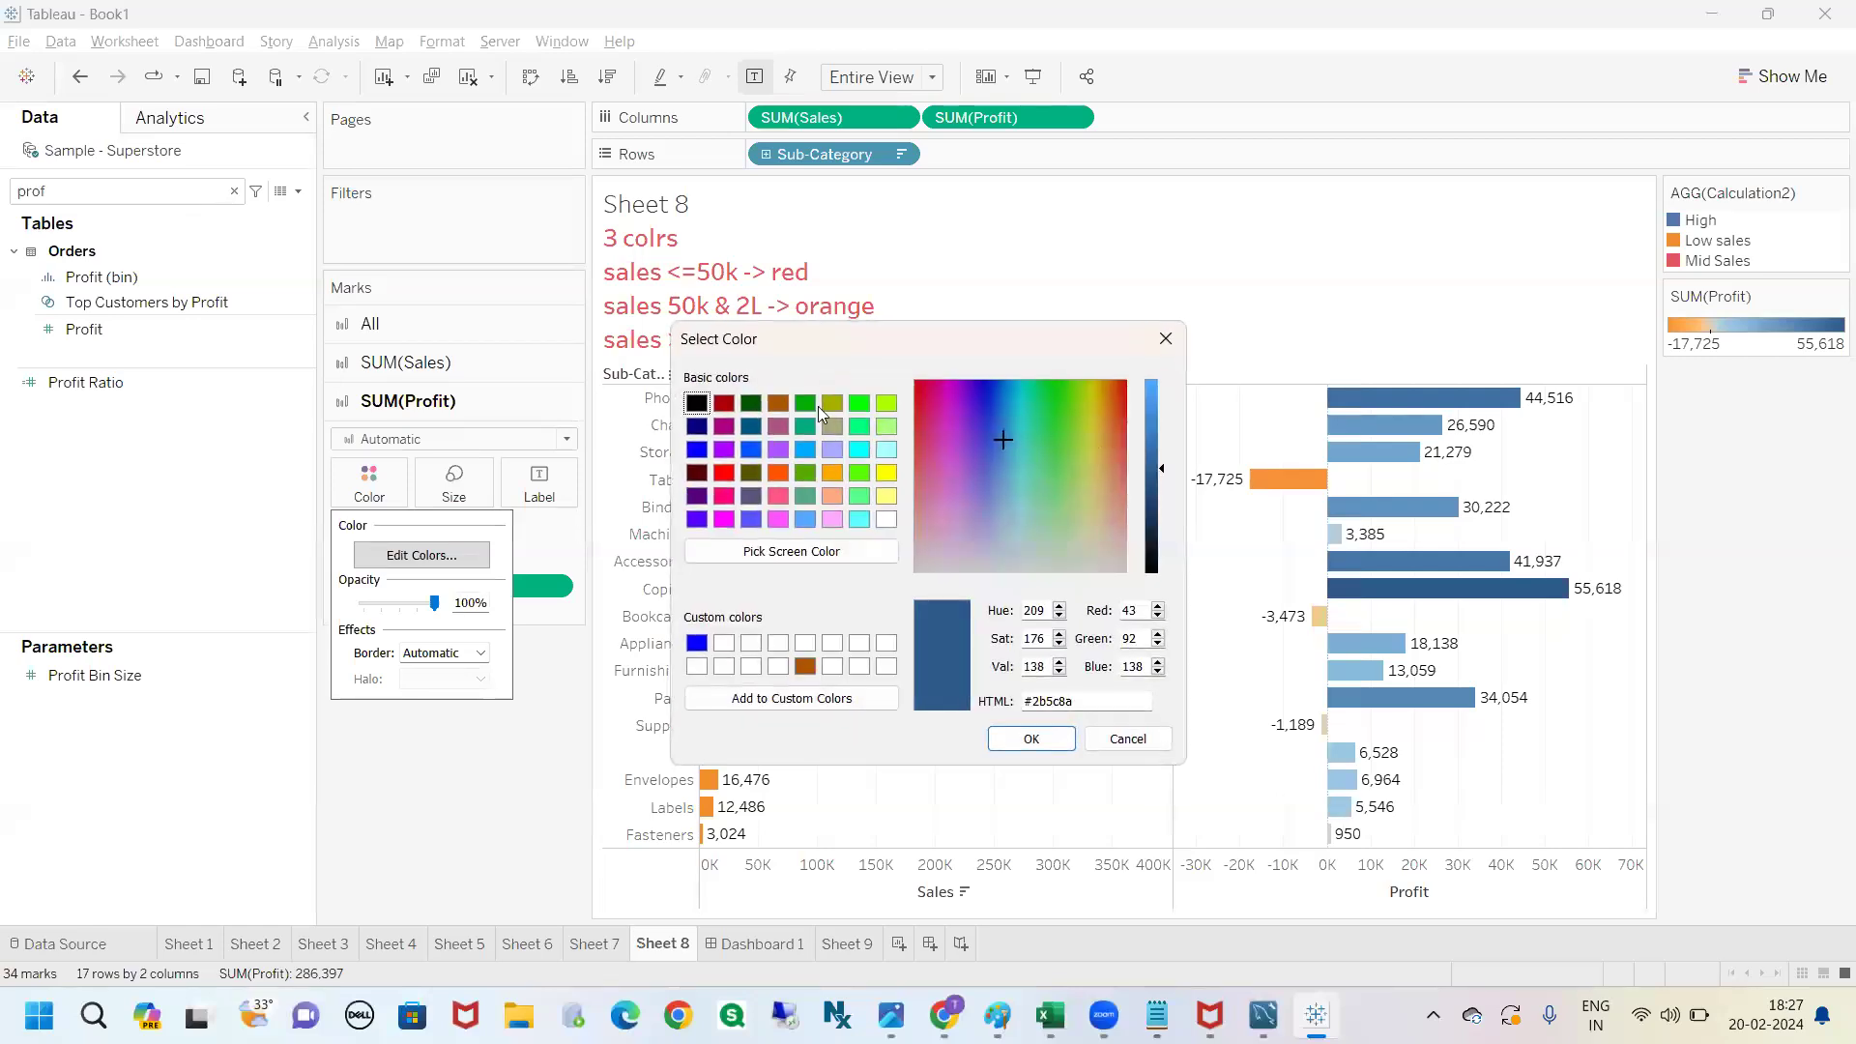
pyautogui.click(804, 404)
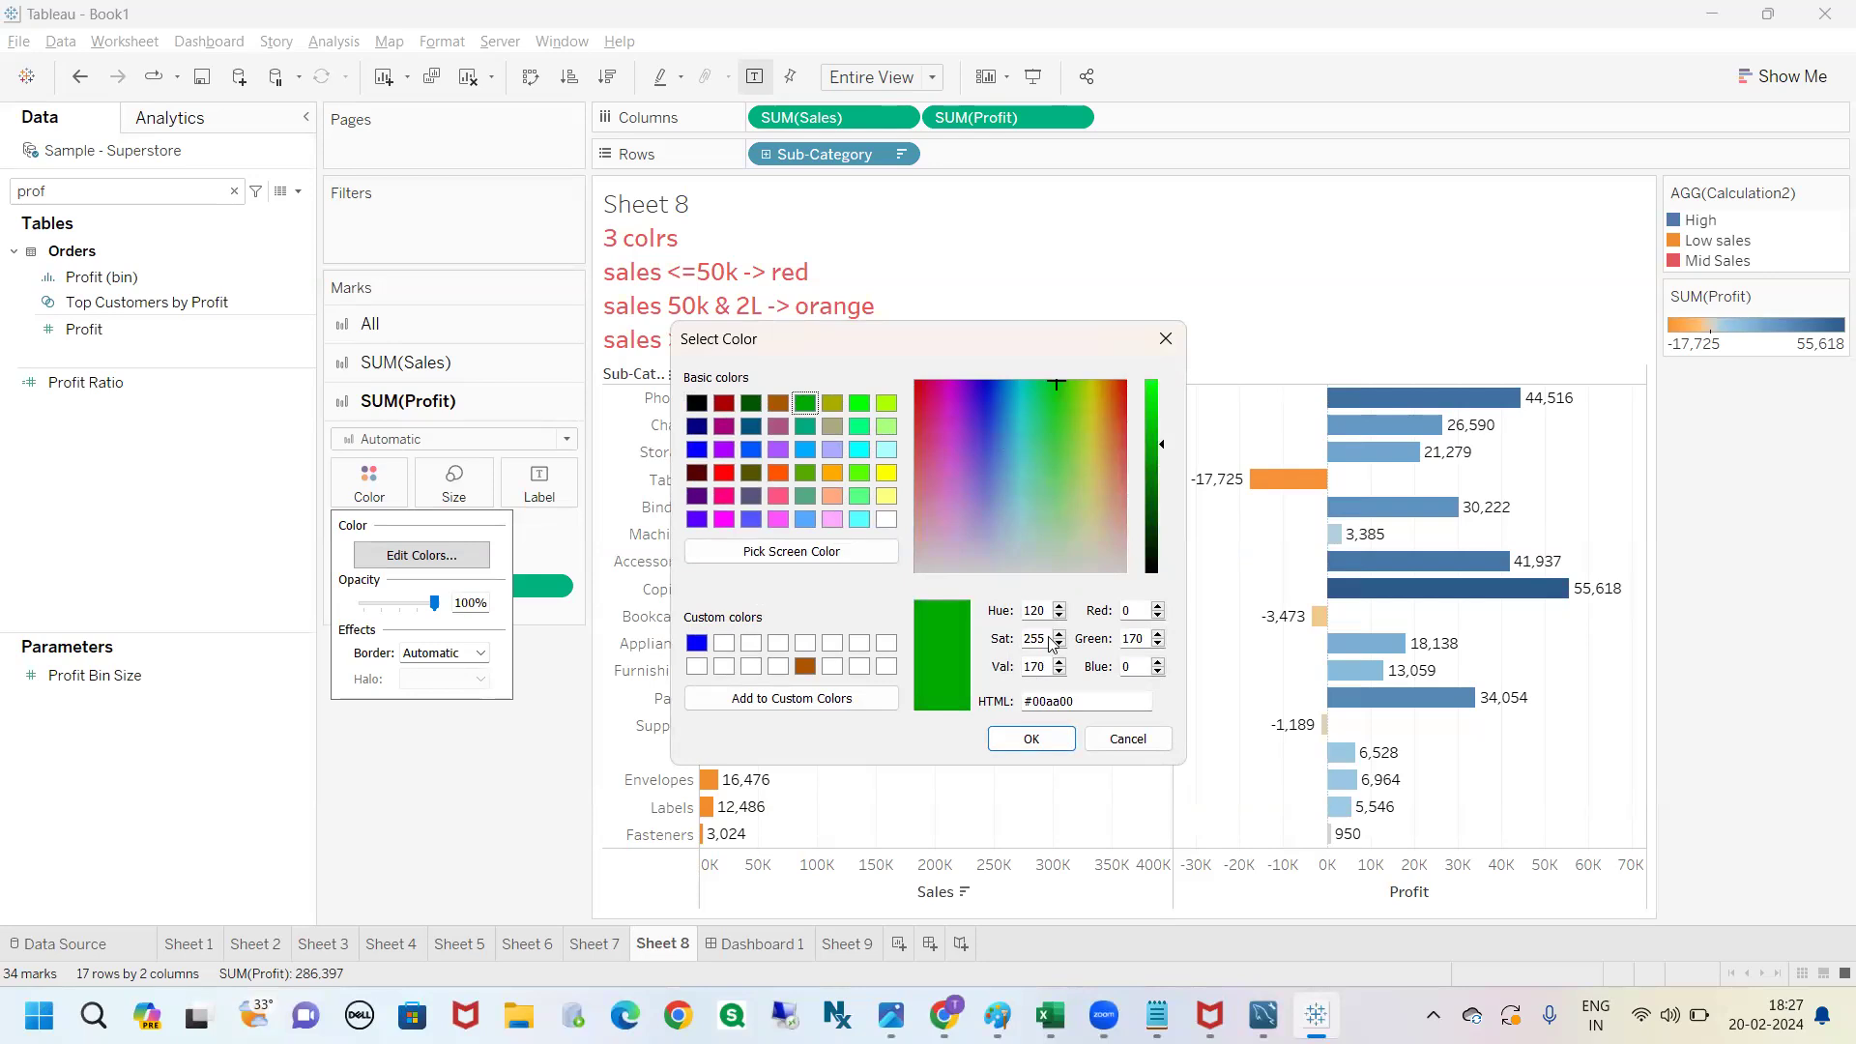
pyautogui.click(1034, 739)
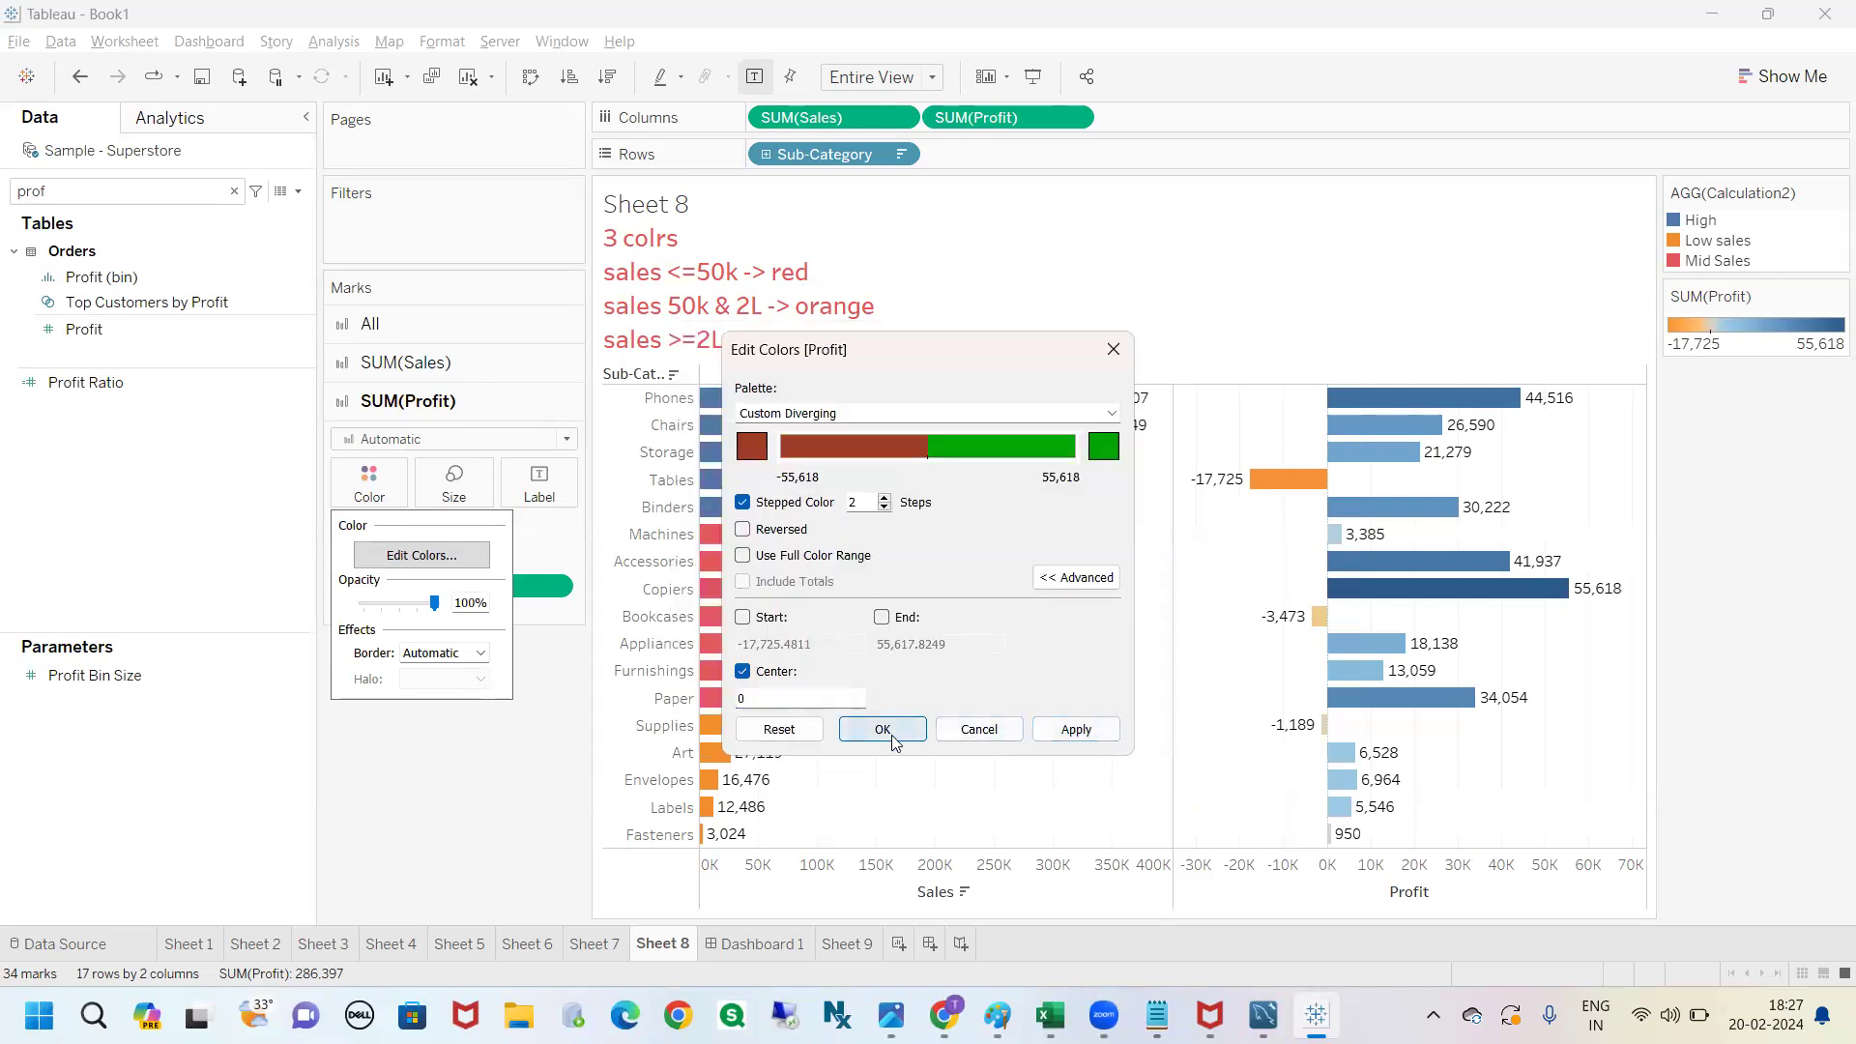
pyautogui.click(882, 729)
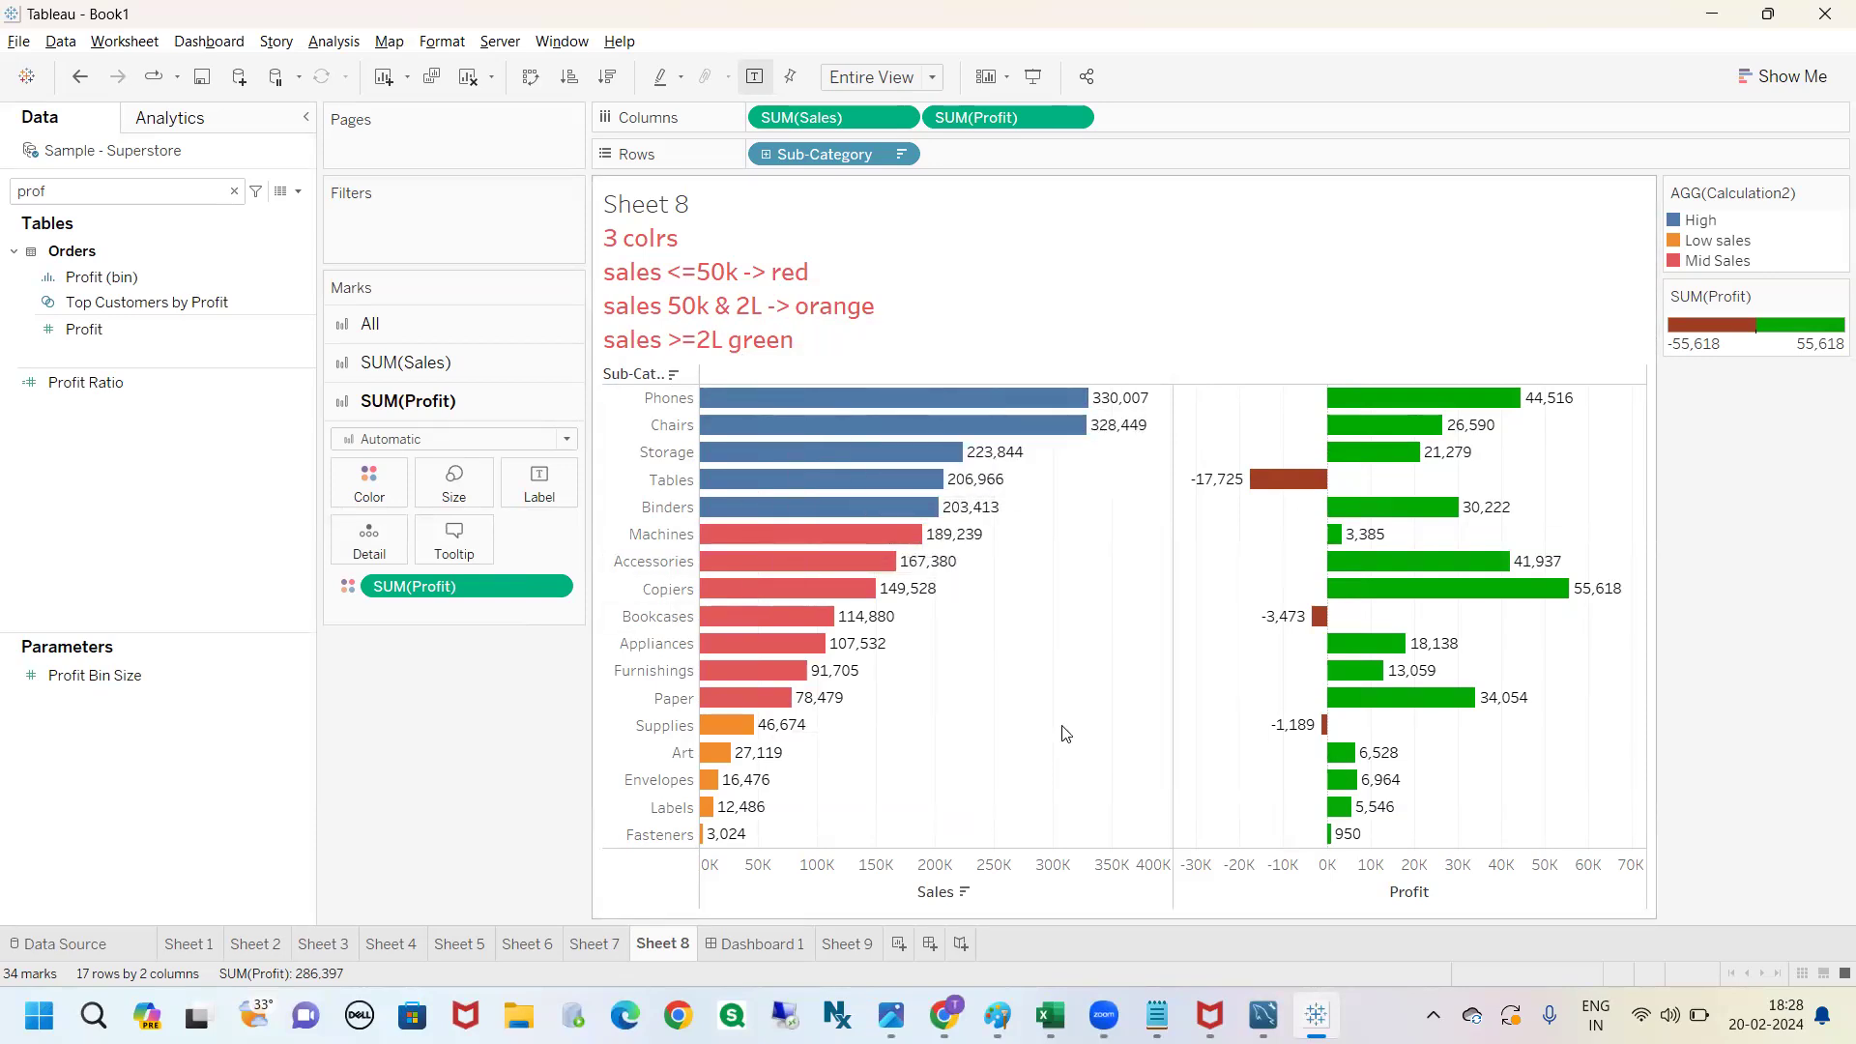
# Duplicate the Sheet 5 worksheet containing the sub-category sales table.
pyautogui.click(481, 947)
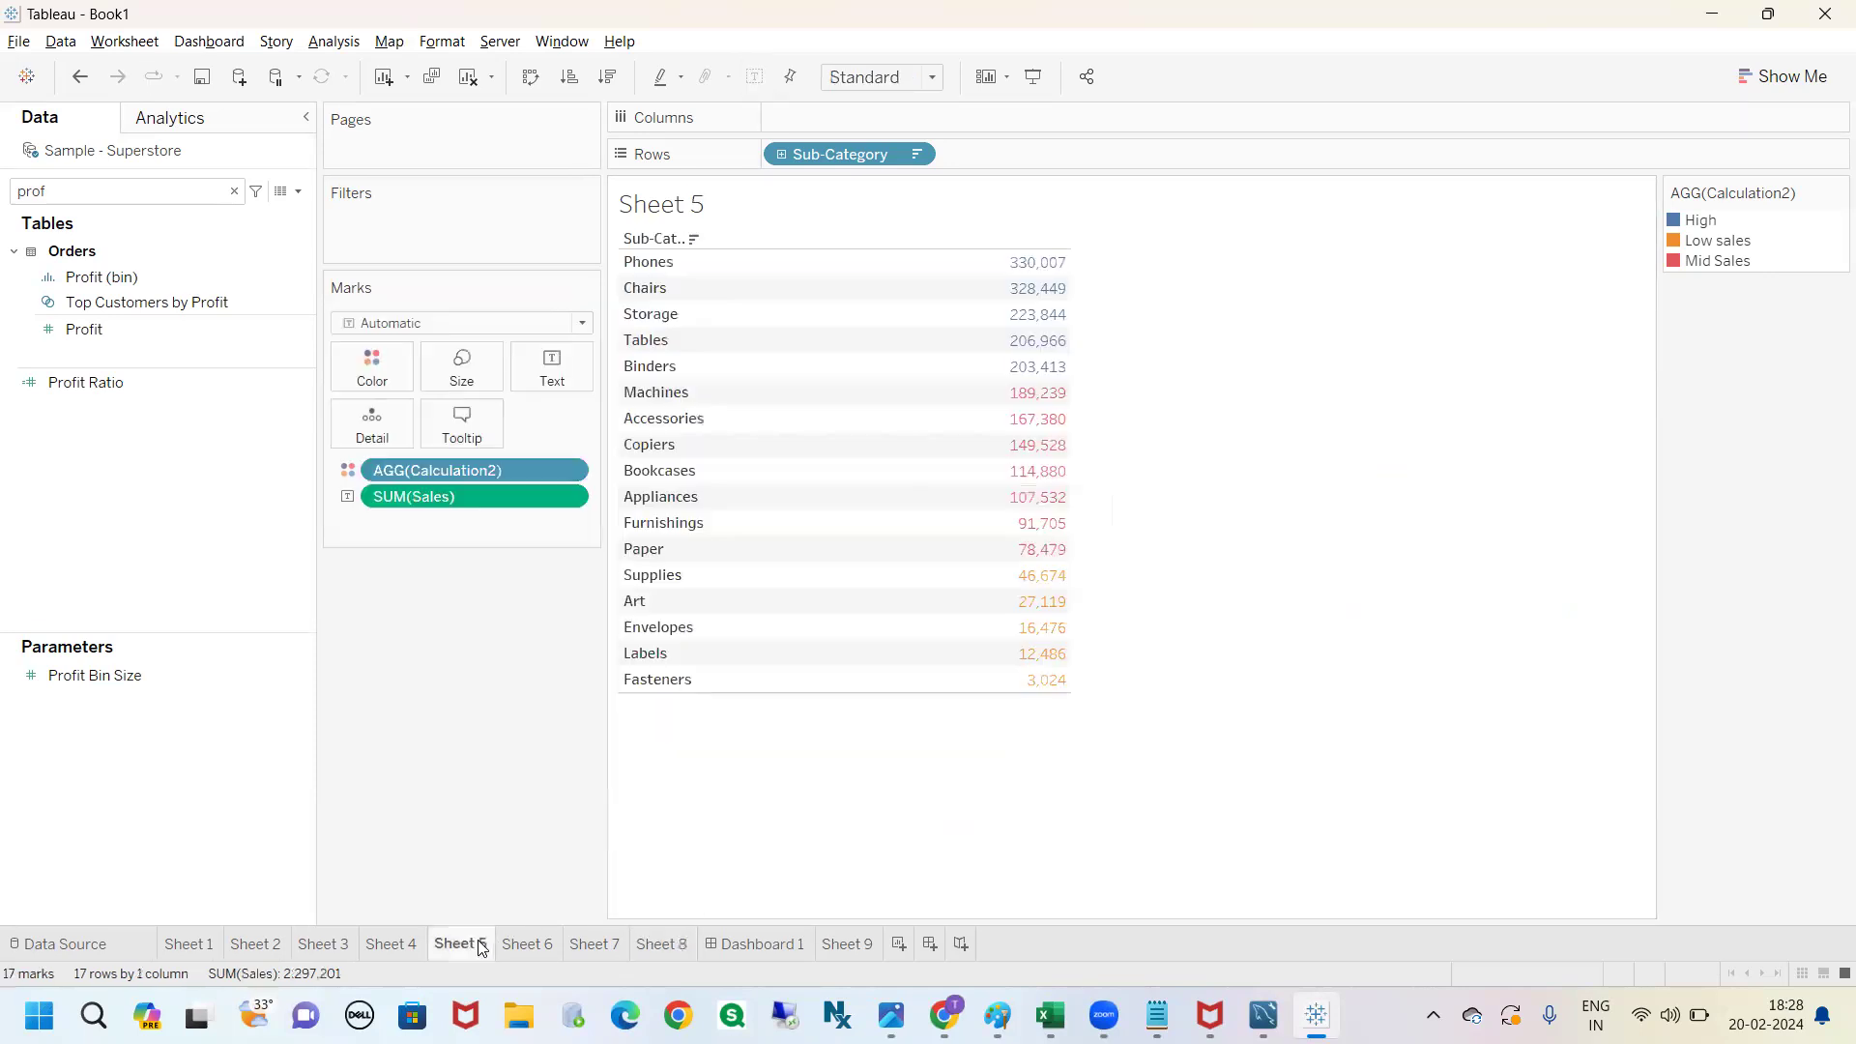
pyautogui.rightClick(480, 947)
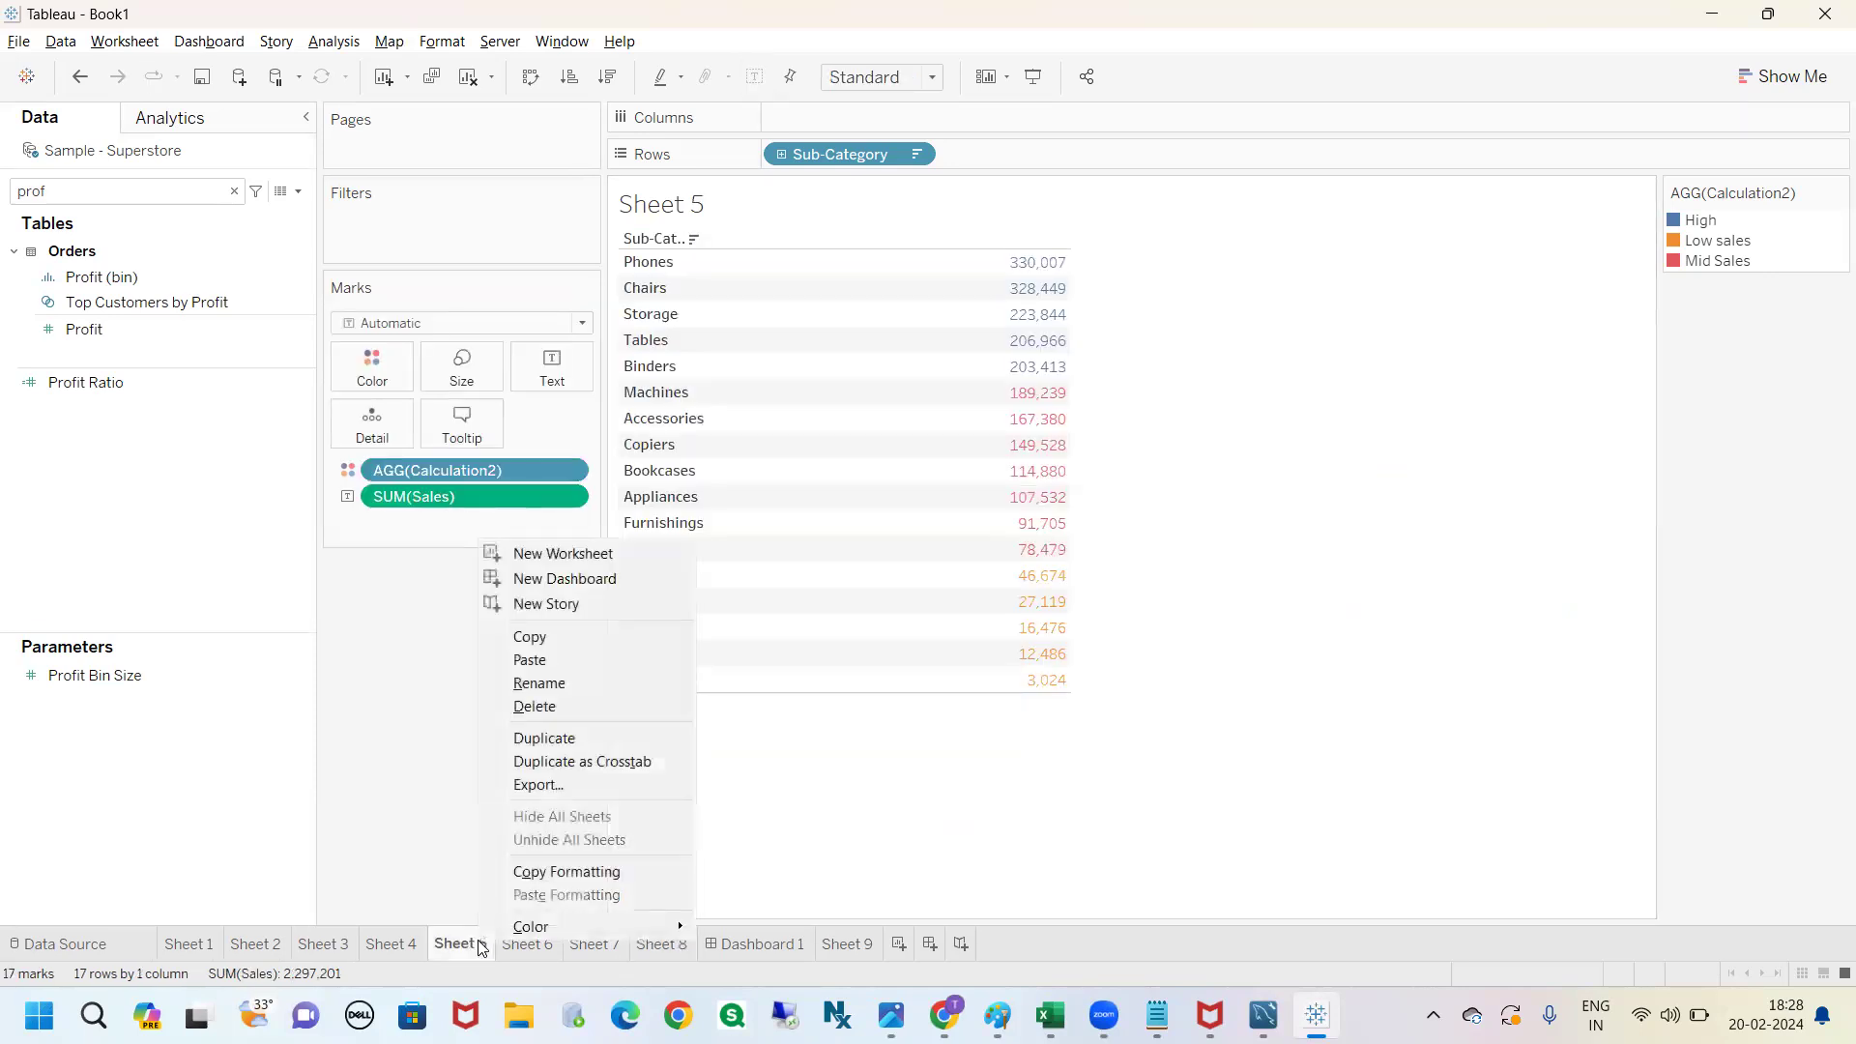
pyautogui.click(580, 733)
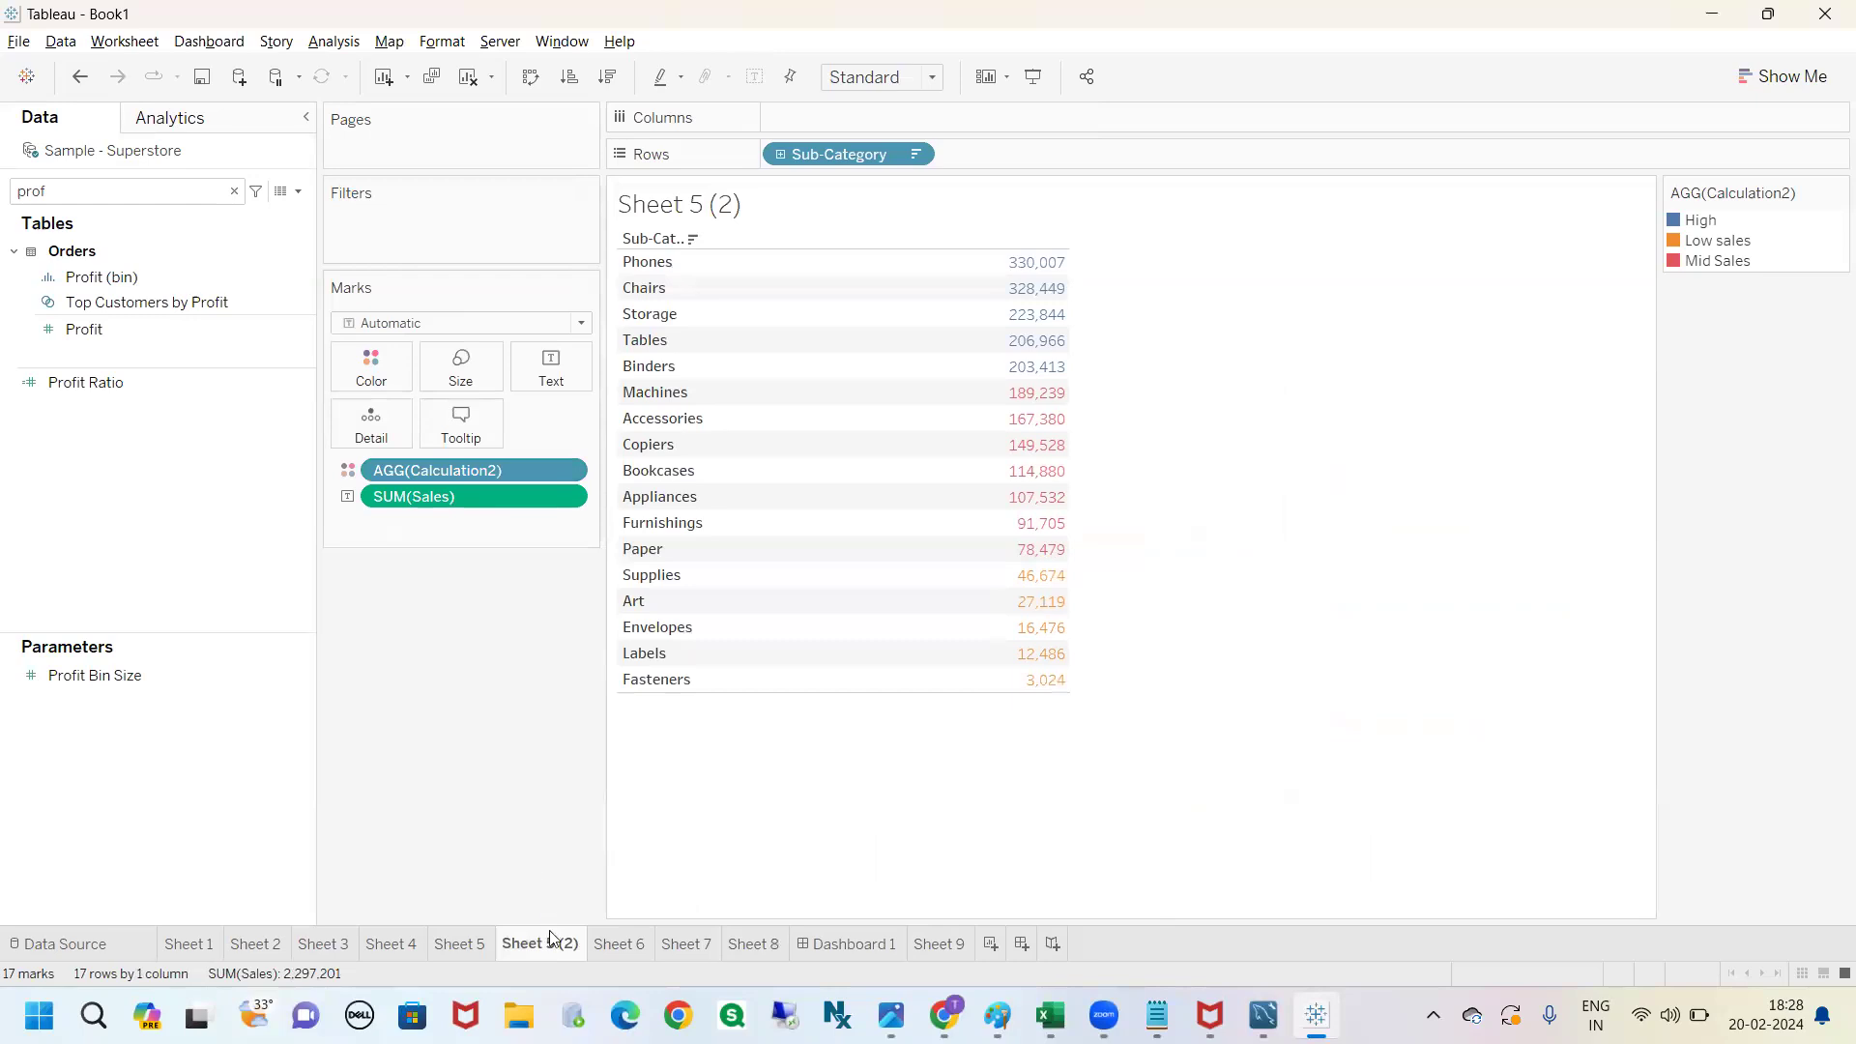
# Add the Profit measure to the sub-category text table alongside Sales.
pyautogui.click(108, 337)
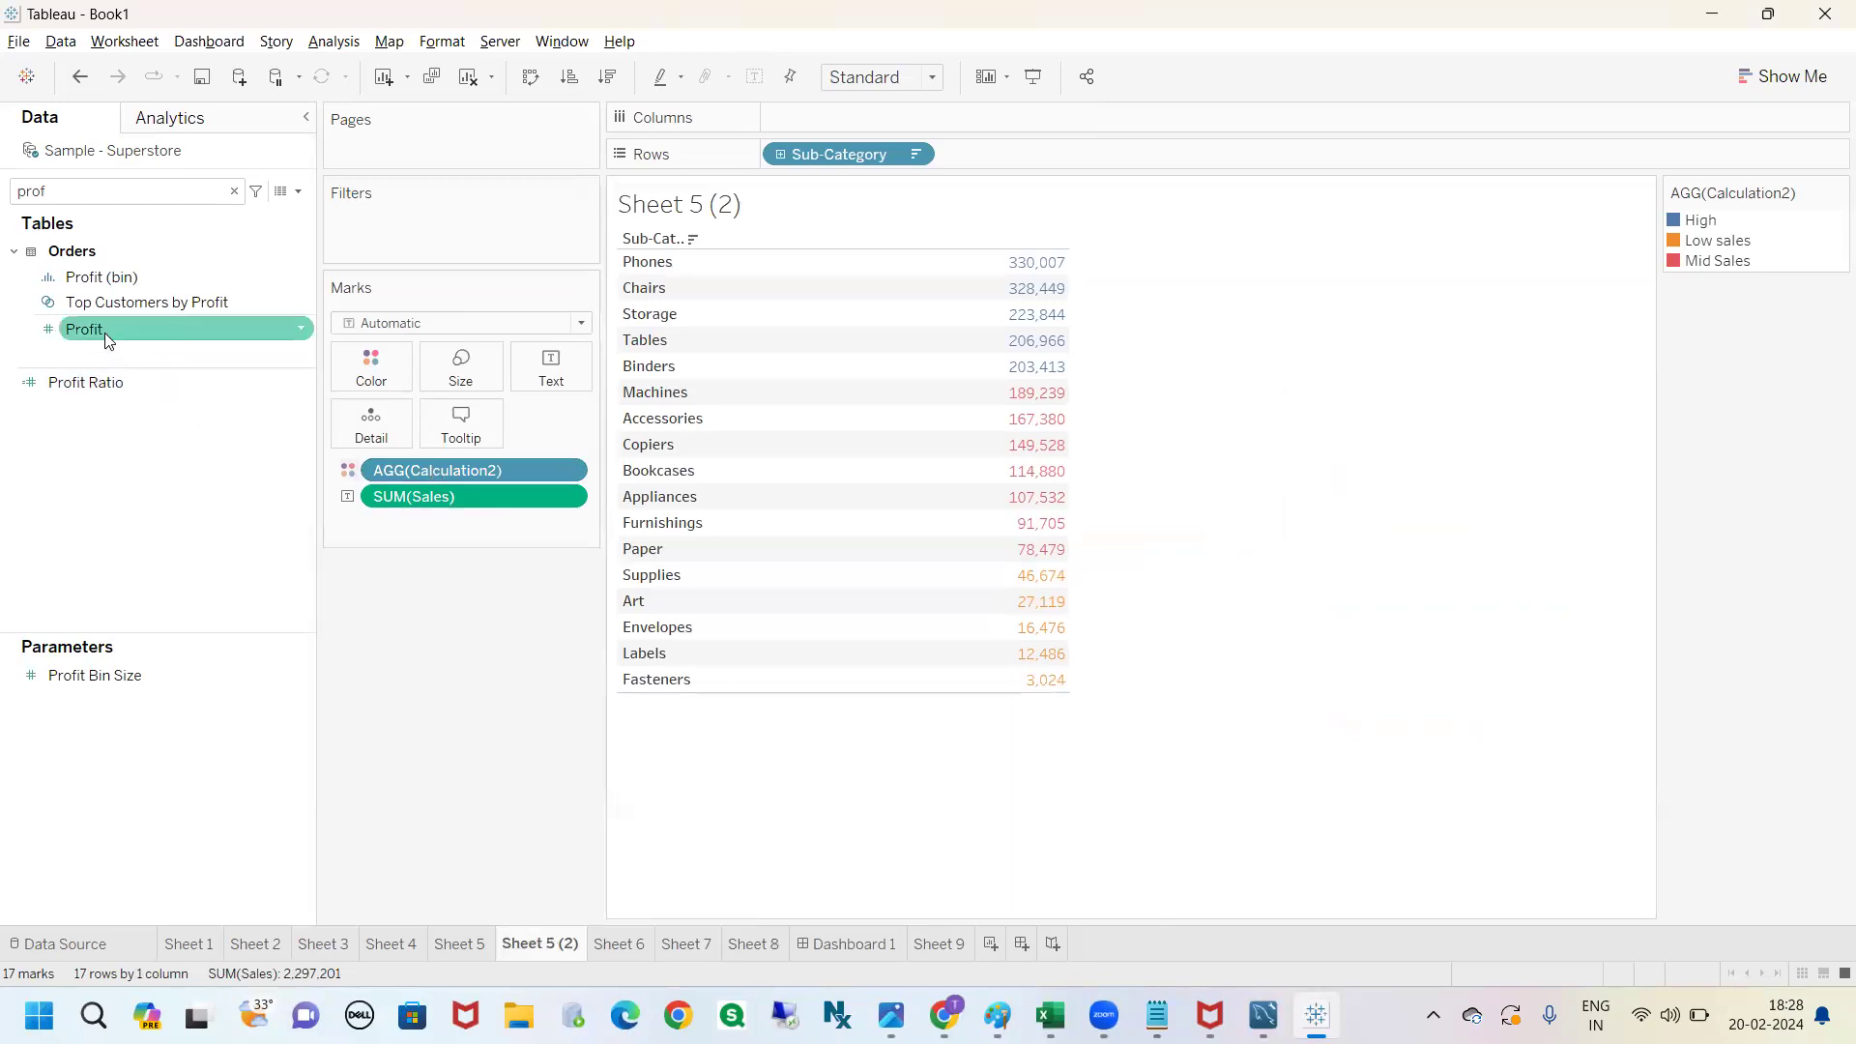
pyautogui.doubleClick(116, 327)
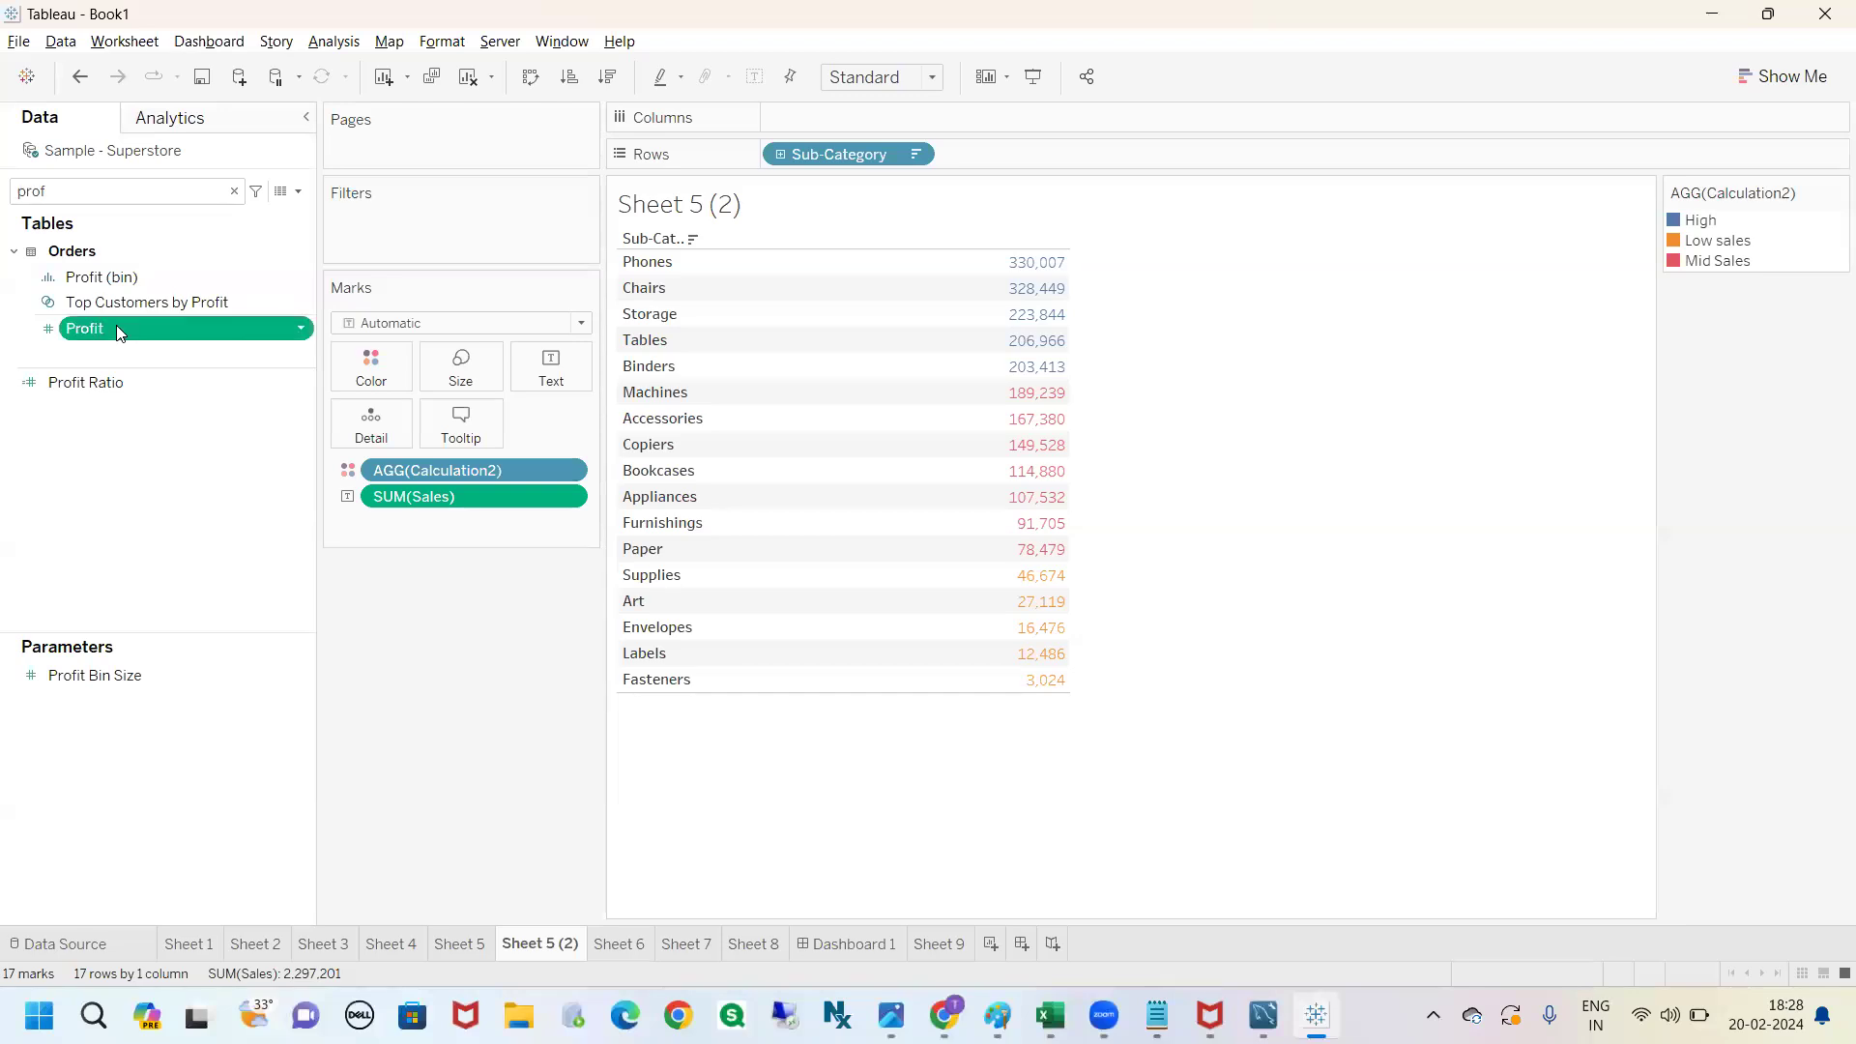
pyautogui.click(157, 359)
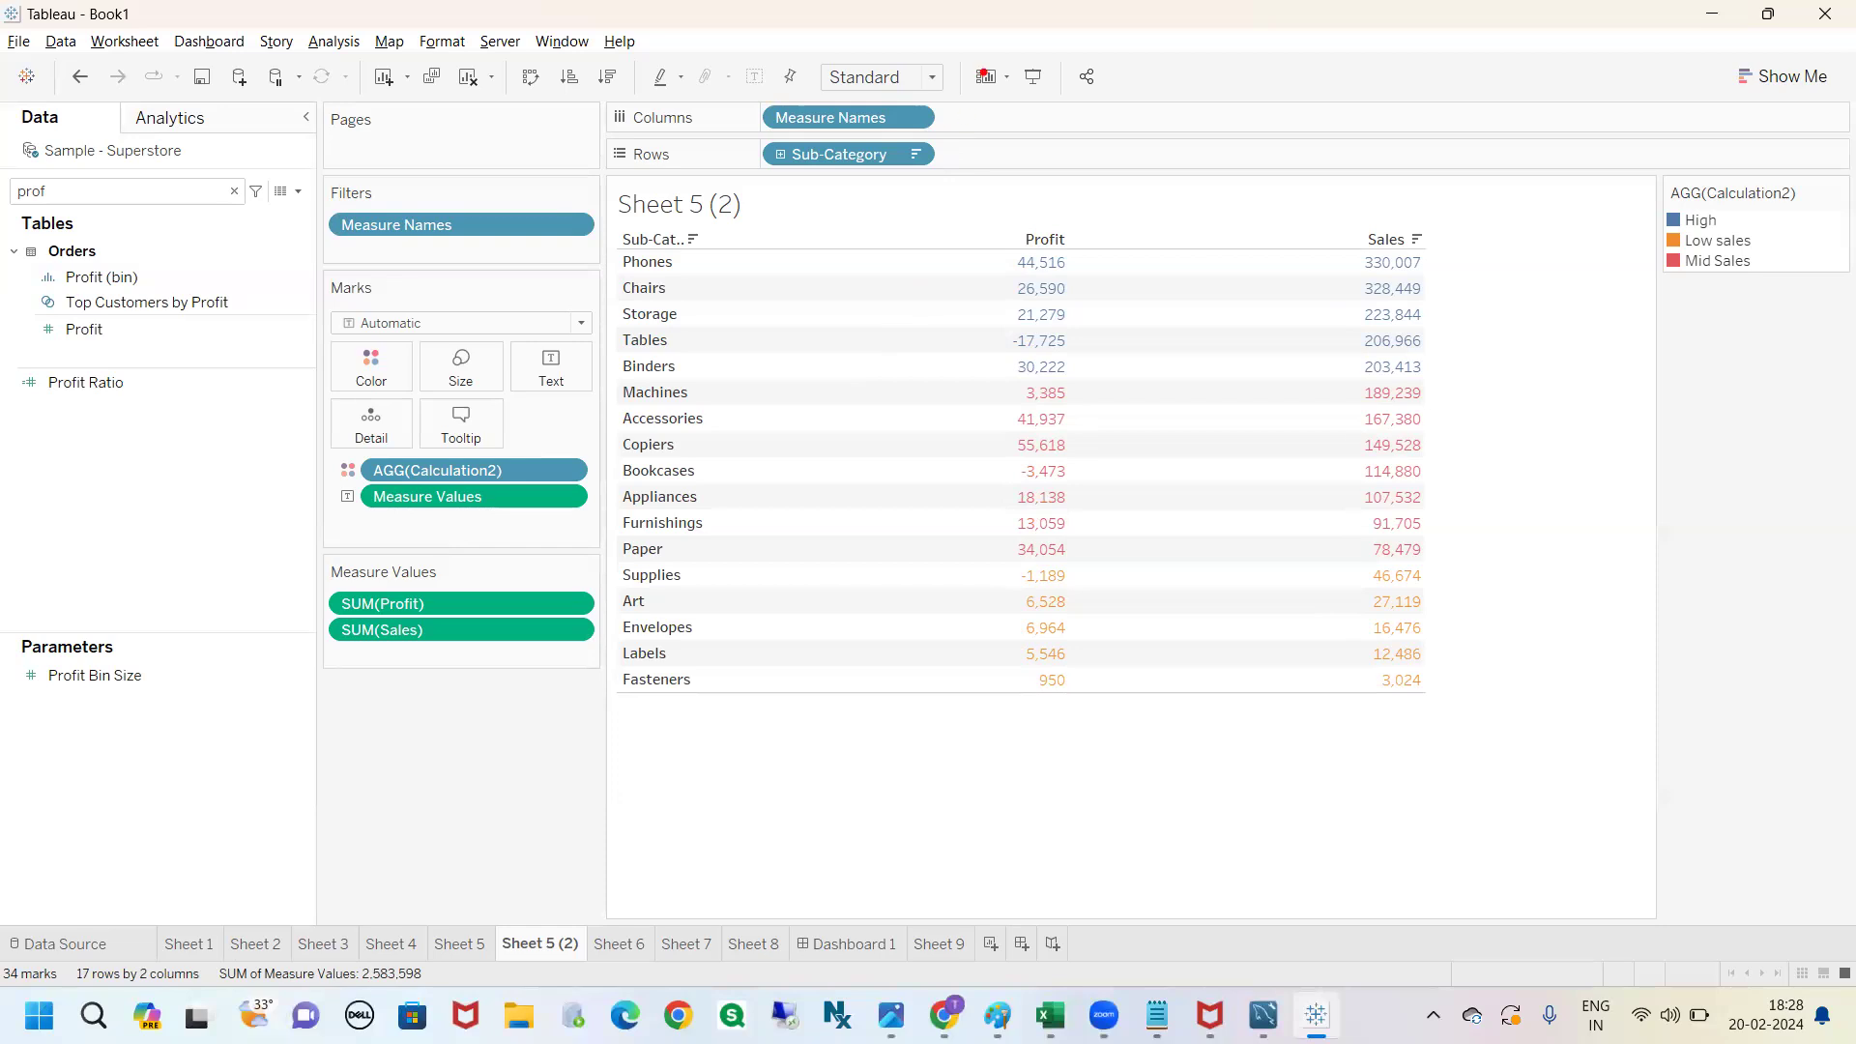
pyautogui.moveTo(1013, 197)
pyautogui.mouseDown()
pyautogui.moveTo(1038, 242)
pyautogui.moveTo(1048, 215)
pyautogui.mouseUp()
pyautogui.moveTo(1318, 190)
pyautogui.mouseDown()
pyautogui.moveTo(1404, 227)
pyautogui.moveTo(1406, 197)
pyautogui.mouseUp()
pyautogui.moveTo(1015, 191); pyautogui.dragTo(1330, 173)
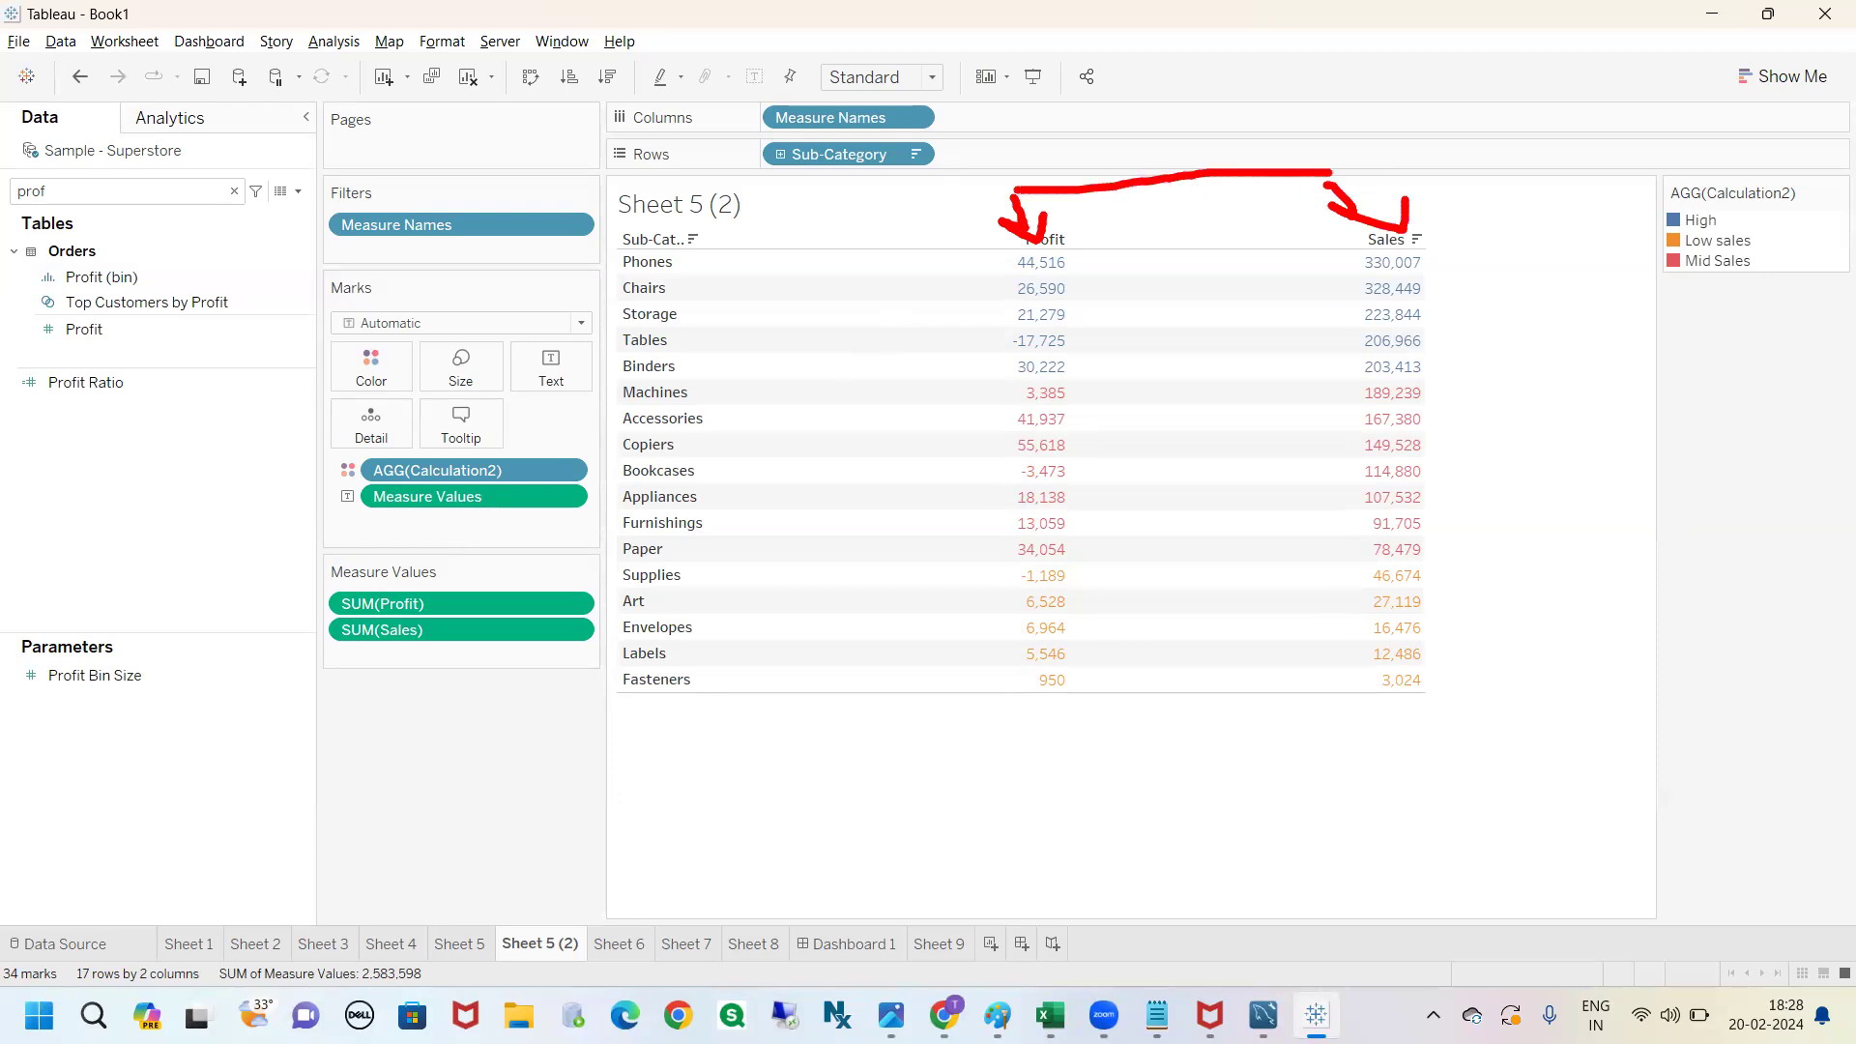
pyautogui.moveTo(919, 122)
pyautogui.mouseDown()
pyautogui.moveTo(1082, 155)
pyautogui.moveTo(1121, 182)
pyautogui.moveTo(1149, 162)
pyautogui.mouseUp()
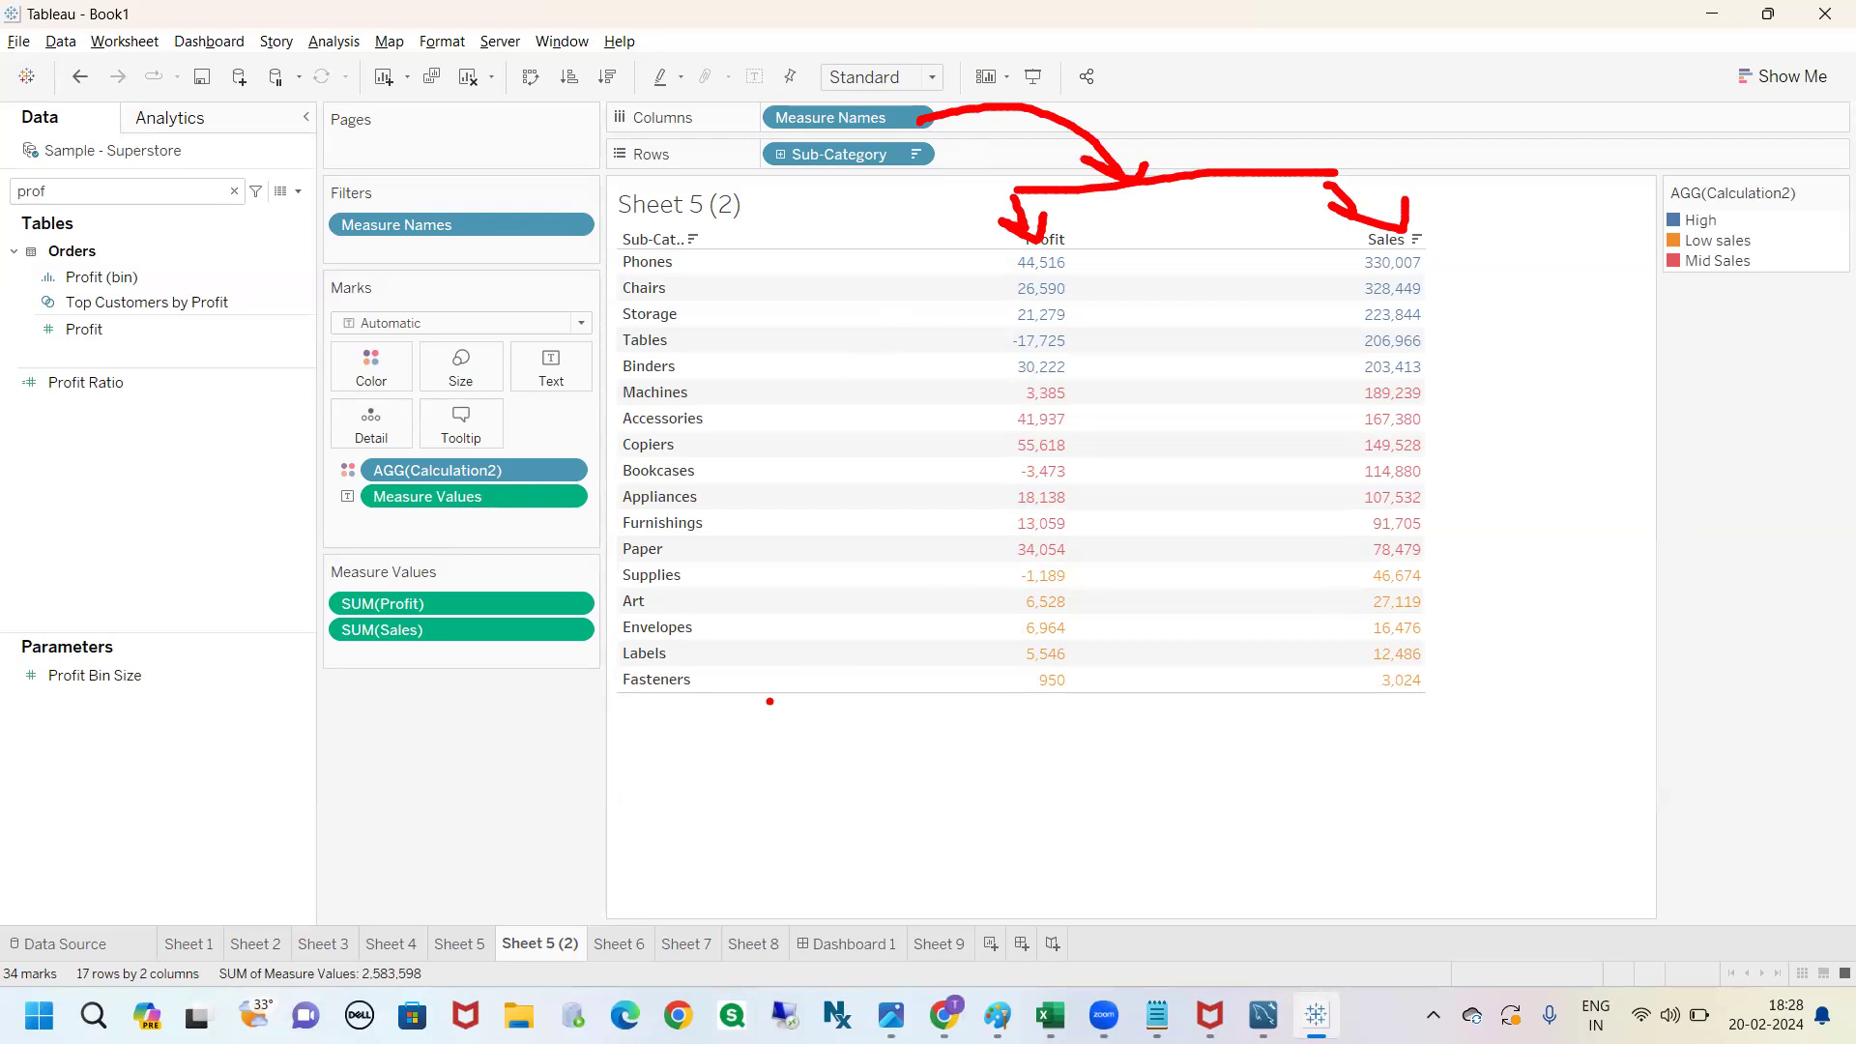
pyautogui.press('Escape')
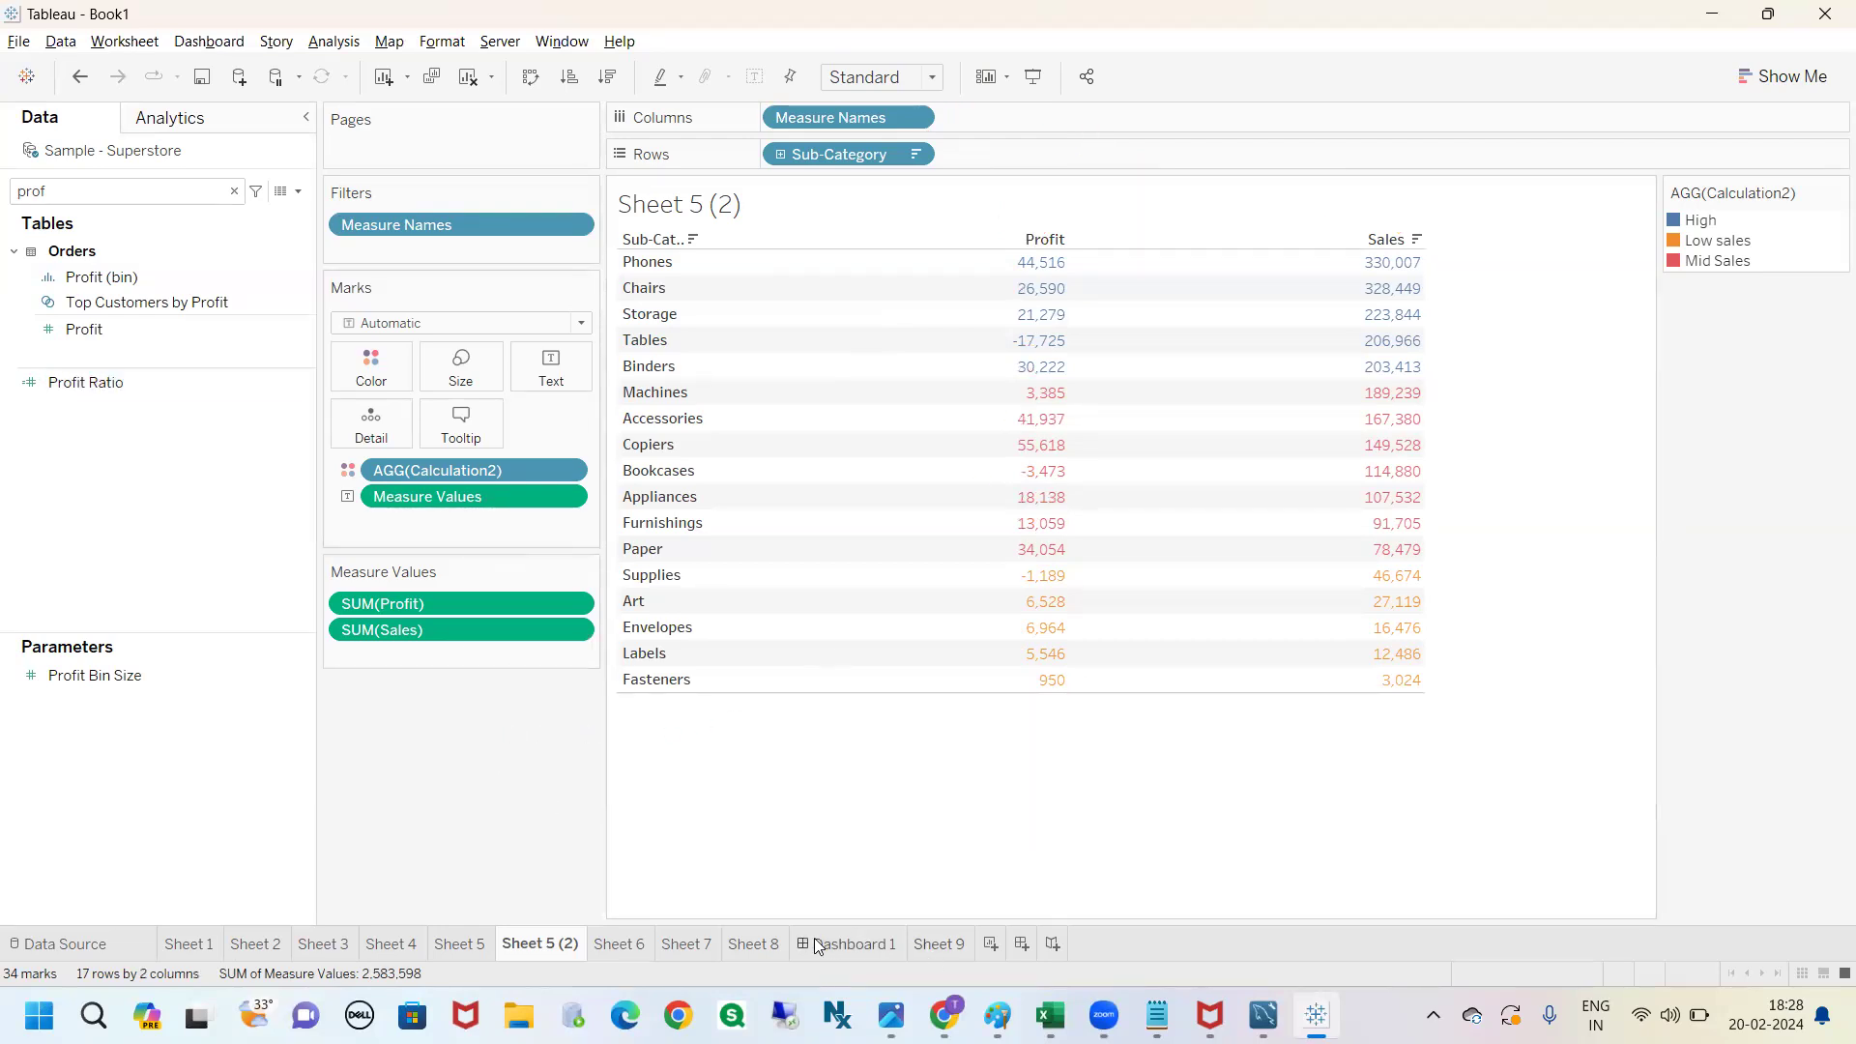
pyautogui.click(933, 944)
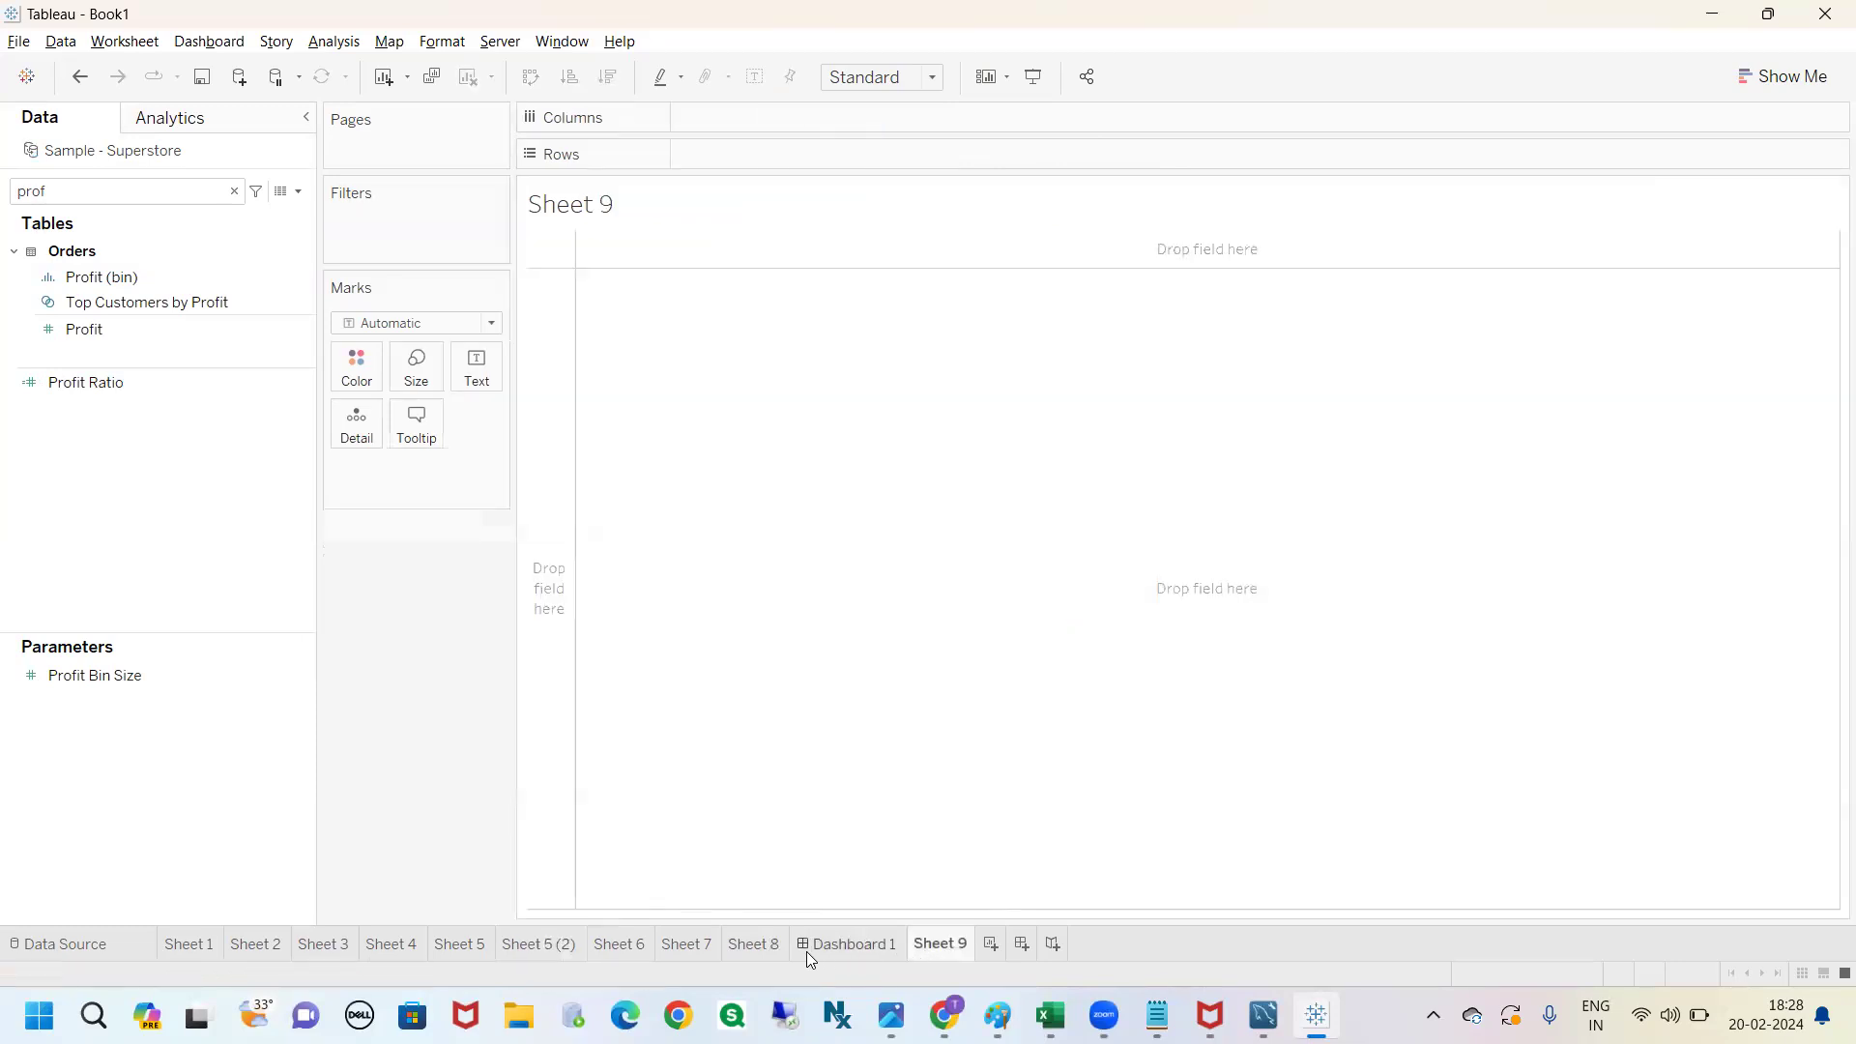
pyautogui.click(762, 949)
pyautogui.click(522, 948)
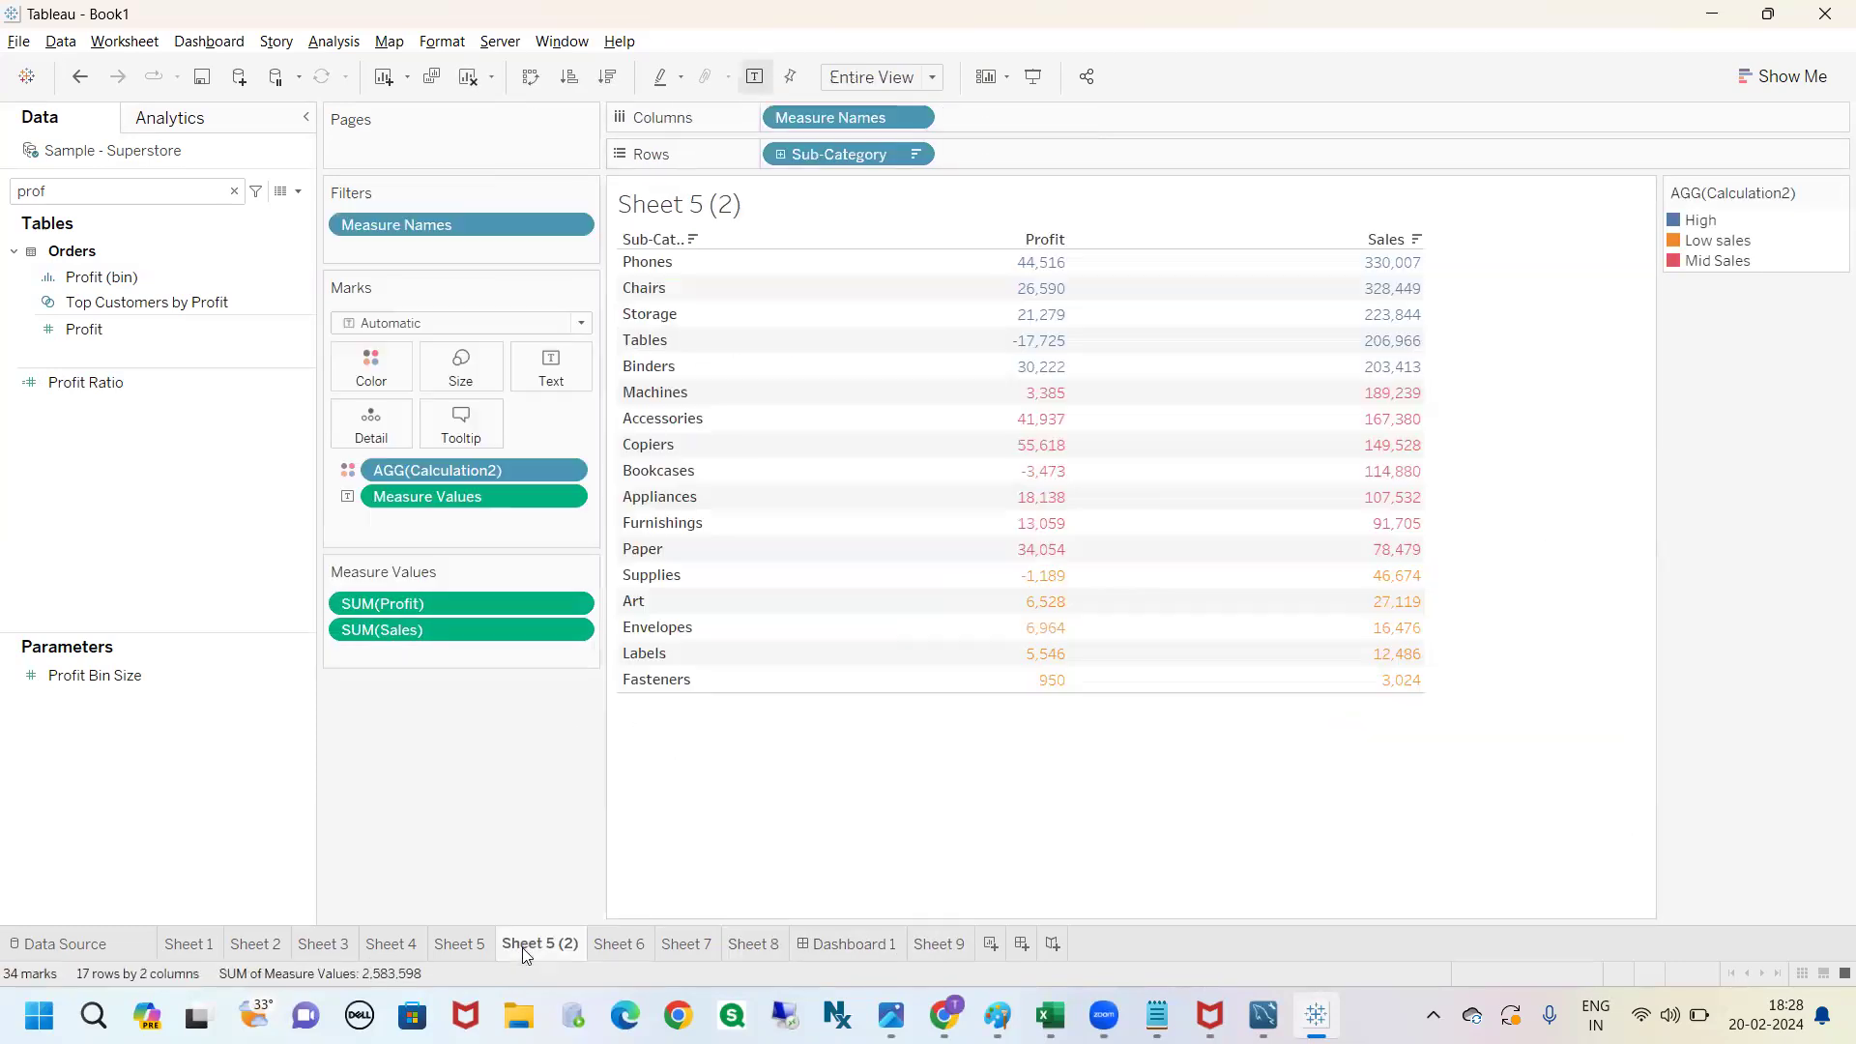
# Open Sheet 8 and examine how its separate marks cards correspond to the Sales and Profit measures on Columns.
pyautogui.click(752, 947)
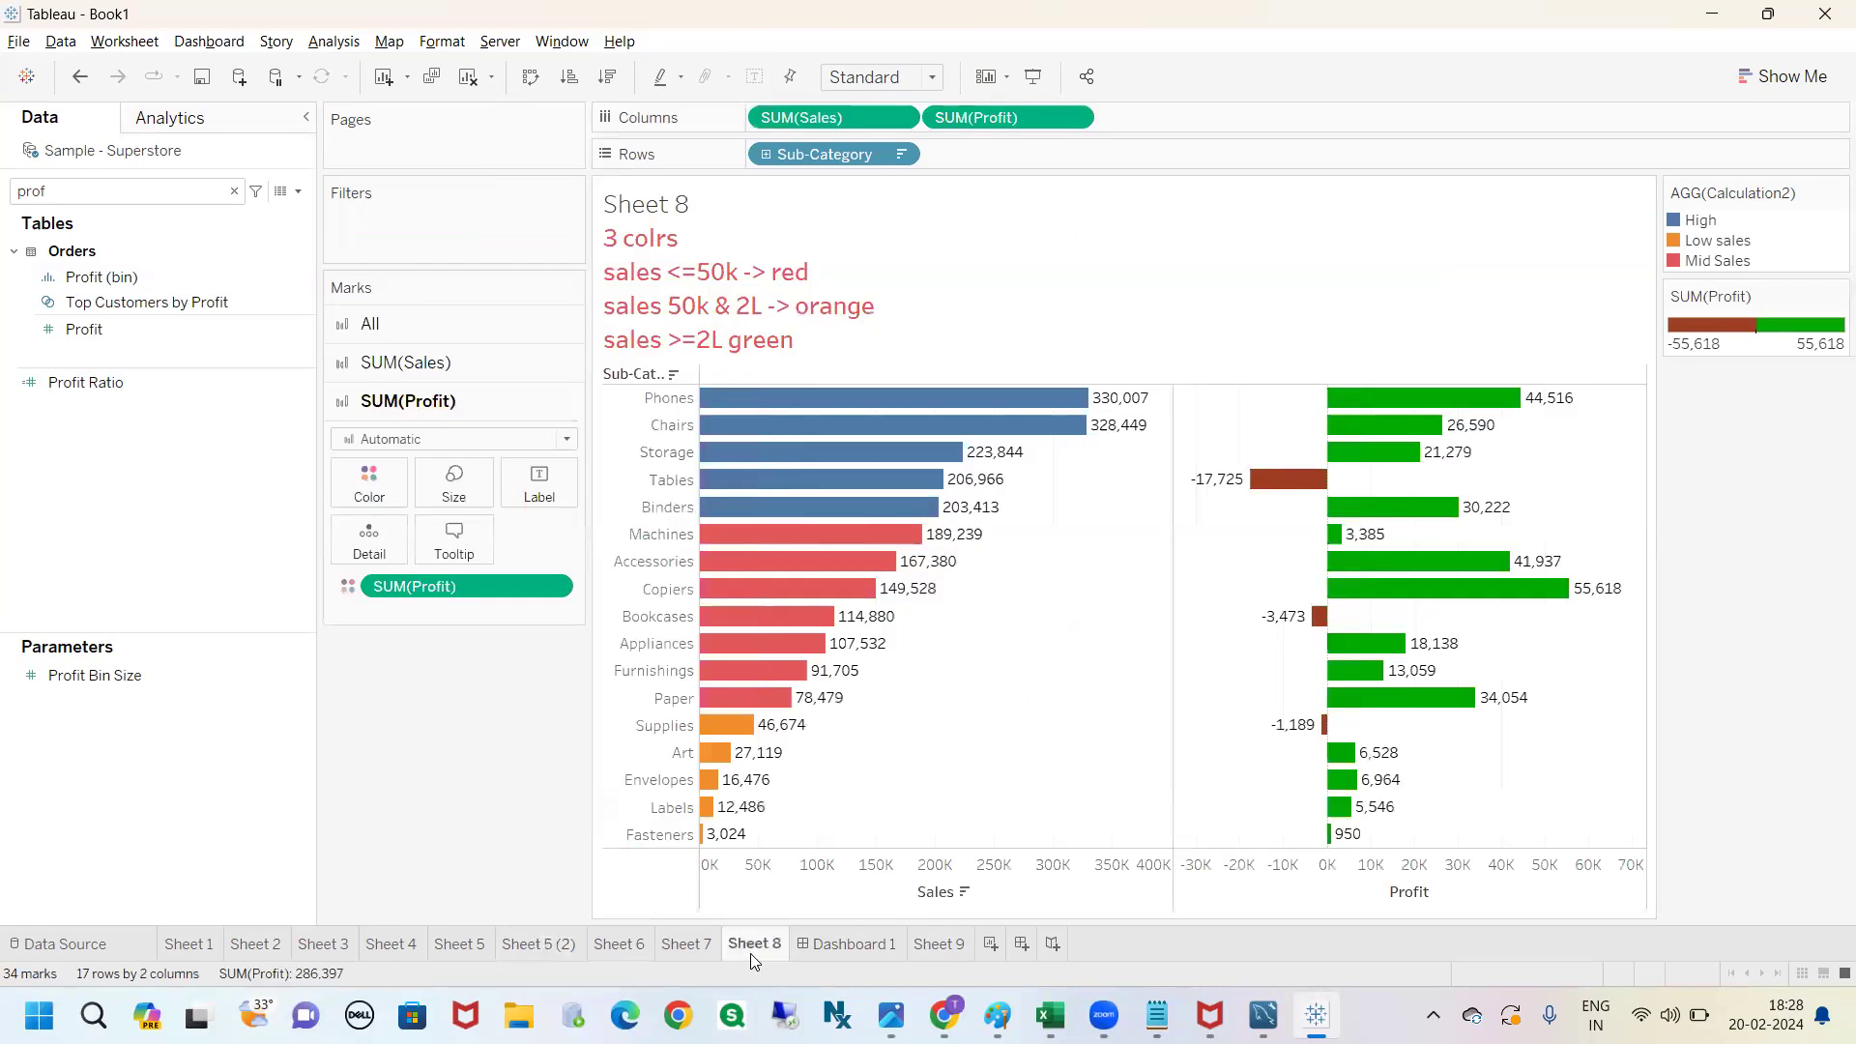
pyautogui.moveTo(333, 272)
pyautogui.mouseDown()
pyautogui.moveTo(333, 322)
pyautogui.moveTo(305, 249)
pyautogui.mouseUp()
pyautogui.moveTo(400, 323); pyautogui.dragTo(516, 301)
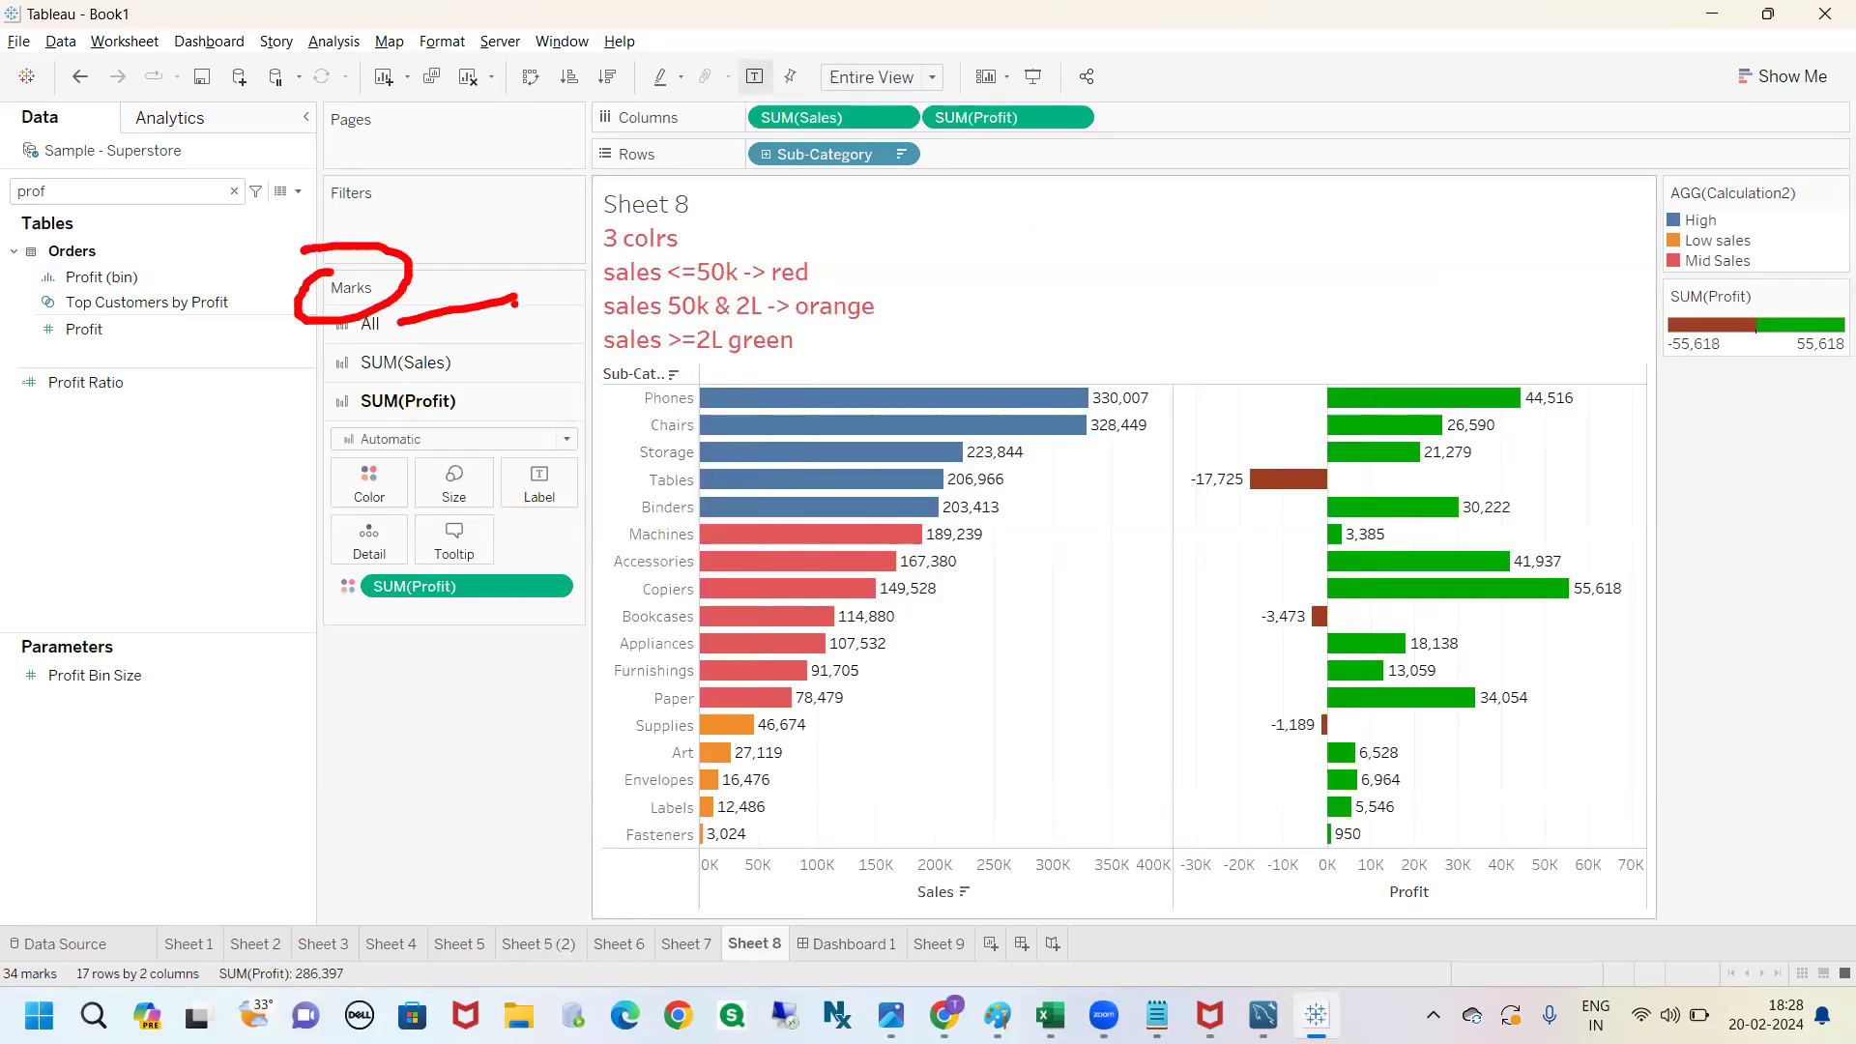
pyautogui.moveTo(466, 358)
pyautogui.mouseDown()
pyautogui.moveTo(714, 139)
pyautogui.moveTo(764, 117)
pyautogui.mouseUp()
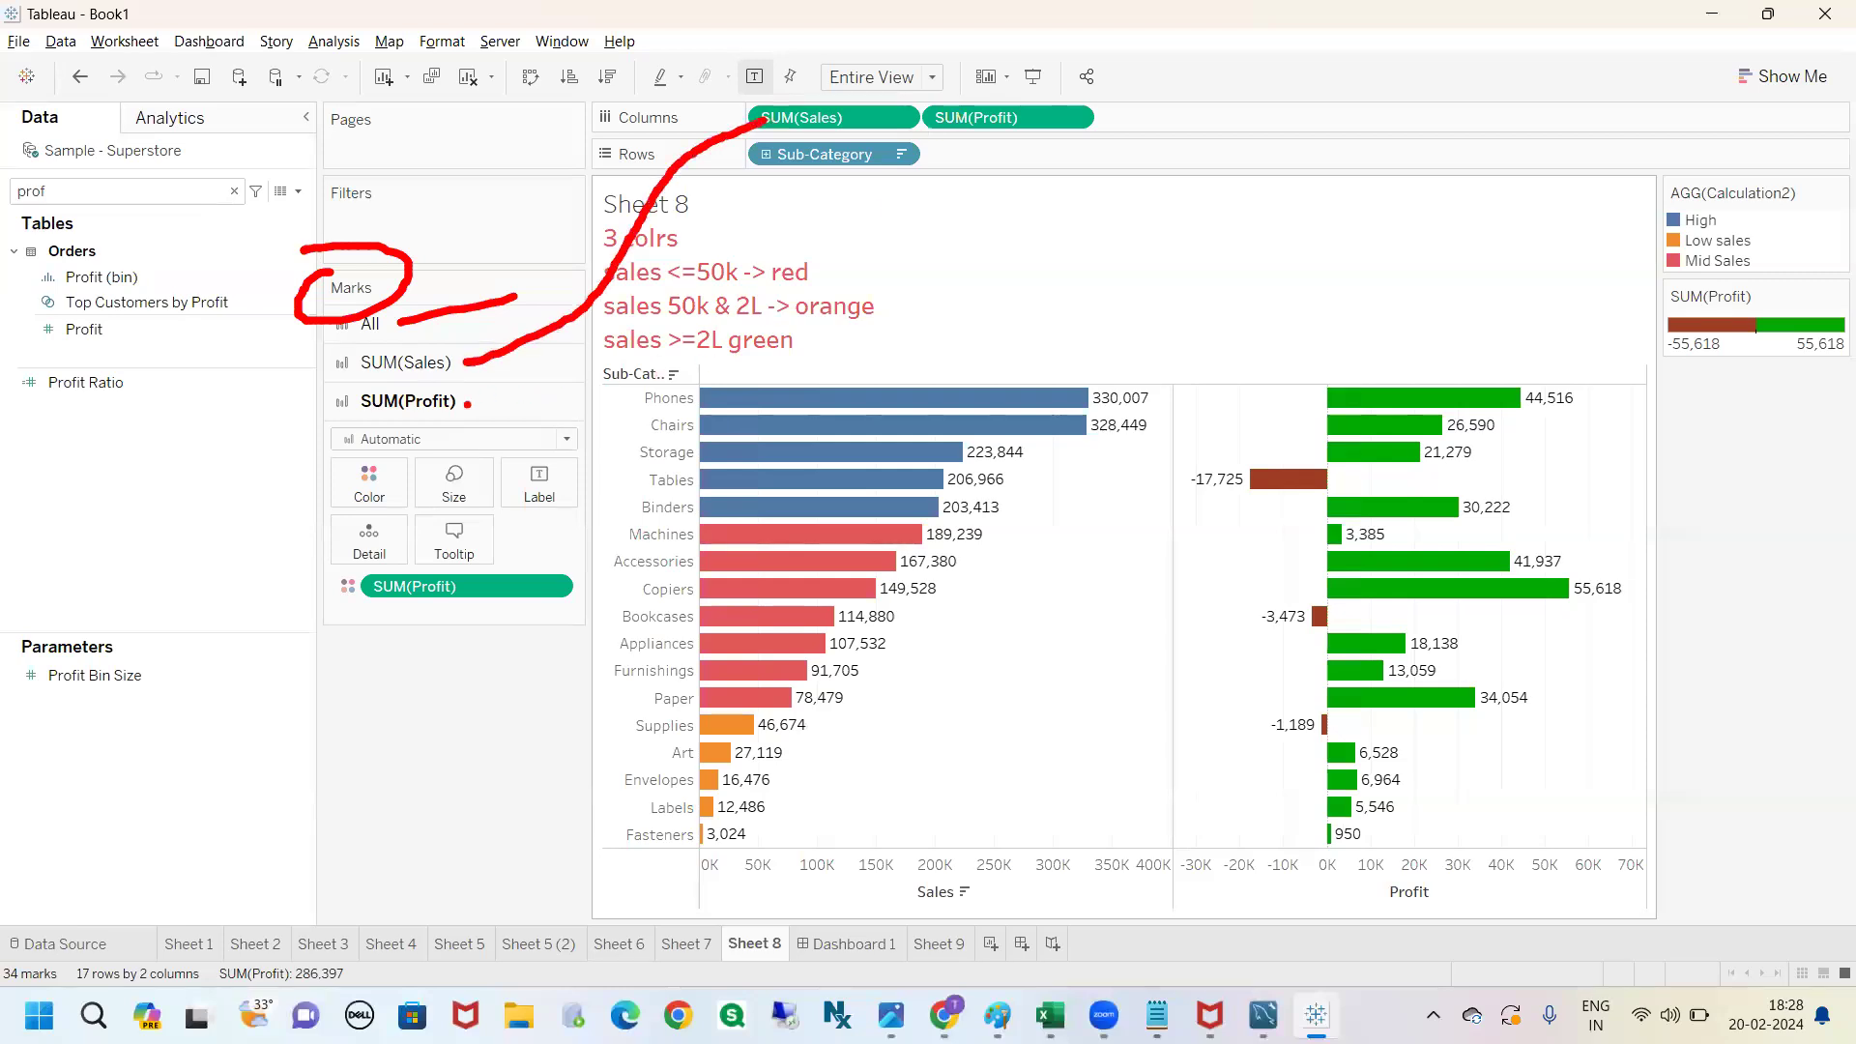
pyautogui.moveTo(466, 404)
pyautogui.mouseDown()
pyautogui.moveTo(861, 334)
pyautogui.moveTo(978, 145)
pyautogui.moveTo(1036, 136)
pyautogui.moveTo(977, 160)
pyautogui.moveTo(957, 130)
pyautogui.mouseUp()
pyautogui.click(675, 136)
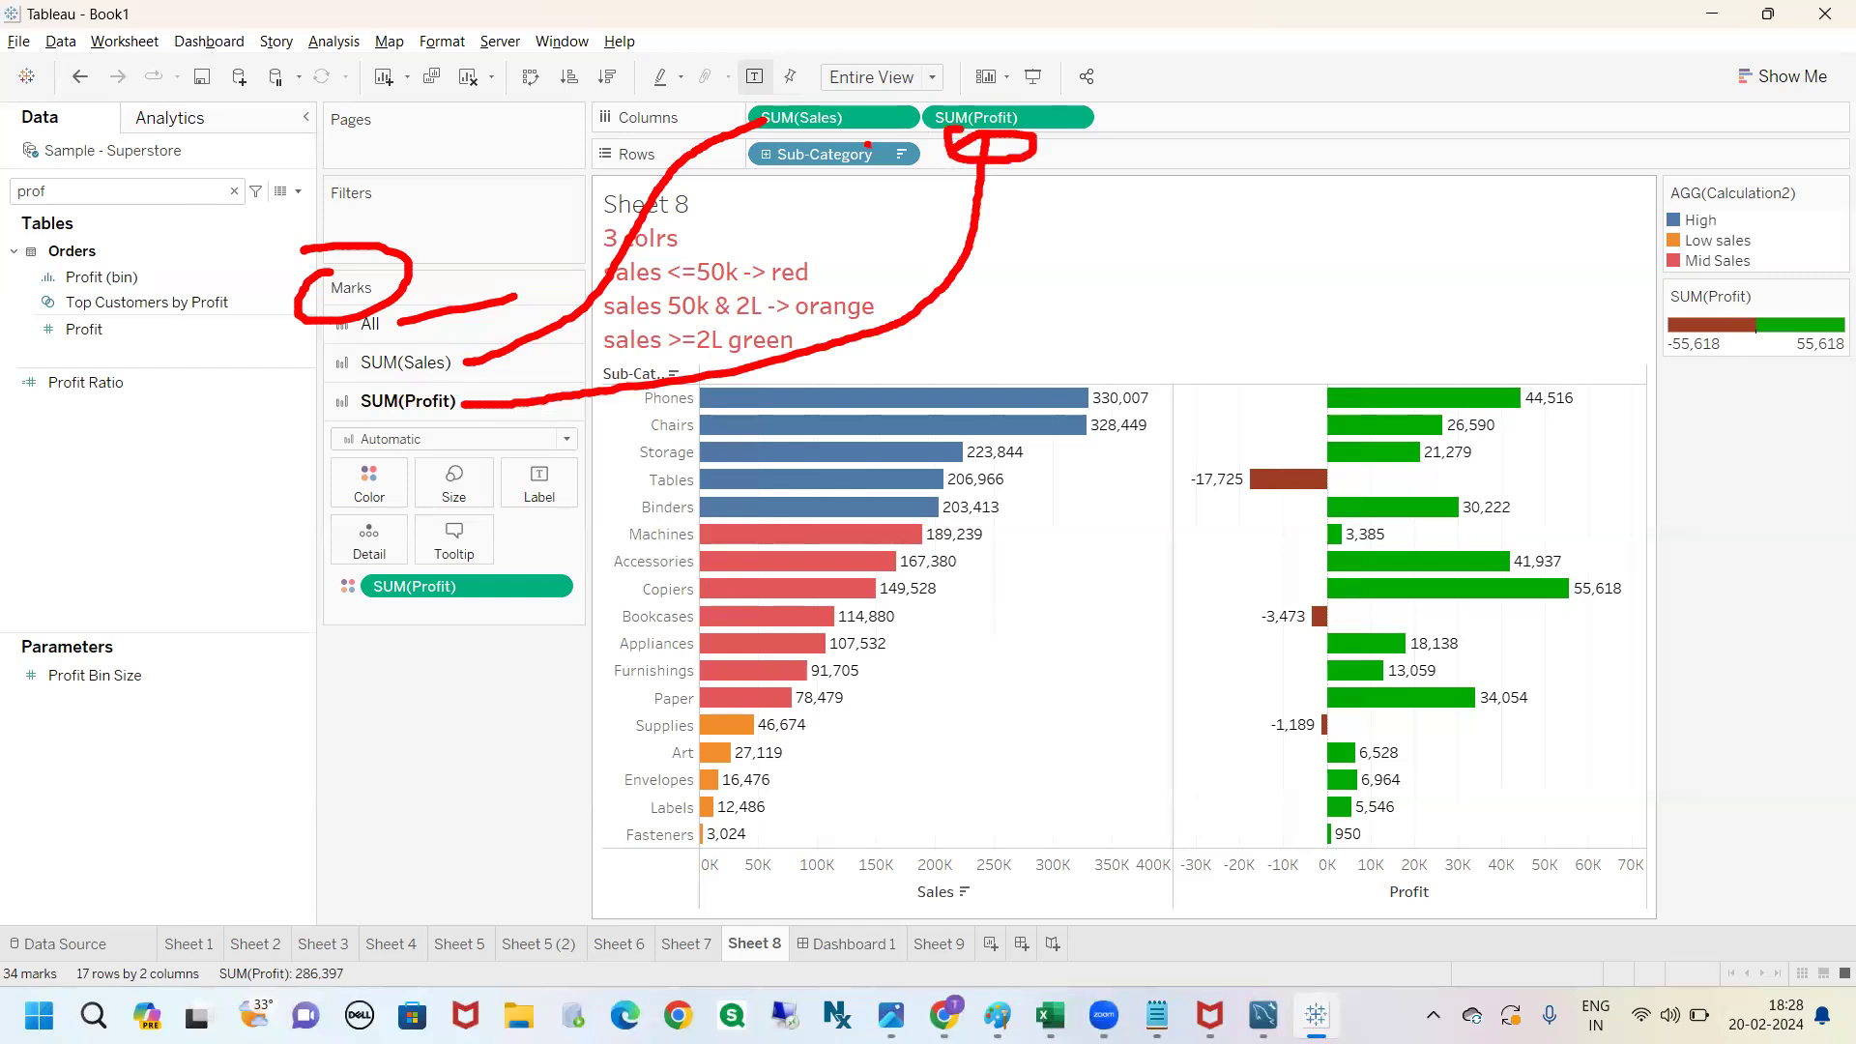
# Return to Sheet 5 (2) and examine its Measure Values shelf and shared marks card.
pyautogui.click(535, 944)
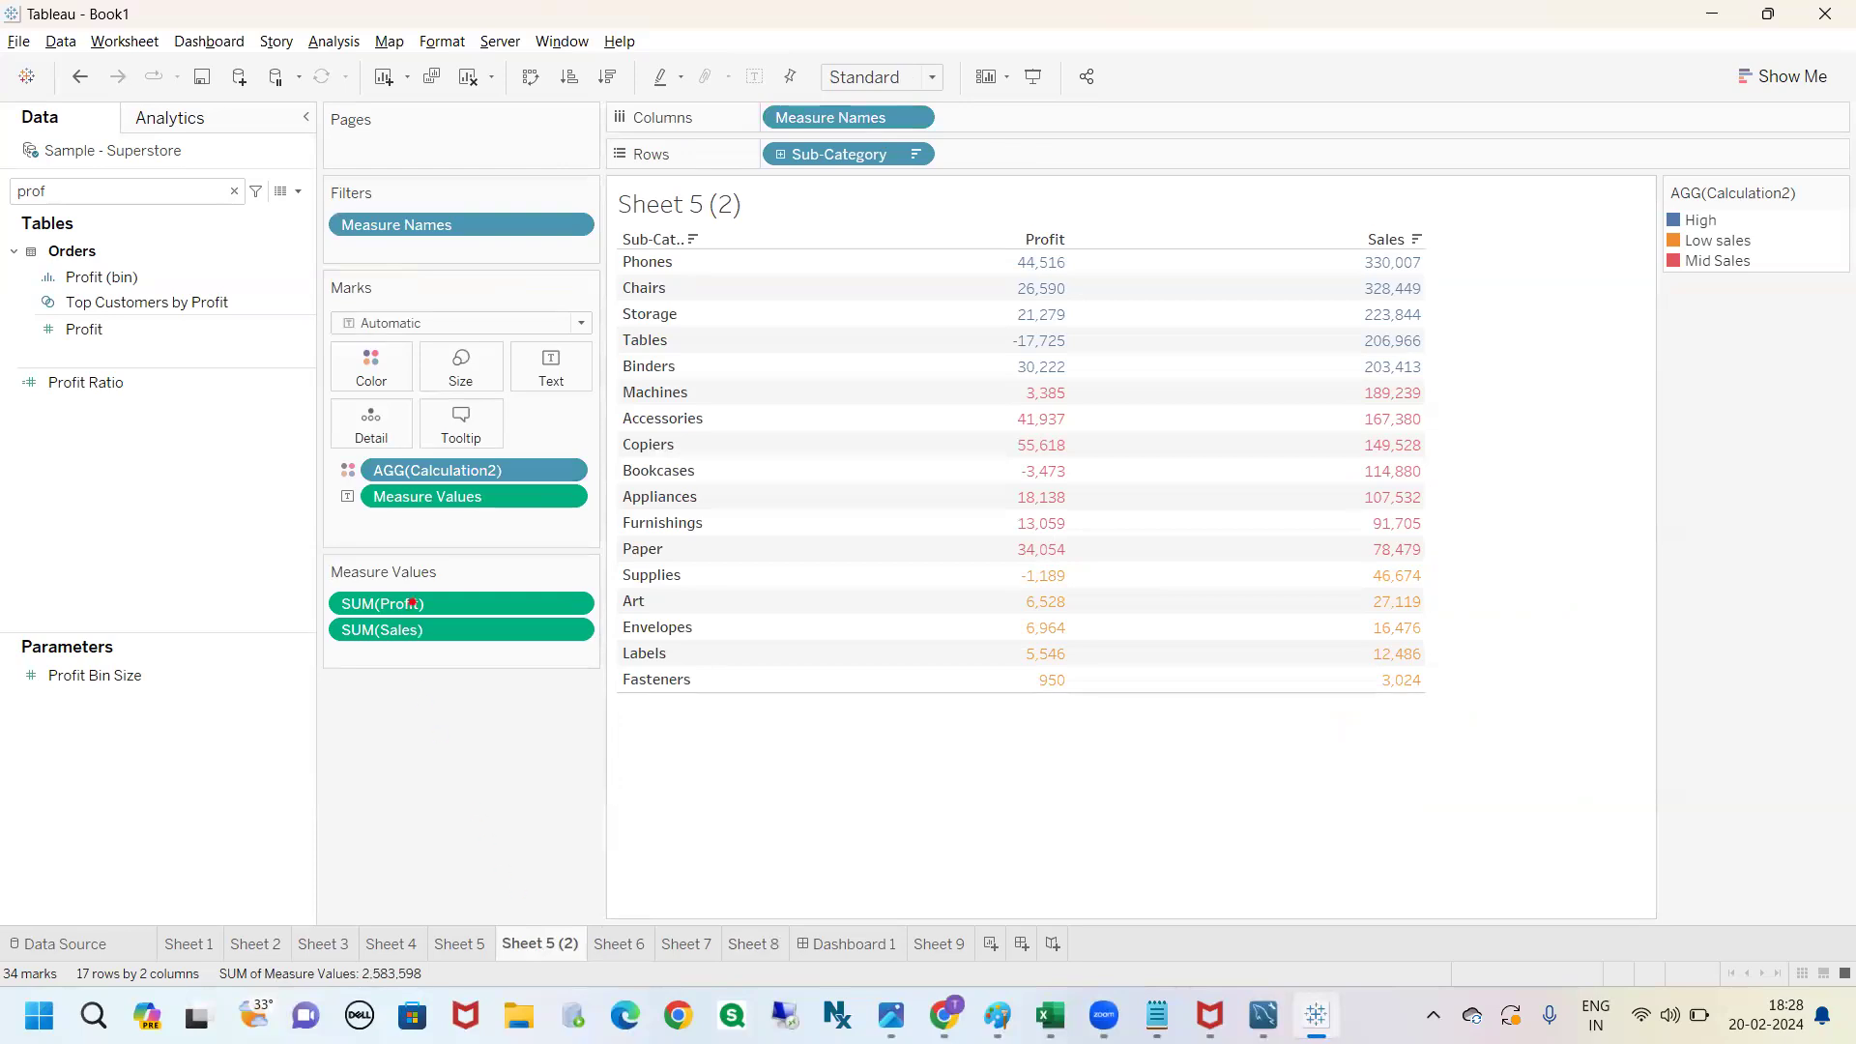
pyautogui.moveTo(438, 600)
pyautogui.mouseDown()
pyautogui.moveTo(388, 587)
pyautogui.moveTo(308, 723)
pyautogui.moveTo(445, 601)
pyautogui.mouseUp()
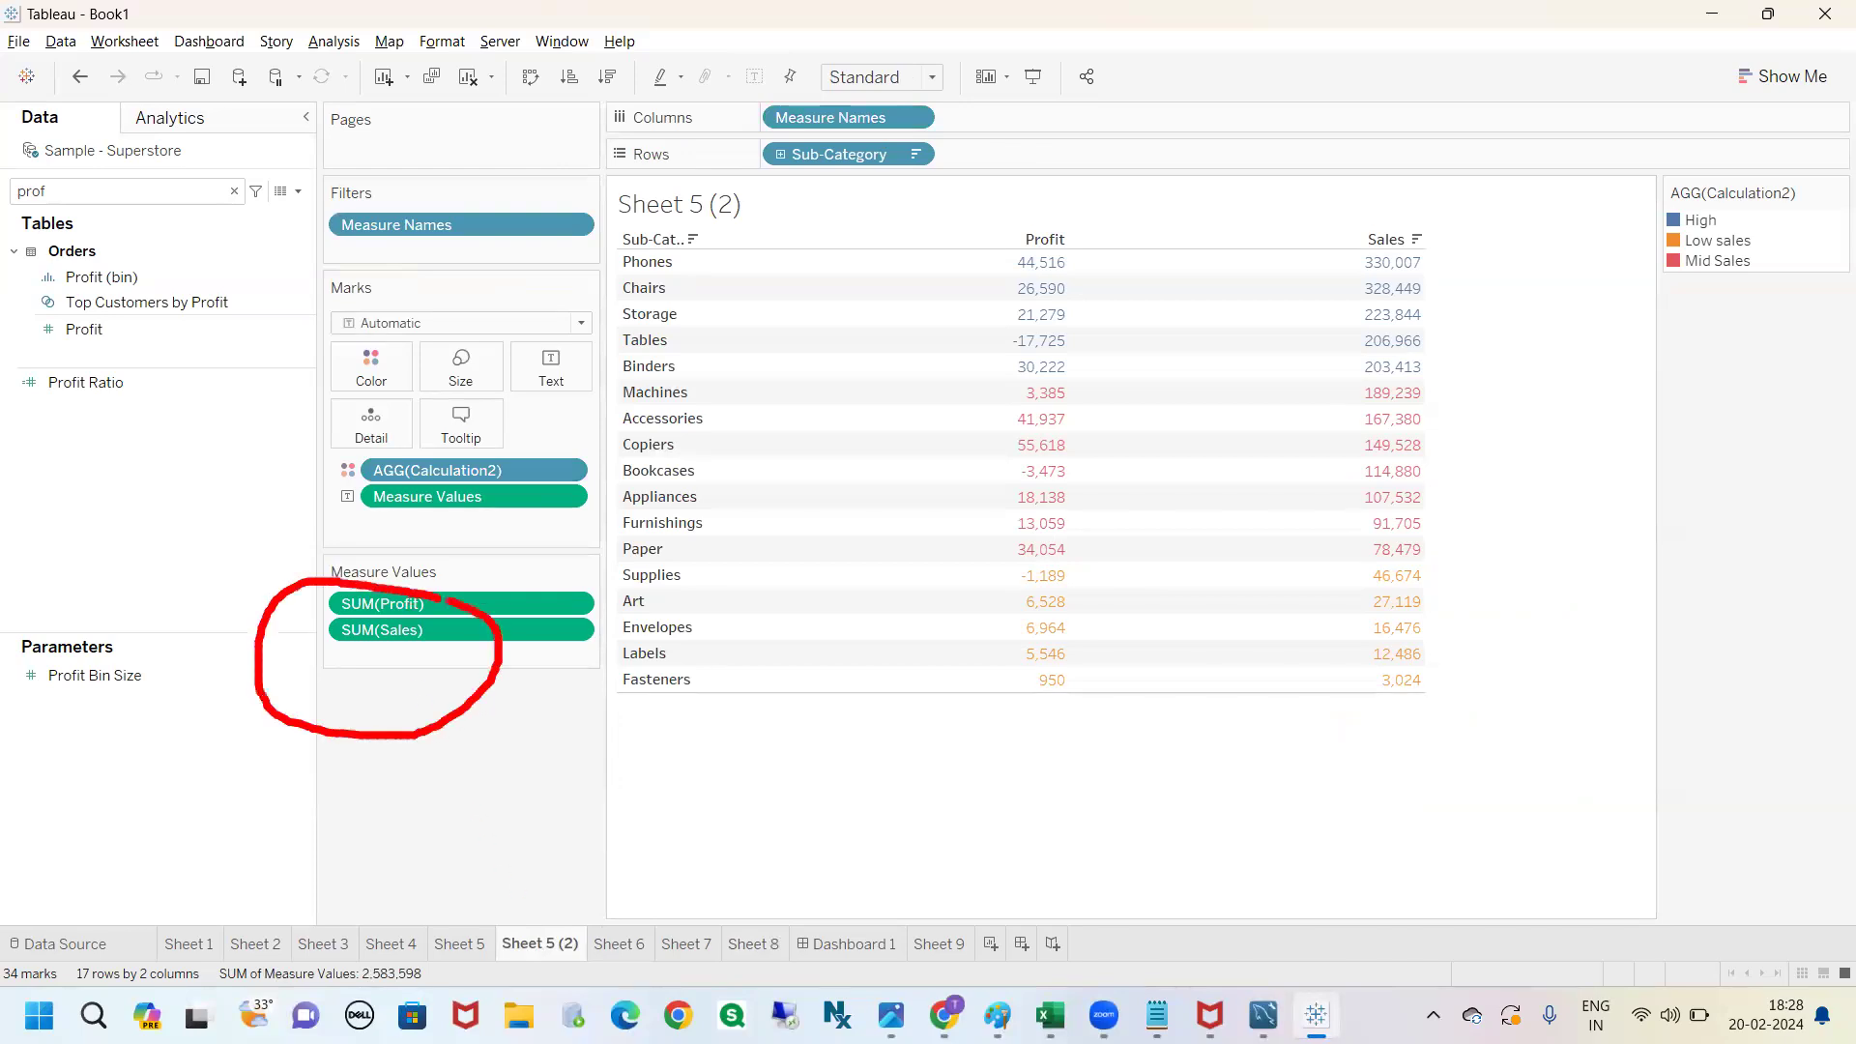
pyautogui.moveTo(334, 276)
pyautogui.mouseDown()
pyautogui.moveTo(263, 387)
pyautogui.moveTo(677, 449)
pyautogui.moveTo(292, 268)
pyautogui.mouseUp()
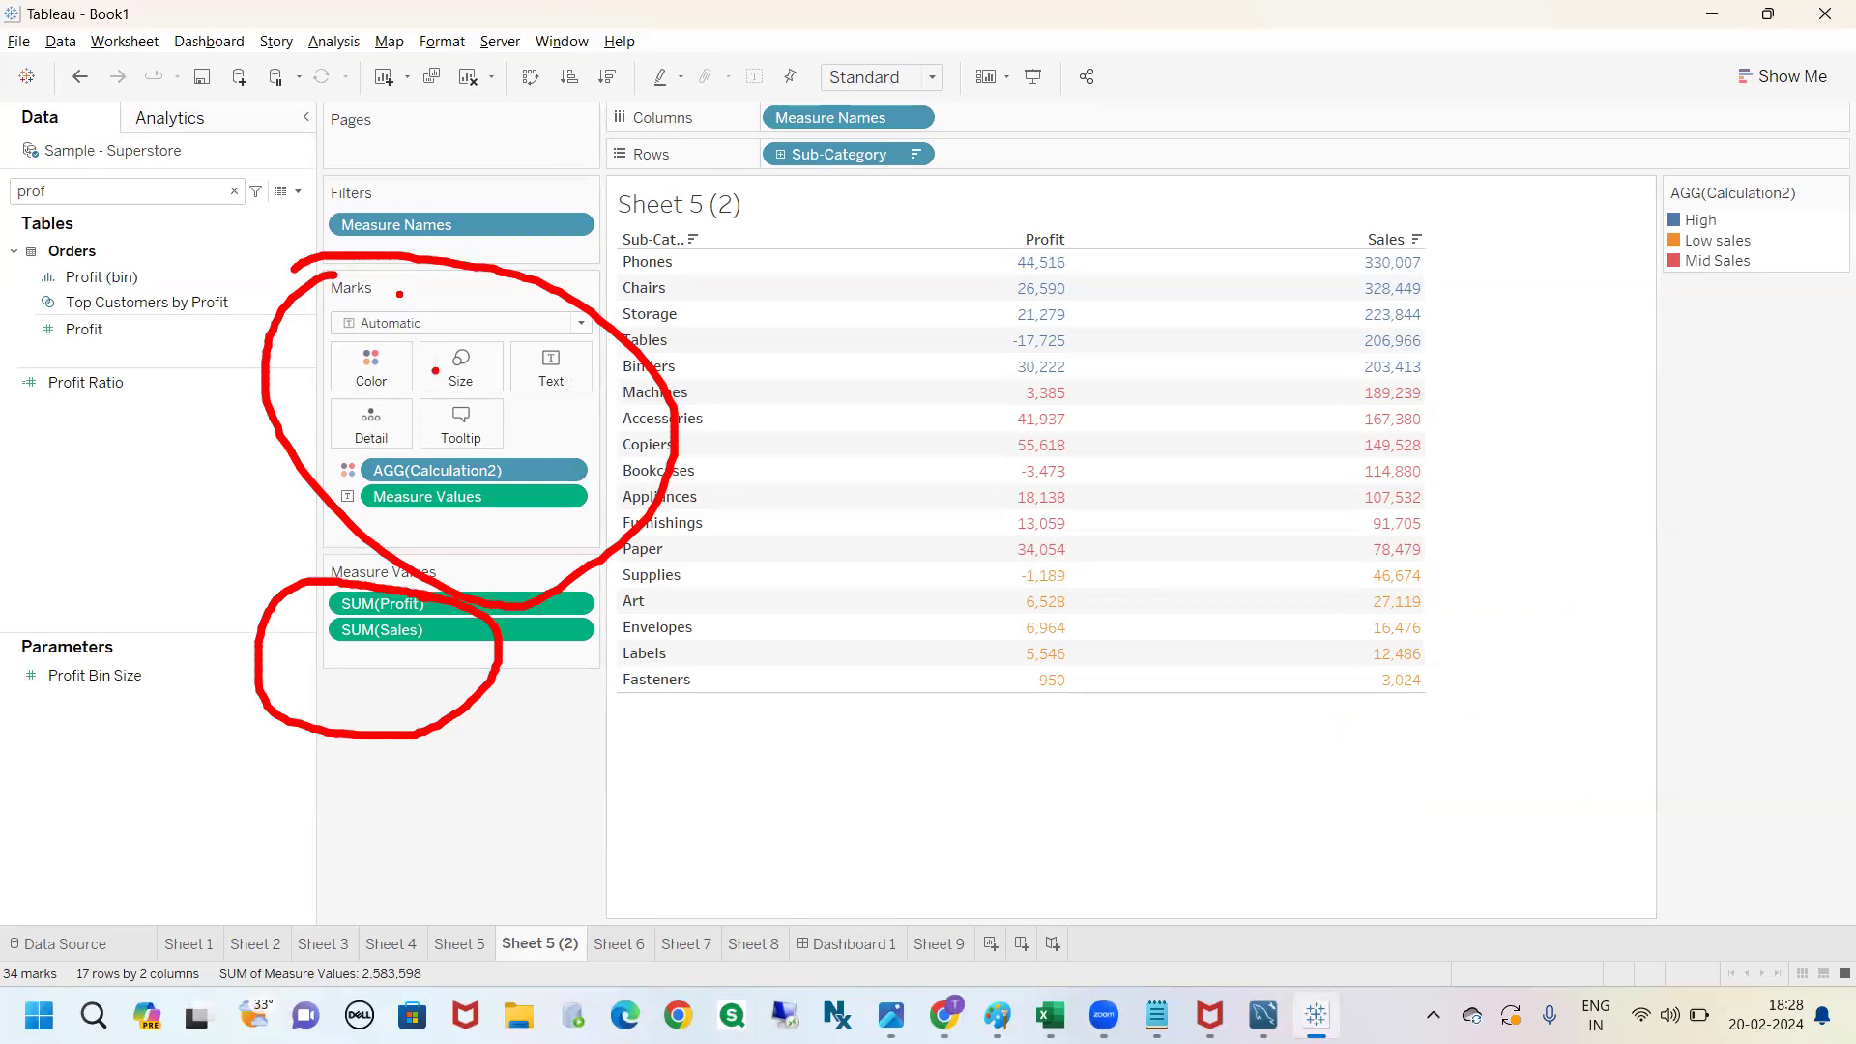
pyautogui.press('Escape')
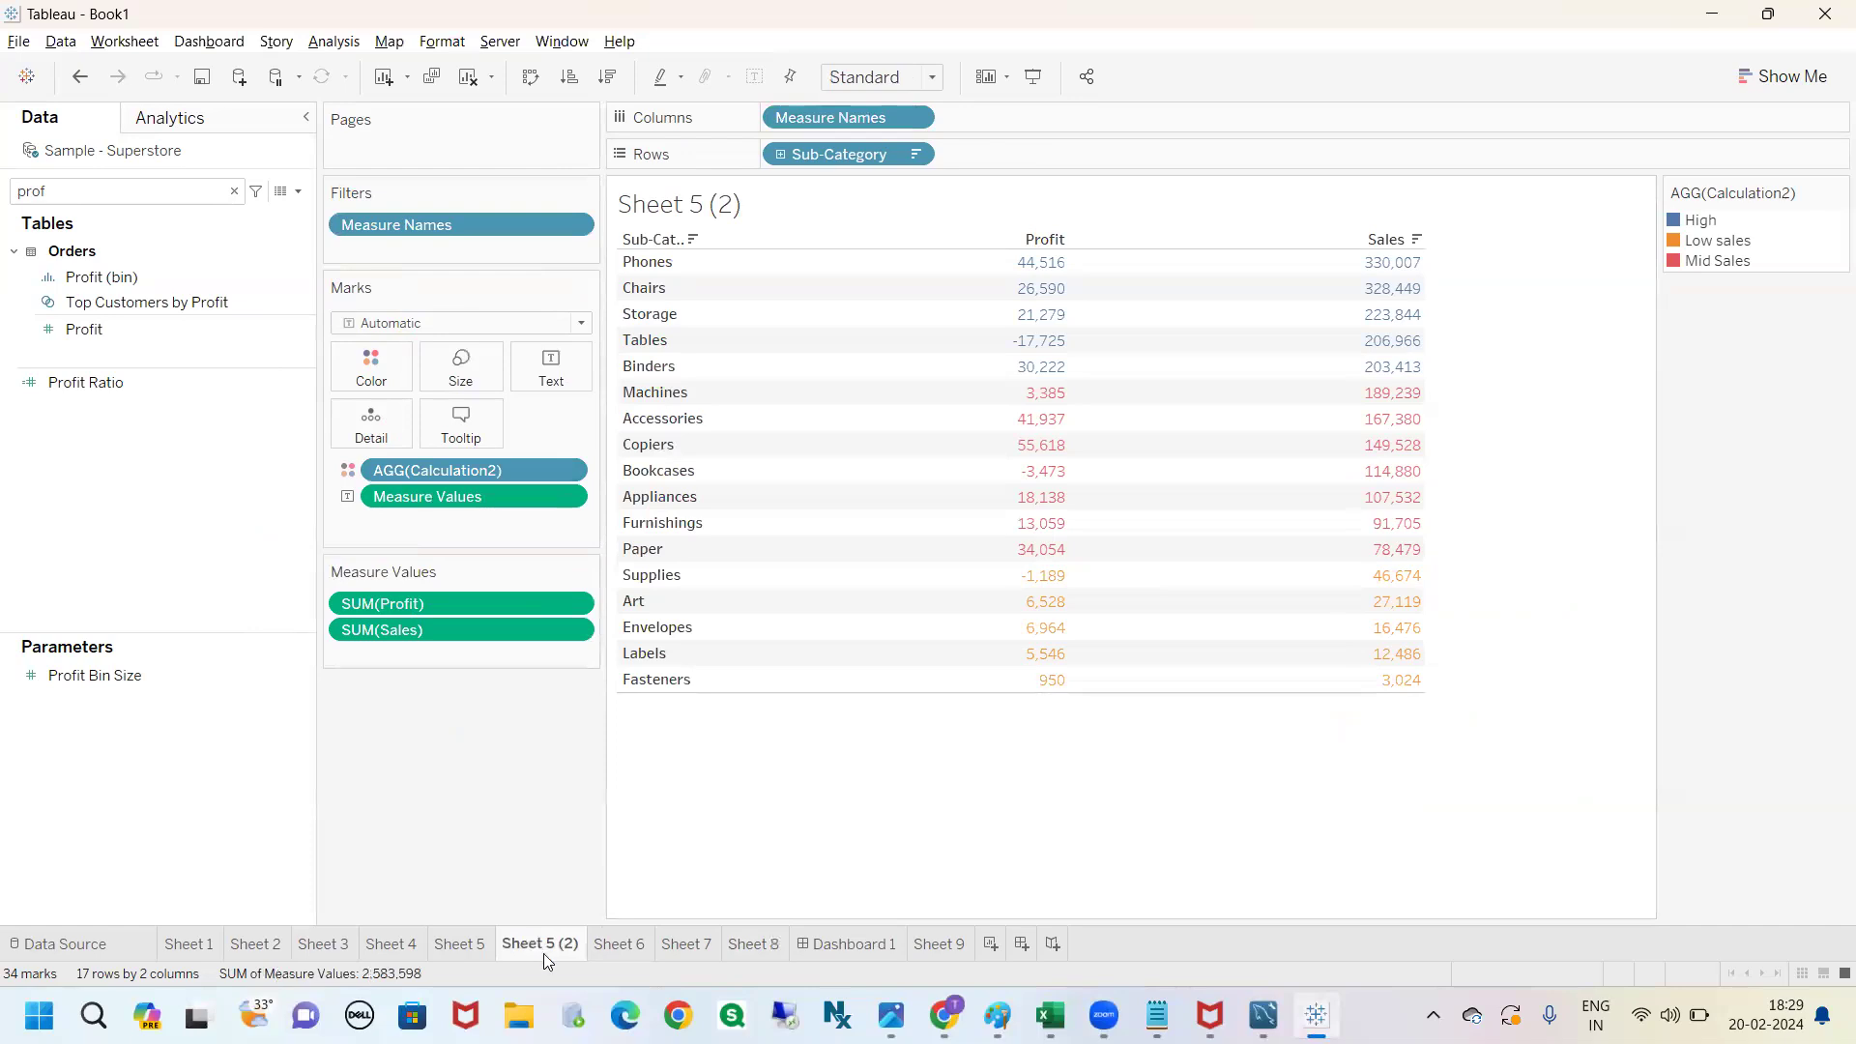
# Examine how the Calculation2 colours apply to the Profit and Sales values across the sub-categories.
pyautogui.moveTo(399, 464); pyautogui.dragTo(370, 361)
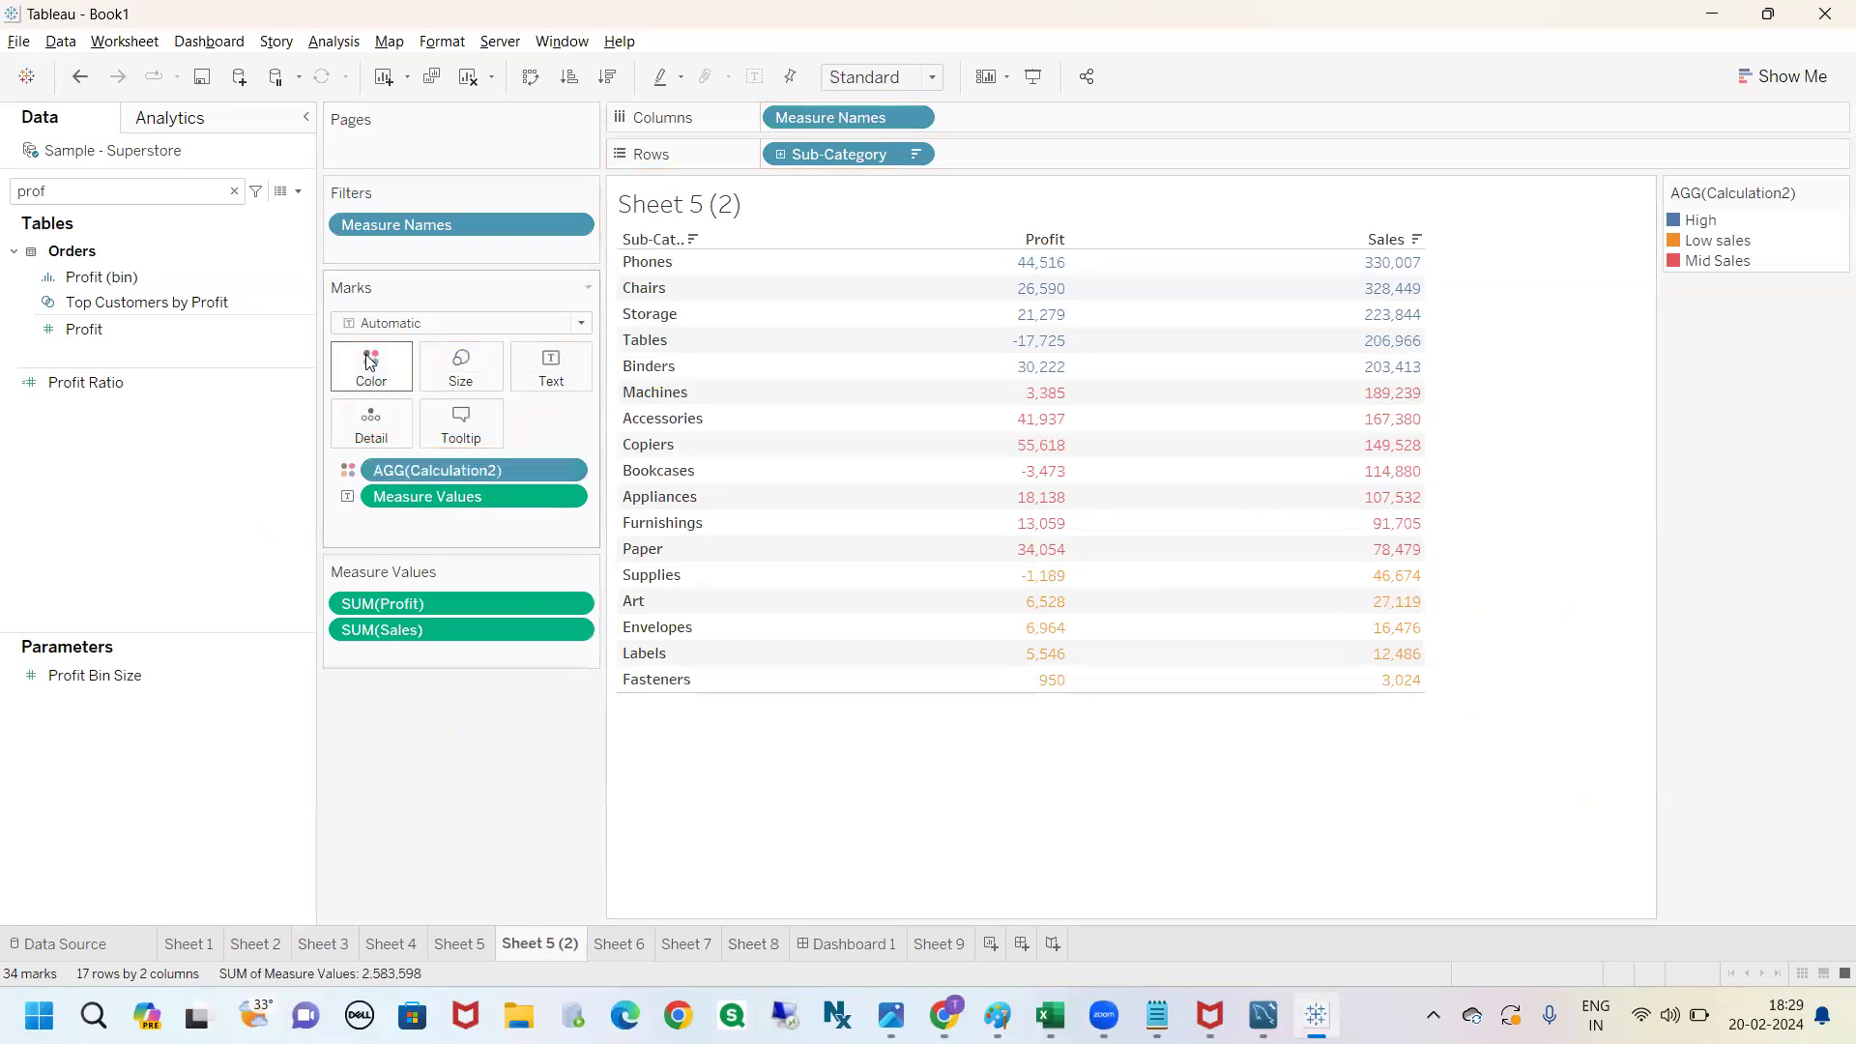
pyautogui.hotkey('ctrl', '2')
pyautogui.moveTo(1039, 253)
pyautogui.mouseDown()
pyautogui.moveTo(1015, 254)
pyautogui.moveTo(1015, 382)
pyautogui.moveTo(1363, 396)
pyautogui.moveTo(1493, 253)
pyautogui.moveTo(1098, 227)
pyautogui.moveTo(980, 248)
pyautogui.mouseUp()
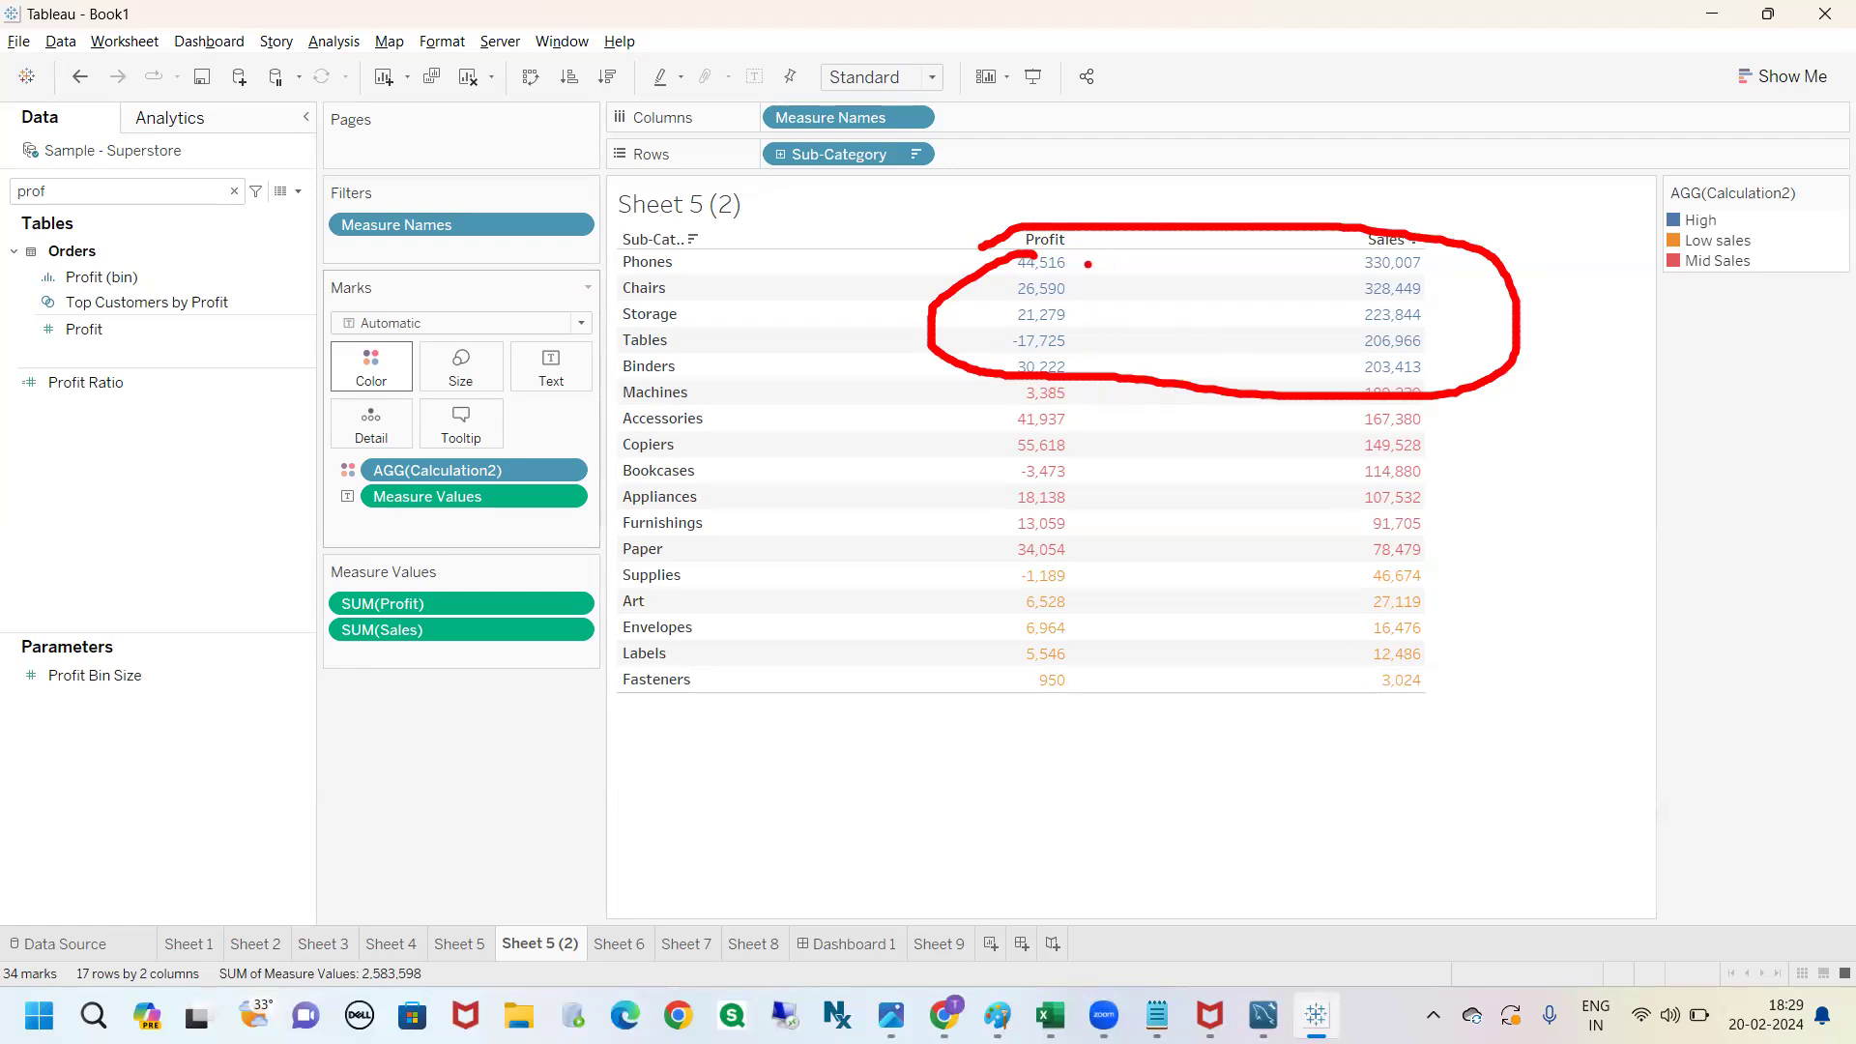
pyautogui.moveTo(1345, 257); pyautogui.dragTo(1367, 355)
pyautogui.moveTo(1076, 259)
pyautogui.mouseDown()
pyautogui.moveTo(1095, 370)
pyautogui.moveTo(1353, 305)
pyautogui.moveTo(1317, 307)
pyautogui.moveTo(1372, 706)
pyautogui.mouseUp()
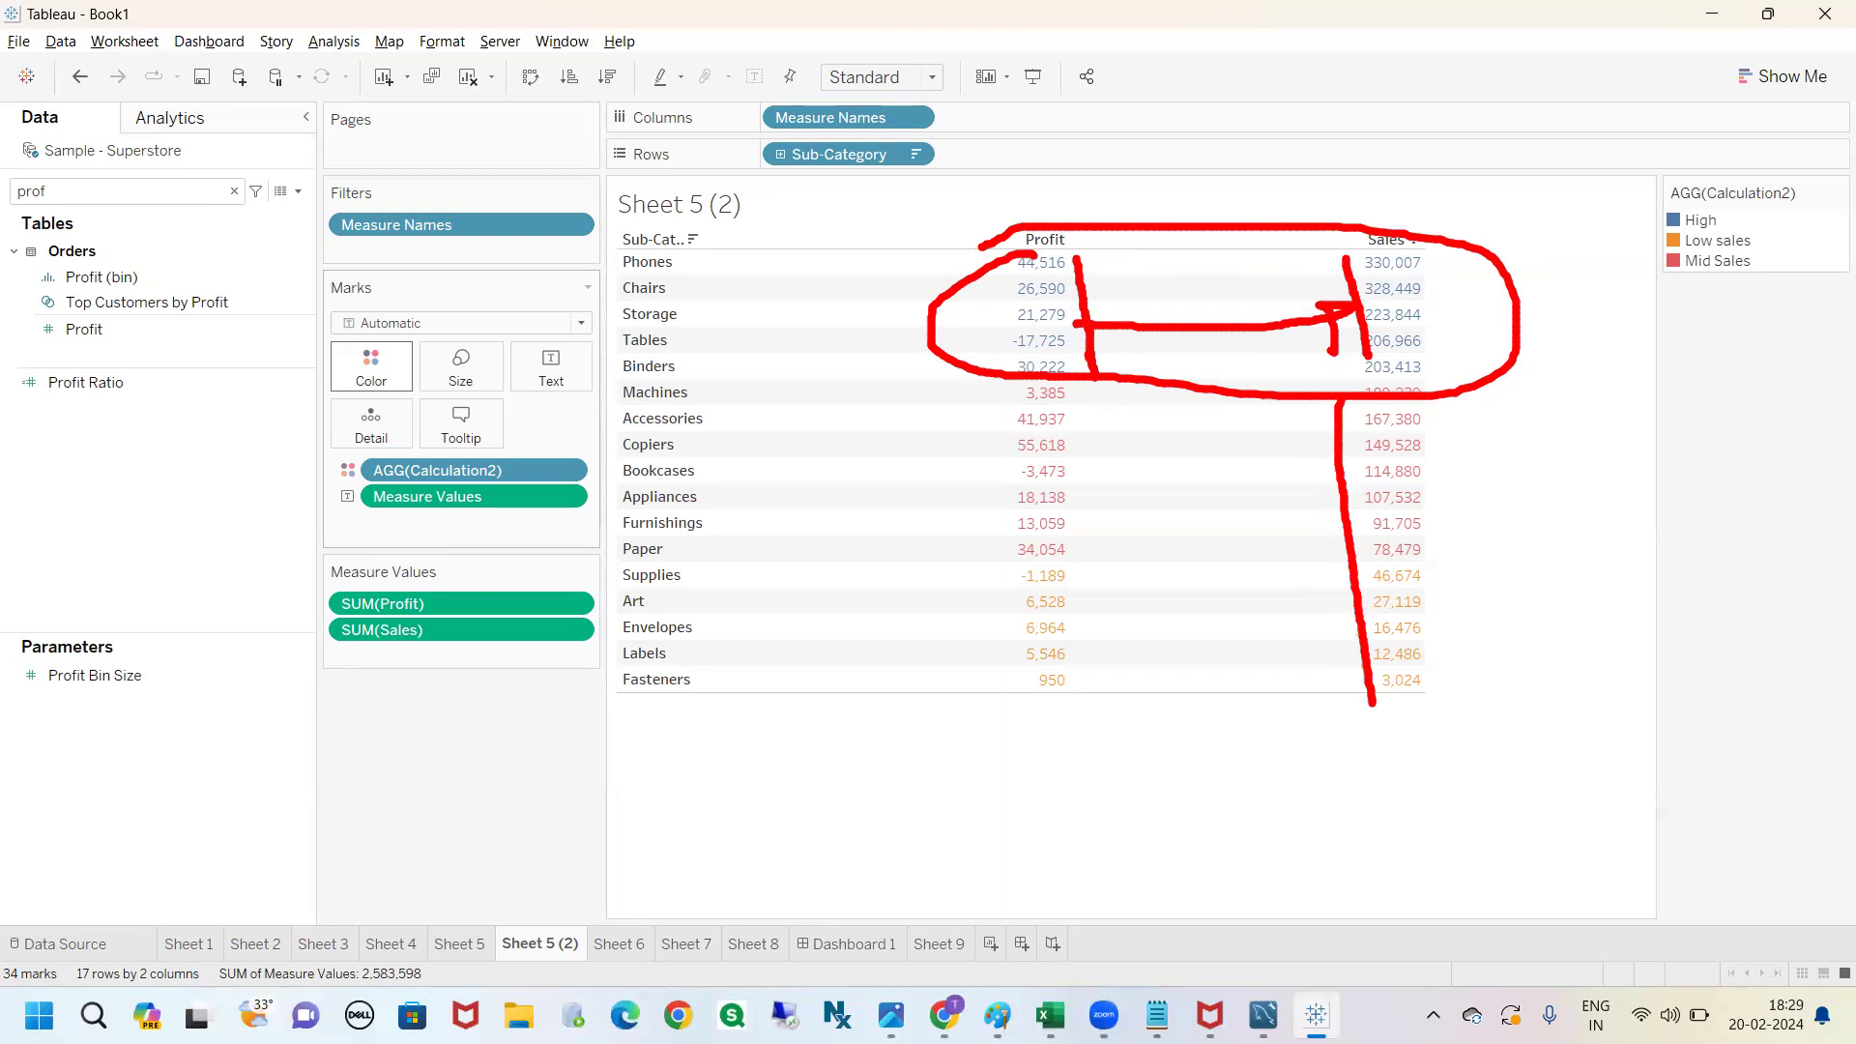
pyautogui.moveTo(1340, 493); pyautogui.dragTo(1087, 483)
pyautogui.moveTo(1061, 386)
pyautogui.mouseDown()
pyautogui.moveTo(1090, 681)
pyautogui.moveTo(1005, 388)
pyautogui.moveTo(1343, 558)
pyautogui.moveTo(1156, 380)
pyautogui.moveTo(1008, 382)
pyautogui.mouseUp()
pyautogui.moveTo(1053, 545)
pyautogui.mouseDown()
pyautogui.moveTo(1483, 550)
pyautogui.moveTo(1091, 534)
pyautogui.mouseUp()
pyautogui.press('Escape')
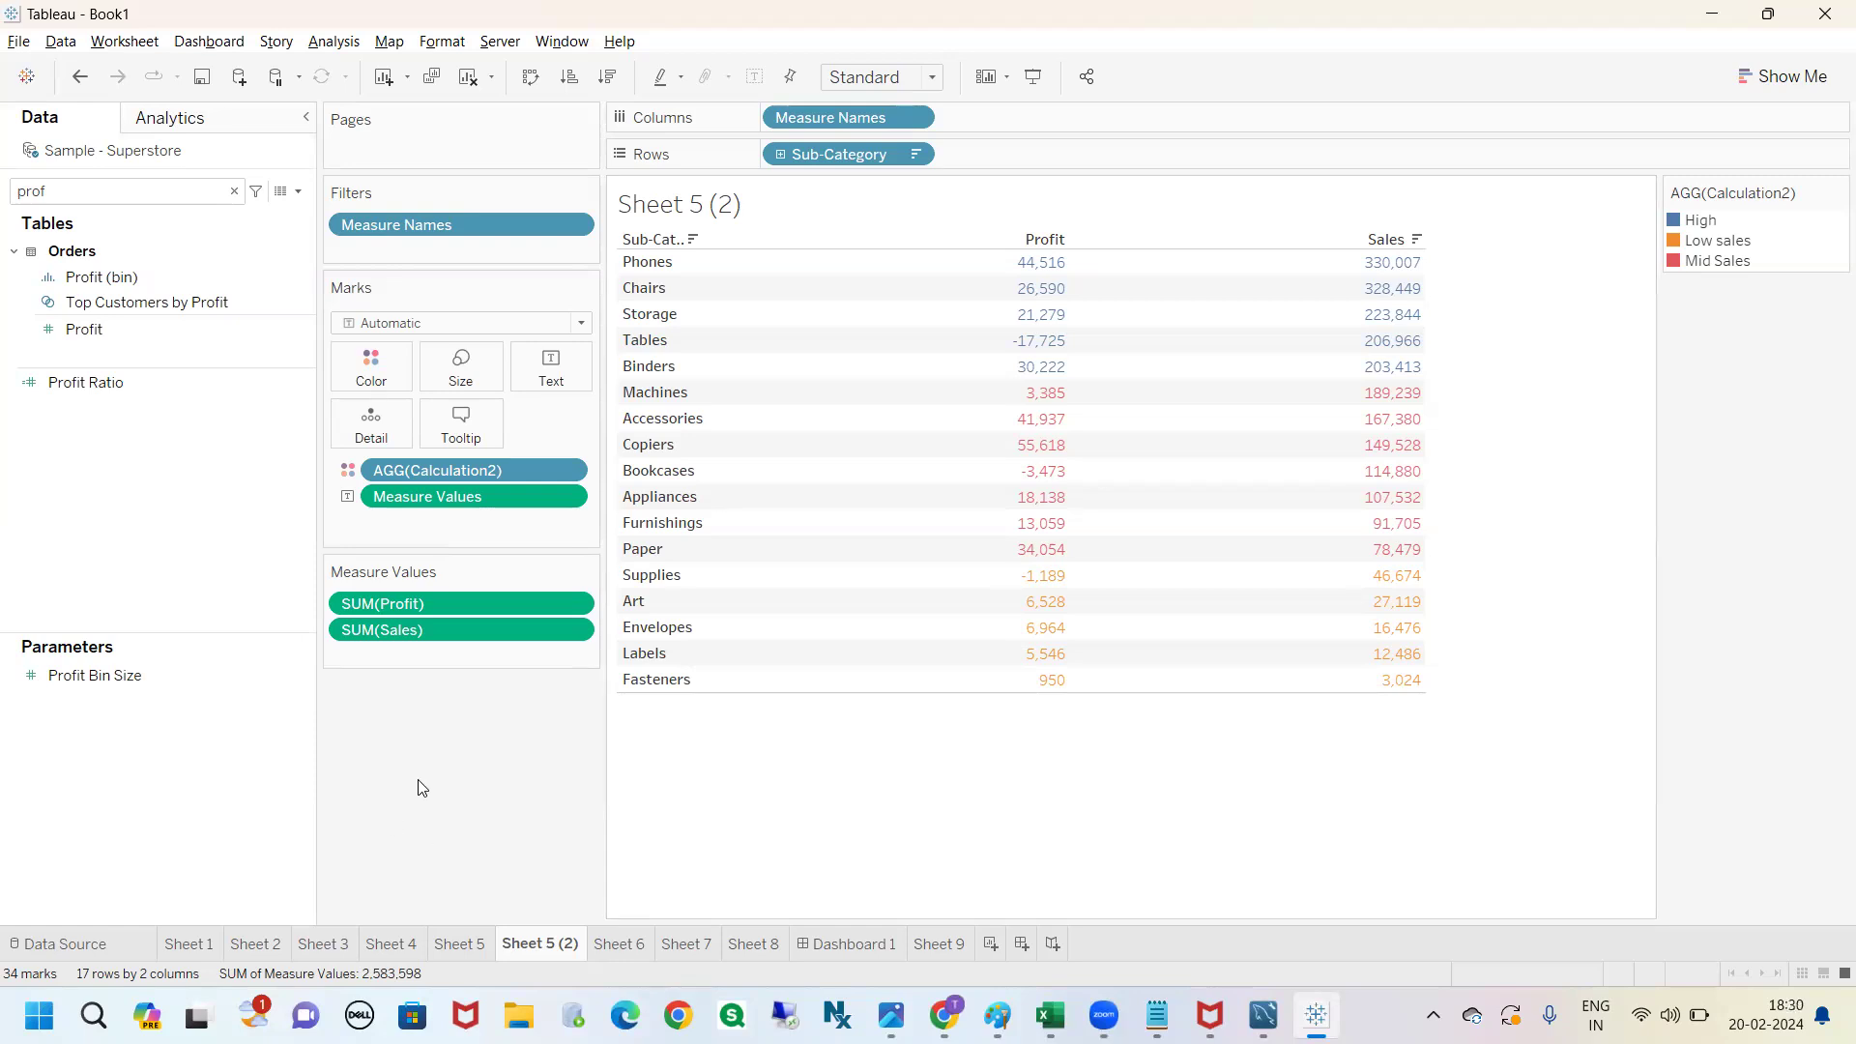
# Remove Calculation2 from the colour encoding of the Profit and Sales text table.
pyautogui.moveTo(429, 470); pyautogui.dragTo(166, 530)
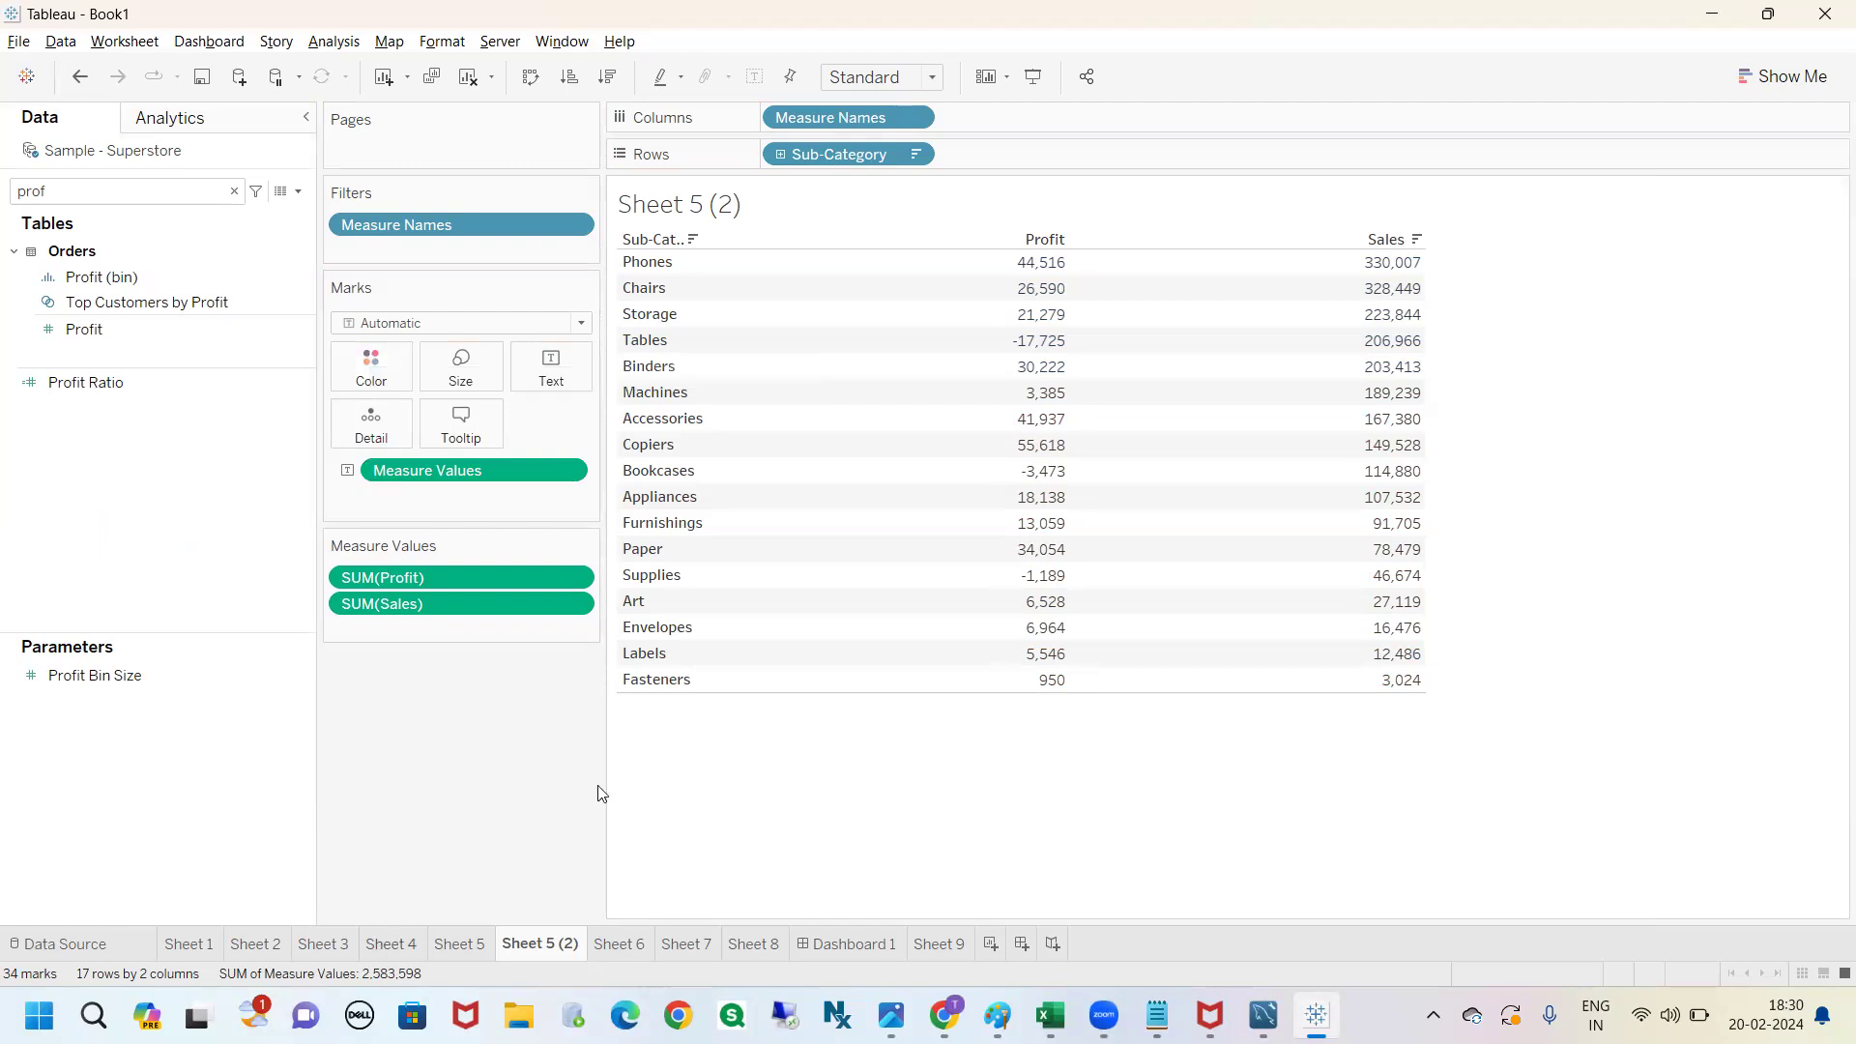
pyautogui.moveTo(986, 174); pyautogui.dragTo(1012, 214)
pyautogui.moveTo(1321, 166); pyautogui.dragTo(1332, 199)
# Set the mark colour of all Profit and Sales values to orange.
pyautogui.click(370, 382)
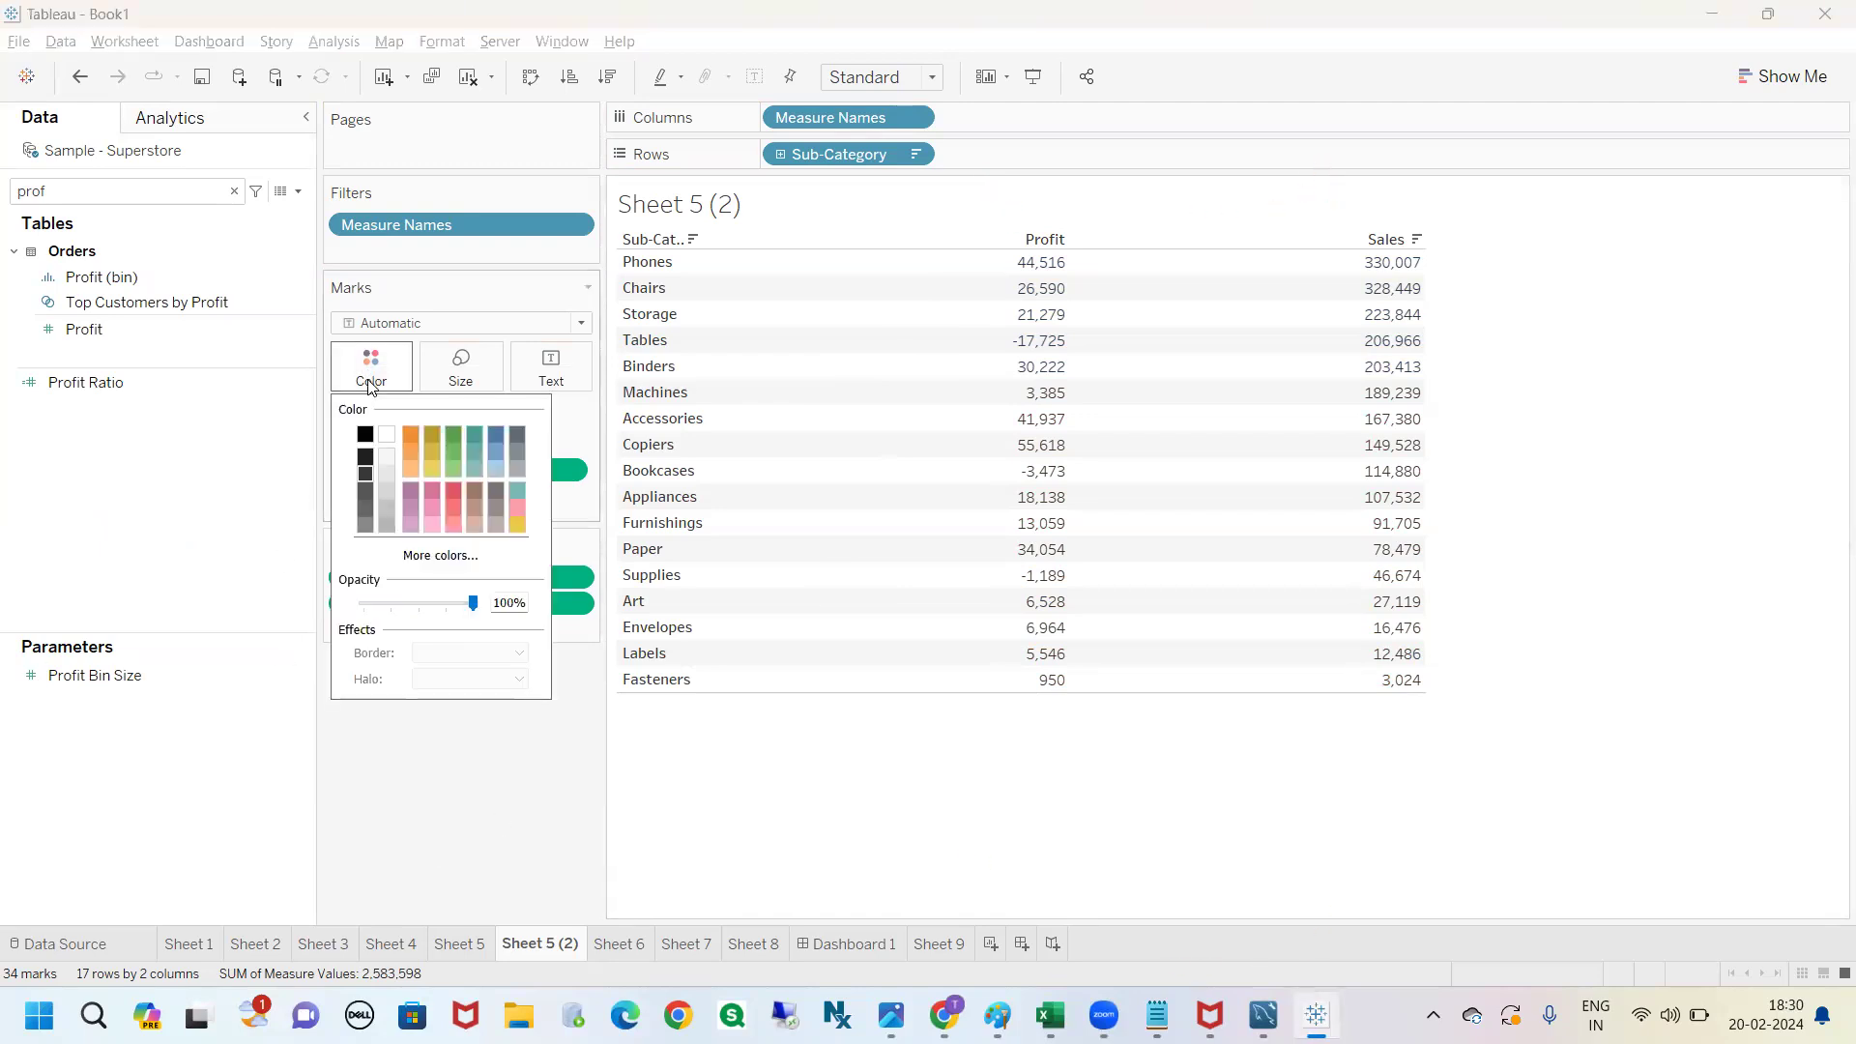
pyautogui.click(416, 435)
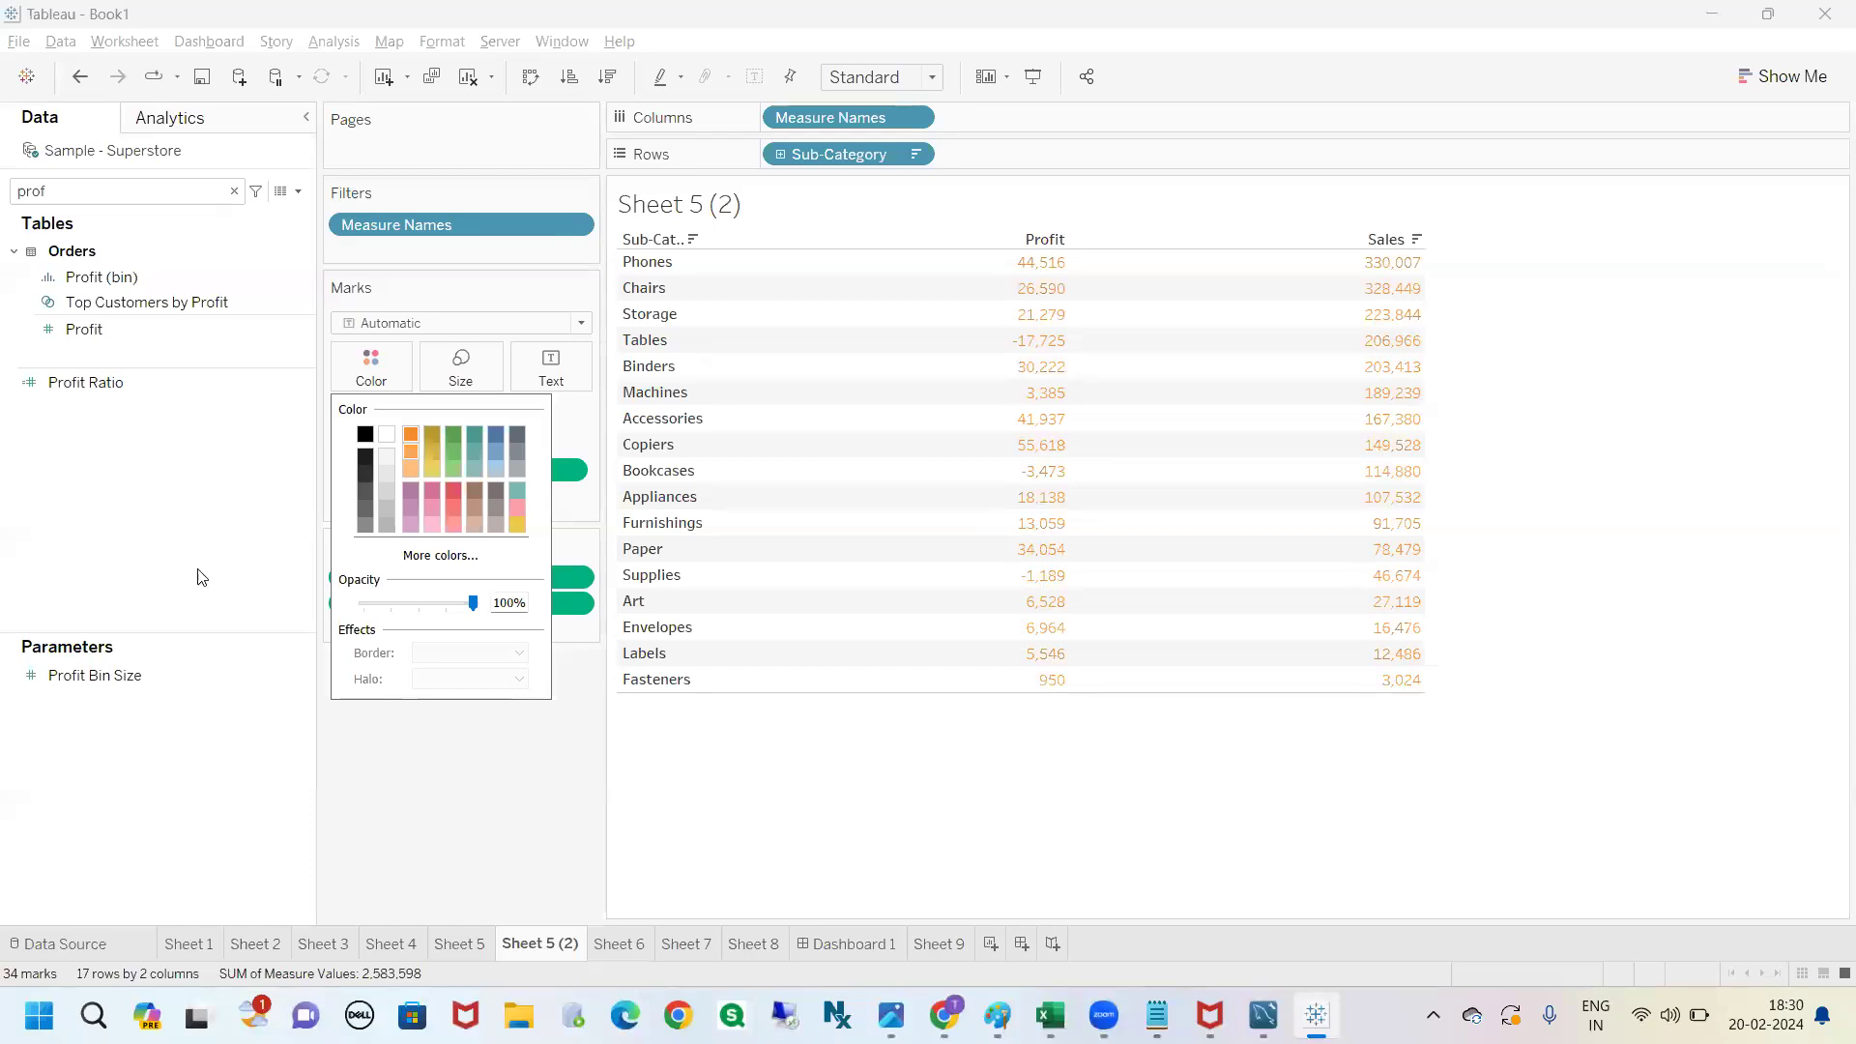
pyautogui.moveTo(1054, 209); pyautogui.dragTo(1099, 282)
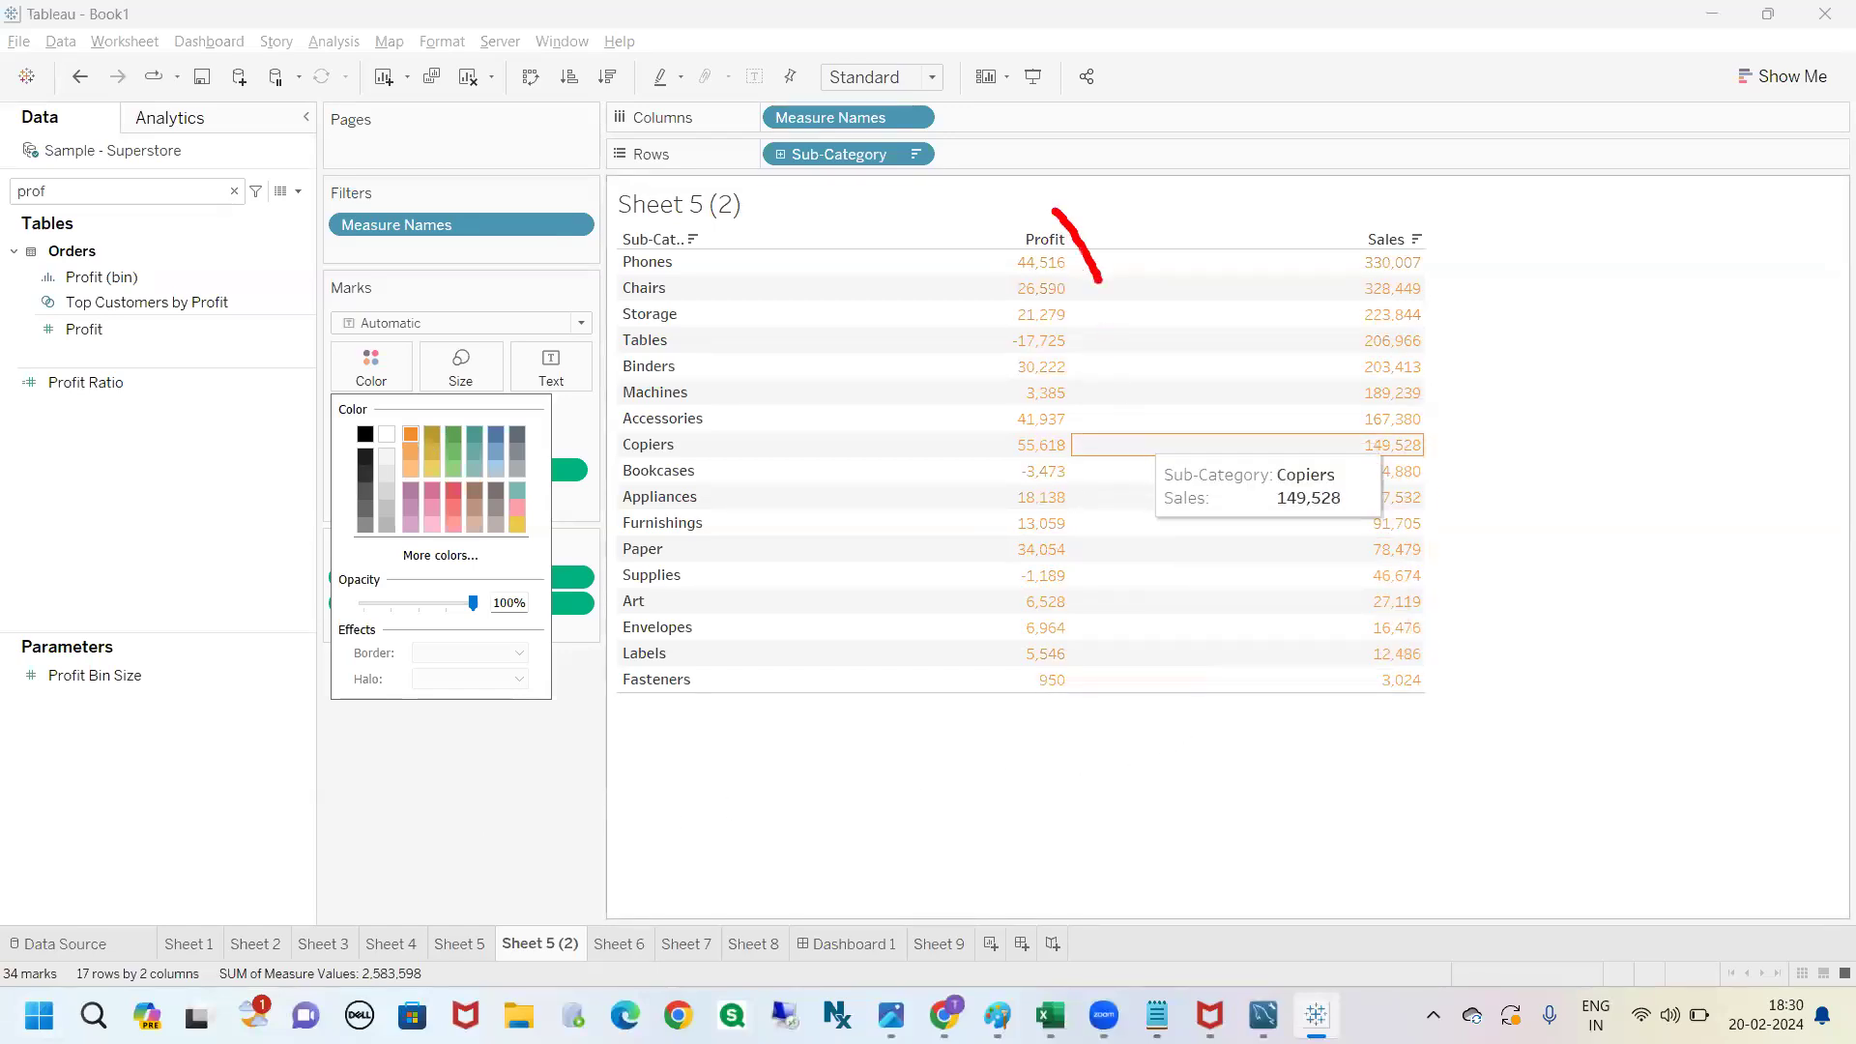
pyautogui.moveTo(1274, 202); pyautogui.dragTo(1334, 287)
pyautogui.press('Escape')
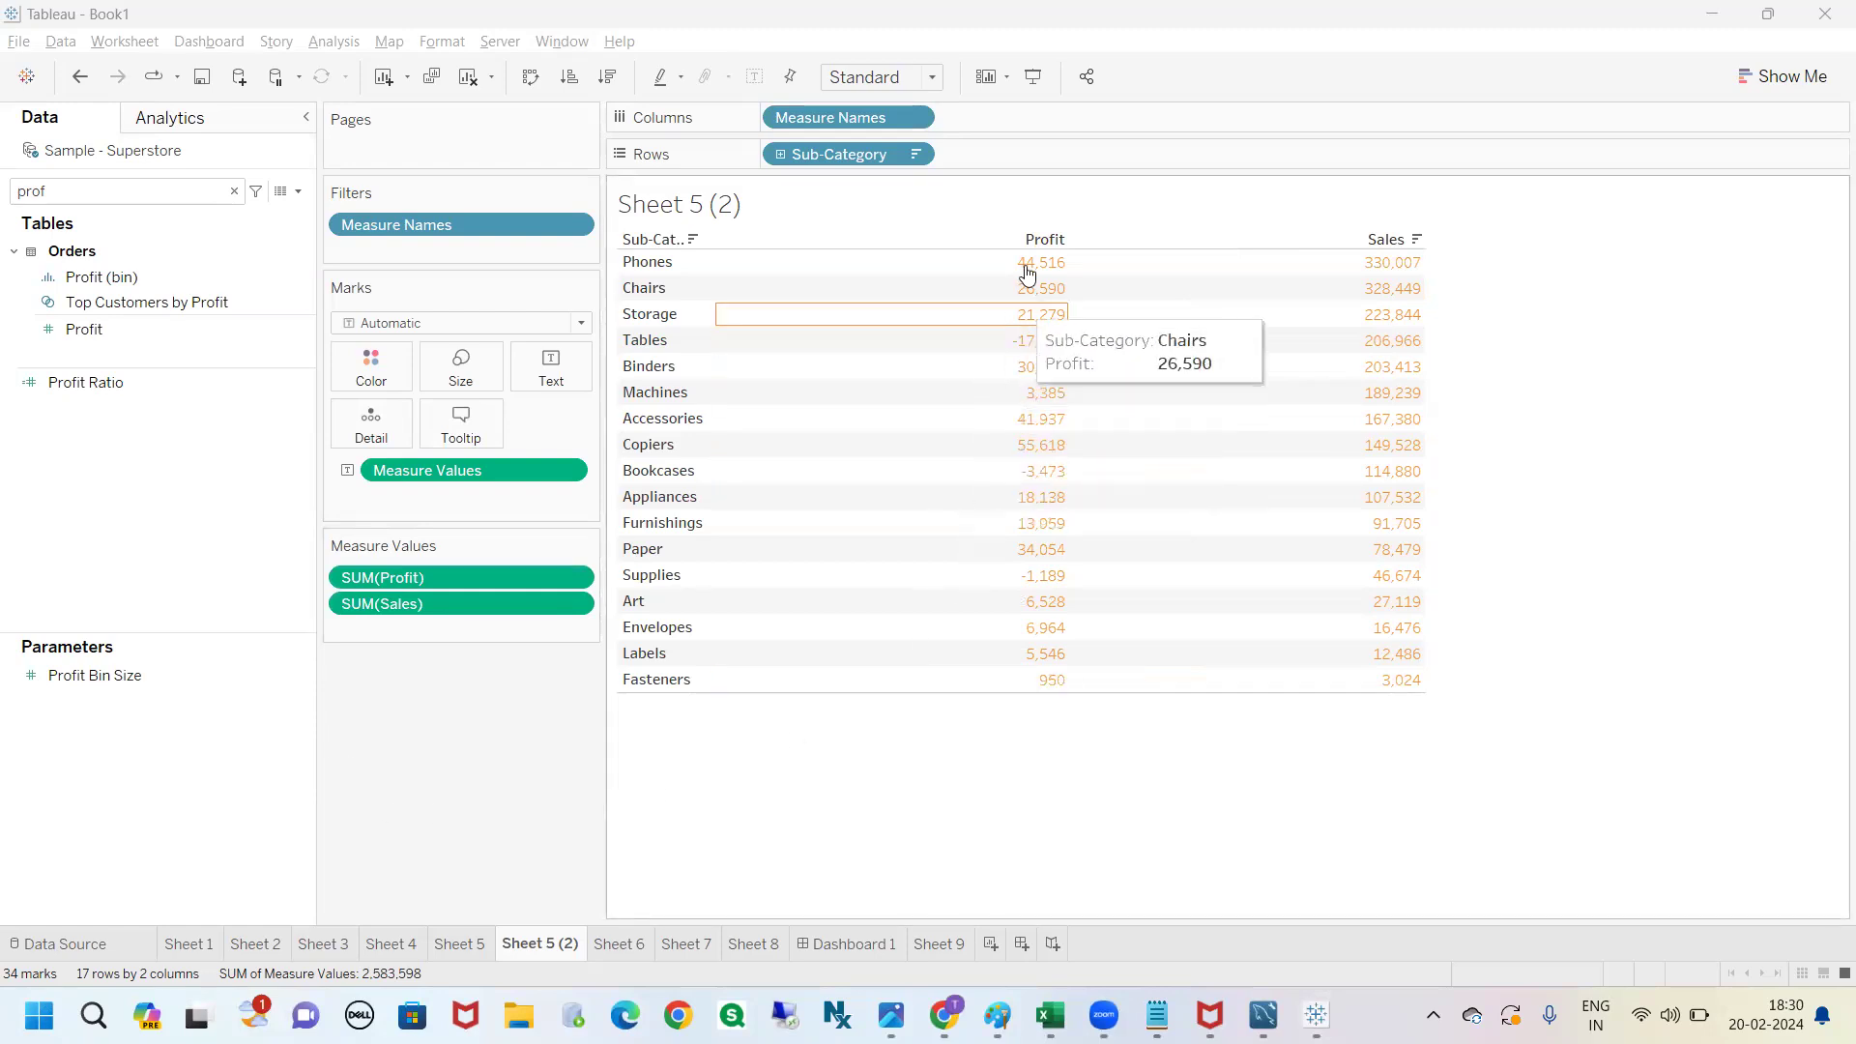
# Find Measure Names by searching the fields for "name" and use it to colour the Profit and Sales columns.
pyautogui.click(63, 195)
pyautogui.press('BackSpace')
pyautogui.press('BackSpace')
pyautogui.press('BackSpace')
pyautogui.press('BackSpace')
pyautogui.write('name')
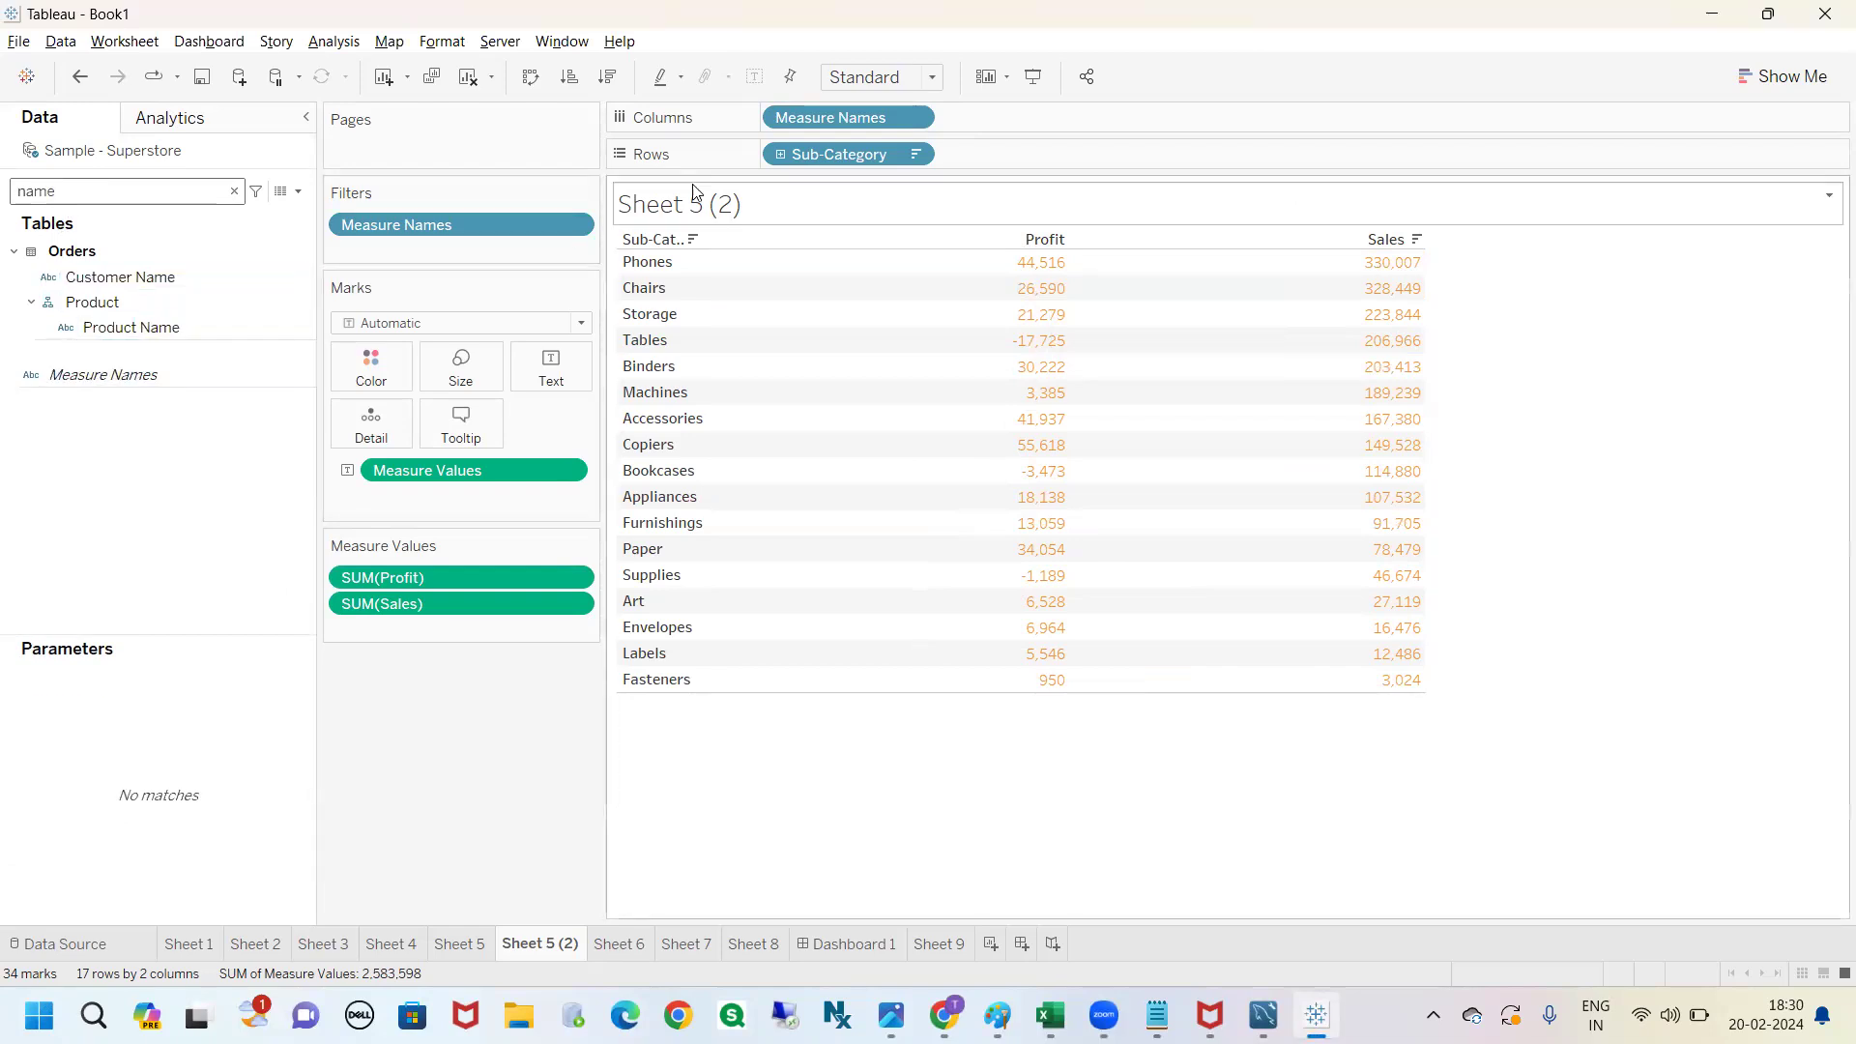
pyautogui.moveTo(157, 374); pyautogui.dragTo(361, 374)
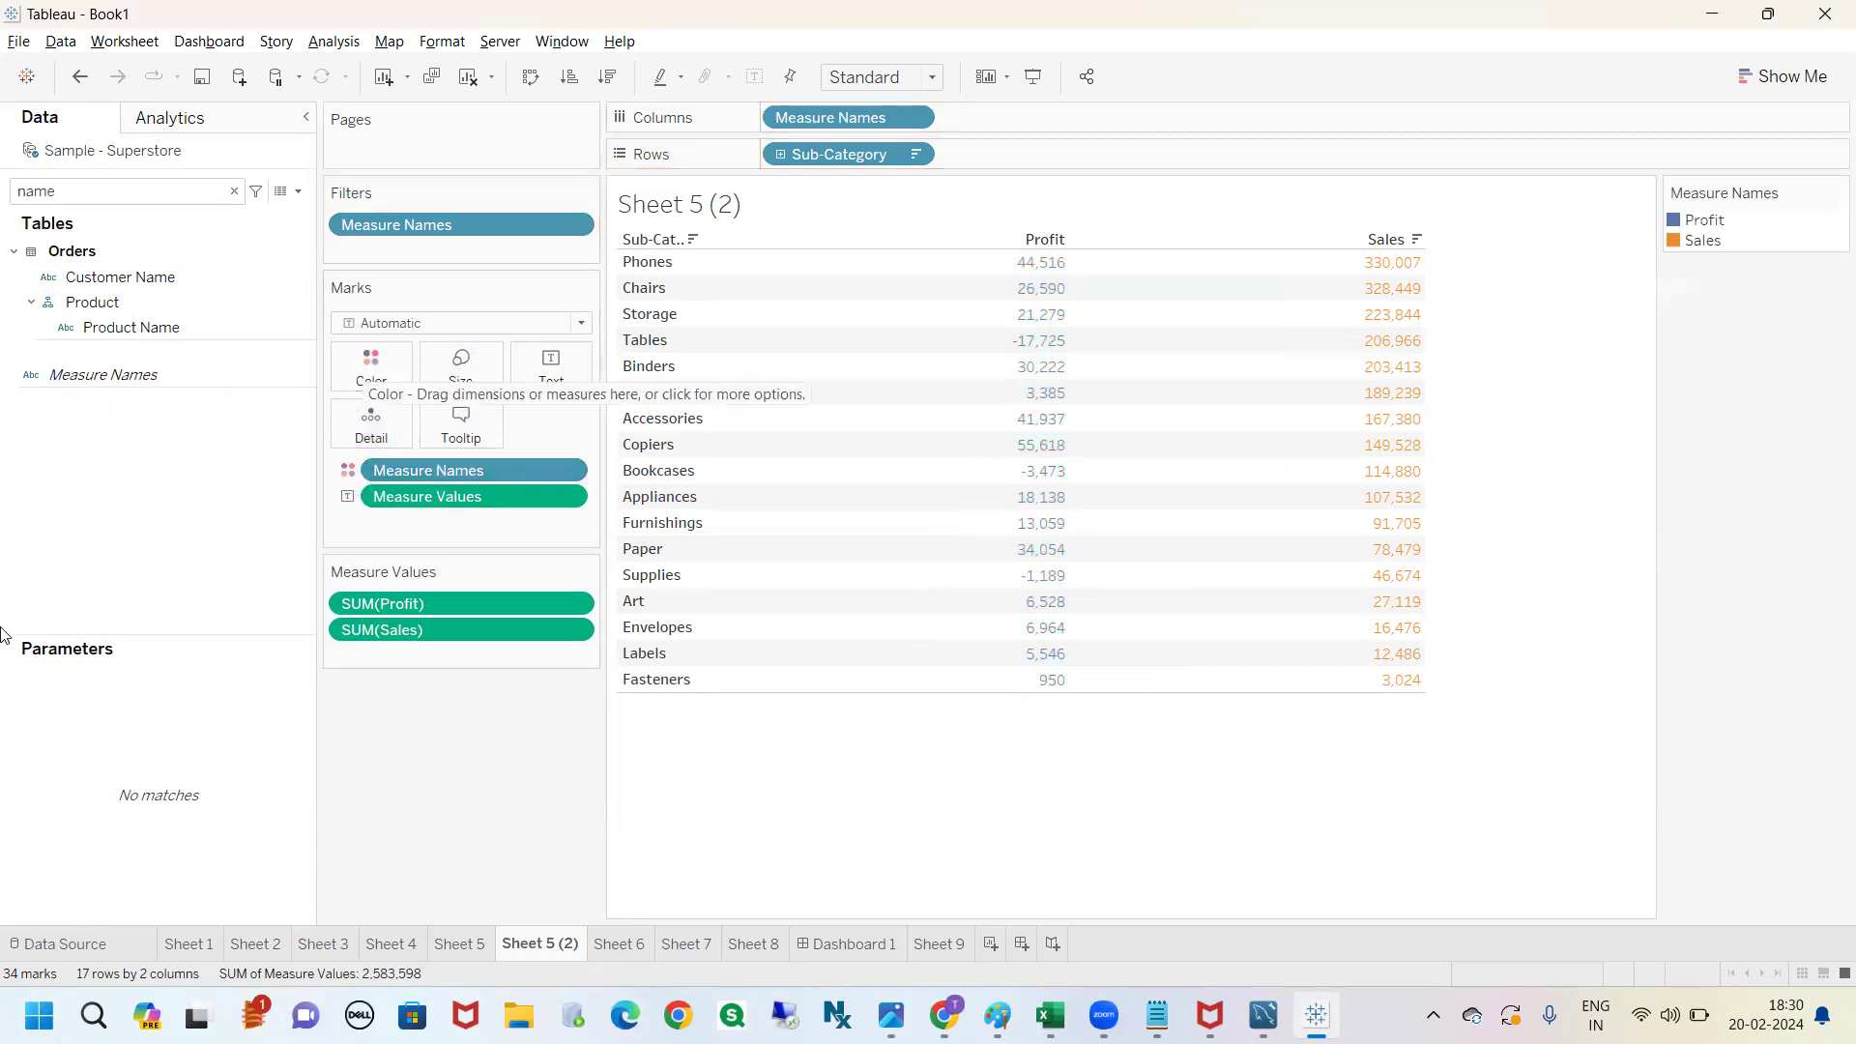
pyautogui.moveTo(1092, 227); pyautogui.dragTo(1105, 848)
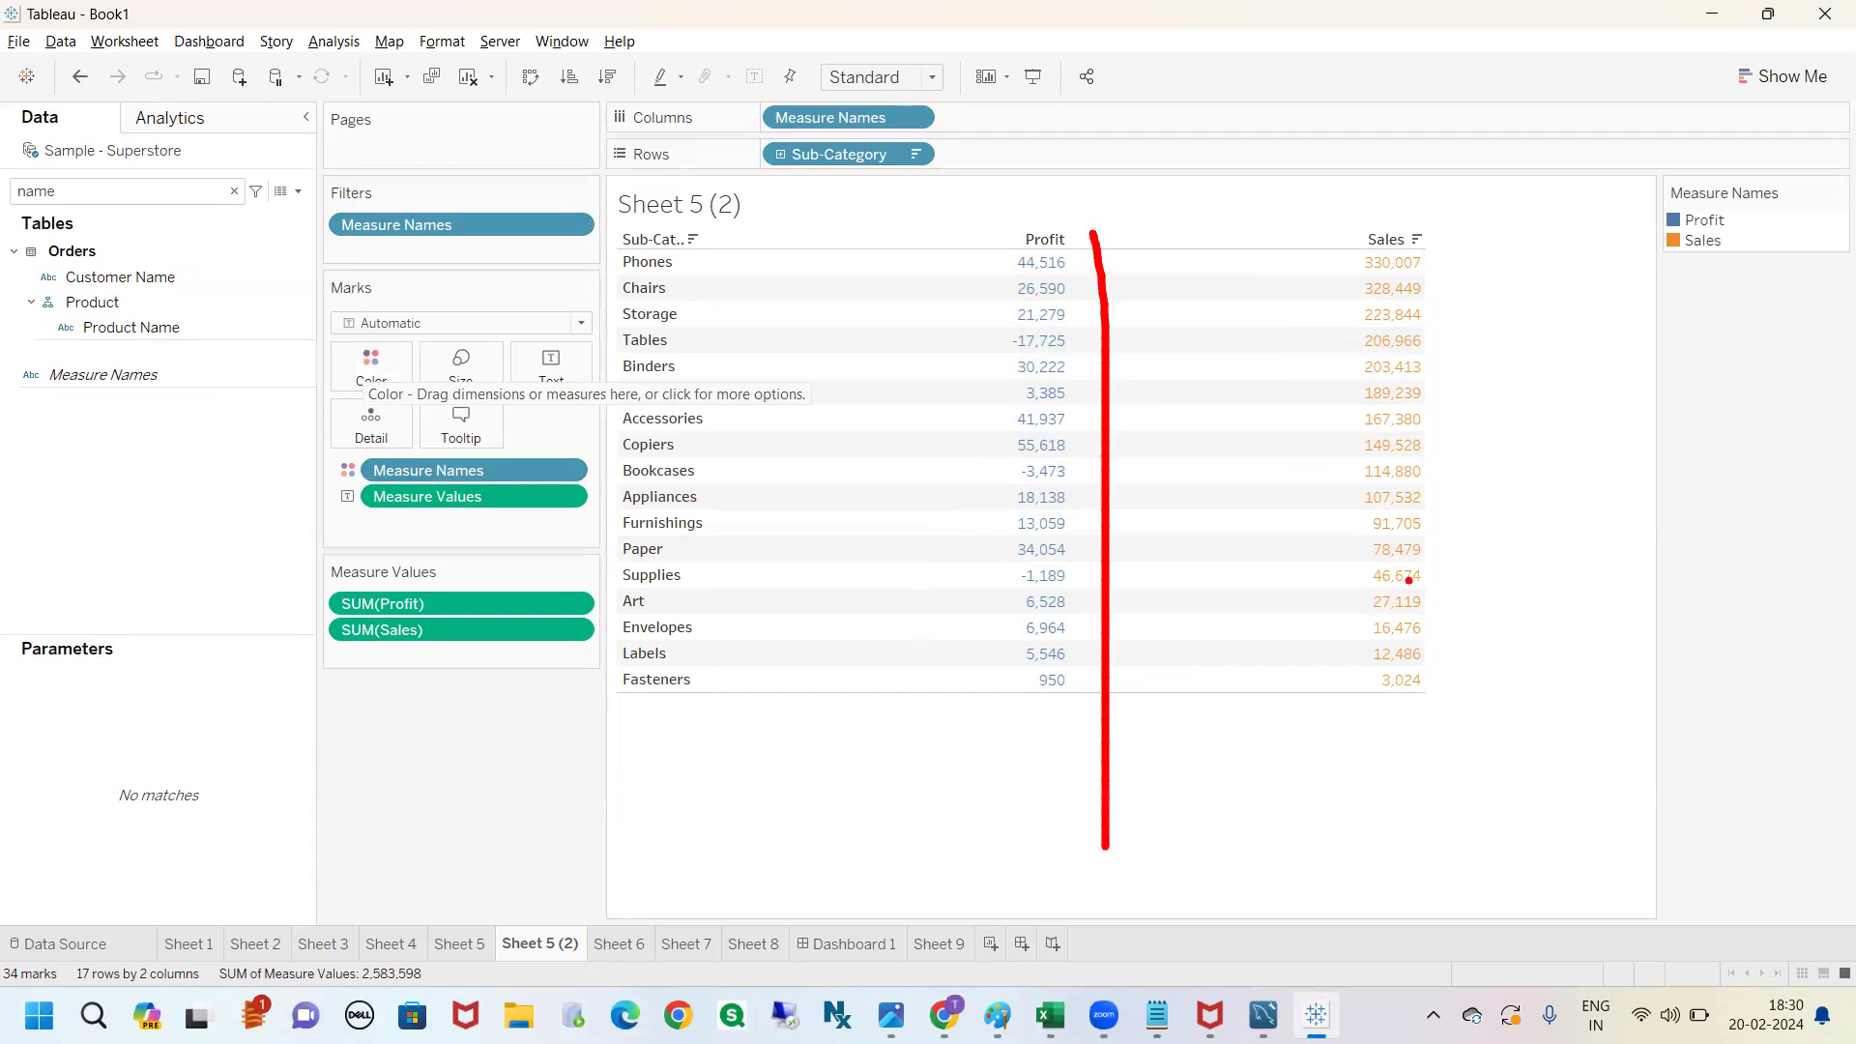
pyautogui.moveTo(1432, 269); pyautogui.dragTo(1466, 852)
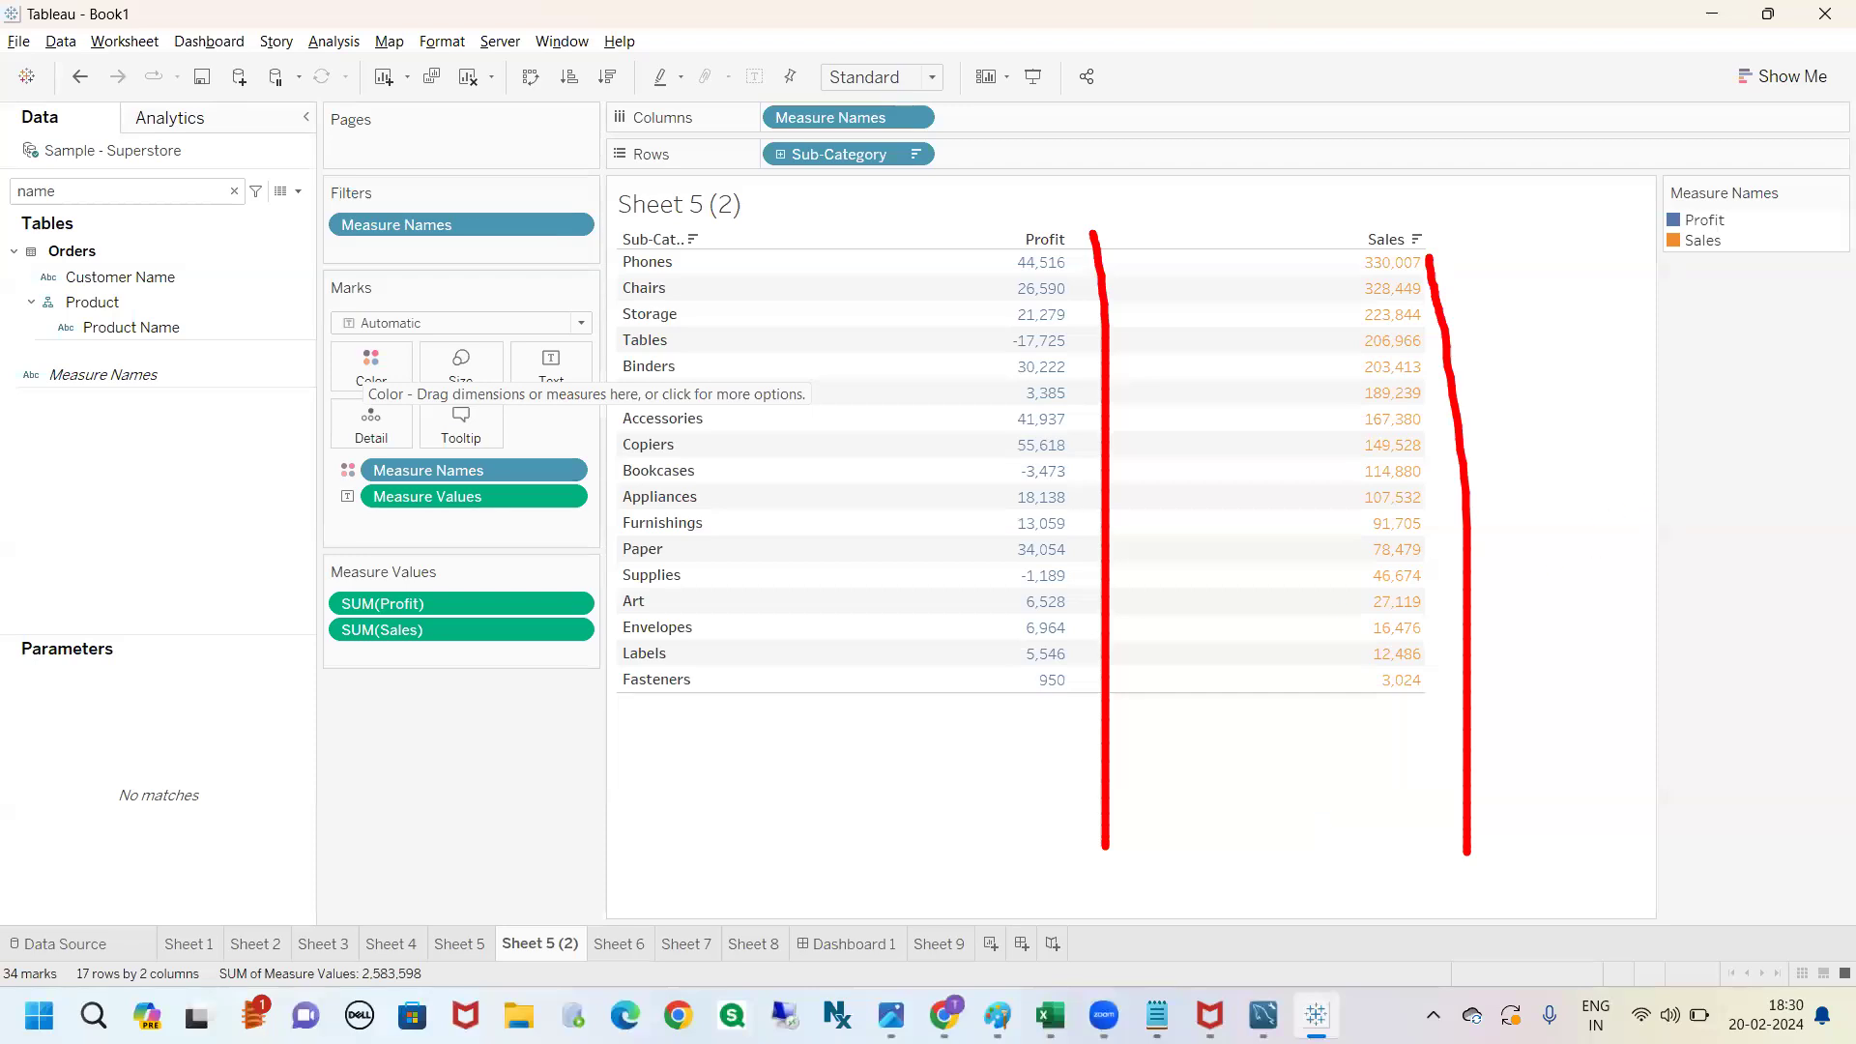
pyautogui.press('Escape')
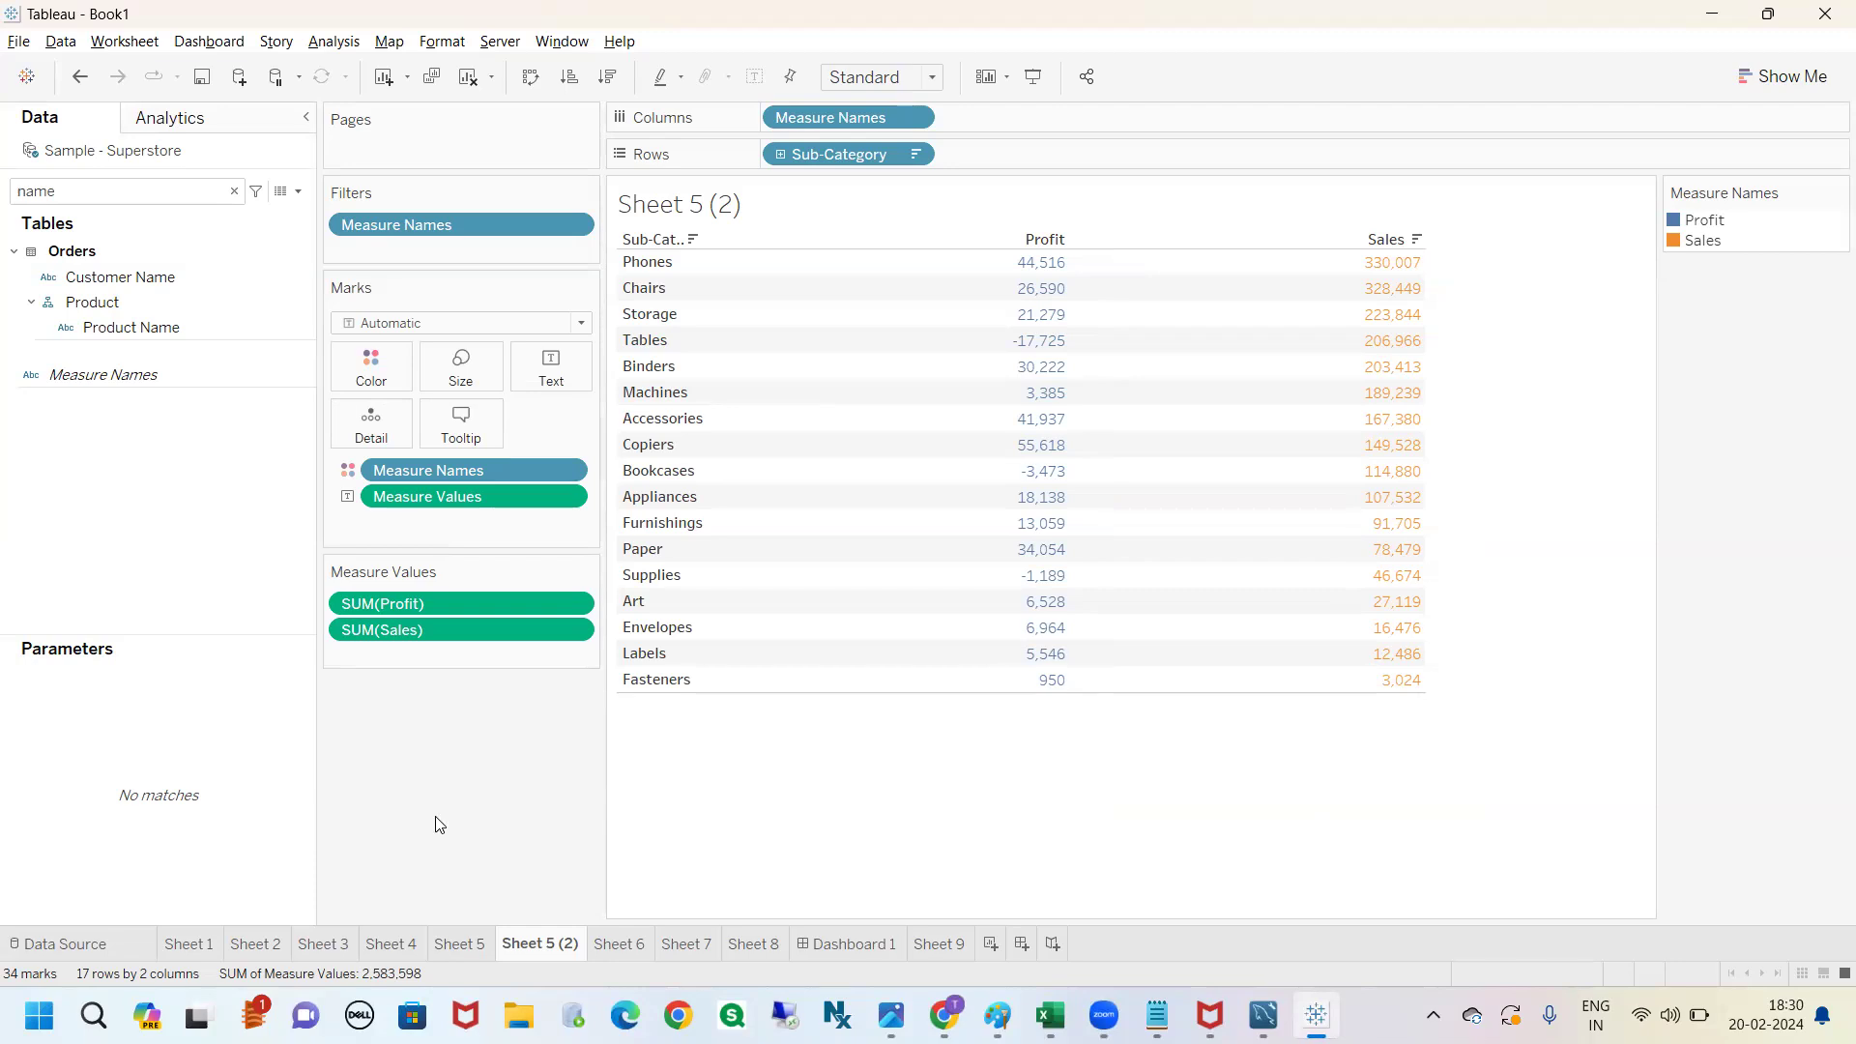
# Find Calculation2 by searching for "cal" and review its IF formula for the Low sales, Mid Sales and High conditions.
pyautogui.doubleClick(118, 192)
pyautogui.write('cal')
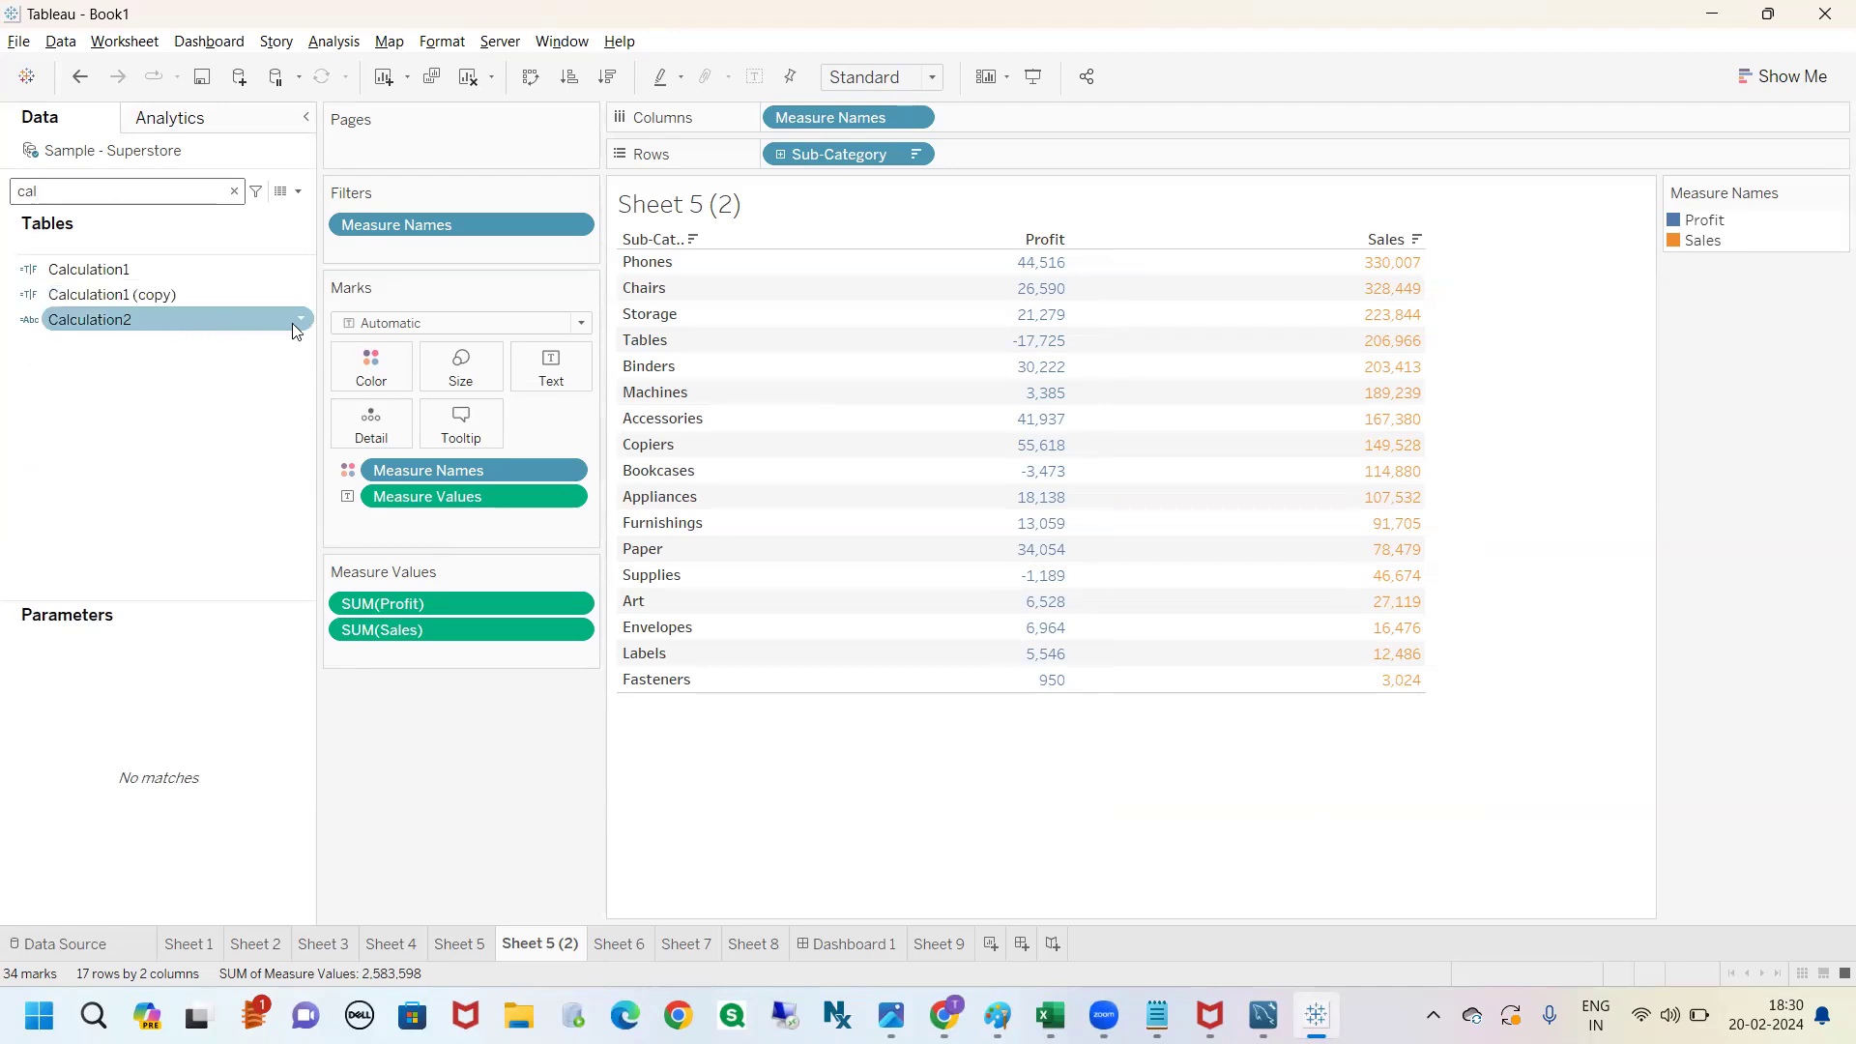
pyautogui.click(294, 321)
pyautogui.click(363, 443)
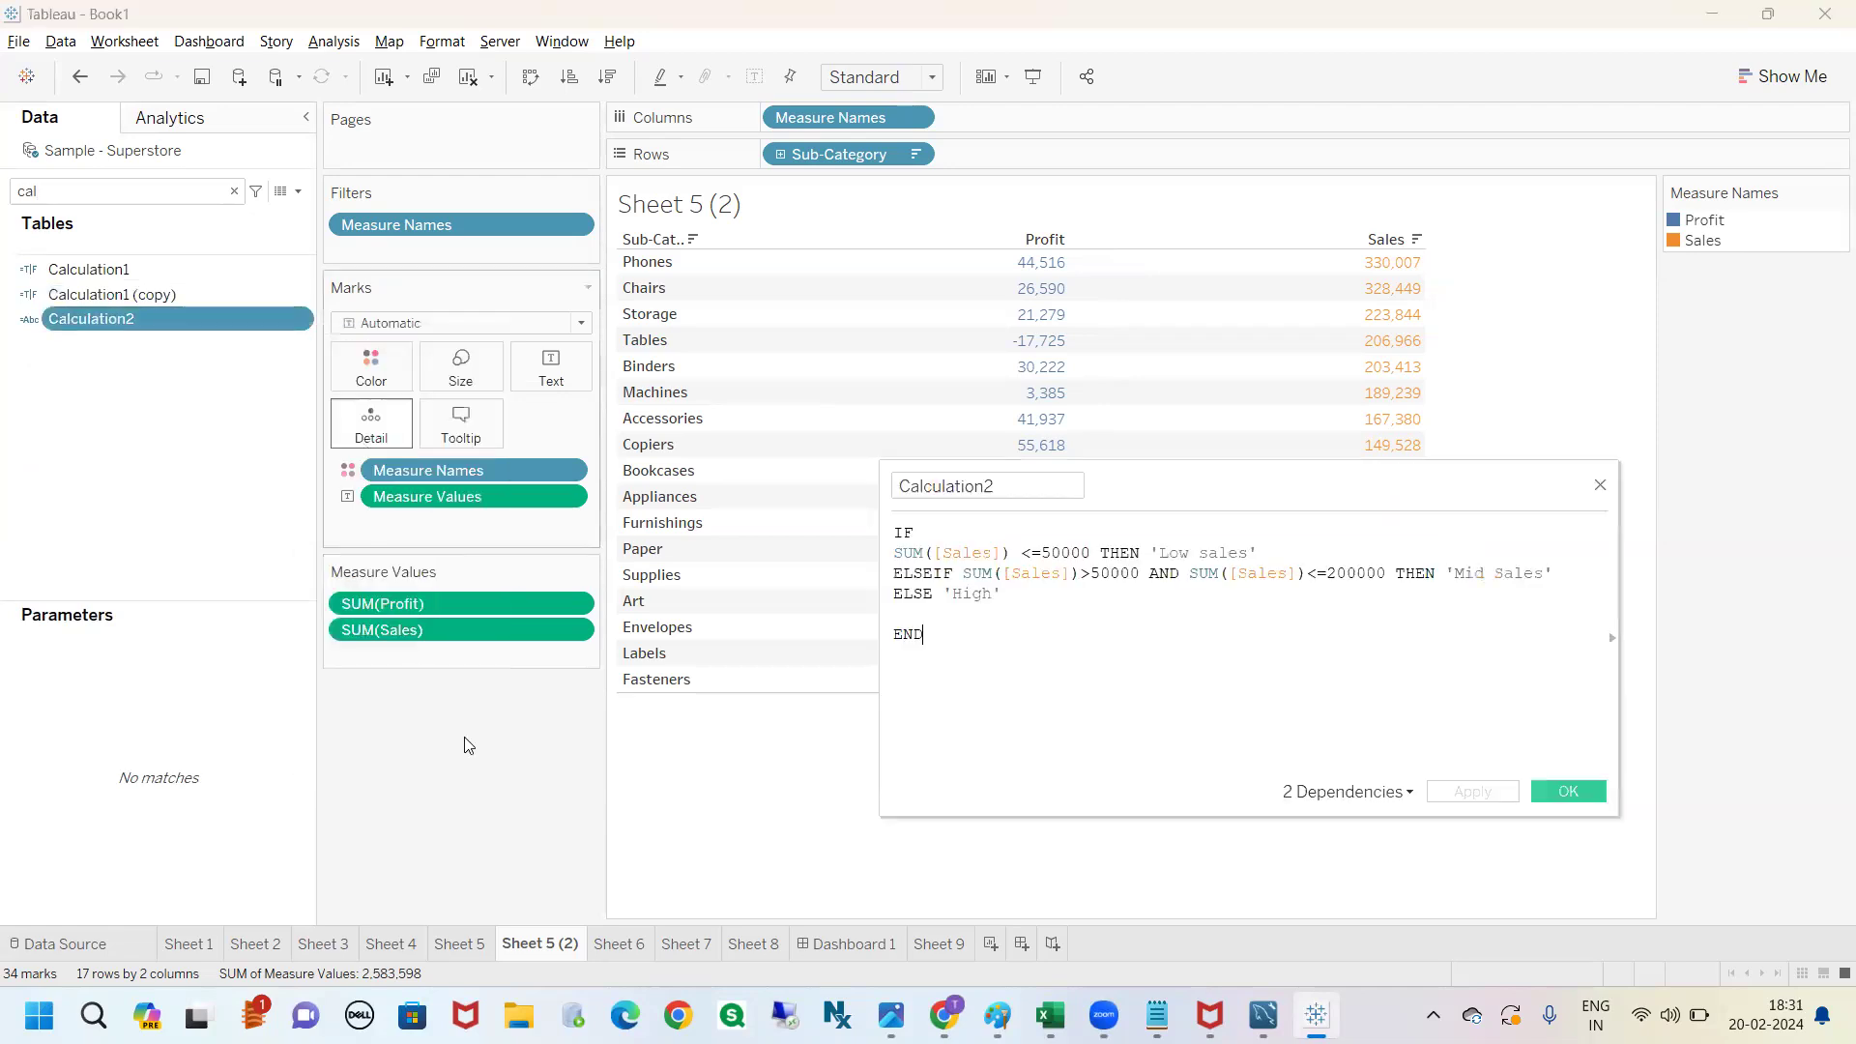
pyautogui.moveTo(1170, 554); pyautogui.dragTo(893, 554)
pyautogui.moveTo(1261, 554); pyautogui.dragTo(1050, 573)
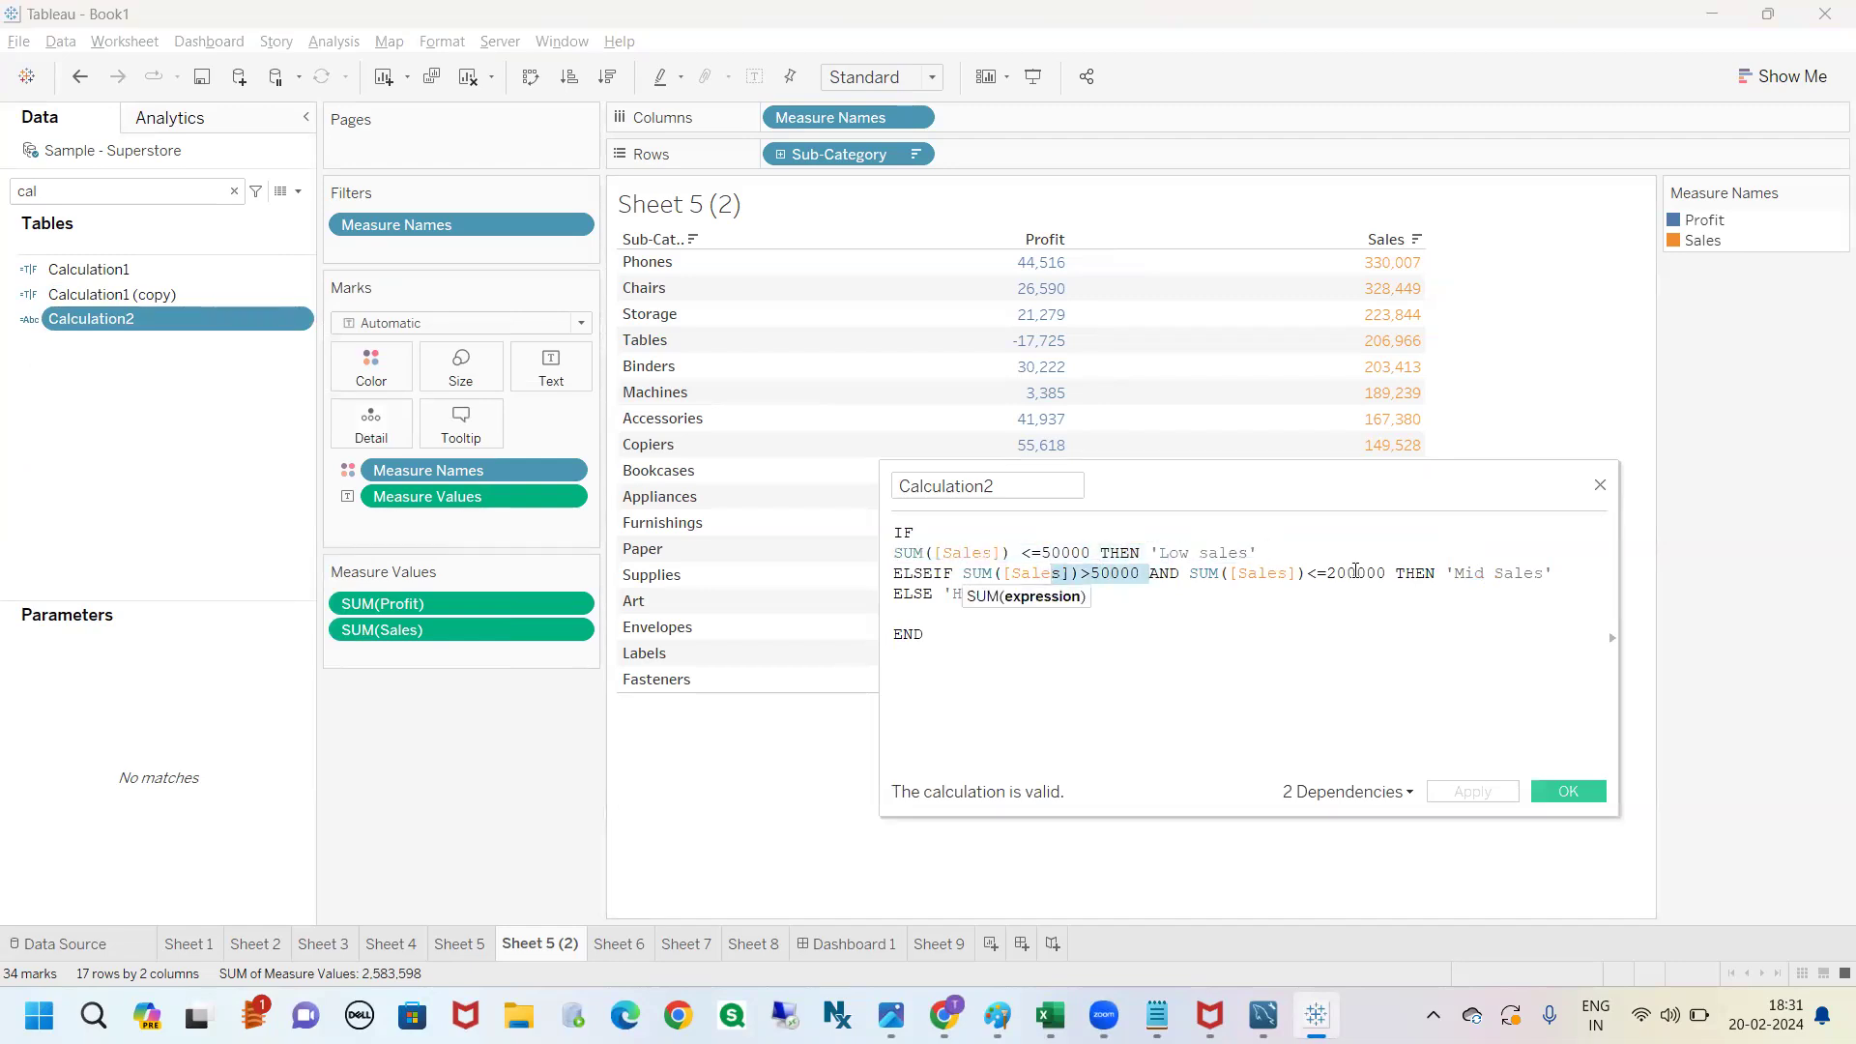
pyautogui.moveTo(1362, 572); pyautogui.dragTo(1274, 574)
pyautogui.click(1496, 579)
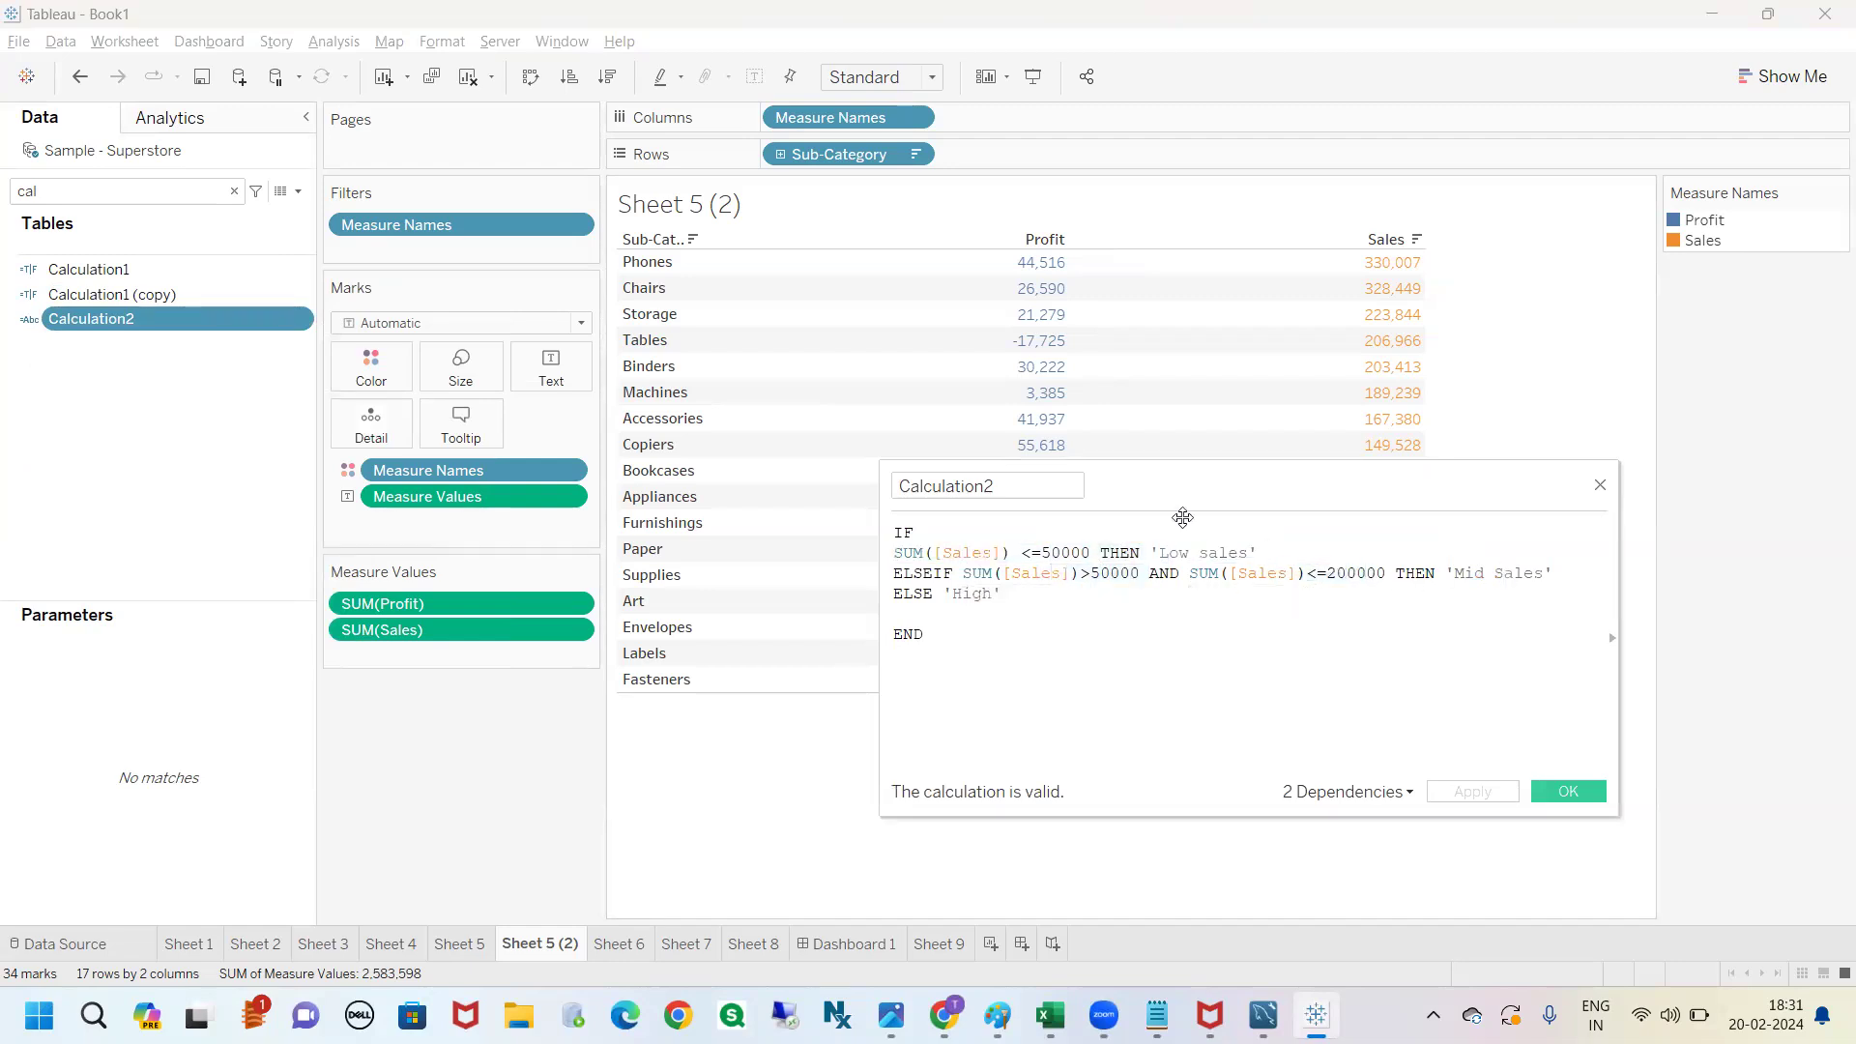
pyautogui.moveTo(1196, 497); pyautogui.dragTo(785, 470)
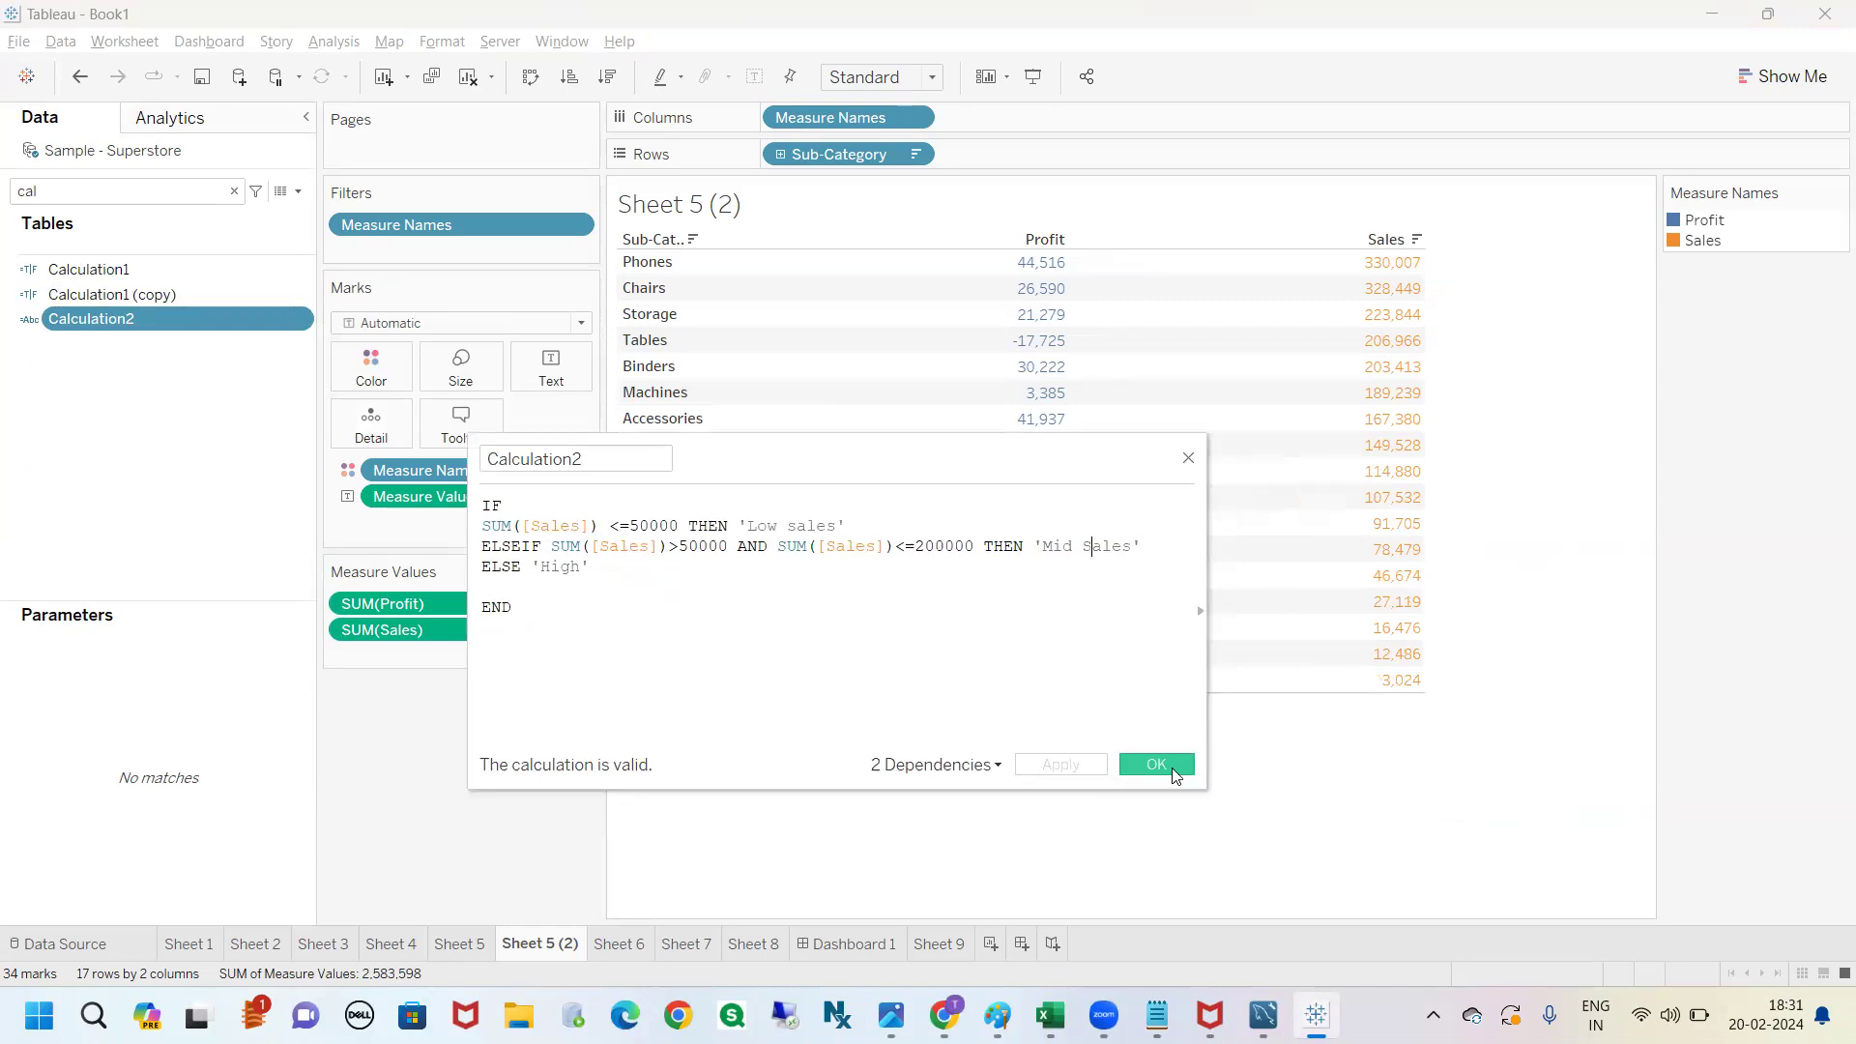
pyautogui.click(1173, 771)
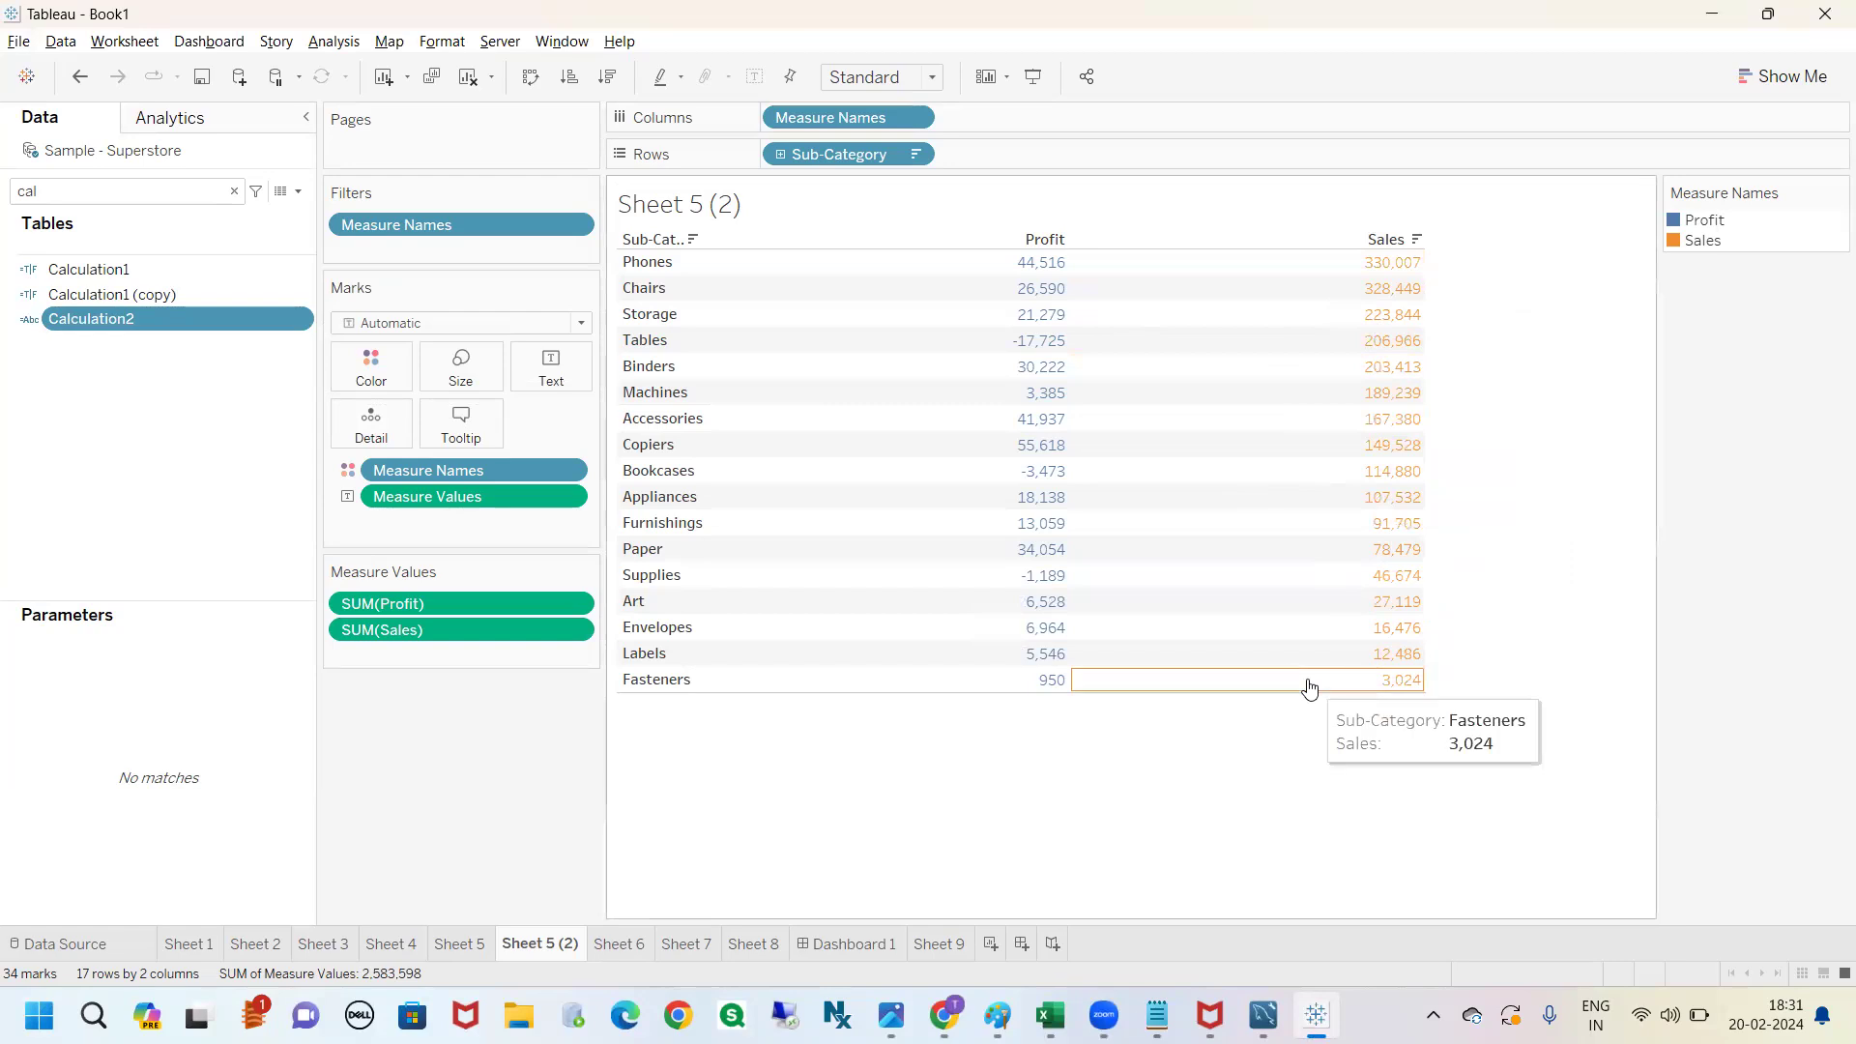
# Try colouring the table values by Calculation2, compare the Profit and Sales colours, and remove it from the colour encoding.
pyautogui.moveTo(446, 472); pyautogui.dragTo(364, 373)
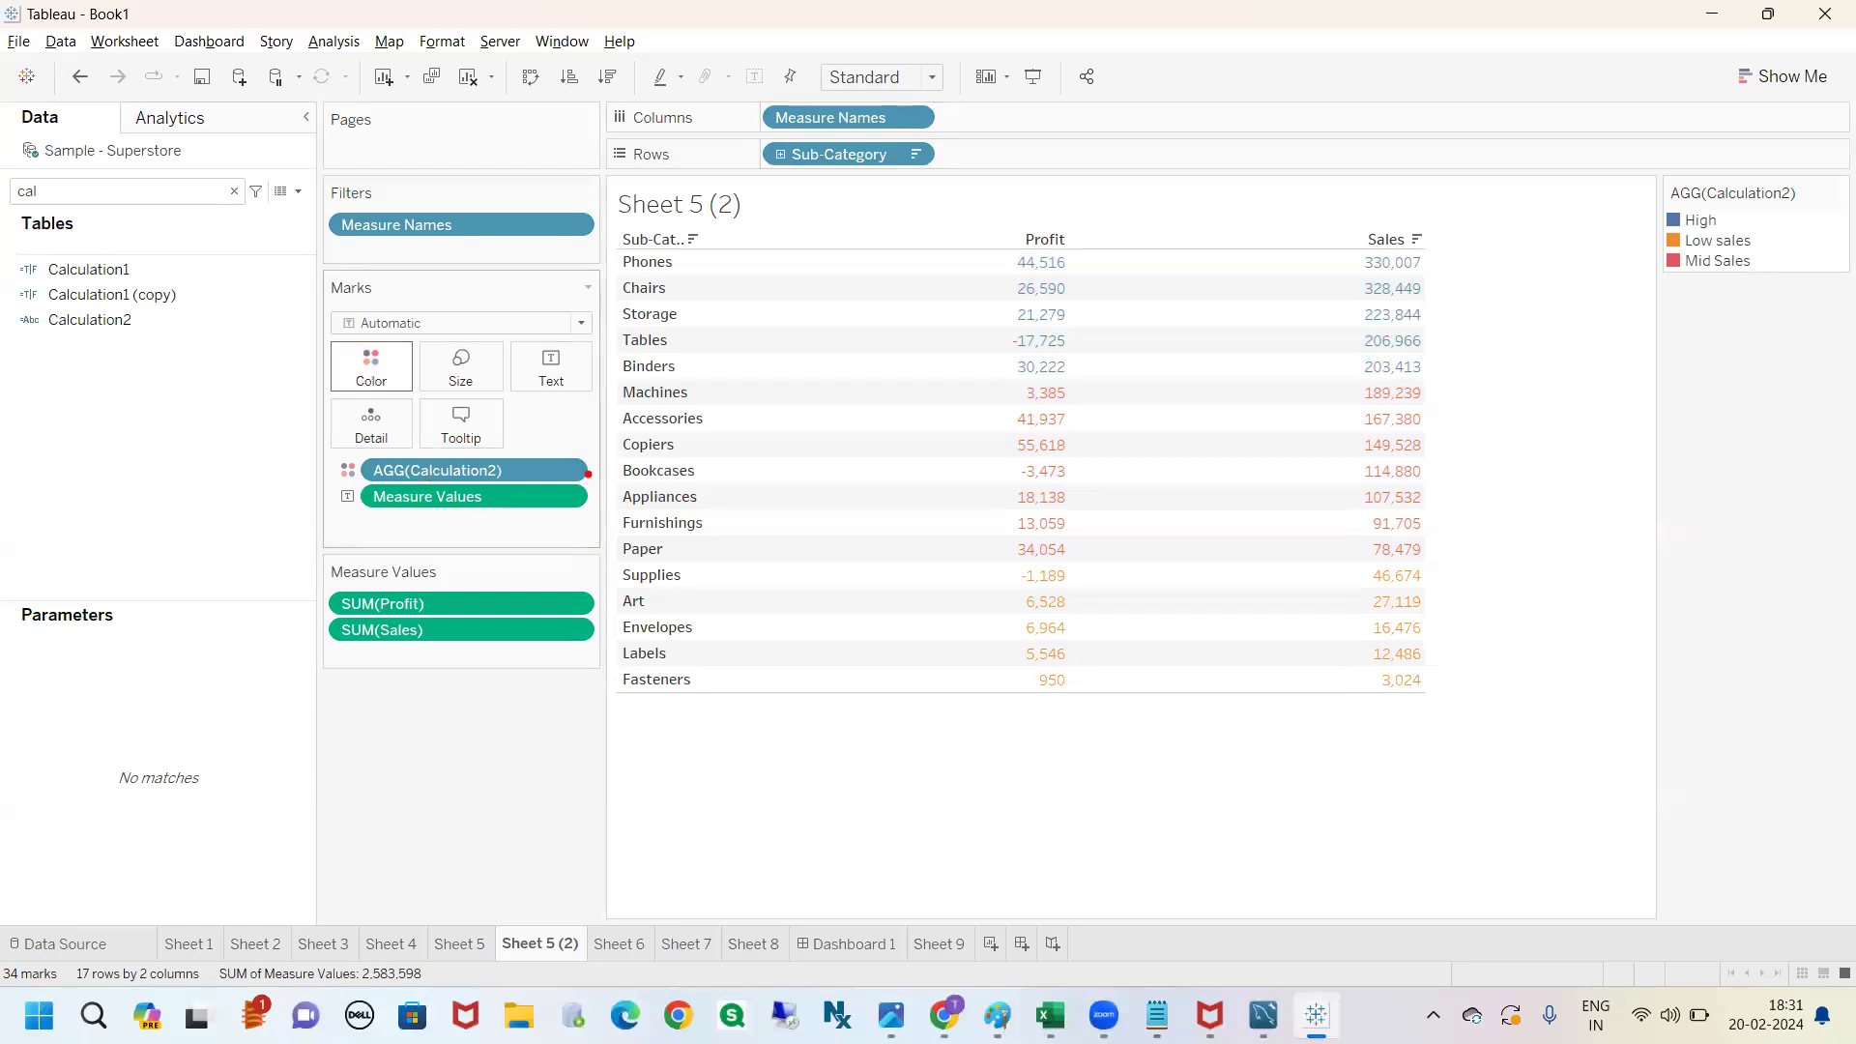
pyautogui.moveTo(1339, 256)
pyautogui.mouseDown()
pyautogui.moveTo(1322, 346)
pyautogui.moveTo(1403, 382)
pyautogui.moveTo(1432, 273)
pyautogui.moveTo(1333, 259)
pyautogui.moveTo(1126, 352)
pyautogui.moveTo(1000, 375)
pyautogui.moveTo(971, 235)
pyautogui.moveTo(1109, 312)
pyautogui.moveTo(1070, 358)
pyautogui.mouseUp()
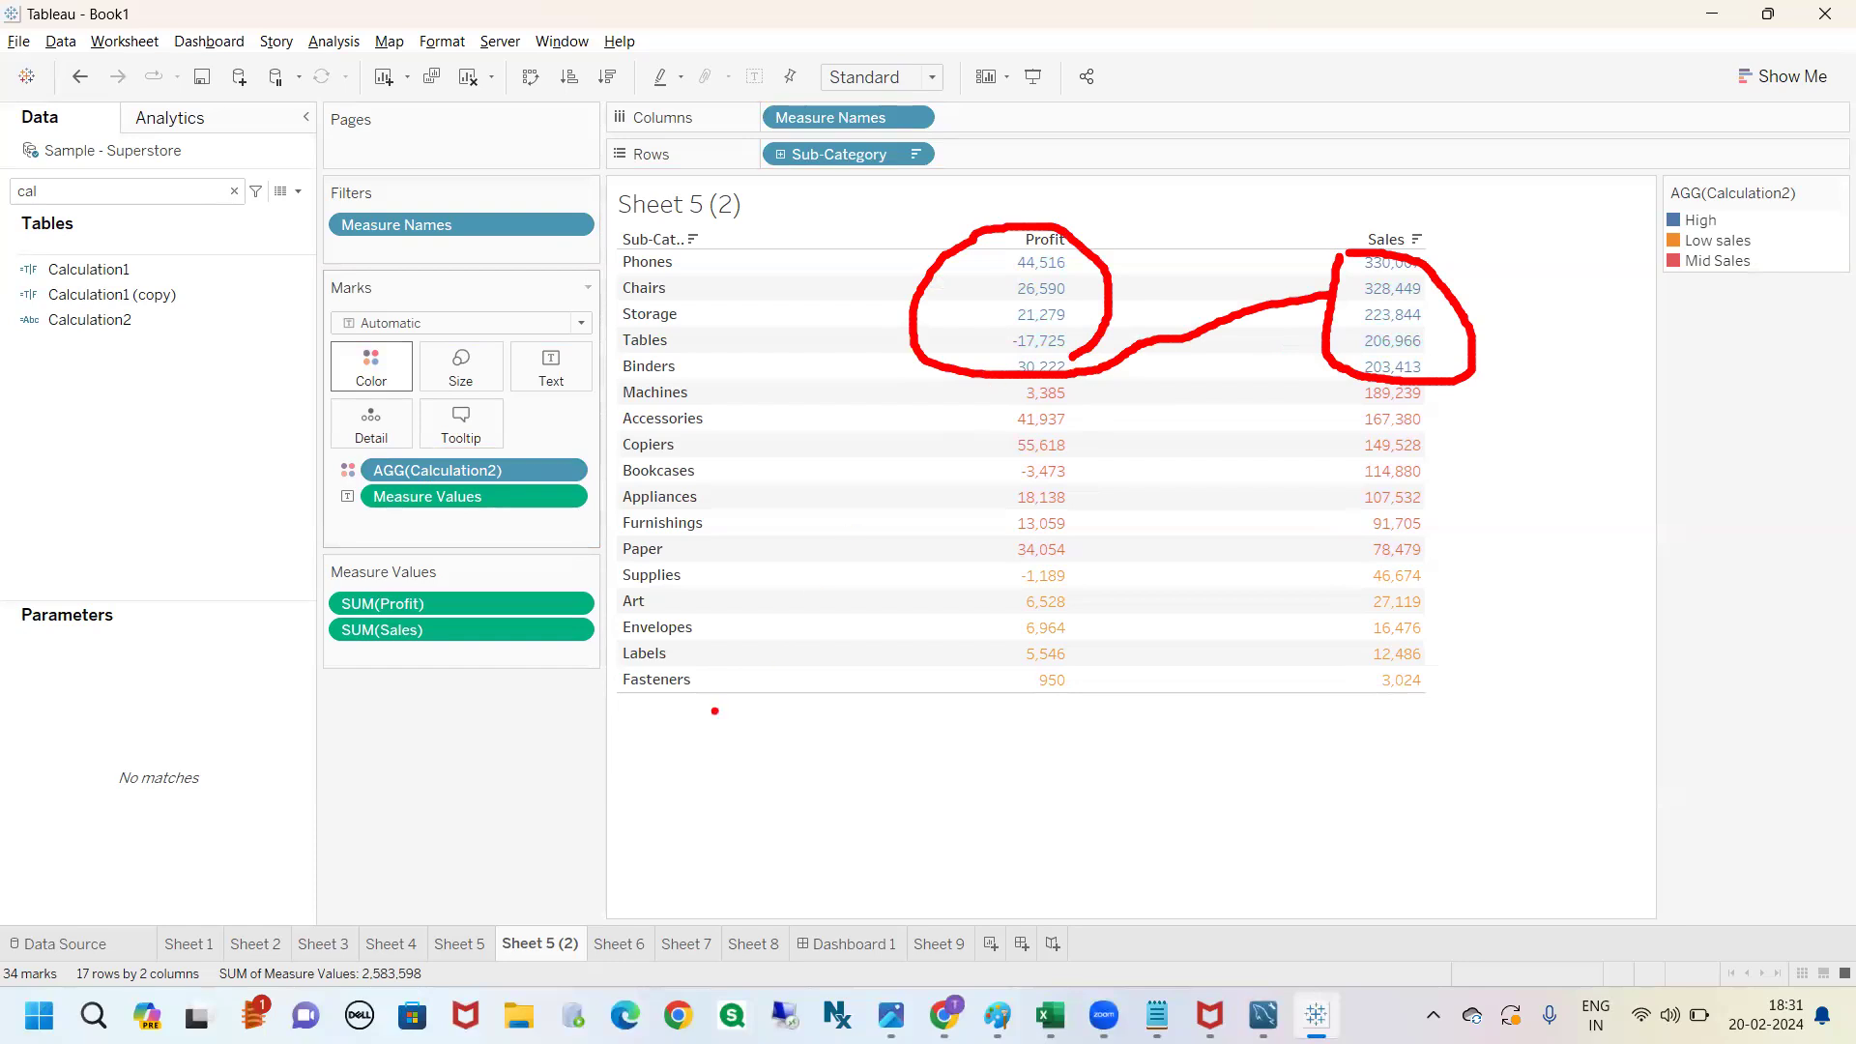
pyautogui.press('Escape')
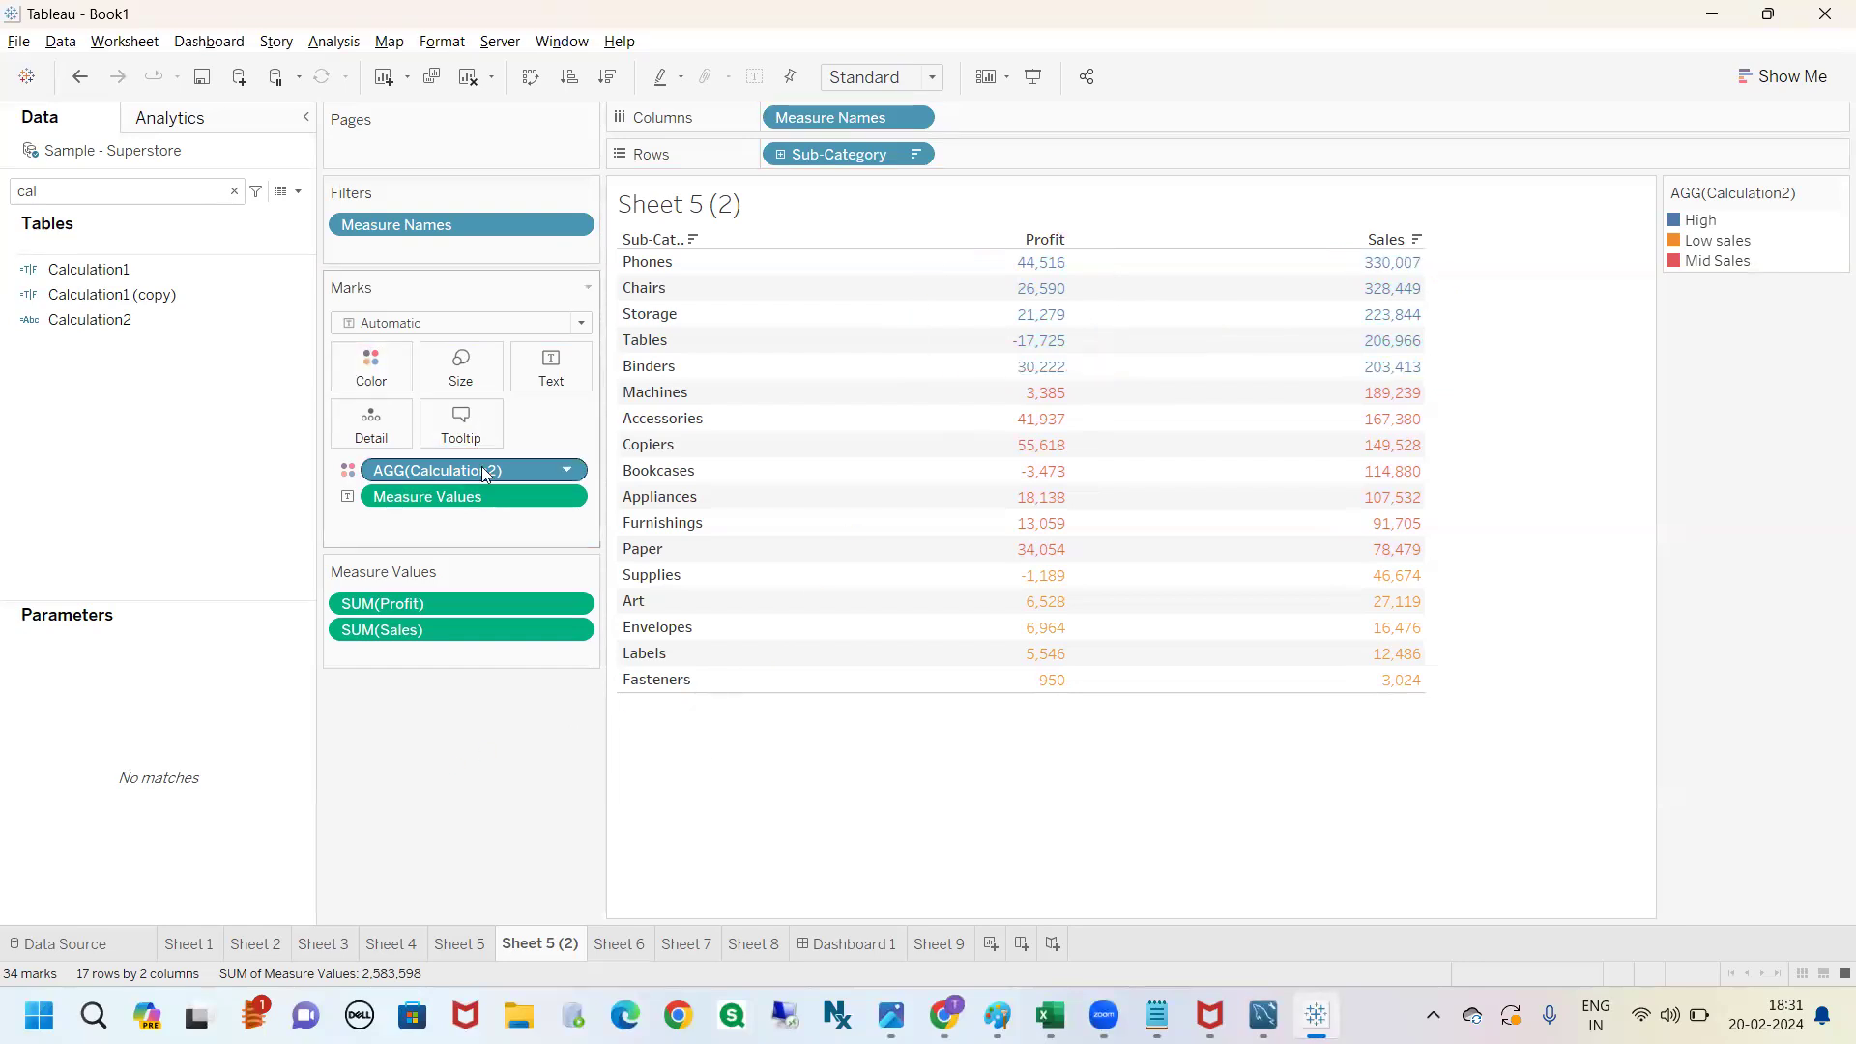
pyautogui.moveTo(484, 472); pyautogui.dragTo(216, 492)
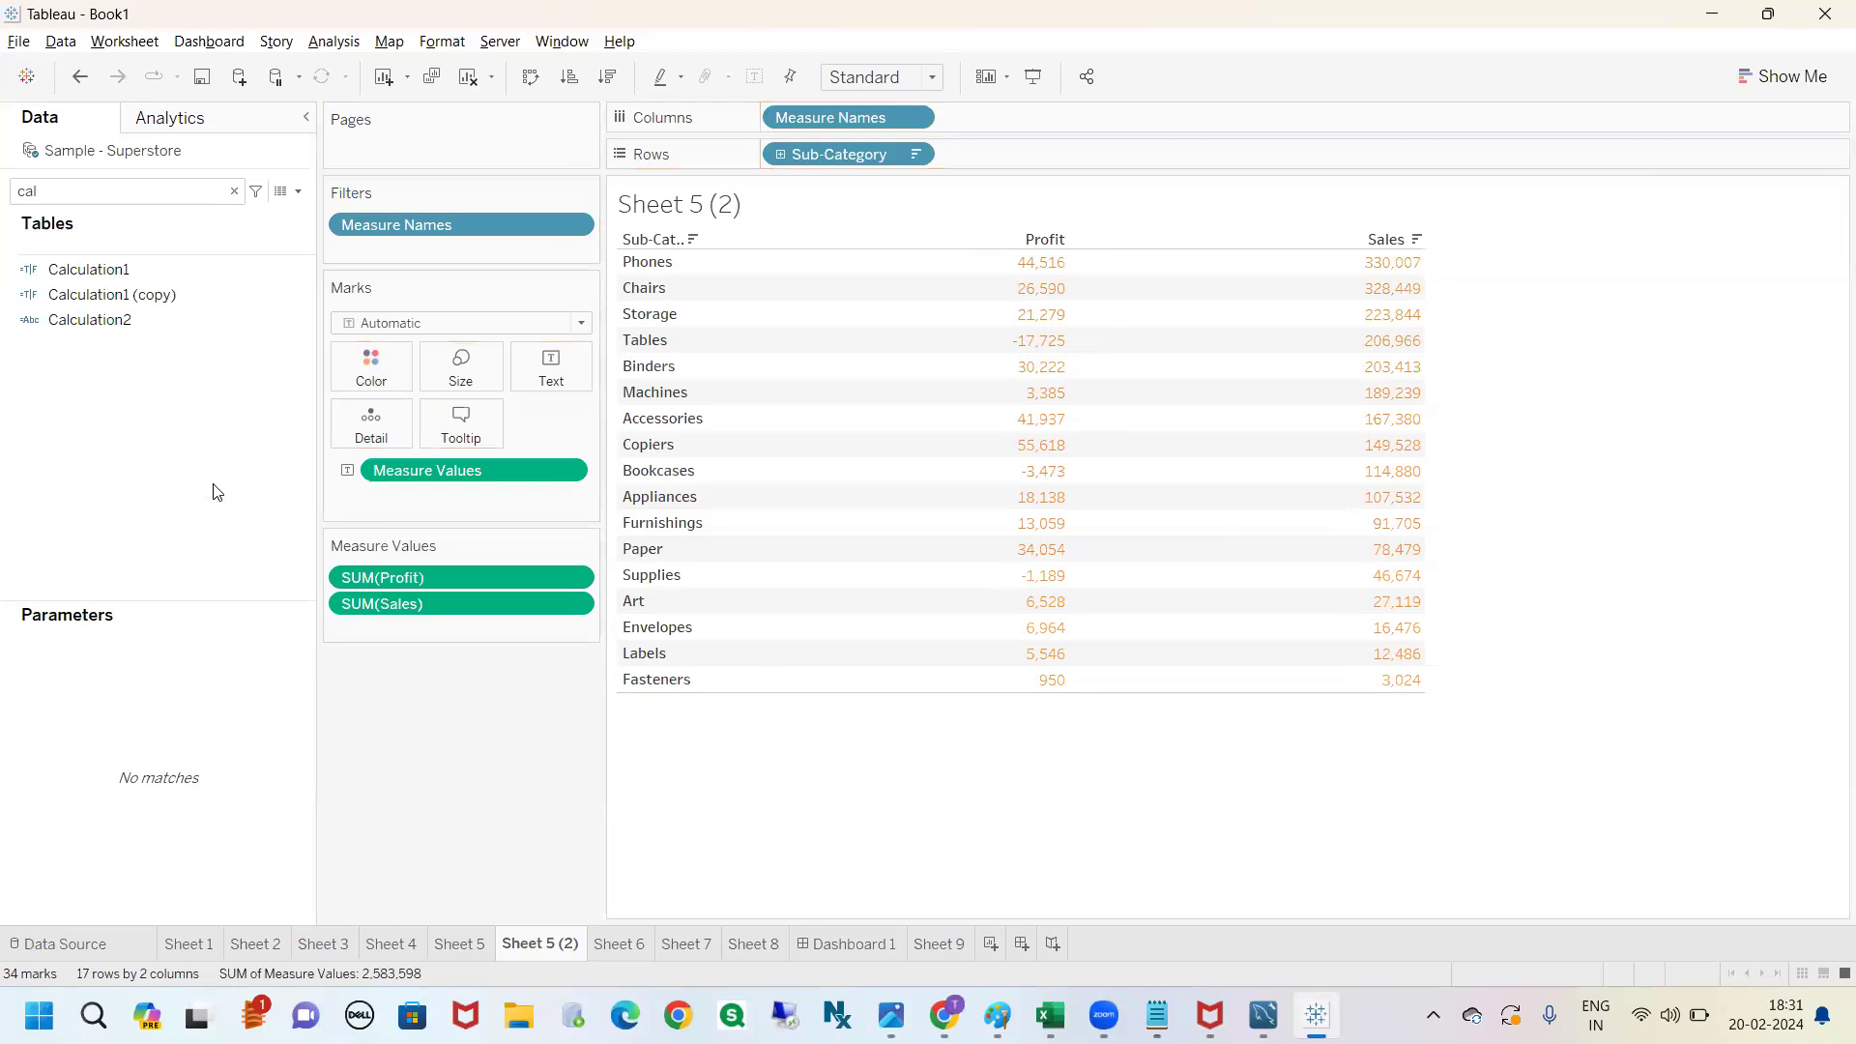
# Find Measure Values by searching the fields for "value" and apply it as the table's colour encoding.
pyautogui.click(145, 189)
pyautogui.press('BackSpace')
pyautogui.press('BackSpace')
pyautogui.press('BackSpace')
pyautogui.write('value')
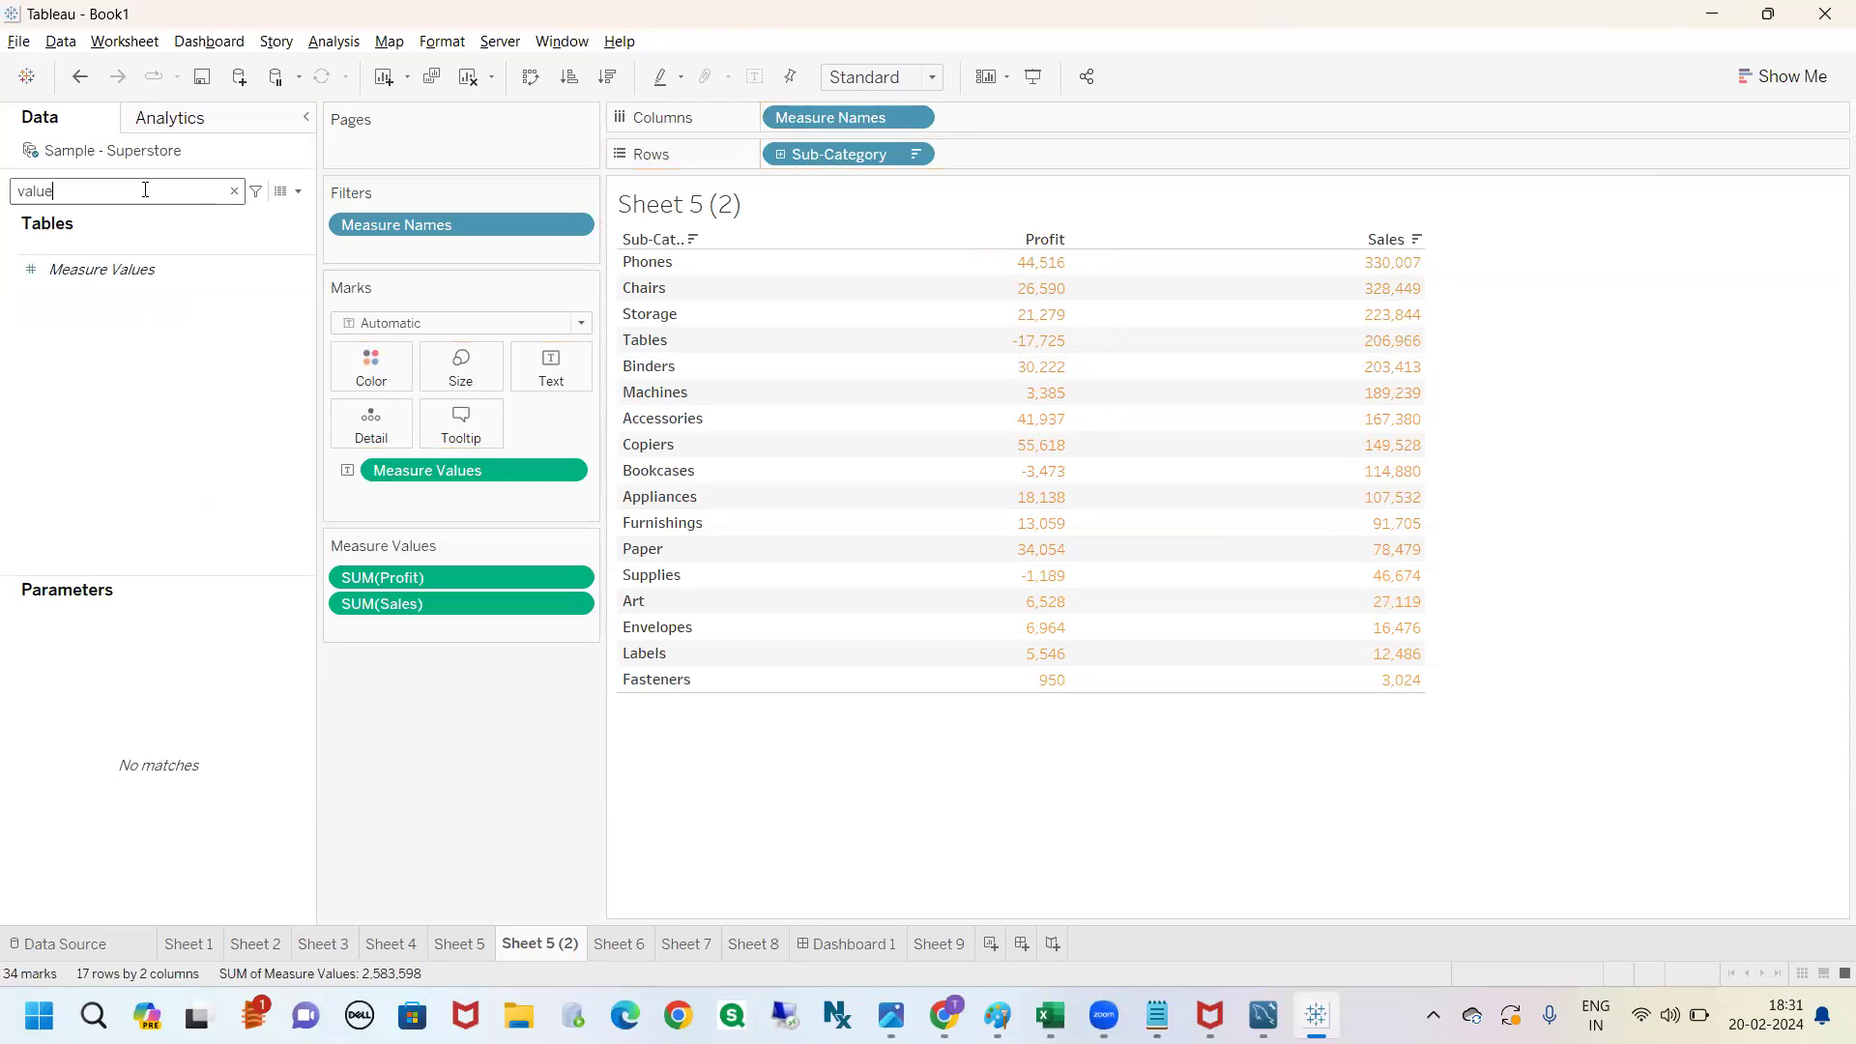
pyautogui.moveTo(118, 267); pyautogui.dragTo(360, 374)
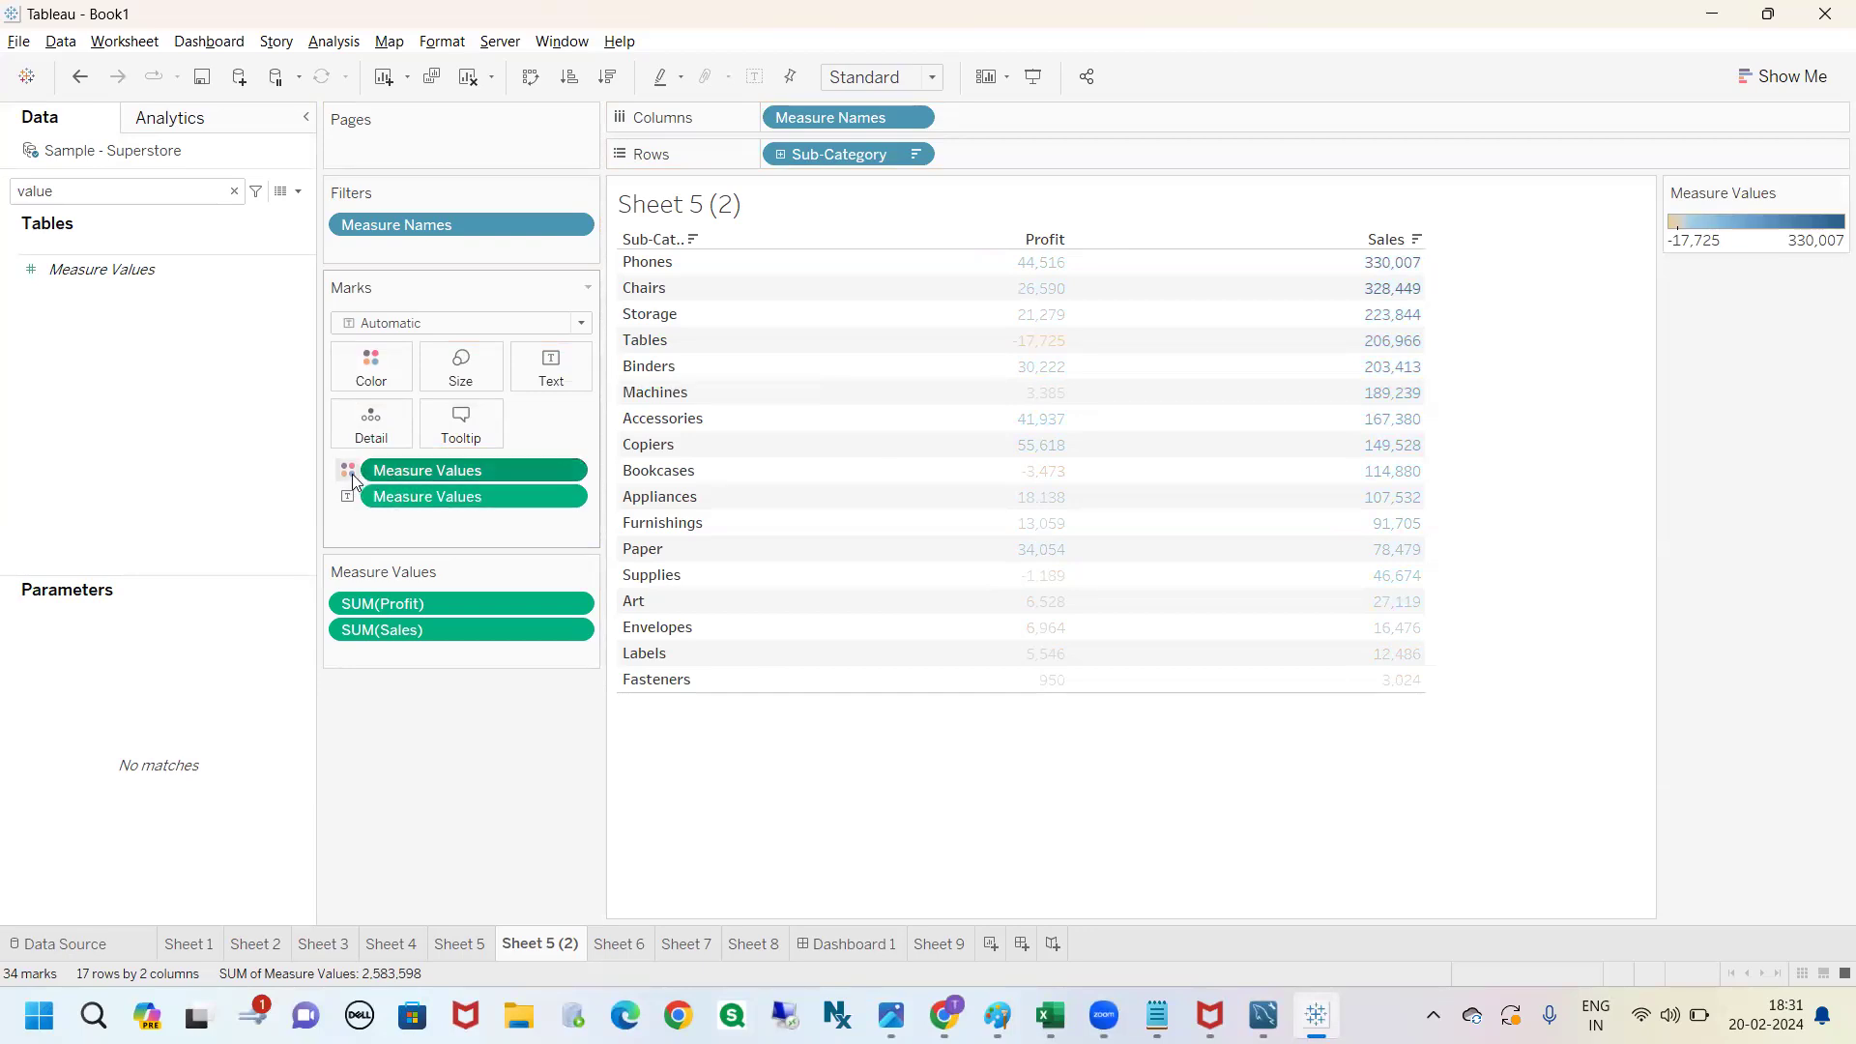
# Give the Measure Values colour encoding separate legends for Profit and Sales.
pyautogui.click(564, 470)
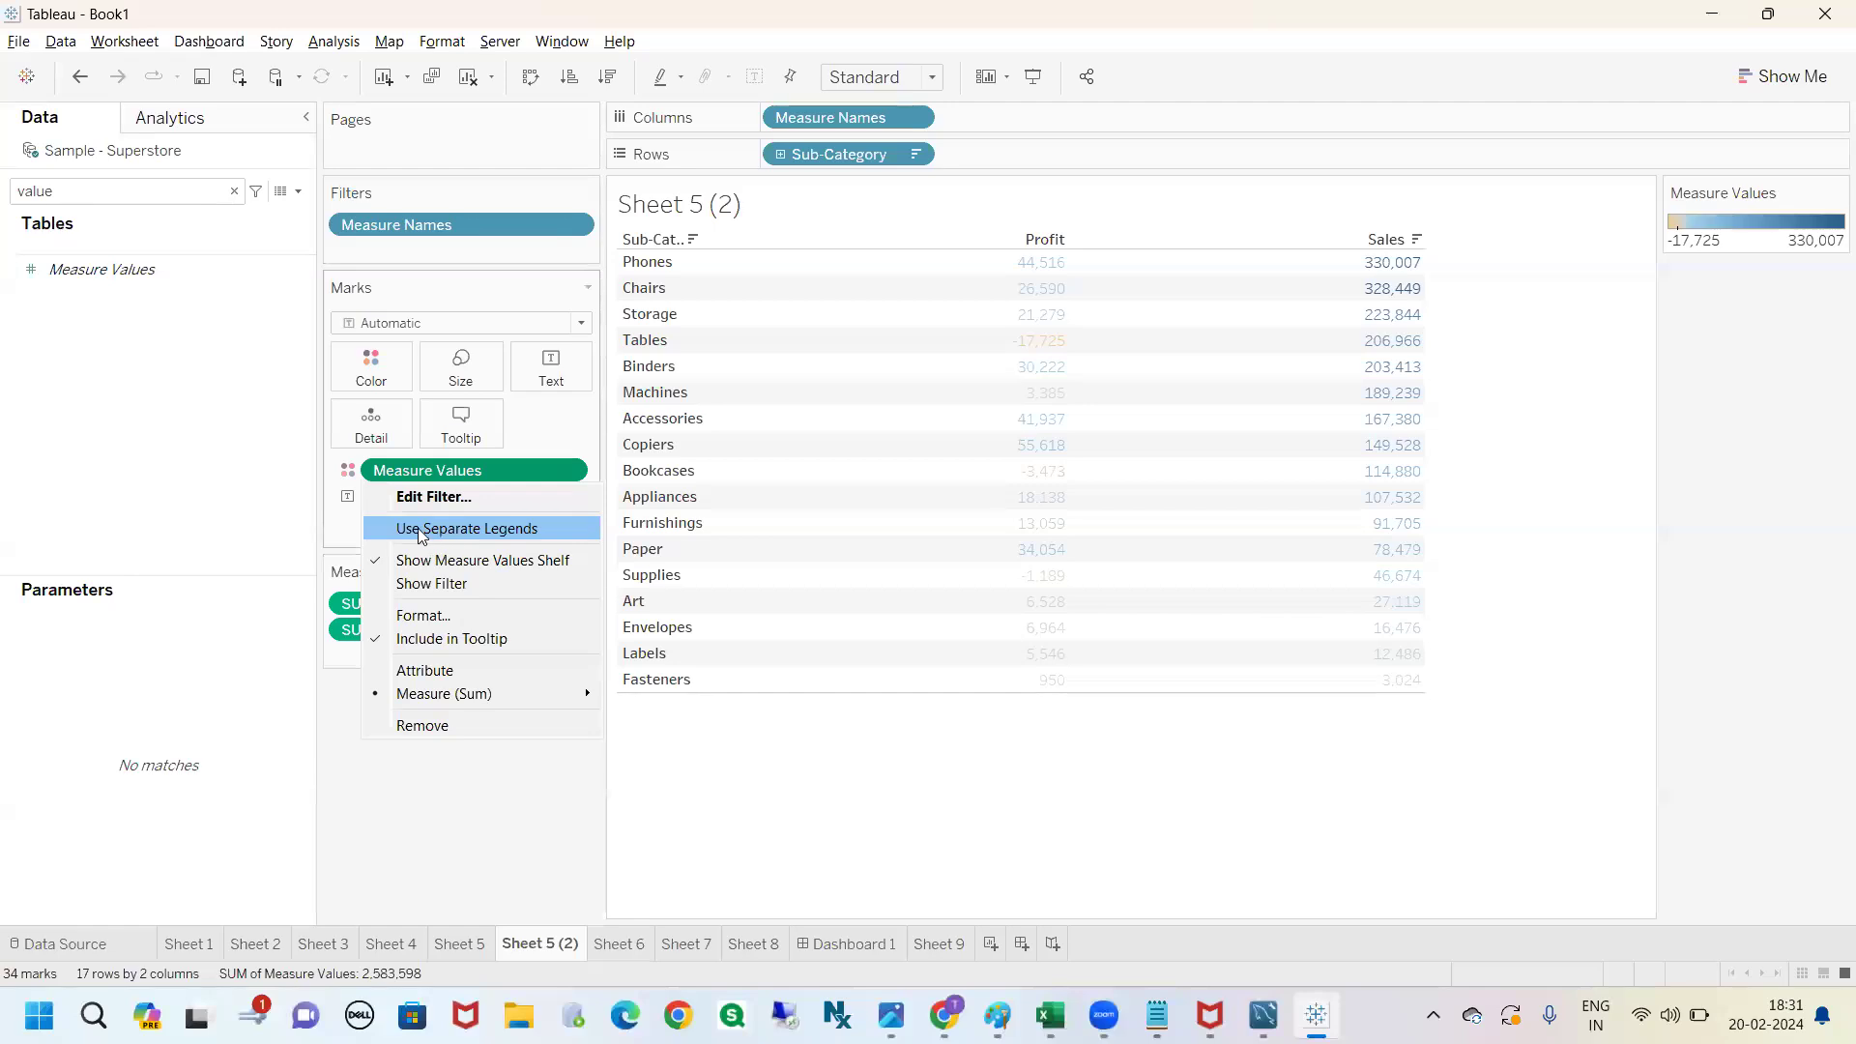
pyautogui.click(486, 529)
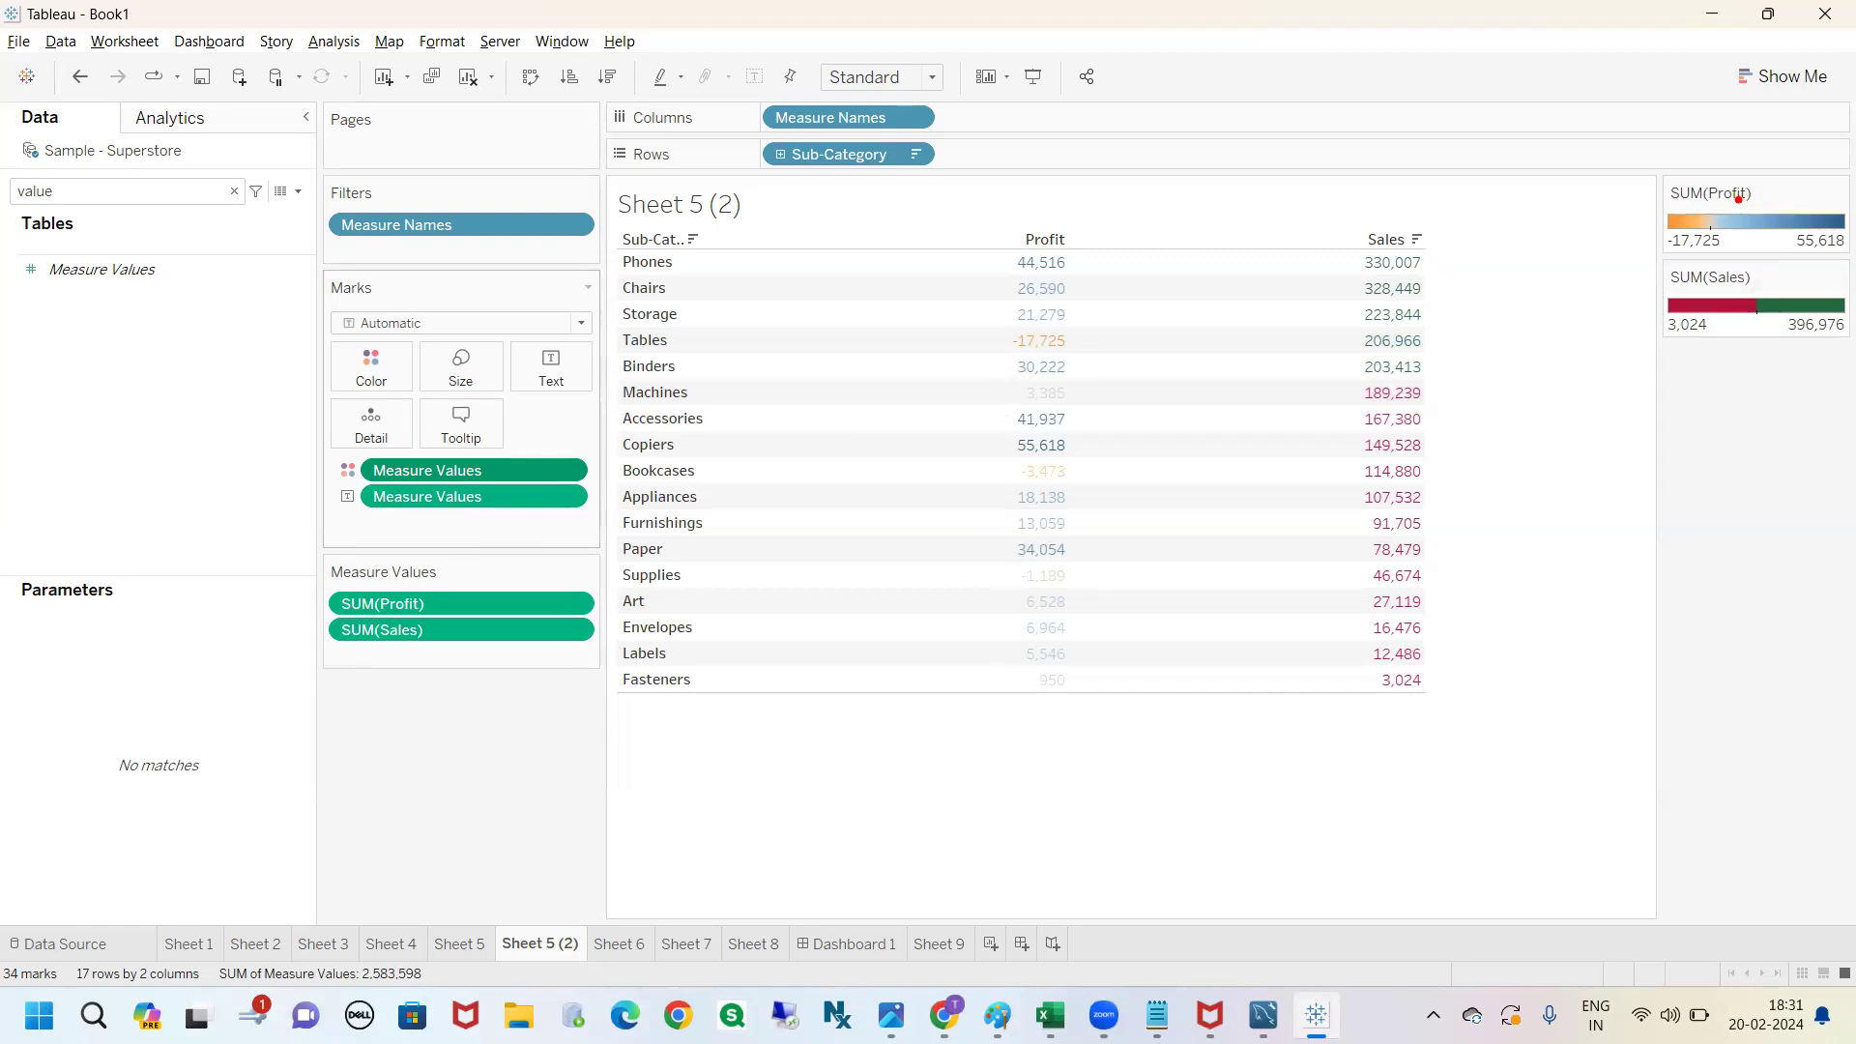
pyautogui.moveTo(1681, 178)
pyautogui.mouseDown()
pyautogui.moveTo(1624, 232)
pyautogui.moveTo(1680, 377)
pyautogui.moveTo(1852, 396)
pyautogui.moveTo(1848, 224)
pyautogui.moveTo(1634, 184)
pyautogui.moveTo(1586, 210)
pyautogui.mouseUp()
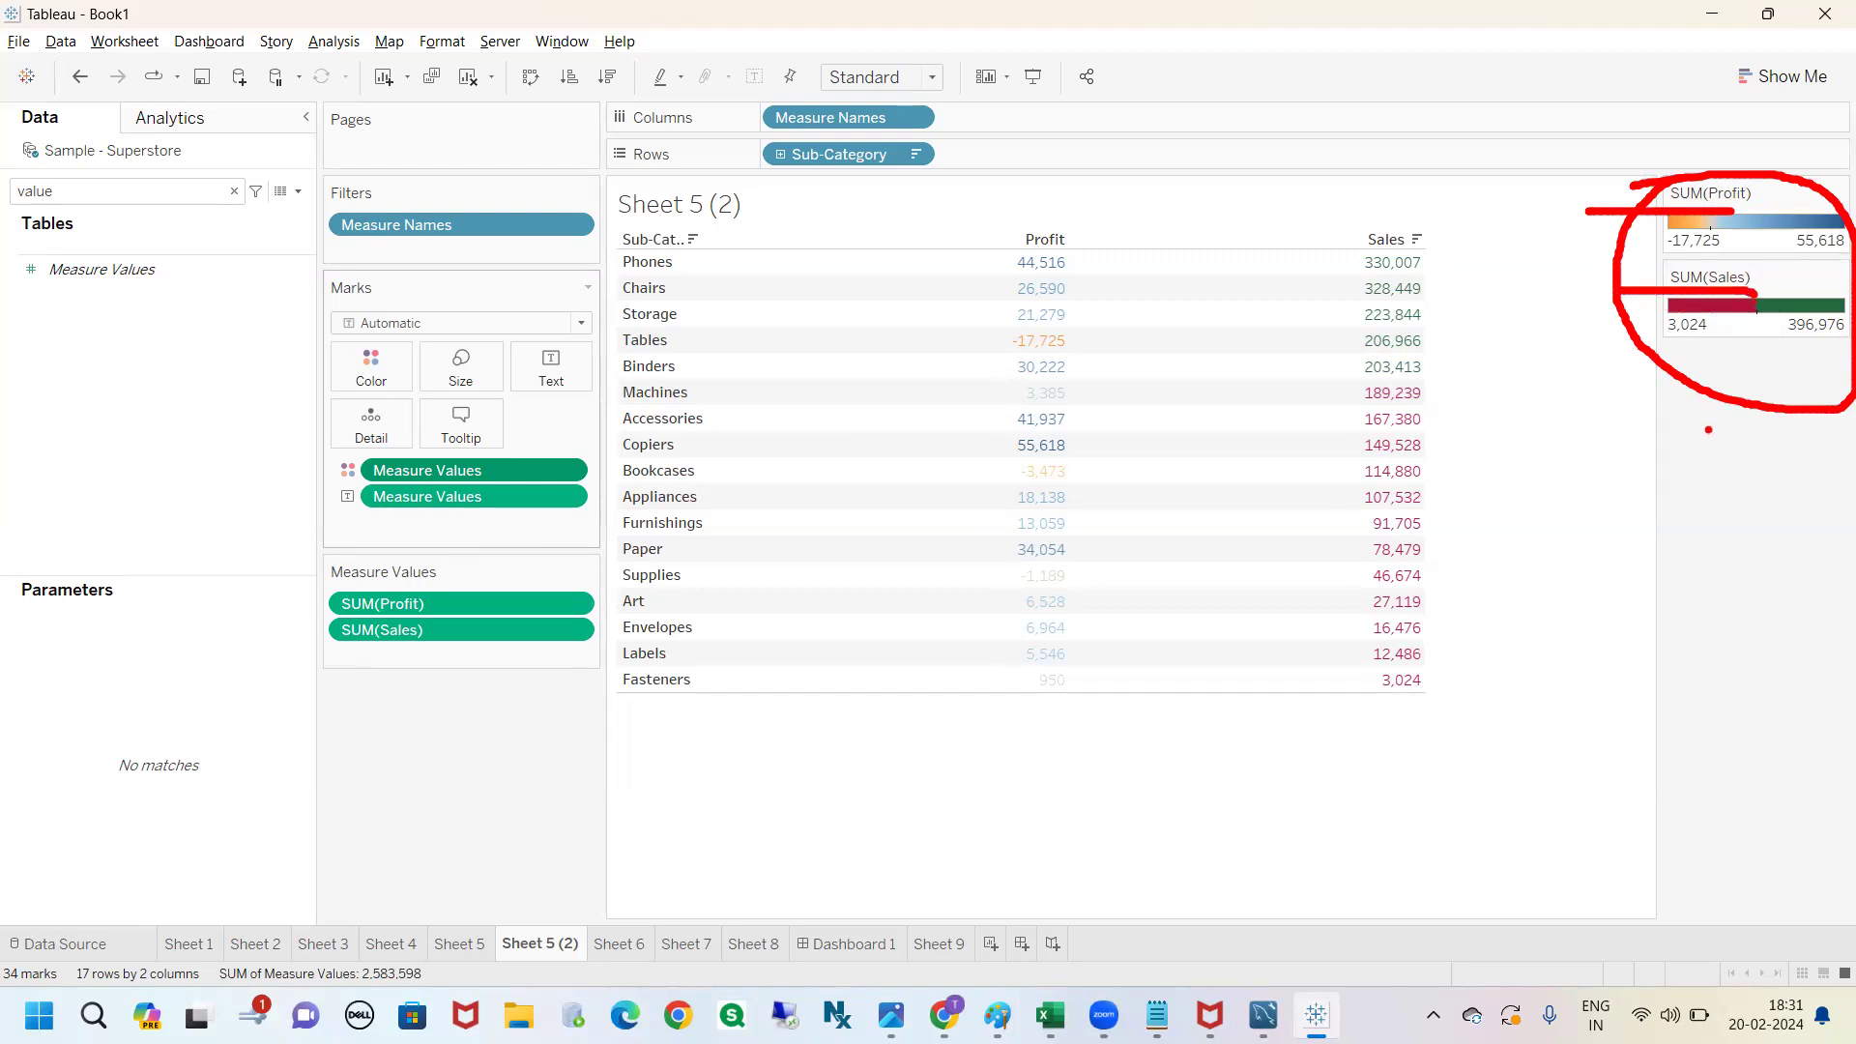
pyautogui.press('Escape')
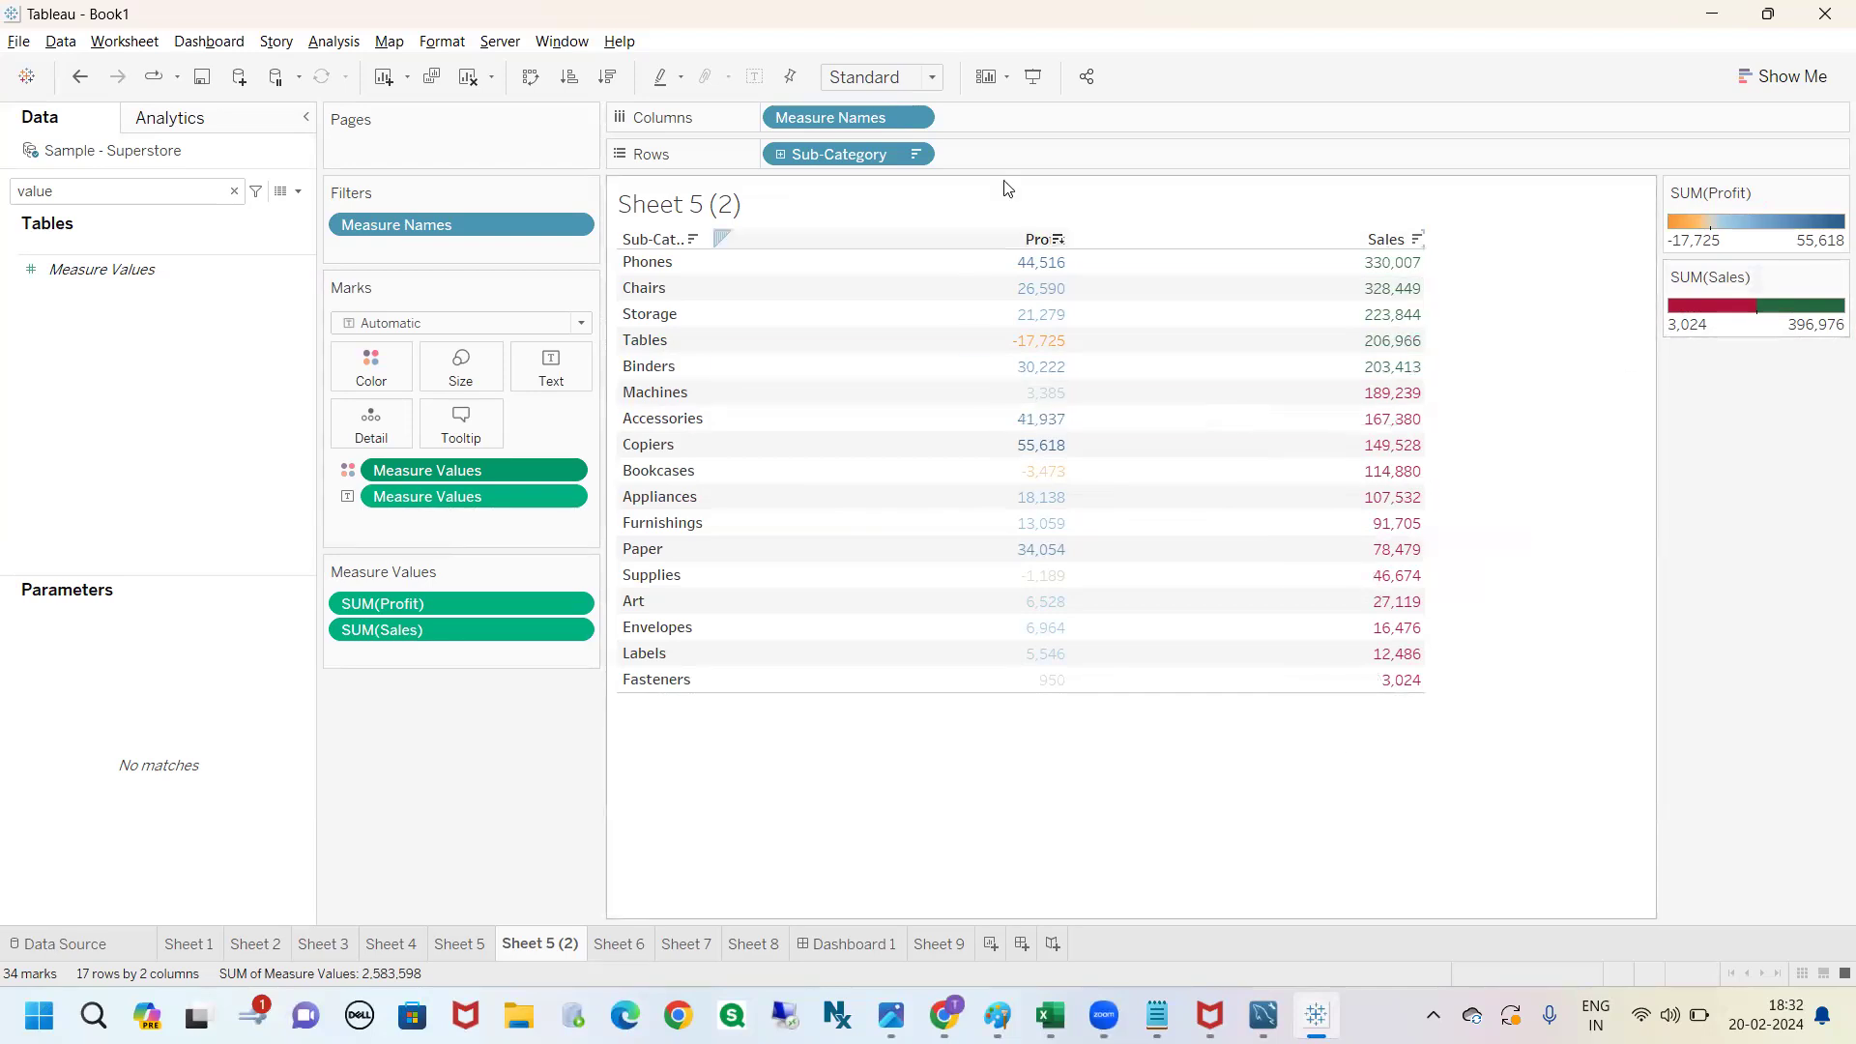
# Edit the Profit legend's colours, choosing the Green-Gold palette and turning on stepped colour.
pyautogui.doubleClick(1721, 225)
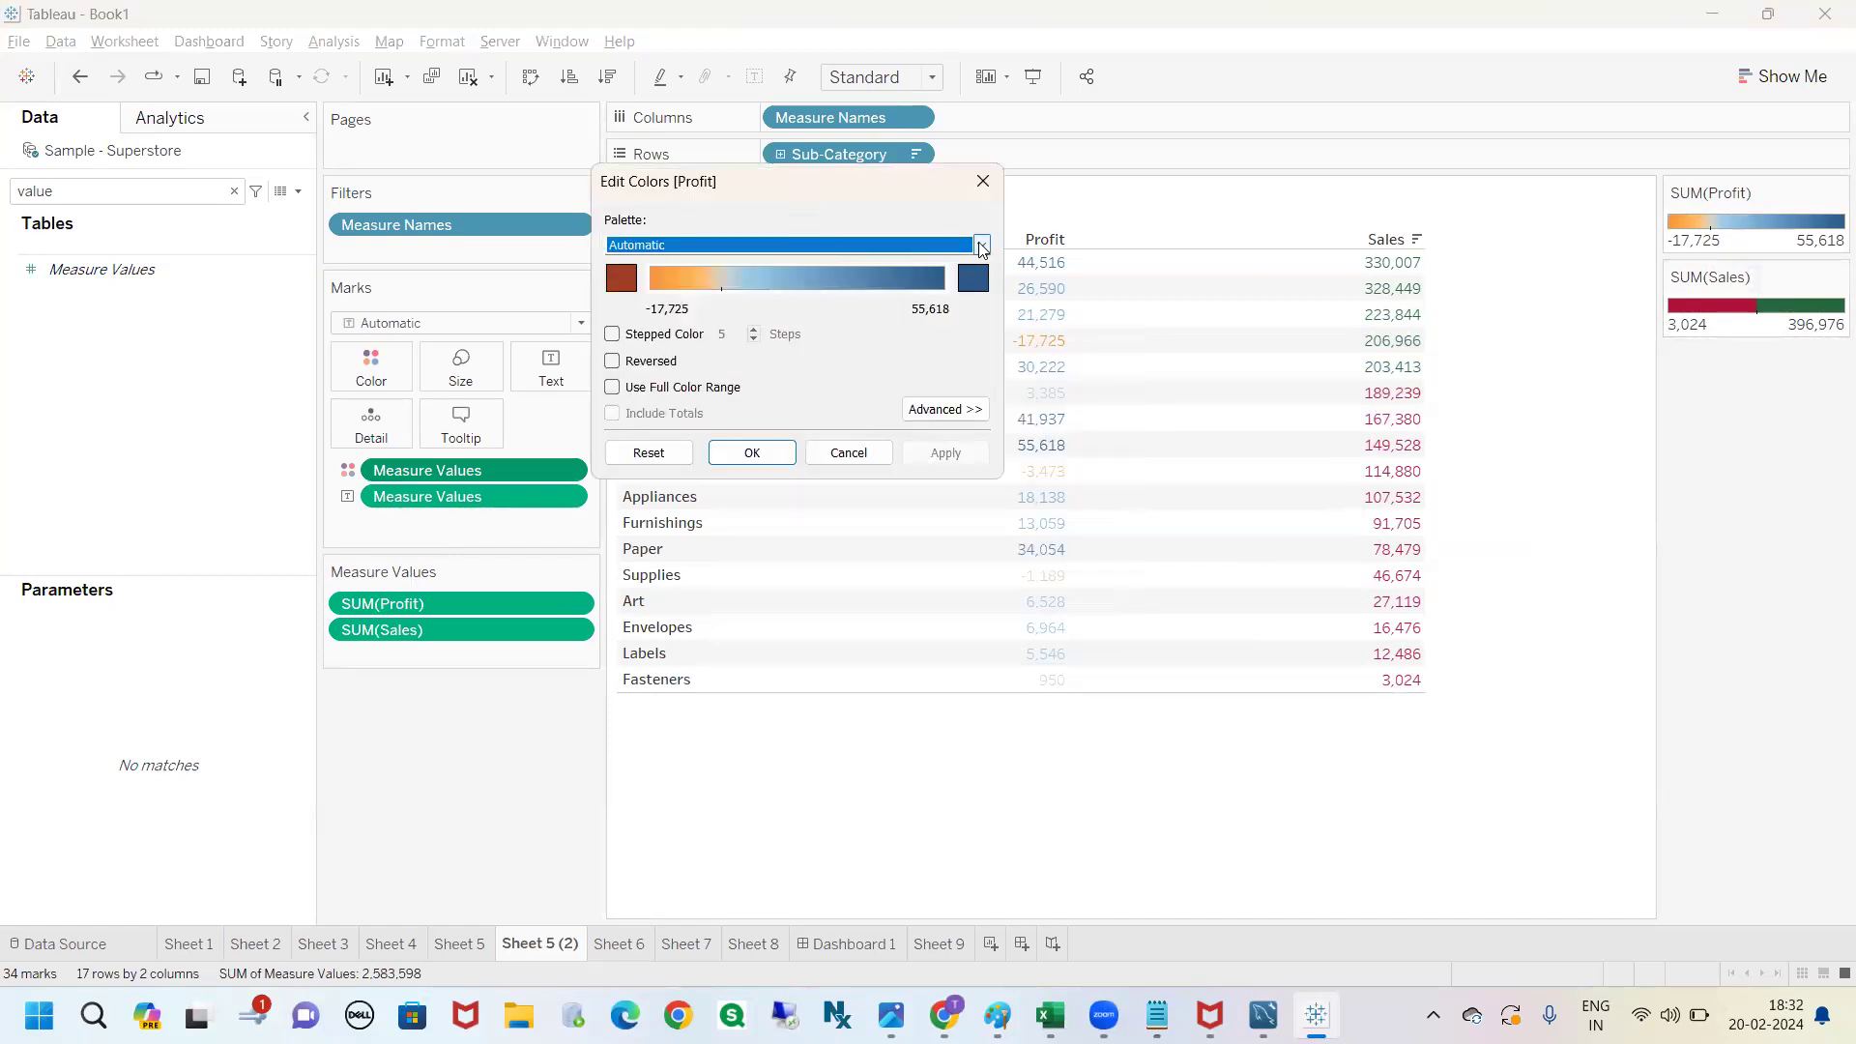
pyautogui.click(981, 245)
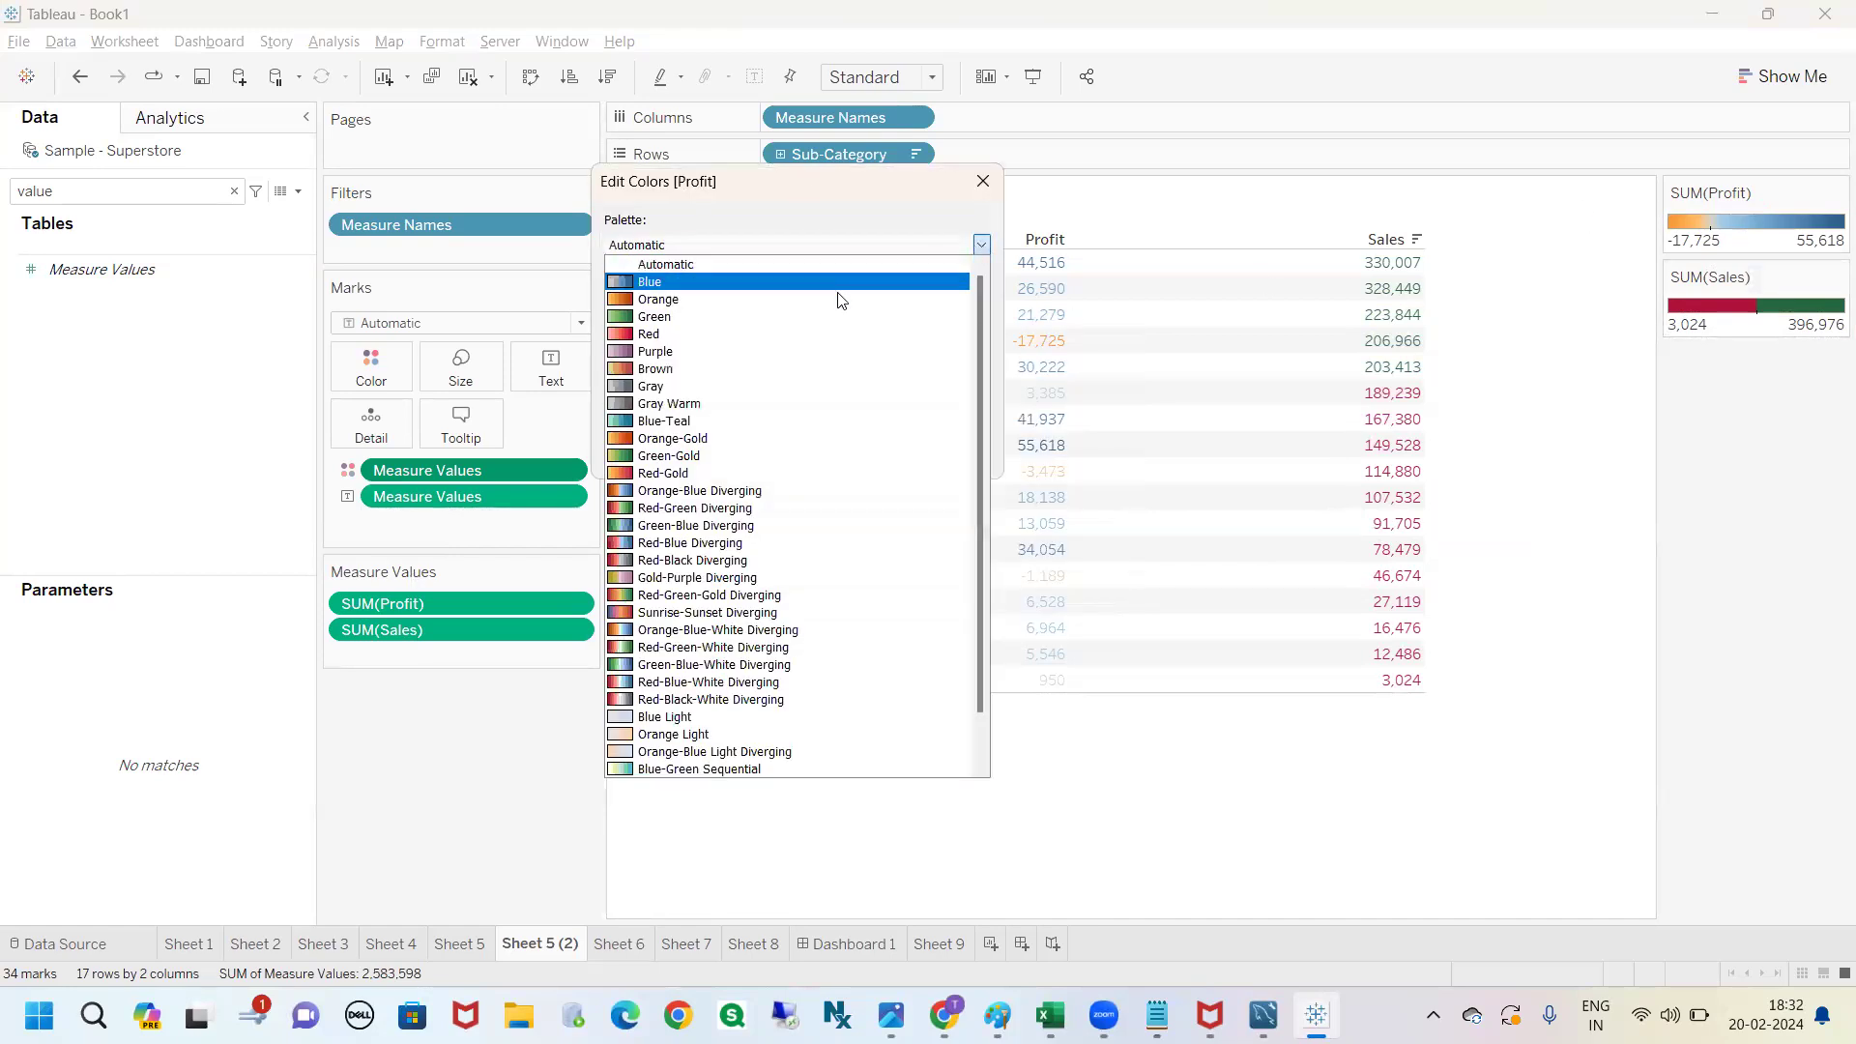
pyautogui.click(670, 456)
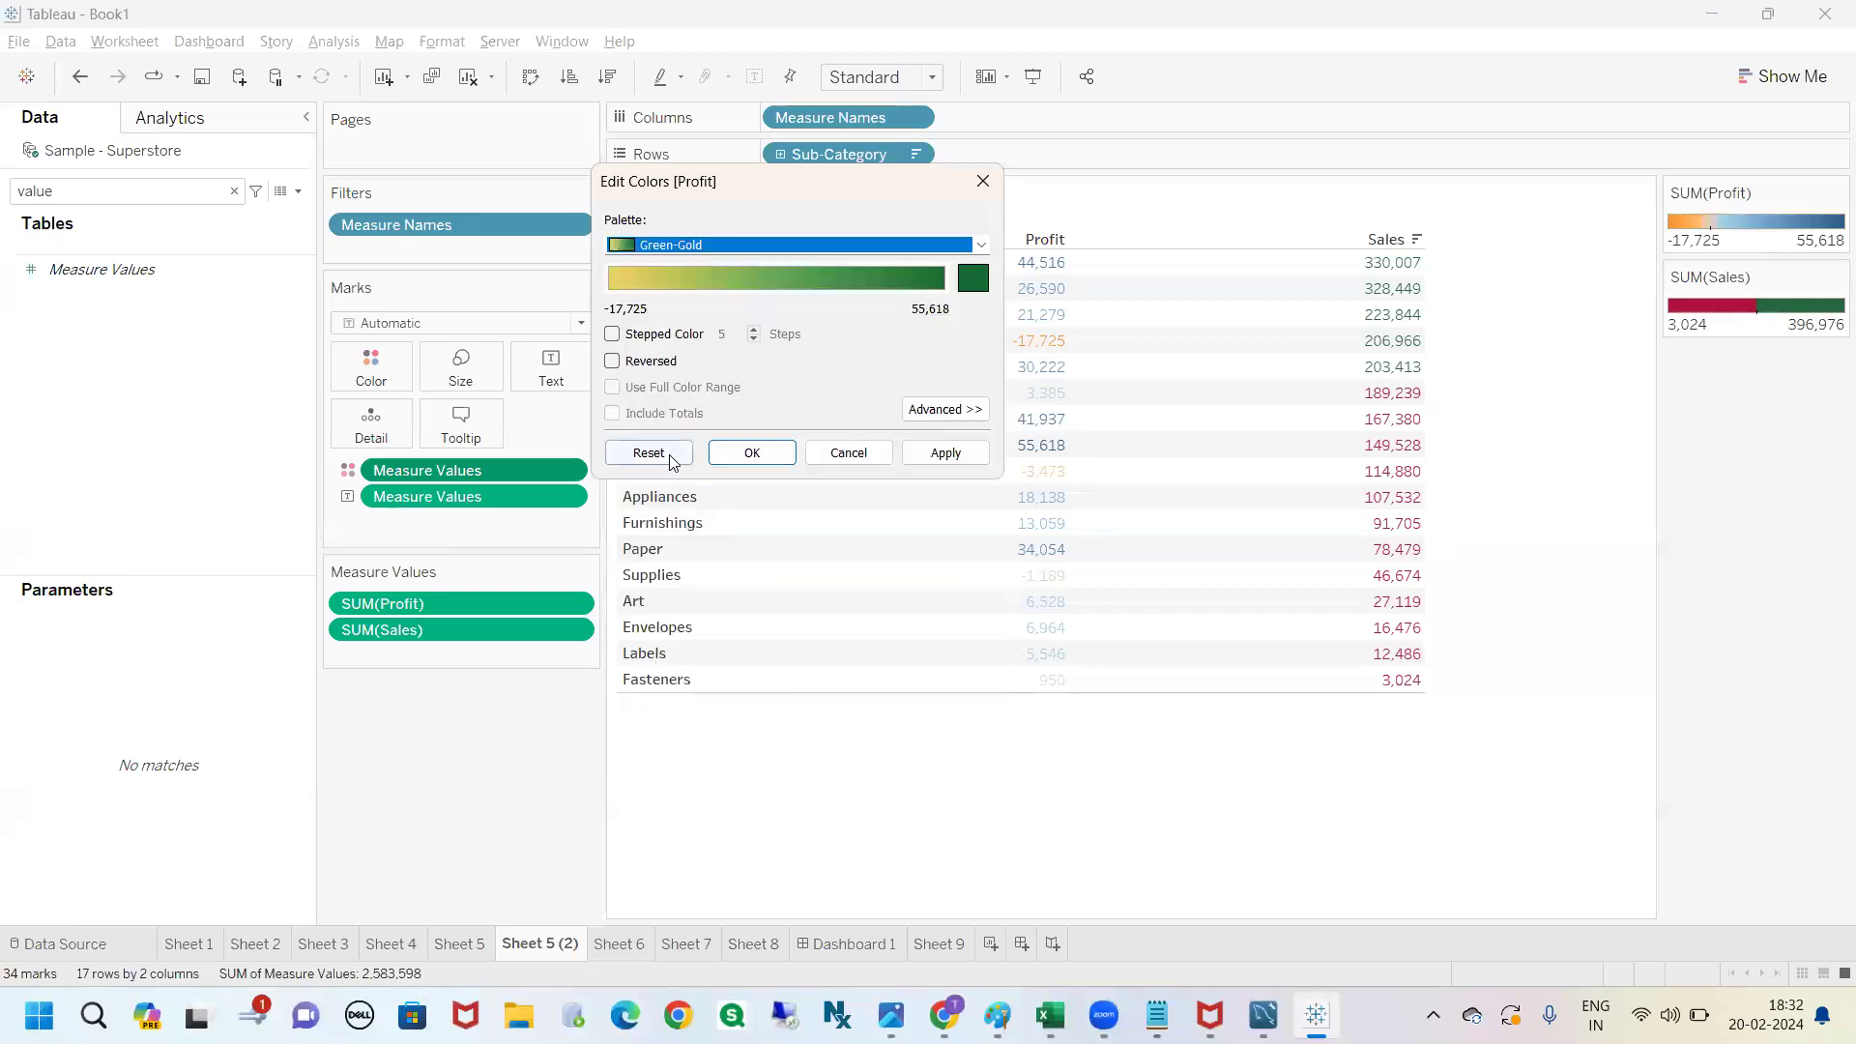
pyautogui.click(611, 335)
pyautogui.doubleClick(708, 333)
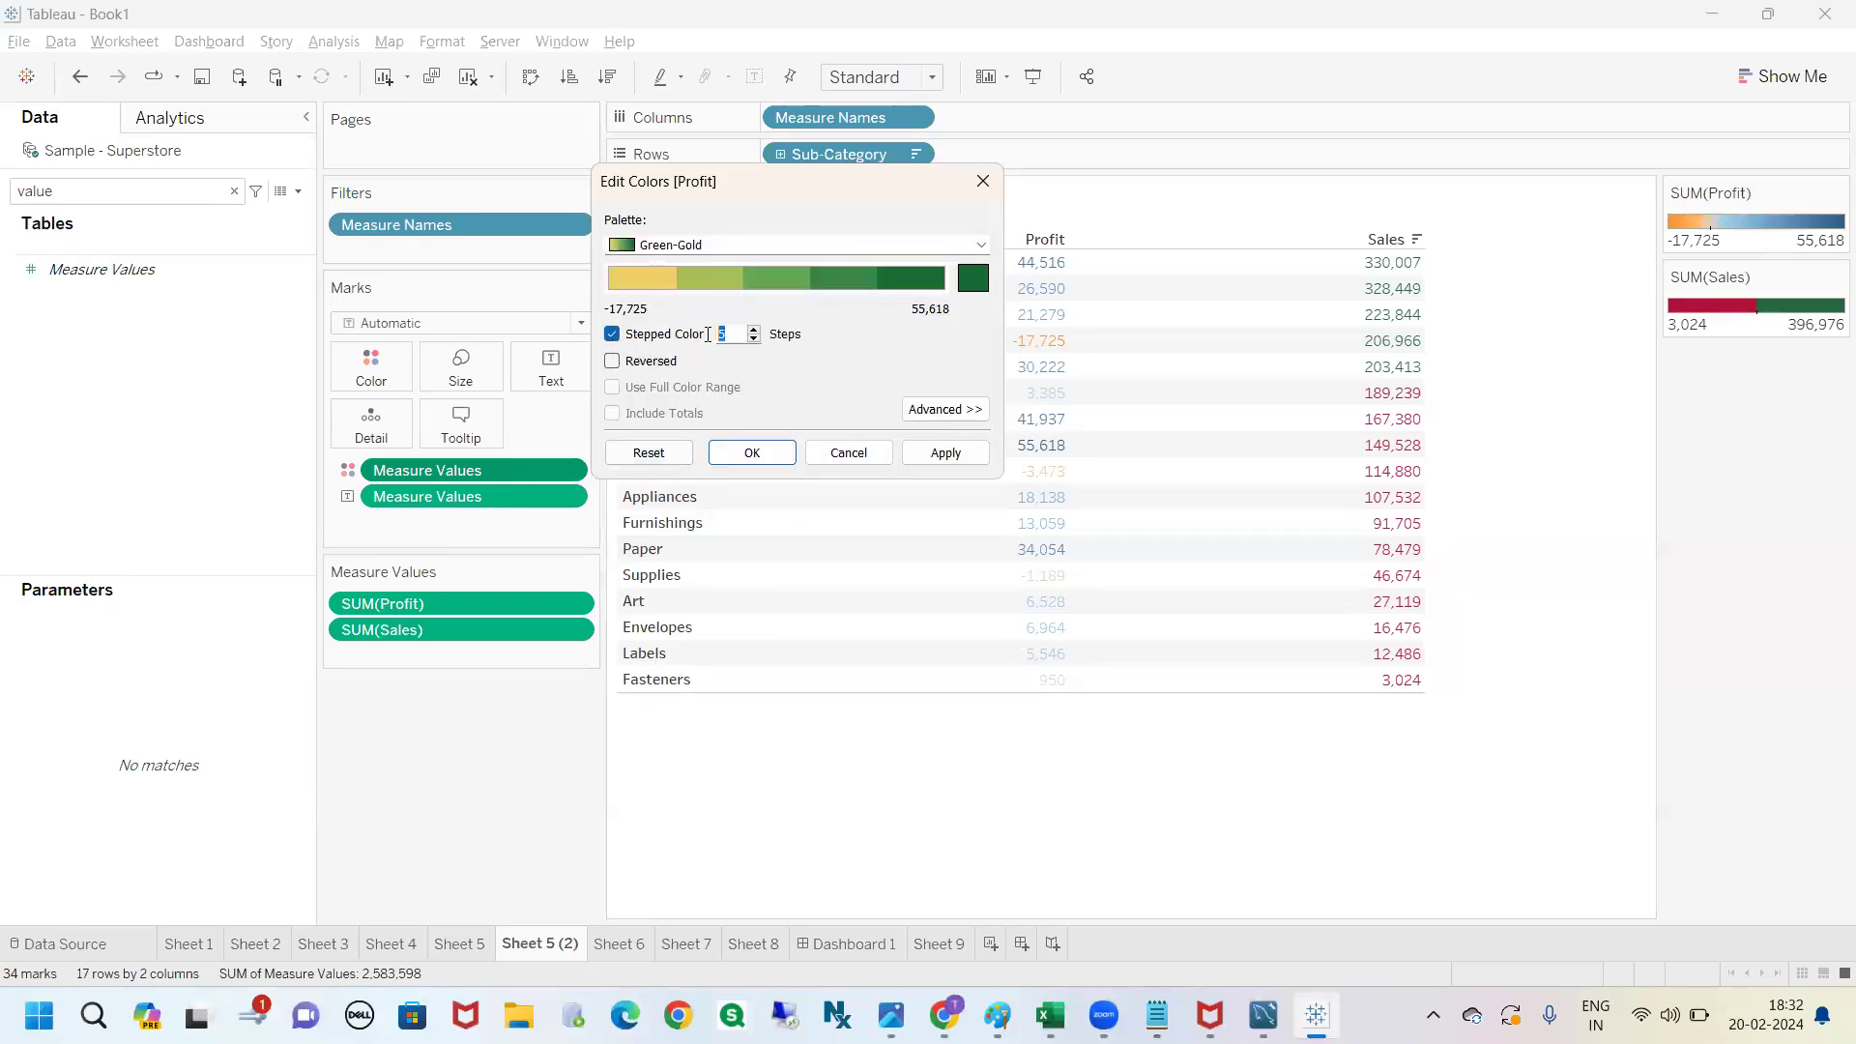
pyautogui.moveTo(779, 191); pyautogui.dragTo(859, 324)
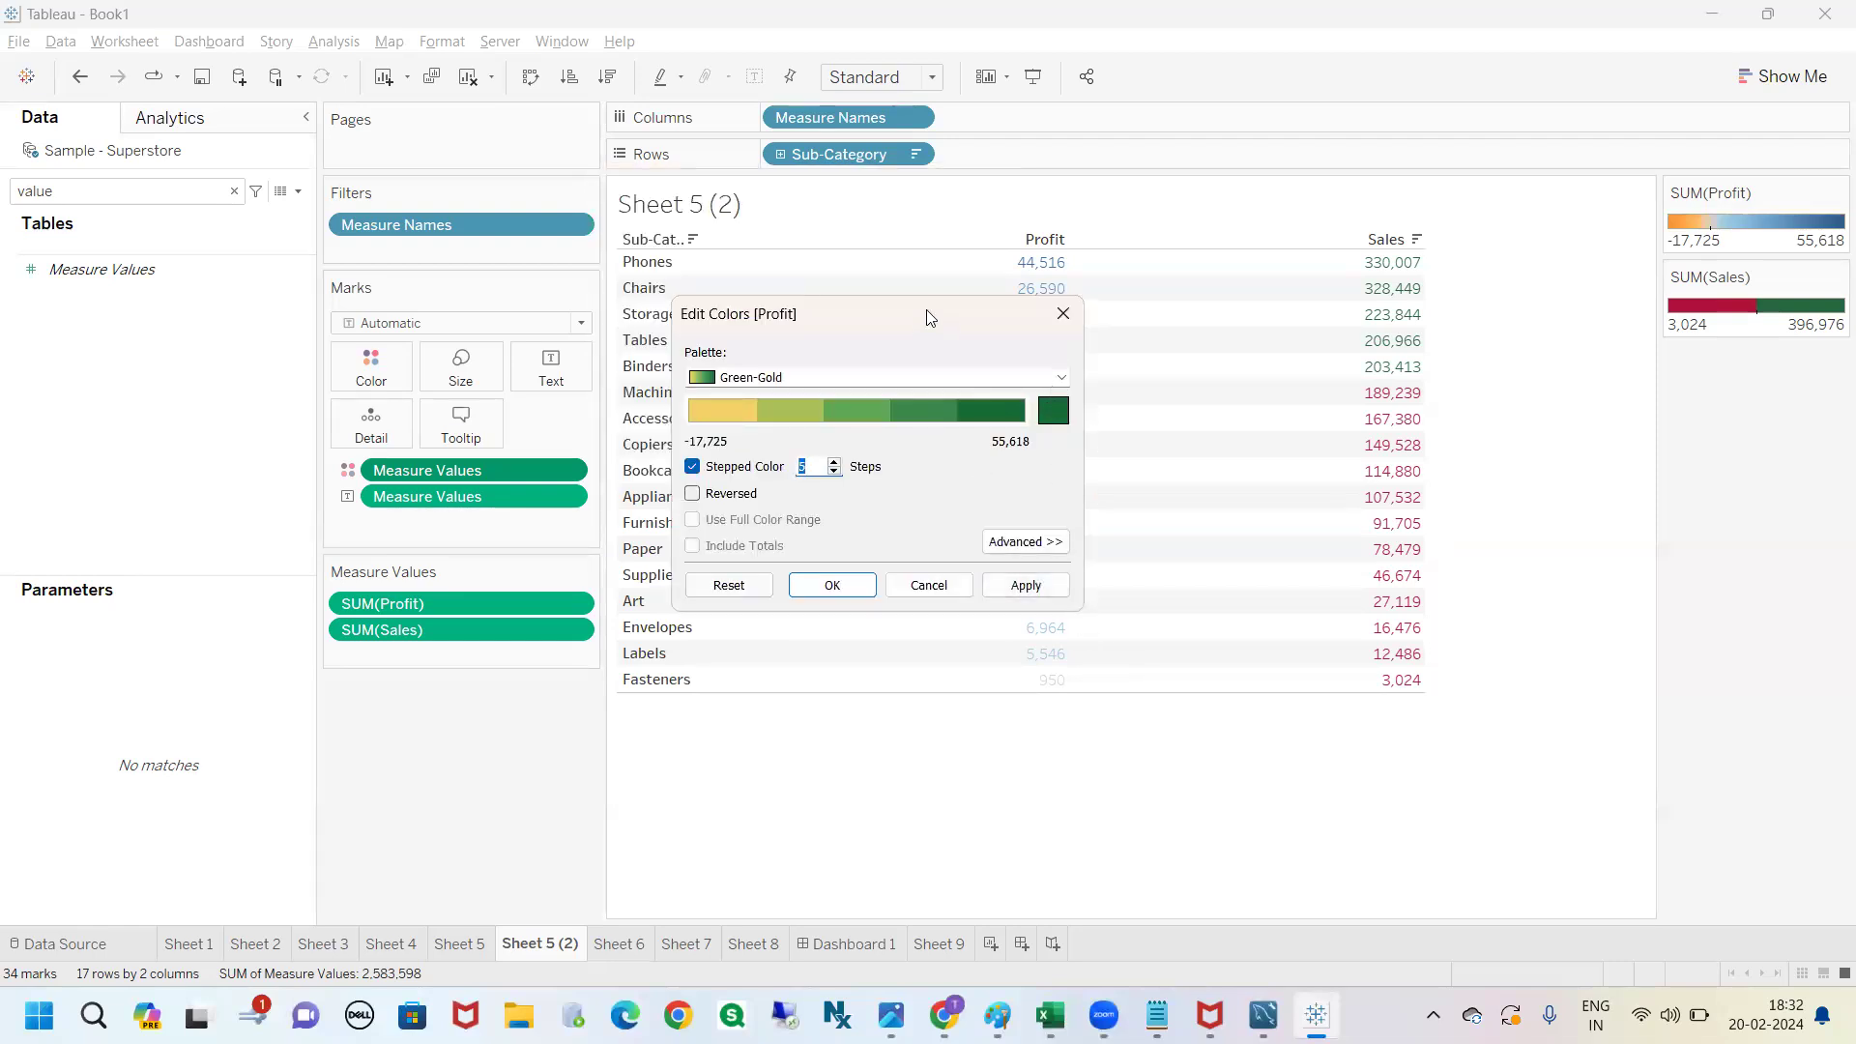
pyautogui.moveTo(928, 317); pyautogui.dragTo(363, 318)
pyautogui.moveTo(1005, 256)
pyautogui.mouseDown()
pyautogui.moveTo(912, 434)
pyautogui.moveTo(1285, 395)
pyautogui.moveTo(997, 233)
pyautogui.mouseUp()
pyautogui.press('Escape')
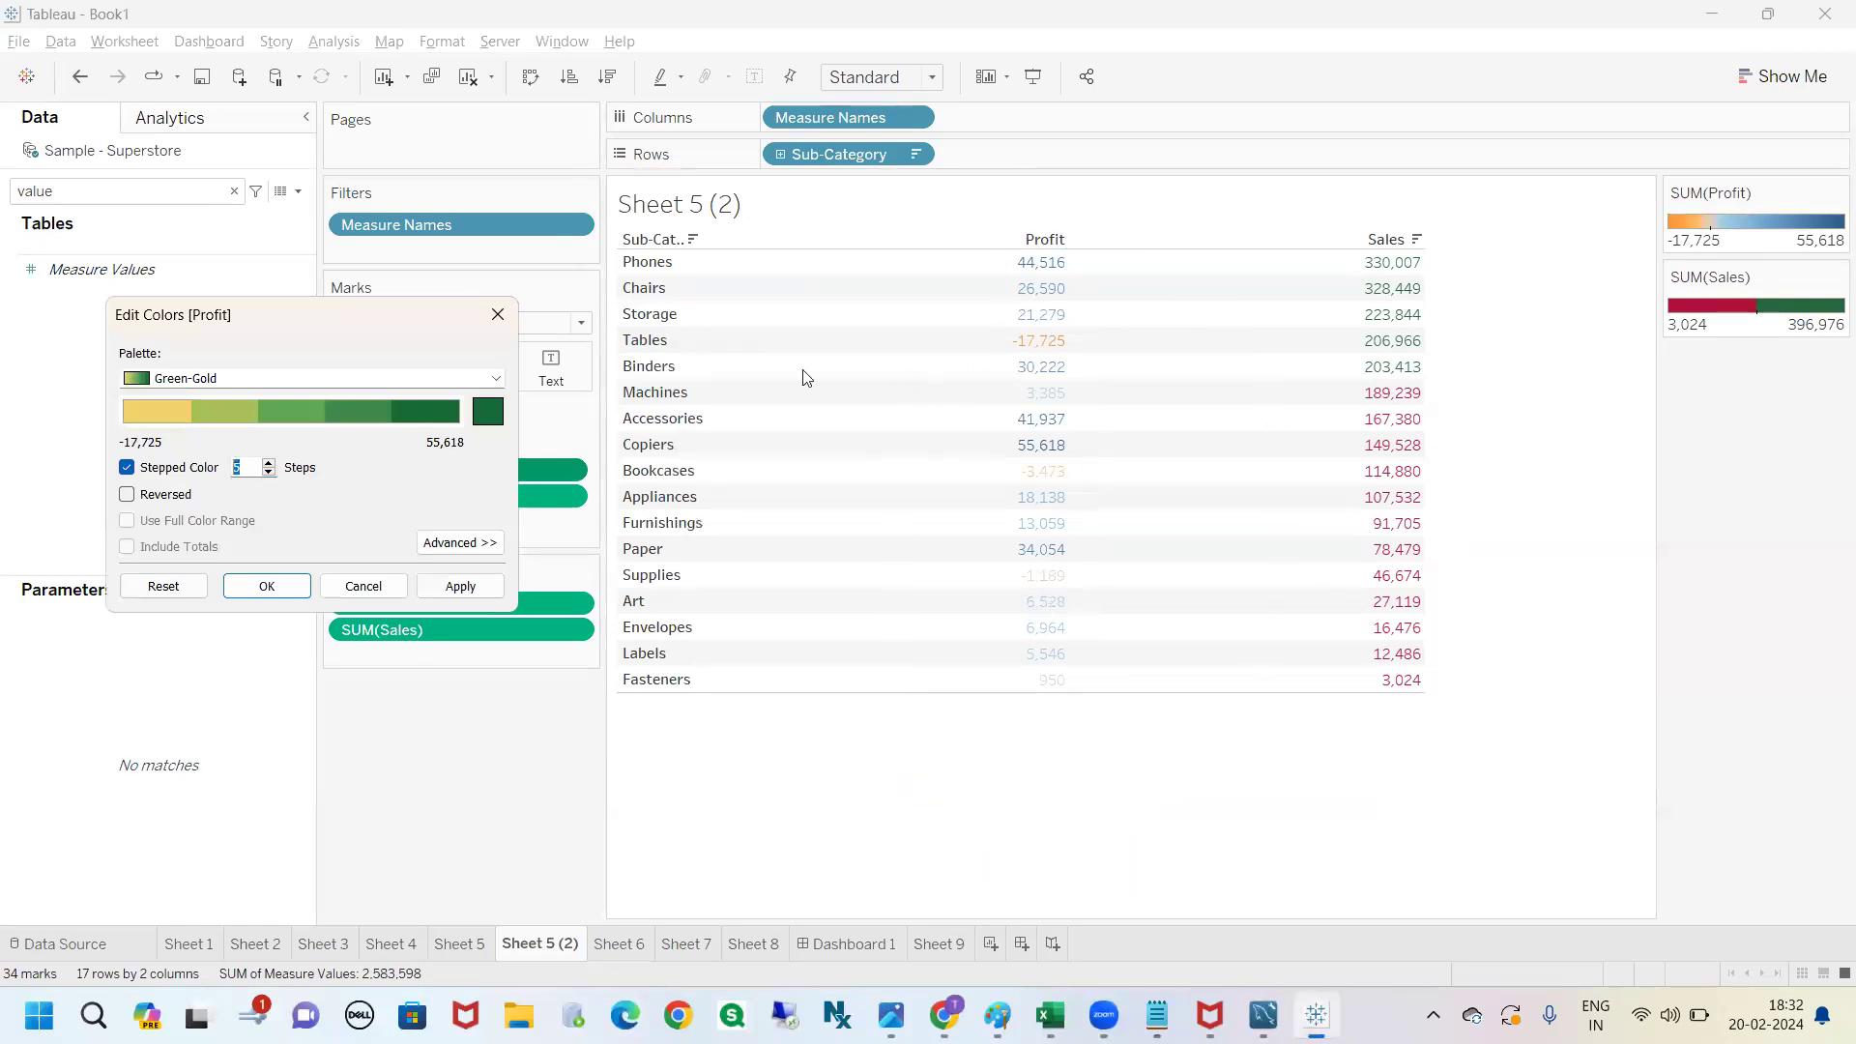
pyautogui.moveTo(411, 314); pyautogui.dragTo(508, 295)
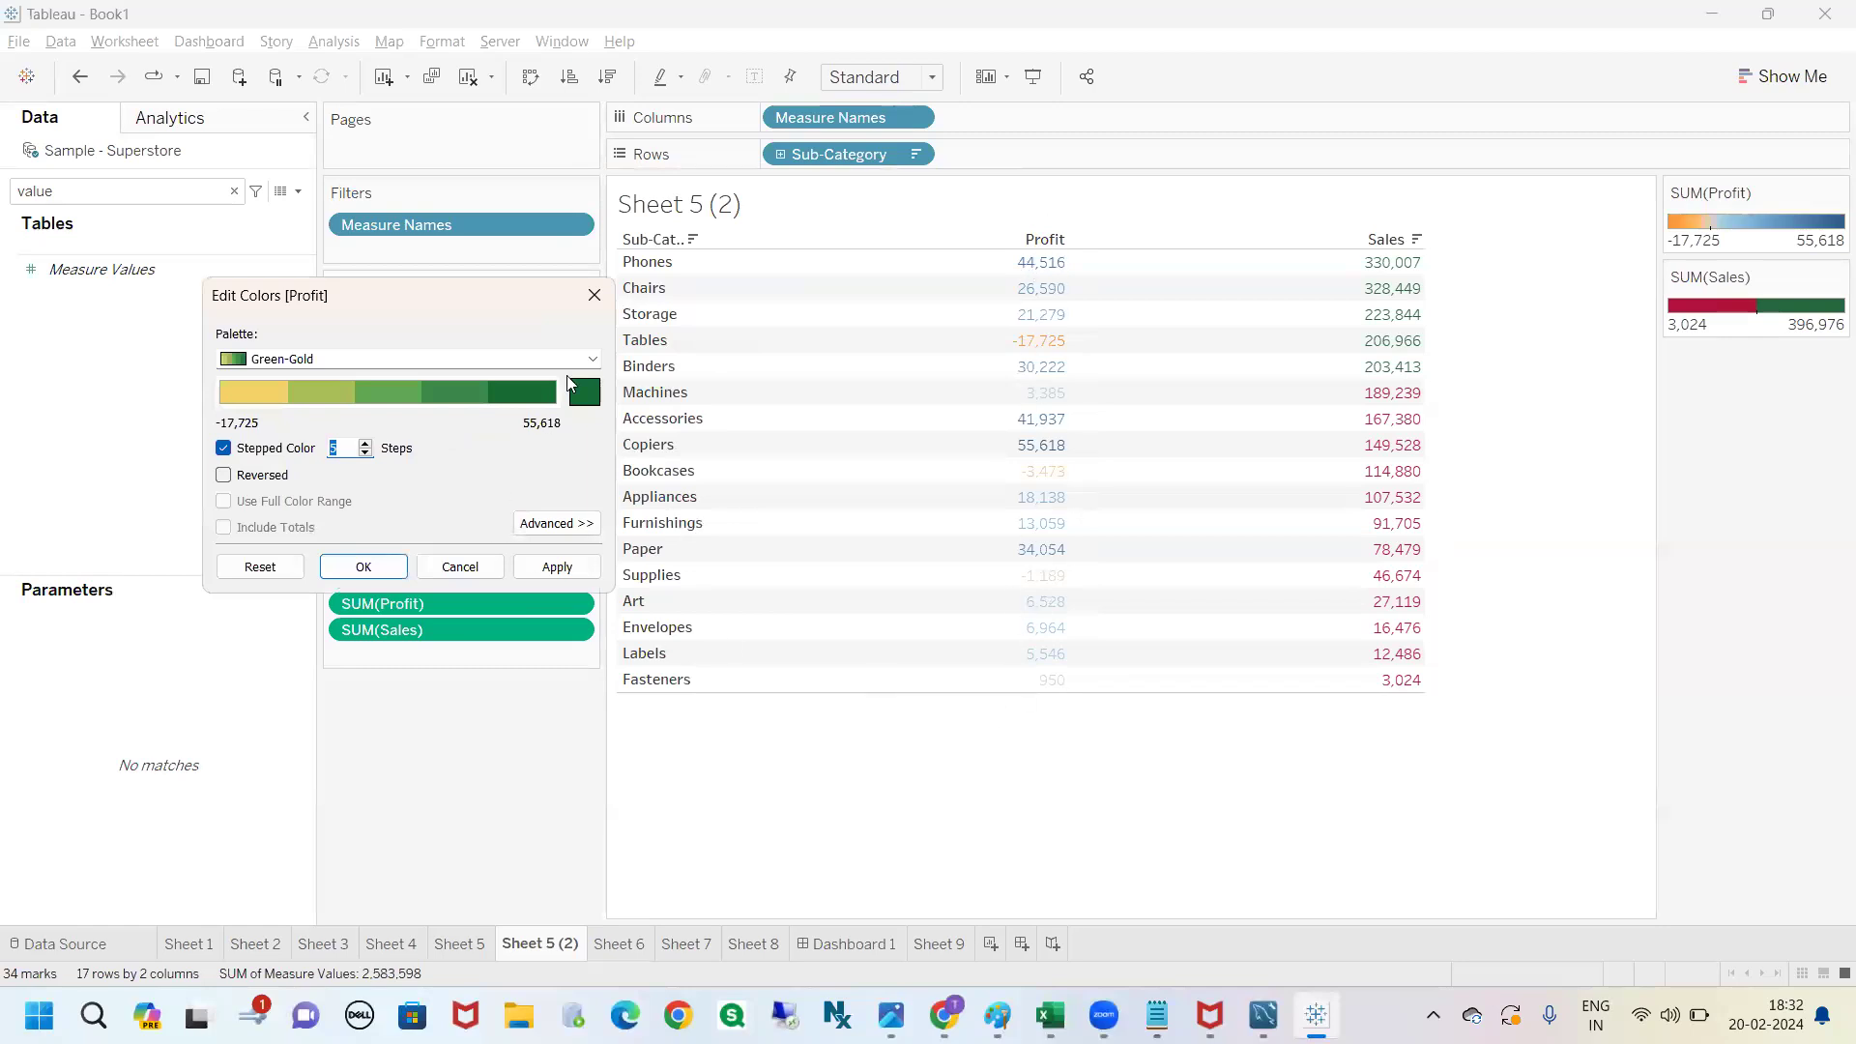
# Switch the Profit palette to Red-Green Diverging and set the stepped colour to 2 steps.
pyautogui.click(592, 359)
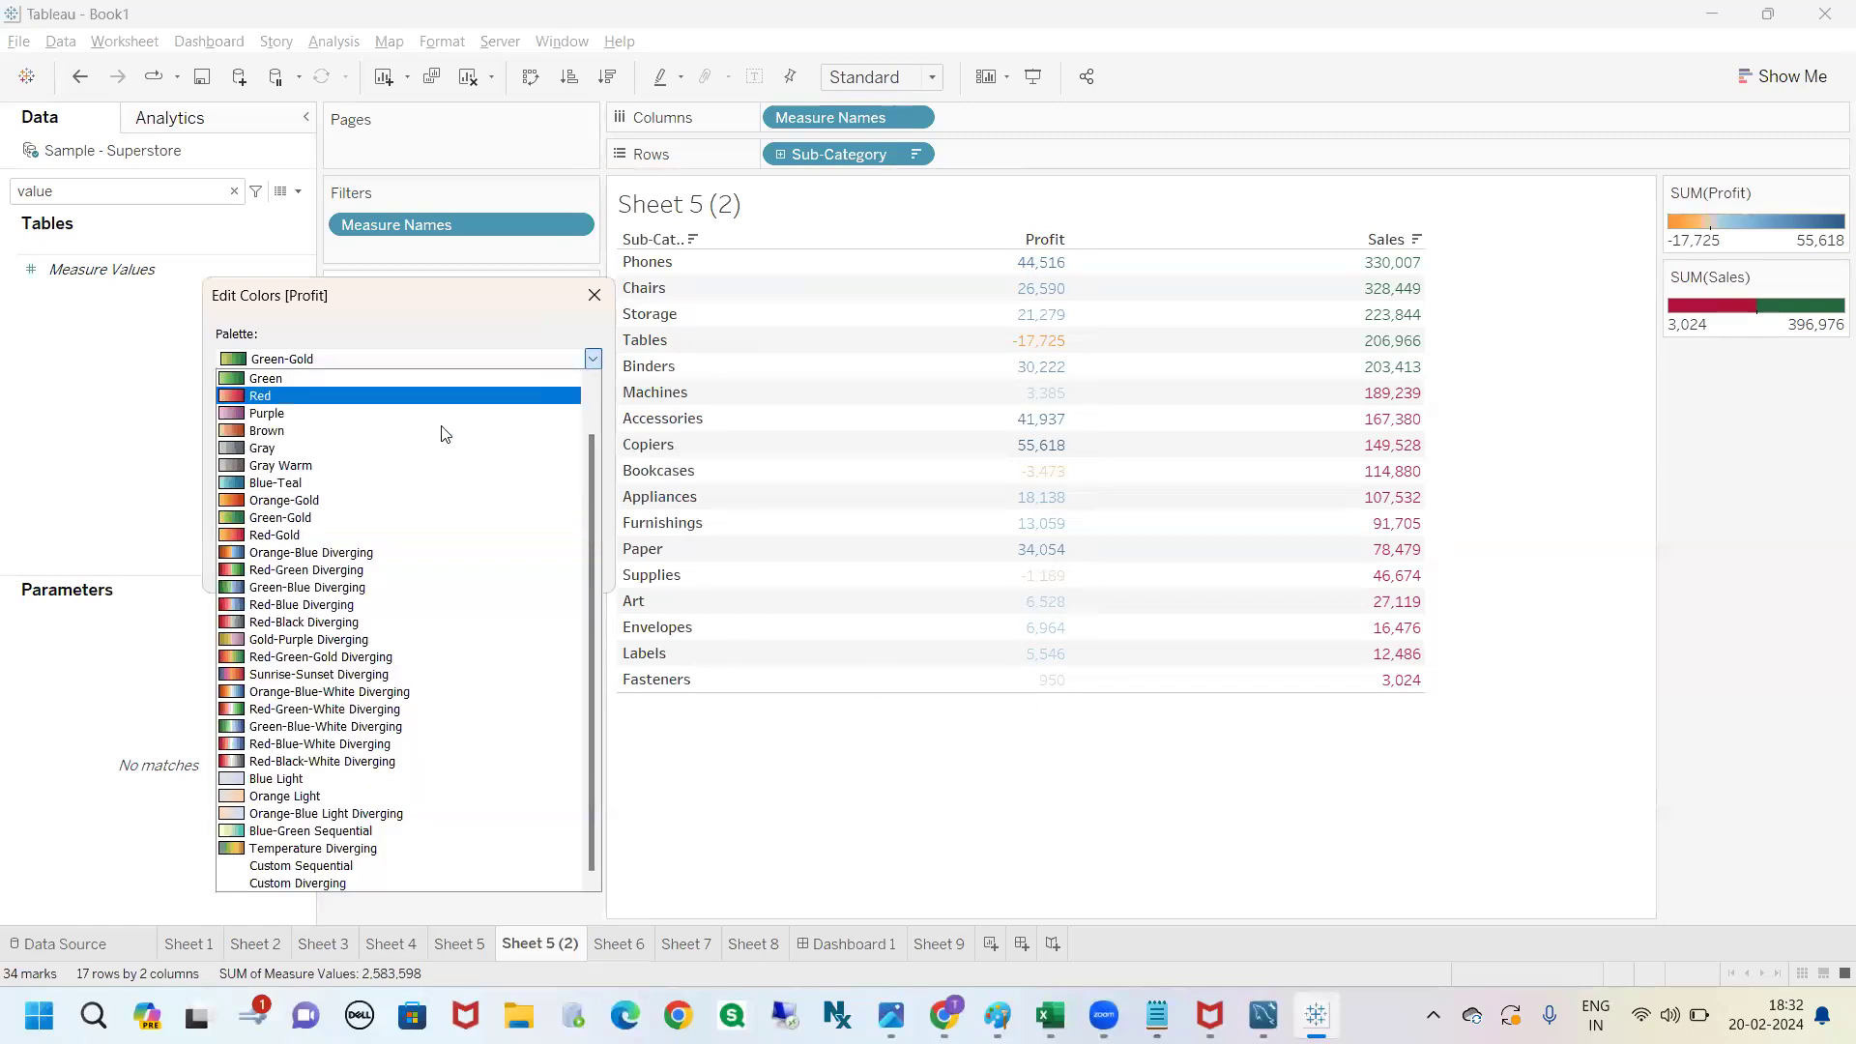
pyautogui.click(290, 570)
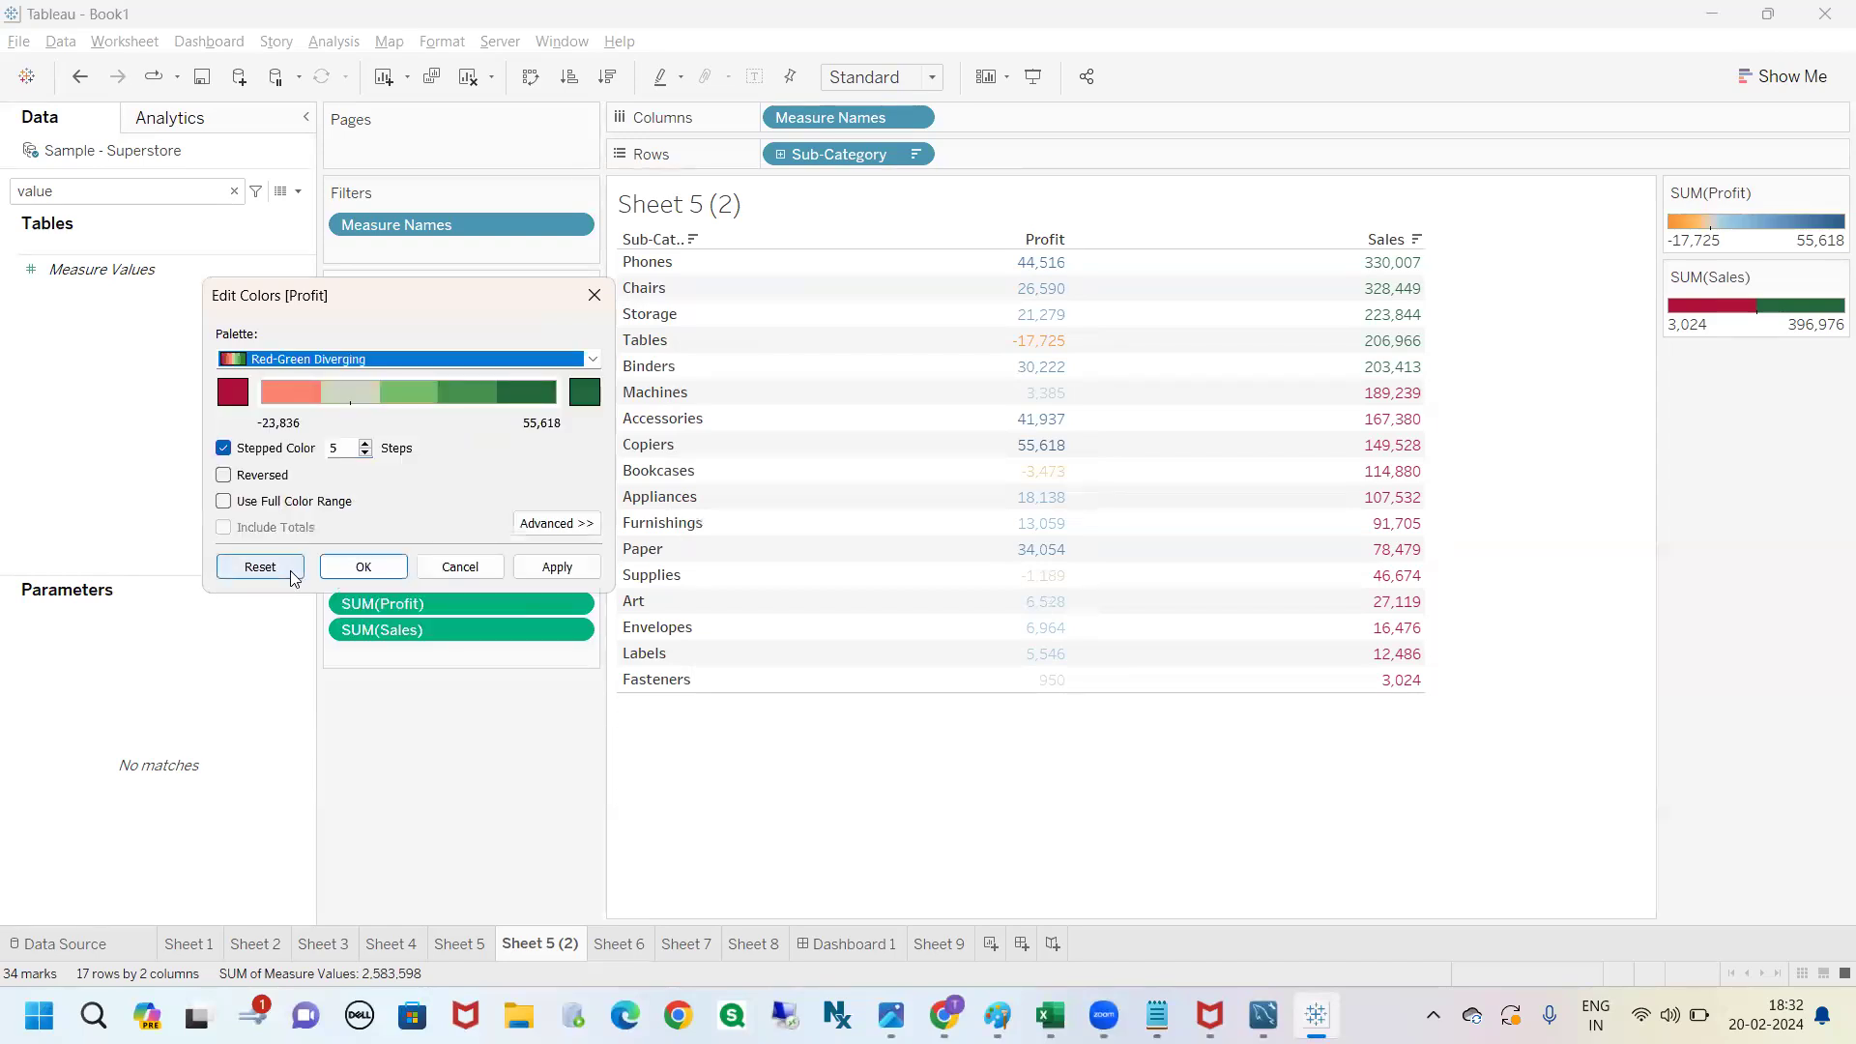
pyautogui.doubleClick(333, 448)
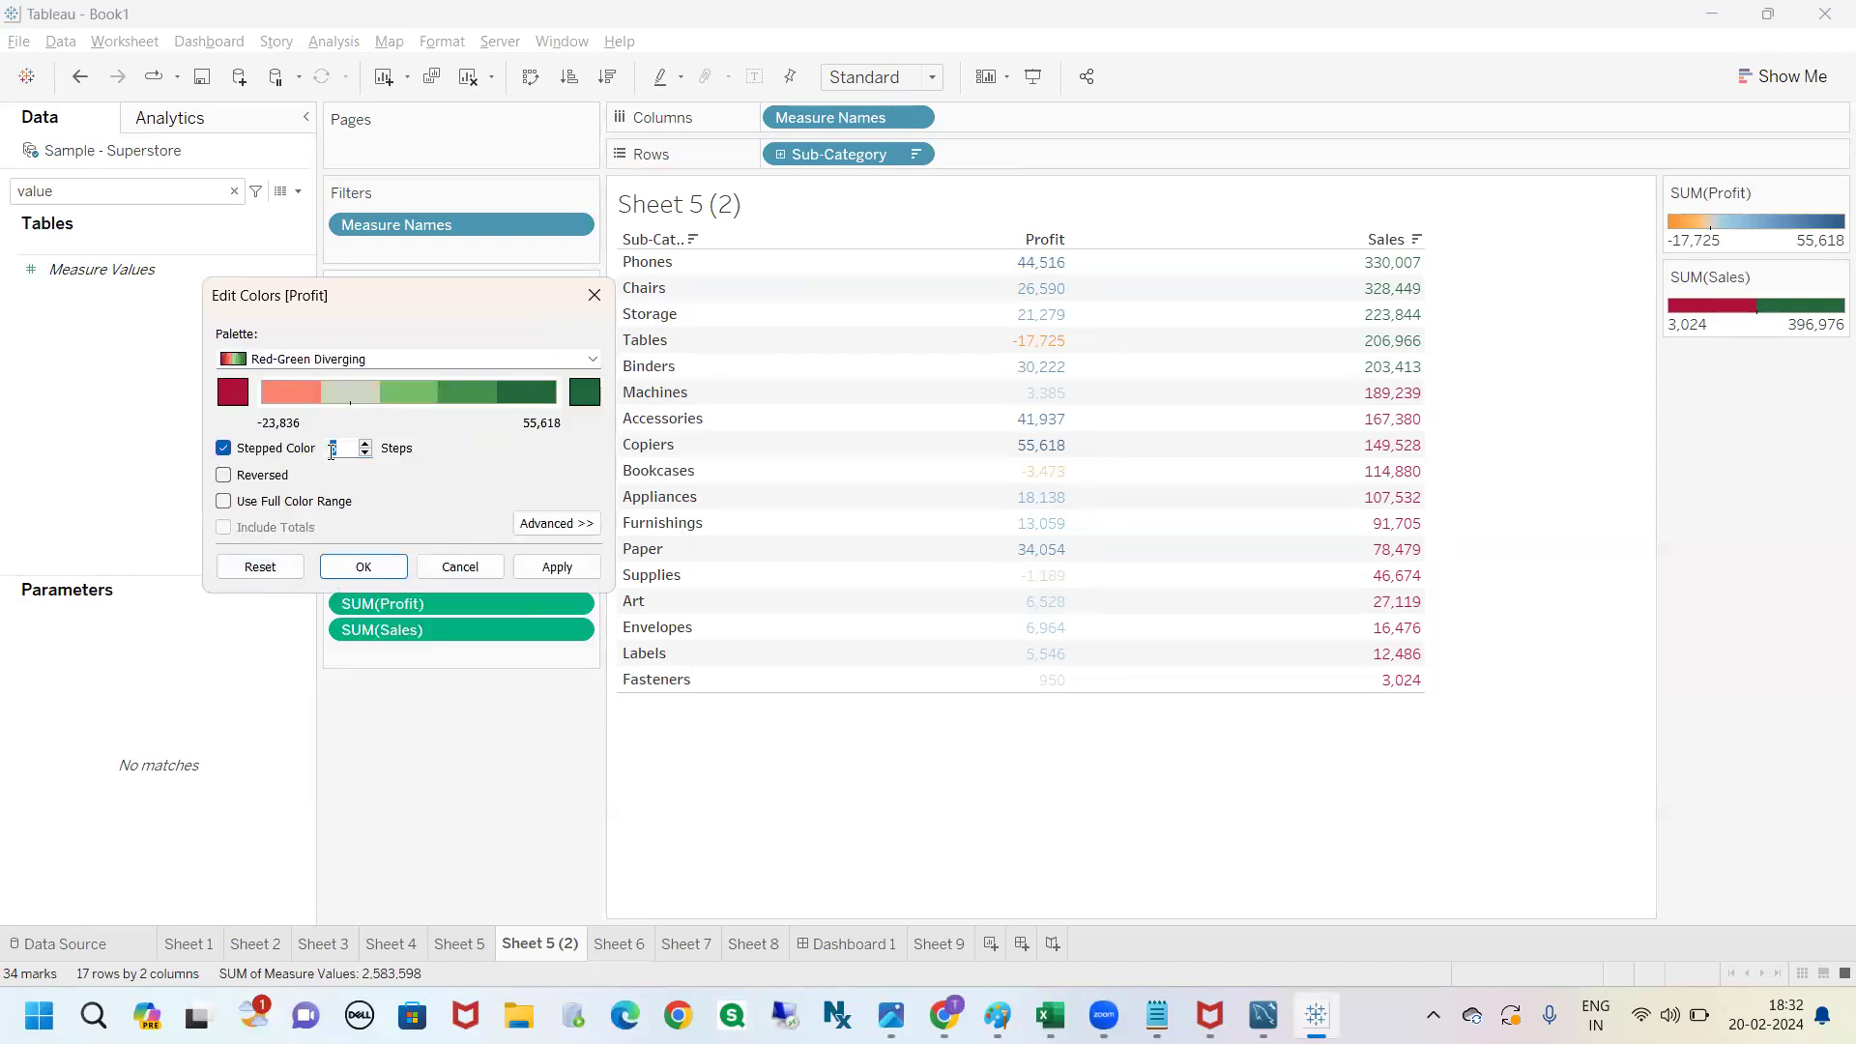
pyautogui.write('2')
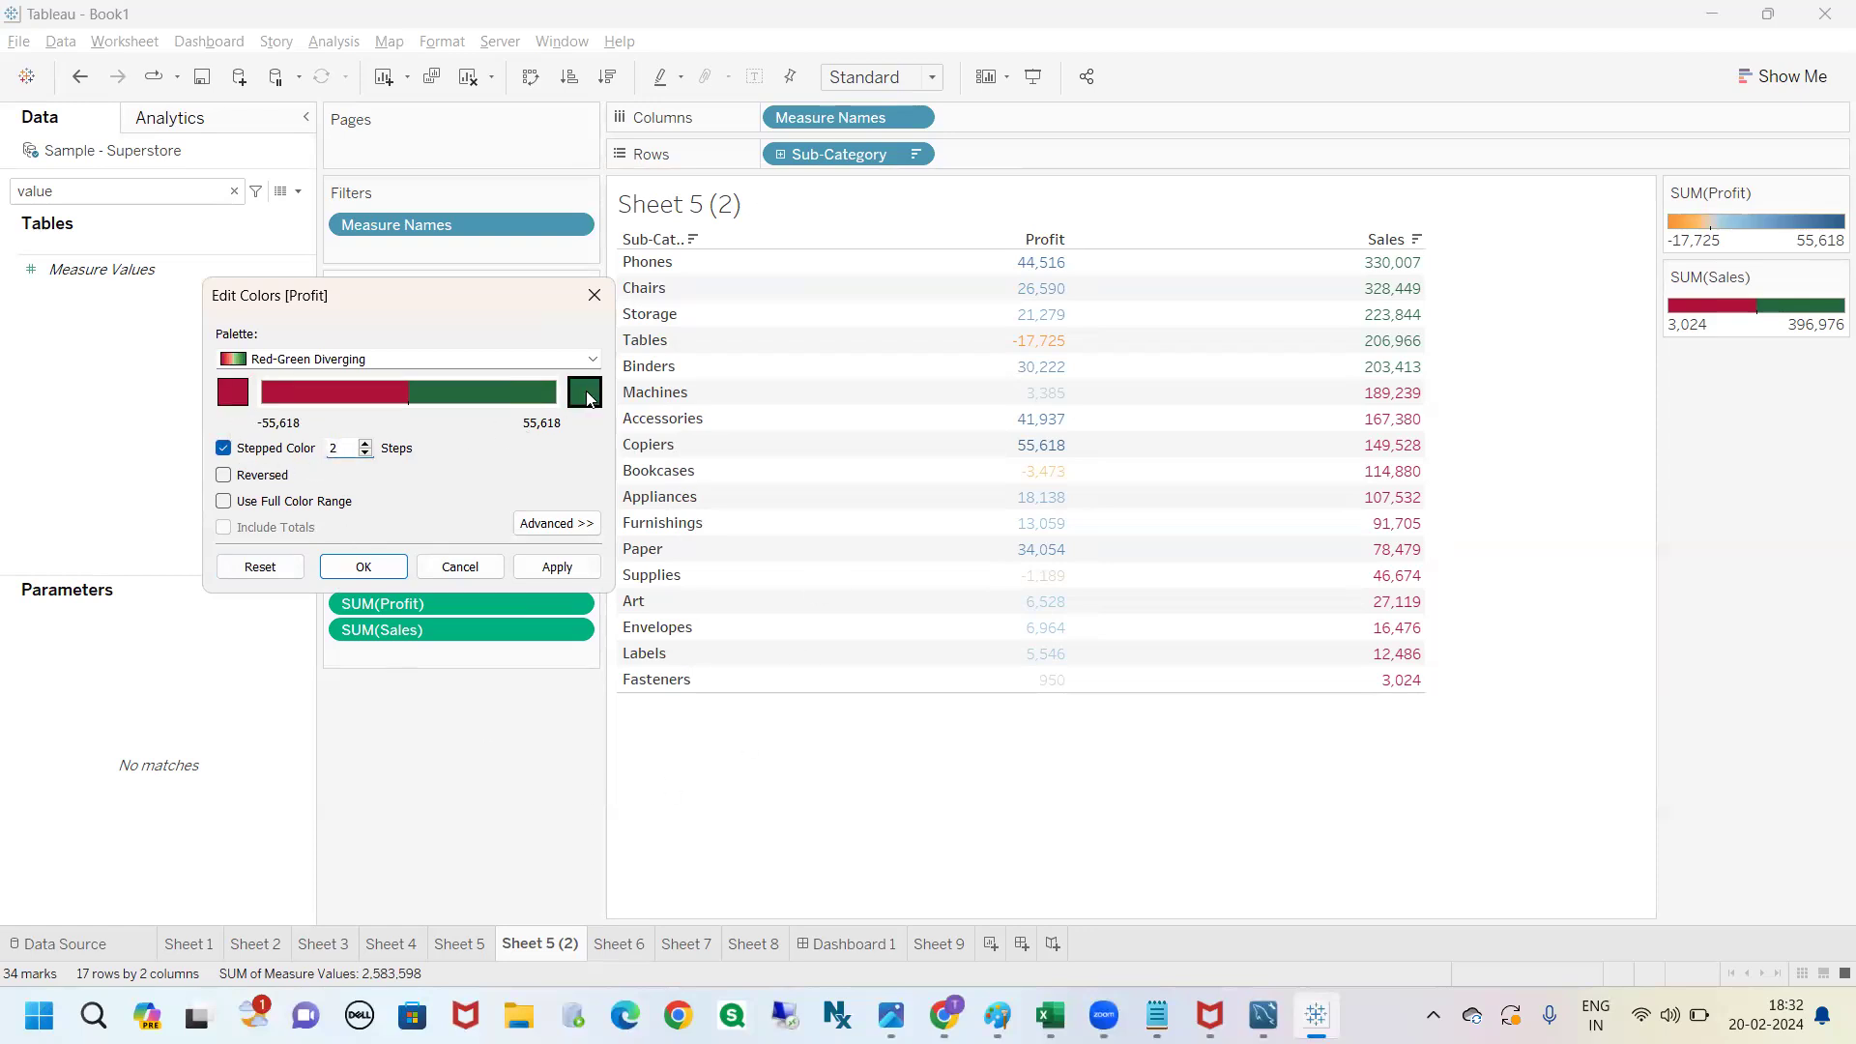
# Set both end colours of the Profit palette to black (#000000) and apply them to the table.
pyautogui.click(233, 392)
pyautogui.click(177, 295)
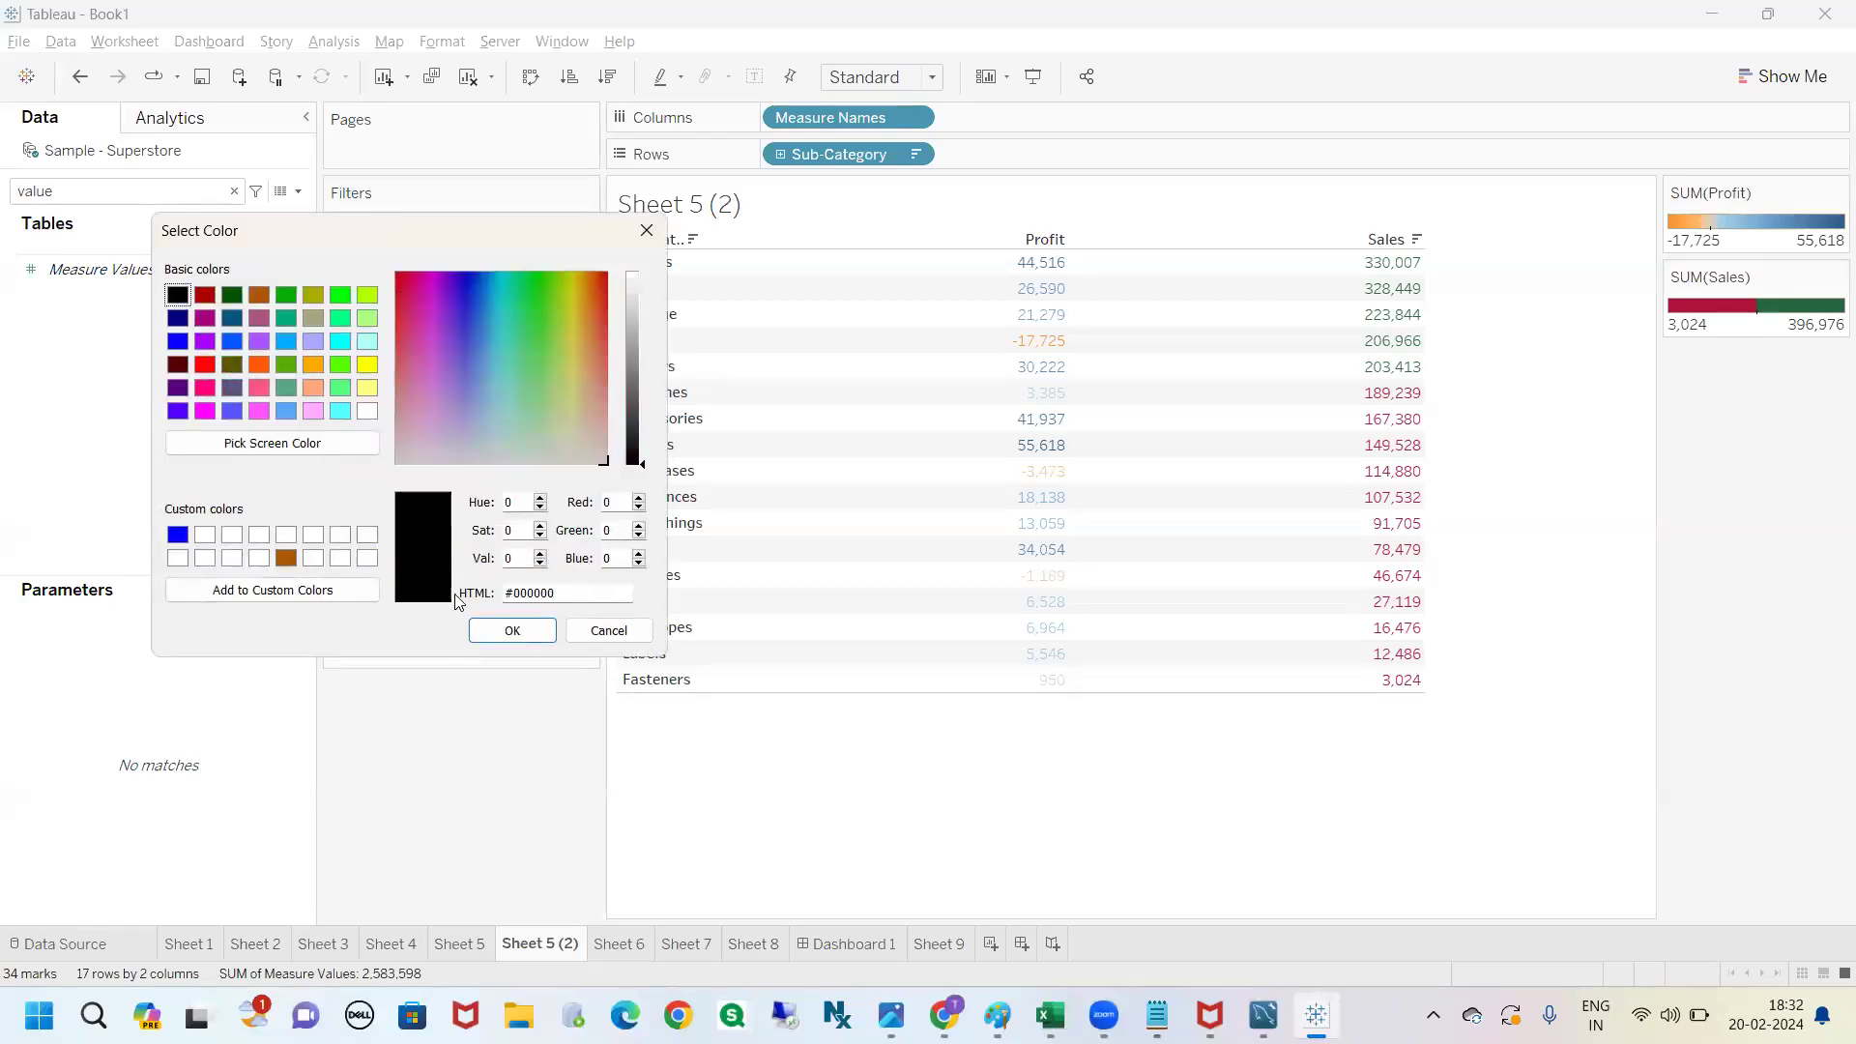
pyautogui.click(512, 630)
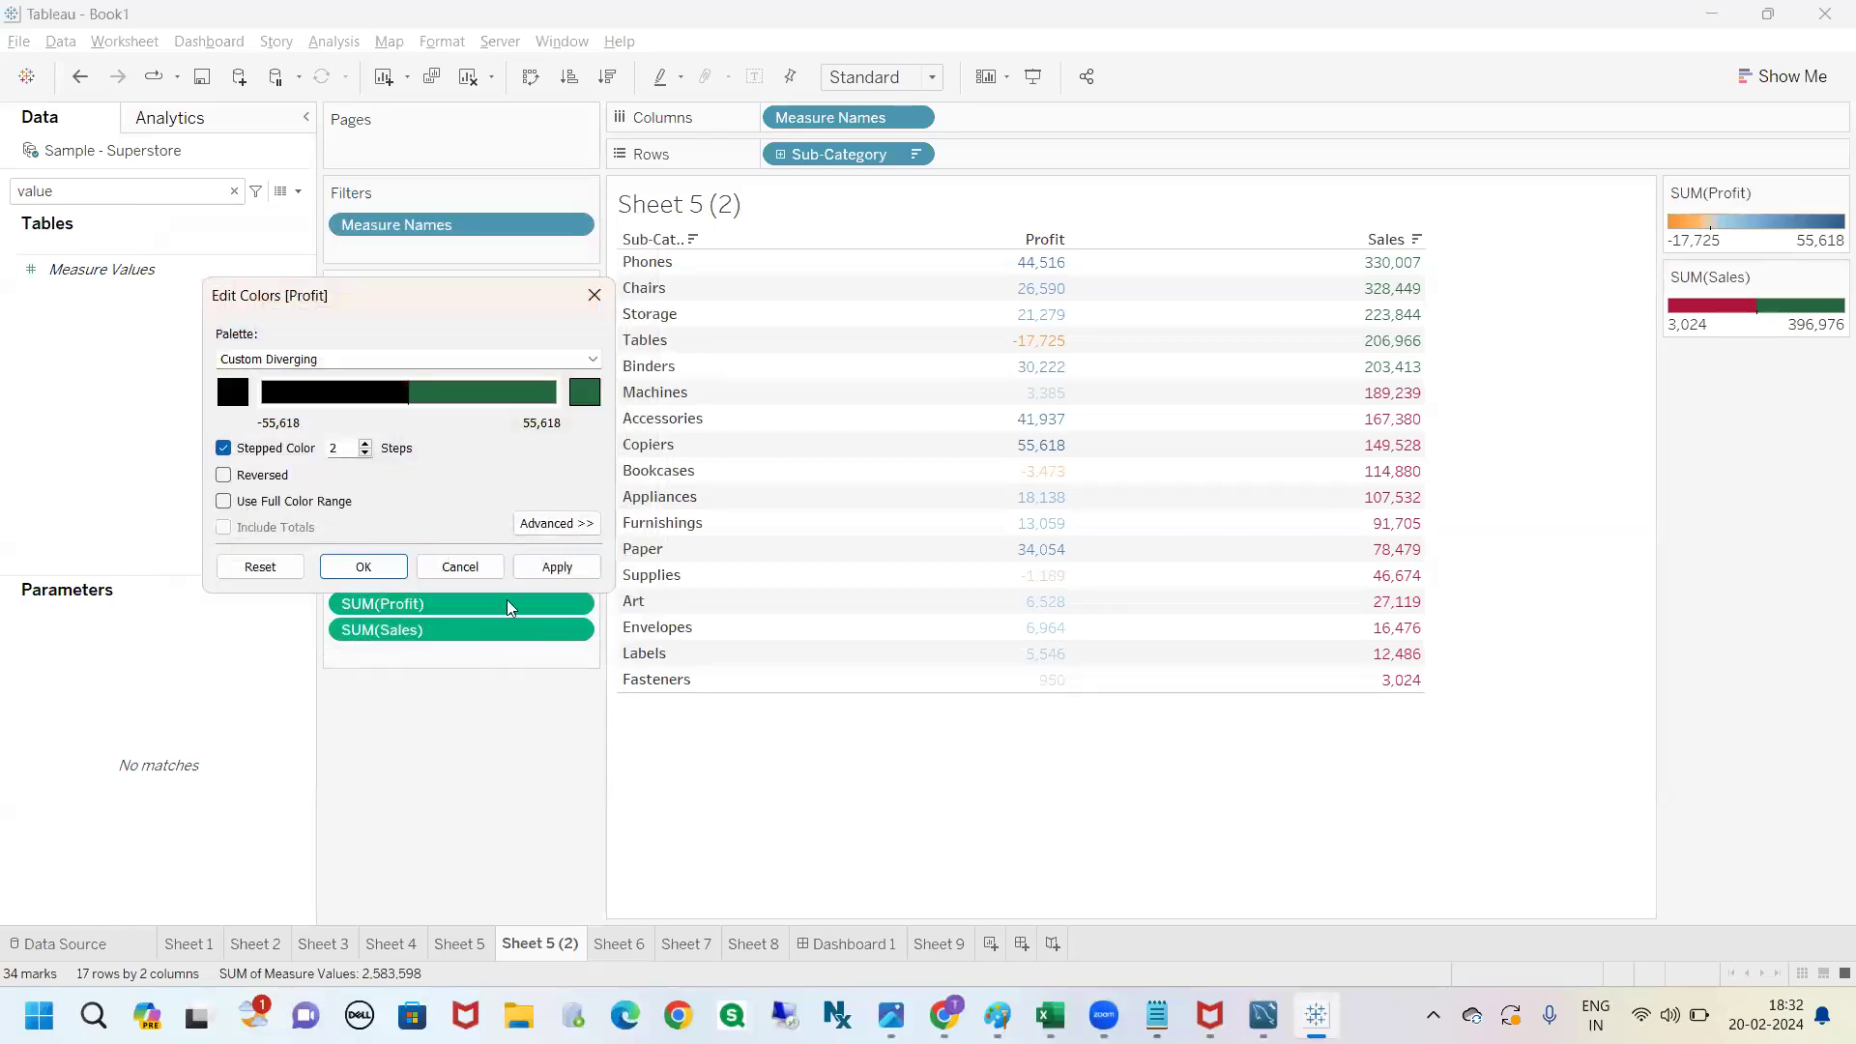
pyautogui.click(580, 397)
pyautogui.click(177, 295)
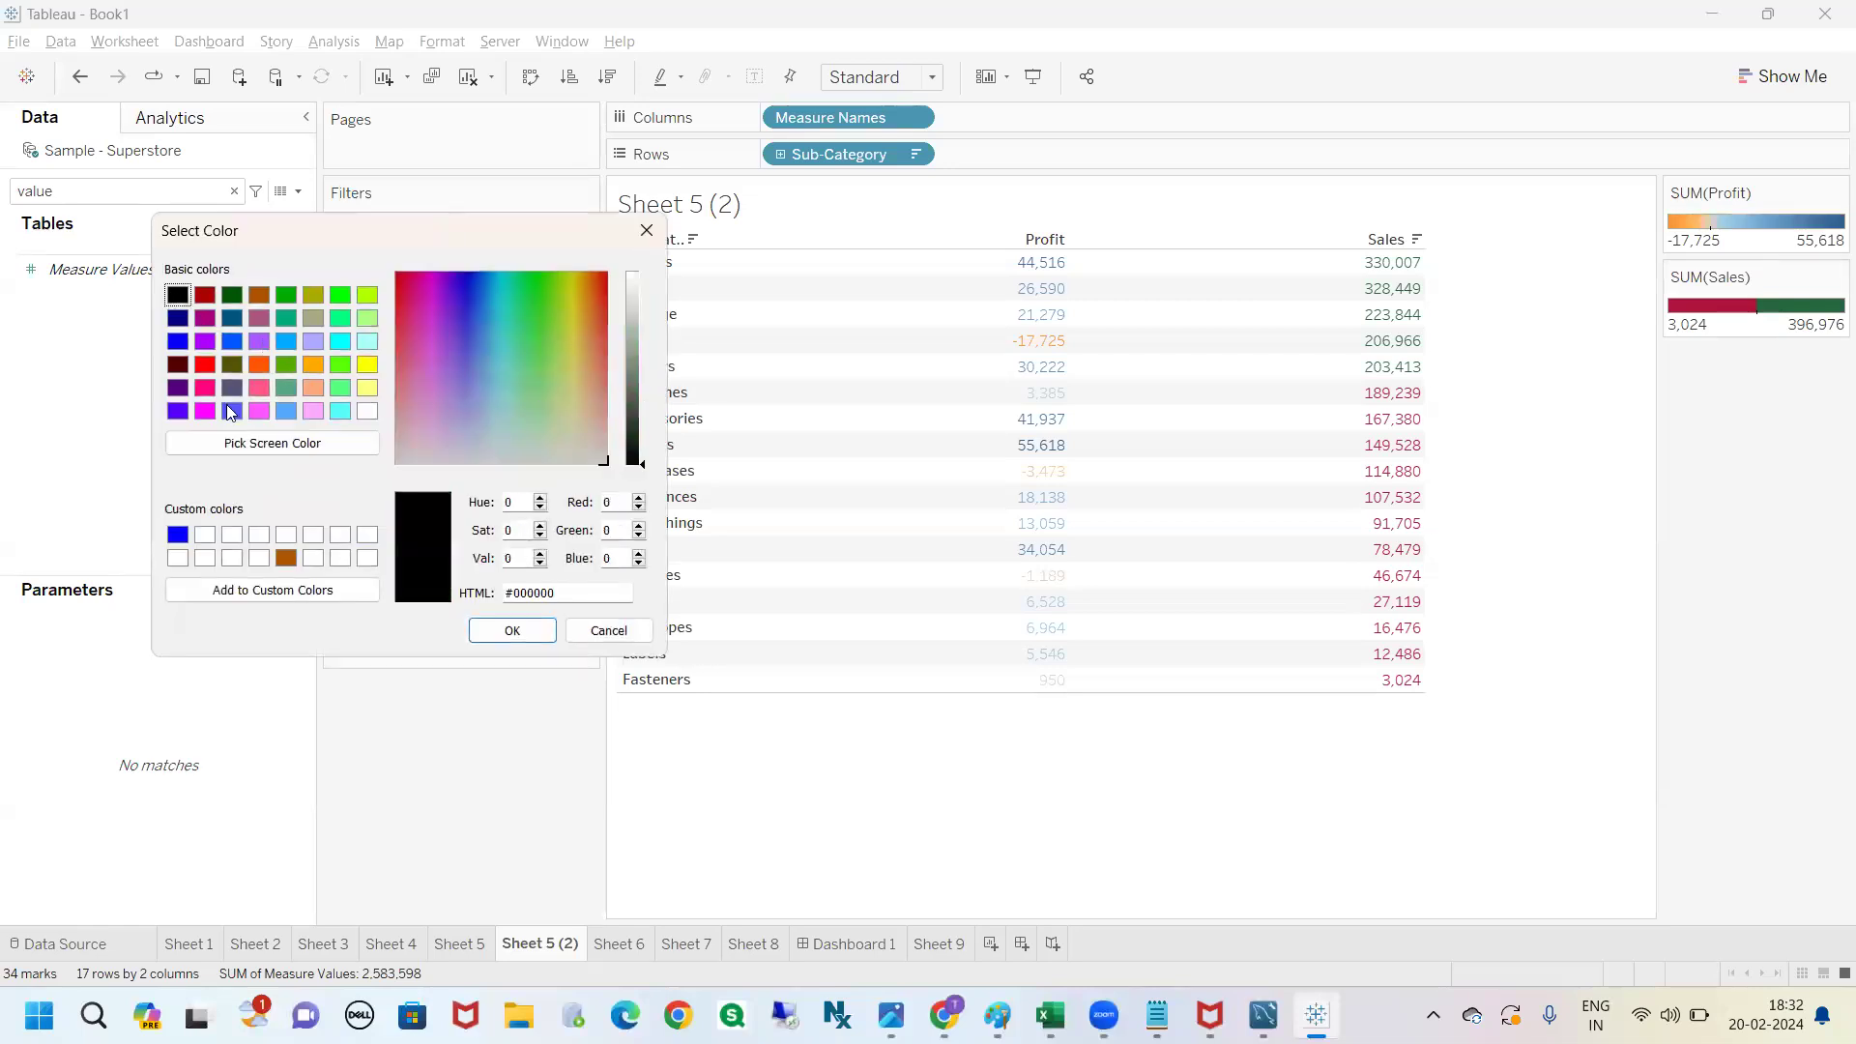
pyautogui.click(512, 631)
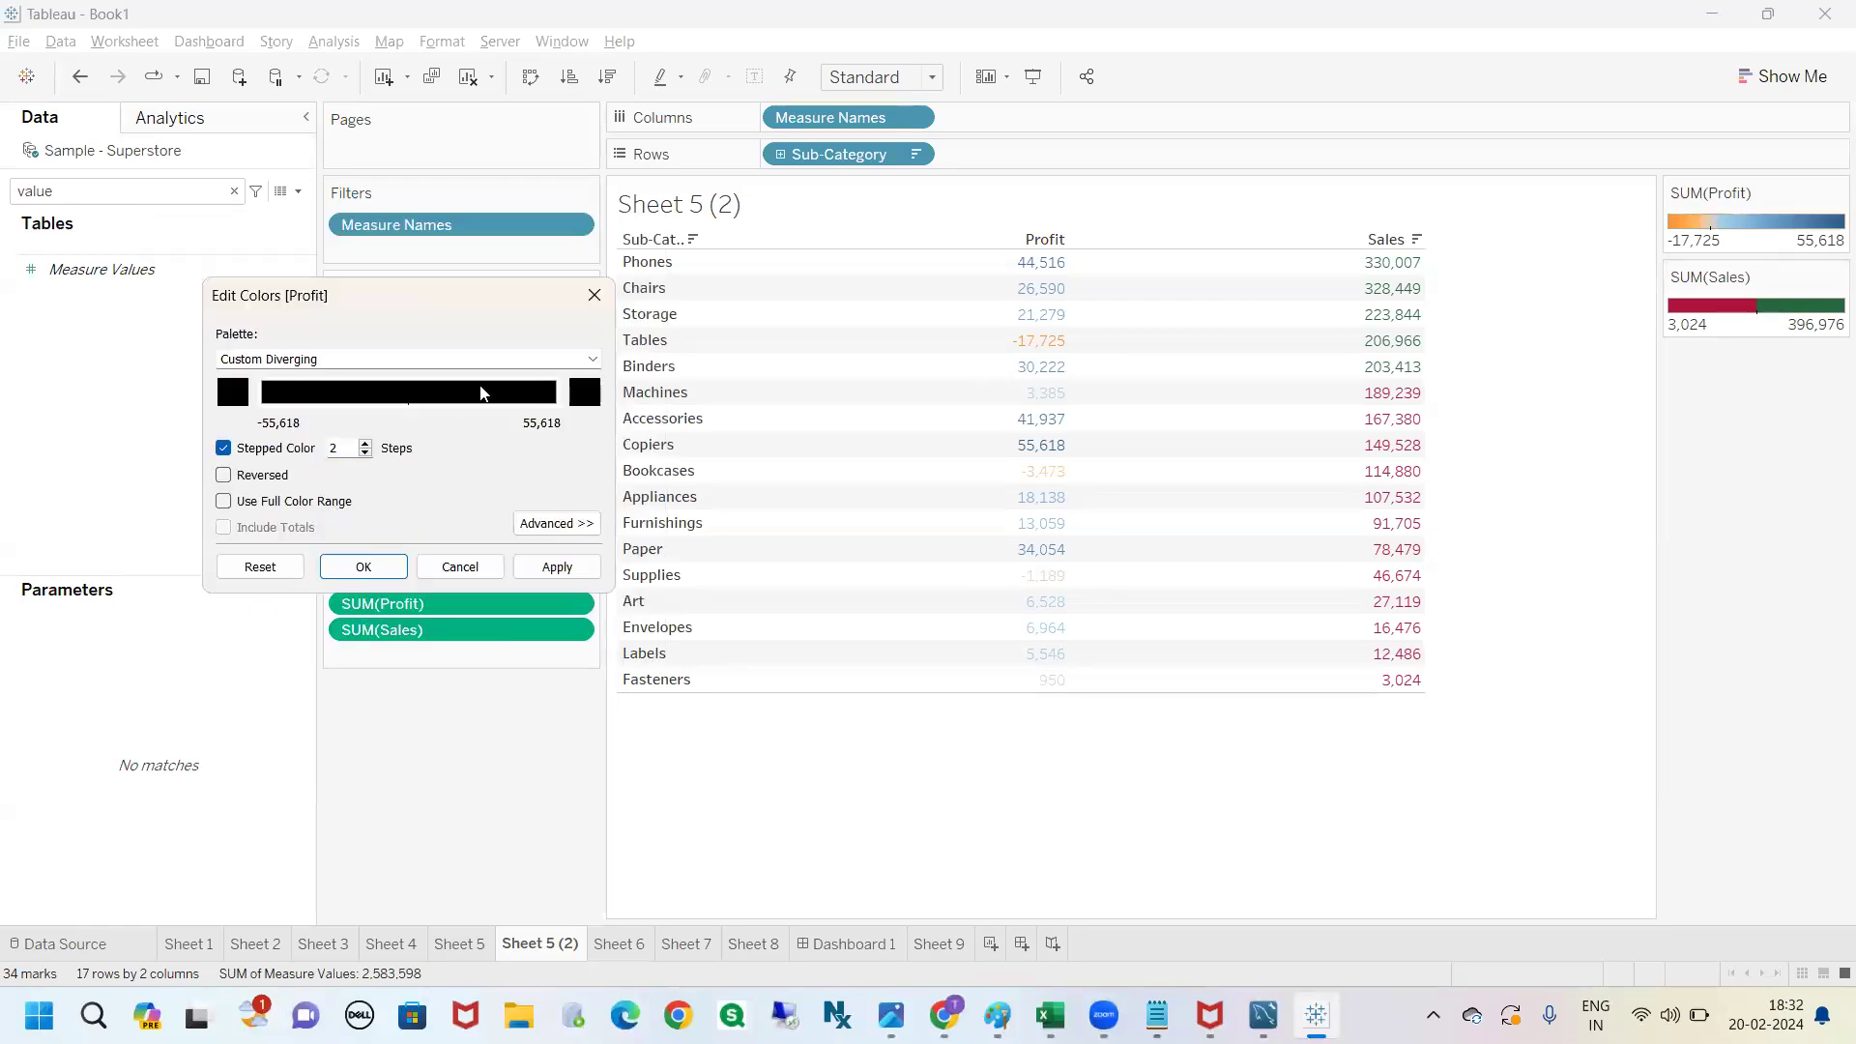
pyautogui.click(364, 567)
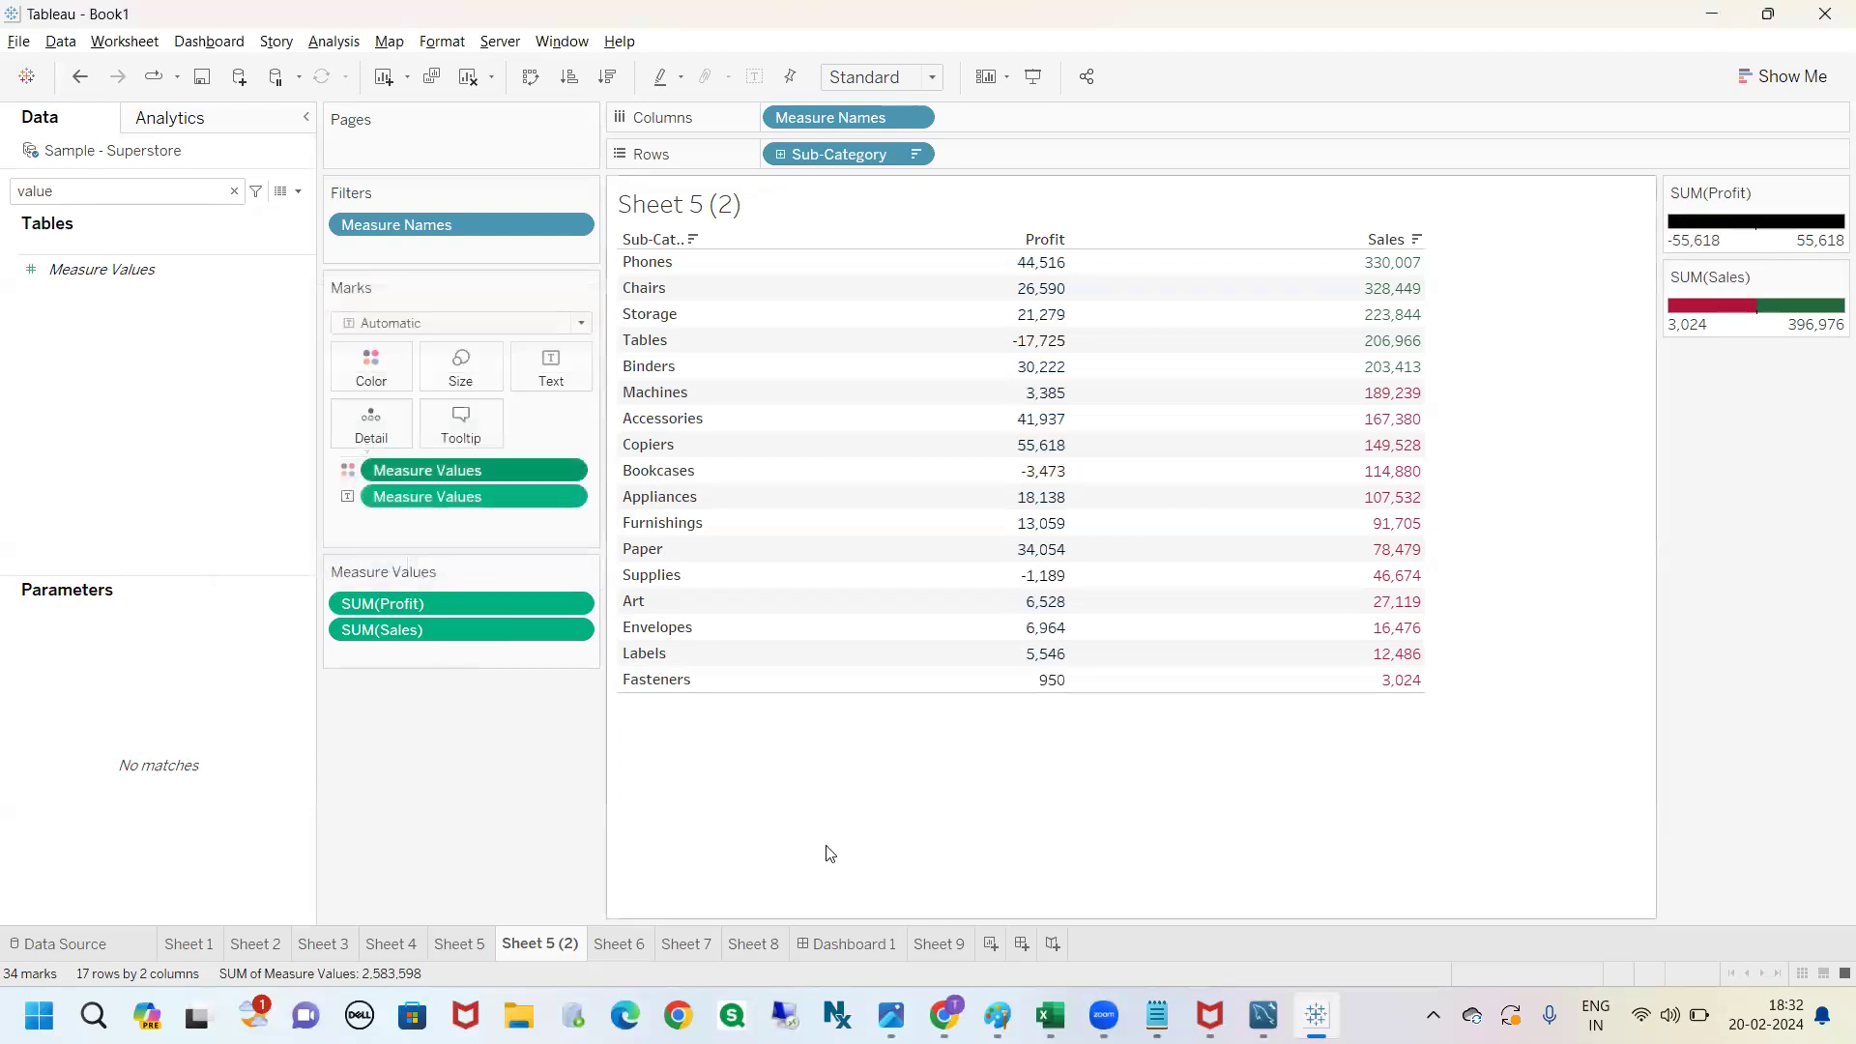
pyautogui.moveTo(987, 253)
pyautogui.mouseDown()
pyautogui.moveTo(891, 578)
pyautogui.moveTo(1291, 397)
pyautogui.moveTo(979, 234)
pyautogui.mouseUp()
pyautogui.moveTo(1382, 203)
pyautogui.mouseDown()
pyautogui.moveTo(1344, 290)
pyautogui.moveTo(1587, 778)
pyautogui.moveTo(1529, 237)
pyautogui.moveTo(1377, 217)
pyautogui.mouseUp()
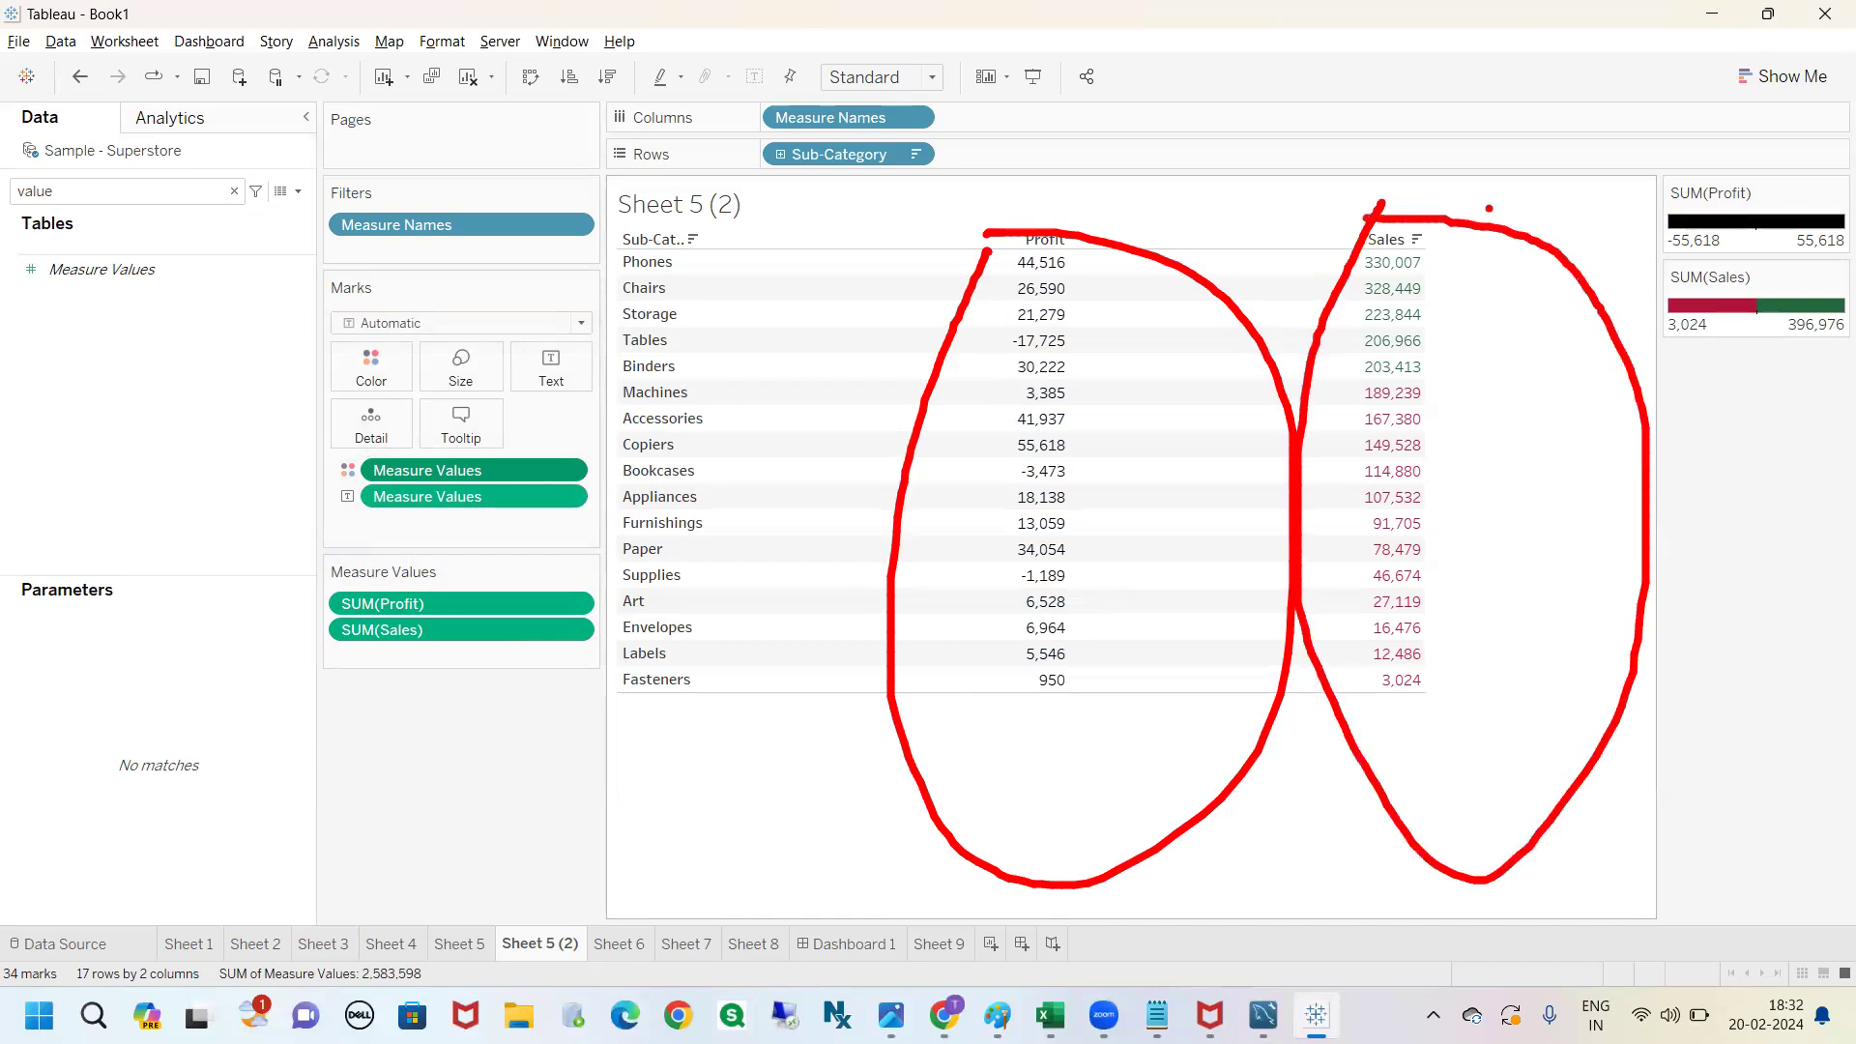
pyautogui.moveTo(1434, 258)
pyautogui.mouseDown()
pyautogui.moveTo(1489, 575)
pyautogui.moveTo(1465, 727)
pyautogui.mouseUp()
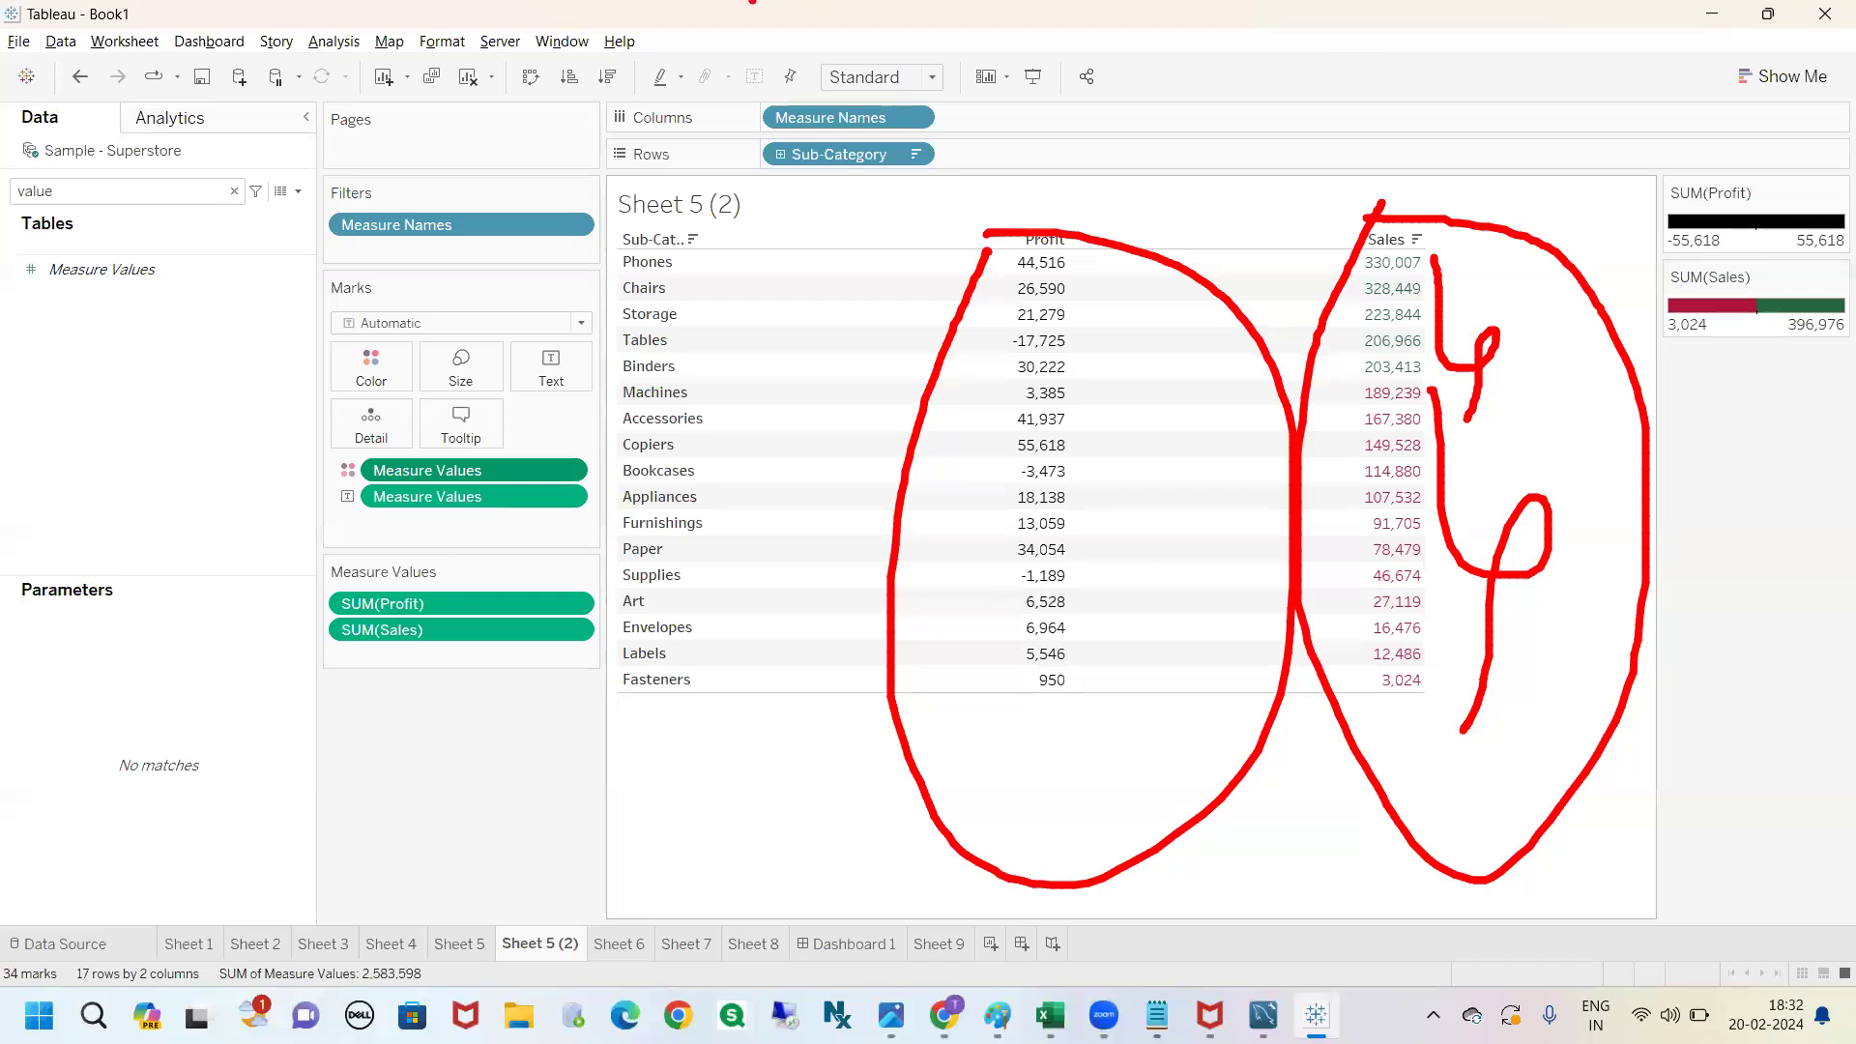
pyautogui.press('Escape')
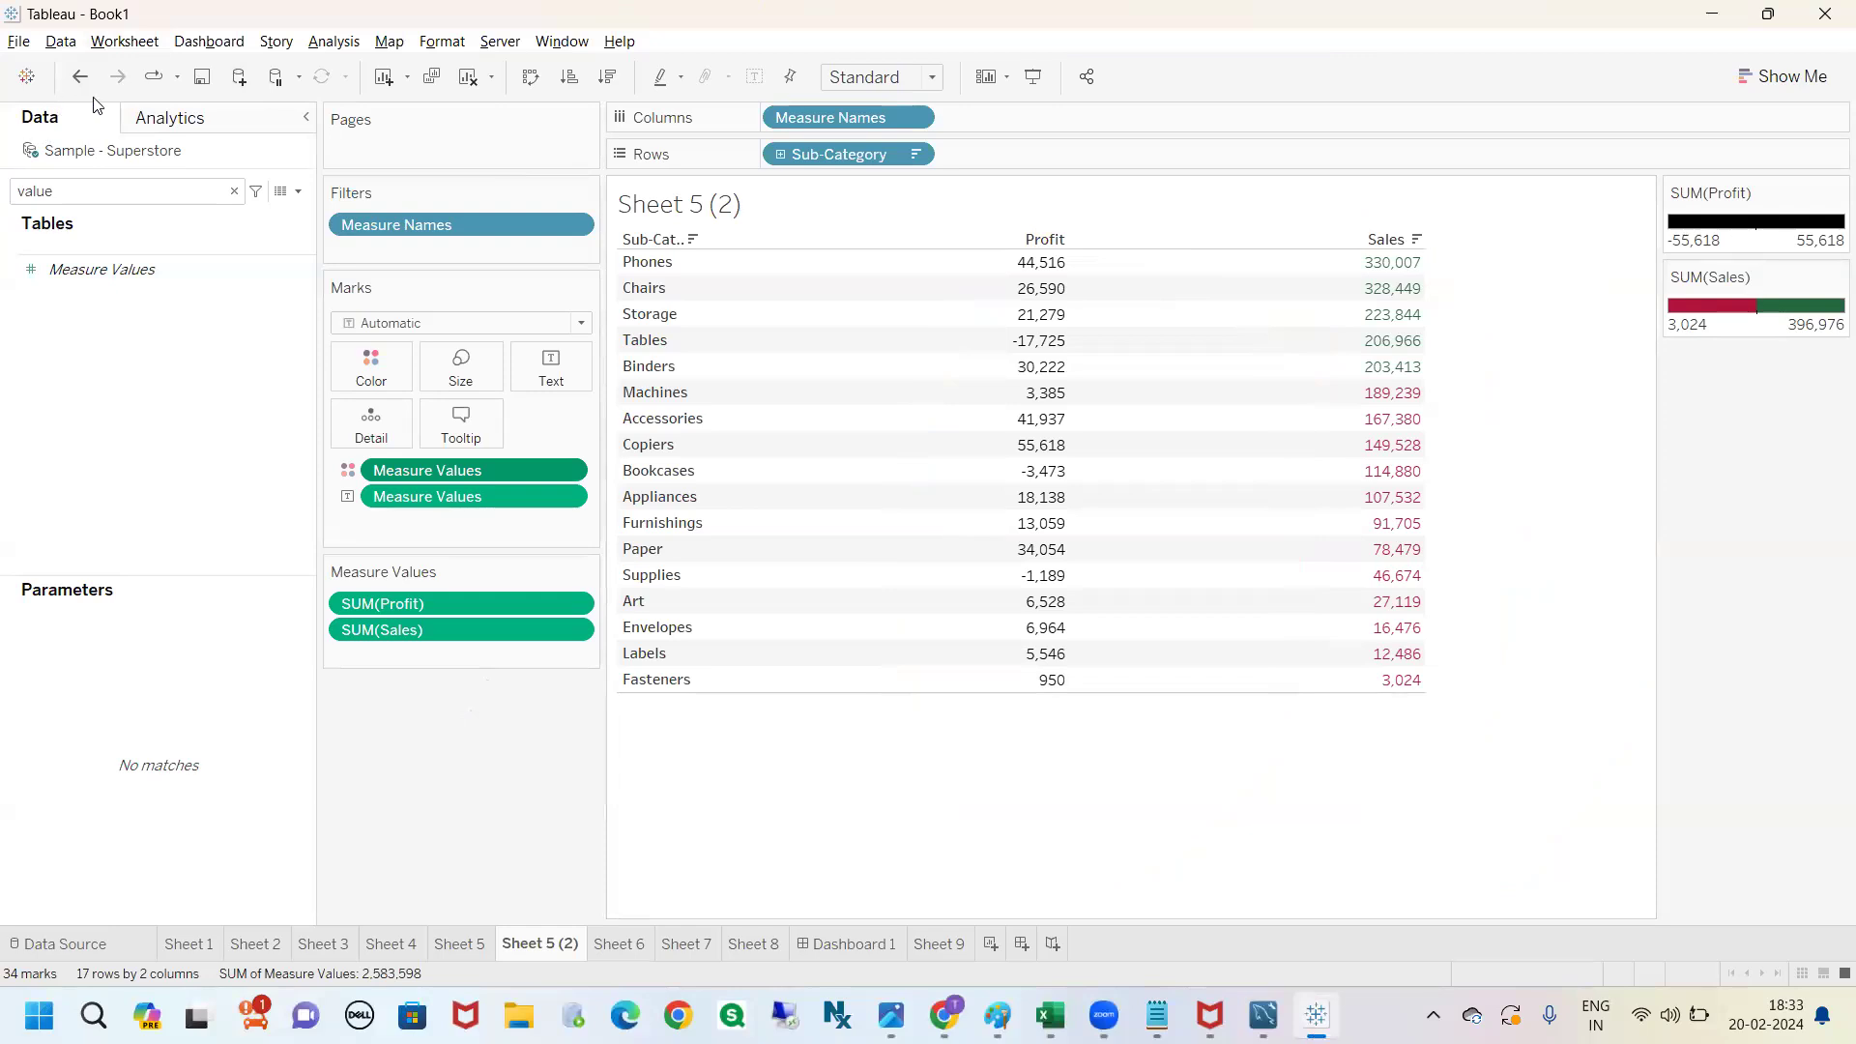
# Clear the field search and review the Sales legend's colour settings without changing them.
pyautogui.click(233, 192)
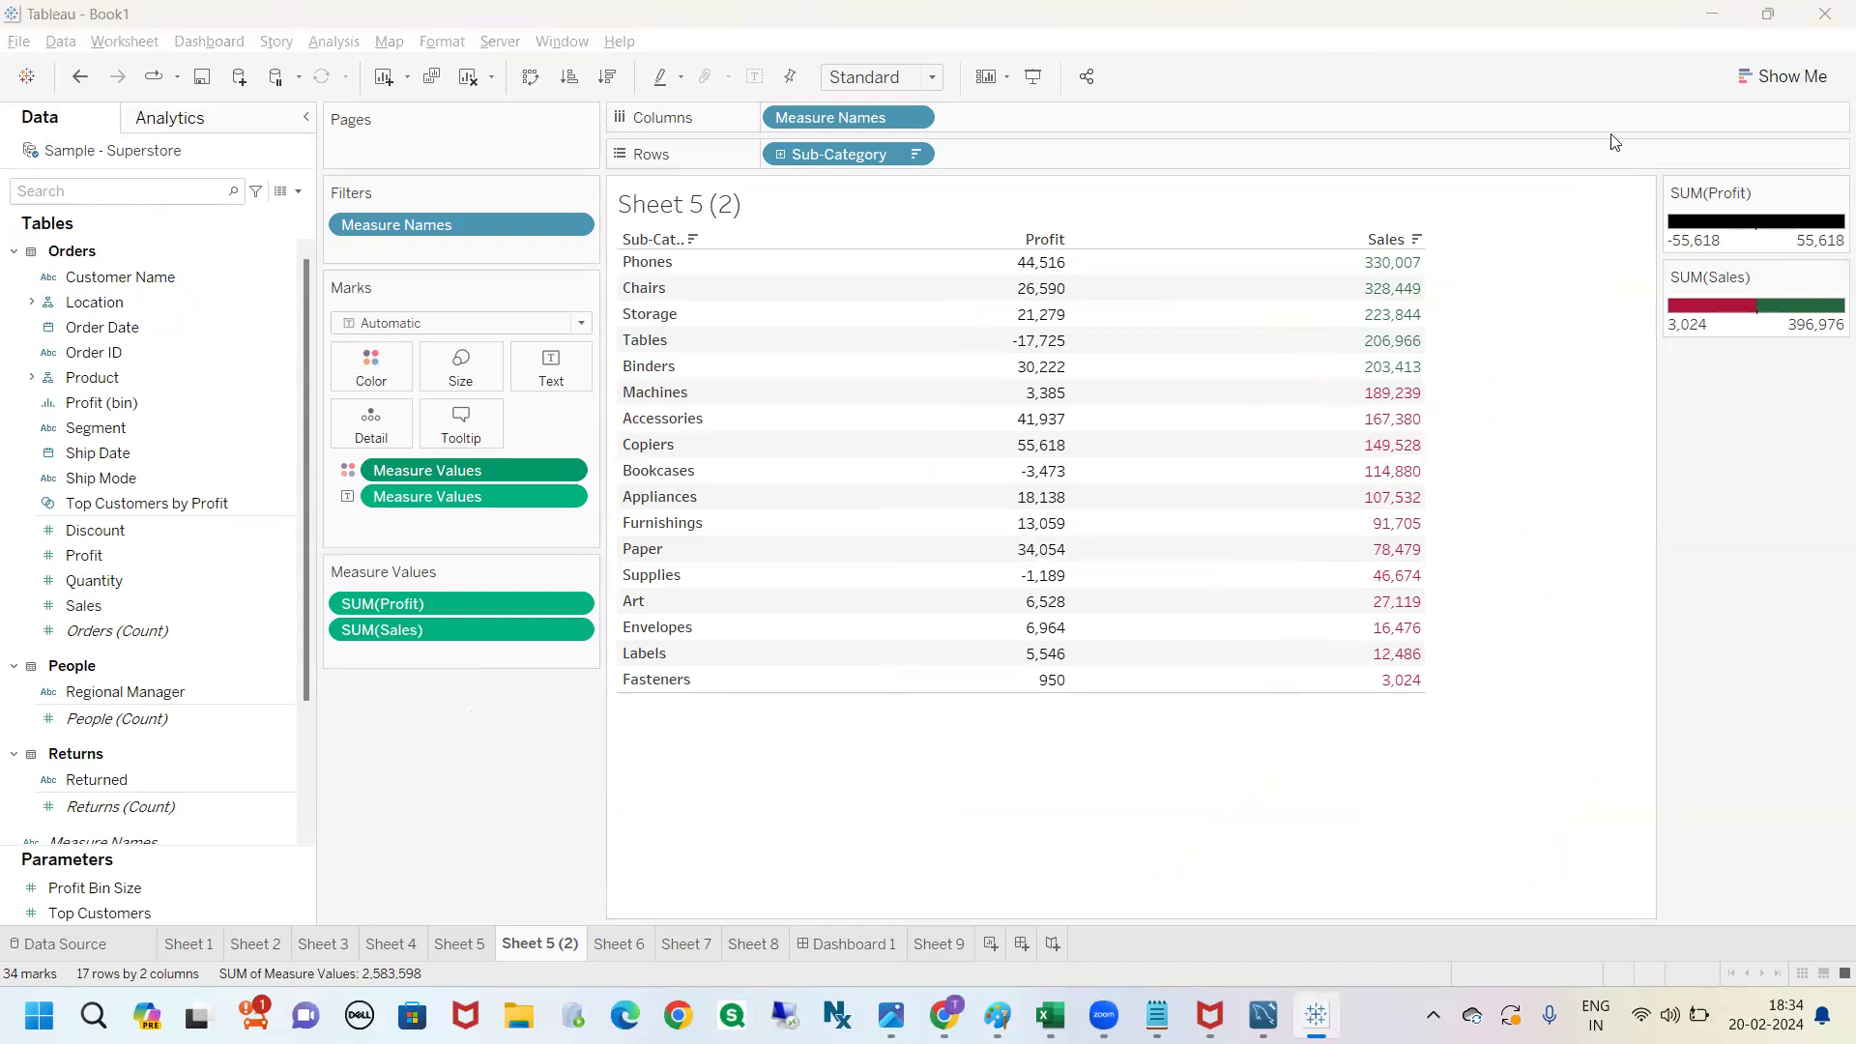
pyautogui.click(1764, 611)
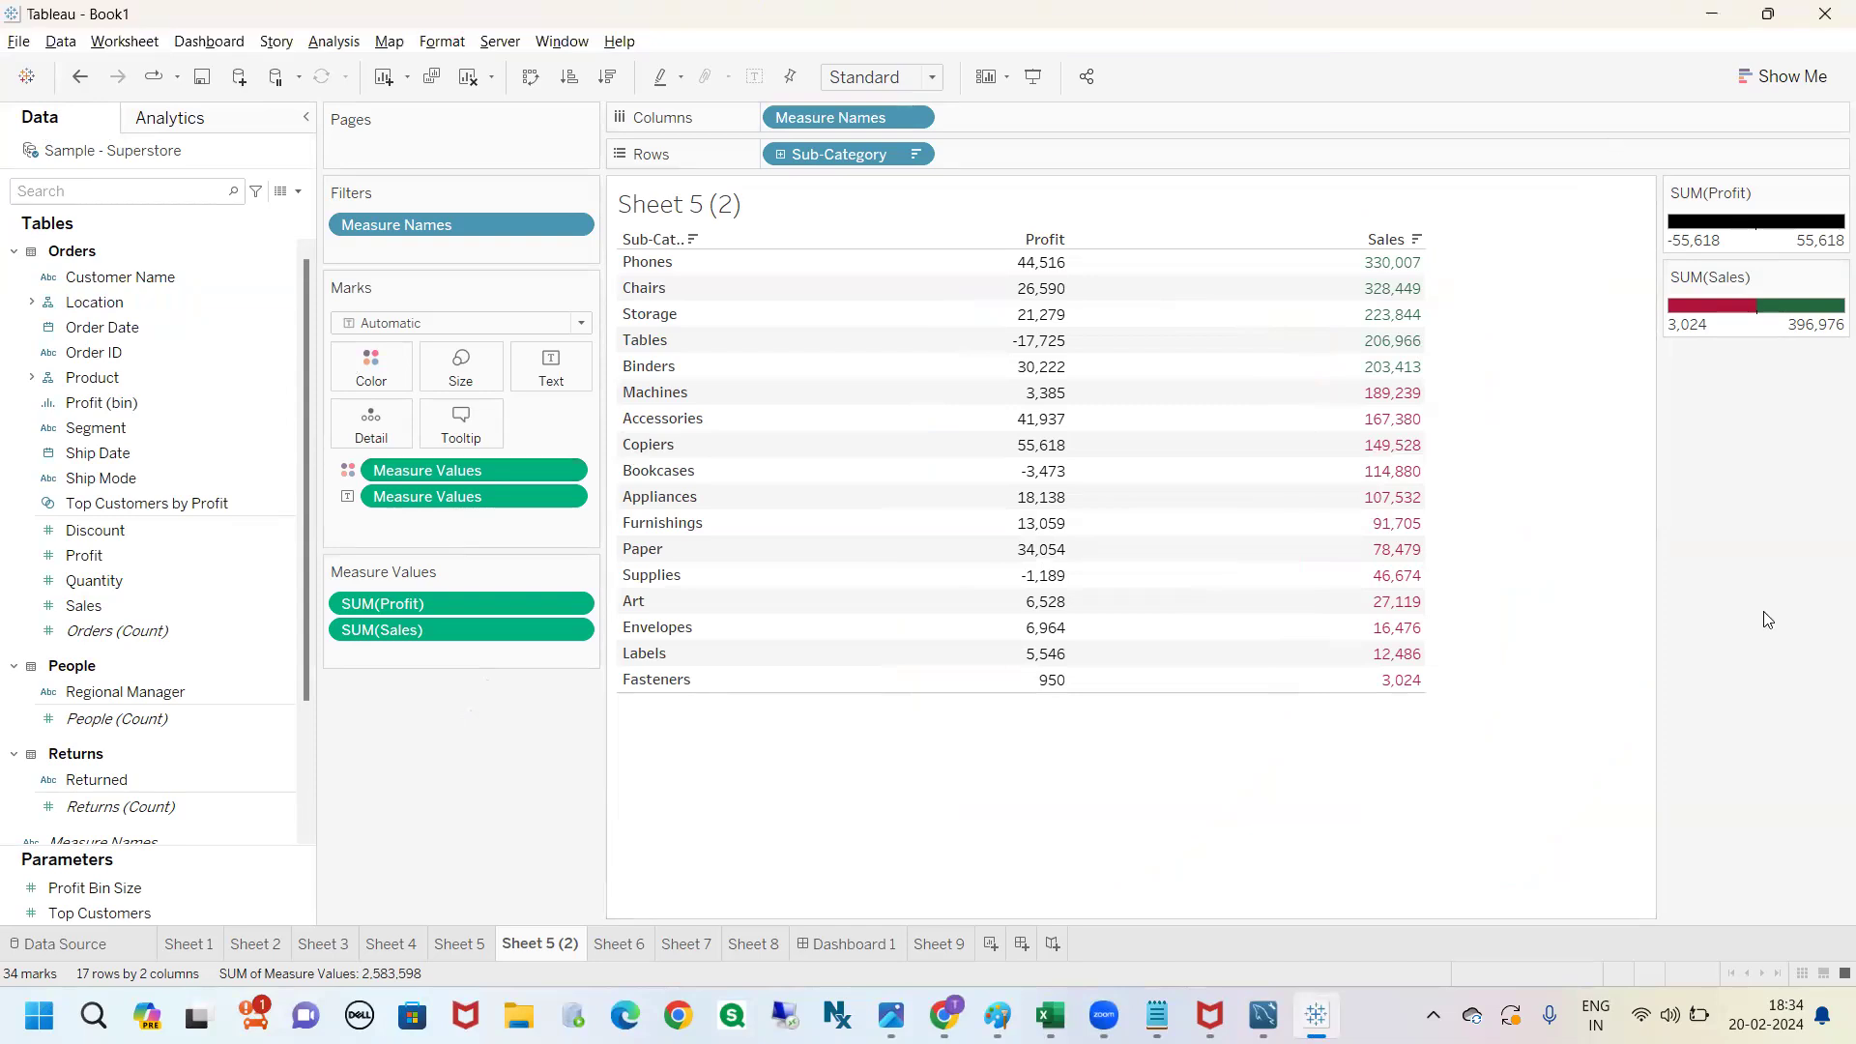
pyautogui.doubleClick(1722, 305)
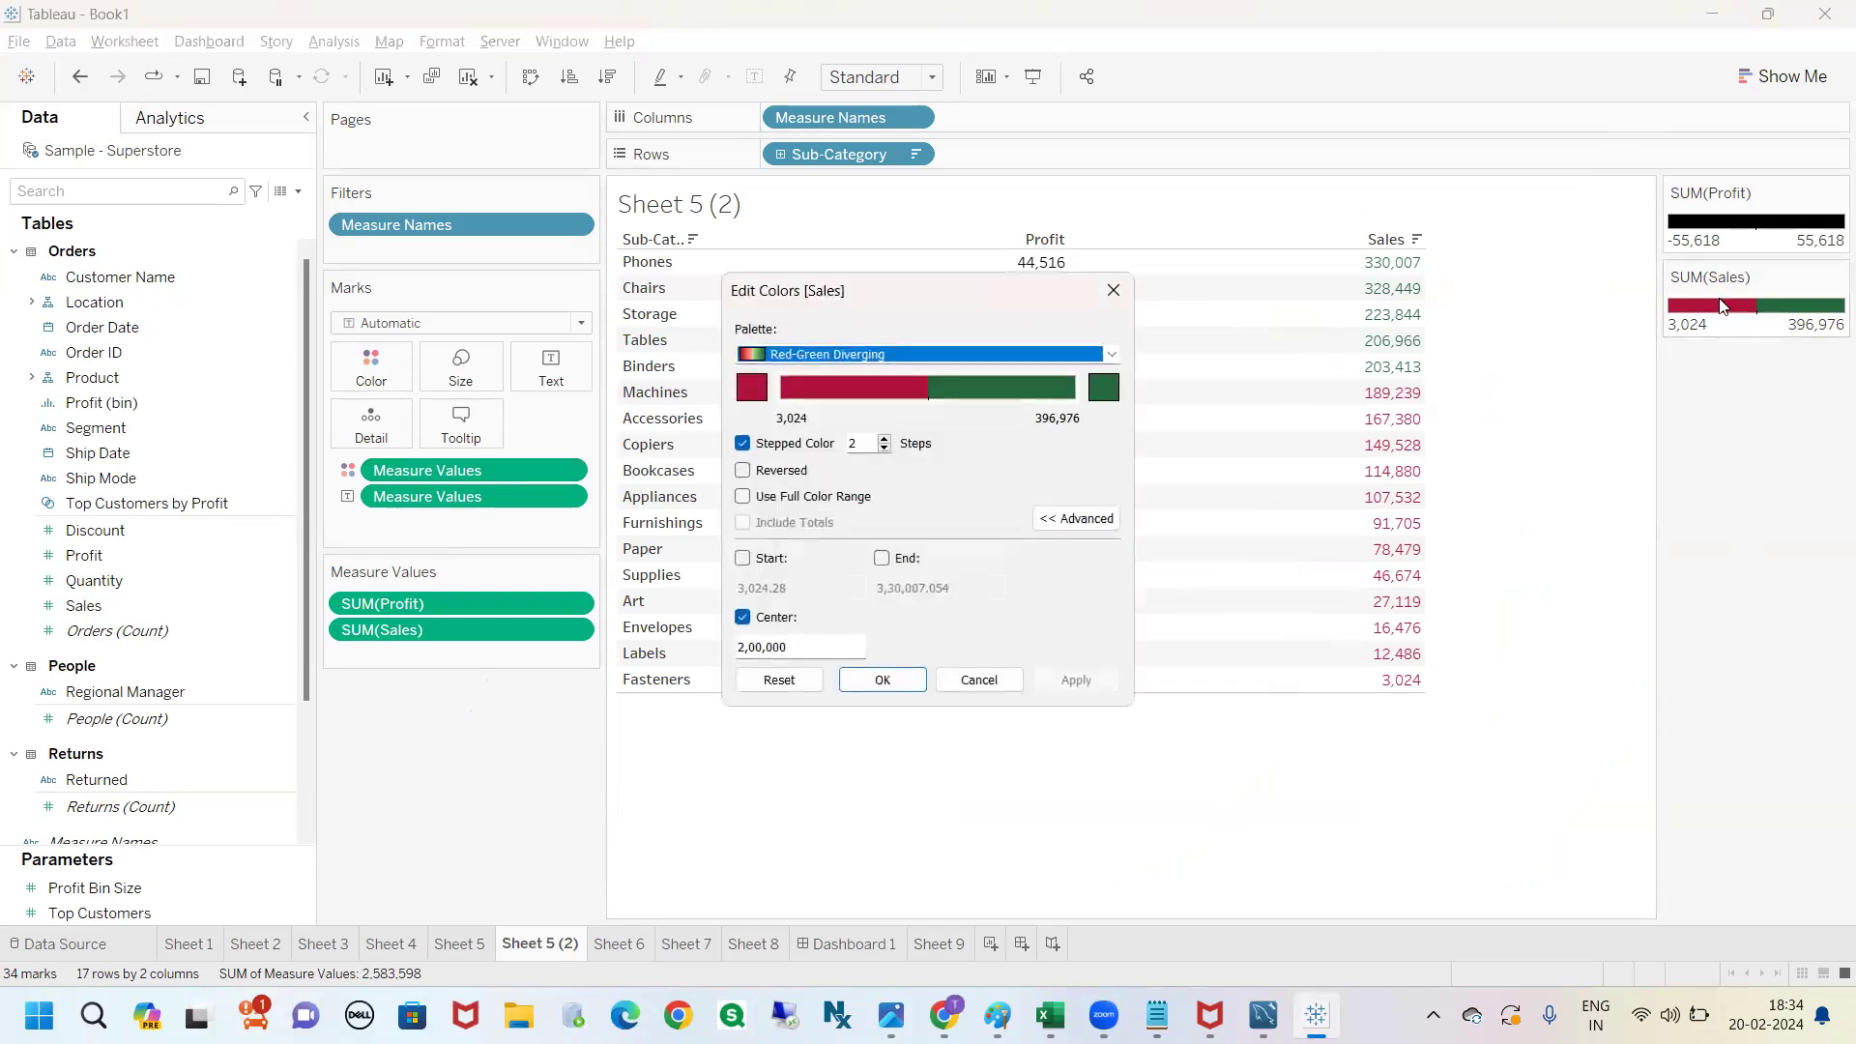
pyautogui.click(1112, 288)
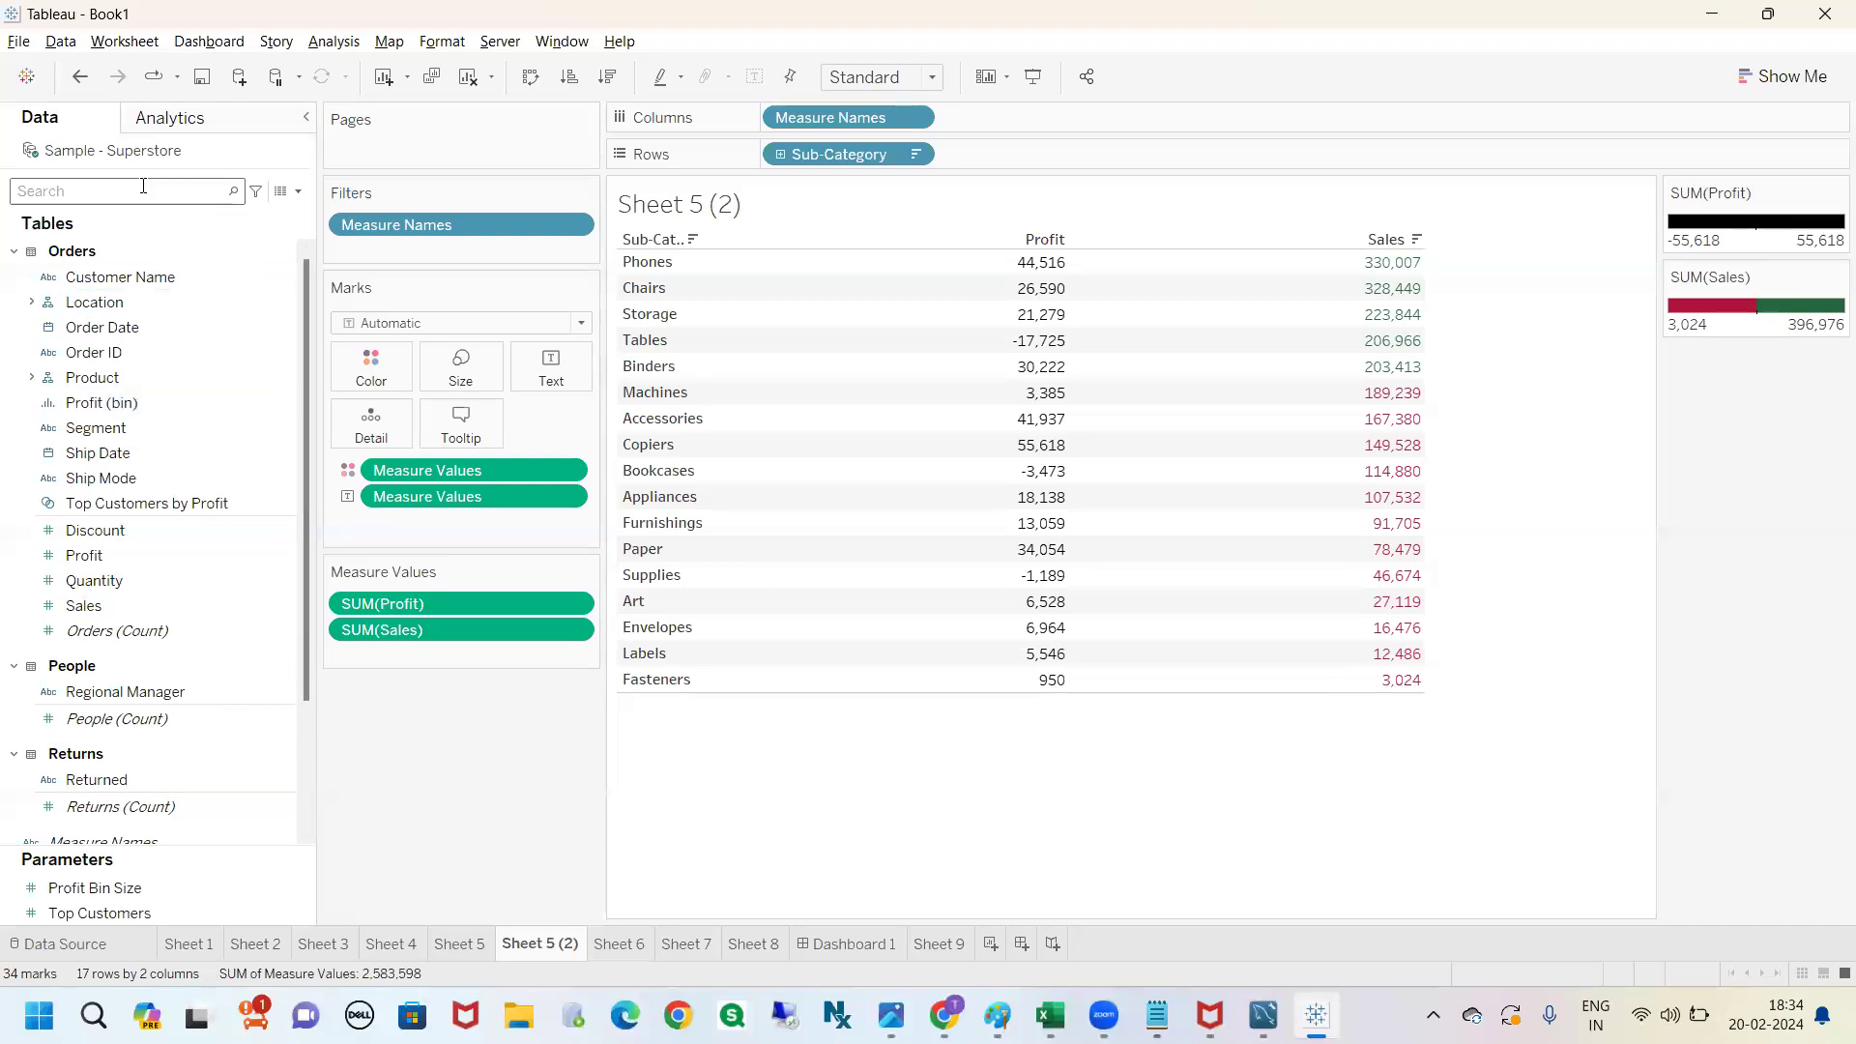
# Find Calculation2 by searching for "cal", try it as the table's colour encoding, and undo that change.
pyautogui.write('cal')
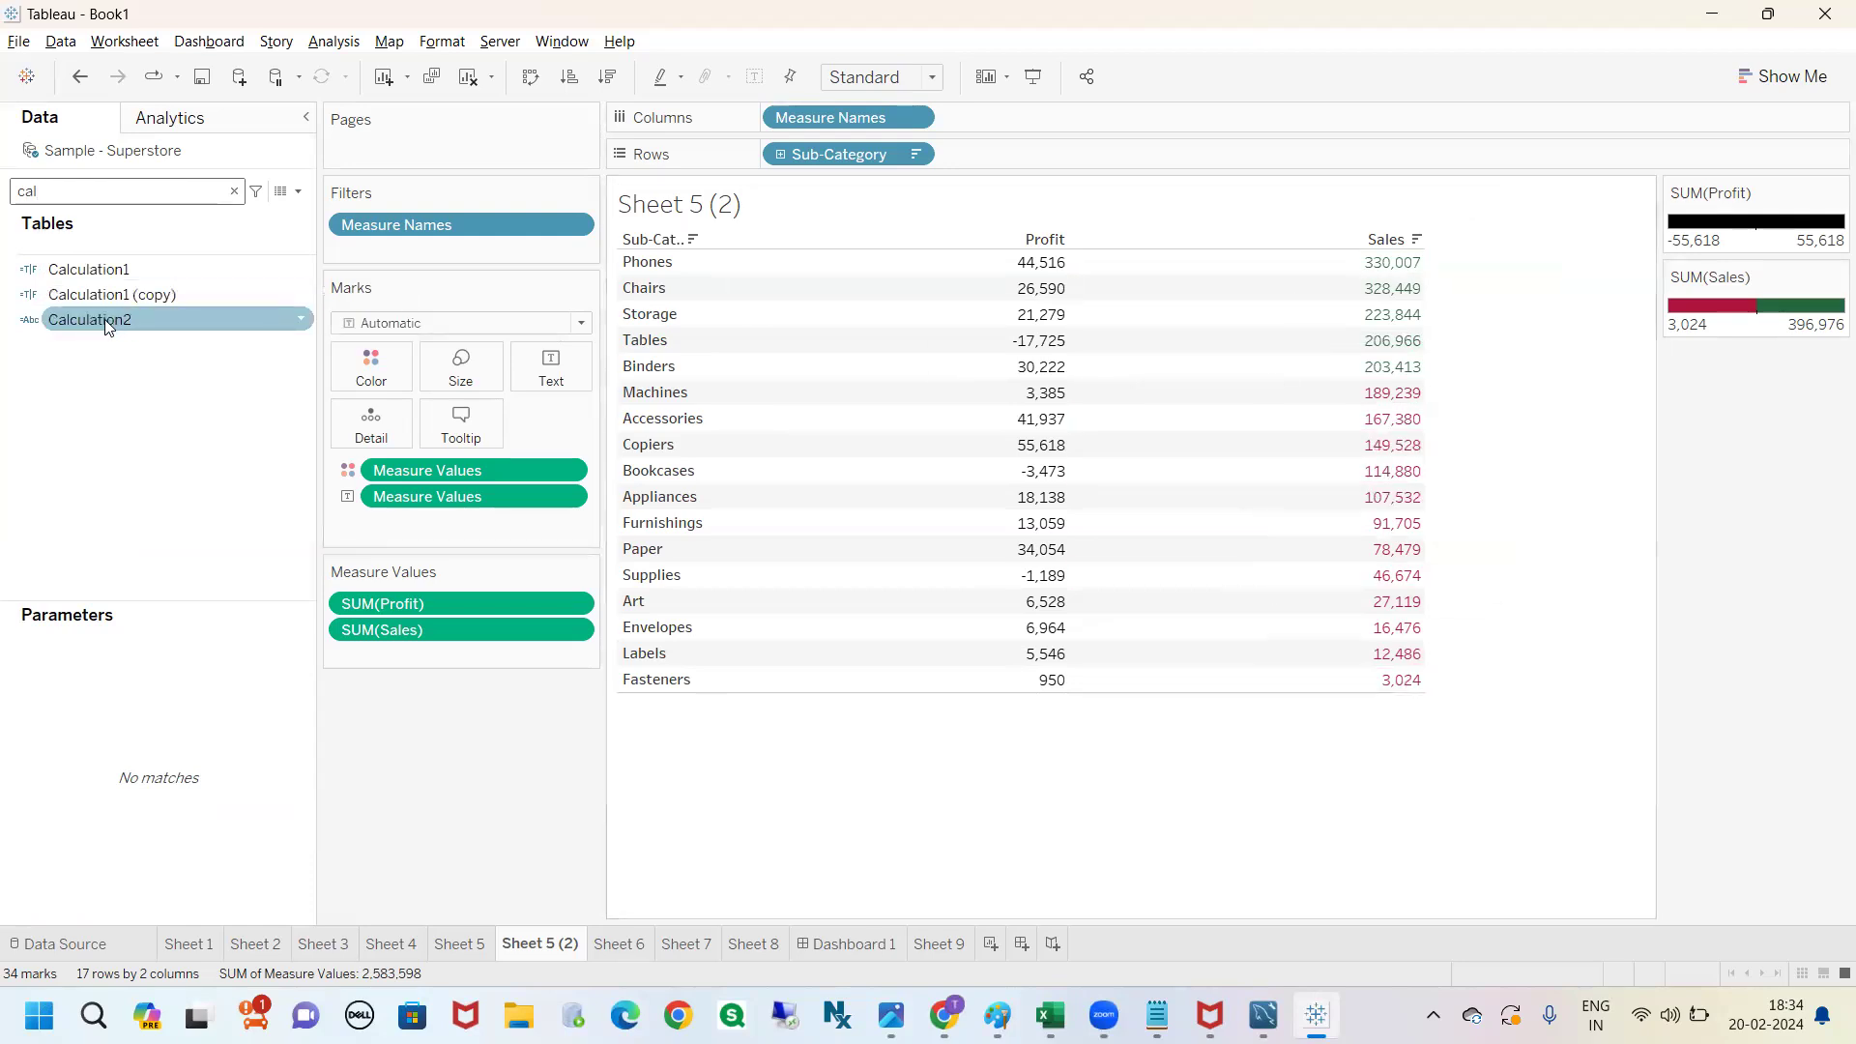
pyautogui.moveTo(105, 319); pyautogui.dragTo(363, 371)
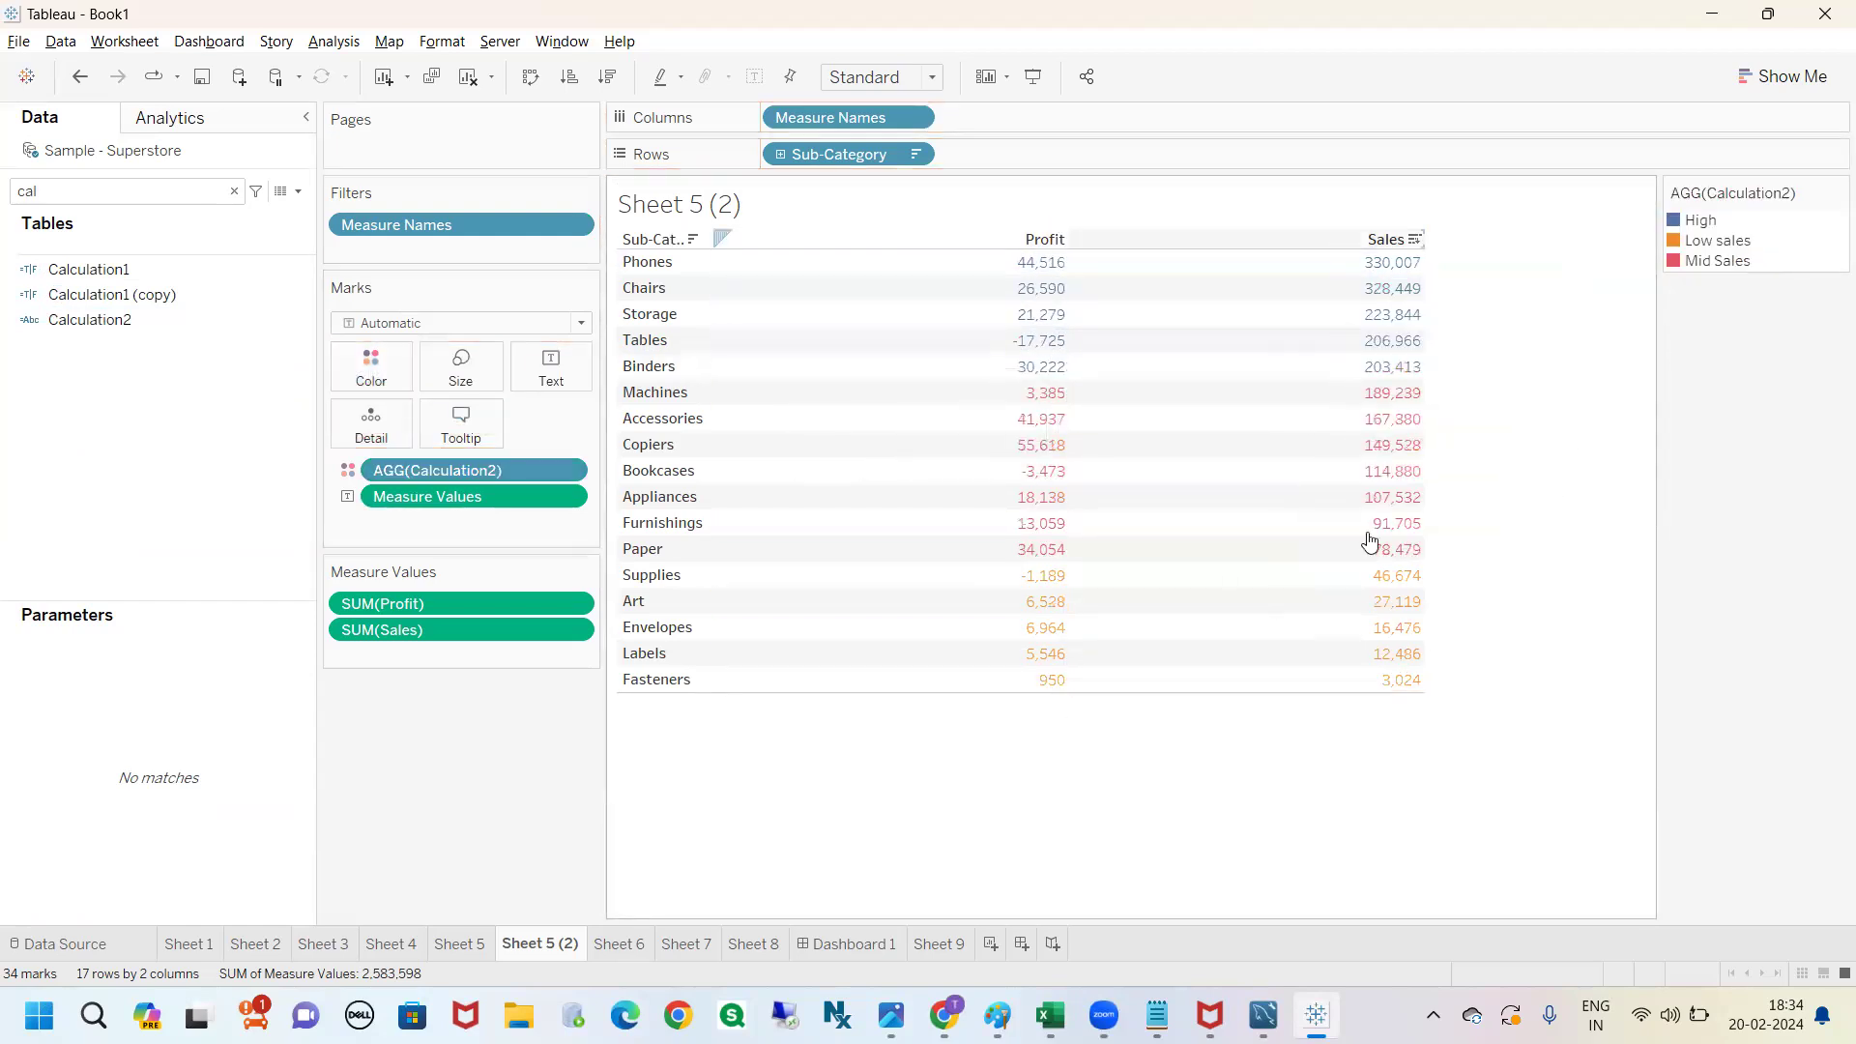
pyautogui.click(81, 79)
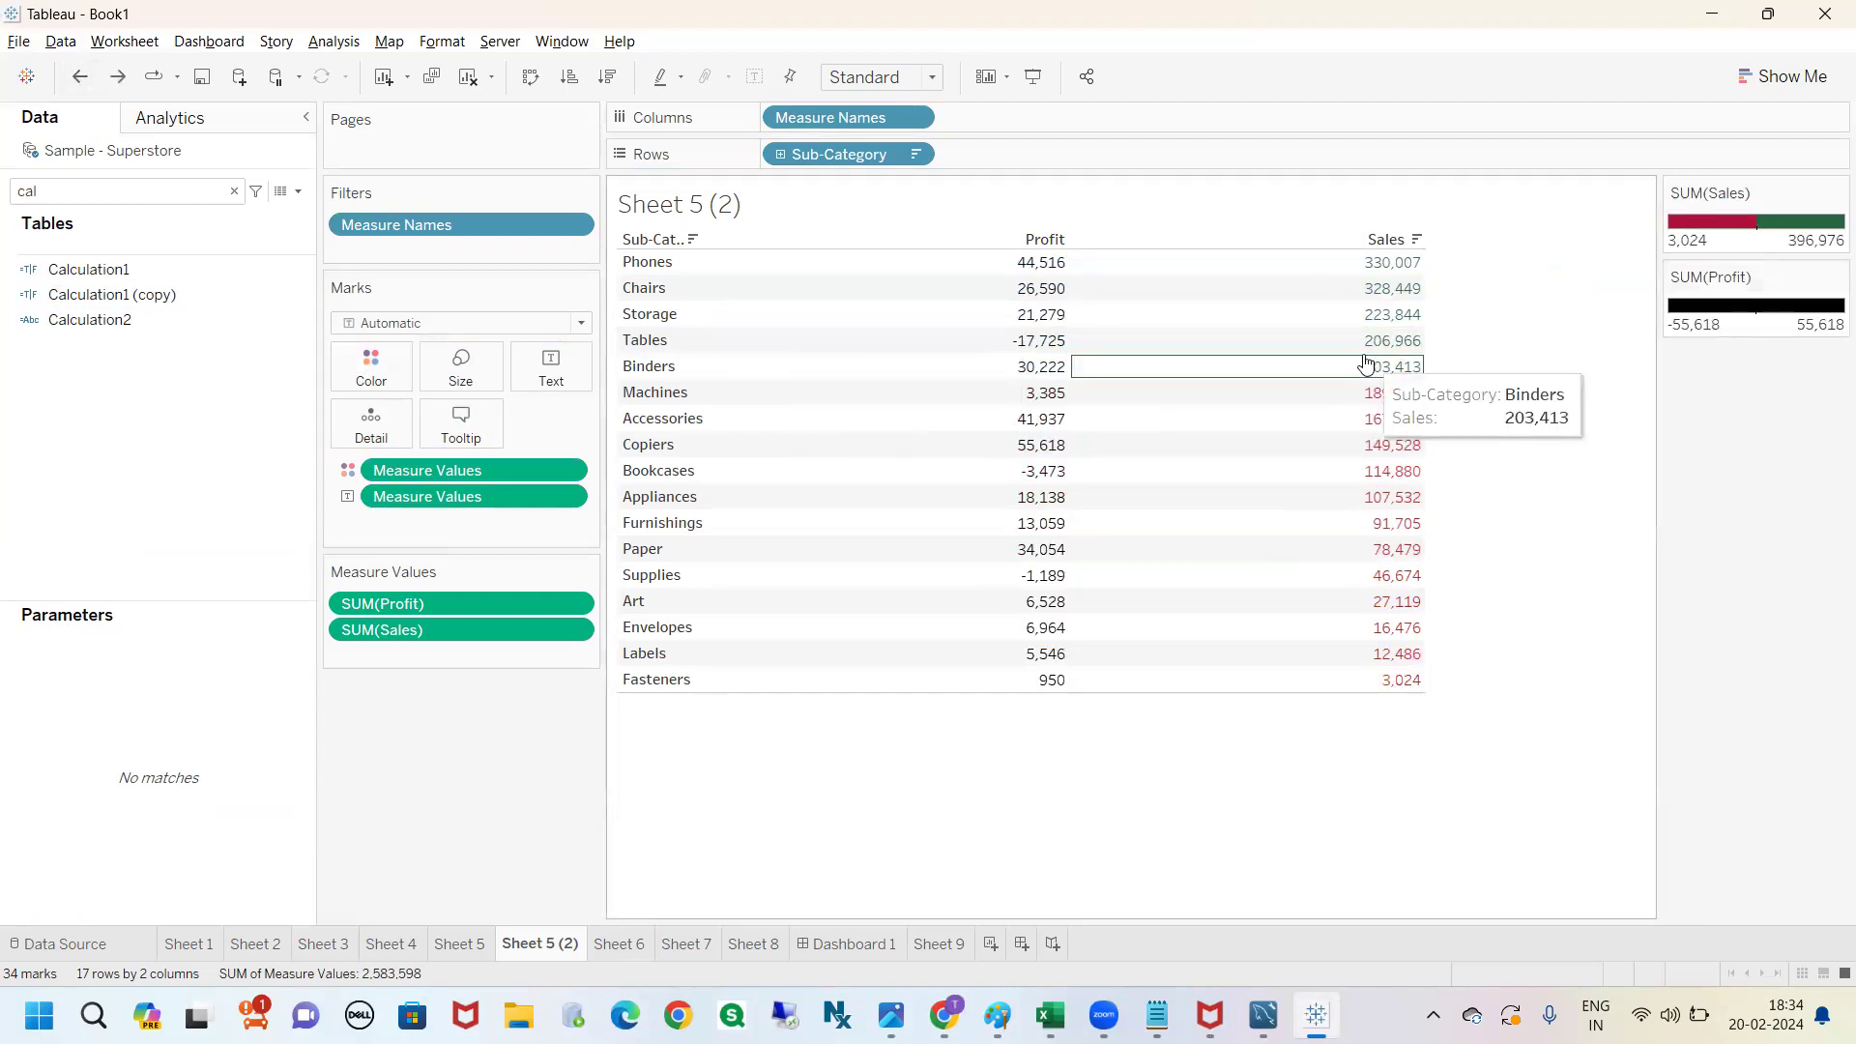
# Open the Sales legend's colour settings and choose the Red-Green-Gold Diverging palette.
pyautogui.doubleClick(1716, 230)
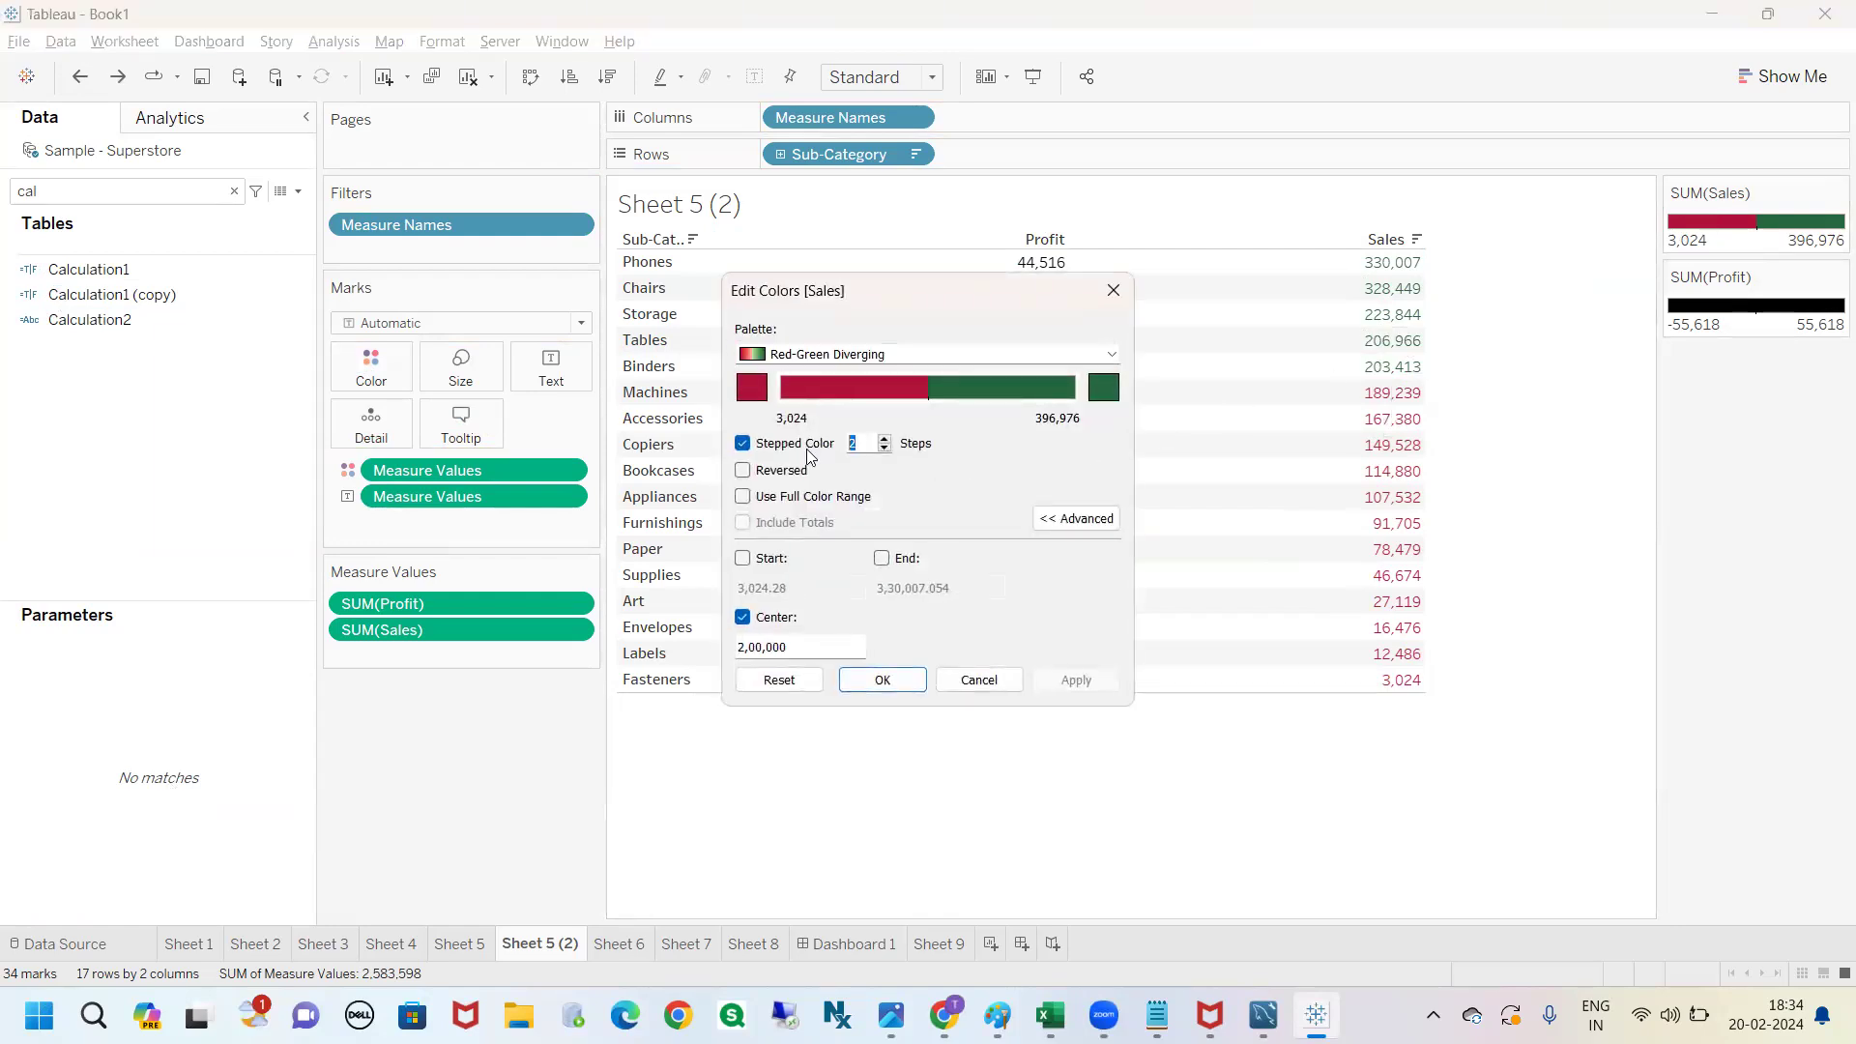
pyautogui.click(1075, 519)
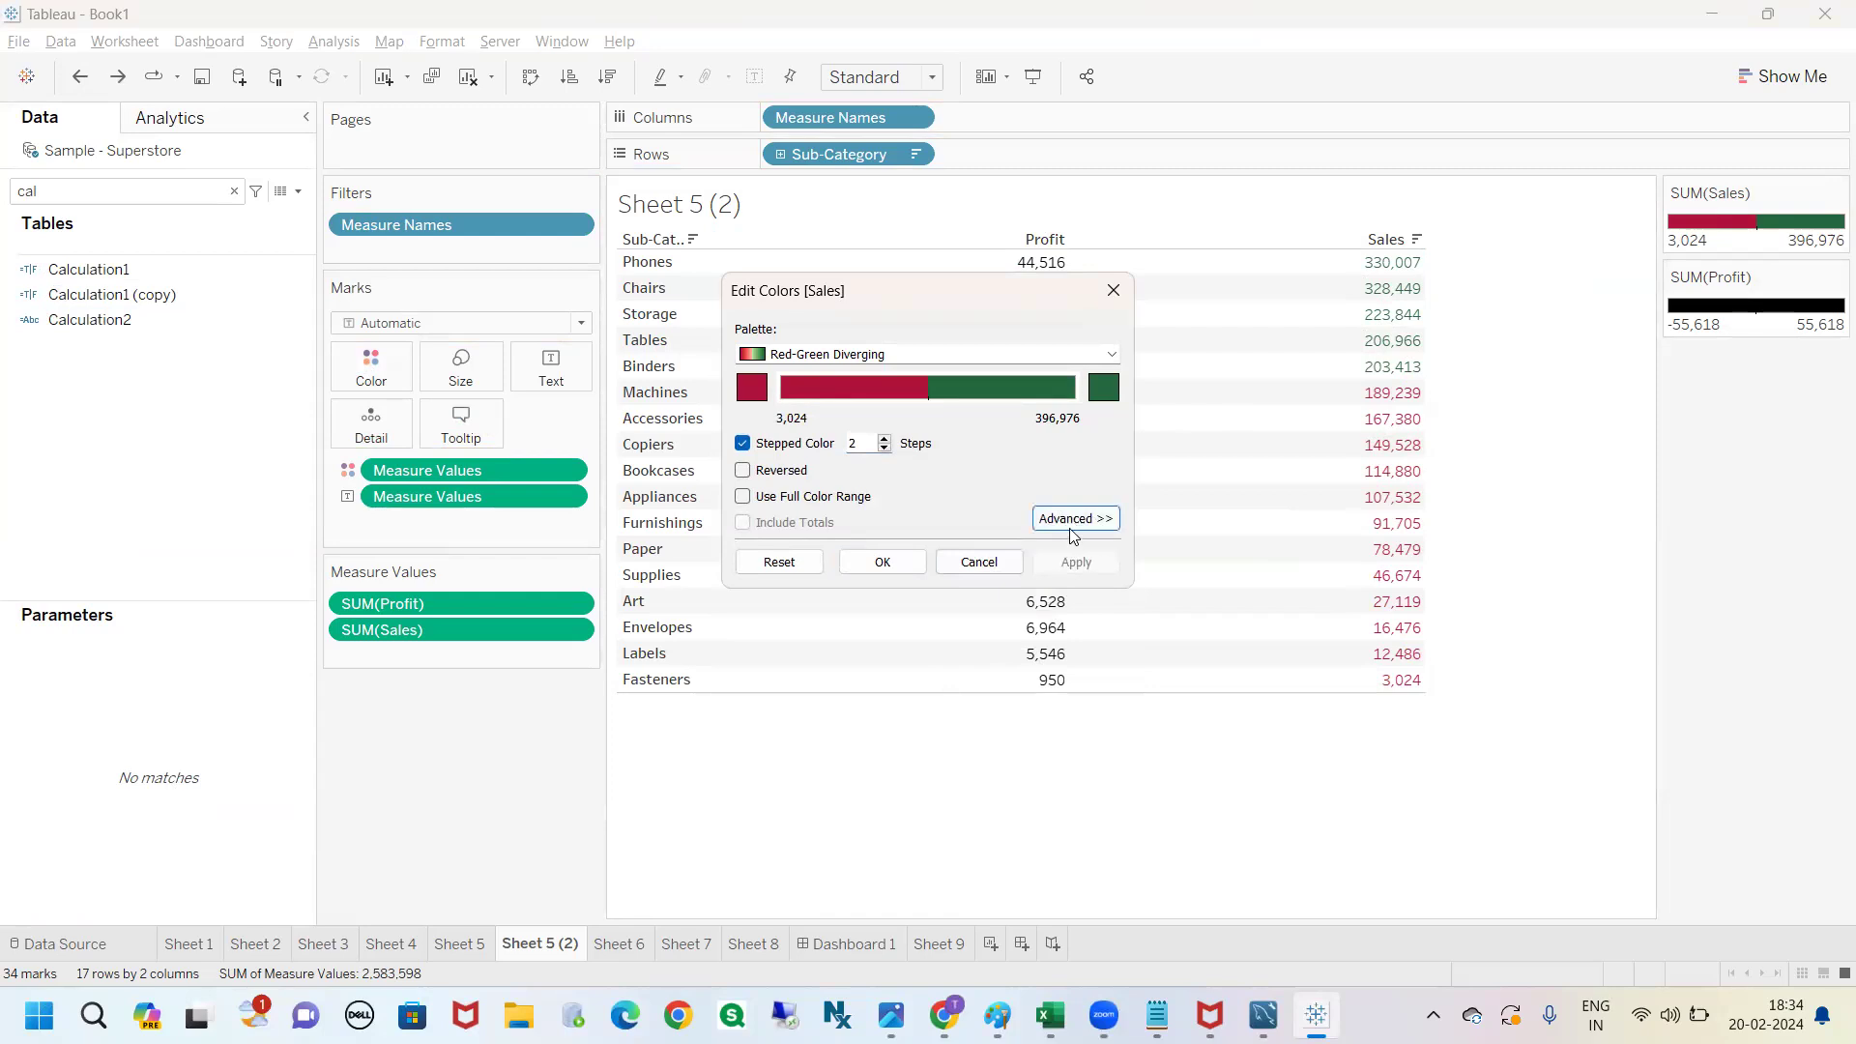
pyautogui.click(1071, 522)
pyautogui.doubleClick(792, 649)
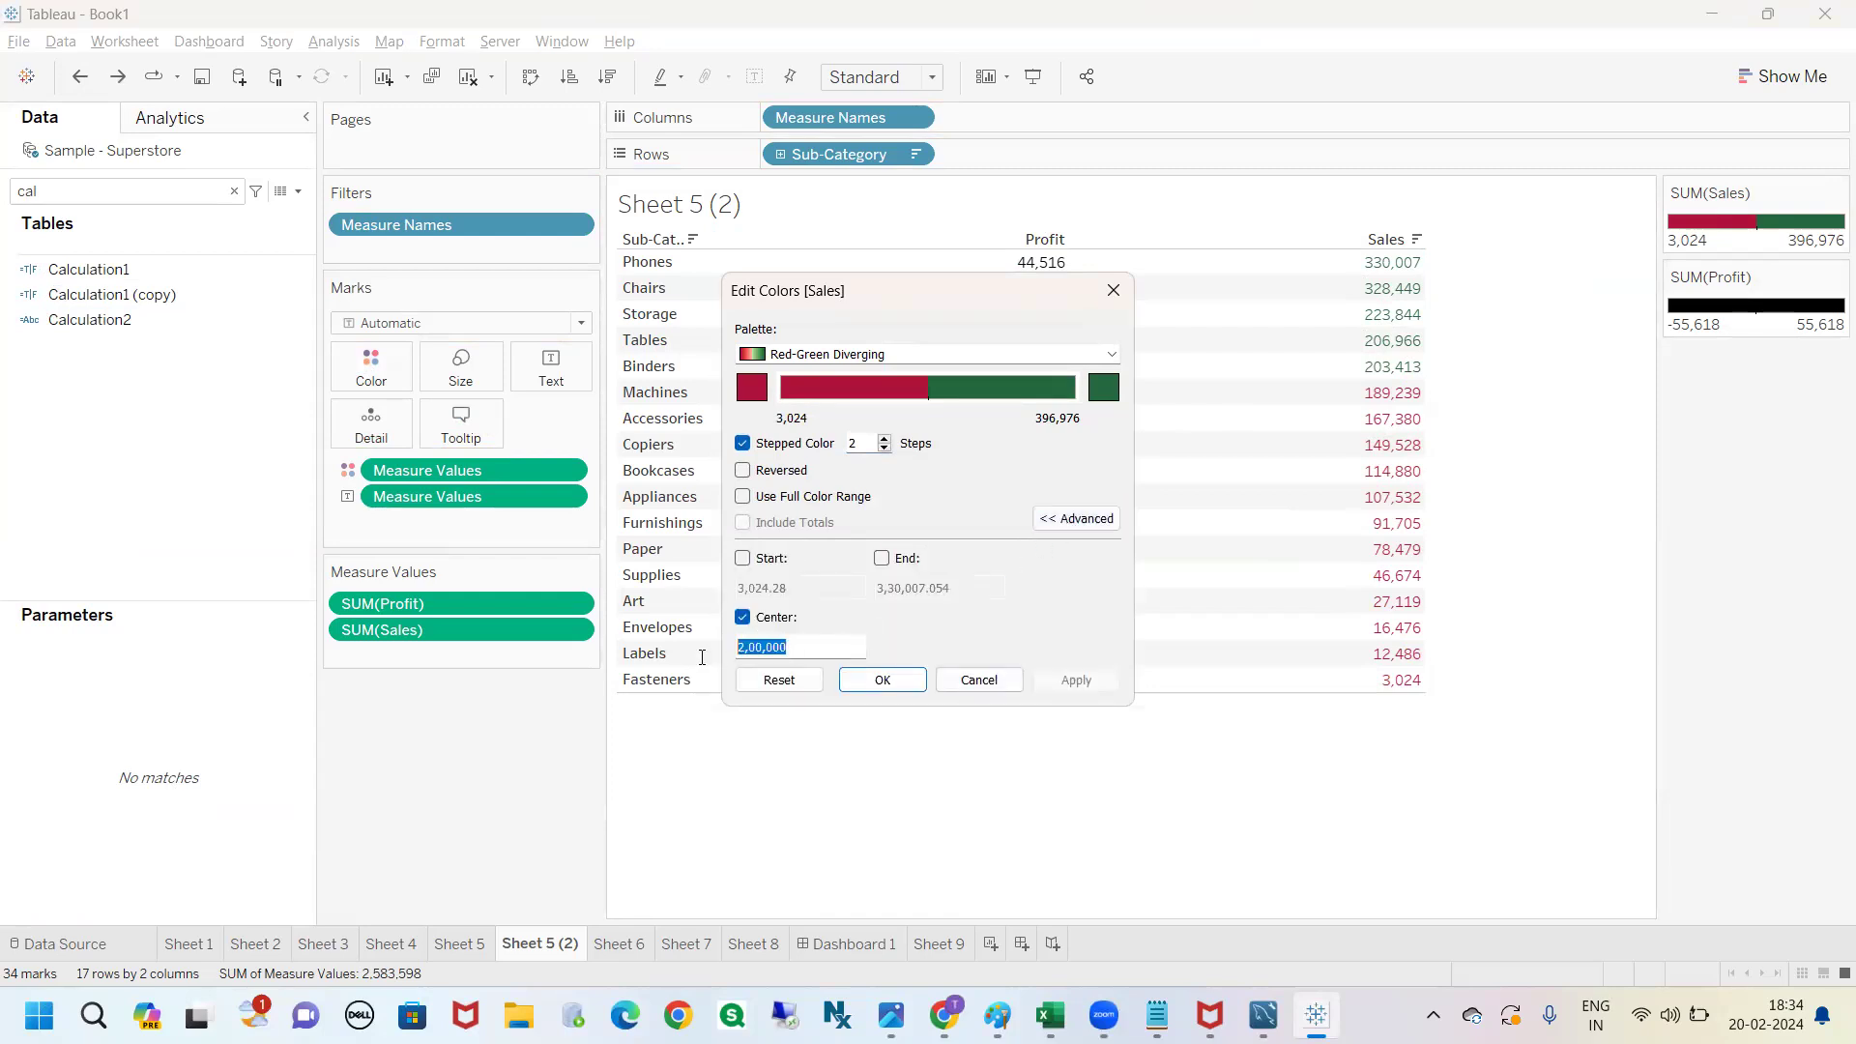
pyautogui.click(839, 648)
pyautogui.moveTo(909, 298); pyautogui.dragTo(325, 244)
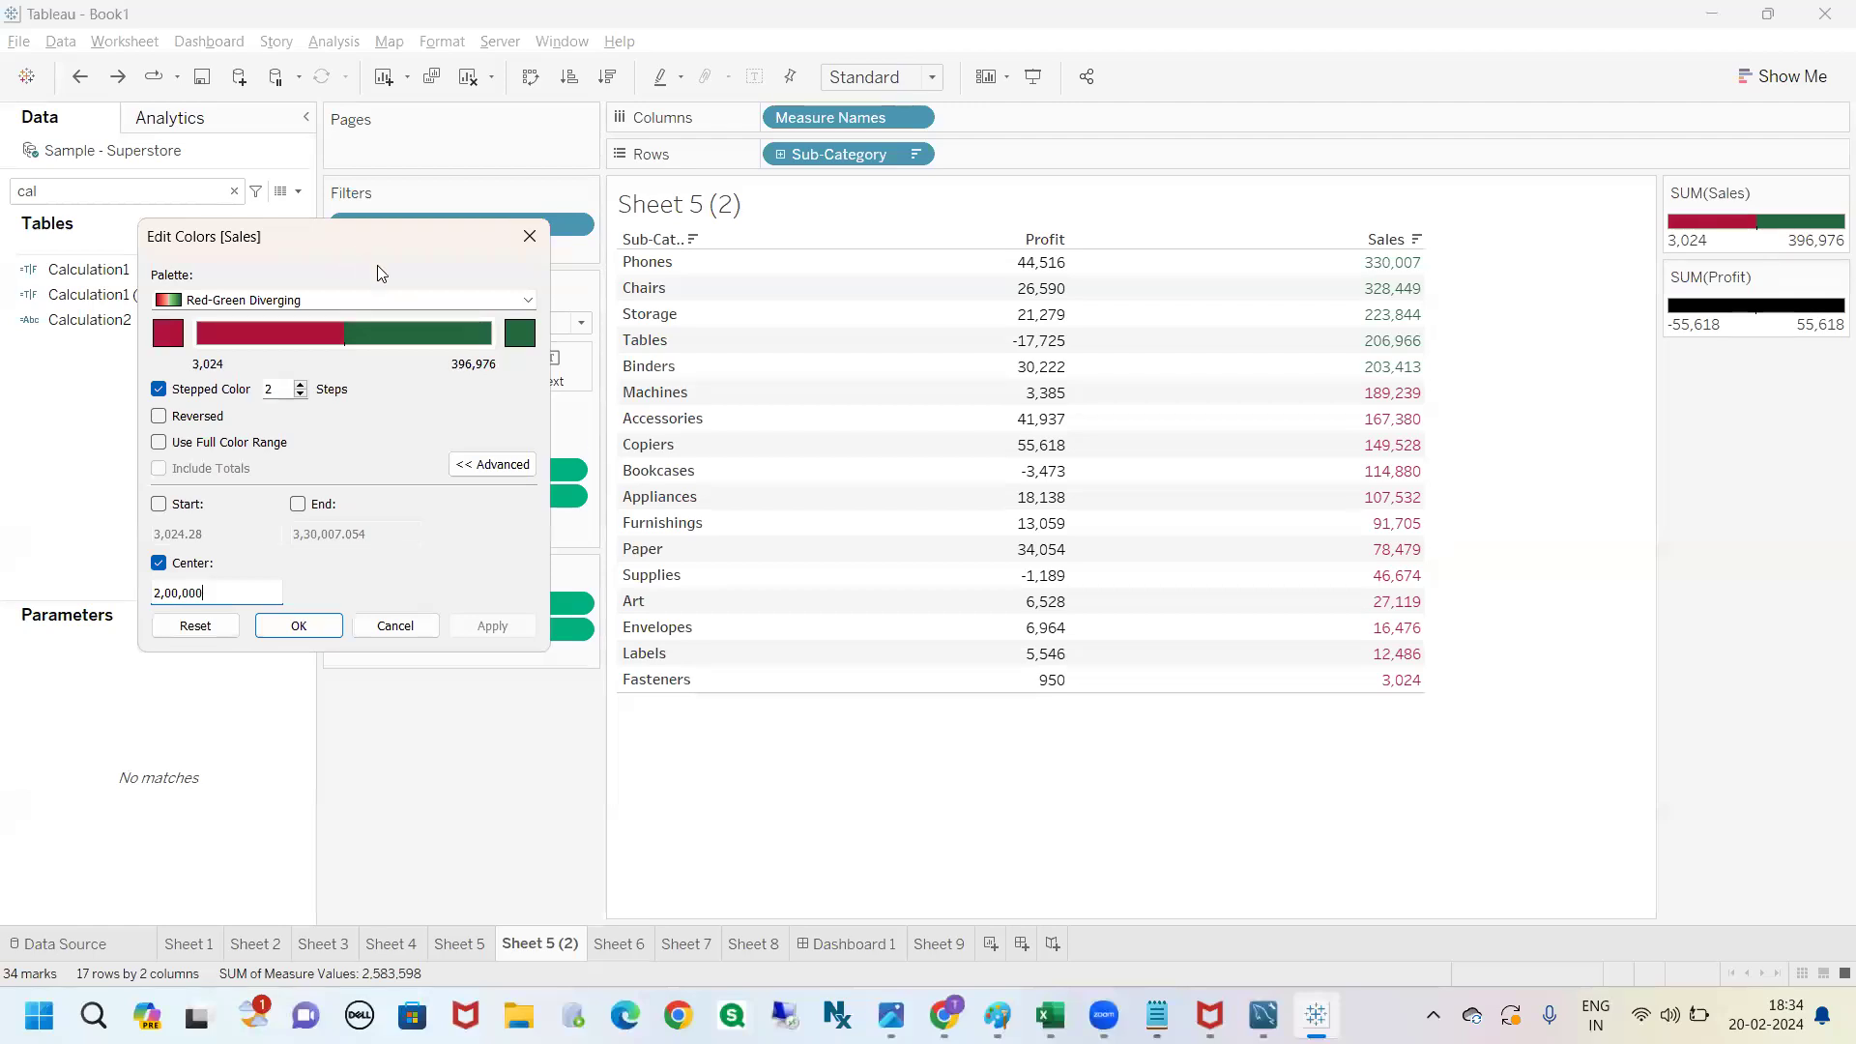
pyautogui.click(523, 302)
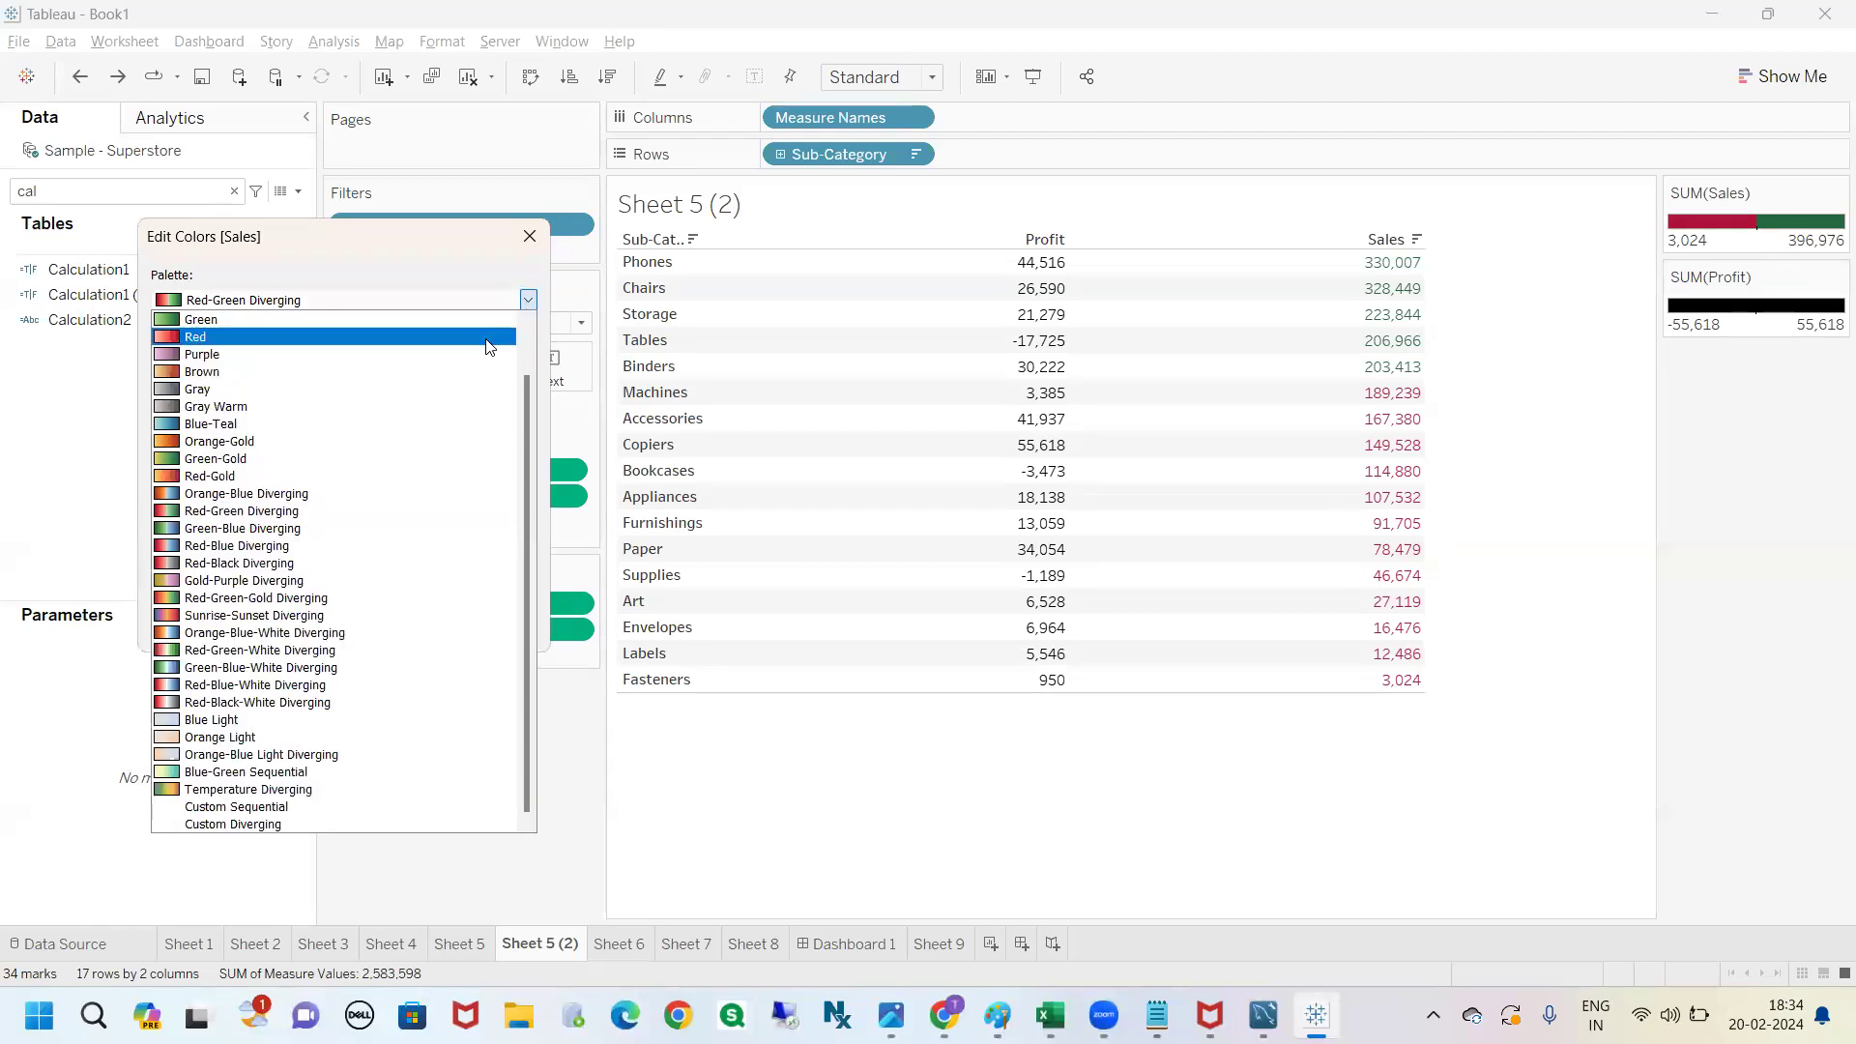
pyautogui.click(250, 600)
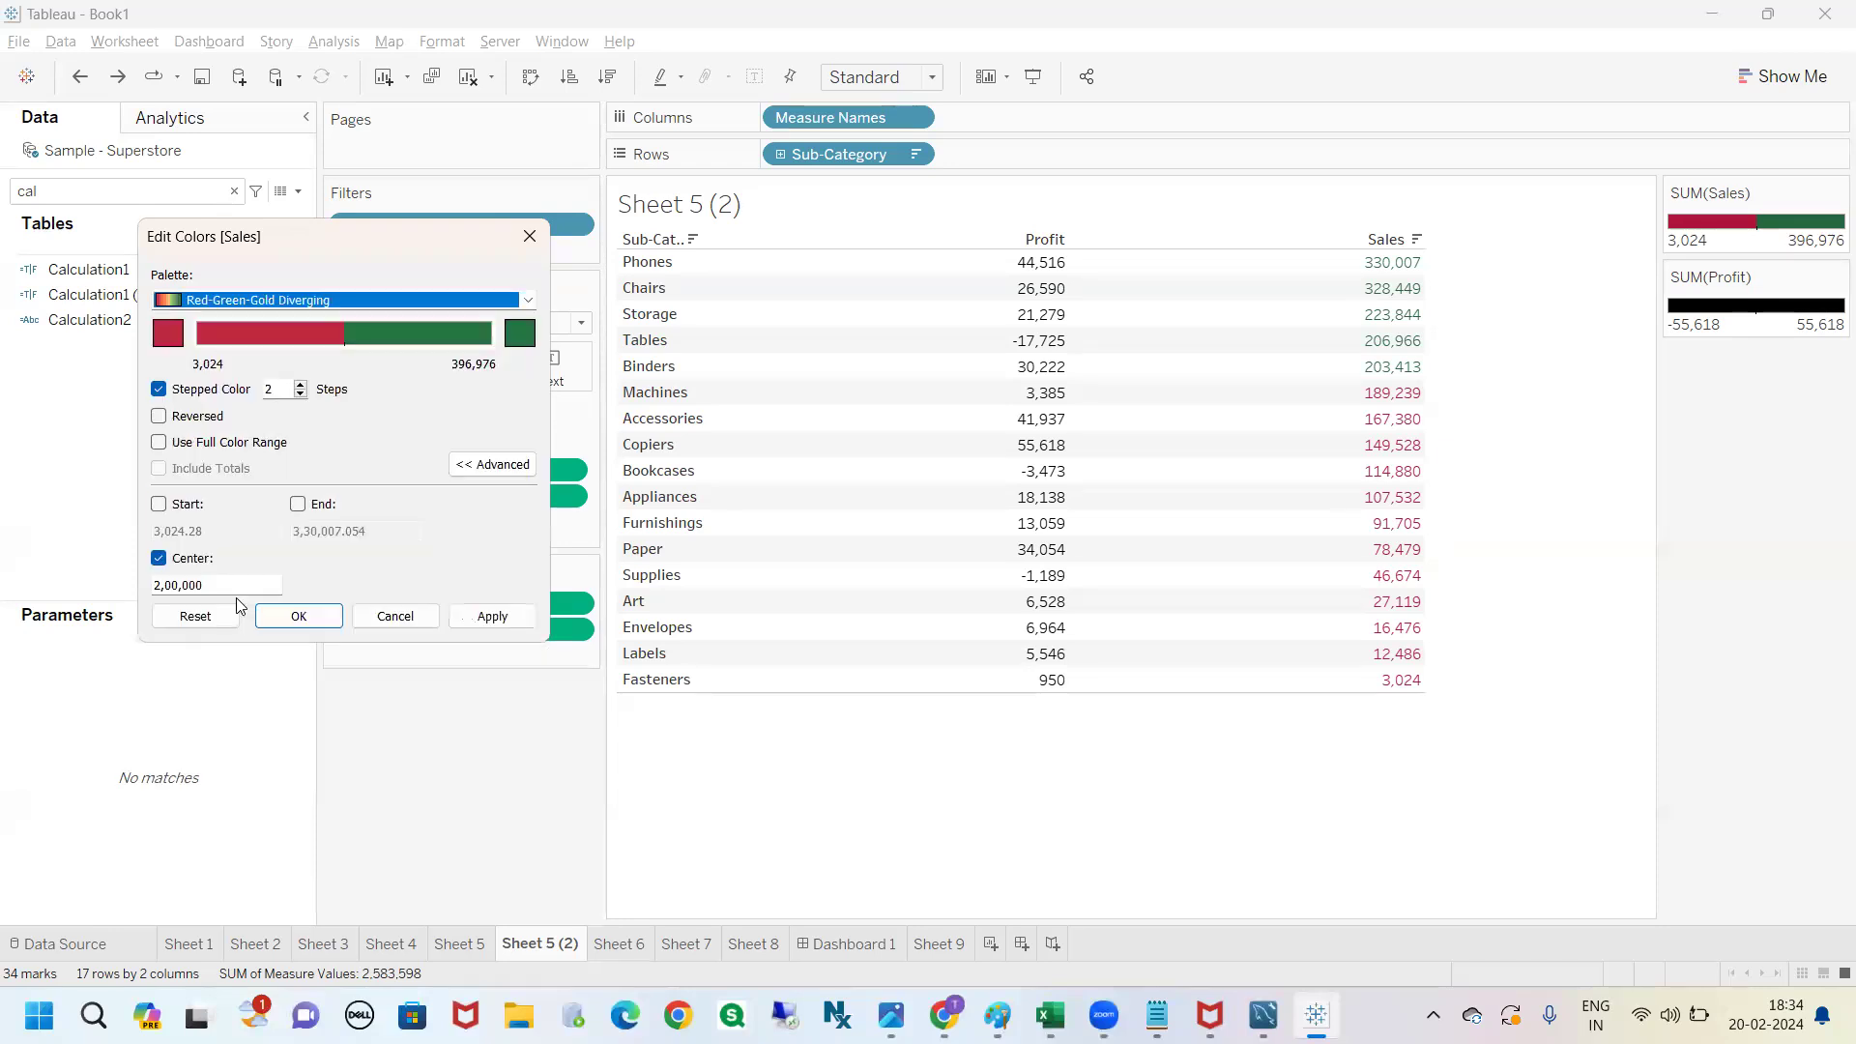
# Remove the custom centre value from the Sales palette and set its stepped colour to 3 steps.
pyautogui.click(160, 389)
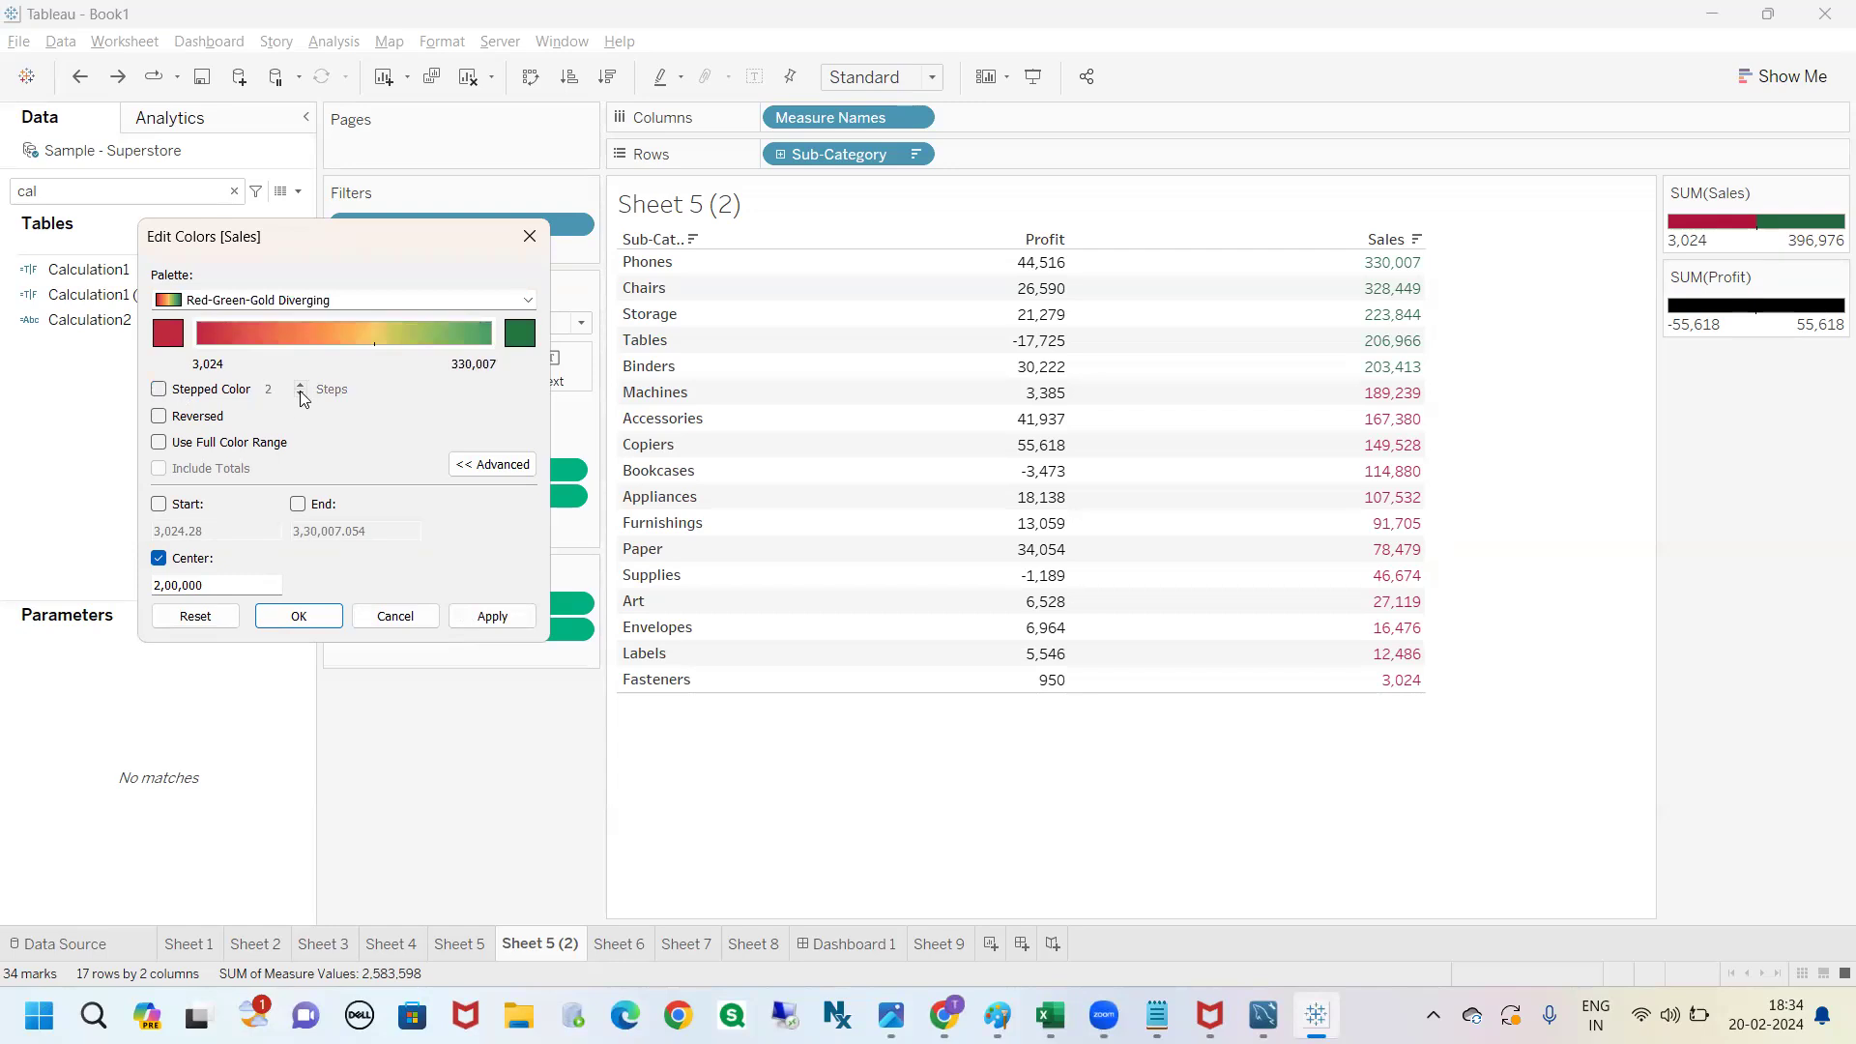
pyautogui.click(159, 558)
pyautogui.click(159, 390)
pyautogui.doubleClick(259, 390)
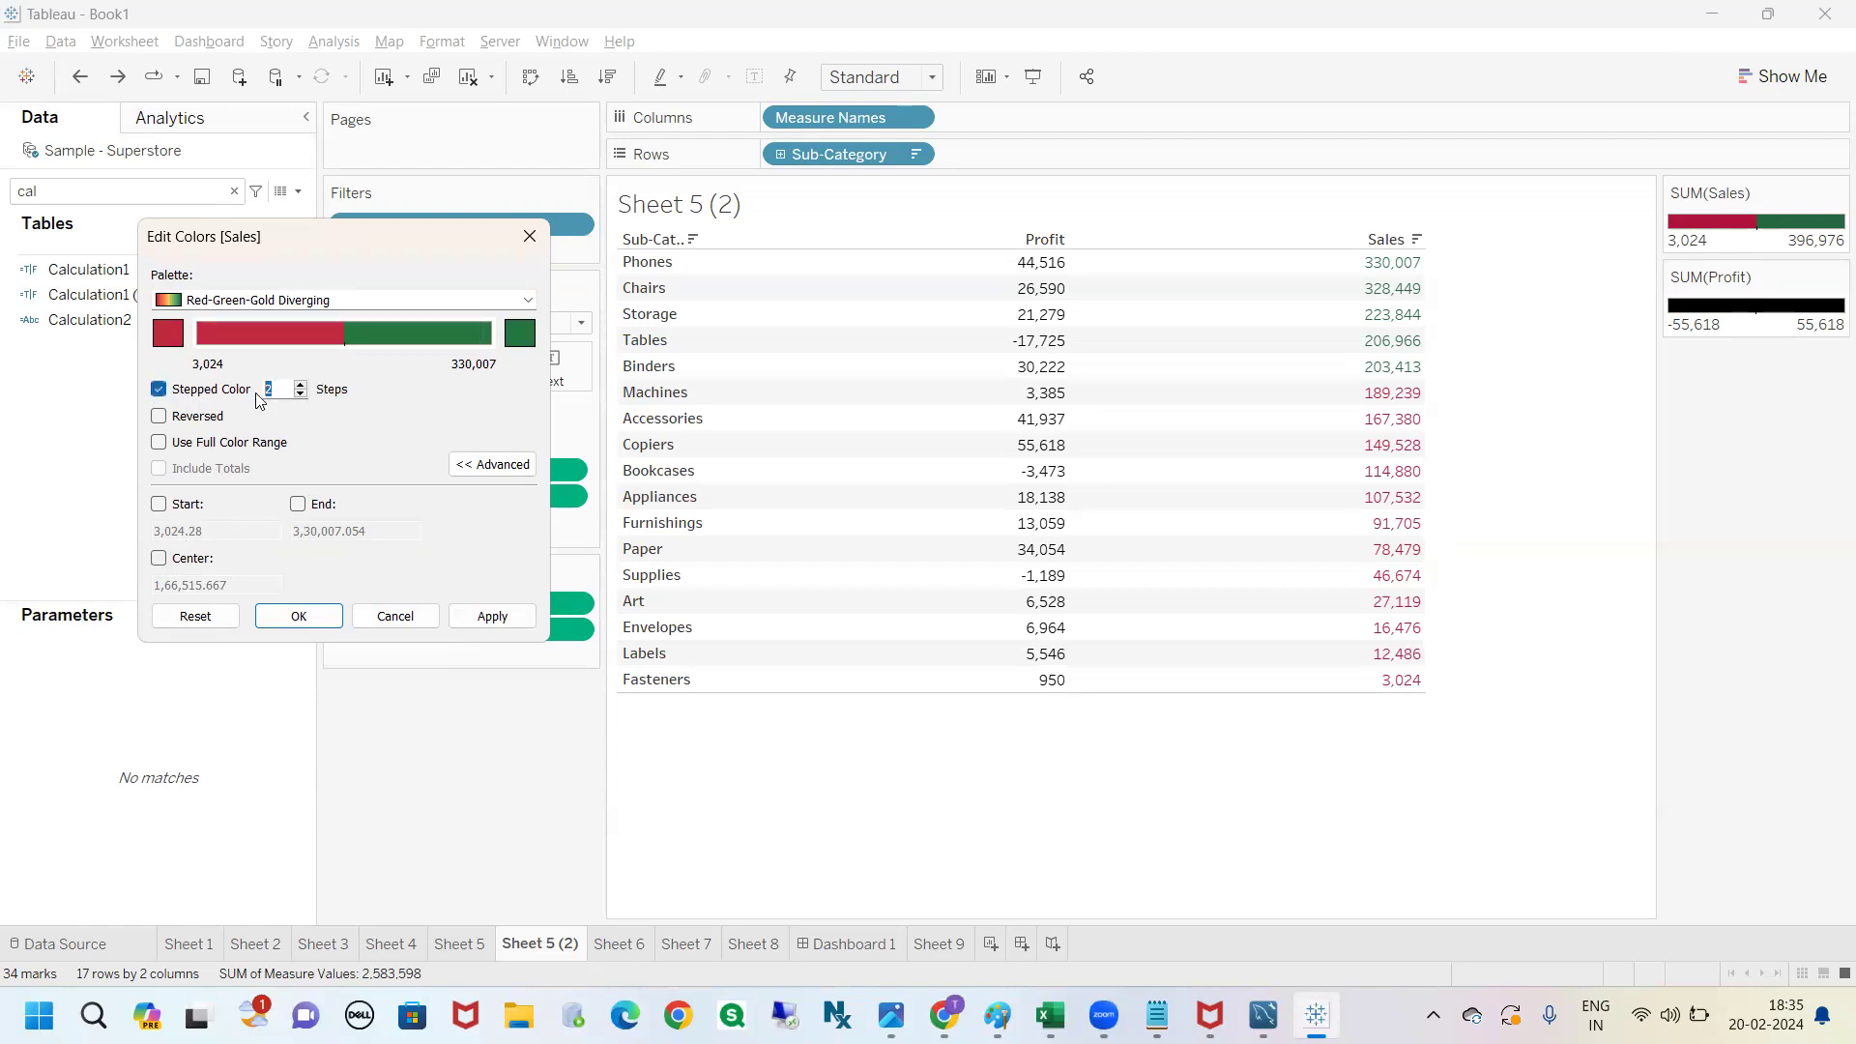
pyautogui.write('3')
pyautogui.moveTo(293, 240); pyautogui.dragTo(282, 201)
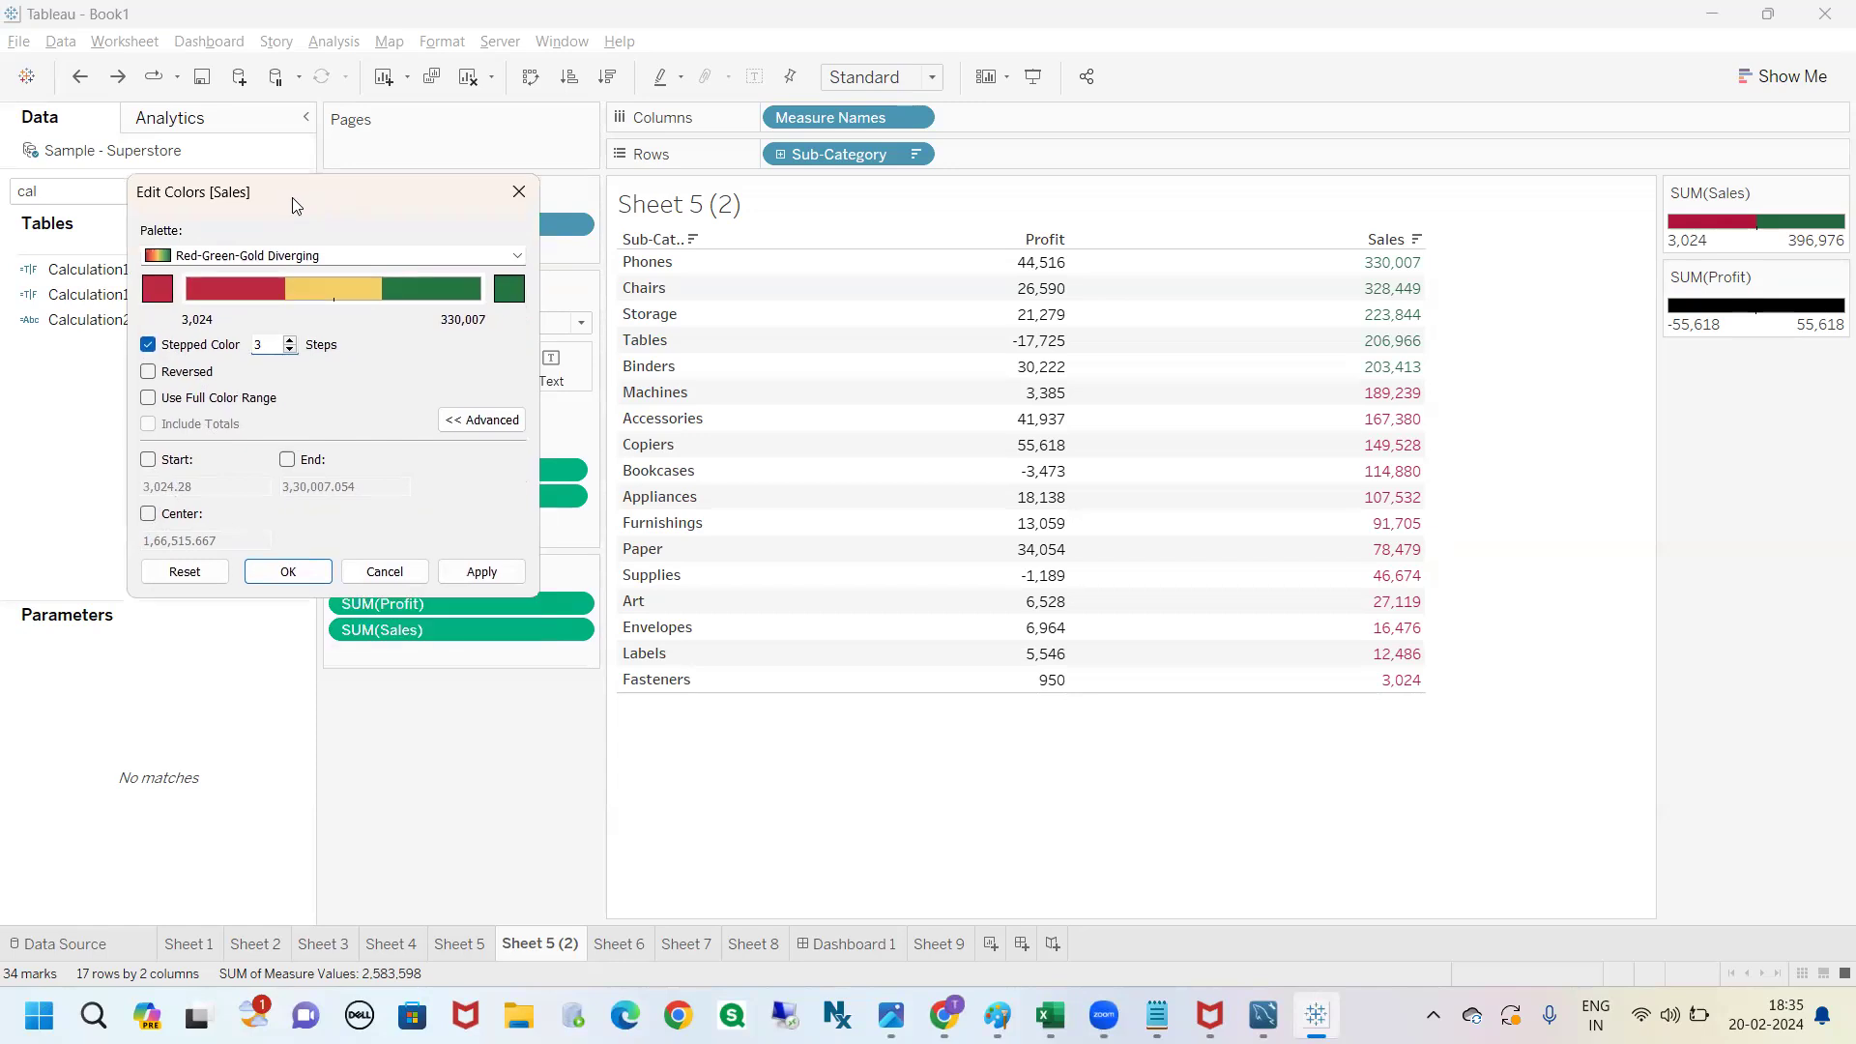
# Check both end colours of the Sales palette without changing them and apply the palette to the table.
pyautogui.click(154, 295)
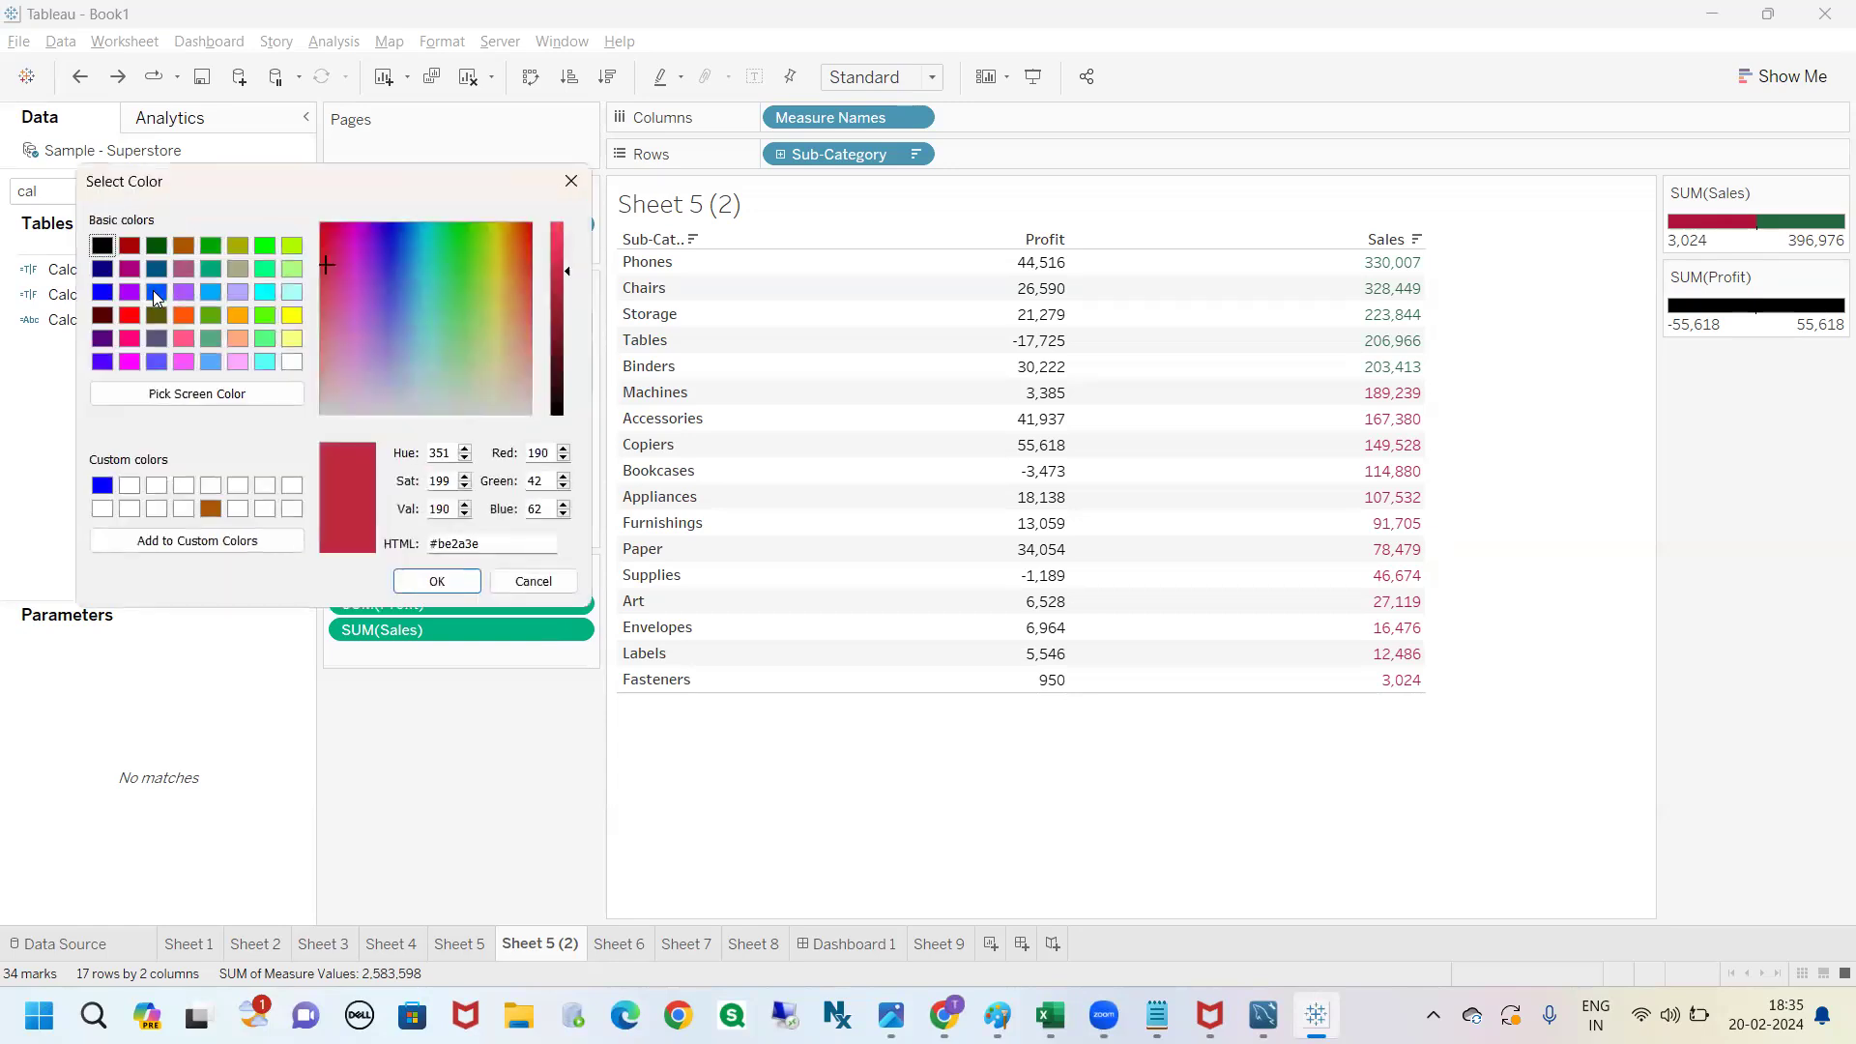
pyautogui.click(572, 179)
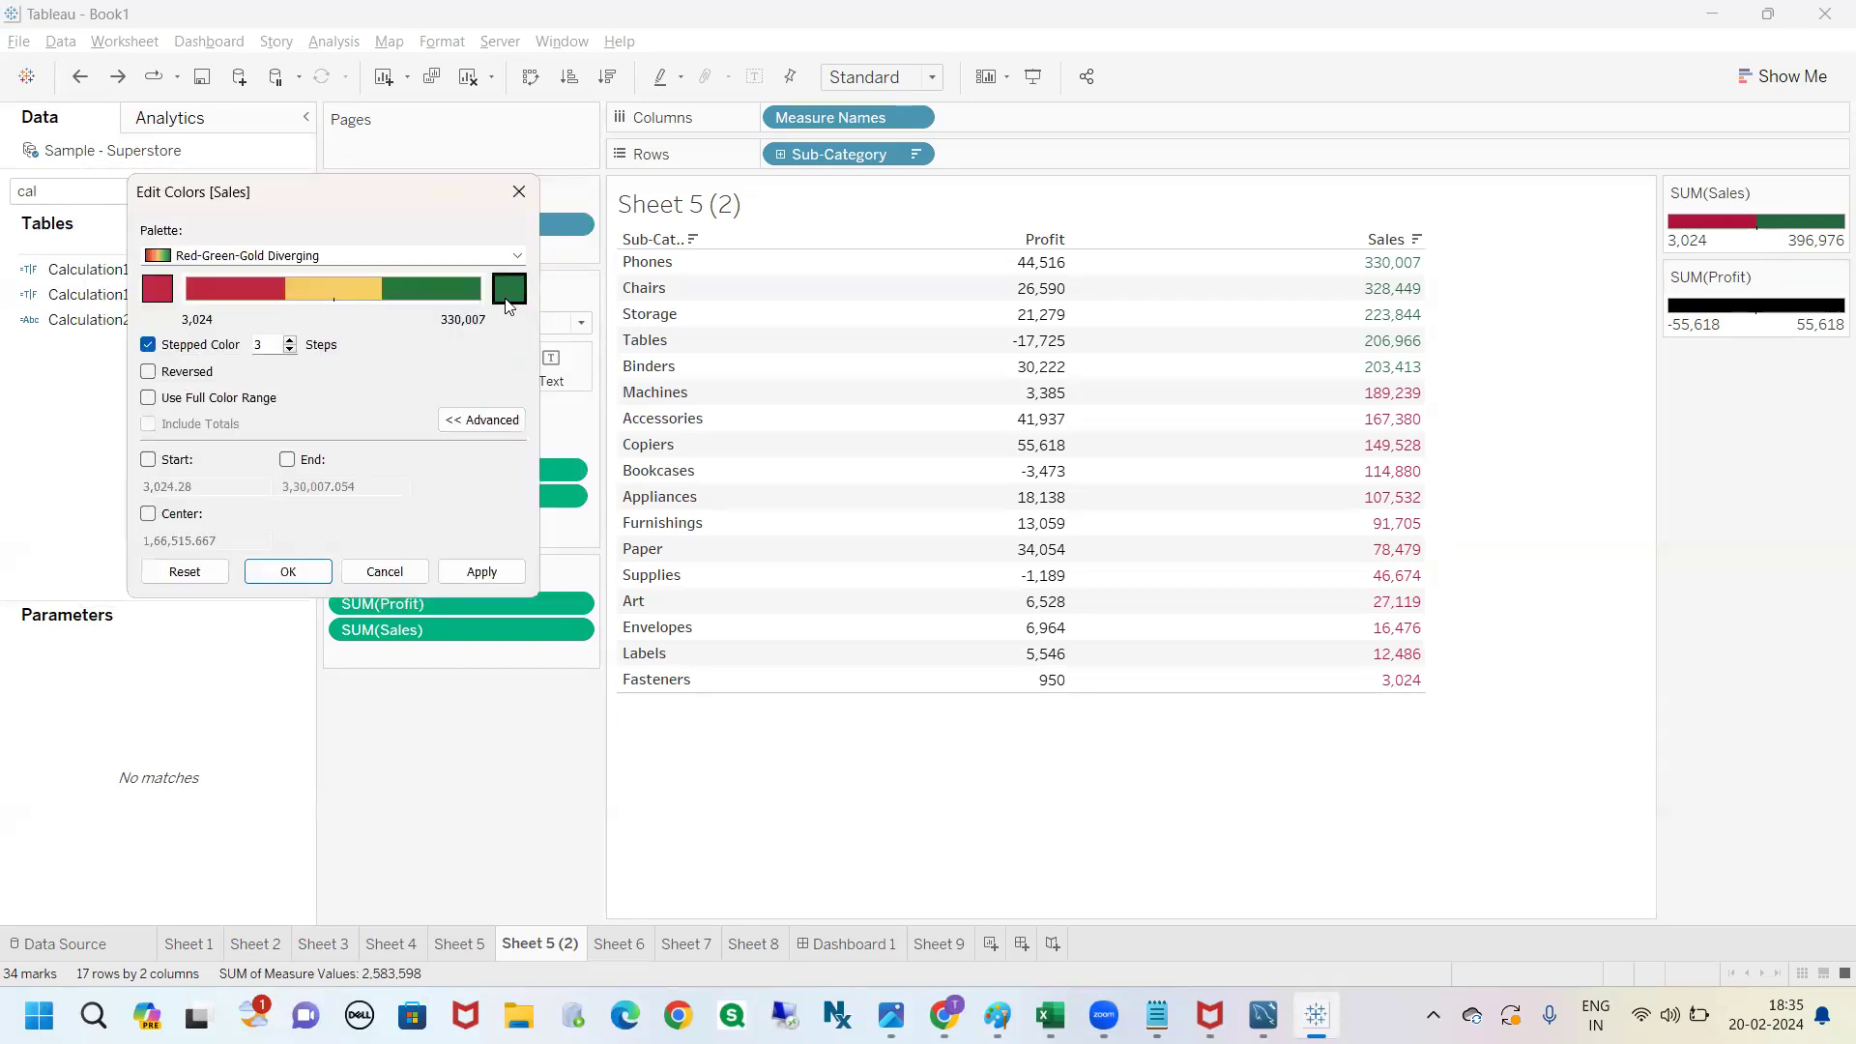
pyautogui.click(507, 290)
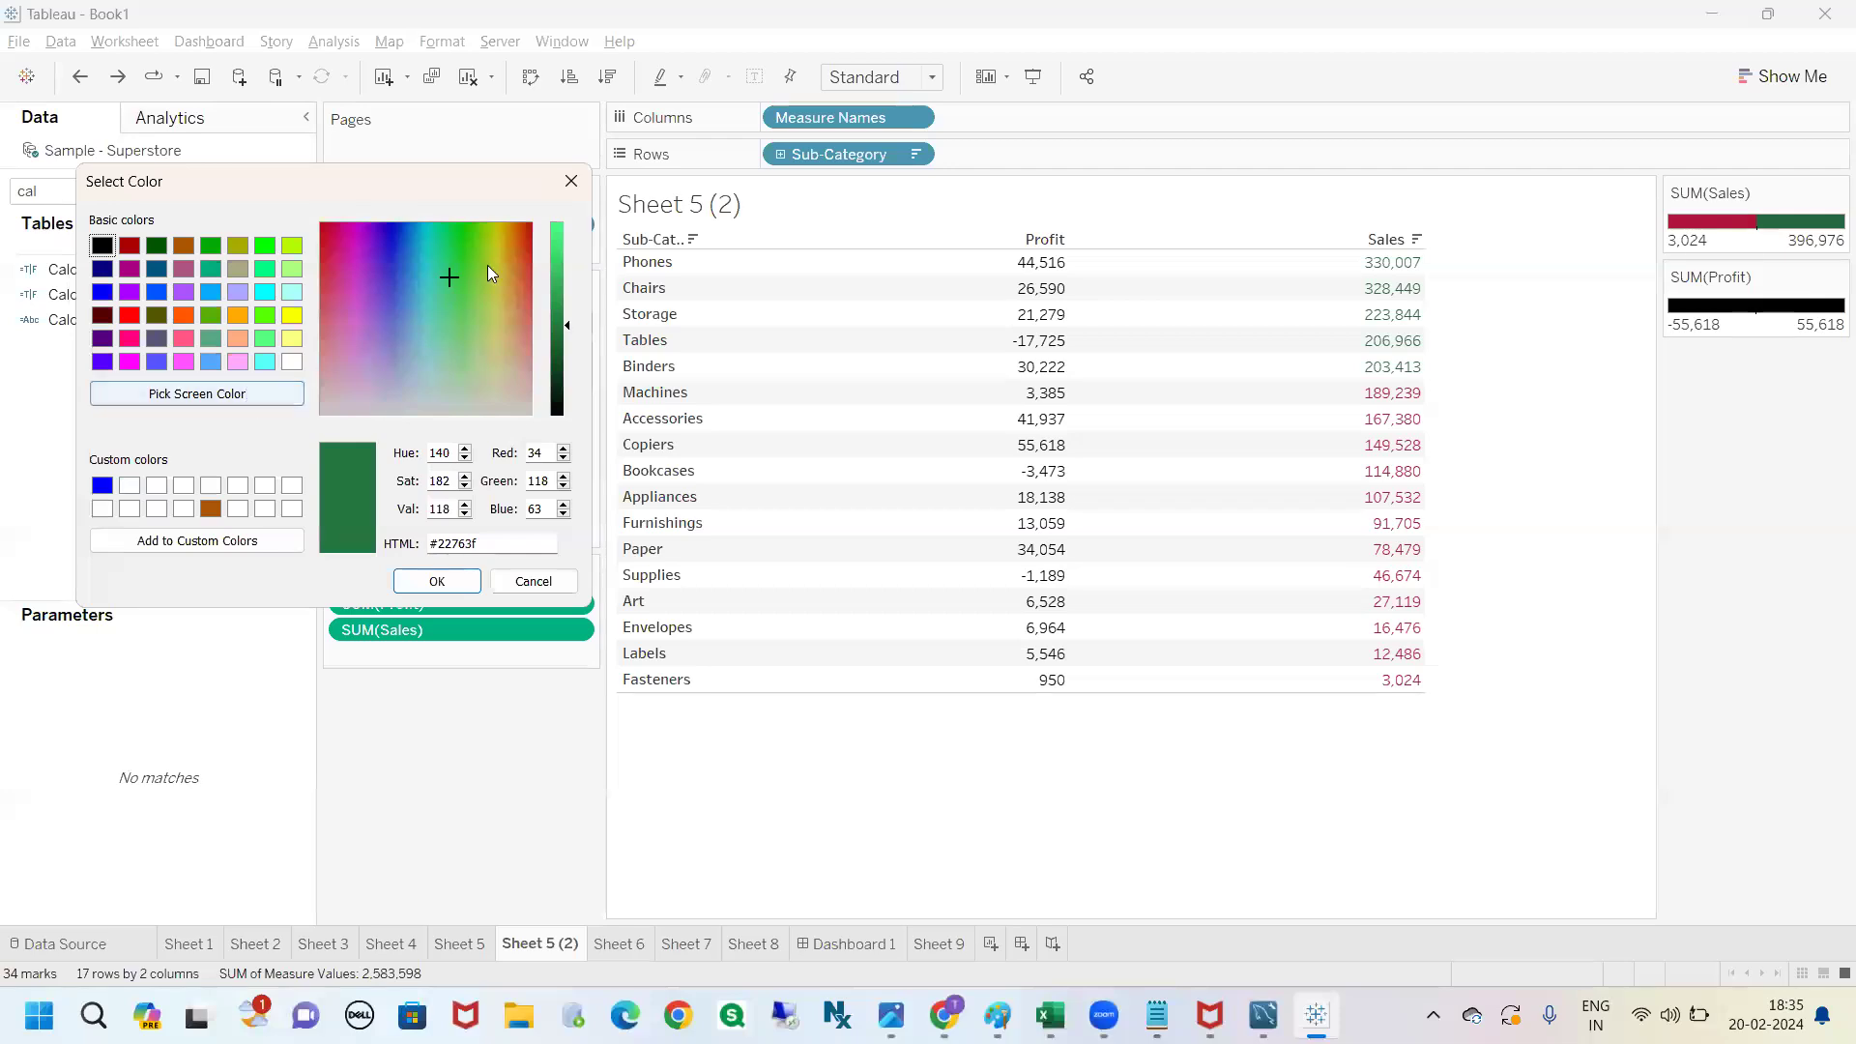
pyautogui.click(571, 182)
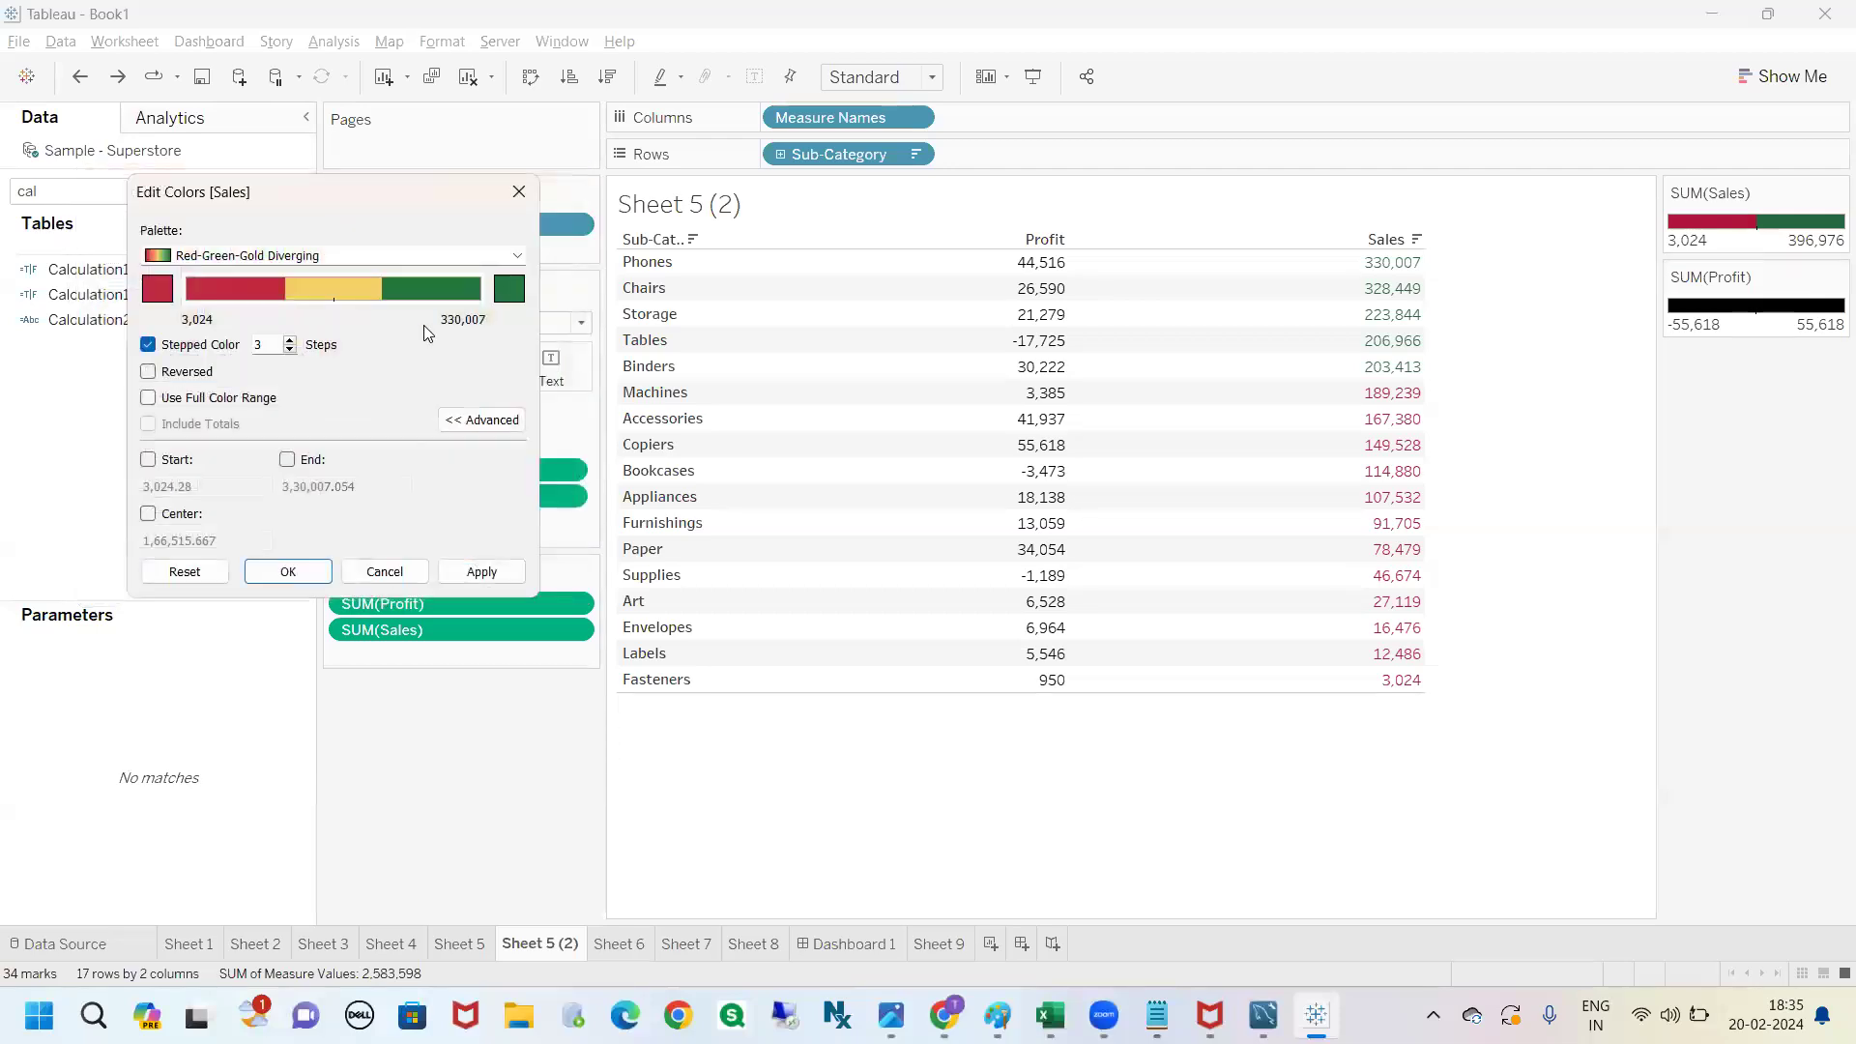
pyautogui.moveTo(321, 258)
pyautogui.mouseDown()
pyautogui.moveTo(289, 314)
pyautogui.moveTo(382, 259)
pyautogui.moveTo(311, 246)
pyautogui.mouseUp()
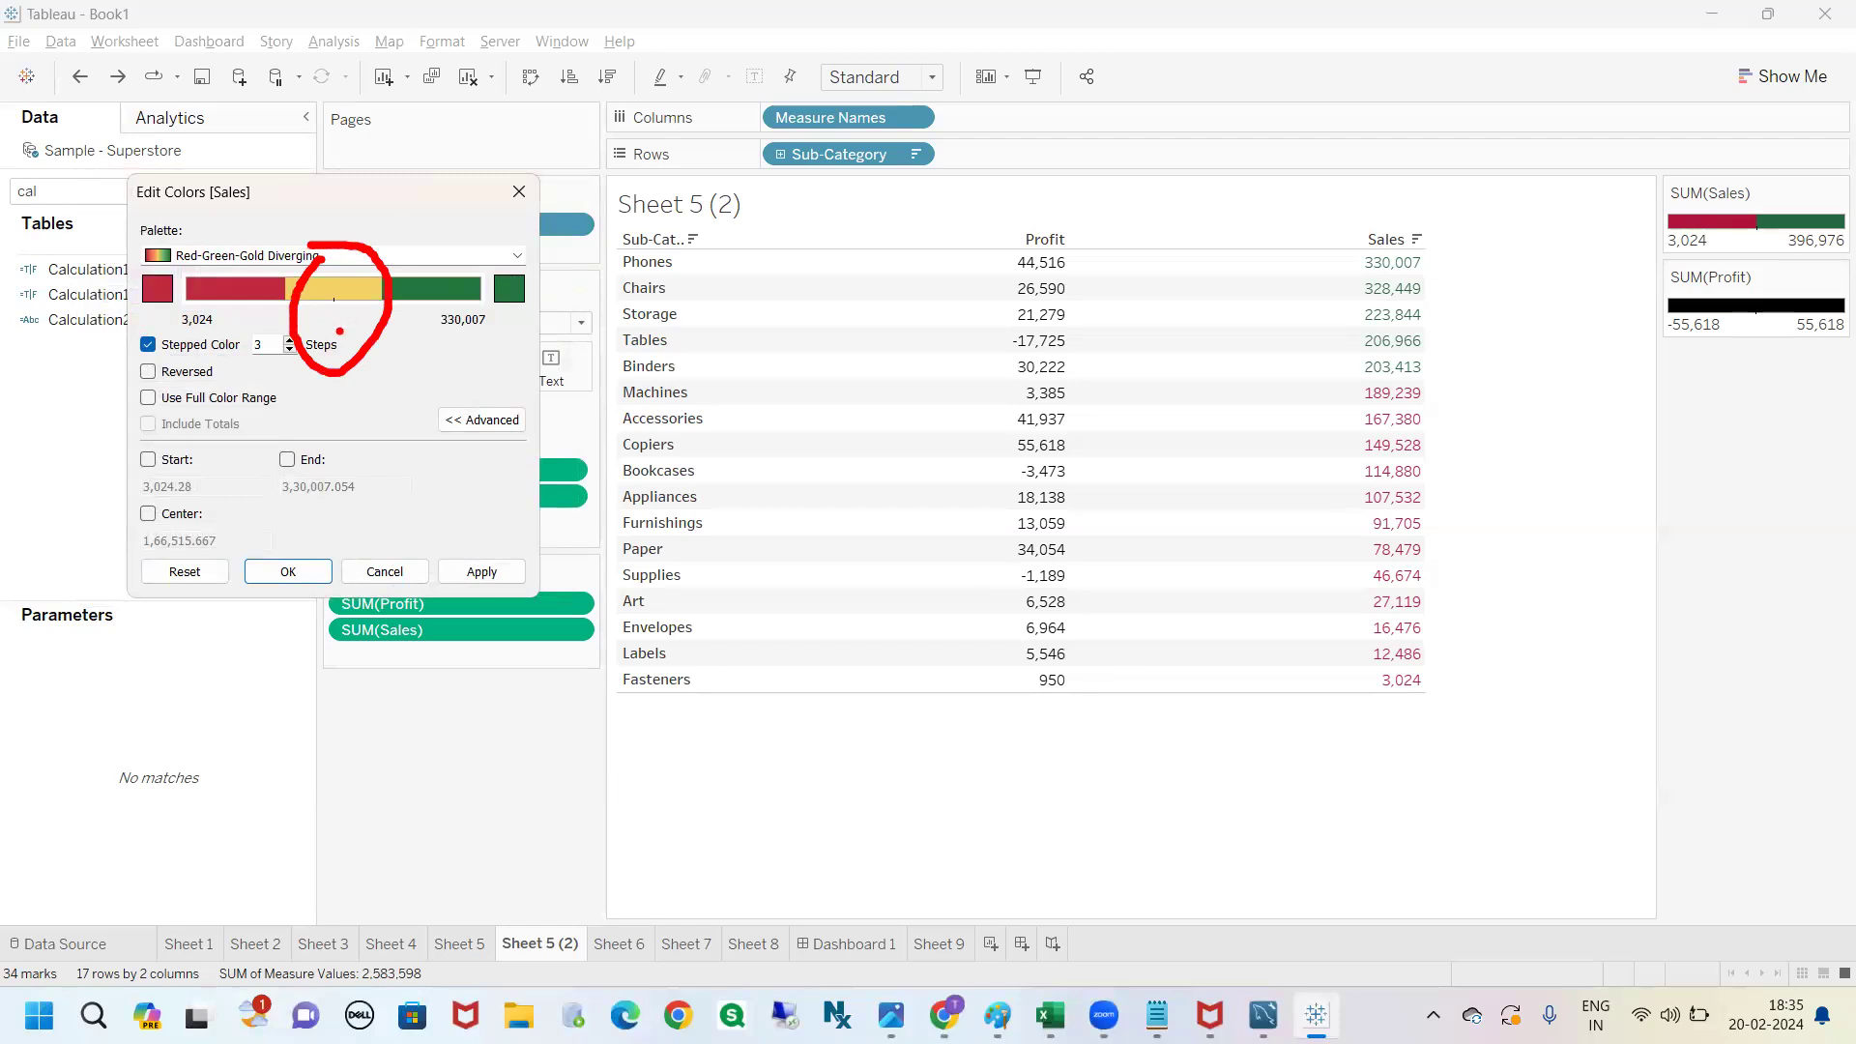
pyautogui.click(309, 576)
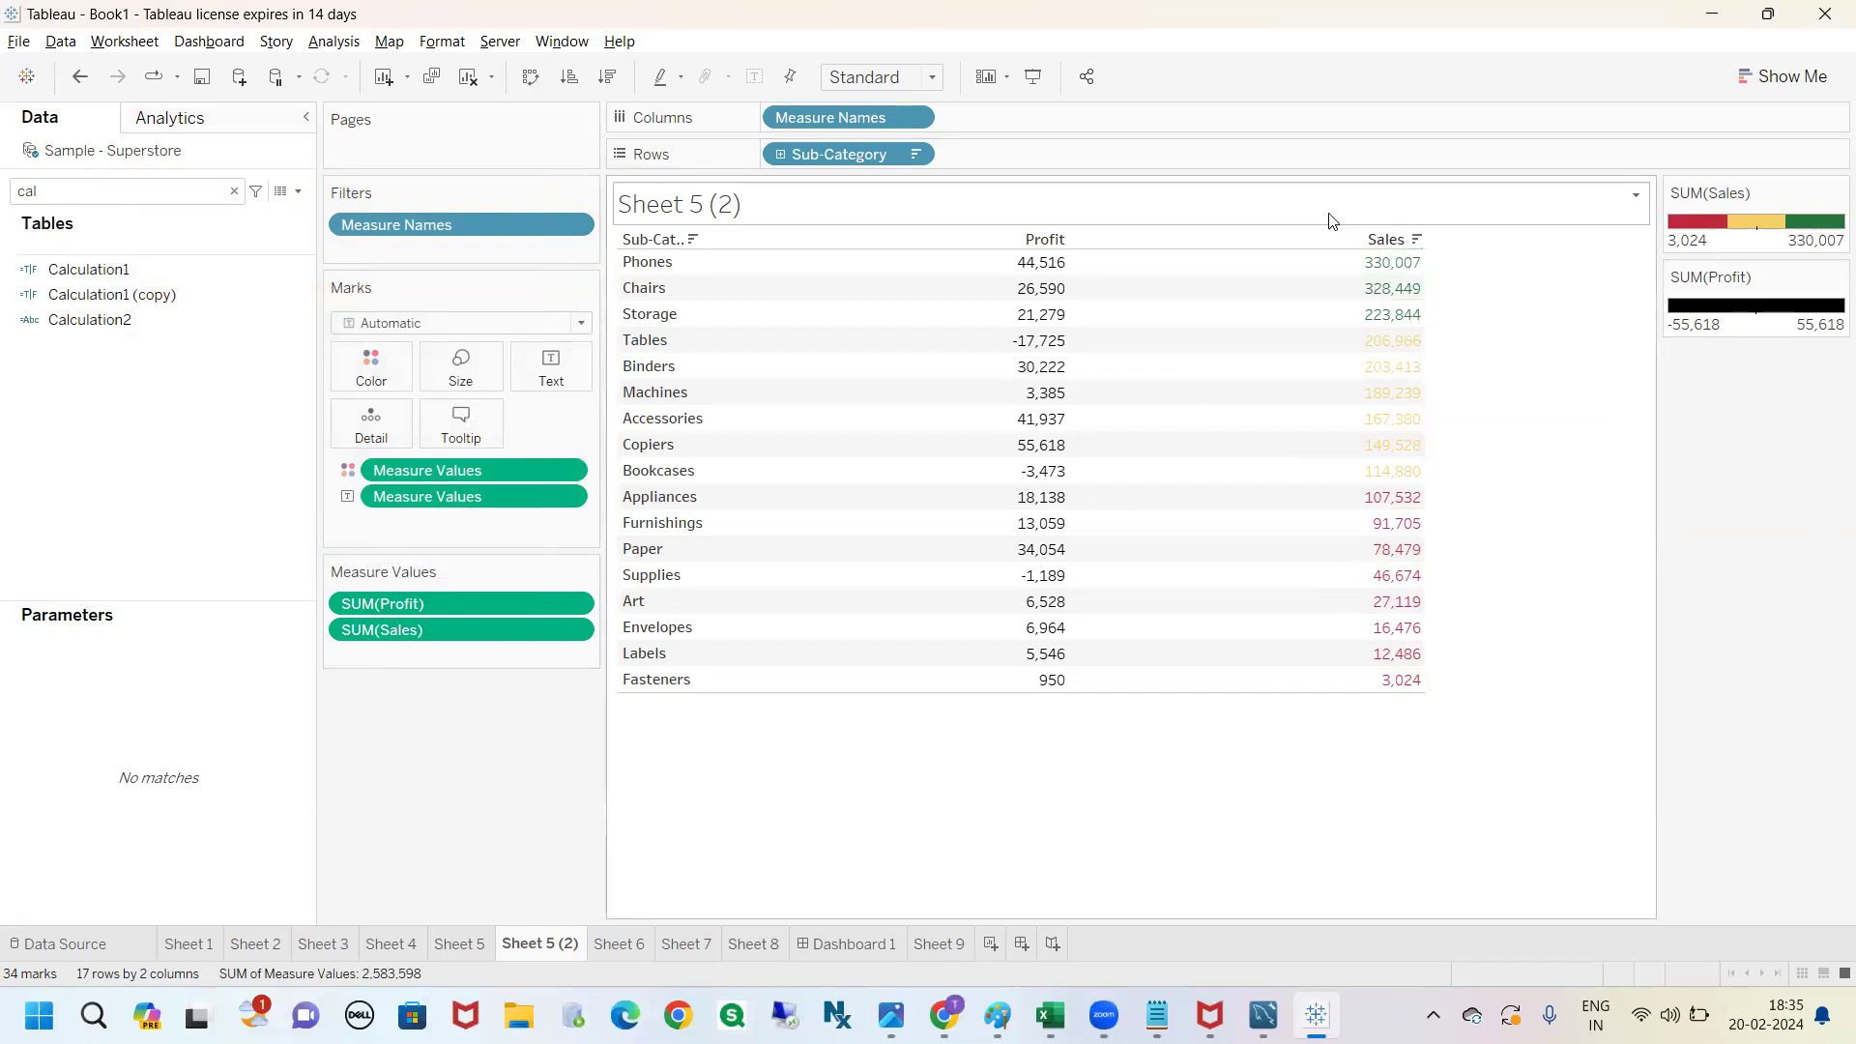
pyautogui.click(358, 12)
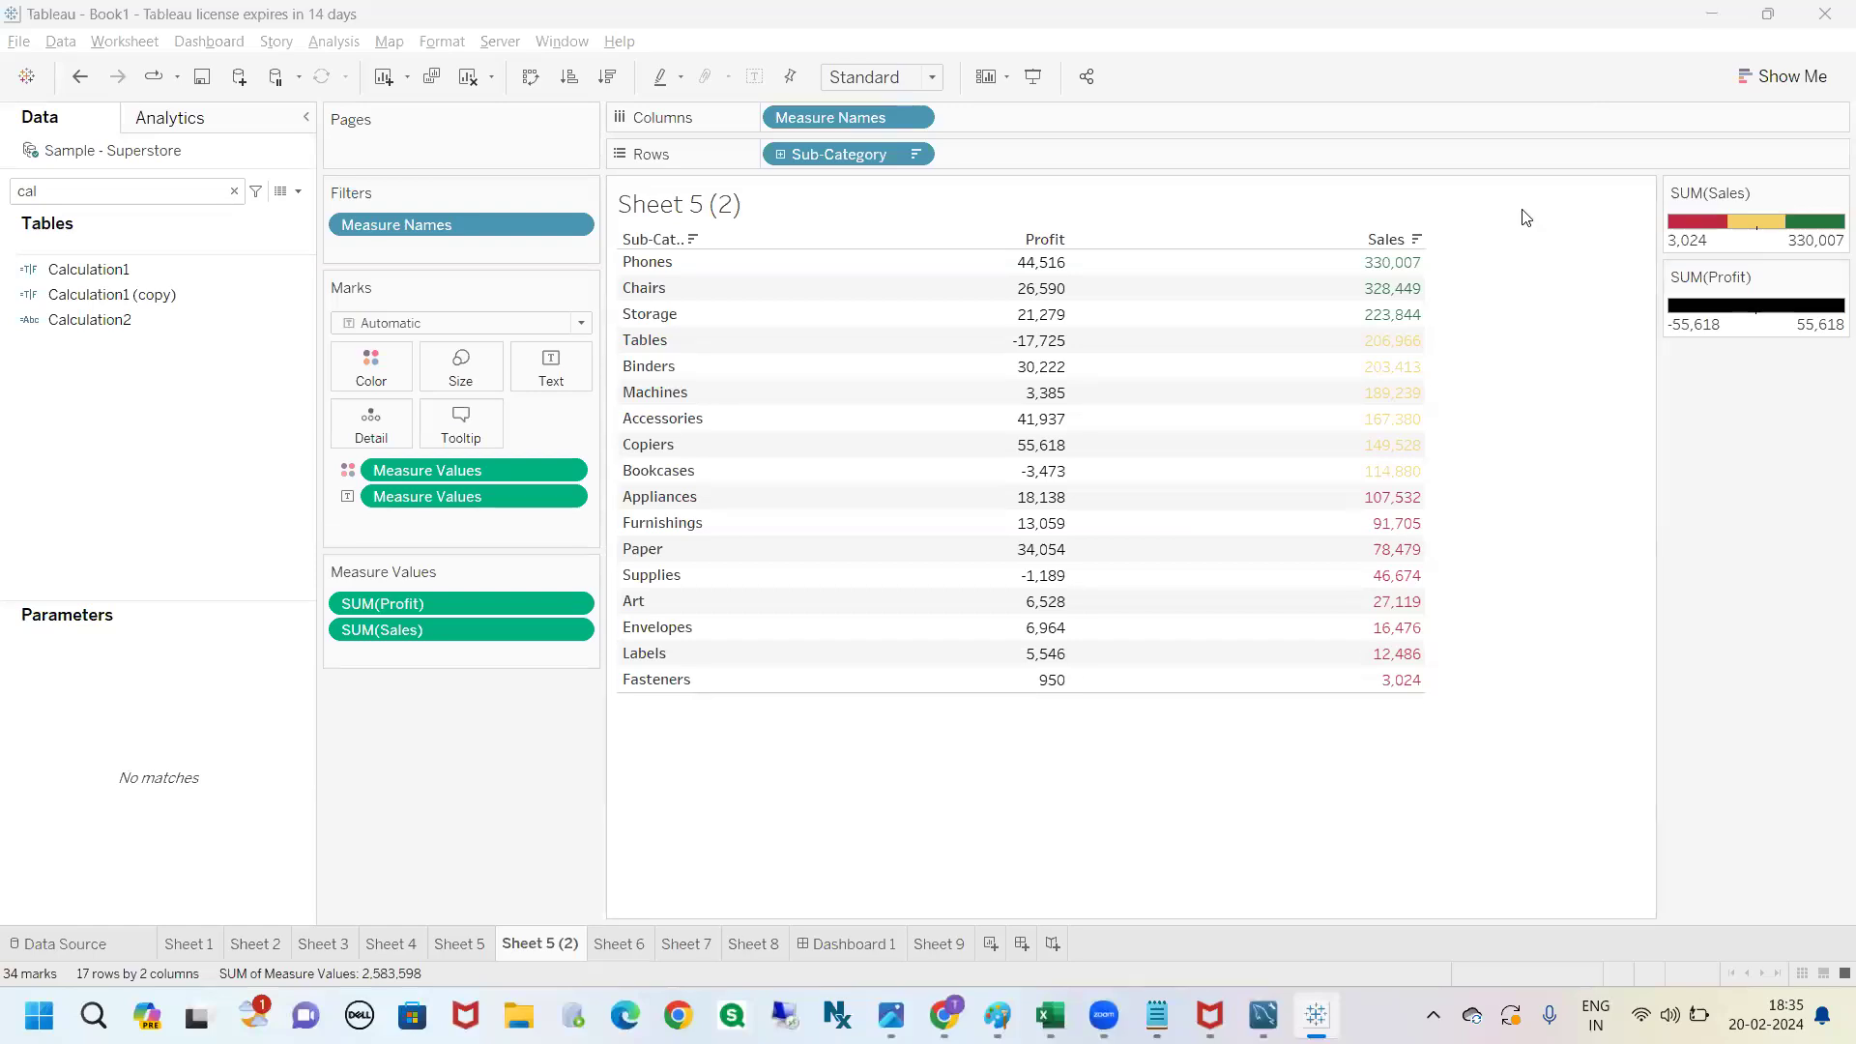
pyautogui.click(1740, 517)
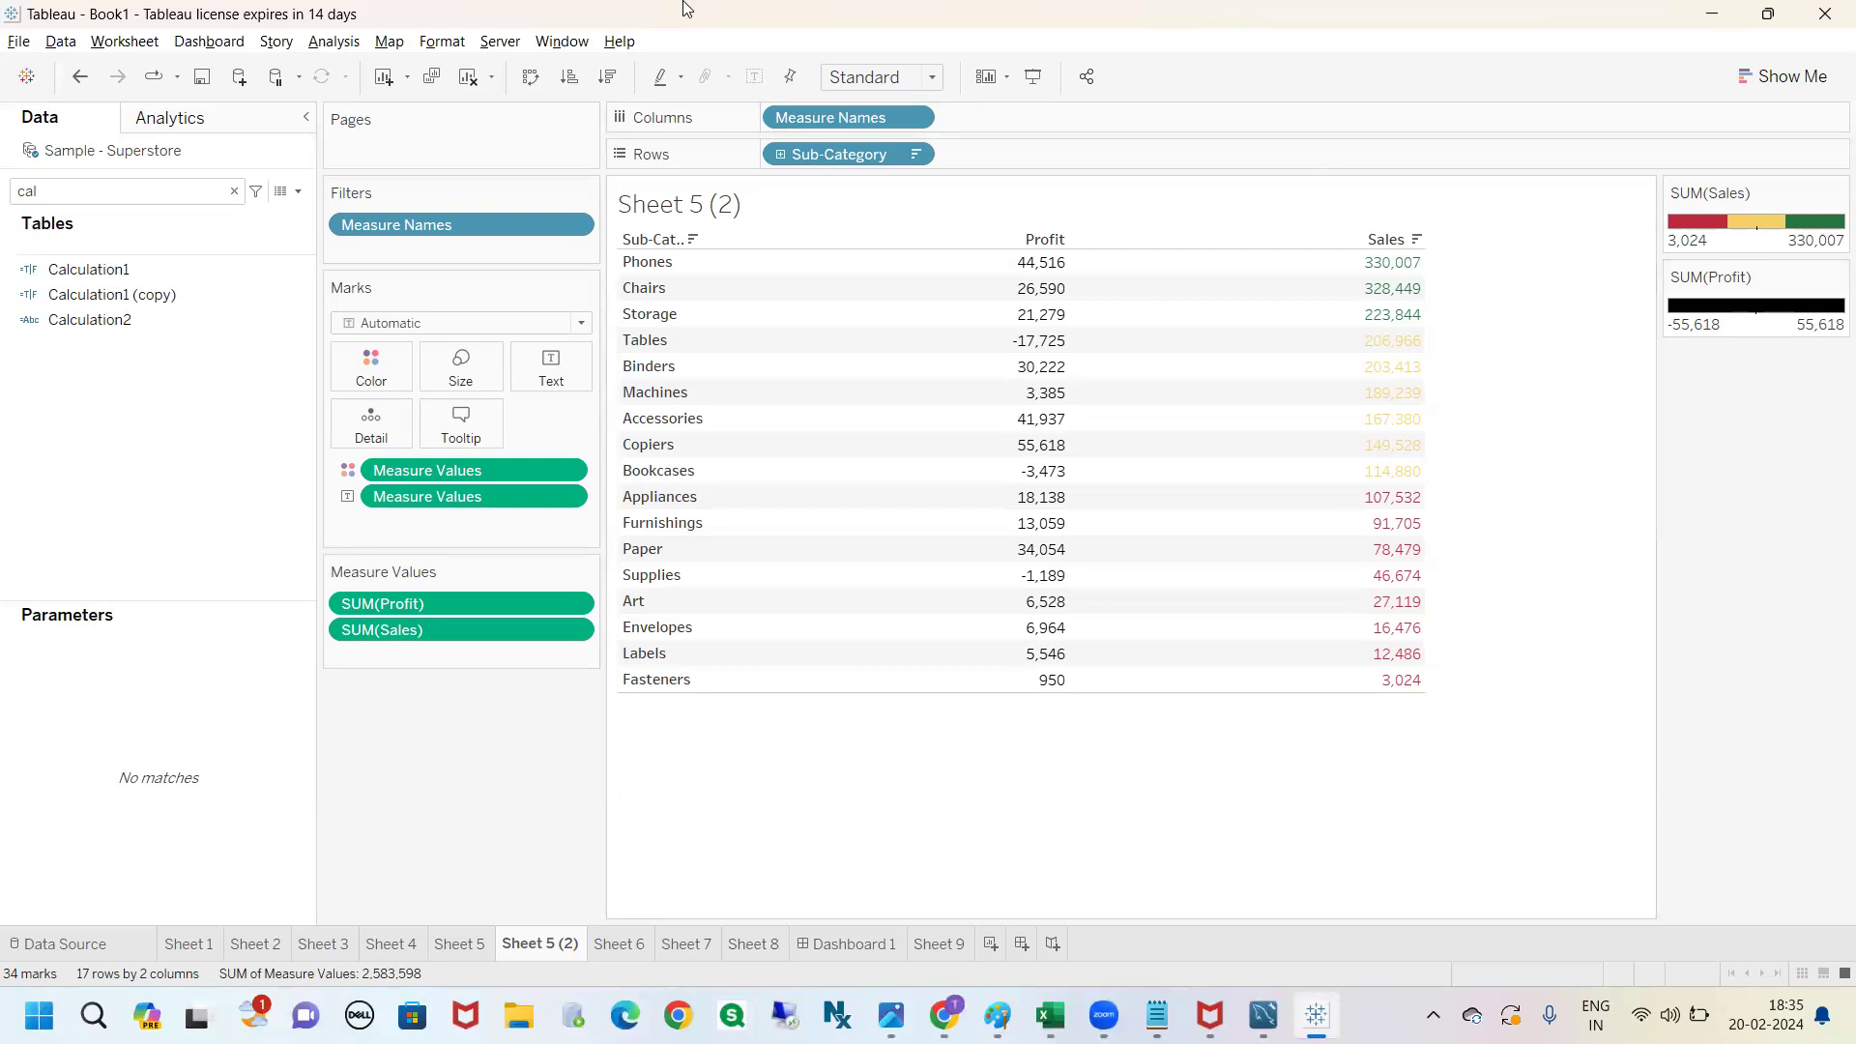
pyautogui.click(1532, 103)
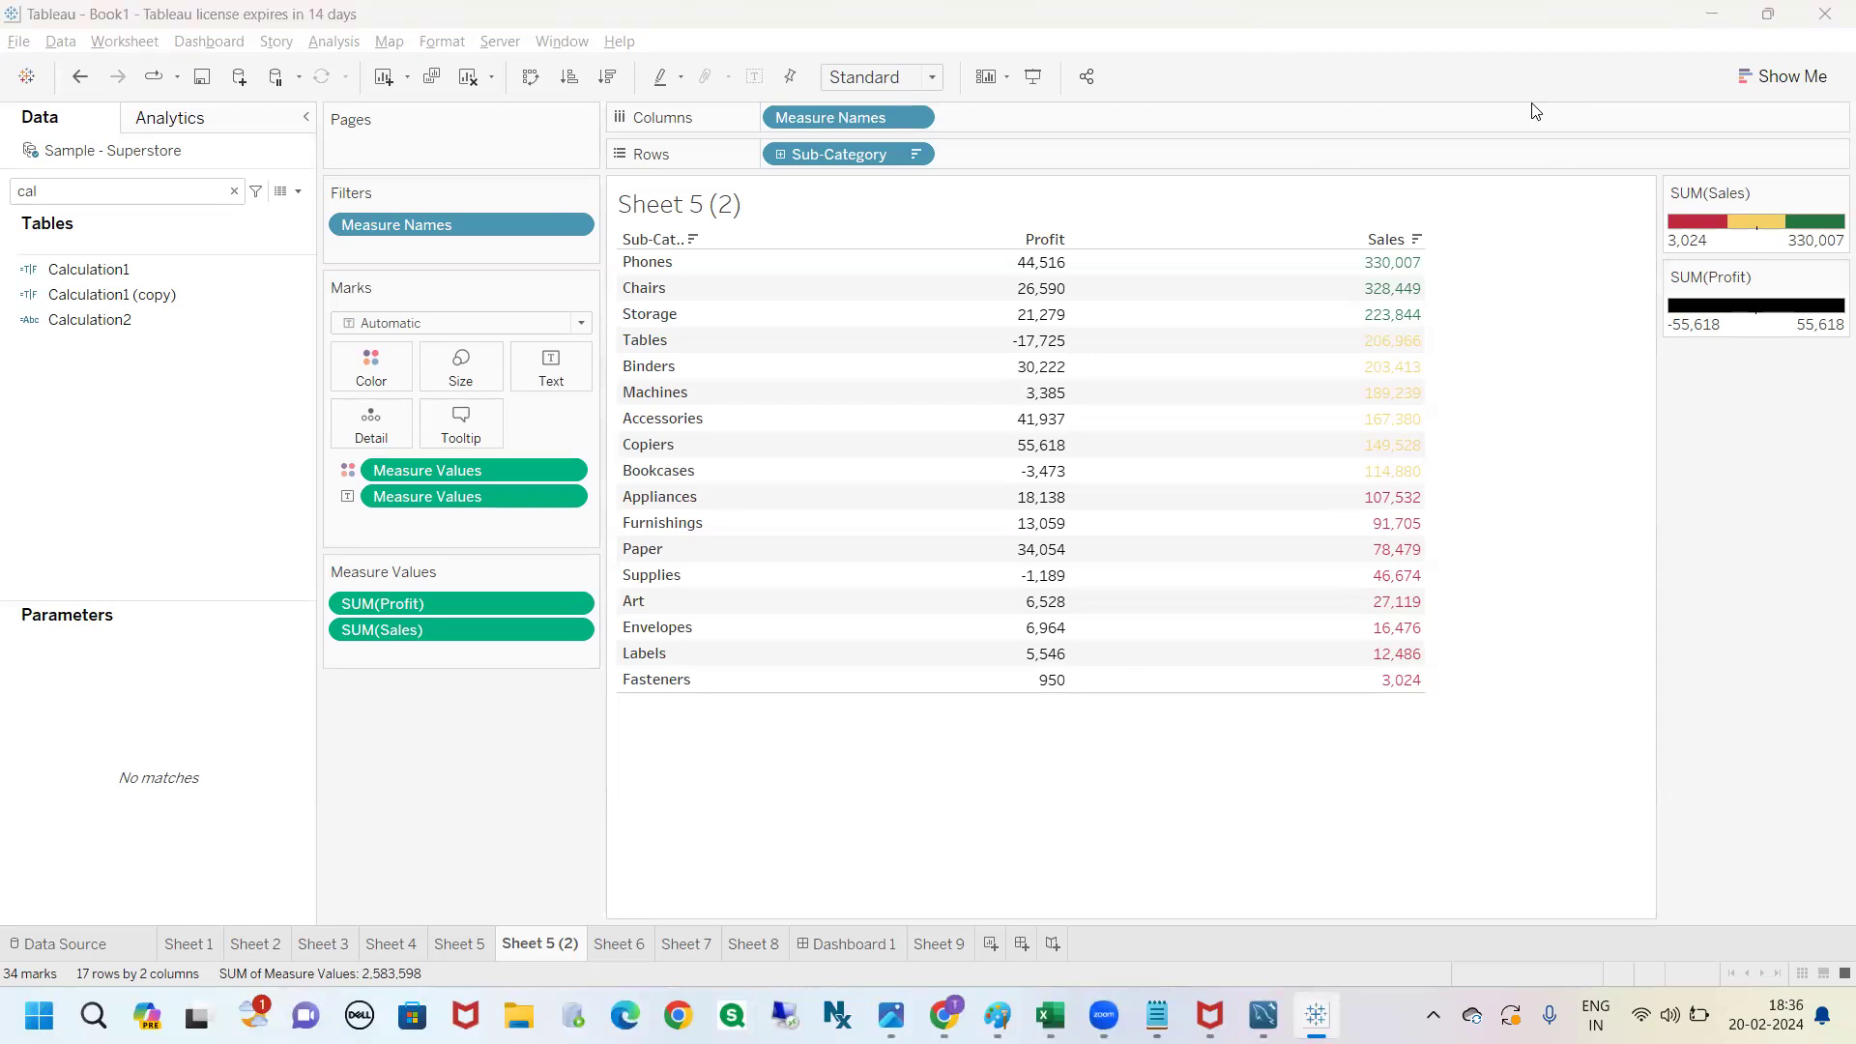
pyautogui.click(191, 8)
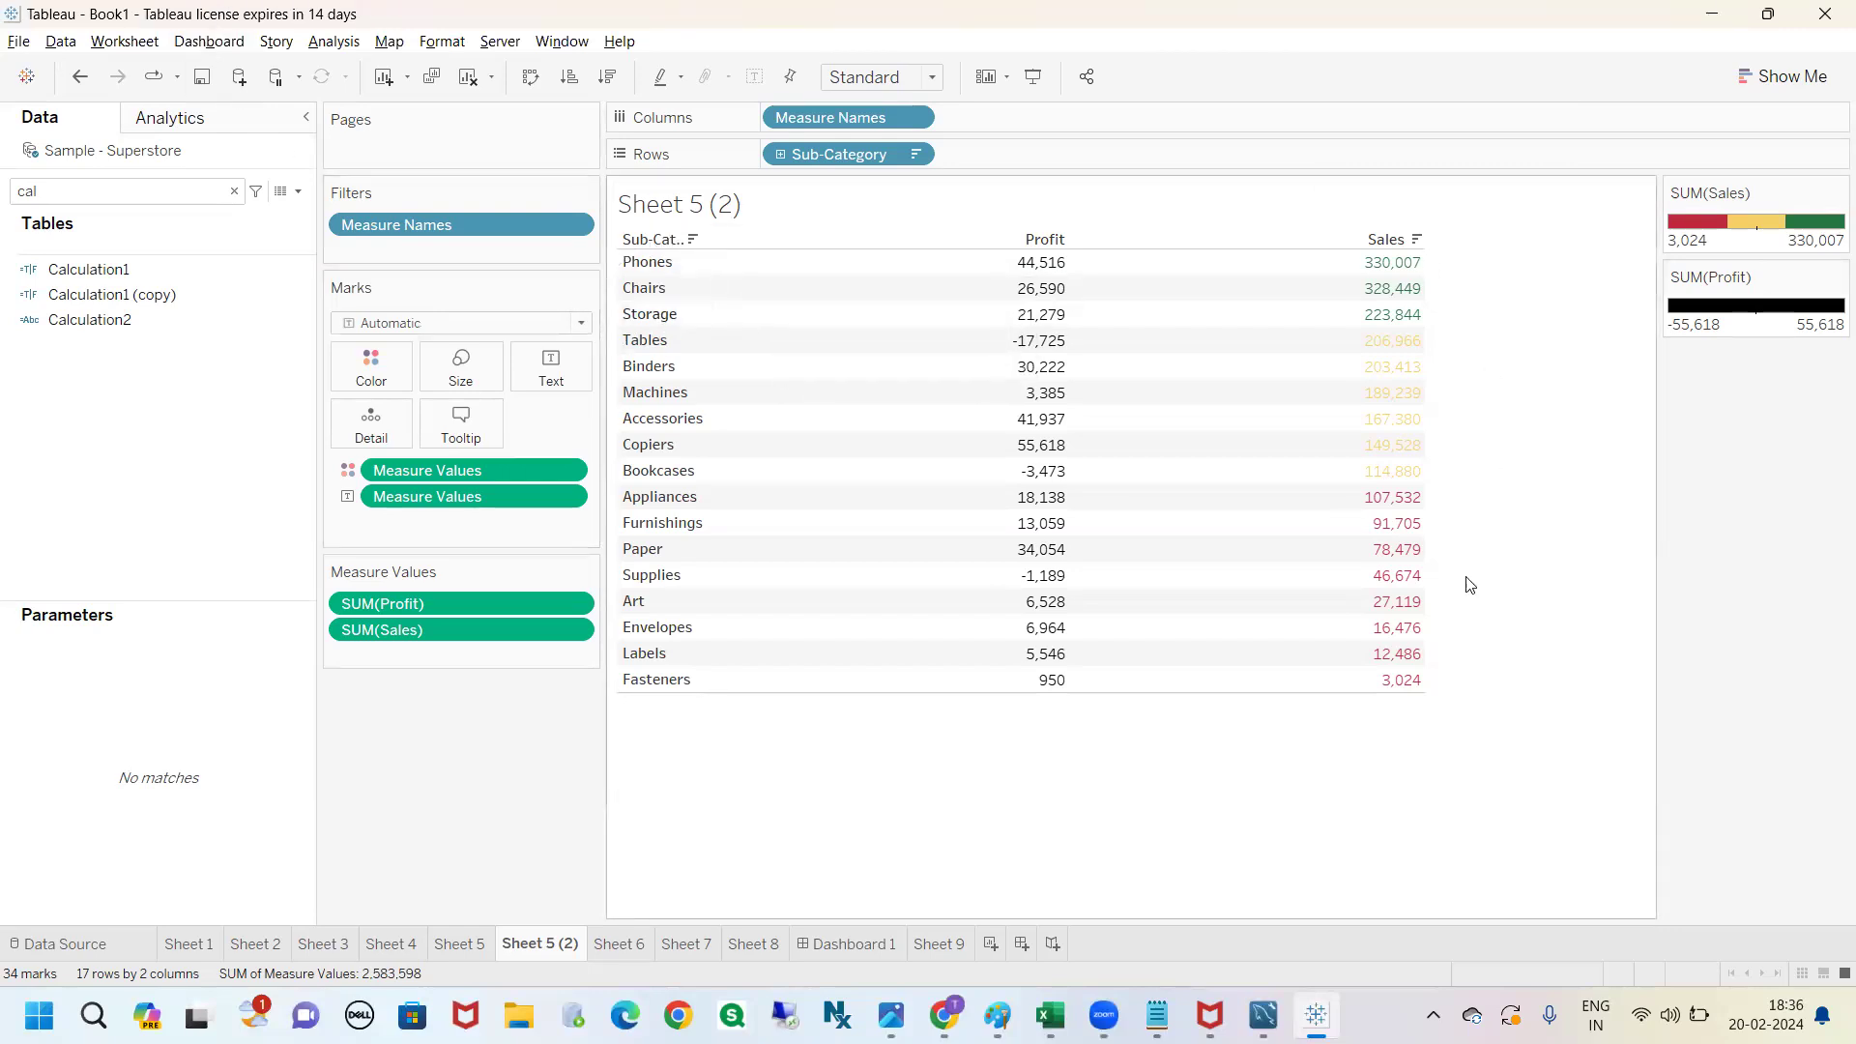
# On Sheet 8, search the fields for "qua" and add Quantity to the columns after Sales and Profit.
pyautogui.click(774, 945)
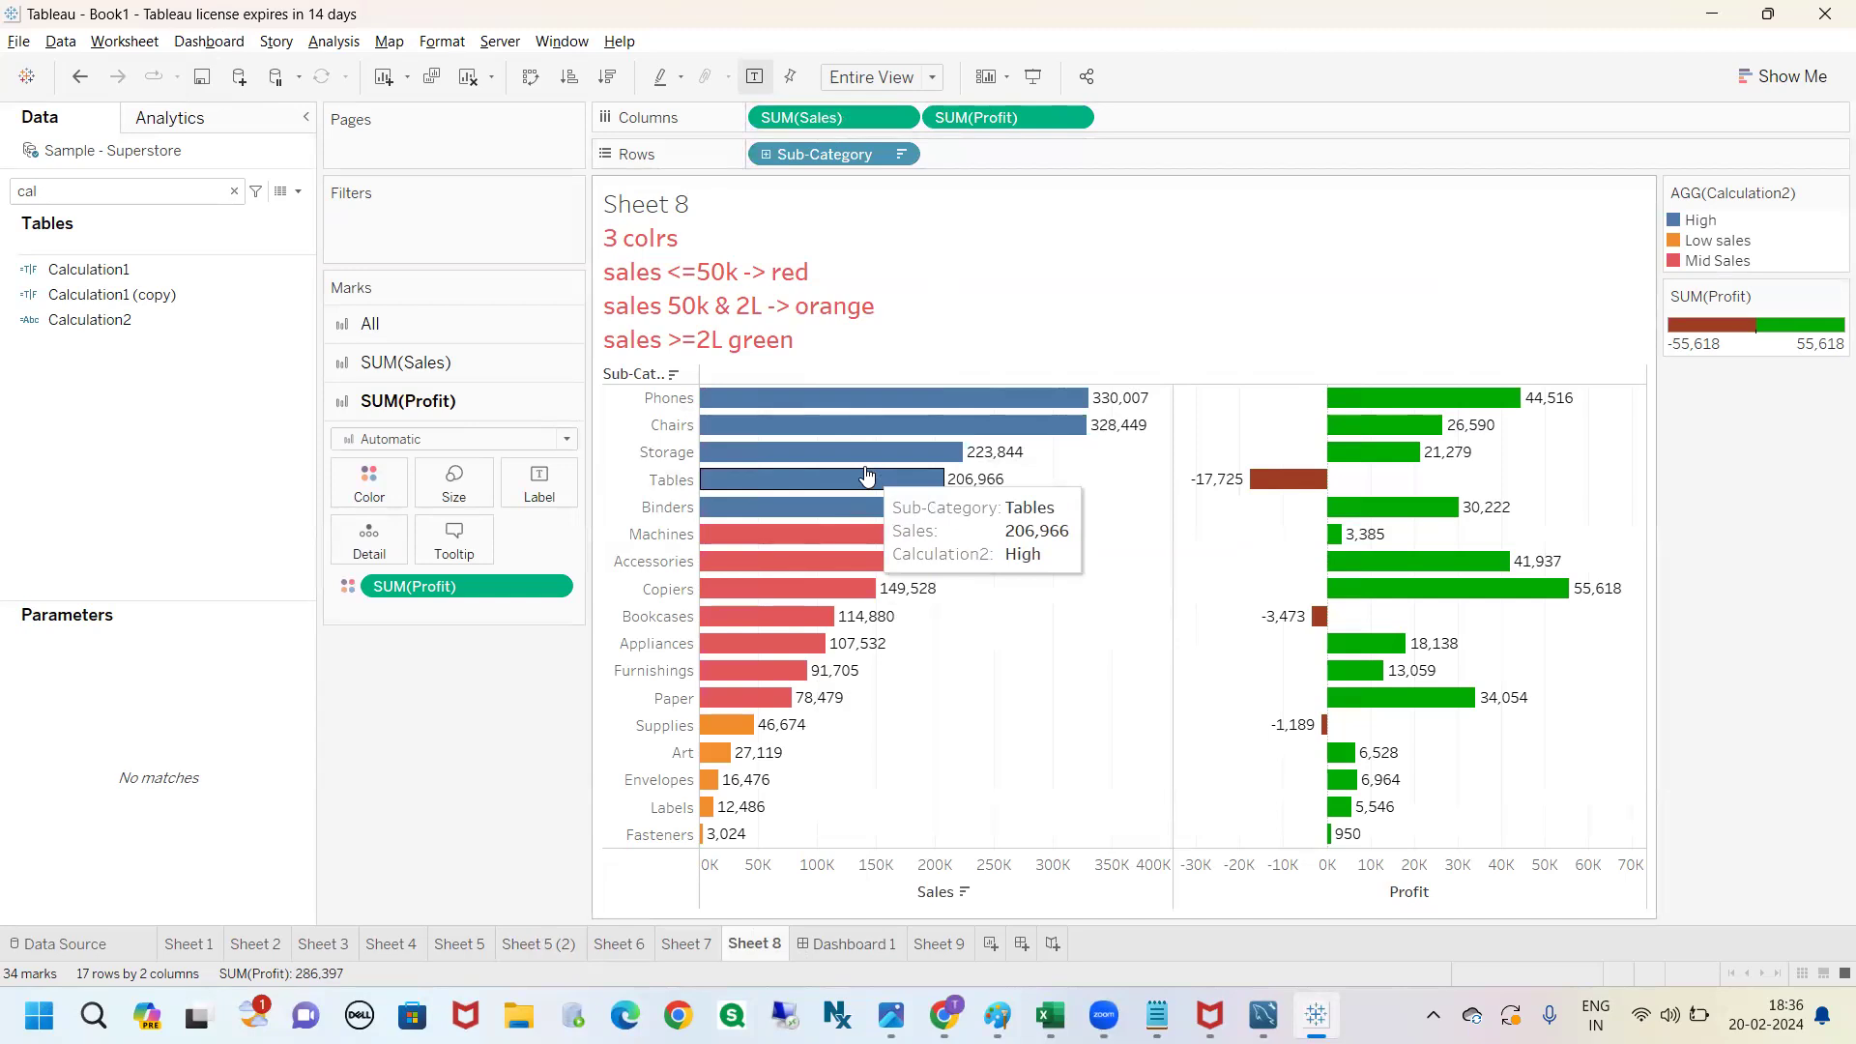
pyautogui.moveTo(751, 117)
pyautogui.mouseDown()
pyautogui.moveTo(561, 232)
pyautogui.moveTo(466, 385)
pyautogui.moveTo(488, 384)
pyautogui.mouseUp()
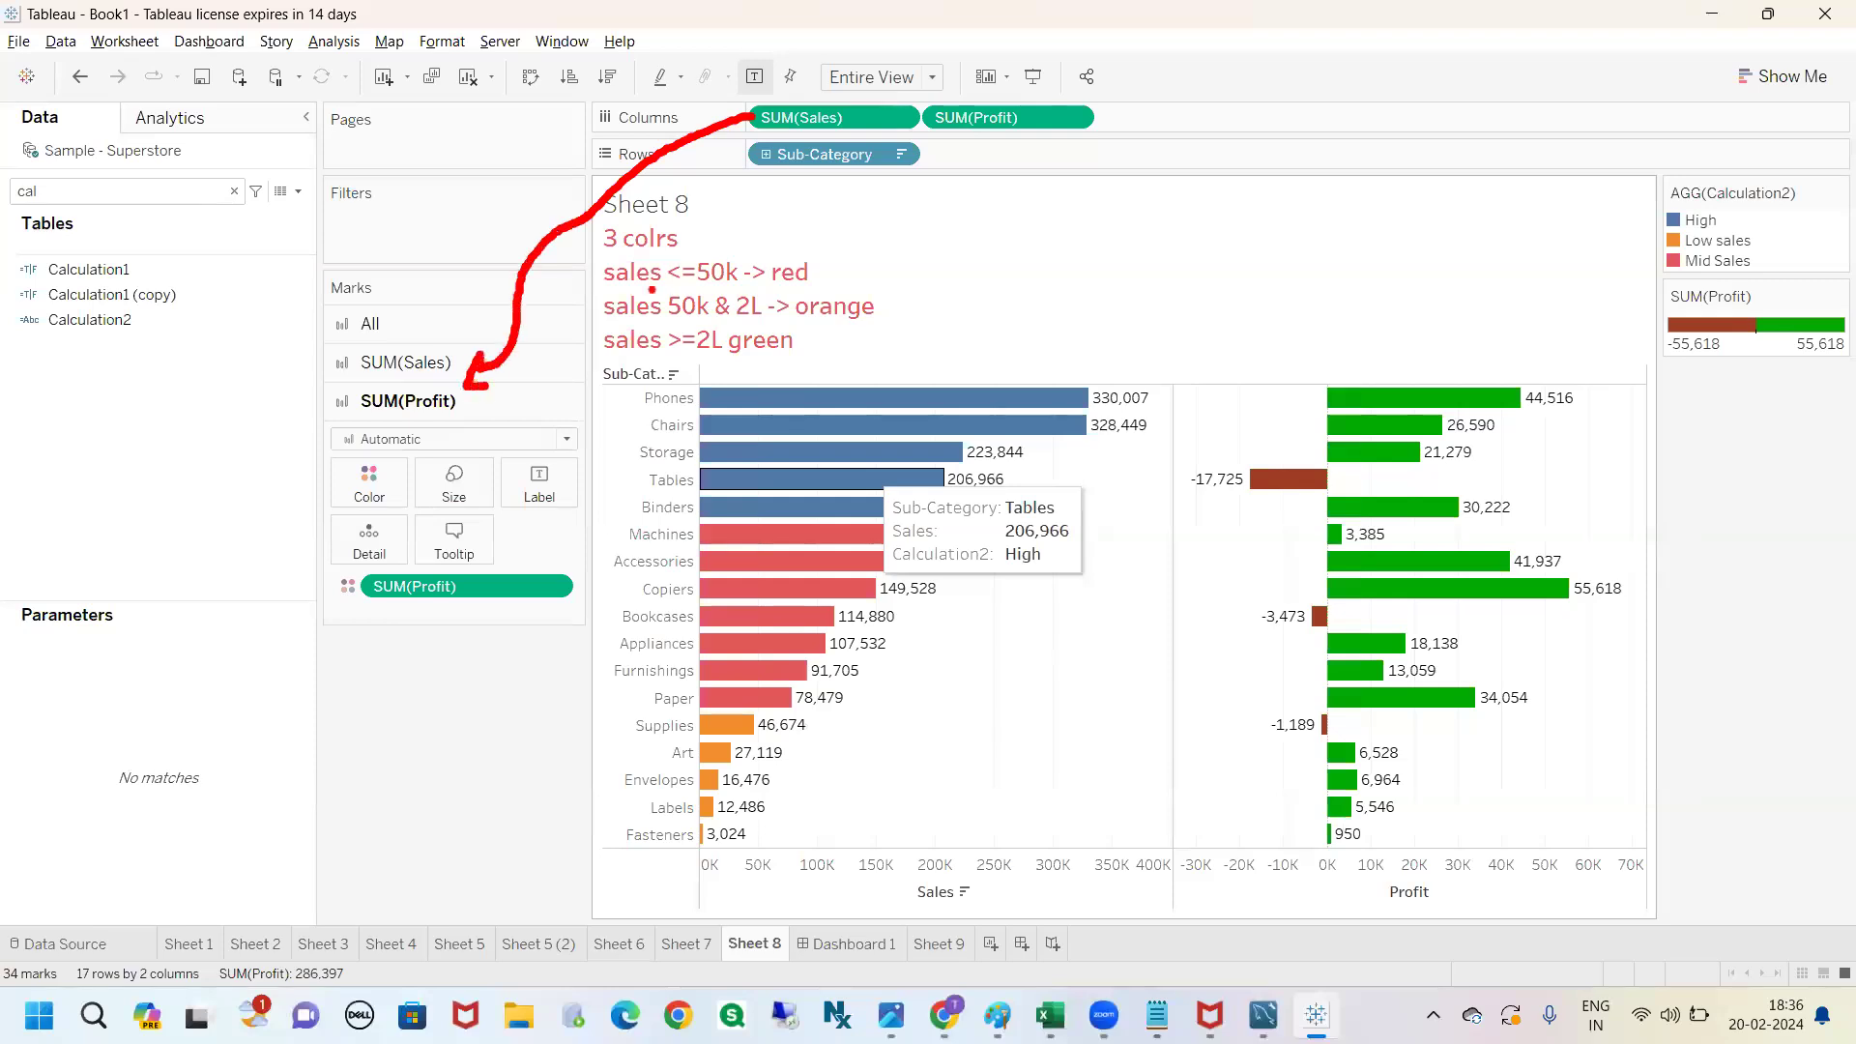
pyautogui.moveTo(948, 127)
pyautogui.mouseDown()
pyautogui.moveTo(855, 340)
pyautogui.moveTo(522, 414)
pyautogui.moveTo(500, 386)
pyautogui.moveTo(537, 427)
pyautogui.mouseUp()
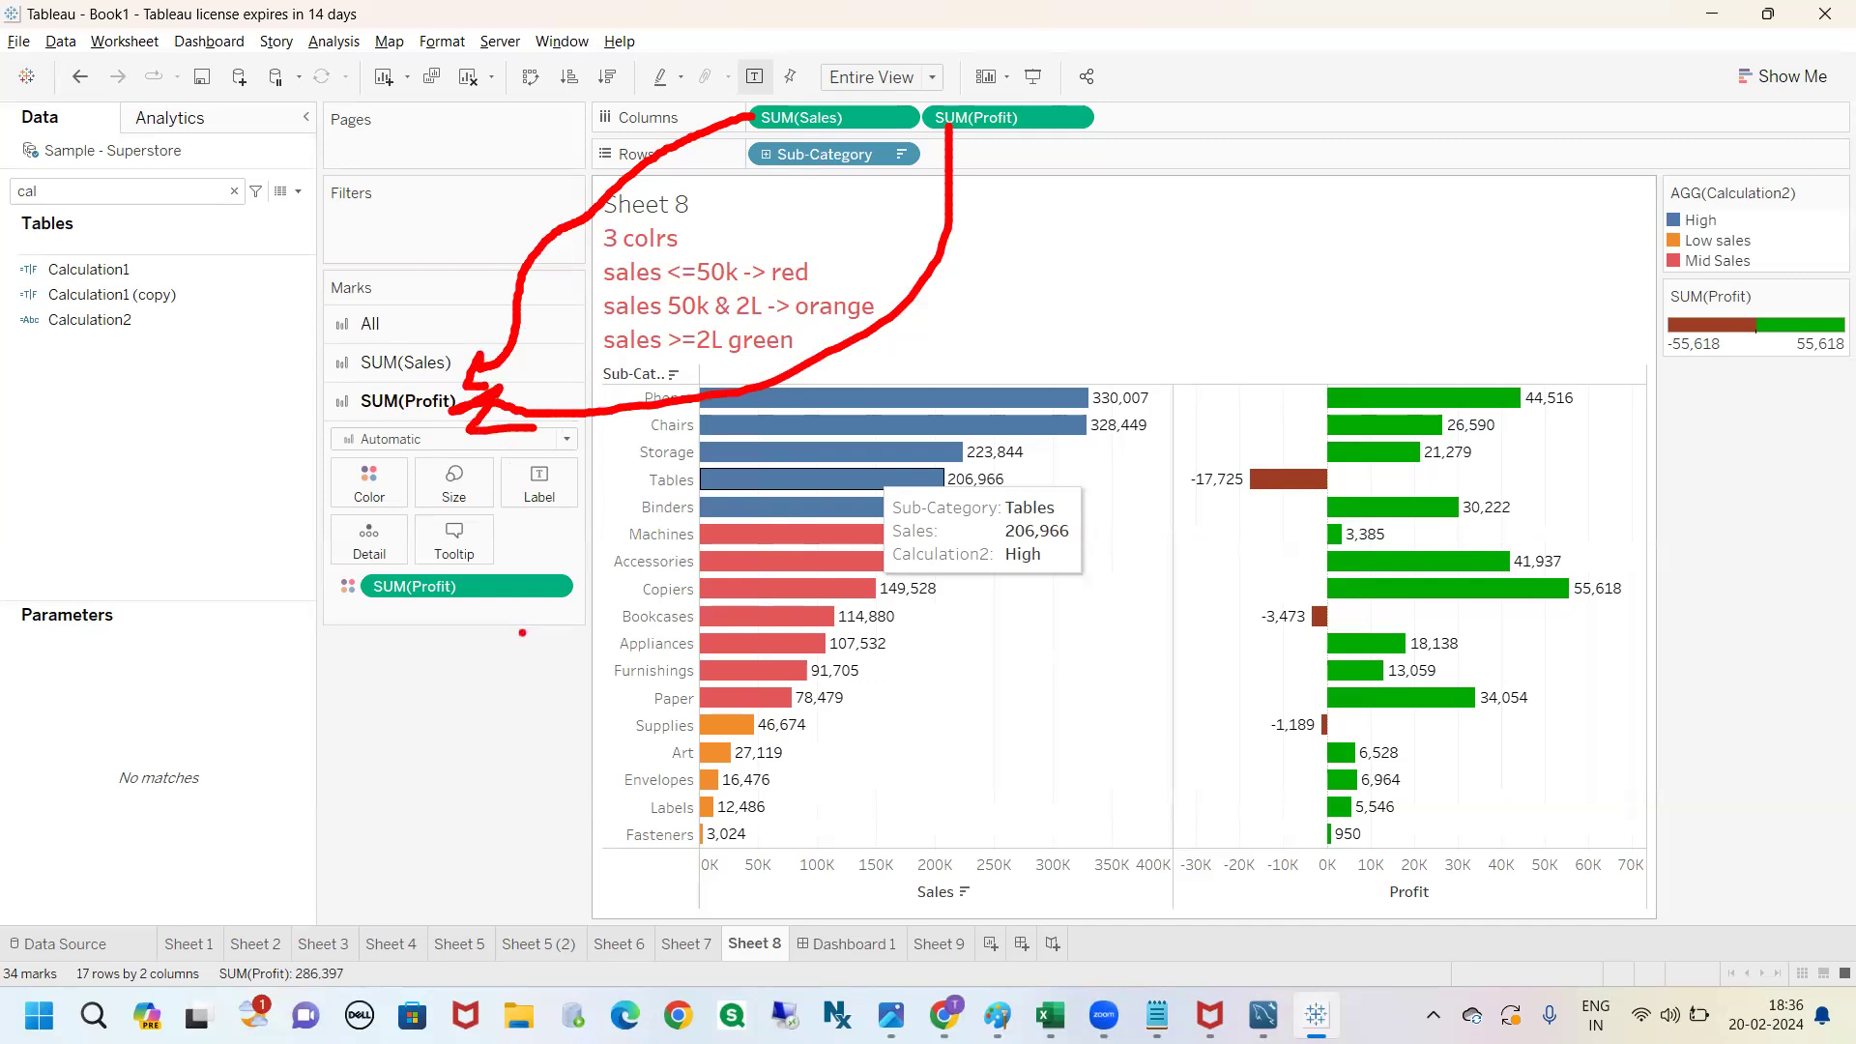
pyautogui.press('Escape')
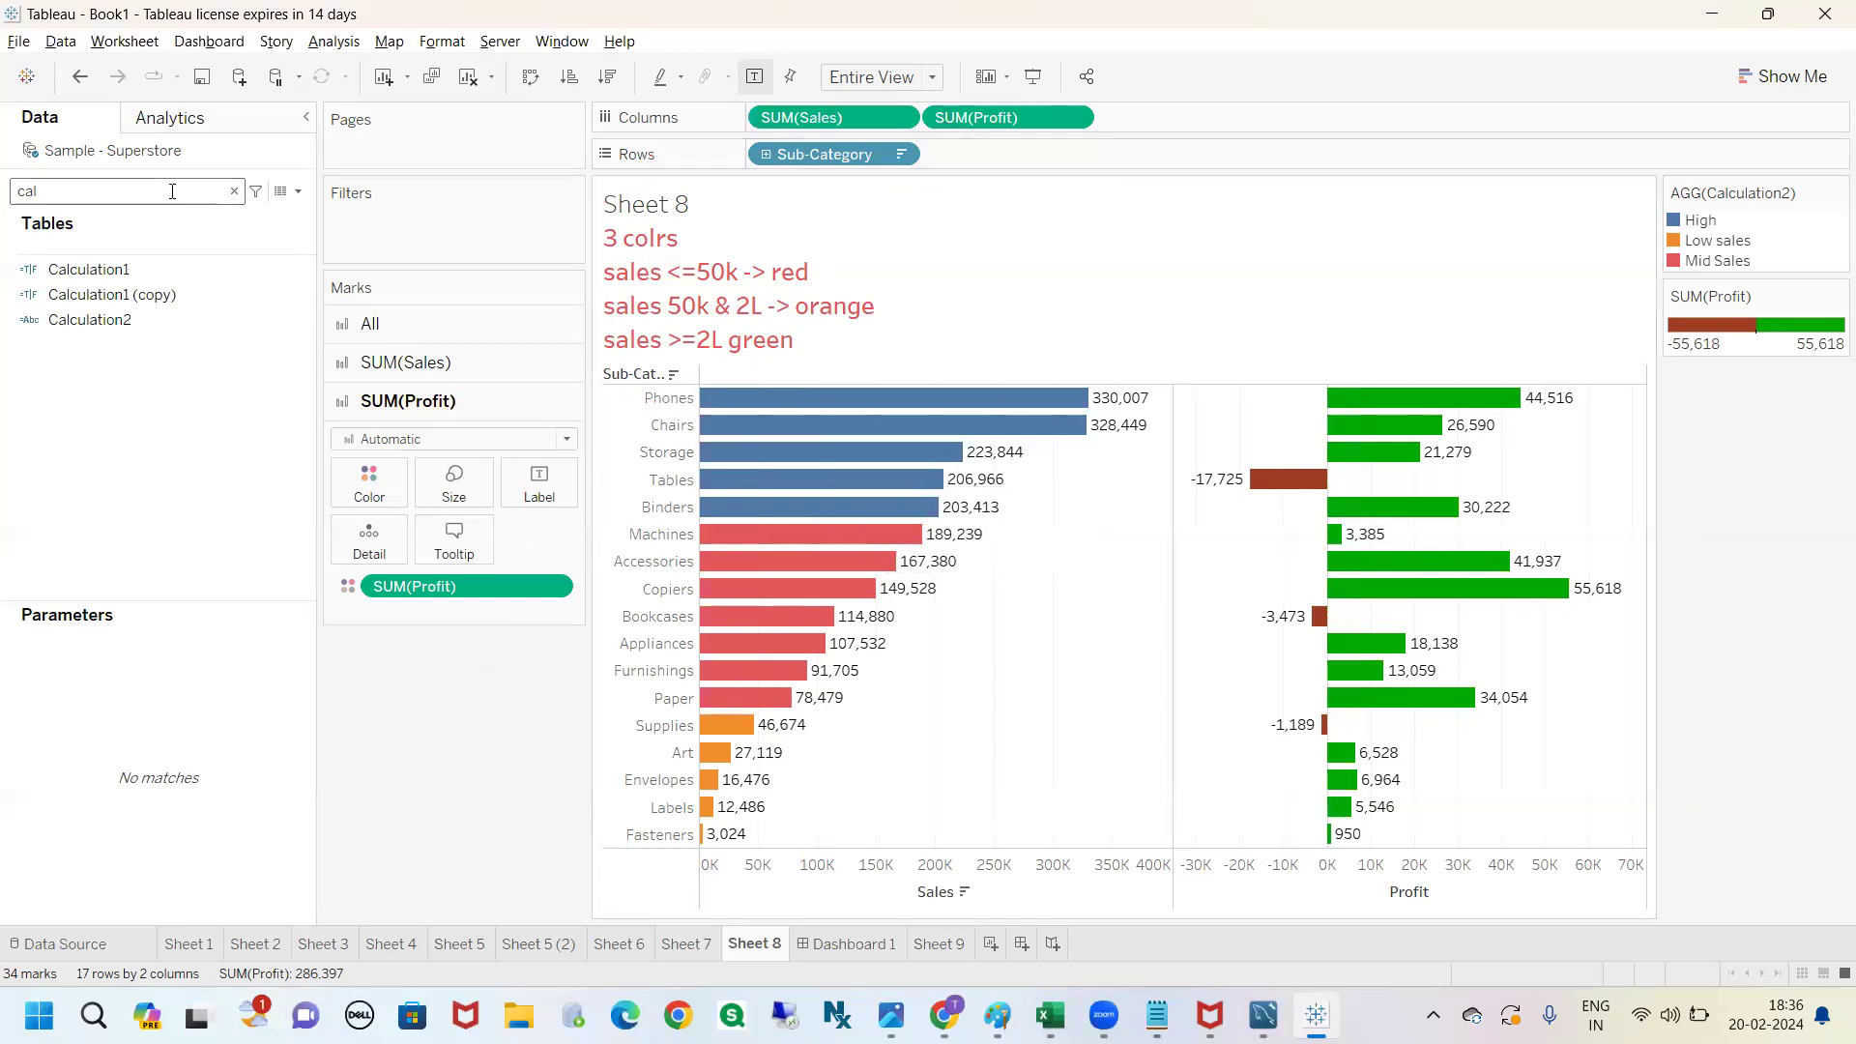
pyautogui.hotkey('ctrl', 'a')
pyautogui.write('qua')
pyautogui.moveTo(89, 295)
pyautogui.mouseDown()
pyautogui.moveTo(1117, 218)
pyautogui.moveTo(1220, 143)
pyautogui.moveTo(1202, 125)
pyautogui.moveTo(737, 503)
pyautogui.moveTo(491, 633)
pyautogui.moveTo(447, 633)
pyautogui.moveTo(372, 704)
pyautogui.moveTo(493, 642)
pyautogui.mouseUp()
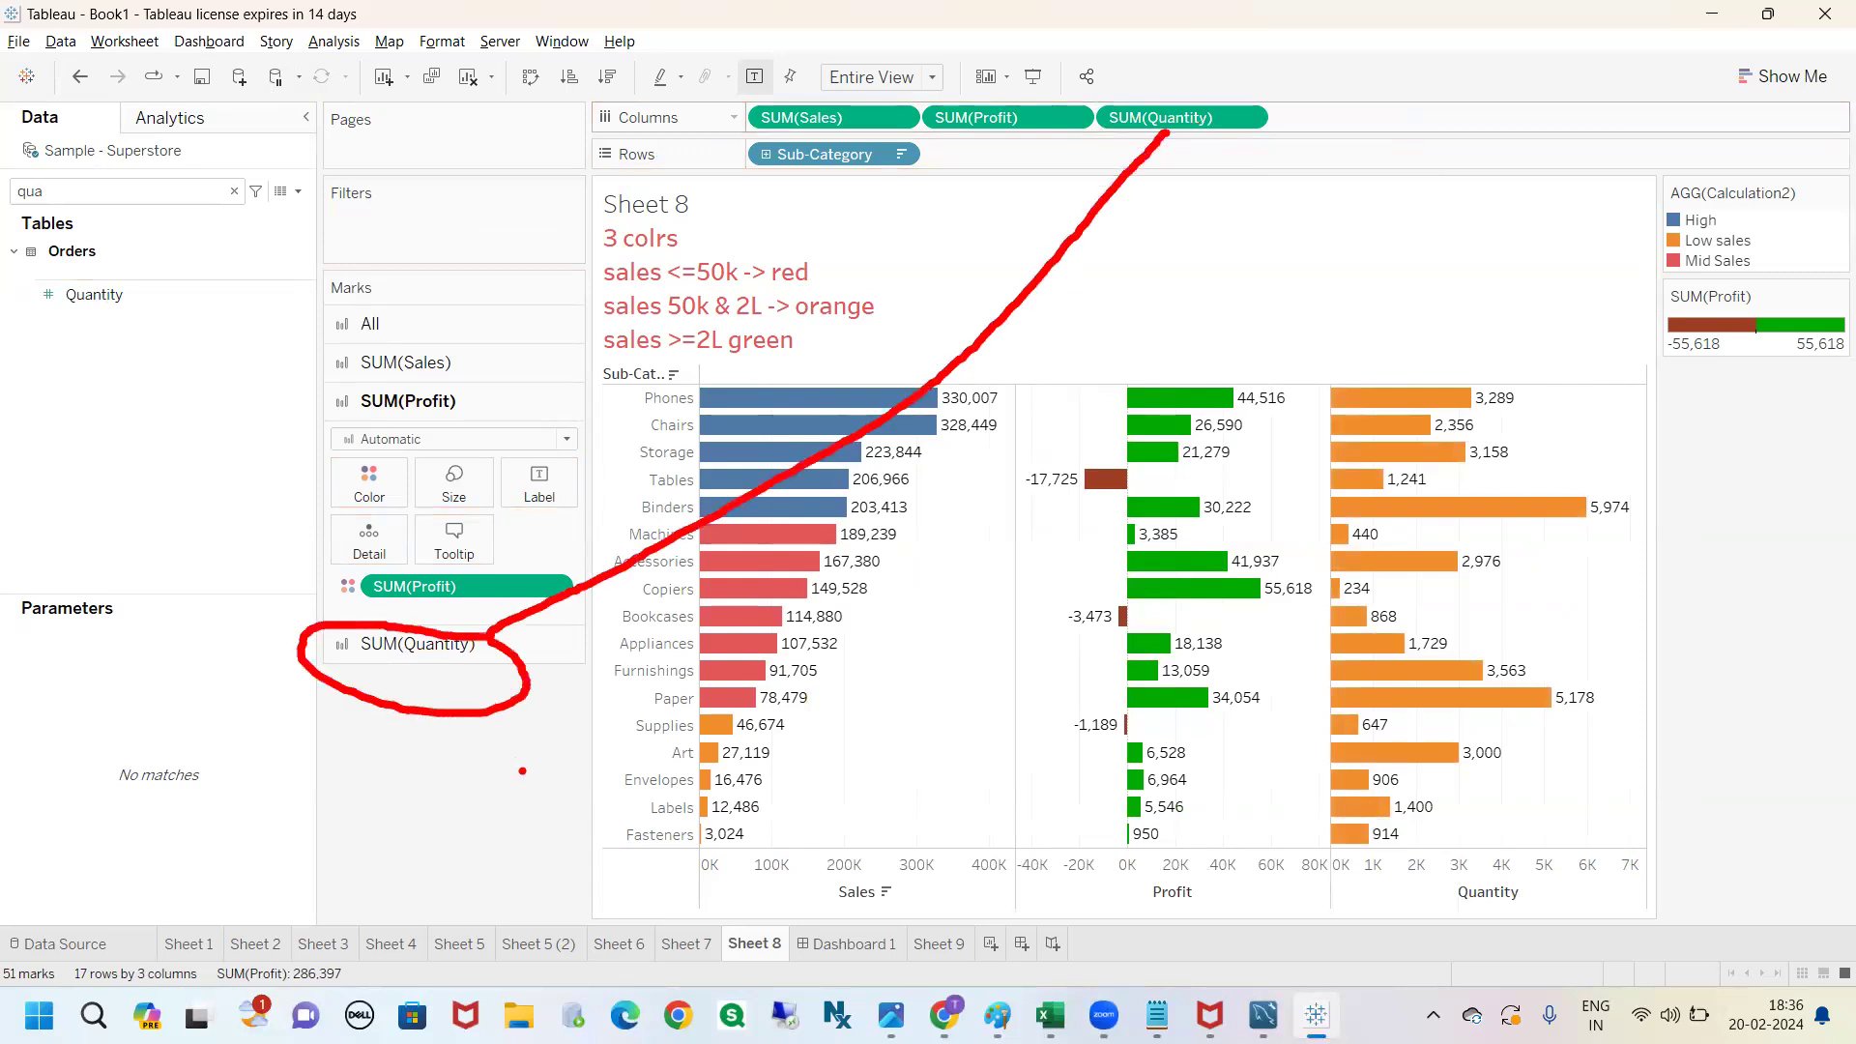
pyautogui.press('Escape')
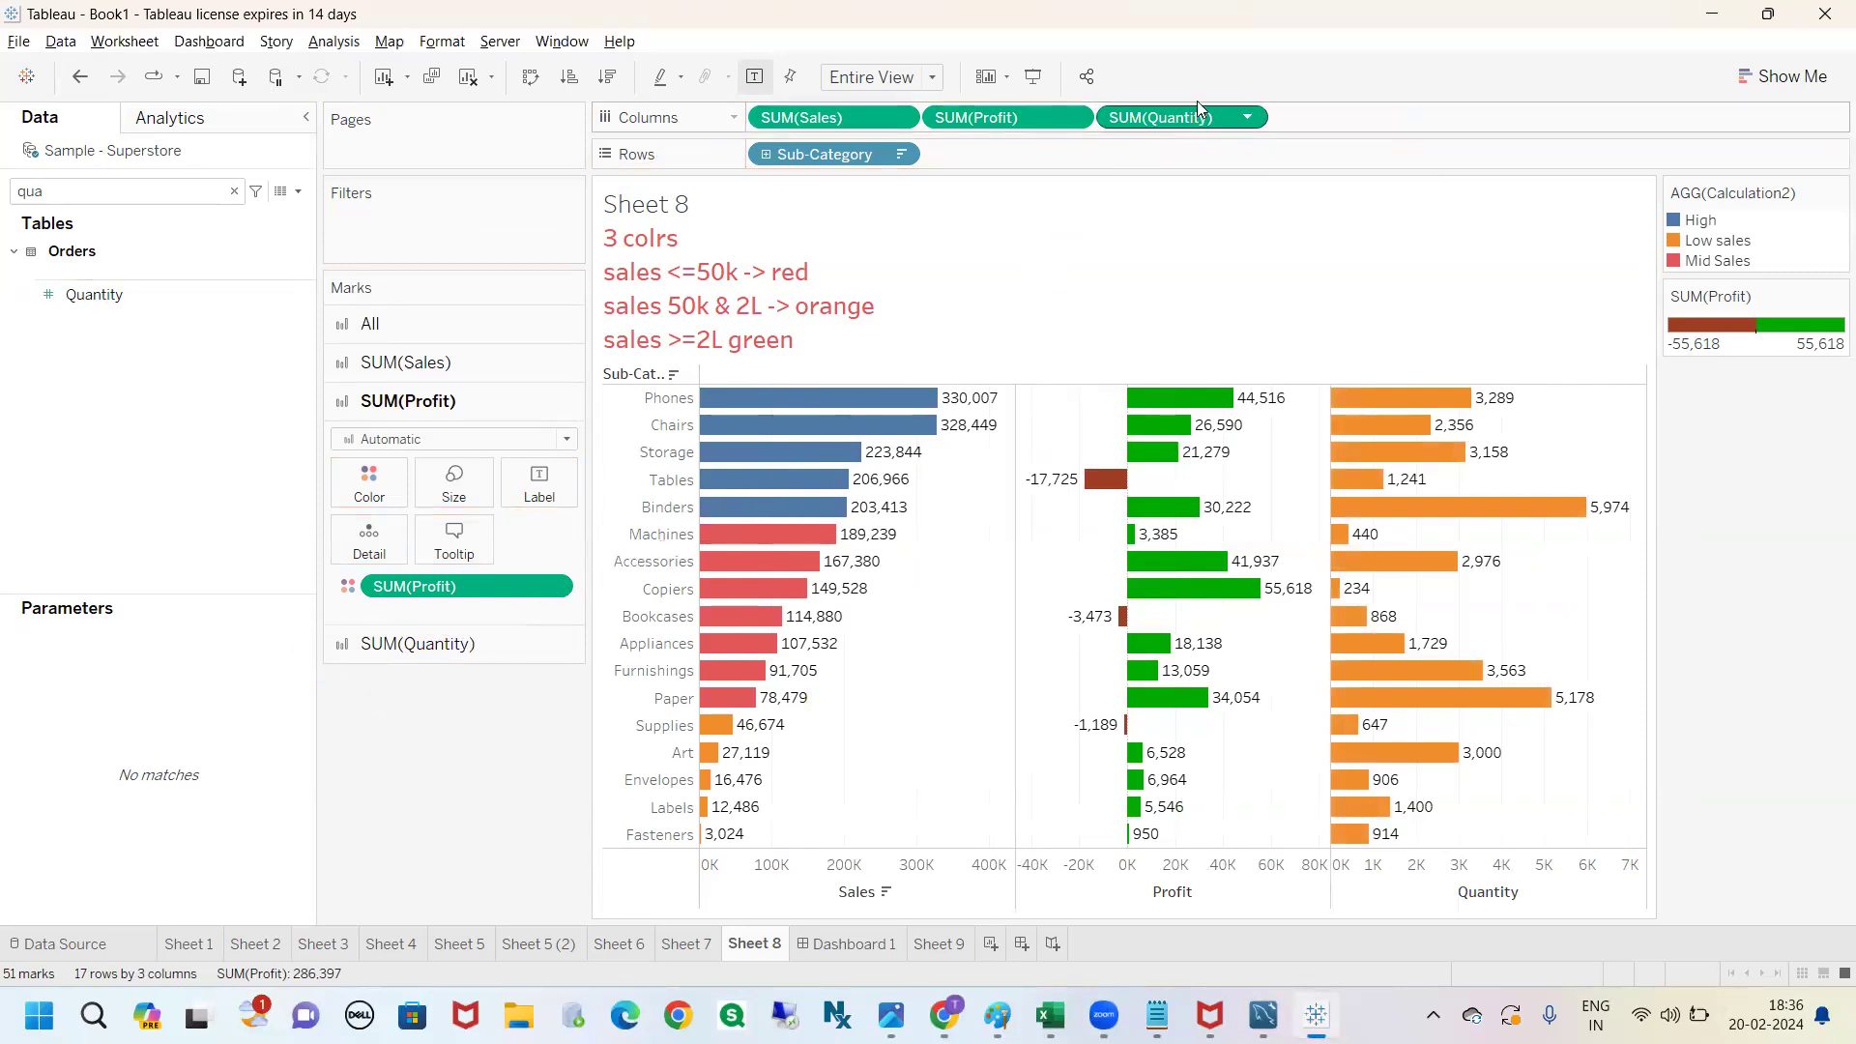
# Colour the Quantity bars blue using their own marks settings.
pyautogui.click(443, 645)
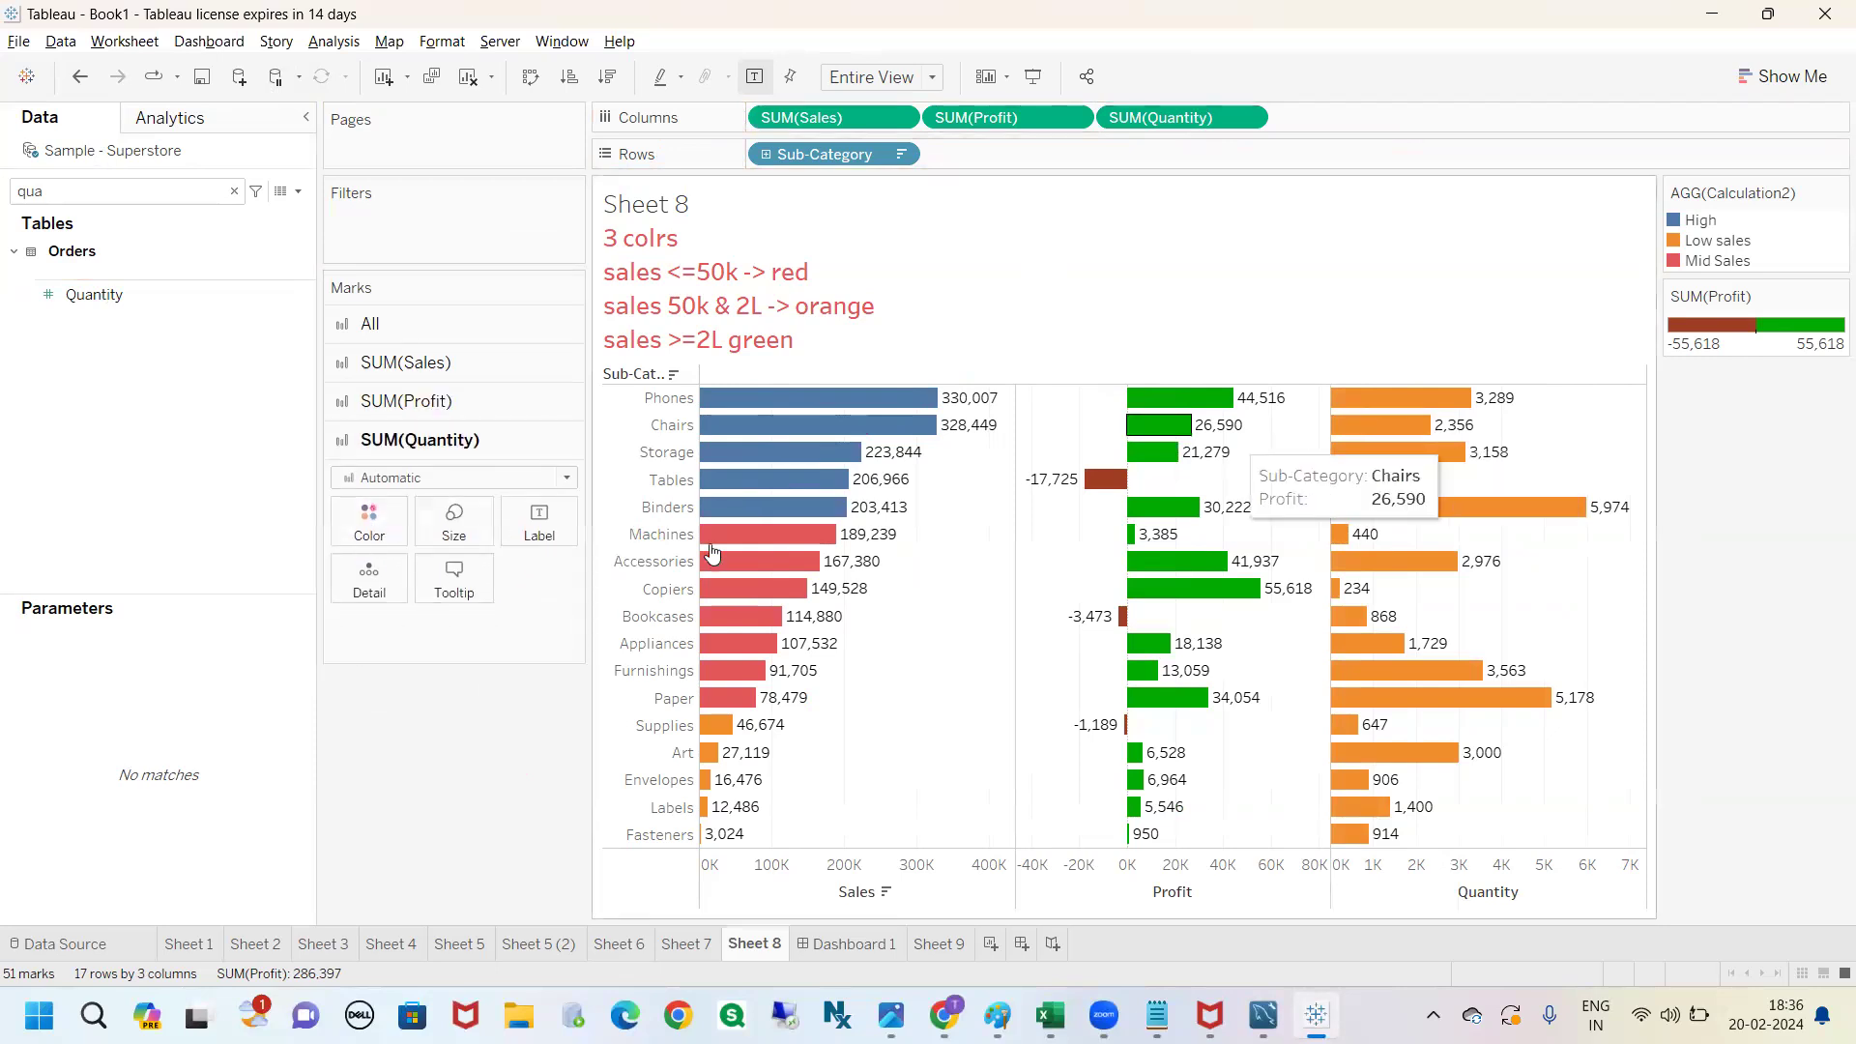
pyautogui.click(399, 536)
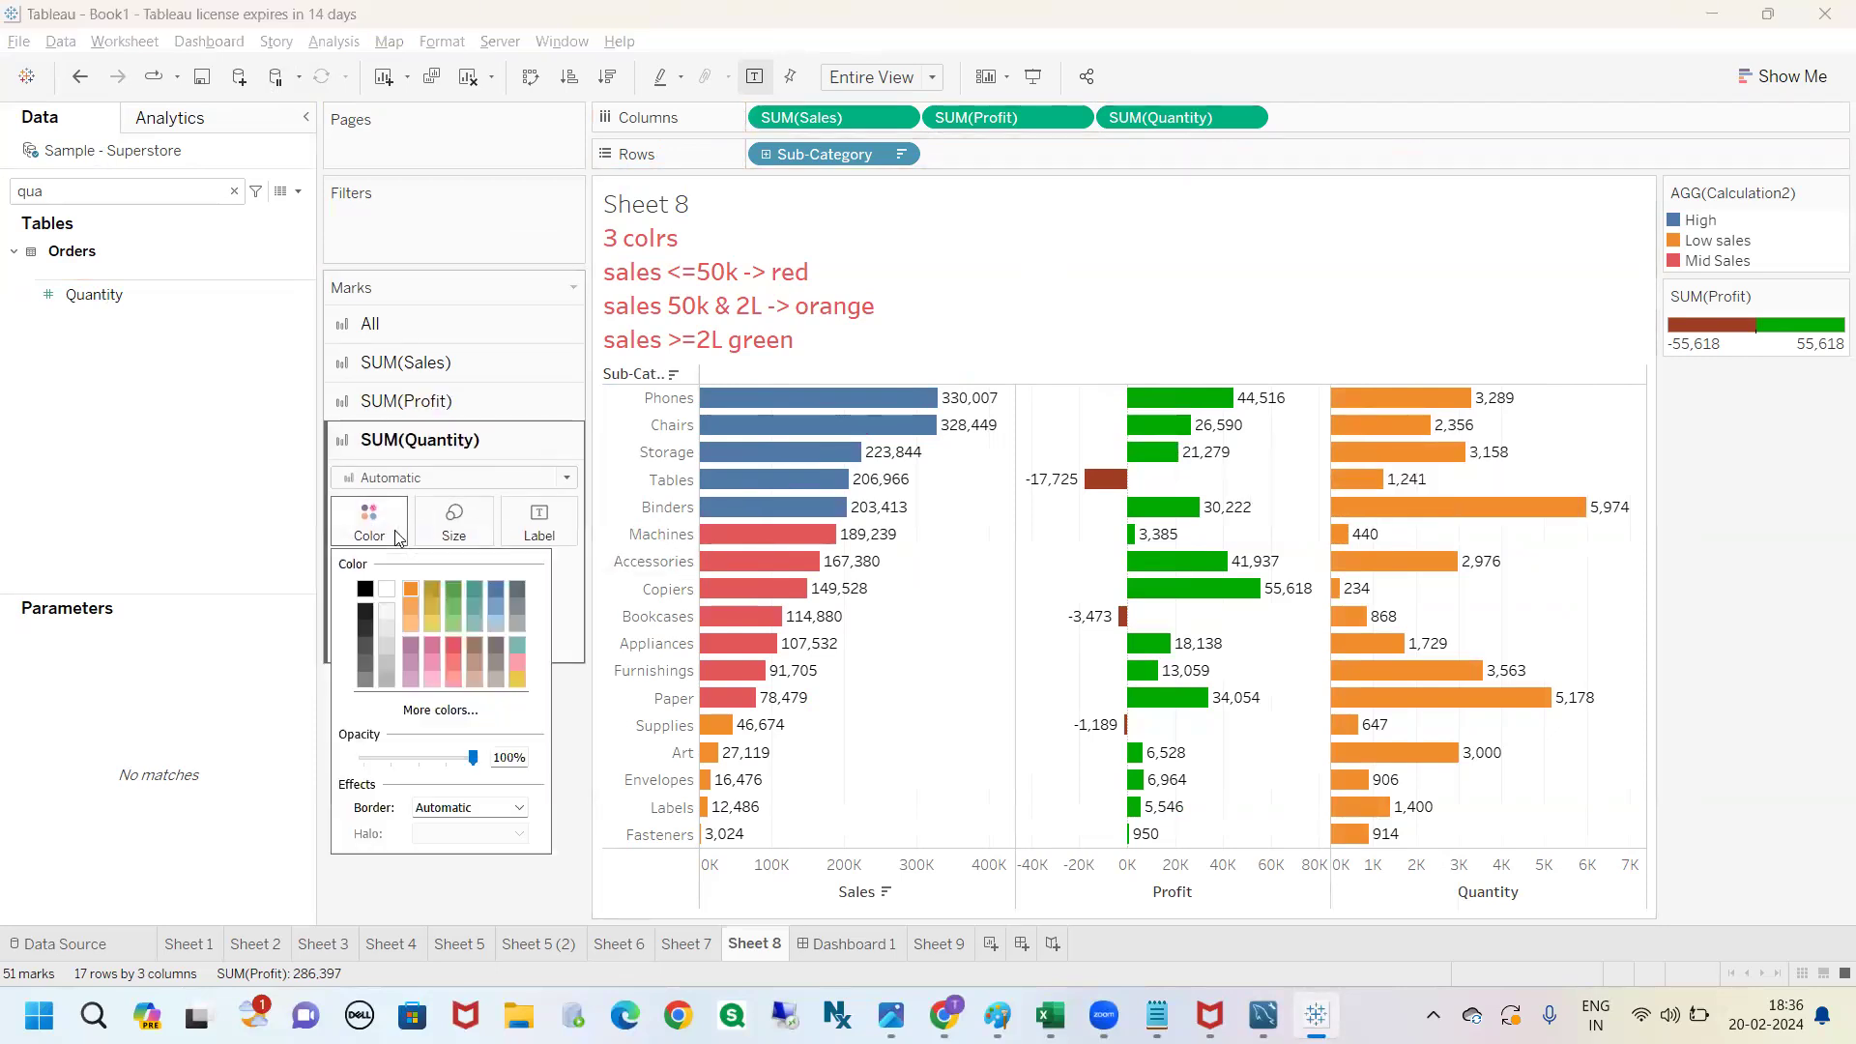
pyautogui.click(495, 589)
pyautogui.click(824, 810)
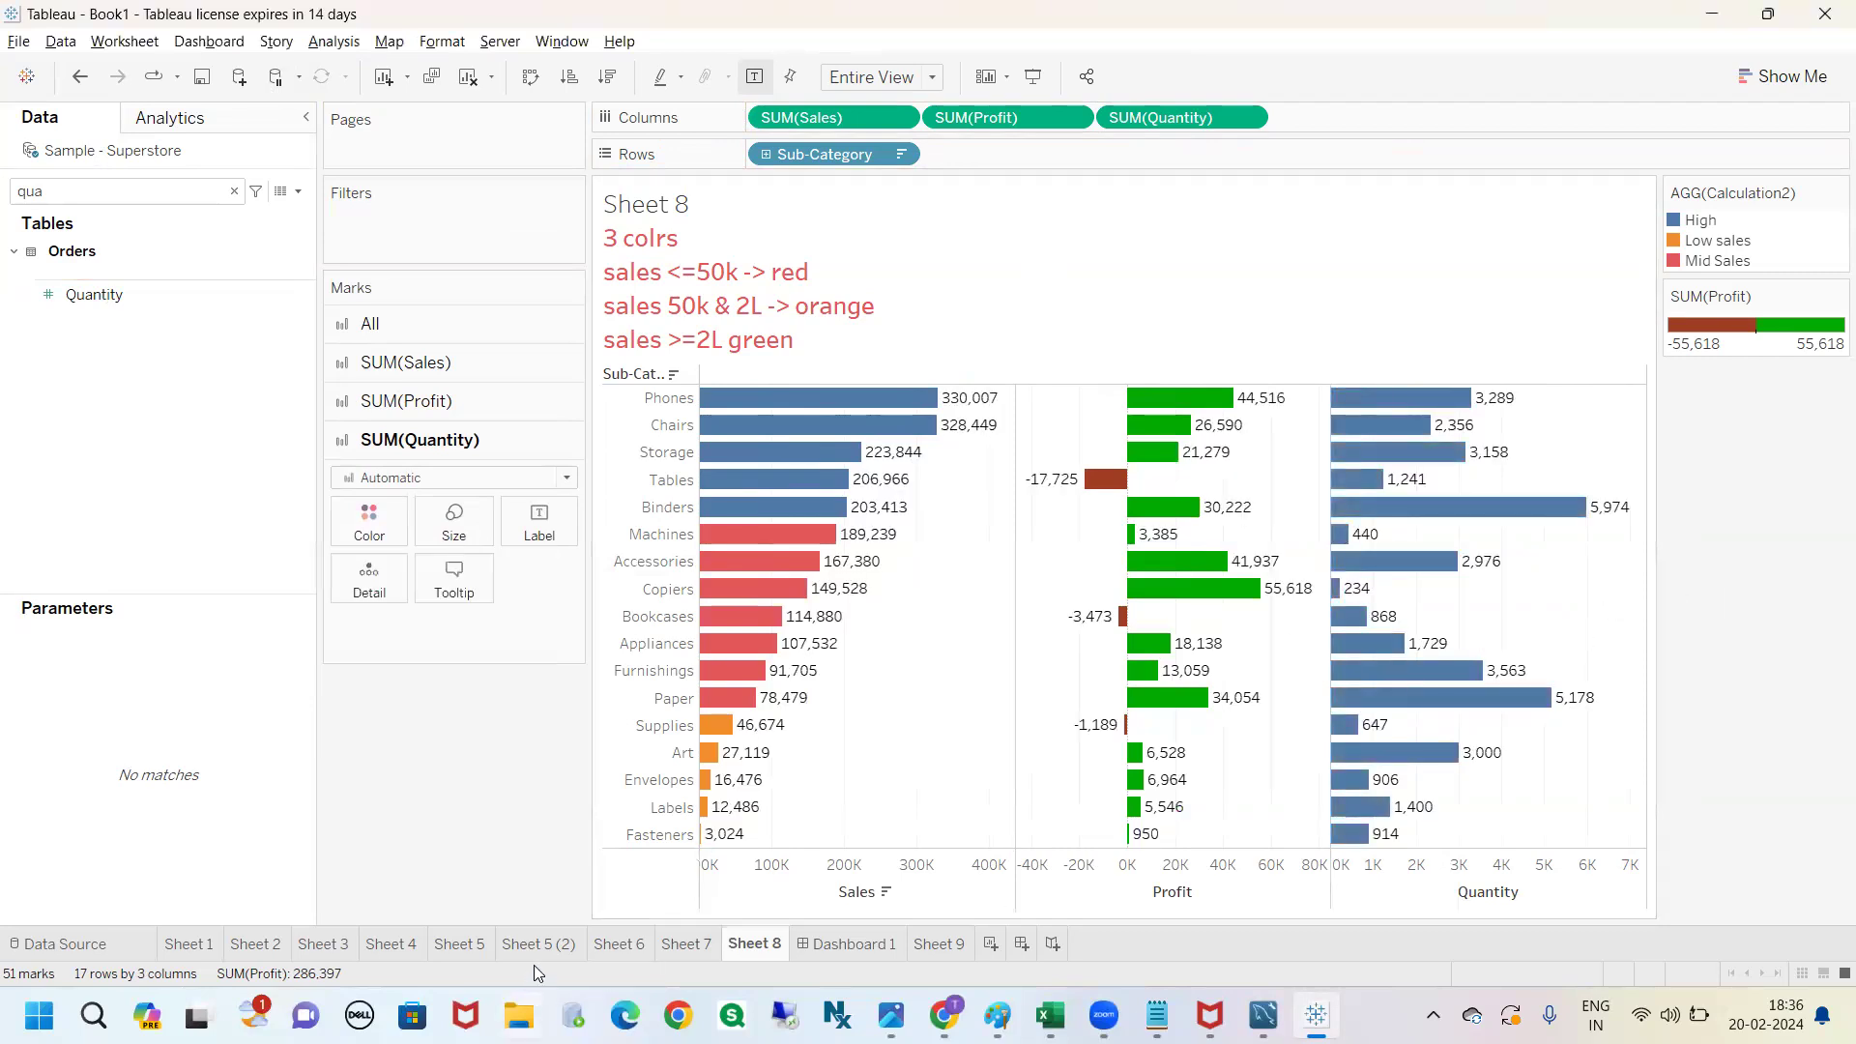
# Return to Sheet 5 (2), search the fields for "ca", try Calculation2 as the table's colour encoding, and undo that change.
pyautogui.click(549, 942)
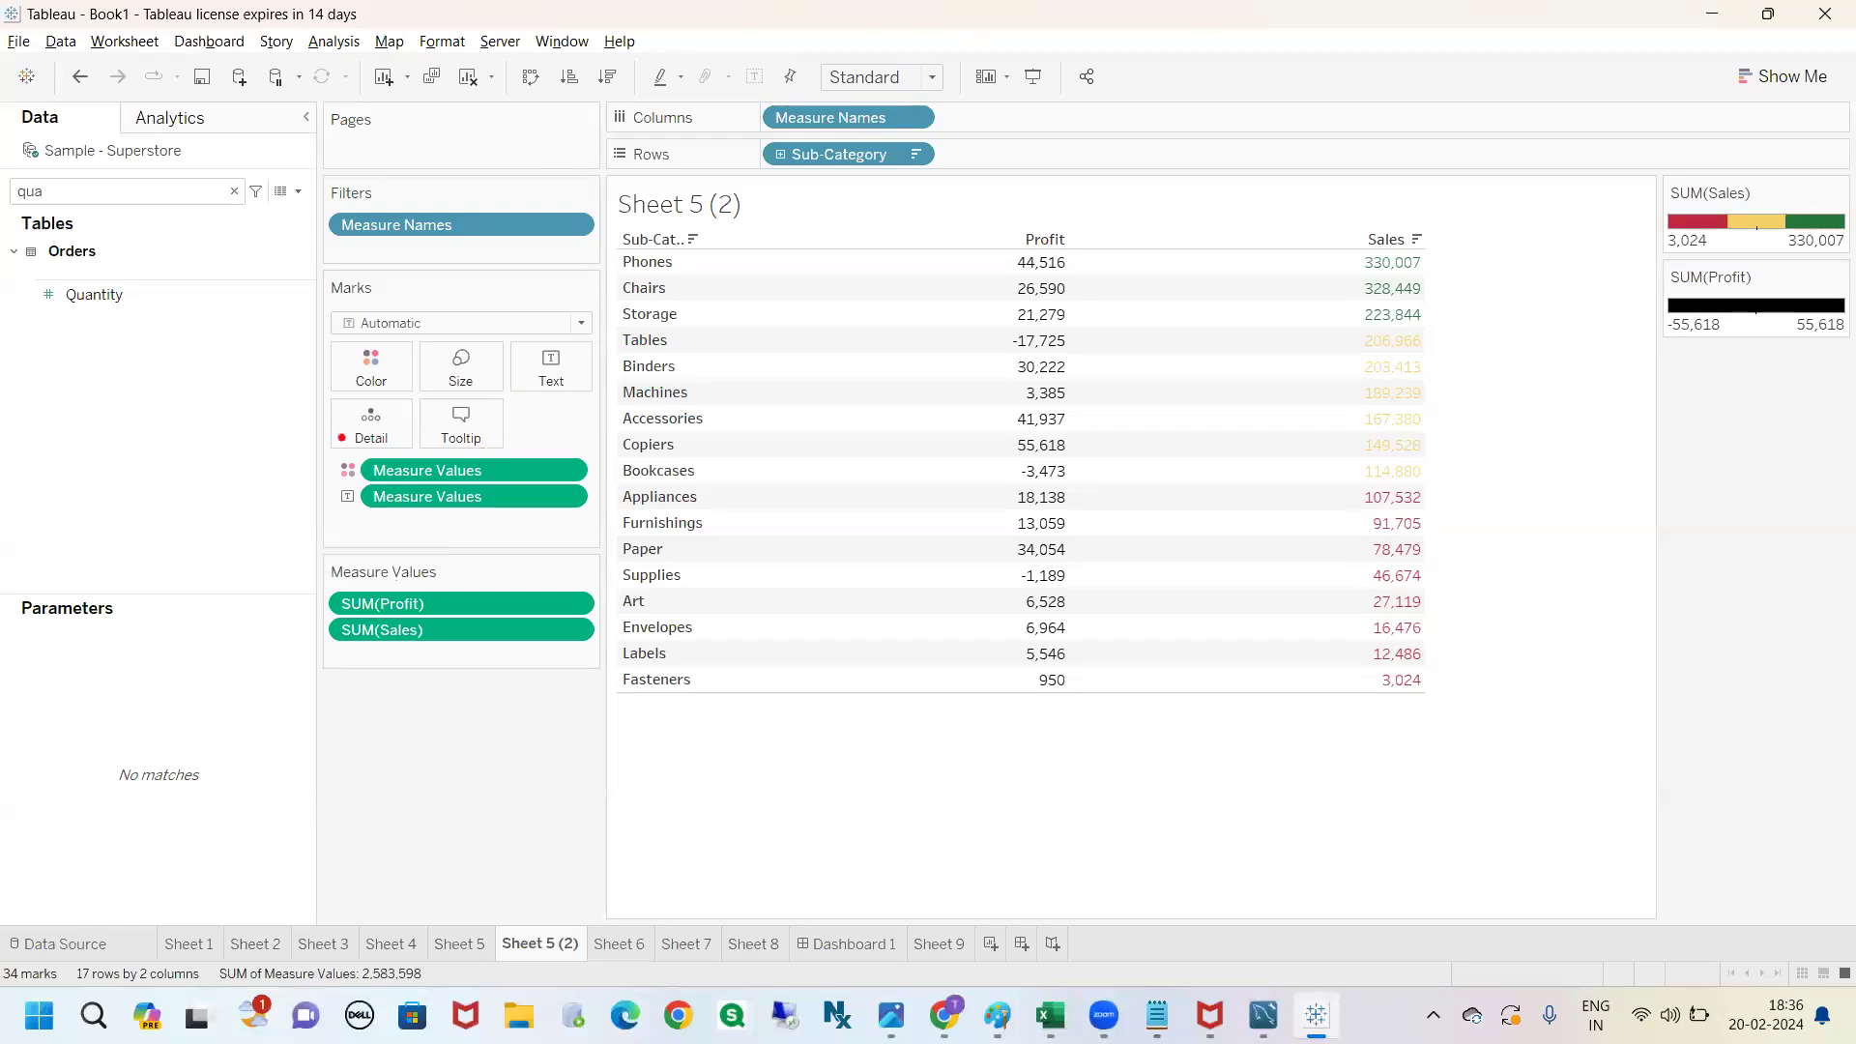
pyautogui.moveTo(342, 269)
pyautogui.mouseDown()
pyautogui.moveTo(295, 484)
pyautogui.moveTo(611, 538)
pyautogui.moveTo(455, 265)
pyautogui.moveTo(328, 262)
pyautogui.mouseUp()
pyautogui.click(234, 190)
pyautogui.write('ca')
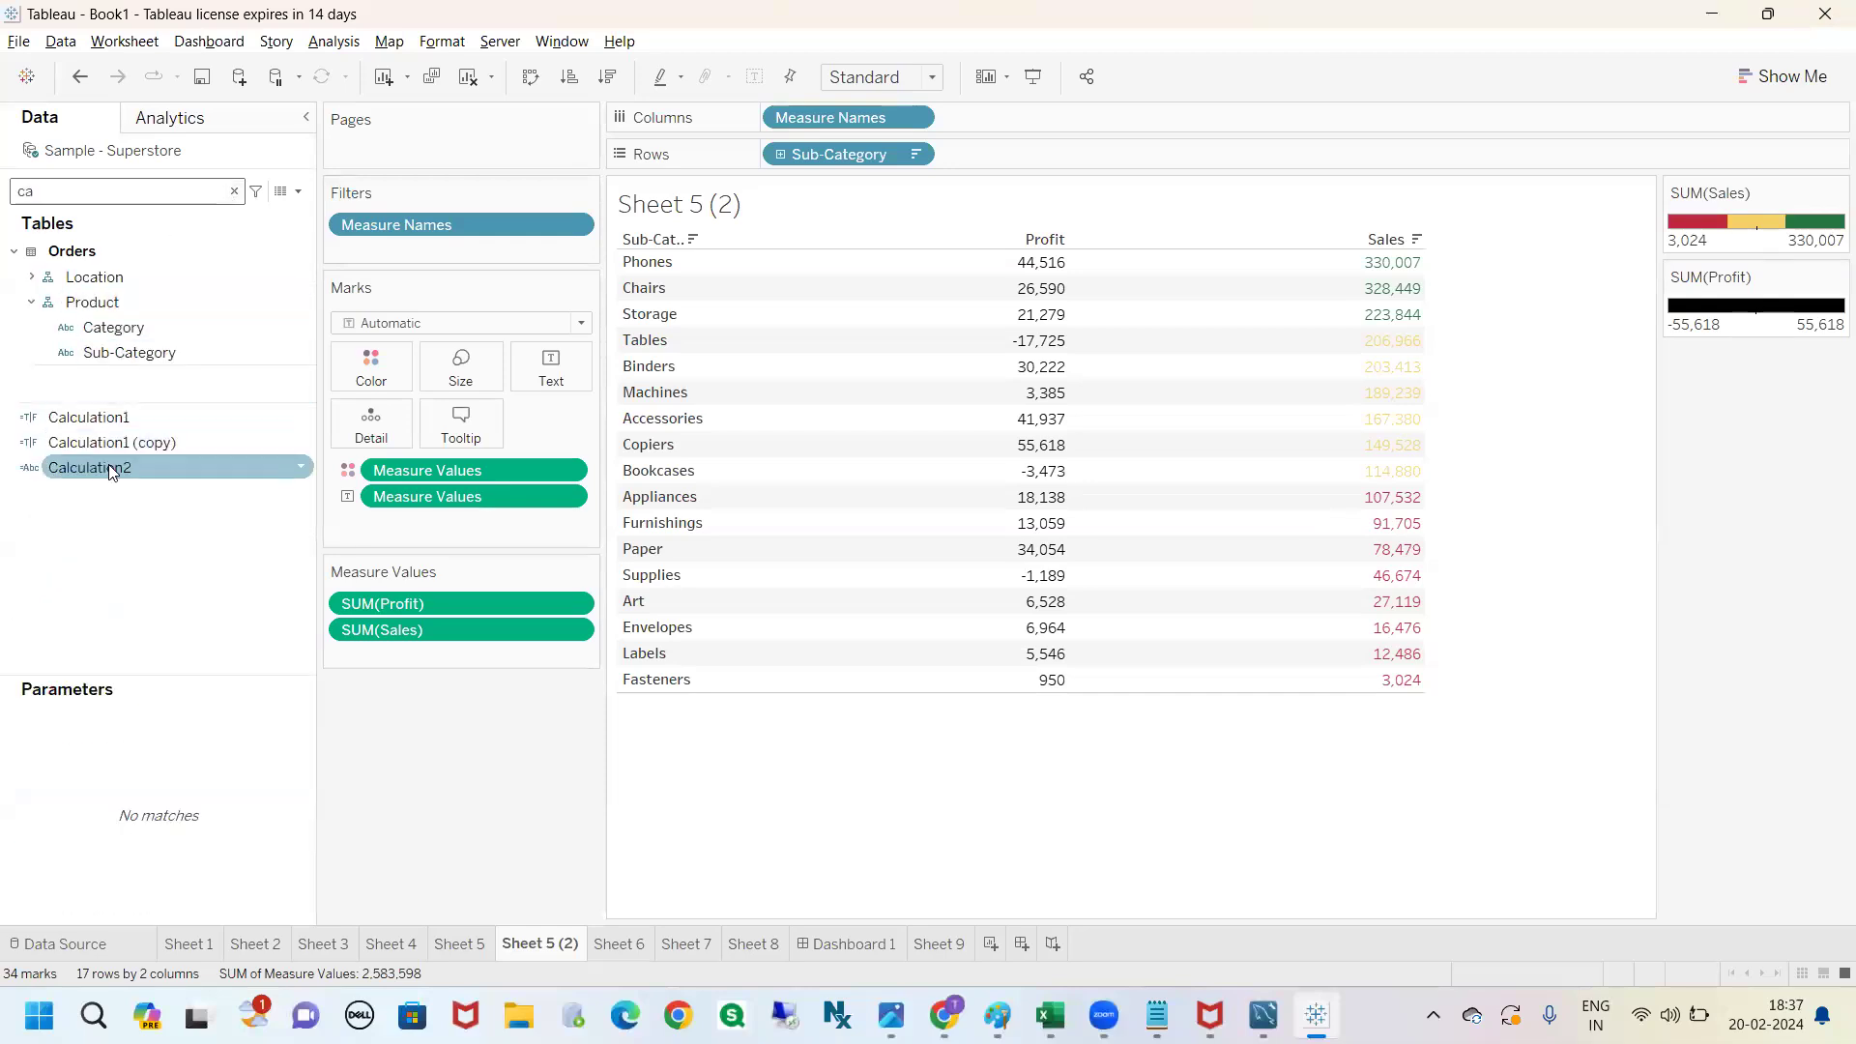
pyautogui.moveTo(112, 471); pyautogui.dragTo(371, 369)
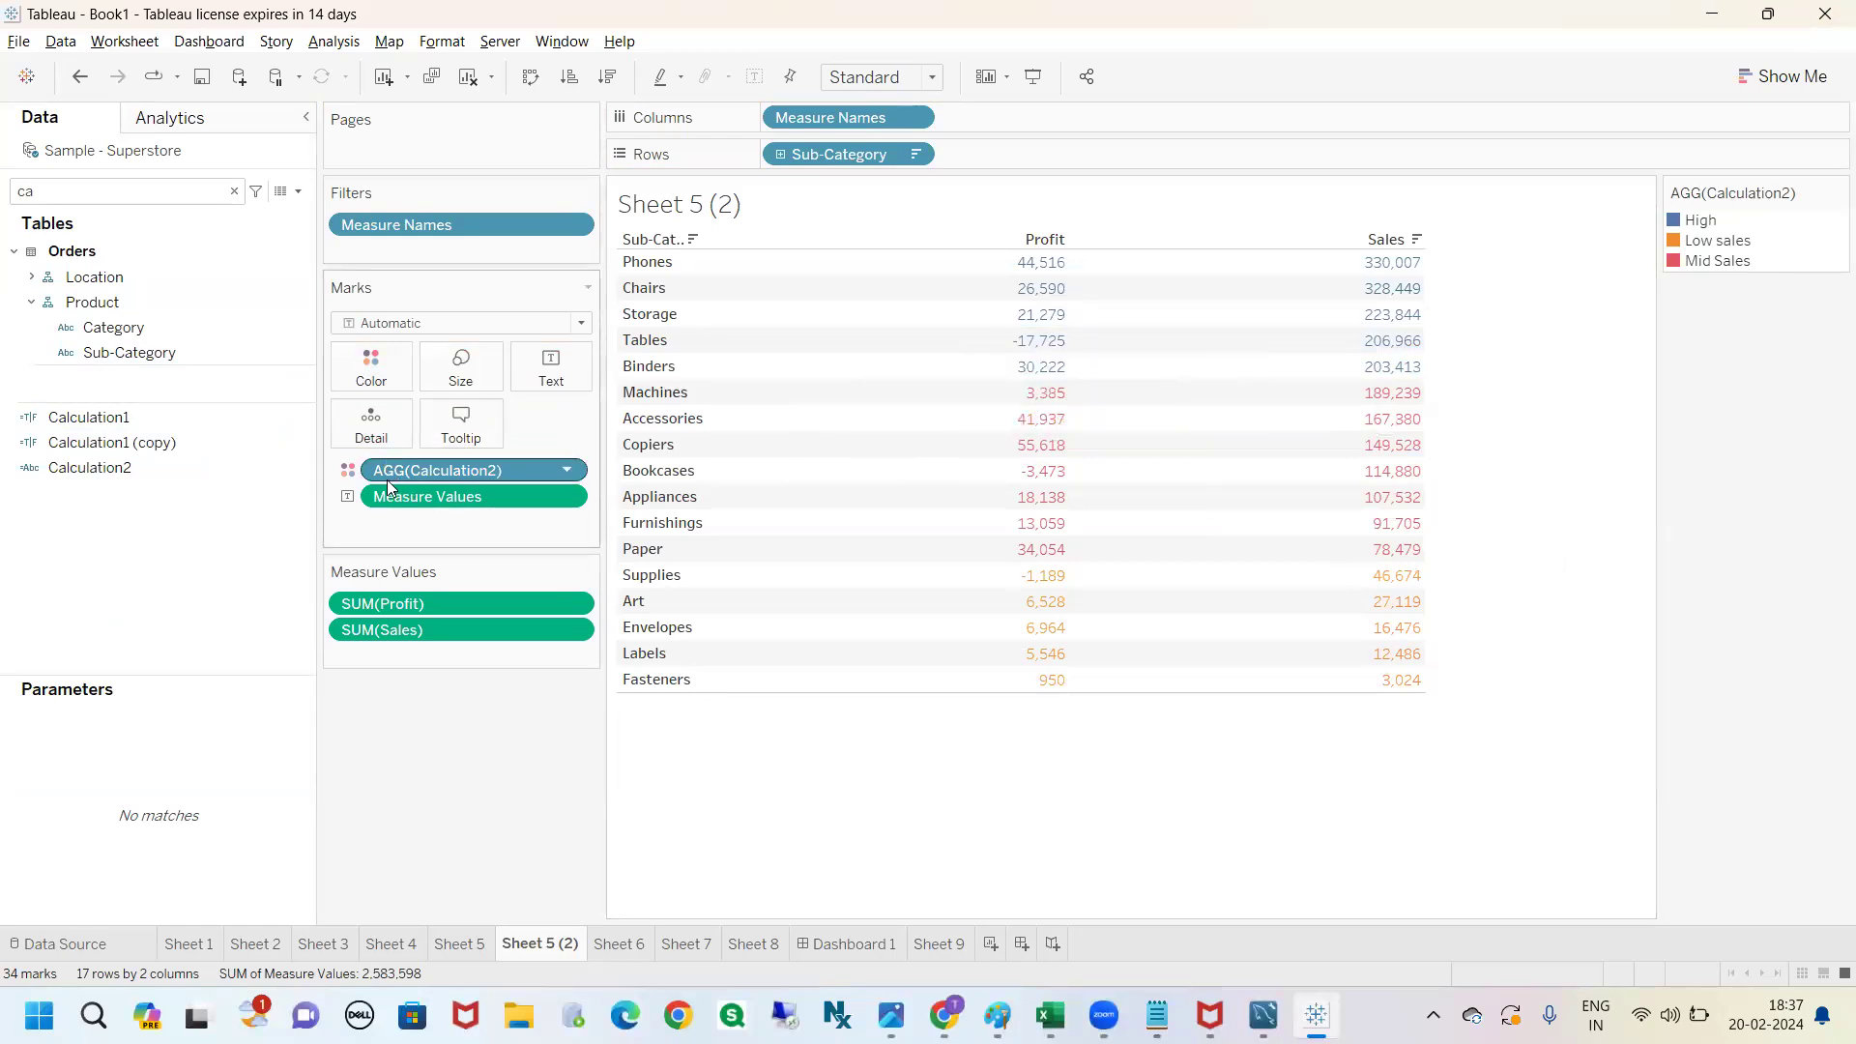
pyautogui.click(83, 85)
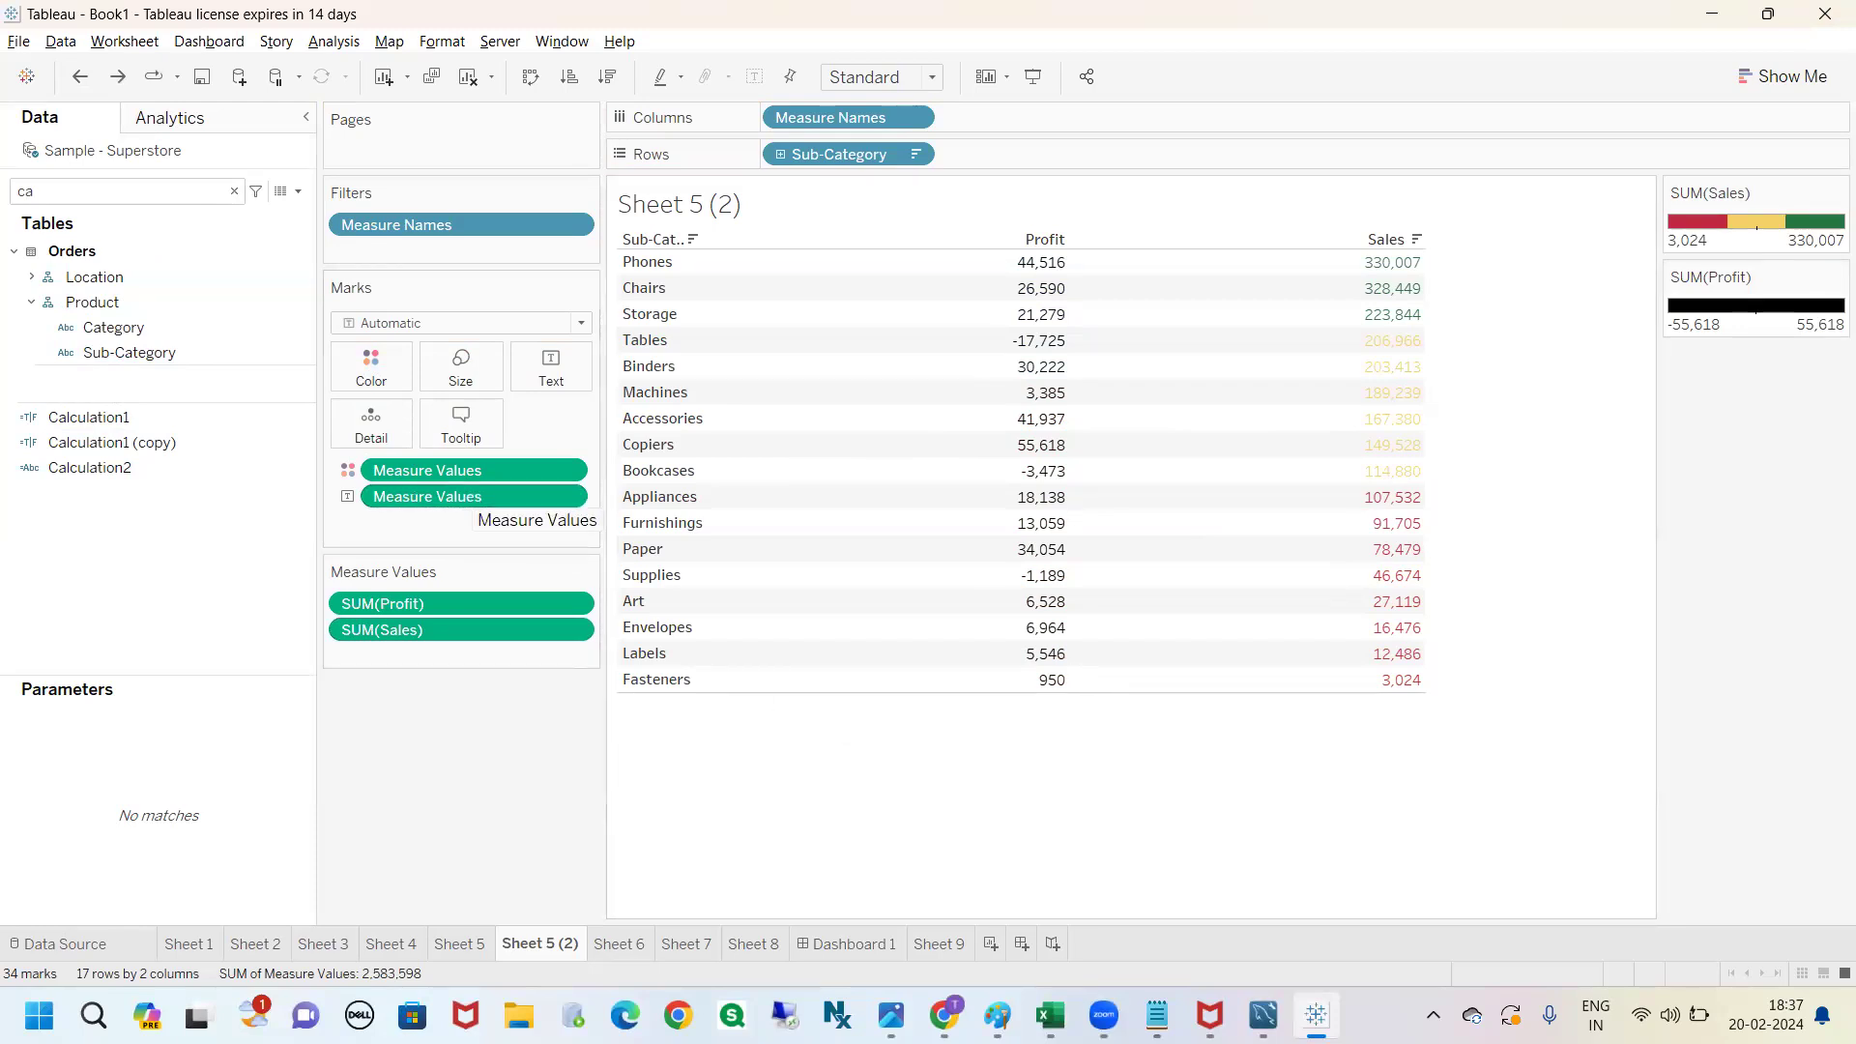
# On the empty Sheet 9, search the fields for "sub" and add Sub-Category to the rows.
pyautogui.click(936, 944)
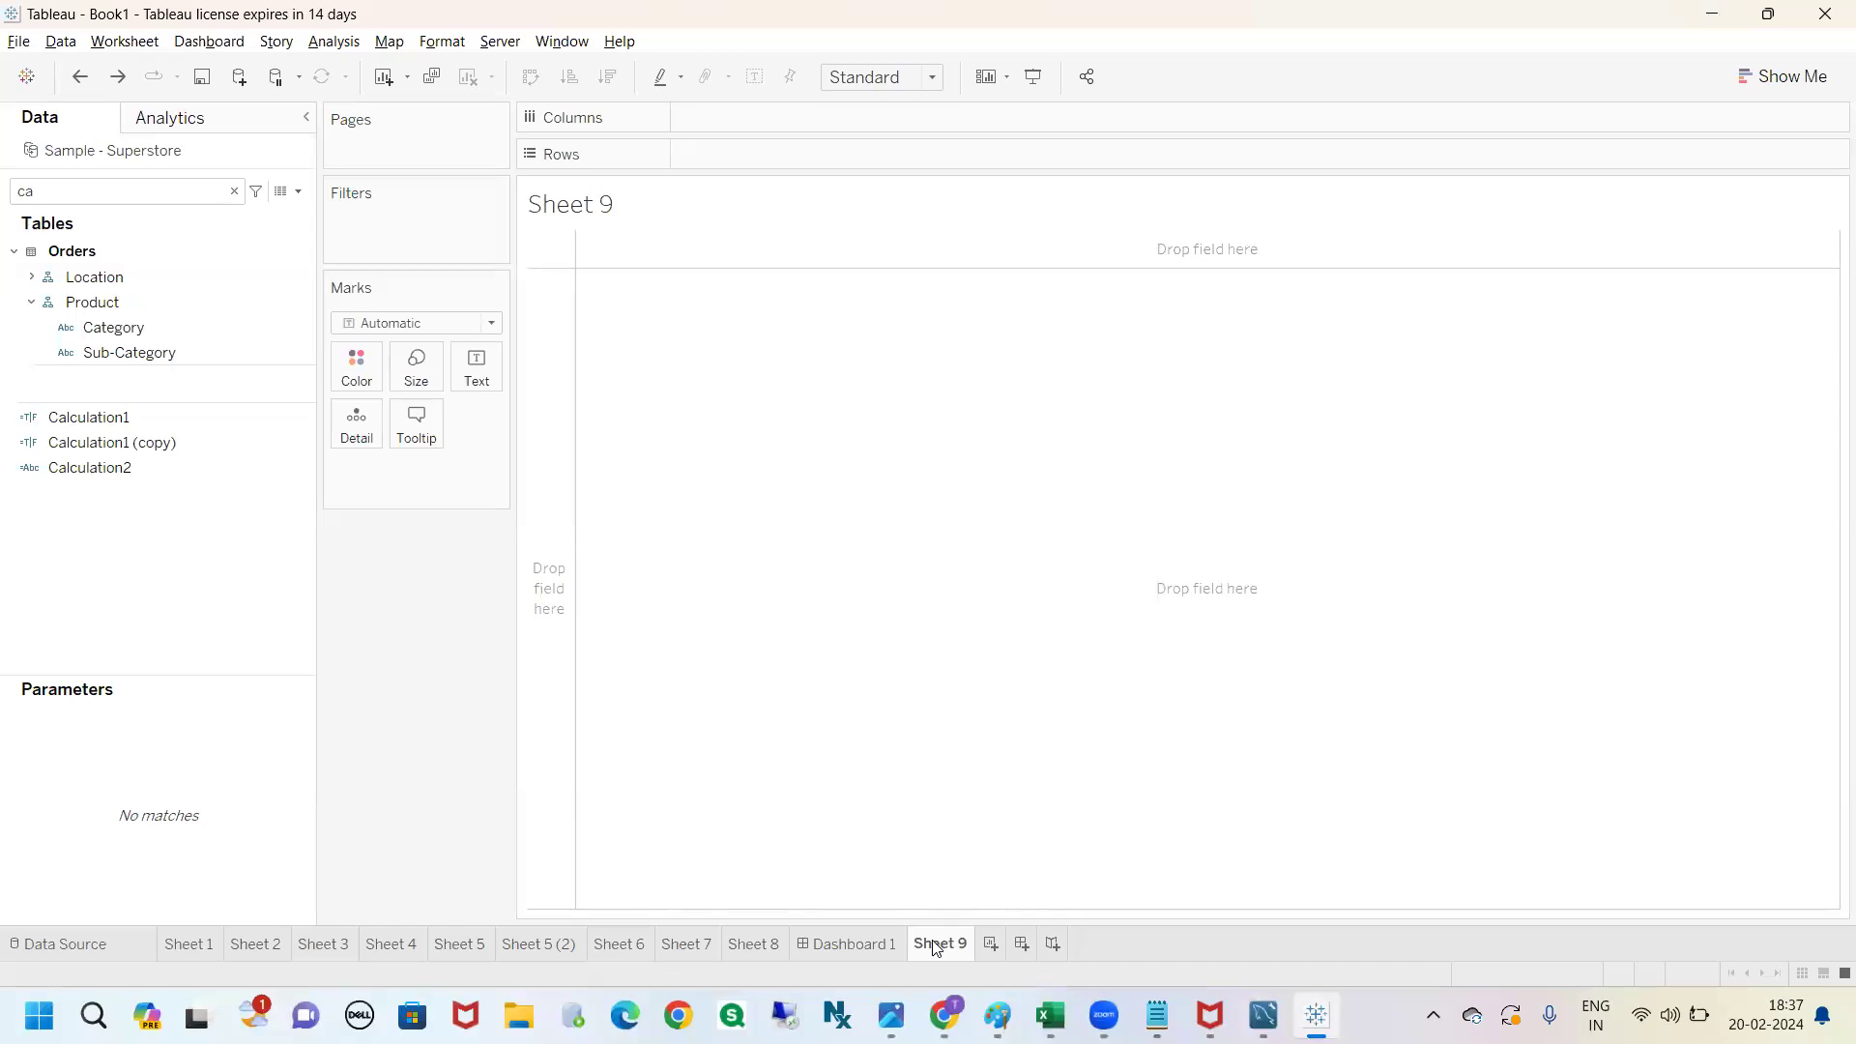
pyautogui.click(234, 190)
pyautogui.click(414, 537)
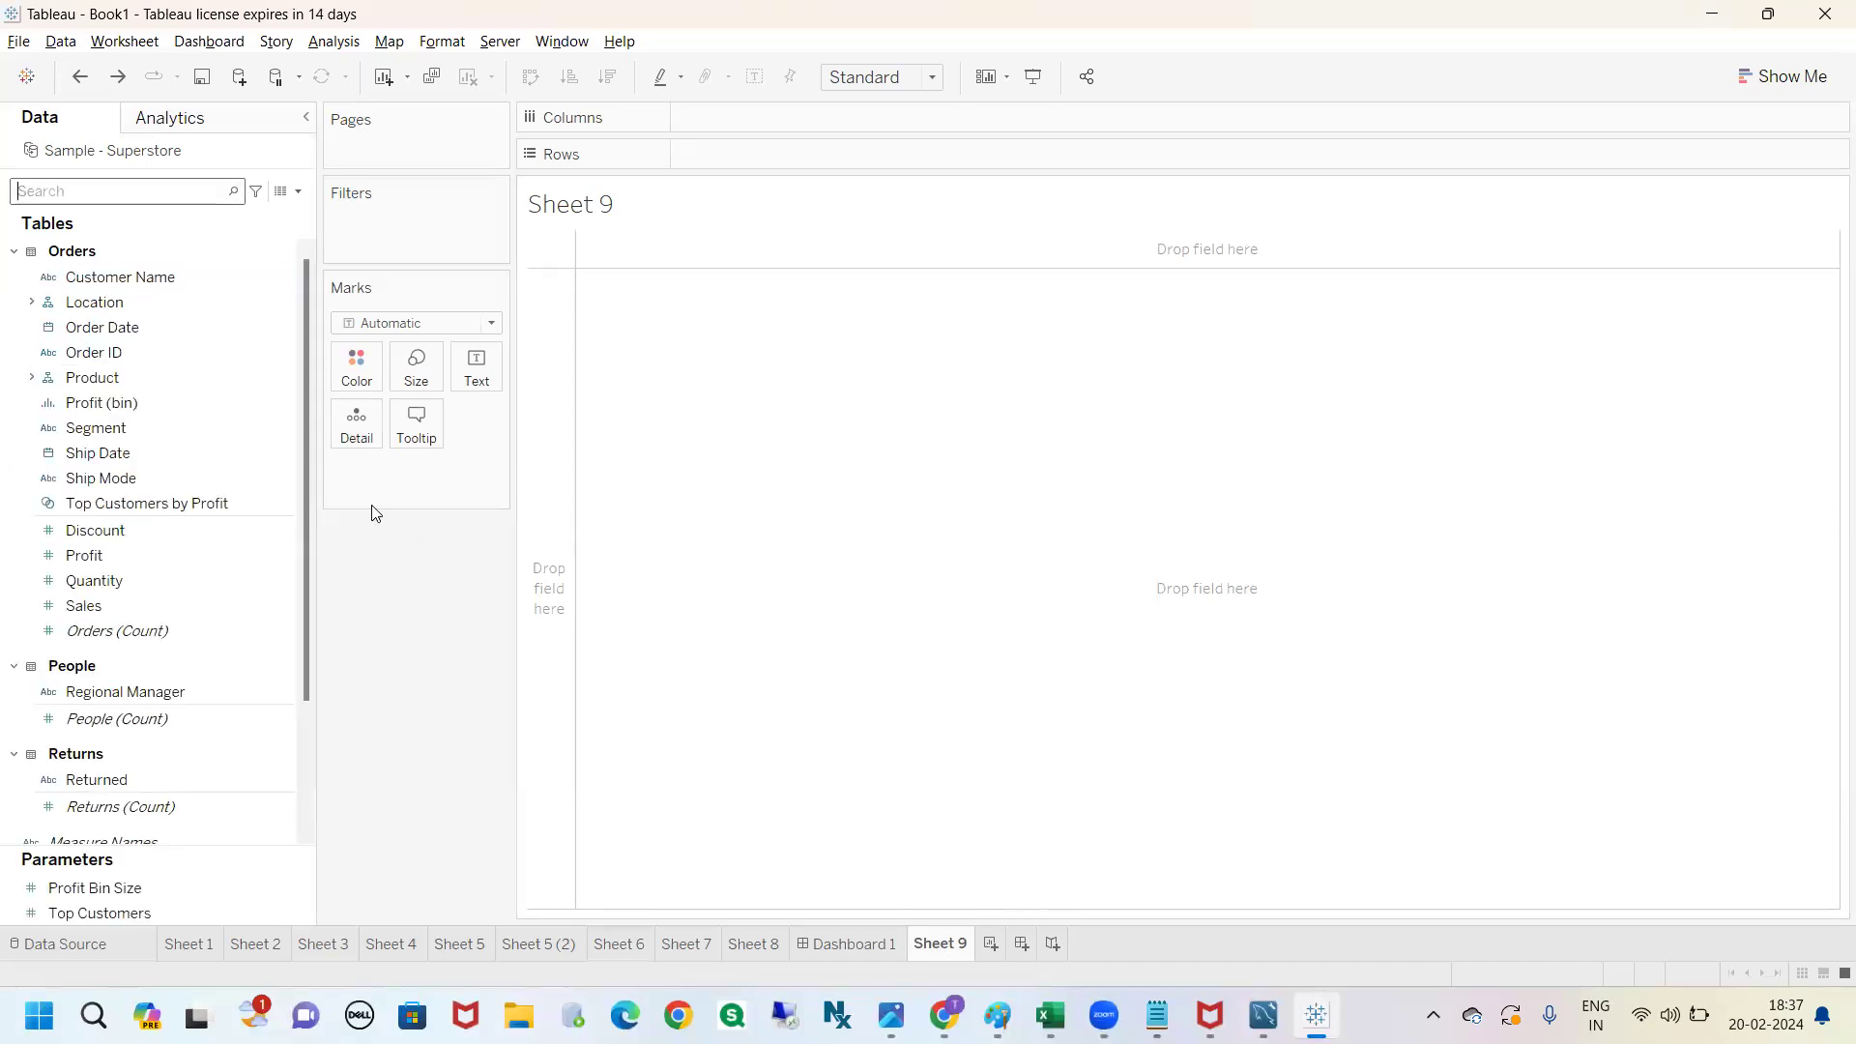
pyautogui.write('sub')
pyautogui.moveTo(152, 303); pyautogui.dragTo(788, 165)
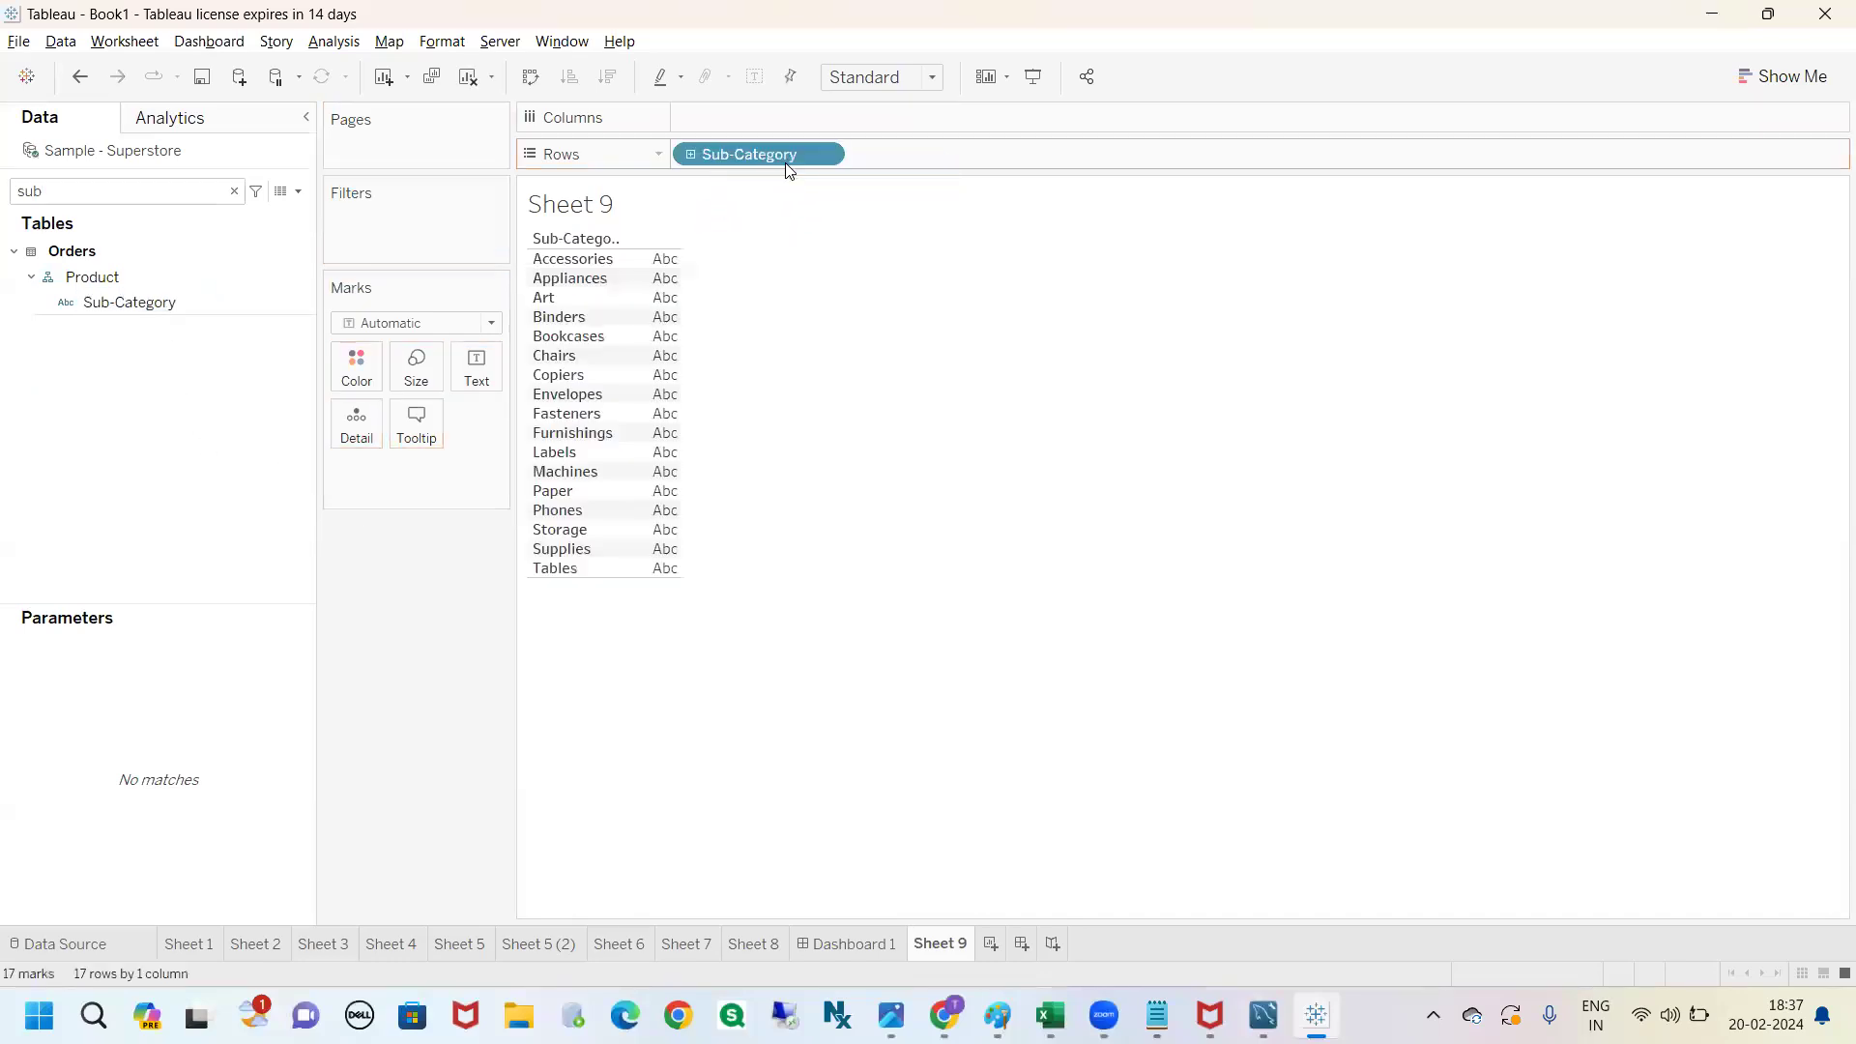
# Search the fields for "sa" and "pro", adding Sales and Profit to the columns of Sheet 9.
pyautogui.click(234, 191)
pyautogui.write('s')
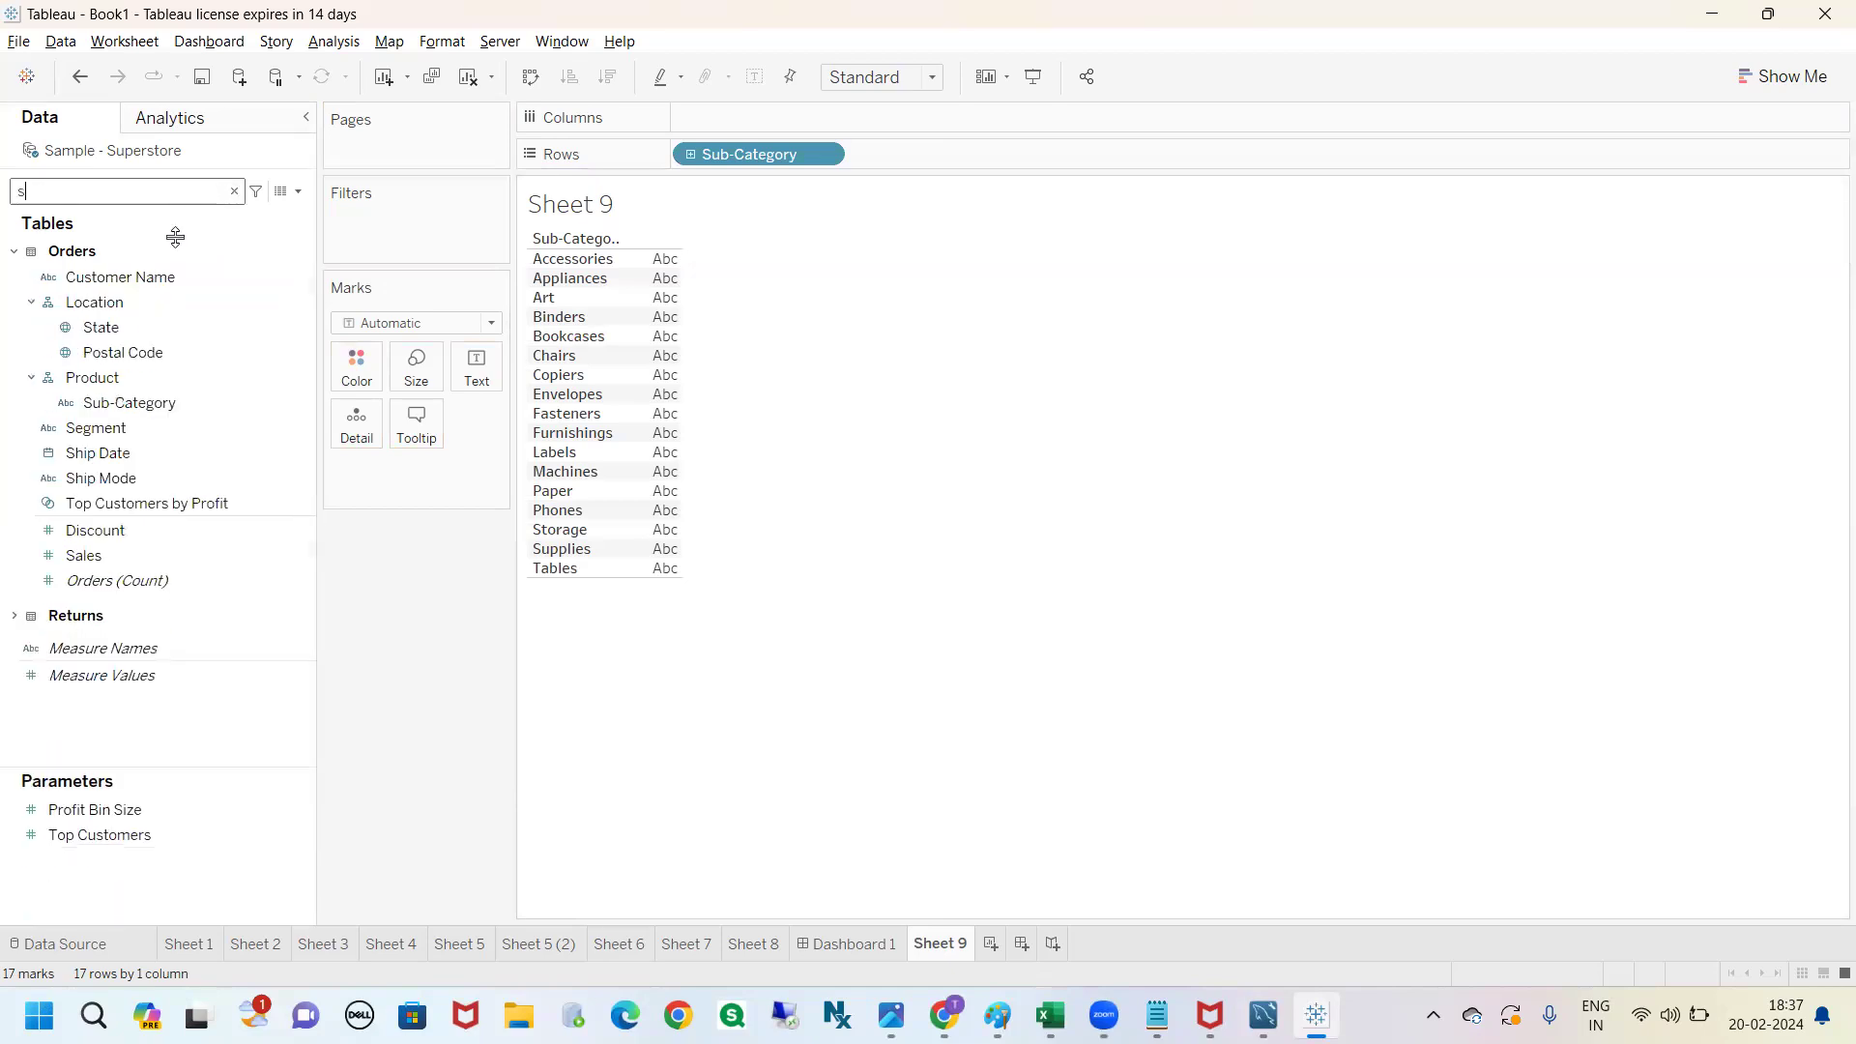
pyautogui.write('a')
pyautogui.moveTo(137, 294); pyautogui.dragTo(740, 130)
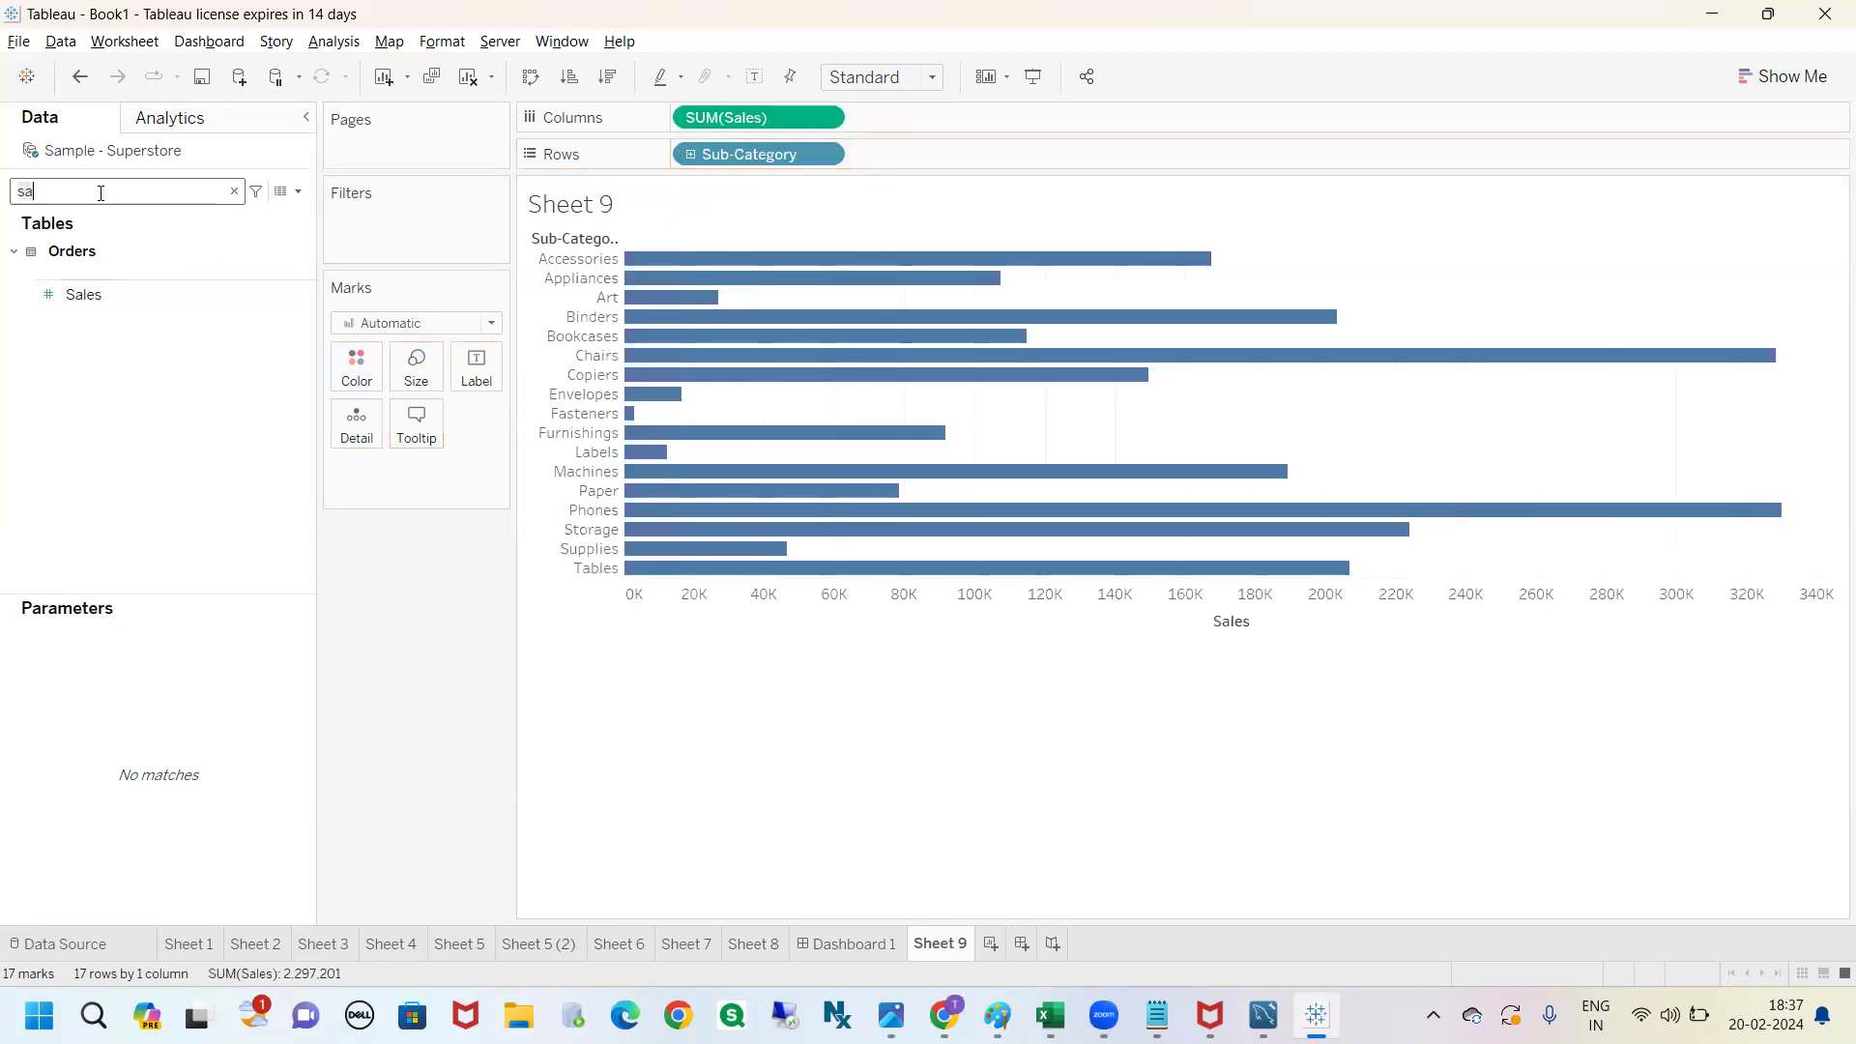
pyautogui.write('pro')
pyautogui.click(119, 380)
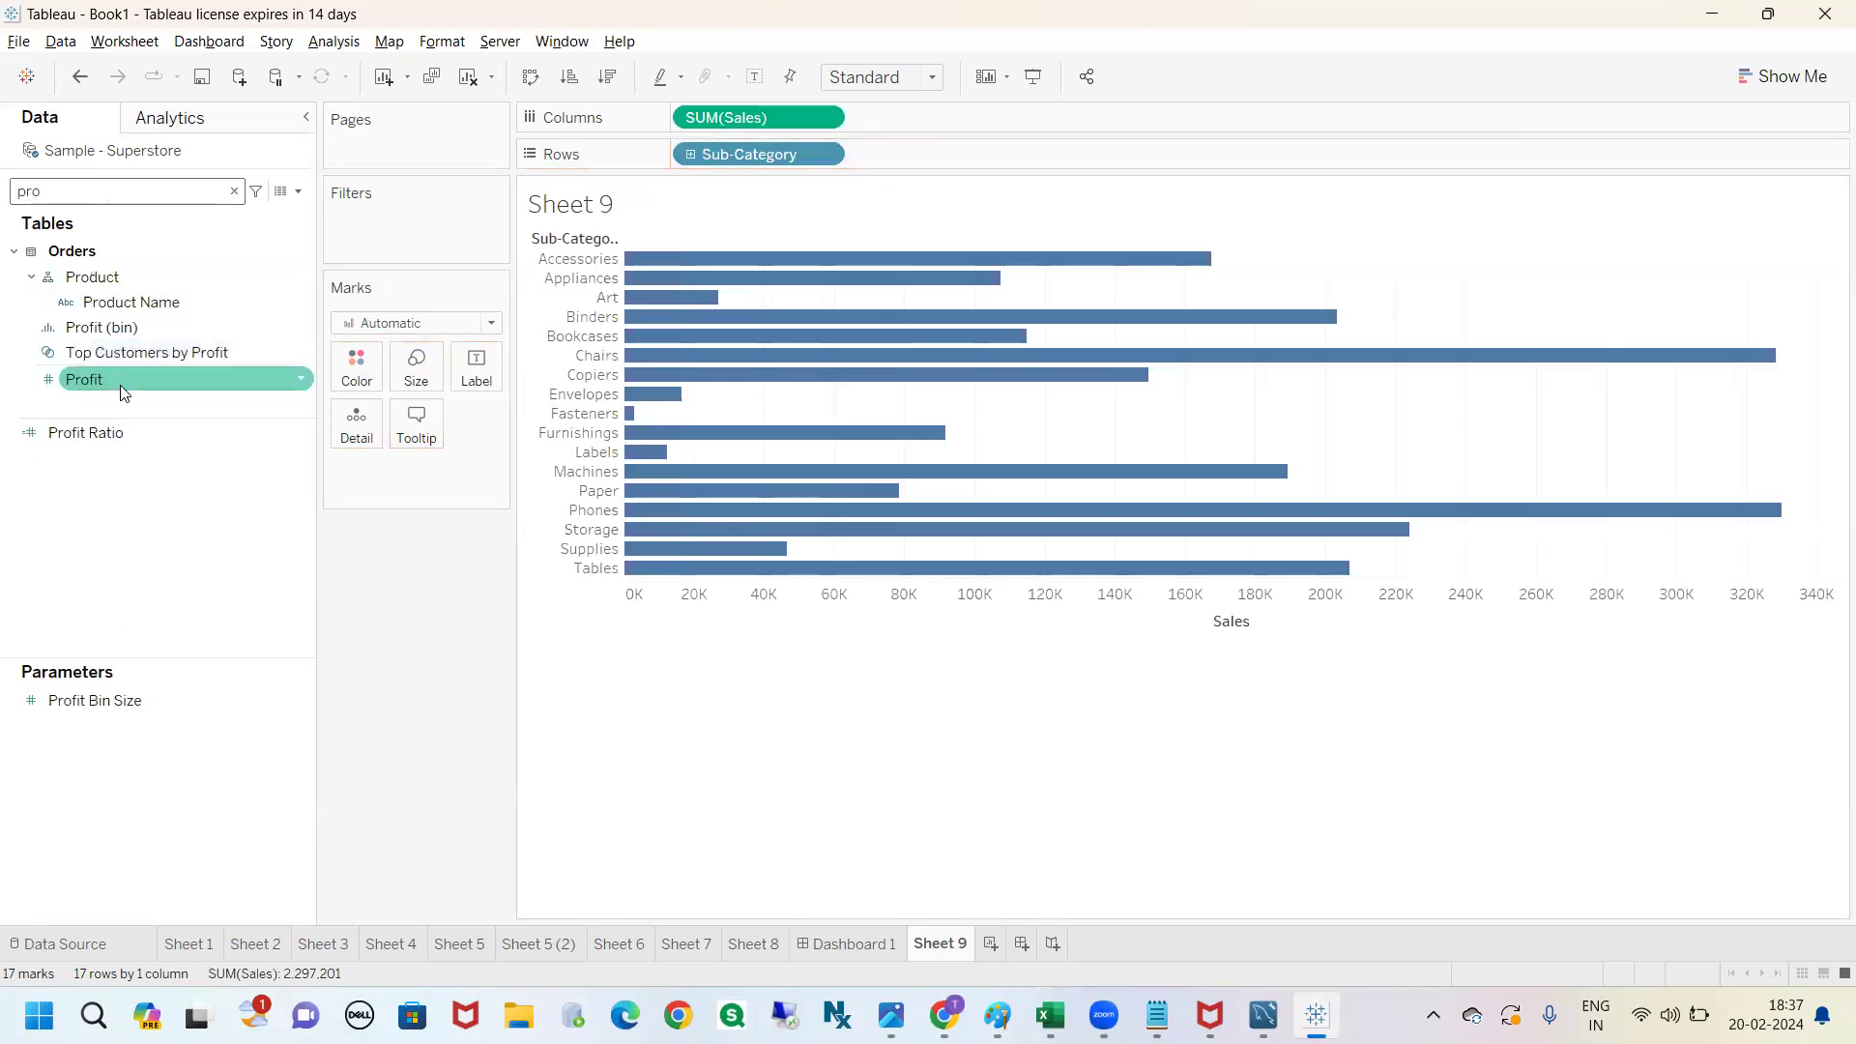
pyautogui.moveTo(195, 378); pyautogui.dragTo(856, 126)
pyautogui.moveTo(694, 116)
pyautogui.mouseDown()
pyautogui.moveTo(458, 573)
pyautogui.moveTo(462, 535)
pyautogui.mouseUp()
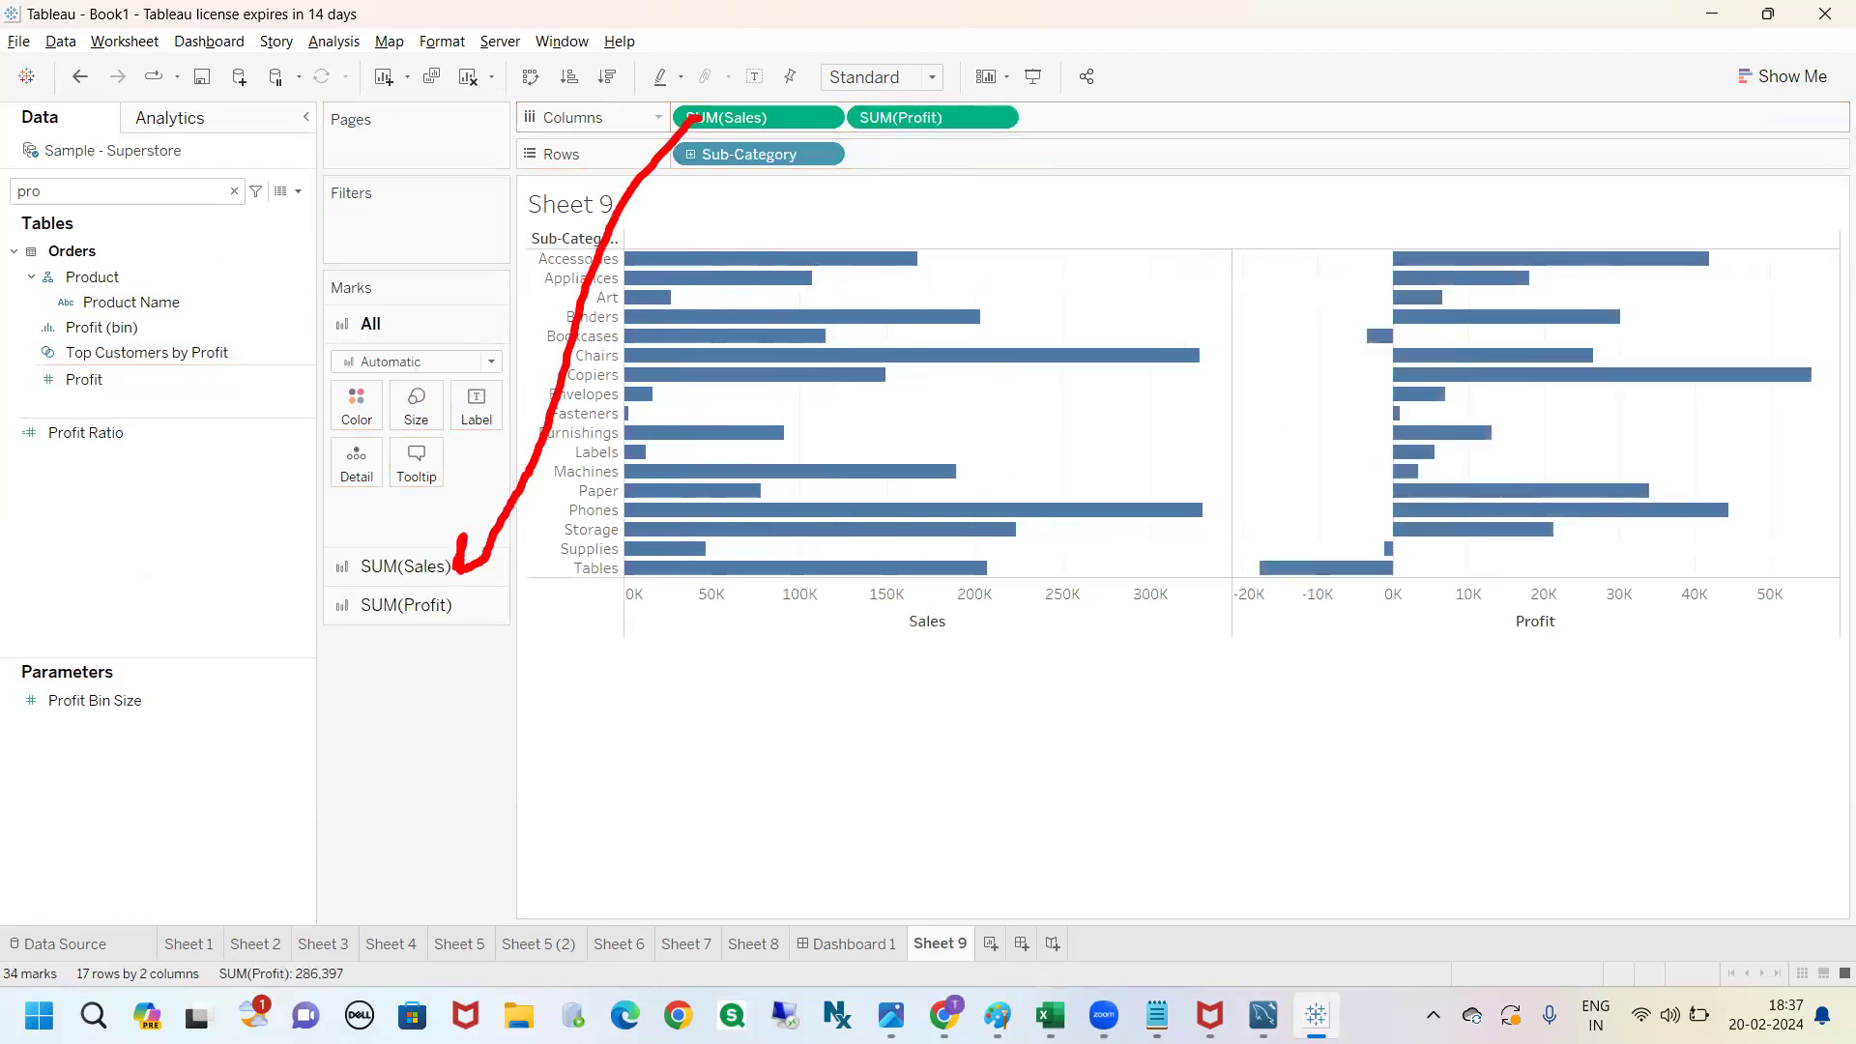
pyautogui.moveTo(896, 145)
pyautogui.mouseDown()
pyautogui.moveTo(887, 188)
pyautogui.moveTo(473, 607)
pyautogui.moveTo(533, 636)
pyautogui.mouseUp()
pyautogui.click(547, 654)
pyautogui.press('Escape')
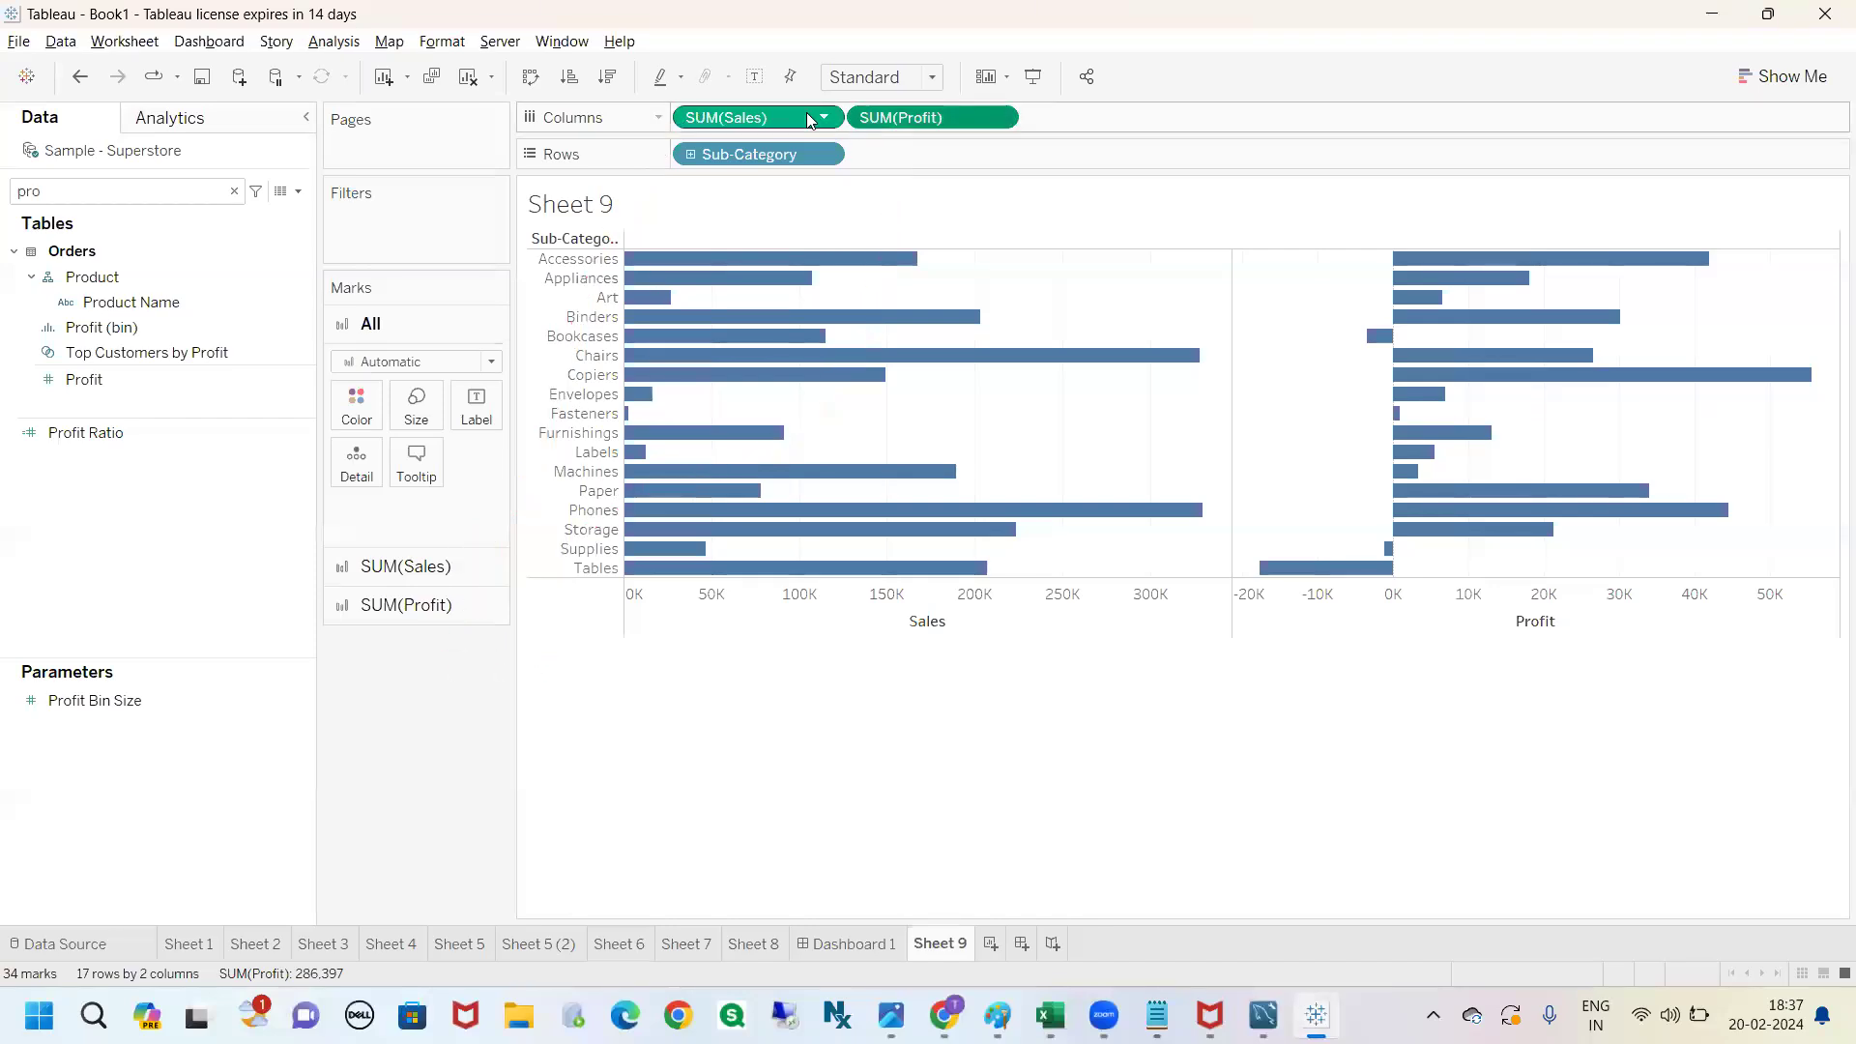
# Undo the column placement of the measures and show Profit and Sales as text values for each sub-category instead.
pyautogui.click(82, 77)
pyautogui.moveTo(126, 379); pyautogui.dragTo(454, 377)
pyautogui.doubleClick(153, 200)
pyautogui.write('sa')
pyautogui.doubleClick(121, 294)
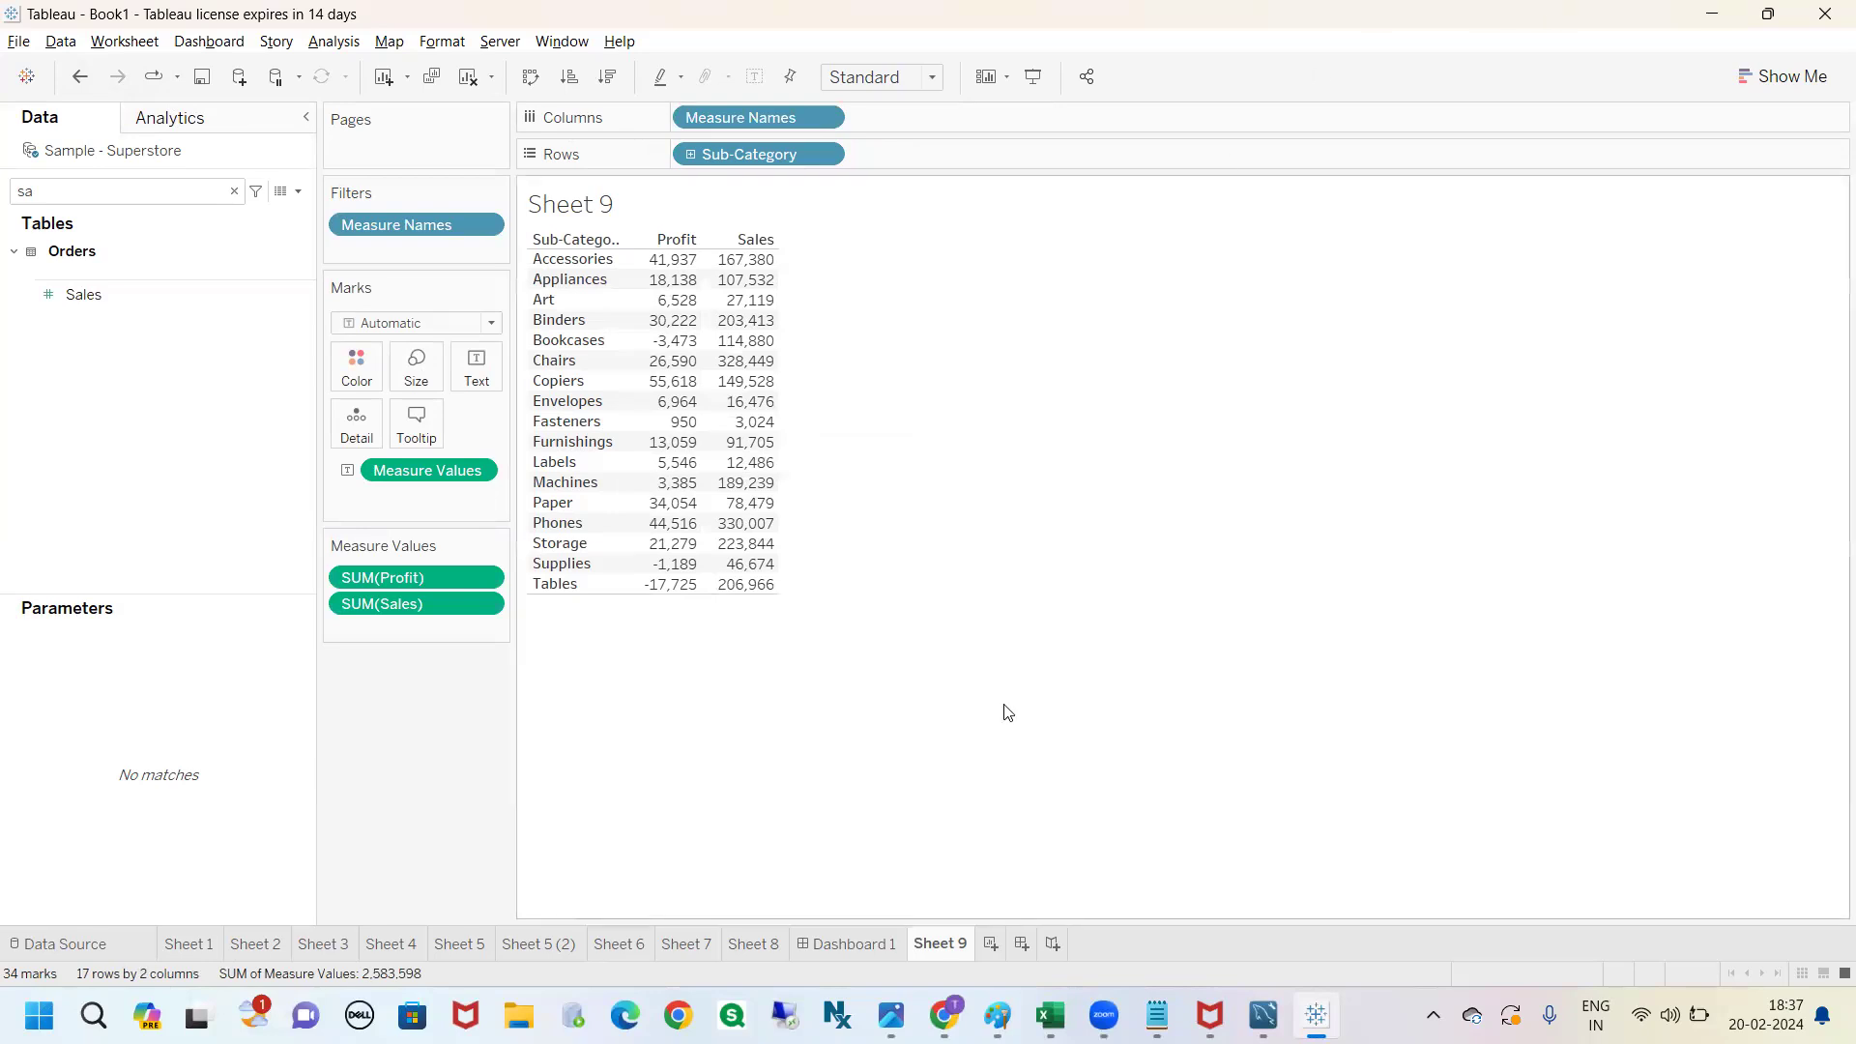
# Widen the text table's columns and heighten its rows, and remove Profit and Sales from it.
pyautogui.moveTo(856, 472); pyautogui.dragTo(1022, 474)
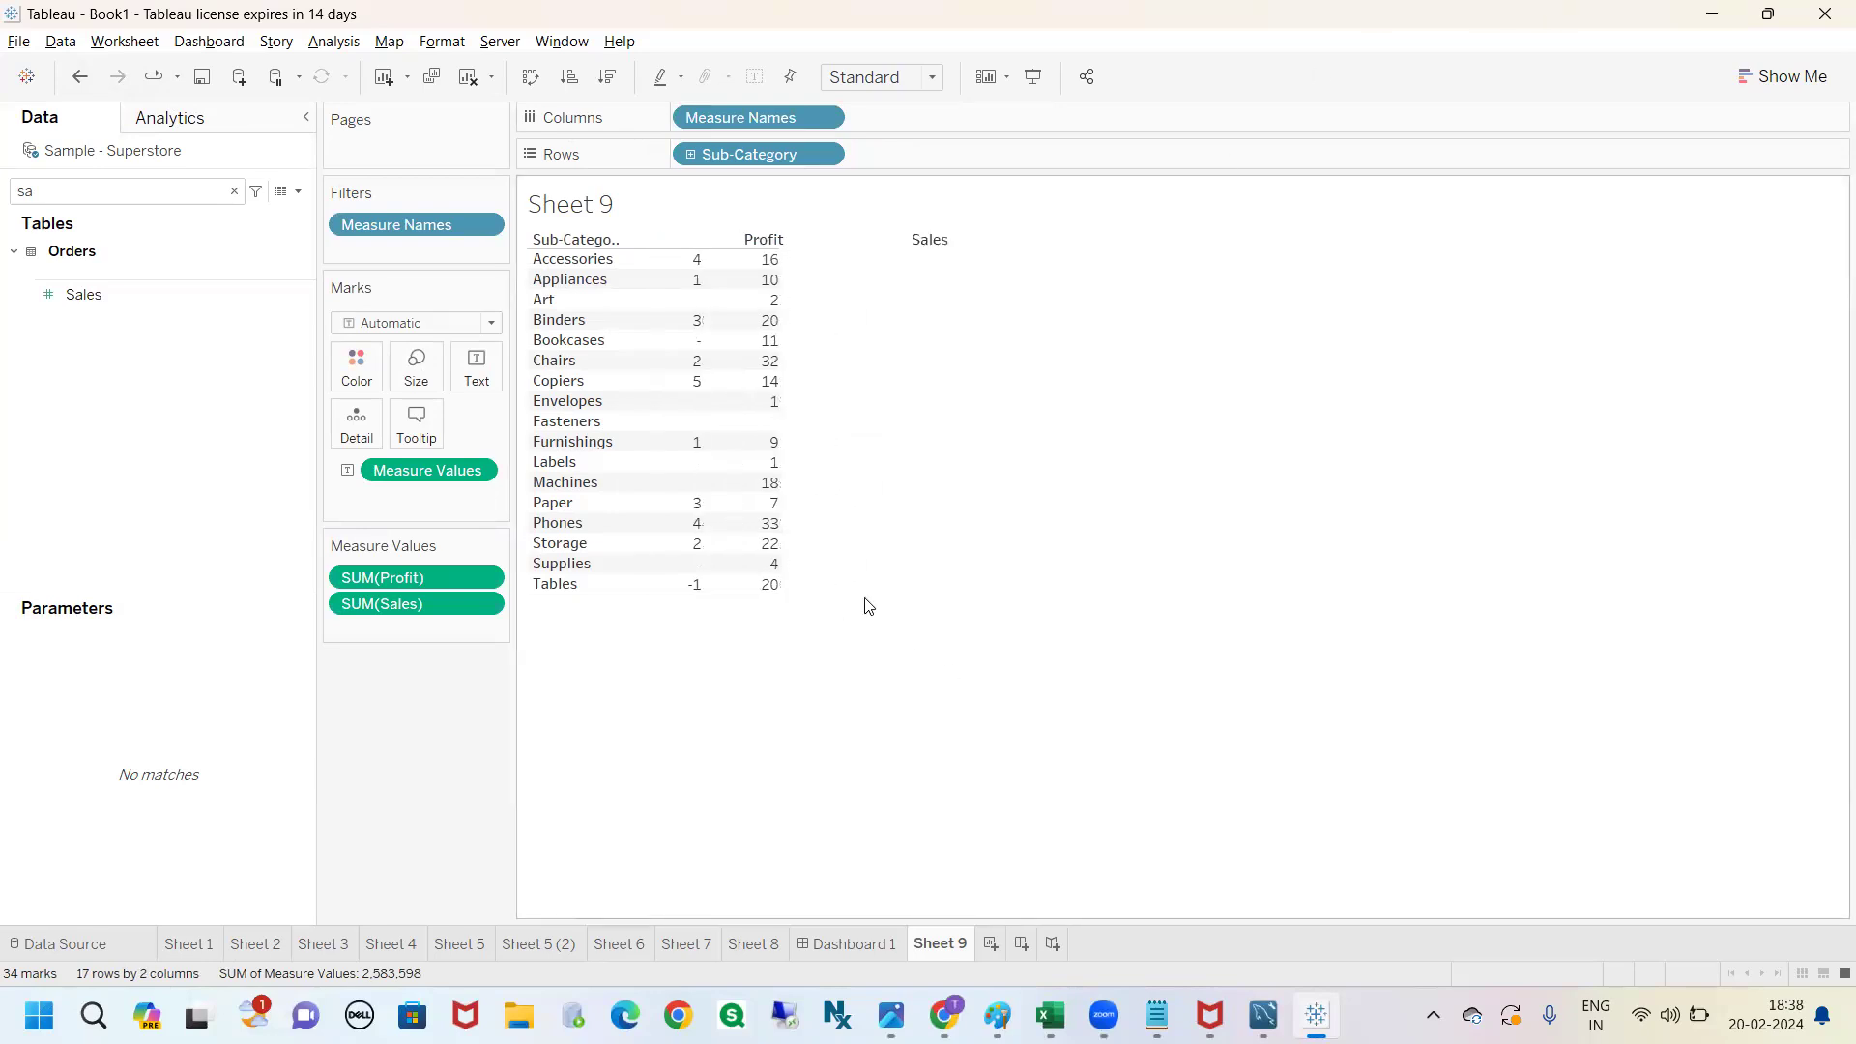
pyautogui.moveTo(780, 594); pyautogui.dragTo(768, 647)
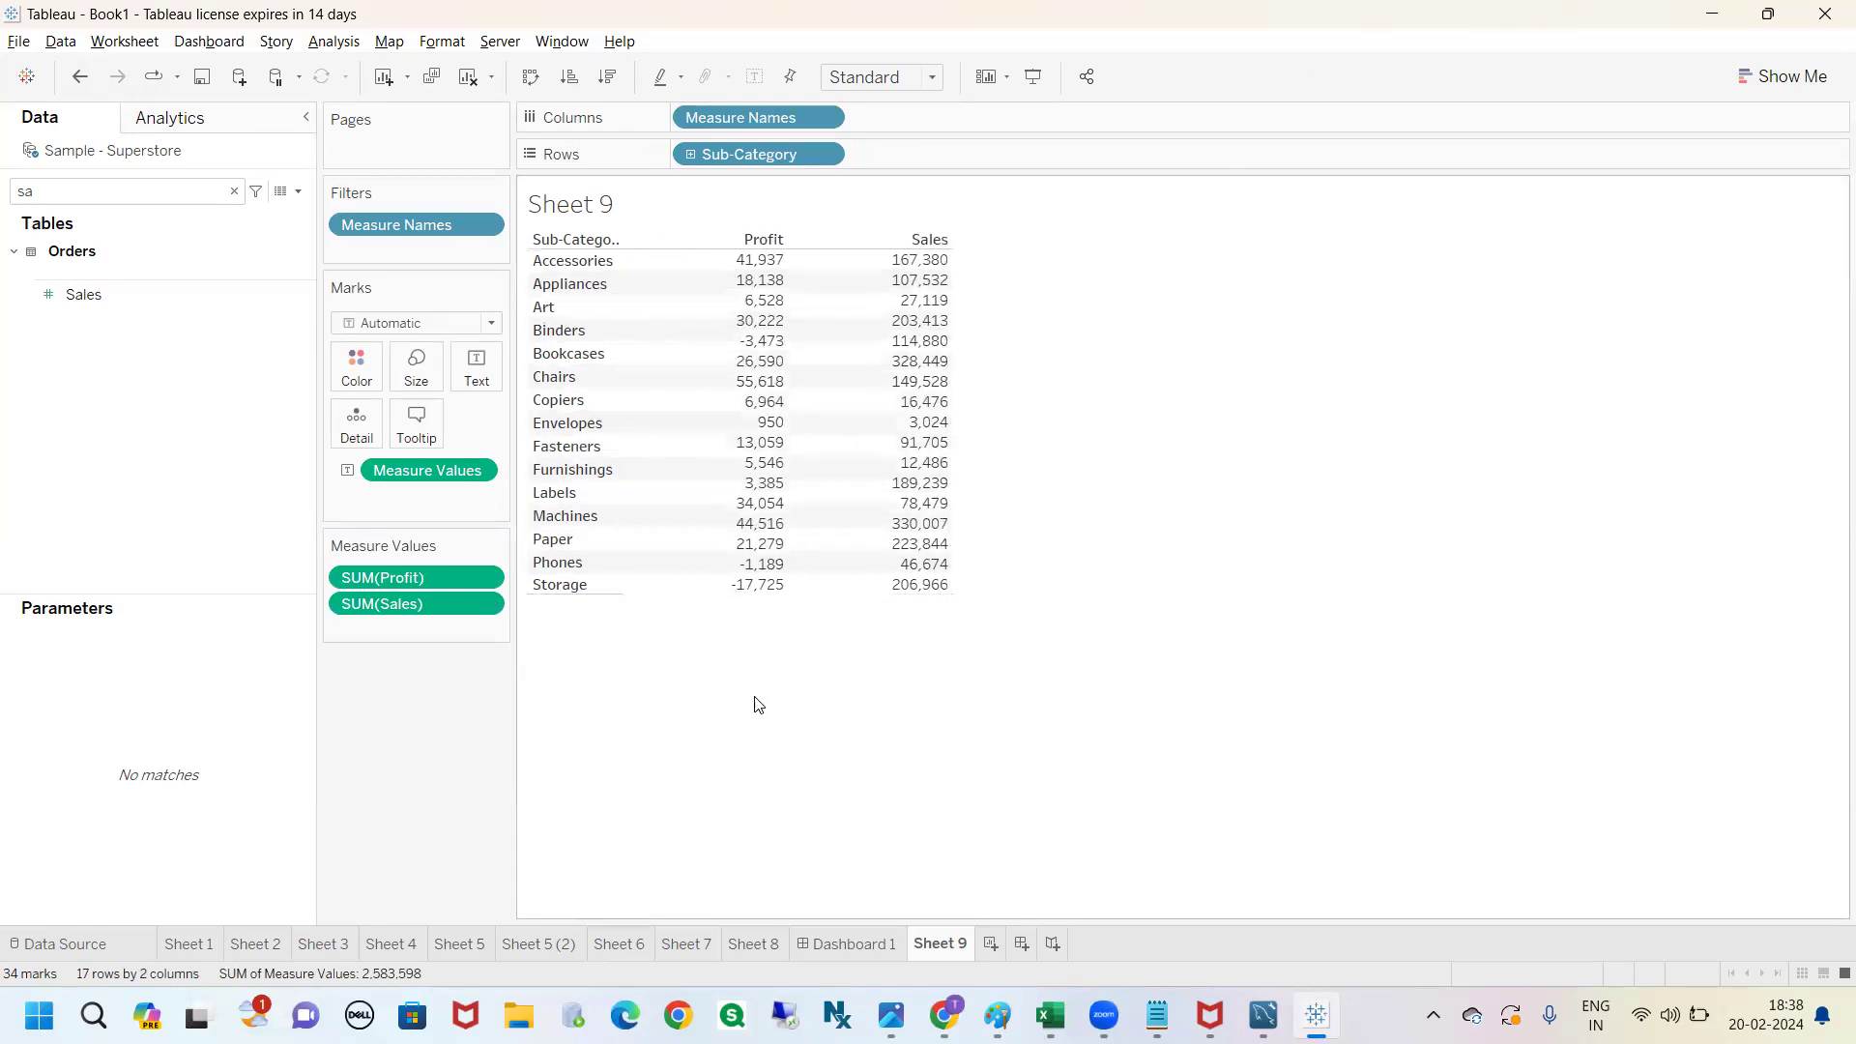
pyautogui.moveTo(439, 572); pyautogui.dragTo(398, 761)
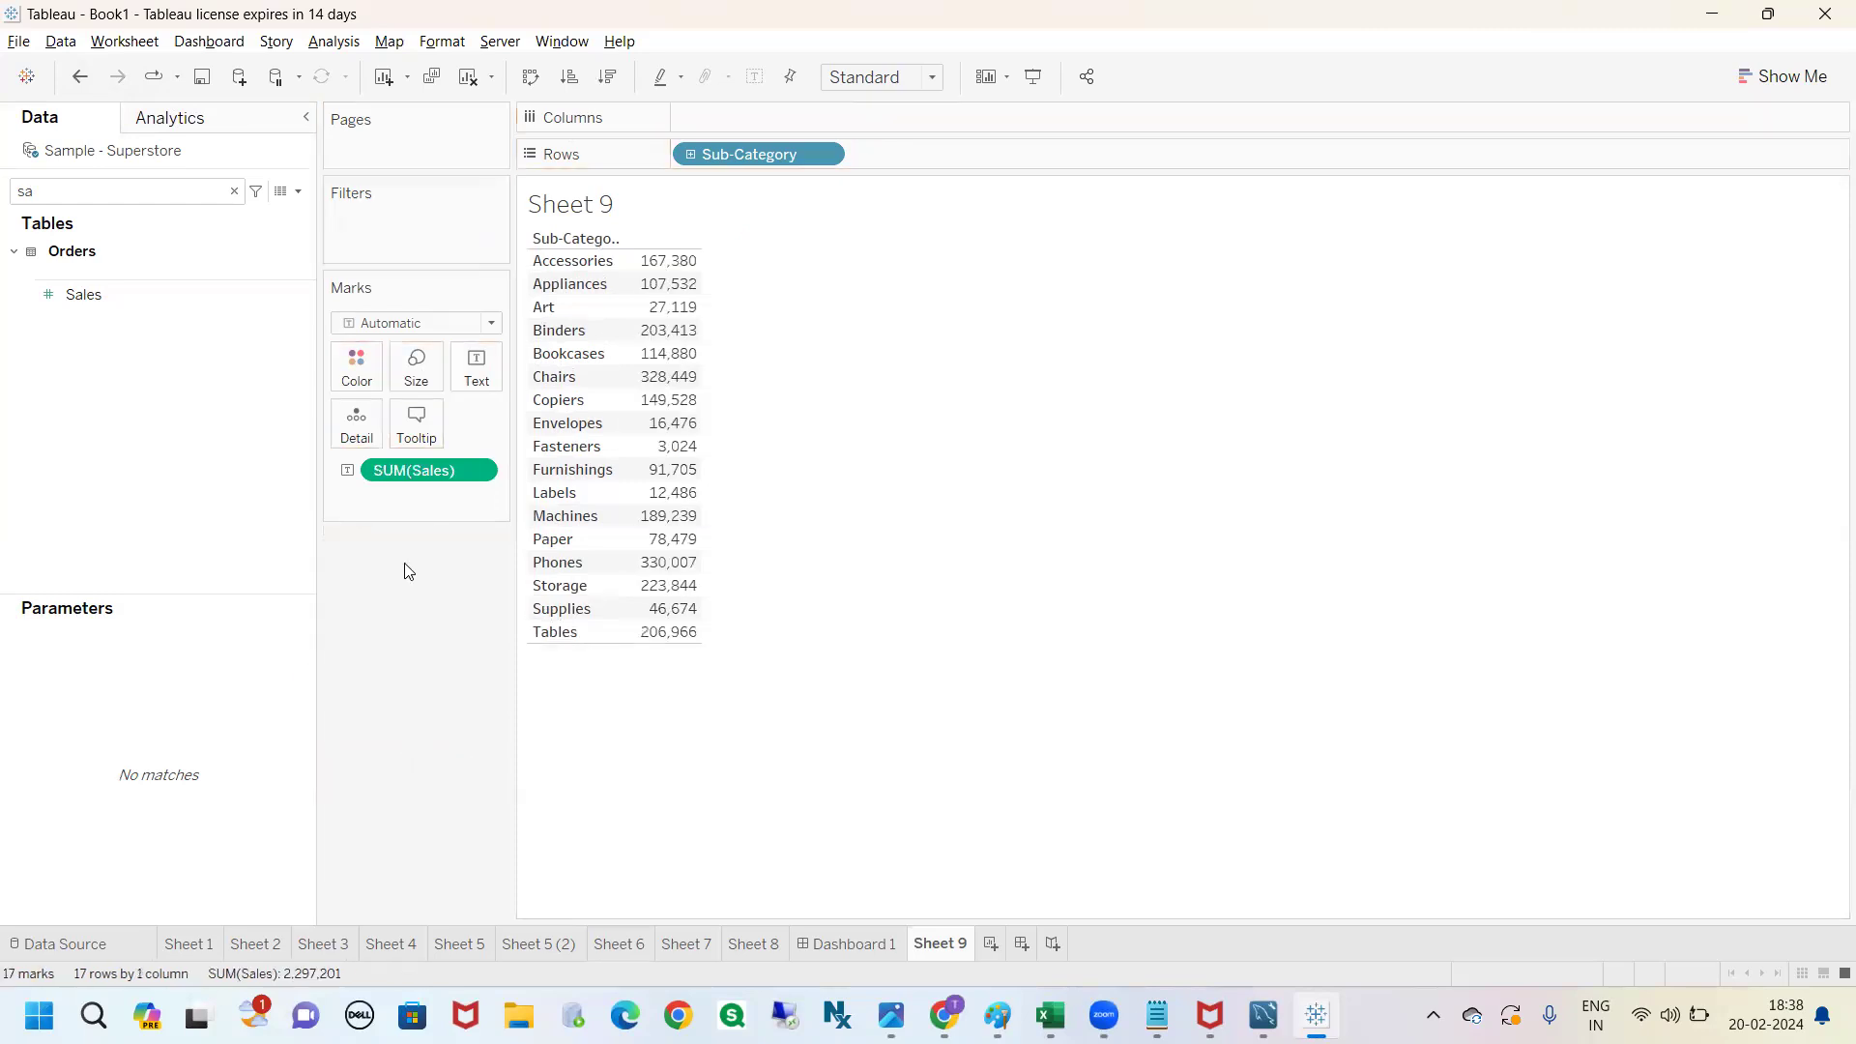
pyautogui.moveTo(426, 470); pyautogui.dragTo(390, 670)
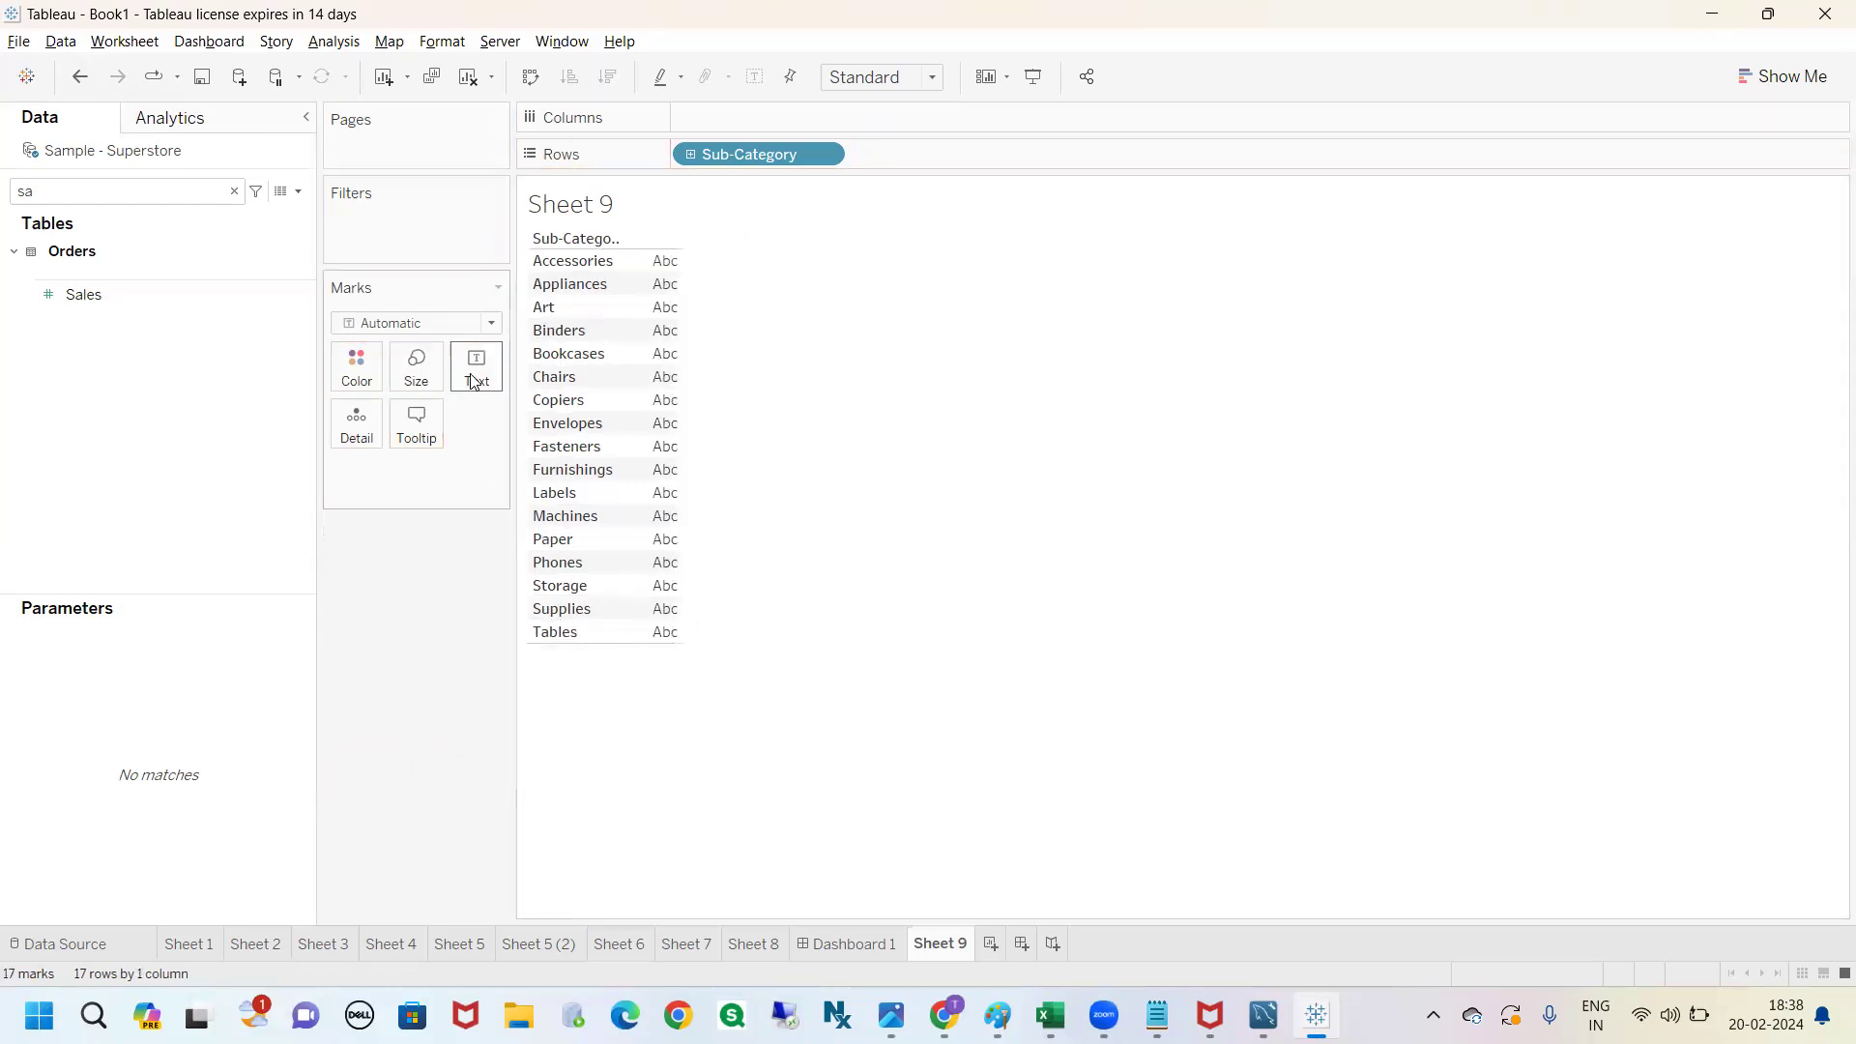
# Create a calculated field with the formula SUM(1).
pyautogui.click(297, 192)
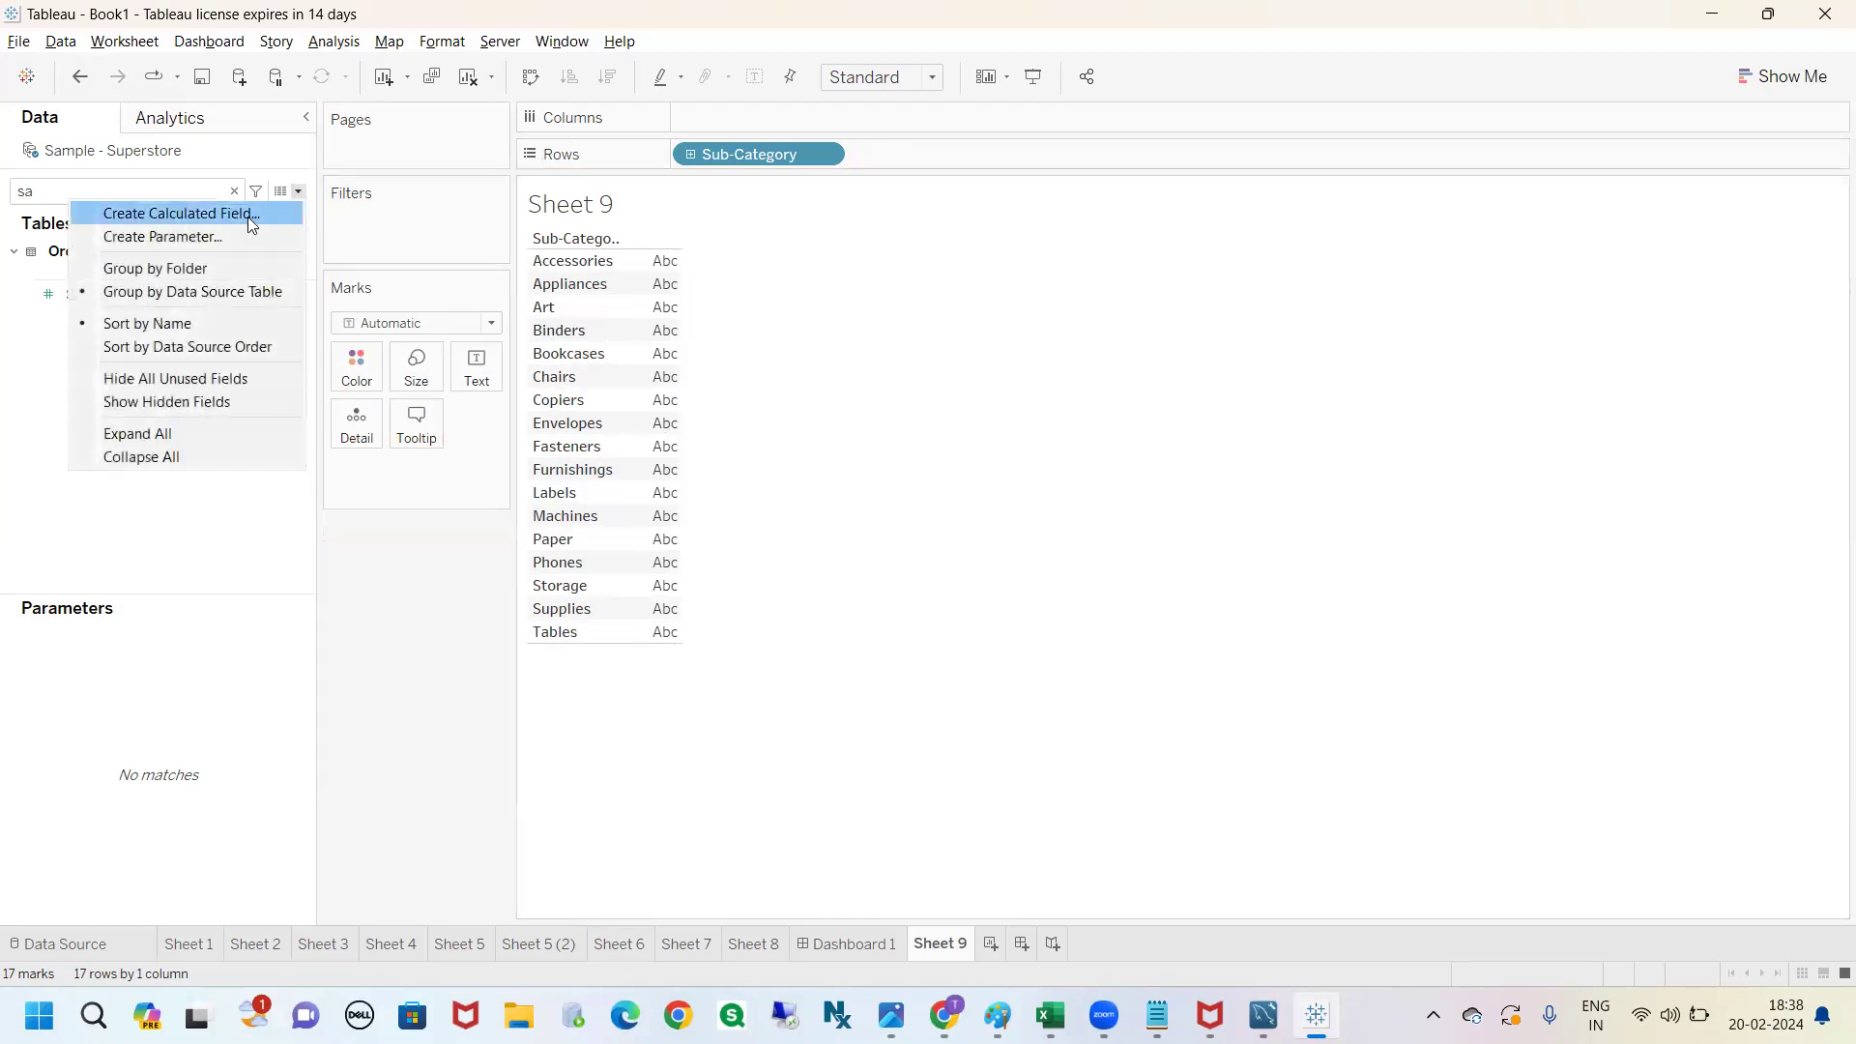
pyautogui.click(196, 213)
pyautogui.click(837, 549)
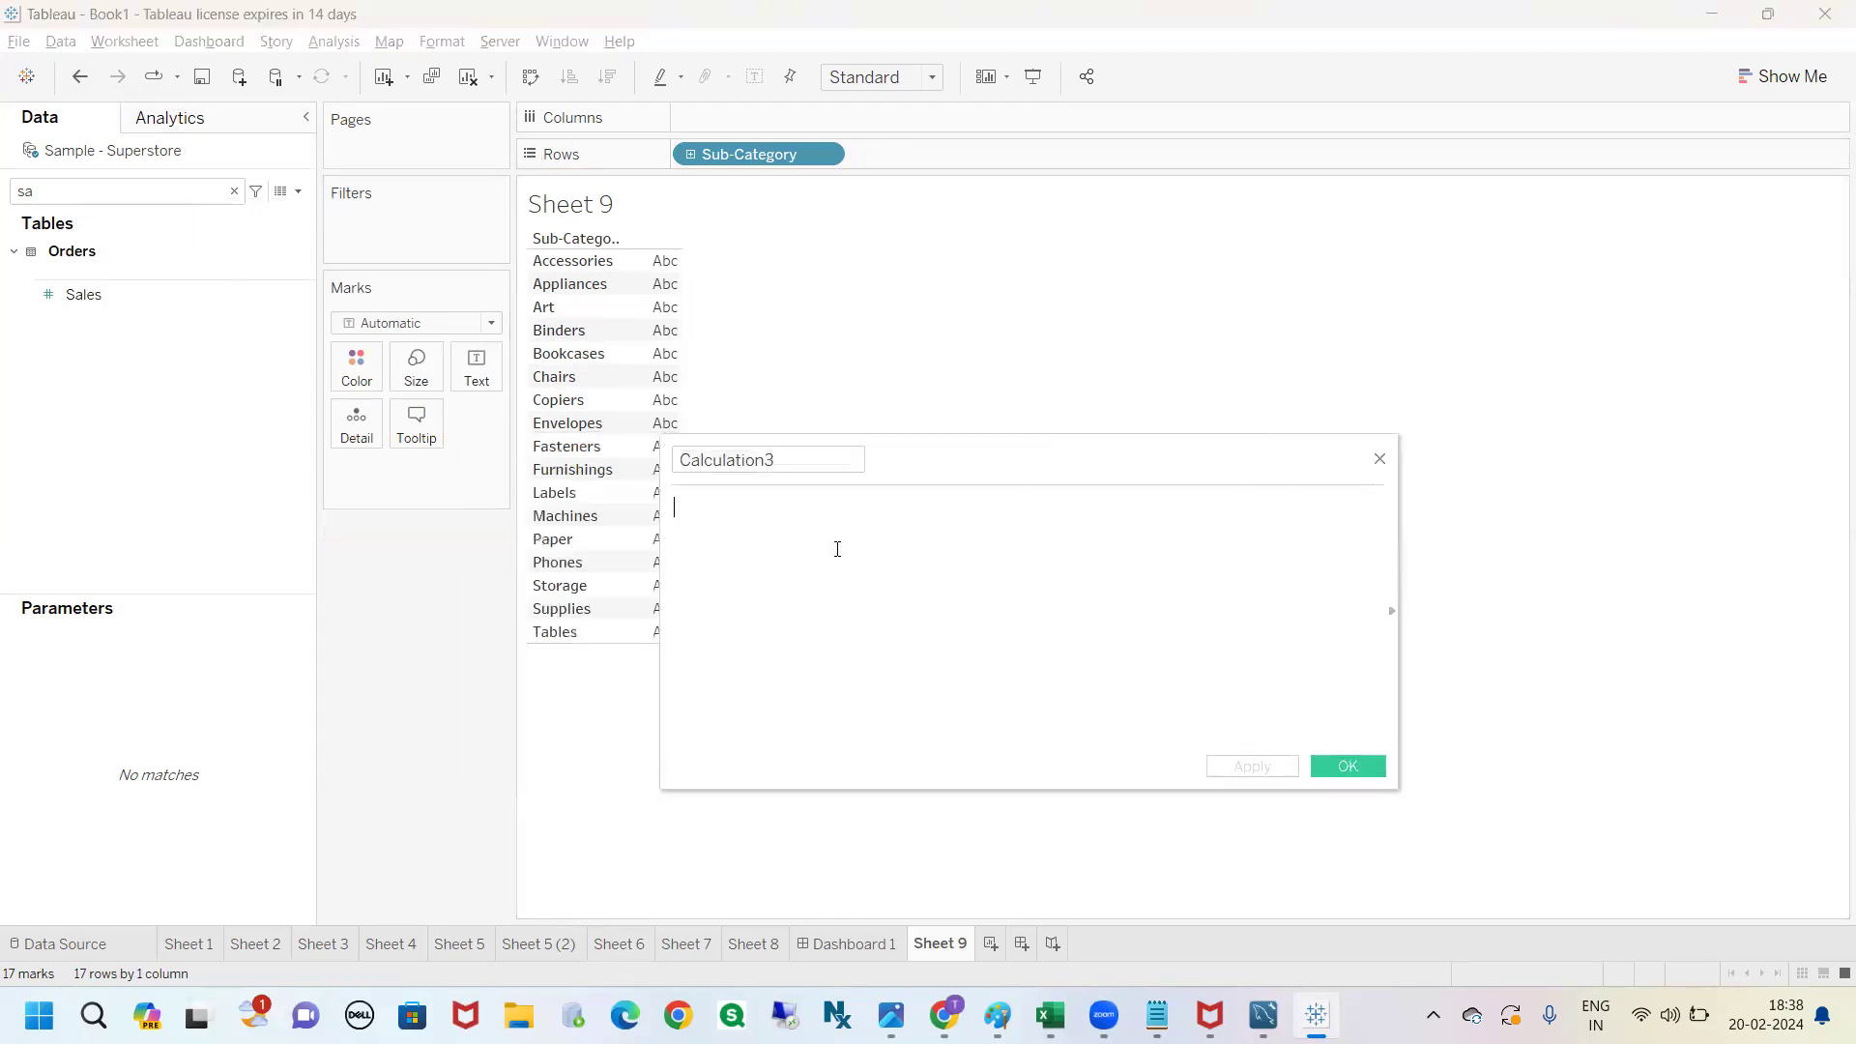
pyautogui.write('sum')
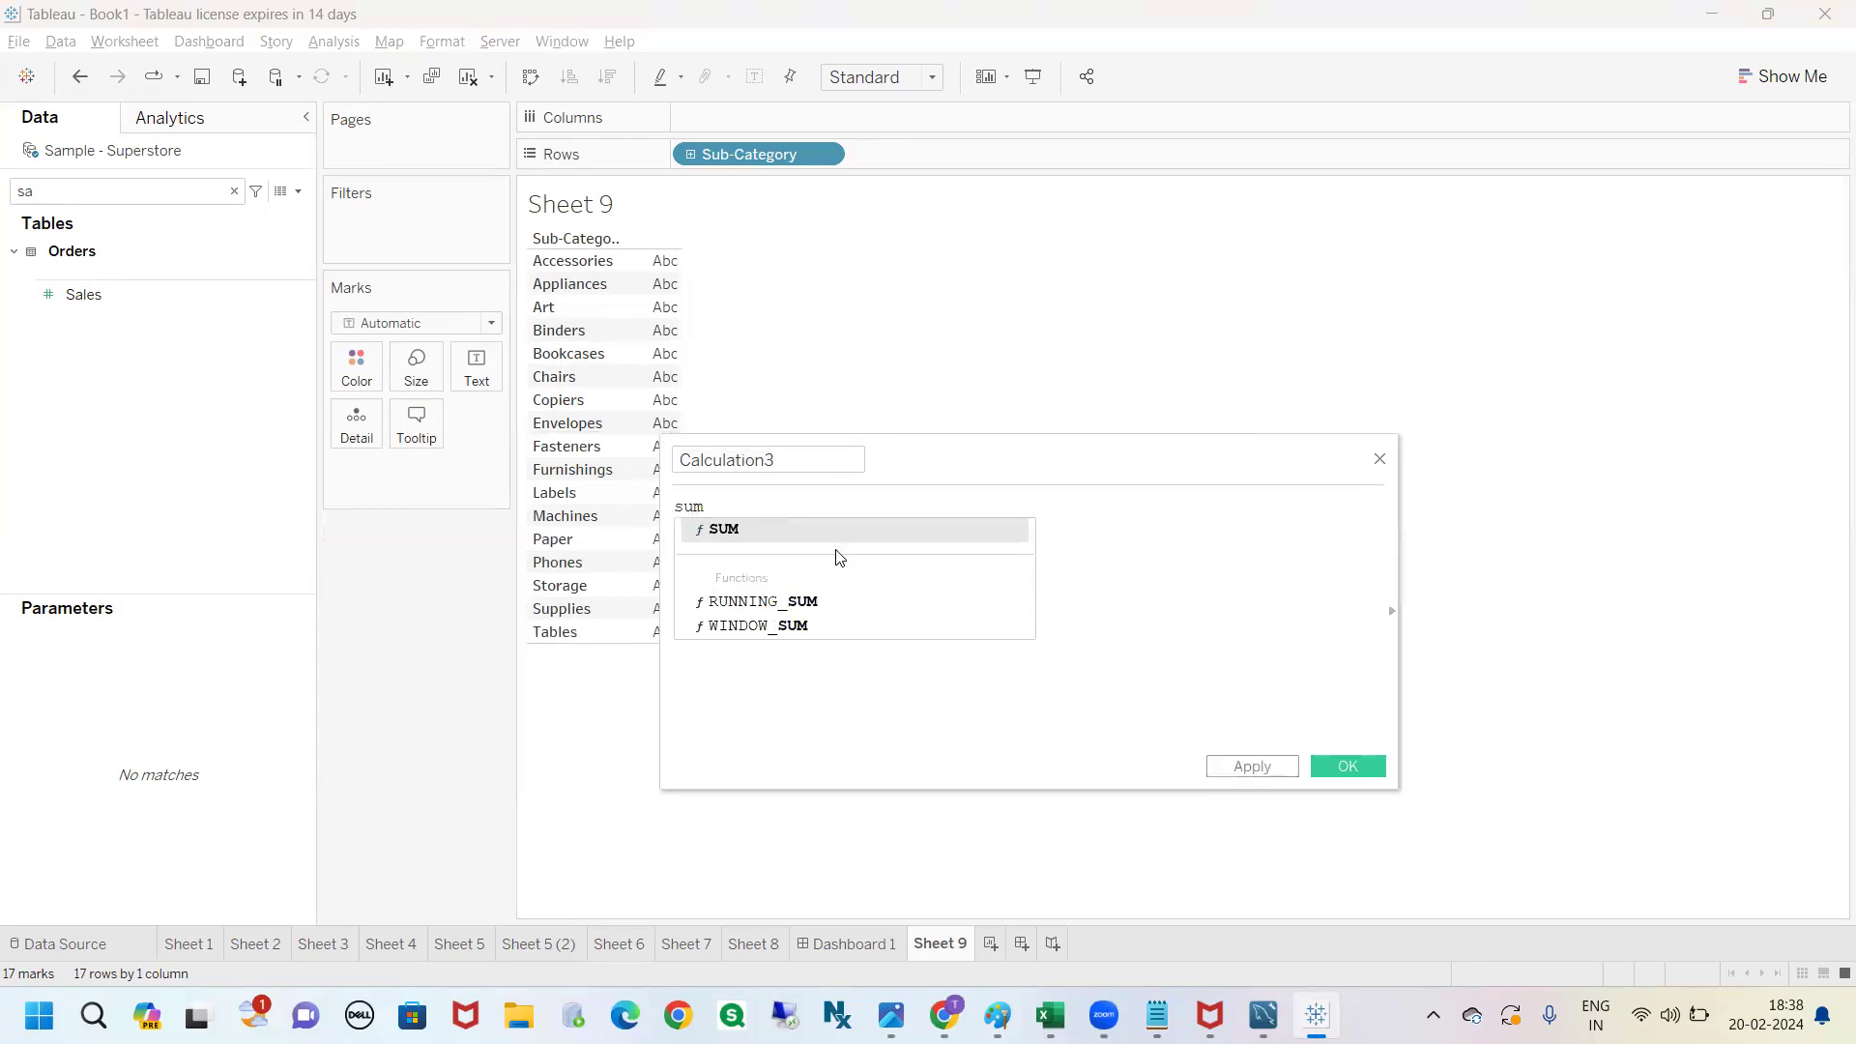
pyautogui.press('Return')
pyautogui.write('1')
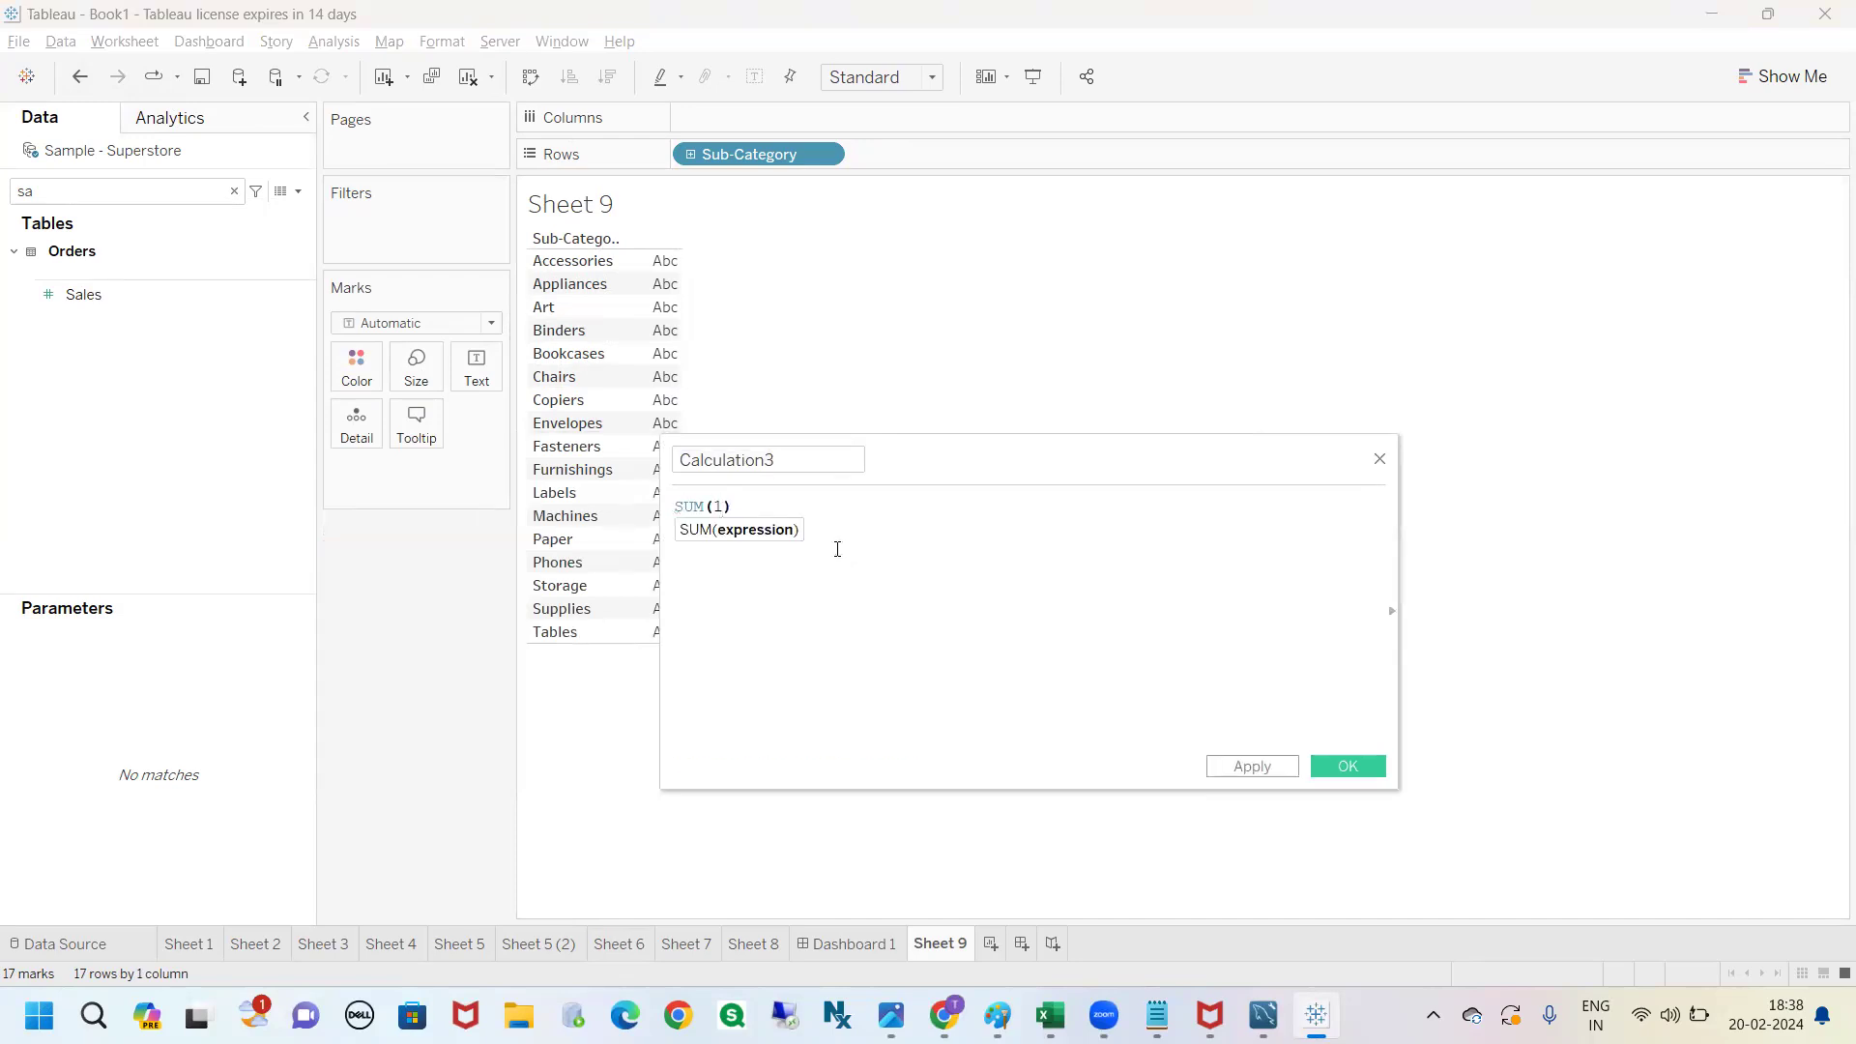
pyautogui.moveTo(775, 513); pyautogui.dragTo(658, 520)
pyautogui.click(870, 514)
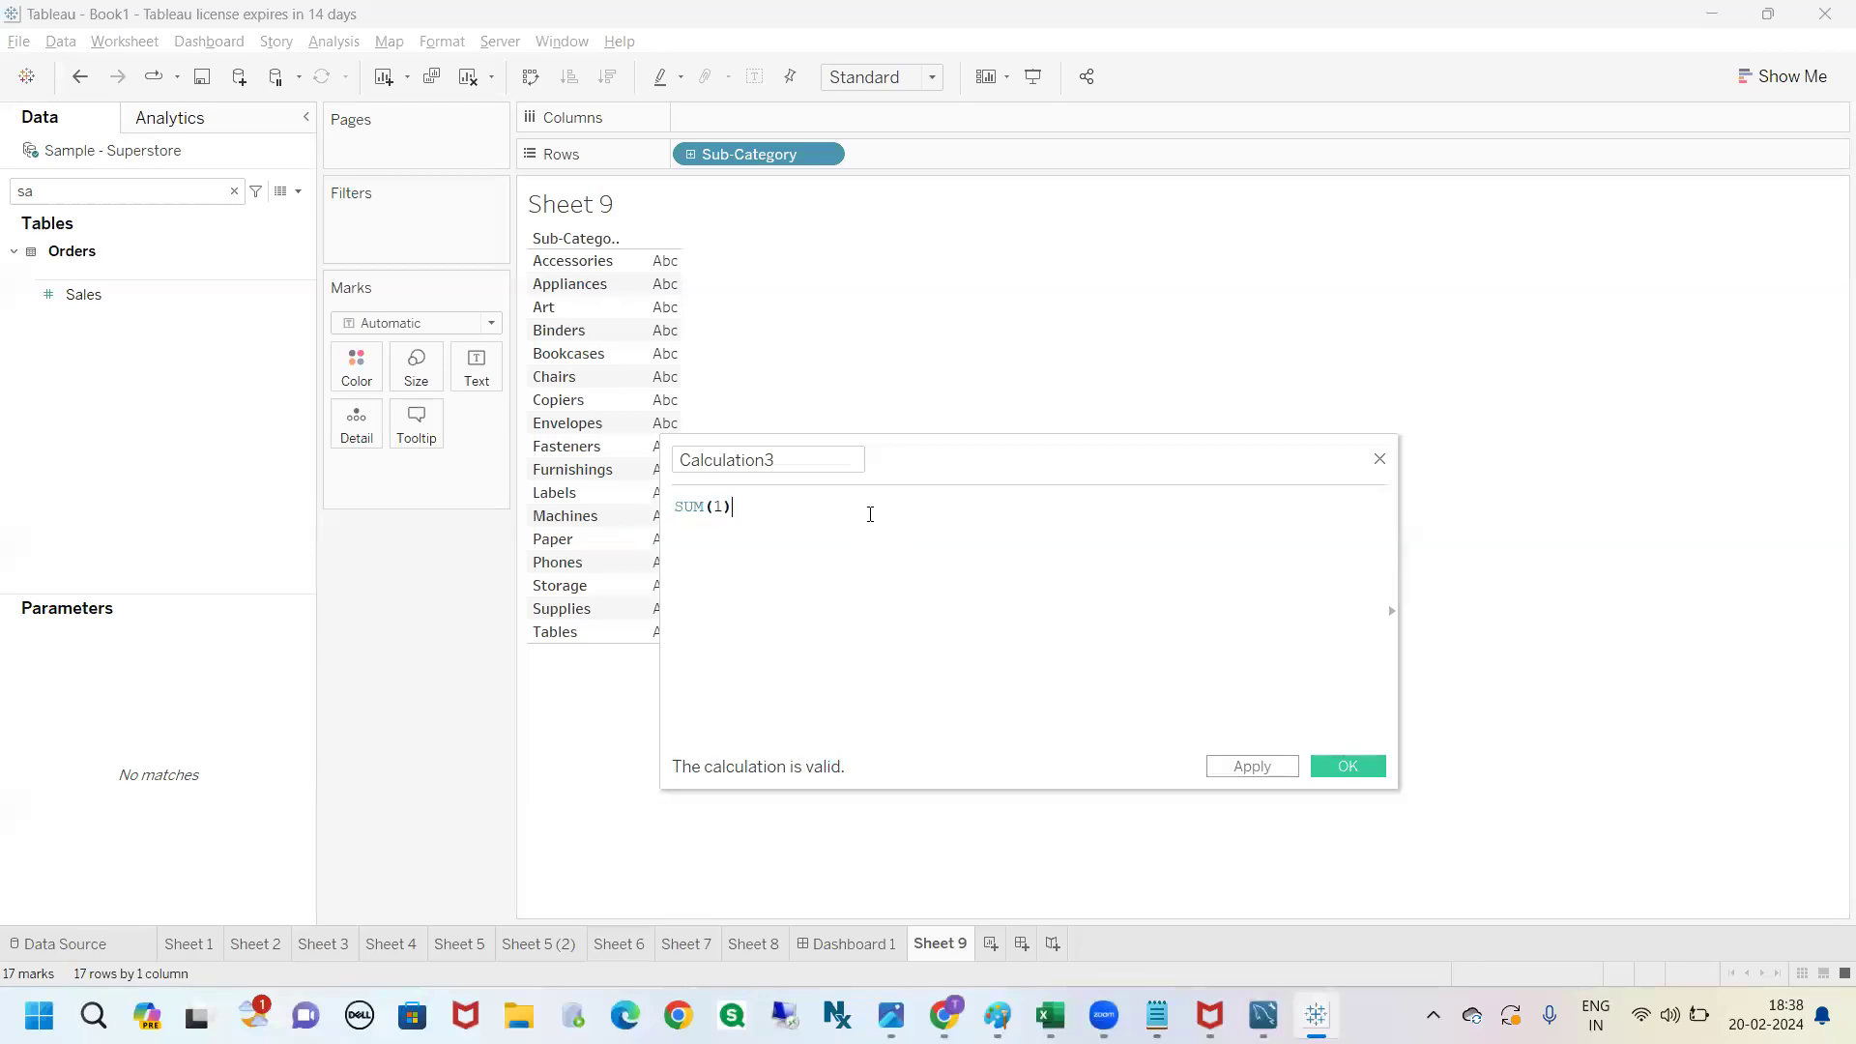
# Name the calculated field "dummy" and save it.
pyautogui.click(816, 462)
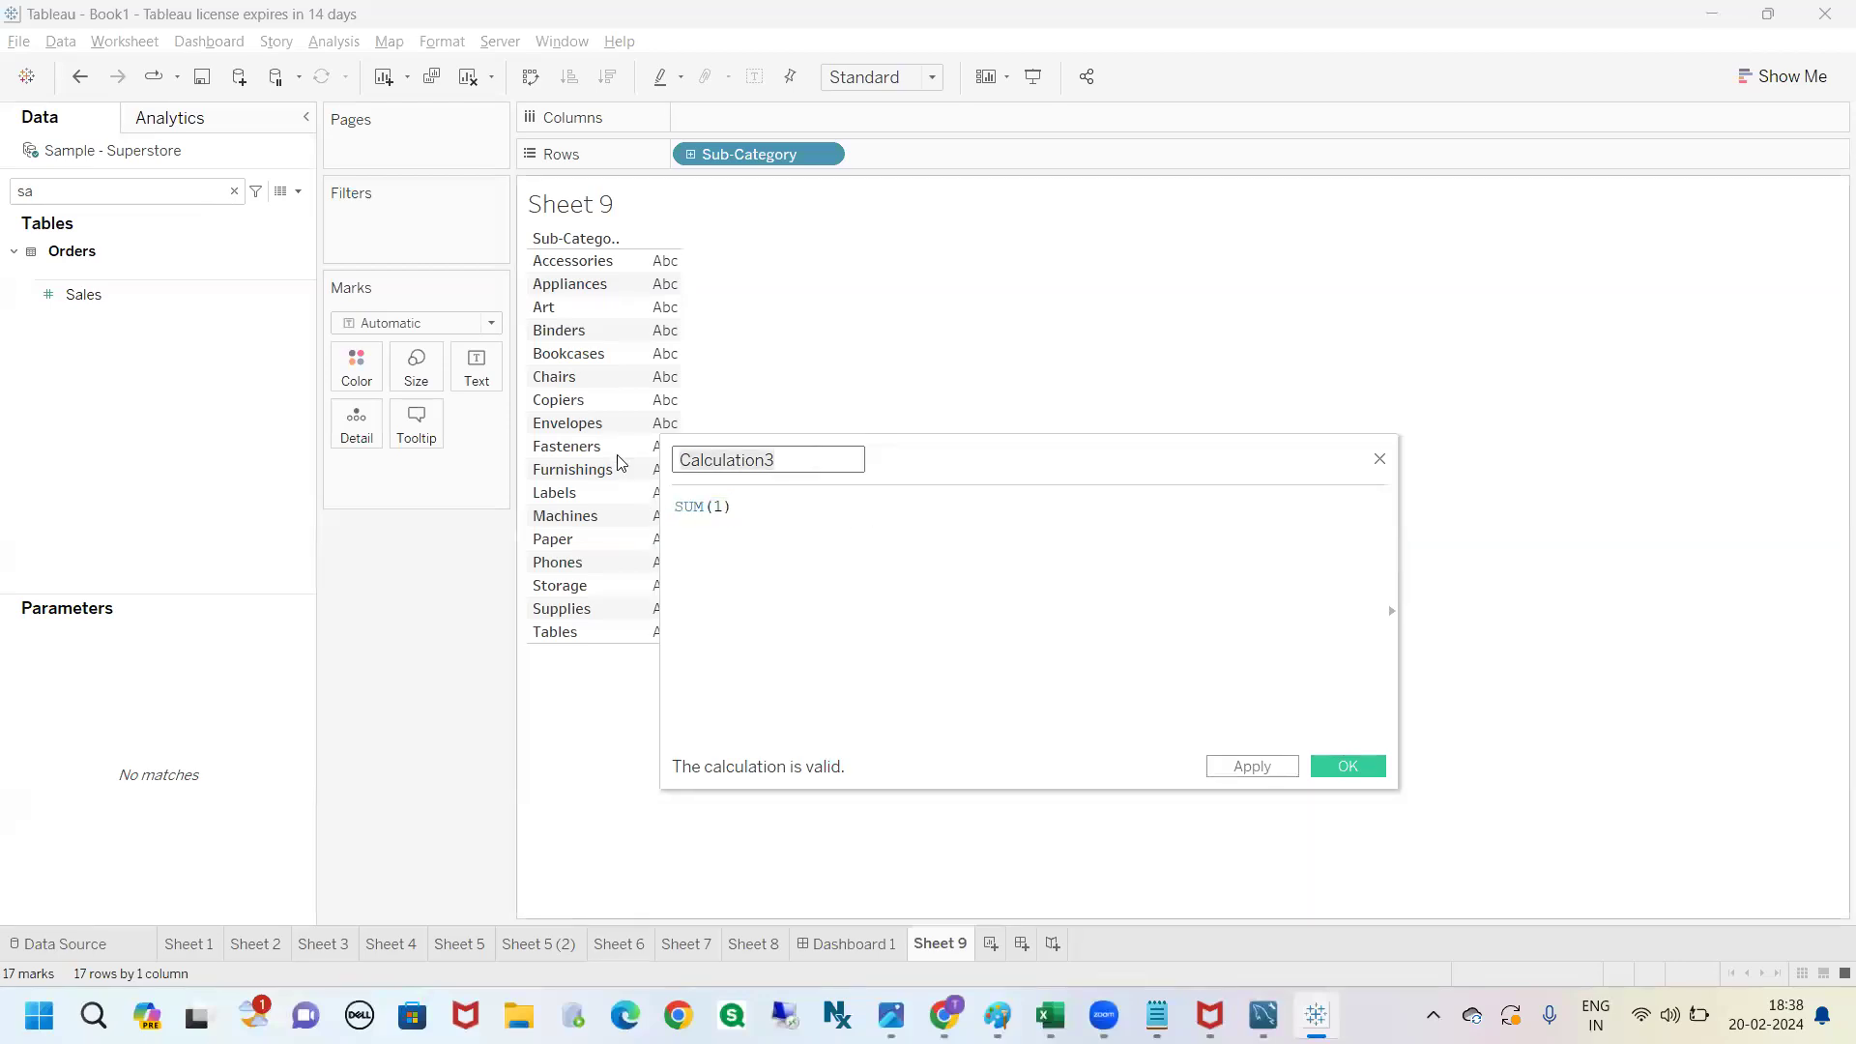
pyautogui.write('dummy')
pyautogui.moveTo(734, 511); pyautogui.dragTo(674, 509)
pyautogui.click(811, 539)
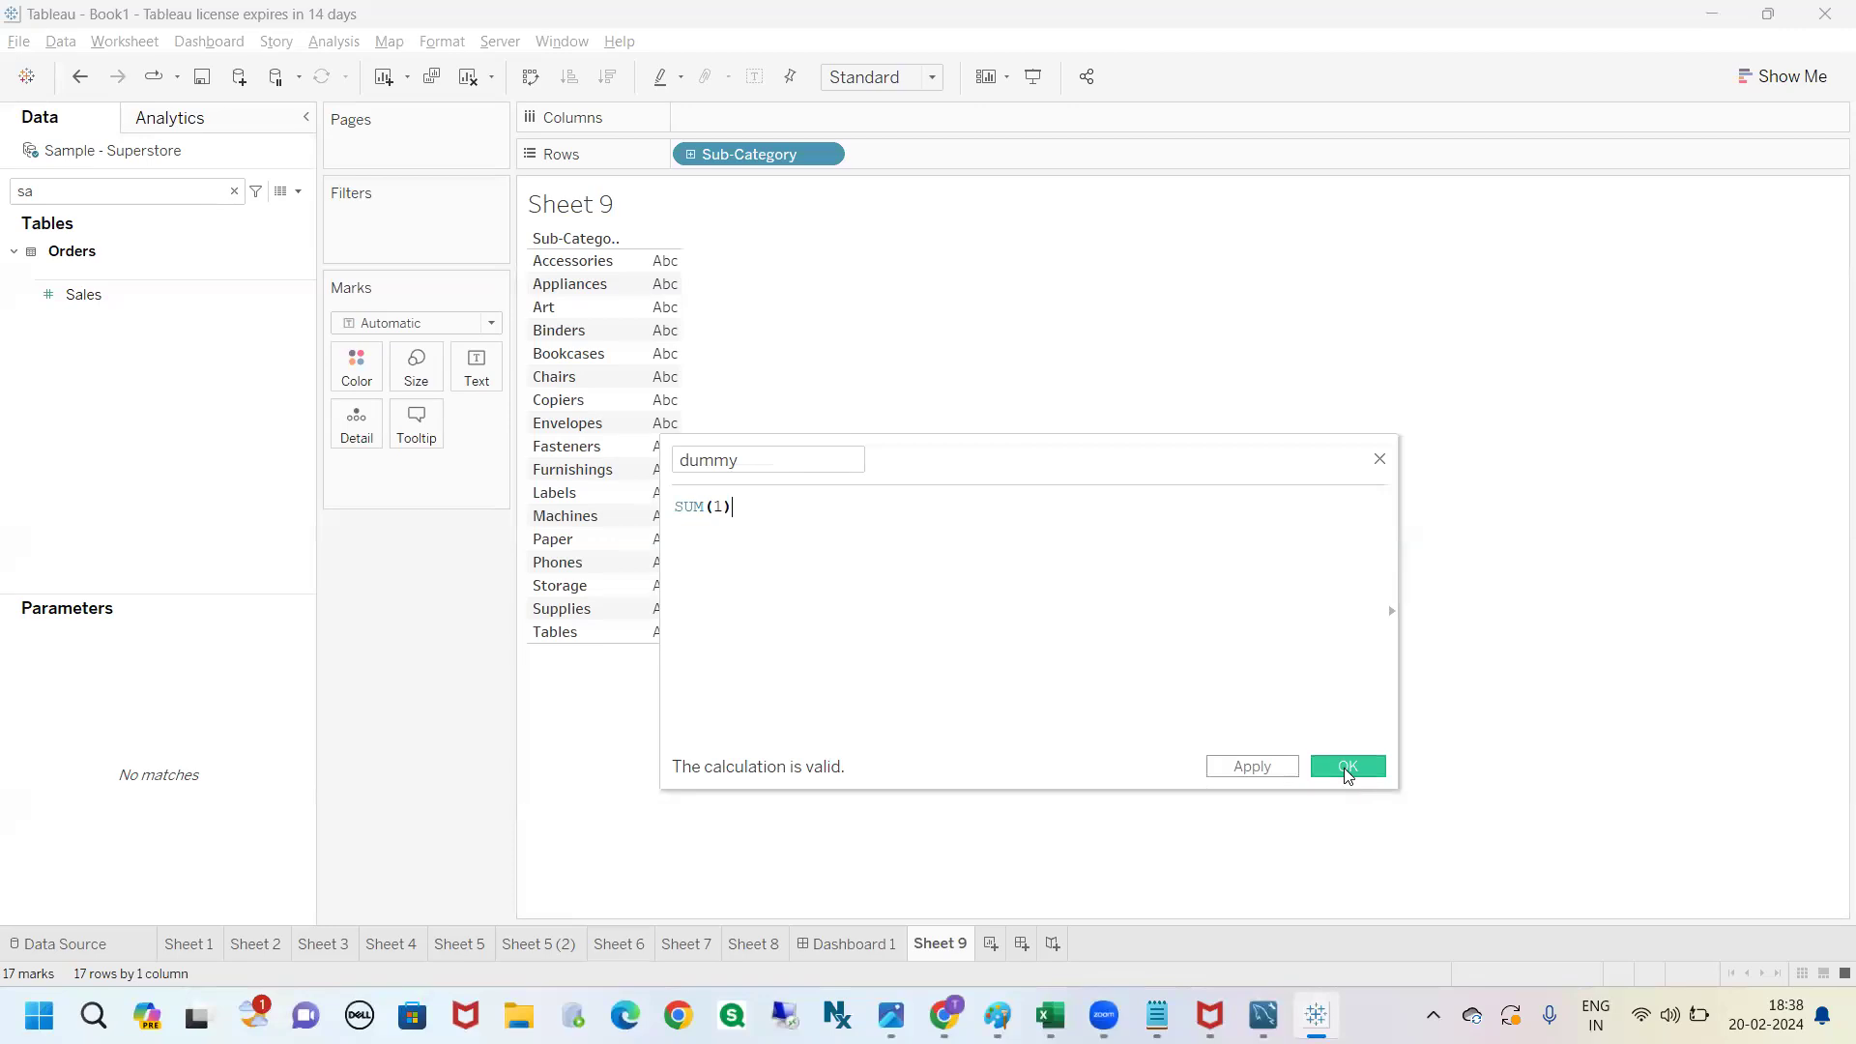
pyautogui.click(1347, 766)
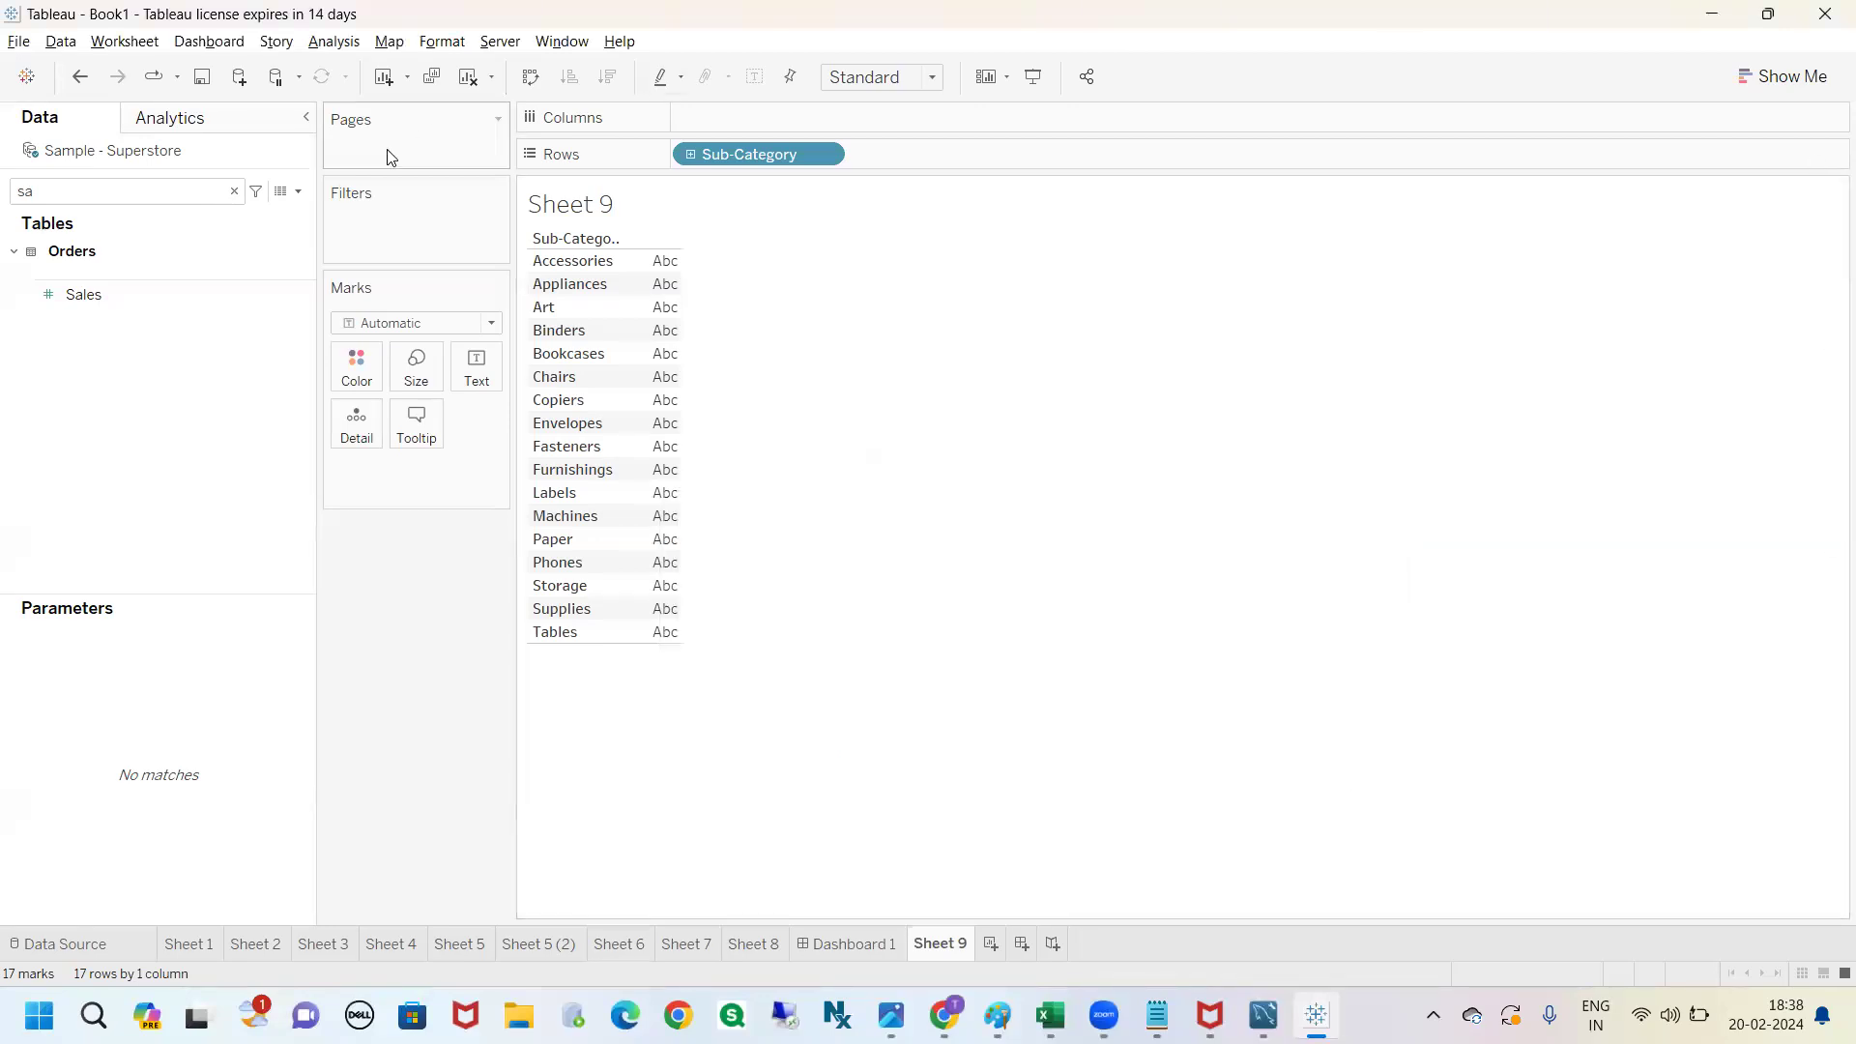
# Search the fields for "dum" and add the dummy field to the columns twice, side by side.
pyautogui.press('BackSpace')
pyautogui.press('BackSpace')
pyautogui.write('dum')
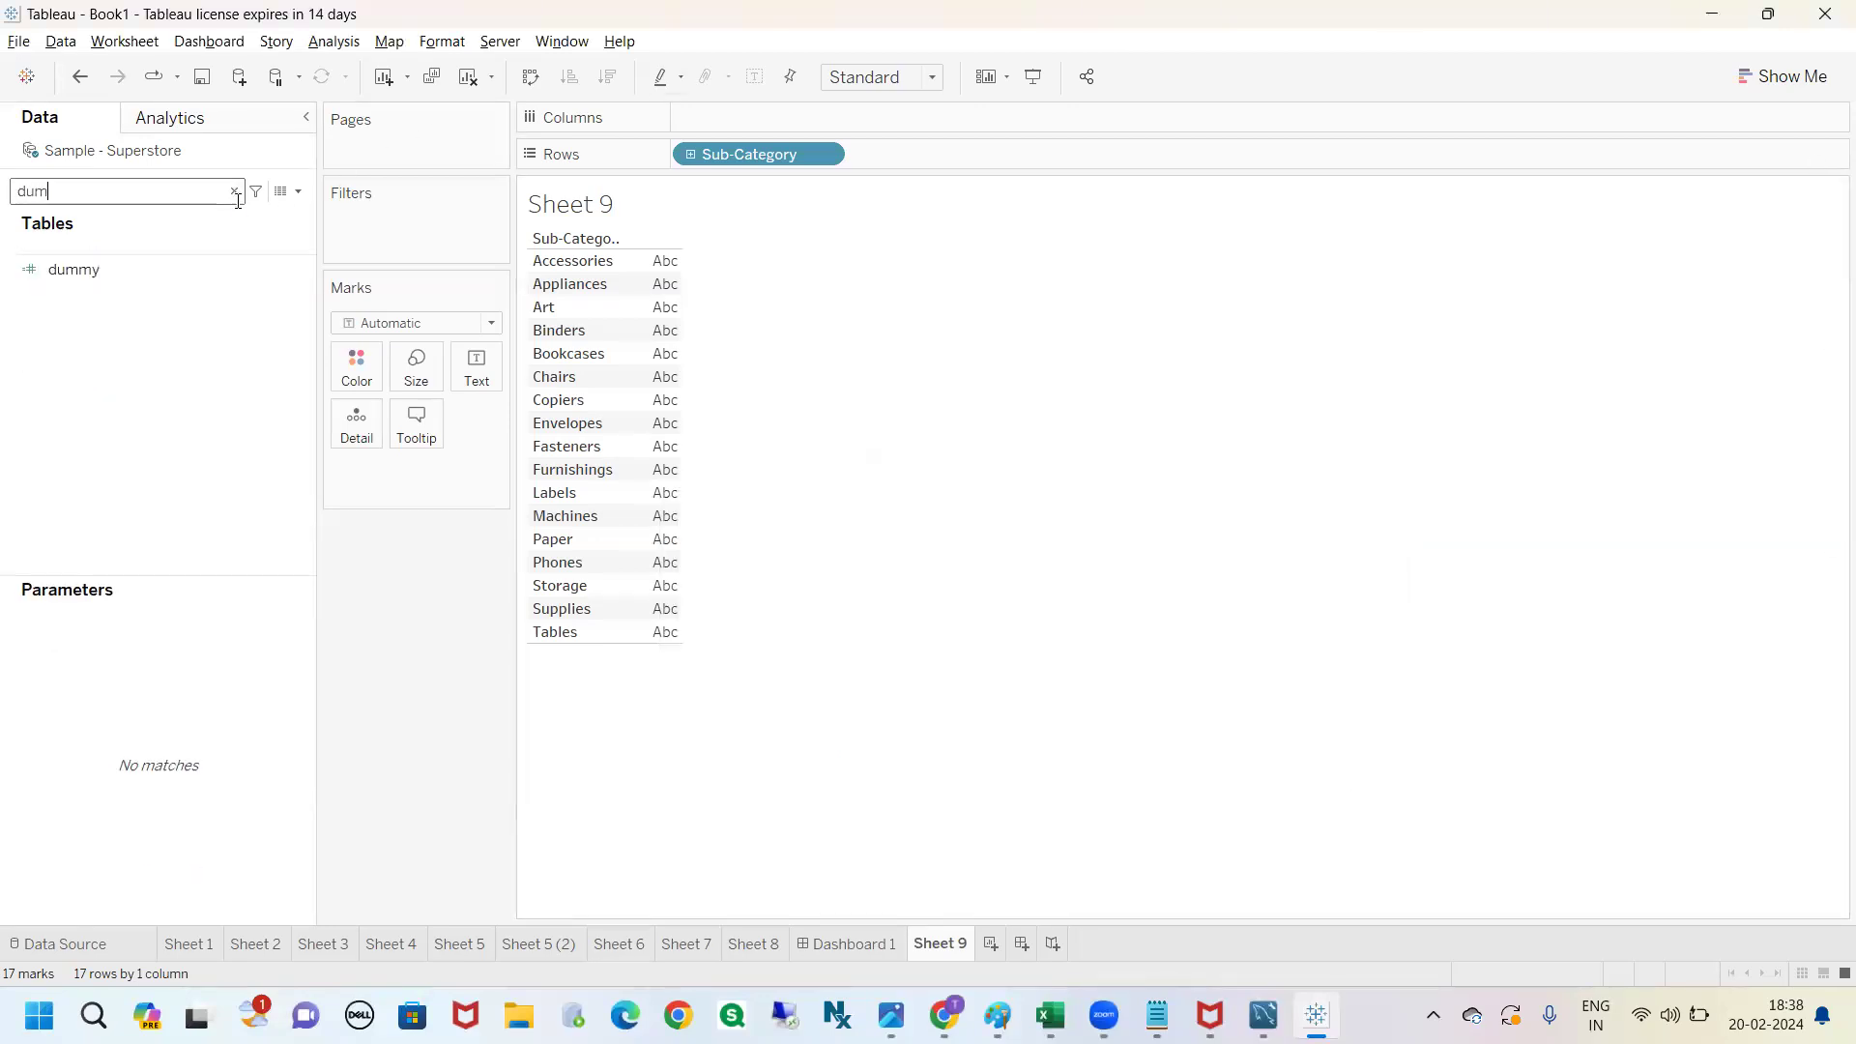
pyautogui.moveTo(166, 261); pyautogui.dragTo(801, 114)
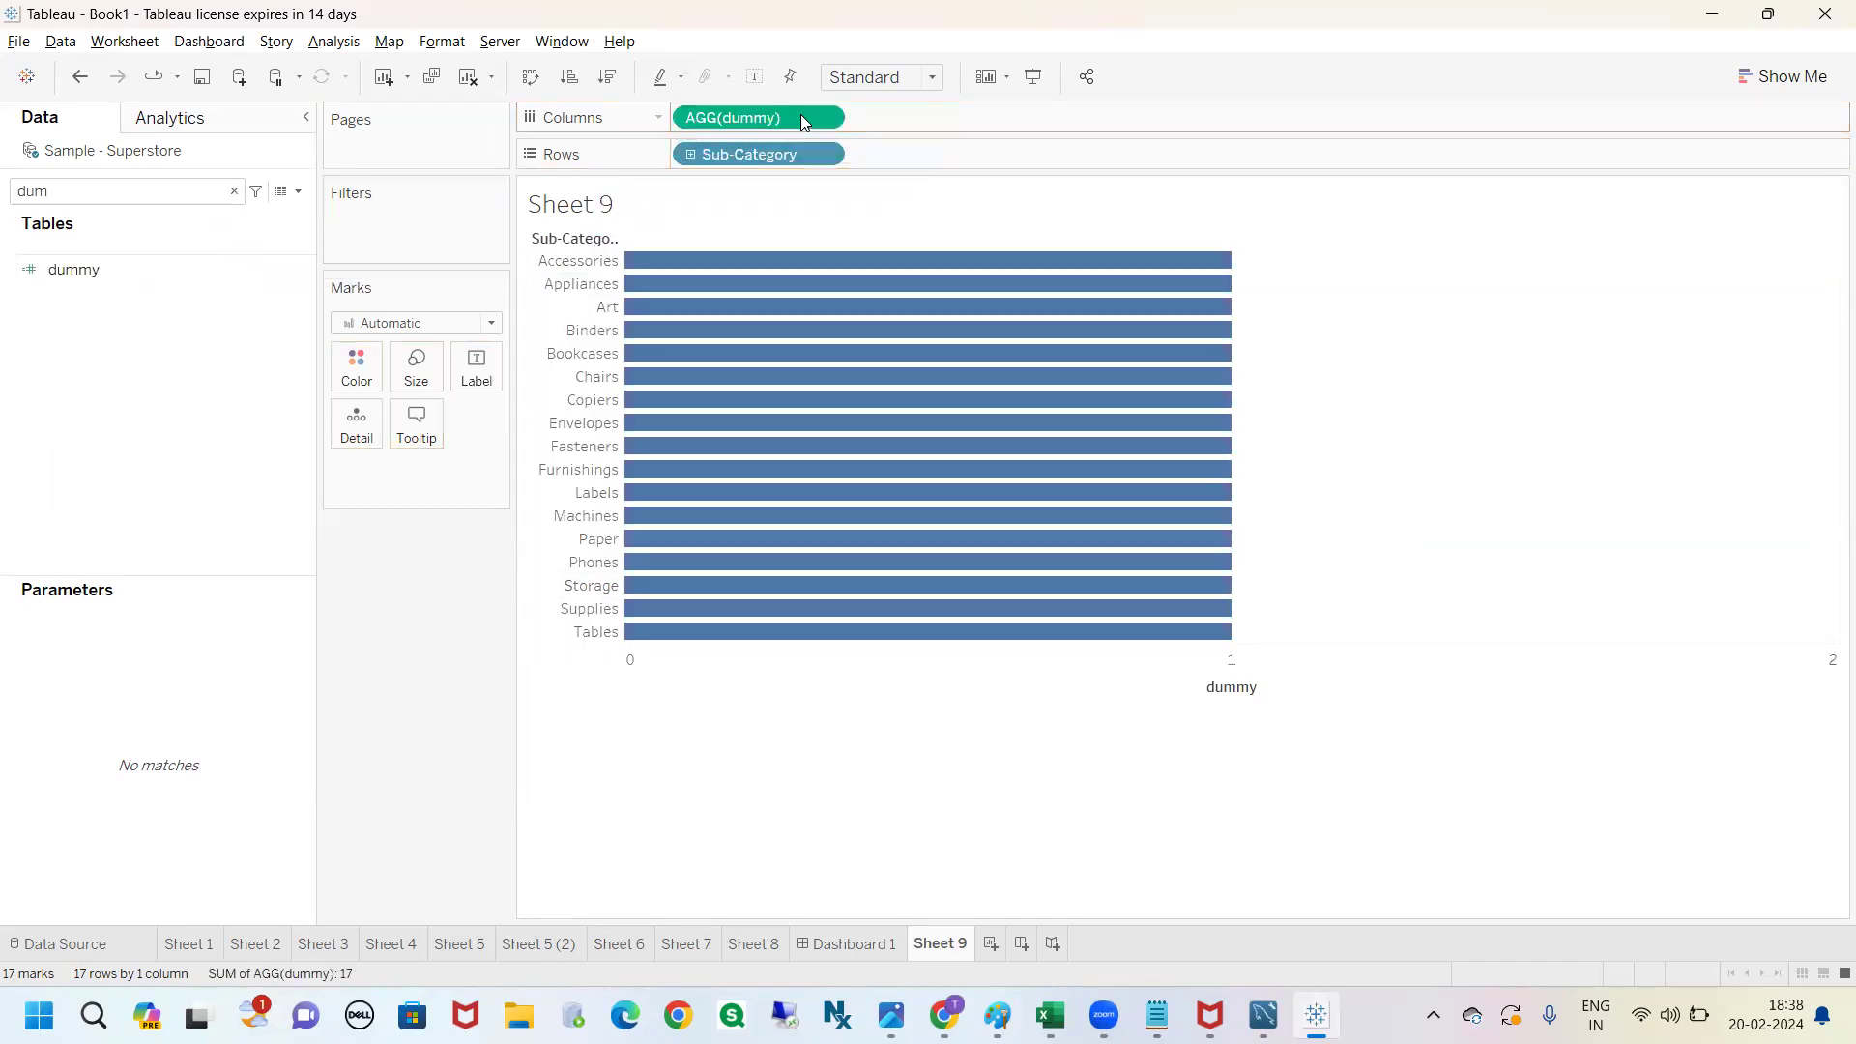
pyautogui.moveTo(111, 269); pyautogui.dragTo(928, 125)
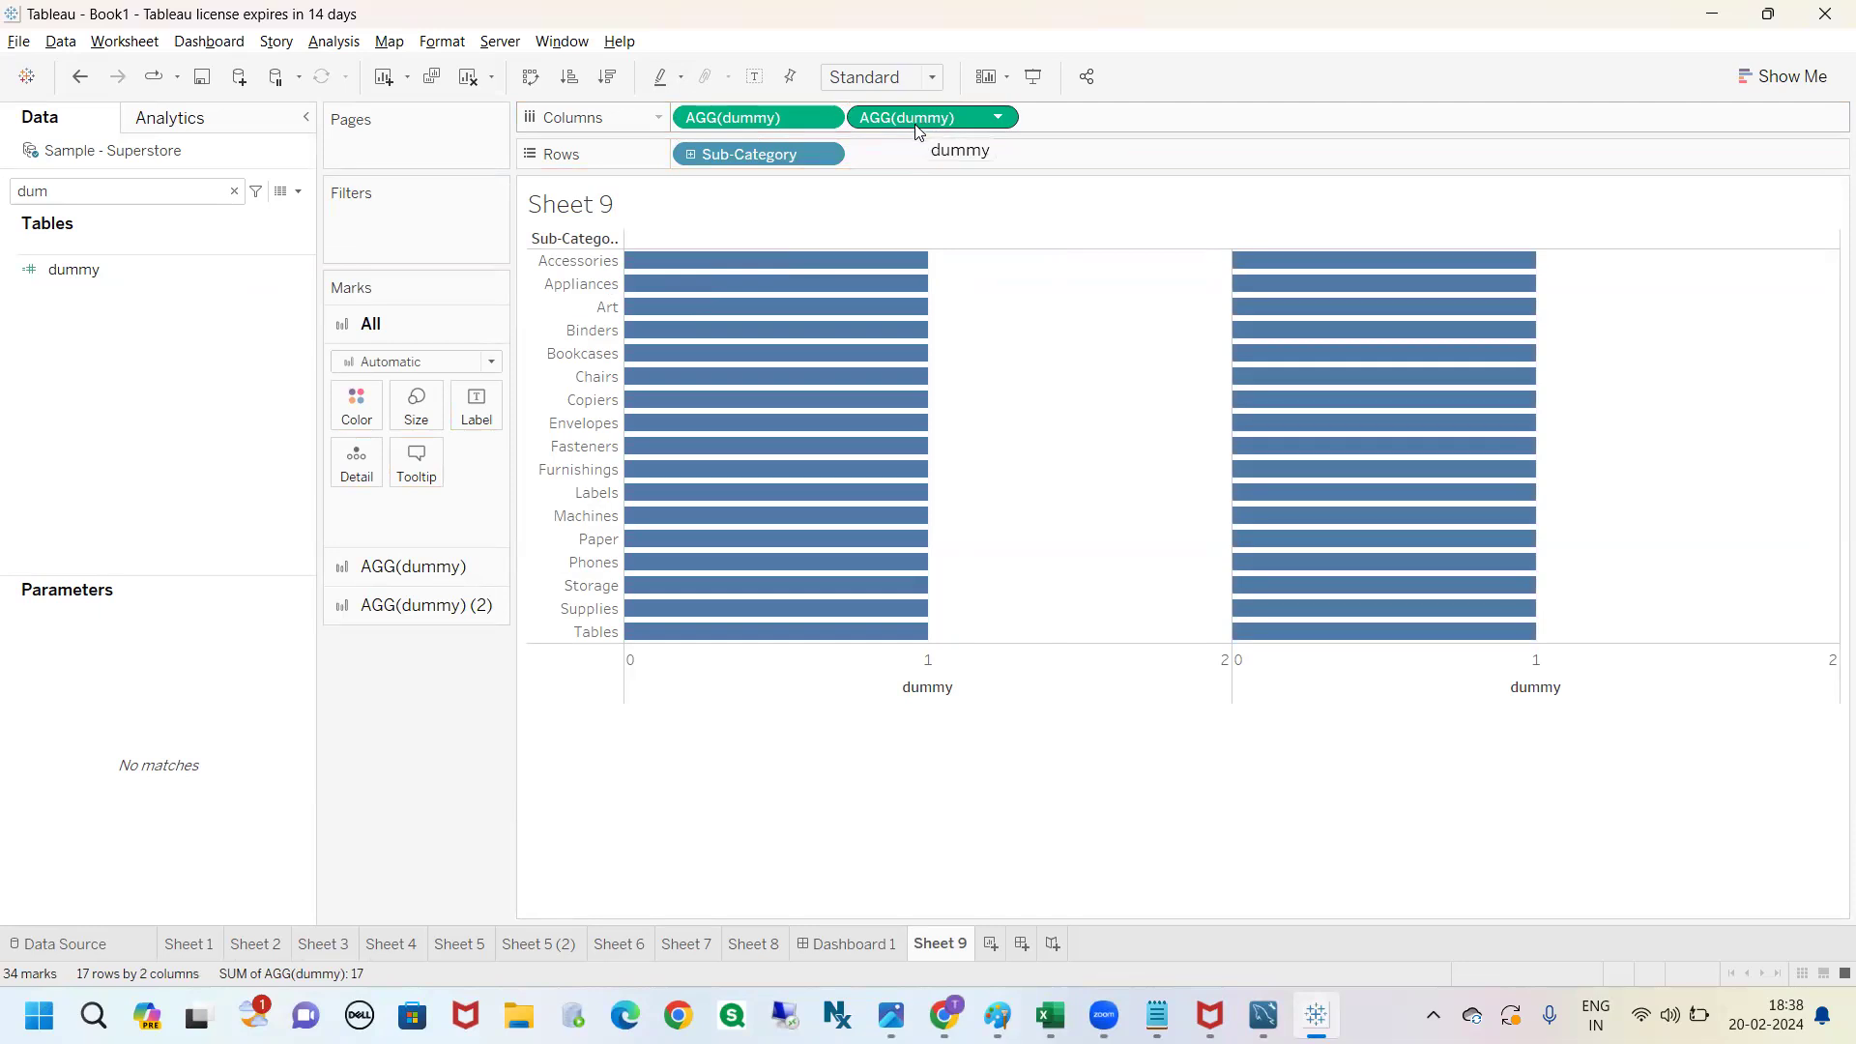
pyautogui.click(224, 191)
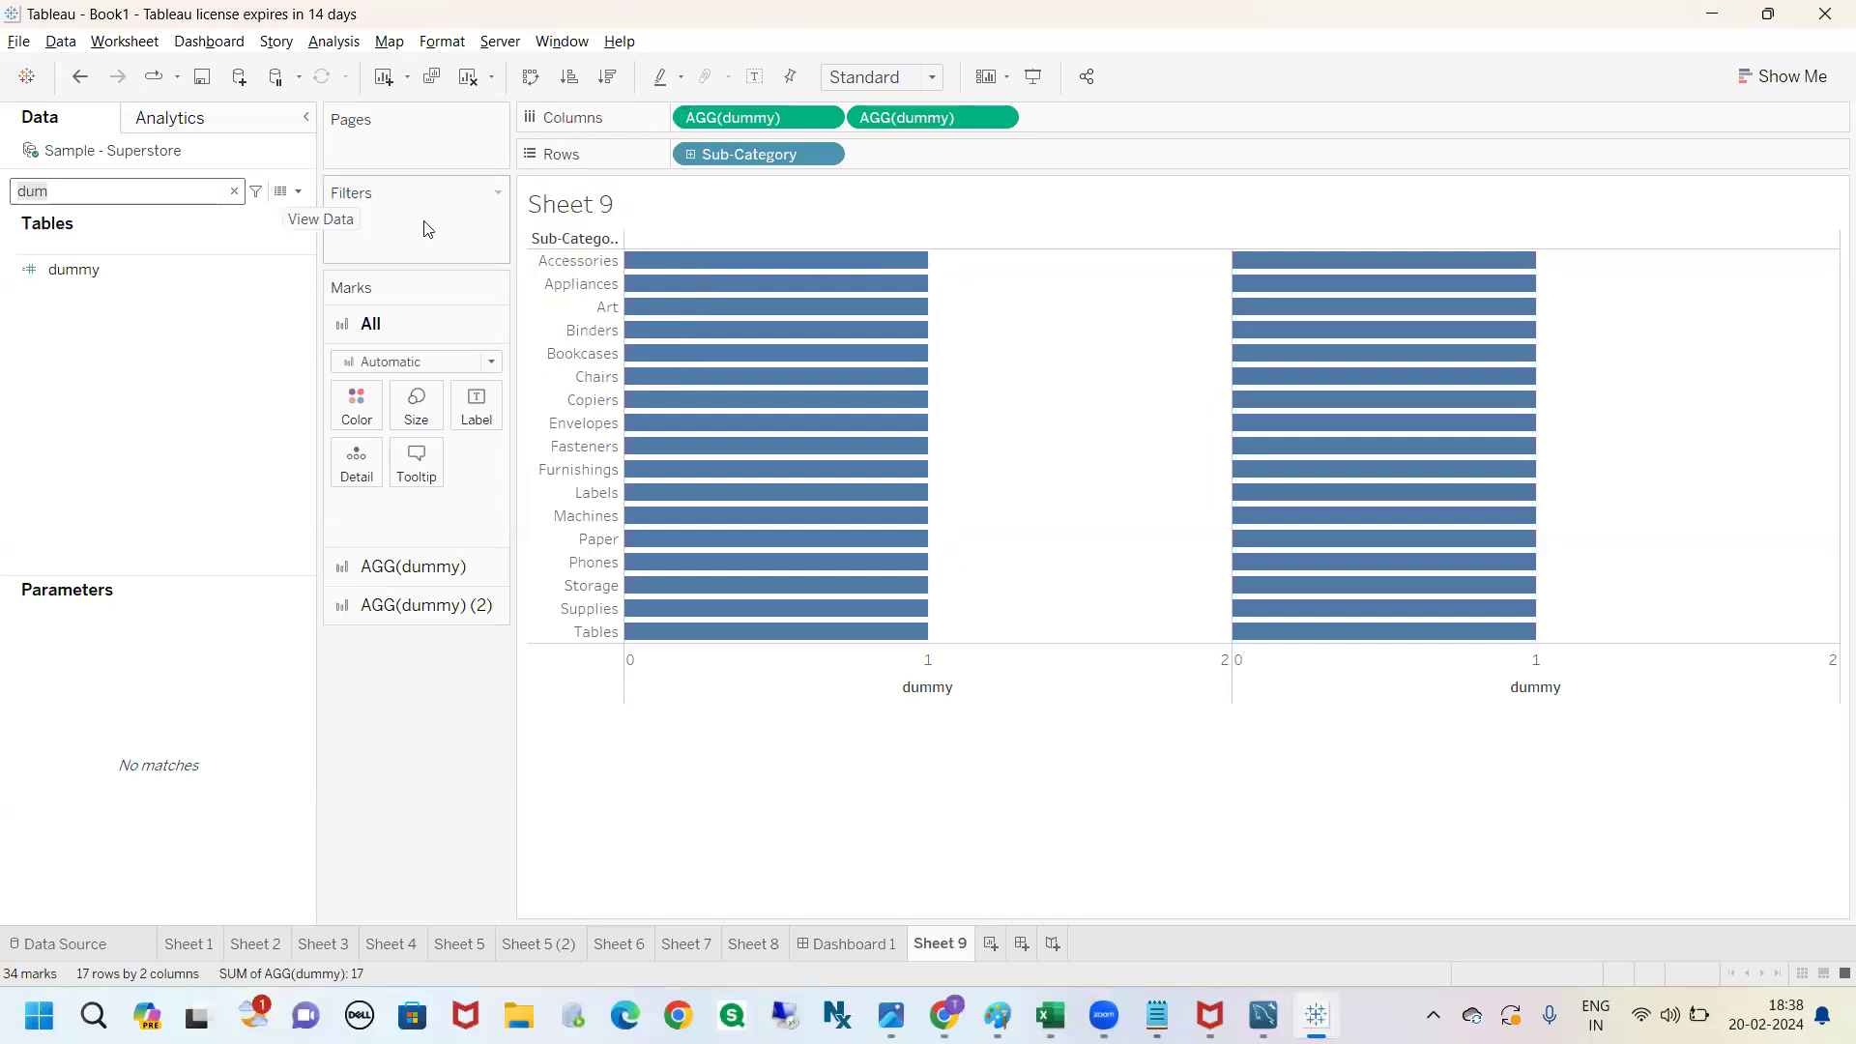
pyautogui.moveTo(658, 123)
pyautogui.mouseDown()
pyautogui.moveTo(533, 260)
pyautogui.moveTo(398, 272)
pyautogui.moveTo(384, 296)
pyautogui.moveTo(499, 520)
pyautogui.moveTo(497, 577)
pyautogui.mouseUp()
pyautogui.moveTo(883, 148)
pyautogui.mouseDown()
pyautogui.moveTo(696, 497)
pyautogui.moveTo(509, 615)
pyautogui.moveTo(537, 639)
pyautogui.mouseUp()
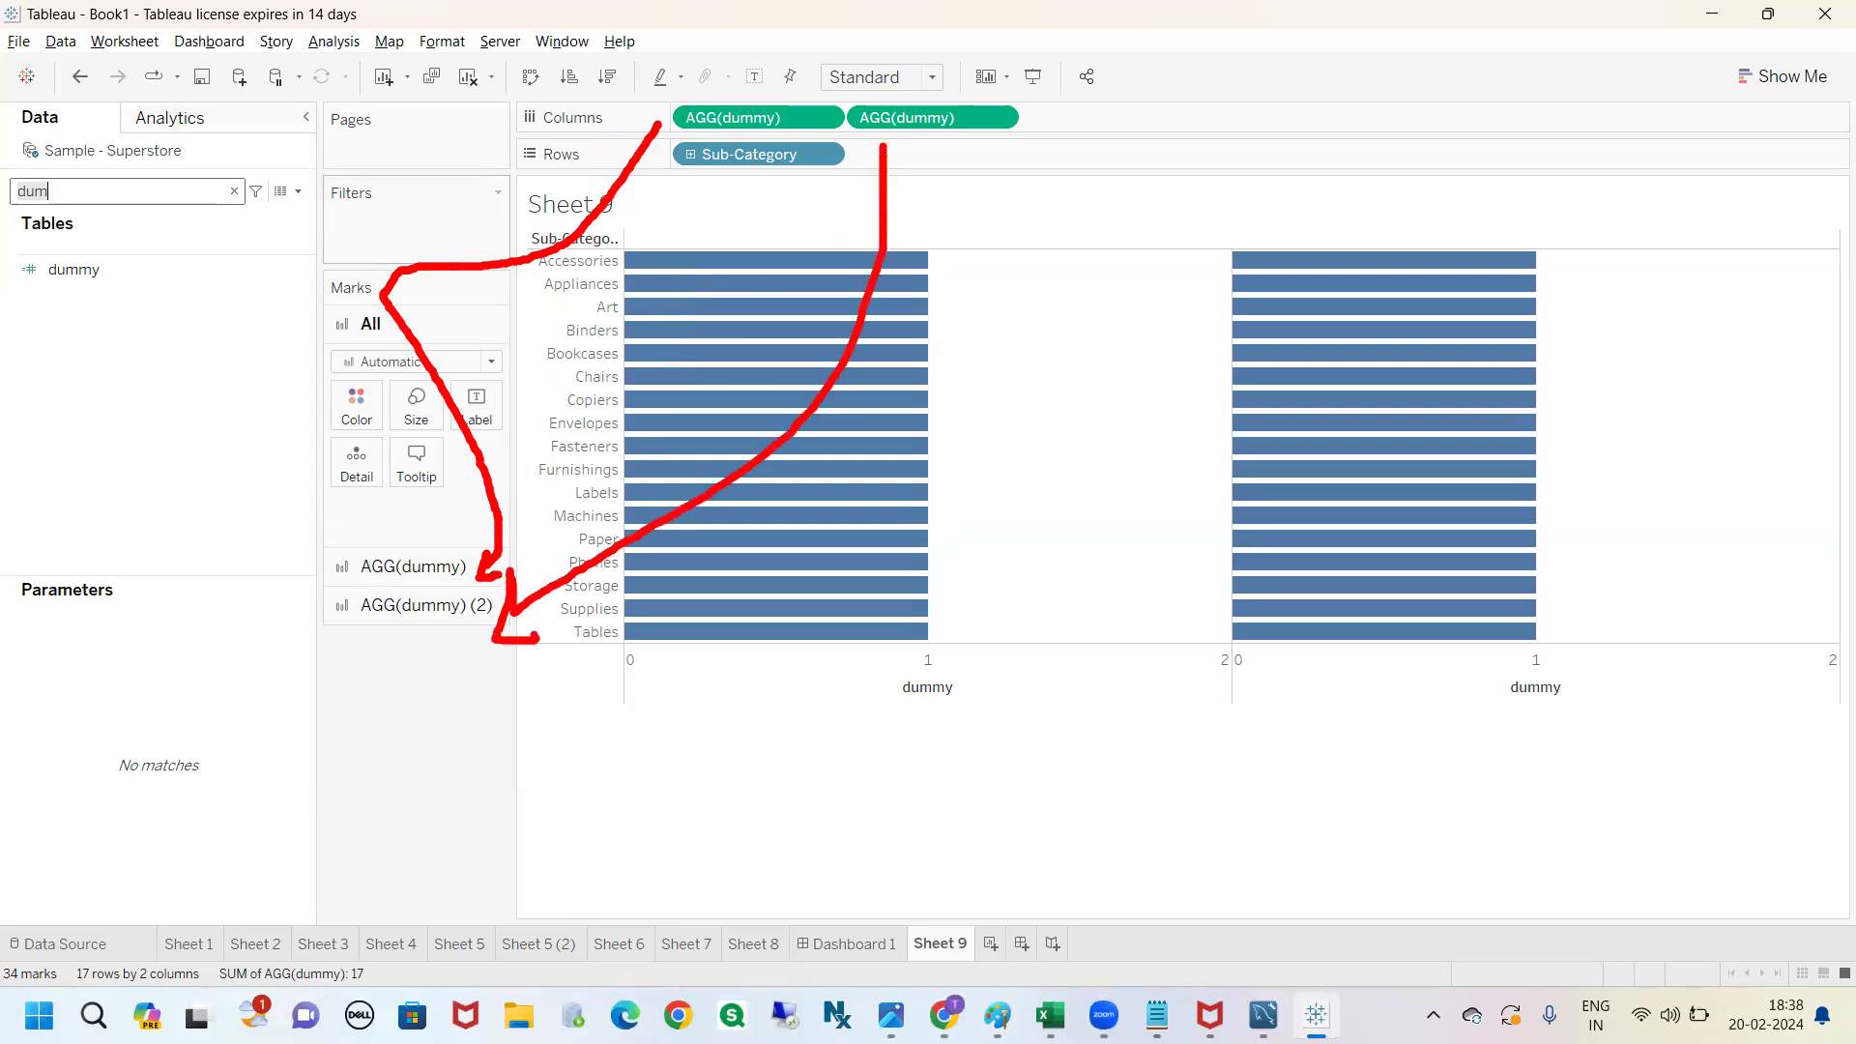
pyautogui.press('Escape')
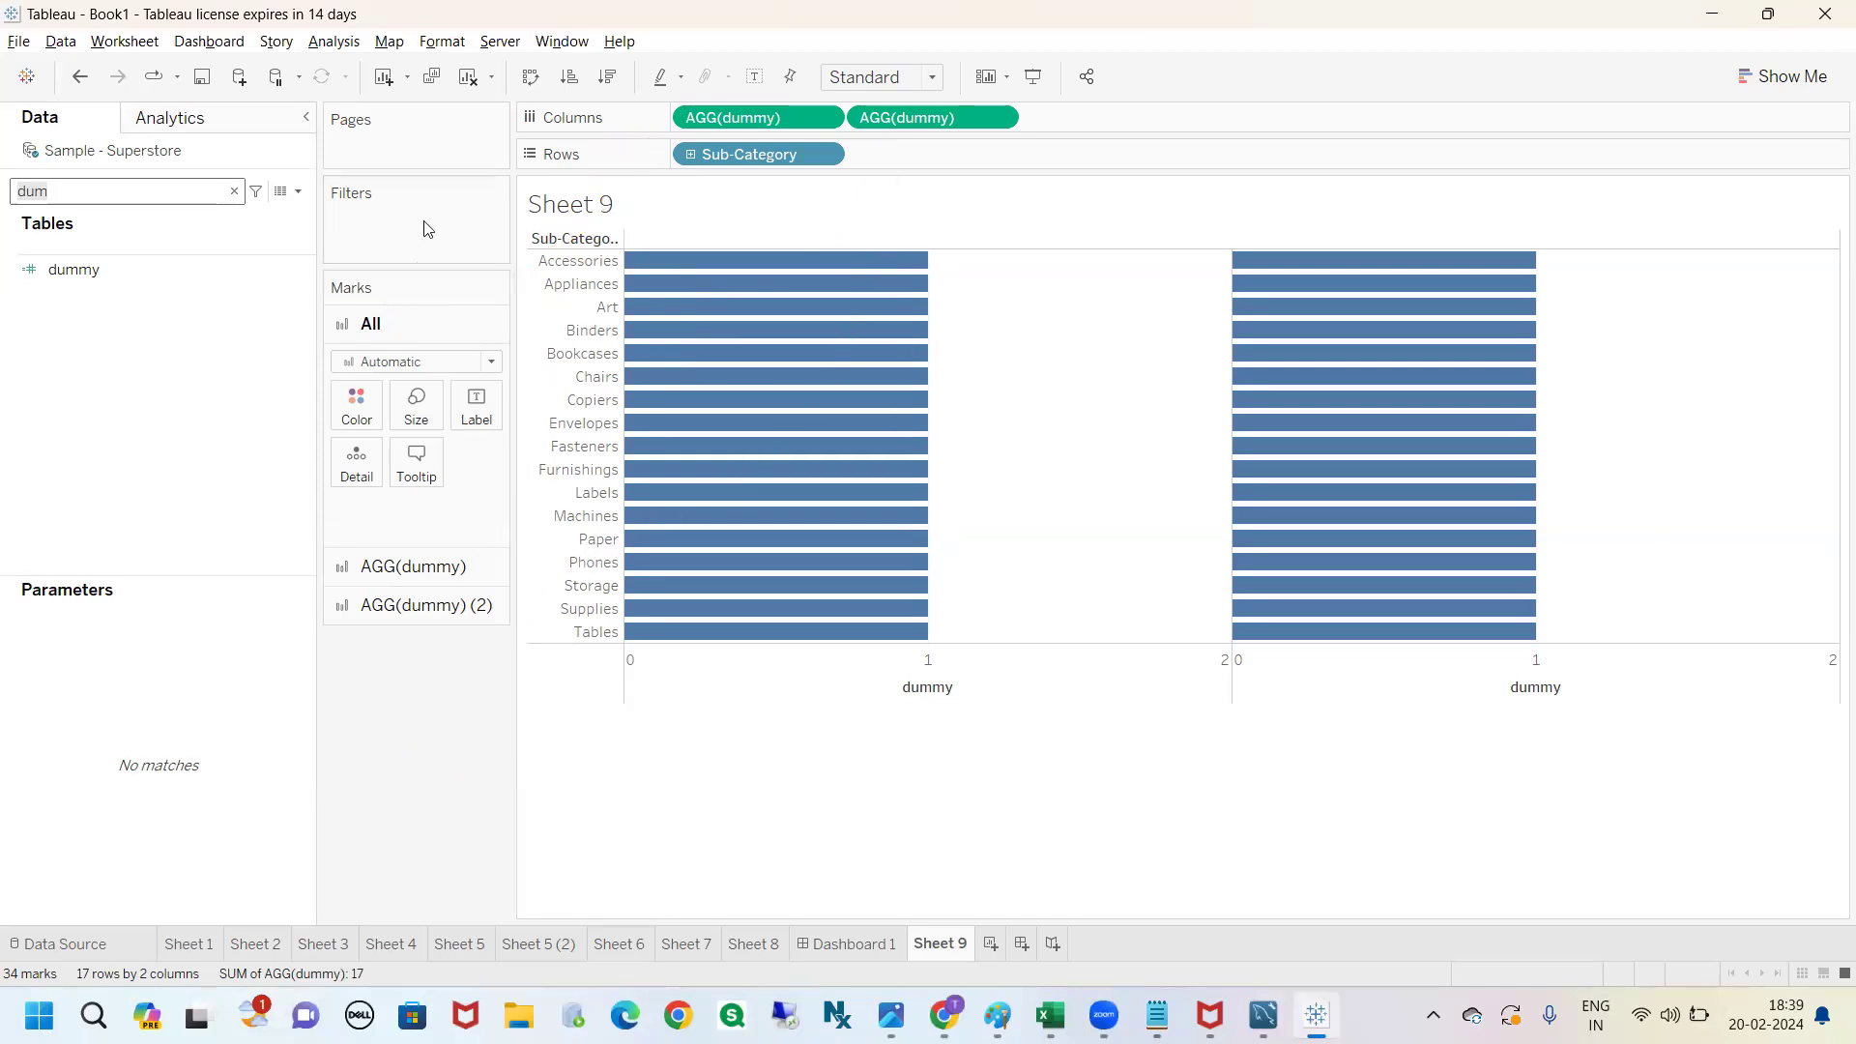
pyautogui.click(385, 287)
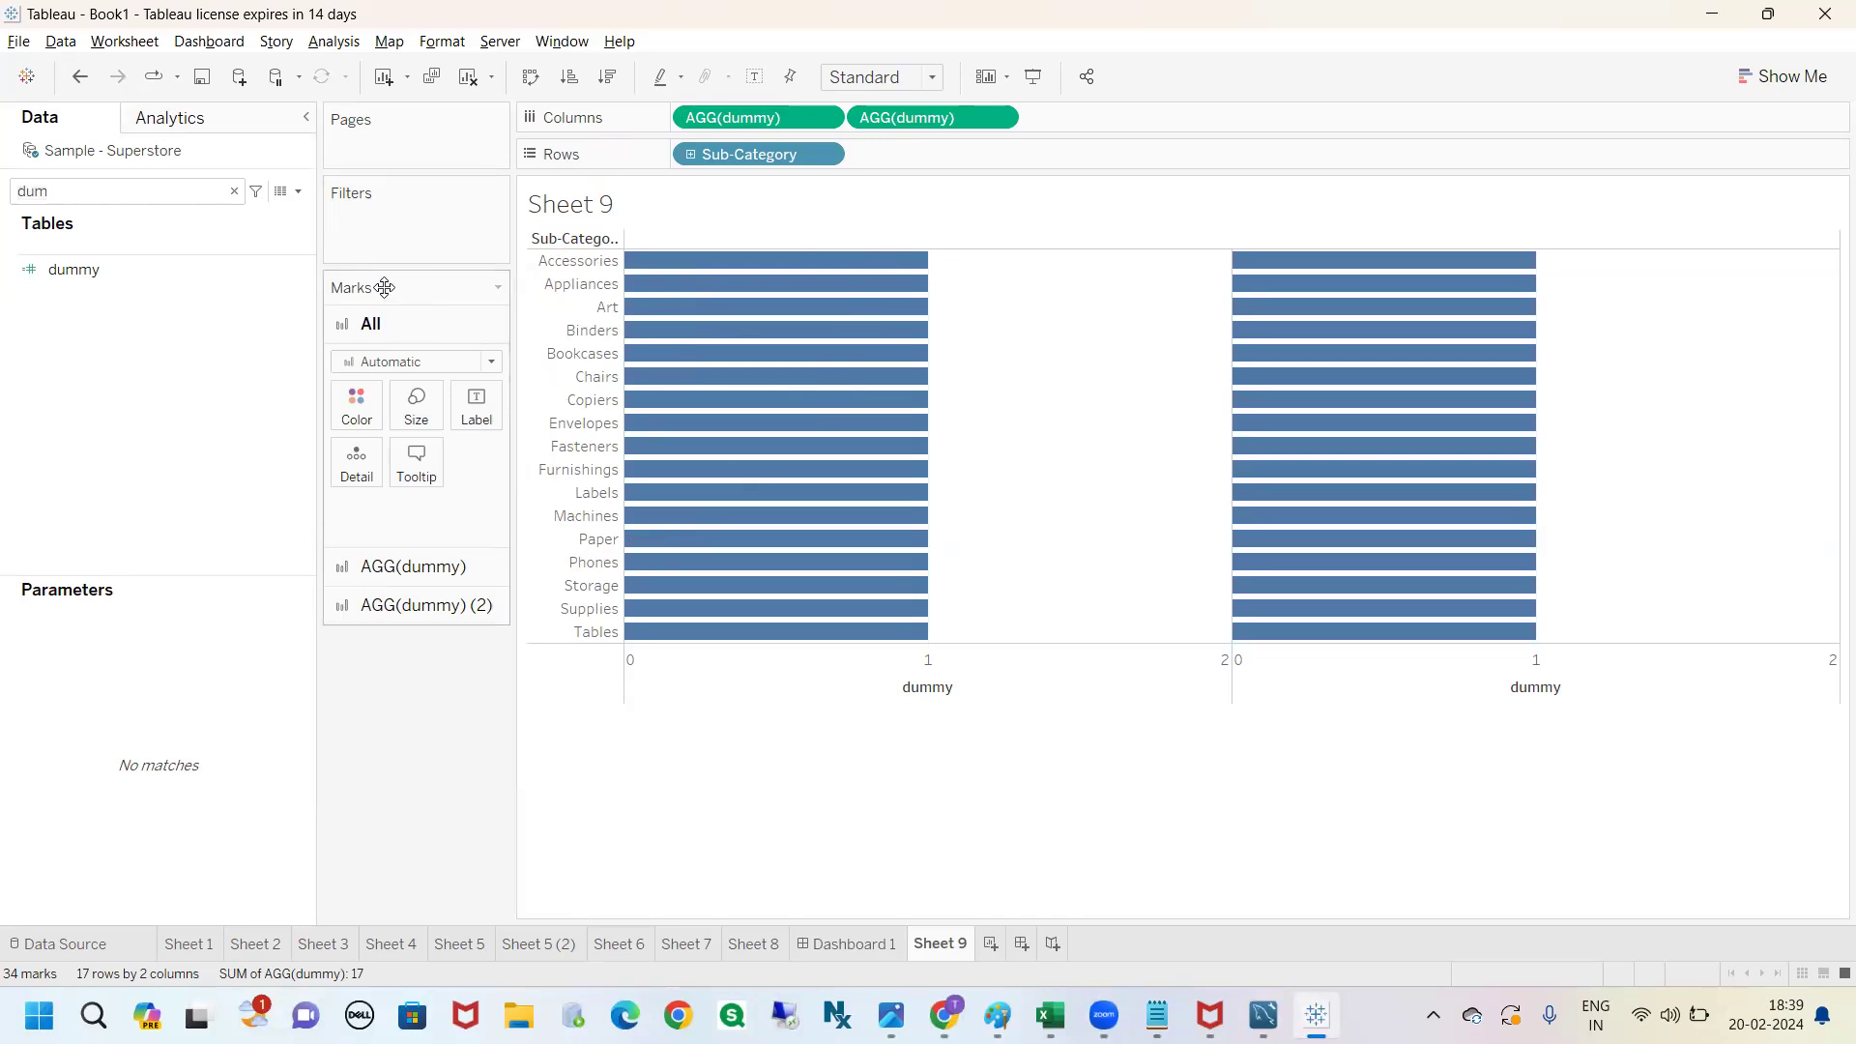
# Search the fields for "sa" and use Sales as the label in the first dummy measure's own marks settings.
pyautogui.click(405, 578)
pyautogui.click(231, 193)
pyautogui.click(233, 191)
pyautogui.write('sa')
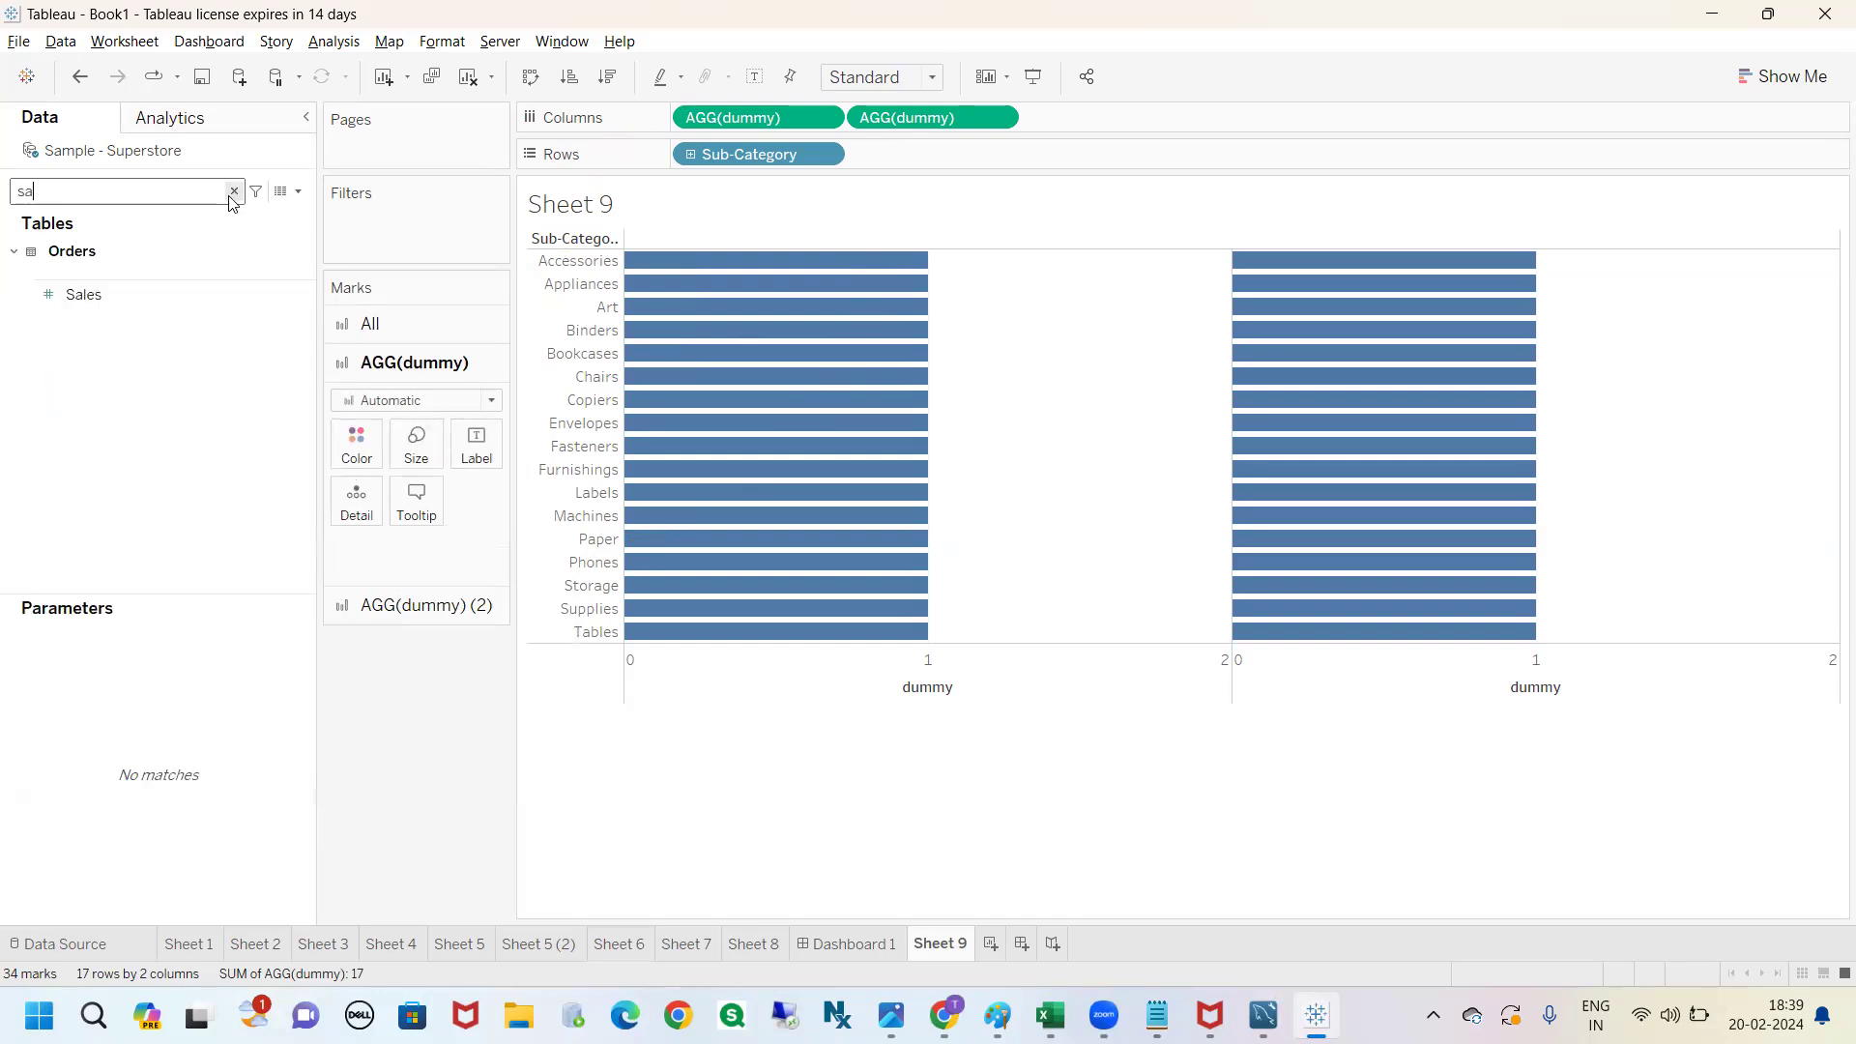
pyautogui.click(133, 295)
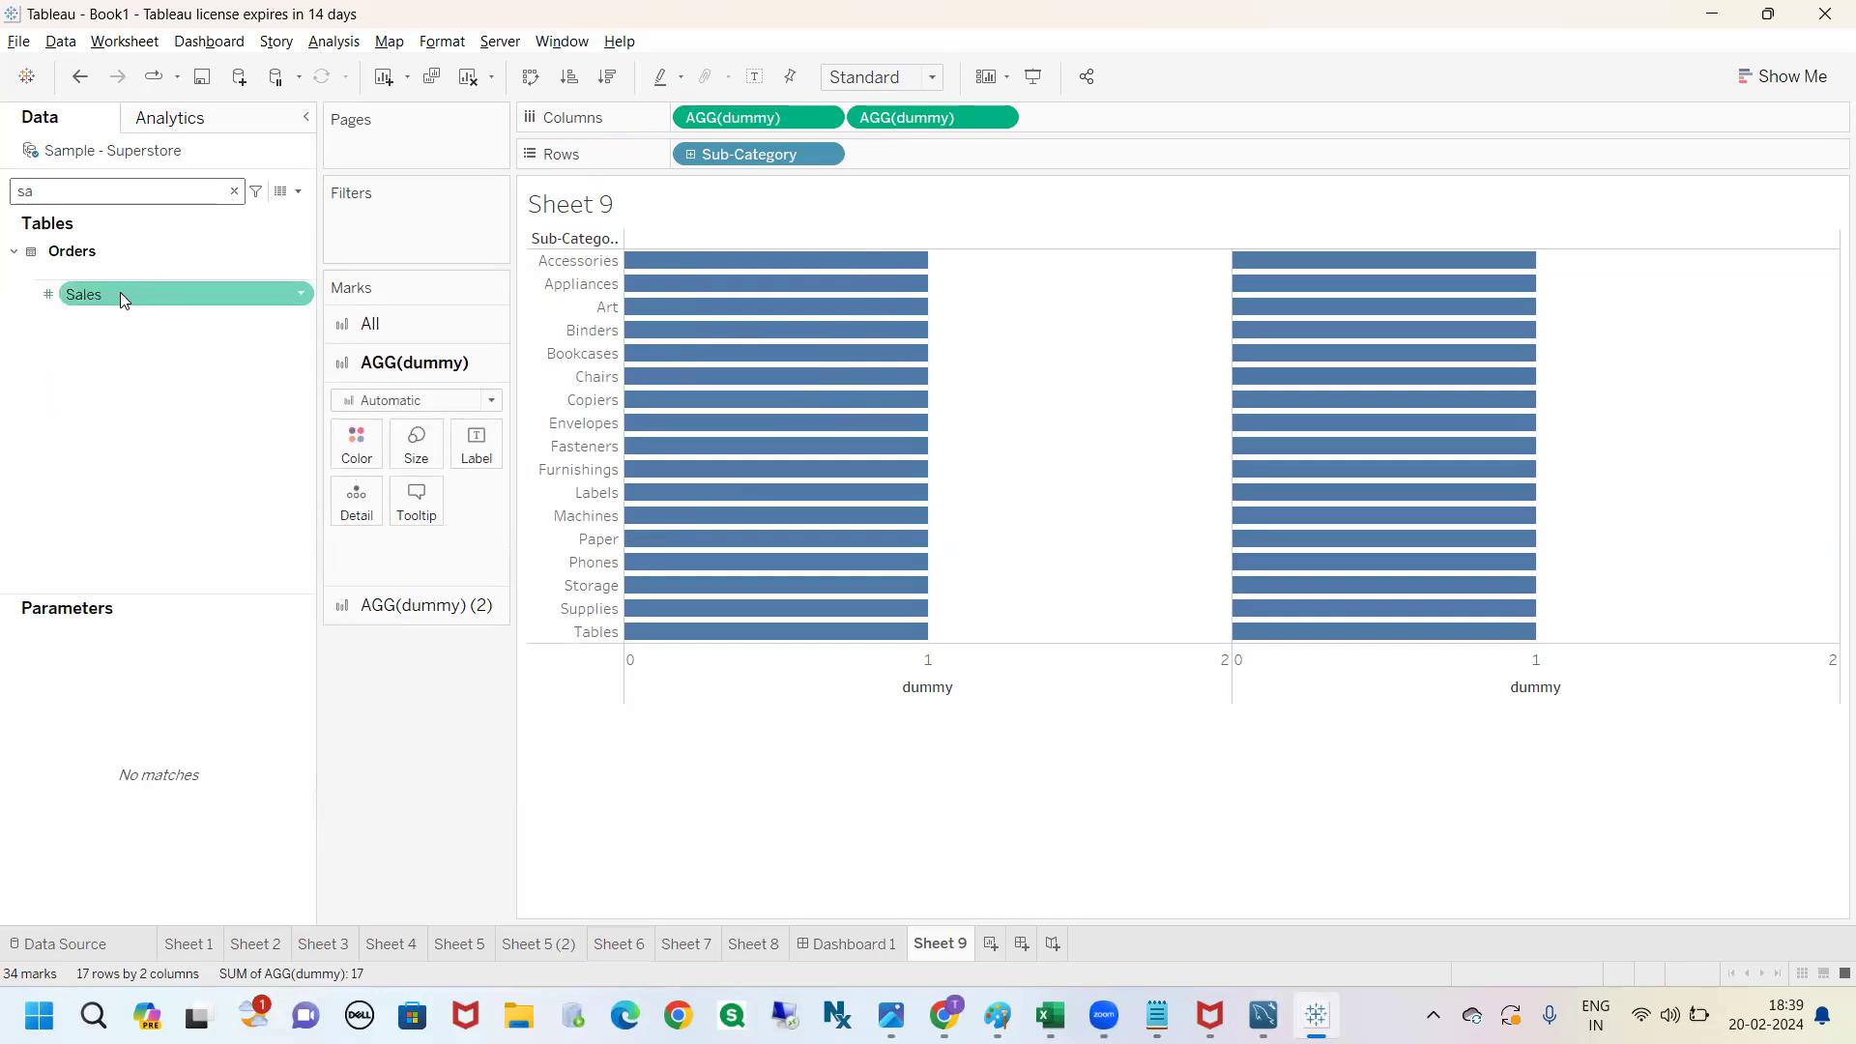
pyautogui.moveTo(120, 292); pyautogui.dragTo(475, 445)
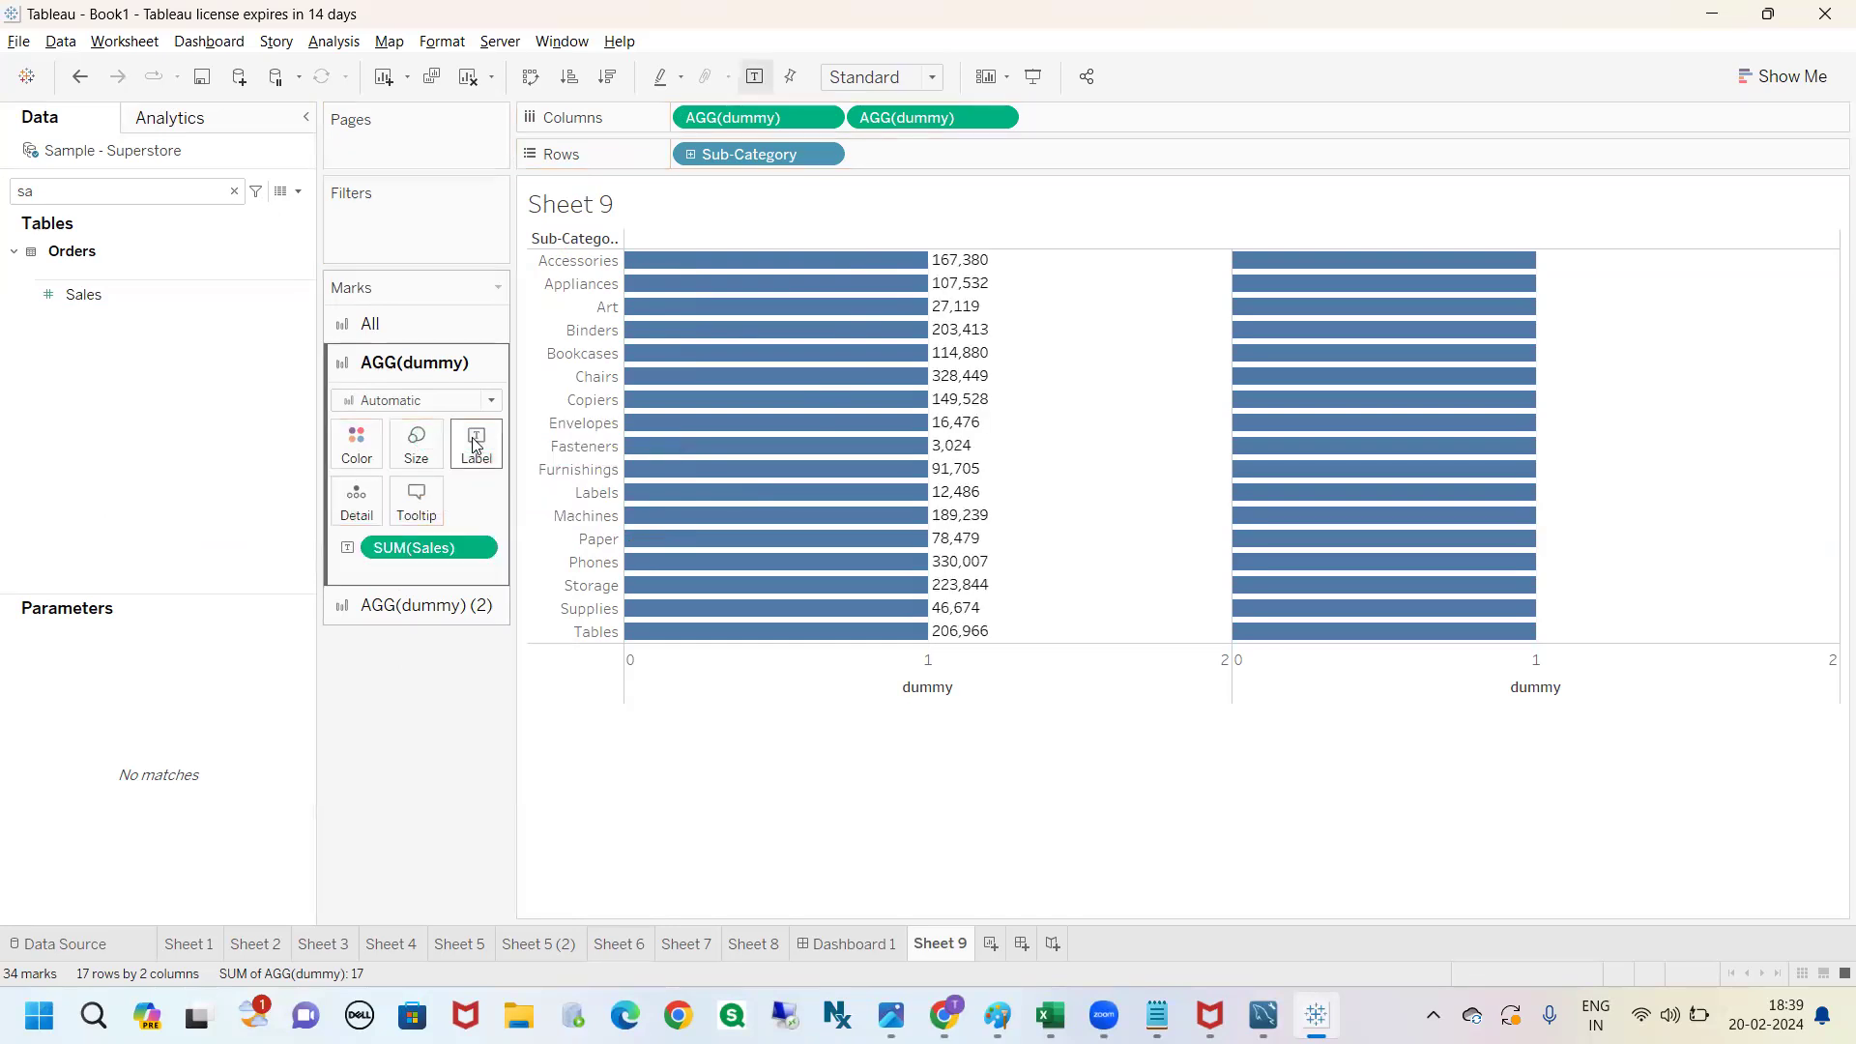
pyautogui.moveTo(947, 241)
pyautogui.mouseDown()
pyautogui.moveTo(876, 375)
pyautogui.moveTo(965, 721)
pyautogui.moveTo(1086, 295)
pyautogui.moveTo(950, 243)
pyautogui.mouseUp()
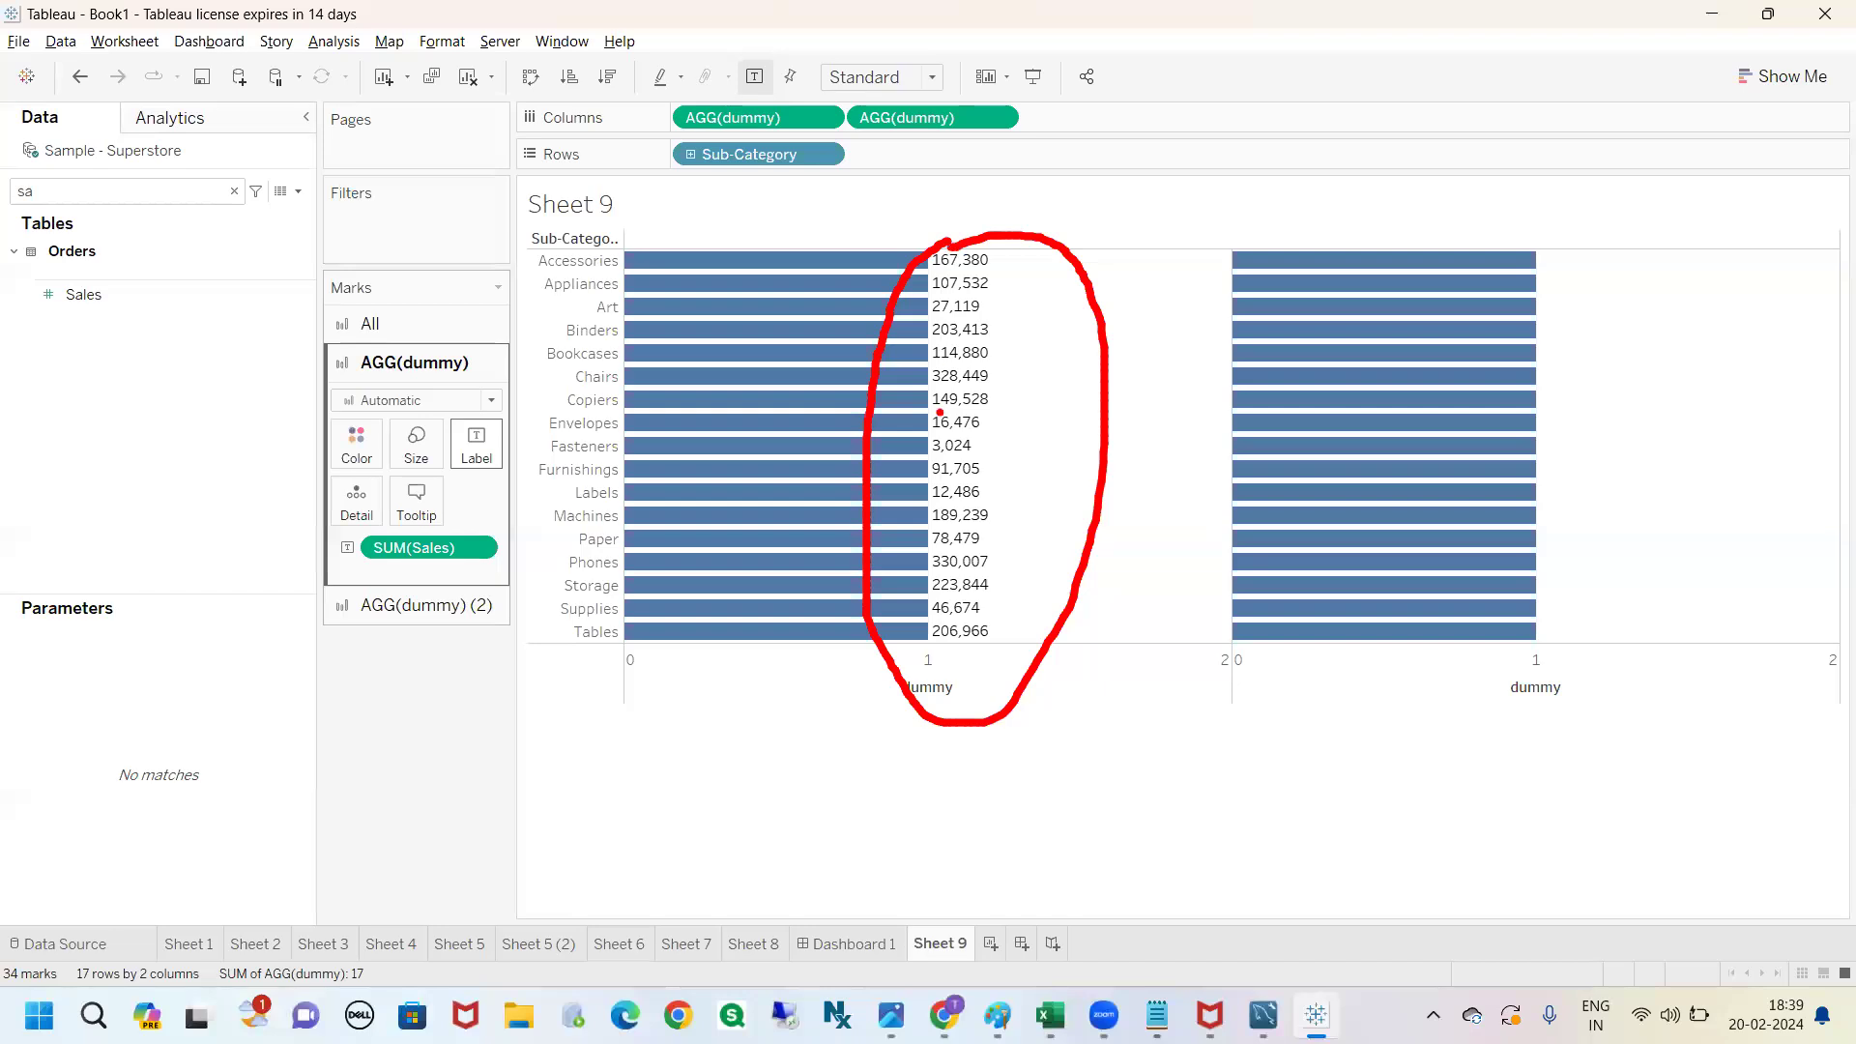
# Search the fields for "pro" and use Profit as the label in the second dummy measure's own marks settings.
pyautogui.click(426, 605)
pyautogui.click(234, 191)
pyautogui.write('pro')
pyautogui.moveTo(84, 379); pyautogui.dragTo(484, 492)
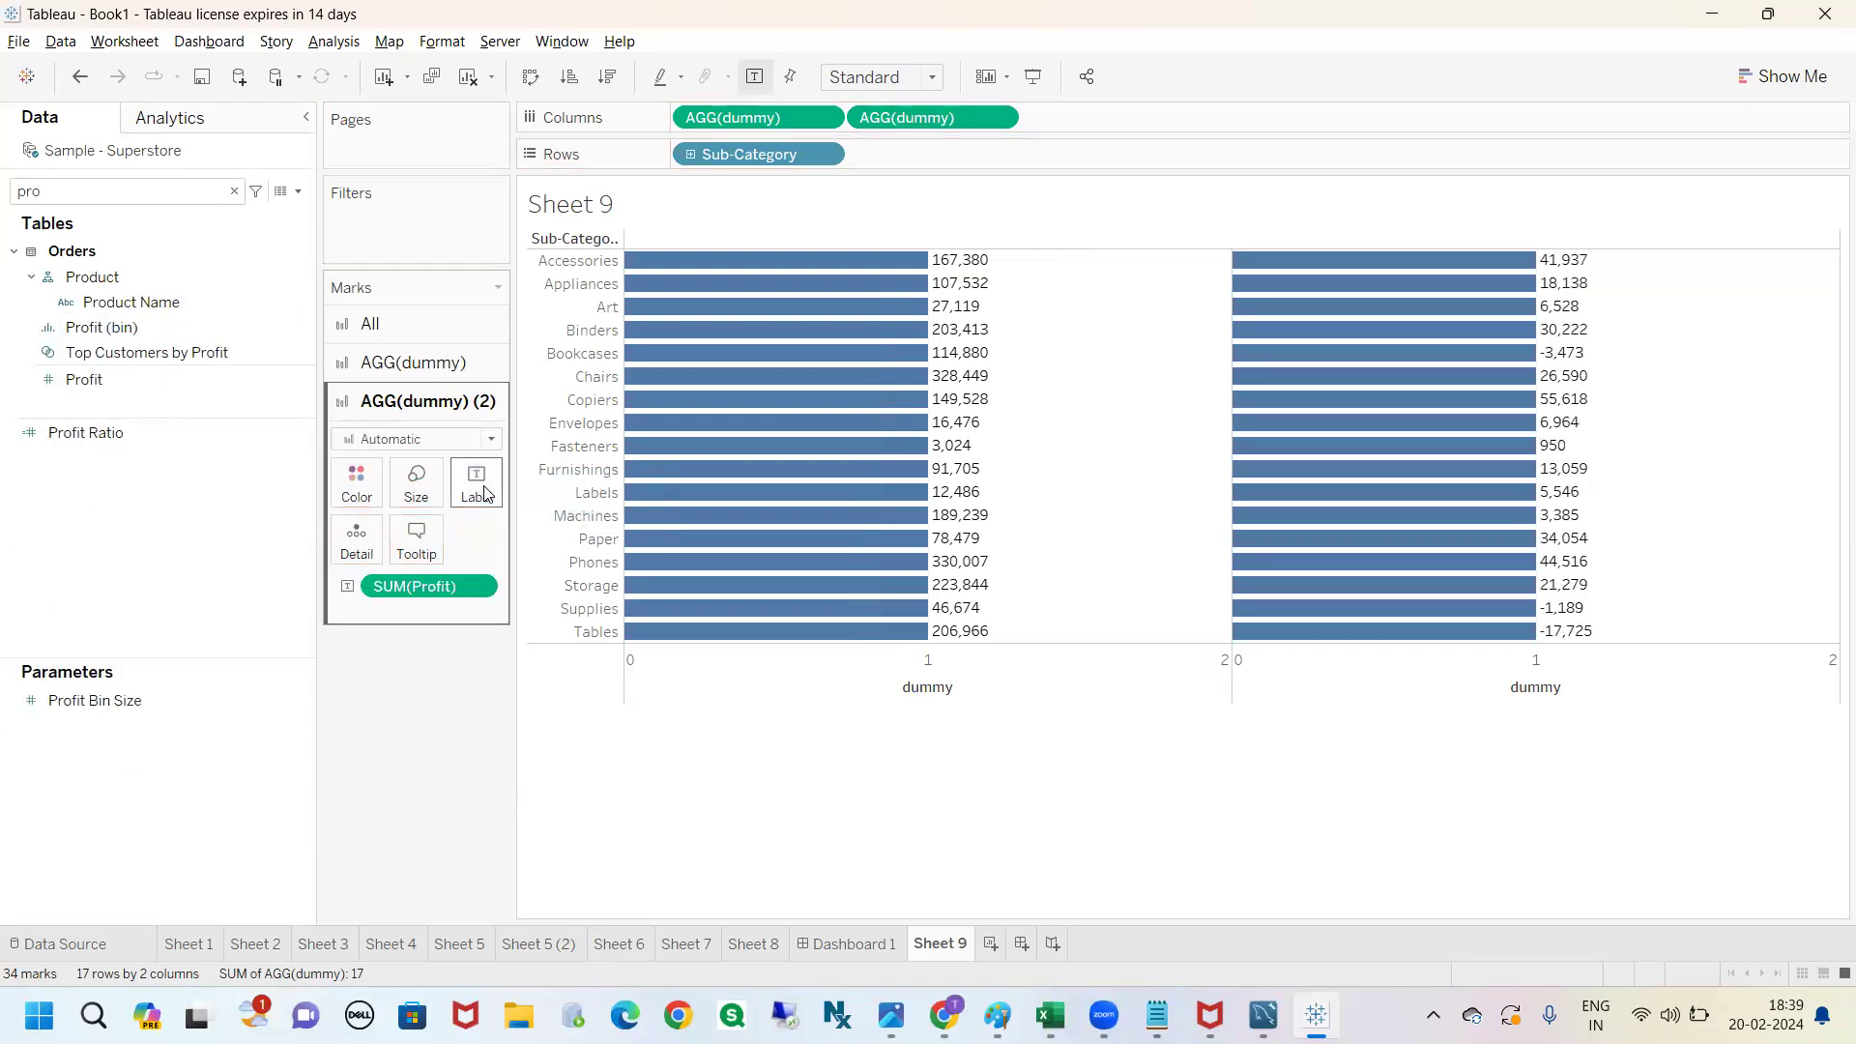
pyautogui.moveTo(1516, 211)
pyautogui.mouseDown()
pyautogui.moveTo(1516, 309)
pyautogui.moveTo(1626, 244)
pyautogui.moveTo(1527, 208)
pyautogui.mouseUp()
pyautogui.press('Escape')
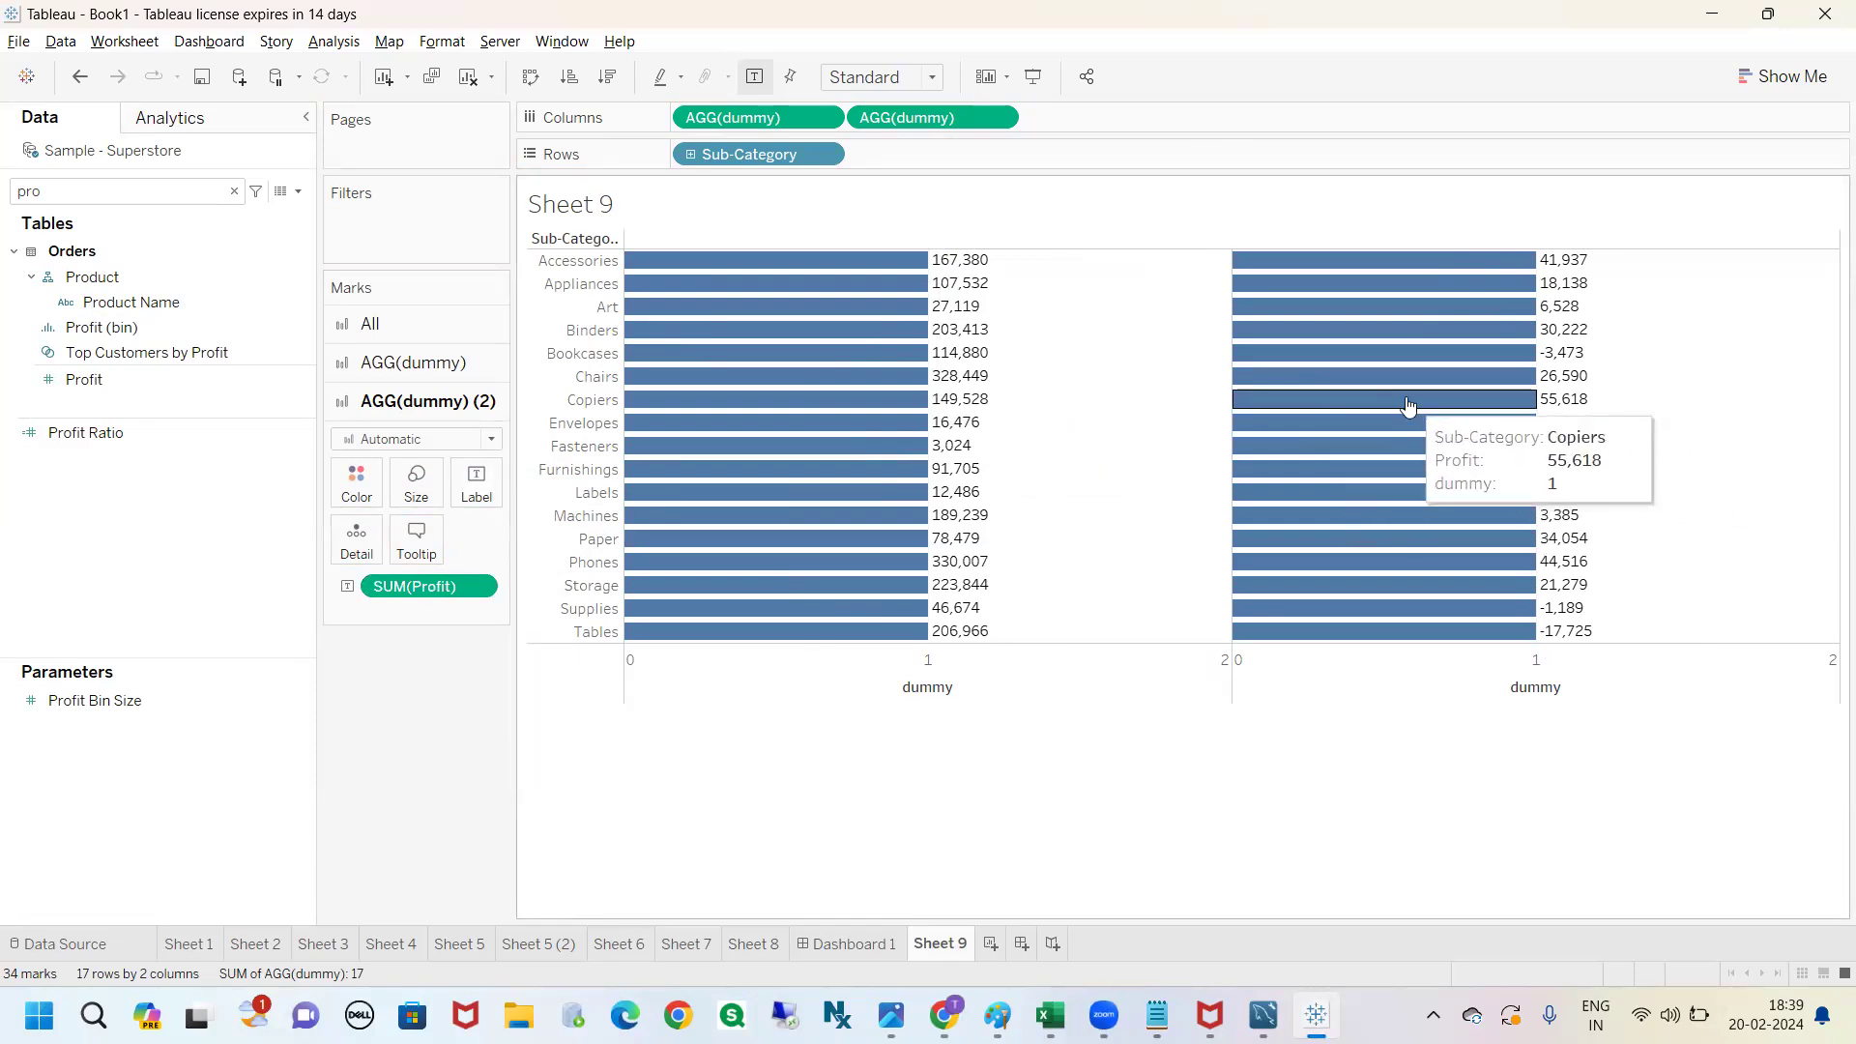
# Search the fields for "cal" and use Calculation2 as the colour in the first dummy measure's own marks settings.
pyautogui.click(234, 191)
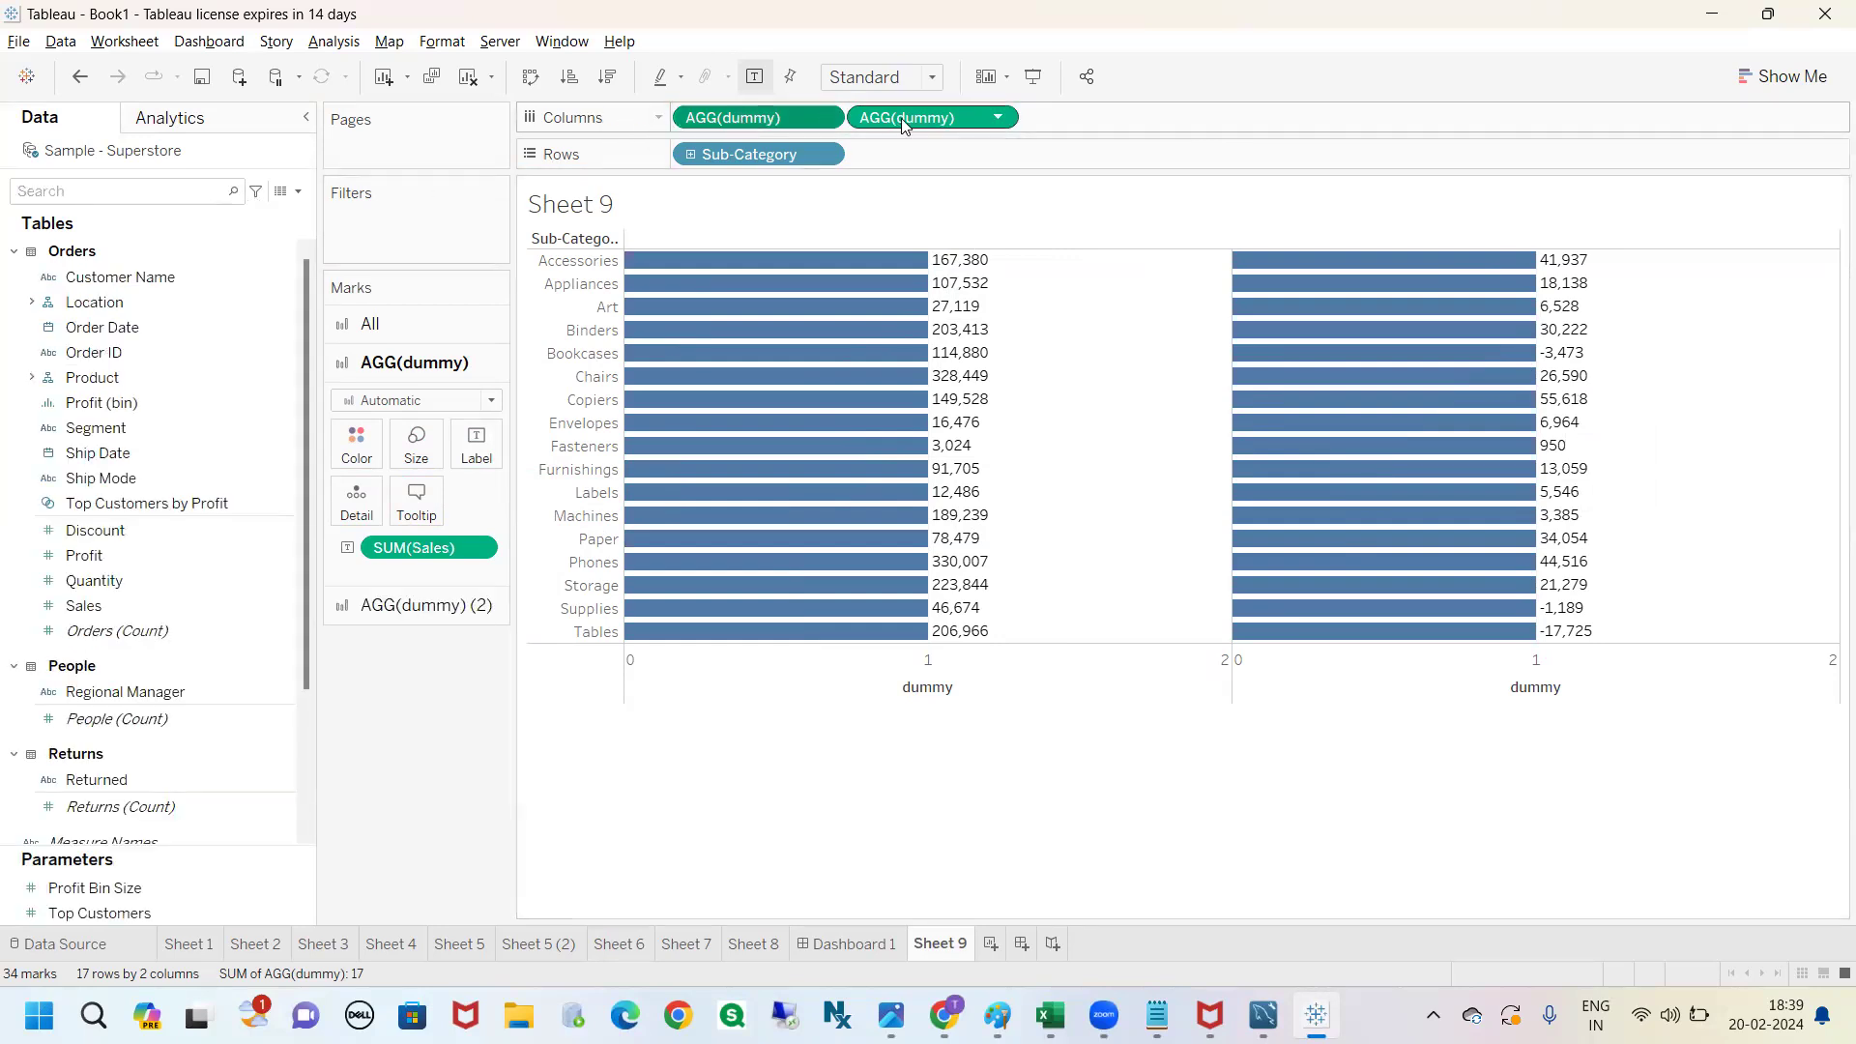
pyautogui.click(743, 126)
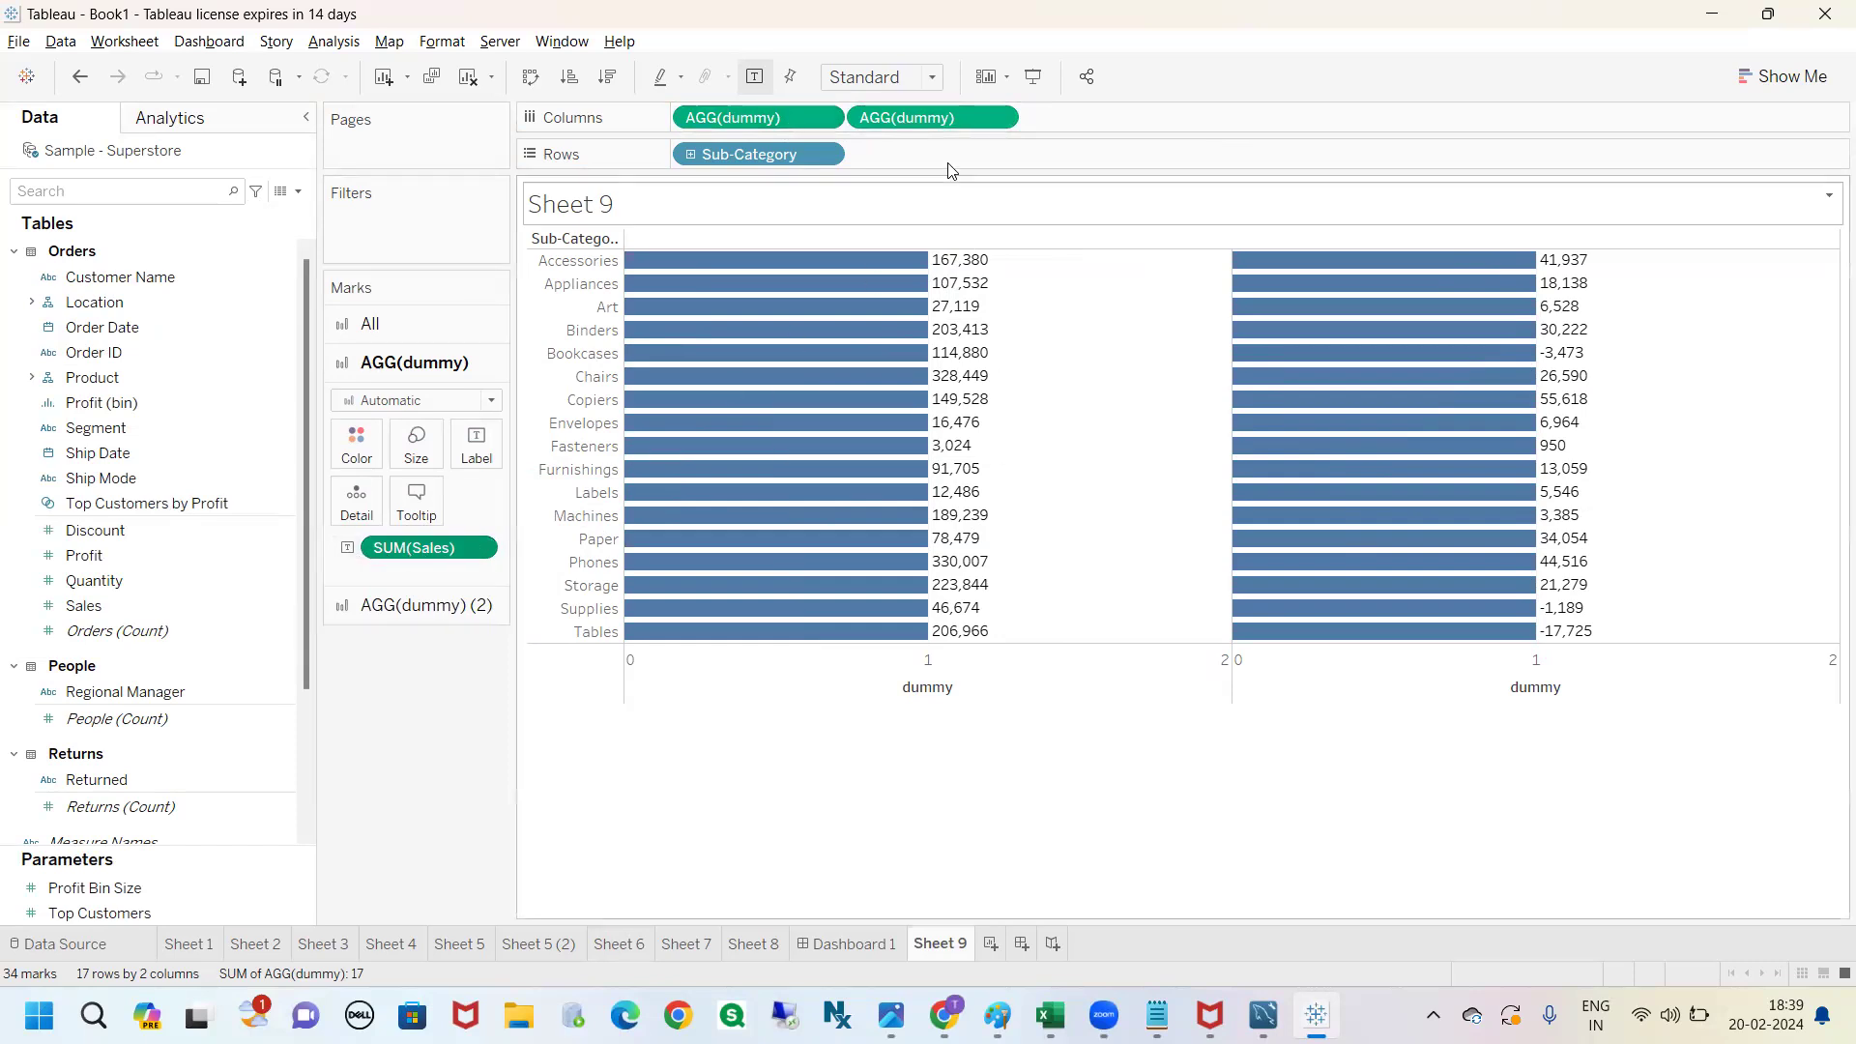
pyautogui.click(928, 117)
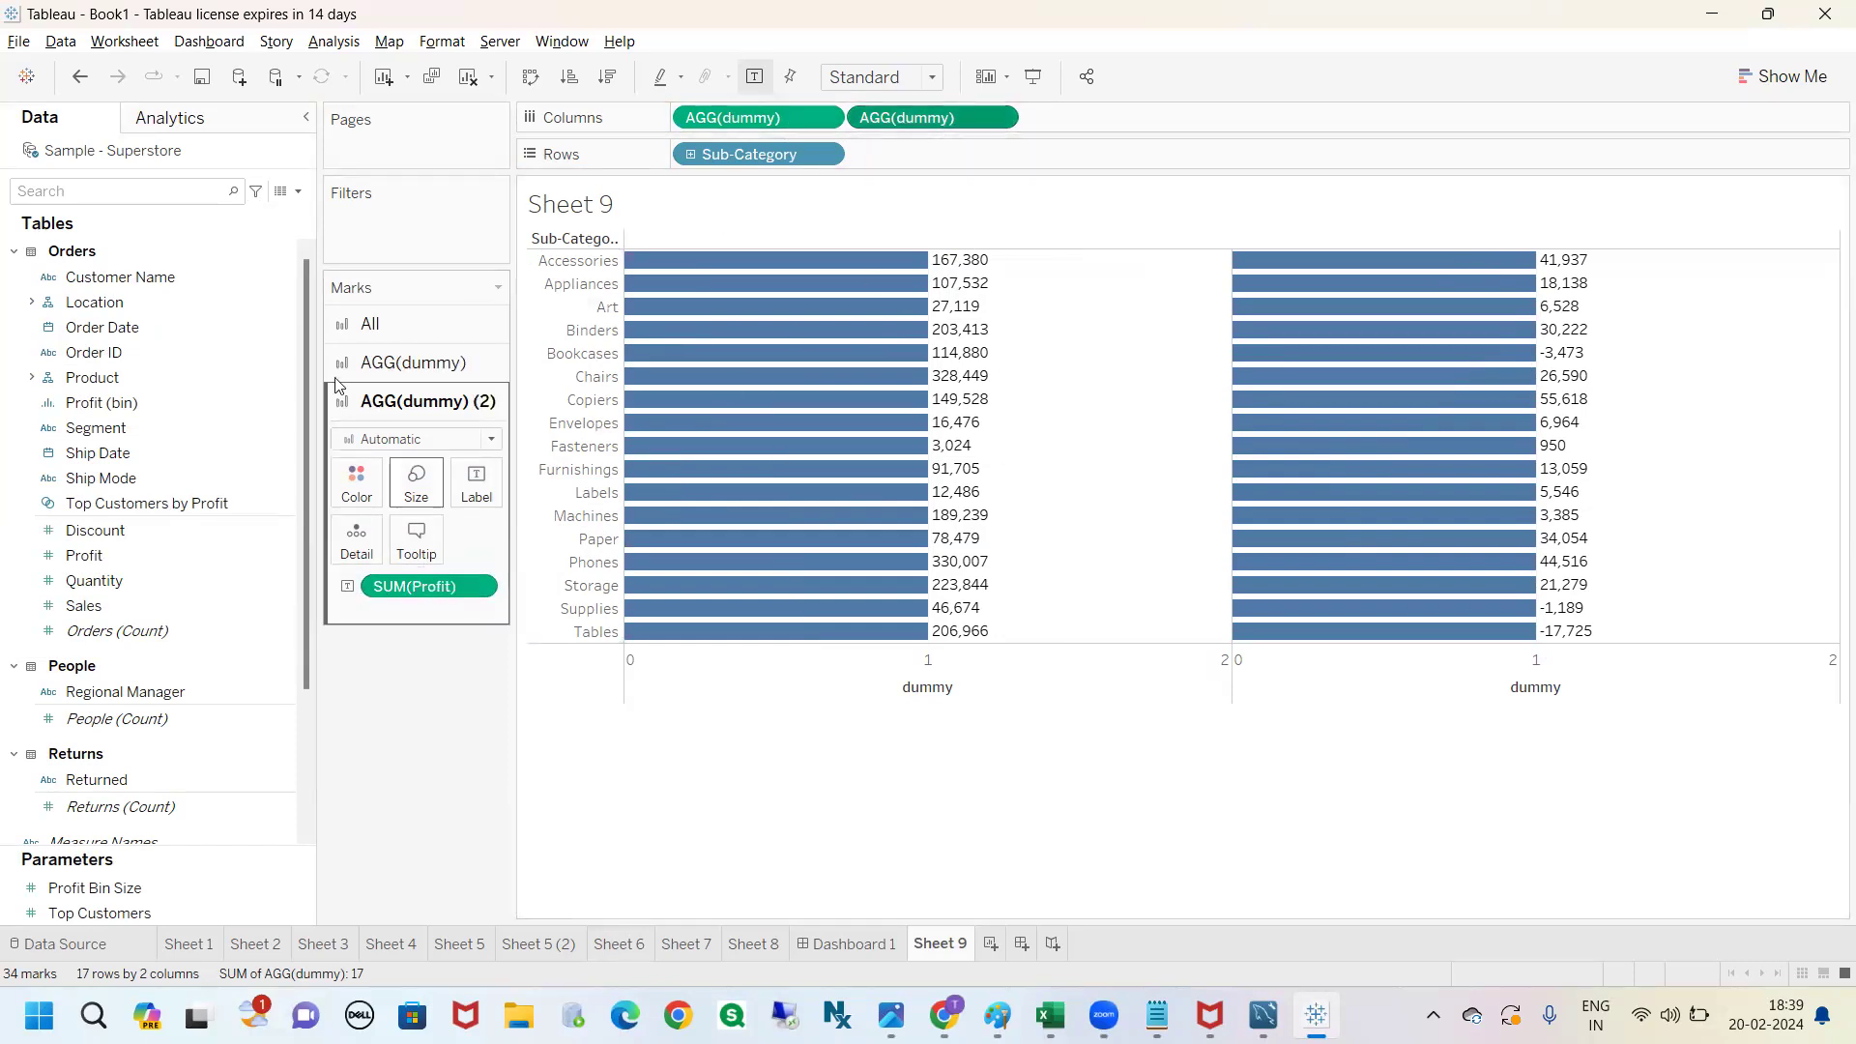
pyautogui.write('c')
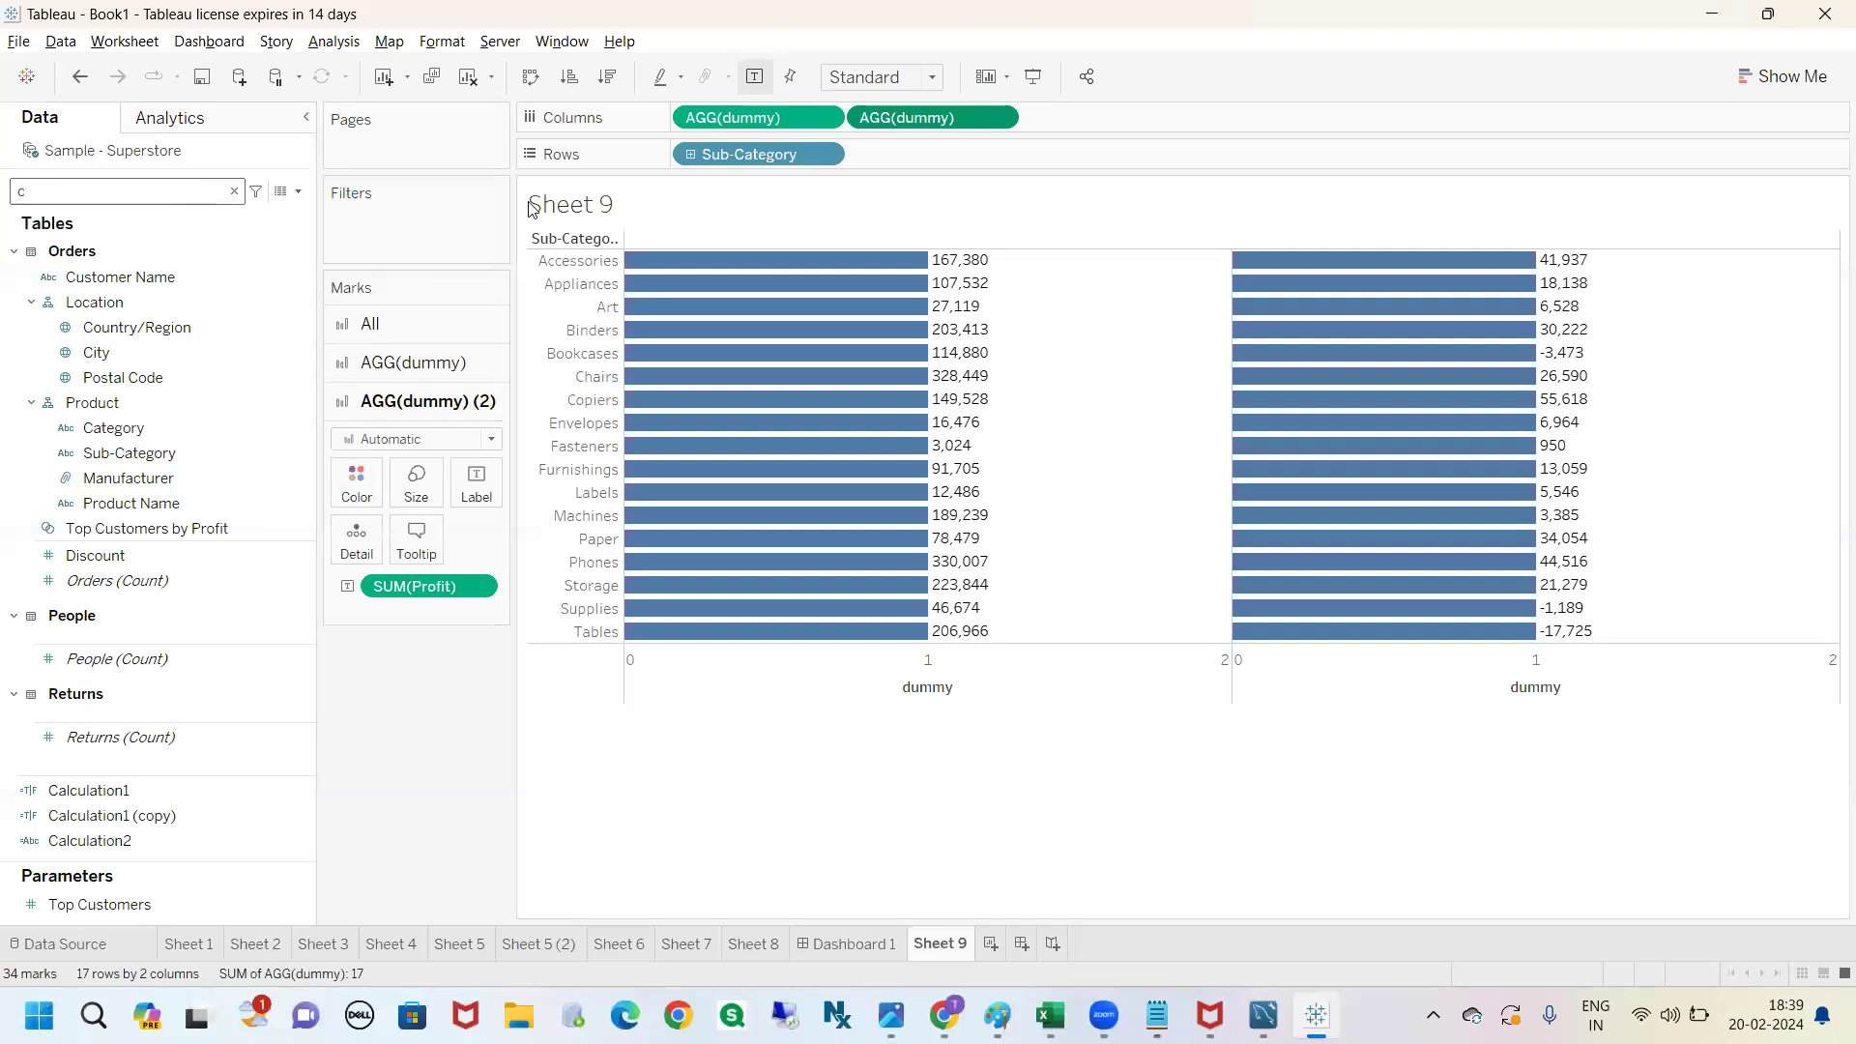
pyautogui.click(752, 118)
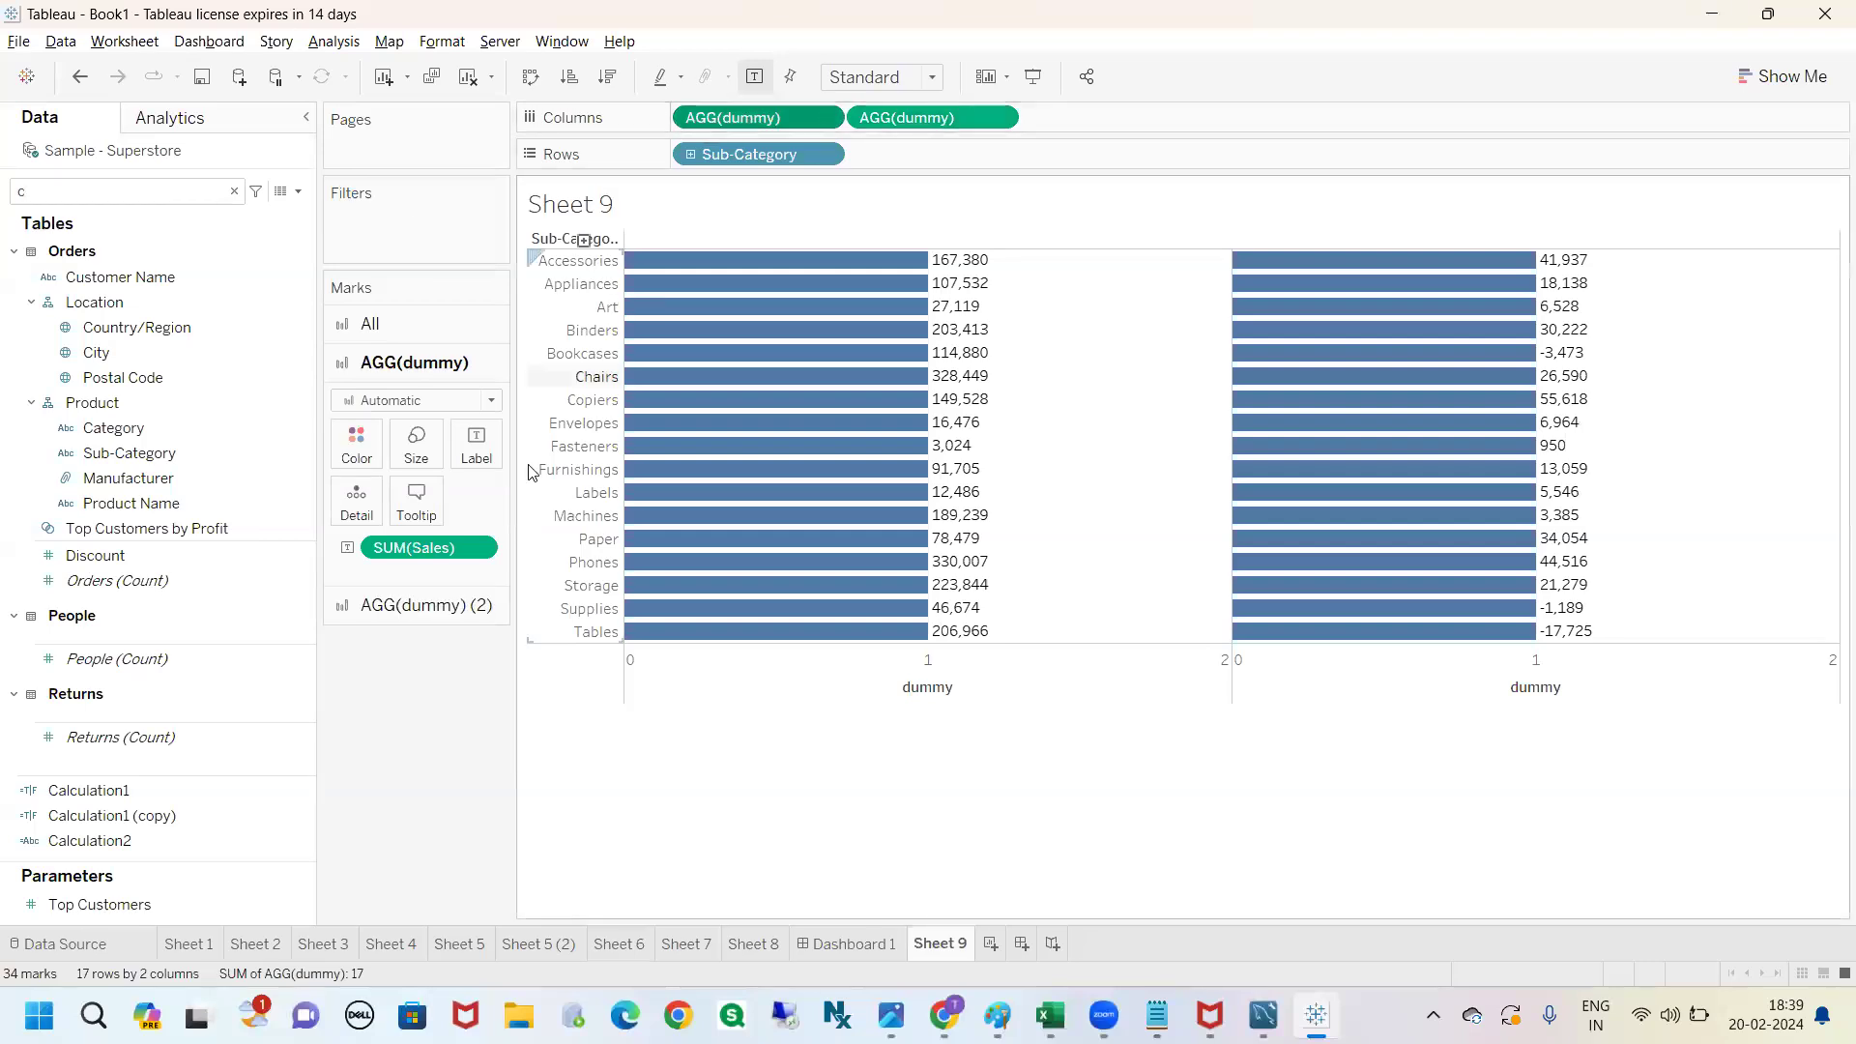
pyautogui.click(130, 554)
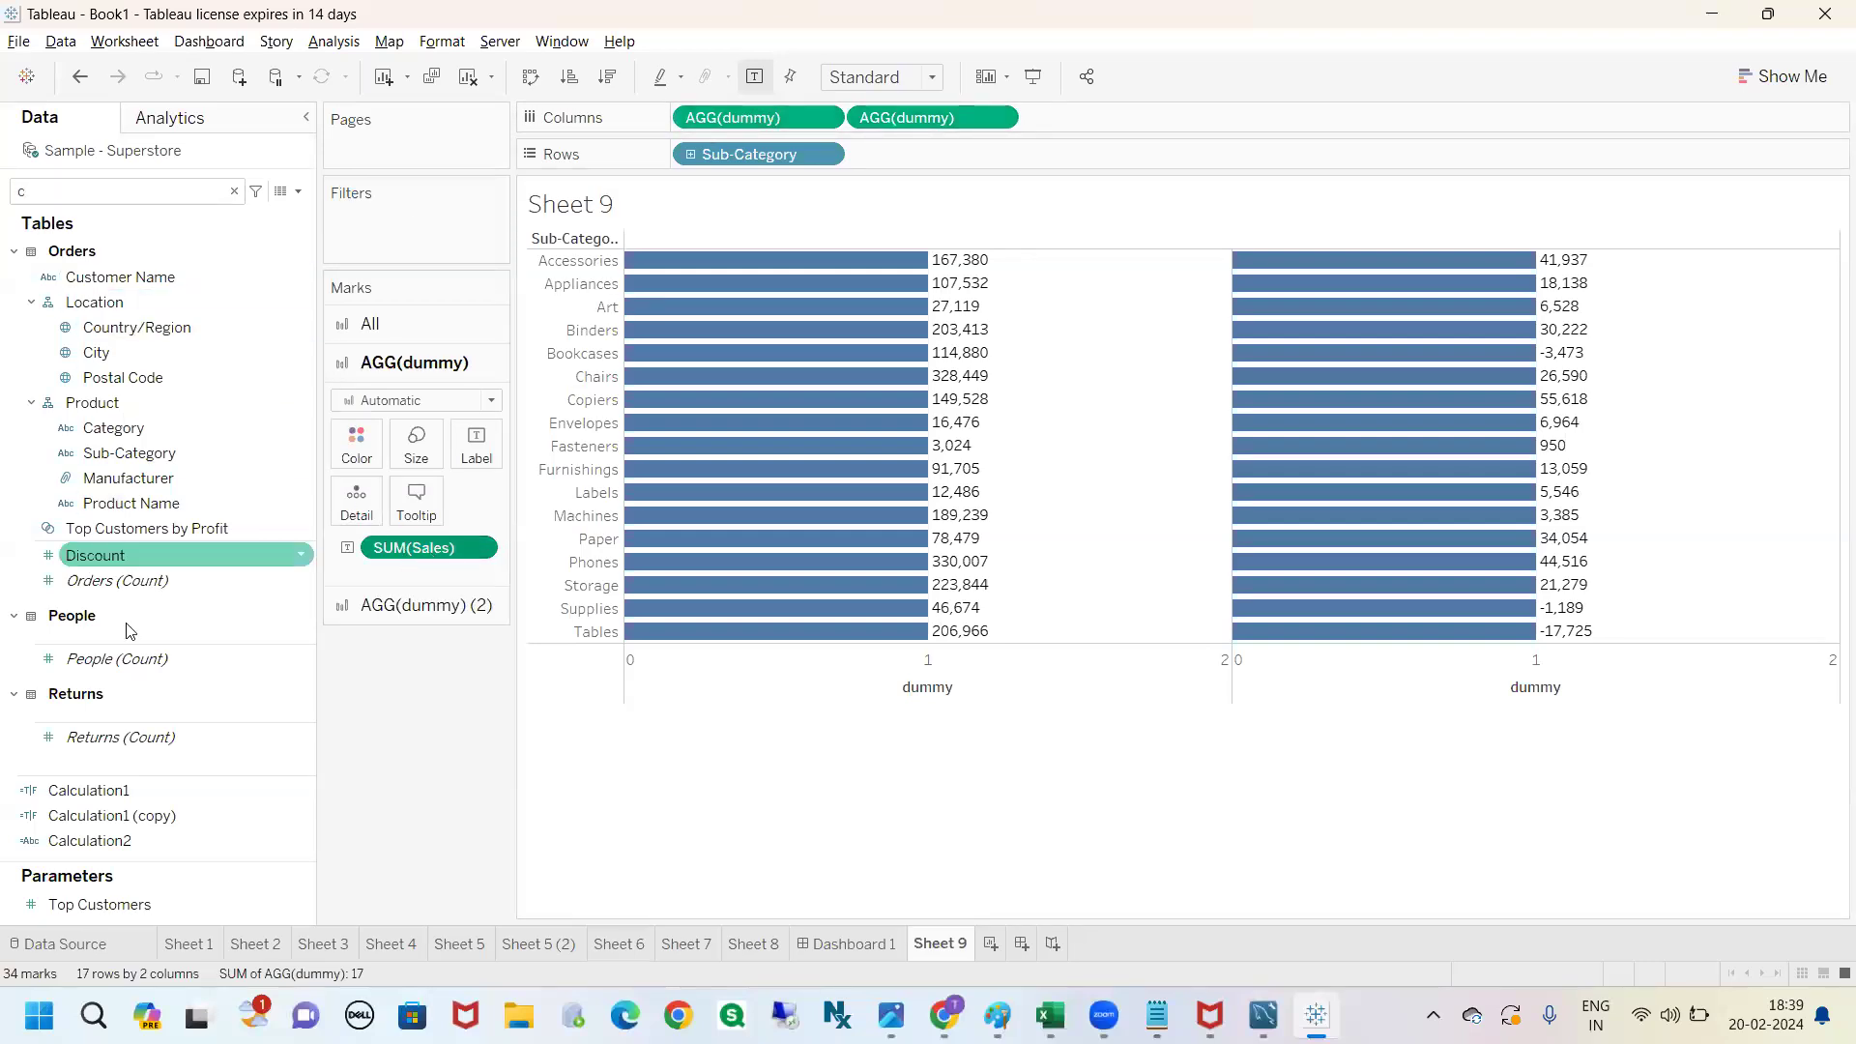
pyautogui.click(166, 661)
pyautogui.click(168, 192)
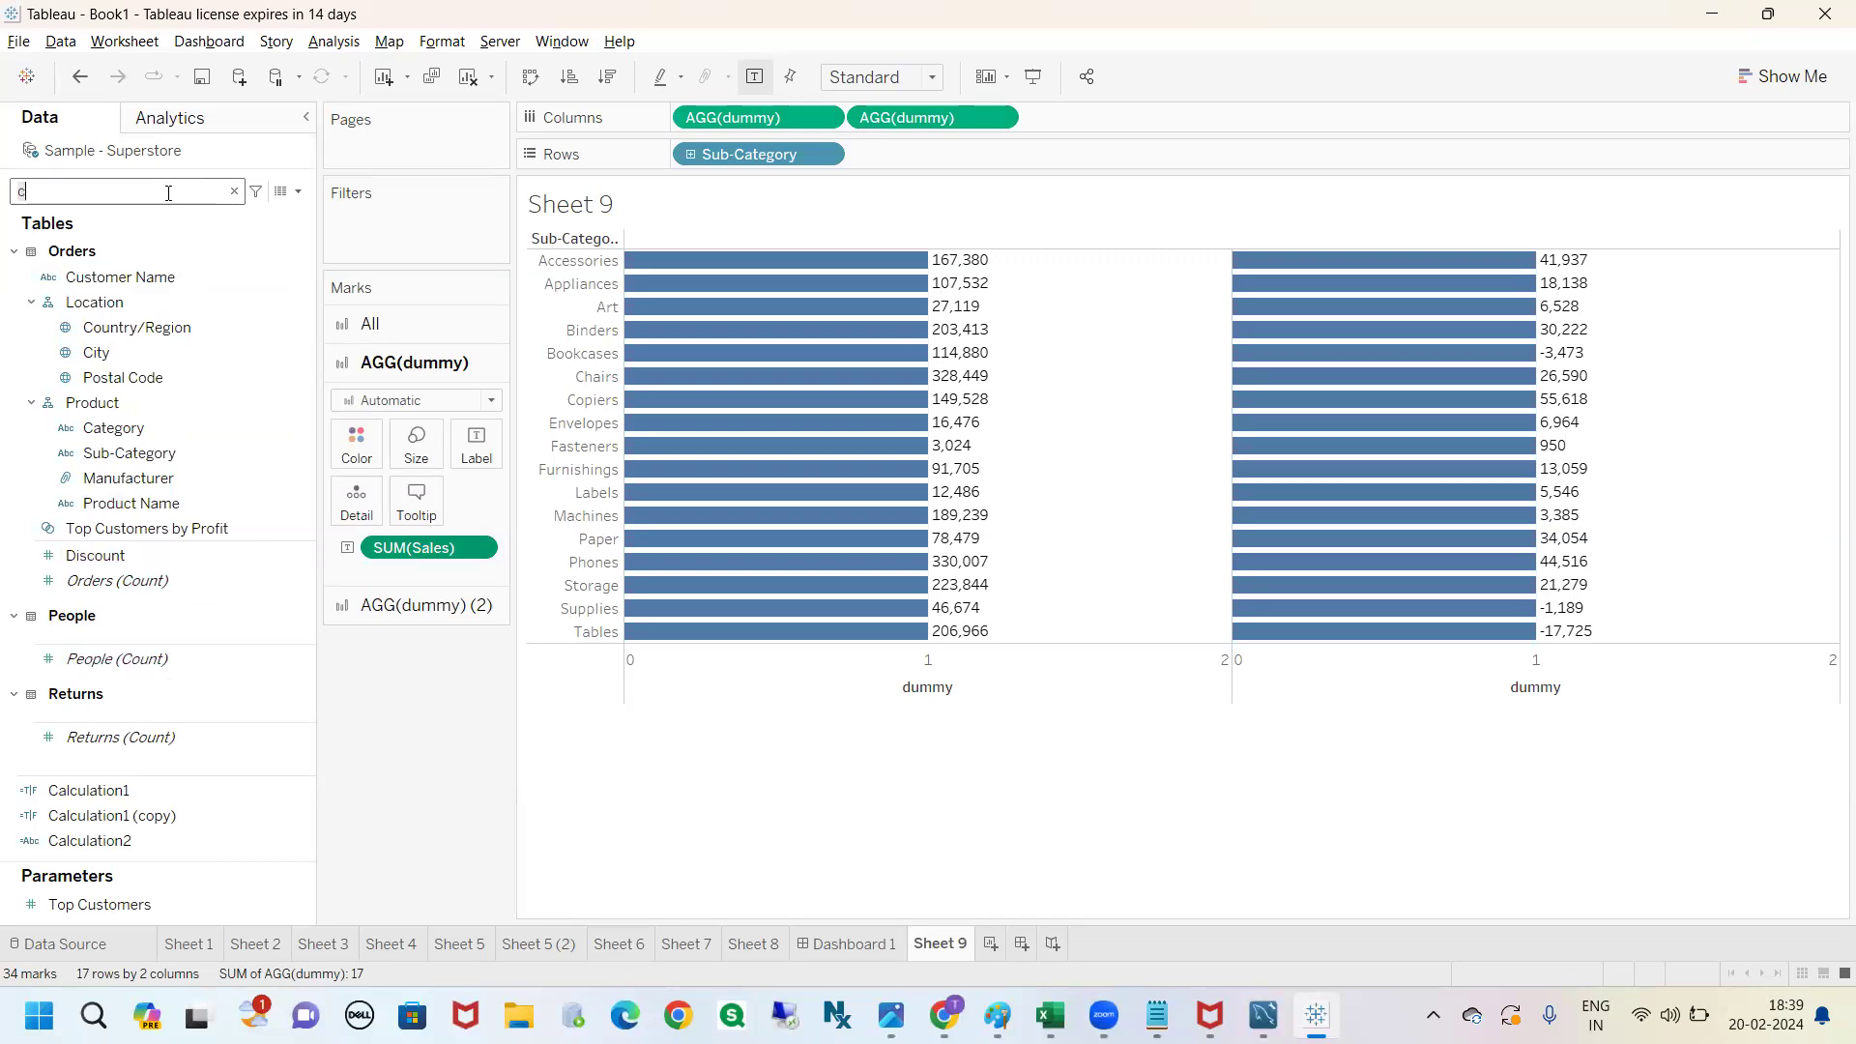
pyautogui.write('cal')
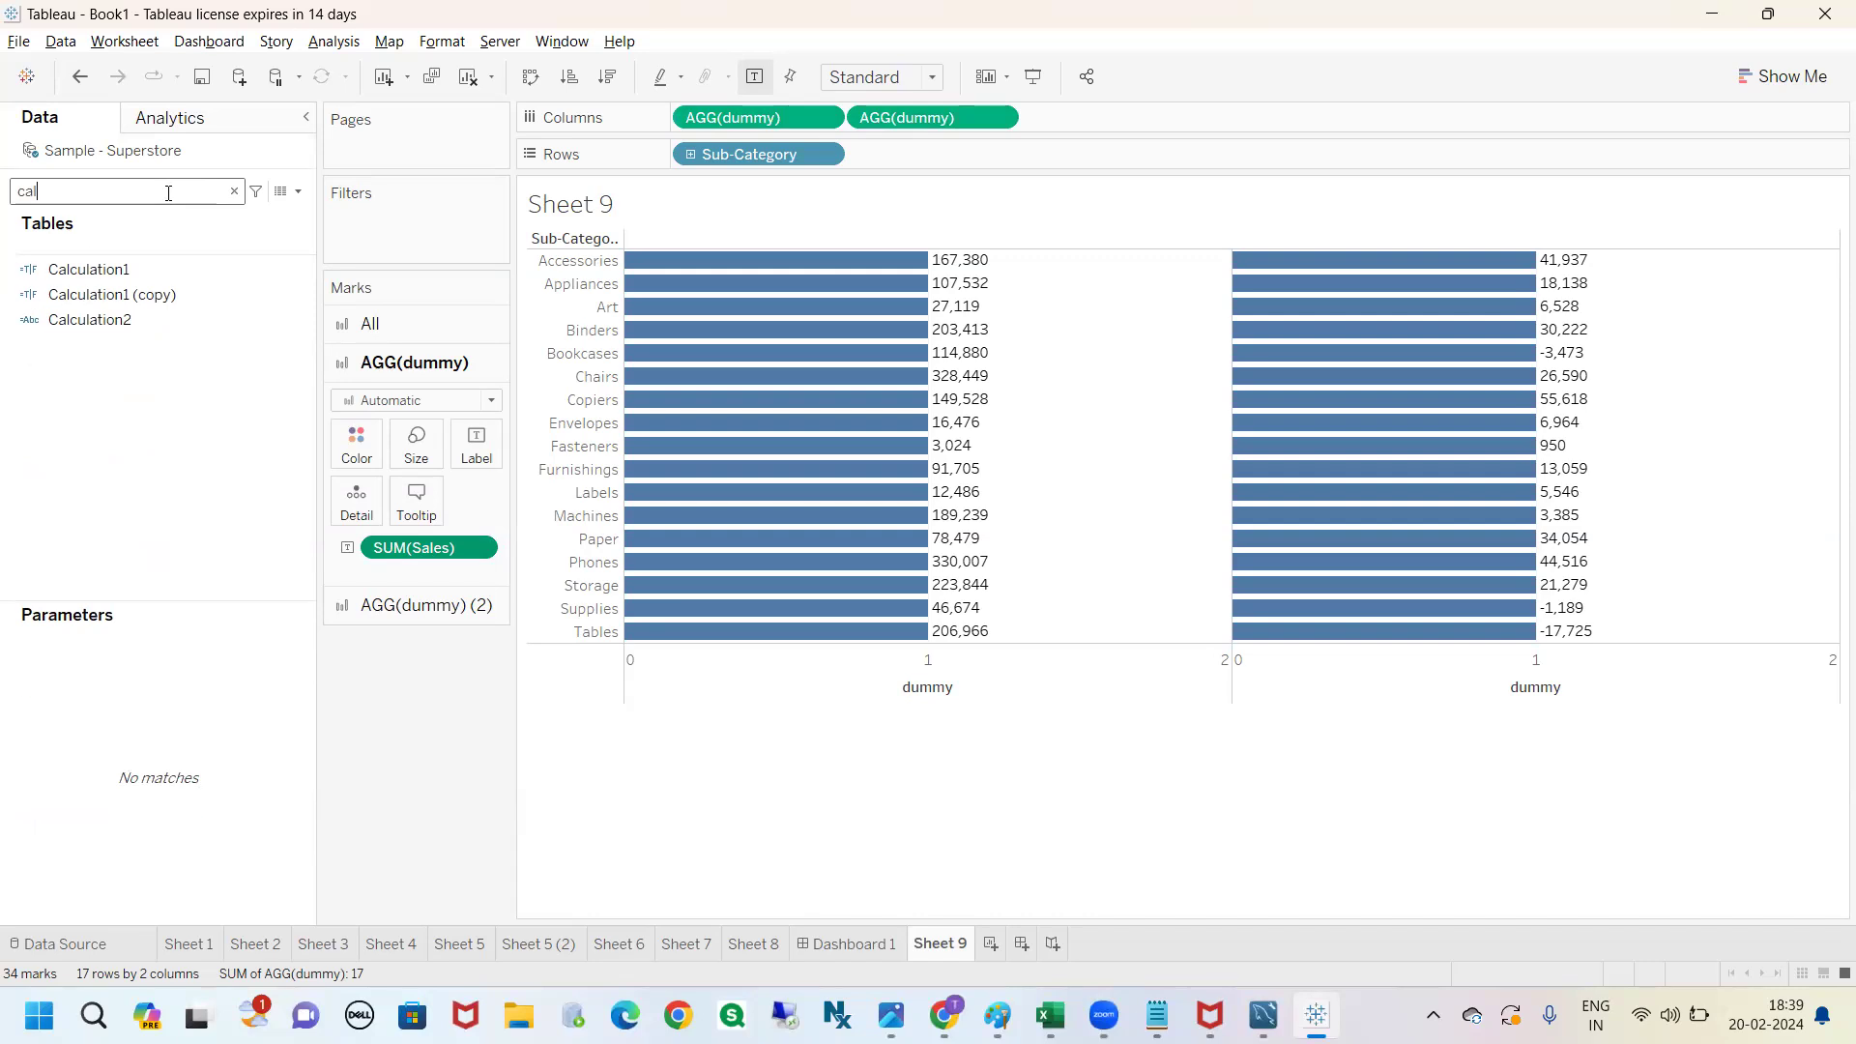
pyautogui.moveTo(89, 320); pyautogui.dragTo(354, 447)
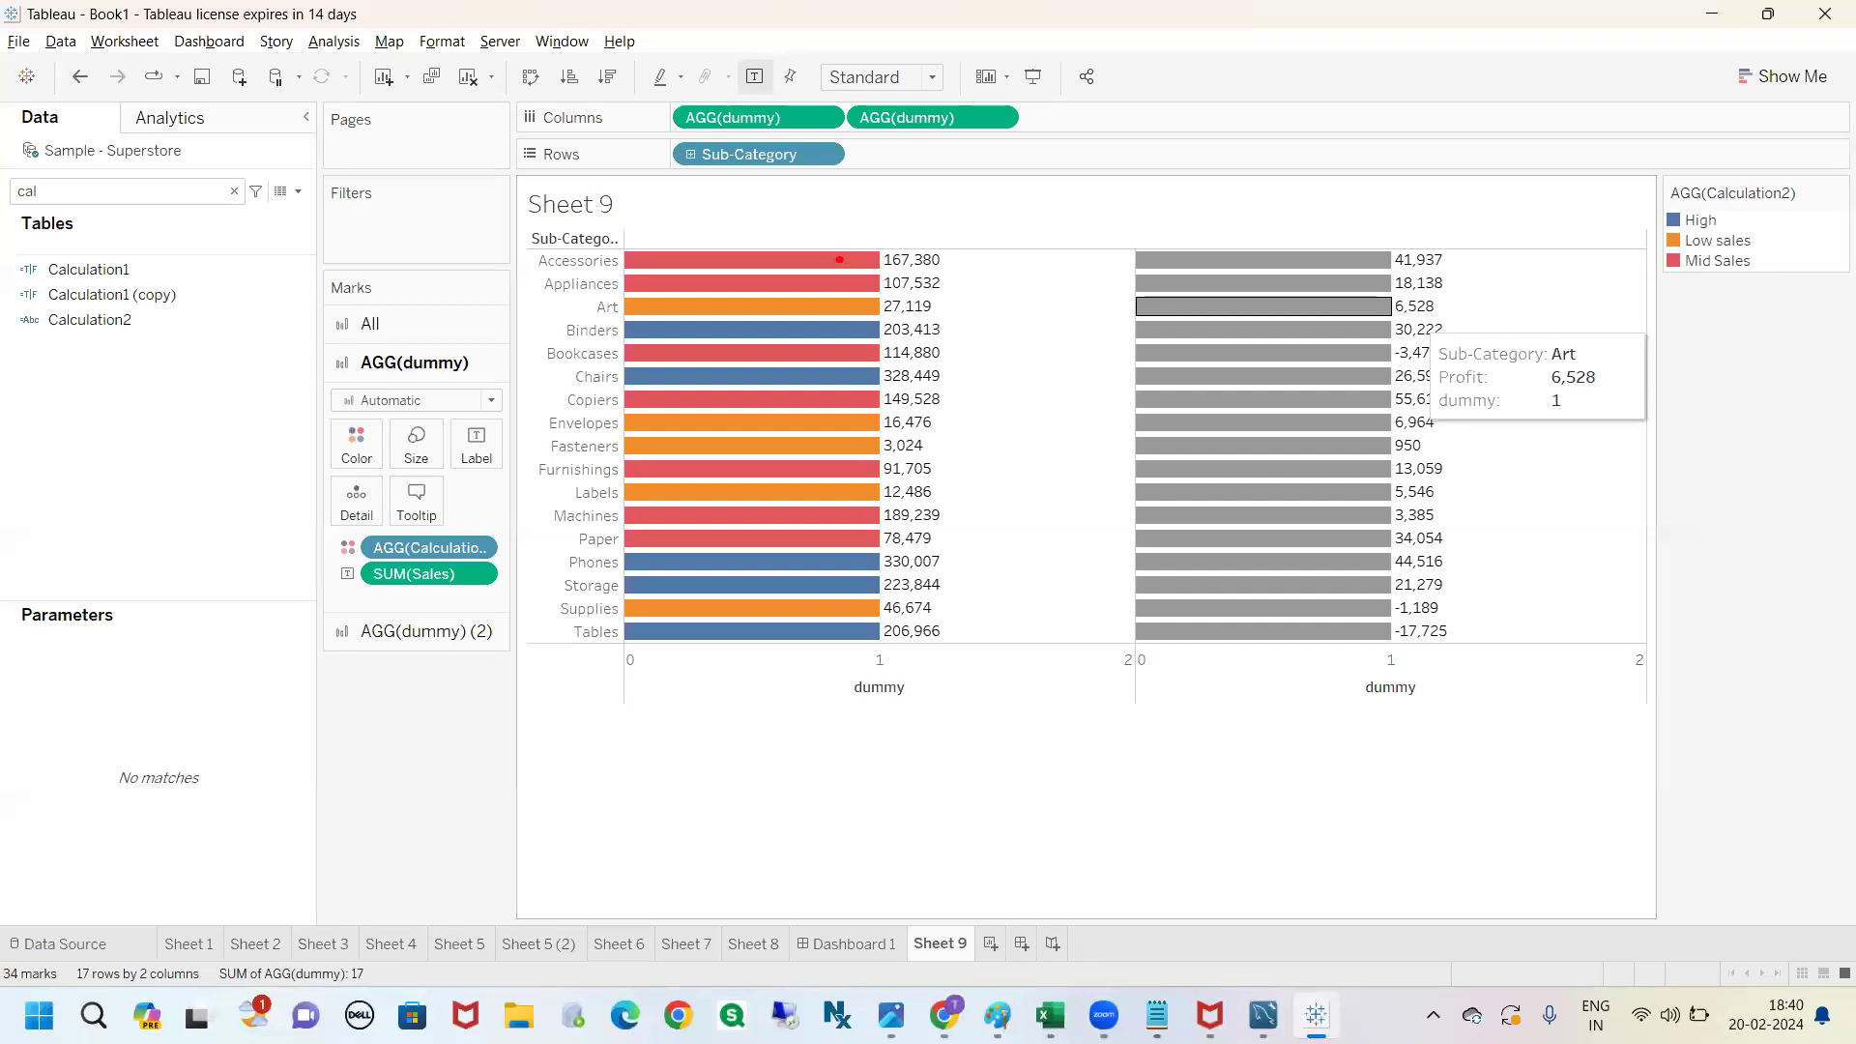
pyautogui.moveTo(782, 224); pyautogui.dragTo(764, 723)
pyautogui.moveTo(954, 244)
pyautogui.mouseDown()
pyautogui.moveTo(986, 462)
pyautogui.moveTo(954, 720)
pyautogui.mouseUp()
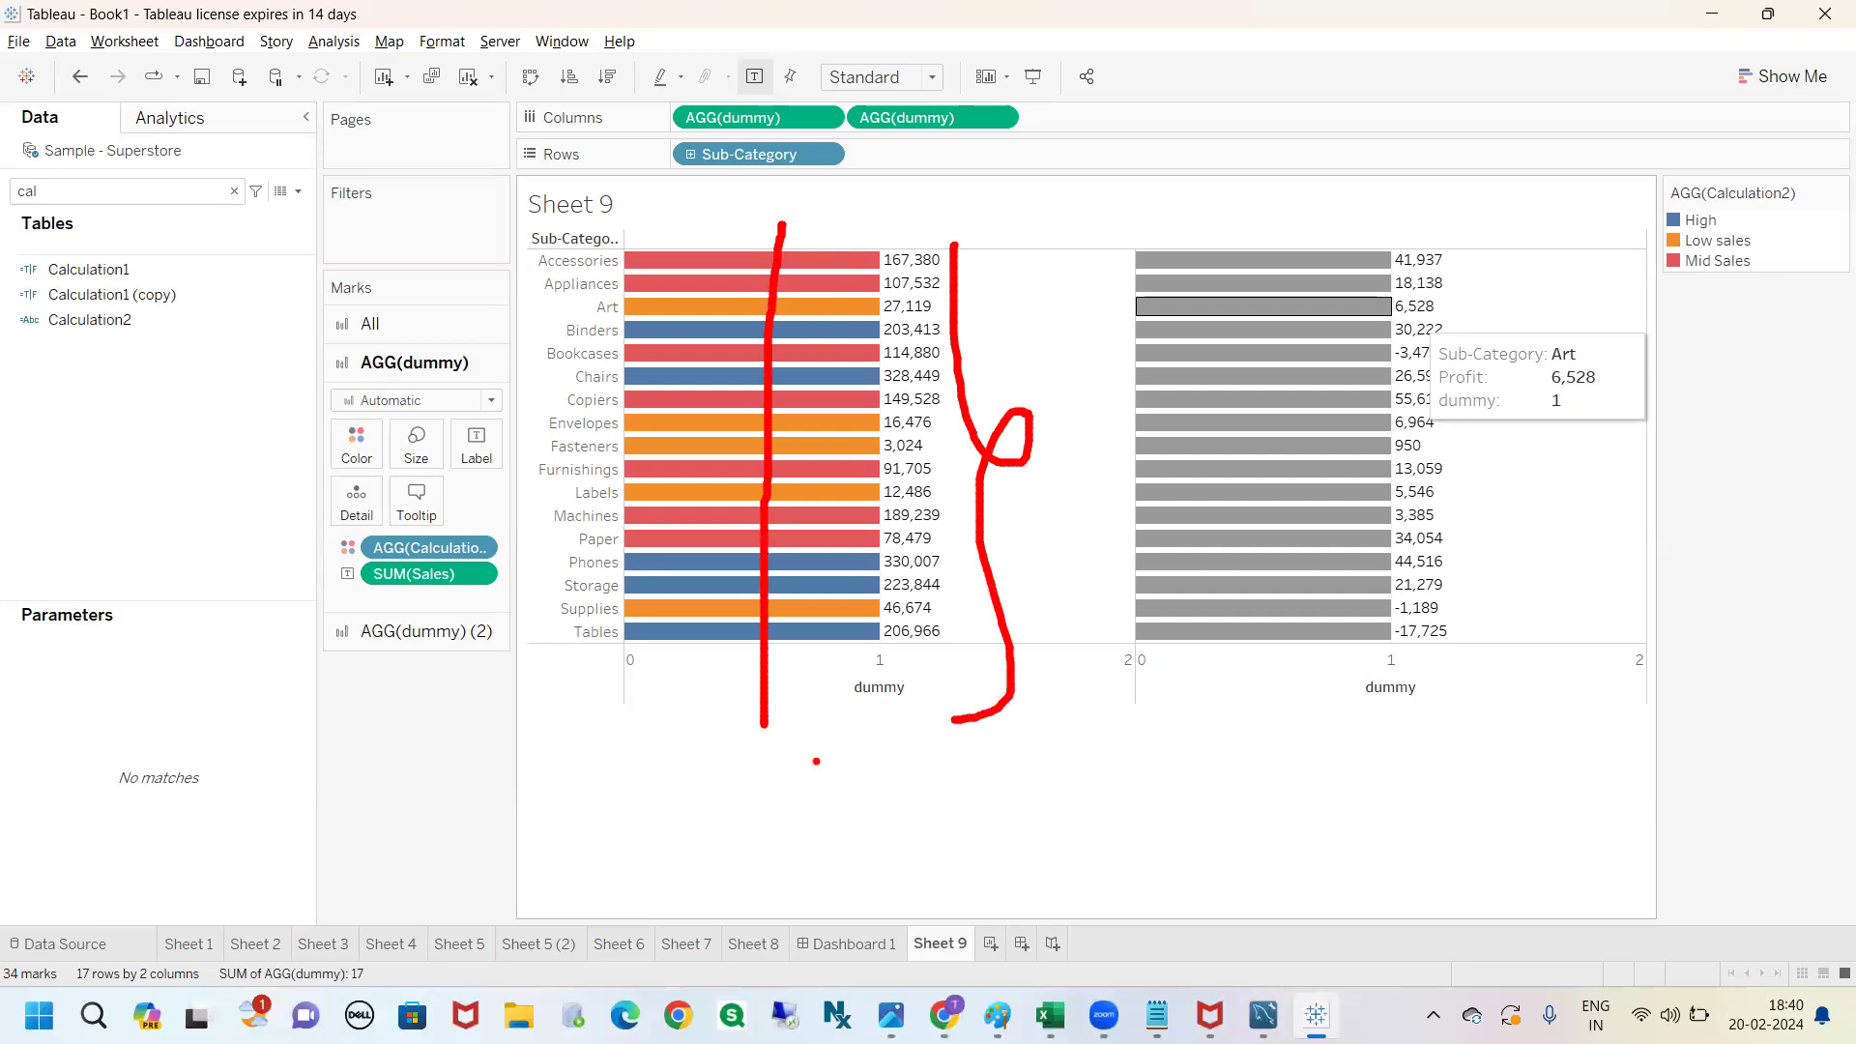
pyautogui.press('Escape')
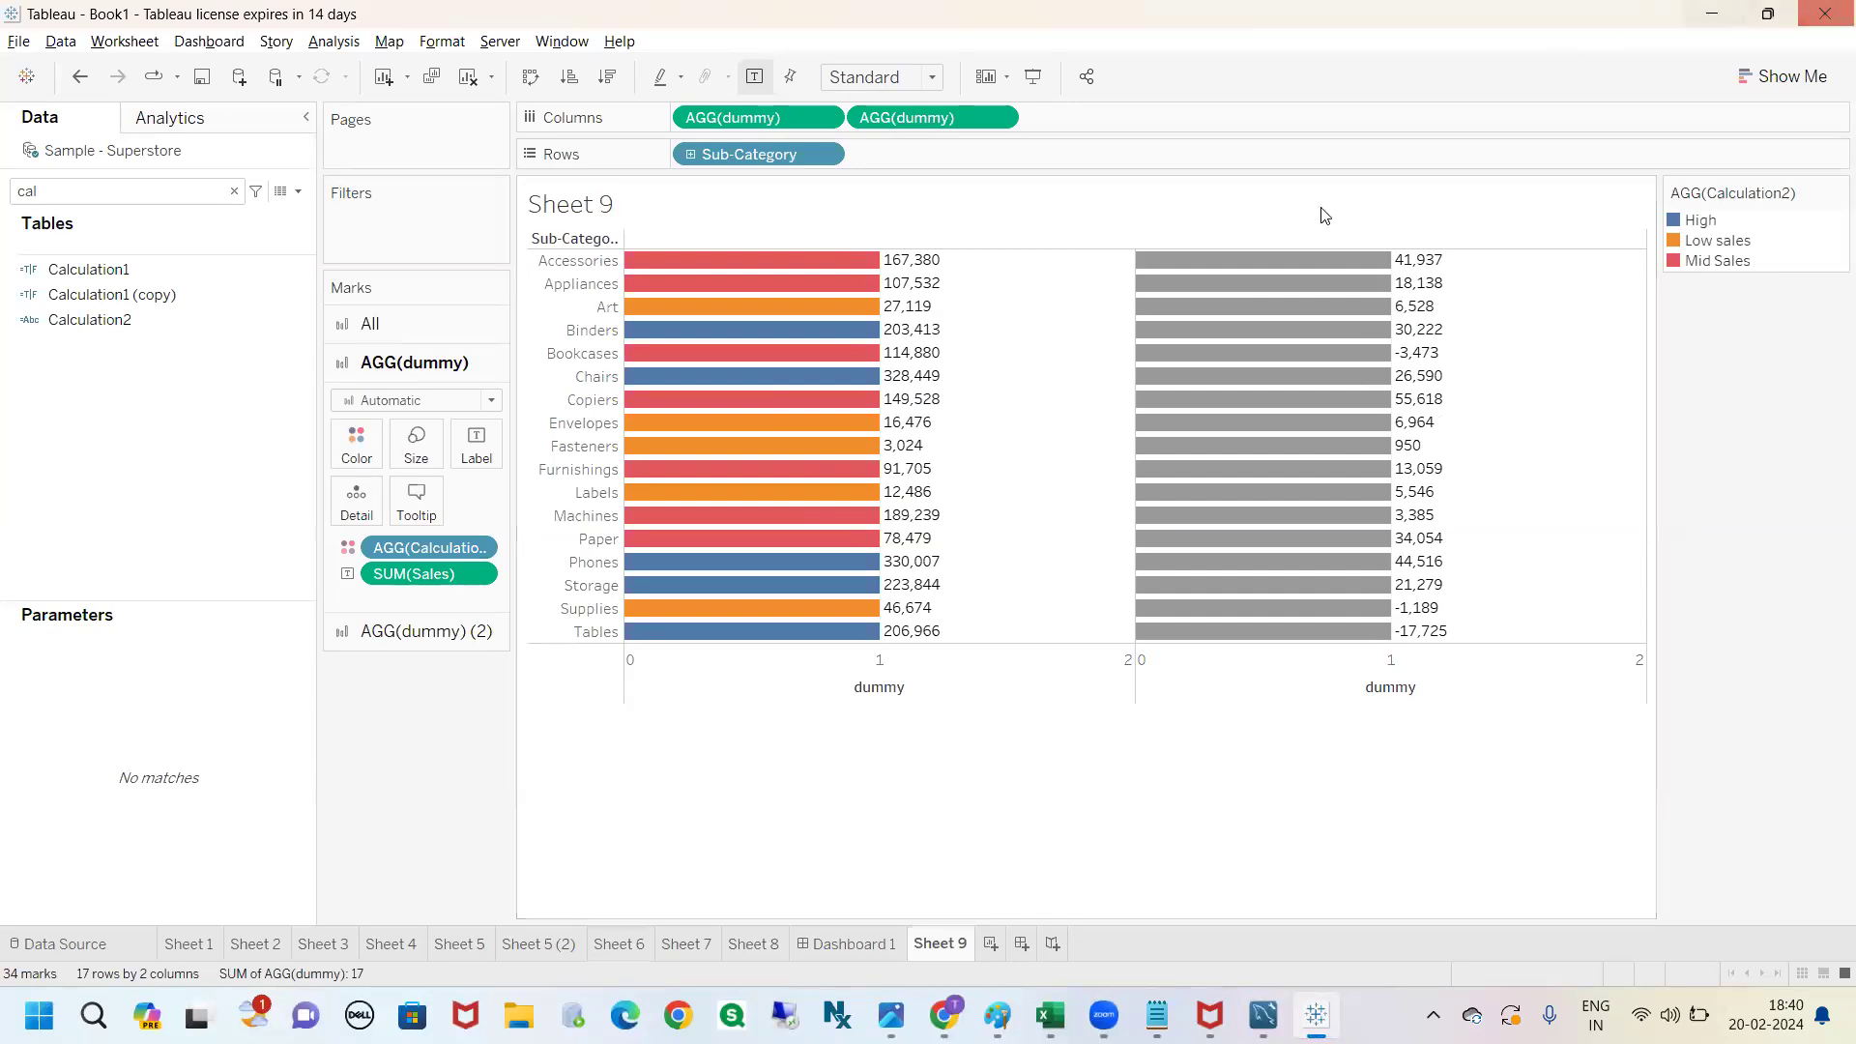
# Set the label font colour of the first dummy measure to Match Mark Color.
pyautogui.click(480, 450)
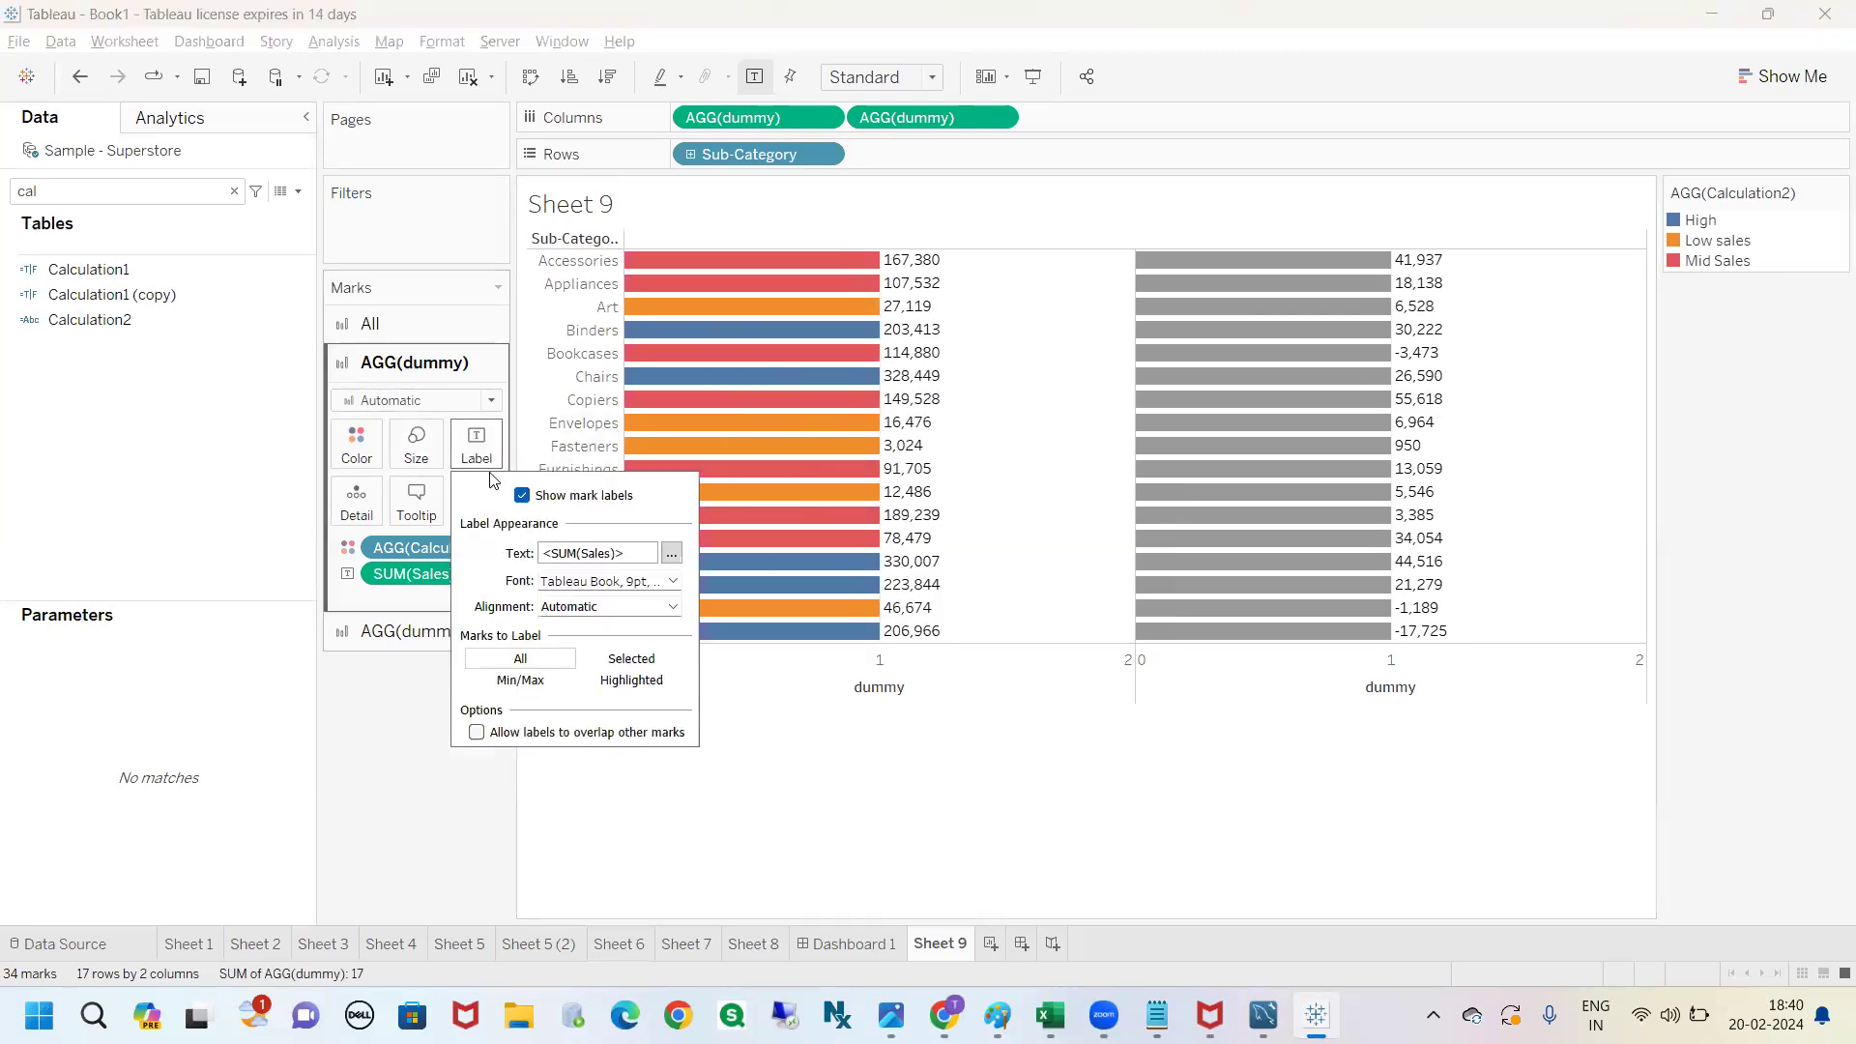
pyautogui.click(673, 581)
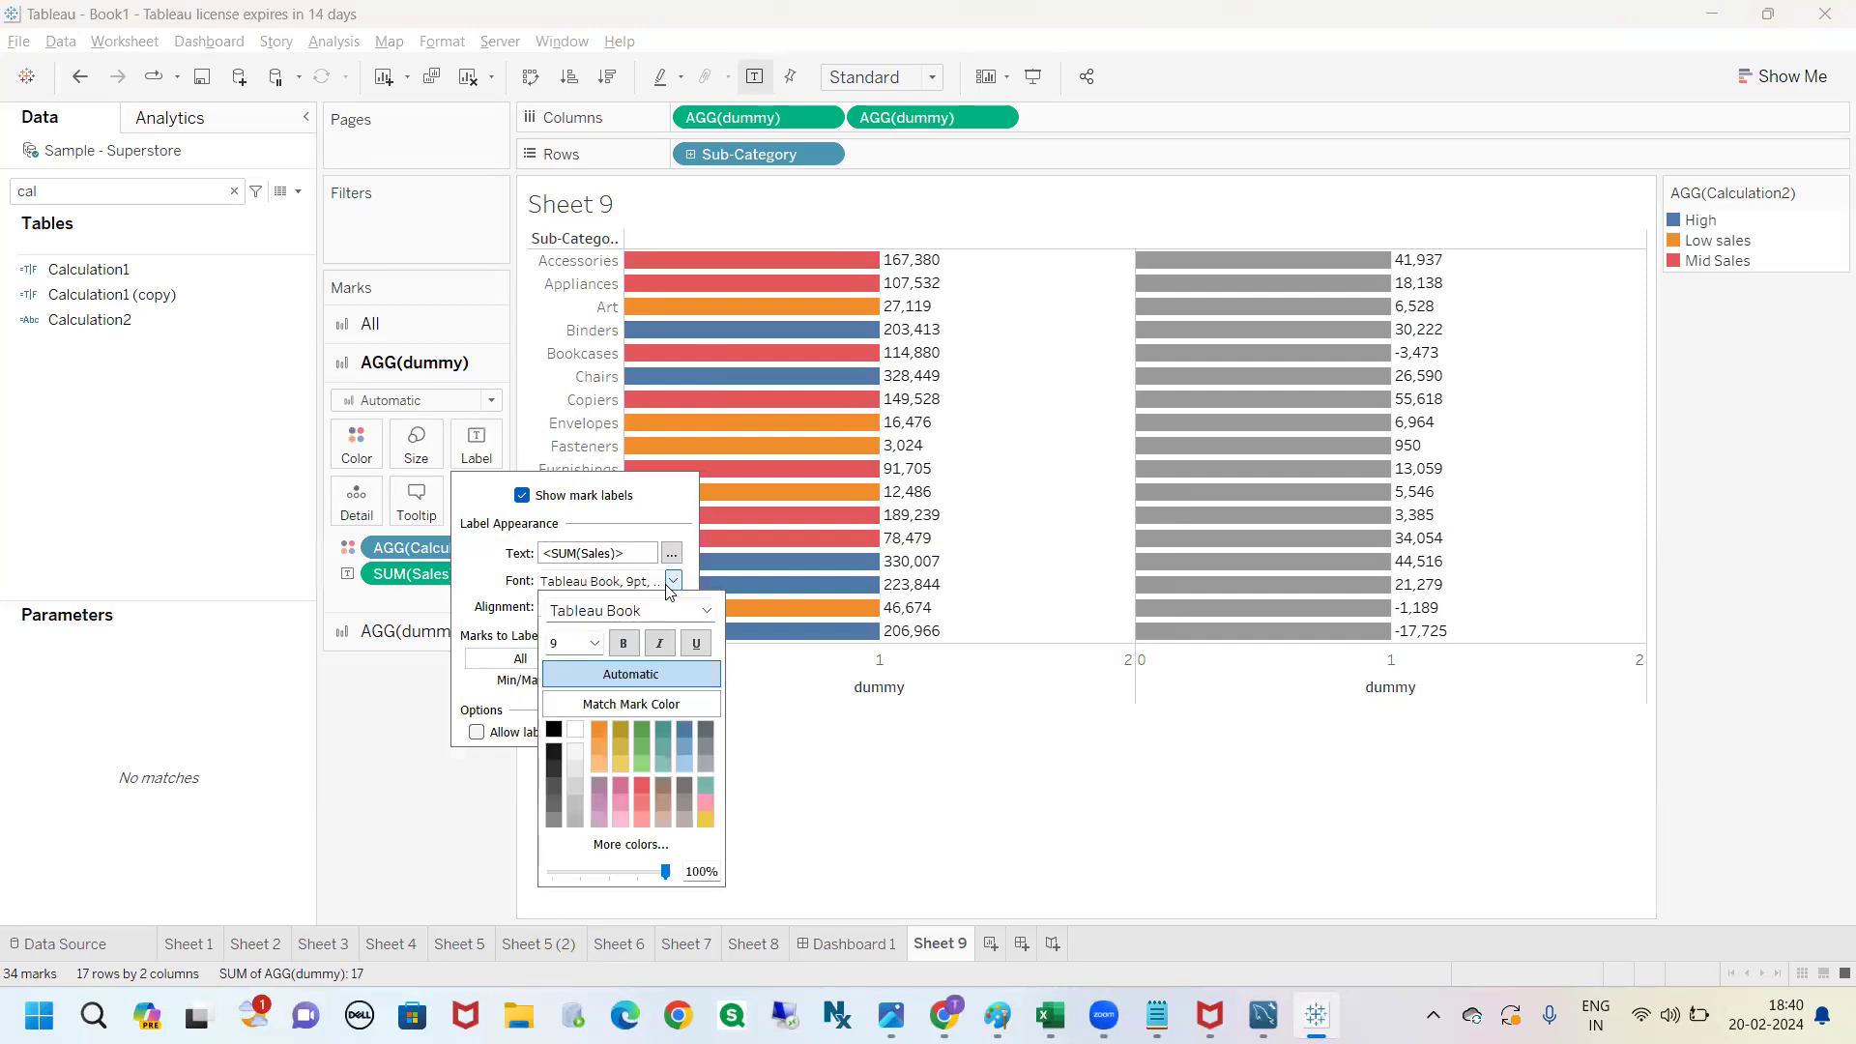
pyautogui.click(631, 707)
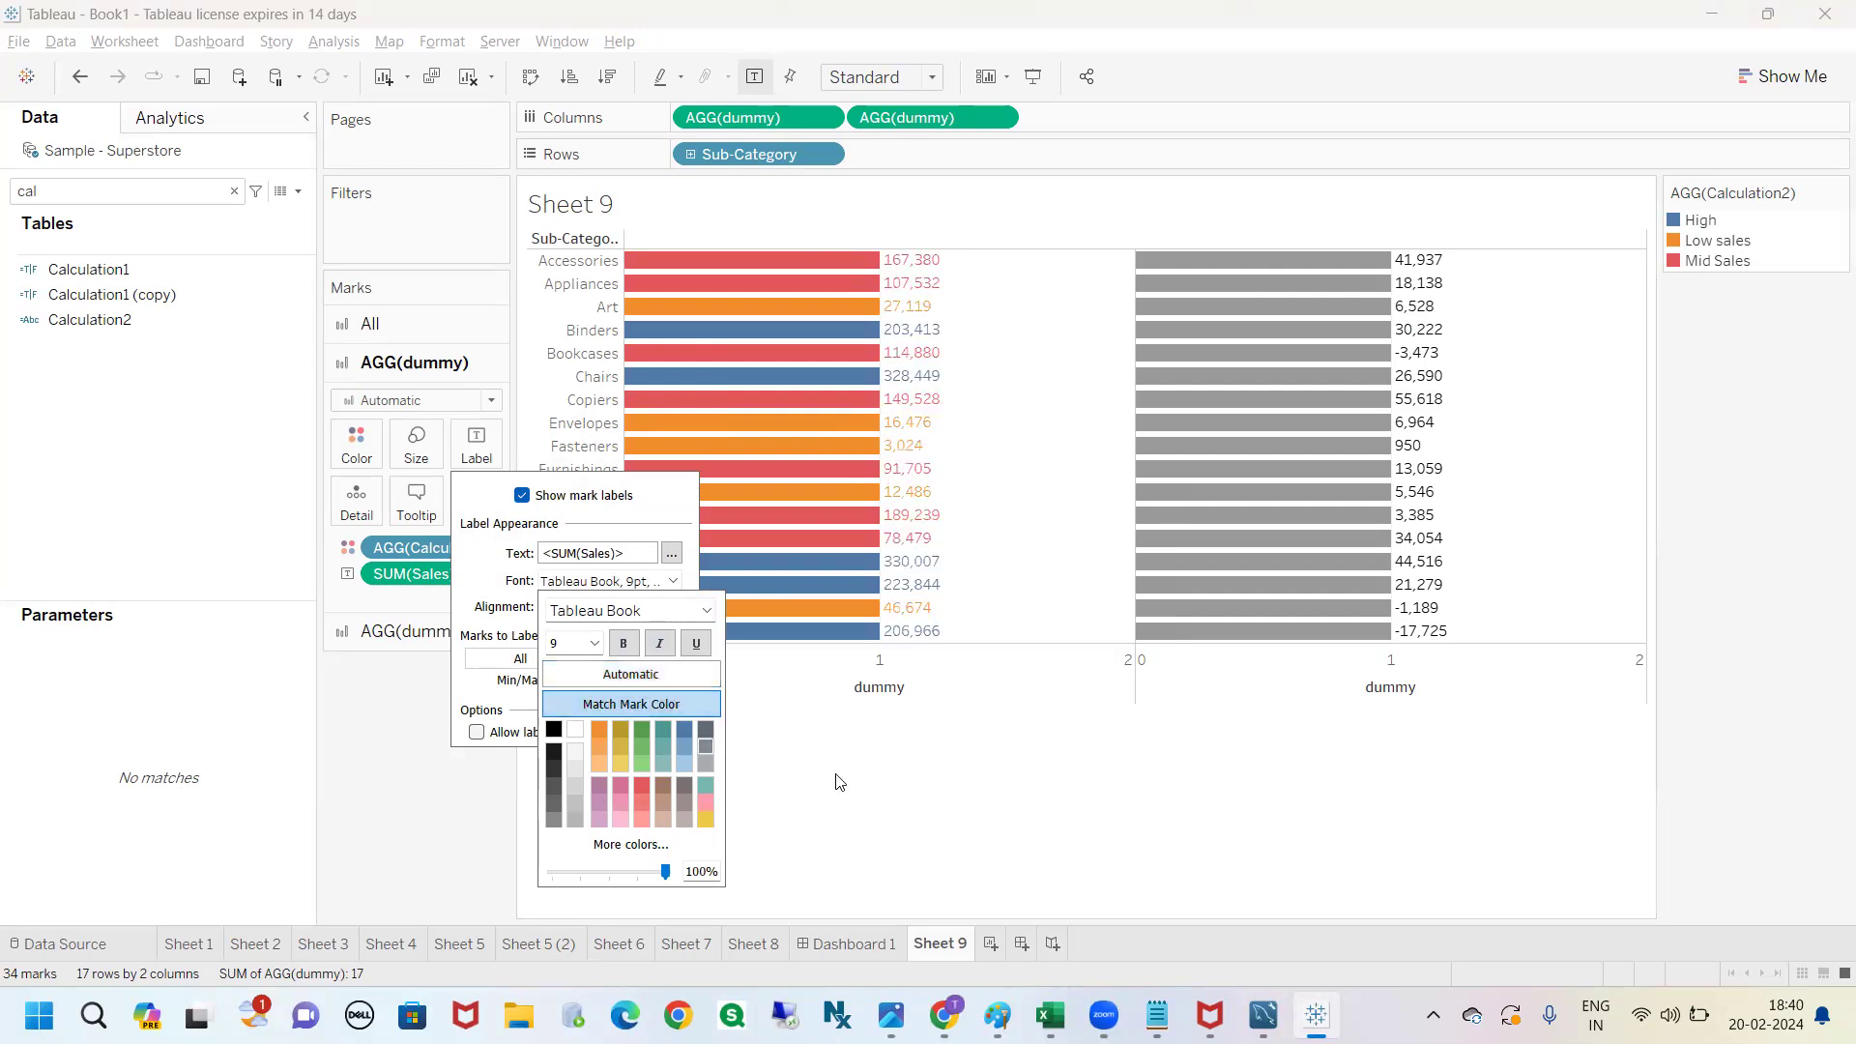
pyautogui.click(876, 786)
pyautogui.moveTo(937, 271)
pyautogui.moveTo(908, 633)
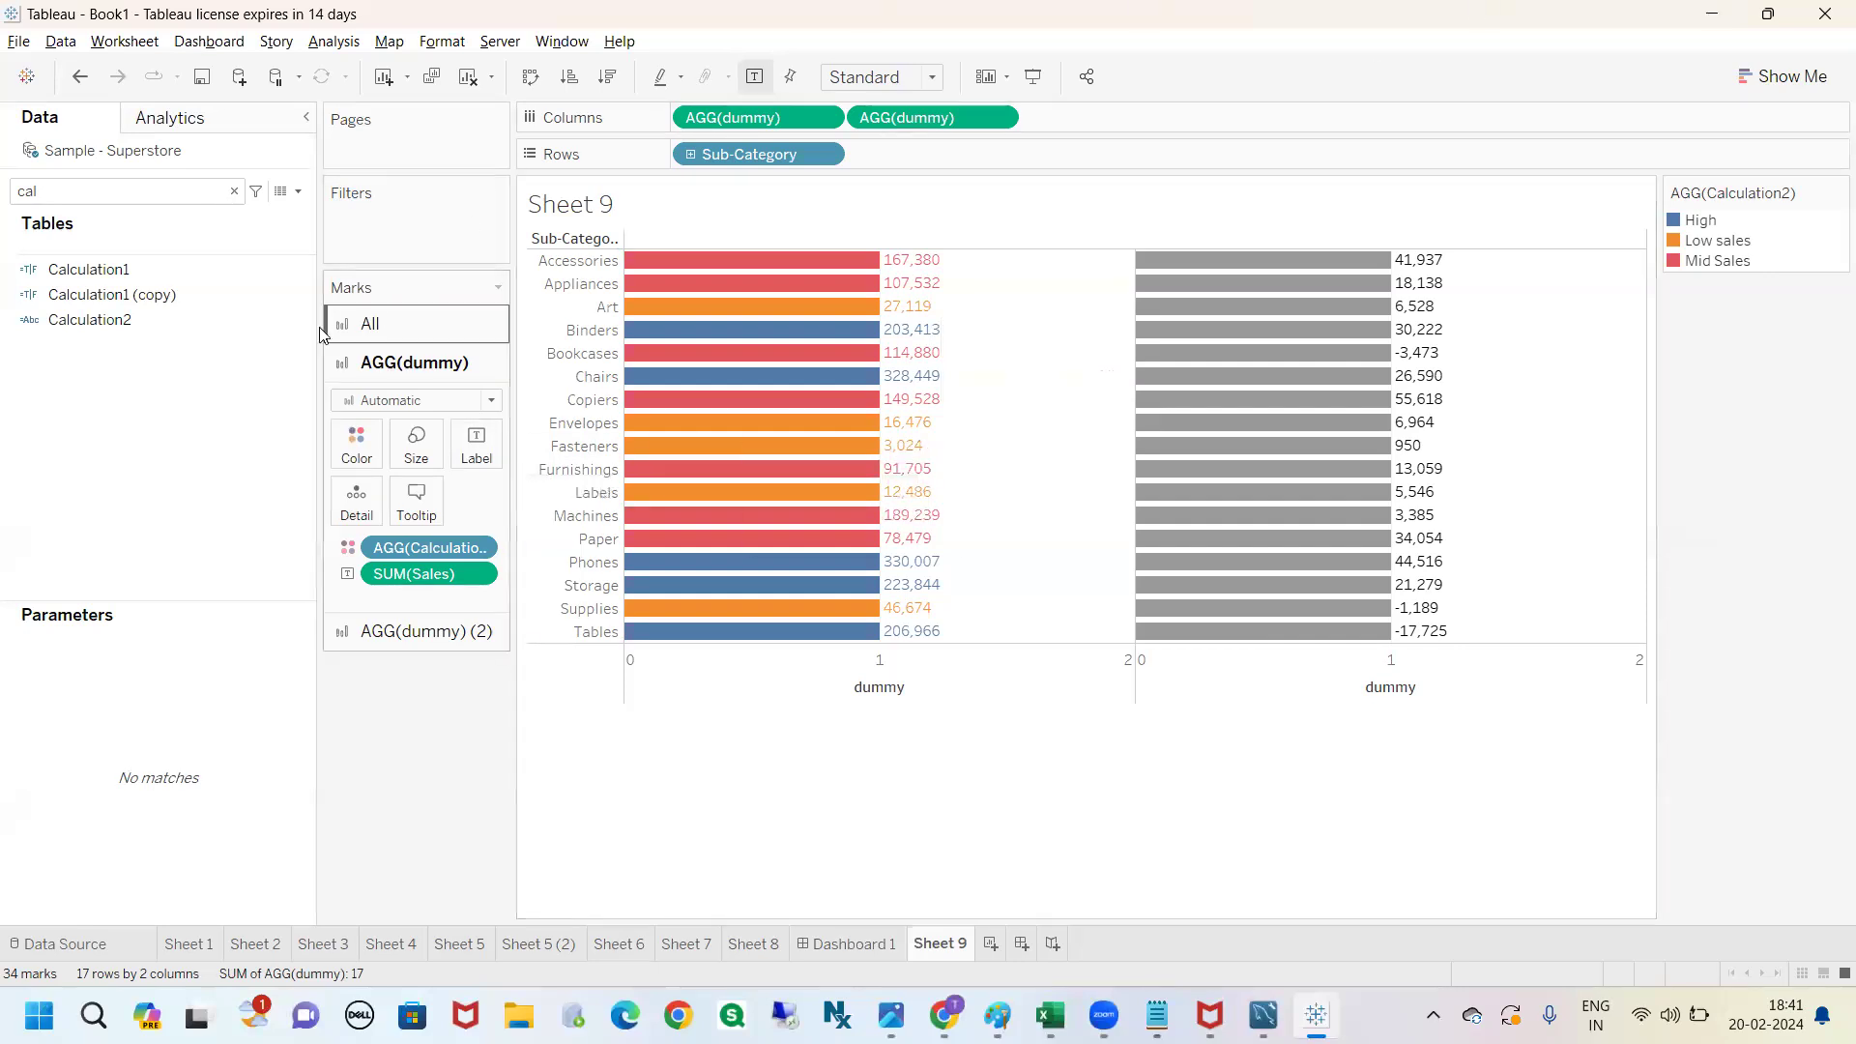
# Reduce the colour opacity of the first dummy measure's bars to 0%.
pyautogui.click(261, 270)
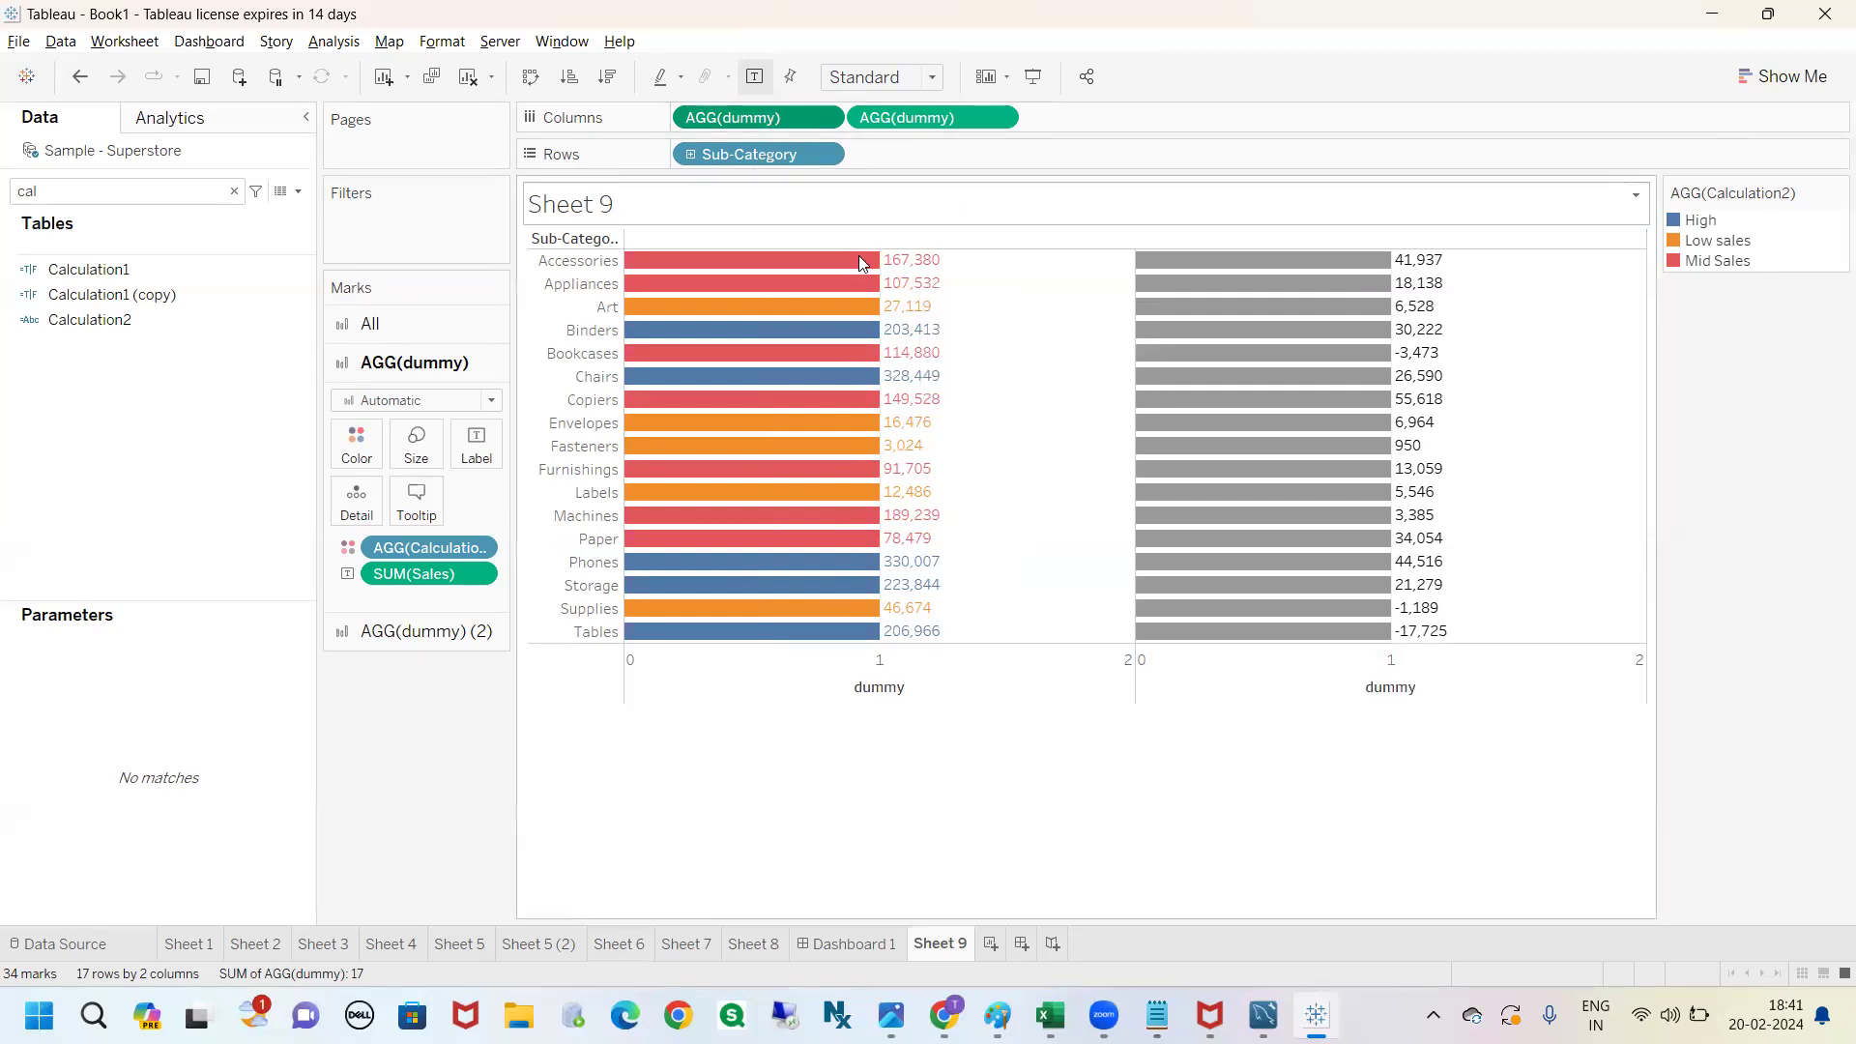
pyautogui.click(354, 459)
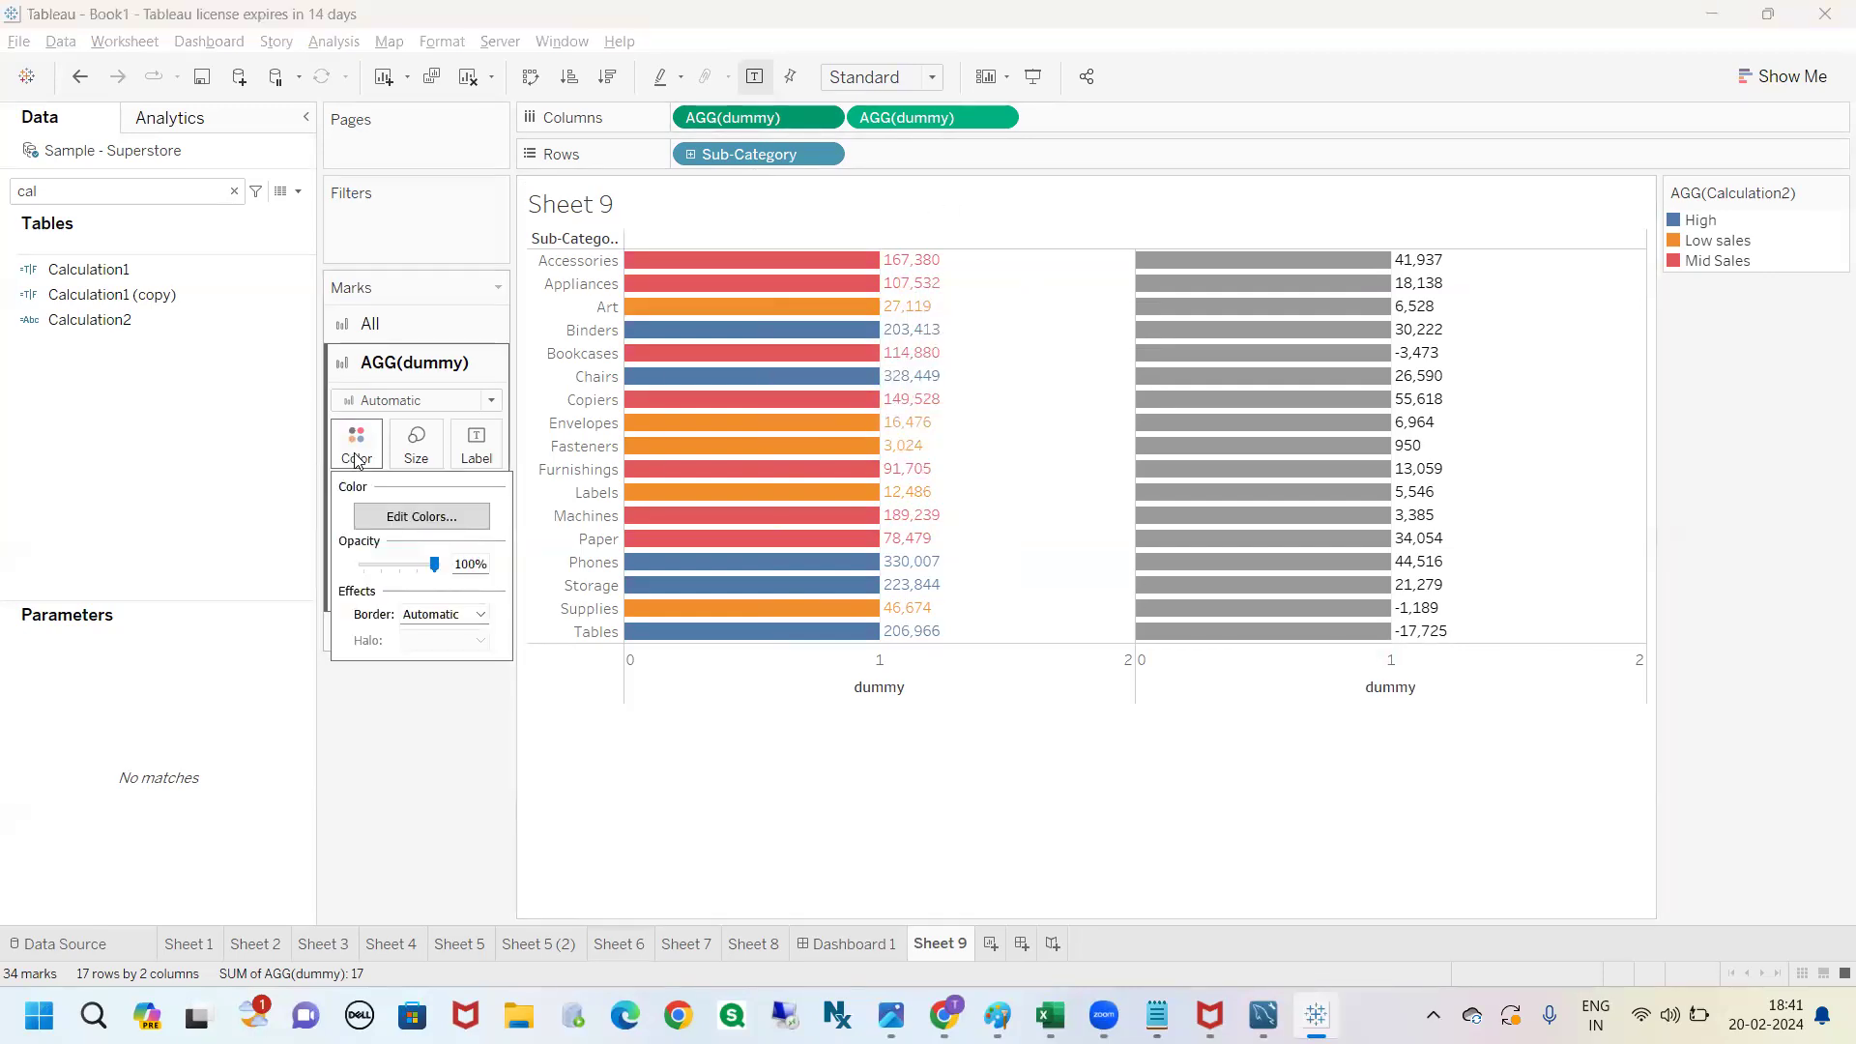
pyautogui.moveTo(434, 564); pyautogui.dragTo(359, 573)
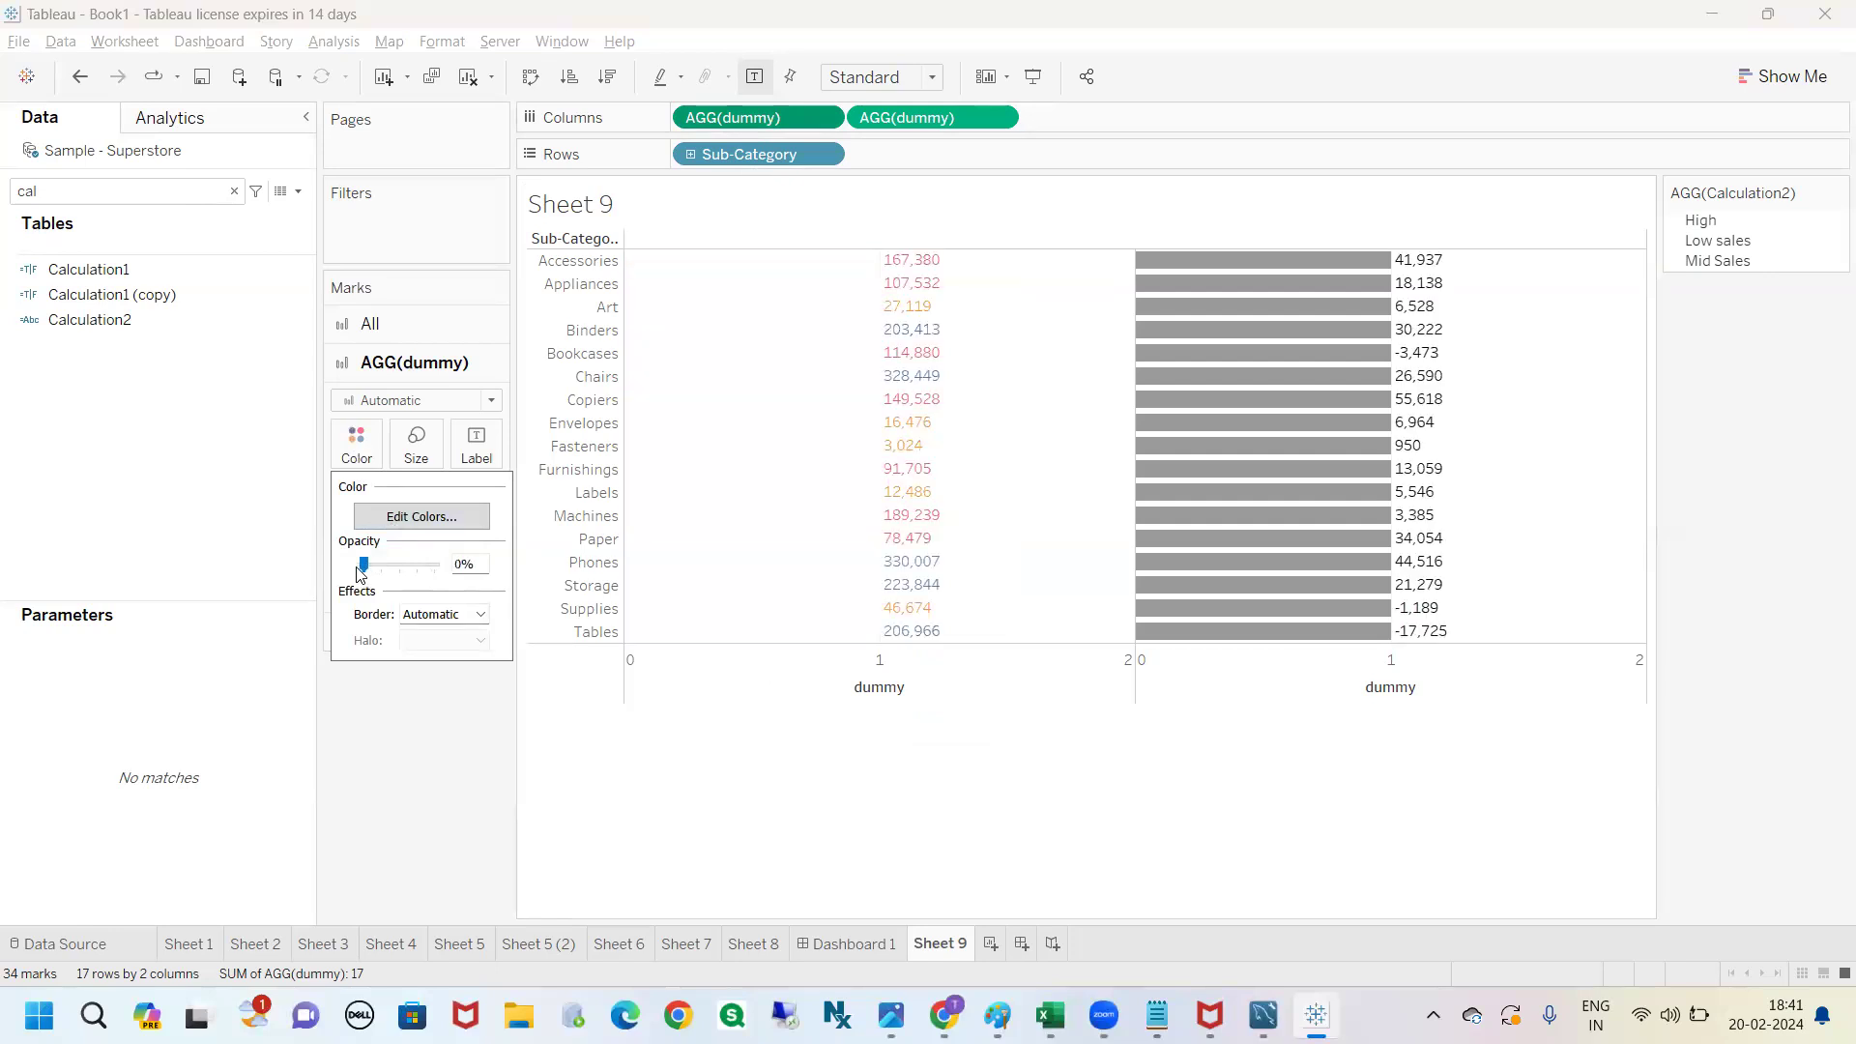
pyautogui.moveTo(366, 574)
pyautogui.mouseDown()
pyautogui.moveTo(443, 571)
pyautogui.moveTo(362, 574)
pyautogui.mouseUp()
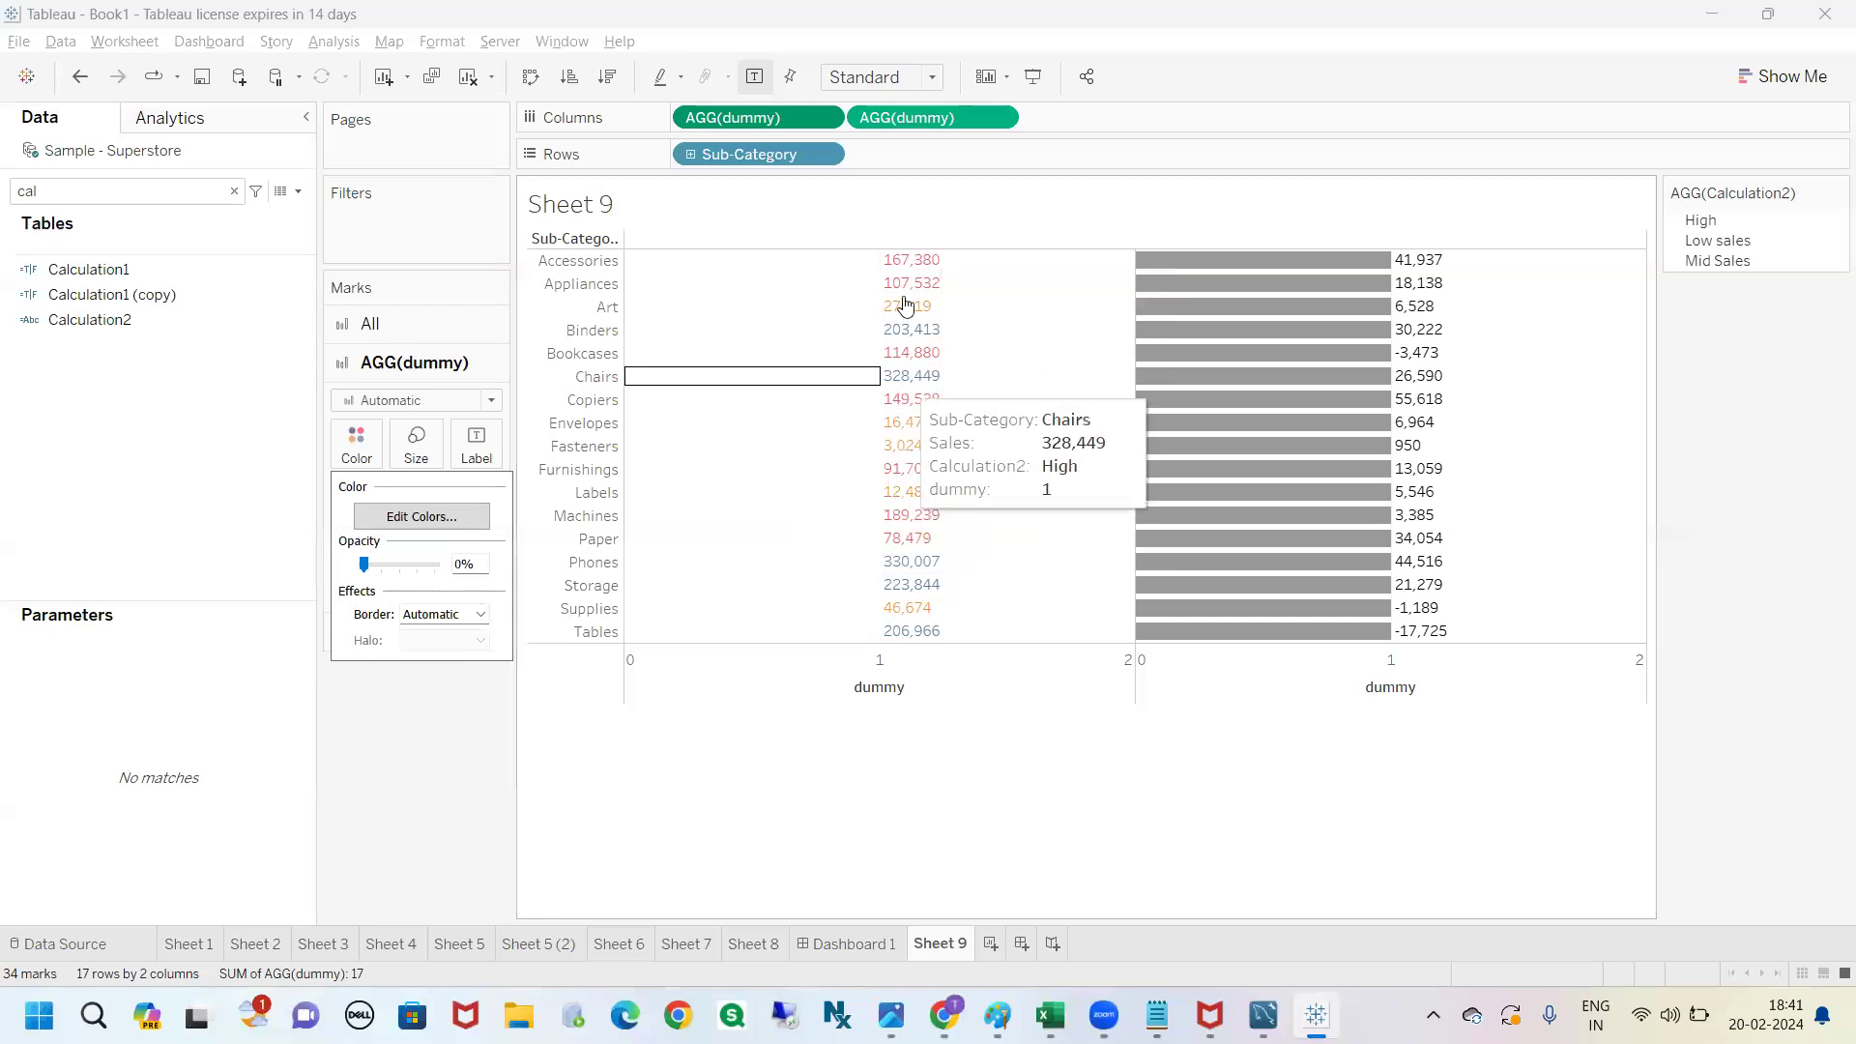
# Create a new worksheet, search the fields for "re" and add Region to the rows.
pyautogui.click(991, 942)
pyautogui.click(207, 192)
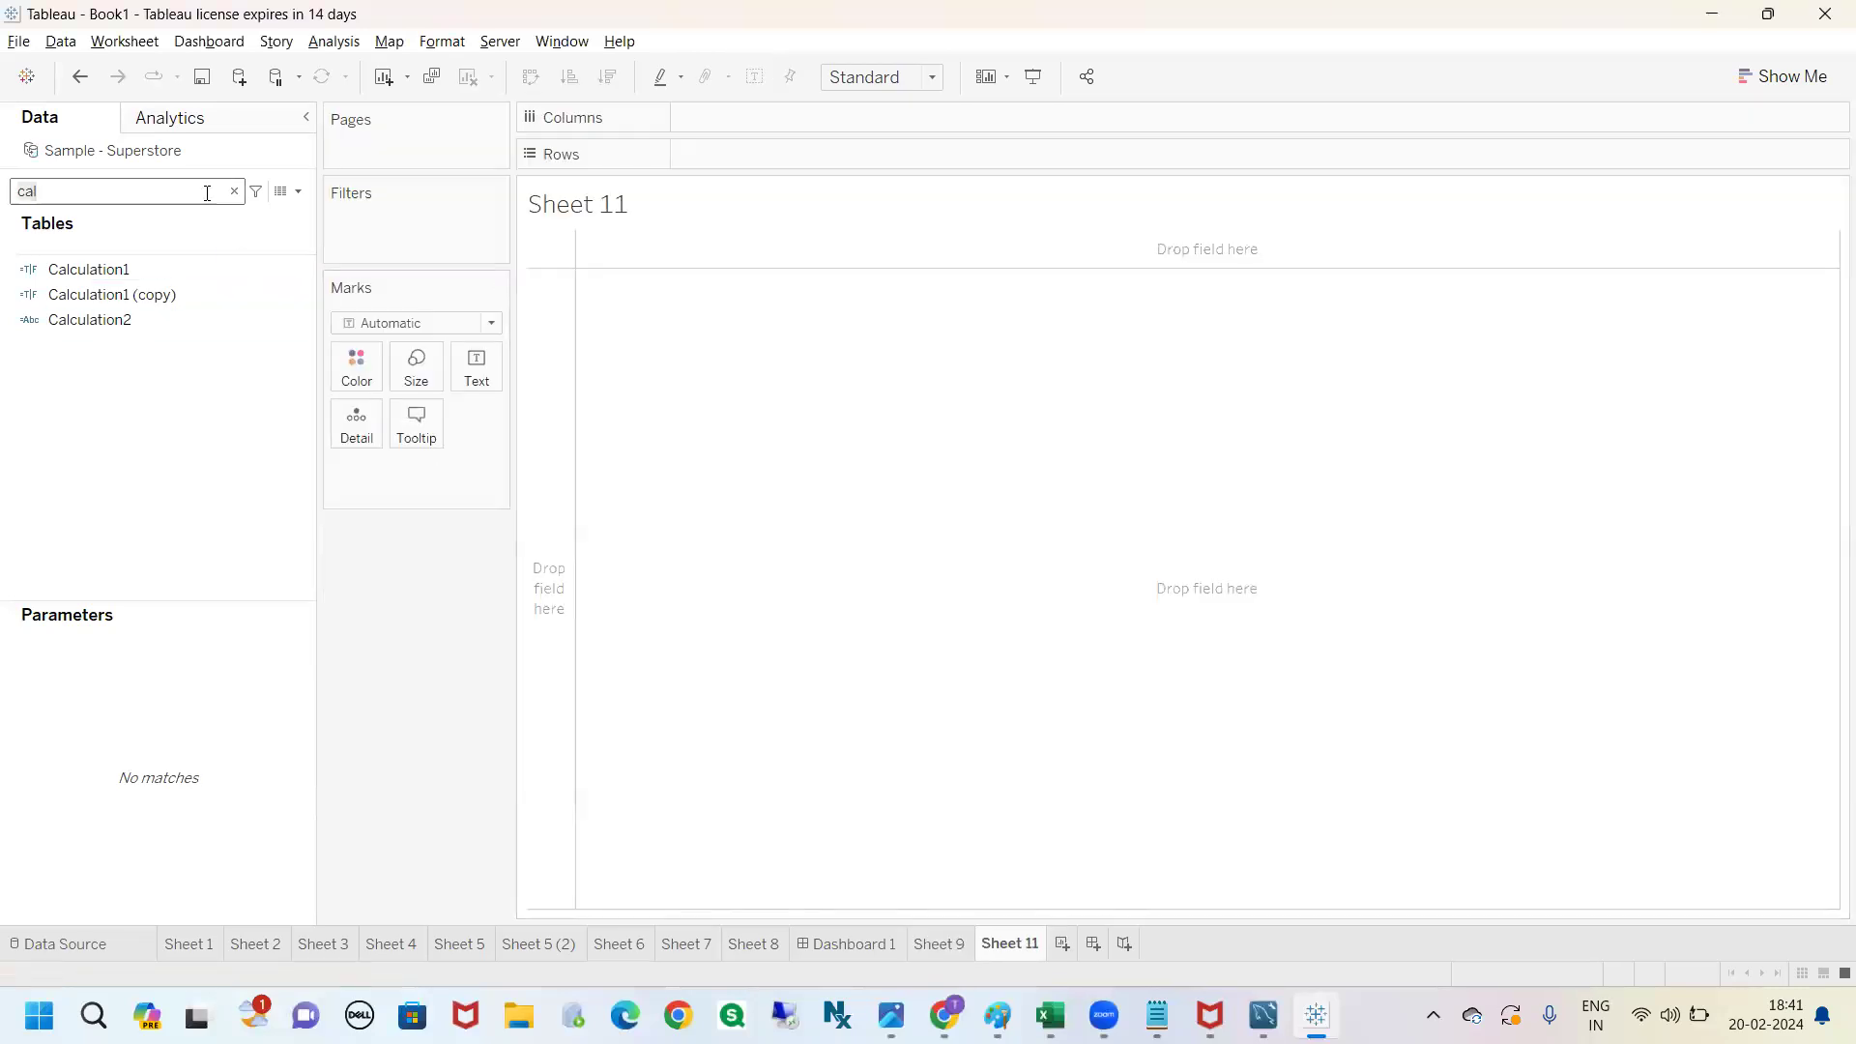
pyautogui.press('BackSpace')
pyautogui.press('BackSpace')
pyautogui.press('BackSpace')
pyautogui.write('re')
pyautogui.moveTo(149, 322); pyautogui.dragTo(734, 155)
# Search the fields for "sa", add Sales to the columns, and show mark labels with the chart fitted to Entire View.
pyautogui.doubleClick(145, 191)
pyautogui.write('sa')
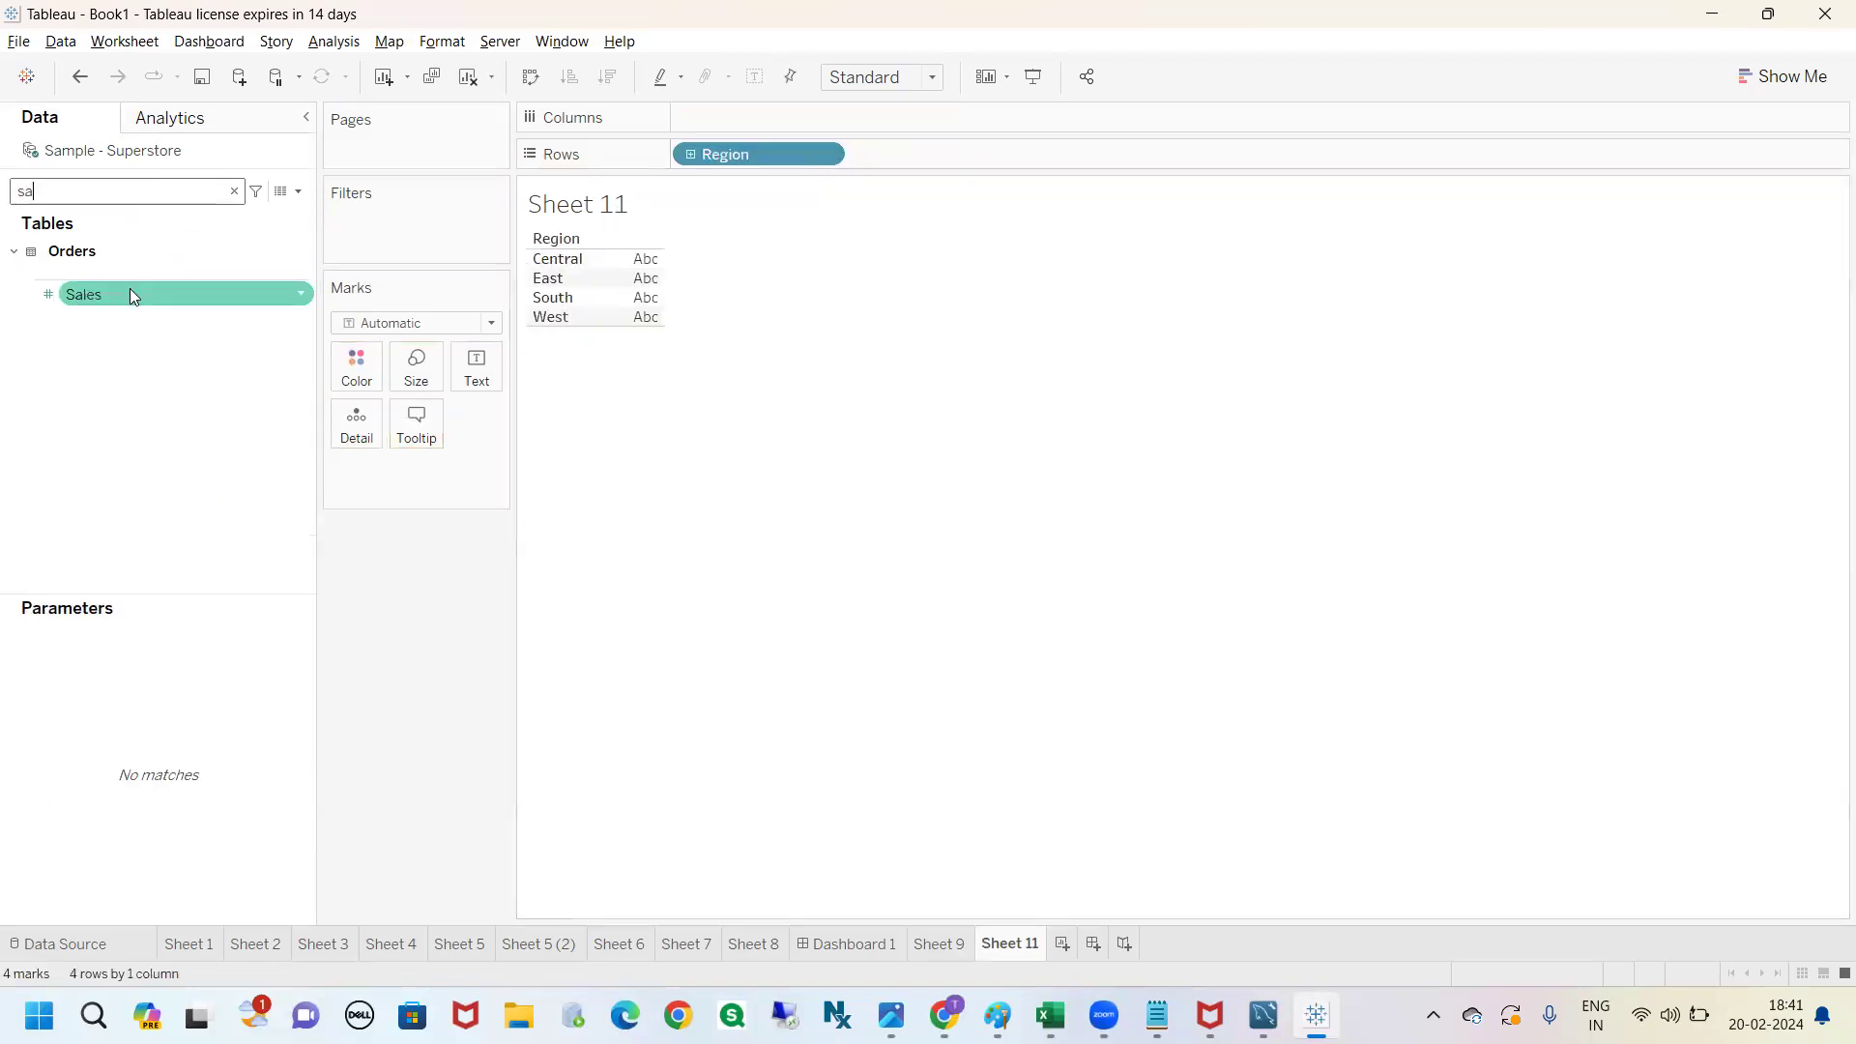
pyautogui.moveTo(132, 290); pyautogui.dragTo(720, 118)
pyautogui.click(755, 77)
pyautogui.click(895, 76)
pyautogui.click(882, 180)
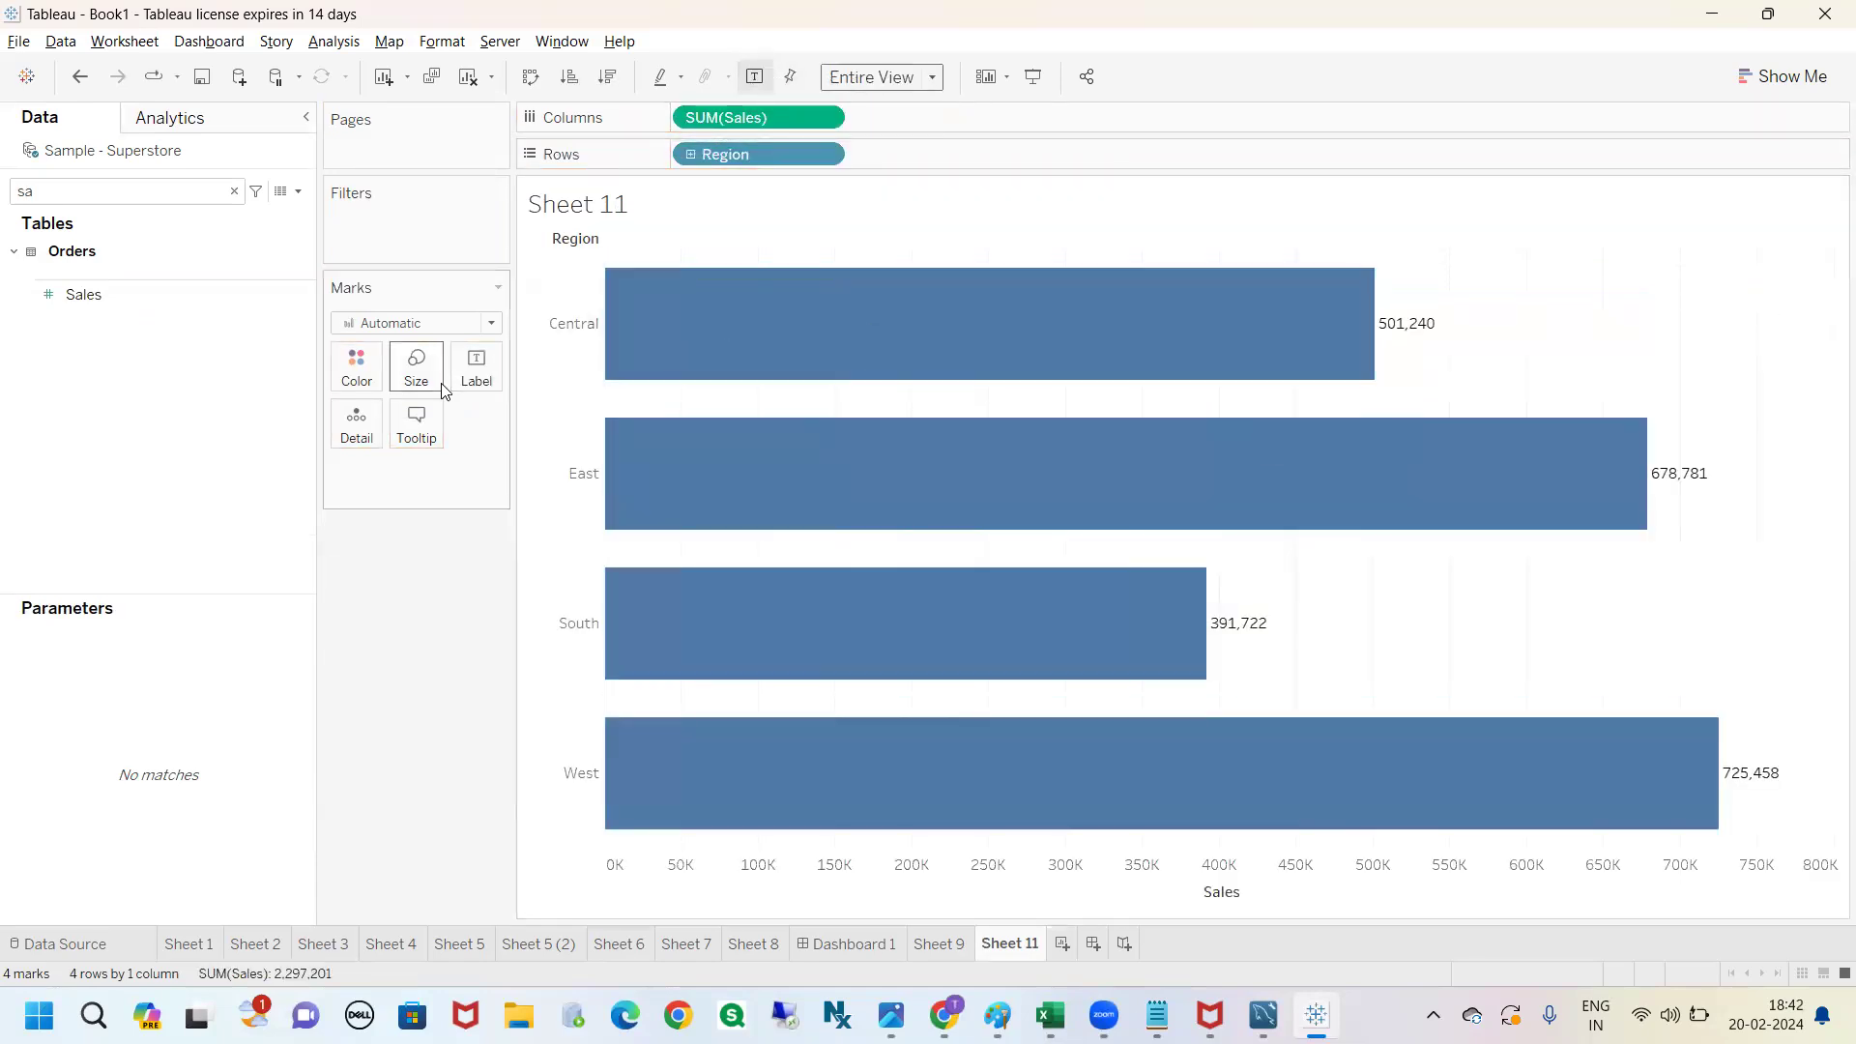
# Colour the regional Sales bars orange and reduce their opacity to 0%.
pyautogui.click(357, 365)
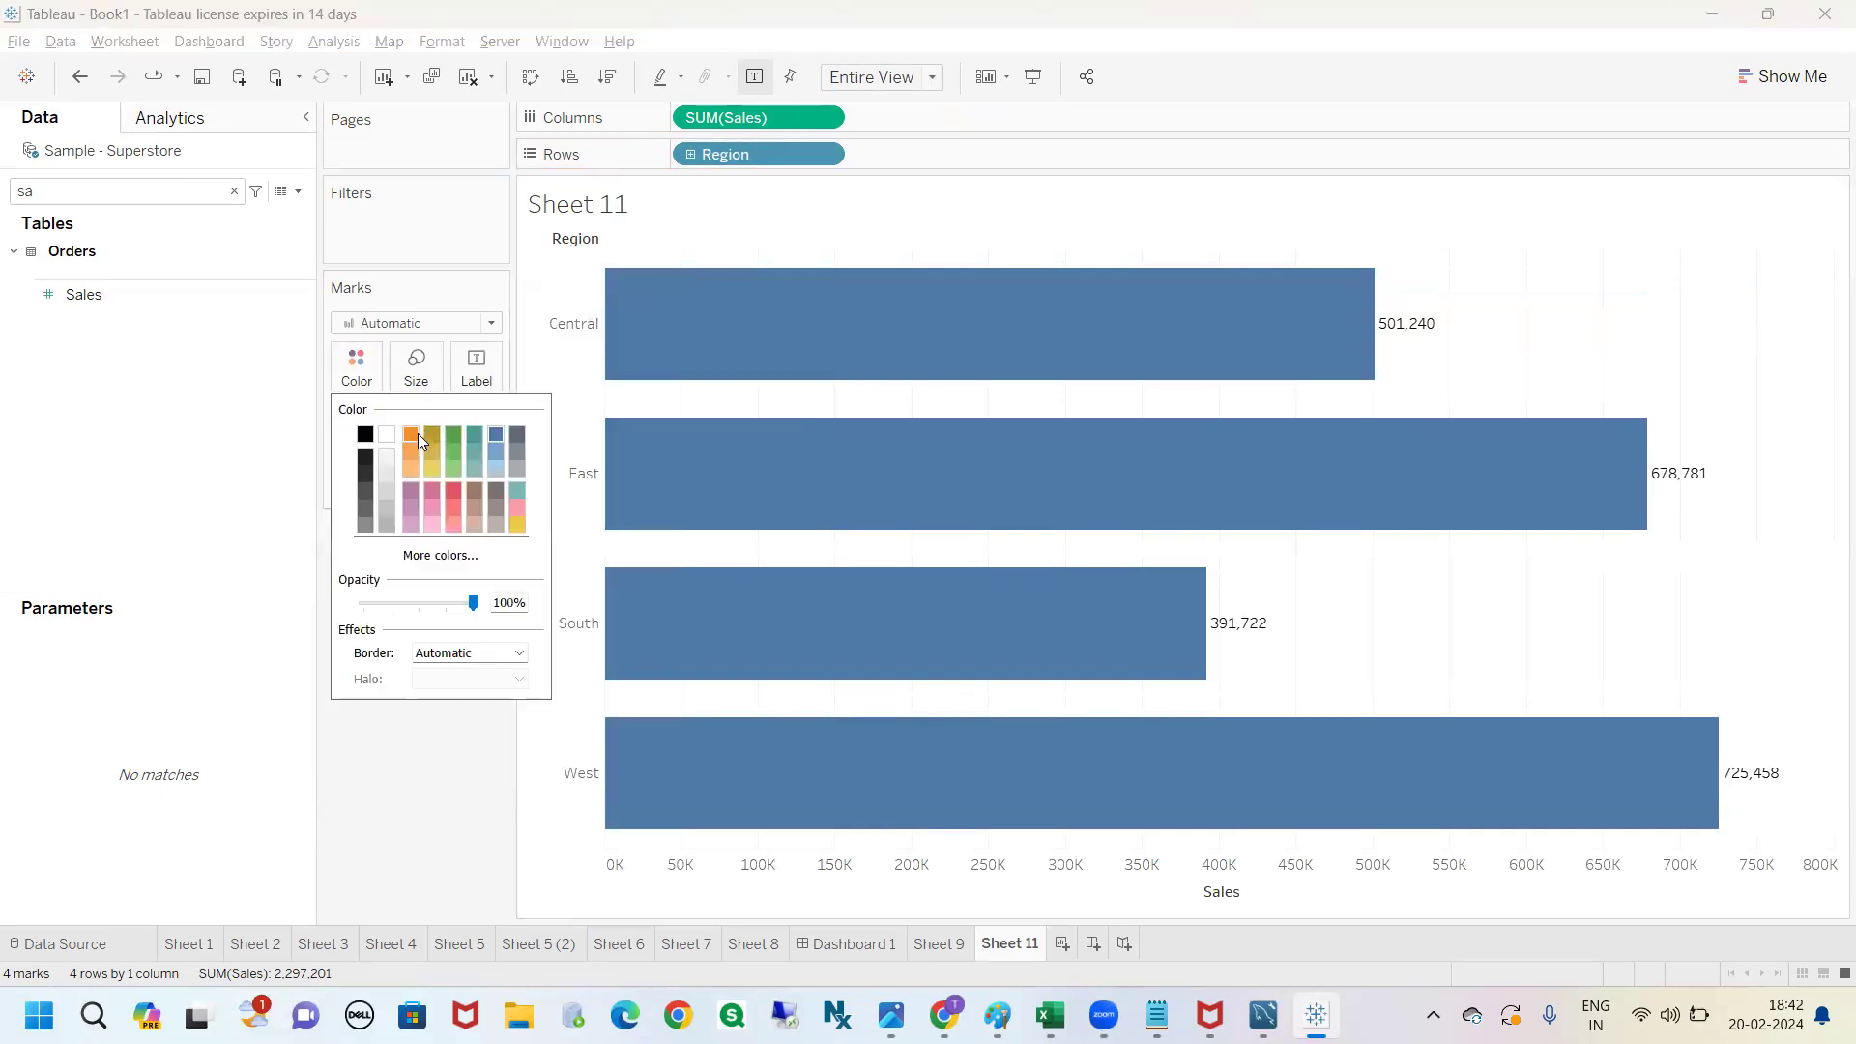
pyautogui.click(411, 433)
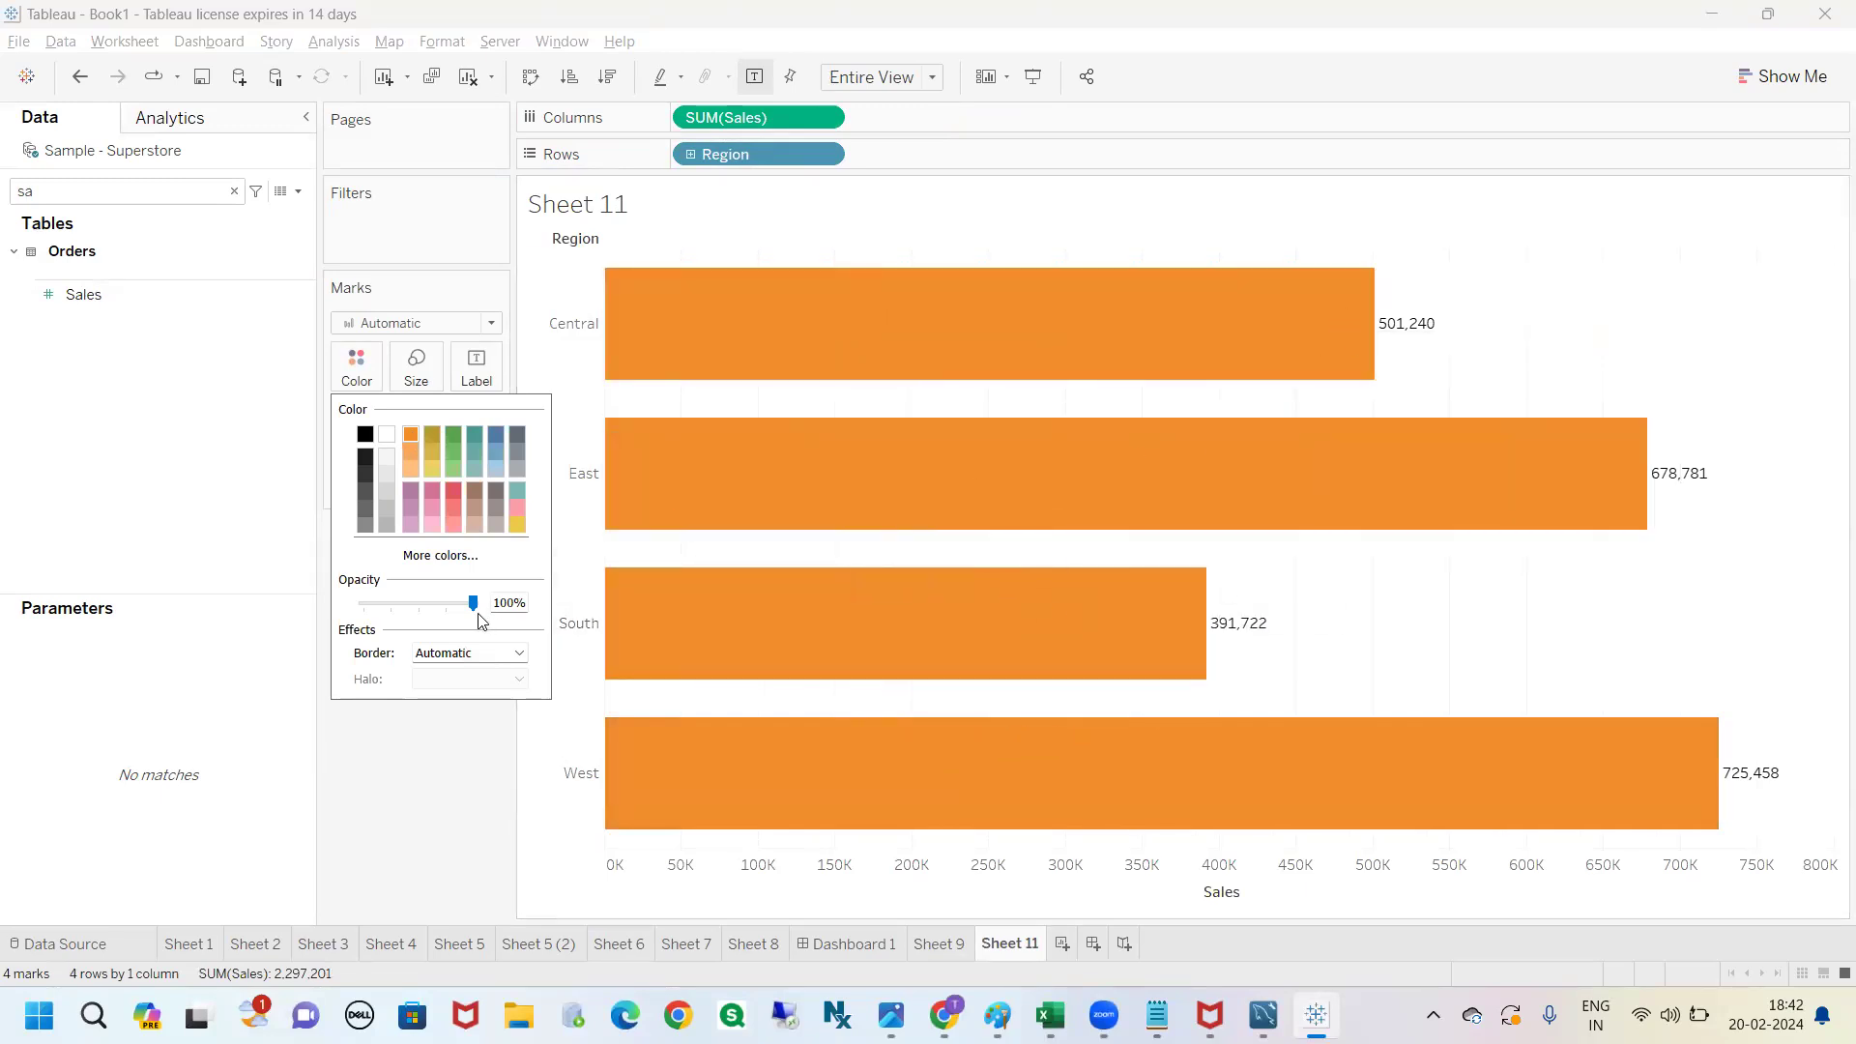
pyautogui.moveTo(474, 606); pyautogui.dragTo(362, 606)
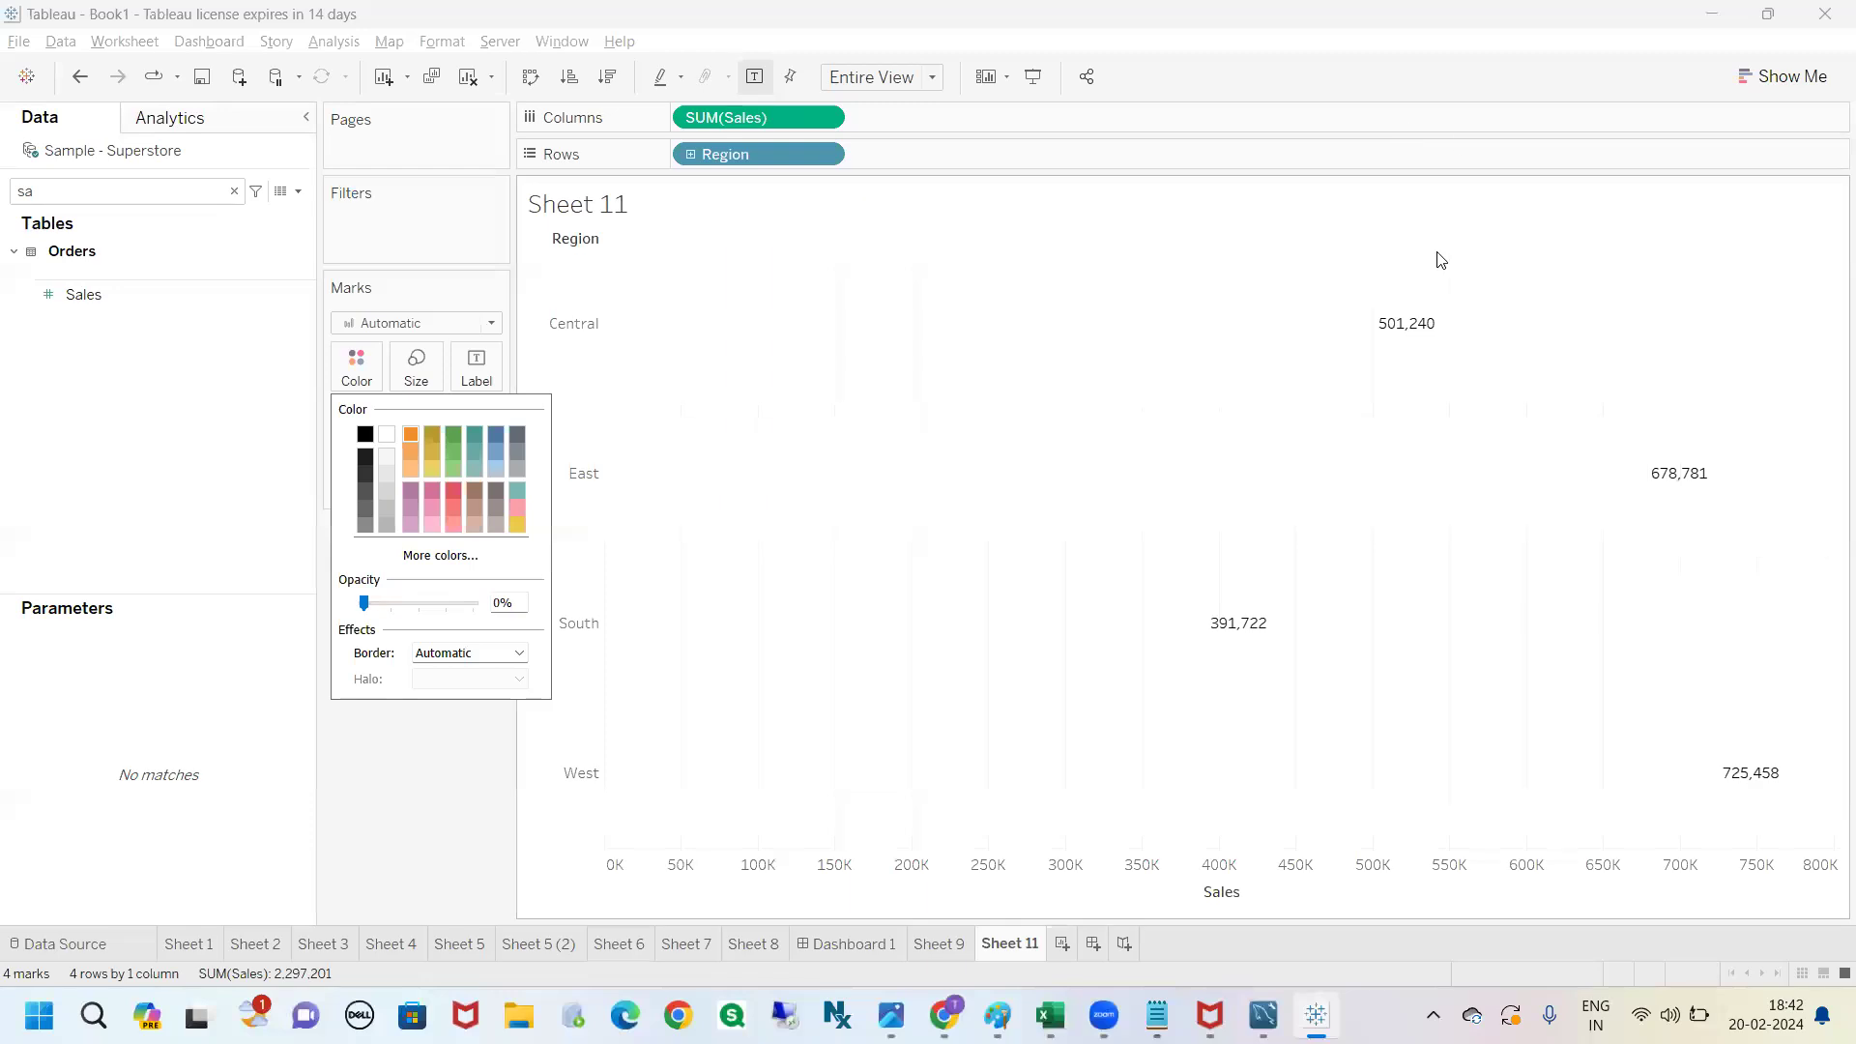
# On Sheet 9, search the fields for "pro", use Profit as the second dummy measure's colour, and clear the field search.
pyautogui.click(938, 944)
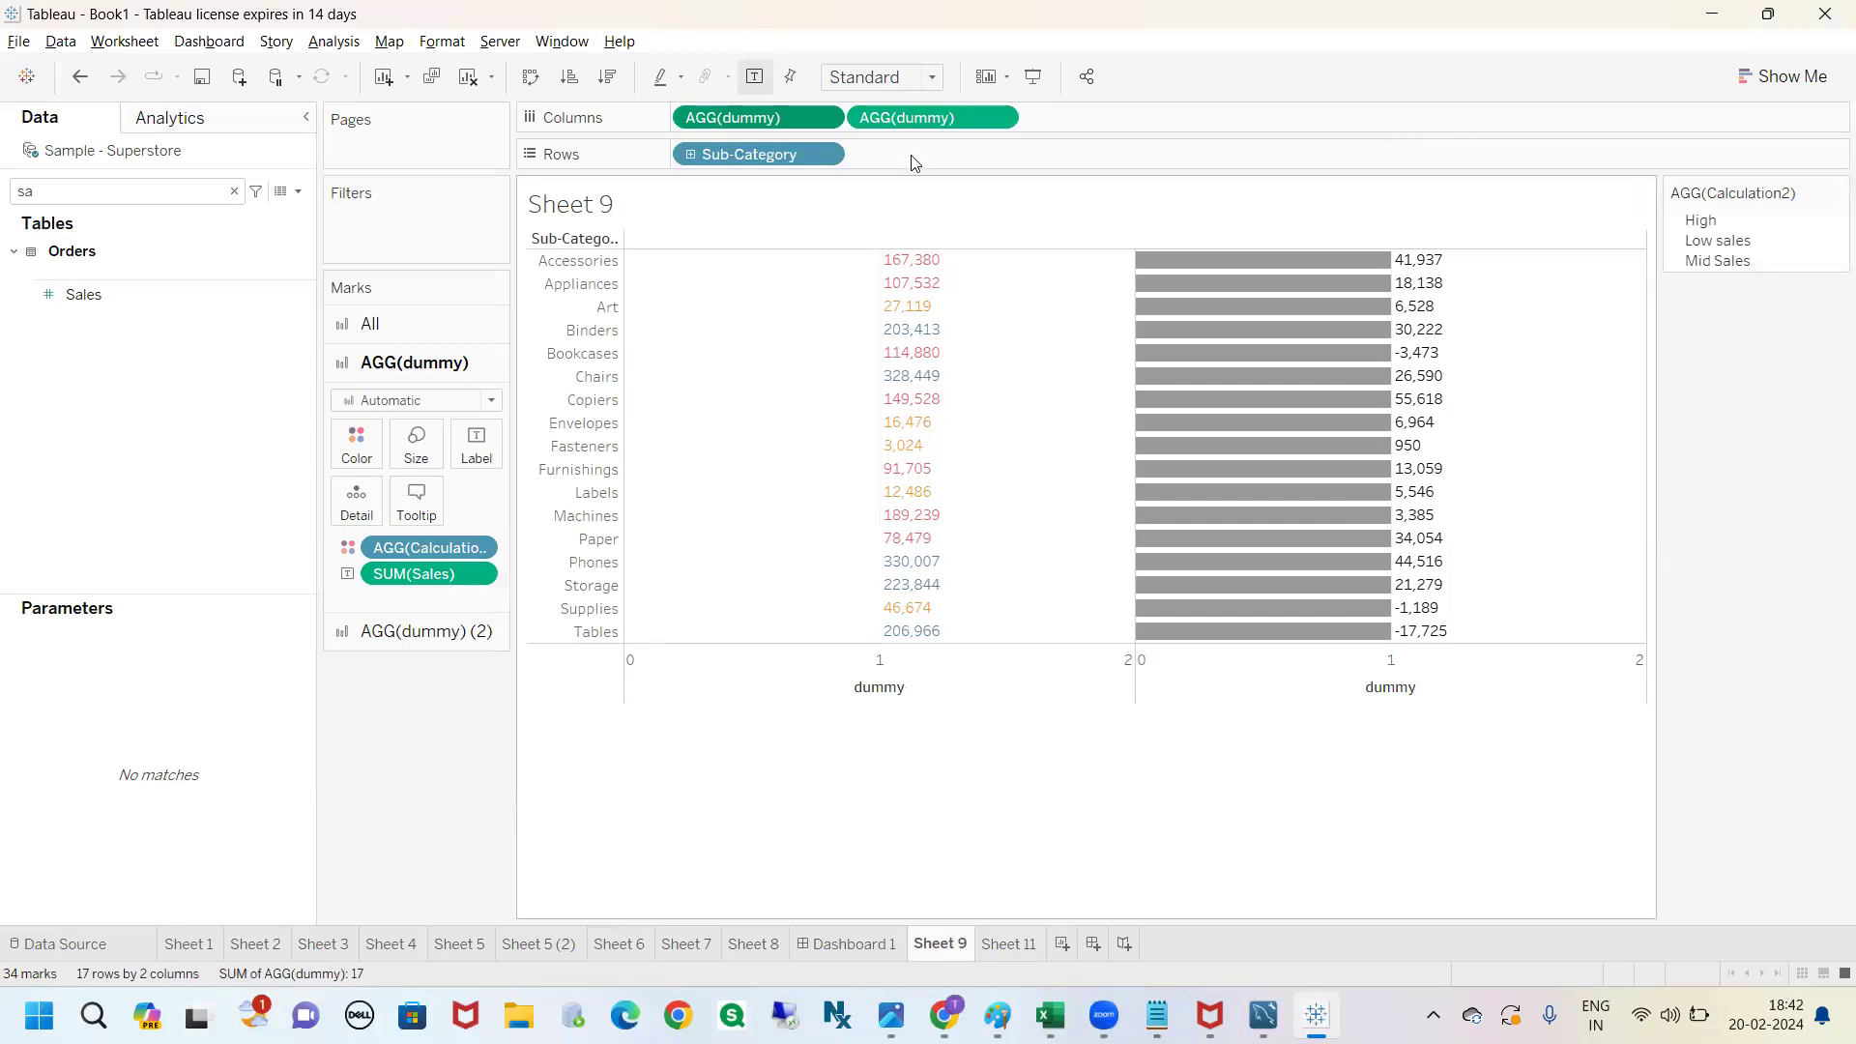
pyautogui.click(911, 120)
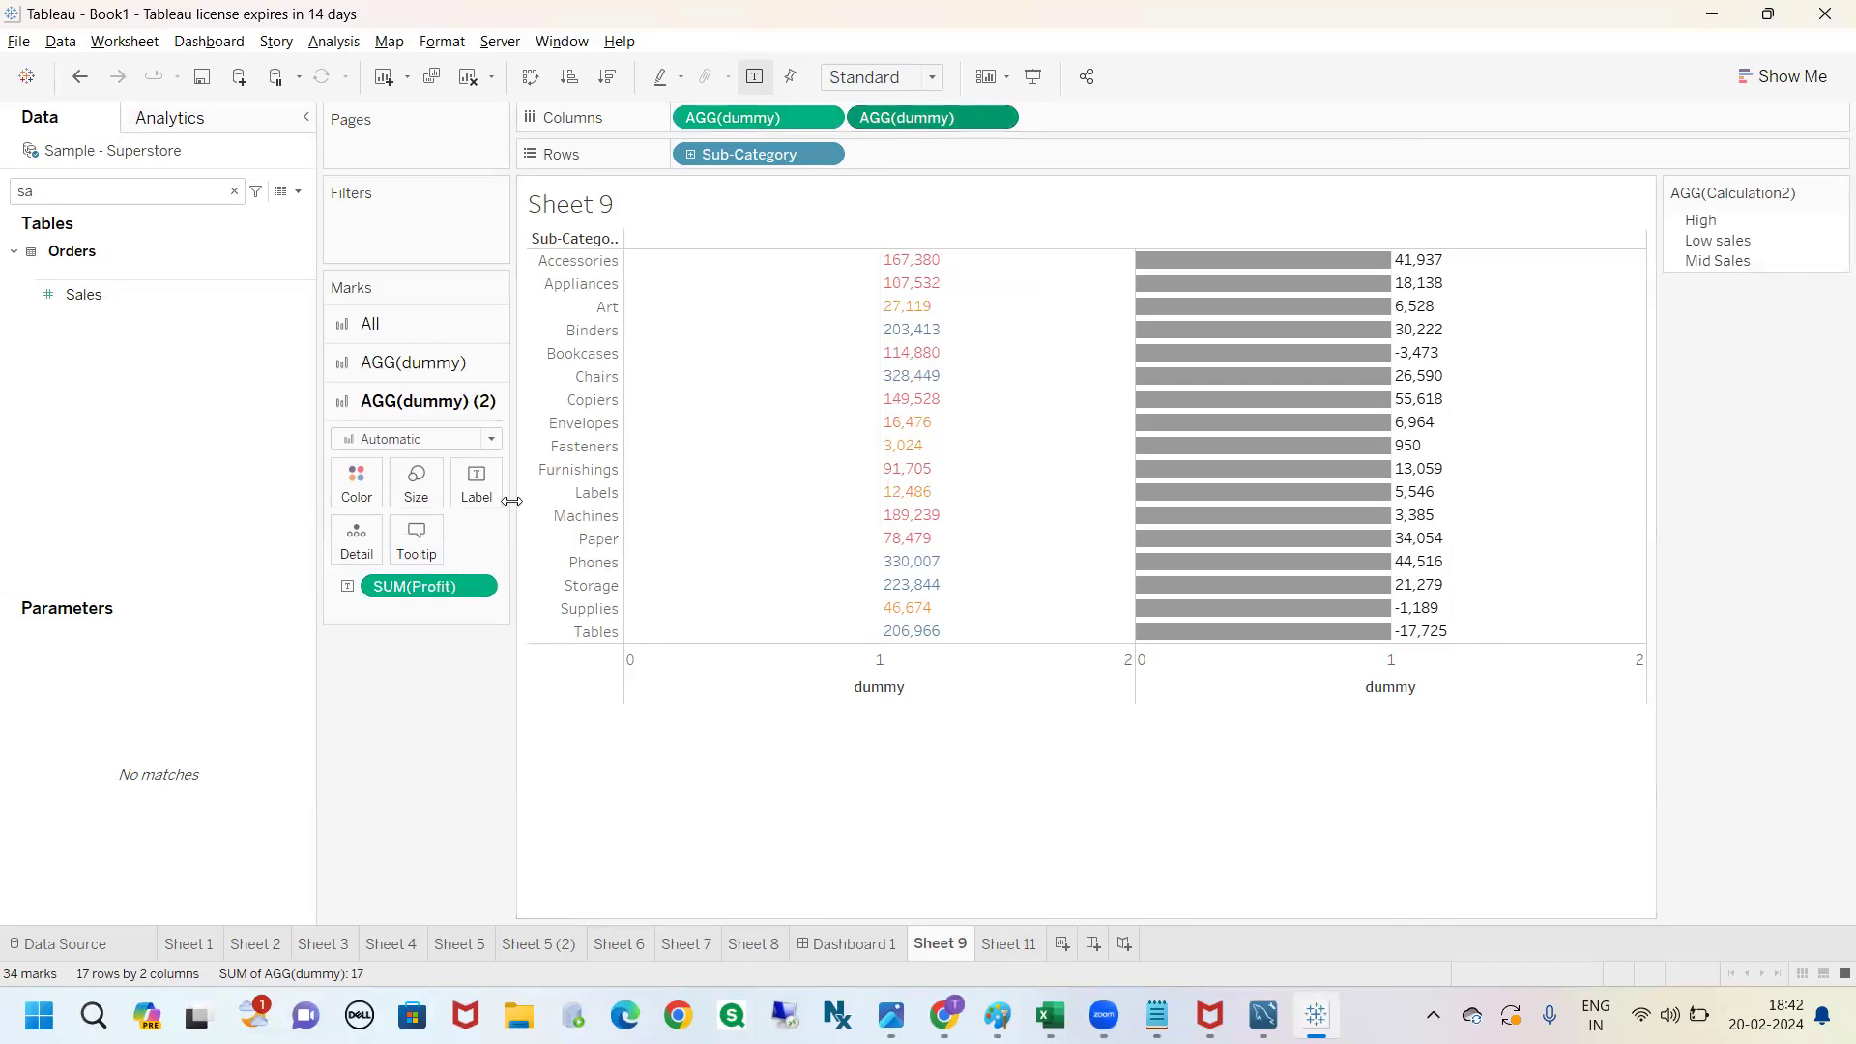
pyautogui.moveTo(515, 501); pyautogui.dragTo(529, 501)
pyautogui.click(357, 481)
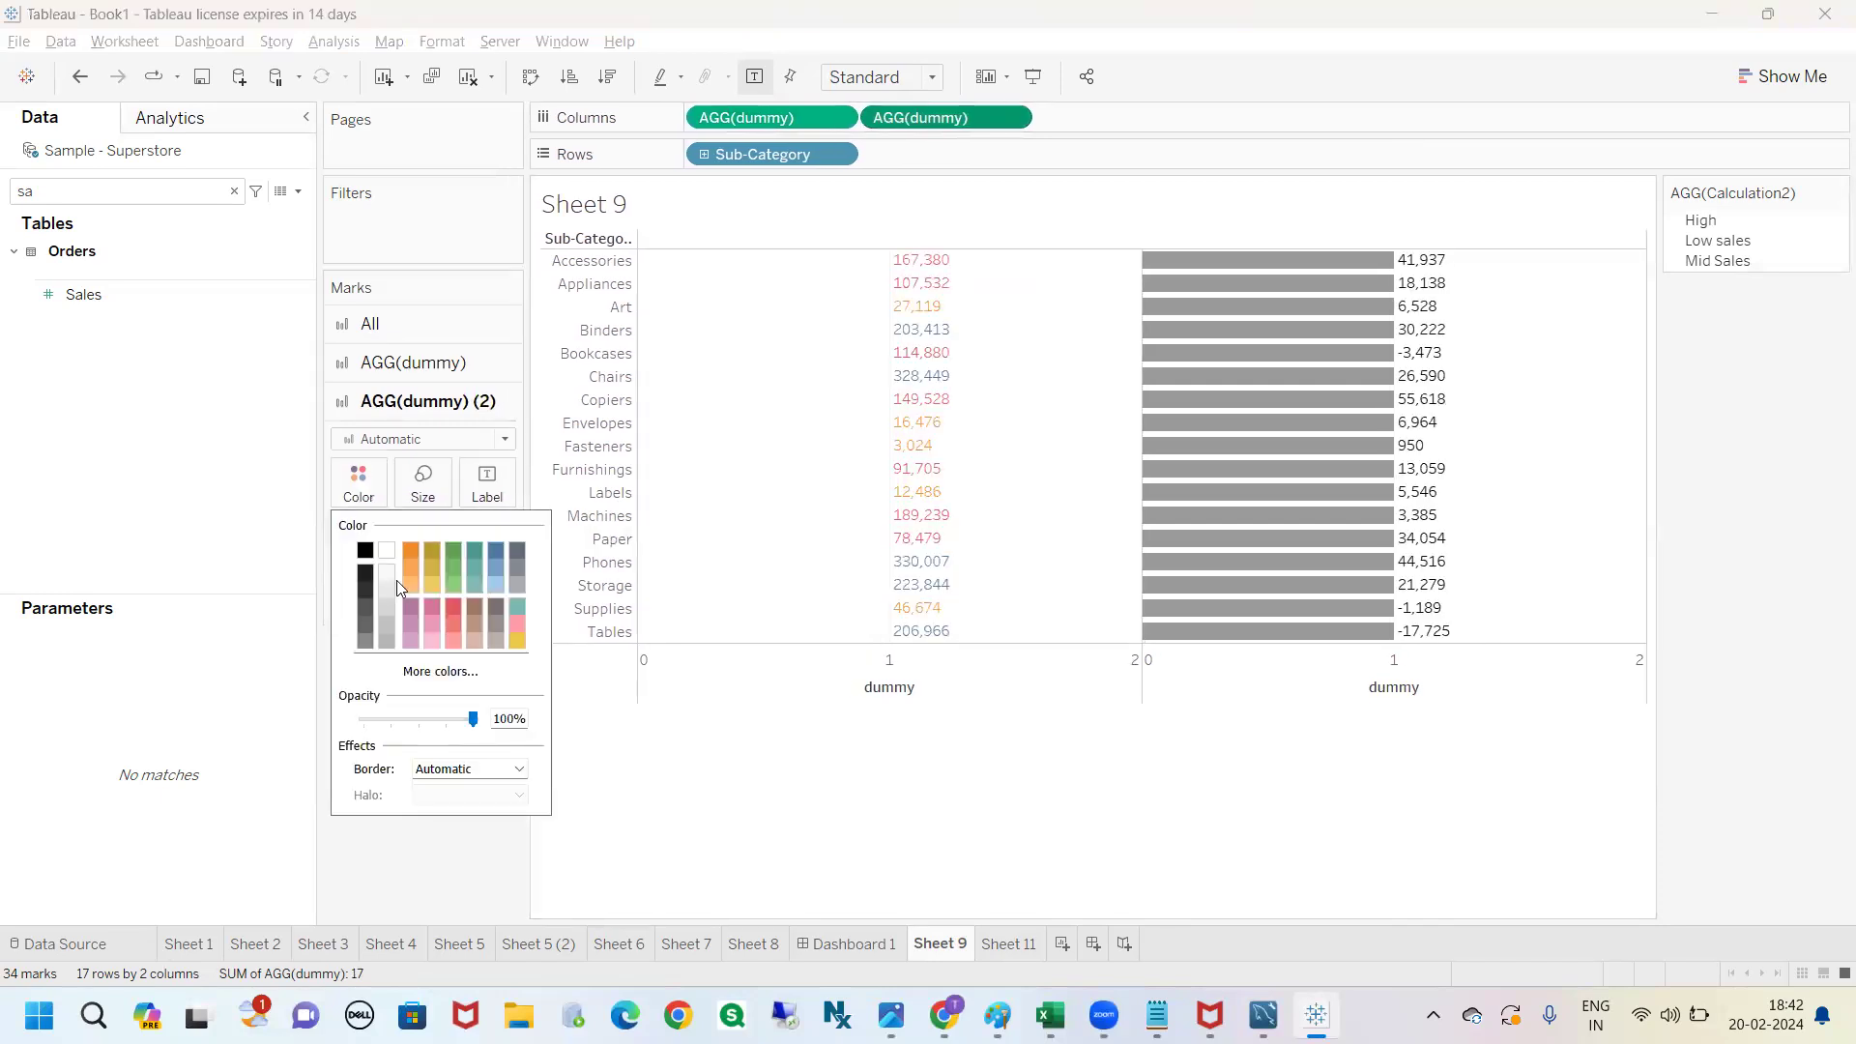
pyautogui.press('BackSpace')
pyautogui.press('BackSpace')
pyautogui.write('pr')
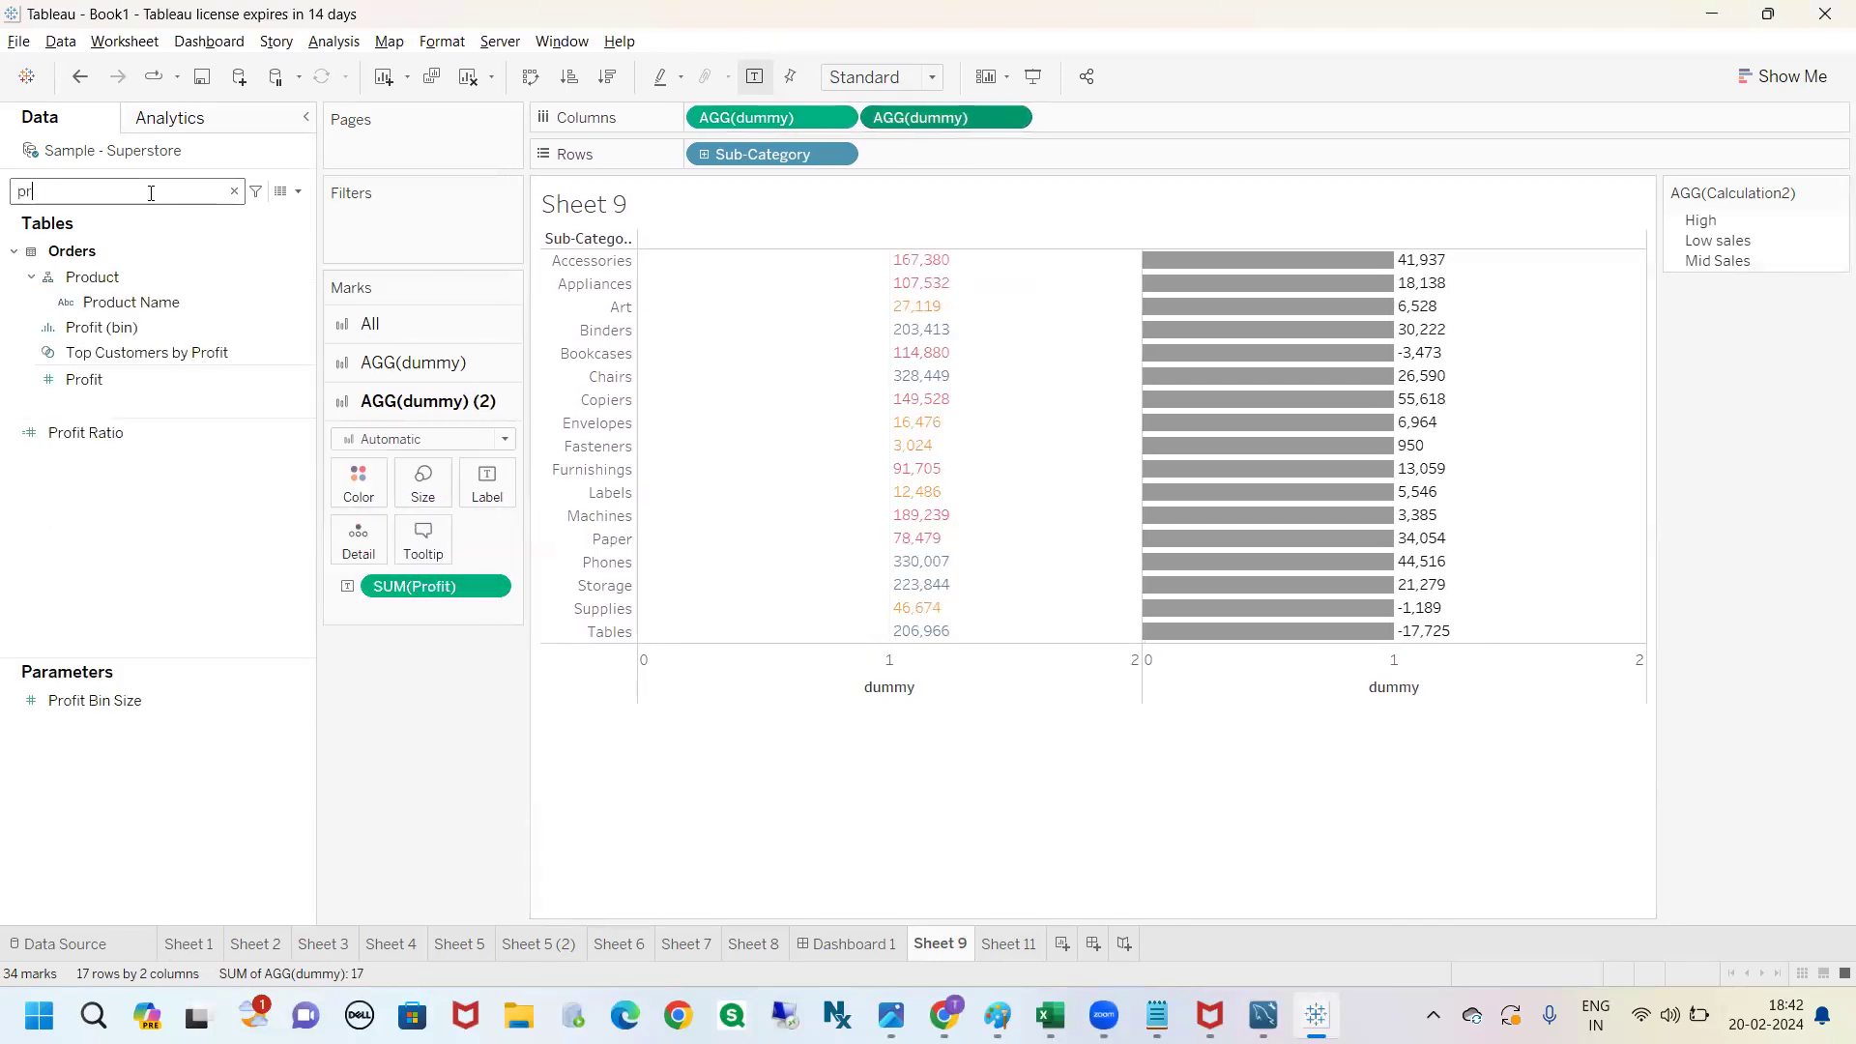
pyautogui.write('o')
pyautogui.moveTo(84, 379); pyautogui.dragTo(346, 493)
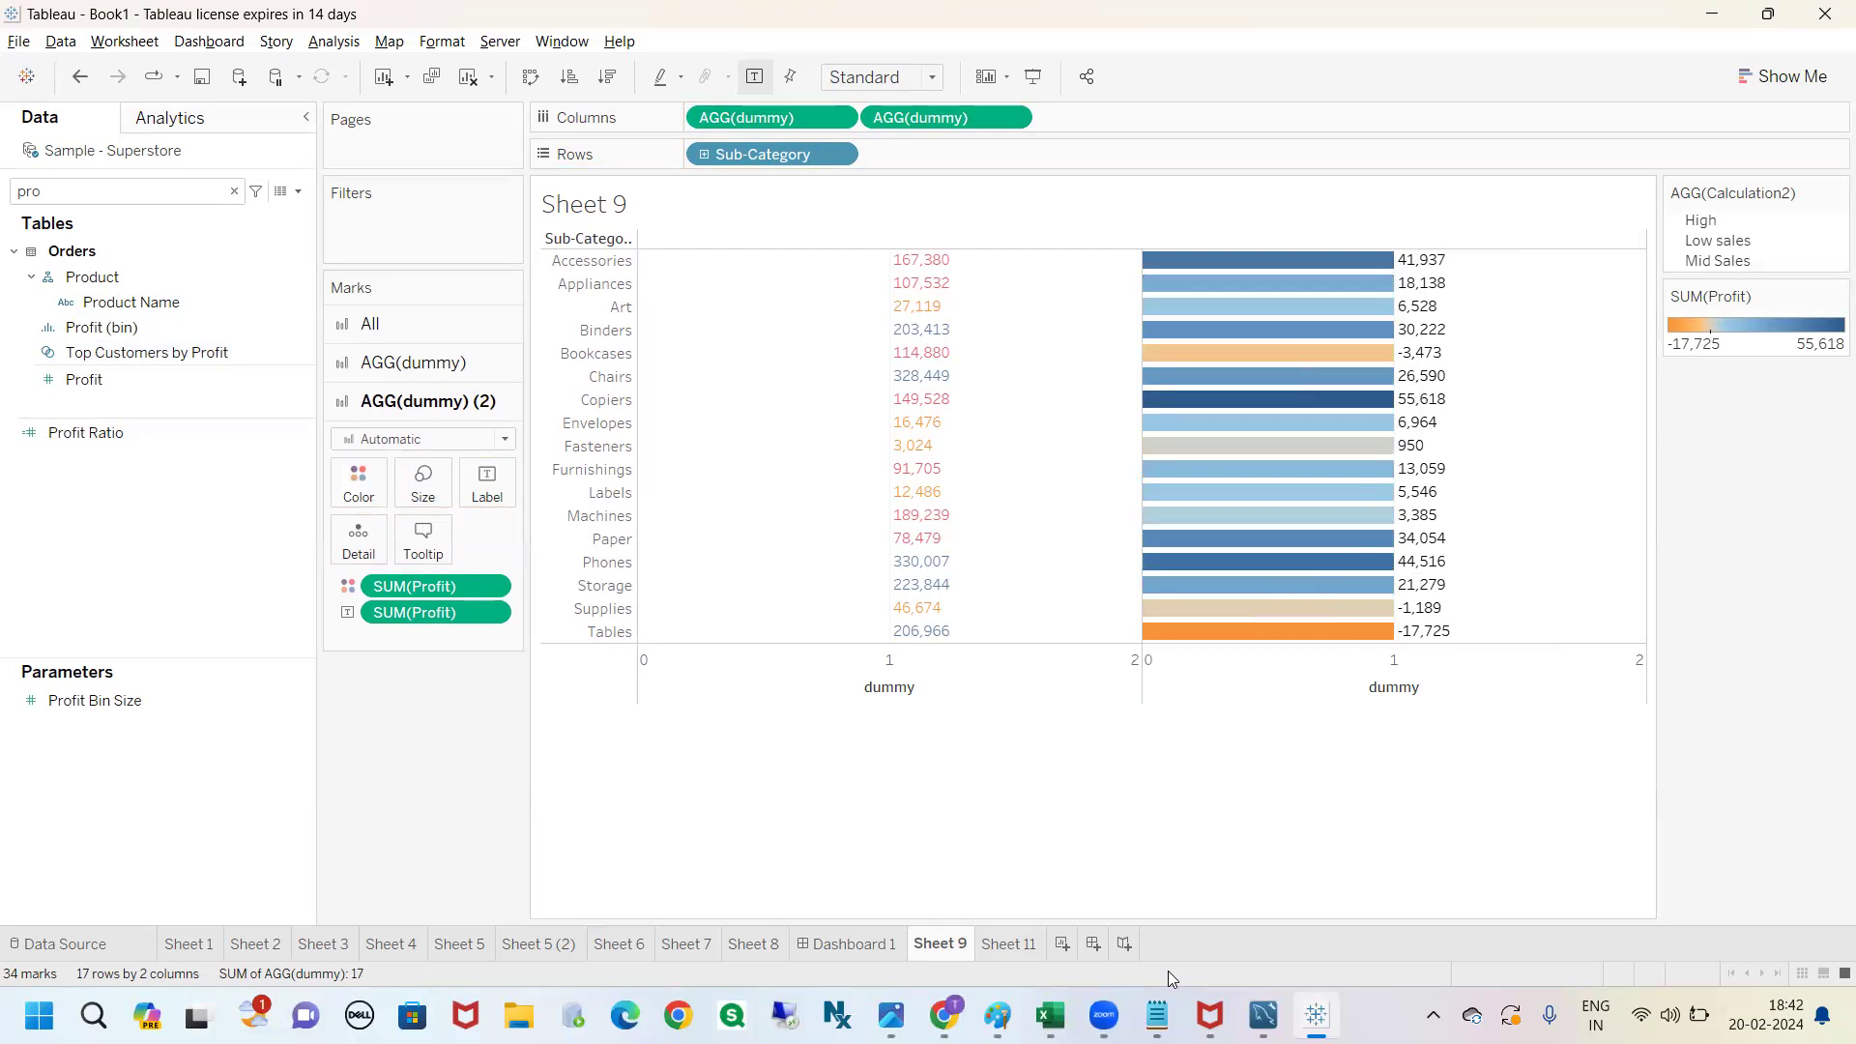
pyautogui.click(234, 193)
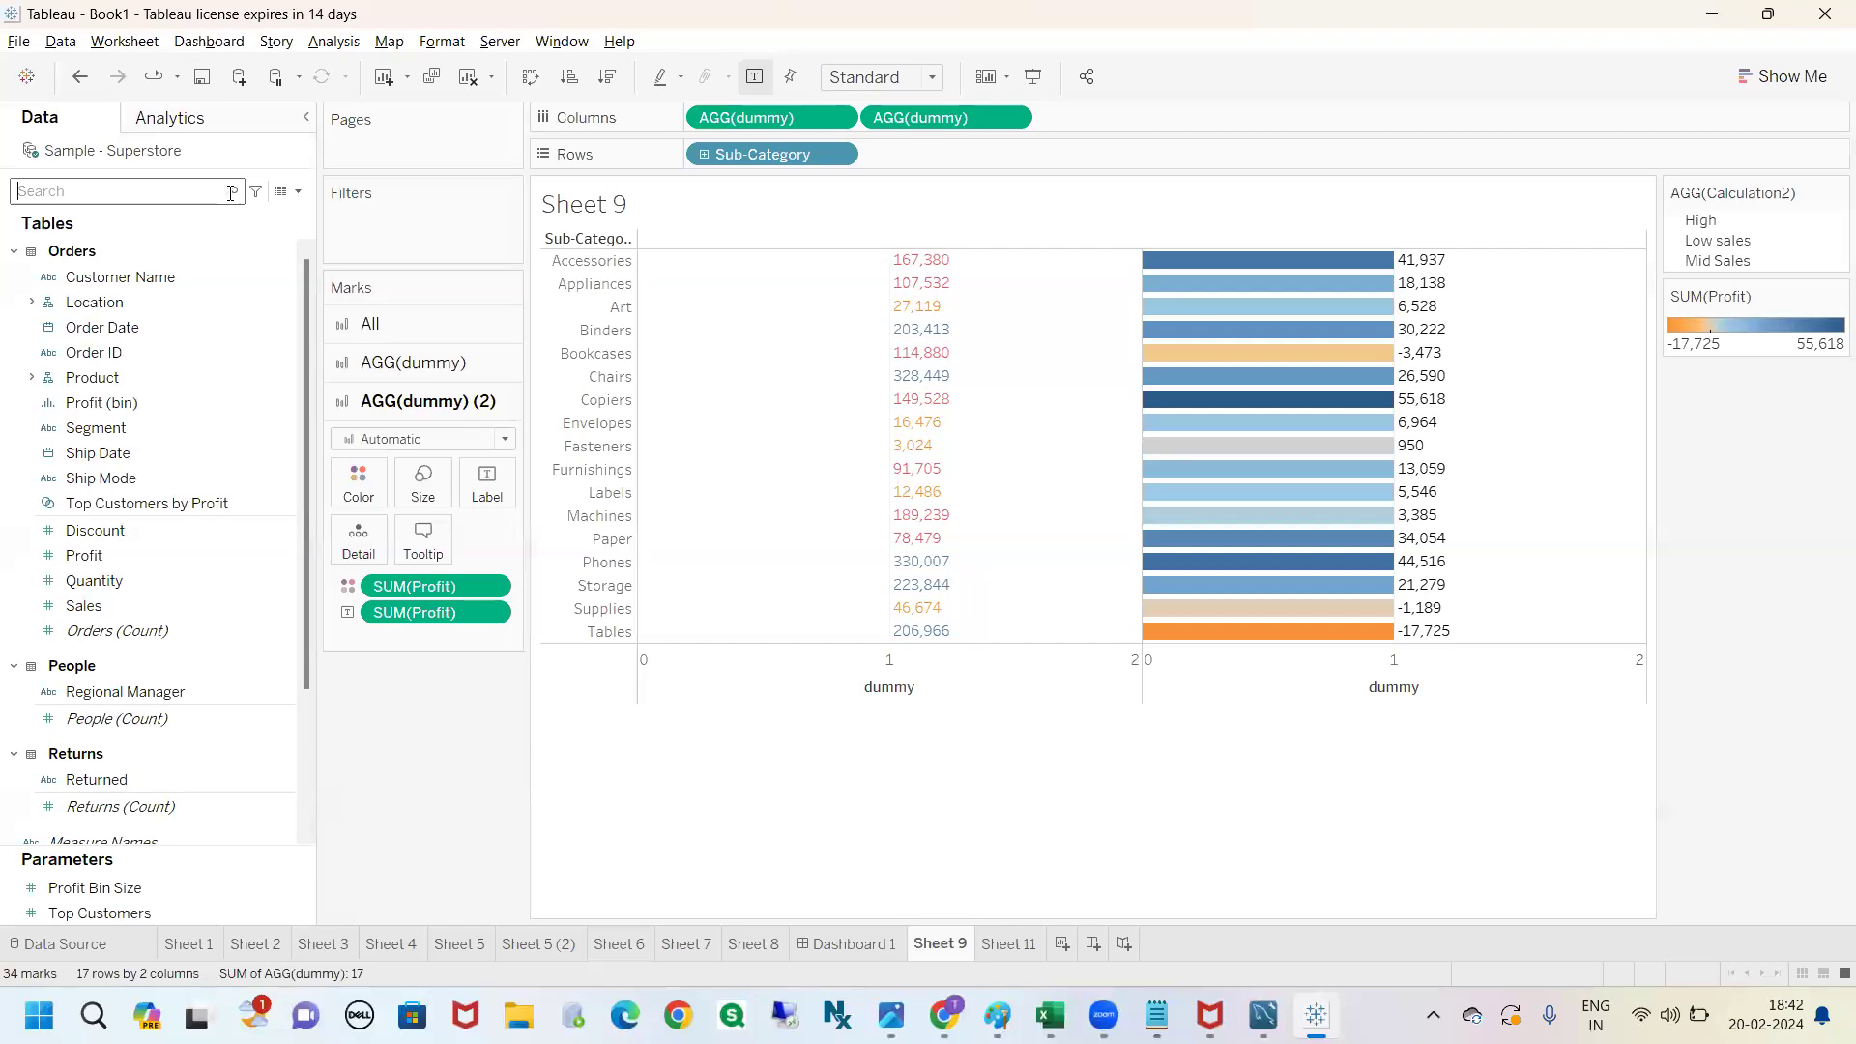
pyautogui.moveTo(1017, 951)
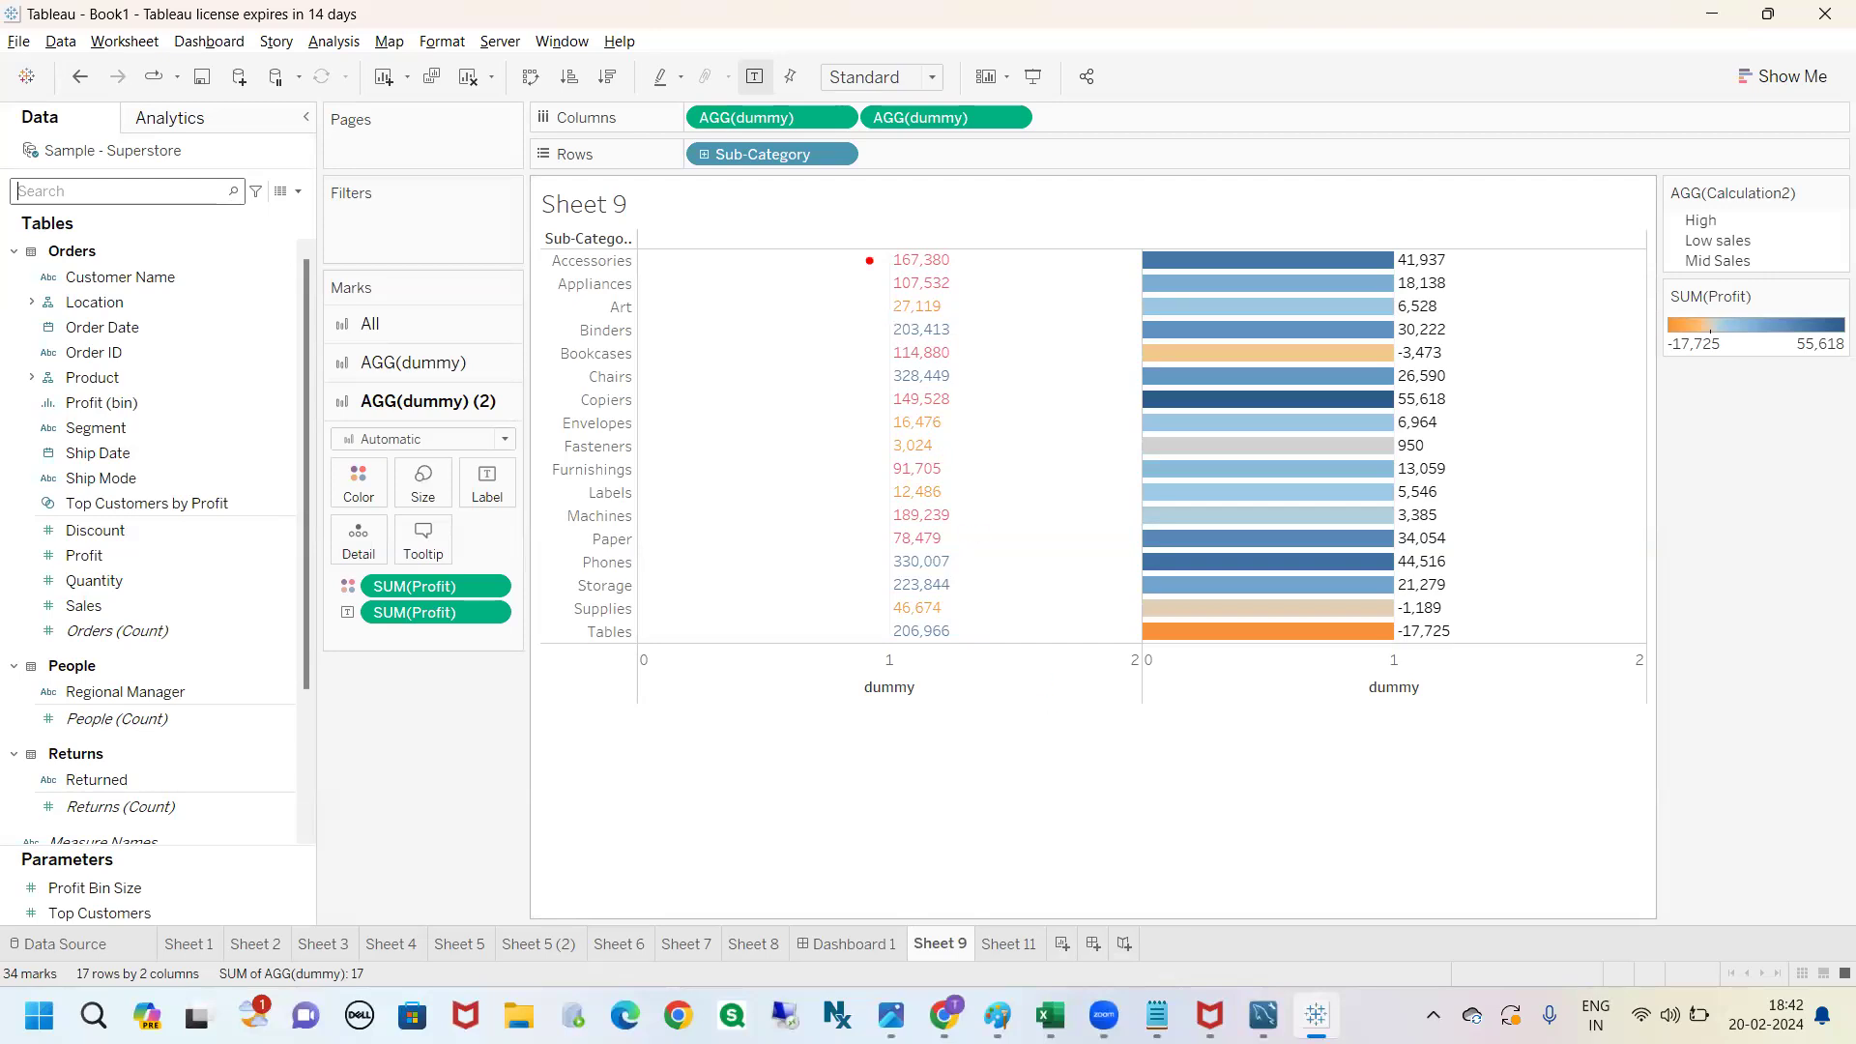
pyautogui.moveTo(872, 237)
pyautogui.mouseDown()
pyautogui.moveTo(819, 319)
pyautogui.moveTo(897, 776)
pyautogui.moveTo(1085, 408)
pyautogui.moveTo(936, 230)
pyautogui.moveTo(855, 232)
pyautogui.mouseUp()
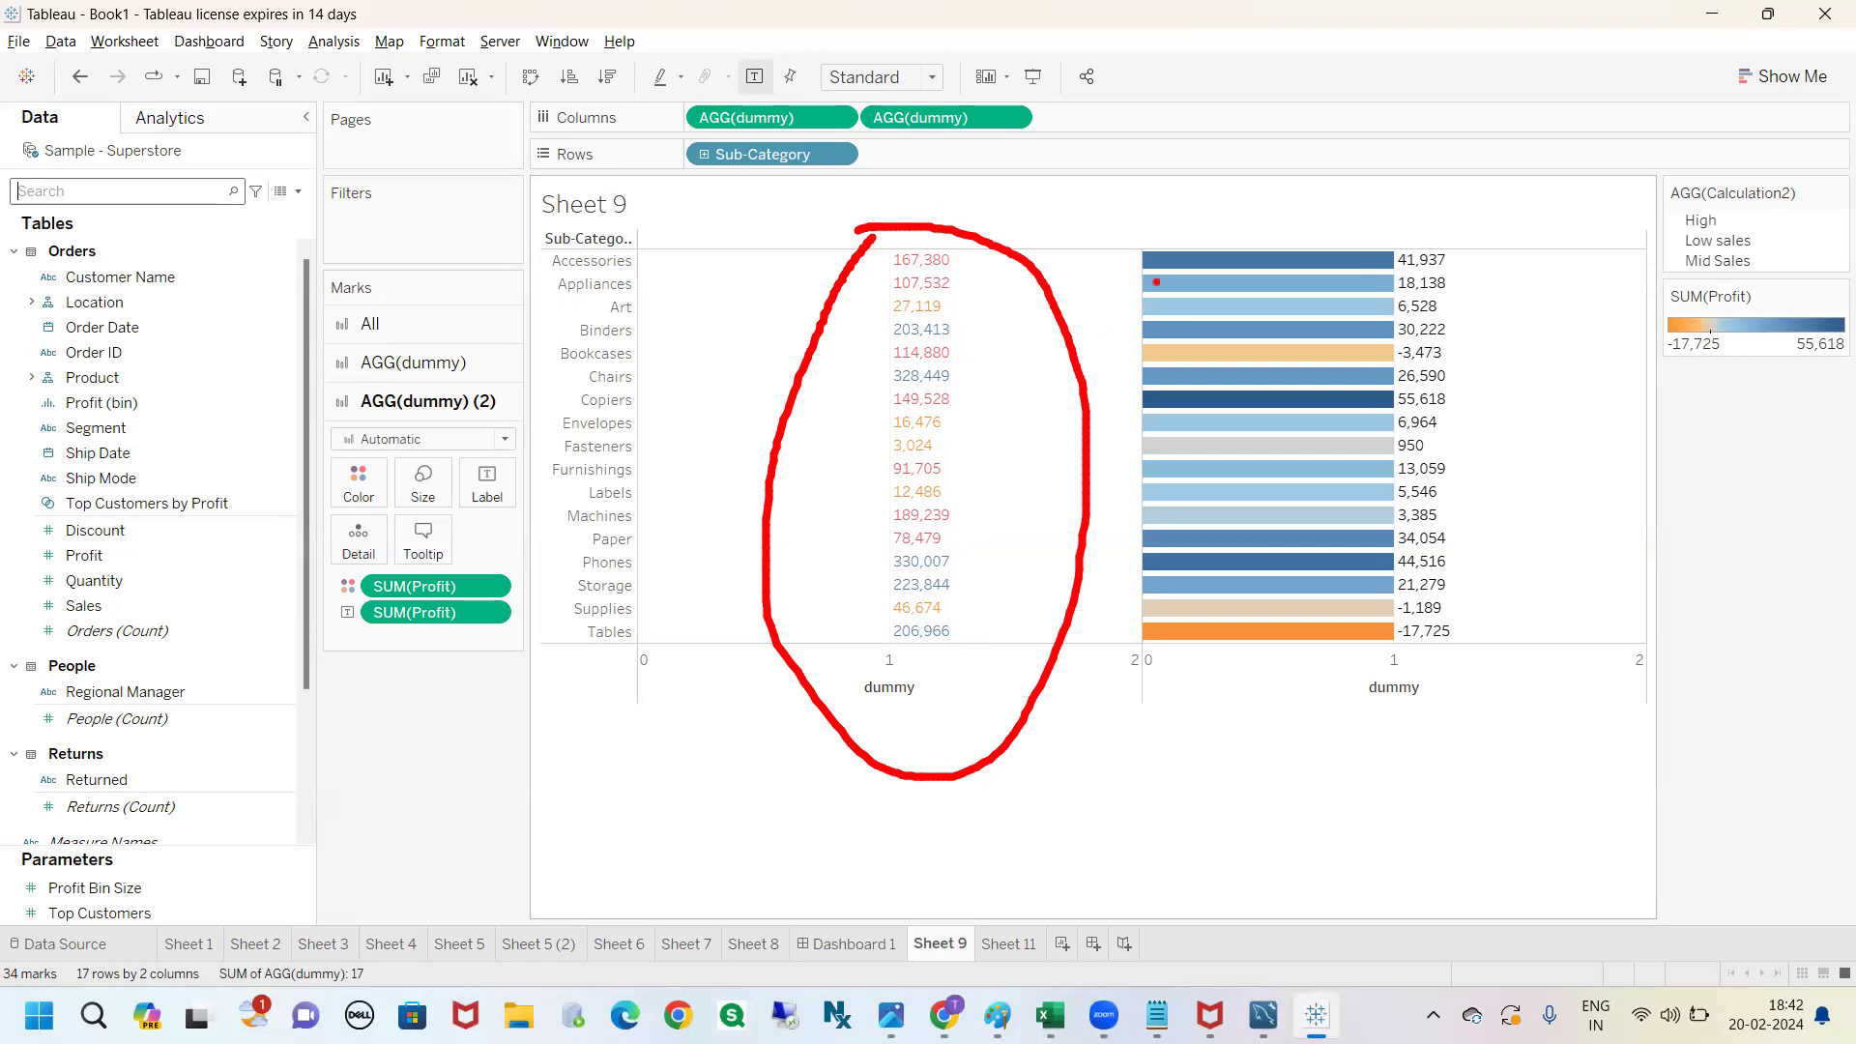
pyautogui.moveTo(1171, 229)
pyautogui.mouseDown()
pyautogui.moveTo(1076, 629)
pyautogui.moveTo(1590, 638)
pyautogui.moveTo(1314, 198)
pyautogui.moveTo(1174, 215)
pyautogui.mouseUp()
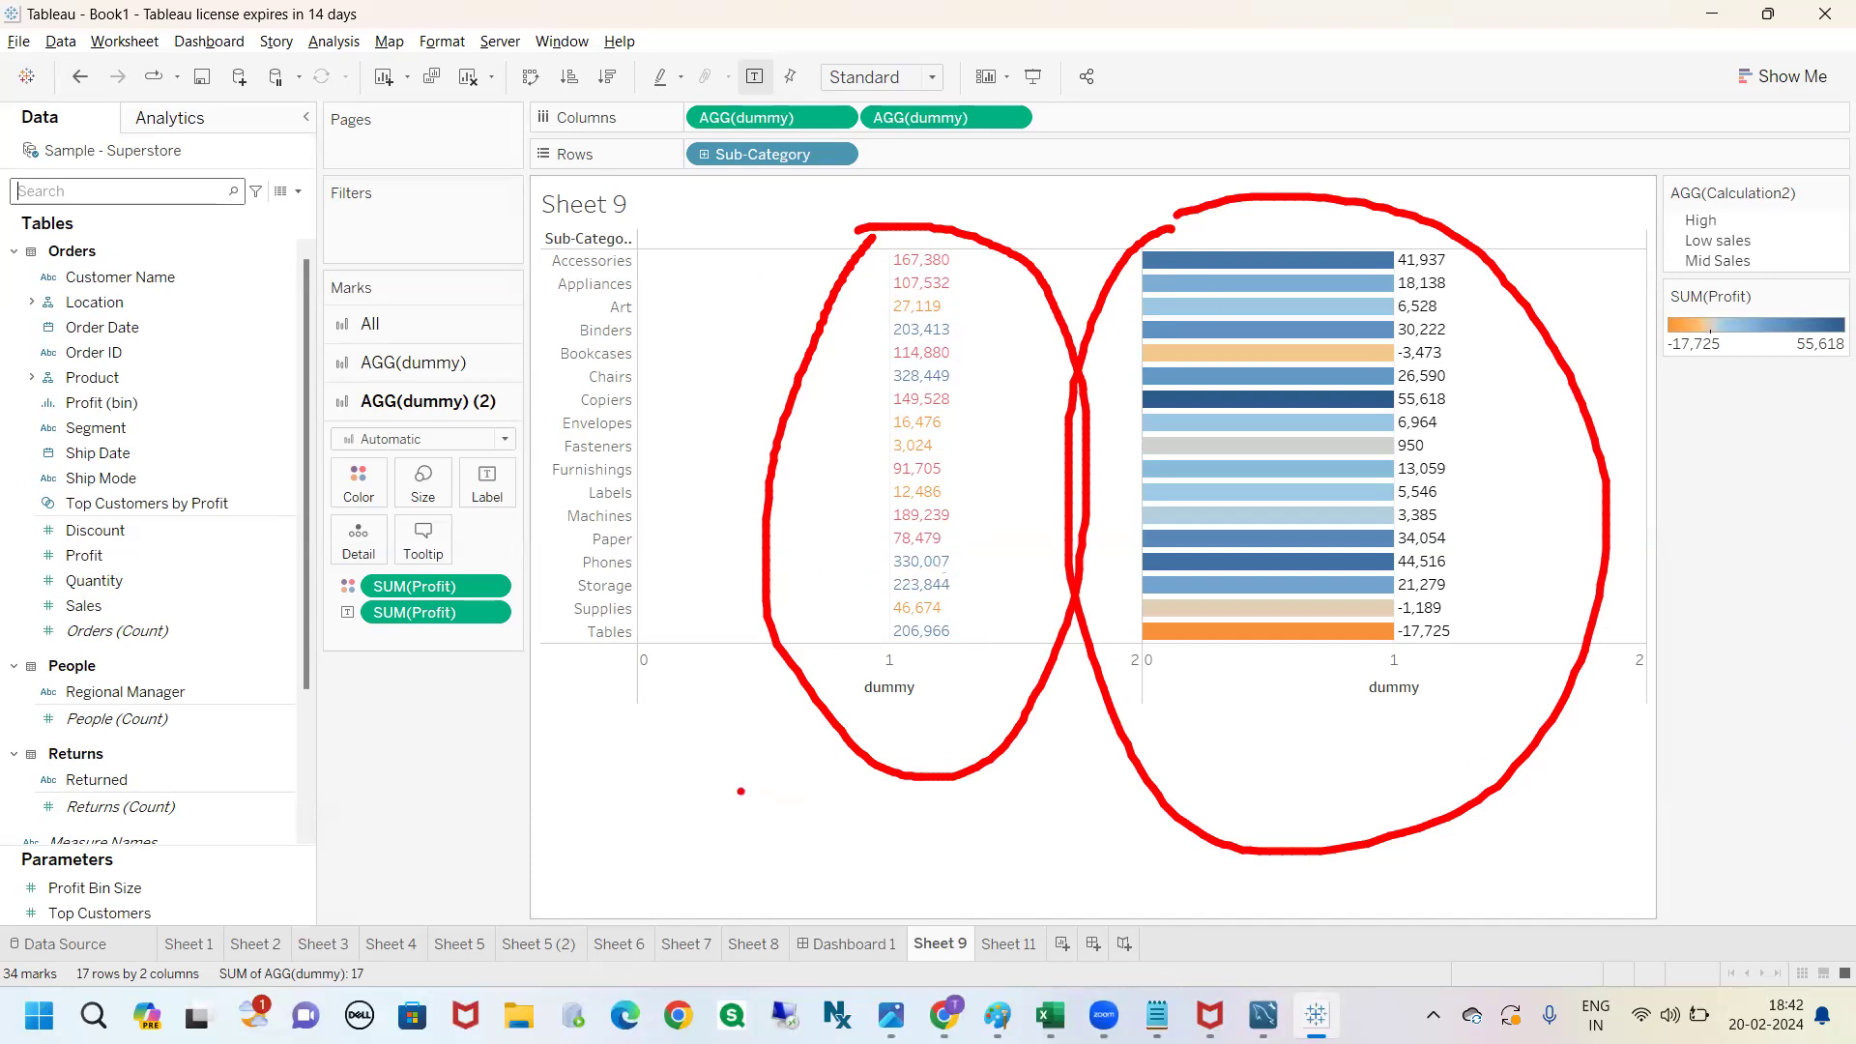
pyautogui.press('Escape')
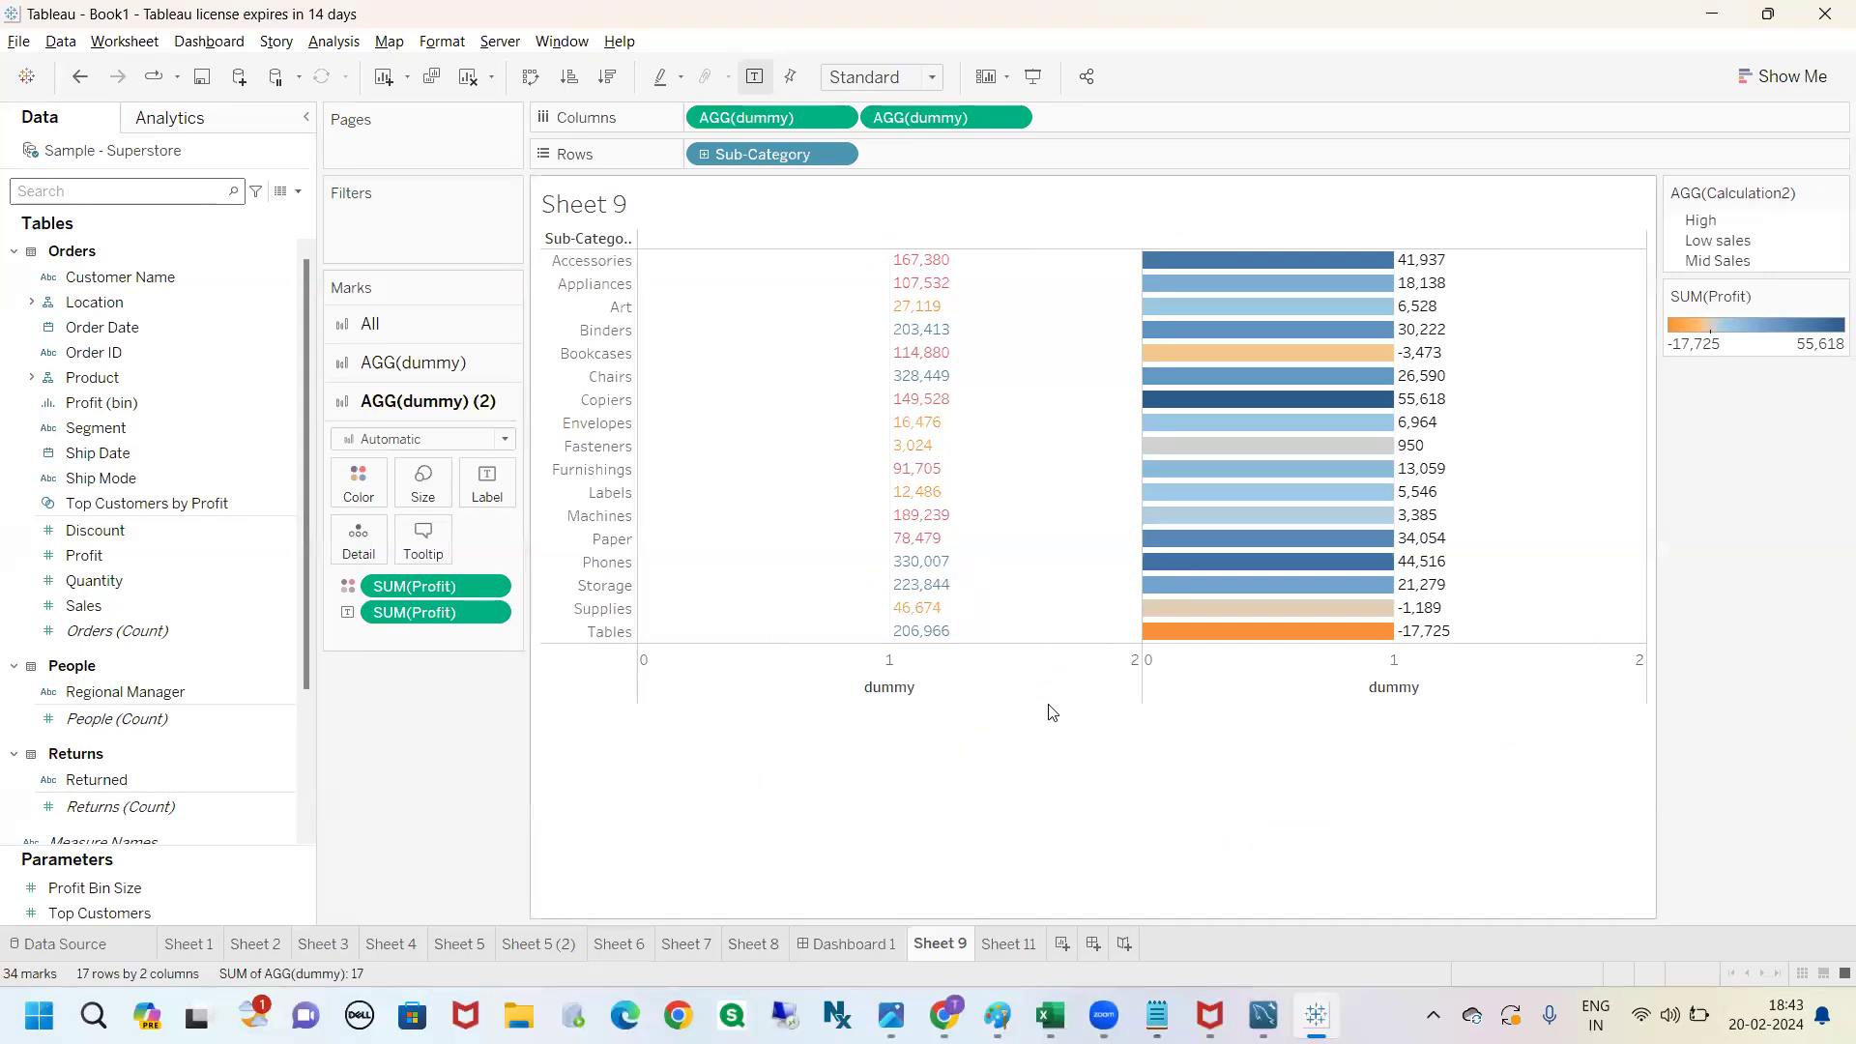
pyautogui.click(763, 122)
pyautogui.moveTo(882, 232)
pyautogui.mouseDown()
pyautogui.moveTo(1116, 551)
pyautogui.moveTo(890, 206)
pyautogui.mouseUp()
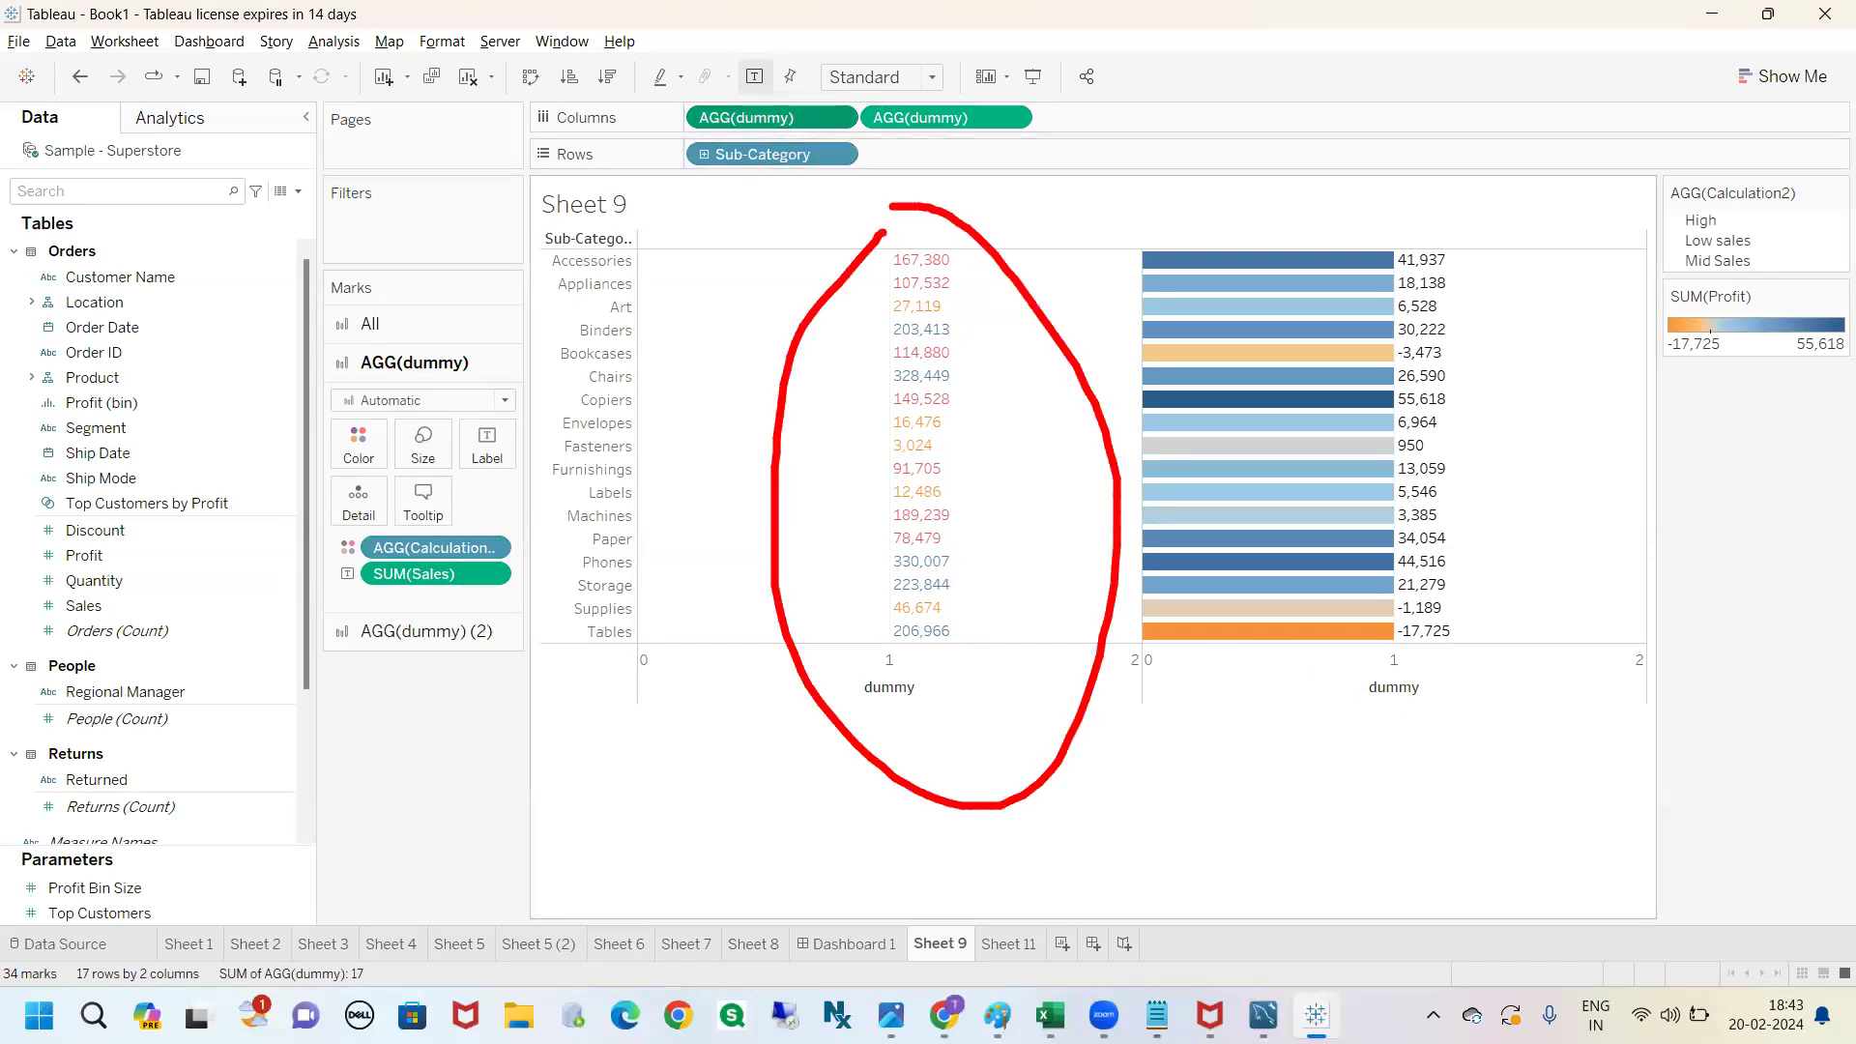
pyautogui.press('Escape')
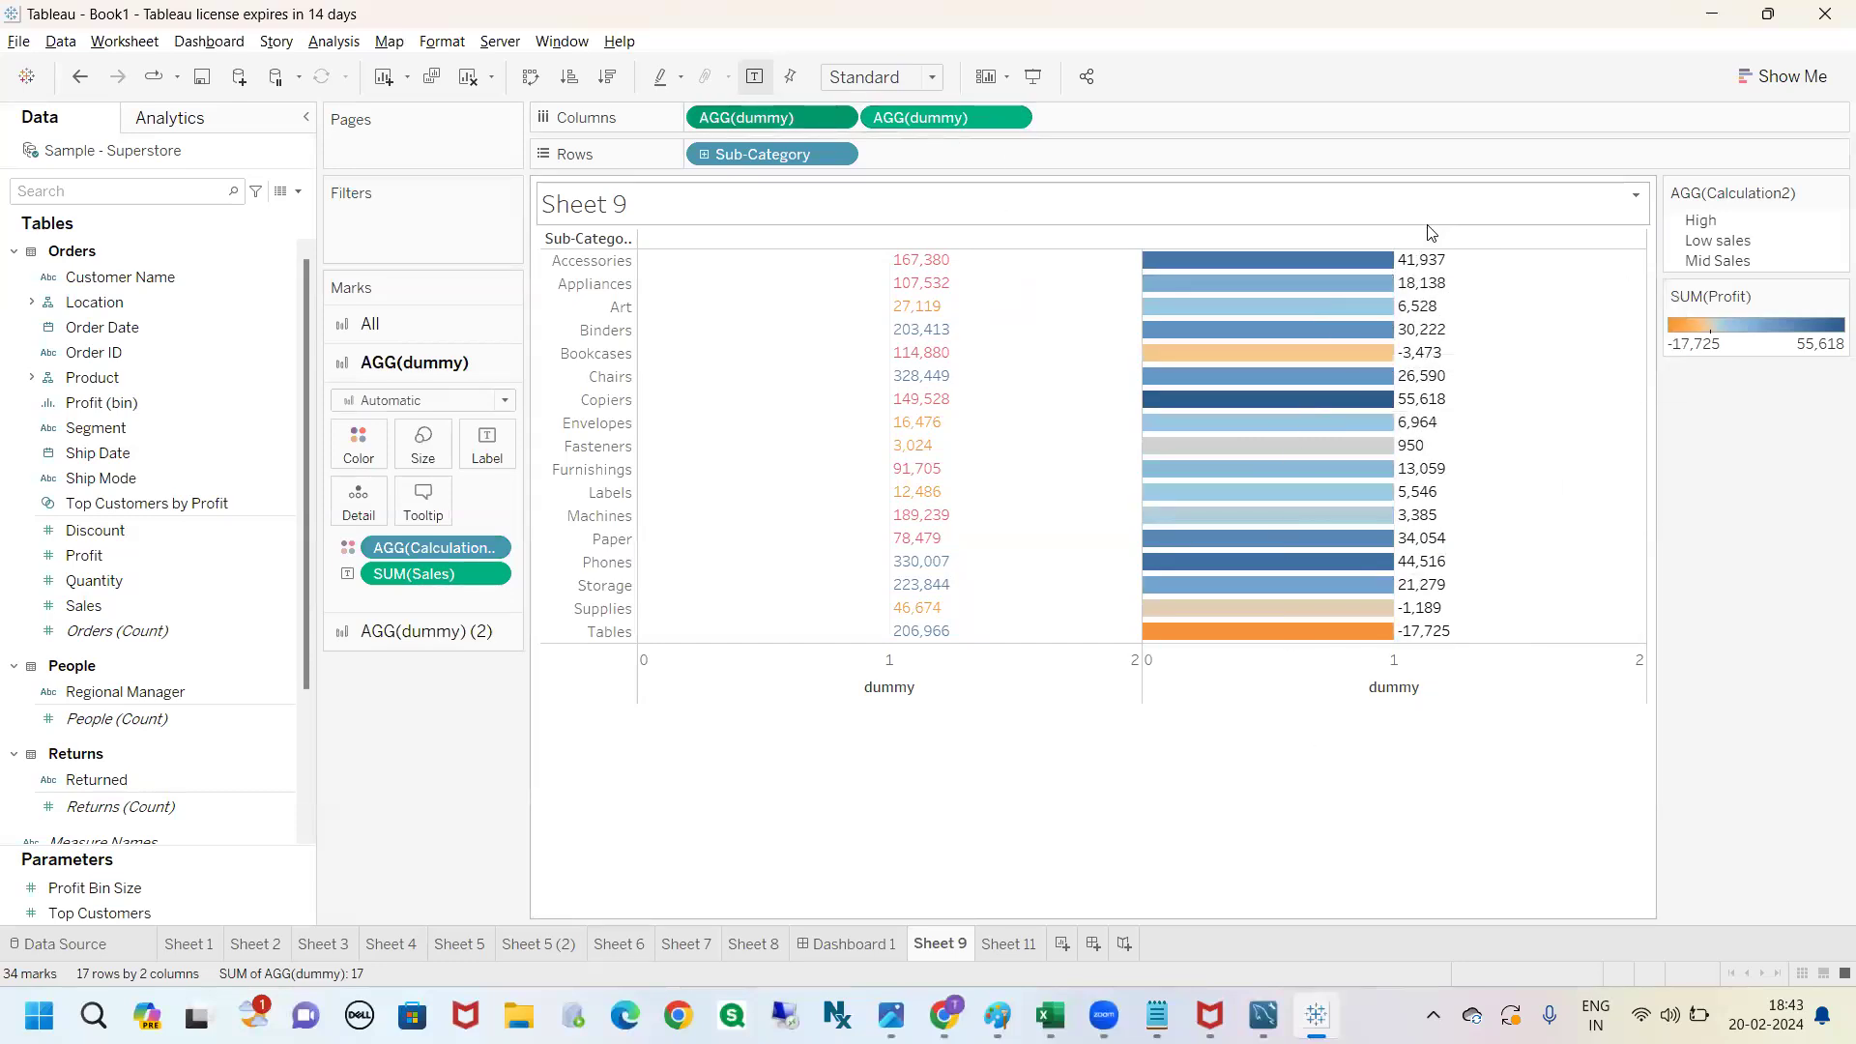
# Search the fields for "prof", replace the second dummy measure in the columns with Profit, and clear the field search.
pyautogui.click(908, 124)
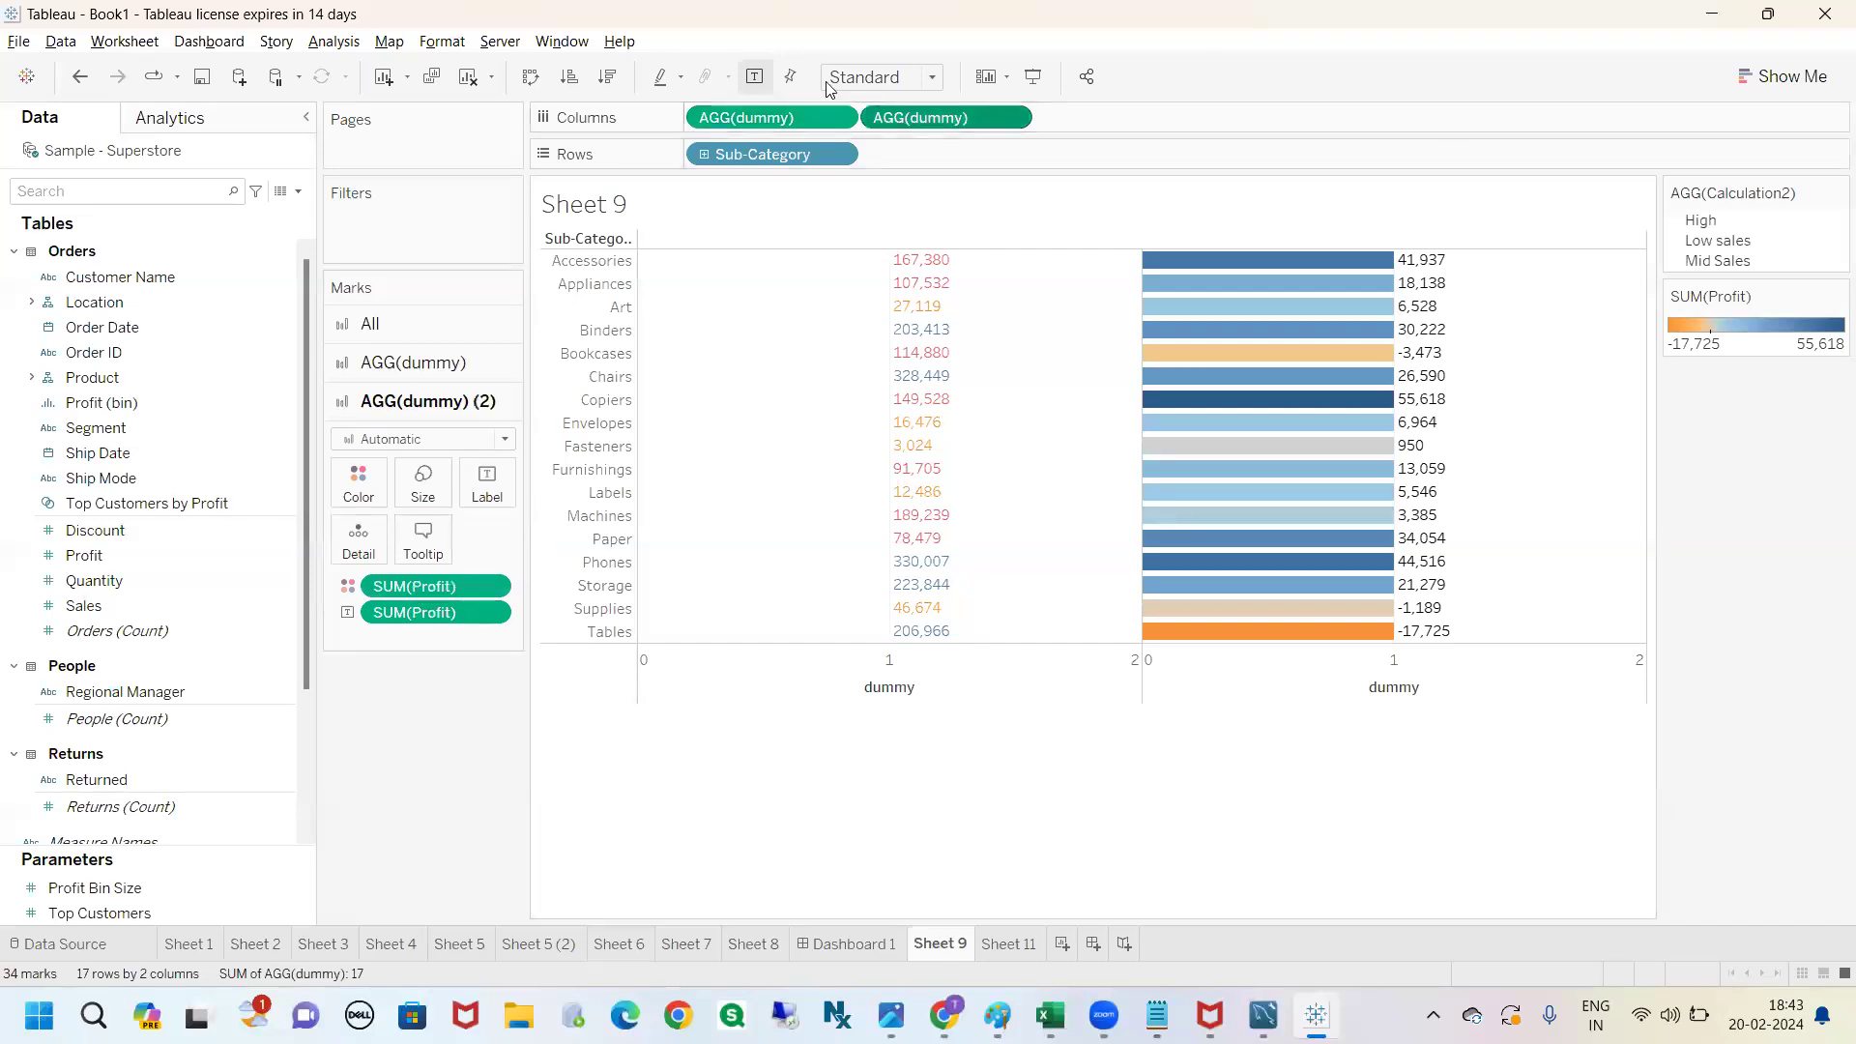
pyautogui.click(184, 185)
pyautogui.write('prof')
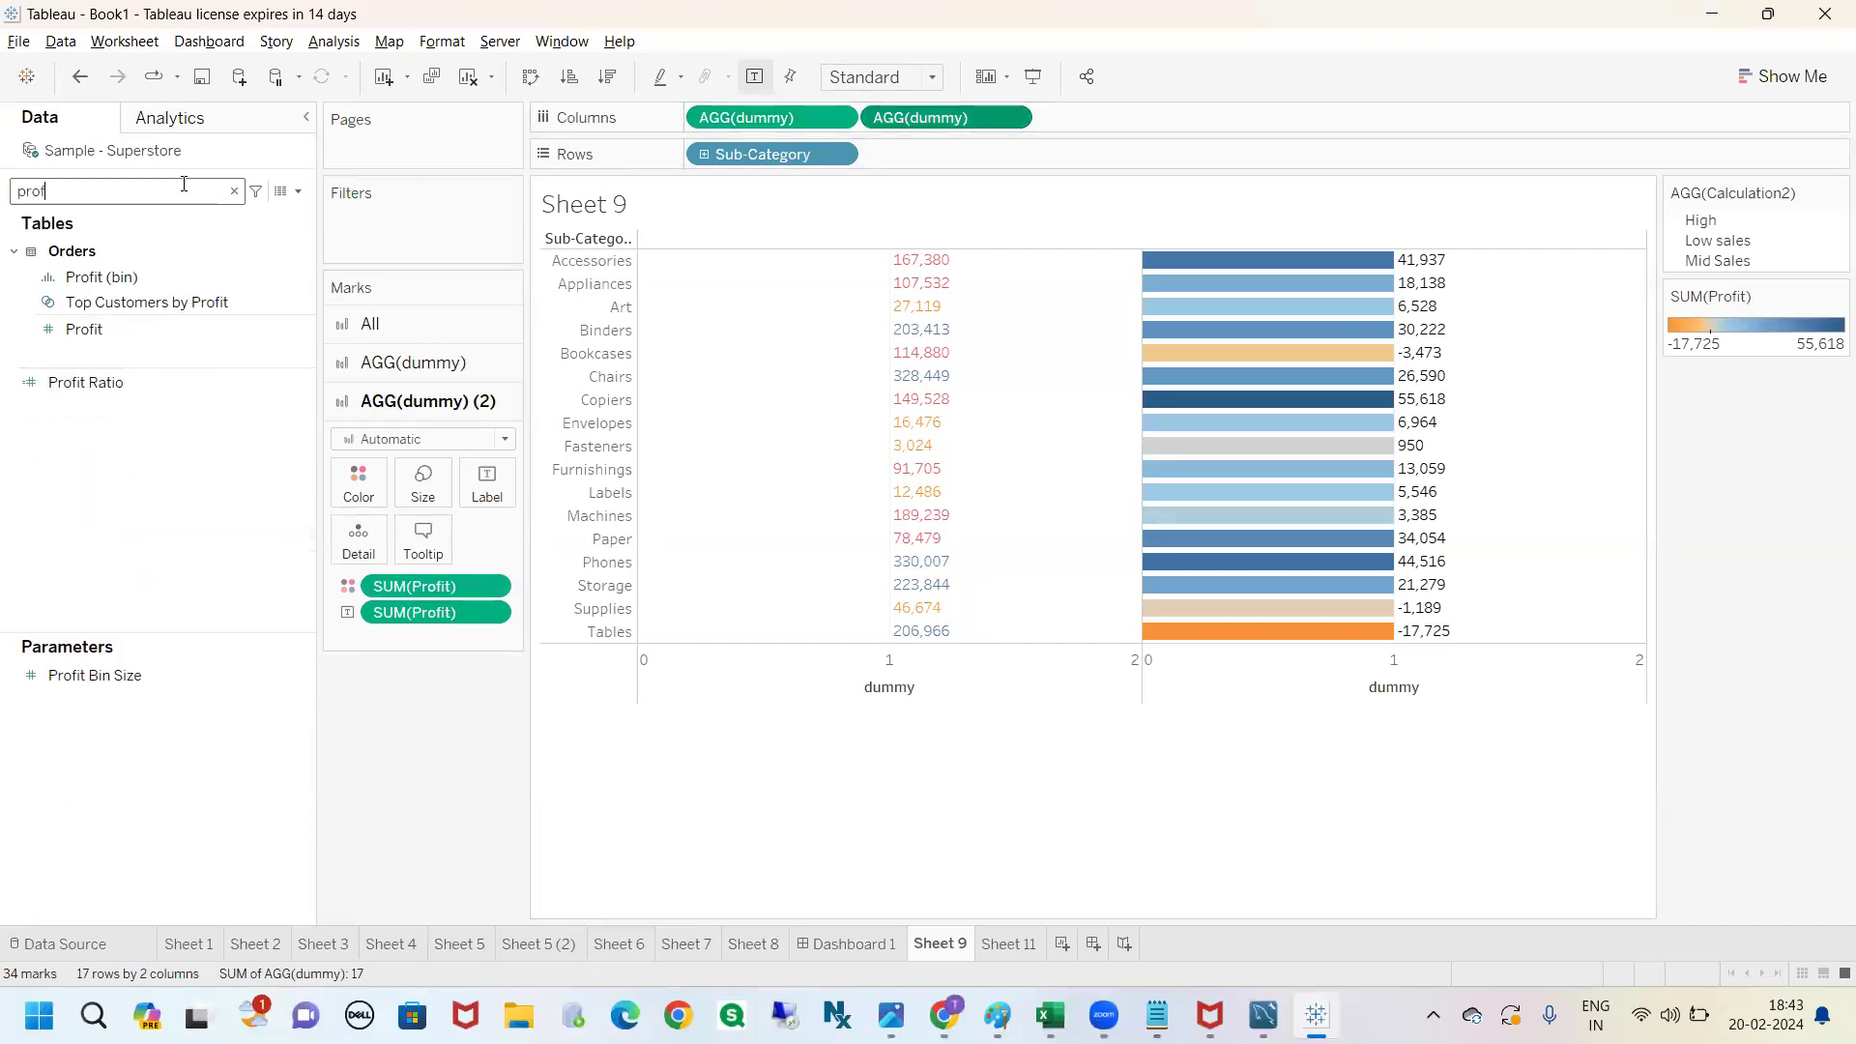
pyautogui.moveTo(116, 328); pyautogui.dragTo(915, 122)
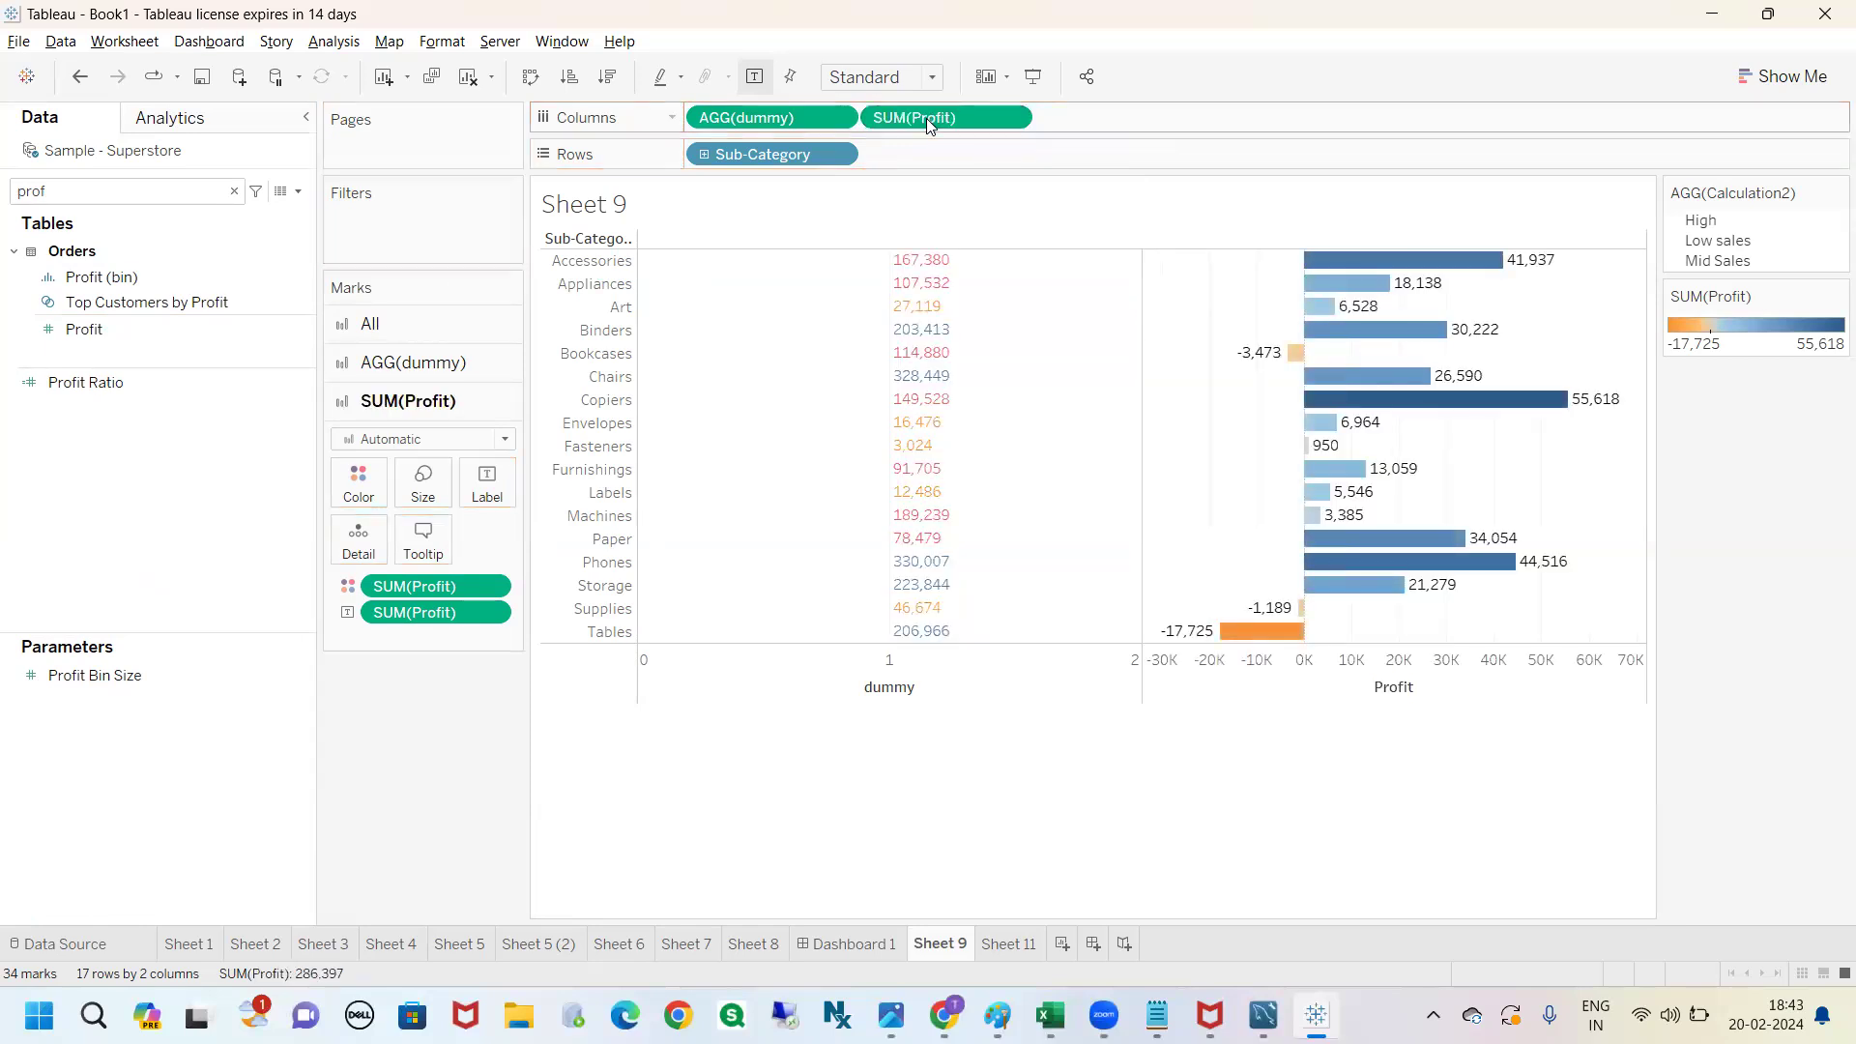
pyautogui.moveTo(1322, 200)
pyautogui.mouseDown()
pyautogui.moveTo(1252, 803)
pyautogui.moveTo(1576, 304)
pyautogui.moveTo(1272, 188)
pyautogui.mouseUp()
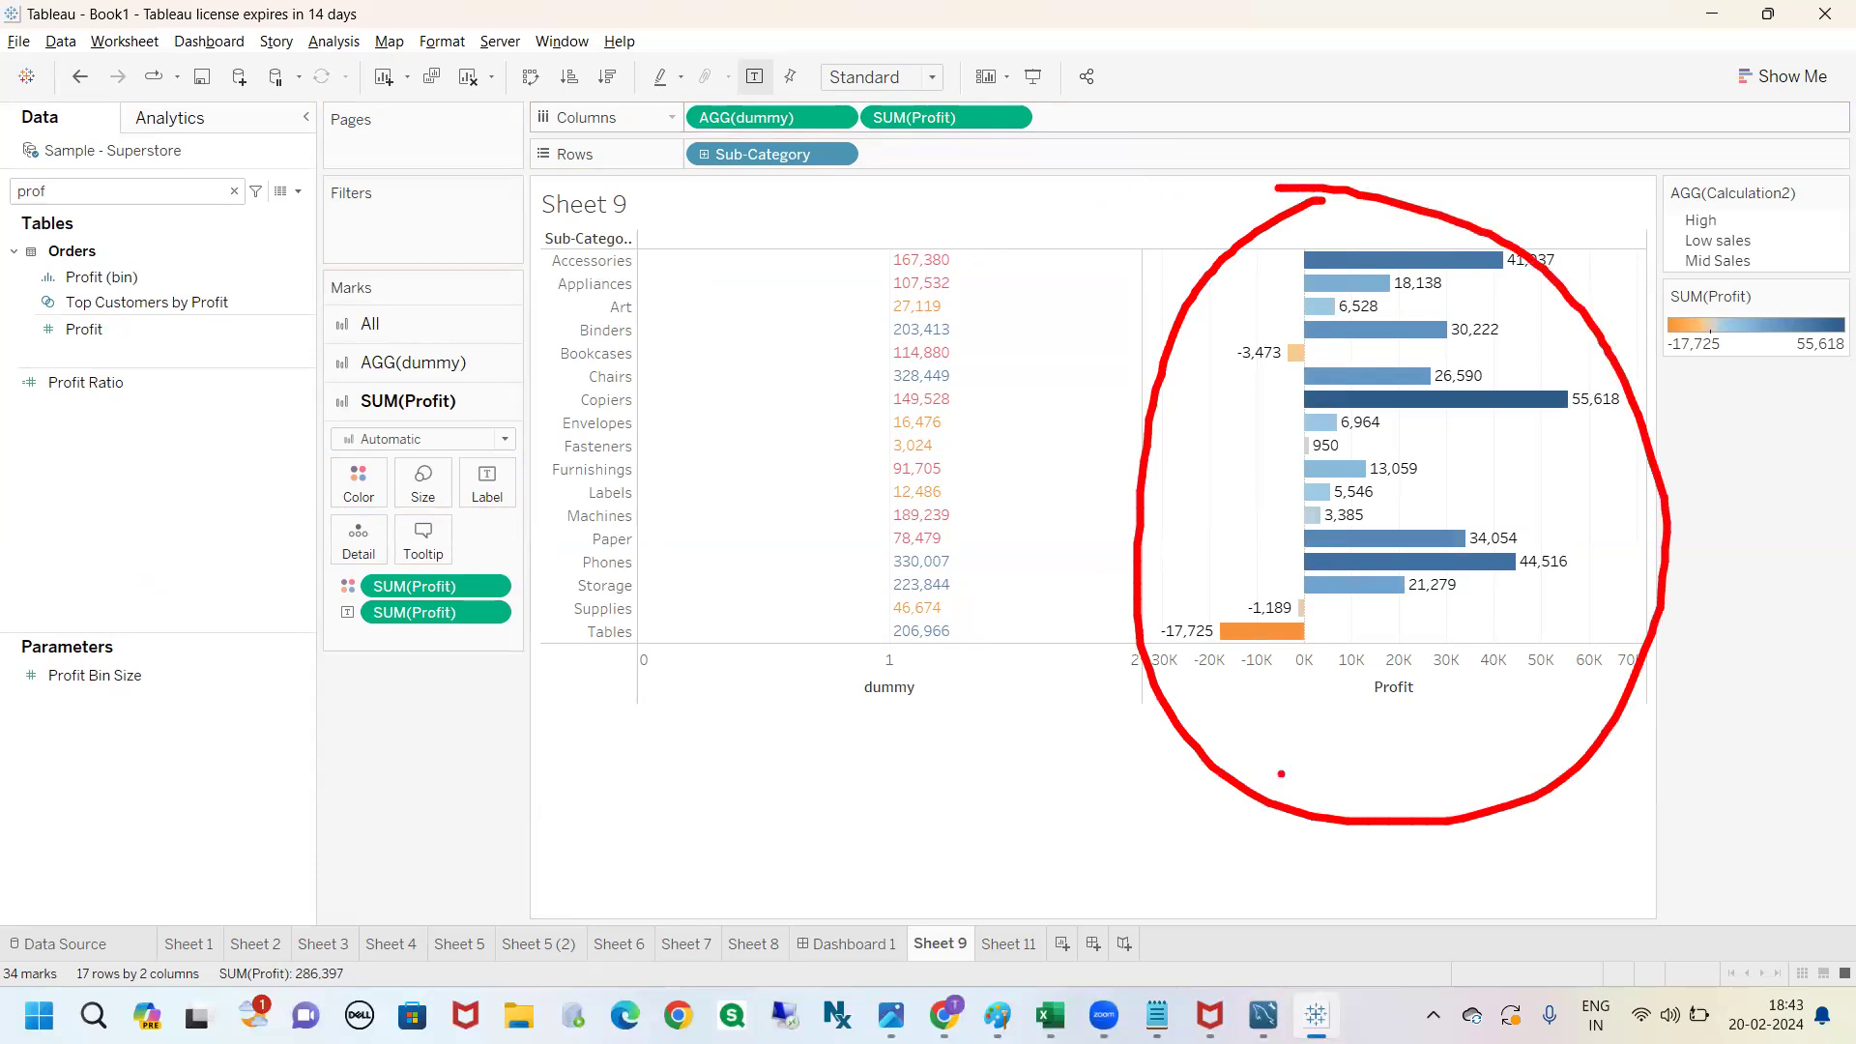
pyautogui.press('Escape')
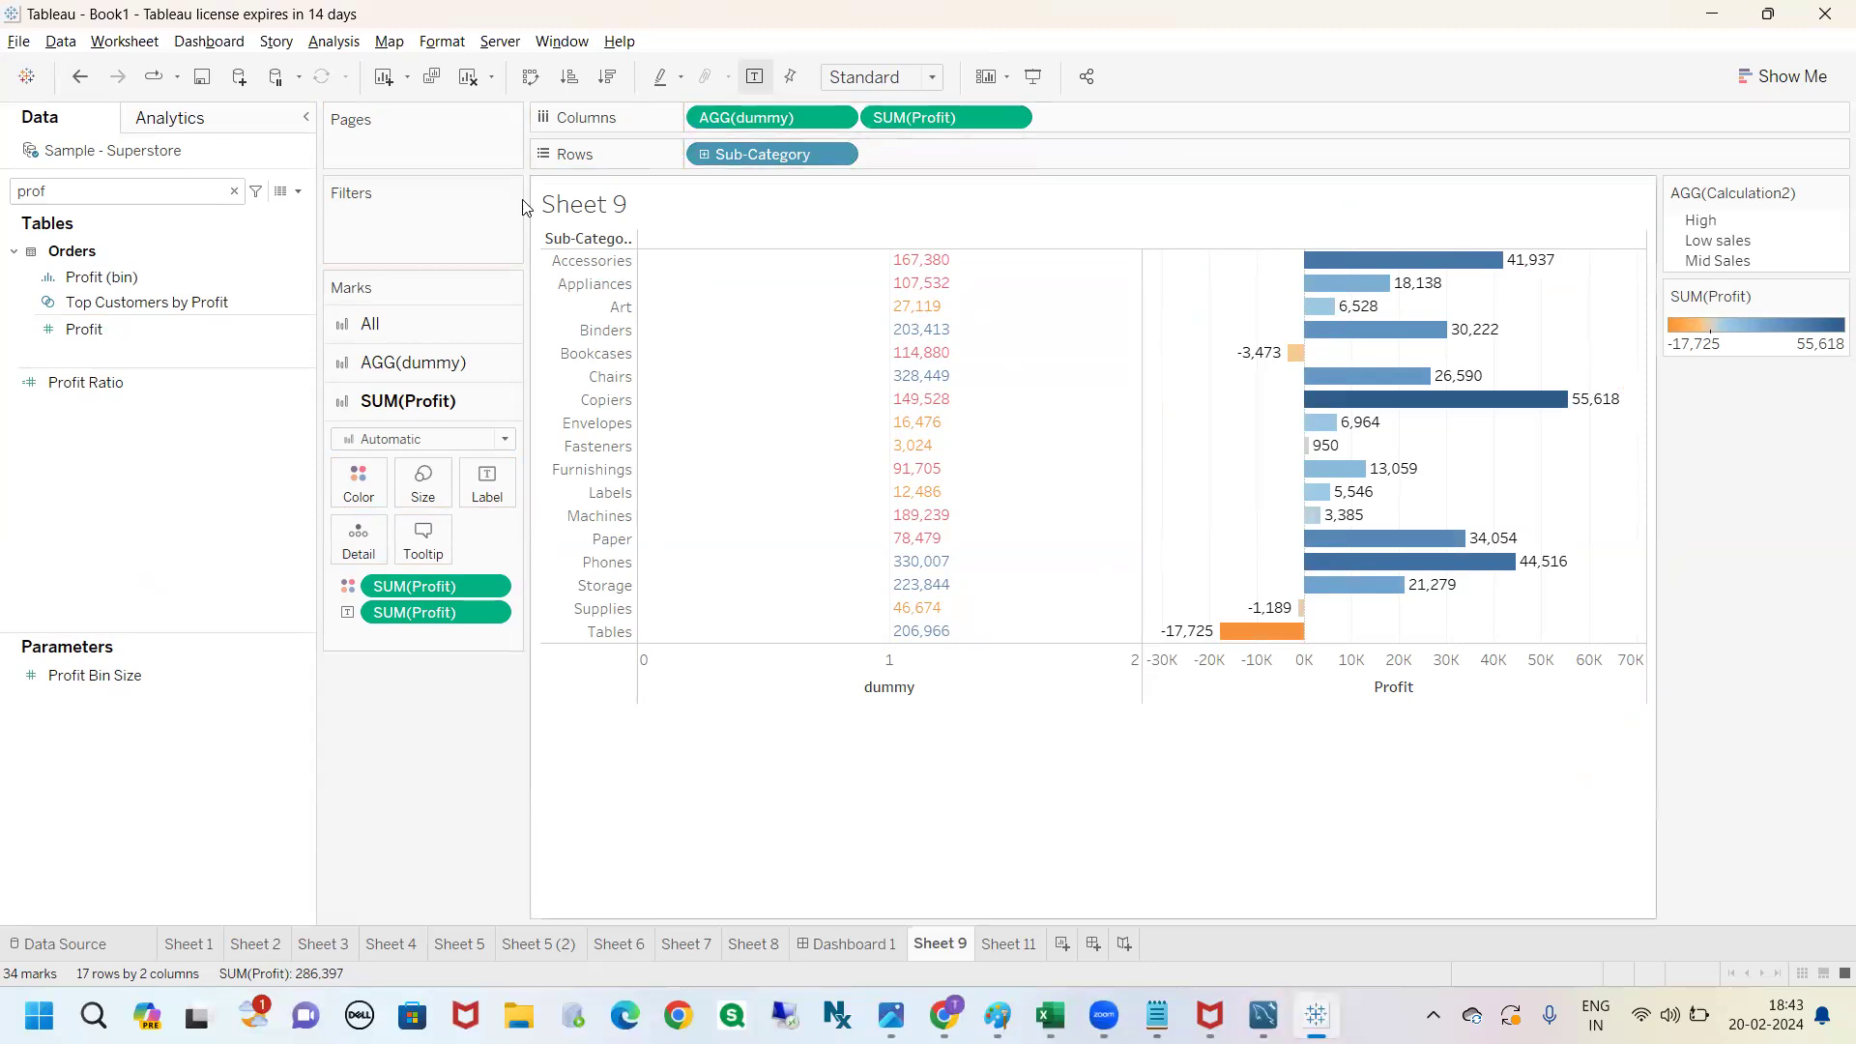
pyautogui.click(232, 192)
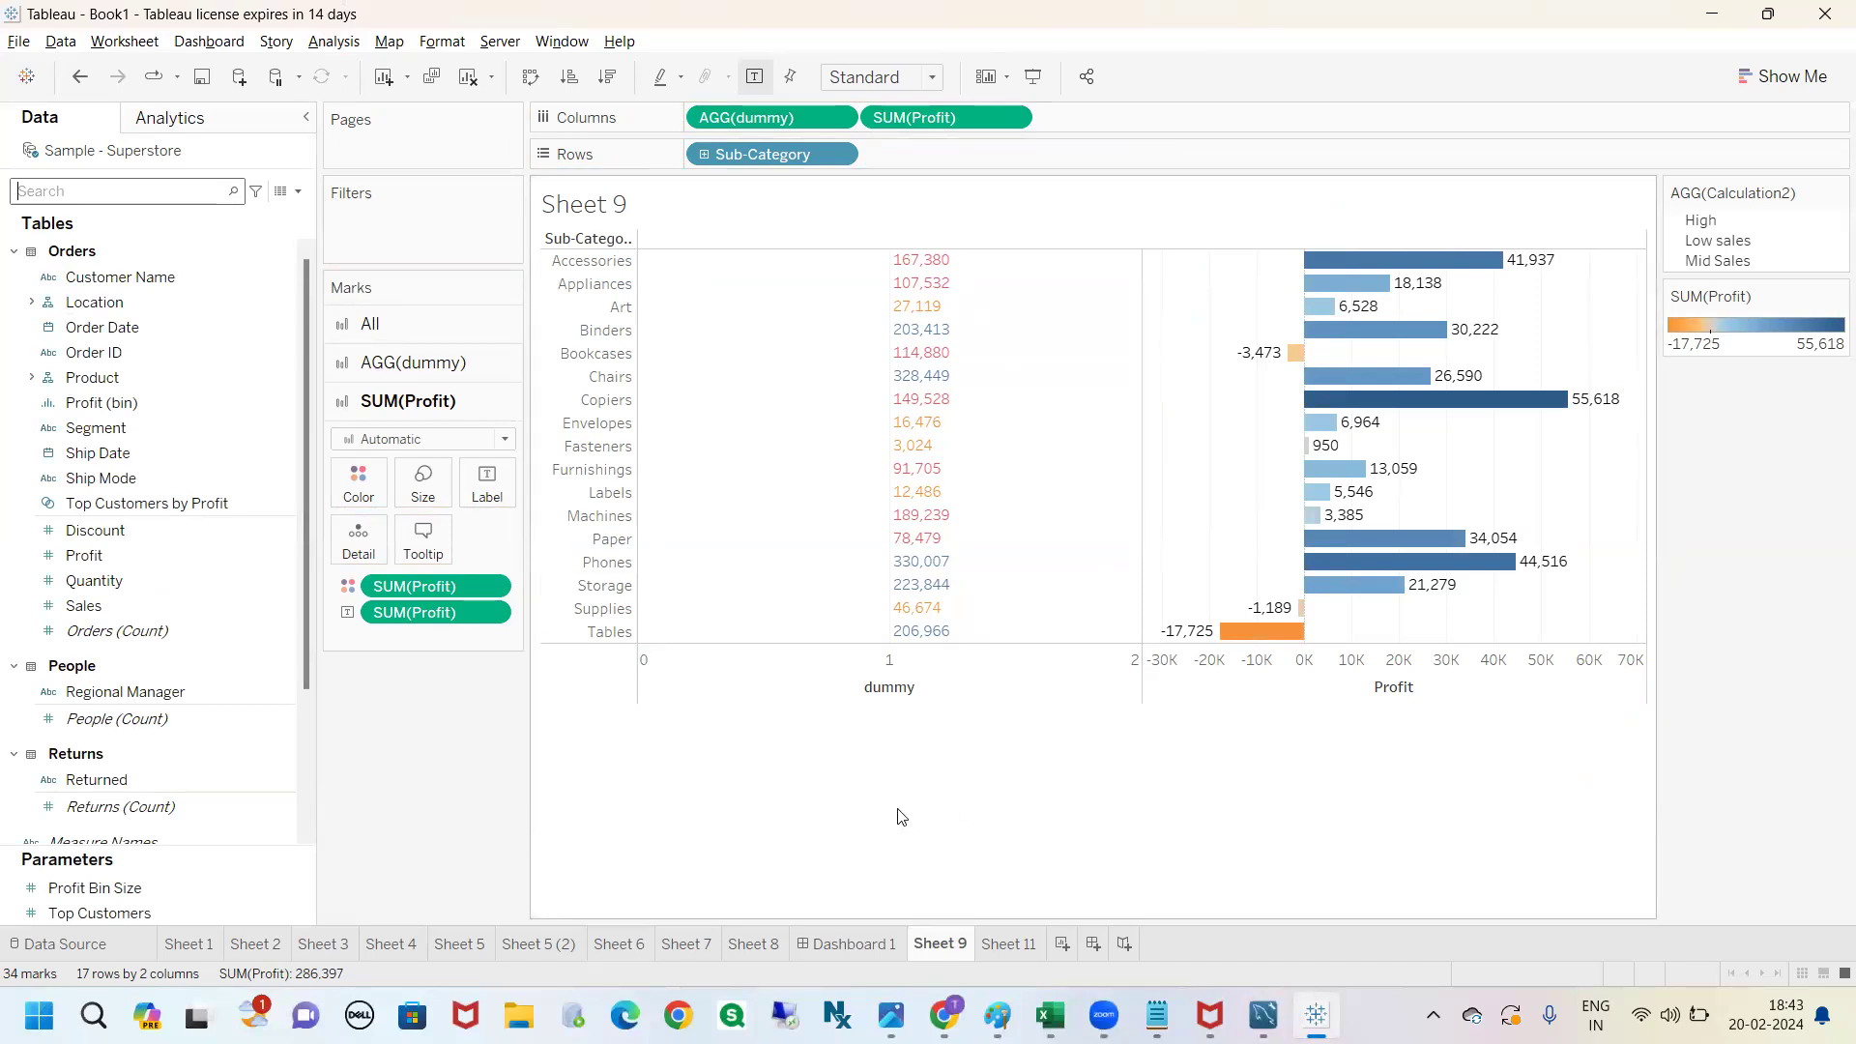
# Search the fields for "sa" and add Sales to the columns after Profit.
pyautogui.moveTo(1254, 638)
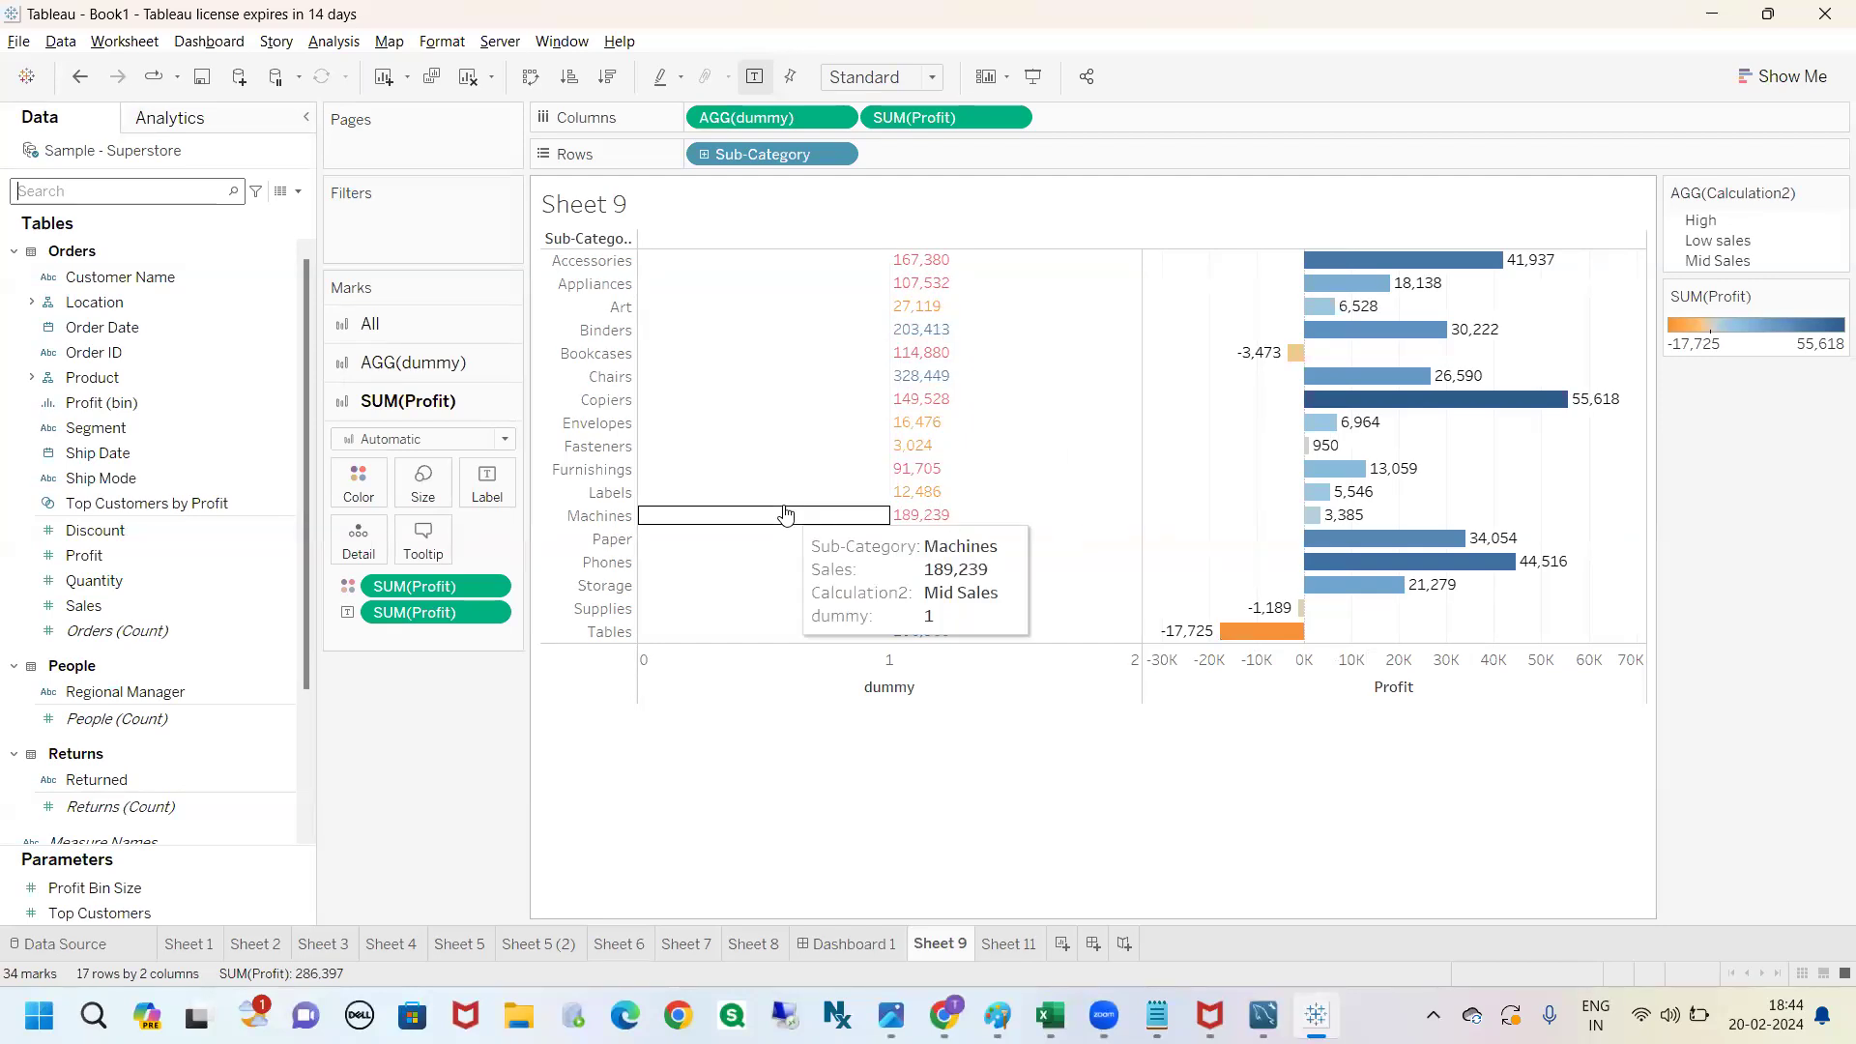
pyautogui.click(76, 191)
pyautogui.write('sa')
pyautogui.moveTo(77, 294); pyautogui.dragTo(1098, 117)
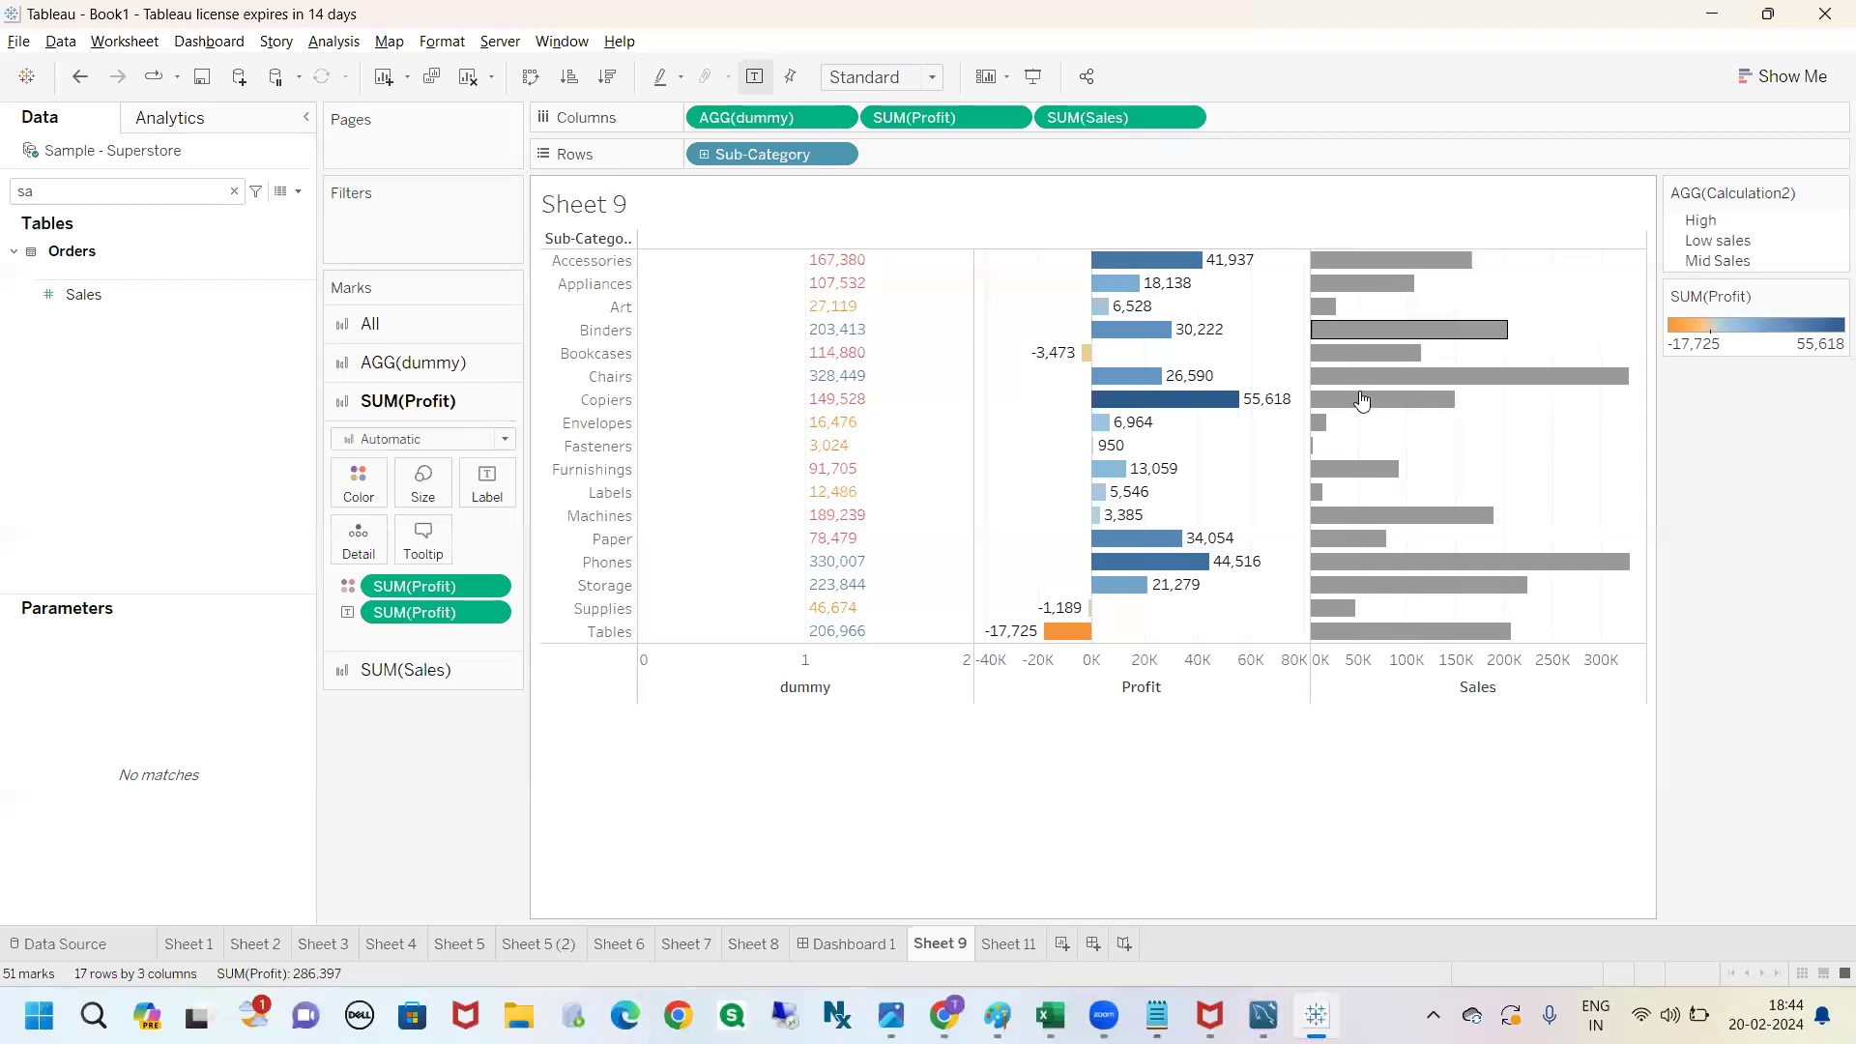
# Show mark labels on the Sales bars, aligned horizontally left and allowed to overlap other marks.
pyautogui.click(1118, 120)
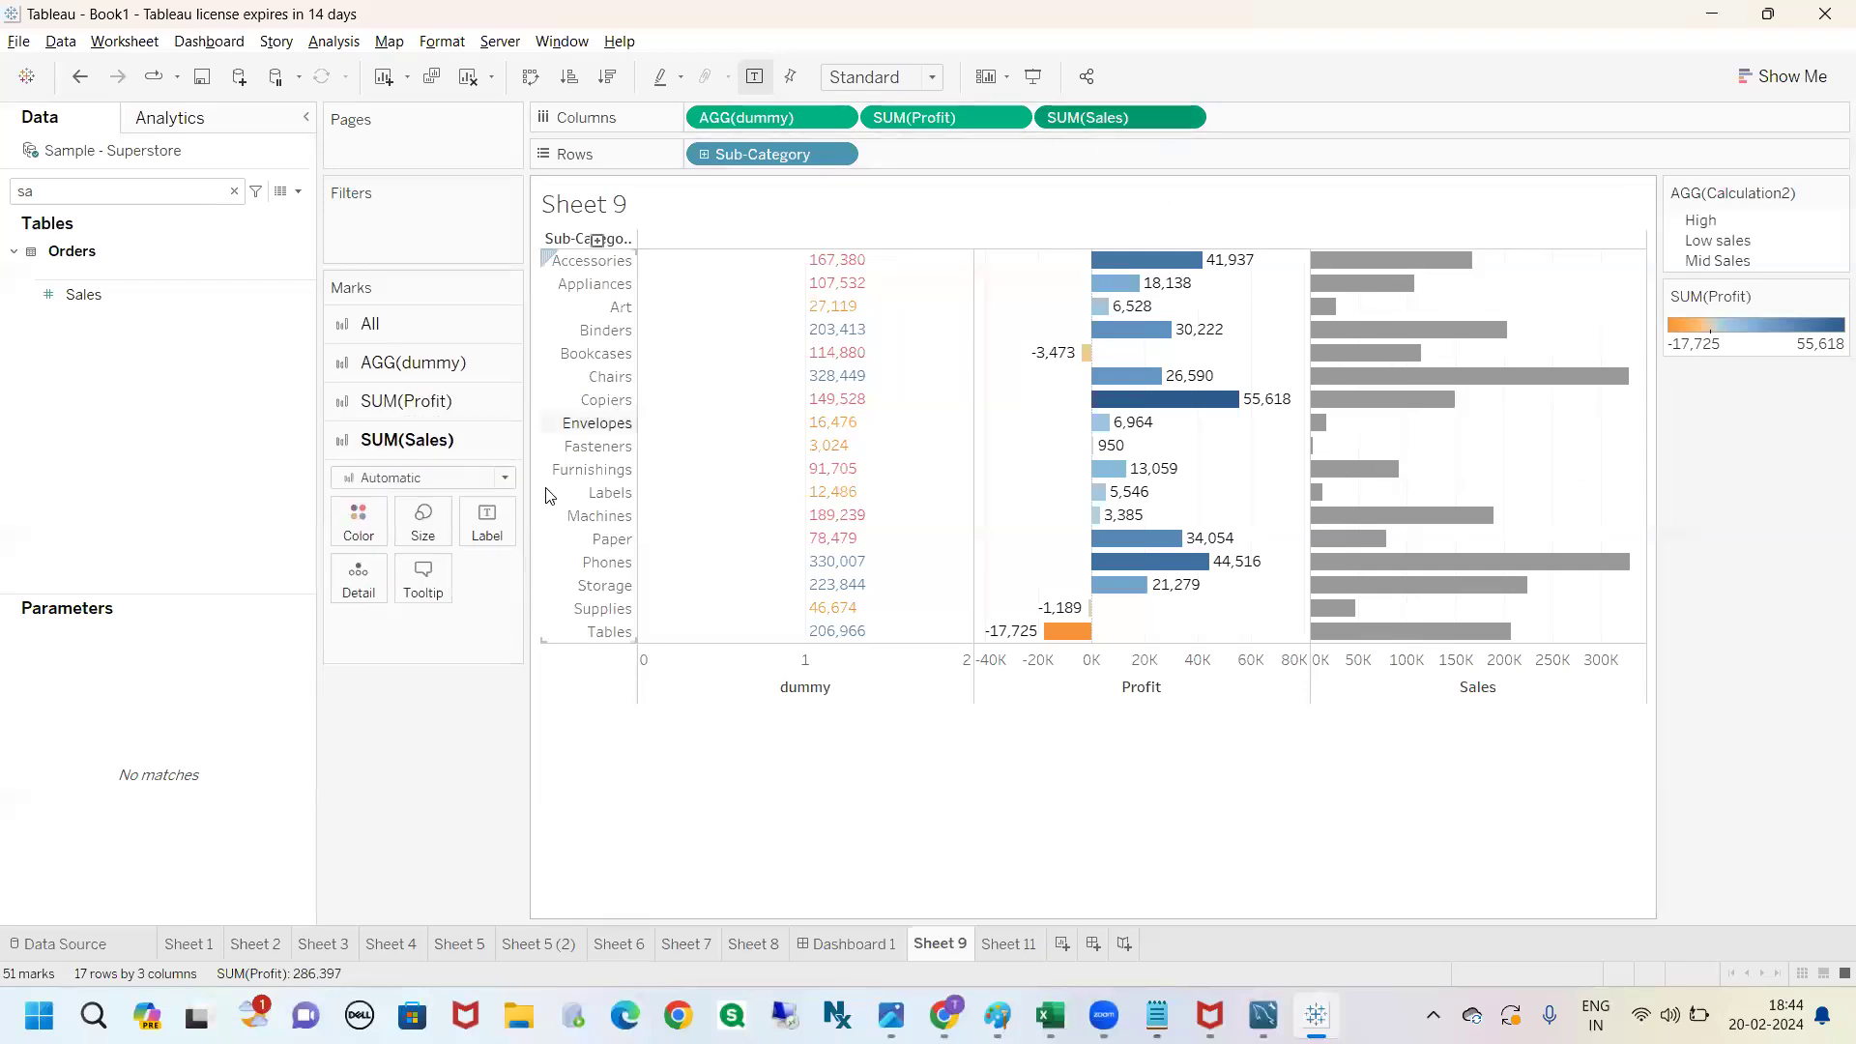
pyautogui.click(490, 534)
pyautogui.click(530, 573)
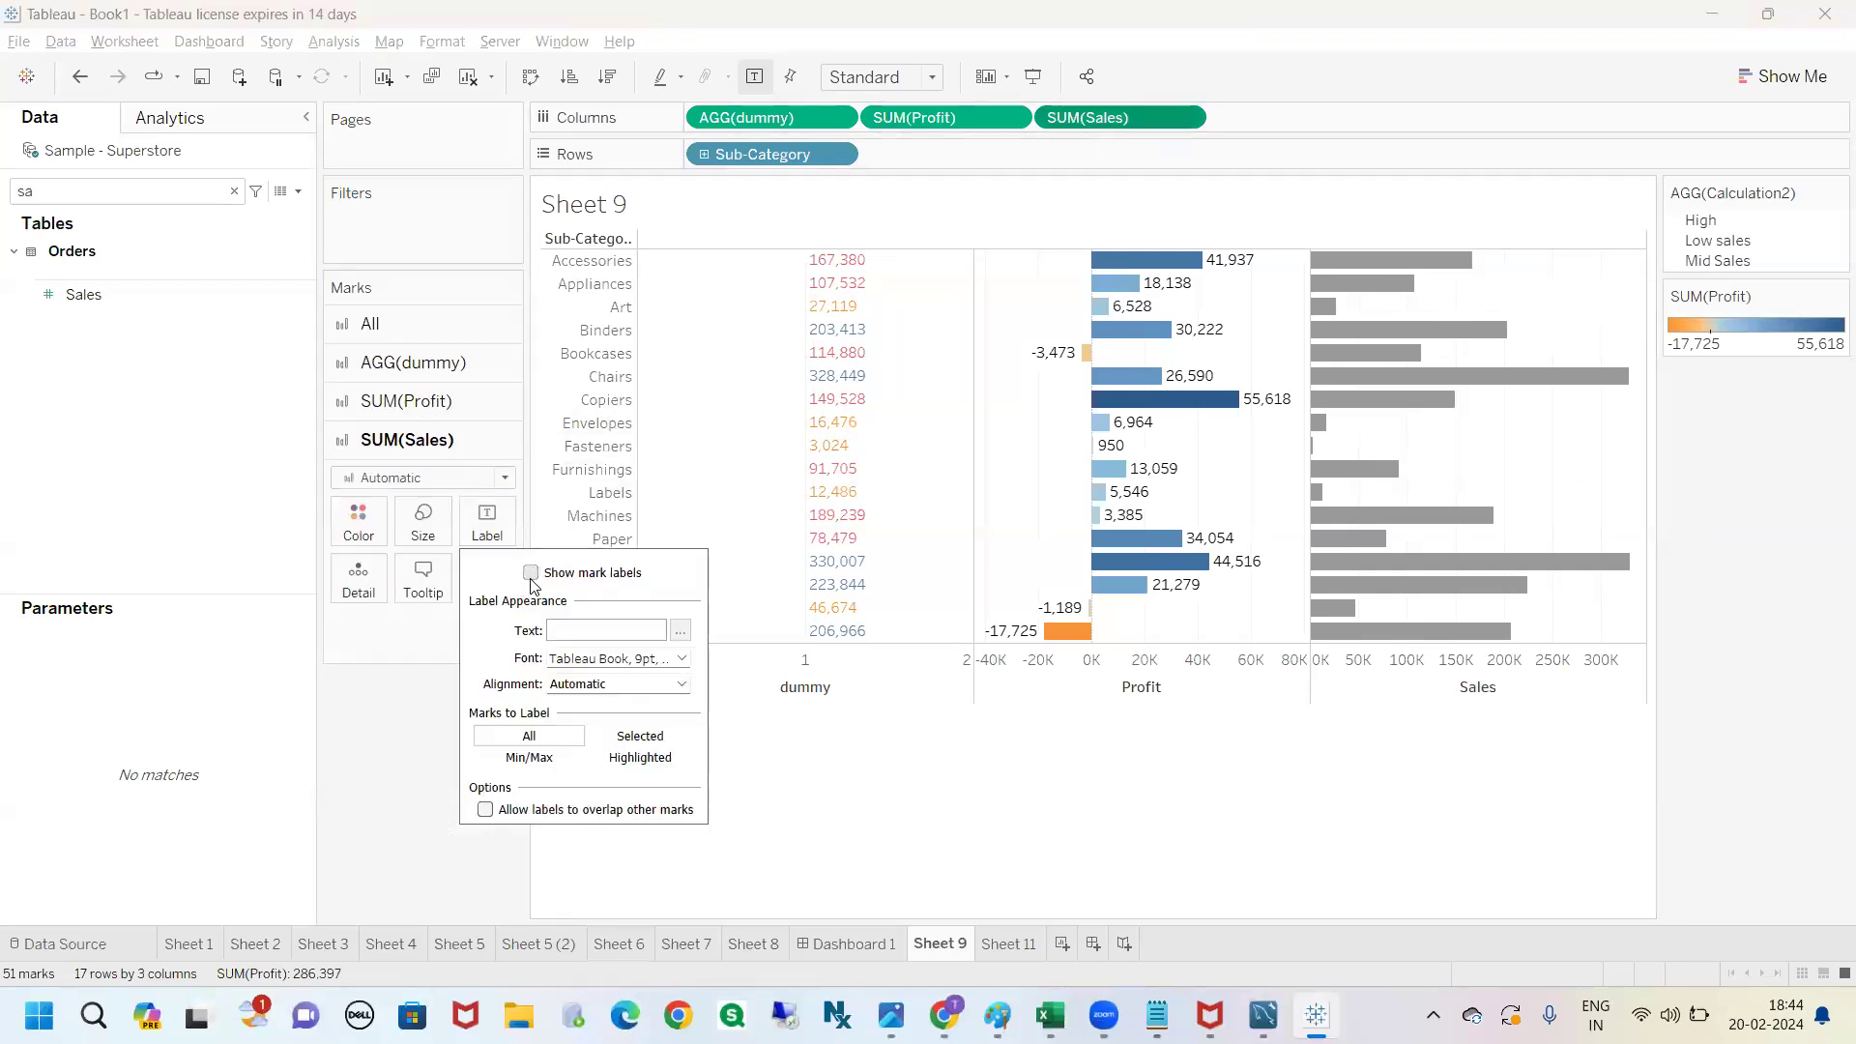
pyautogui.click(681, 683)
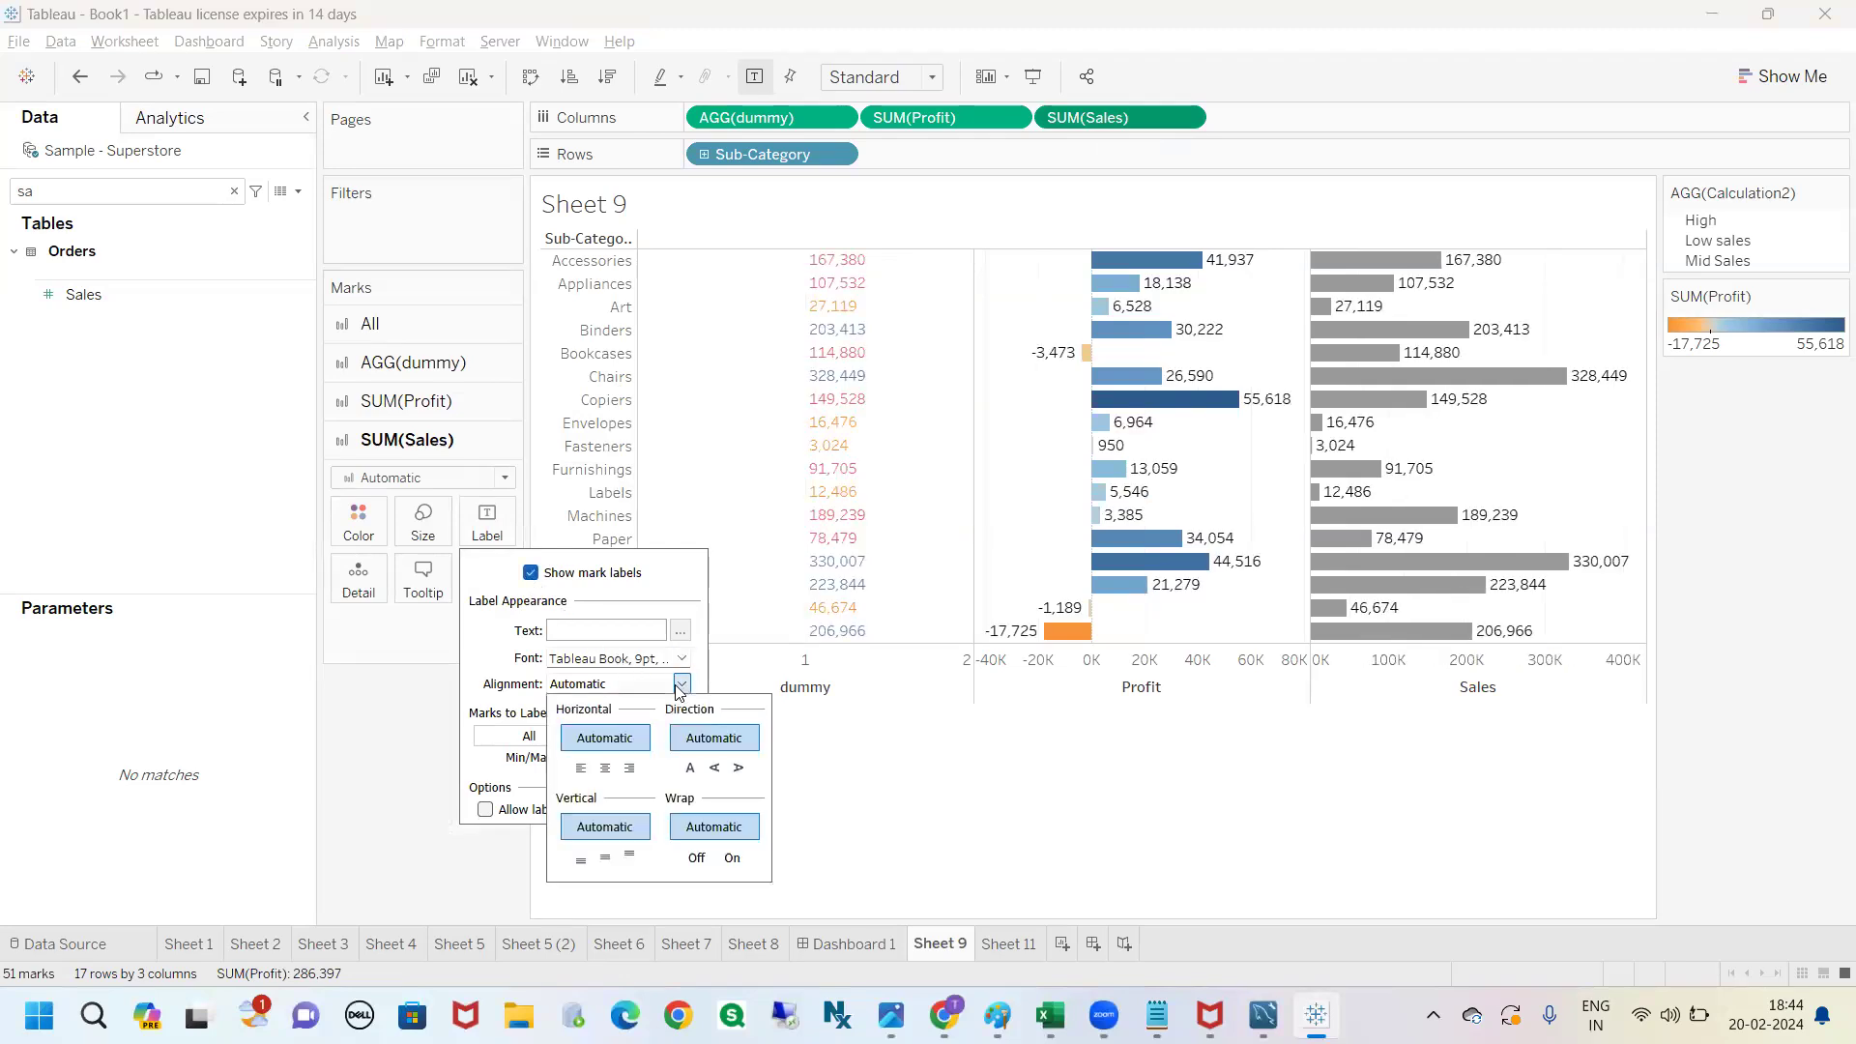
pyautogui.click(581, 768)
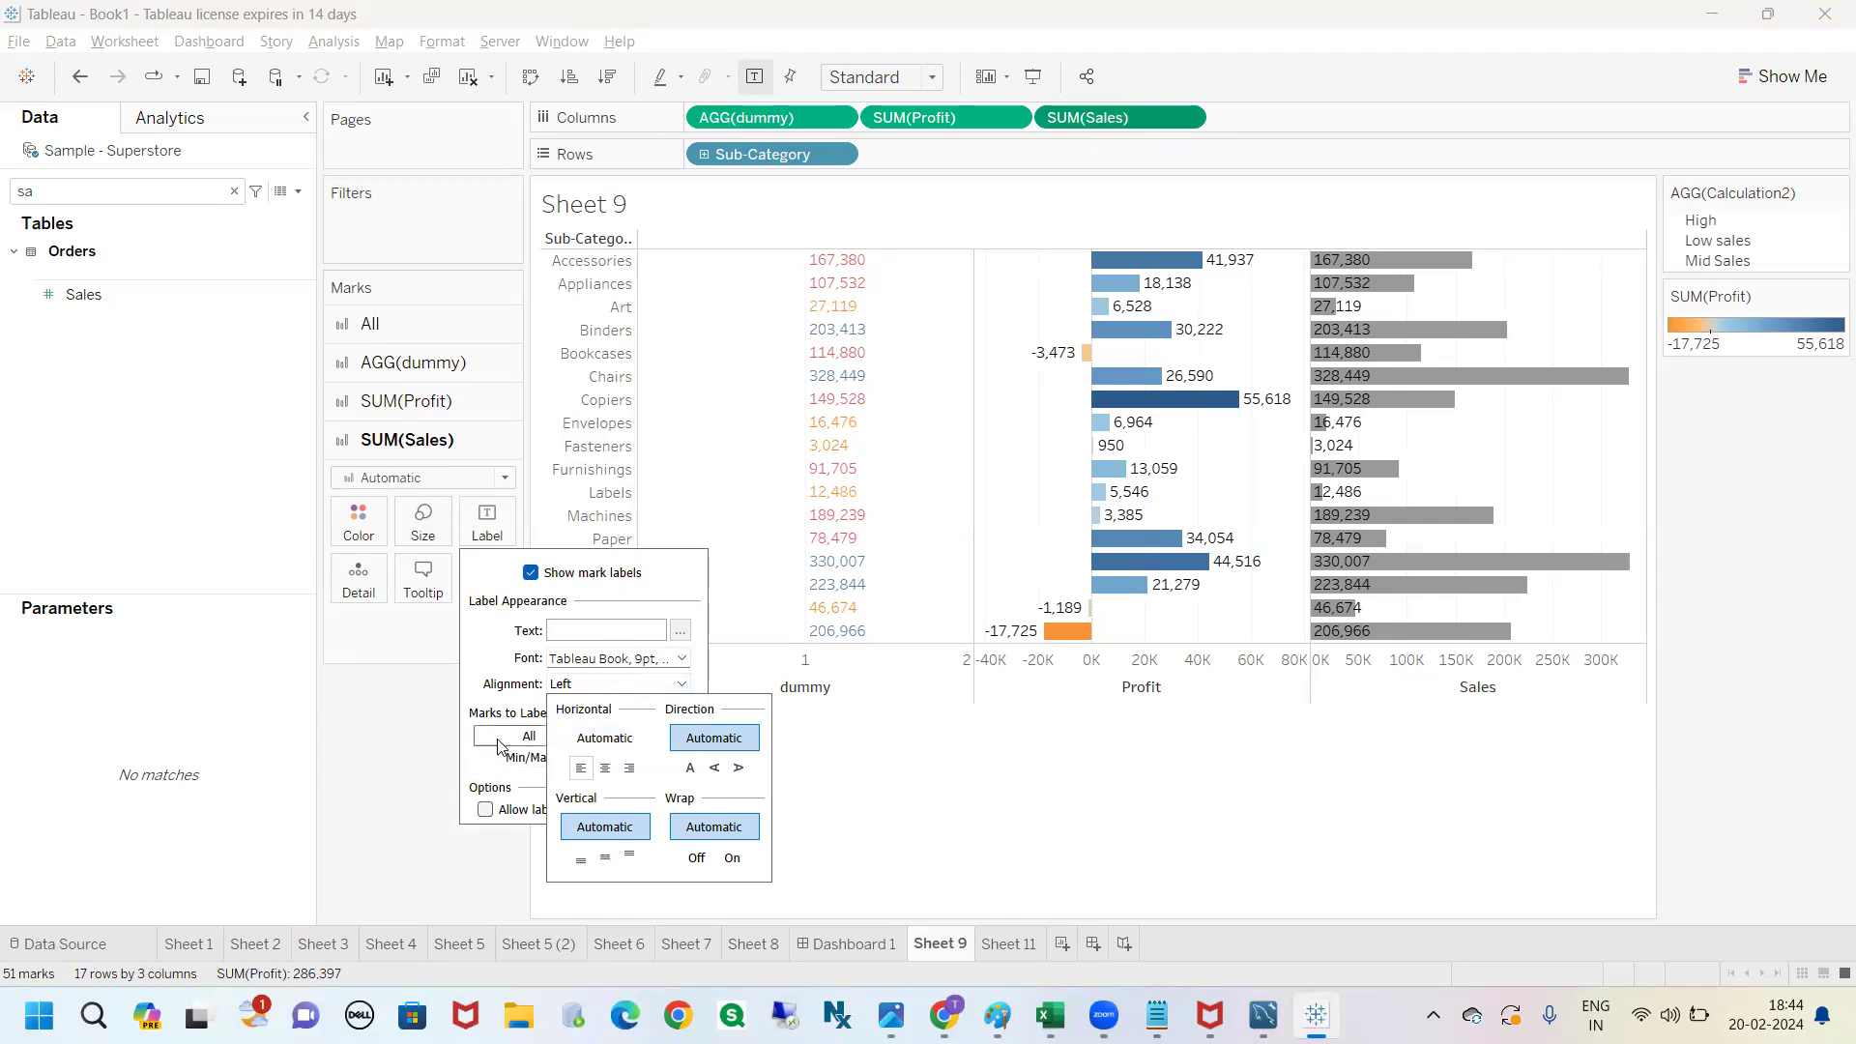
pyautogui.click(485, 814)
pyautogui.click(486, 810)
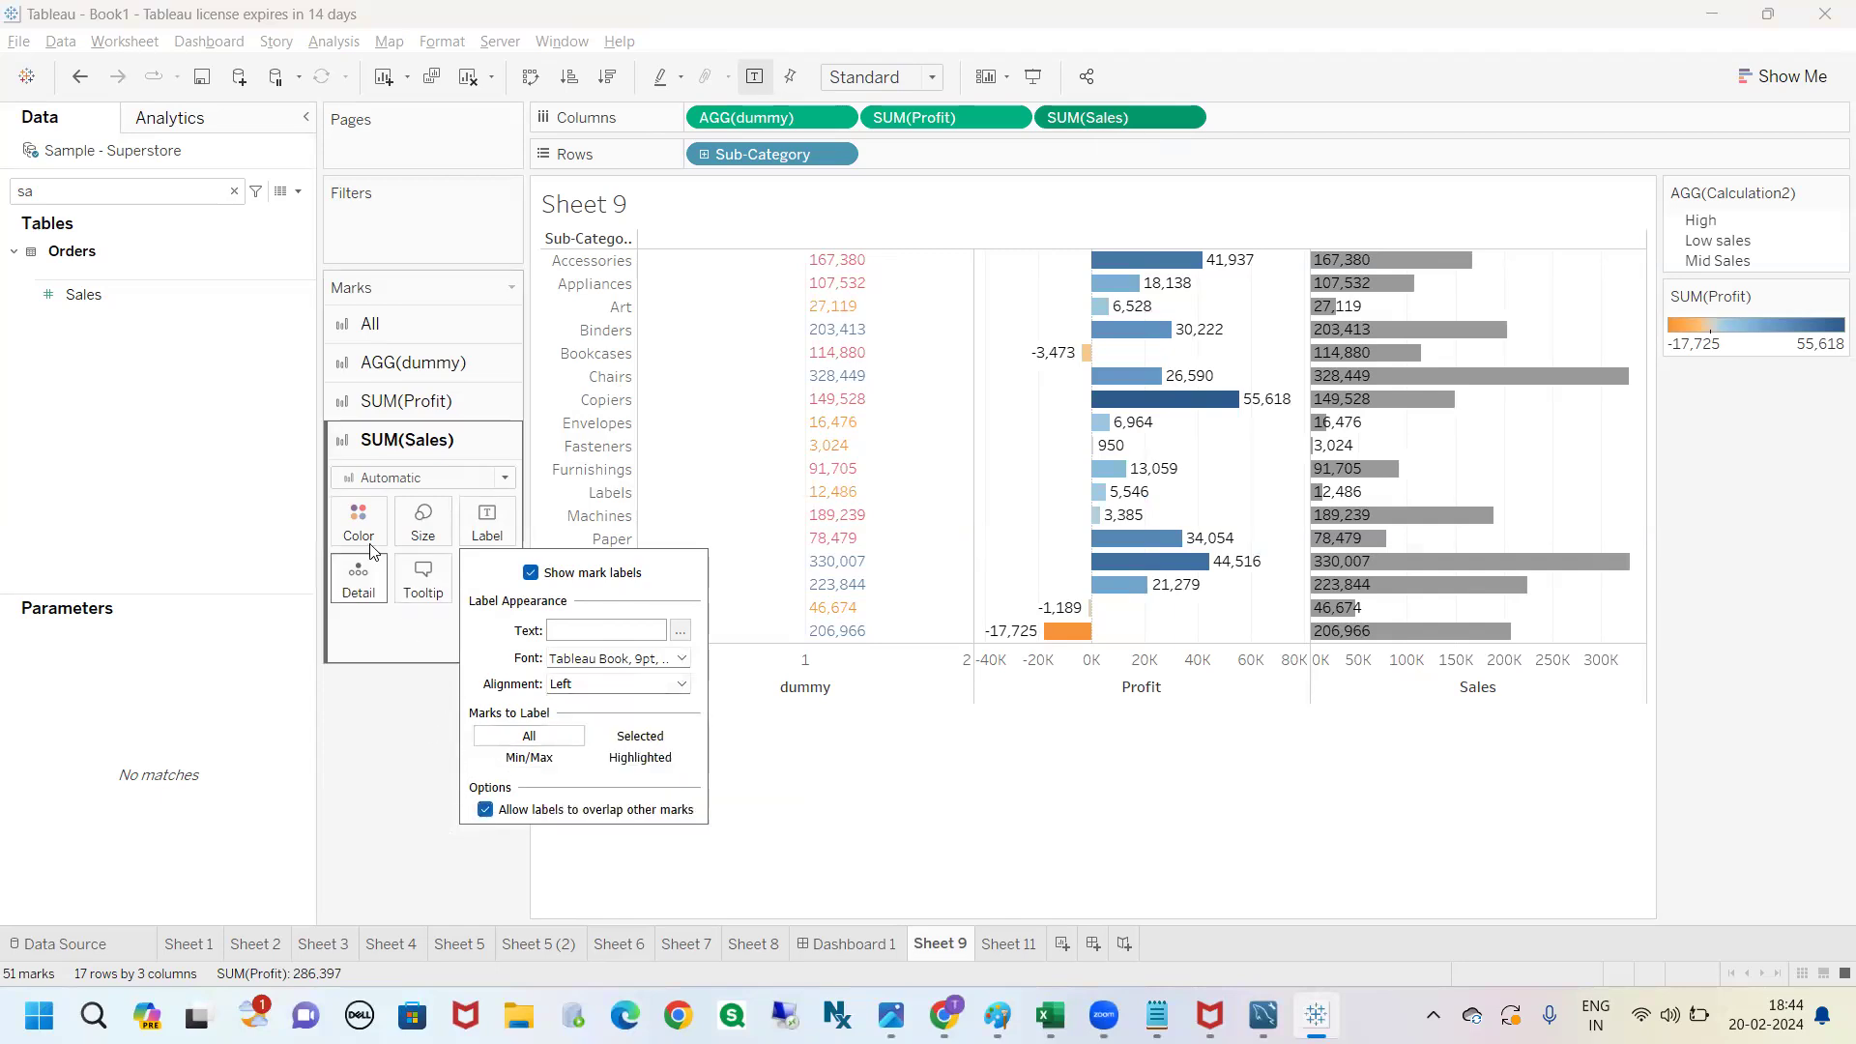
# Try colouring the Sales bars white, inspect the left-aligned labels, and undo the colour change.
pyautogui.click(365, 530)
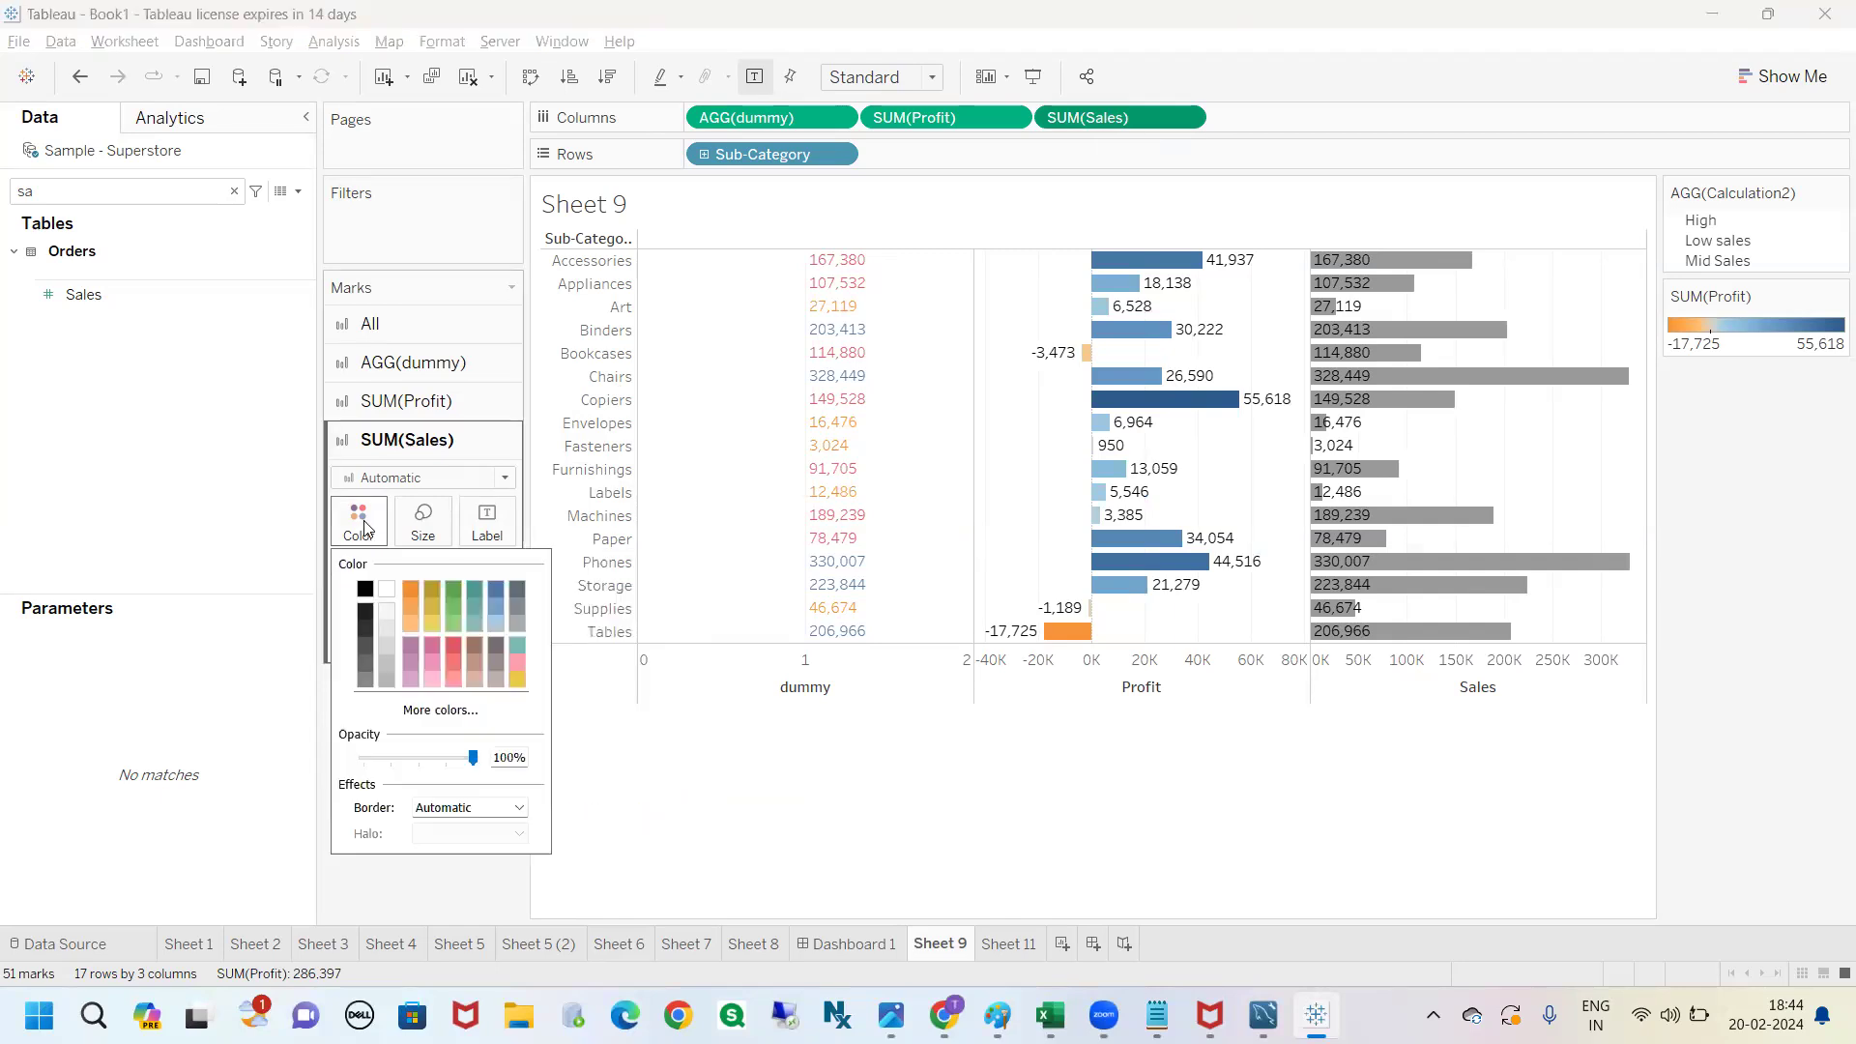
pyautogui.click(387, 592)
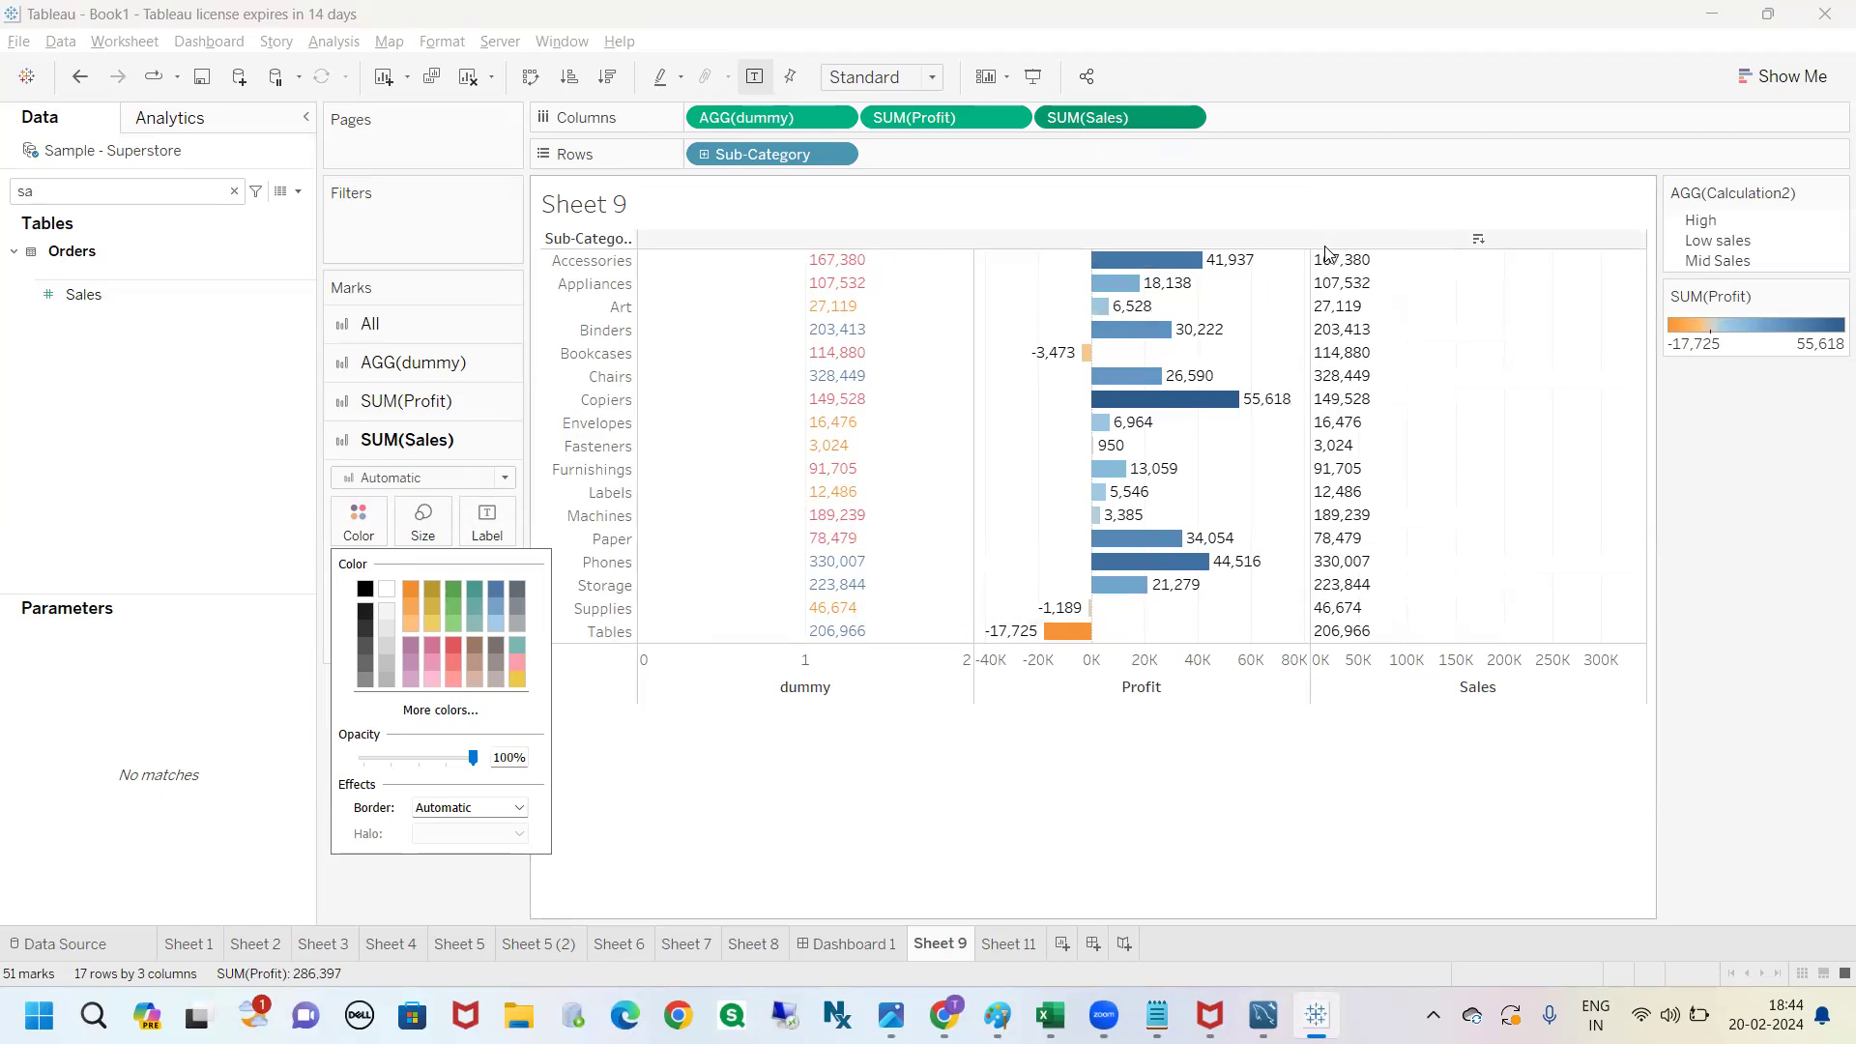
pyautogui.moveTo(1400, 274)
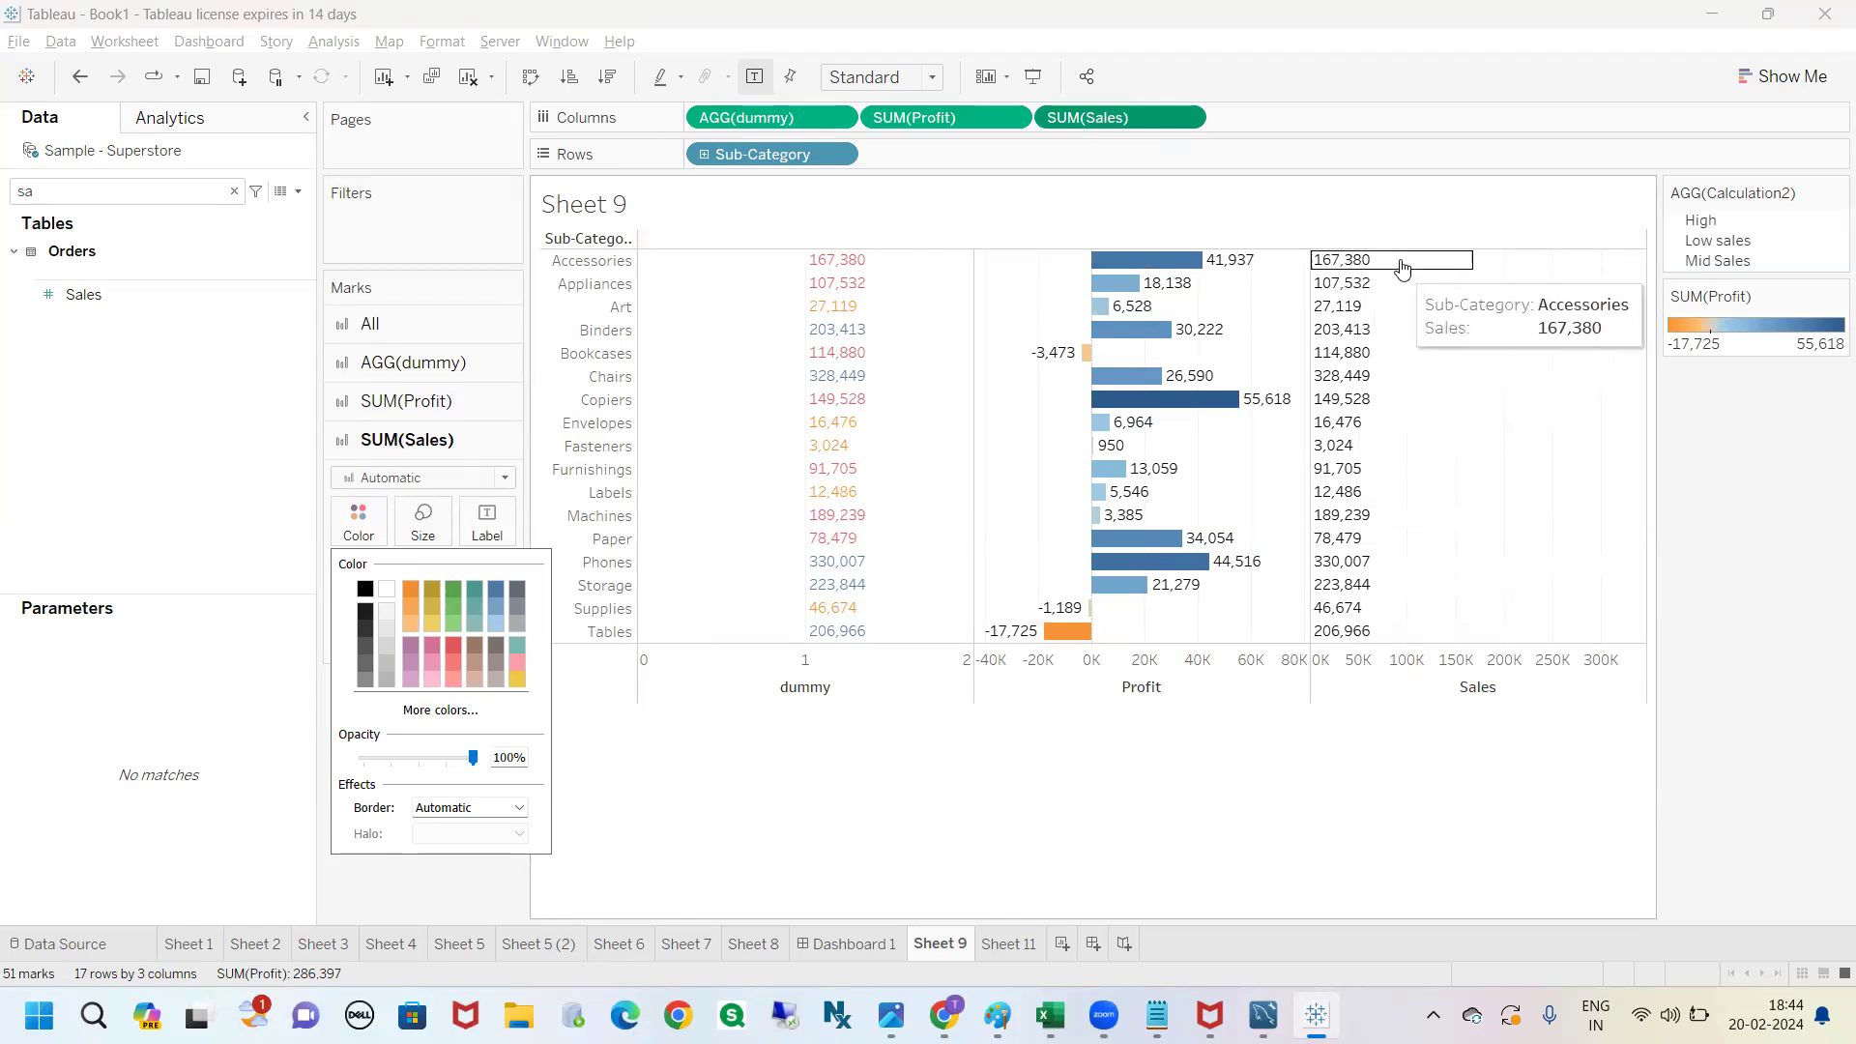
pyautogui.moveTo(1335, 277)
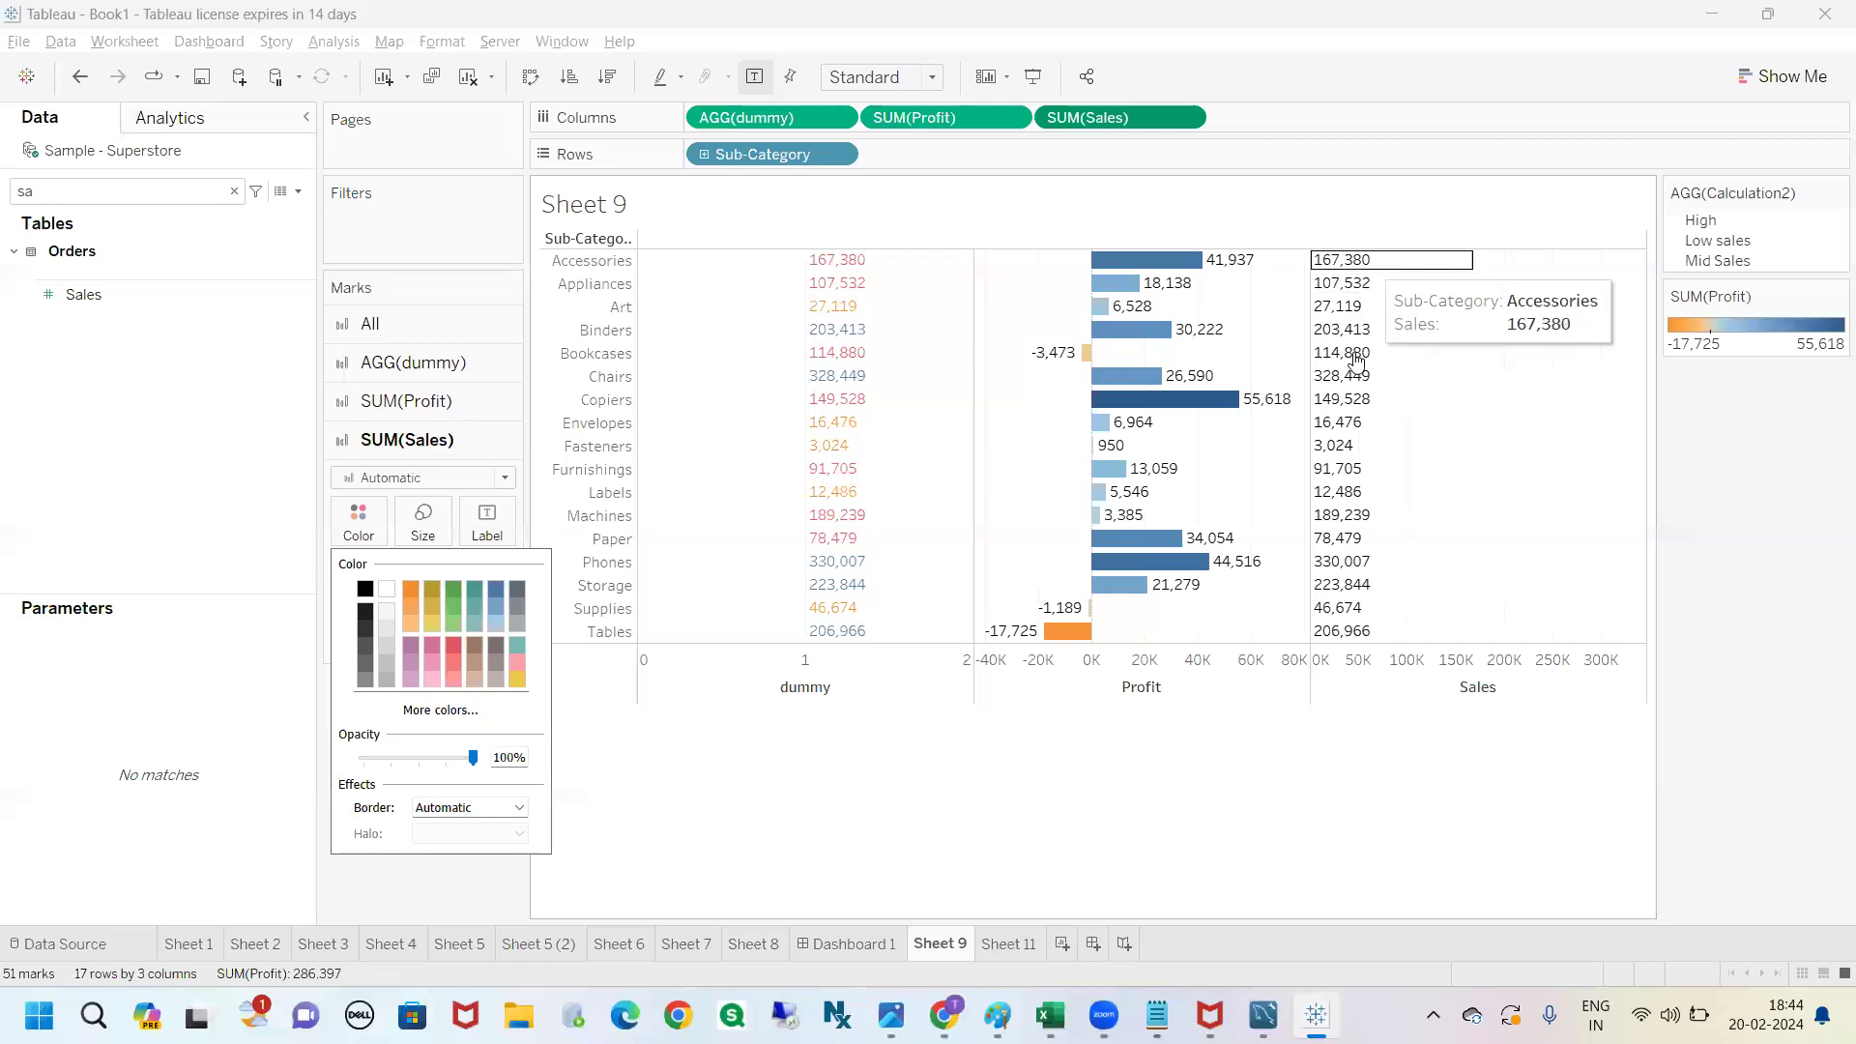
pyautogui.click(1356, 470)
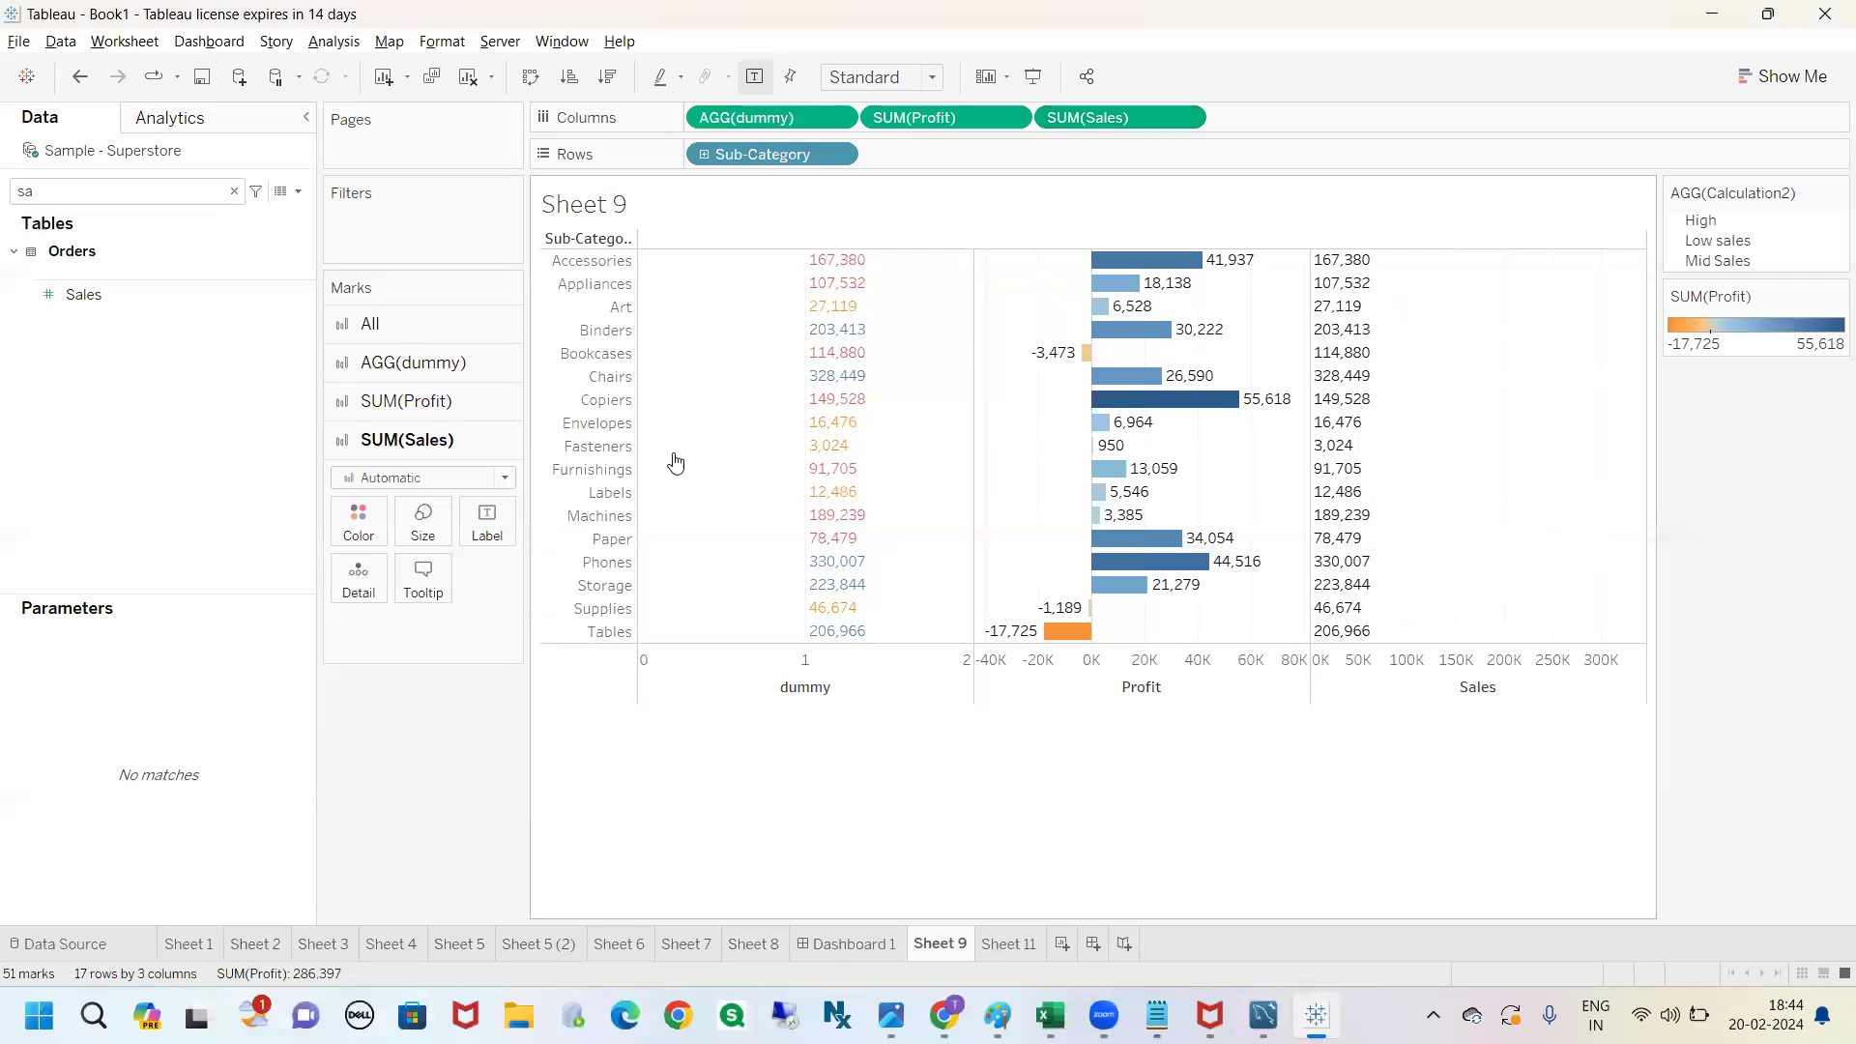
pyautogui.click(79, 77)
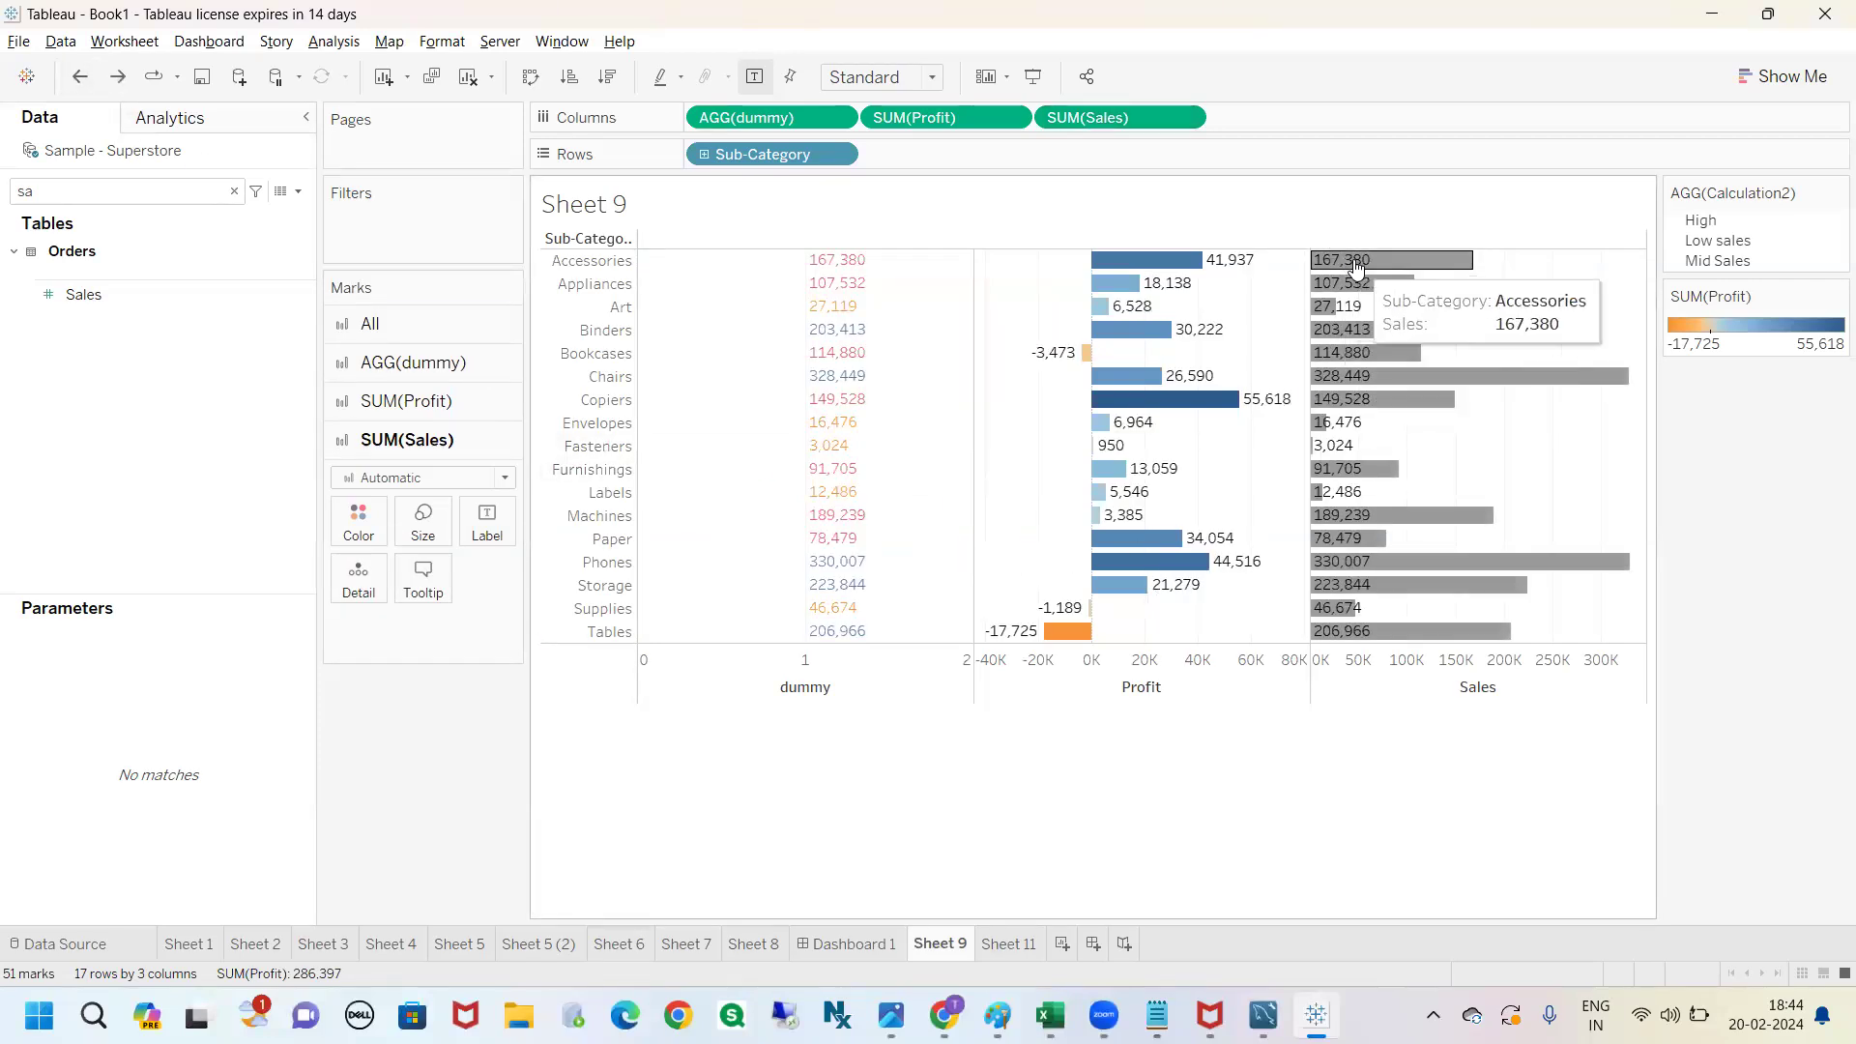
# Set the horizontal alignment of the Sales bar labels to Center.
pyautogui.click(485, 527)
pyautogui.click(681, 684)
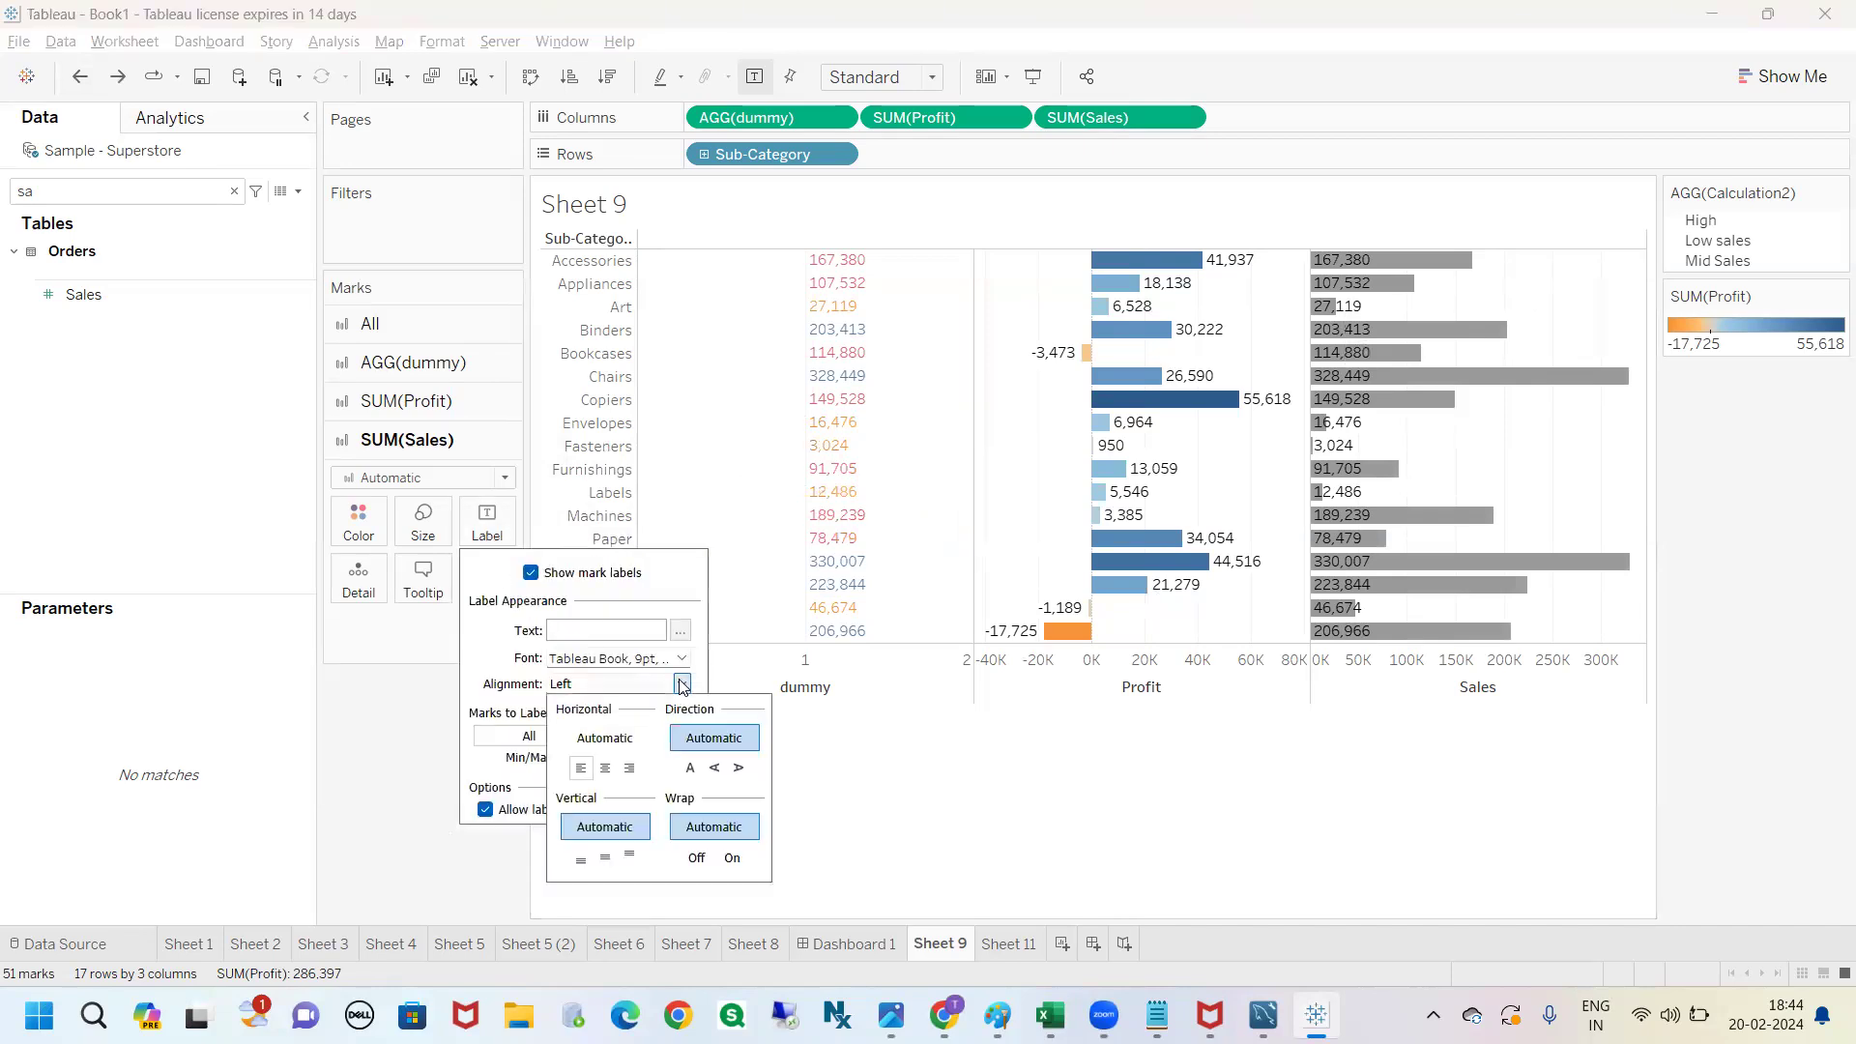
pyautogui.click(606, 771)
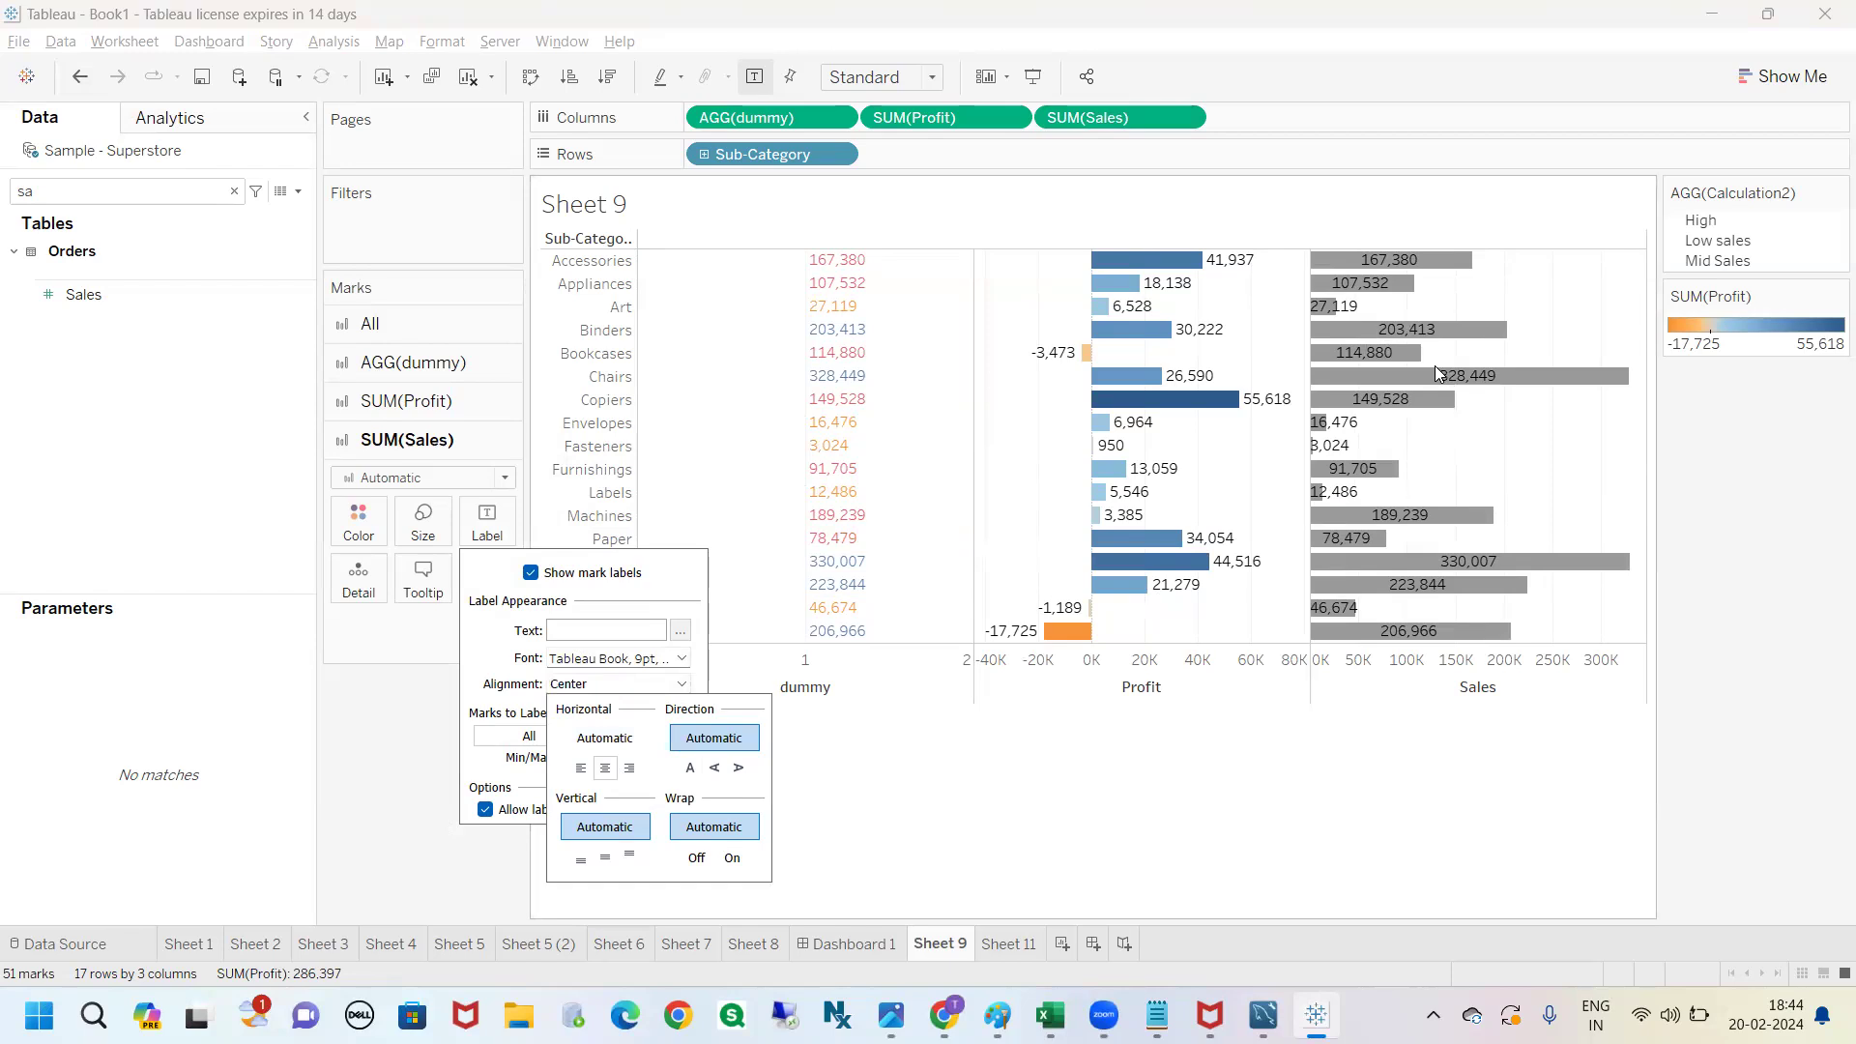
pyautogui.moveTo(1371, 245)
pyautogui.mouseDown()
pyautogui.moveTo(1413, 257)
pyautogui.moveTo(1377, 230)
pyautogui.mouseUp()
pyautogui.moveTo(1367, 319)
pyautogui.mouseDown()
pyautogui.moveTo(1378, 359)
pyautogui.moveTo(1371, 319)
pyautogui.mouseUp()
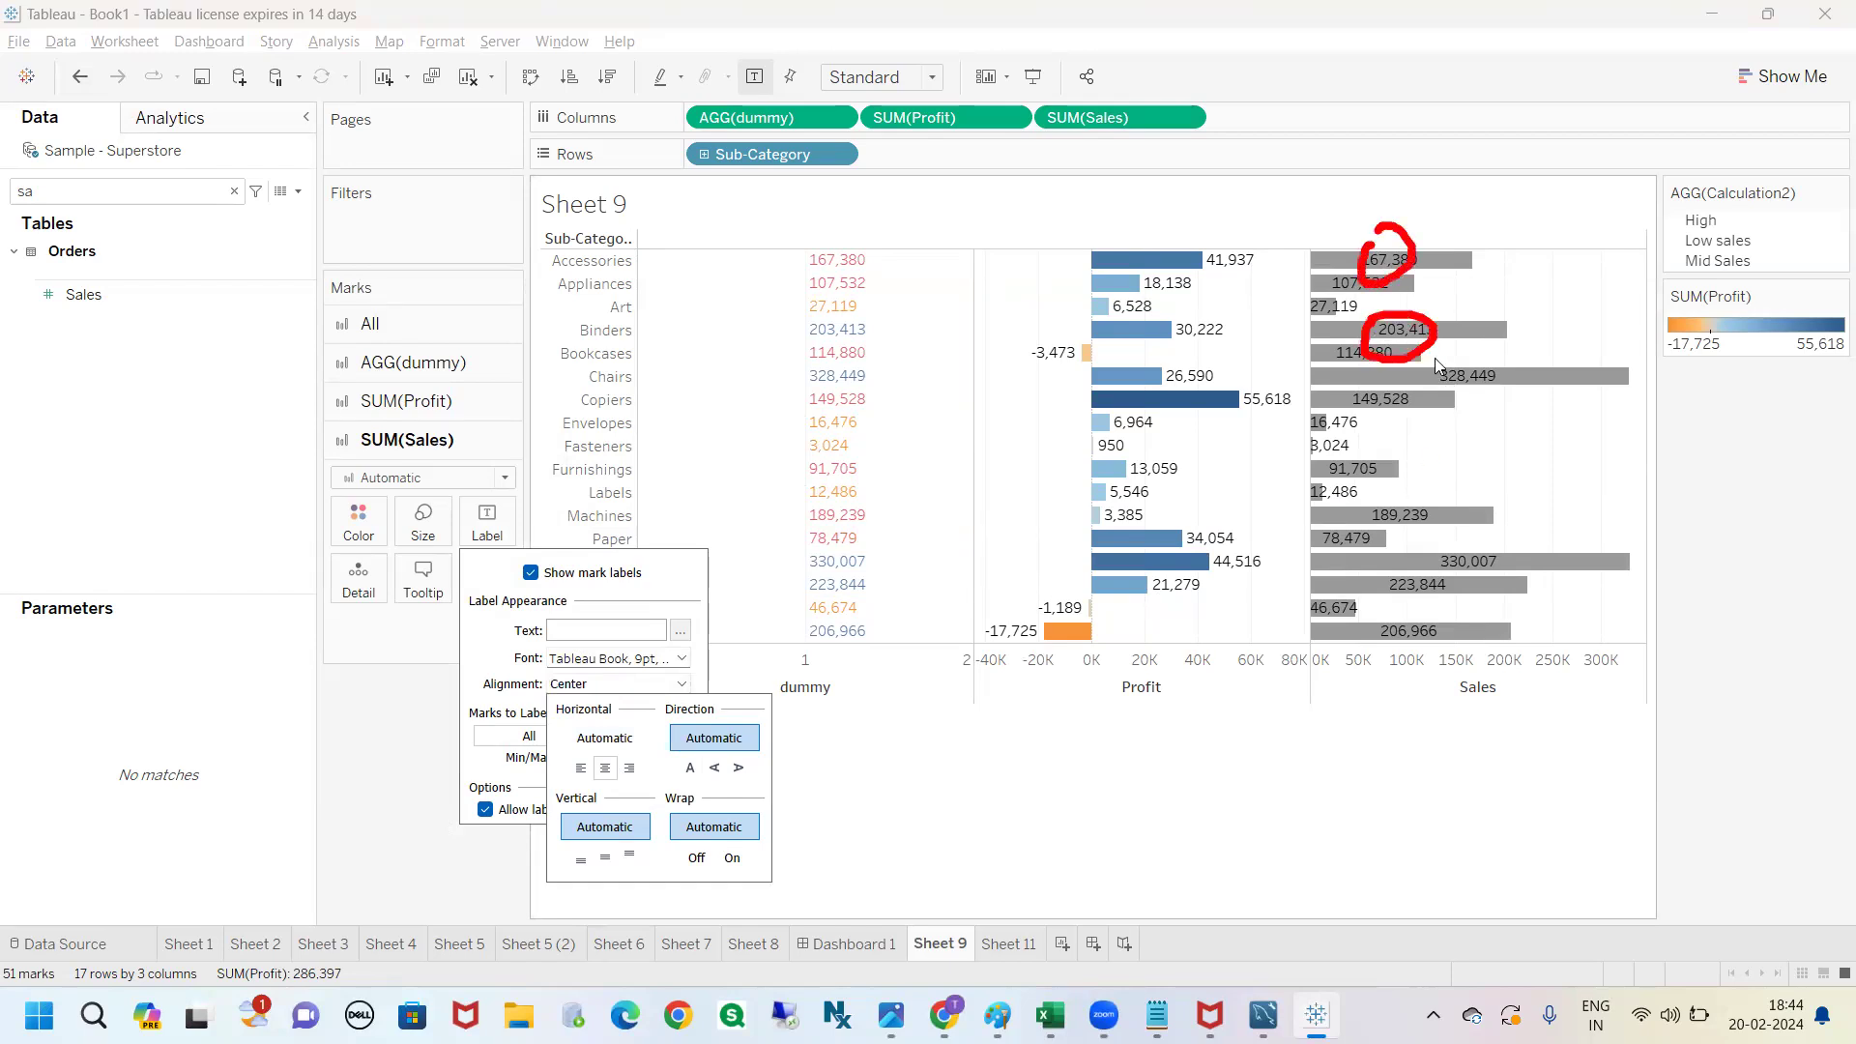
# Colour the Sales bars white so that only their labels show.
pyautogui.click(365, 522)
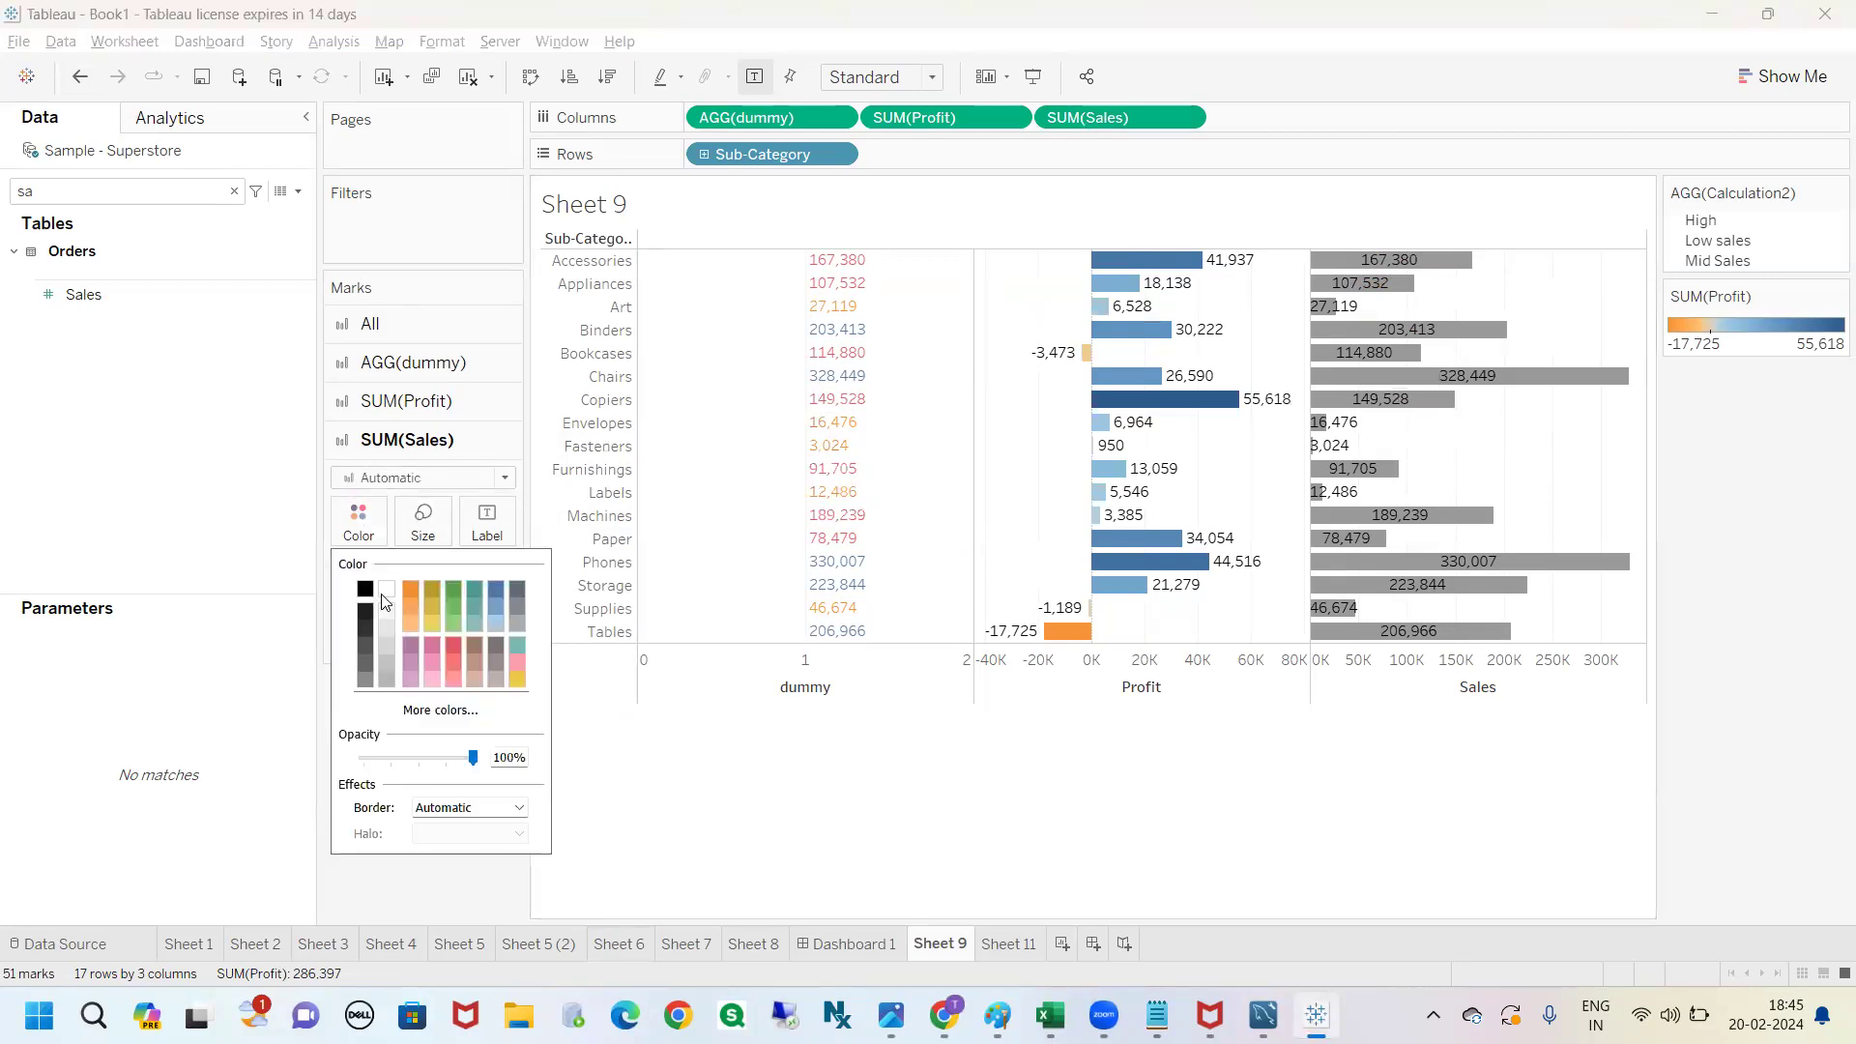
pyautogui.click(386, 588)
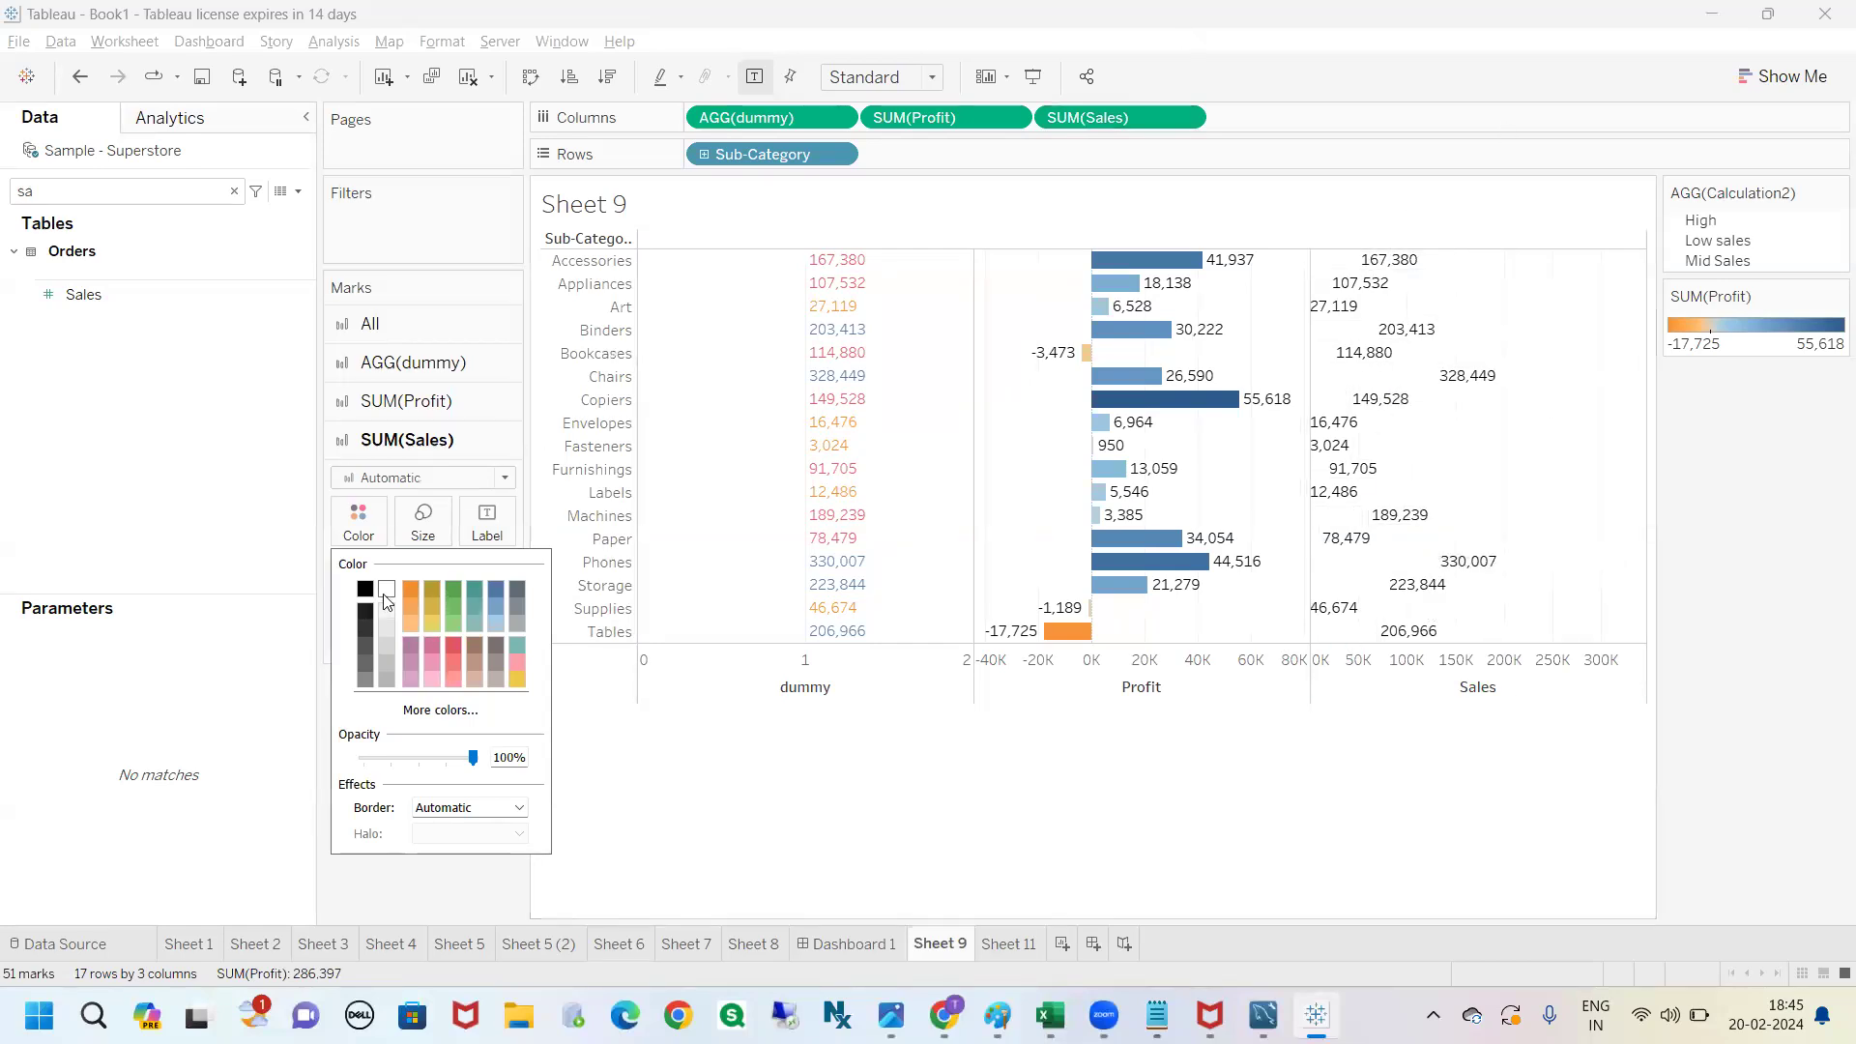
pyautogui.click(1651, 437)
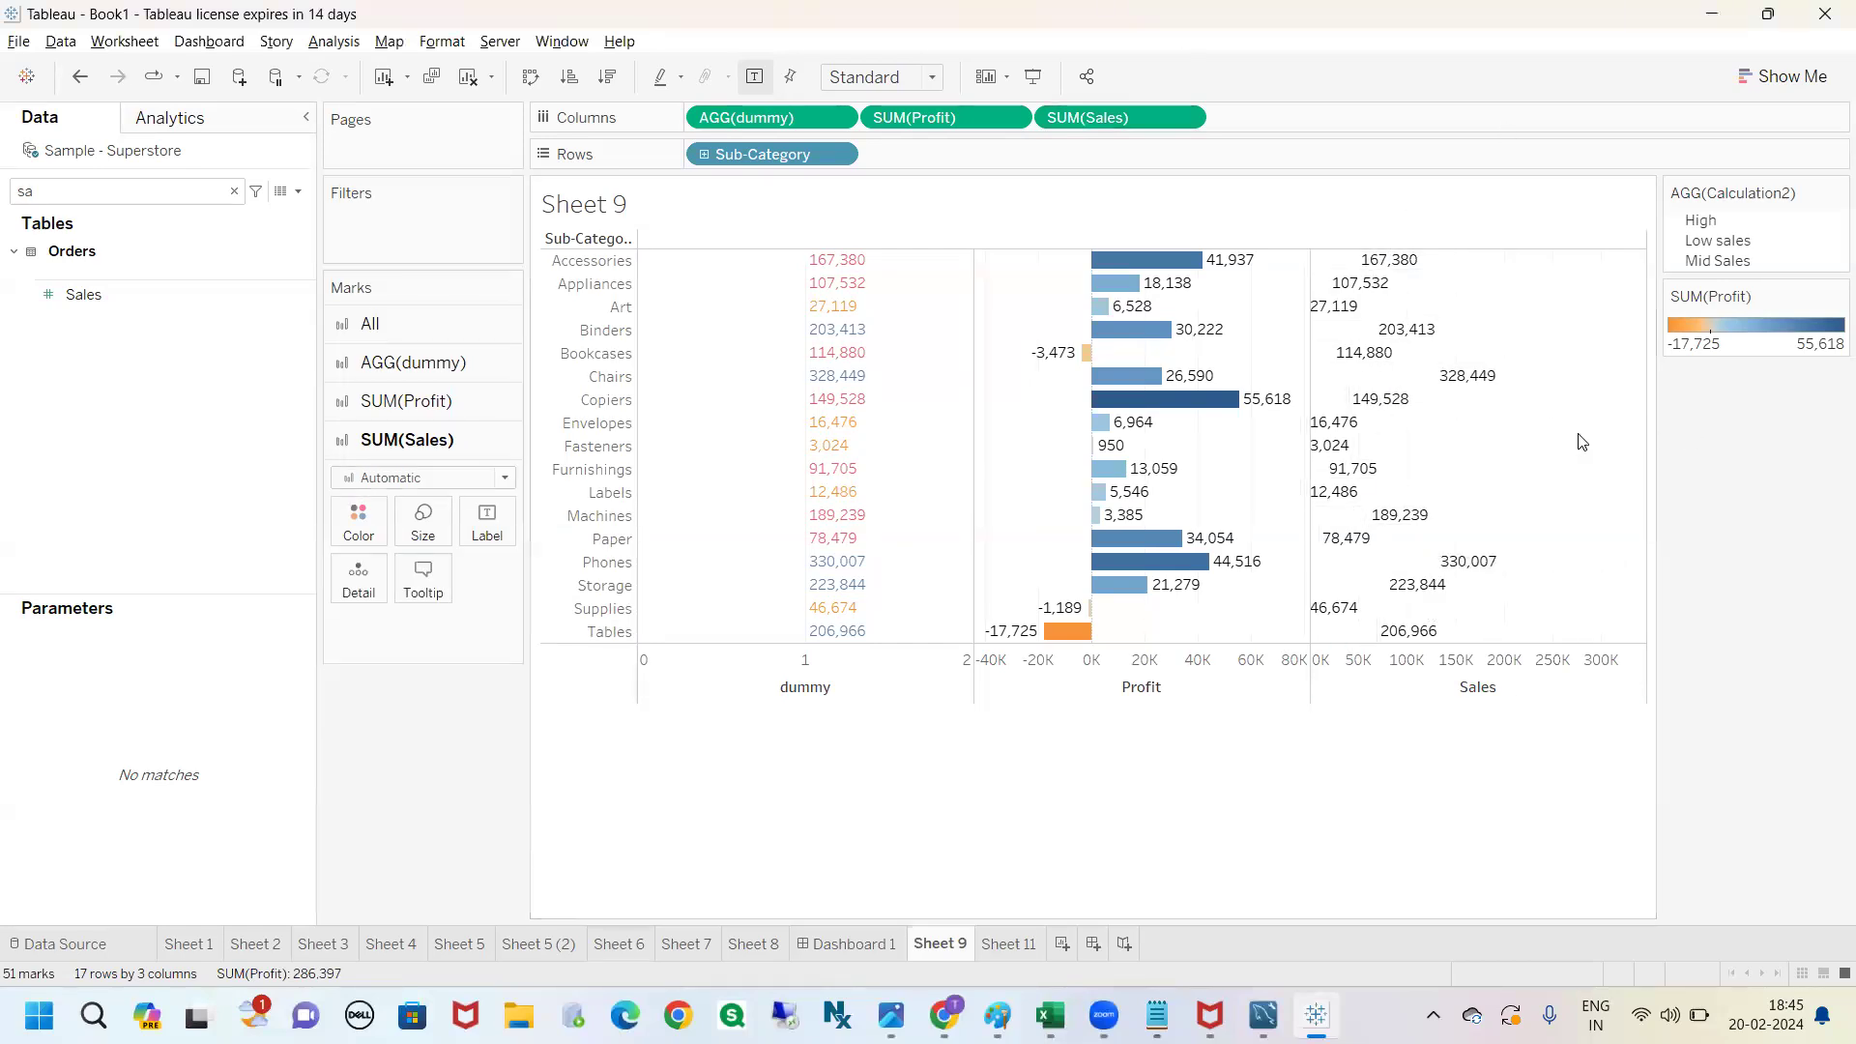
pyautogui.moveTo(821, 256)
pyautogui.mouseDown()
pyautogui.moveTo(742, 375)
pyautogui.moveTo(849, 680)
pyautogui.moveTo(923, 324)
pyautogui.moveTo(817, 263)
pyautogui.mouseUp()
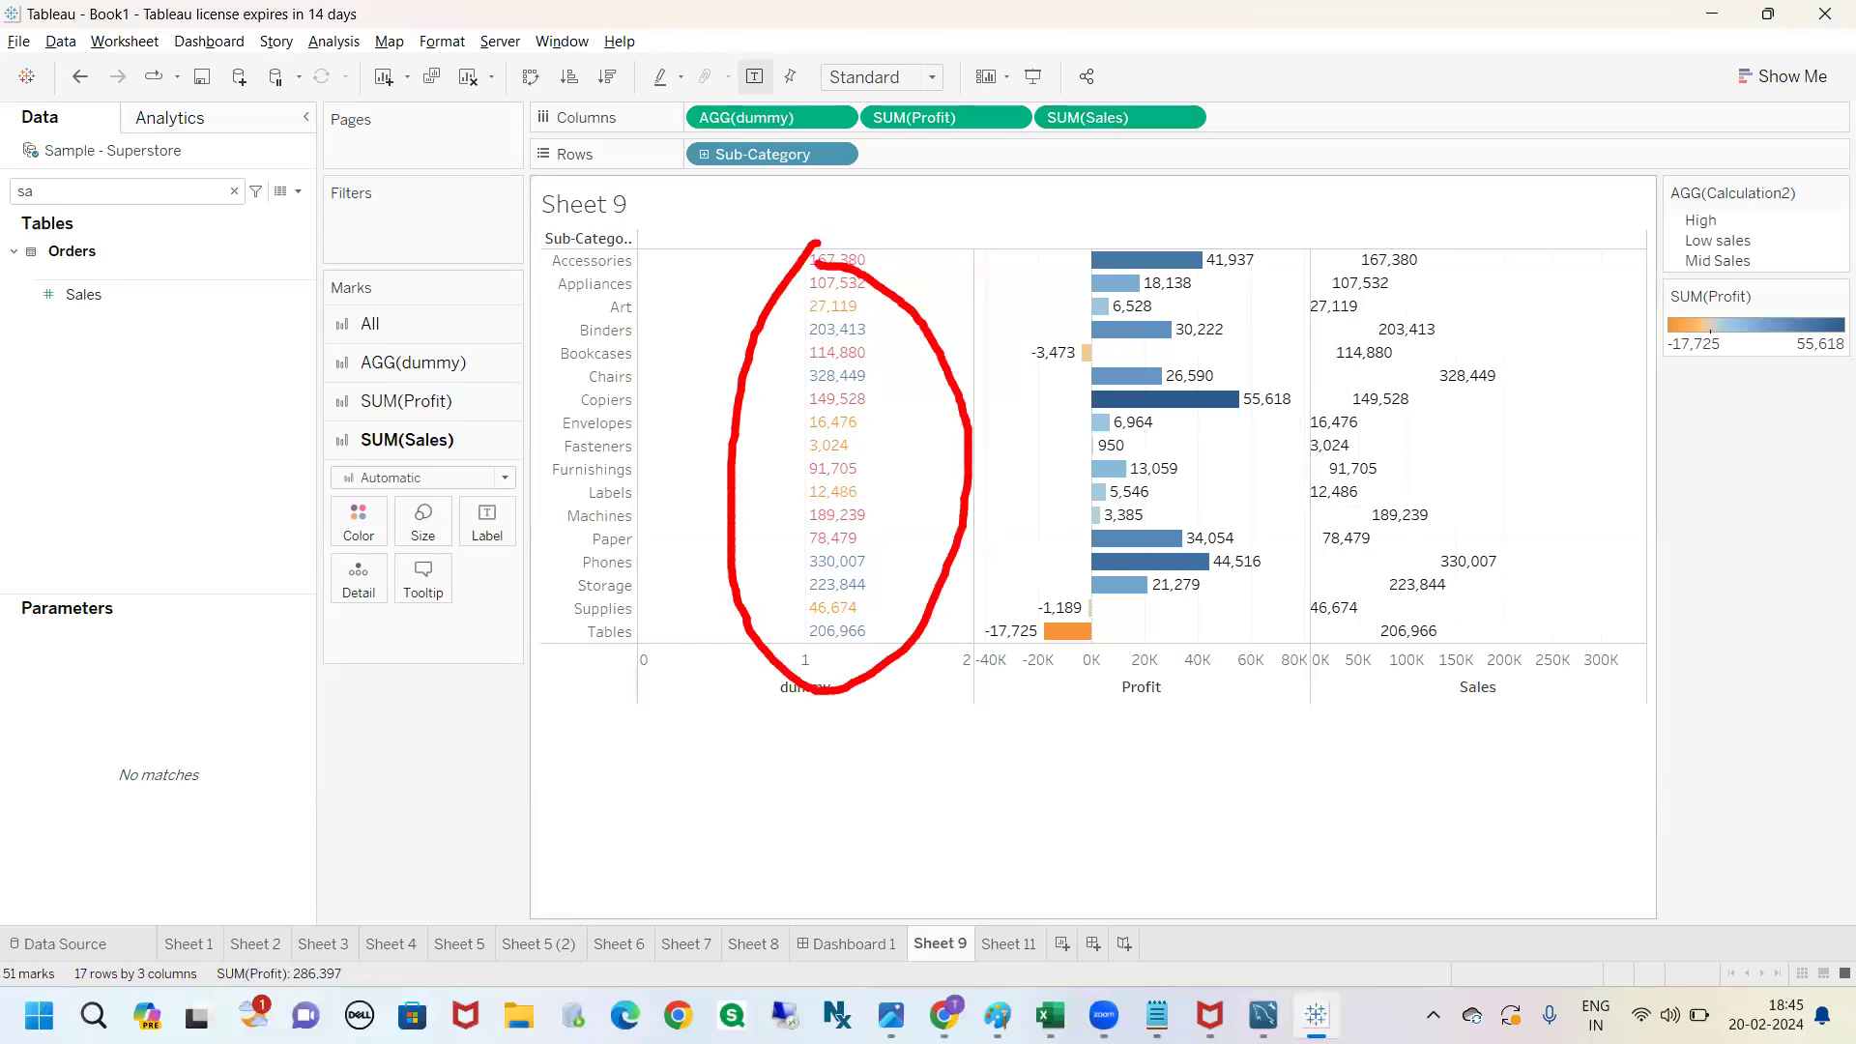
pyautogui.press('Escape')
# Search the fields for "dumm" and edit the dummy calculation to SUM(0).
pyautogui.click(241, 192)
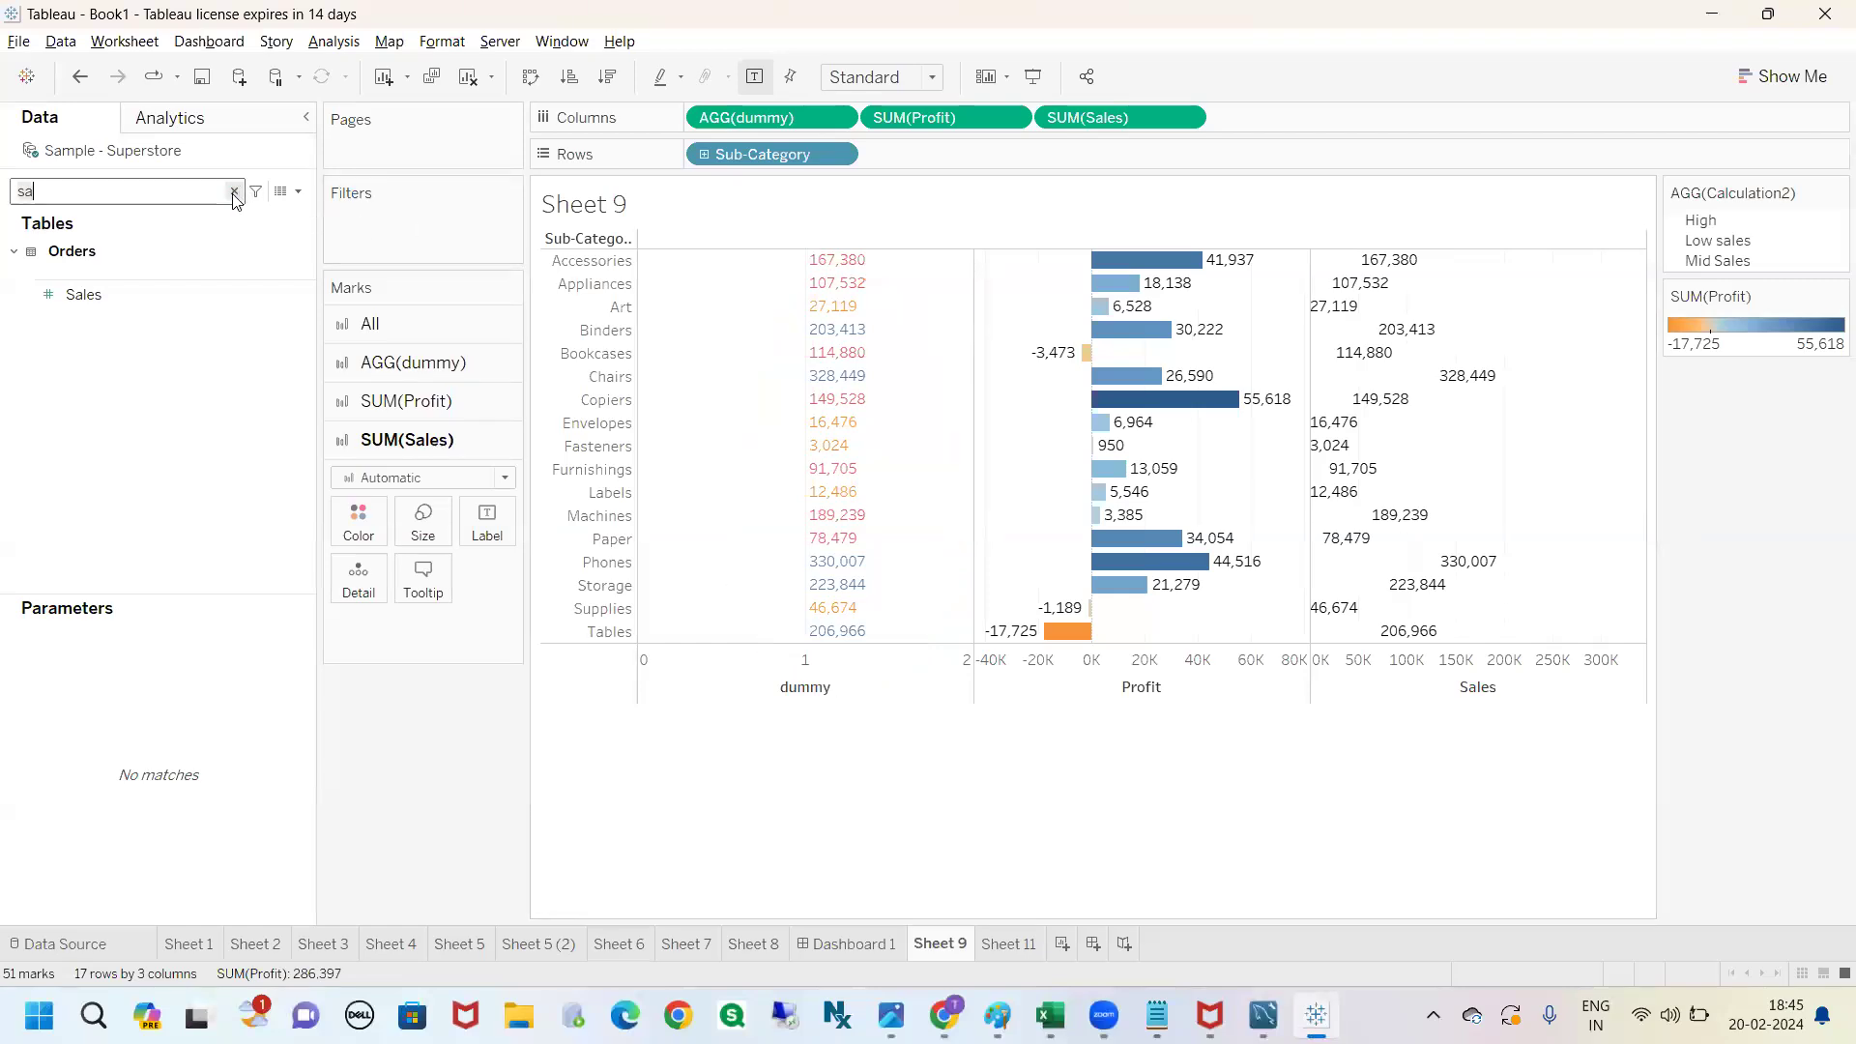
pyautogui.click(233, 192)
pyautogui.write('dumm')
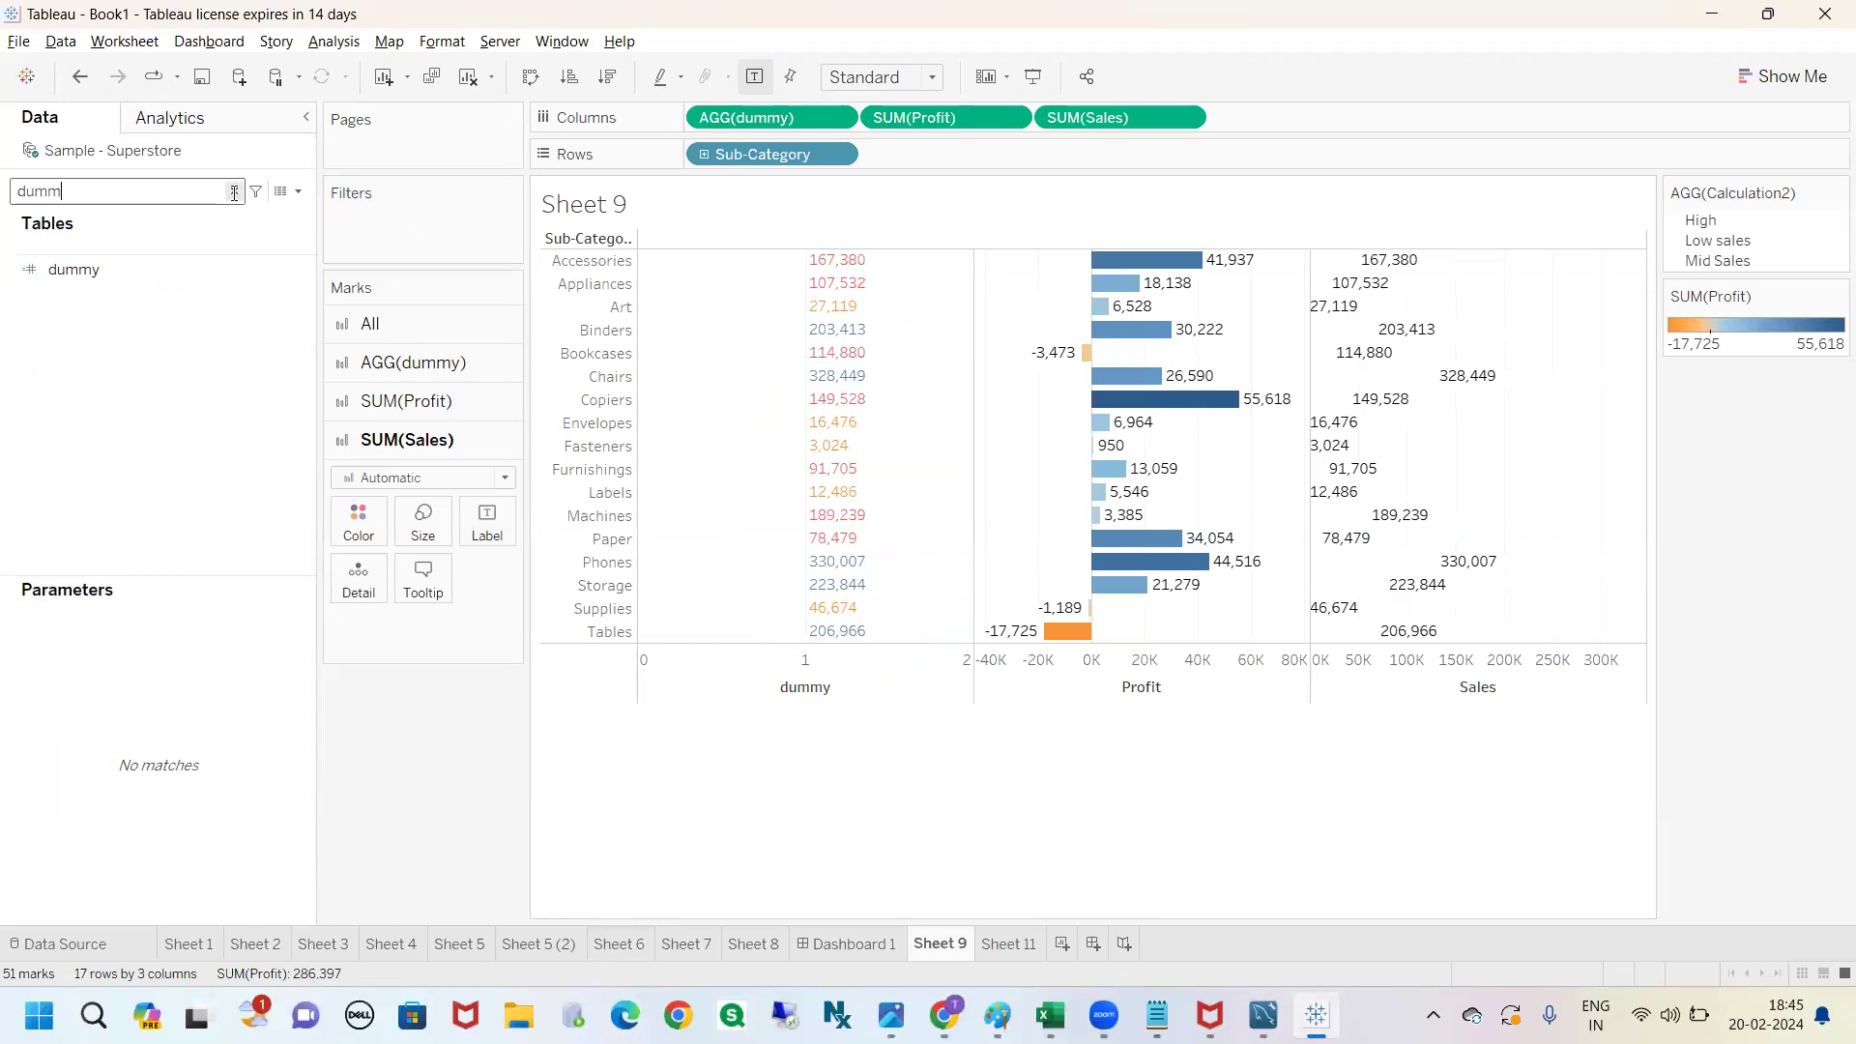
pyautogui.click(290, 268)
pyautogui.rightClick(305, 268)
pyautogui.click(355, 404)
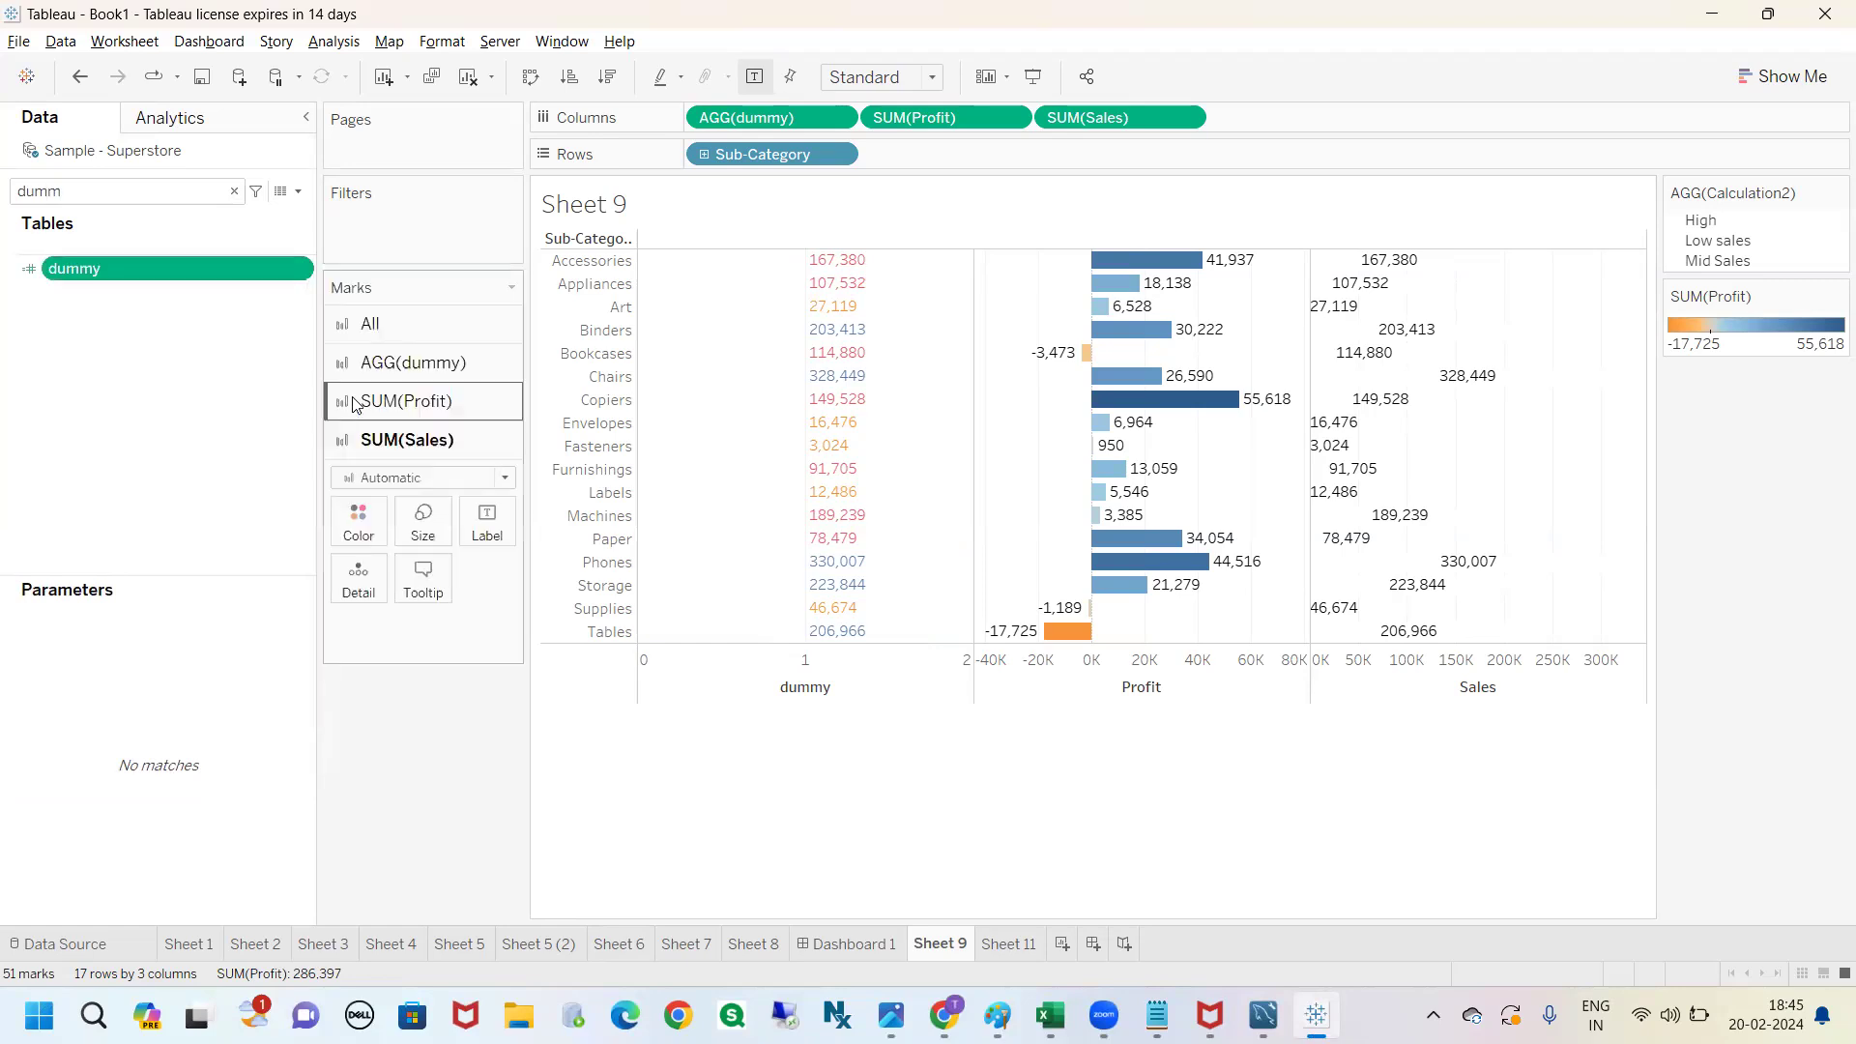
pyautogui.click(723, 509)
pyautogui.press('BackSpace')
pyautogui.write('0')
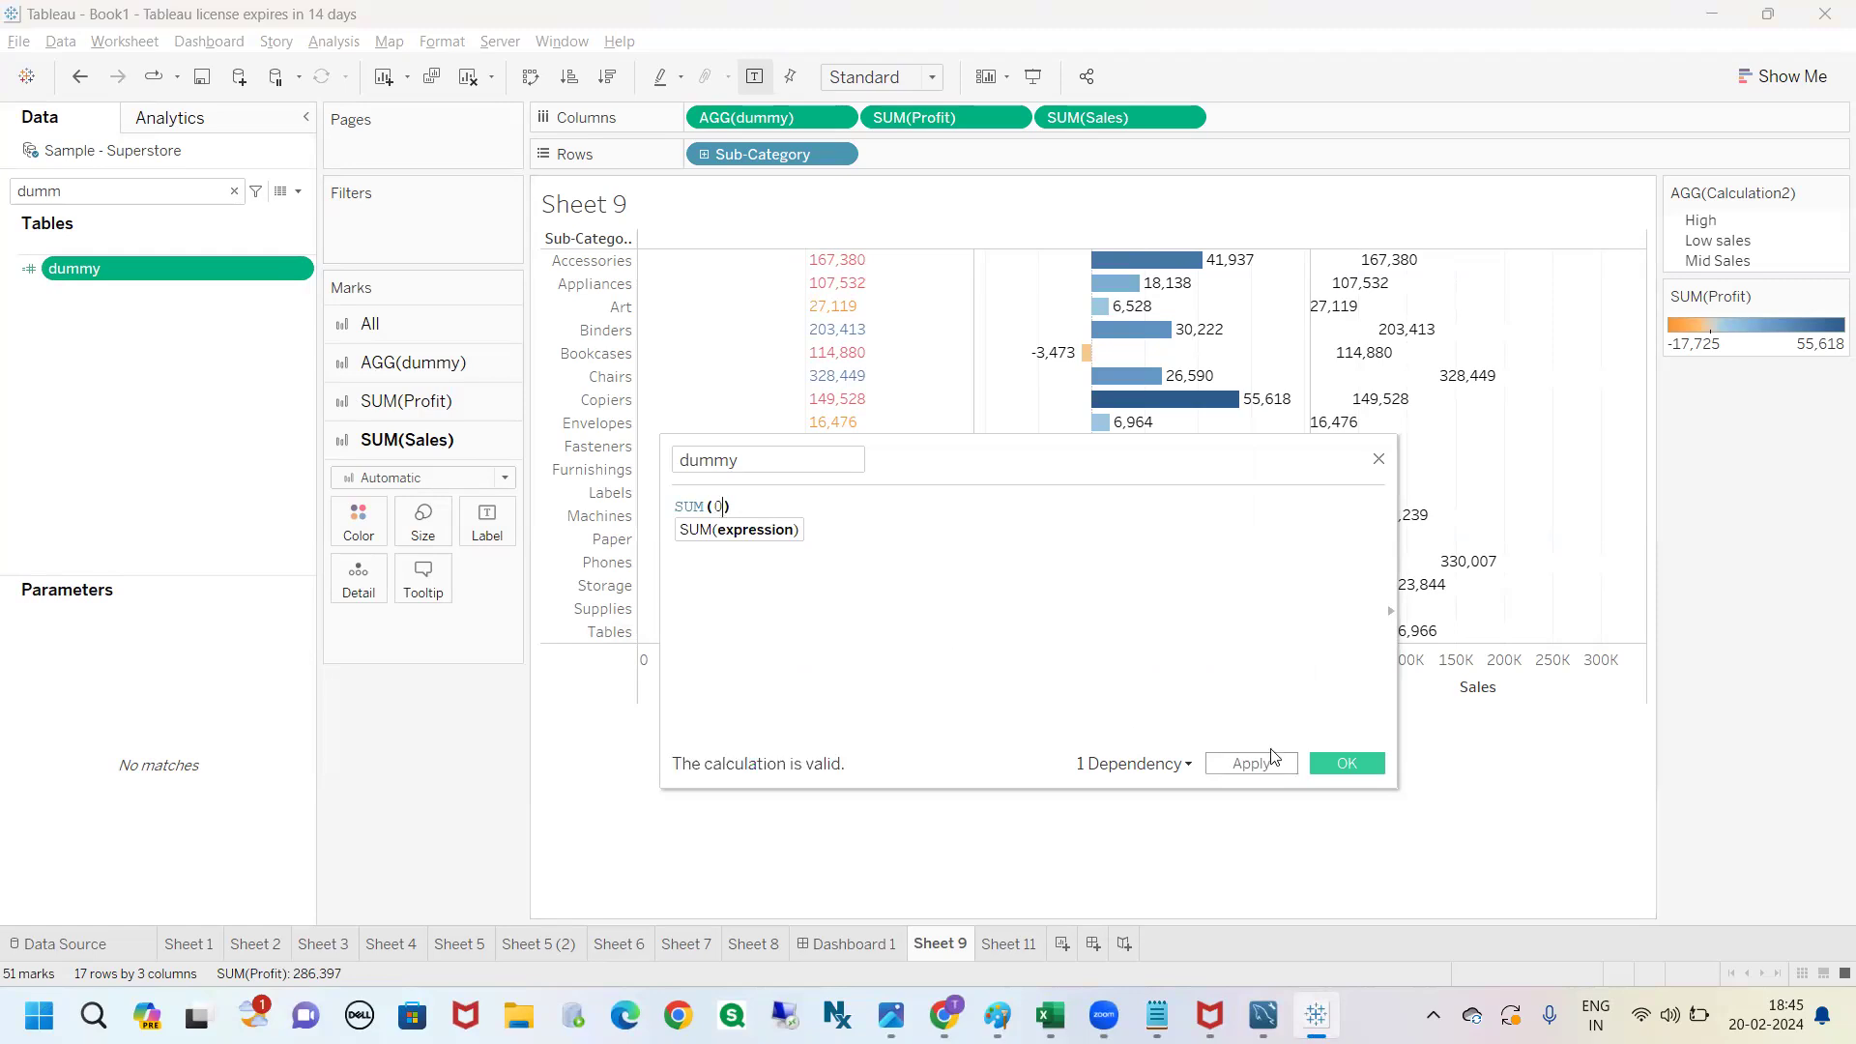
pyautogui.click(1345, 762)
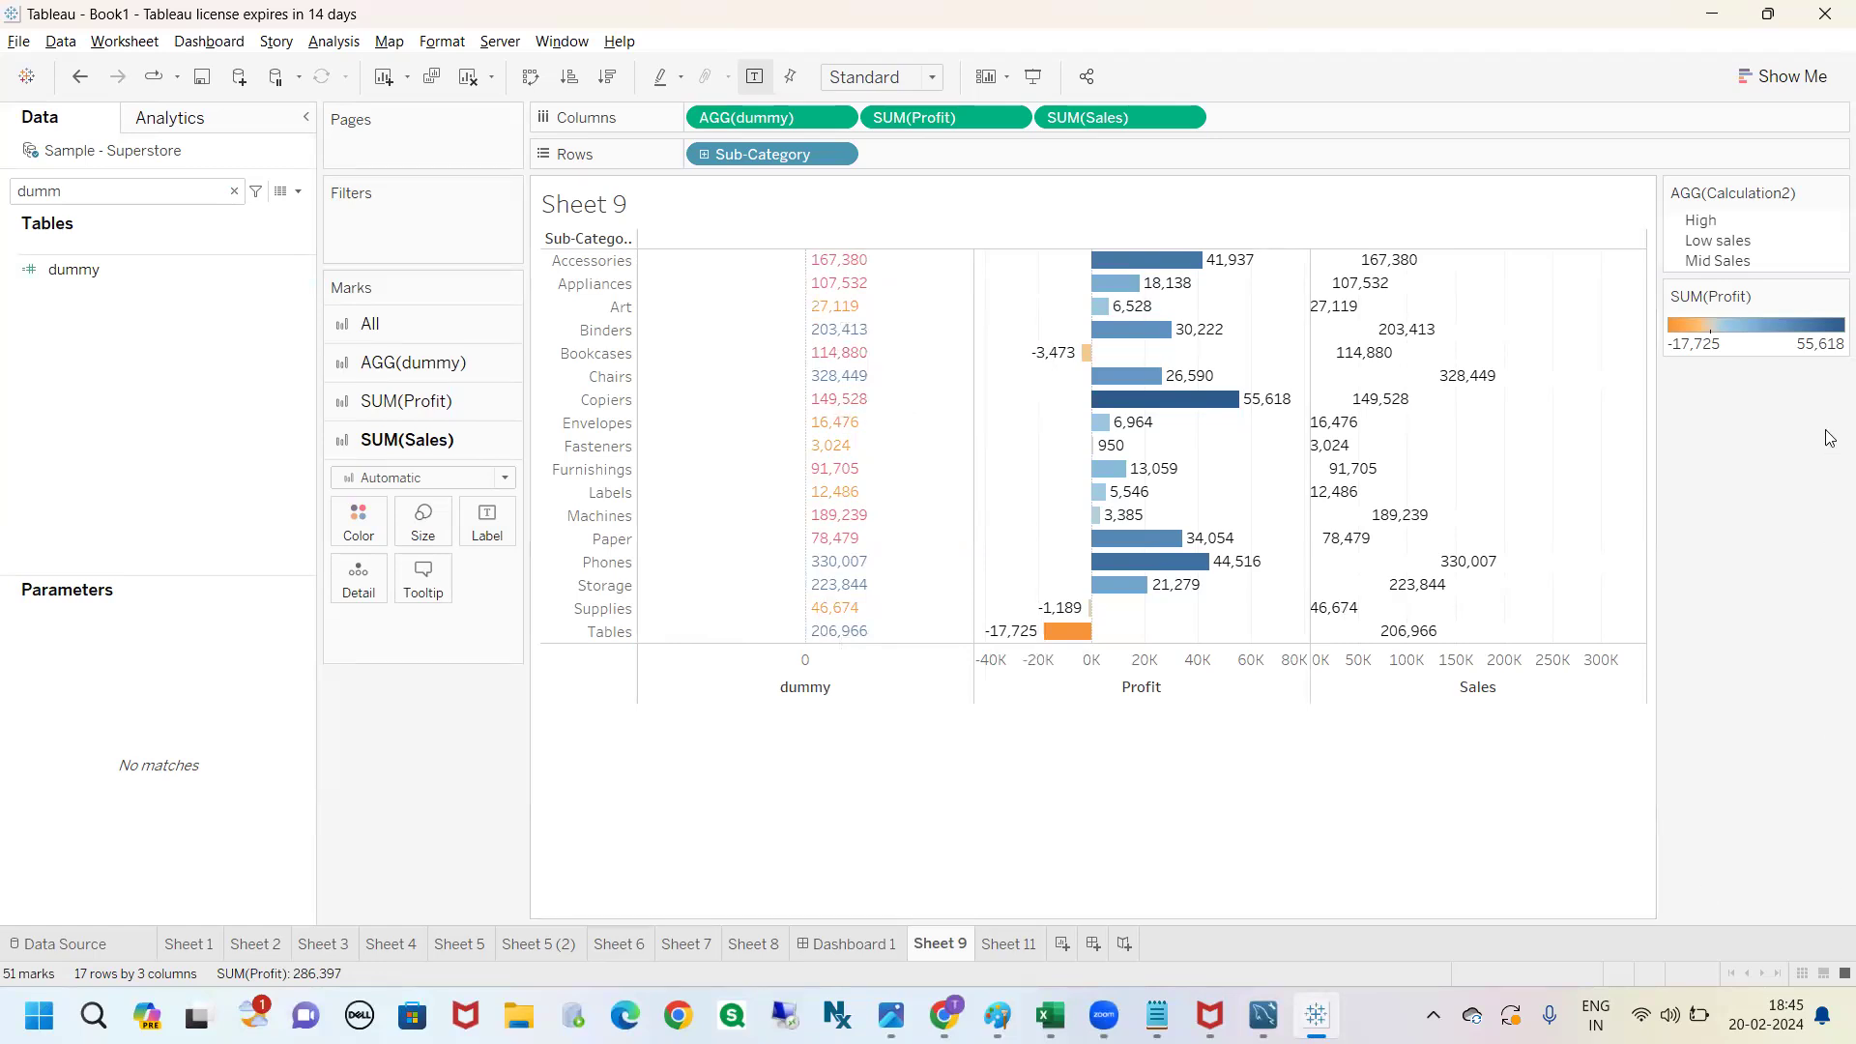
# Move SUM(Sales) to the front of Columns, ahead of AGG(dummy) and SUM(Profit).
pyautogui.moveTo(1112, 126); pyautogui.dragTo(706, 129)
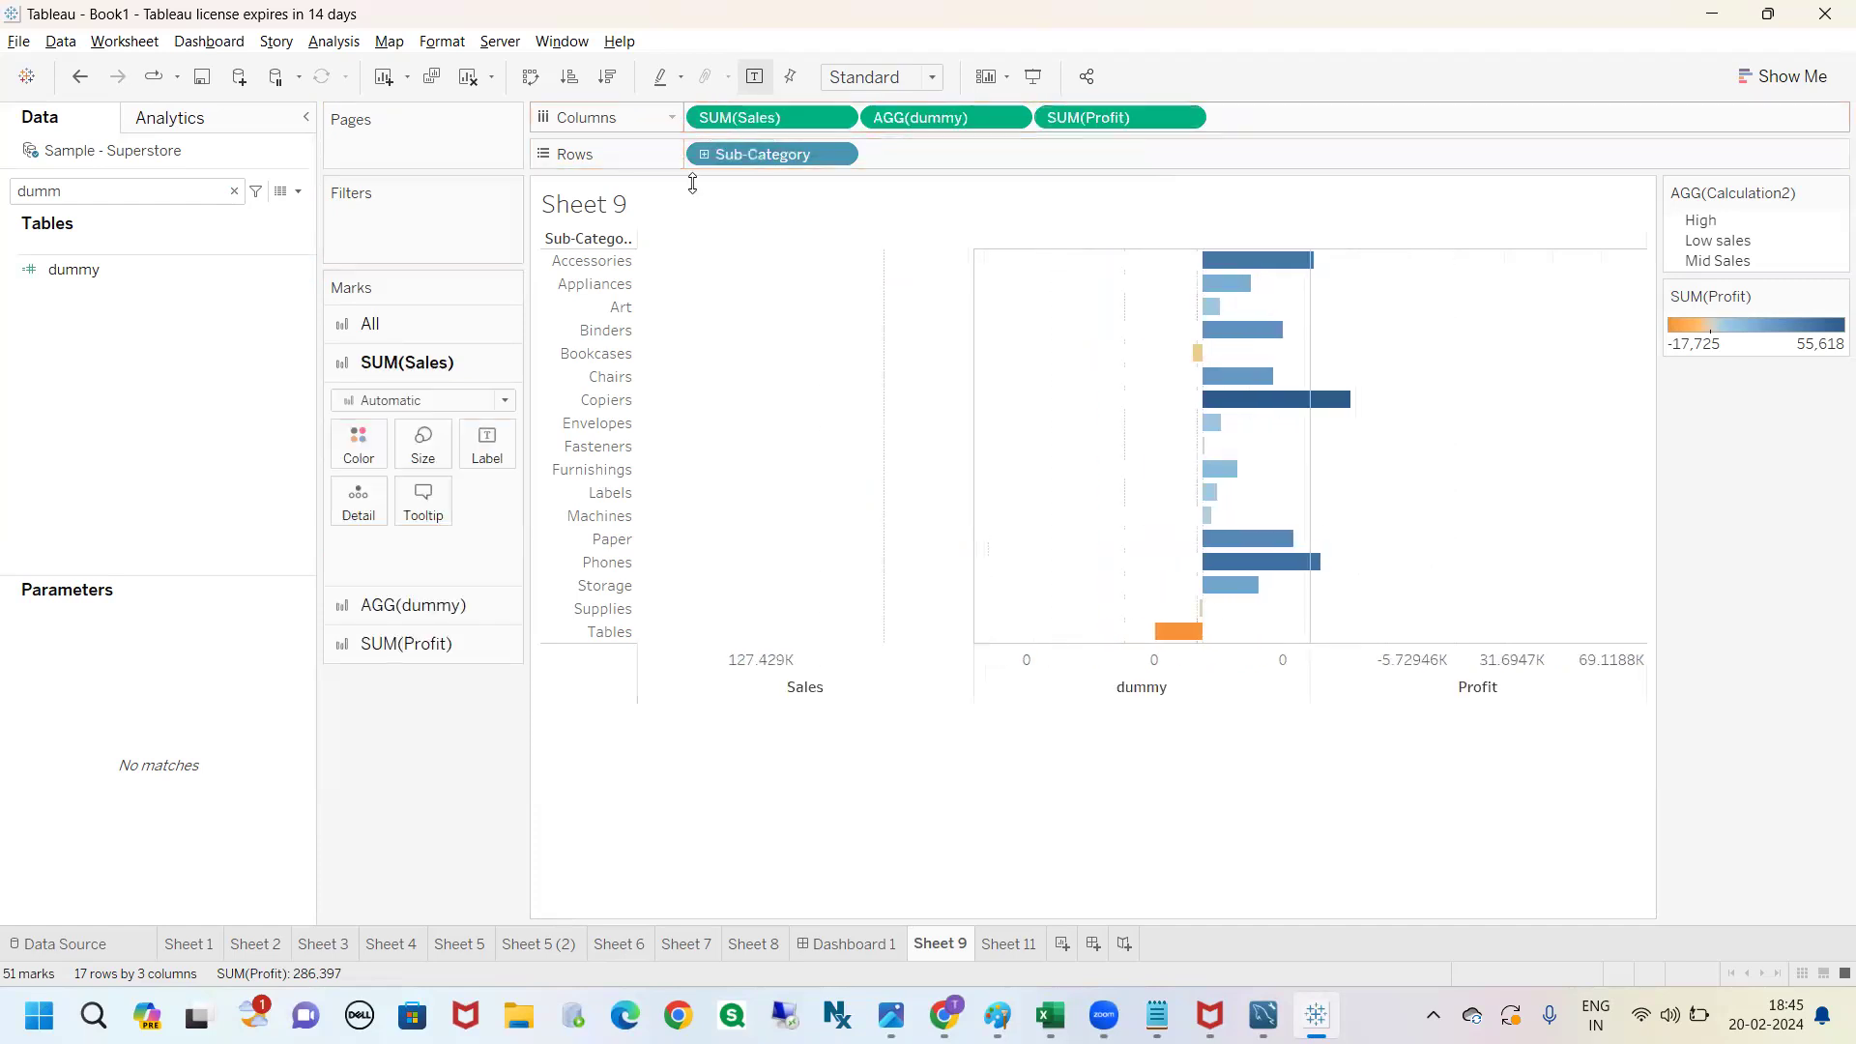
pyautogui.click(483, 404)
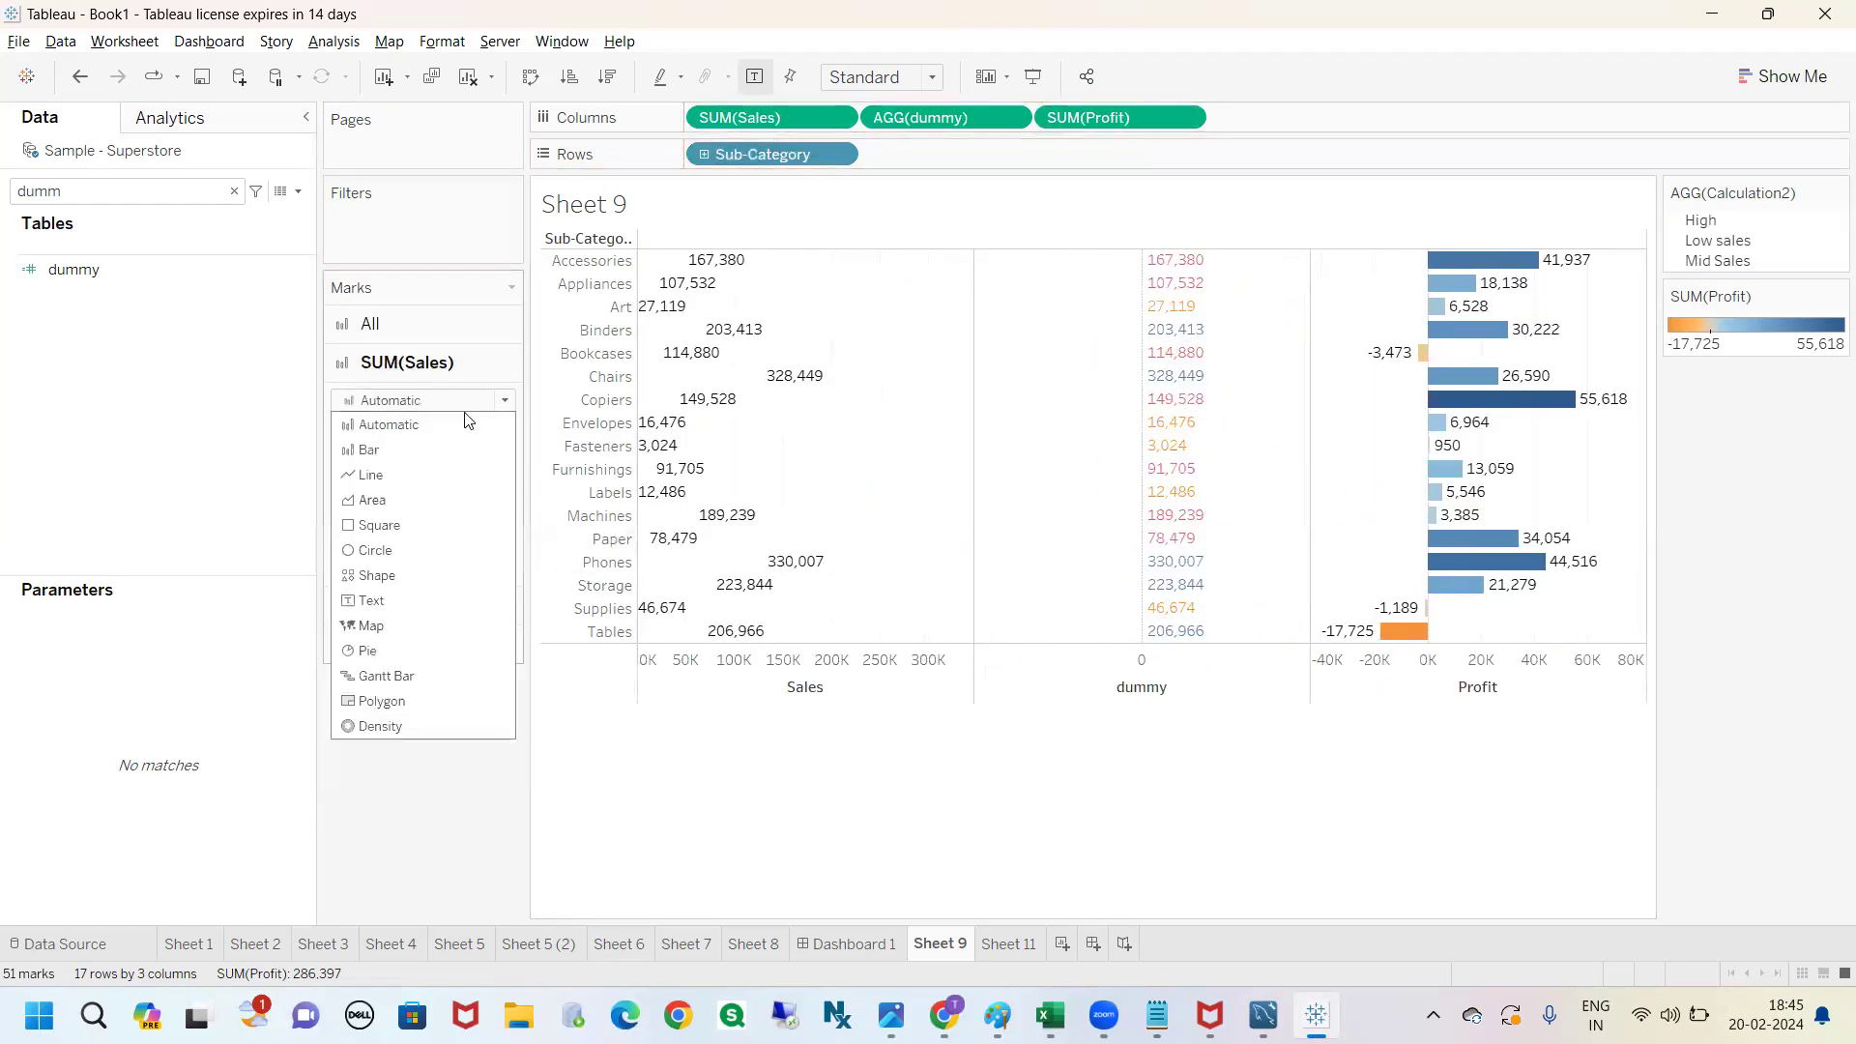
pyautogui.click(231, 376)
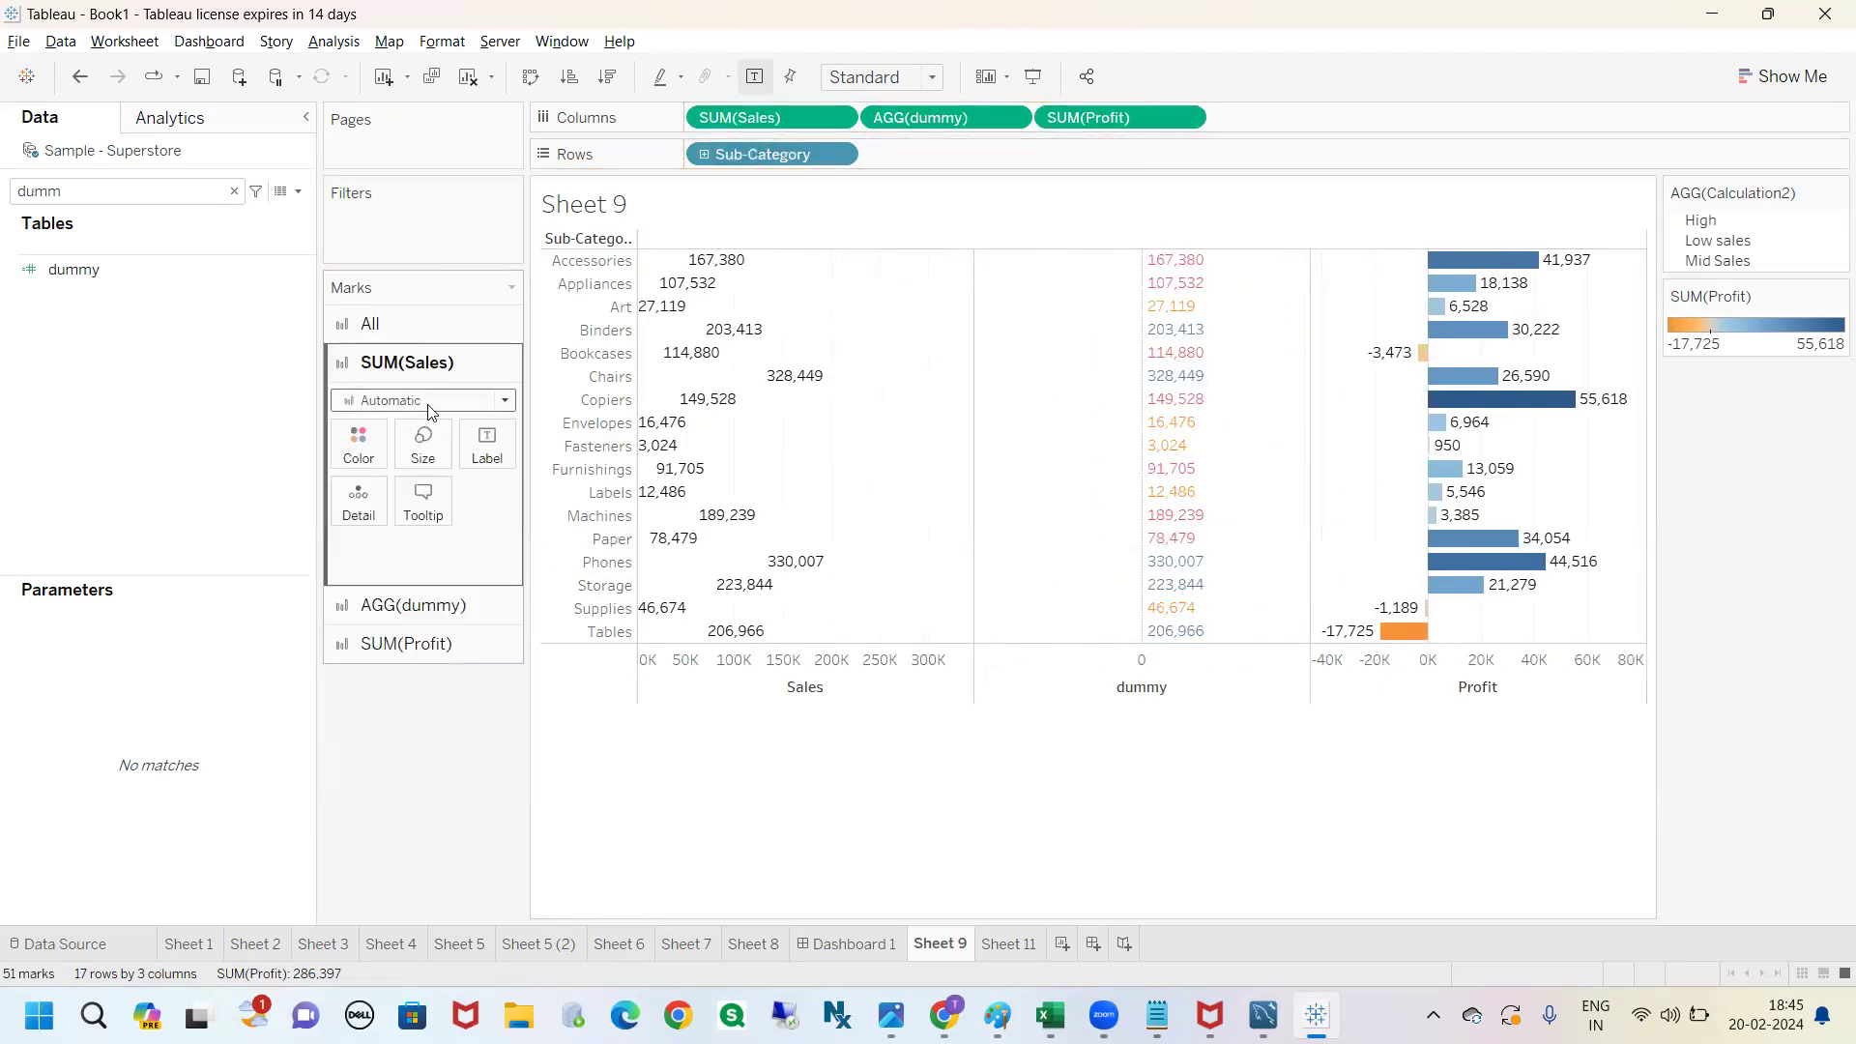
pyautogui.click(454, 413)
pyautogui.click(243, 430)
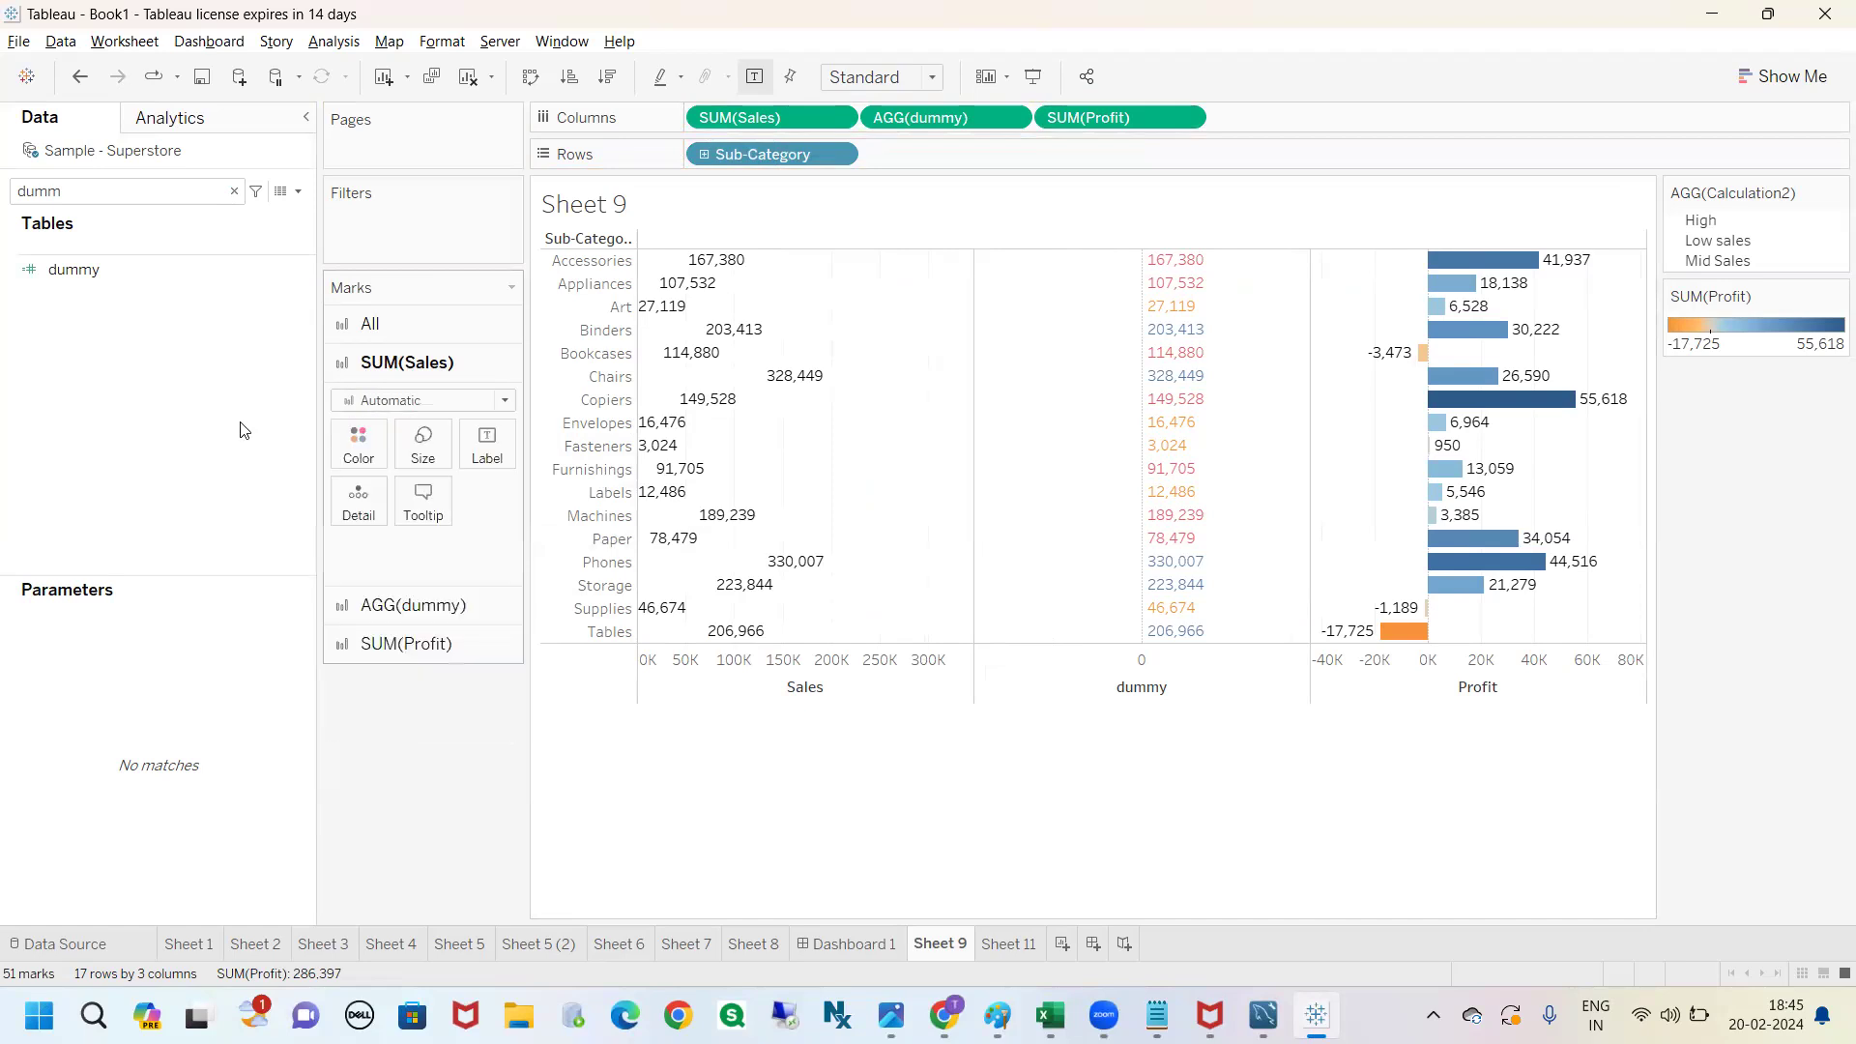
pyautogui.moveTo(538, 245)
pyautogui.mouseDown()
pyautogui.moveTo(576, 206)
pyautogui.moveTo(1247, 851)
pyautogui.moveTo(1745, 599)
pyautogui.moveTo(597, 232)
pyautogui.moveTo(538, 262)
pyautogui.mouseUp()
pyautogui.moveTo(1012, 219)
pyautogui.mouseDown()
pyautogui.moveTo(1438, 159)
pyautogui.moveTo(1370, 210)
pyautogui.mouseUp()
pyautogui.moveTo(1285, 158); pyautogui.dragTo(1399, 236)
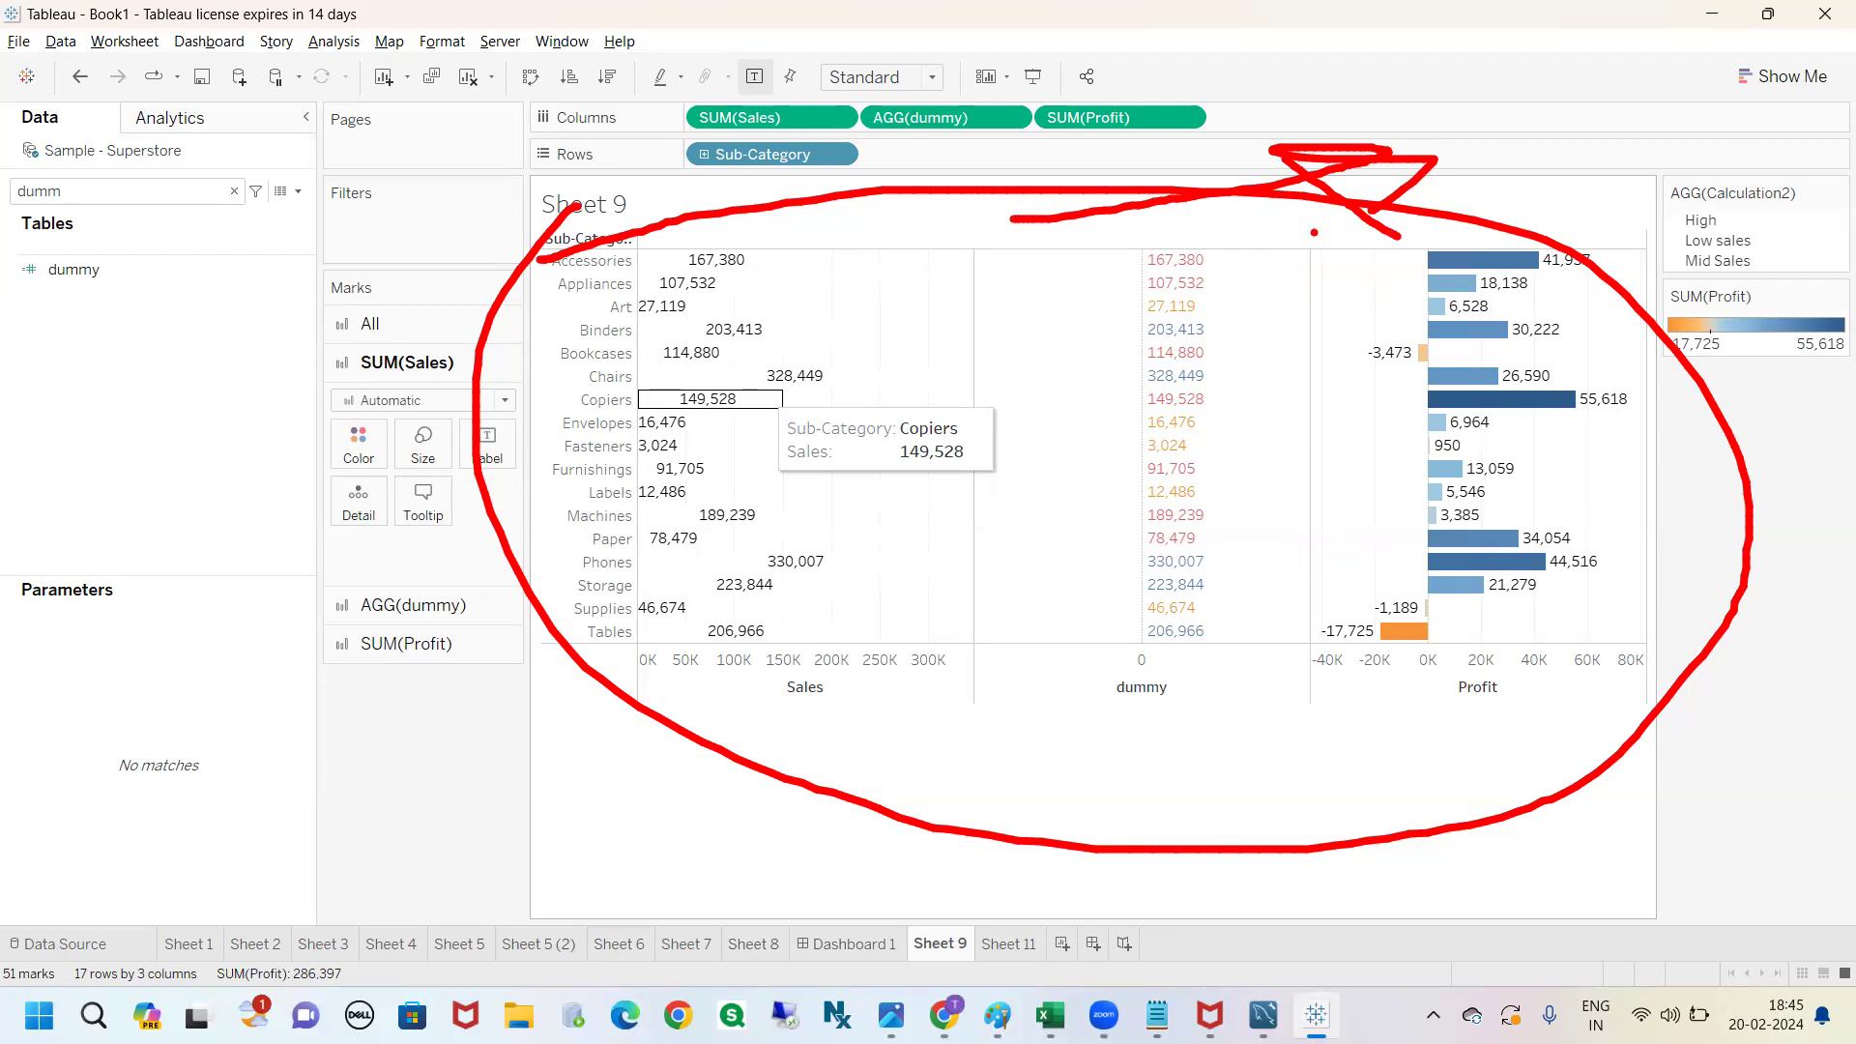
pyautogui.moveTo(732, 259)
pyautogui.mouseDown()
pyautogui.moveTo(1010, 220)
pyautogui.moveTo(1443, 262)
pyautogui.moveTo(1402, 300)
pyautogui.mouseUp()
pyautogui.moveTo(1171, 276)
pyautogui.mouseDown()
pyautogui.moveTo(1281, 589)
pyautogui.moveTo(1194, 295)
pyautogui.moveTo(1164, 294)
pyautogui.mouseUp()
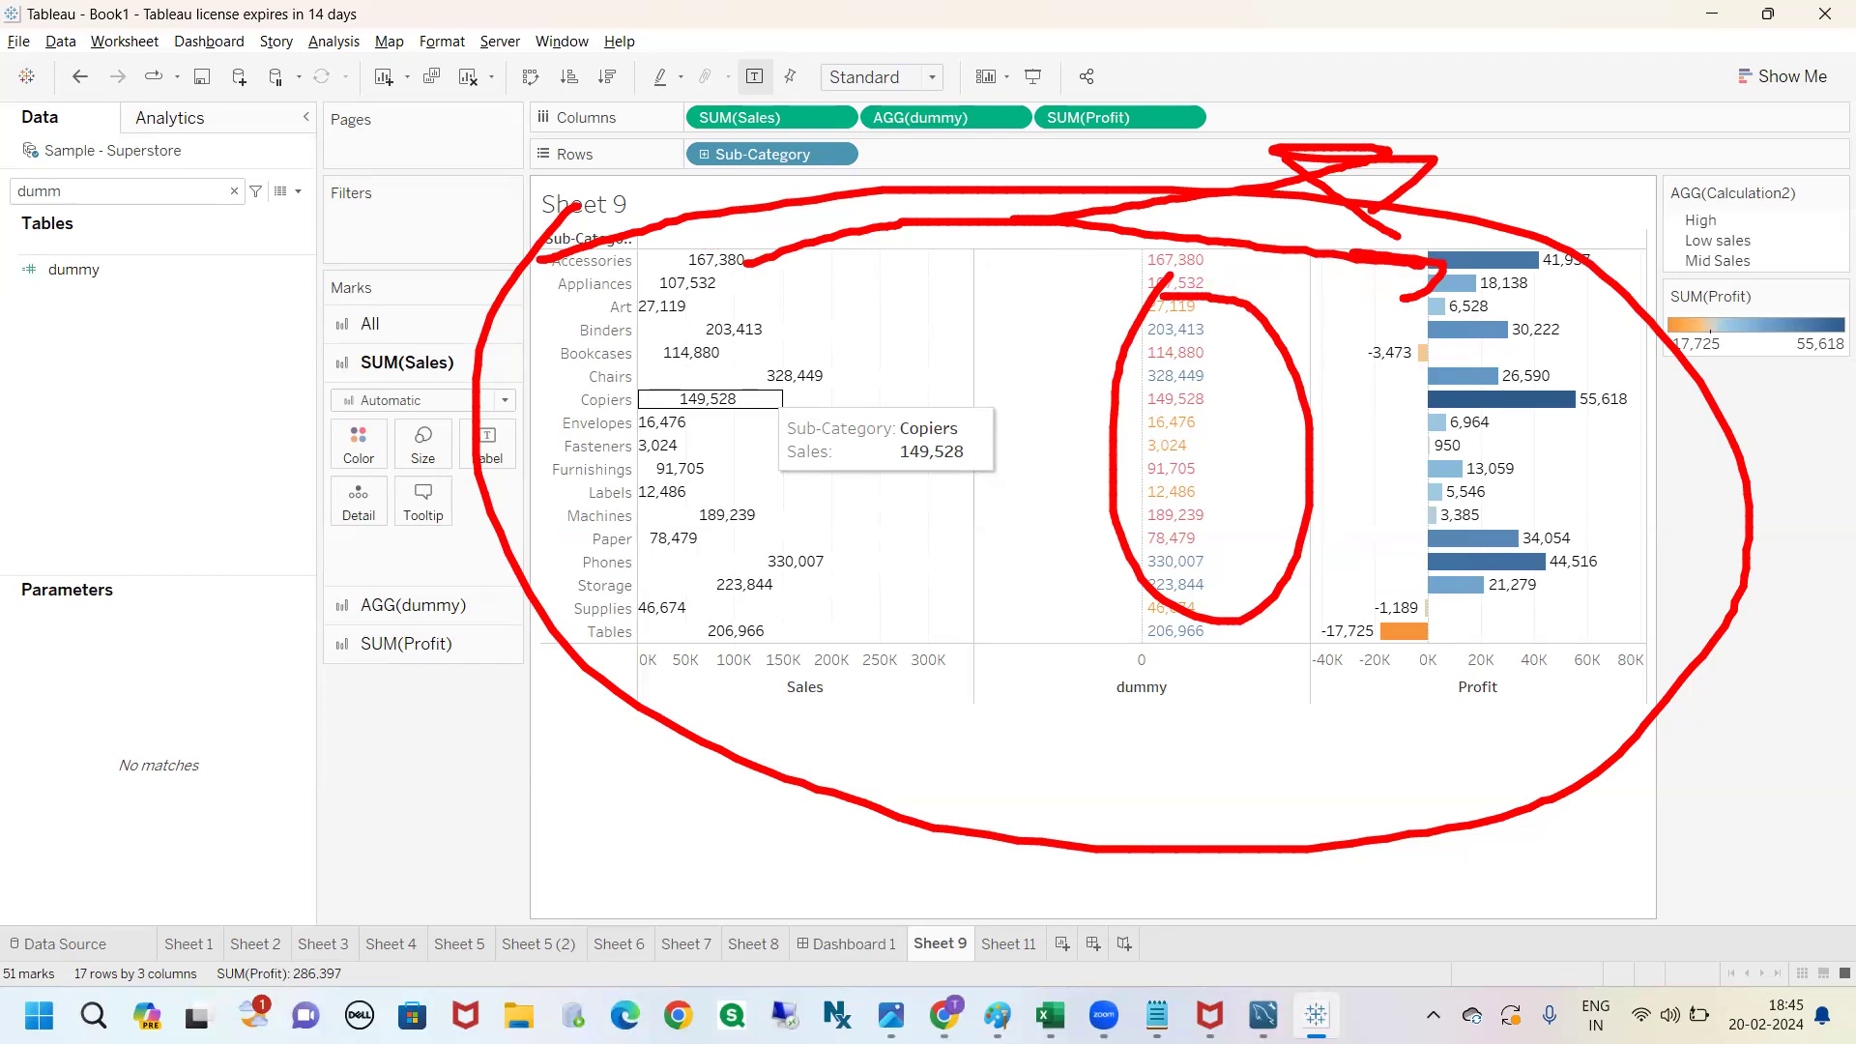
pyautogui.press('Escape')
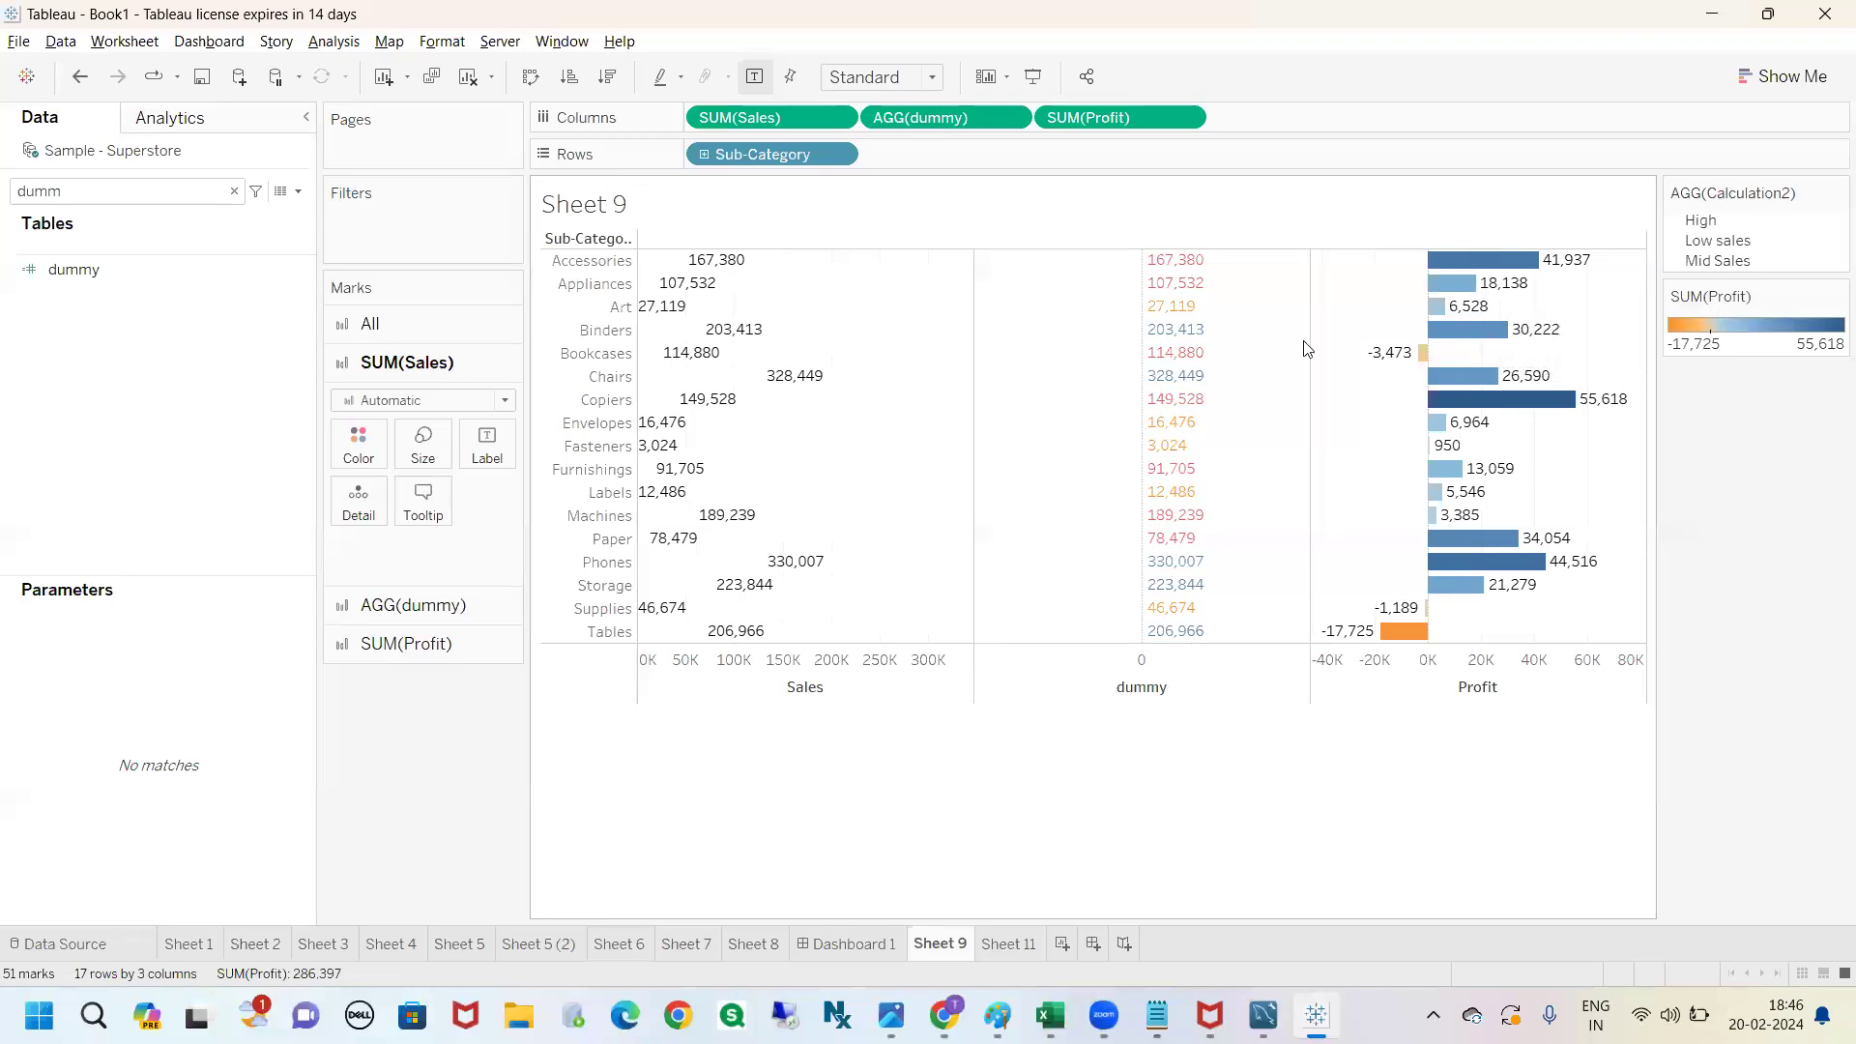
# Clear the field search and make the Data pane slightly narrower.
pyautogui.click(234, 190)
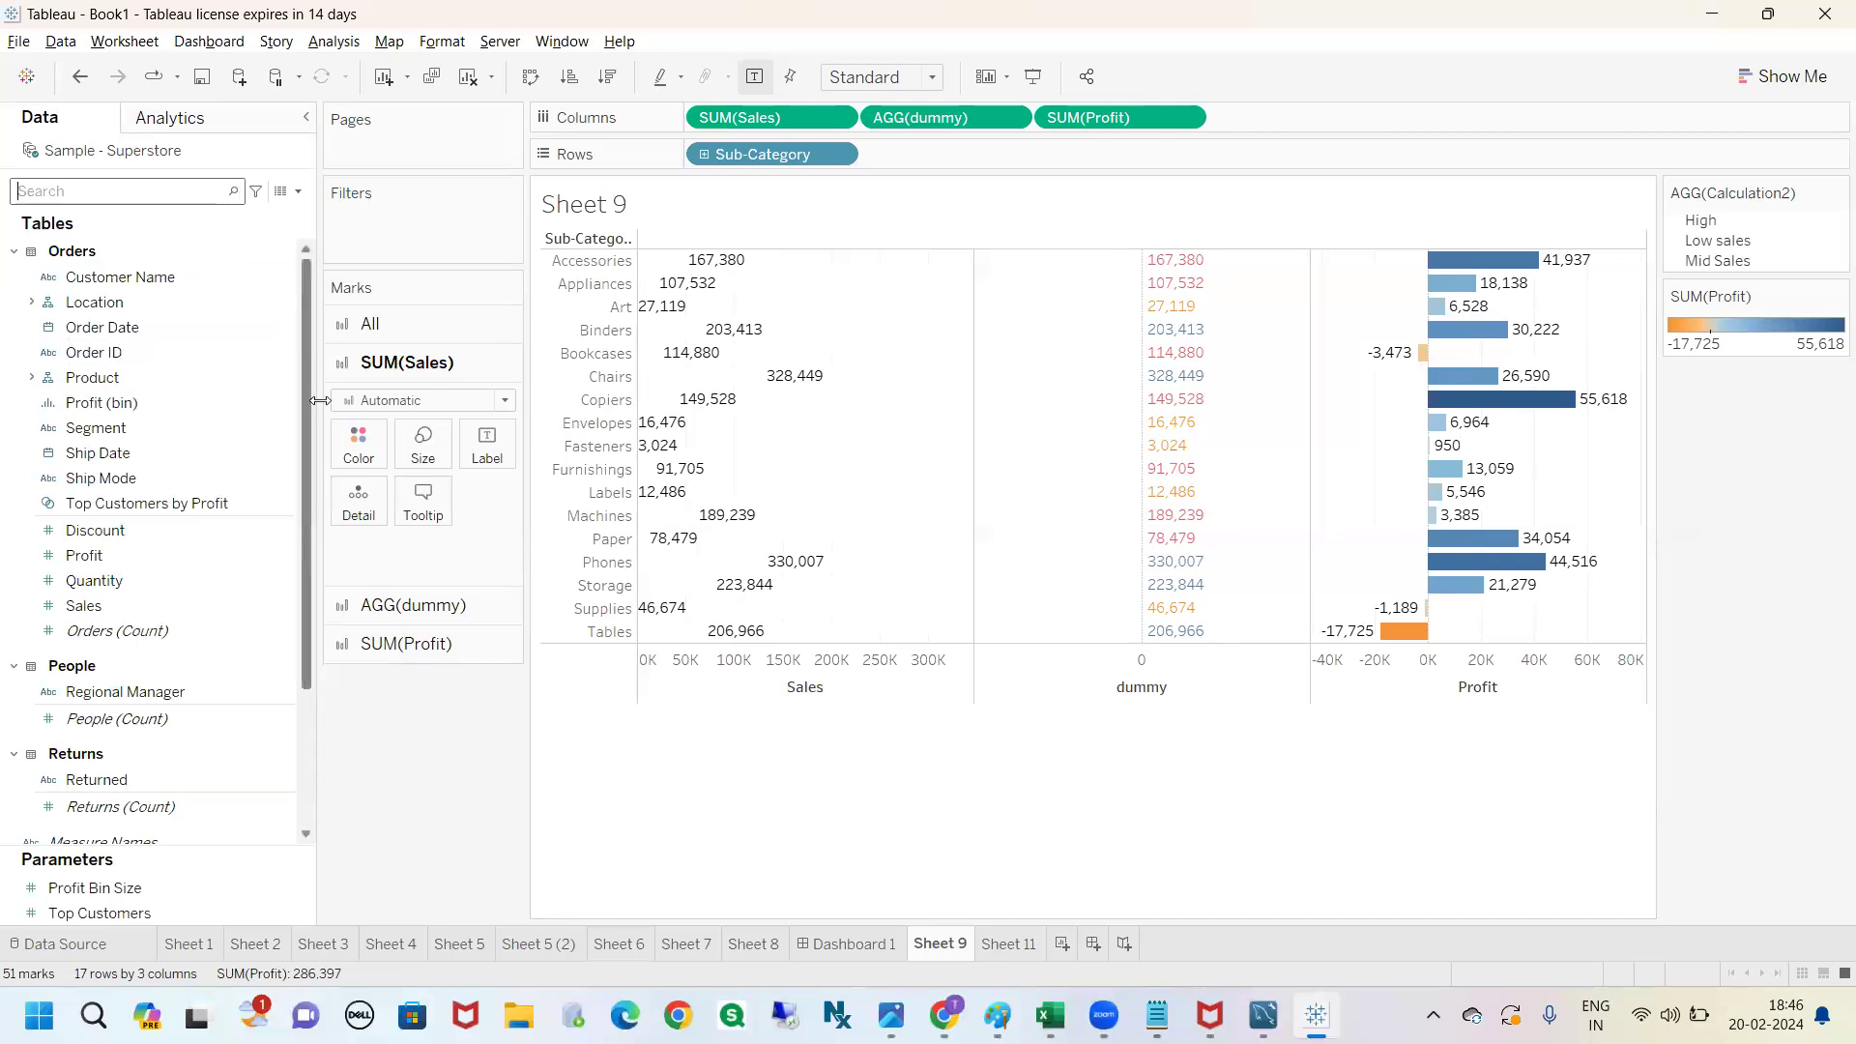
pyautogui.moveTo(320, 400); pyautogui.dragTo(281, 410)
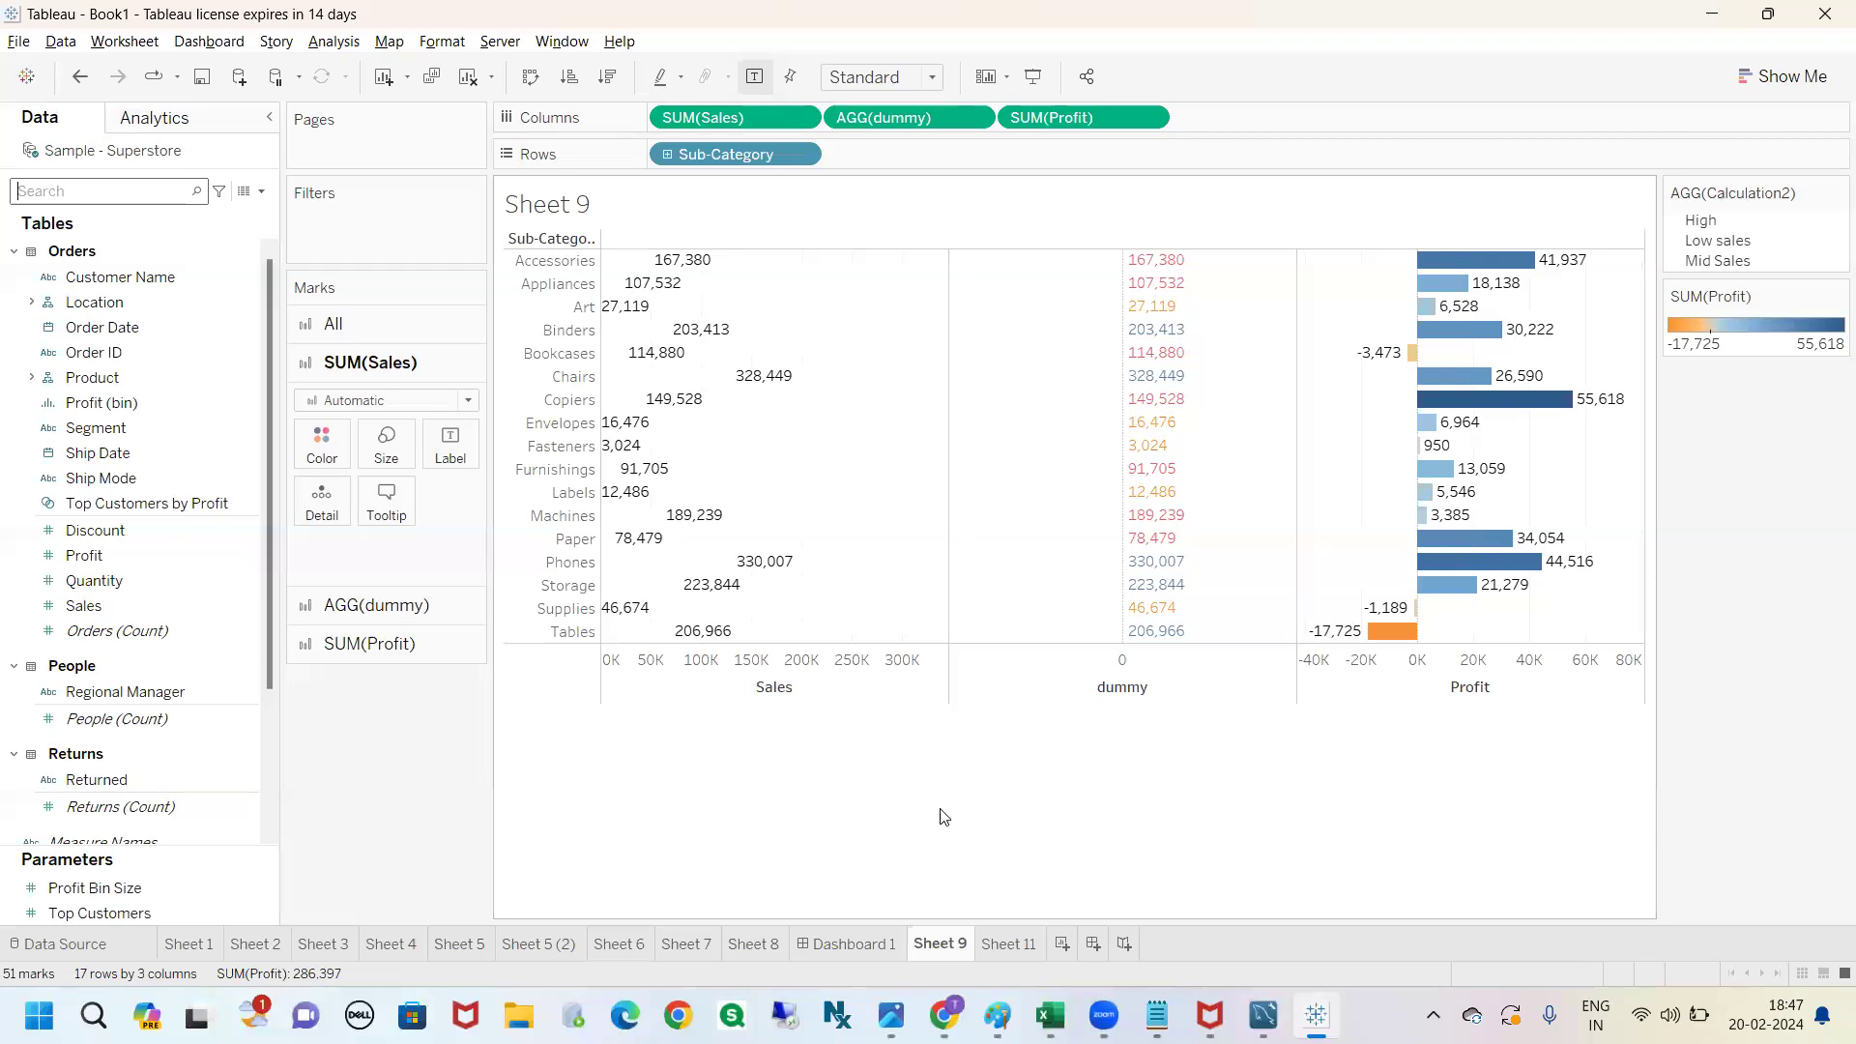
# Switch to the Tableau notes in Chrome and read the section on conditional formatting using MIN(1), MAX(1) or AVG(1).
pyautogui.click(944, 1015)
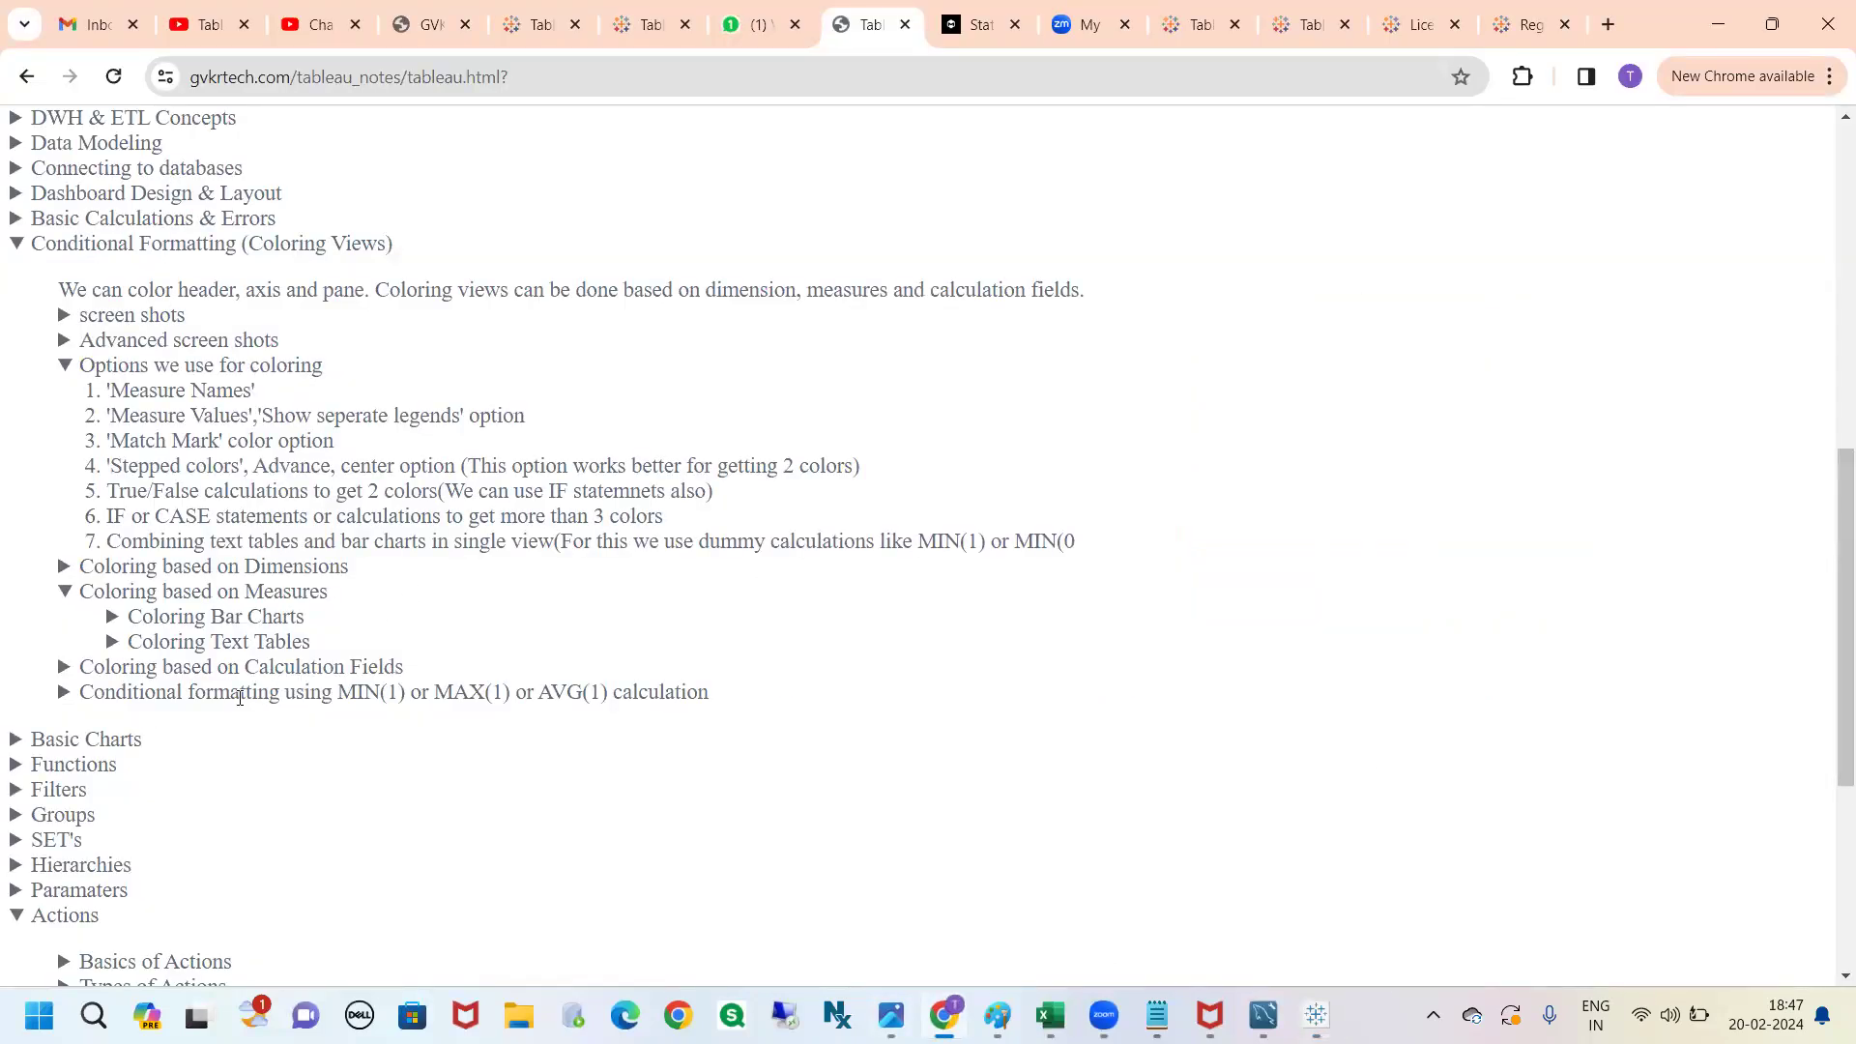
pyautogui.moveTo(343, 694); pyautogui.dragTo(519, 694)
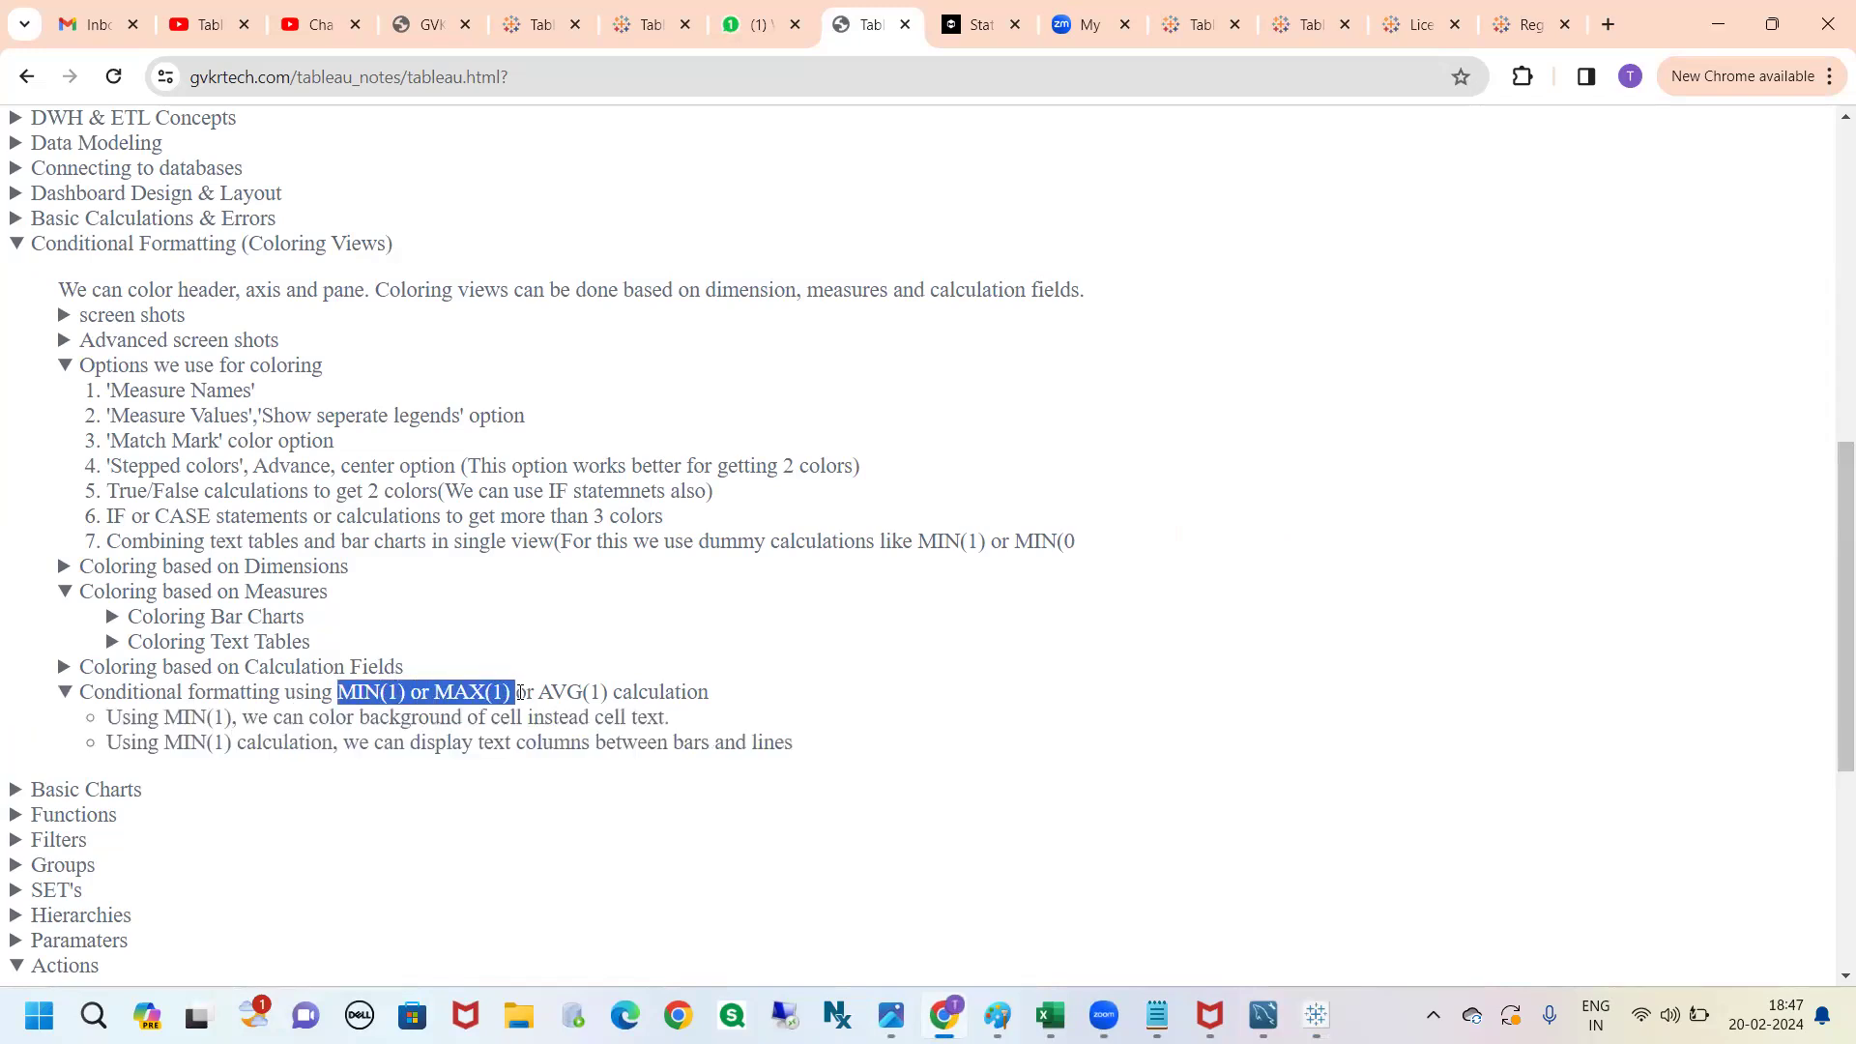
# Return to Tableau and search the fields for "dum".
pyautogui.hotkey('alt', 'Tab')
pyautogui.write('d')
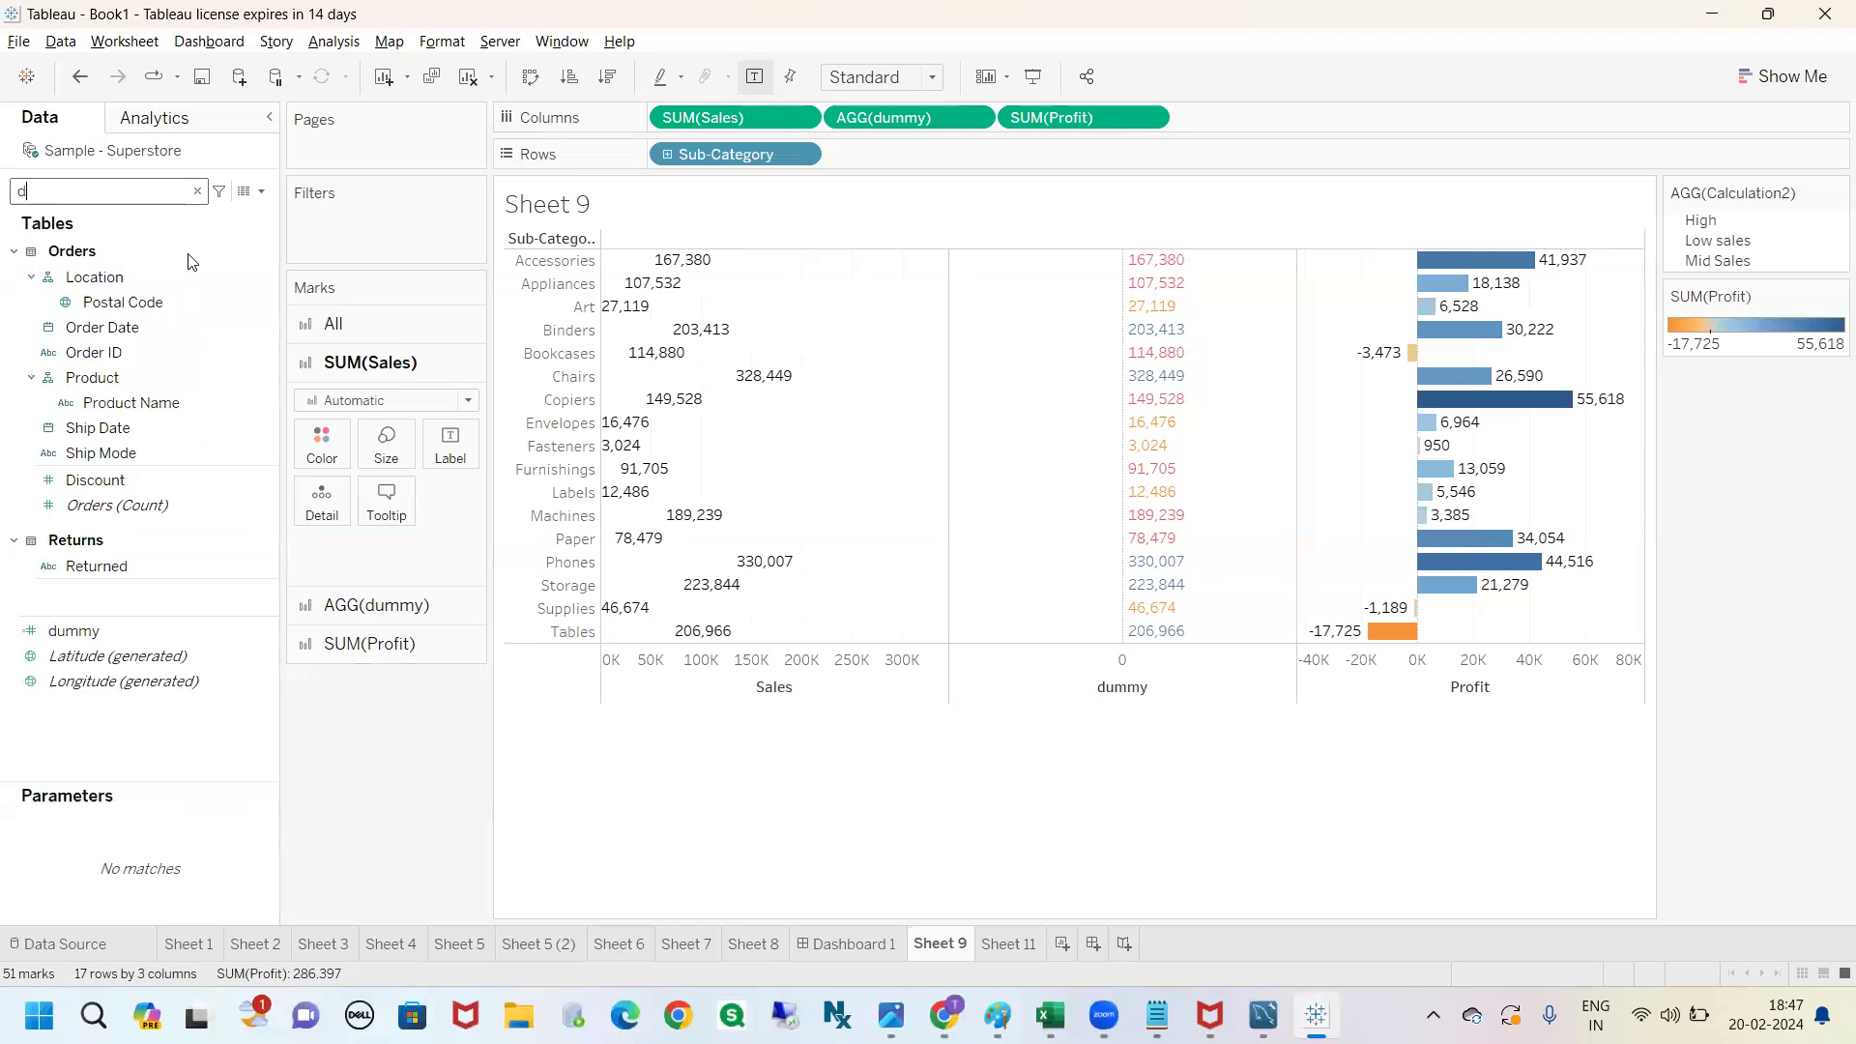
pyautogui.write('um')
# Change the dummy calculation's formula to AVG(1) and save it.
pyautogui.click(240, 272)
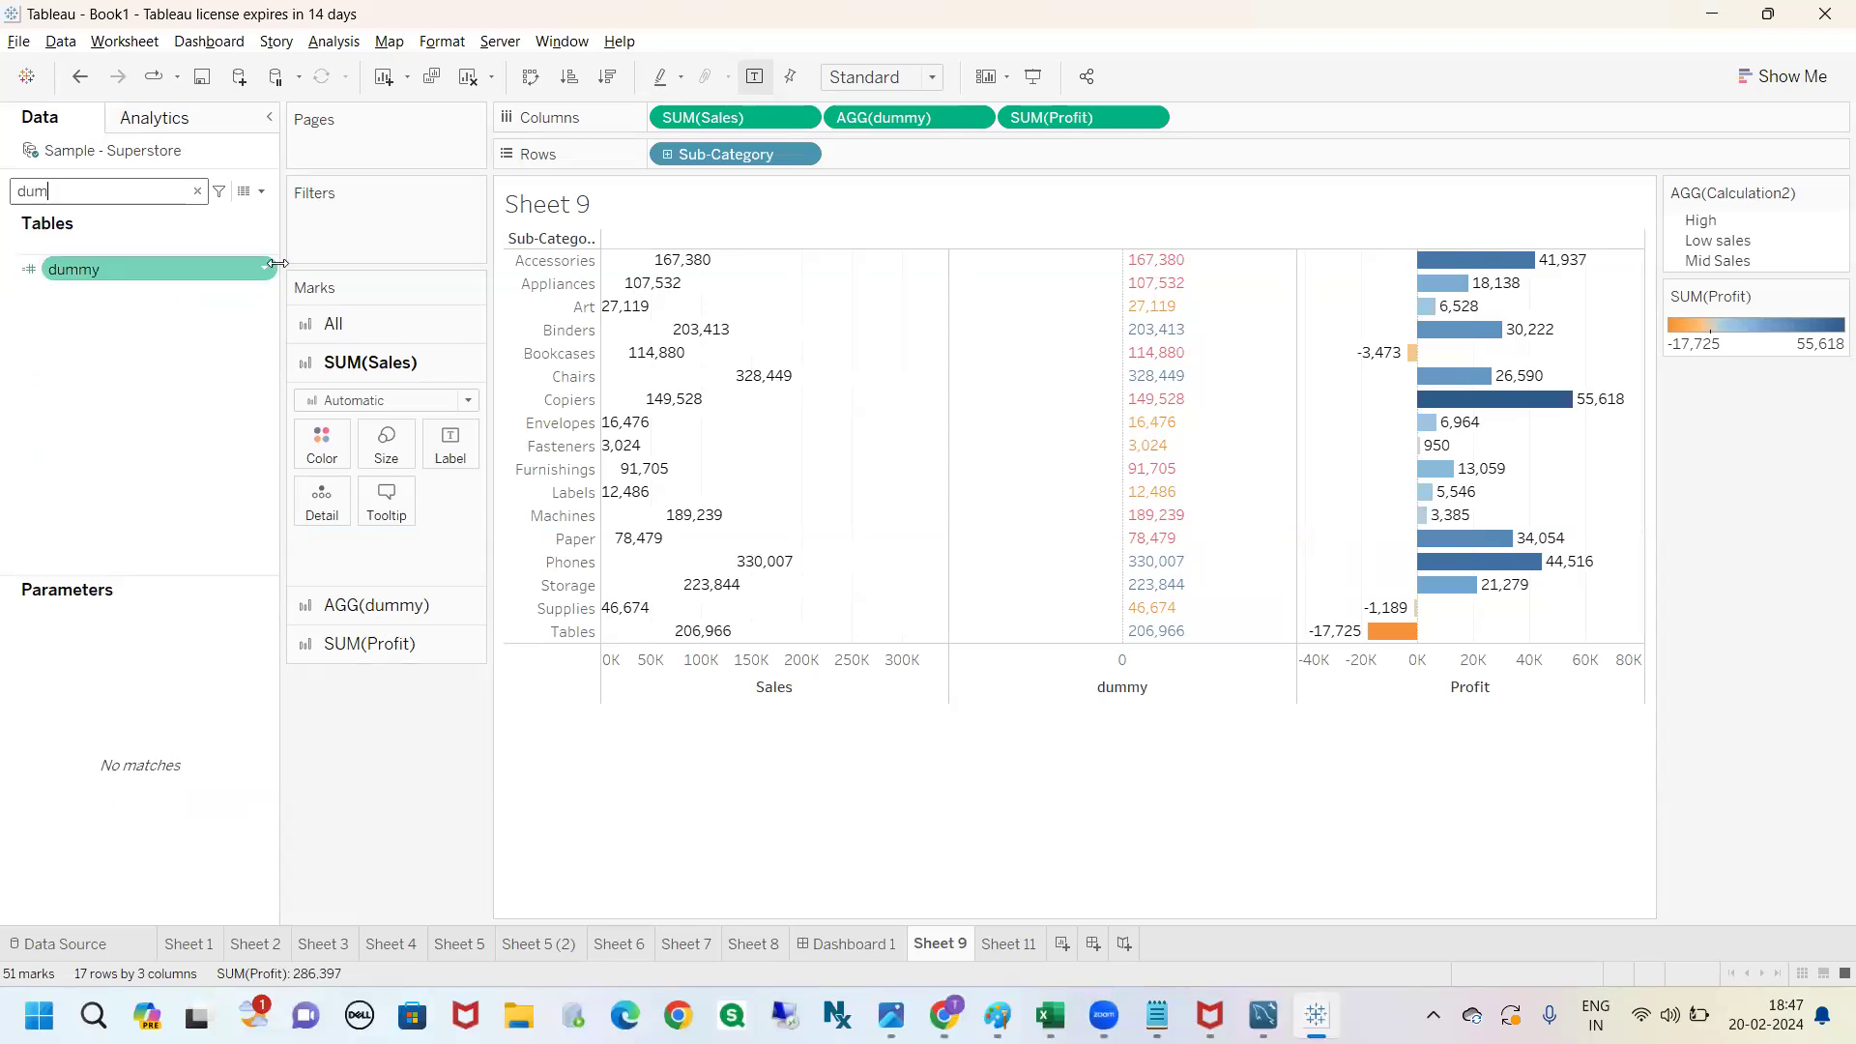
pyautogui.click(264, 269)
pyautogui.click(309, 391)
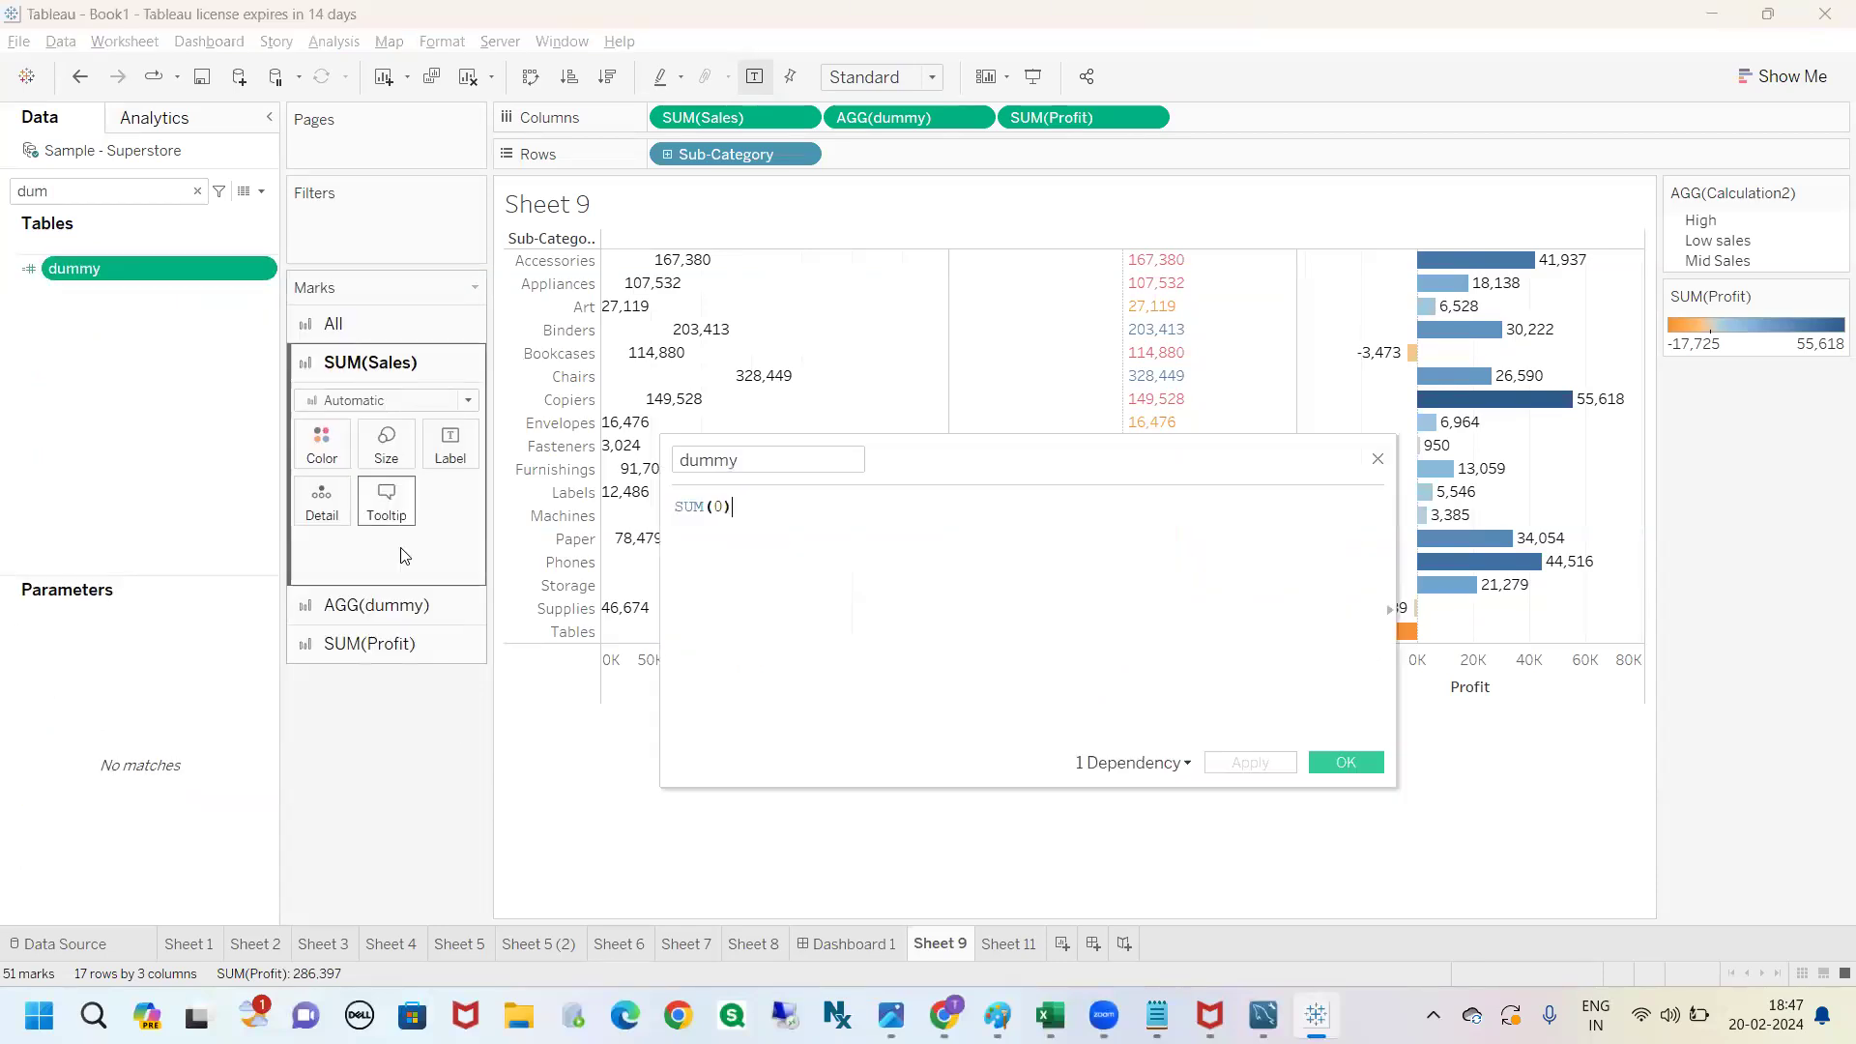
pyautogui.moveTo(734, 507); pyautogui.dragTo(659, 519)
pyautogui.write('MIN(1')
pyautogui.press('Left')
pyautogui.press('BackSpace')
pyautogui.press('BackSpace')
pyautogui.press('BackSpace')
pyautogui.press('BackSpace')
pyautogui.write('avg')
pyautogui.press('Return')
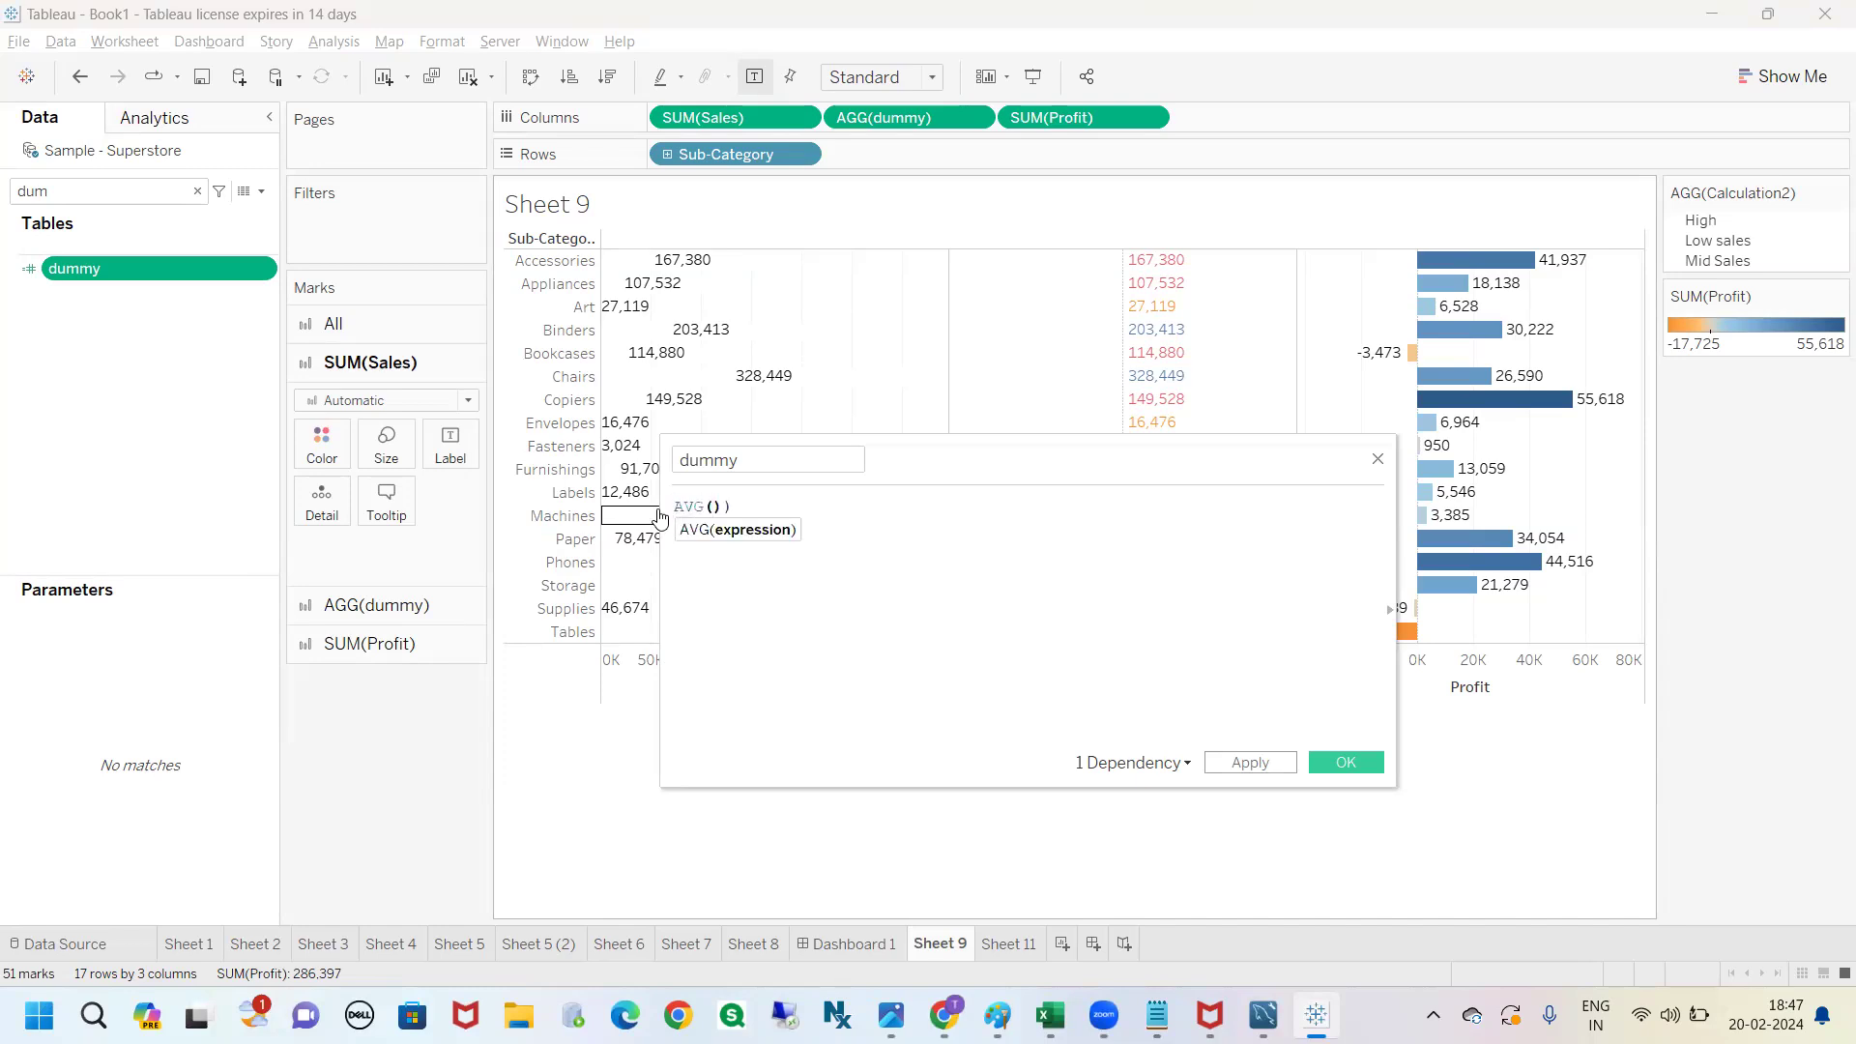
pyautogui.press('BackSpace')
pyautogui.press('BackSpace')
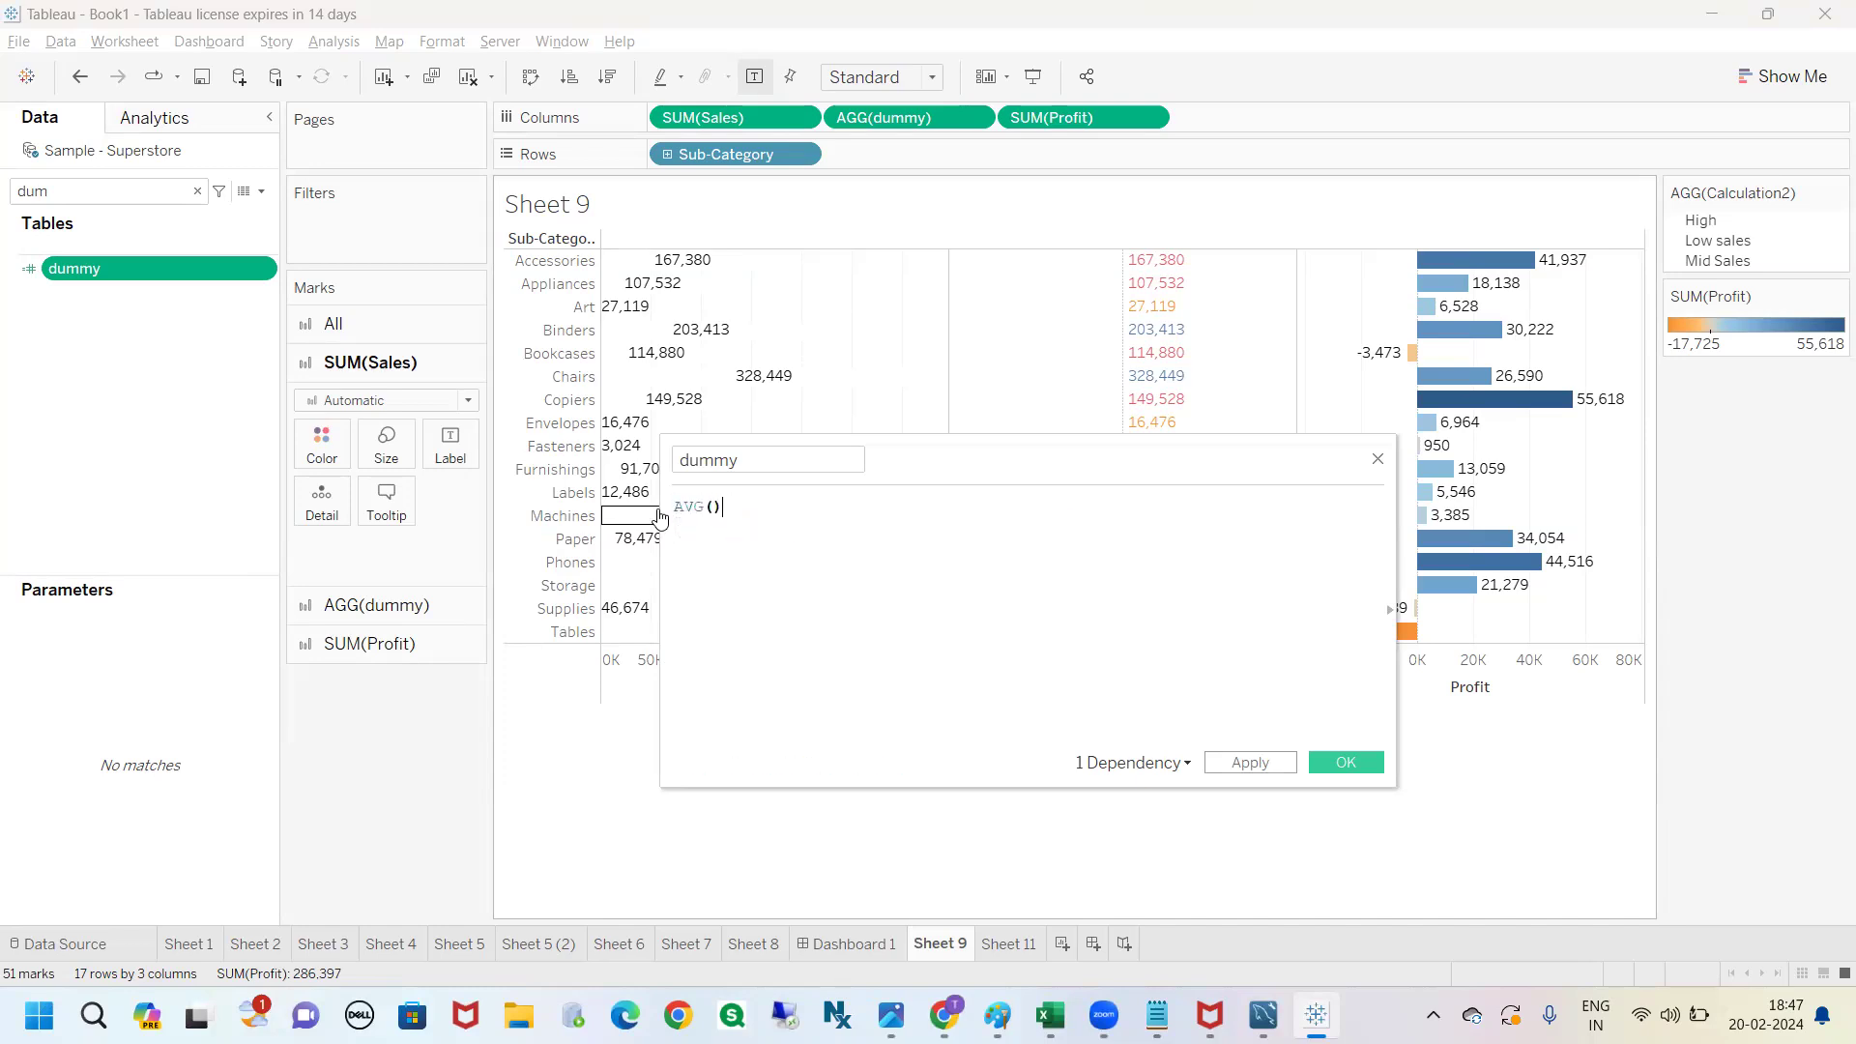
pyautogui.press('Left')
pyautogui.moveTo(723, 506); pyautogui.dragTo(675, 510)
pyautogui.click(727, 510)
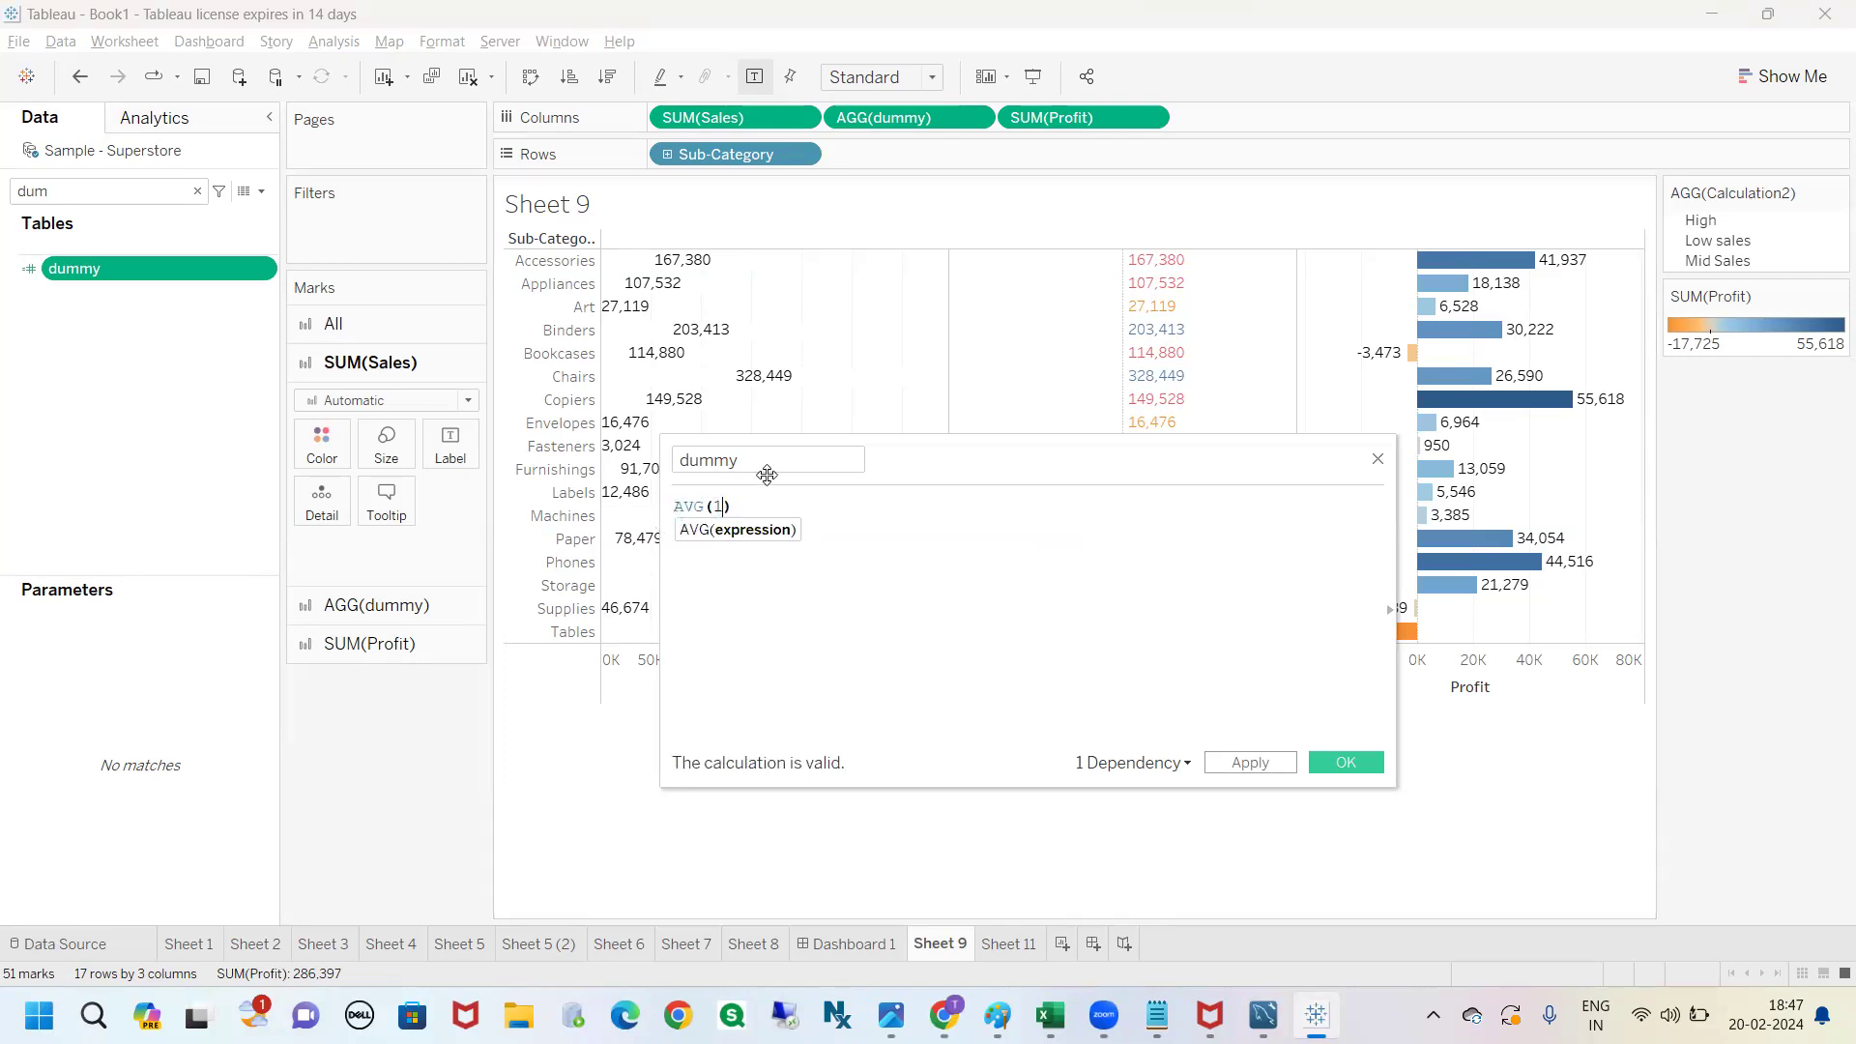
pyautogui.moveTo(919, 460); pyautogui.dragTo(815, 455)
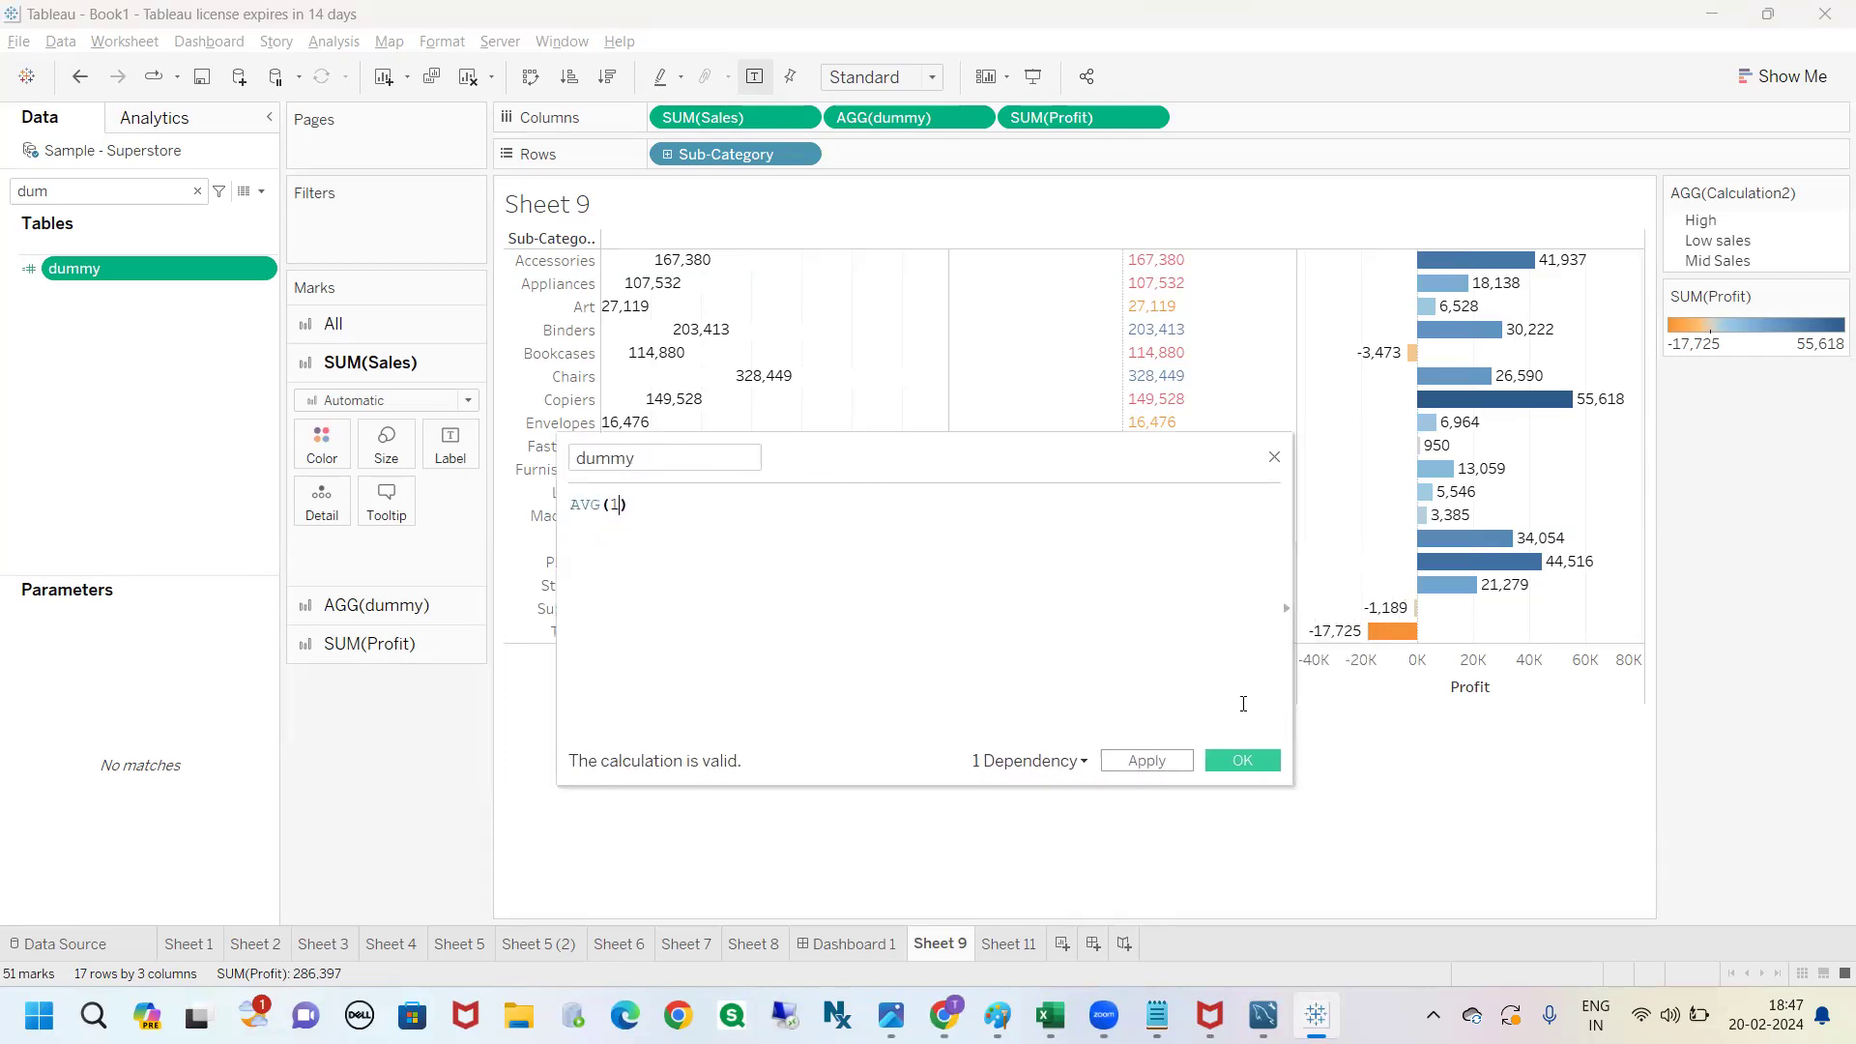
pyautogui.click(1243, 760)
# On Sheet 8, replace SUM(Quantity) on Columns with the dummy field.
pyautogui.click(734, 947)
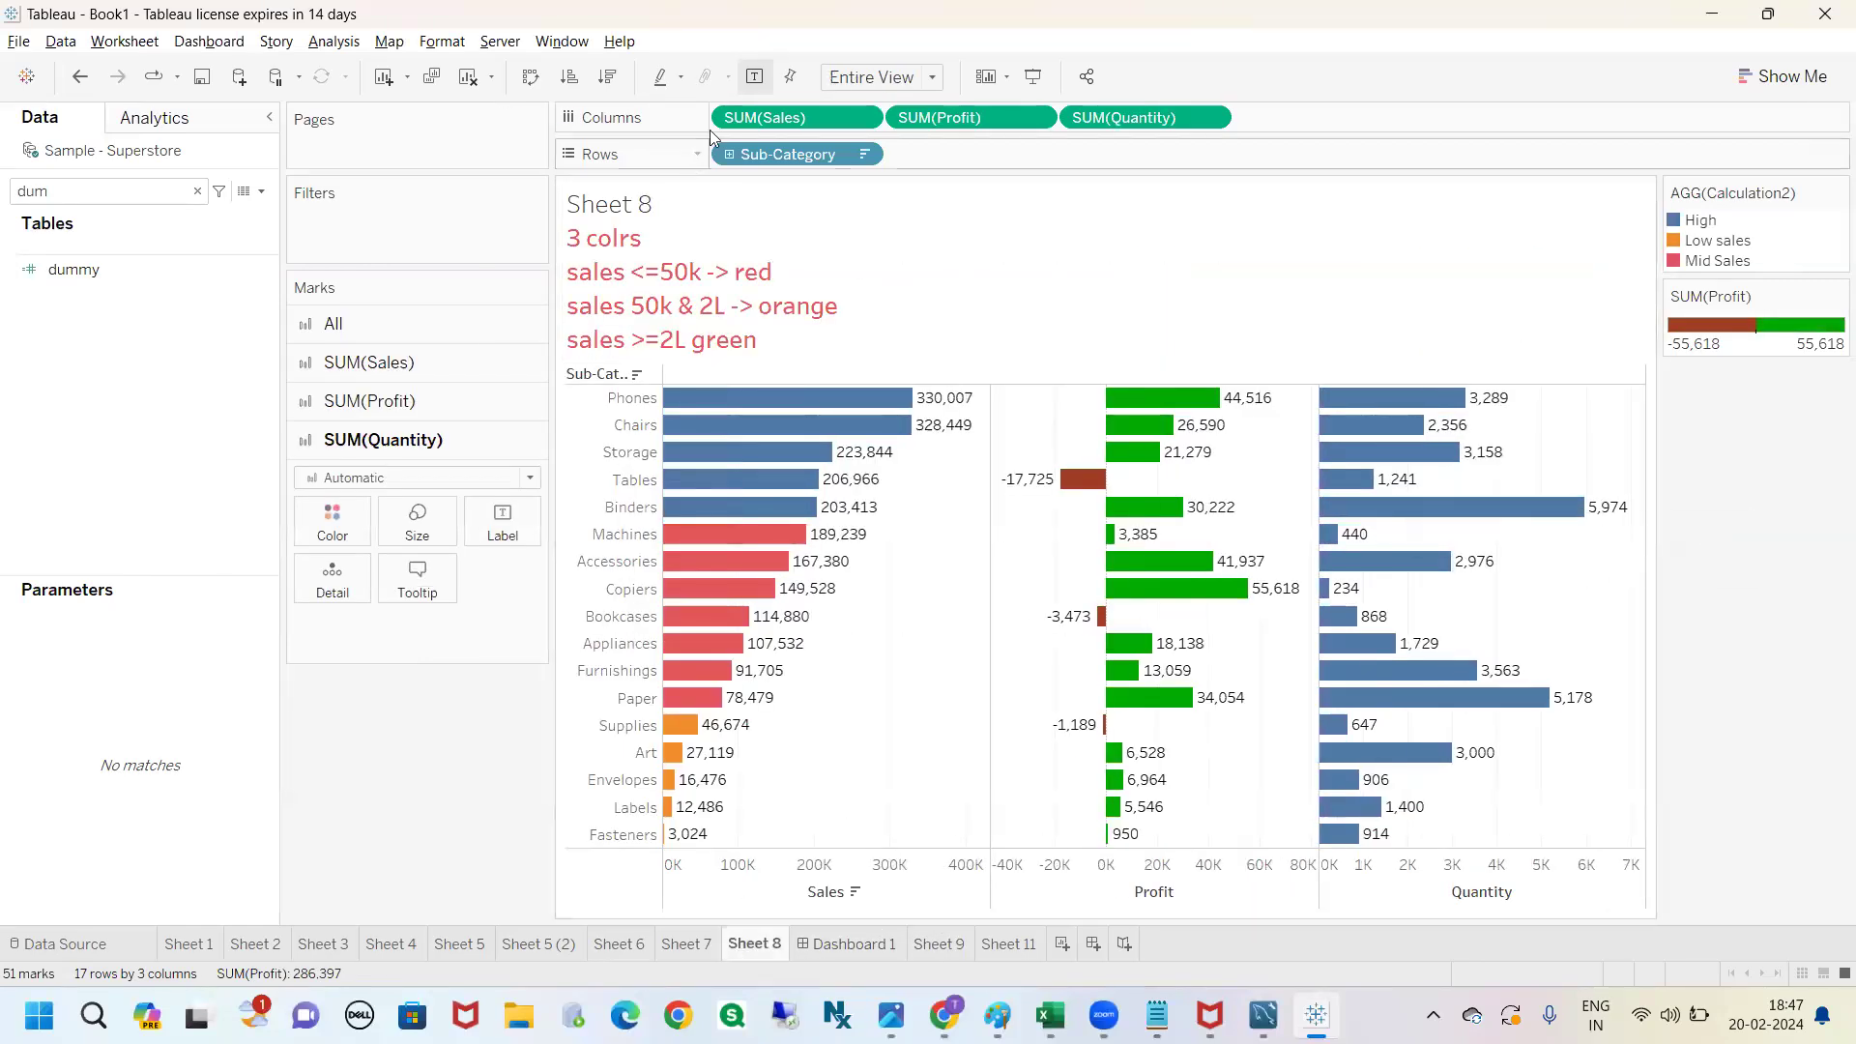
pyautogui.click(792, 117)
pyautogui.click(1015, 118)
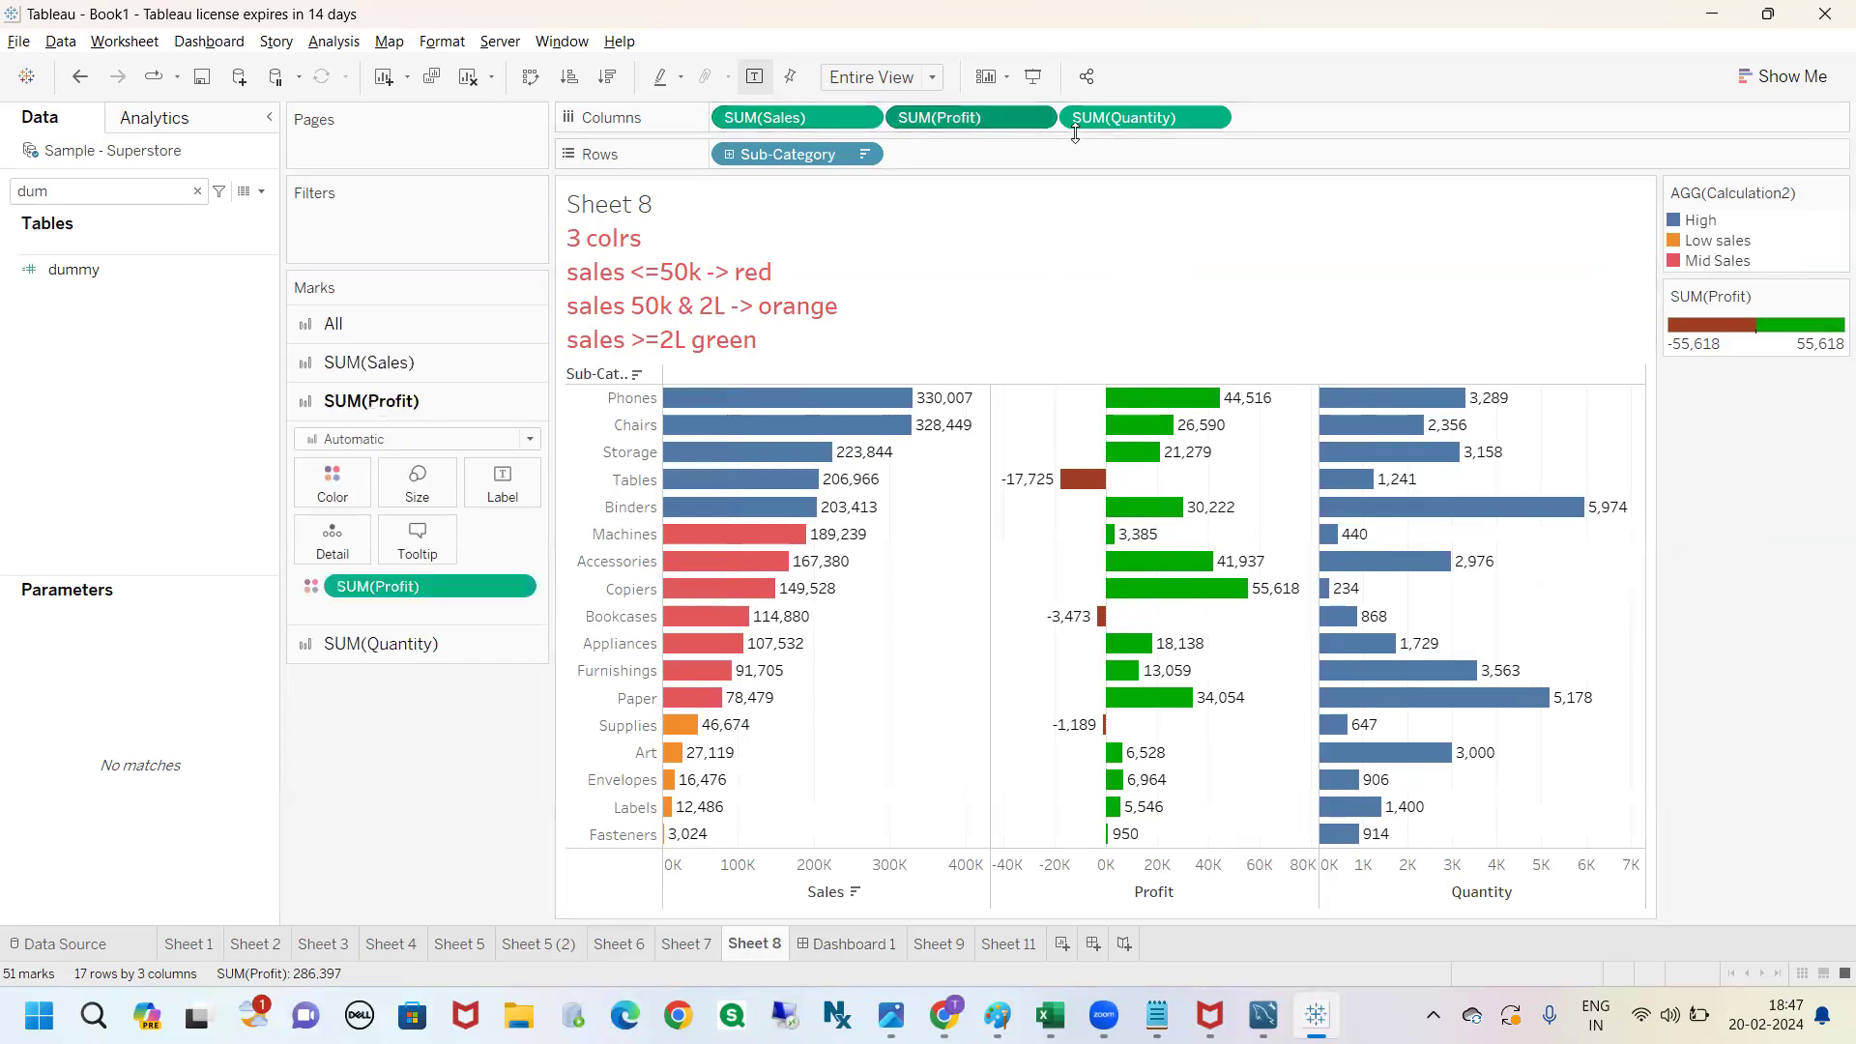
pyautogui.click(1134, 124)
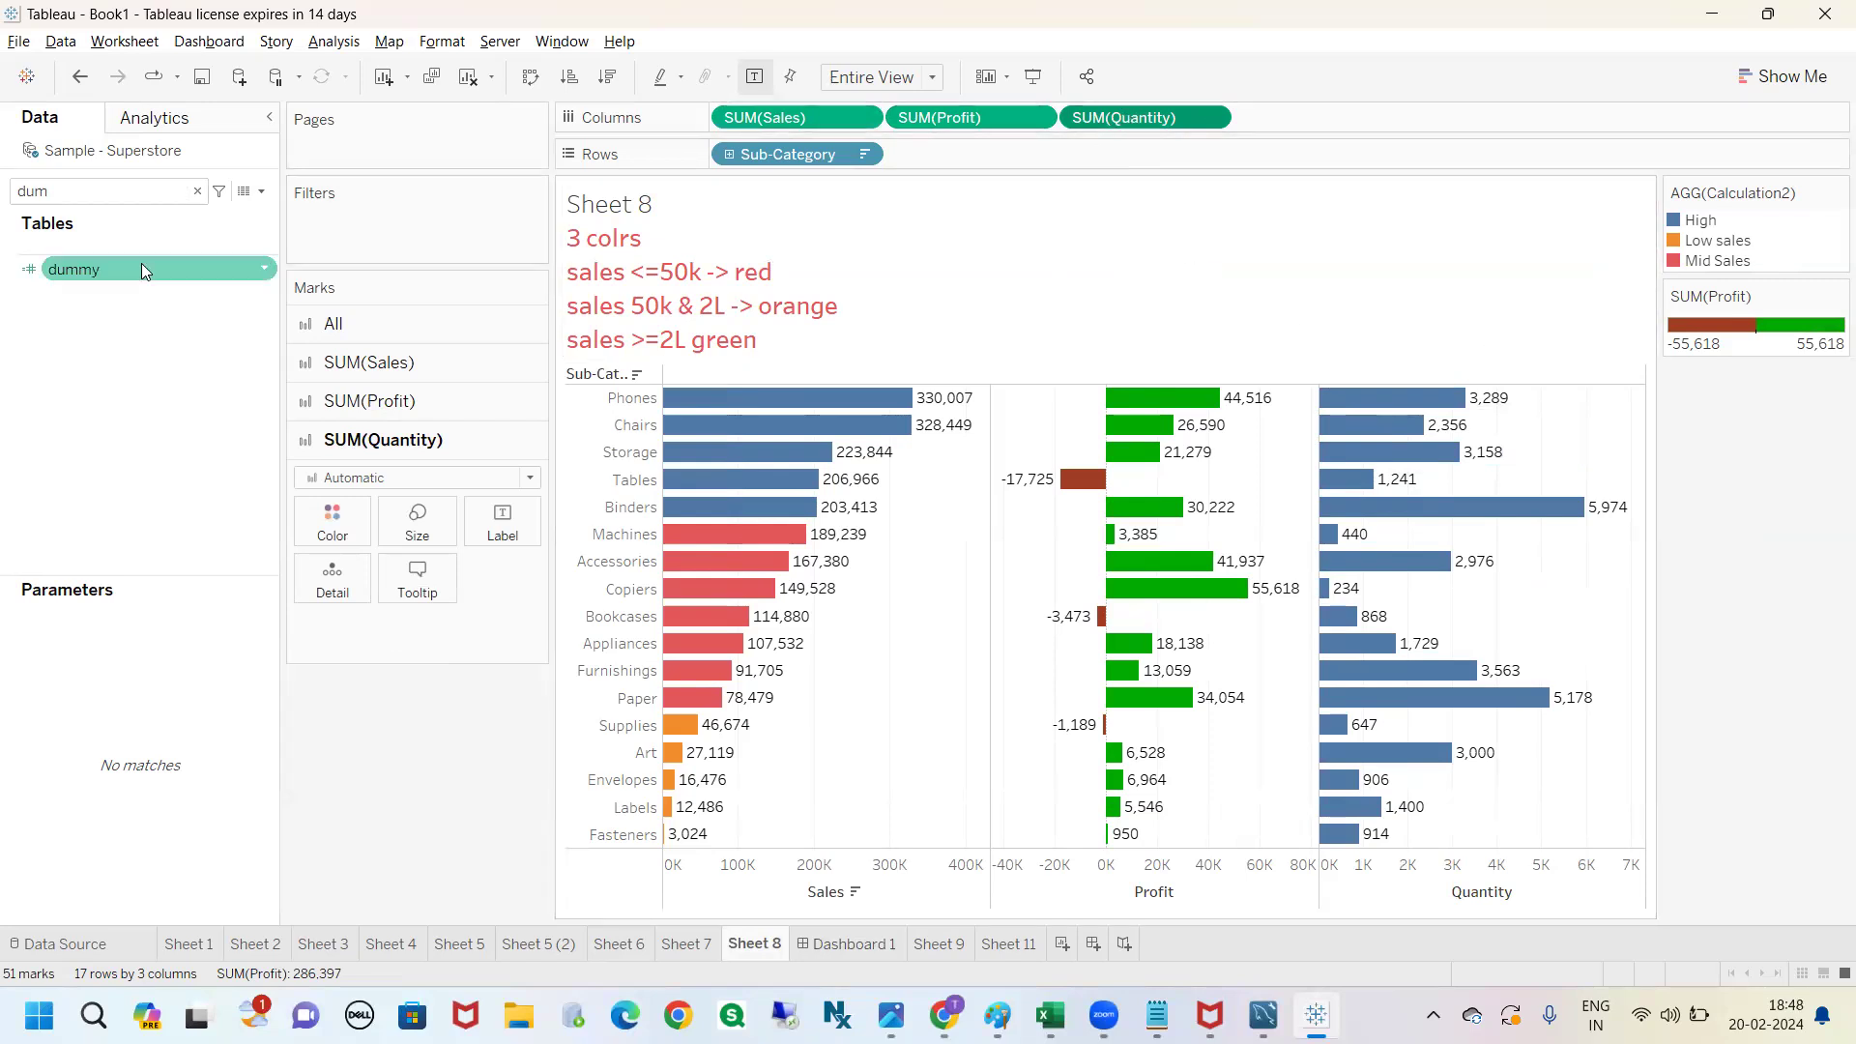
pyautogui.moveTo(141, 263); pyautogui.dragTo(1162, 116)
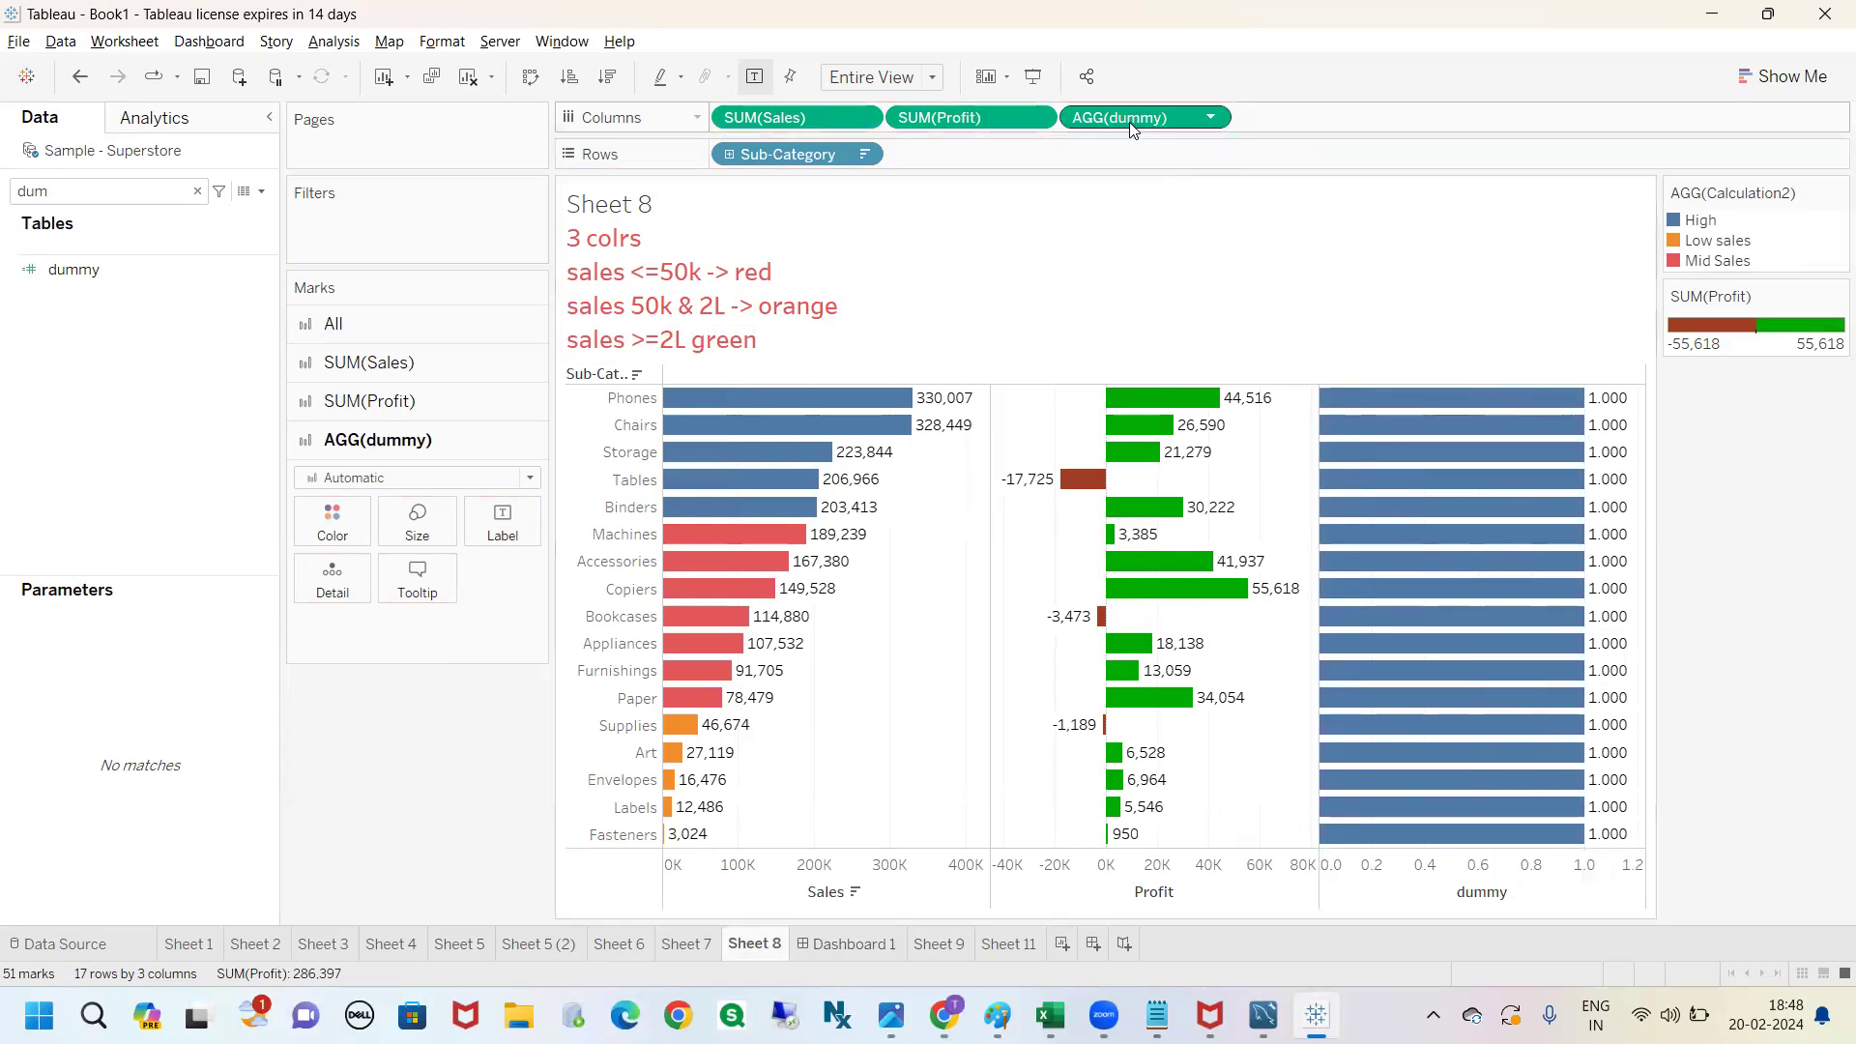
# Search the fields for "qua" and add Quantity as the label of the dummy bars.
pyautogui.click(98, 199)
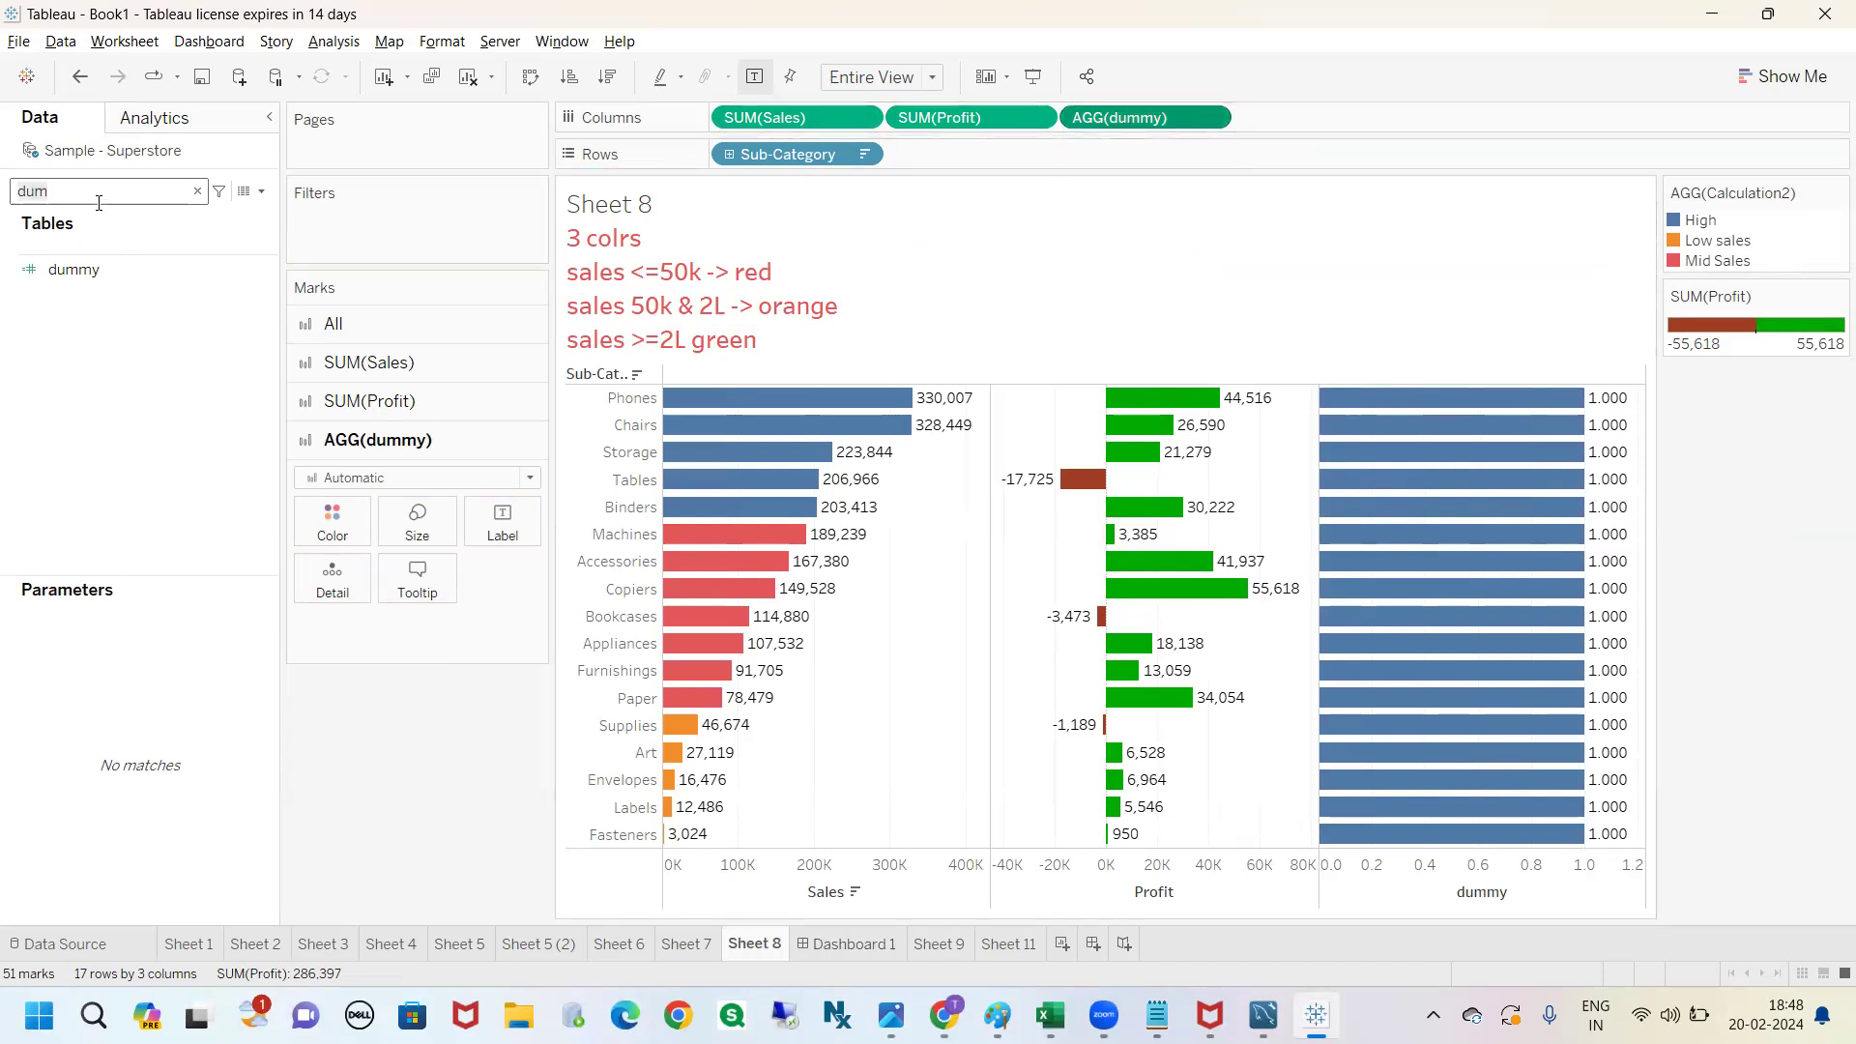
pyautogui.press('BackSpace')
pyautogui.press('BackSpace')
pyautogui.press('BackSpace')
pyautogui.write('qua')
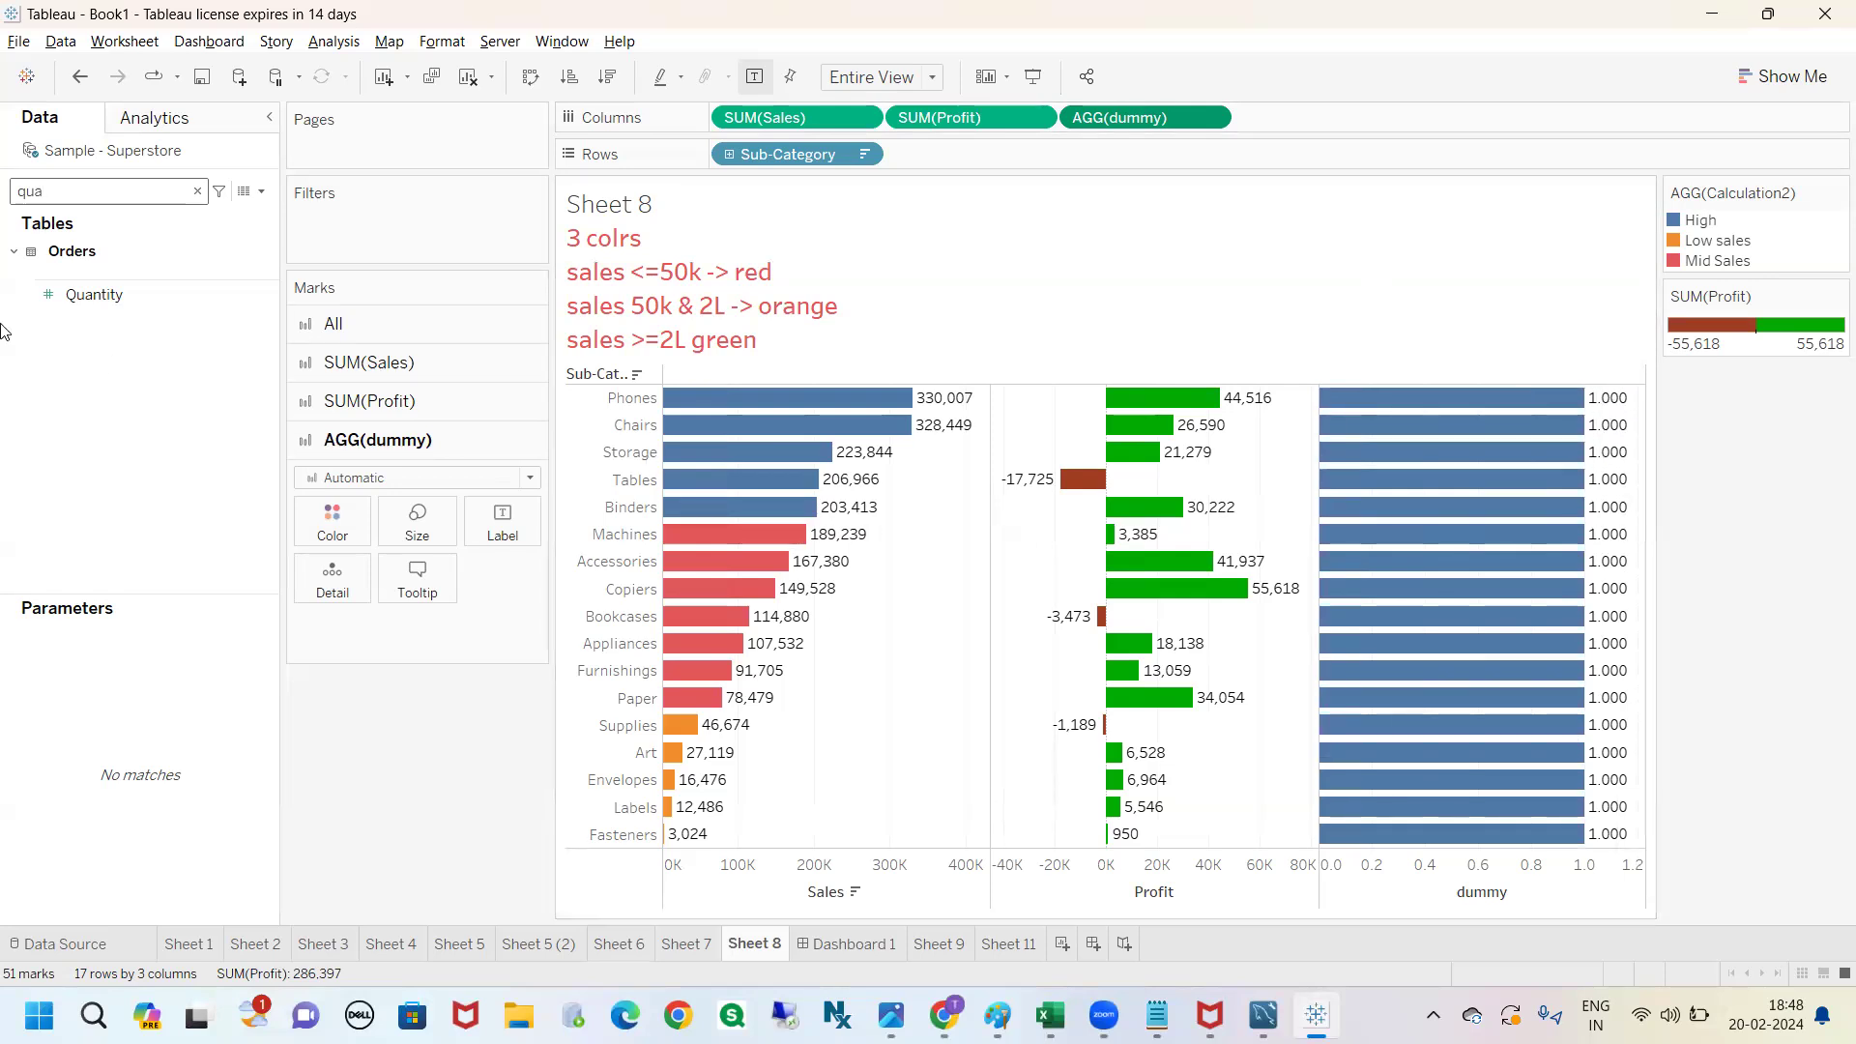
pyautogui.moveTo(91, 297); pyautogui.dragTo(501, 527)
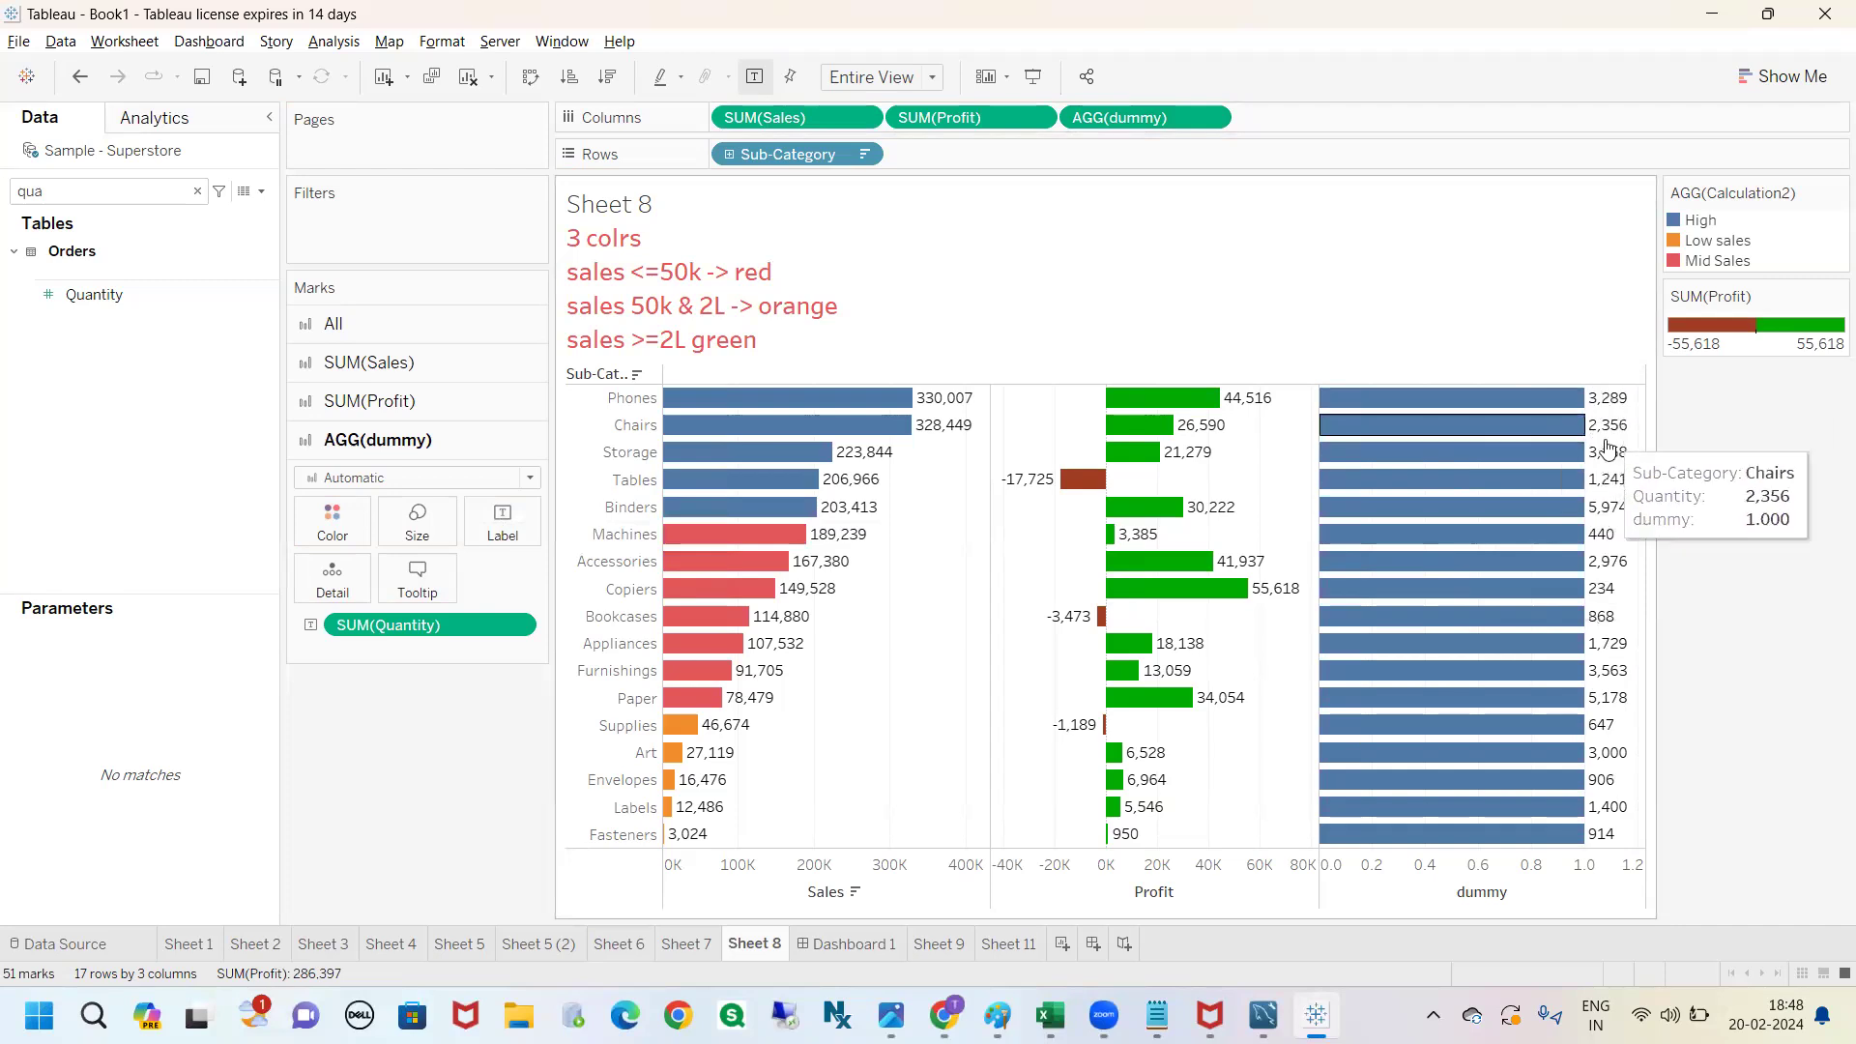
# Set the horizontal alignment of the dummy bars' Quantity labels to Center.
pyautogui.click(333, 527)
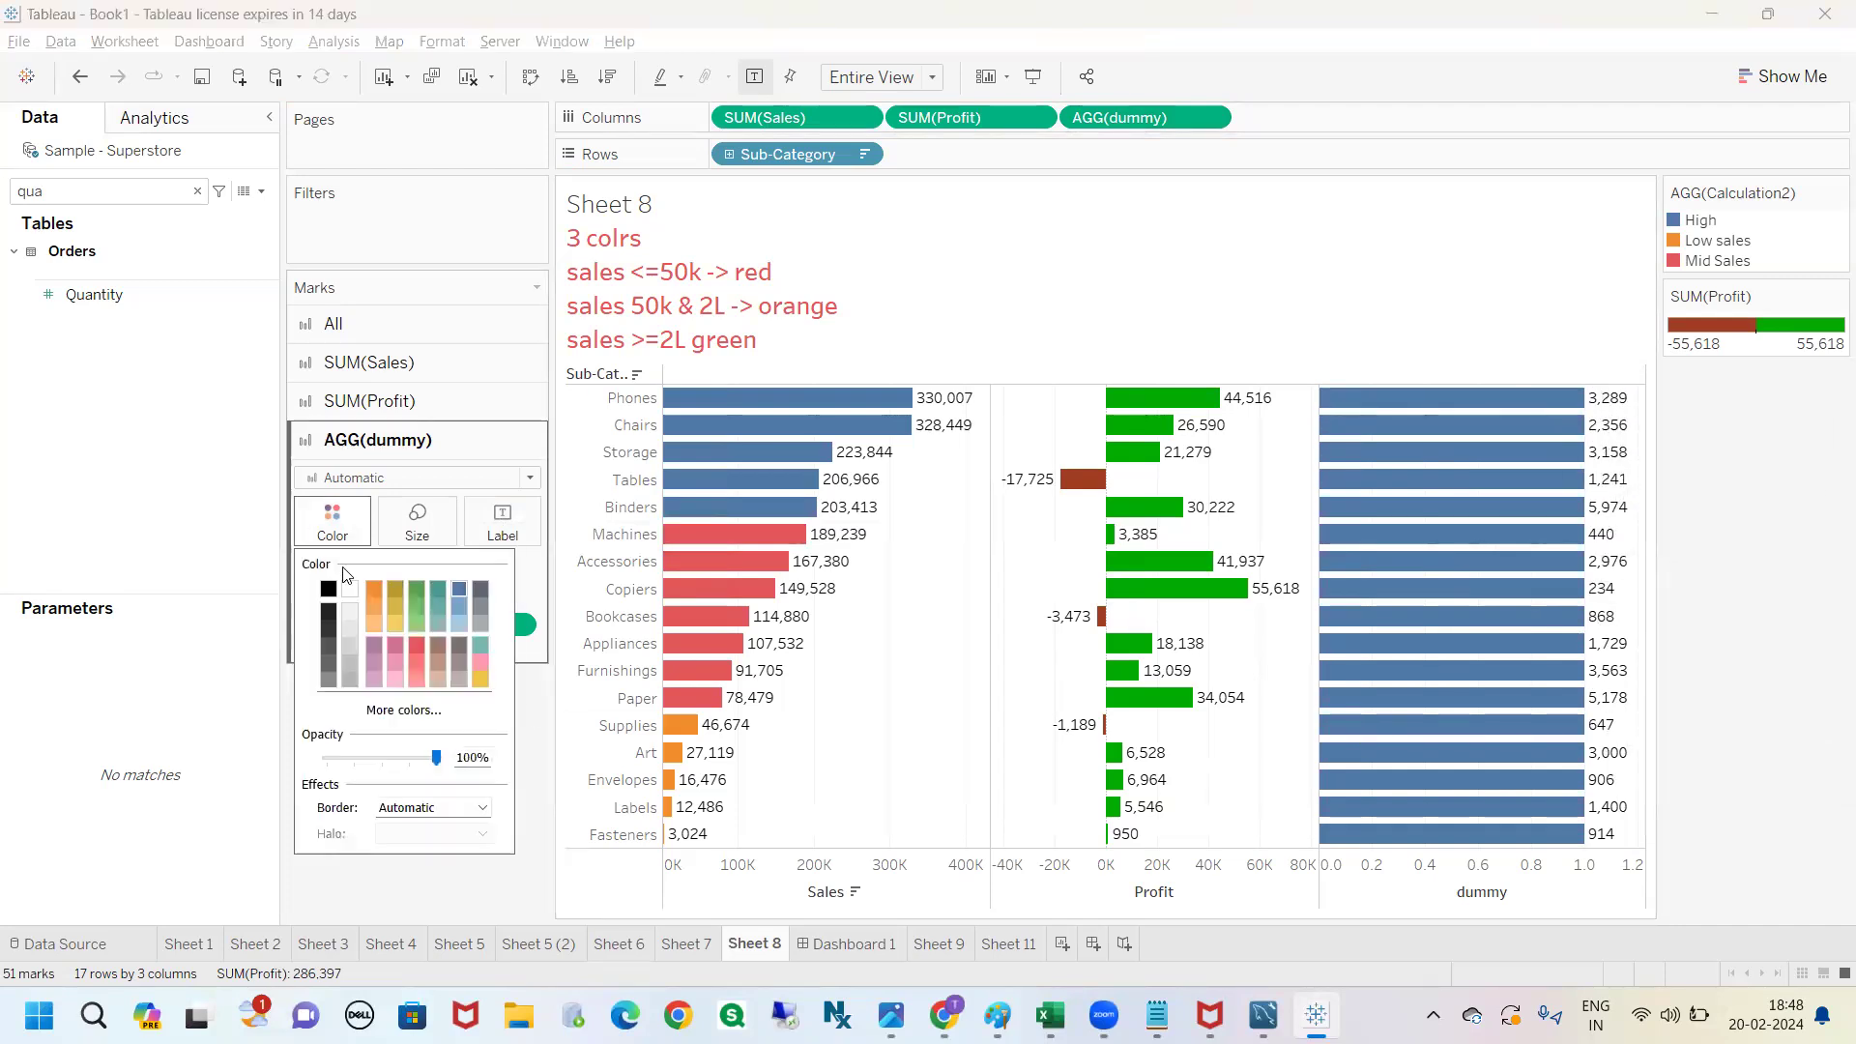
pyautogui.click(503, 527)
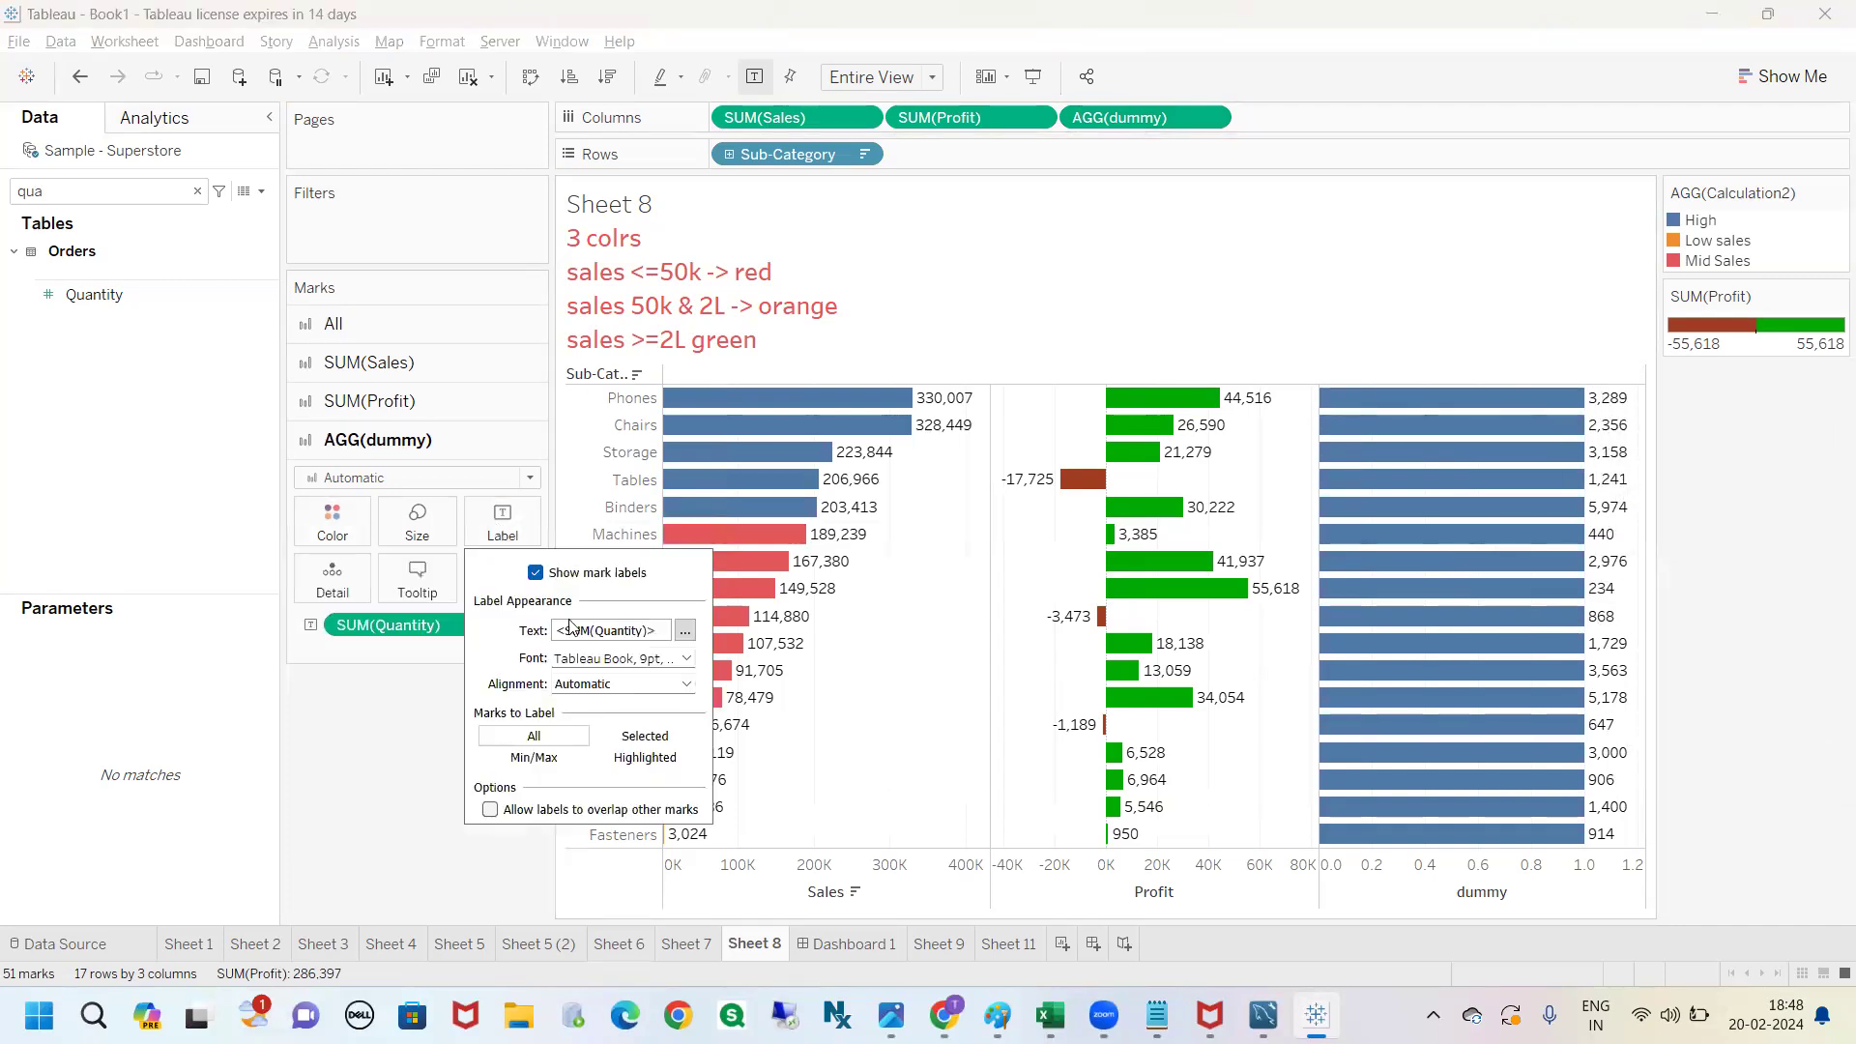
pyautogui.click(688, 684)
pyautogui.click(610, 768)
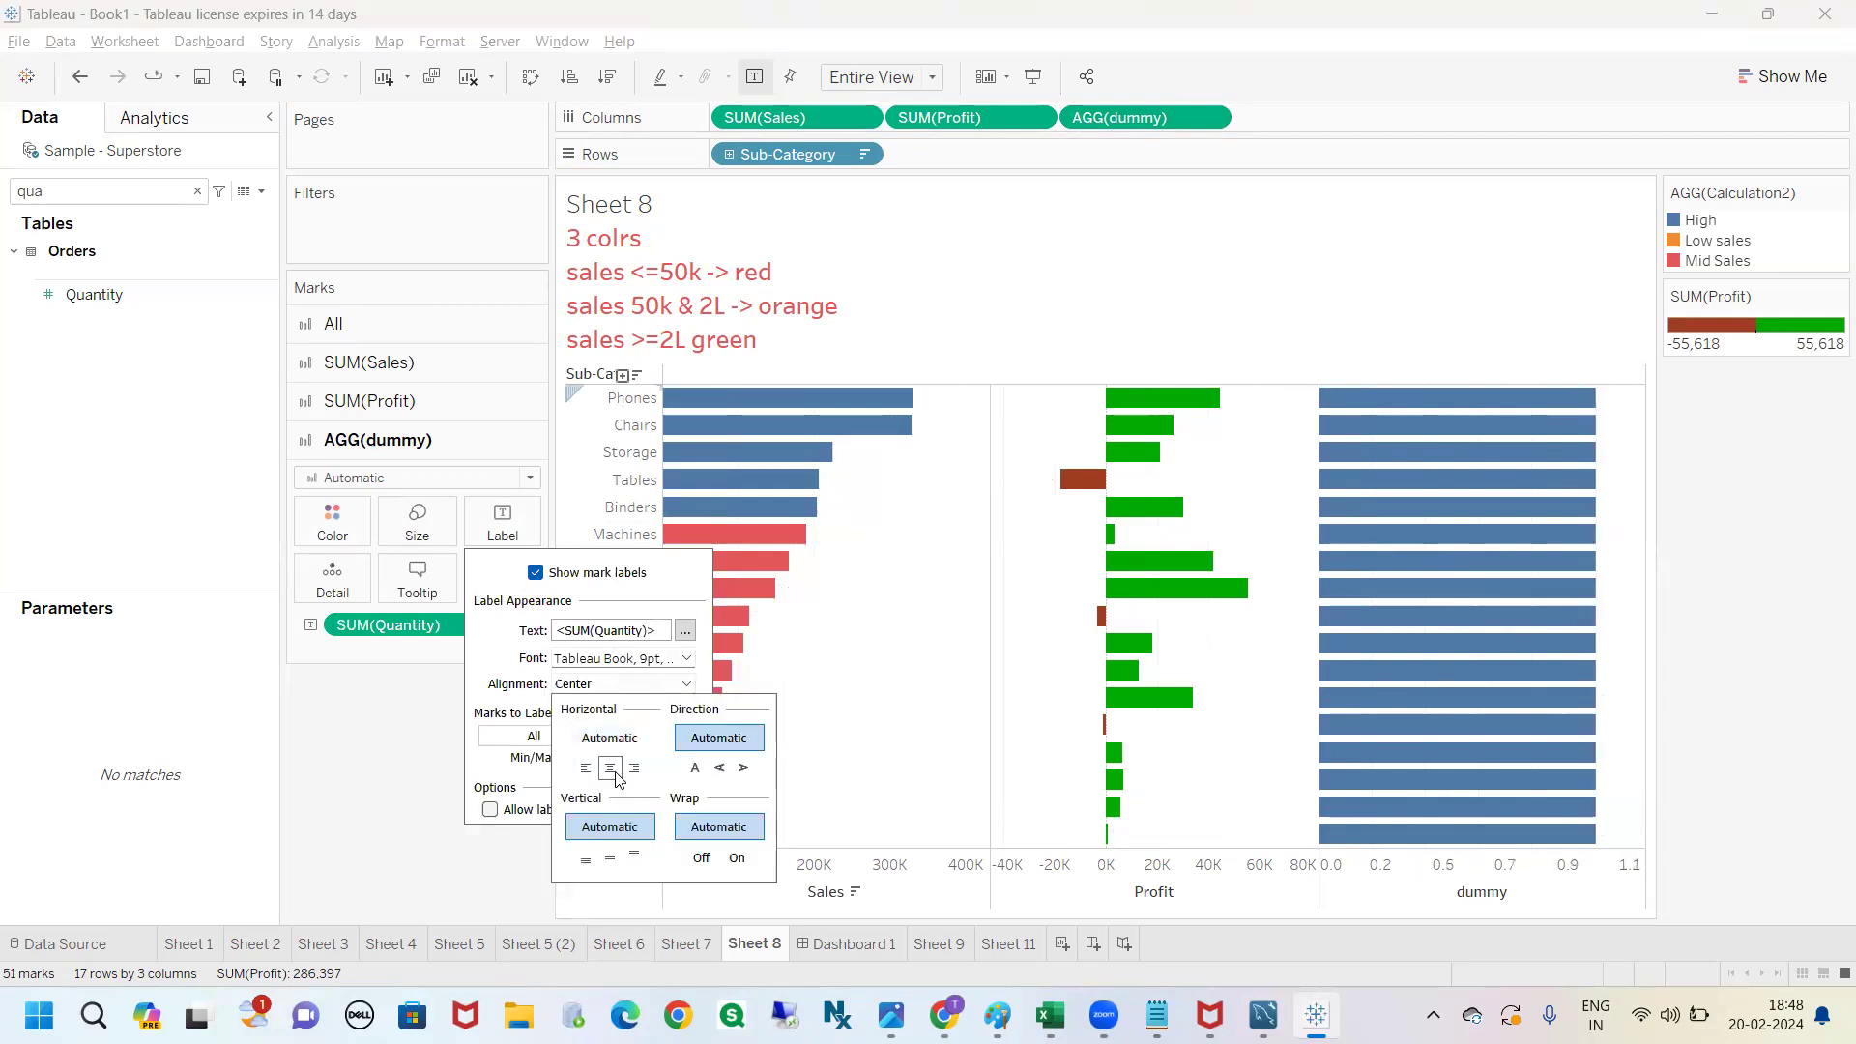
# Set the dummy bars' opacity to 0% and place AGG(dummy) between SUM(Sales) and SUM(Profit) on Columns.
pyautogui.click(333, 523)
pyautogui.moveTo(435, 764); pyautogui.dragTo(313, 774)
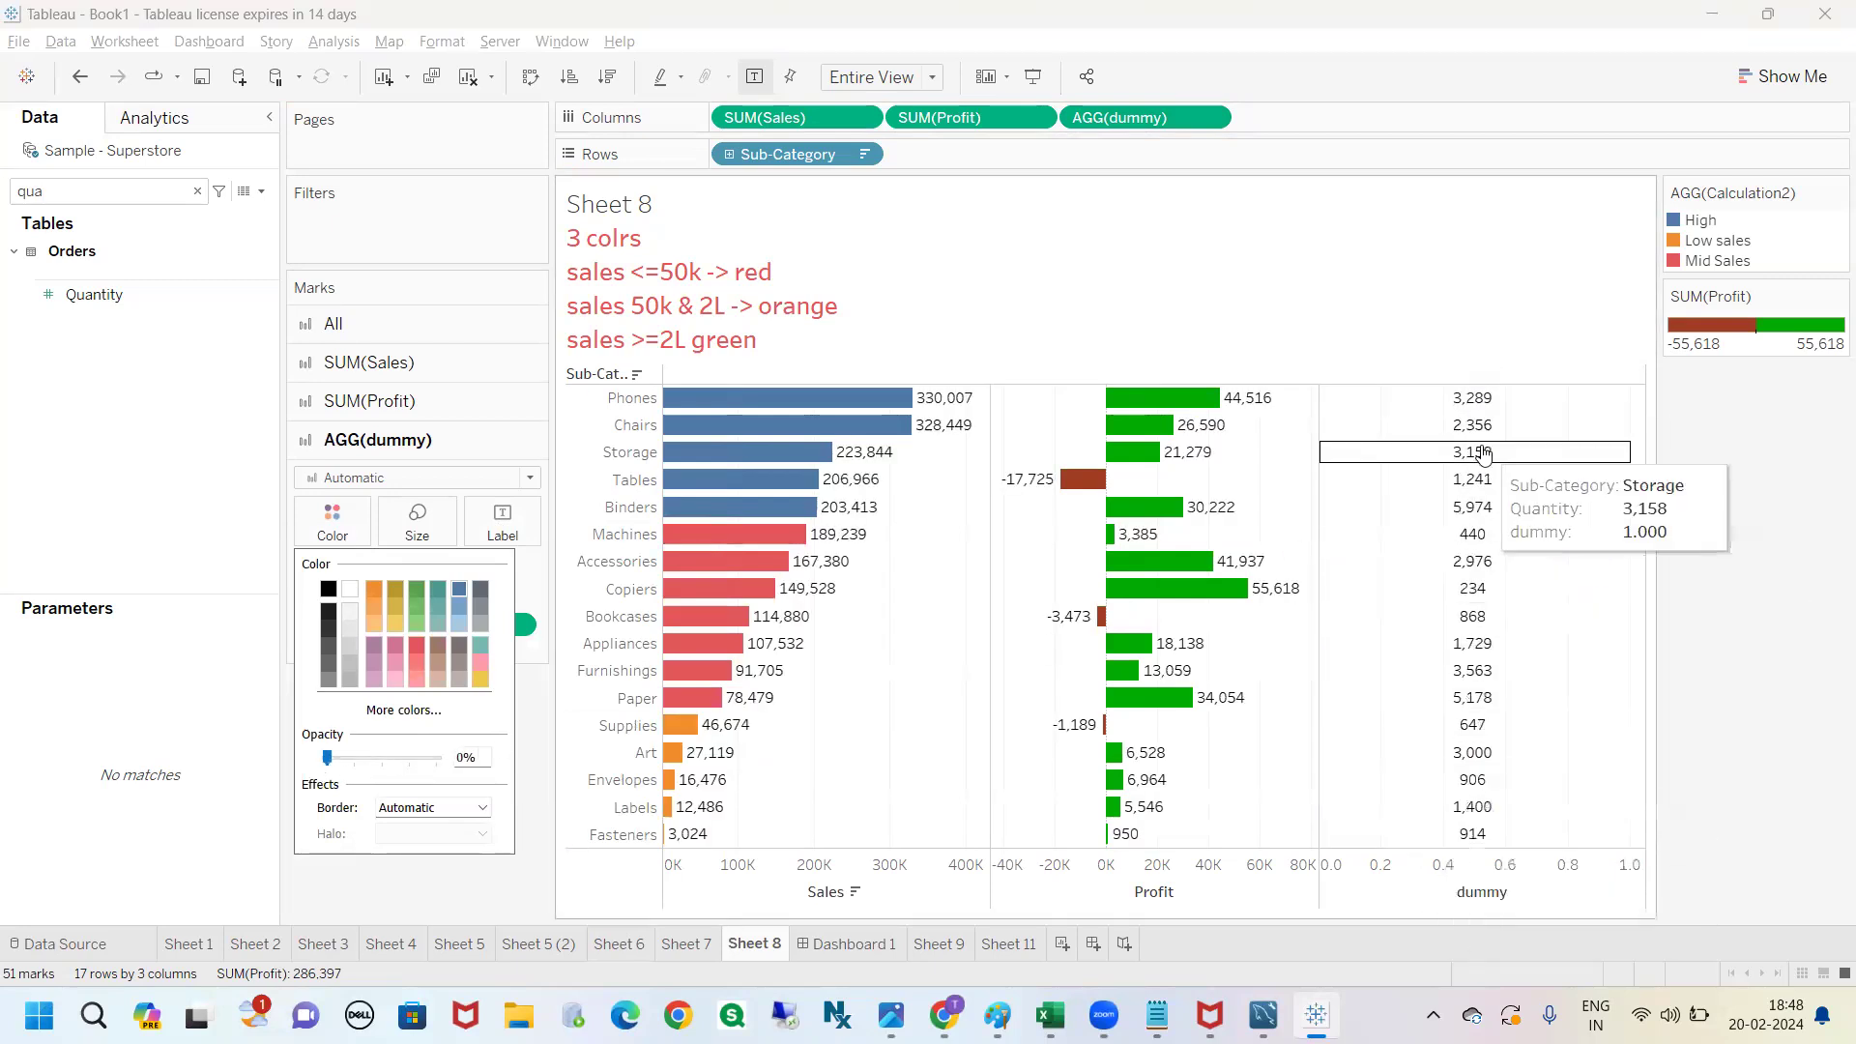
pyautogui.click(1672, 391)
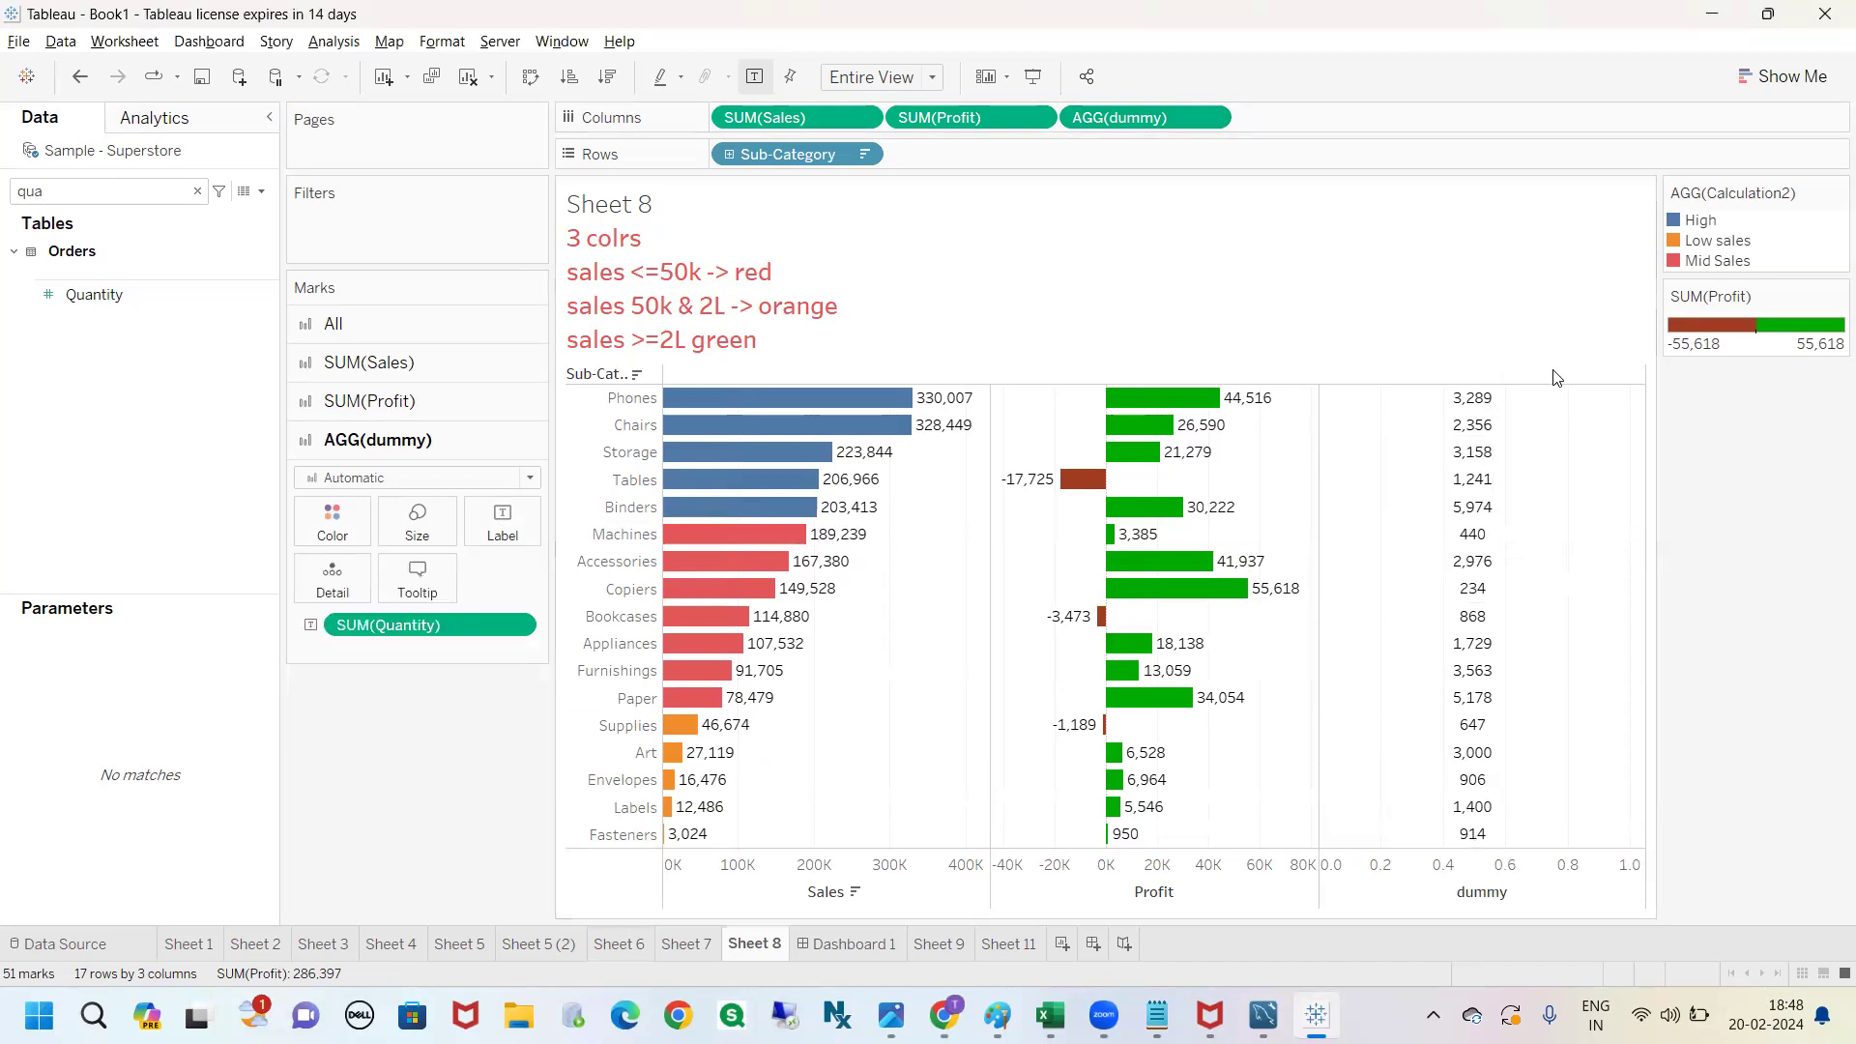
pyautogui.moveTo(962, 121); pyautogui.dragTo(1294, 133)
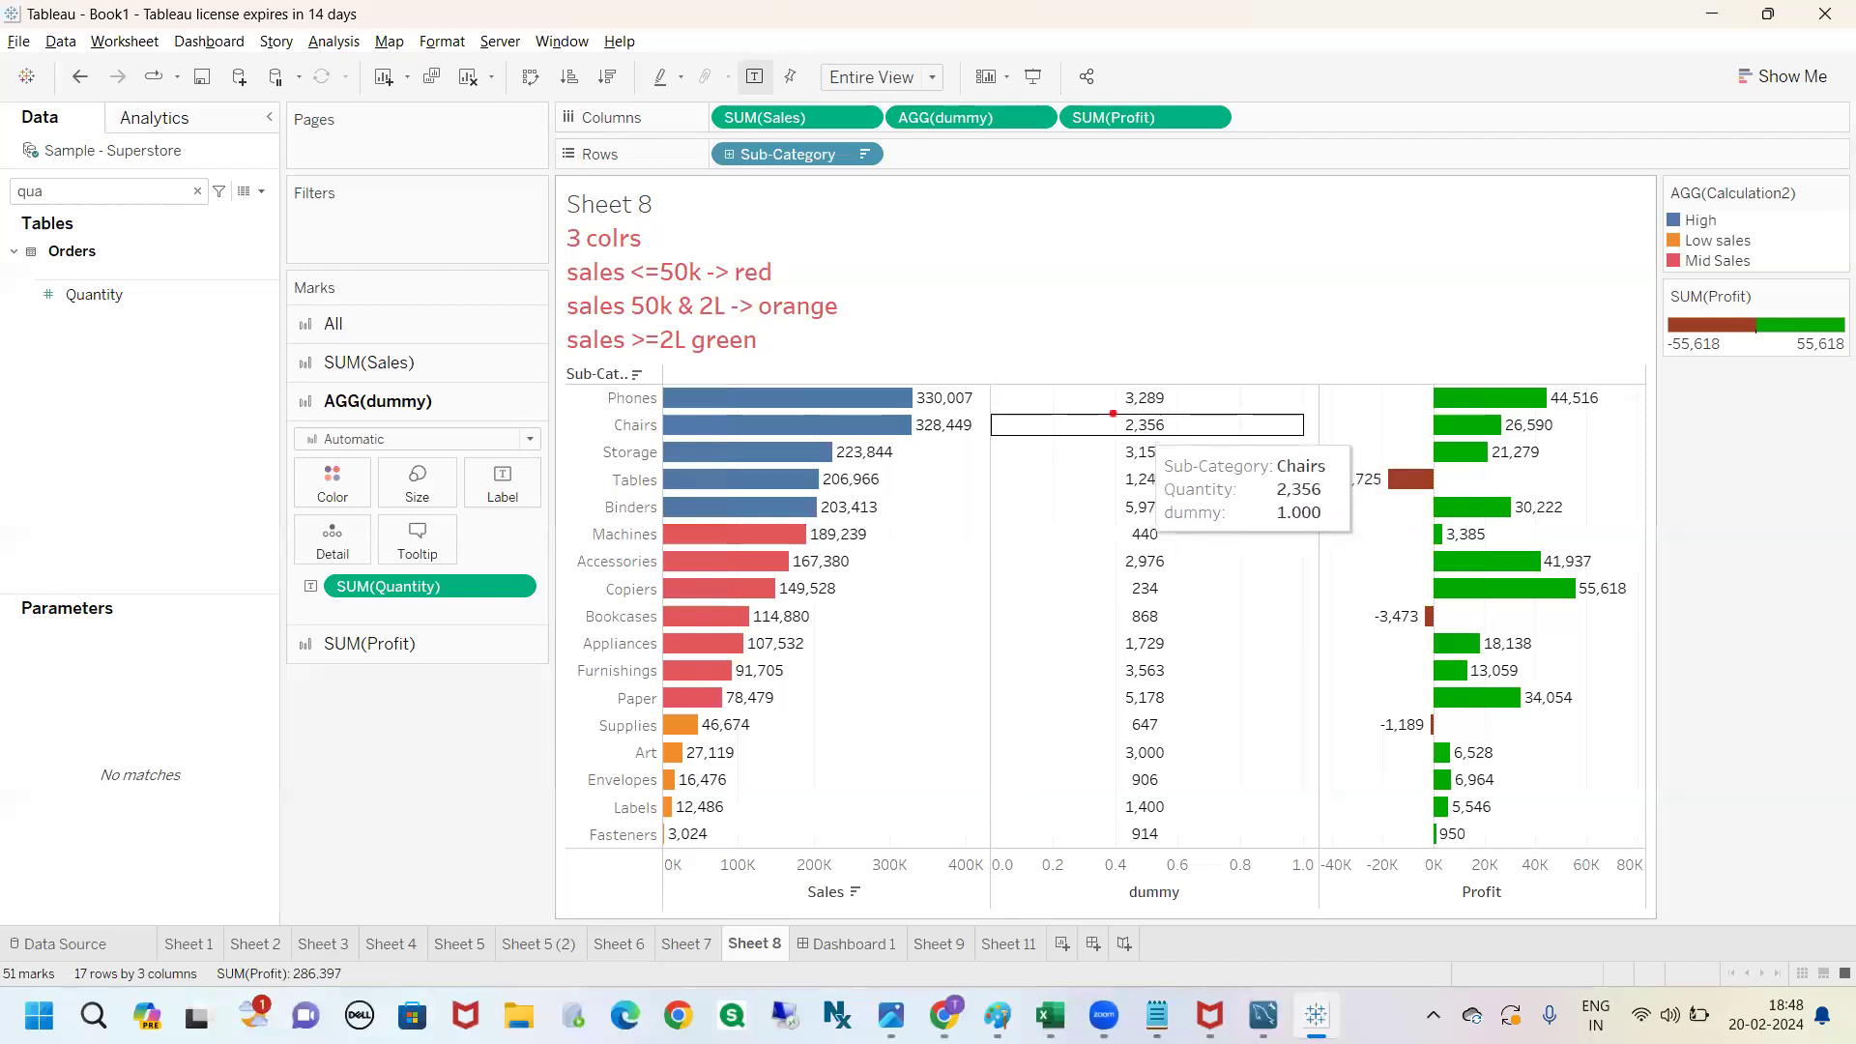
pyautogui.moveTo(759, 128)
pyautogui.mouseDown()
pyautogui.moveTo(759, 430)
pyautogui.moveTo(792, 499)
pyautogui.mouseUp()
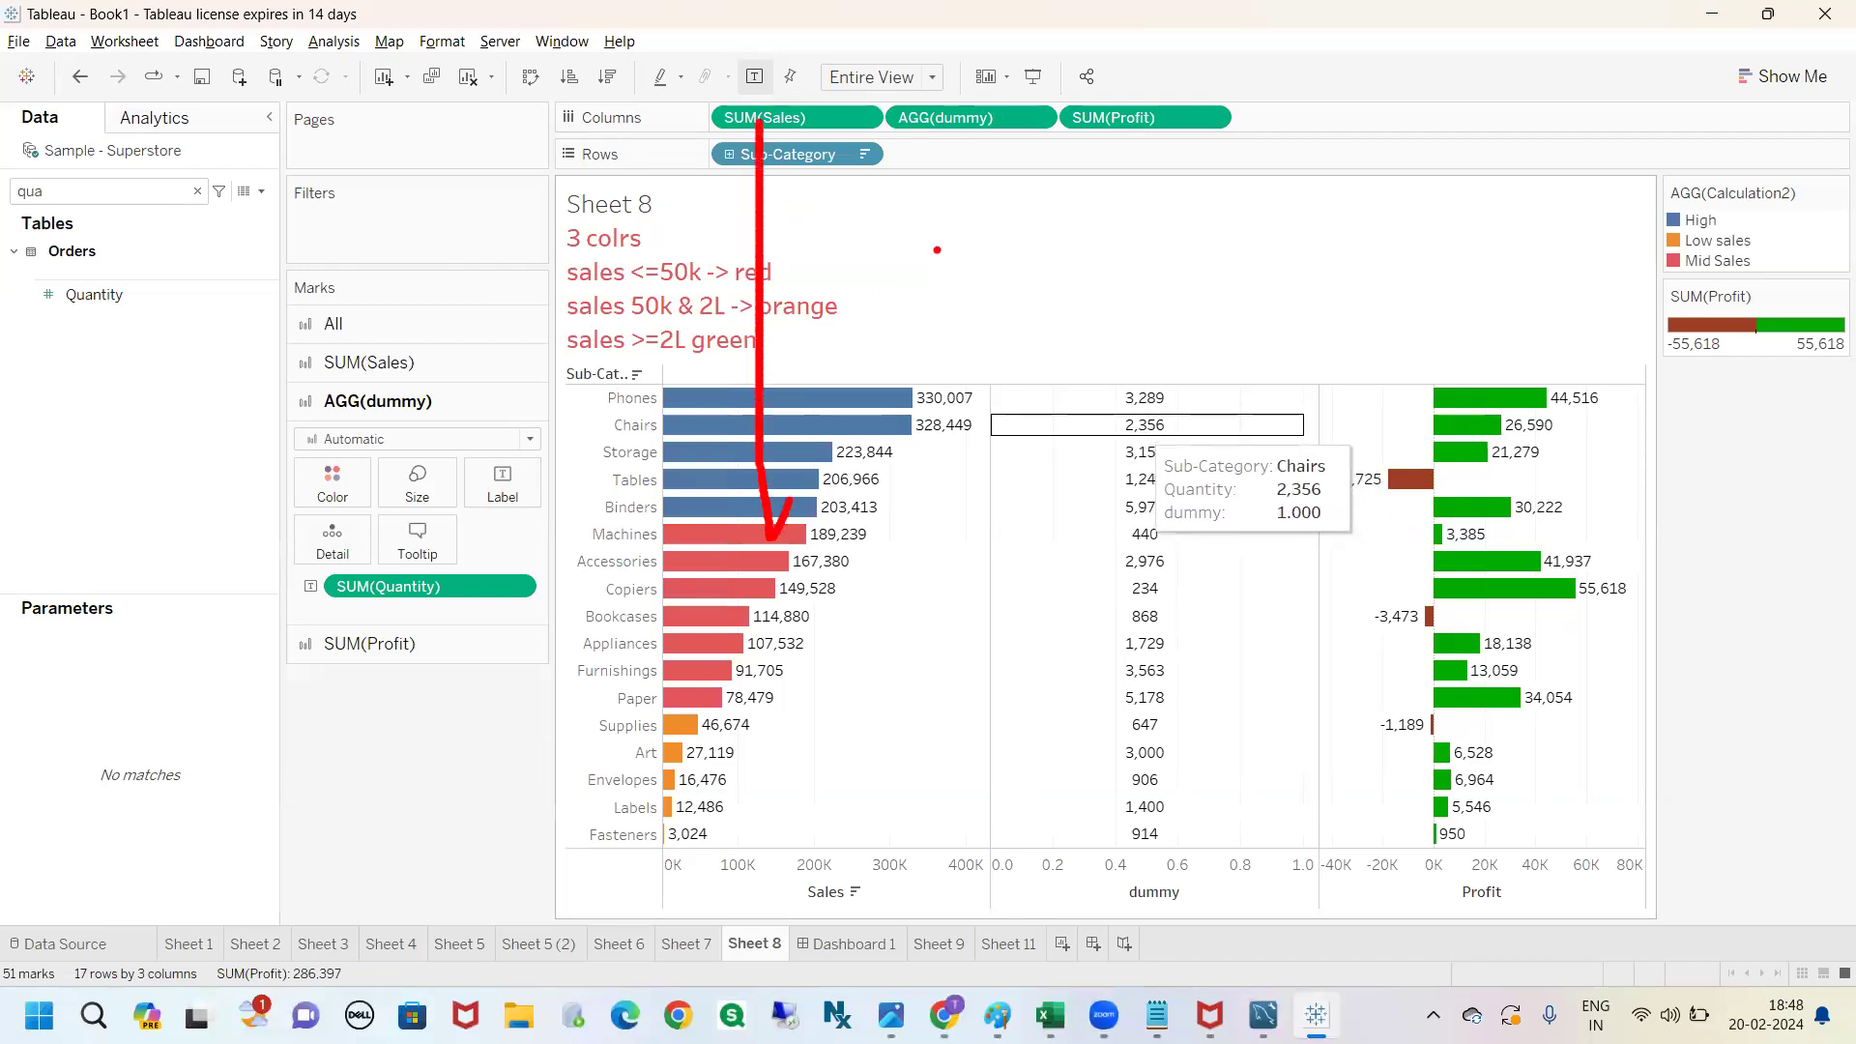
pyautogui.moveTo(961, 123)
pyautogui.mouseDown()
pyautogui.moveTo(1122, 352)
pyautogui.moveTo(1155, 833)
pyautogui.mouseUp()
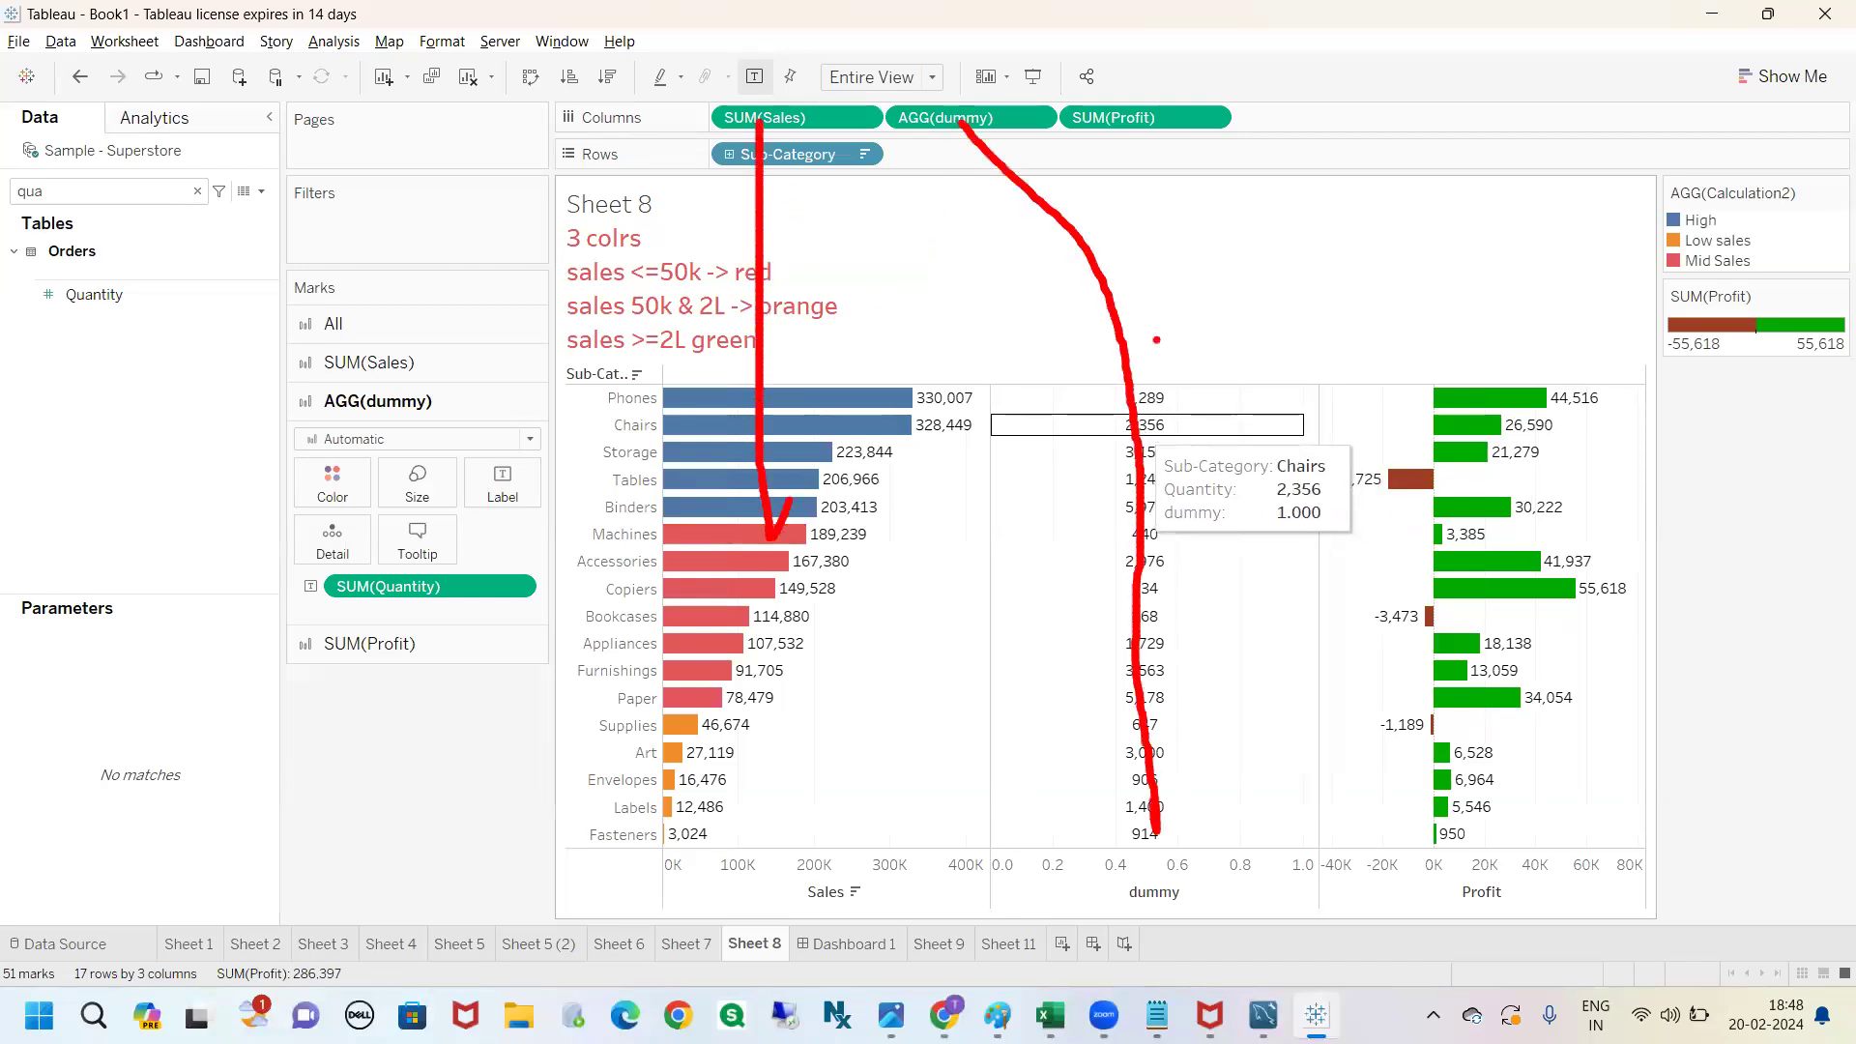
pyautogui.moveTo(1117, 117)
pyautogui.mouseDown()
pyautogui.moveTo(1278, 151)
pyautogui.moveTo(1470, 350)
pyautogui.moveTo(1543, 873)
pyautogui.mouseUp()
pyautogui.press('Escape')
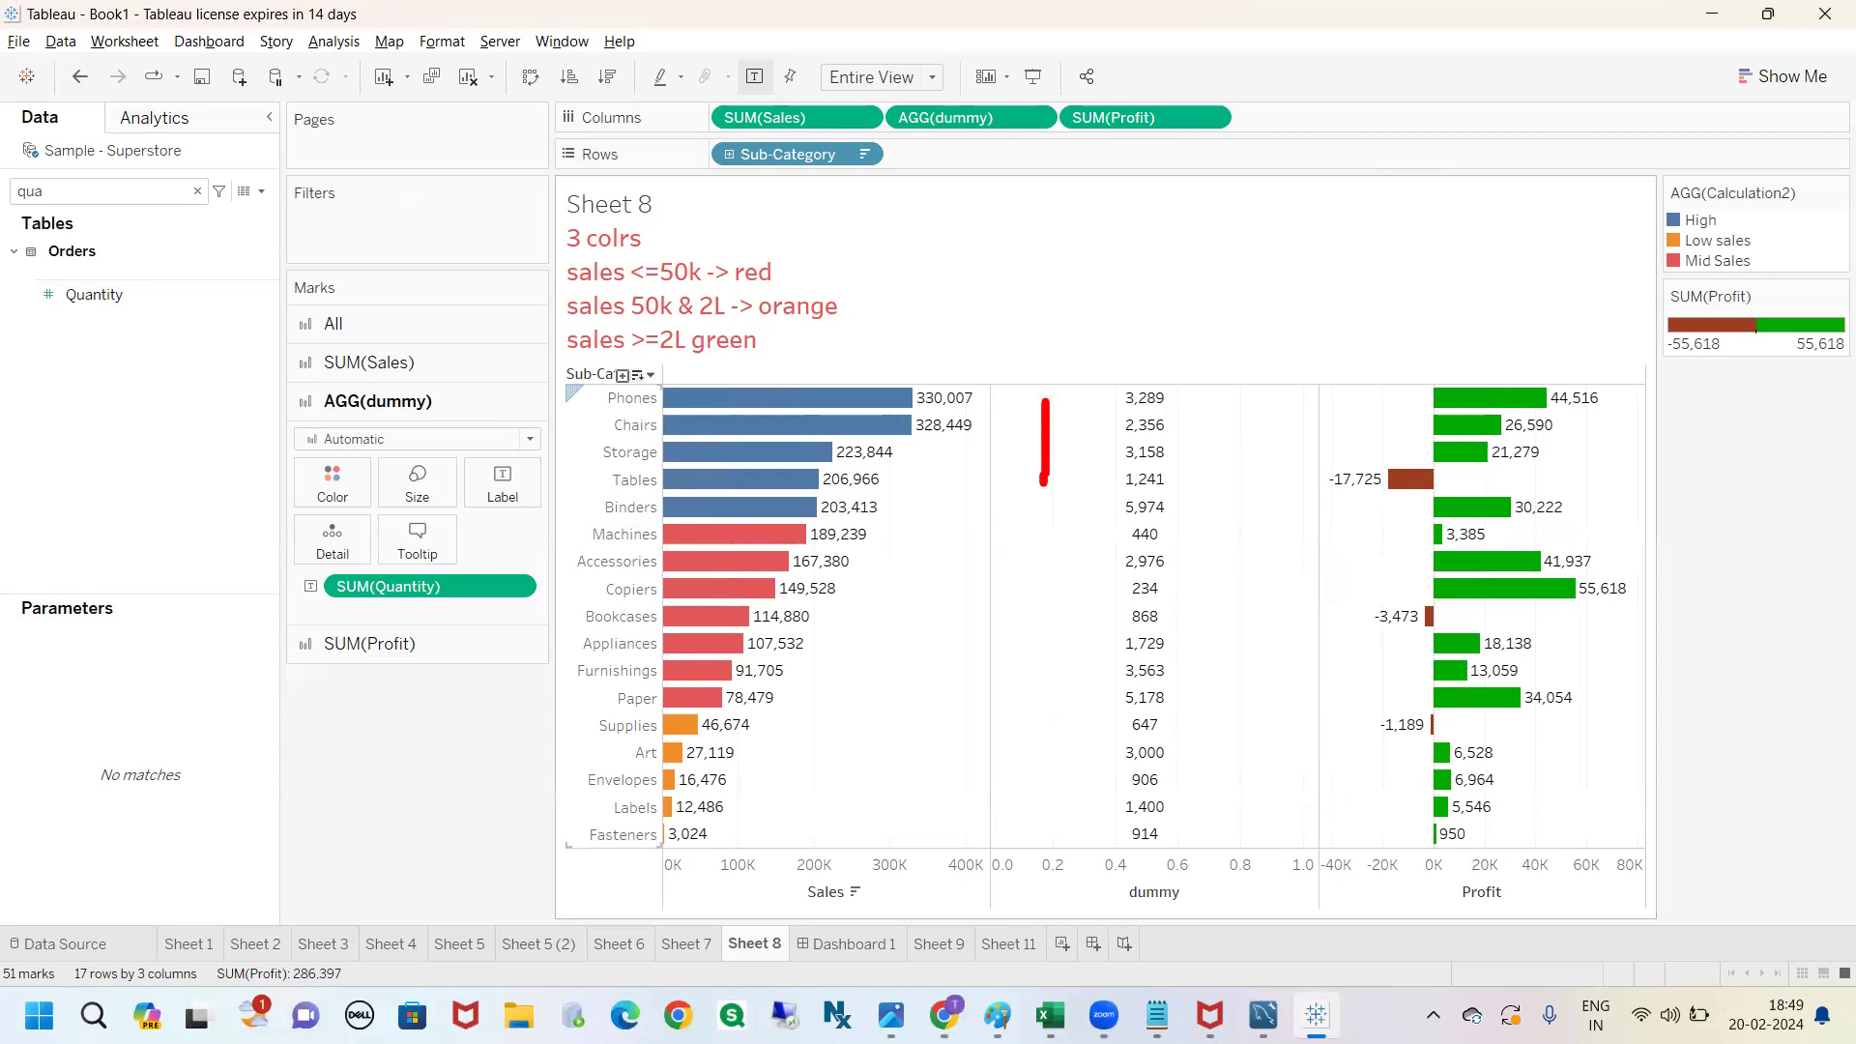
pyautogui.moveTo(1104, 405); pyautogui.dragTo(1126, 504)
pyautogui.moveTo(1187, 415)
pyautogui.mouseDown()
pyautogui.moveTo(1202, 469)
pyautogui.moveTo(1242, 459)
pyautogui.mouseUp()
pyautogui.press('Escape')
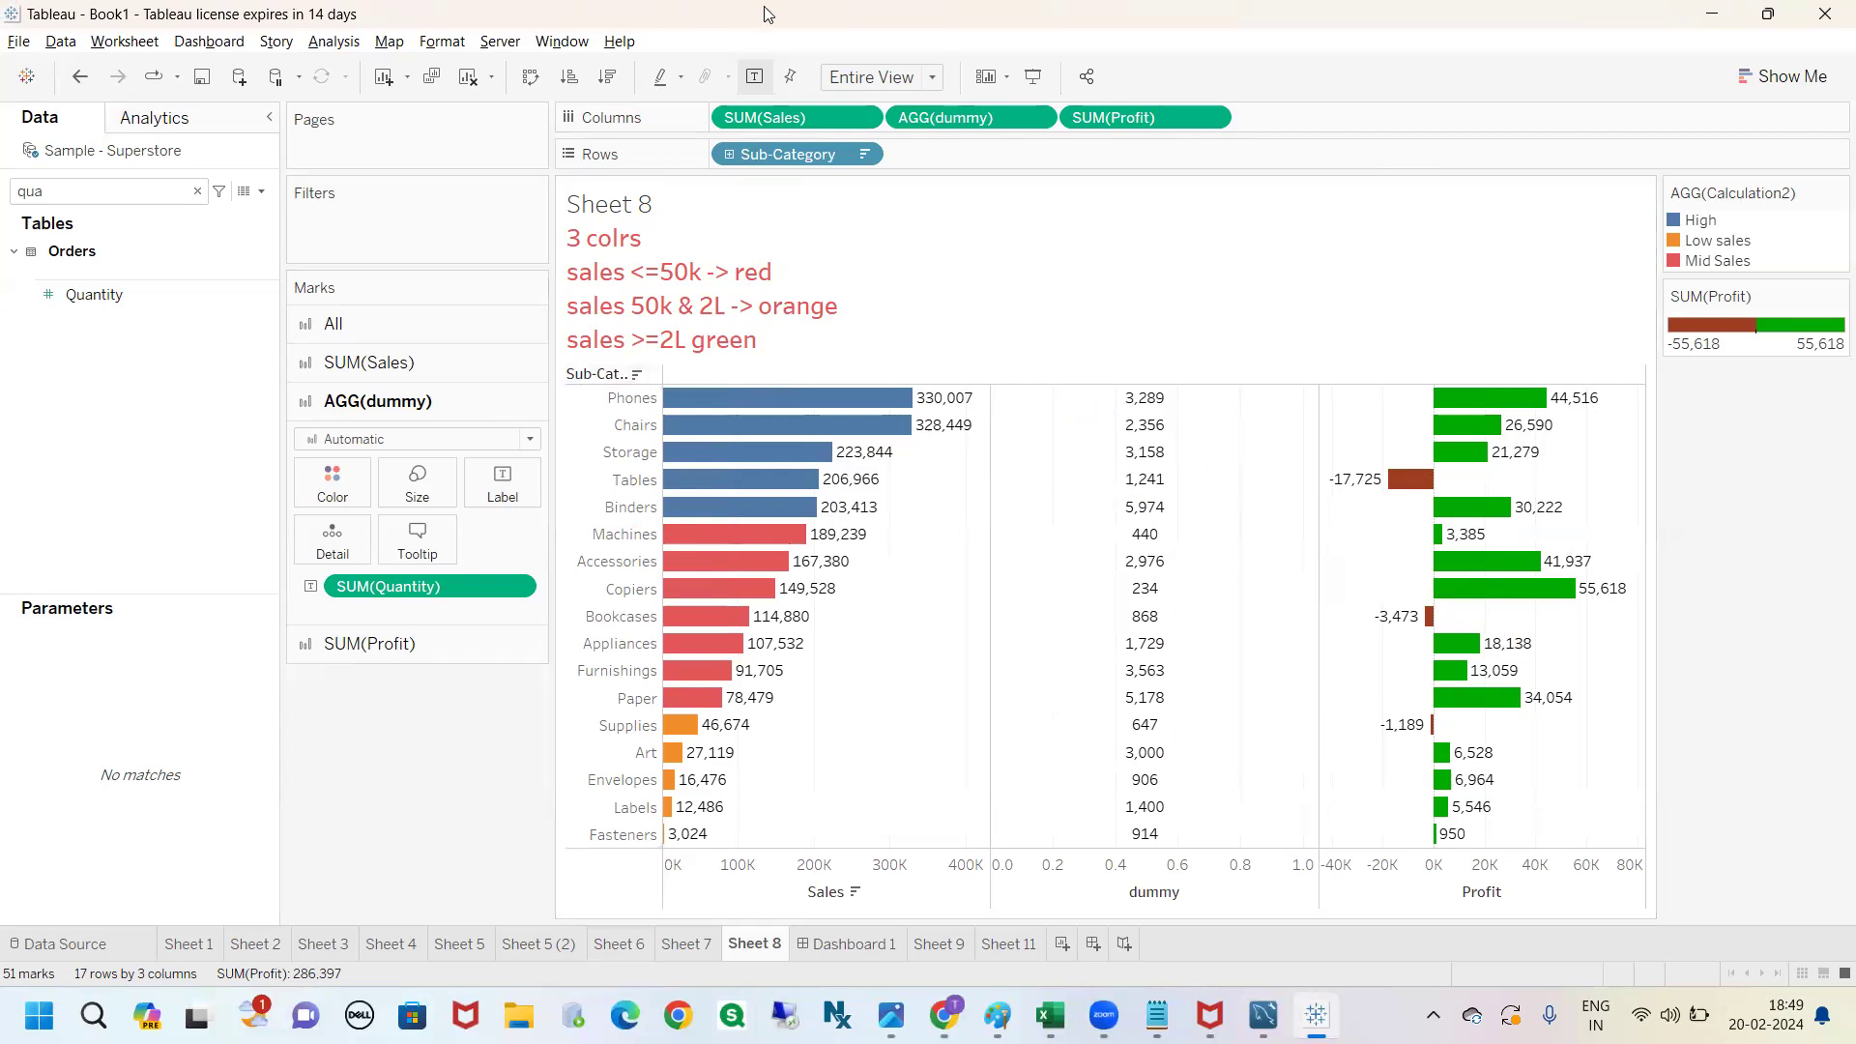
# Make the AGG(dummy) bars solid black by setting their color to black and their opacity to 100%.
pyautogui.click(1011, 120)
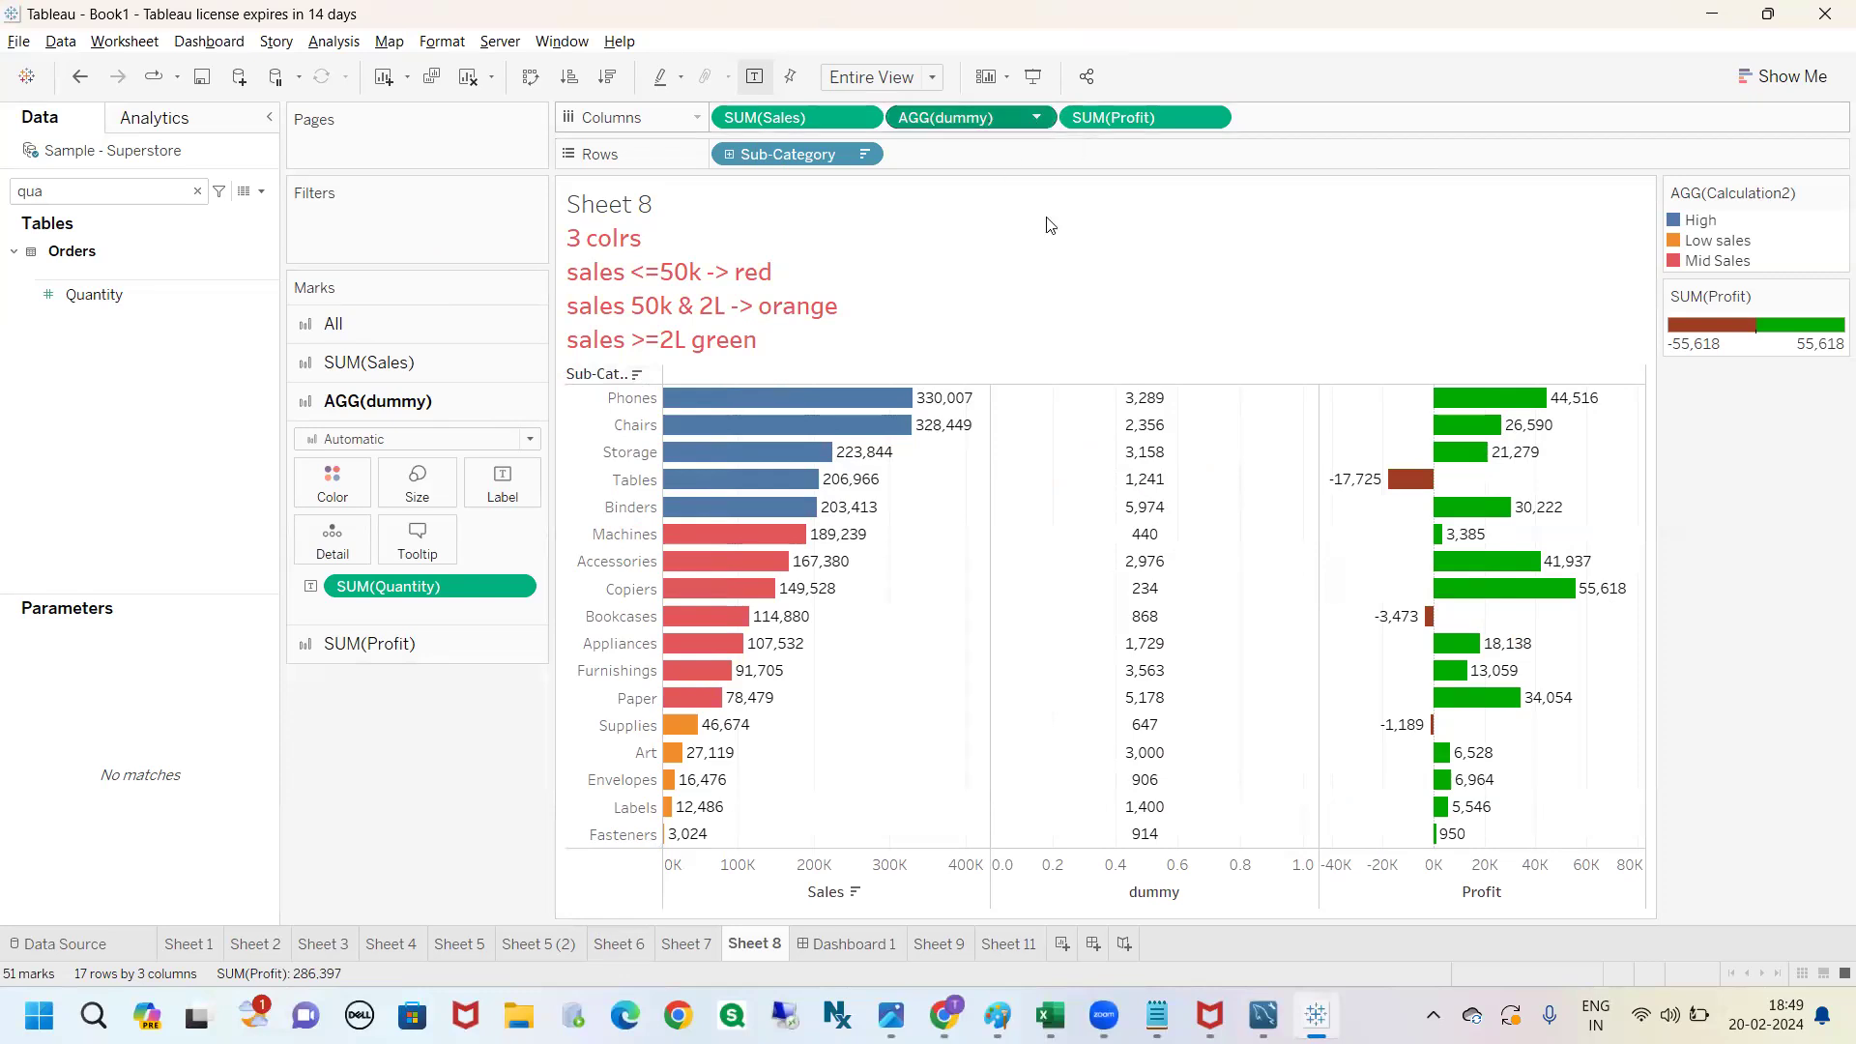
pyautogui.click(352, 498)
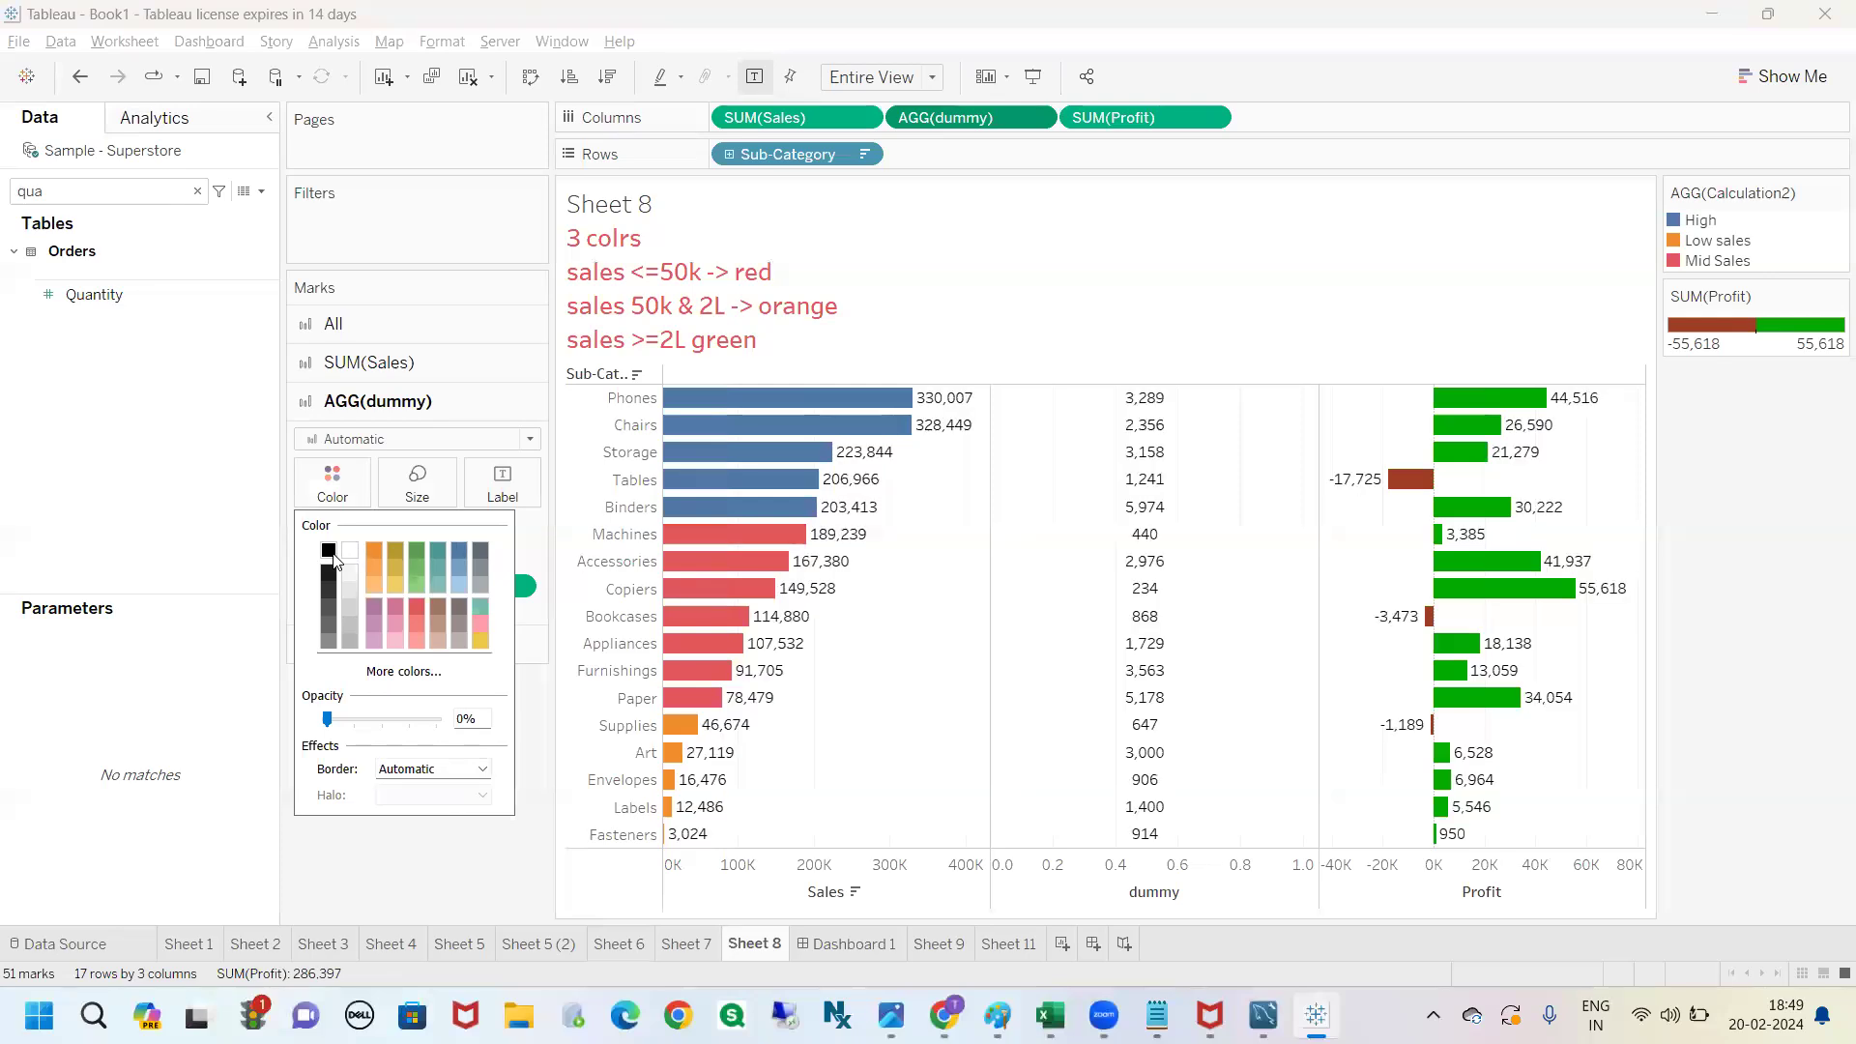
pyautogui.moveTo(327, 719); pyautogui.dragTo(444, 742)
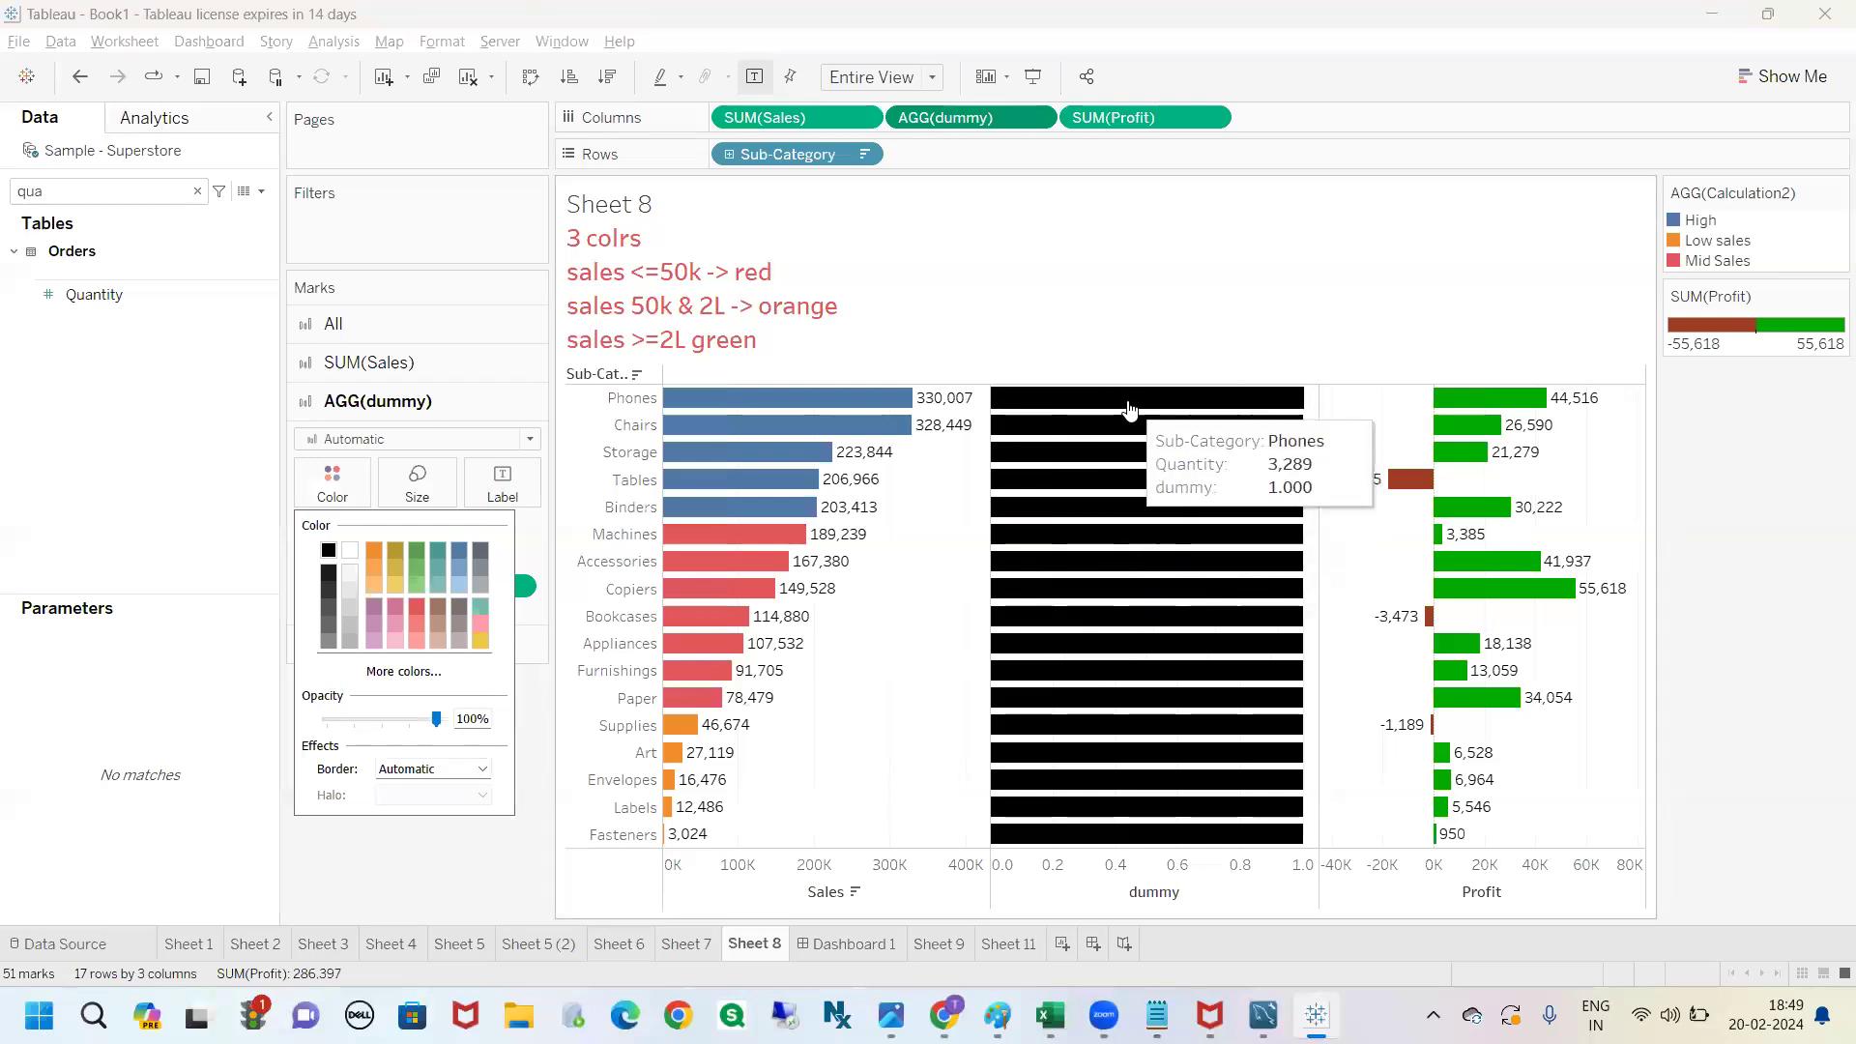
# Change the font of the dummy bars' Quantity labels to white and bold.
pyautogui.click(501, 483)
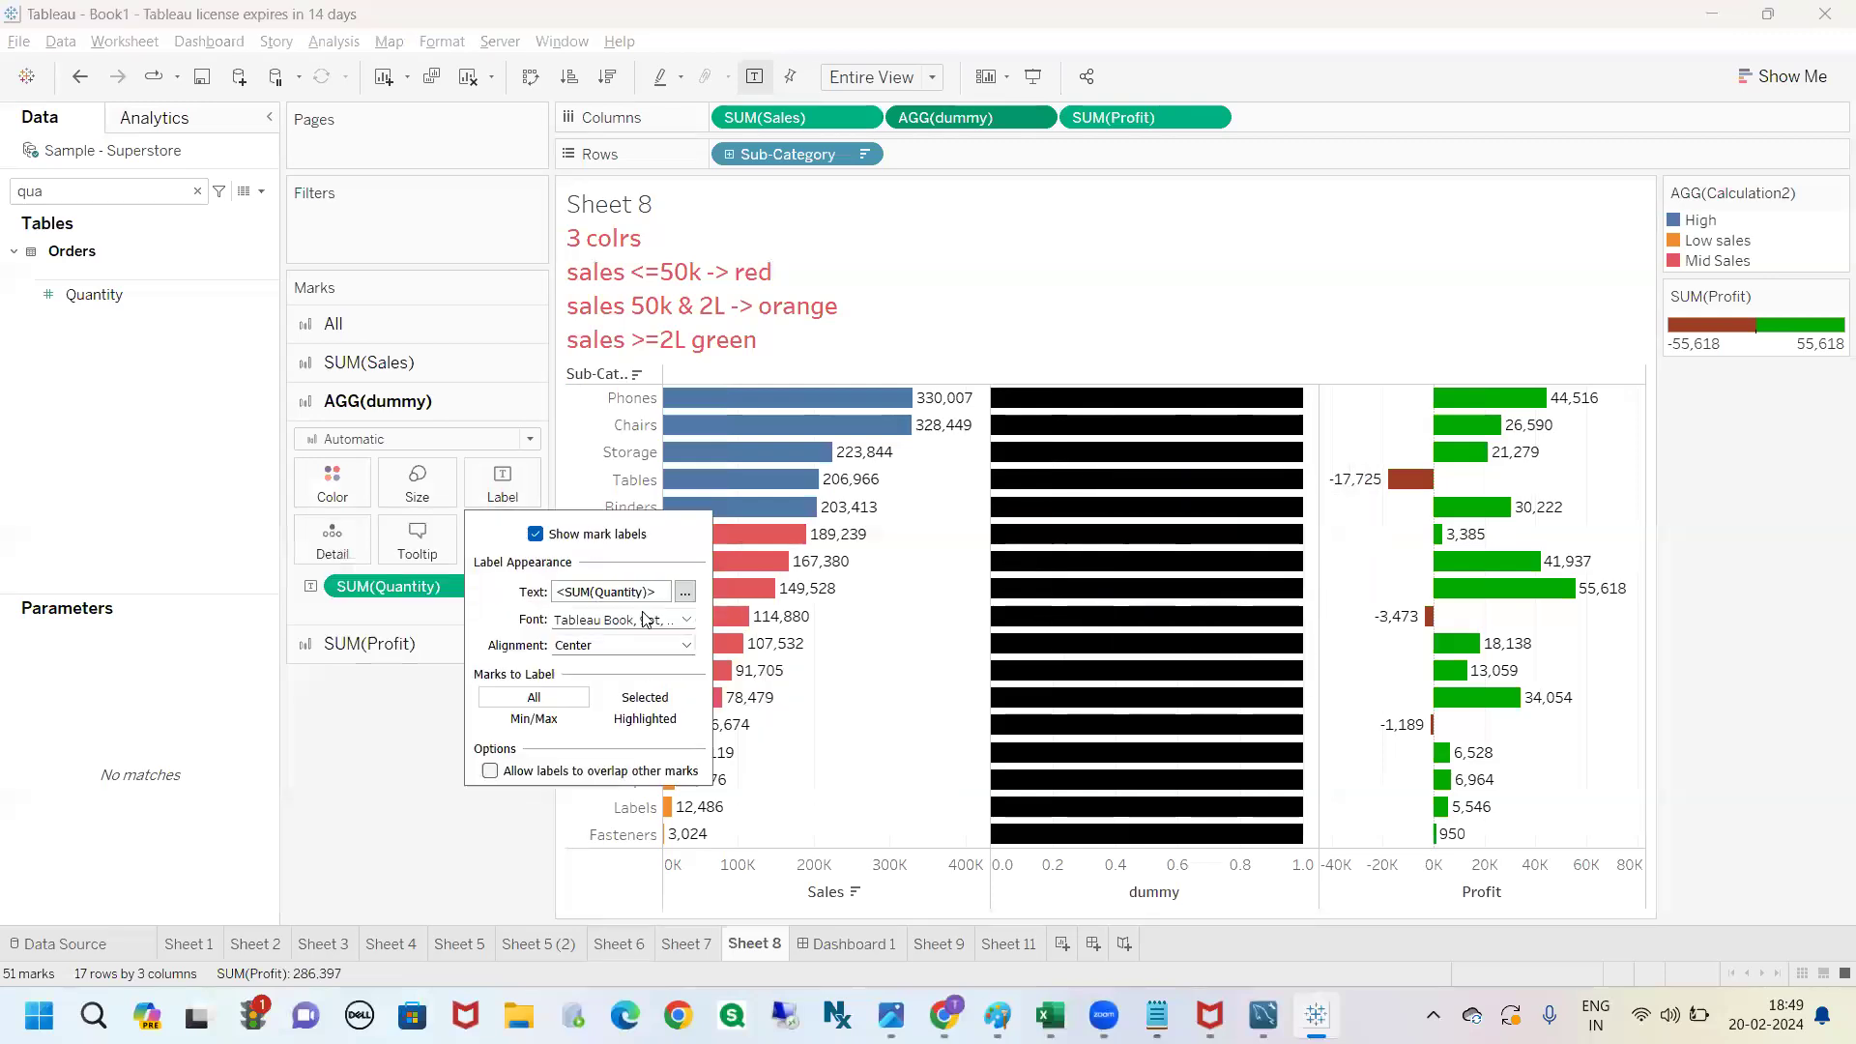
pyautogui.click(687, 620)
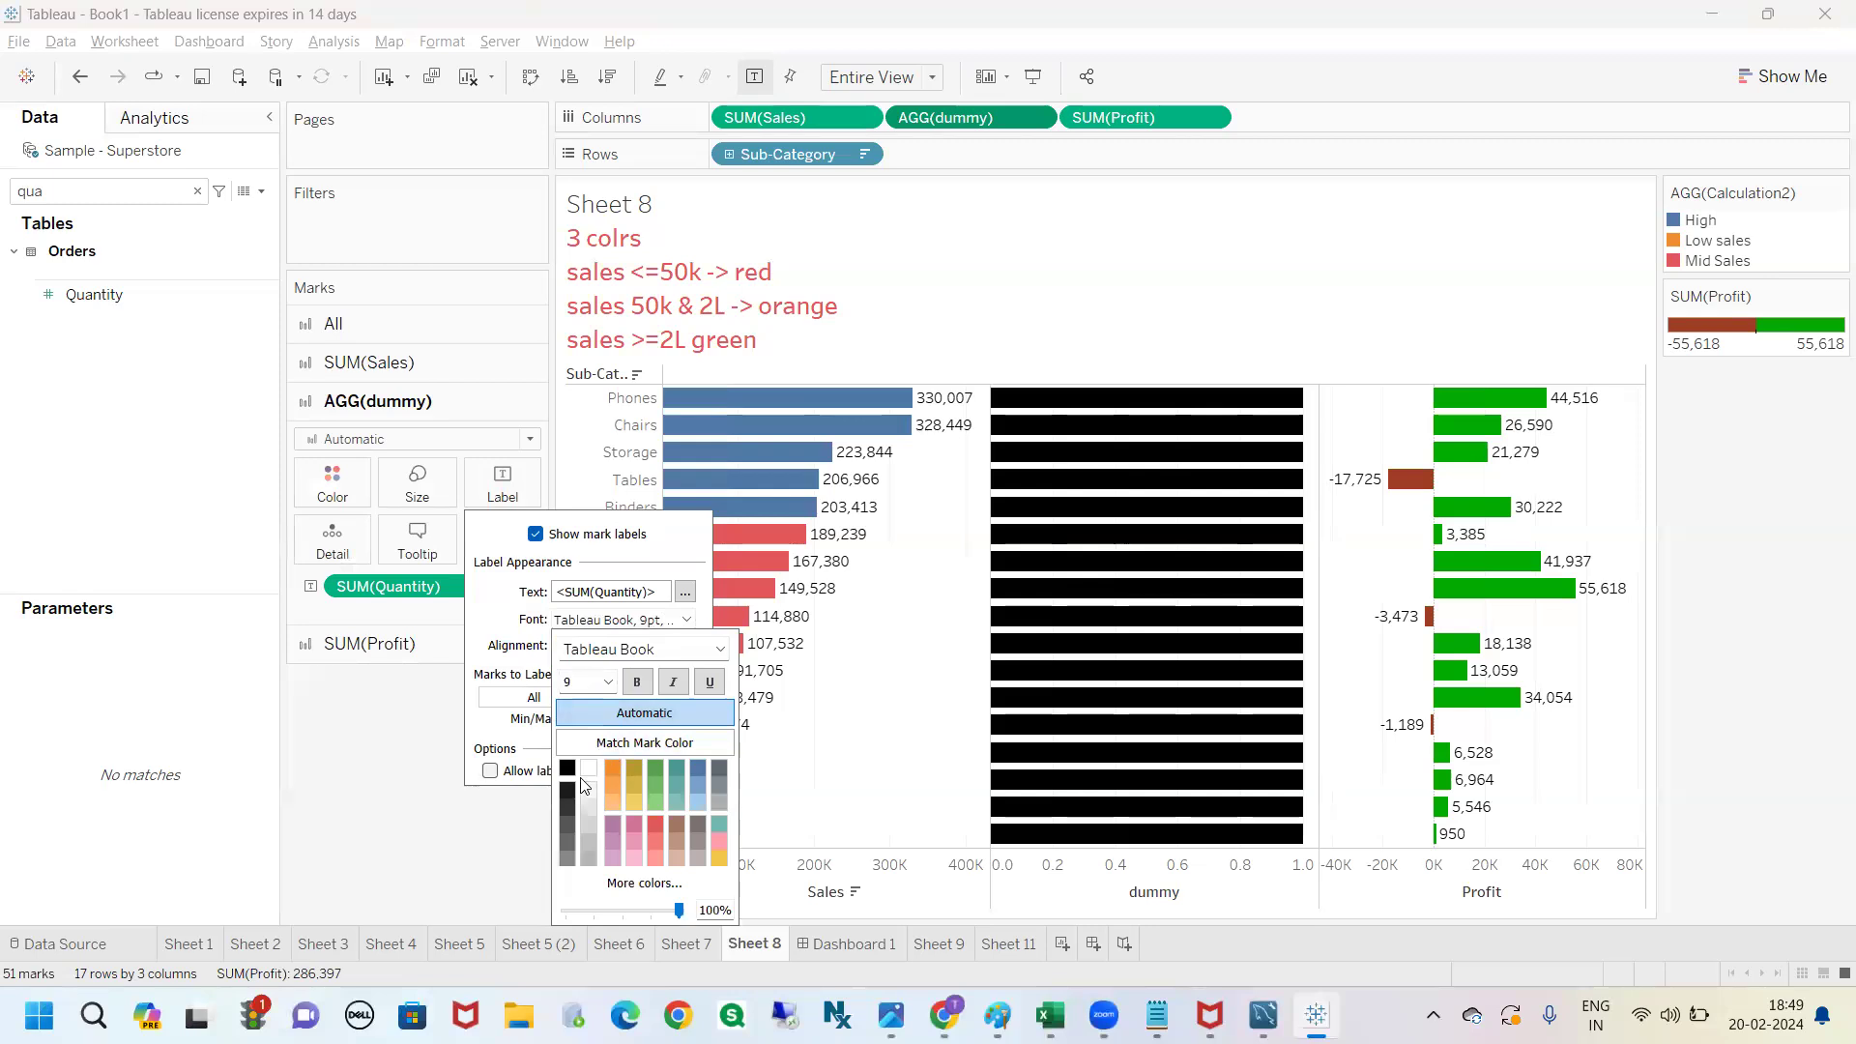
pyautogui.click(589, 771)
pyautogui.click(637, 683)
pyautogui.click(1740, 624)
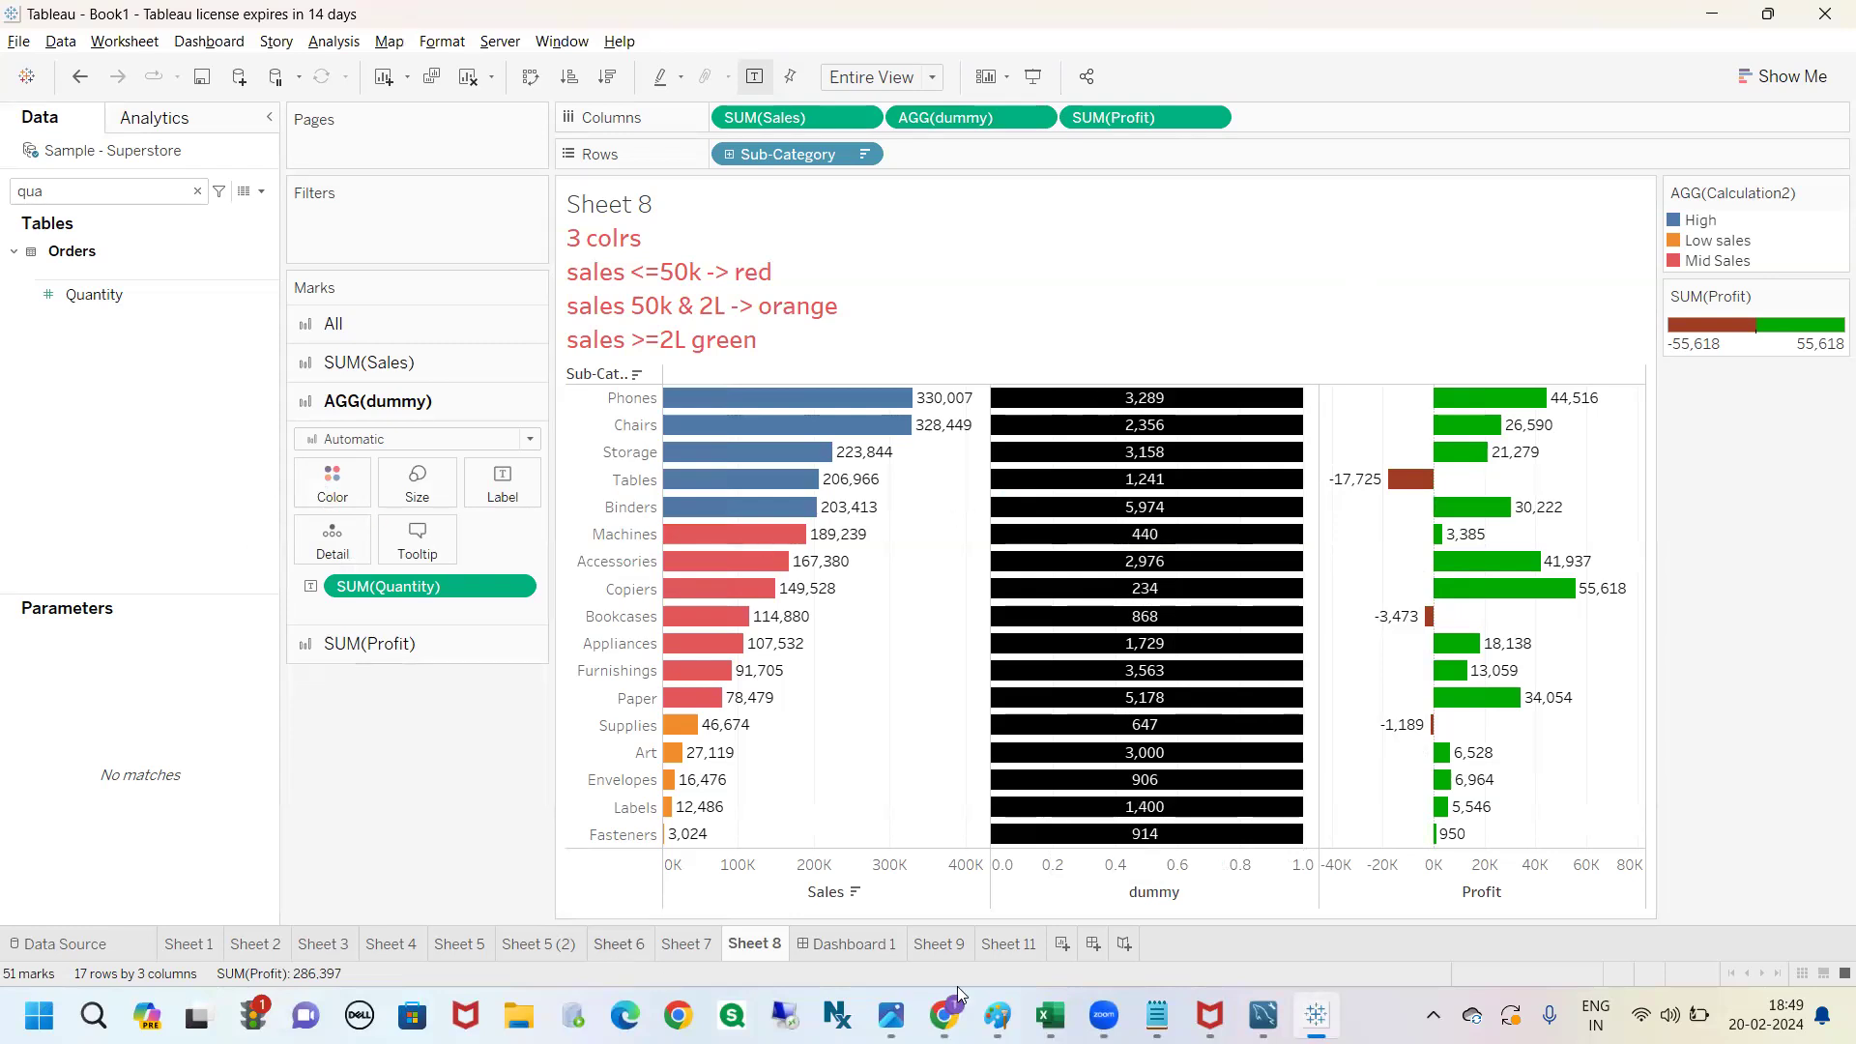
# Switch to the b30_sample_data workbook in Excel and enter 23 and 24 in cells H6 and H7 of Sheet3.
pyautogui.click(1049, 1015)
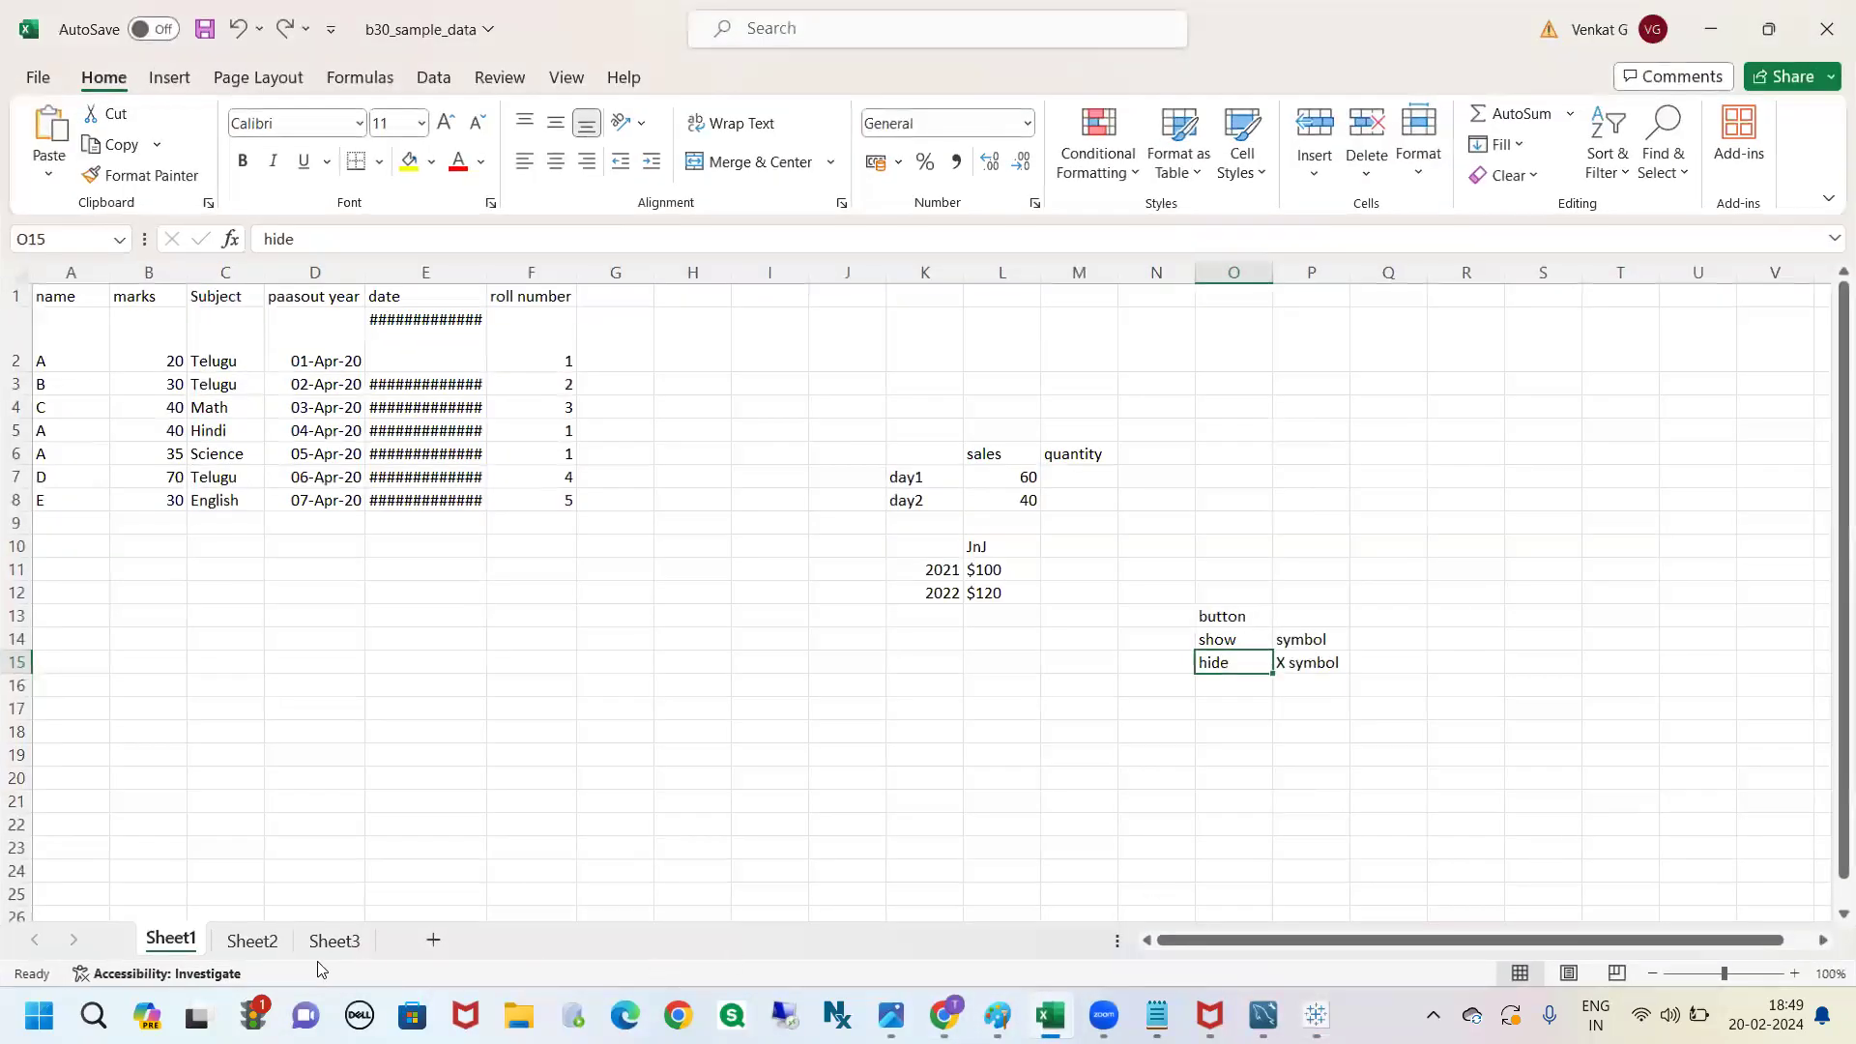
pyautogui.click(338, 944)
pyautogui.click(629, 410)
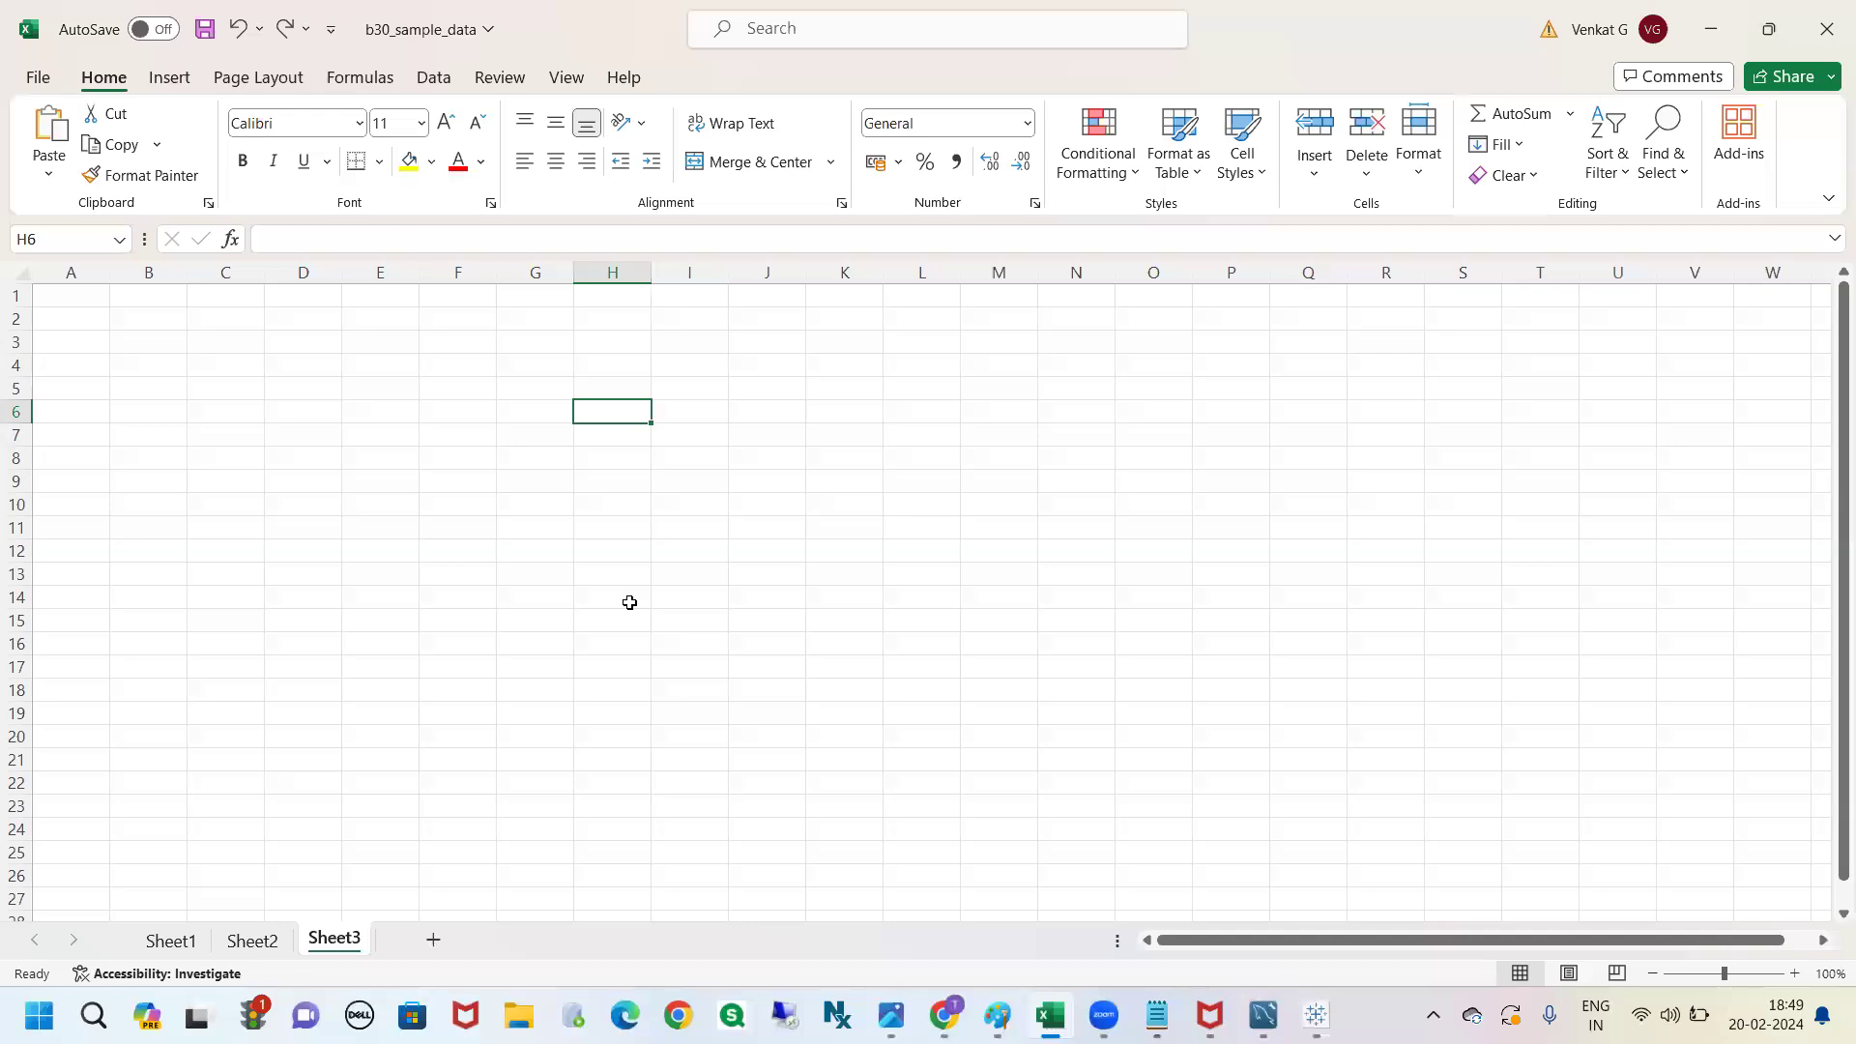
pyautogui.write('23')
pyautogui.press('Return')
pyautogui.write('24')
pyautogui.press('Return')
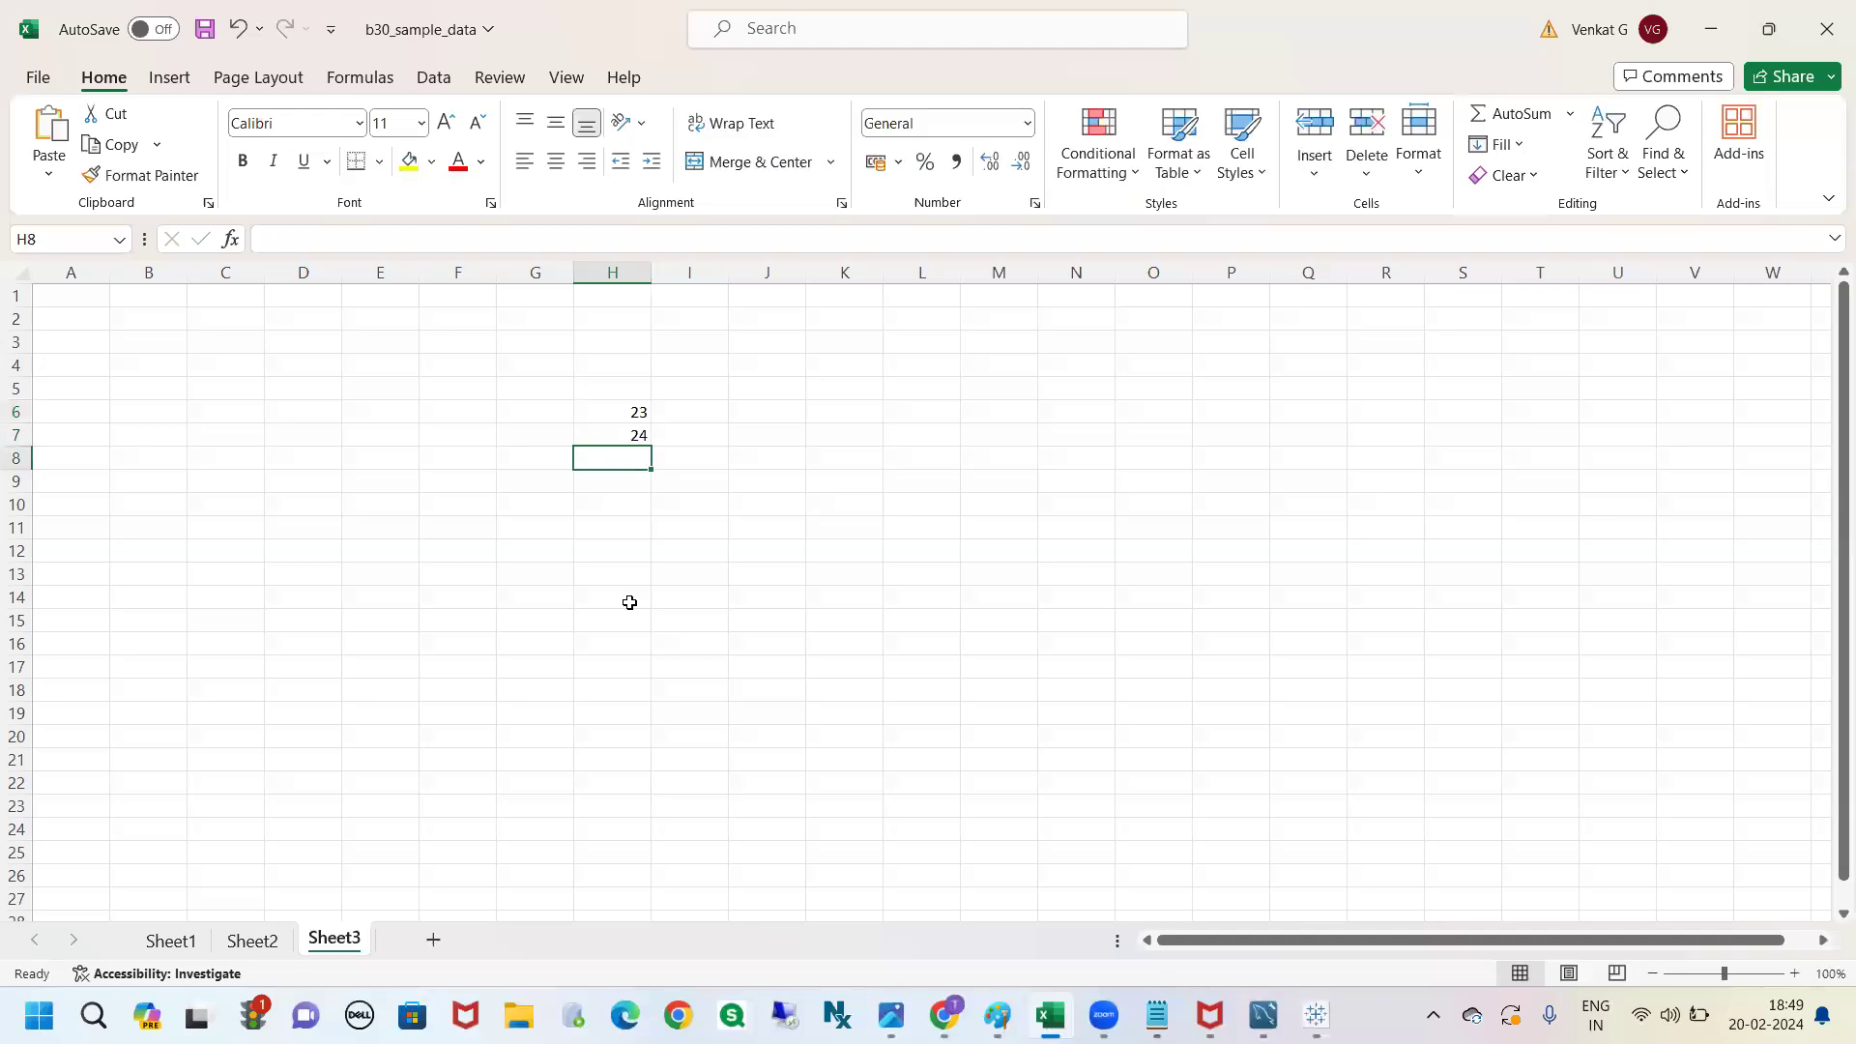
# Copy the values in H6:H7 to the cells starting at J6.
pyautogui.click(606, 415)
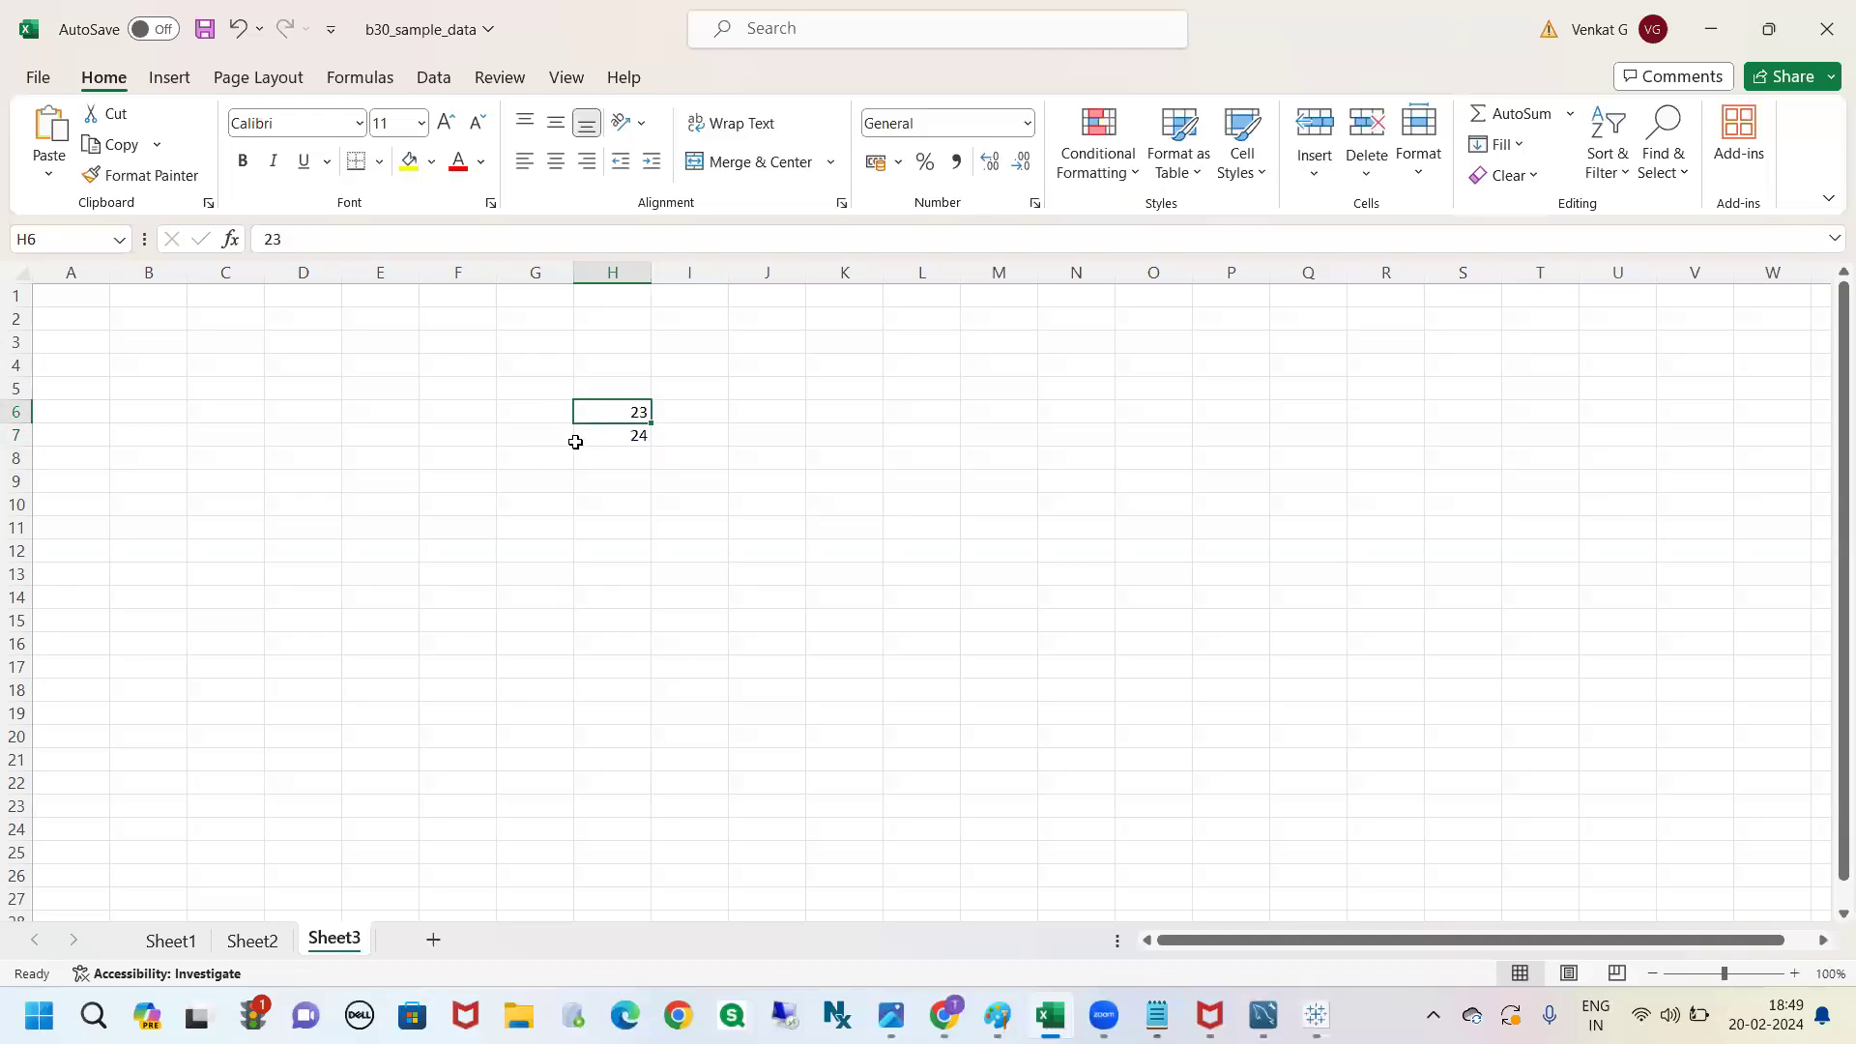
pyautogui.click(617, 436)
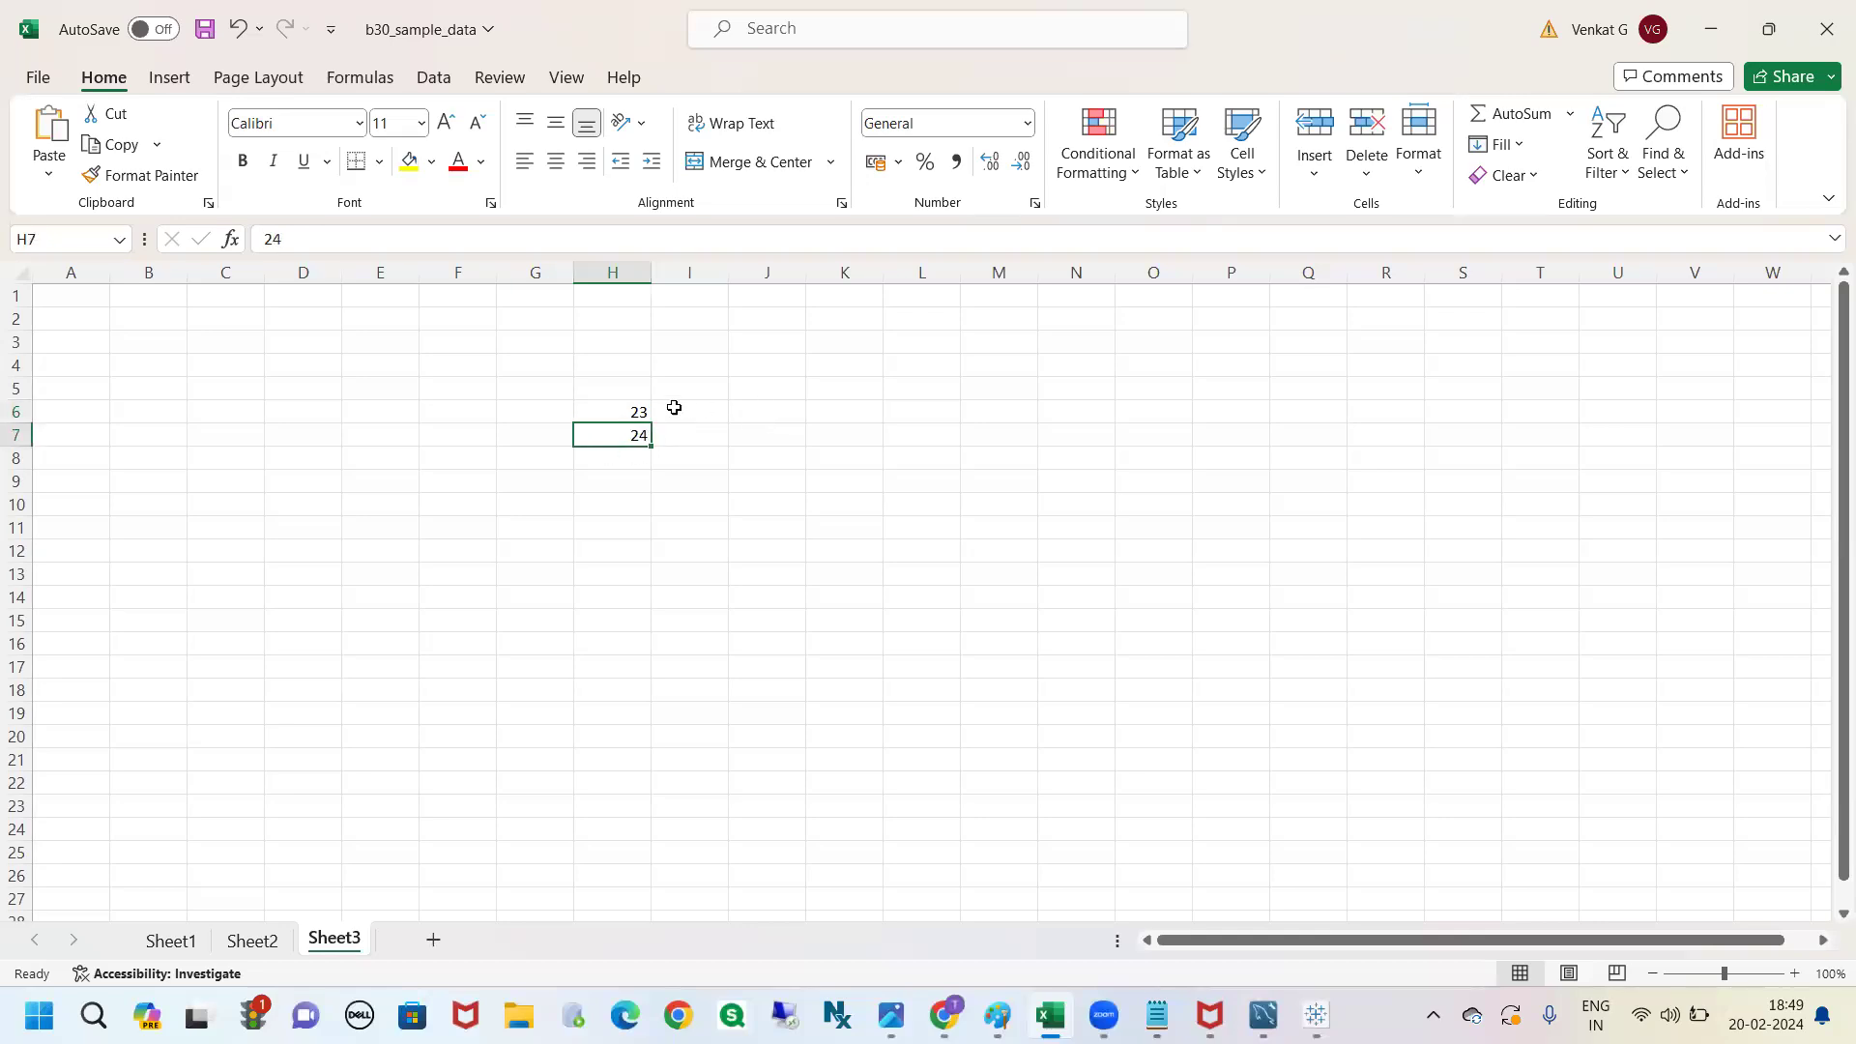
pyautogui.moveTo(630, 408); pyautogui.dragTo(624, 436)
pyautogui.hotkey('ctrl', 'c')
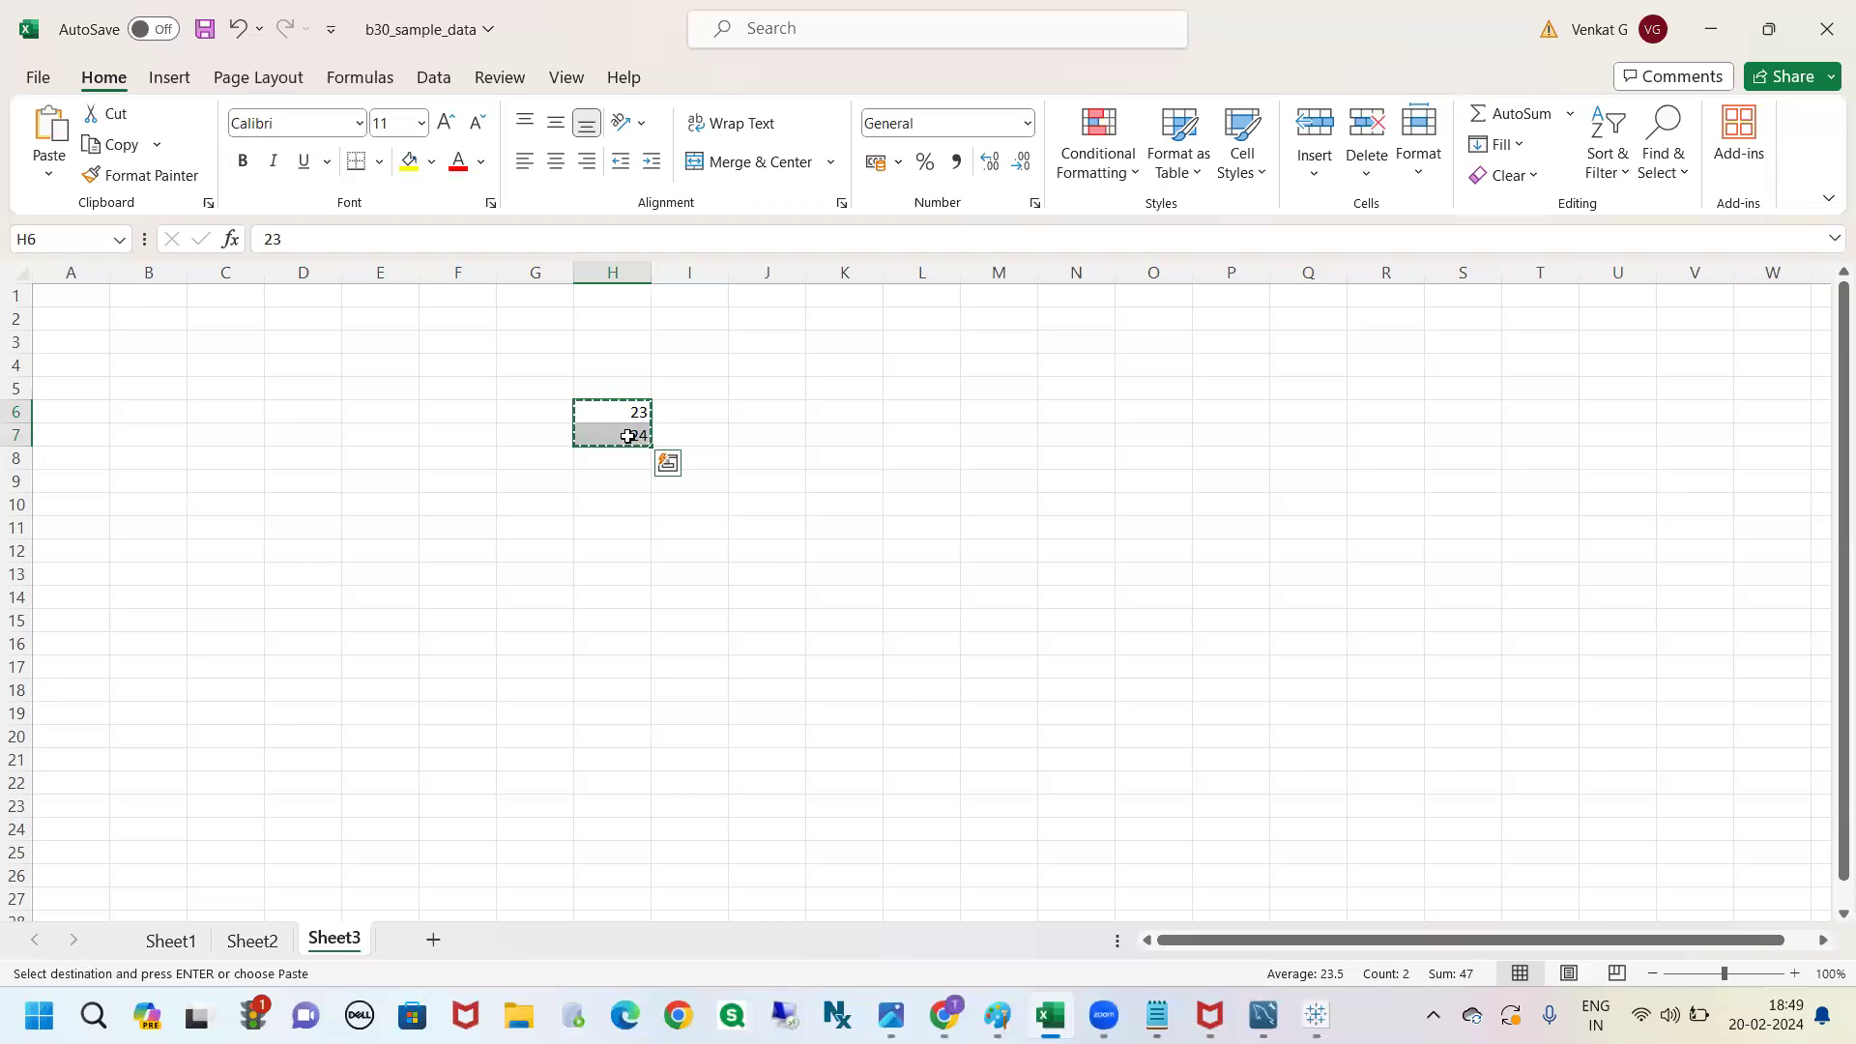
pyautogui.click(754, 414)
pyautogui.hotkey('ctrl', 'v')
pyautogui.click(778, 505)
# Set the font color of cells J6:J7 to red.
pyautogui.moveTo(774, 409)
pyautogui.mouseDown()
pyautogui.moveTo(774, 460)
pyautogui.moveTo(767, 415)
pyautogui.moveTo(767, 431)
pyautogui.mouseUp()
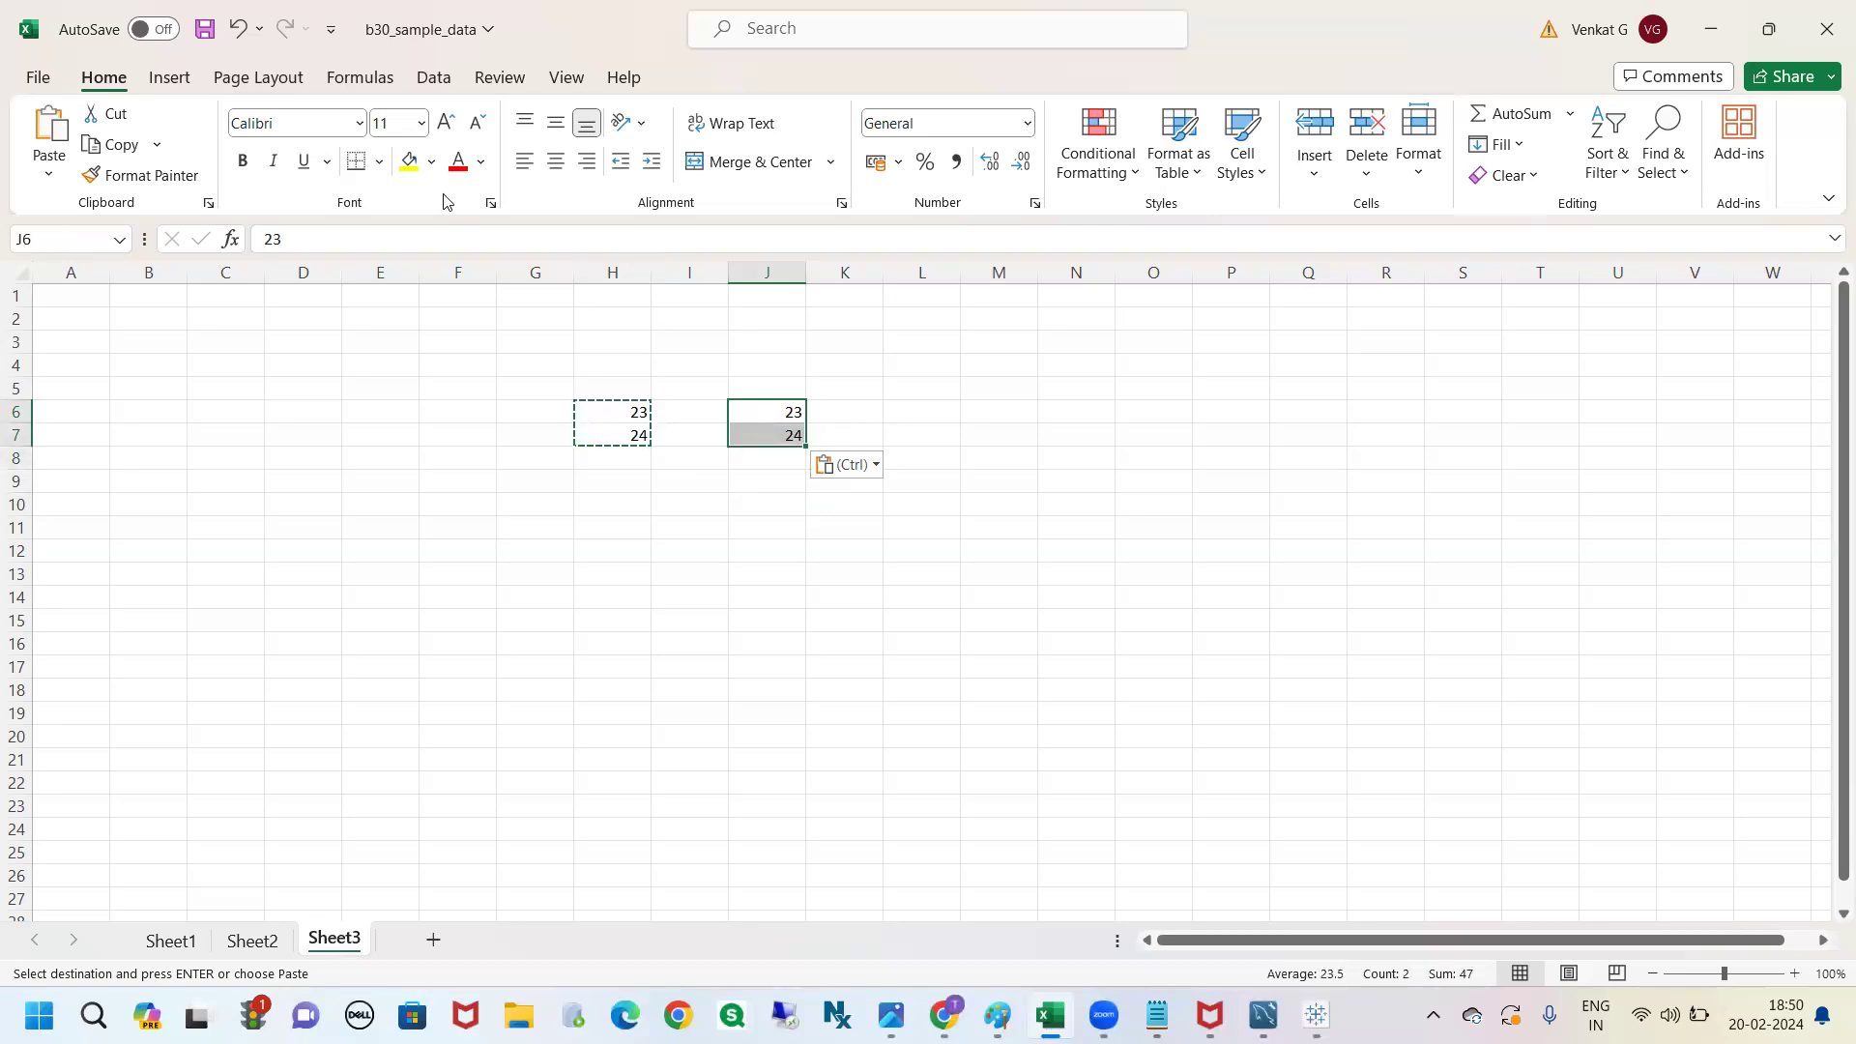
pyautogui.click(458, 166)
pyautogui.click(767, 484)
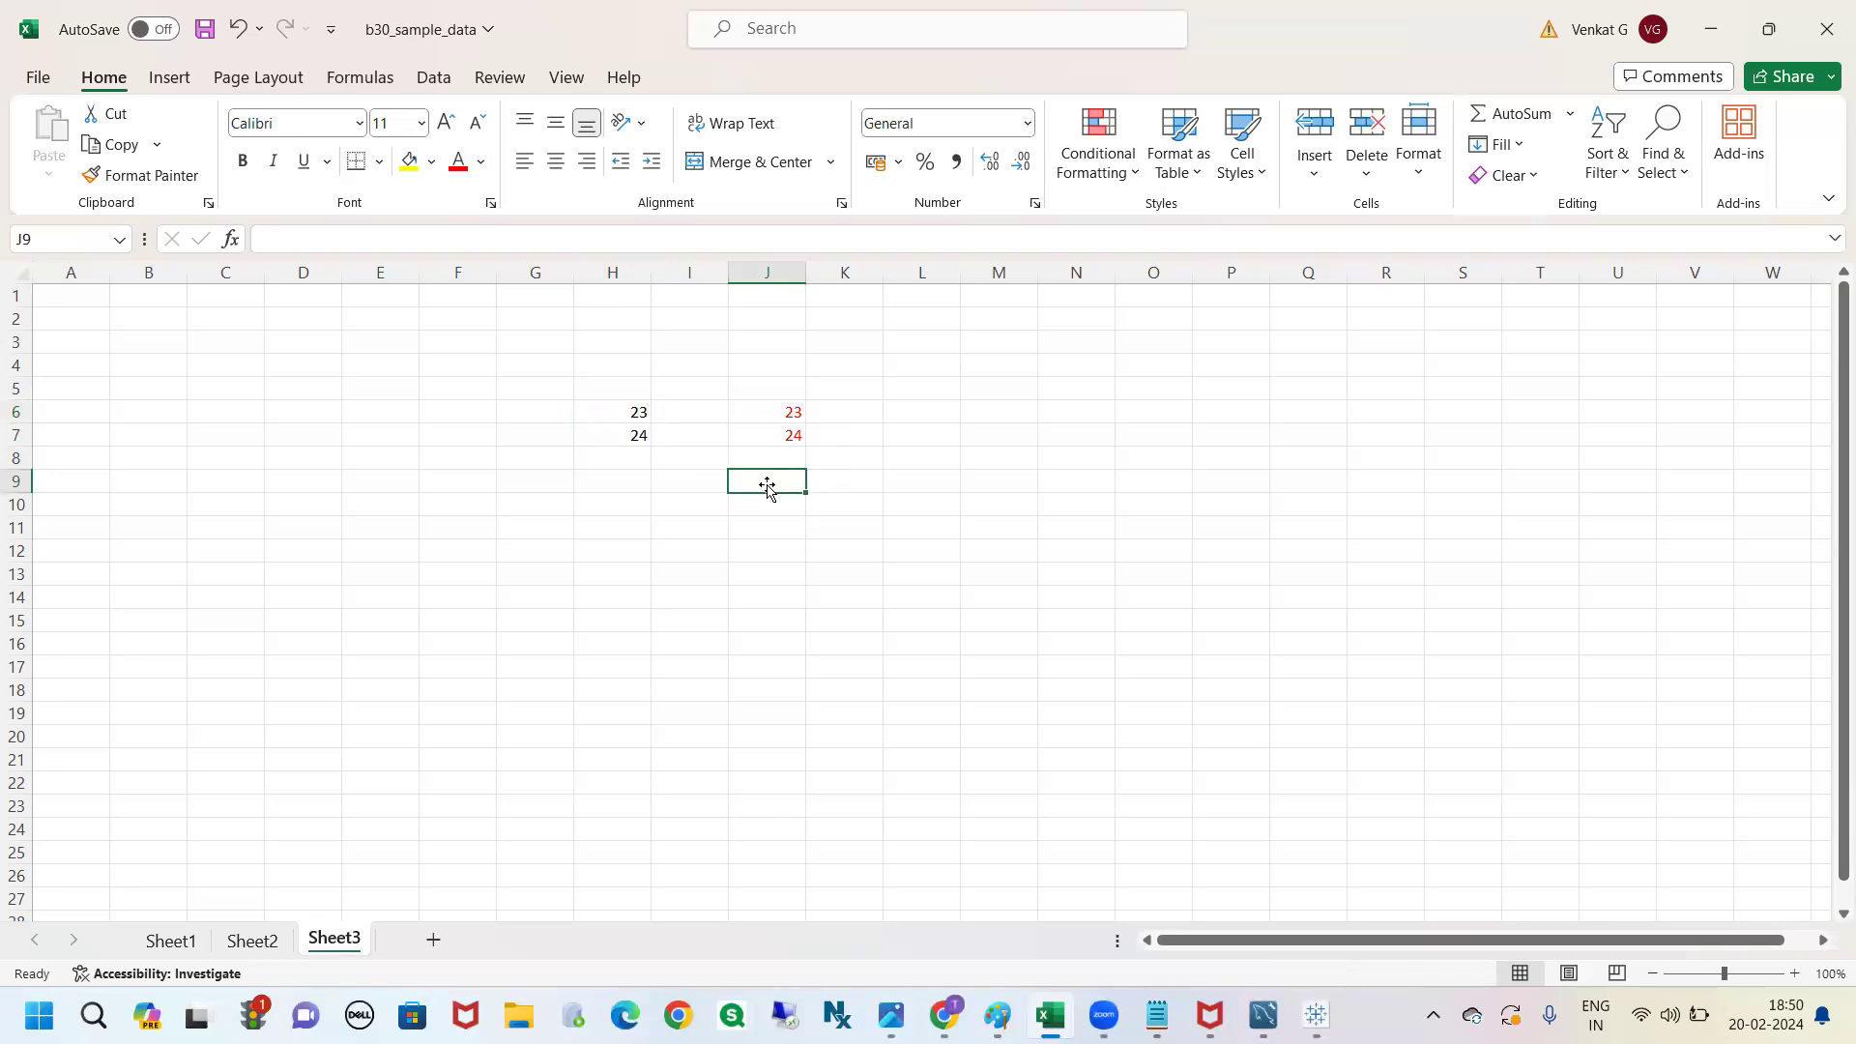
# Fill cells H6:H7 with the blue theme color.
pyautogui.moveTo(615, 415)
pyautogui.mouseDown()
pyautogui.moveTo(615, 433)
pyautogui.moveTo(646, 434)
pyautogui.mouseUp()
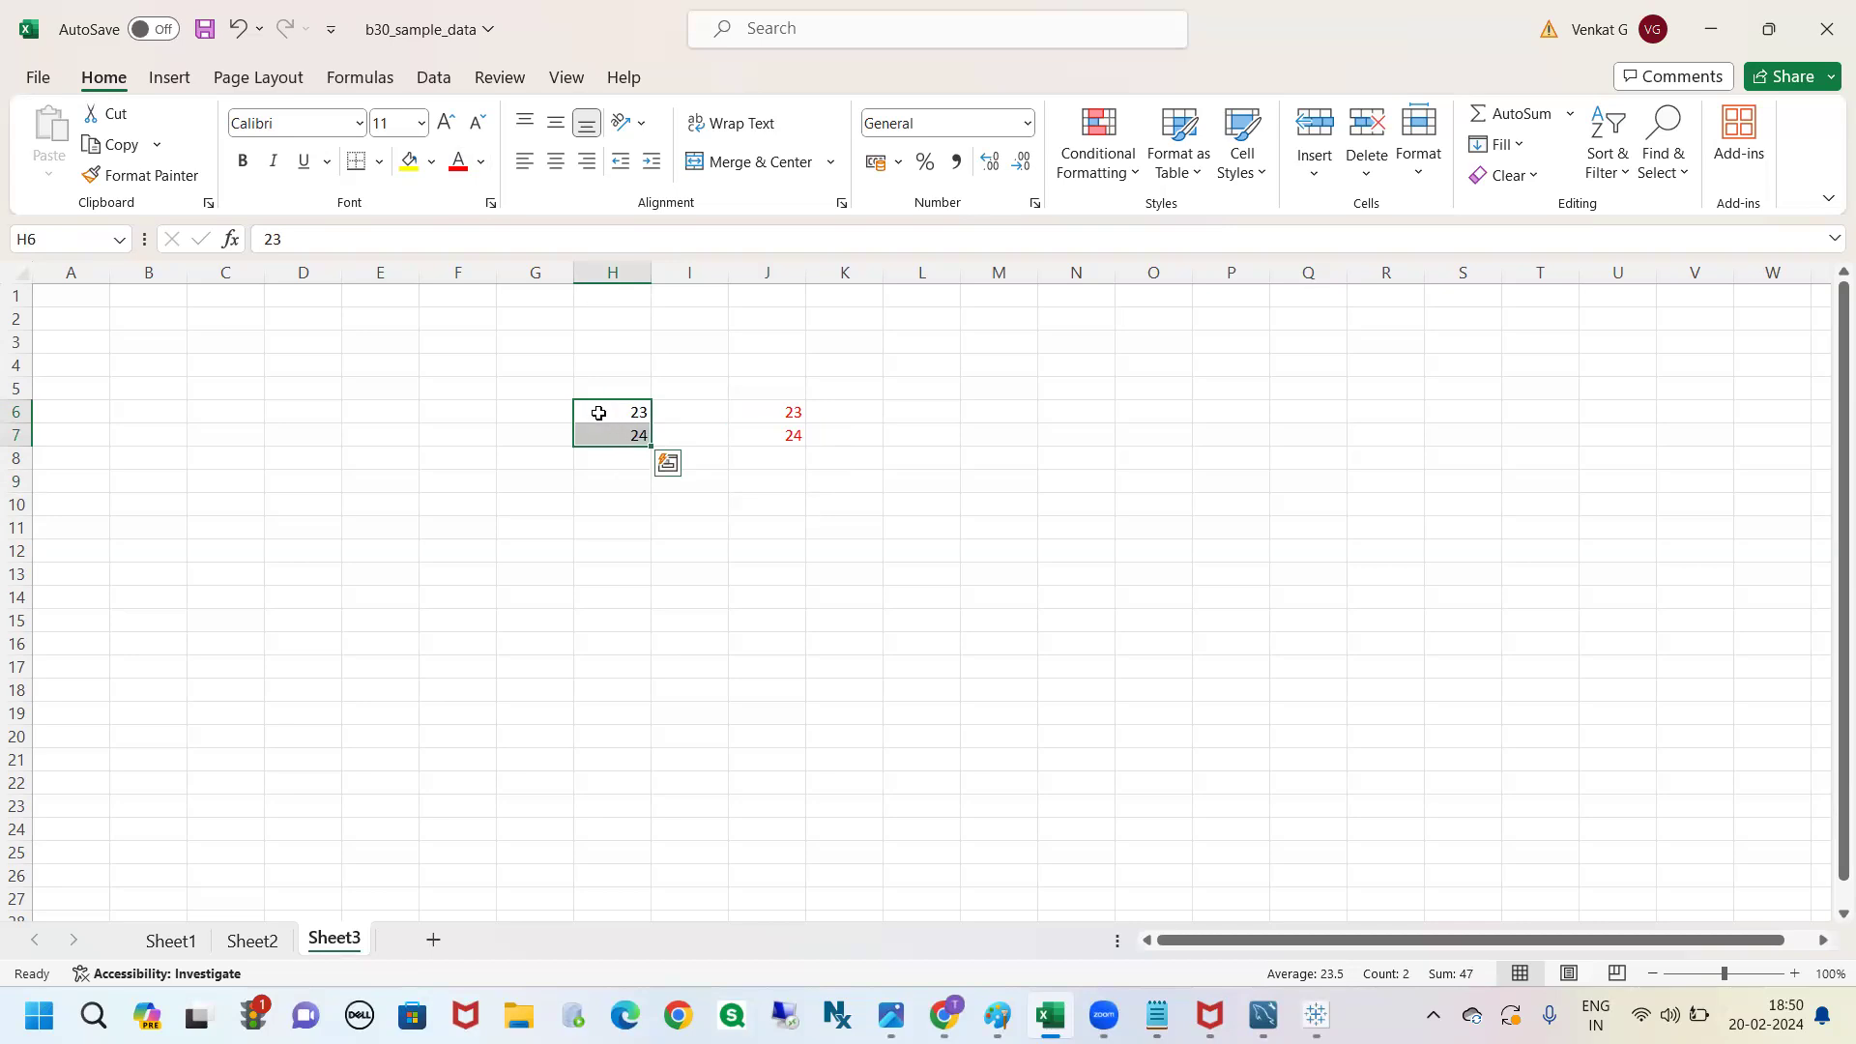
pyautogui.click(433, 163)
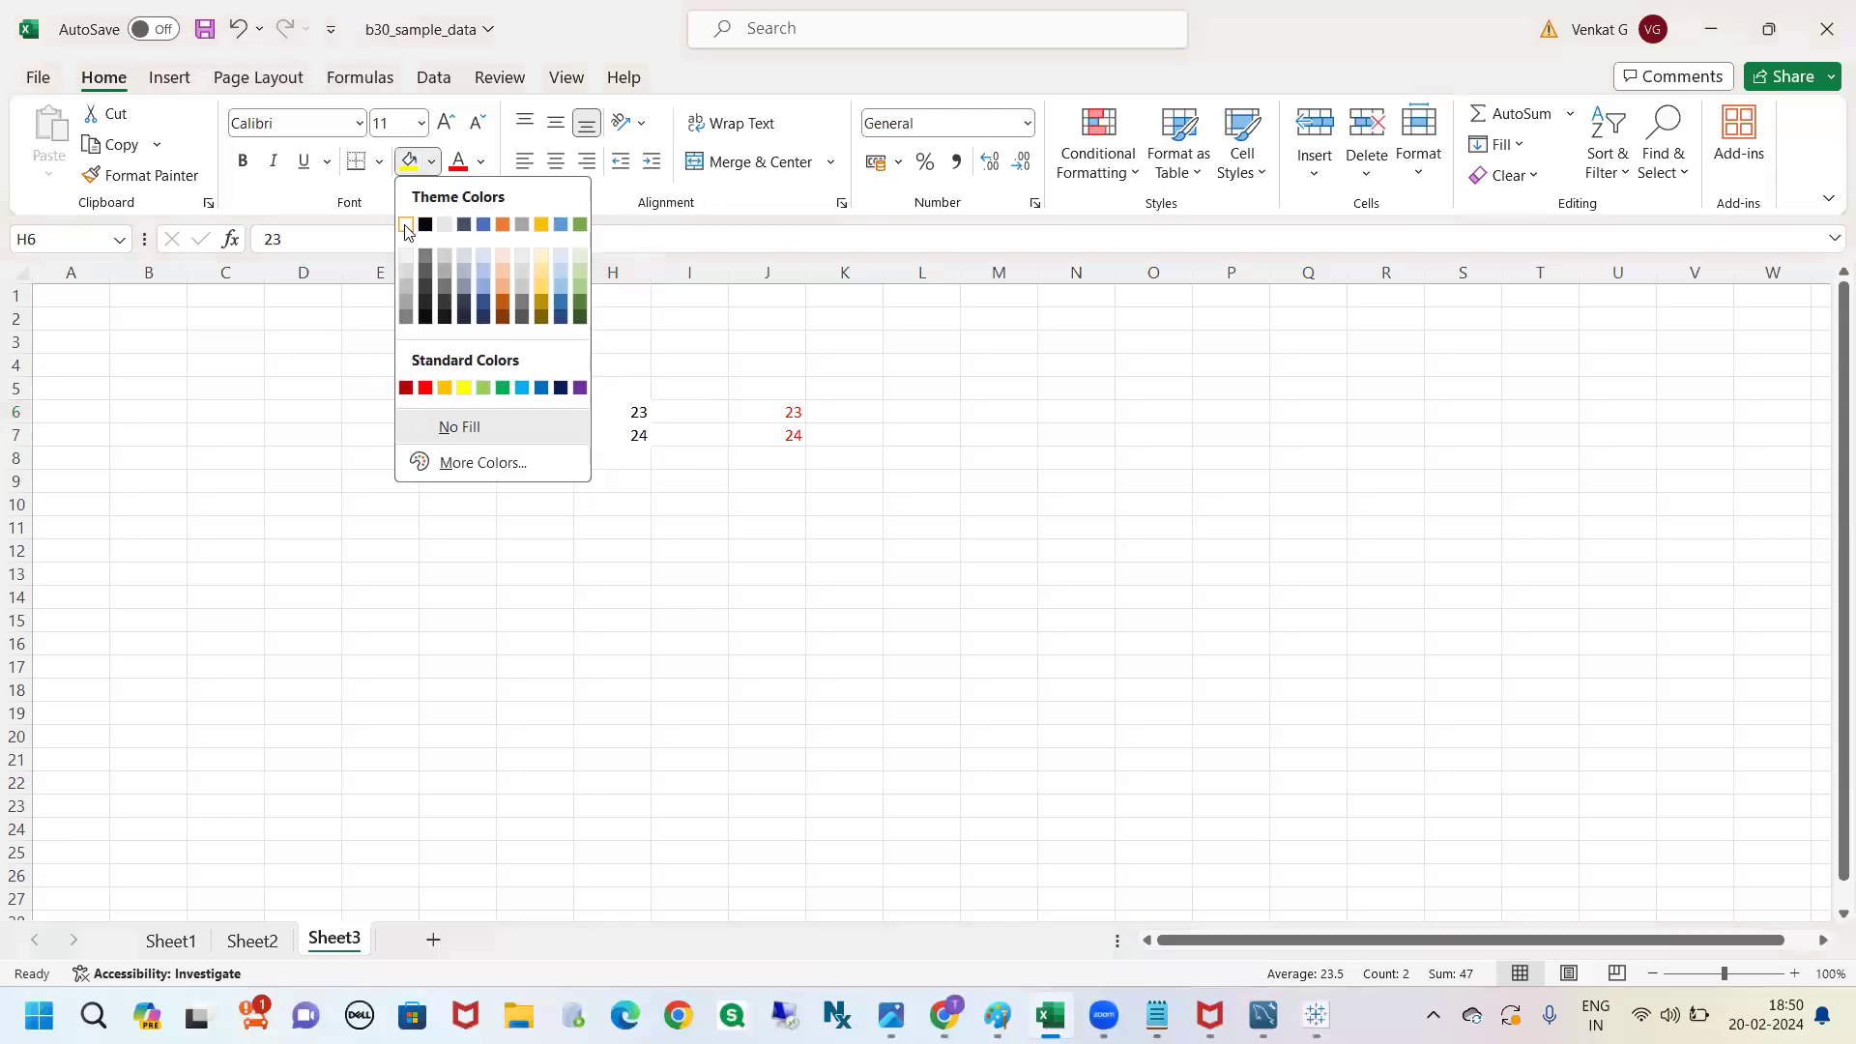
pyautogui.click(486, 229)
pyautogui.click(642, 529)
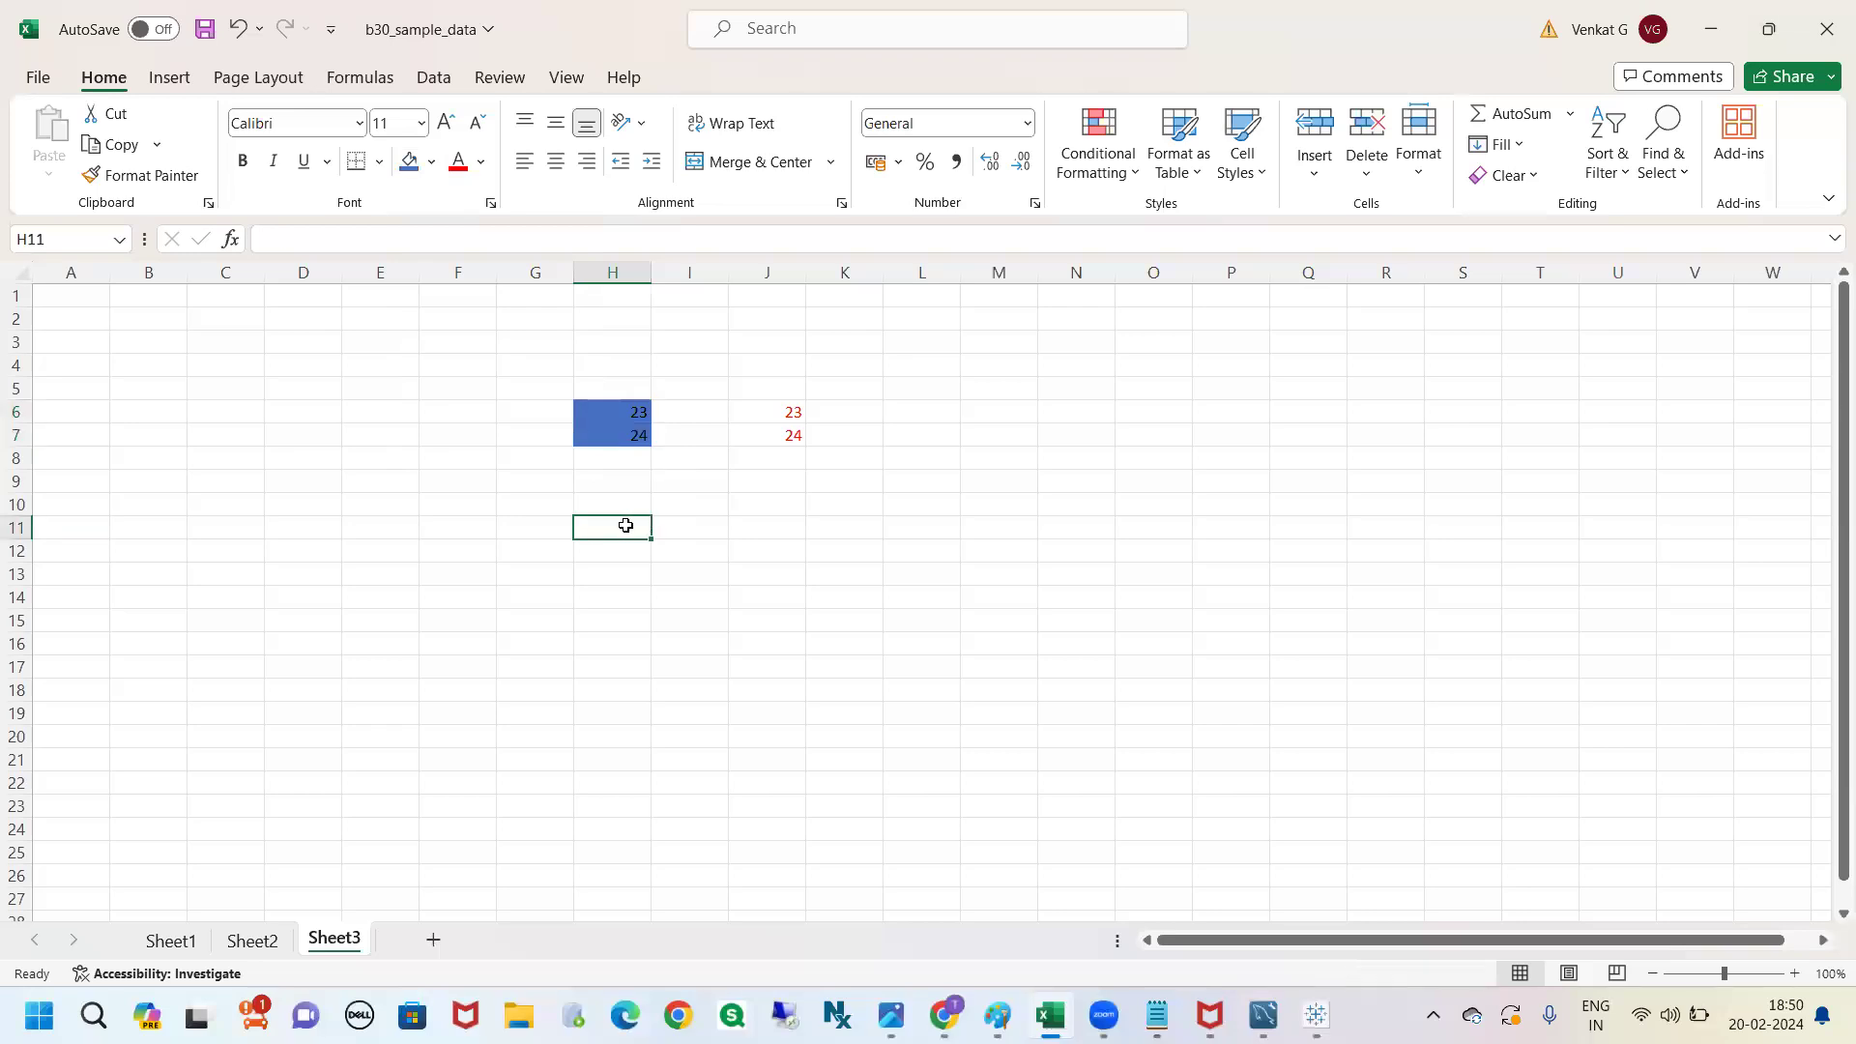
pyautogui.moveTo(771, 413); pyautogui.dragTo(771, 437)
pyautogui.click(710, 527)
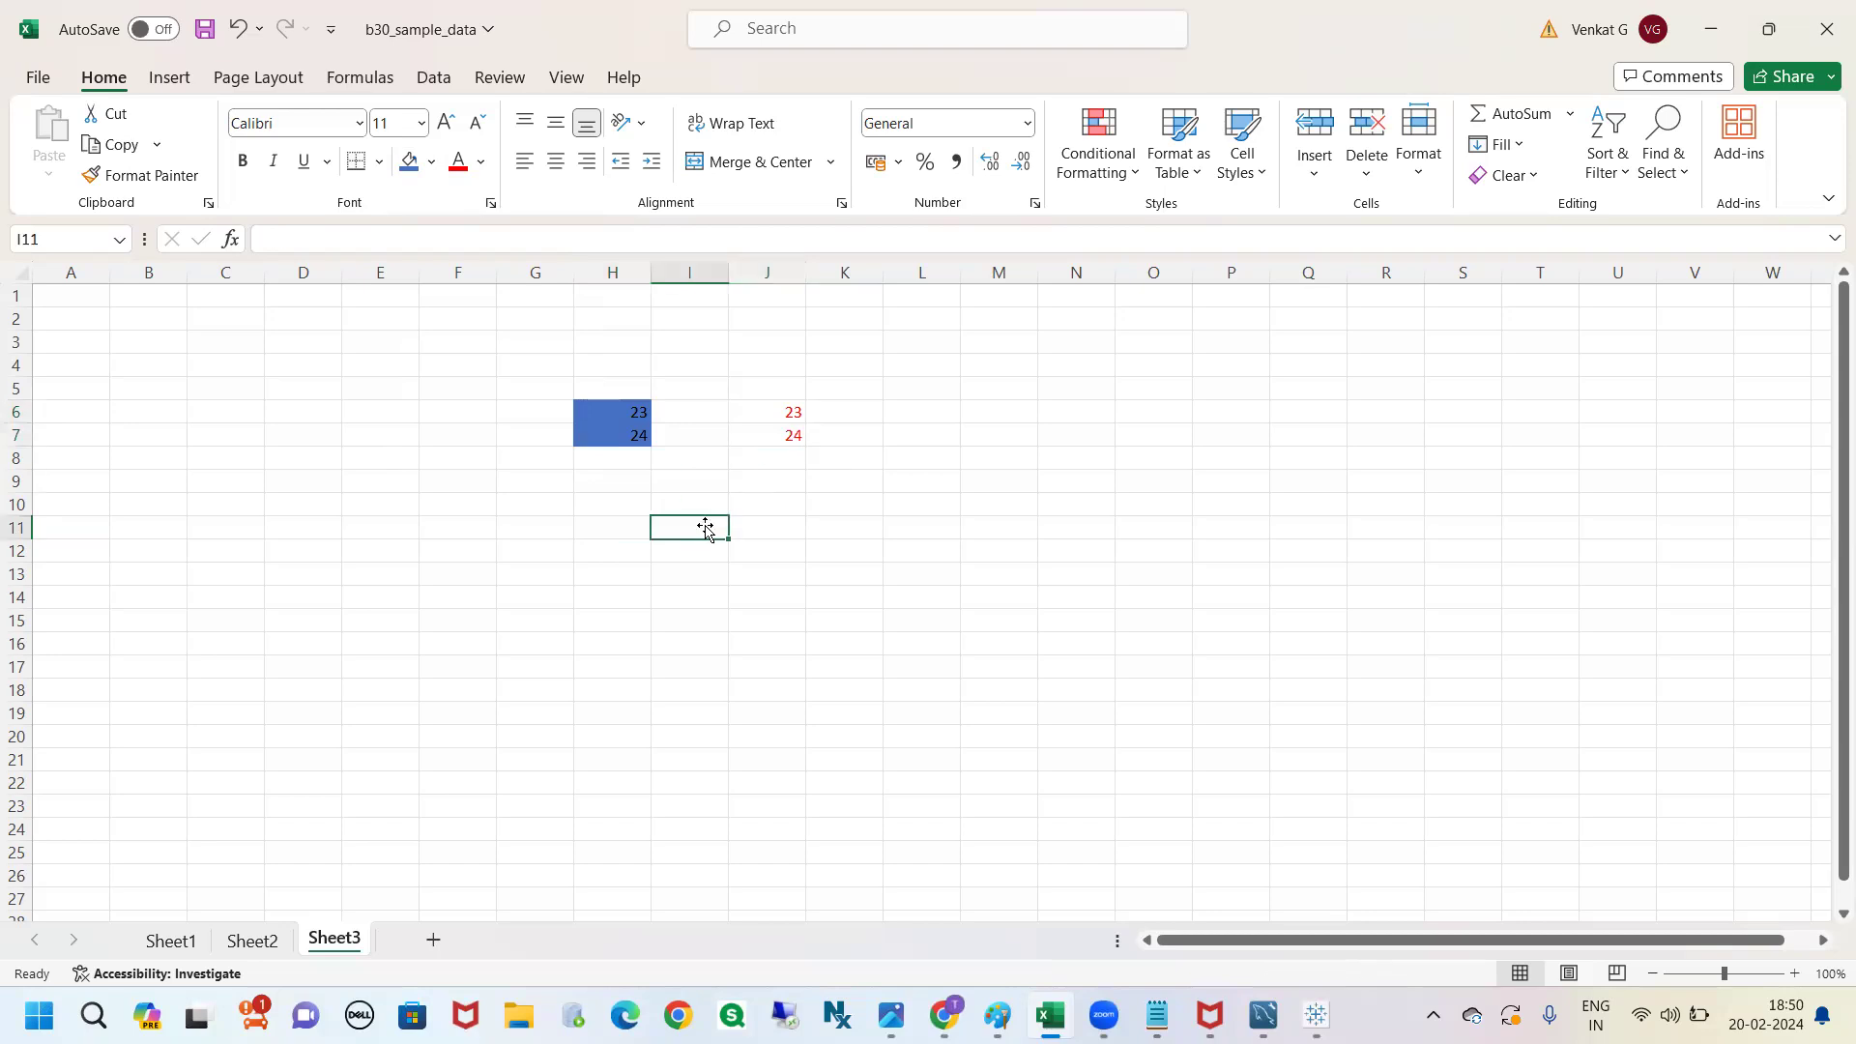
pyautogui.moveTo(622, 413); pyautogui.dragTo(622, 434)
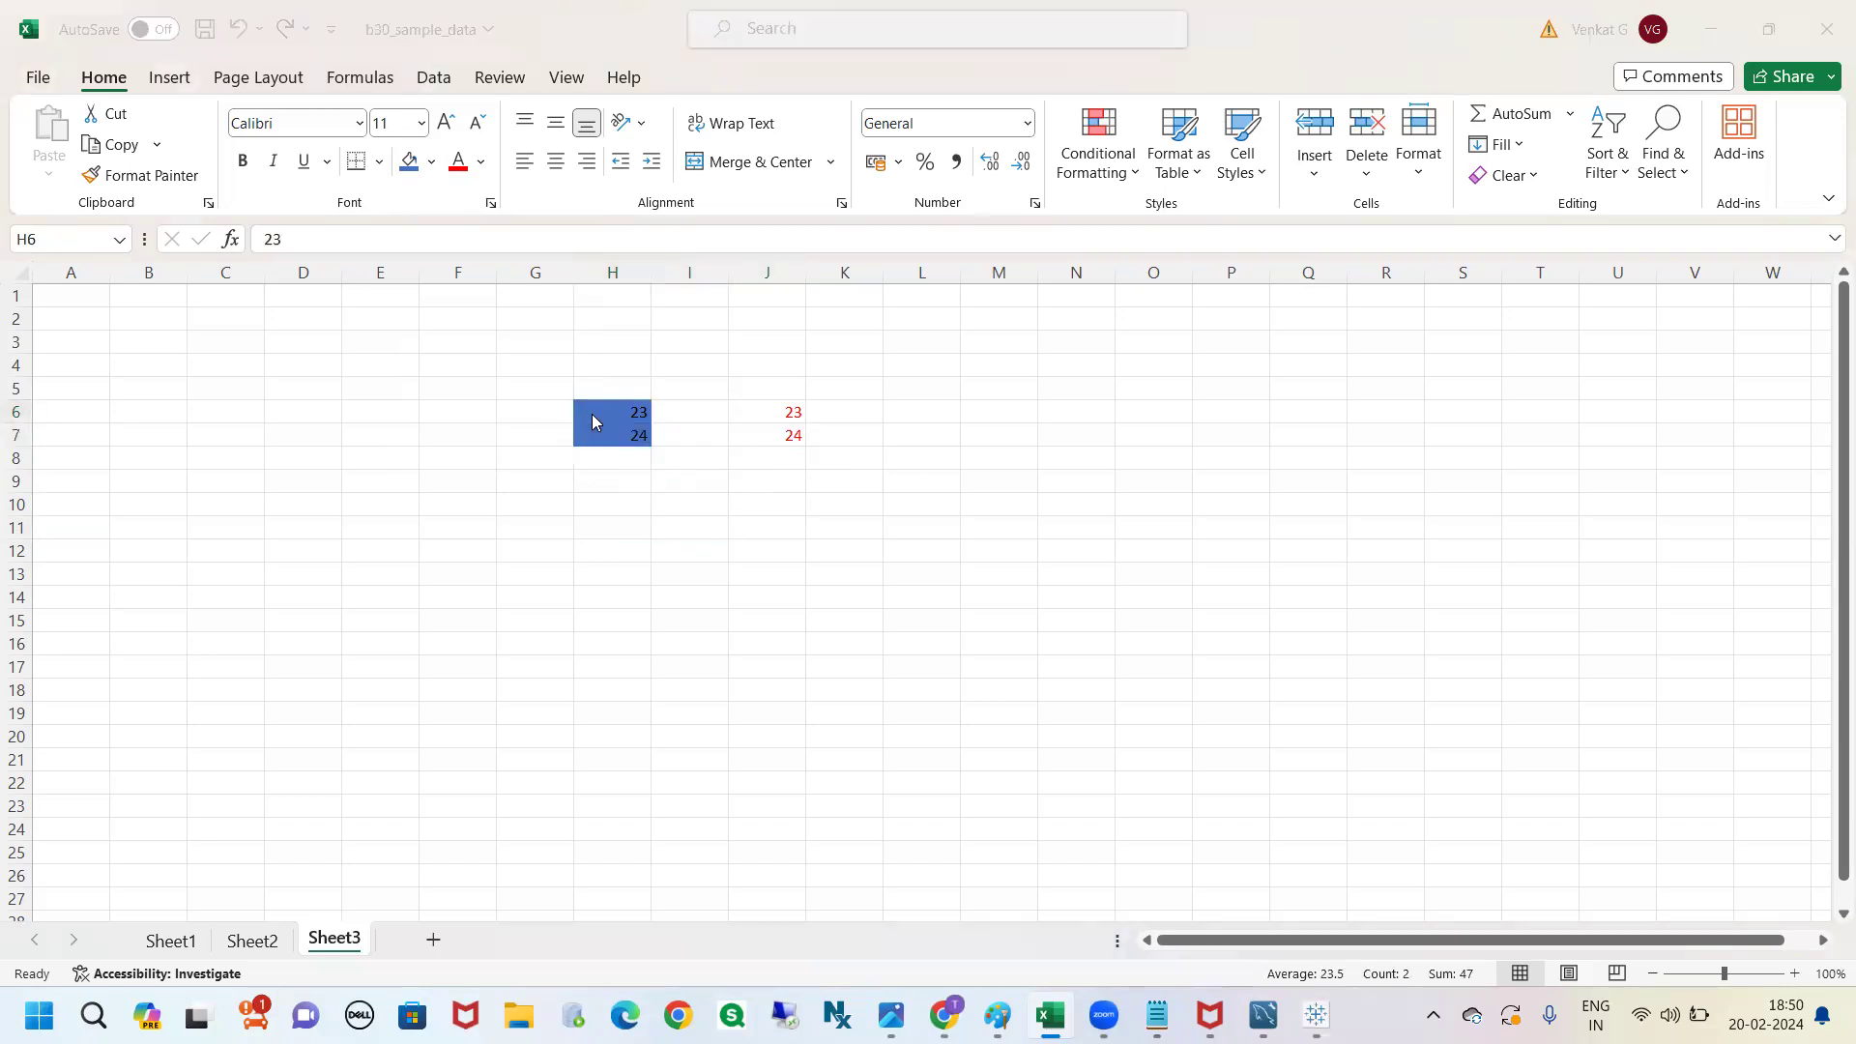
# Switch back to Tableau, search the fields for "dum" and review the formula of the dummy calculation without changing it.
pyautogui.hotkey('alt', 'Tab')
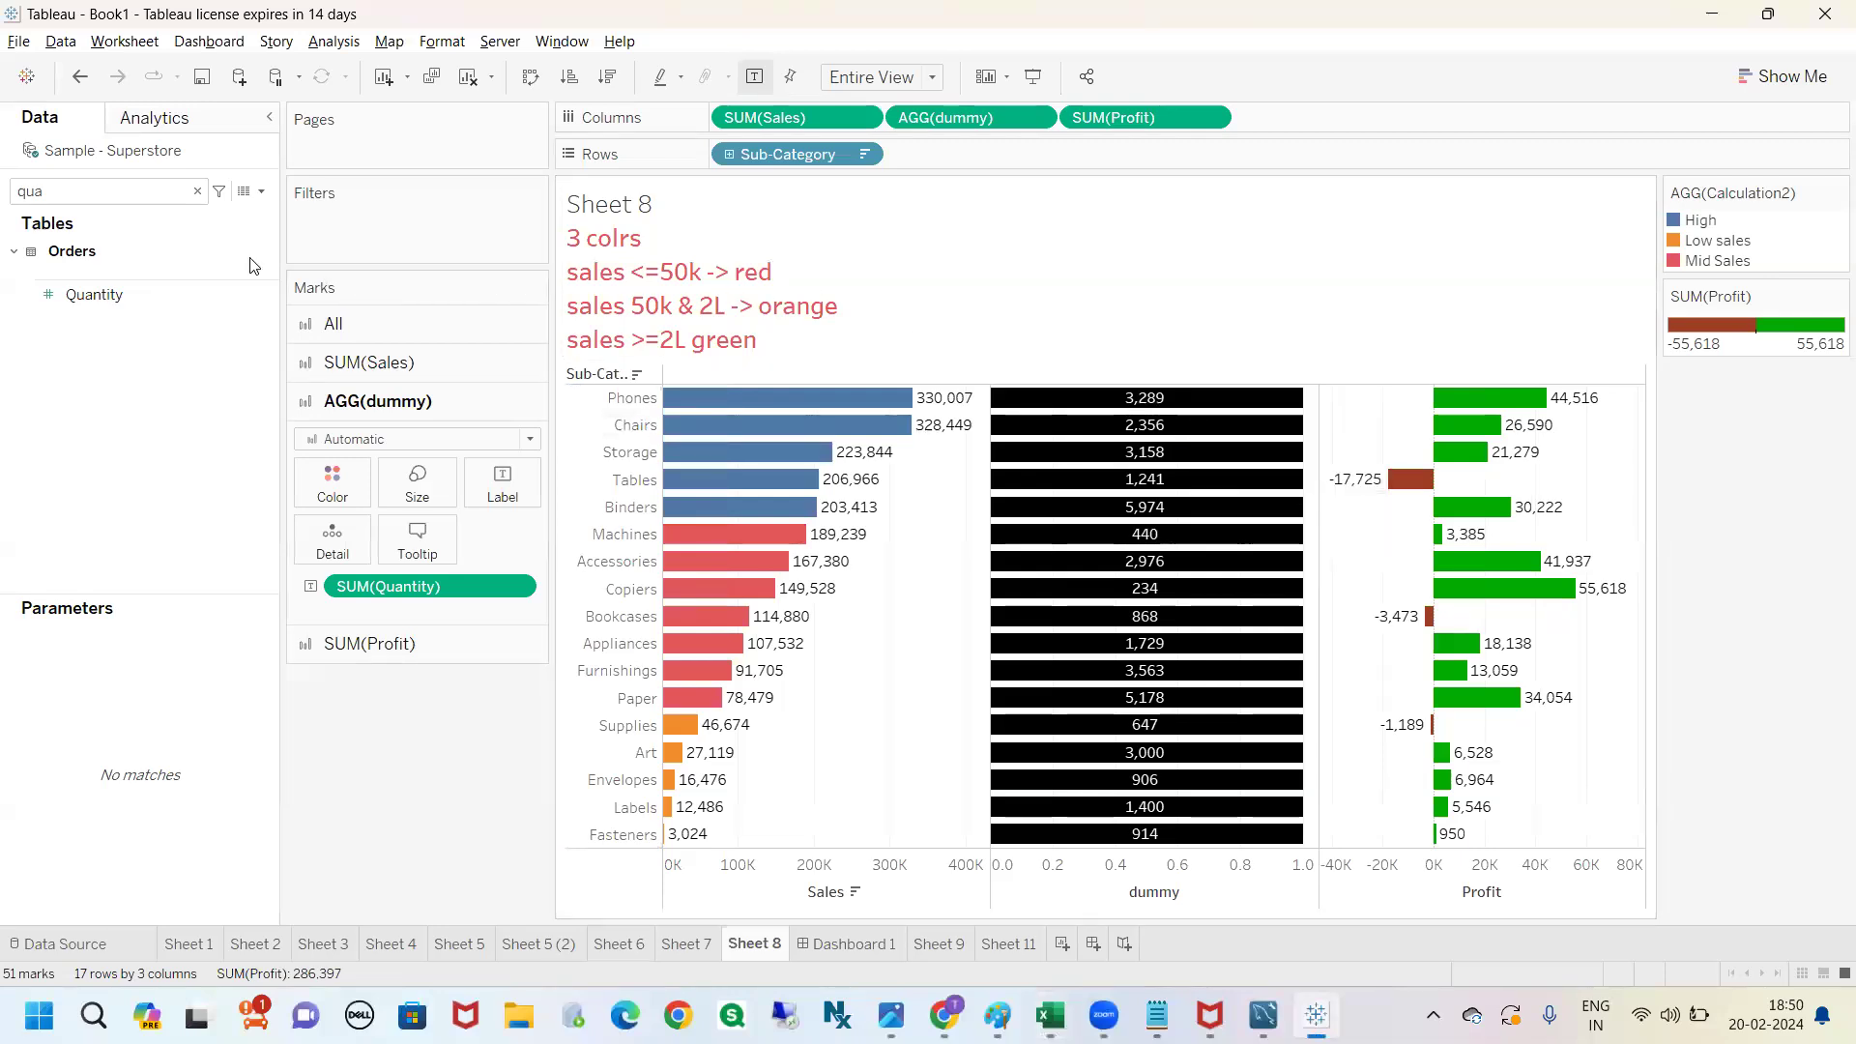
pyautogui.moveTo(1247, 388)
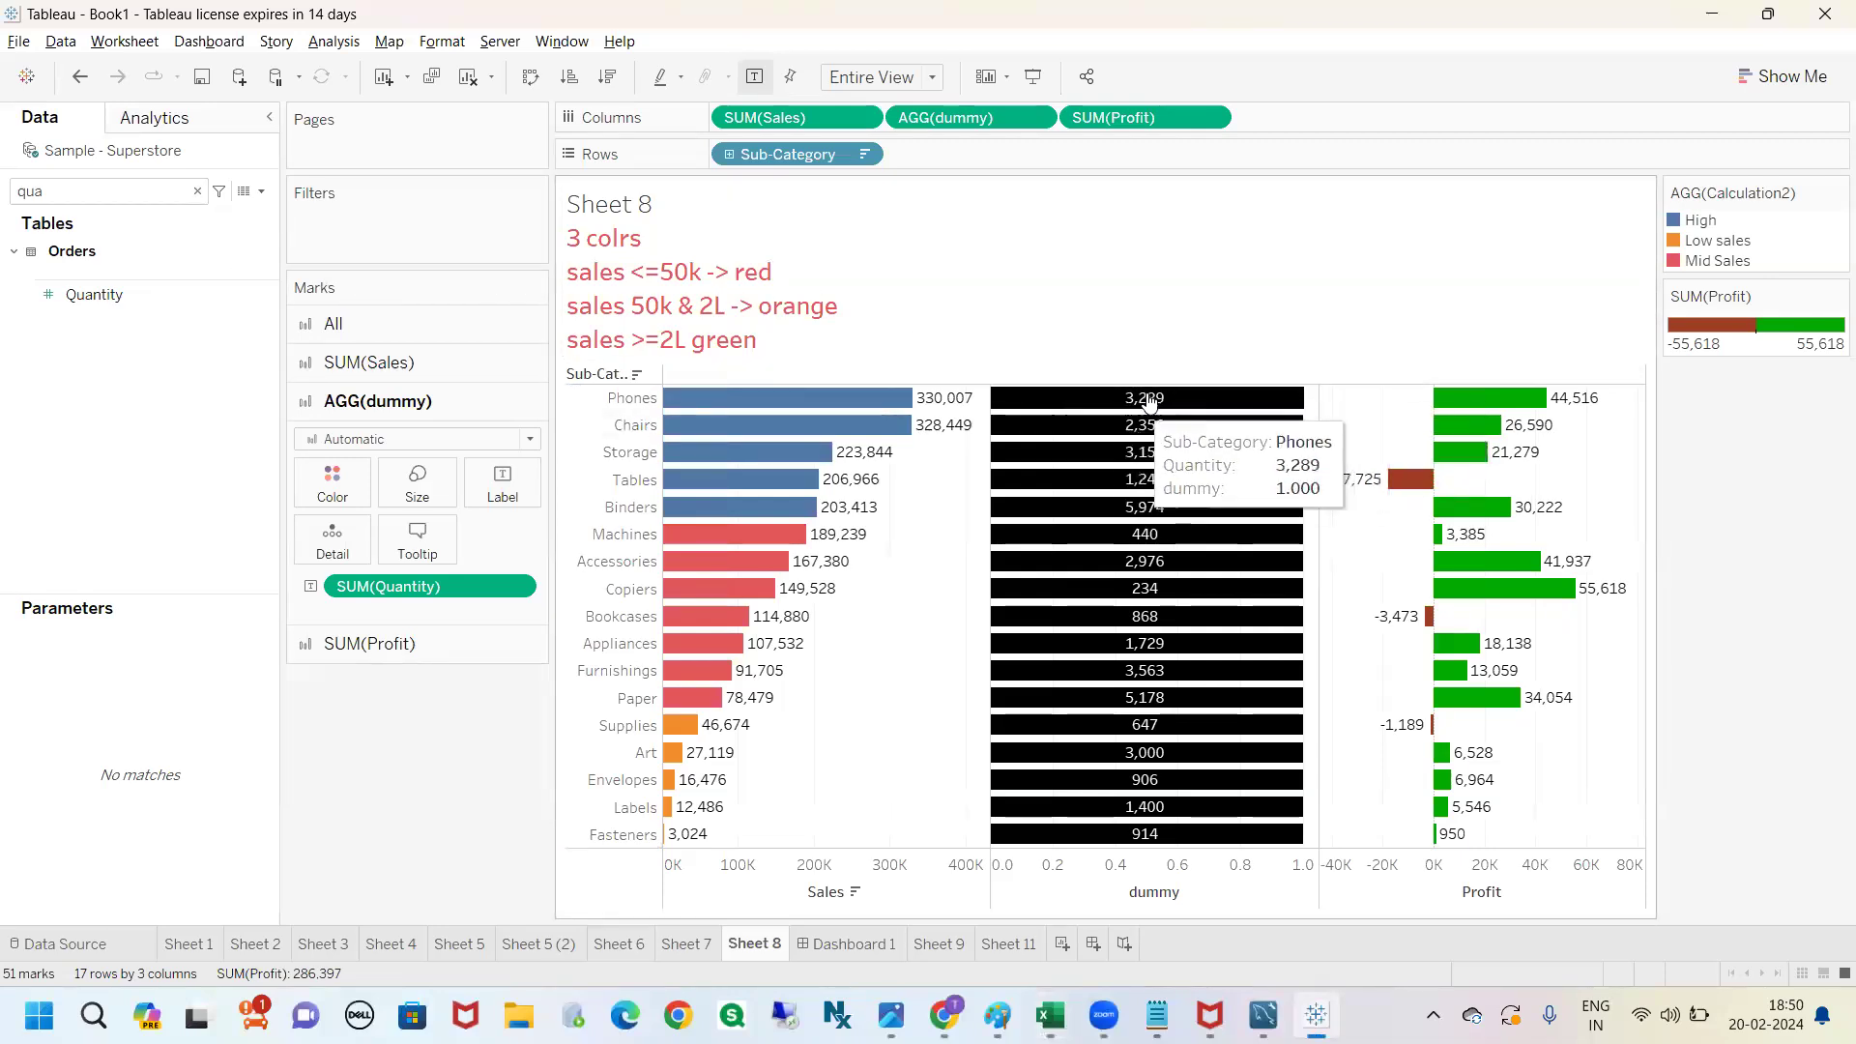
pyautogui.click(198, 192)
pyautogui.write('dum')
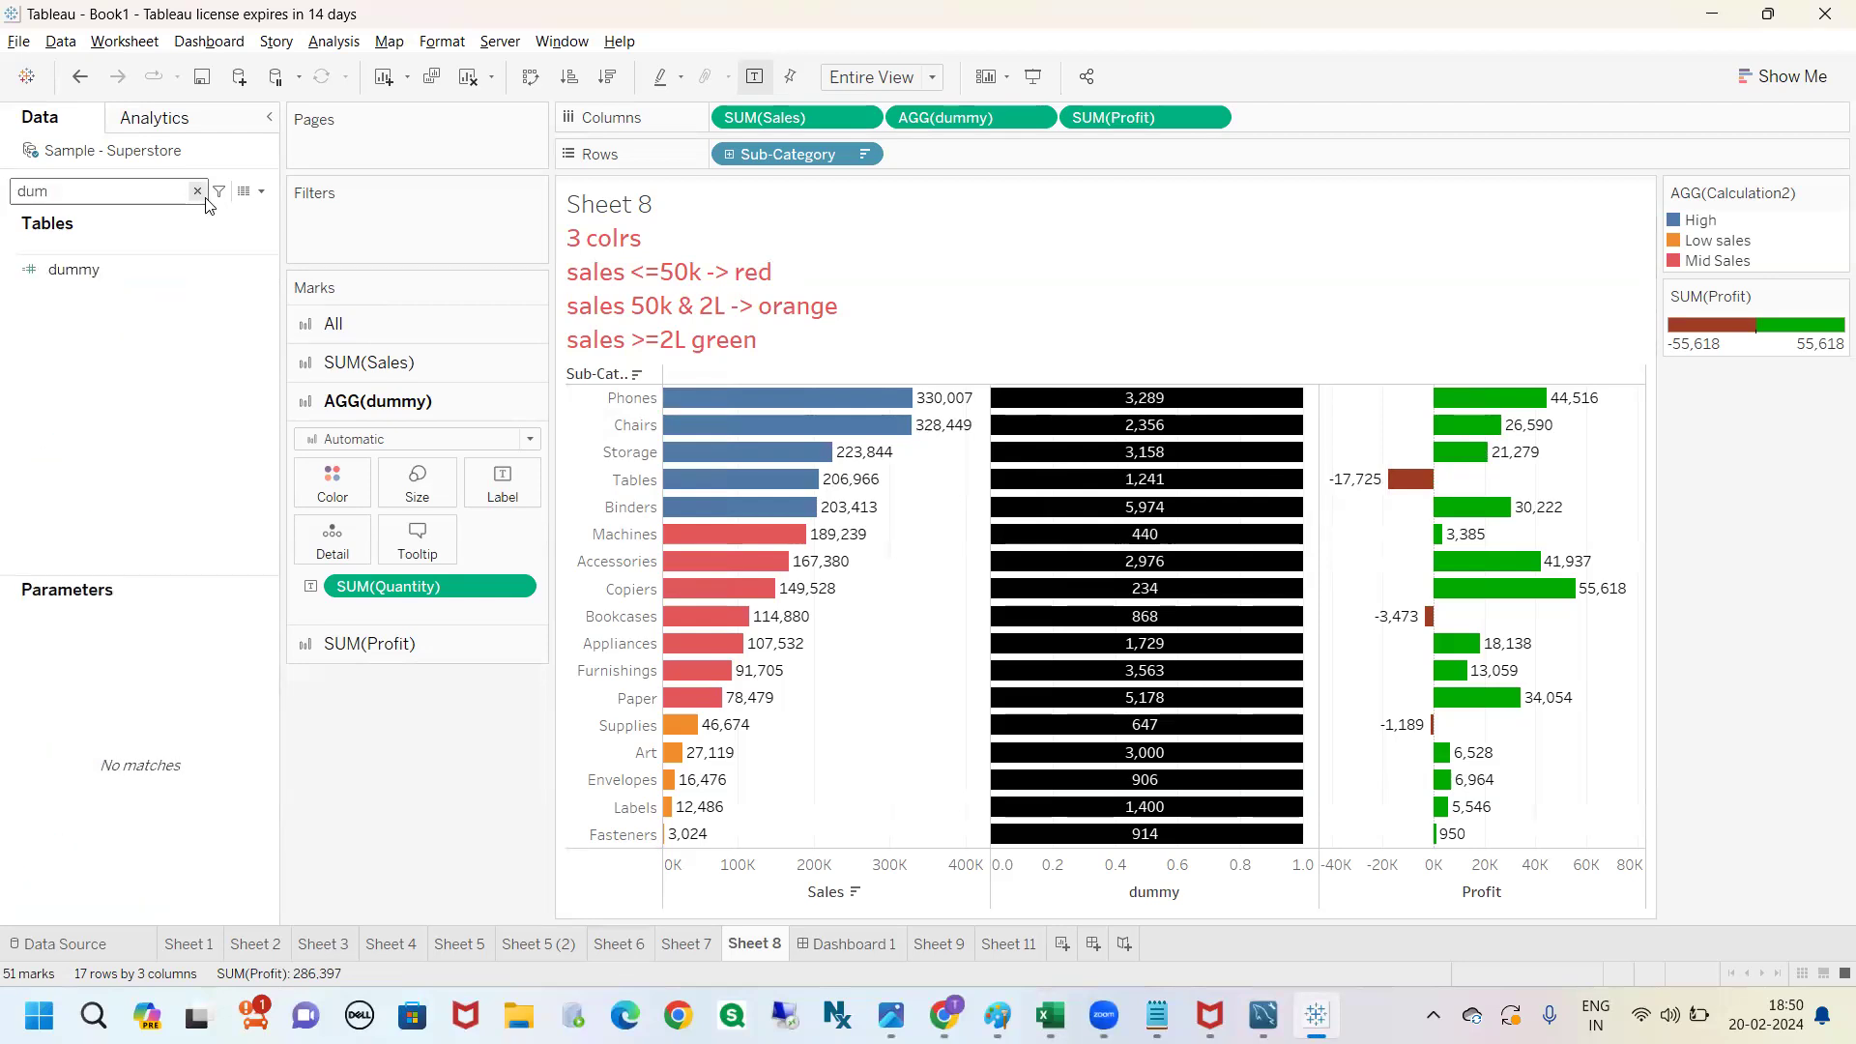
pyautogui.rightClick(262, 270)
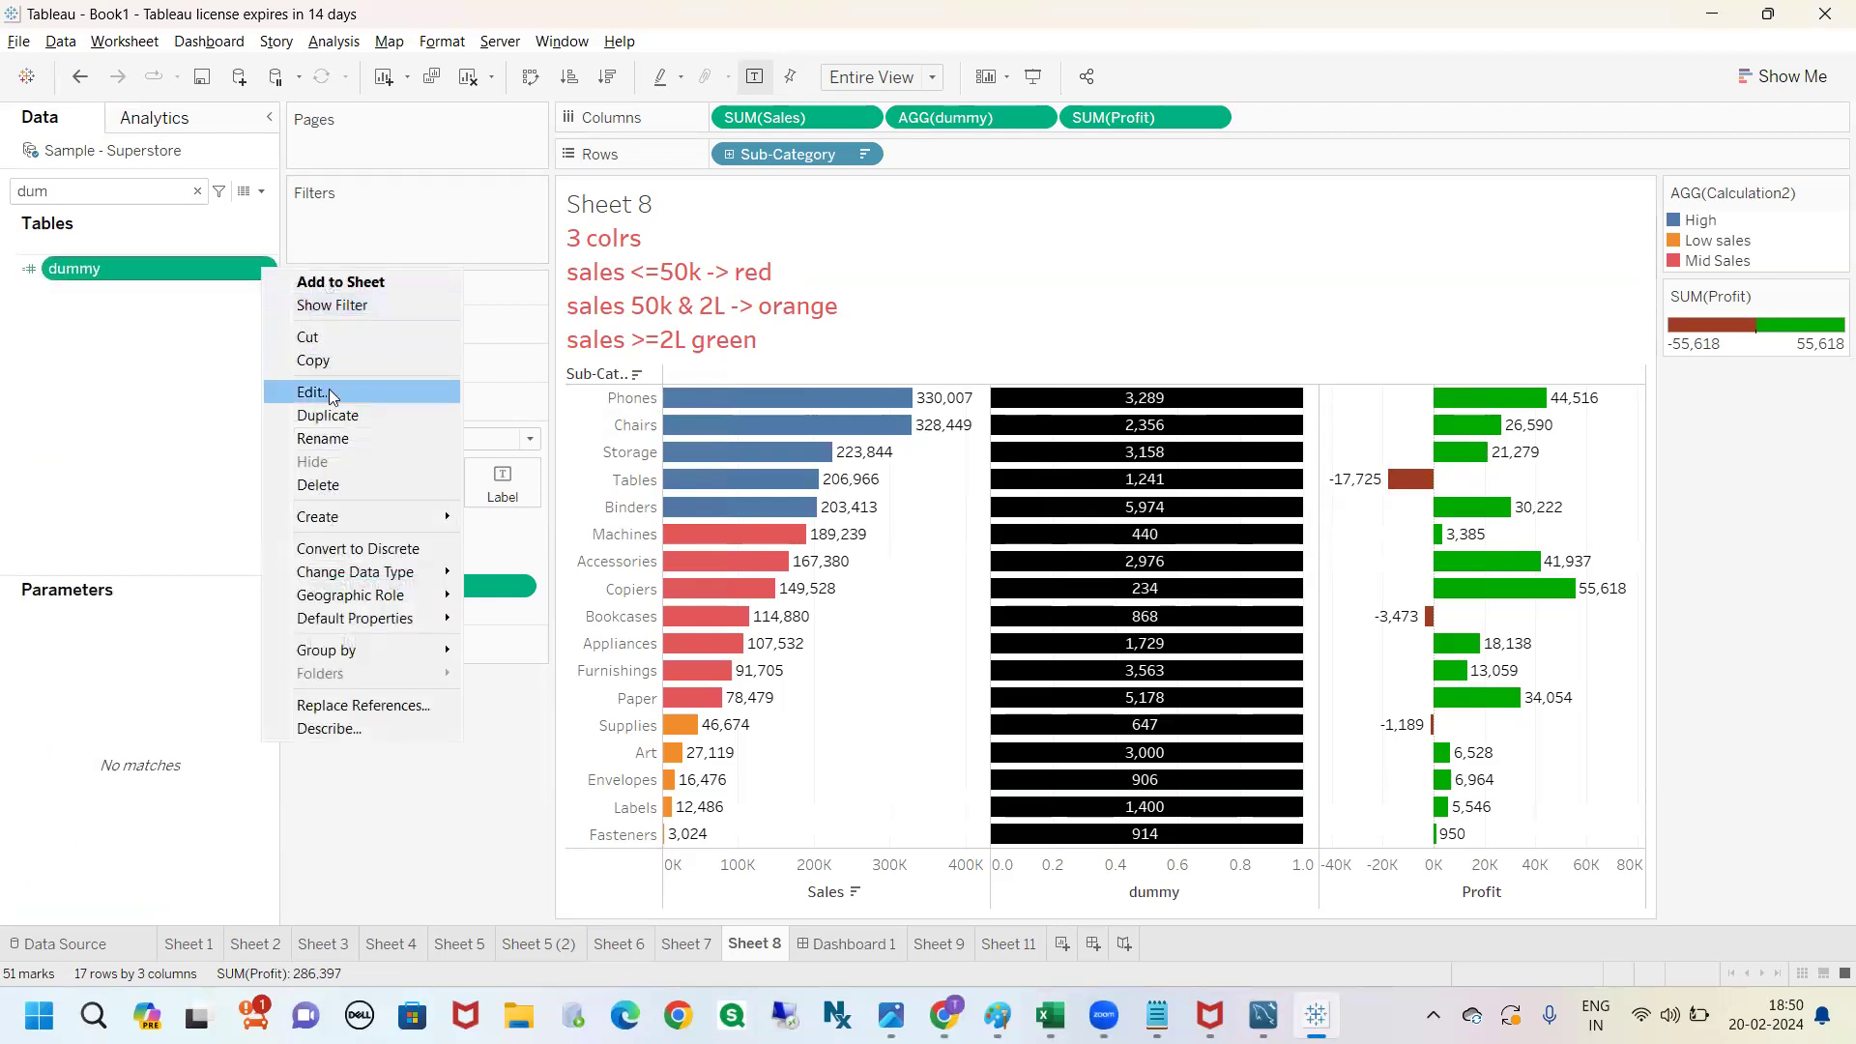
pyautogui.click(330, 394)
pyautogui.hotkey('ctrl', 'a')
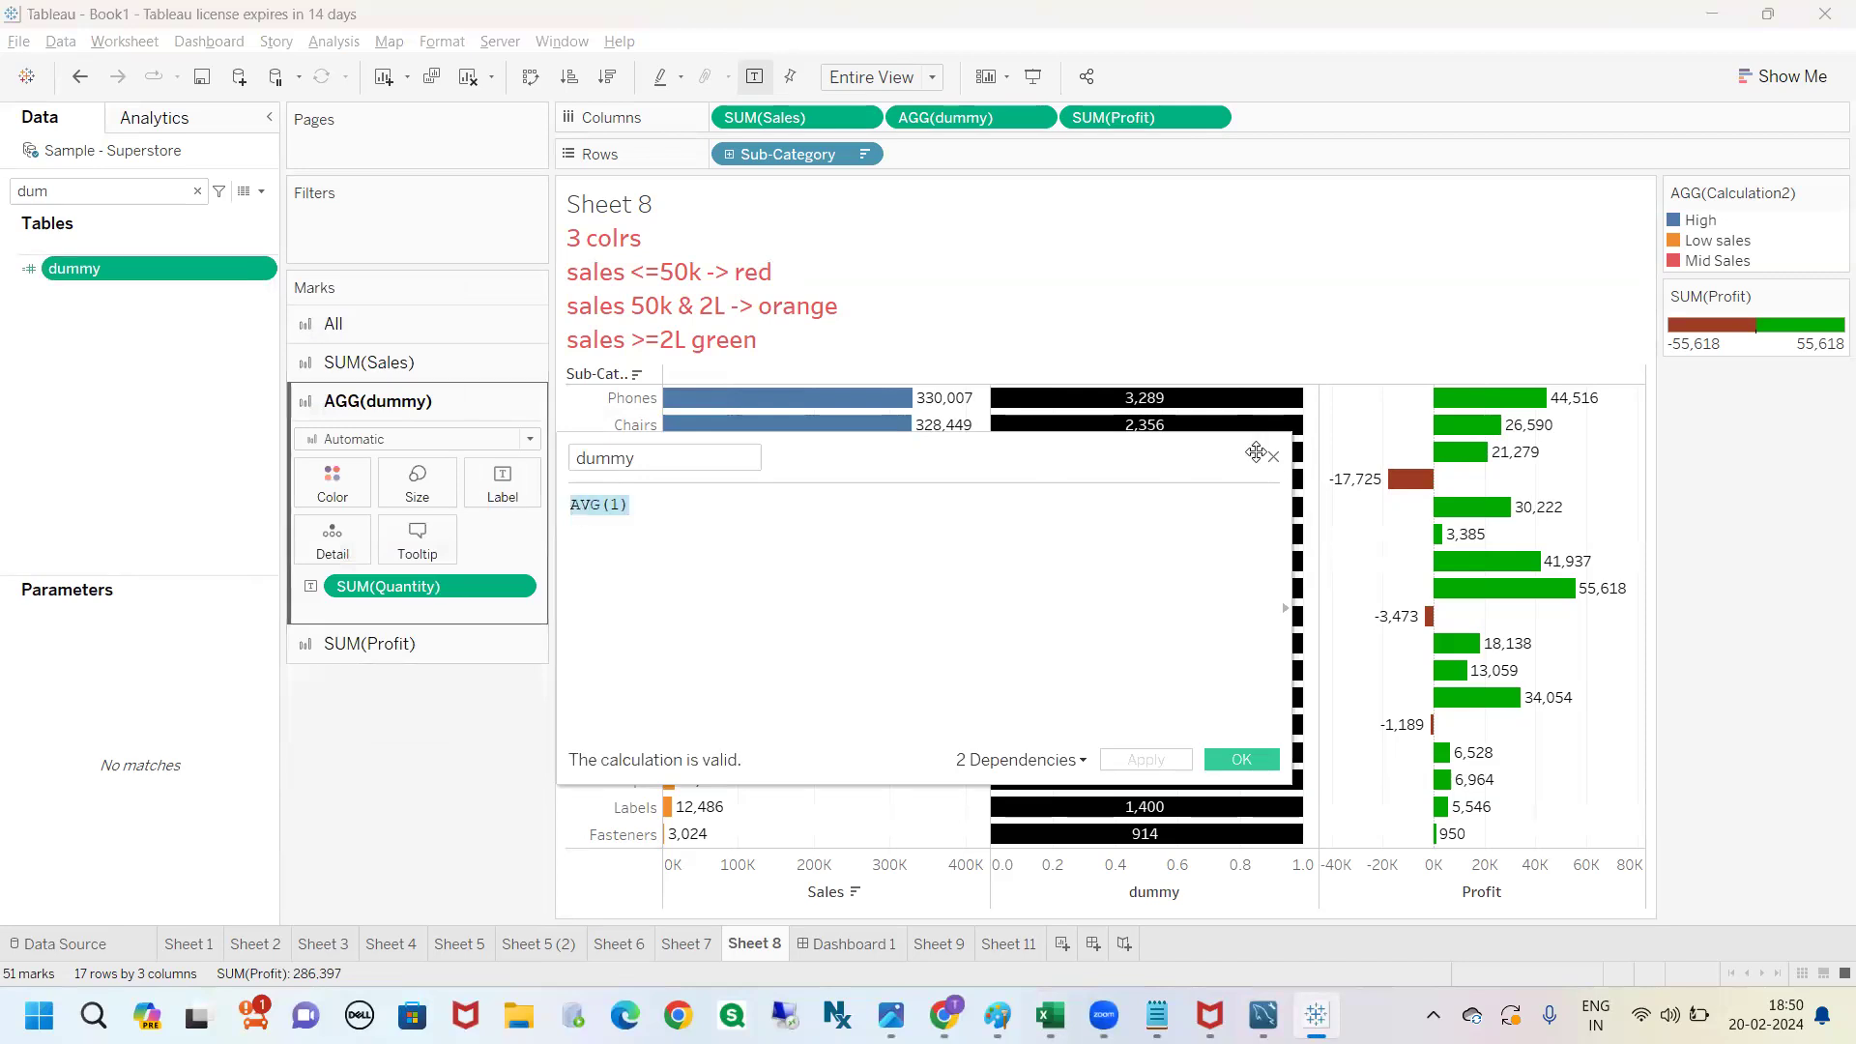
pyautogui.click(1273, 456)
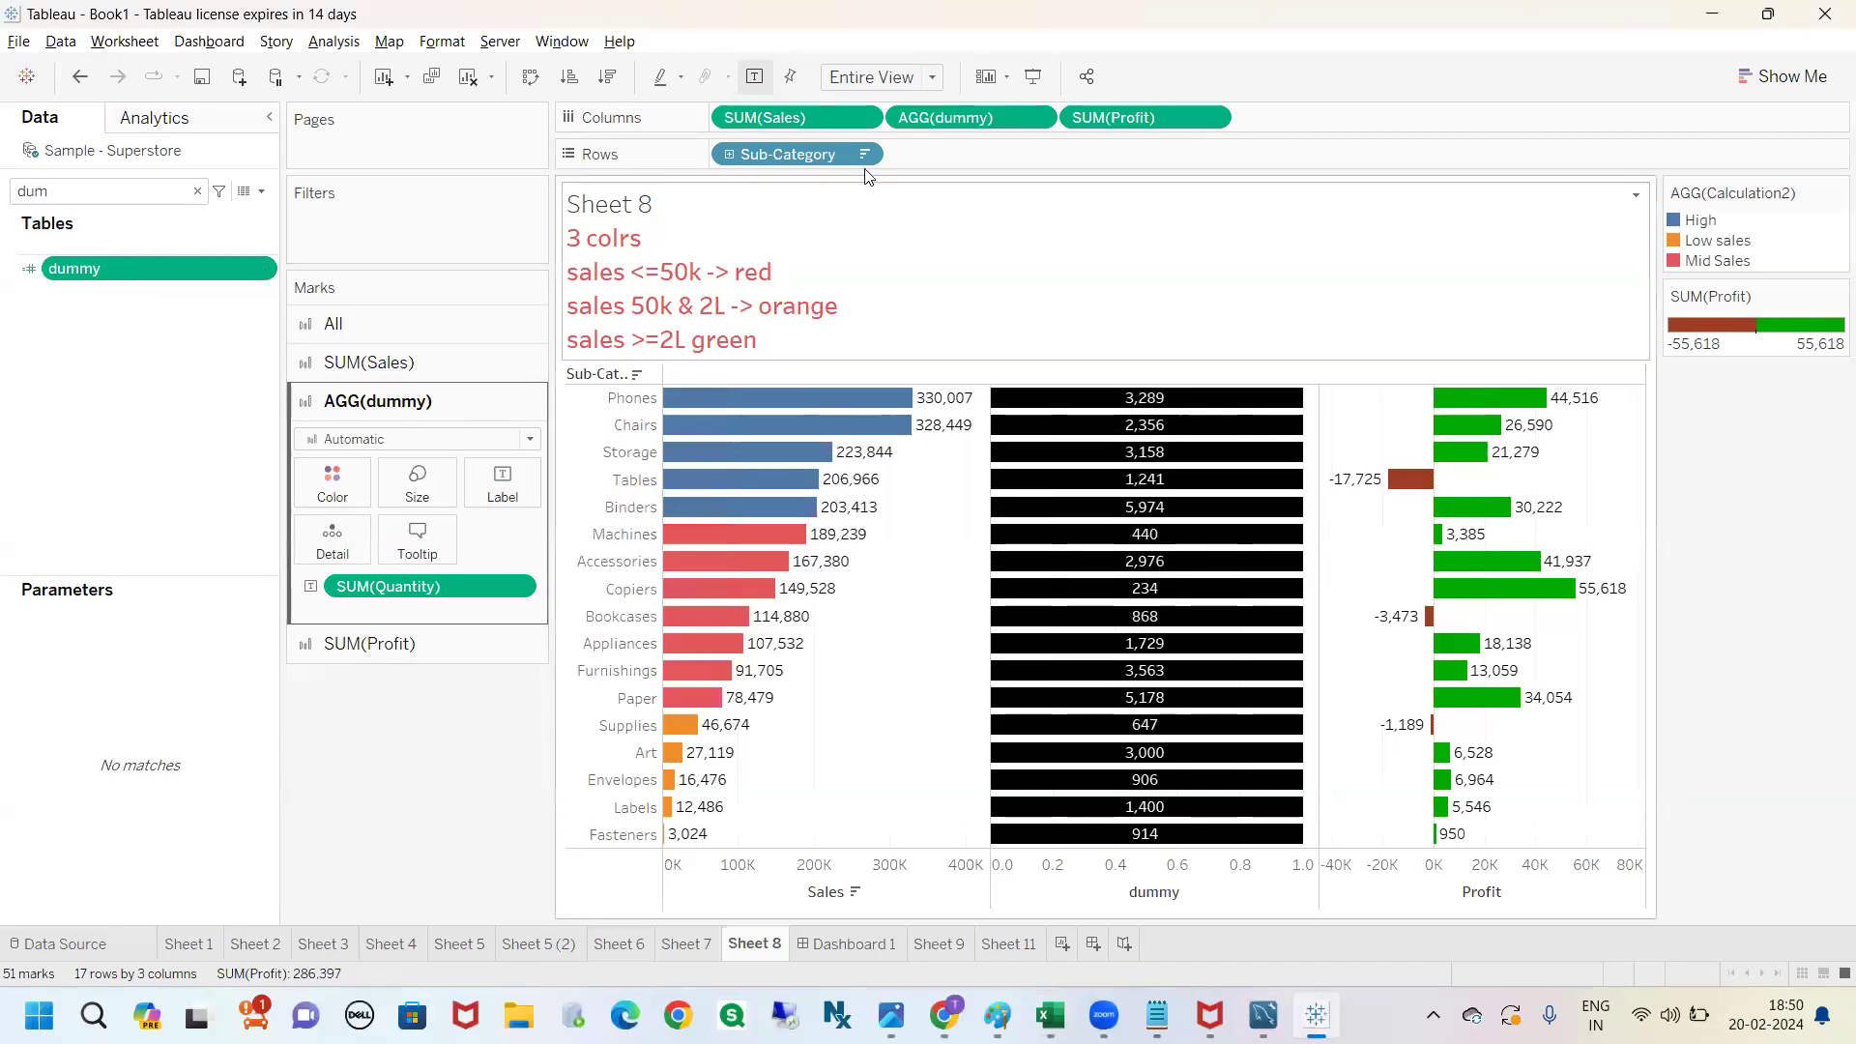
# Increase the size of the AGG(dummy) bars to the maximum so they fill the rows.
pyautogui.click(961, 116)
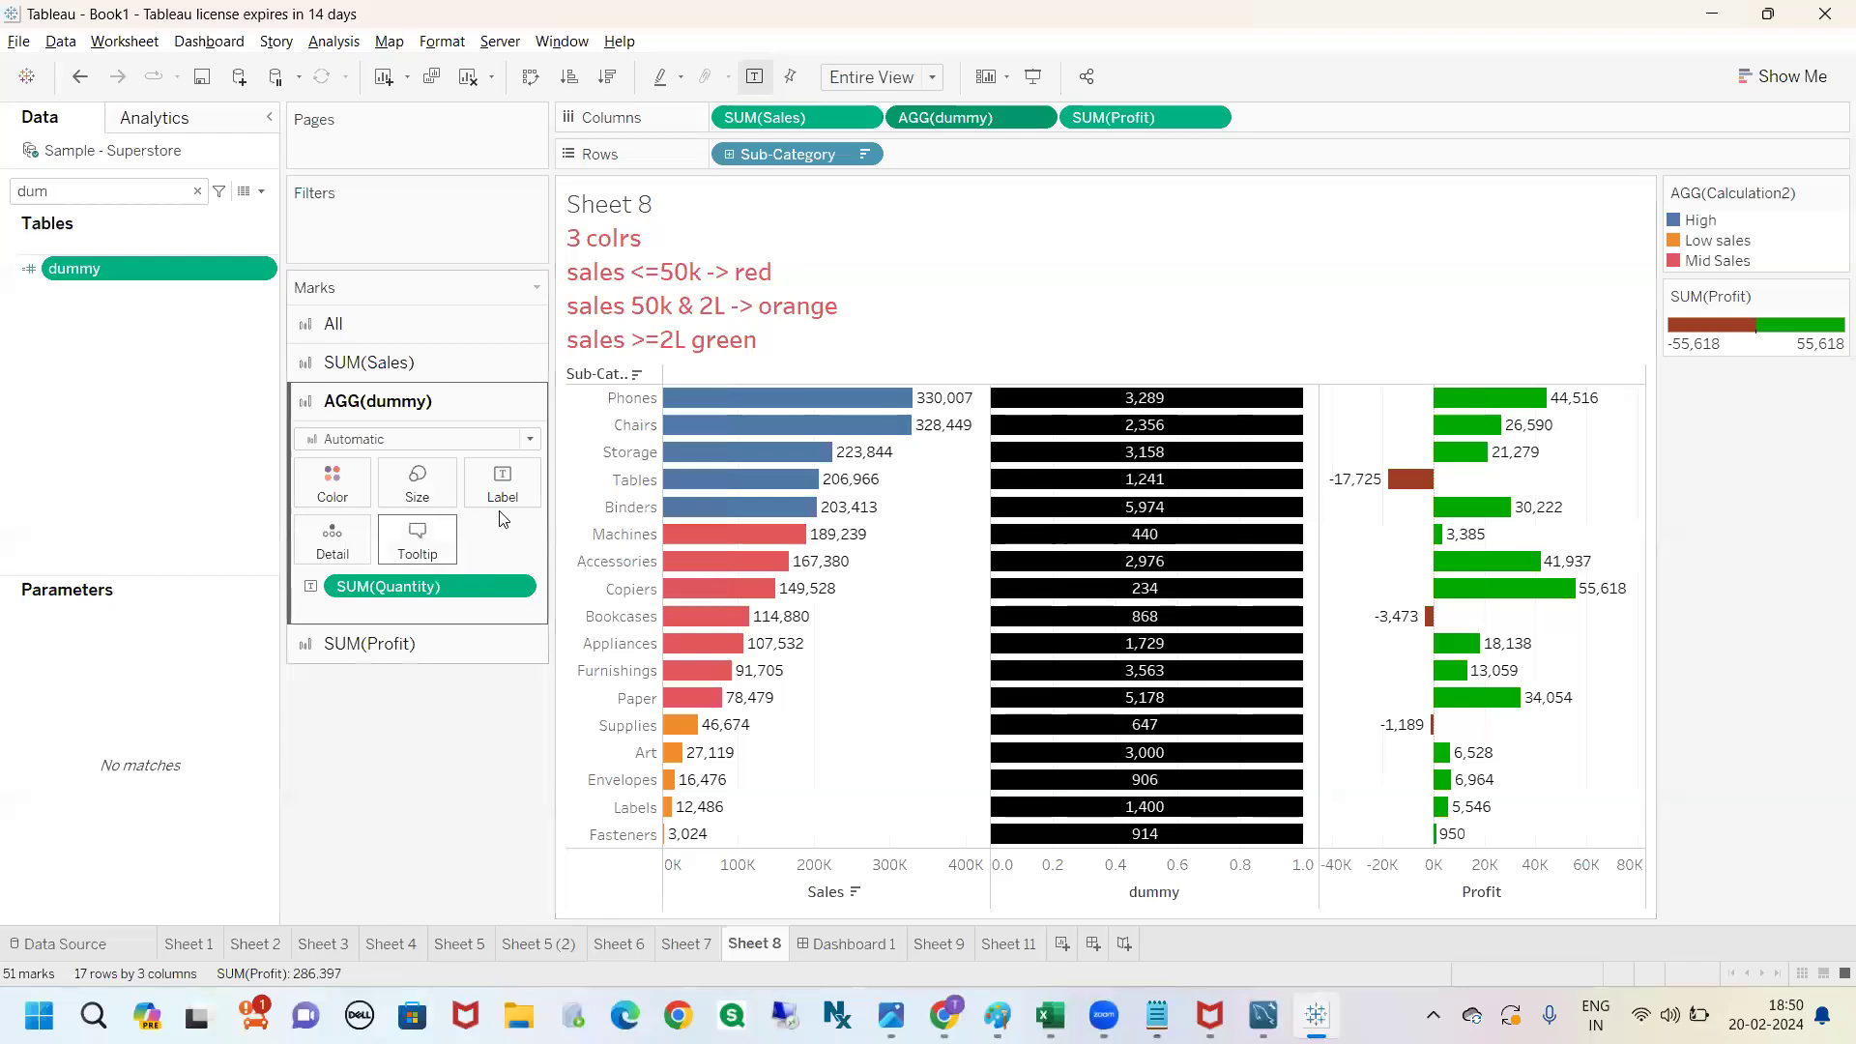
pyautogui.click(502, 480)
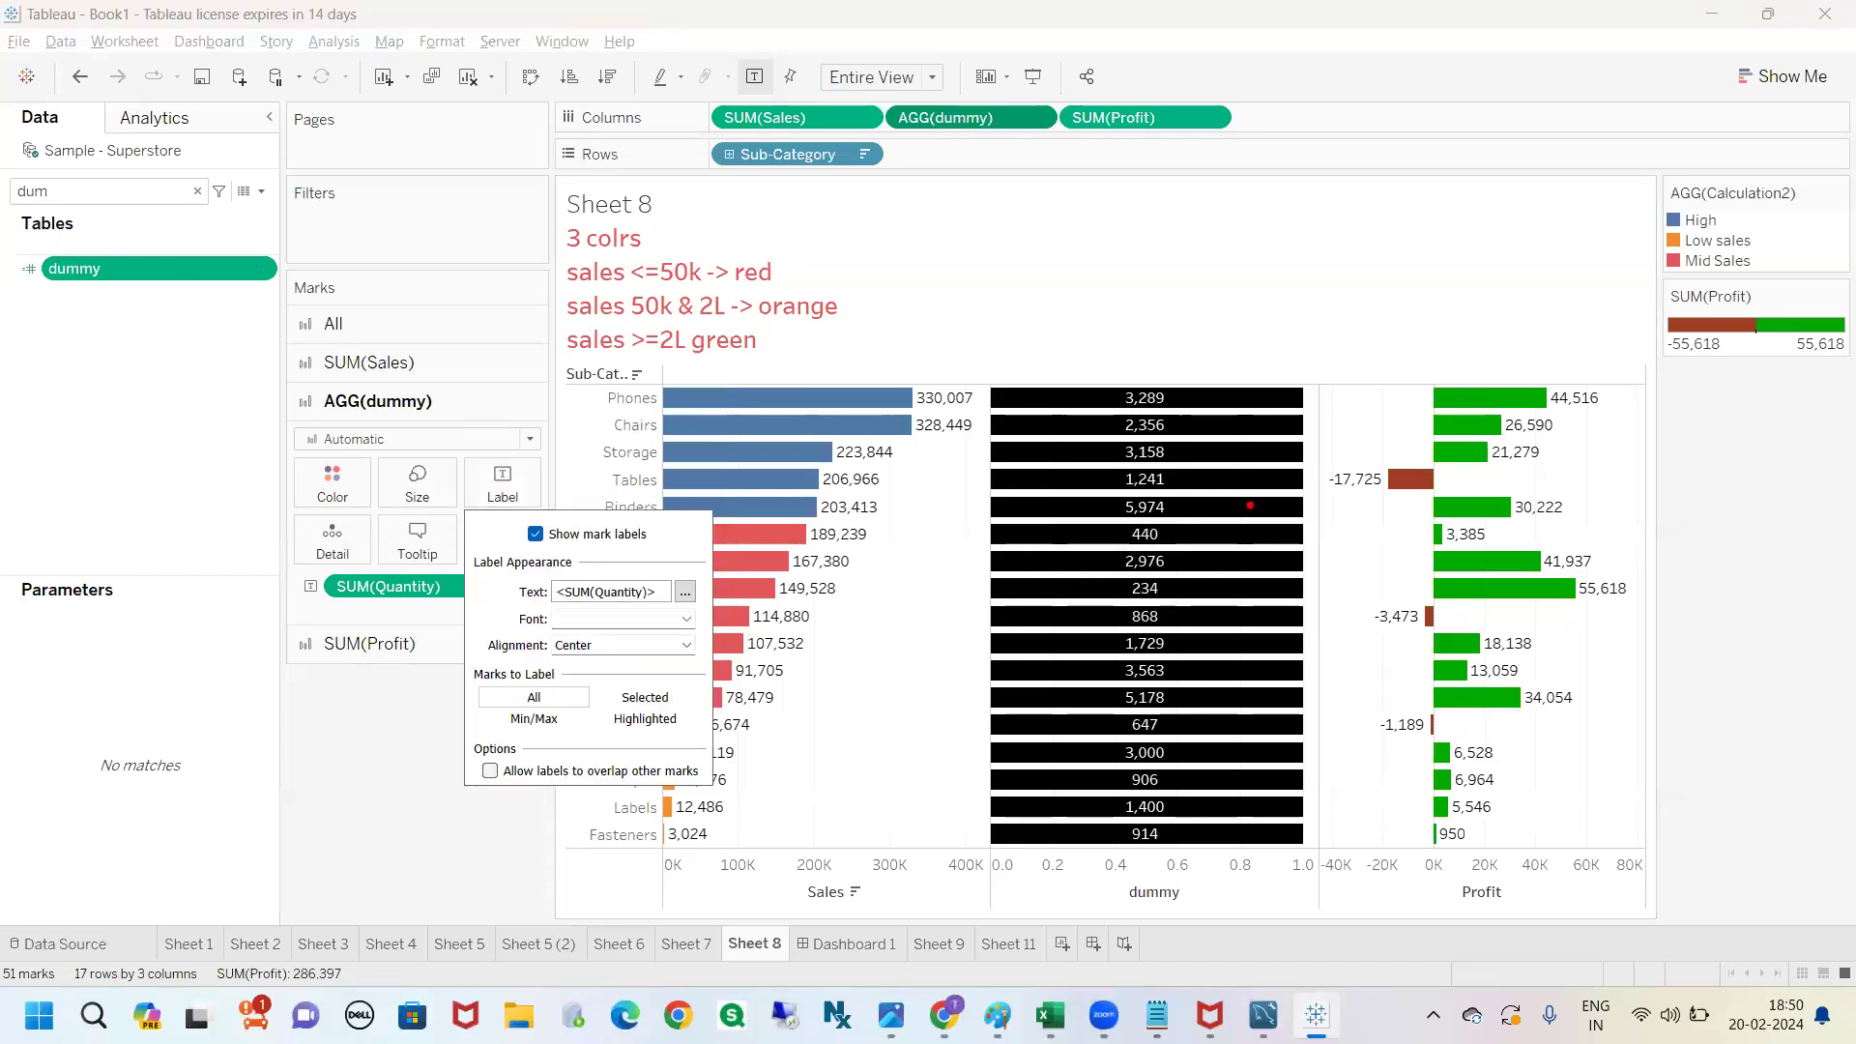
pyautogui.moveTo(1291, 414)
pyautogui.mouseDown()
pyautogui.moveTo(1383, 402)
pyautogui.moveTo(1340, 395)
pyautogui.mouseUp()
pyautogui.press('Escape')
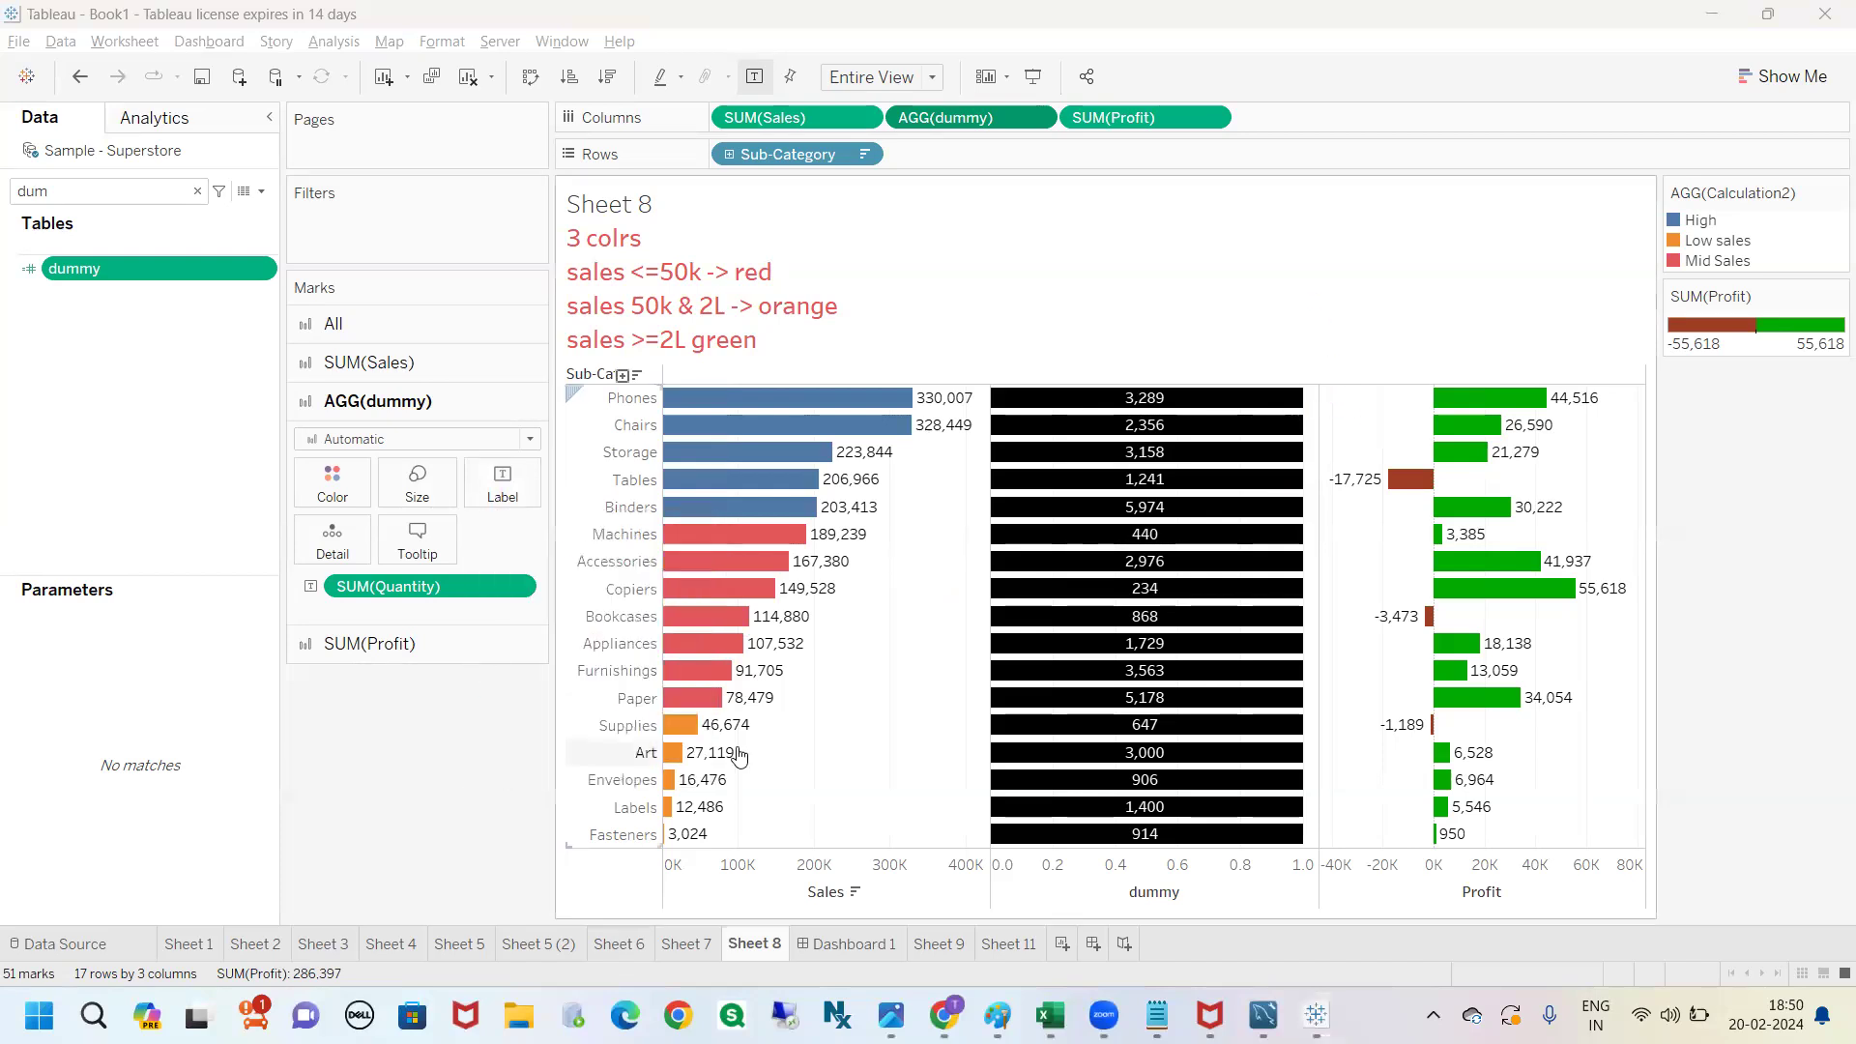
pyautogui.click(417, 493)
pyautogui.moveTo(517, 544); pyautogui.dragTo(549, 538)
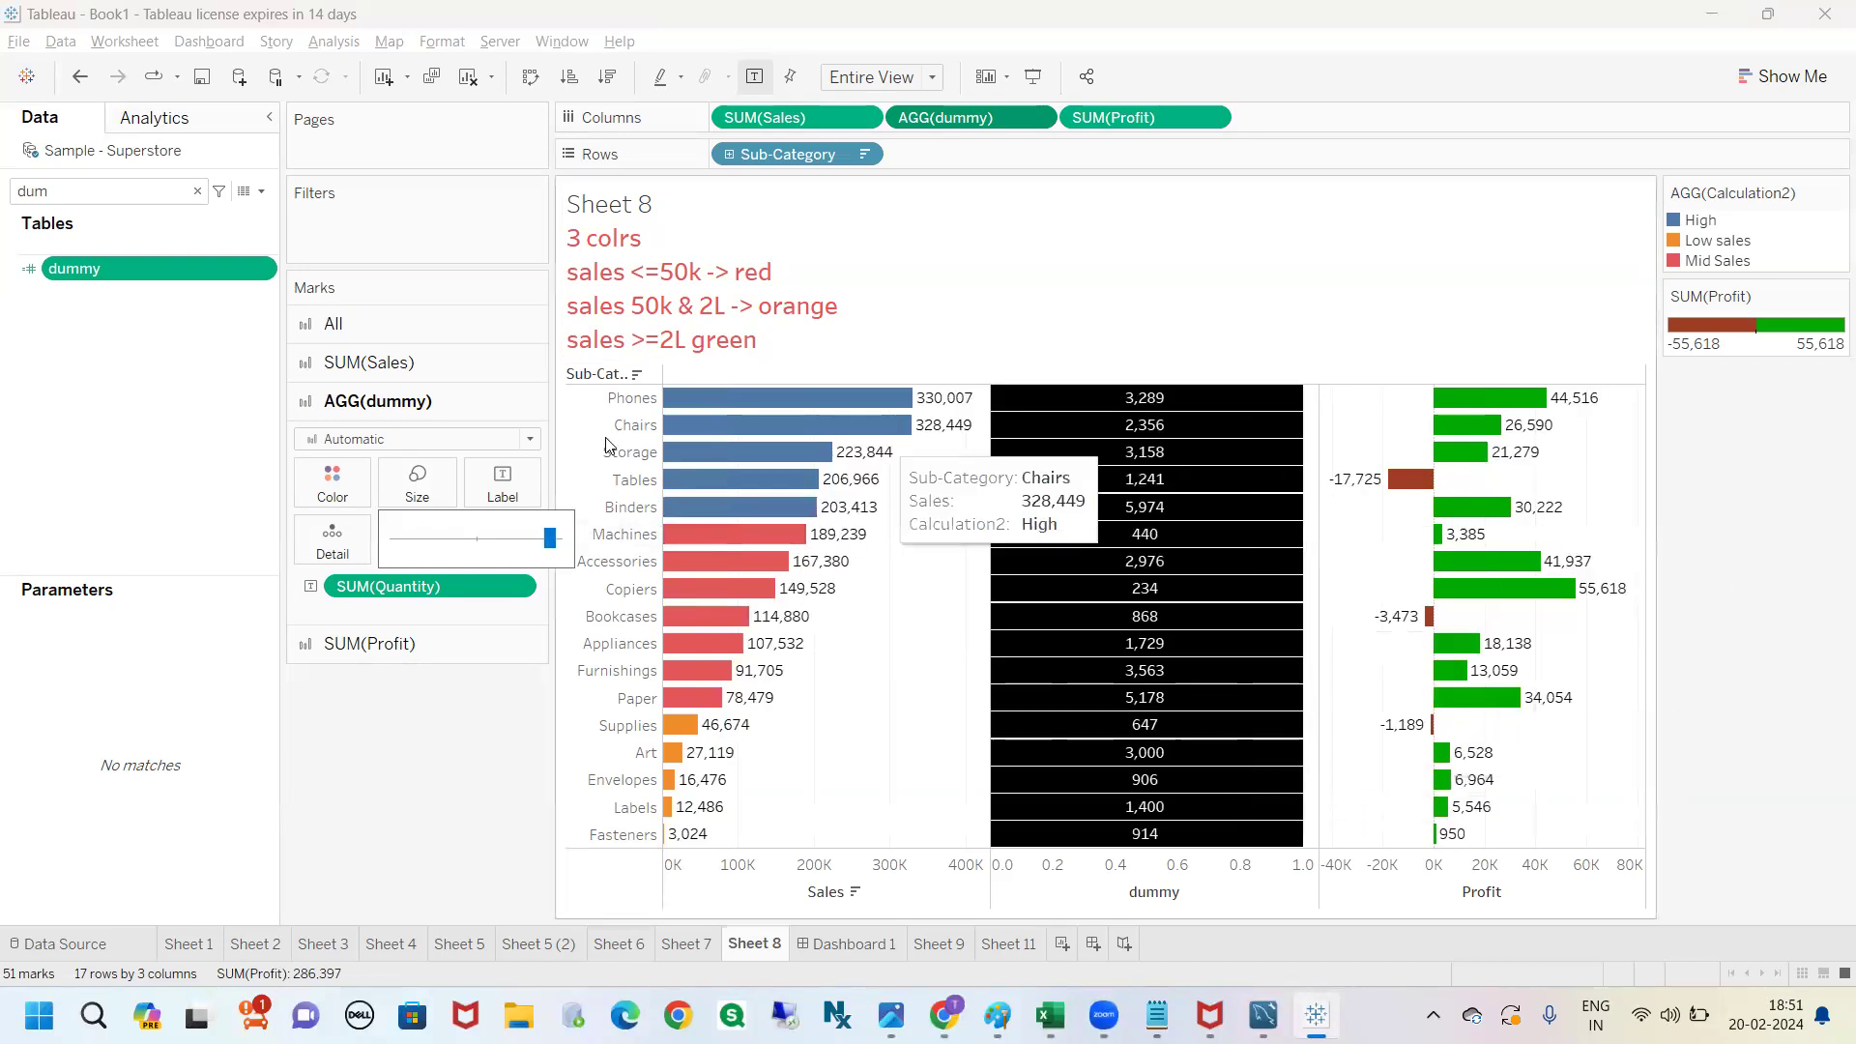
# Set the color of the AGG(dummy) bars to orange.
pyautogui.click(333, 480)
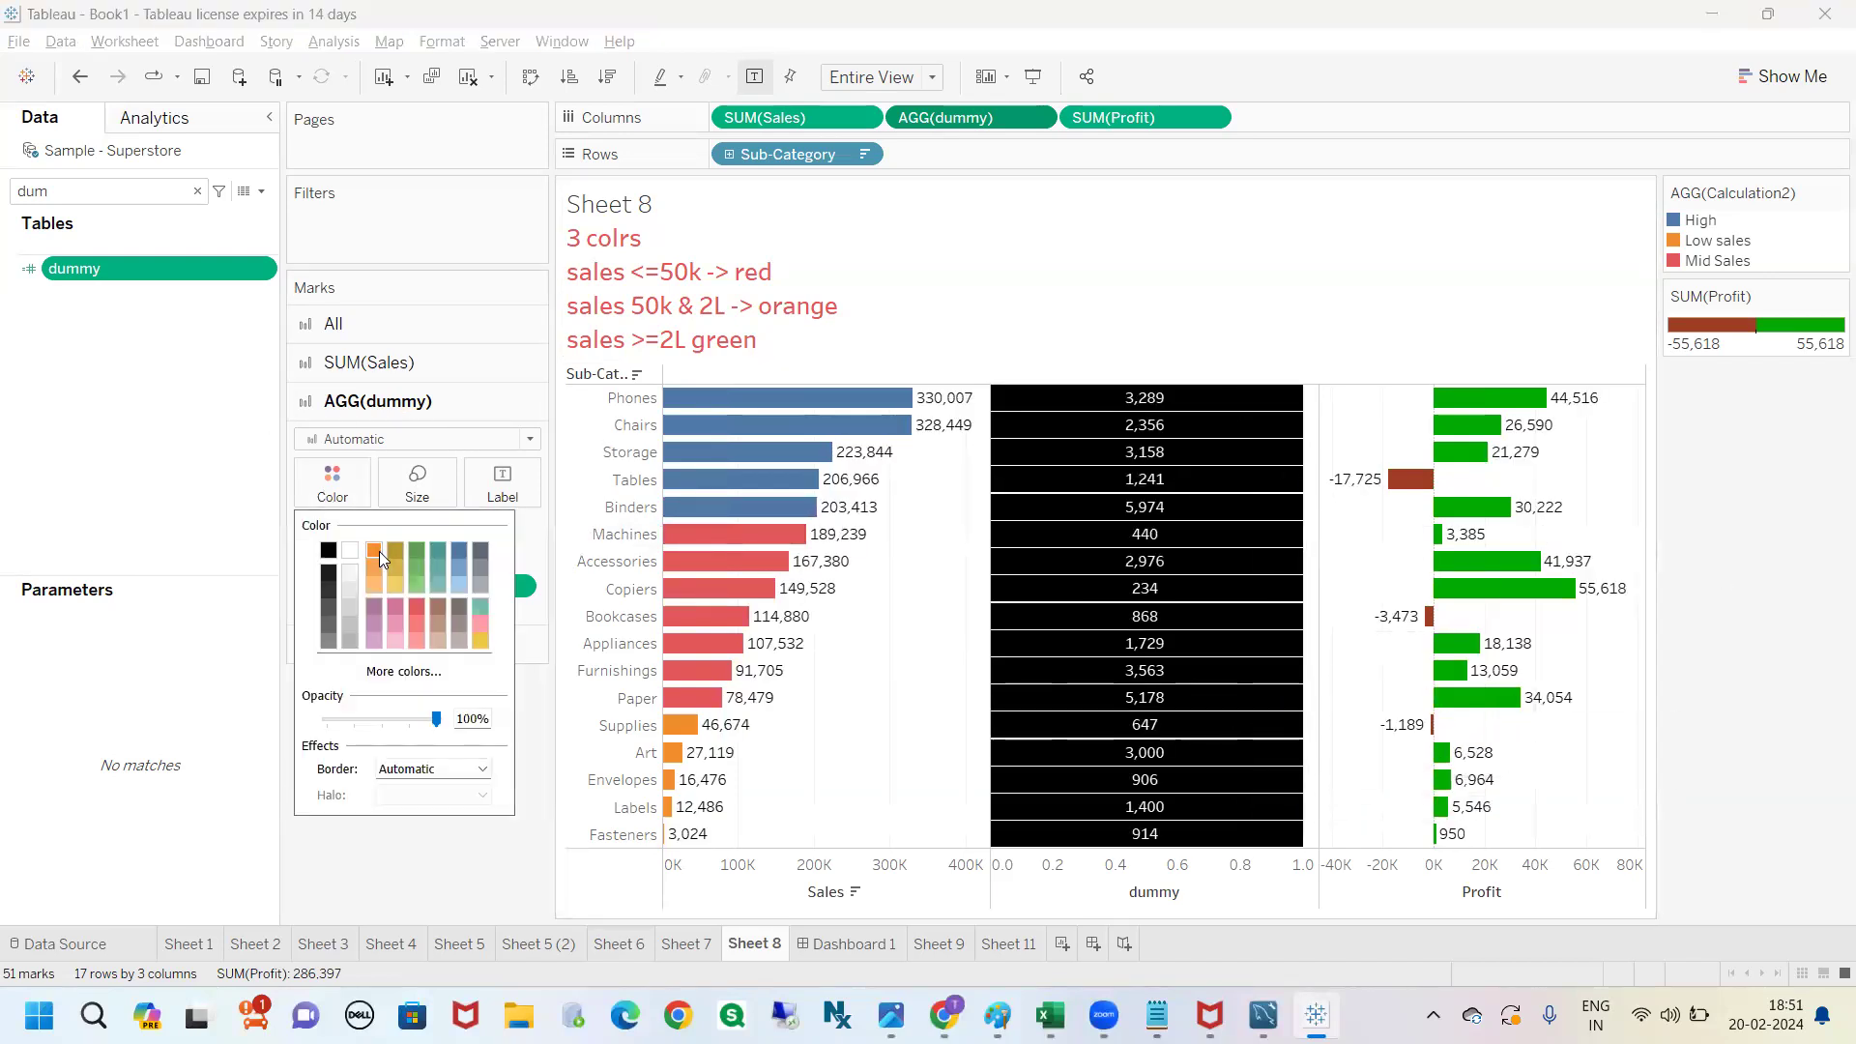
pyautogui.click(377, 551)
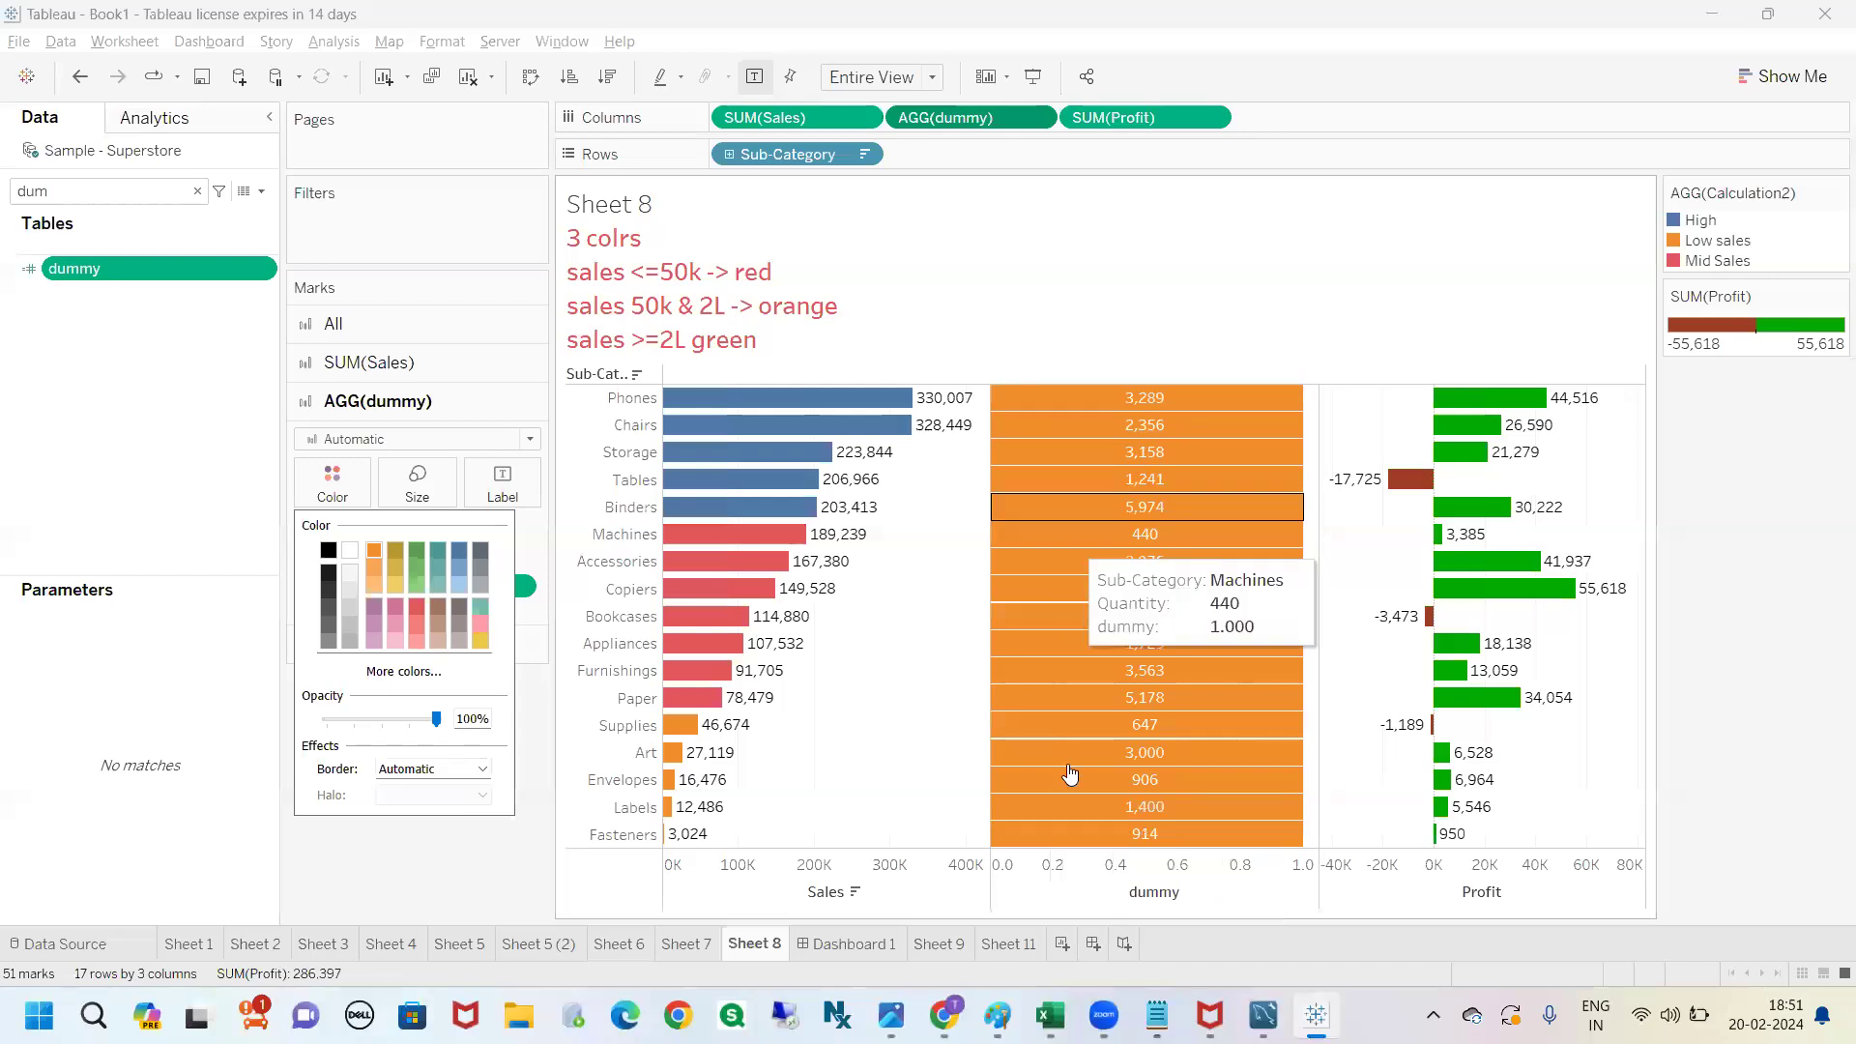
pyautogui.click(473, 860)
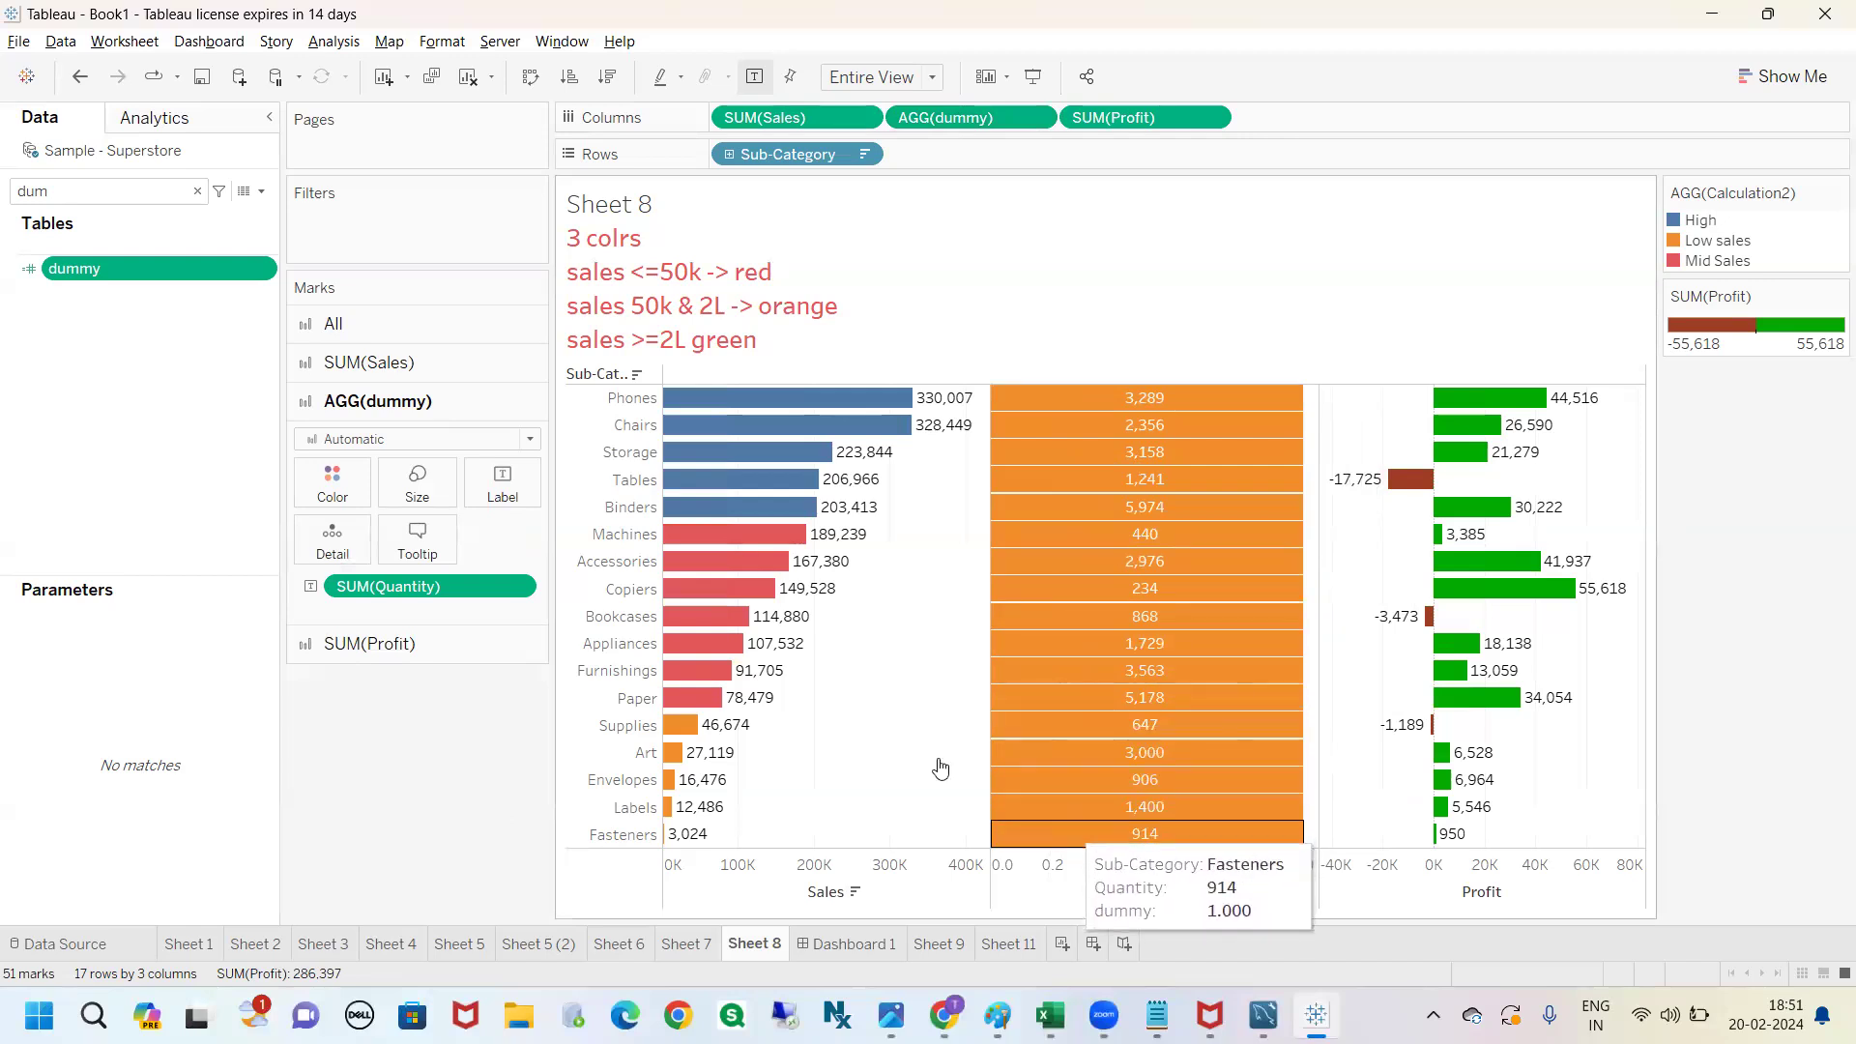
# Search the fields for "cal" and color the AGG(dummy) bars by Calculation2.
pyautogui.doubleClick(202, 193)
pyautogui.write('cal')
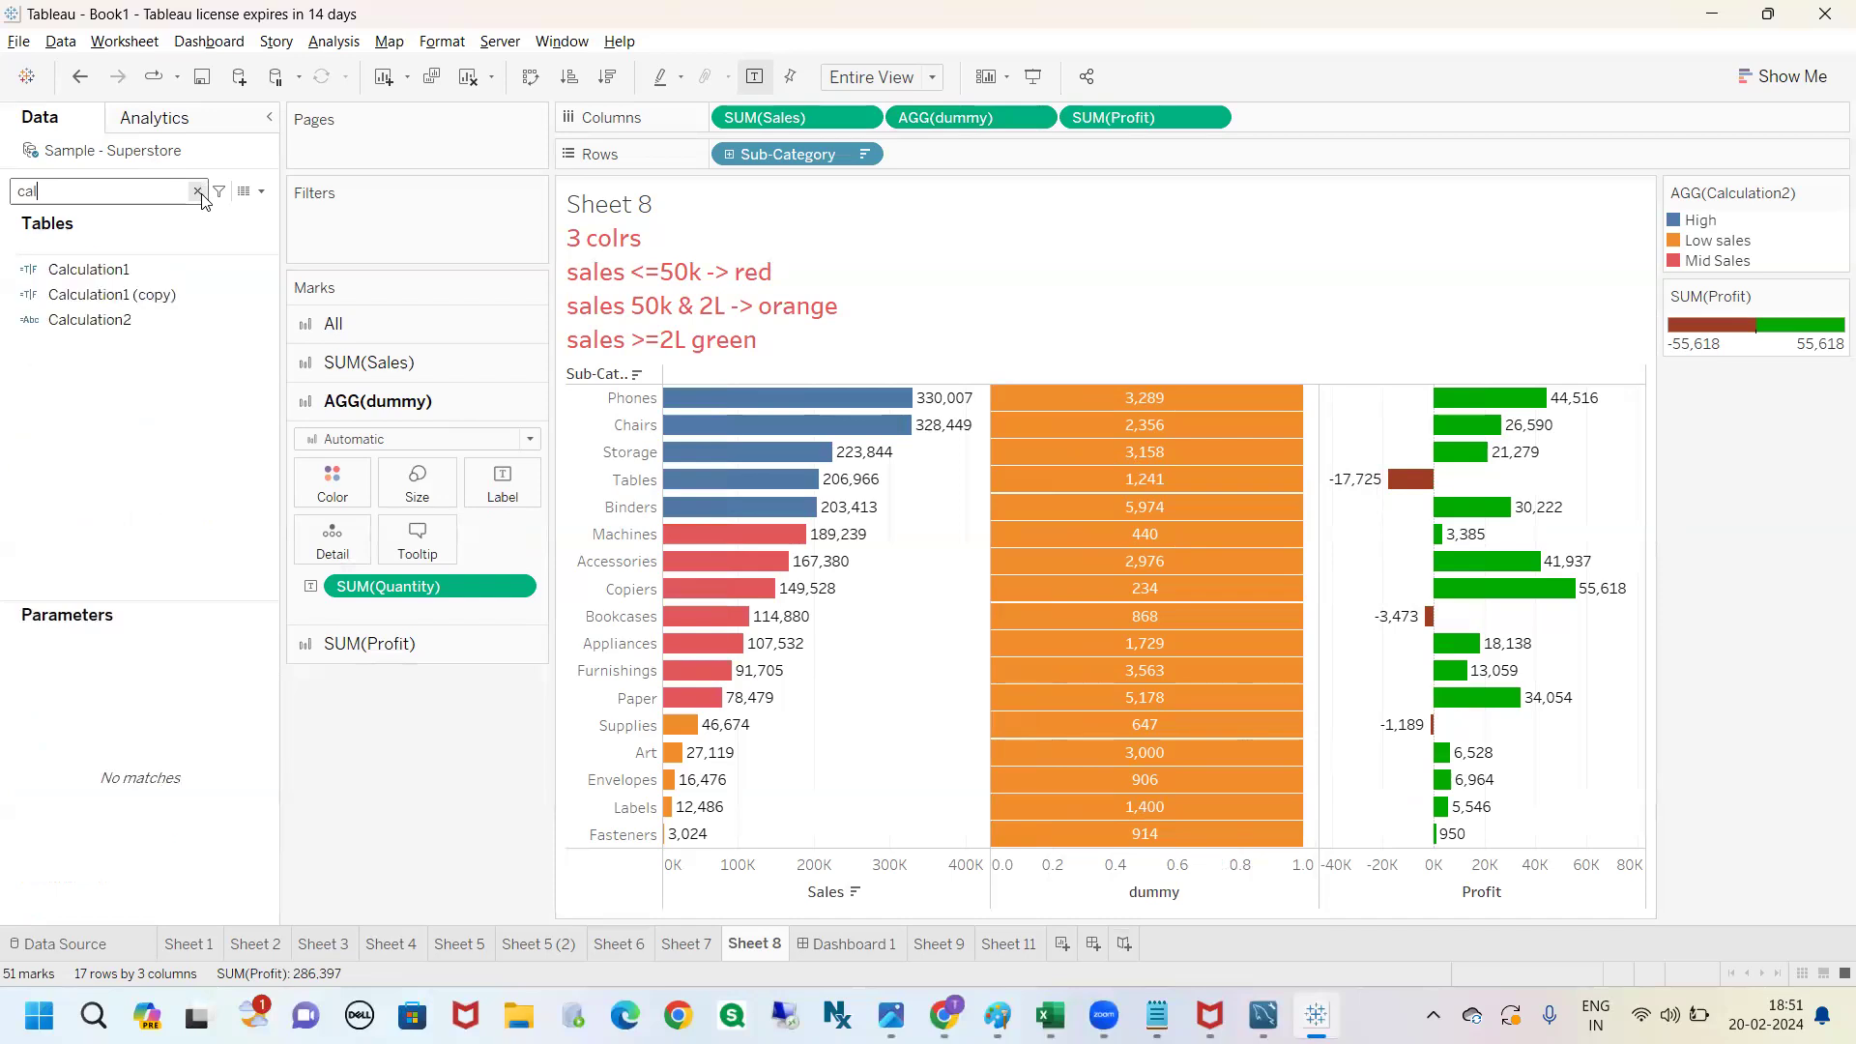
pyautogui.click(143, 319)
pyautogui.moveTo(141, 319); pyautogui.dragTo(335, 480)
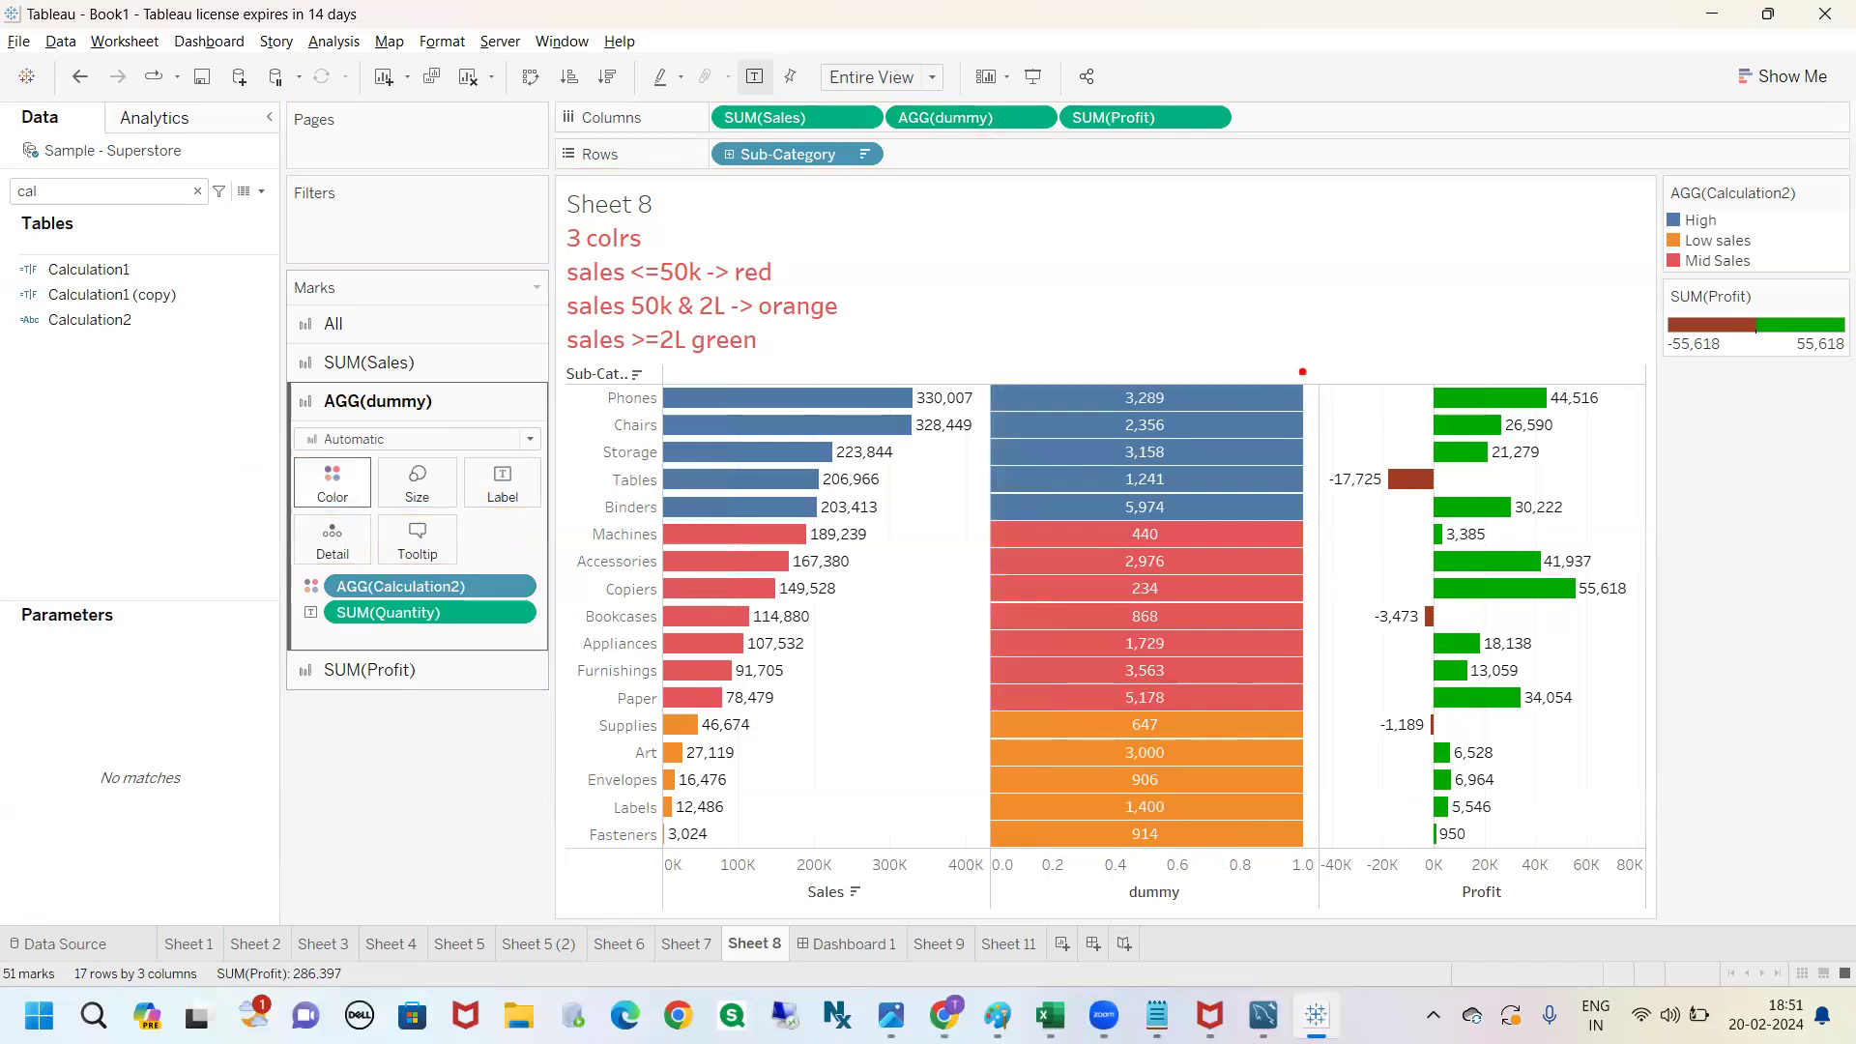
pyautogui.moveTo(1300, 366)
pyautogui.mouseDown()
pyautogui.moveTo(1256, 513)
pyautogui.moveTo(1339, 404)
pyautogui.moveTo(1314, 372)
pyautogui.mouseUp()
pyautogui.moveTo(1123, 387)
pyautogui.mouseDown()
pyautogui.moveTo(1063, 836)
pyautogui.moveTo(1187, 797)
pyautogui.moveTo(1194, 534)
pyautogui.moveTo(1113, 278)
pyautogui.moveTo(1216, 288)
pyautogui.mouseUp()
pyautogui.click(1260, 345)
pyautogui.moveTo(1284, 523)
pyautogui.mouseDown()
pyautogui.moveTo(1211, 896)
pyautogui.moveTo(1335, 503)
pyautogui.moveTo(1305, 468)
pyautogui.mouseUp()
pyautogui.moveTo(351, 579)
pyautogui.mouseDown()
pyautogui.moveTo(192, 643)
pyautogui.moveTo(353, 567)
pyautogui.moveTo(307, 680)
pyautogui.mouseUp()
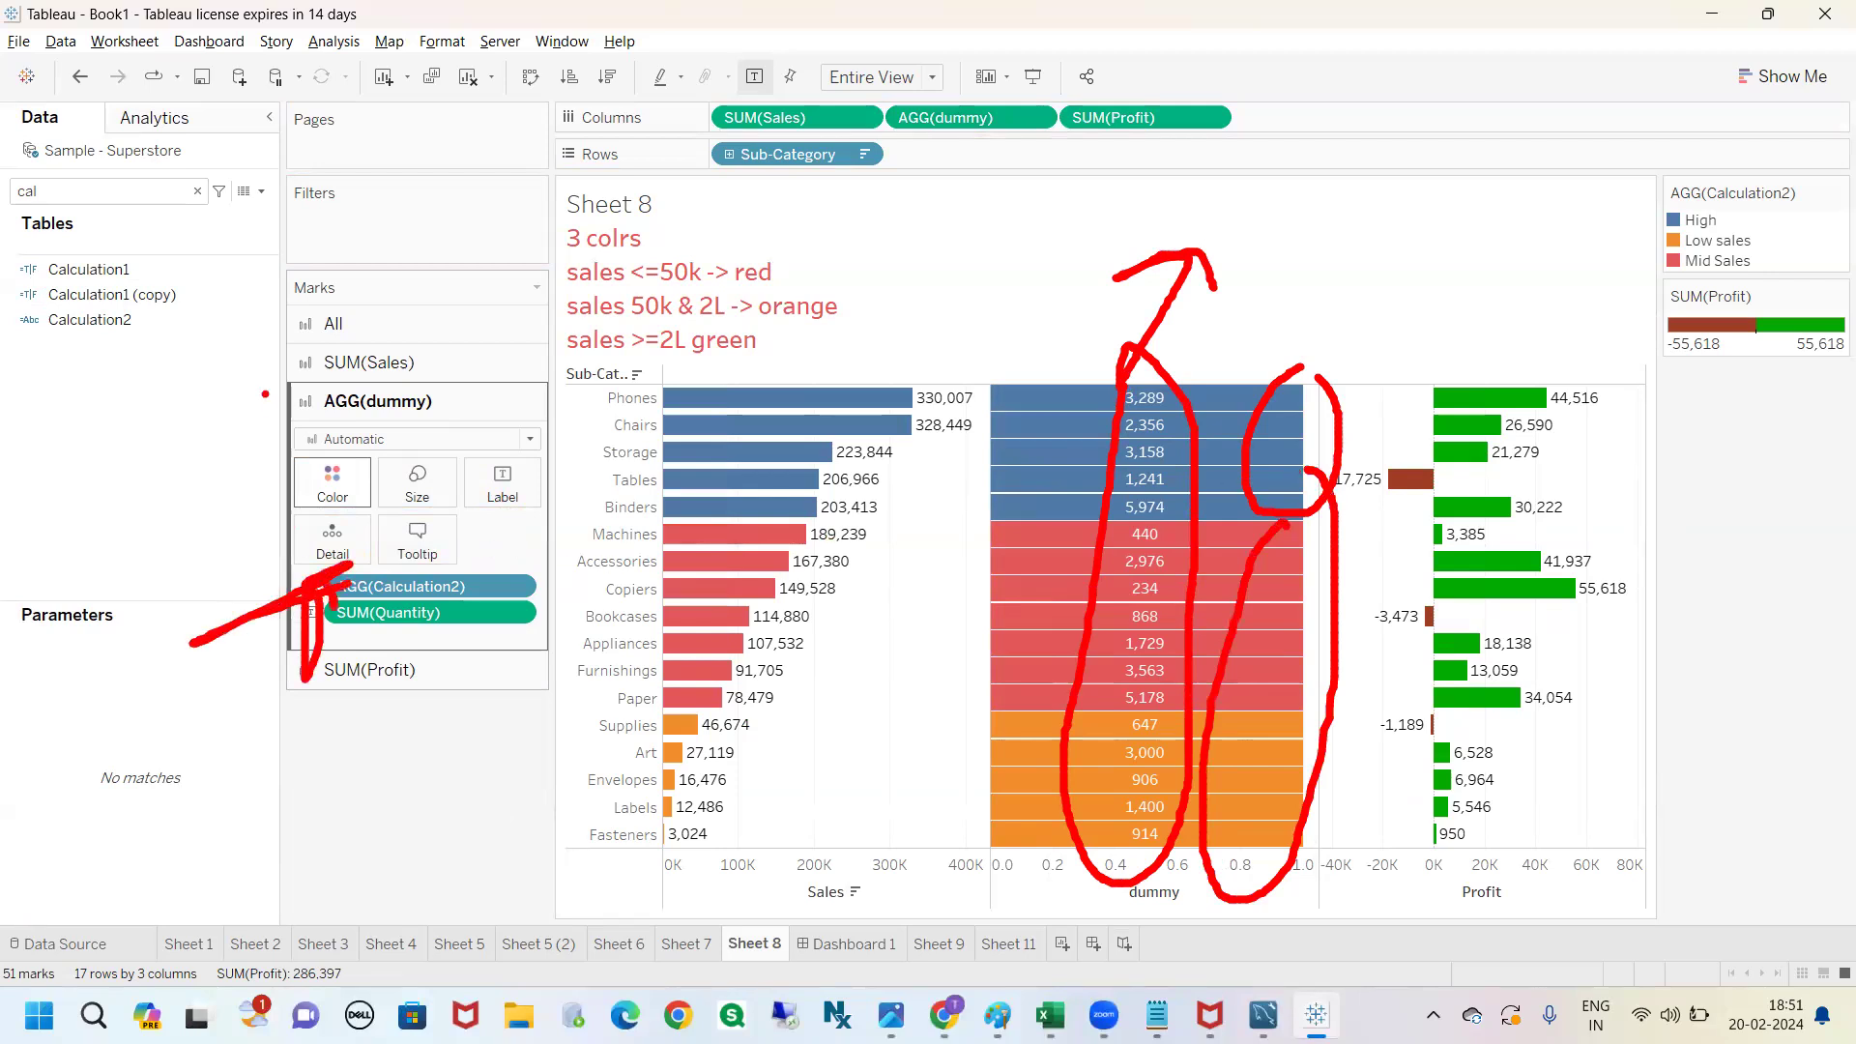
pyautogui.press('Escape')
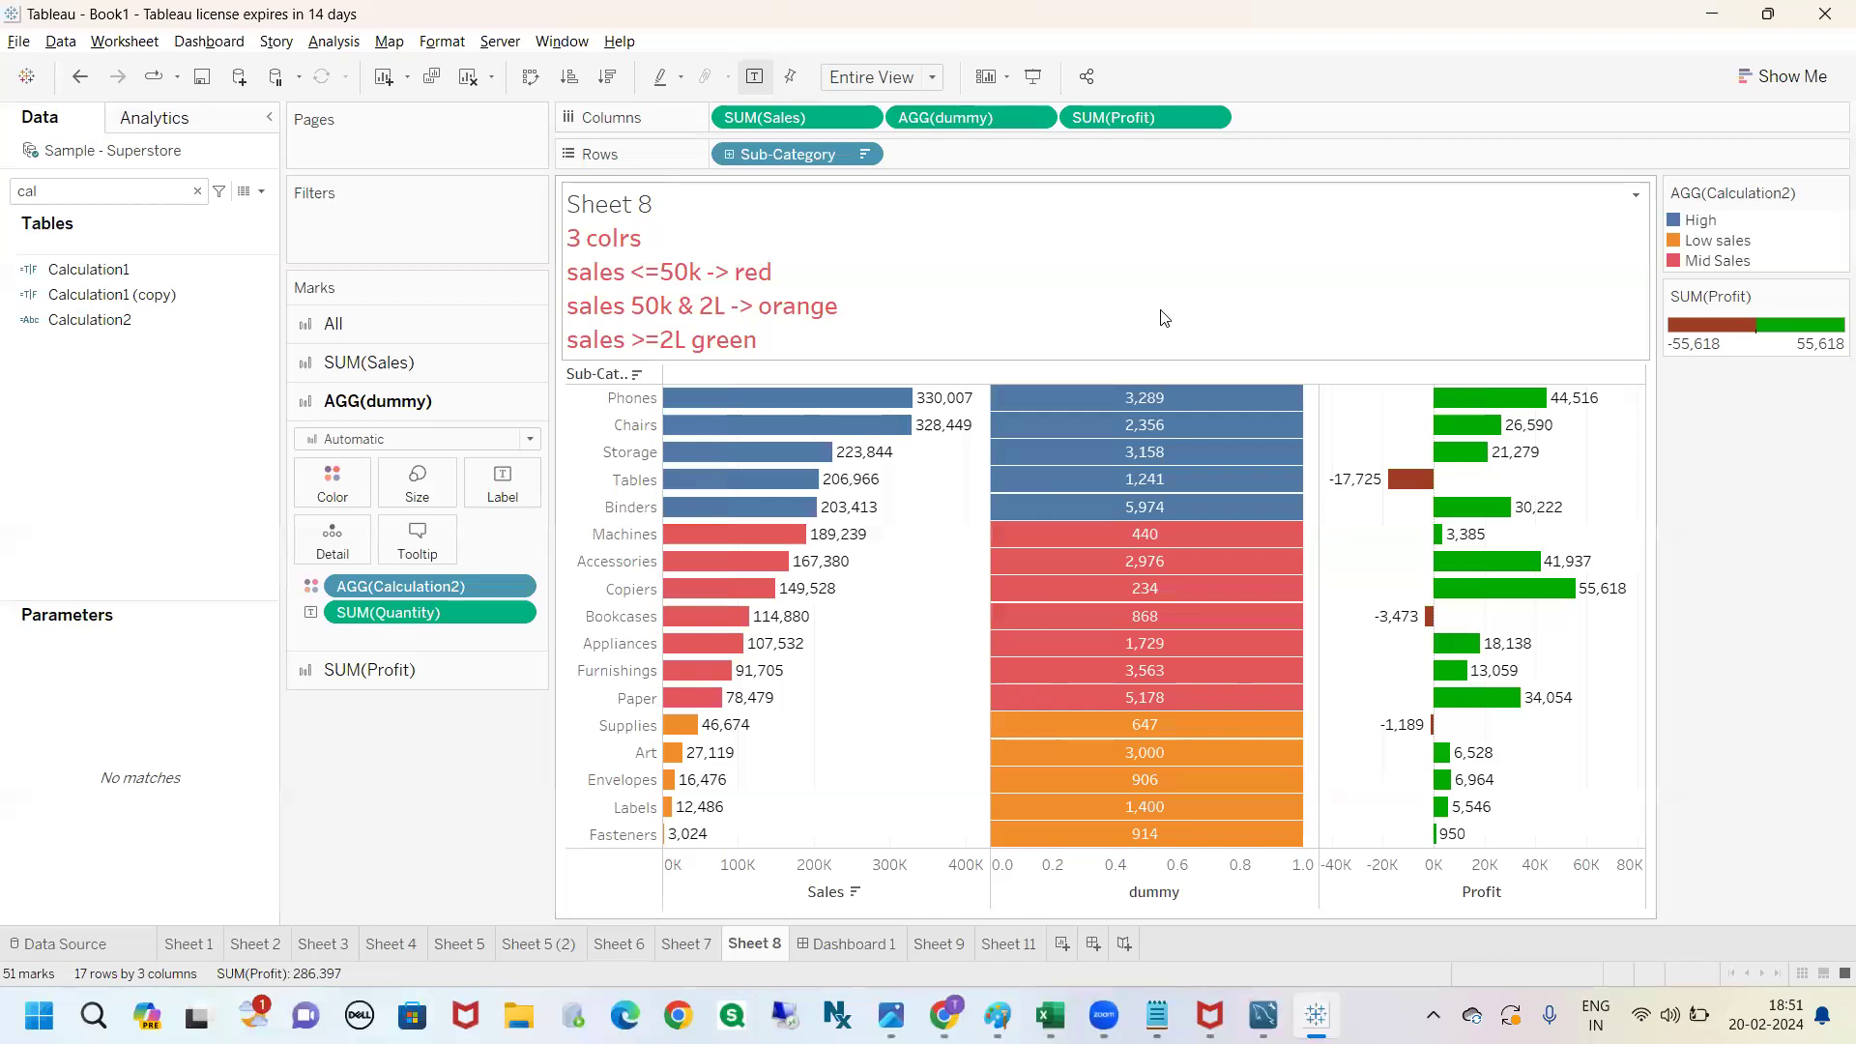
pyautogui.moveTo(1012, 129)
pyautogui.mouseDown()
pyautogui.moveTo(1036, 190)
pyautogui.moveTo(1097, 883)
pyautogui.moveTo(1195, 455)
pyautogui.moveTo(1070, 339)
pyautogui.mouseUp()
pyautogui.press('Escape')
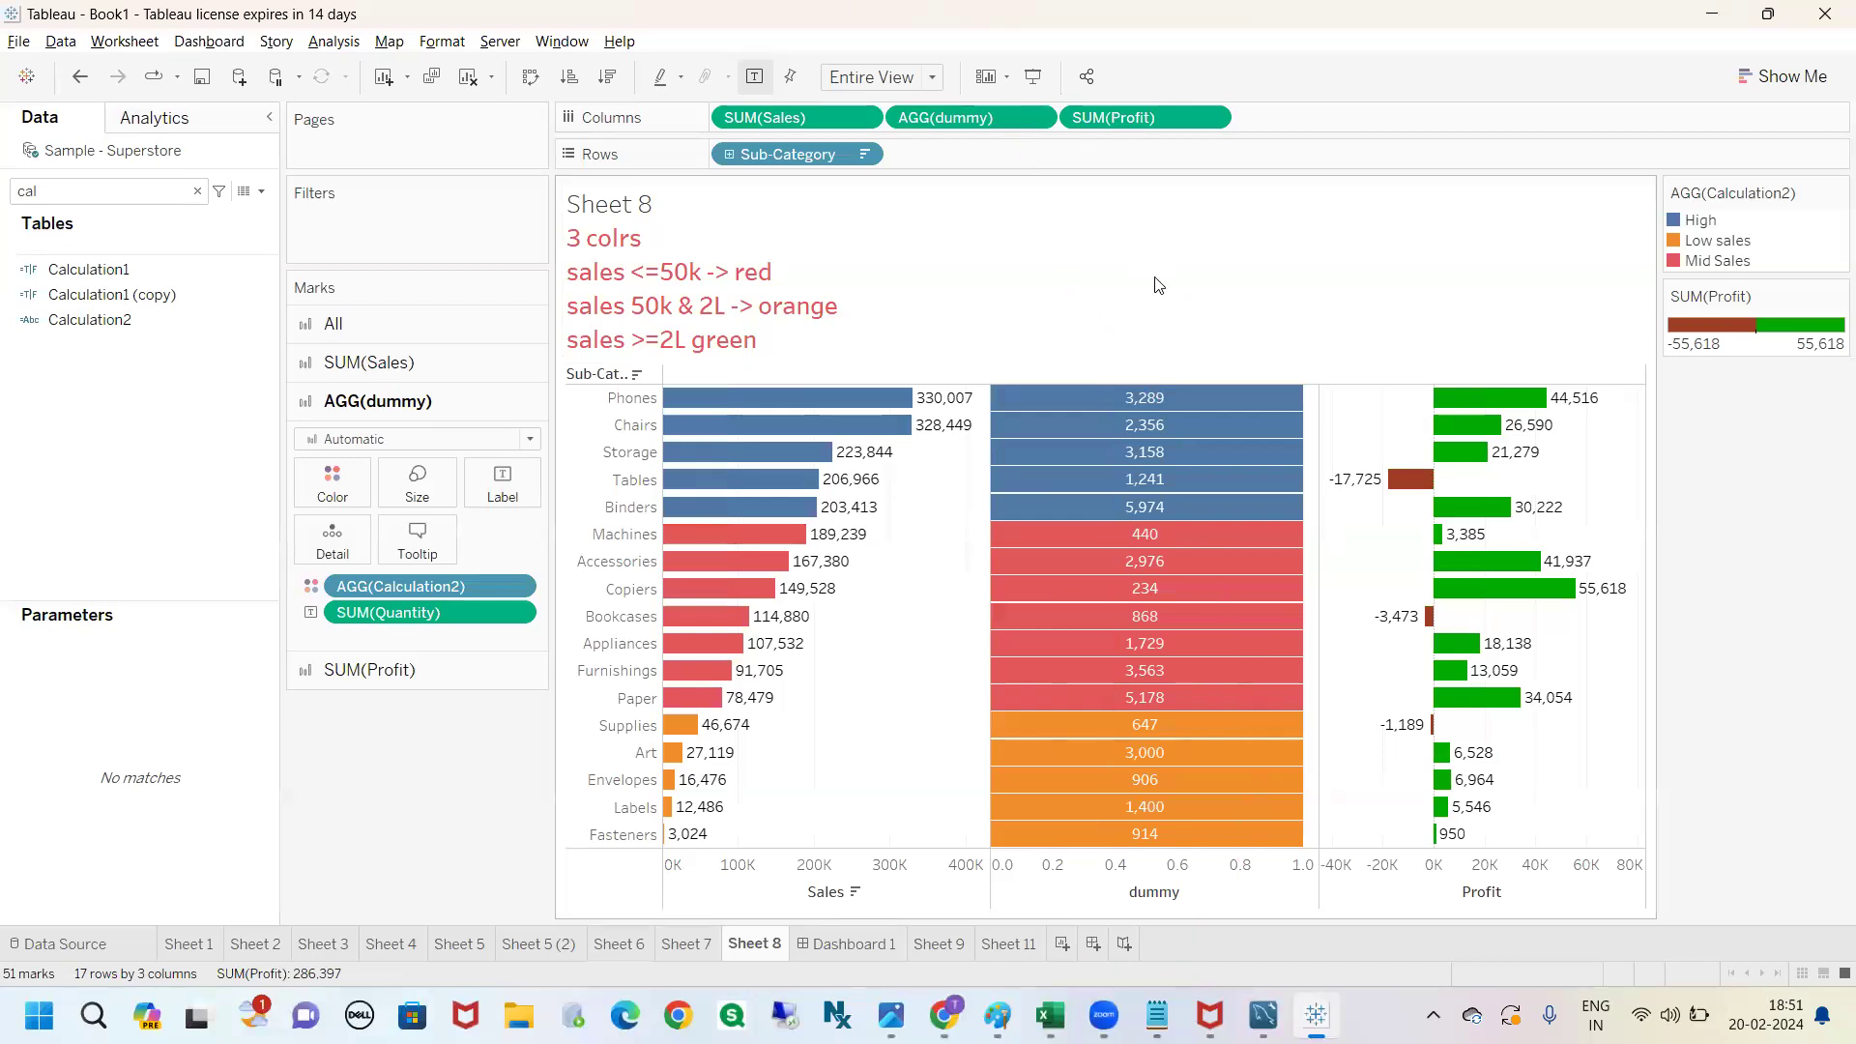
# Open the Calculation2 formula, review its IF/ELSEIF sales conditions and close it without changing anything.
pyautogui.click(267, 323)
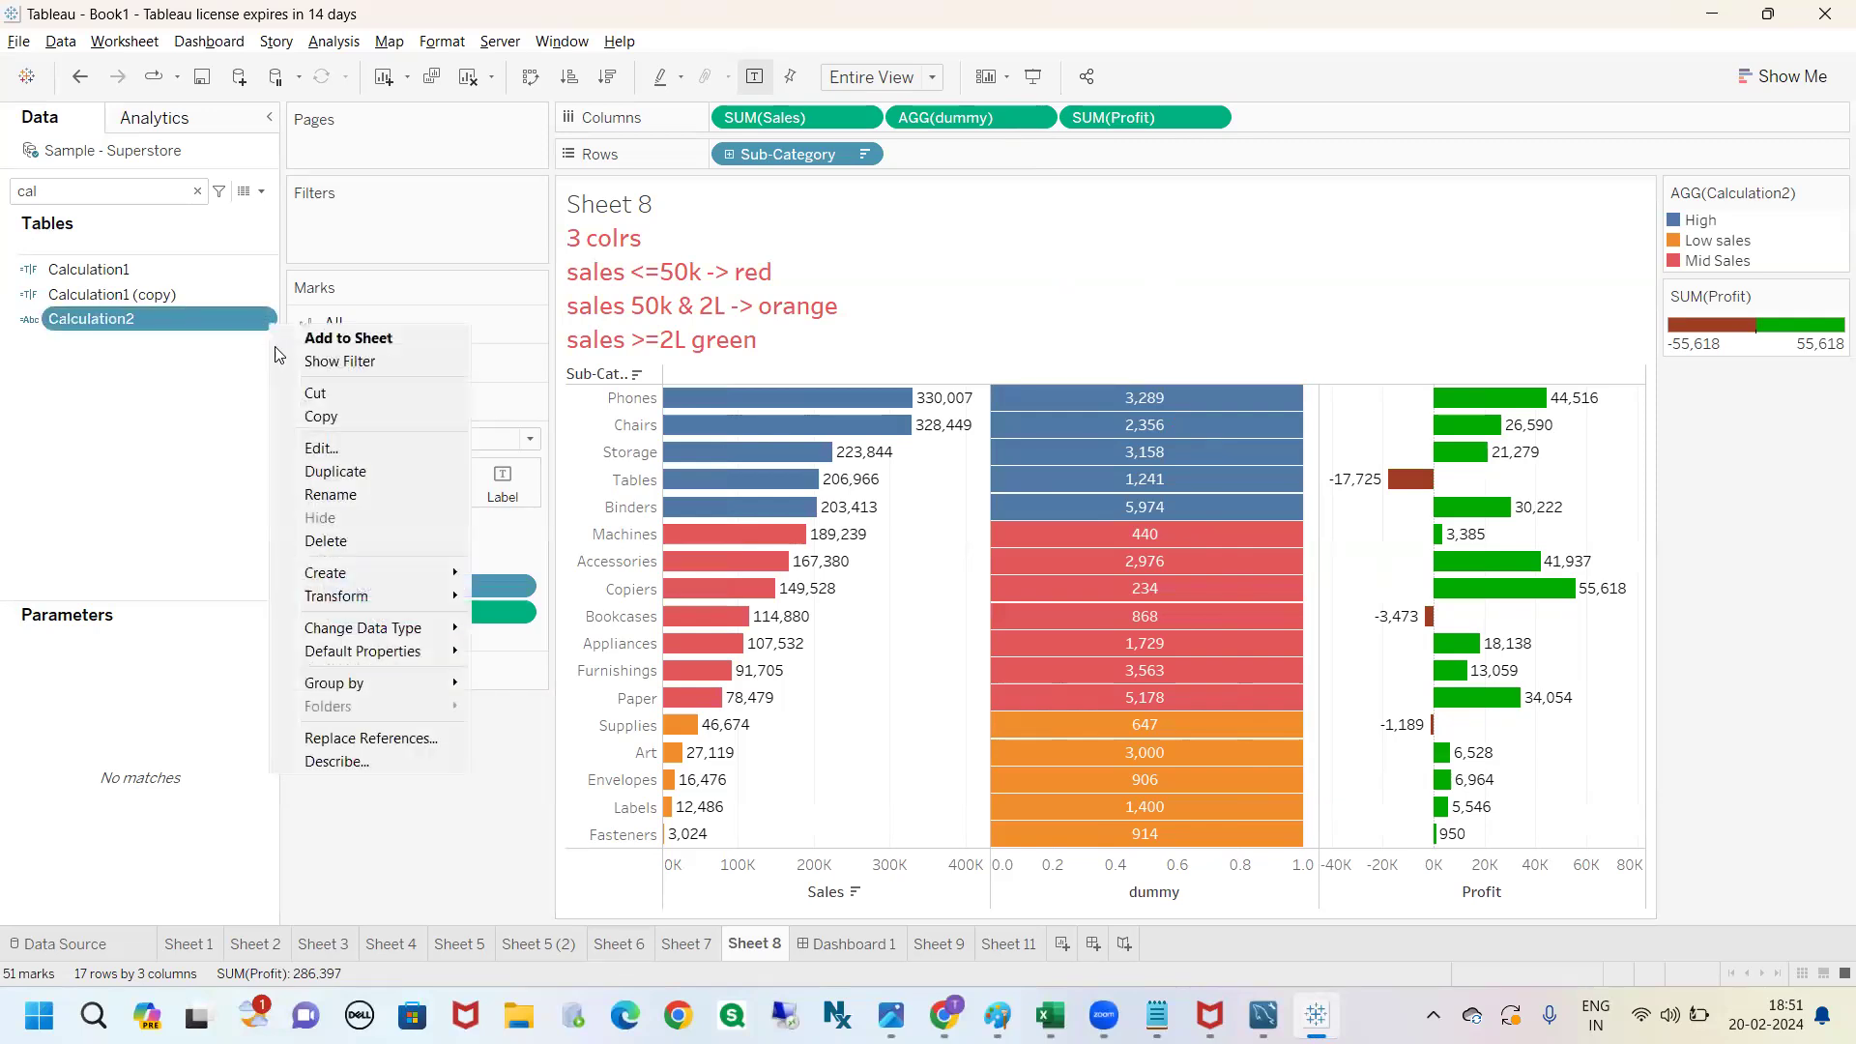
pyautogui.click(328, 448)
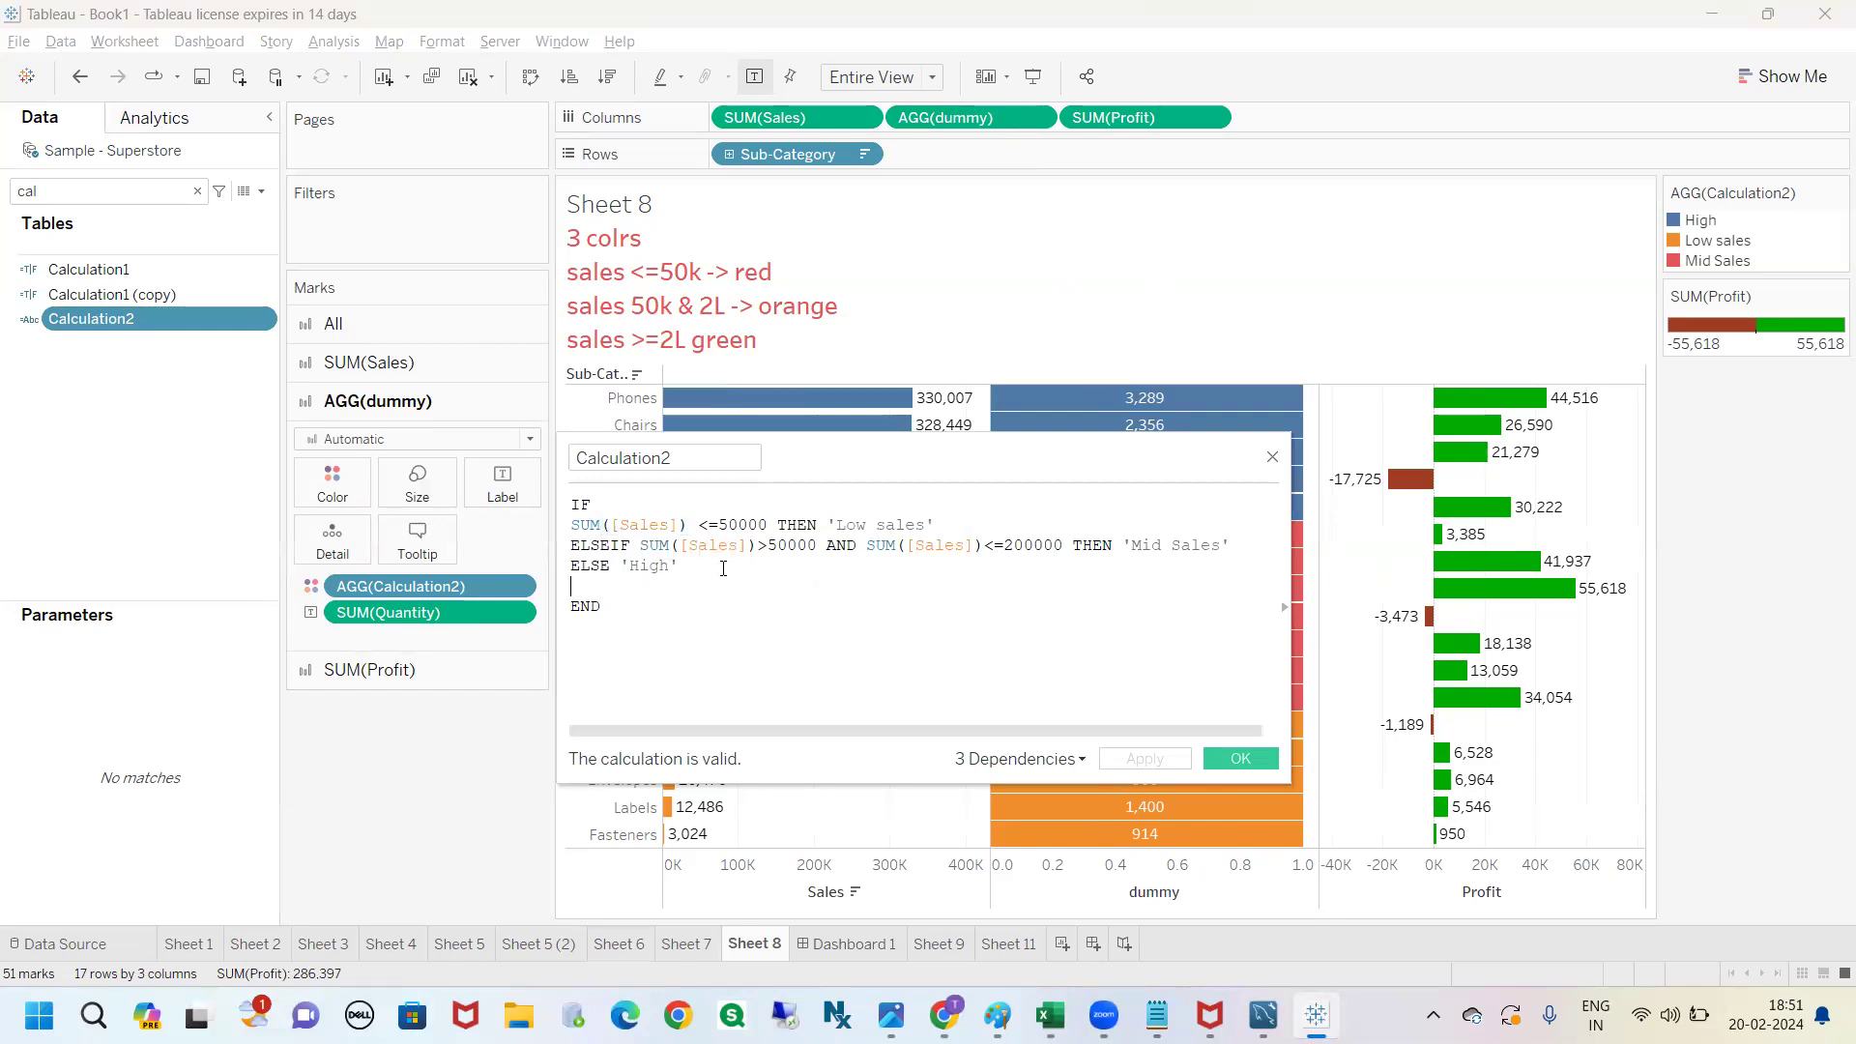
pyautogui.moveTo(719, 580); pyautogui.dragTo(565, 519)
pyautogui.click(663, 577)
pyautogui.moveTo(632, 608); pyautogui.dragTo(568, 497)
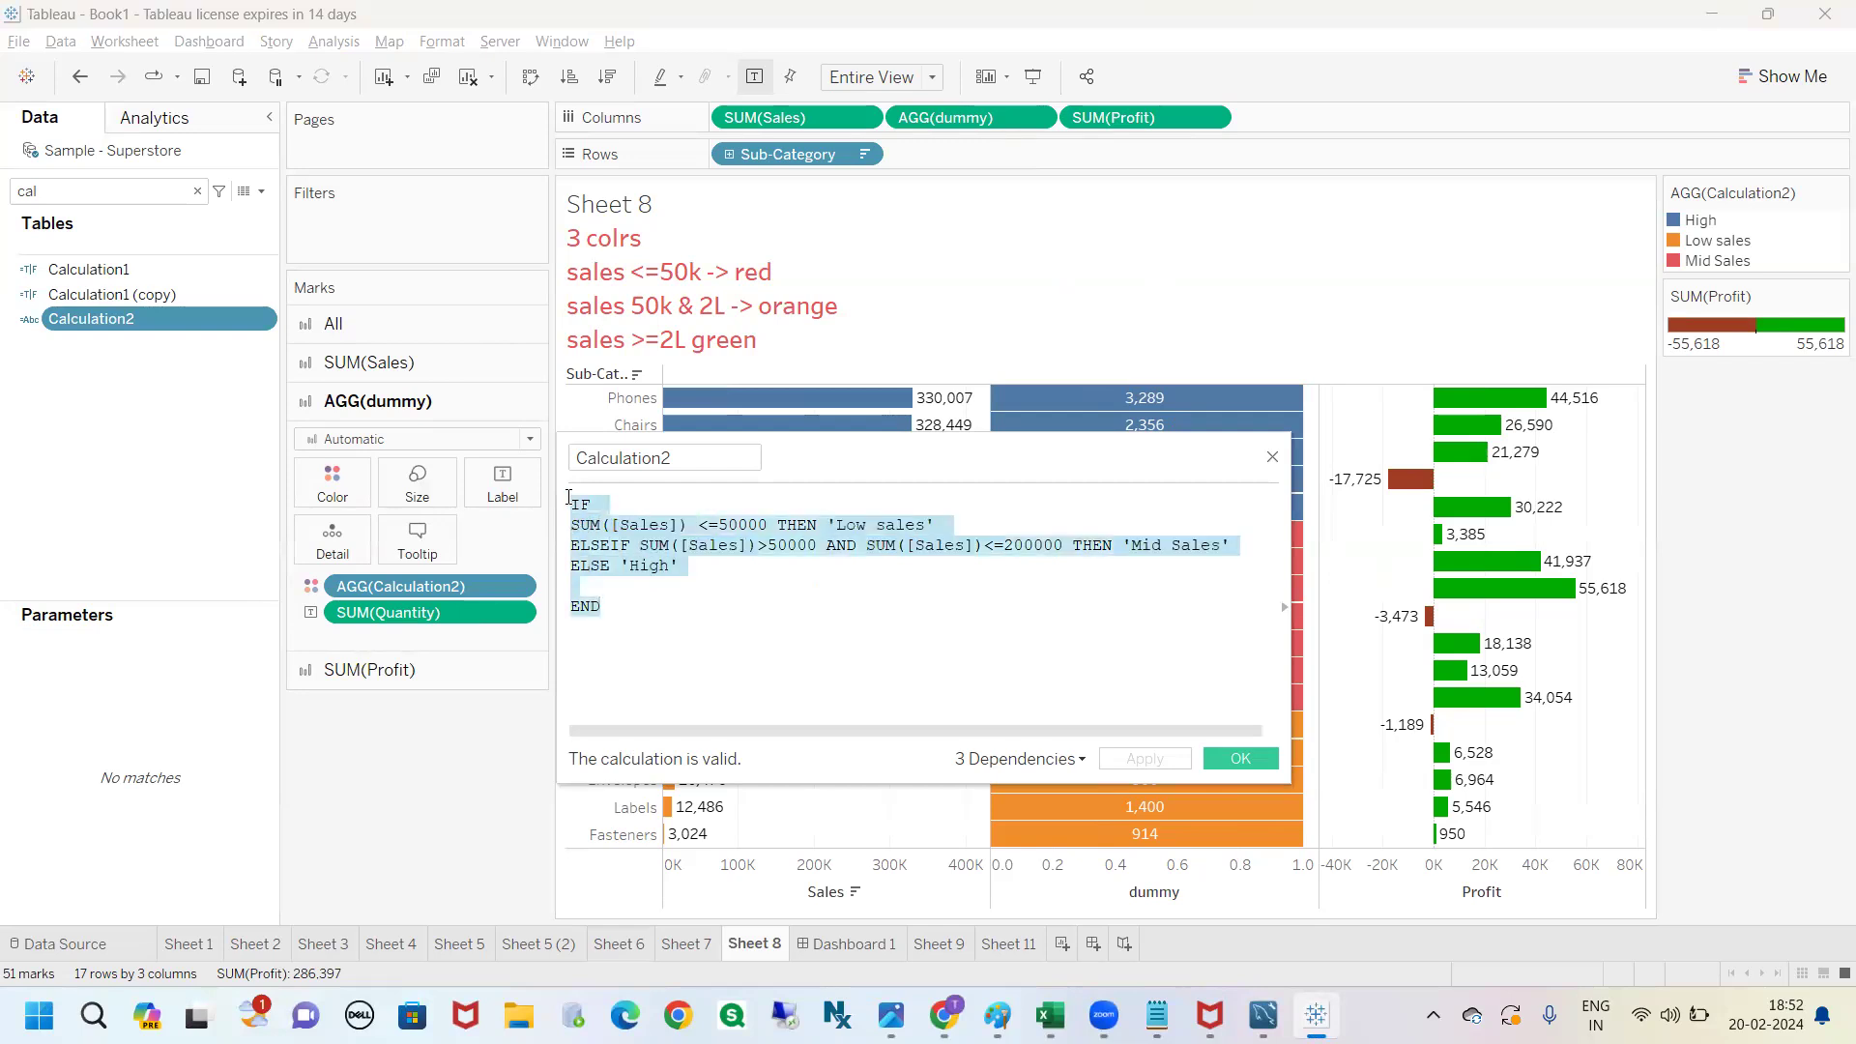
pyautogui.click(1238, 757)
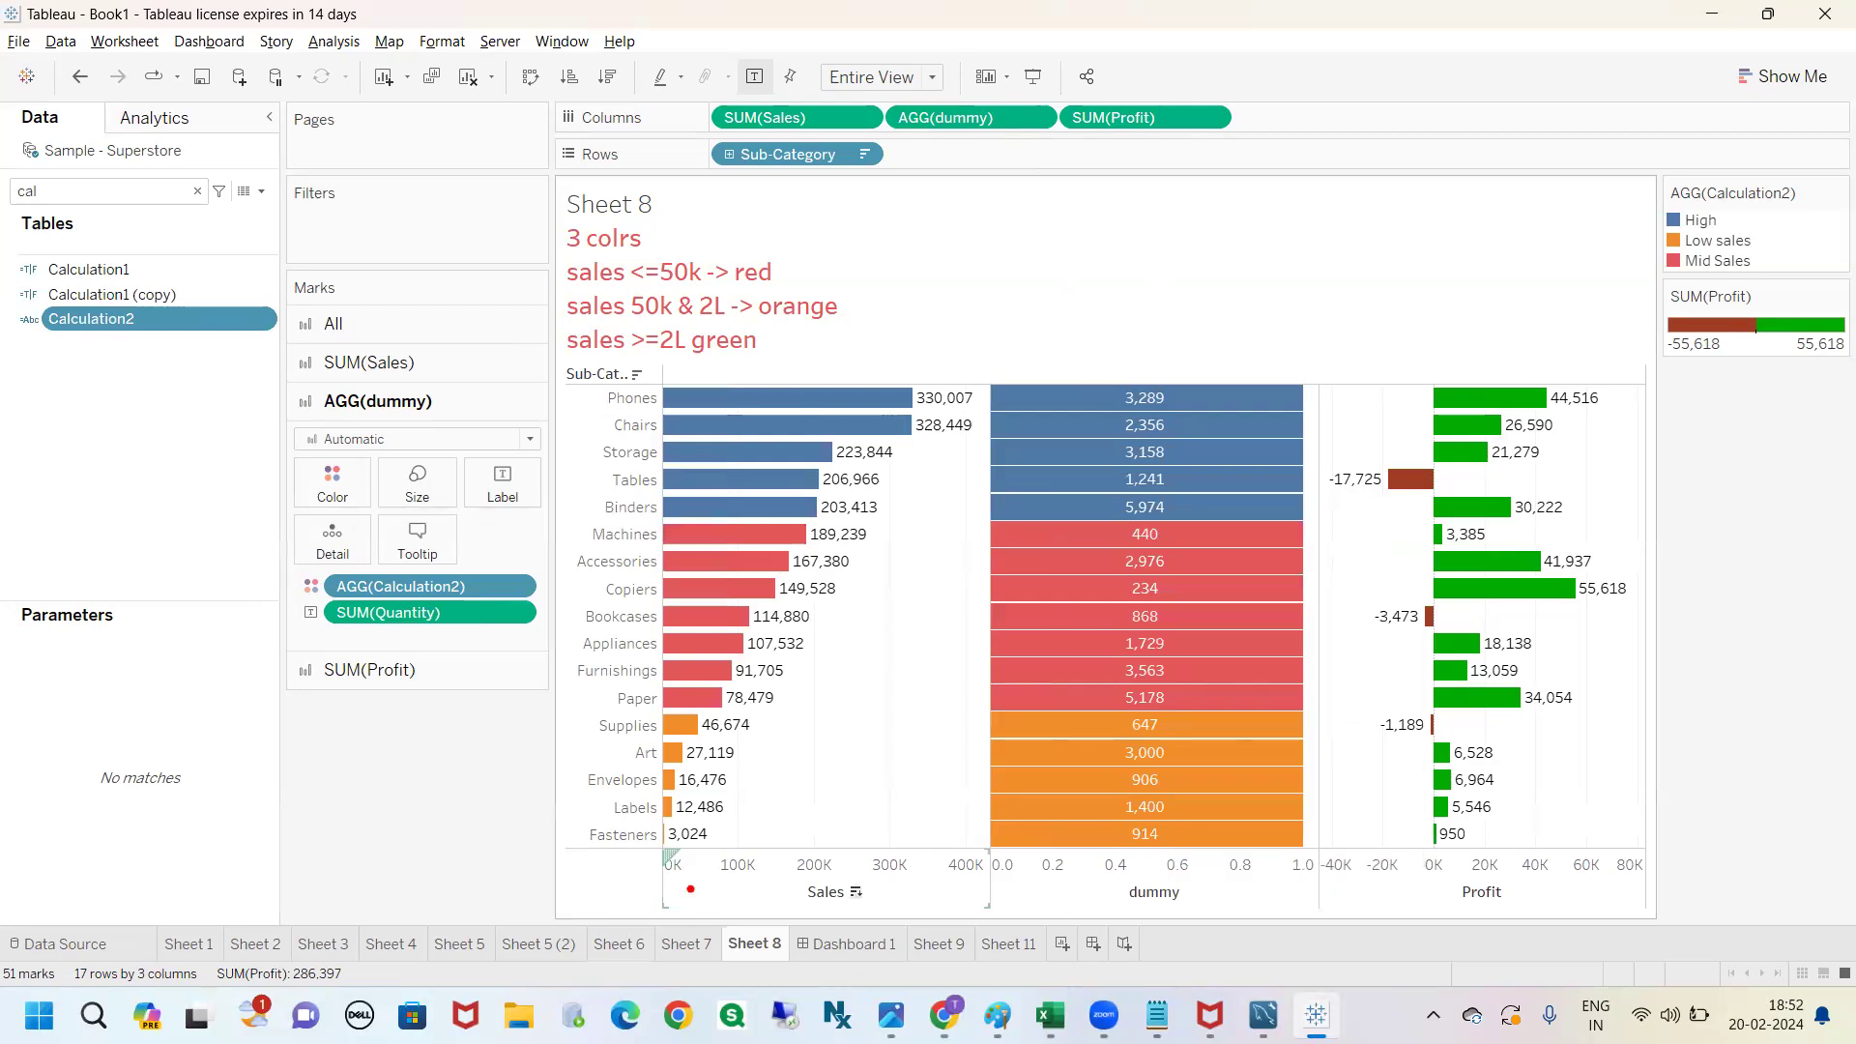
# Hide the header of the dummy axis below the chart on Sheet 8.
pyautogui.moveTo(621, 841)
pyautogui.mouseDown()
pyautogui.moveTo(768, 899)
pyautogui.moveTo(1557, 945)
pyautogui.moveTo(1288, 851)
pyautogui.moveTo(549, 822)
pyautogui.mouseUp()
pyautogui.press('Escape')
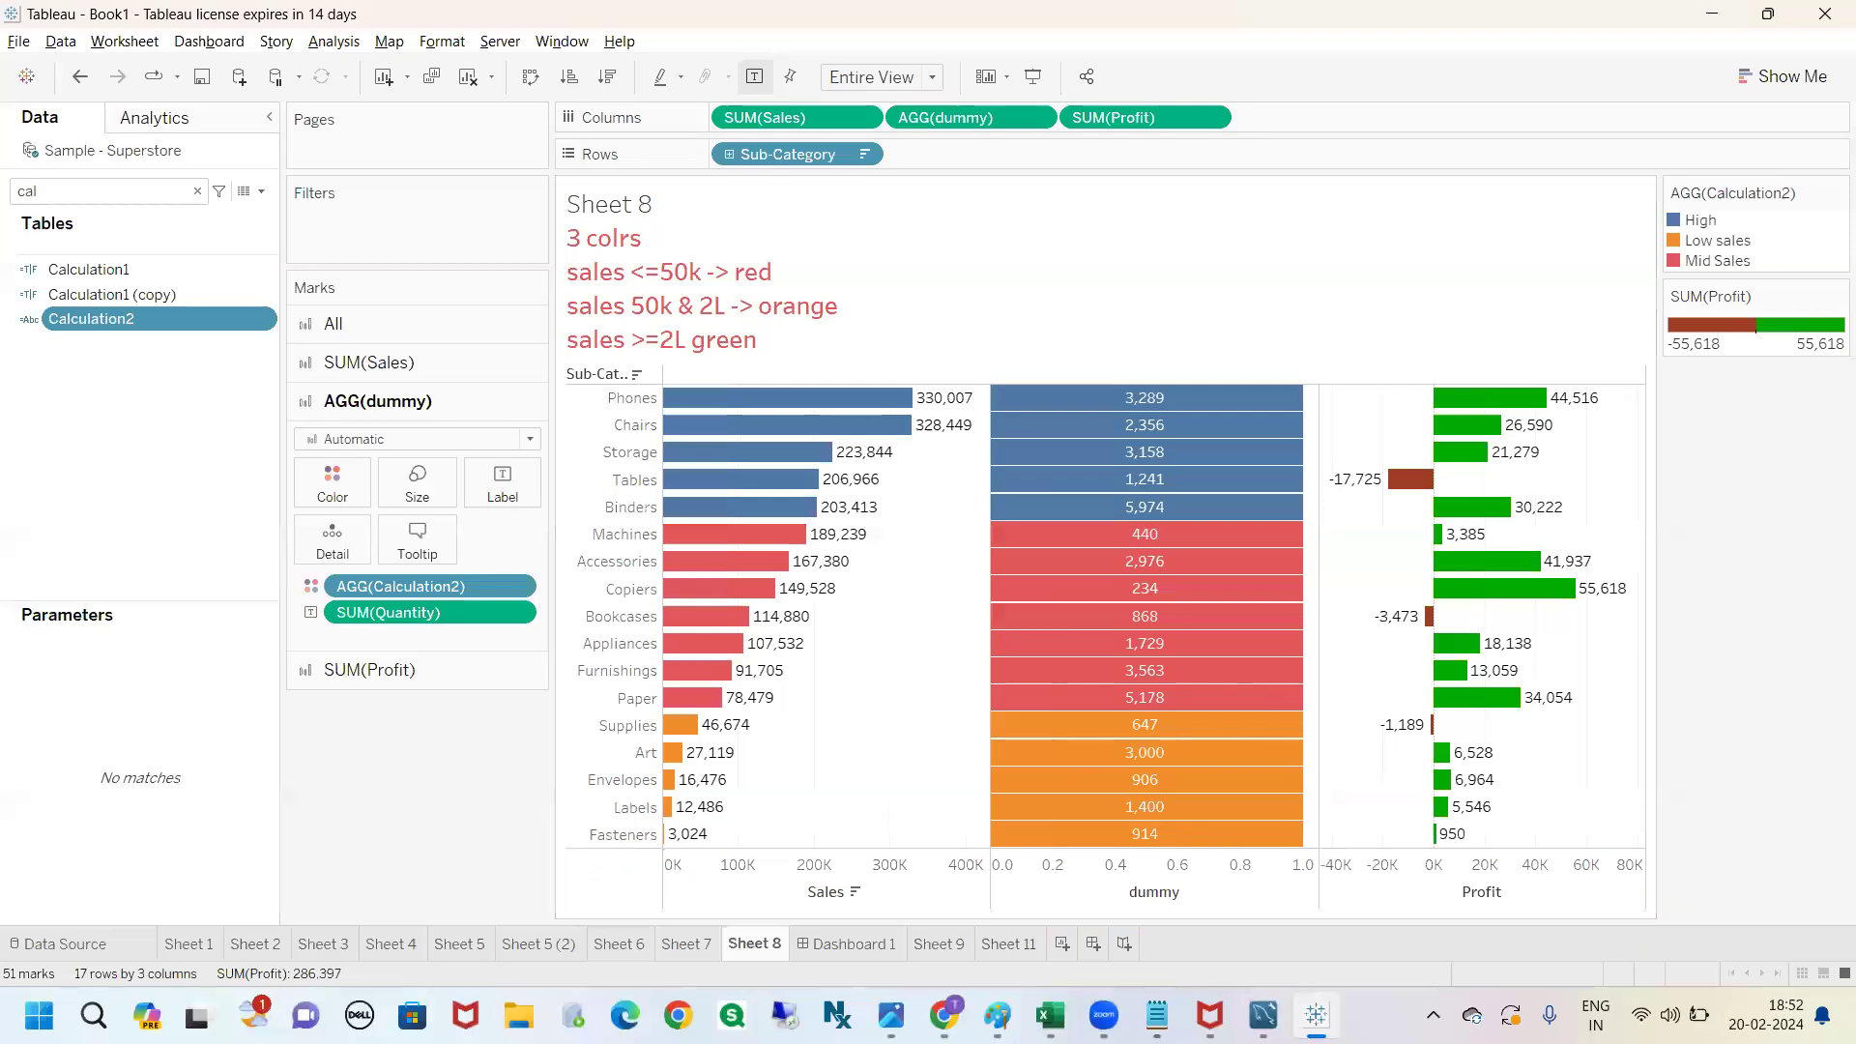
pyautogui.rightClick(1220, 872)
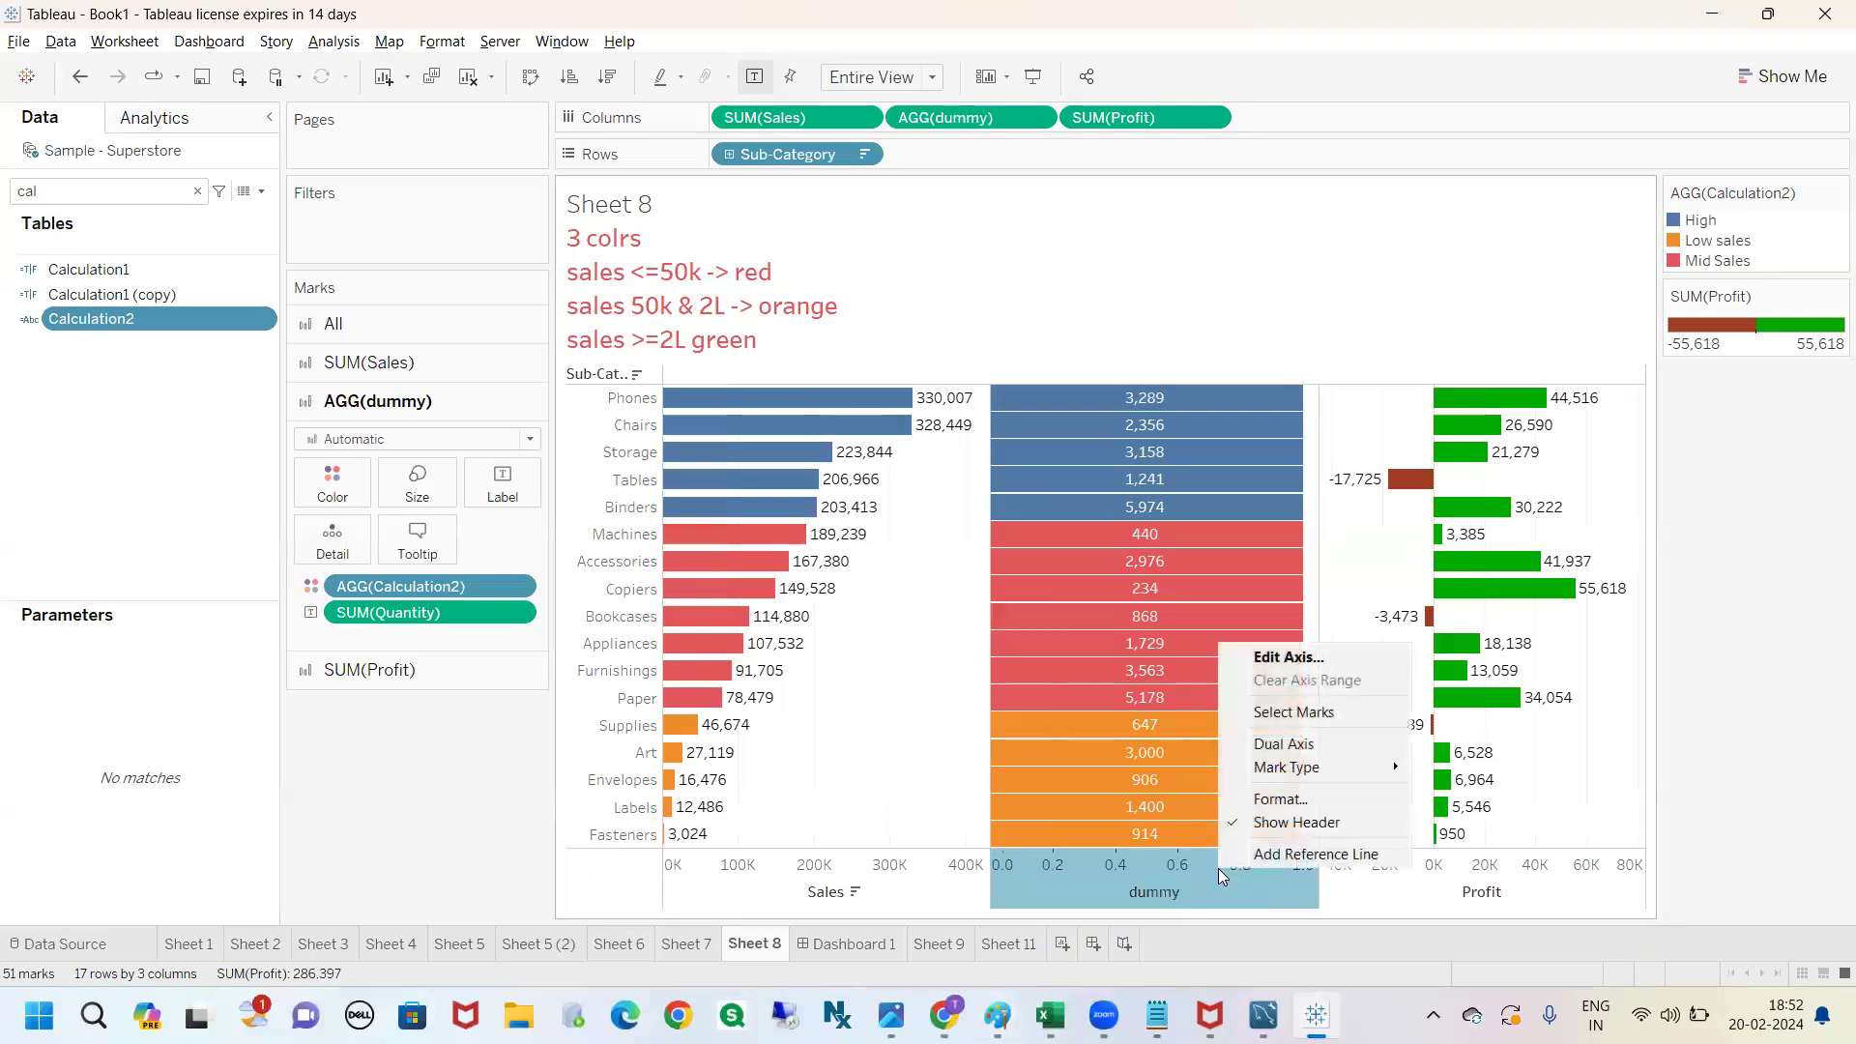
pyautogui.click(1255, 824)
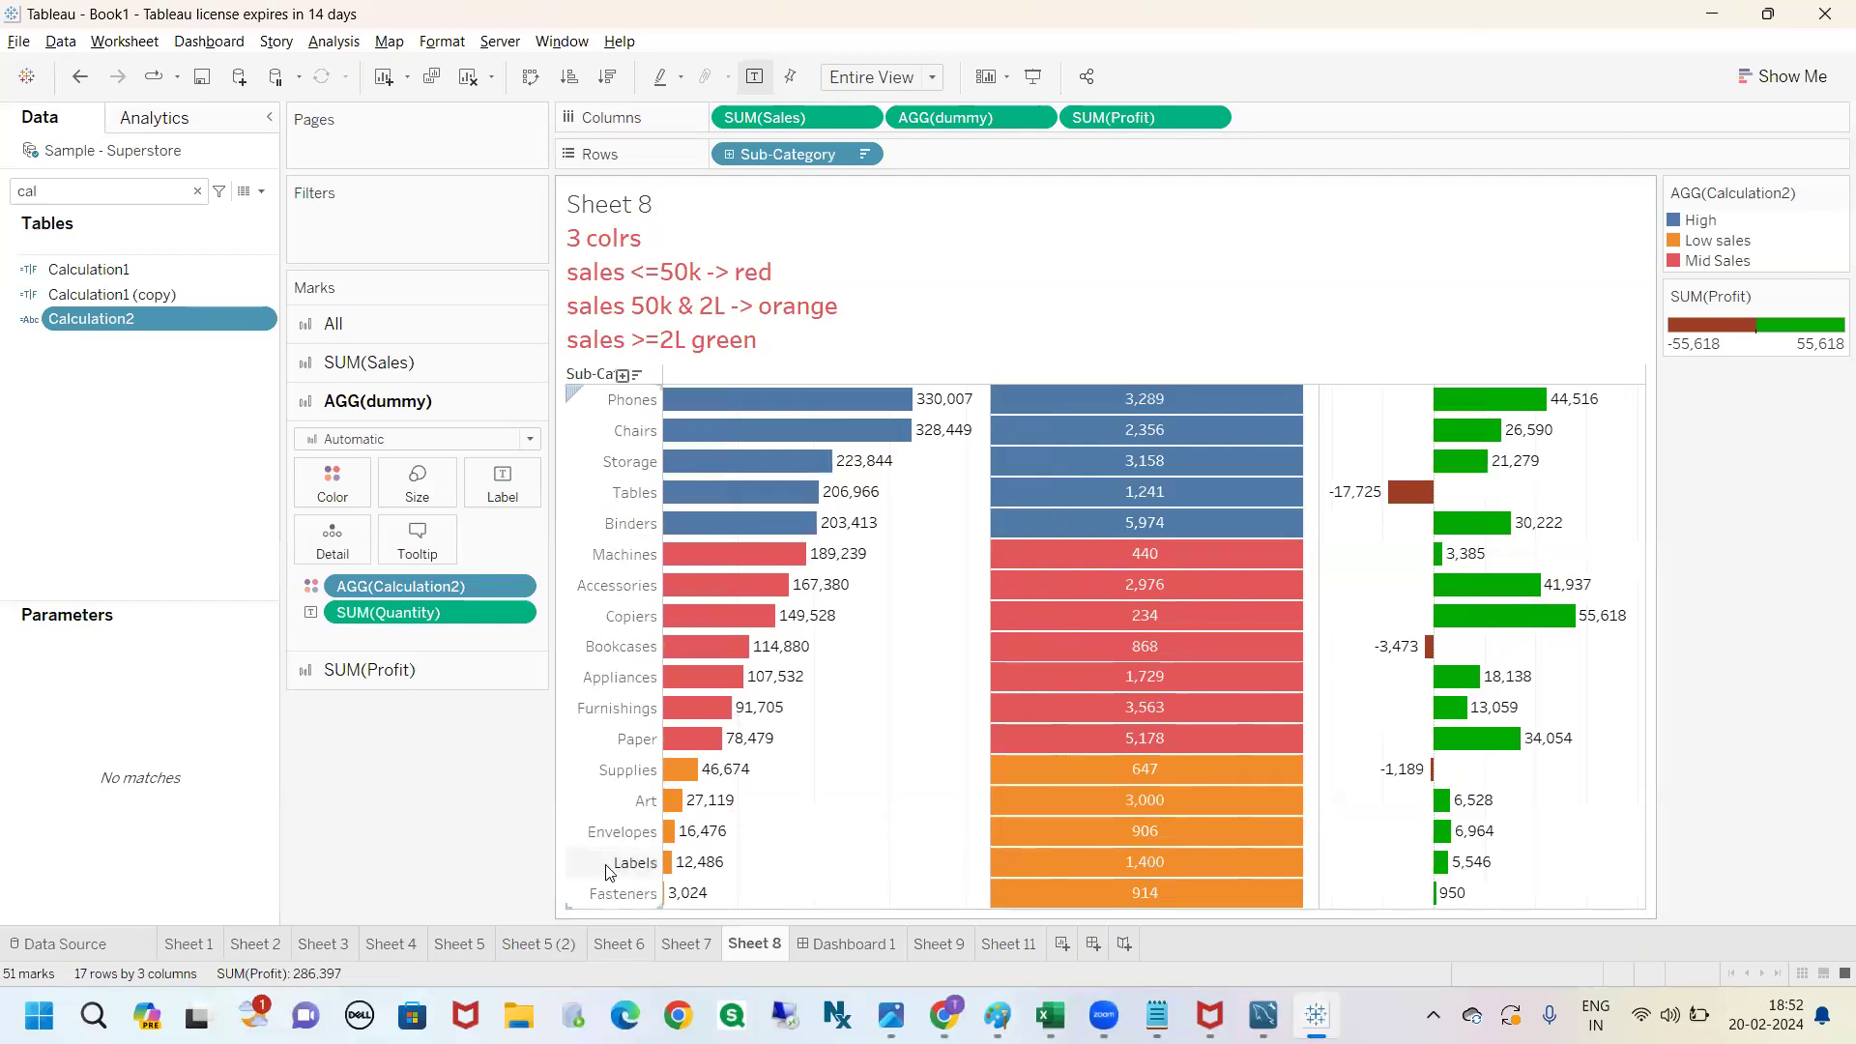
pyautogui.moveTo(1201, 741)
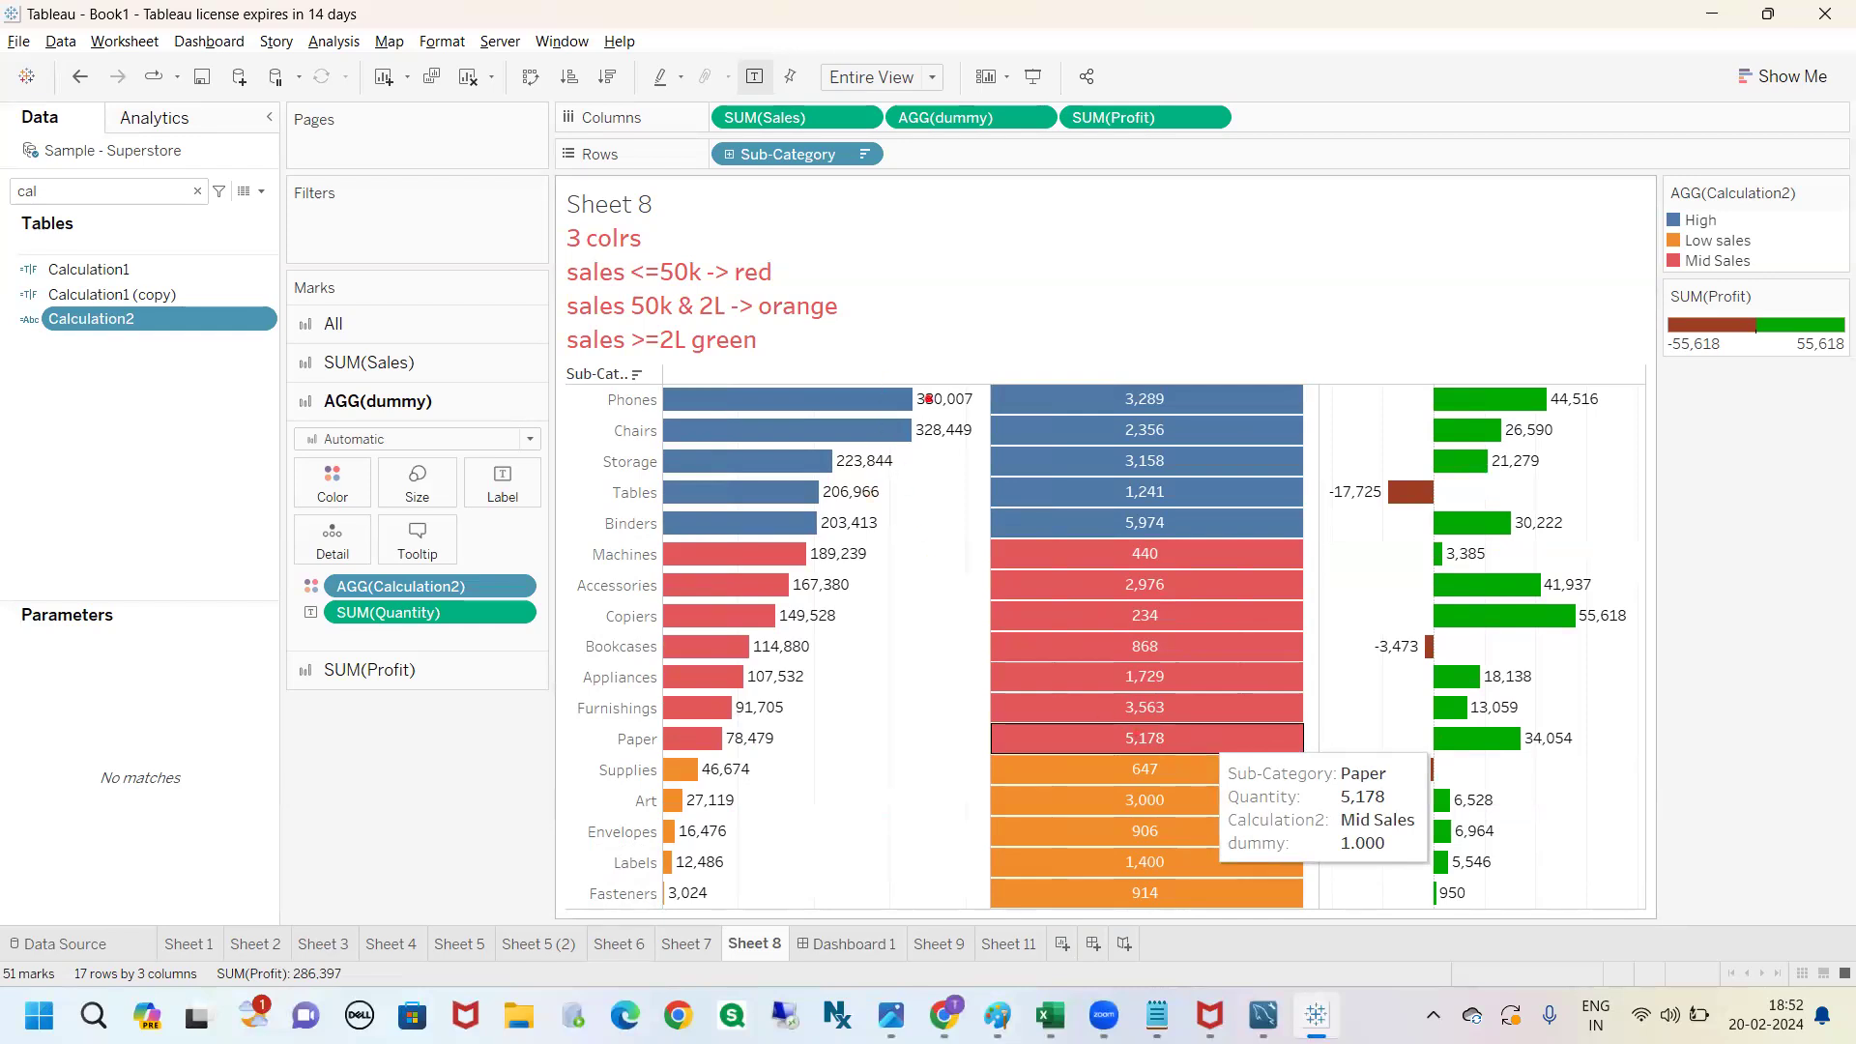
pyautogui.moveTo(903, 354); pyautogui.dragTo(911, 425)
pyautogui.moveTo(1100, 351); pyautogui.dragTo(1134, 495)
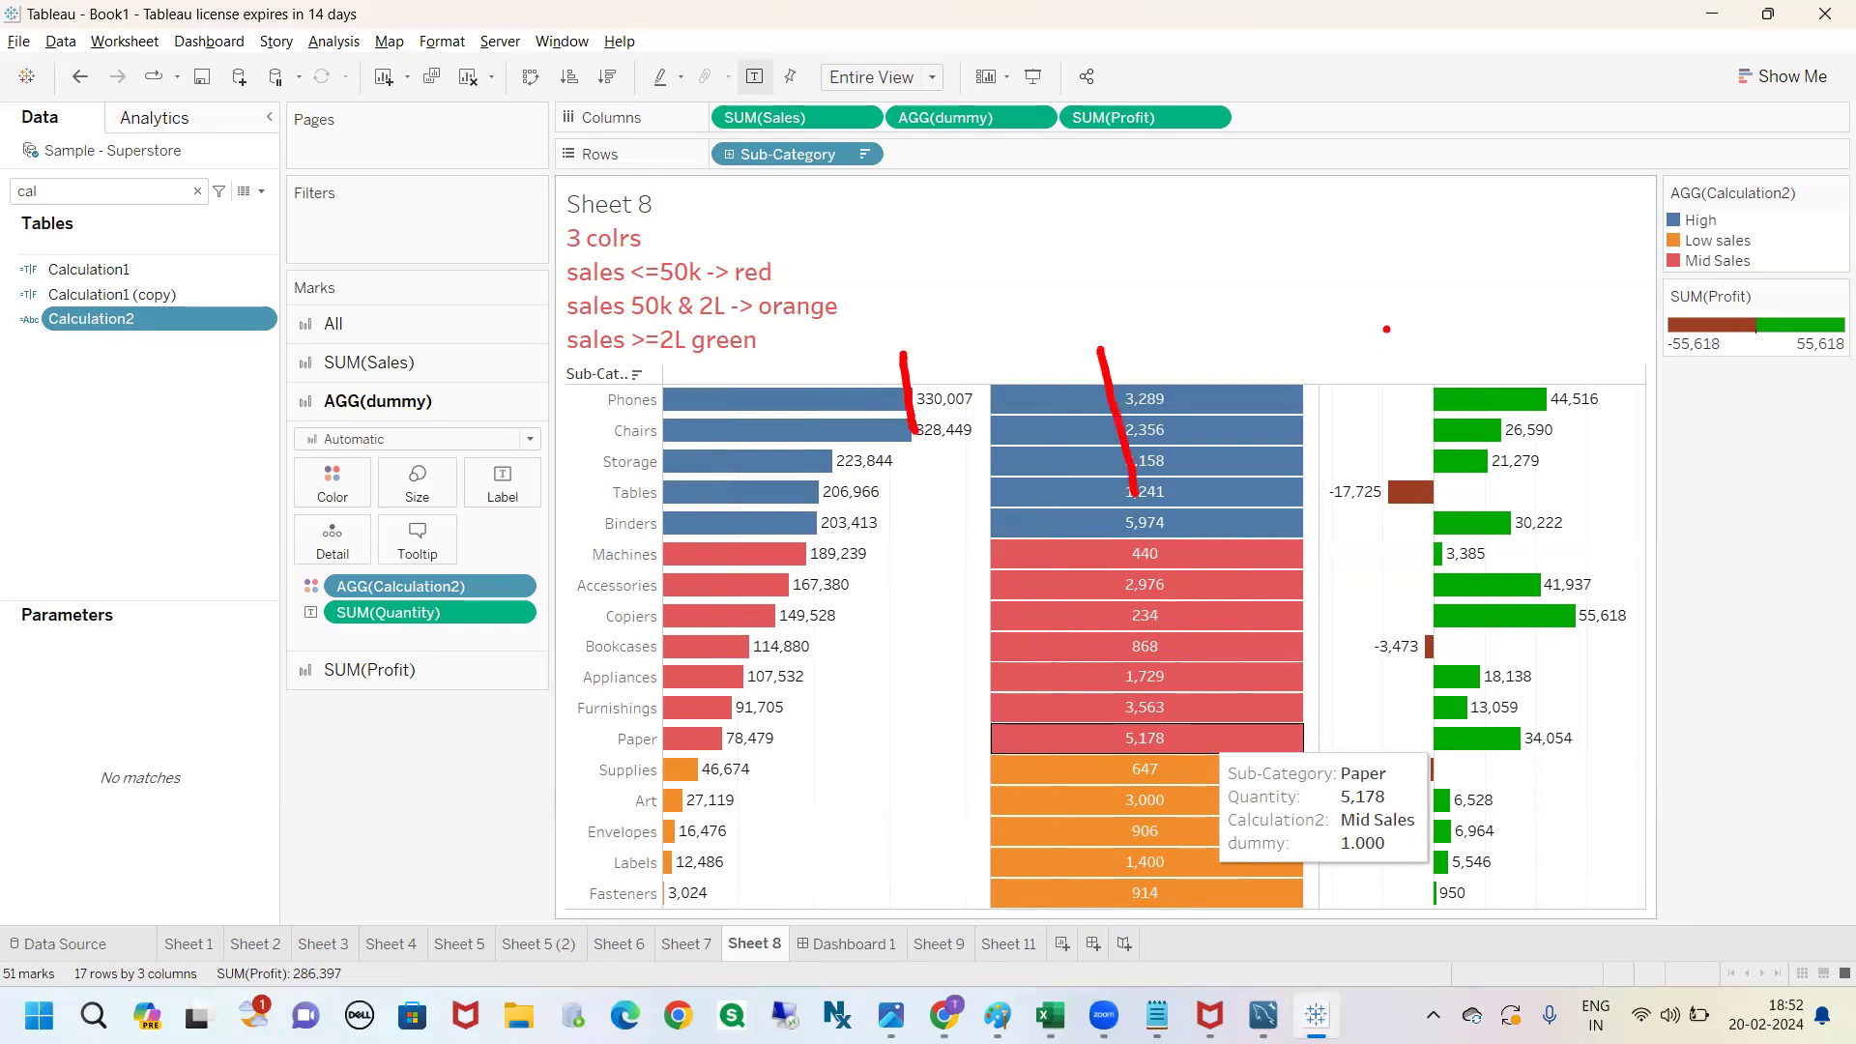
pyautogui.moveTo(1386, 327); pyautogui.dragTo(1438, 462)
pyautogui.press('Escape')
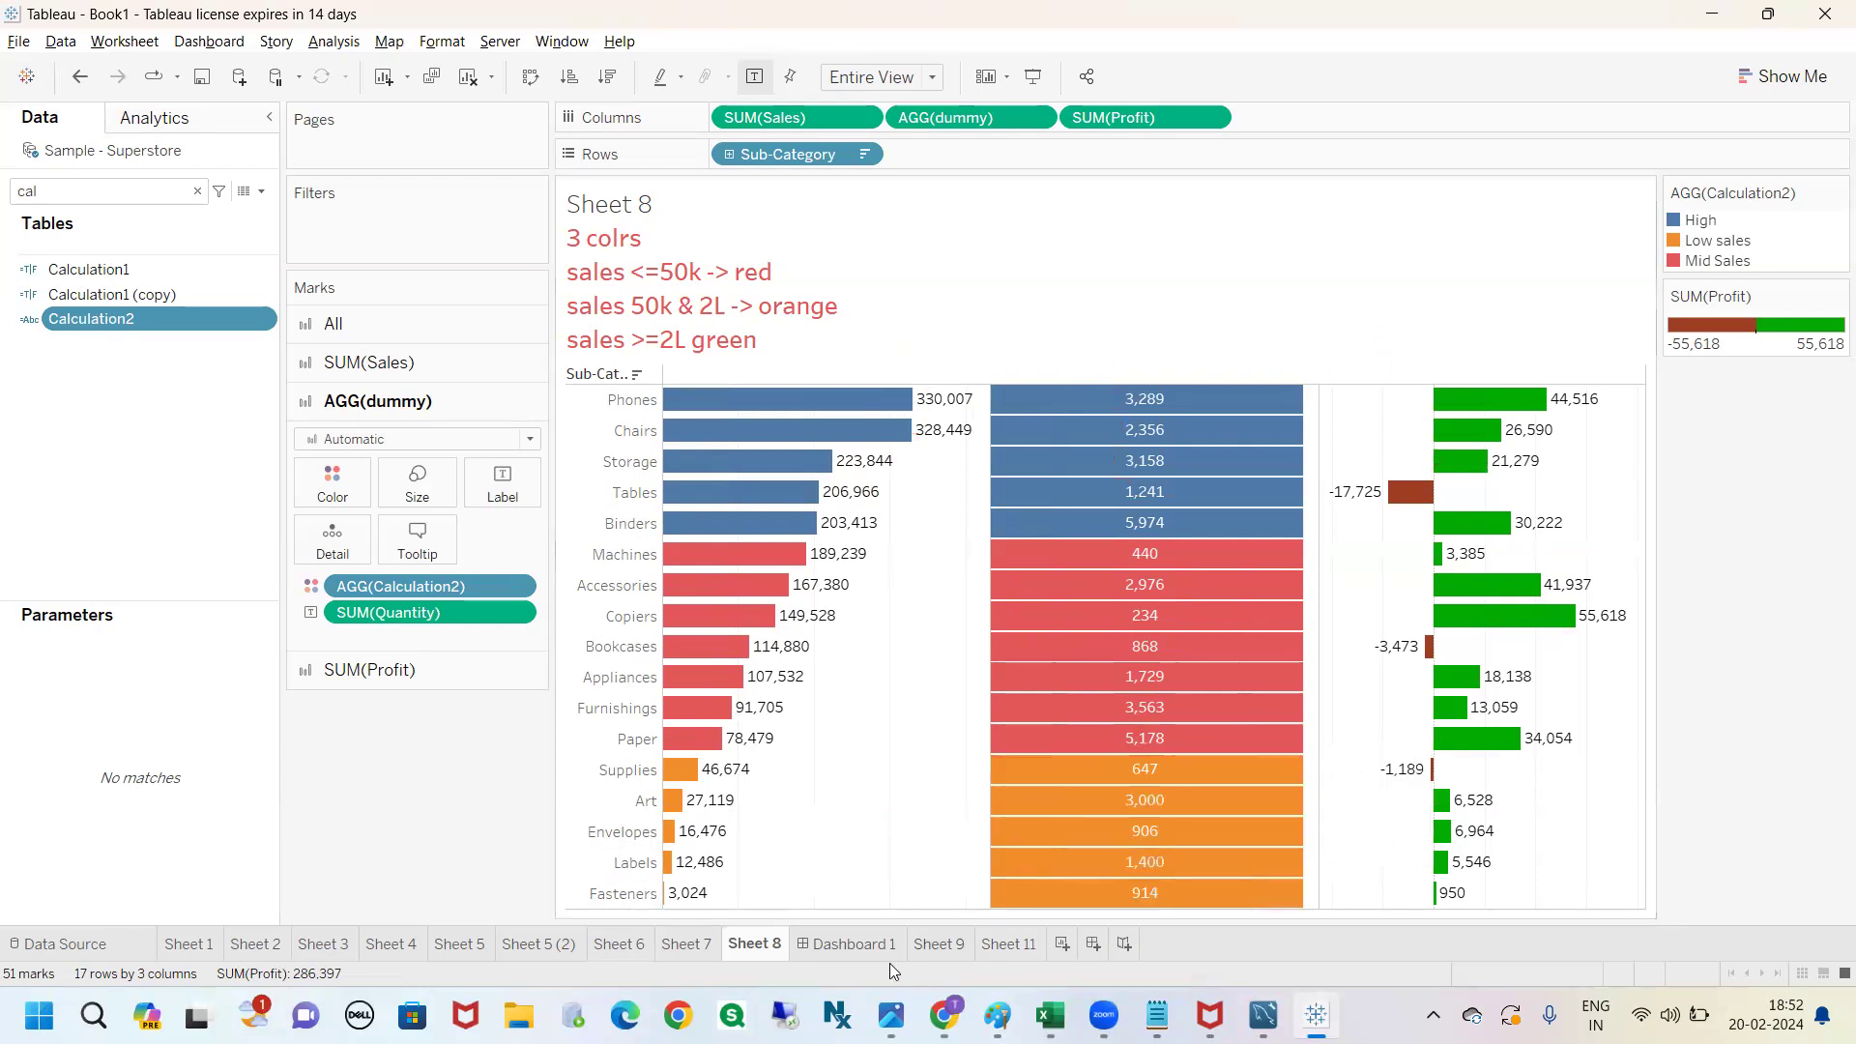
# Clear Dashboard 1 and place Sheet 8 on the empty dashboard.
pyautogui.click(855, 944)
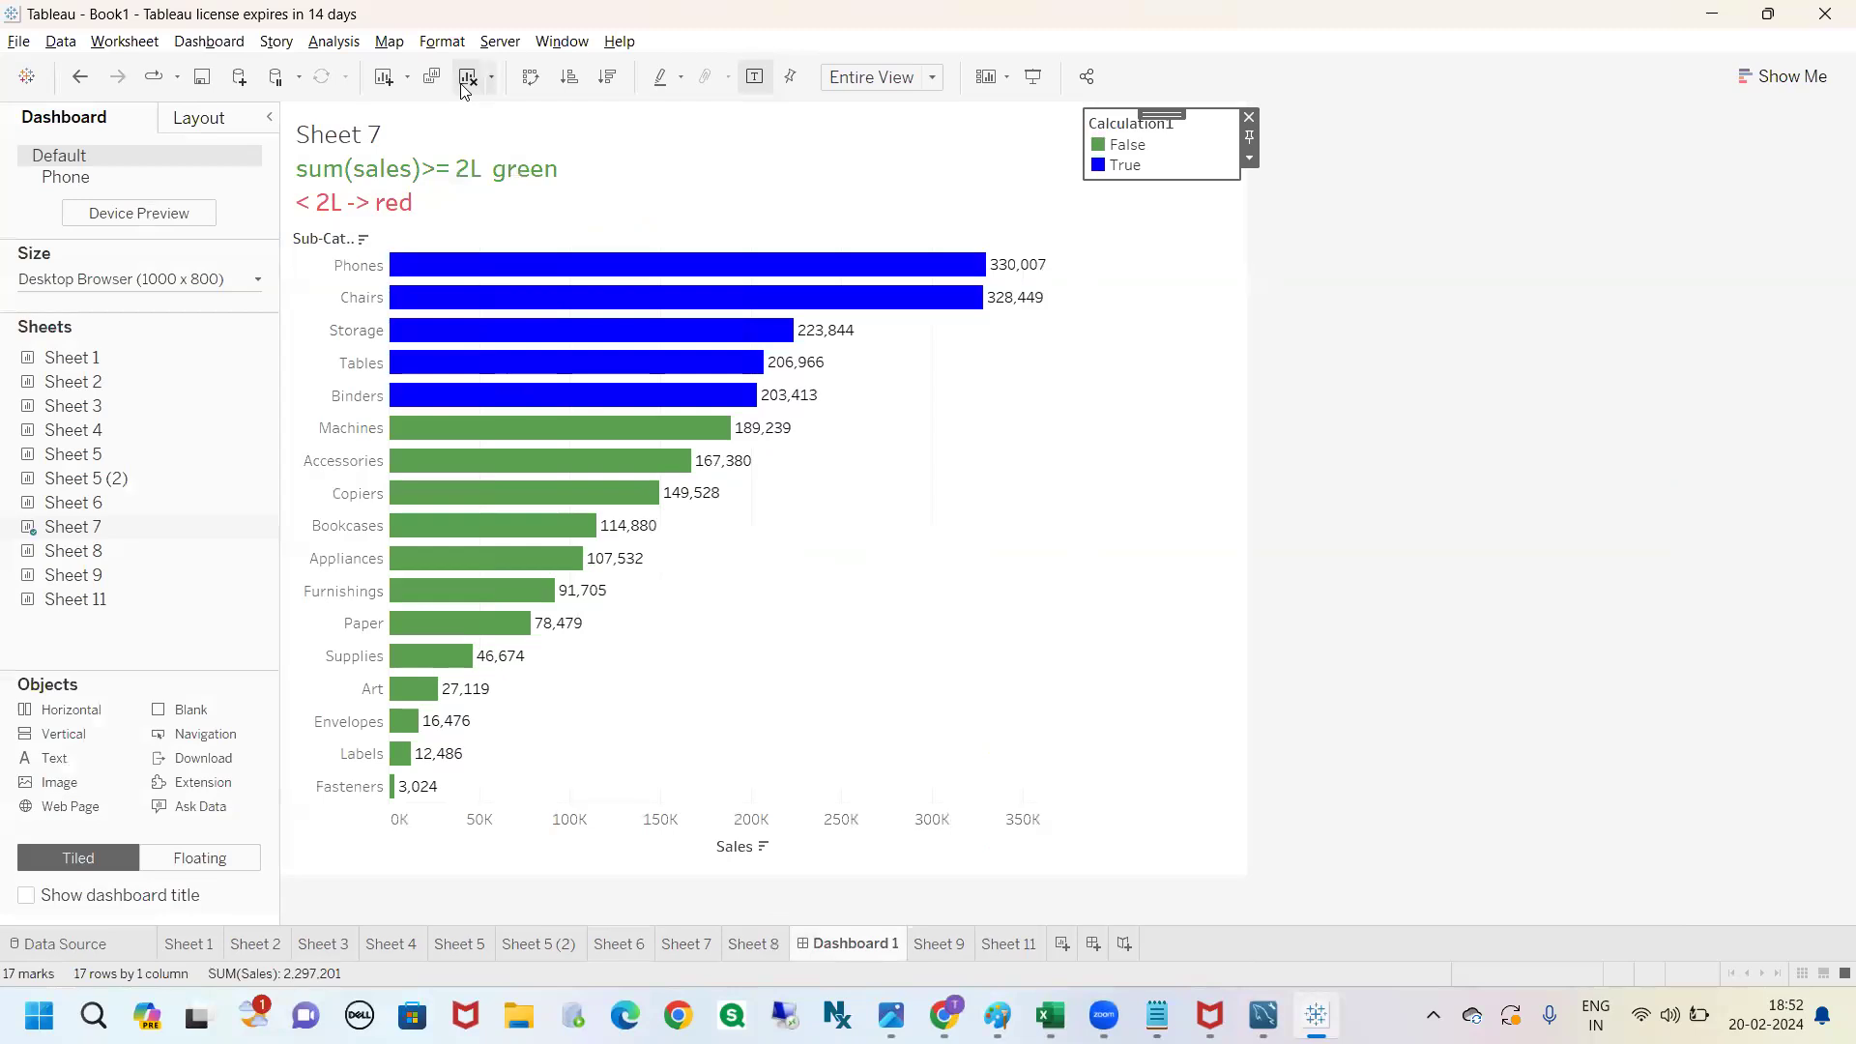
pyautogui.moveTo(109, 501)
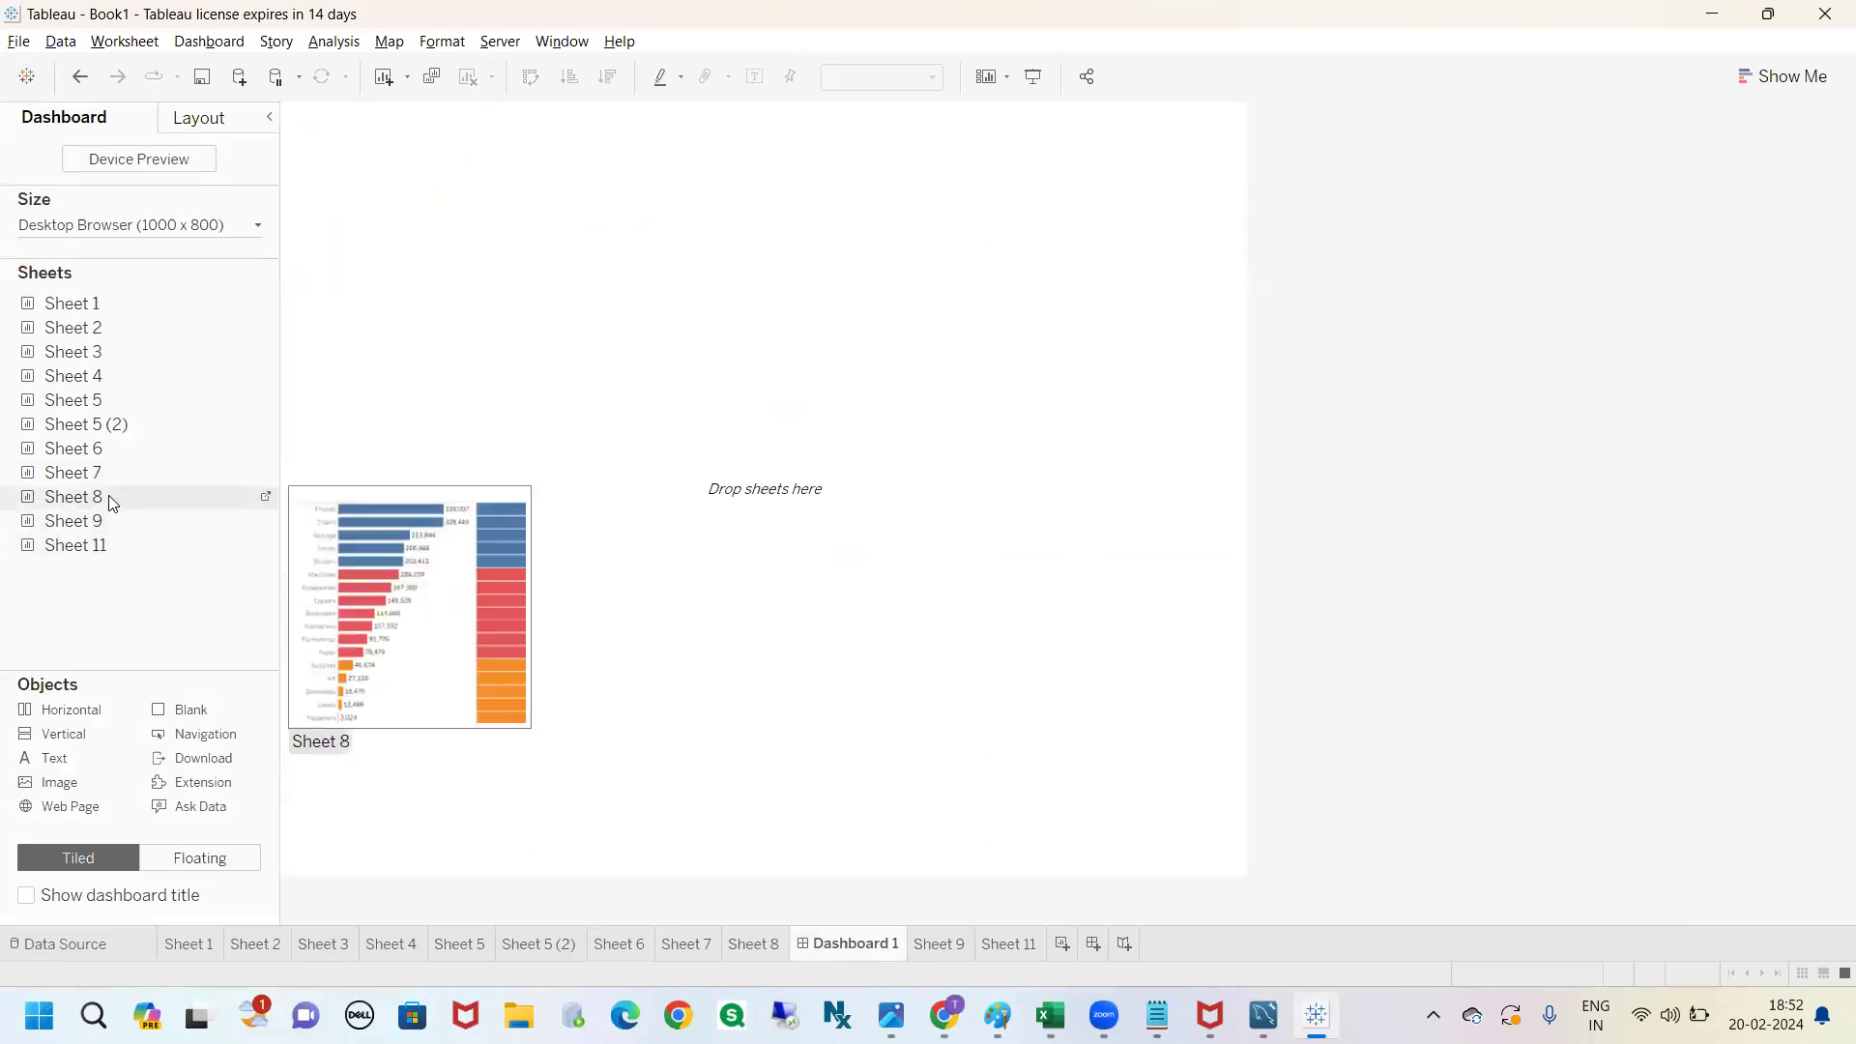
pyautogui.moveTo(110, 500); pyautogui.dragTo(552, 414)
# Remove the layout container holding the Calculation2 and Profit legends from the dashboard.
pyautogui.click(1164, 374)
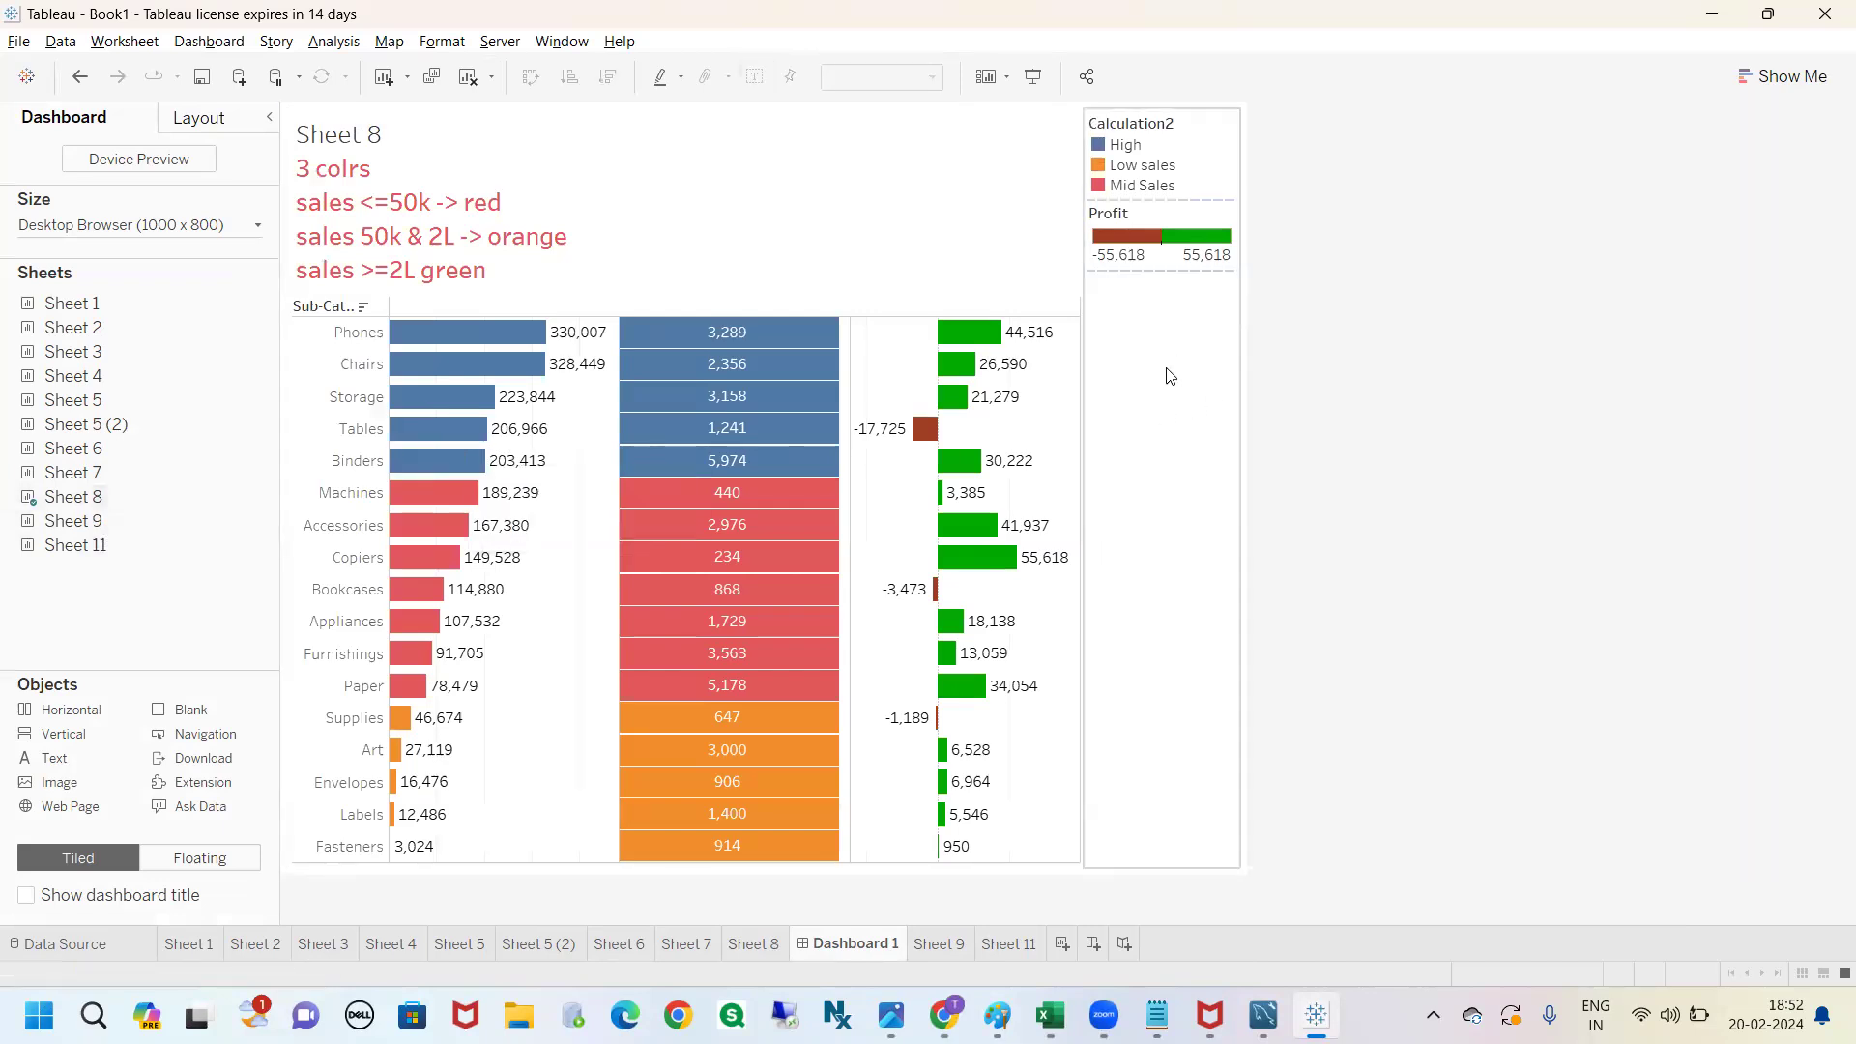
pyautogui.click(1248, 117)
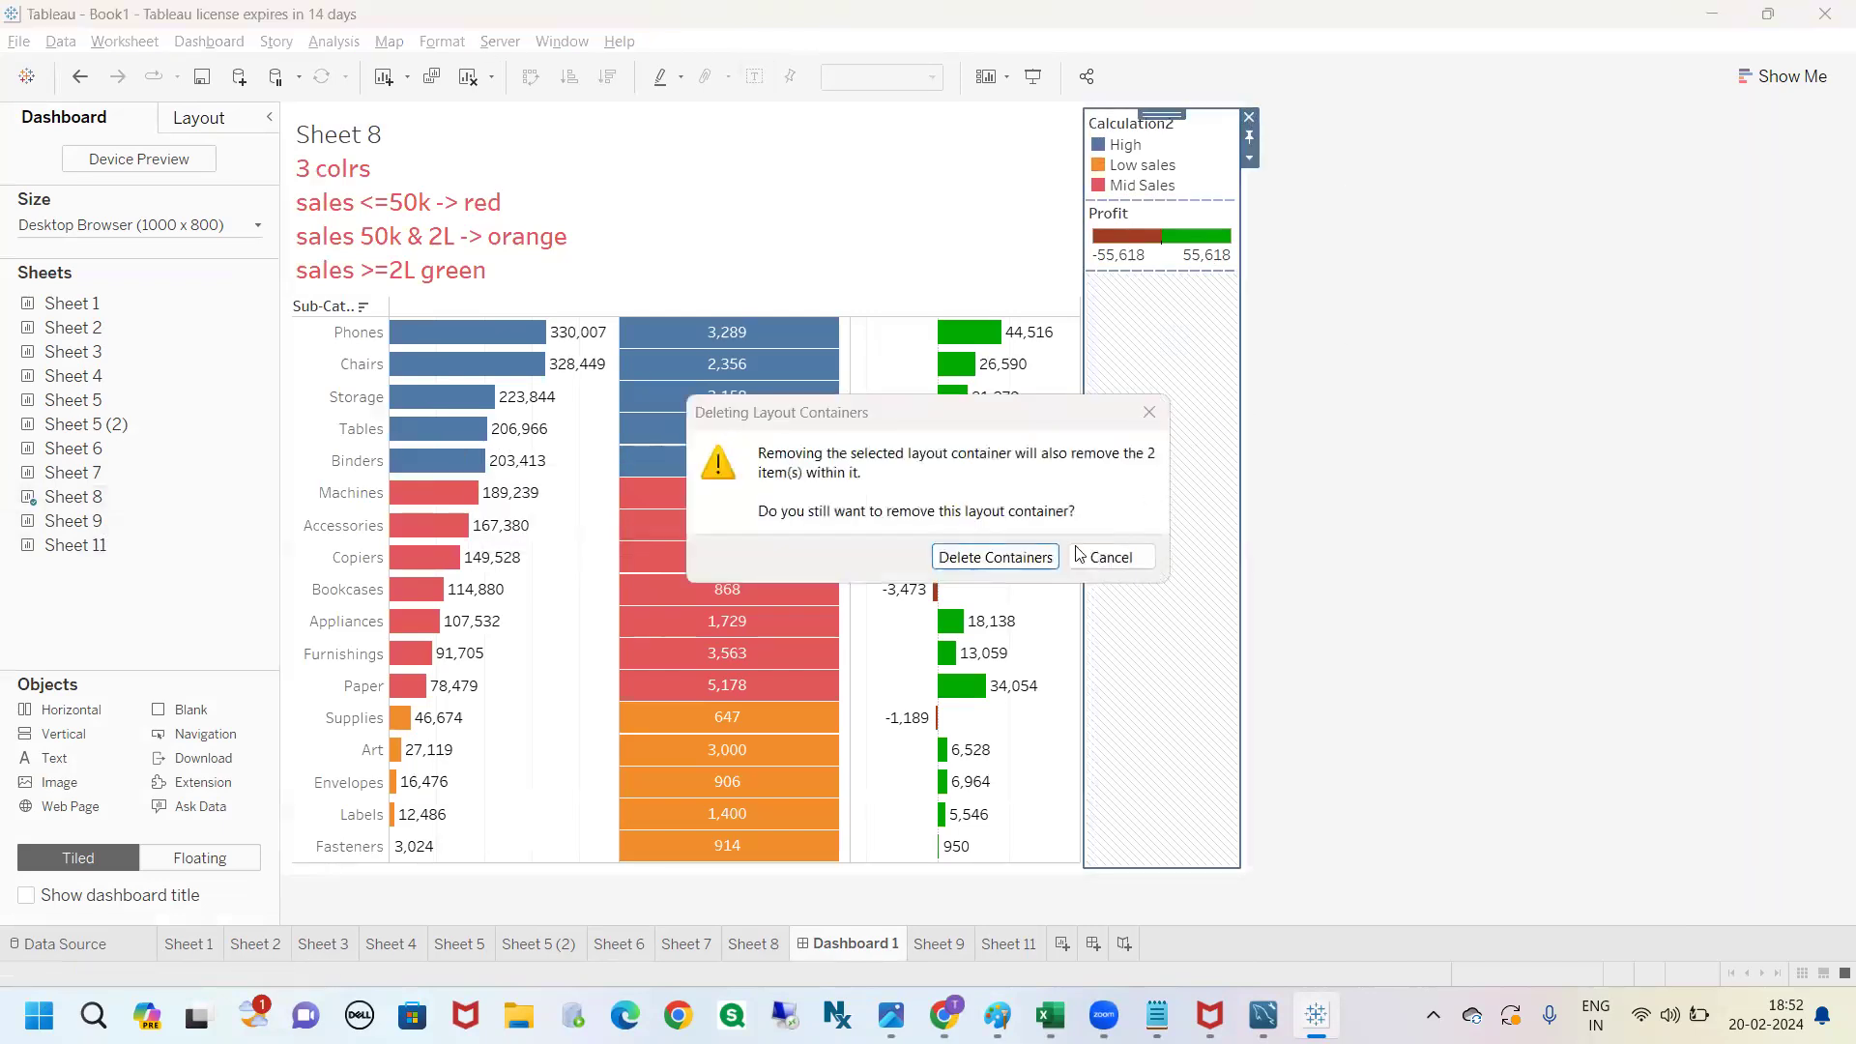
pyautogui.press('Return')
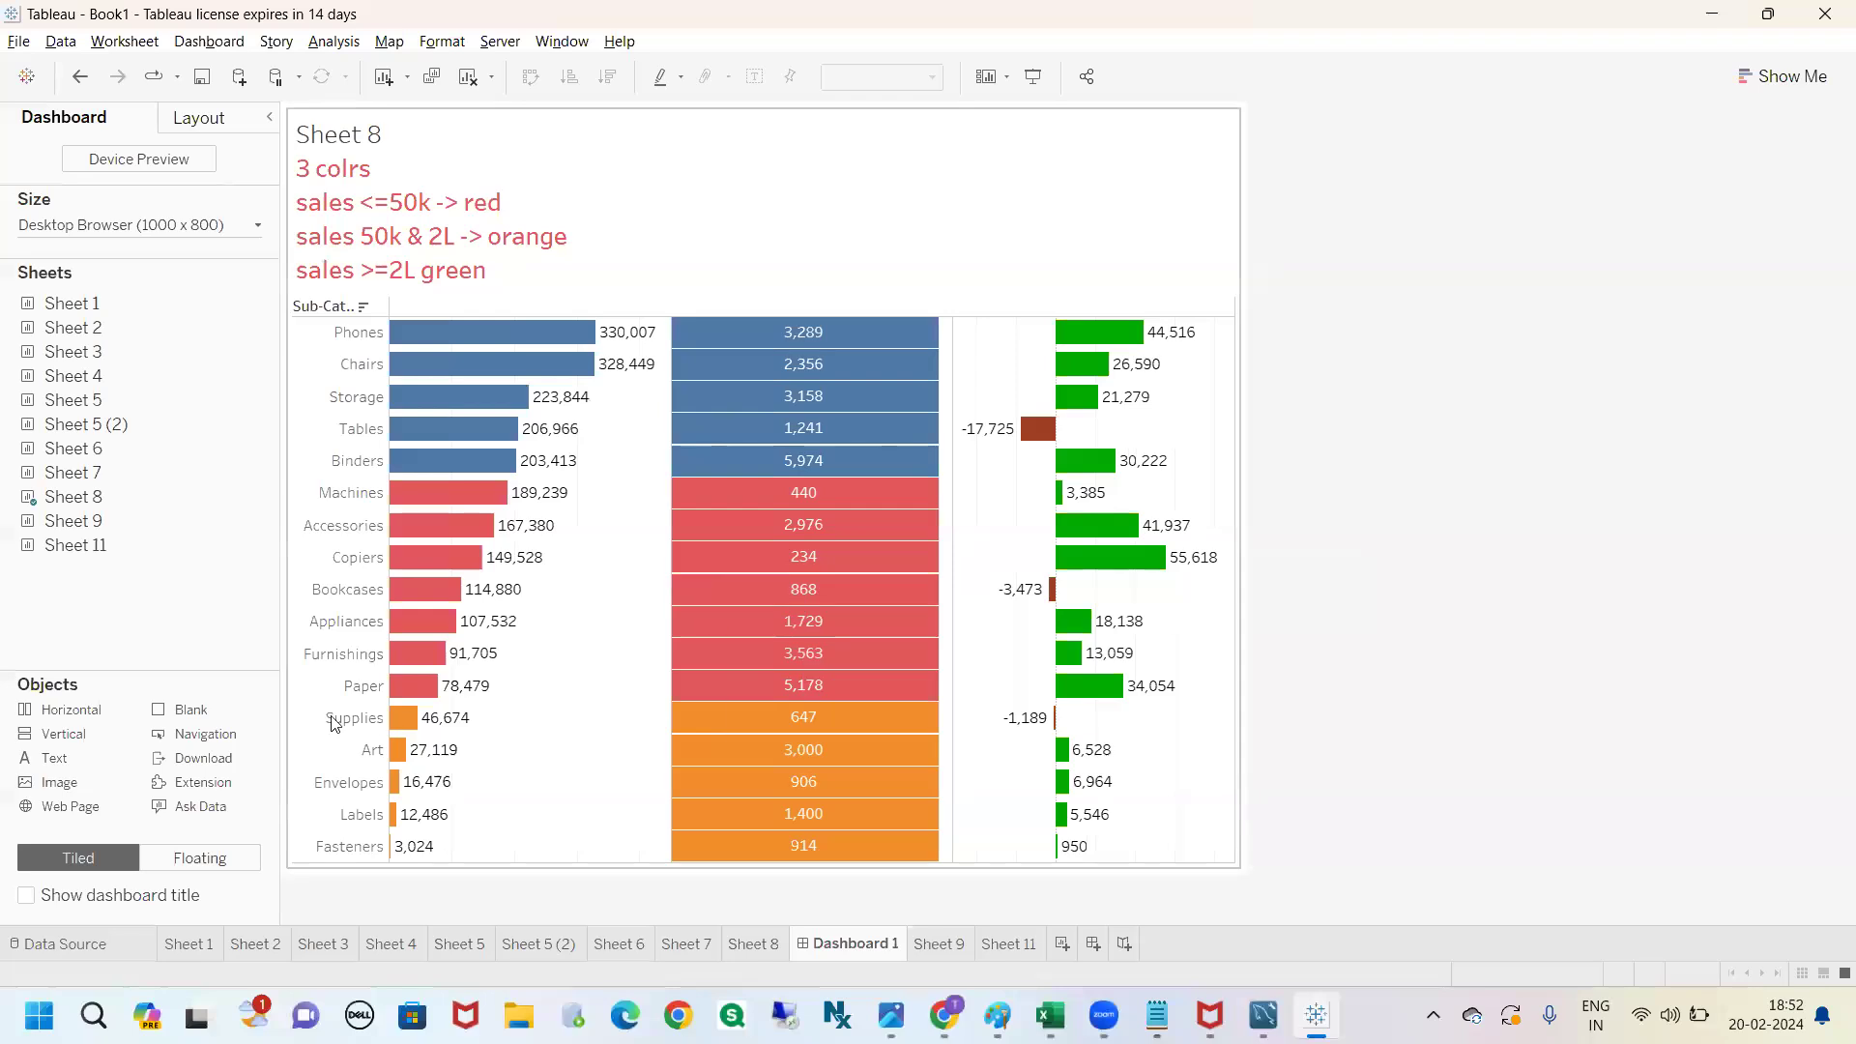
# Add a floating text object reading "Quantity" and position it above the middle column of bars on the dashboard.
pyautogui.moveTo(74, 763); pyautogui.dragTo(154, 685)
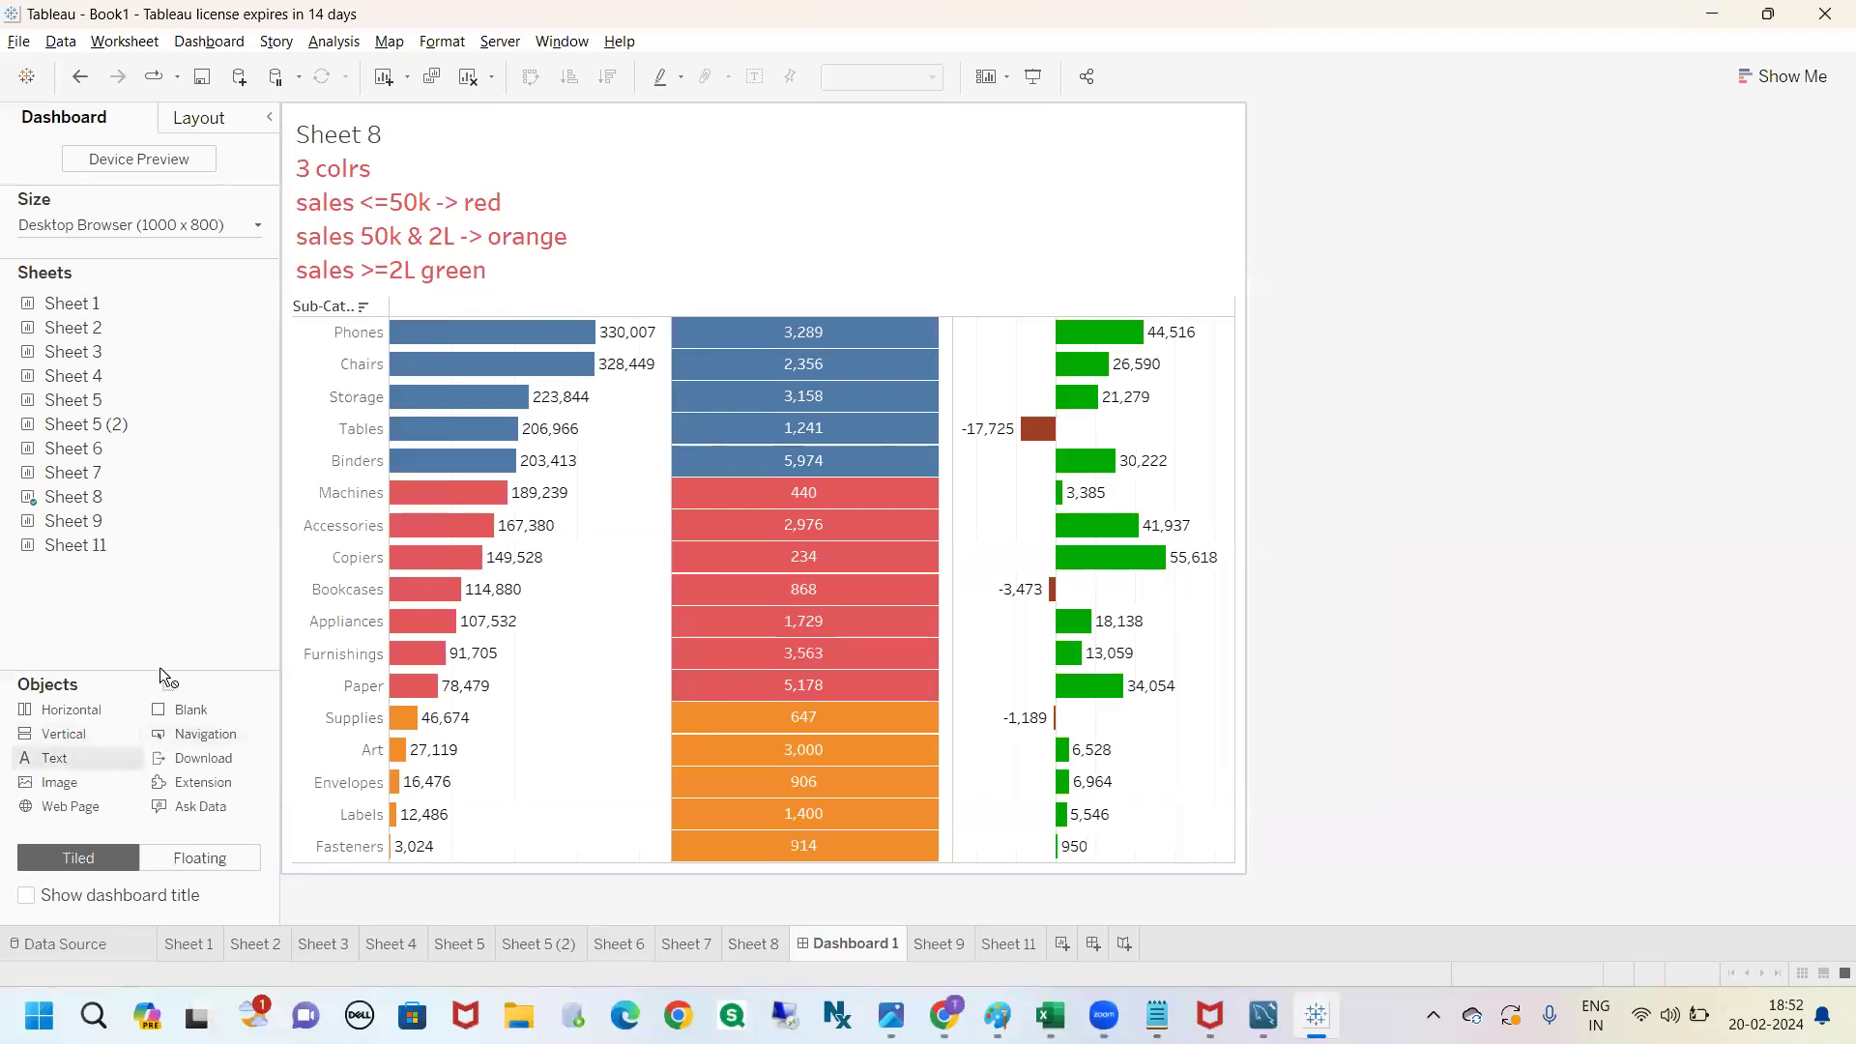
pyautogui.click(195, 857)
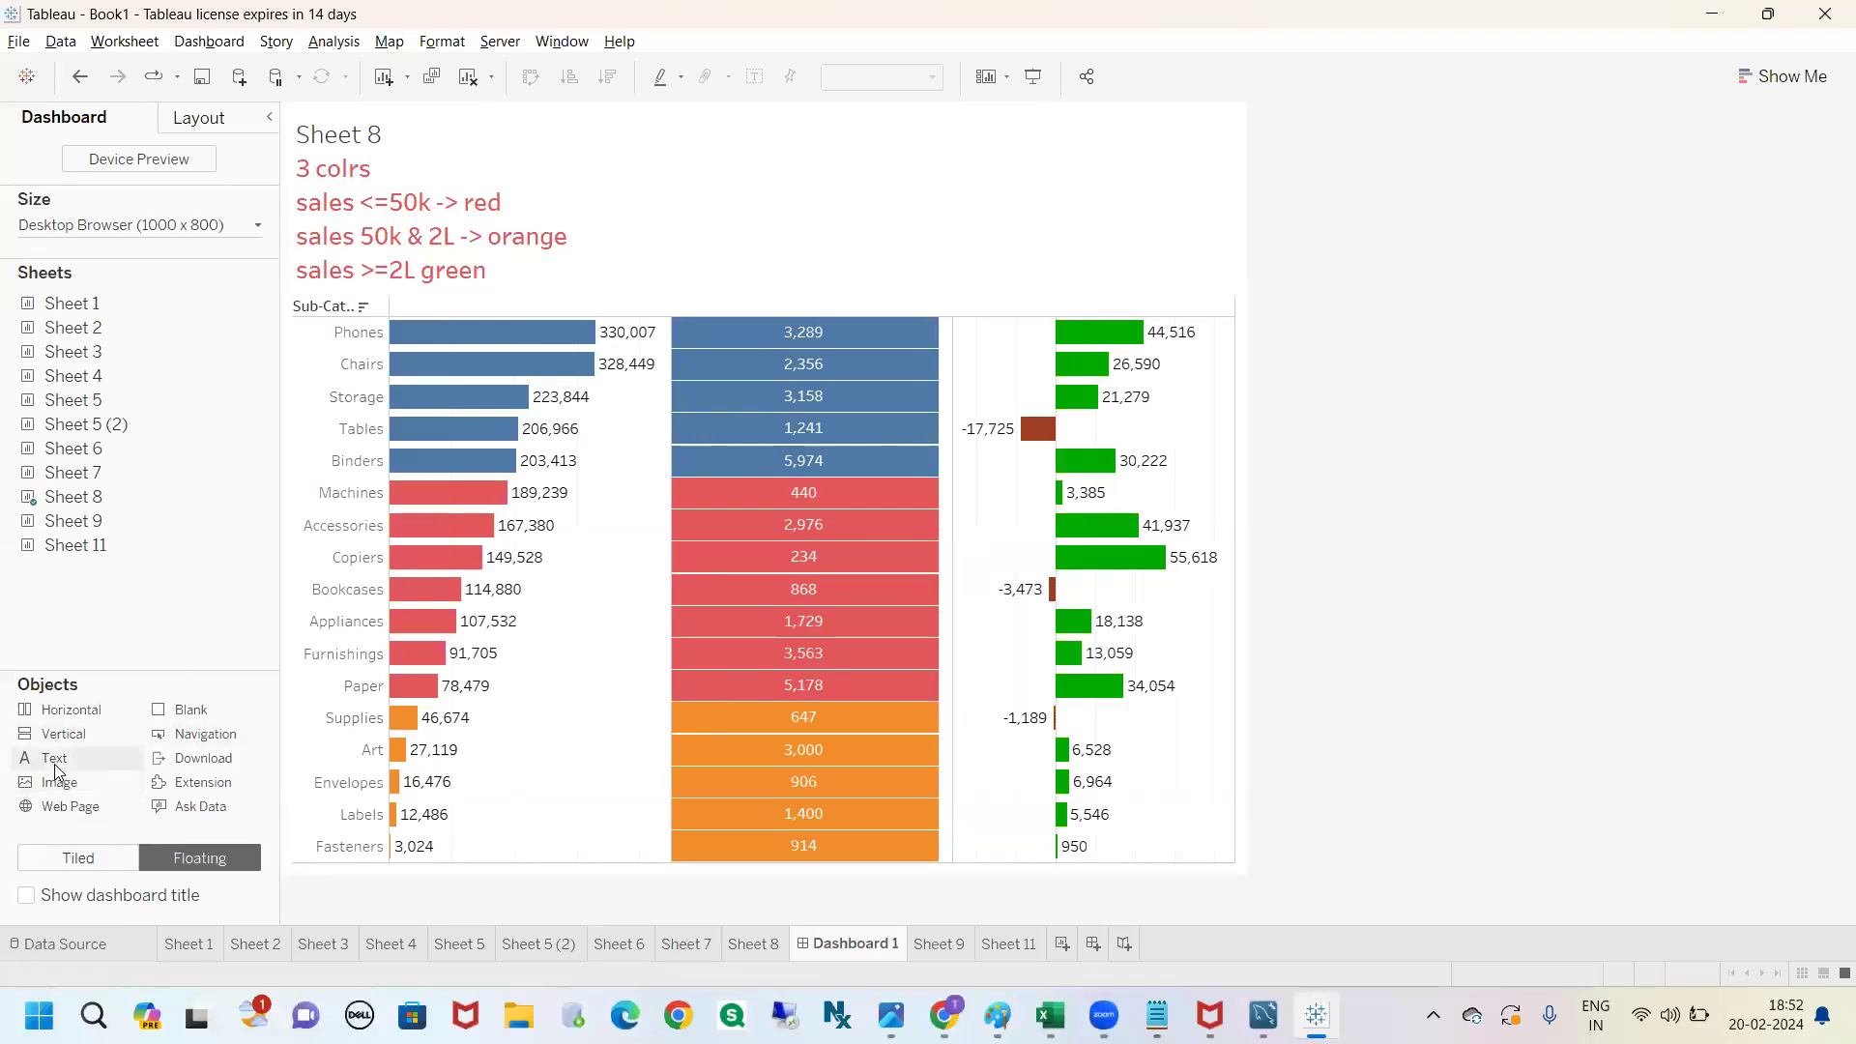
pyautogui.moveTo(157, 720); pyautogui.dragTo(673, 294)
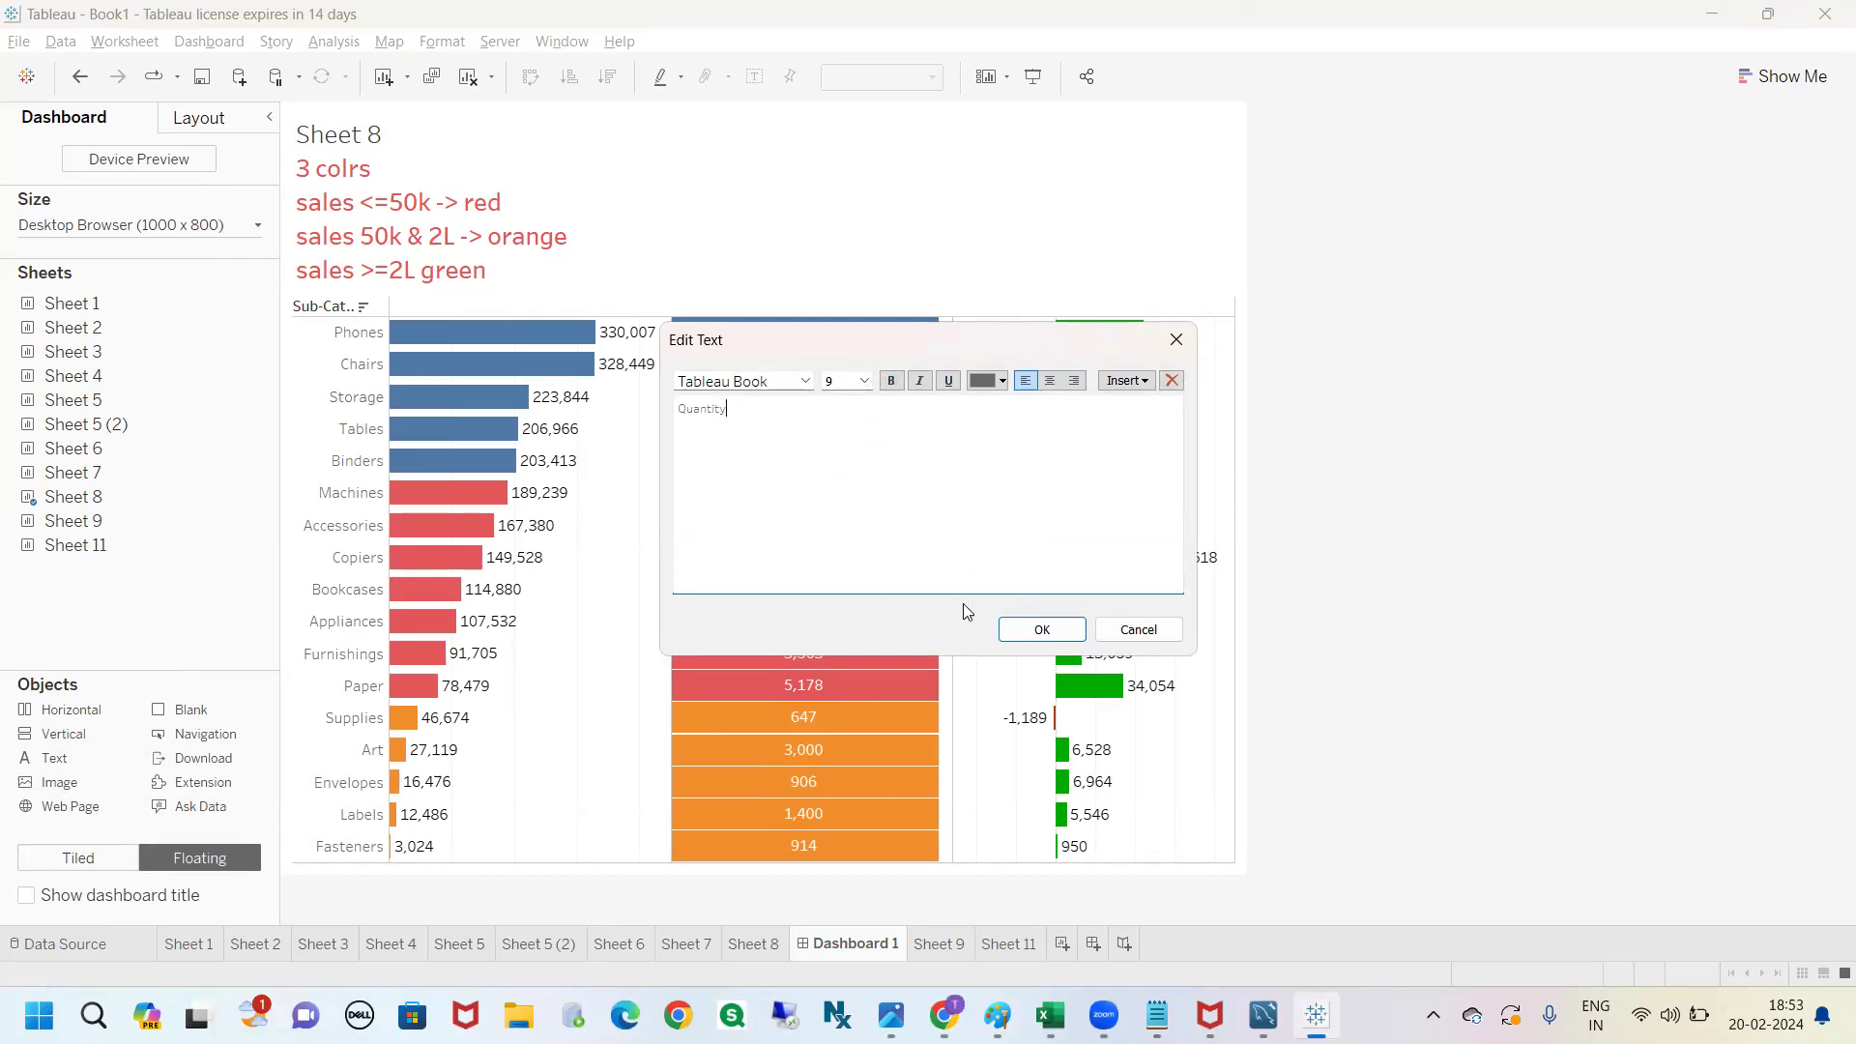
pyautogui.click(1038, 629)
pyautogui.moveTo(718, 278); pyautogui.dragTo(733, 273)
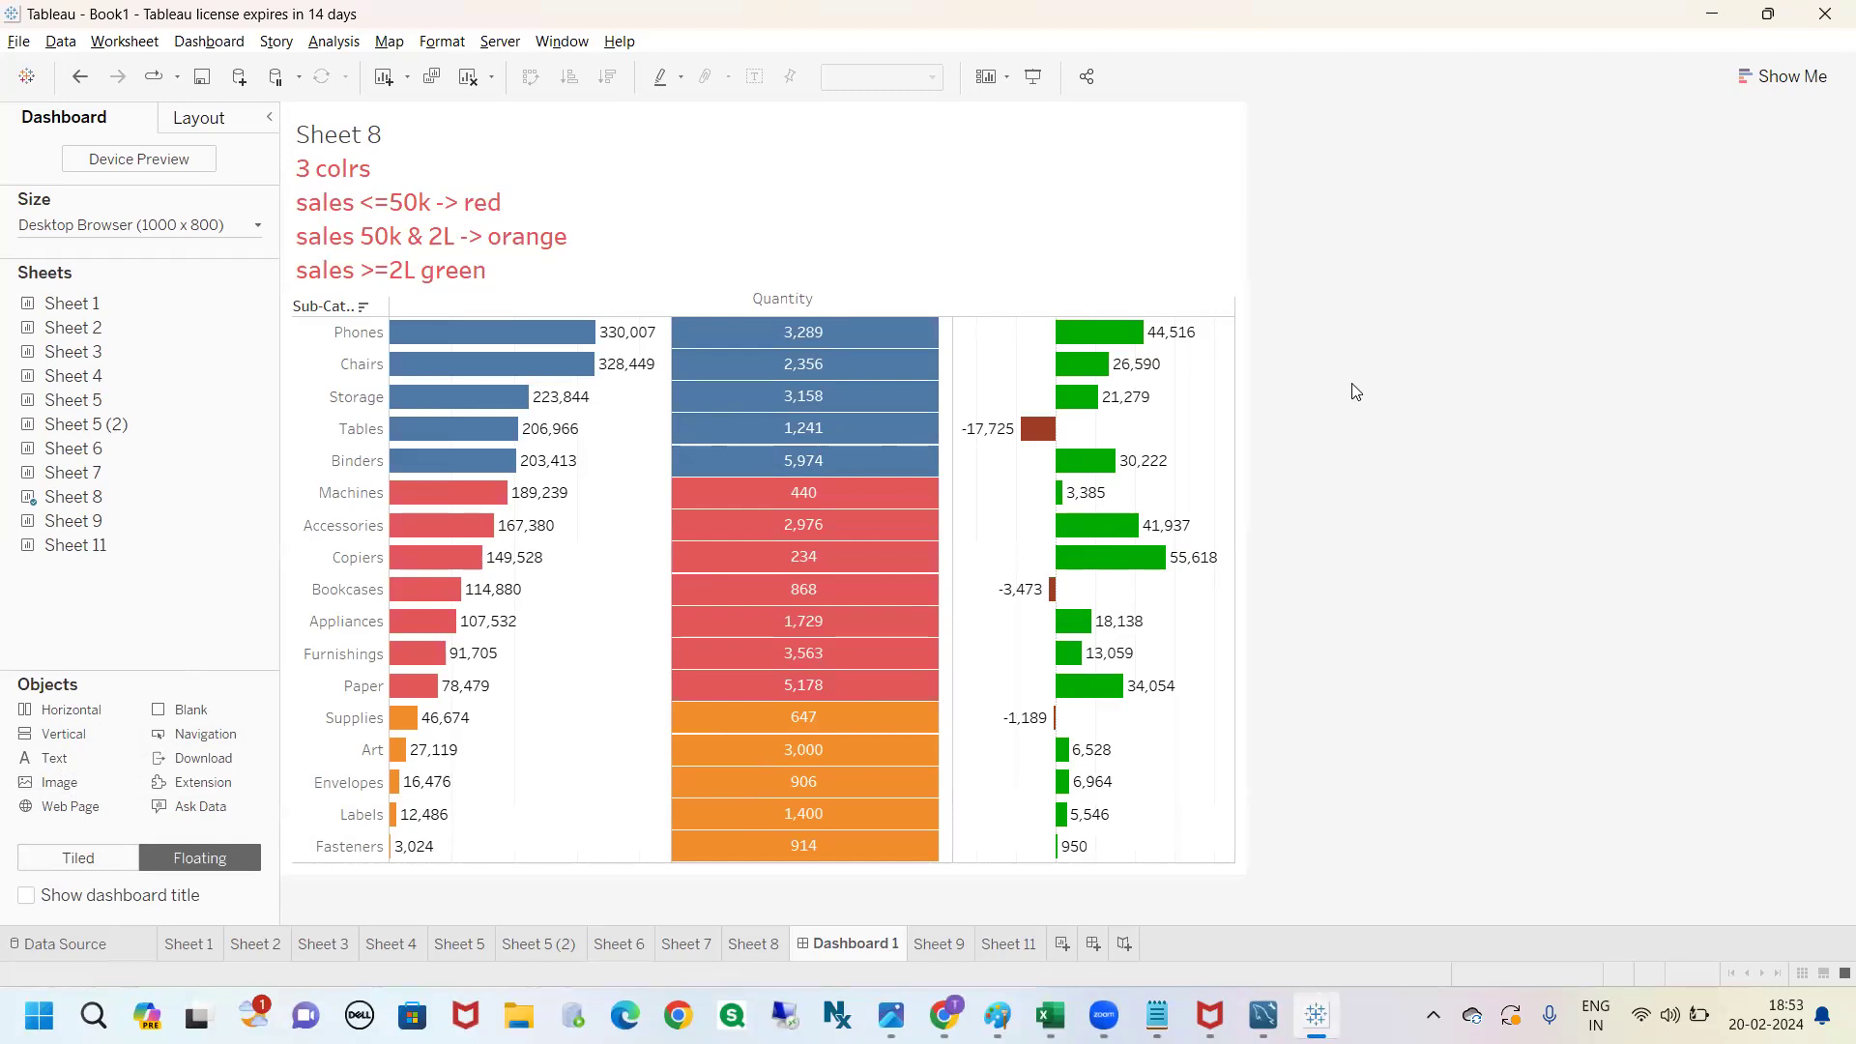
# Copy the Quantity text object, paste the duplicate on the dashboard and move it above the profit bars.
pyautogui.click(814, 296)
pyautogui.click(855, 311)
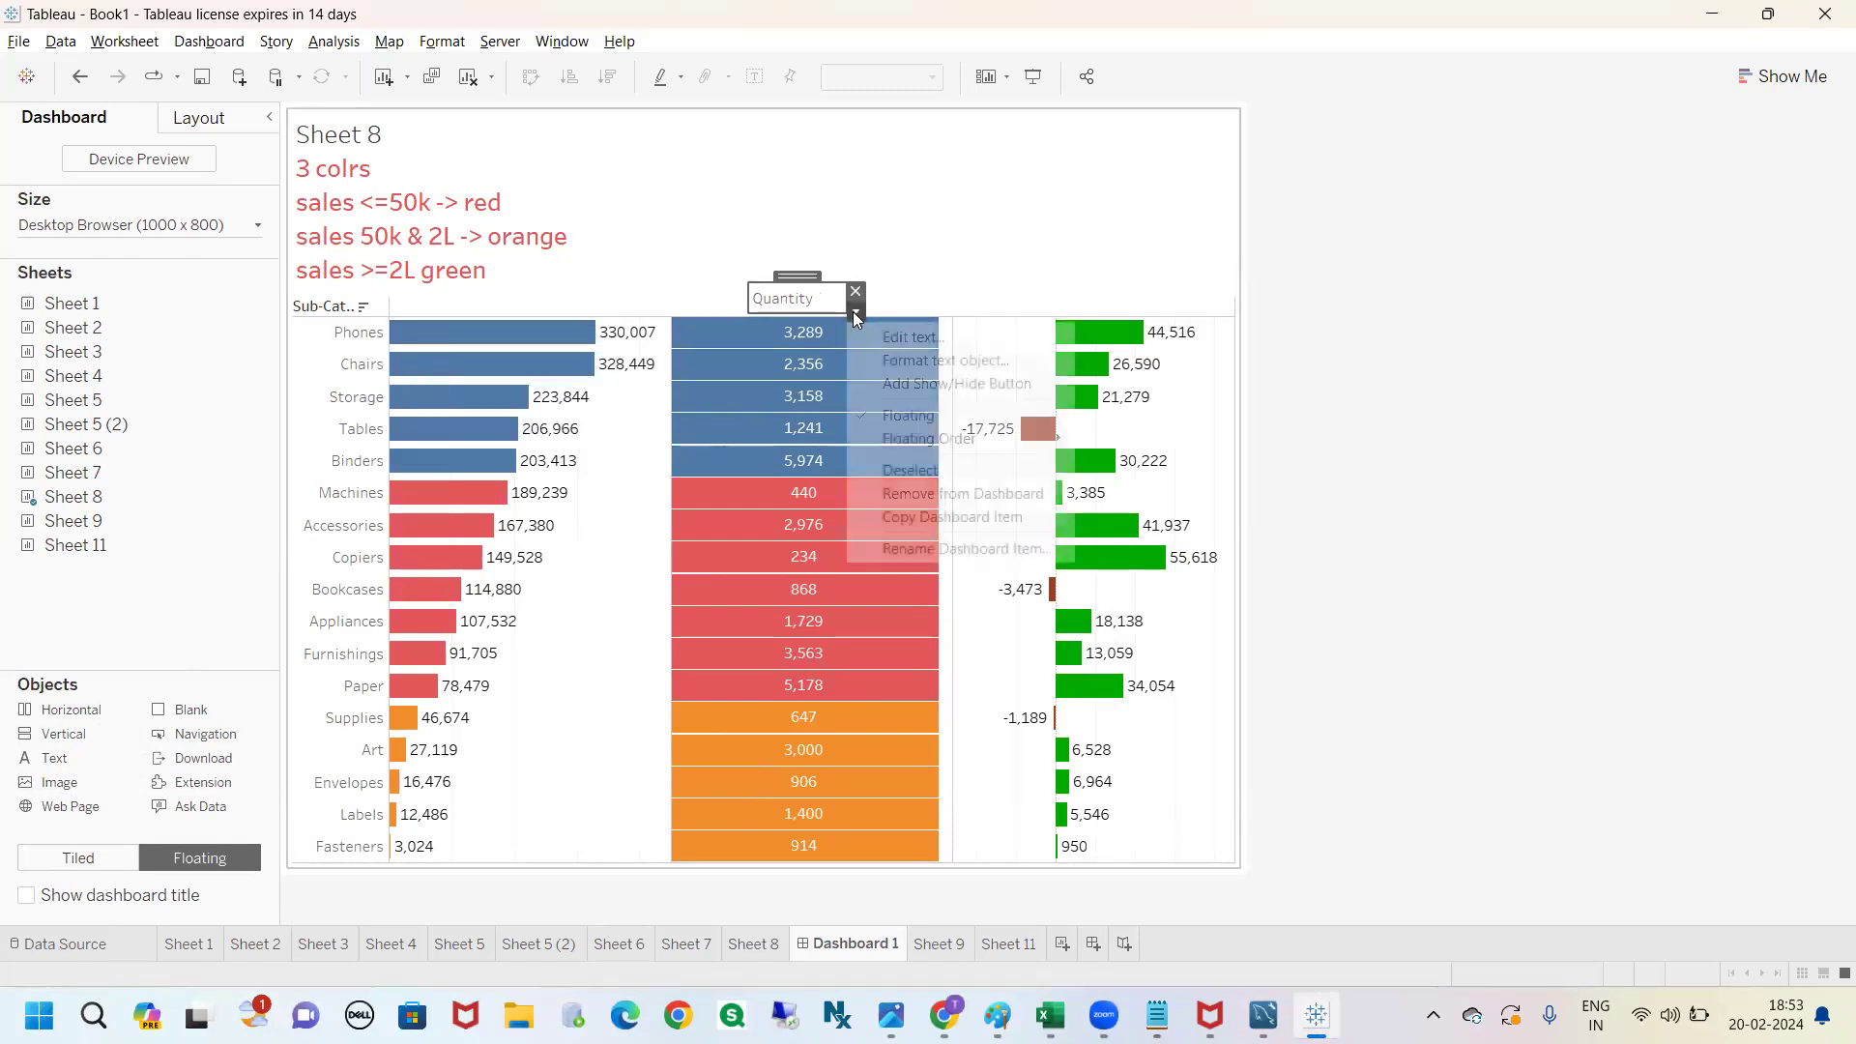
pyautogui.click(930, 522)
pyautogui.moveTo(930, 526)
pyautogui.hotkey('ctrl', 'v')
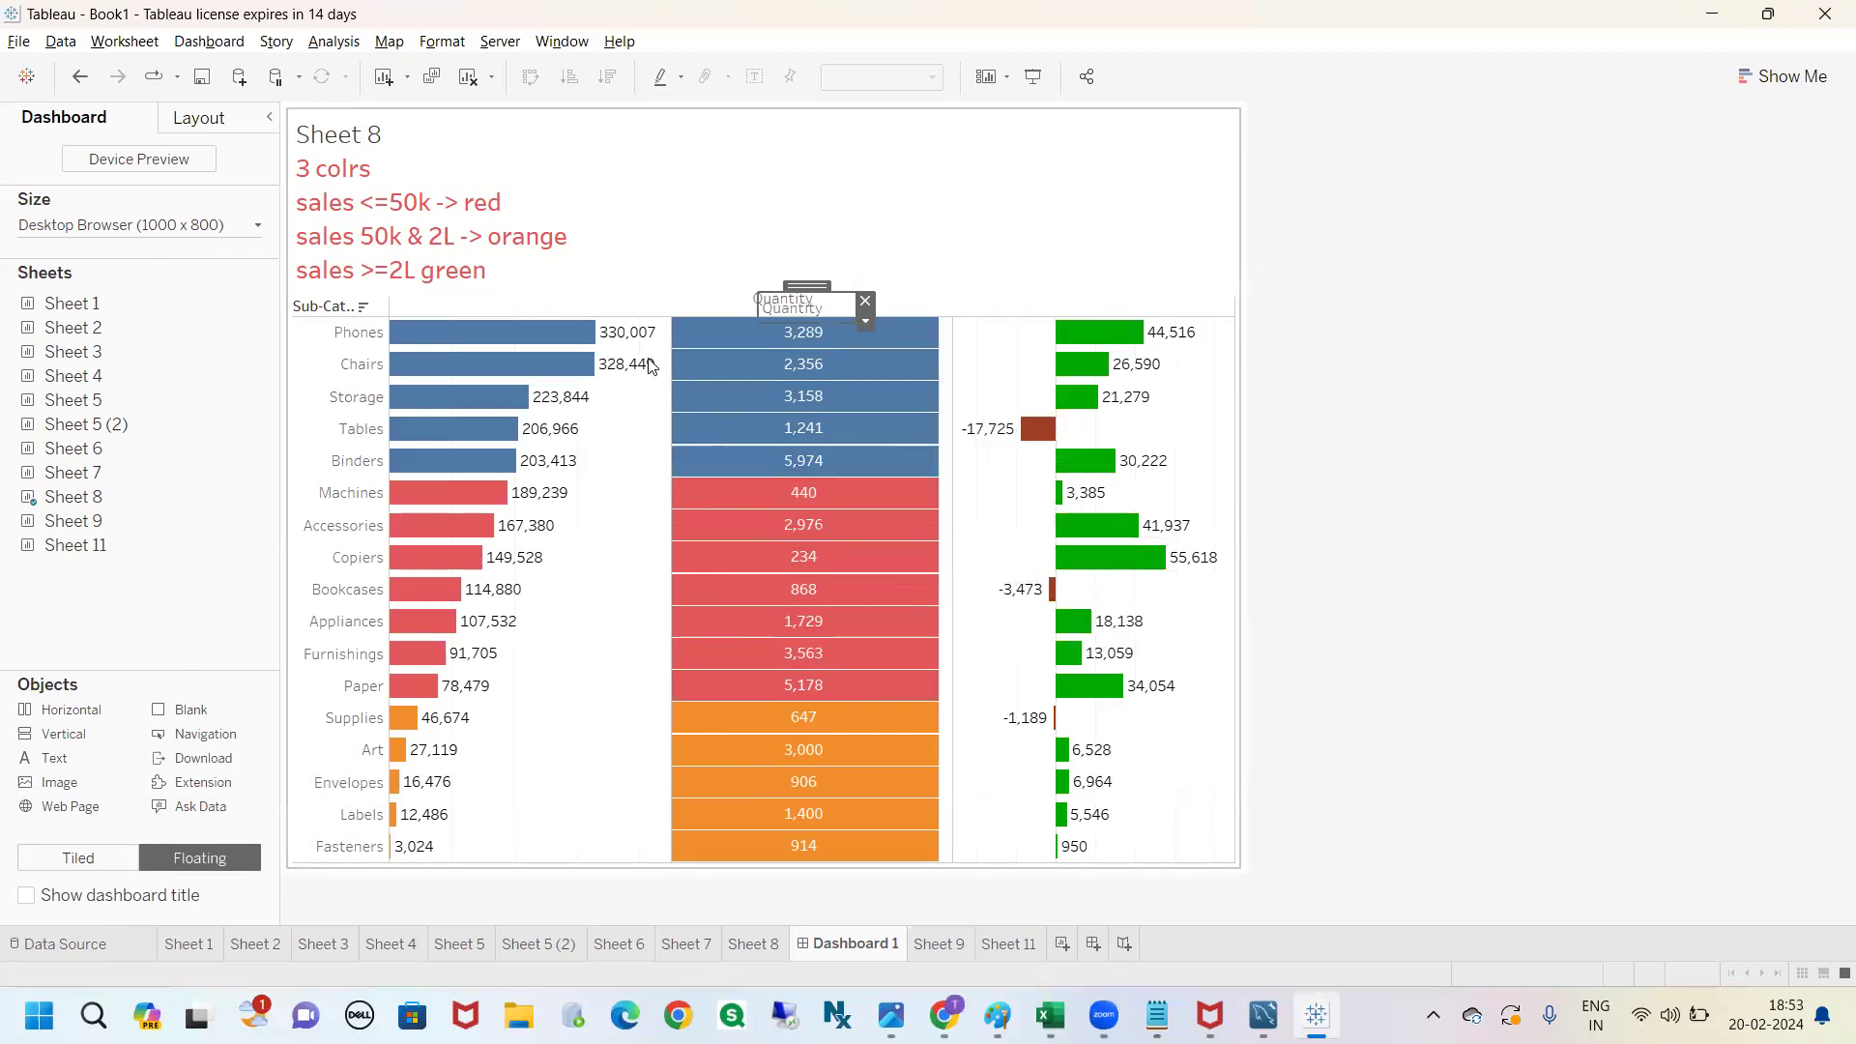
pyautogui.moveTo(816, 286); pyautogui.dragTo(1099, 305)
# Change the duplicated text object above the profit bars to read "profit".
pyautogui.doubleClick(1099, 306)
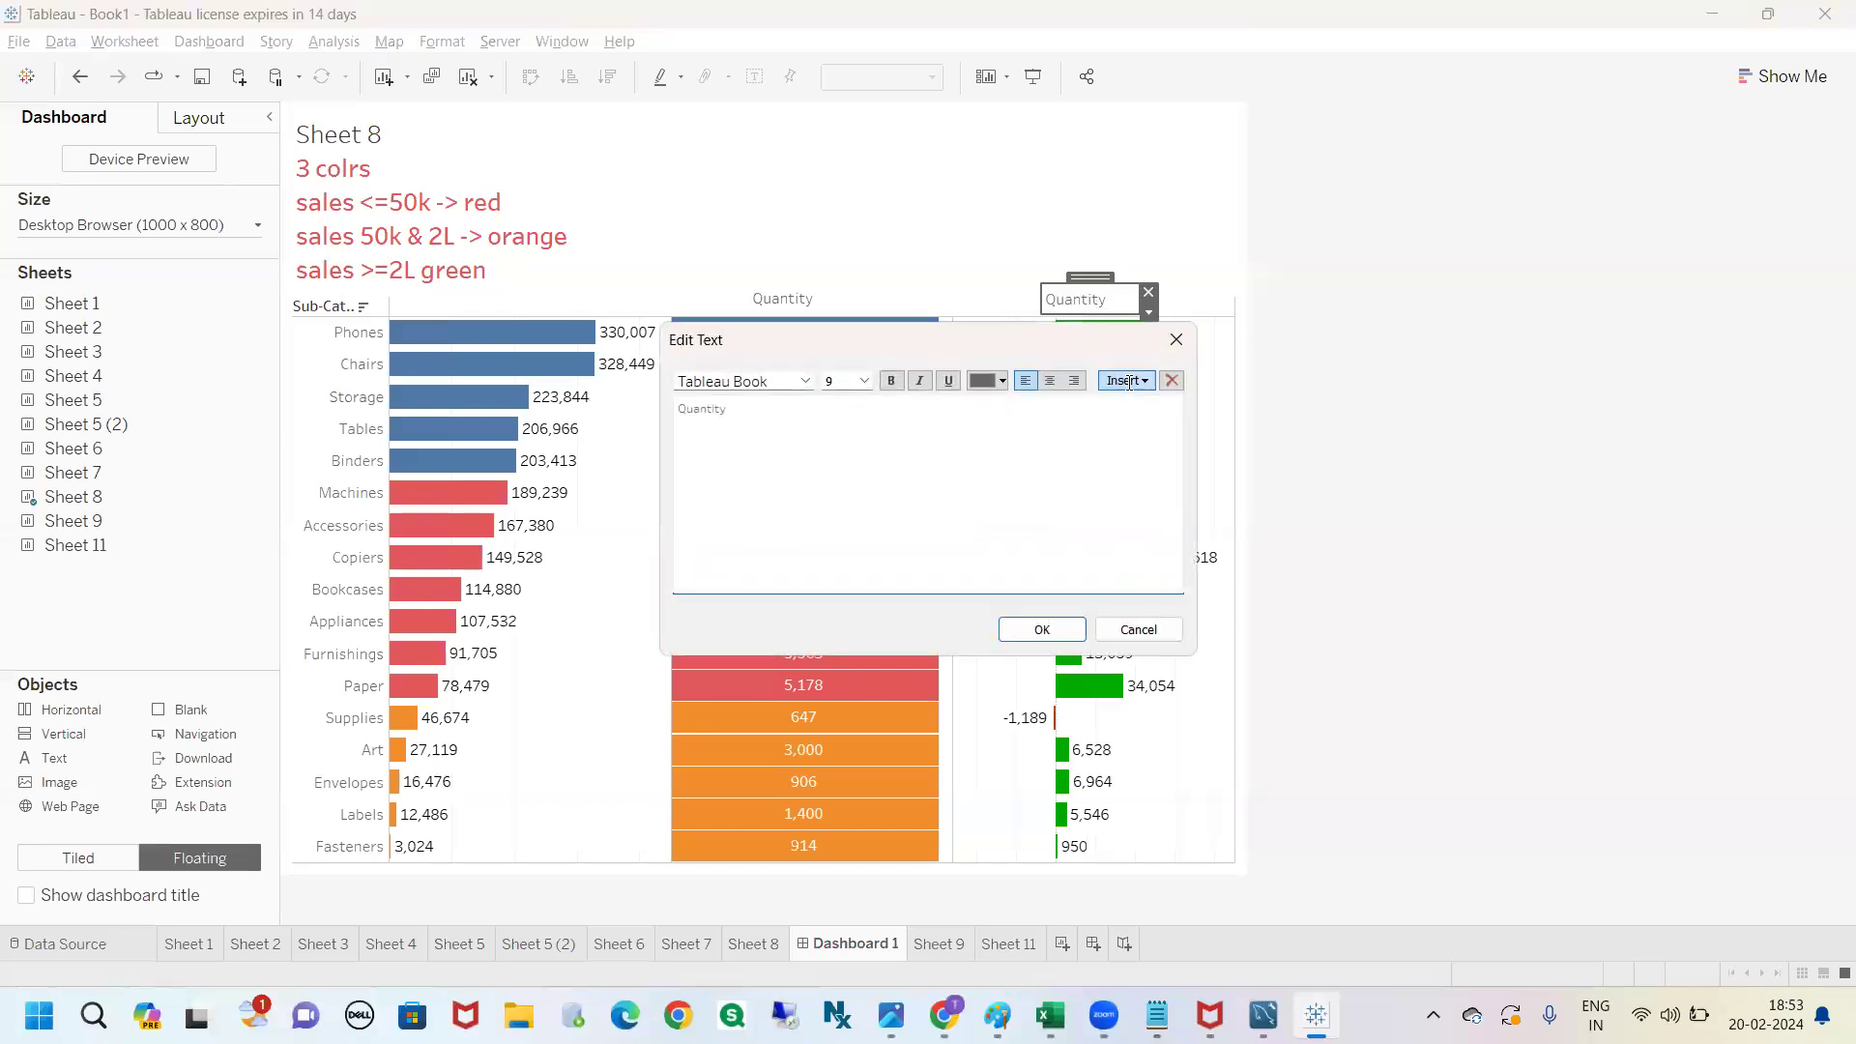
pyautogui.hotkey('ctrl', 'a')
pyautogui.write('profit')
pyautogui.click(1059, 629)
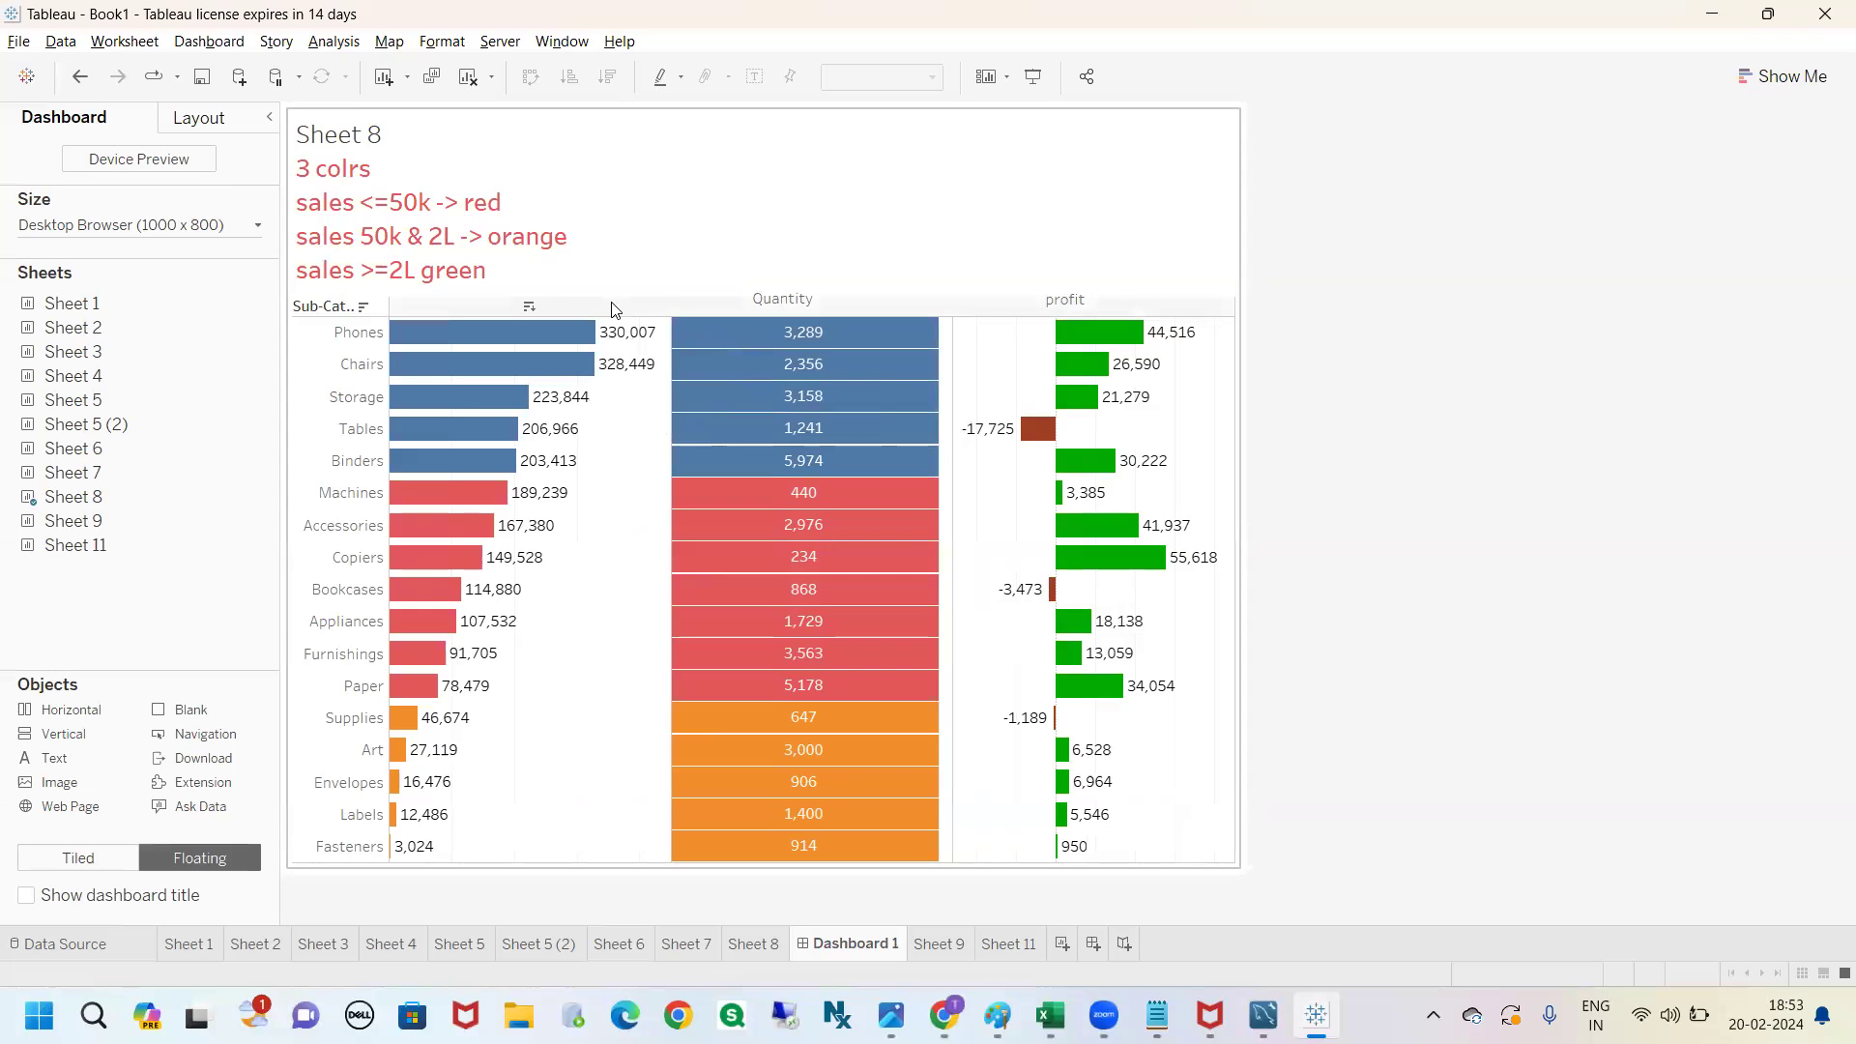
pyautogui.click(785, 189)
pyautogui.click(1250, 161)
pyautogui.click(1384, 114)
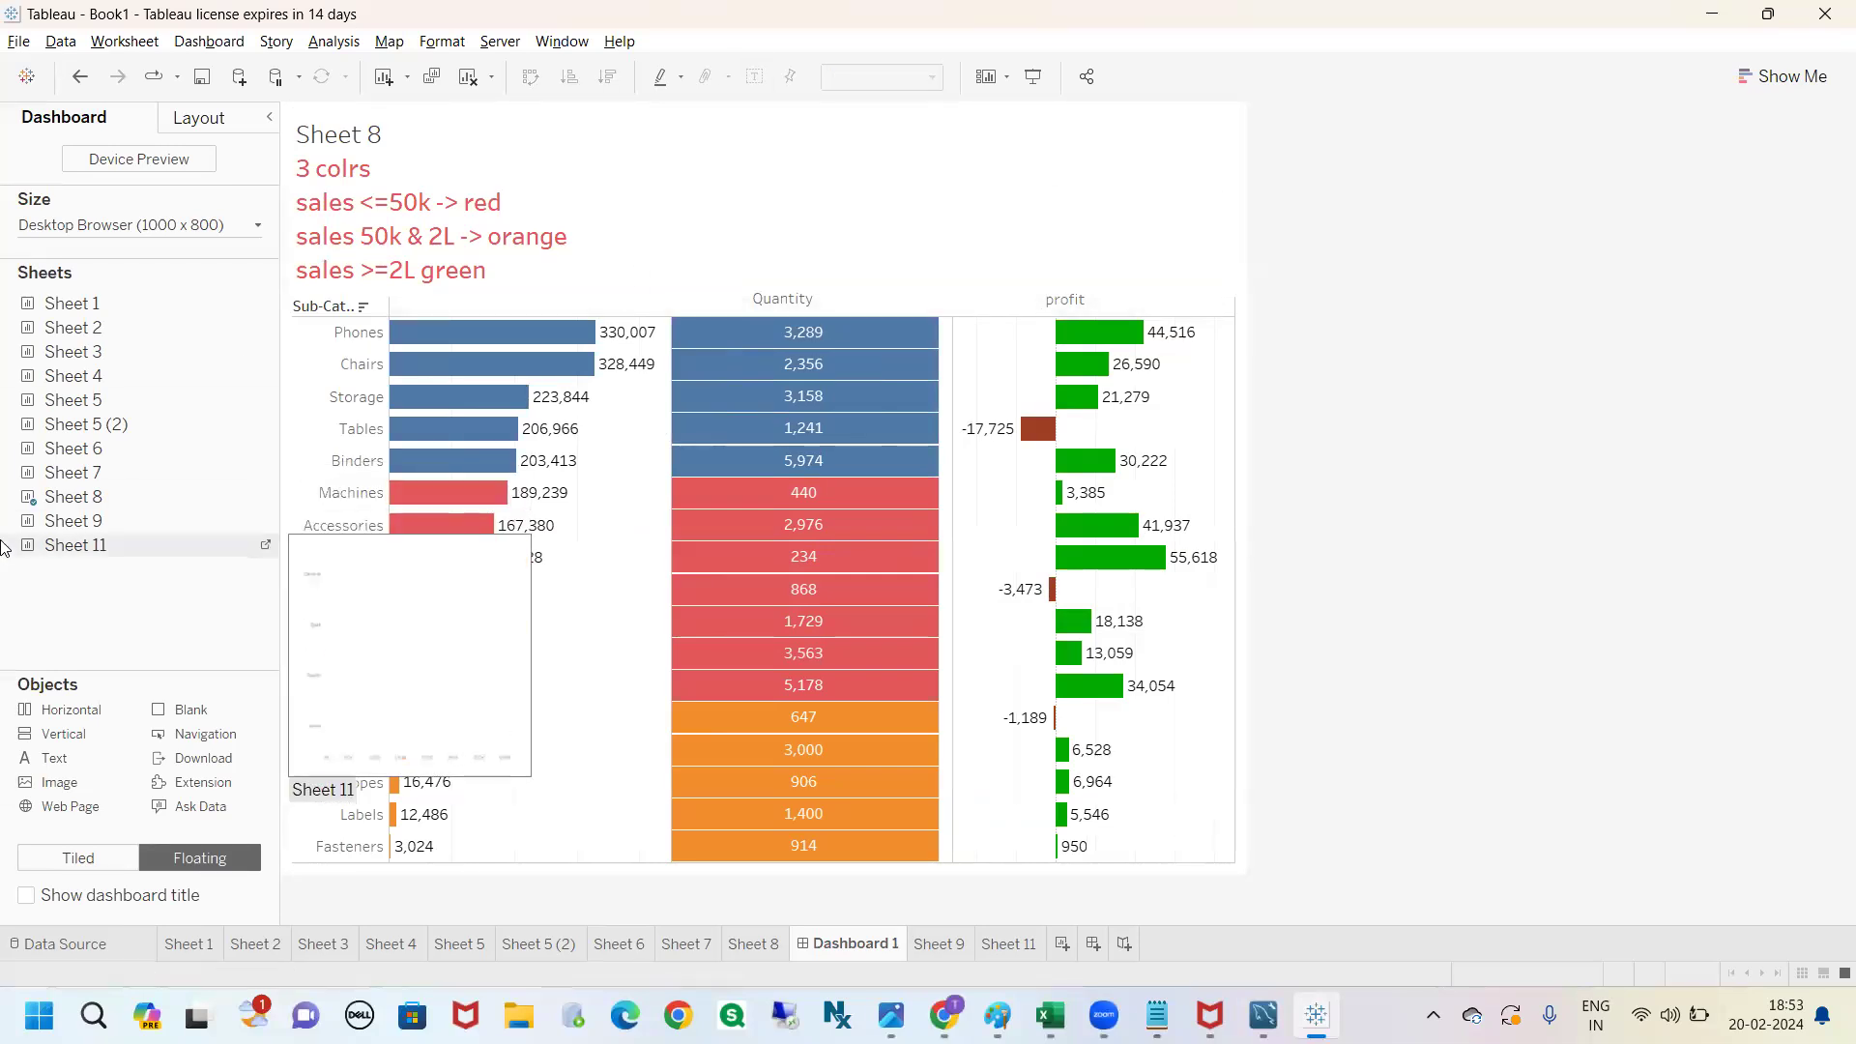
# Switch to the Tableau notes in Chrome and collapse the MIN(1)/MAX(1)/AVG(1) formatting and Coloring based on Measures sections.
pyautogui.moveTo(943, 1015)
pyautogui.click(943, 899)
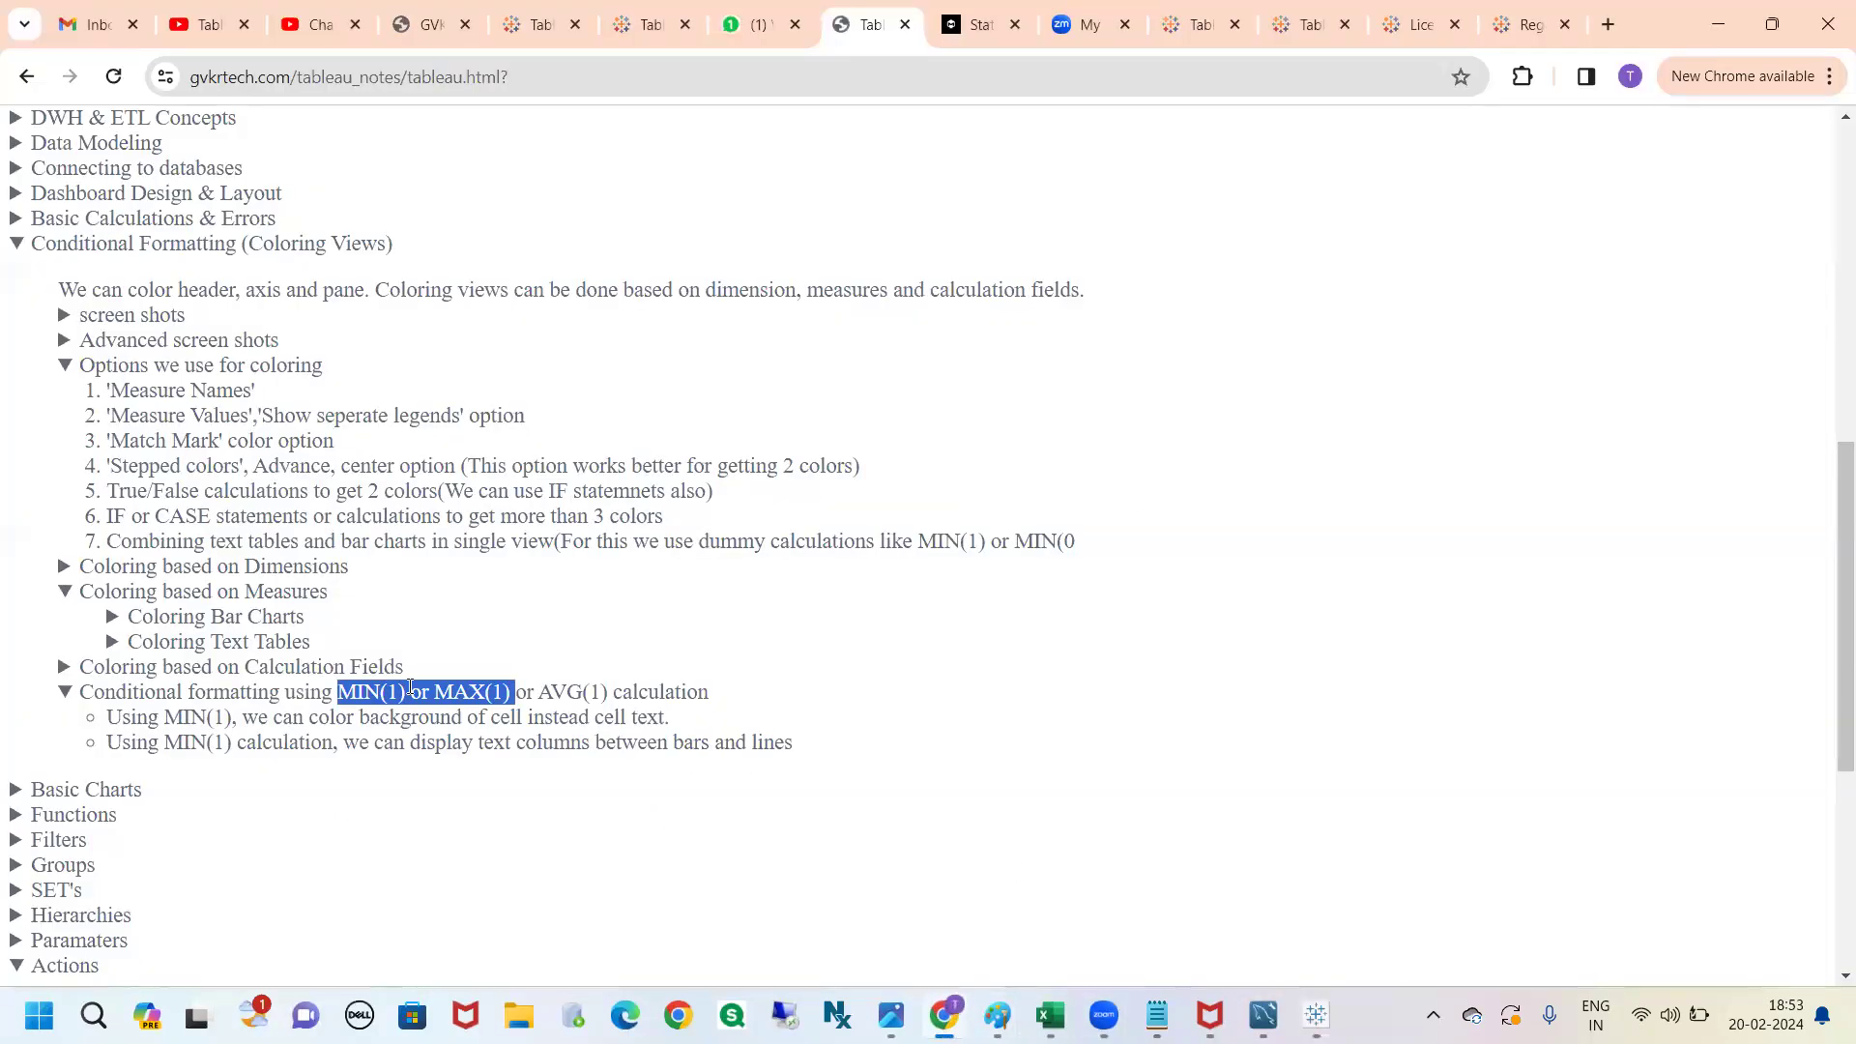
pyautogui.click(413, 693)
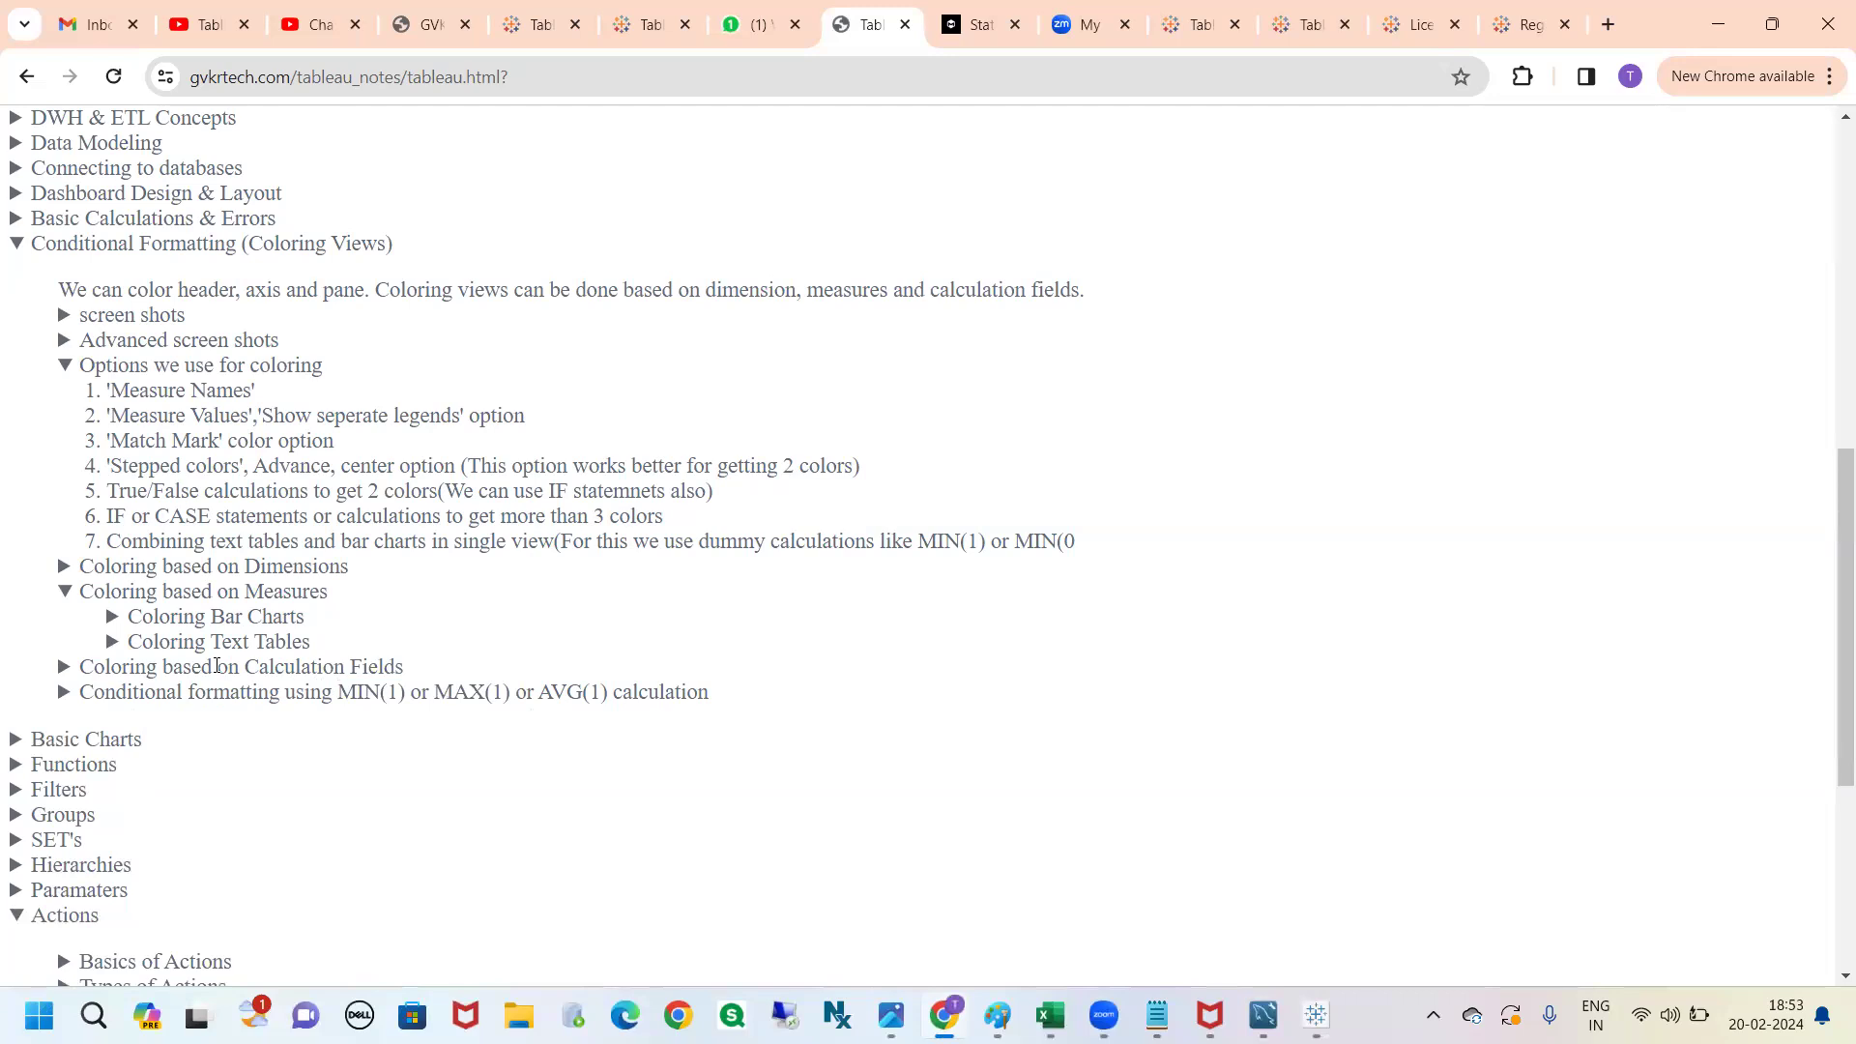
pyautogui.click(107, 598)
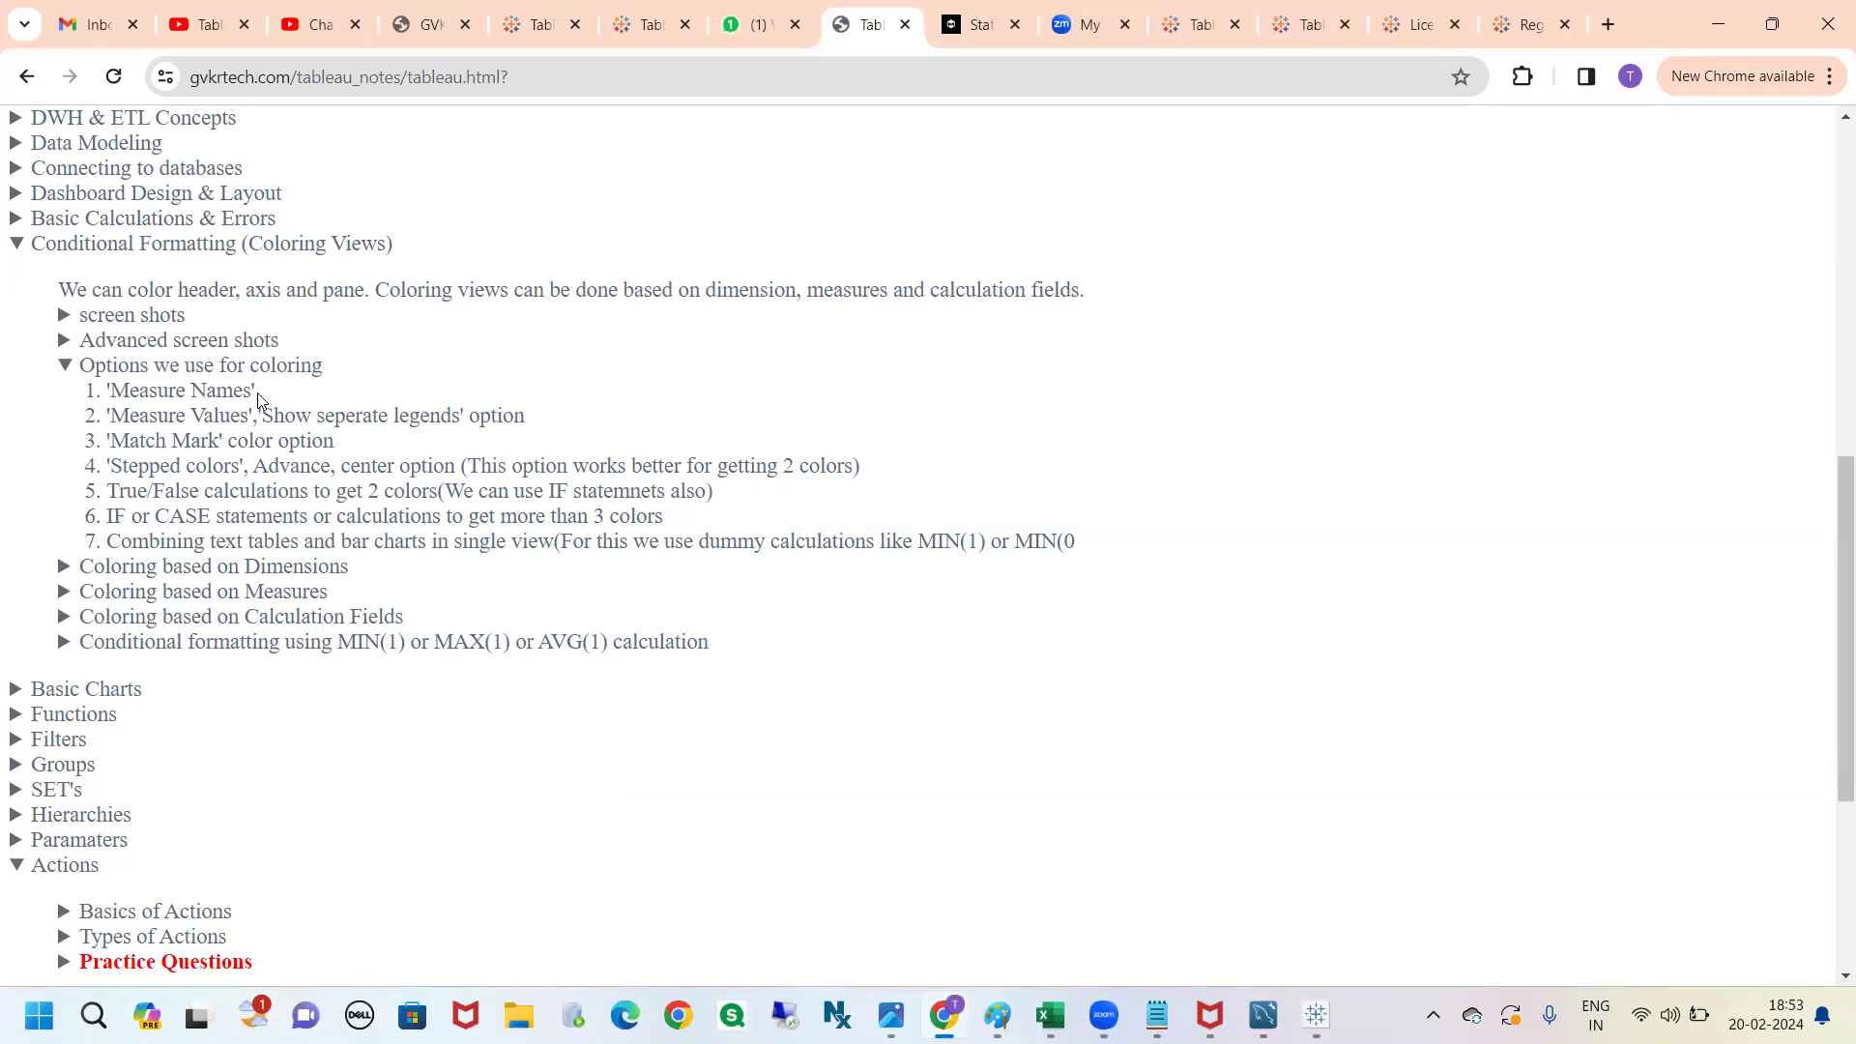
# Review the list under Options we use for coloring, from Measure Names to combining text tables and bar charts.
pyautogui.moveTo(256, 392); pyautogui.dragTo(171, 394)
pyautogui.moveTo(461, 418); pyautogui.dragTo(170, 473)
pyautogui.moveTo(442, 473); pyautogui.dragTo(341, 473)
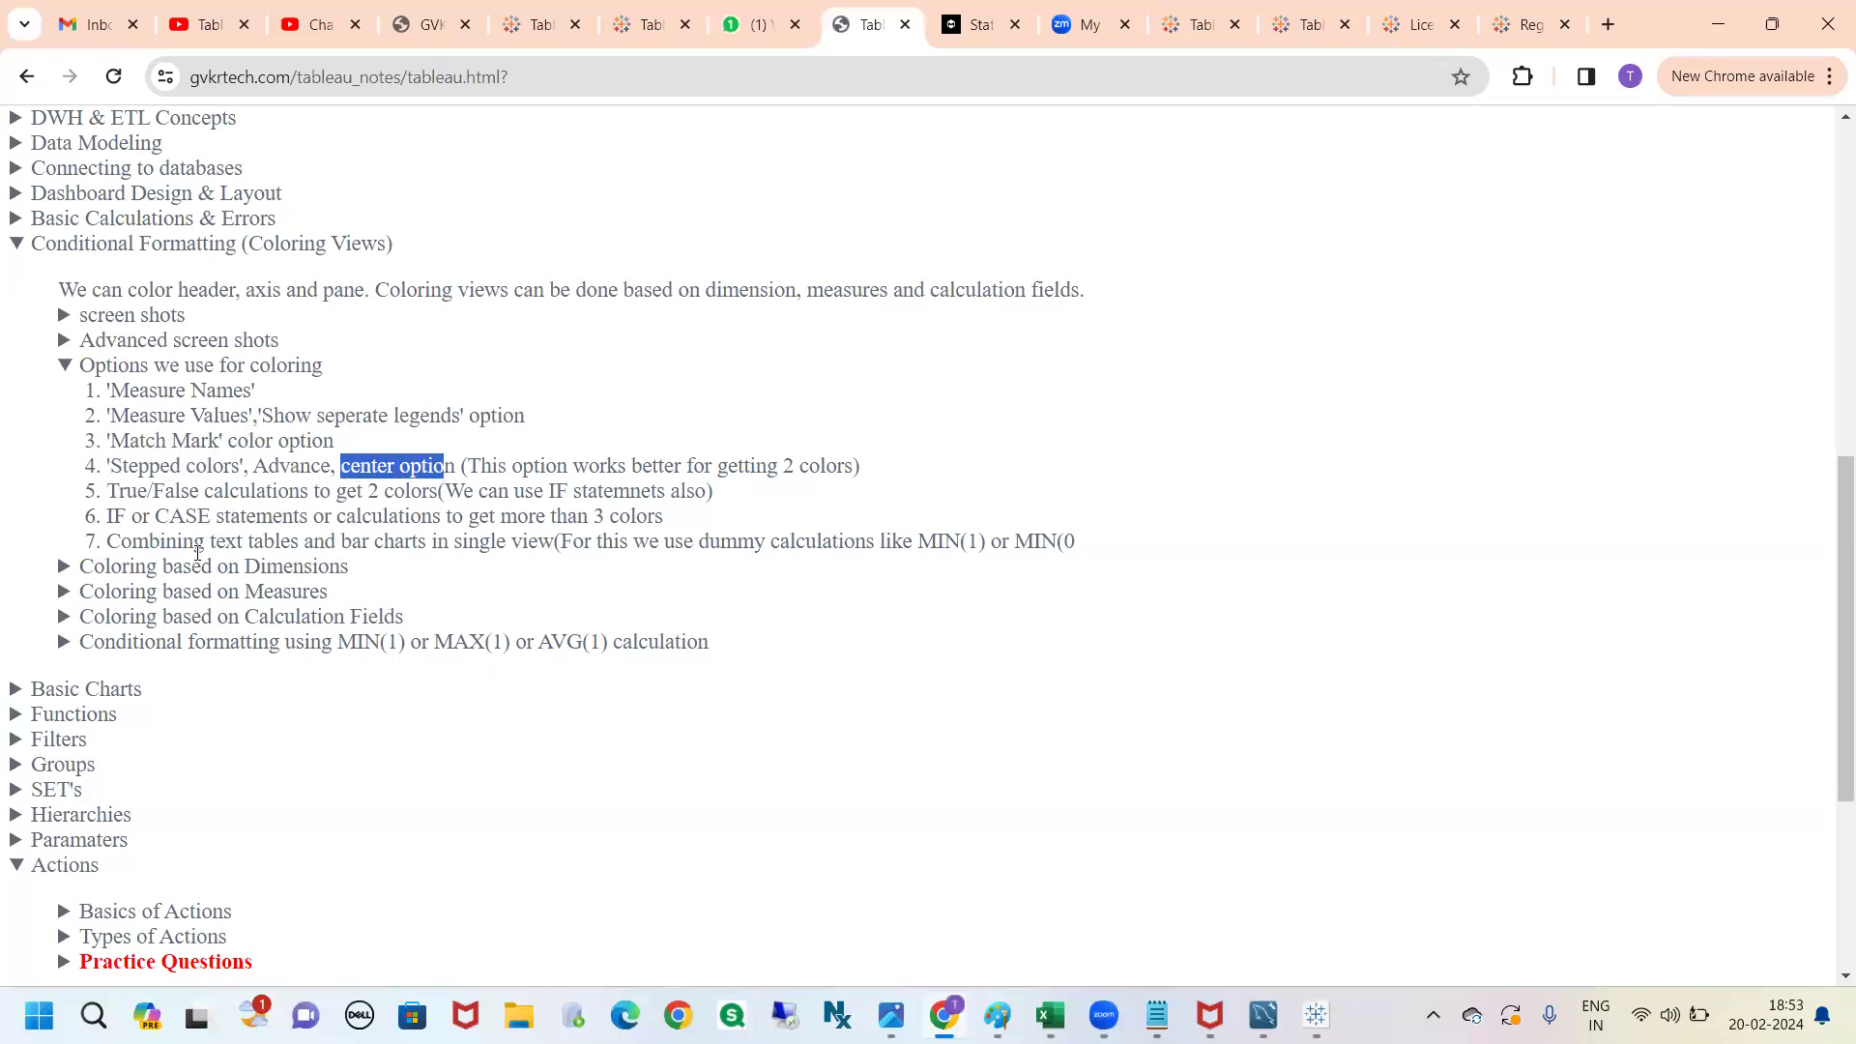
pyautogui.click(249, 540)
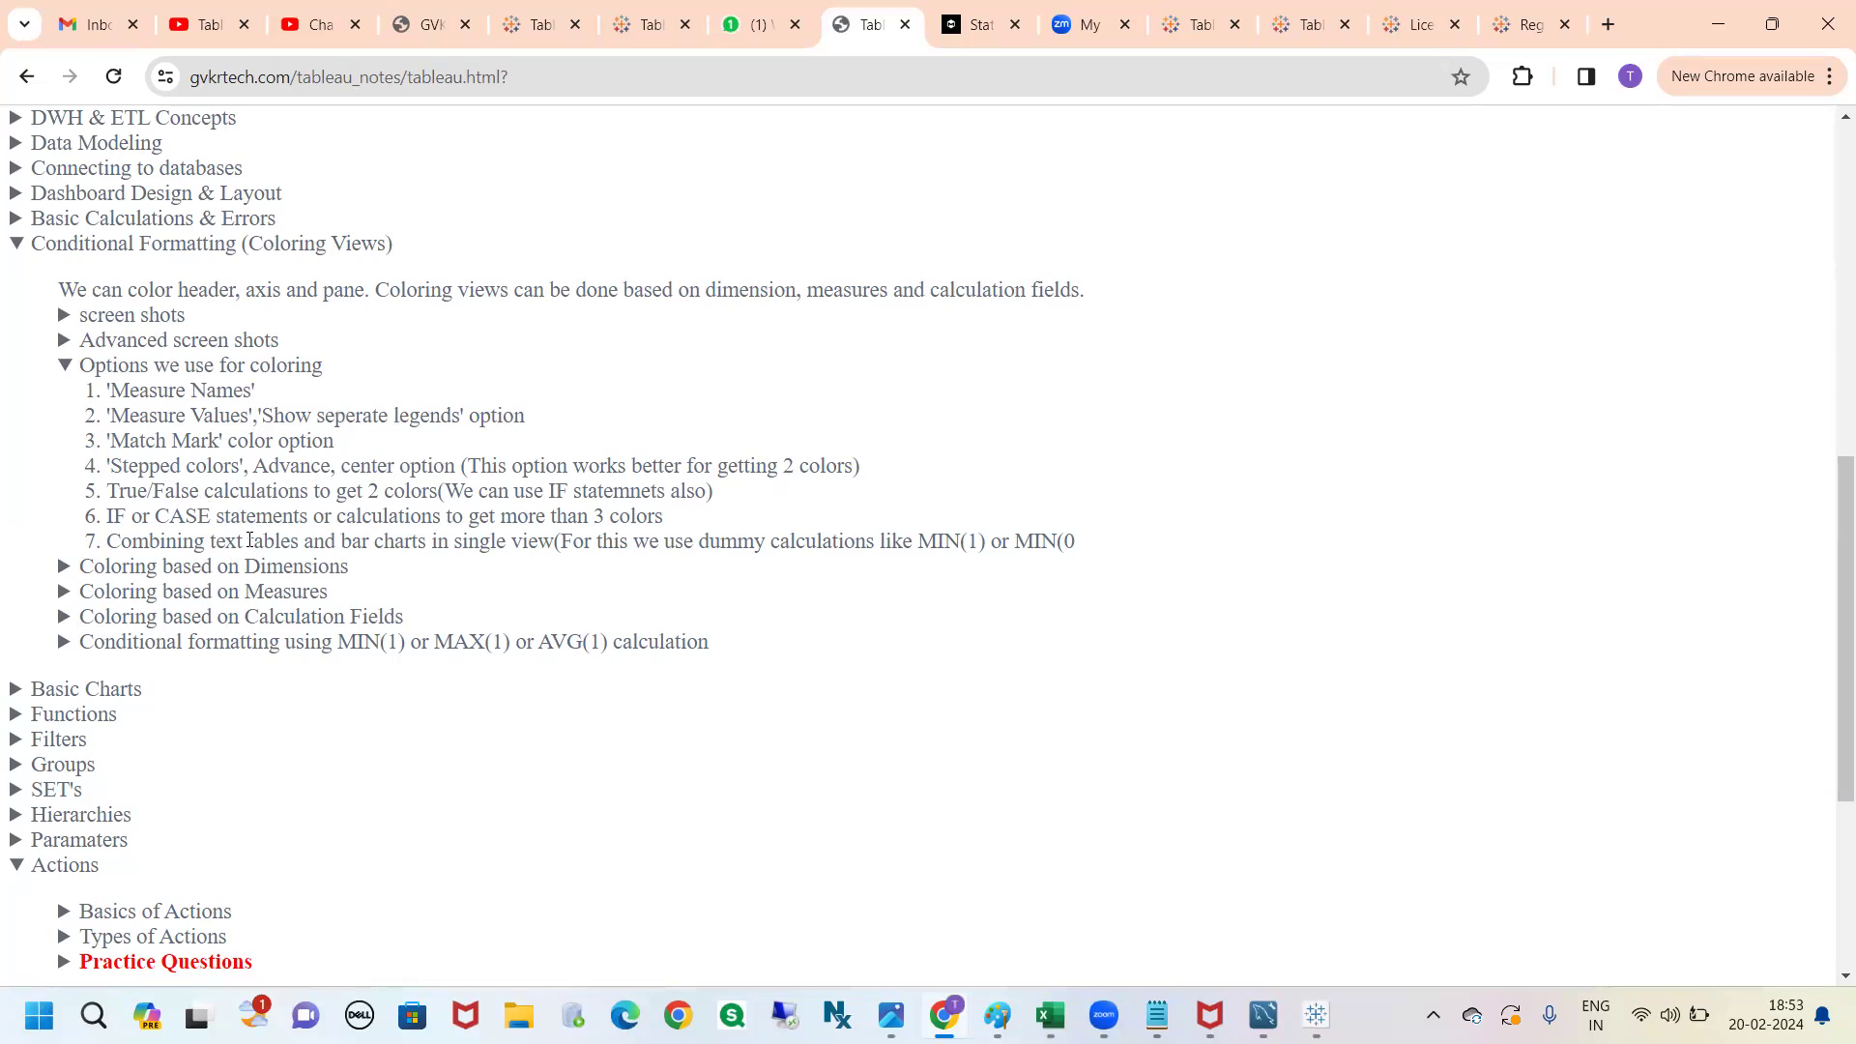
# Collapse Options we use for coloring, expand the screen shots section and examine the conditional formatting examples.
pyautogui.scroll(1, 249, 540)
pyautogui.click(182, 486)
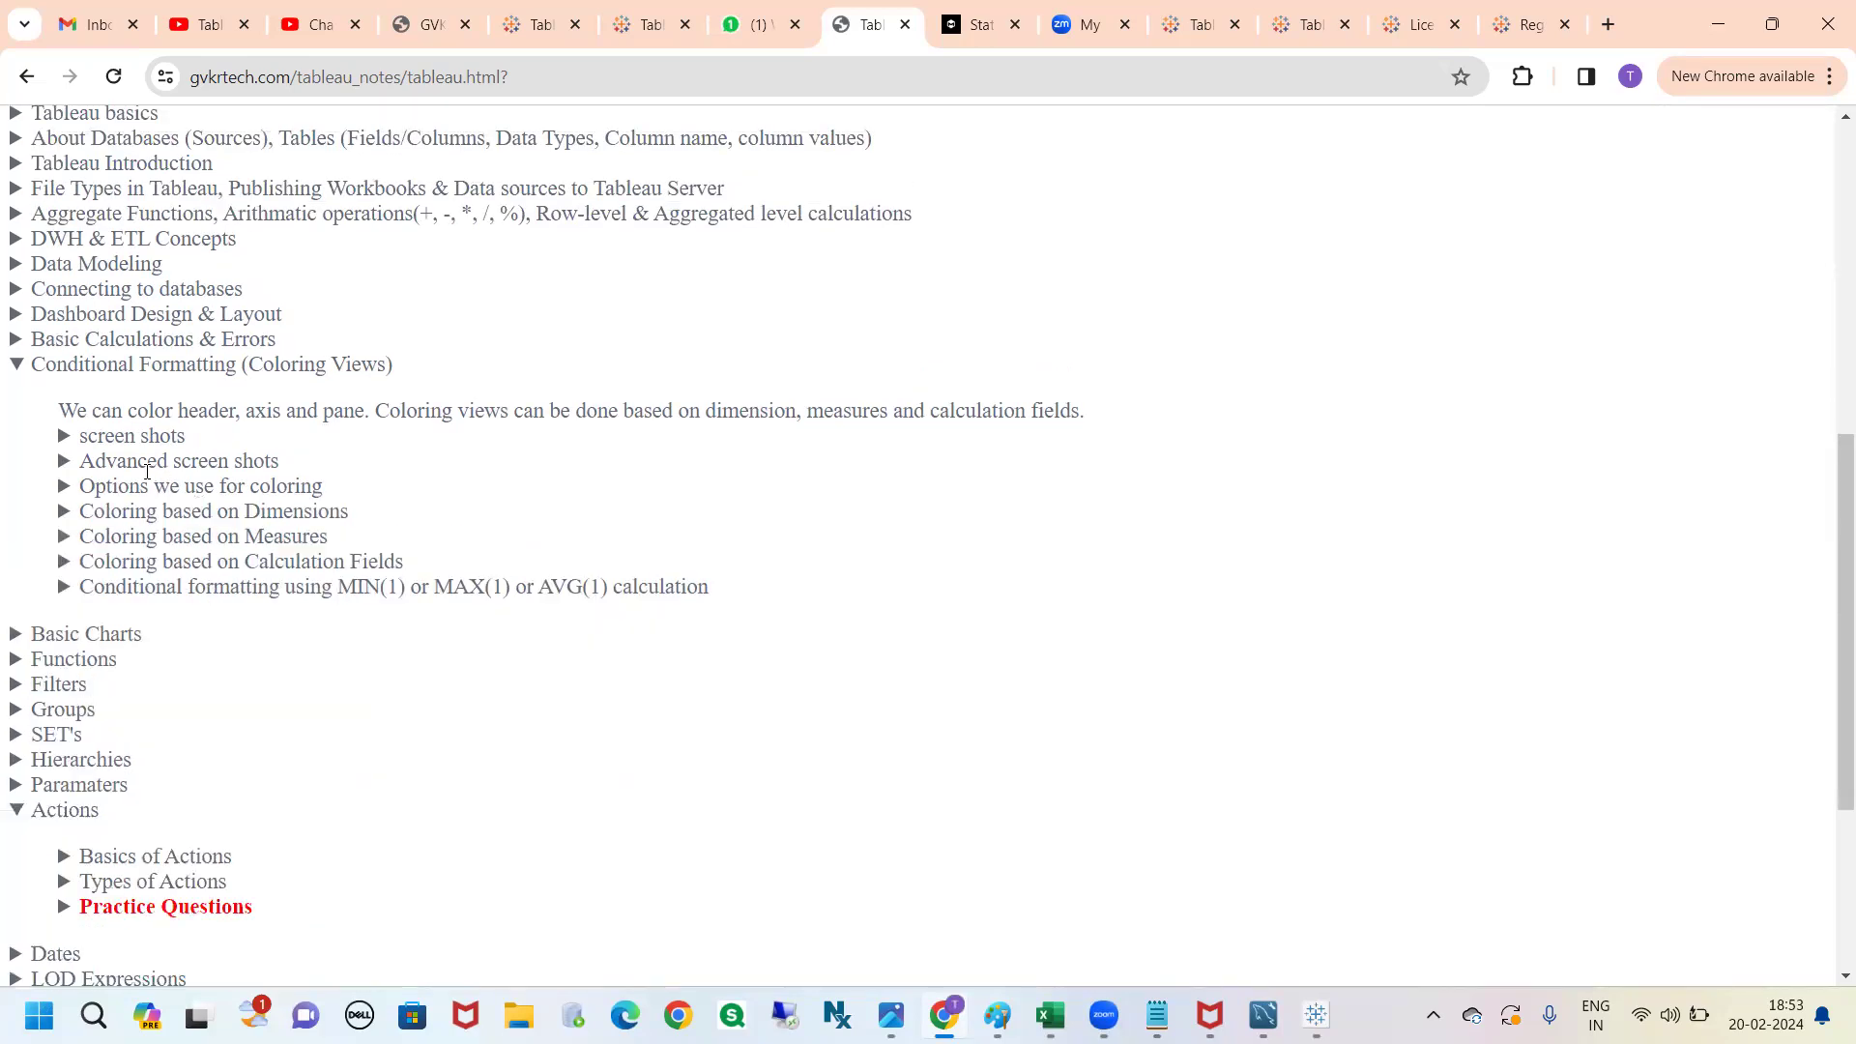
pyautogui.click(129, 436)
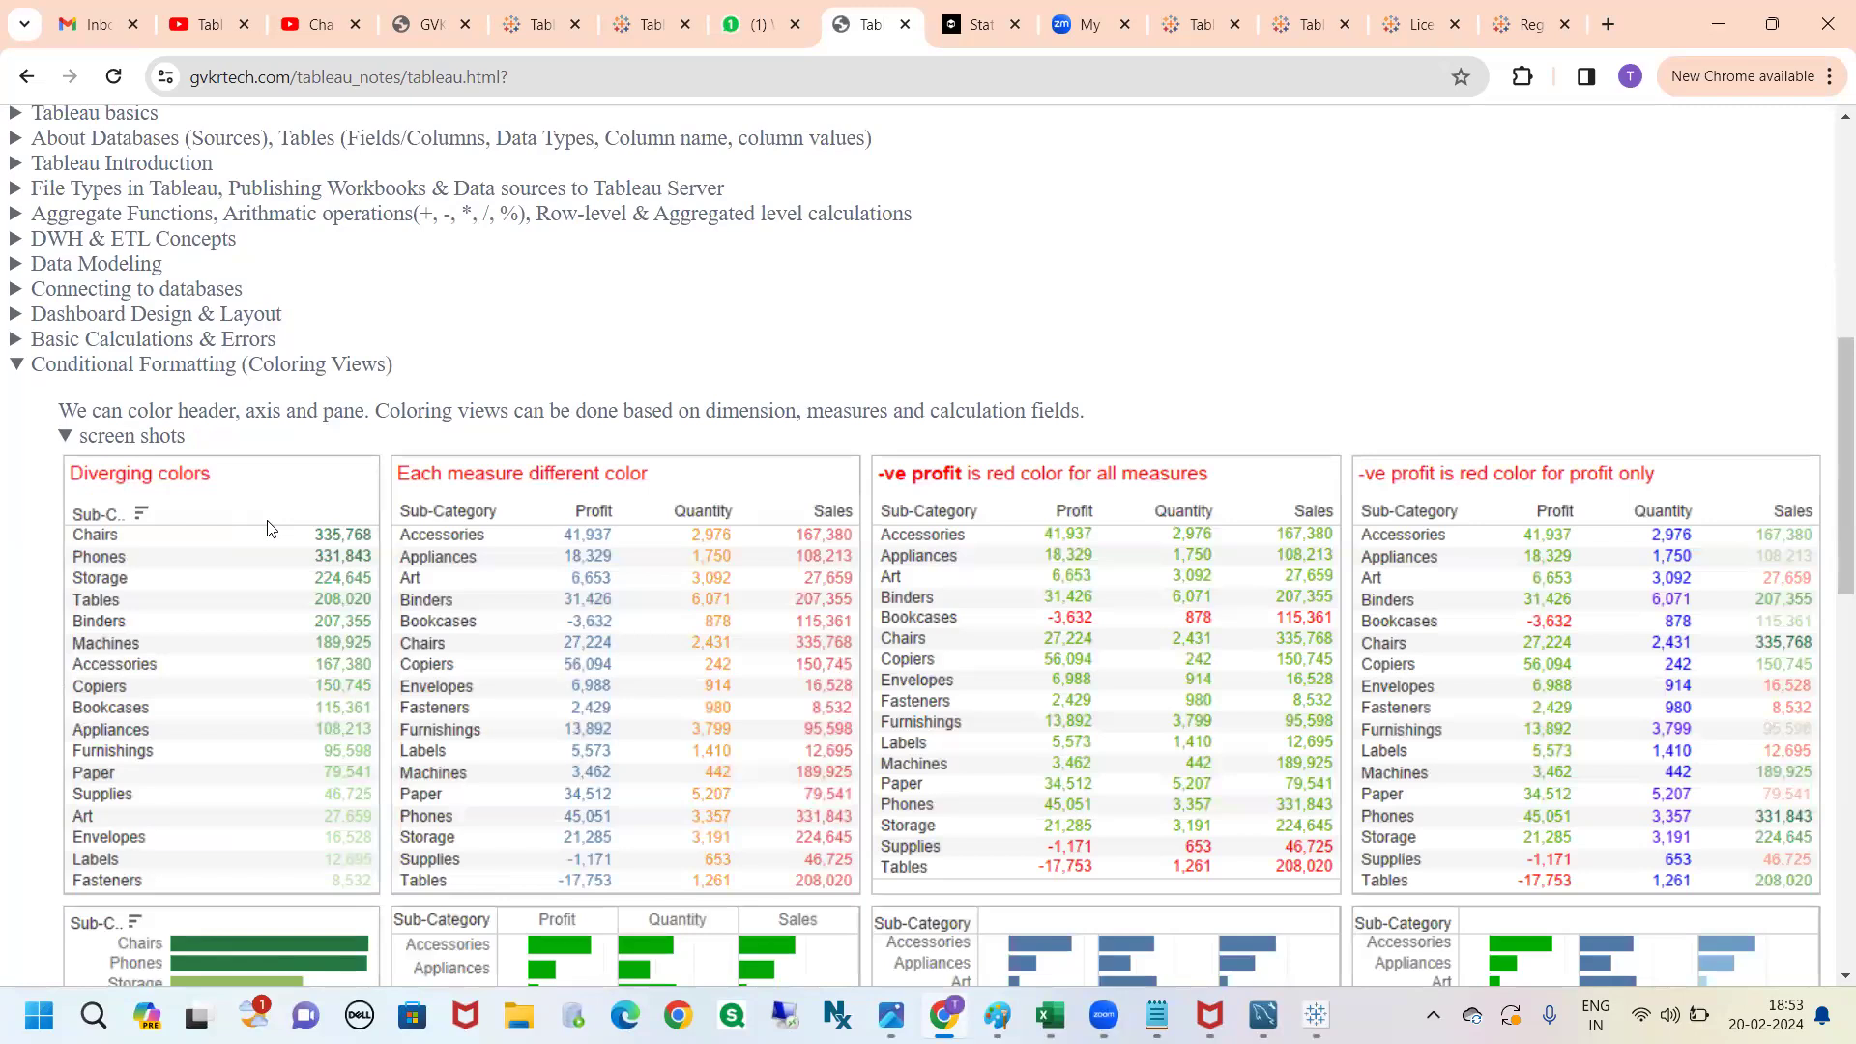
pyautogui.scroll(-7, 310, 669)
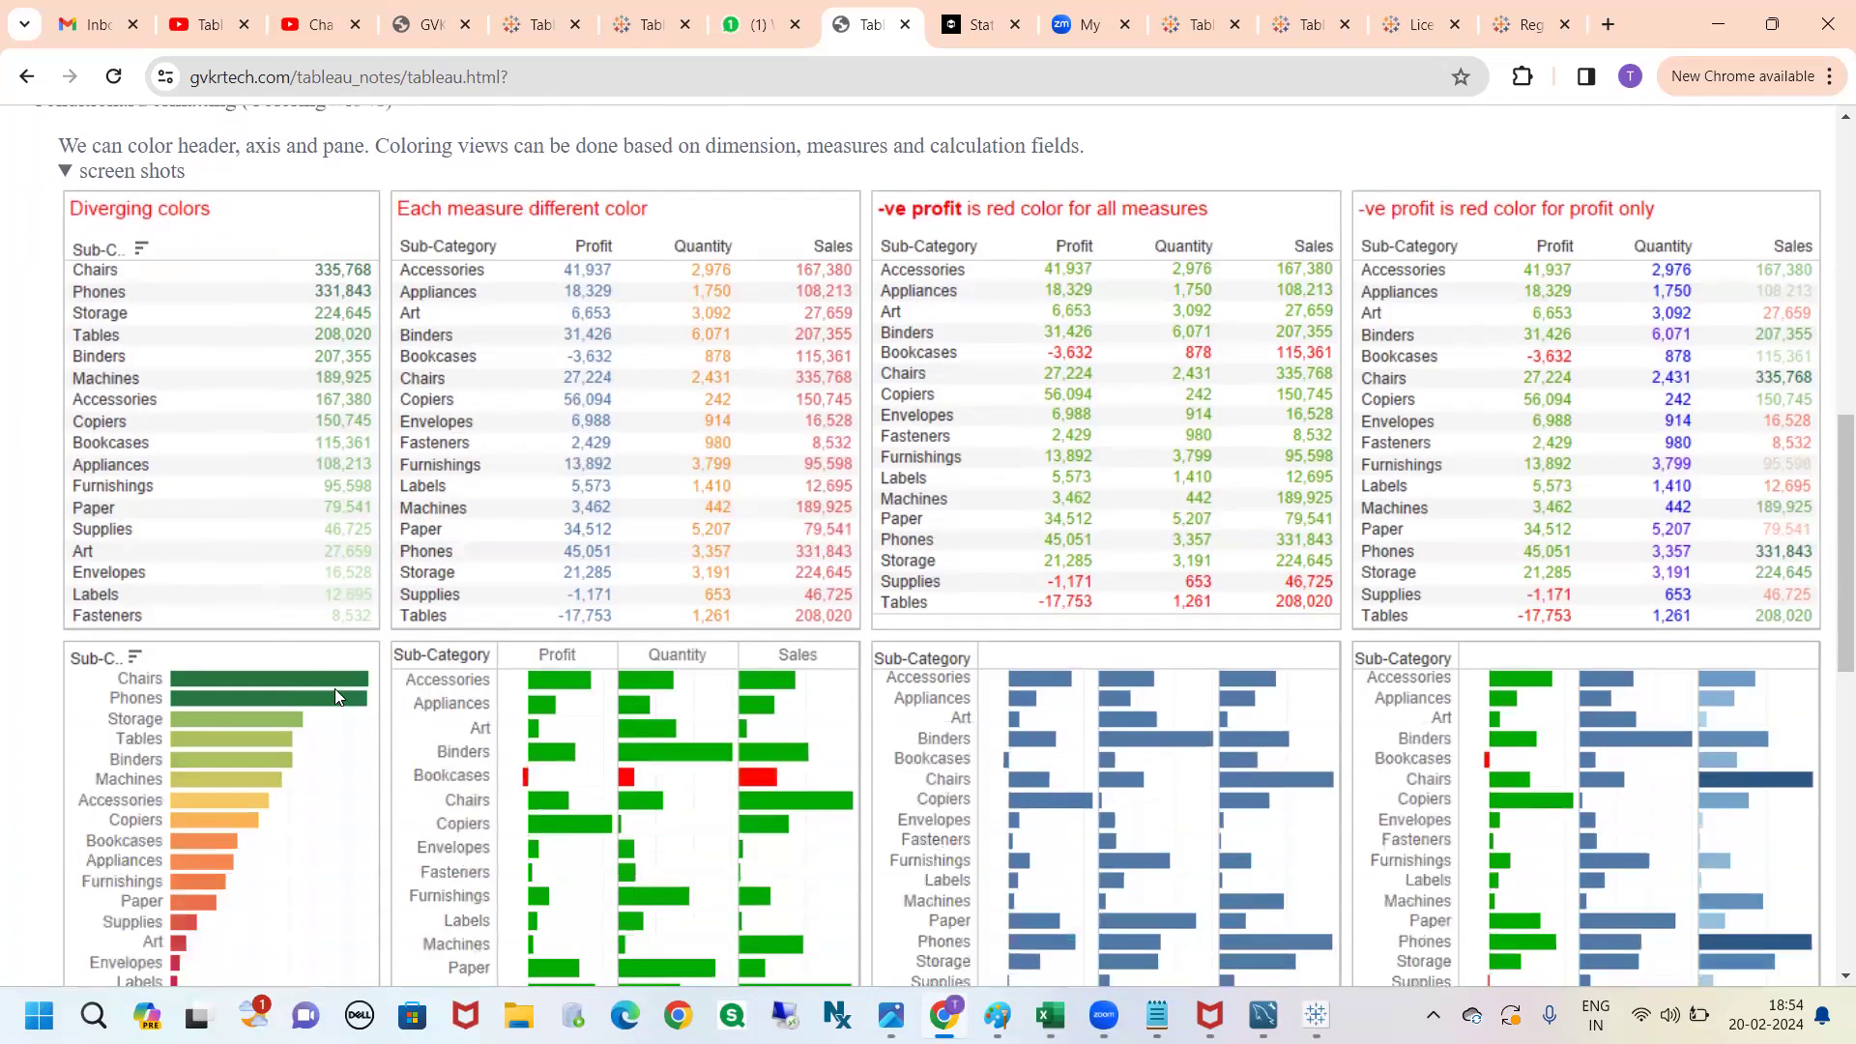
pyautogui.scroll(3, 340, 698)
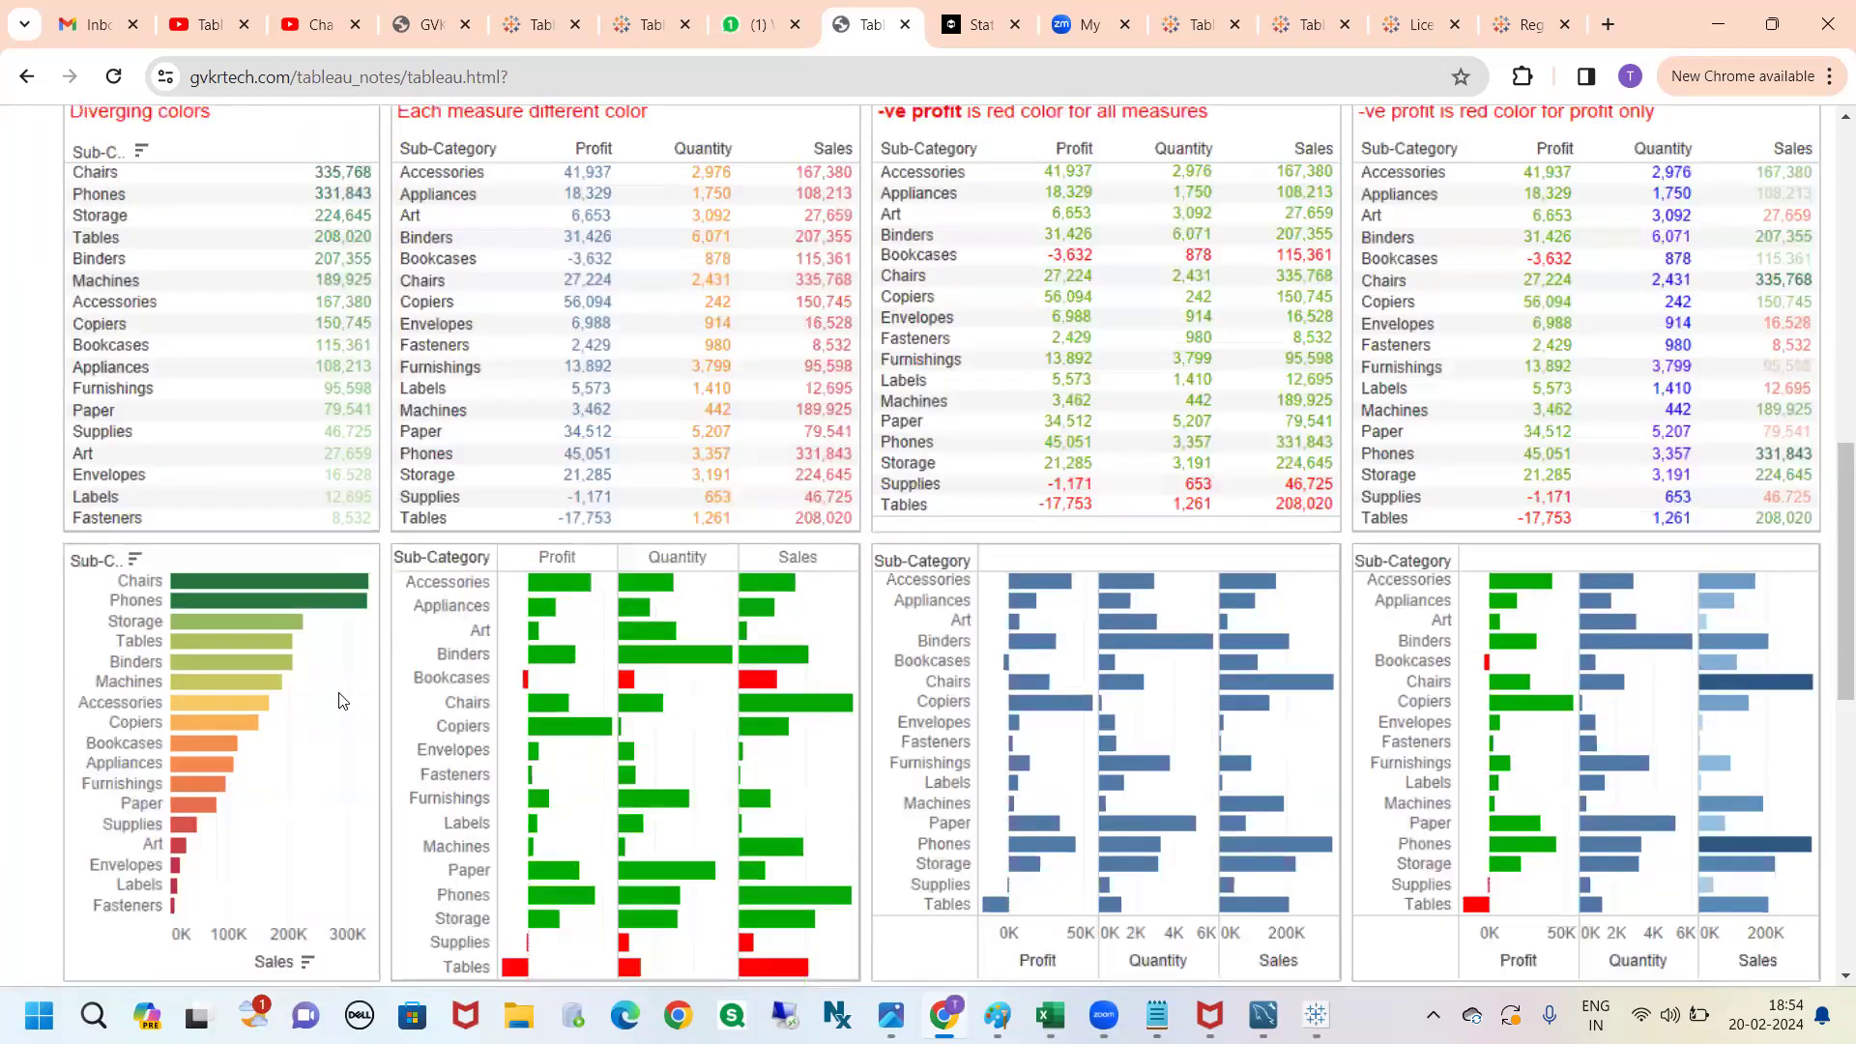
# Compare the text table examples with the bar chart examples in the screen shots section of the Conditional Formatting notes.
pyautogui.scroll(1, 340, 700)
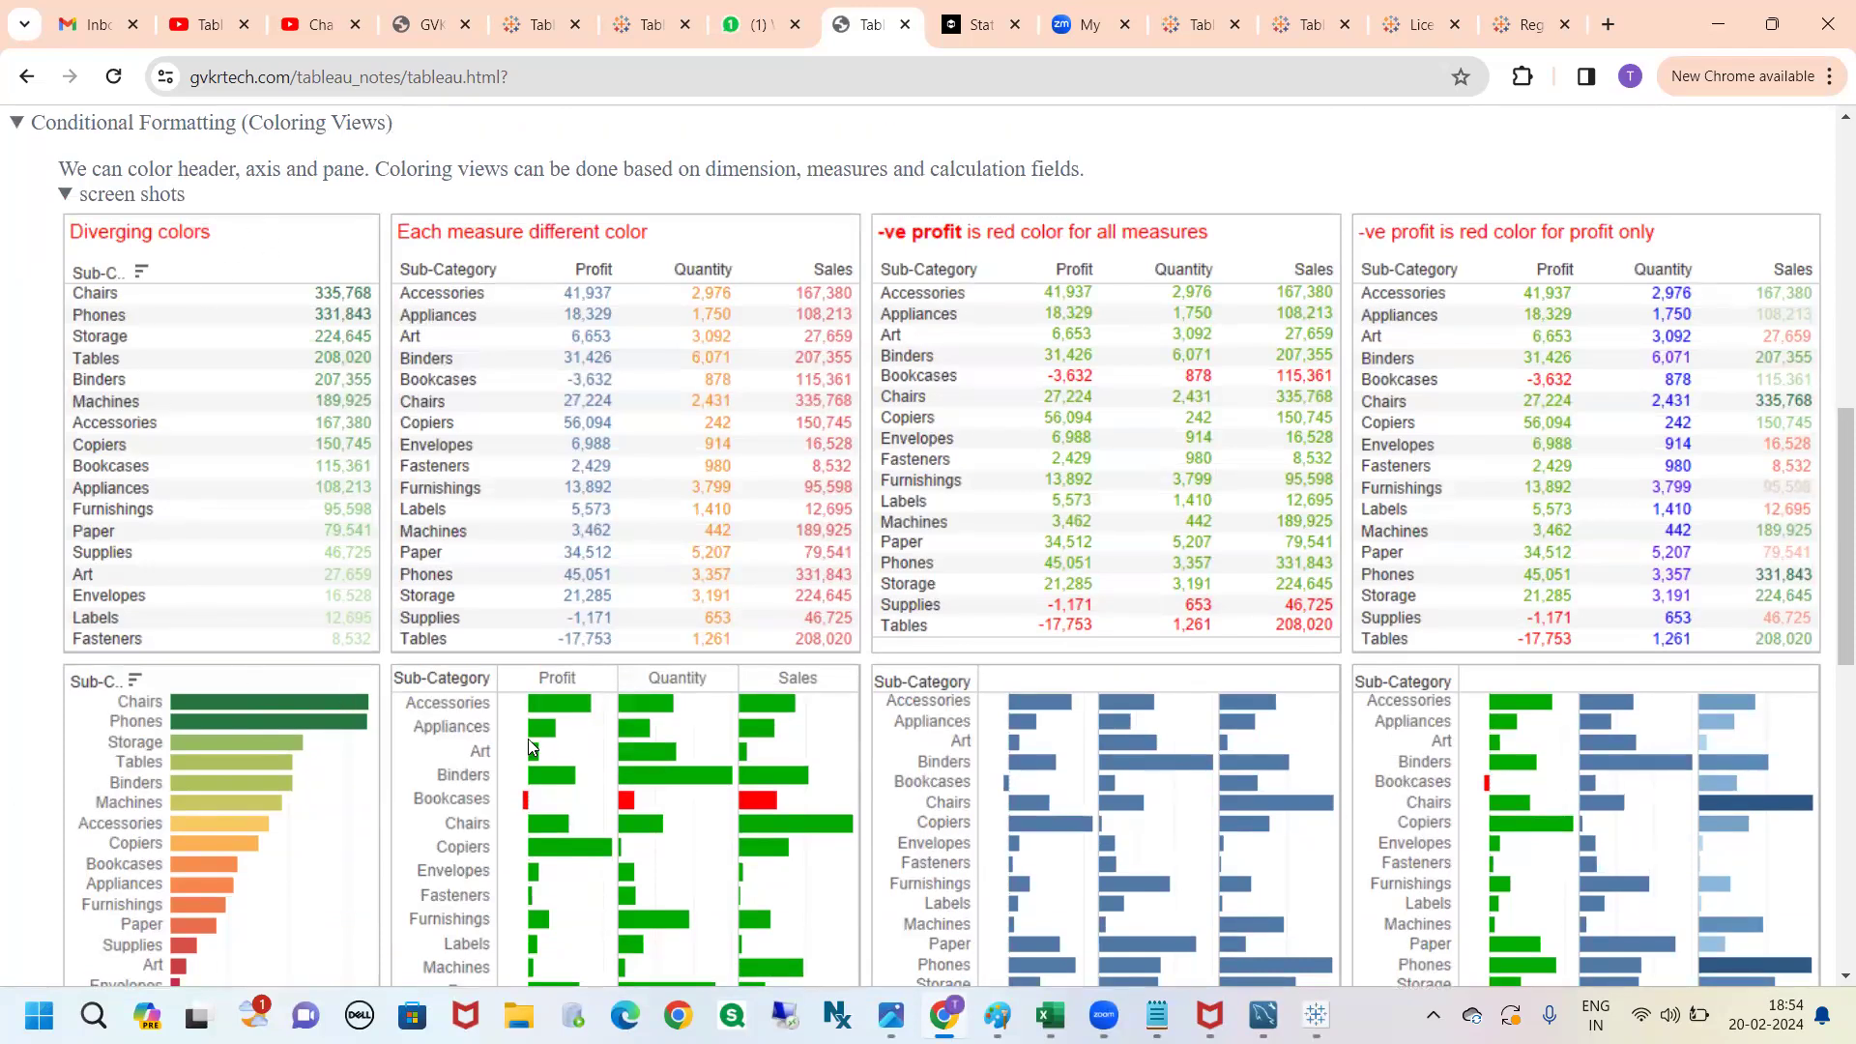
pyautogui.scroll(-1, 532, 747)
pyautogui.scroll(-3, 526, 750)
pyautogui.scroll(4, 526, 750)
pyautogui.scroll(-3, 360, 441)
pyautogui.scroll(3, 360, 441)
pyautogui.moveTo(121, 210)
pyautogui.mouseDown()
pyautogui.moveTo(53, 601)
pyautogui.moveTo(399, 311)
pyautogui.moveTo(43, 206)
pyautogui.mouseUp()
pyautogui.moveTo(455, 257)
pyautogui.mouseDown()
pyautogui.moveTo(580, 638)
pyautogui.moveTo(468, 314)
pyautogui.mouseUp()
pyautogui.moveTo(1179, 628)
pyautogui.mouseDown()
pyautogui.moveTo(903, 860)
pyautogui.moveTo(1101, 552)
pyautogui.mouseUp()
pyautogui.press('Escape')
# Collapse the screen shots and Conditional Formatting (Coloring Views) sections, plus Class 6: Conditional Formatting under Syllabus Plan.
pyautogui.scroll(3, 120, 416)
pyautogui.click(114, 436)
pyautogui.click(116, 365)
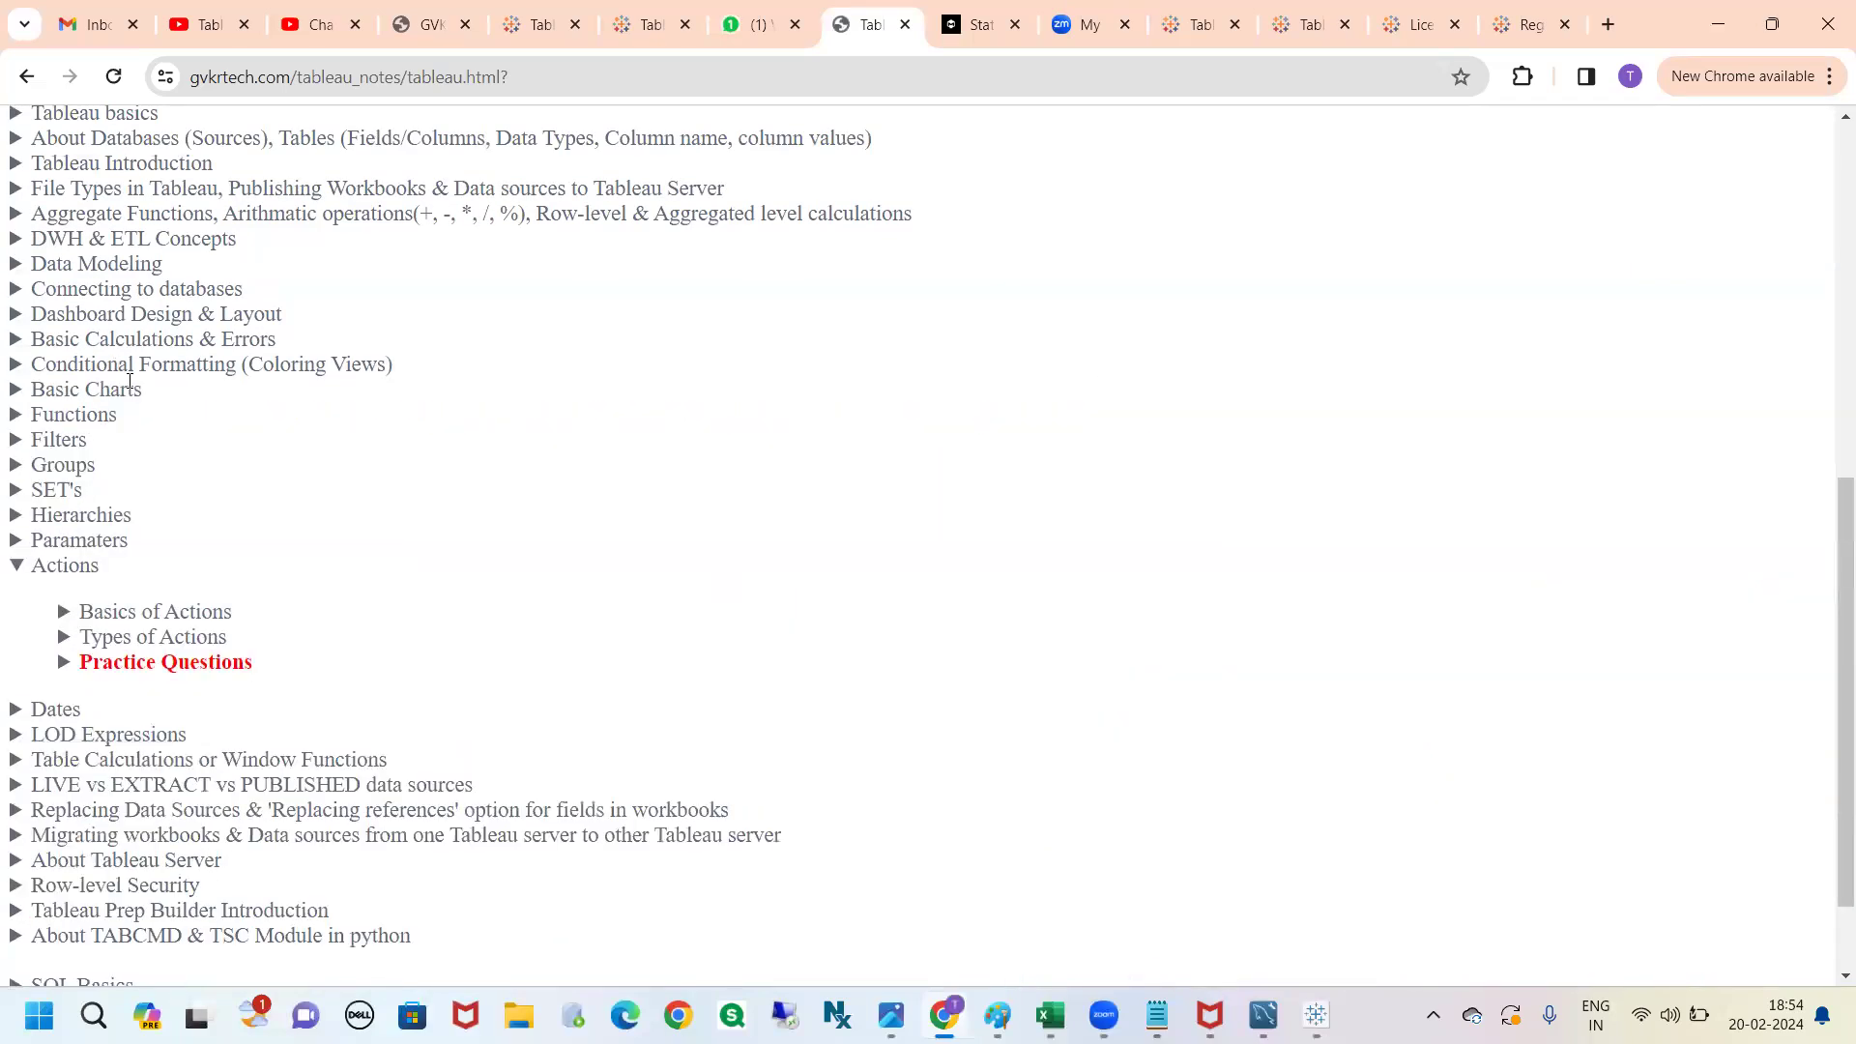
pyautogui.scroll(5, 114, 364)
pyautogui.click(112, 298)
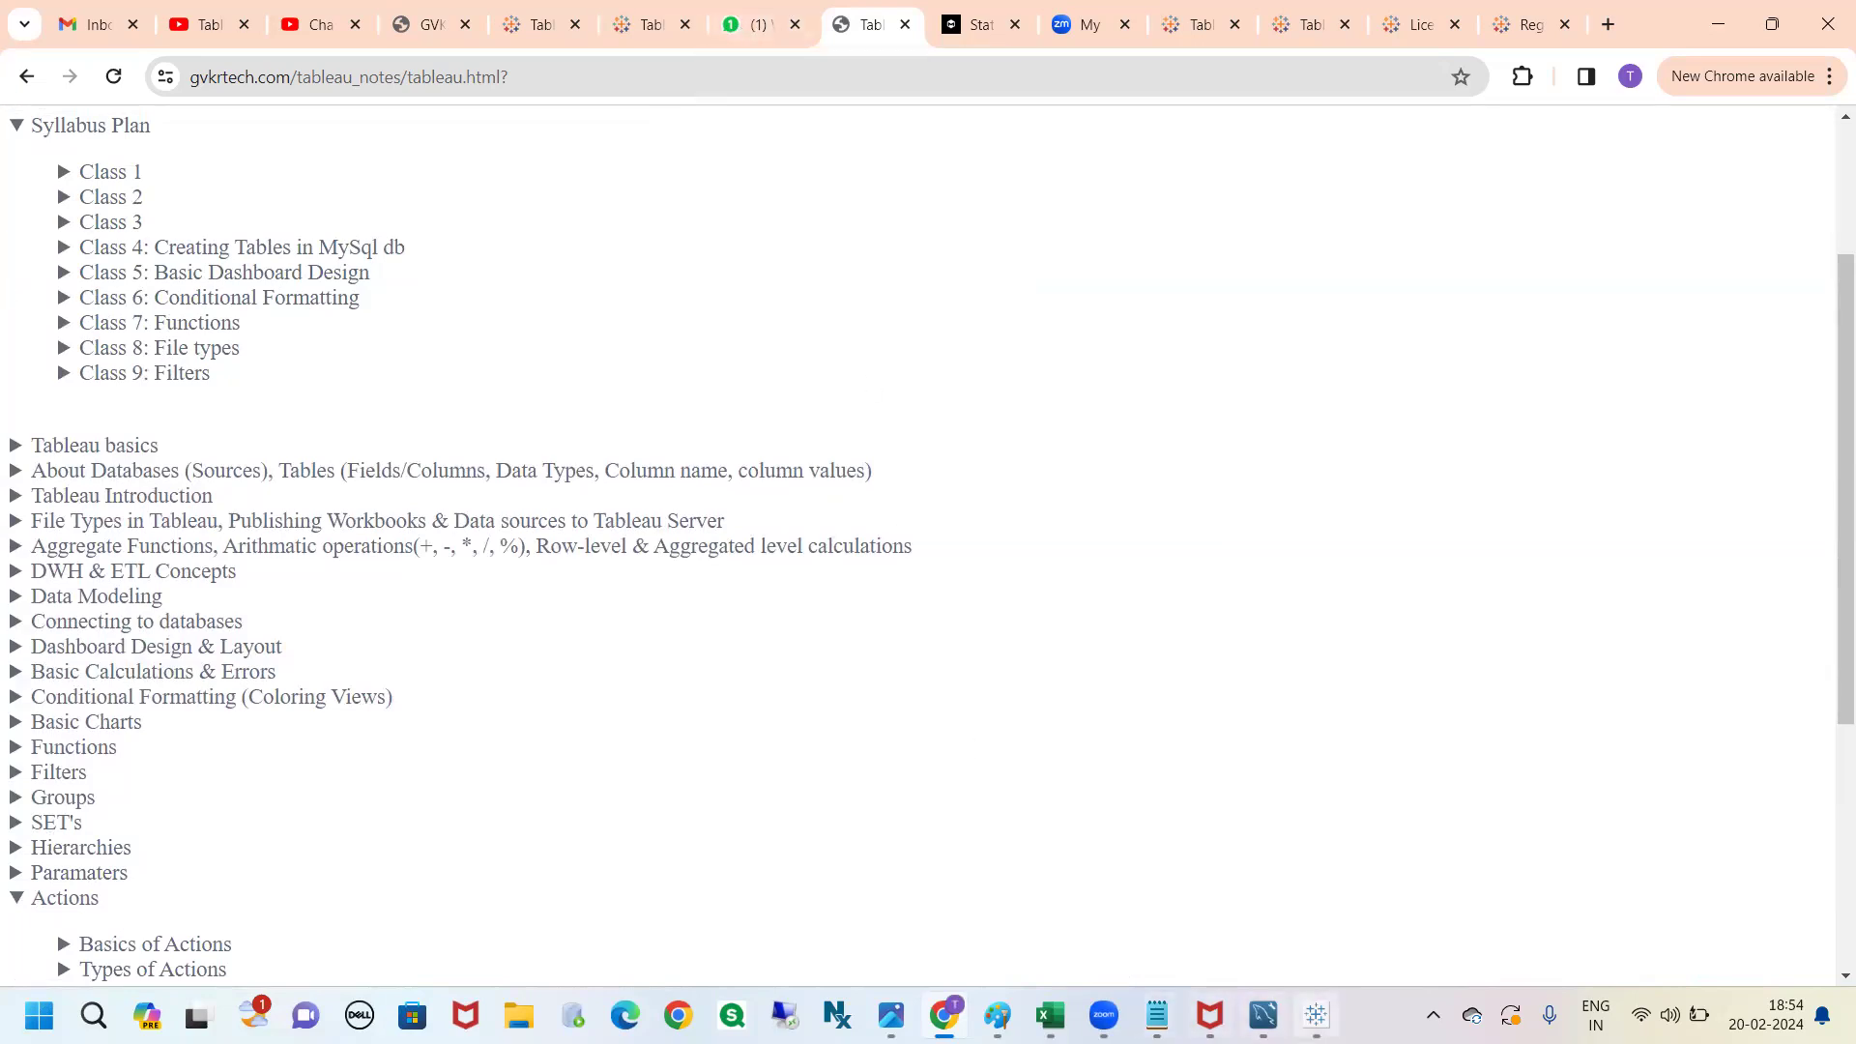
# Switch to Tableau, check the floating Quantity title on Dashboard 1, and set the placement of new dashboard objects to Tiled.
pyautogui.click(1315, 1015)
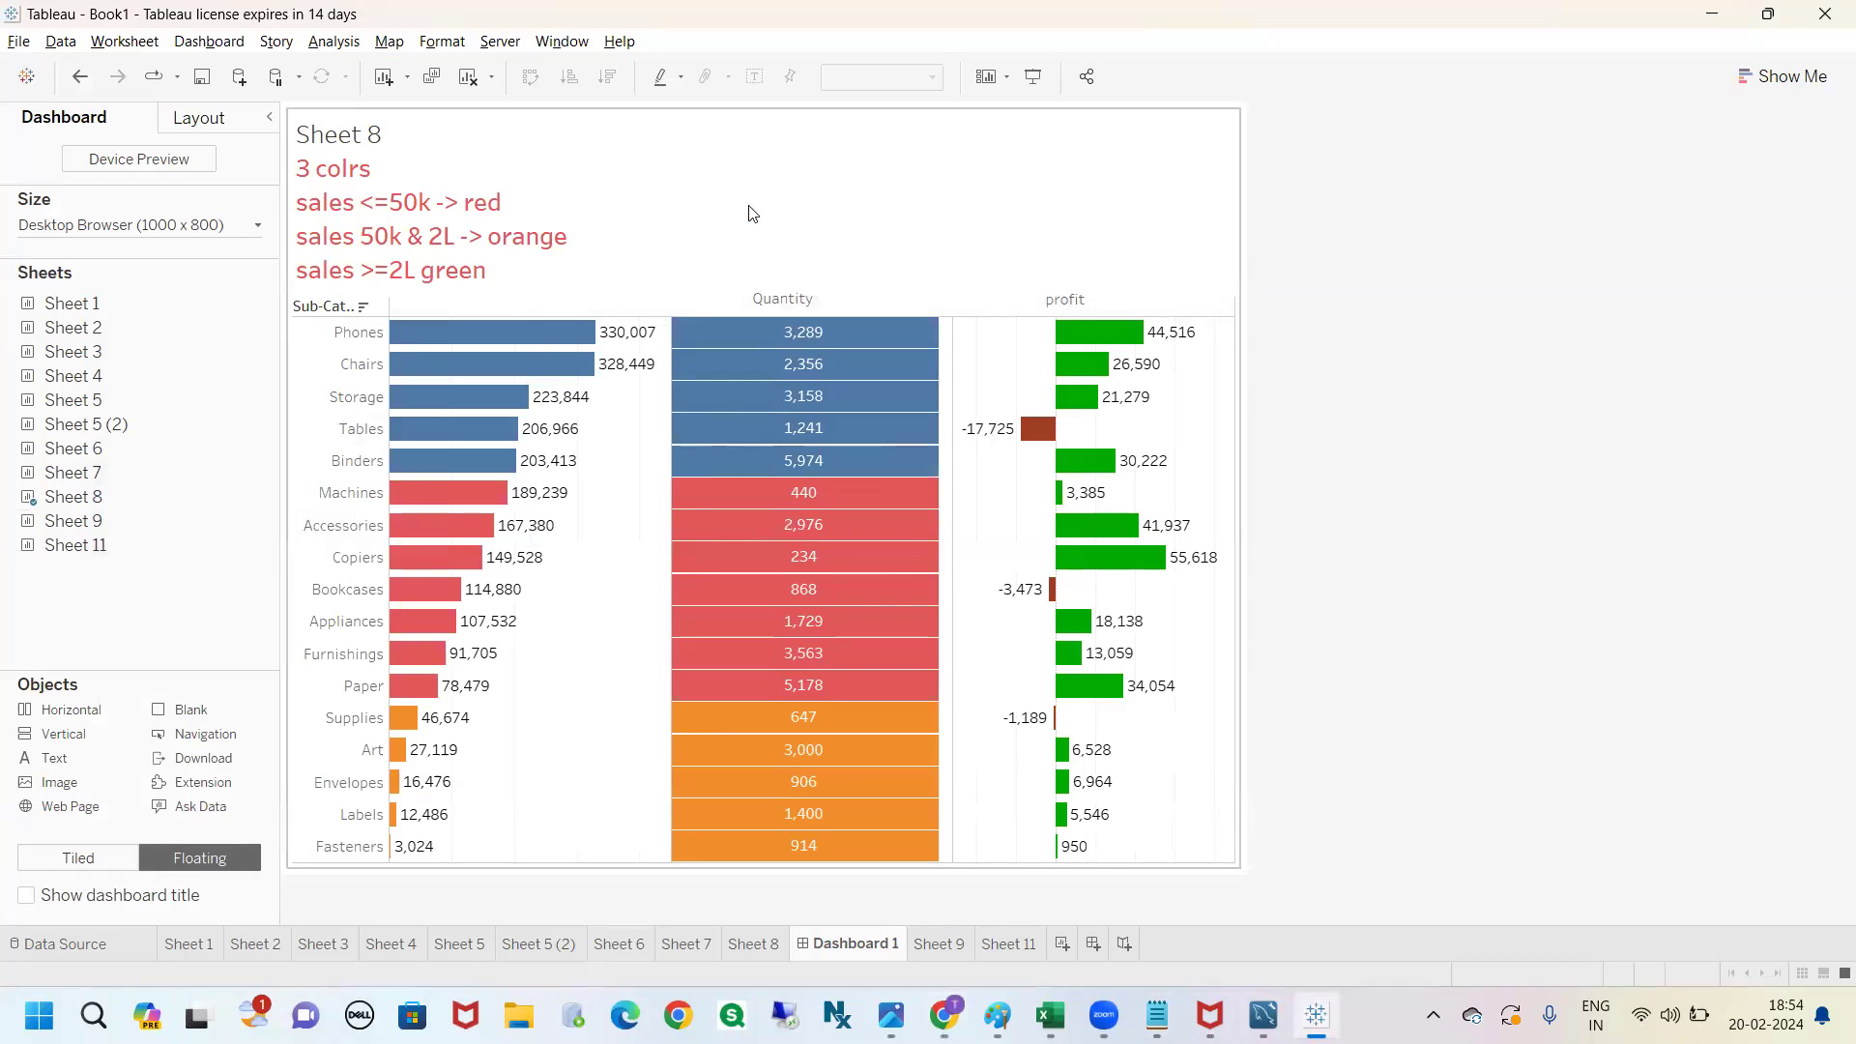
pyautogui.click(785, 300)
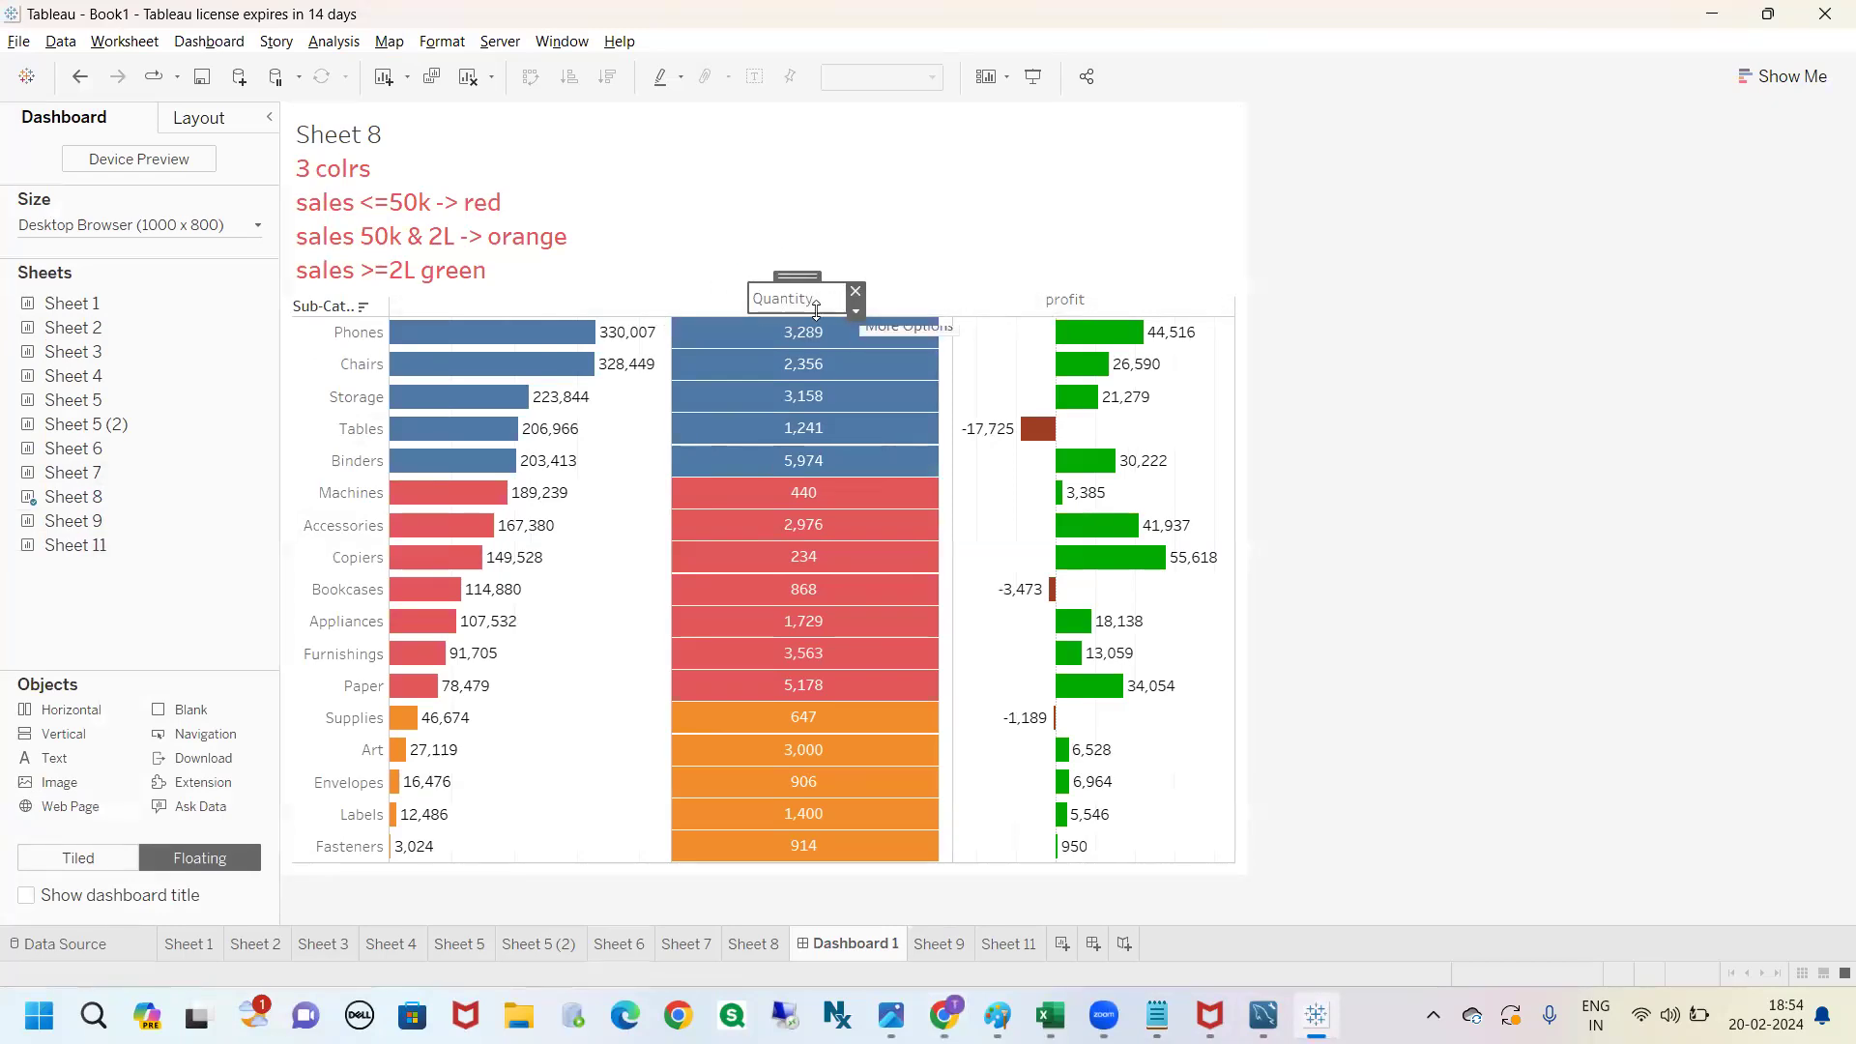
pyautogui.click(1450, 417)
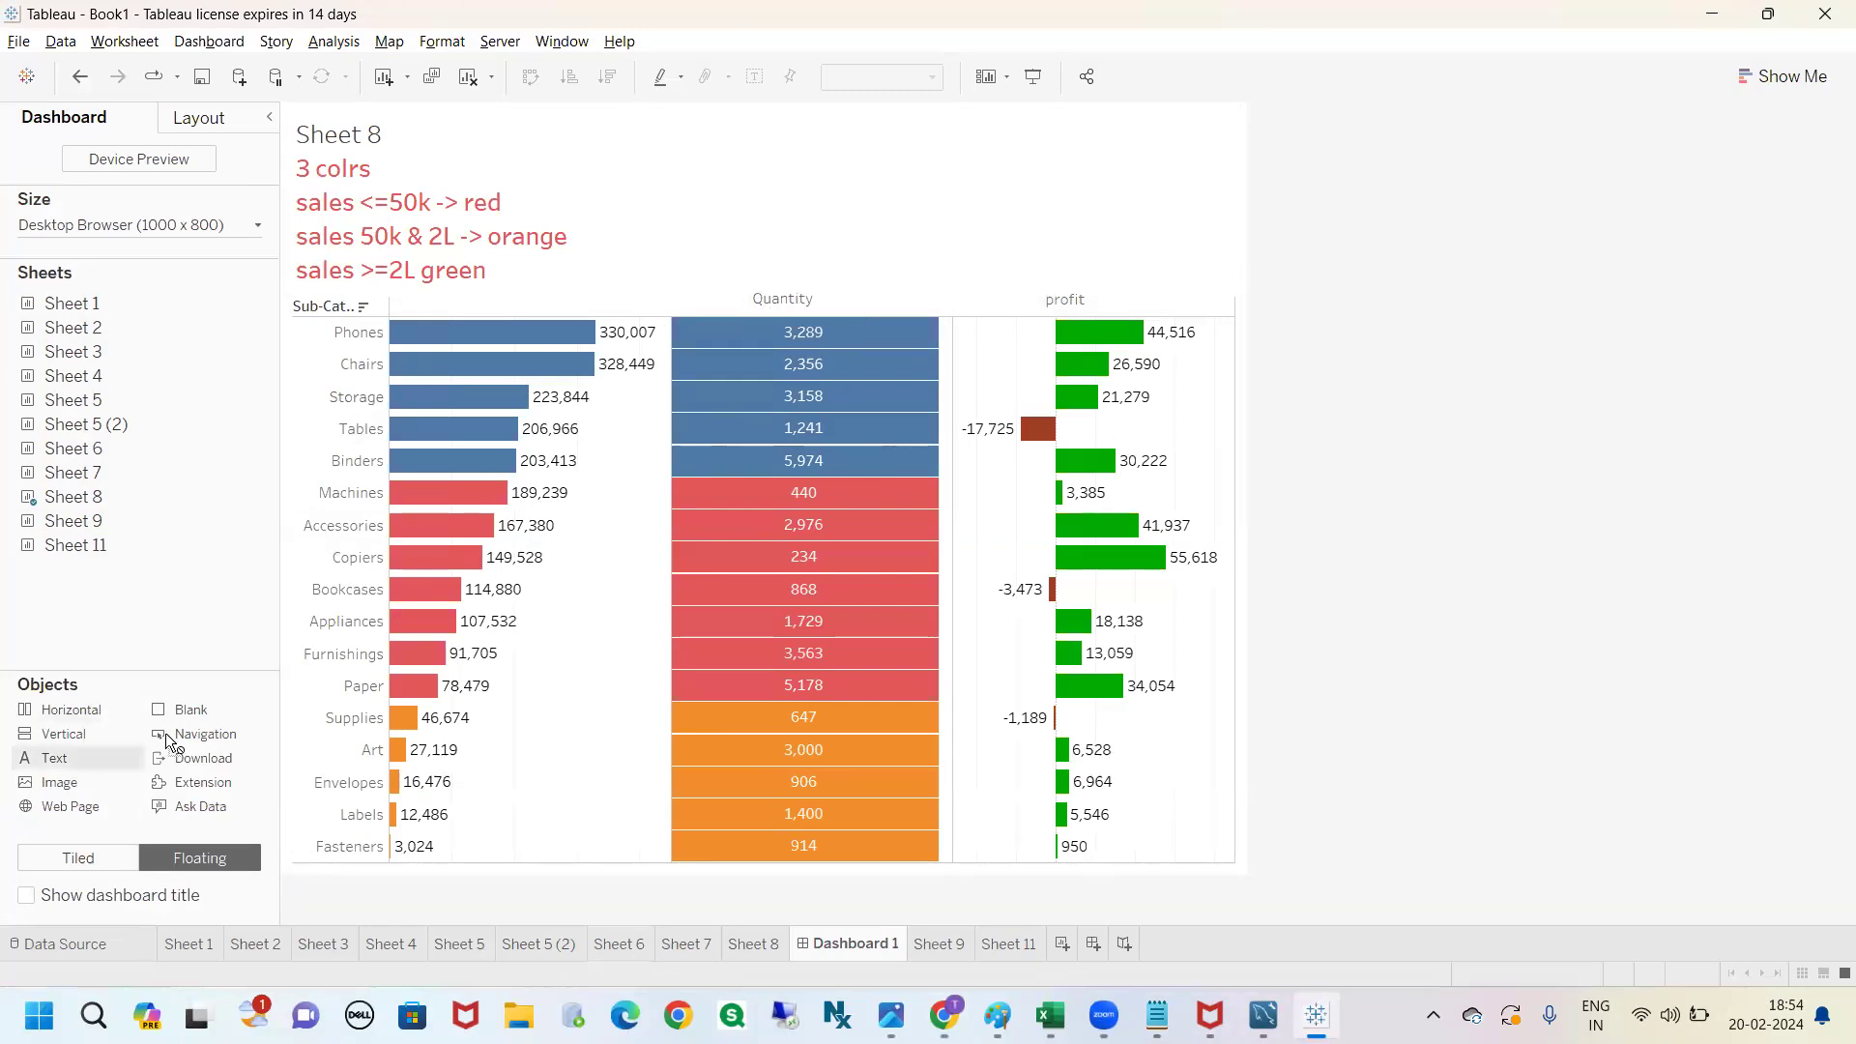
pyautogui.click(81, 858)
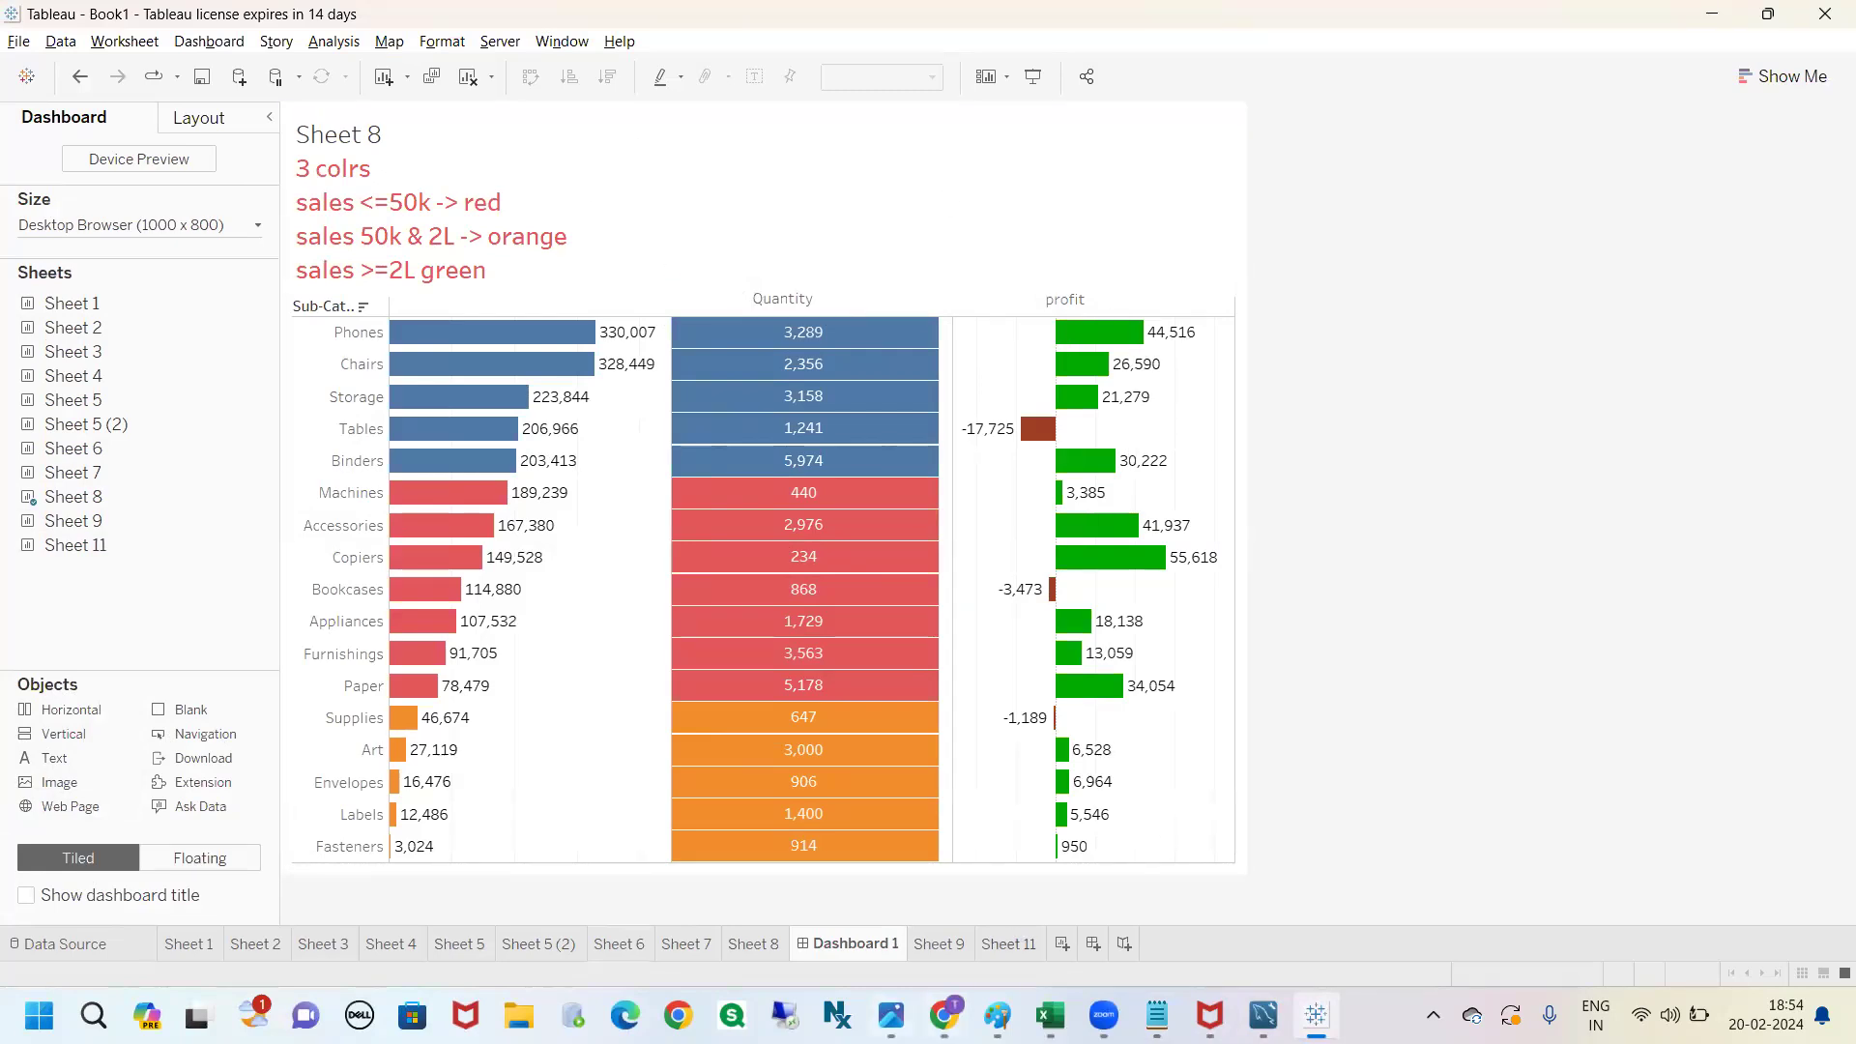
pyautogui.moveTo(890, 1015)
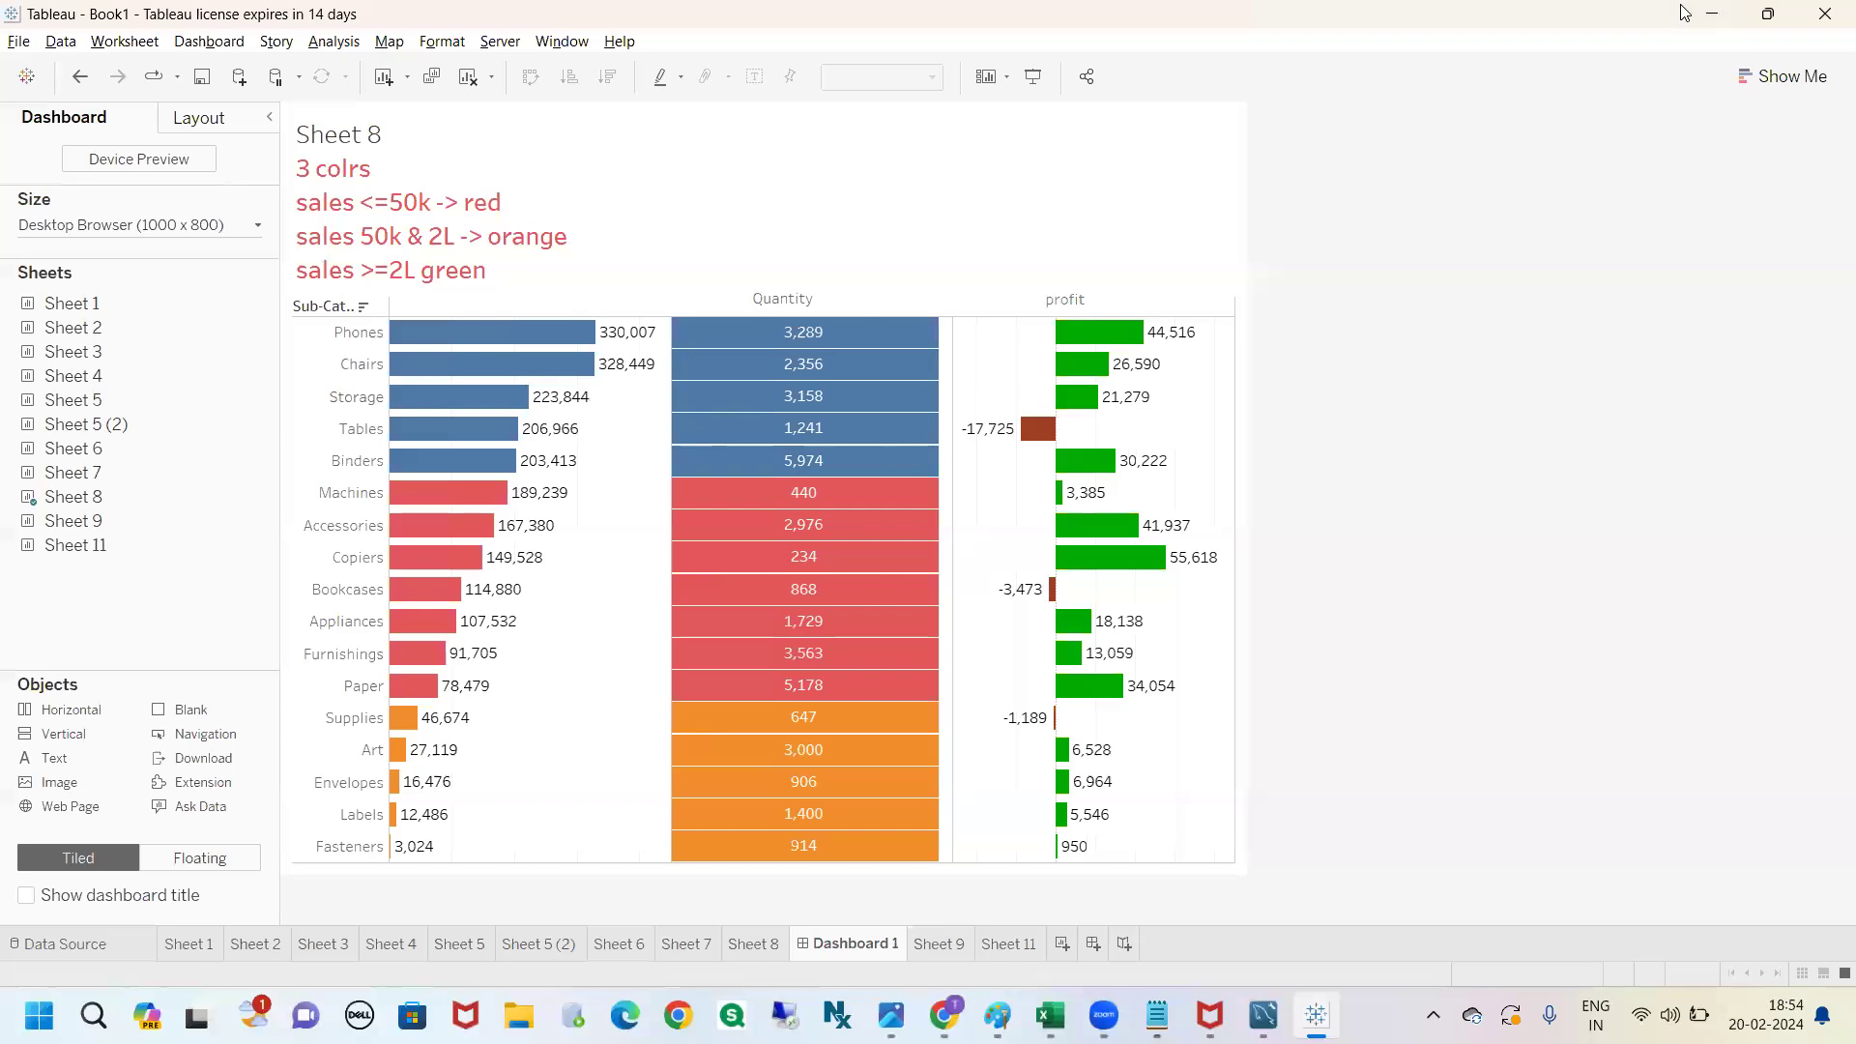